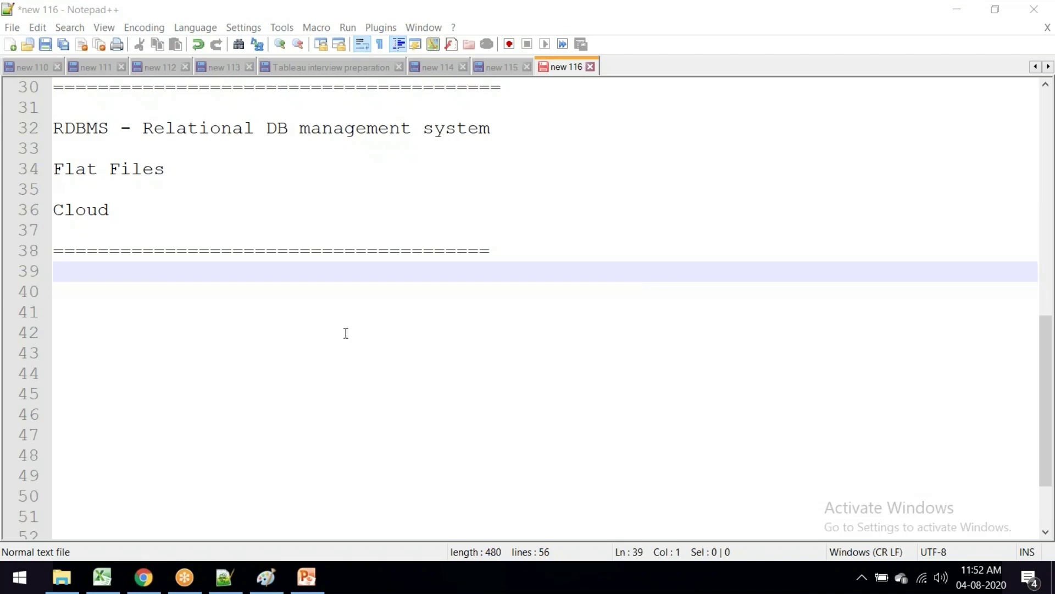
- Below line 39, list Oracle, SQL Server and Flat Files on separate lines, closed by a row of = signs
click(83, 269)
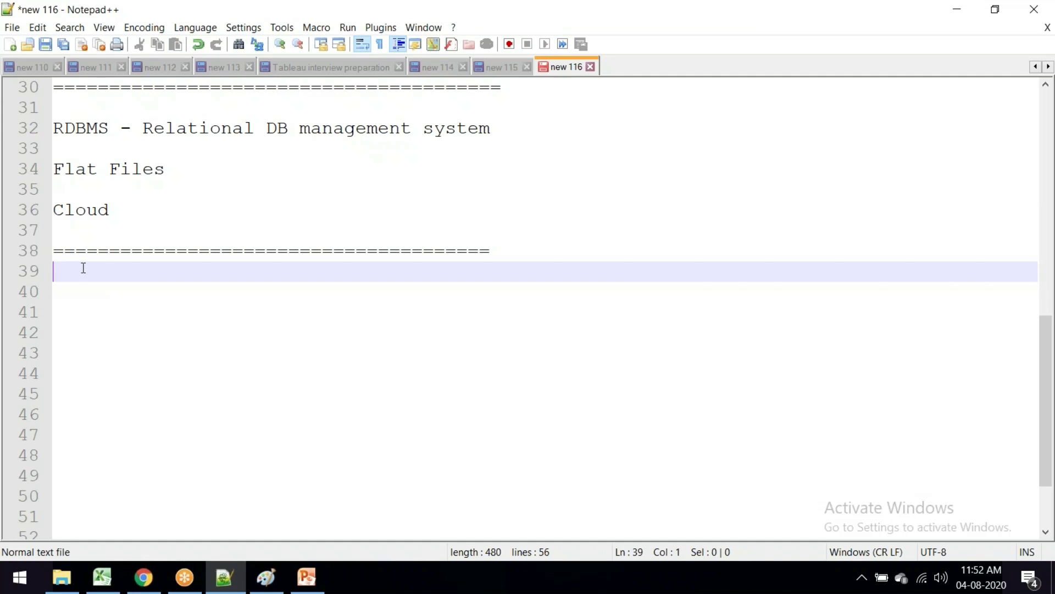
key(Return)
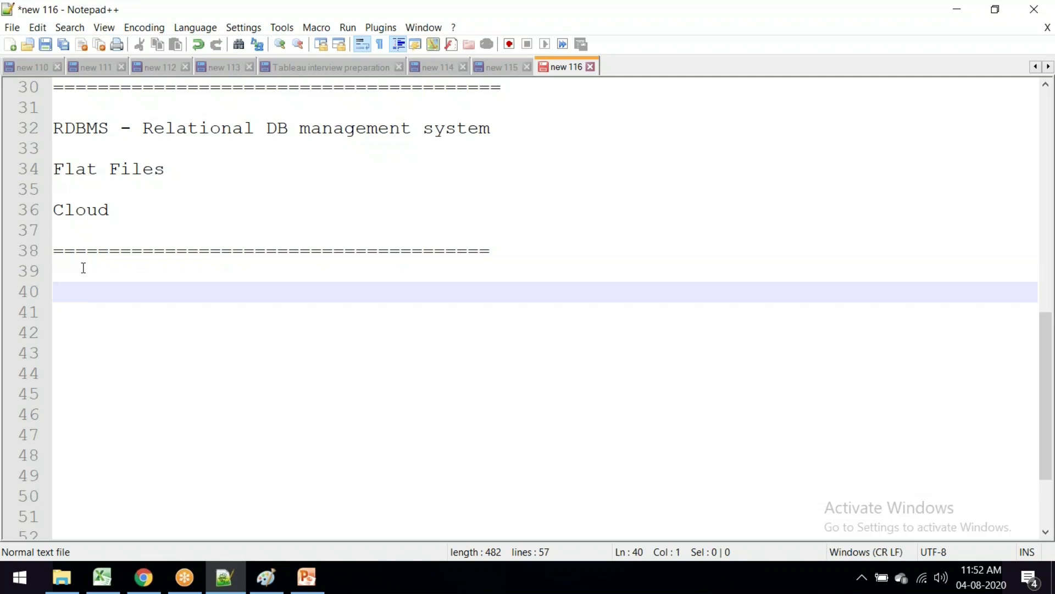
text(Oracle)
key(Return)
key(Return)
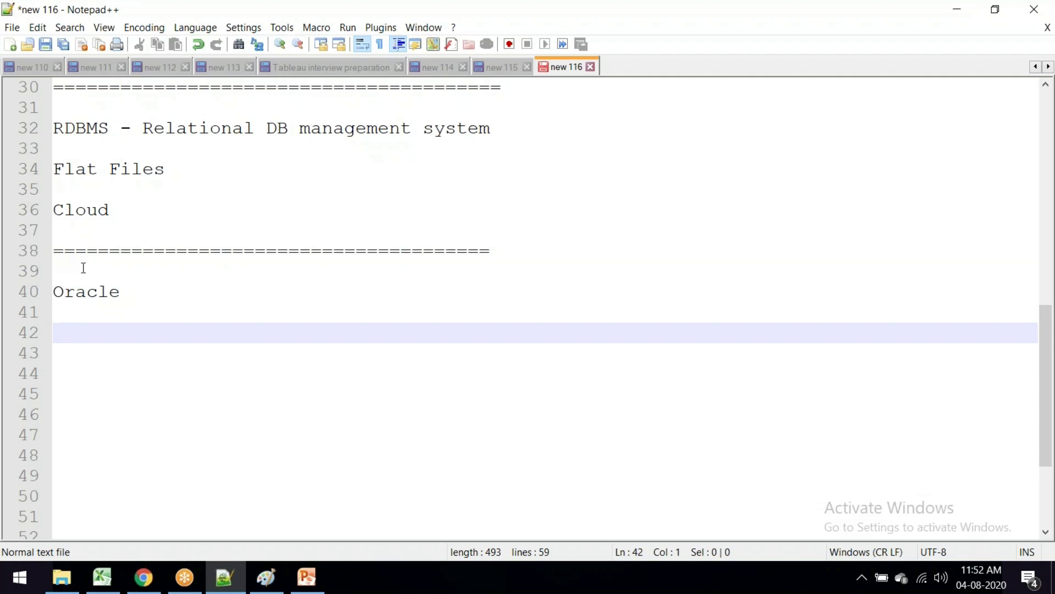
text(SQL S)
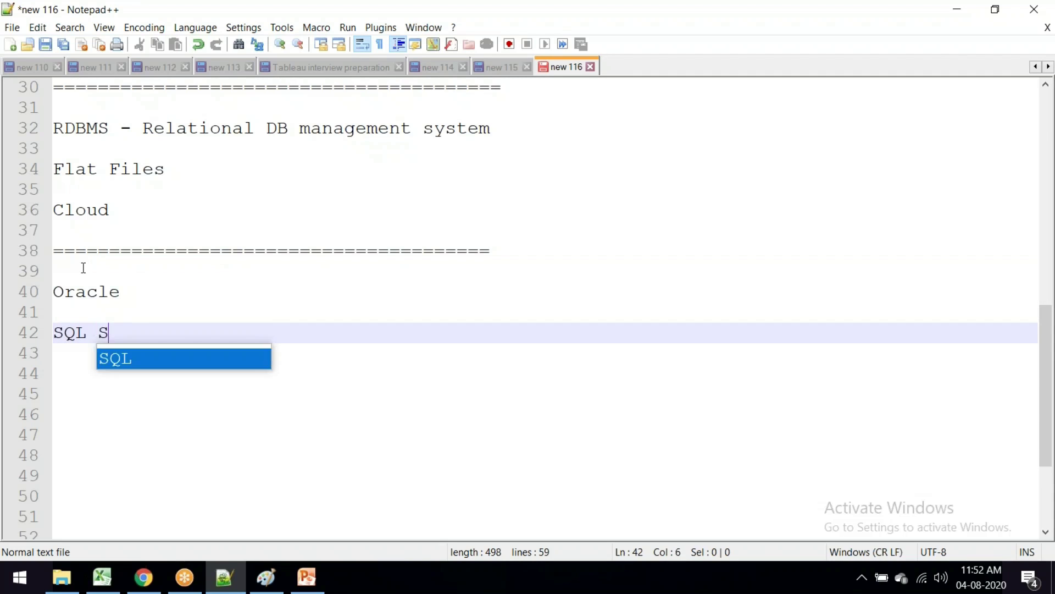
text(erver)
key(Return)
key(Return)
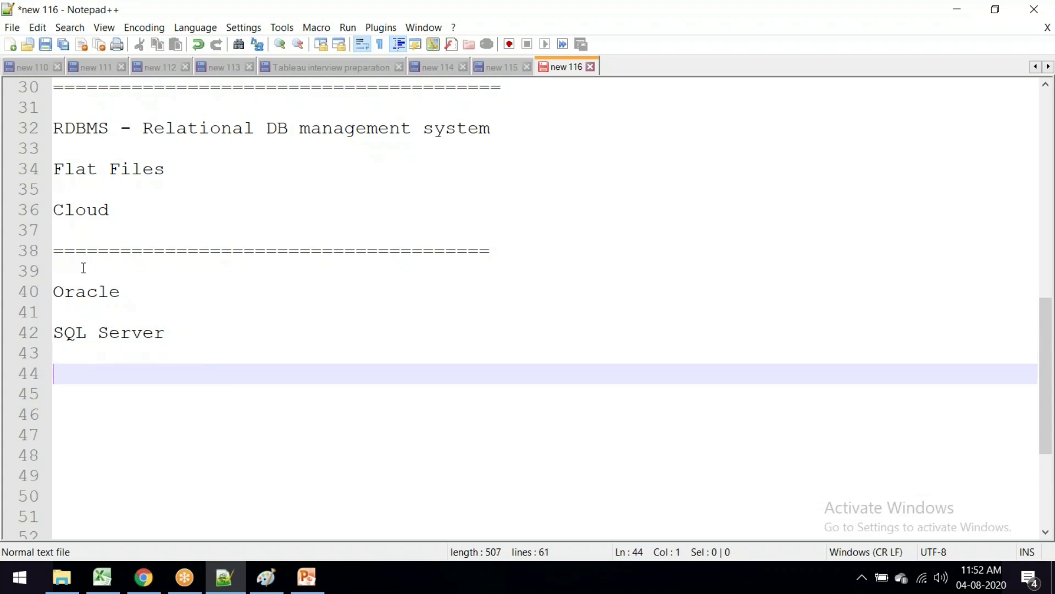
text(Flat Files)
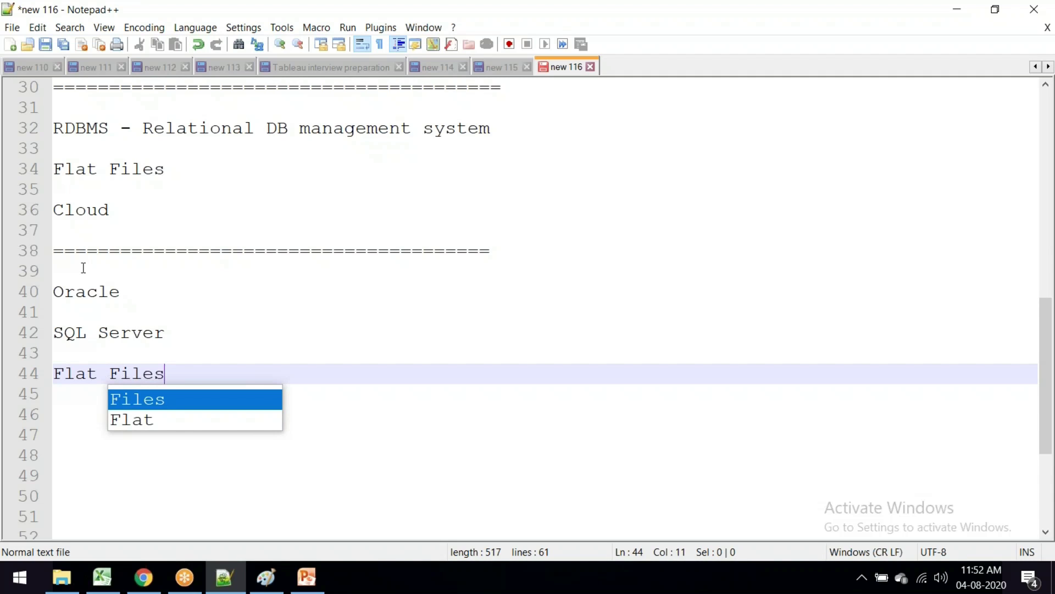
key(Return)
key(Return)
key(Return)
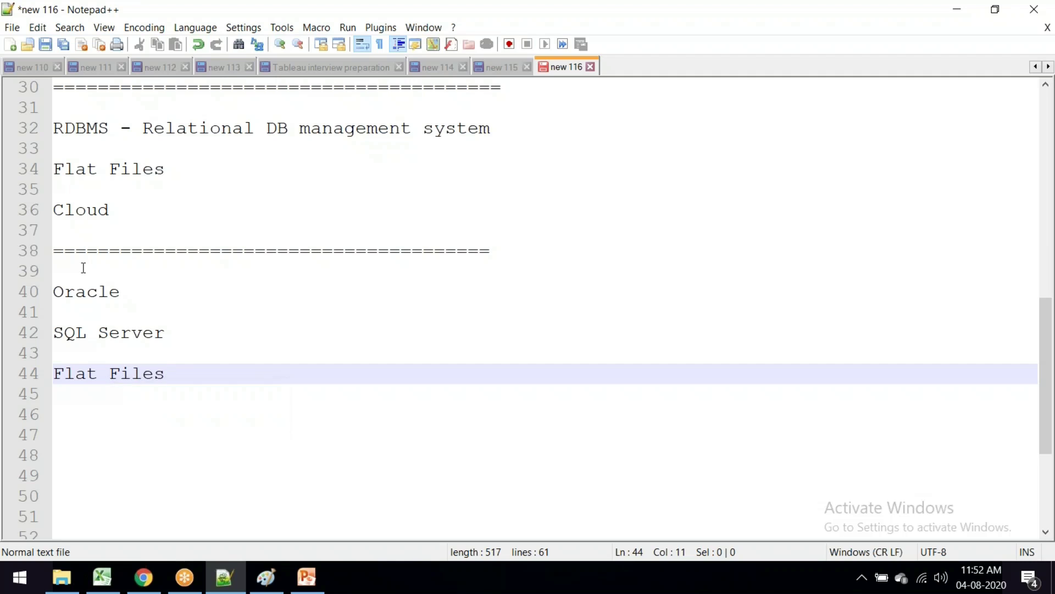
text(=======================================)
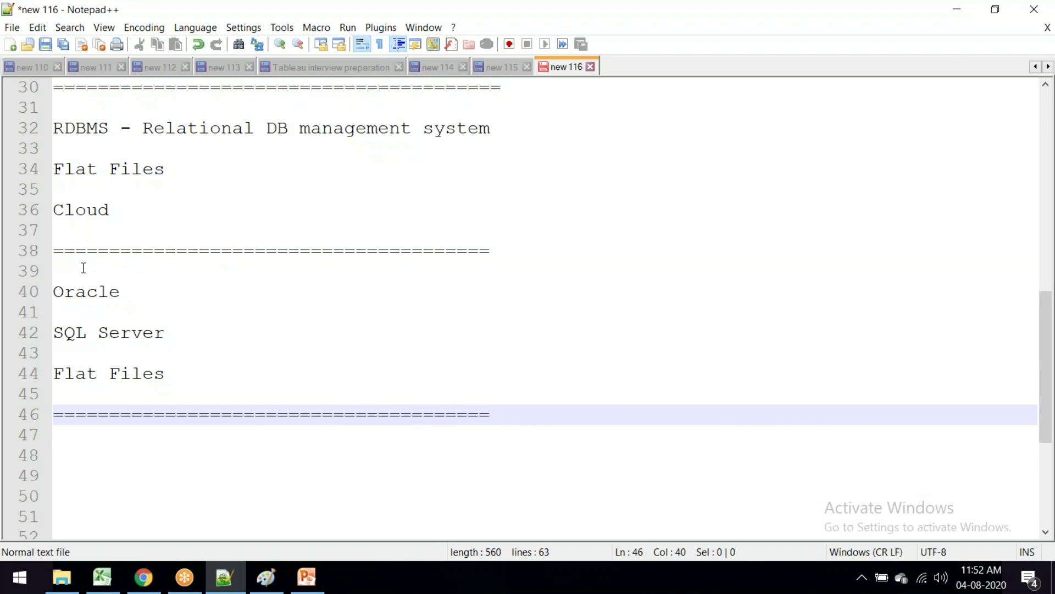
key(Return)
key(Return)
key(Return)
key(BackSpace)
key(BackSpace)
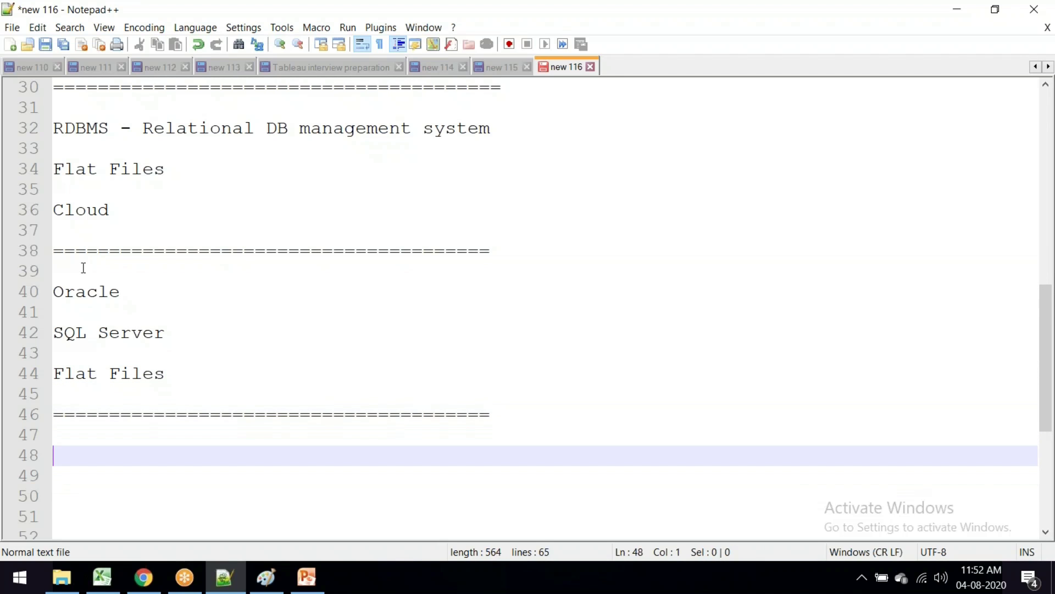
- Add the heading 'Sample Super store' on its own line
text(Sam)
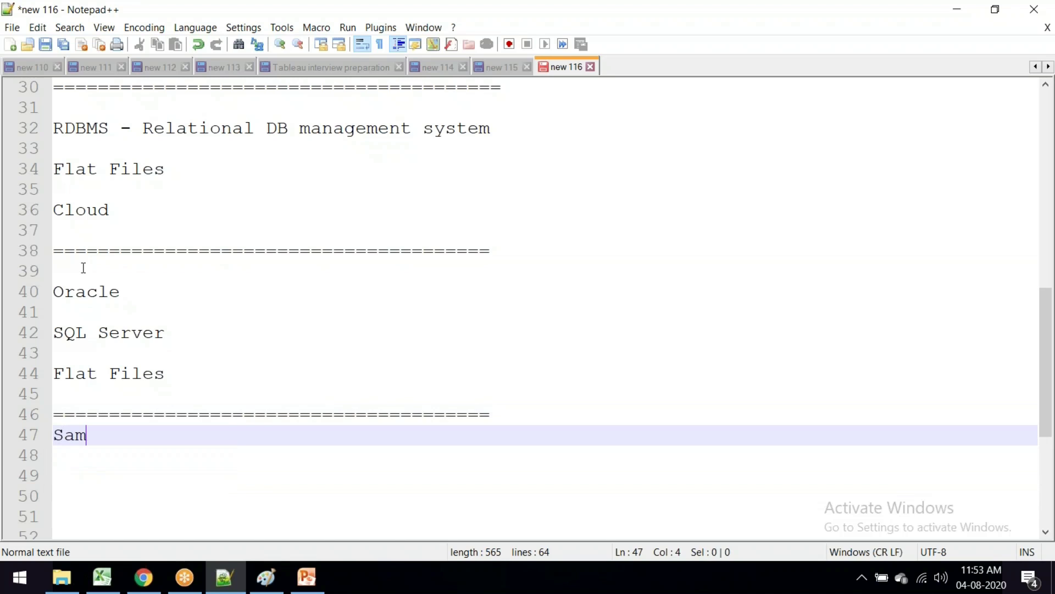
text(ple Super )
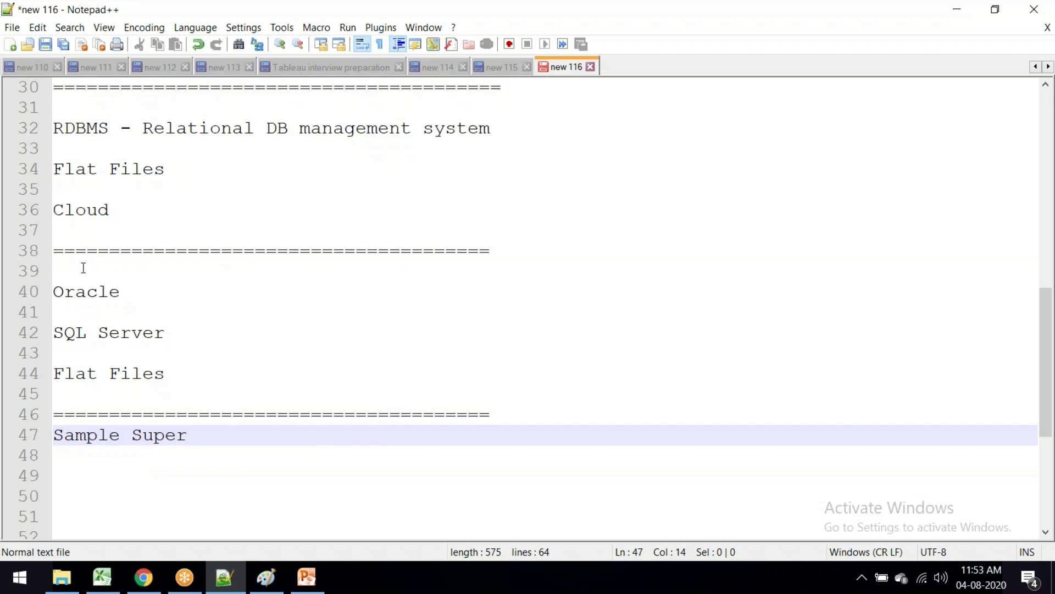
text(store)
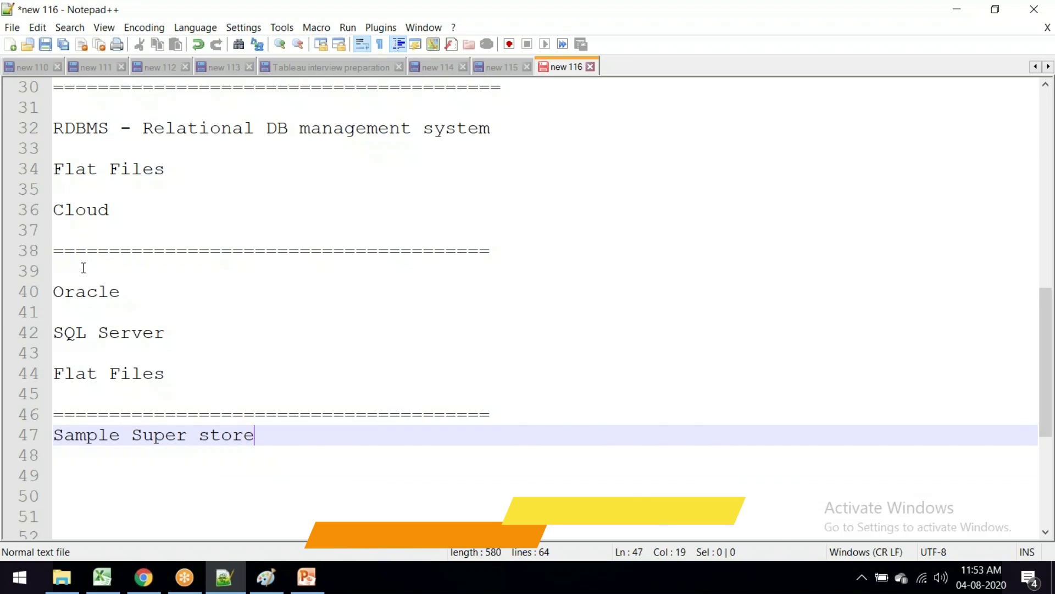
text(:)
key(Return)
key(Return)
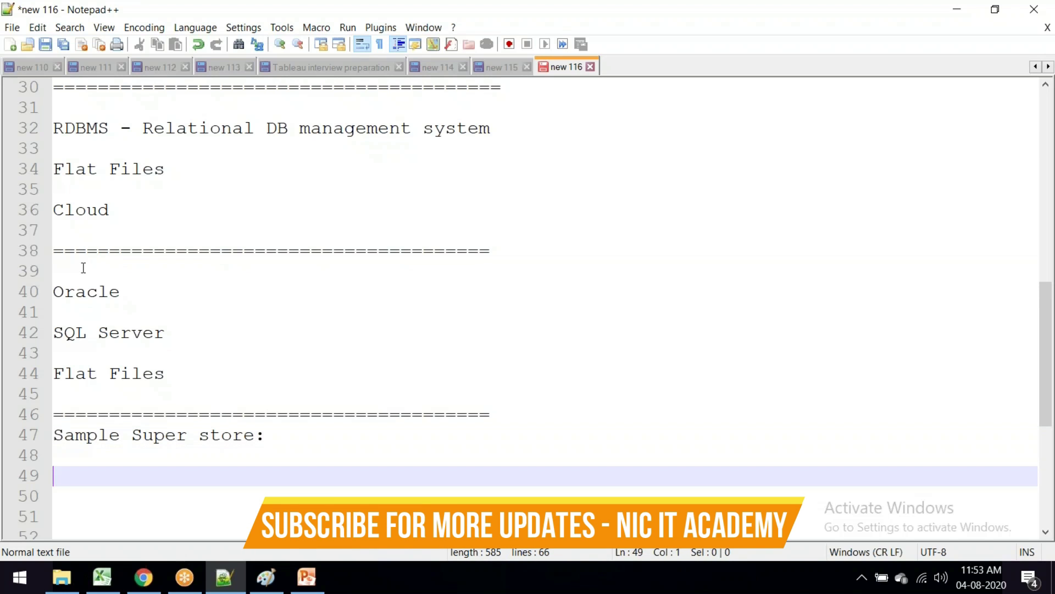
key(BackSpace)
key(BackSpace)
key(BackSpace)
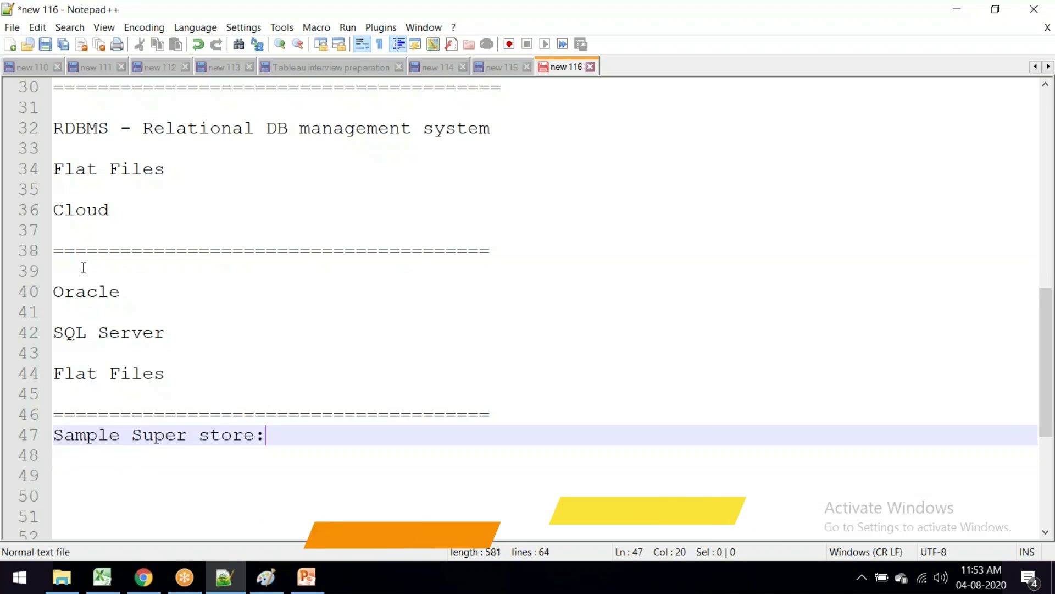
key(Return)
key(Return)
- Write data.world.com beneath the heading, followed by a row of = signs
text(data)
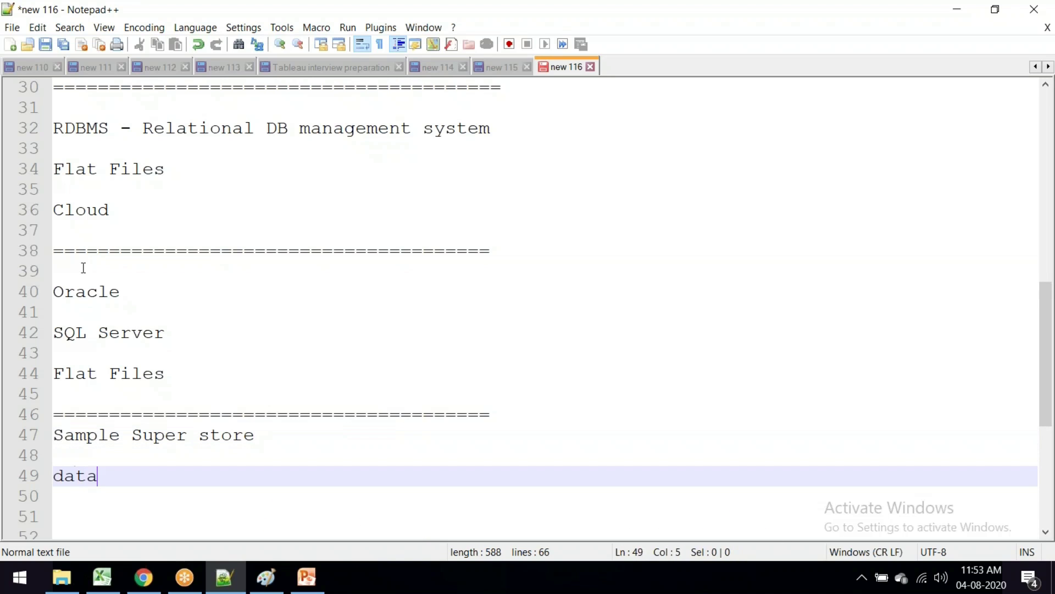
text(.work)
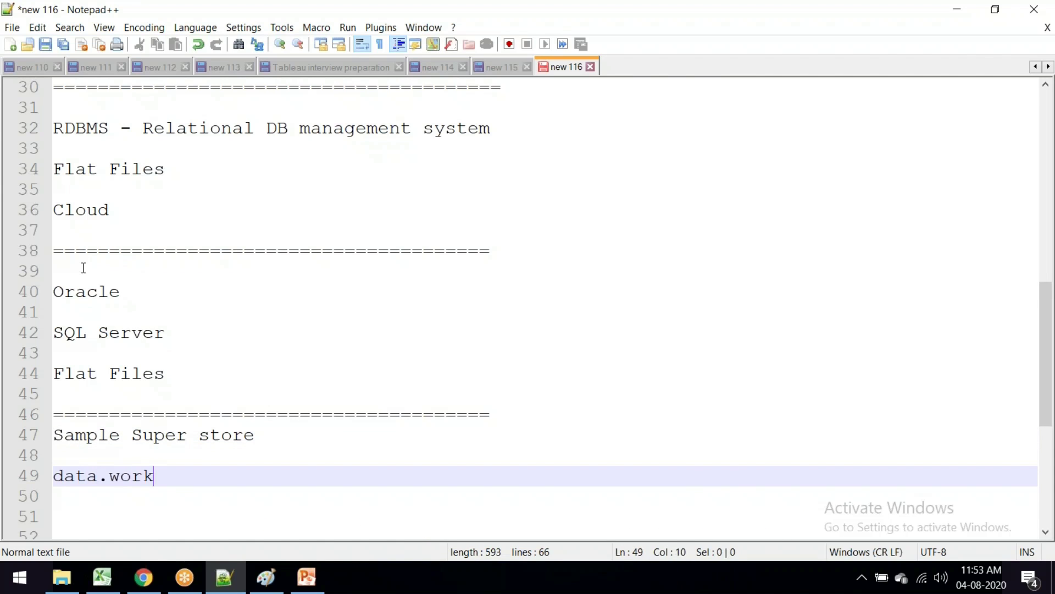
key(BackSpace)
text(le)
key(BackSpace)
text(d.com)
key(Return)
key(Return)
key(Return)
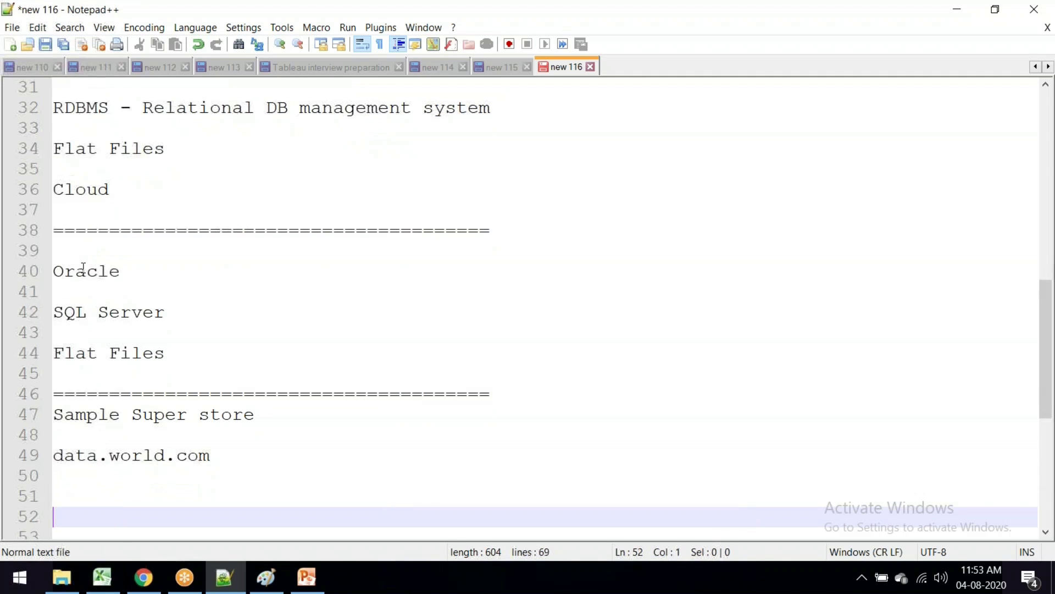
key(BackSpace)
text(=================)
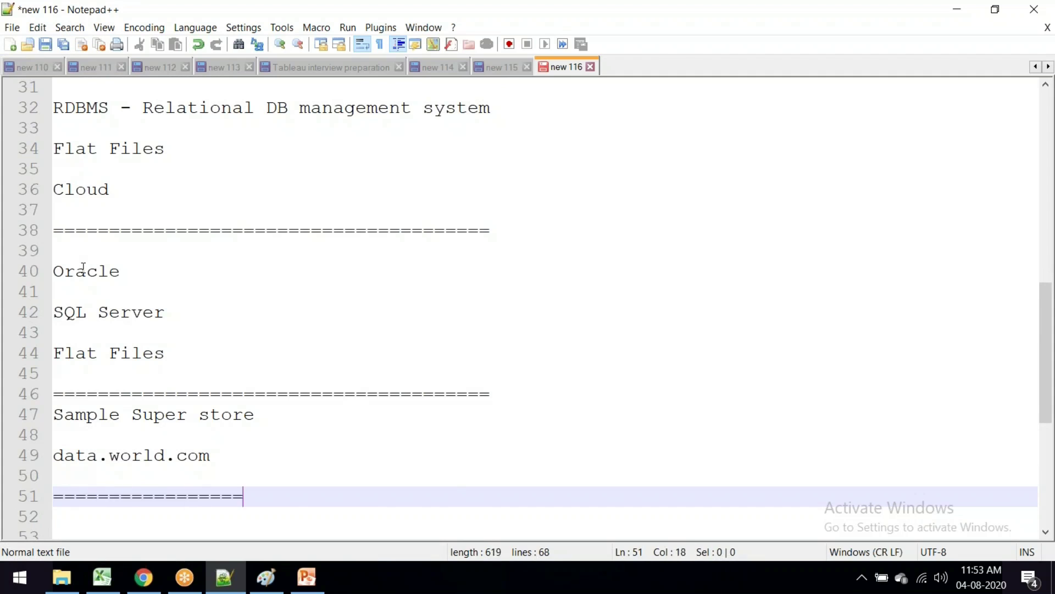
text(======================)
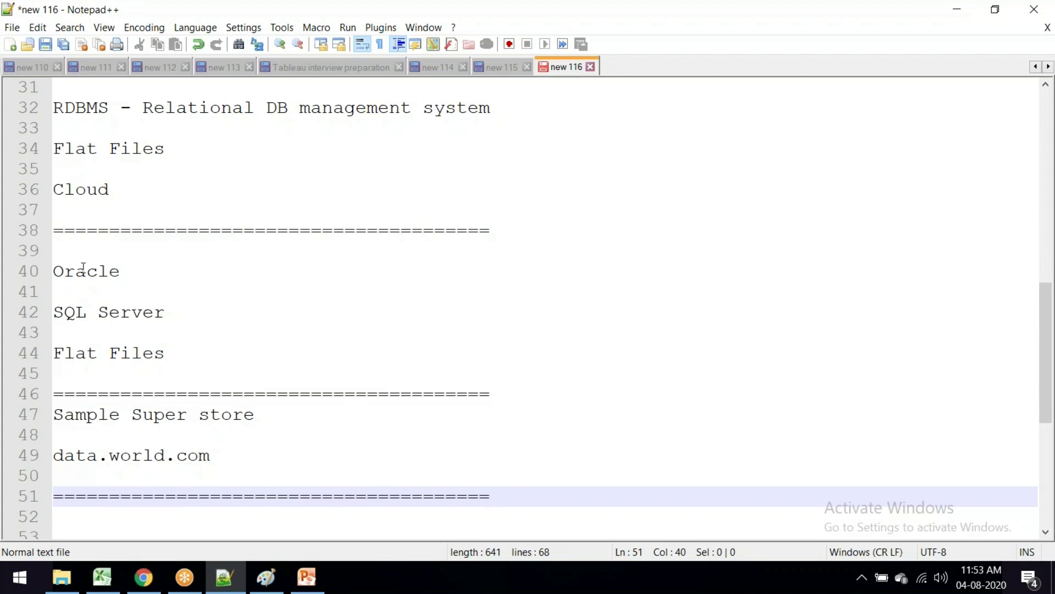
key(BackSpace)
text(=)
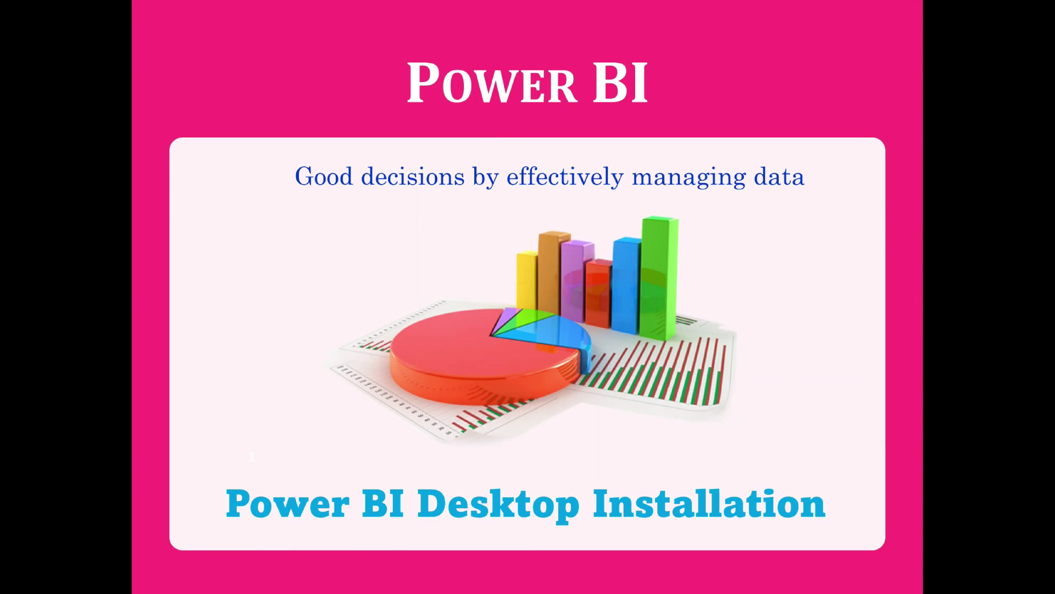
- Advance through the Sample Dashboard and Steps to follow slides to the Thanks slide
key(Right)
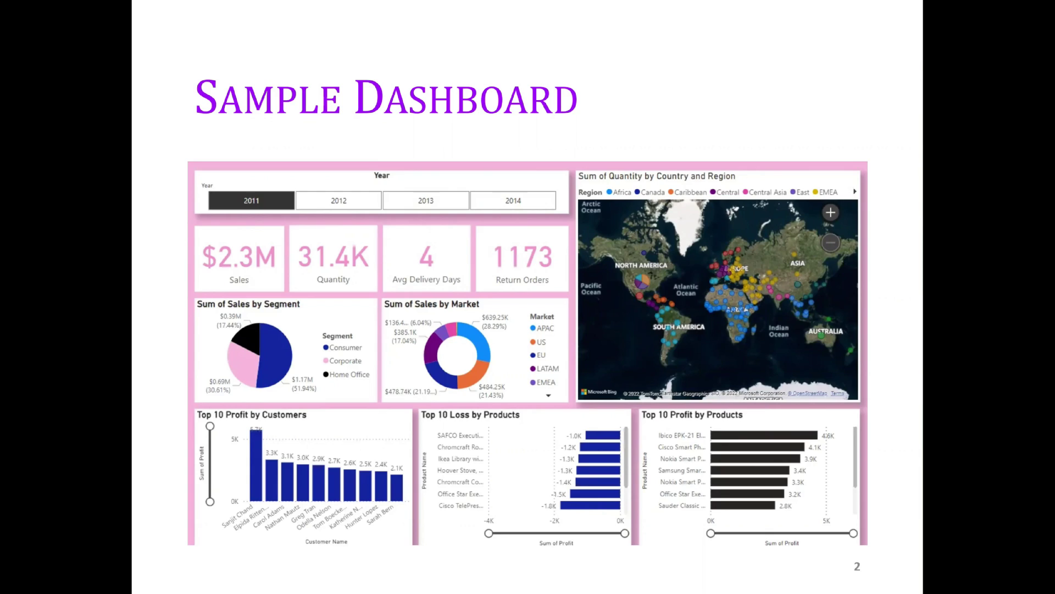
key(Right)
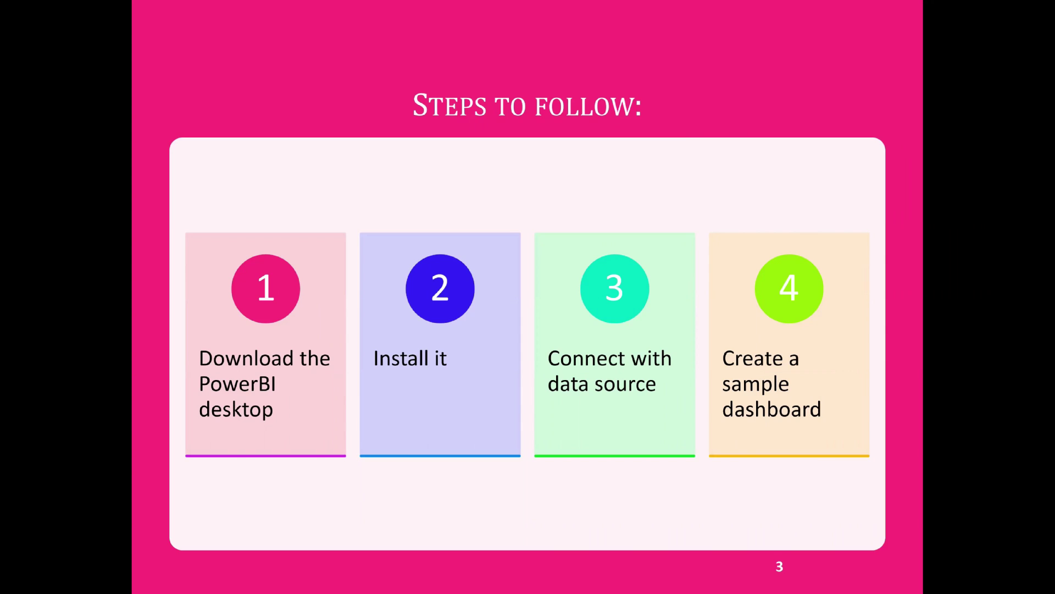
key(Right)
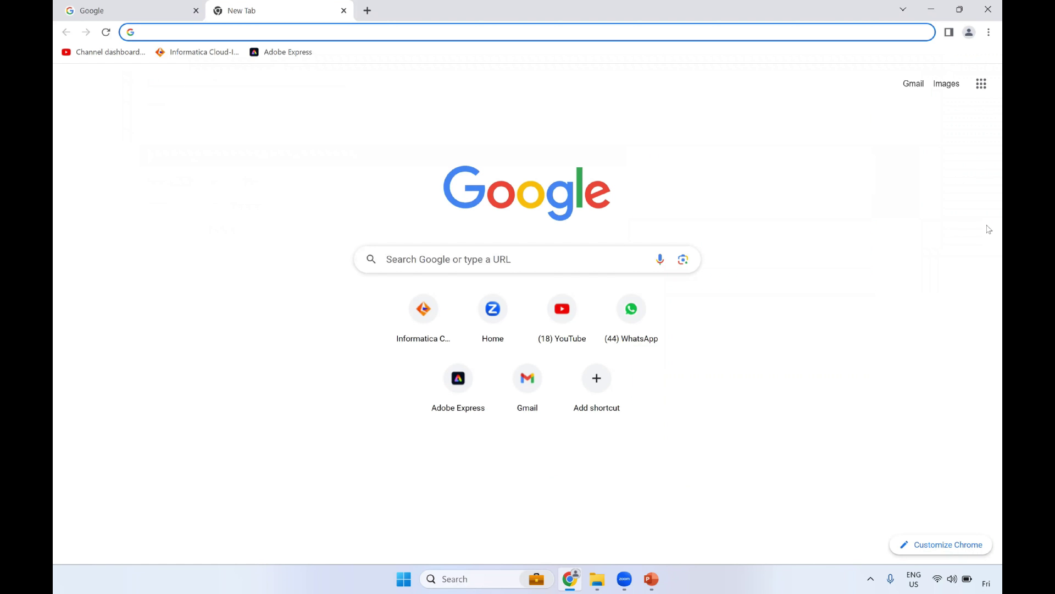
- Search Google in Chrome for 'power bi desktop download'
text(power bi desktop)
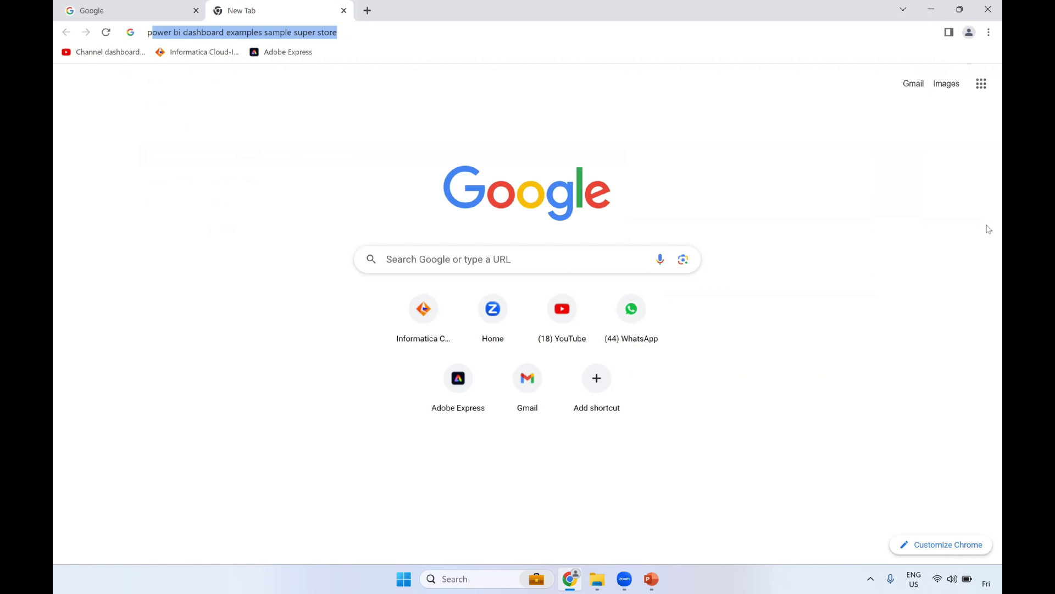
key(Down)
key(Return)
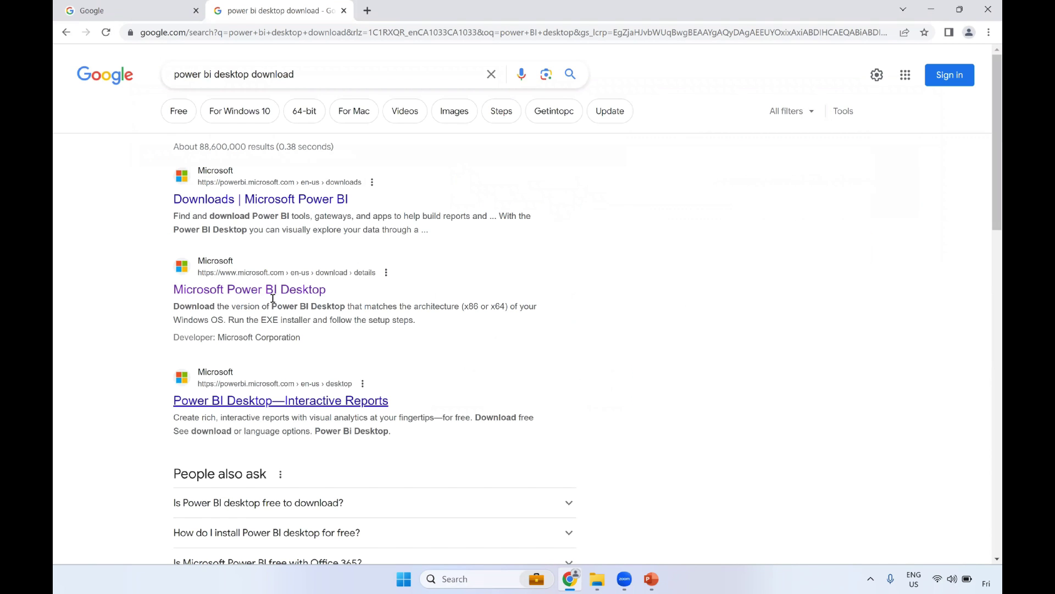
- Open the Microsoft Power BI Desktop download page and review the Details: published date 6/22/2023 and installer name
click(245, 295)
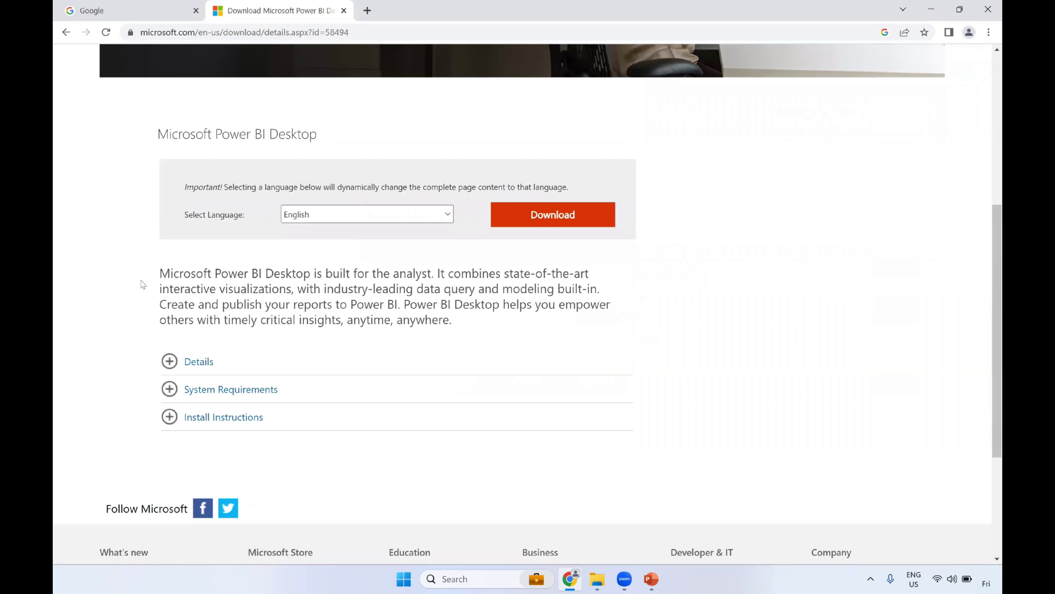
scroll(116, 275, down, 3)
scroll(393, 228, up, 2)
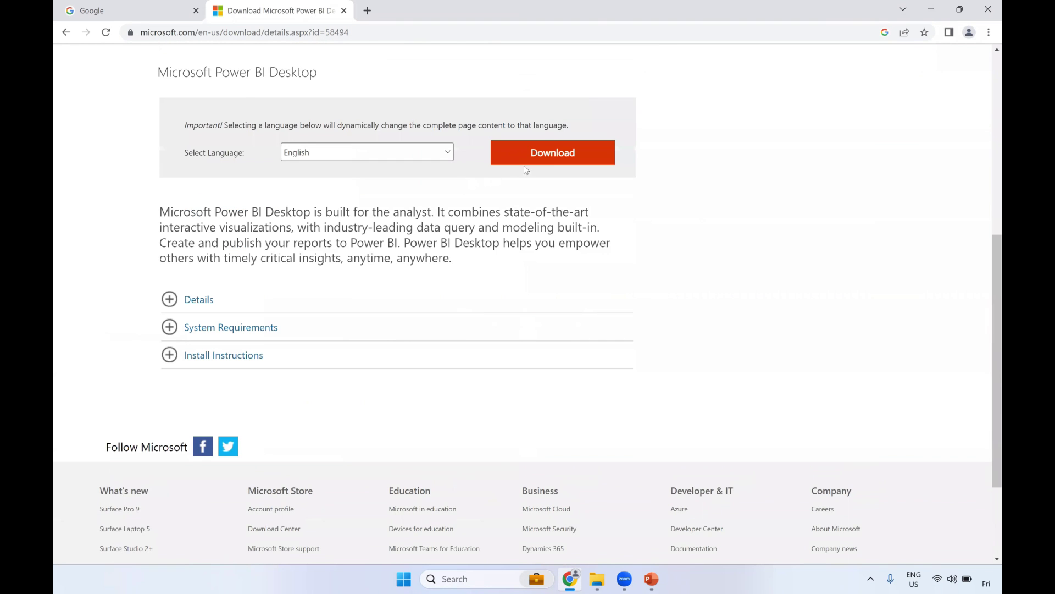
click(170, 299)
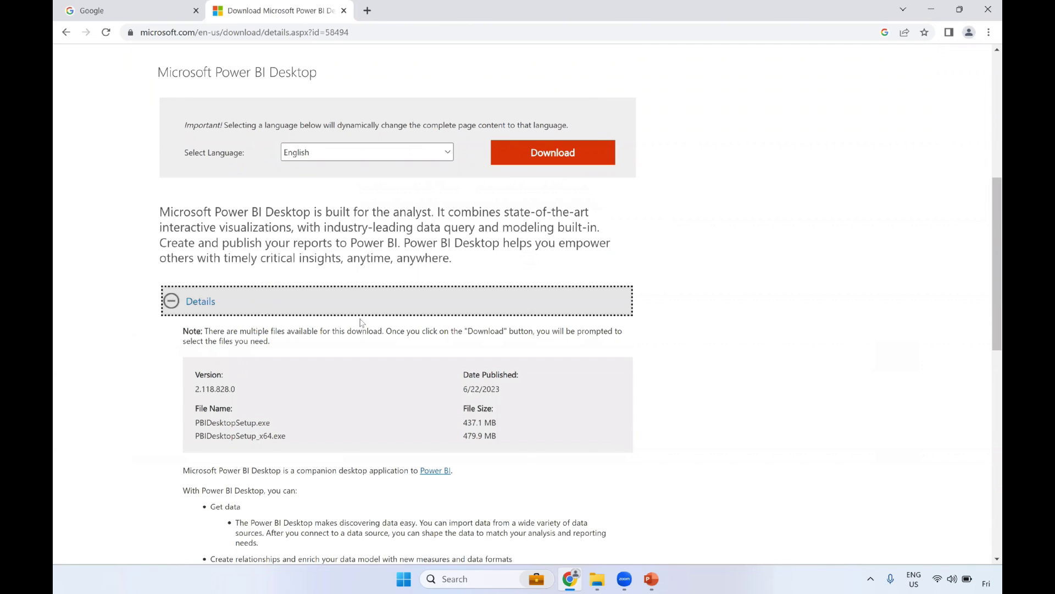
double_click(482, 388)
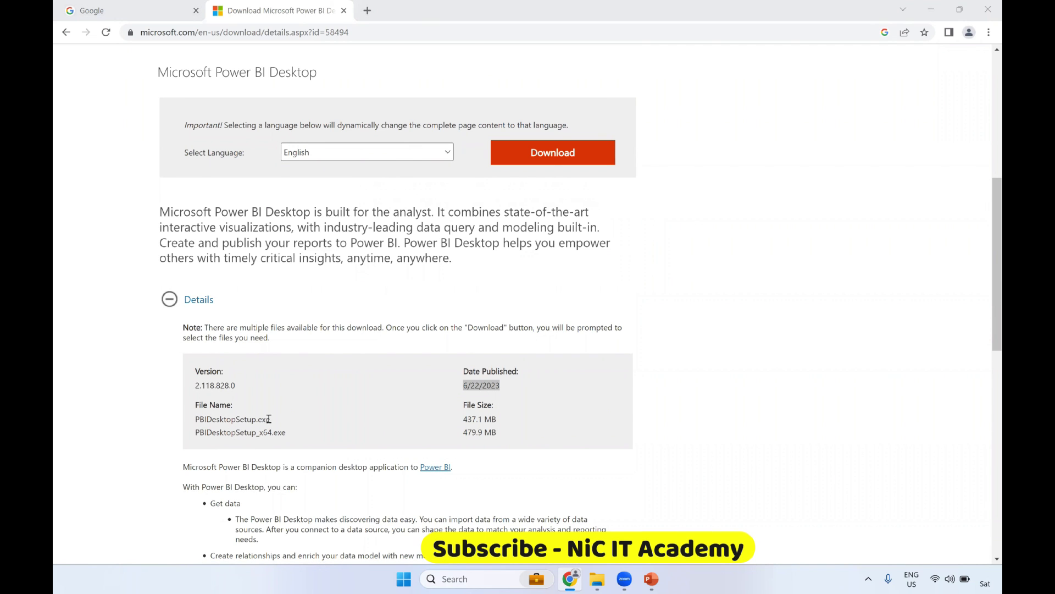
drag(271, 418, 299, 442)
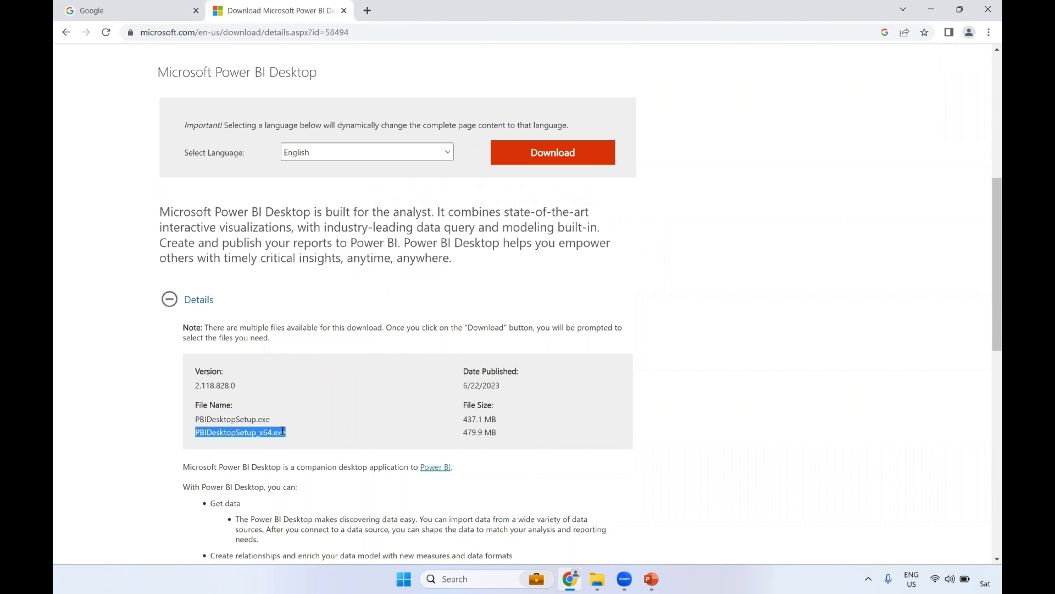
click(296, 437)
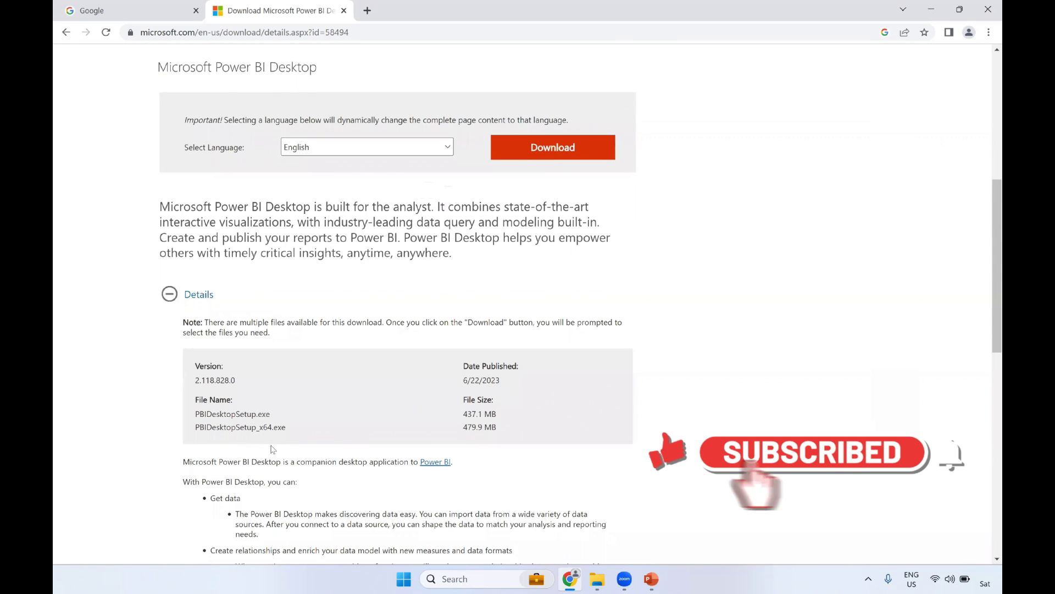
- Check System Requirements and Install Instructions, then bring up the installer file choices
click(170, 300)
click(171, 392)
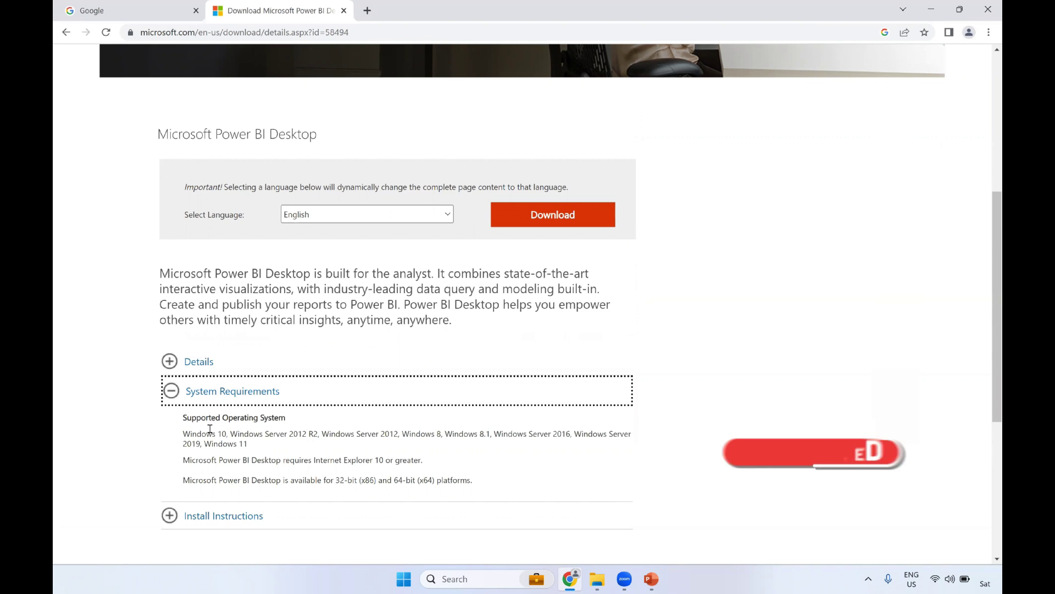
click(171, 391)
click(171, 418)
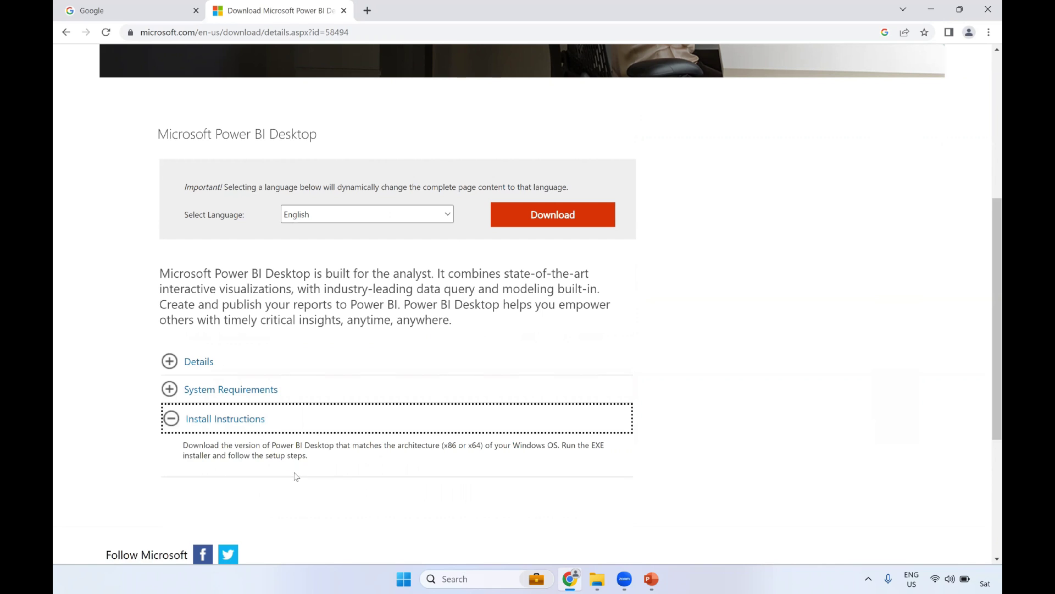
click(552, 221)
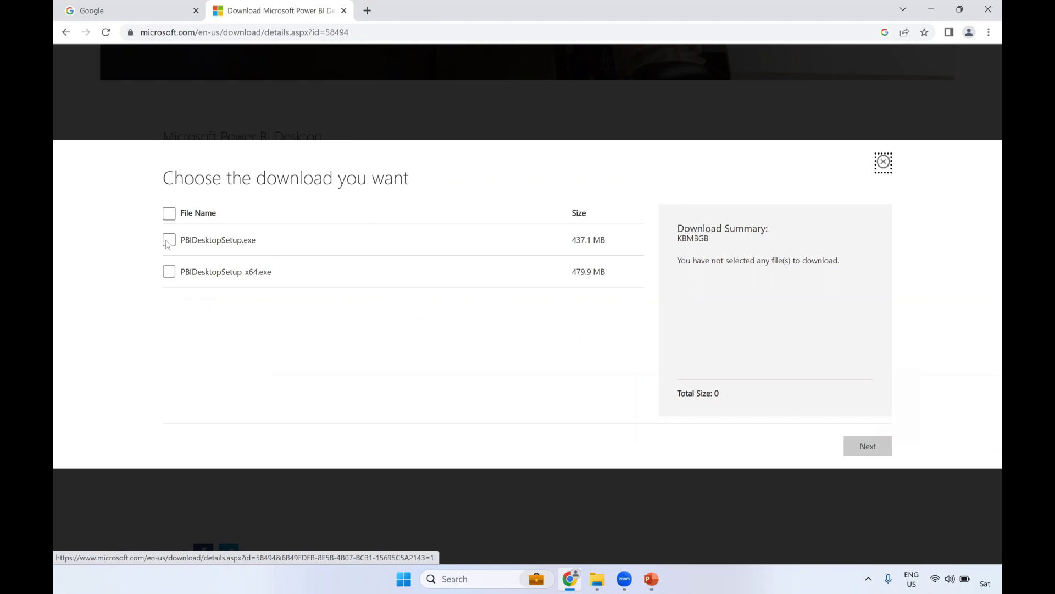
- Download the 64-bit installer PBIDesktopSetup_x64.exe (479.9 MB) and run it
click(169, 240)
click(190, 240)
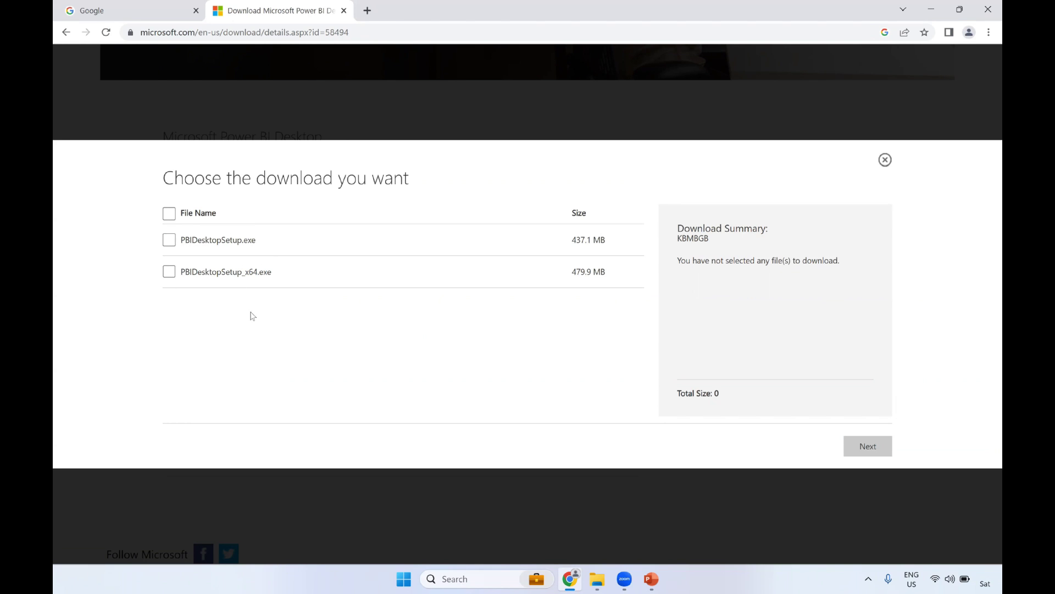
click(169, 272)
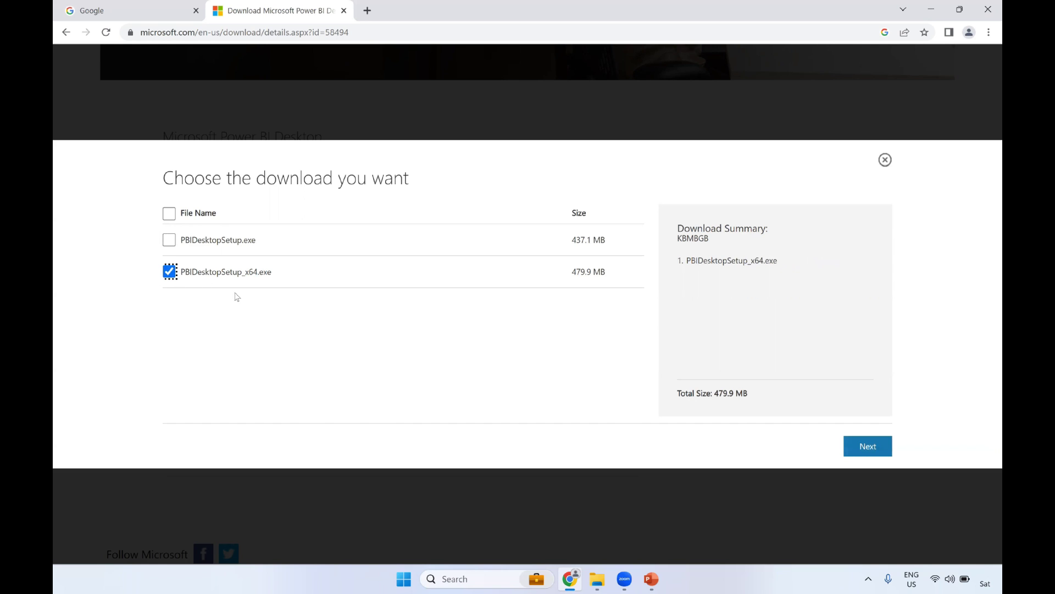
click(874, 446)
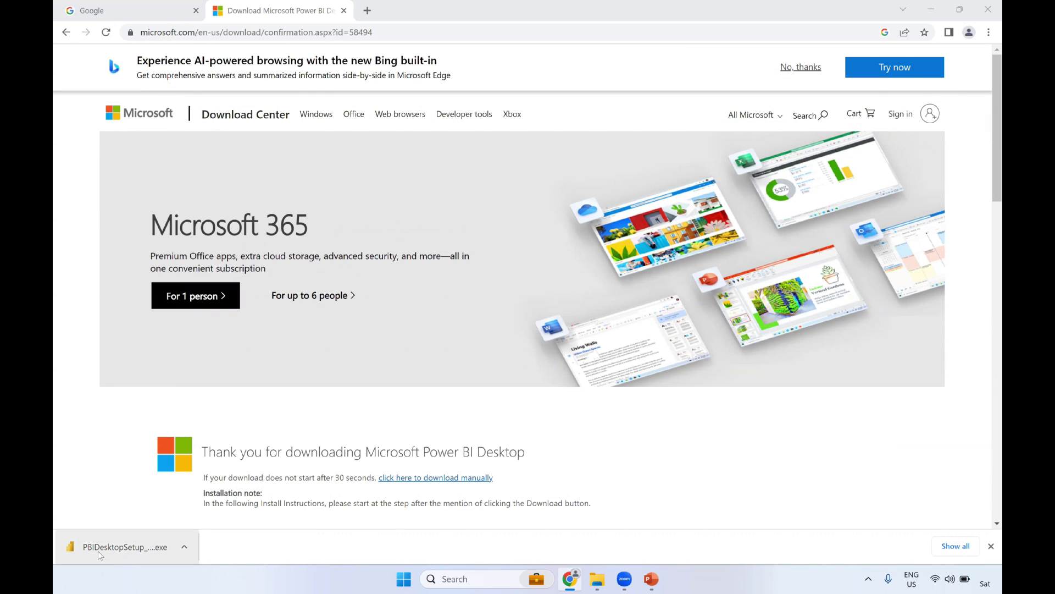
click(105, 553)
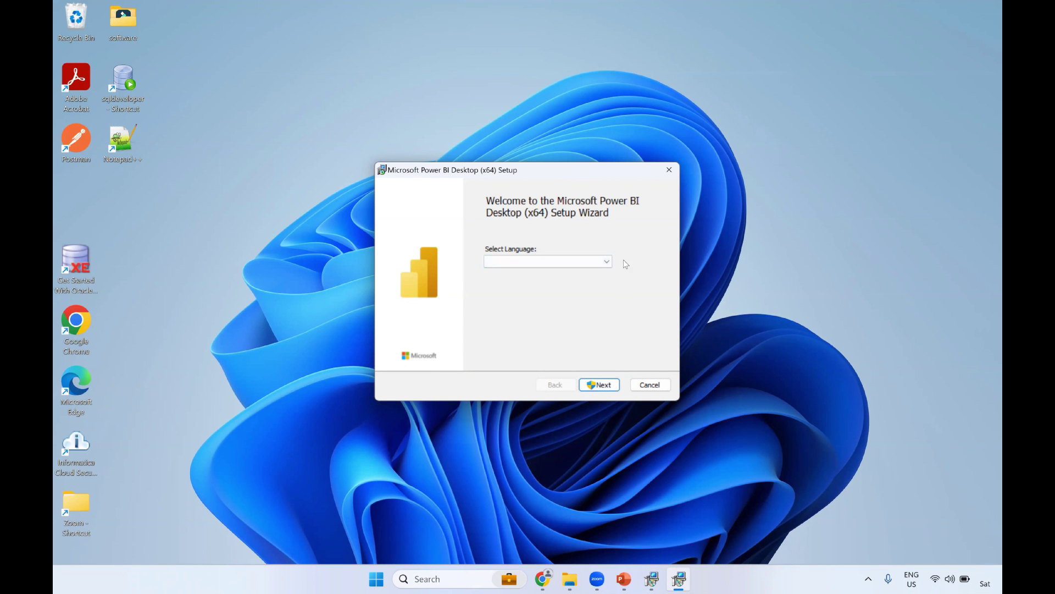
- Install Power BI Desktop in English, accepting the license terms and keeping the default install folder
click(607, 263)
click(509, 345)
click(603, 386)
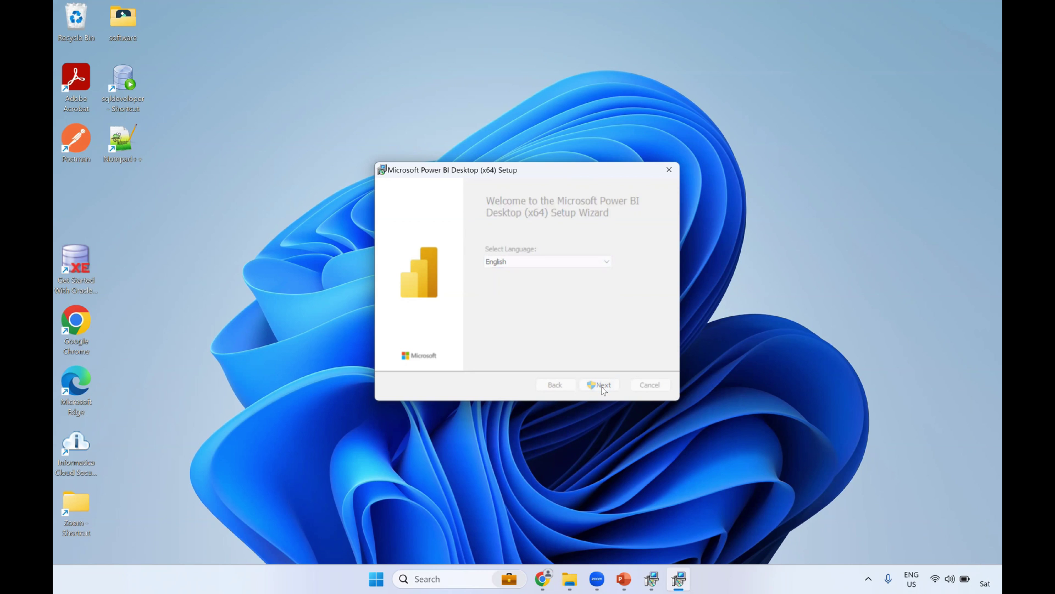
click(592, 386)
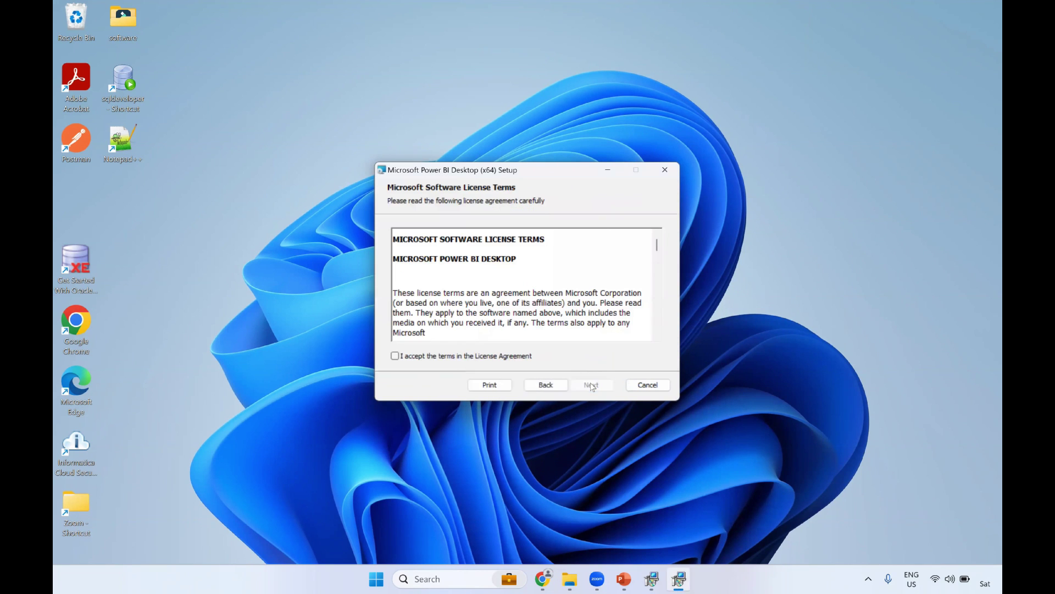
click(437, 357)
click(592, 385)
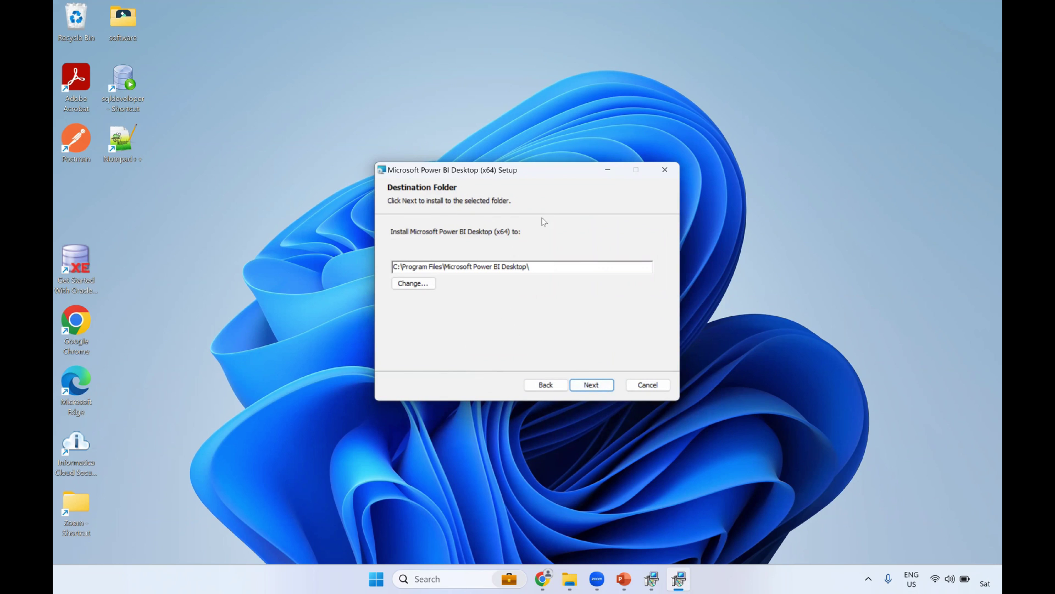
click(591, 384)
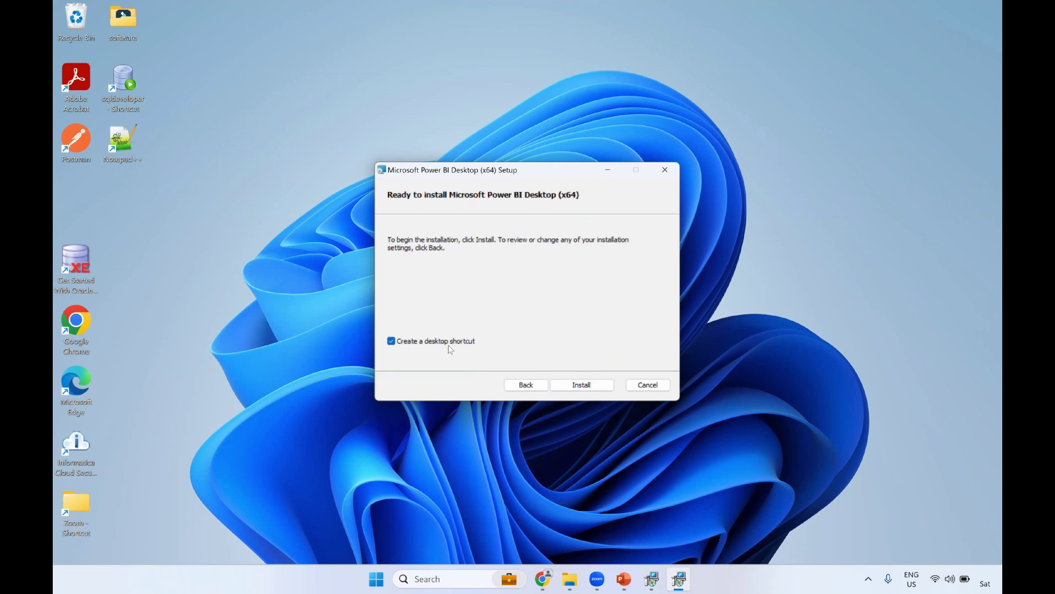
click(582, 385)
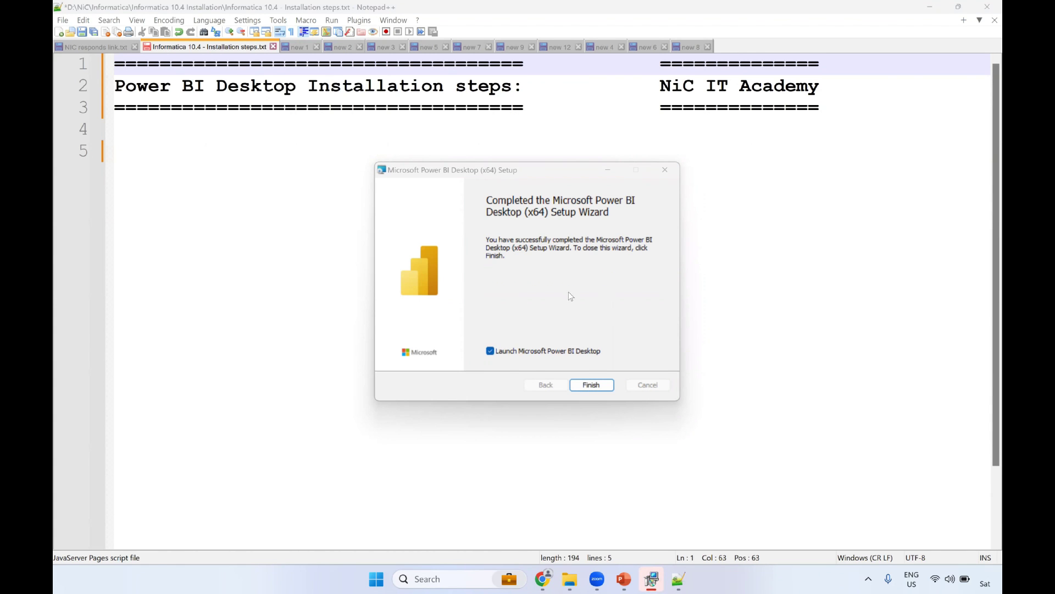
- Finish the wizard to launch Power BI Desktop, dismissing the welcome dialog and the Collaborate and share tip
click(592, 385)
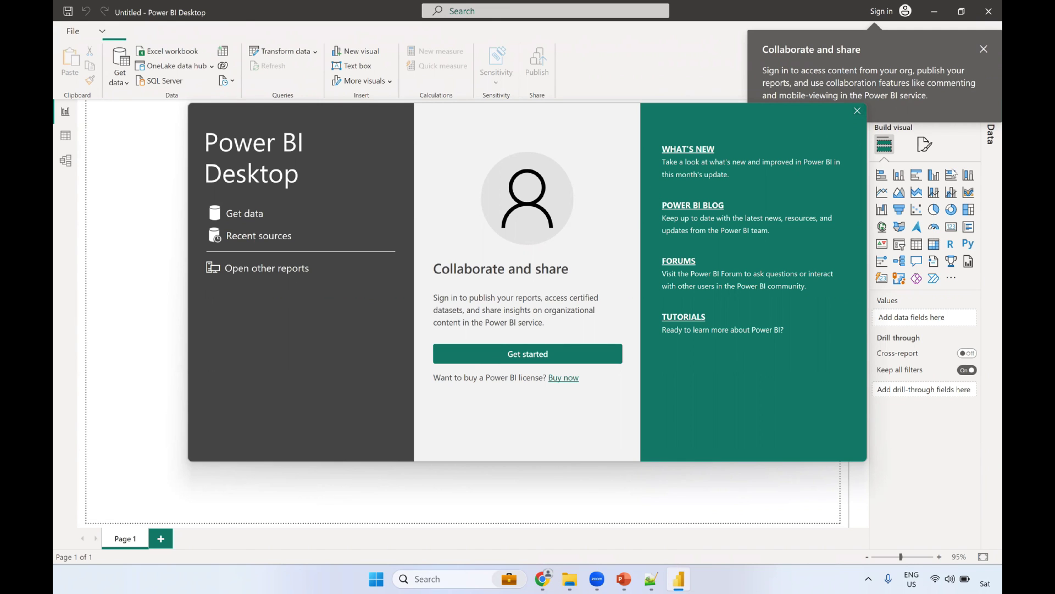
click(857, 112)
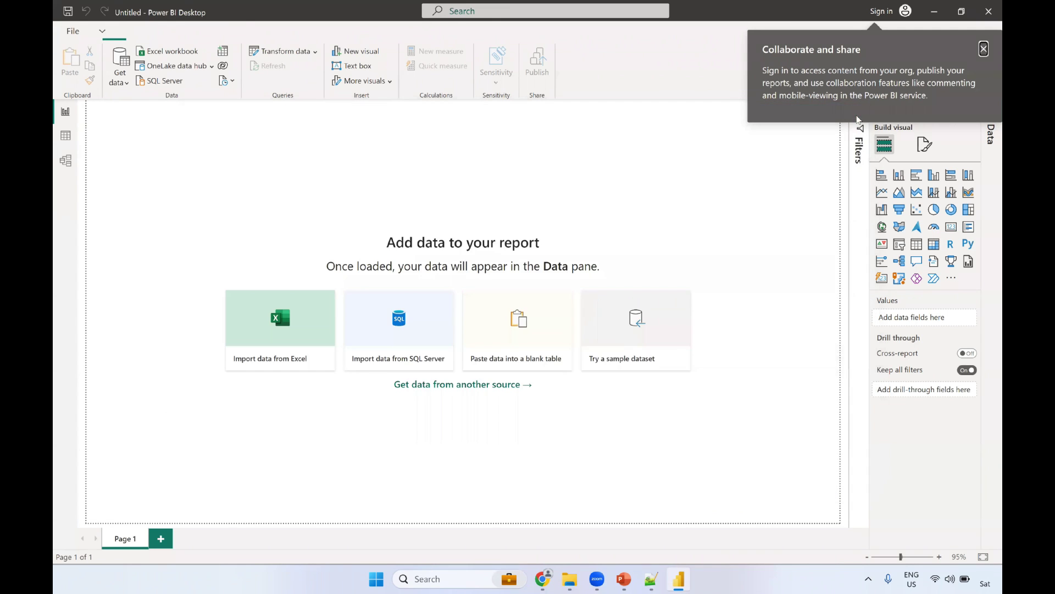
click(984, 49)
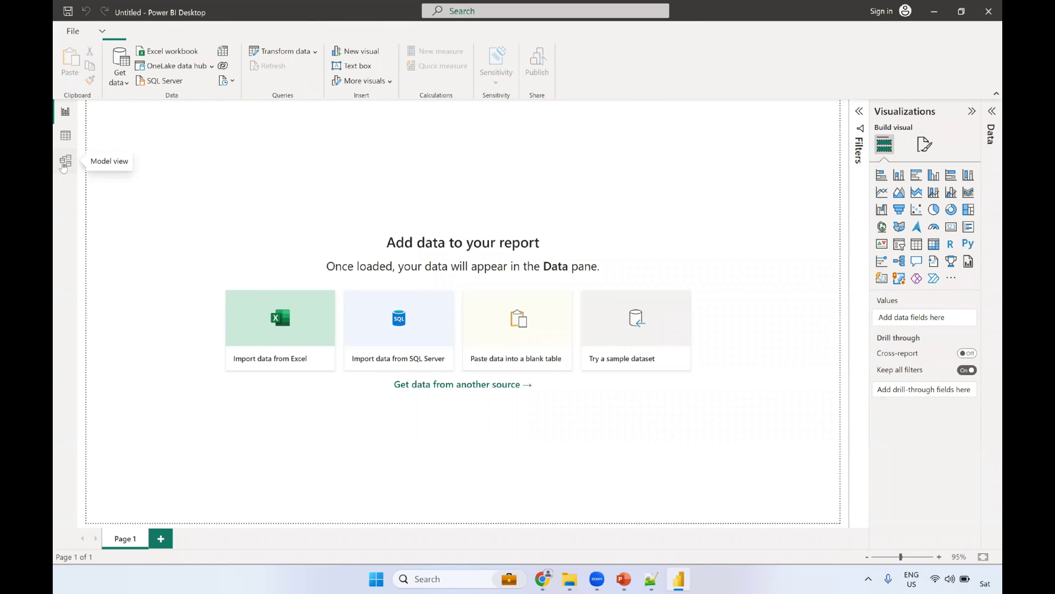
- Look at the Model and Data views, then return to the empty Report view
click(64, 165)
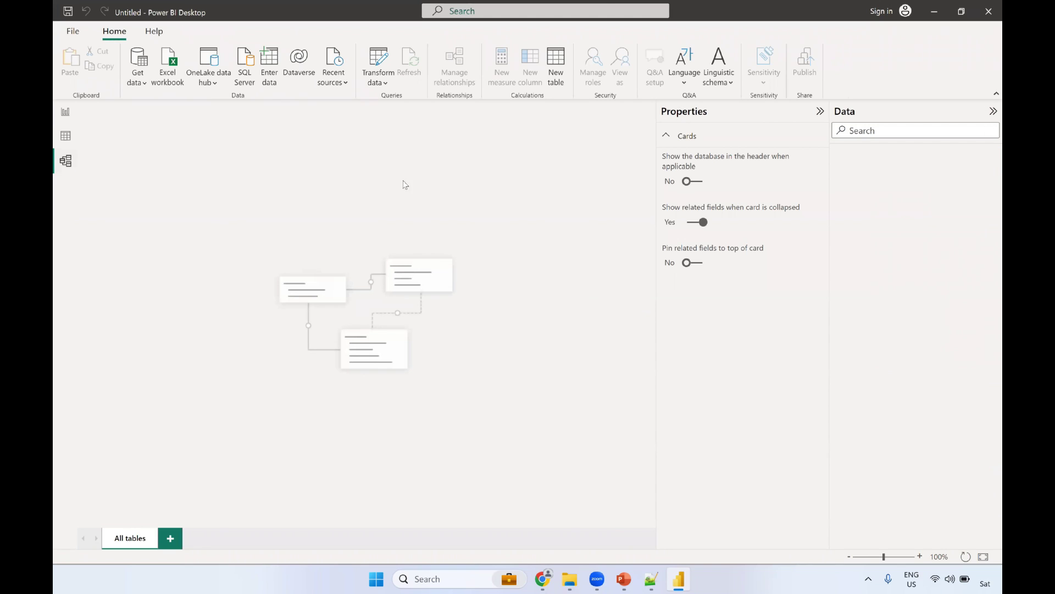
click(66, 135)
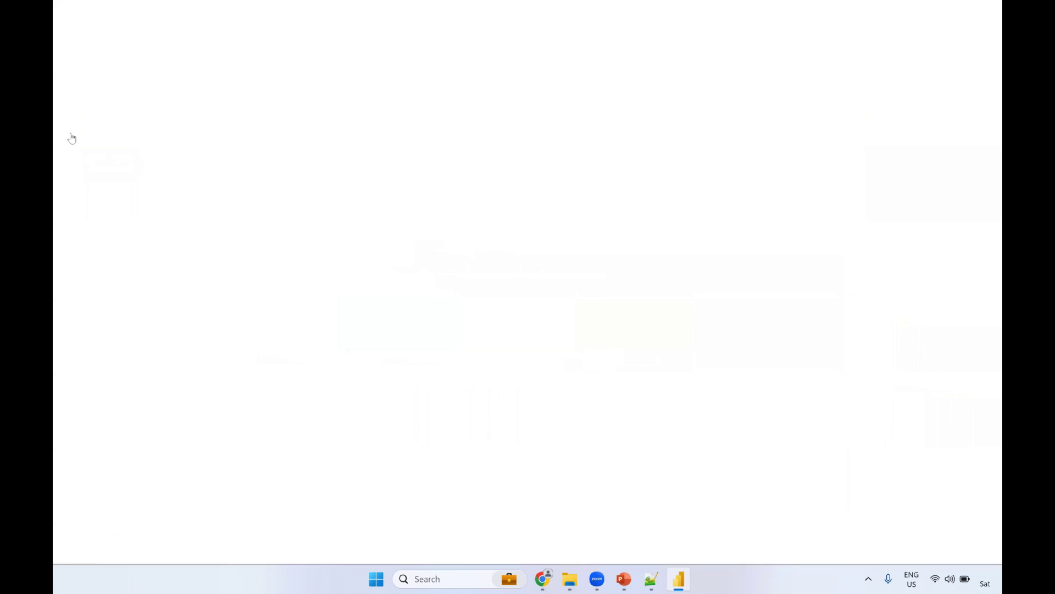
click(65, 112)
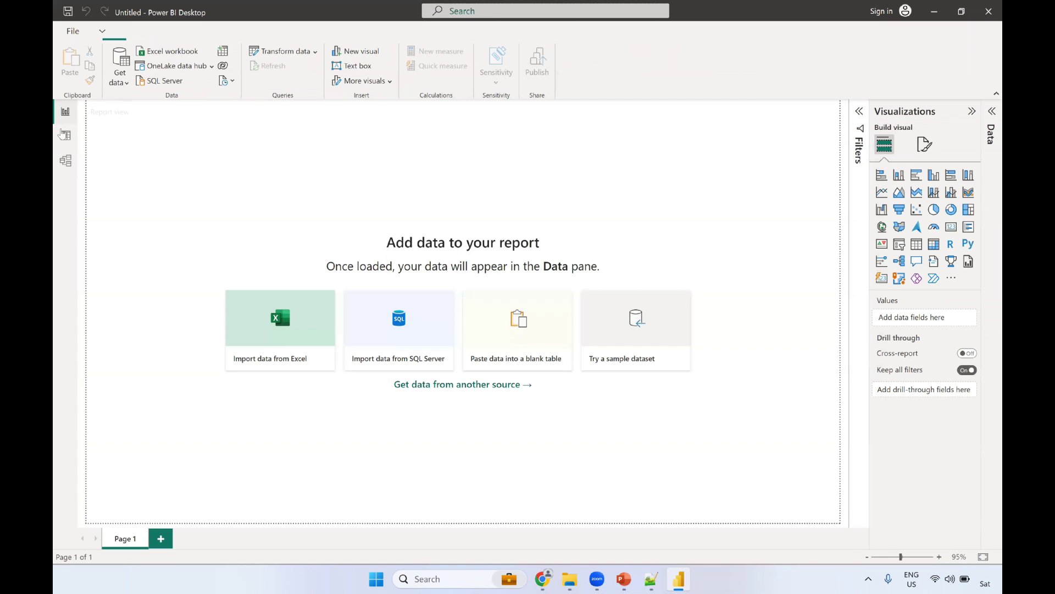
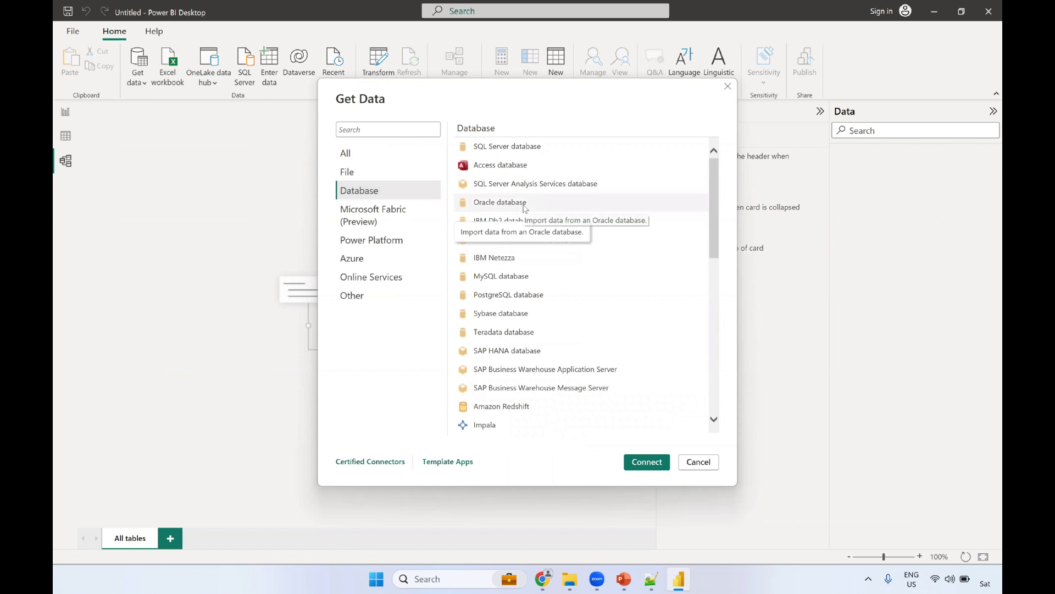
- Connect to the Oracle database on localhost and sign in with the database user name and password
click(502, 208)
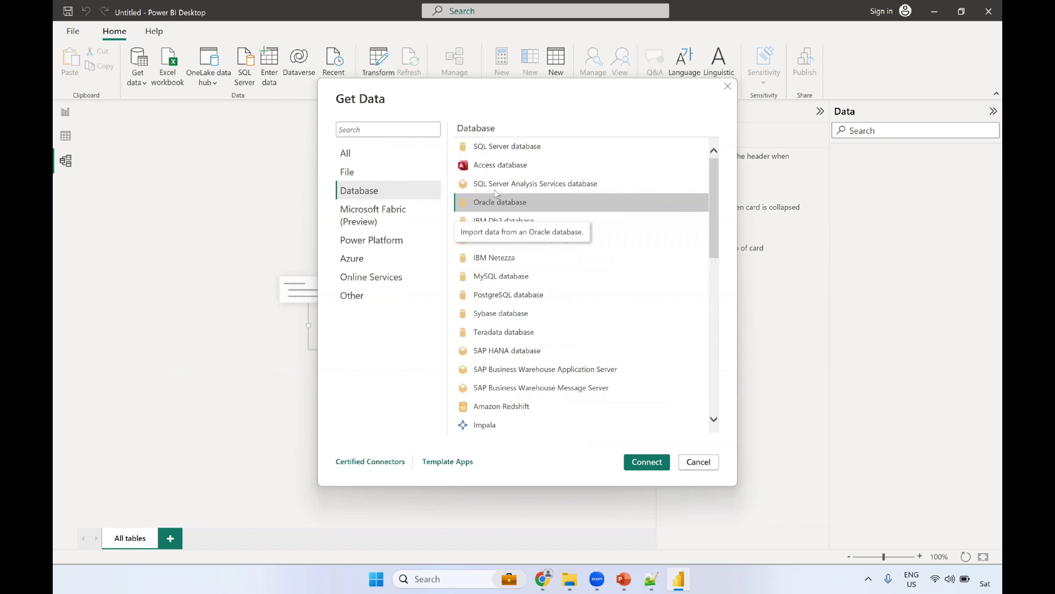
click(646, 462)
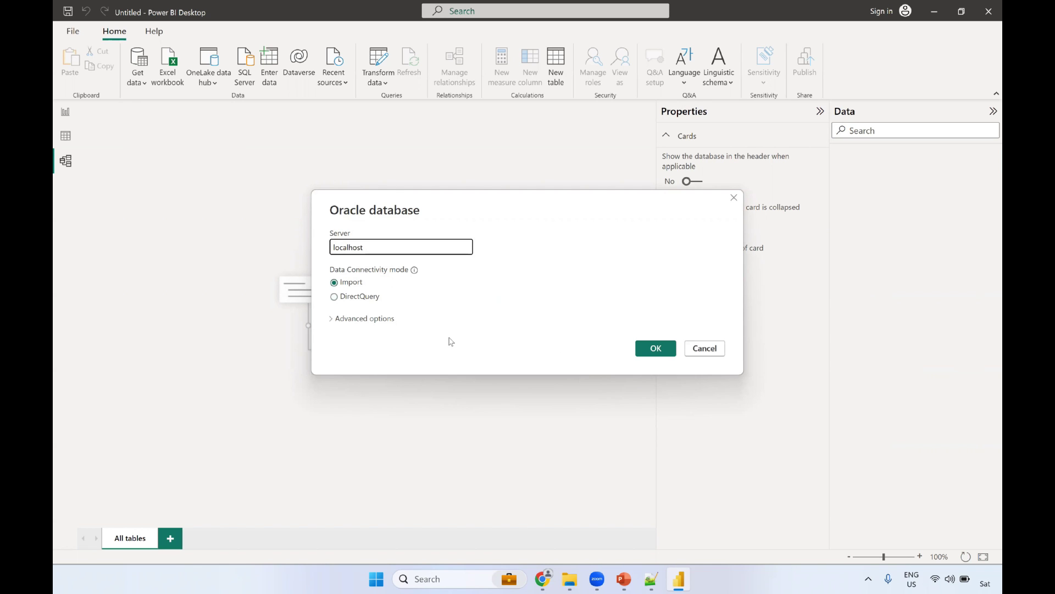
click(648, 353)
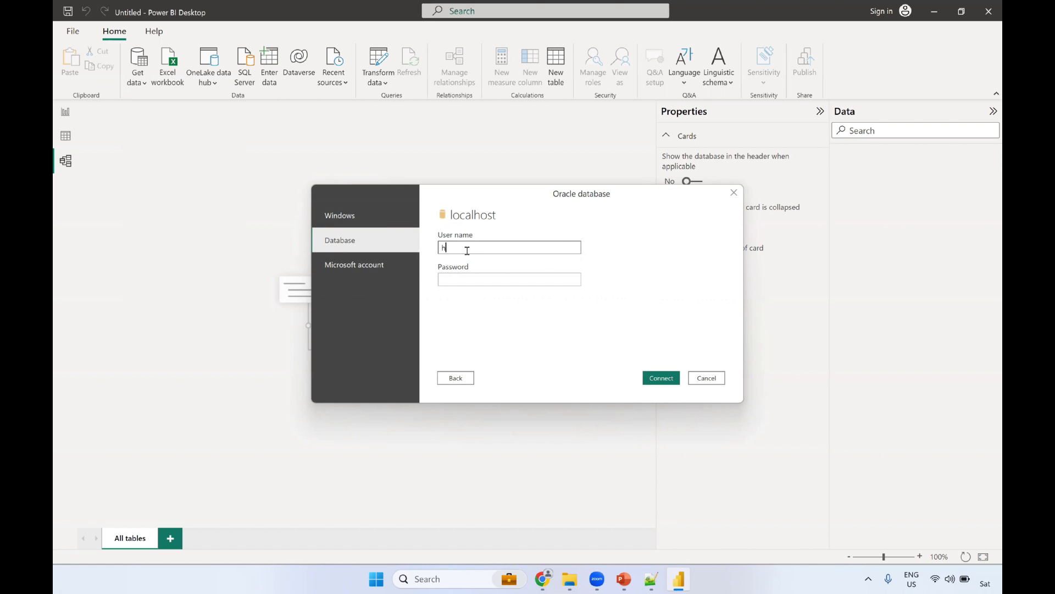
key(Tab)
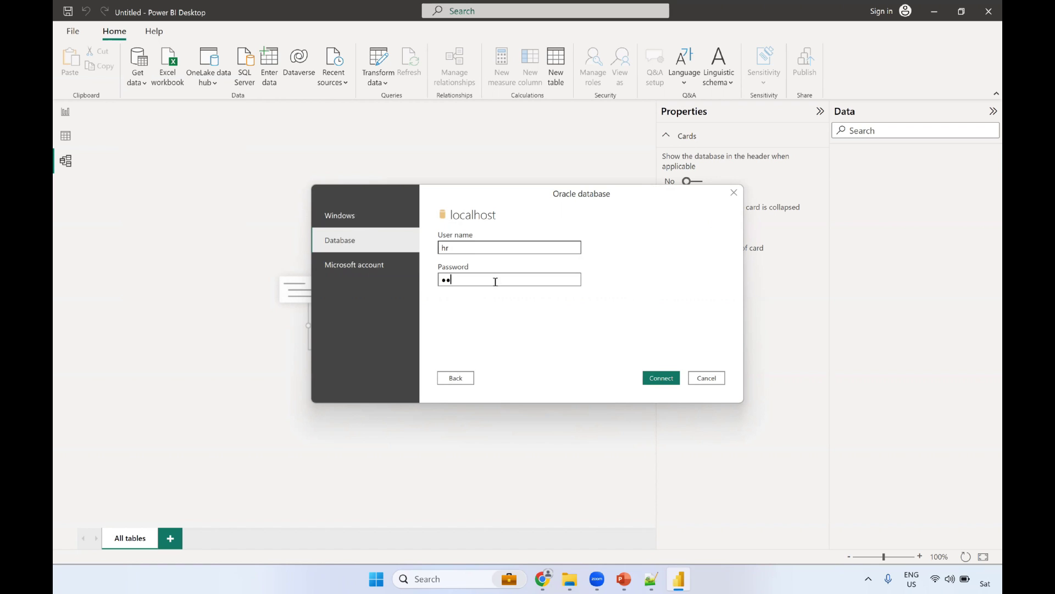
click(655, 381)
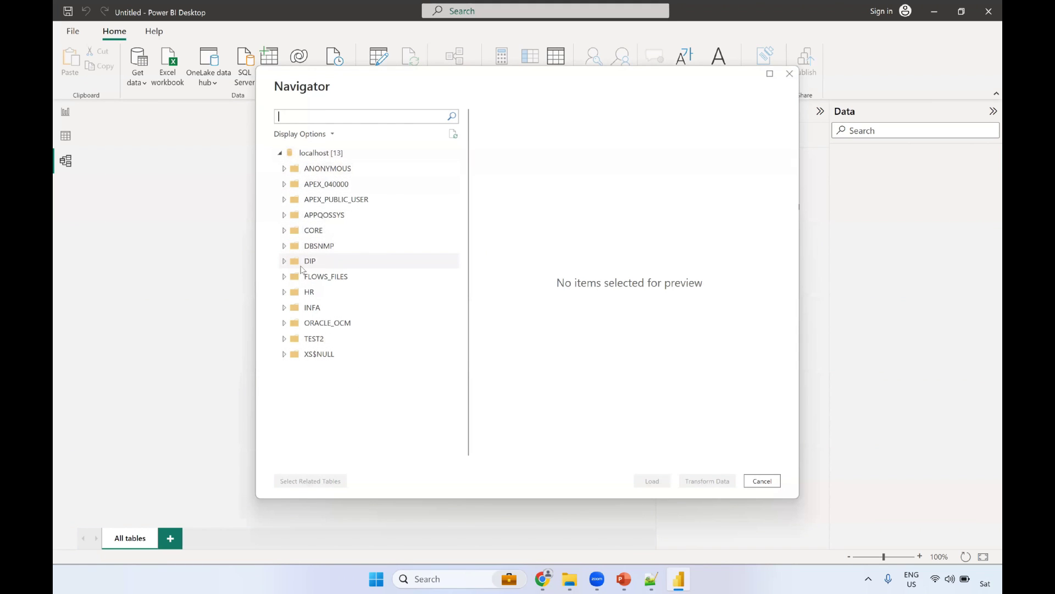
- Select the EMPLOYEES, DEPARTMENTS and LOCATIONS tables from the HR schema and load them
click(284, 292)
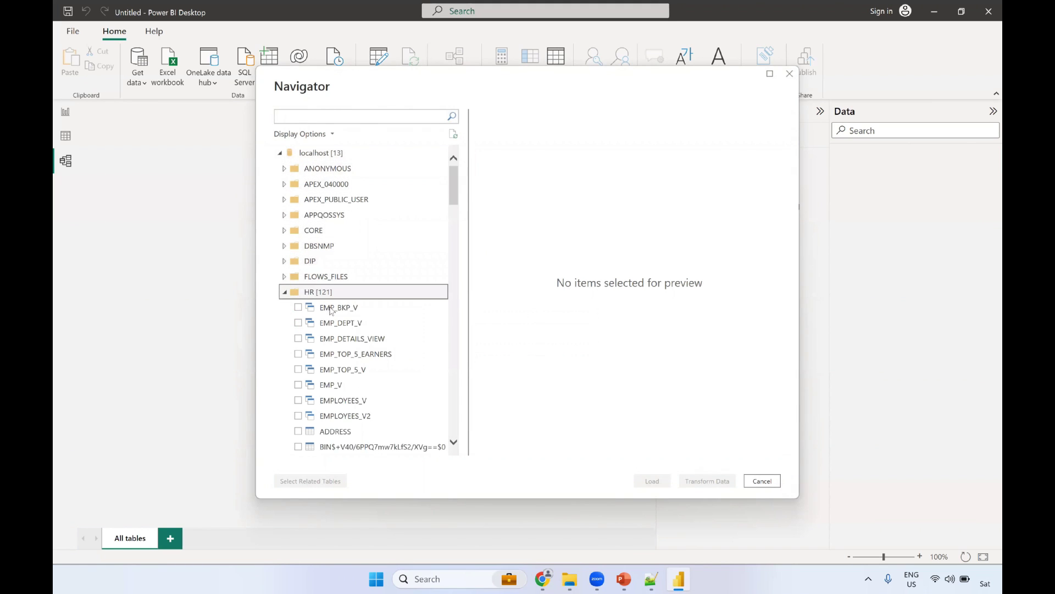
scroll(331, 404, down, 1)
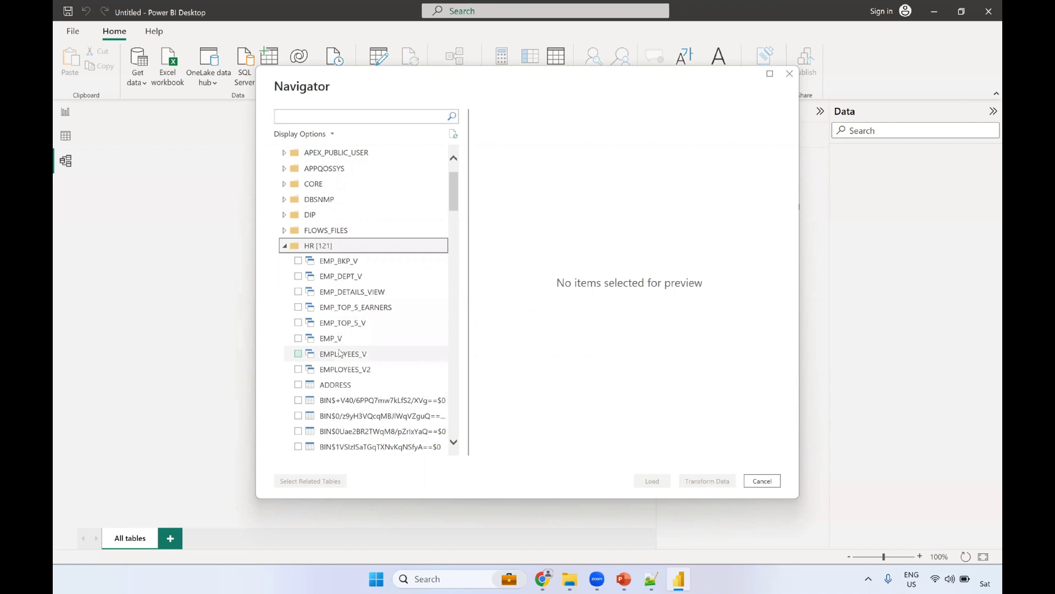
scroll(339, 359, down, 3)
scroll(339, 359, down, 12)
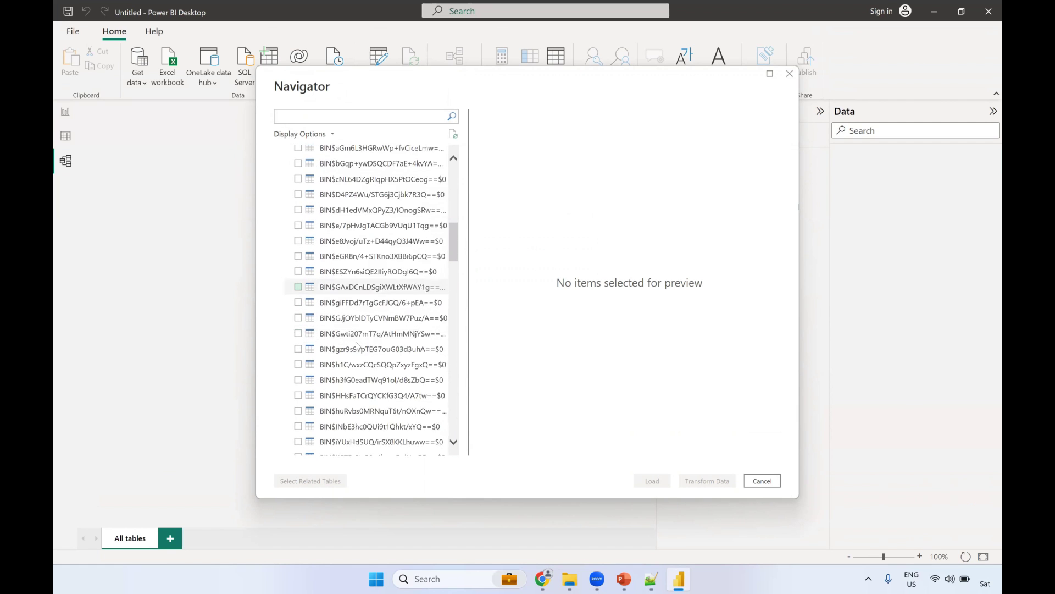
scroll(364, 319, down, 5)
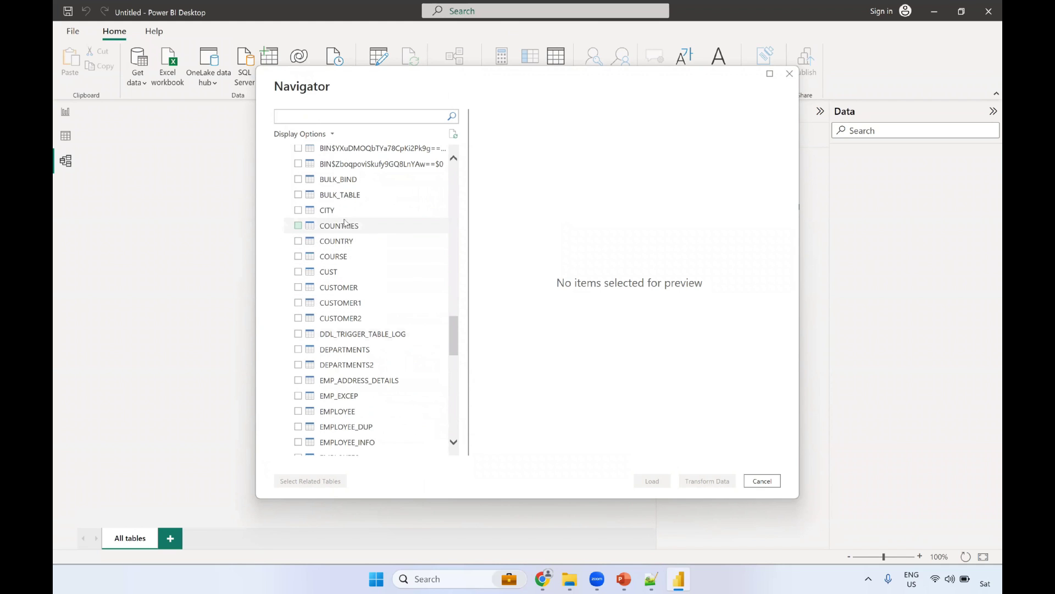
scroll(379, 341, down, 2)
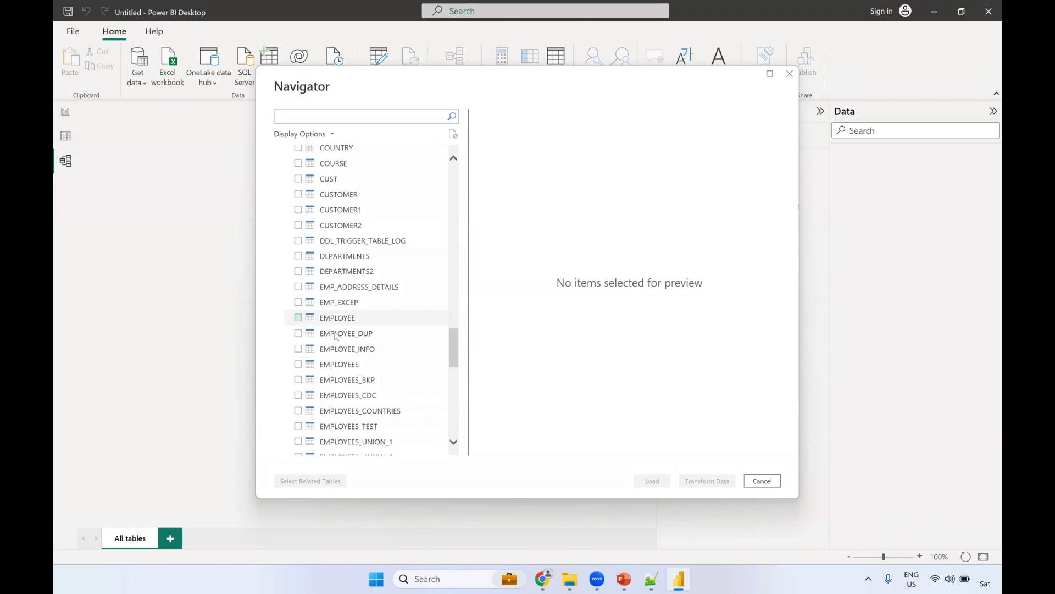
click(303, 364)
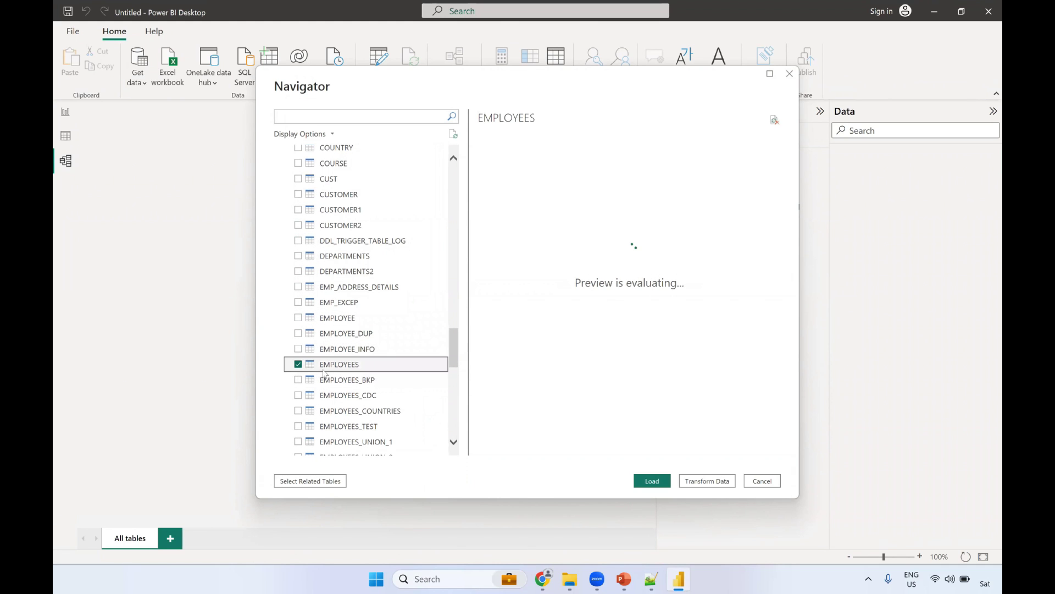
click(297, 256)
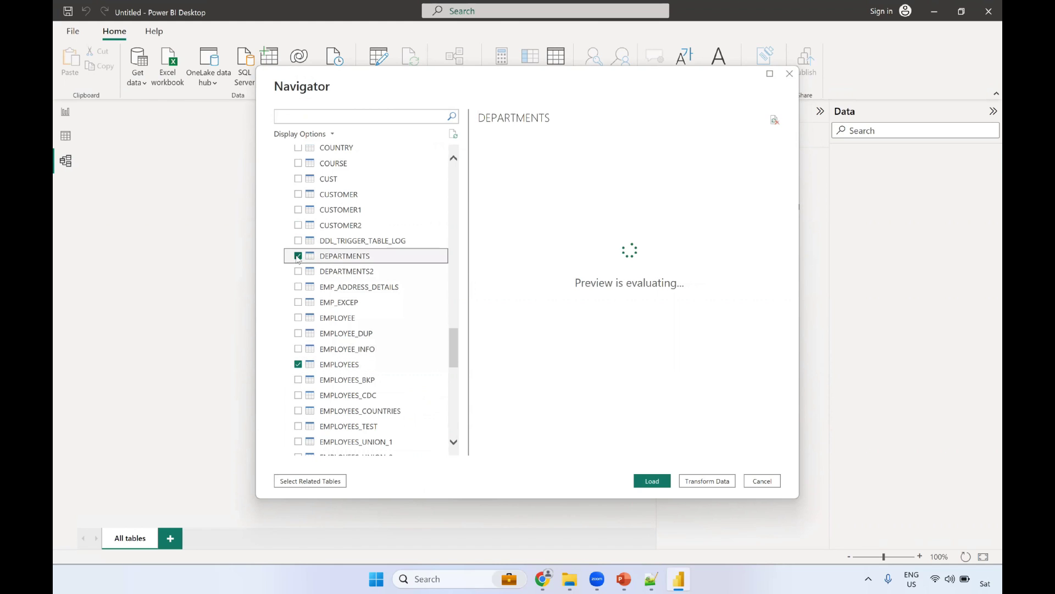
scroll(371, 352, down, 3)
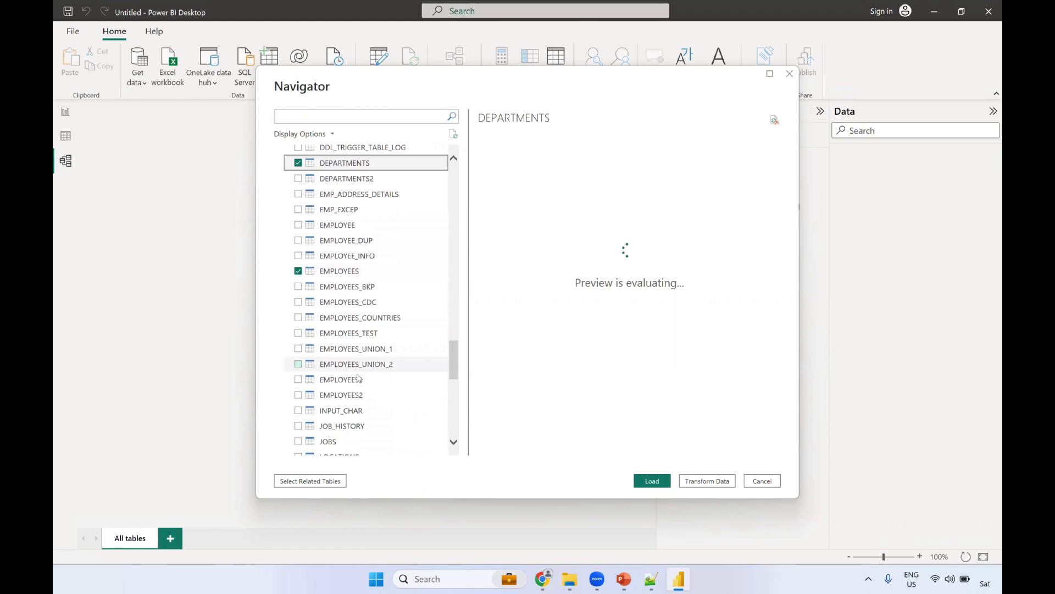
click(297, 410)
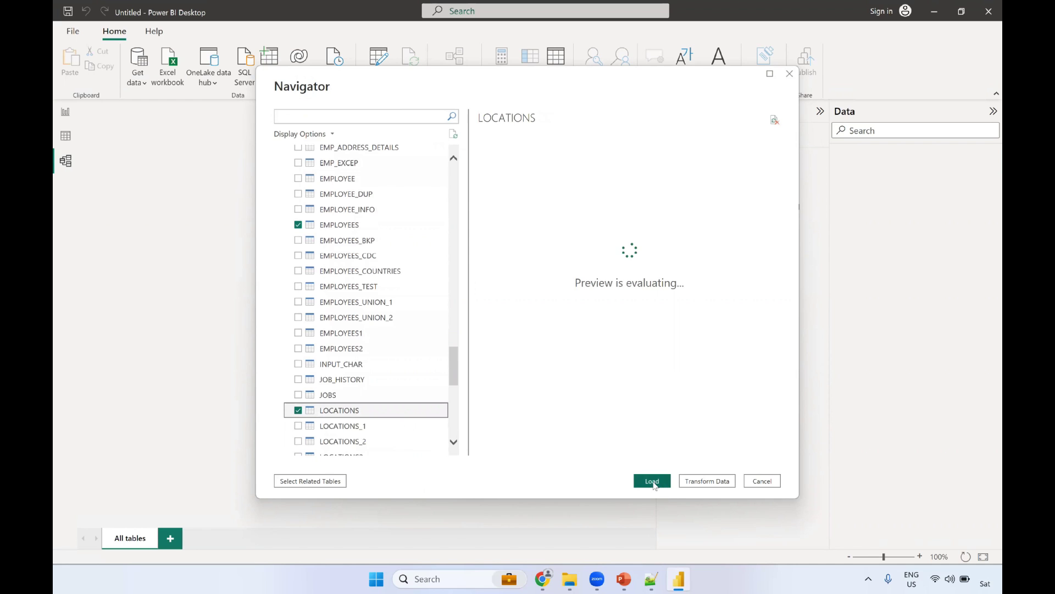
click(659, 484)
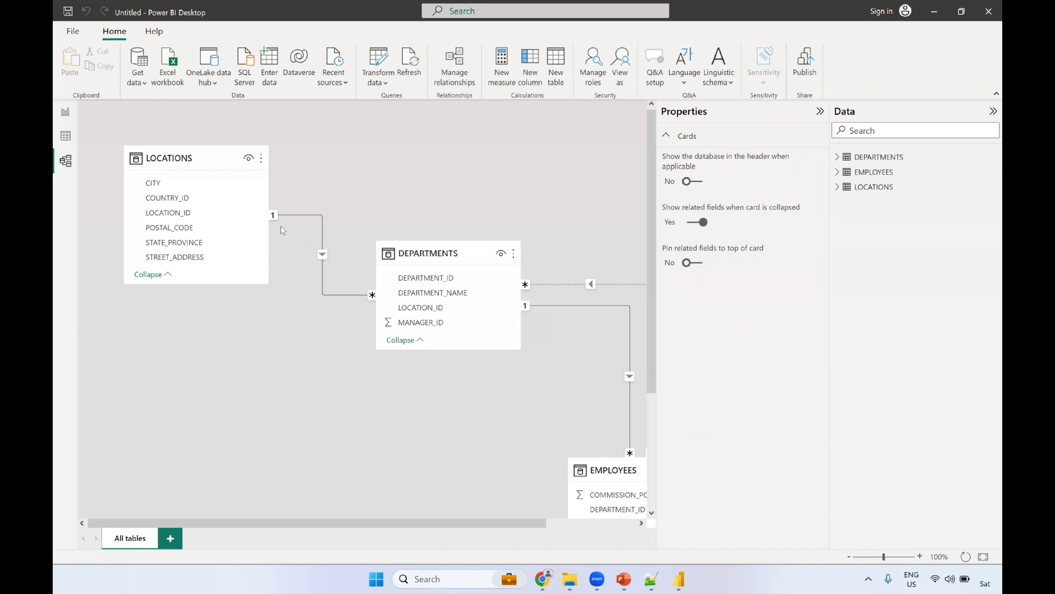
- Enlarge the model diagram to review the loaded tables and their relationships
click(820, 111)
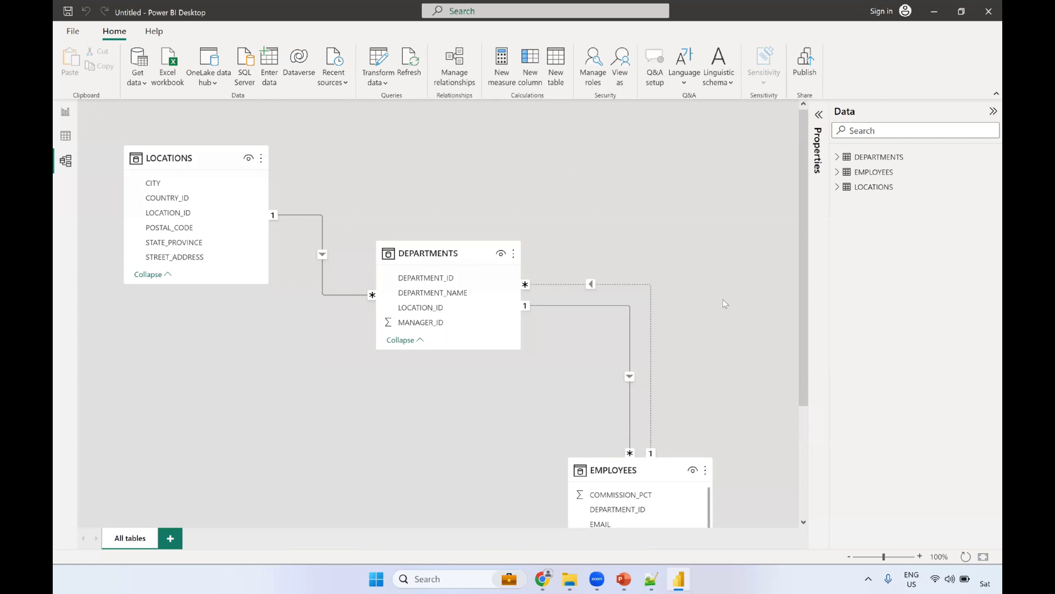
scroll(471, 302, down, 3)
scroll(492, 302, up, 3)
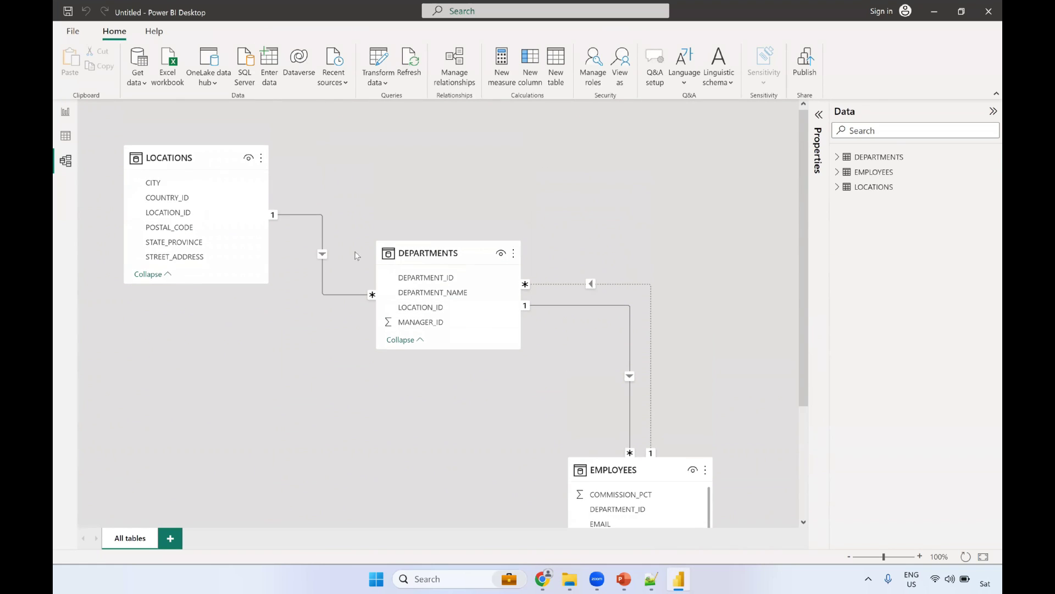
- On the report page, build and enlarge a stacked bar chart of Count of EMPLOYEE_ID by COUNTRY_ID
click(64, 112)
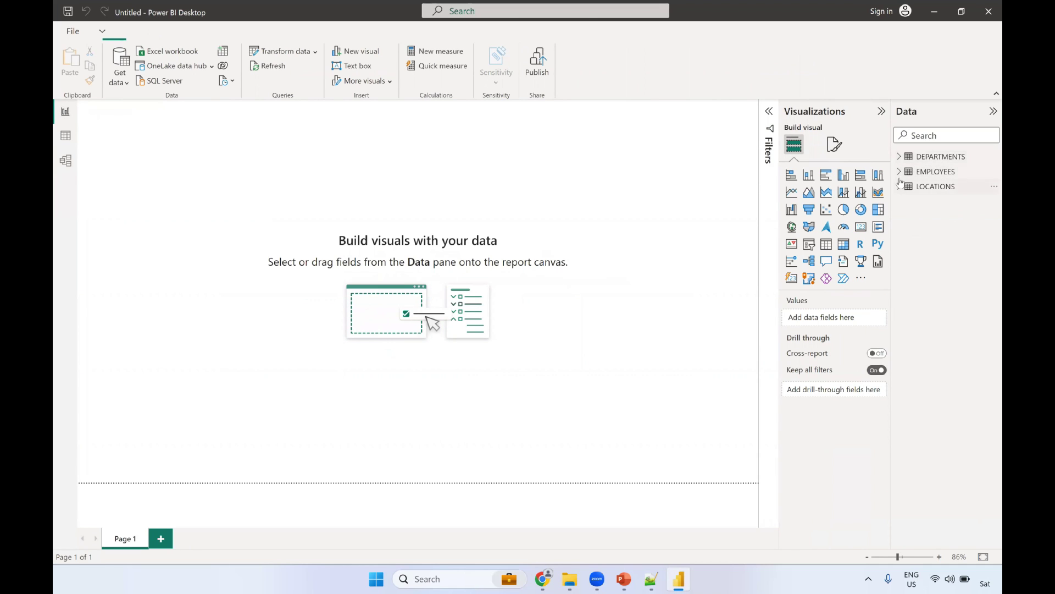
click(899, 171)
click(899, 171)
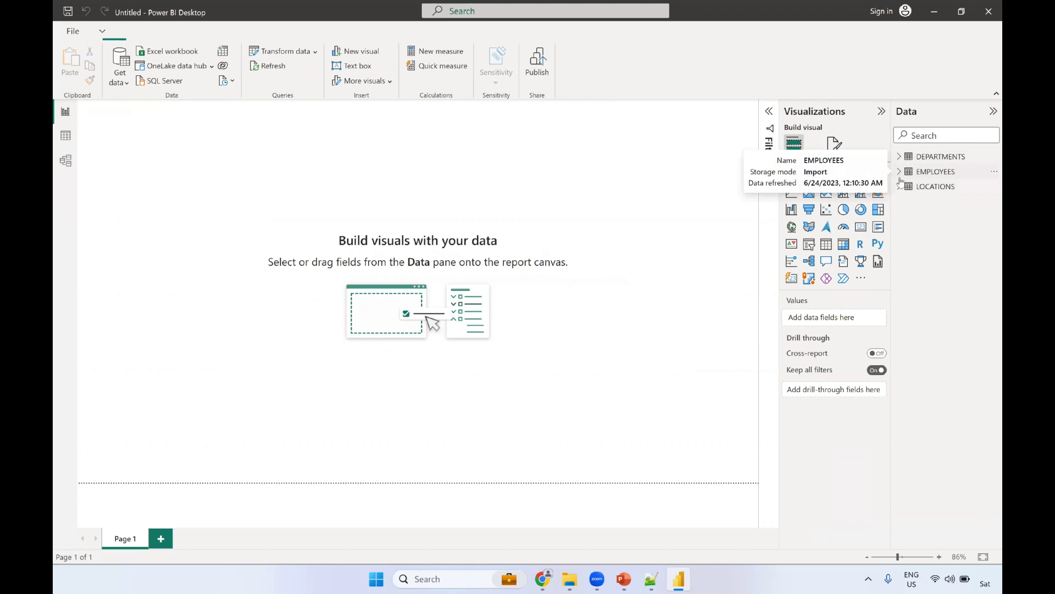
click(899, 187)
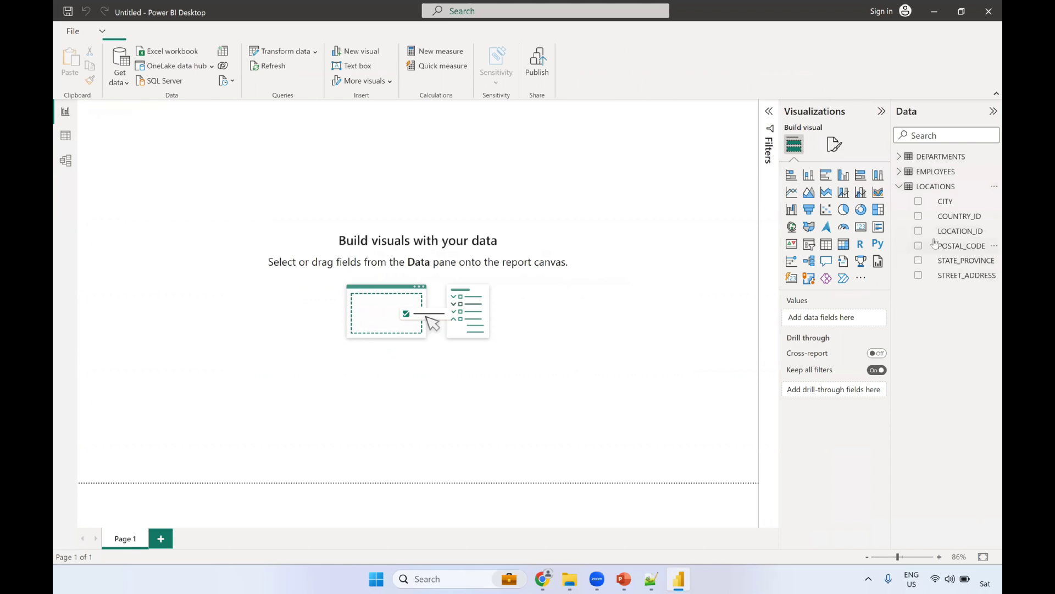
click(918, 217)
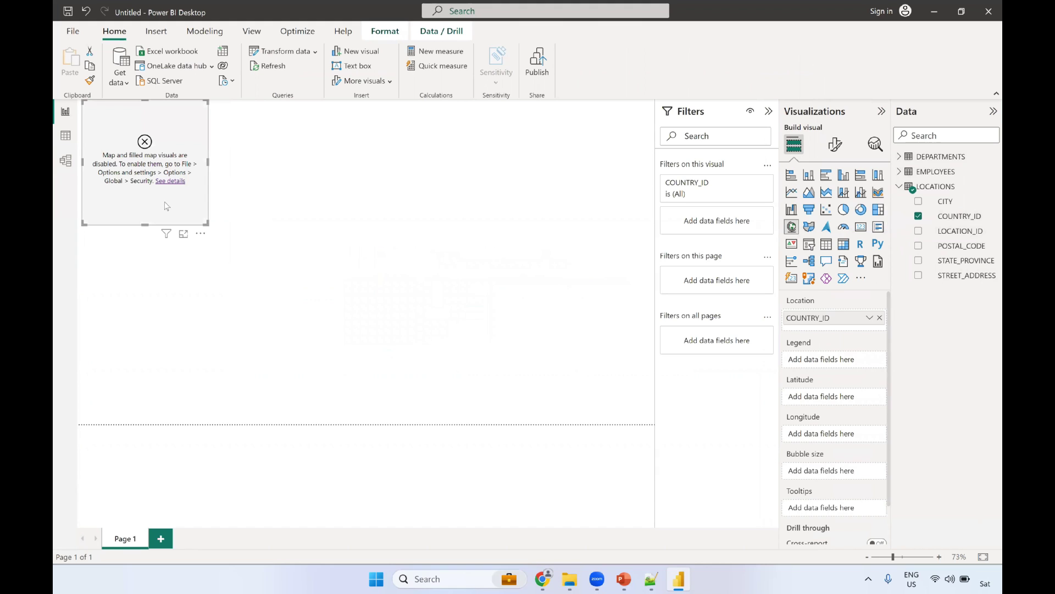
click(913, 175)
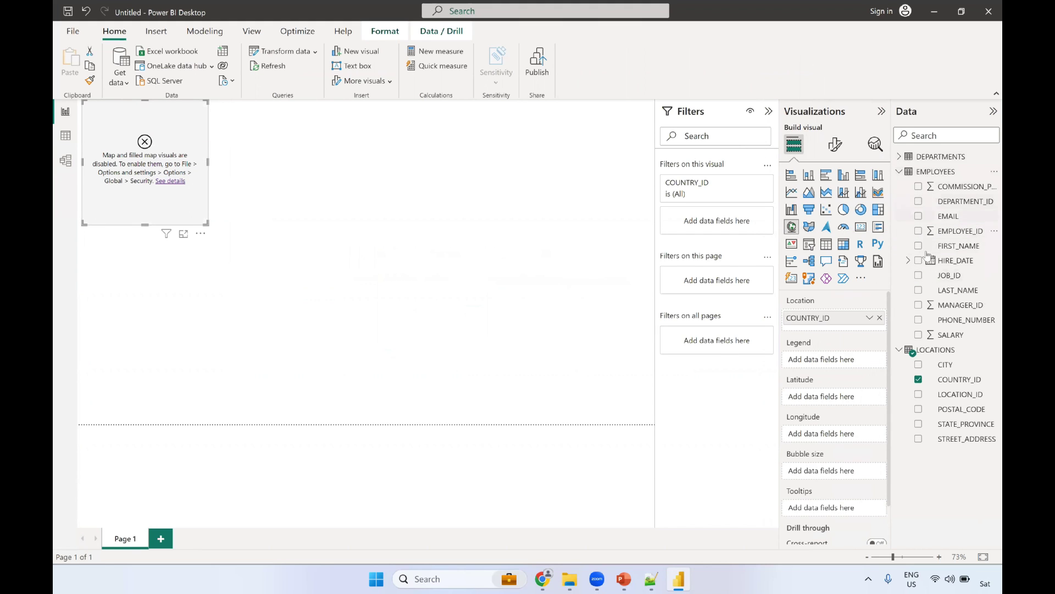
click(918, 232)
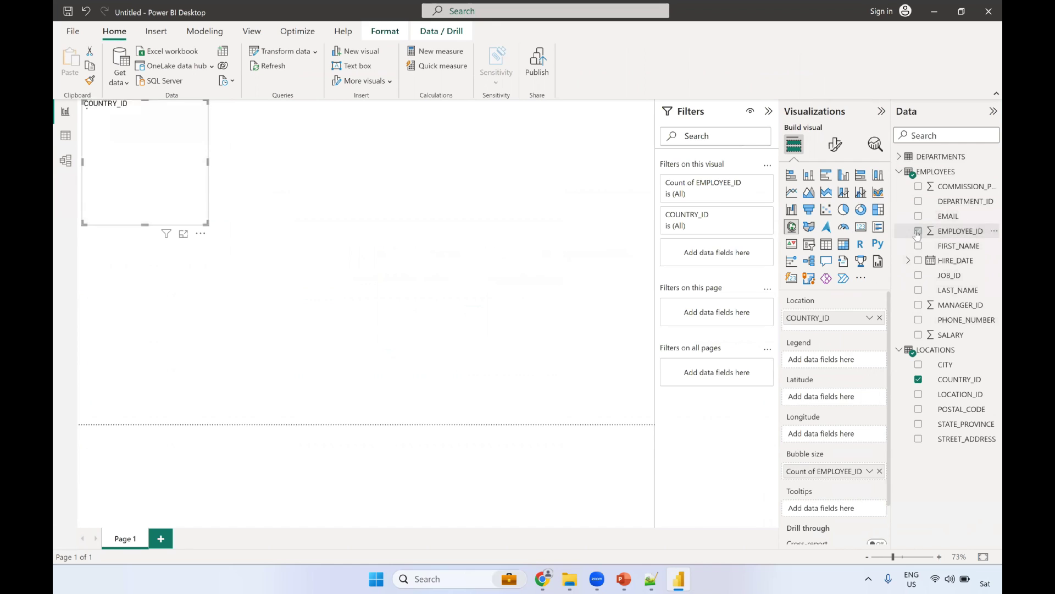
click(792, 175)
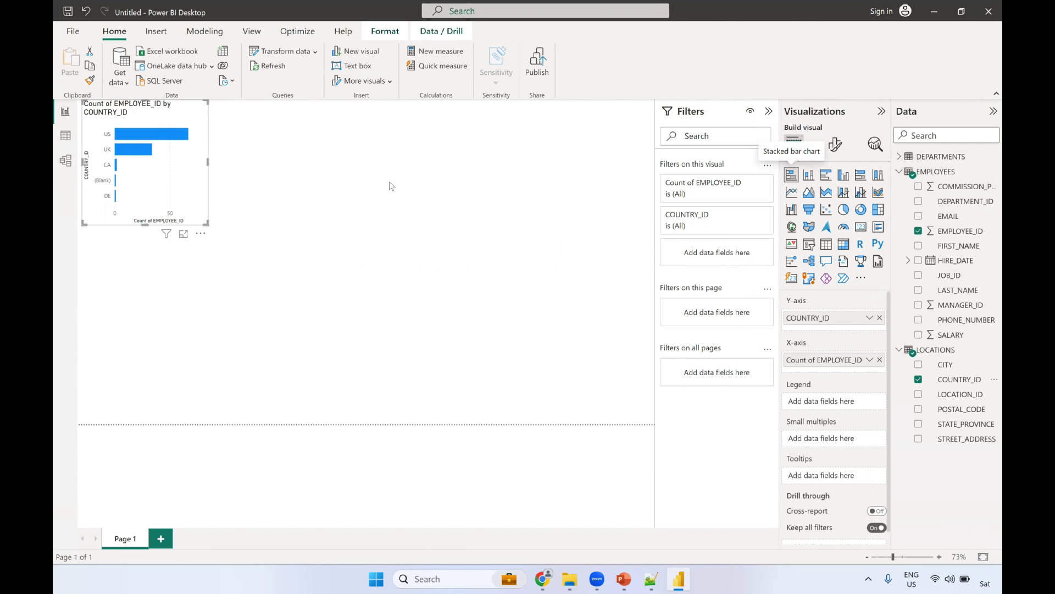
drag(202, 222, 262, 268)
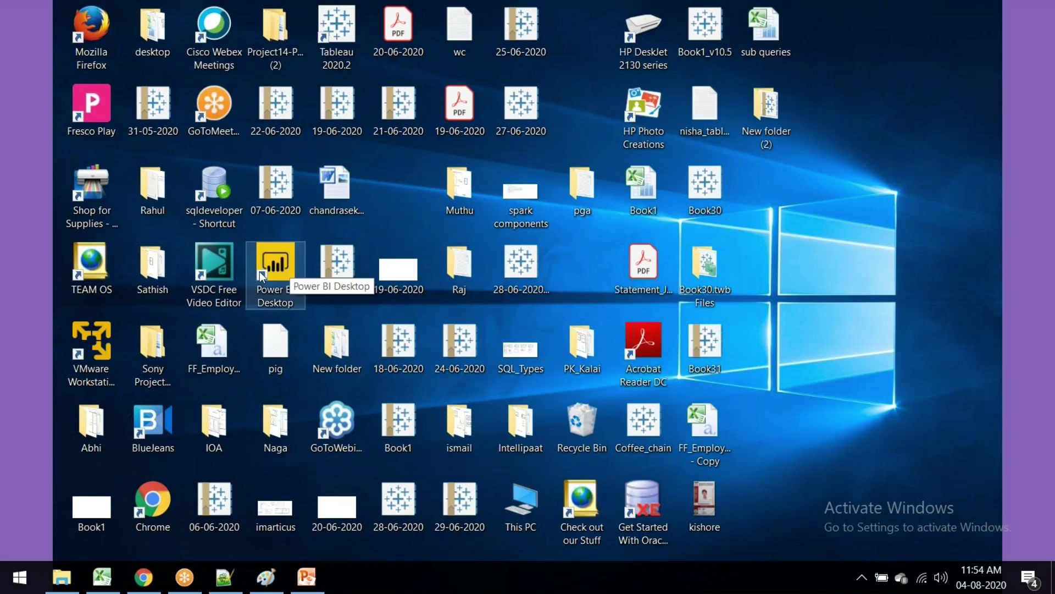
- Launch Power BI Desktop from its desktop shortcut
double_click(282, 255)
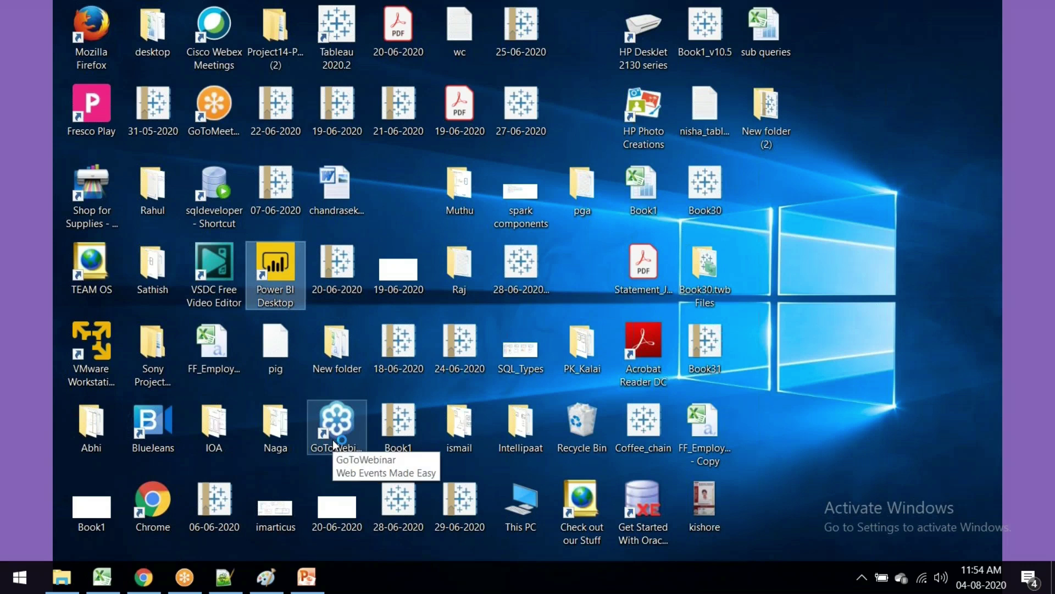
mouse_move(306, 576)
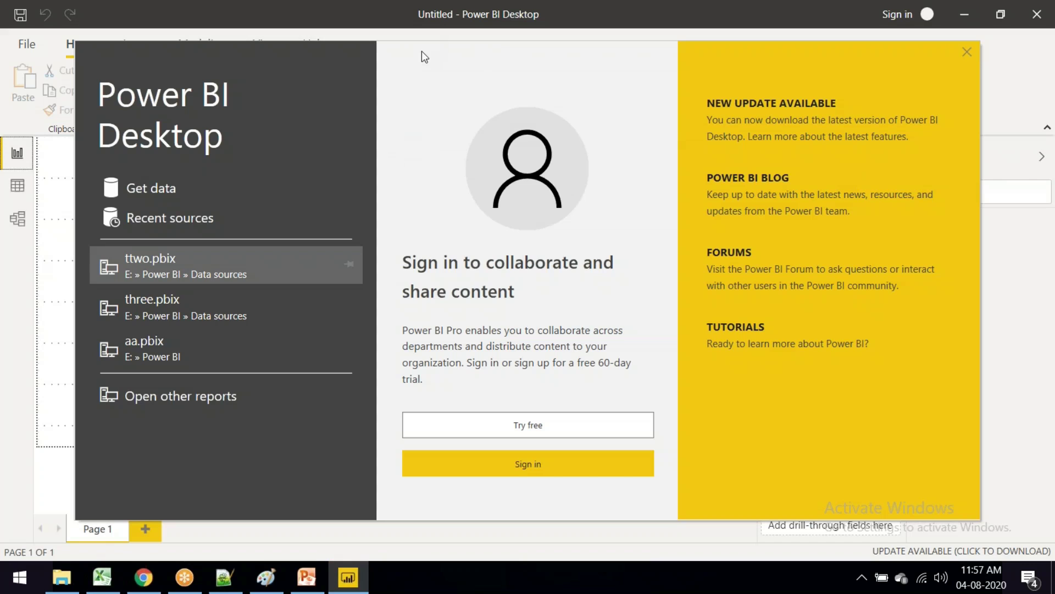
- Add blank lines below the data.world.com separator in the Notepad++ notes, then return to Power BI
click(225, 580)
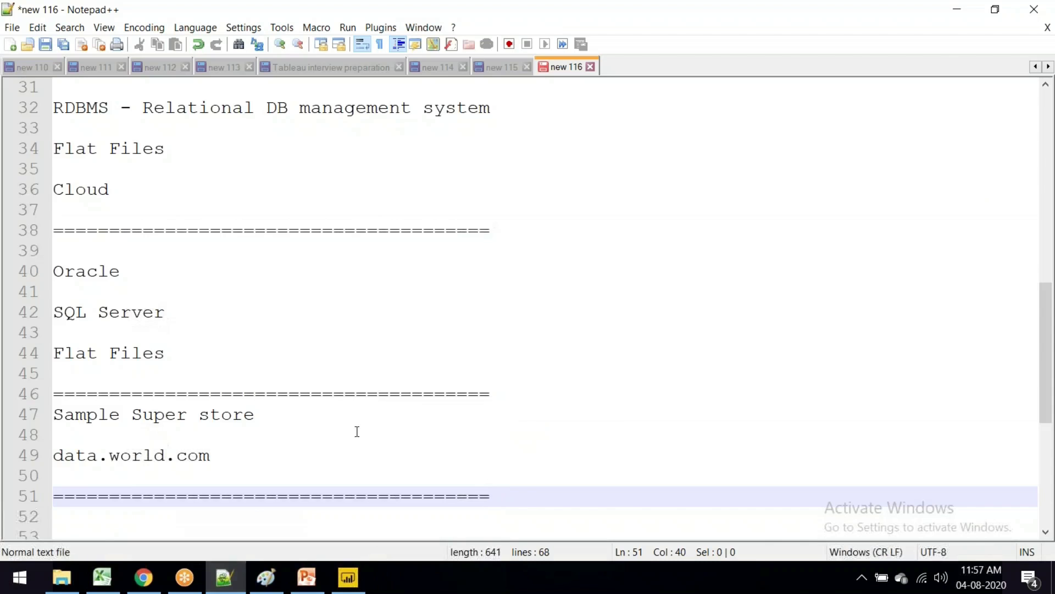
scroll(231, 346, down, 2)
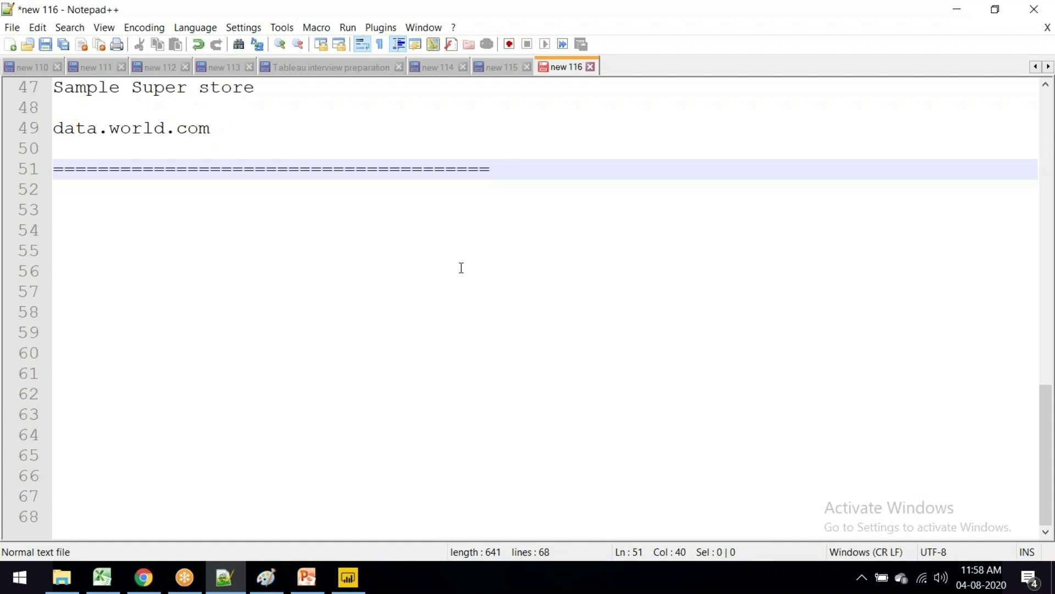
key(Return)
key(Return)
key(Return)
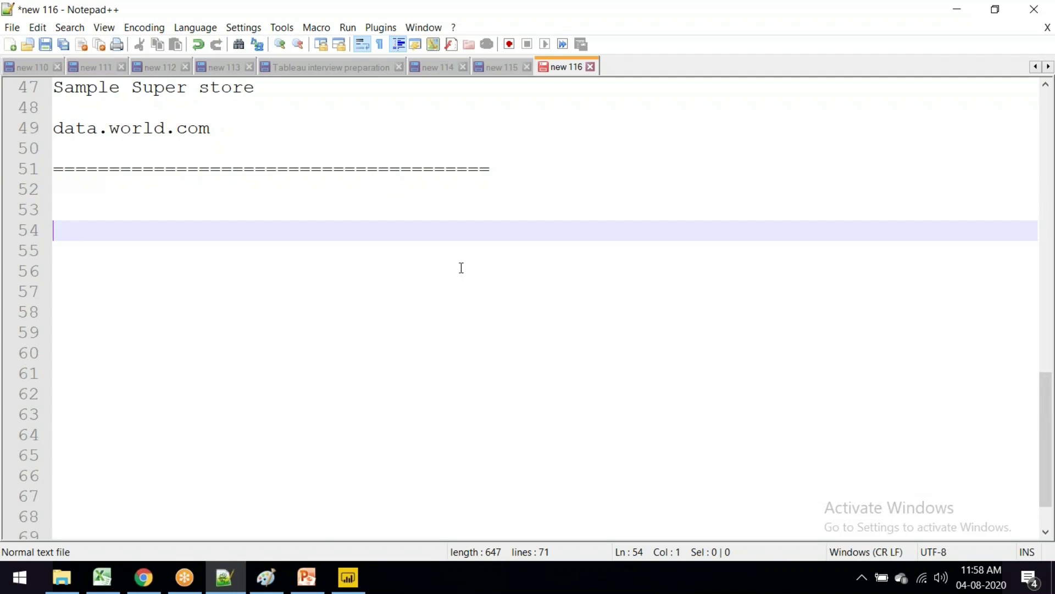
mouse_move(353, 587)
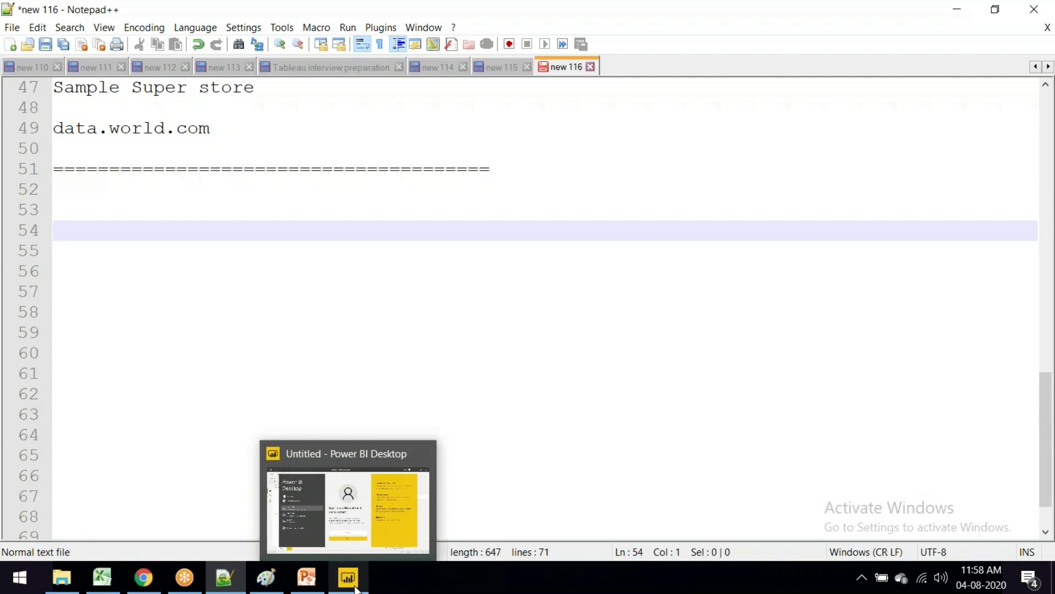
click(355, 588)
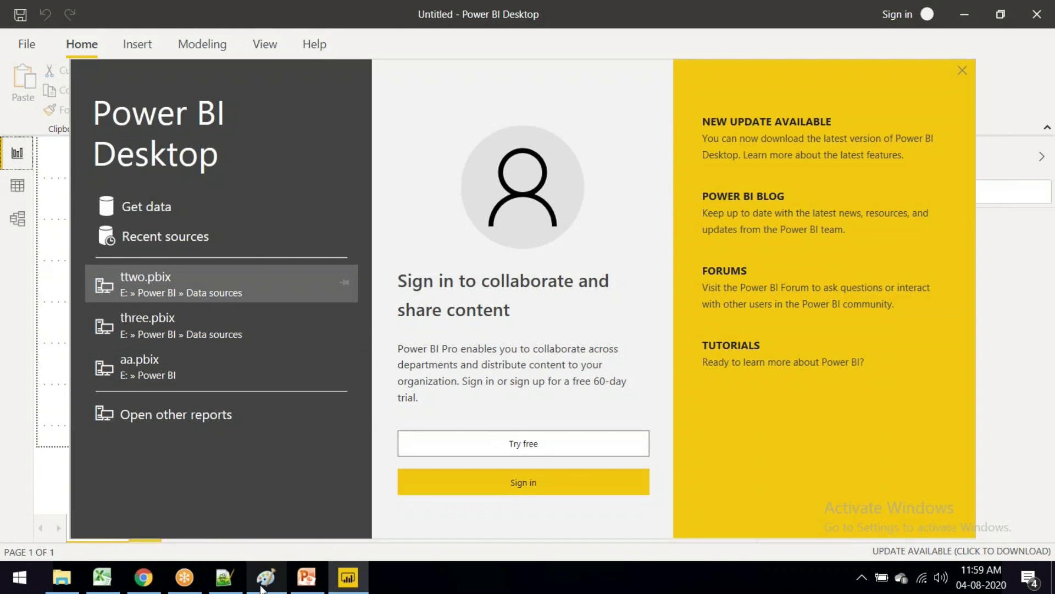
- Write 'Power BI Service ==> publish' on line 54 of the Notepad++ notes
click(225, 577)
text(P)
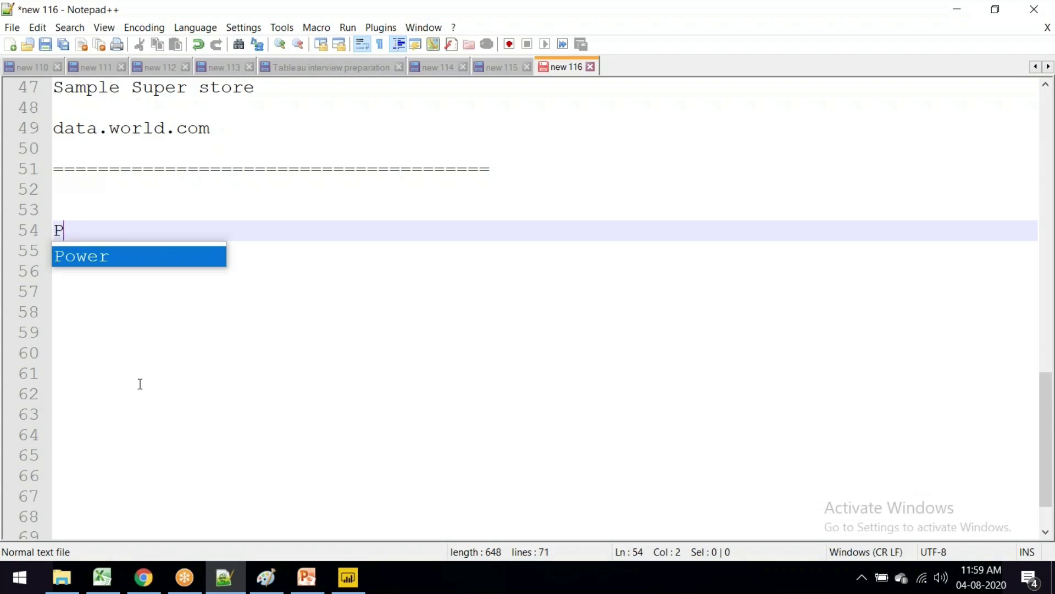
text(ower BI)
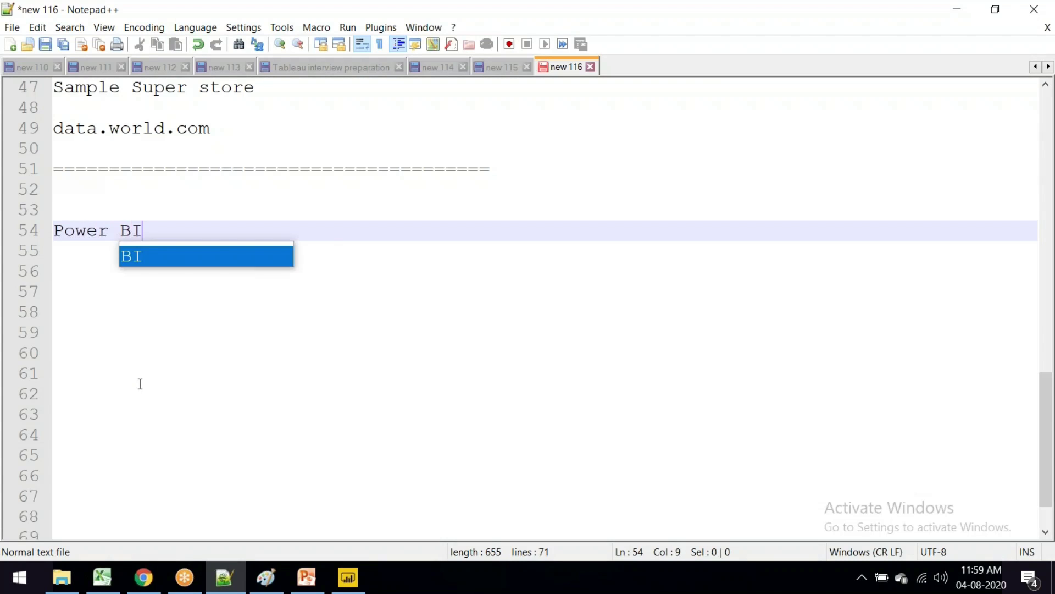
text( Service)
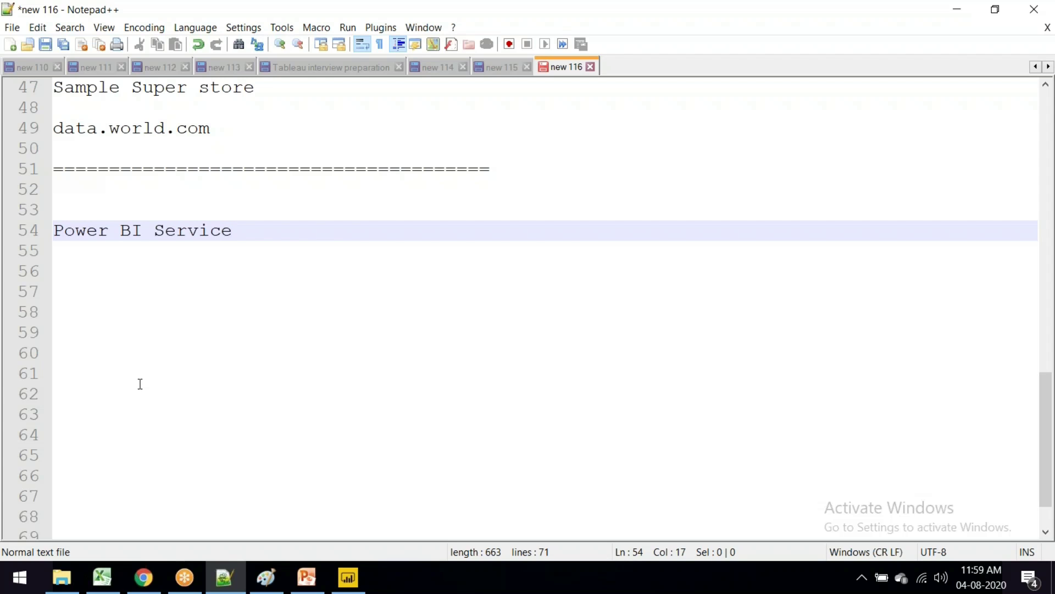
text(==> publish)
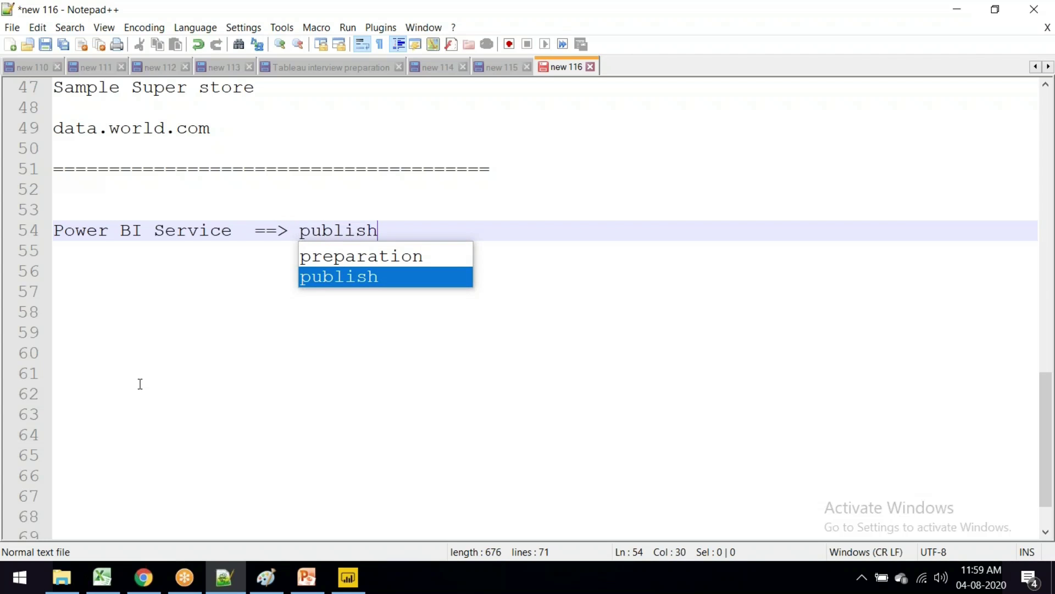
key(Return)
key(Return)
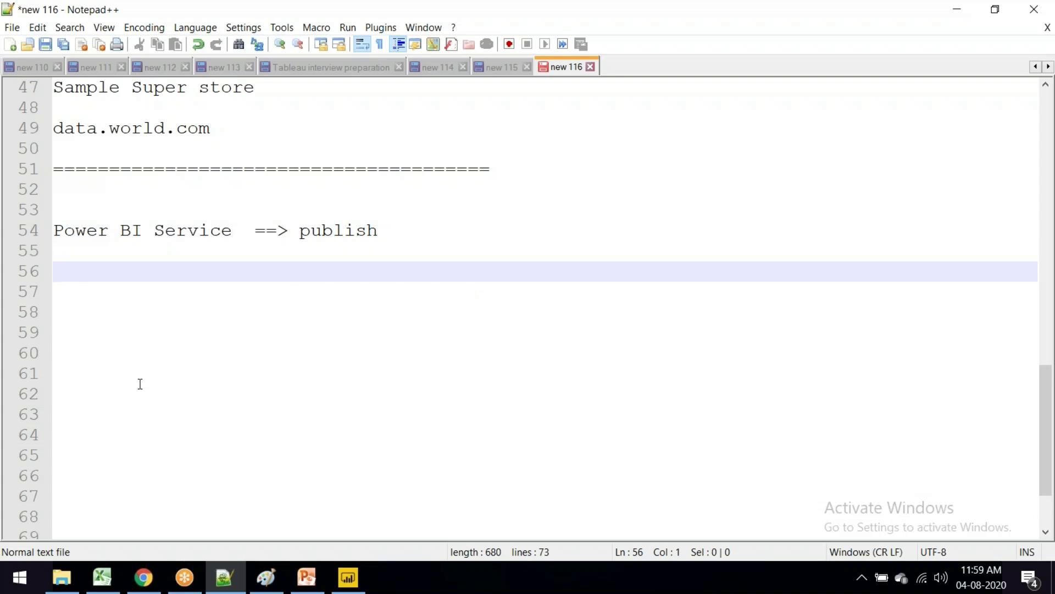
- Write 'Power BI Desktop --> Development' on line 52, then return to Power BI Desktop
key(Up)
key(Up)
key(Up)
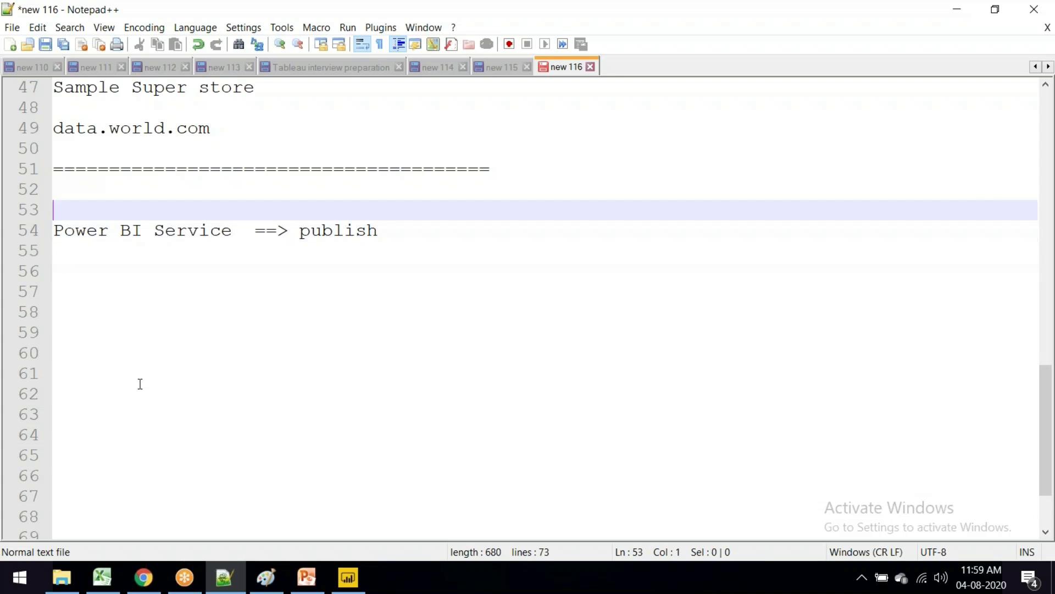
key(Up)
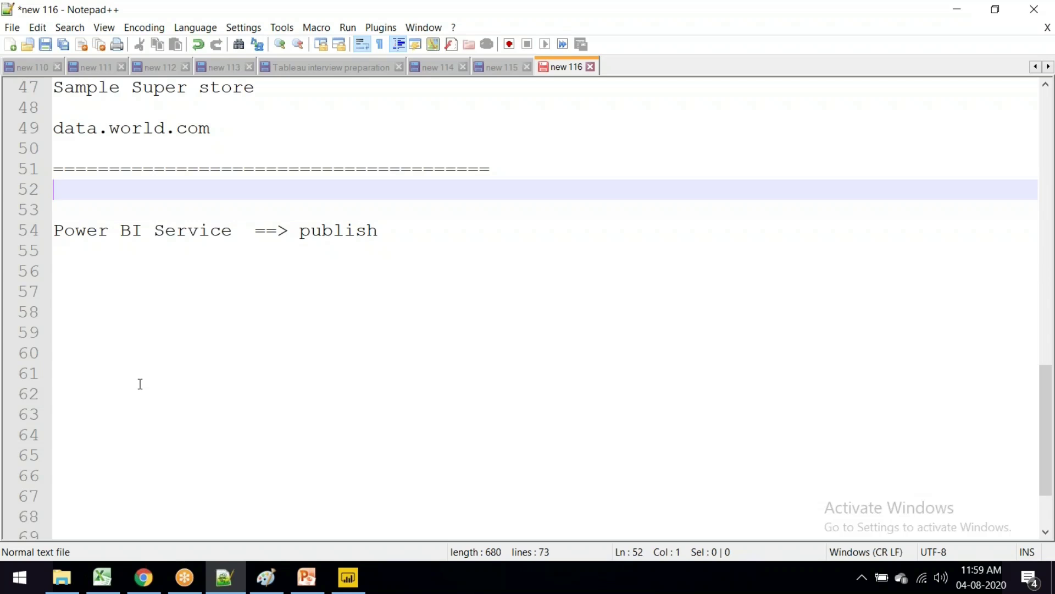
text(Power )
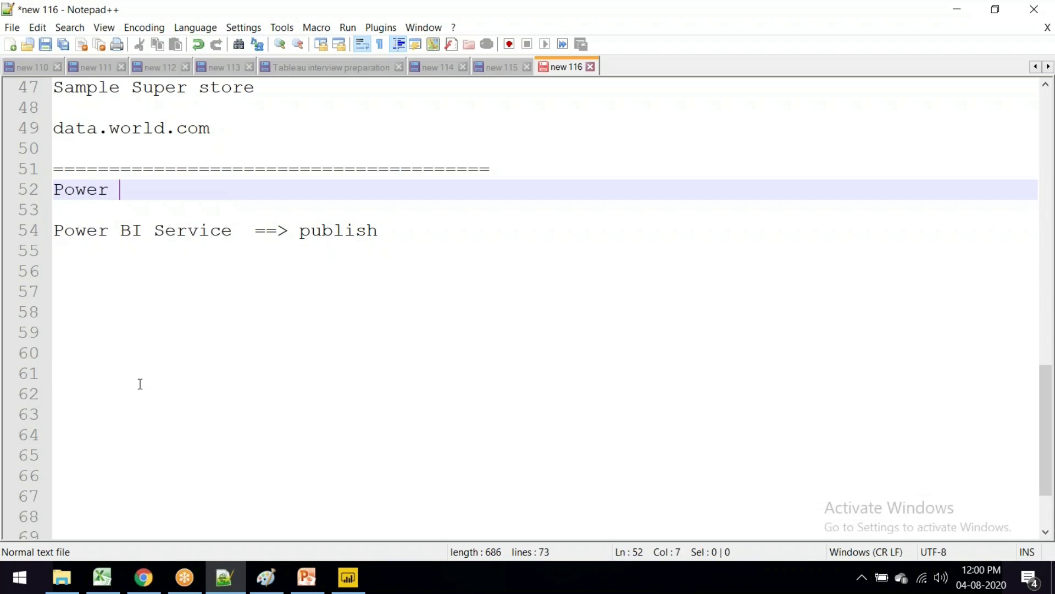
text(B)
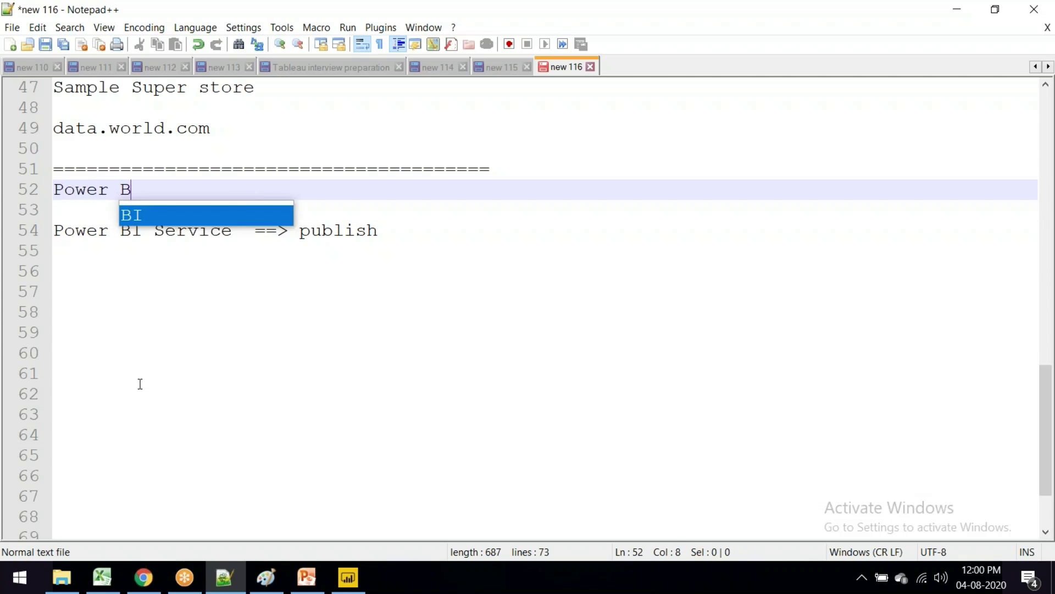
text(I Desk)
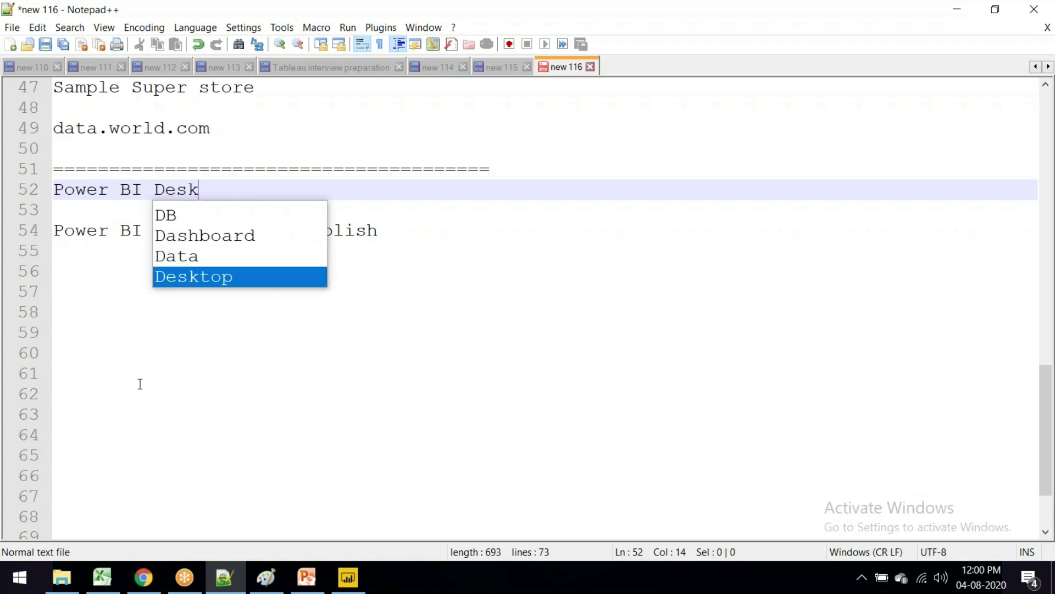
text(top )
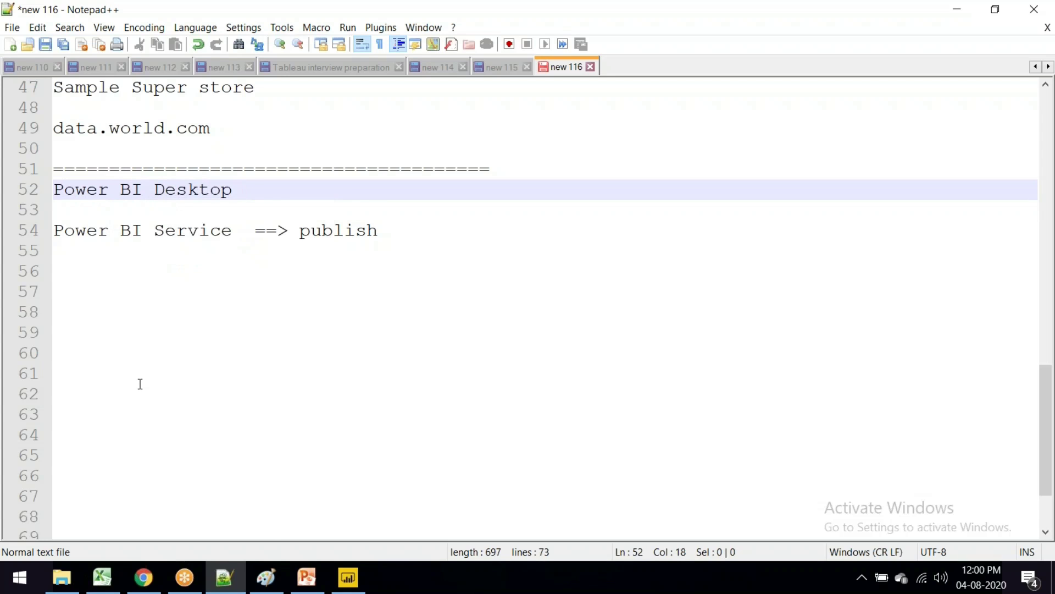
text(--> Development)
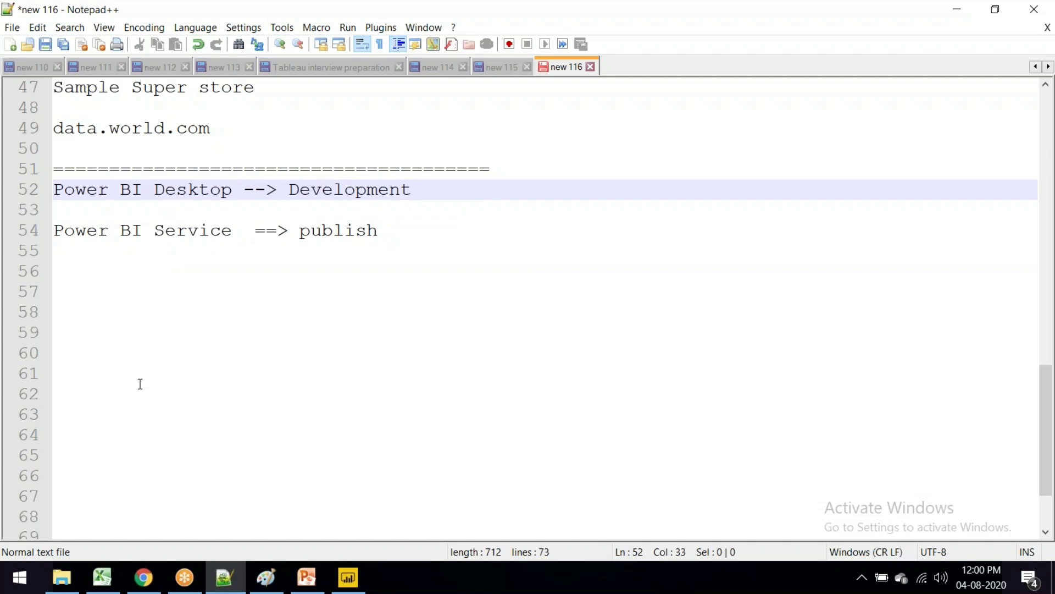
click(348, 574)
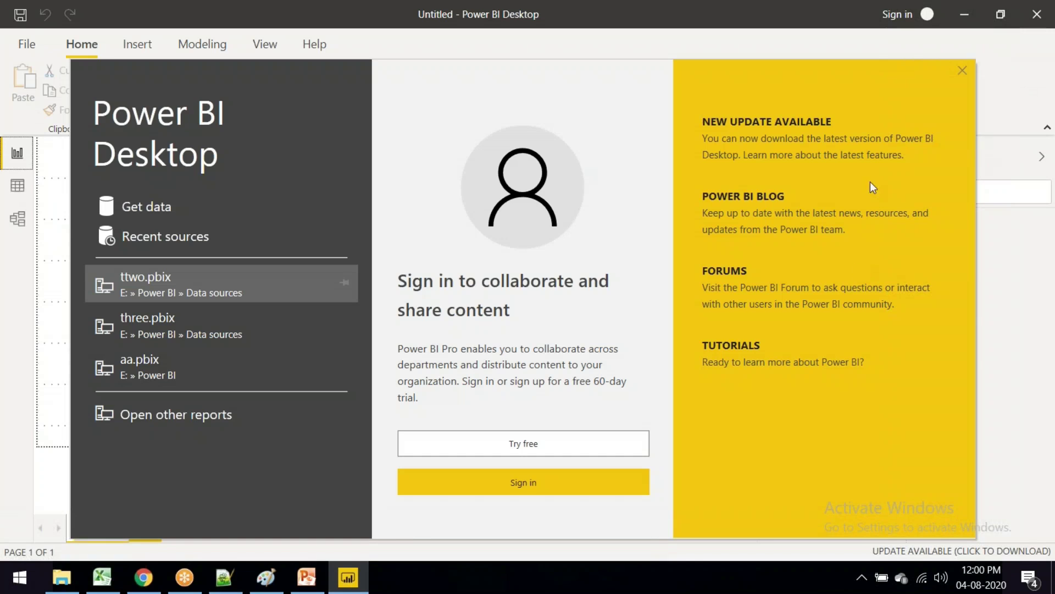
- Close the Power BI start screen, then bring the Excel workbook forward
click(962, 72)
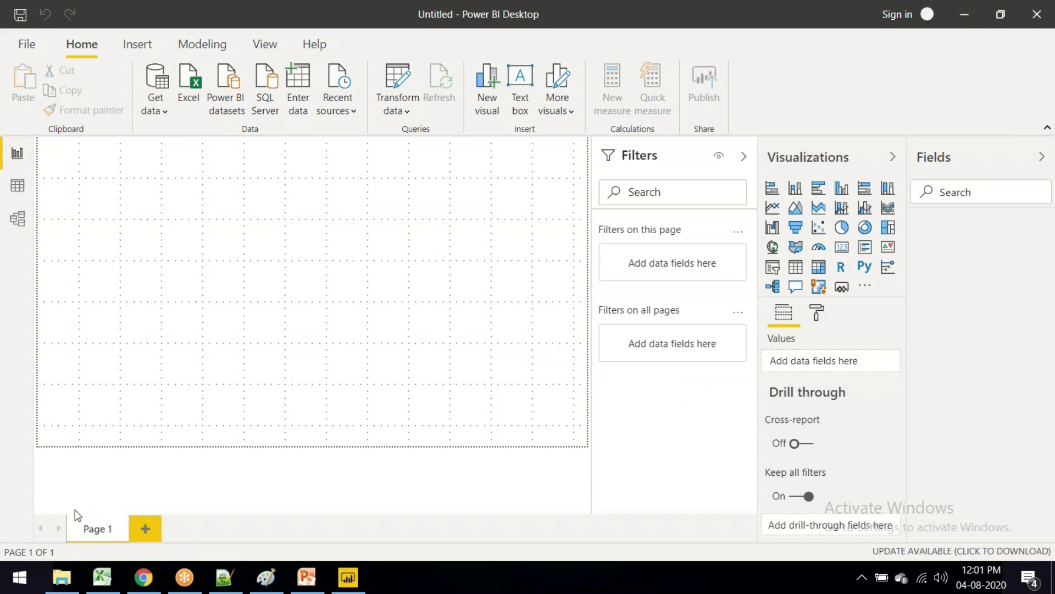
click(117, 587)
- Look over Sheet2 and Sheet3 of the blank Book1 workbook, then return to Power BI Desktop
click(120, 537)
click(160, 537)
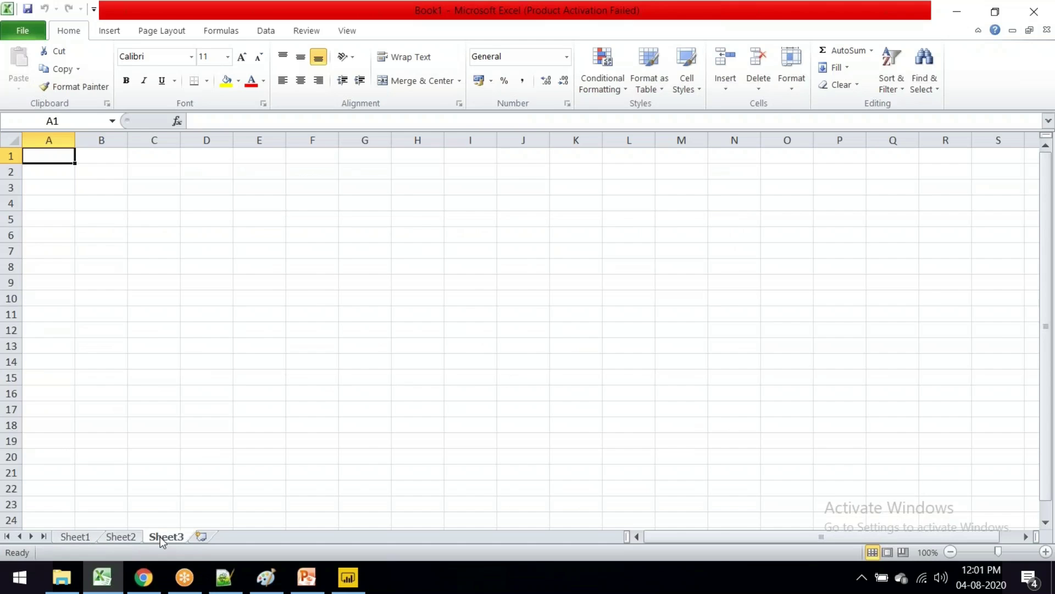
click(365, 581)
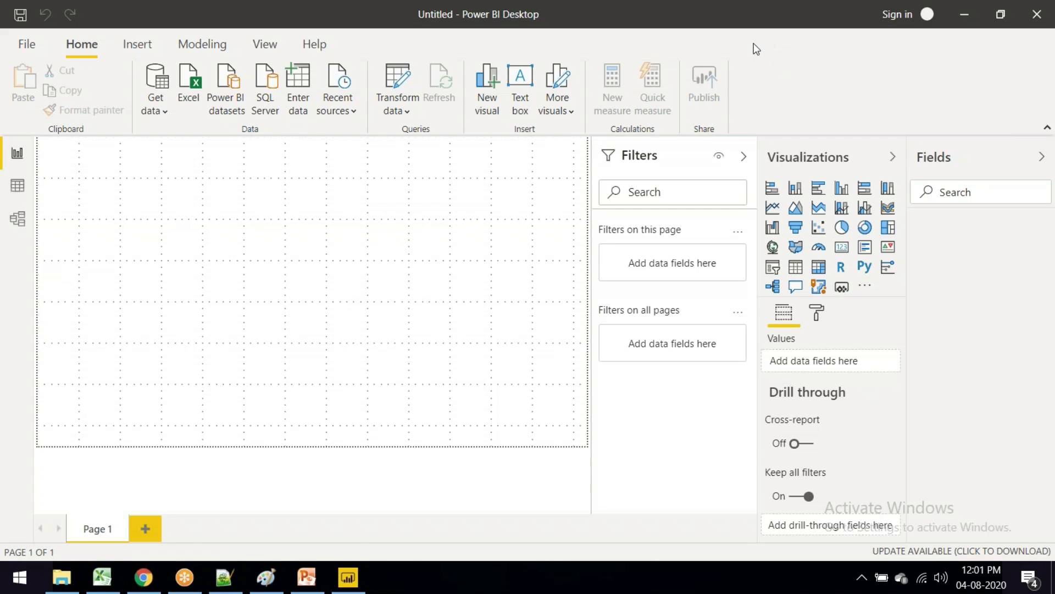
- Check the empty Model, Data and Report views of the Untitled report, then switch to Notepad++
click(17, 231)
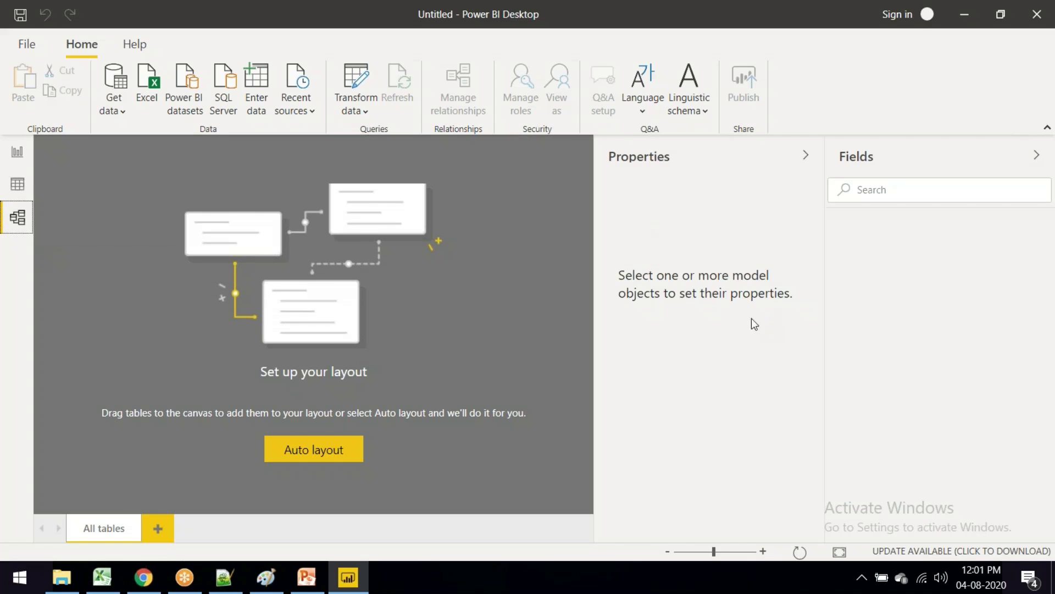
click(22, 185)
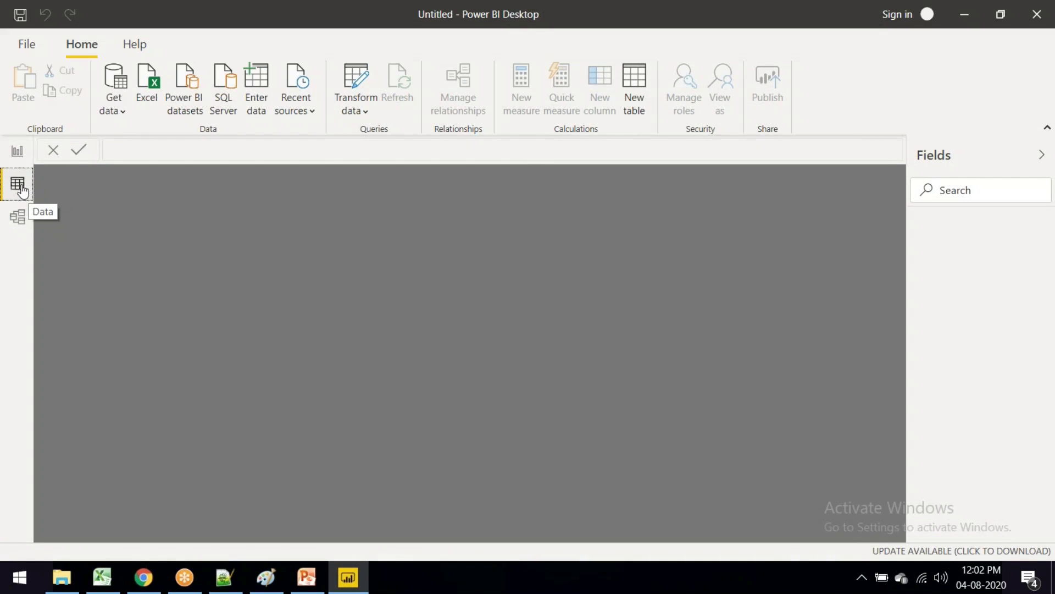
click(18, 155)
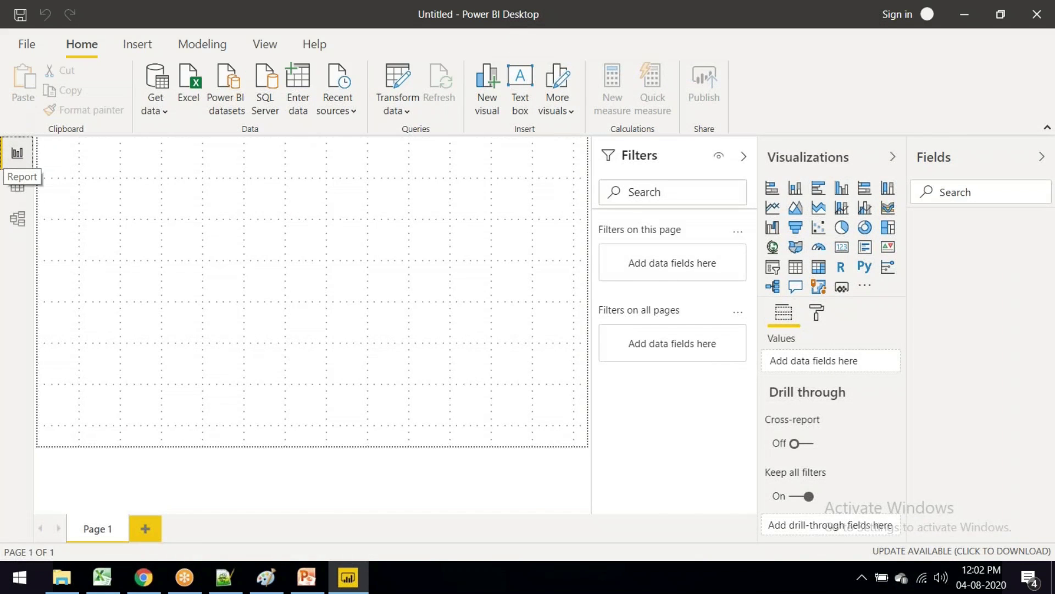
click(223, 577)
- Write 'Data Model - Define the data source' in place of the empty line 58
click(132, 314)
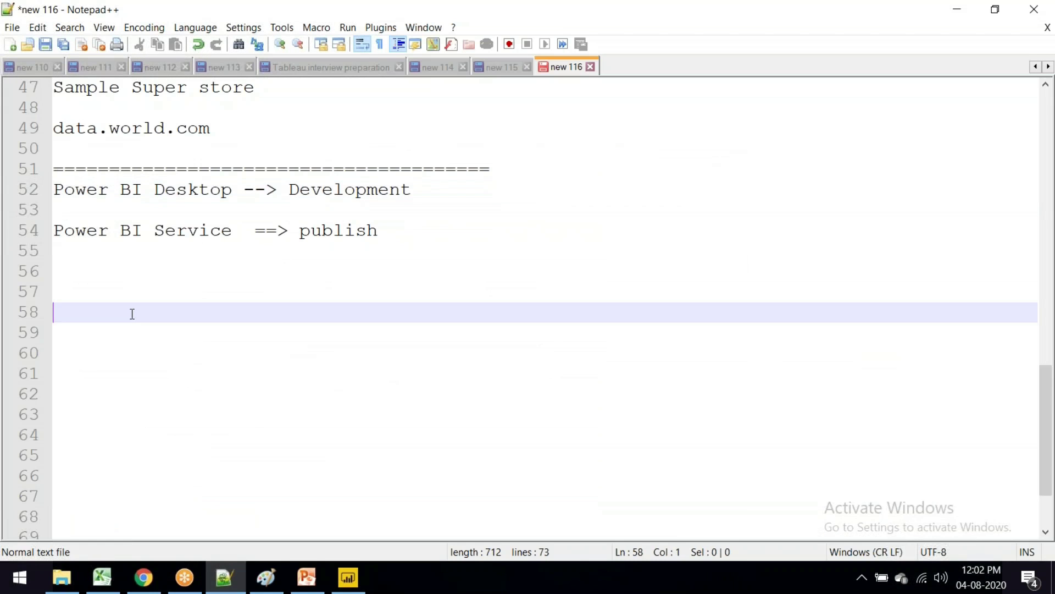
key(BackSpace)
text(Data Model -)
text(Define )
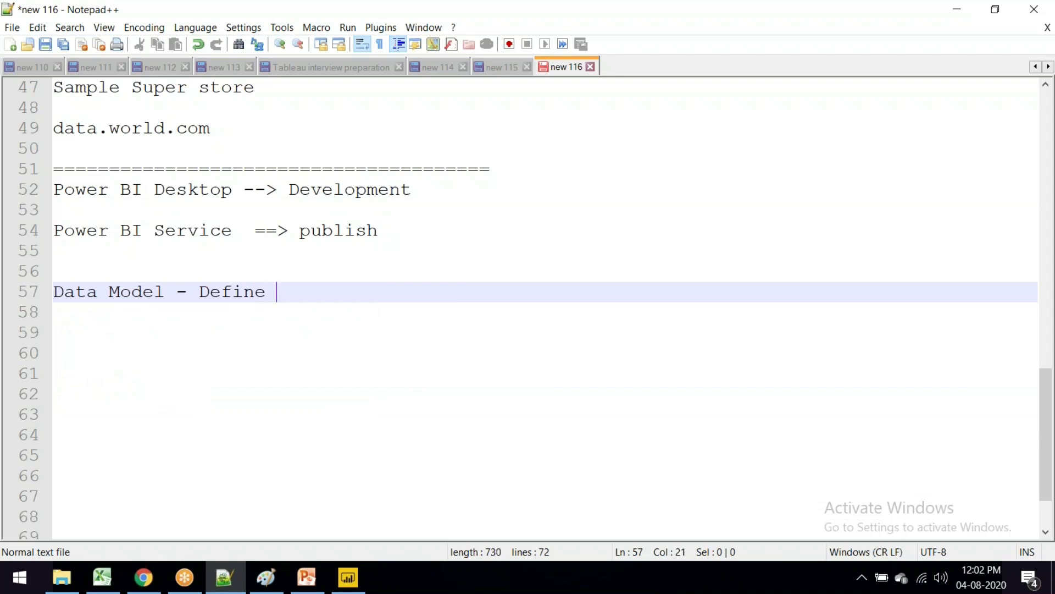
text(the da)
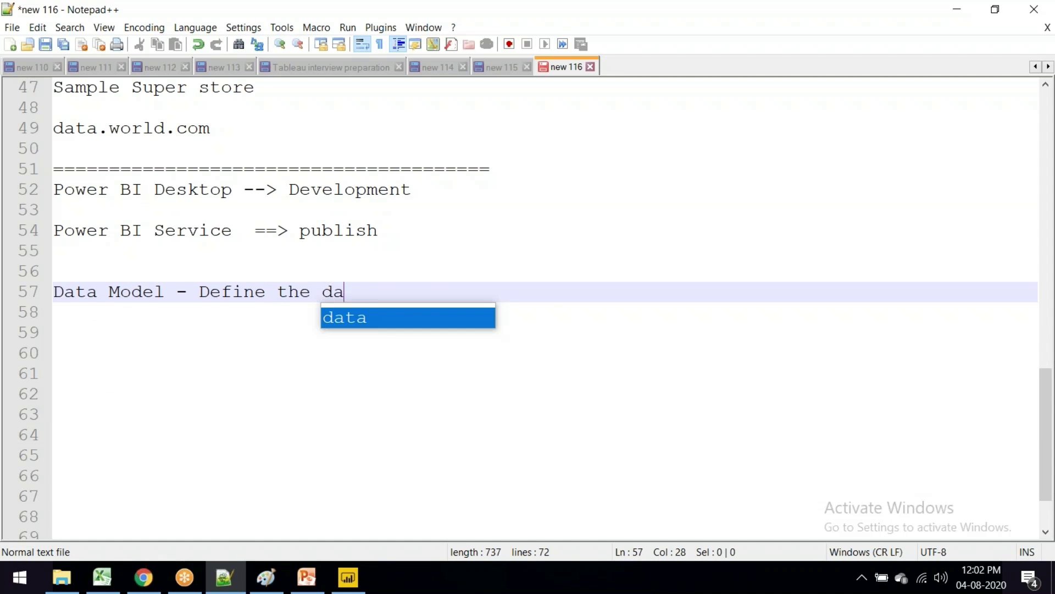
text(ta source)
key(Return)
key(Return)
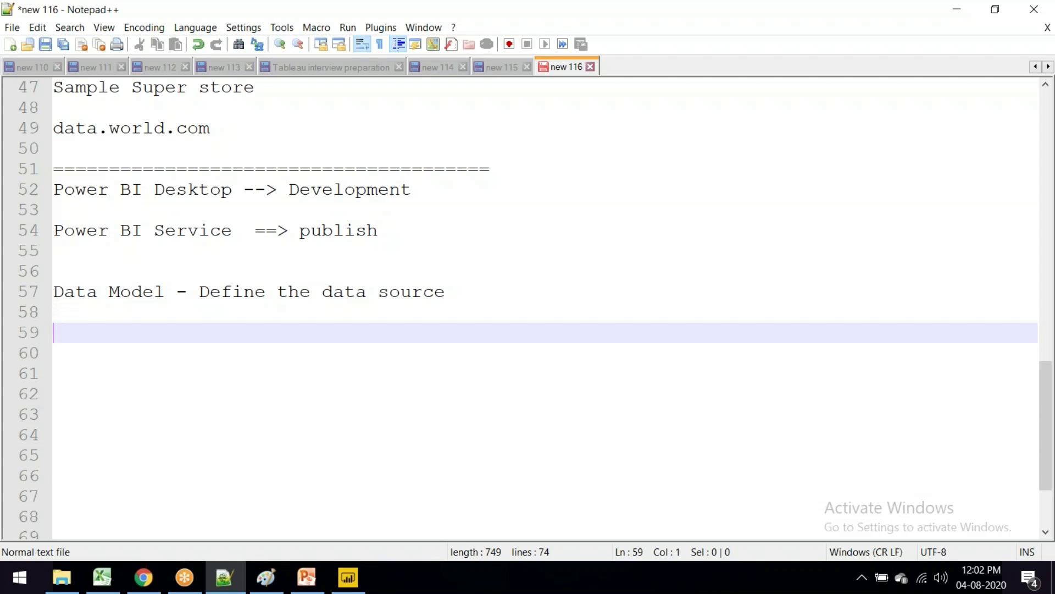
- Add the note 'Data - Data manipulation' on line 59
text(Data -)
key(BackSpace)
text(=)
key(BackSpace)
text(- Da)
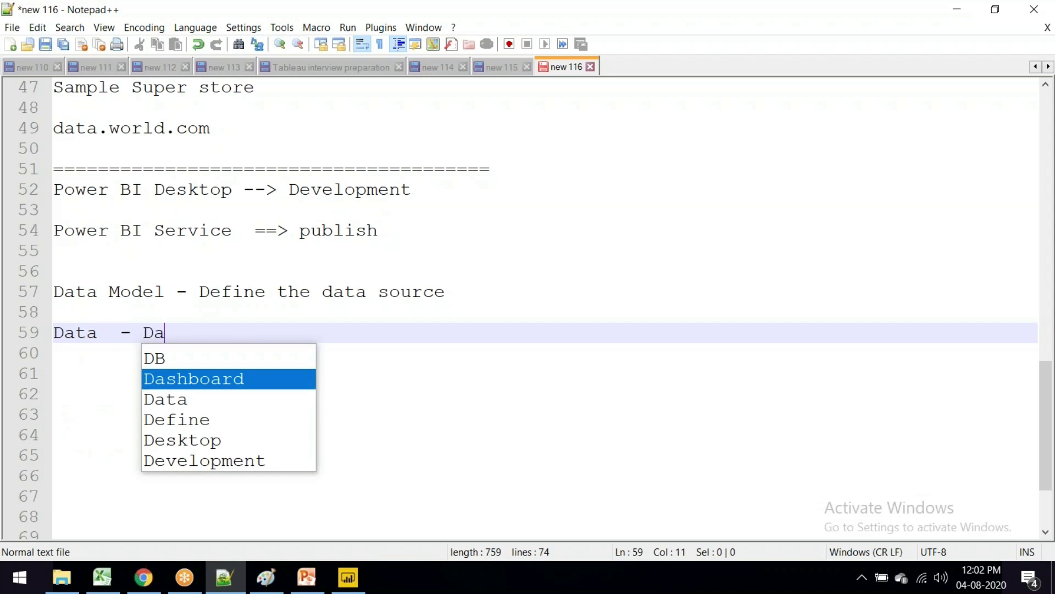
text(ta ma)
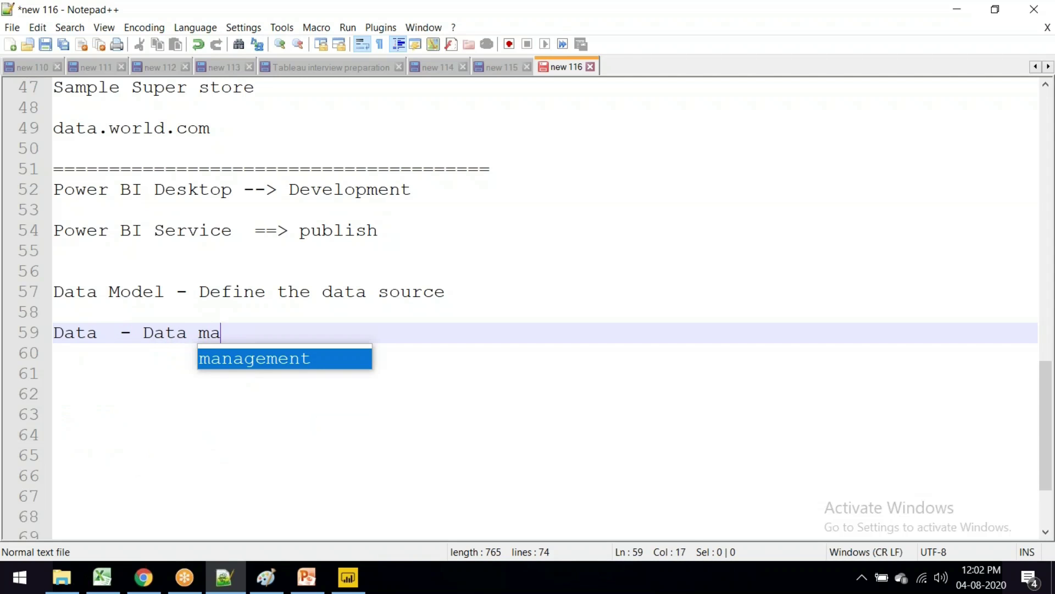
text(nipu)
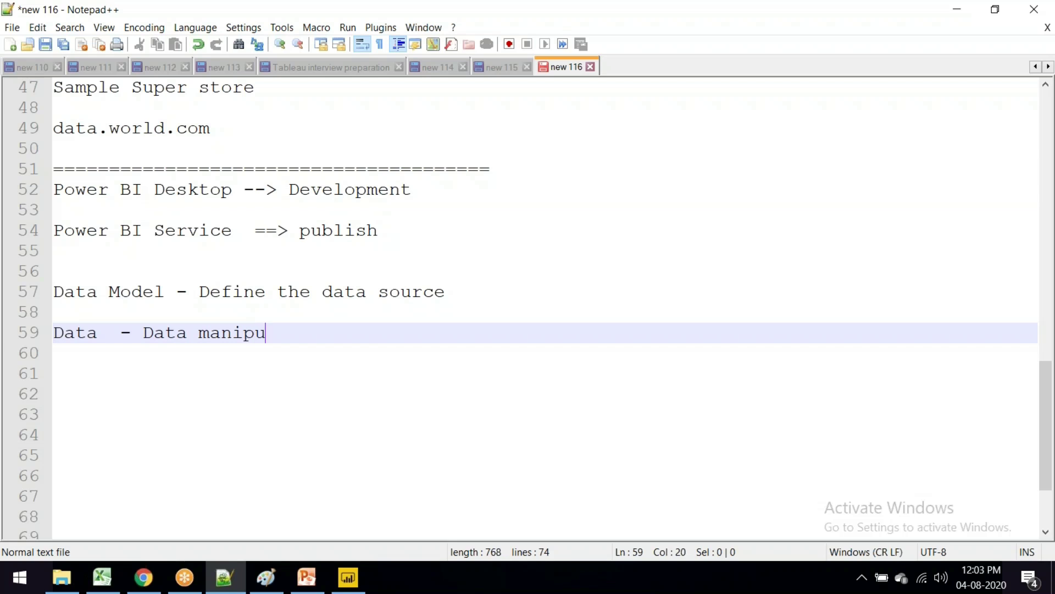
text(lation)
key(Return)
key(Return)
- Add 'Report - Create various reports/Dashboard', correcting the mistyped capitalisation of Report
text(RE)
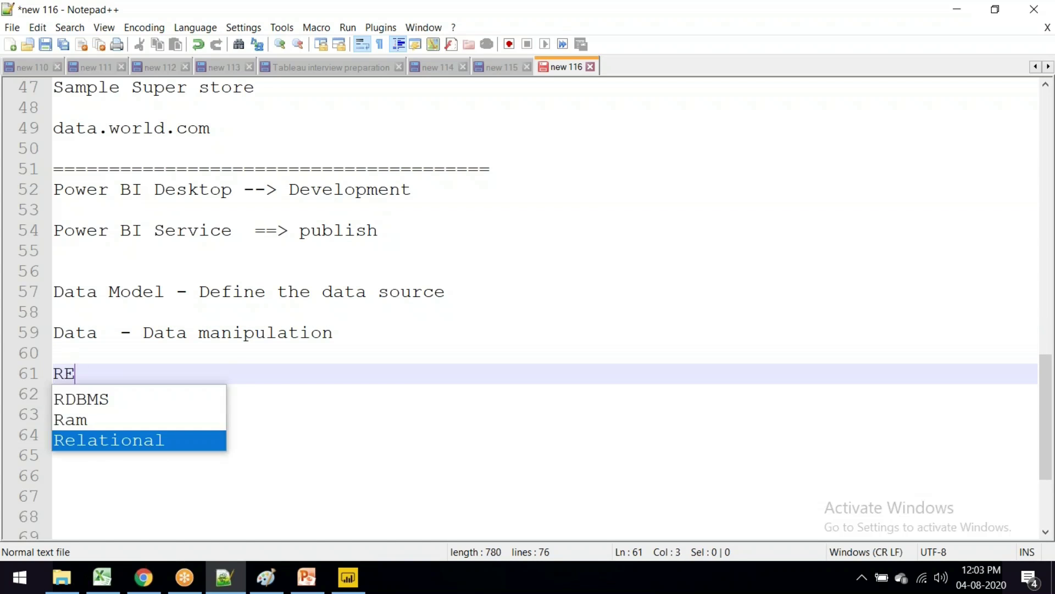
text(port )
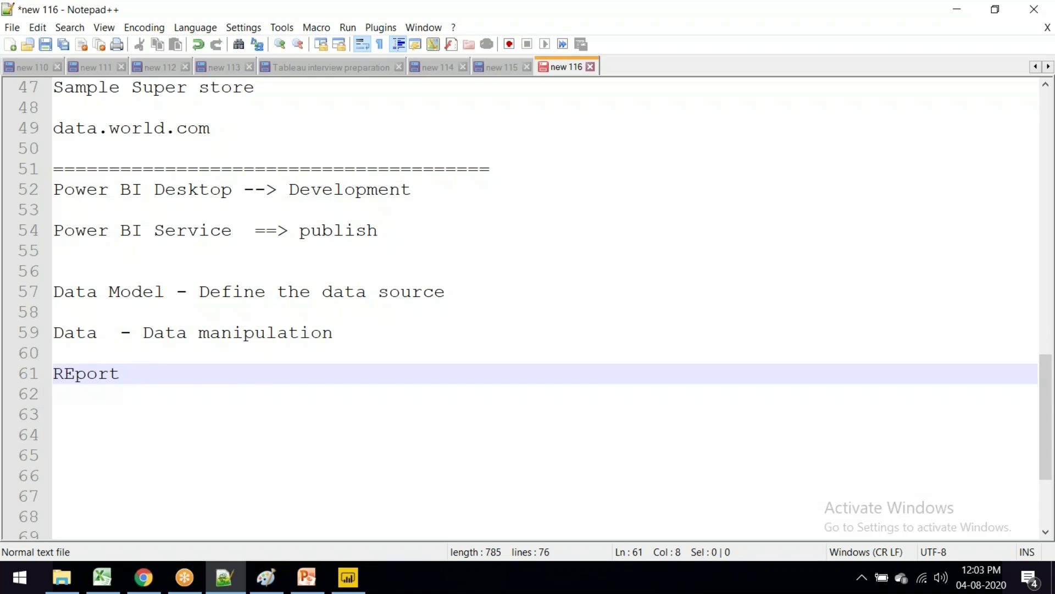
text(- C)
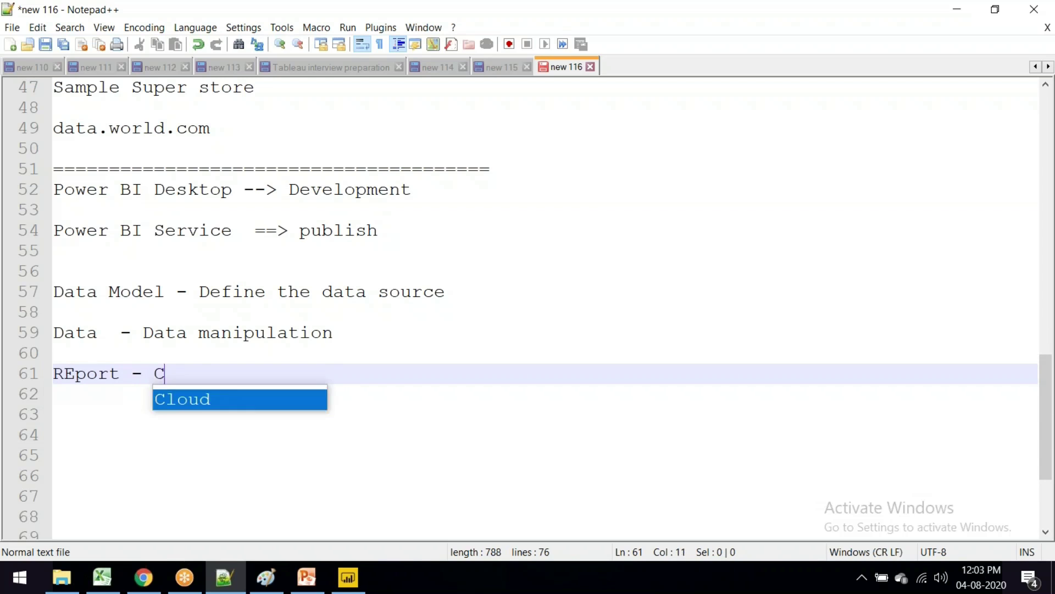
text(reate va)
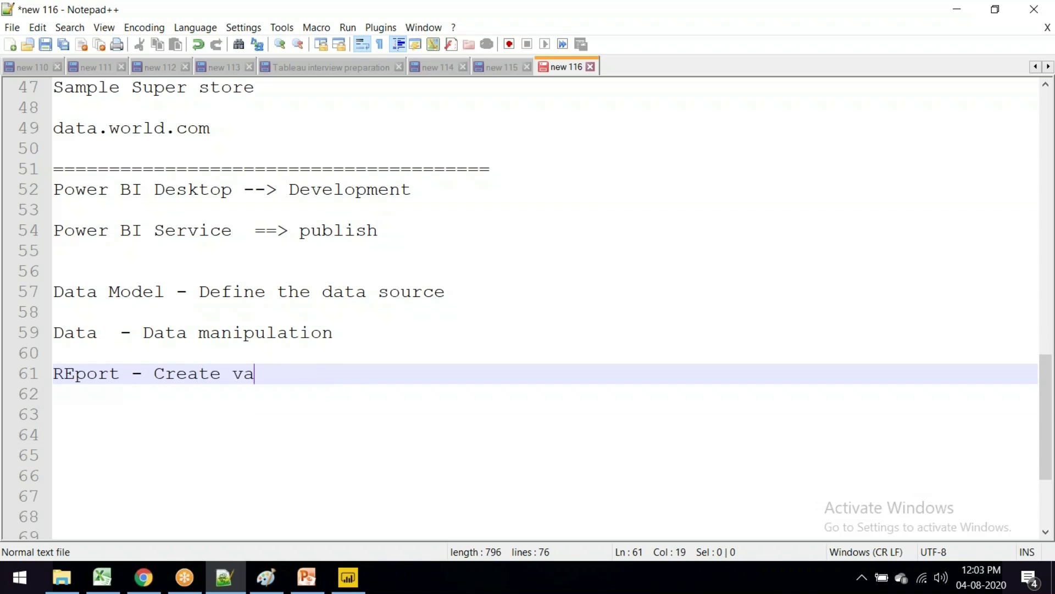
text(rious rep)
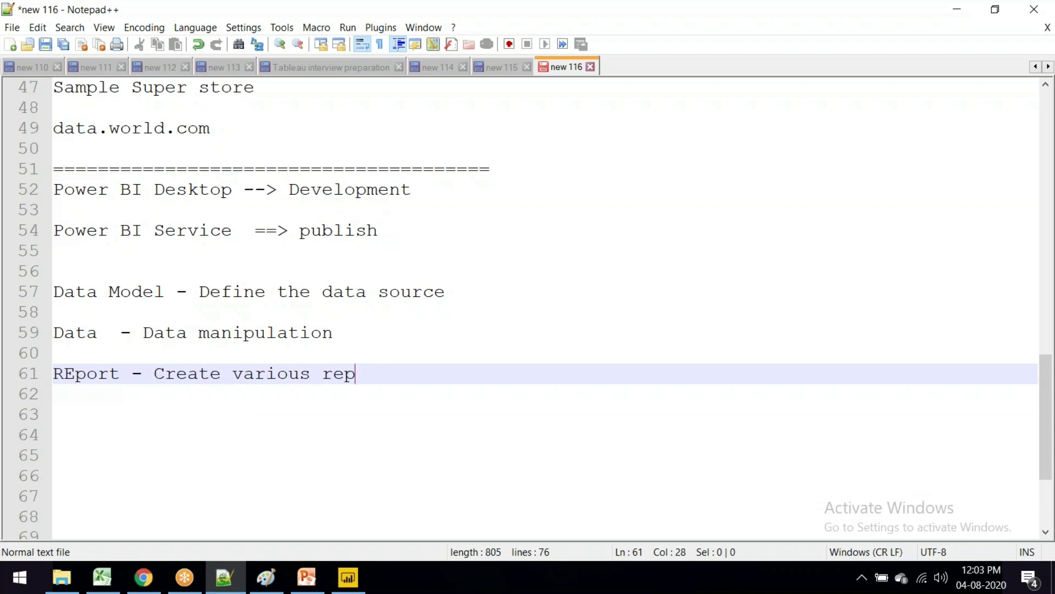
text(orts/Dasho)
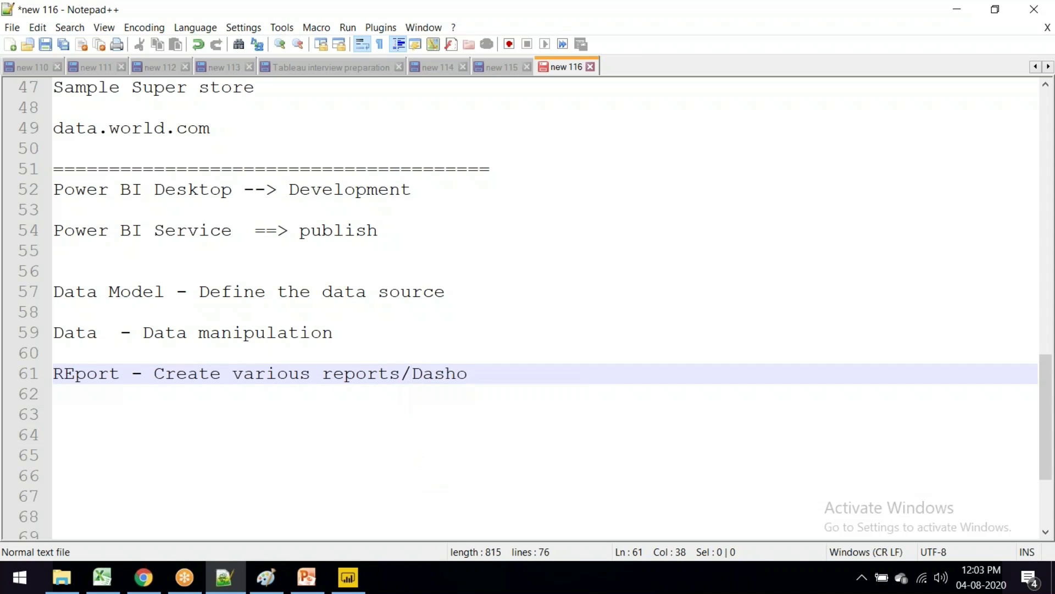
key(BackSpace)
text(boar)
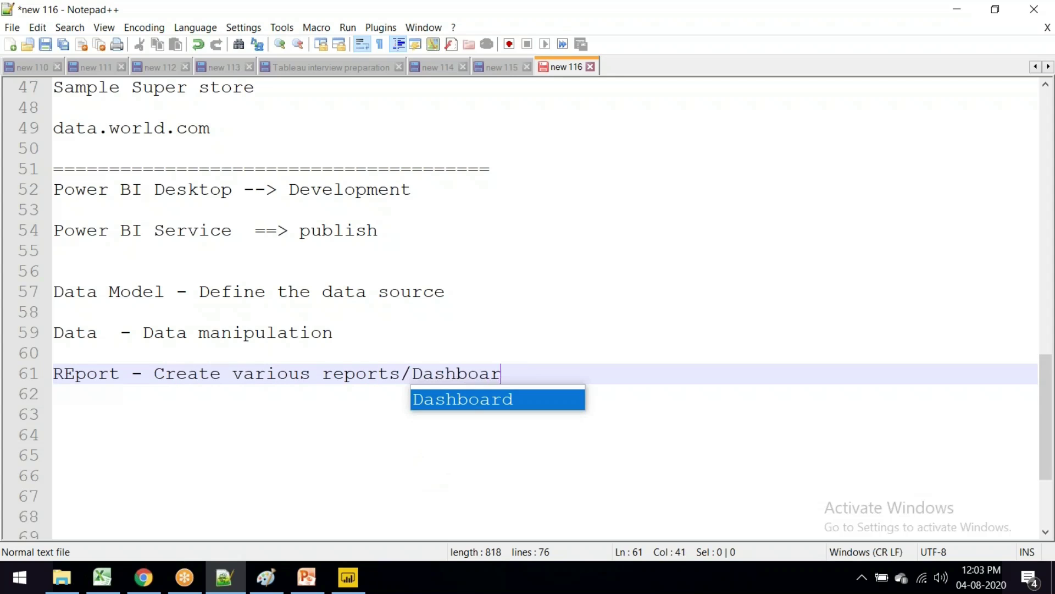
text(d)
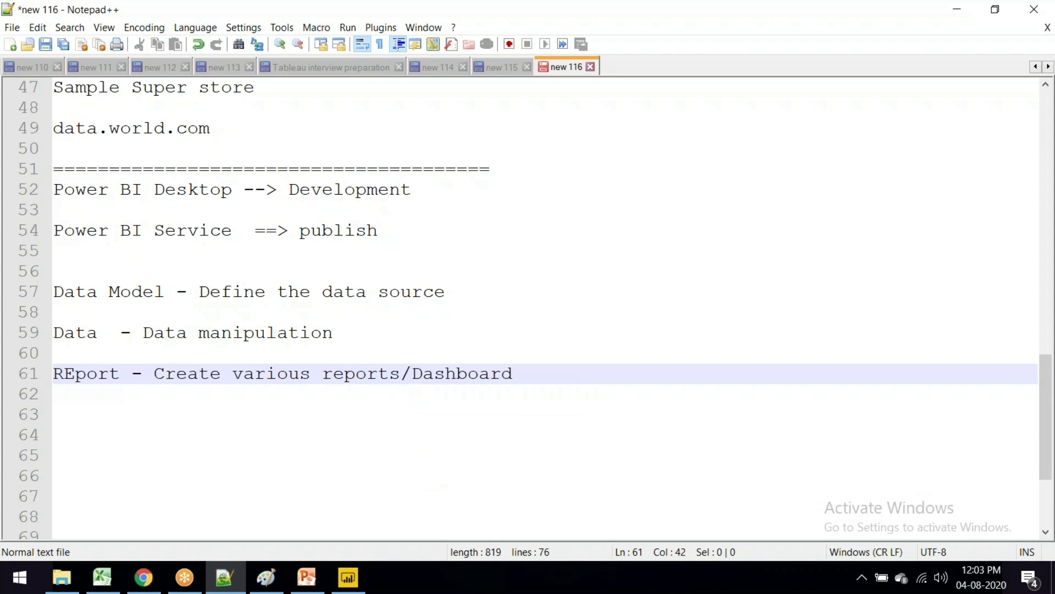
click(75, 378)
key(BackSpace)
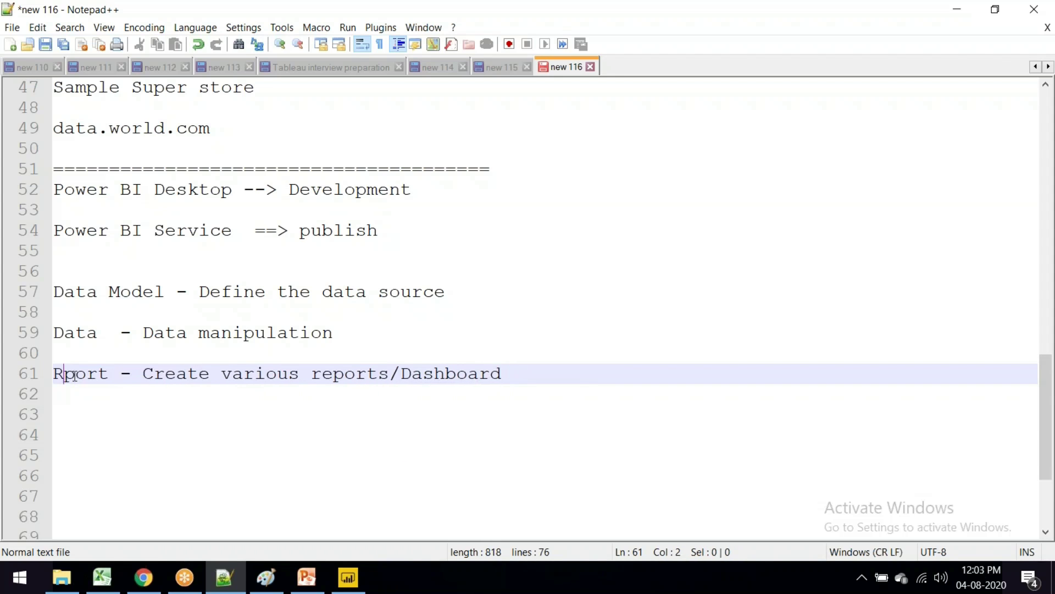
text(e)
click(533, 361)
click(537, 373)
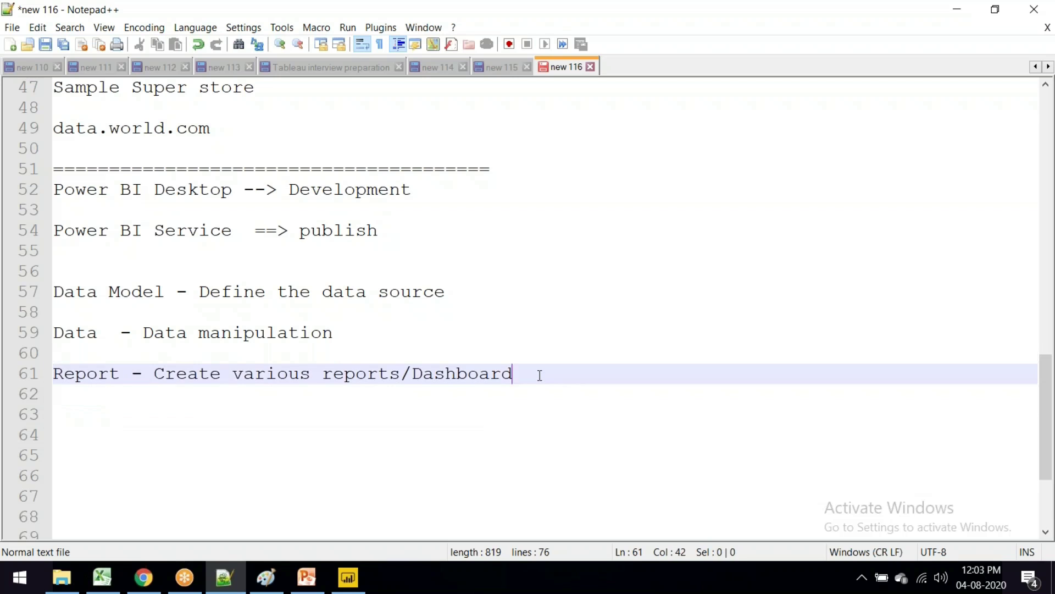
- Add a separator line of equals signs below the Report note
key(Return)
key(Return)
key(Return)
text(=====================================================)
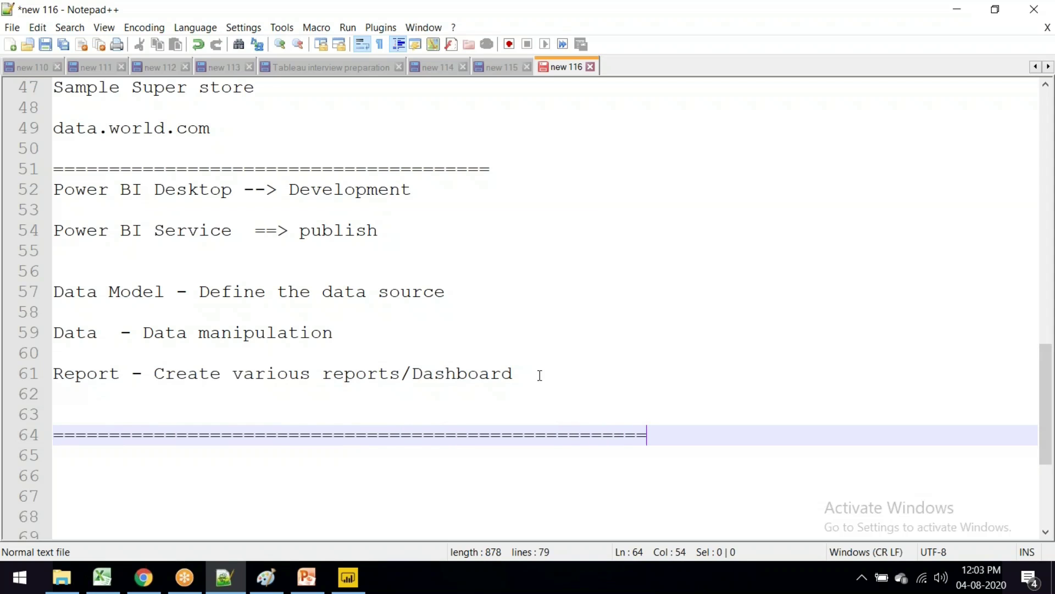
key(Return)
key(Return)
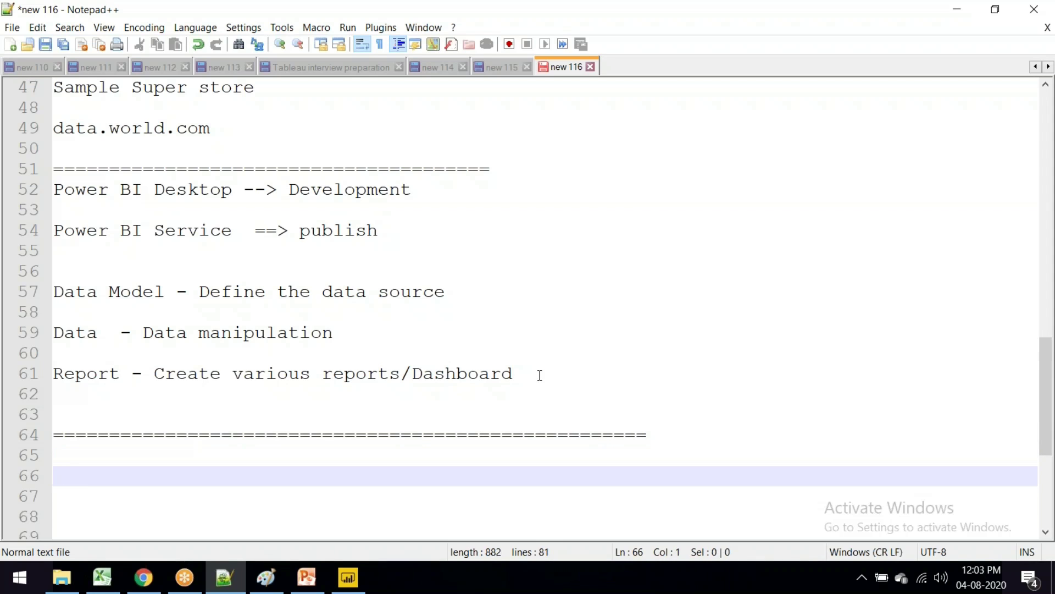
- Bring Power BI Desktop to the front and show the common data sources under Get data
click(341, 580)
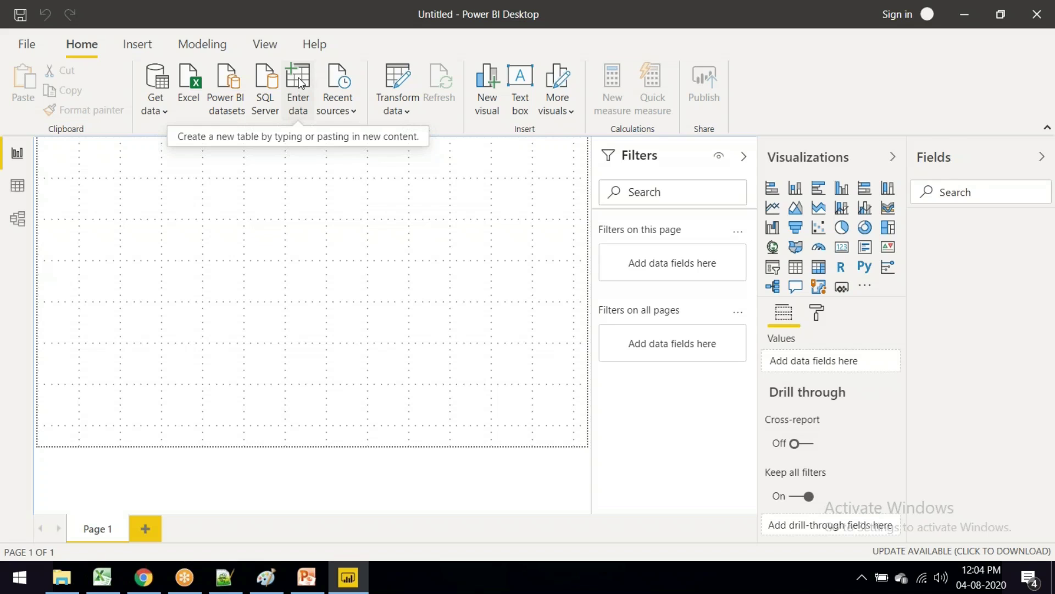
click(162, 102)
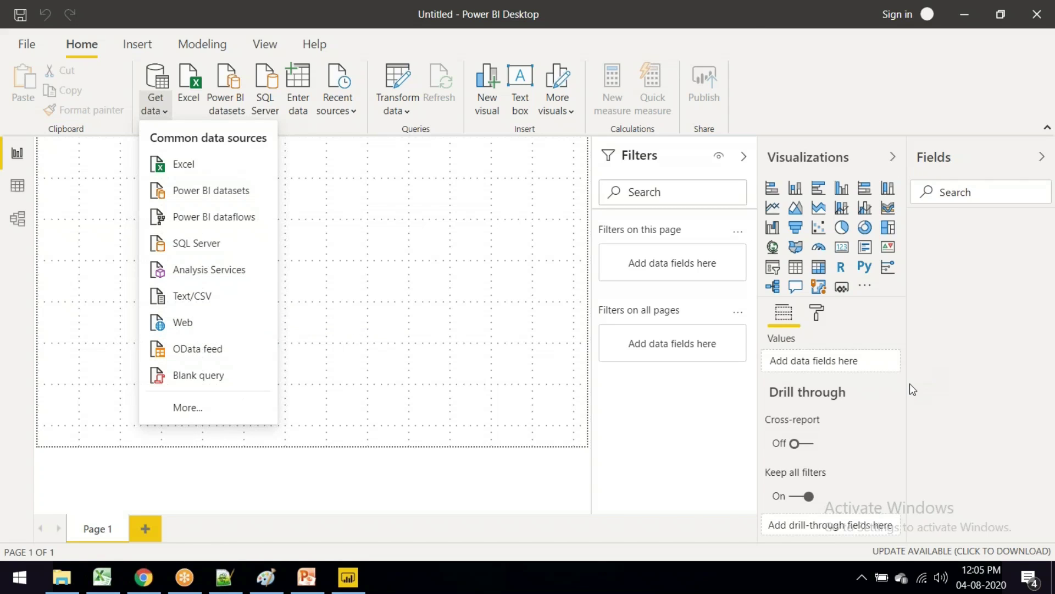
- Open the full Get Data dialog and browse its File, Database, Power Platform and Azure connectors
click(189, 409)
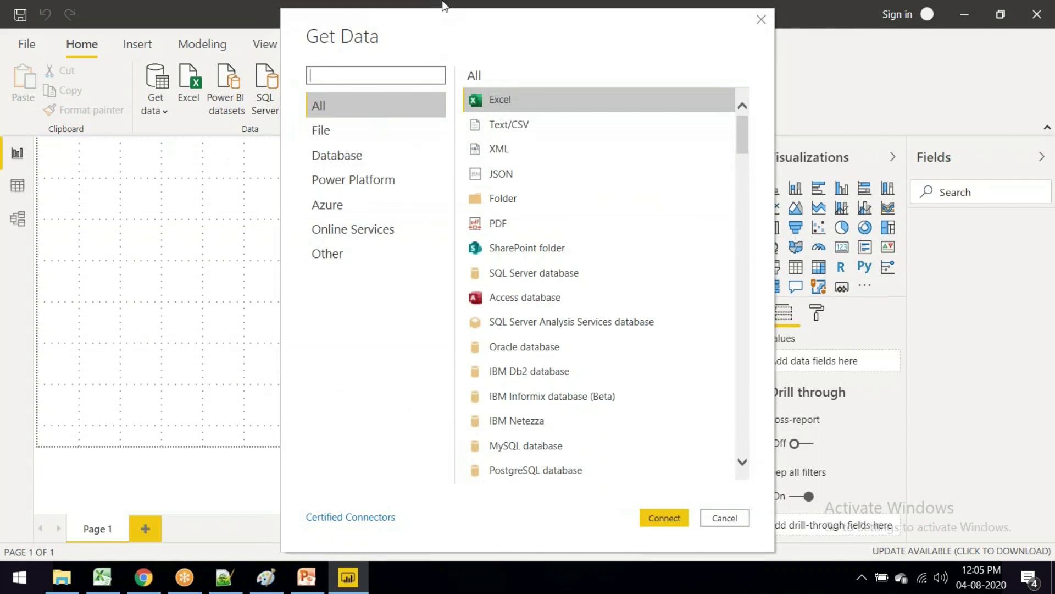
drag(497, 37, 356, 77)
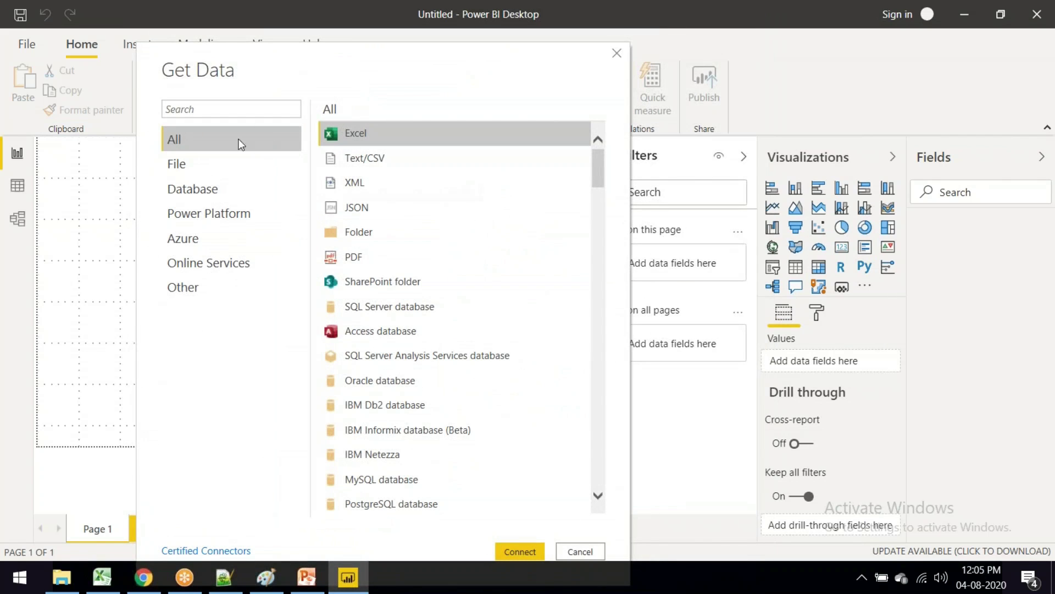
click(214, 165)
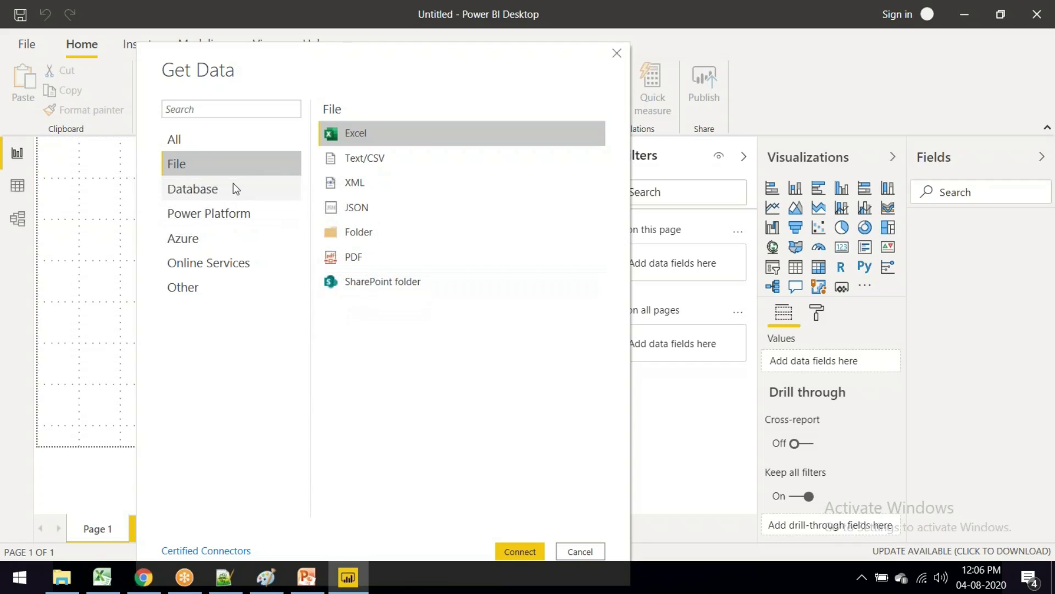
click(202, 190)
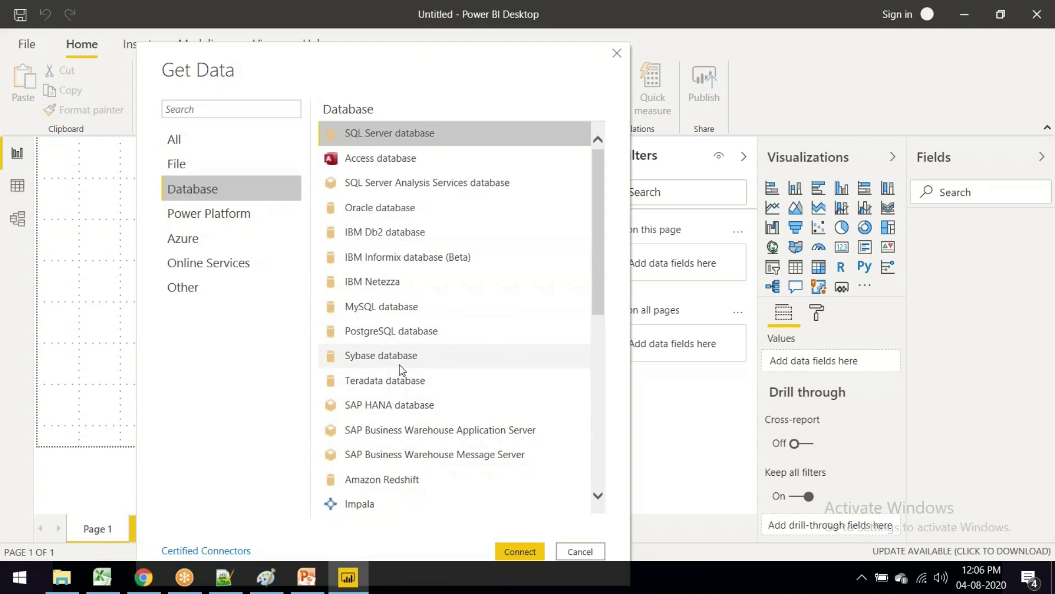
scroll(399, 380, down, 3)
scroll(363, 468, down, 2)
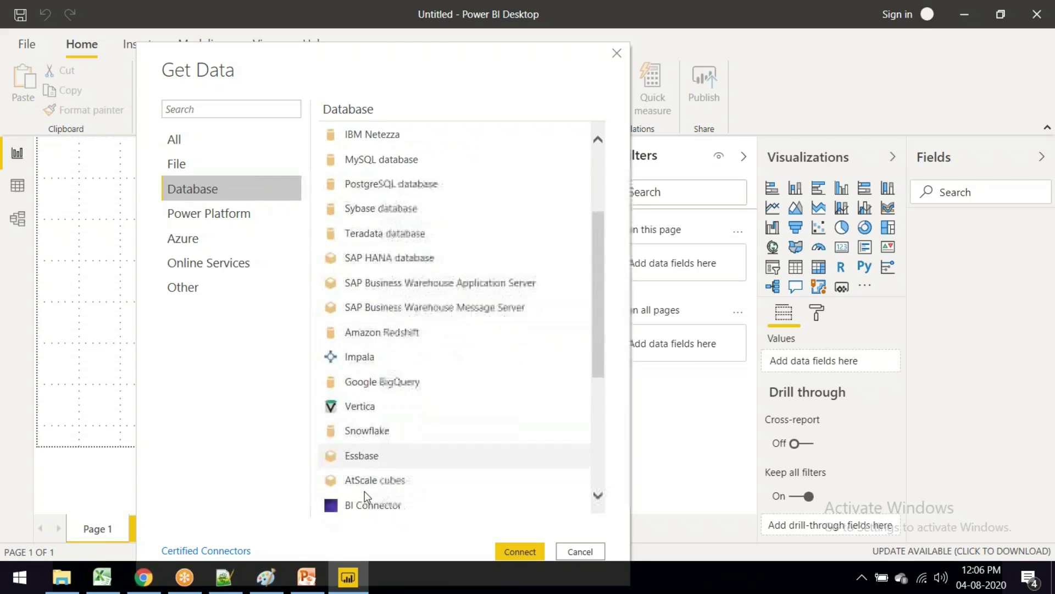
scroll(390, 437, down, 3)
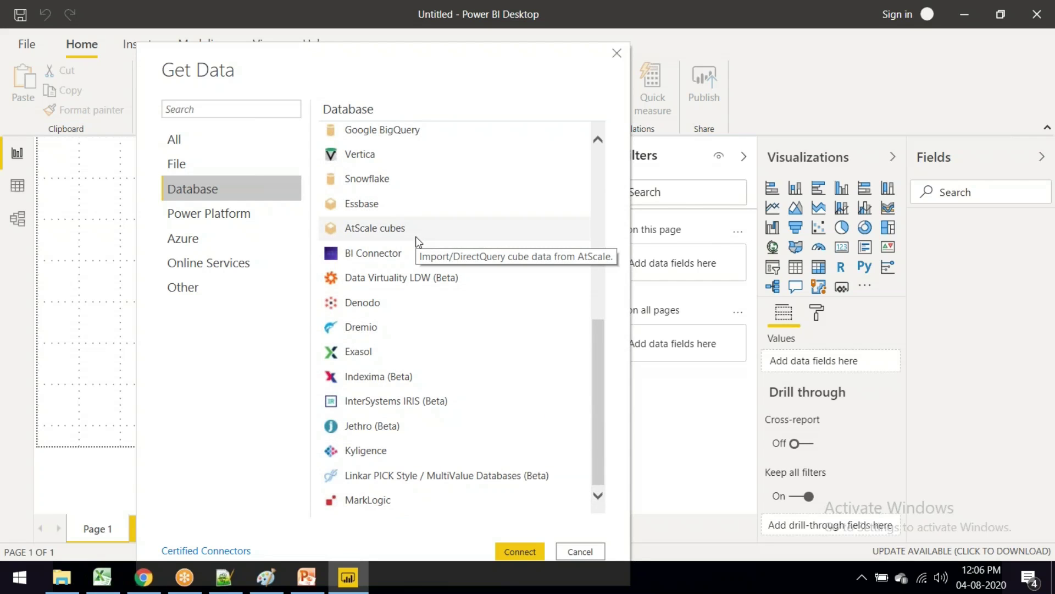
click(238, 219)
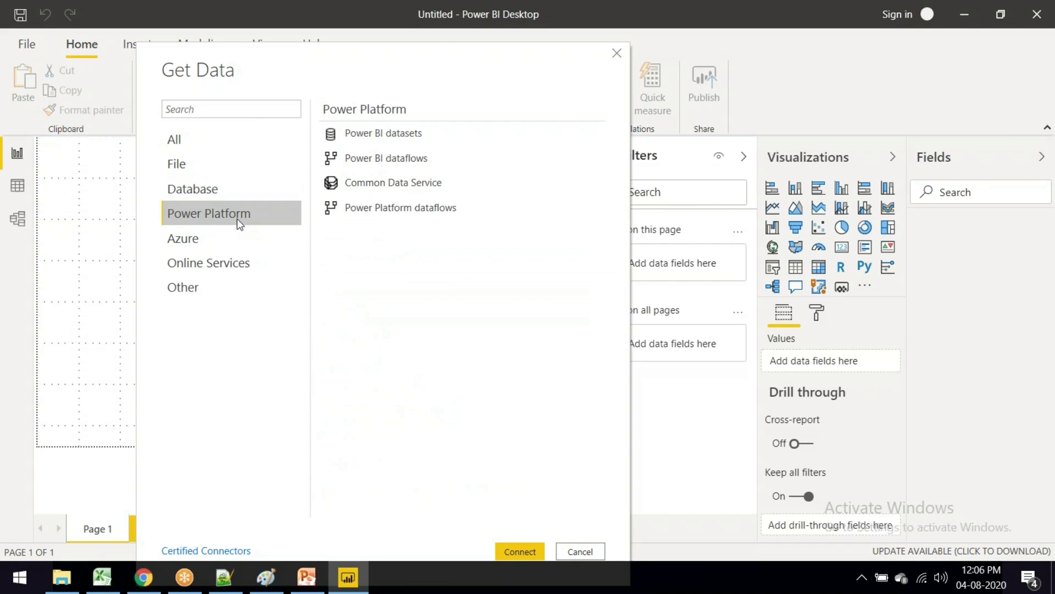
click(200, 243)
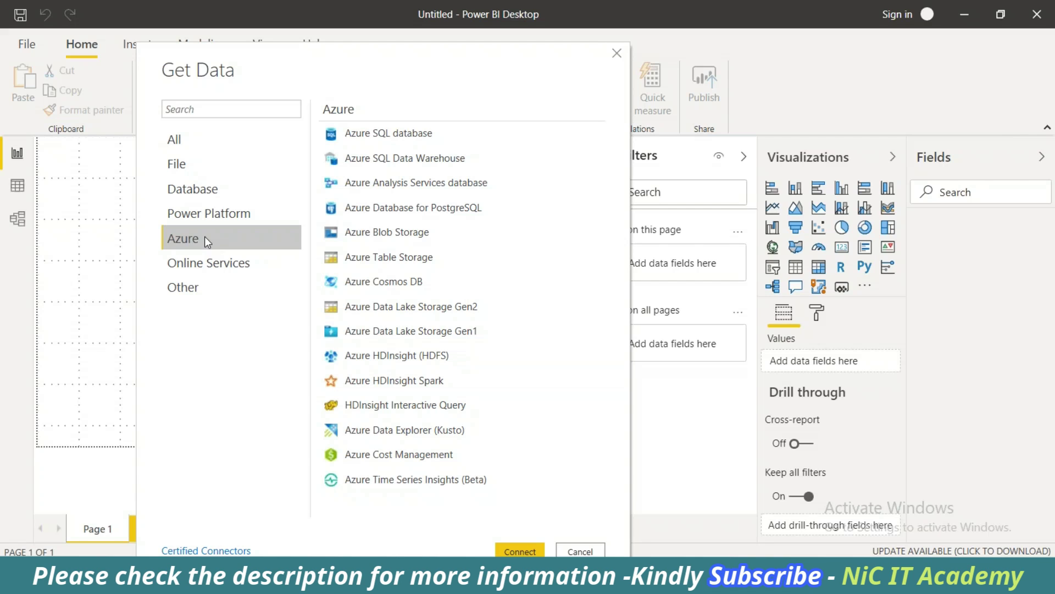
- Browse the Online Services connectors and select Data.World – Get Dataset
click(214, 275)
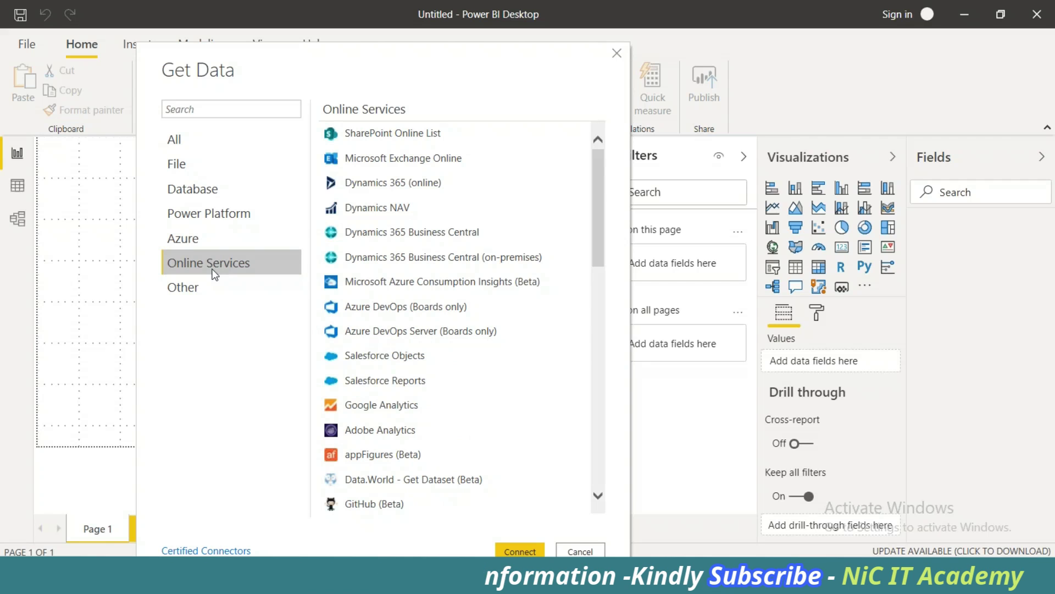
scroll(429, 274, down, 7)
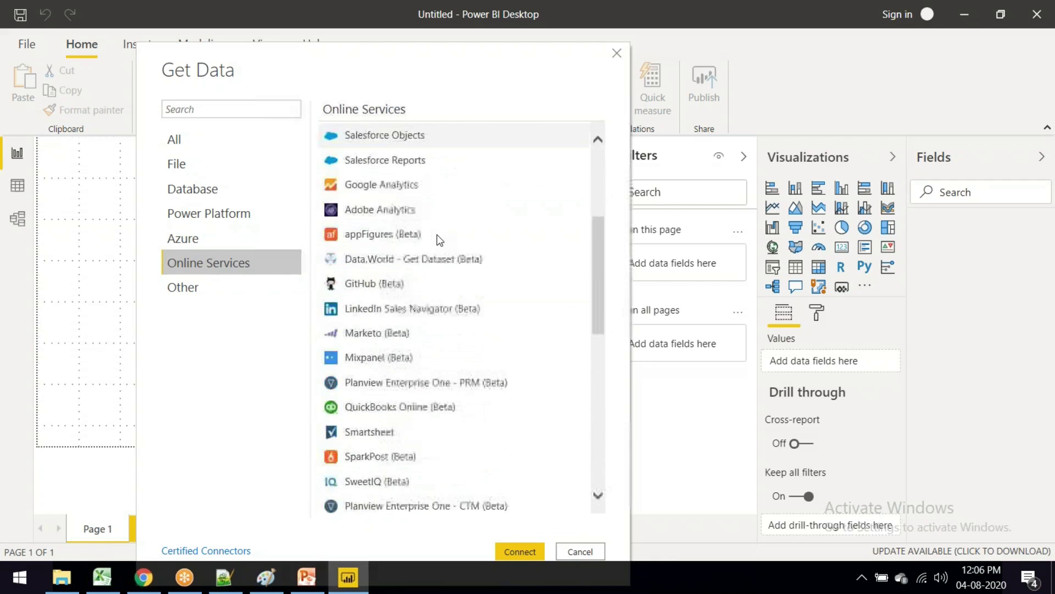
scroll(438, 234, down, 5)
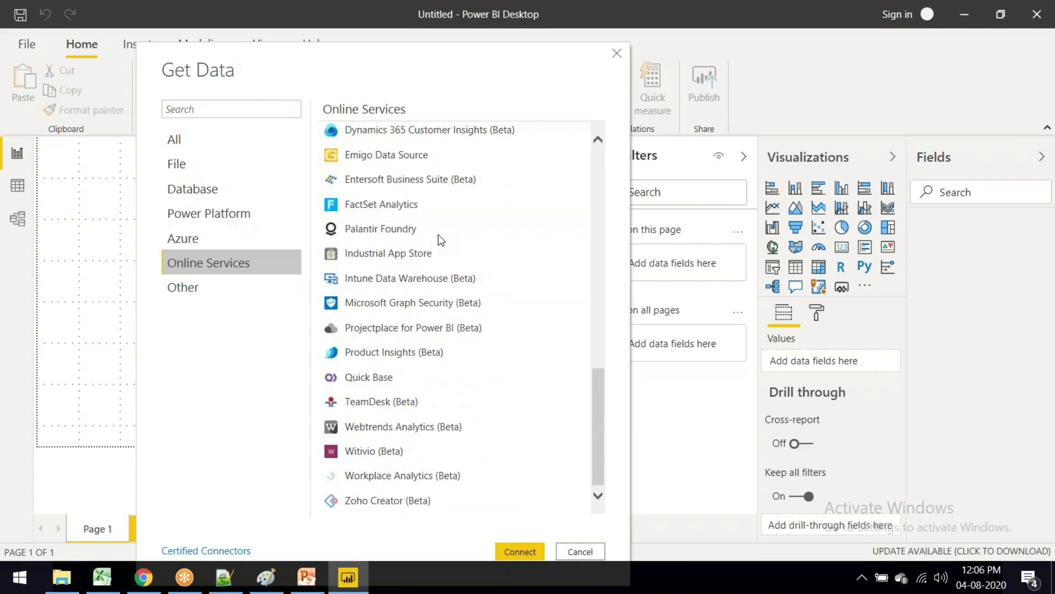
scroll(440, 236, up, 3)
scroll(467, 275, up, 3)
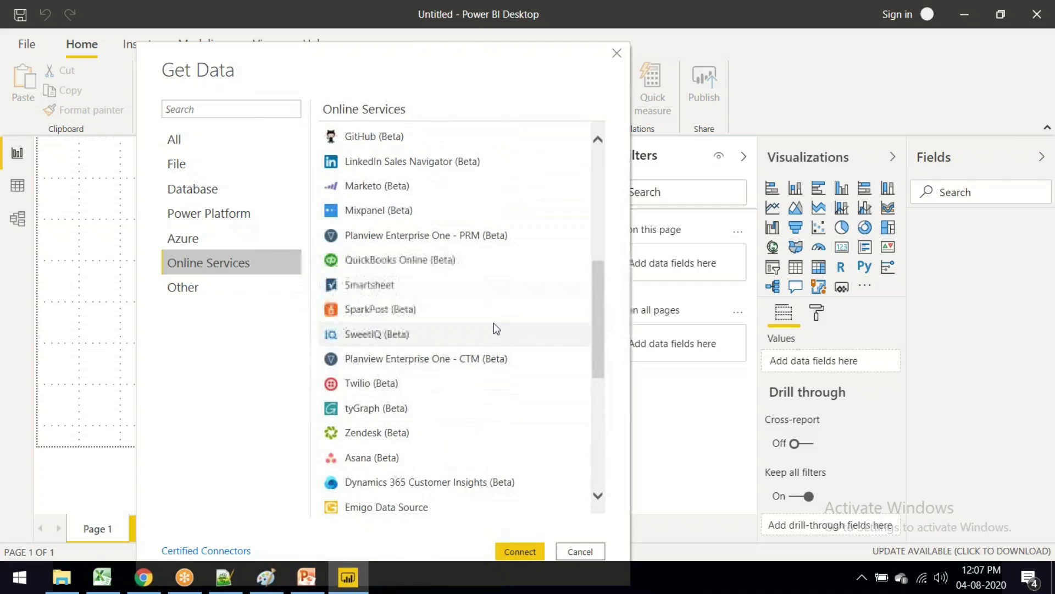
scroll(494, 325, down, 1)
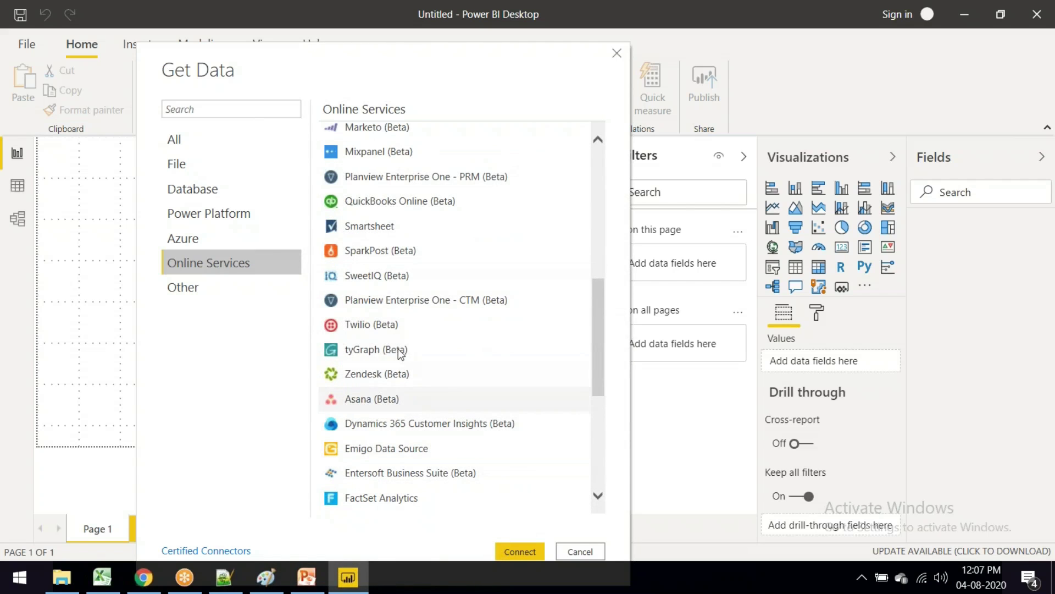
scroll(431, 361, down, 5)
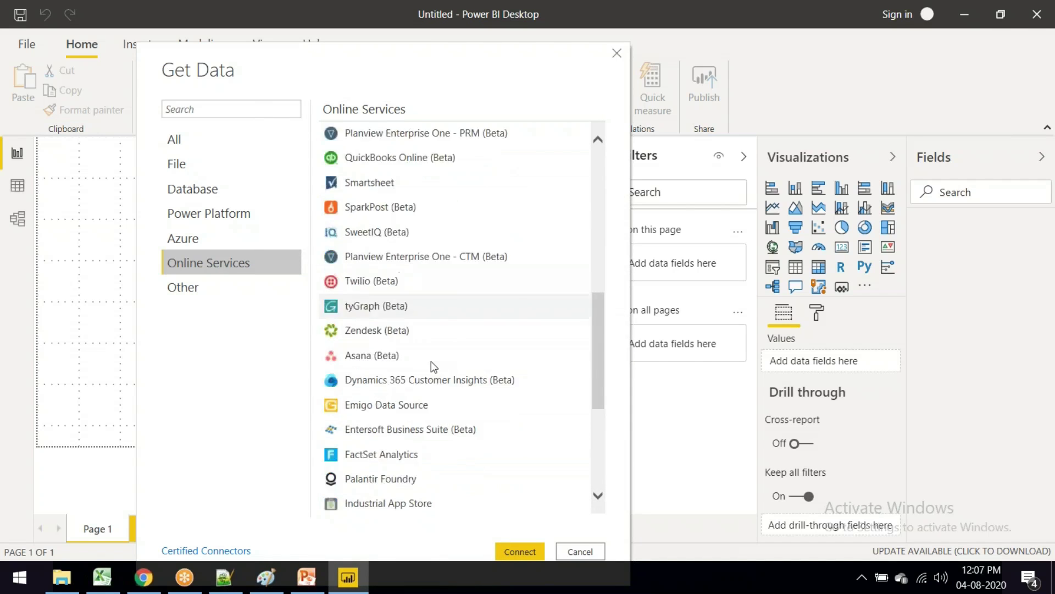
scroll(454, 299, up, 6)
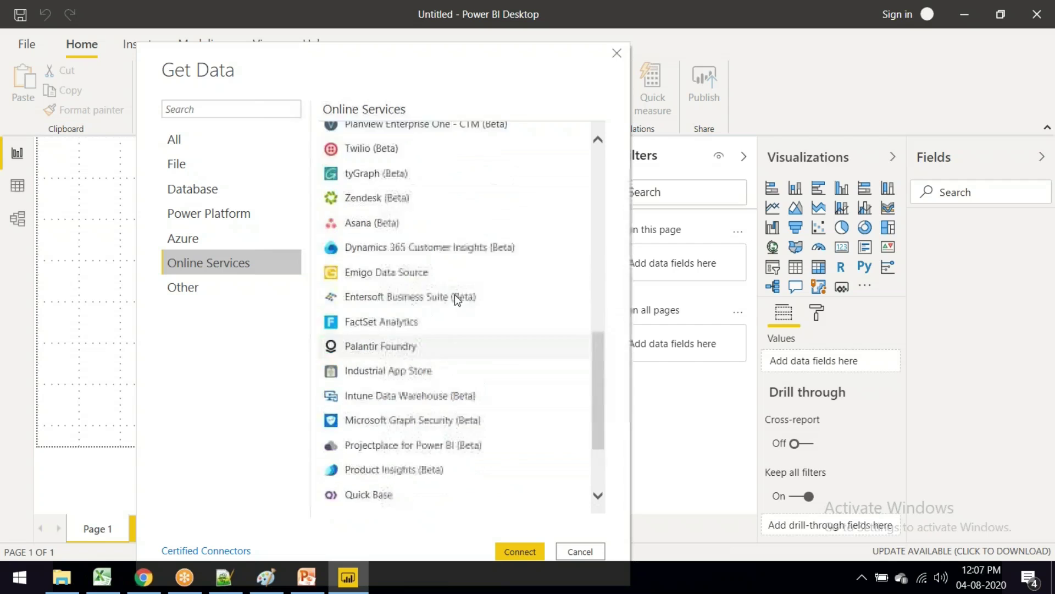
scroll(454, 307, up, 4)
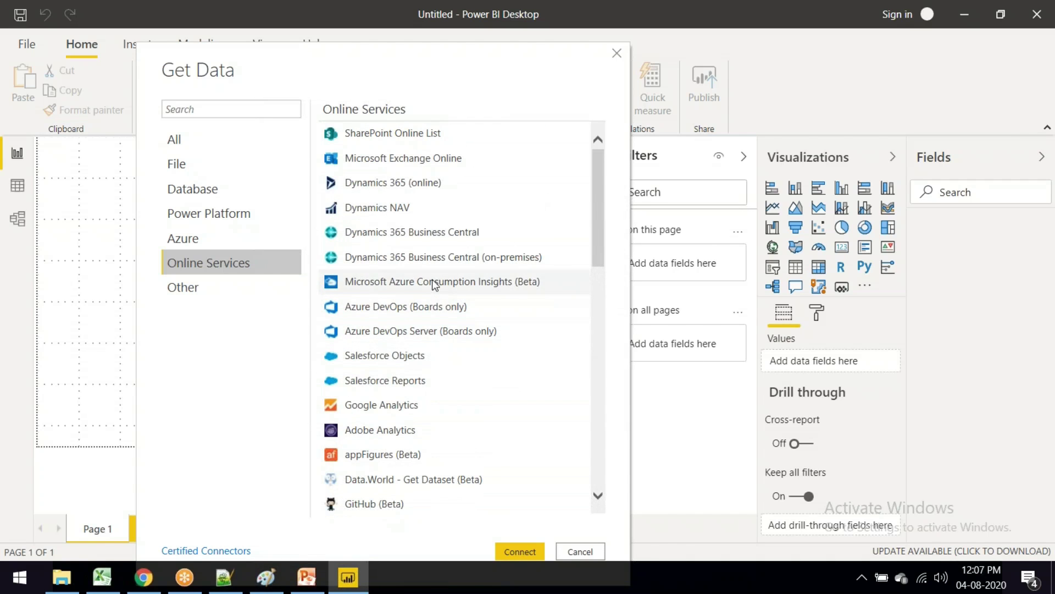
scroll(431, 283, down, 2)
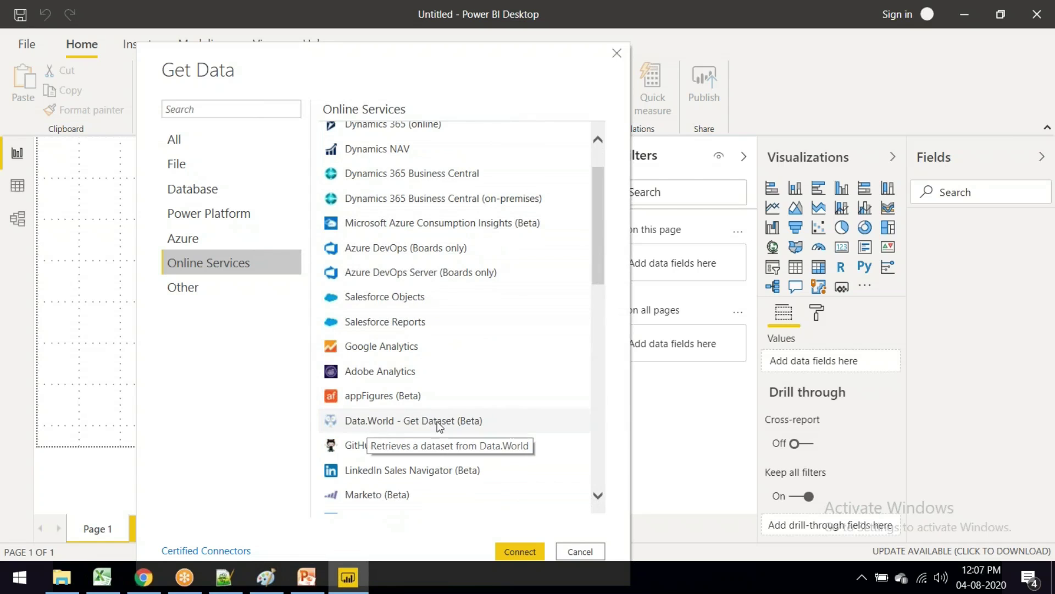
click(388, 421)
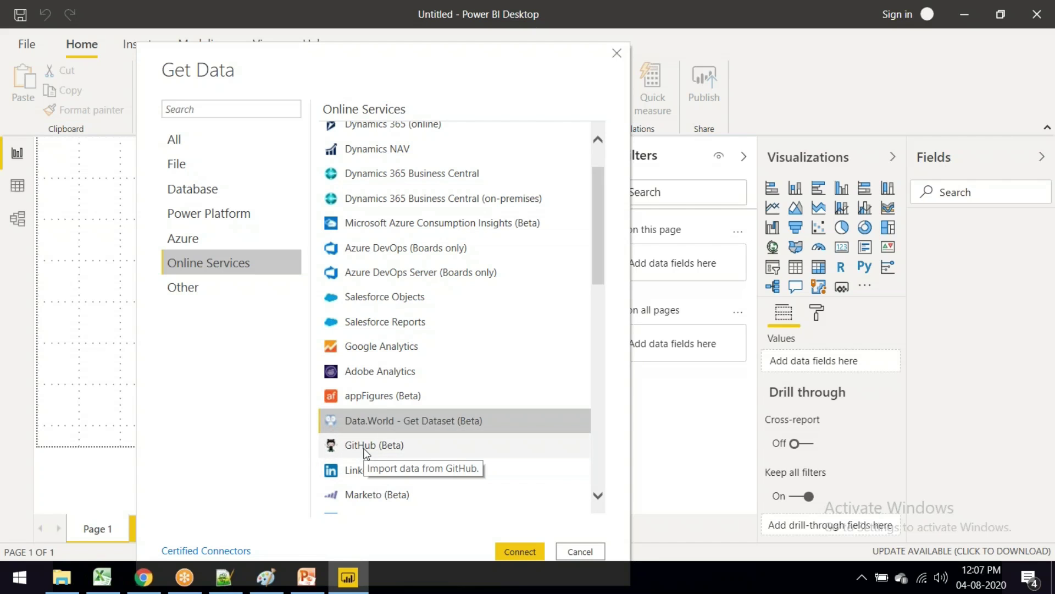
- Scroll through the connector list, then switch to the Azure category
scroll(365, 450, down, 4)
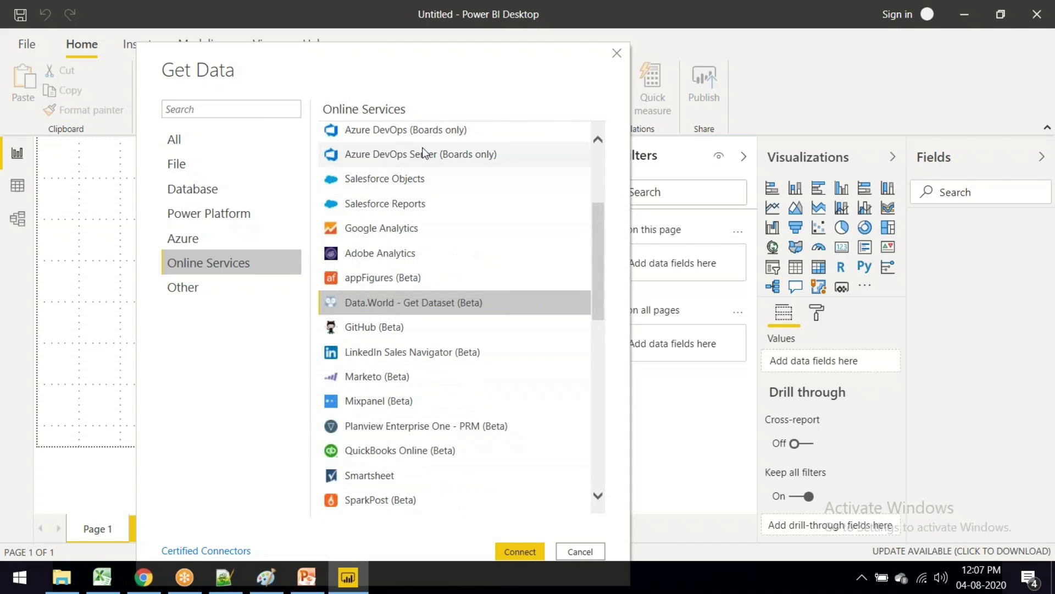
scroll(412, 362, down, 8)
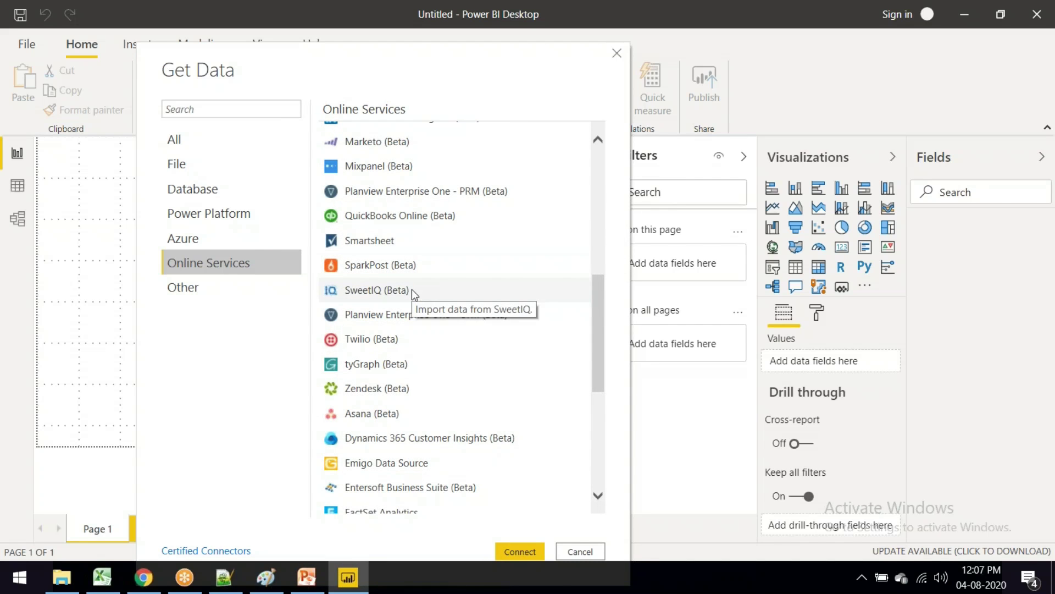
scroll(411, 286, down, 8)
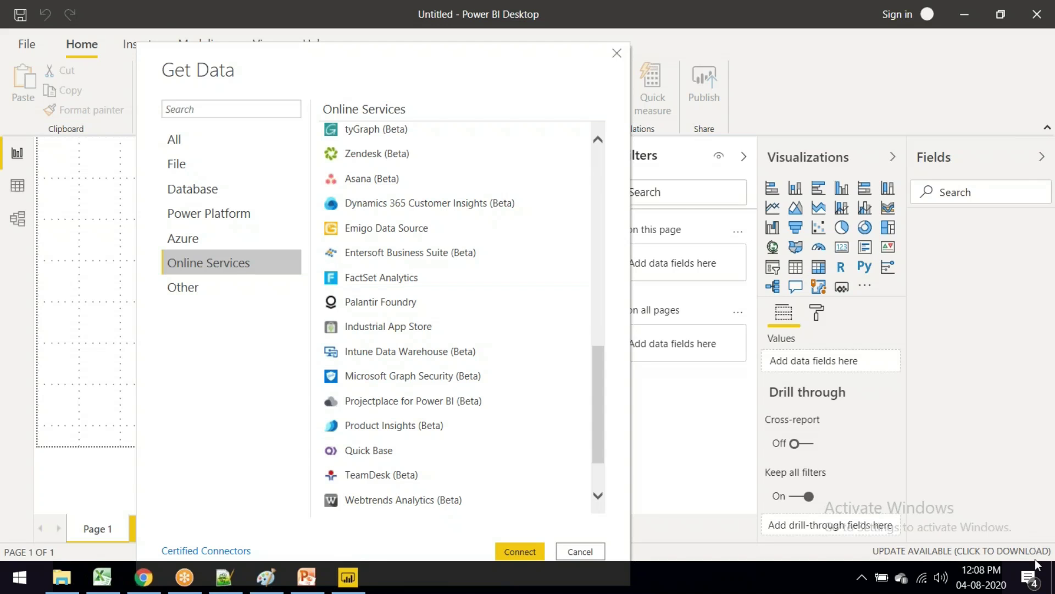
scroll(505, 332, up, 4)
scroll(503, 331, up, 3)
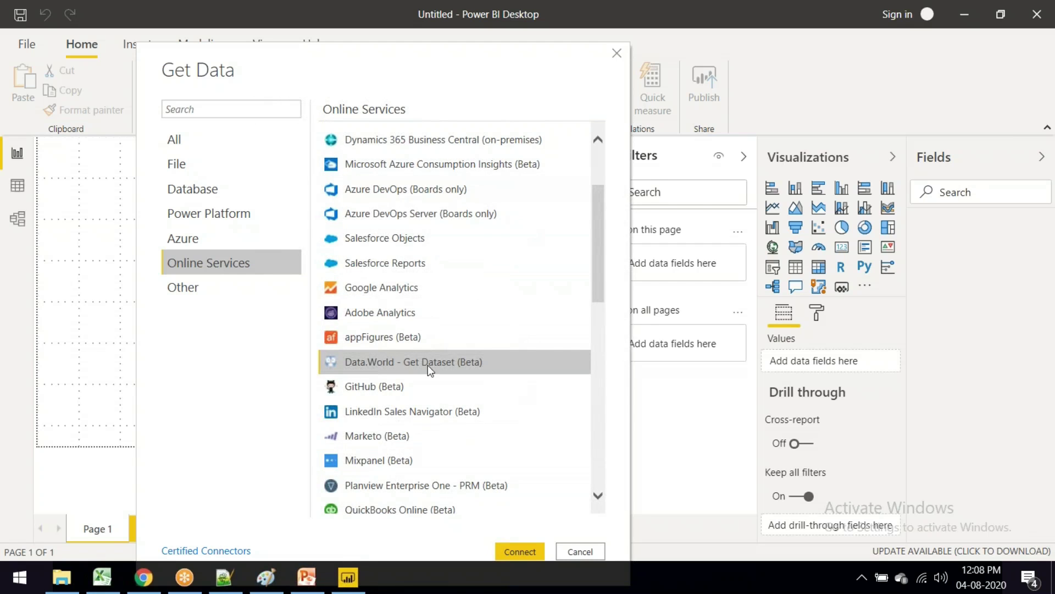
scroll(500, 342, up, 3)
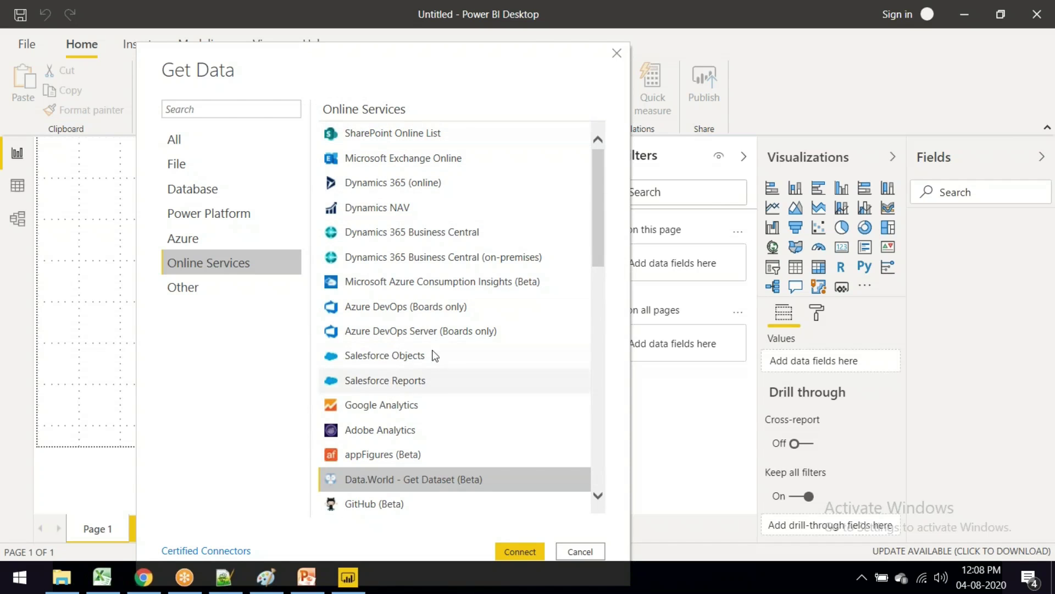
scroll(428, 355, down, 3)
scroll(424, 351, down, 3)
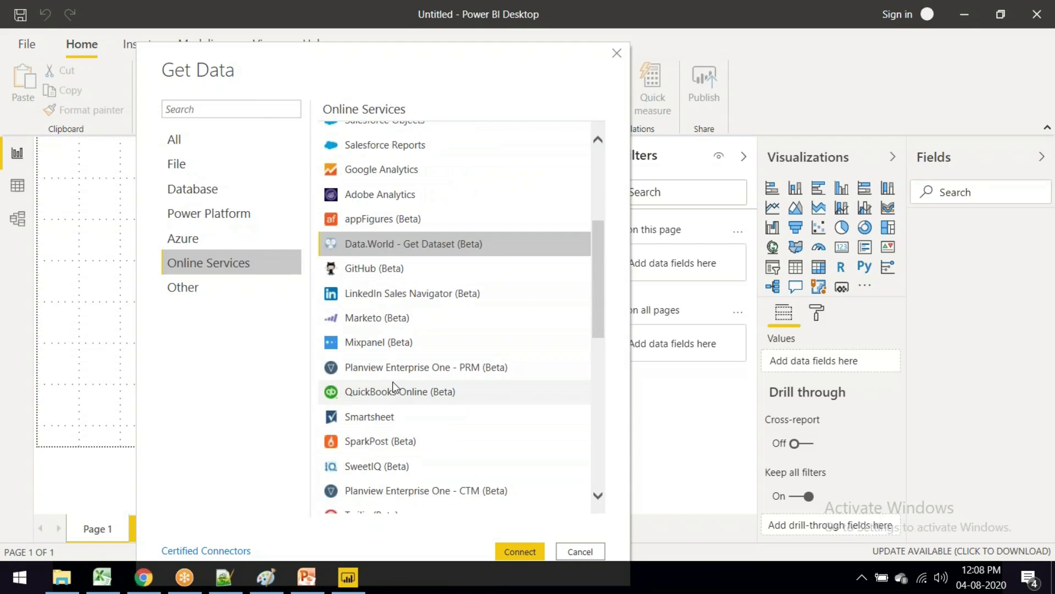
scroll(400, 300, down, 3)
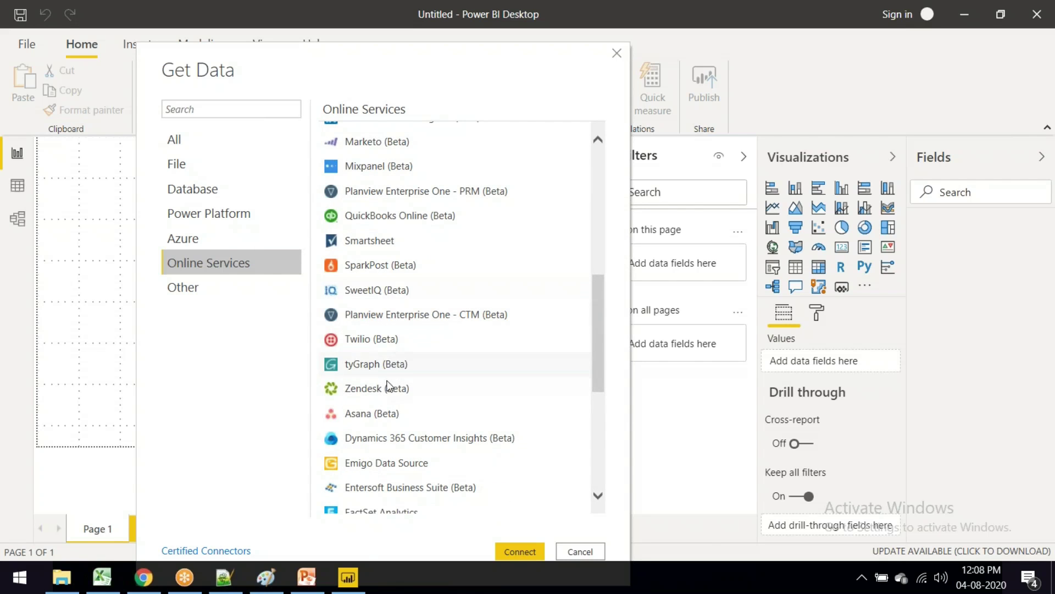
click(220, 240)
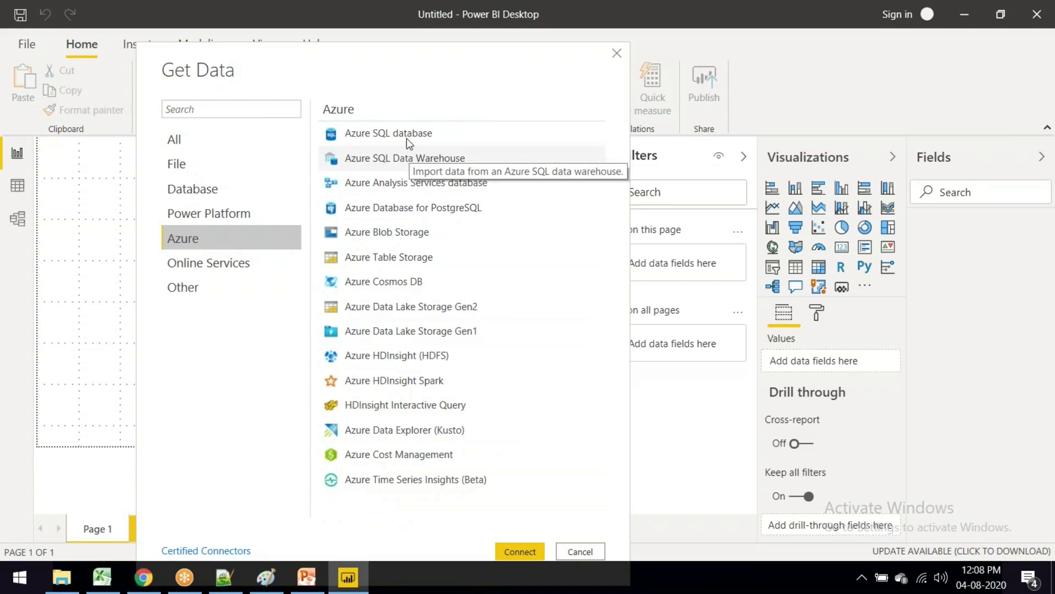
- Browse the Other connectors, then show the Database category with SQL Server and Oracle database
click(198, 287)
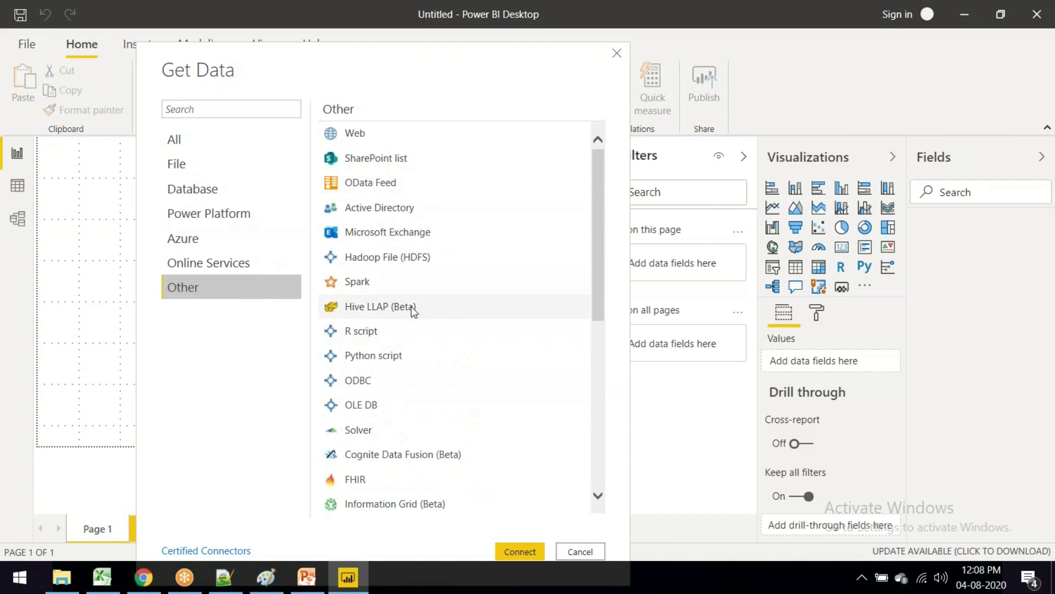
scroll(458, 313, down, 3)
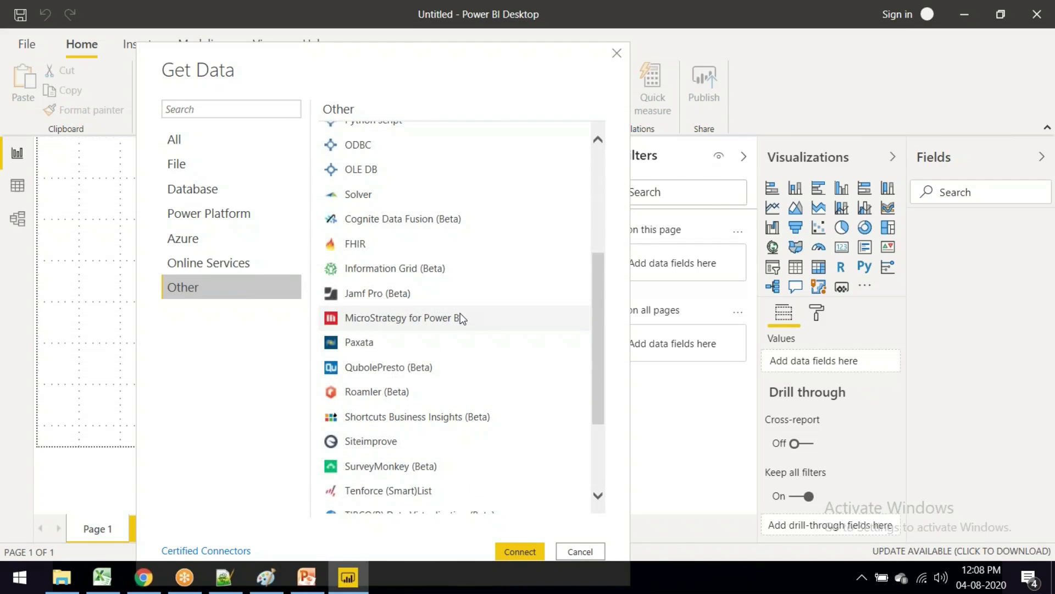
scroll(461, 316, down, 3)
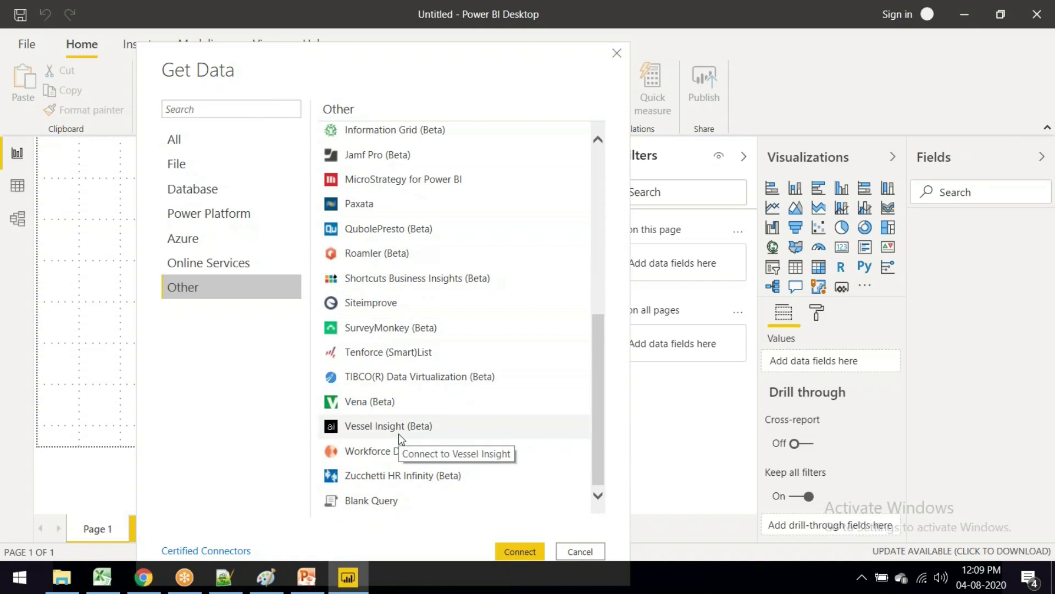
click(204, 195)
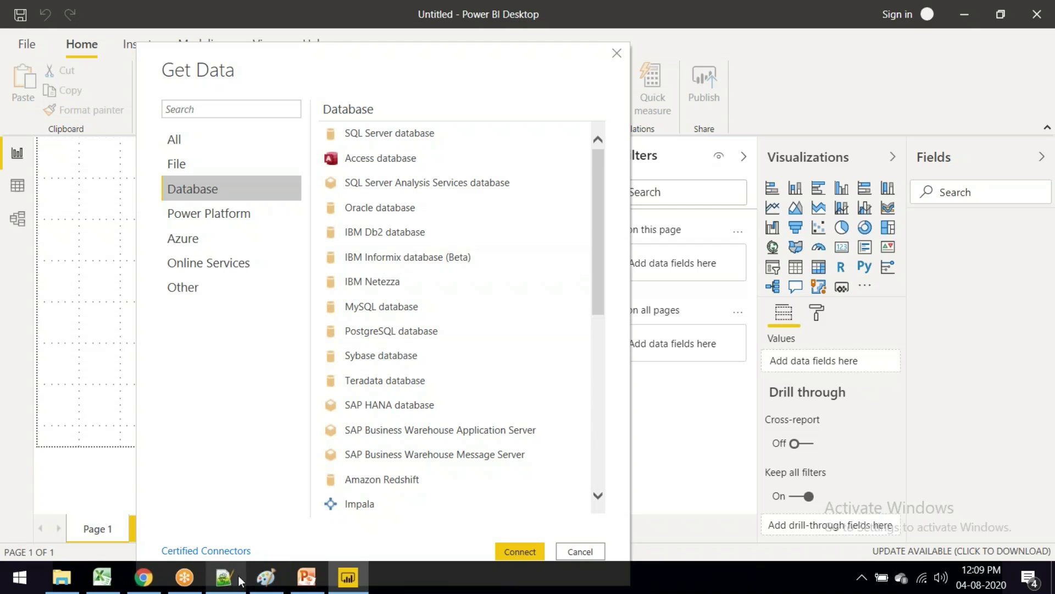
mouse_move(235, 581)
- In the Notepad++ notes, add the line 'Oracle 19C/18C/12C' below the separator
click(224, 577)
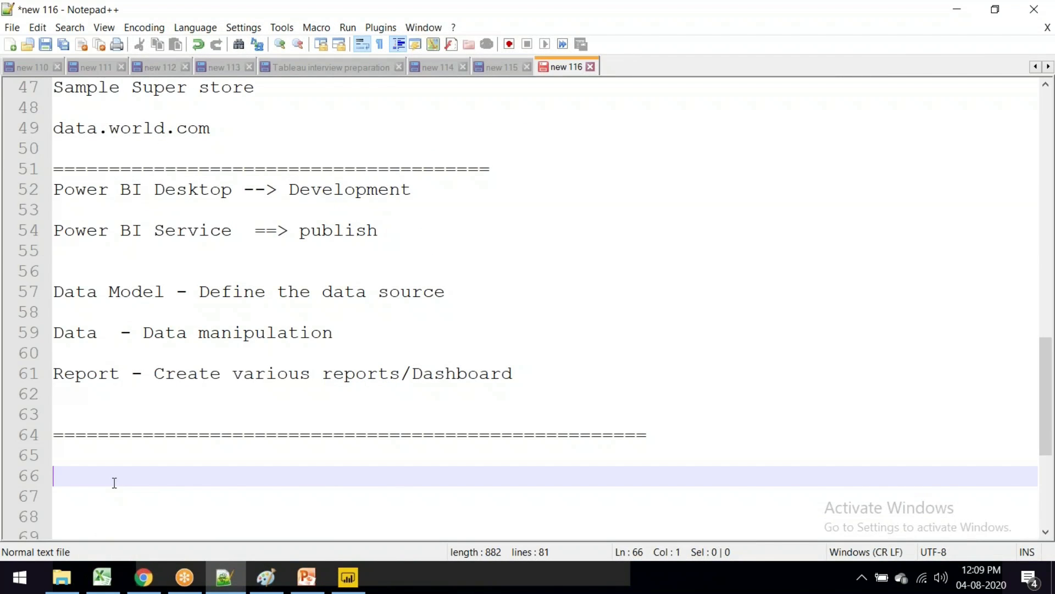
key(Return)
key(Return)
key(Return)
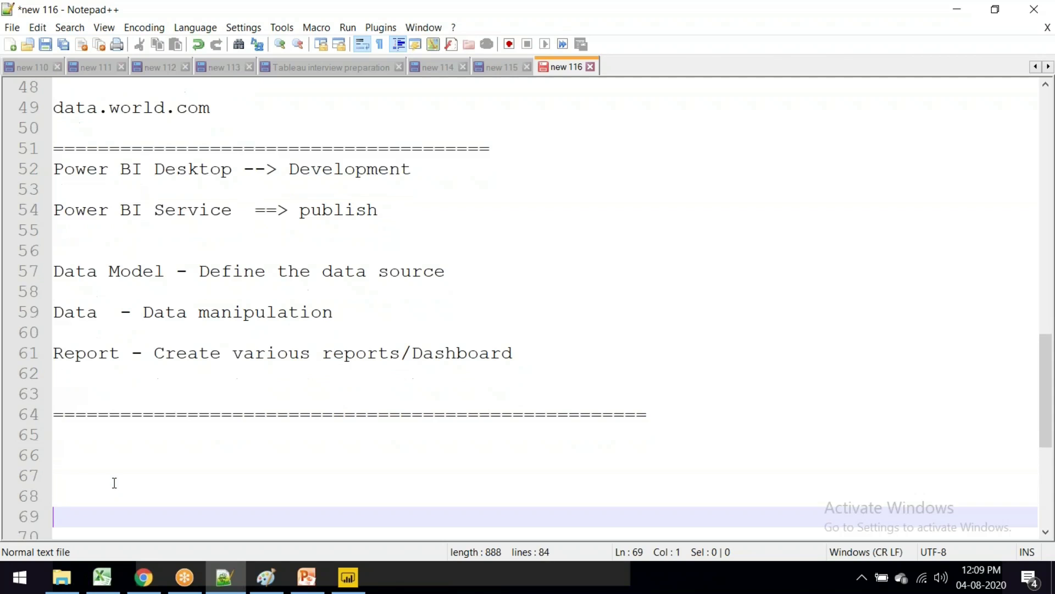
key(BackSpace)
key(BackSpace)
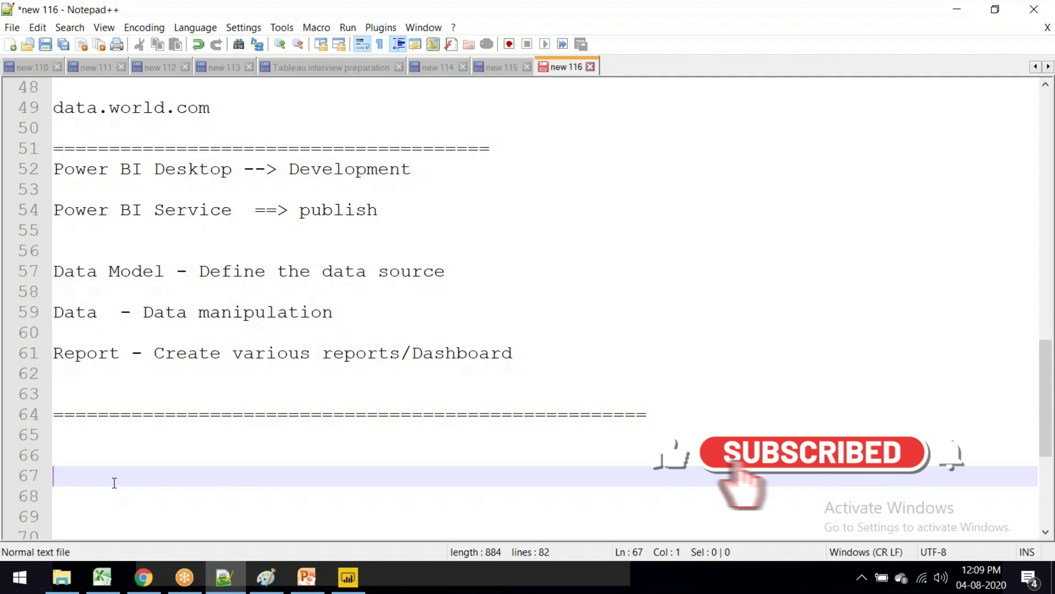
text(Orac)
key(Return)
key(BackSpace)
key(BackSpace)
text(le 1)
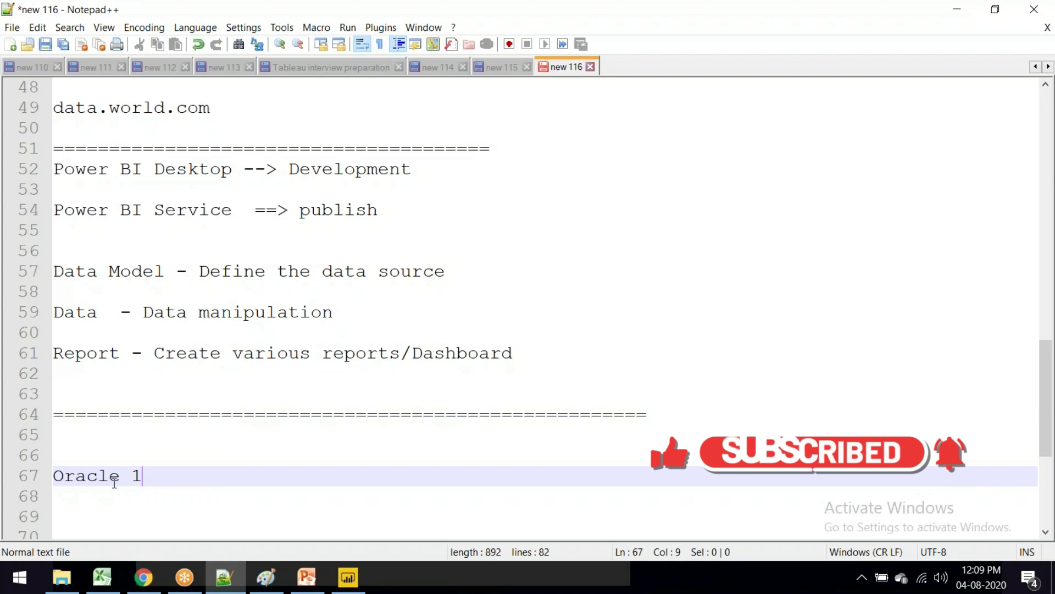
text(9C/1)
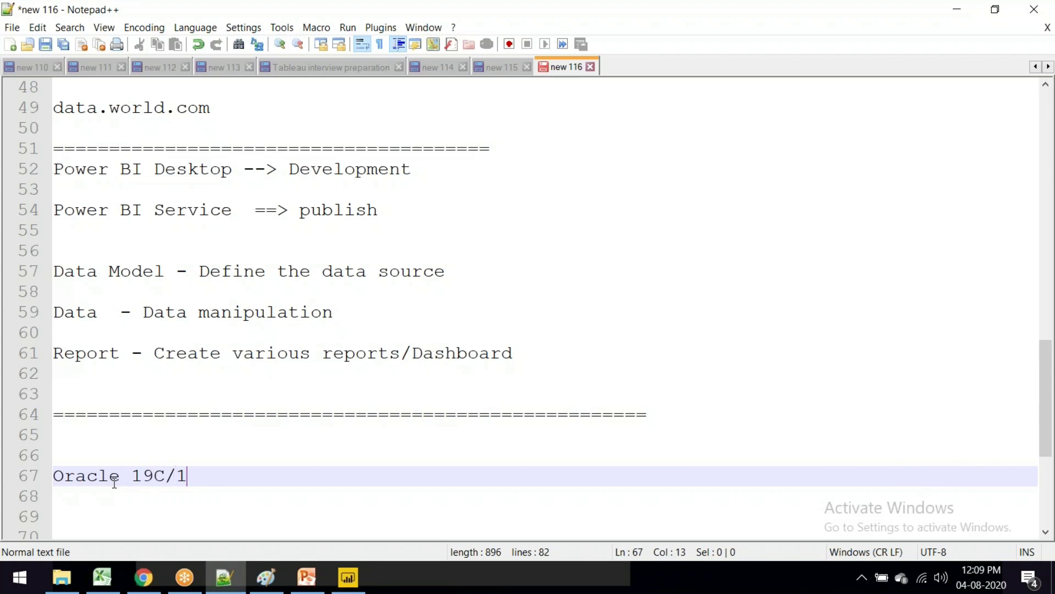
text(8C/12C)
key(Return)
key(Return)
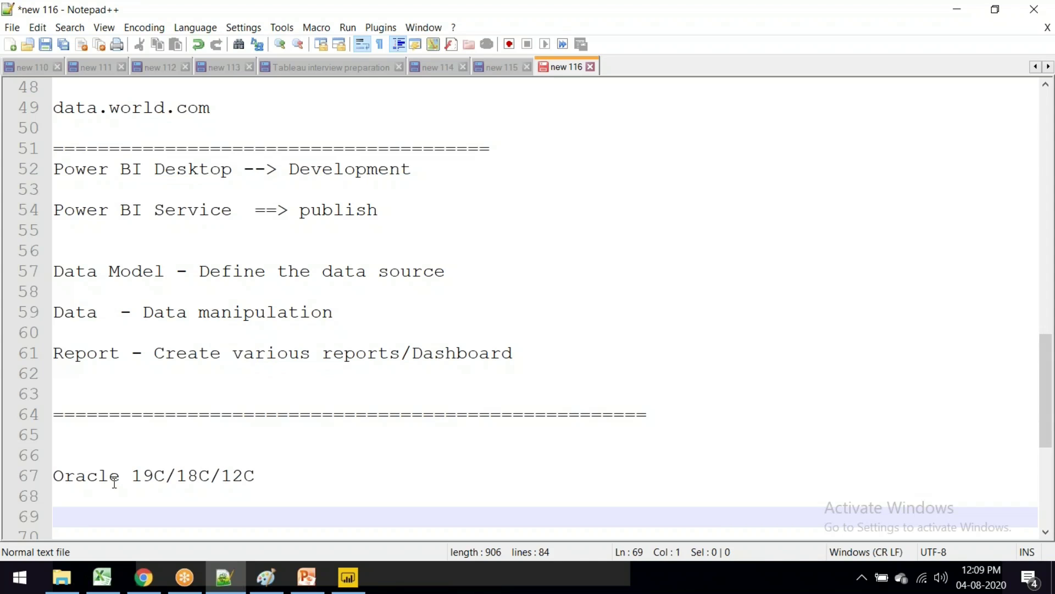
- Remove the blank line above the Oracle entry and add 'SQL Server 2019' beneath it
click(70, 454)
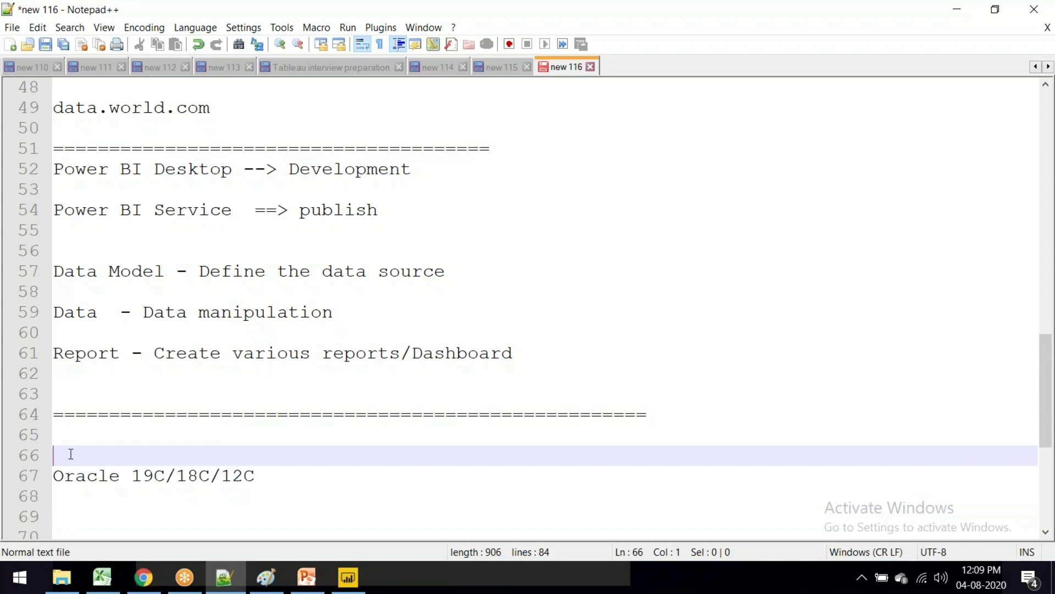
key(Delete)
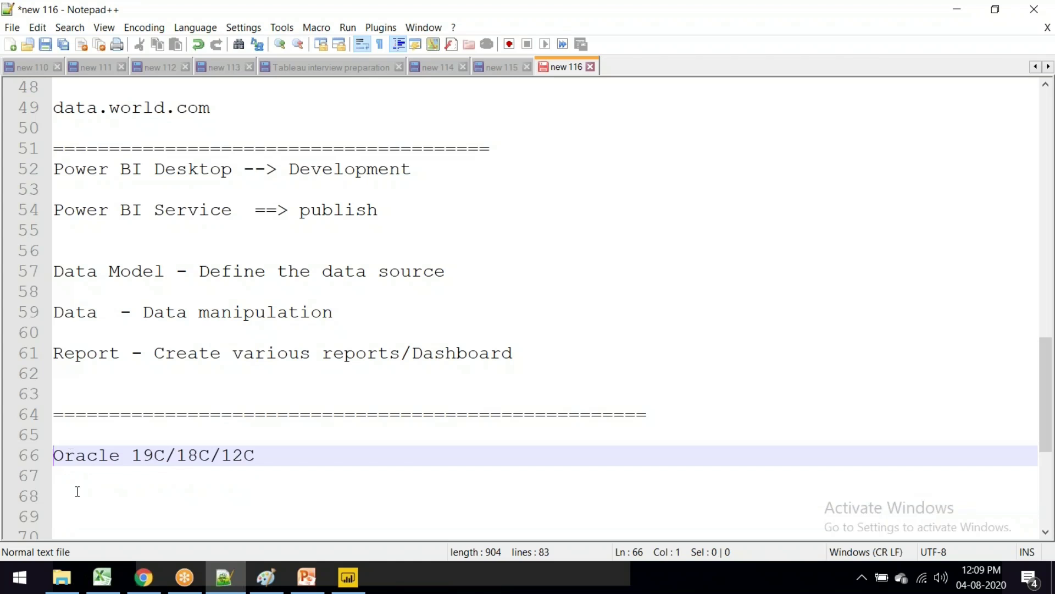
click(77, 491)
text(SQ)
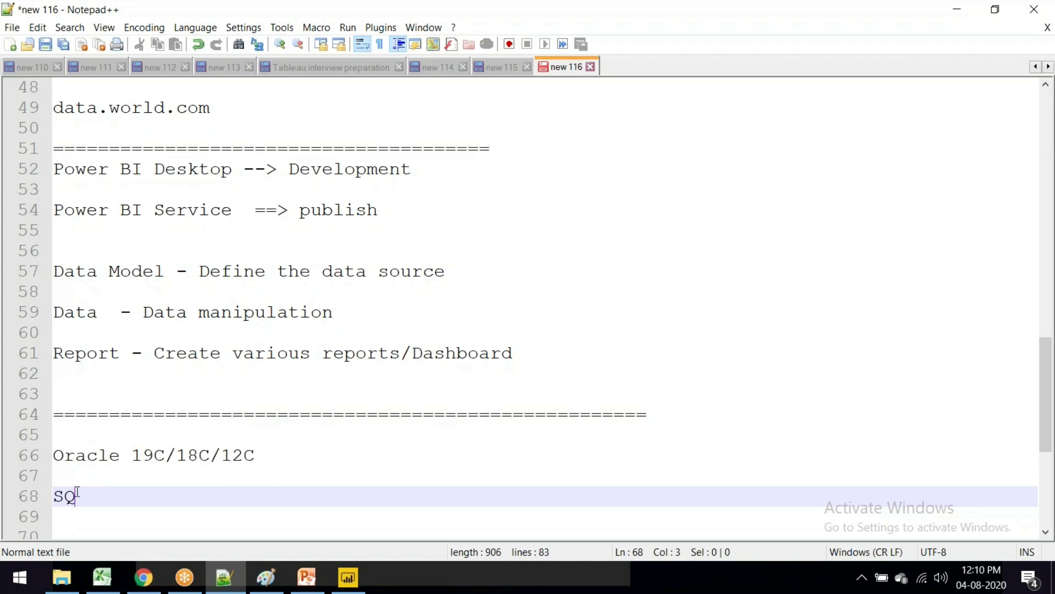
text(L Server )
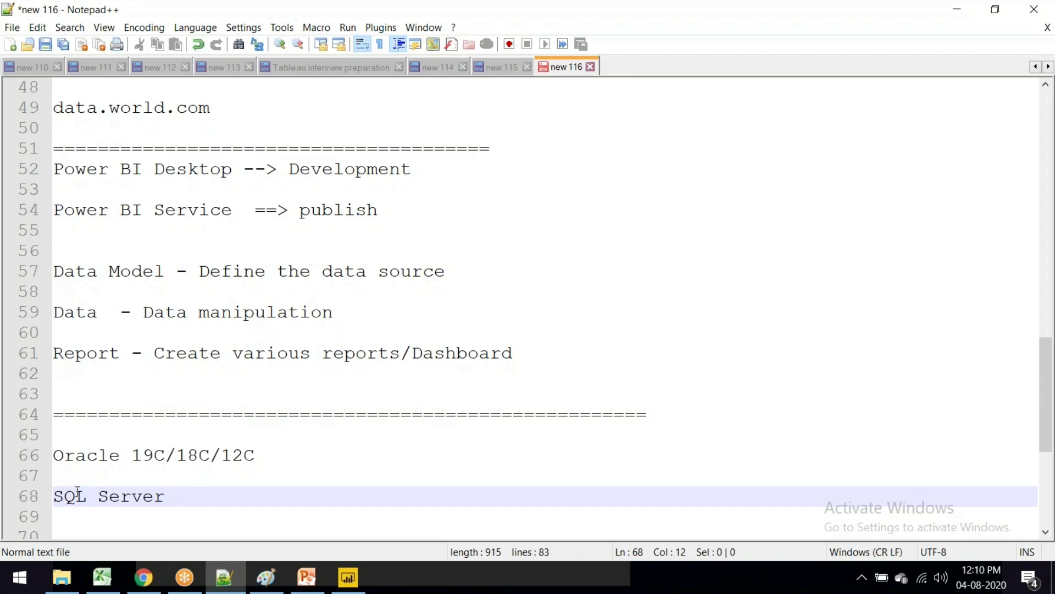
text(2019)
key(Return)
key(Return)
- Start a new 'MySQL -' line under SQL Server 2019, correcting the typo
text(Mys)
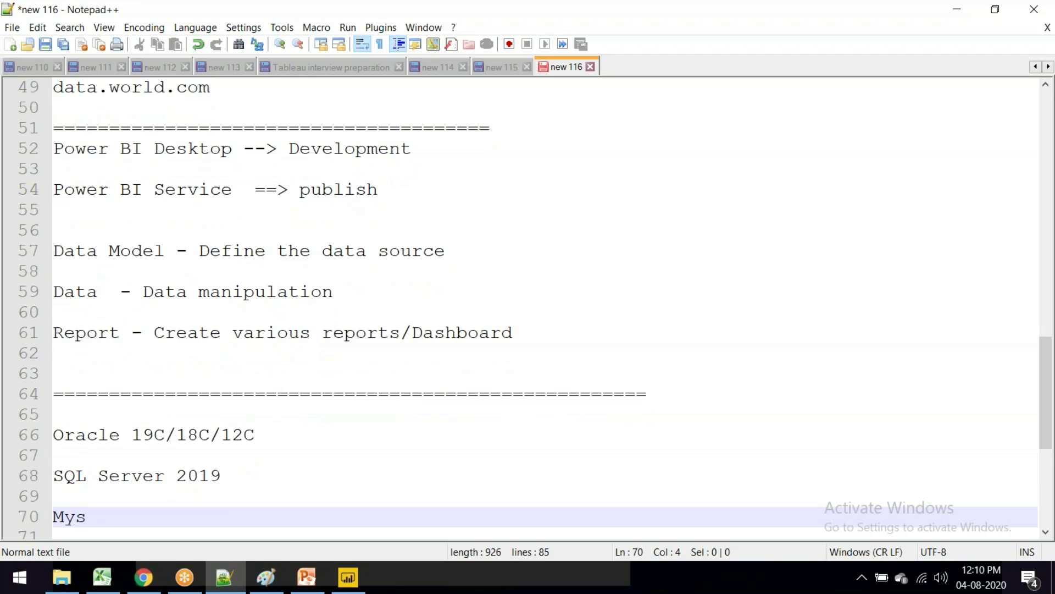
key(BackSpace)
text(SQL -)
click(267, 436)
drag(267, 435, 11, 437)
click(153, 518)
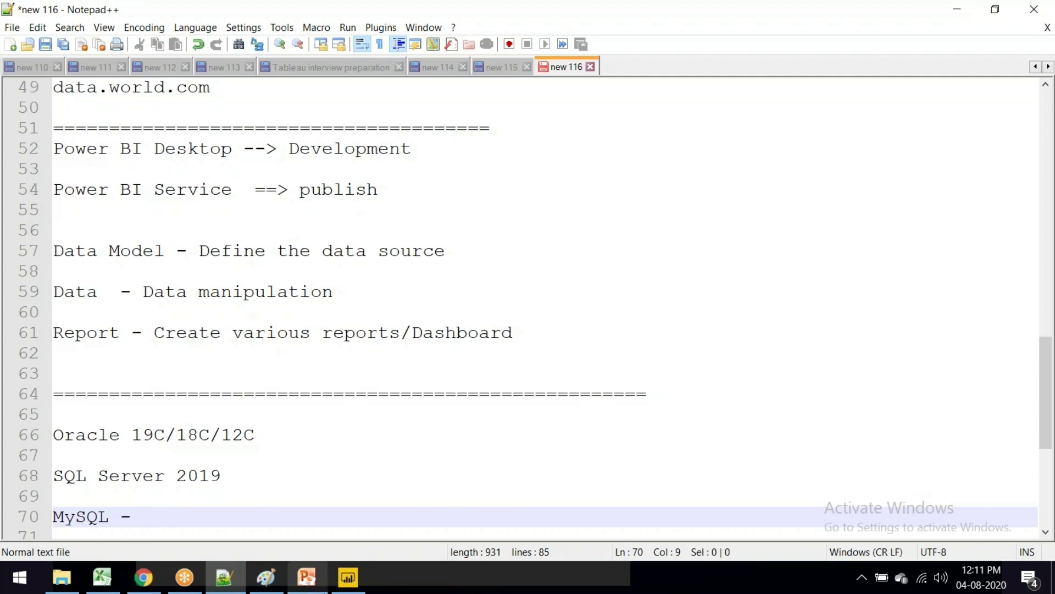
- Back in Power BI, browse database connectors, selecting MySQL, Teradata, SAP HANA and Amazon Redshift
click(338, 589)
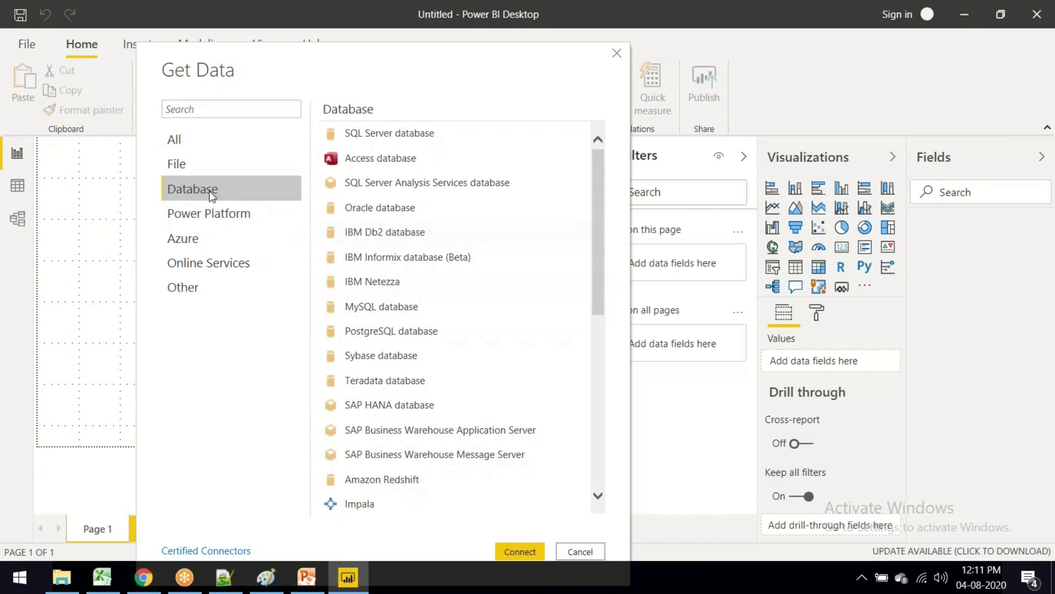
scroll(517, 245, down, 6)
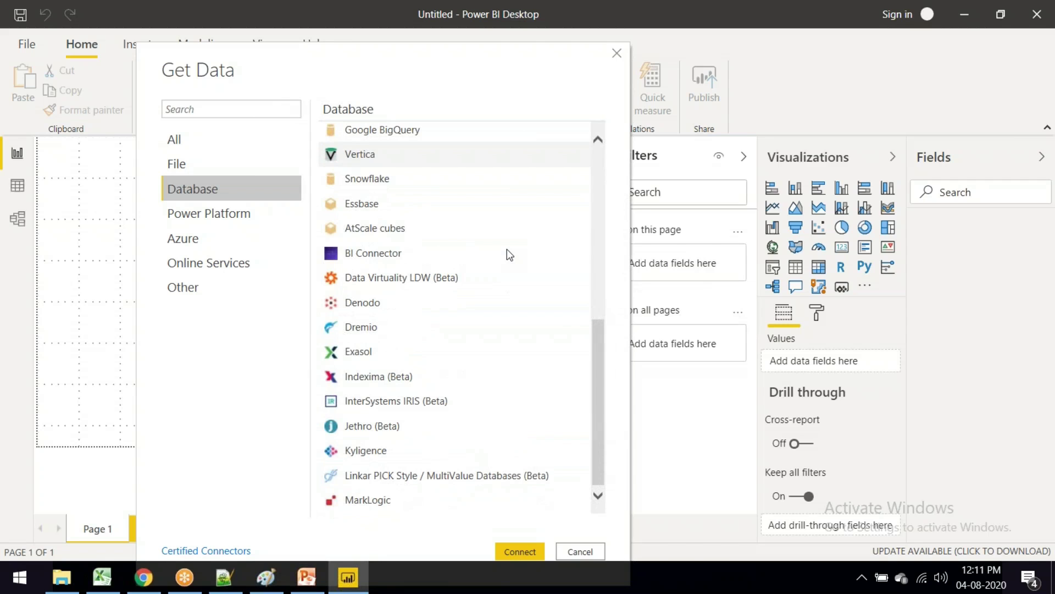
scroll(509, 266, up, 4)
click(361, 202)
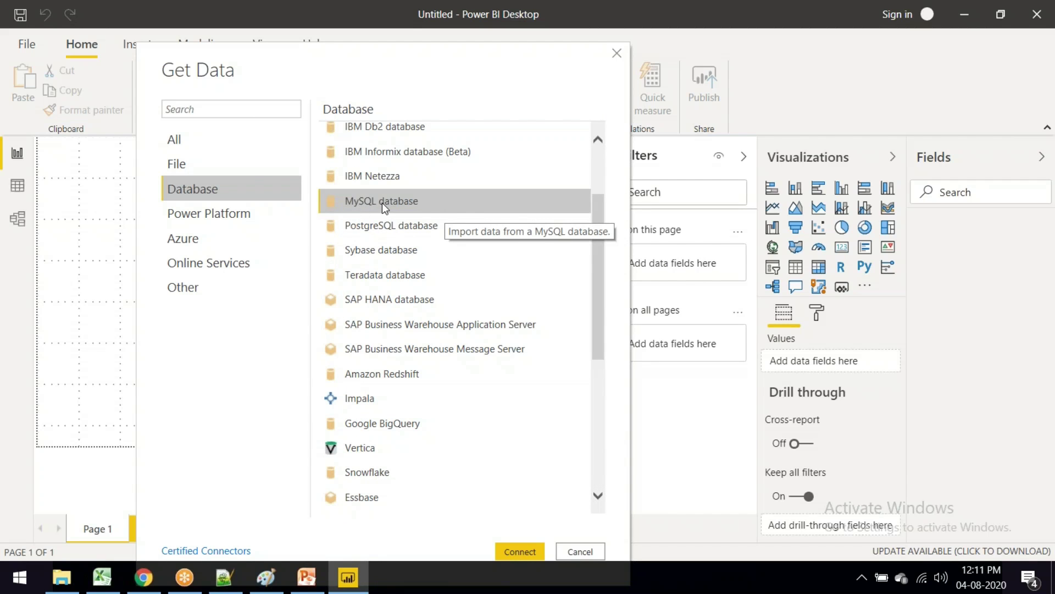
scroll(403, 259, up, 1)
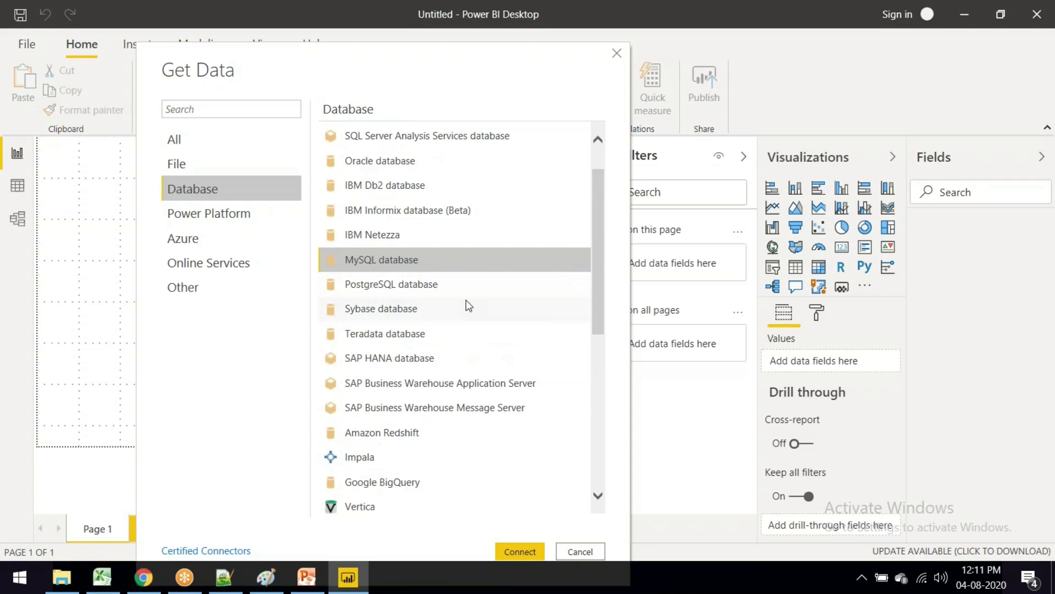
scroll(420, 245, up, 1)
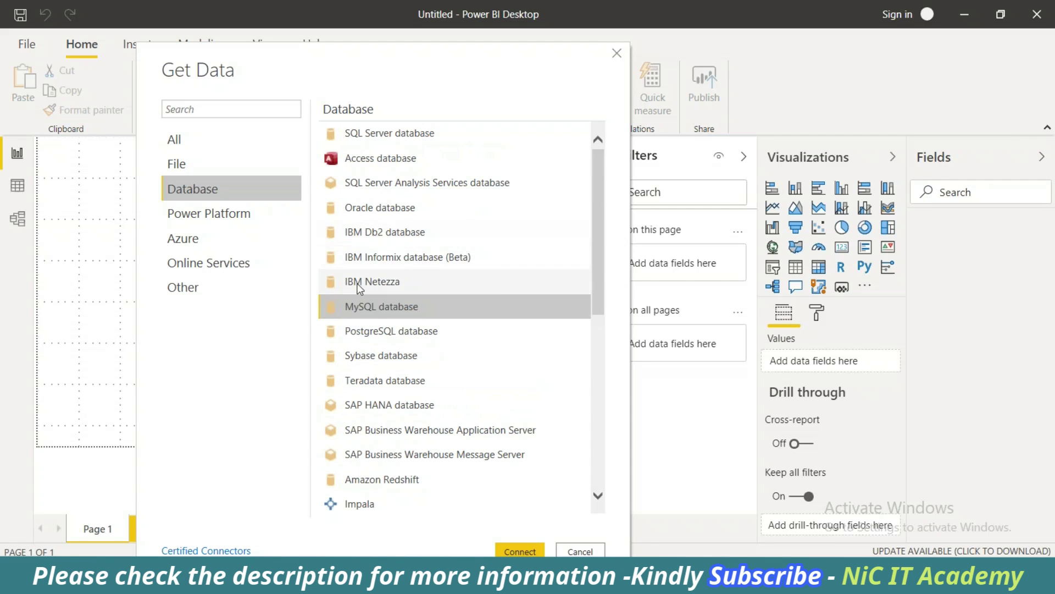
click(408, 380)
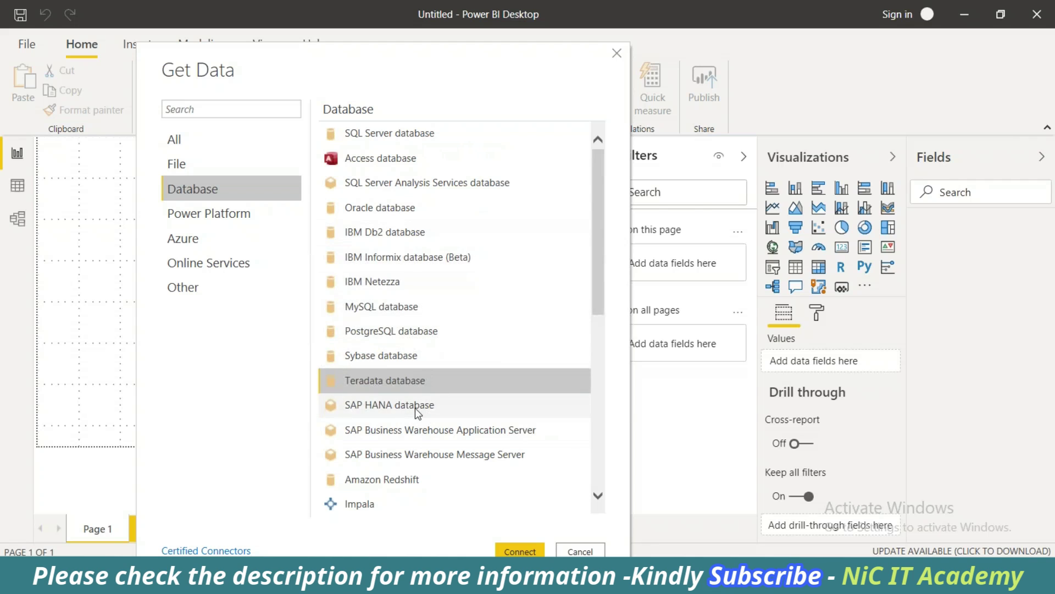
click(415, 407)
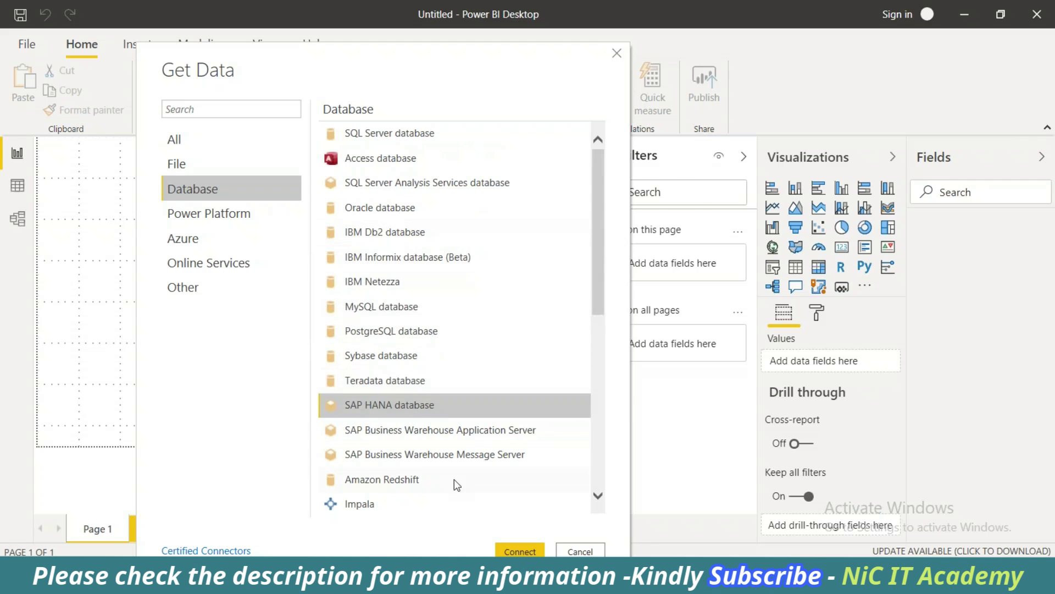
click(393, 486)
- Continue through Impala, Vertica, Google BigQuery and Amazon Redshift, finally selecting Oracle database
scroll(449, 351, down, 3)
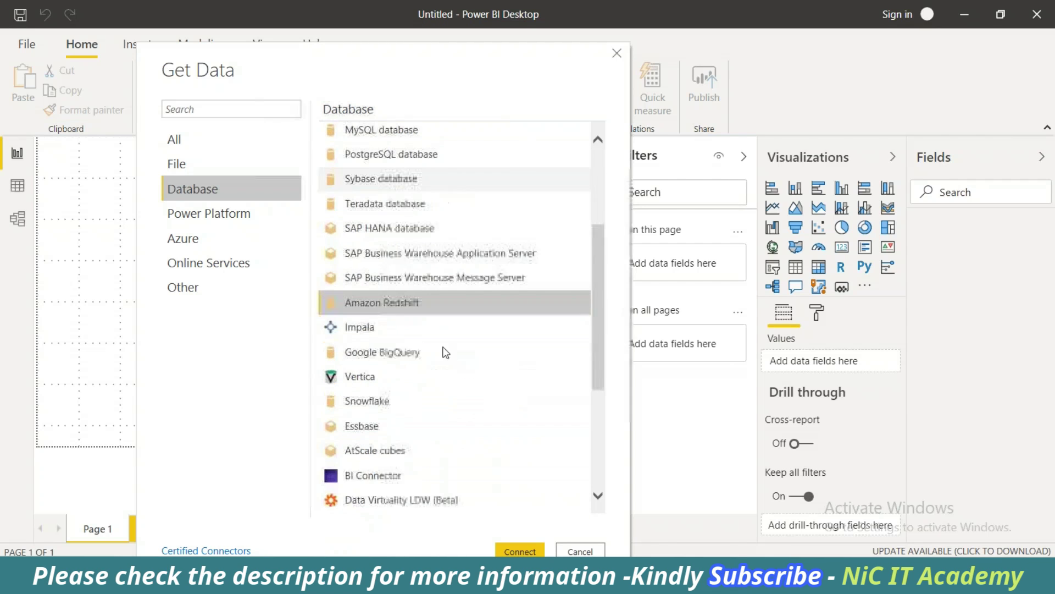
click(391, 327)
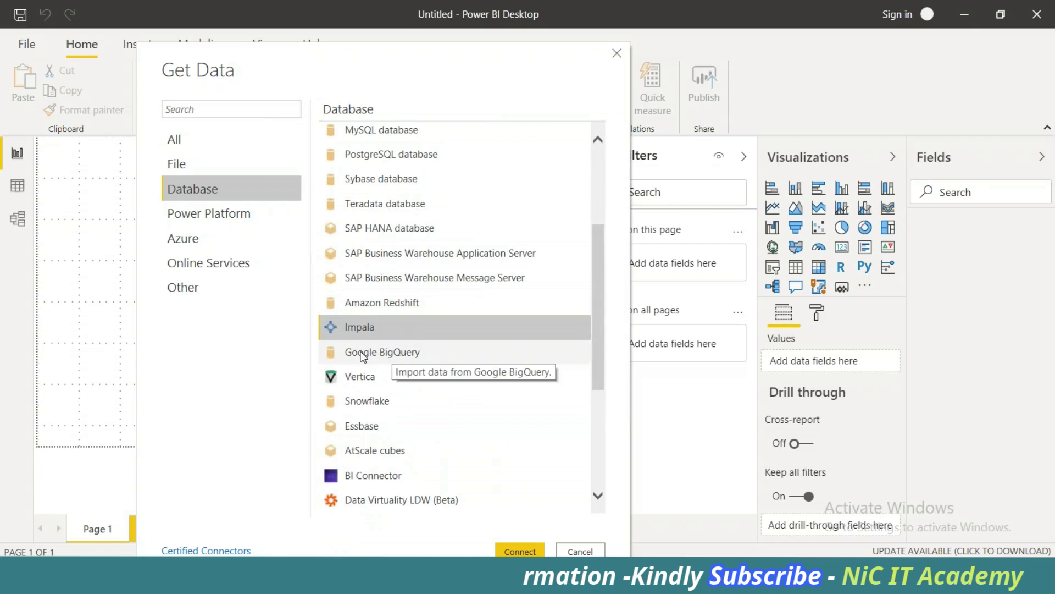
scroll(394, 418, down, 3)
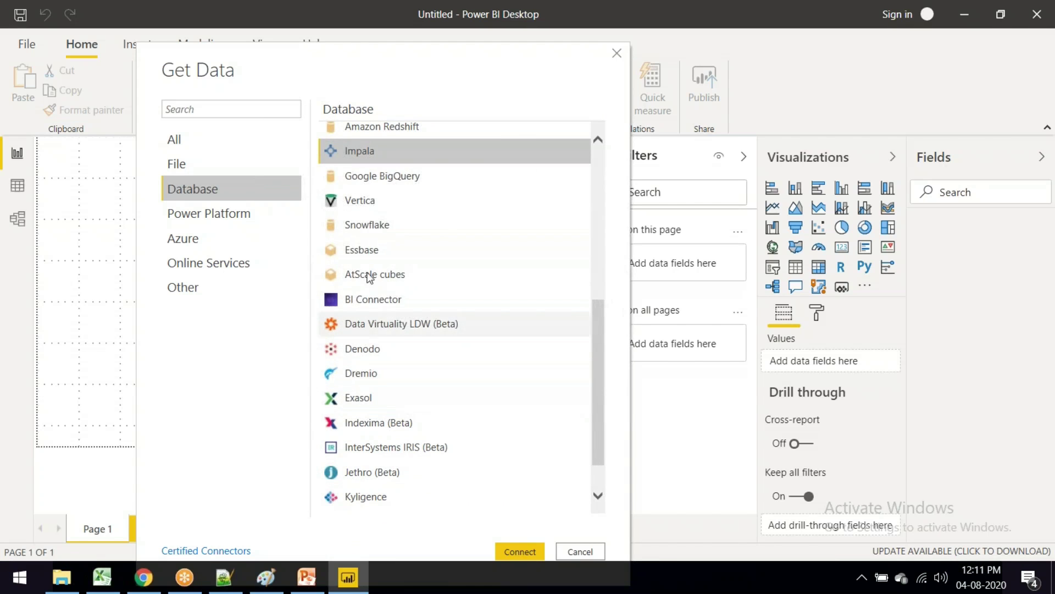
click(369, 203)
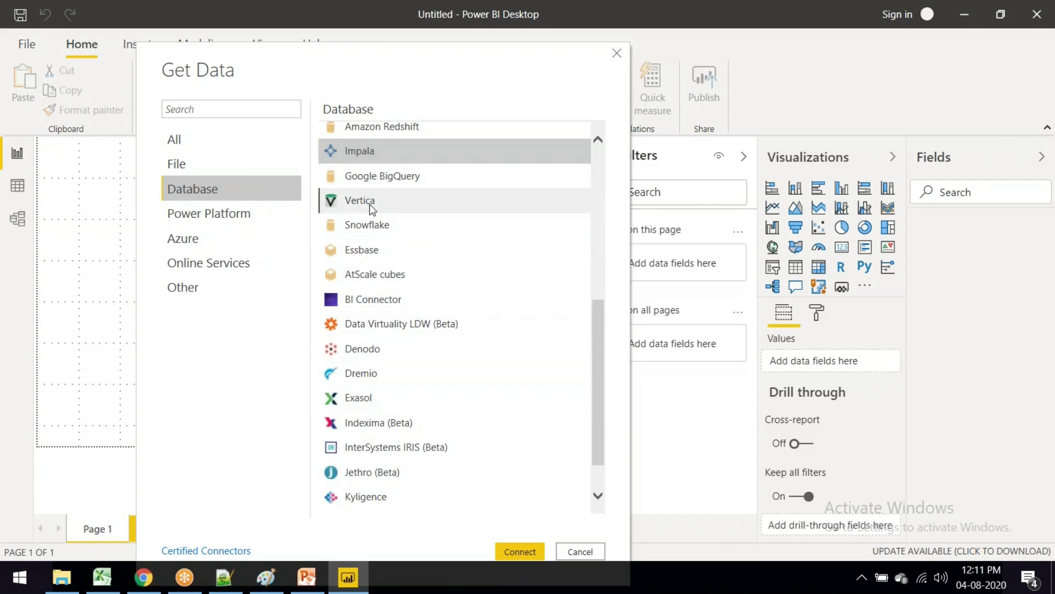
click(404, 177)
scroll(434, 293, up, 2)
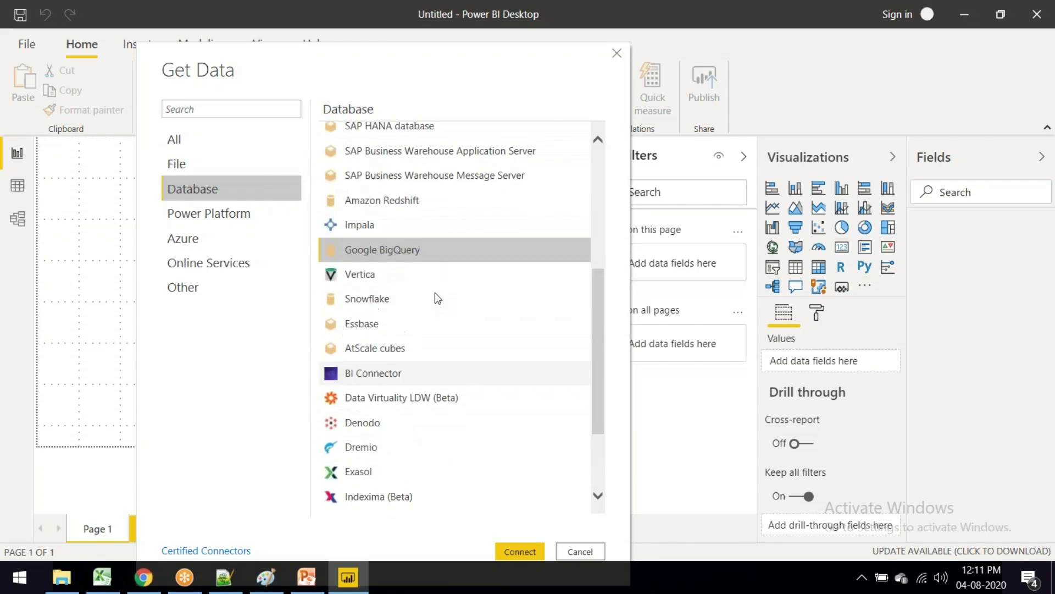
click(355, 246)
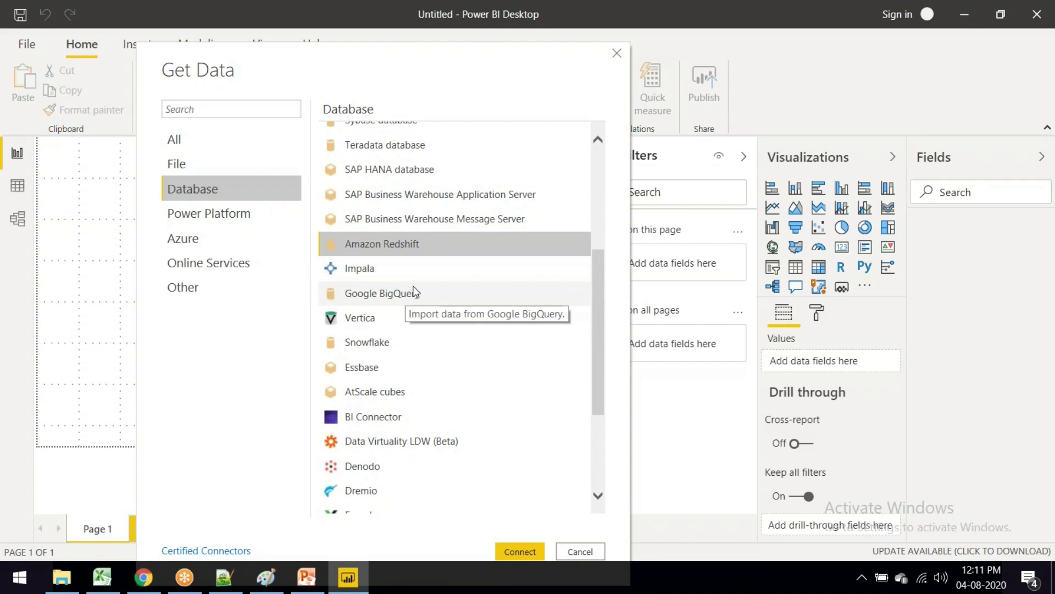
scroll(416, 296, down, 1)
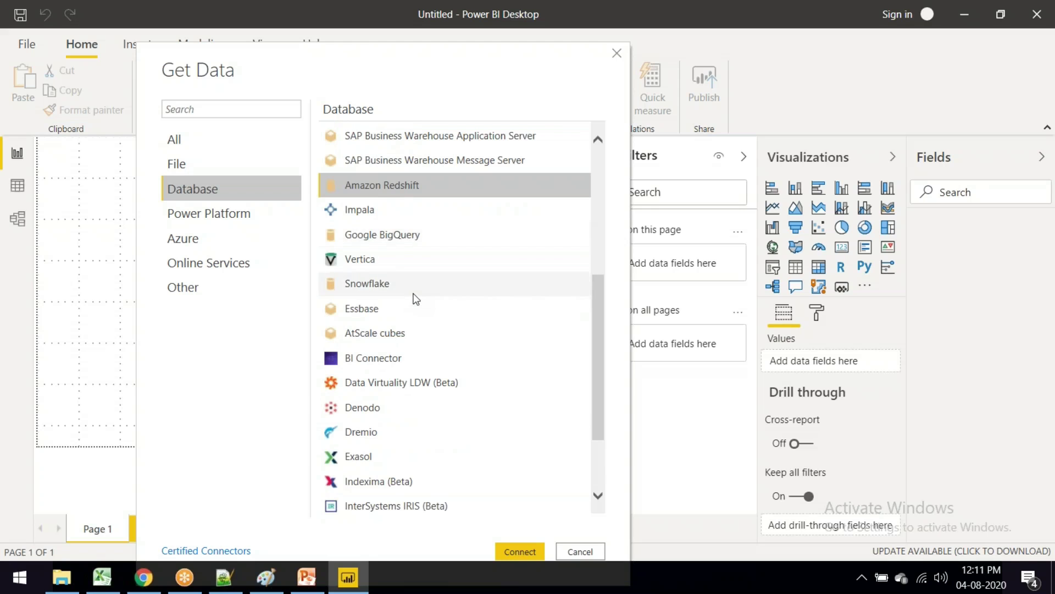
scroll(414, 298, down, 1)
scroll(448, 263, up, 5)
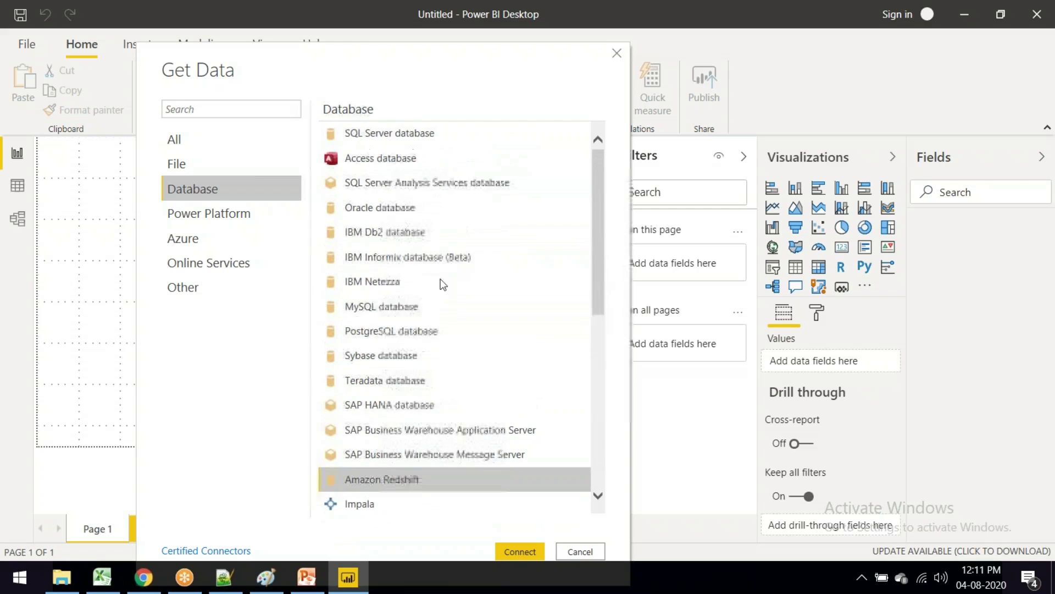
click(368, 215)
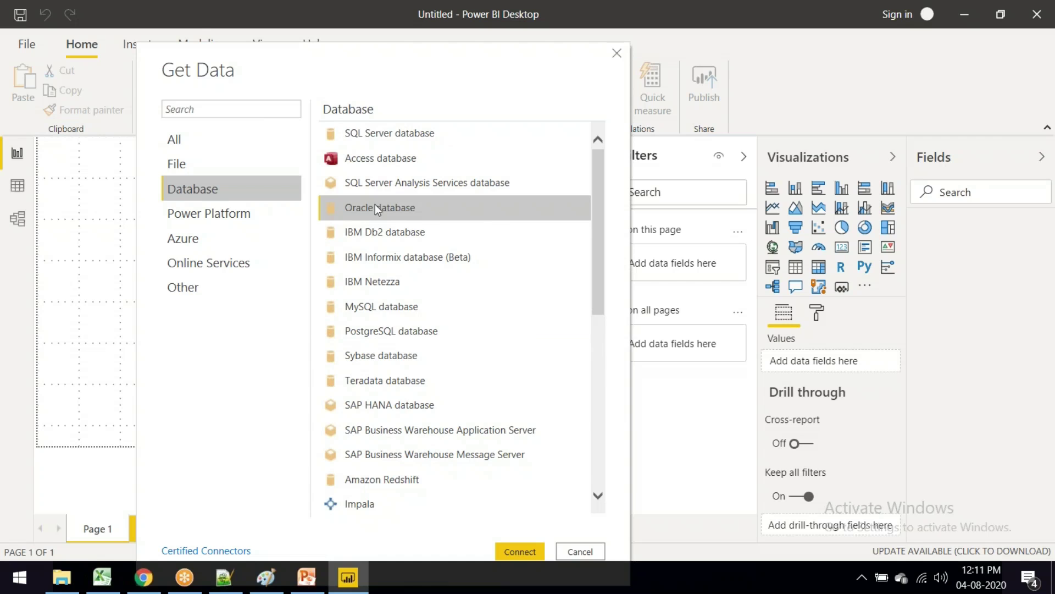
- Connect to the Oracle database on server localhost, dismissing the provider warning
double_click(375, 207)
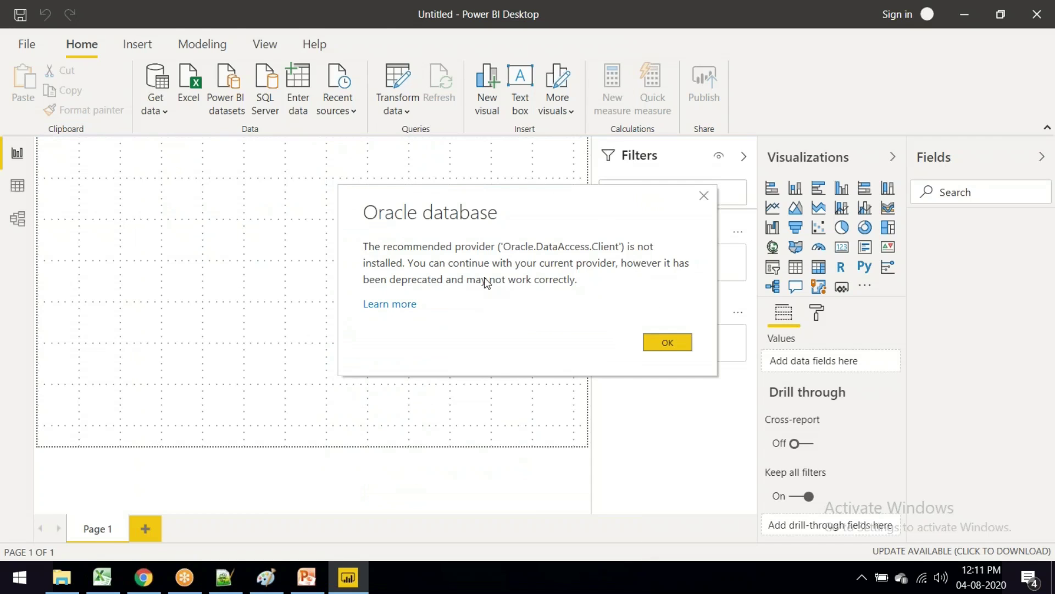
click(655, 341)
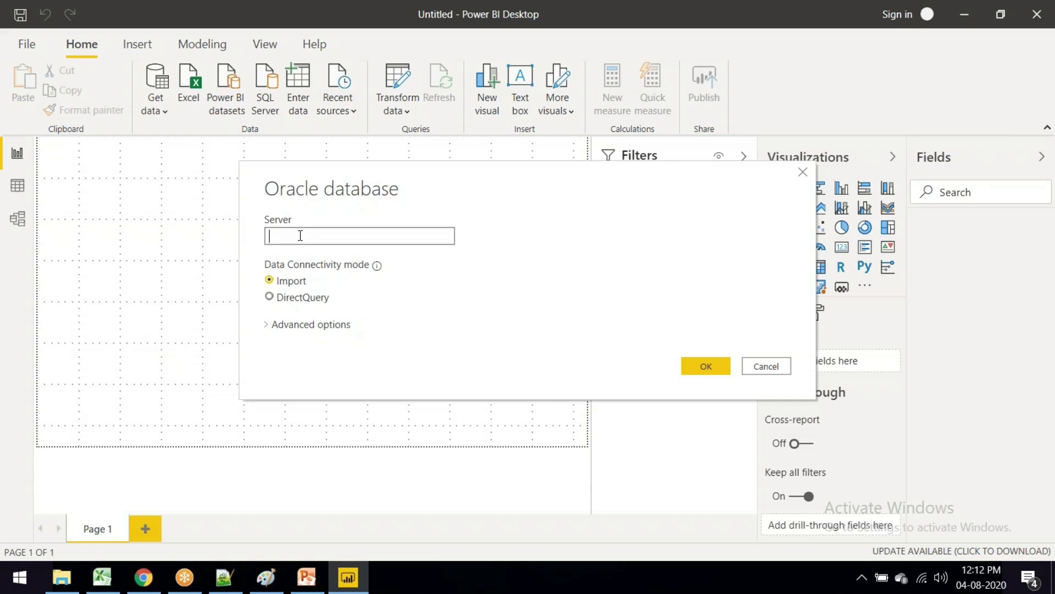
text(localhost)
click(713, 374)
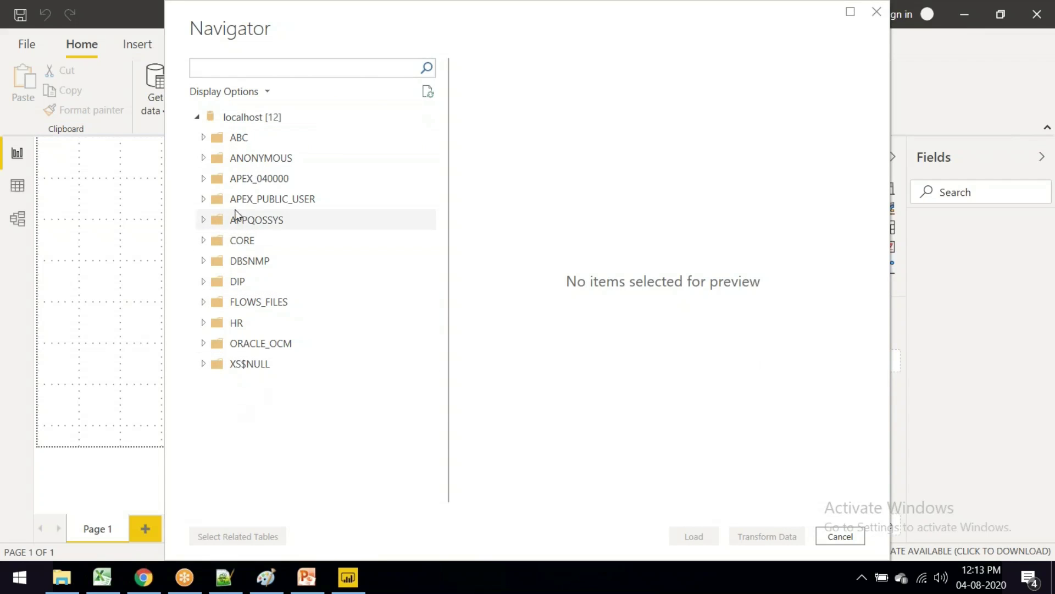
- Expand the HR schema in the Navigator and tick the EMPLOYEES table, previewing its rows
click(240, 325)
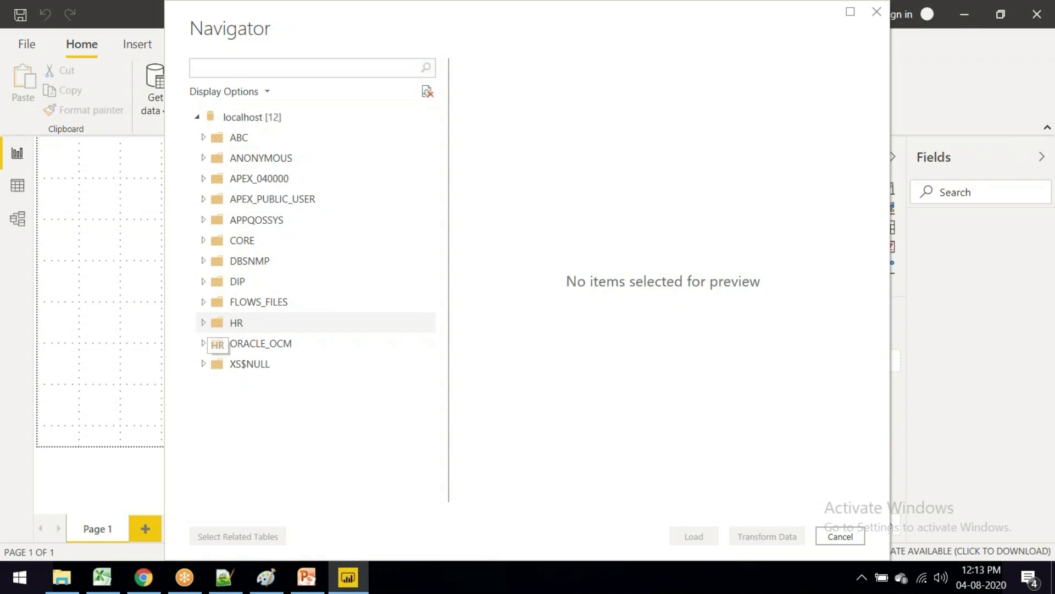
double_click(306, 321)
scroll(309, 320, down, 3)
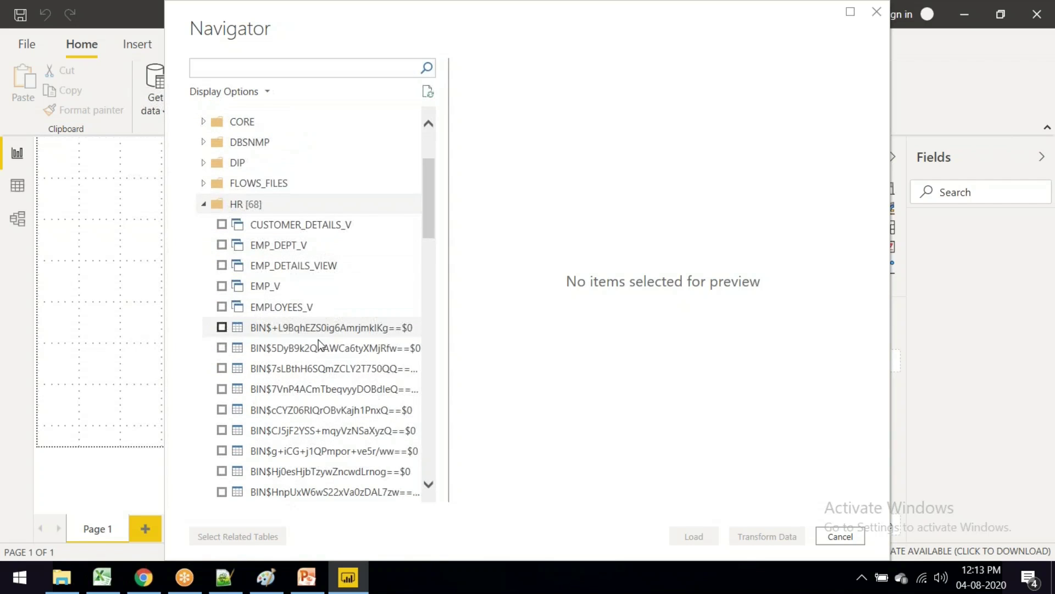
scroll(300, 301, down, 8)
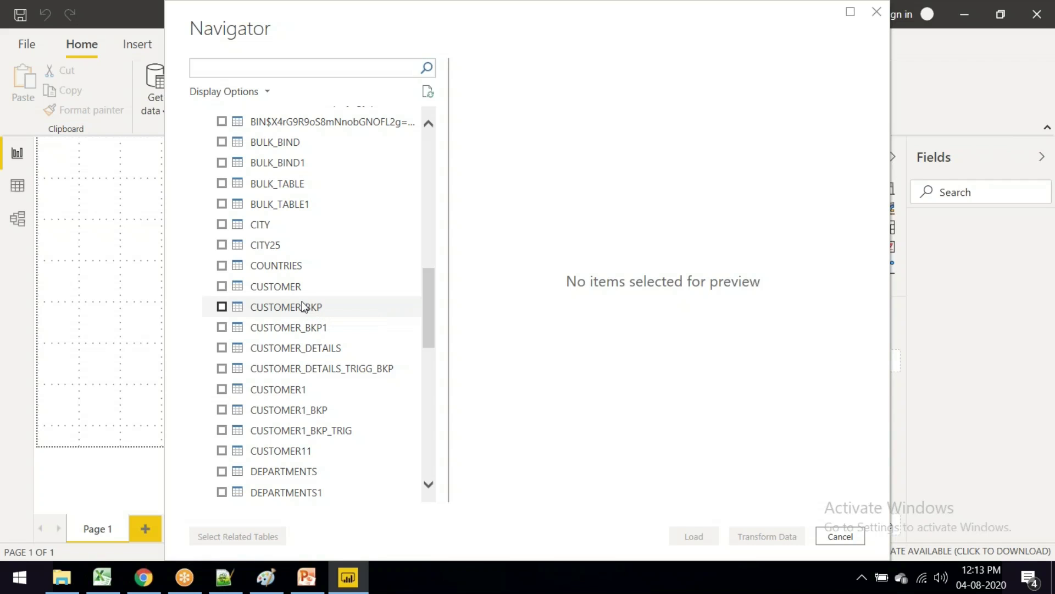
scroll(357, 265, down, 3)
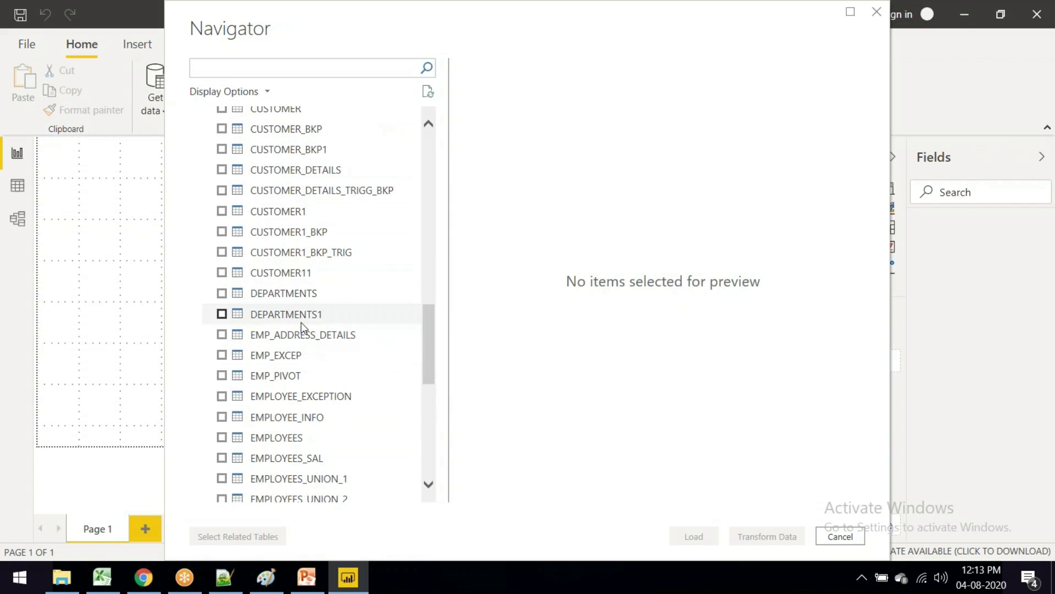
click(222, 293)
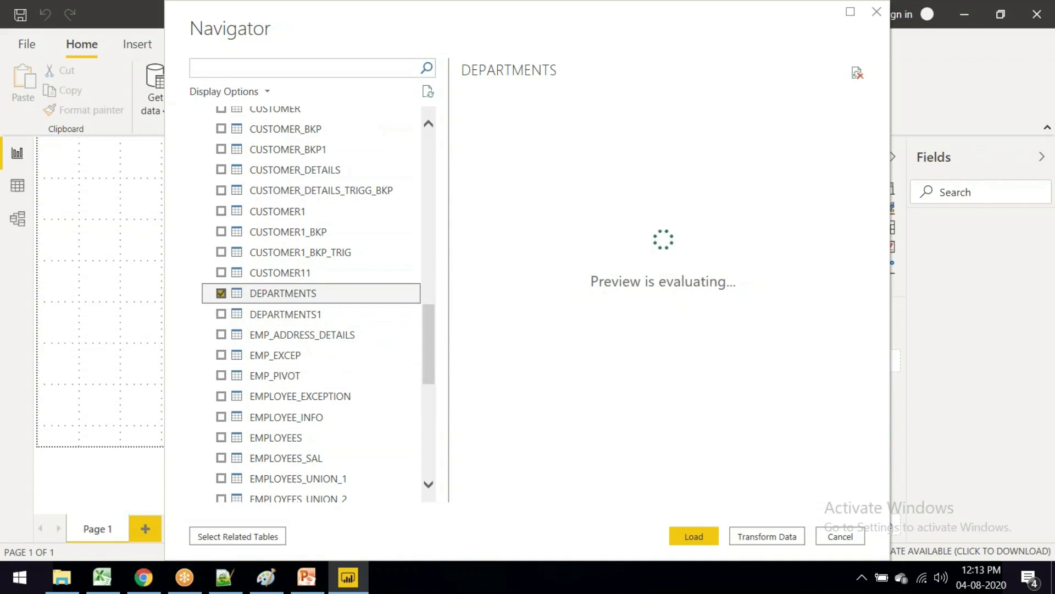
click(221, 293)
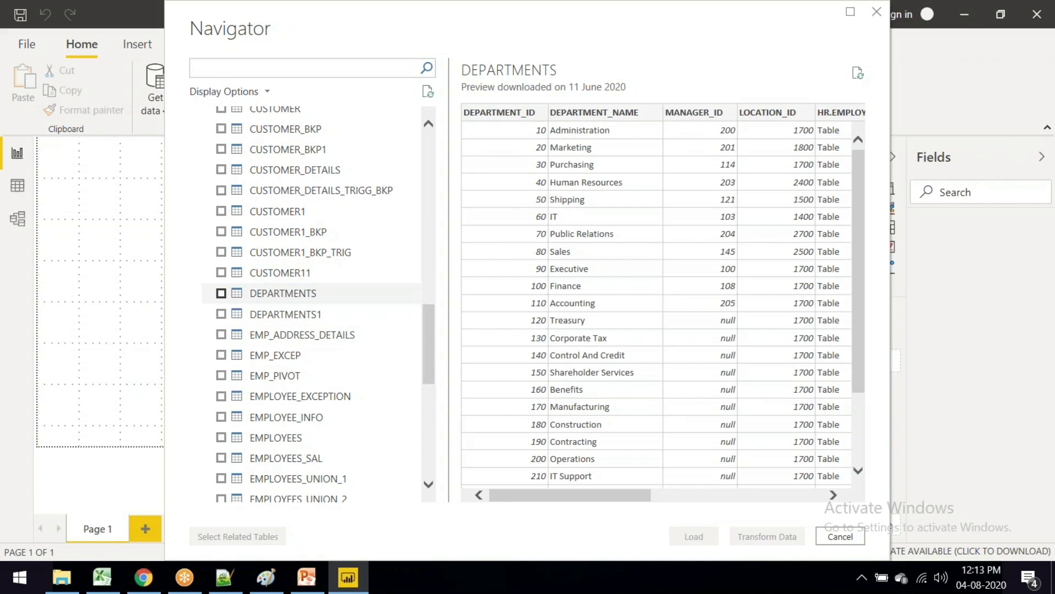
scroll(262, 346, down, 1)
scroll(262, 351, down, 1)
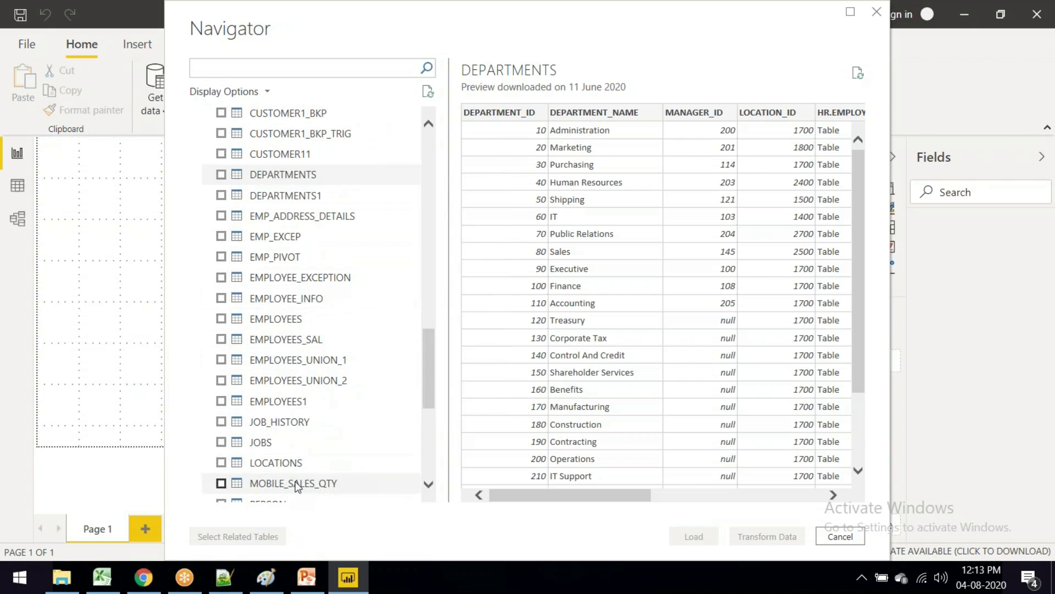
click(282, 325)
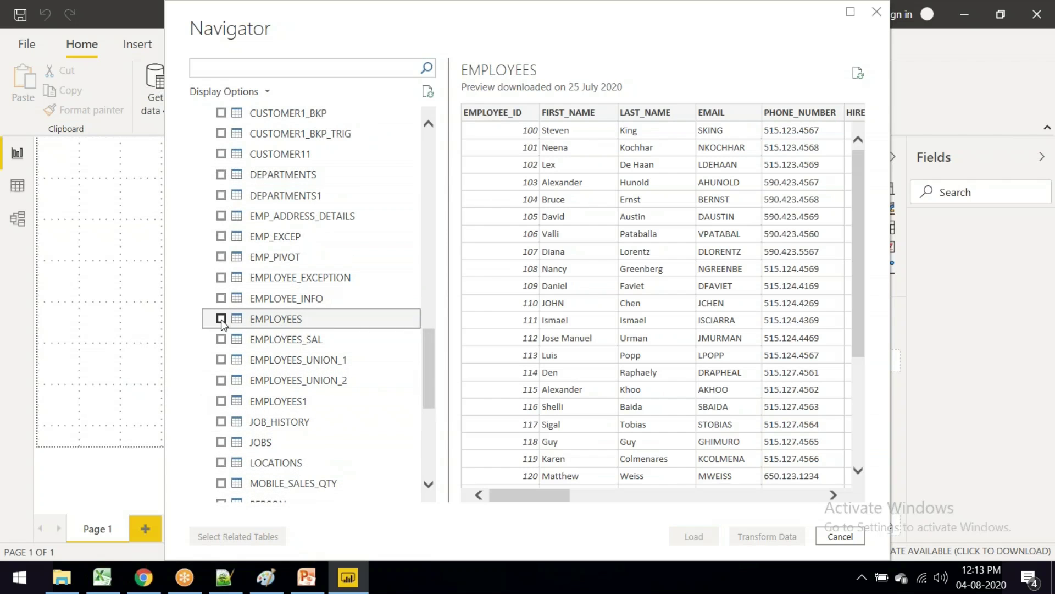
click(221, 319)
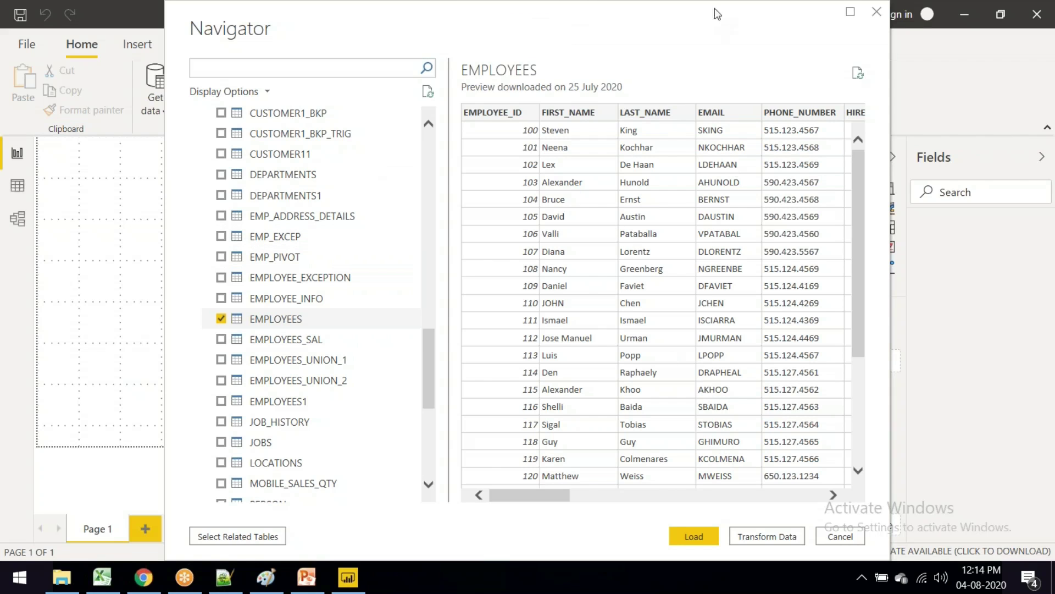
- Cancel the Navigator, reopen the full Get Data connector list, and return to Notepad++
click(824, 537)
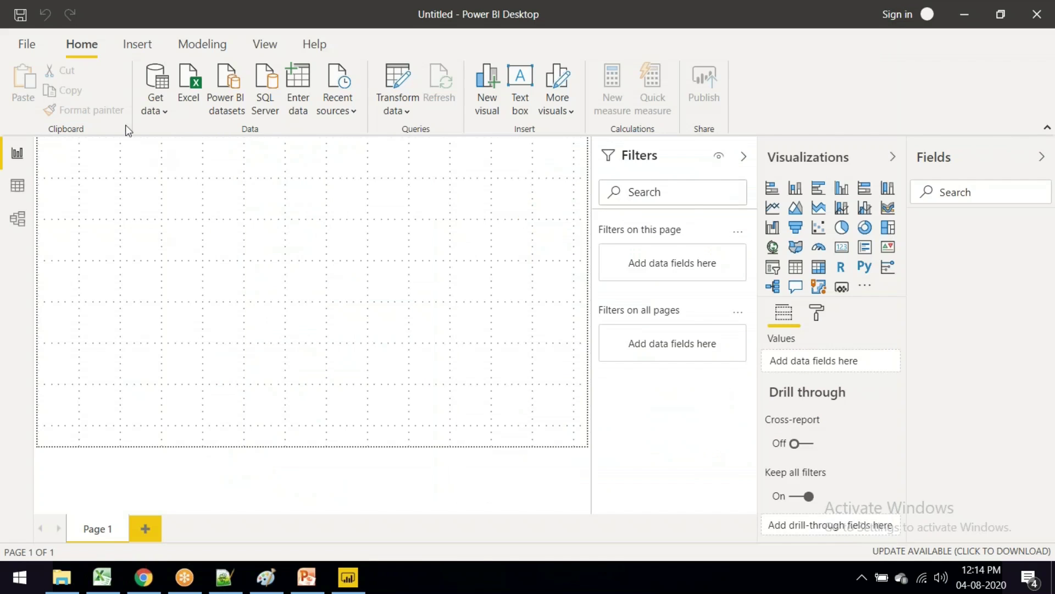
click(161, 111)
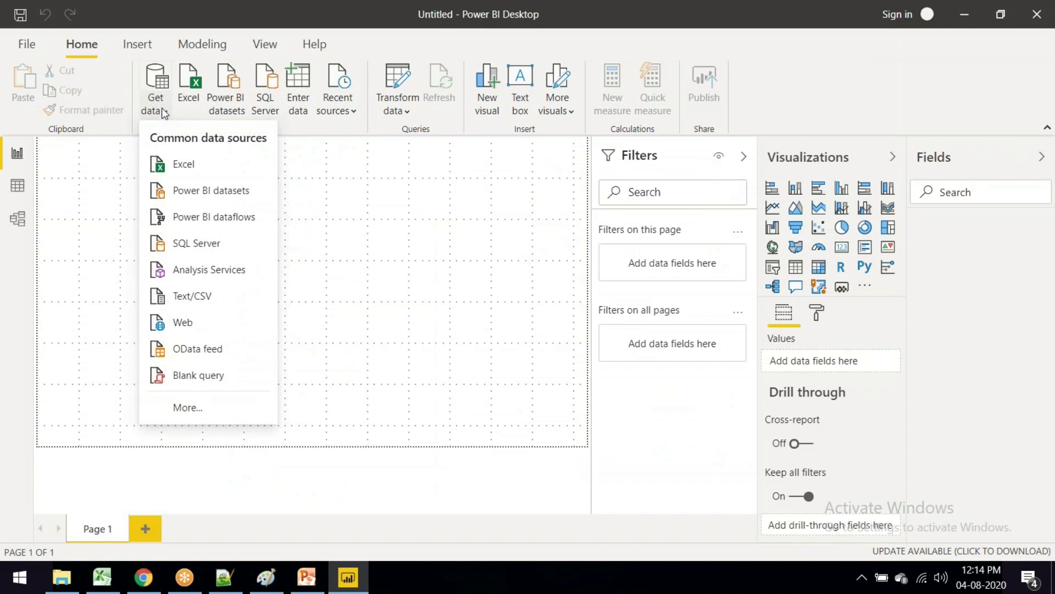
click(203, 414)
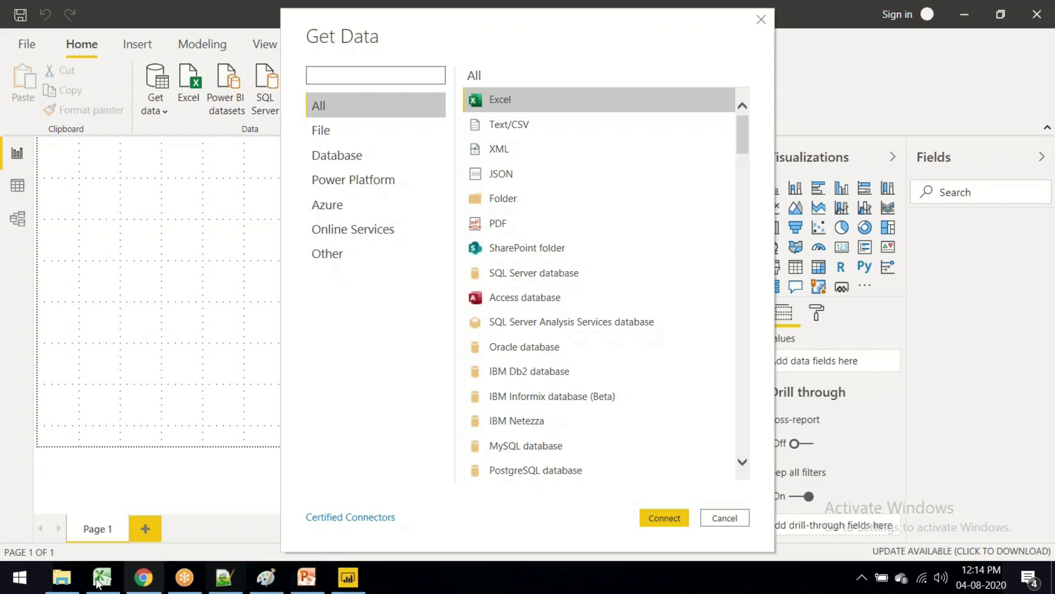
click(217, 581)
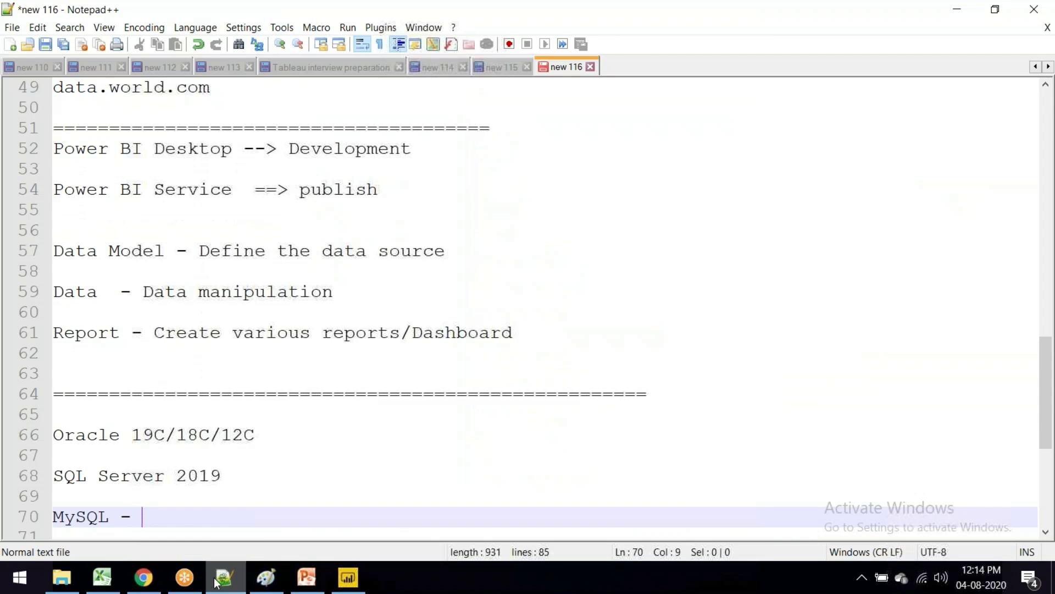
click(295, 428)
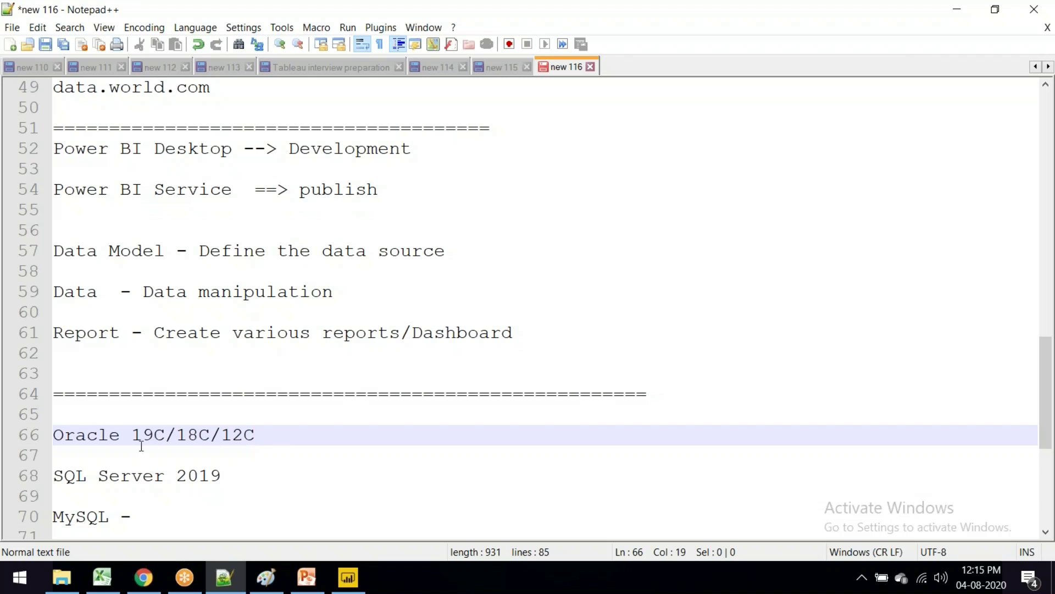
- Back in Power BI's Get Data dialog, choose Oracle database and start connecting
click(347, 578)
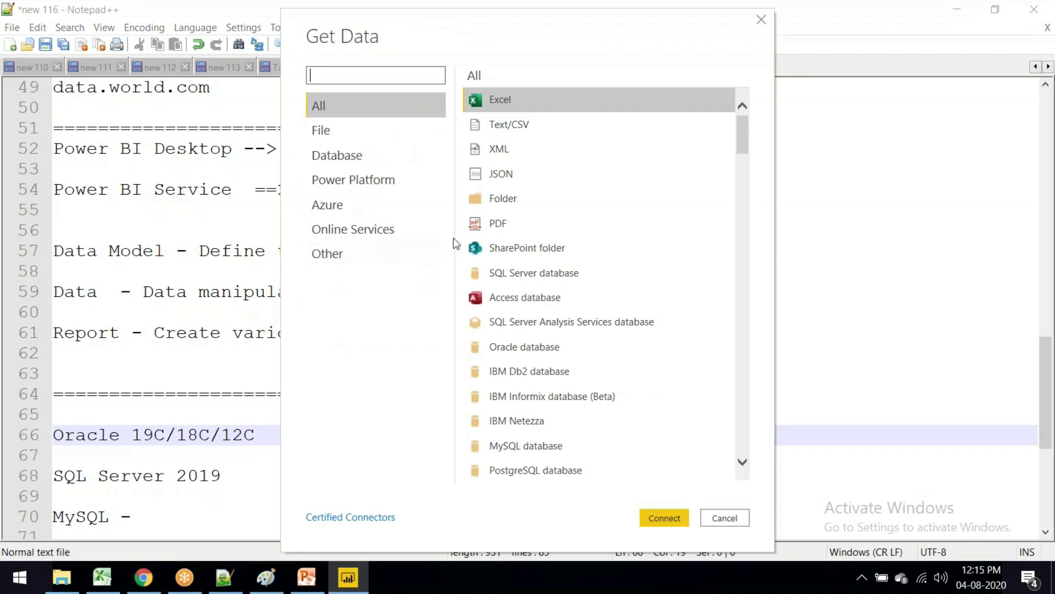
click(536, 358)
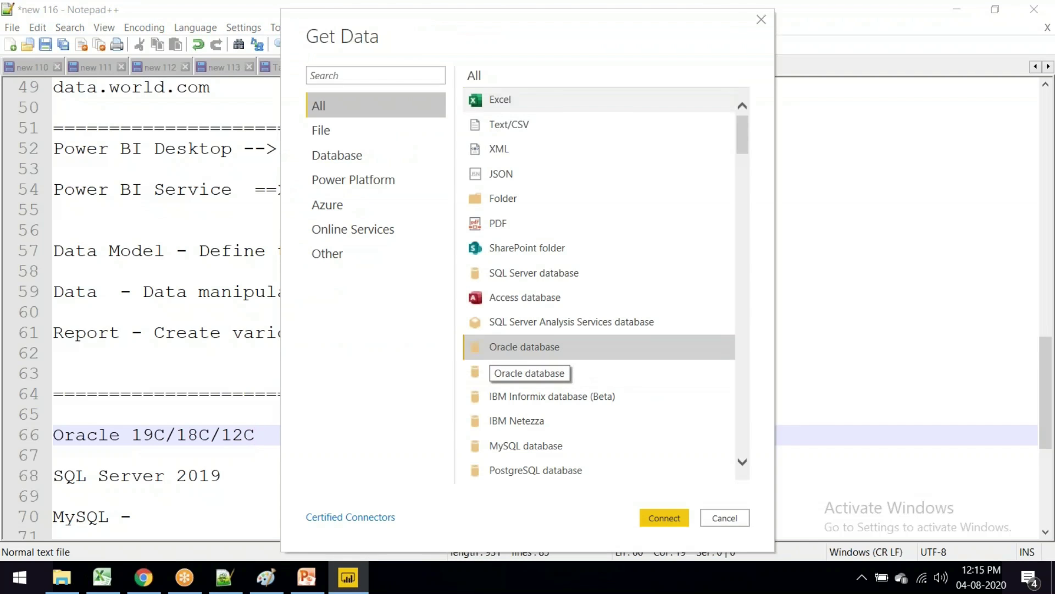
click(663, 517)
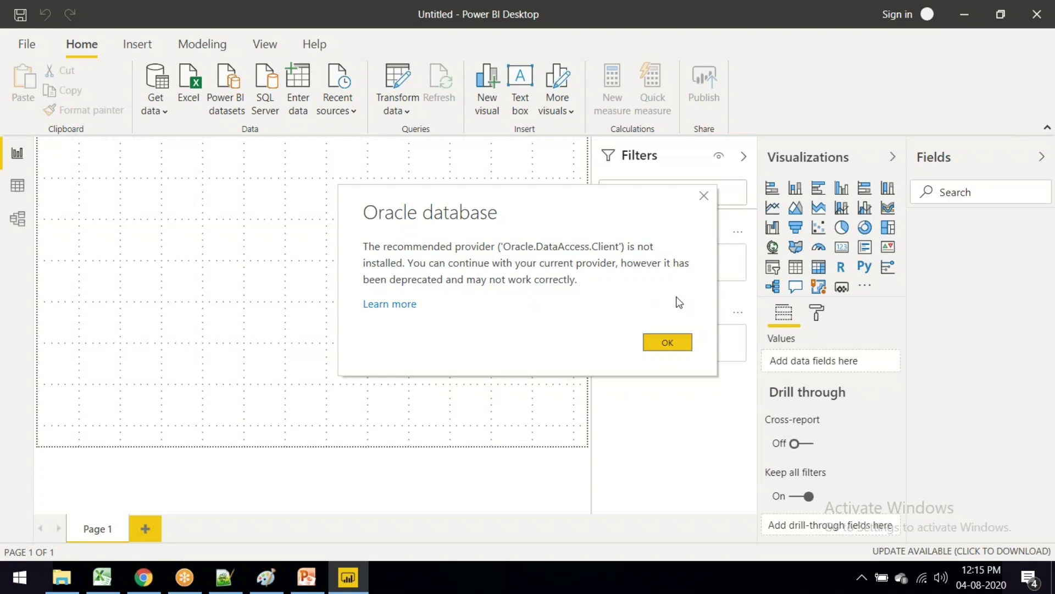
- Dismiss the provider warning, enter server localhost, and expand the advanced options
click(666, 346)
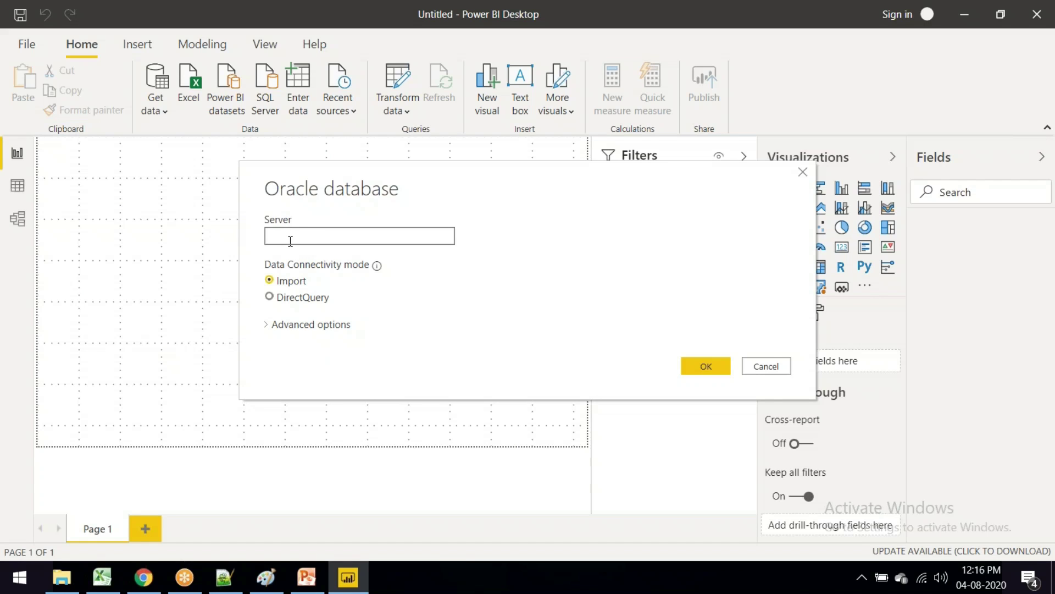
text(localhost)
click(270, 328)
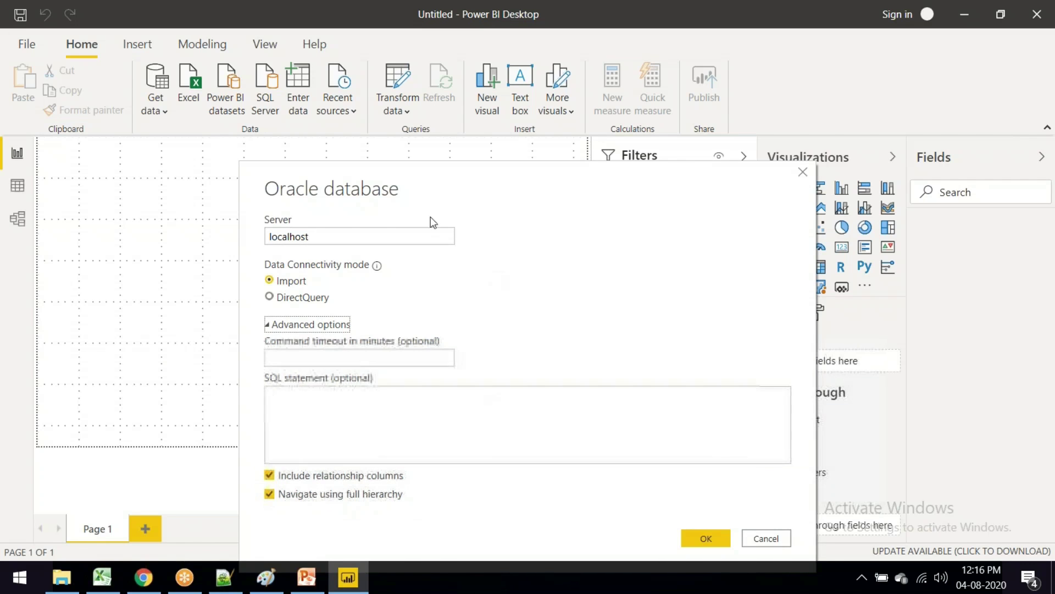
drag(467, 182, 333, 94)
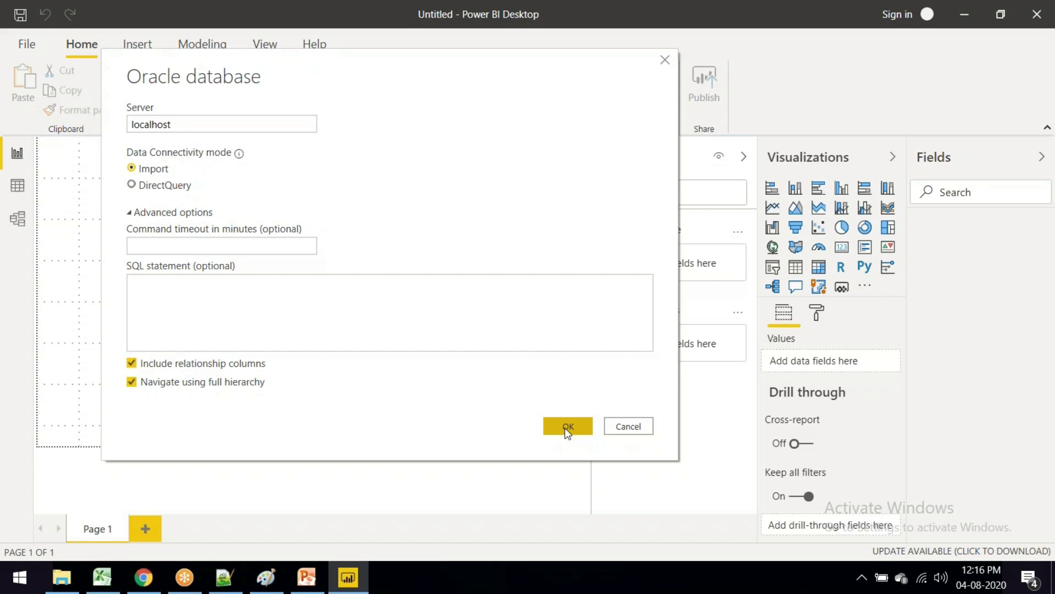
click(414, 278)
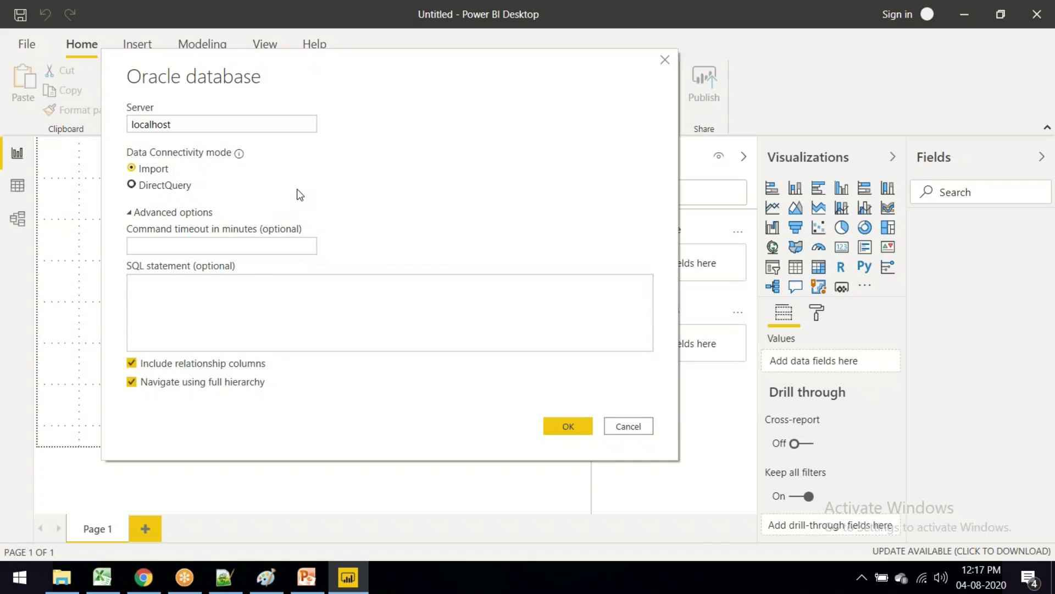
- Confirm the localhost connection and load the EMPLOYEES table from the HR schema
click(571, 427)
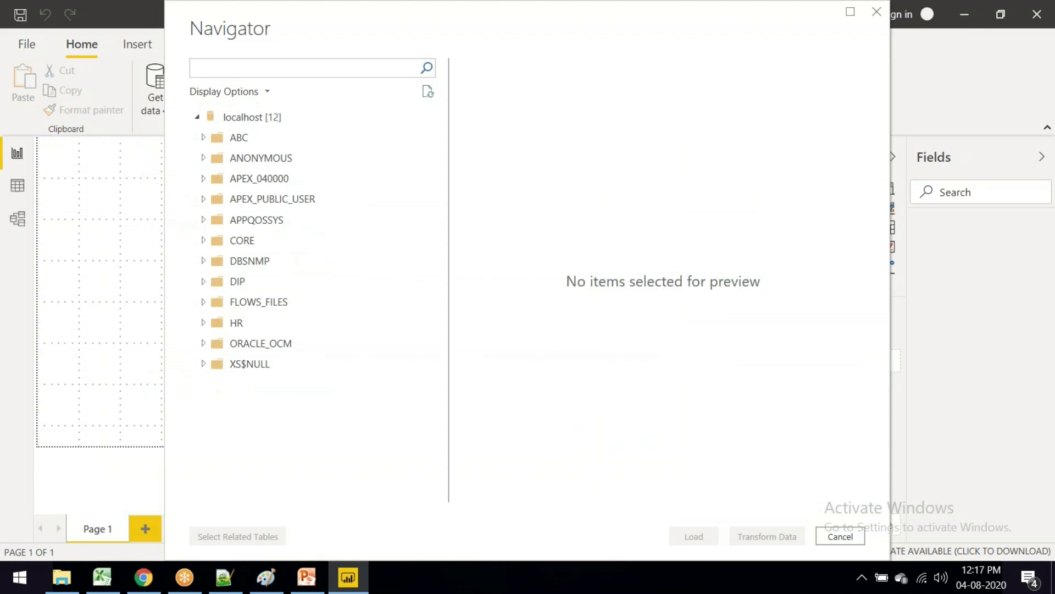
click(204, 323)
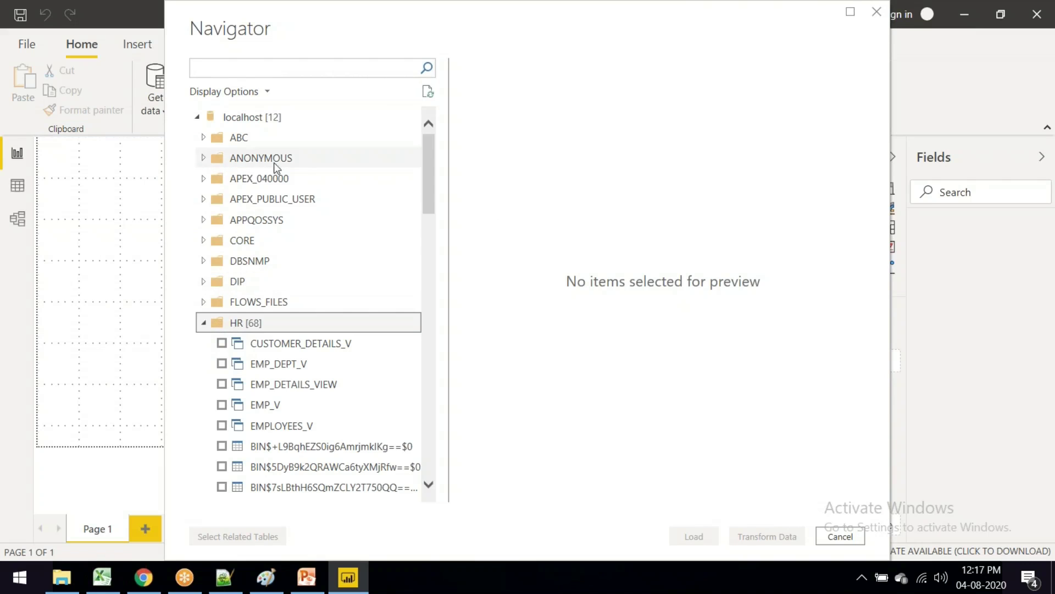
scroll(261, 330, down, 11)
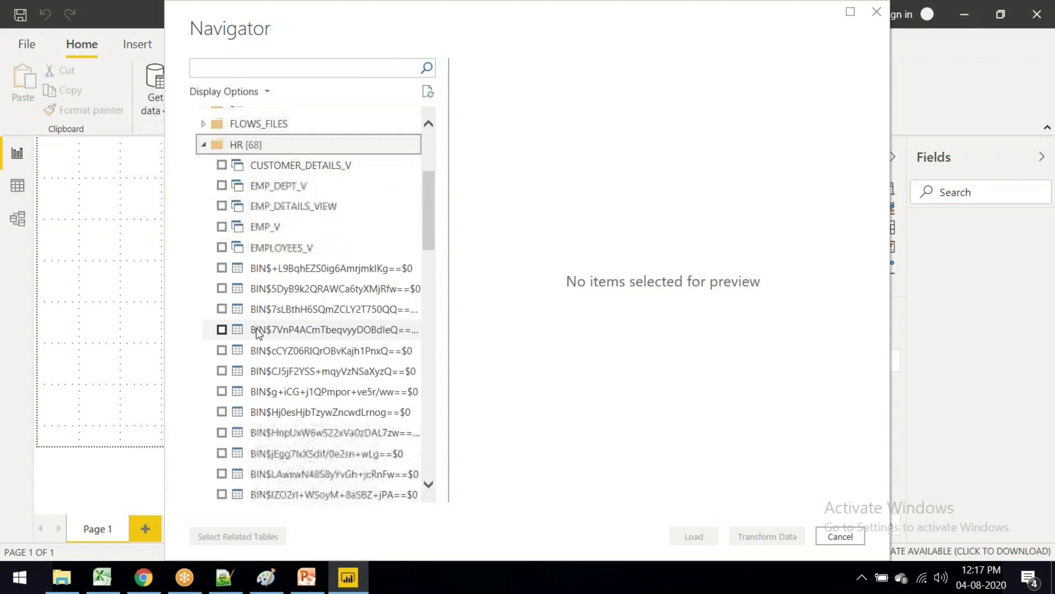
scroll(263, 358, down, 4)
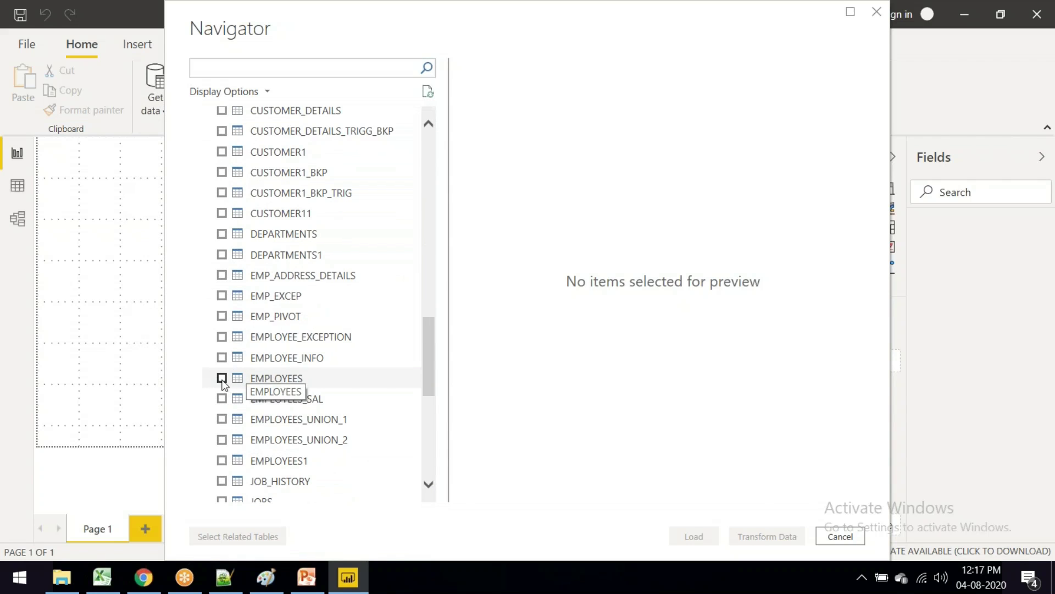
click(222, 378)
click(695, 535)
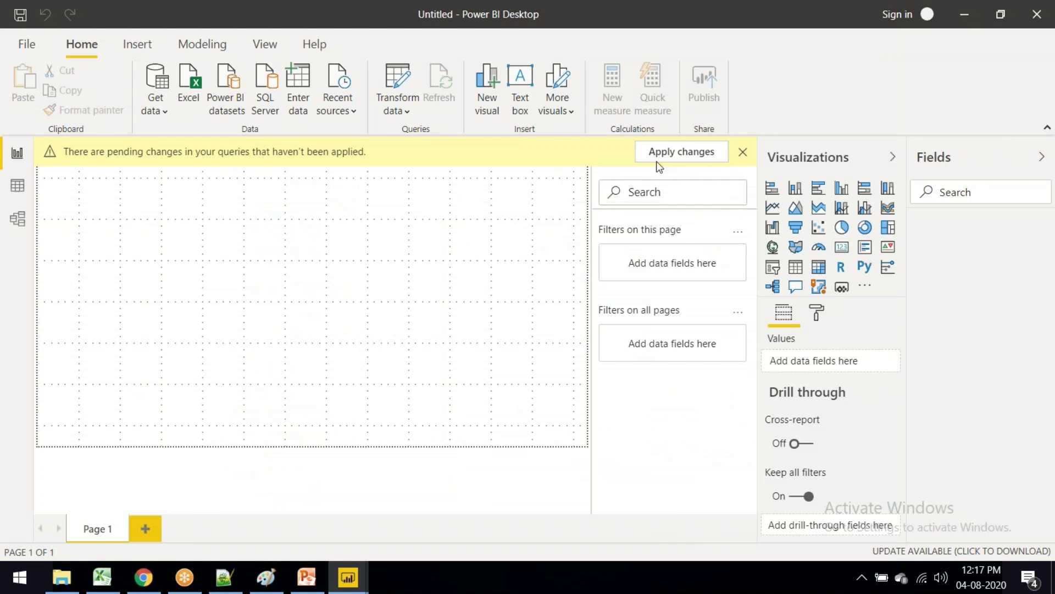
- Apply the pending query changes so the EMPLOYEES table loads
click(674, 156)
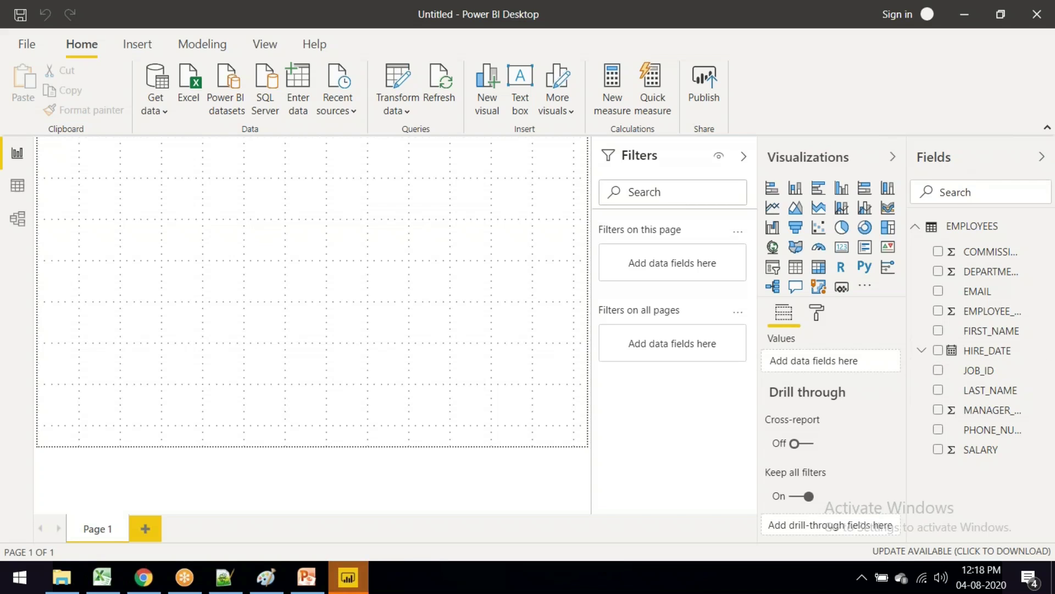
- Switch to the Model view and open the Get data common sources list
click(18, 220)
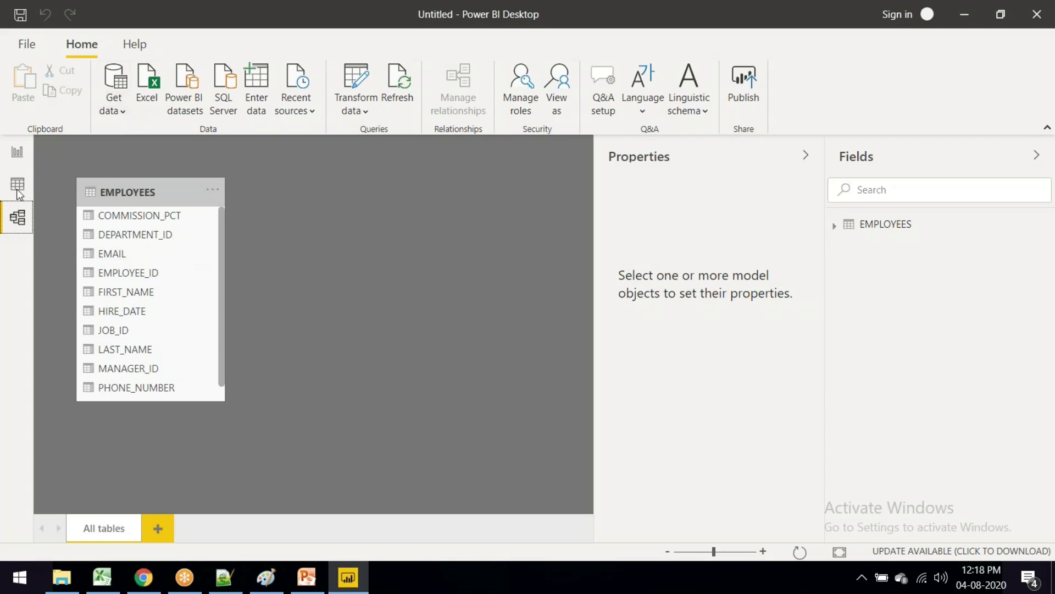
click(117, 100)
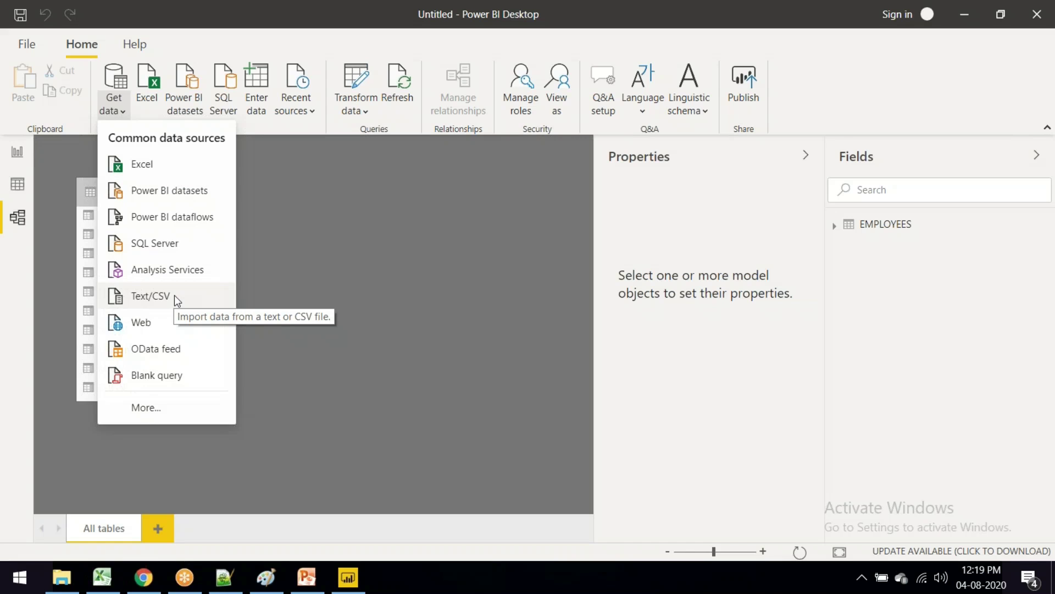
- In Chrome, search Google for 'data world' and dismiss the location prompt
click(143, 577)
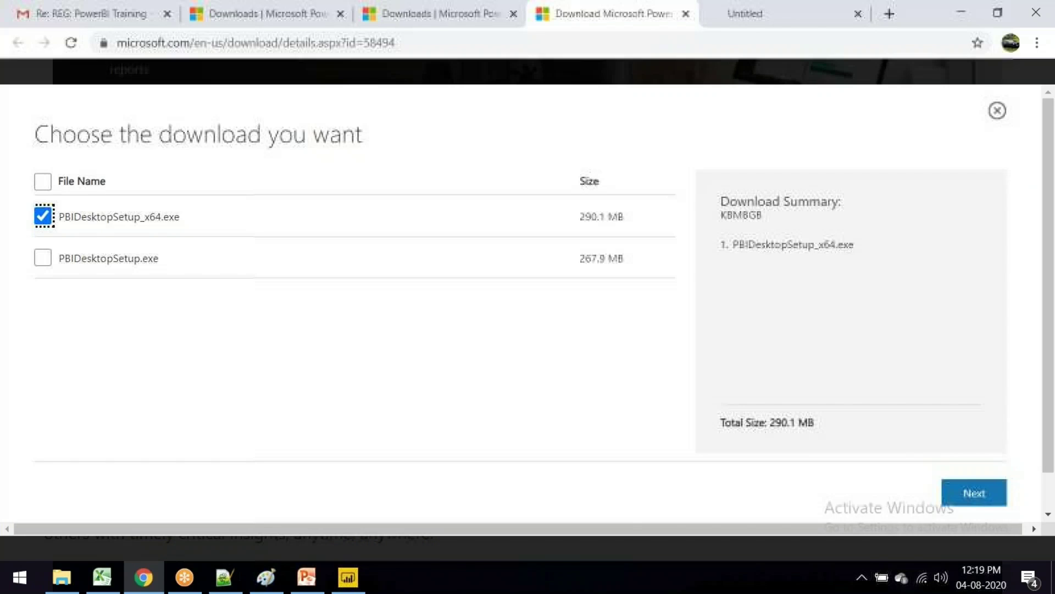
click(456, 42)
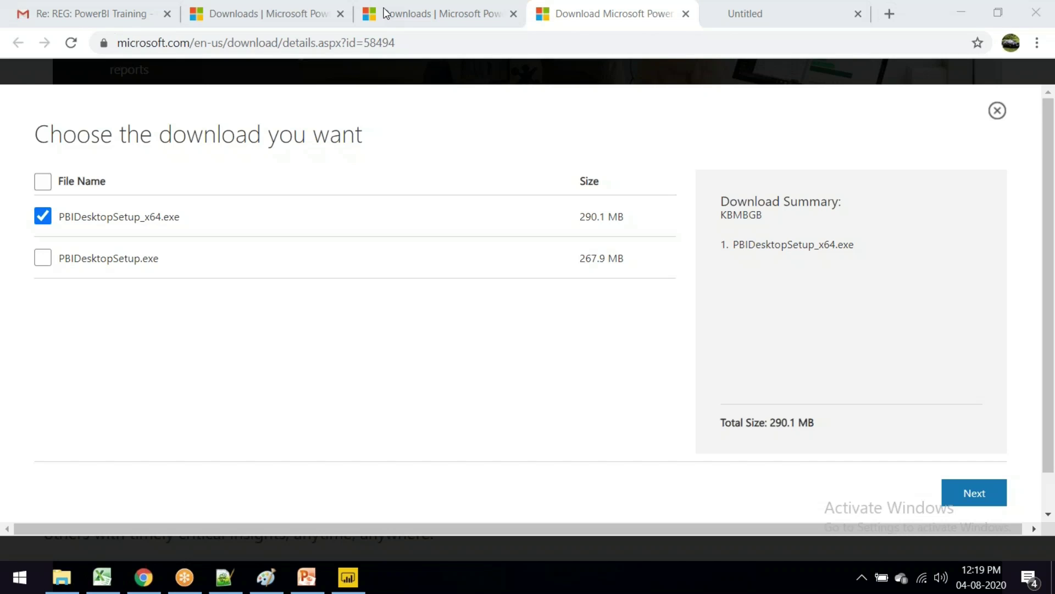
click(150, 44)
text(data)
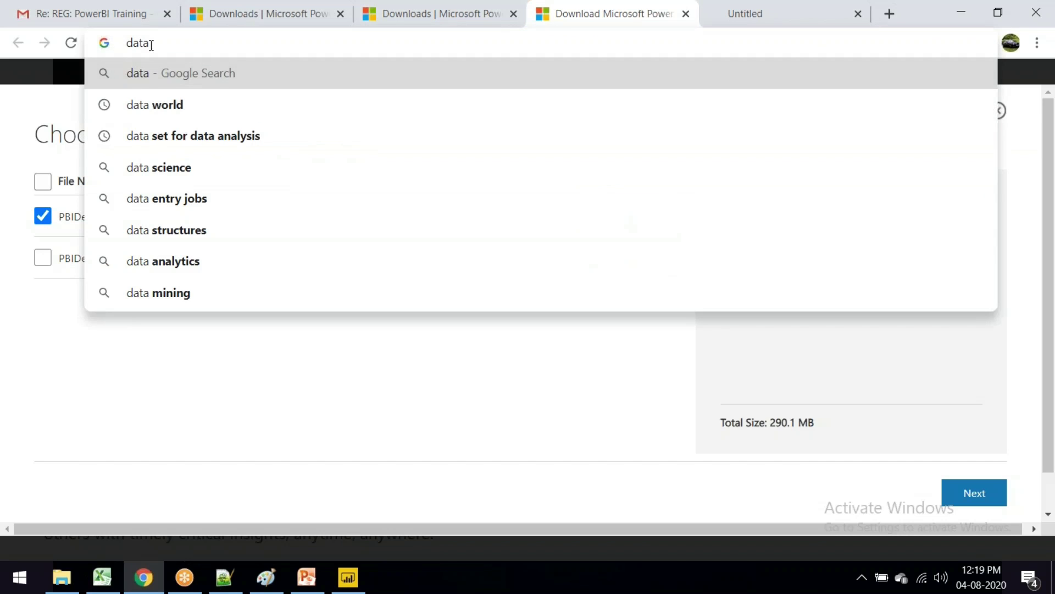
click(181, 106)
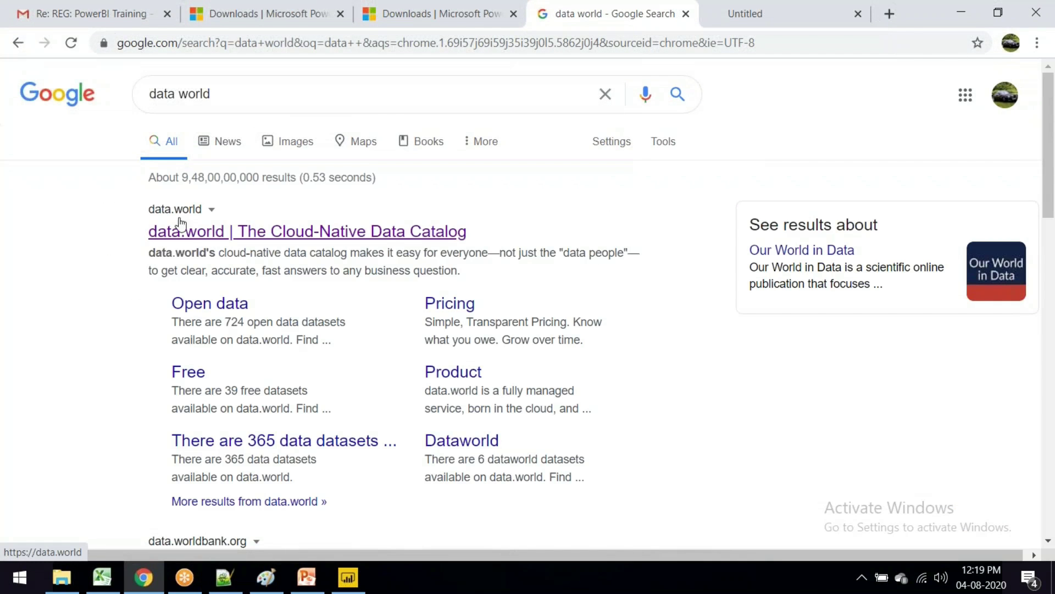
click(339, 67)
- Open the data.world site and scroll through its home feed
click(320, 236)
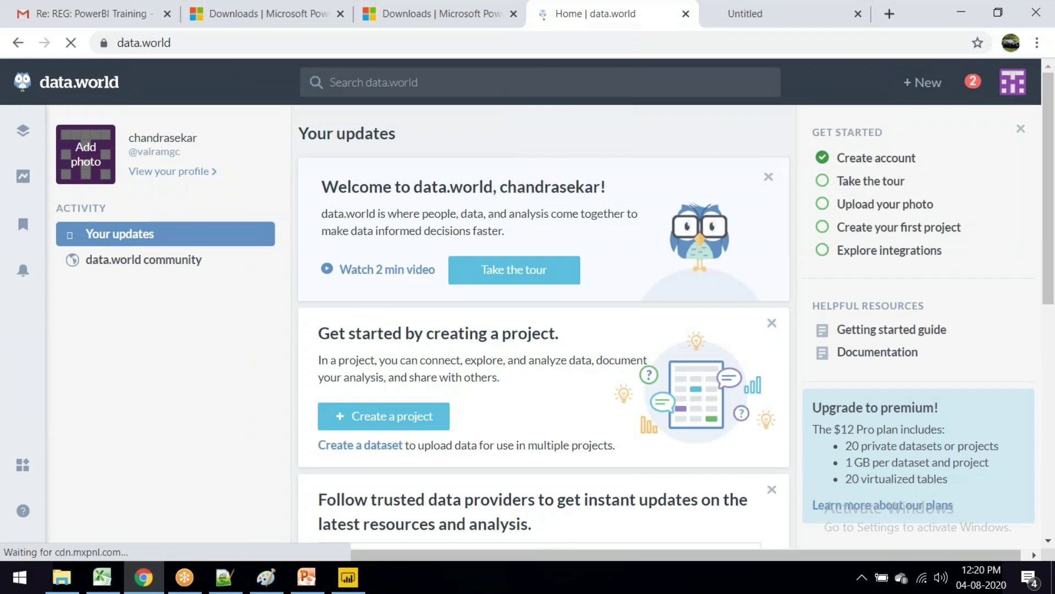
scroll(544, 324, down, 6)
scroll(603, 360, down, 10)
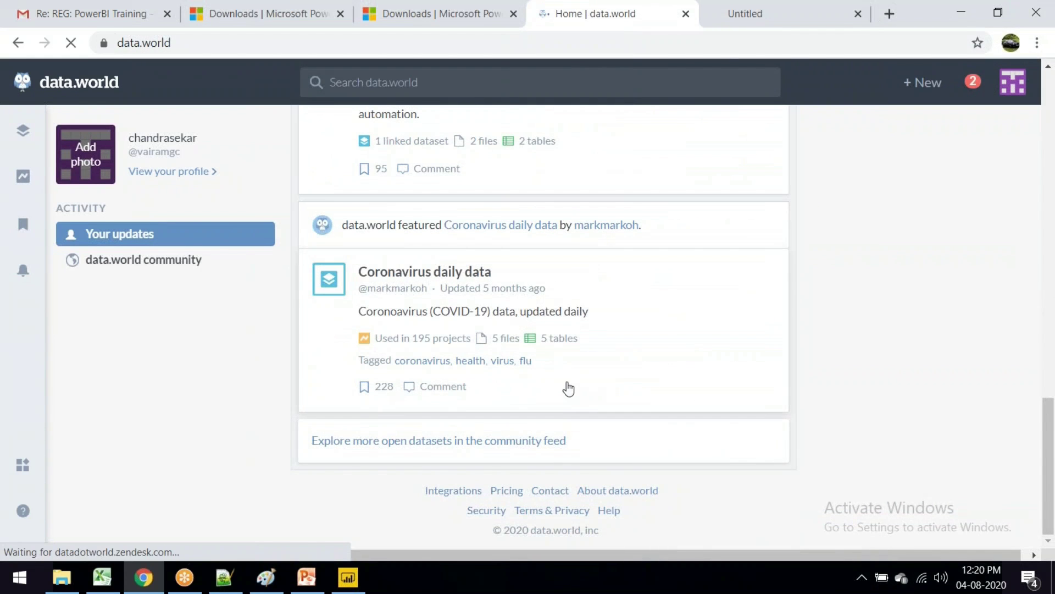
scroll(568, 388, up, 10)
scroll(550, 388, up, 5)
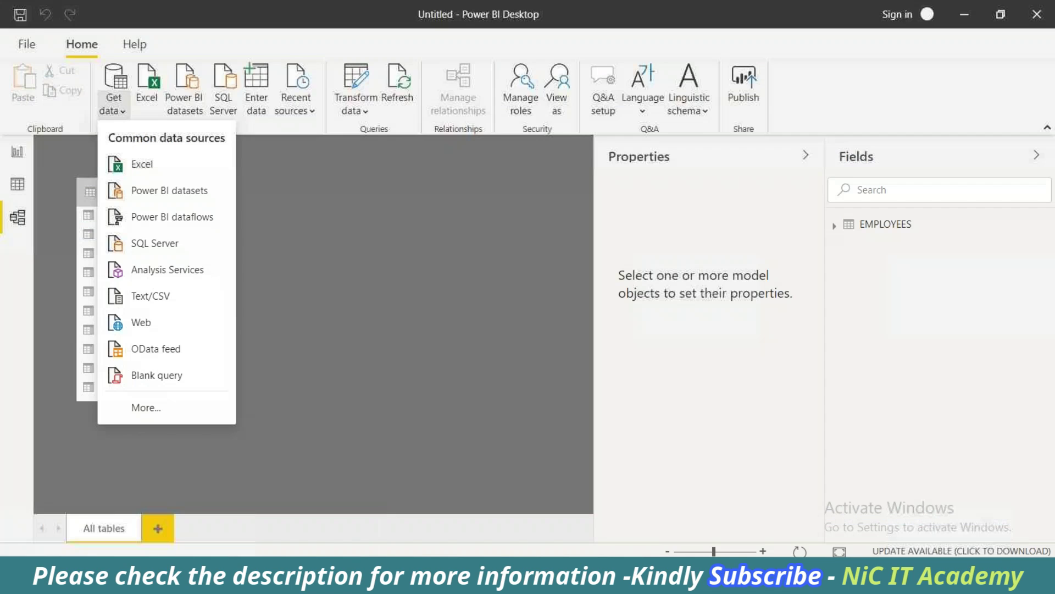
- Start importing the Sample - Superstore Excel workbook, then cancel it
click(139, 165)
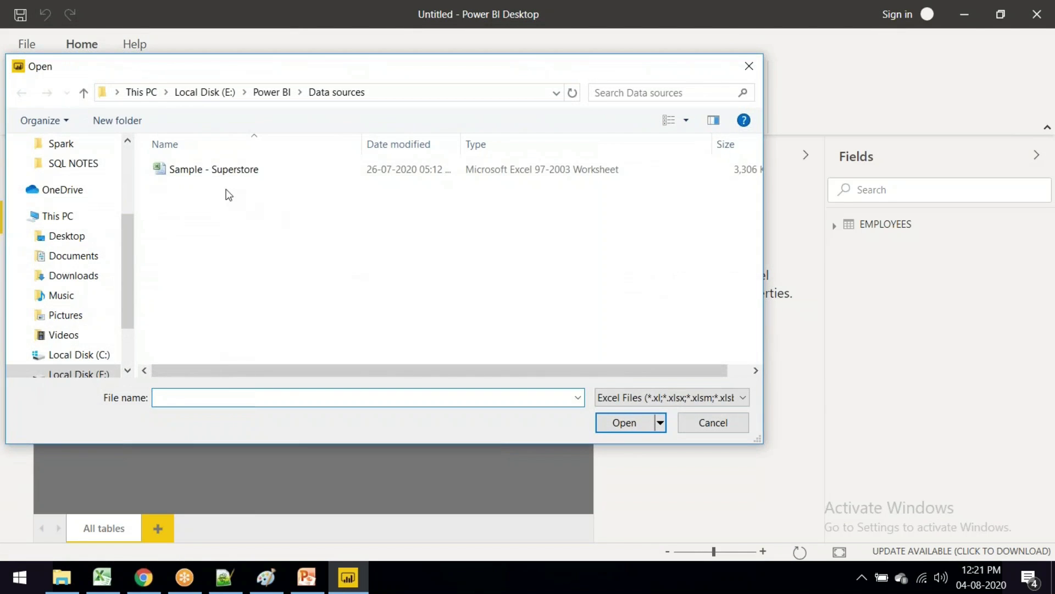
click(218, 170)
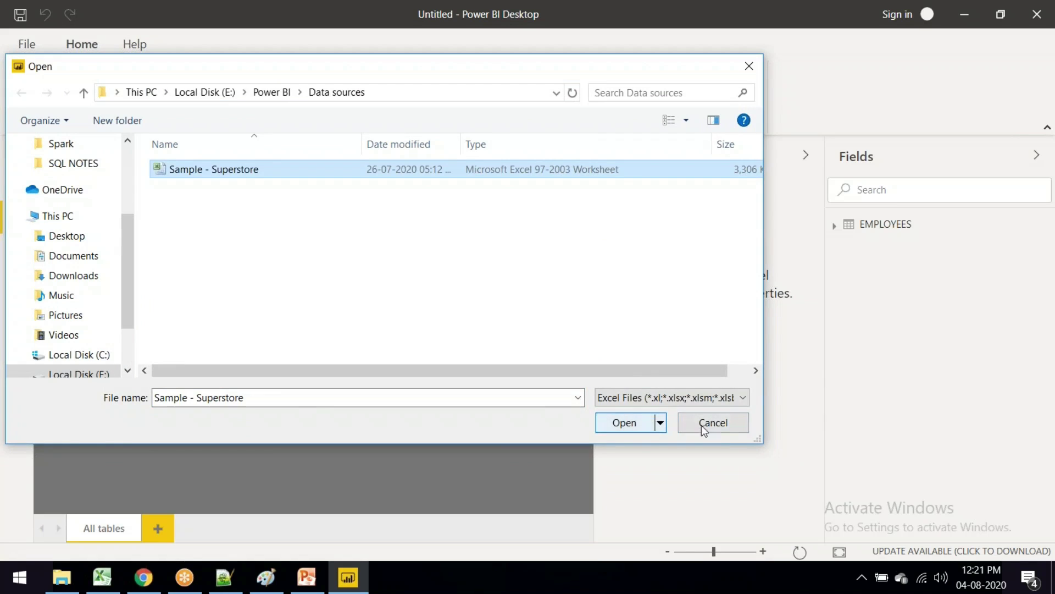
click(725, 428)
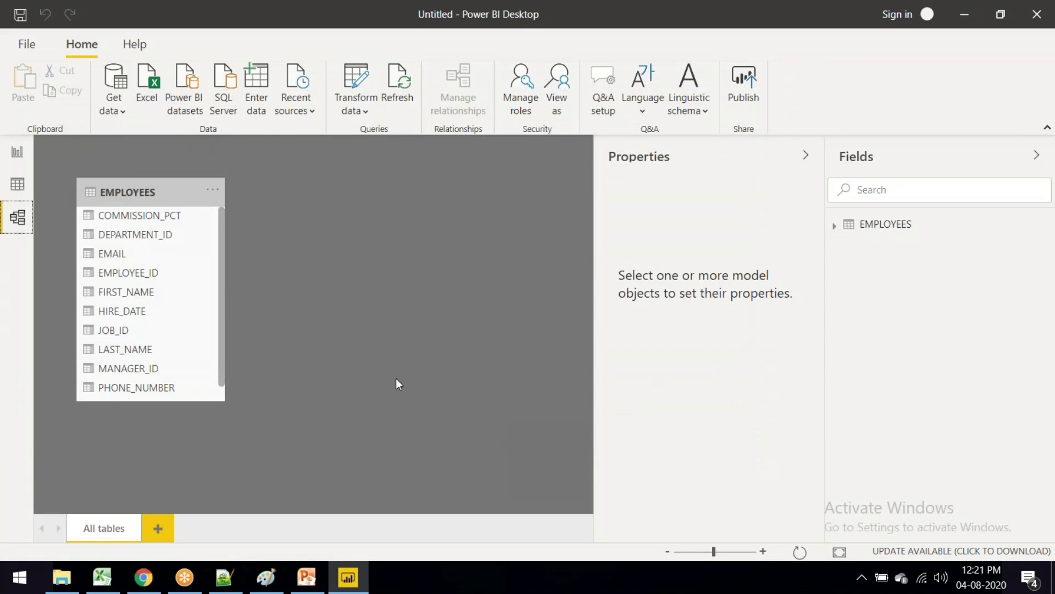
- Open Orders.csv from the Data sources folder as a Text/CSV source
click(117, 108)
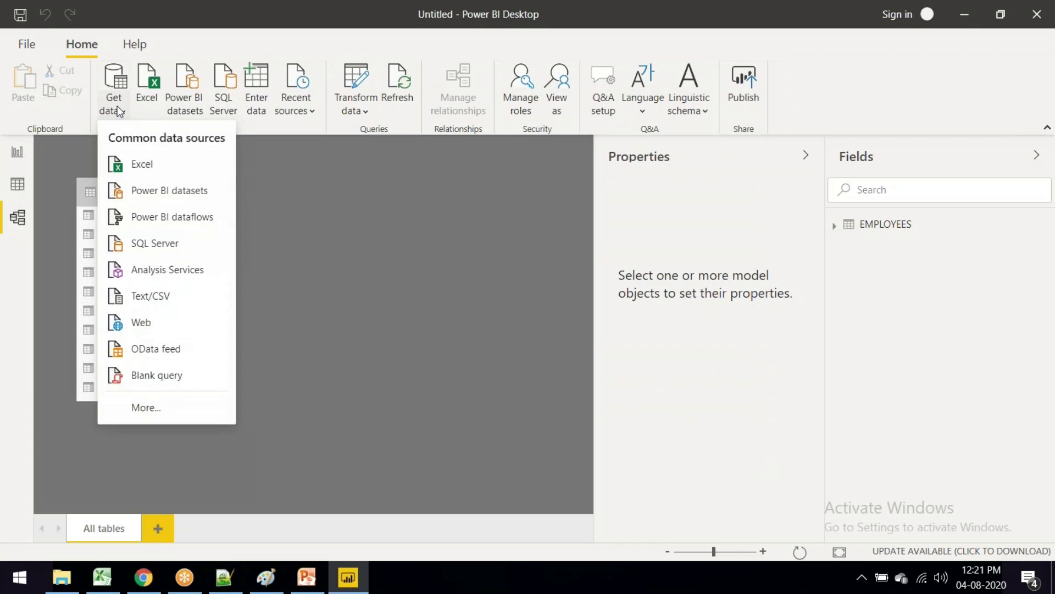
click(182, 305)
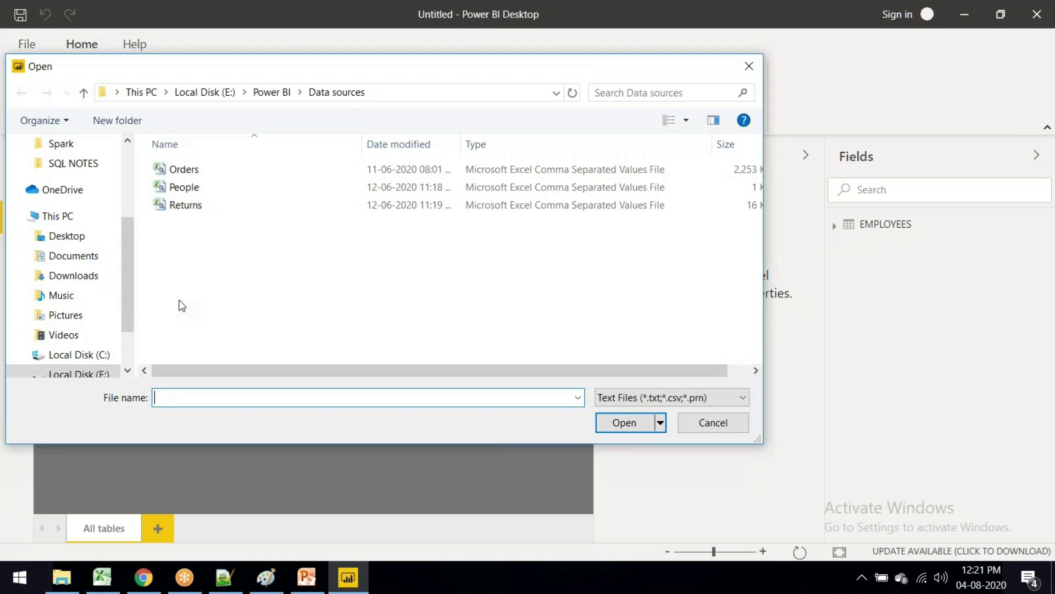
click(197, 170)
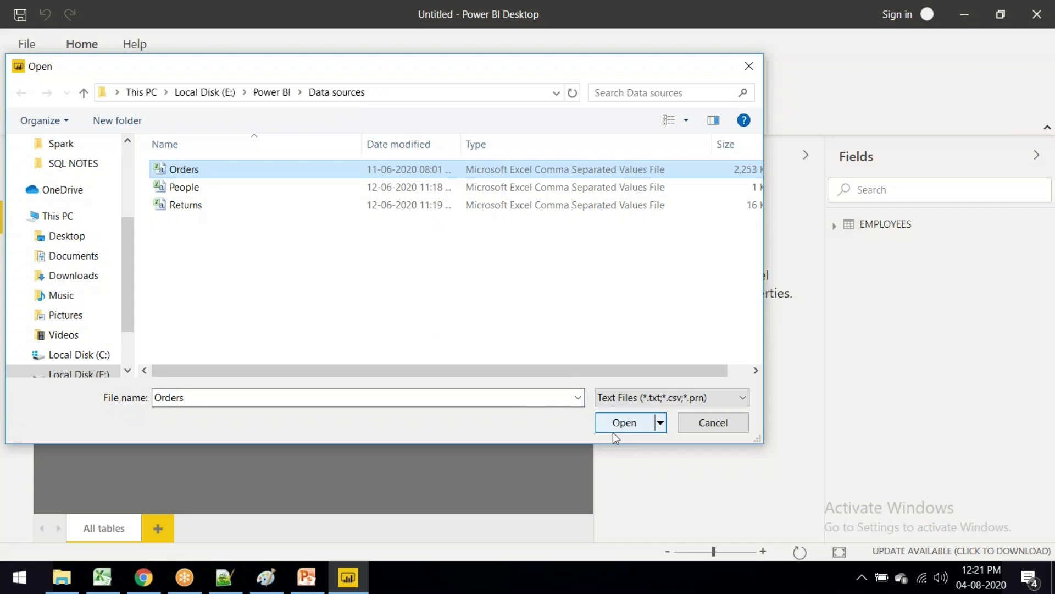
click(632, 428)
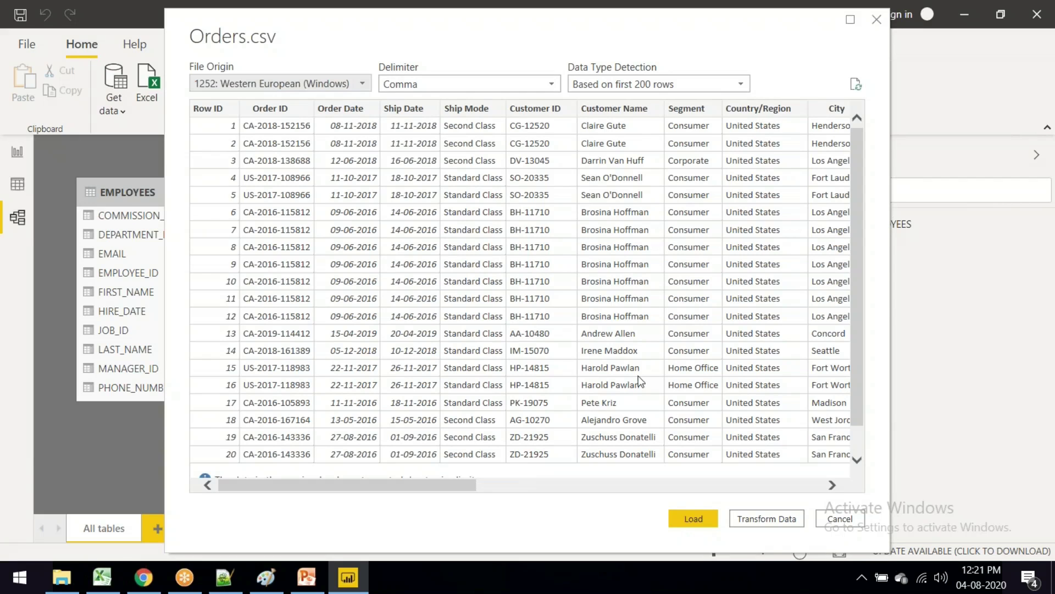
- Load the Orders.csv data into the model beside EMPLOYEES
click(694, 520)
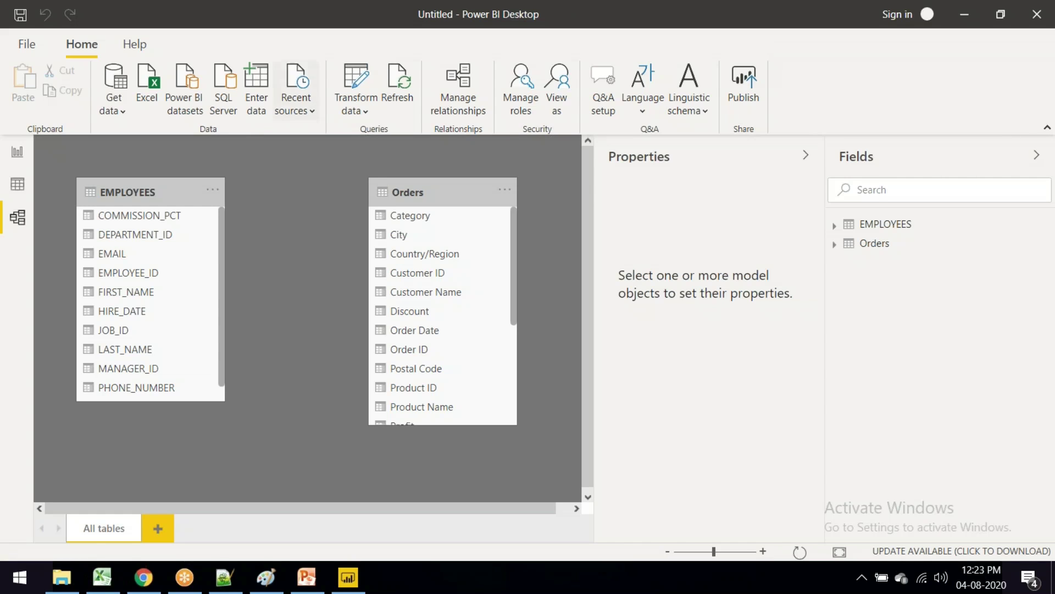
click(116, 110)
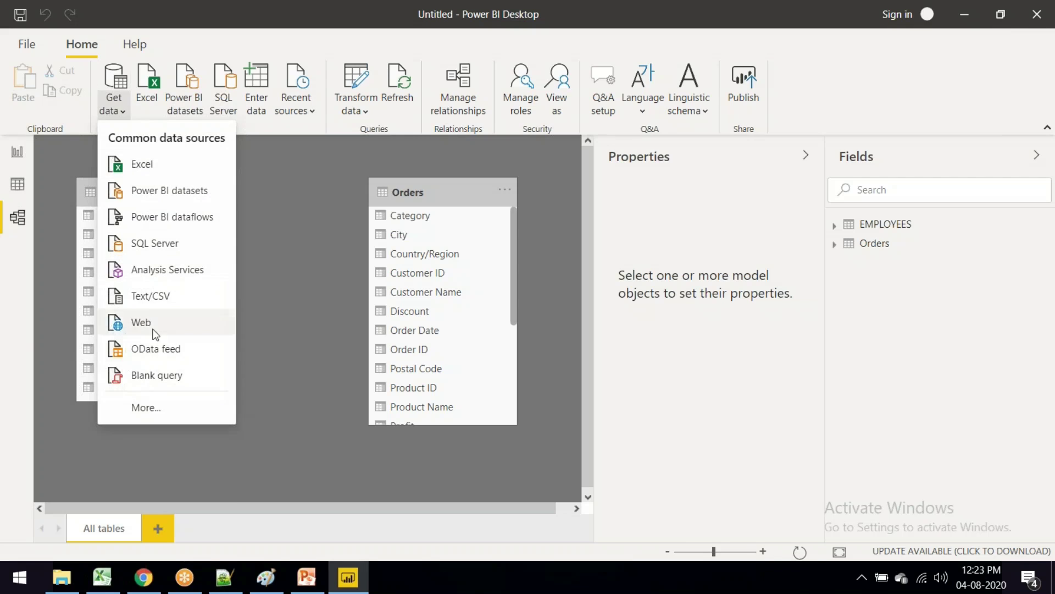
click(137, 406)
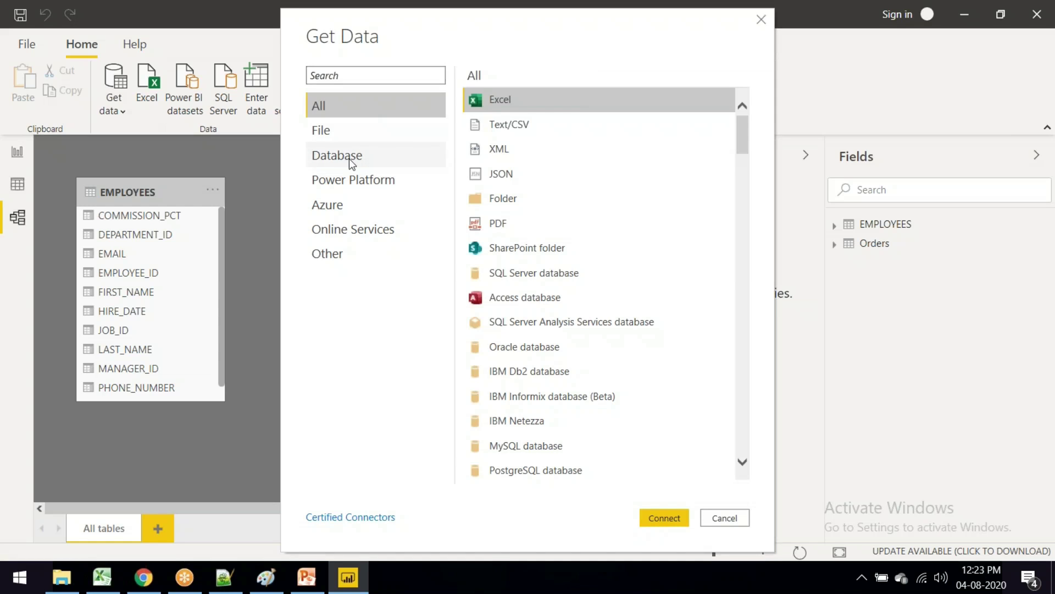
click(333, 155)
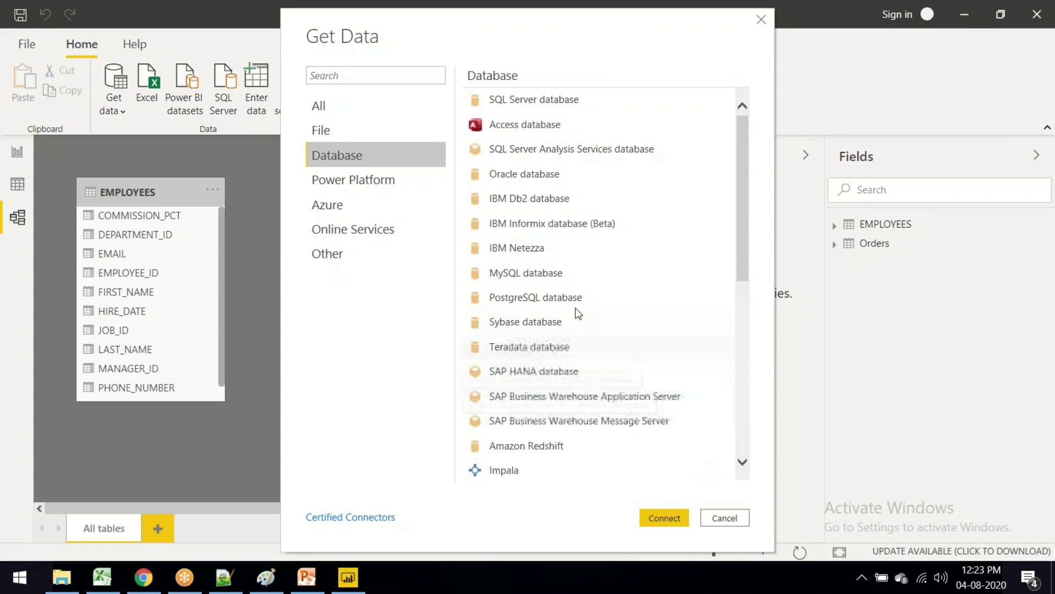
click(535, 103)
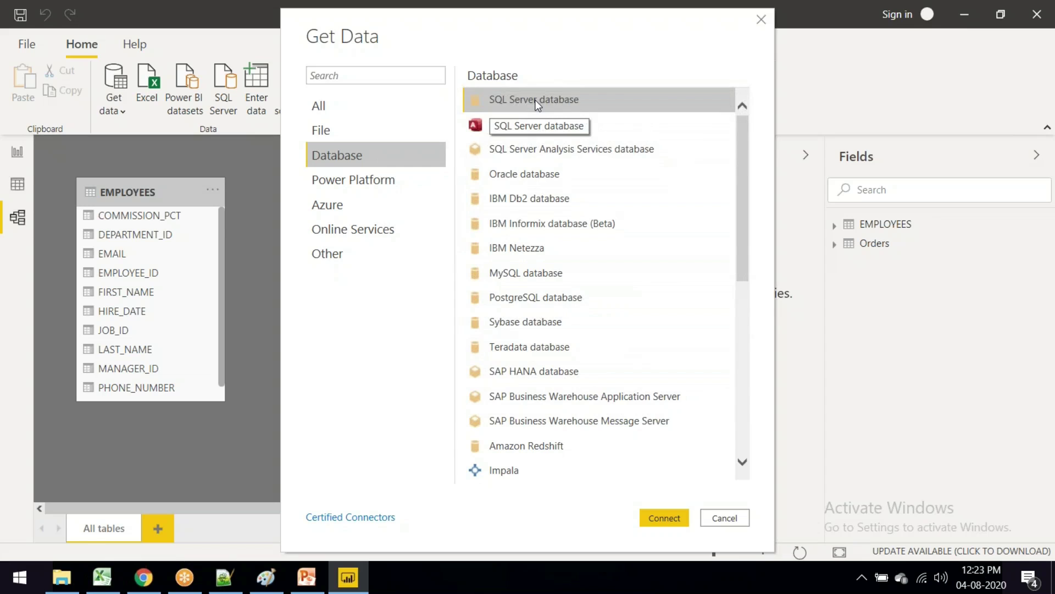
double_click(536, 100)
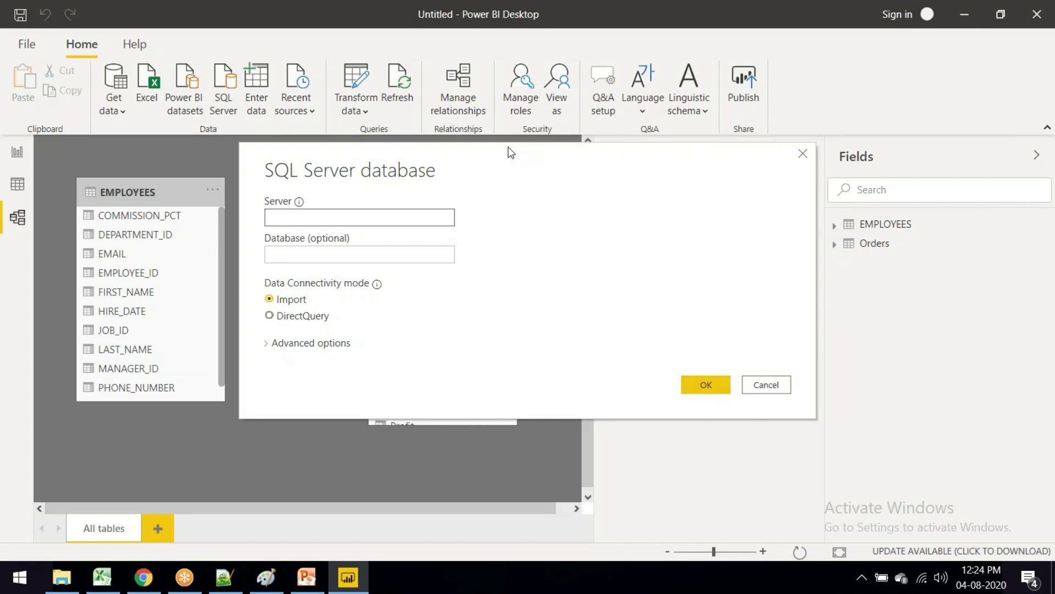
drag(497, 156, 255, 129)
- Close the SQL Server dialog and pick Oracle database from the Database connectors
click(558, 132)
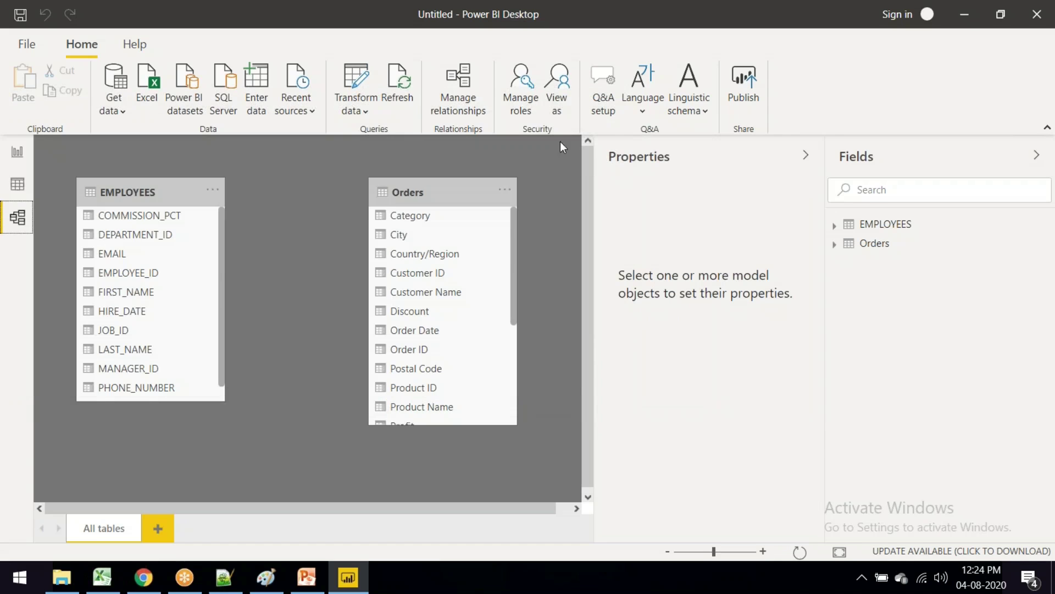
click(118, 107)
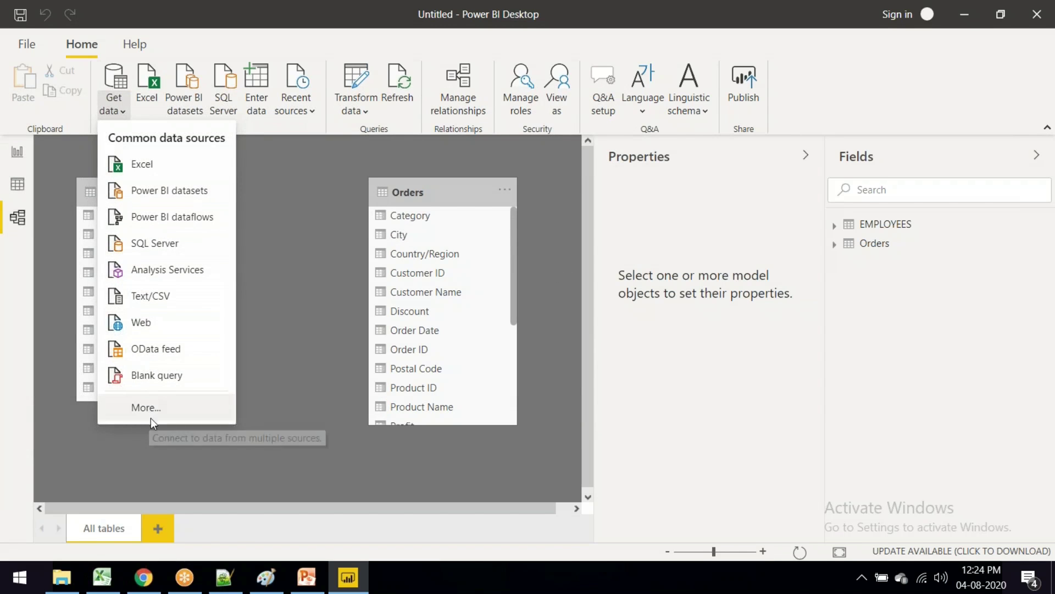
click(169, 408)
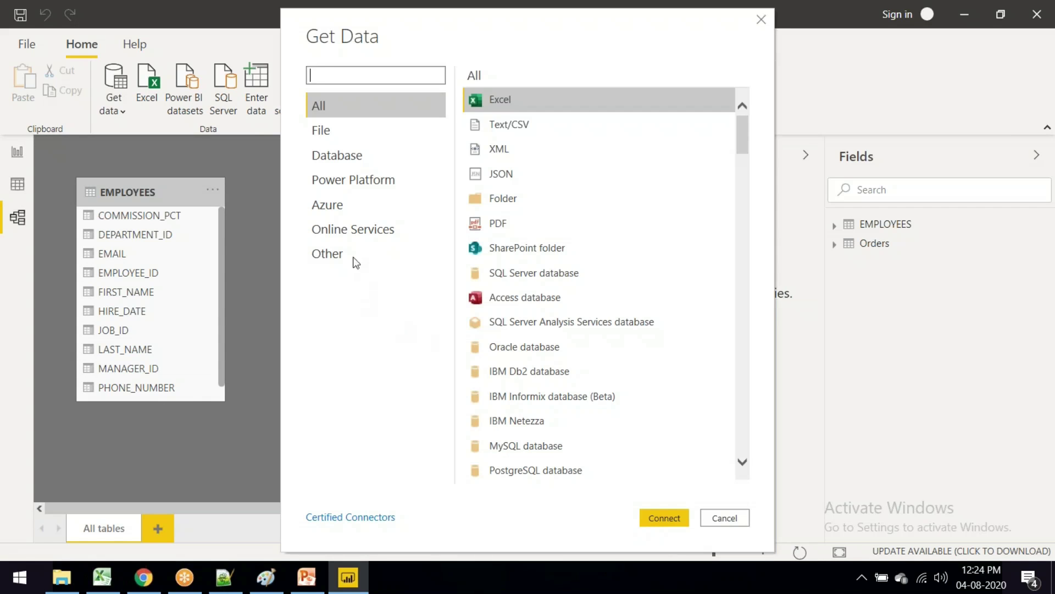
click(349, 157)
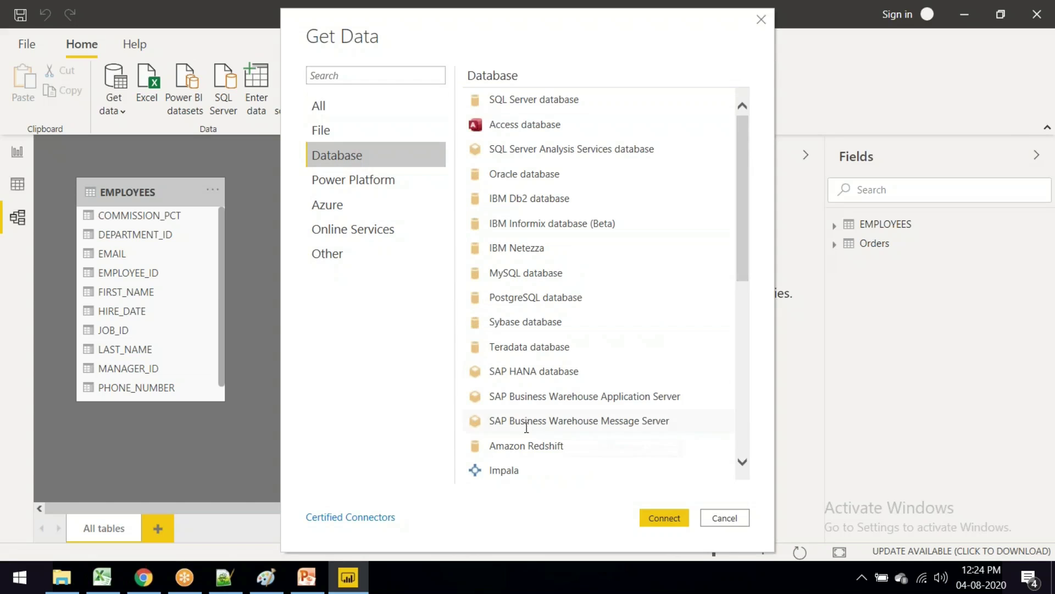
click(527, 173)
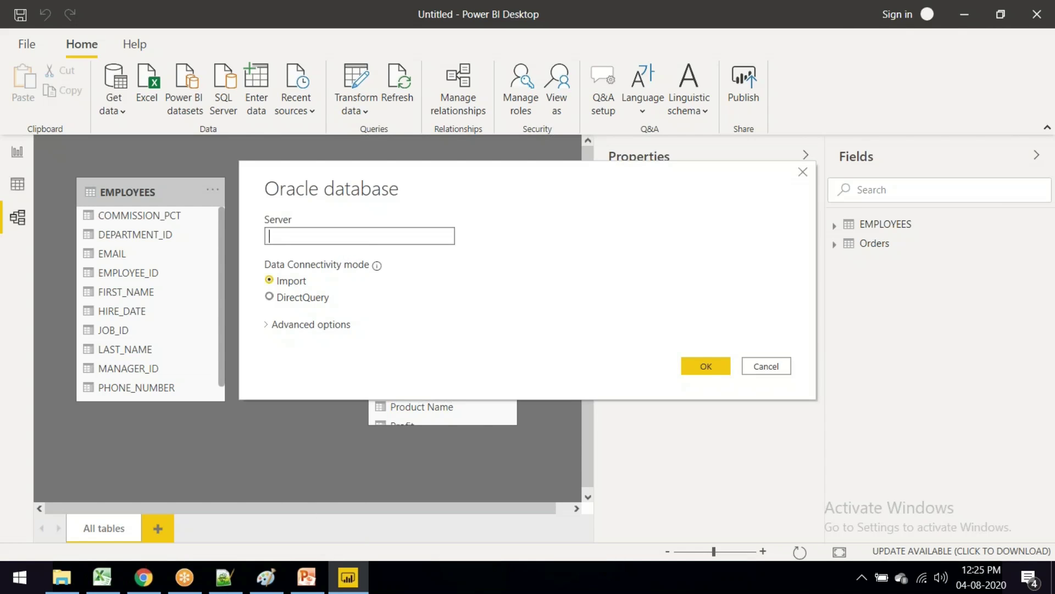
- Connect to the Oracle database on server localhost in Import mode
text(;)
text(lo)
text(calhost)
click(706, 366)
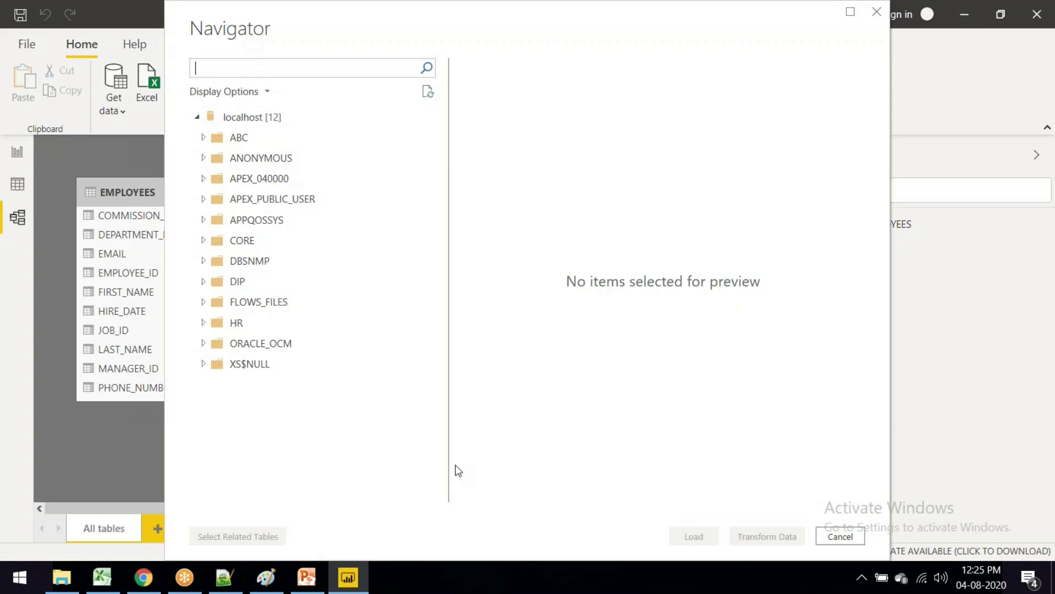
- Select the HR schema's DEPARTMENTS and LOCATIONS tables and load them into the model
click(204, 325)
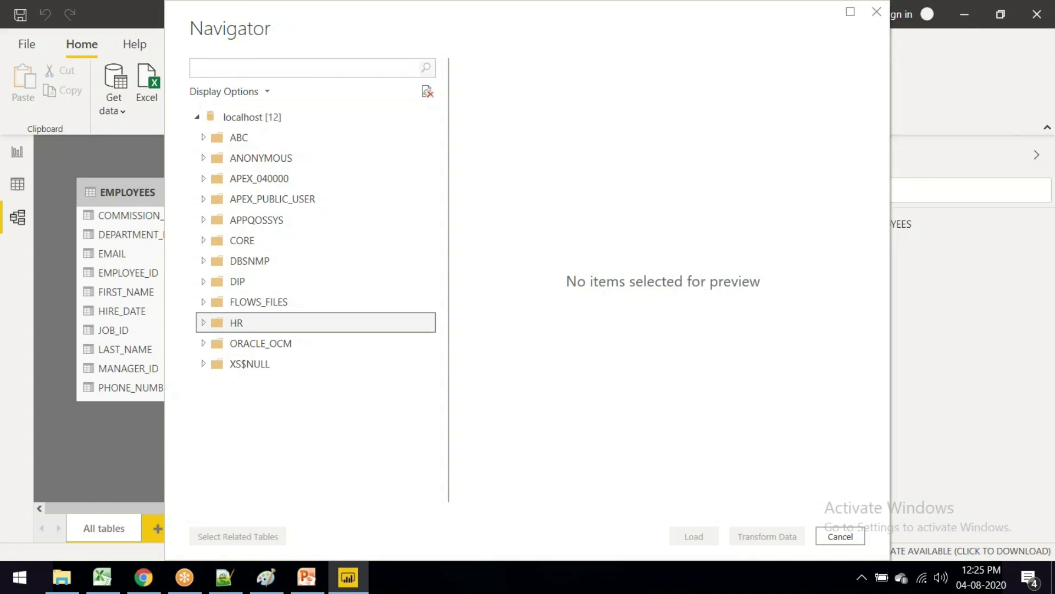
scroll(276, 365, down, 12)
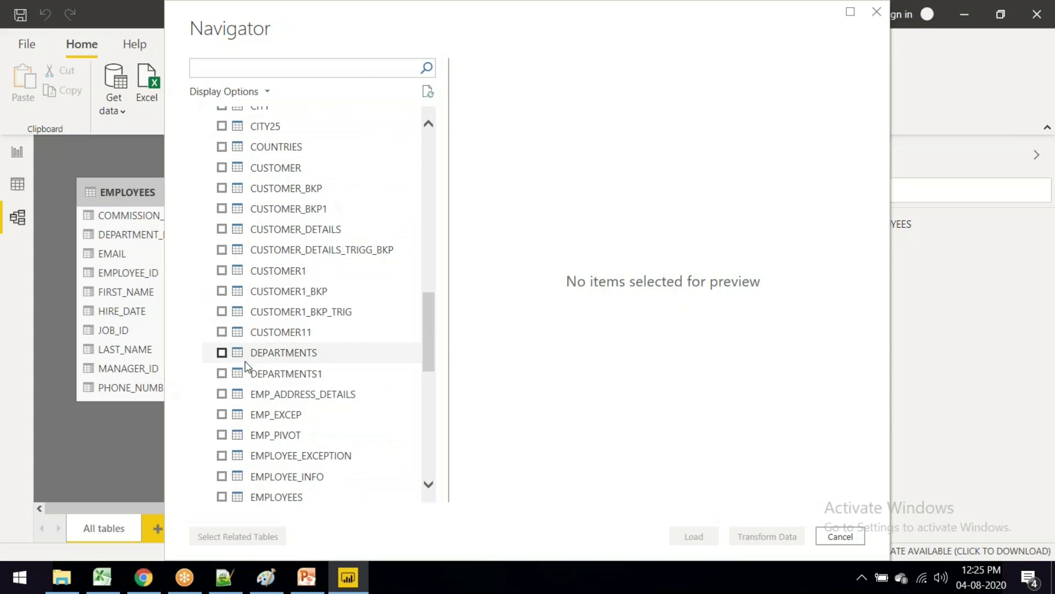
click(221, 354)
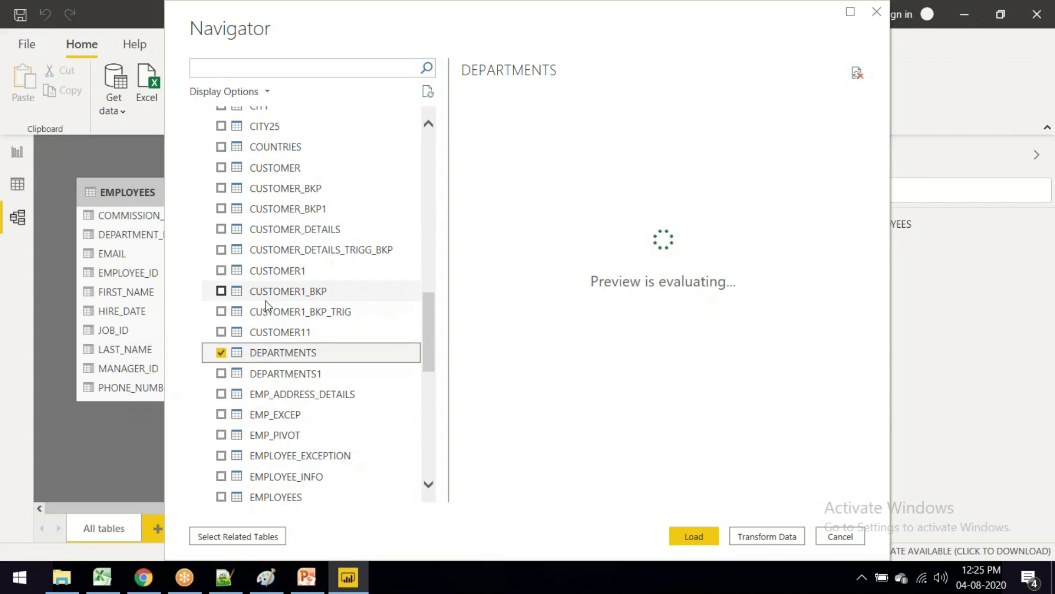
scroll(287, 378, down, 2)
scroll(286, 378, down, 2)
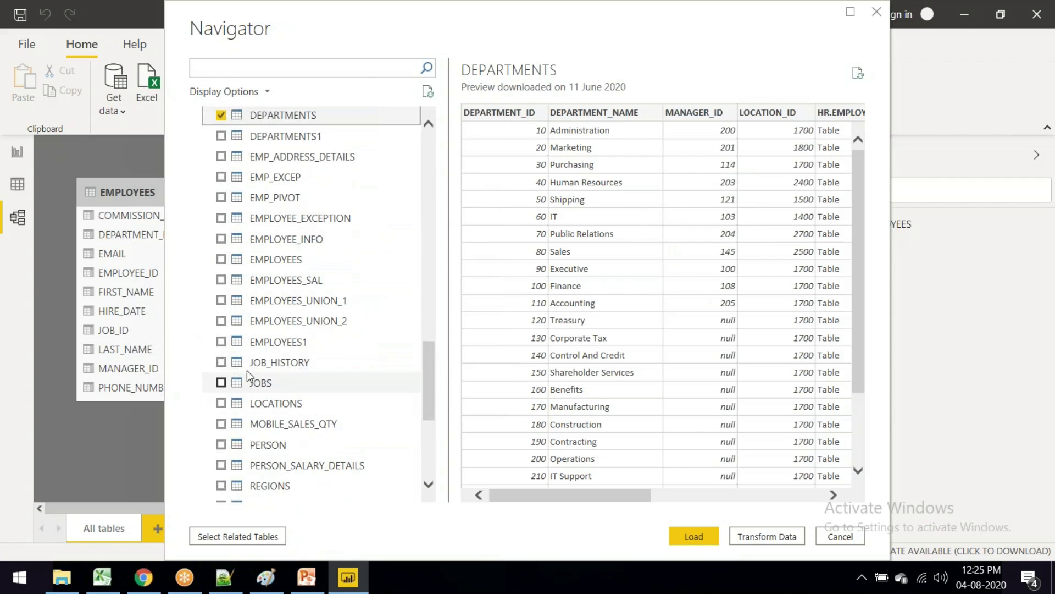
click(221, 403)
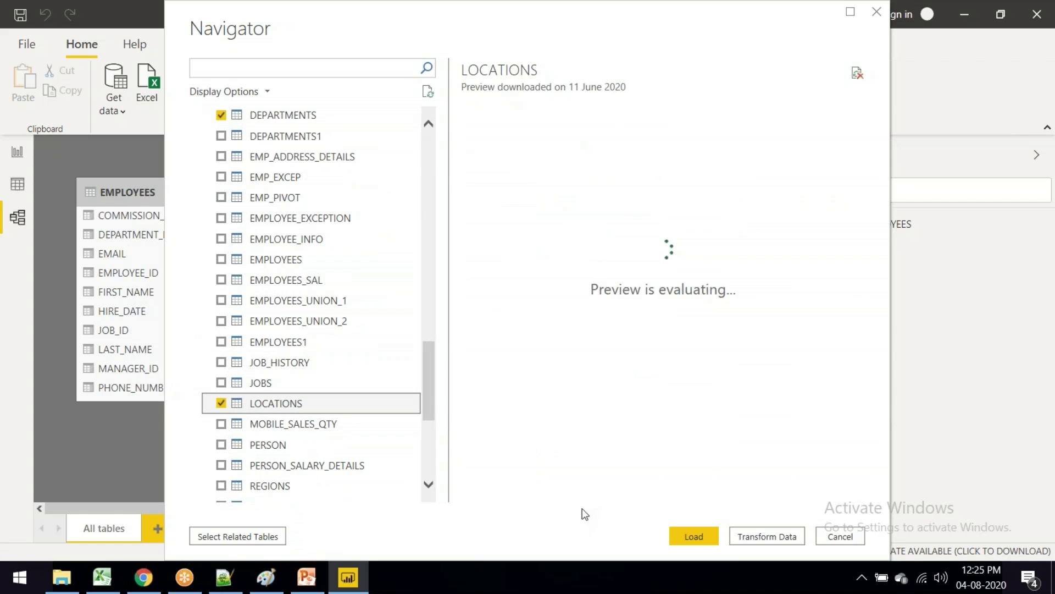
click(684, 536)
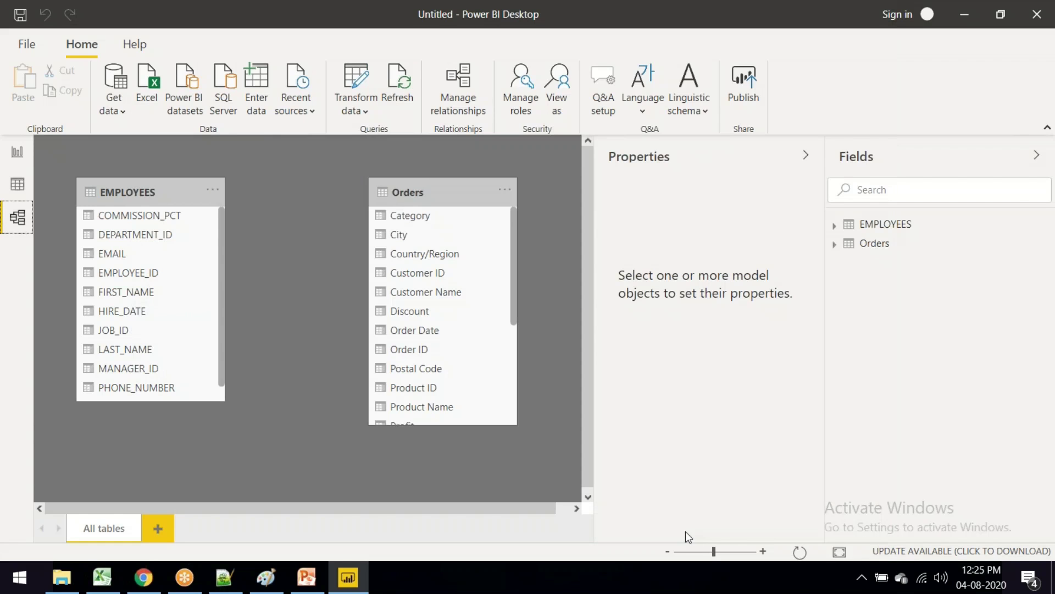
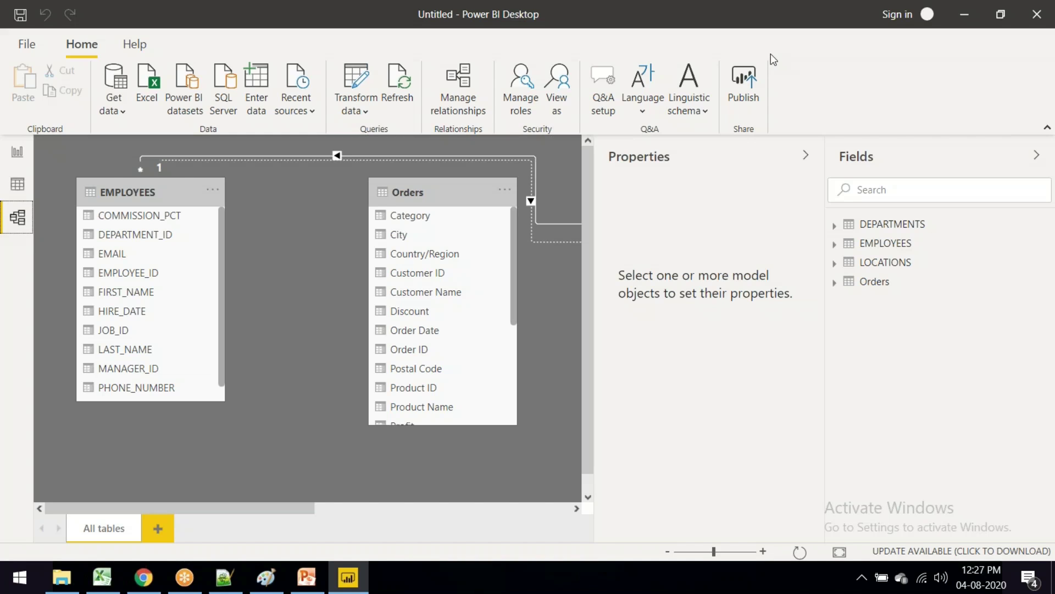
- Collapse the Properties pane and inspect the Orders table's columns and properties
click(806, 156)
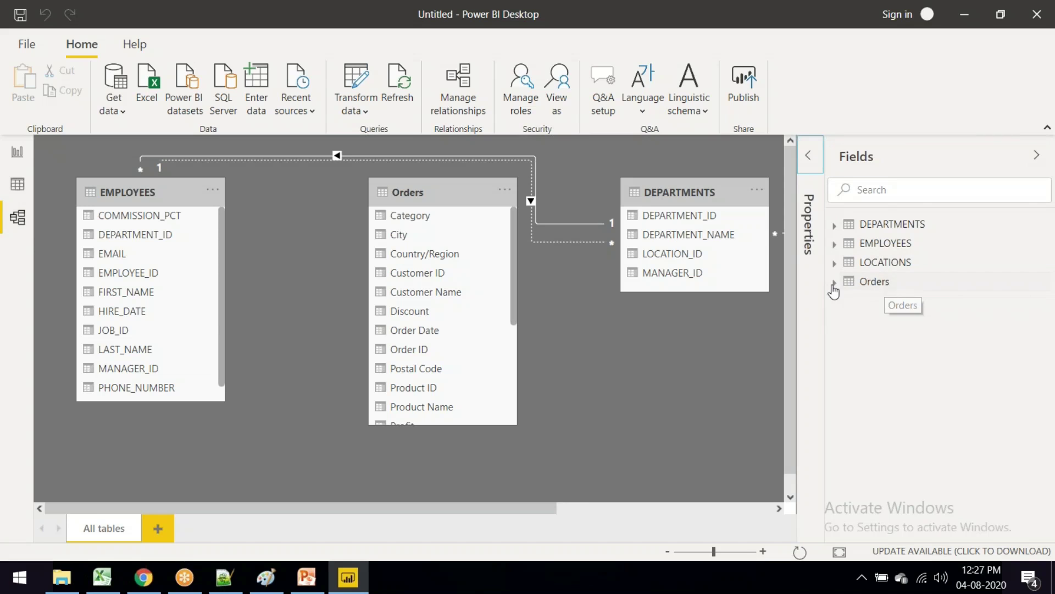
click(833, 283)
click(834, 283)
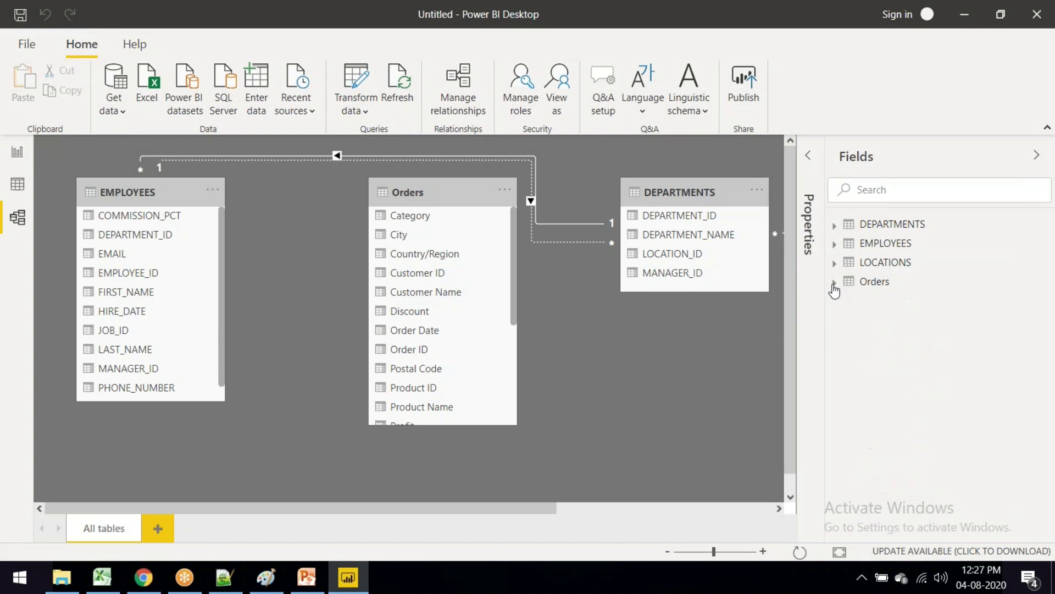
click(875, 283)
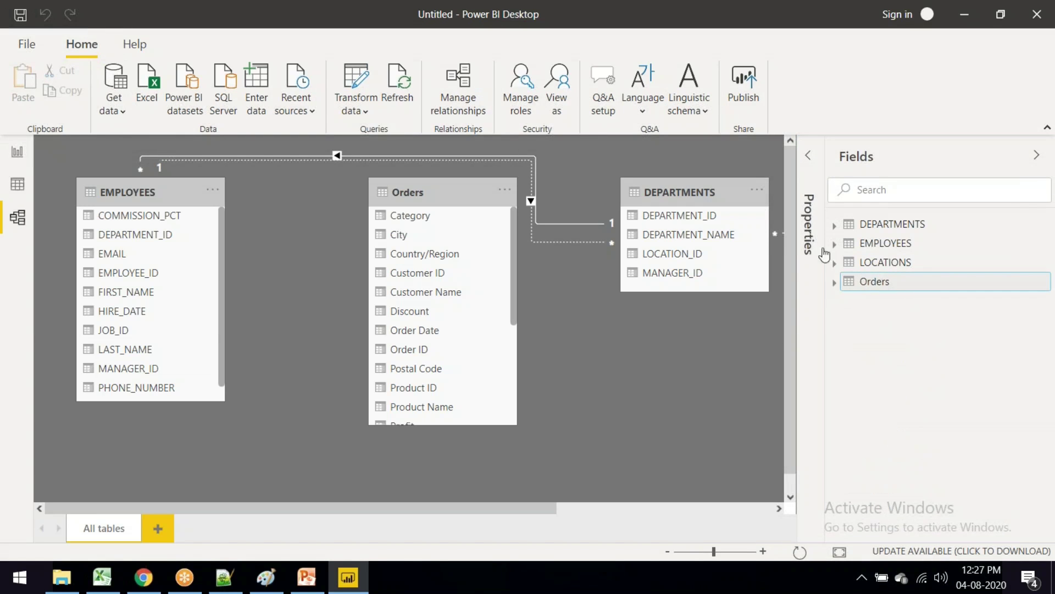
click(809, 160)
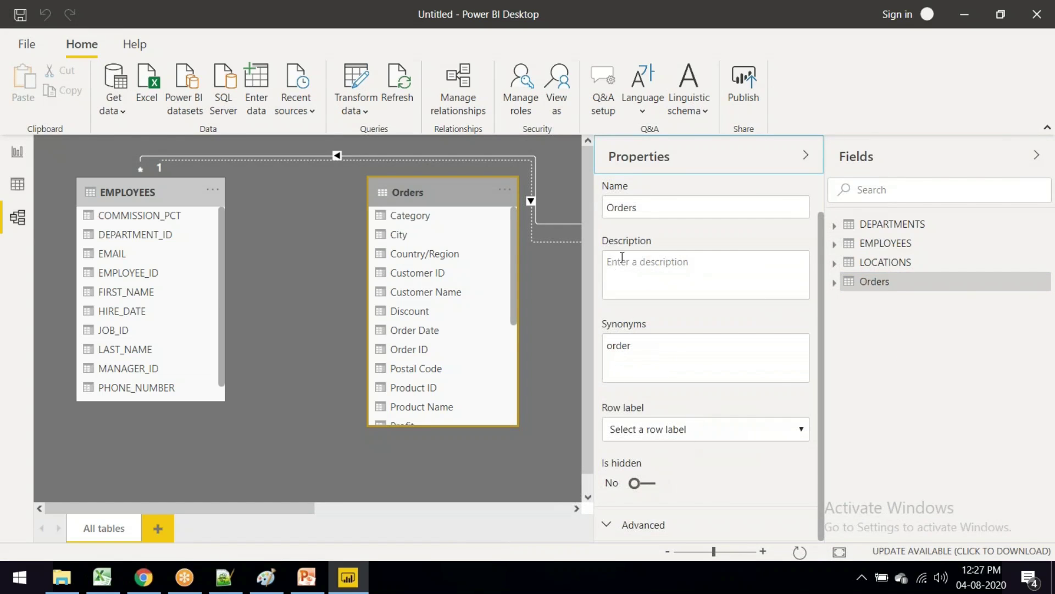
click(804, 157)
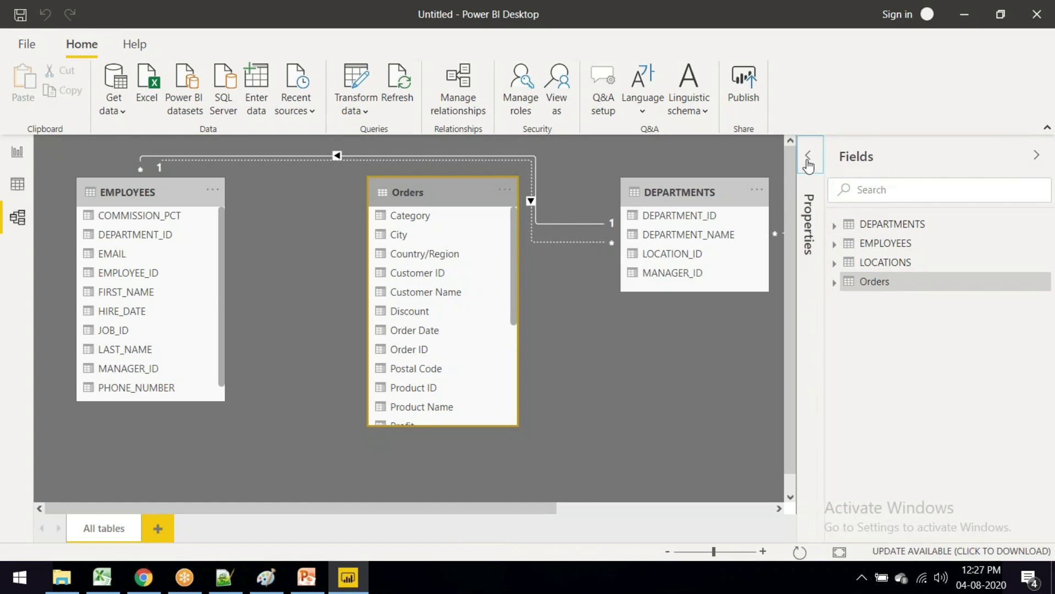
- Select the LOCATIONS, EMPLOYEES and DEPARTMENTS tables in turn
click(884, 263)
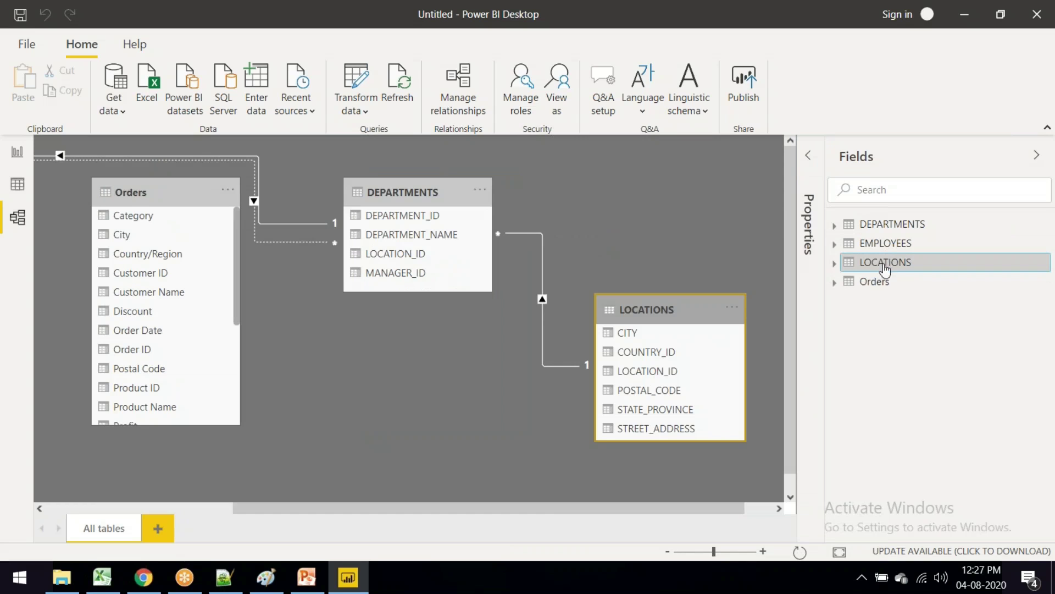
click(886, 244)
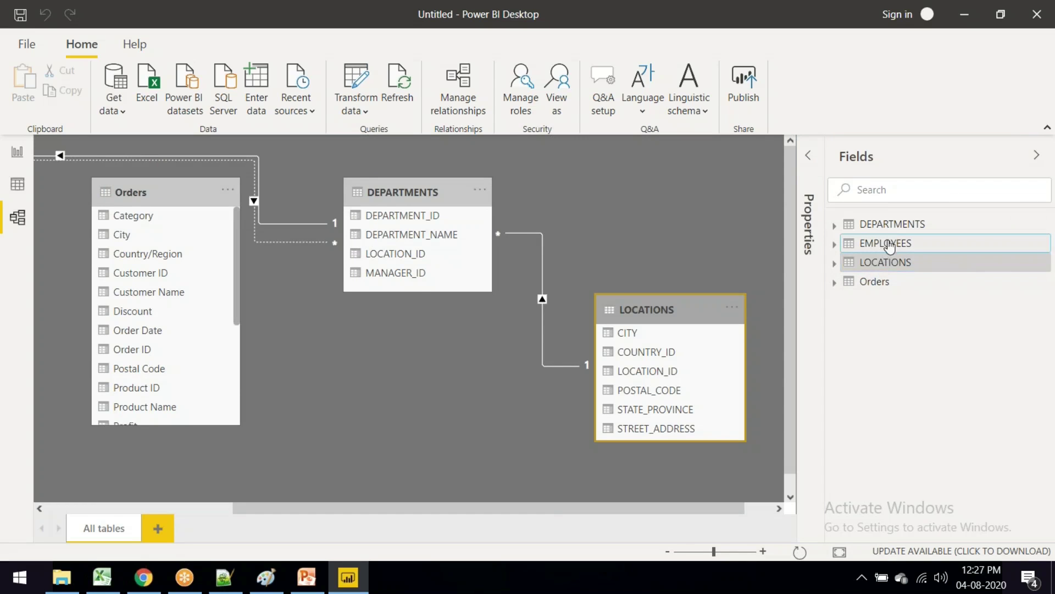
click(894, 227)
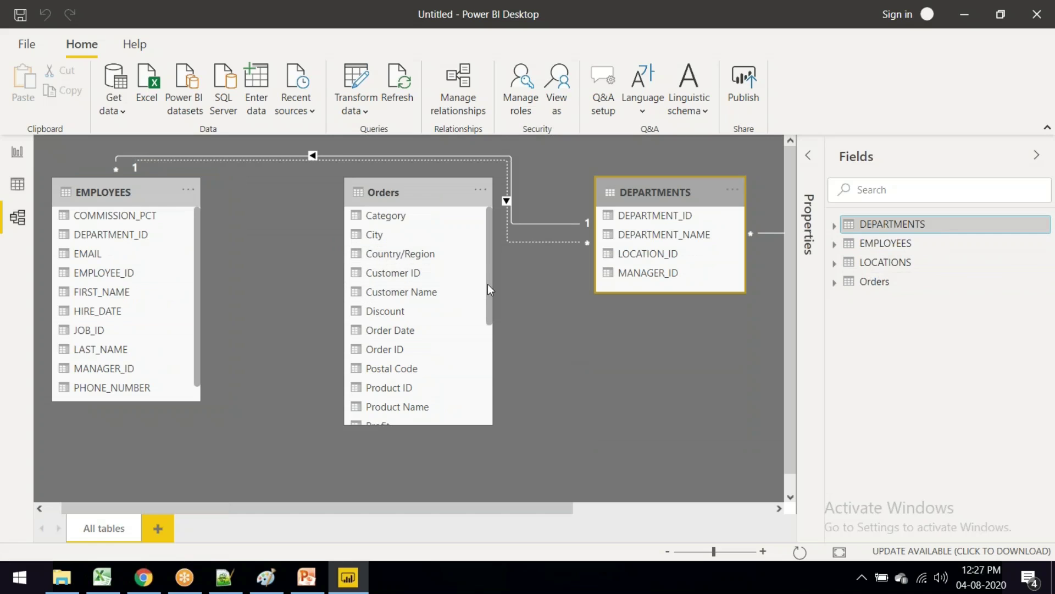
- Arrange DEPARTMENTS and LOCATIONS beside EMPLOYEES, with Orders at the top right
drag(443, 197, 783, 410)
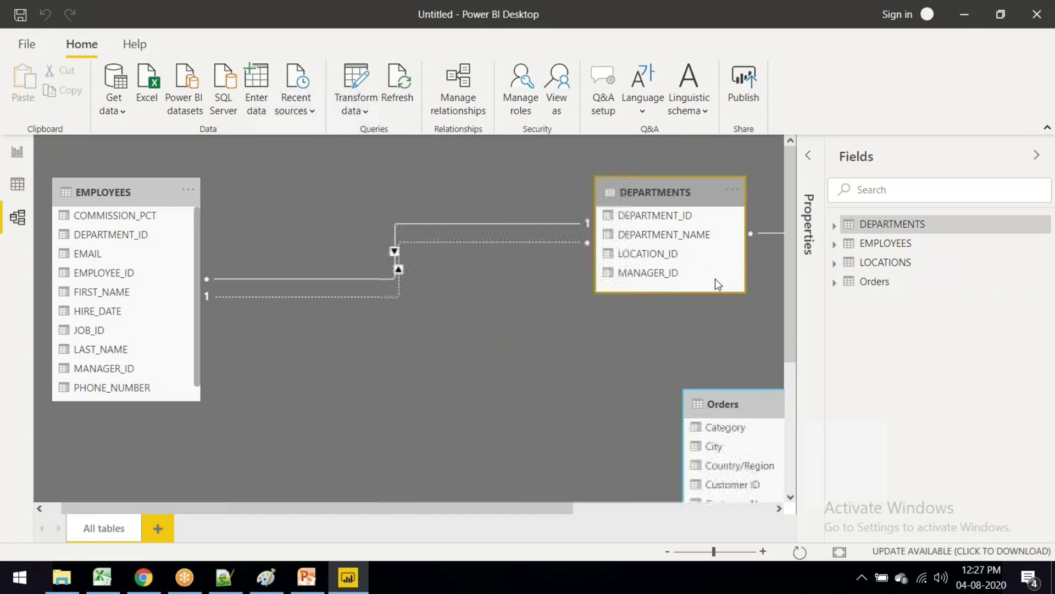
drag(595, 195, 325, 190)
drag(560, 507, 713, 507)
drag(693, 309, 318, 158)
drag(500, 395, 617, 131)
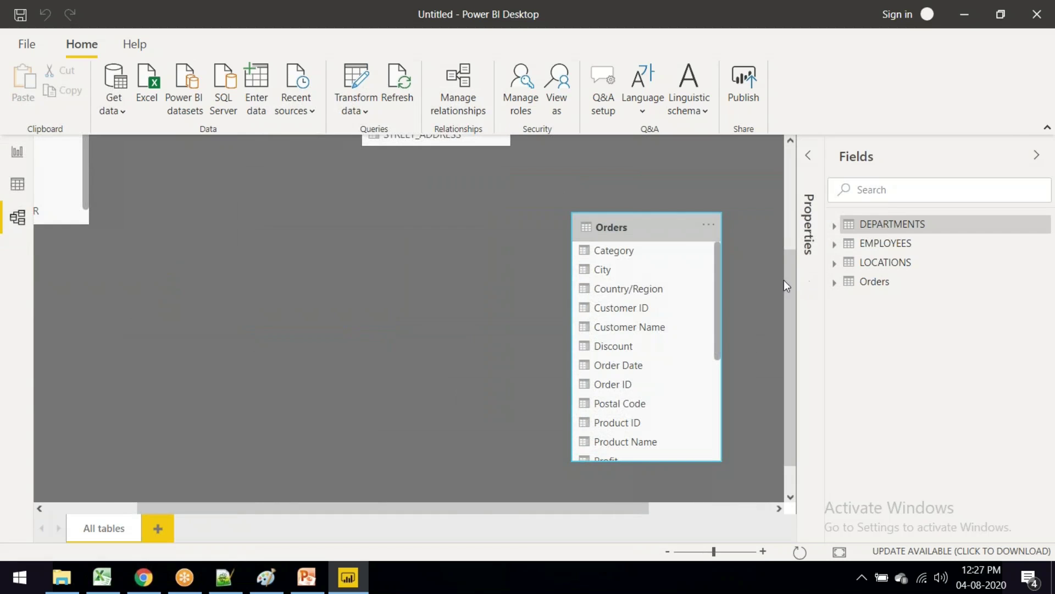
scroll(793, 264, up, 5)
drag(662, 373, 681, 162)
drag(629, 513, 414, 490)
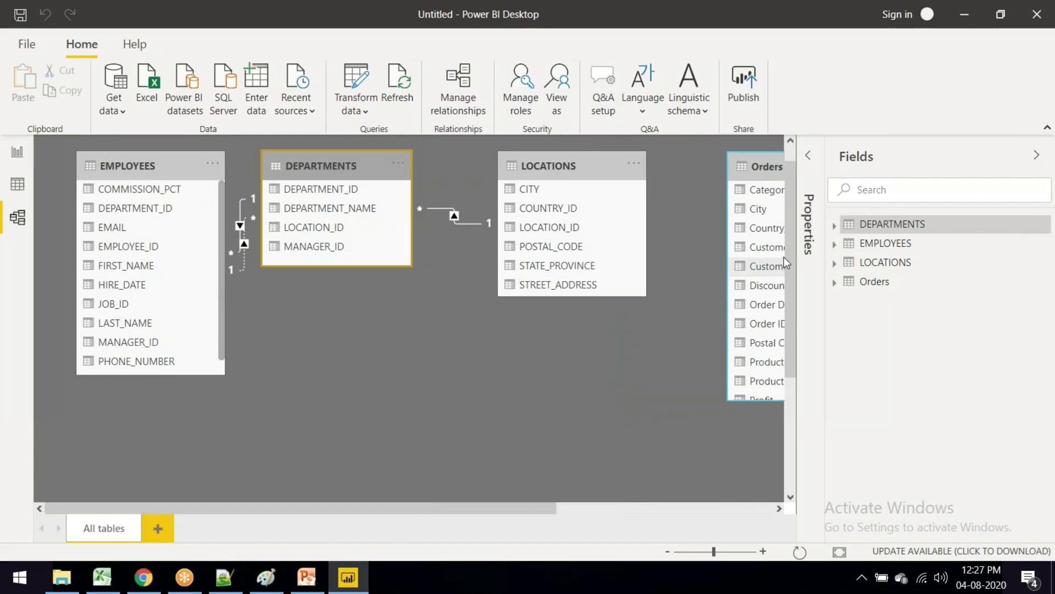
scroll(792, 243, up, 1)
drag(324, 200, 356, 209)
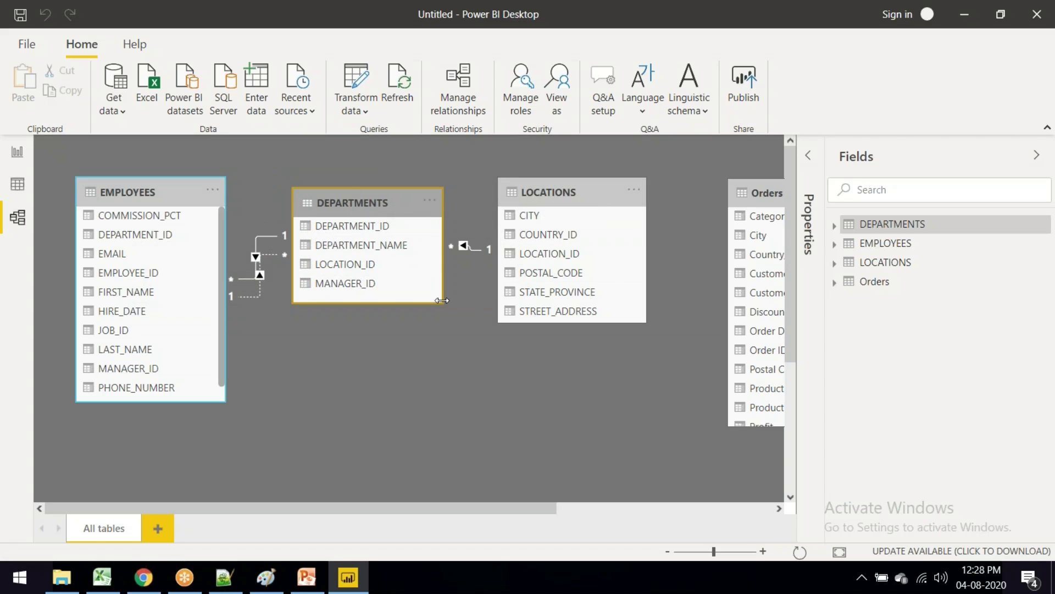
- Enlarge the DEPARTMENTS and LOCATIONS cards and align them with EMPLOYEES
drag(441, 306, 476, 413)
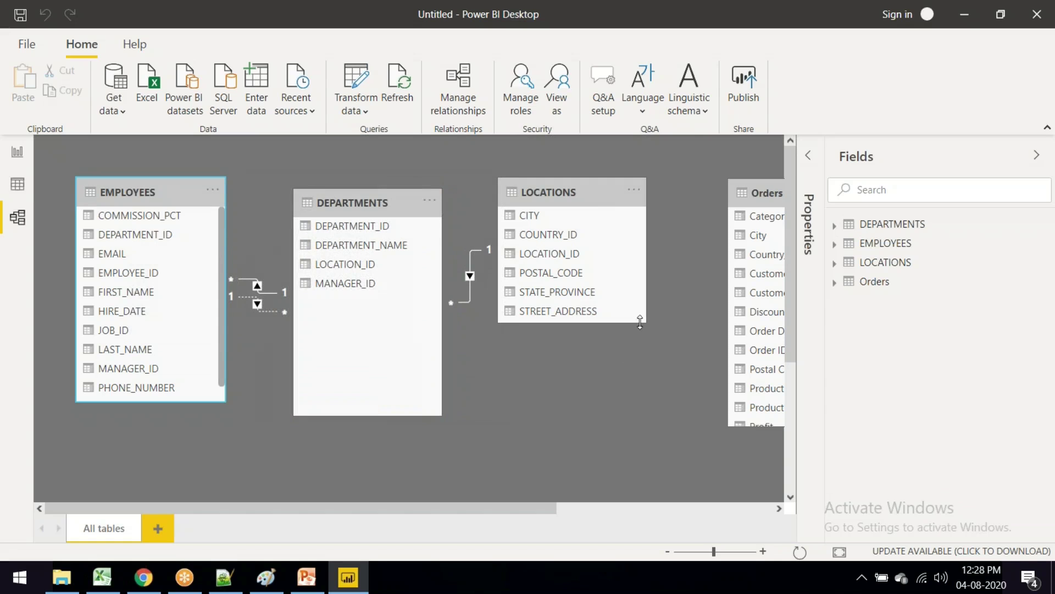
drag(647, 324, 718, 434)
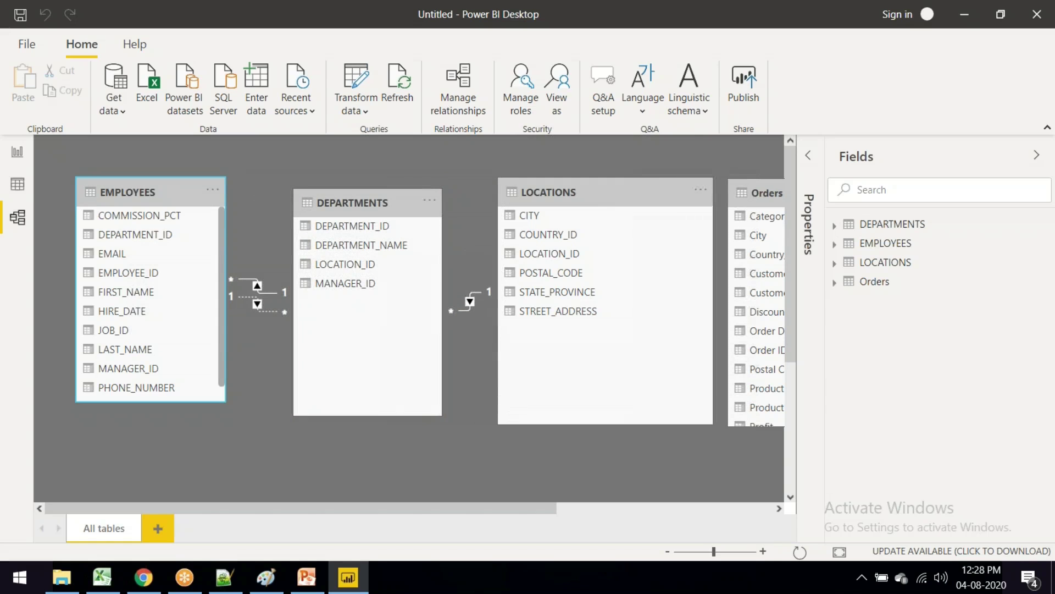
drag(375, 203, 382, 196)
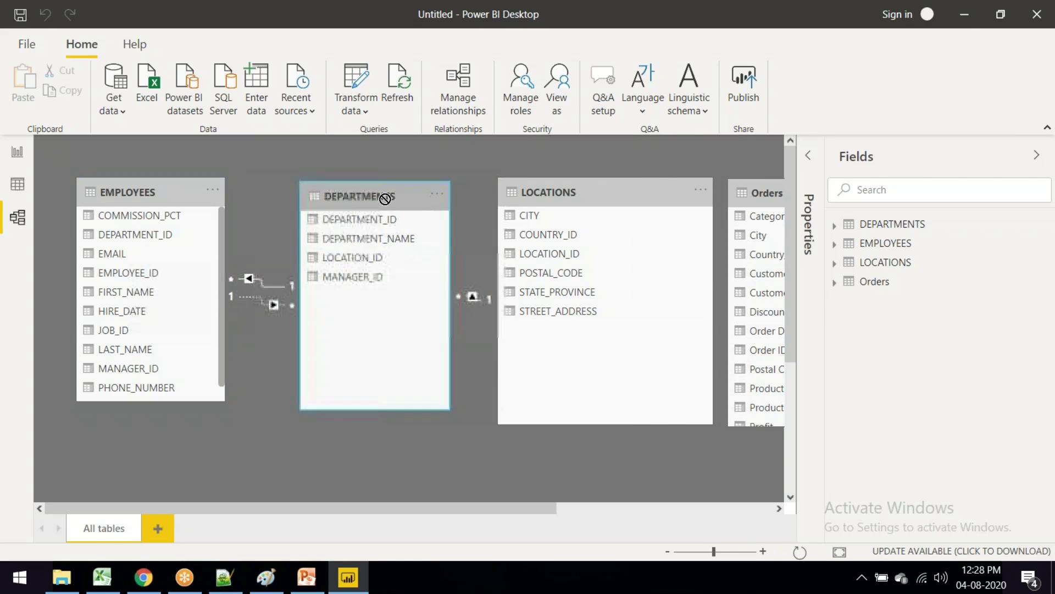
drag(584, 201, 608, 198)
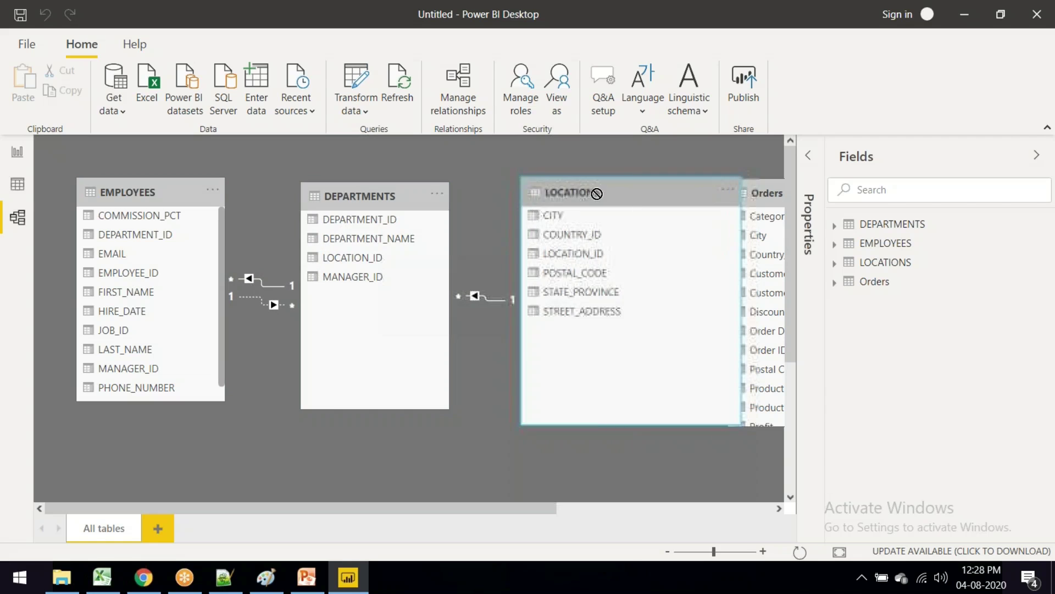
click(120, 192)
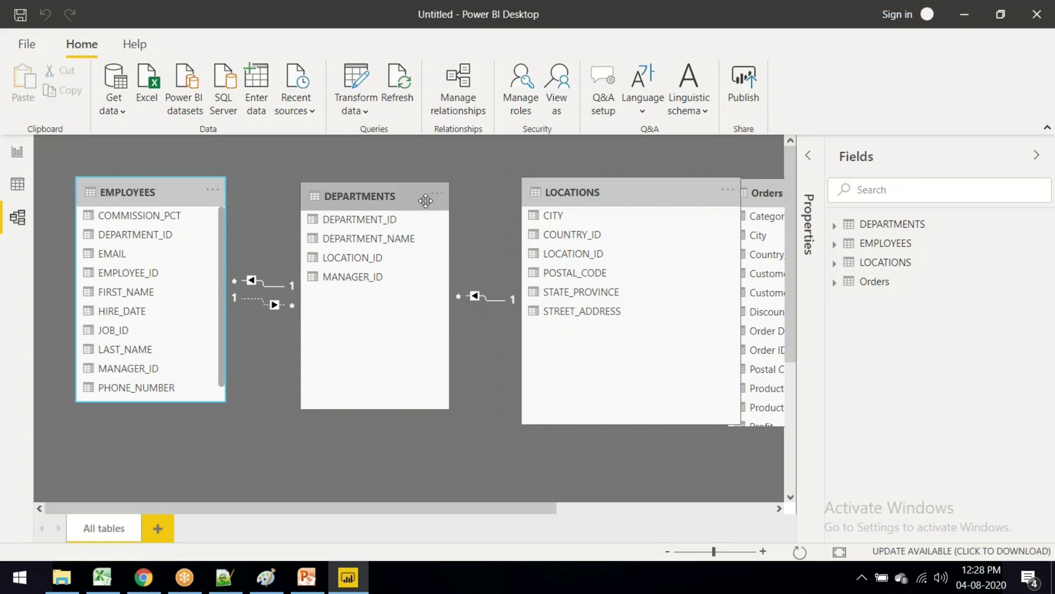
drag(402, 196, 394, 147)
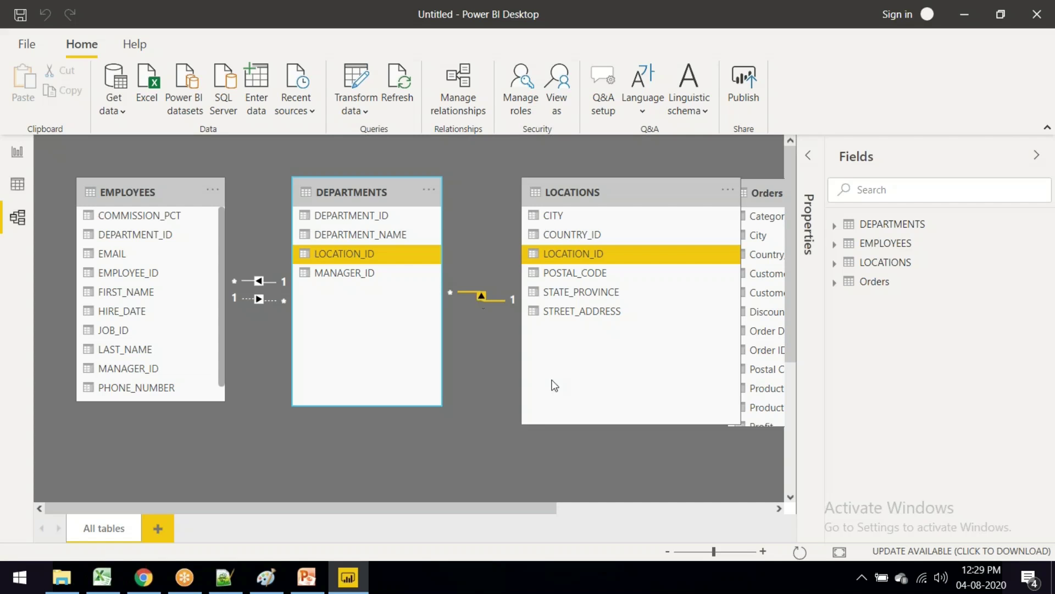
- Drag the Orders card further right so it no longer overlaps LOCATIONS
click(592, 506)
drag(592, 506, 780, 507)
drag(503, 193, 629, 179)
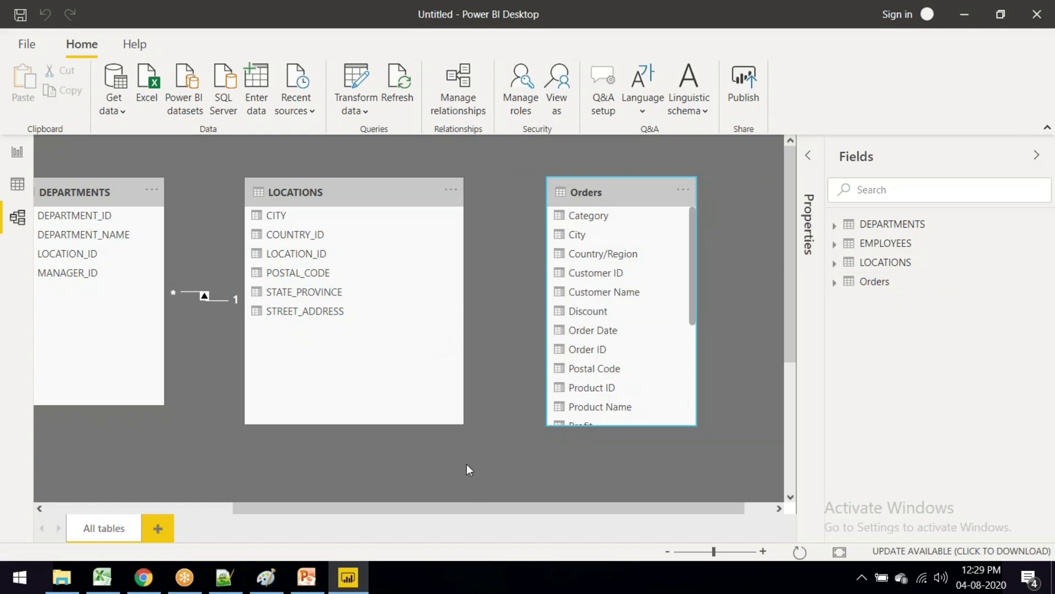
click(599, 502)
drag(602, 504, 335, 520)
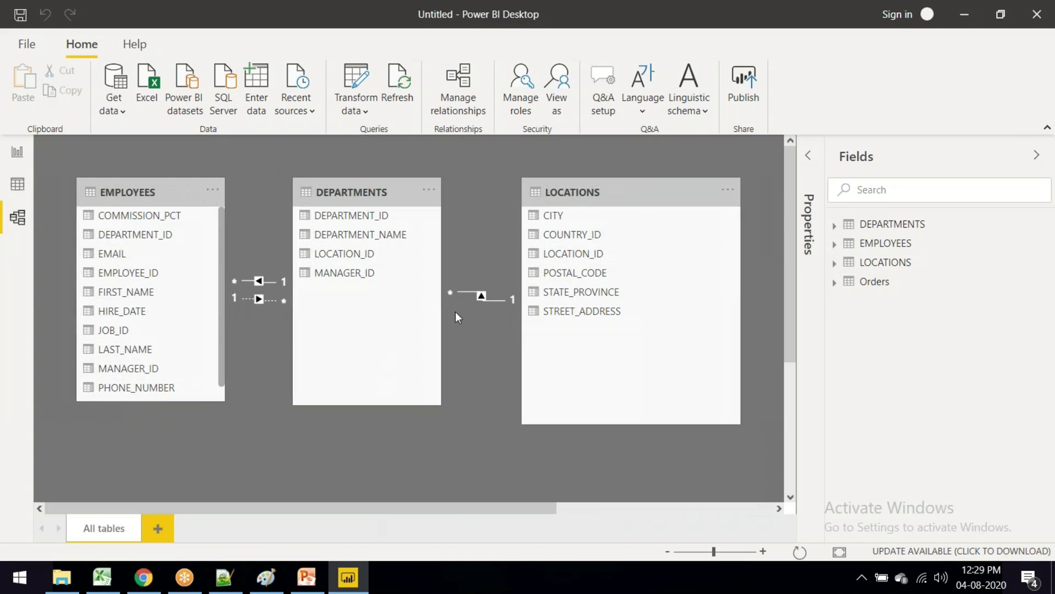
mouse_move(478, 295)
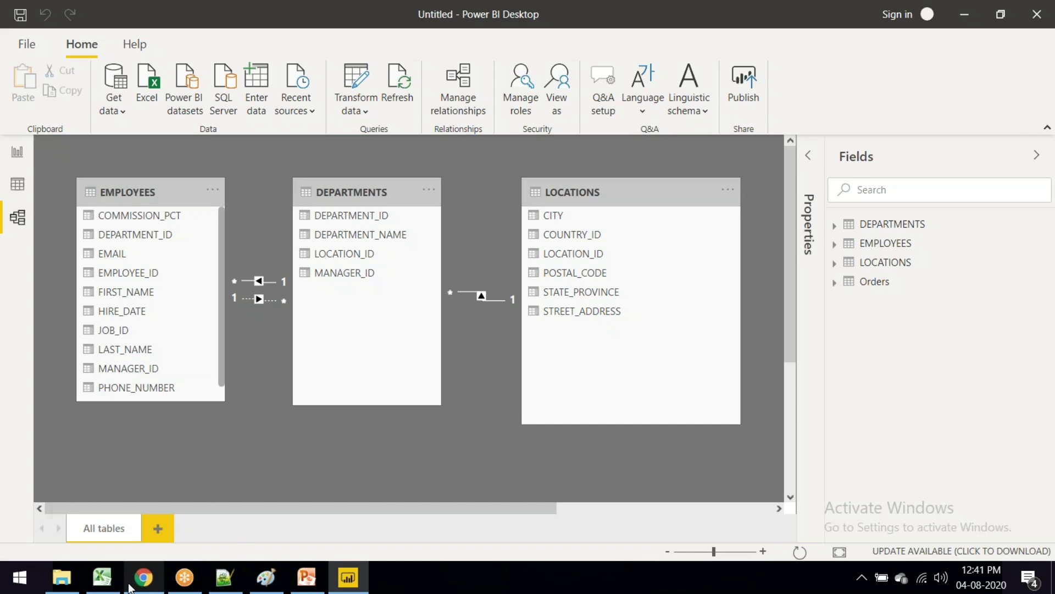
mouse_move(130, 588)
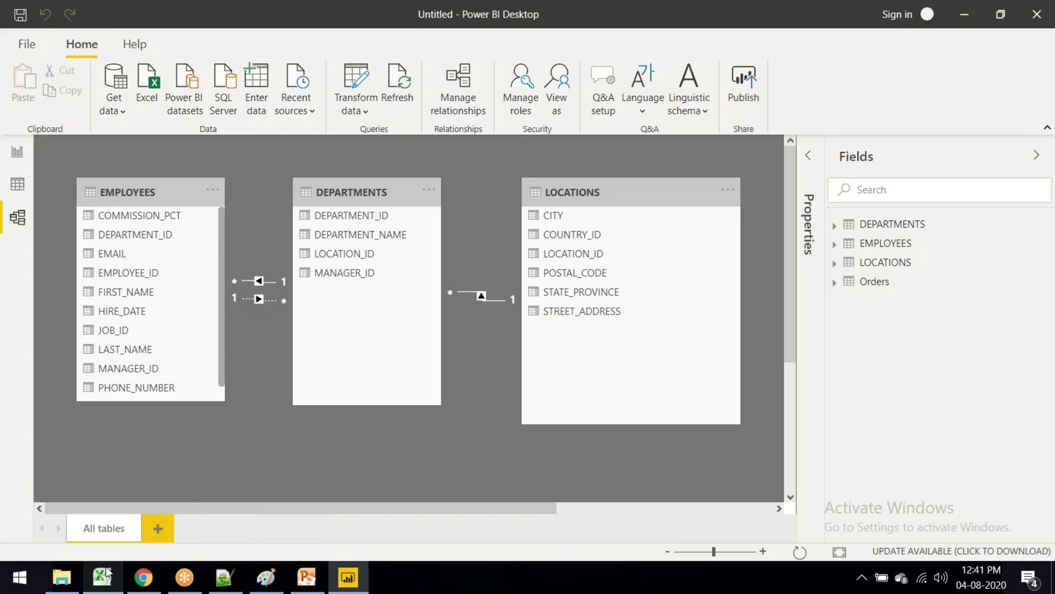
- In Excel, enter the heading 'employees' in cell B4
click(102, 577)
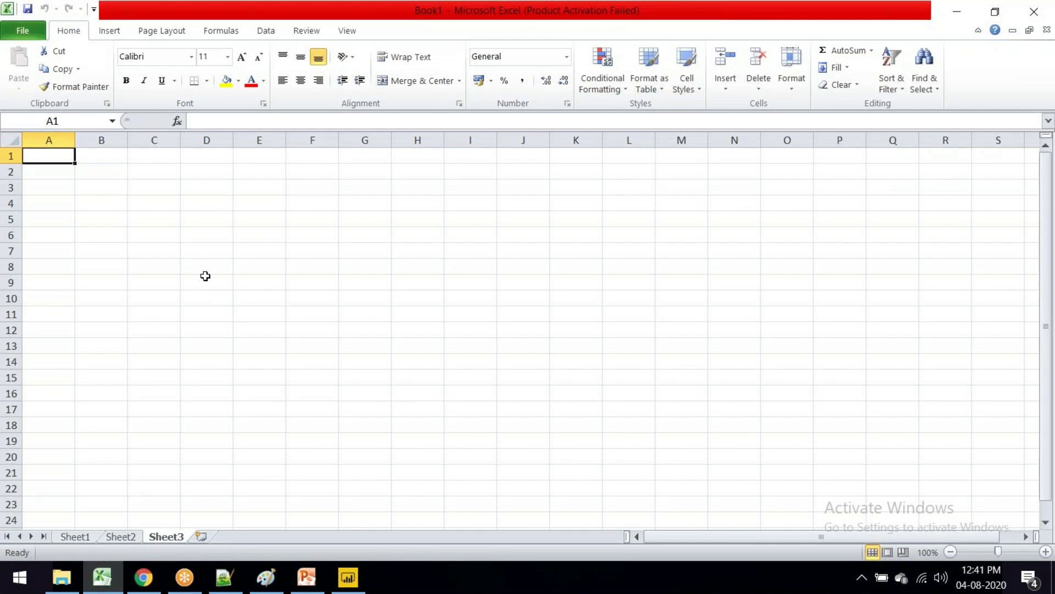
click(120, 208)
text(employees)
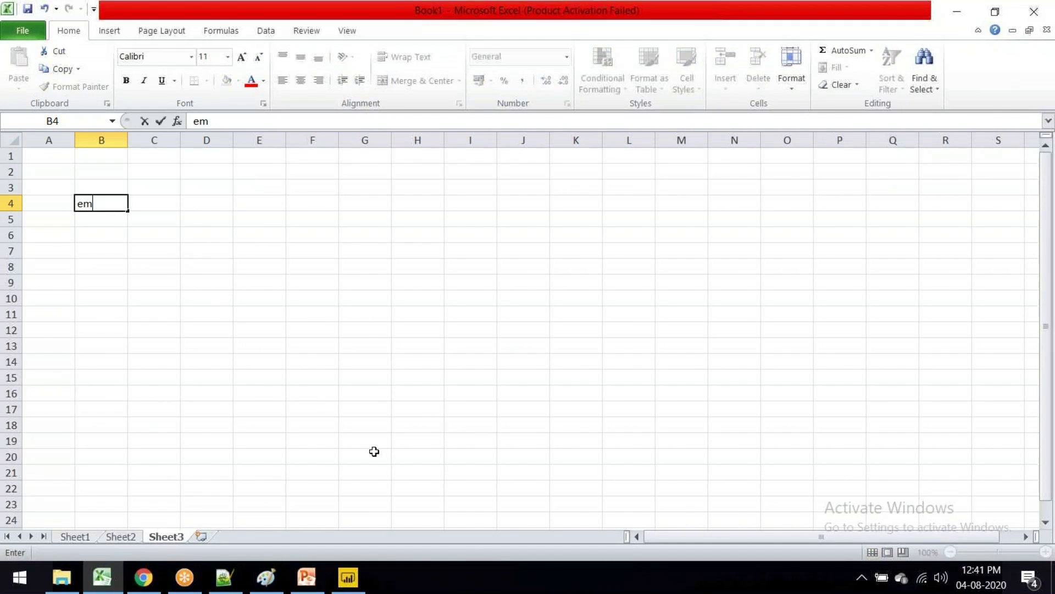
key(Return)
key(Return)
- Enter the column header emp_id in B6, shortened from employee_id
text(employees)
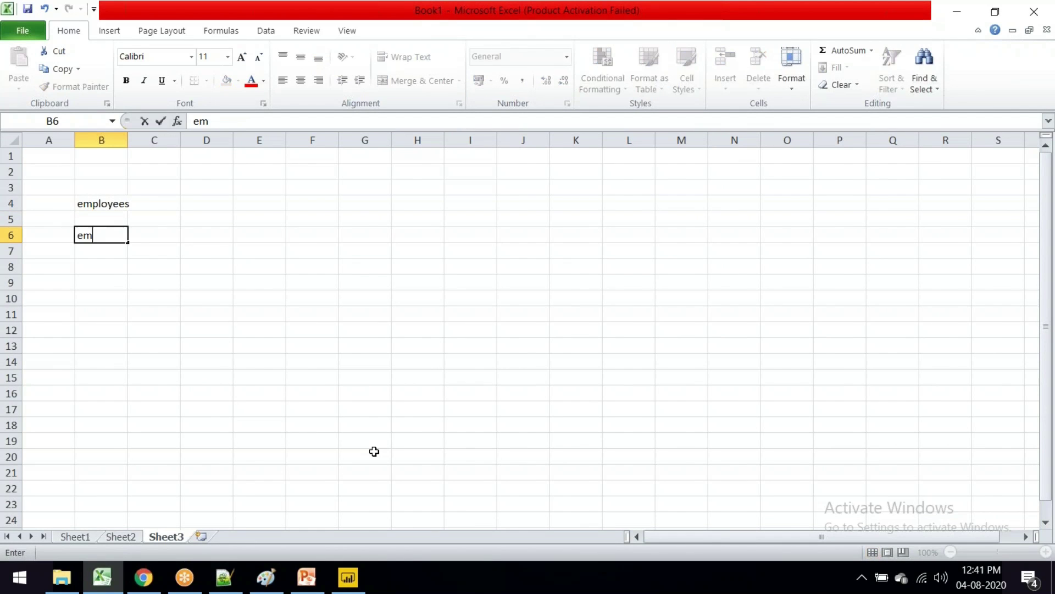
text(_id)
key(Tab)
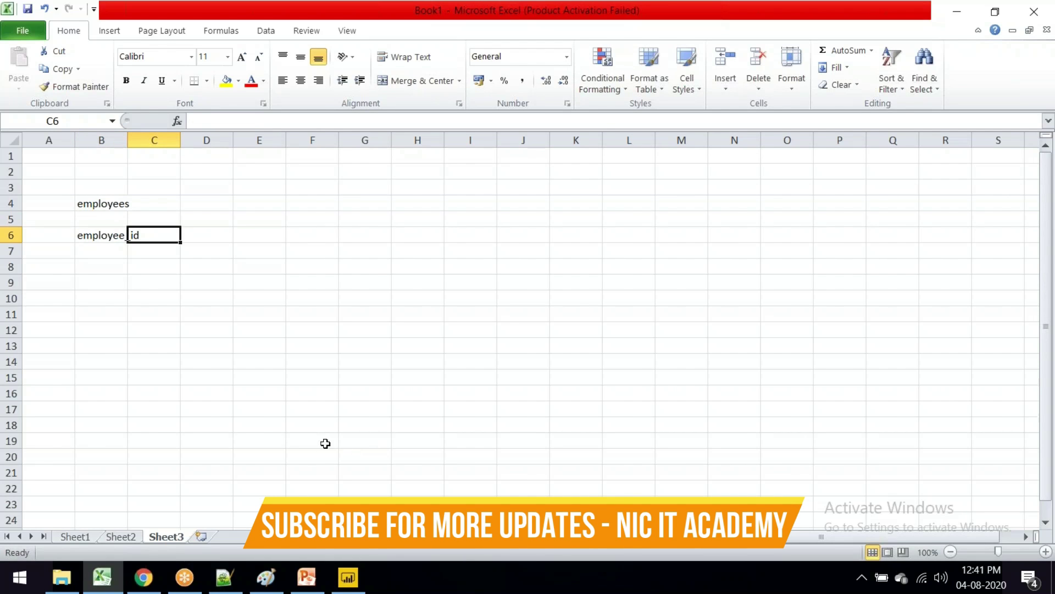
click(117, 236)
click(238, 121)
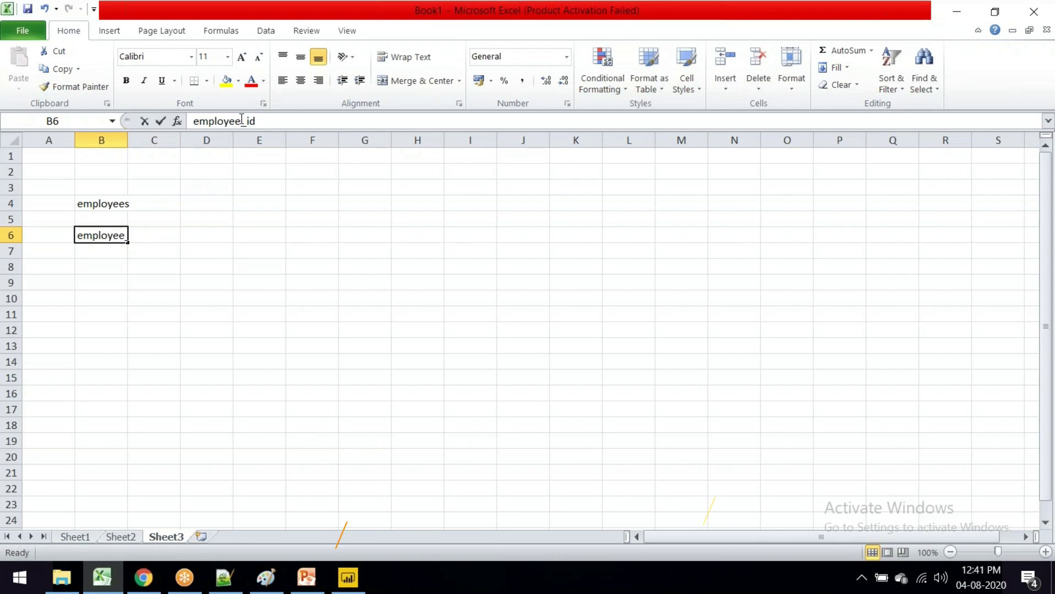
key(BackSpace)
key(BackSpace)
key(BackSpace)
key(BackSpace)
key(BackSpace)
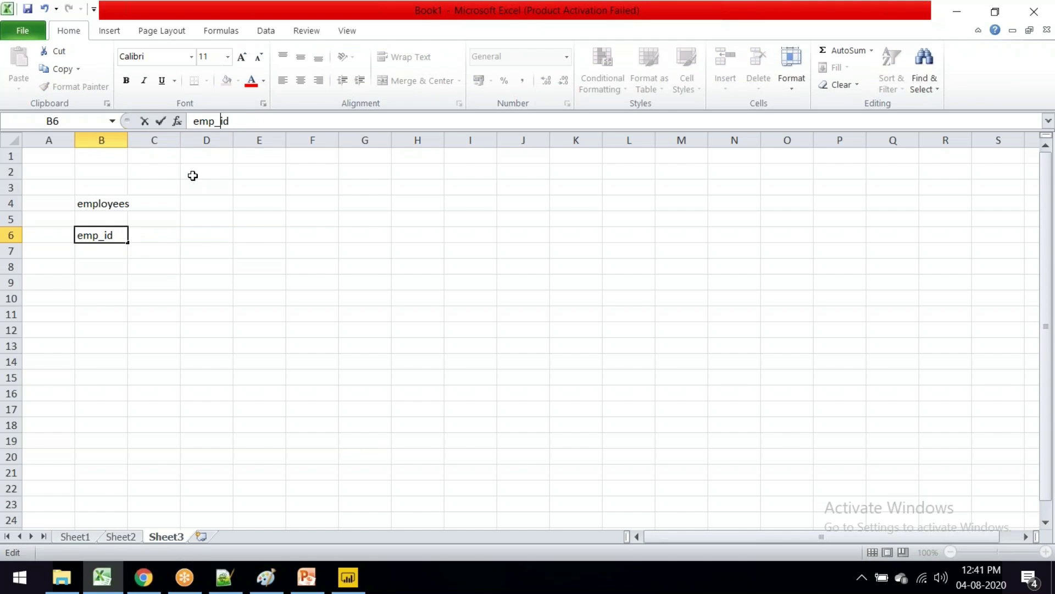
click(172, 239)
- Add headers first_name, salary and department_id across C6:E6
text(first_name)
key(Tab)
text(sl)
key(BackSpace)
text(alary)
key(Tab)
text(department)
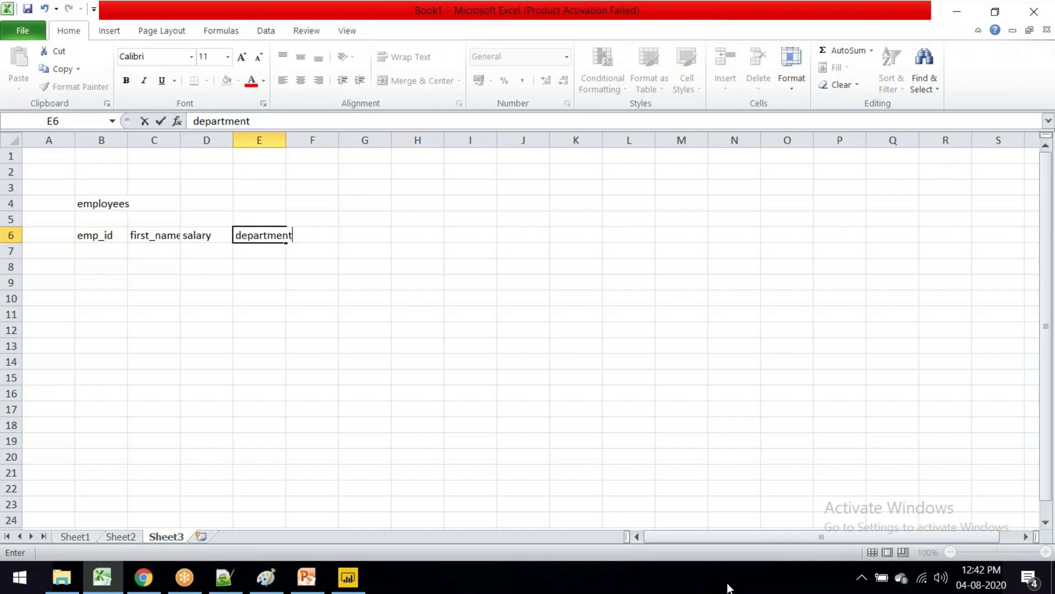
text(_id)
click(471, 301)
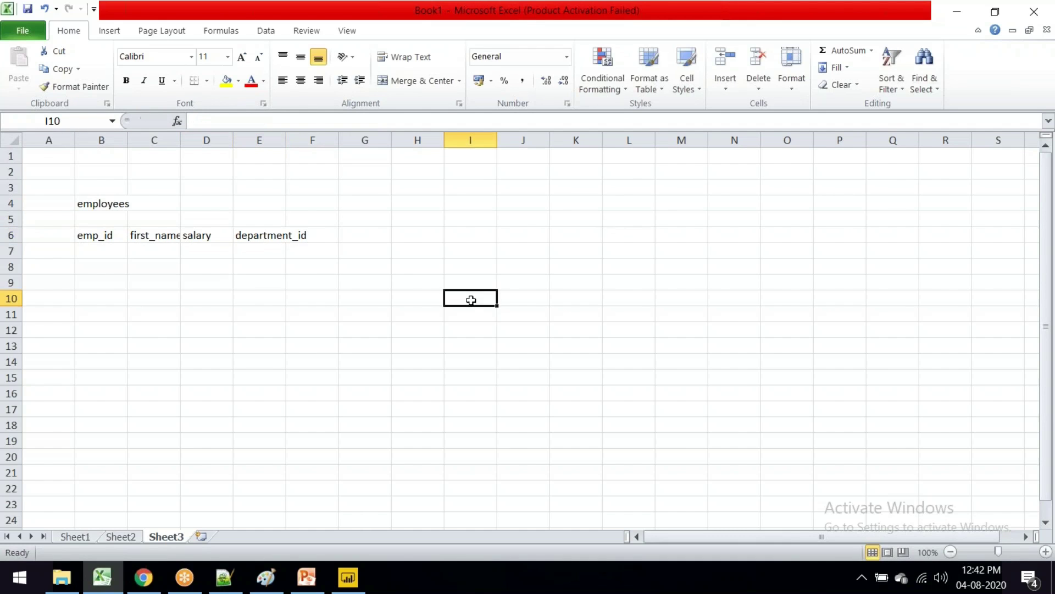
click(424, 207)
- Title H4 'departments' and enter headers dept_id and dept_name in H6:I6
text(departments)
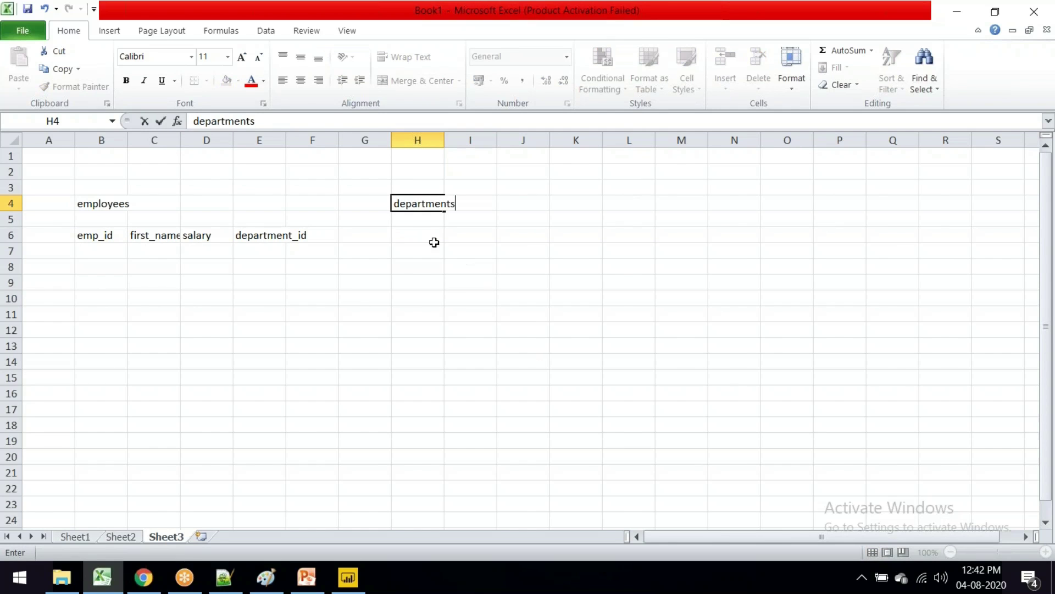
click(417, 235)
text(dept_id)
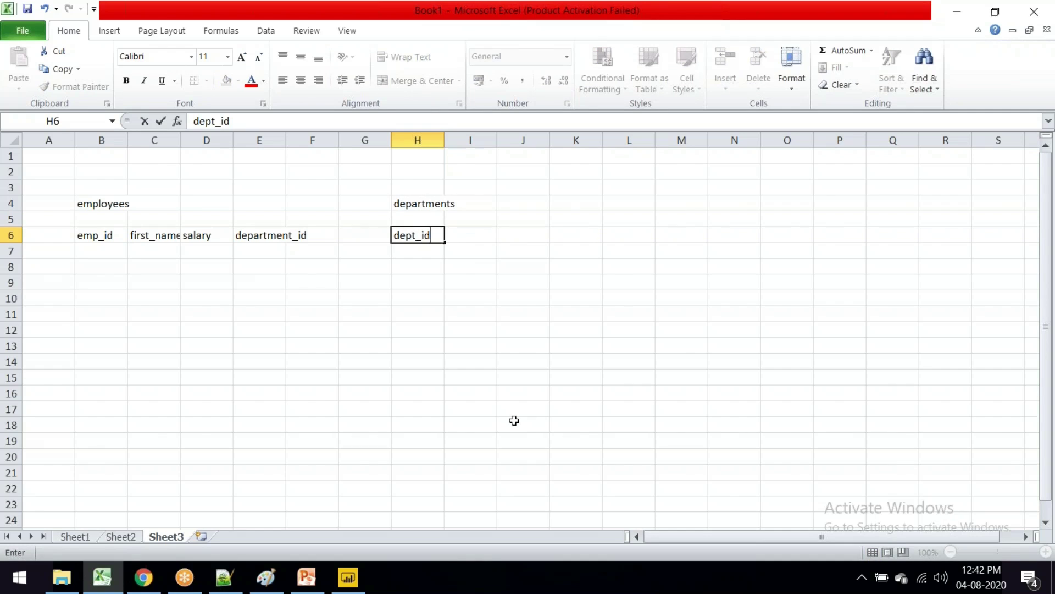
key(Tab)
text(dept_name)
key(Up)
key(Right)
key(Down)
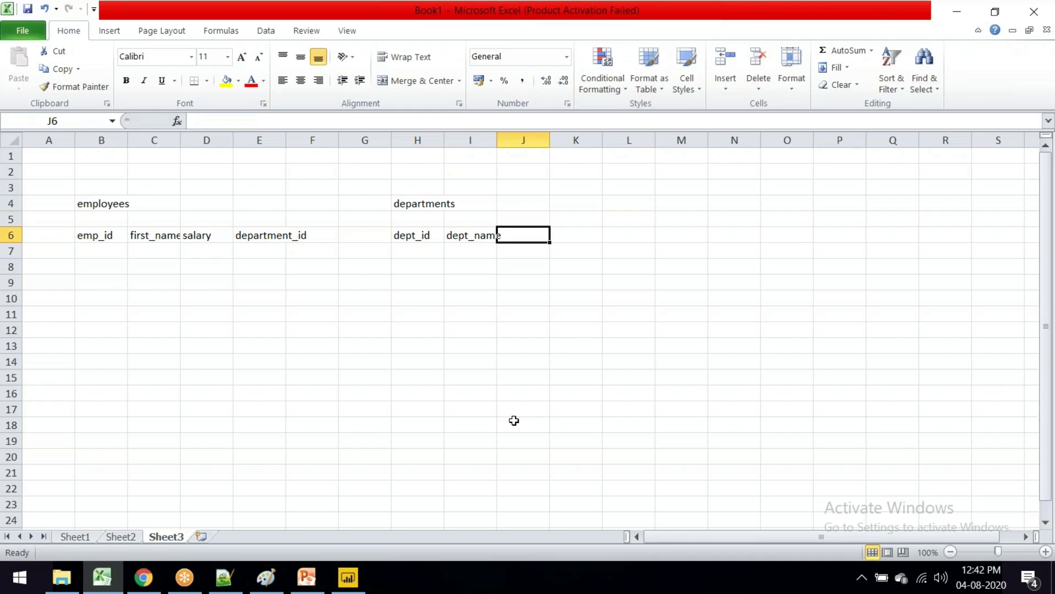
- Add headers mgr_id and loc_id in J6:K6 and widen column I
text(mgr_id)
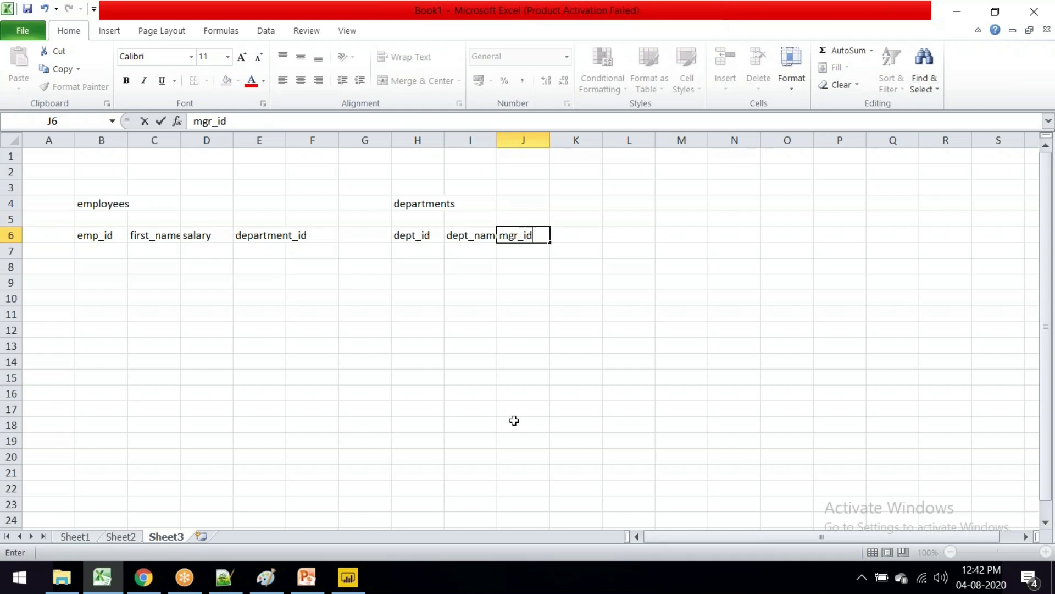
key(Tab)
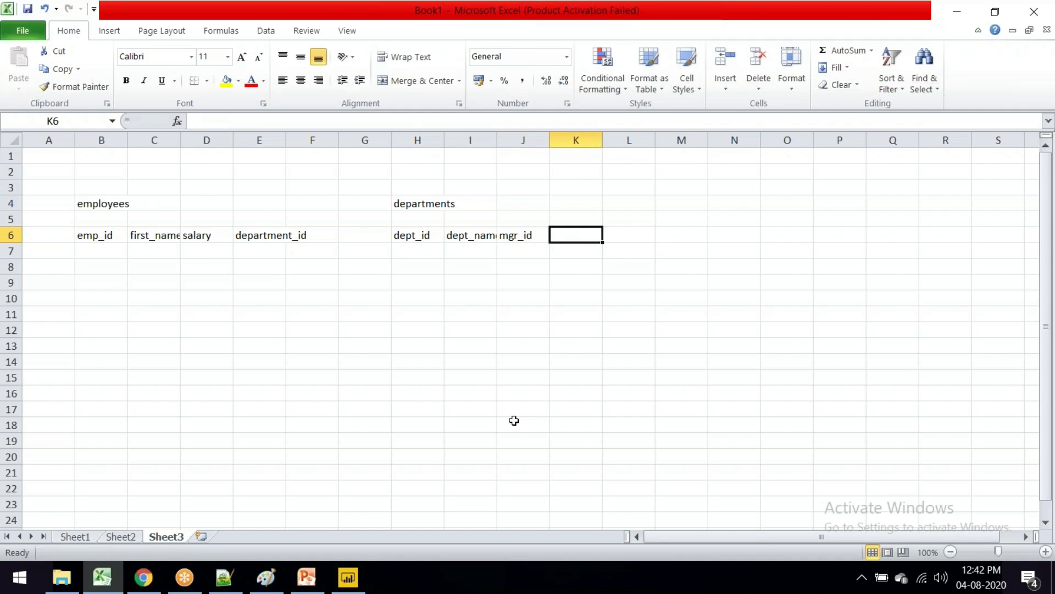
text(loc_id)
click(570, 377)
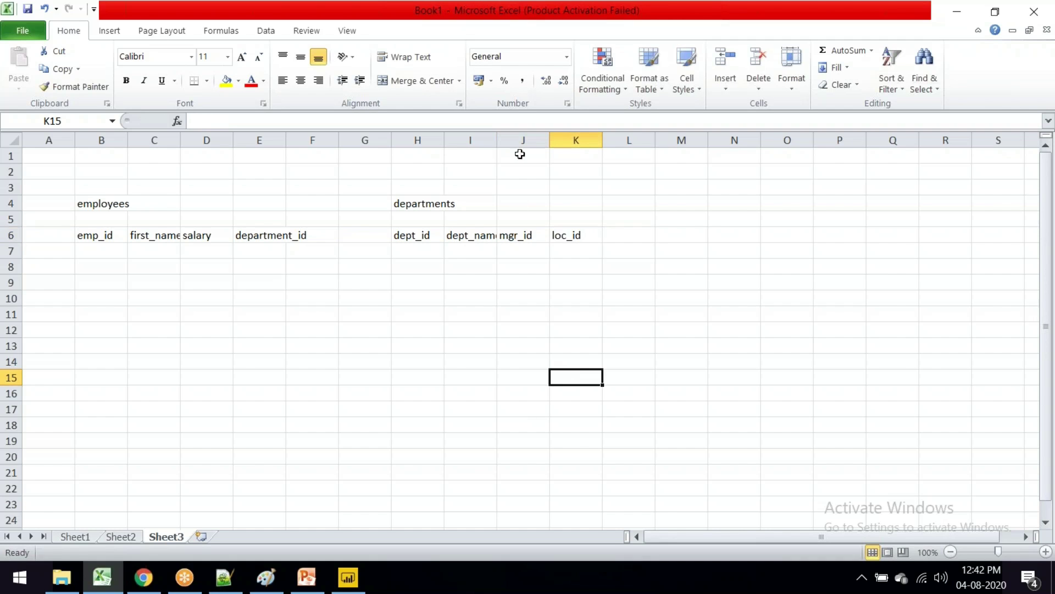
drag(497, 141, 505, 141)
click(682, 233)
- Title M4 'locations' and enter headers loc_id and street_addr in M6:N6
click(695, 205)
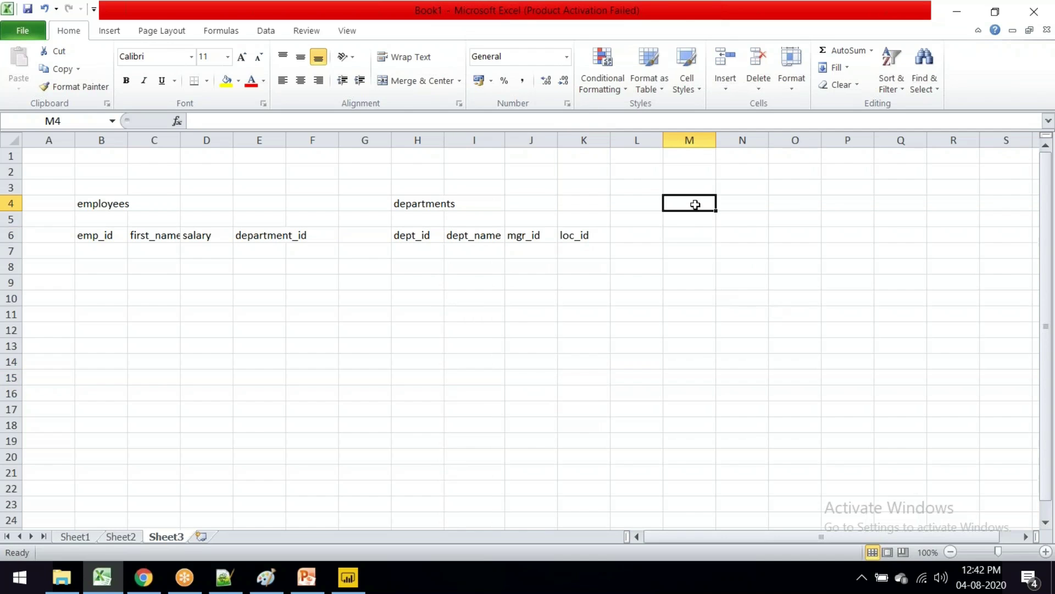
text(locations)
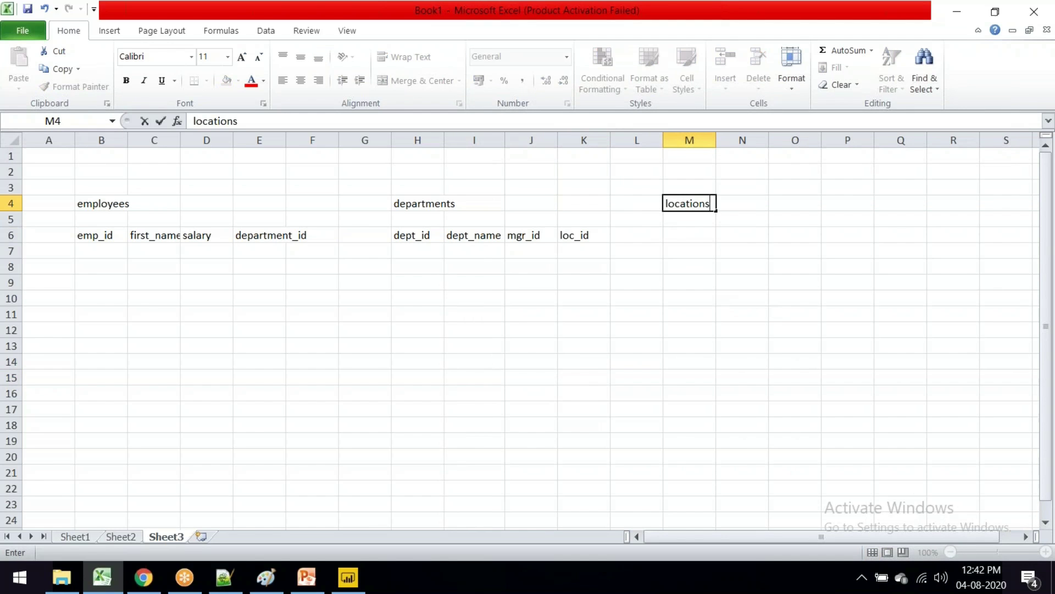
click(677, 240)
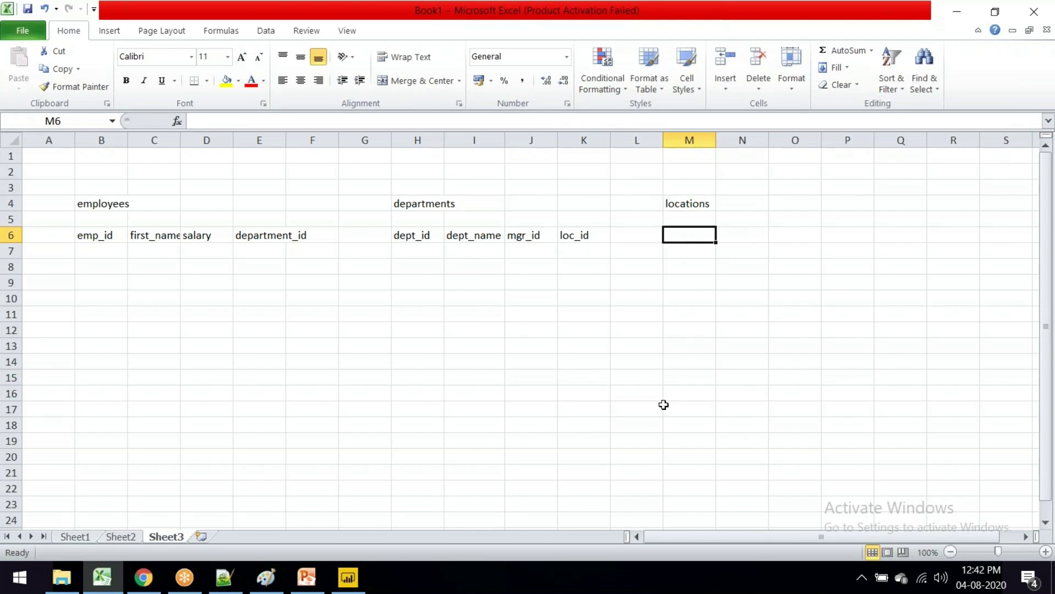
text(loc_id)
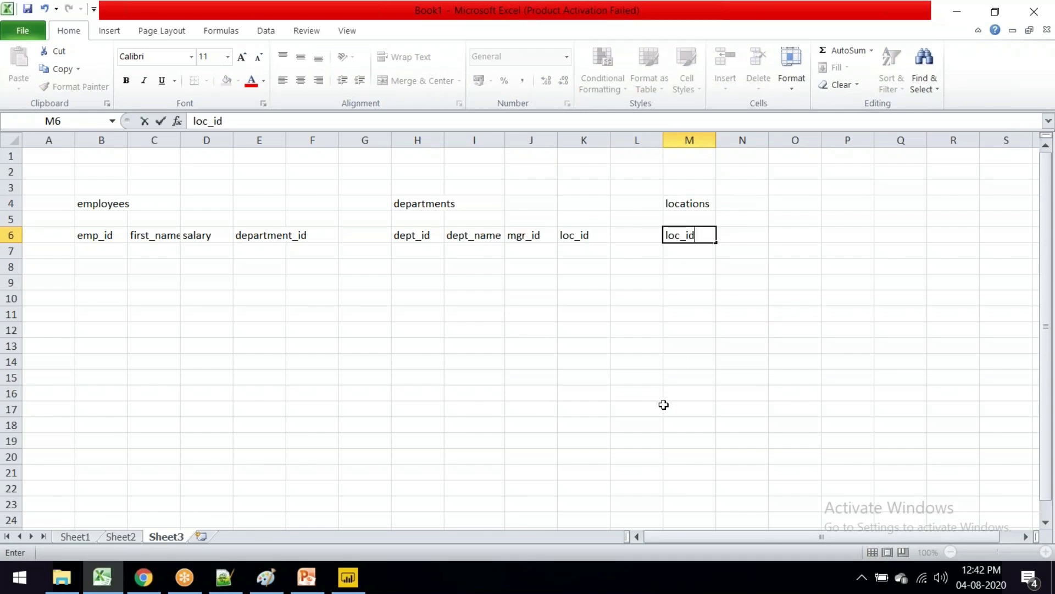
key(Tab)
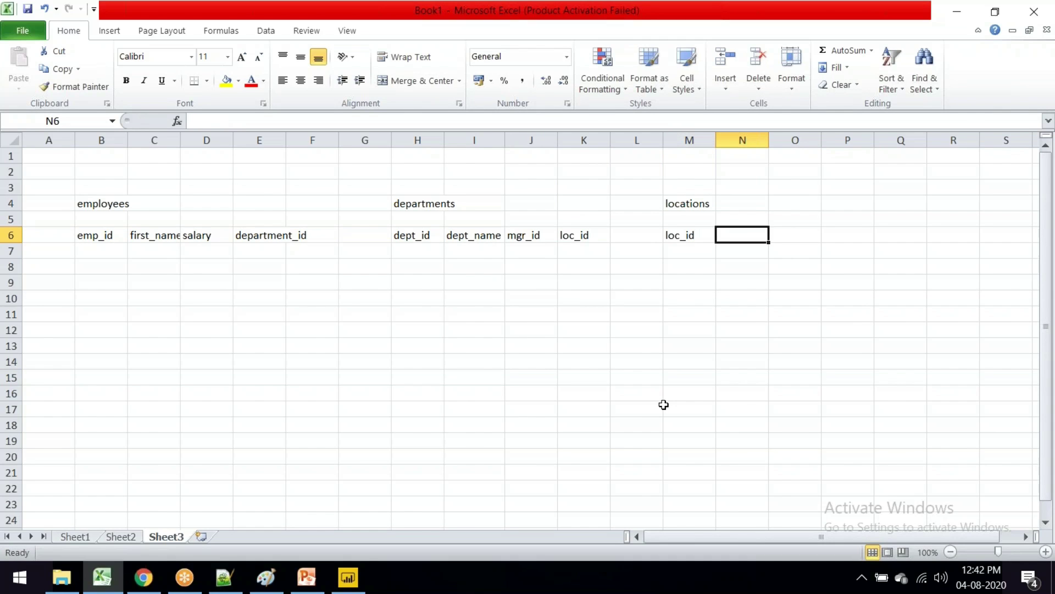
text(street_a)
text(r)
key(BackSpace)
text(ddr)
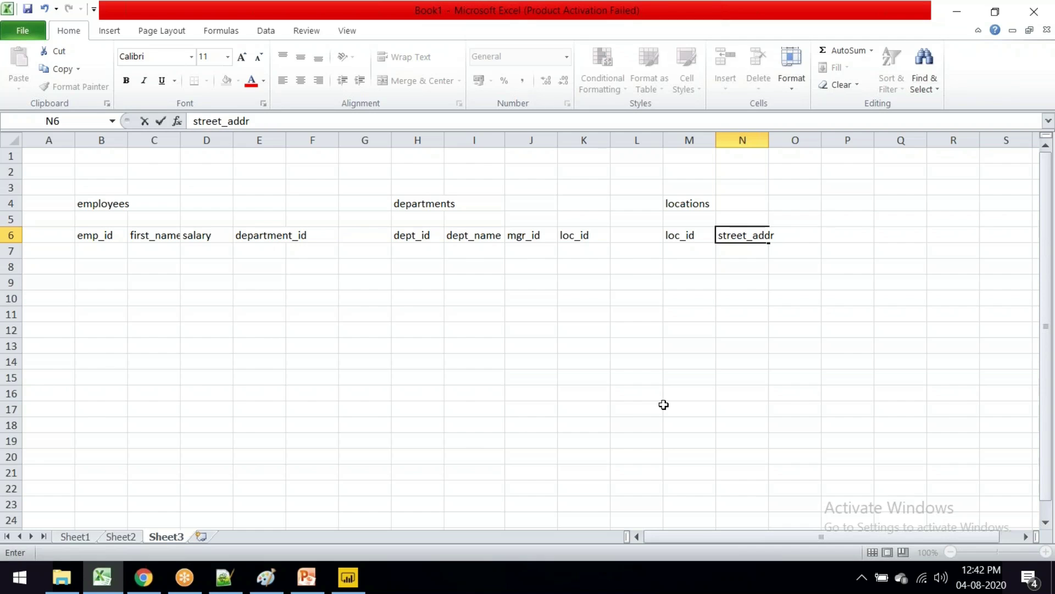
key(Tab)
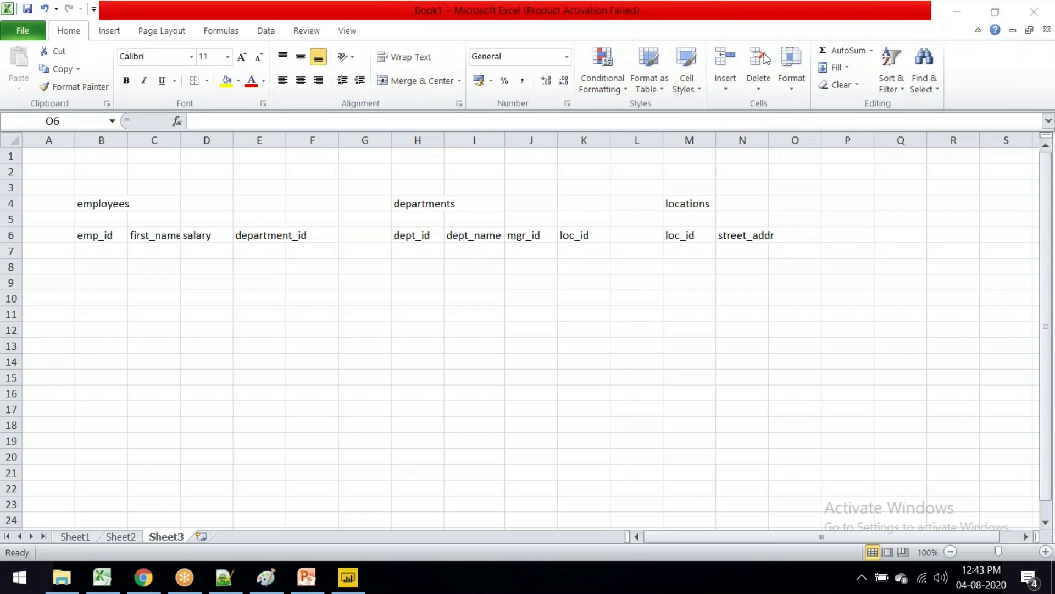
- Add headers city and country in O6:P6
click(772, 237)
text(city)
key(Tab)
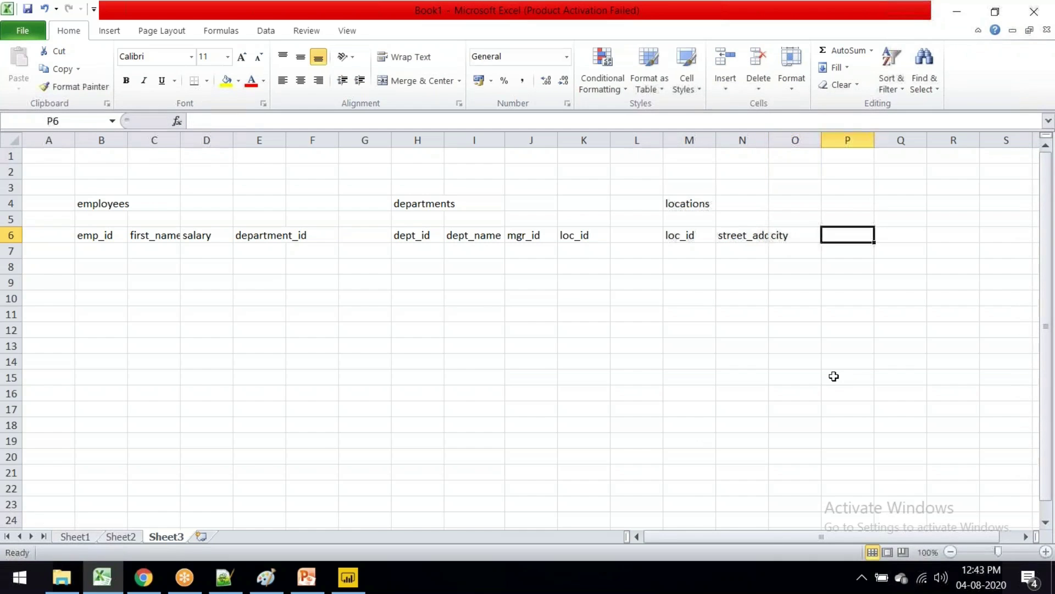
text(country)
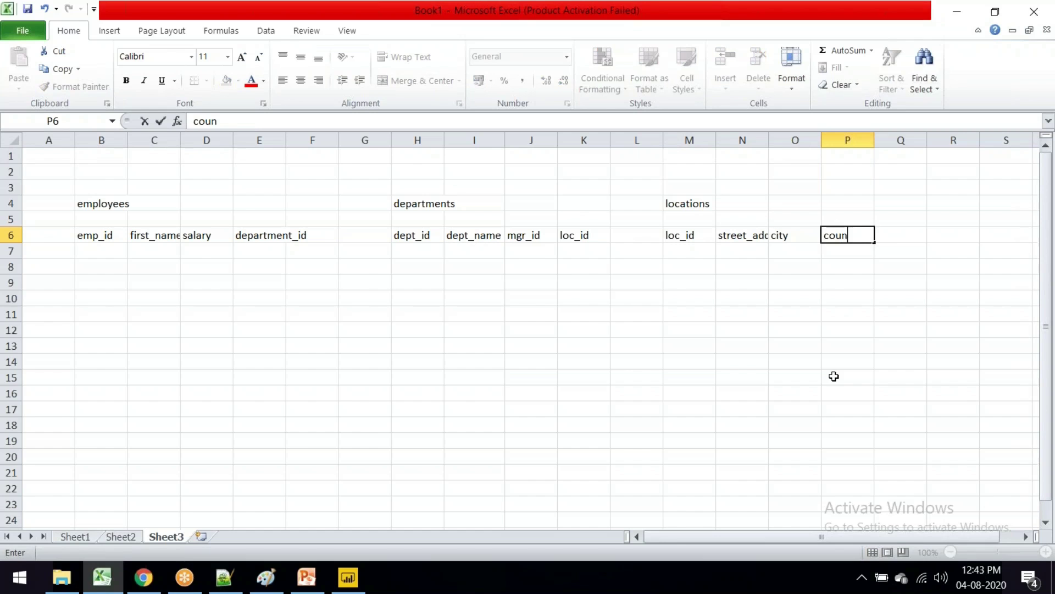
click(841, 330)
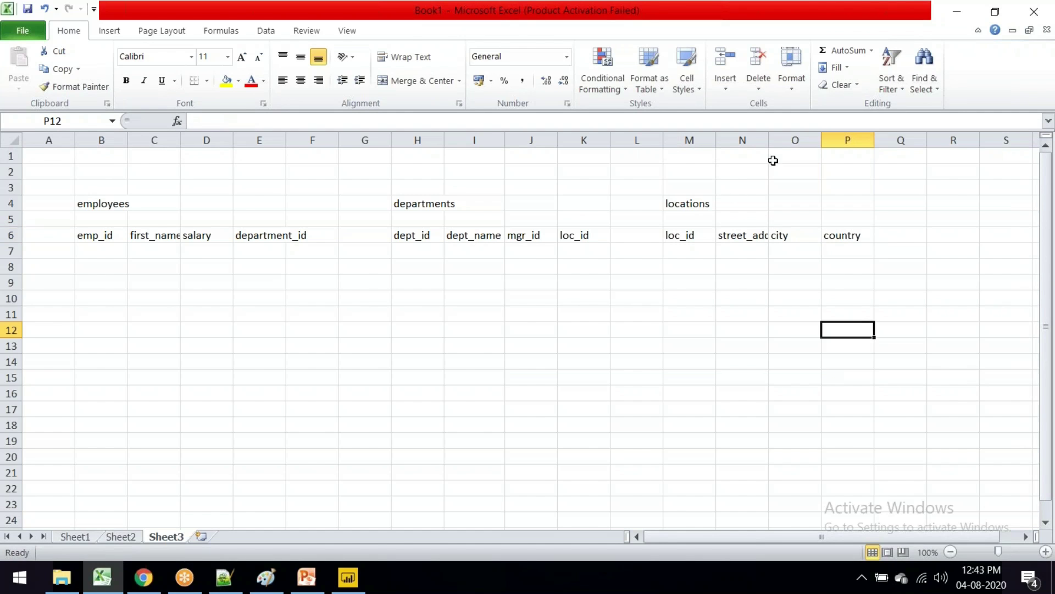
- Autofit columns N and E, and apply All Borders to B6:E18, H6:K18 and M6:P18
double_click(769, 140)
drag(90, 235, 275, 422)
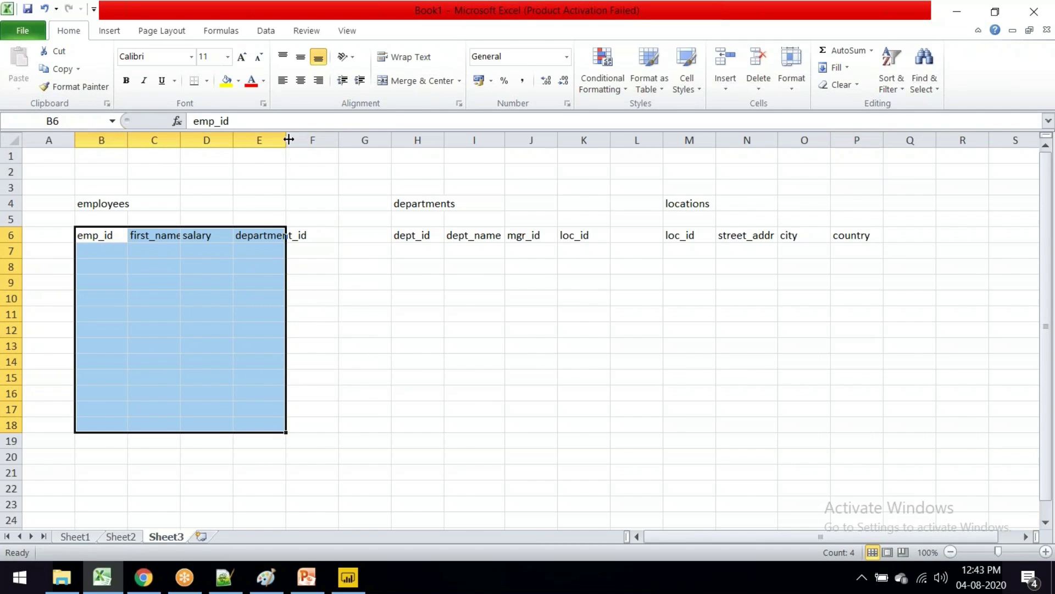
double_click(287, 139)
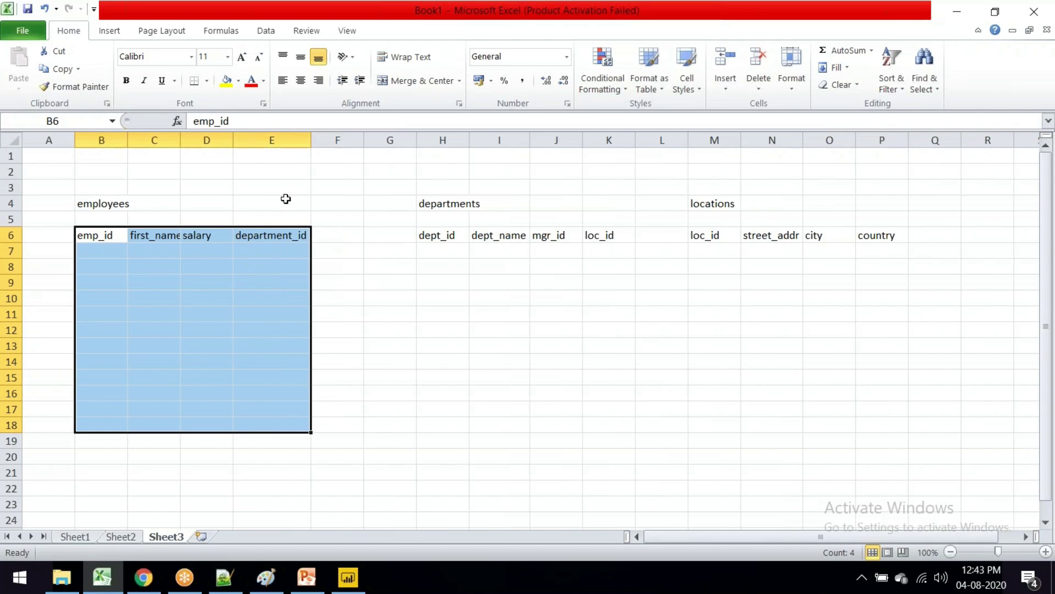
click(206, 81)
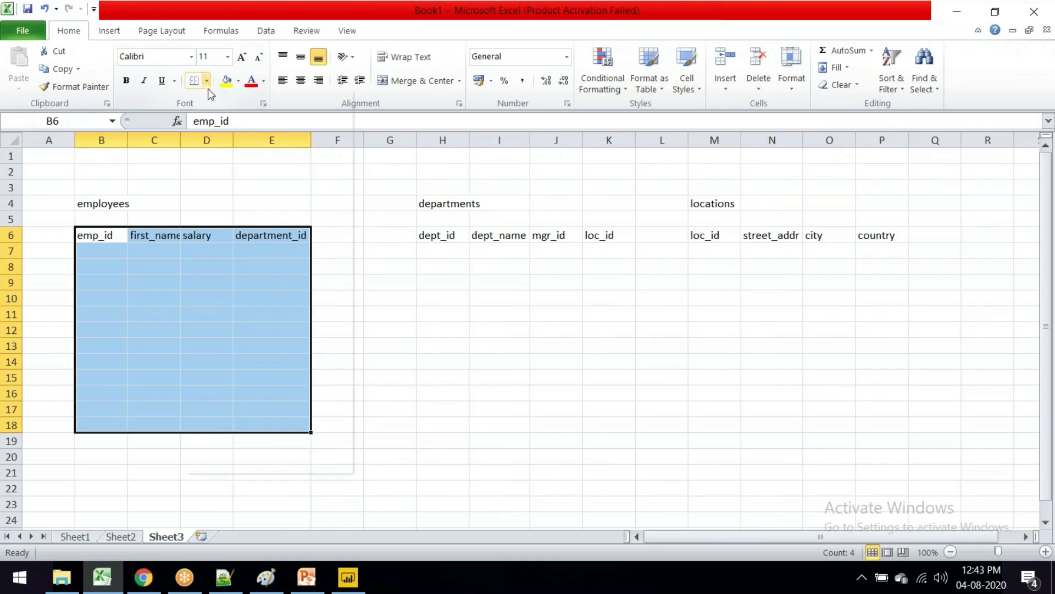
click(225, 209)
drag(437, 233, 600, 424)
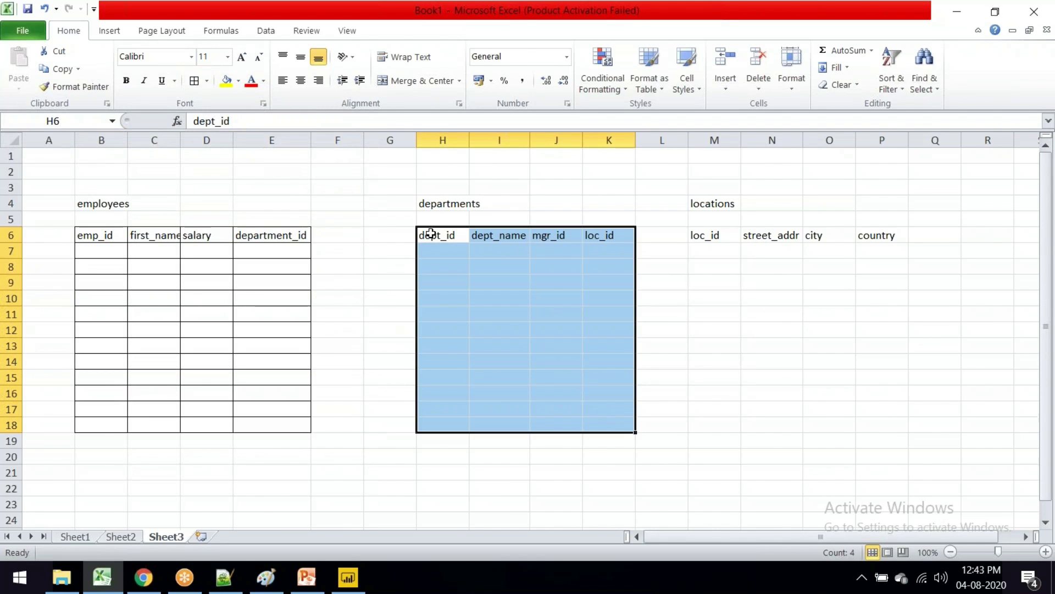
click(194, 81)
drag(700, 234, 897, 426)
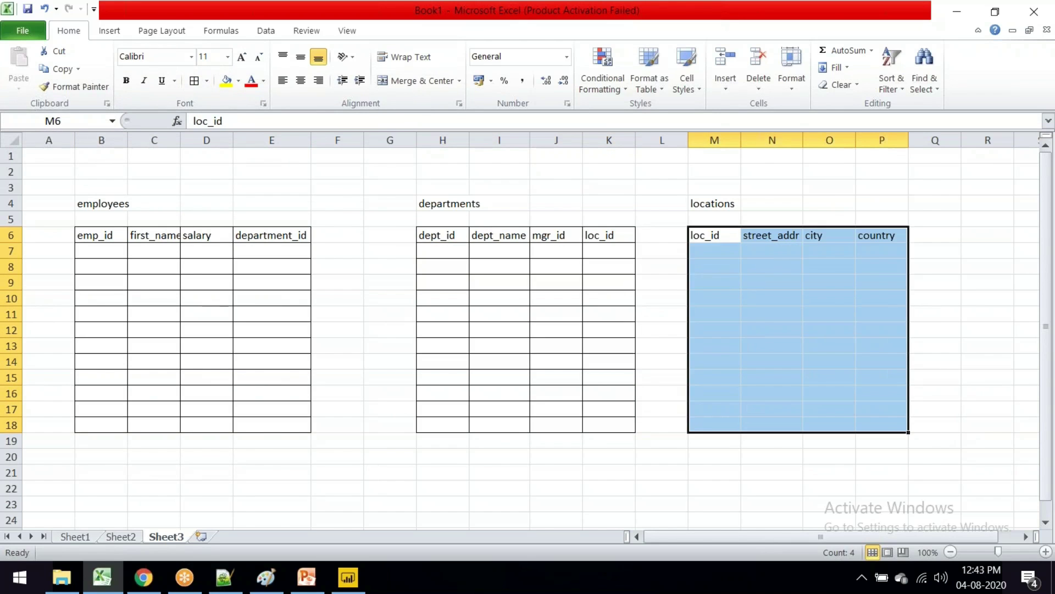
click(195, 81)
click(628, 440)
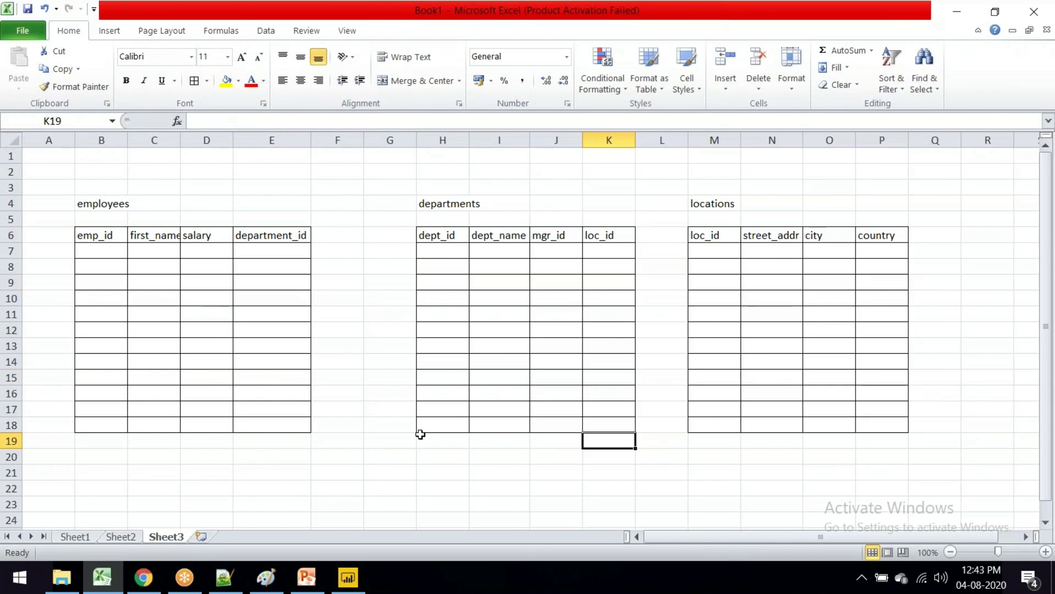
- Enter dept_id values 10, 20, 30, 40, 50 down H7:H11
click(441, 253)
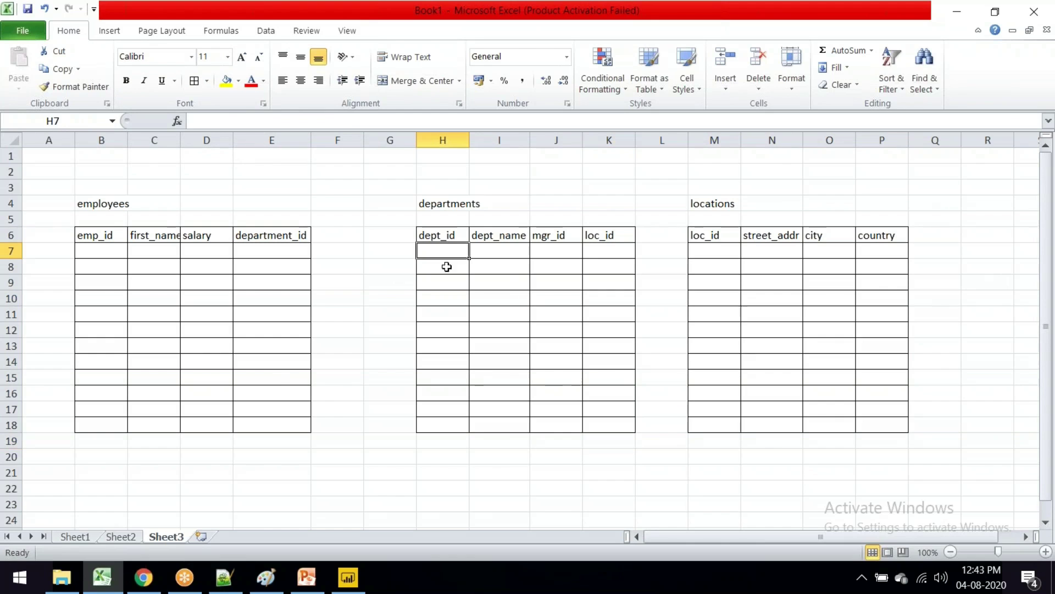
text(10)
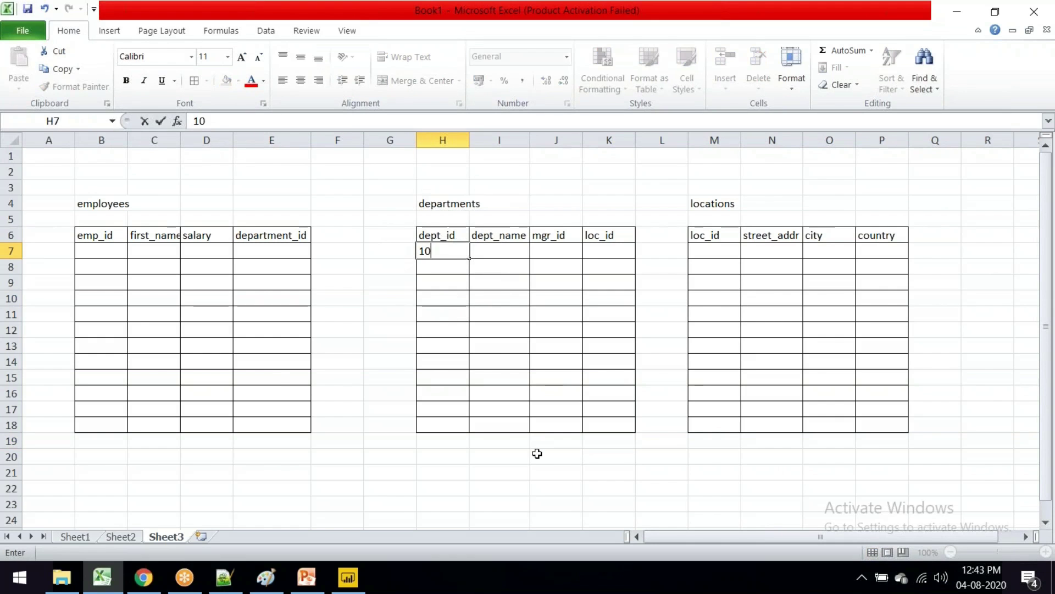
key(Return)
text(20)
key(Return)
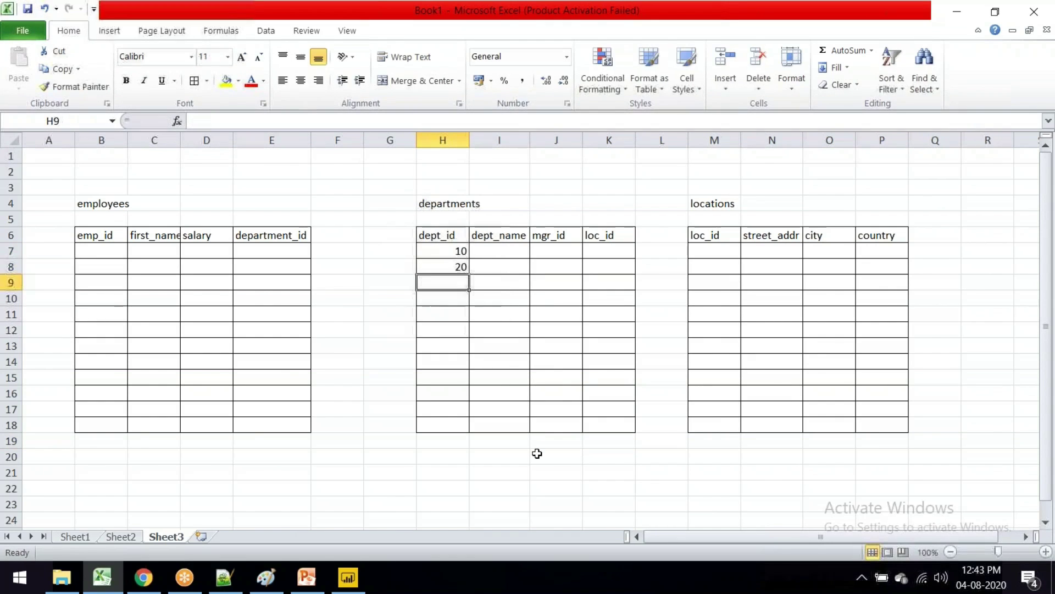
text(30)
key(Return)
text(40)
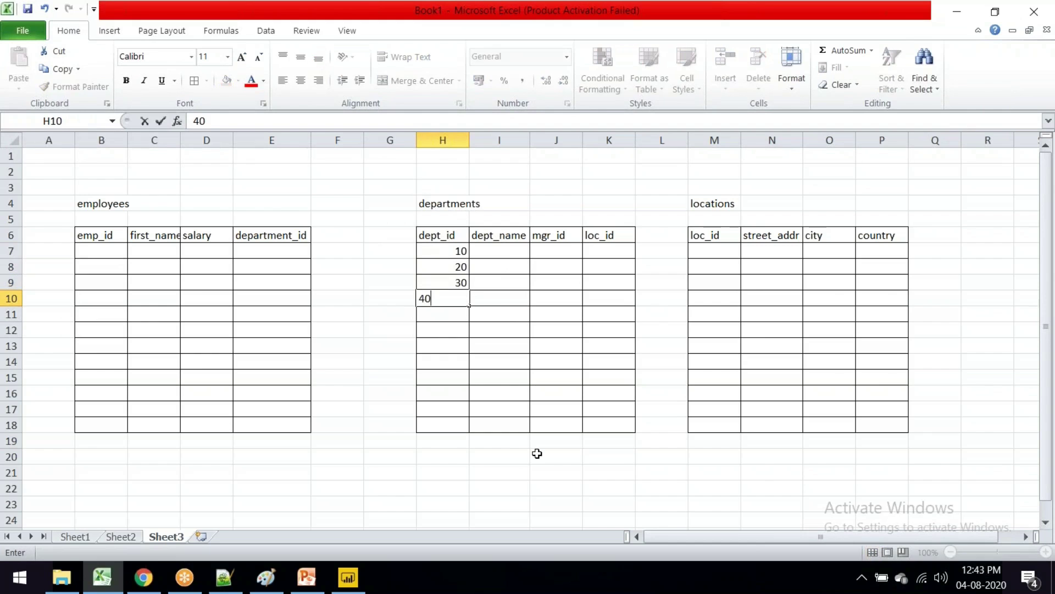
key(Return)
text(50)
key(Return)
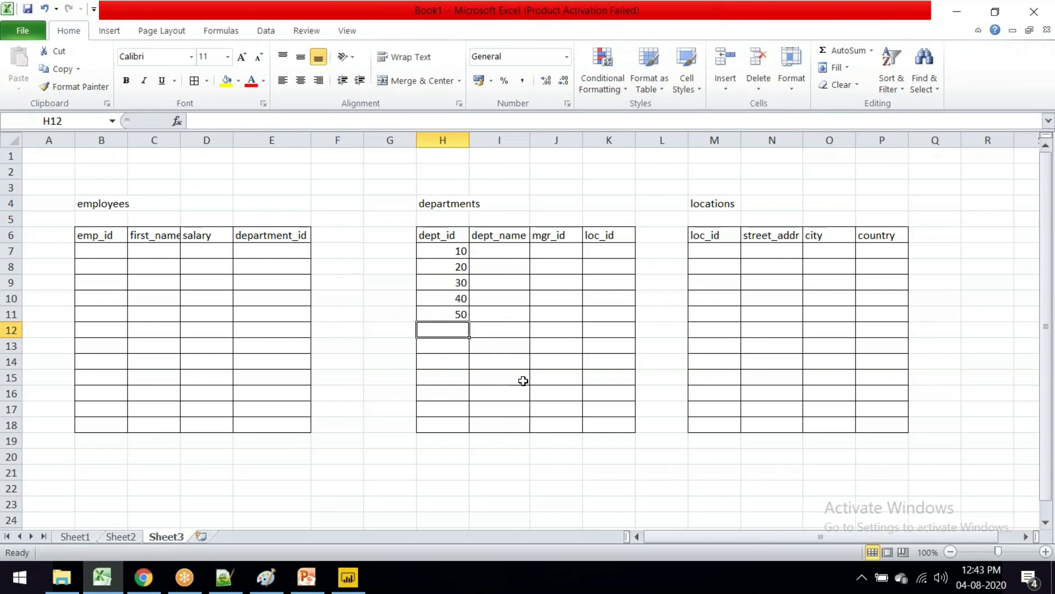
- Enter department names HR, Admin, Finance, Sales, Purchasing down I7:I11
click(500, 254)
text(HR)
key(Return)
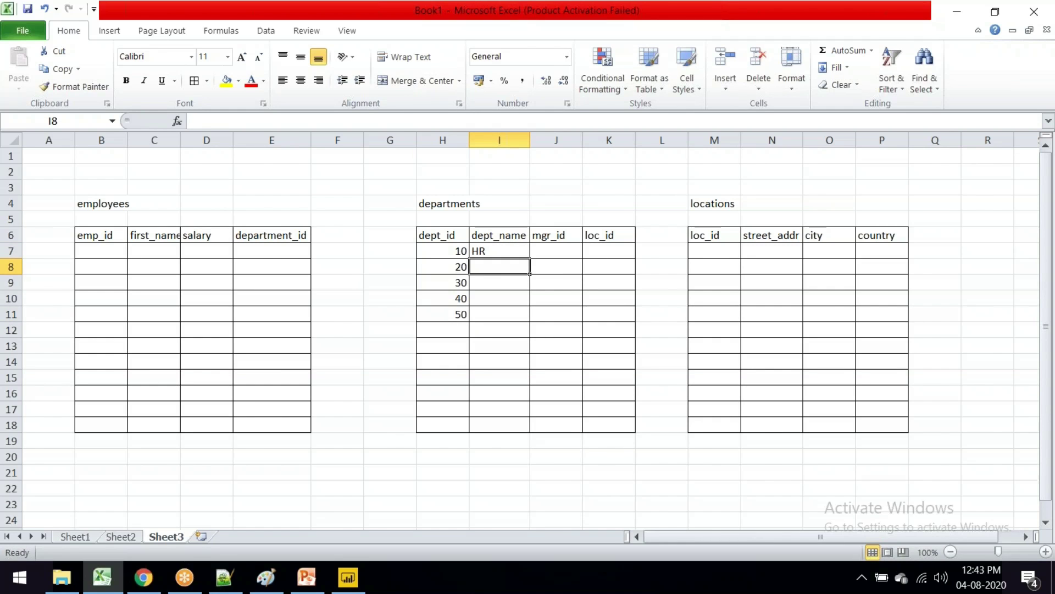
text(Admin)
key(Return)
text(Finance)
key(Return)
text(Sales)
key(Return)
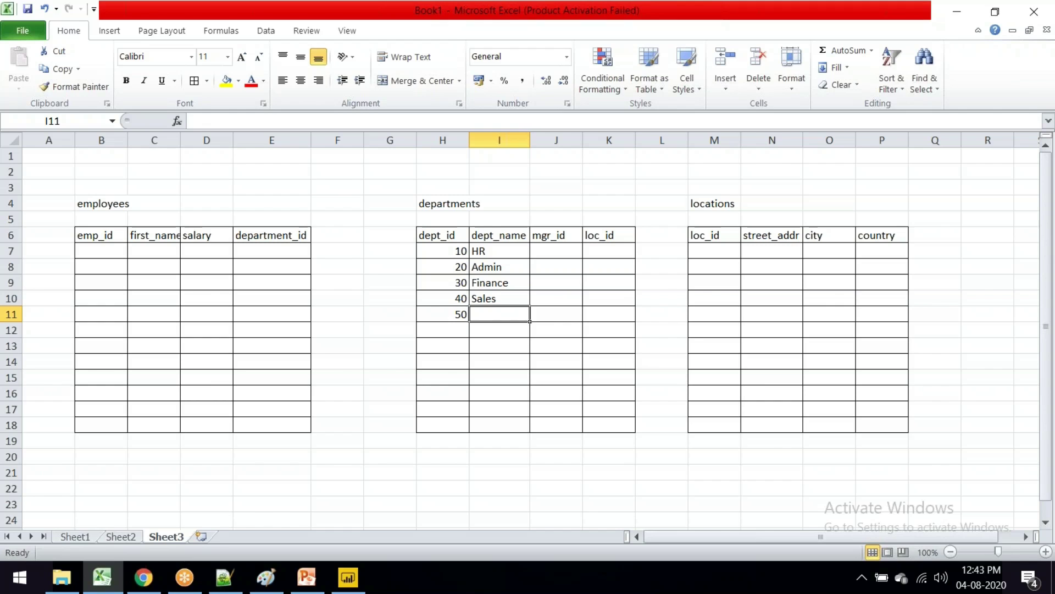
text(Purcha)
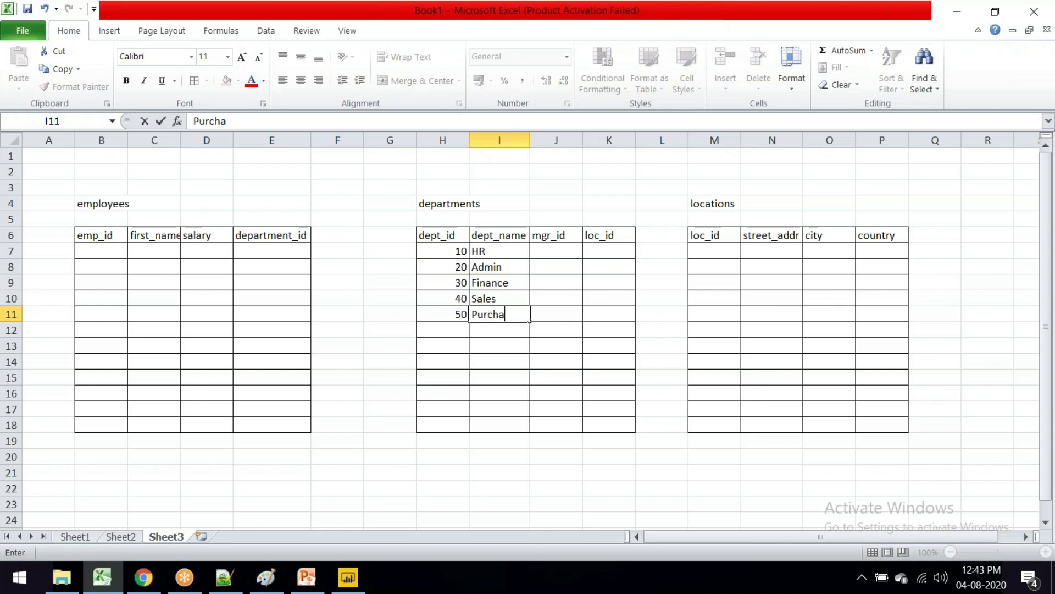
text(sing)
click(515, 377)
- Fill departments loc_id K7:K11 with 1200, 1100, 1500, 1200, 1100, correcting typos
click(605, 250)
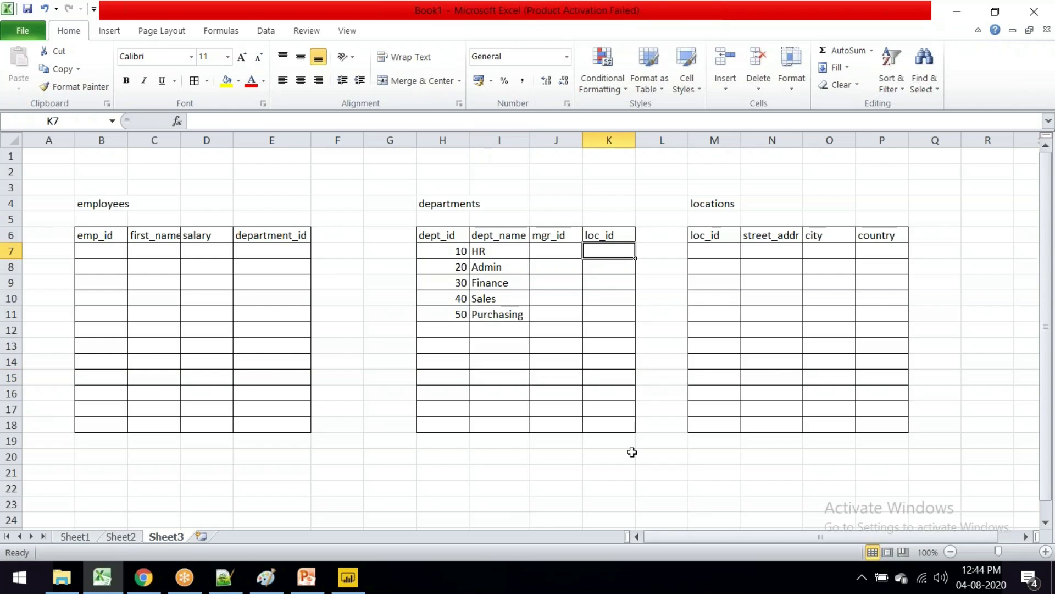
text(12)
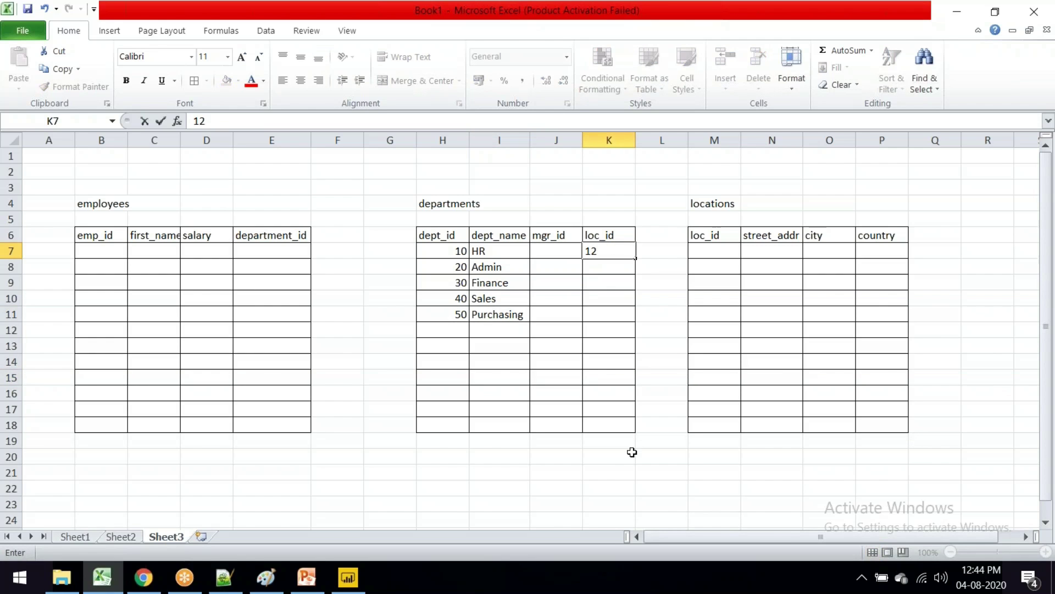
text(00)
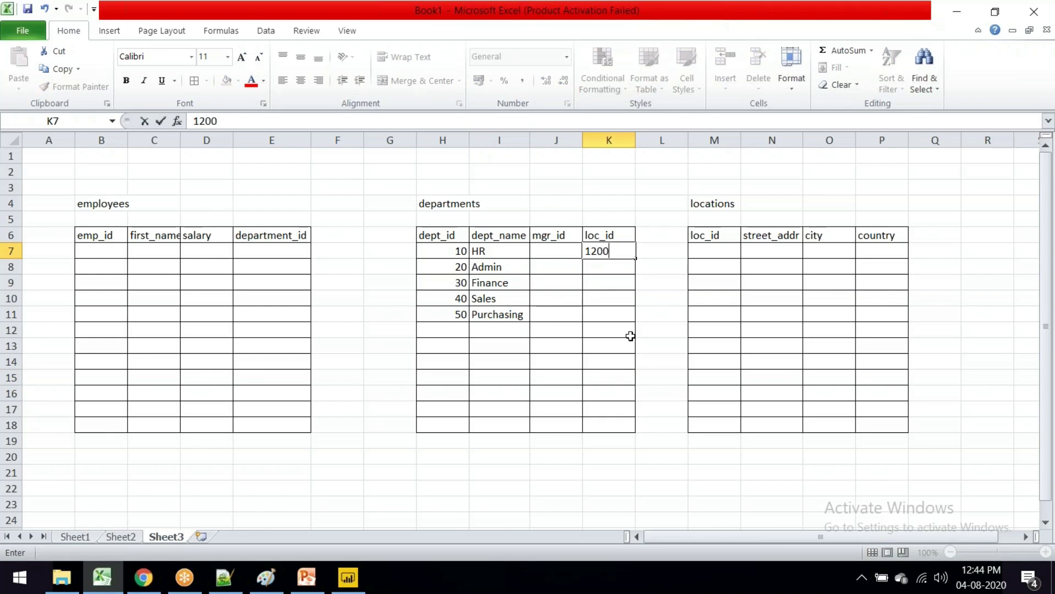
key(Return)
text(1100)
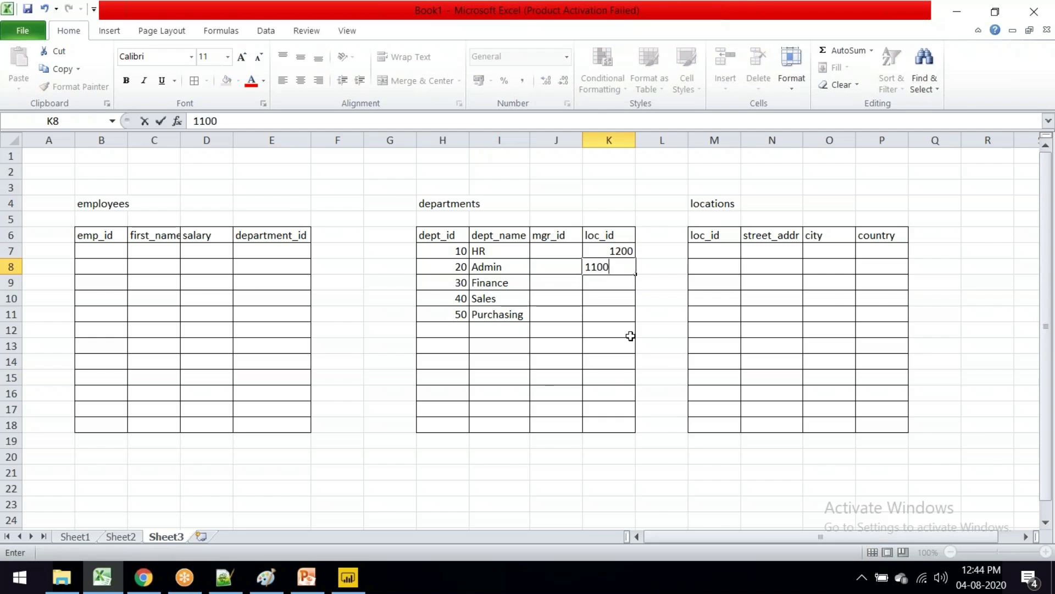
key(Return)
text(1)
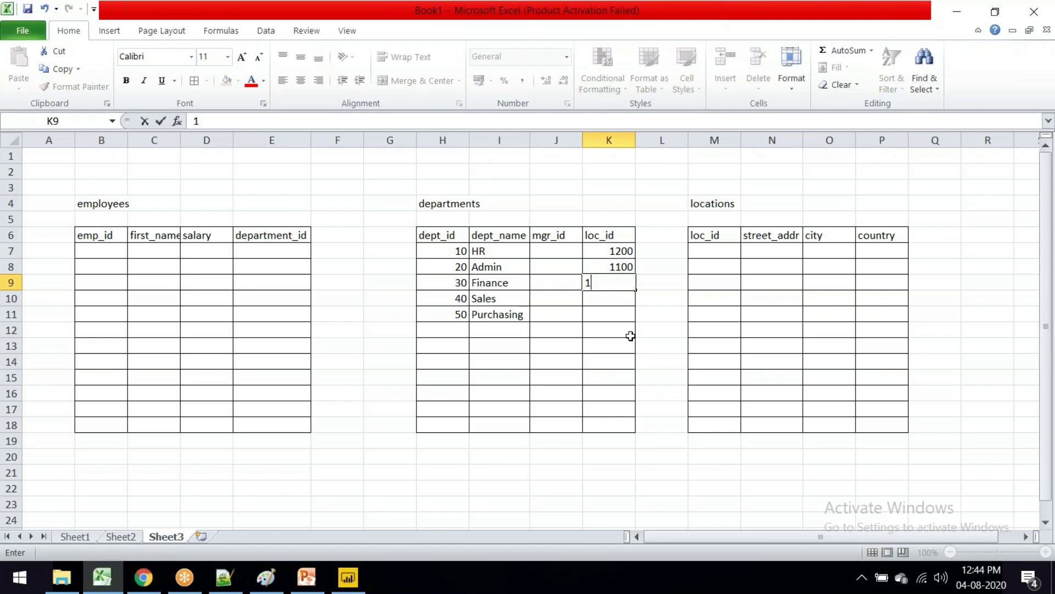
text(50000)
key(Return)
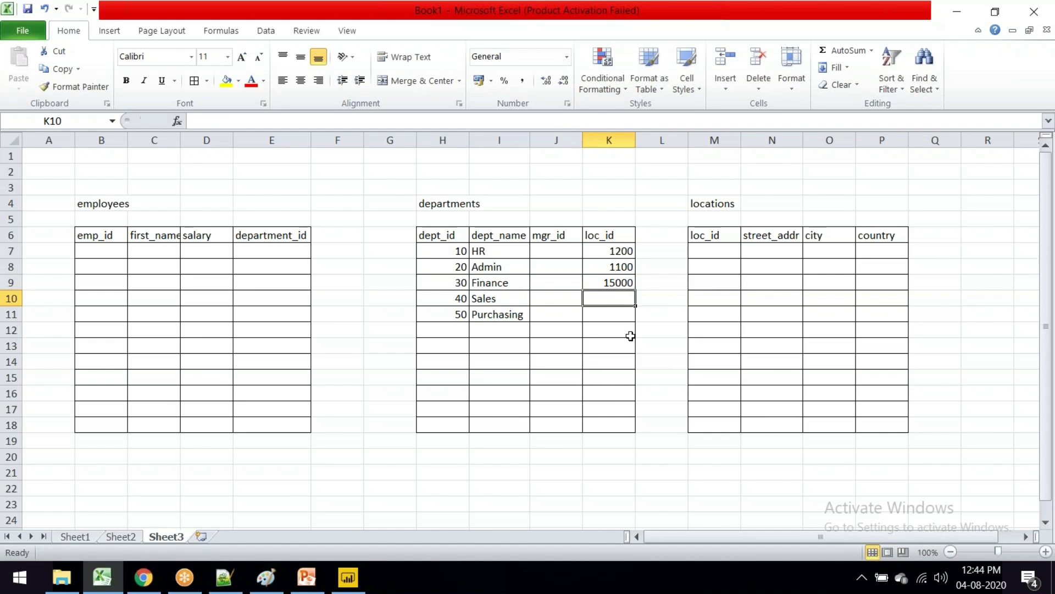
double_click(622, 284)
key(BackSpace)
click(612, 300)
text(1)
key(BackSpace)
text(1200)
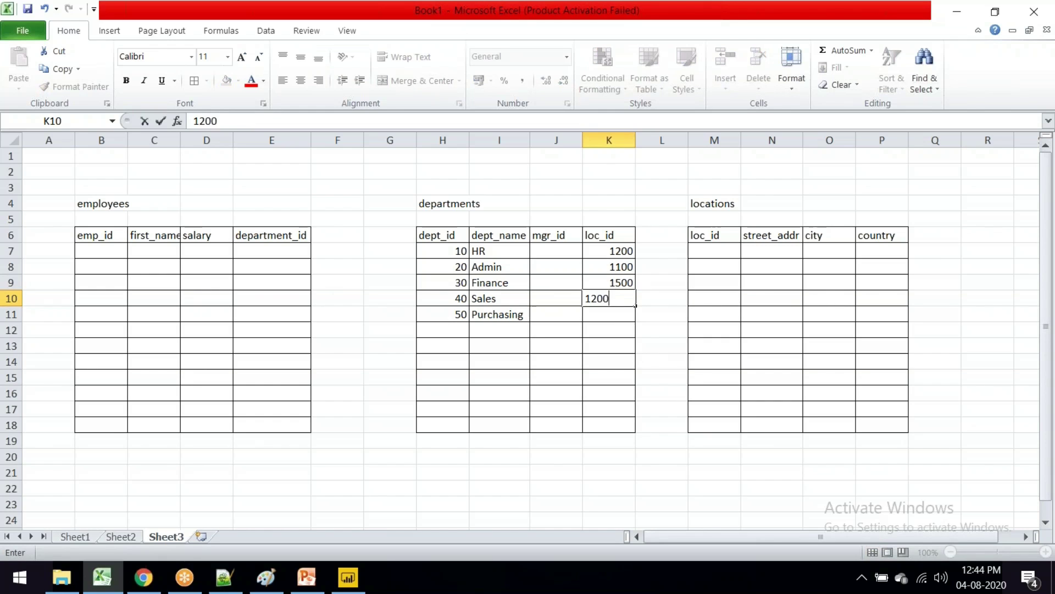
key(Return)
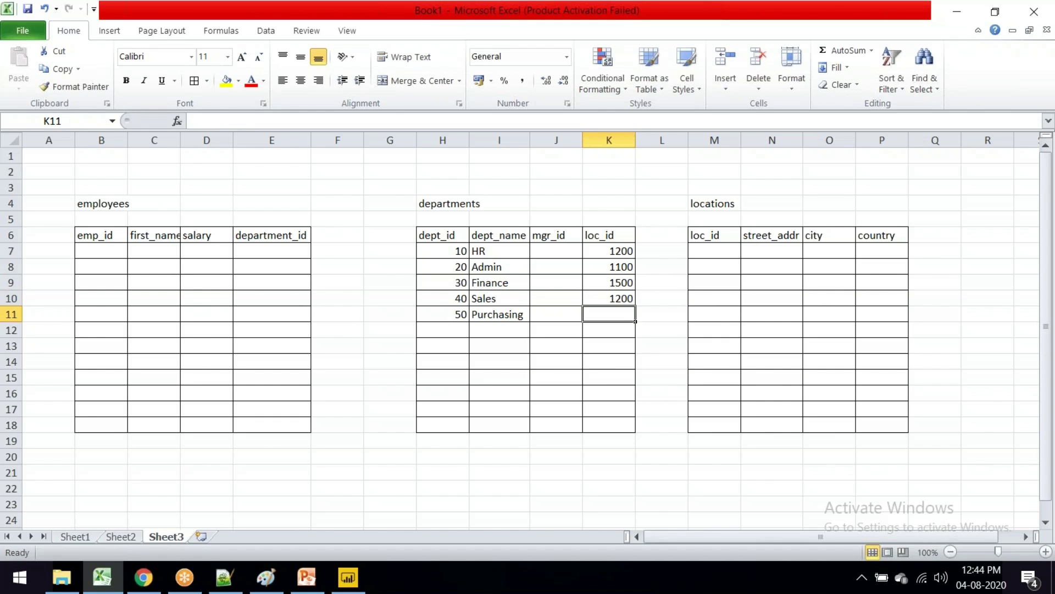
text(1100)
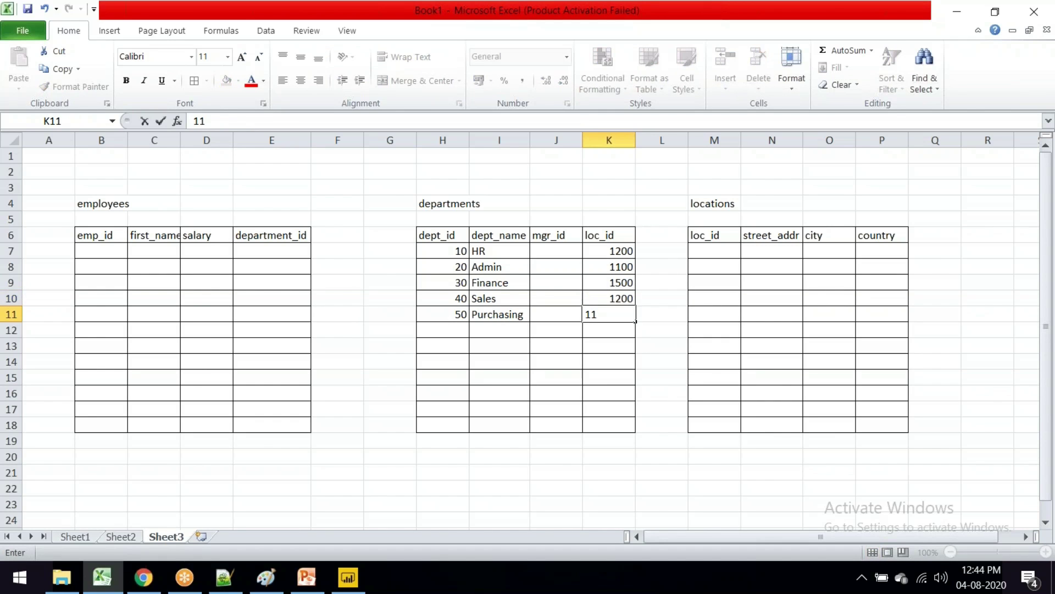
click(717, 252)
- Enter locations loc_id values 1100, 1200, 1300, 1400, 1500 down M7:M11
text(1100)
key(Return)
text(1200)
key(Return)
text(130)
key(Return)
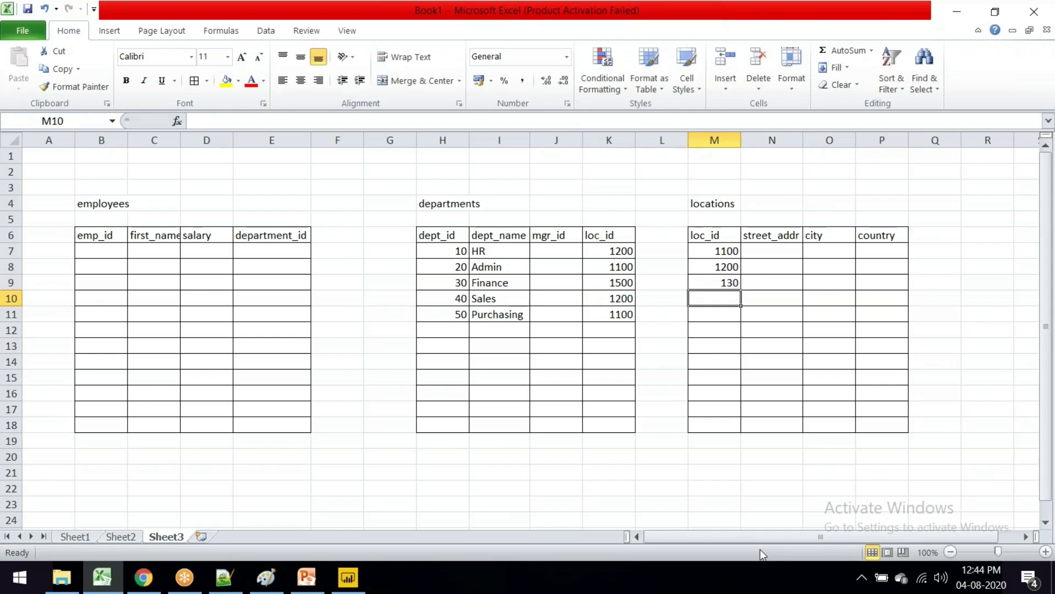
double_click(733, 282)
text(0)
key(Return)
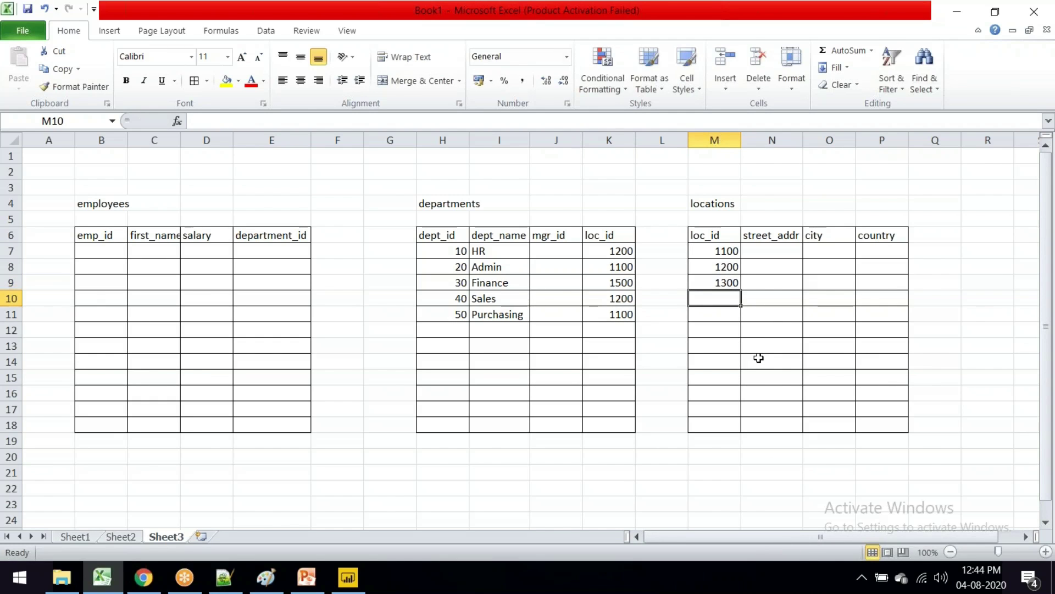
text(1400)
key(Return)
text(1500)
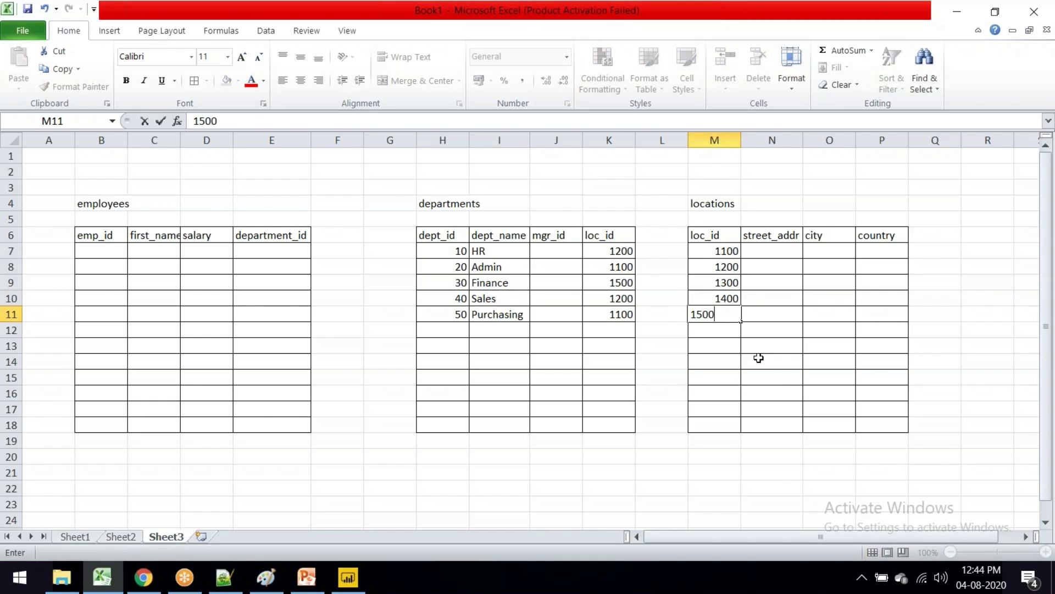
click(709, 471)
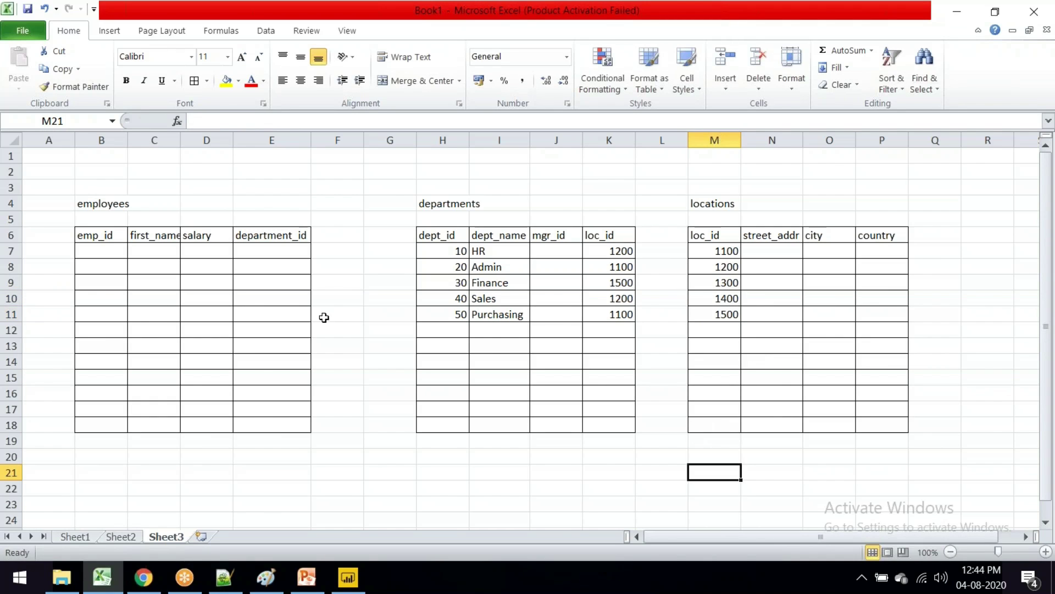
- Enter department_id values 30, 50, 10 and 20 into E7:E10, correcting the first entry to 30
click(293, 249)
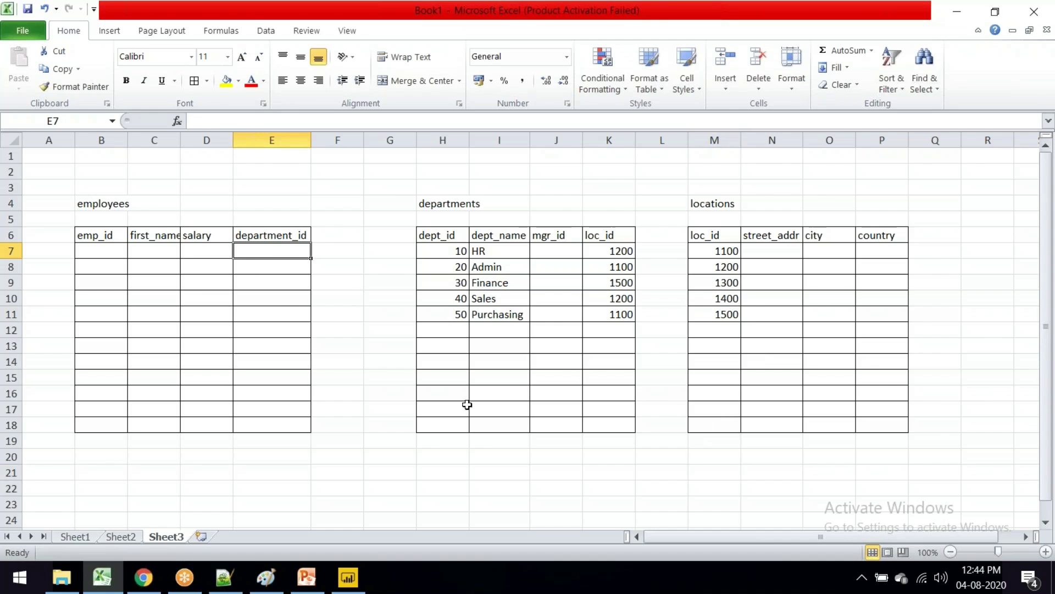
text(3)
key(Return)
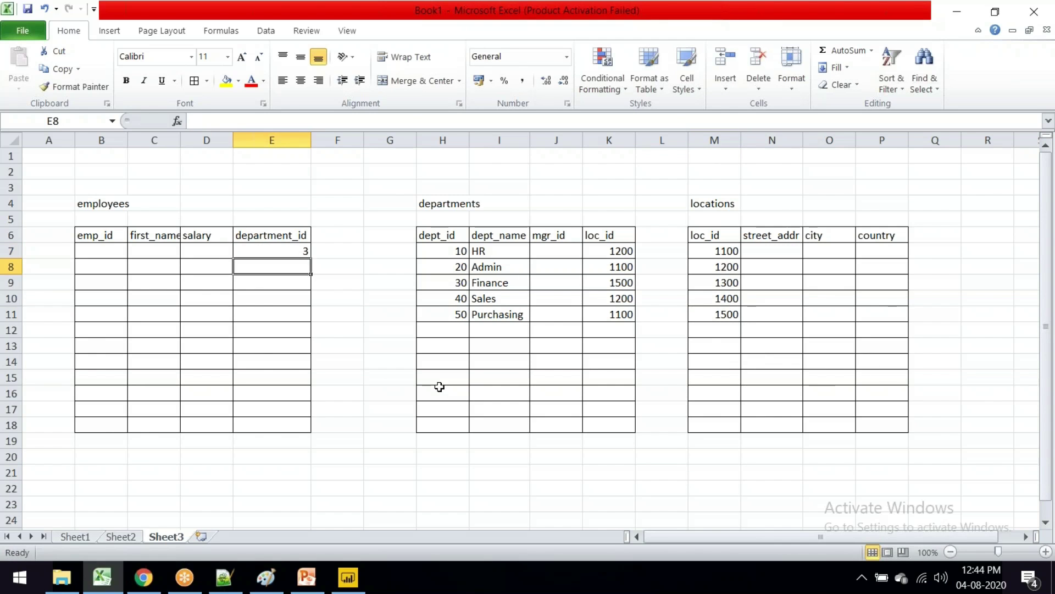
key(Up)
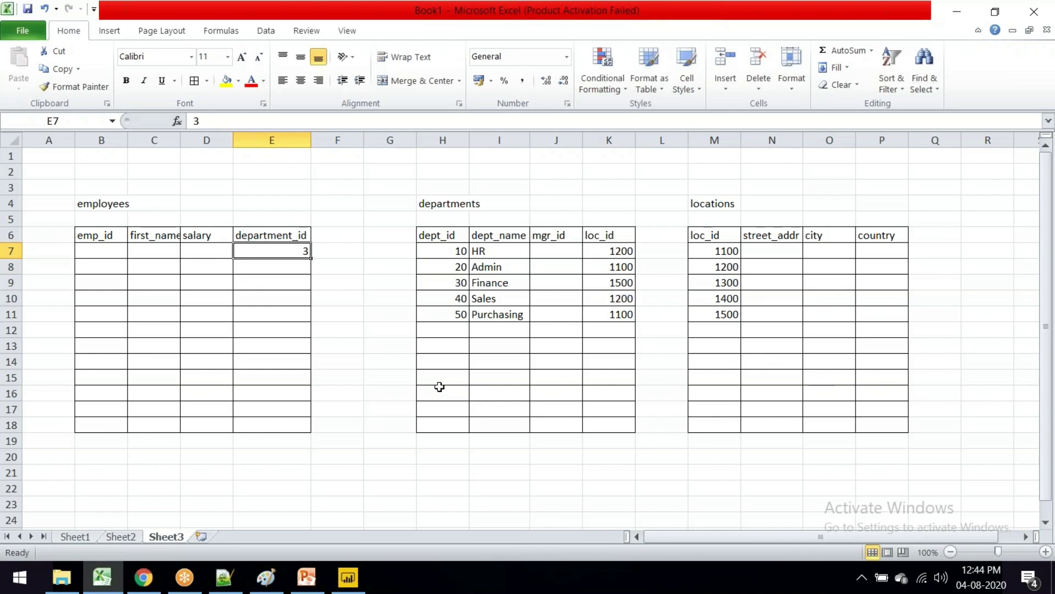
text(30)
key(Return)
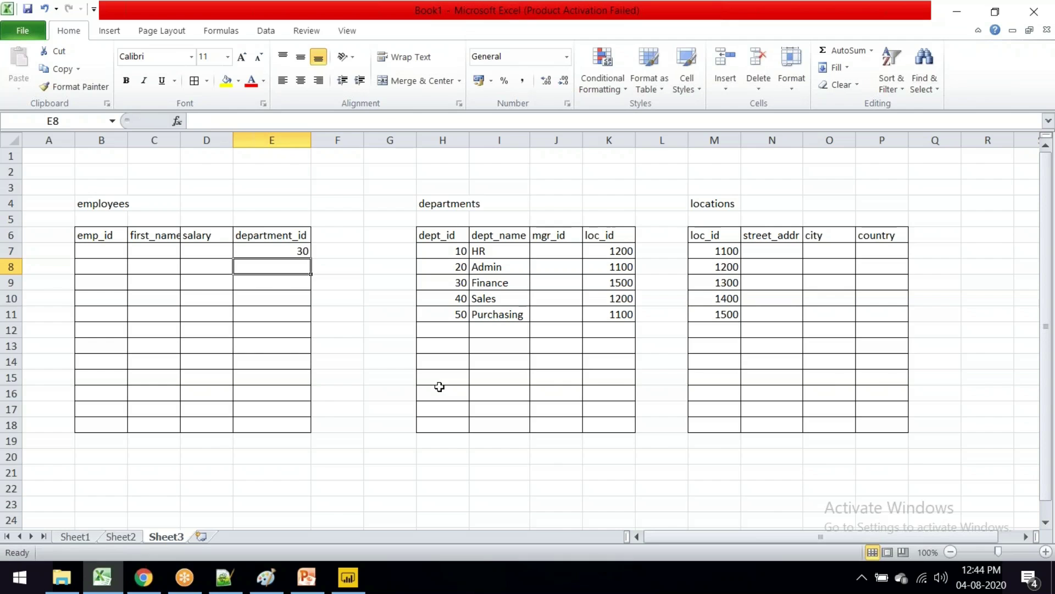
text(50)
key(Return)
text(10)
key(Return)
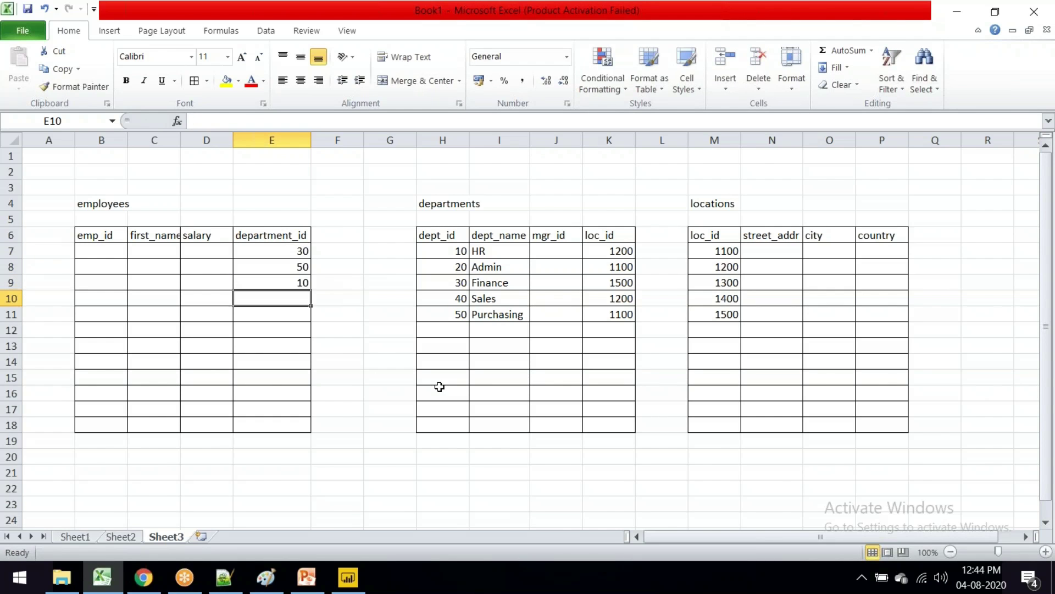
text(20)
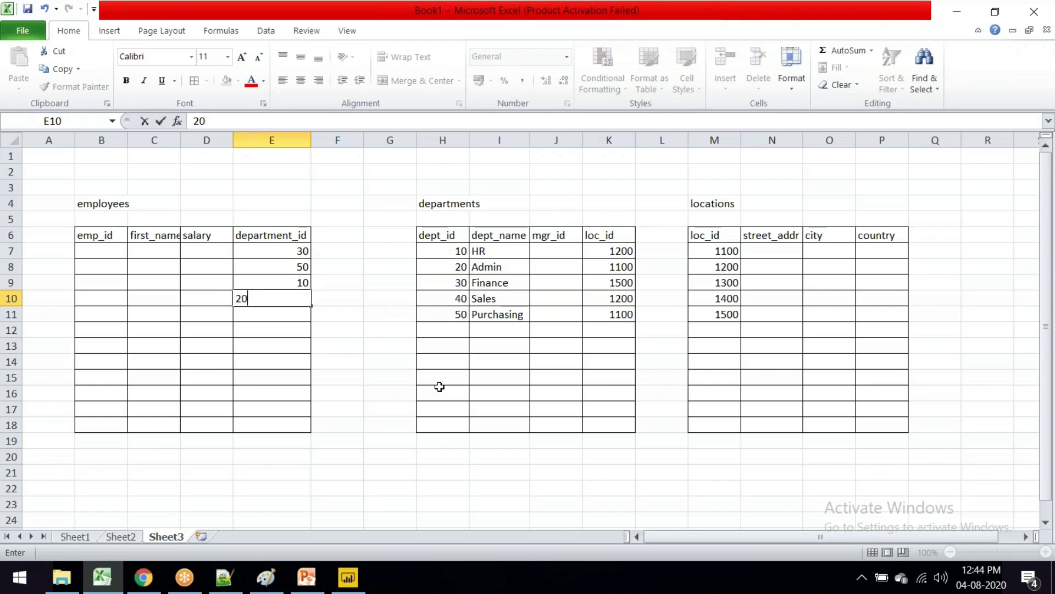
key(Return)
- Continue the department_id column with 30, 20, 10, 30, 40 and 50 in E11:E16
text(30)
key(Return)
text(20)
key(Return)
text(10)
key(Return)
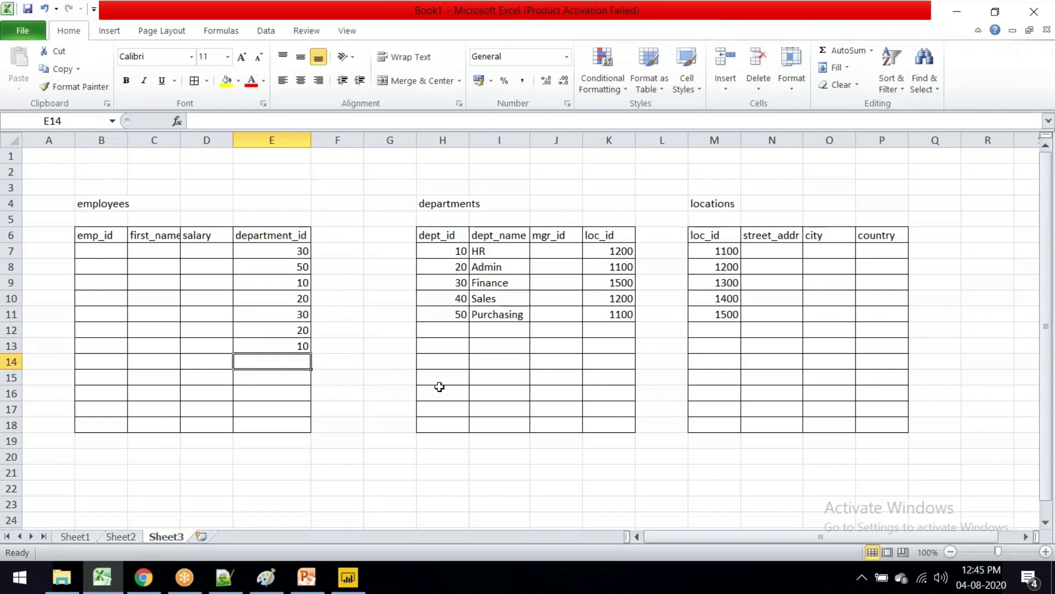
text(30)
key(Return)
text(40)
key(Return)
text(50)
click(360, 455)
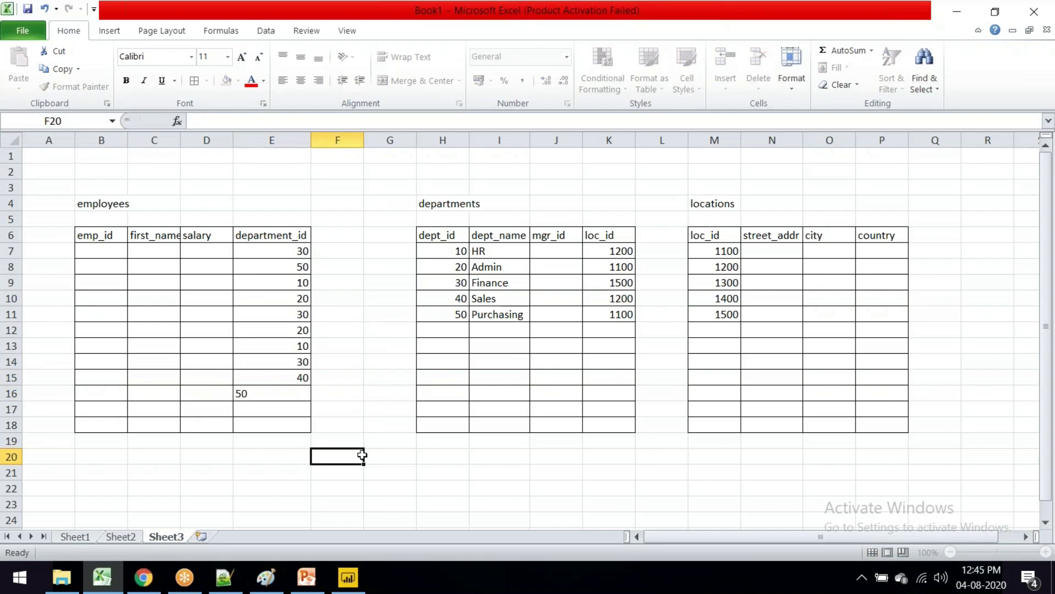
click(460, 251)
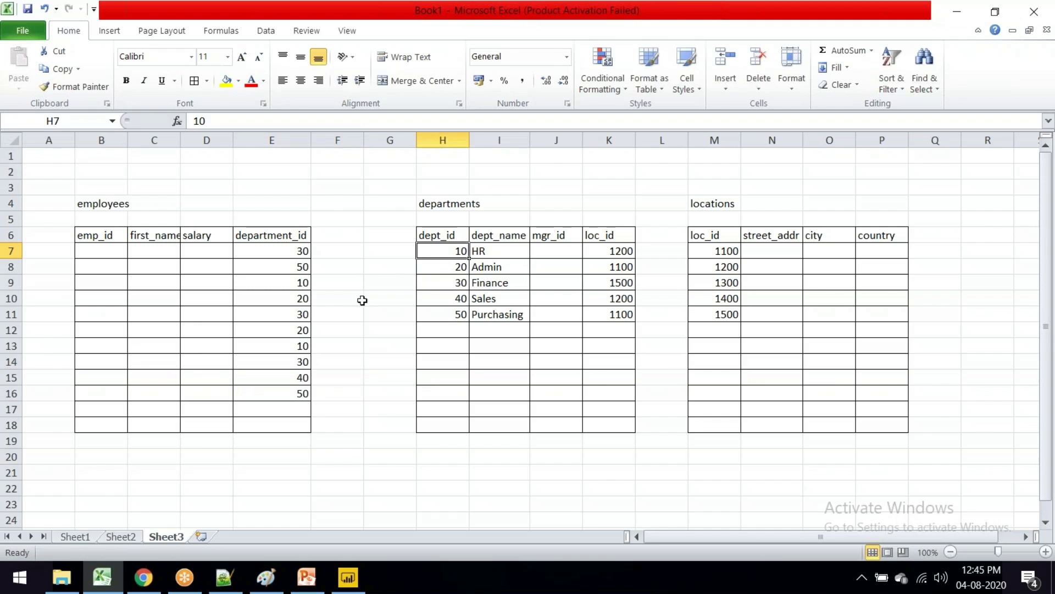
ctrl+click(304, 287)
ctrl+click(290, 346)
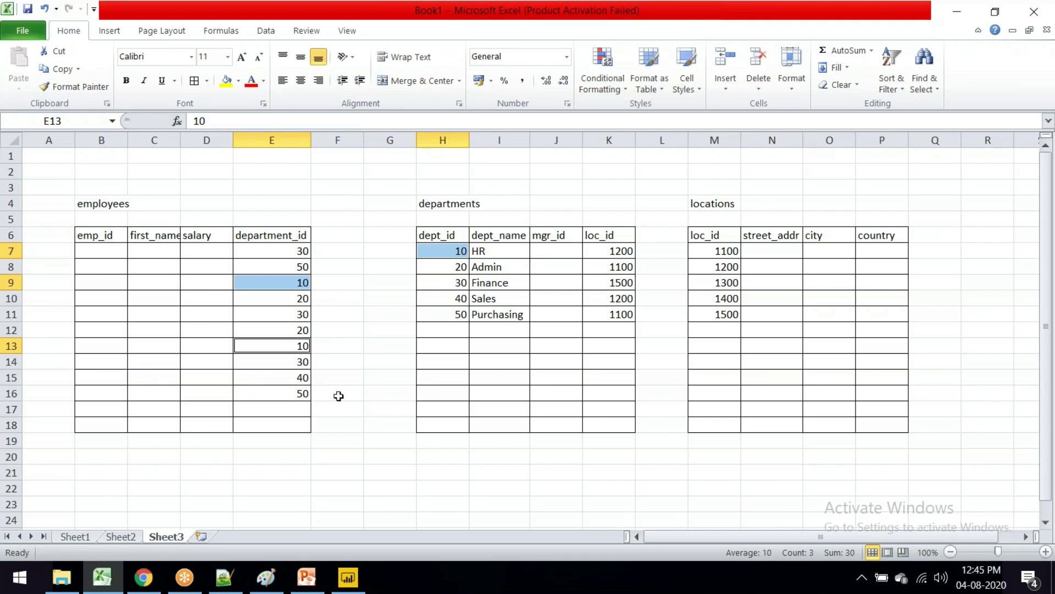
click(227, 85)
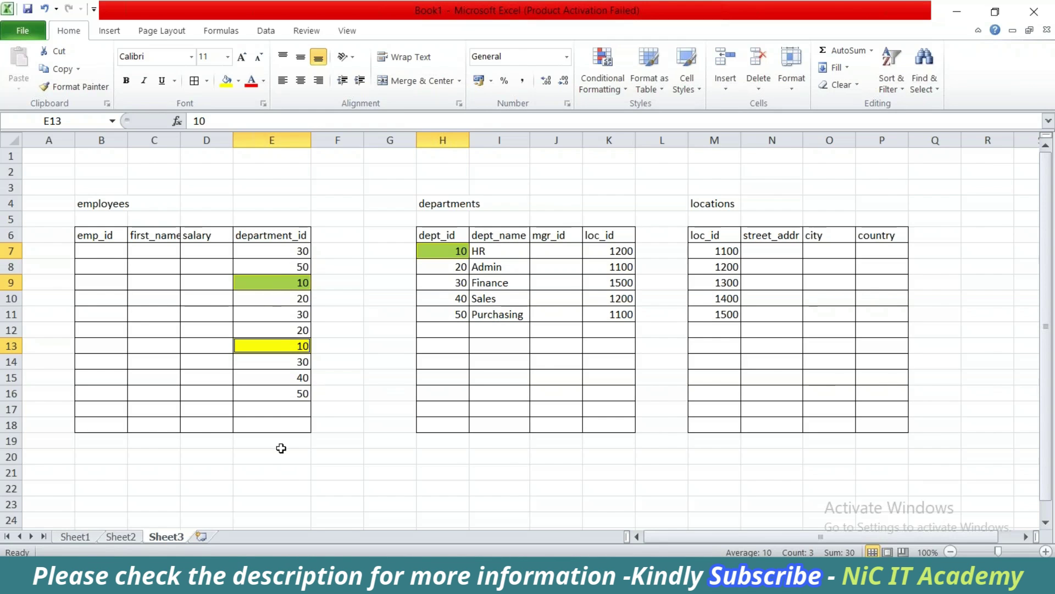
click(384, 316)
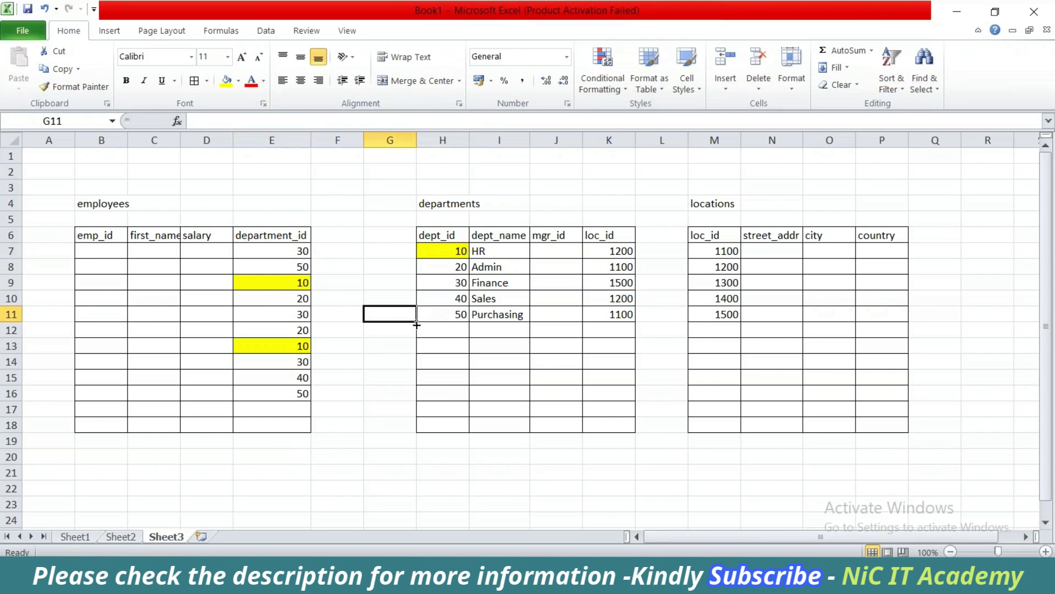
key(ctrl+z)
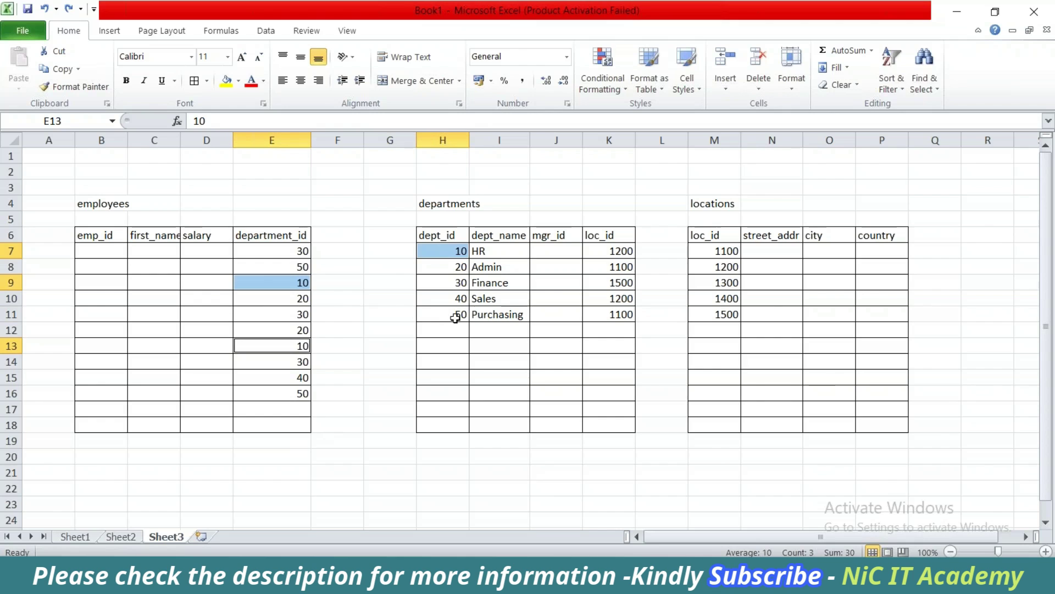
click(462, 284)
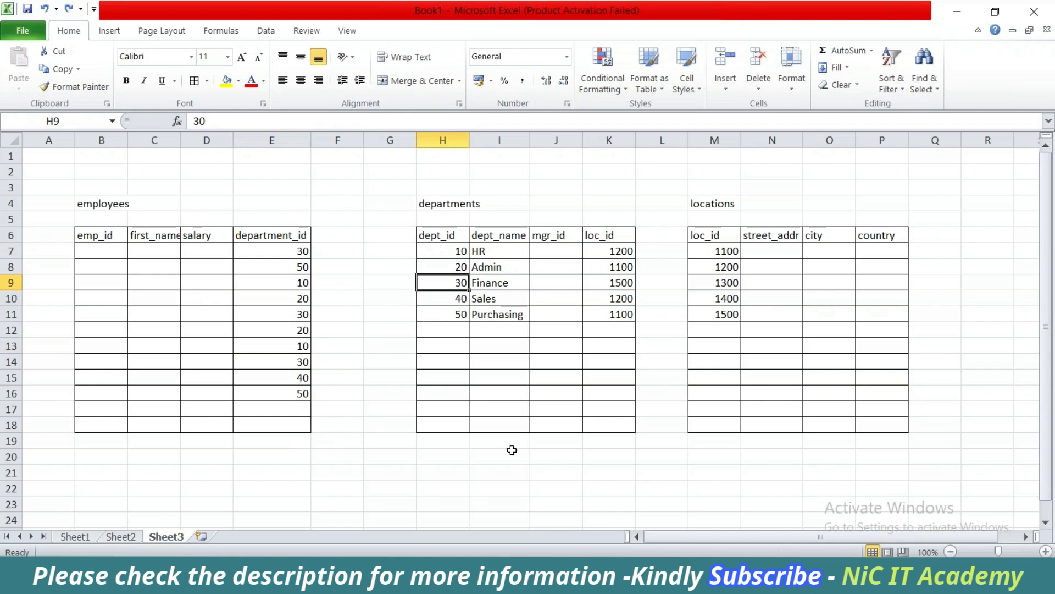
click(226, 80)
ctrl+click(297, 252)
ctrl+click(298, 313)
ctrl+click(299, 362)
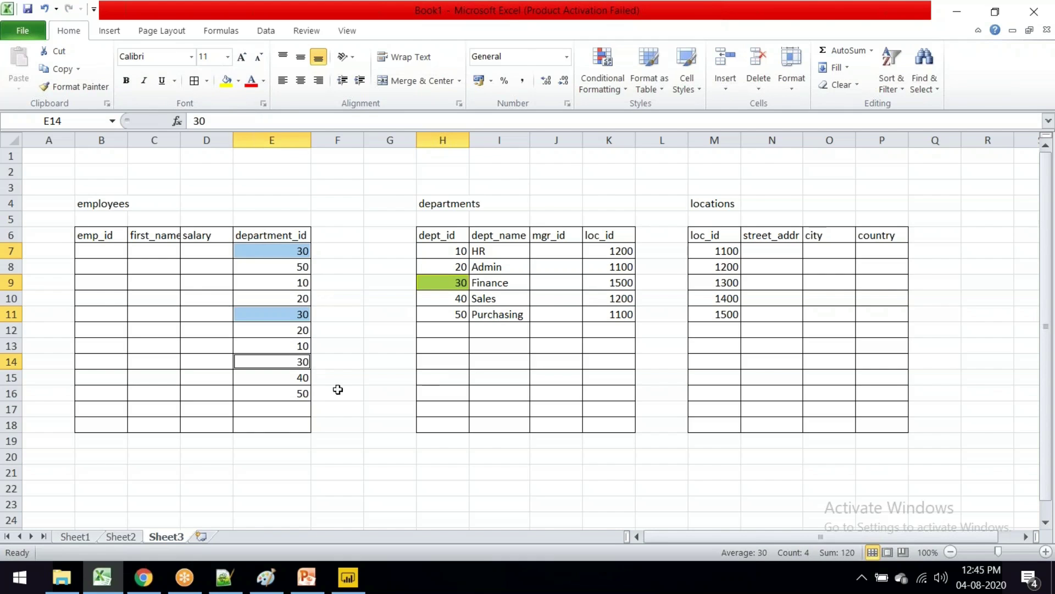
click(227, 81)
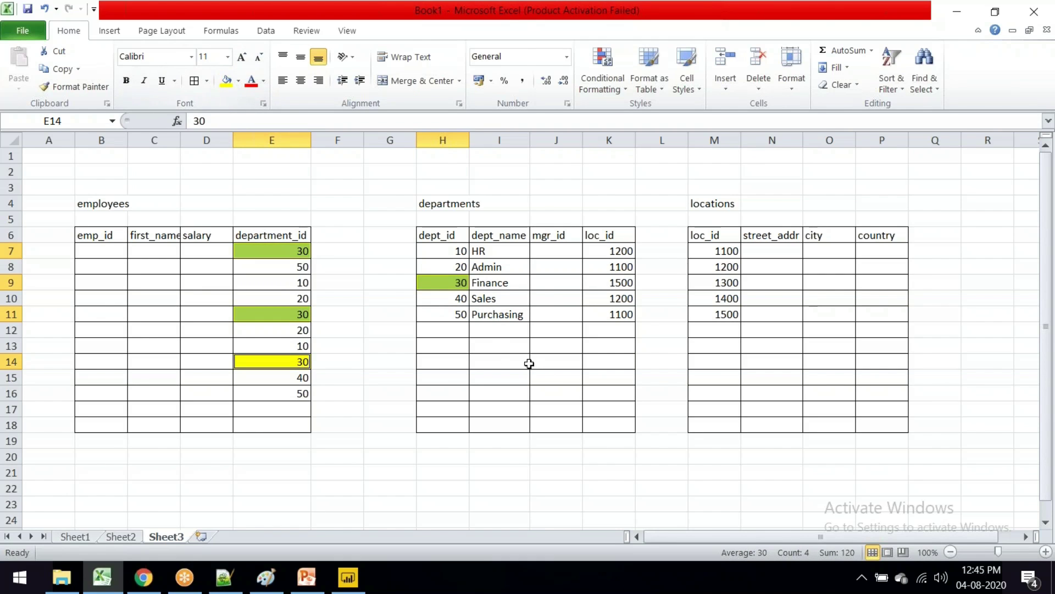
click(407, 285)
text(1)
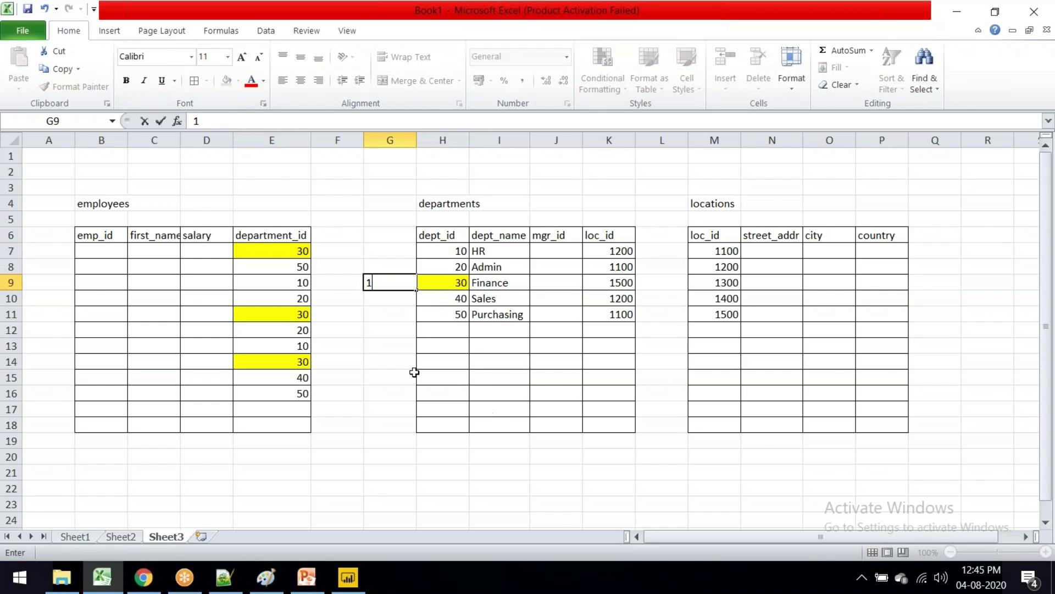
click(340, 362)
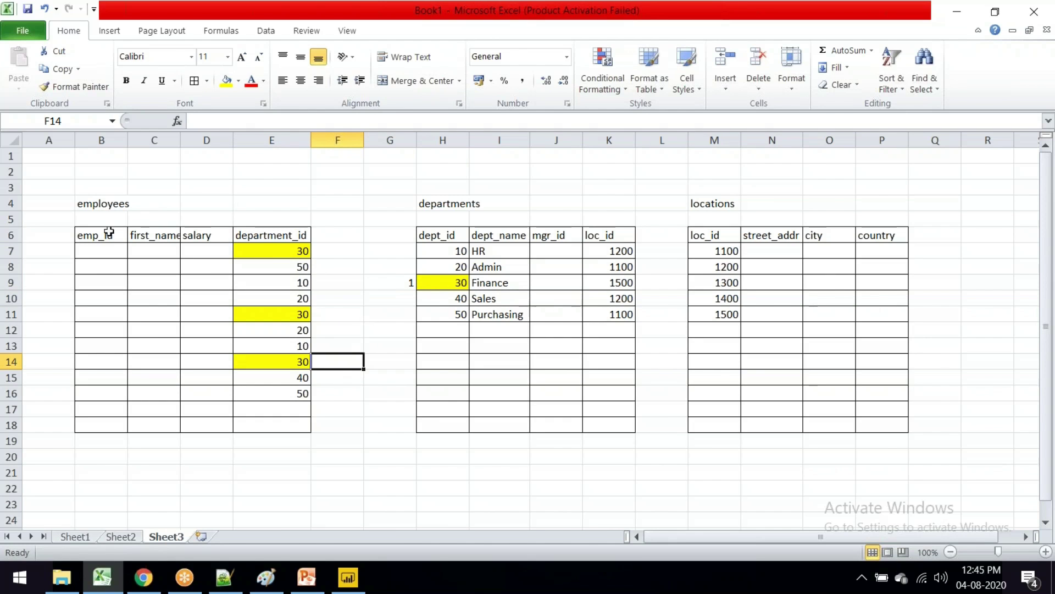
click(351, 580)
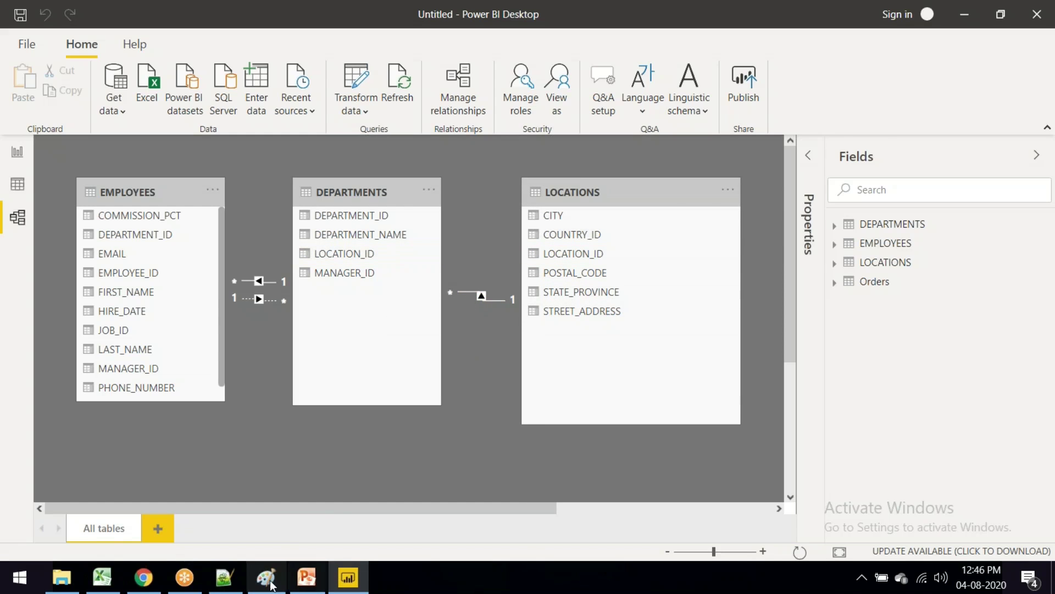
click(102, 577)
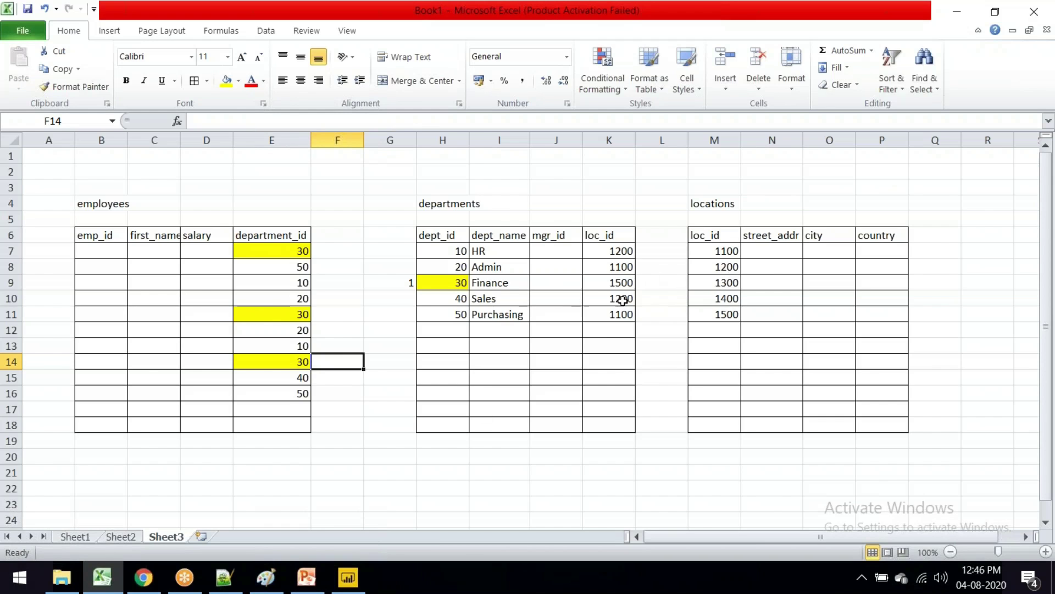
click(624, 251)
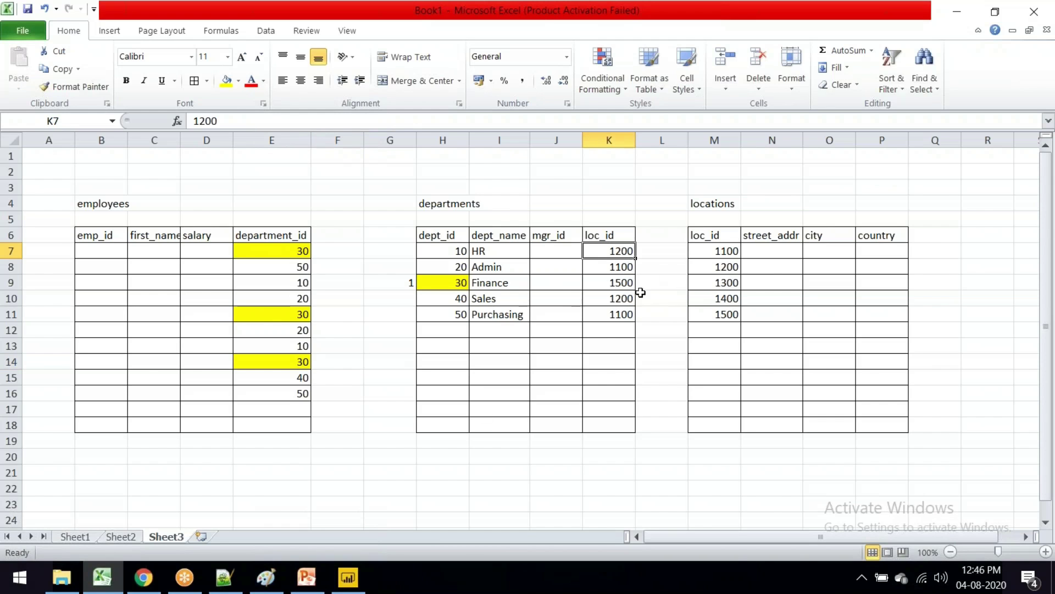
ctrl+click(627, 298)
ctrl+click(721, 272)
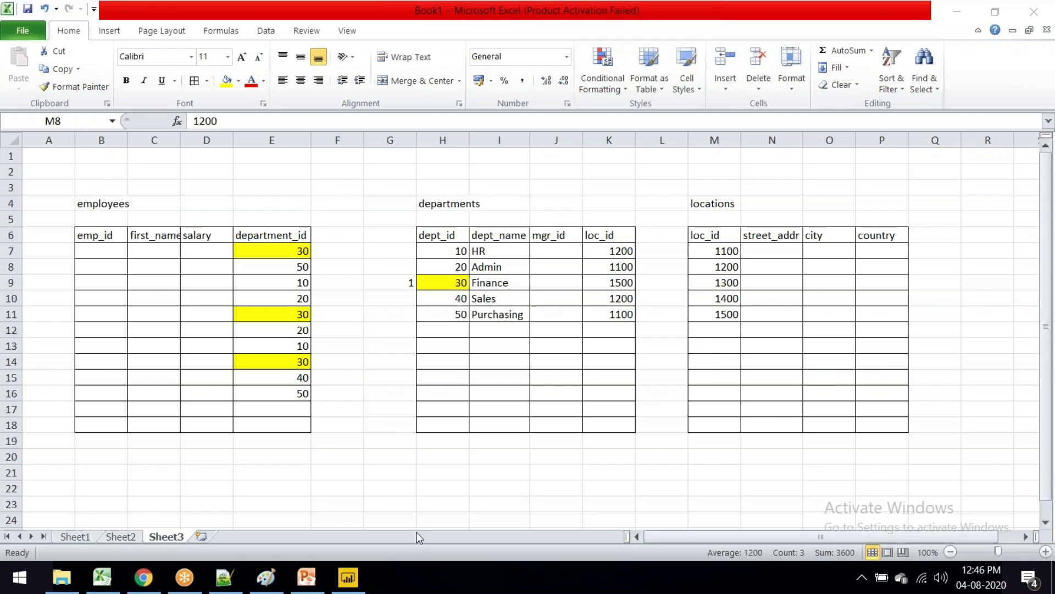
- In the Power BI model diagram, delete the DEPARTMENTS–LOCATIONS relationship
mouse_move(361, 578)
click(348, 577)
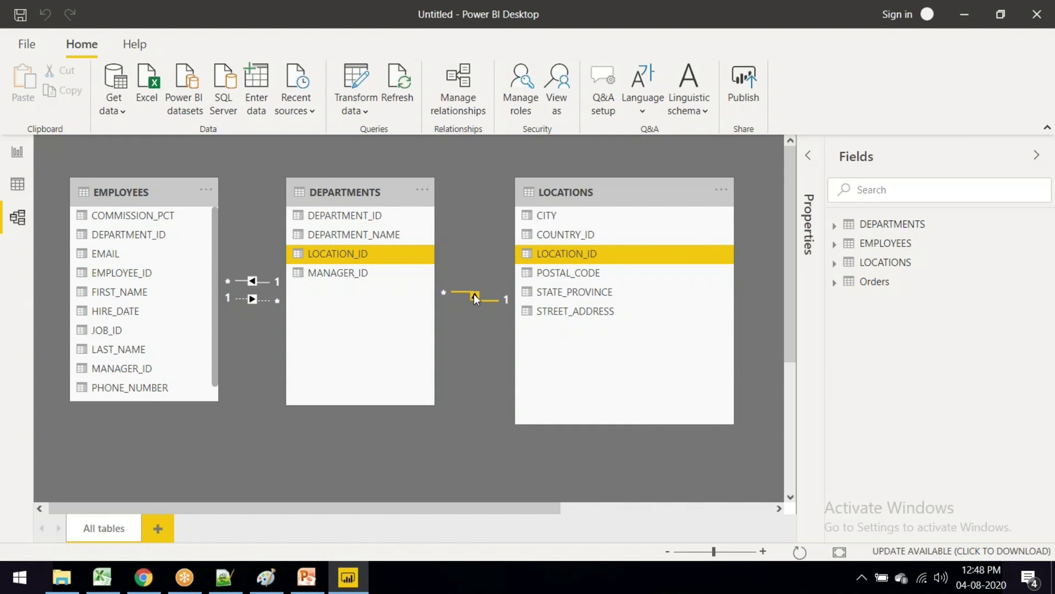
right_click(473, 294)
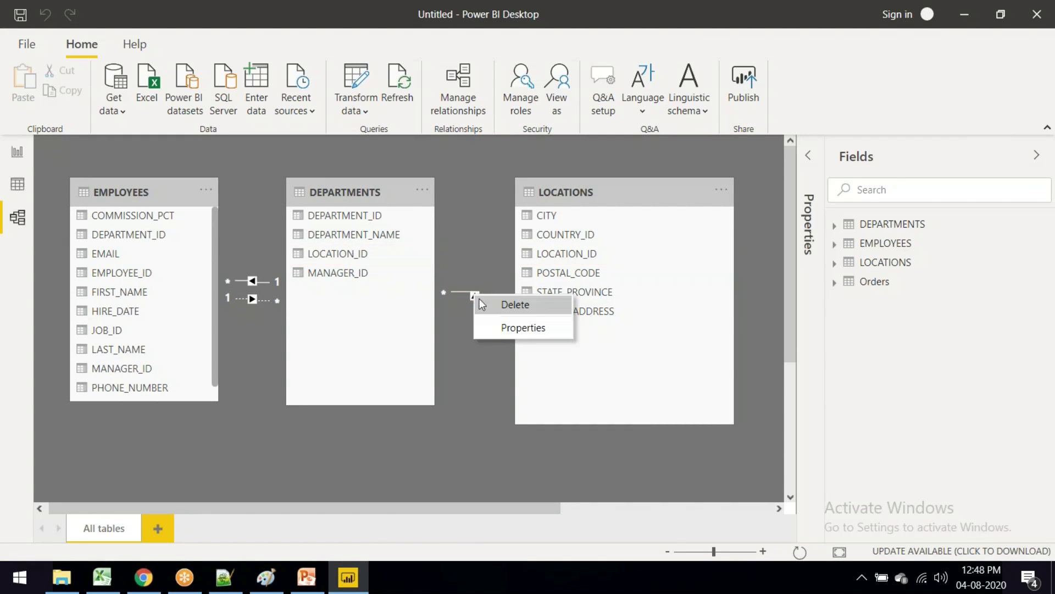
click(516, 305)
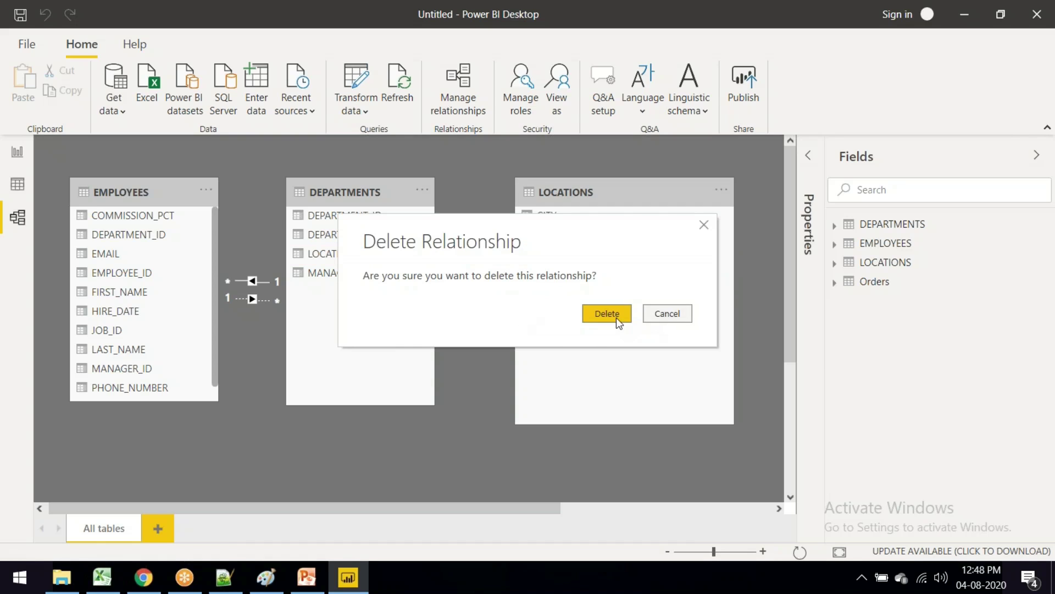
click(616, 318)
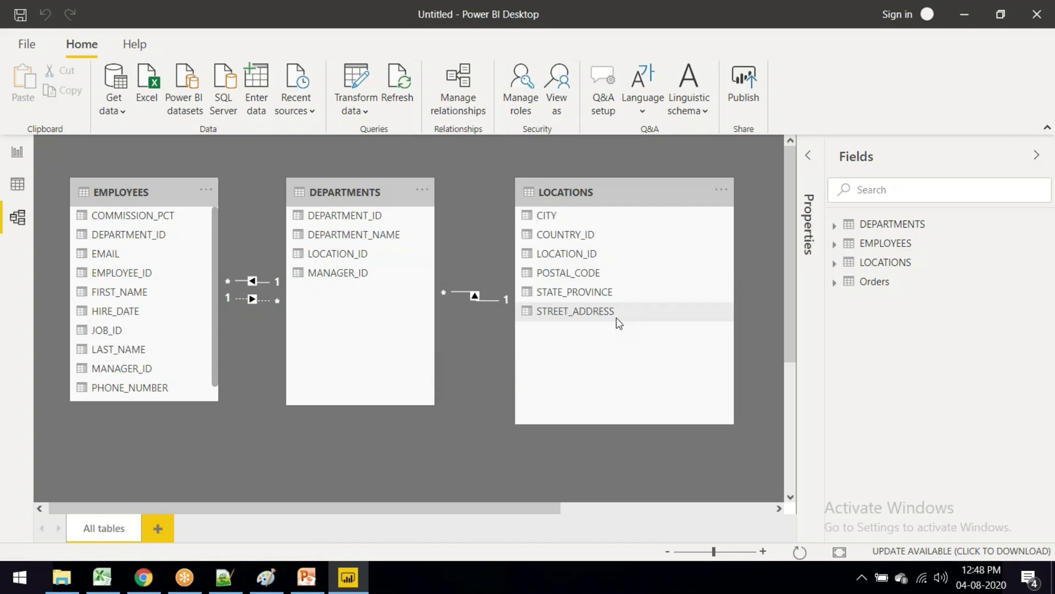
- Delete both remaining EMPLOYEES–DEPARTMENTS relationships, including the DEPARTMENT_ID link
double_click(254, 281)
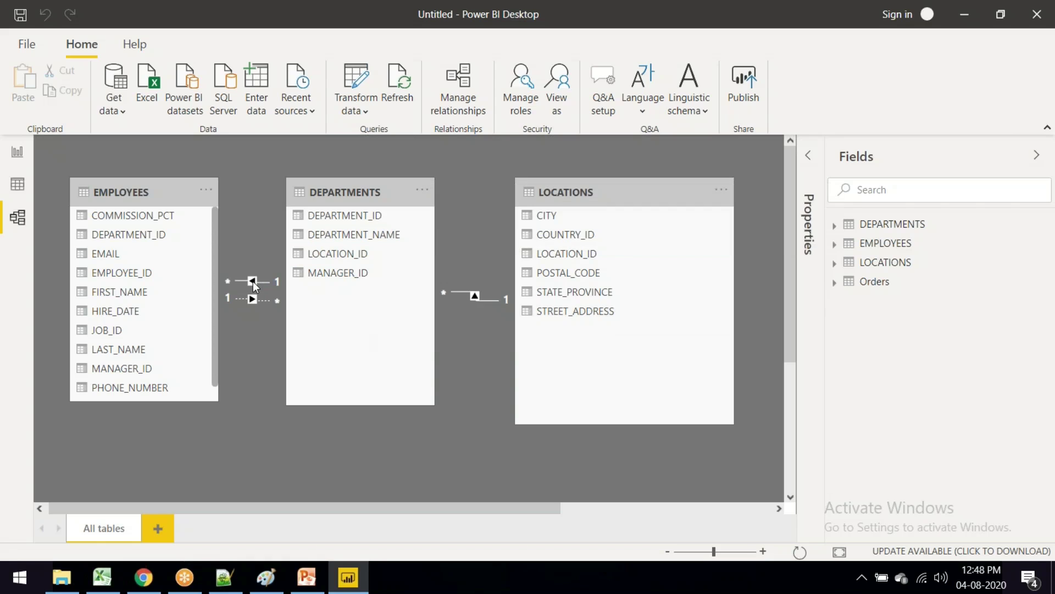
right_click(253, 282)
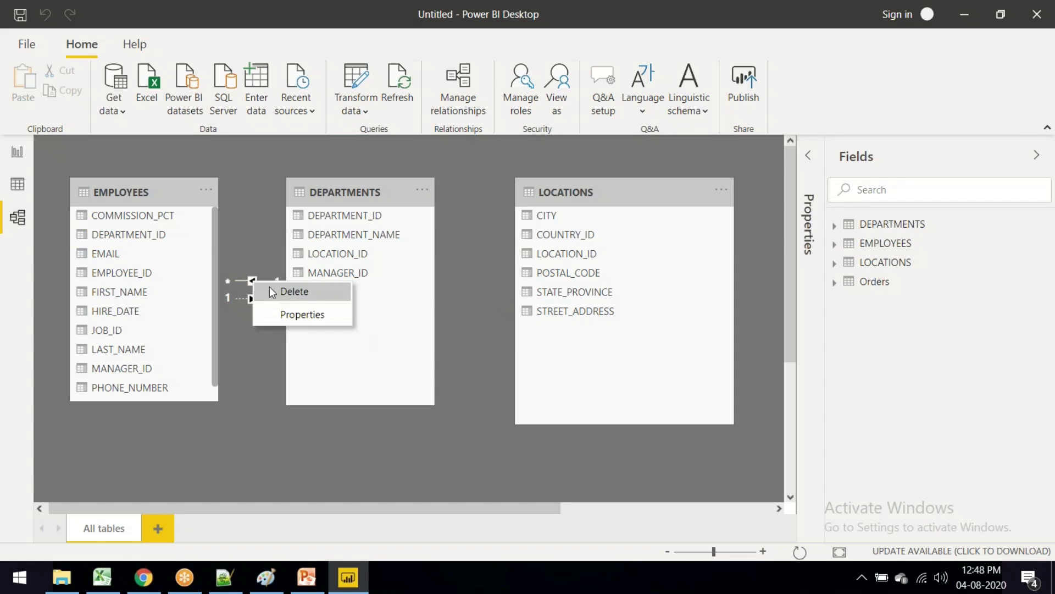
click(270, 286)
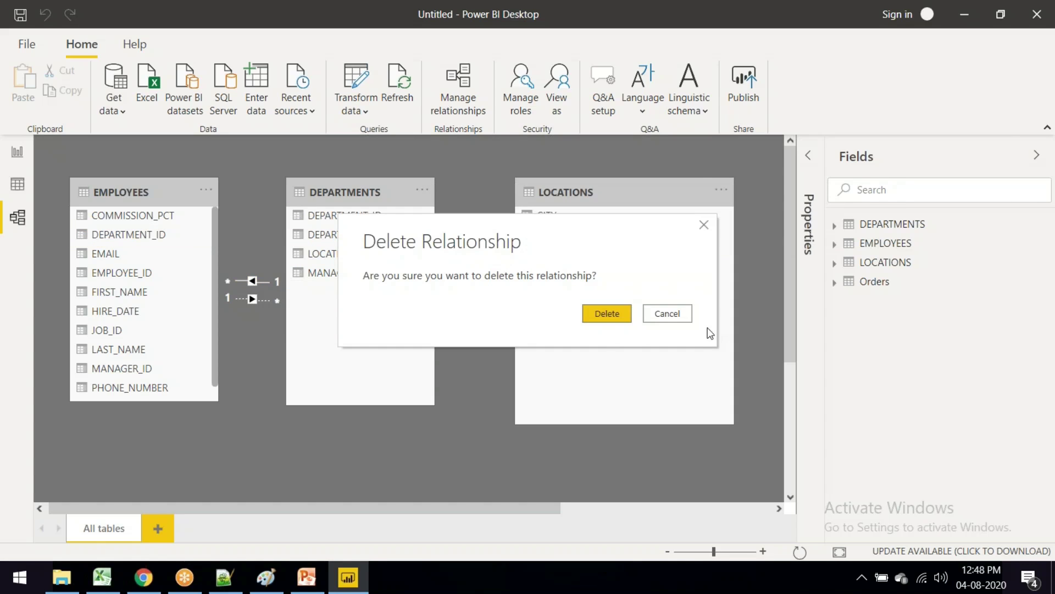
click(610, 313)
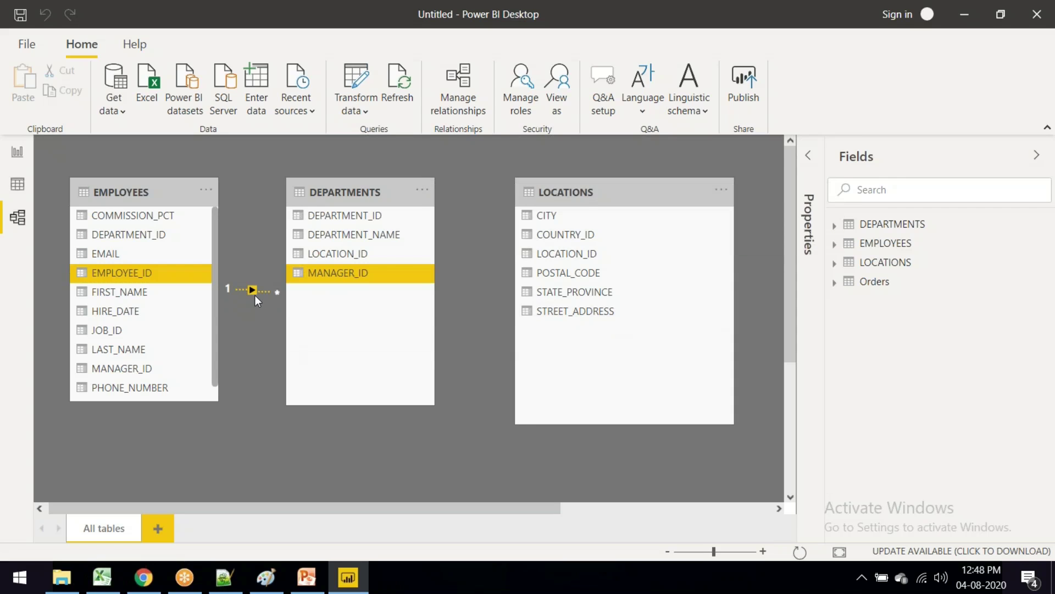
right_click(254, 289)
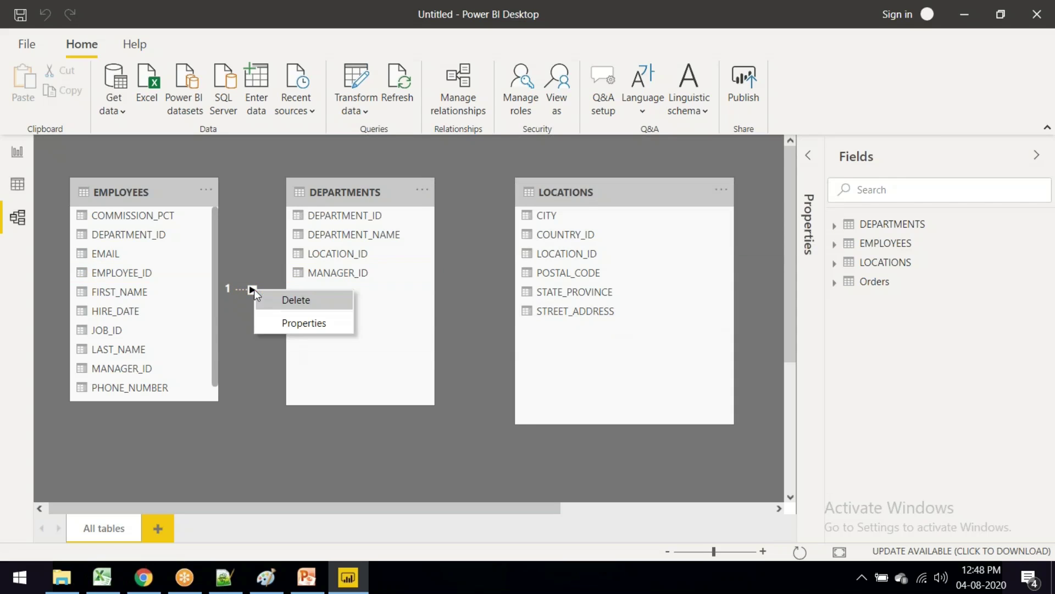
click(295, 300)
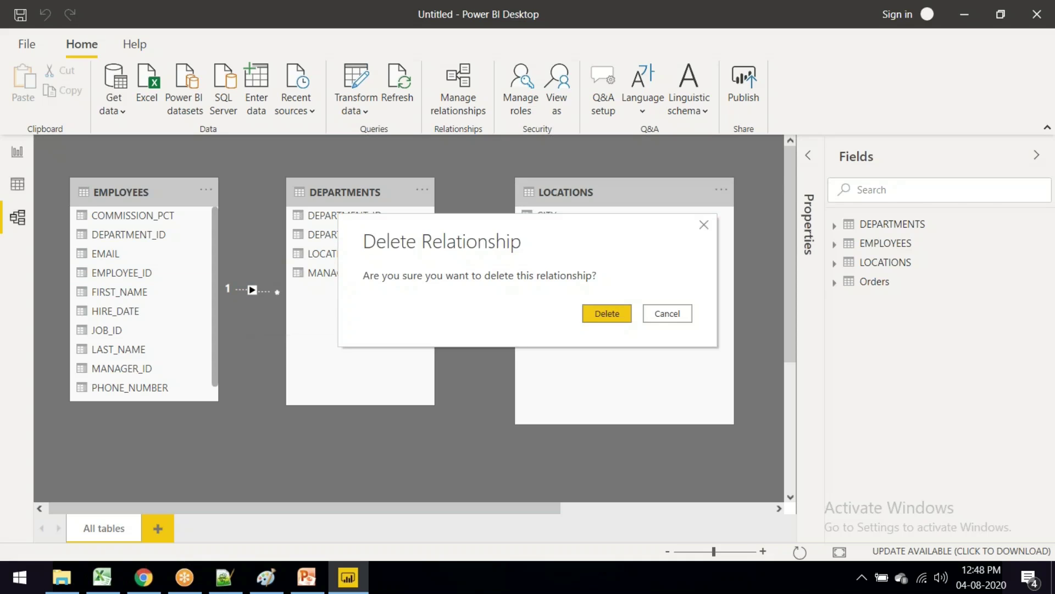
click(603, 319)
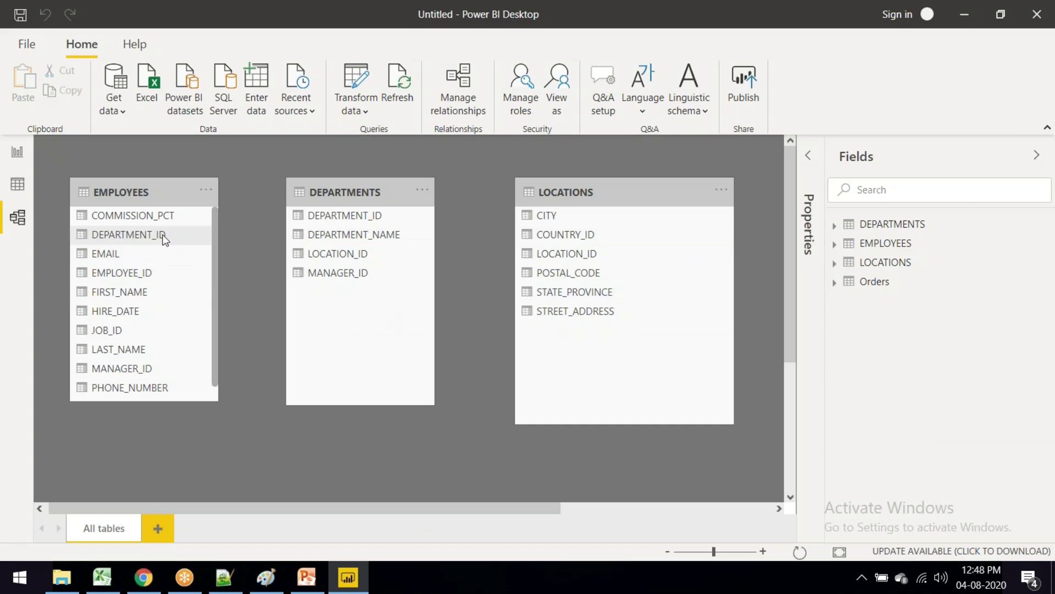
- Relate EMPLOYEES.DEPARTMENT_ID to DEPARTMENTS.DEPARTMENT_ID and review the many-to-one settings without changes
drag(118, 234, 427, 213)
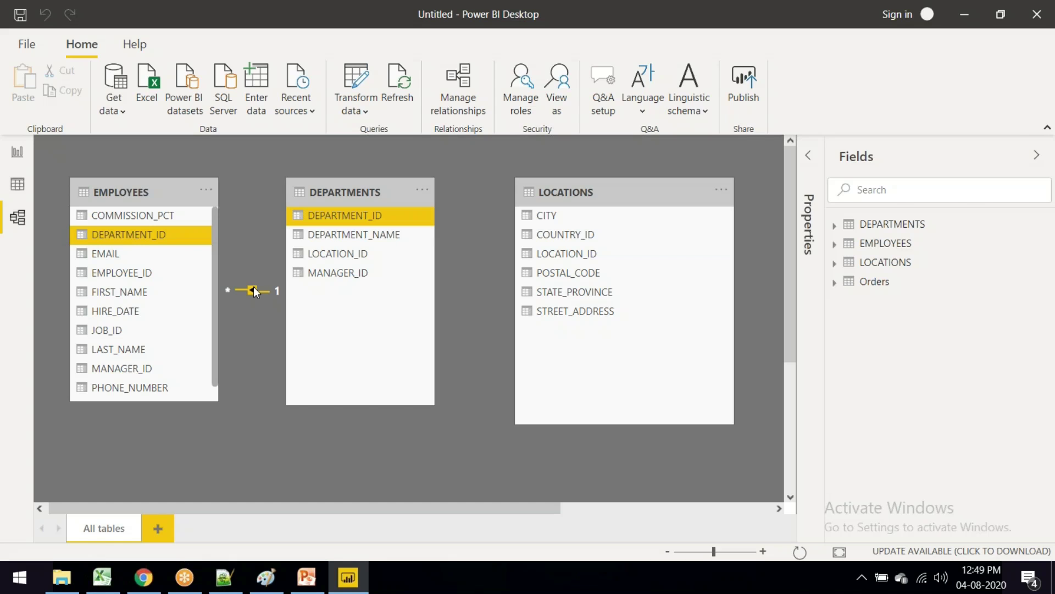
double_click(253, 288)
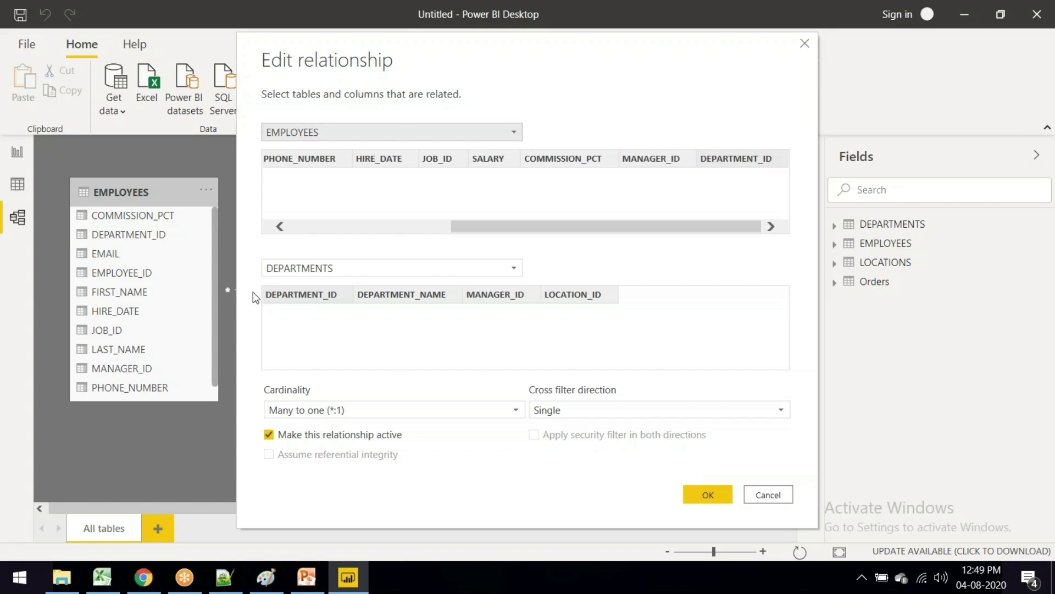
drag(440, 49, 246, 29)
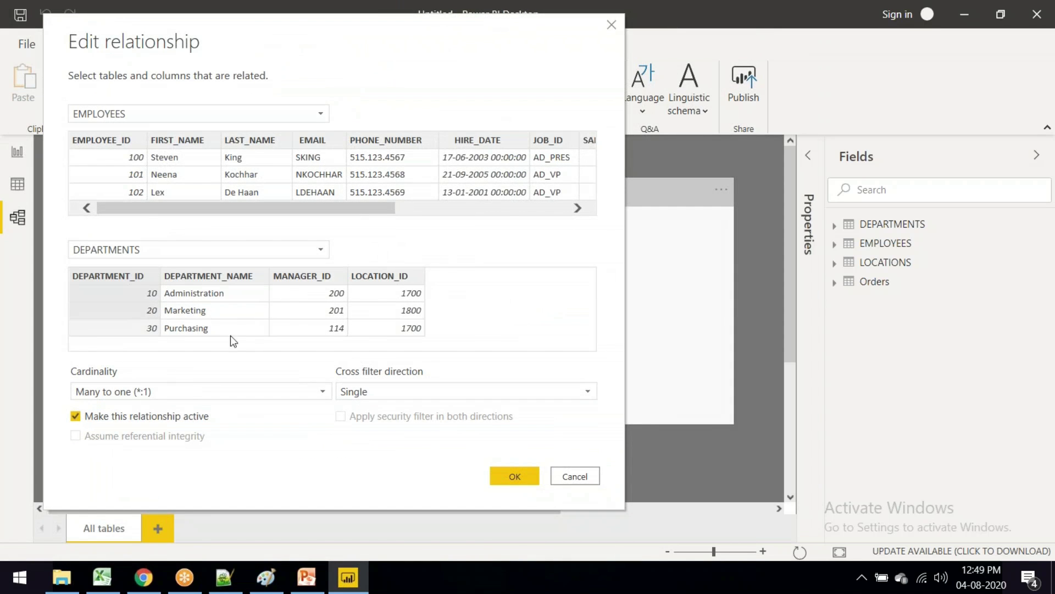
drag(389, 207, 616, 190)
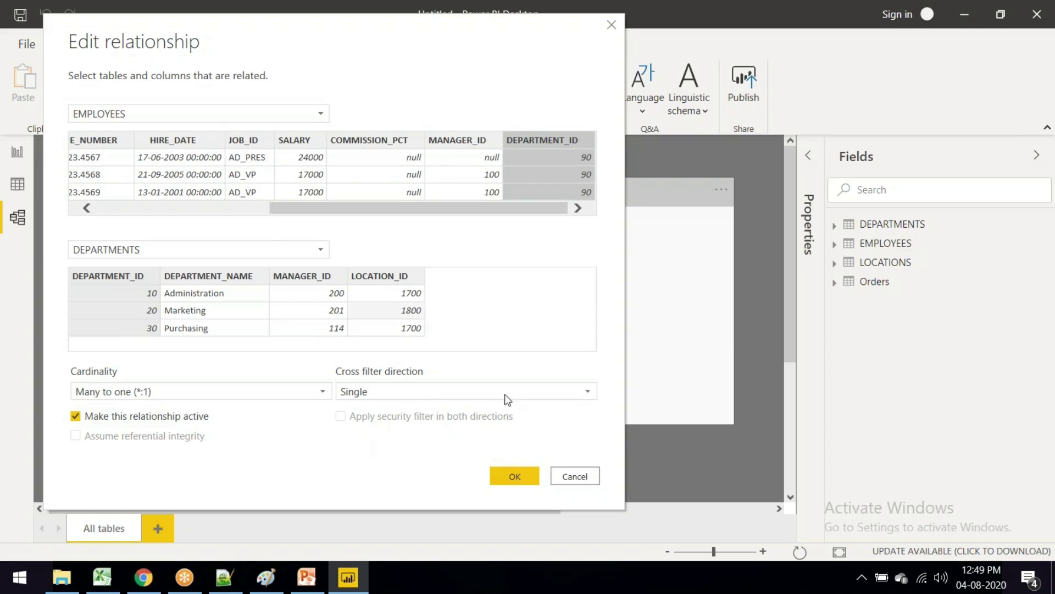
click(575, 476)
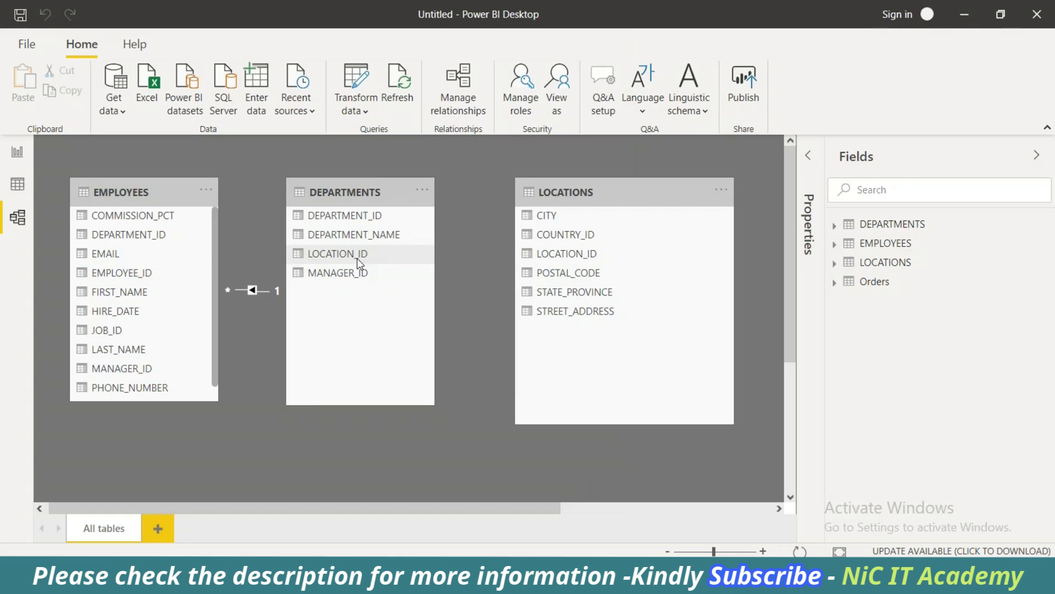
- Relate DEPARTMENTS to LOCATIONS on LOCATION_ID and link DEPARTMENTS.MANAGER_ID to EMPLOYEES
drag(360, 260, 560, 254)
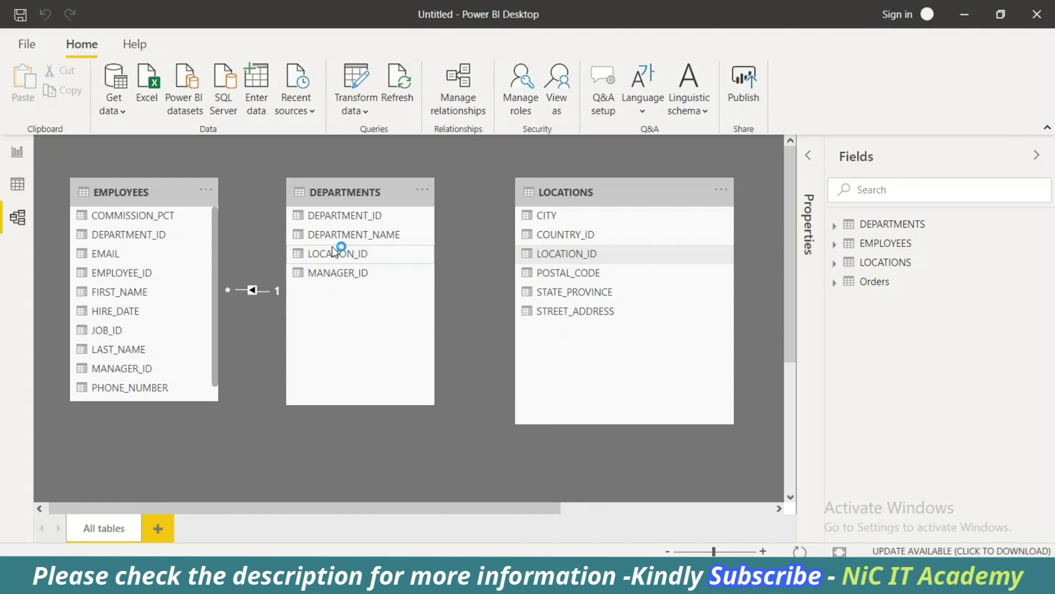
drag(334, 278, 160, 278)
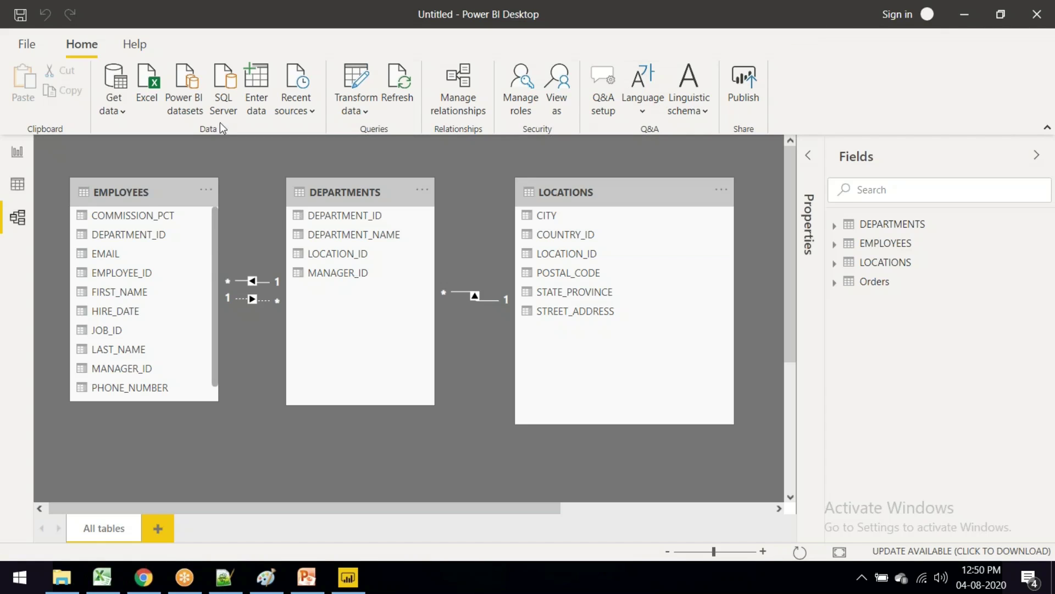
click(18, 218)
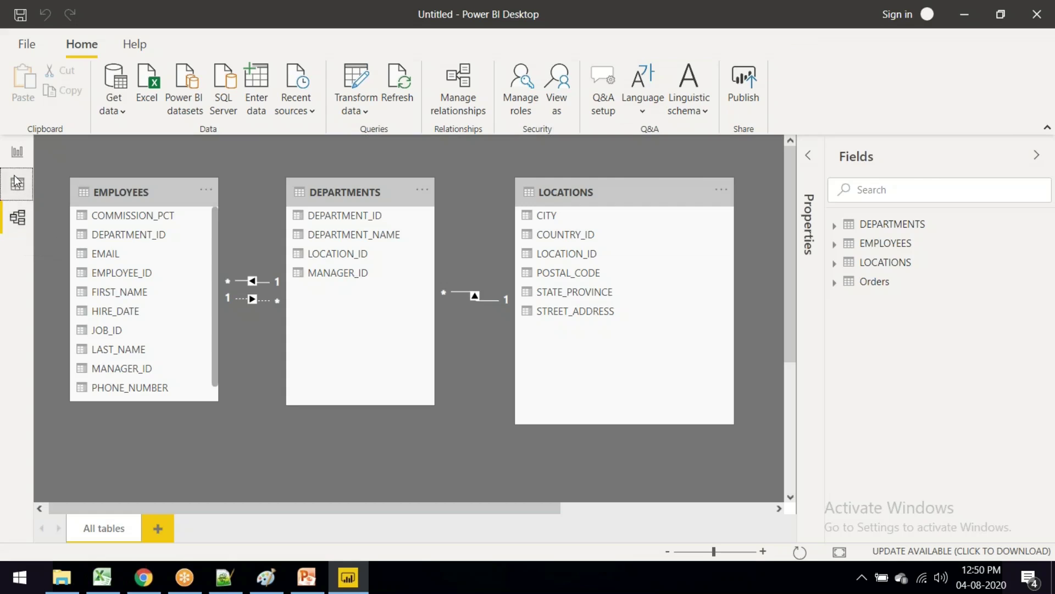
- Browse the table data in Data view, then move to Report view with a blank Page 1
click(18, 182)
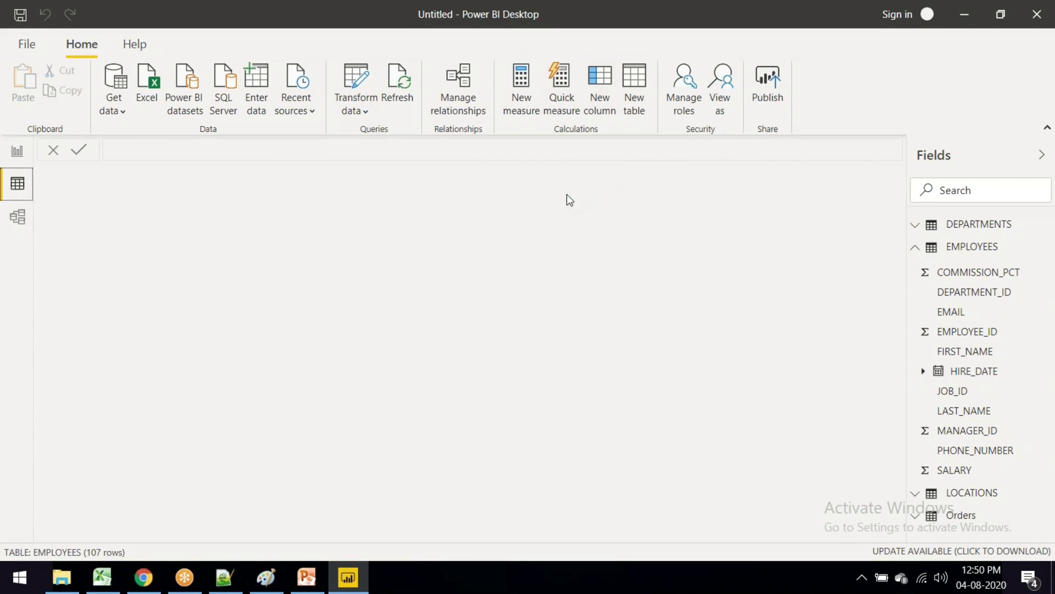
click(21, 154)
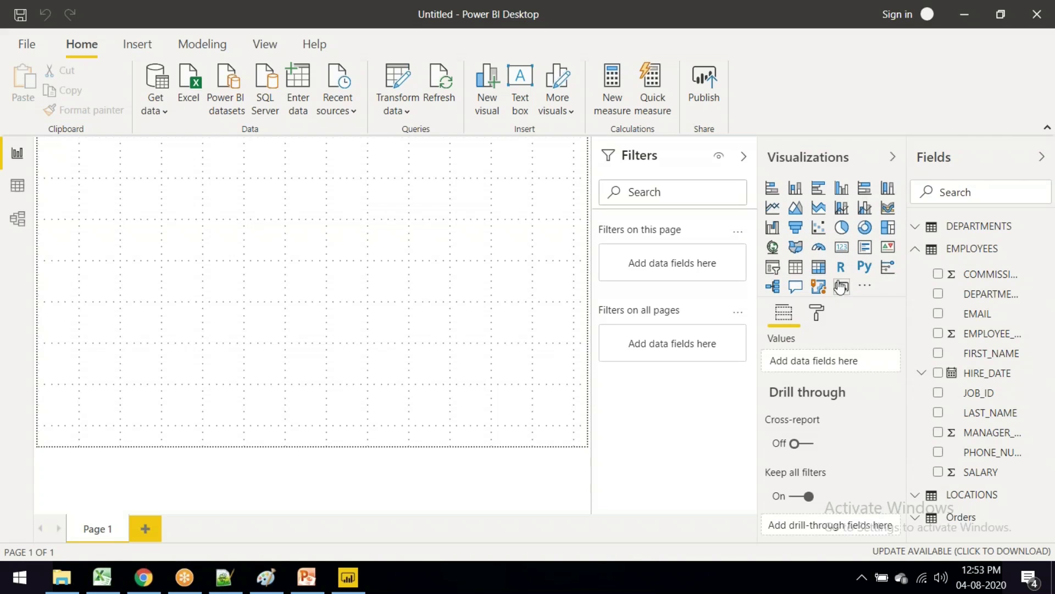
click(864, 268)
- Switch the Visualizations pane from page formatting to field wells and collapse the EMPLOYEES field list
click(820, 314)
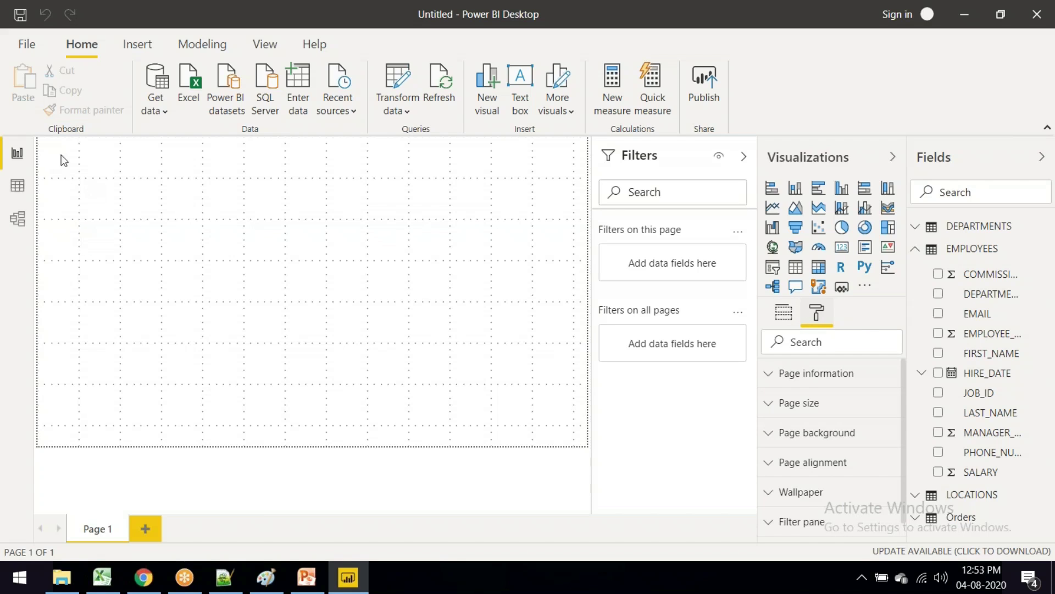
click(785, 314)
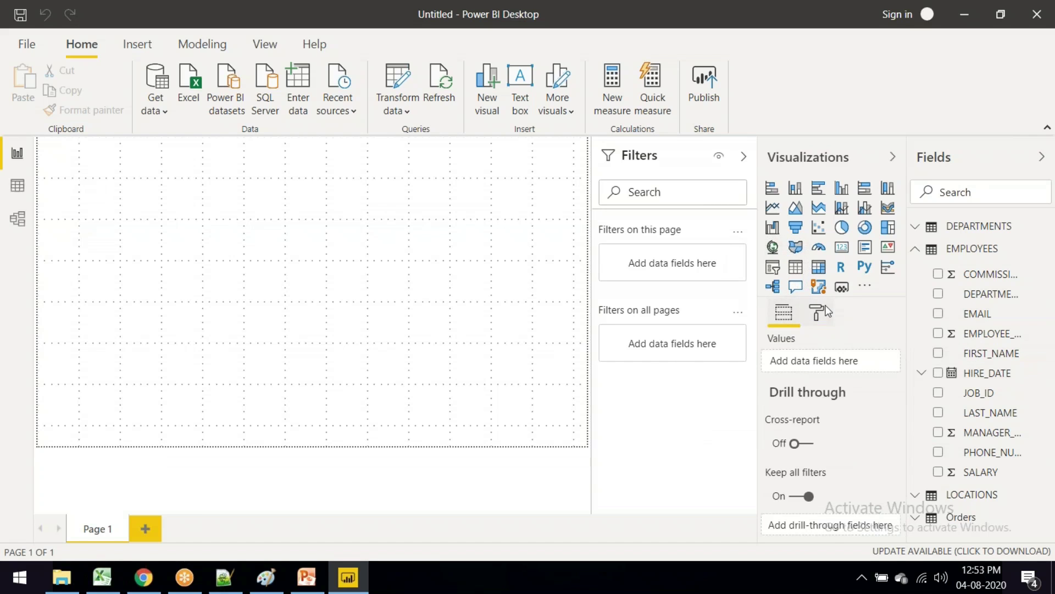
click(933, 254)
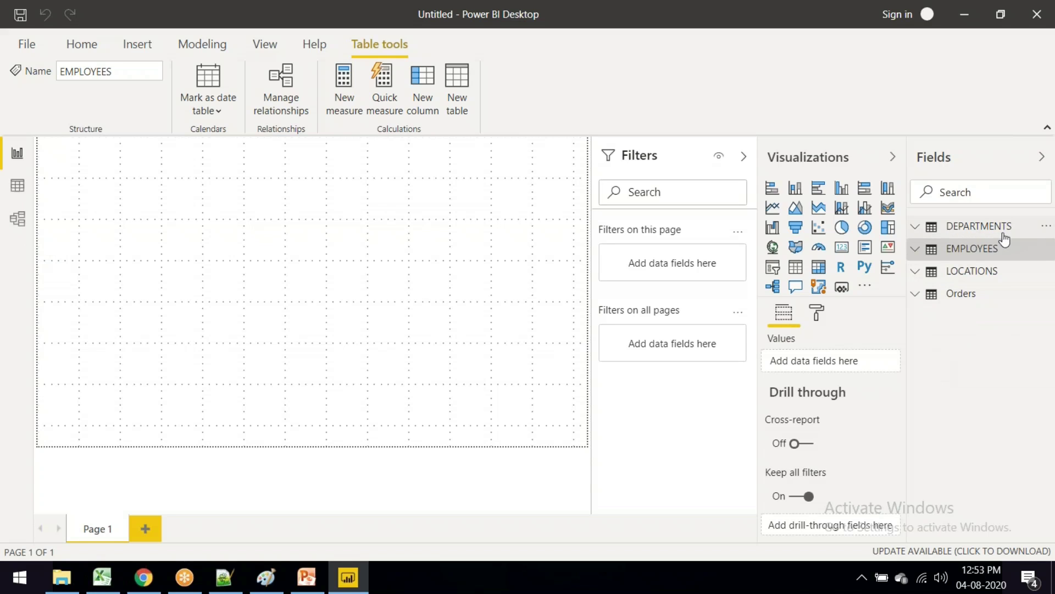
click(996, 254)
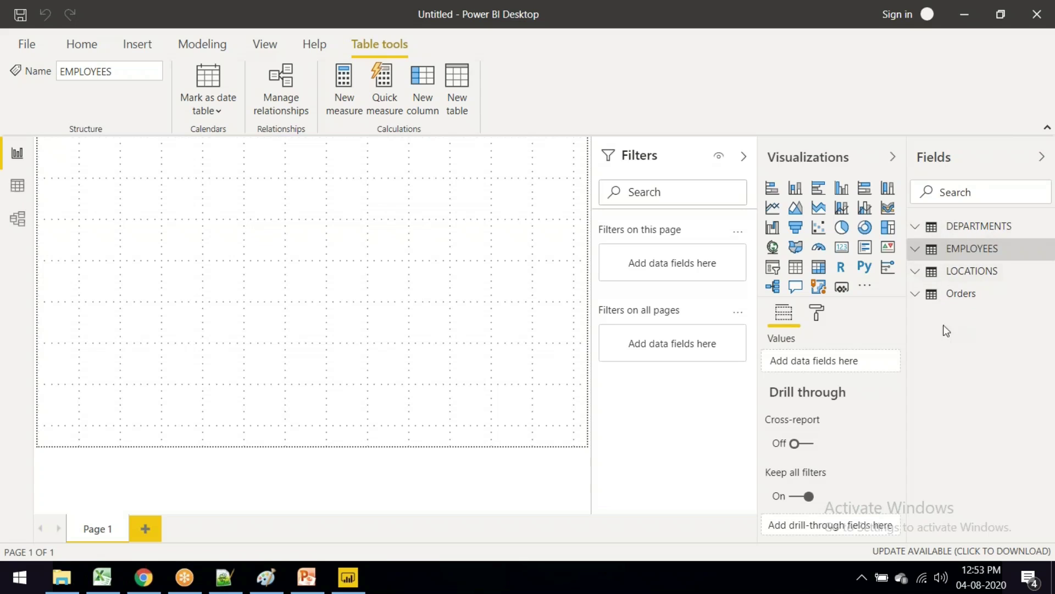
click(581, 189)
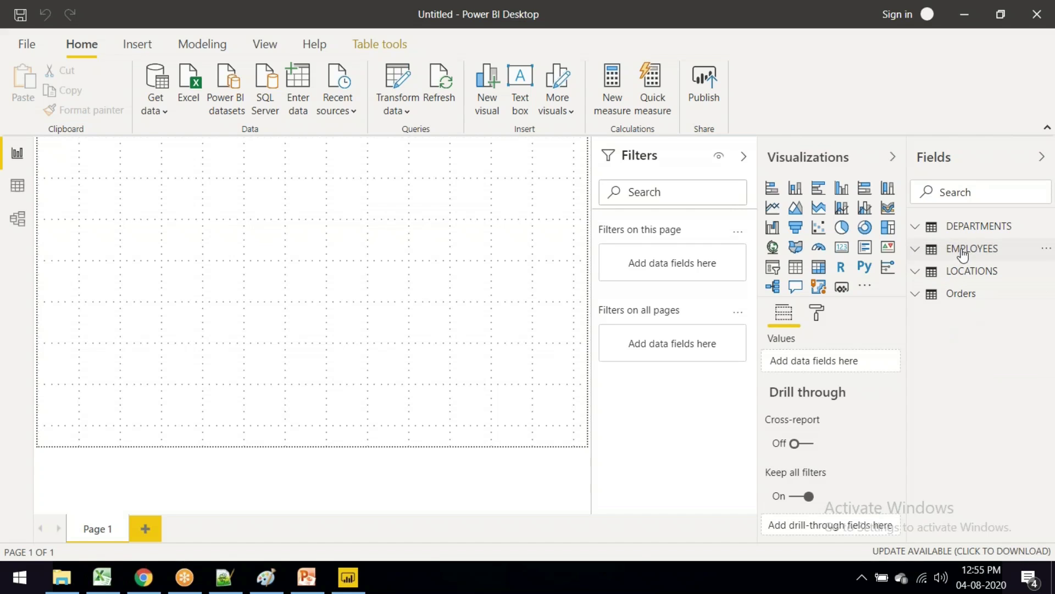
click(917, 295)
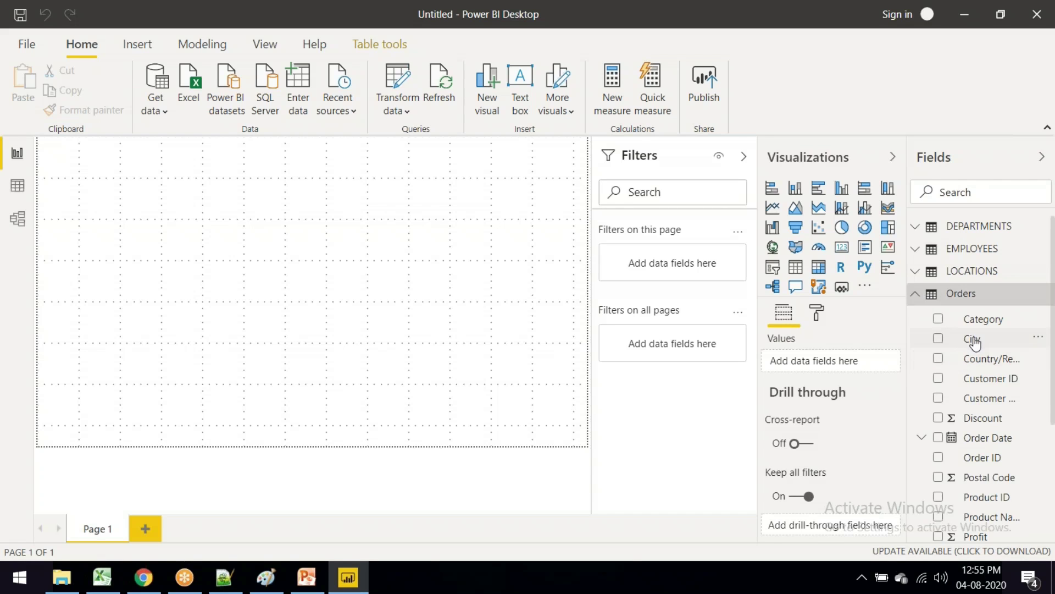
scroll(974, 338, down, 3)
scroll(981, 350, up, 3)
scroll(997, 370, down, 3)
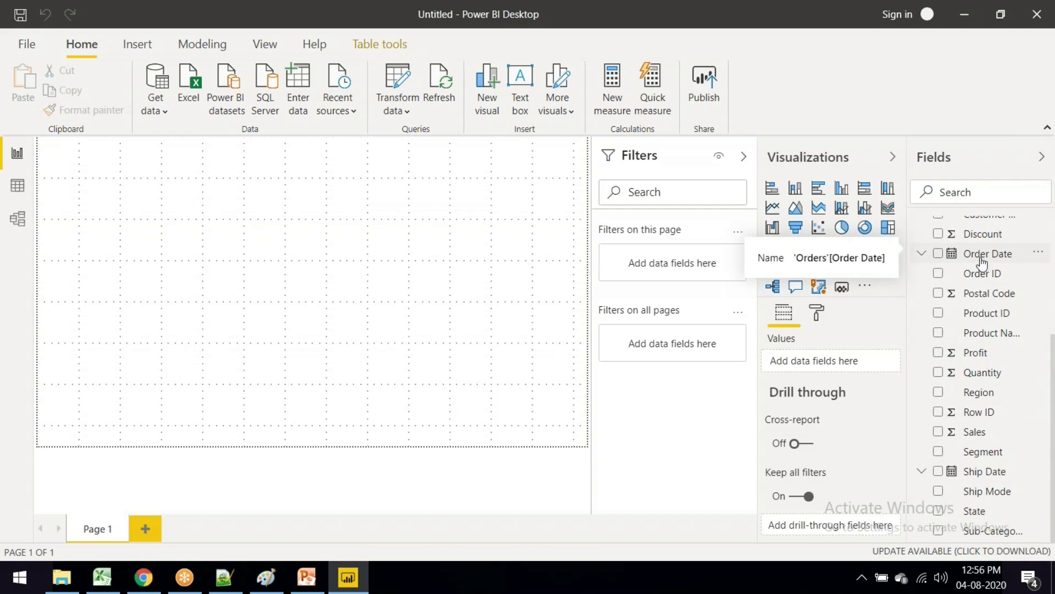
scroll(1000, 457, up, 1)
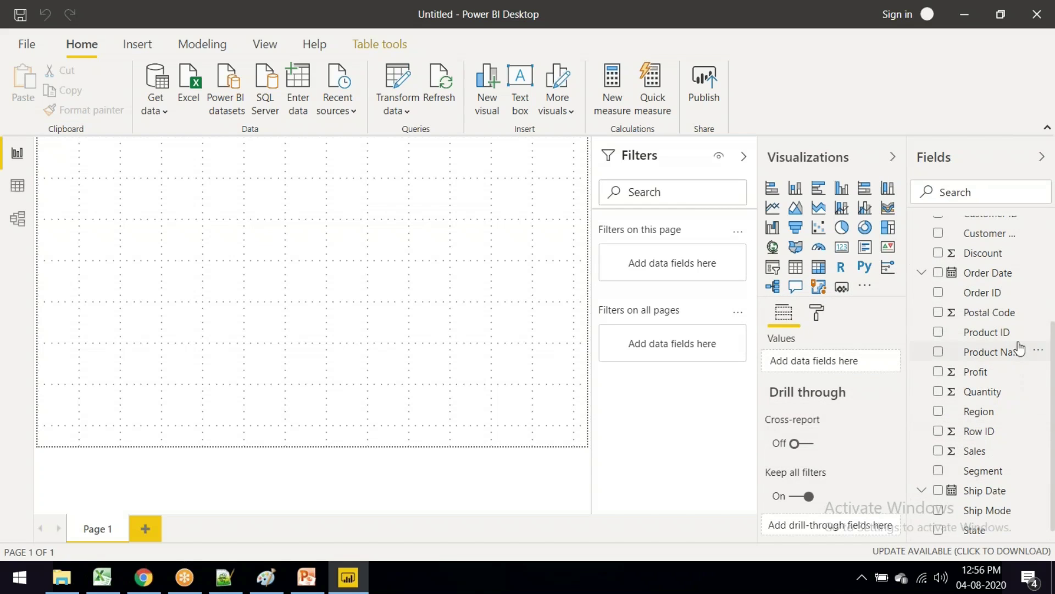
scroll(1016, 335, up, 5)
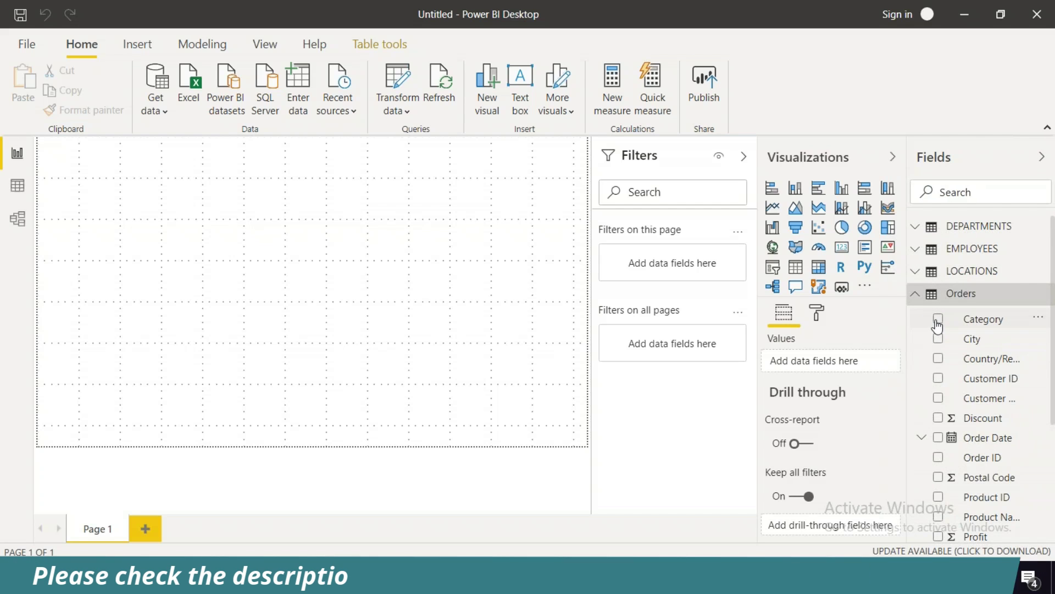
- Create an enlarged table of Category with Sales totals, totalling 22,97,200.86
click(938, 320)
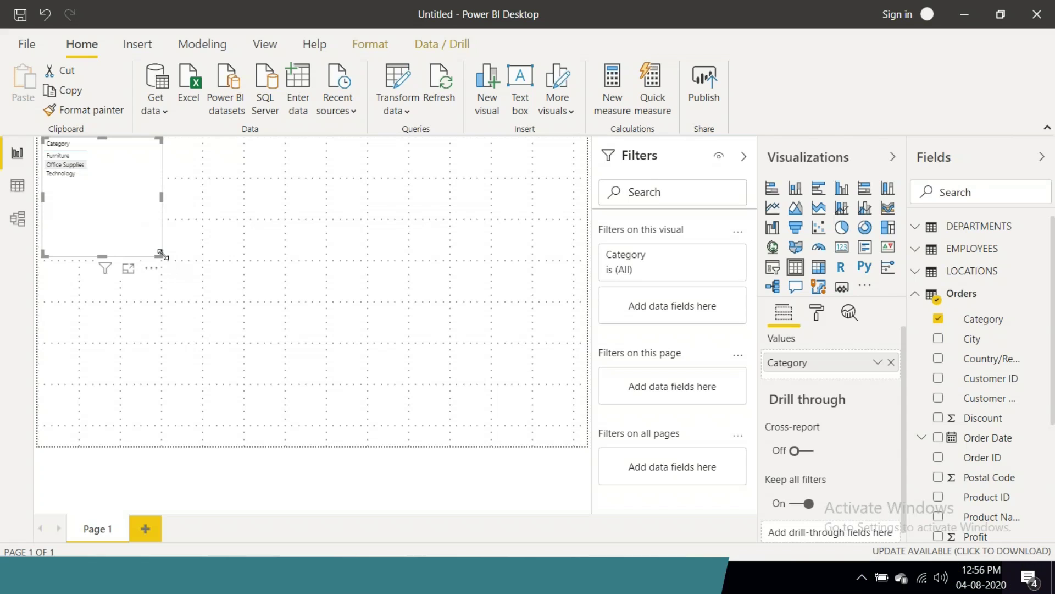
drag(159, 253, 285, 305)
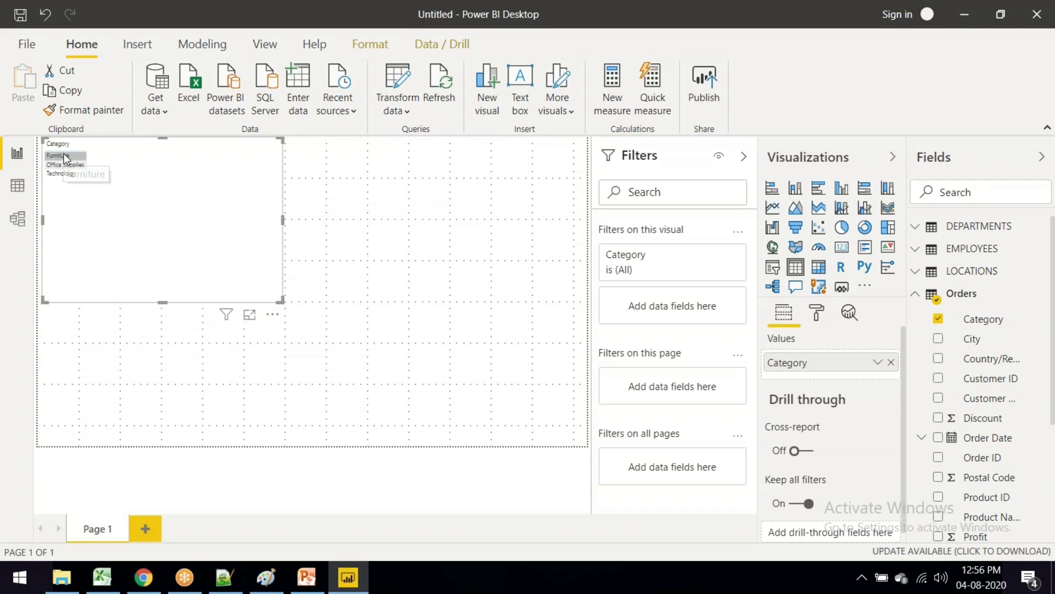
scroll(962, 489, down, 3)
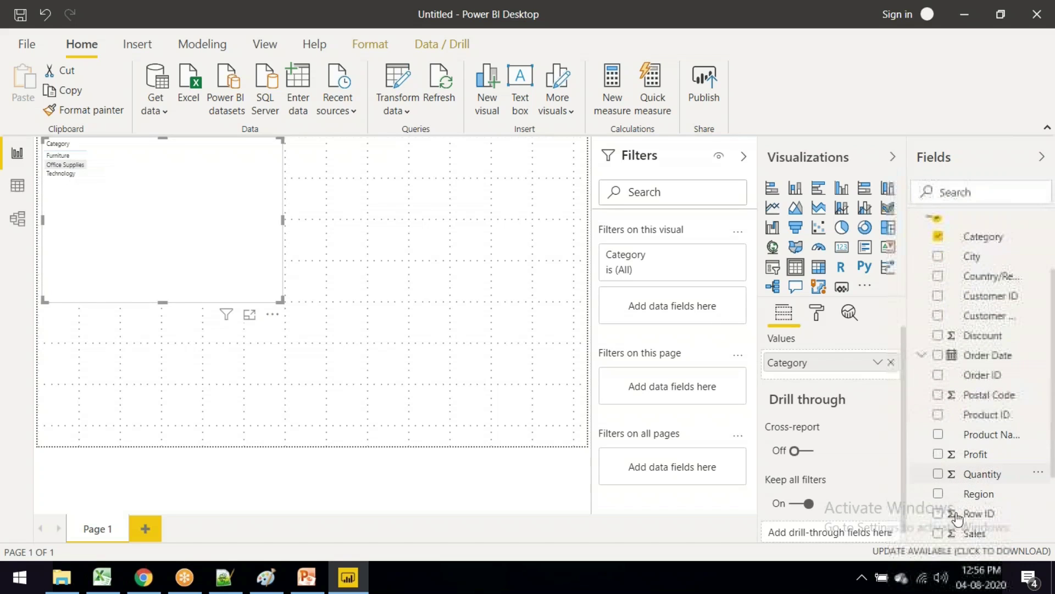
scroll(959, 522, down, 3)
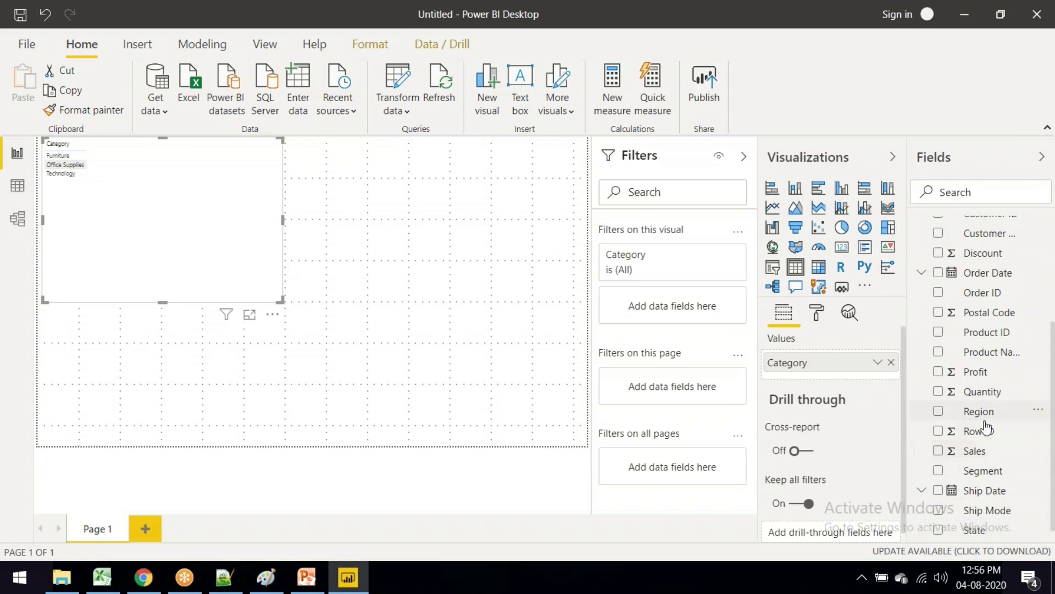
click(938, 452)
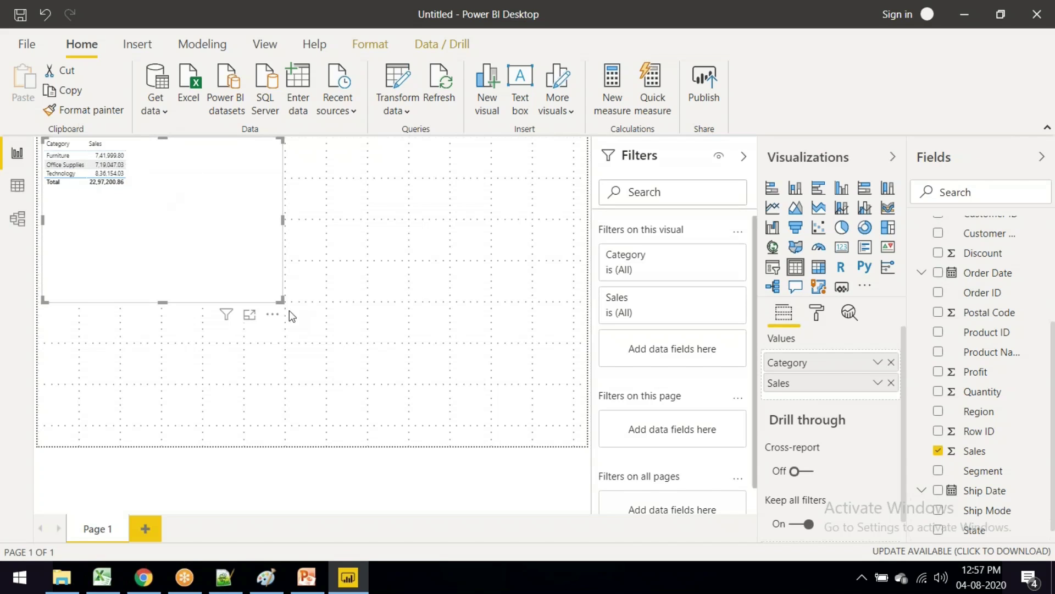
click(250, 316)
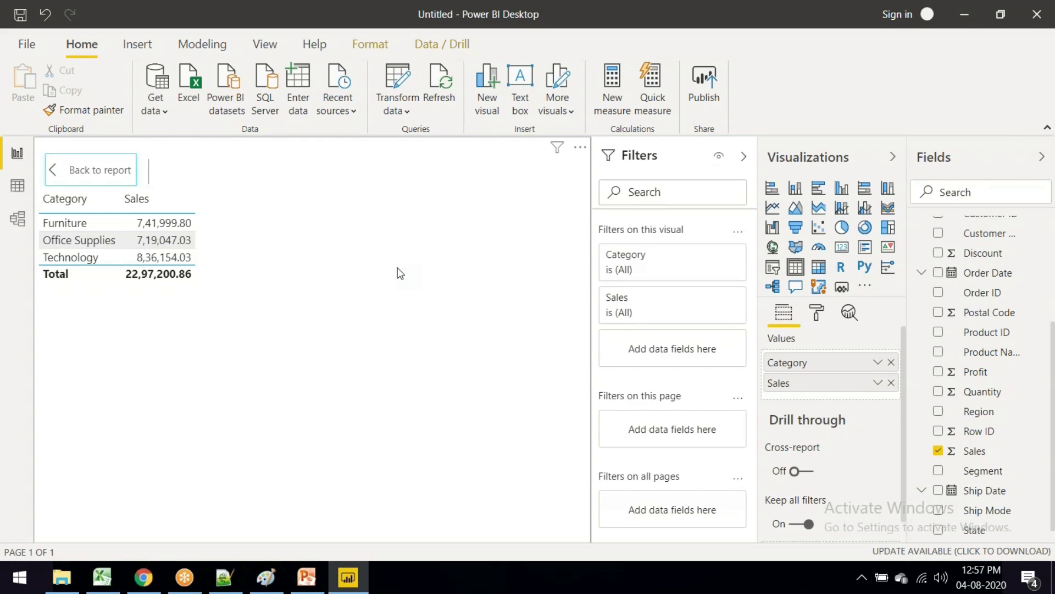
key(Escape)
mouse_move(287, 302)
mouse_down()
mouse_move(207, 273)
mouse_move(222, 257)
mouse_move(242, 264)
mouse_move(284, 306)
mouse_up()
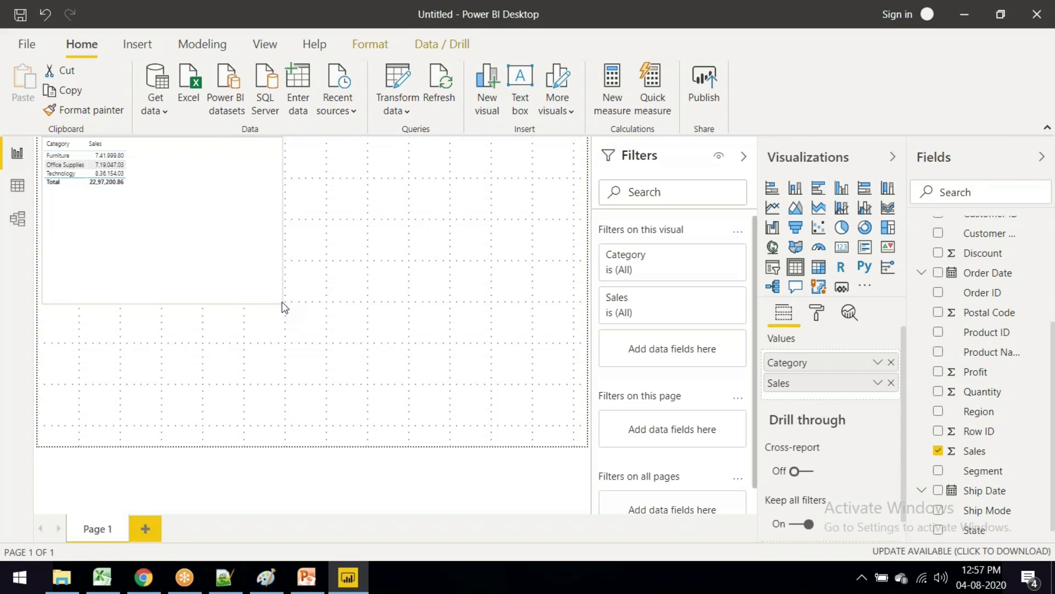
- Convert the Category/Sales table into a stacked column chart, sized to the top-left area
drag(283, 302, 283, 303)
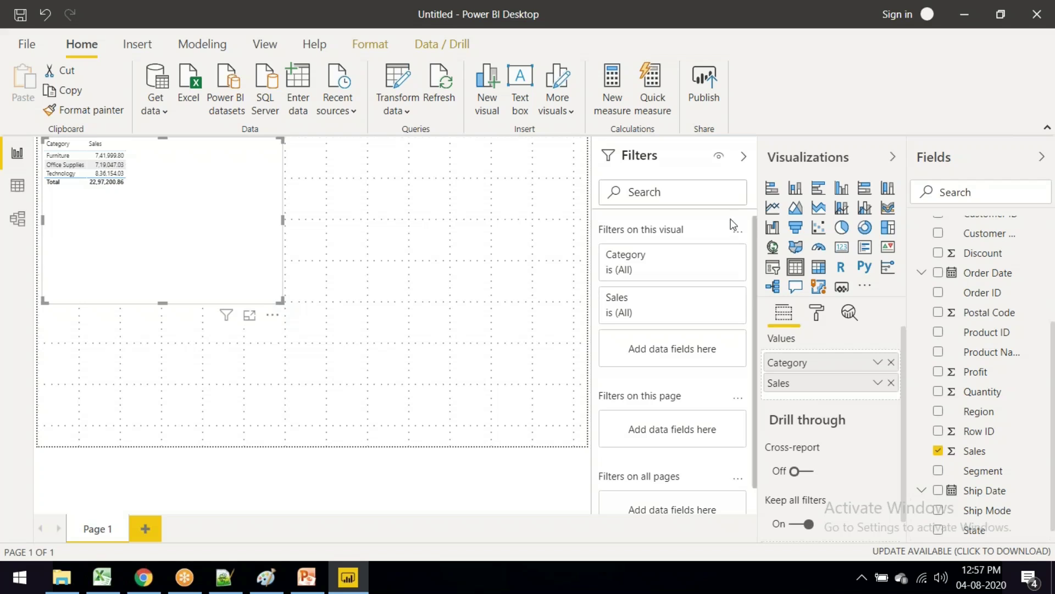
click(795, 189)
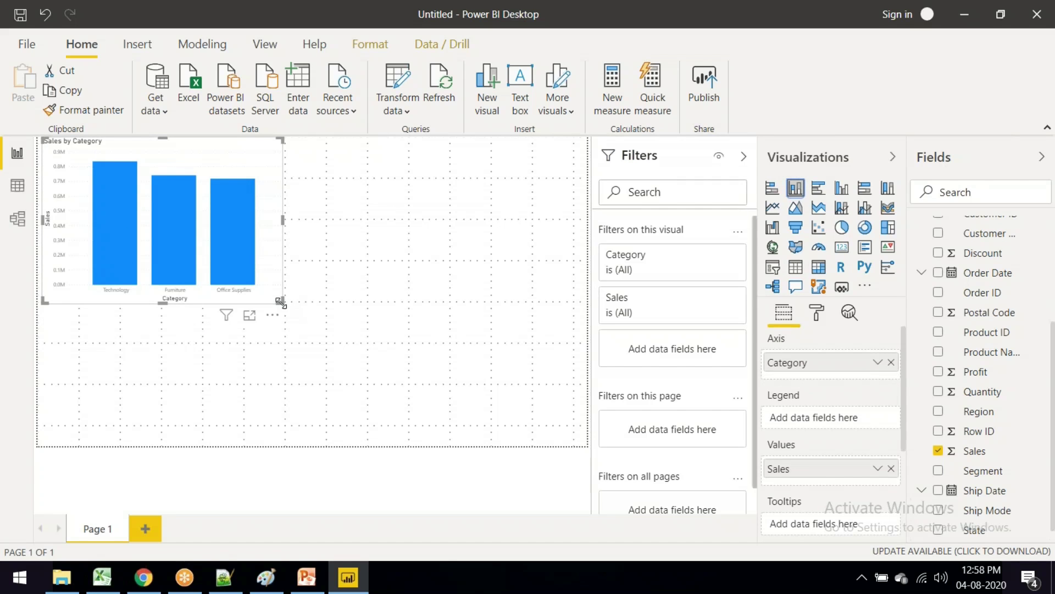
drag(281, 302, 596, 448)
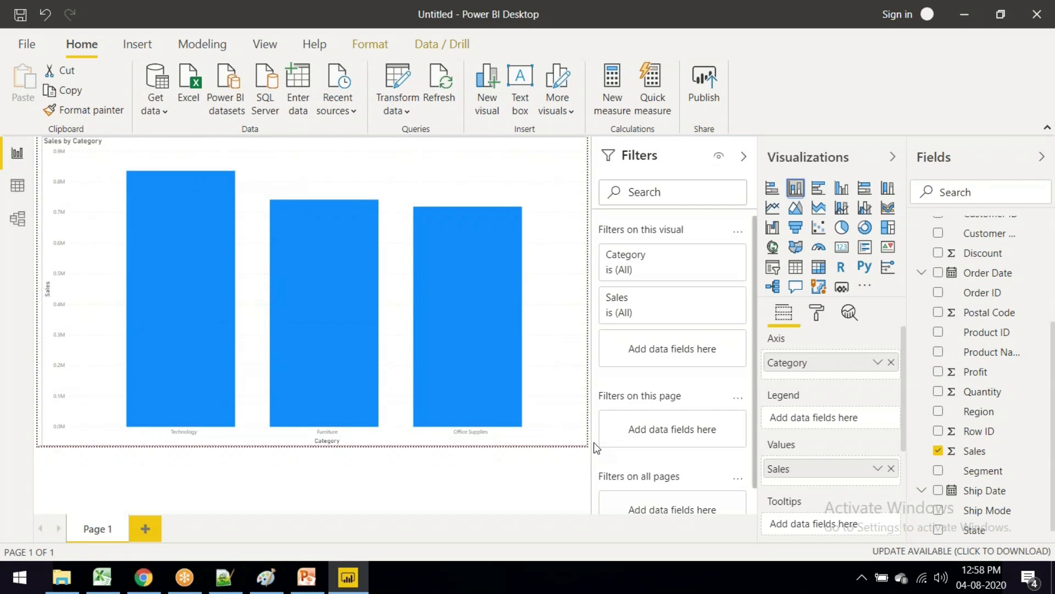
drag(585, 440, 283, 303)
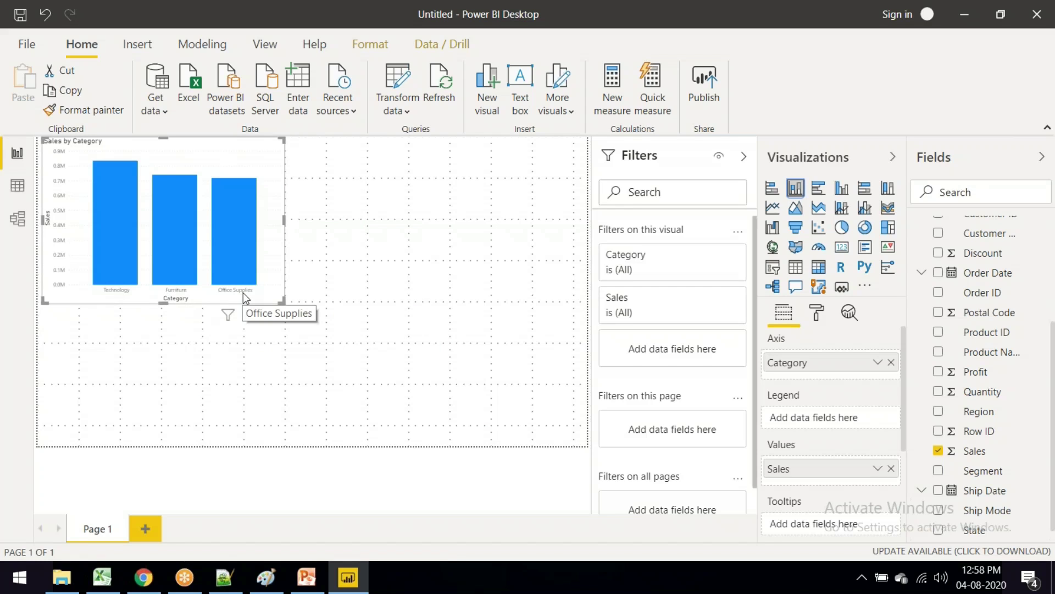
mouse_move(248, 286)
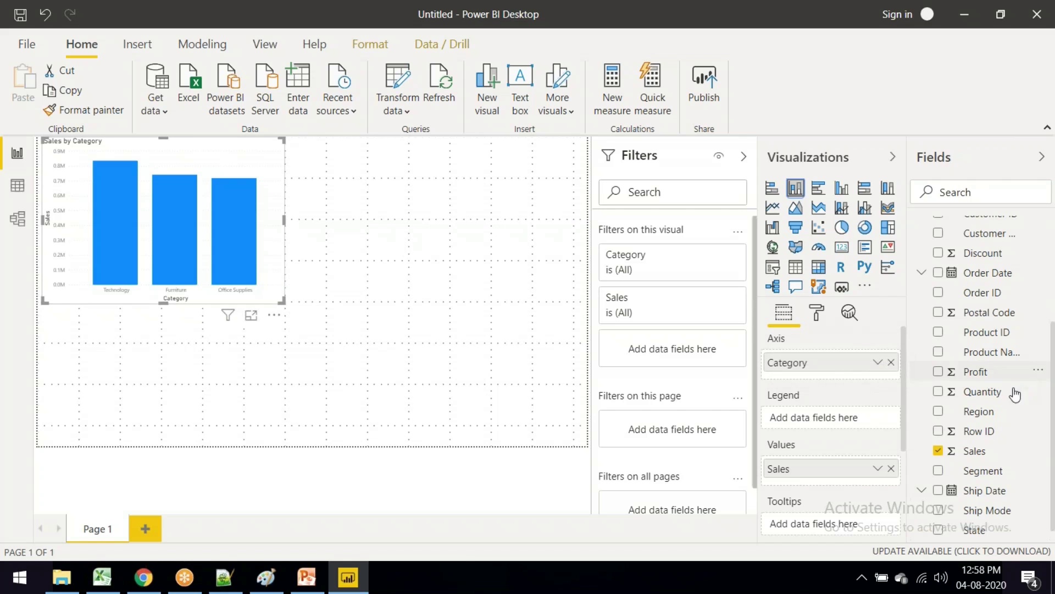
- Add Sub-Category to the column chart's Legend so each Category bar stacks by Sub-Category
scroll(975, 420, down, 1)
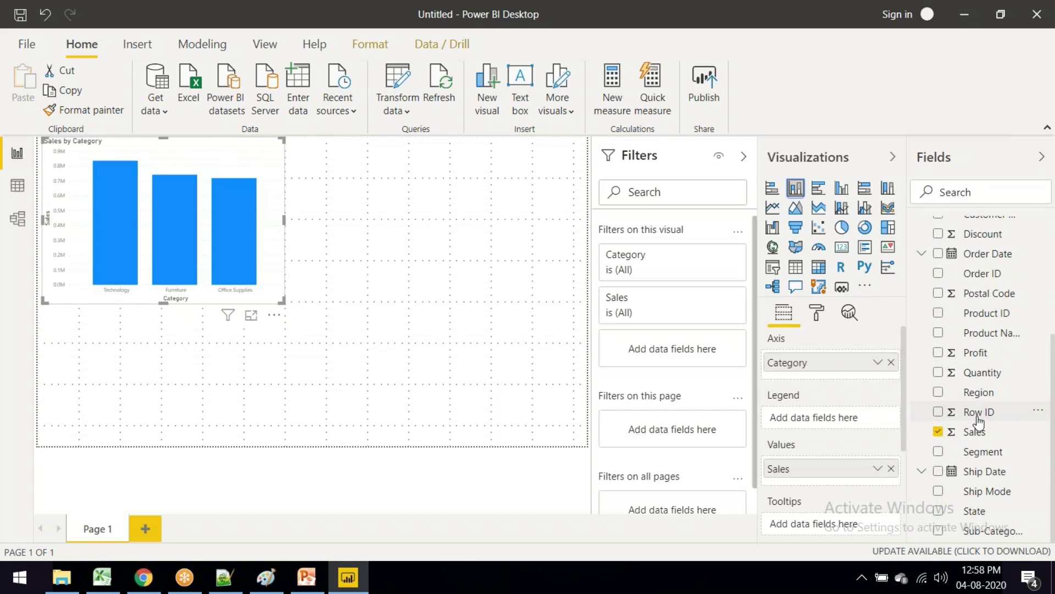
scroll(981, 434, up, 5)
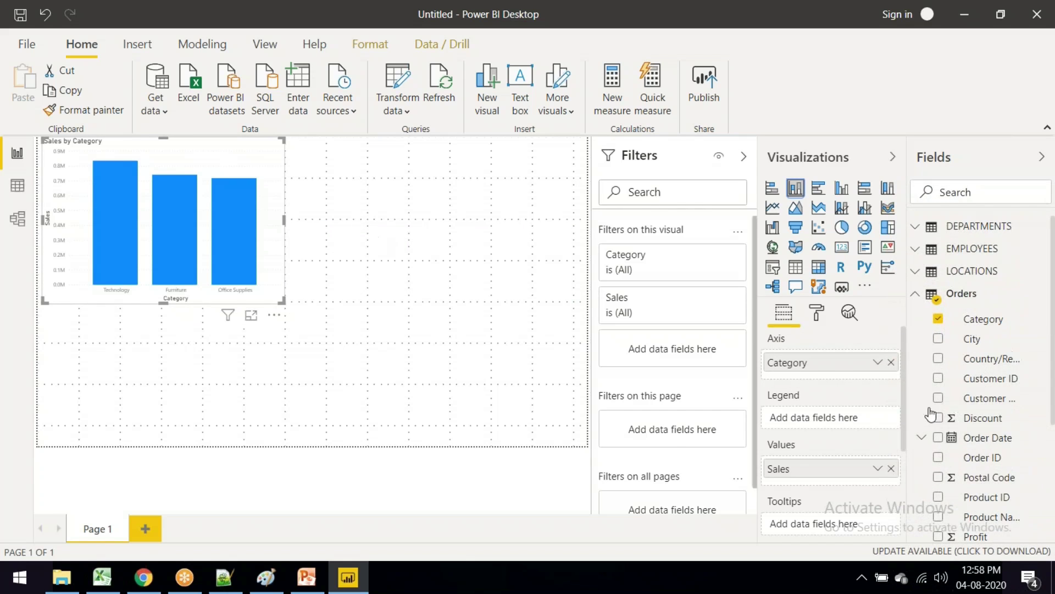
scroll(931, 413, down, 5)
drag(992, 530, 275, 213)
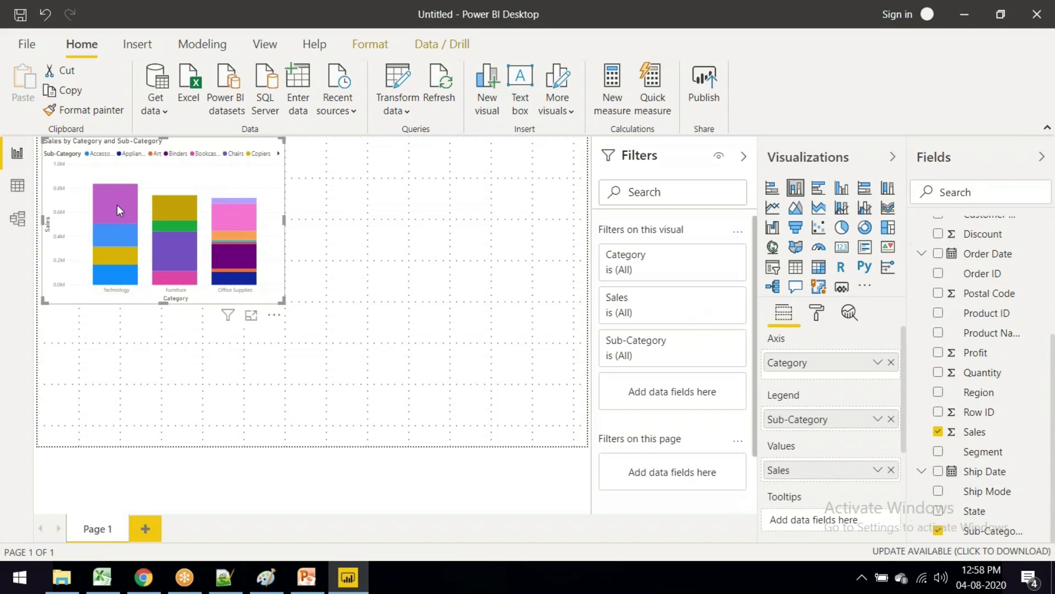
mouse_move(119, 204)
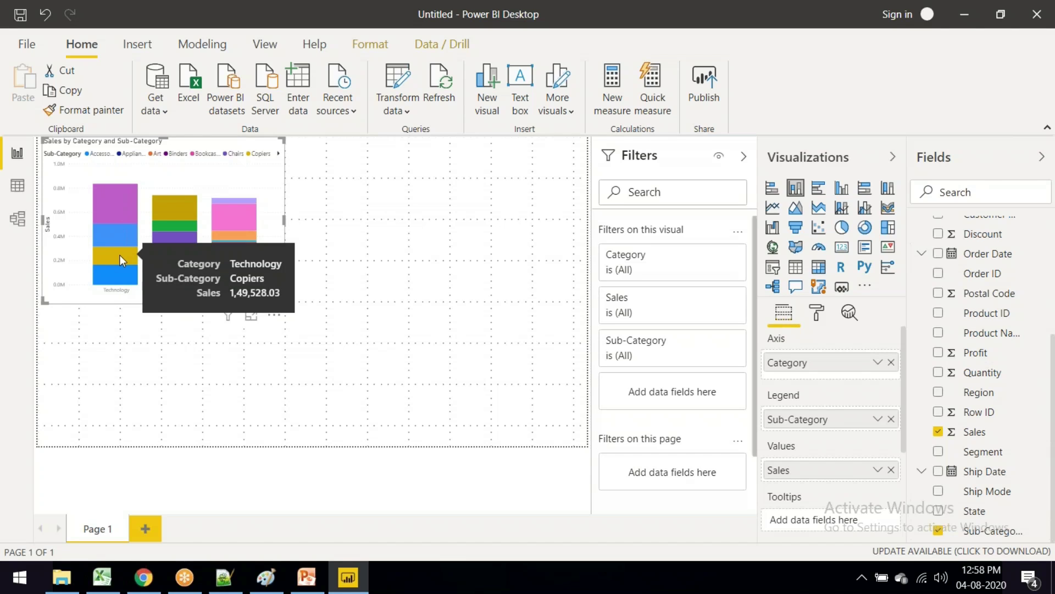
click(839, 190)
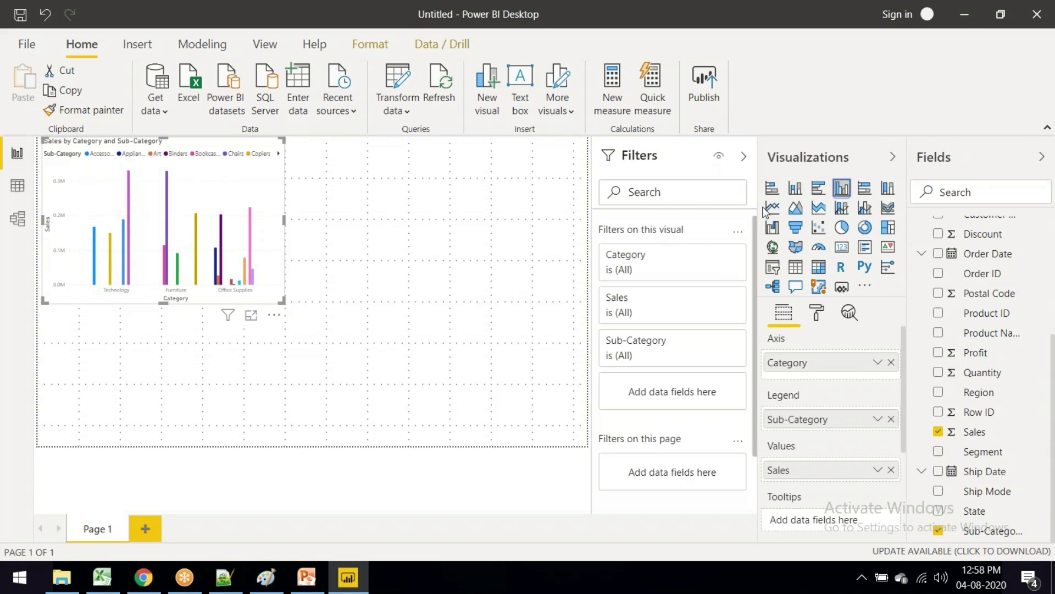
click(816, 191)
click(887, 189)
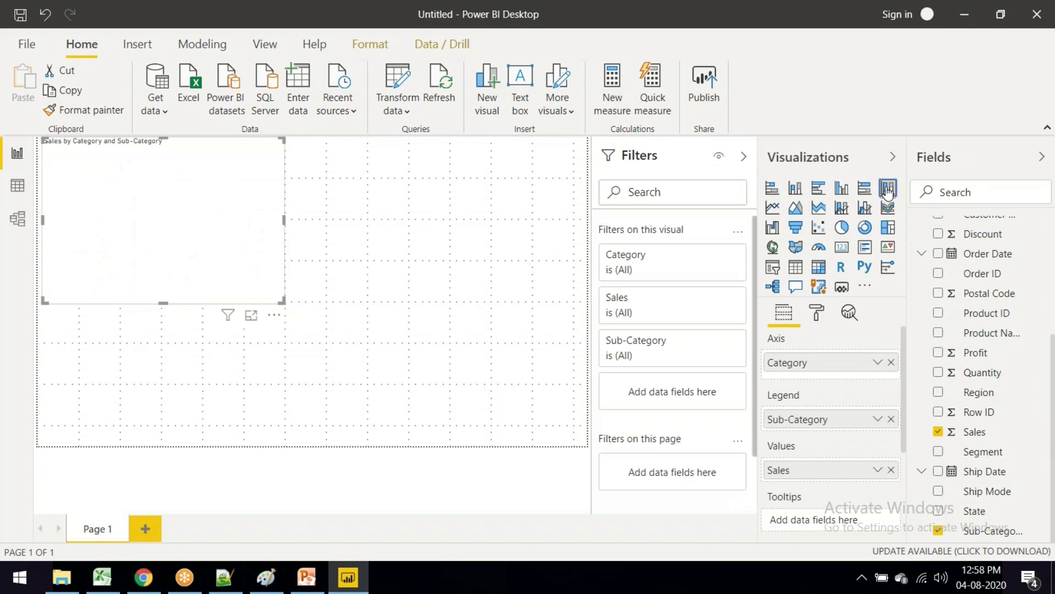
click(796, 190)
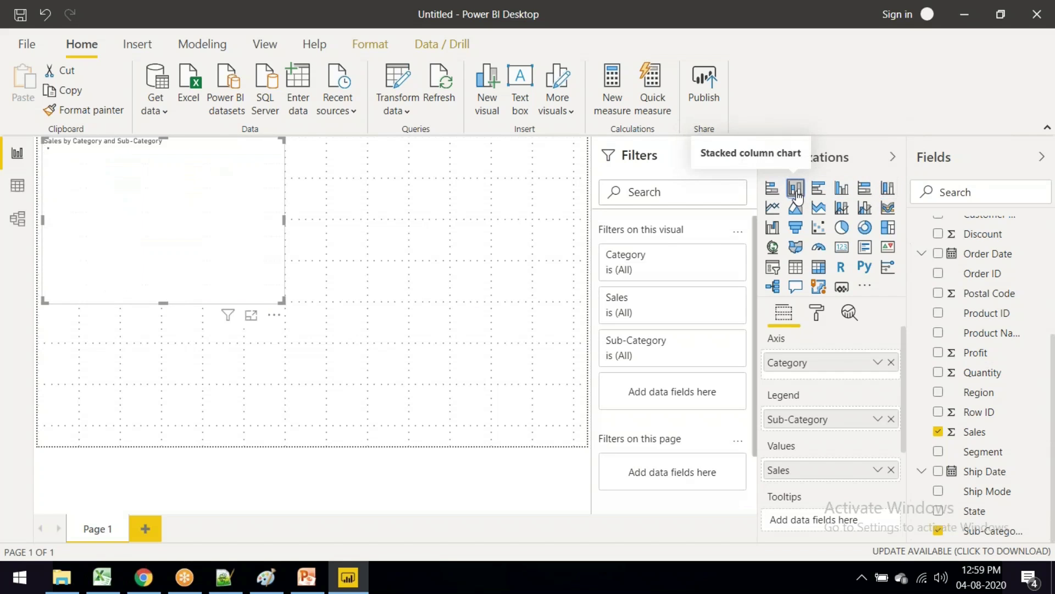
mouse_move(282, 302)
mouse_down()
mouse_move(236, 292)
mouse_move(282, 299)
mouse_up()
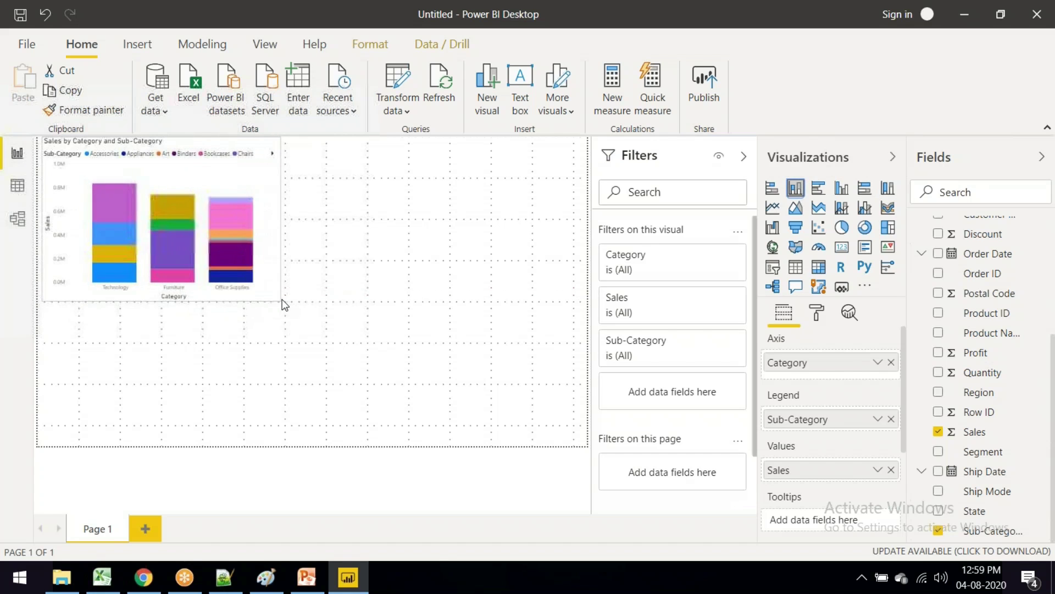
click(395, 181)
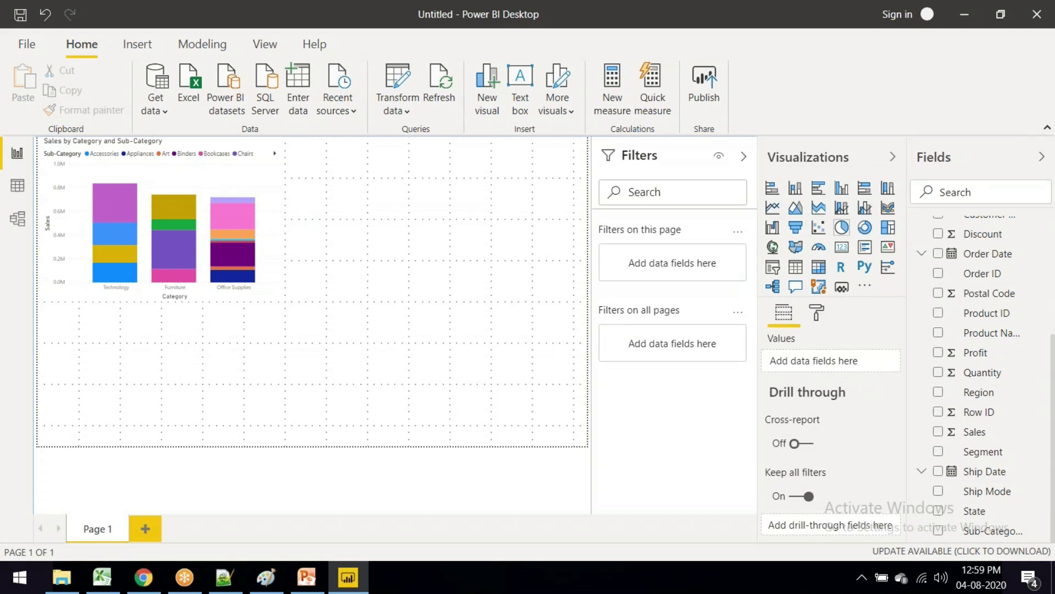
- Add a pie chart with Region as Legend and Sales as Values
click(841, 228)
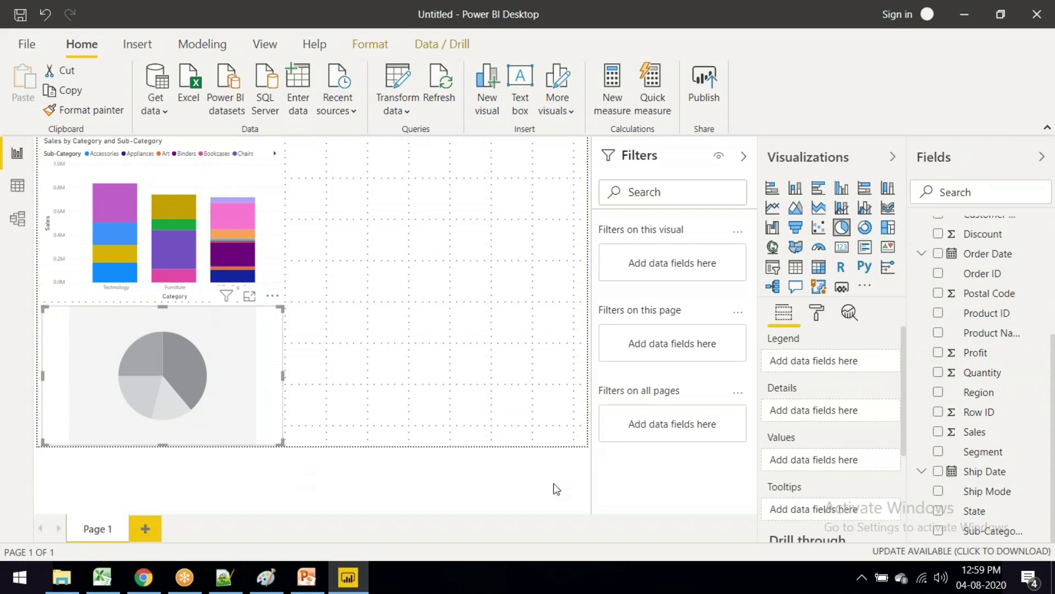
scroll(991, 457, up, 3)
scroll(991, 459, down, 3)
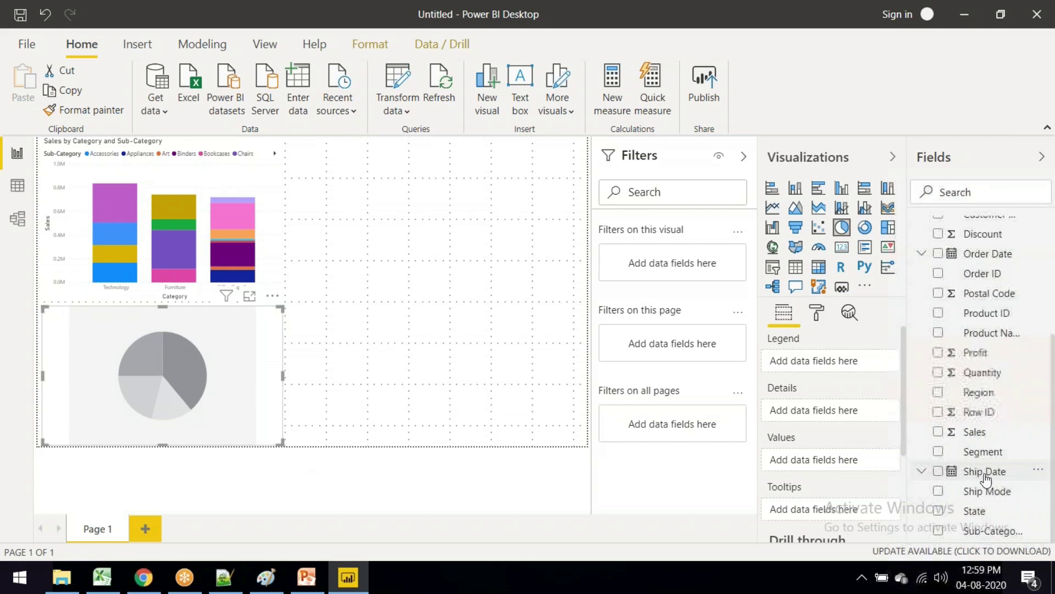
click(938, 392)
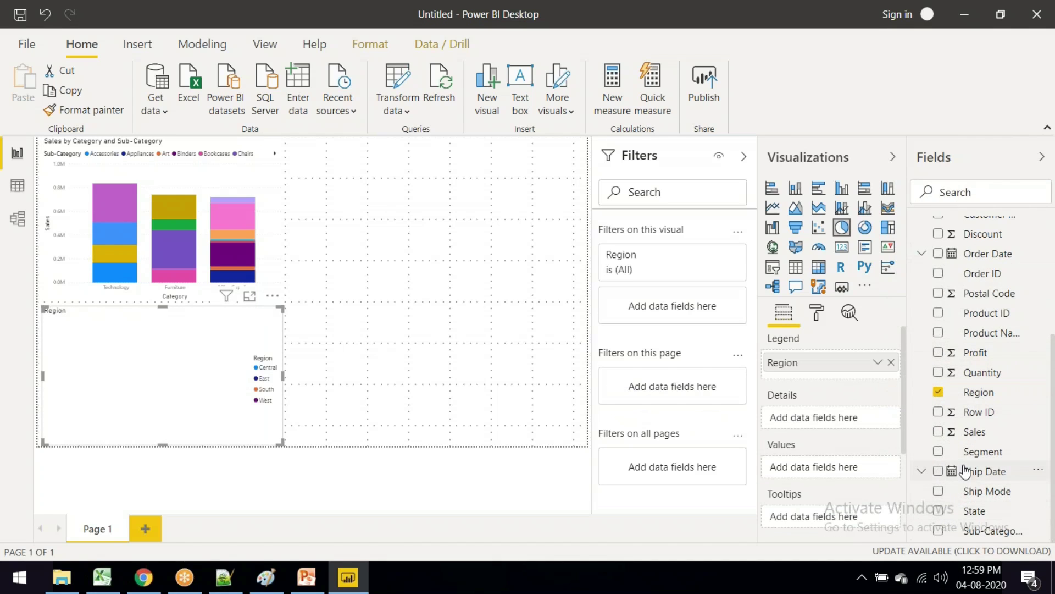
drag(939, 432, 137, 390)
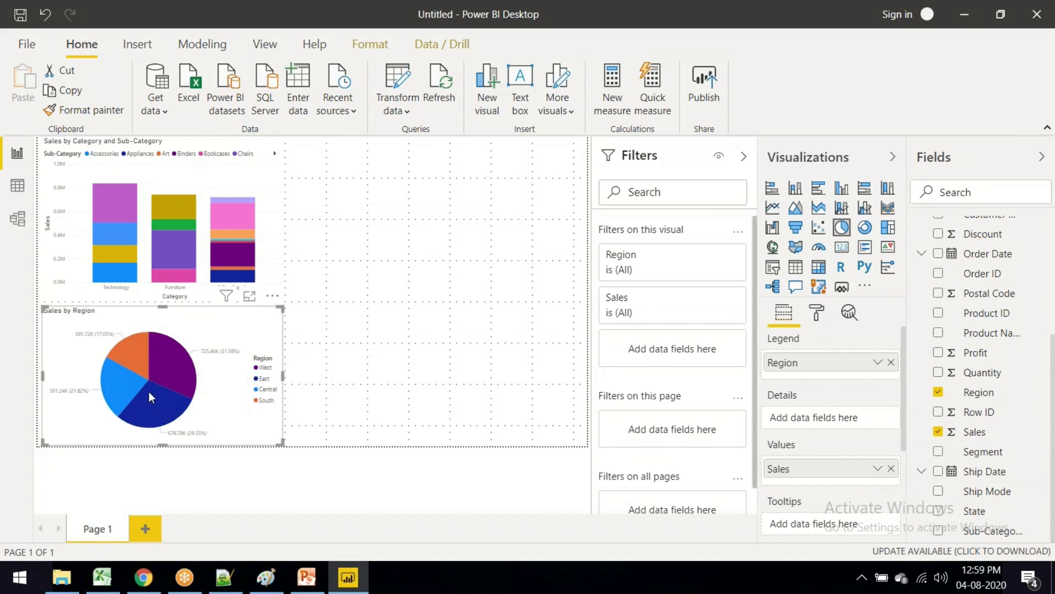
mouse_move(152, 348)
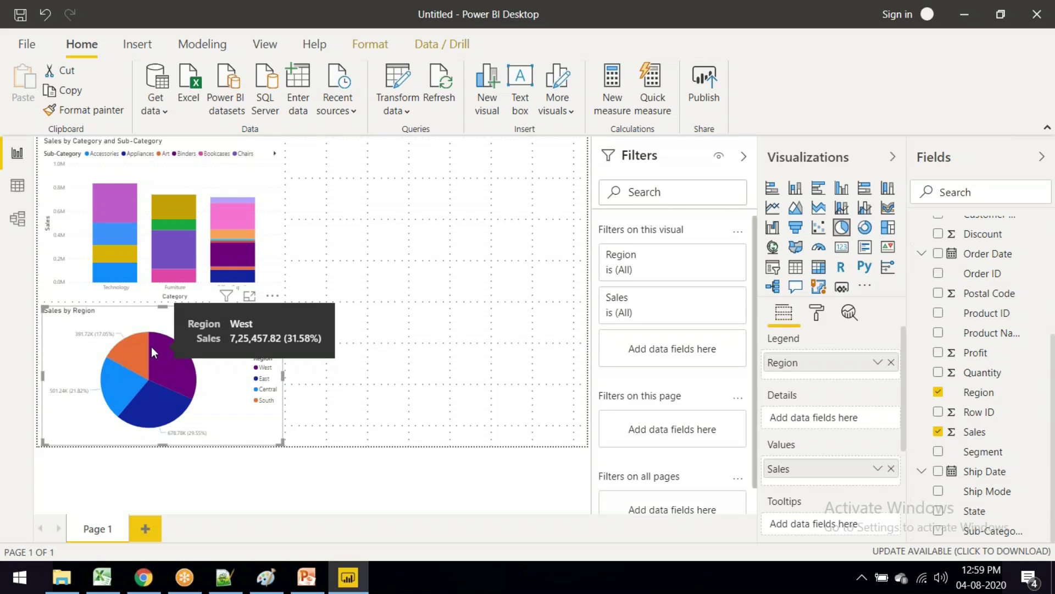
click(527, 370)
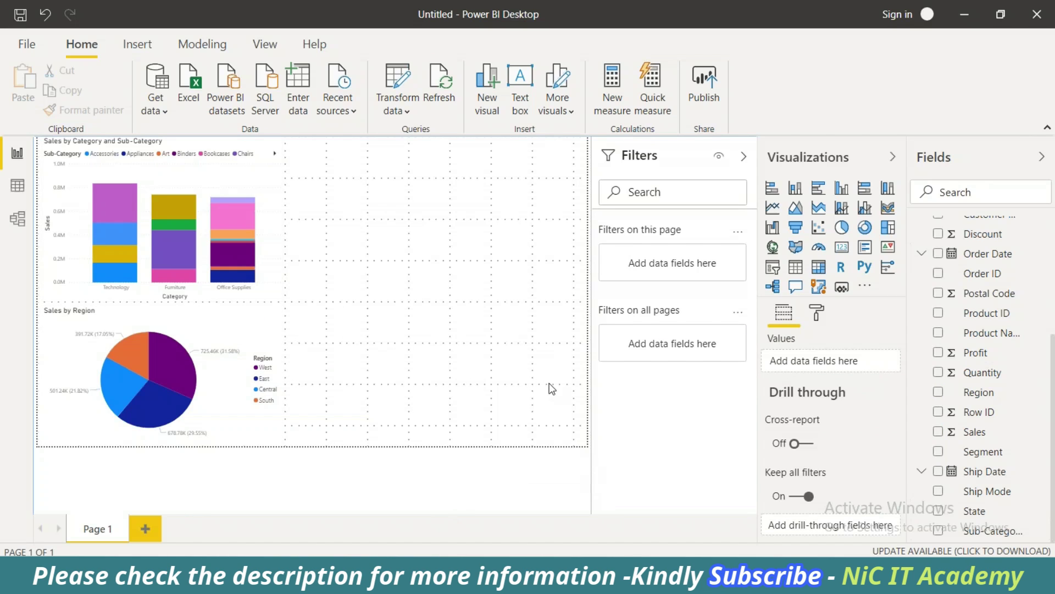
click(262, 434)
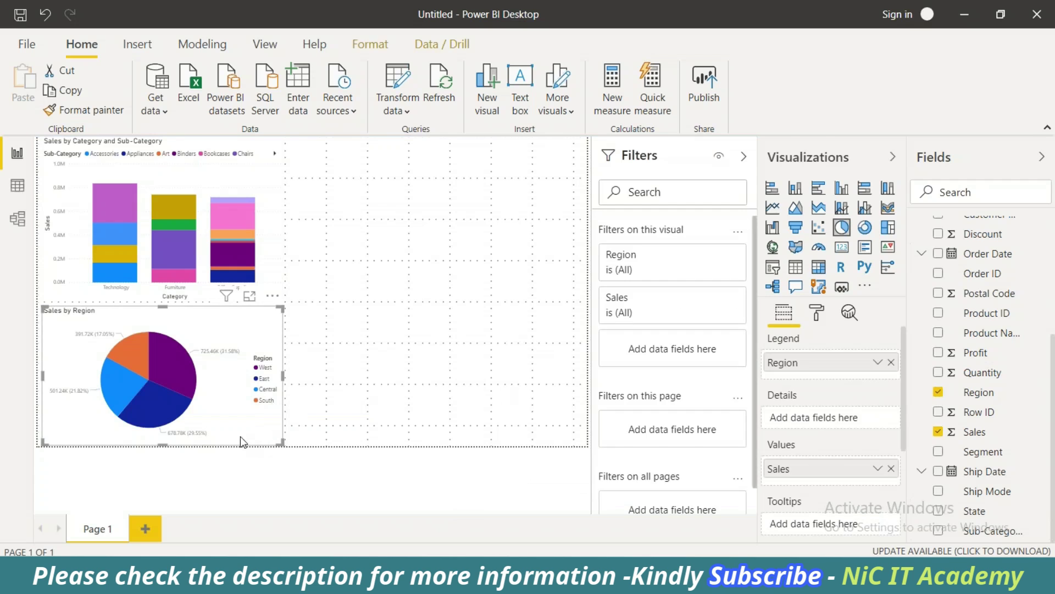
click(251, 298)
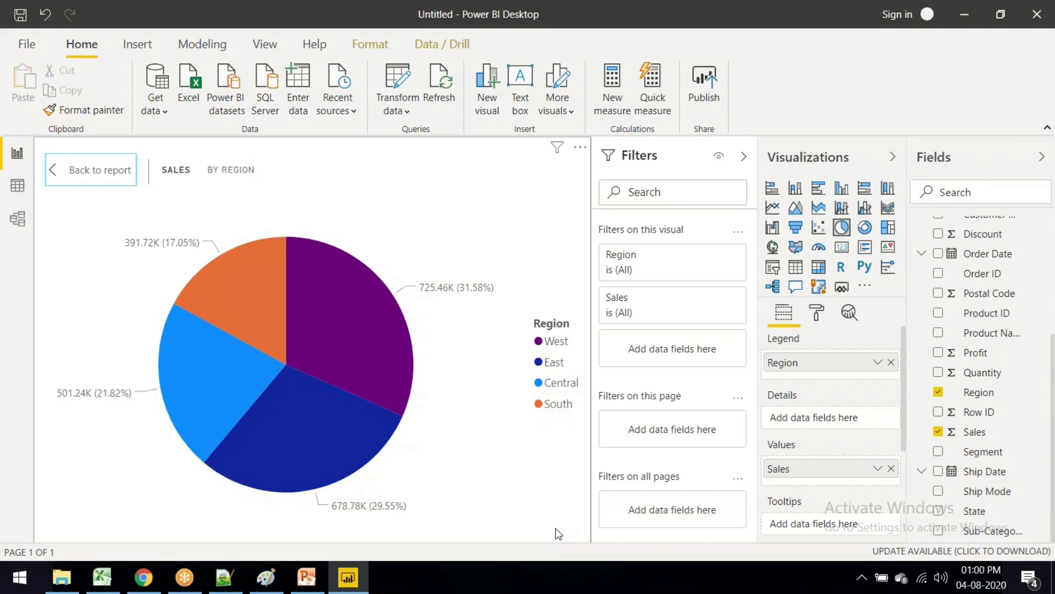
click(53, 171)
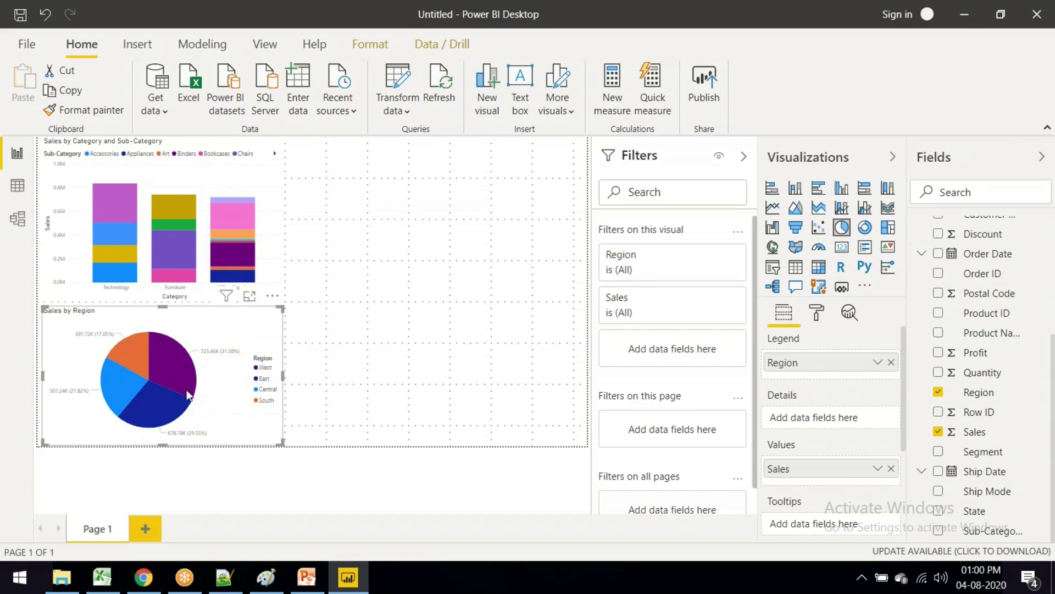
mouse_move(154, 261)
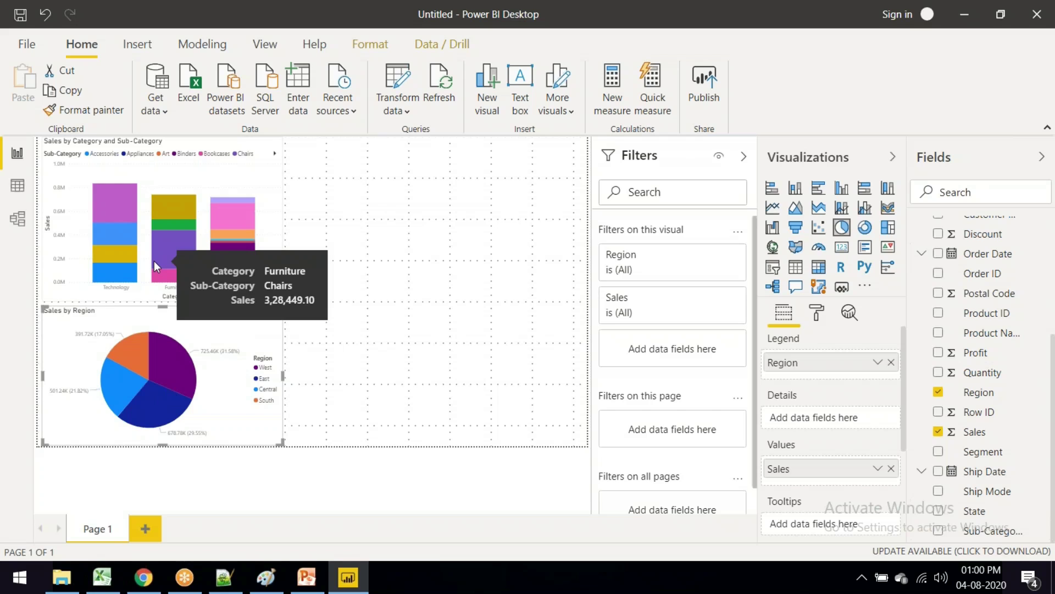
- Add a table visual beside the bar chart with Sales and Category fields
click(479, 269)
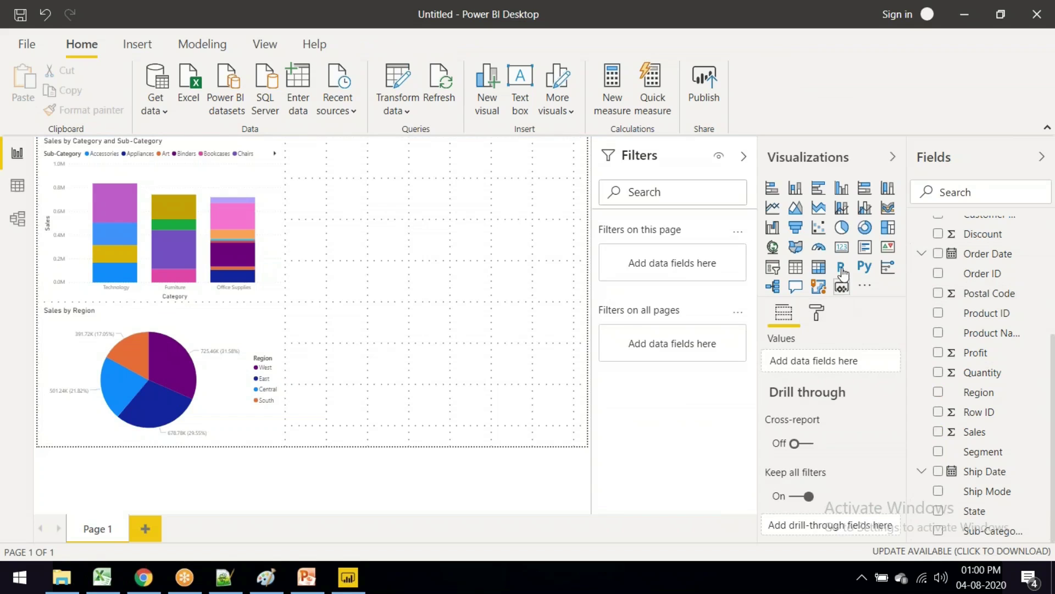
click(797, 268)
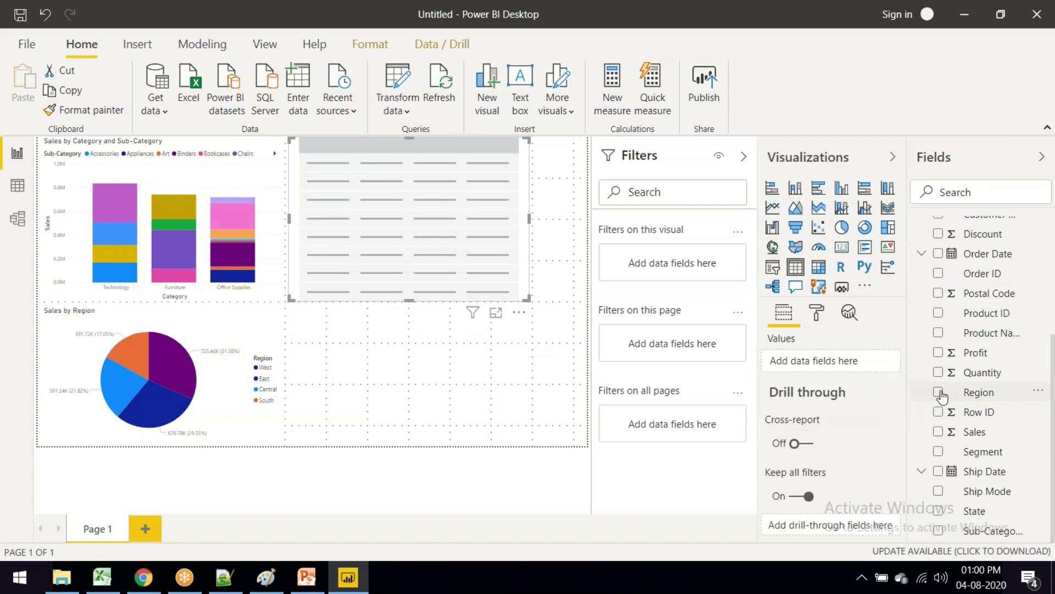
click(941, 432)
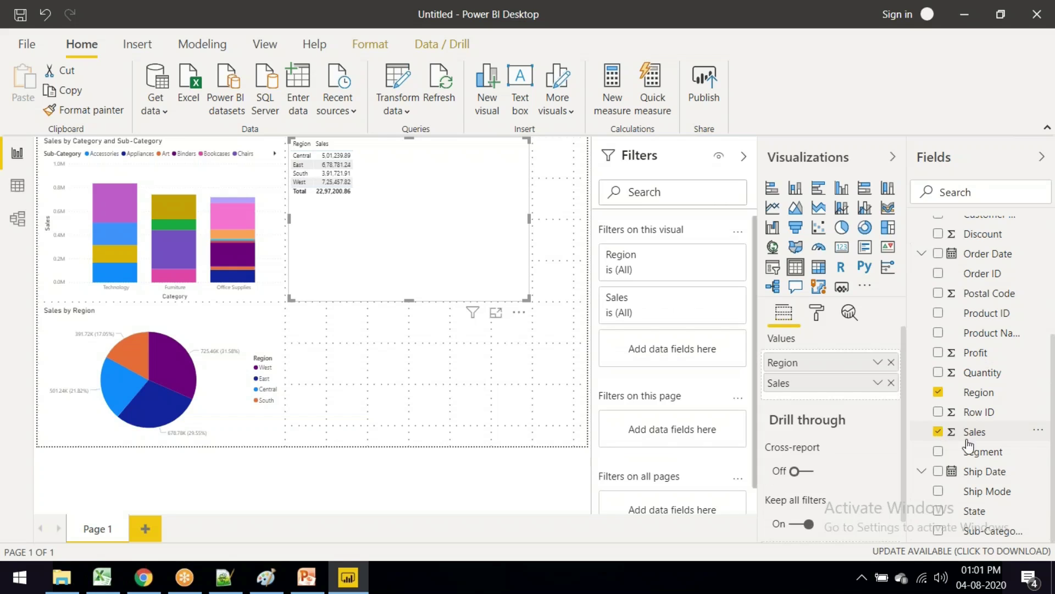
scroll(977, 456, up, 1)
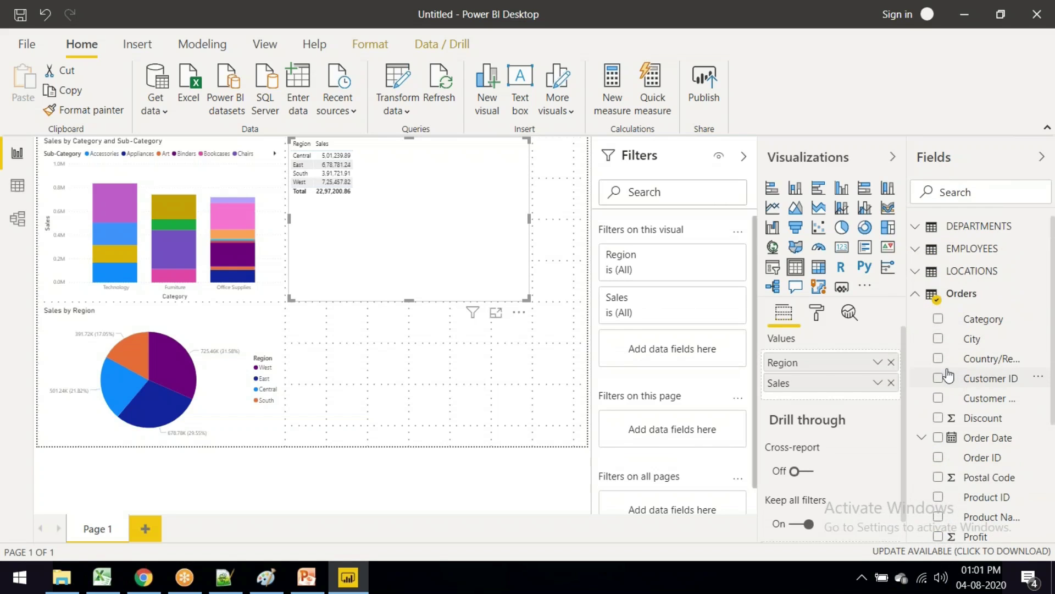
click(939, 319)
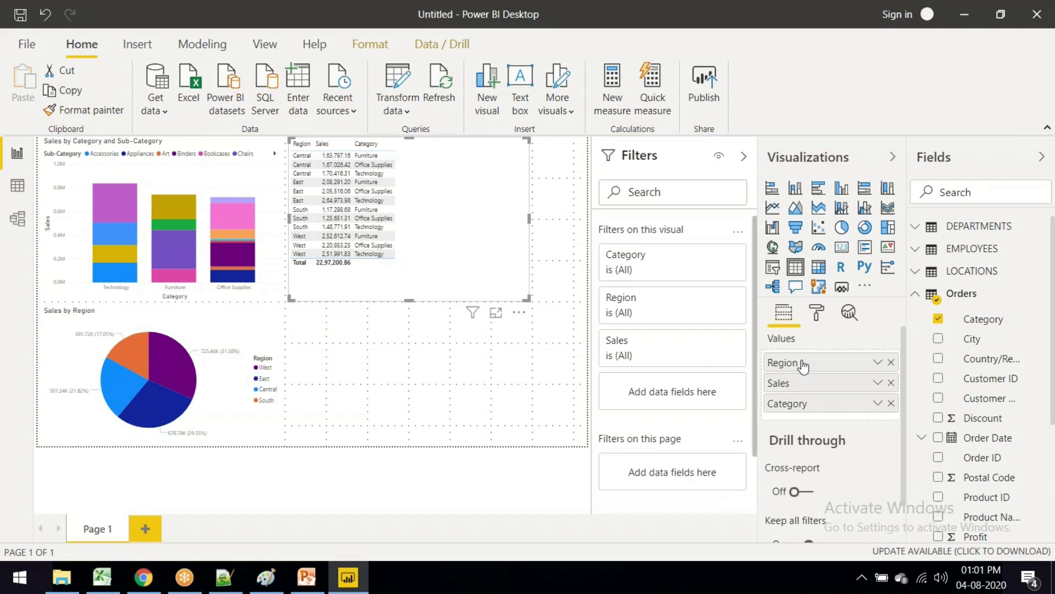
- Reorder the table columns to Region, Category, Sales
drag(808, 385, 813, 419)
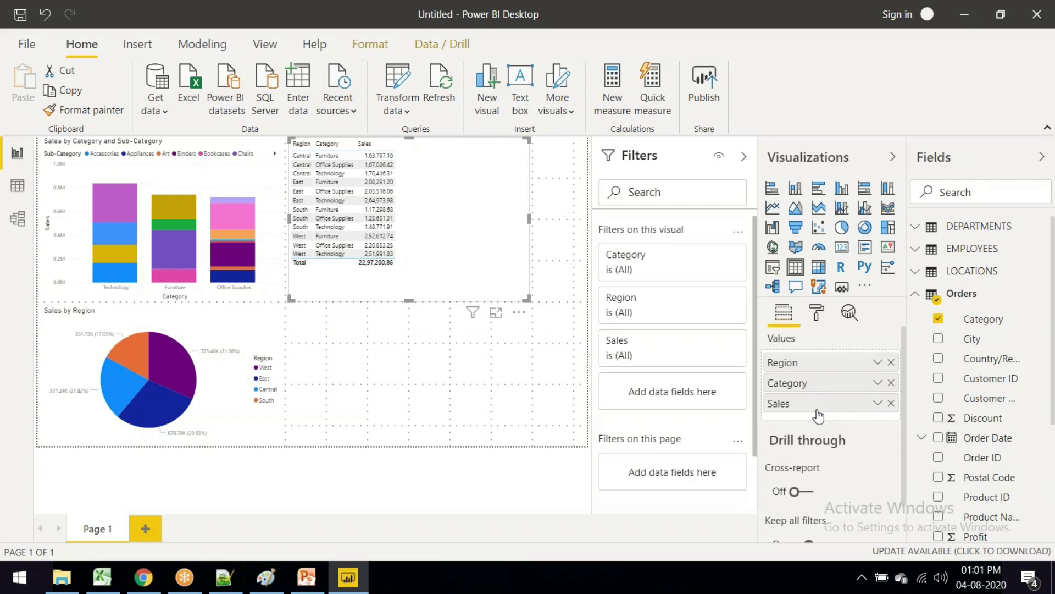
click(890, 362)
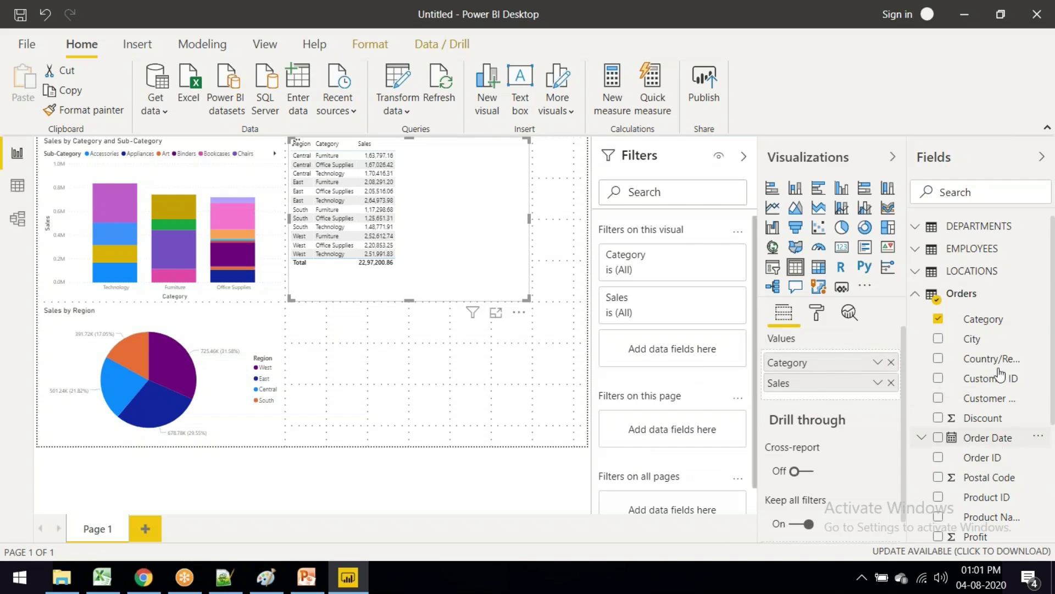
scroll(1011, 461, down, 3)
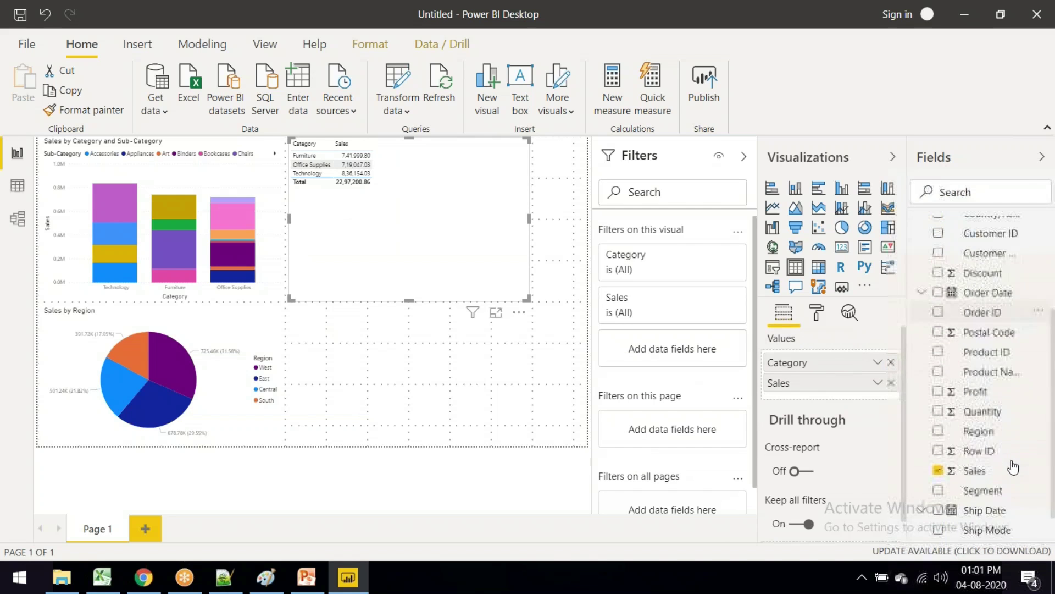
drag(975, 411, 820, 359)
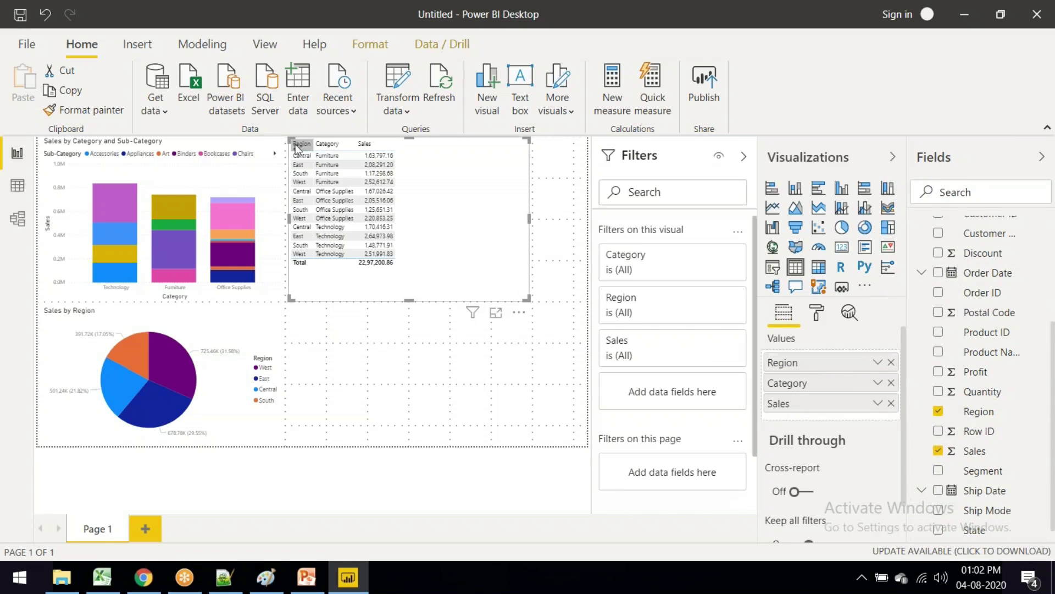
- Sort the table rows by Region in Focus mode, then return to the report
click(497, 313)
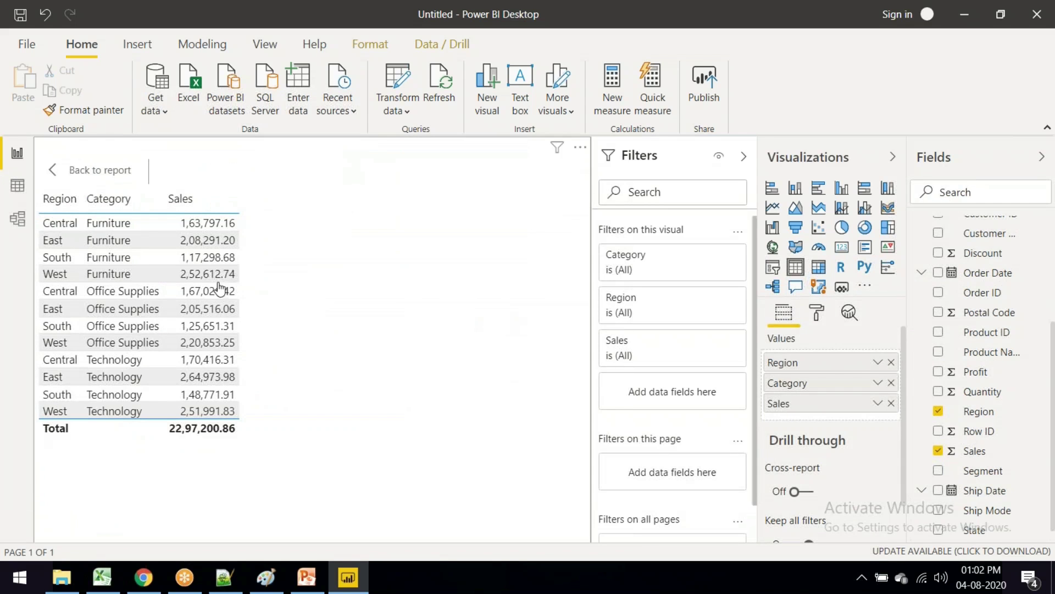
click(48, 210)
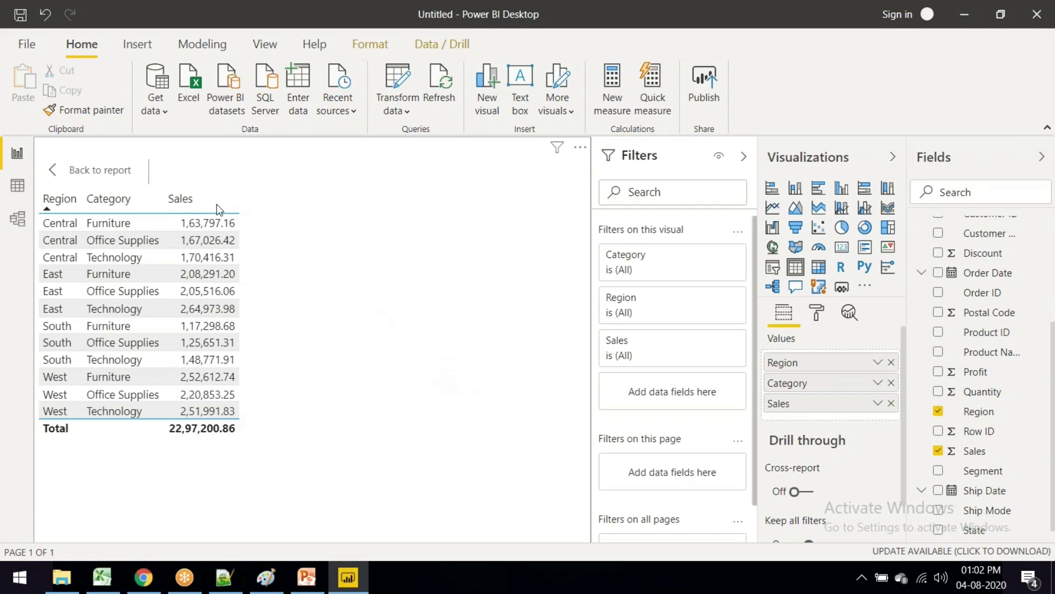
click(55, 173)
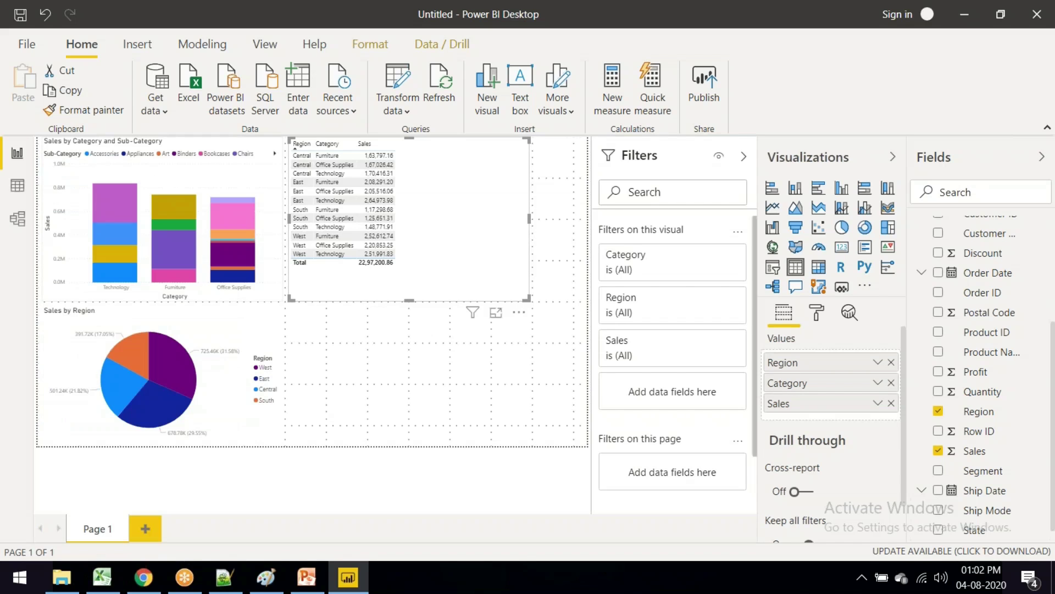
click(493, 371)
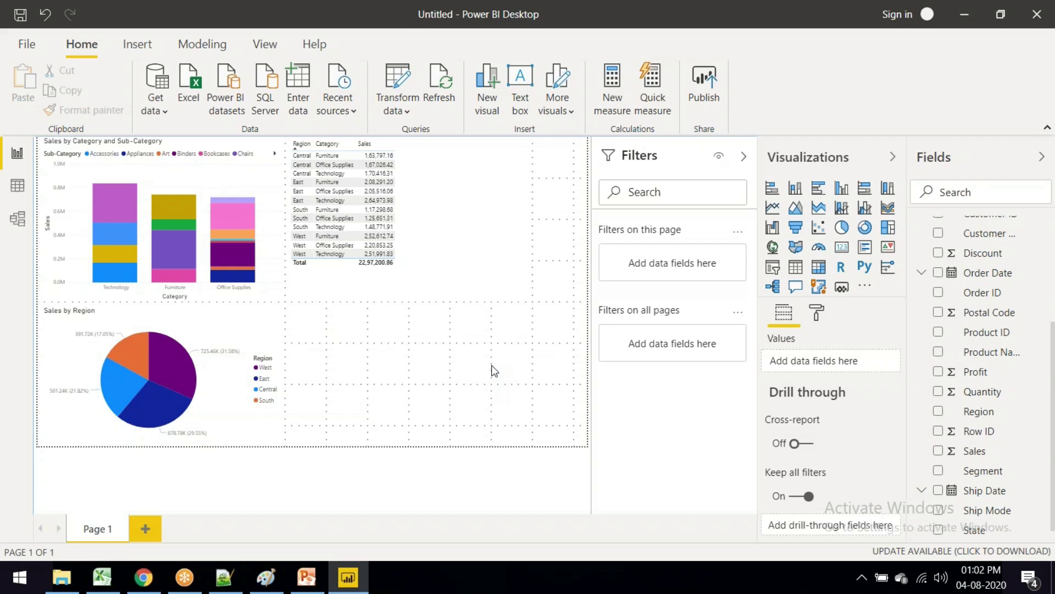
mouse_move(189, 371)
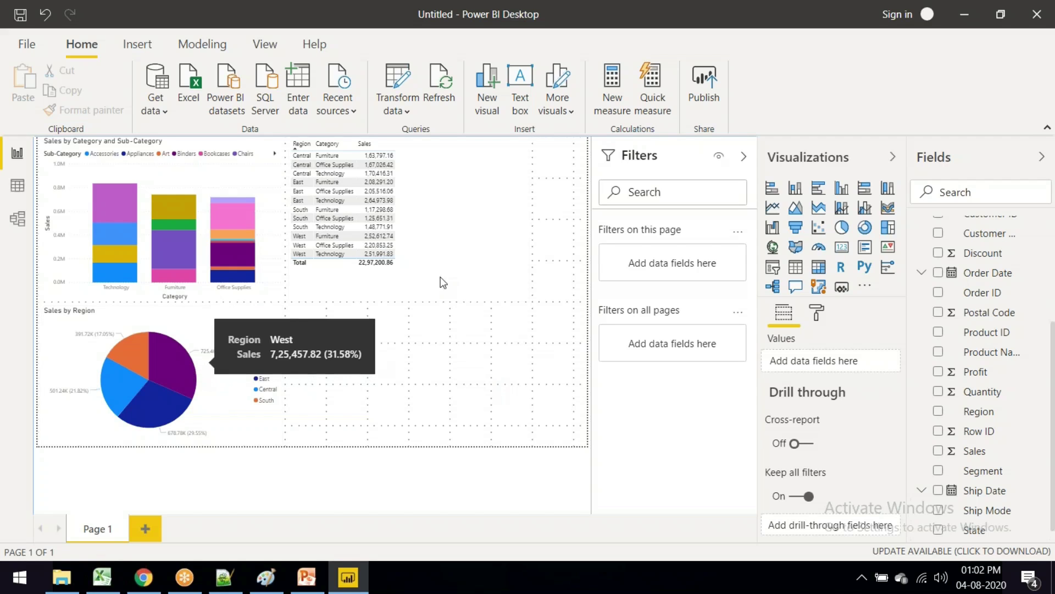
click(181, 372)
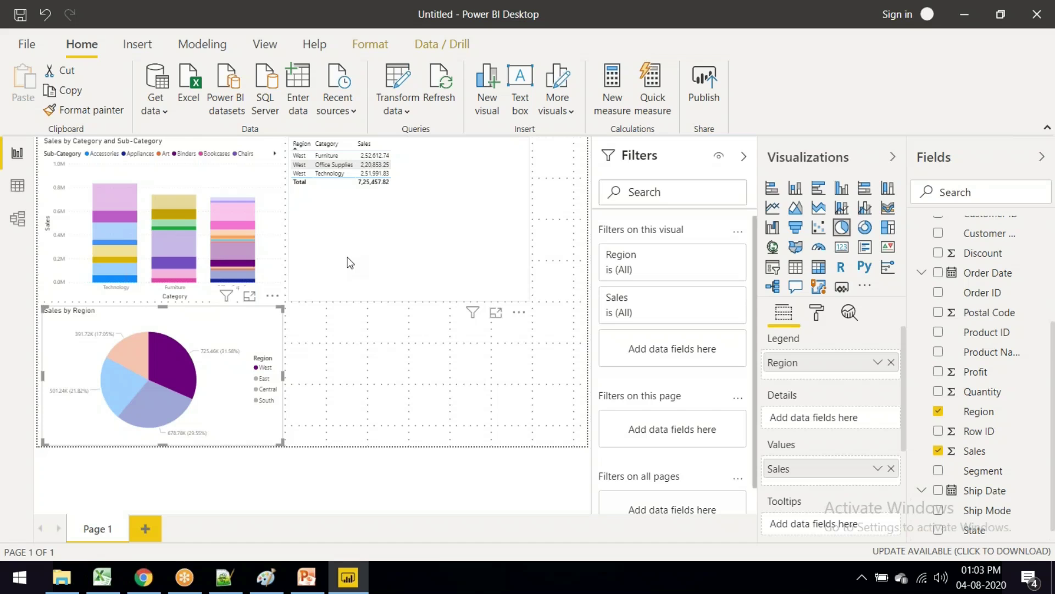
click(75, 332)
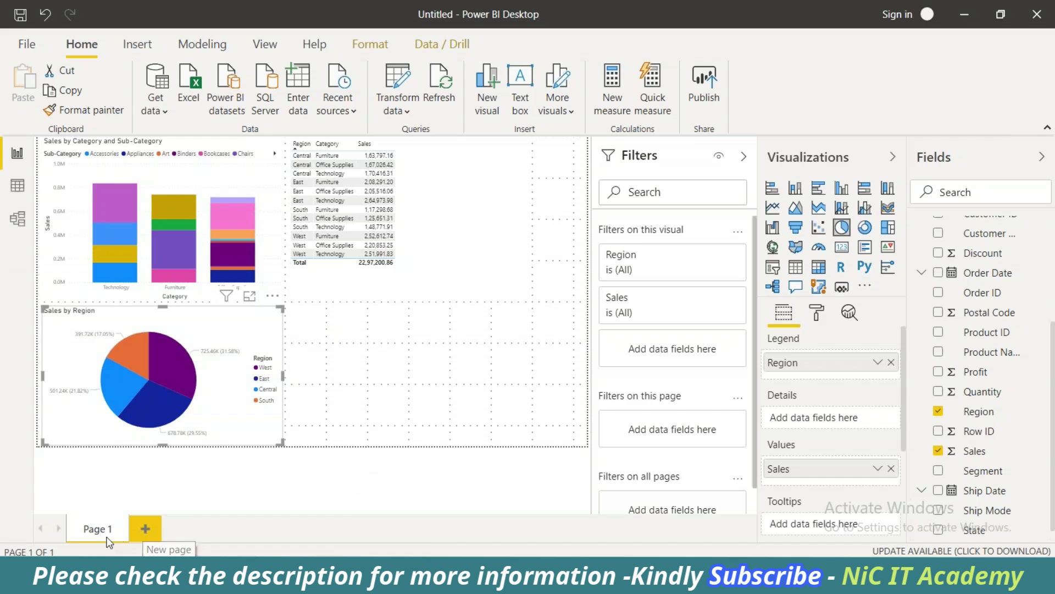
- Add a new report page, Page 2
click(146, 530)
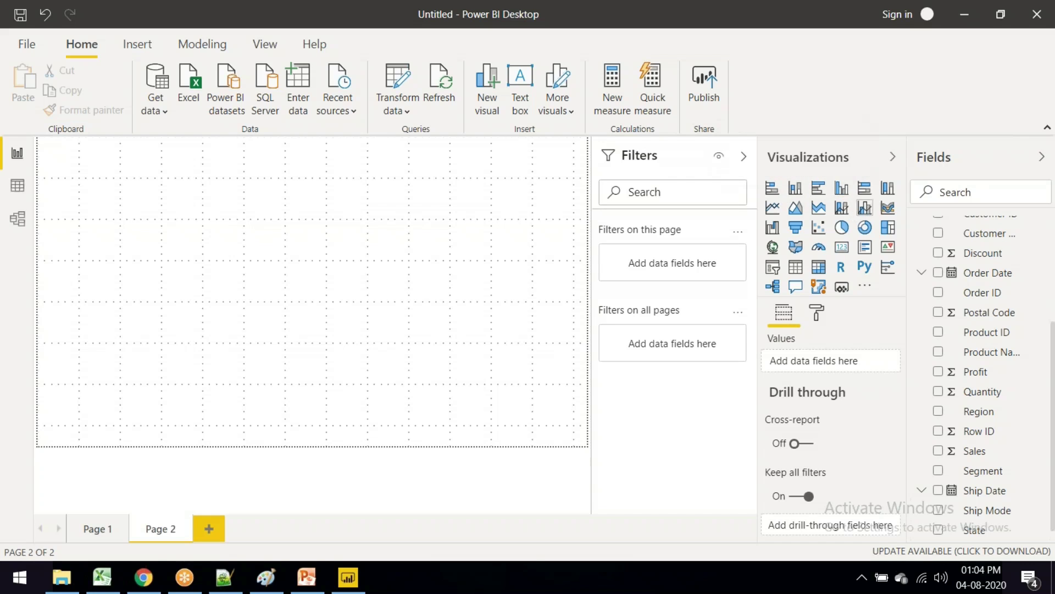
- Add an enlarged clustered column chart plotting Sales by Region on Page 2
click(843, 189)
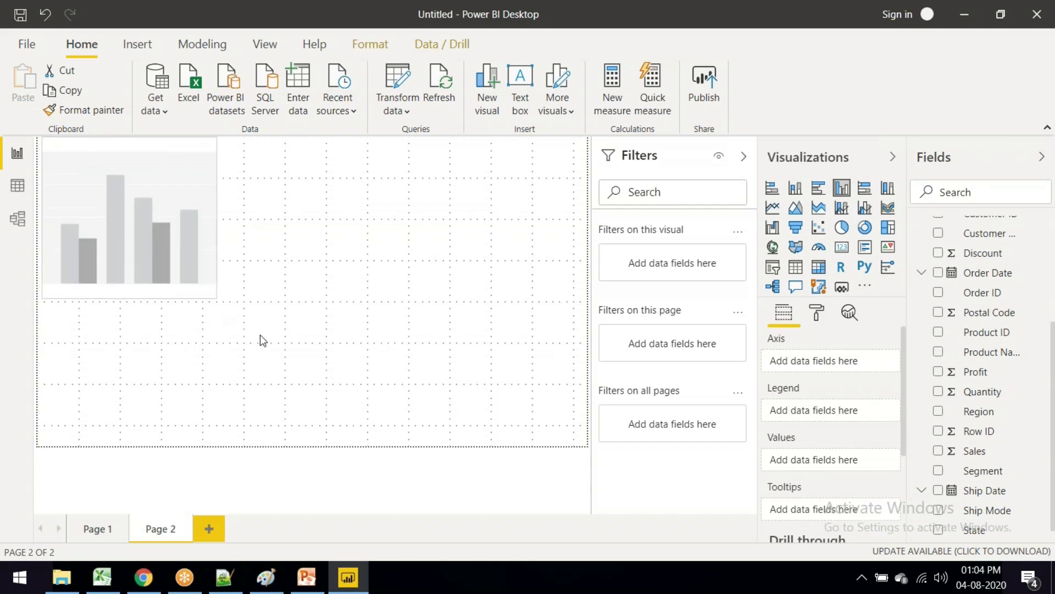
drag(261, 340, 391, 443)
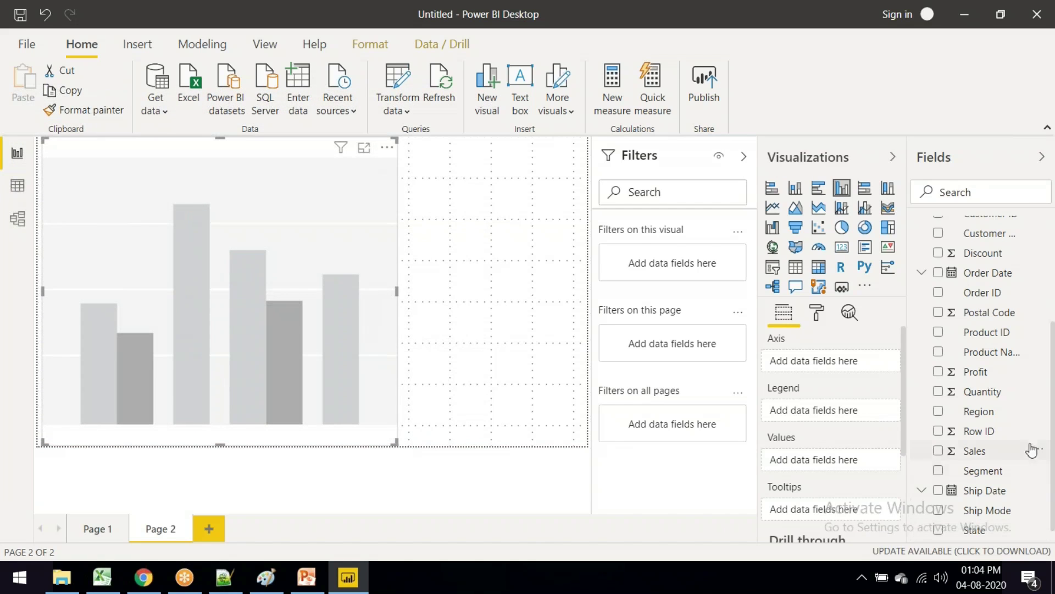
click(938, 412)
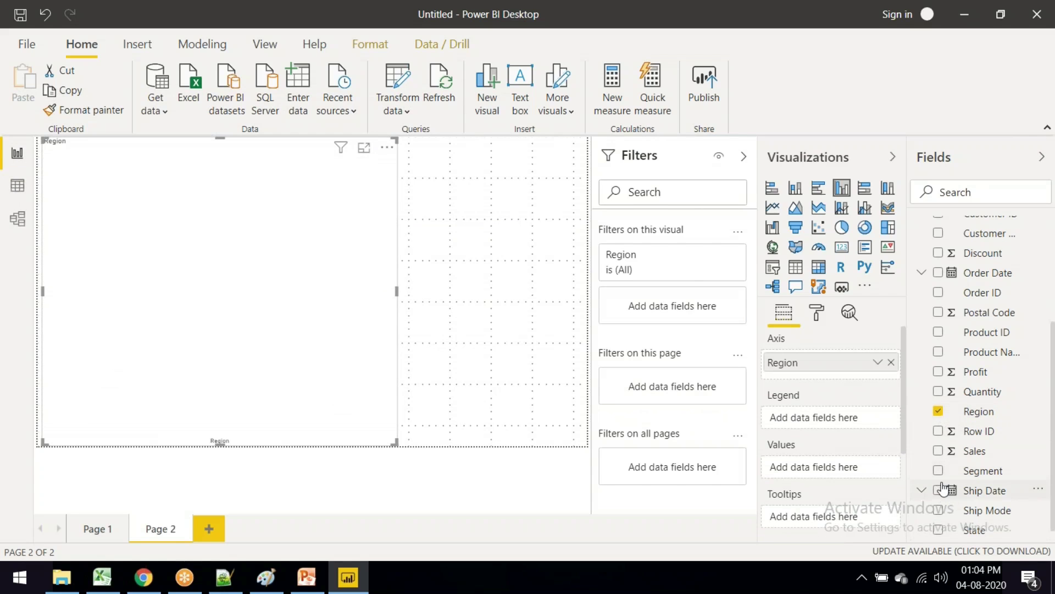
click(938, 452)
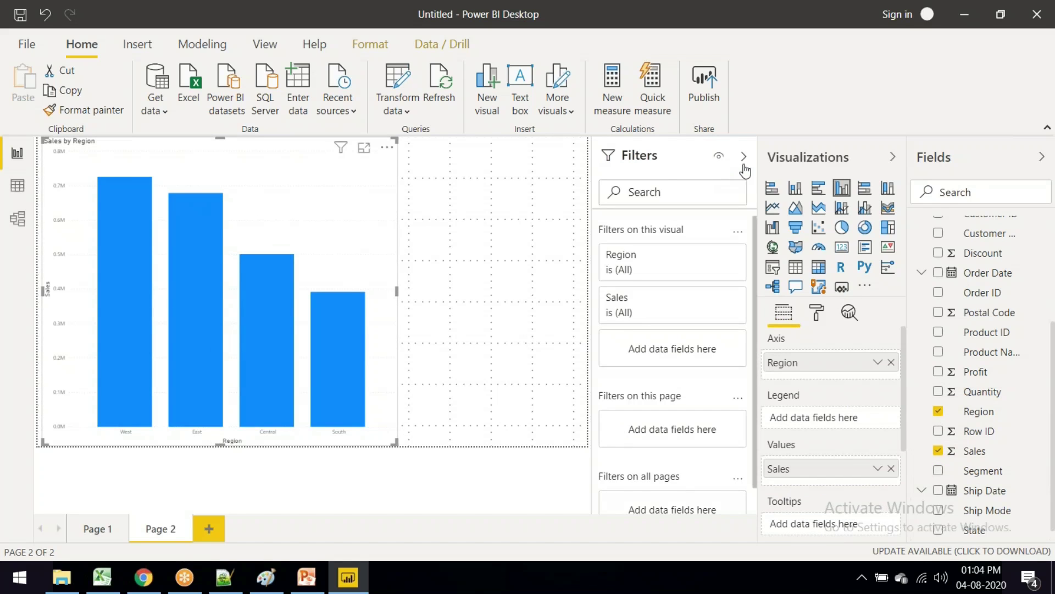
mouse_move(671, 263)
mouse_move(632, 323)
scroll(808, 416, down, 3)
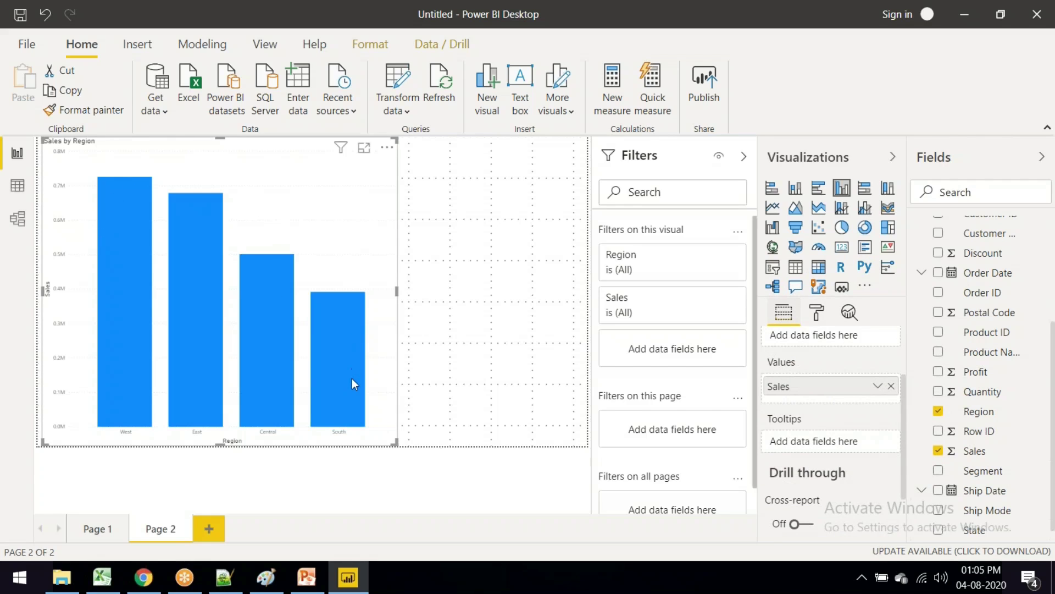
mouse_move(351, 375)
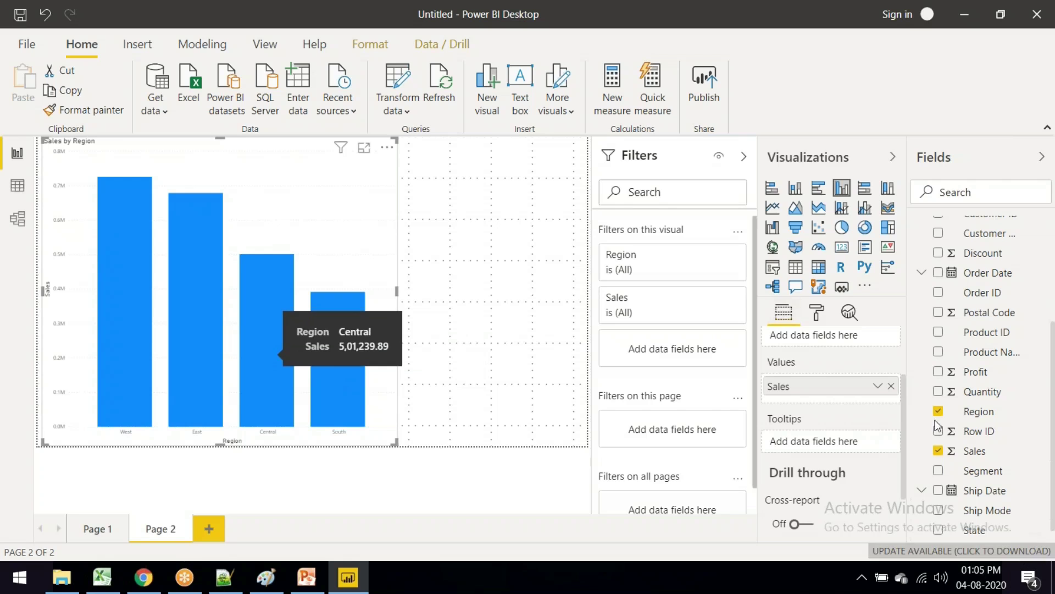
scroll(803, 414, down, 3)
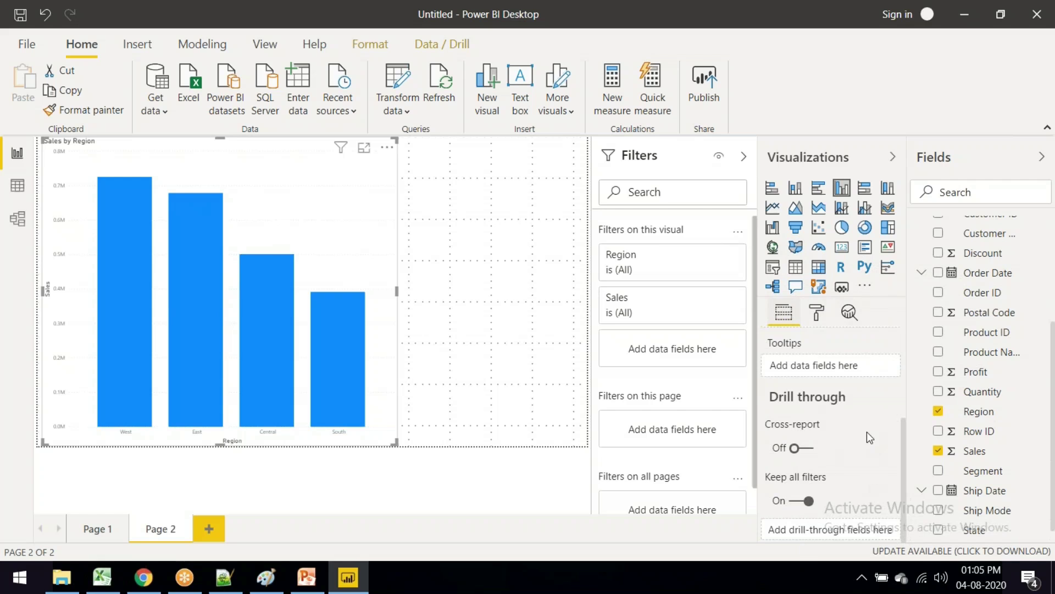
scroll(866, 431, up, 3)
click(815, 314)
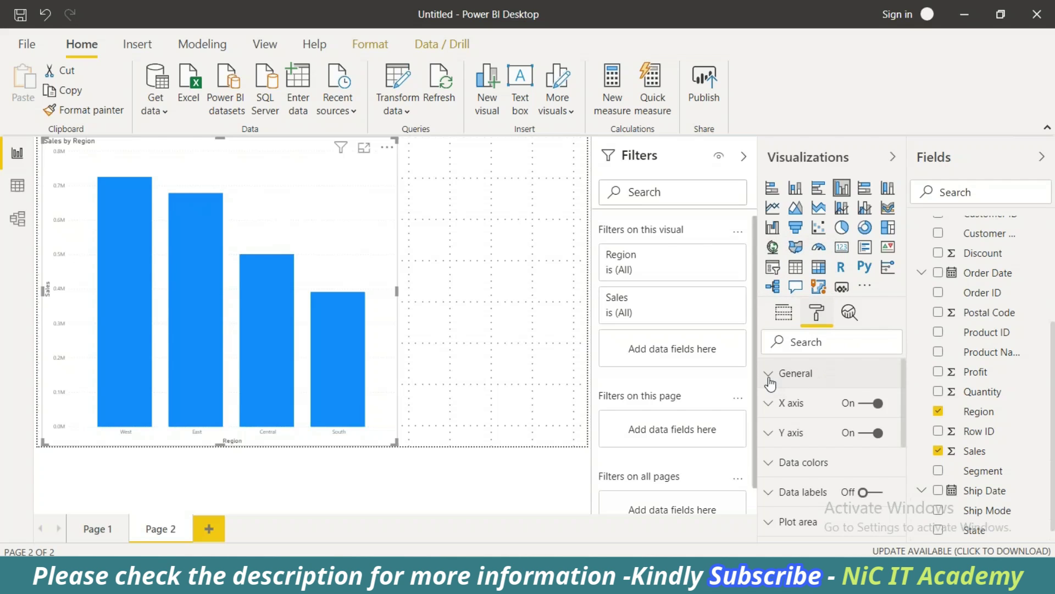
scroll(863, 472, down, 3)
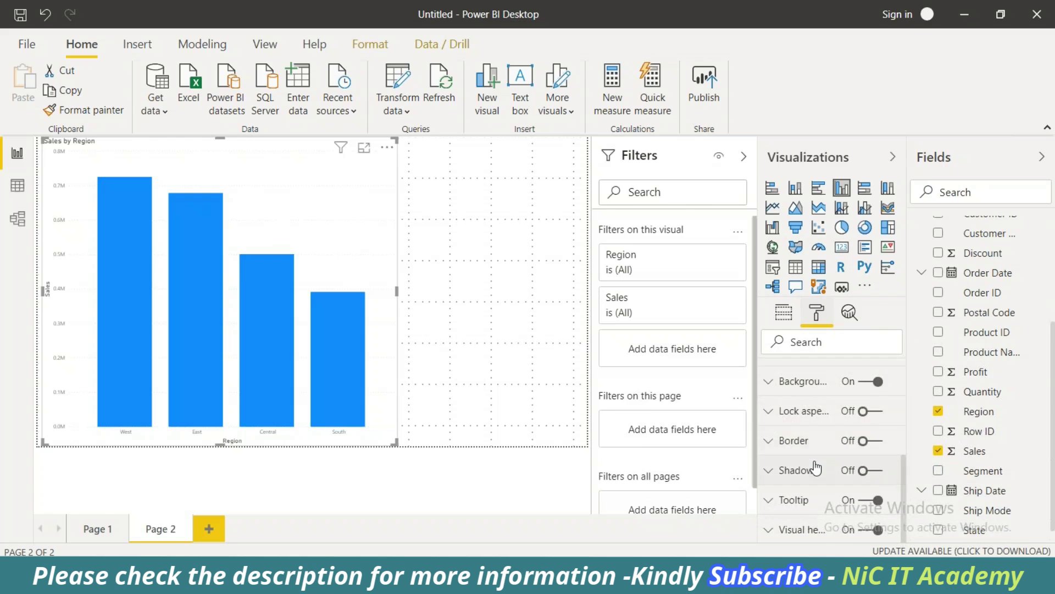
scroll(816, 468, up, 3)
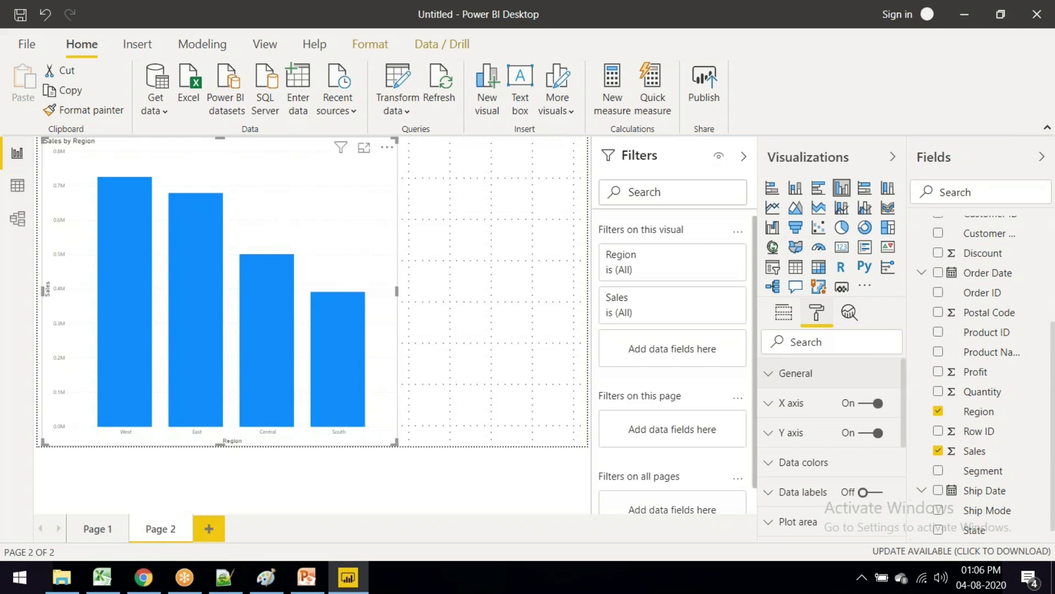
click(795, 372)
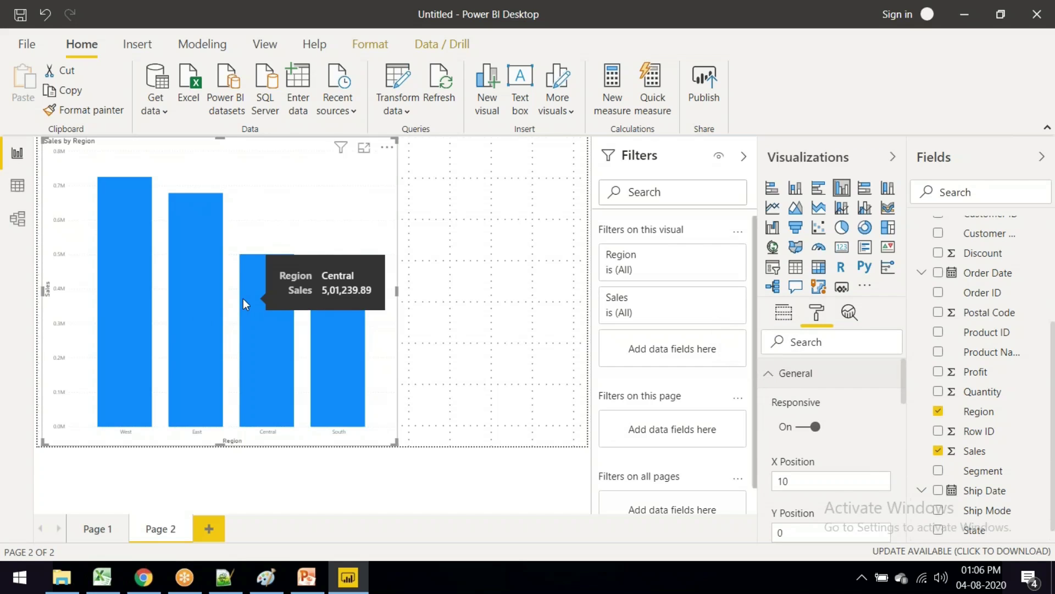
scroll(852, 410, down, 3)
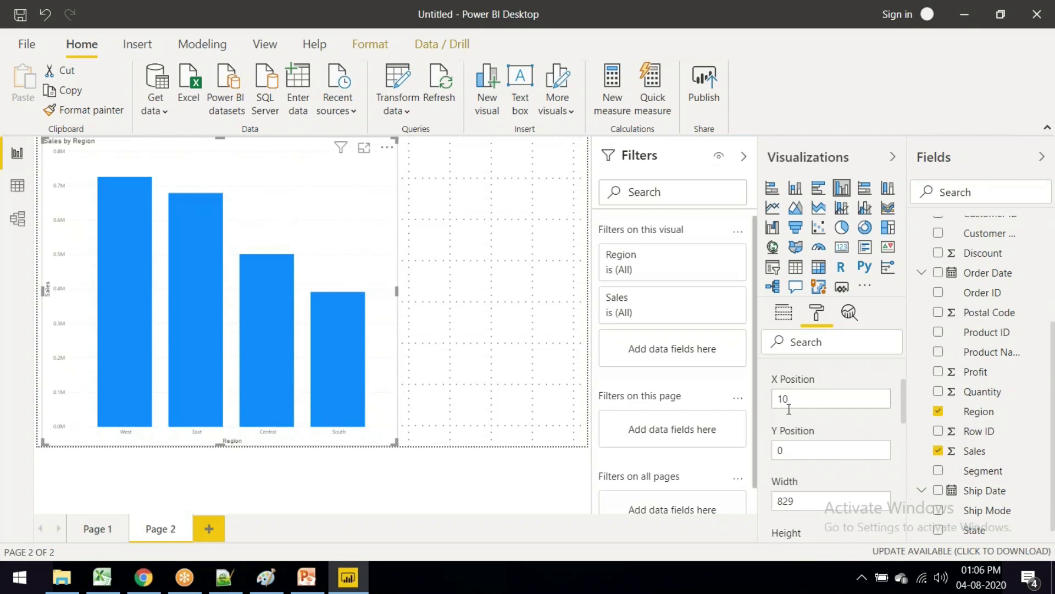
scroll(865, 446, down, 3)
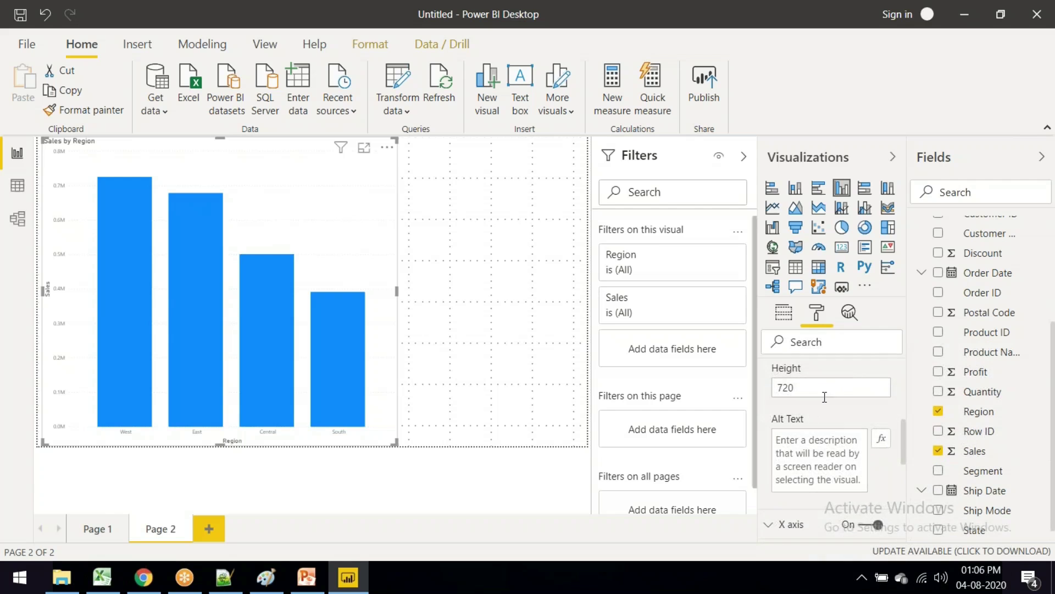
scroll(821, 440, down, 3)
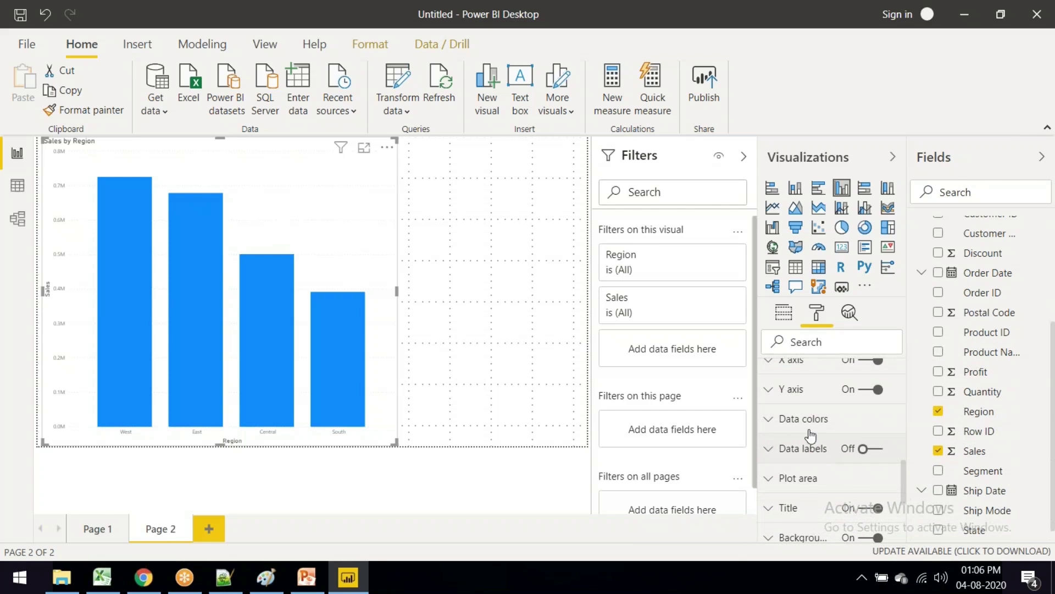
- Turn on Show all in Data colors so each region gets its own colour
click(770, 422)
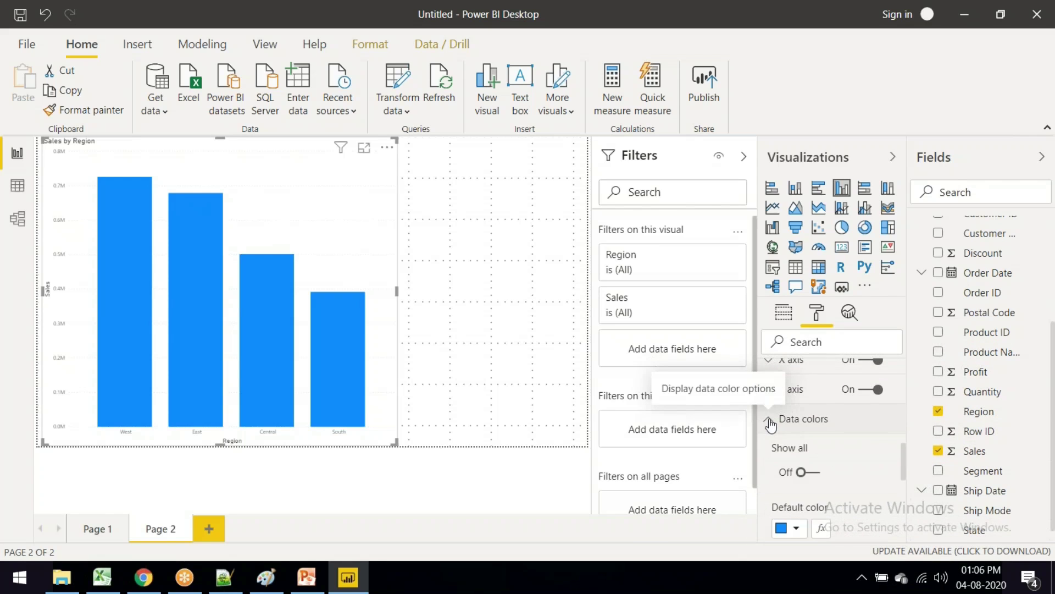
click(820, 476)
scroll(868, 385, down, 2)
scroll(867, 384, down, 2)
scroll(797, 417, up, 4)
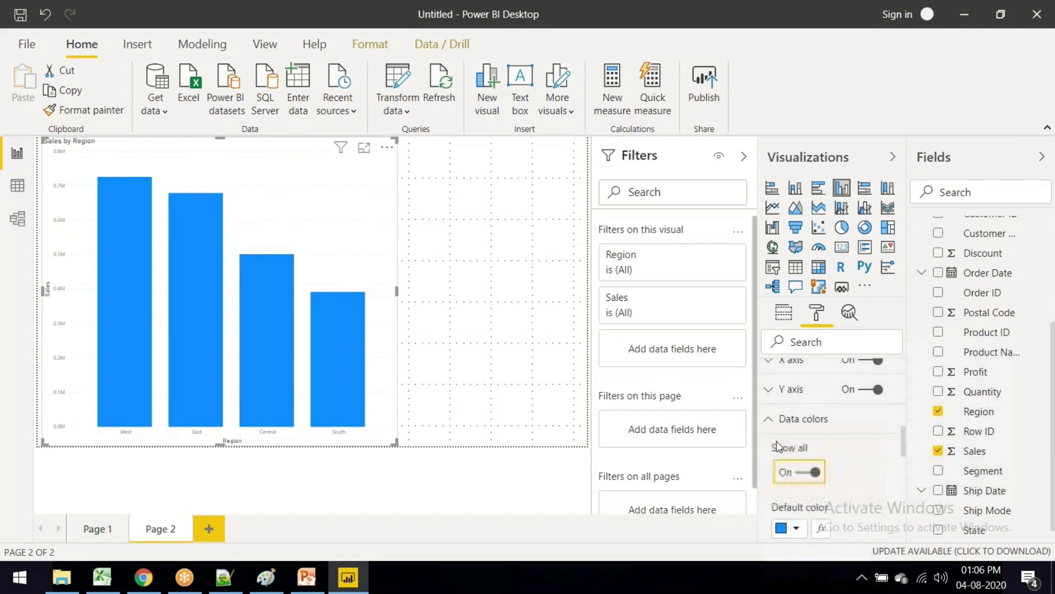
scroll(824, 461, down, 2)
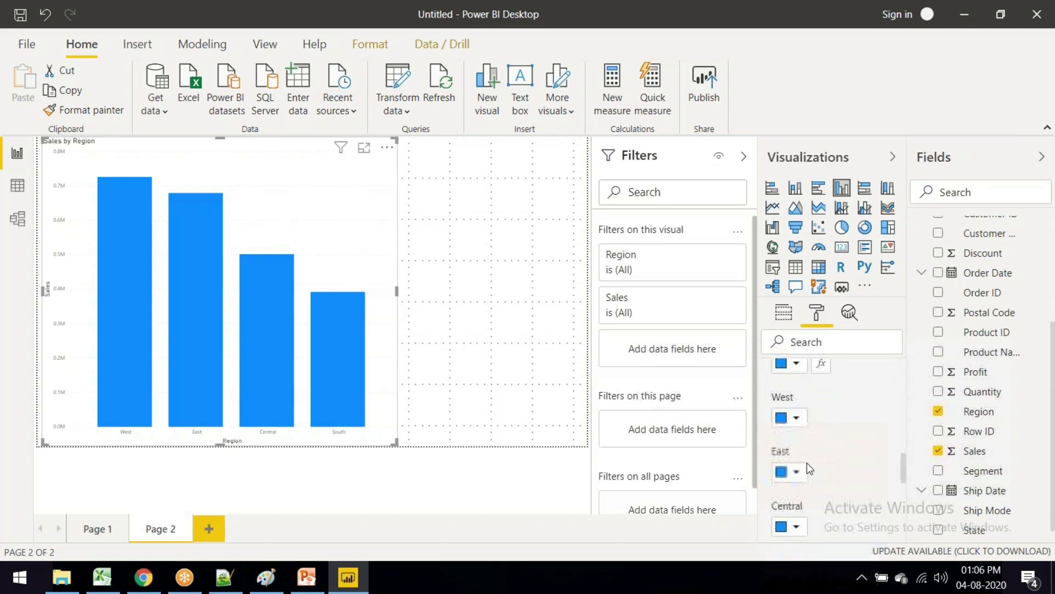
- Colour the West bar yellow and the Central bar light pink
click(799, 421)
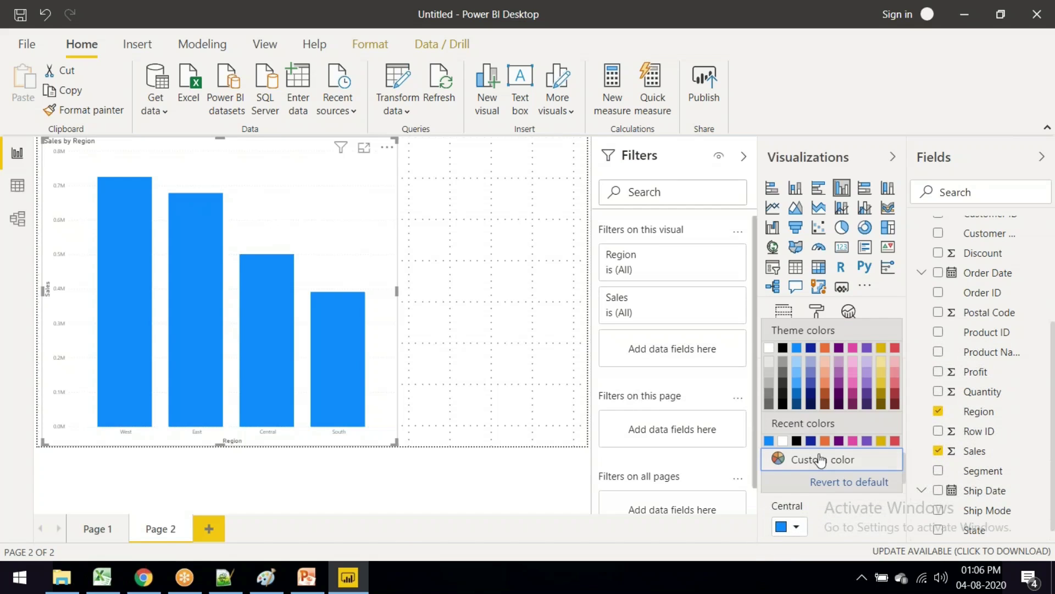
click(881, 441)
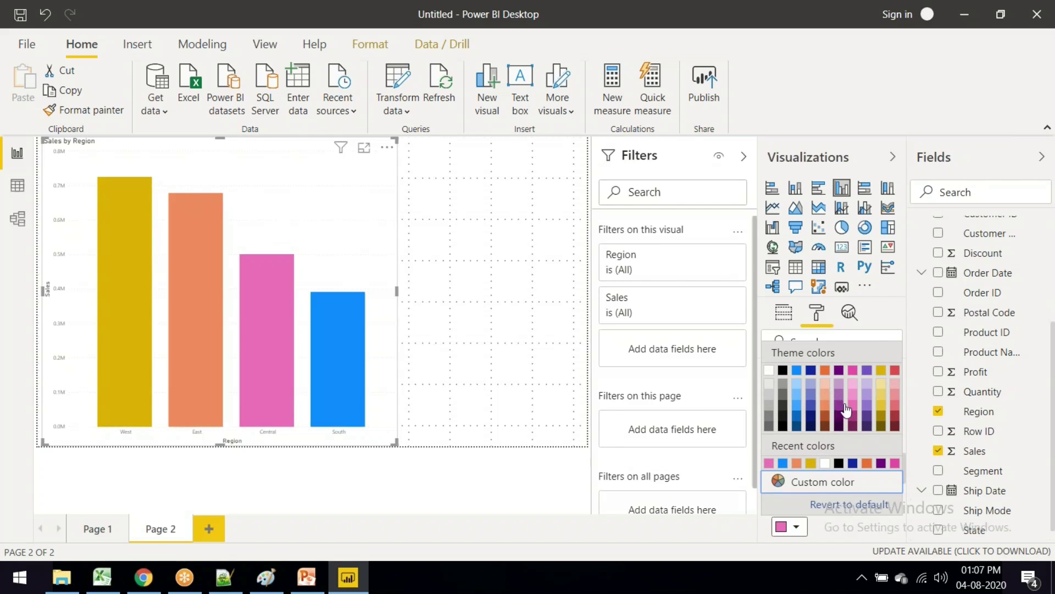
click(852, 394)
click(798, 473)
- Set the South bar to a deeper blue using a custom colour
scroll(836, 483, down, 3)
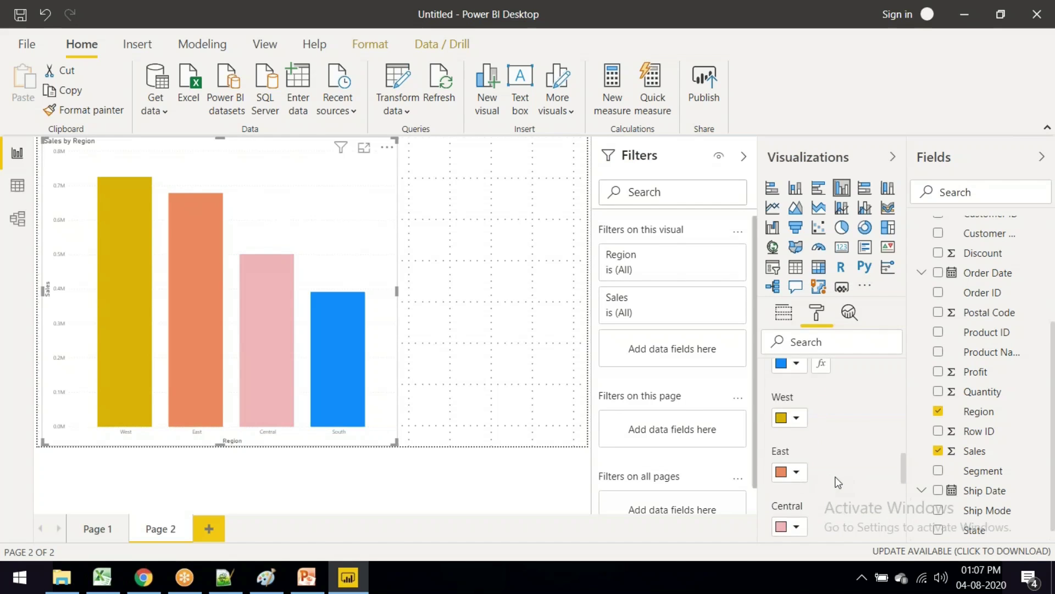
click(797, 416)
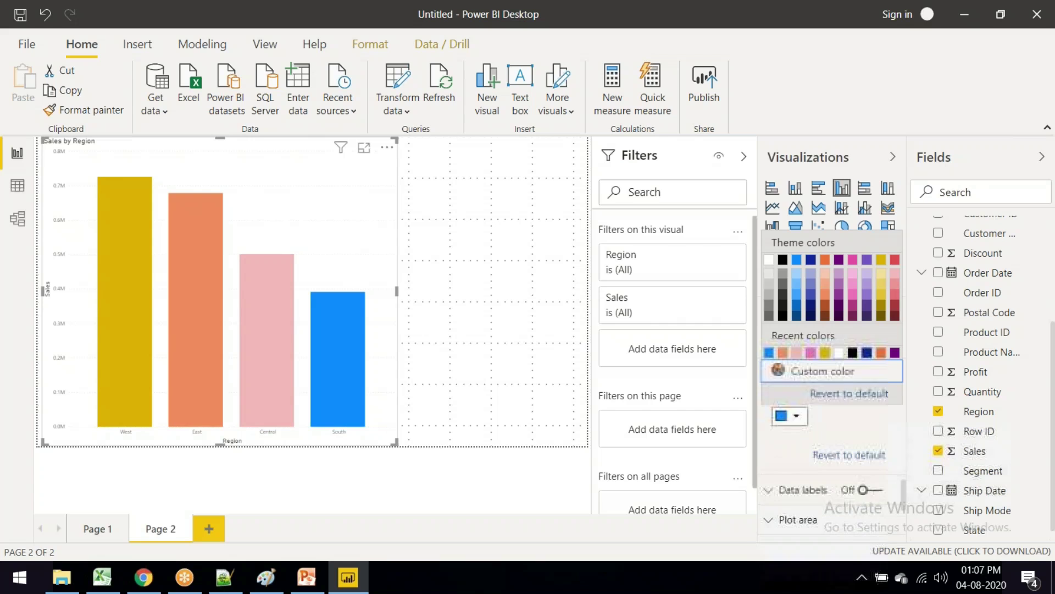
click(811, 373)
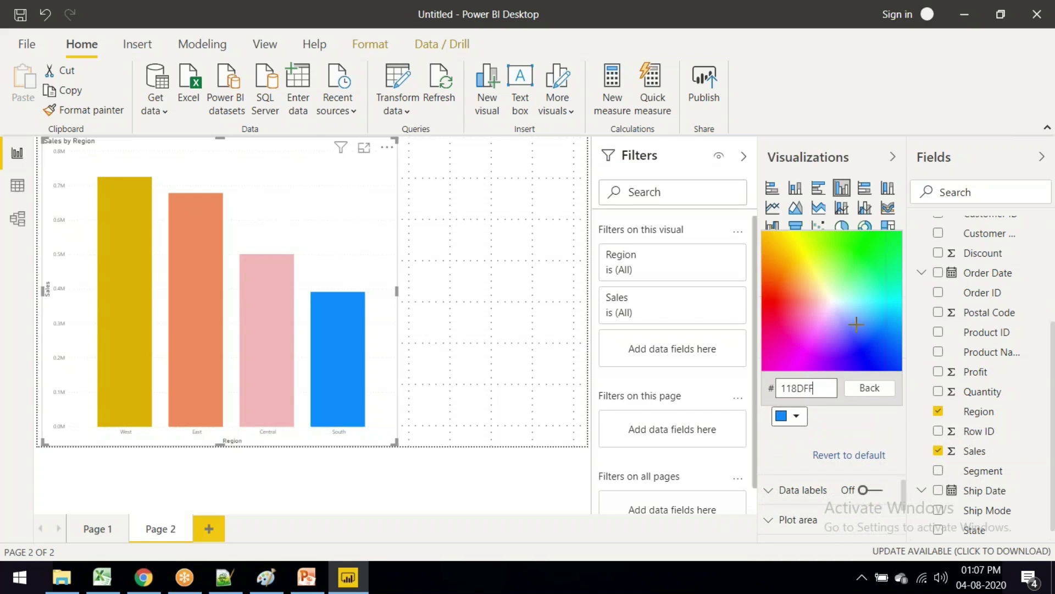
click(853, 379)
click(790, 426)
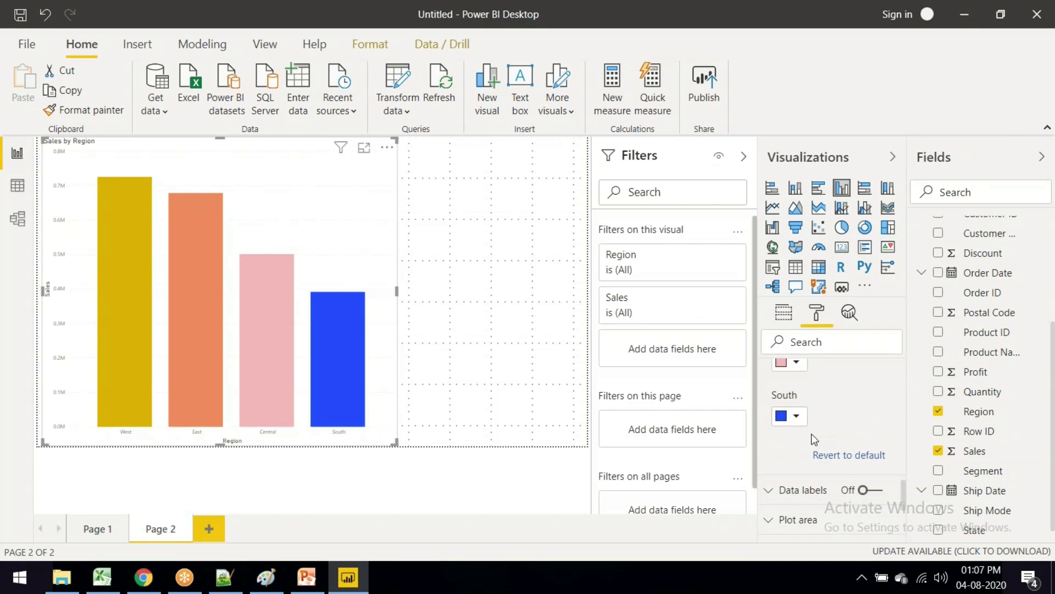
scroll(814, 438, up, 3)
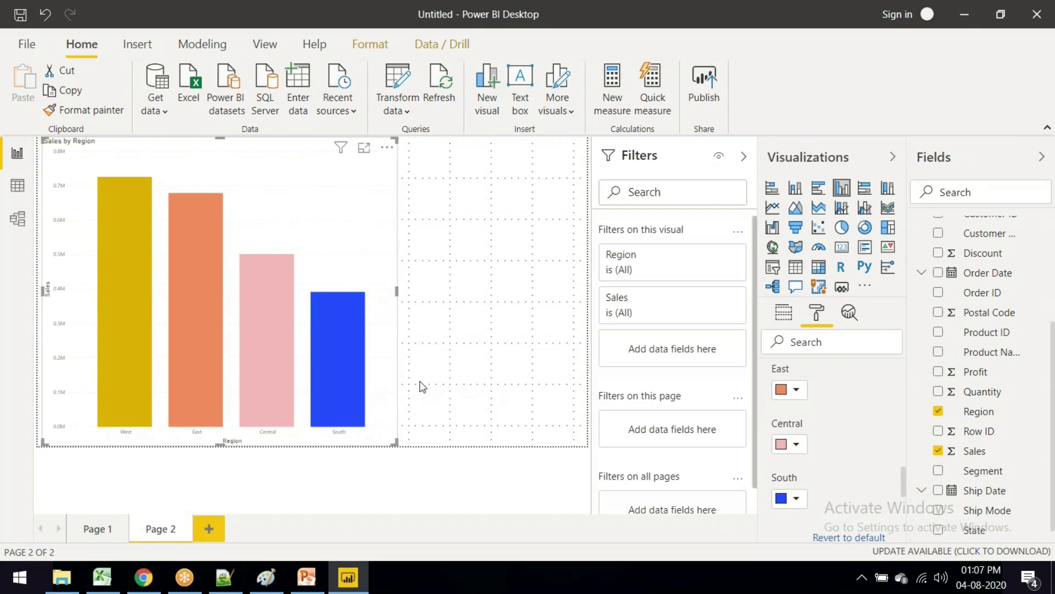
scroll(835, 392, up, 3)
scroll(779, 437, down, 3)
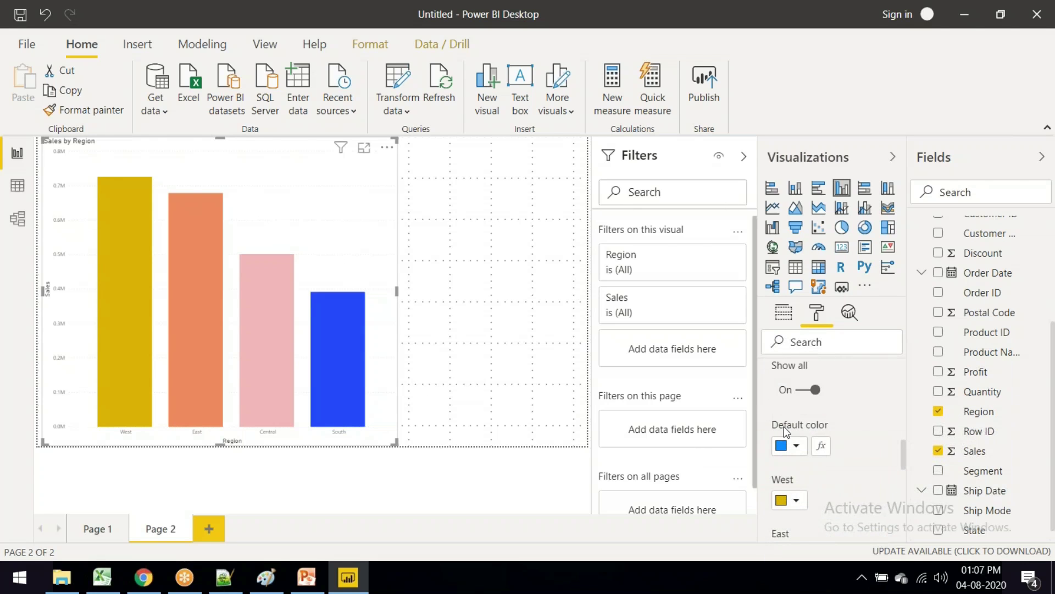
- Centre the chart title and raise its text size to 29 pt
scroll(770, 395, down, 5)
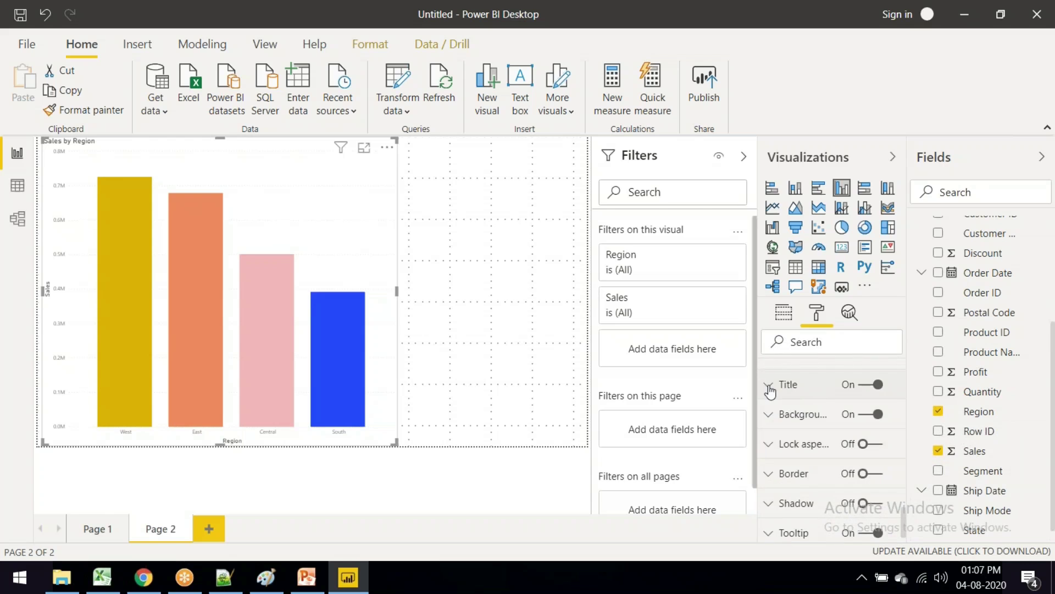
click(768, 385)
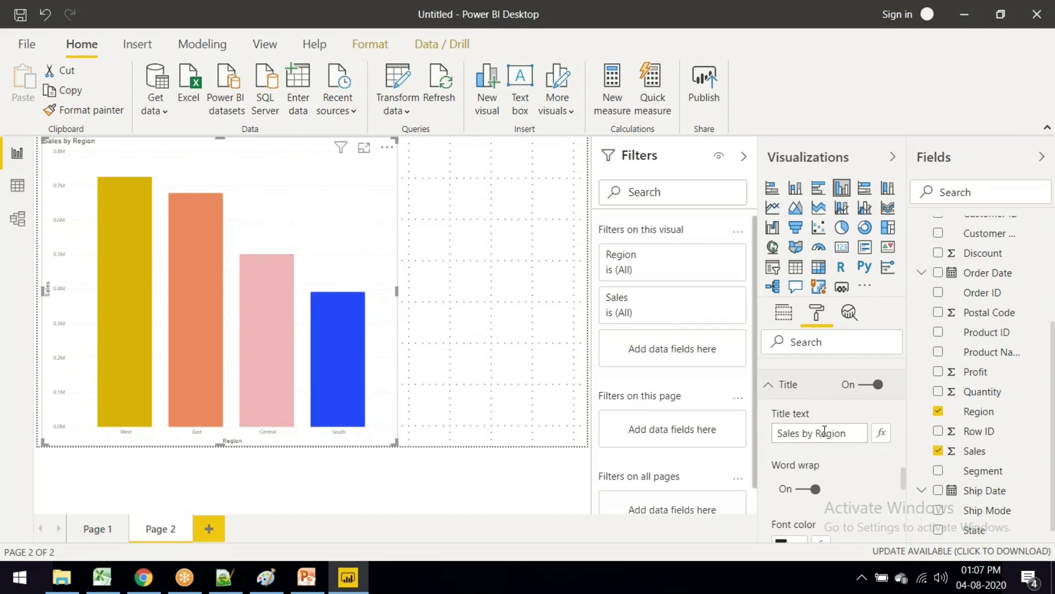
scroll(834, 441, down, 3)
scroll(832, 450, down, 2)
scroll(831, 466, down, 1)
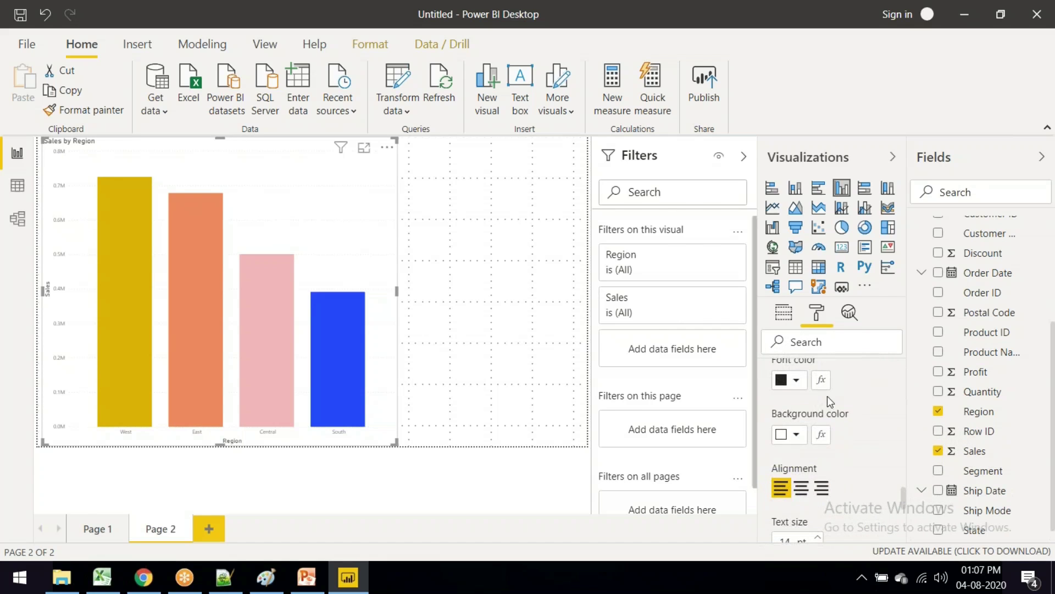
click(802, 488)
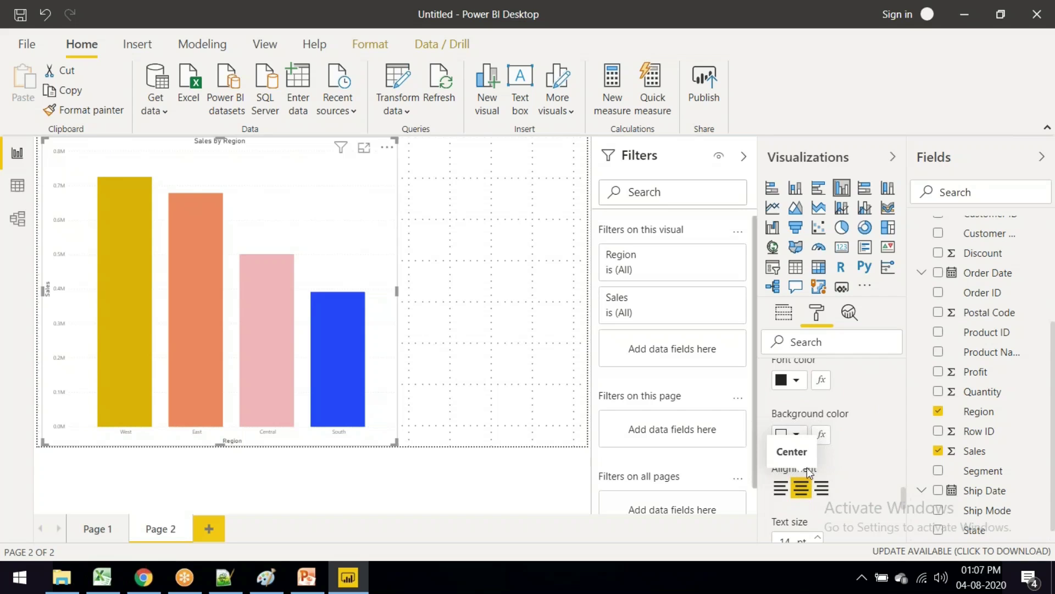
scroll(811, 457, down, 3)
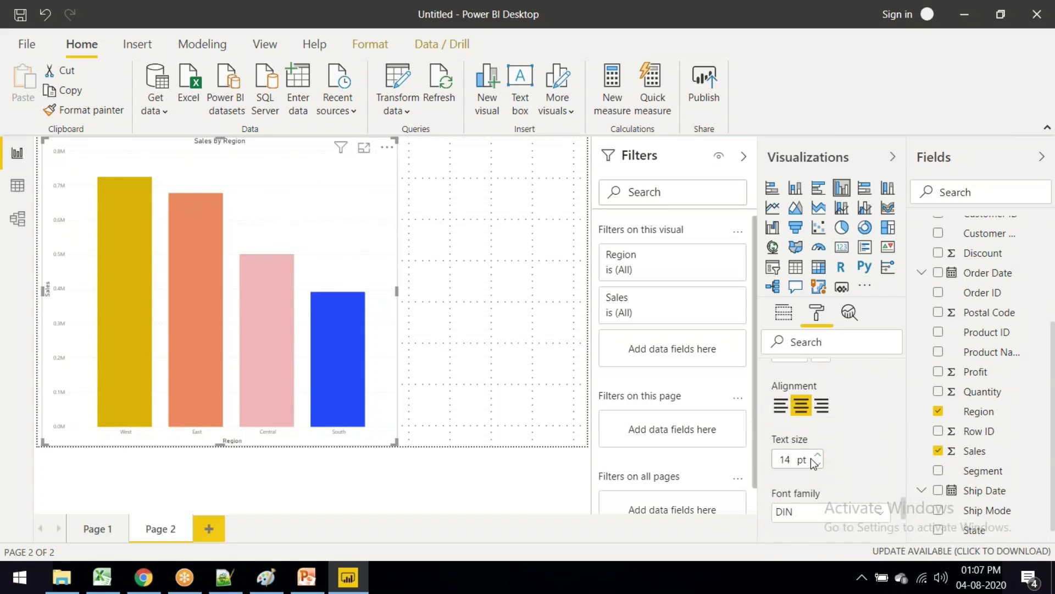
click(819, 455)
click(819, 456)
click(819, 455)
click(819, 455)
click(819, 455)
click(819, 455)
click(819, 455)
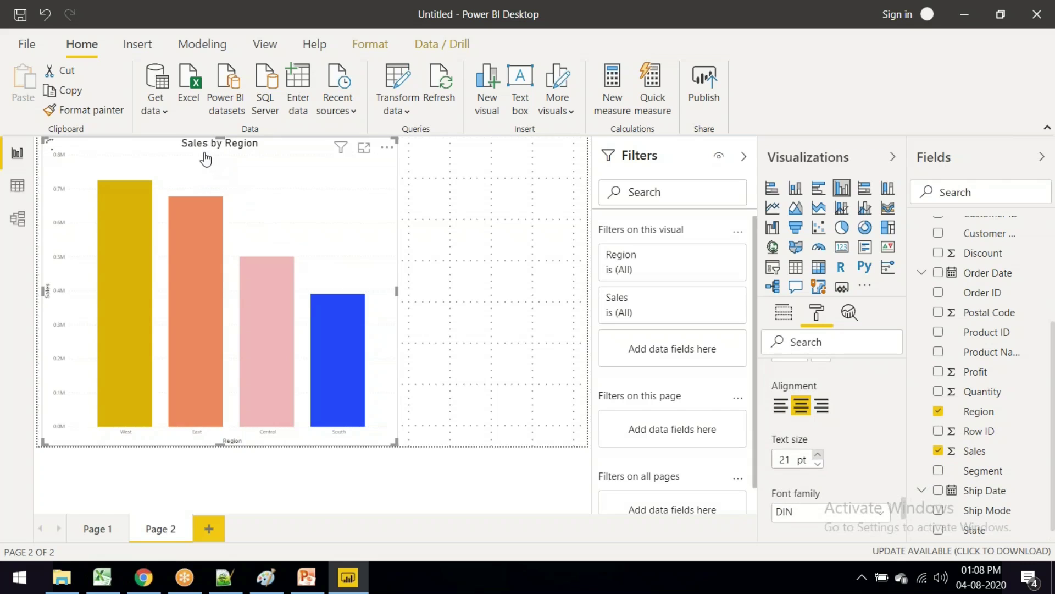
- Preview the chart in Focus mode and return to the report page
click(364, 147)
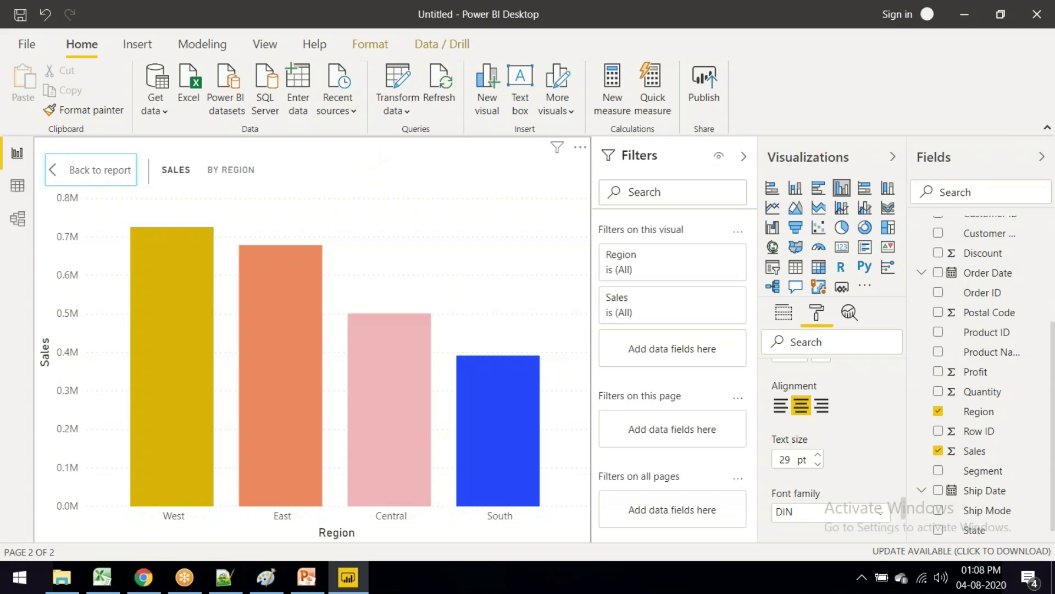
click(53, 177)
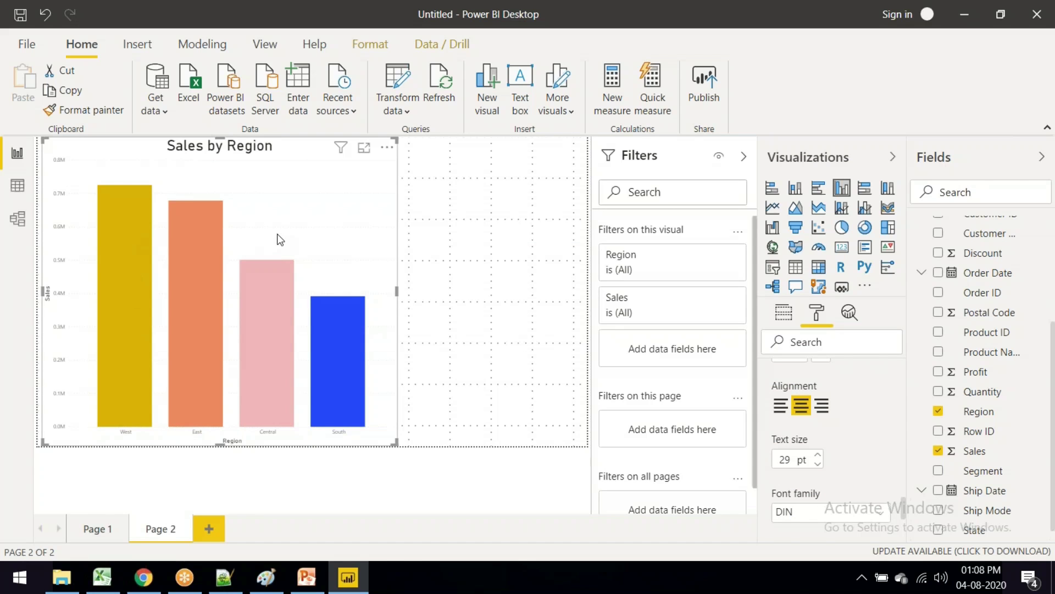
scroll(869, 451, down, 1)
scroll(867, 447, down, 5)
scroll(866, 447, up, 7)
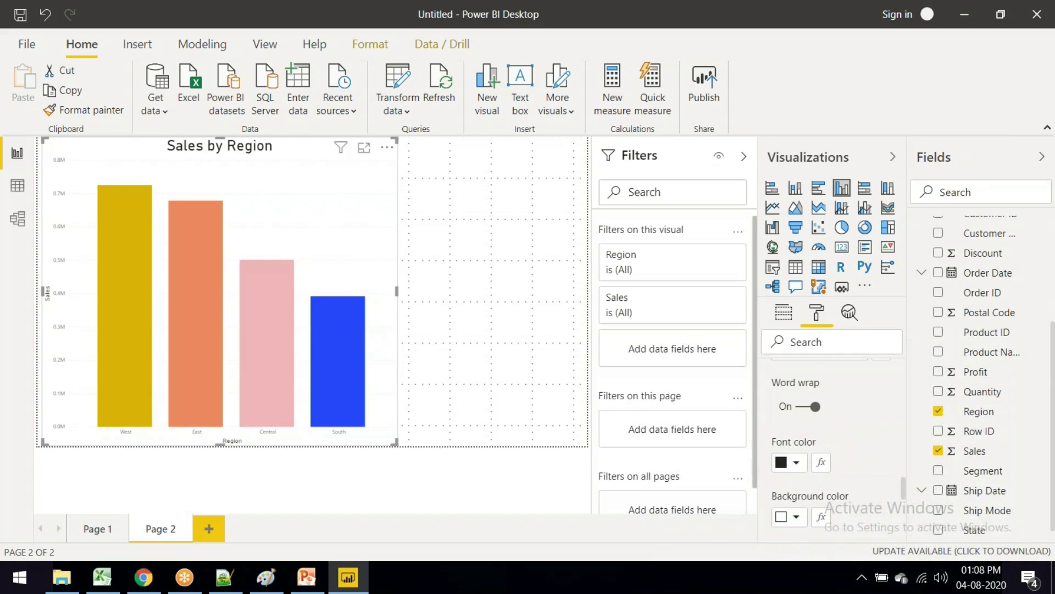
mouse_move(113, 203)
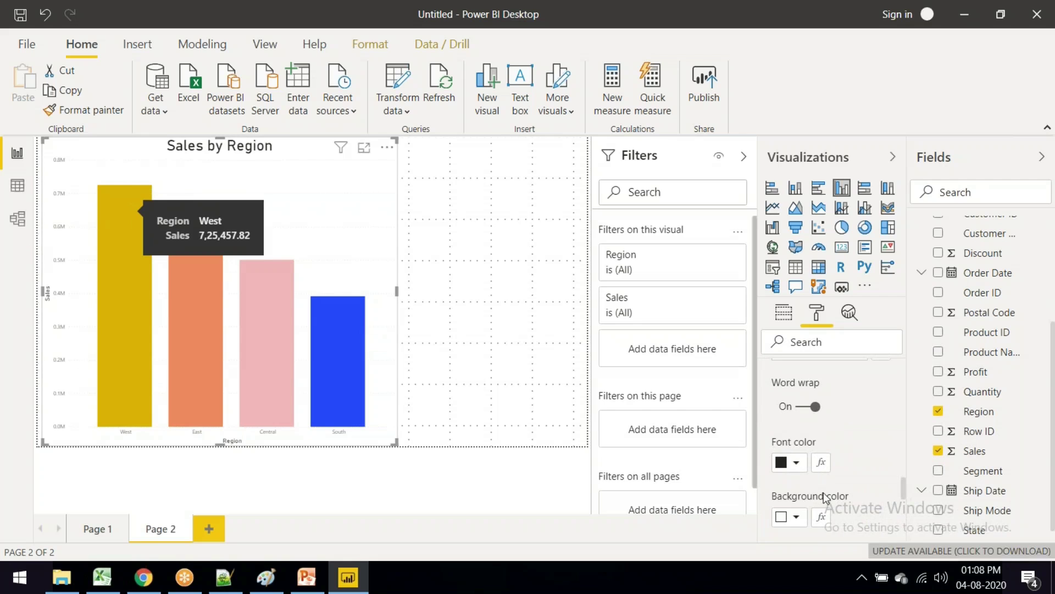
scroll(841, 478, down, 3)
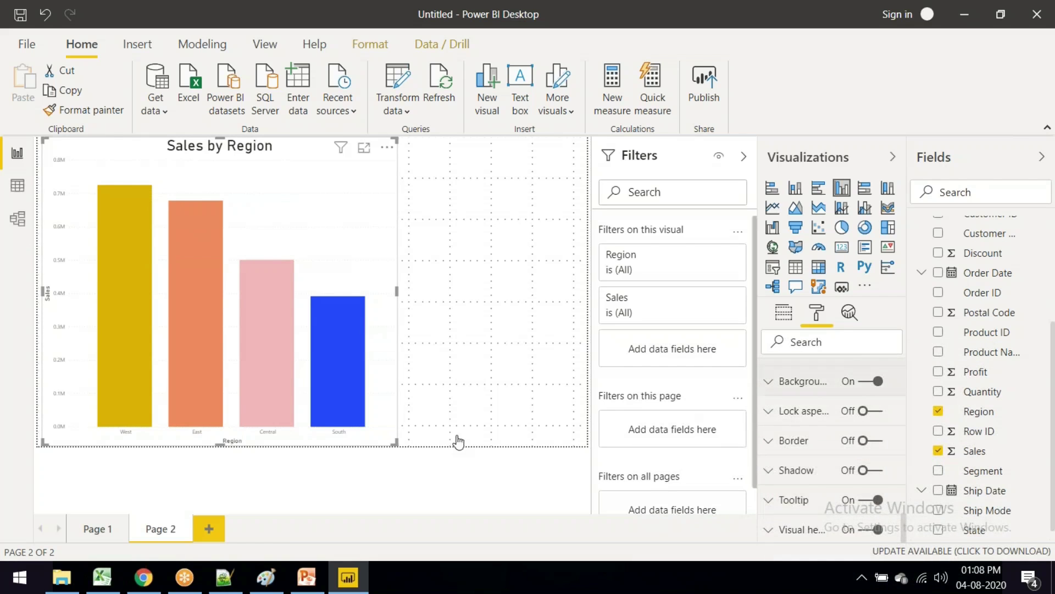
- Turn on data labels for the bars and colour them black
scroll(835, 429, up, 5)
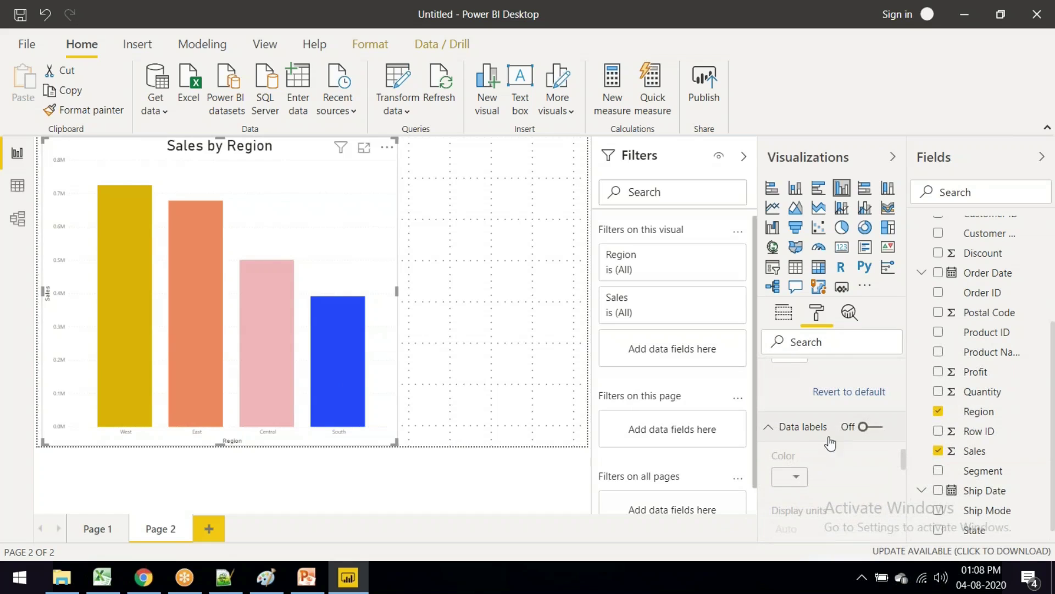
click(878, 429)
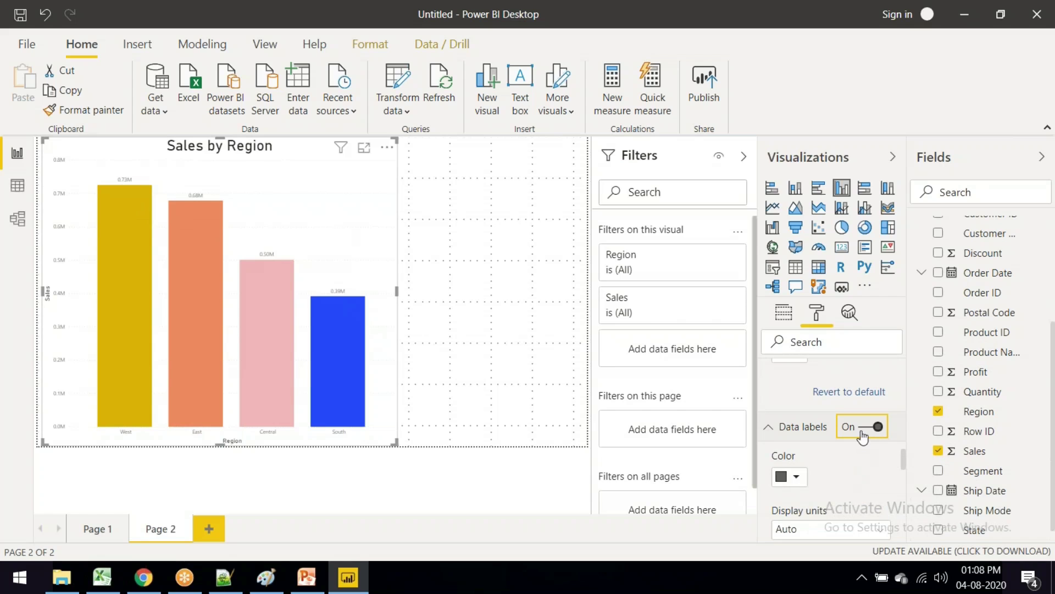
scroll(876, 490, down, 1)
scroll(877, 496, down, 1)
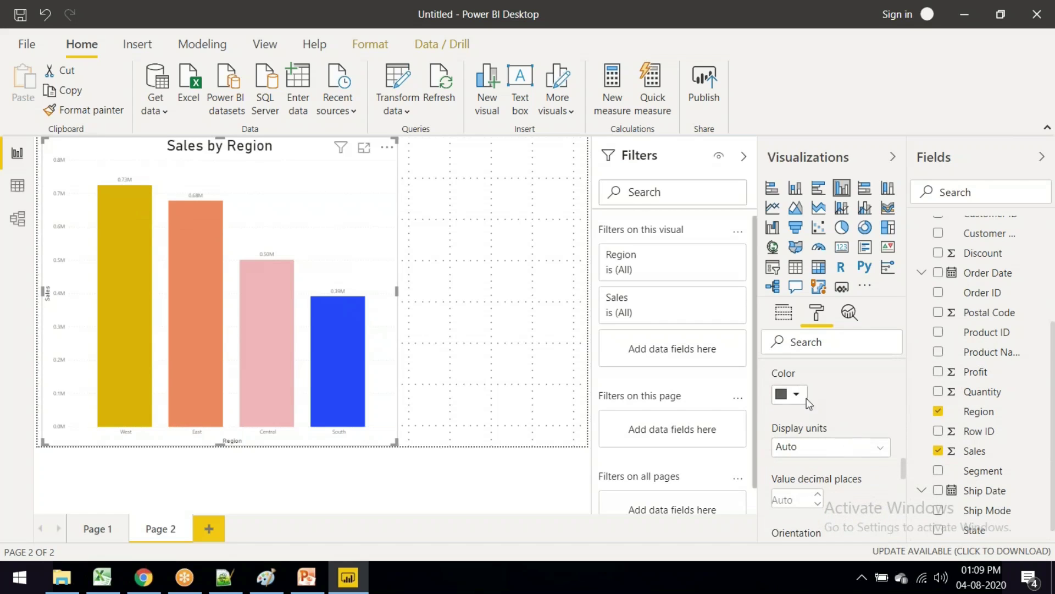
click(796, 395)
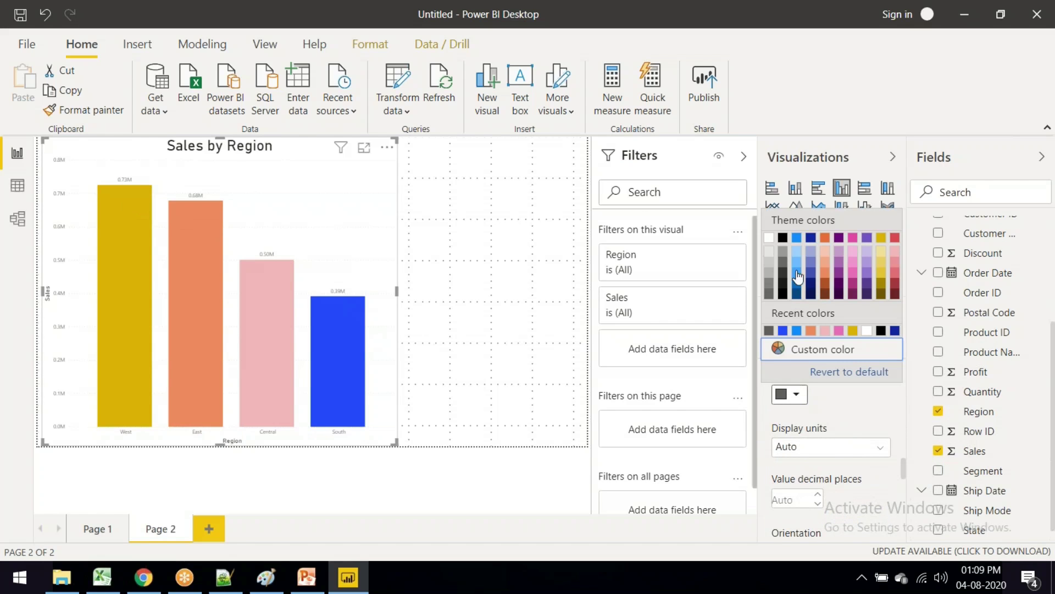
click(782, 238)
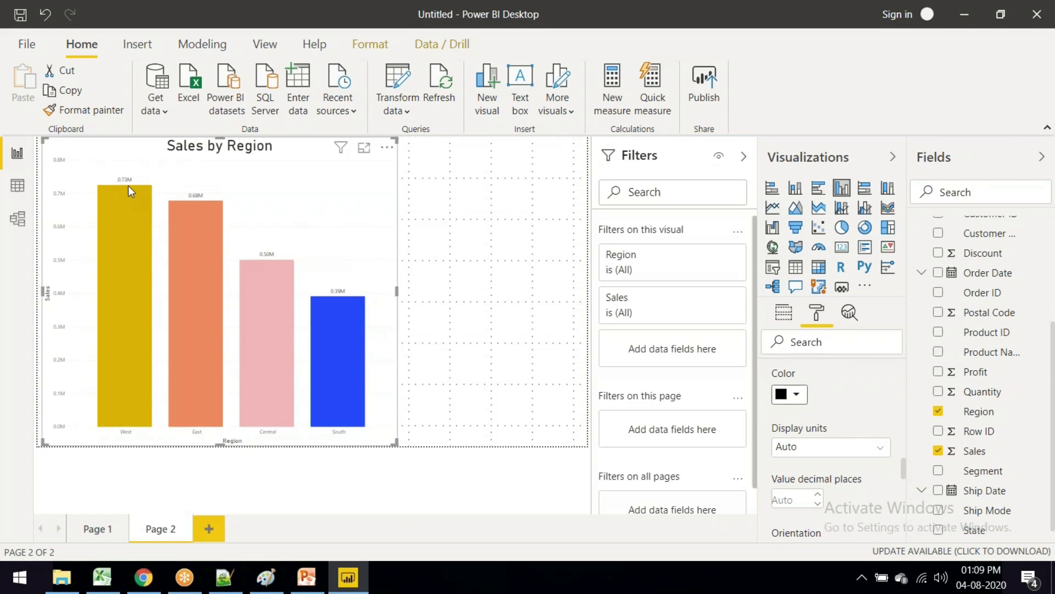
- Set the data label display units to Thousands
scroll(843, 425, down, 2)
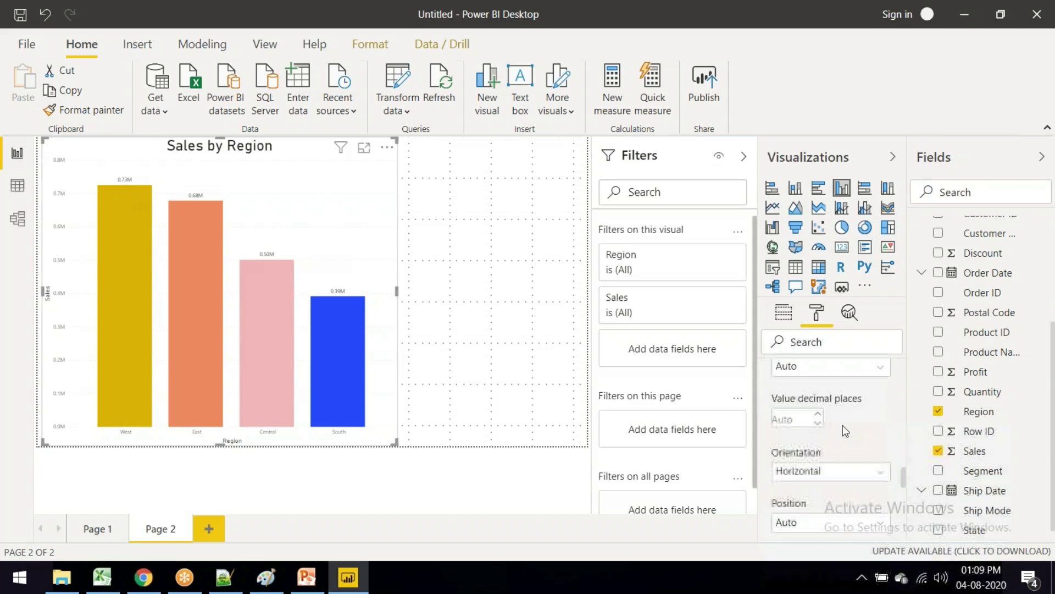
scroll(841, 424, up, 2)
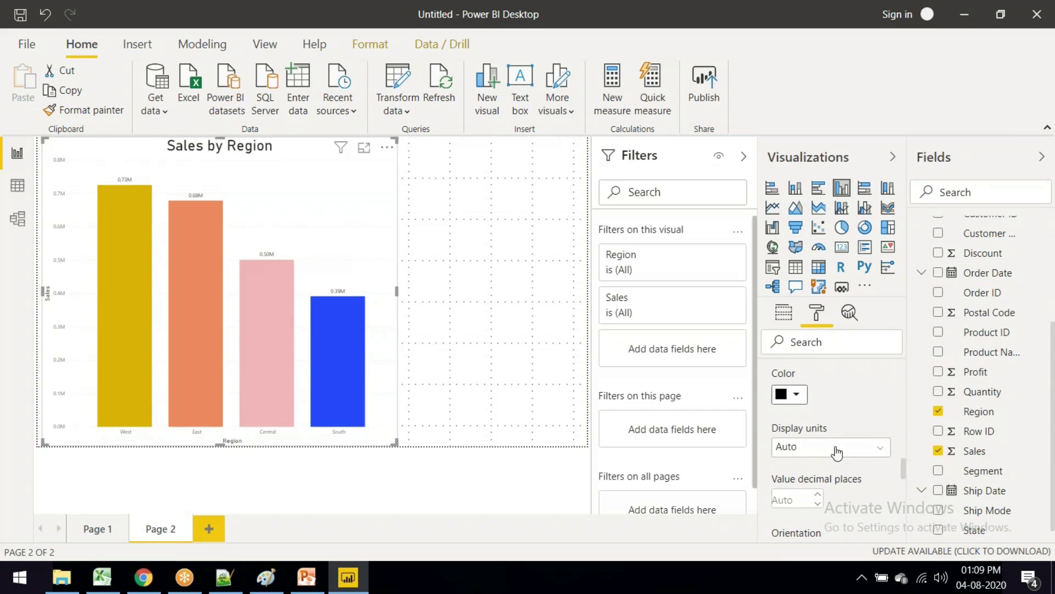
click(836, 449)
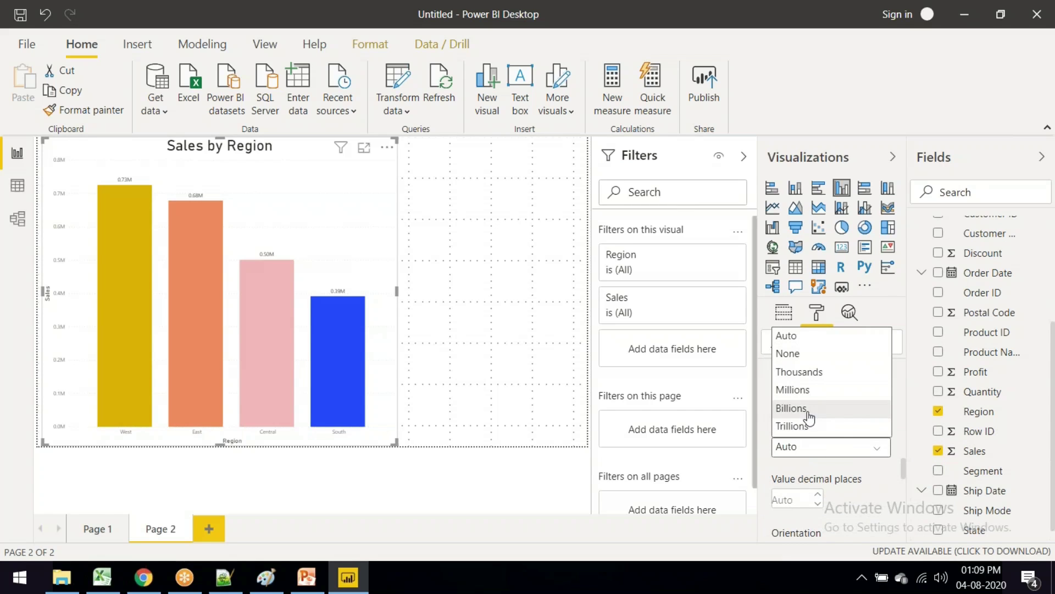
click(800, 371)
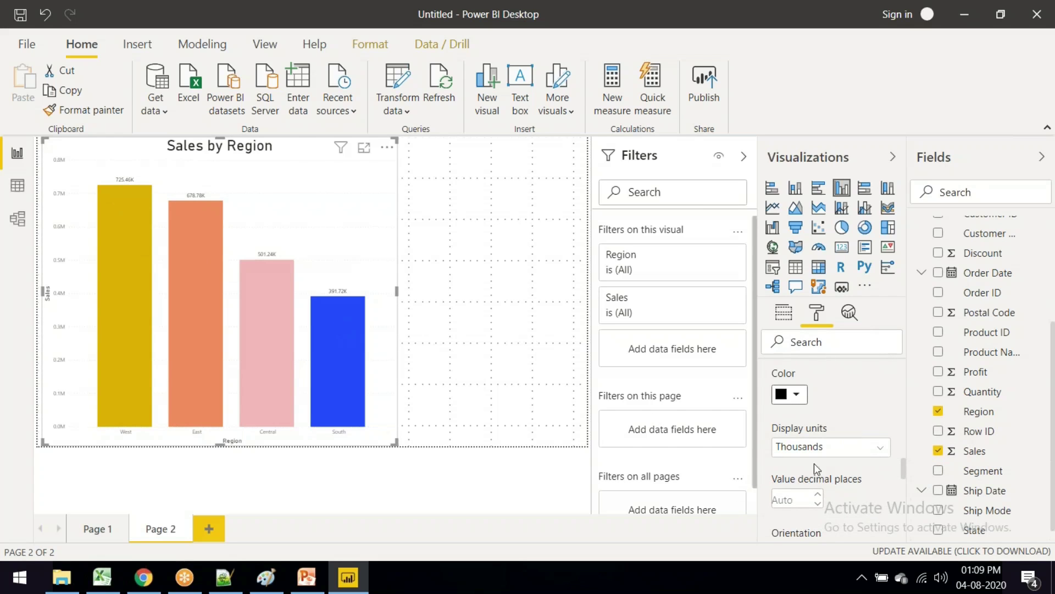
scroll(832, 461, down, 3)
scroll(808, 401, down, 3)
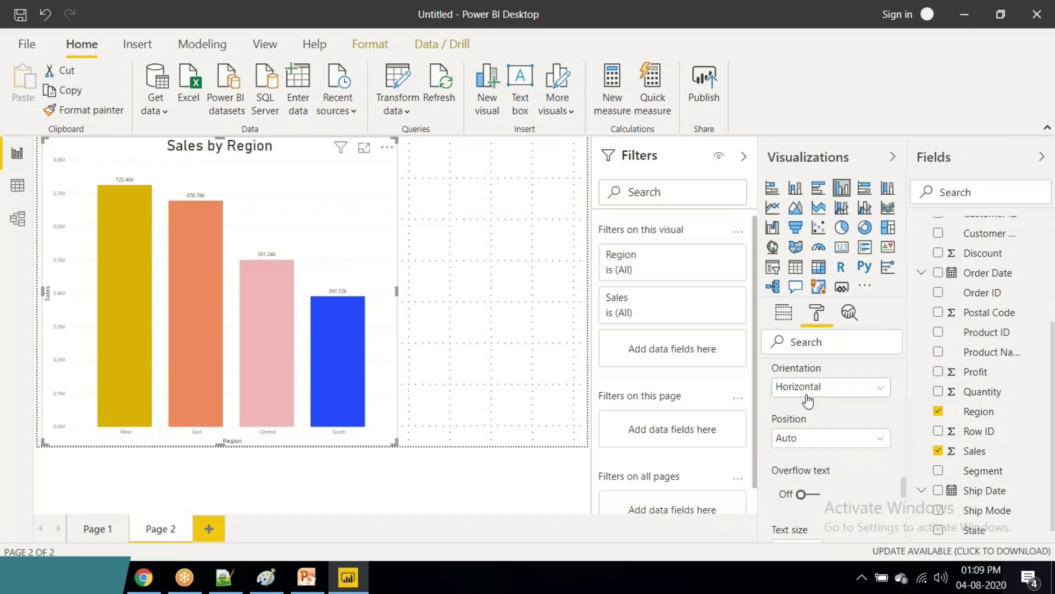
- Position the data labels Inside center and switch on their background
click(813, 440)
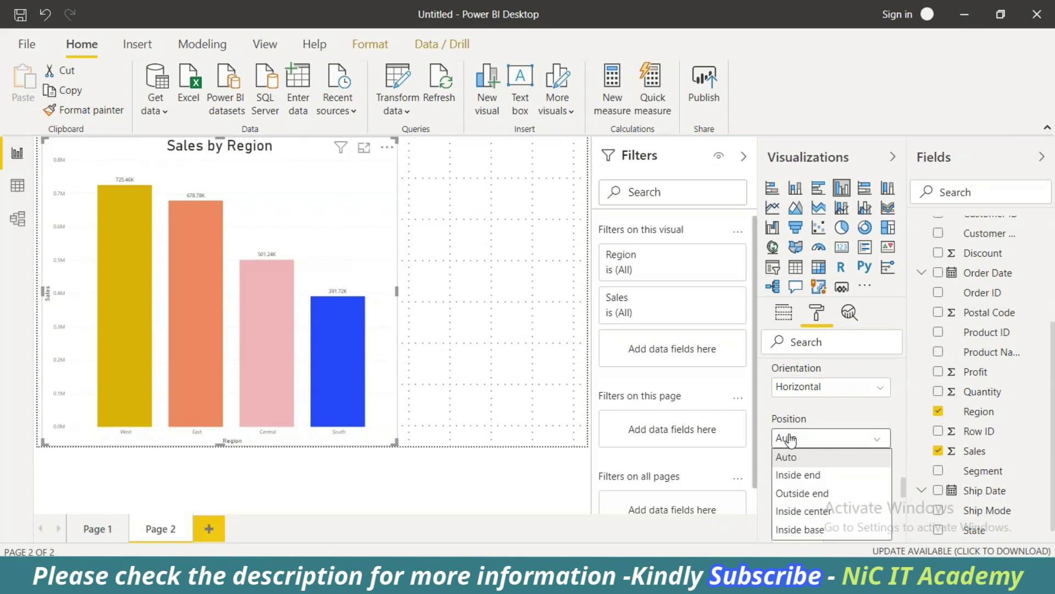
click(819, 517)
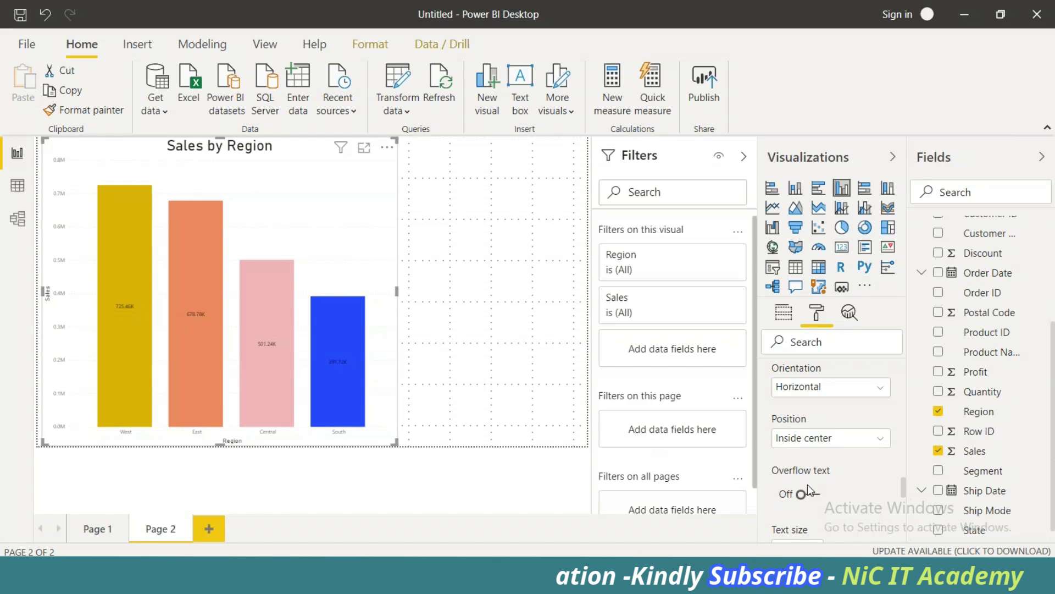
scroll(807, 483, down, 3)
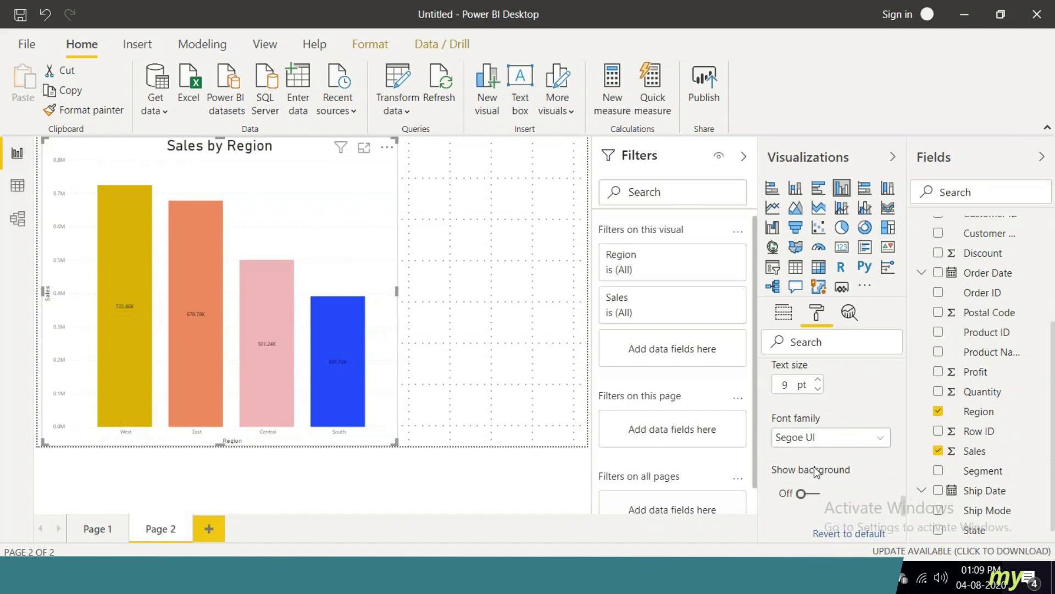
click(812, 498)
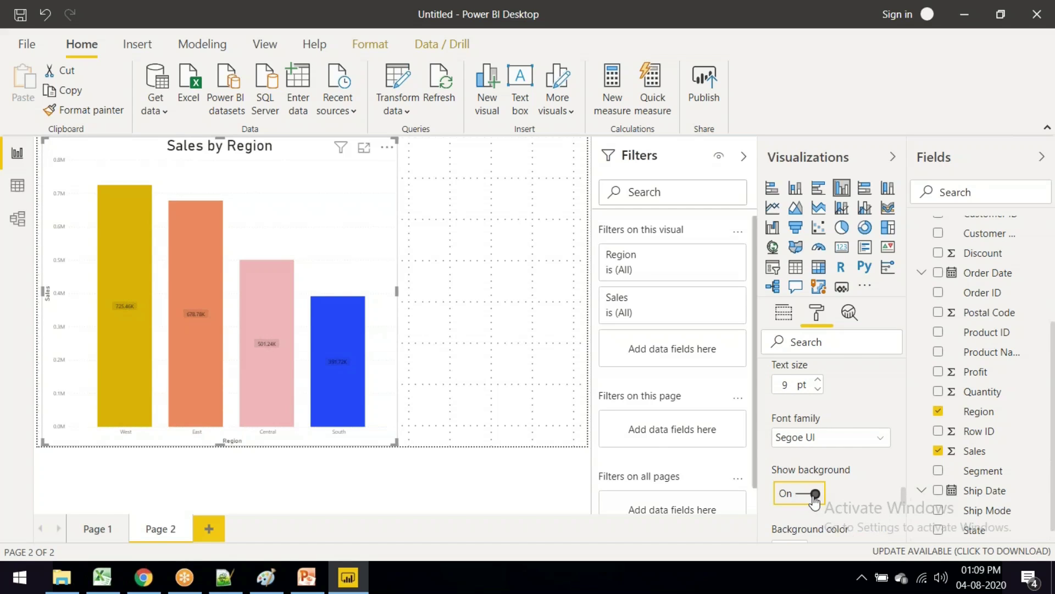
- Increase the data label text size to 20 pt
scroll(810, 472, up, 3)
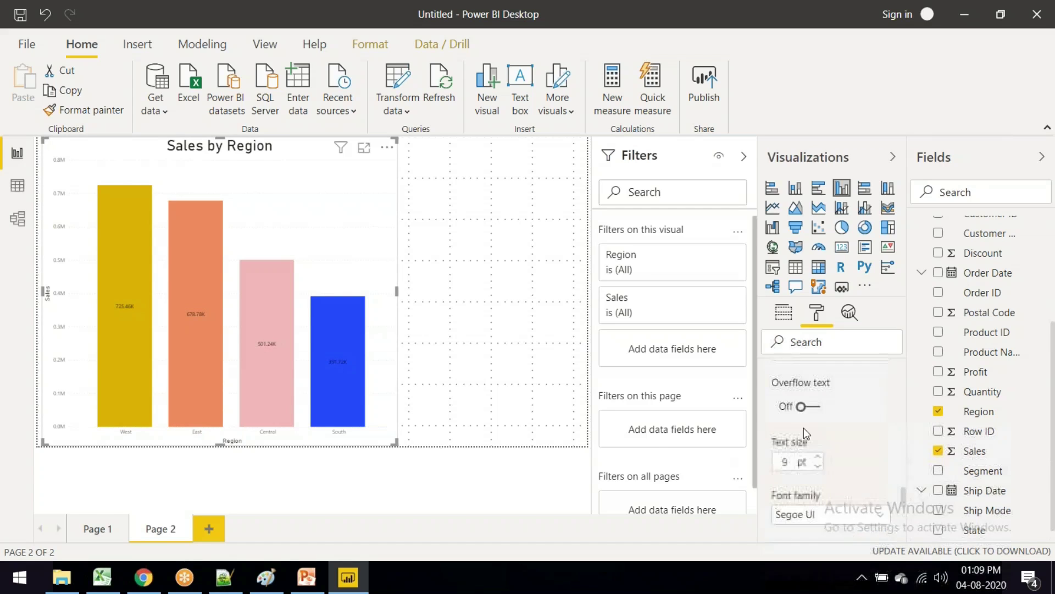
click(819, 464)
click(819, 464)
click(819, 464)
click(819, 464)
click(819, 464)
click(819, 464)
click(818, 464)
click(819, 464)
click(818, 463)
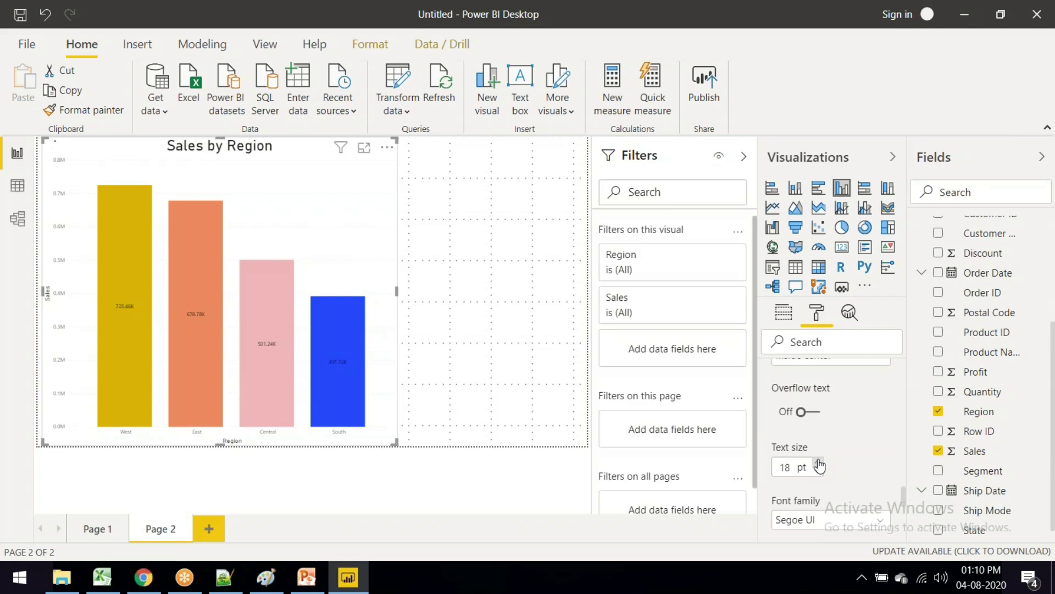
click(819, 463)
click(819, 464)
click(819, 464)
click(818, 464)
click(819, 463)
click(818, 464)
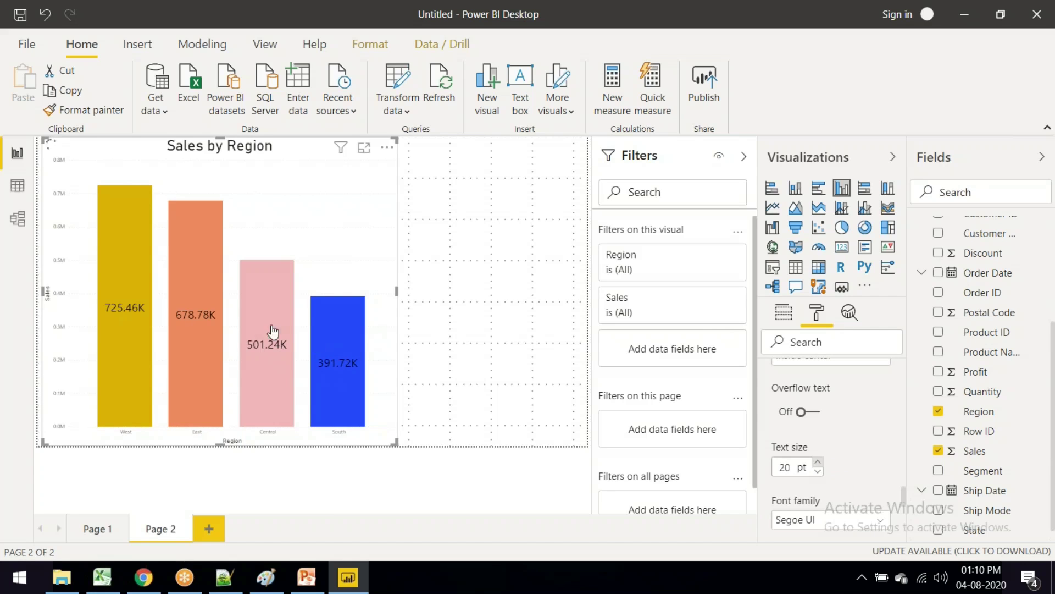
- Set the X axis region label text size to 18 pt
scroll(771, 385, up, 5)
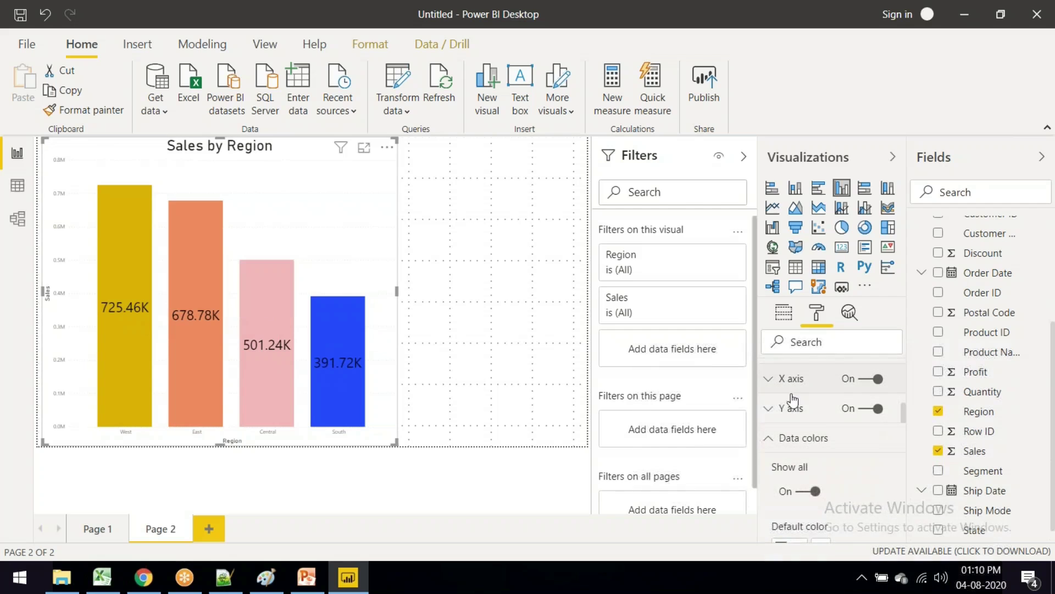
click(772, 388)
scroll(818, 473, down, 2)
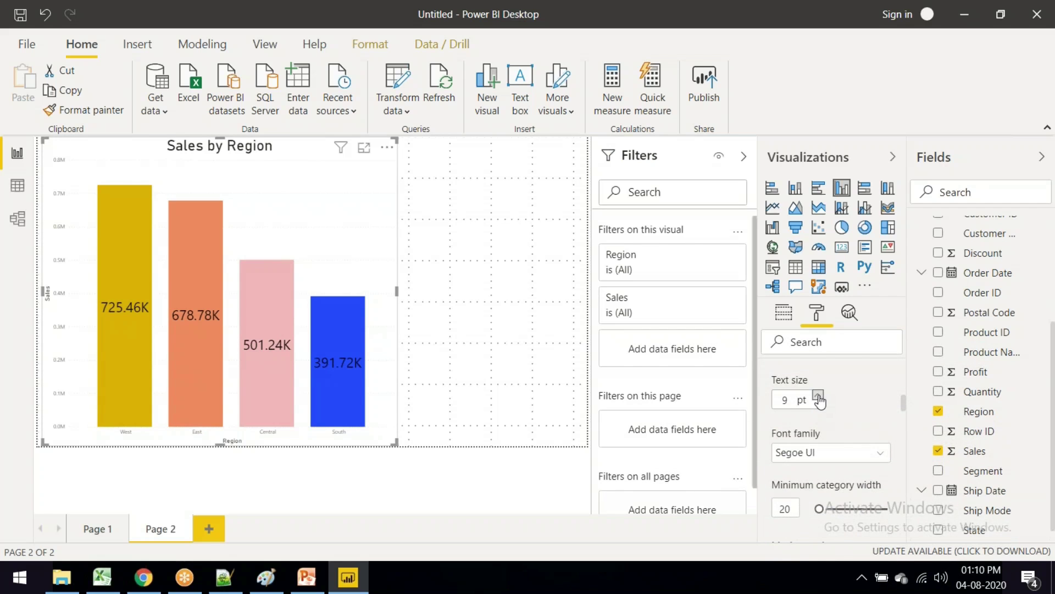
click(818, 397)
click(819, 397)
click(818, 397)
click(819, 397)
key(Up)
key(Up)
key(Up)
key(Up)
key(Up)
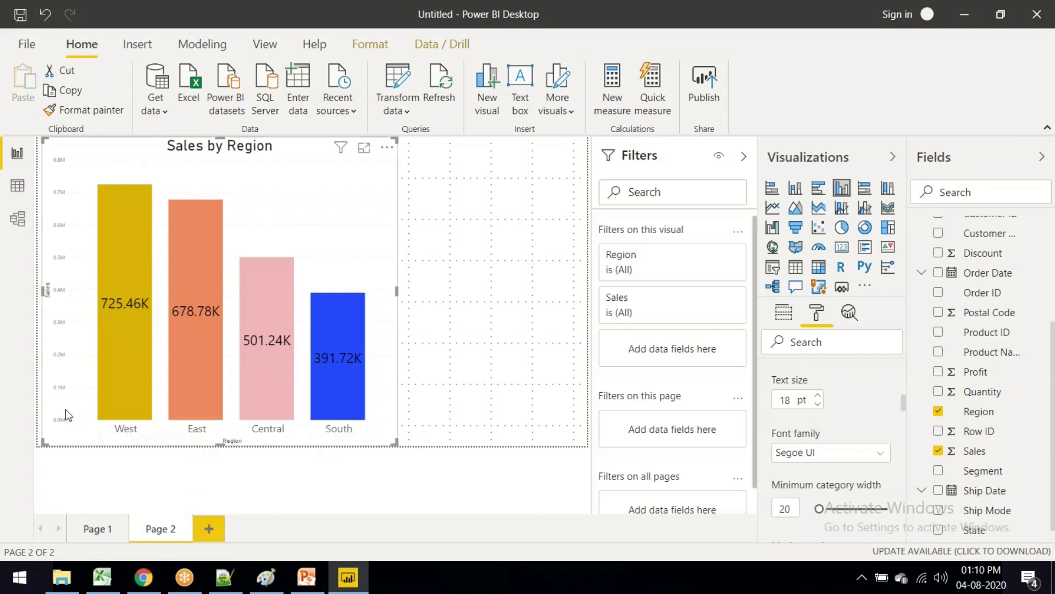
- Raise the plot area transparency to 81% and collapse Plot area
scroll(854, 396, down, 3)
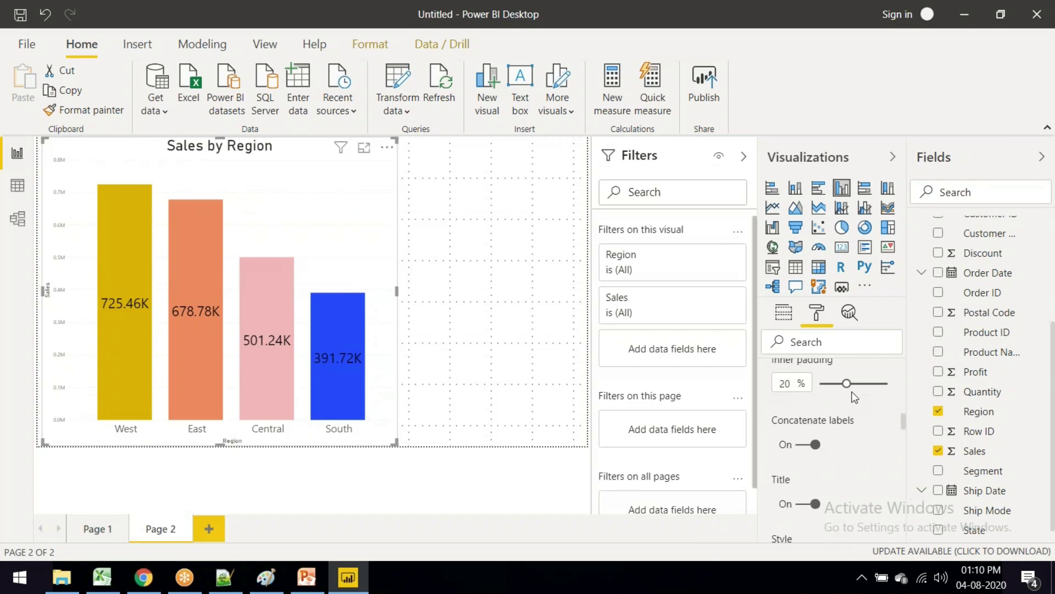
scroll(853, 397, down, 6)
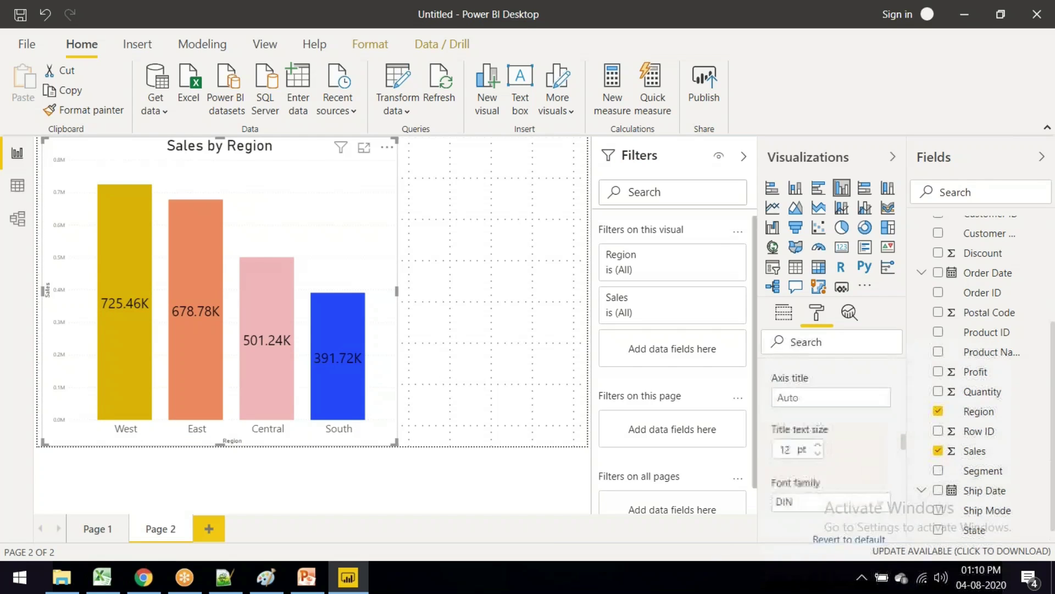
scroll(831, 497, down, 10)
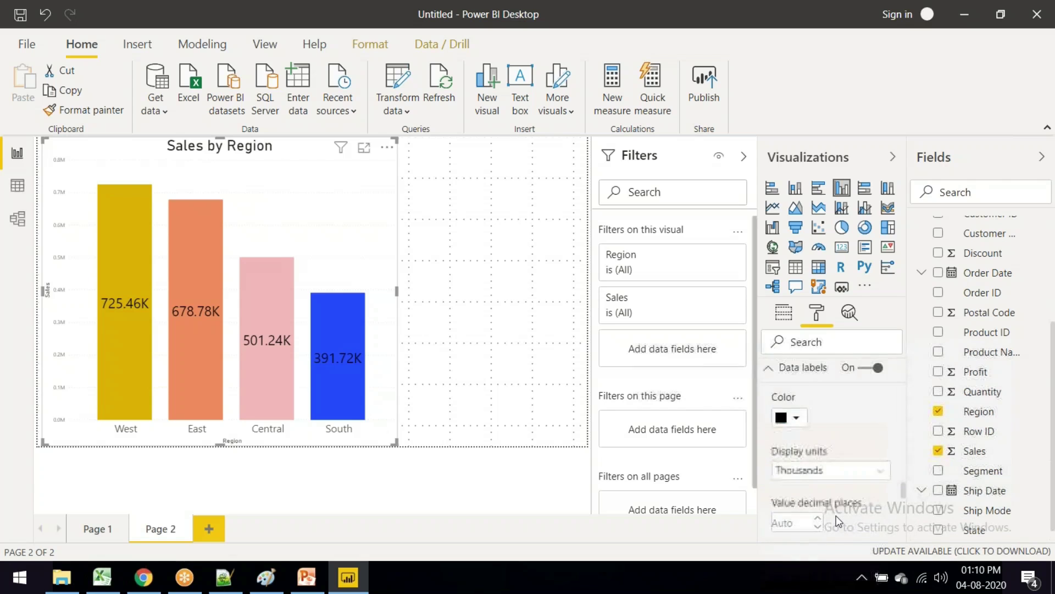
scroll(836, 520, down, 8)
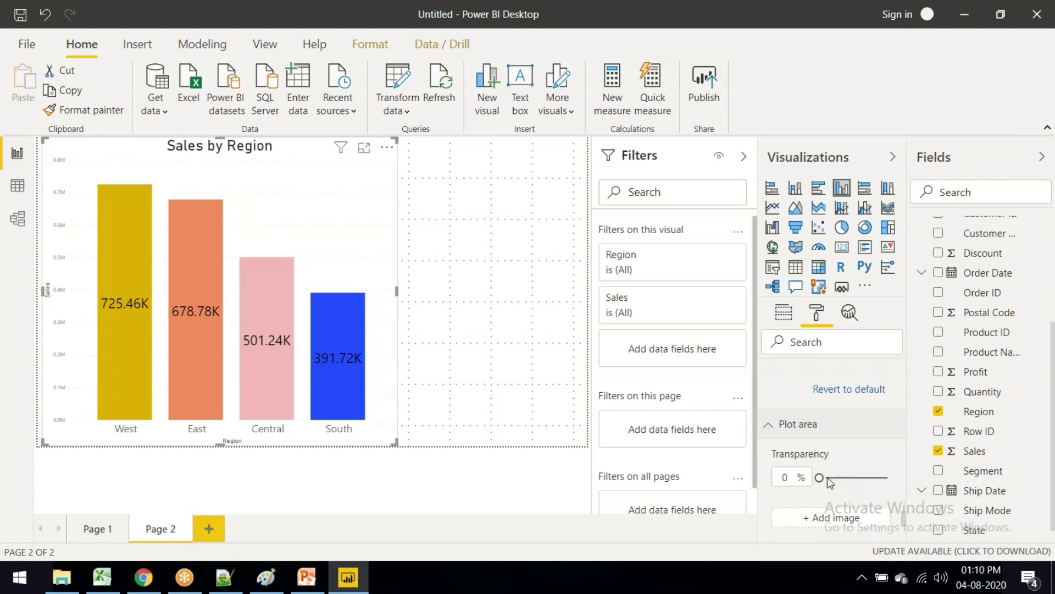
drag(819, 476, 831, 477)
drag(826, 480, 875, 478)
click(771, 428)
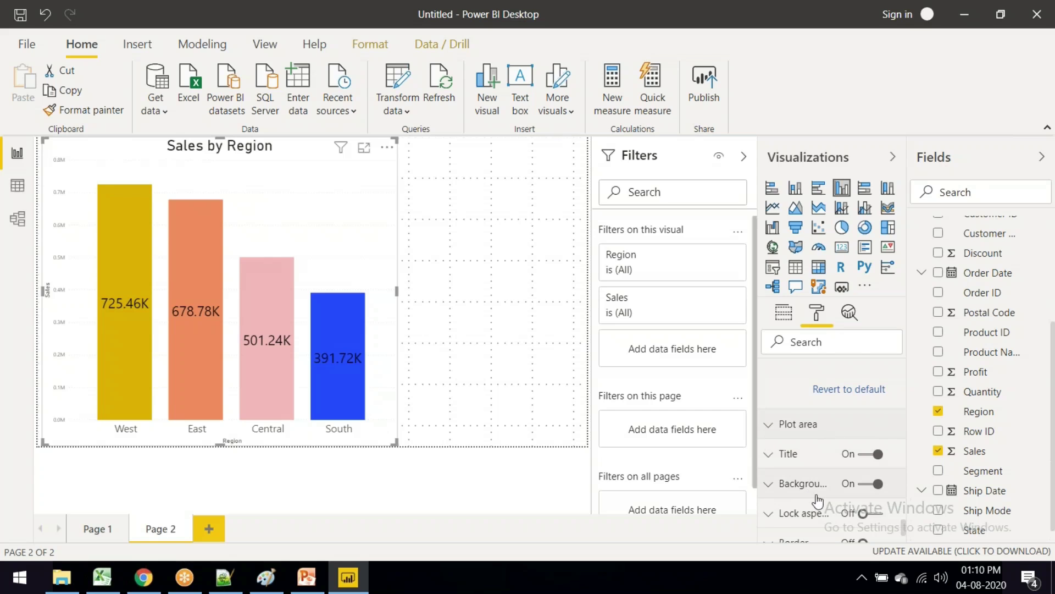
scroll(817, 500, down, 3)
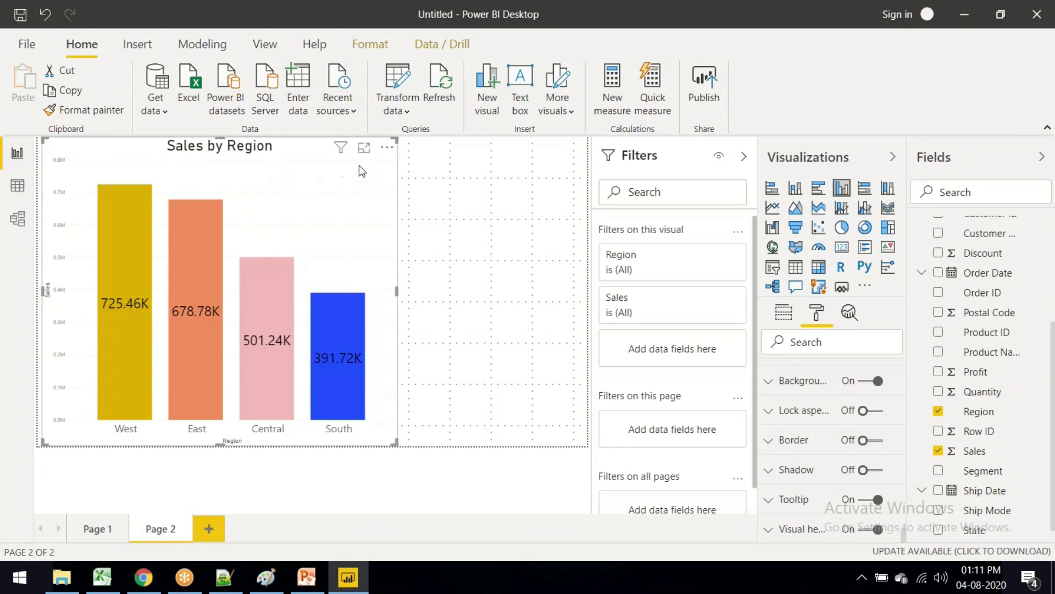
- Preview the chart full-canvas, undo then redo the last change, and open and close File
click(363, 149)
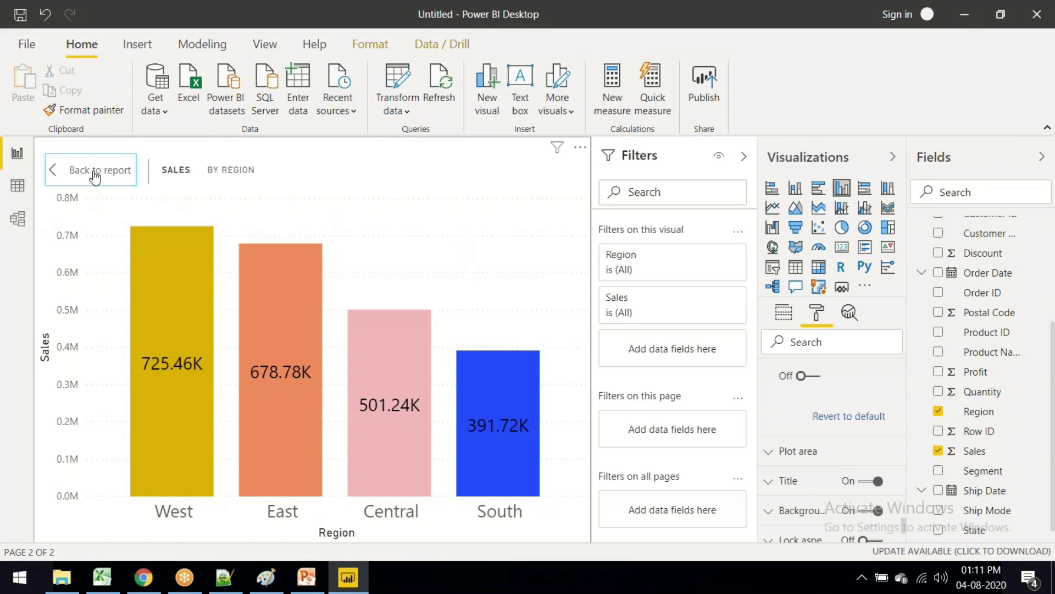
key(Return)
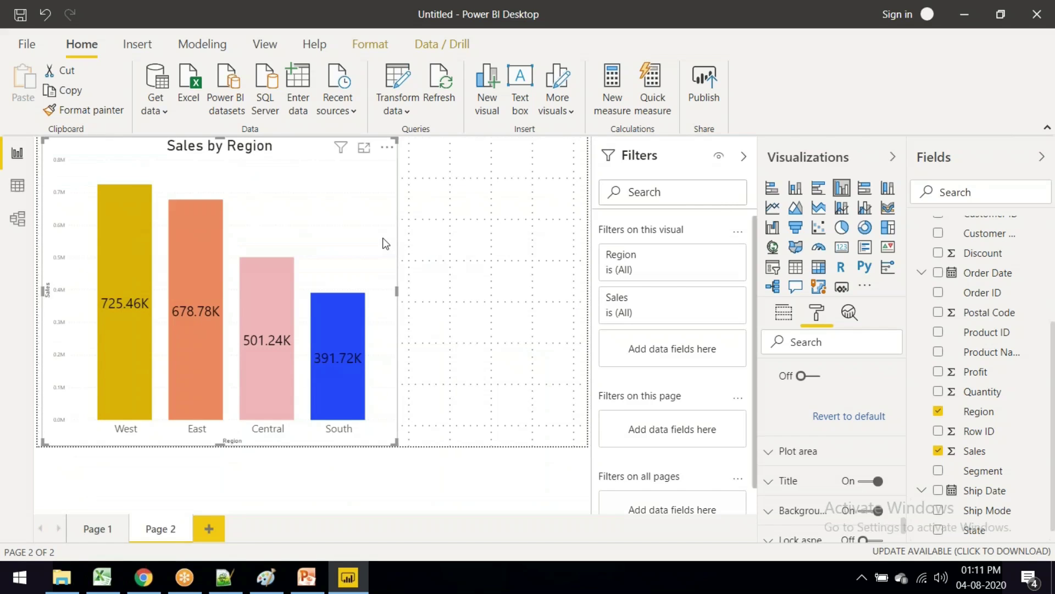
key(ctrl+z)
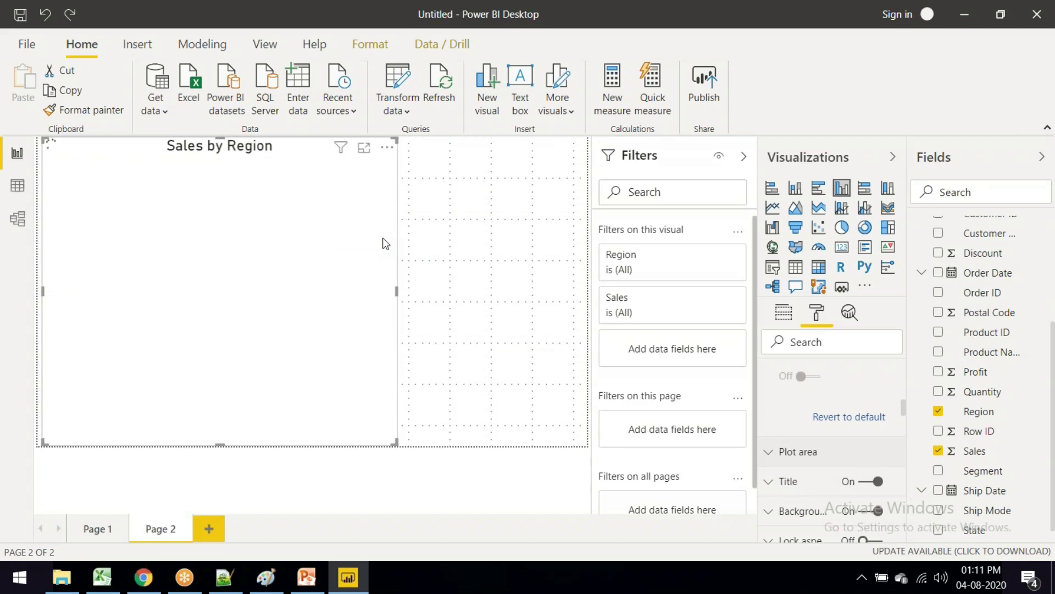
key(ctrl+y)
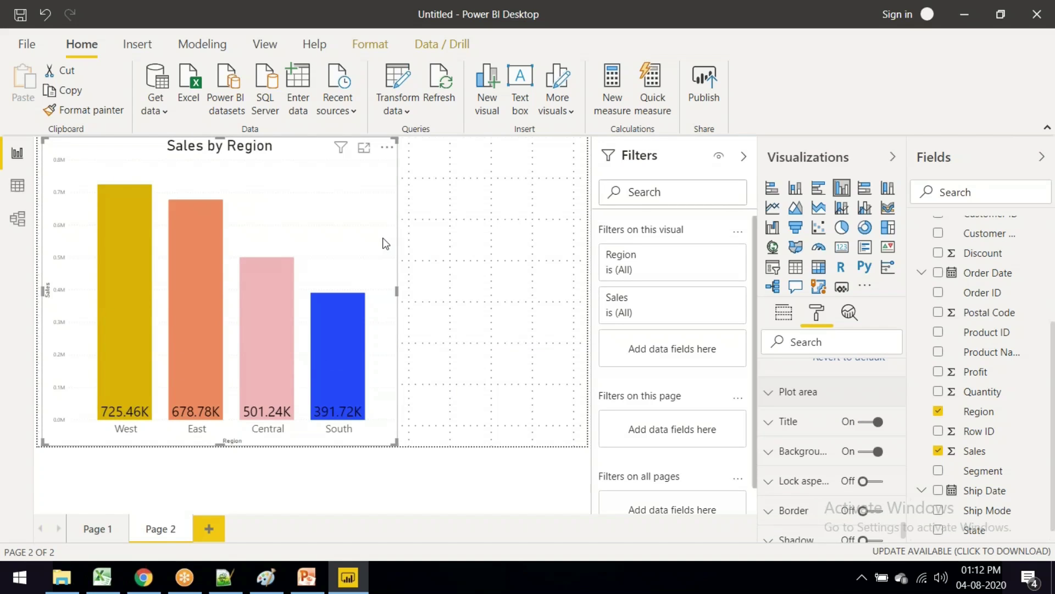
click(29, 45)
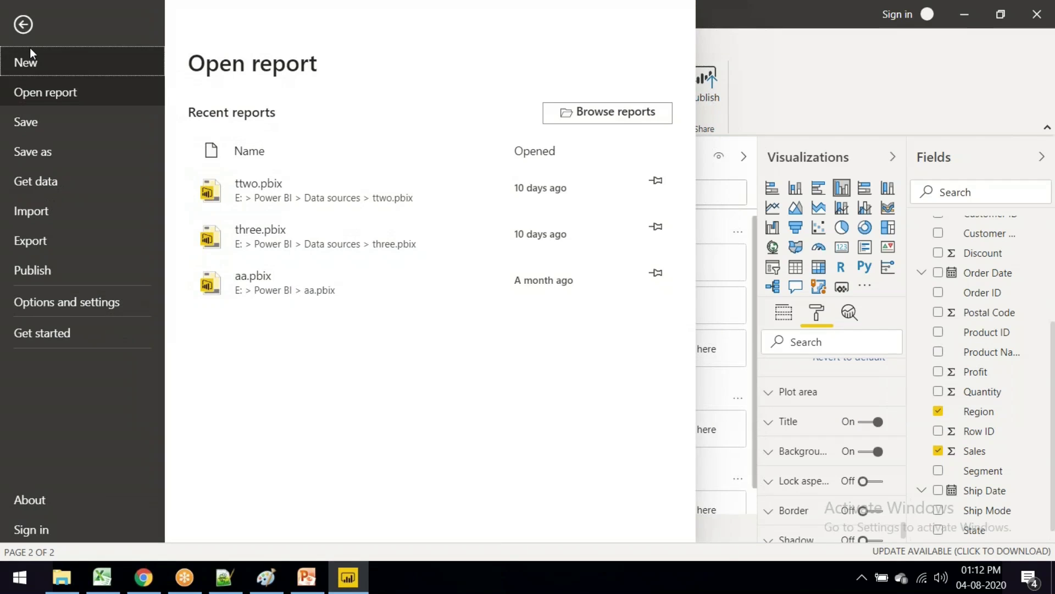
click(25, 32)
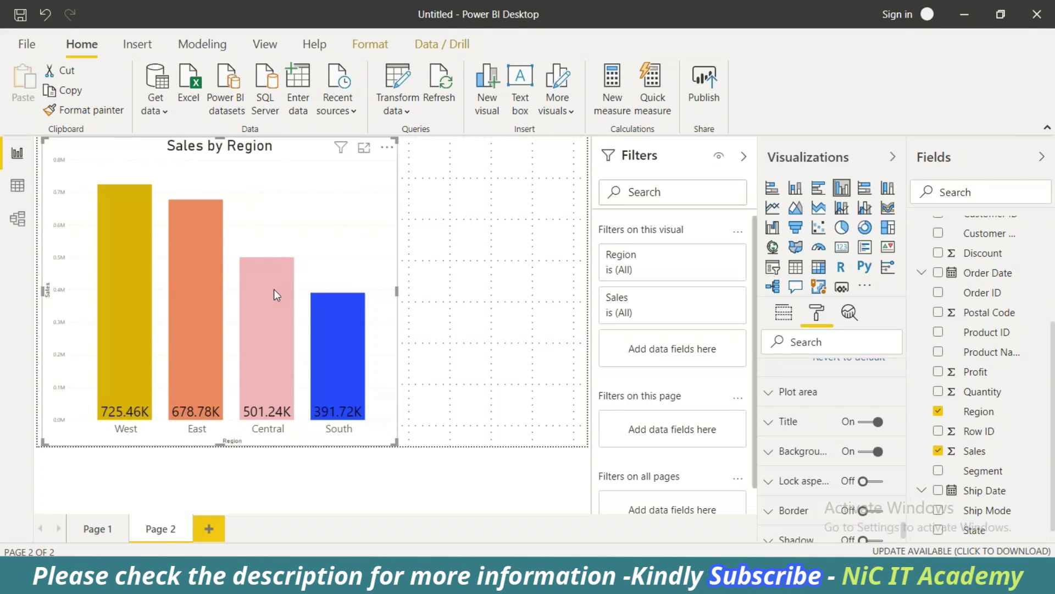
- Add Region as the column chart's legend, and toggle cross-report drill-through on then back off
click(778, 314)
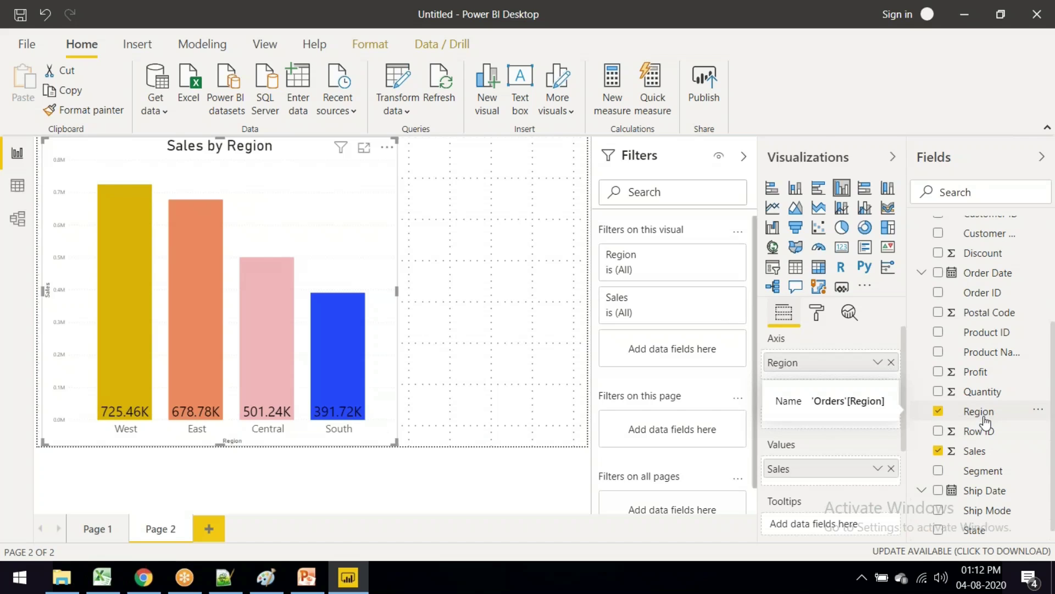
drag(984, 419, 834, 431)
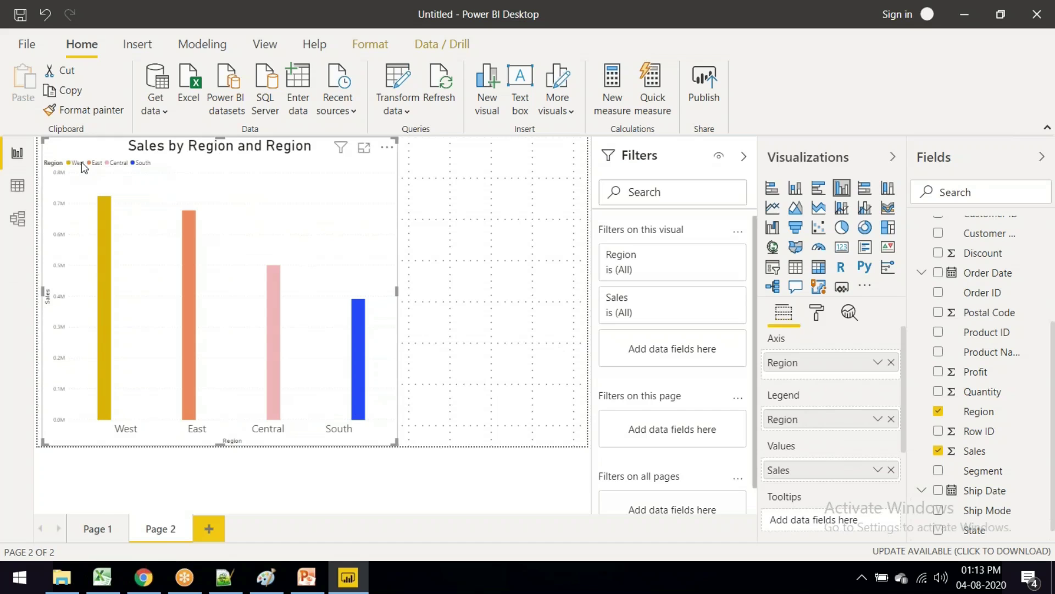
scroll(830, 444, down, 2)
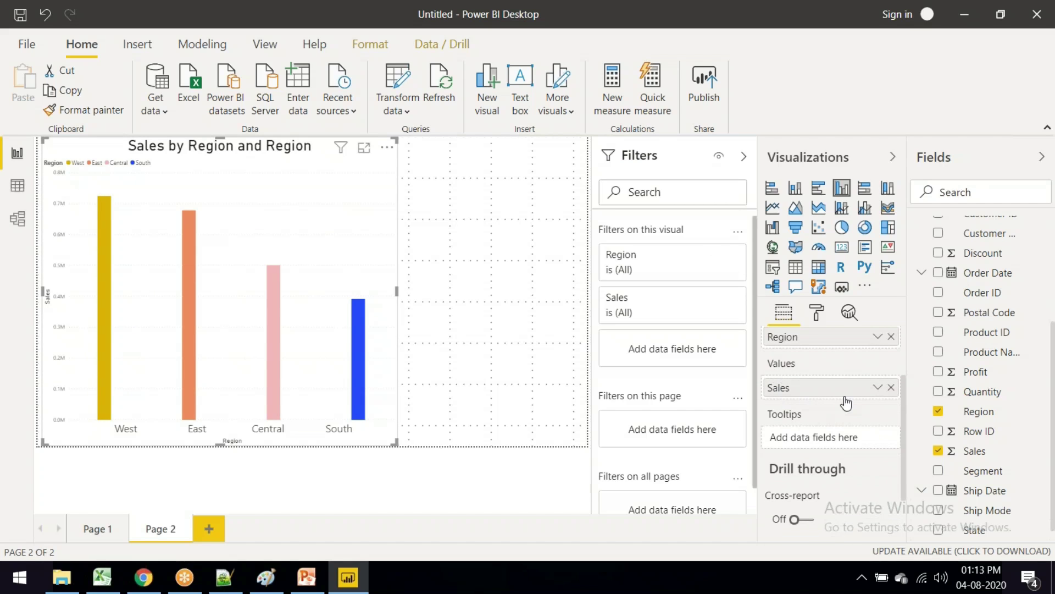
scroll(830, 438, down, 3)
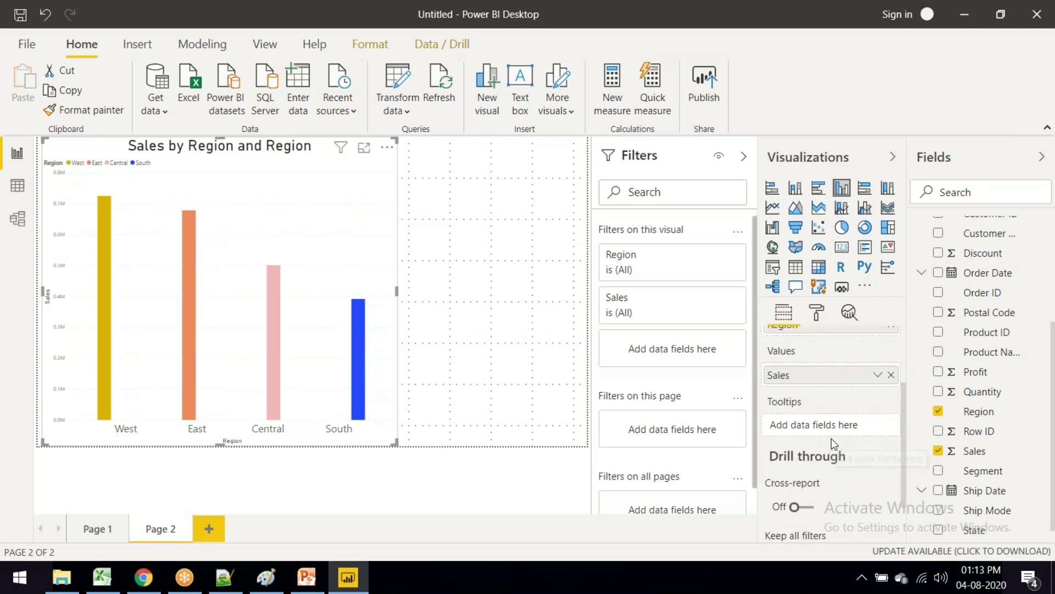
click(802, 448)
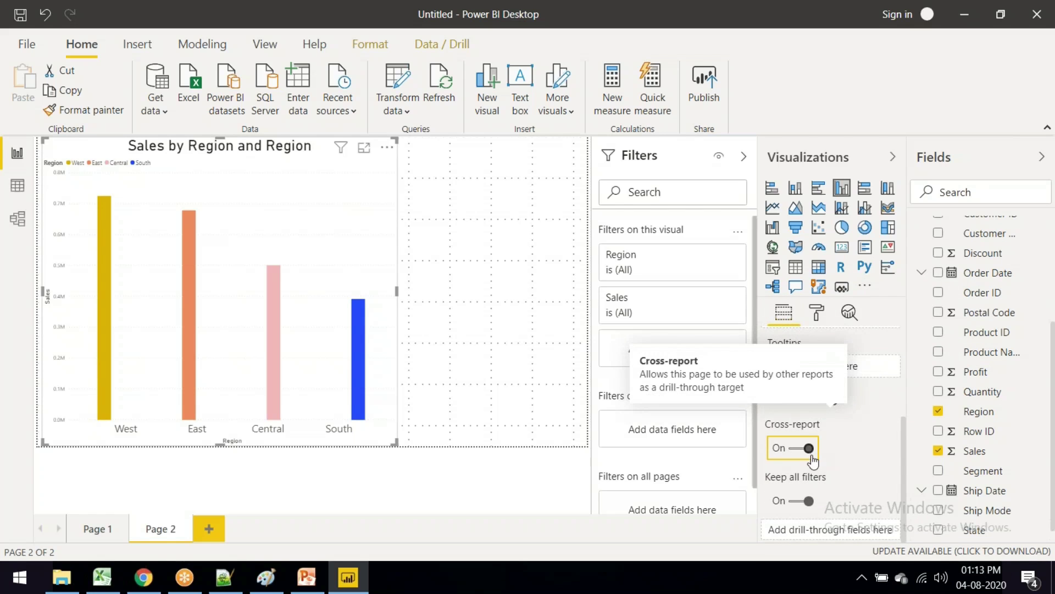
click(795, 449)
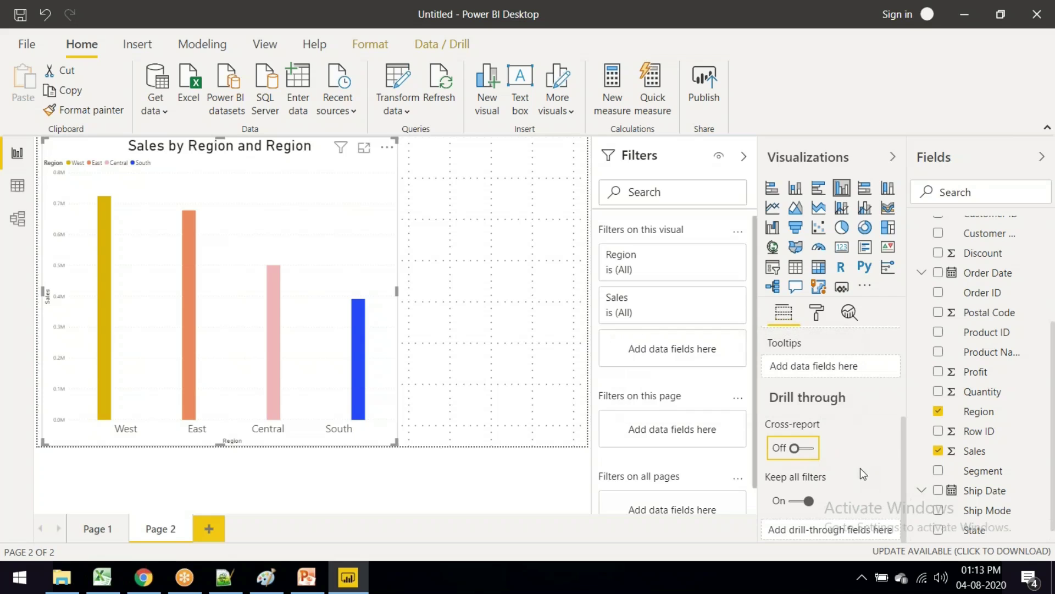
click(819, 316)
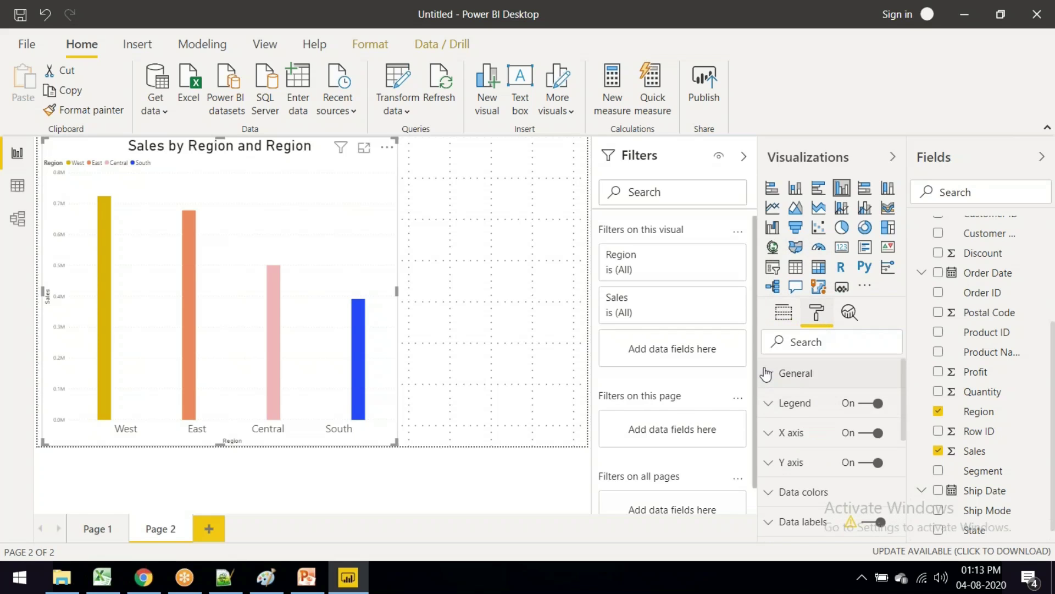
- Turn off the column chart's legend and briefly expand the X axis settings
click(861, 409)
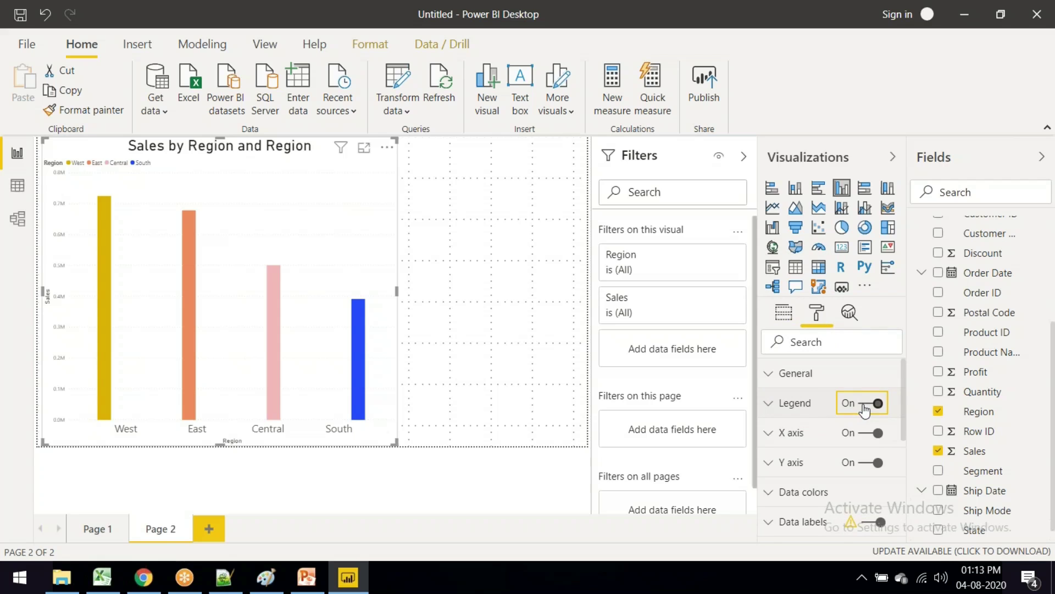
click(856, 408)
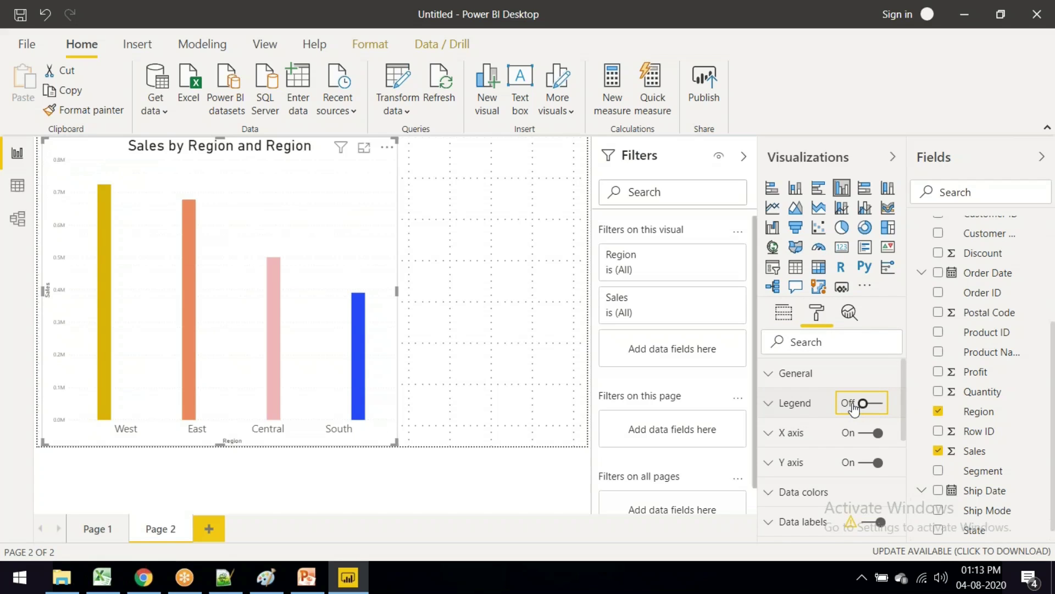
click(775, 441)
scroll(784, 453, down, 5)
scroll(787, 456, up, 3)
scroll(787, 456, up, 3)
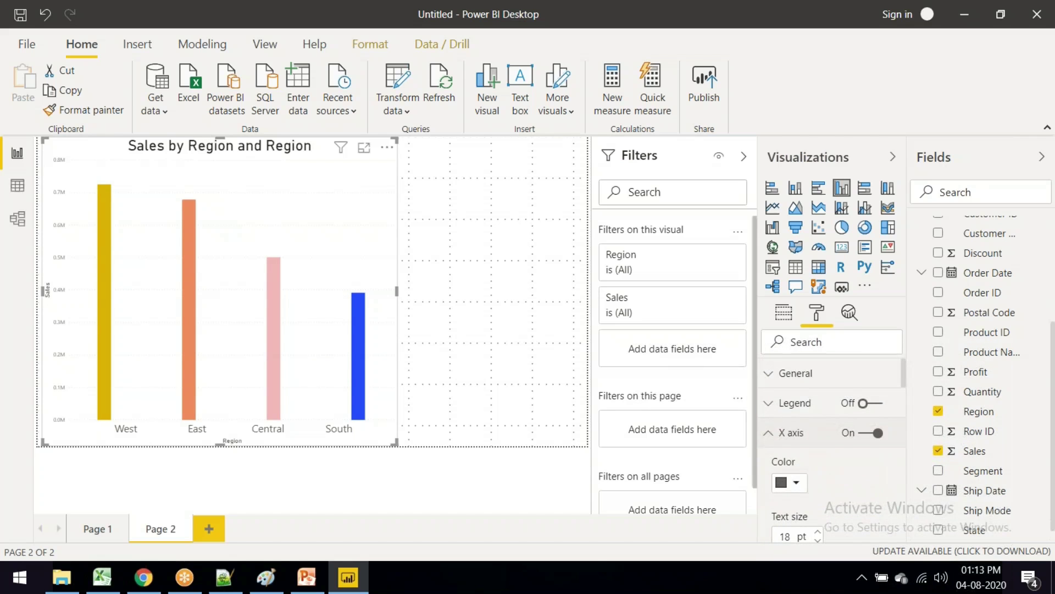
click(773, 439)
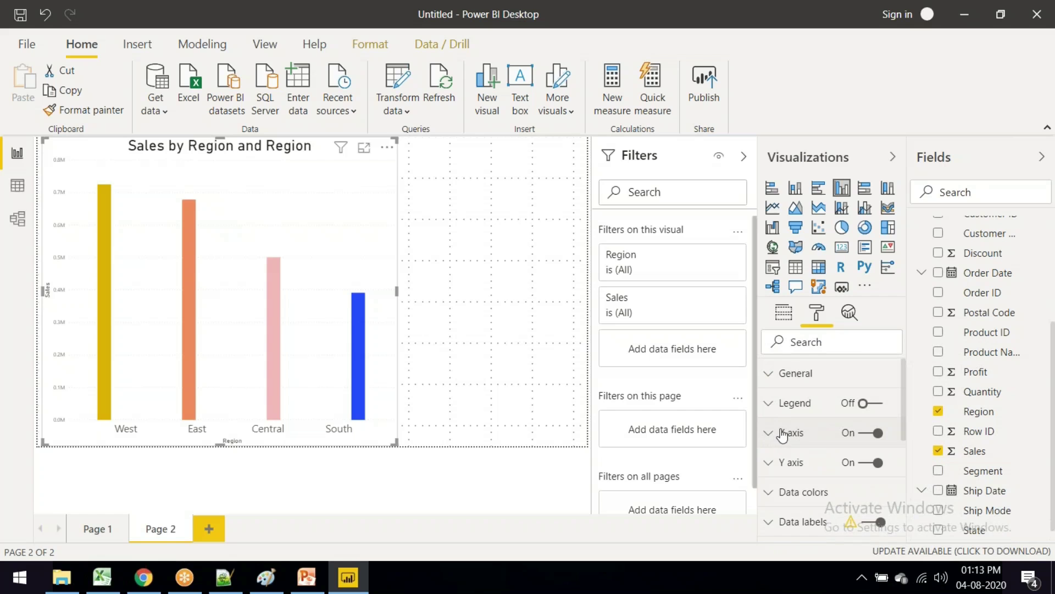
- Switch on a border around the Sales by Region column chart
scroll(786, 437, down, 5)
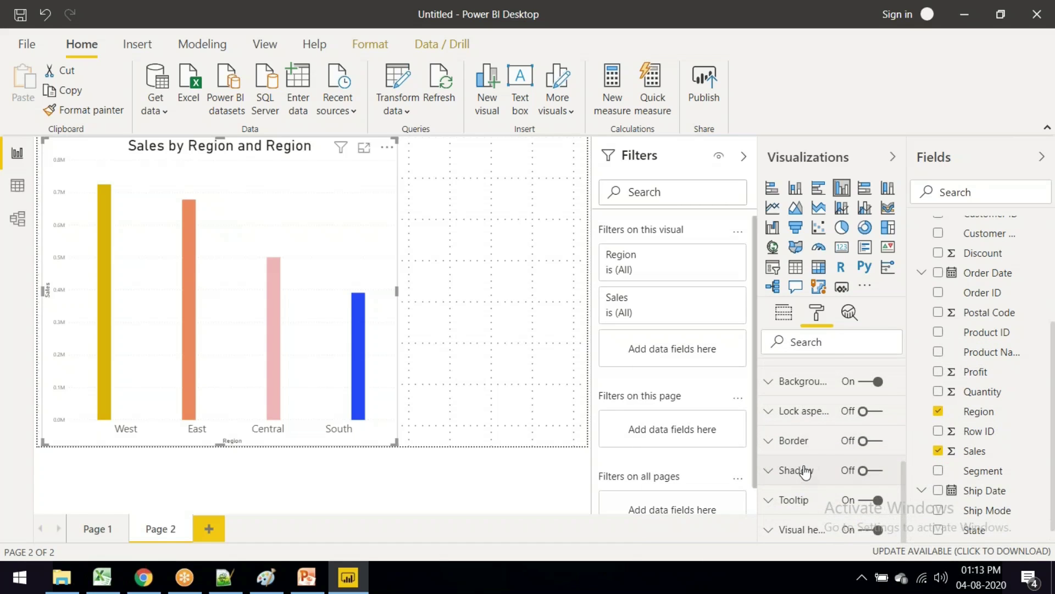
click(801, 441)
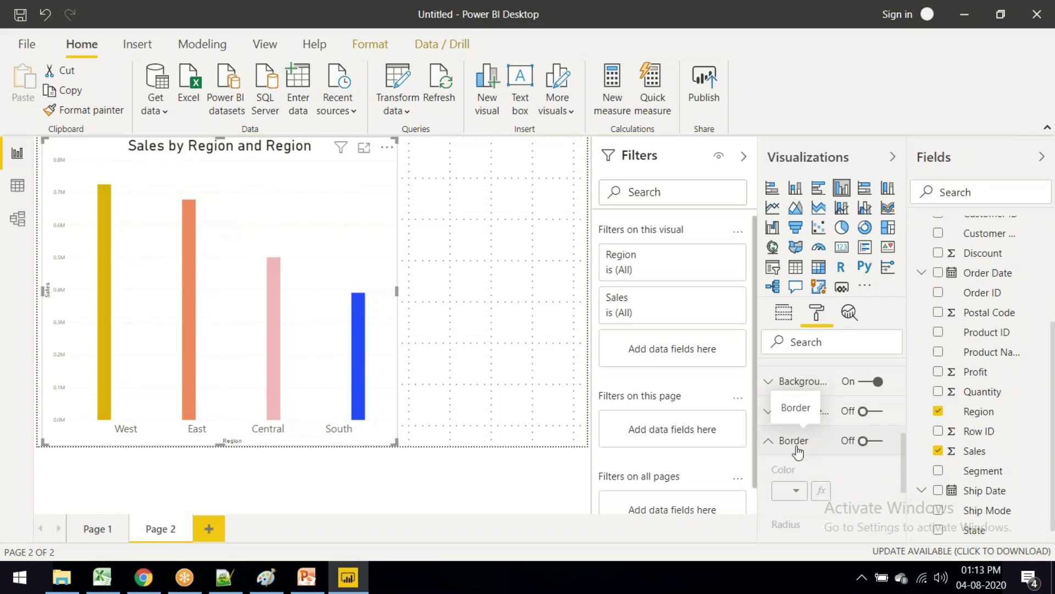
click(879, 443)
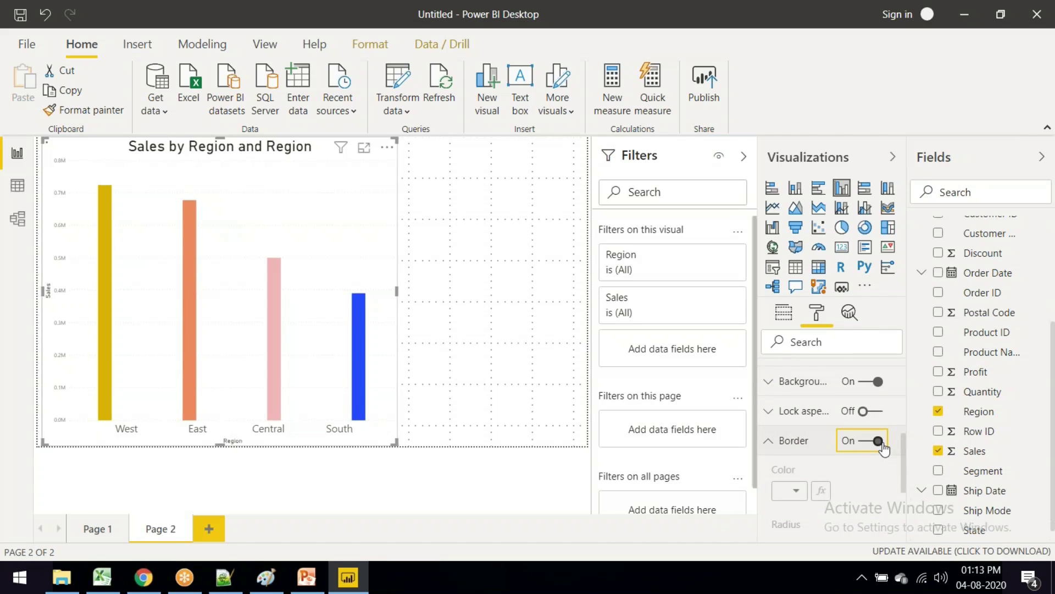
click(494, 394)
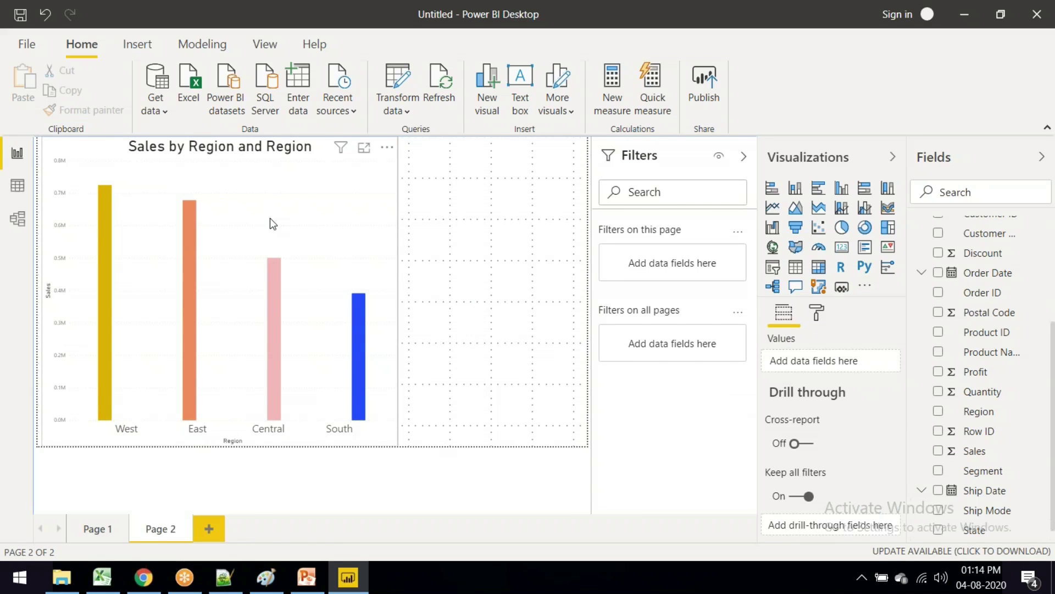
- Add a pie chart on the right showing Sales split by Region
click(817, 315)
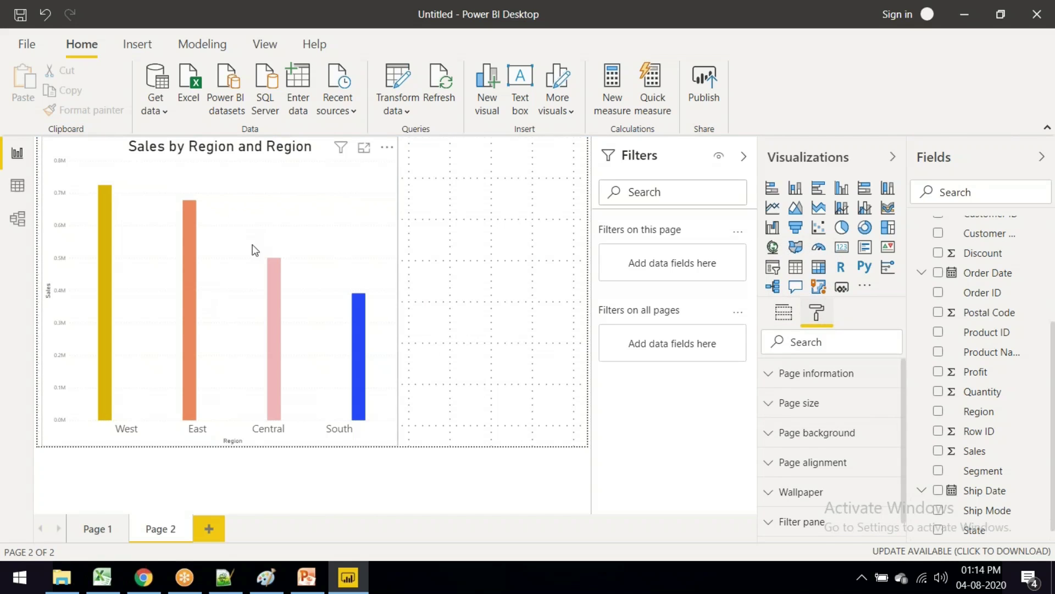
click(784, 314)
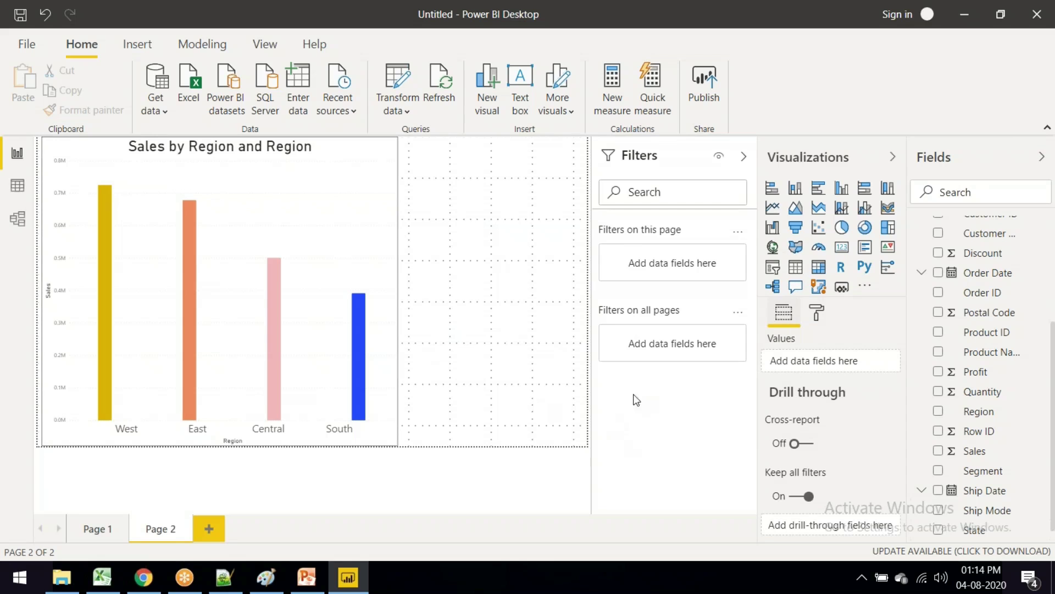
drag(841, 227, 429, 214)
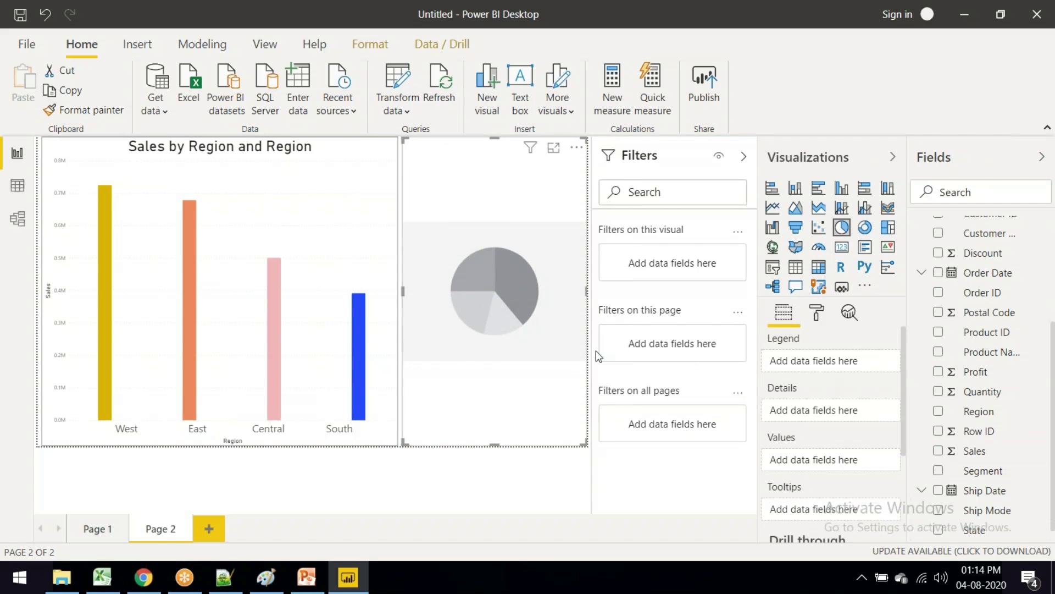
click(938, 450)
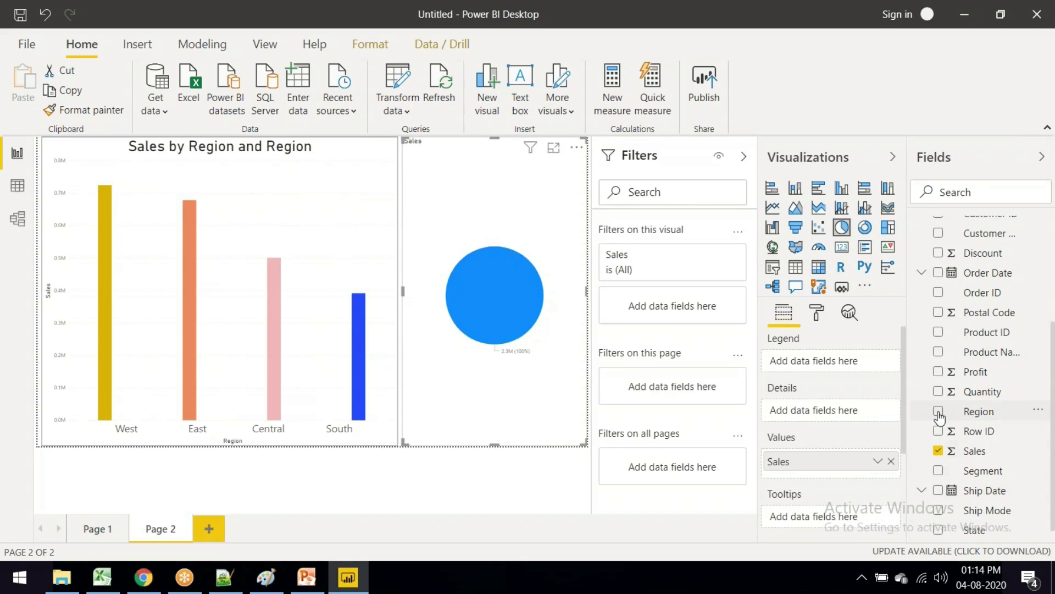
click(938, 413)
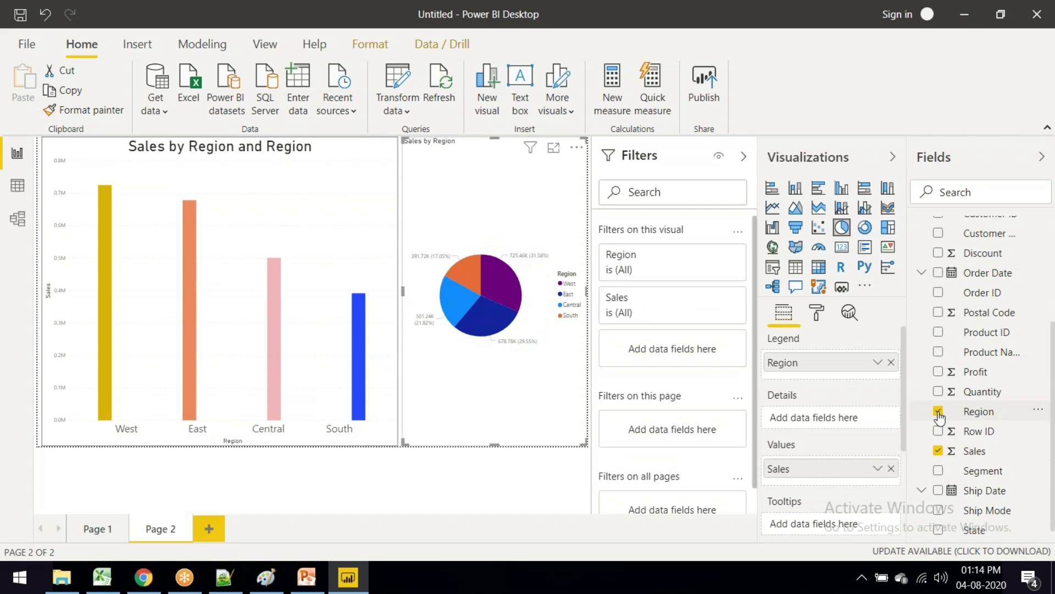
- Select the pie chart and then the column chart on Page 2
click(415, 482)
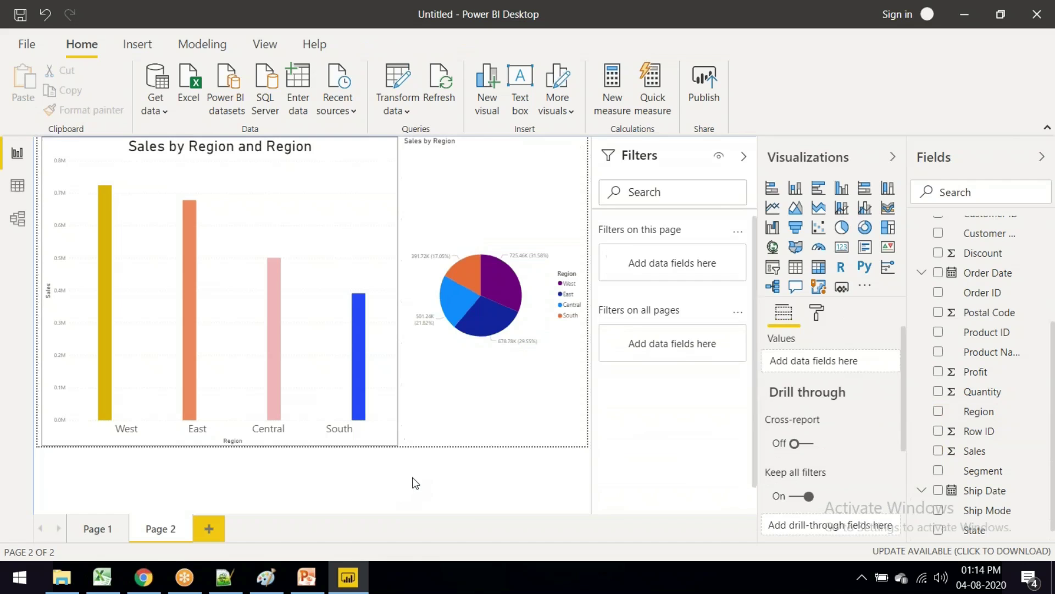
click(457, 377)
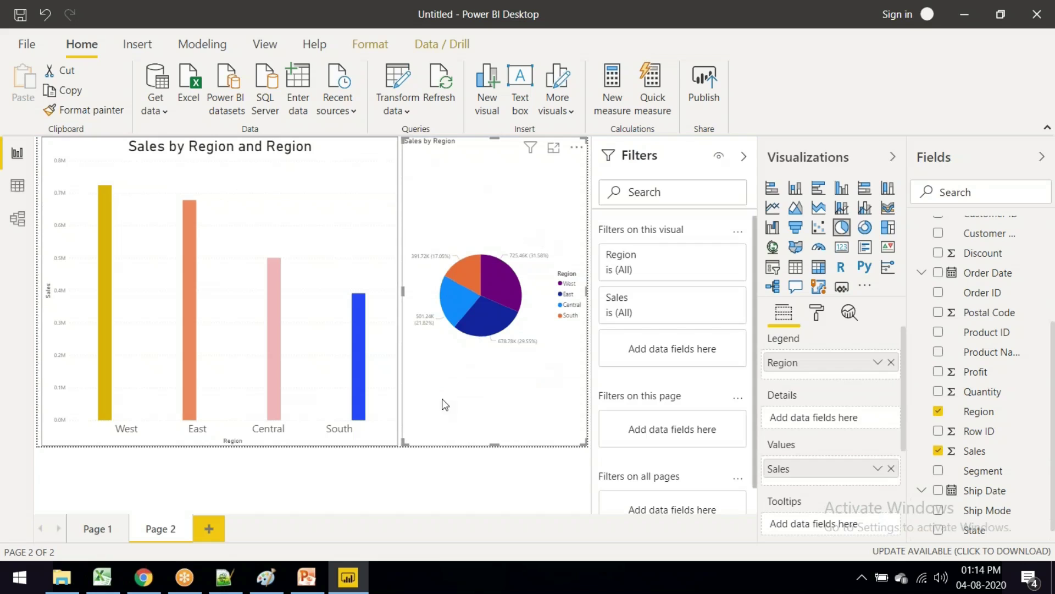
click(322, 209)
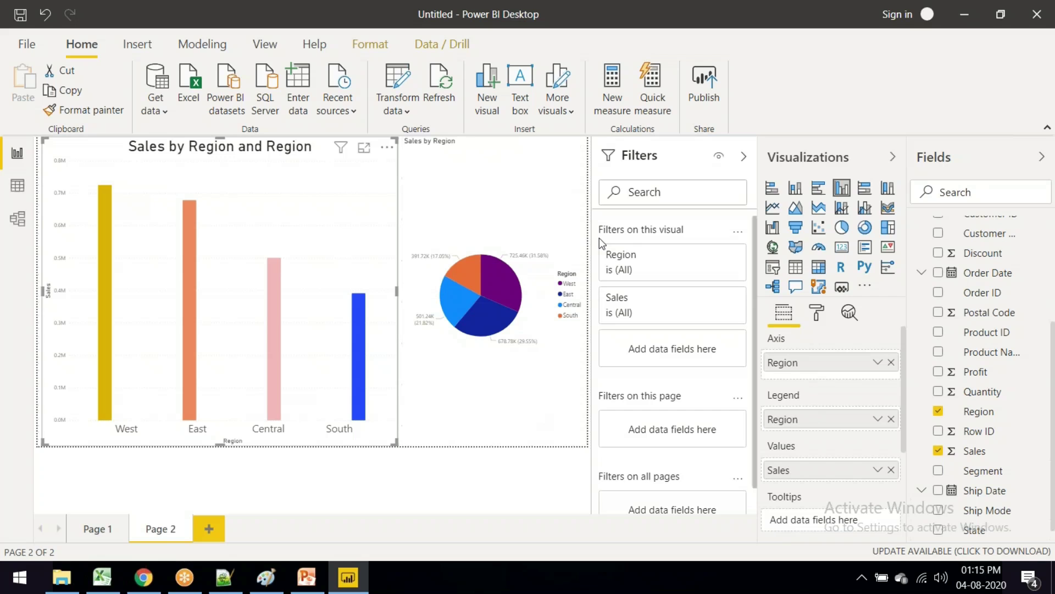
- Show Page 2's page formatting options with Page information expanded
click(494, 236)
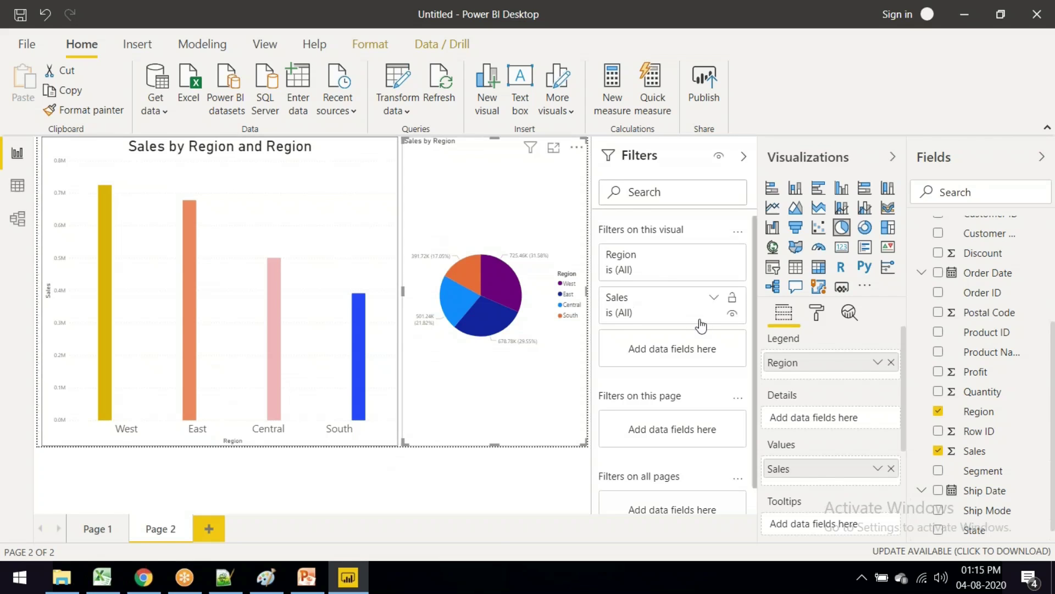
click(480, 511)
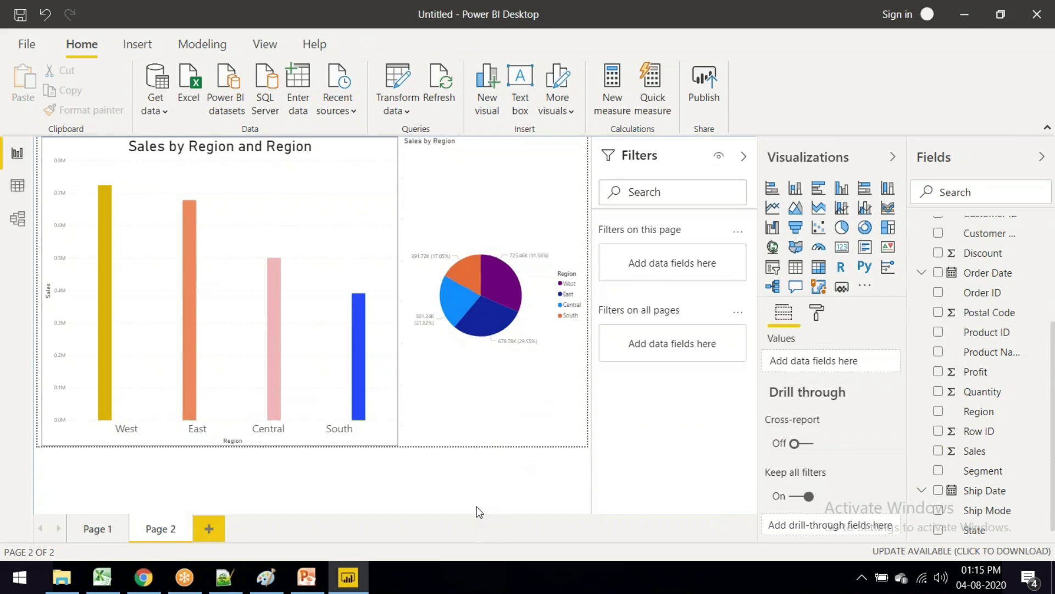
click(815, 319)
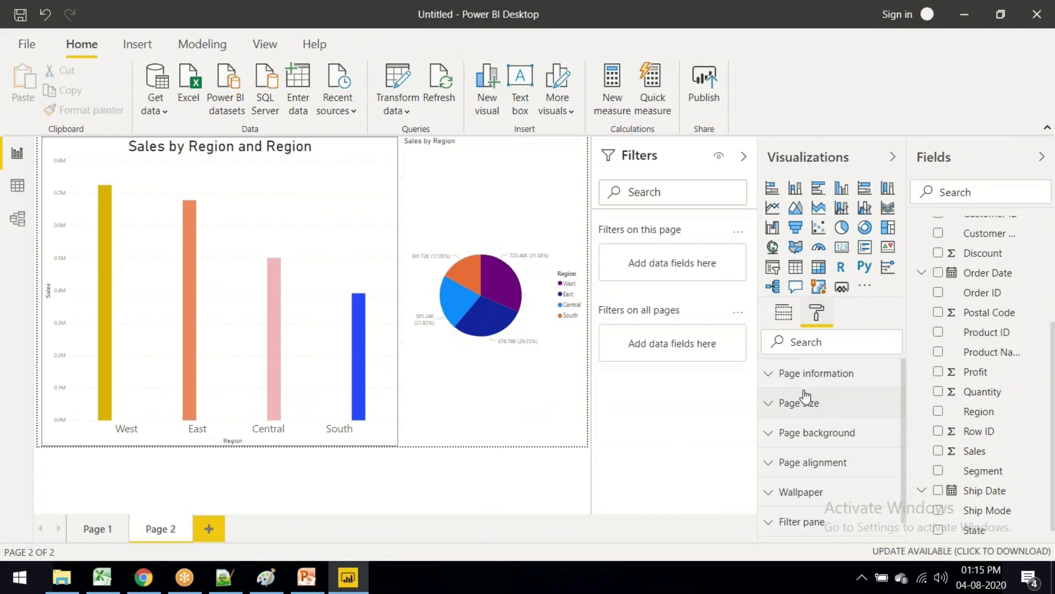
click(779, 381)
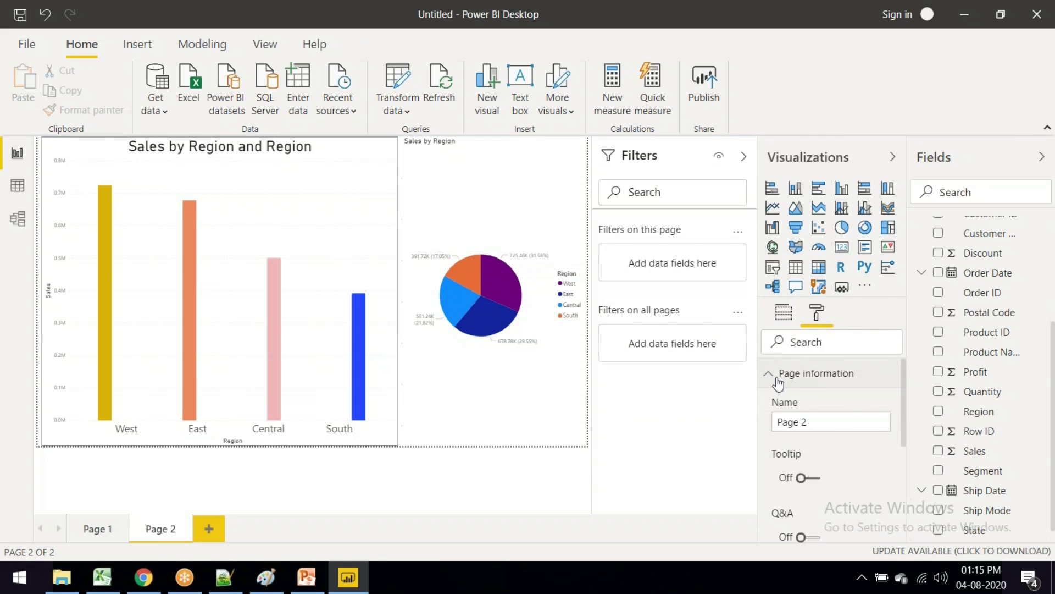
- Add a new blank Page 3 to the report, then return to Page 2
scroll(862, 411, down, 2)
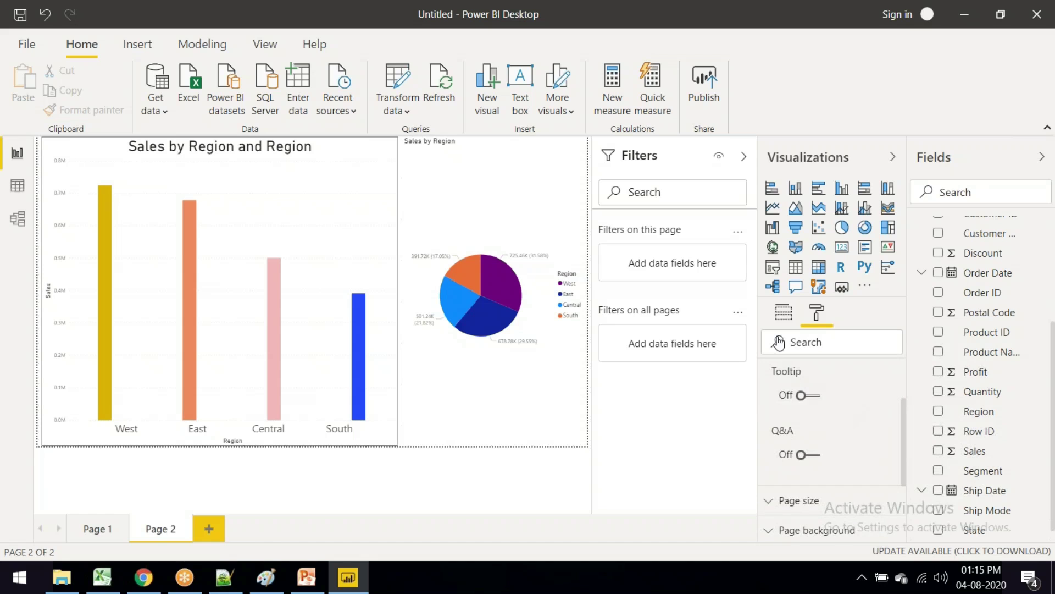
scroll(861, 448, down, 3)
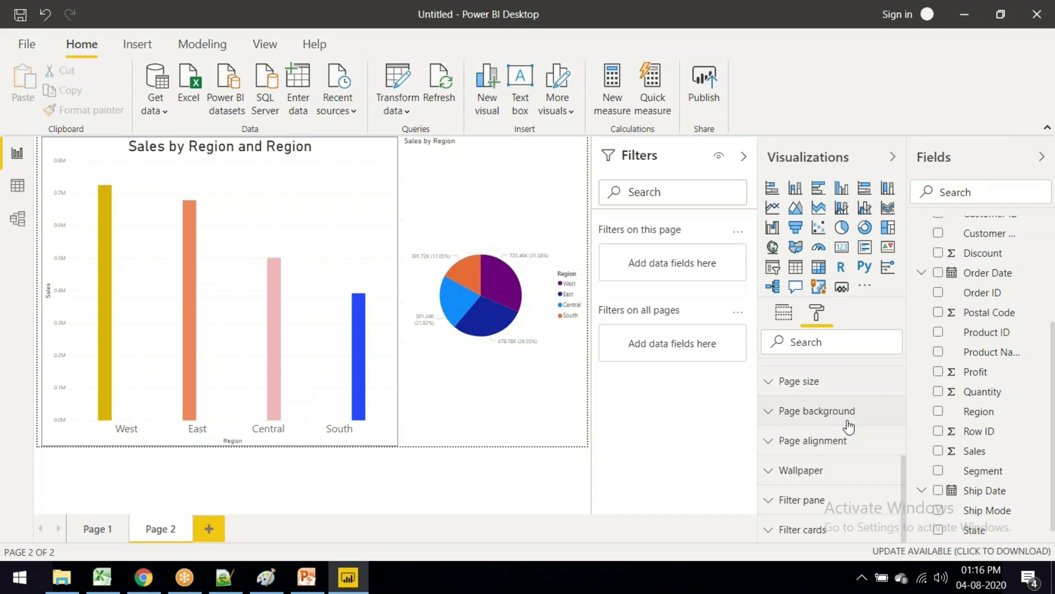
click(210, 527)
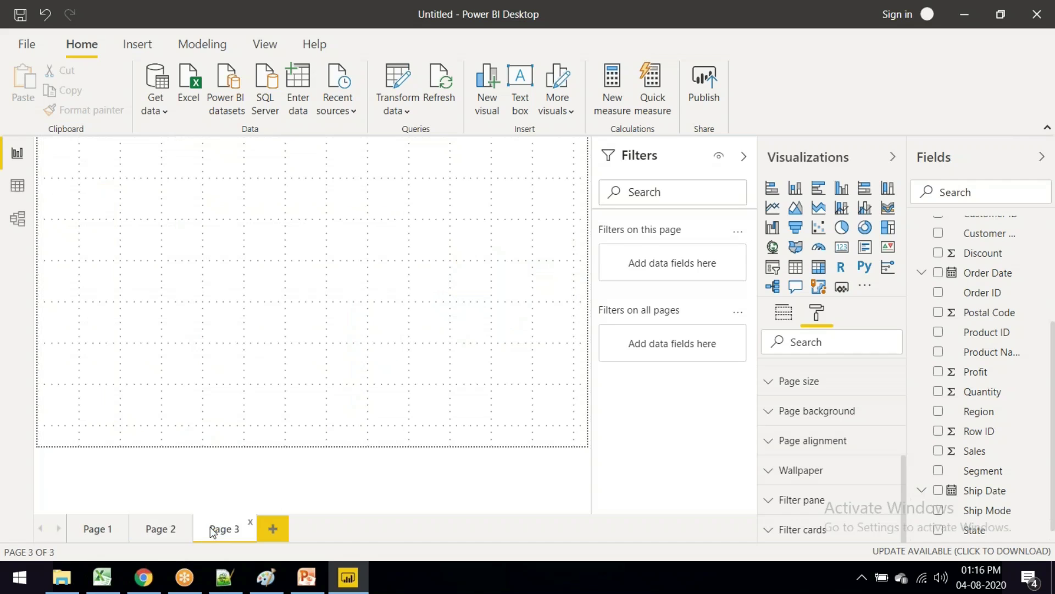
click(158, 533)
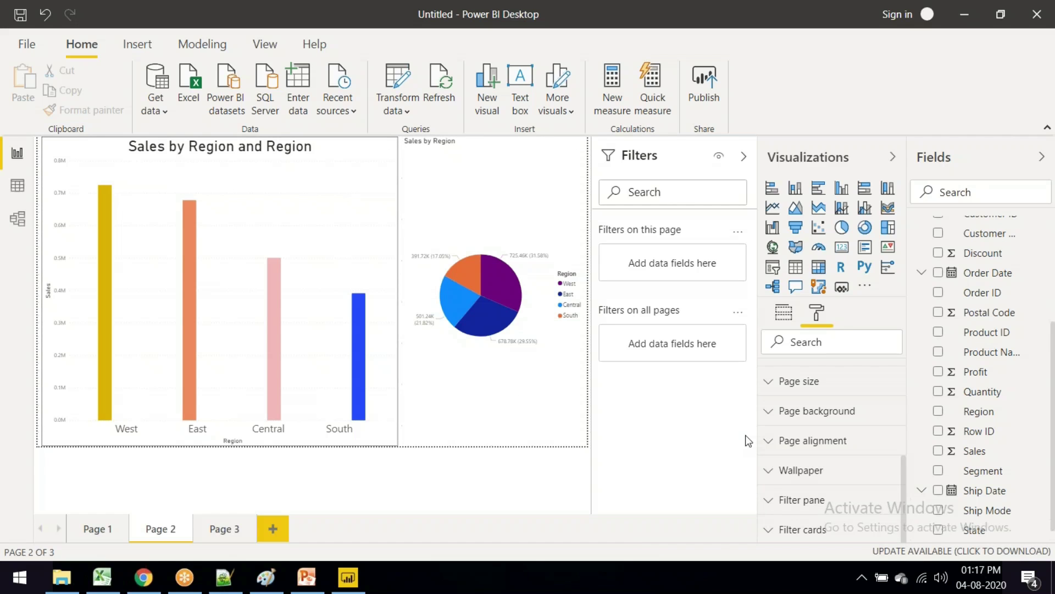
- Review the Sales by Region bar chart and Page 2's formatting and drill-through settings
click(267, 190)
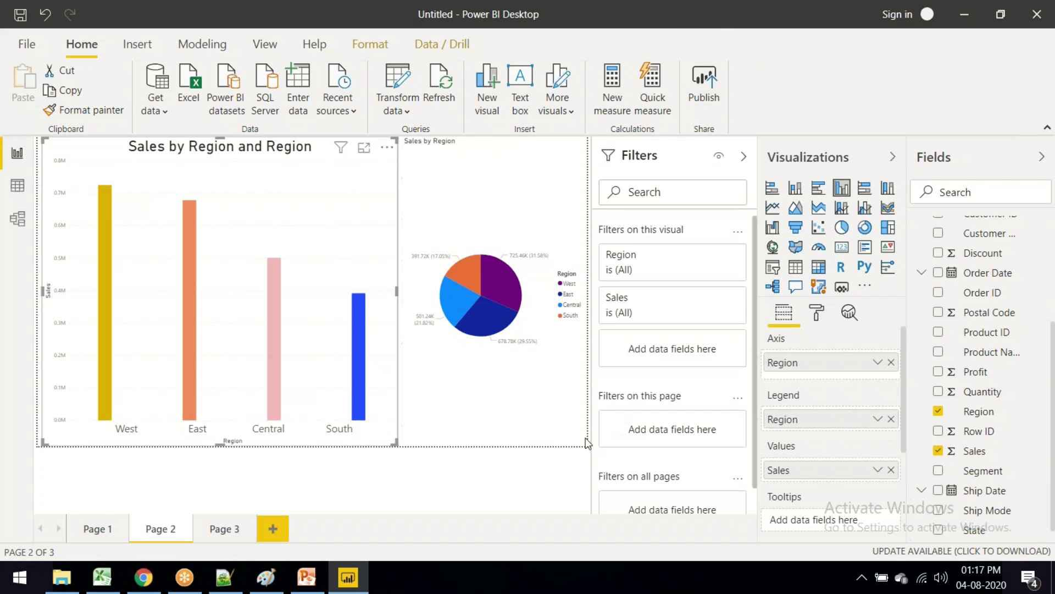
click(460, 500)
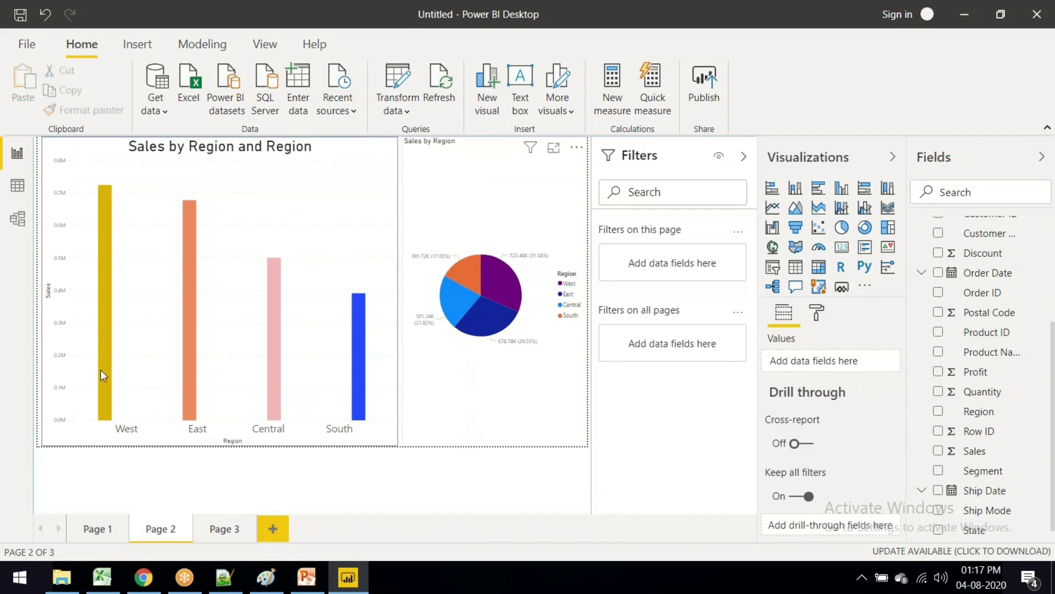
click(817, 318)
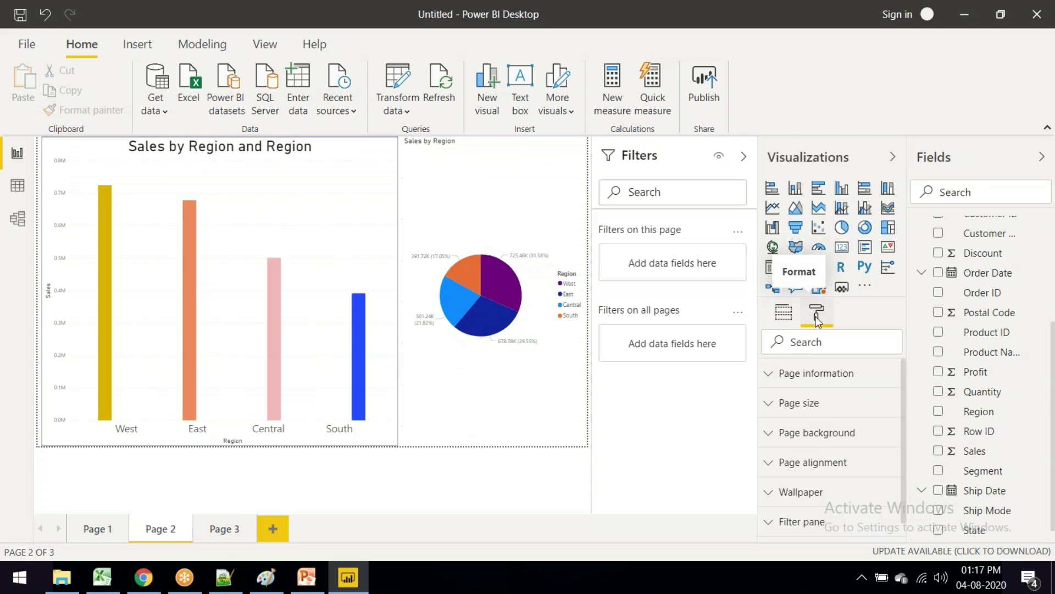
click(786, 319)
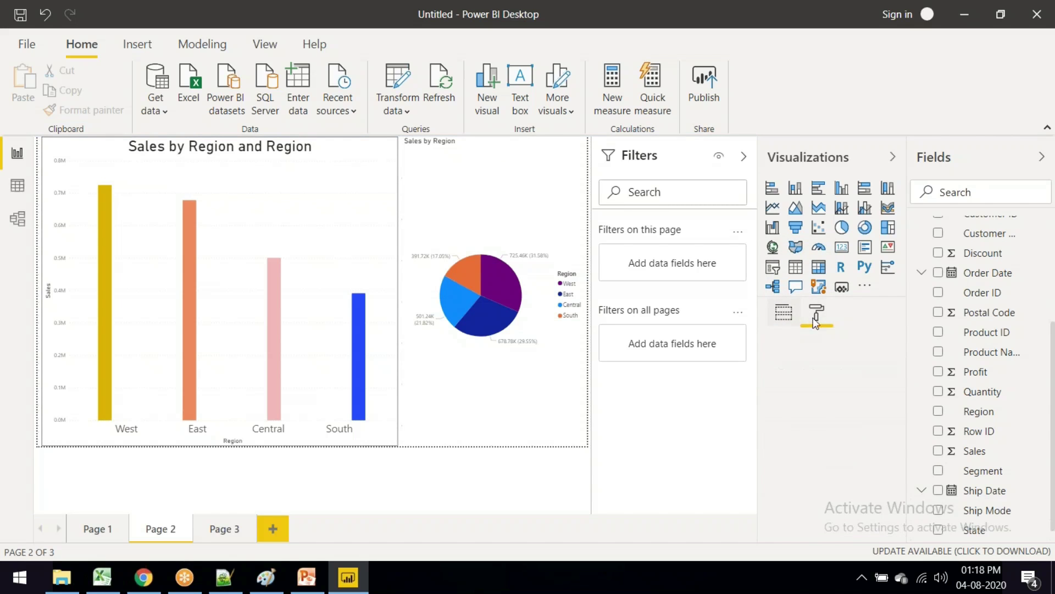
click(818, 314)
click(797, 315)
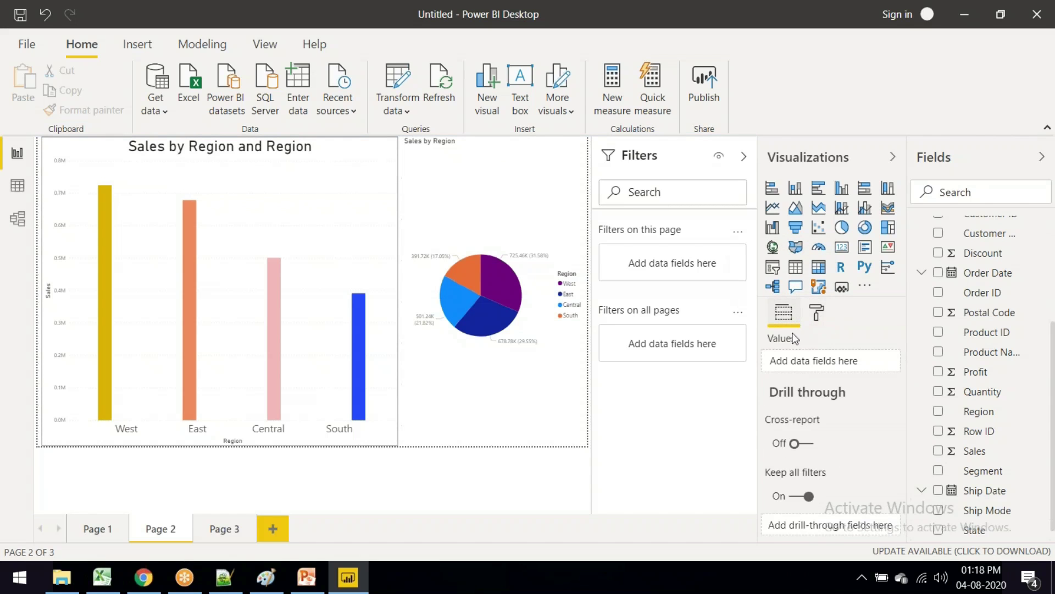
click(817, 314)
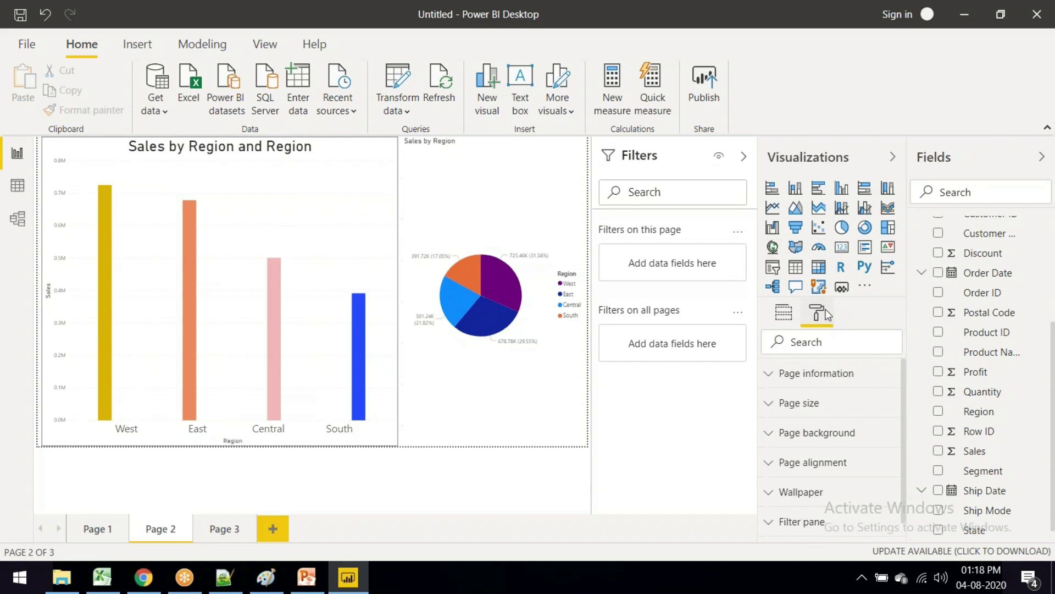
- Select the Sales by Region pie chart, then switch to the empty Page 3
mouse_move(507, 221)
click(504, 228)
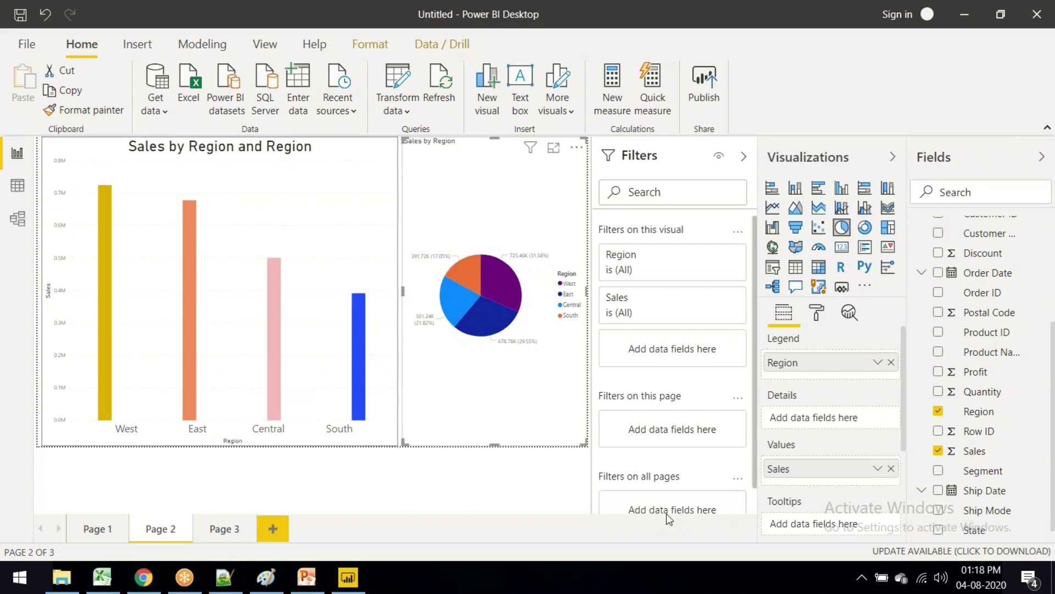
click(223, 534)
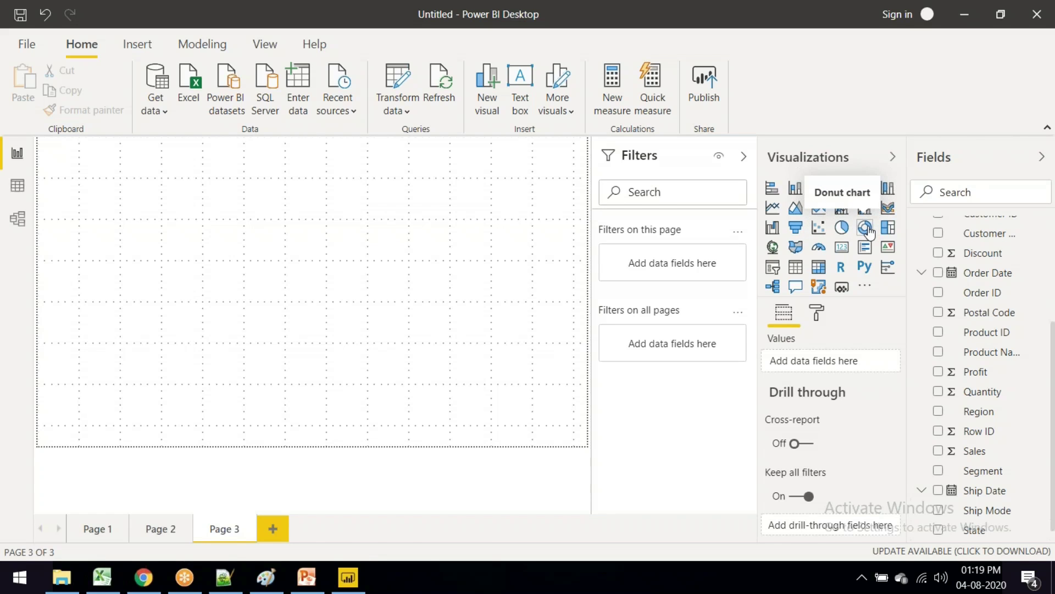
- Add a donut chart enlarged across the page, with Region as legend and Sales as values
click(865, 228)
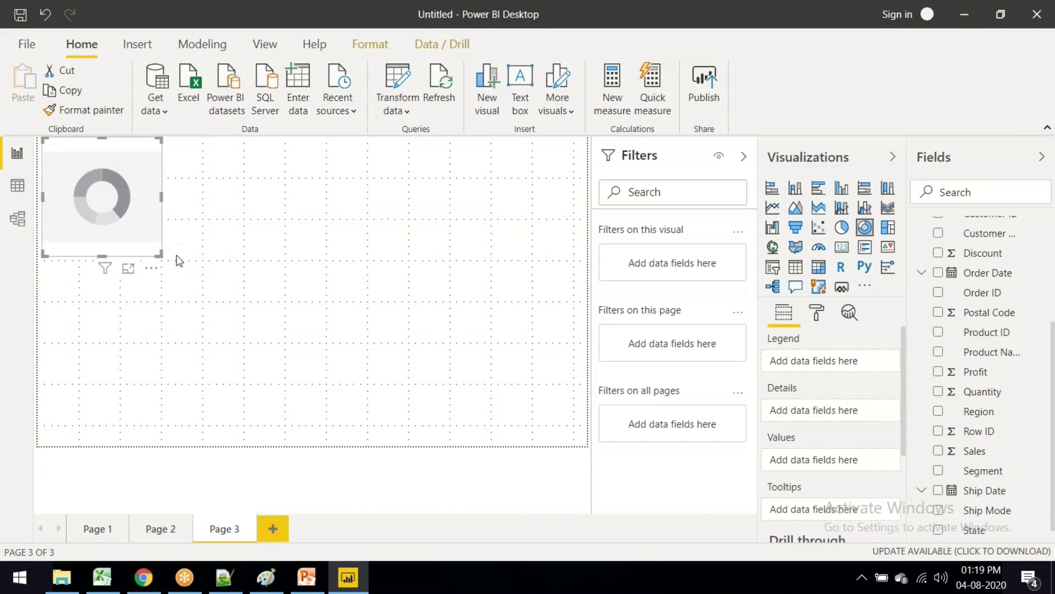
drag(164, 259, 522, 457)
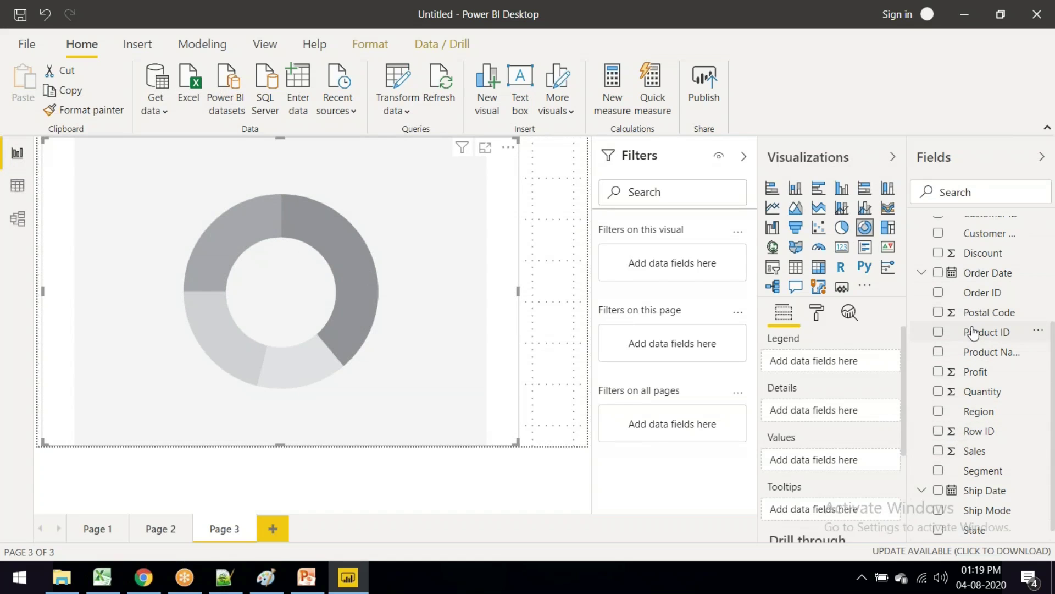
click(939, 412)
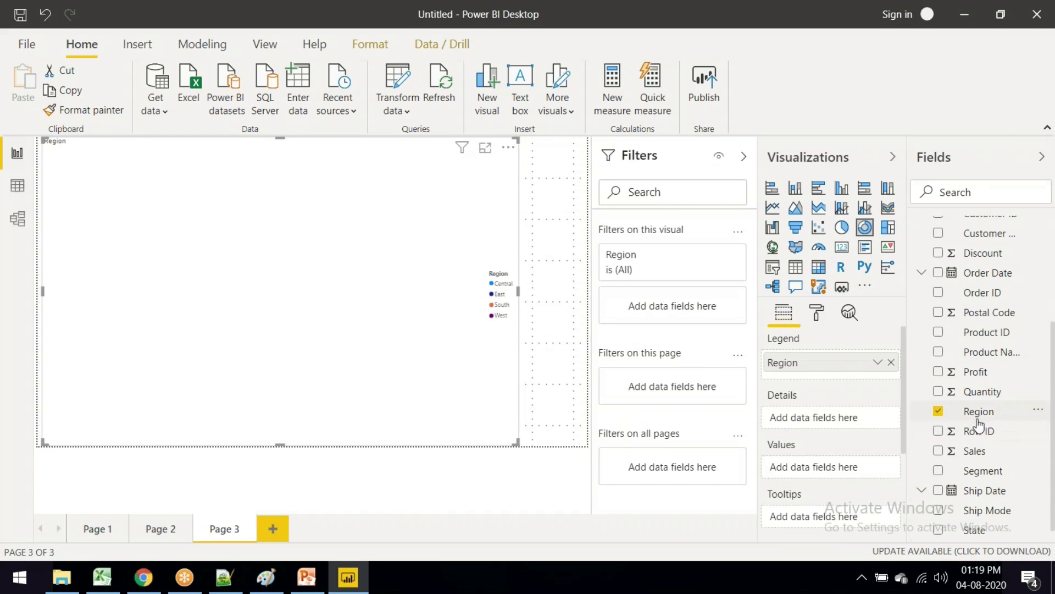
scroll(992, 473, down, 1)
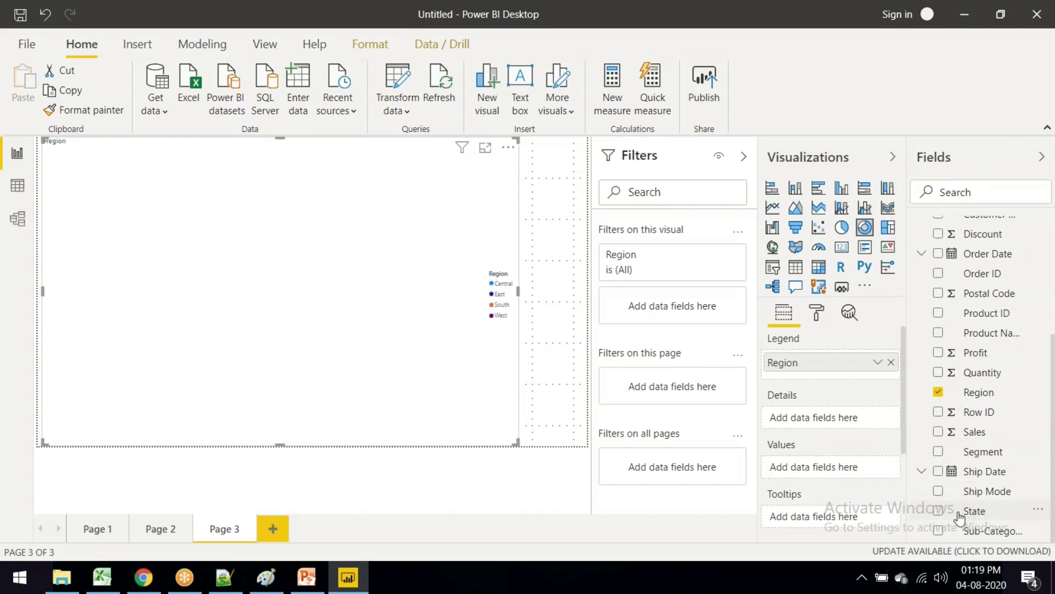
click(938, 432)
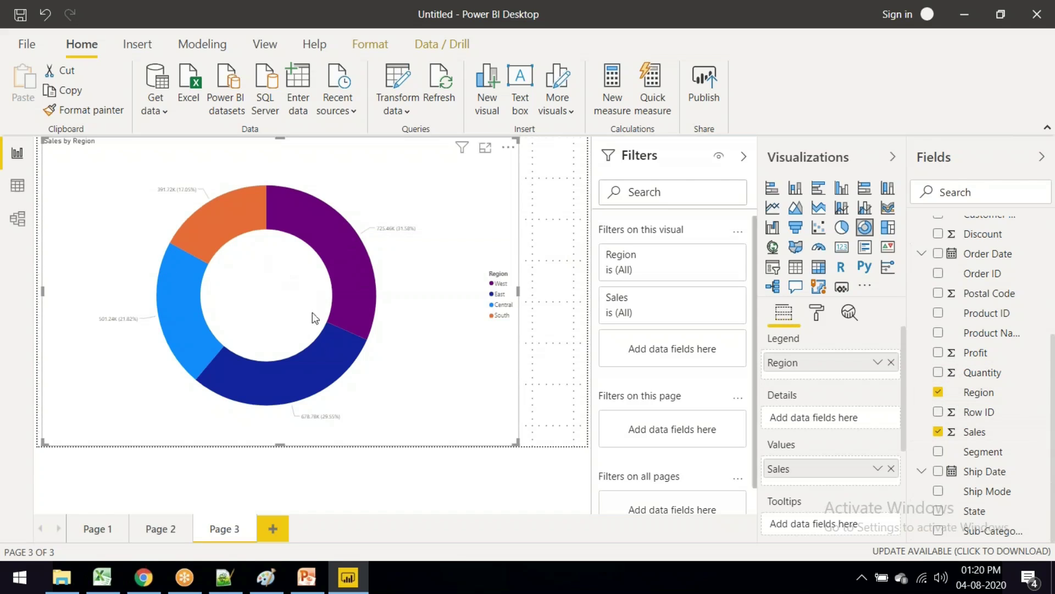
right_click(280, 307)
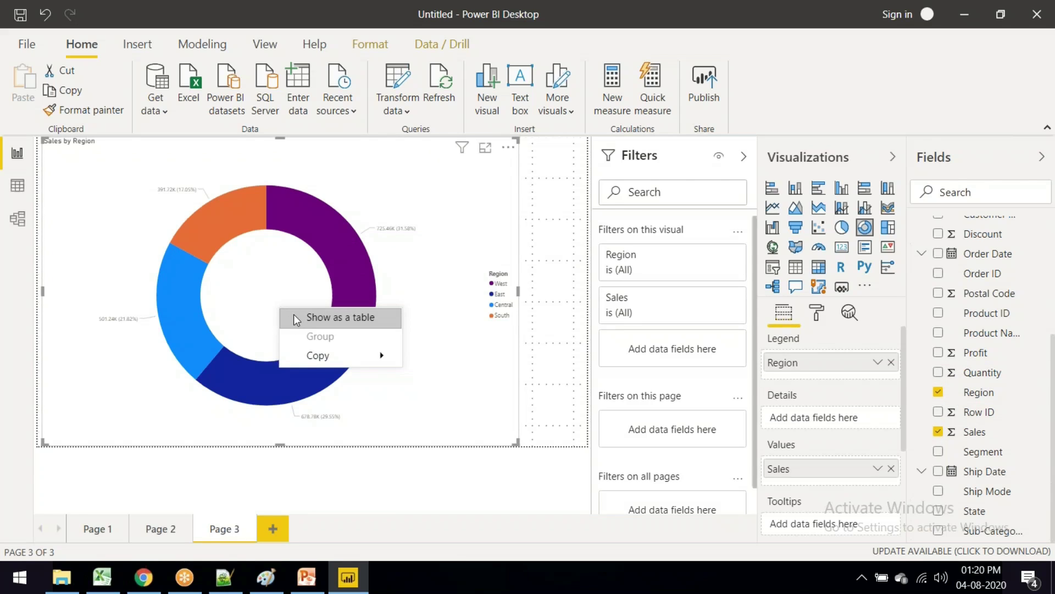
click(348, 317)
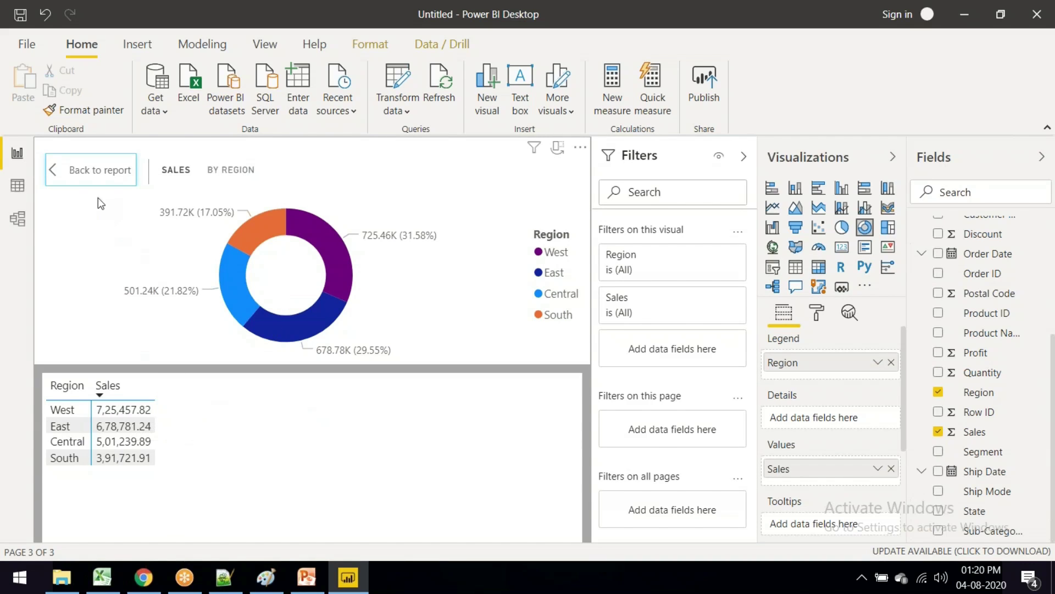
click(85, 175)
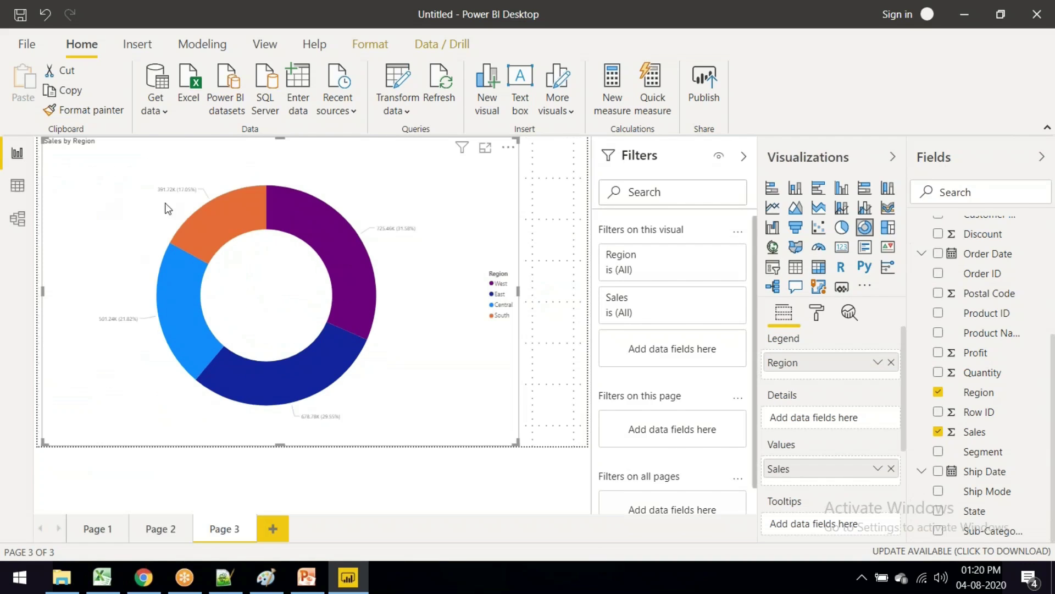
right_click(241, 275)
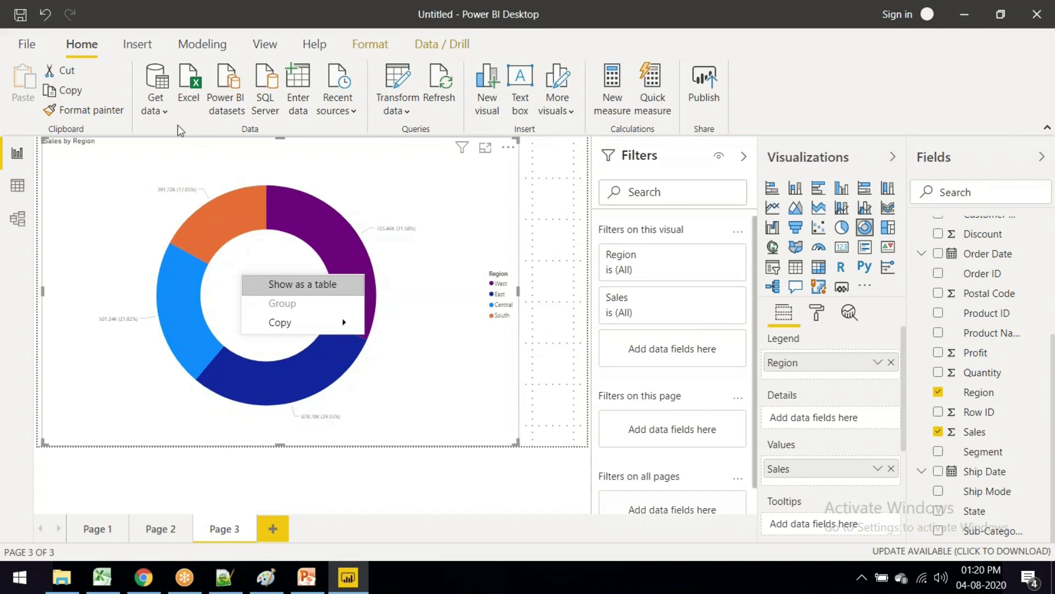
click(363, 192)
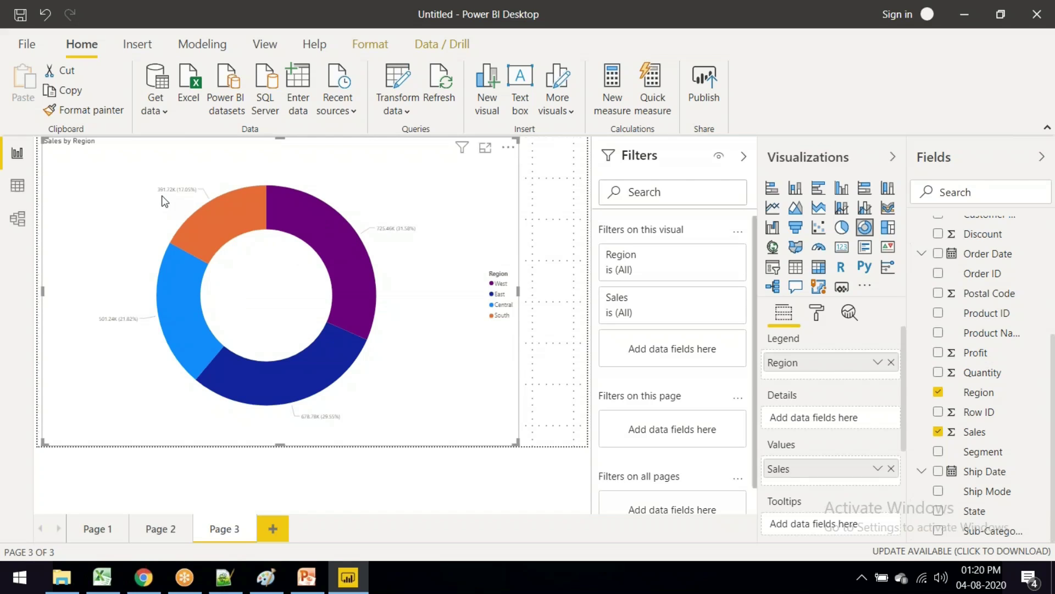
- Inspect the donut's Data colors and Shapes formatting, keeping the inner radius at 60
click(818, 316)
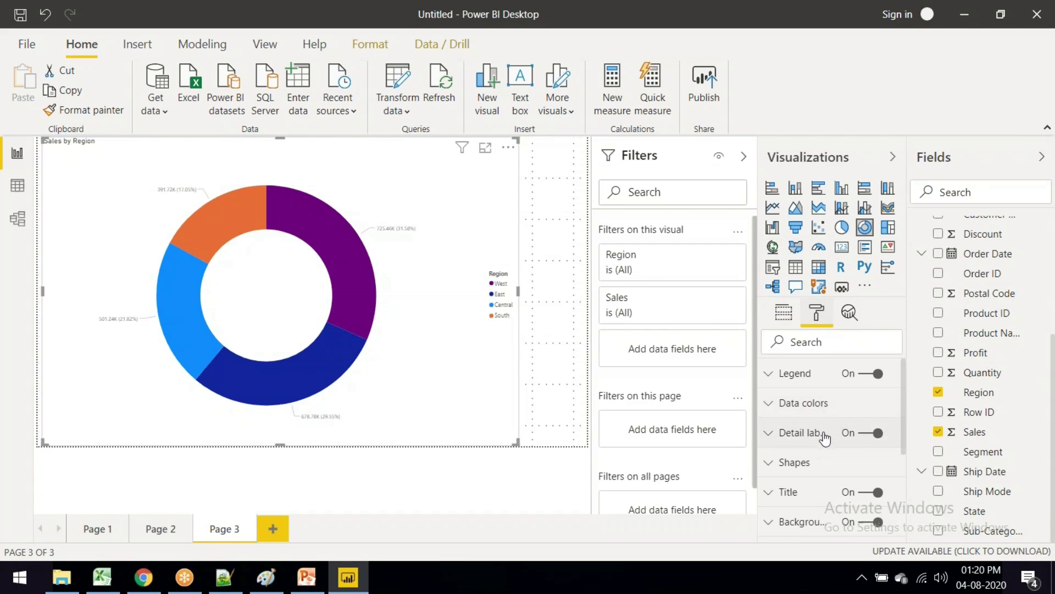
scroll(867, 444, down, 5)
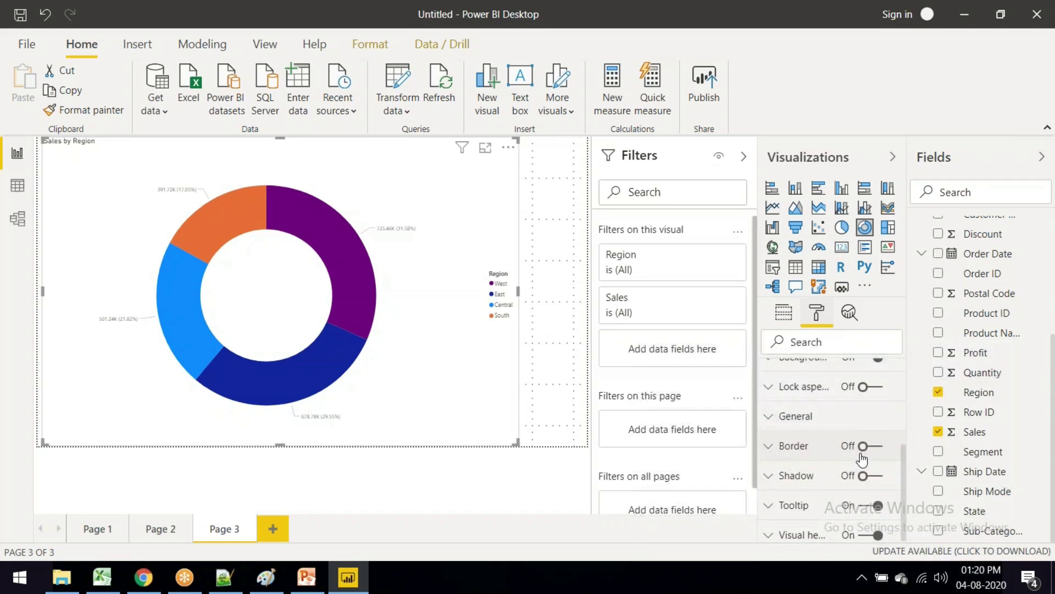
scroll(791, 473, up, 5)
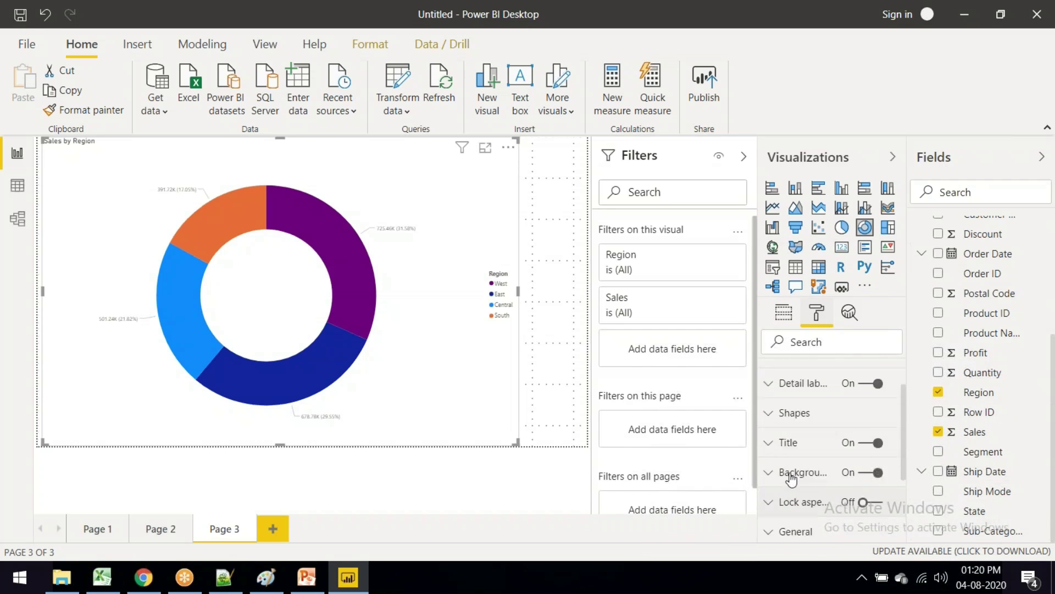
click(777, 407)
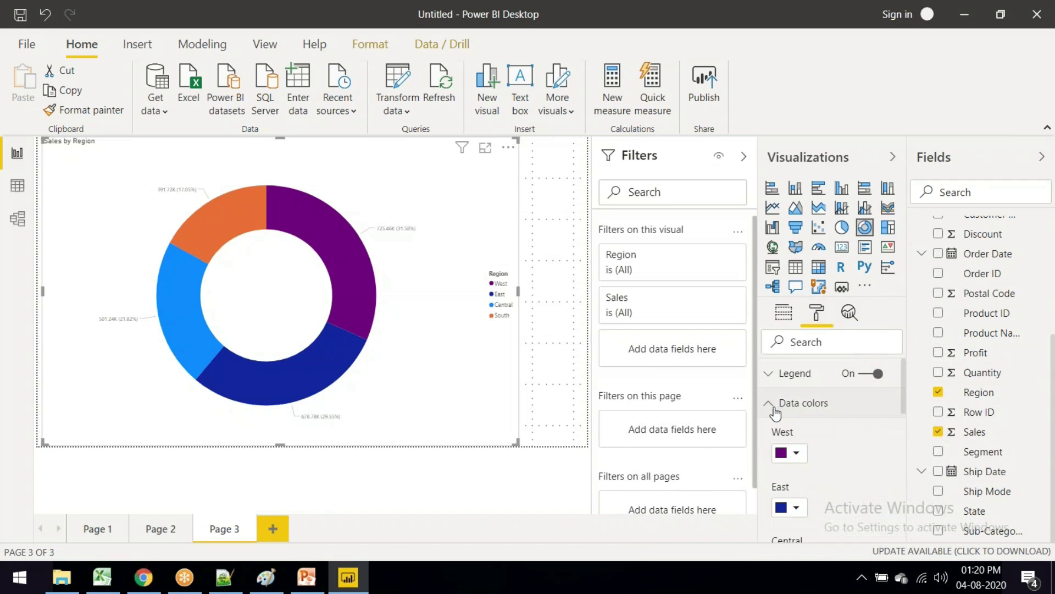
scroll(796, 450, down, 3)
scroll(795, 461, down, 5)
scroll(795, 471, up, 3)
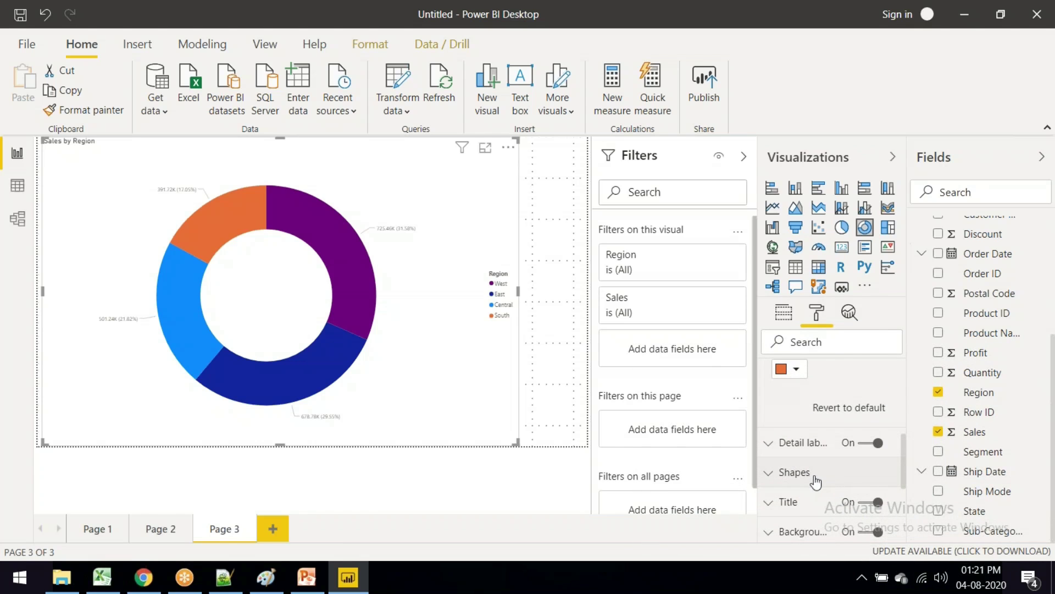
click(815, 482)
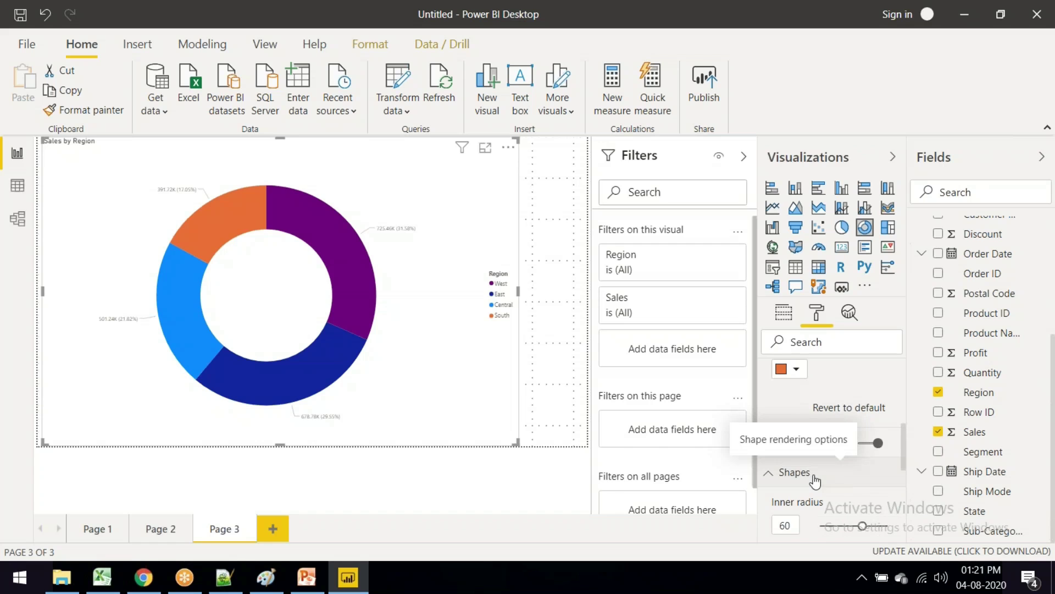
scroll(813, 467, down, 1)
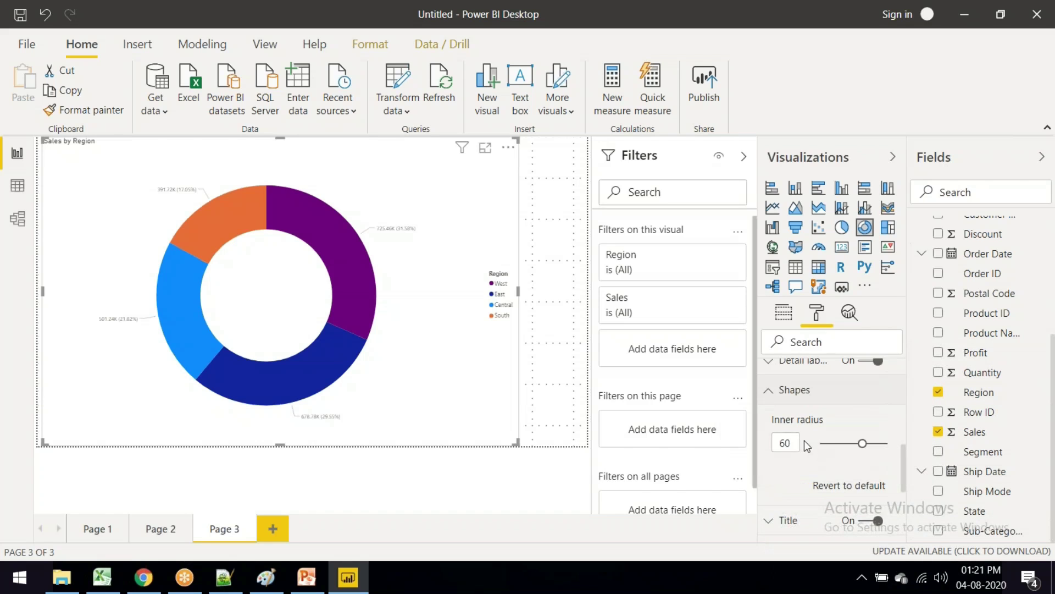
scroll(809, 446, down, 1)
scroll(813, 440, down, 2)
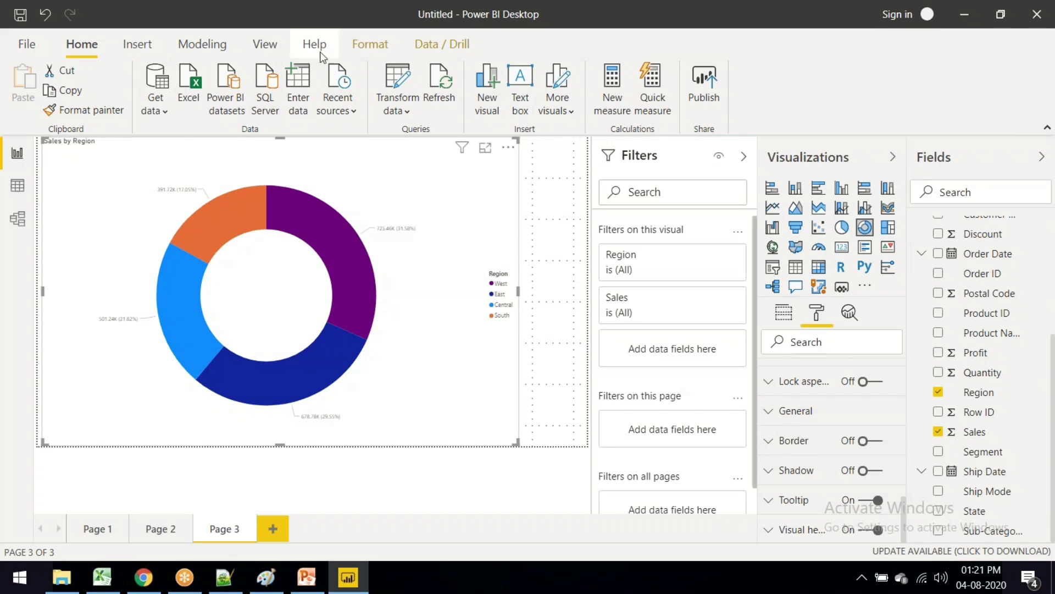
- Browse the Insert, Modeling and View ribbon commands and the full report theme list
click(140, 55)
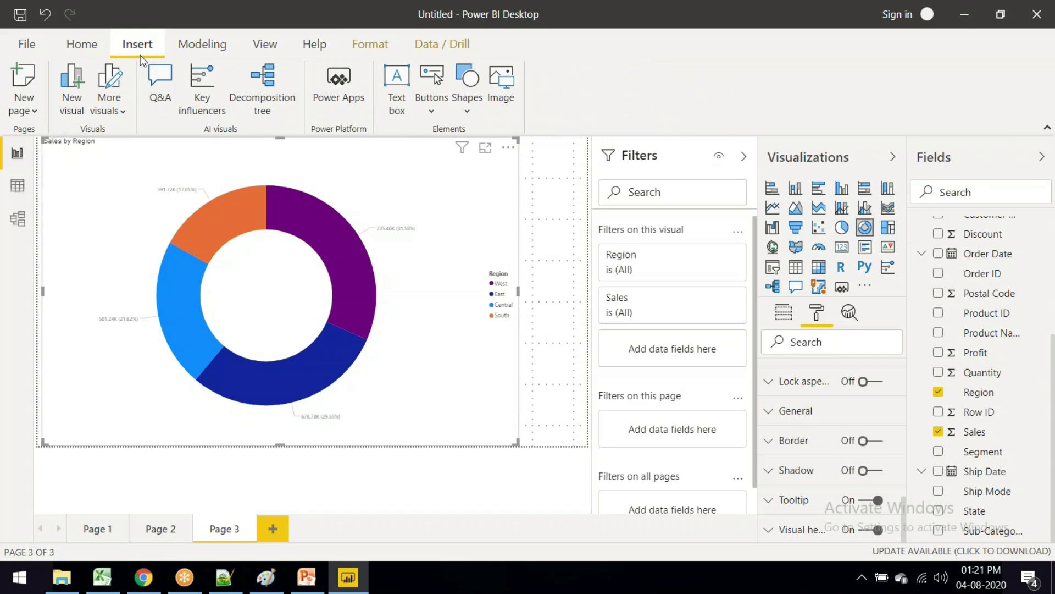
click(196, 46)
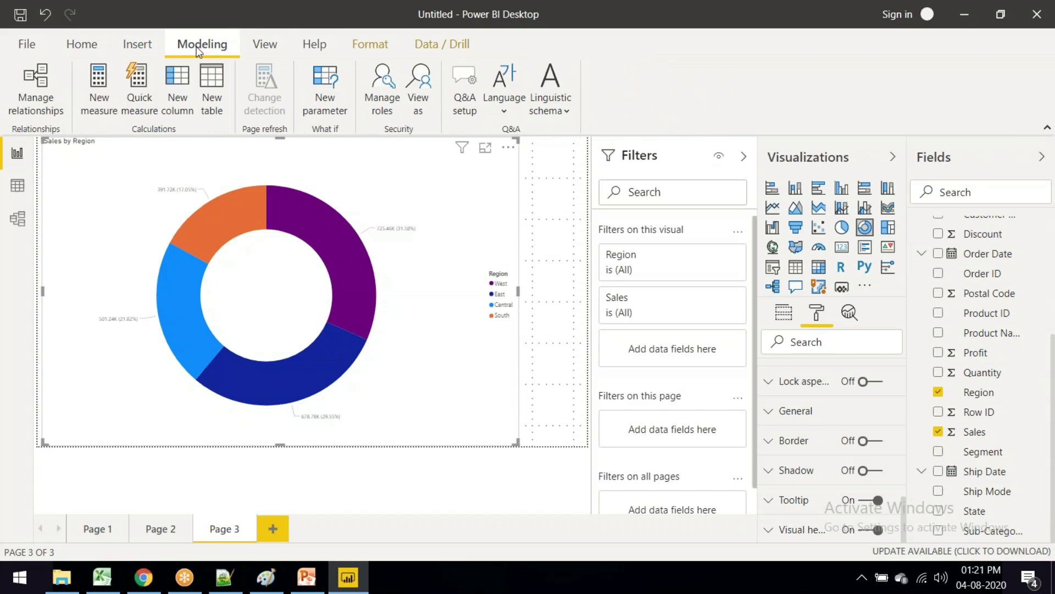
click(255, 46)
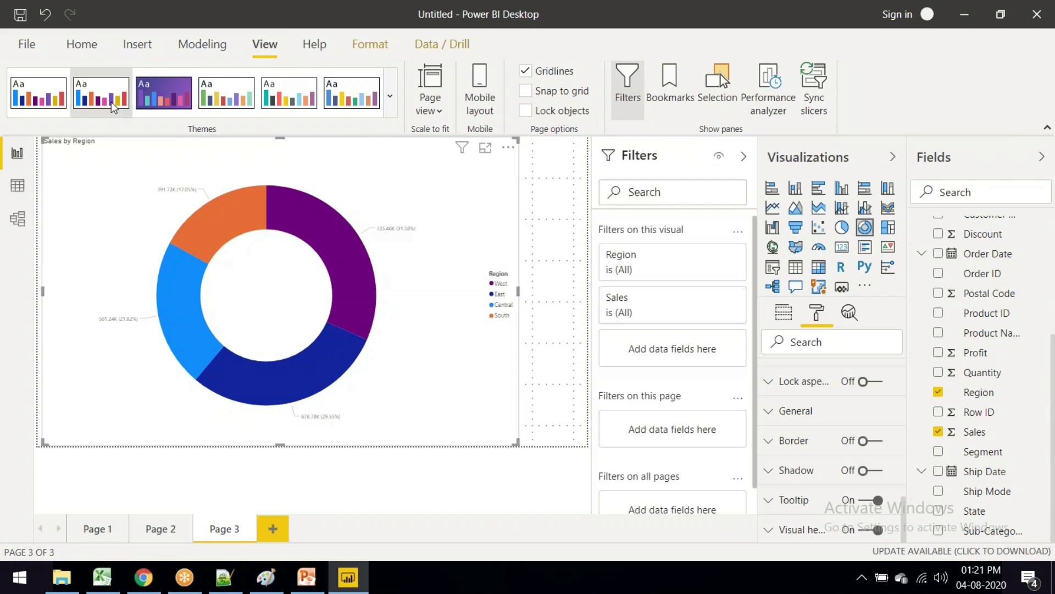
click(390, 100)
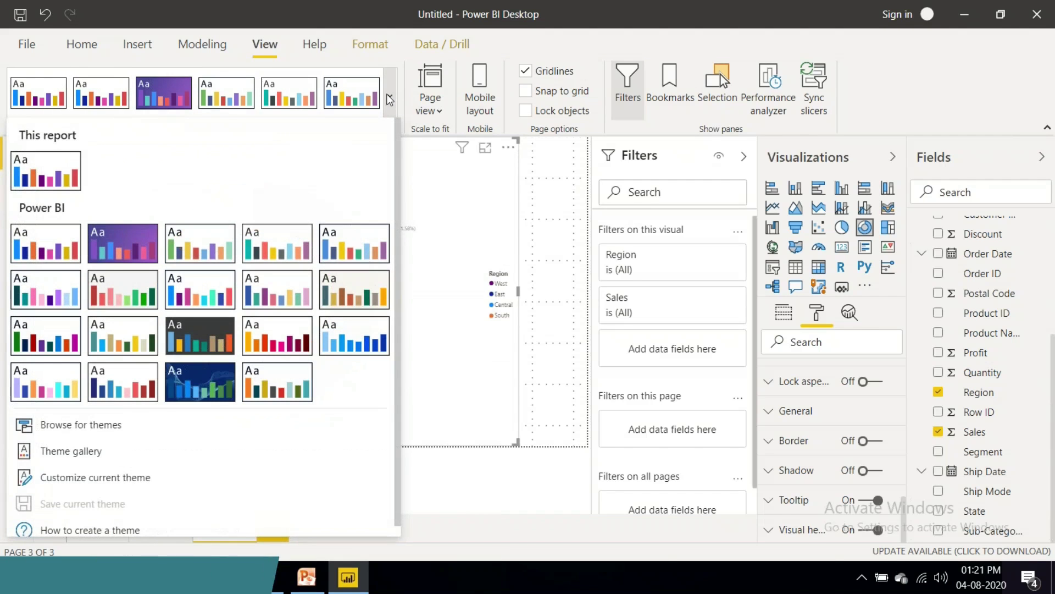
click(39, 93)
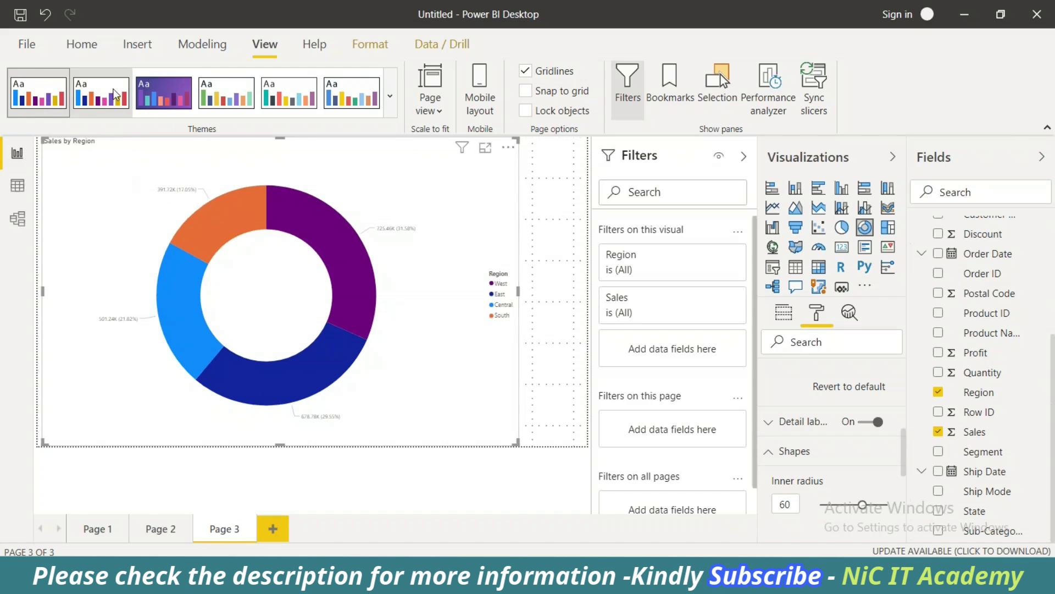
- Try the City park theme, then settle on Classic for teal, charcoal, coral and yellow slices
click(284, 105)
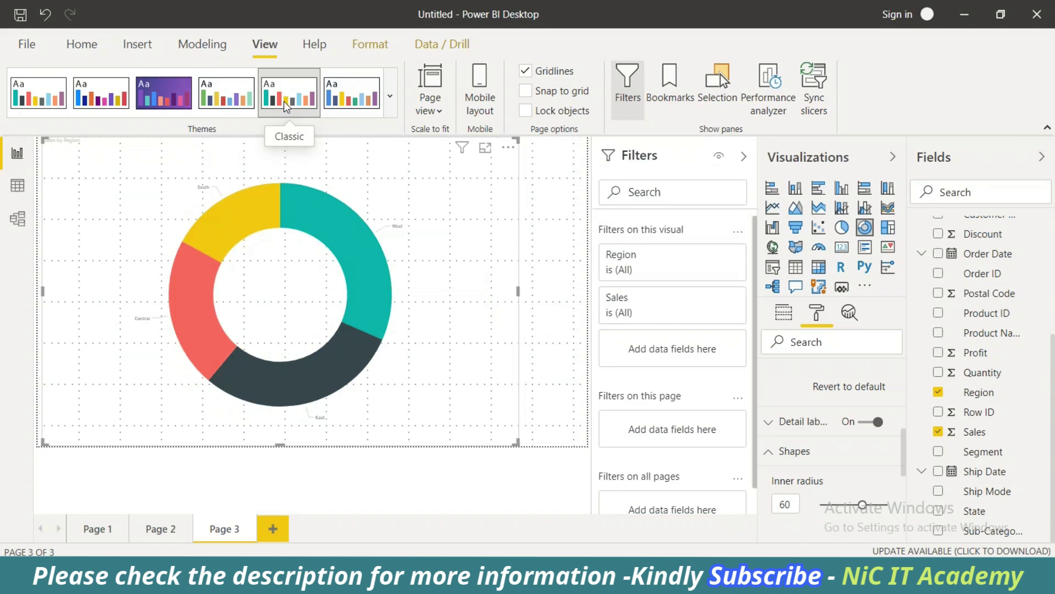
click(361, 111)
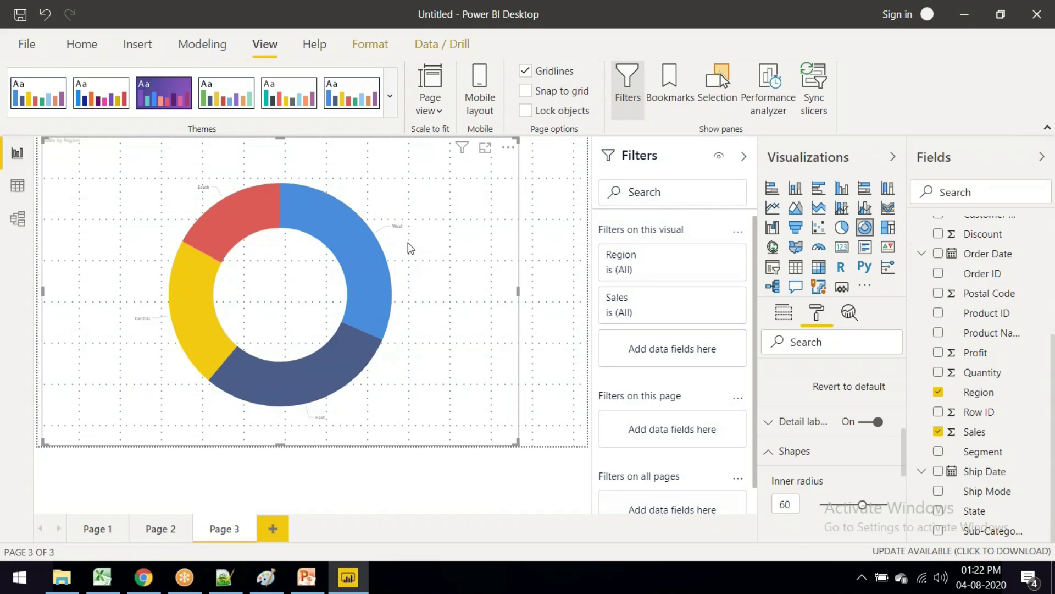
click(237, 105)
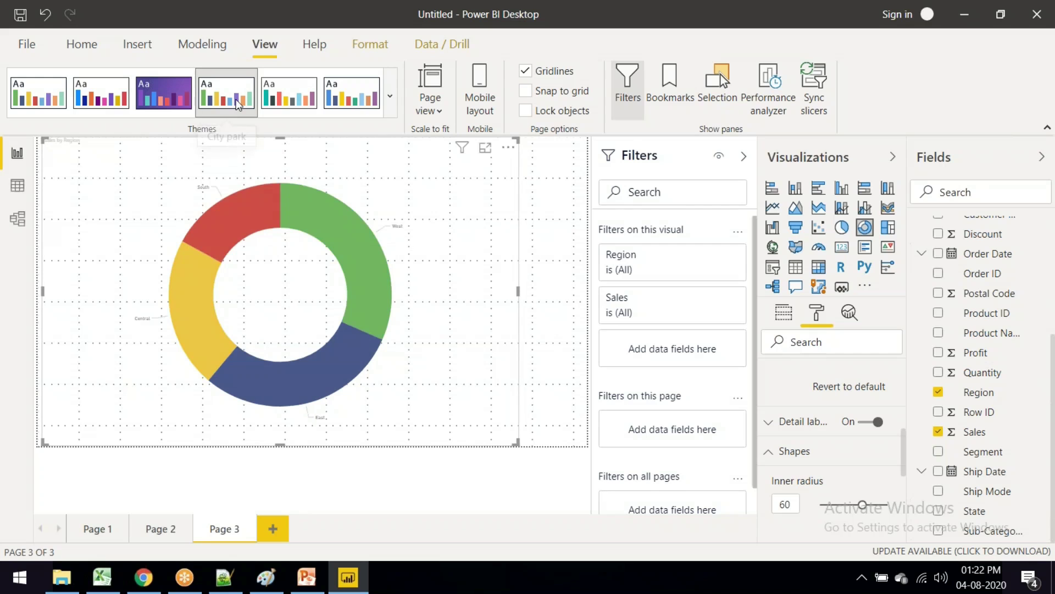
click(285, 95)
click(367, 45)
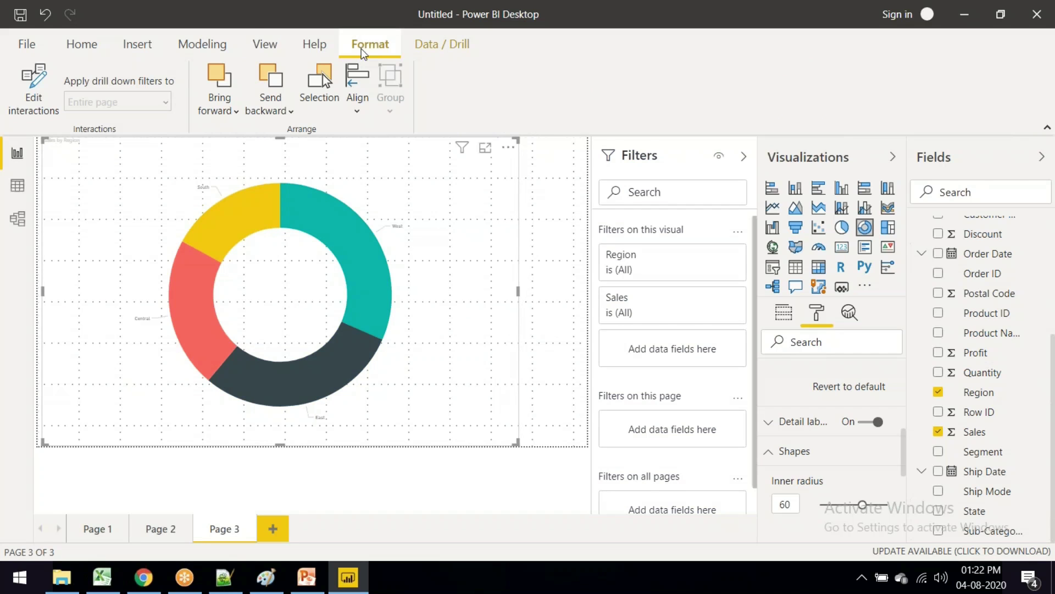
click(428, 49)
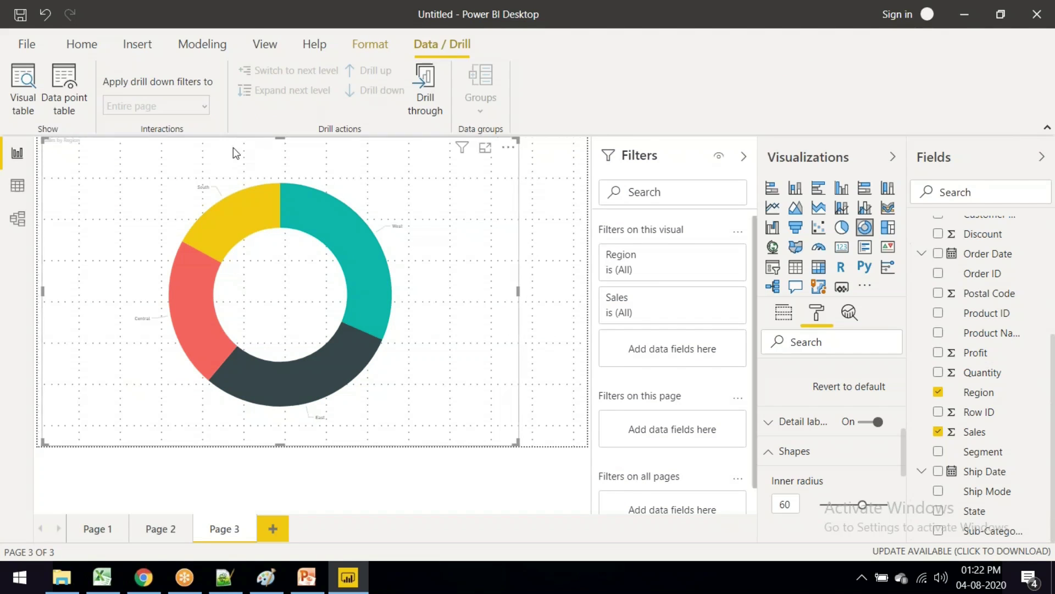
click(104, 48)
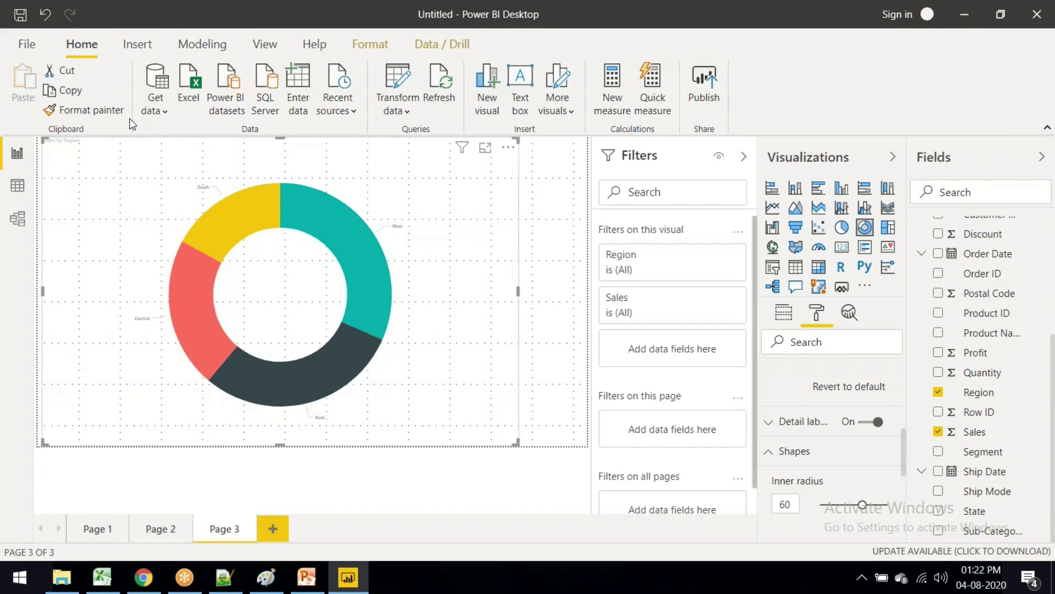
- Bring up the doughnut's field wells and then its Format settings
click(137, 45)
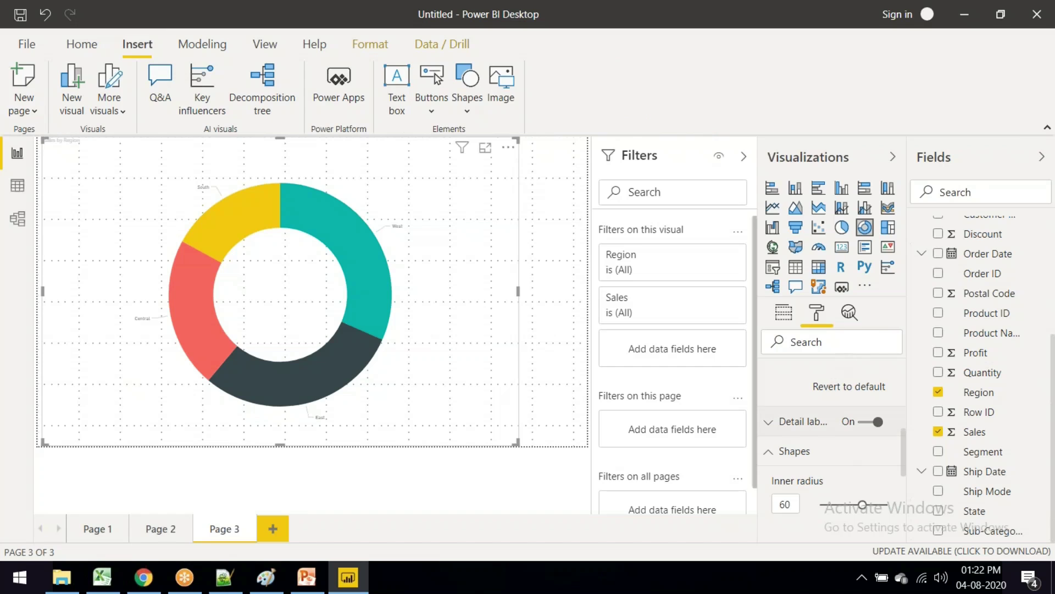
click(784, 313)
click(817, 313)
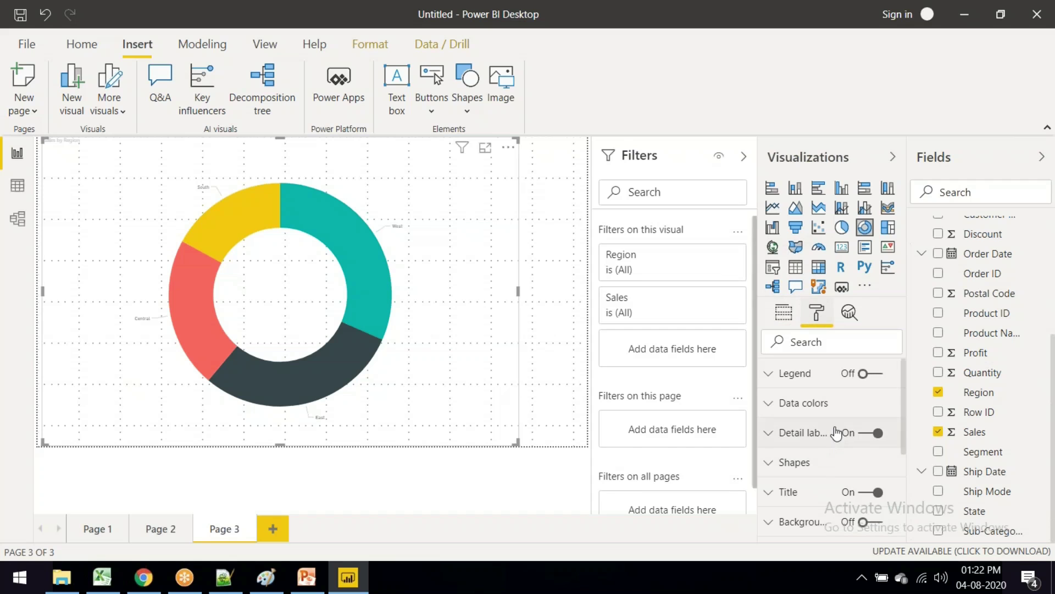
scroll(836, 434, down, 2)
scroll(840, 434, down, 1)
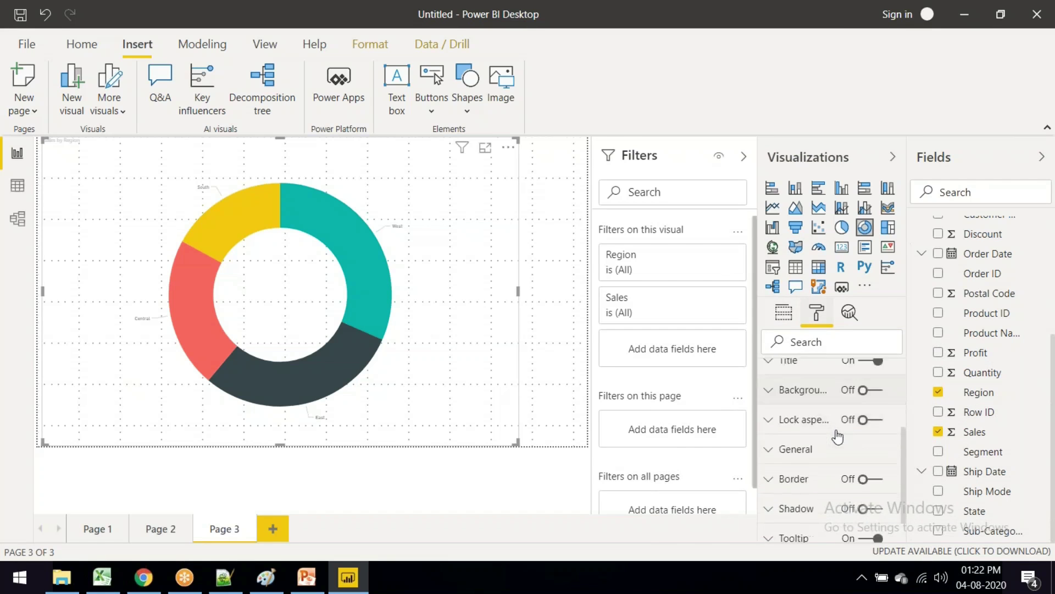
- Expand General settings, then check Analytics, which is unavailable for the doughnut
click(791, 413)
scroll(808, 439, down, 3)
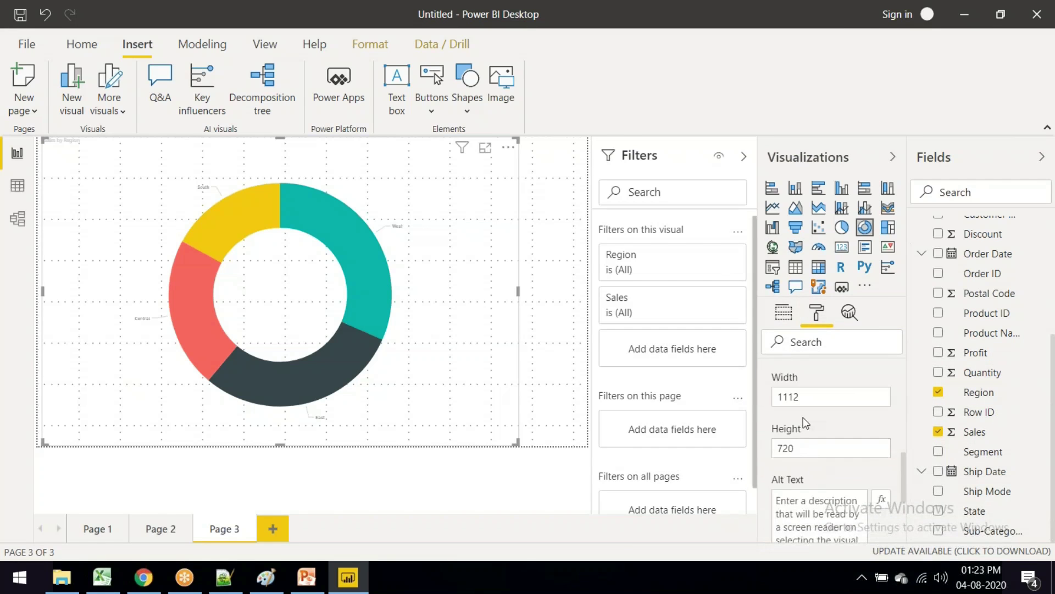
scroll(803, 417, down, 3)
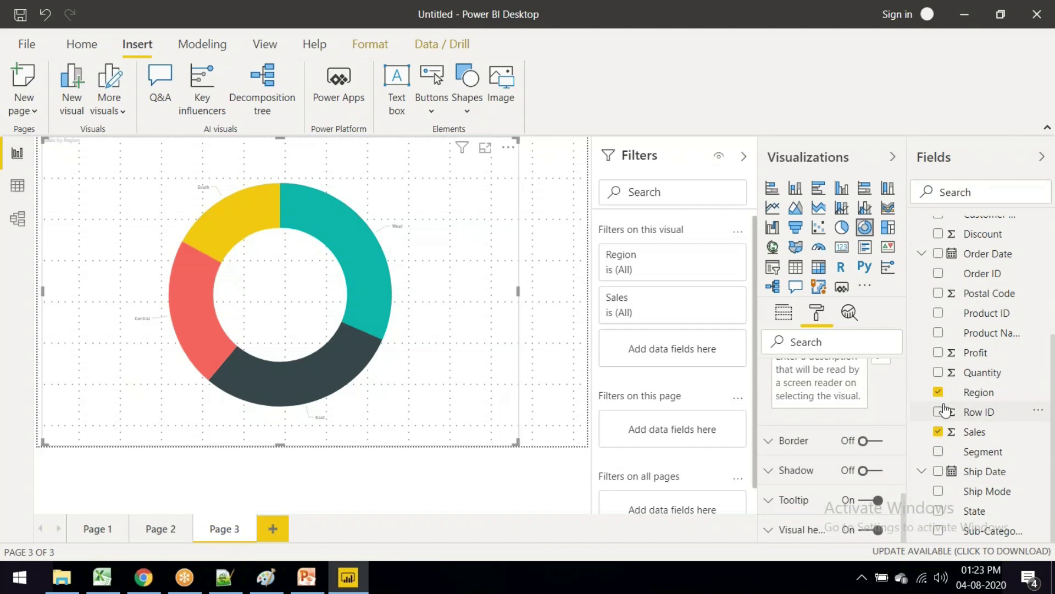
scroll(943, 412, up, 3)
scroll(786, 369, up, 3)
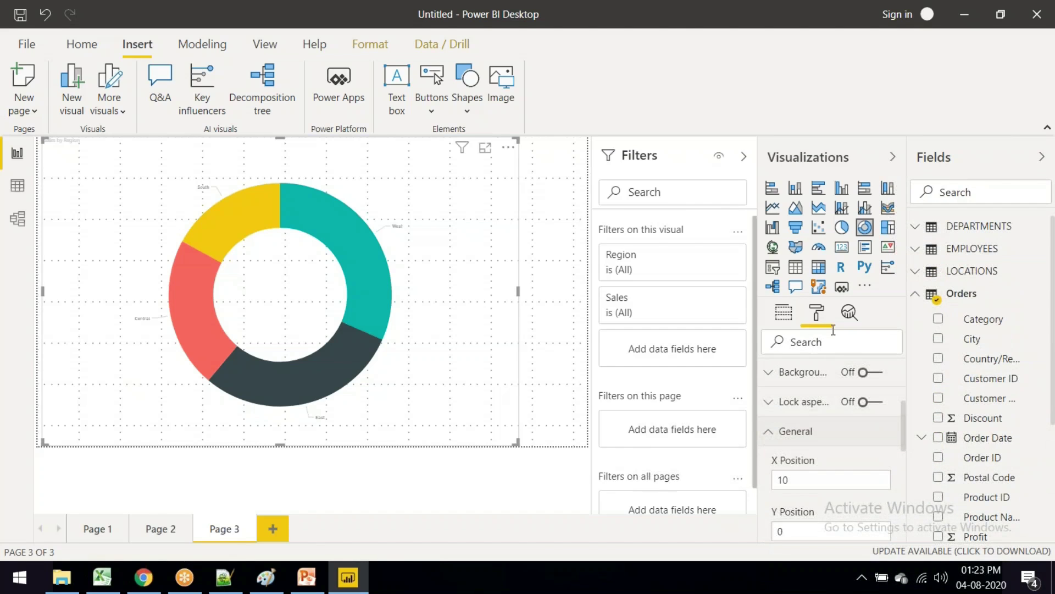
click(849, 315)
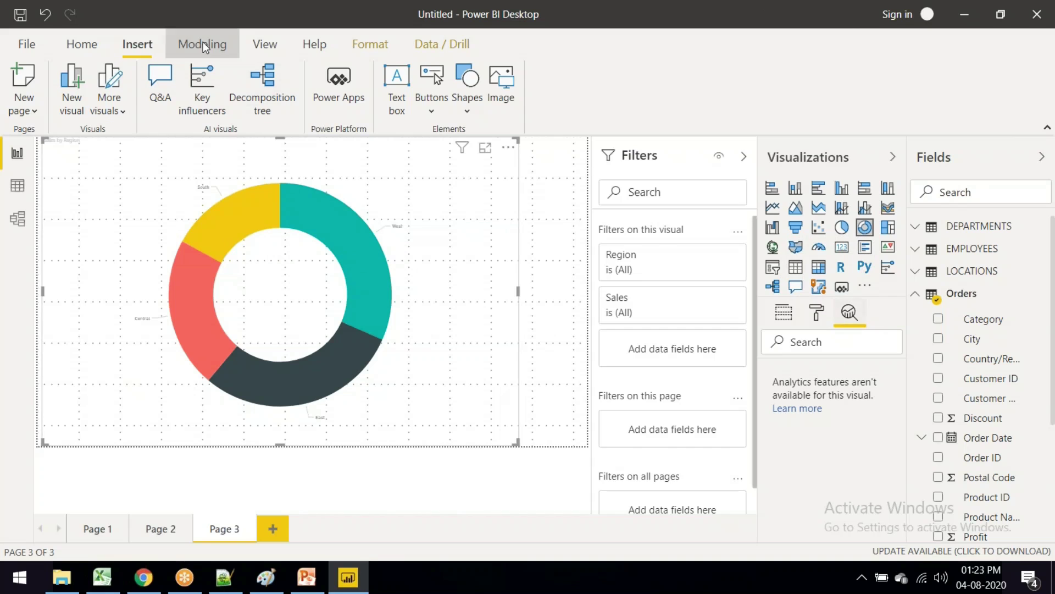
- Recolour the doughnut lavender, navy, orange and magenta, sort by Sales descending, and peek at Data view
click(266, 44)
click(212, 96)
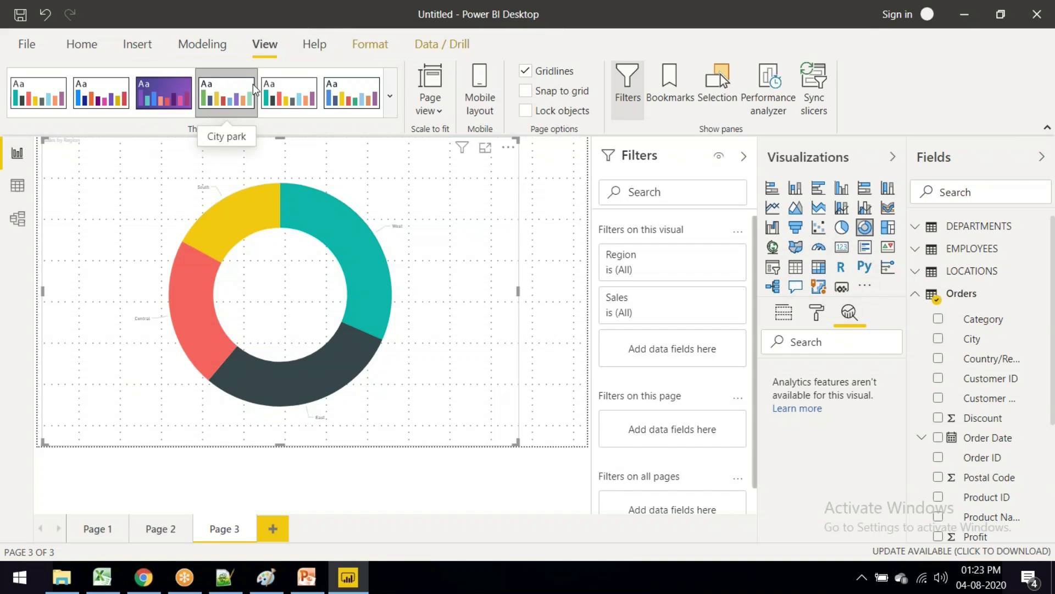
click(301, 110)
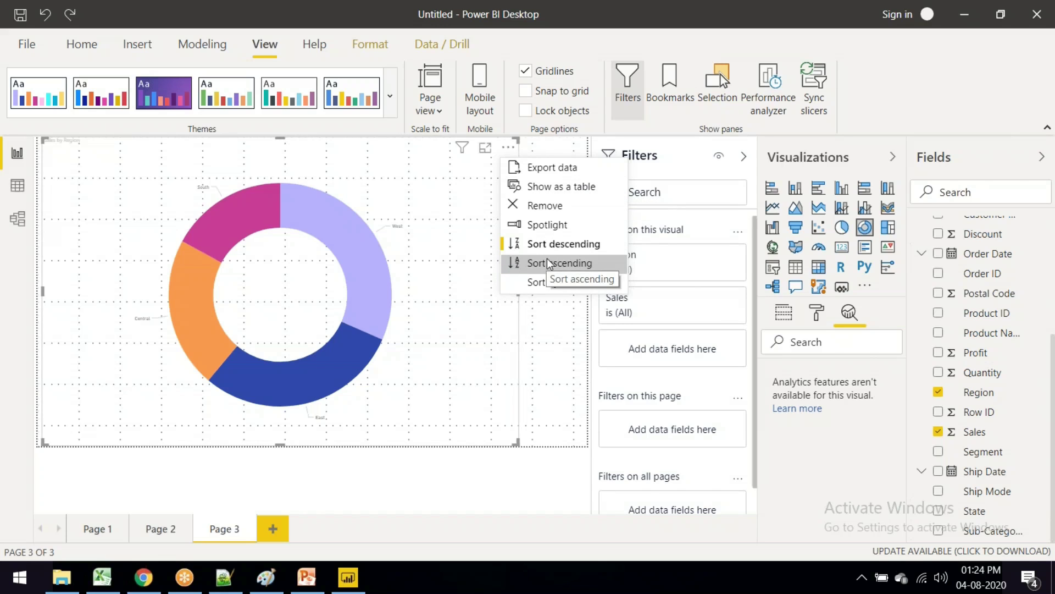
mouse_move(568, 283)
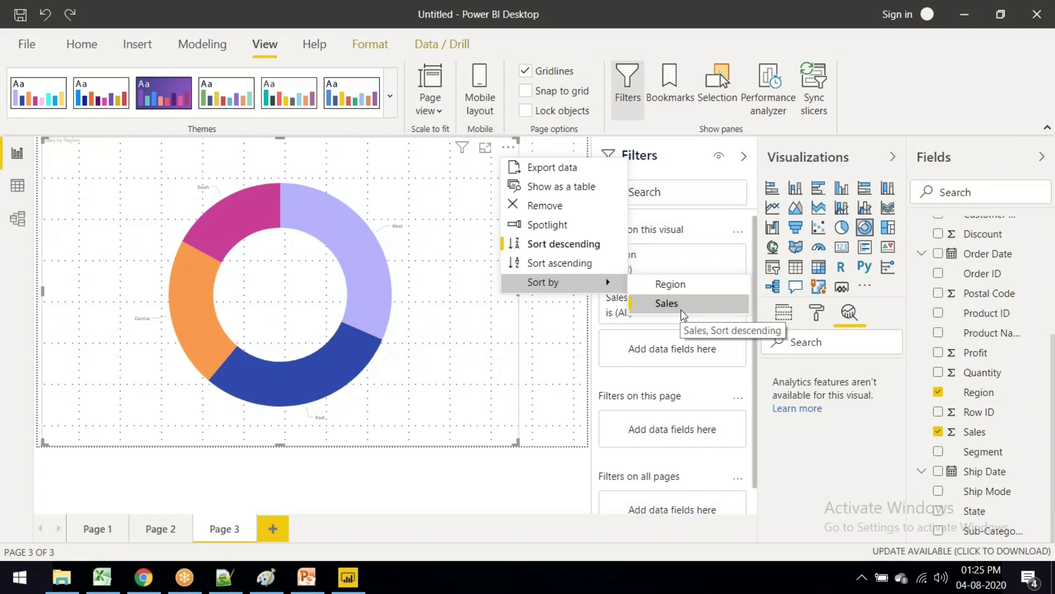
click(30, 191)
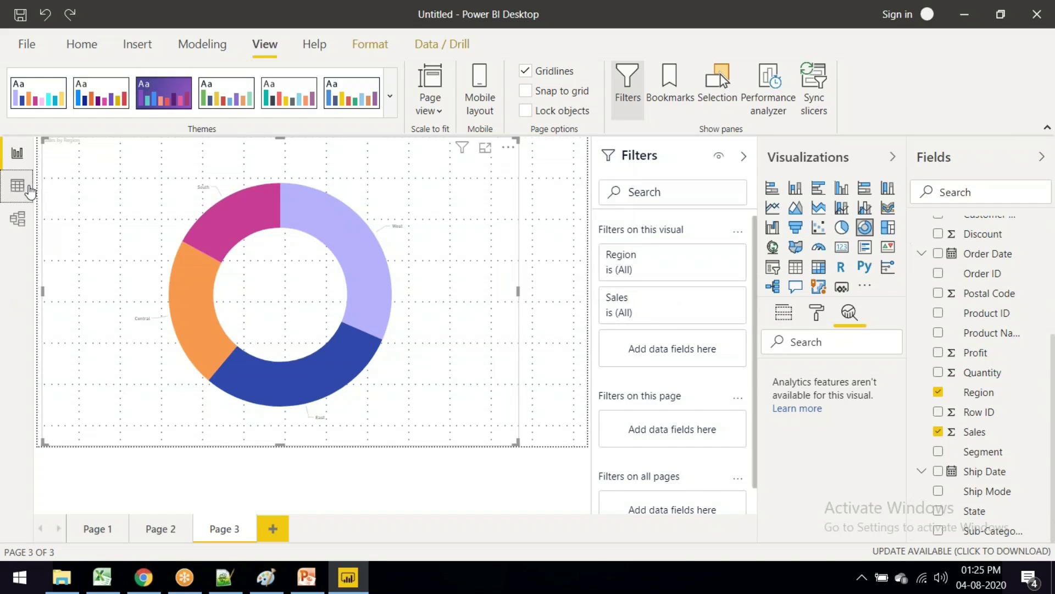
click(25, 161)
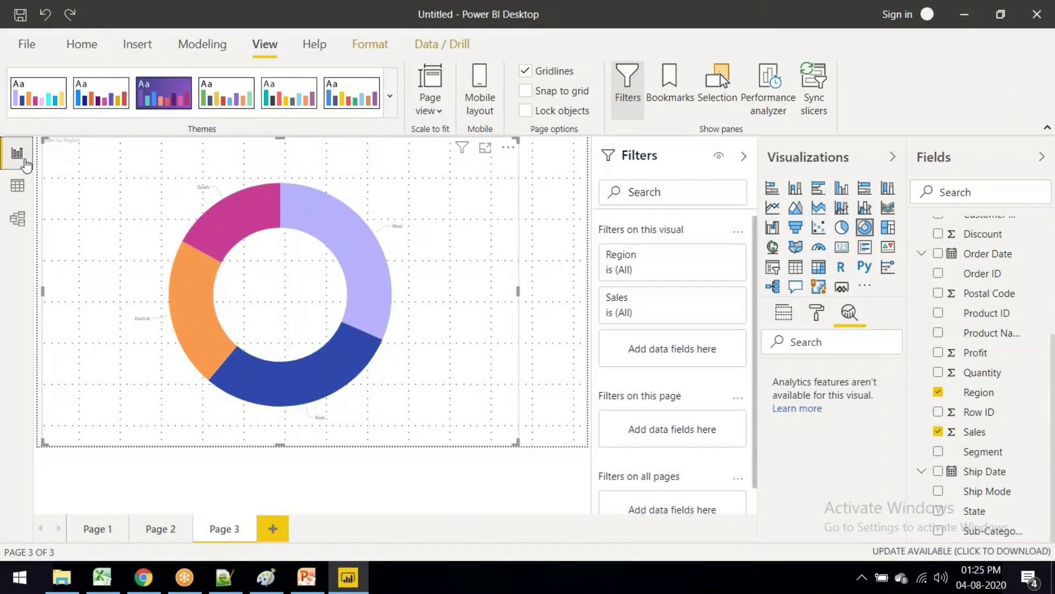
- Add a new Page 4 with a clustered column chart filling most of it
click(81, 43)
key(ctrl+m)
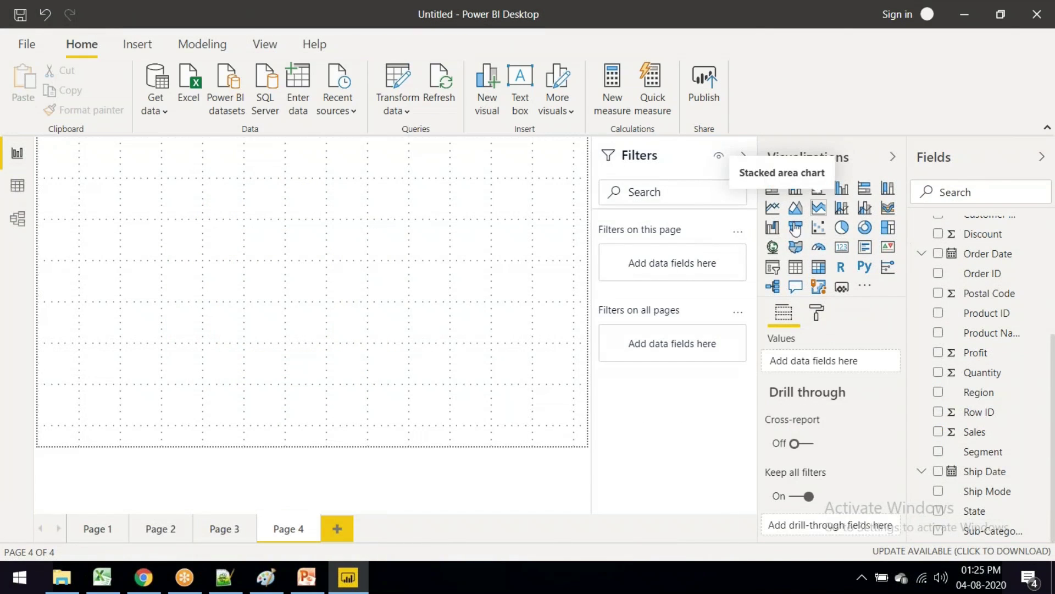
click(840, 189)
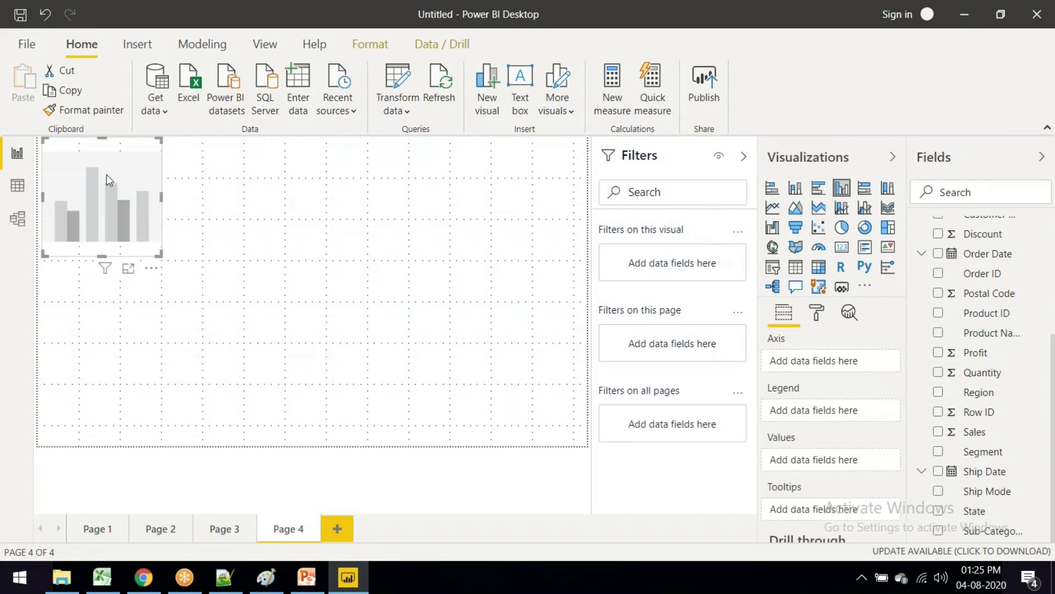
drag(155, 247, 530, 434)
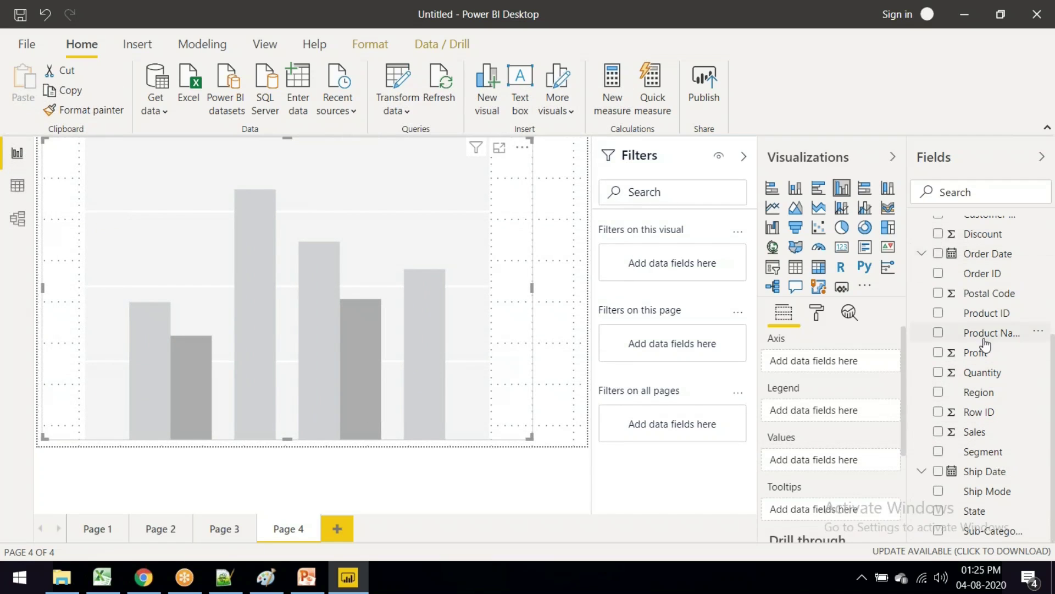
- Plot Sales by the Order Date hierarchy (Year, Quarter, Month, Day) on the column chart
scroll(984, 344, up, 3)
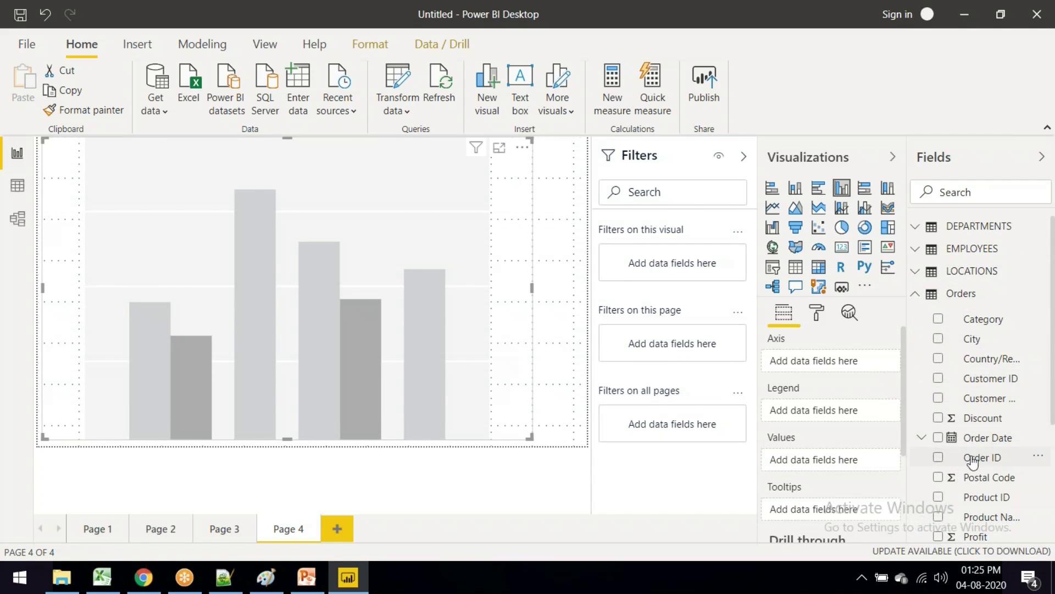
click(921, 437)
click(938, 438)
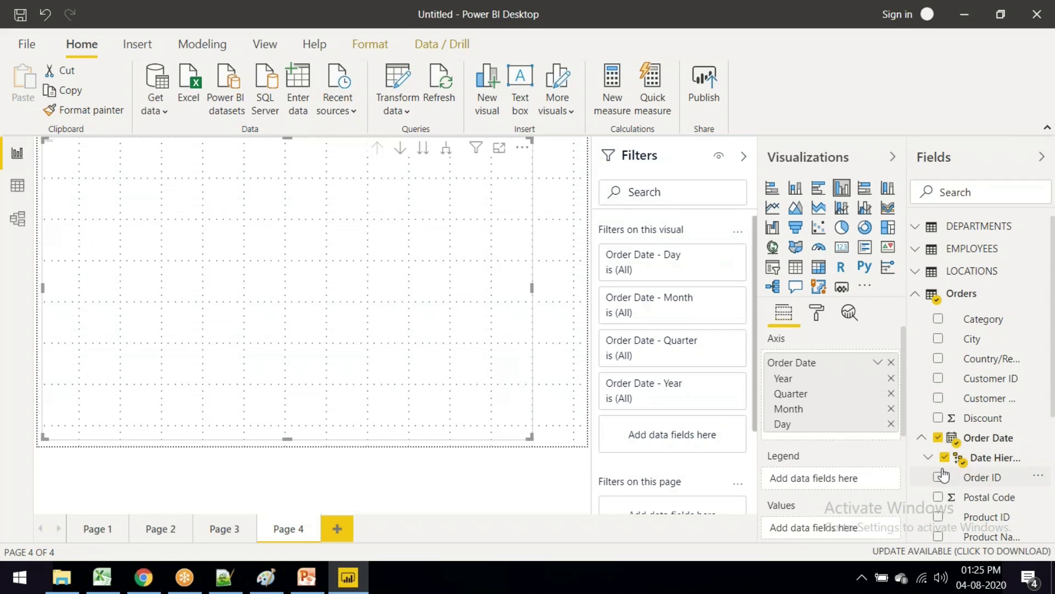
scroll(987, 442, down, 5)
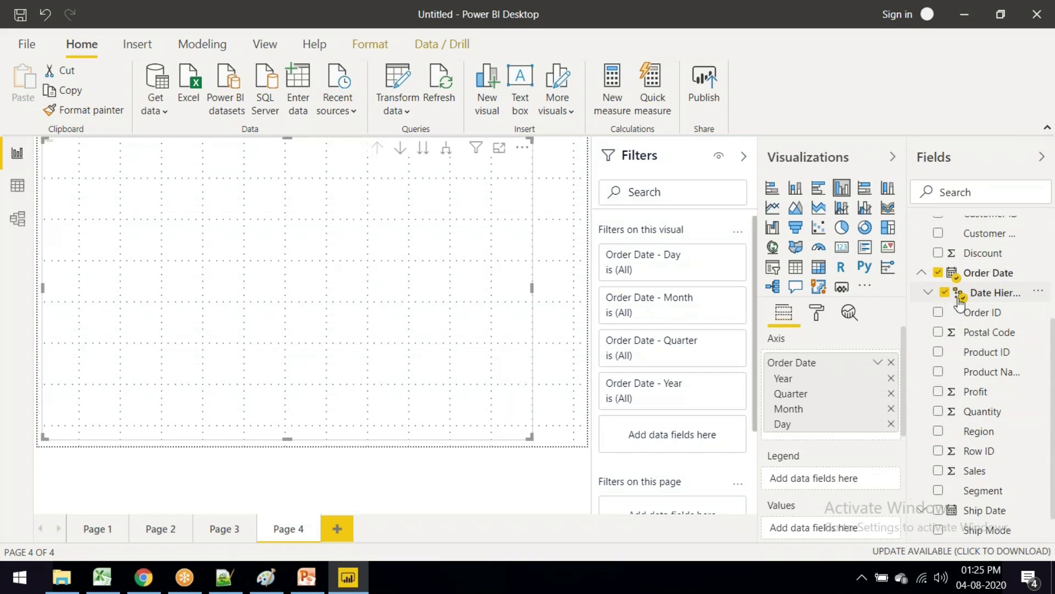
click(929, 293)
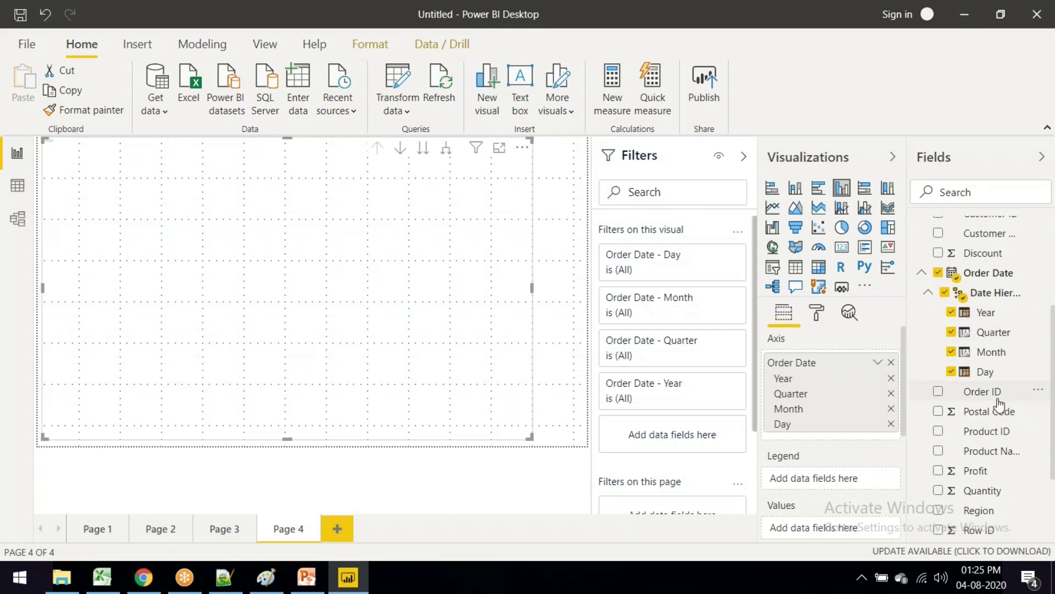
scroll(999, 404, down, 3)
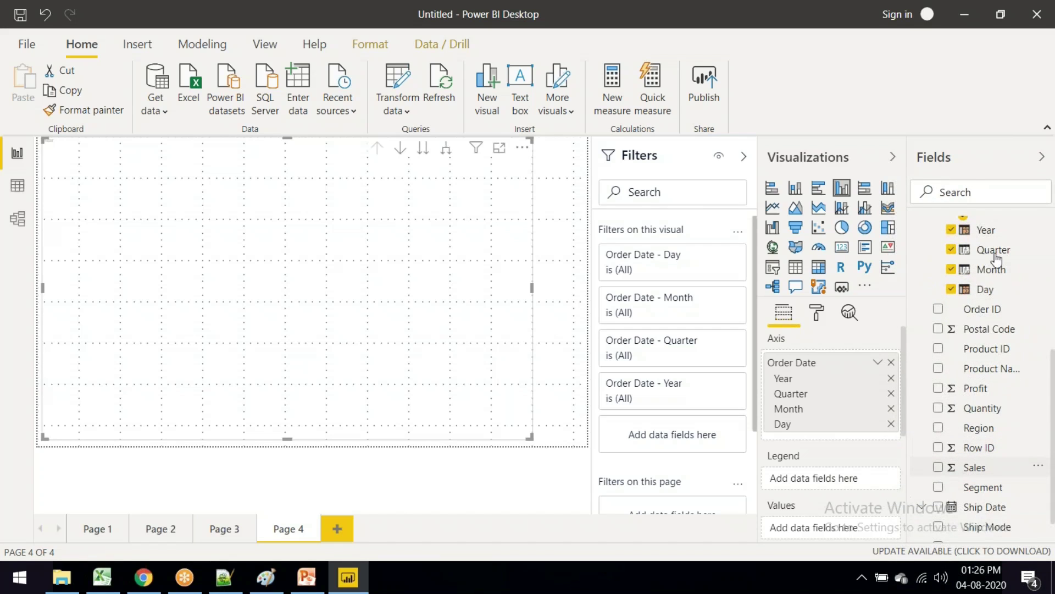
click(938, 467)
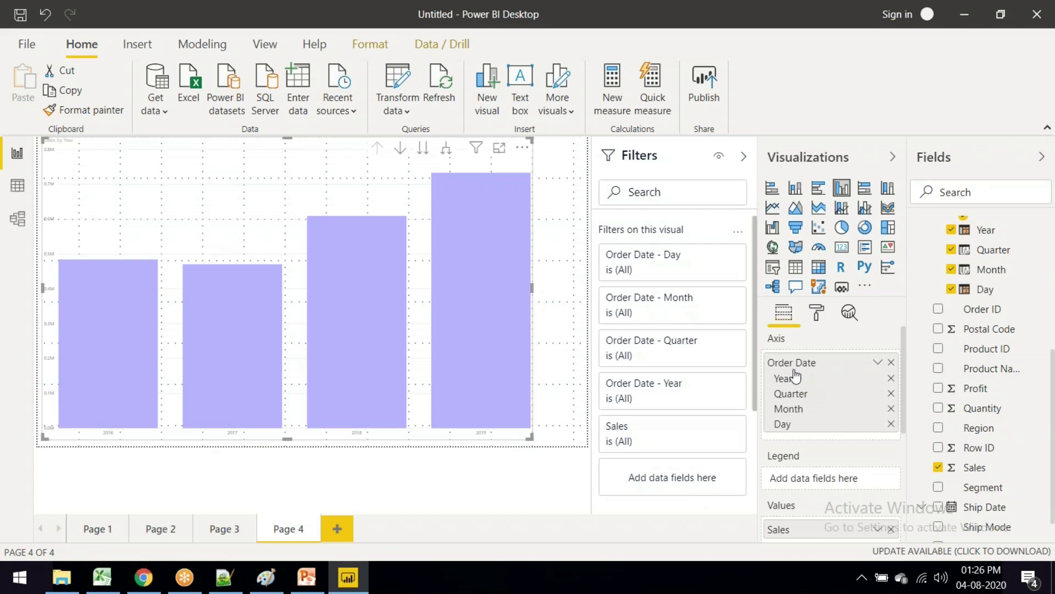
scroll(807, 442, down, 3)
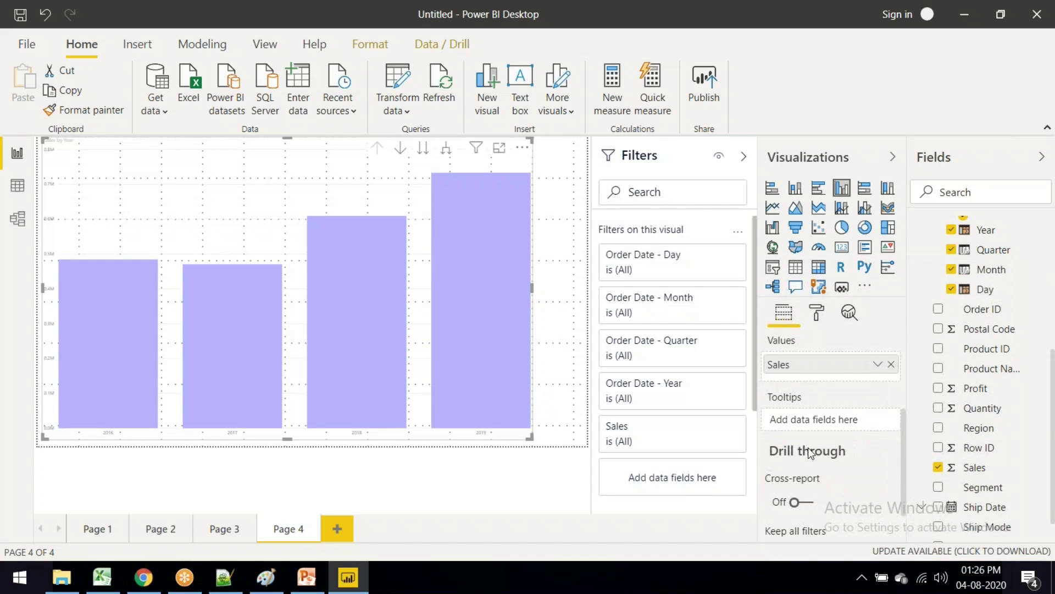
scroll(808, 448, up, 3)
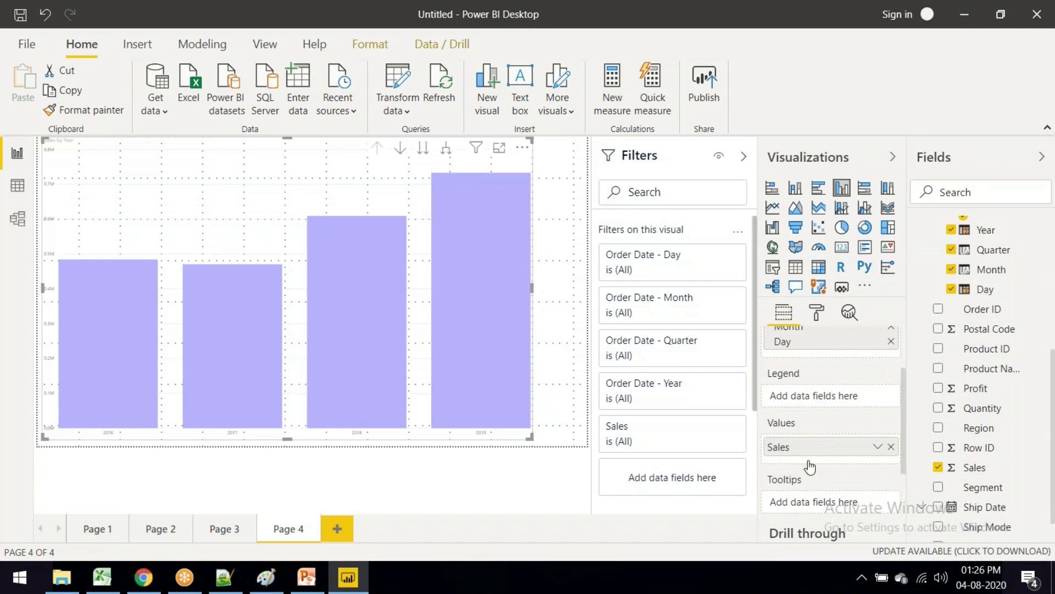
scroll(810, 467, down, 2)
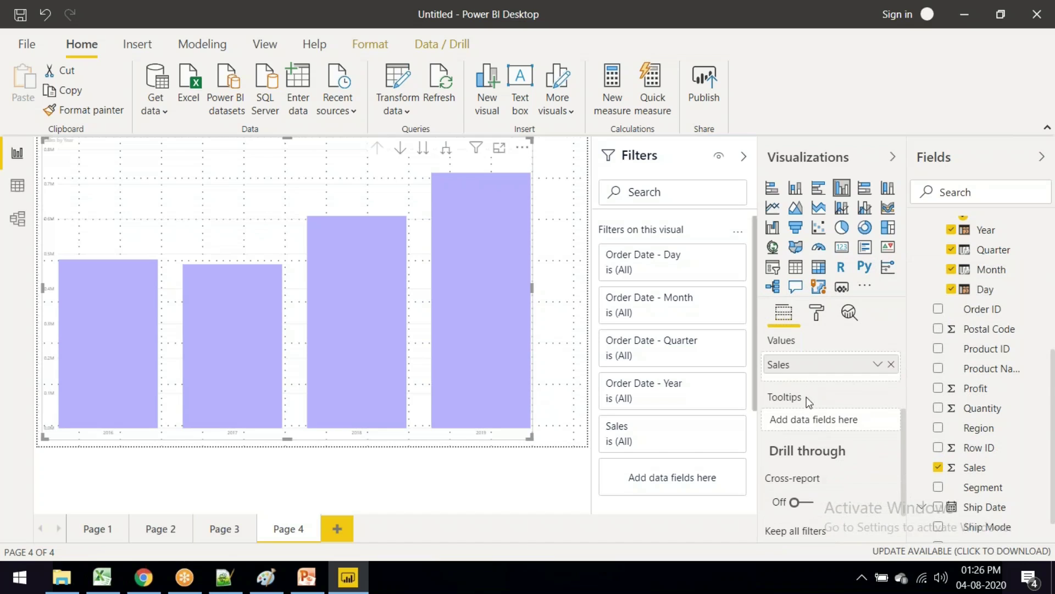
scroll(798, 429, up, 2)
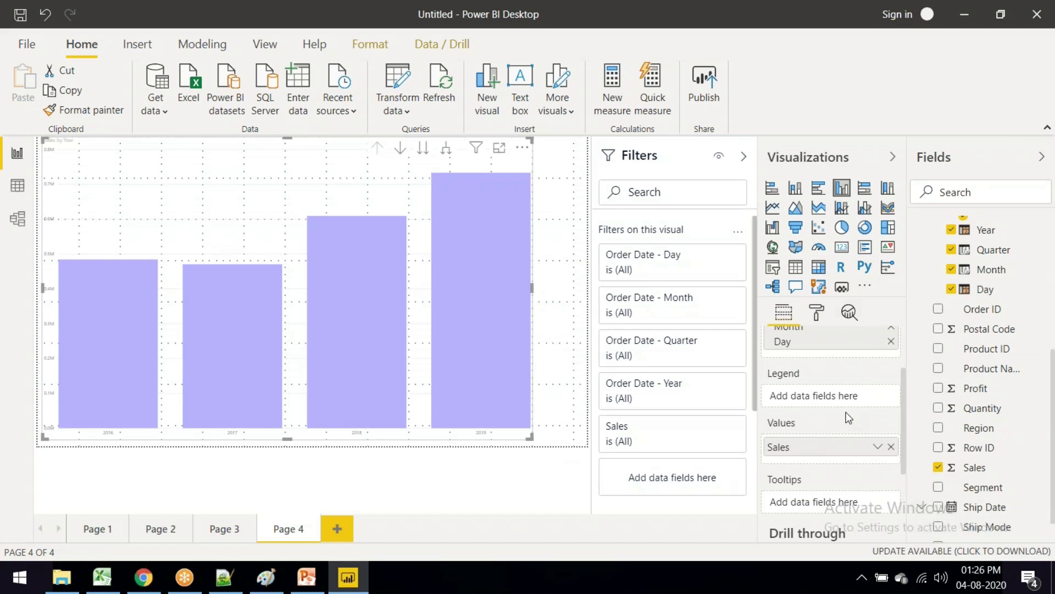
- Turn on the column chart's data labels and colour them blue
click(818, 314)
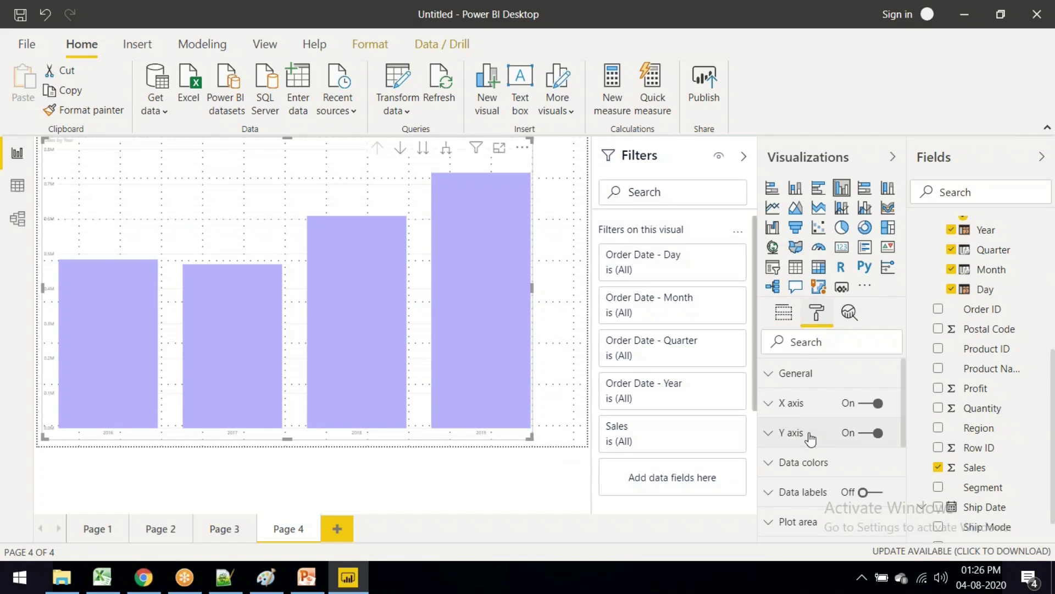
scroll(826, 454, down, 3)
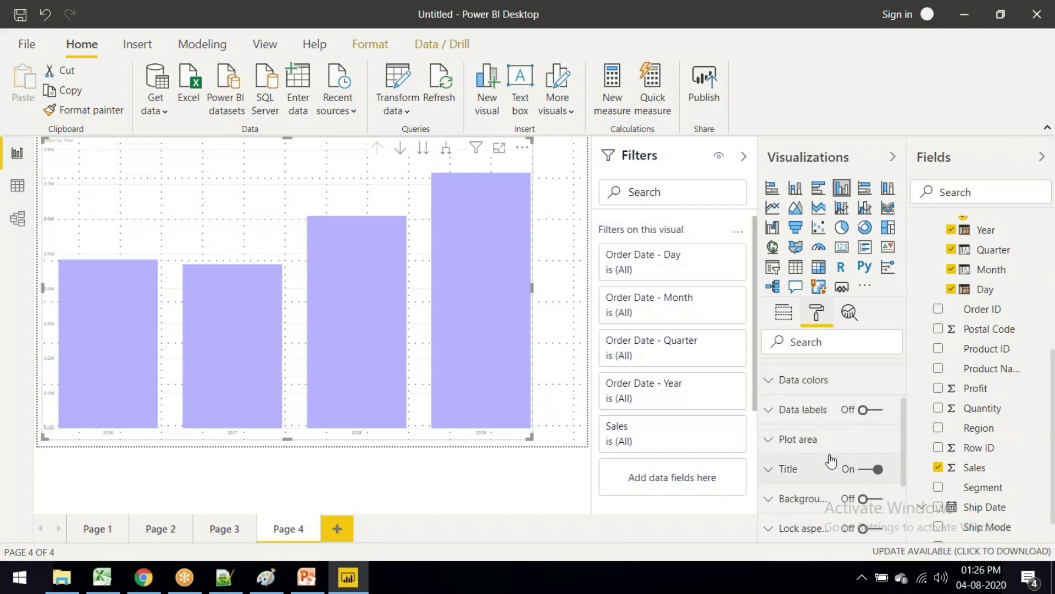
scroll(834, 421, up, 3)
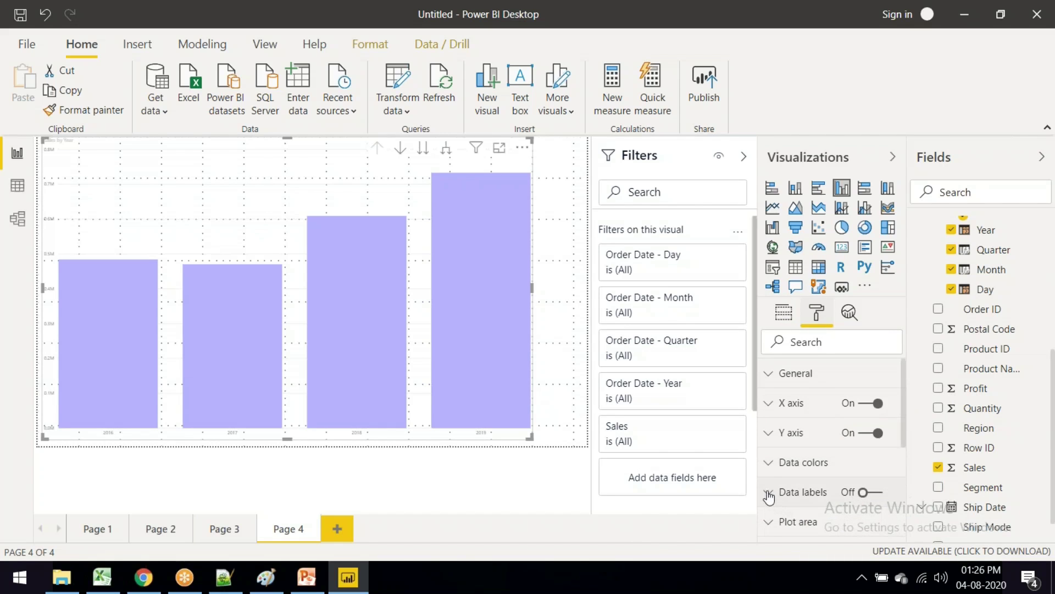
click(882, 497)
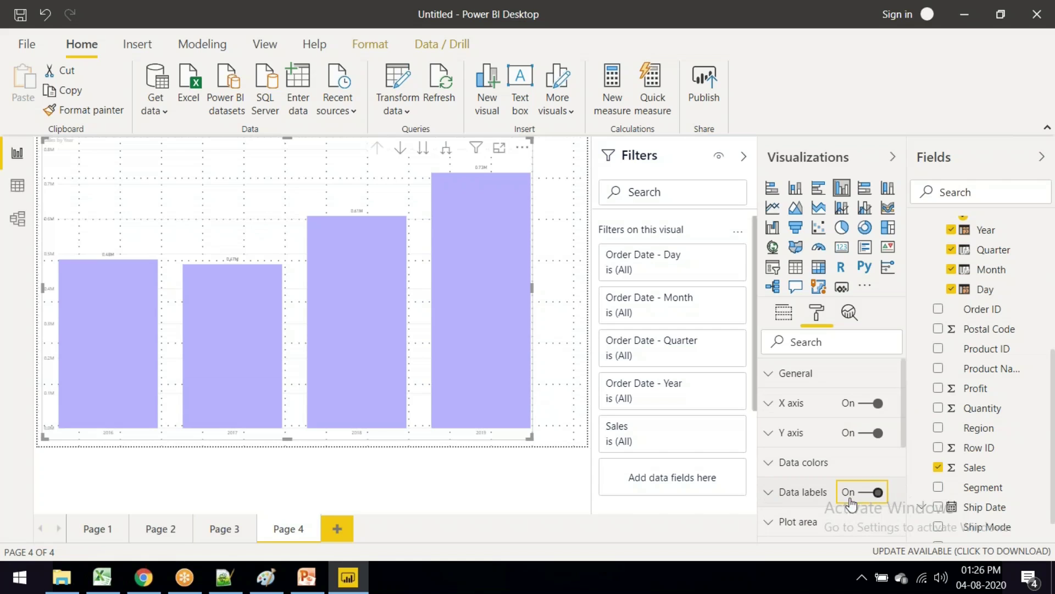
click(770, 505)
scroll(771, 511, down, 5)
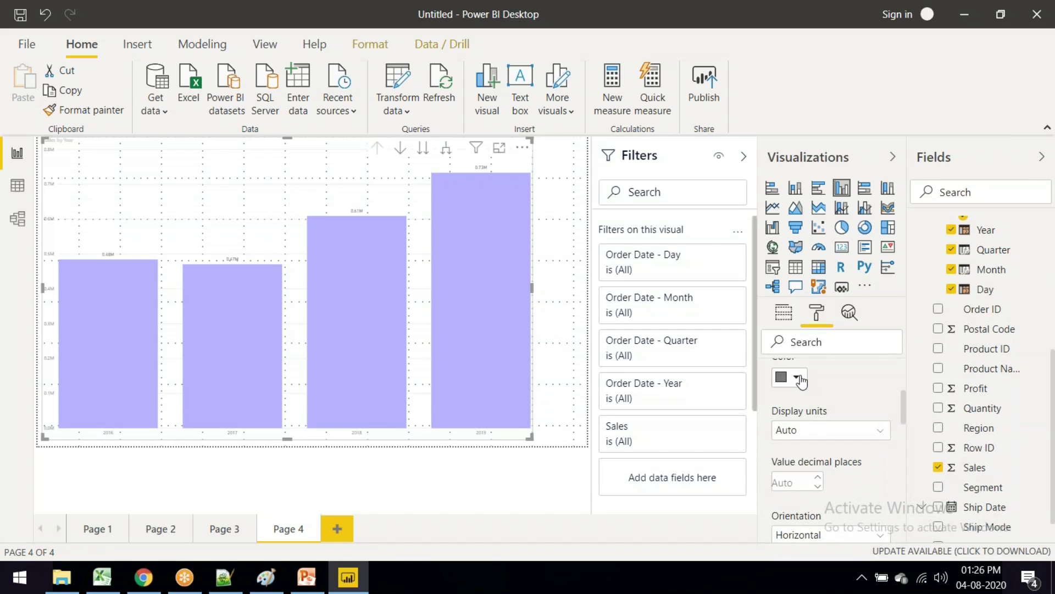
click(795, 377)
click(811, 314)
- Enlarge the data label text to 20 pt and make the chart narrower
scroll(833, 440, up, 3)
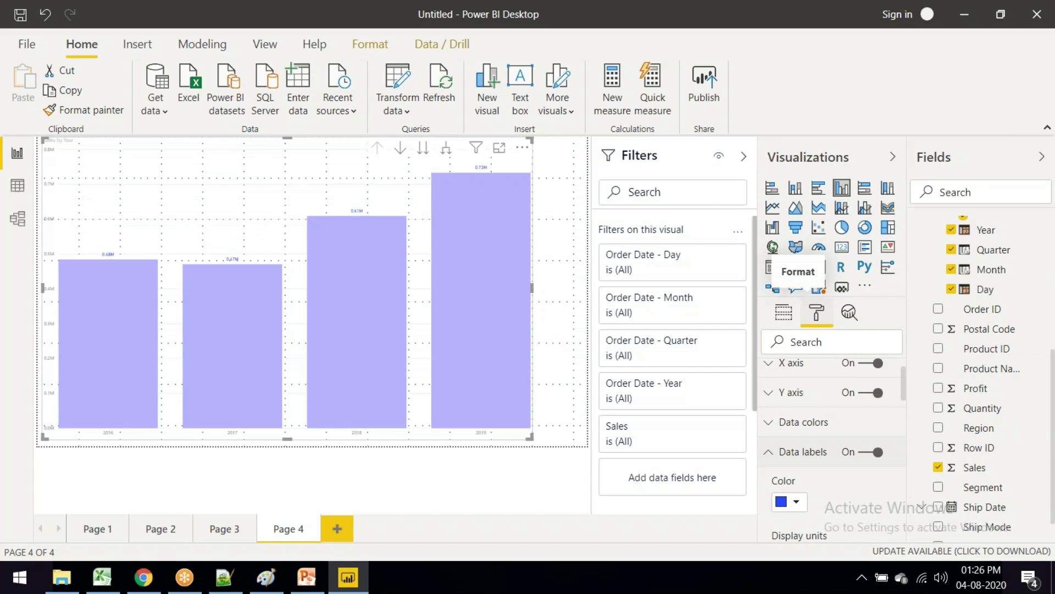
scroll(814, 477, down, 2)
scroll(816, 484, down, 2)
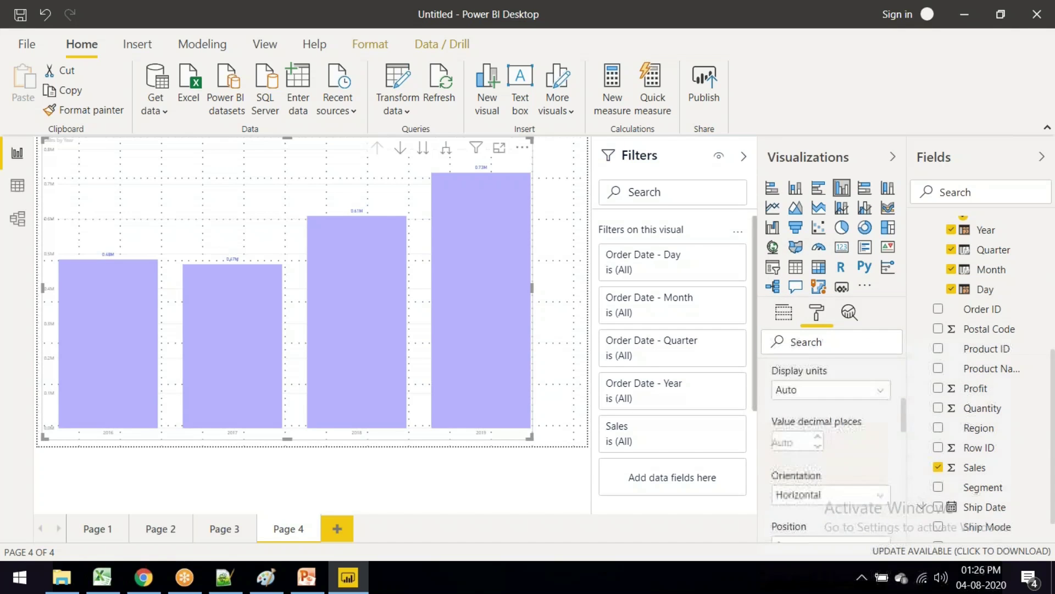
scroll(818, 478, down, 1)
scroll(820, 477, down, 1)
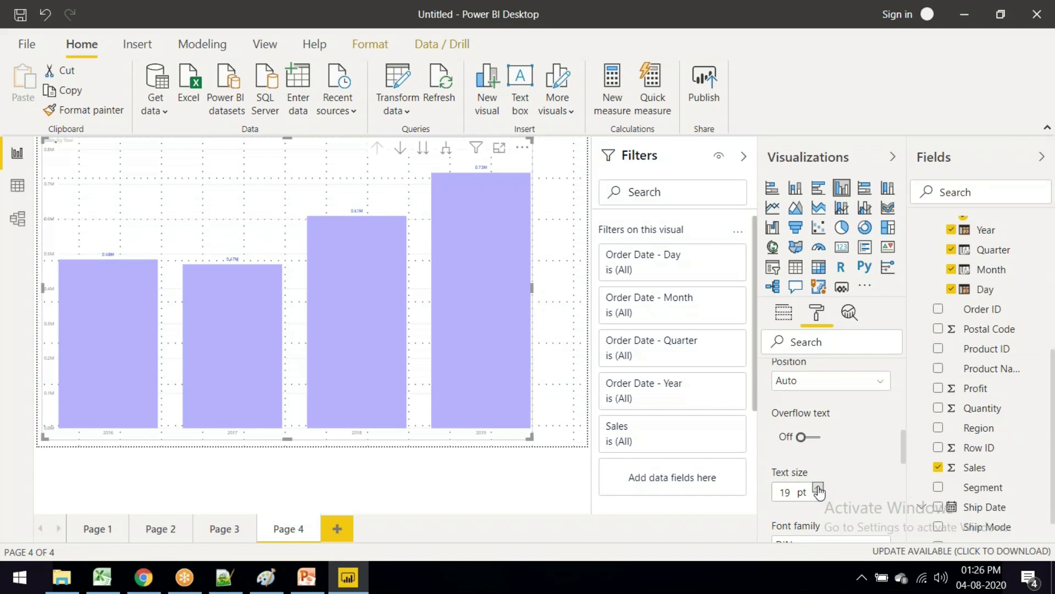
click(819, 491)
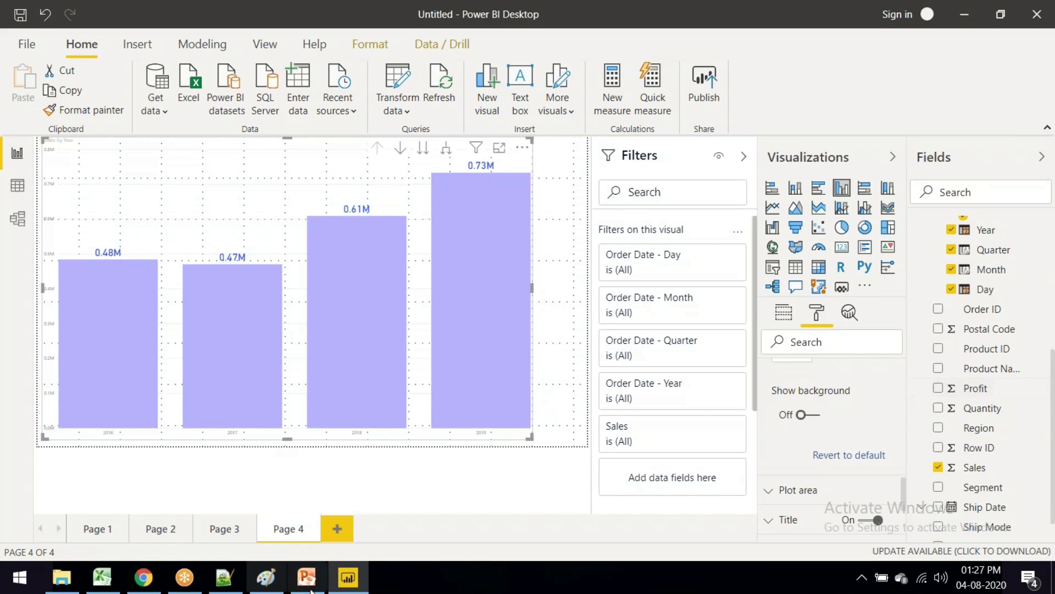
drag(529, 435, 402, 430)
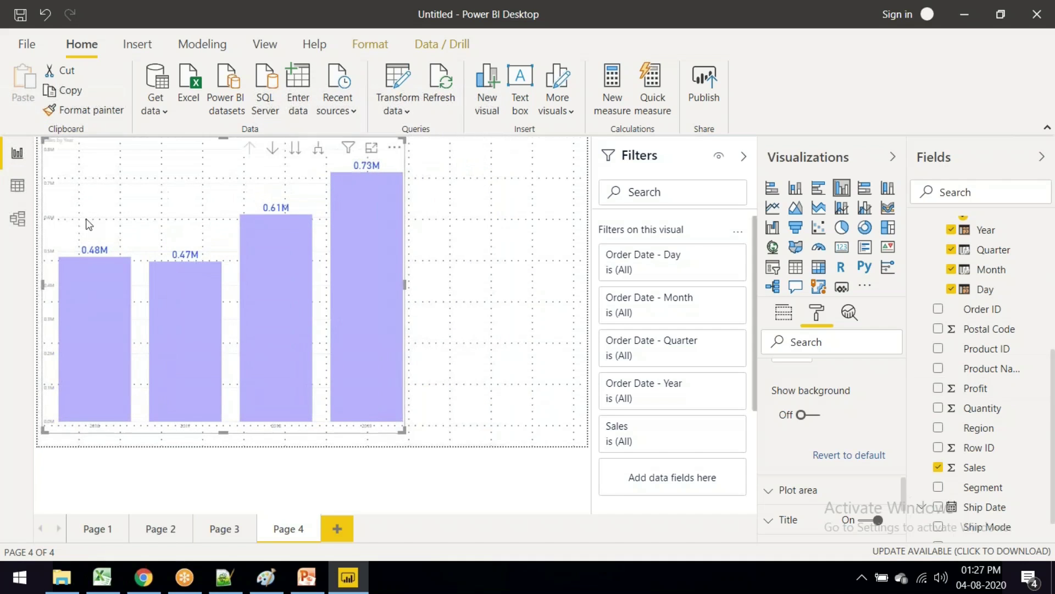
mouse_move(402, 351)
- Add an average line for Sales in the column chart's Analytics options
click(849, 317)
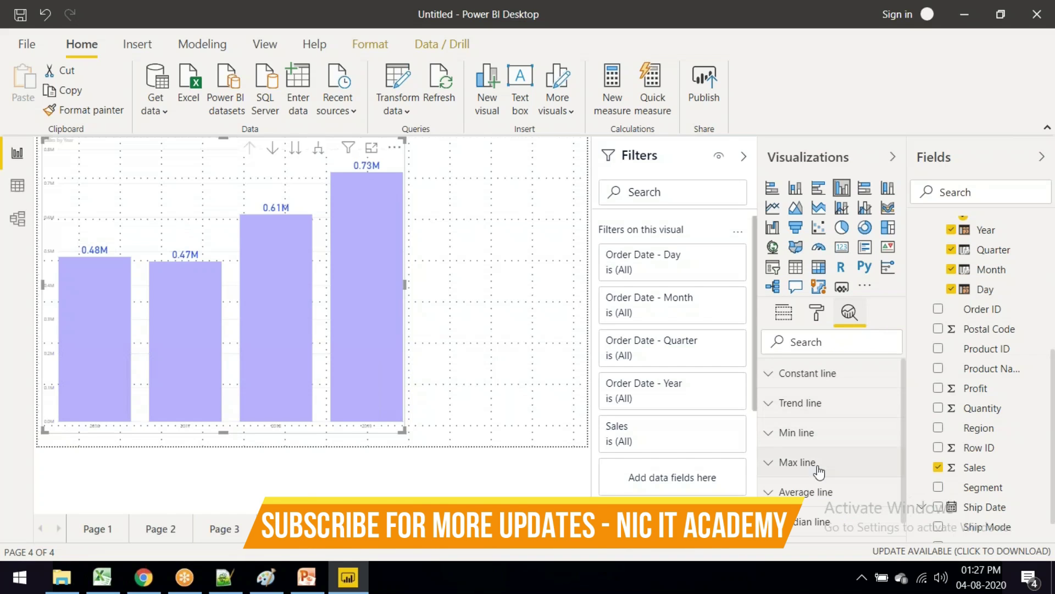
scroll(831, 519, down, 1)
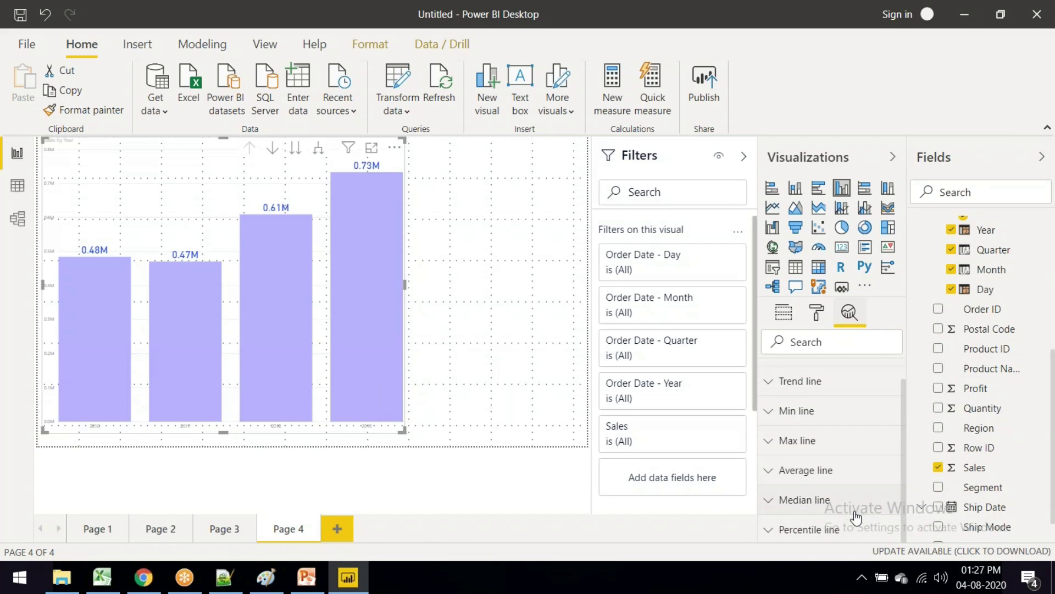
click(798, 473)
scroll(801, 456, down, 3)
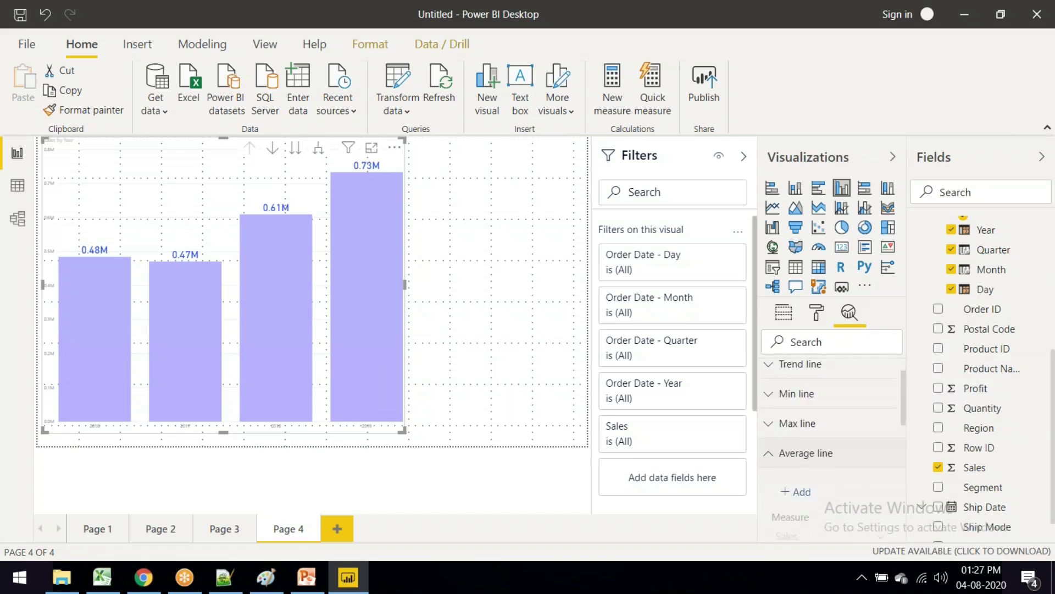
click(801, 427)
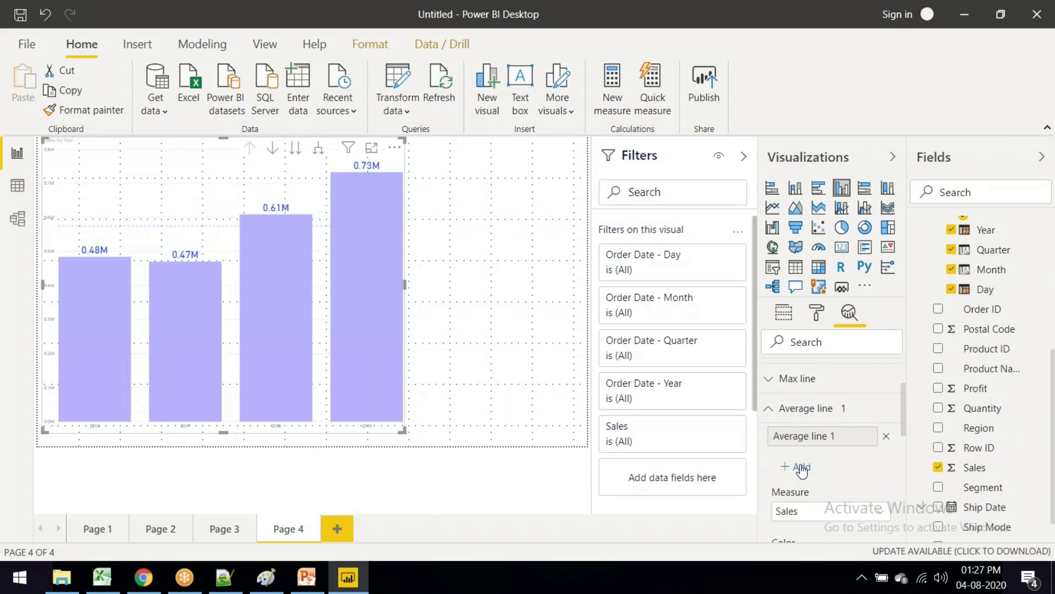
- Colour the average line dark blue and turn on its data label
scroll(839, 511, down, 3)
scroll(839, 511, up, 3)
scroll(828, 456, up, 1)
scroll(831, 466, down, 3)
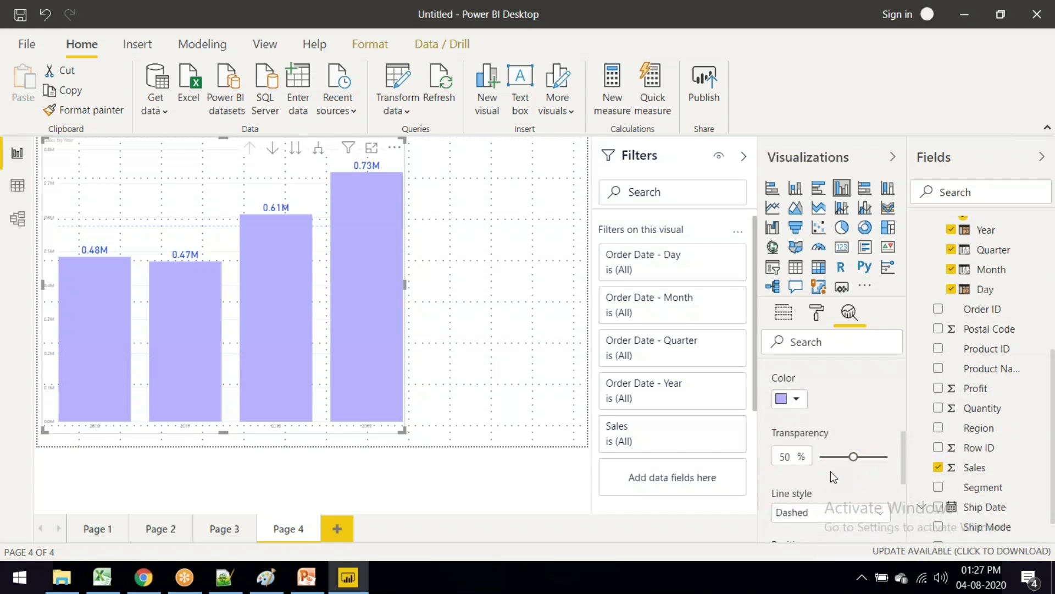
scroll(830, 470, down, 2)
scroll(840, 461, up, 2)
scroll(844, 455, up, 1)
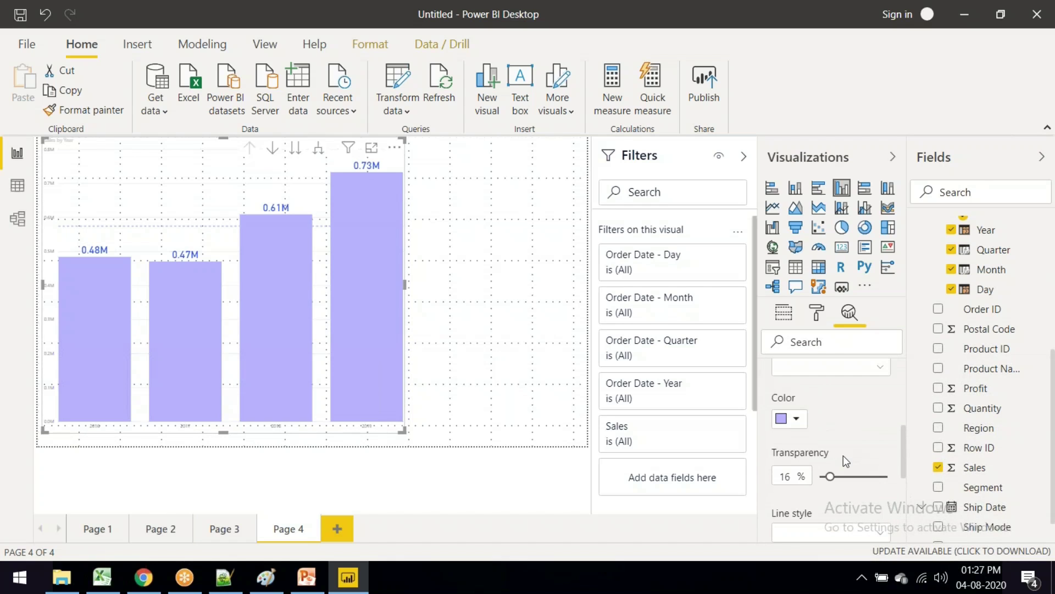
click(797, 421)
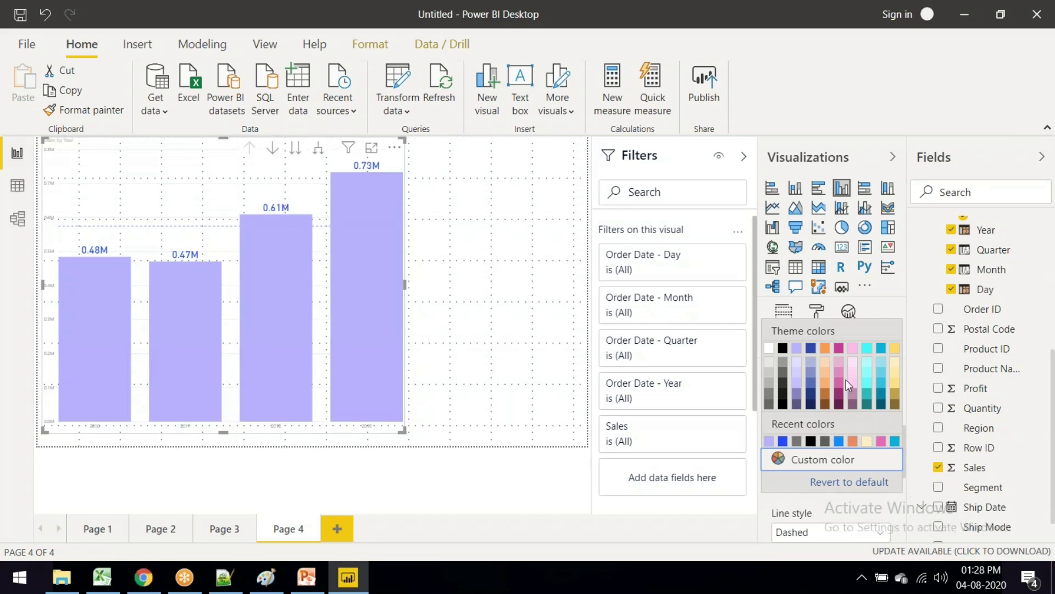
click(783, 440)
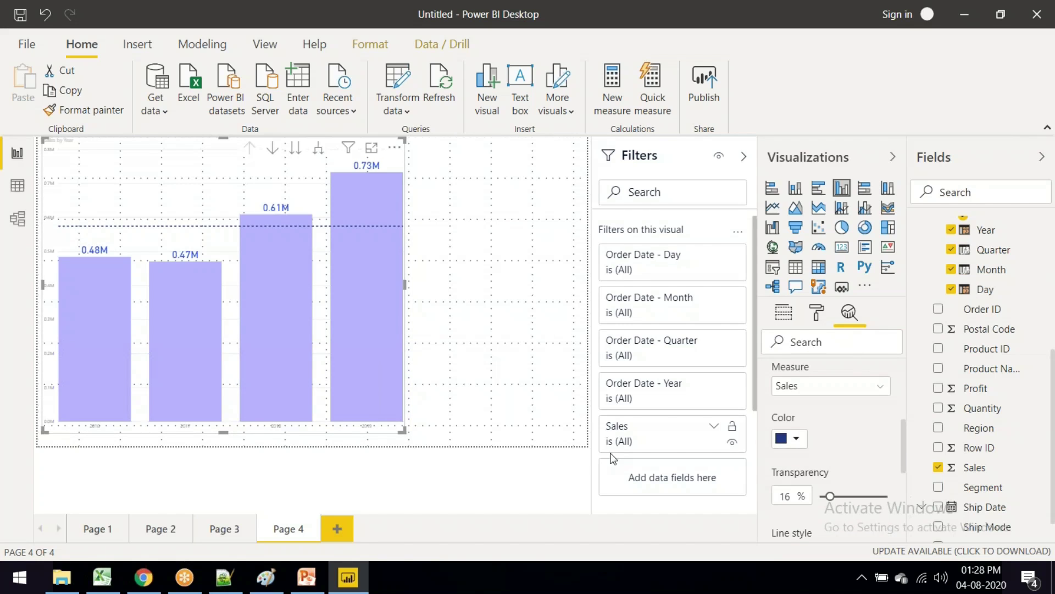
scroll(613, 437, down, 2)
scroll(861, 439, down, 1)
scroll(861, 439, down, 2)
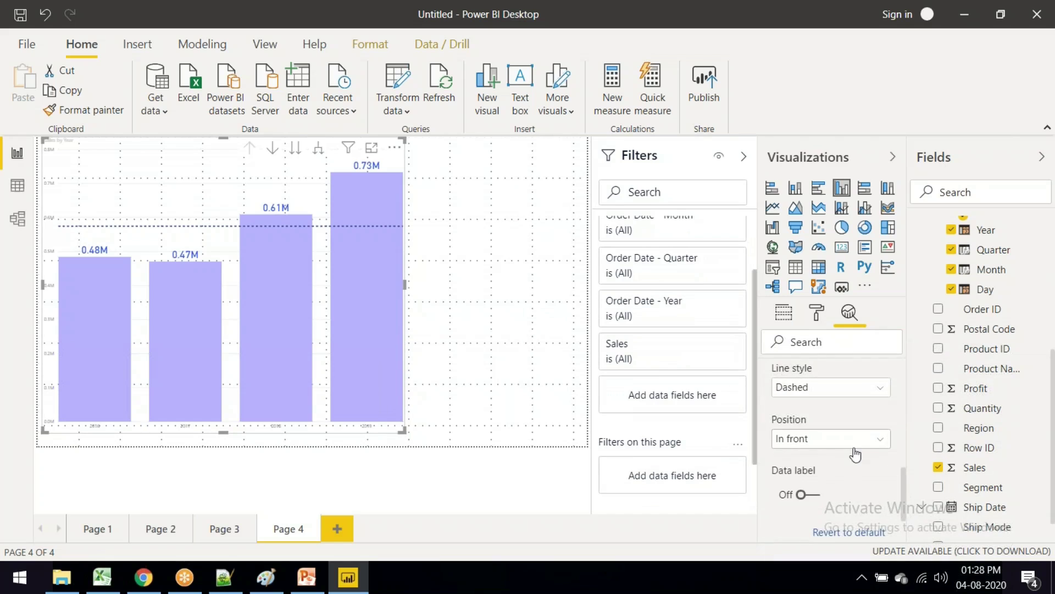
click(816, 496)
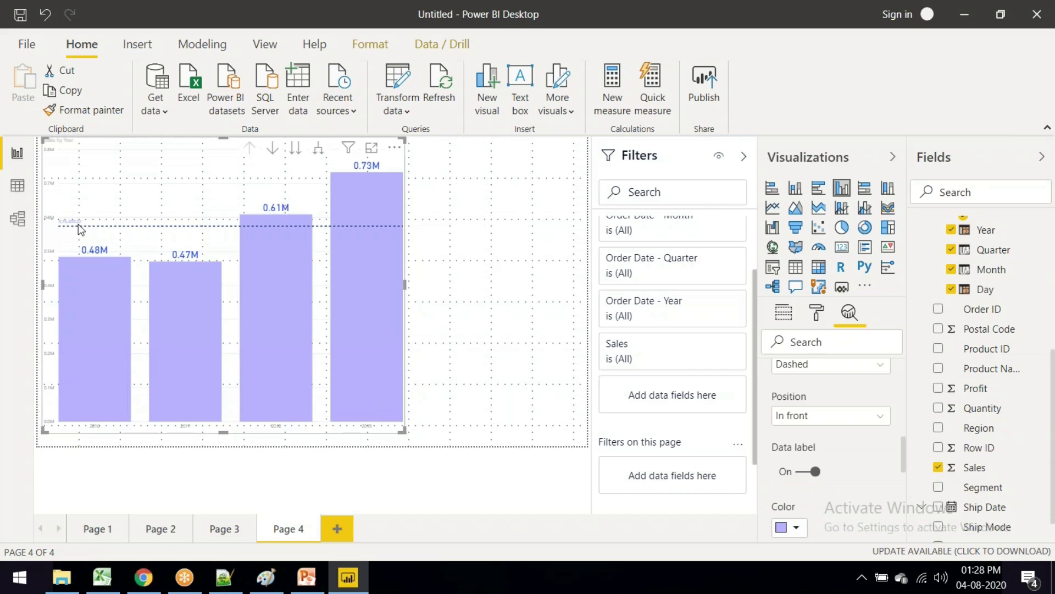
scroll(786, 483, up, 3)
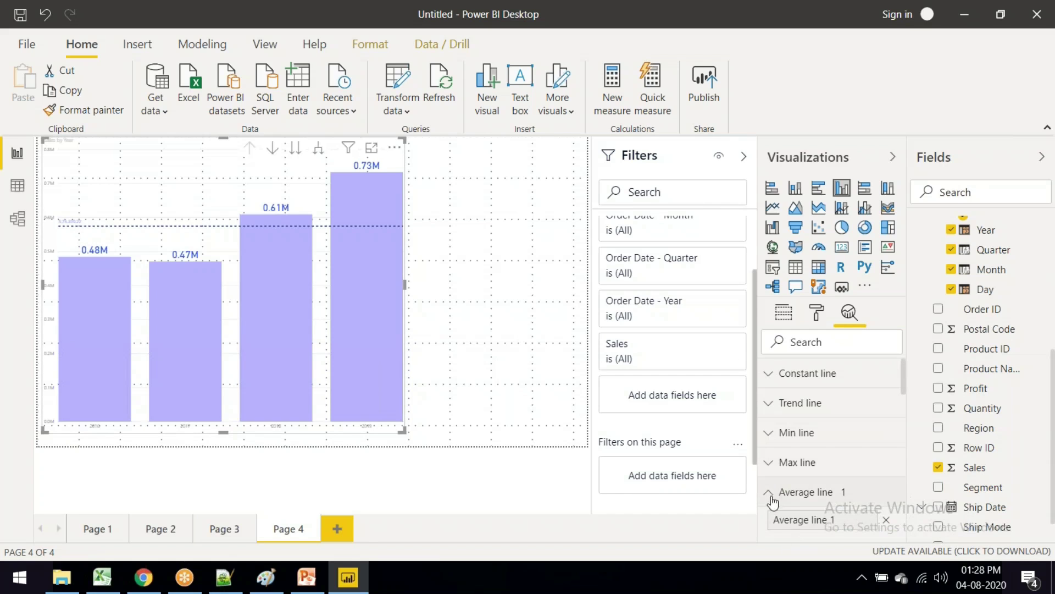
- Add a constant line at 500000 to the column chart
click(769, 373)
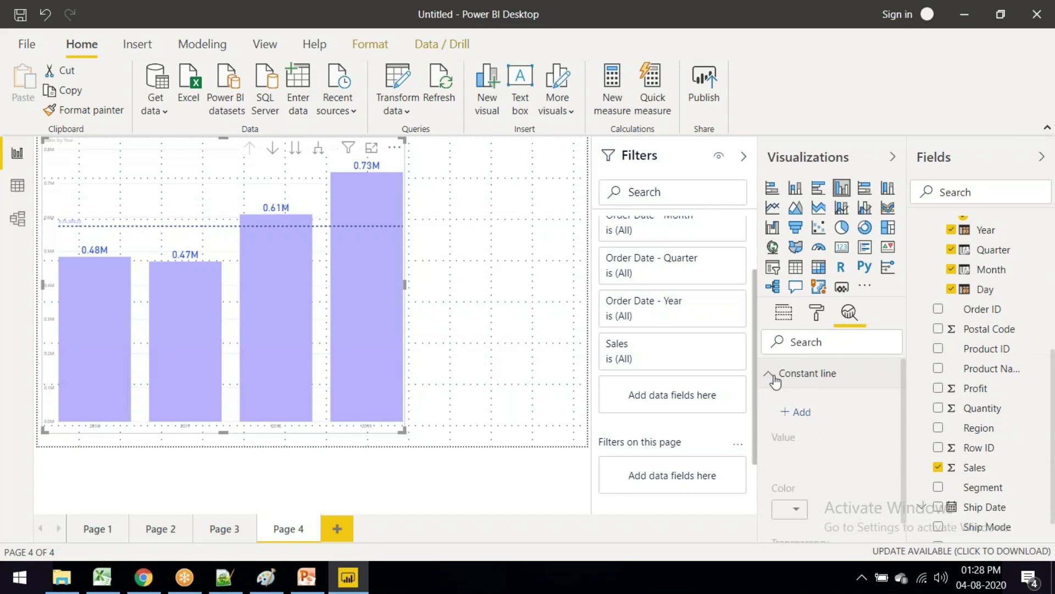
click(799, 413)
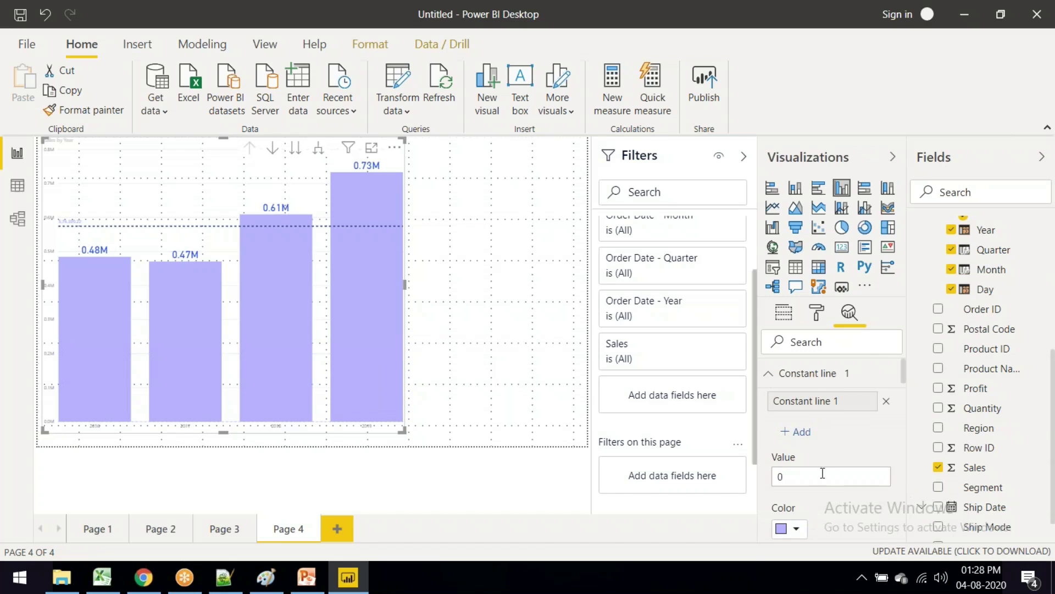
scroll(800, 454, down, 2)
click(782, 396)
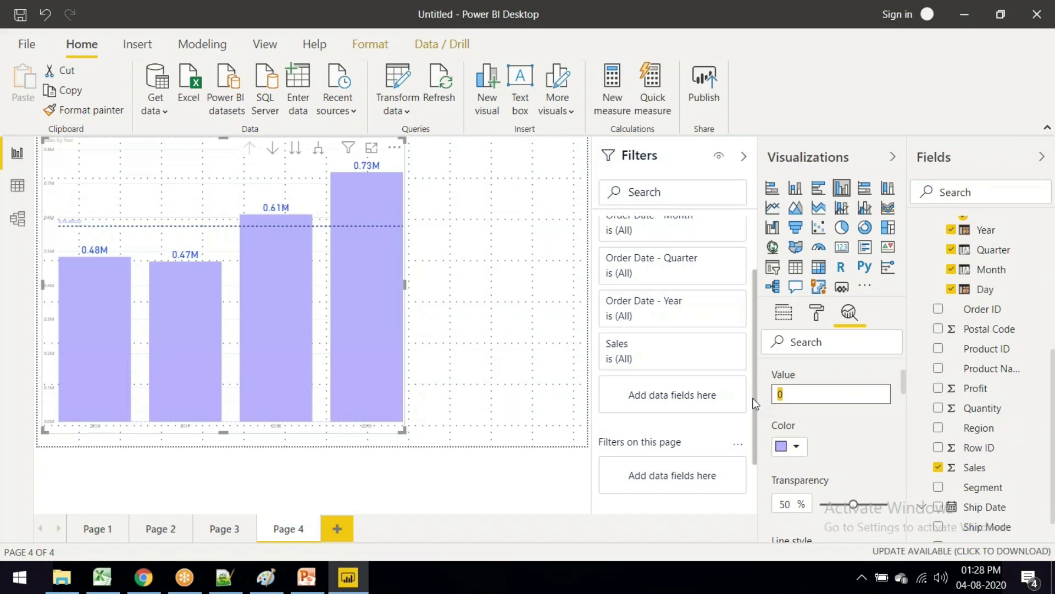
text(500000)
key(Return)
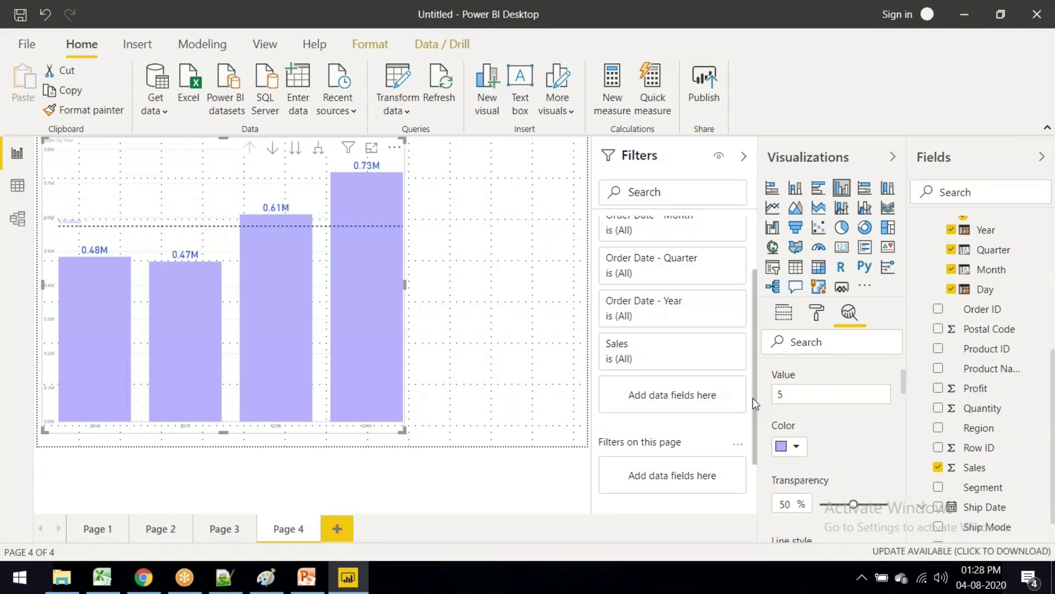
scroll(846, 418, down, 3)
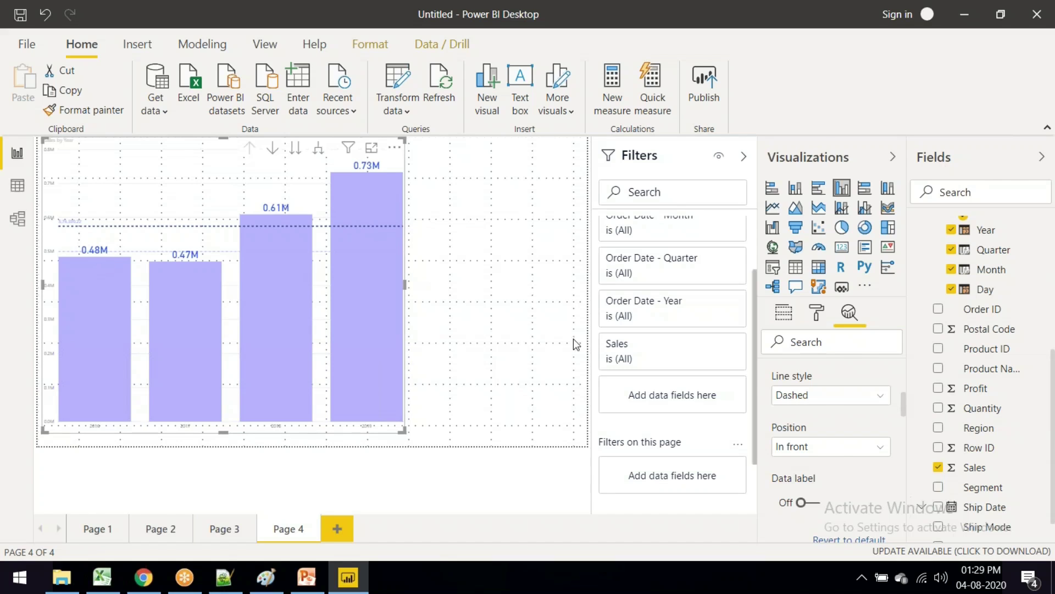
scroll(847, 450, down, 1)
scroll(846, 449, down, 2)
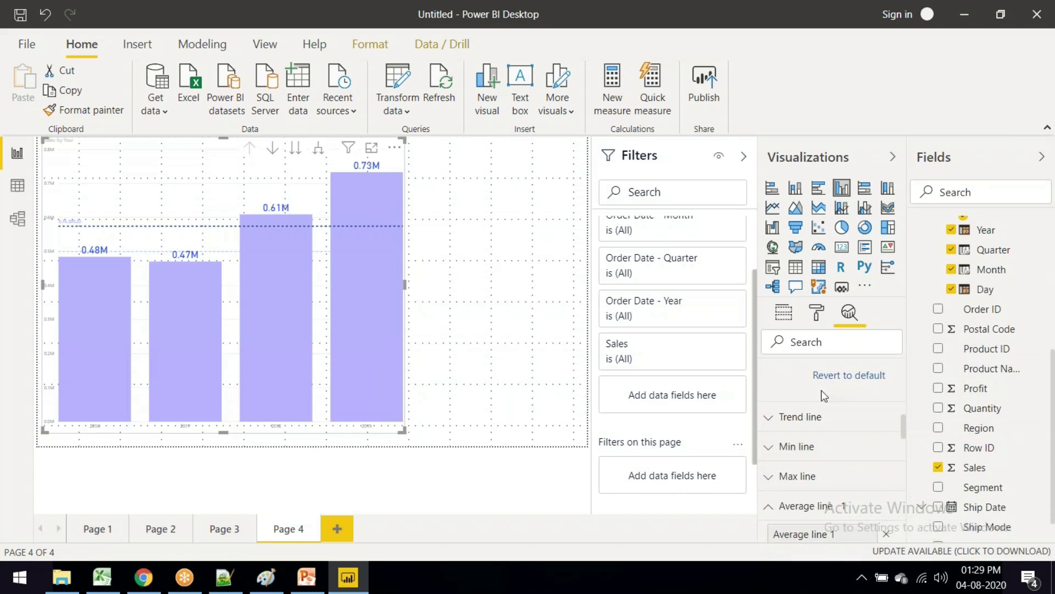
scroll(819, 420, up, 3)
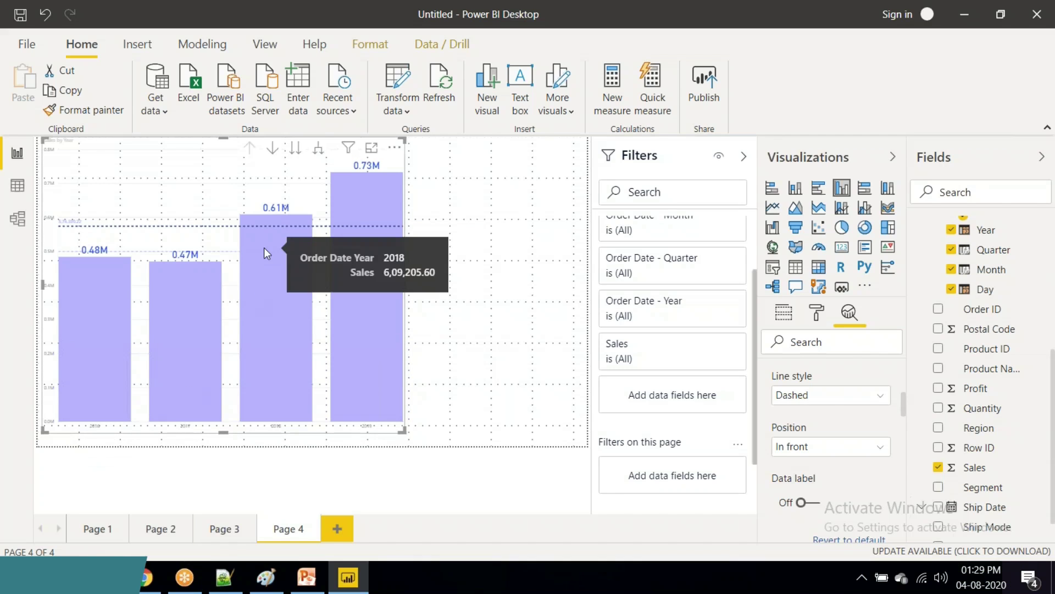
- Look at Page 3's donut chart, then select Page 2's Sales by Region column chart
click(239, 536)
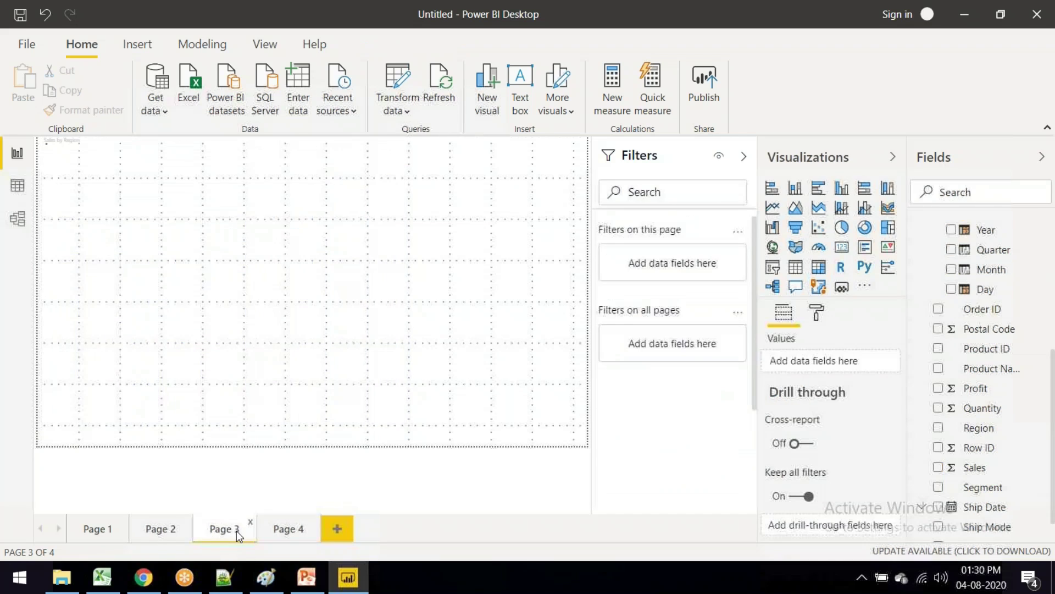
click(170, 532)
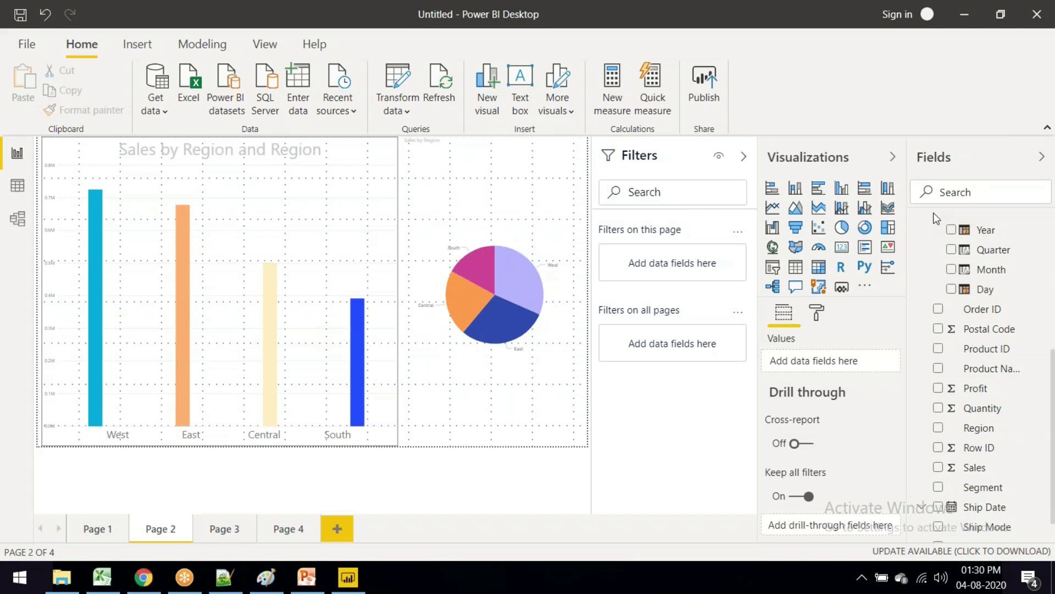
click(244, 253)
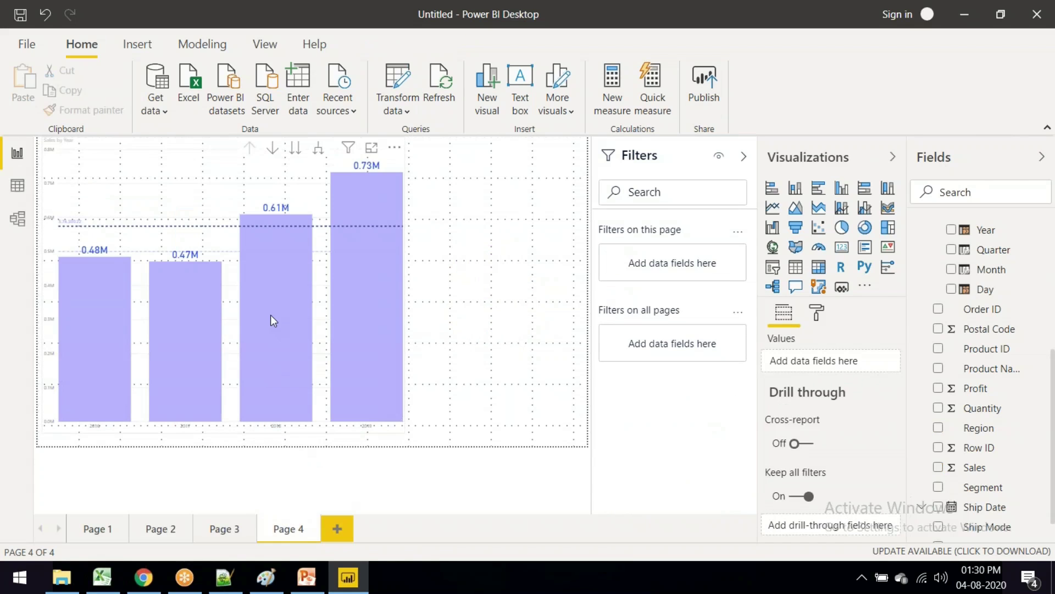
- Check the yearly sales chart's Analytics options with Constant line collapsed, then return to Page 2
click(270, 314)
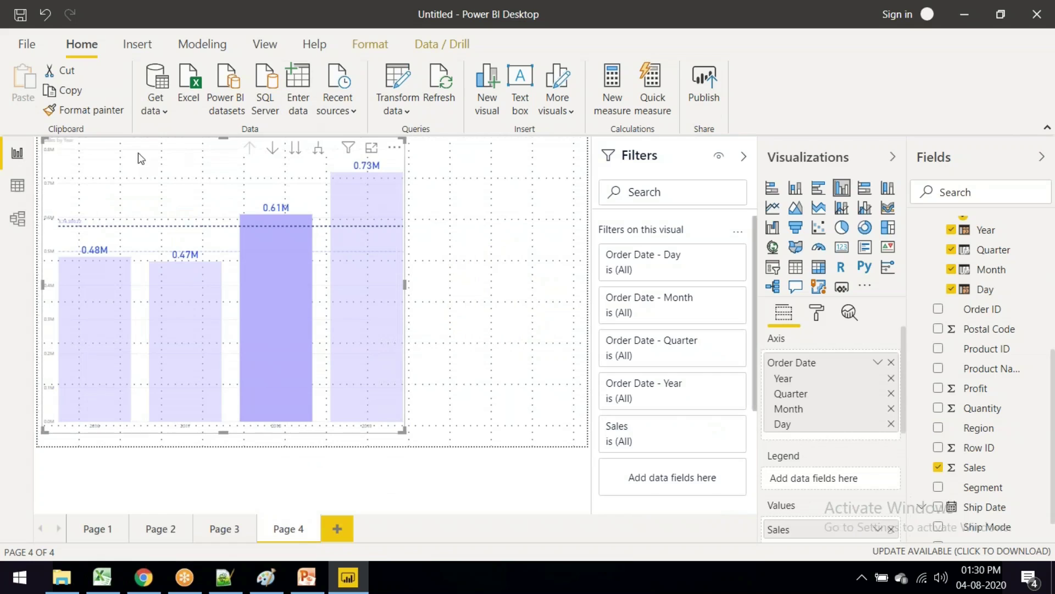
click(850, 314)
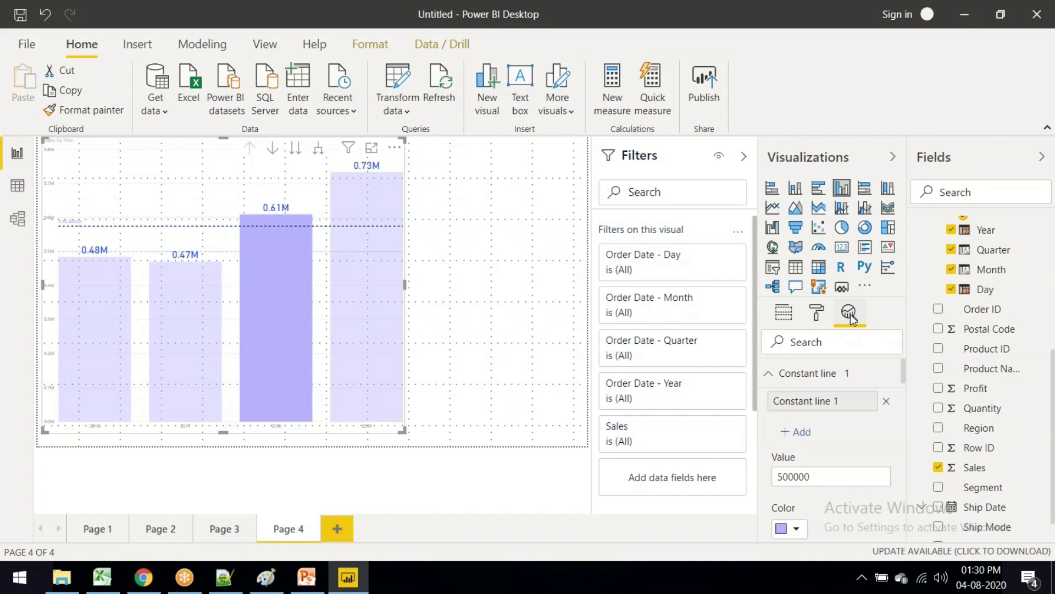
click(773, 376)
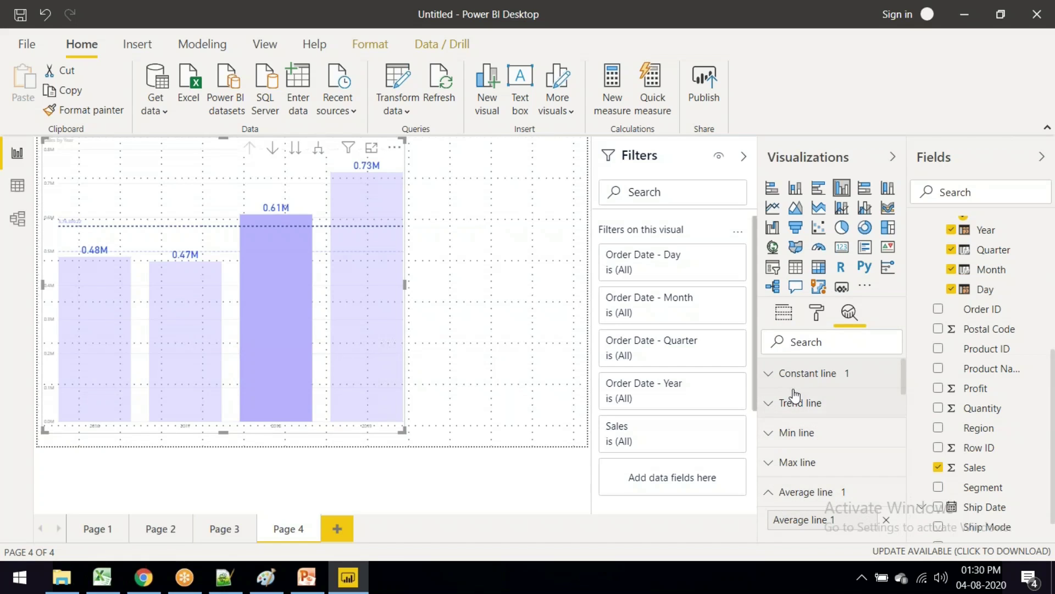
scroll(797, 393, down, 3)
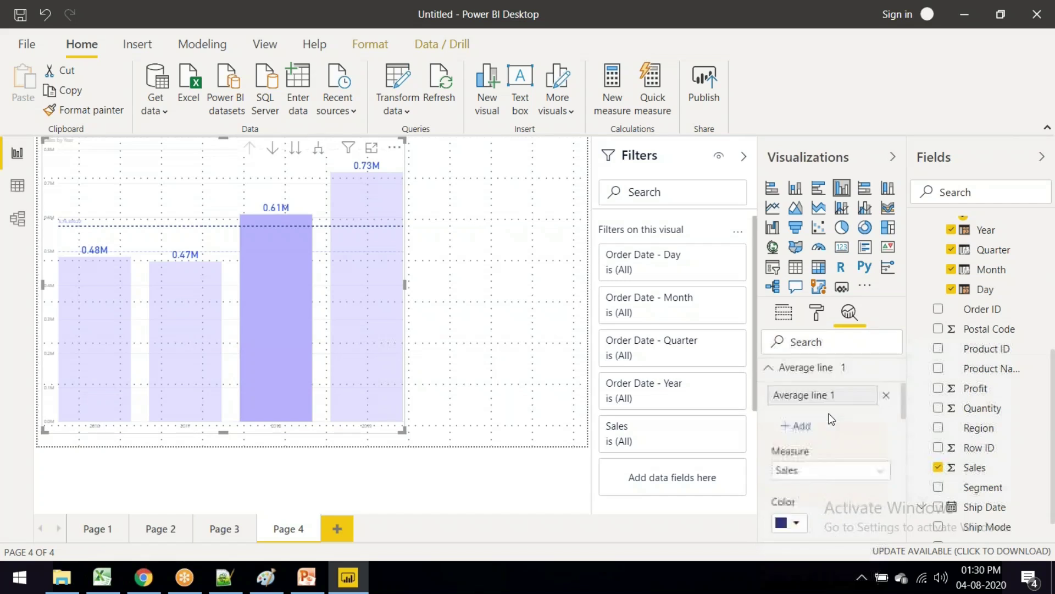
scroll(831, 418, up, 1)
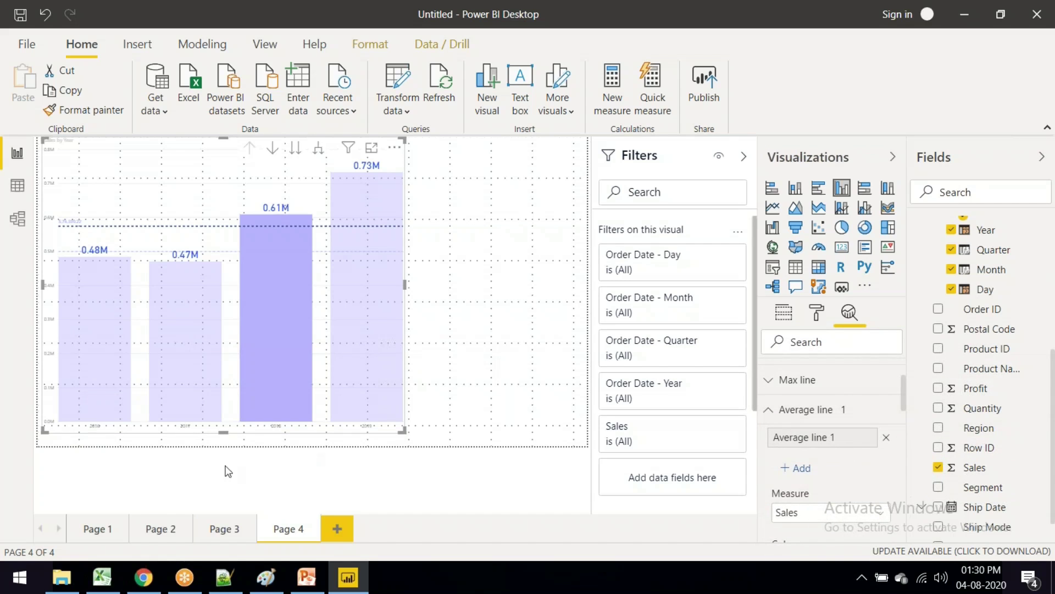
click(112, 531)
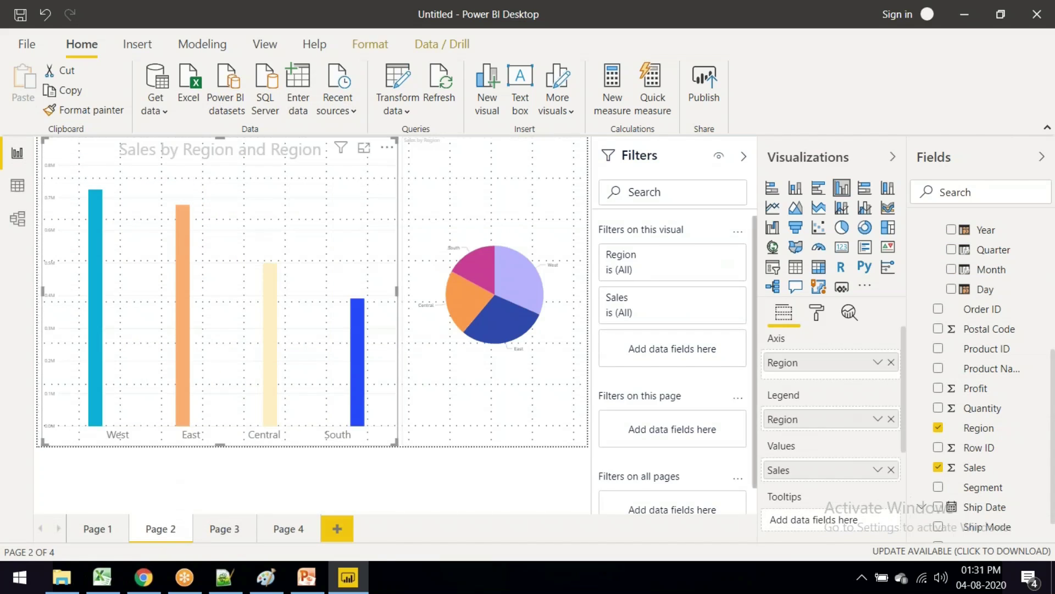
- Review the region chart's Analytics lines, then add a new blank Page 5
click(850, 313)
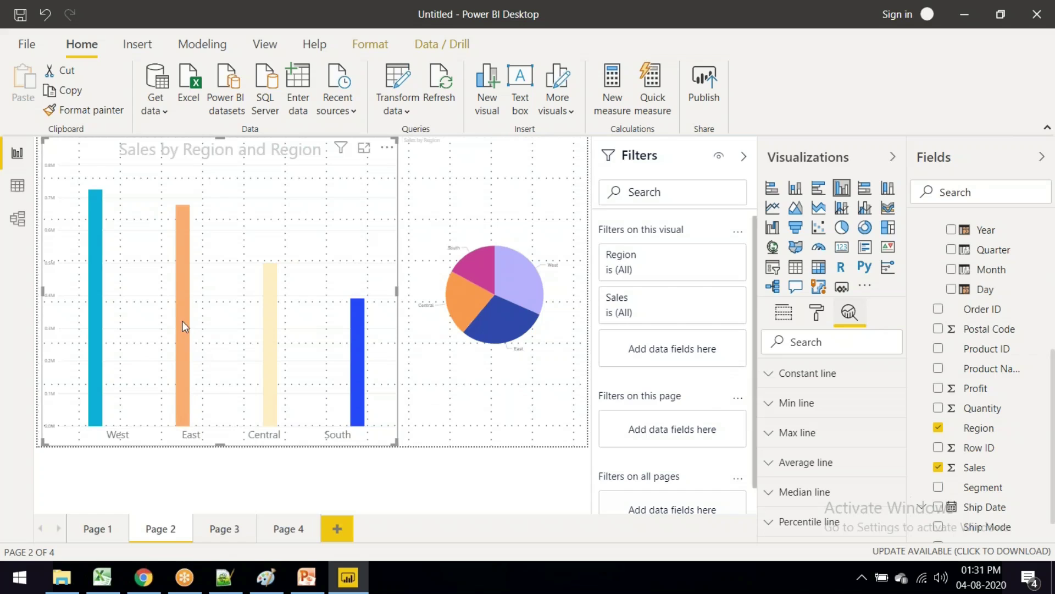
mouse_move(183, 292)
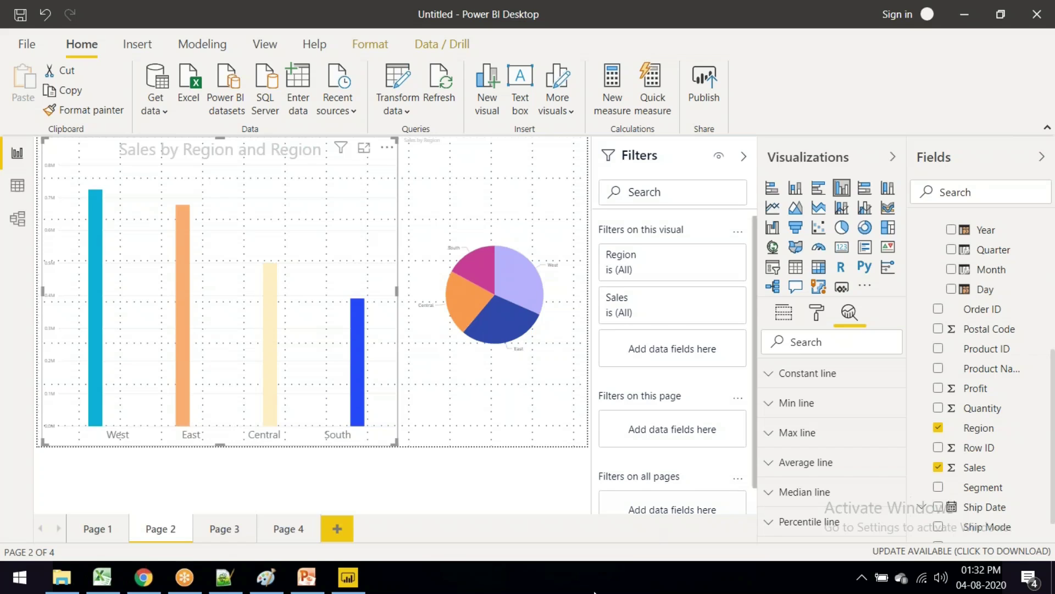
click(346, 530)
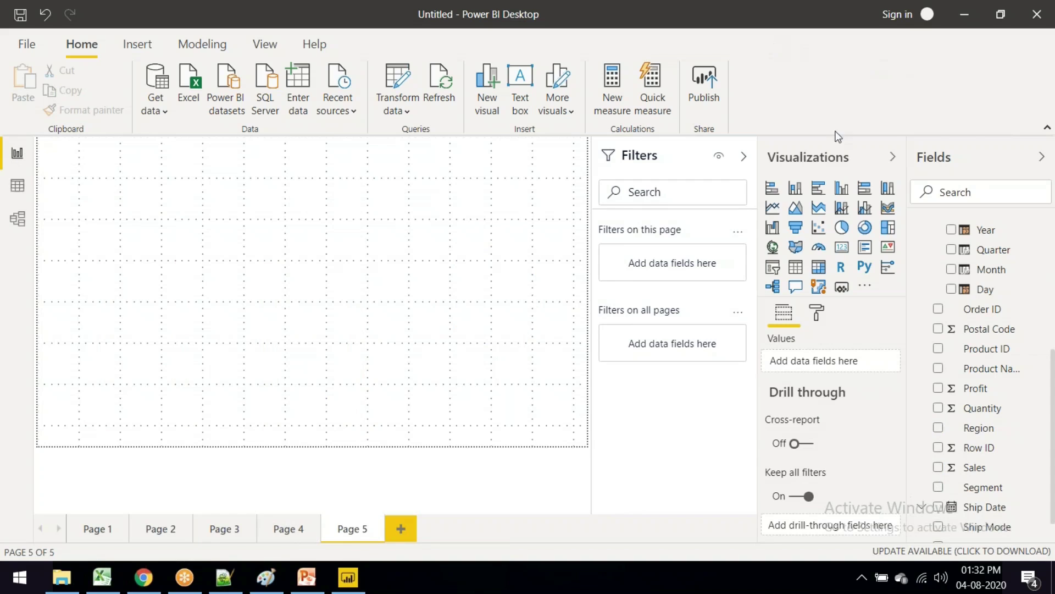
- Insert a clustered column chart of Sales, swapping the Region axis for the Order Date hierarchy
click(843, 191)
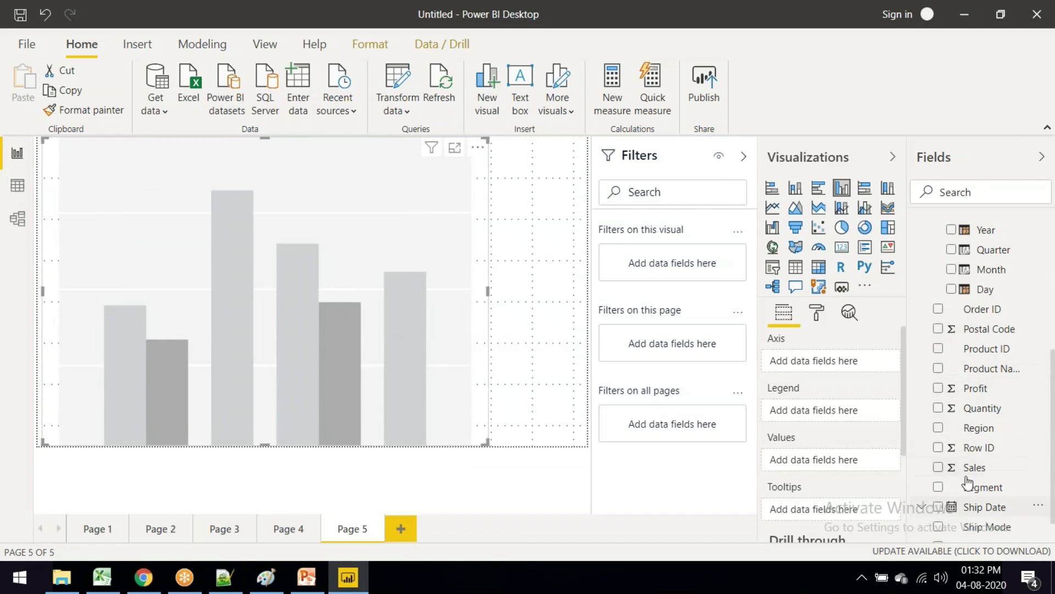
click(938, 427)
click(938, 467)
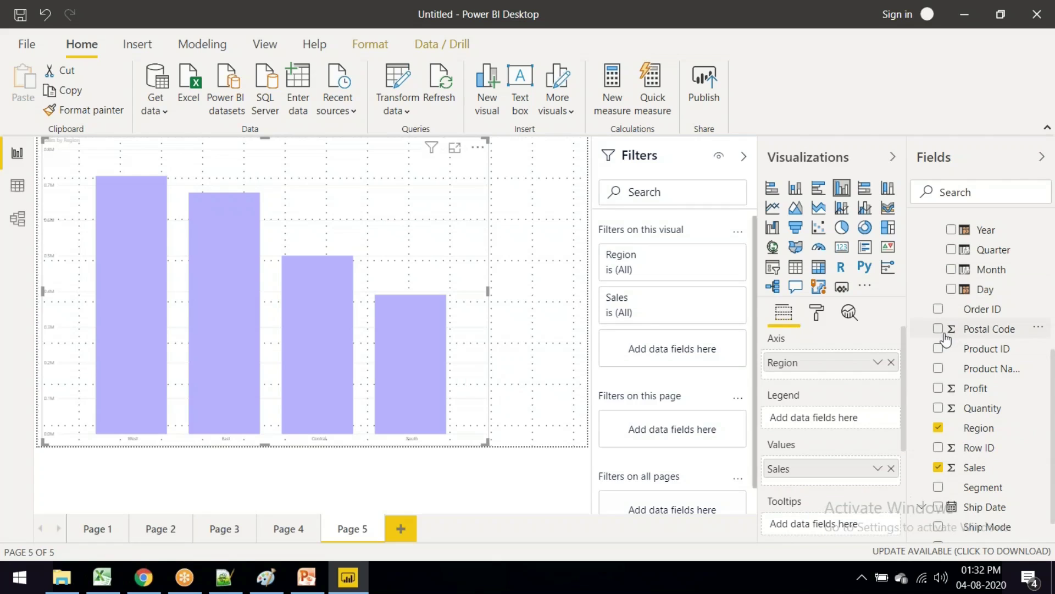
scroll(945, 340, up, 3)
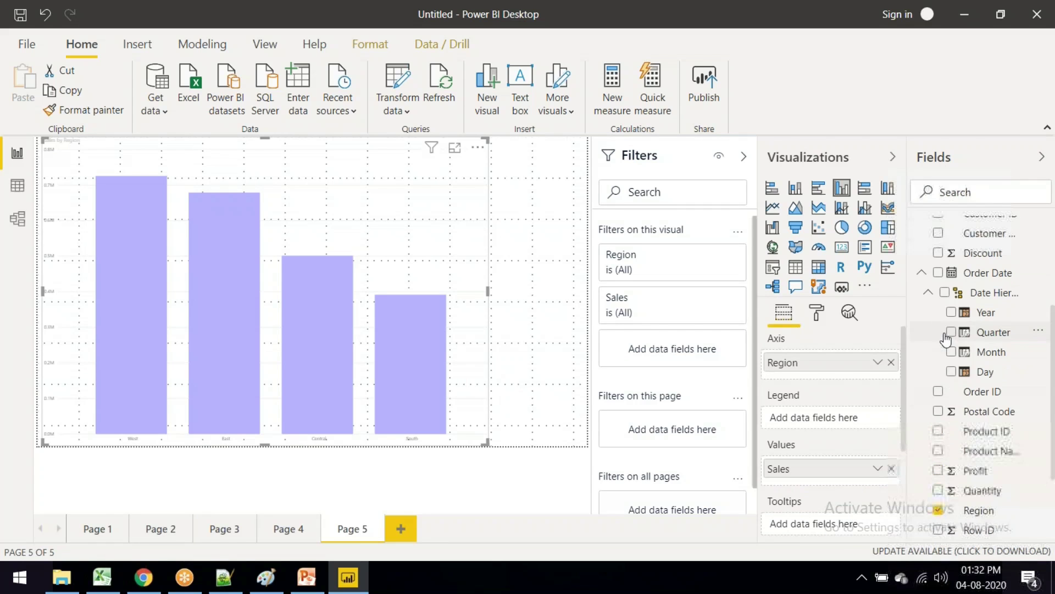
click(945, 293)
scroll(947, 330, down, 3)
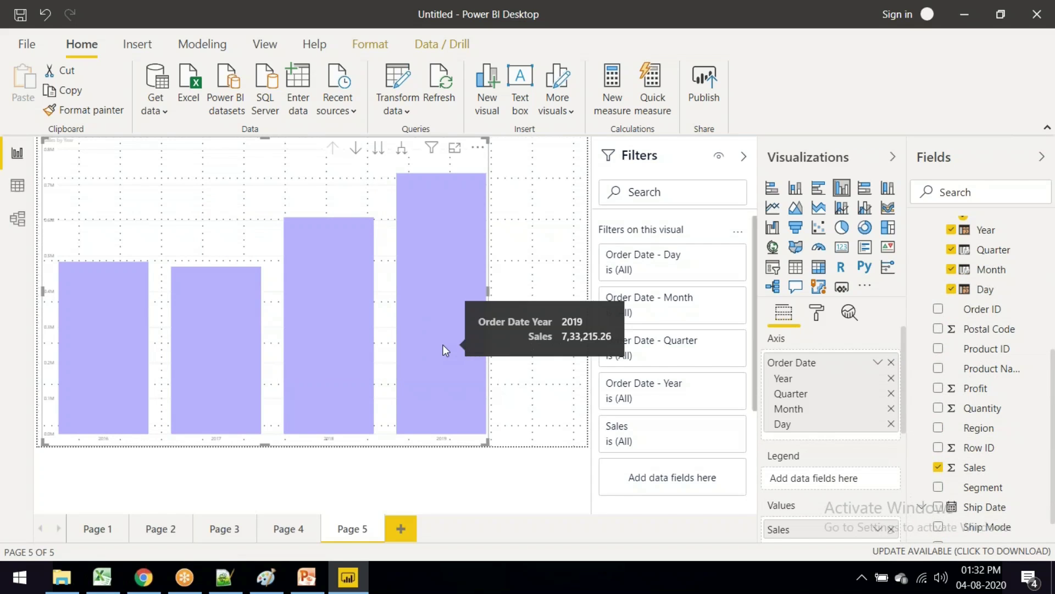
click(849, 315)
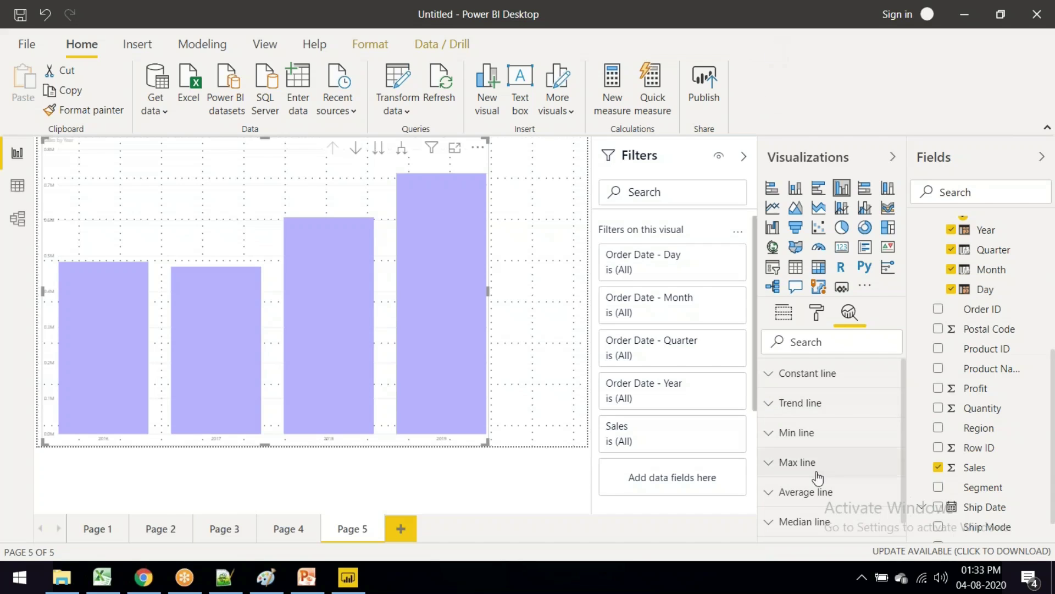
- Add Trend line 1 to the yearly sales chart from the Analytics pane
click(770, 416)
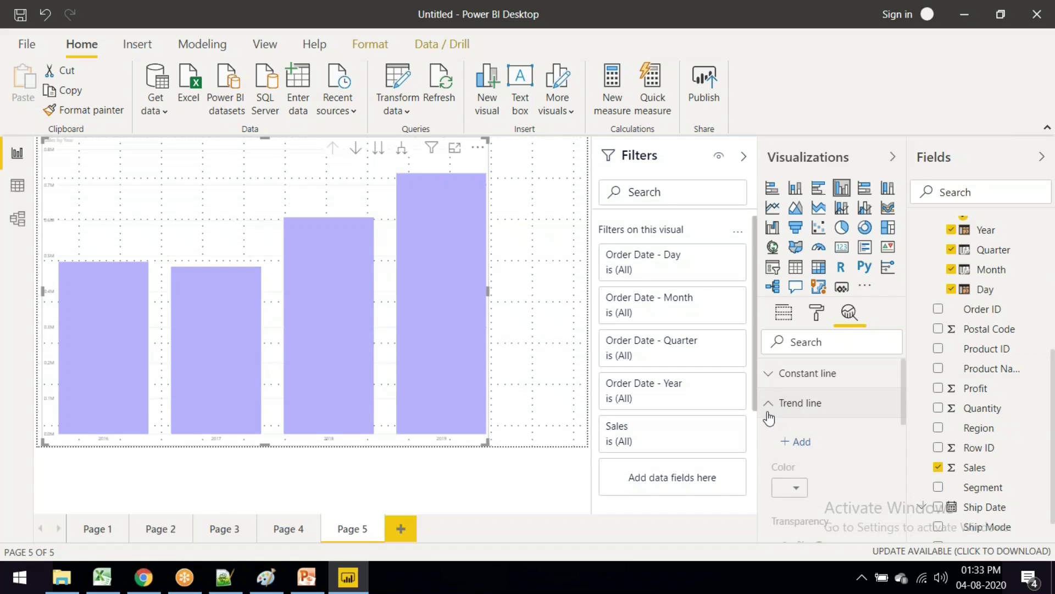
click(782, 442)
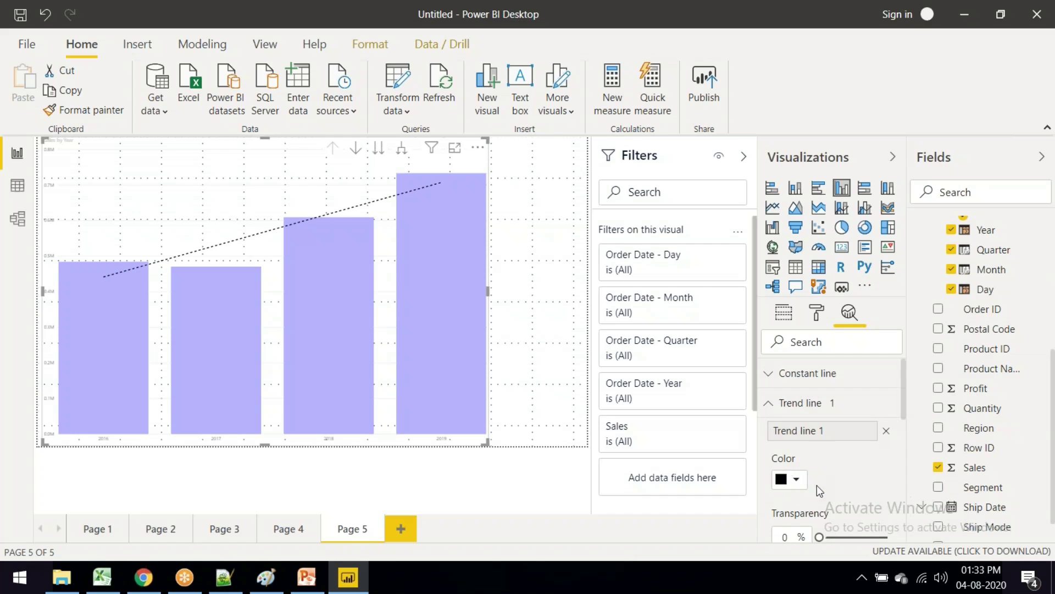
scroll(817, 487, down, 2)
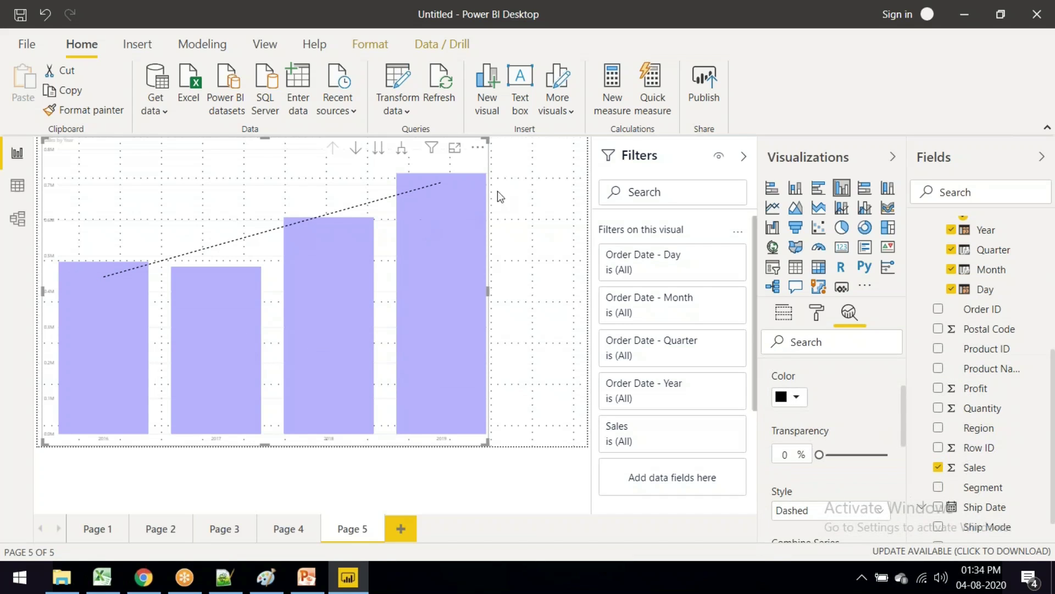
mouse_move(483, 239)
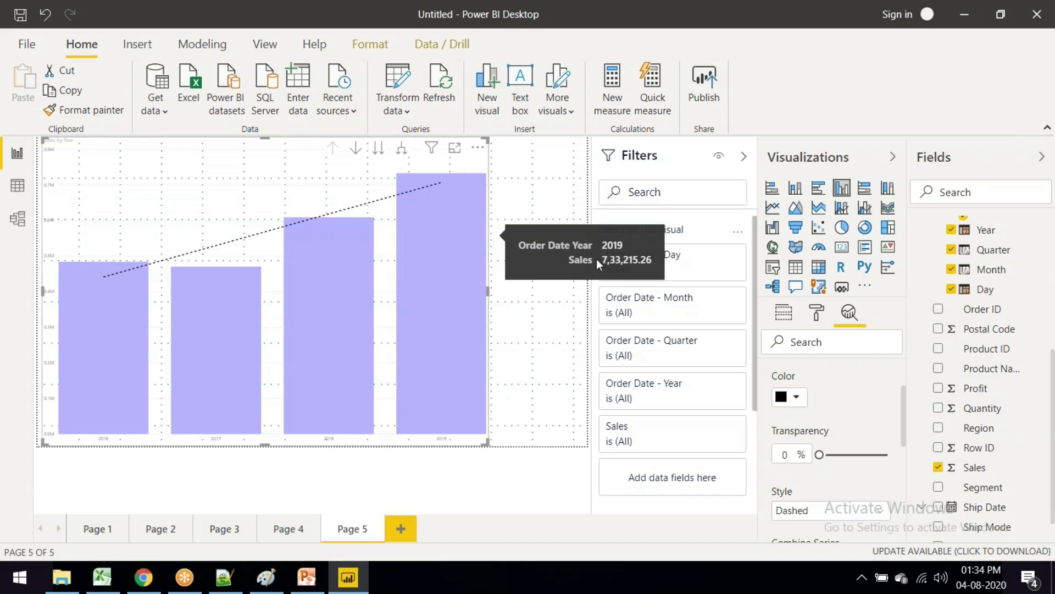
scroll(809, 443, down, 3)
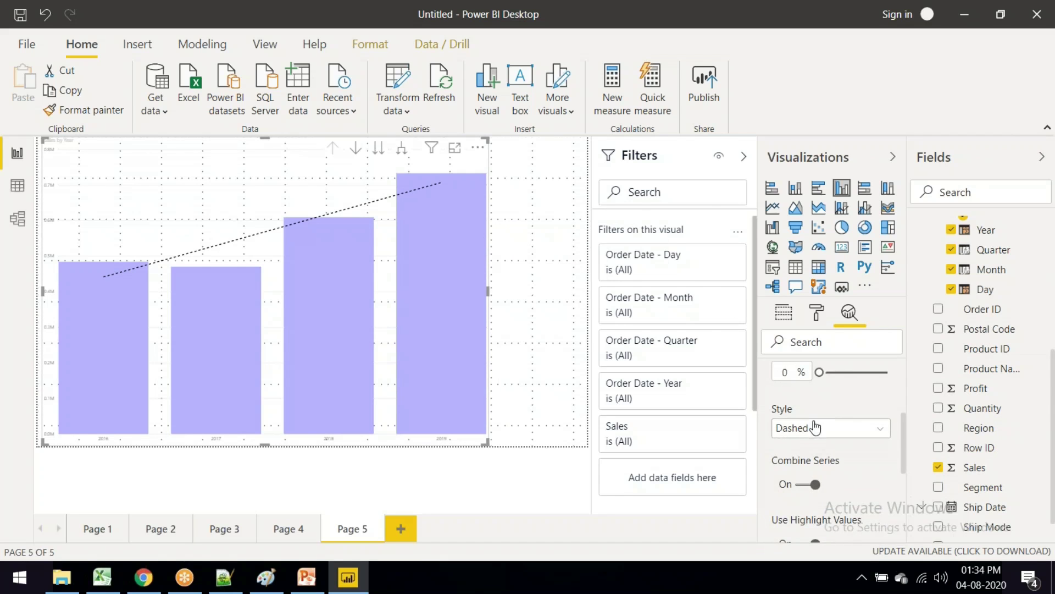
scroll(812, 440, down, 3)
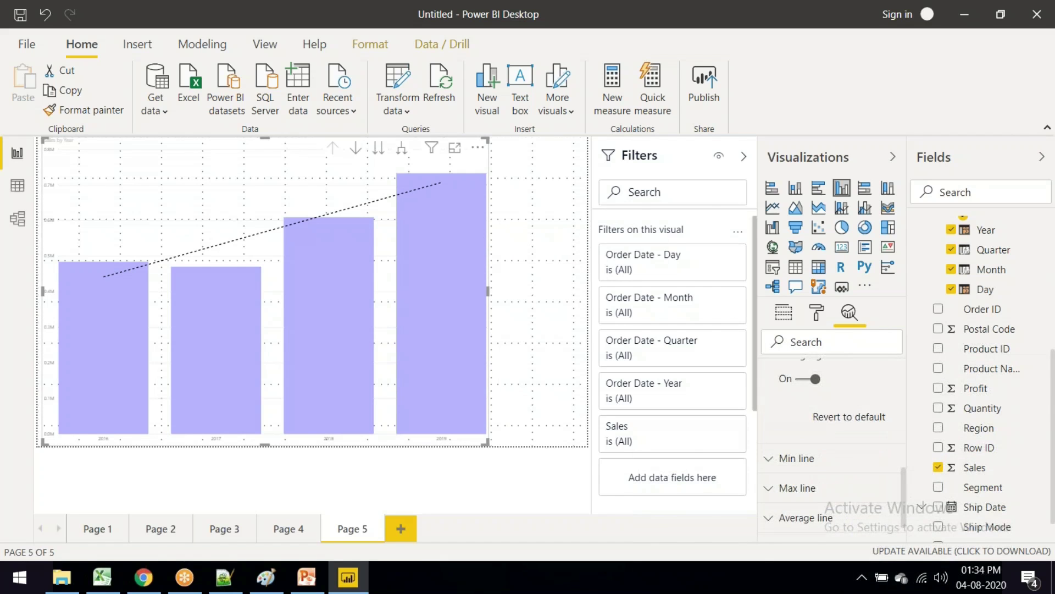
scroll(816, 439, up, 3)
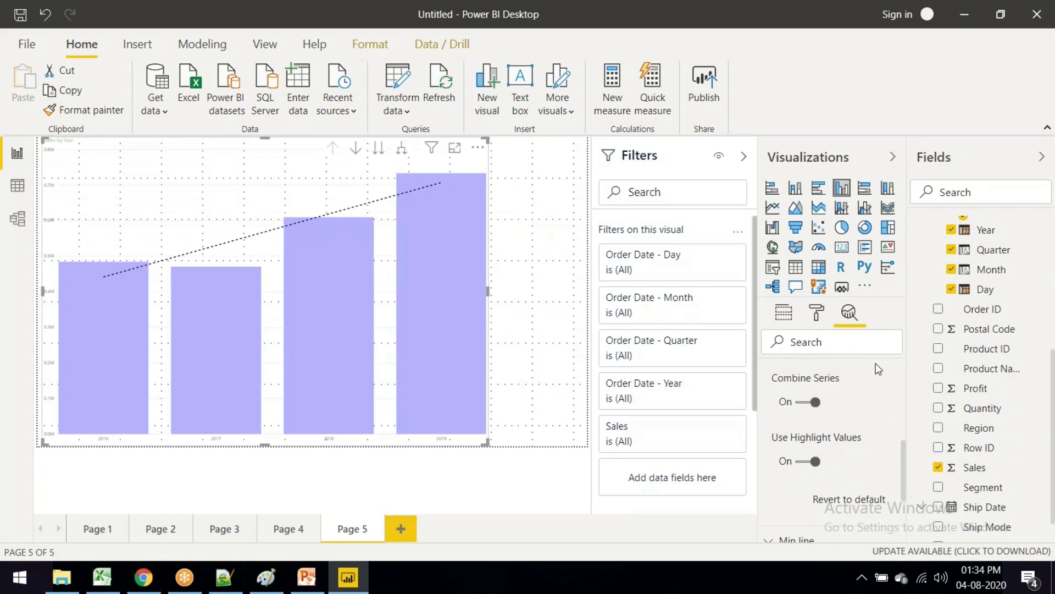
scroll(877, 369, up, 3)
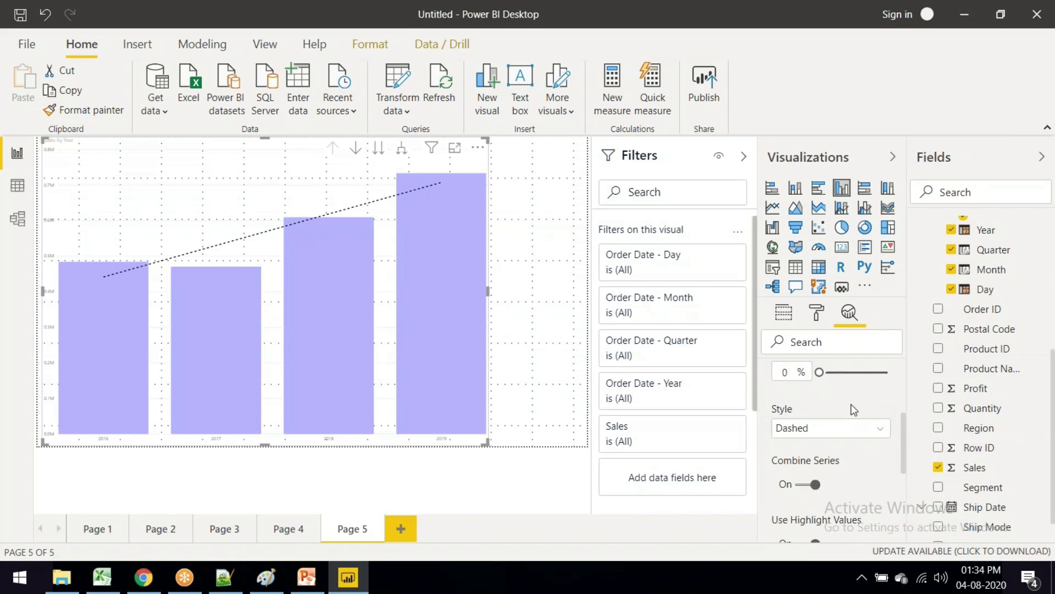
scroll(846, 406, up, 2)
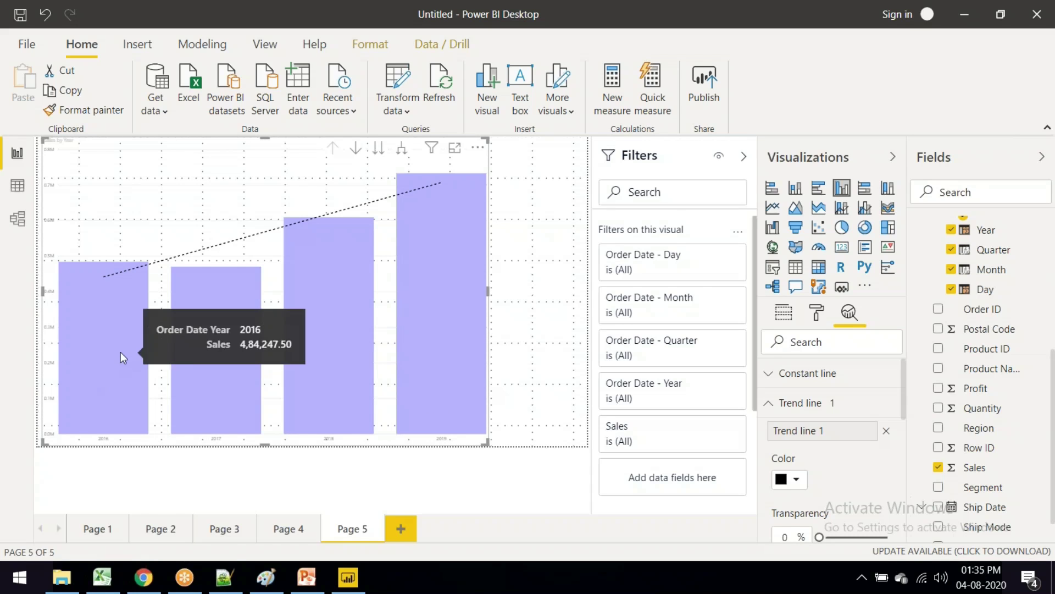
mouse_move(257, 347)
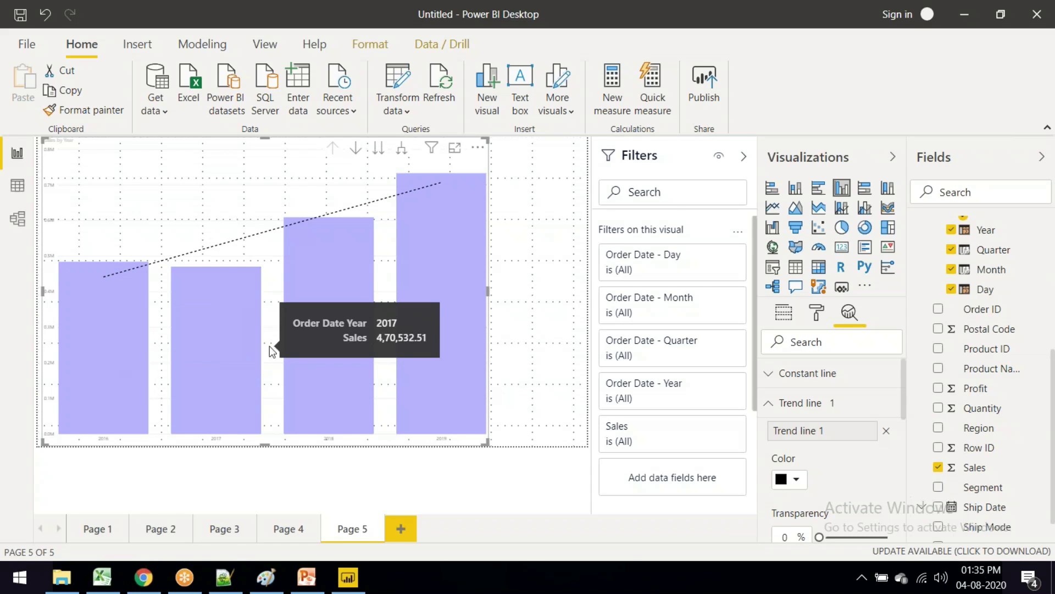
mouse_move(376, 296)
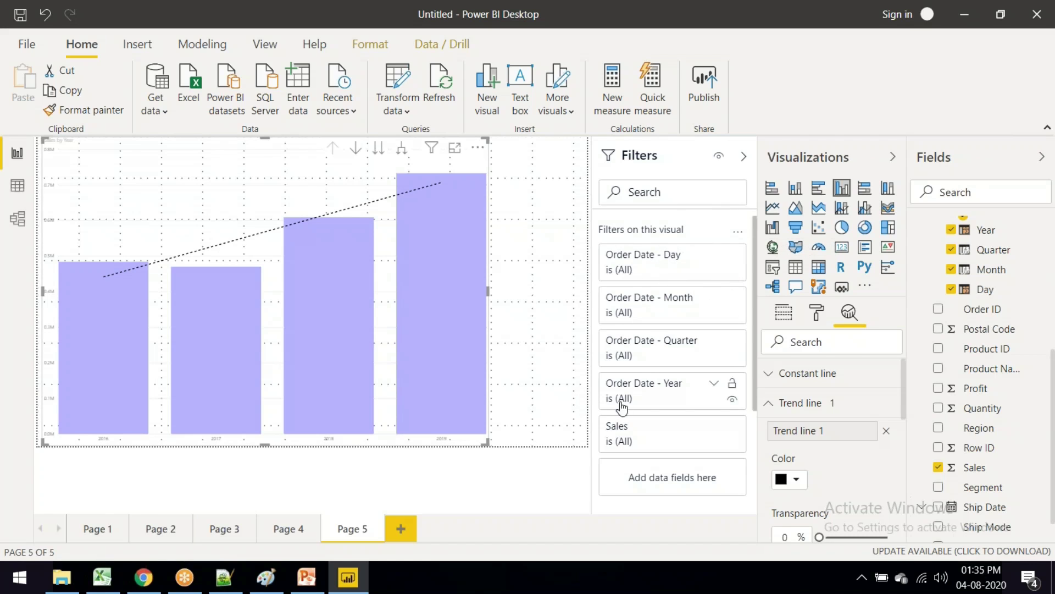
scroll(634, 458, down, 3)
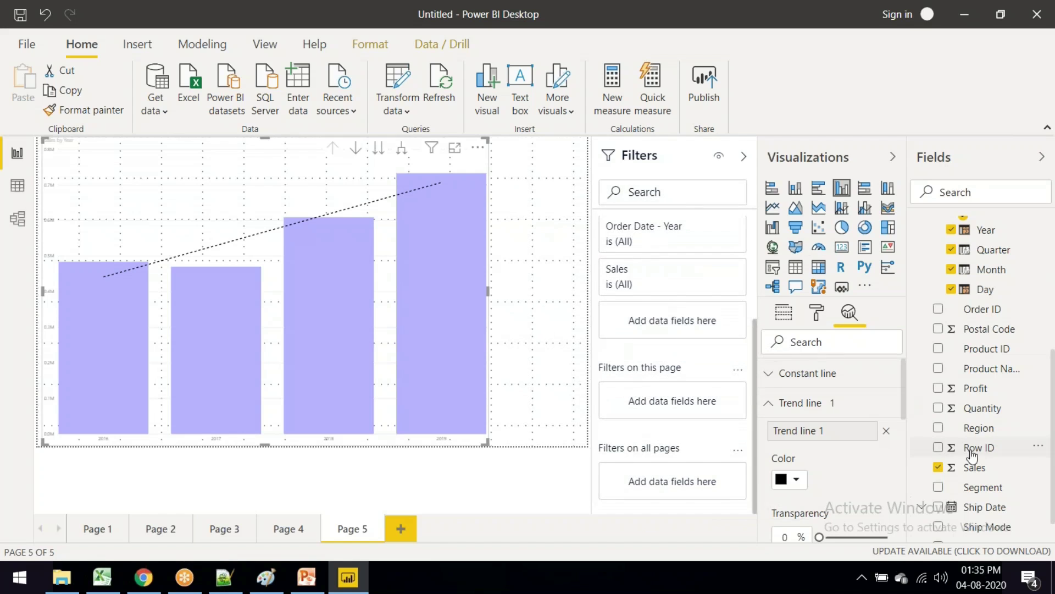
drag(993, 435, 685, 325)
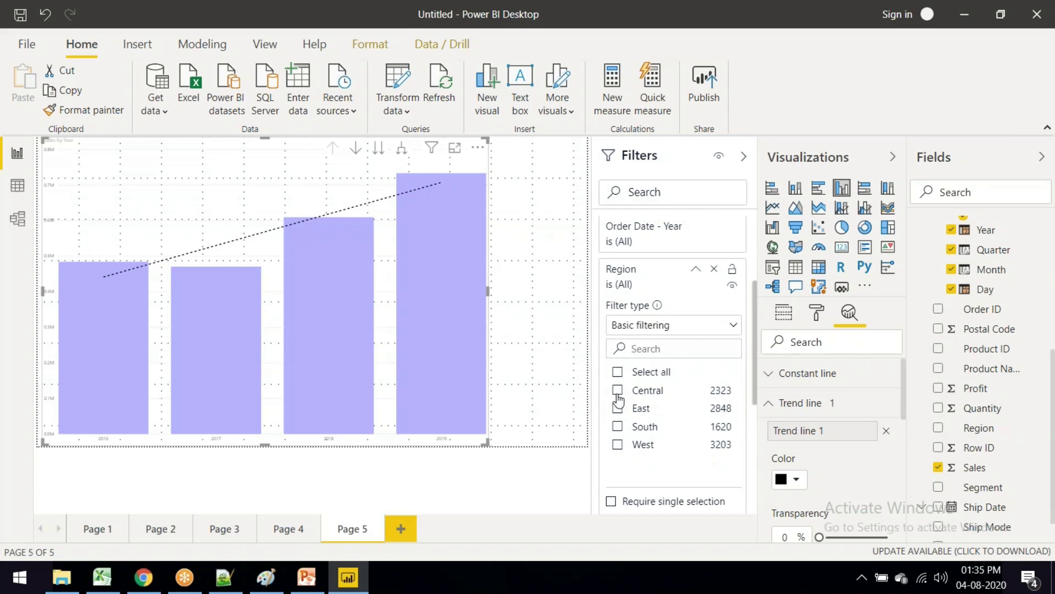
click(618, 392)
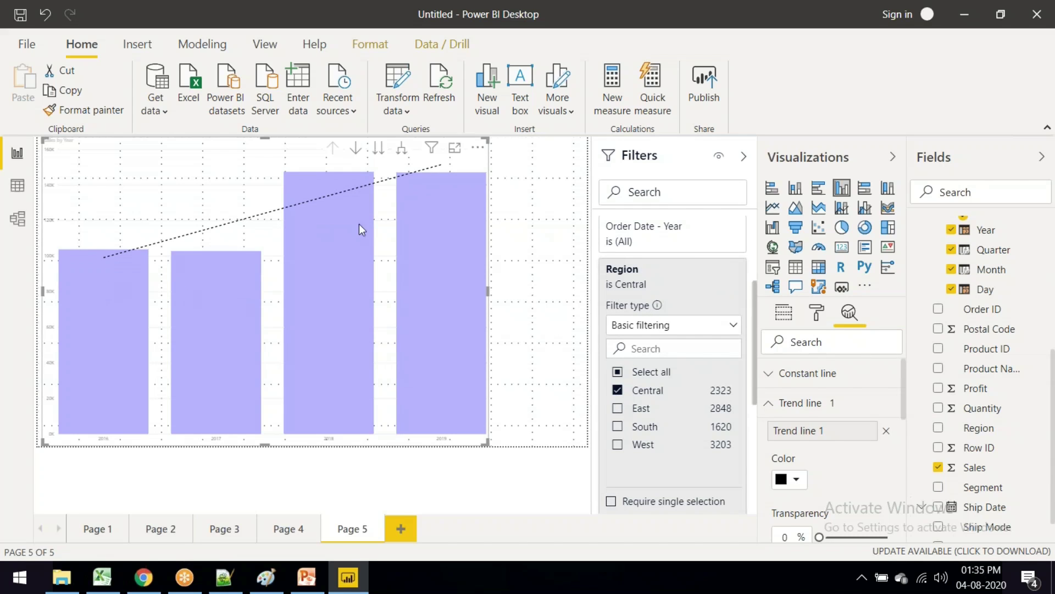
click(618, 409)
click(618, 427)
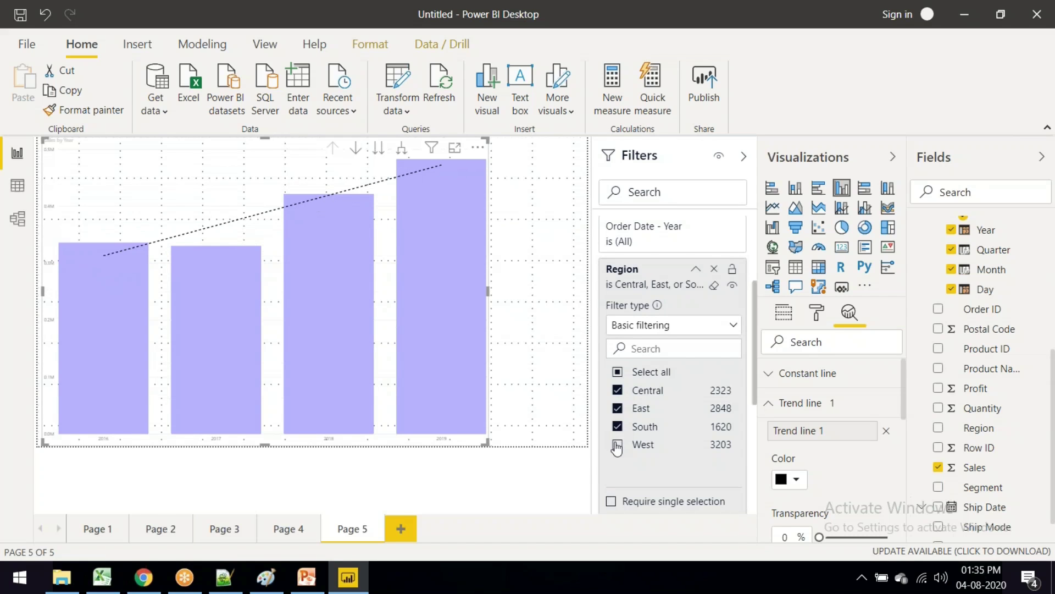
click(617, 444)
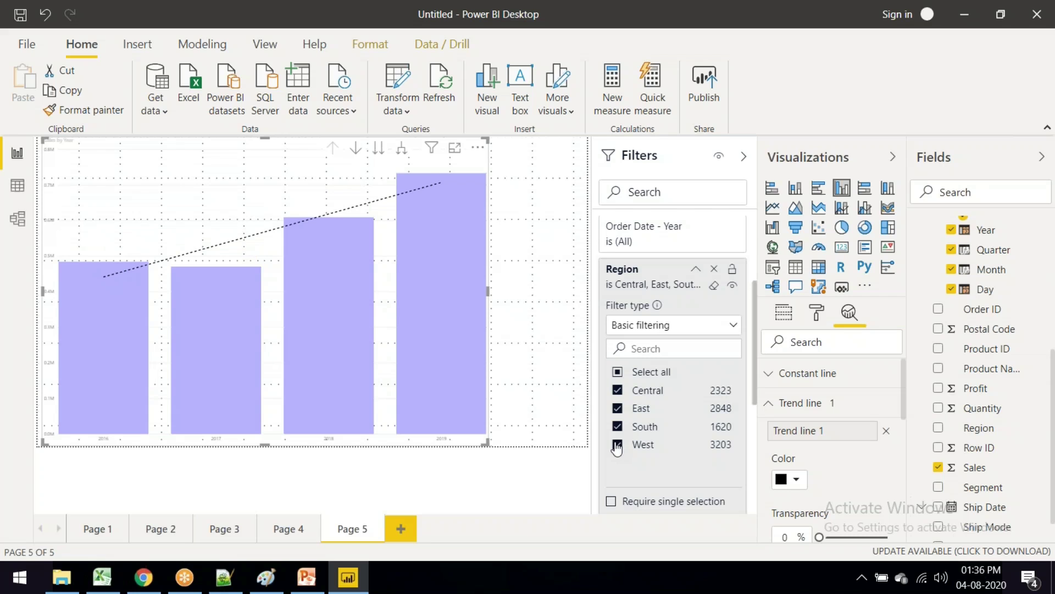
click(643, 330)
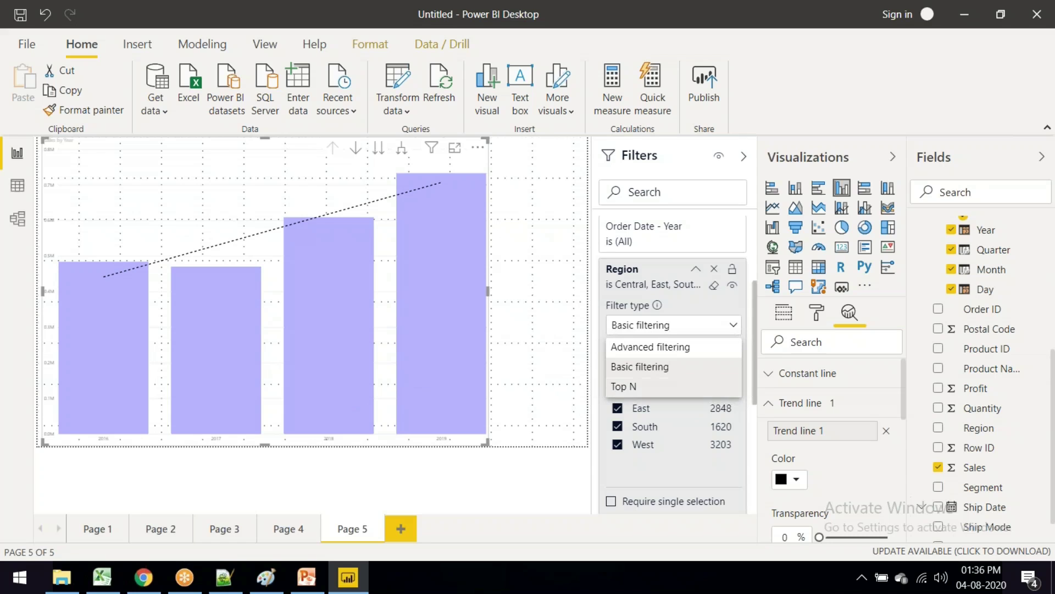
click(635, 388)
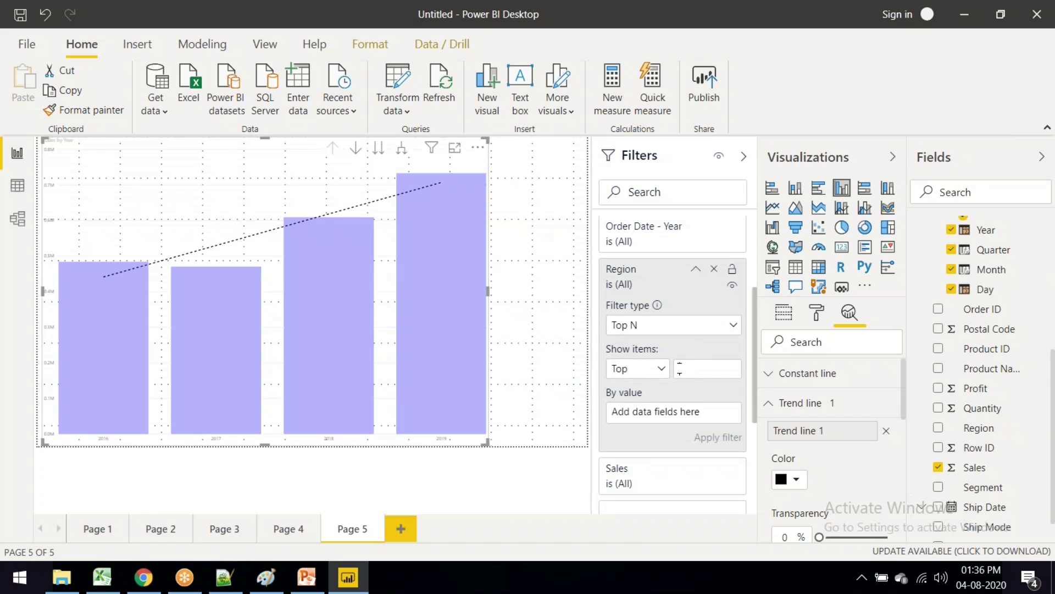
text(2)
scroll(659, 376, down, 3)
scroll(647, 335, up, 3)
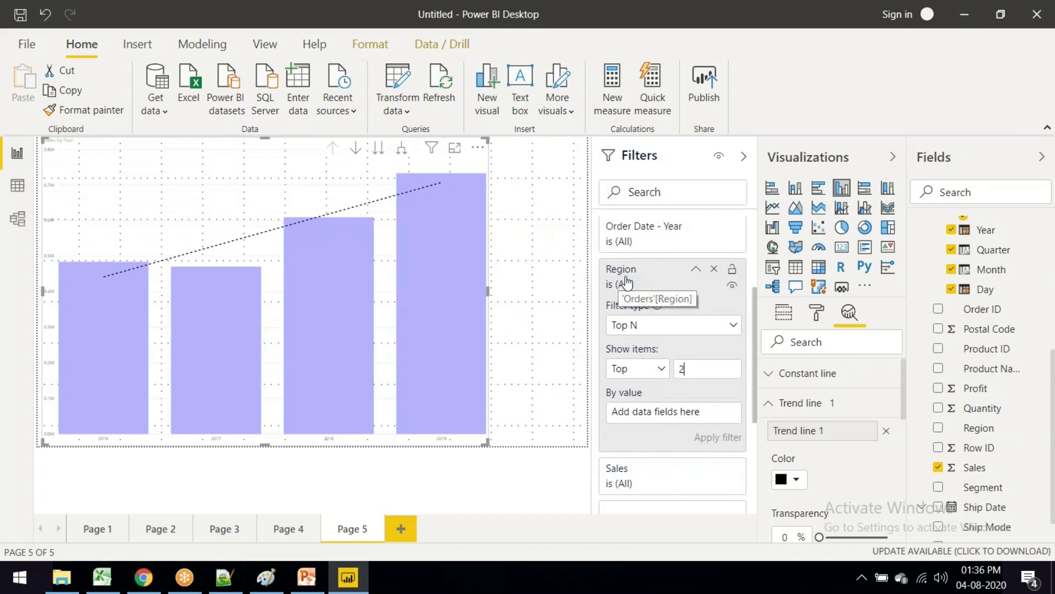
drag(970, 467, 663, 417)
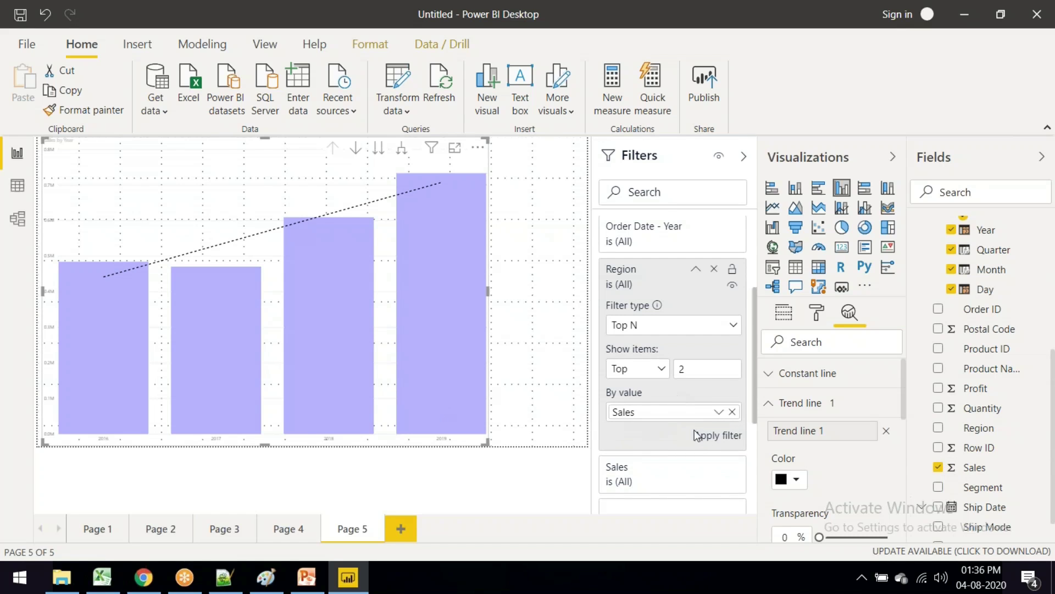
click(714, 438)
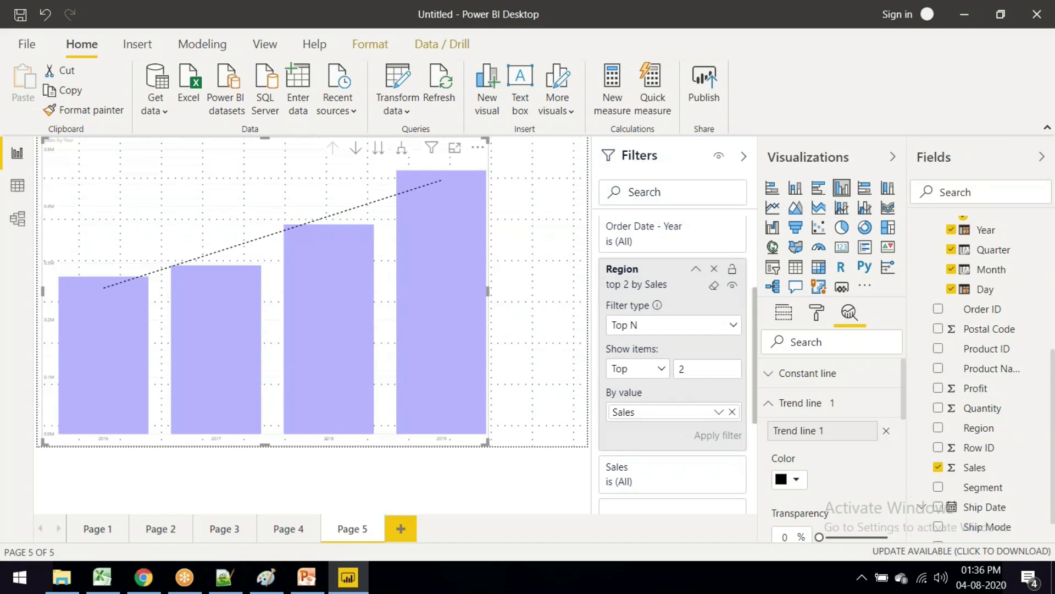
click(714, 269)
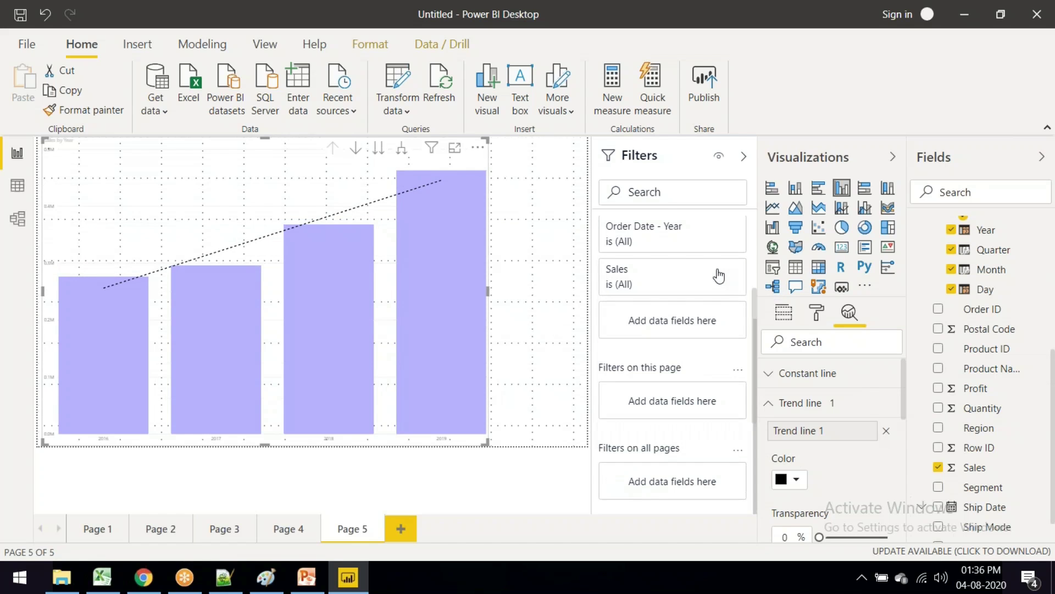
- Set the Order Date - Year filter to Top N, keeping the top 2 years by Sales
click(652, 237)
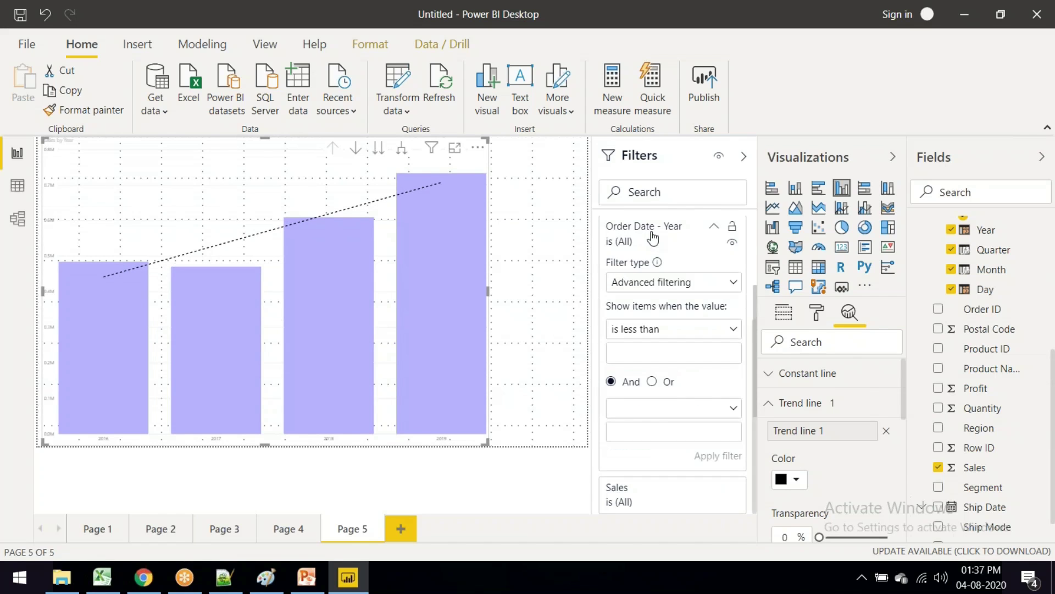
click(658, 293)
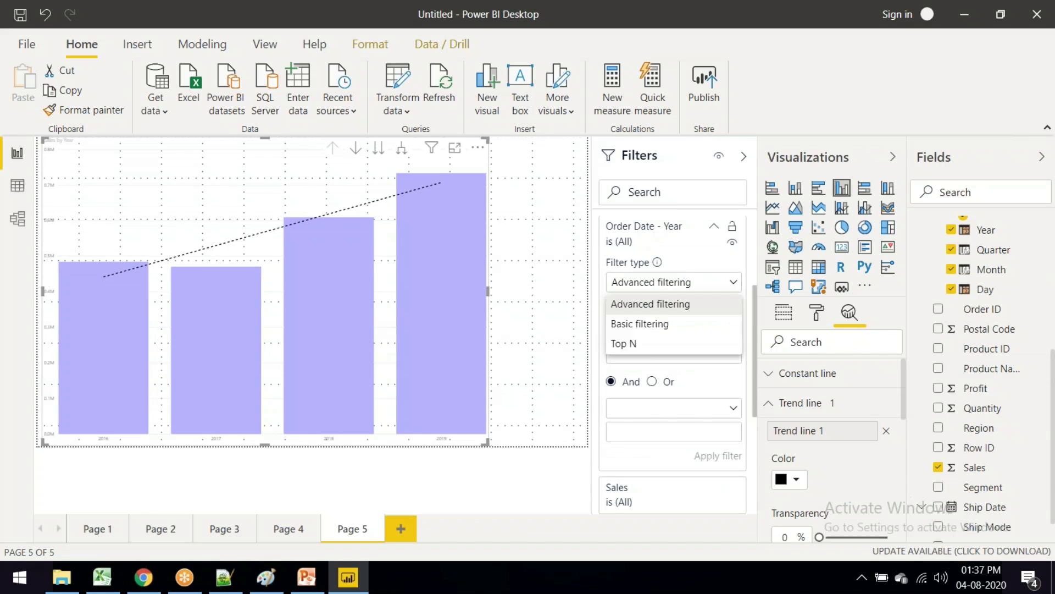
click(651, 347)
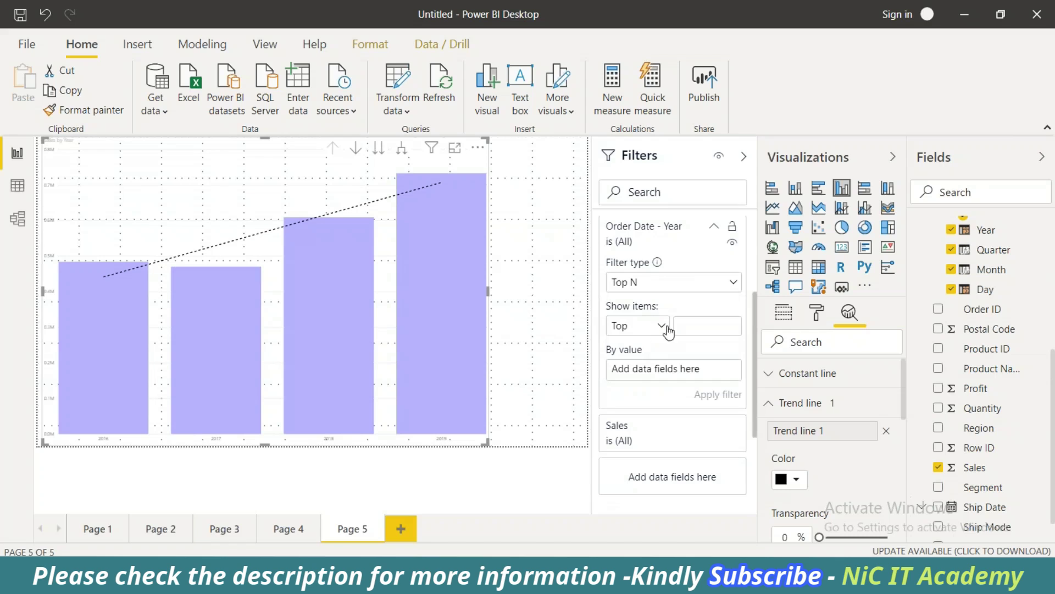
click(681, 326)
text(2)
drag(757, 432, 667, 380)
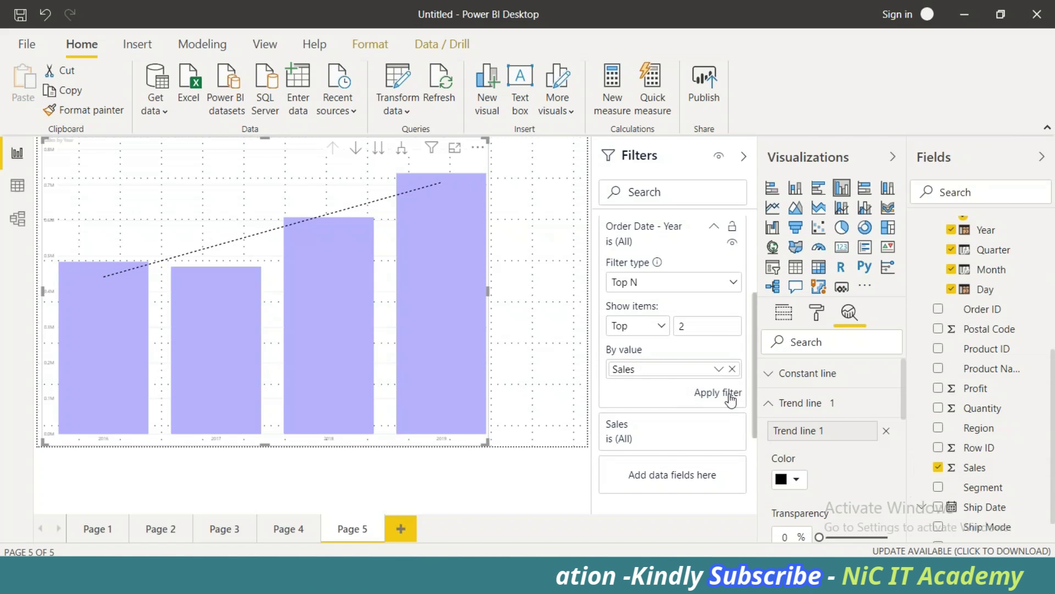
click(725, 394)
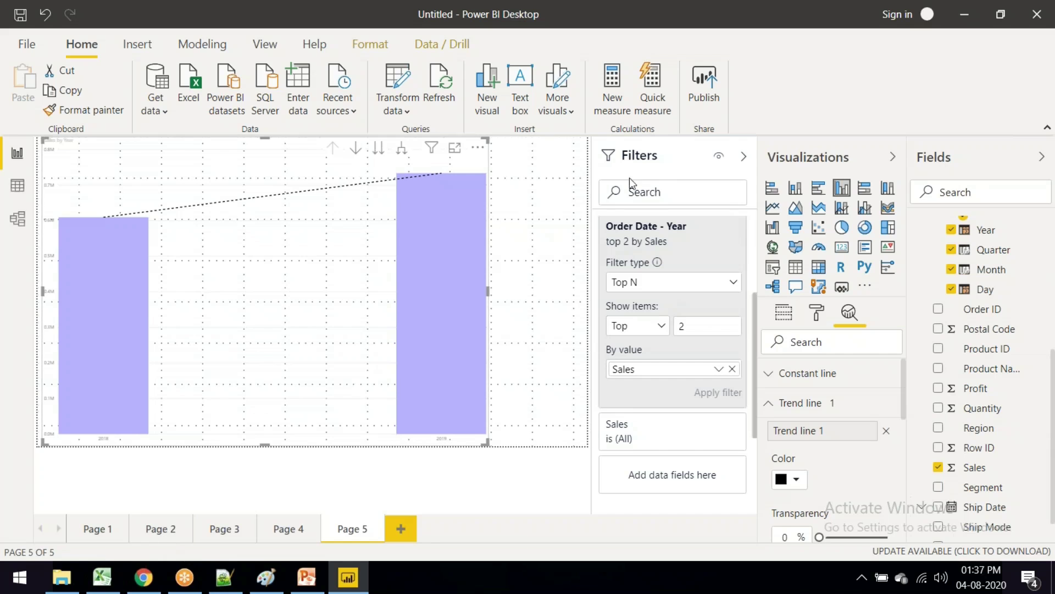
scroll(694, 293, up, 3)
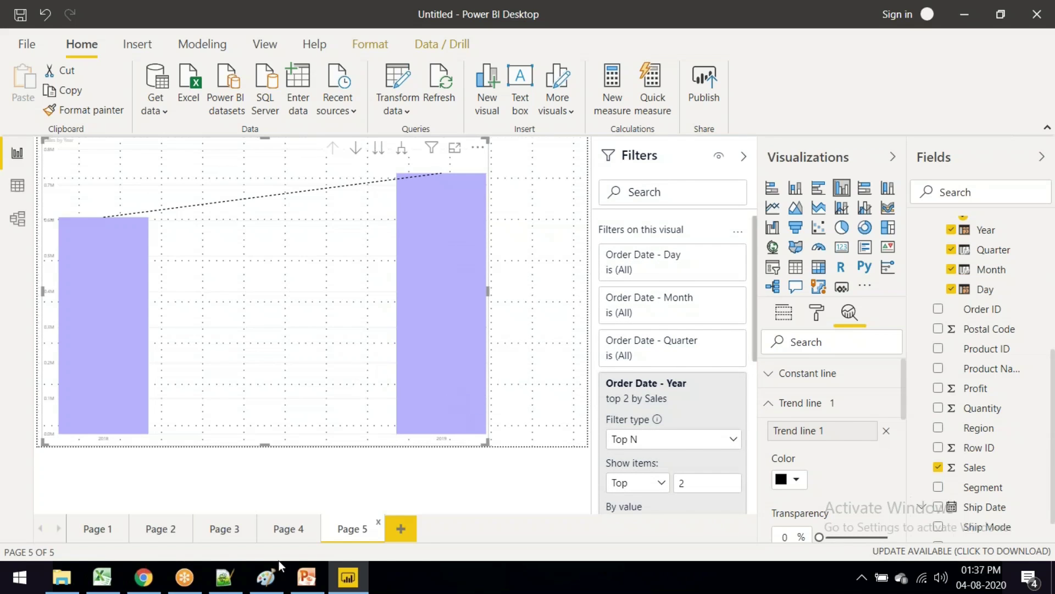
- On Page 2, add a page-level Region filter keeping Central and East
click(158, 528)
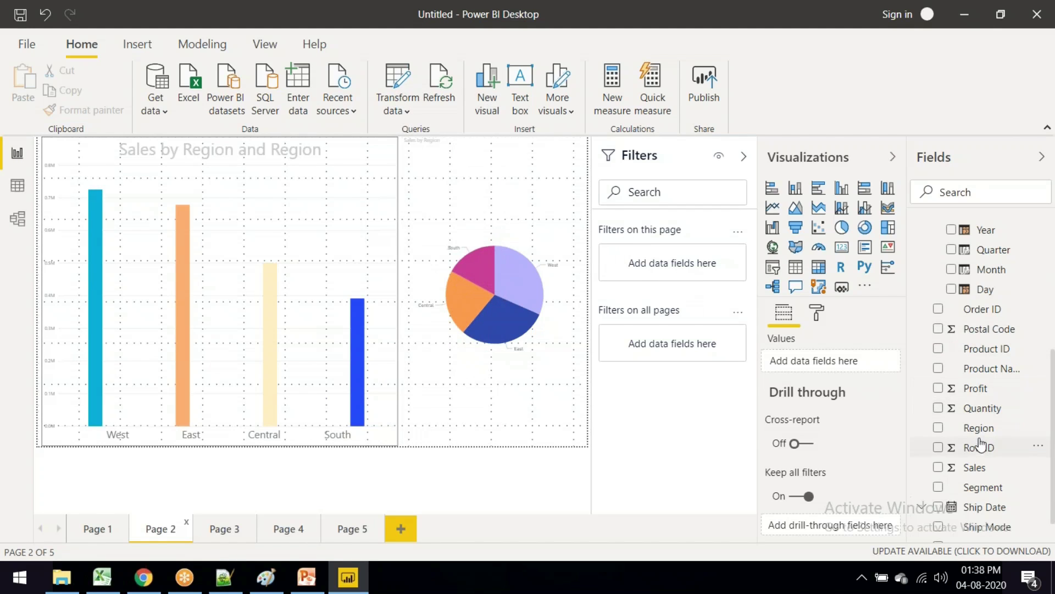
drag(982, 433, 672, 261)
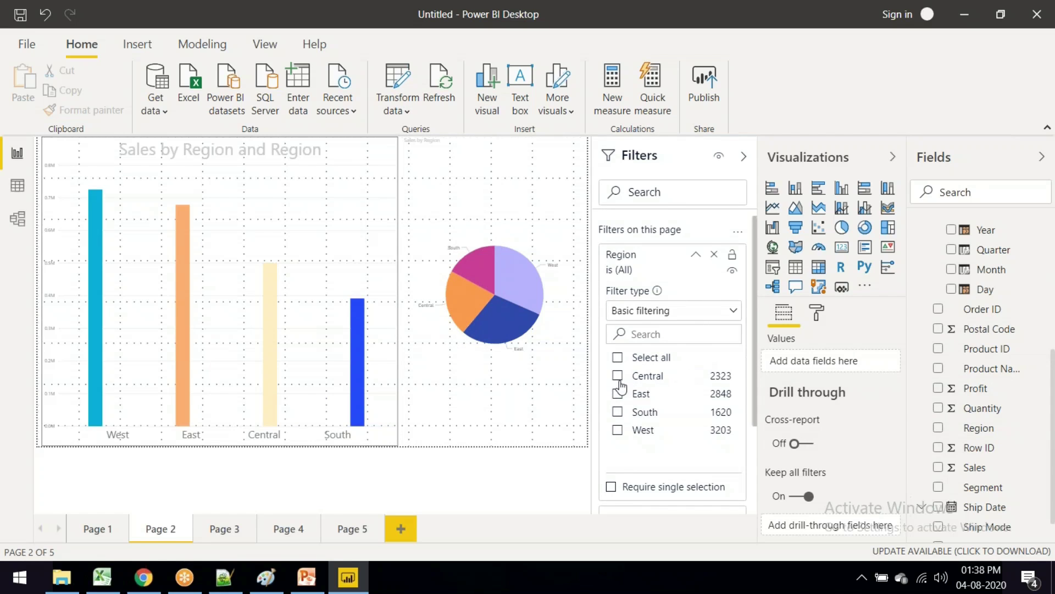
click(618, 376)
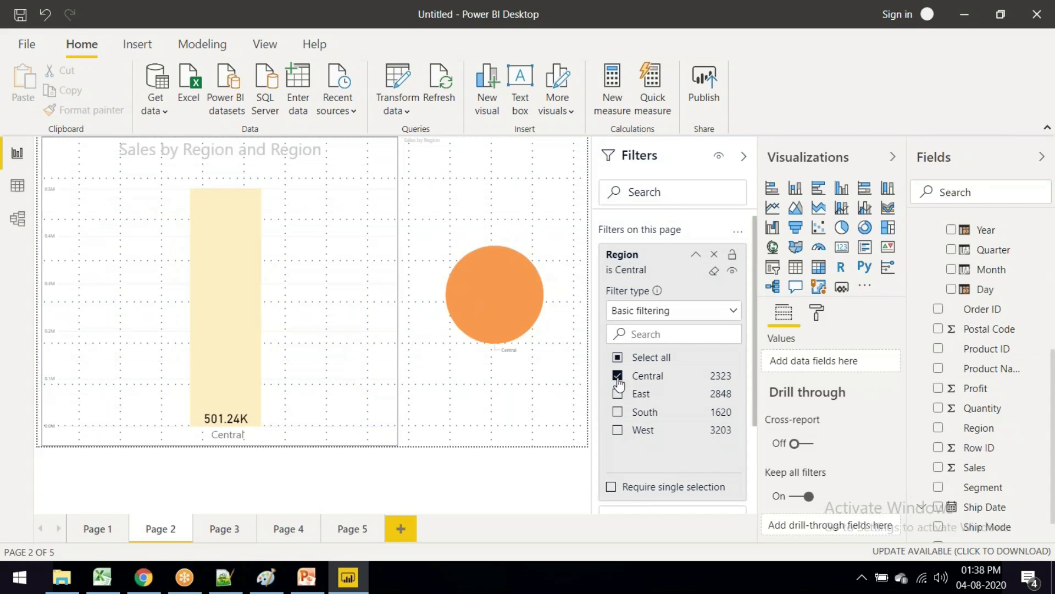
click(618, 394)
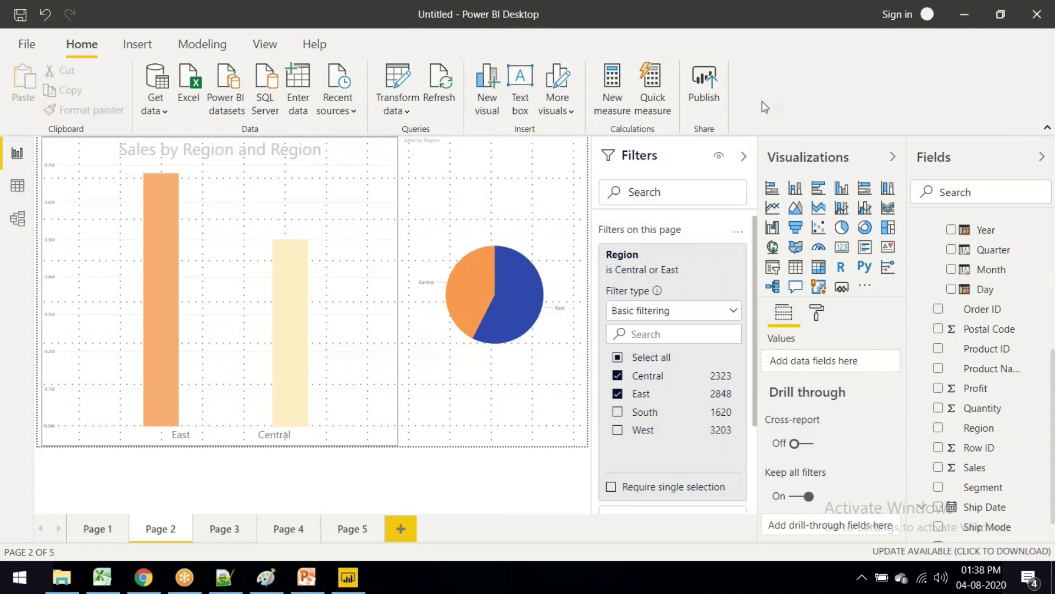
- Switch the Region page filter to Advanced filtering, then review the filter type list unchanged
click(662, 318)
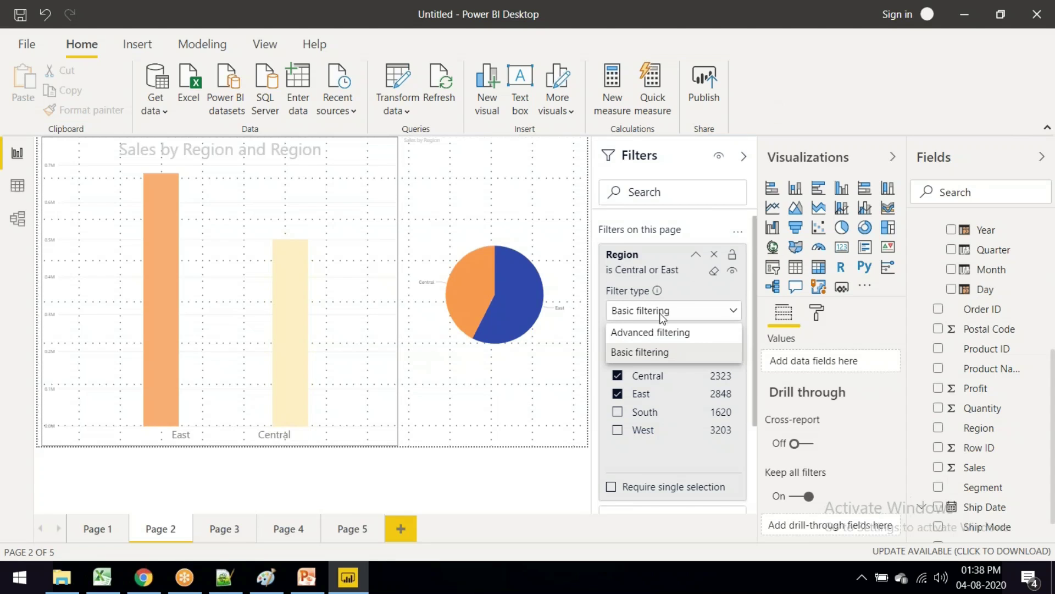
click(665, 341)
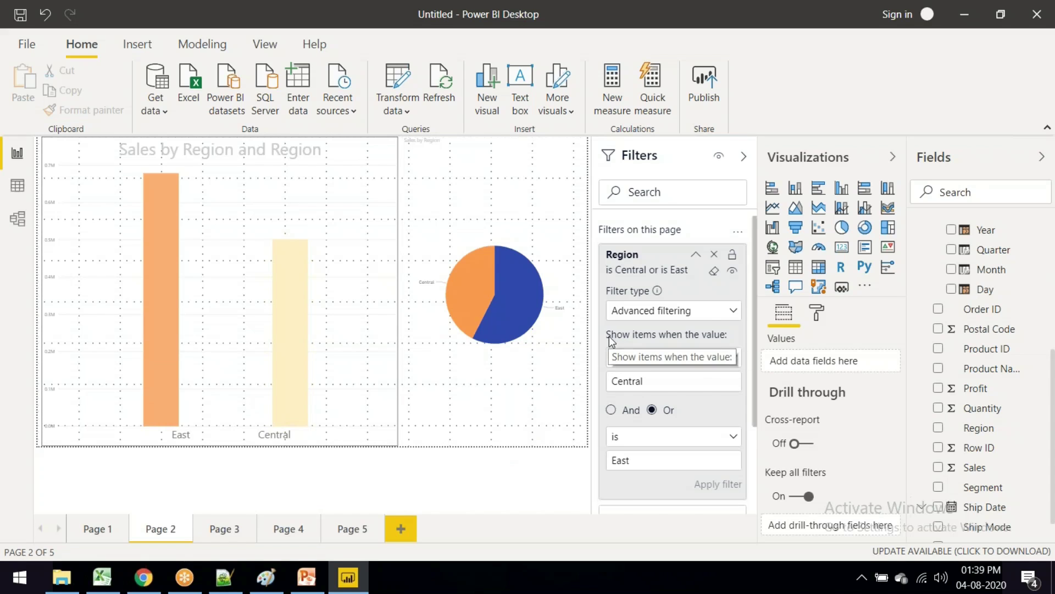
click(710, 317)
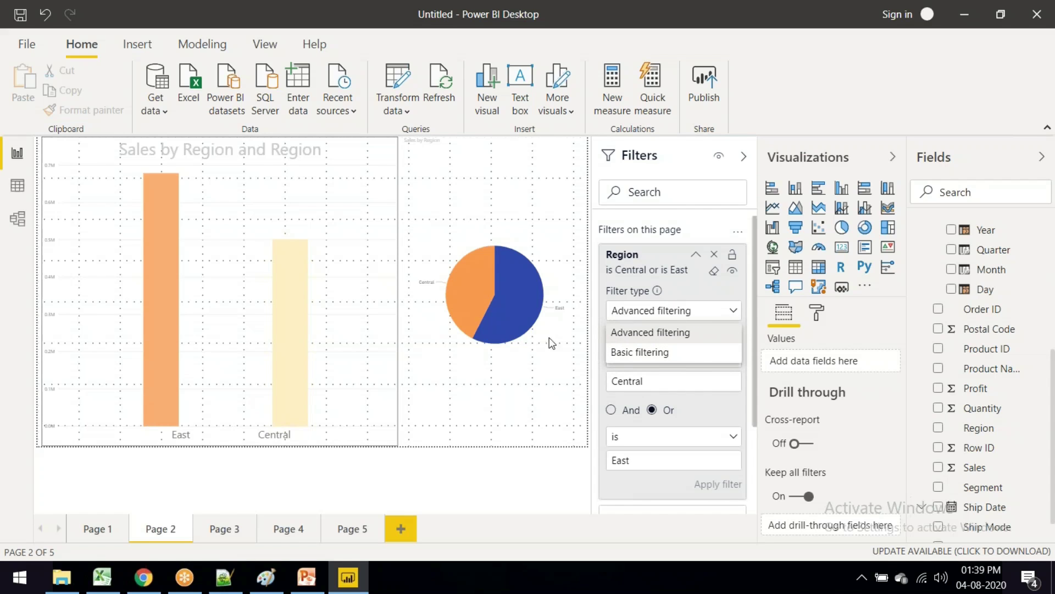
click(679, 384)
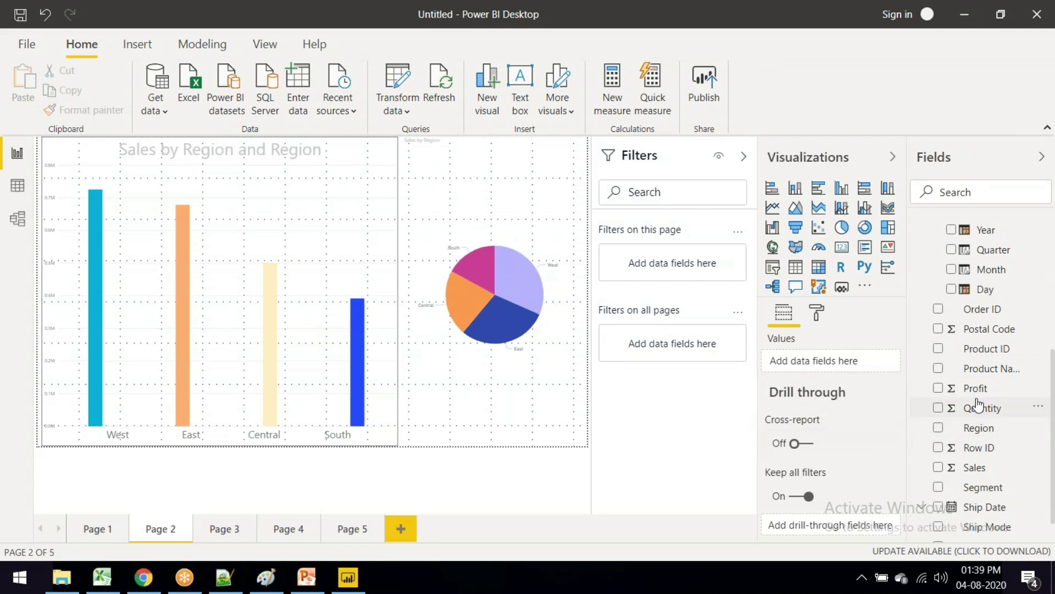
- Add an all-pages Region filter keeping West, South and East
drag(980, 430, 670, 363)
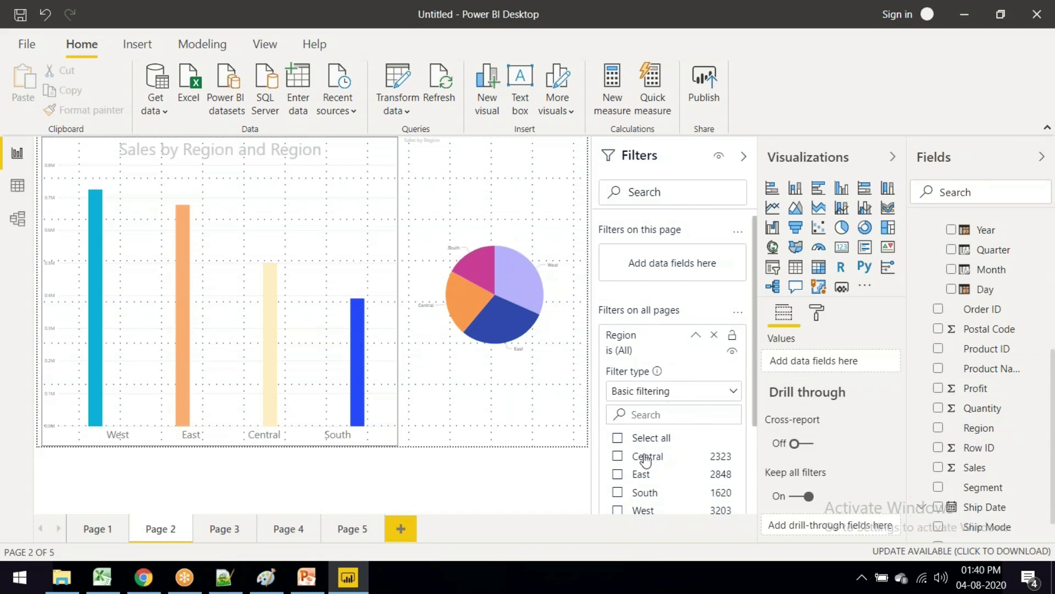
scroll(642, 480, down, 1)
scroll(641, 480, down, 3)
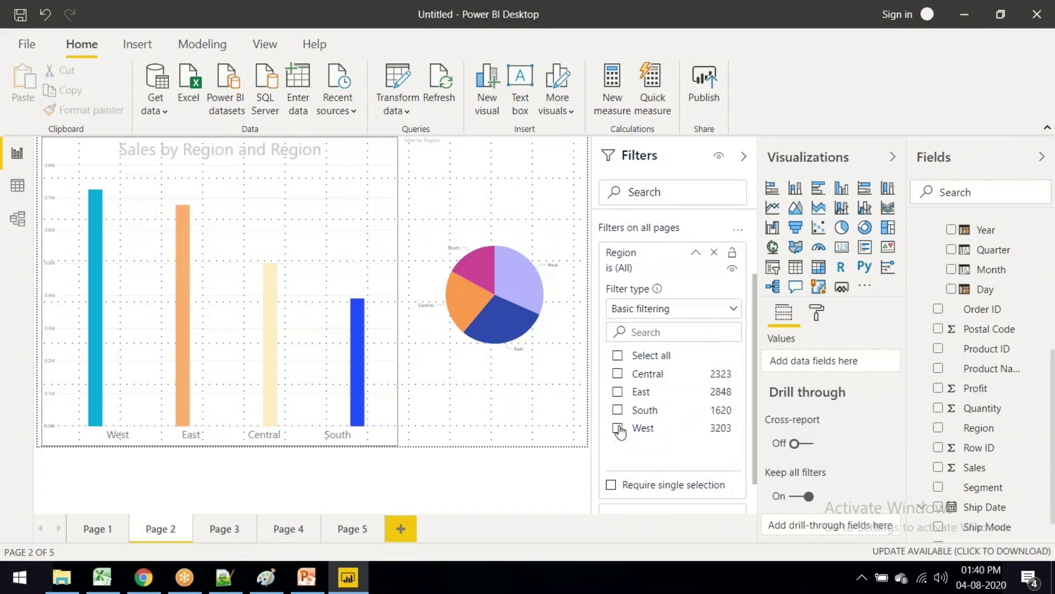
click(618, 427)
click(618, 412)
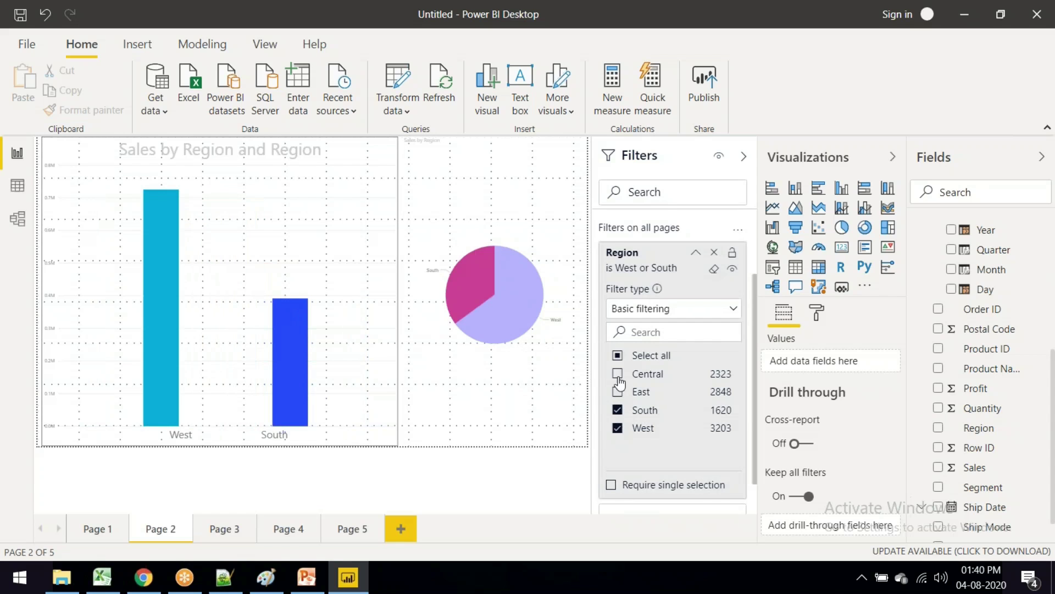
click(618, 391)
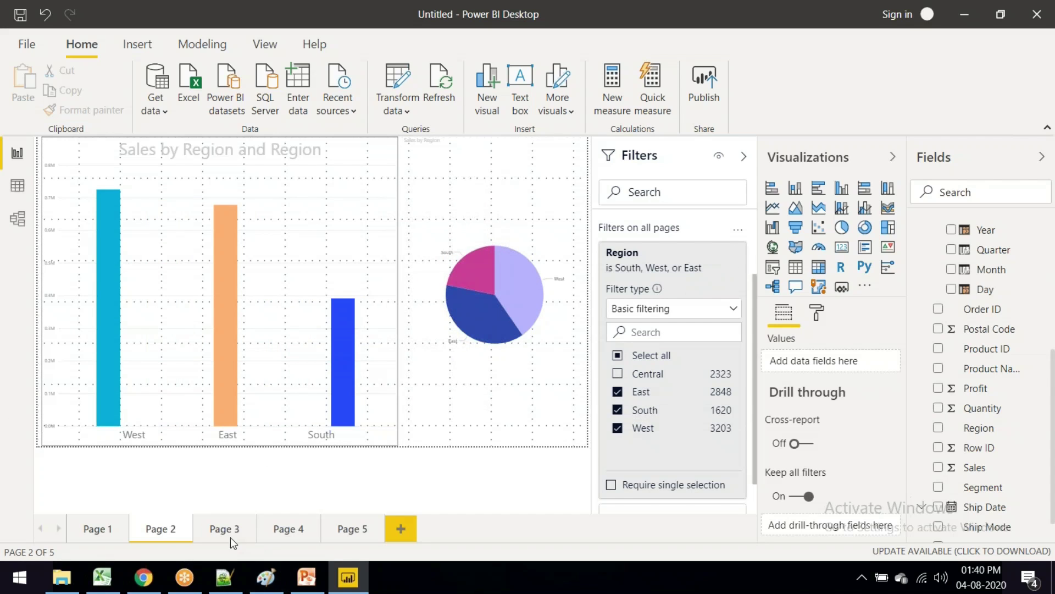
- Step through Page 4 and Page 5, ending on Page 1
click(296, 536)
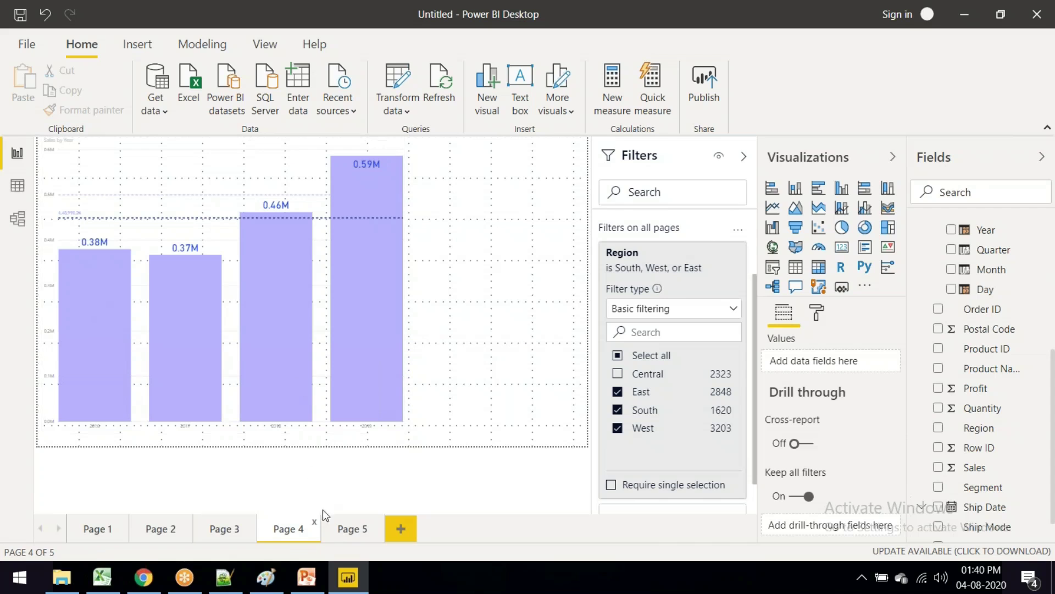
click(343, 530)
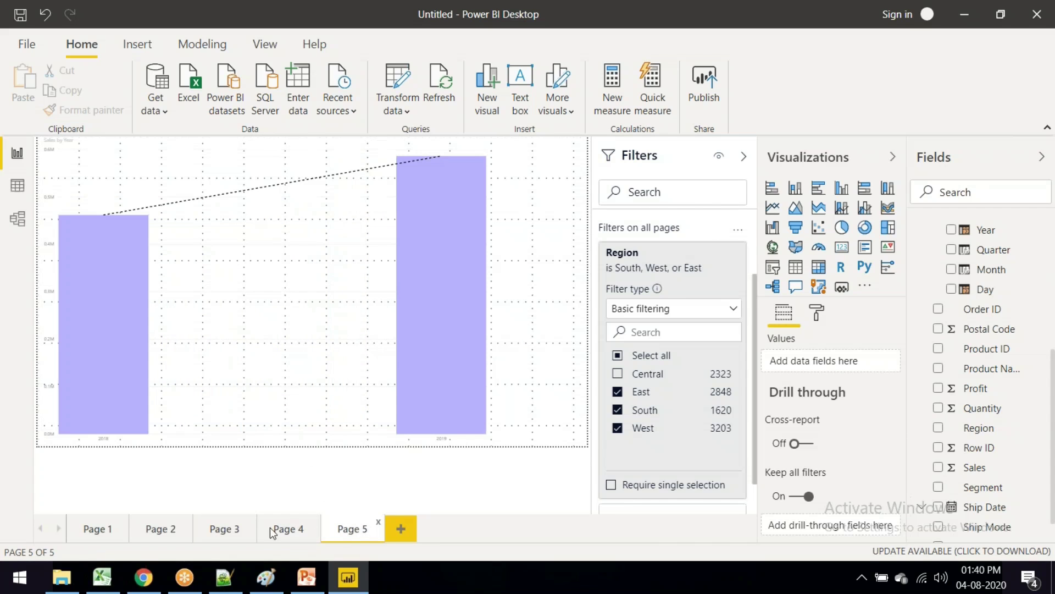
click(98, 531)
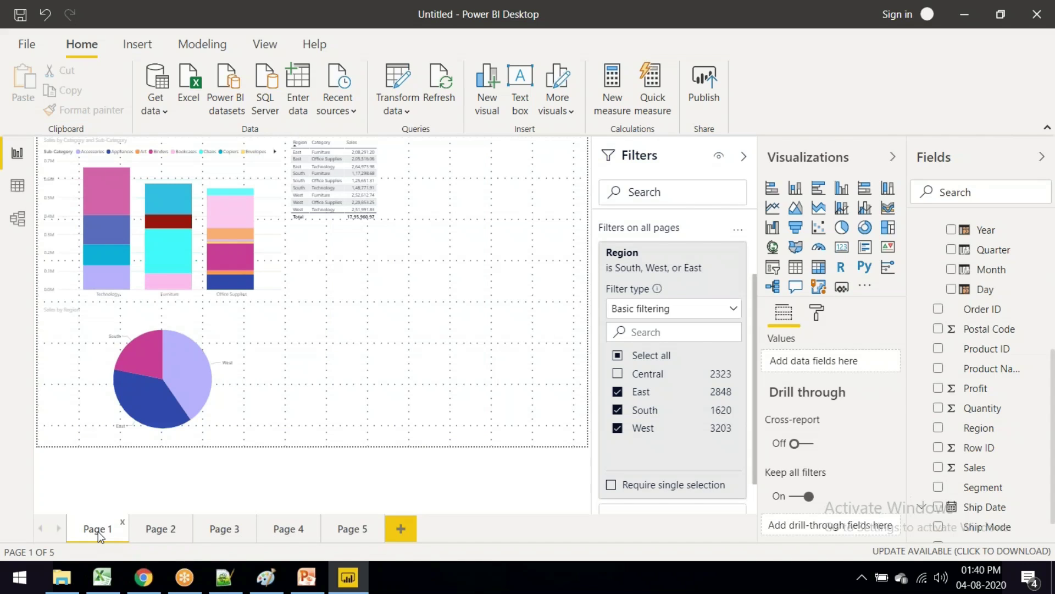
- In Notepad++, note the filter levels: Filter on visuals, Filter on the pages, Filter on all the pages
click(225, 577)
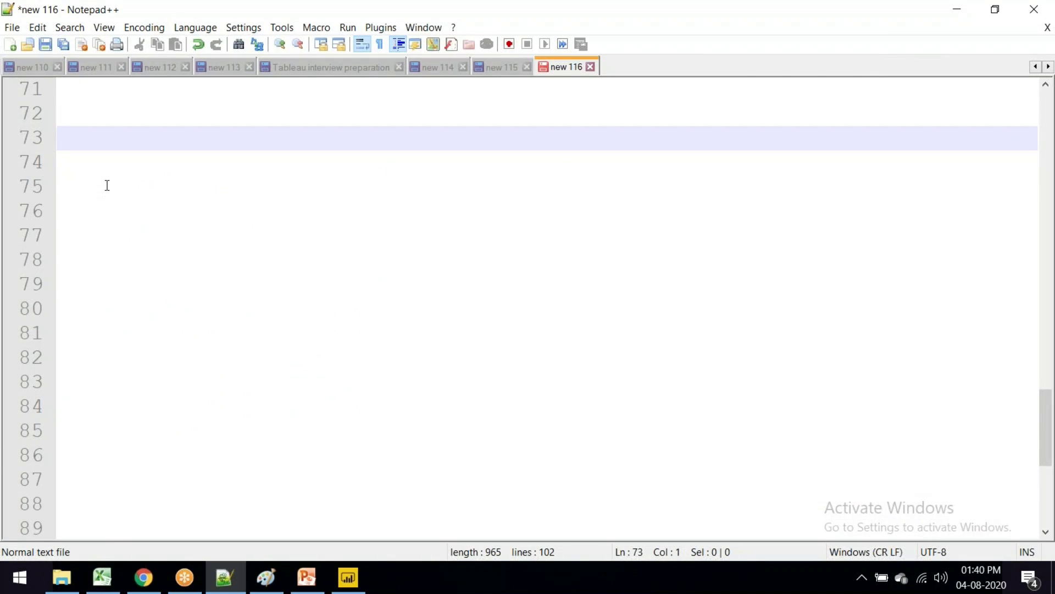
text(Fi)
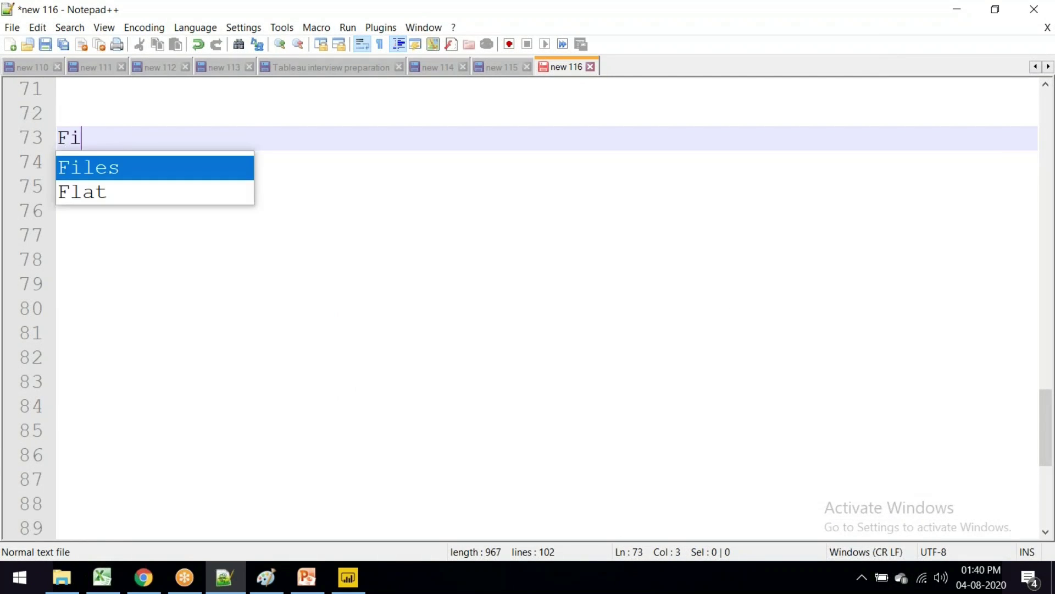
text(lter on )
text(visulat)
key(BackSpace)
text(s)
key(Return)
key(Return)
text(Filte)
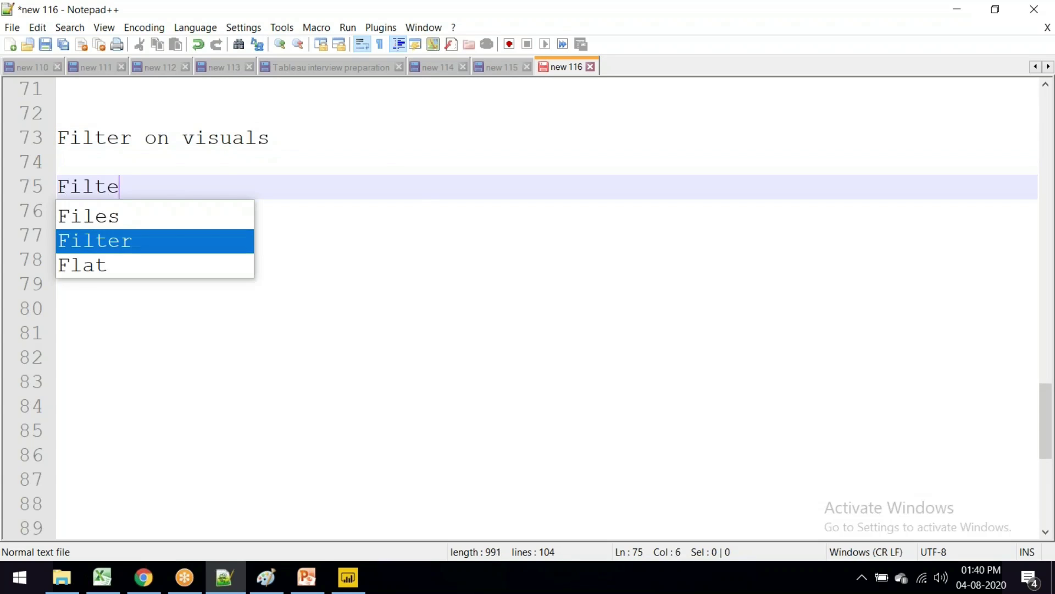
text(r on the pages)
key(Return)
key(Return)
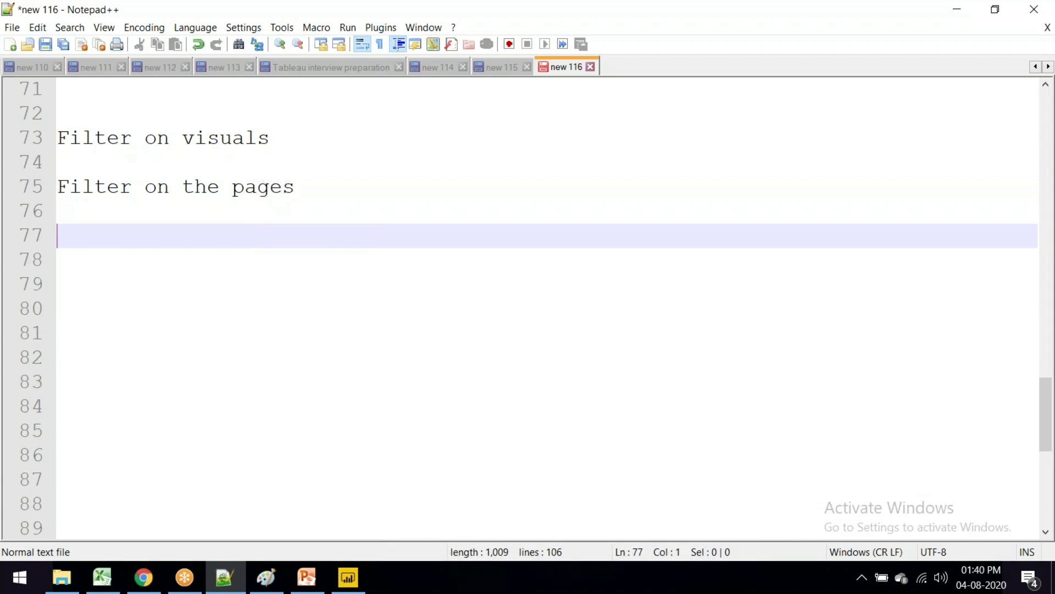
drag(313, 187, 36, 195)
key(ctrl+c)
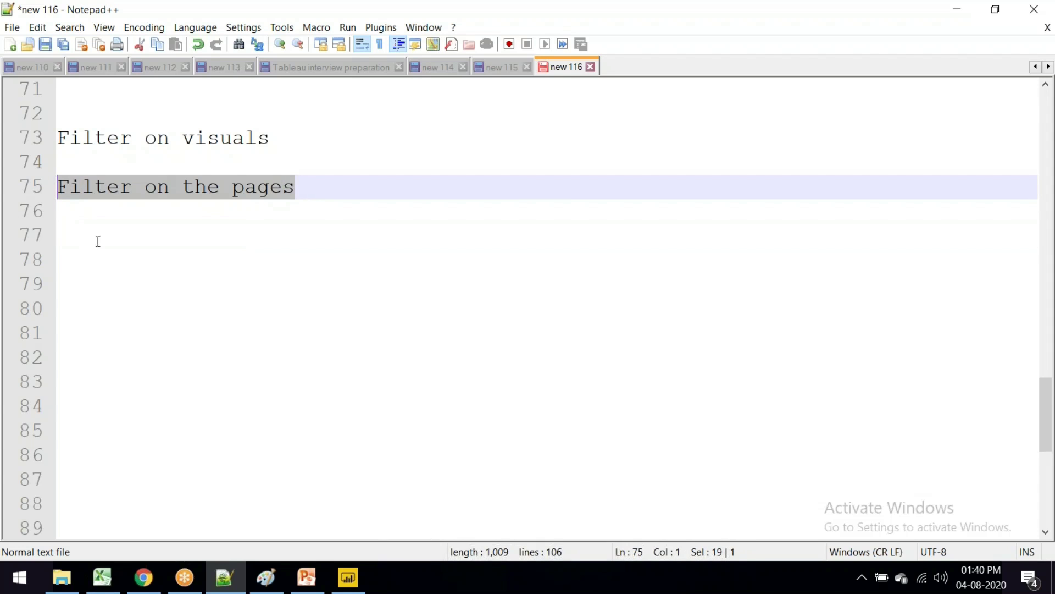
click(97, 240)
key(ctrl+v)
click(183, 237)
text(all)
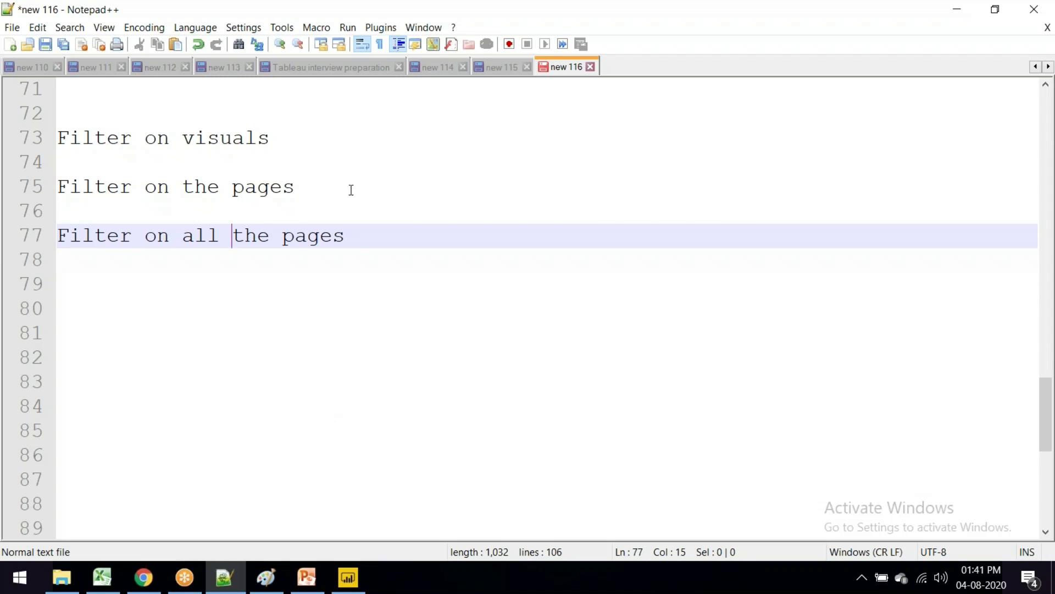
- List the filter types Basic filtering, Top N and Advandced, then return to Power BI
click(121, 280)
text(Basic filering)
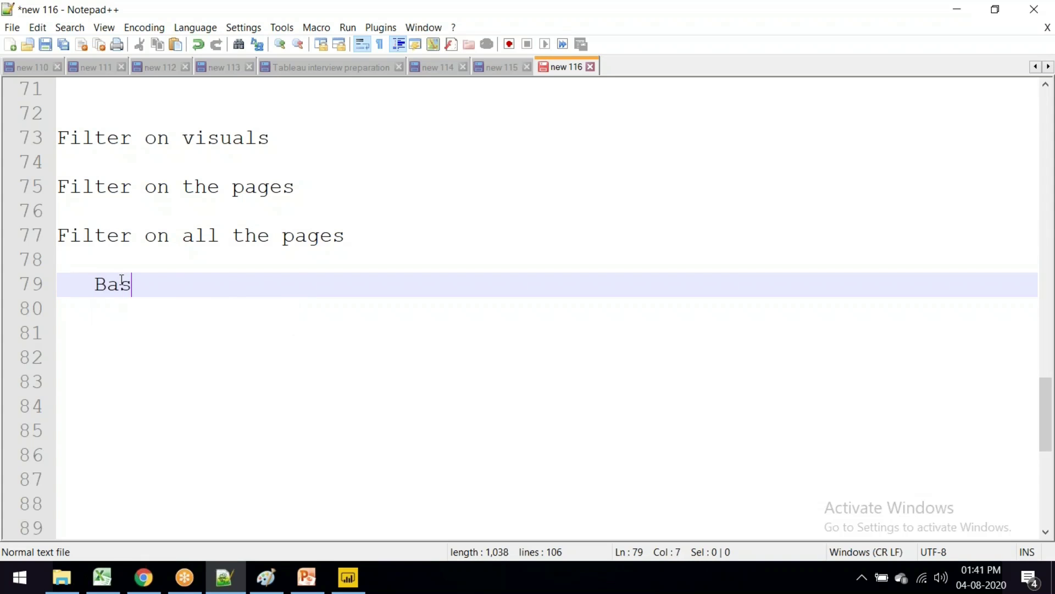
key(BackSpace)
key(BackSpace)
key(BackSpace)
key(BackSpace)
key(BackSpace)
text(tering)
key(Return)
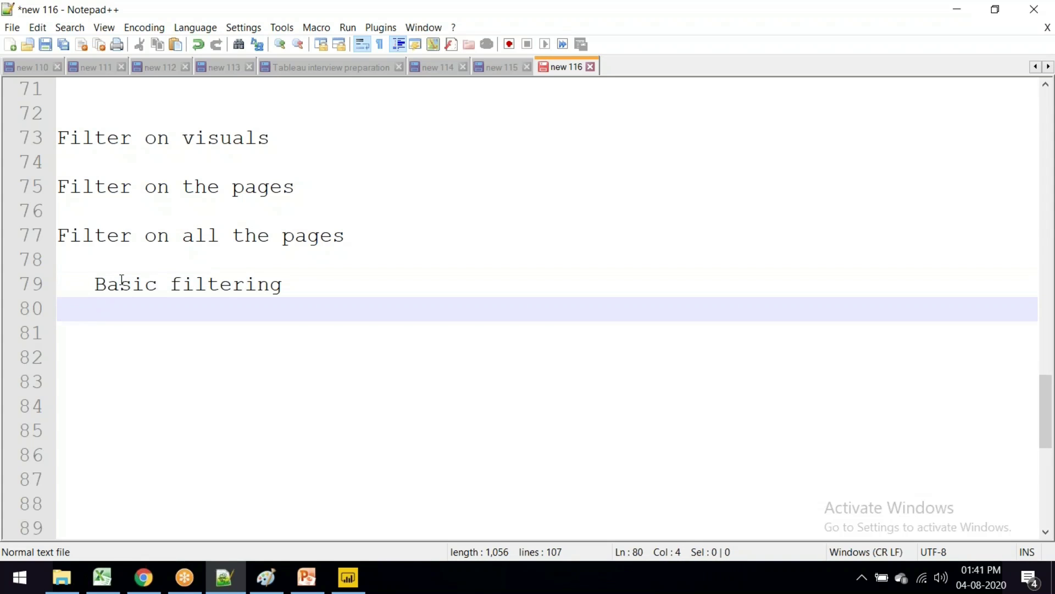
text(Top N)
key(Return)
text(Advandced)
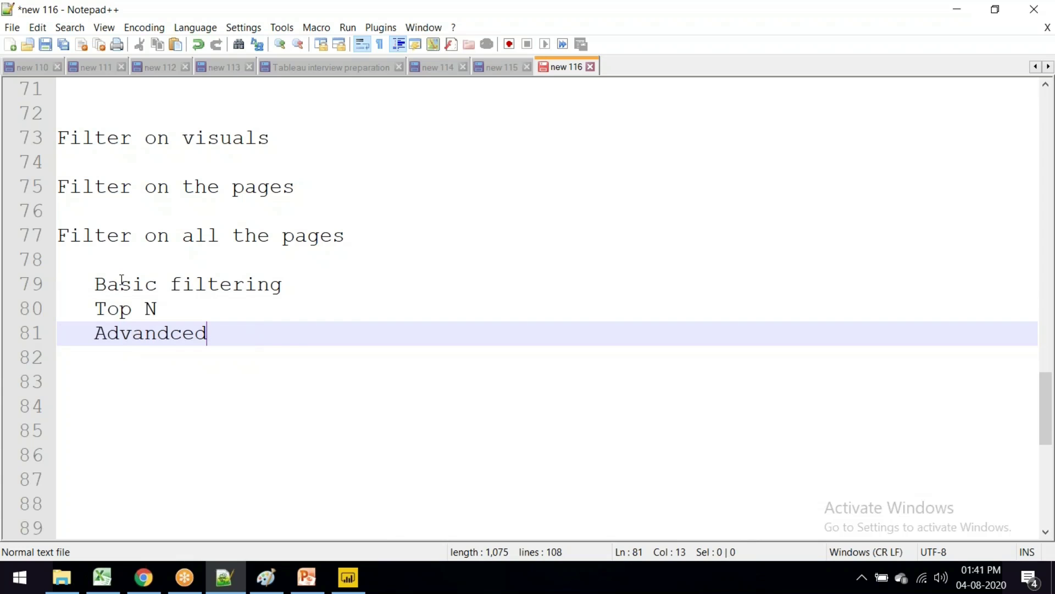
key(alt+Tab)
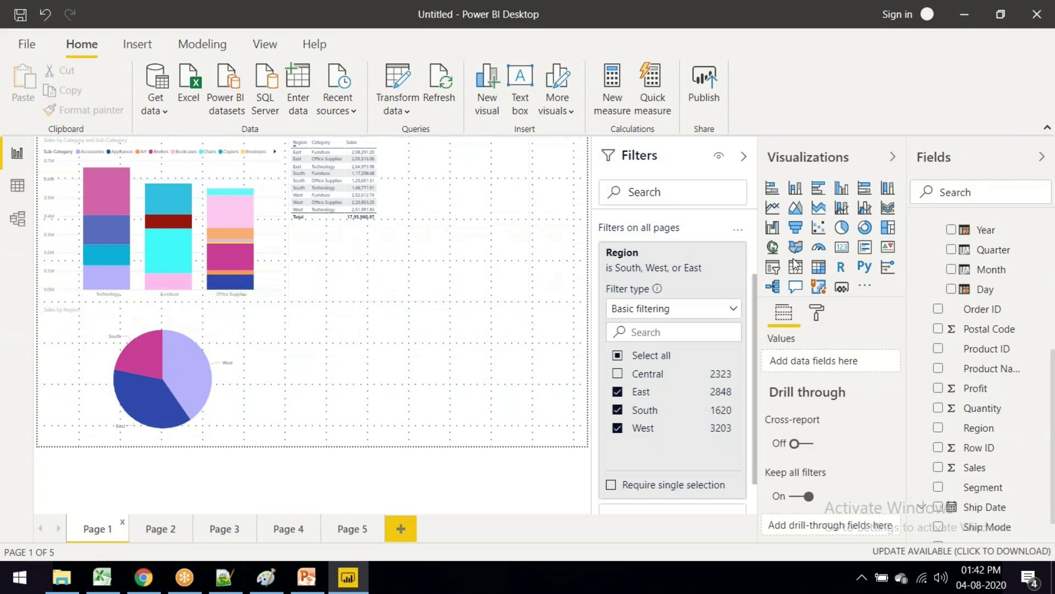
- Add a blank Page 6, then bring the Notepad++ notes back to the front
click(400, 529)
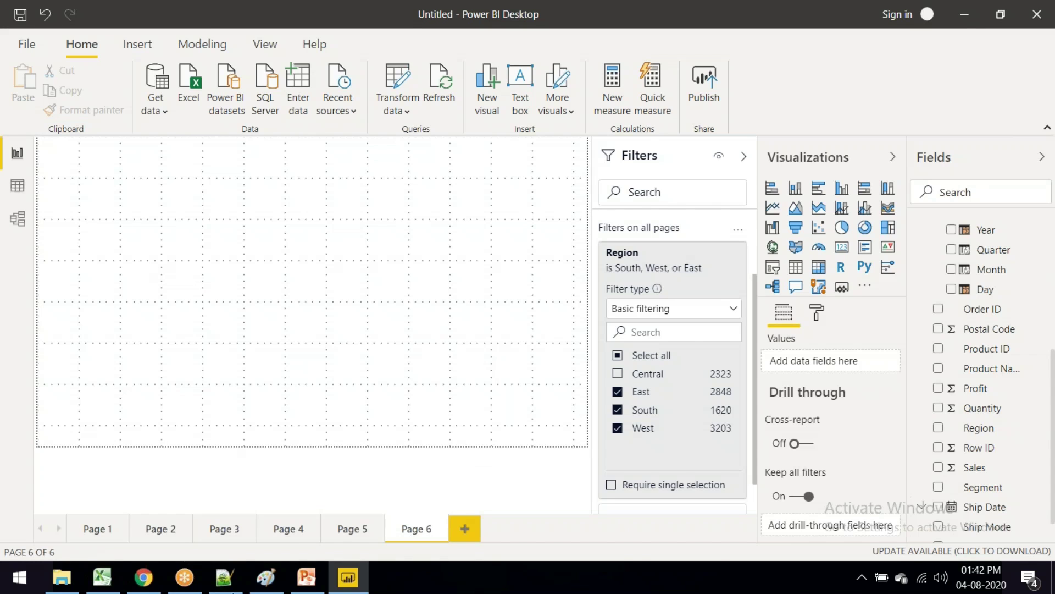
click(225, 577)
- Add the heading 'AI in power BI (QA) chat' to the Notepad++ notes, then return to Power BI
click(107, 411)
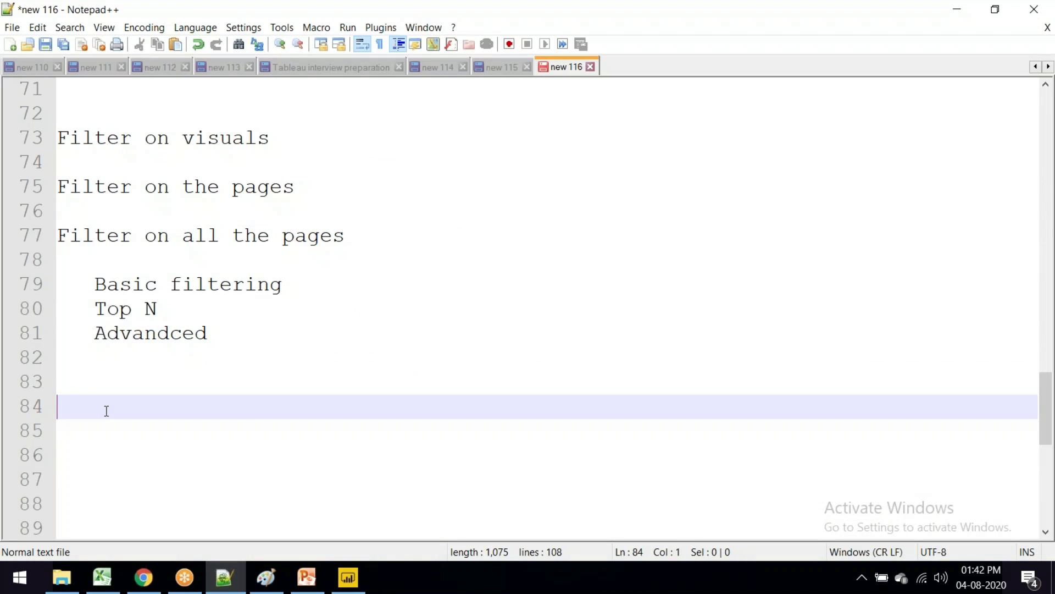
text(AI in power )
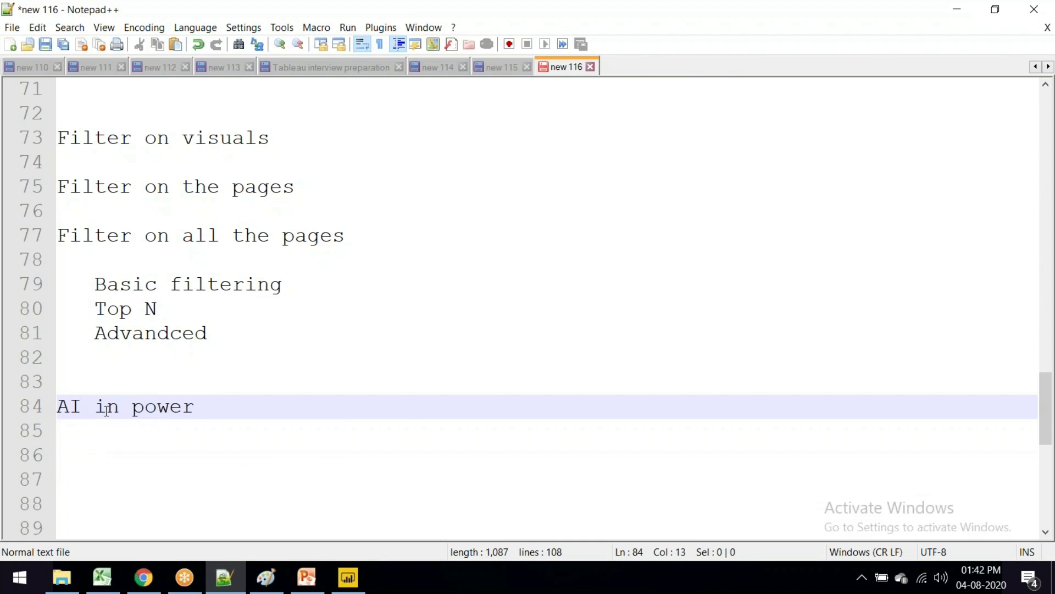
text(BI )
text((QA)
key(BackSpace)
text(QA) cha)
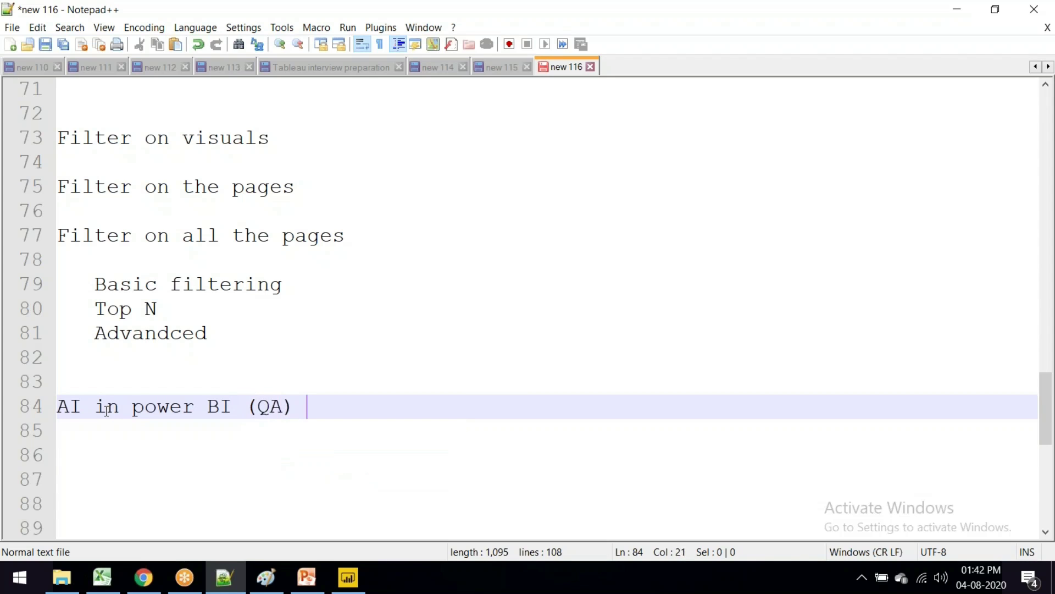
text(t)
key(Return)
key(Return)
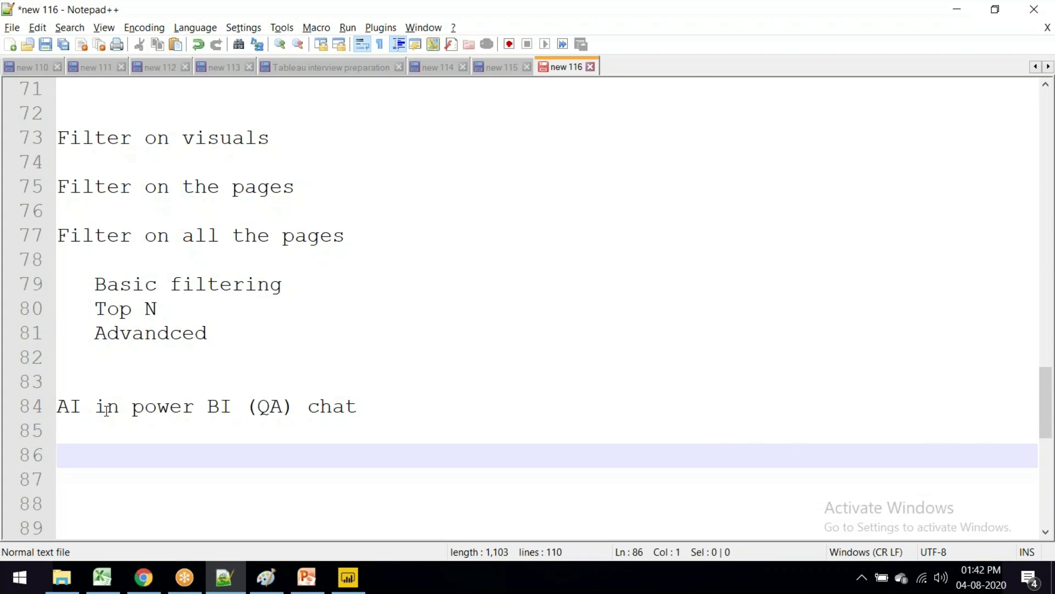
key(alt+Tab)
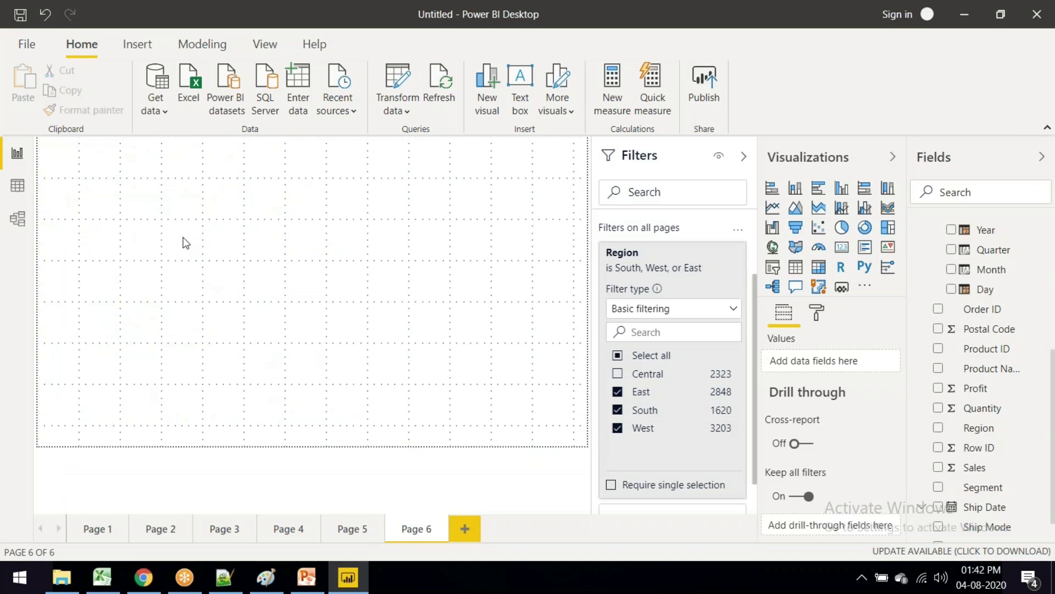
- Create a Q&A visual on the empty Page 6 and enlarge it
double_click(110, 205)
drag(576, 386, 563, 431)
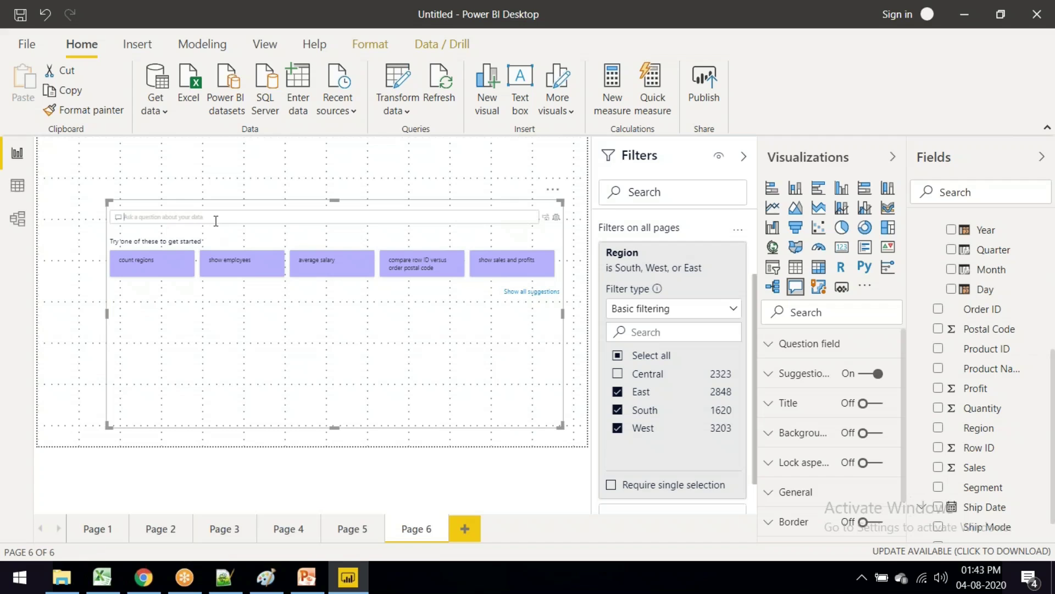
- Ask the Q&A visual 'sales by region donut' to get a sales-by-region donut chart
text(sales)
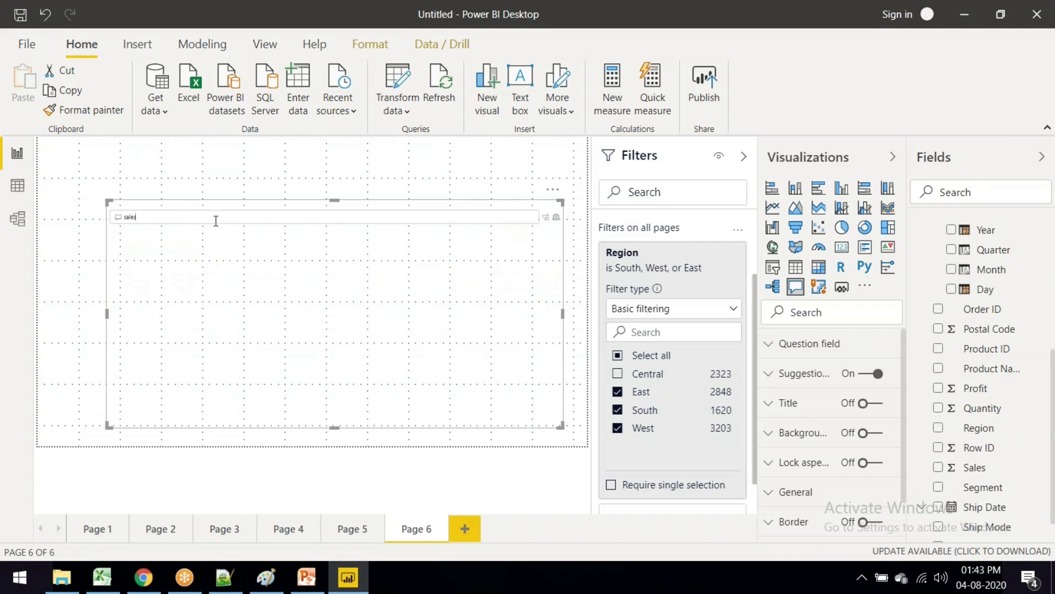
text( by region)
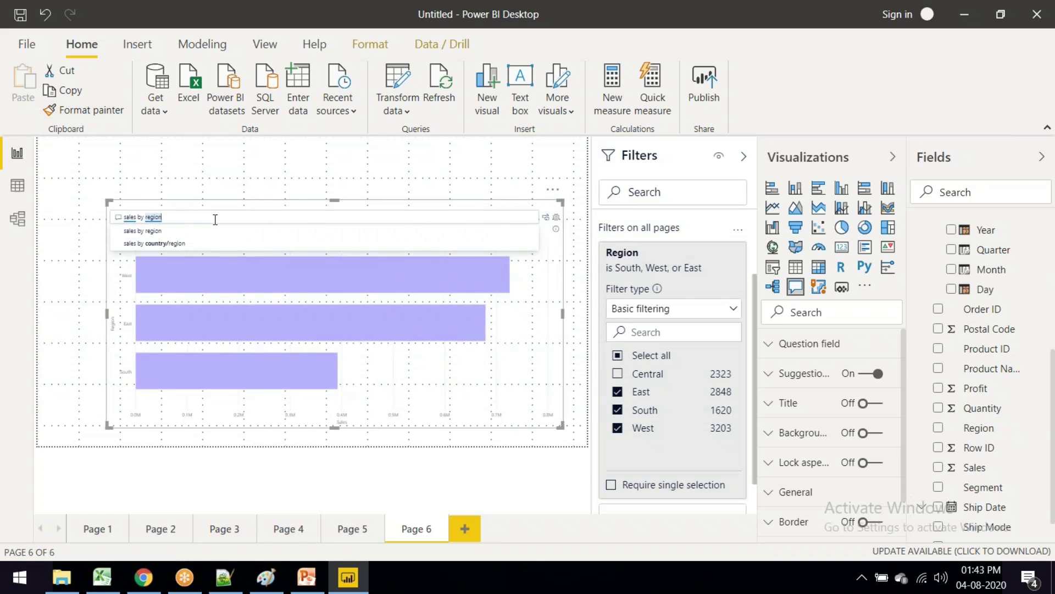
click(161, 231)
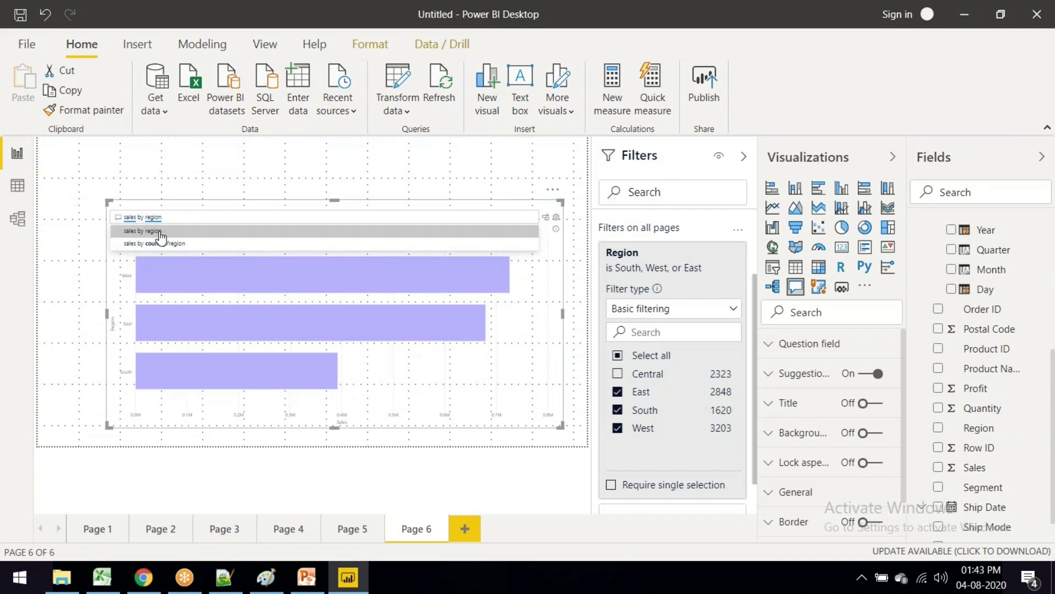
click(175, 220)
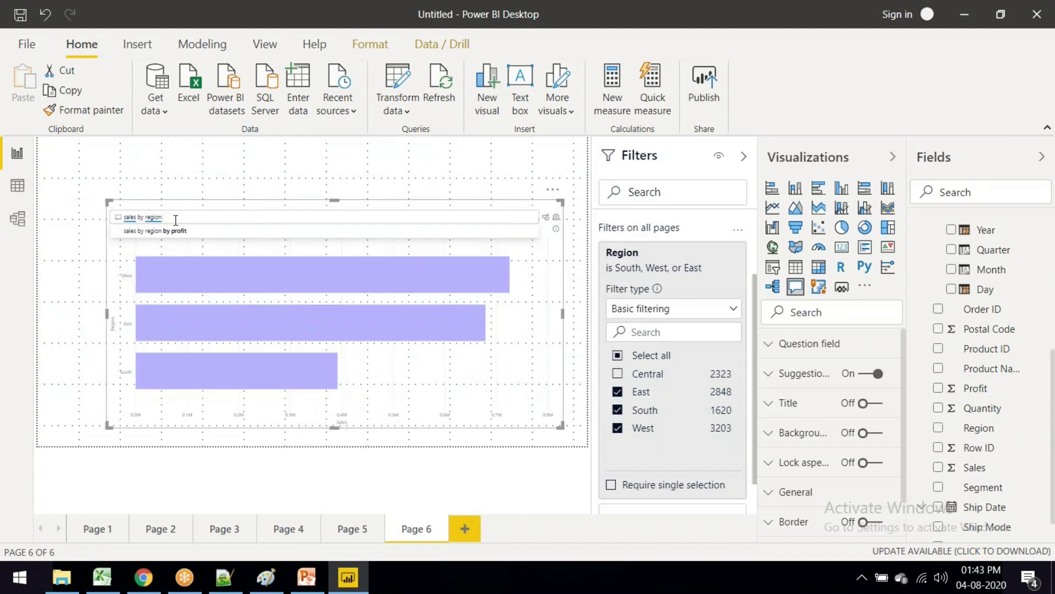
key(Down)
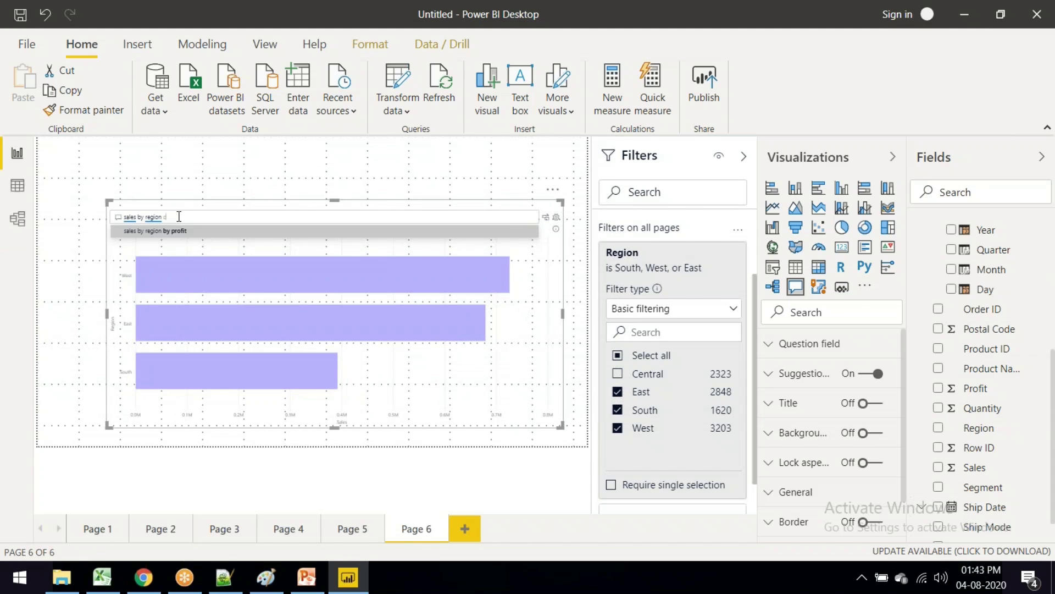
text(donut)
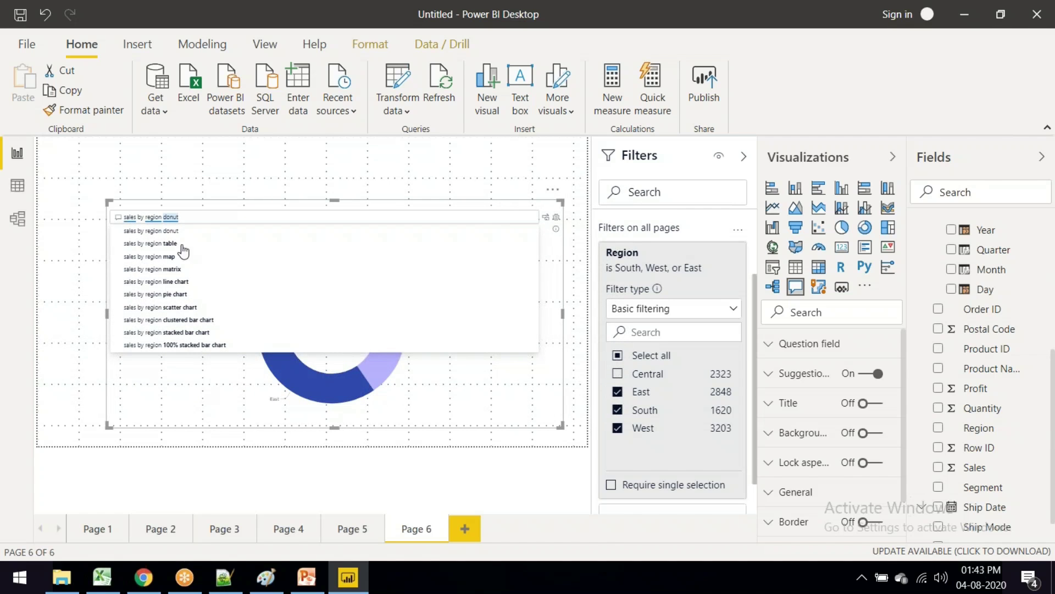
click(224, 401)
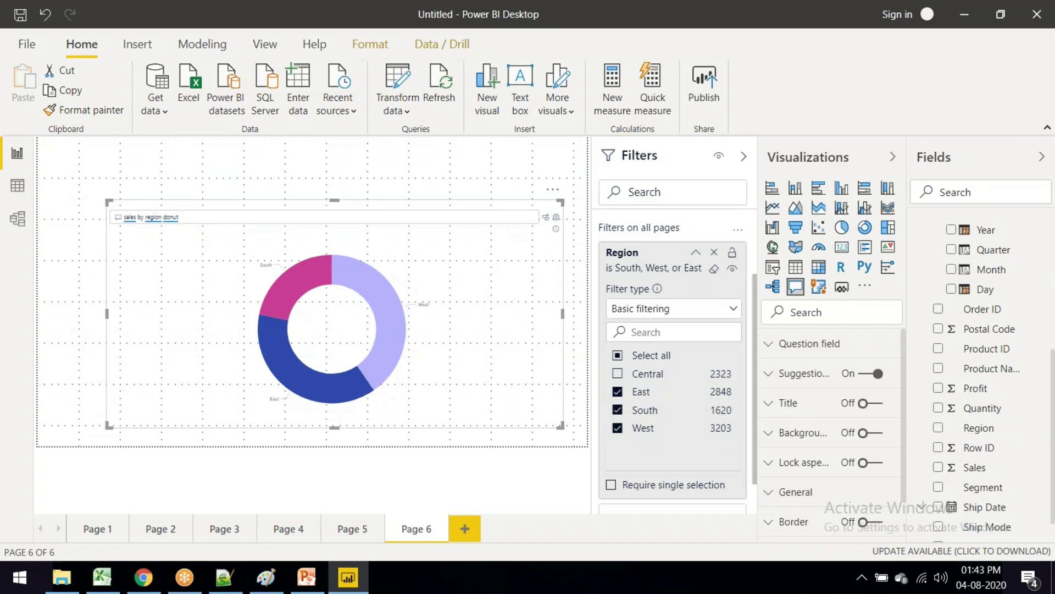
- Remove the Region filter and select the 'sales by region donut' question text
click(714, 253)
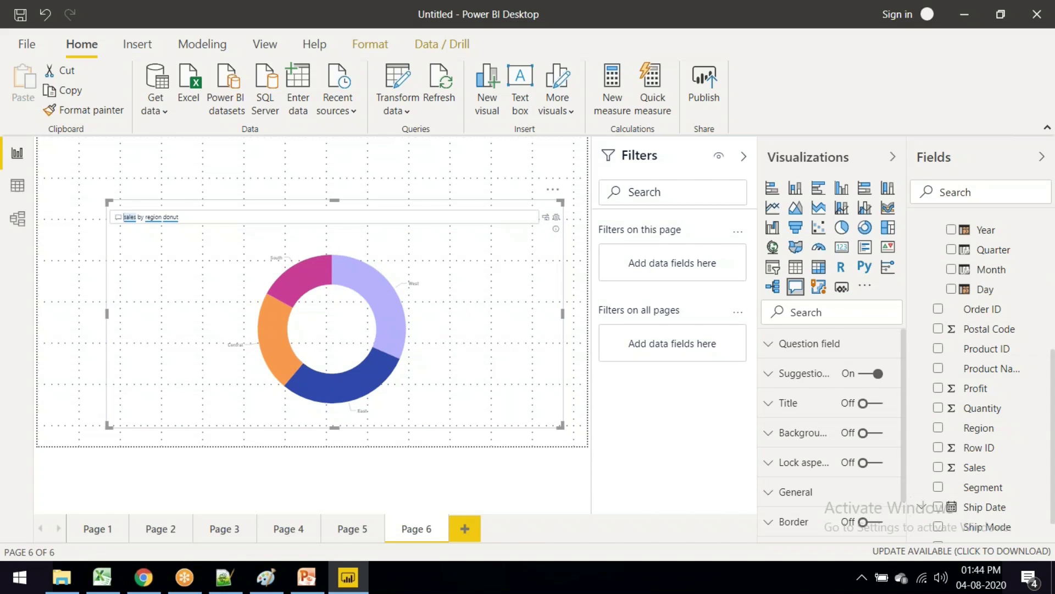
click(184, 220)
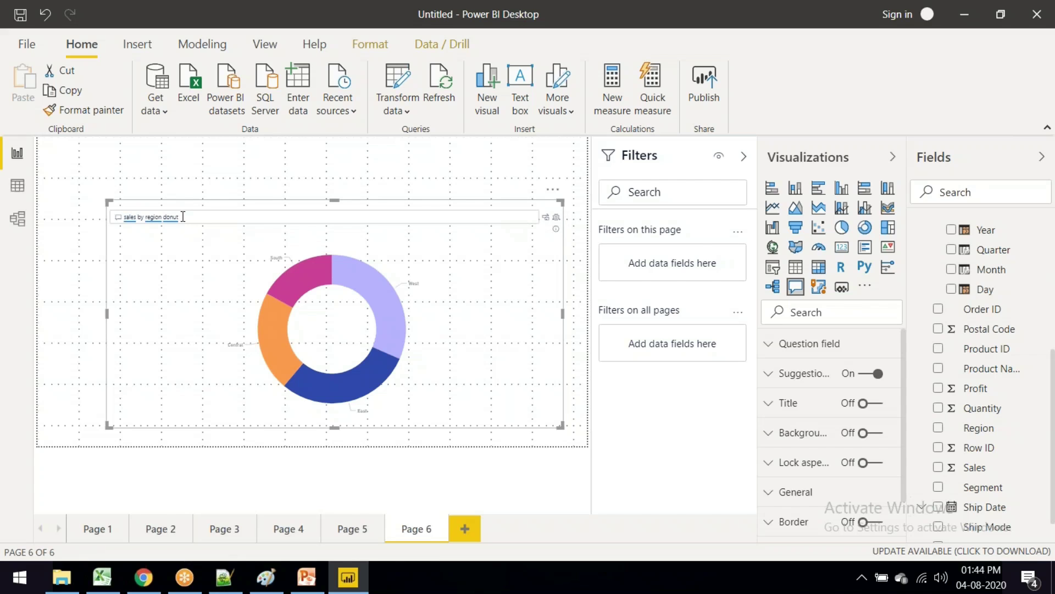
drag(186, 217, 116, 212)
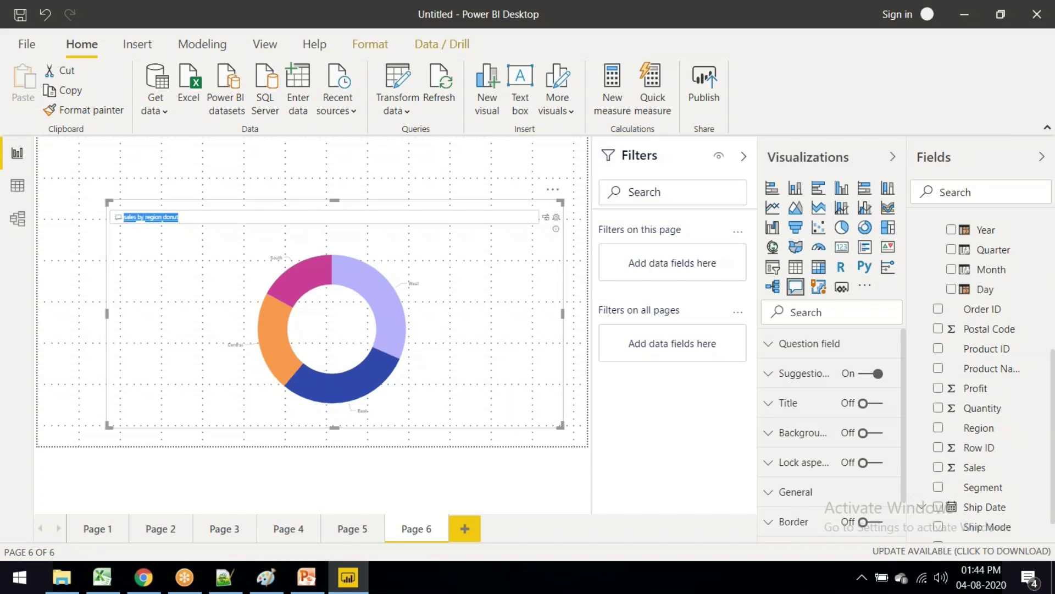
click(821, 554)
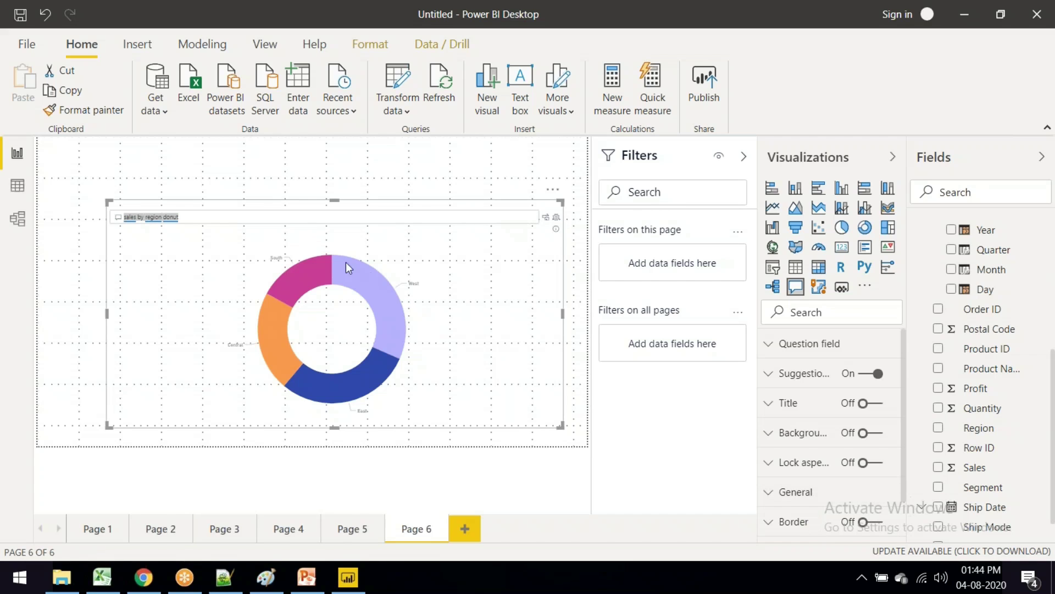
click(189, 212)
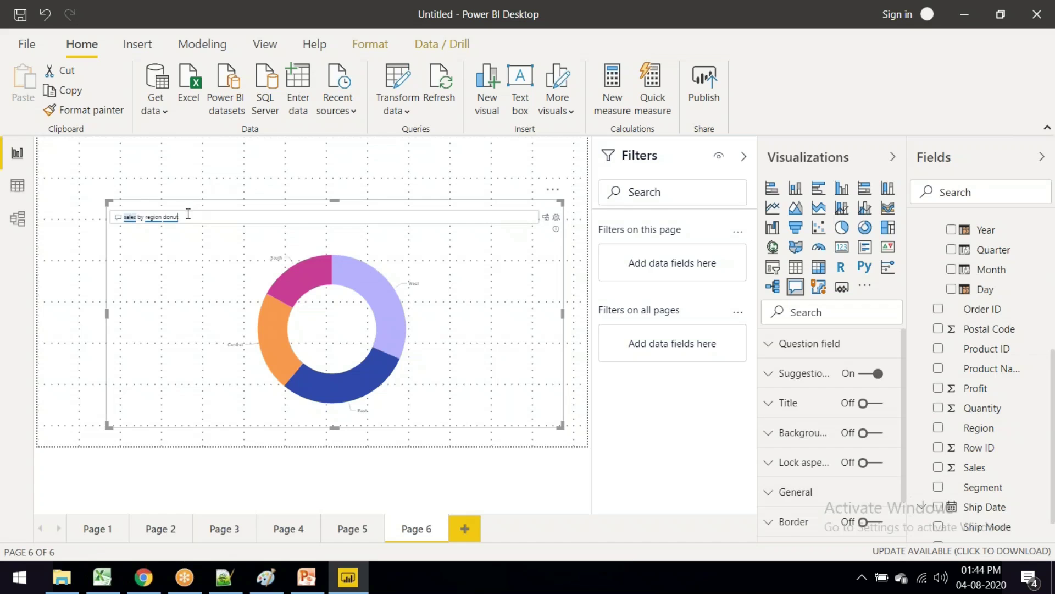
- Change the Q&A question to 'Profit per year' and convert the answer to a clustered column chart
text(category wise sales)
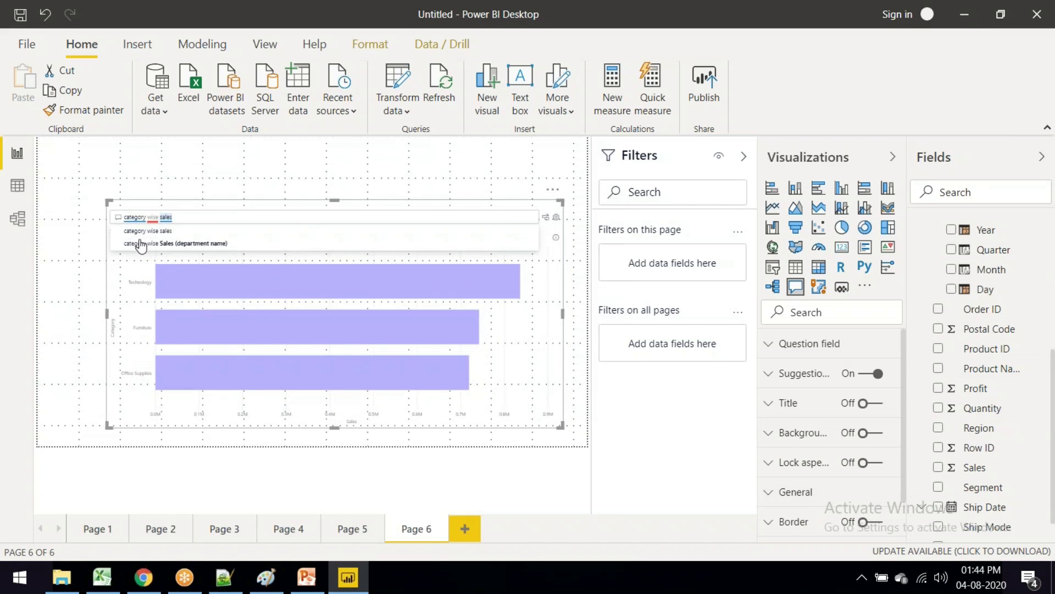
click(153, 236)
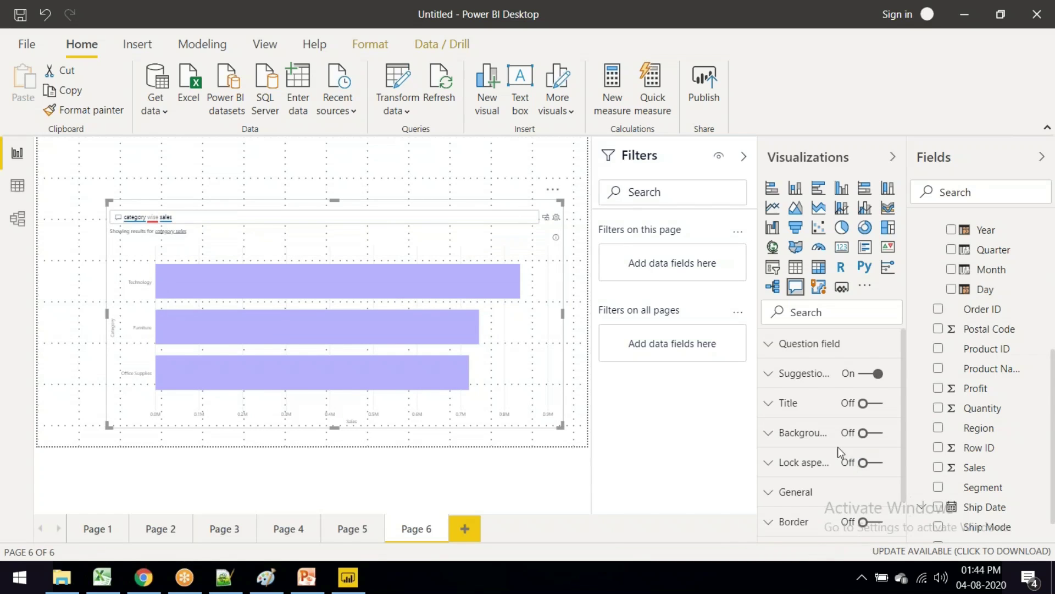
double_click(171, 216)
drag(186, 214, 94, 233)
key(BackSpace)
key(BackSpace)
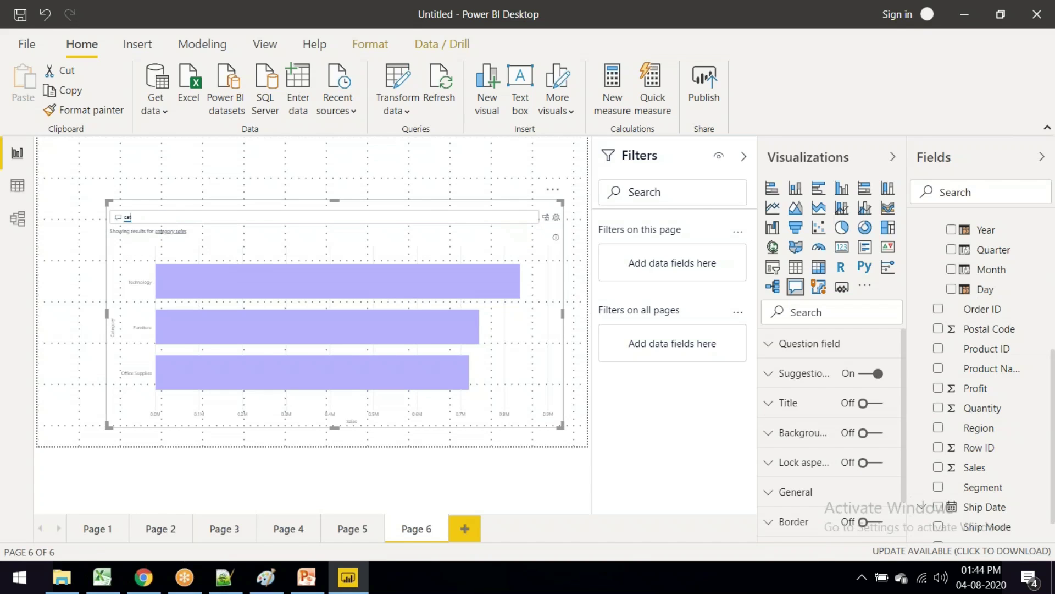
text(Profit per year)
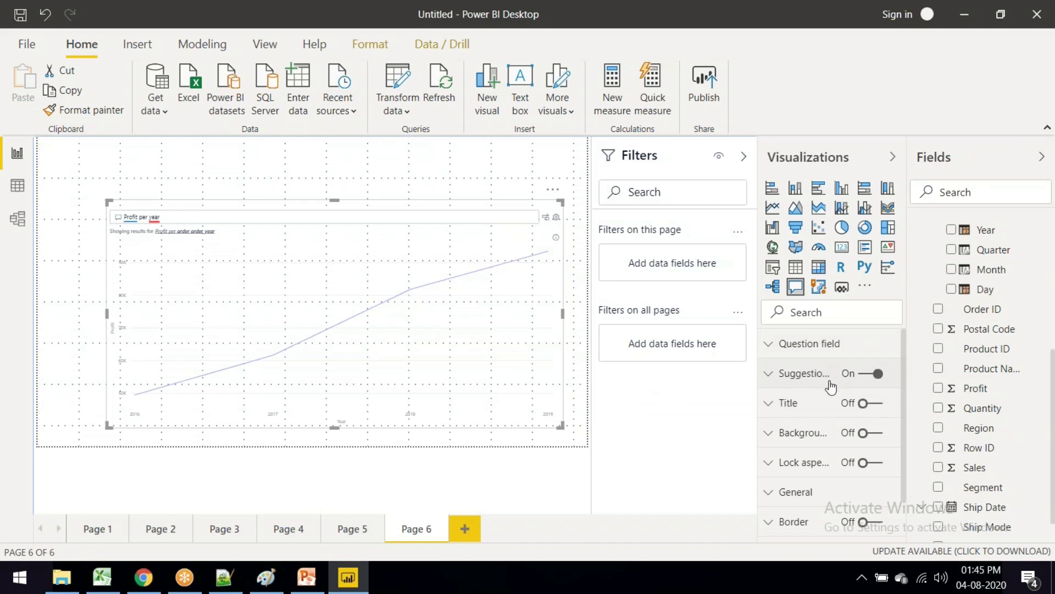
scroll(827, 396, down, 1)
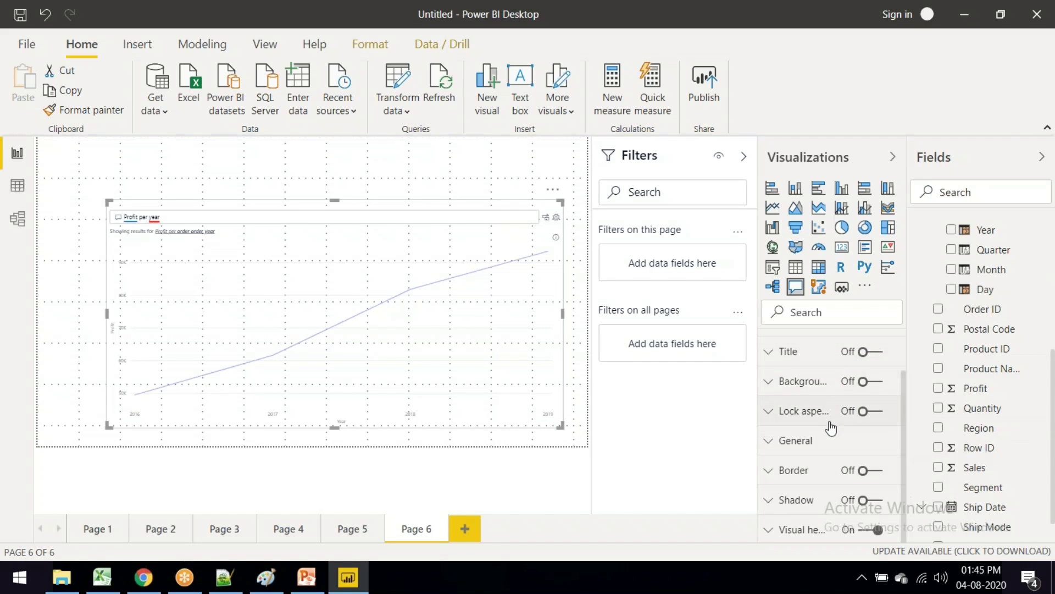
click(842, 187)
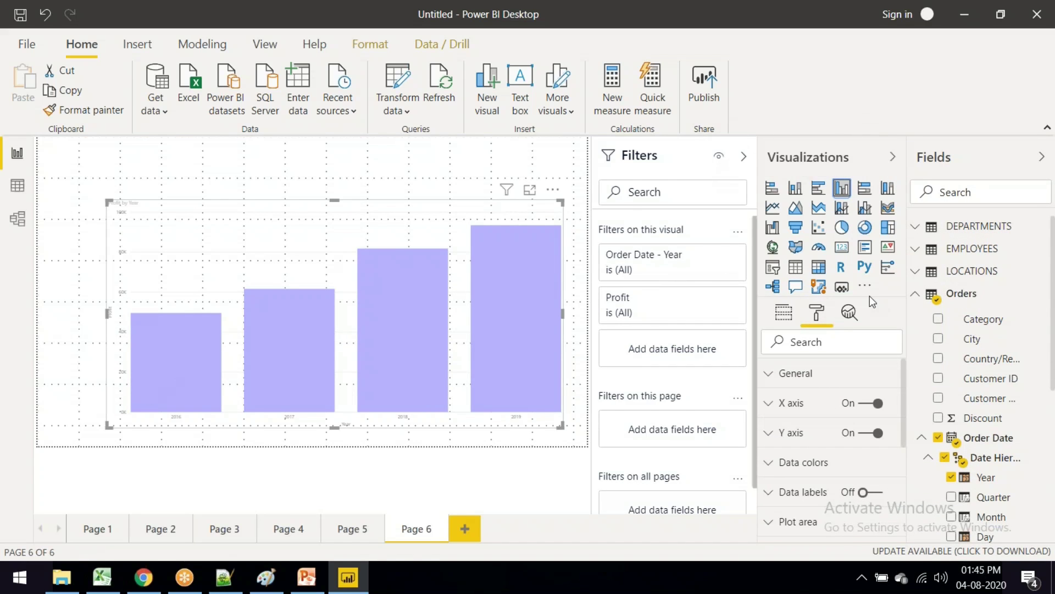
- On Page 5, shrink the 2018–2019 sales chart to the left part of the page
click(352, 529)
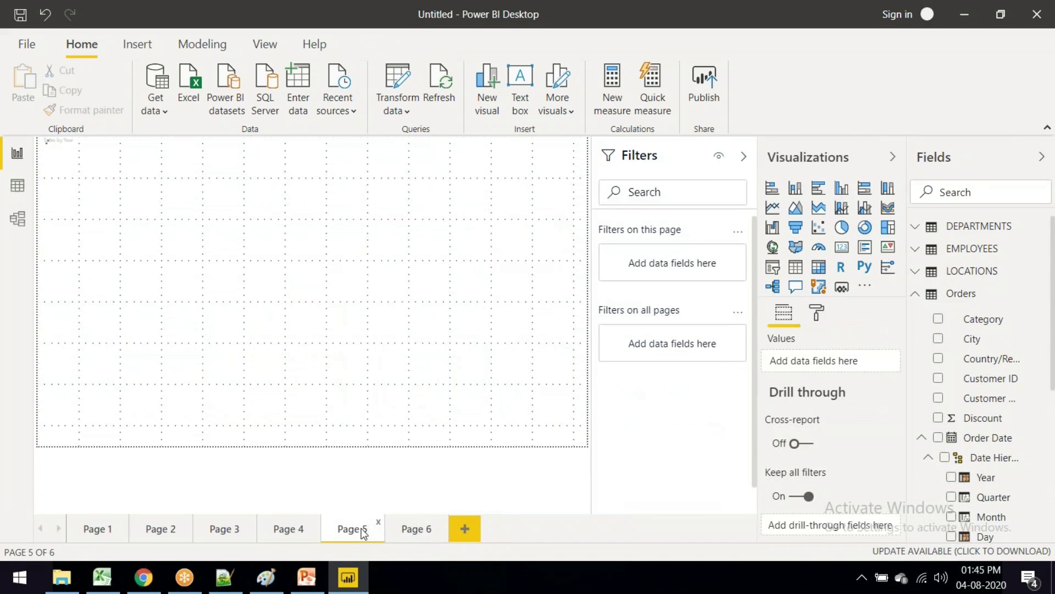
mouse_move(445, 241)
click(485, 432)
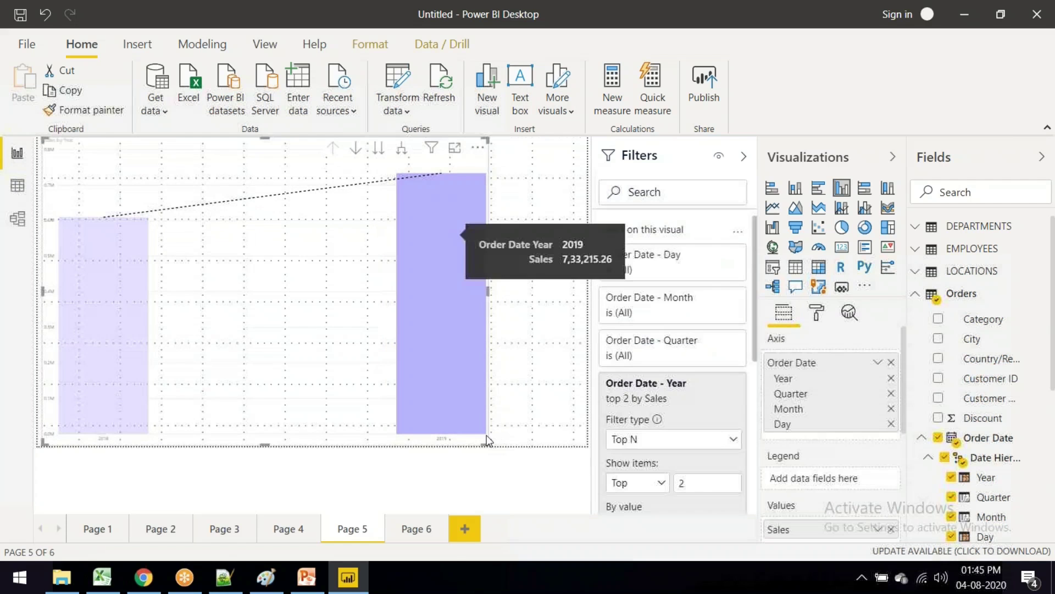
drag(489, 443, 317, 412)
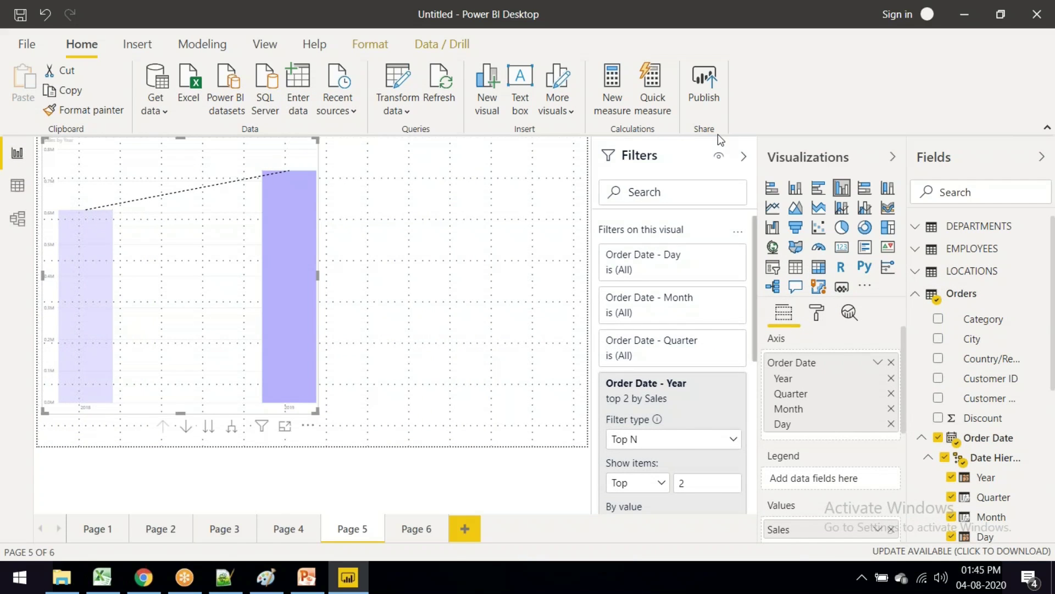
- Insert a resized text box on Page 5 with the caption 'This is power bi - QA'
click(144, 53)
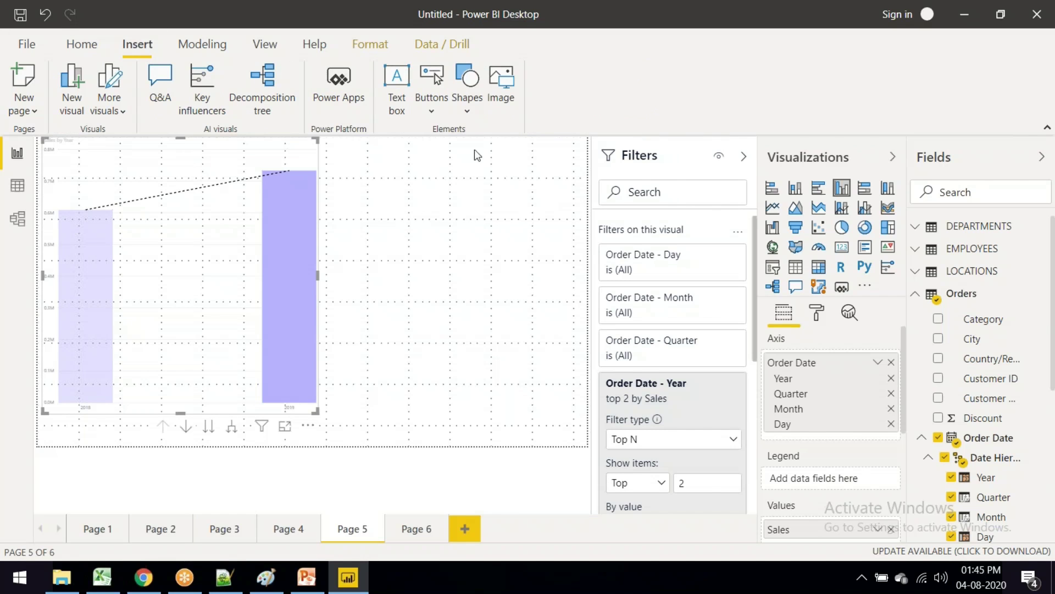
click(397, 88)
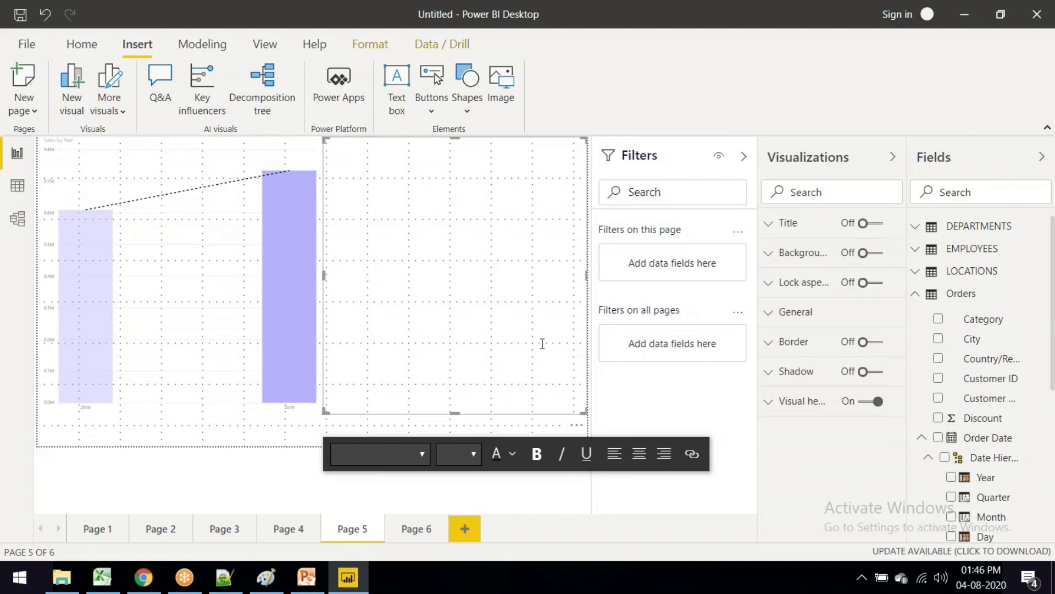
drag(582, 412, 545, 259)
click(363, 149)
text(This is power b)
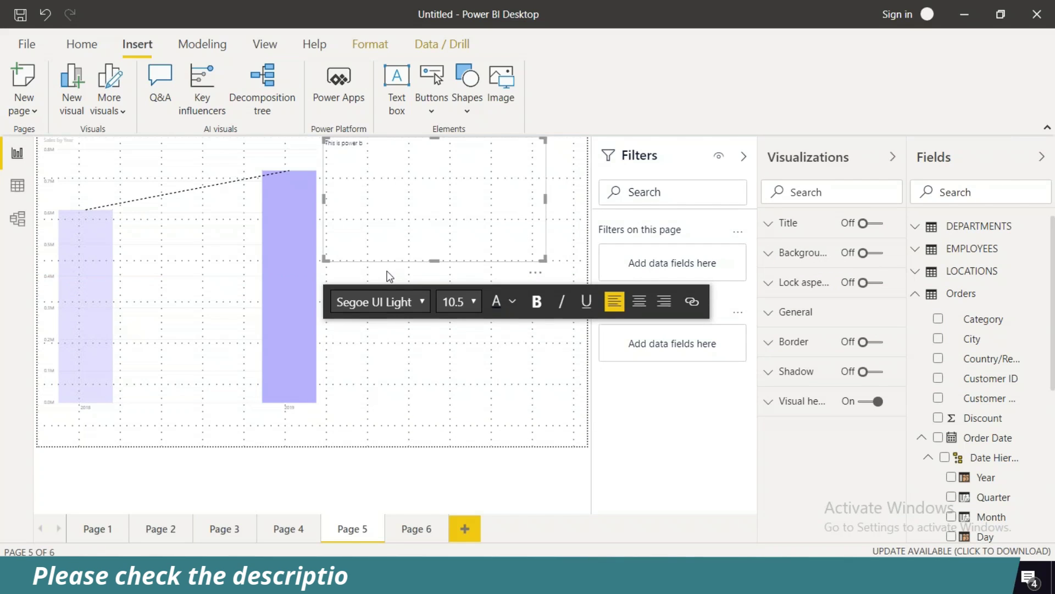
text(i - Q4)
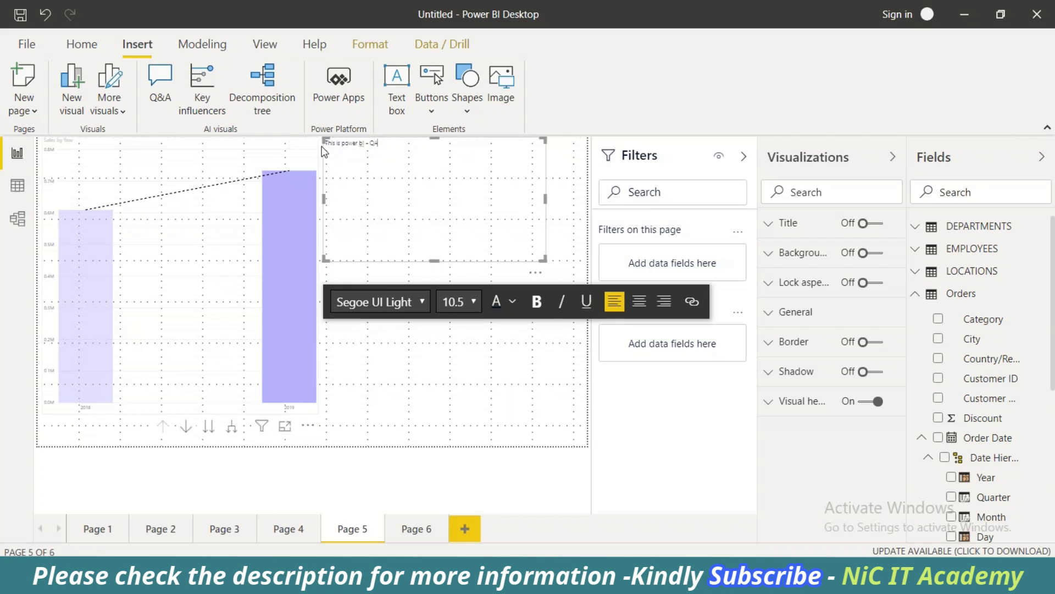
- Set the caption to 24-point font and move the text box right and down
drag(322, 147, 380, 144)
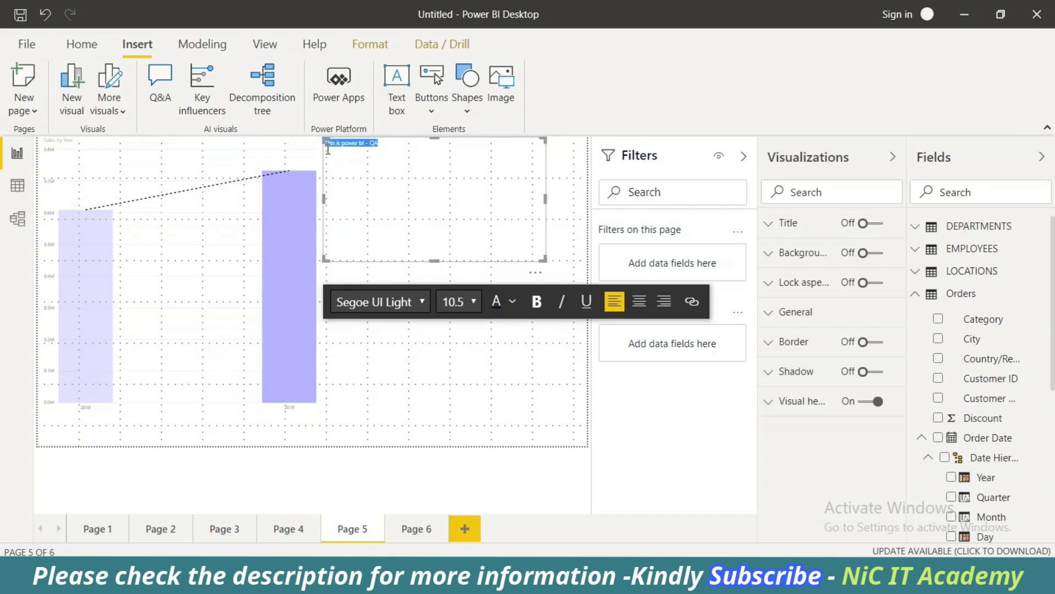
click(471, 304)
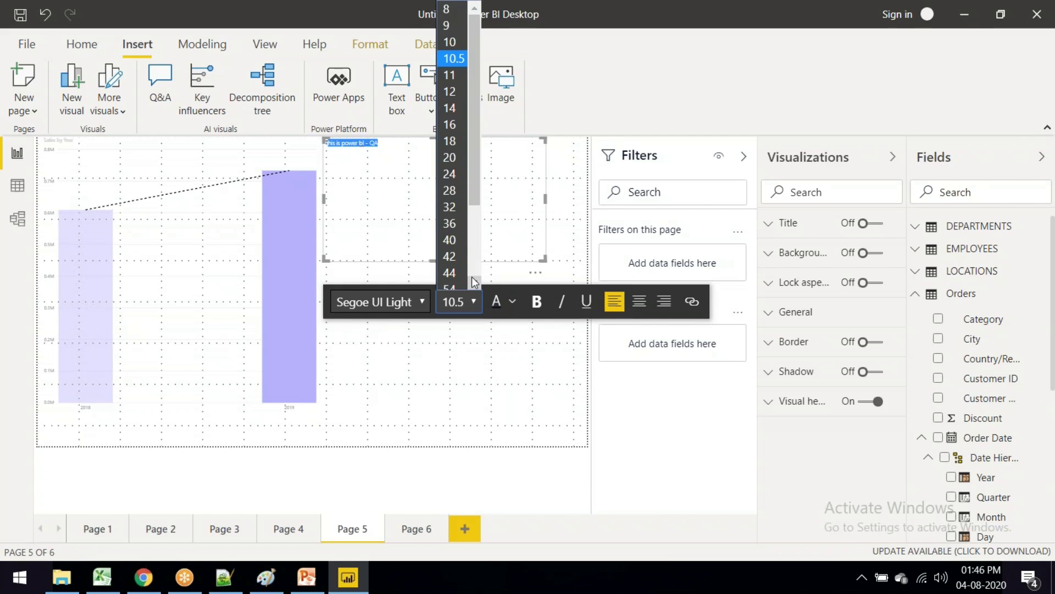
click(449, 174)
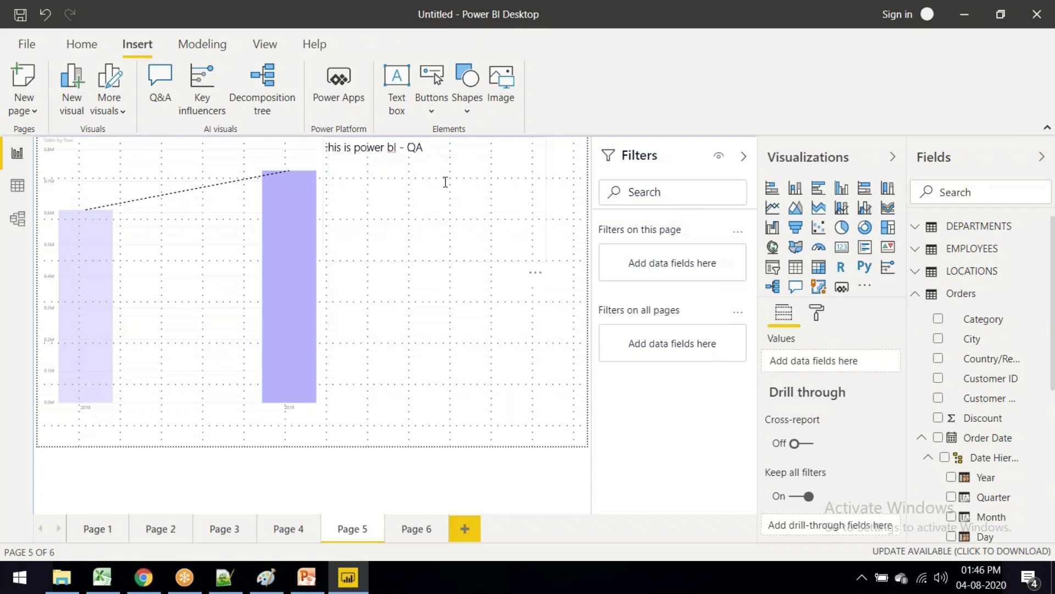
drag(455, 167, 494, 197)
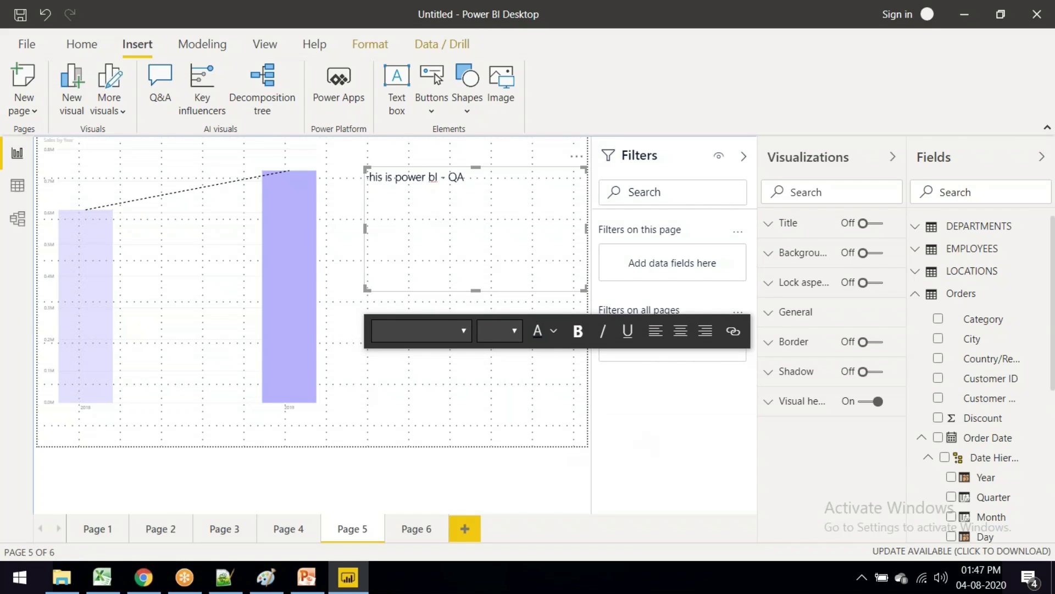
- Insert the 'images' picture from Pictures, the Learn Tableau logo, below the text box
click(501, 79)
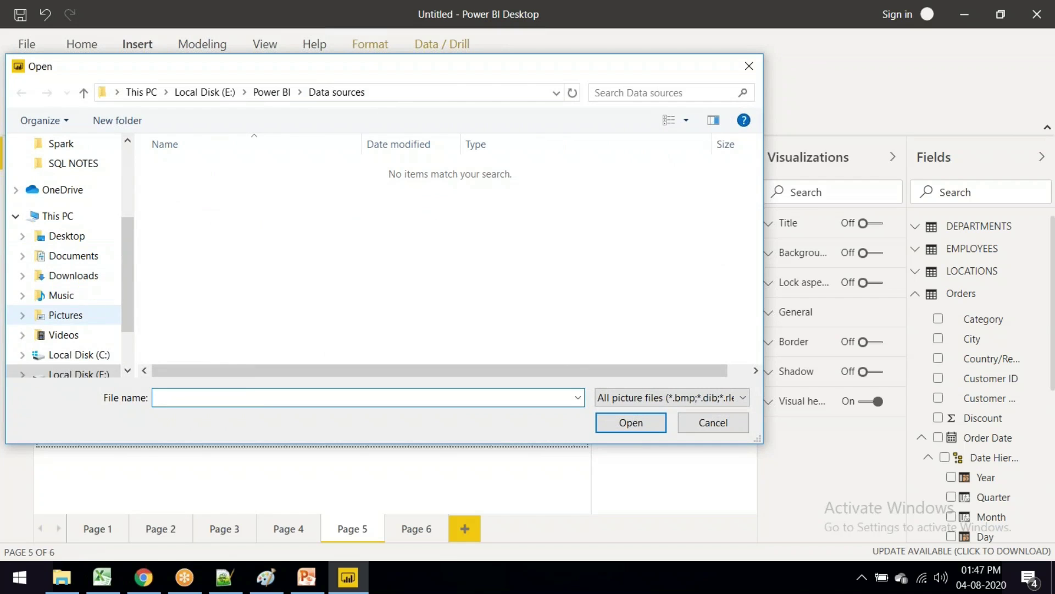
click(80, 315)
click(442, 181)
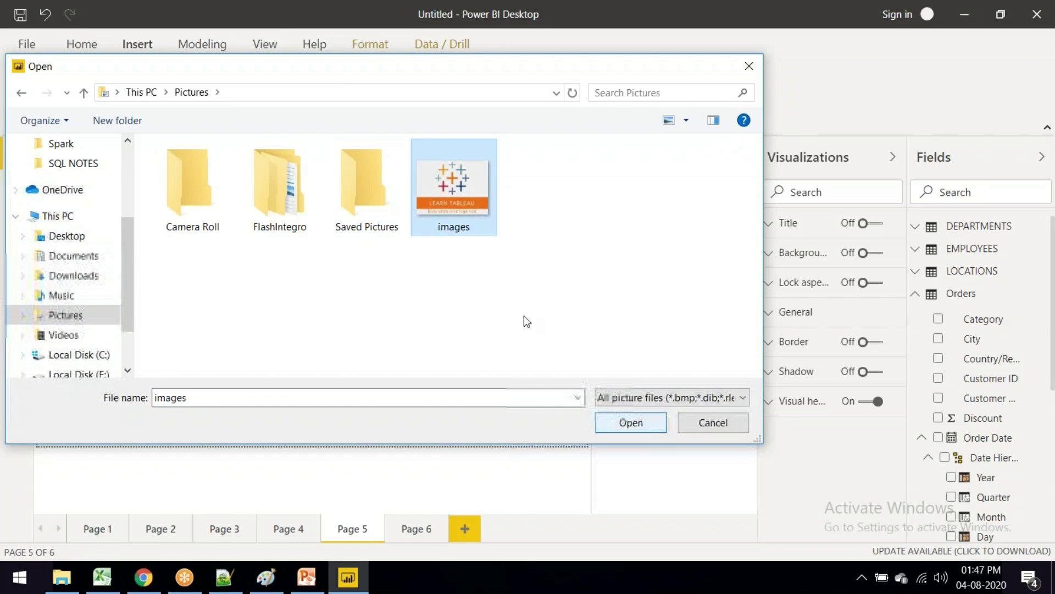
click(644, 423)
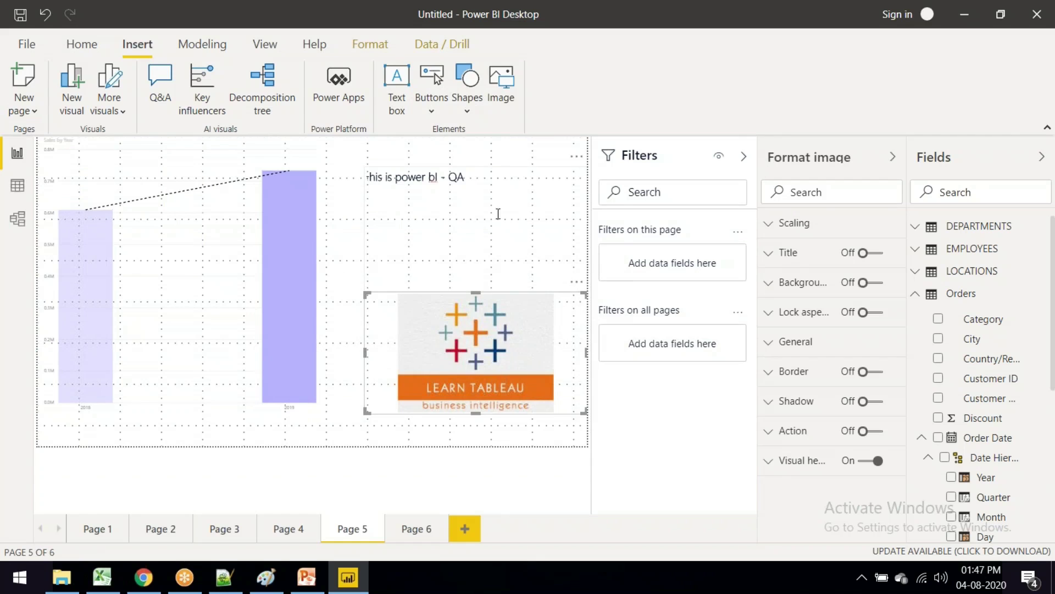
click(412, 222)
click(688, 467)
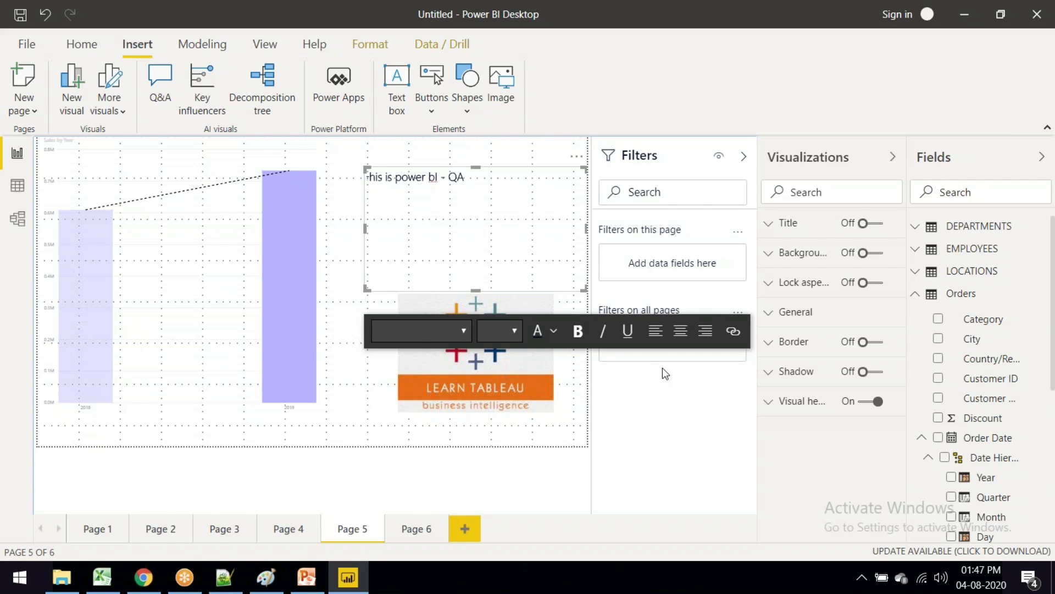
click(77, 49)
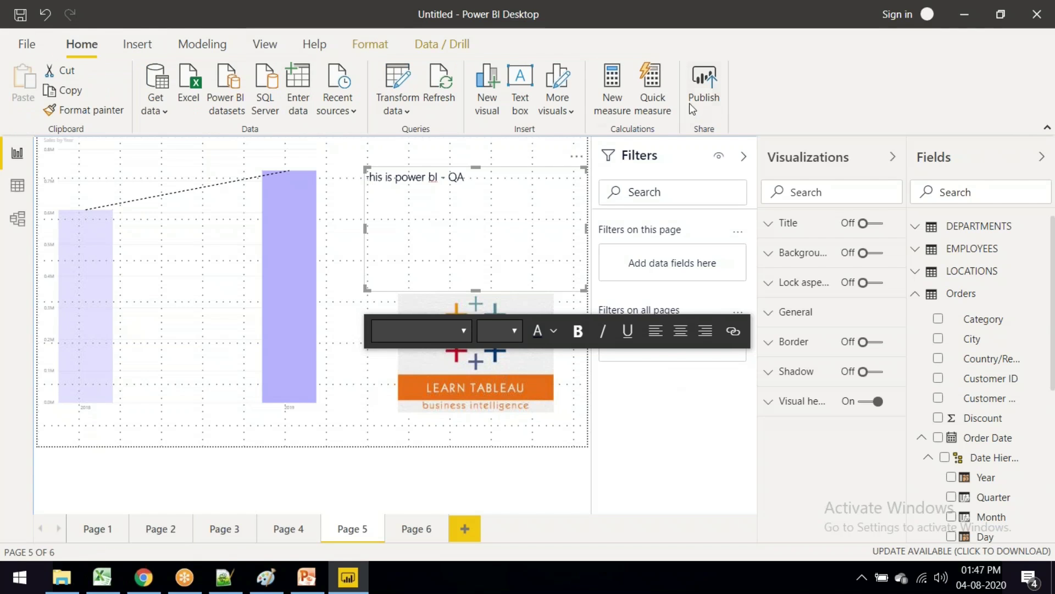
click(707, 82)
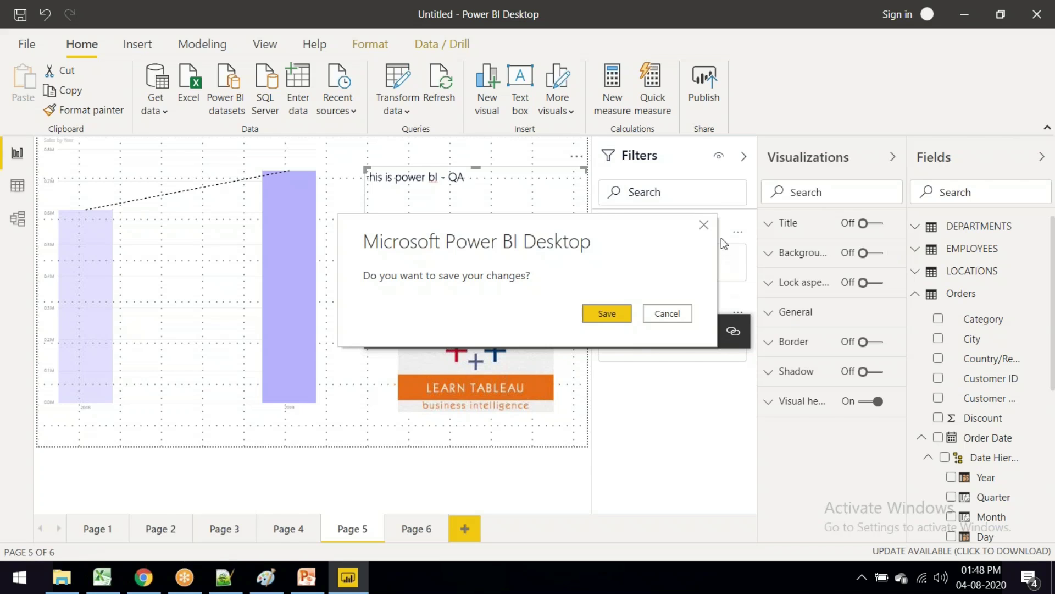
click(700, 224)
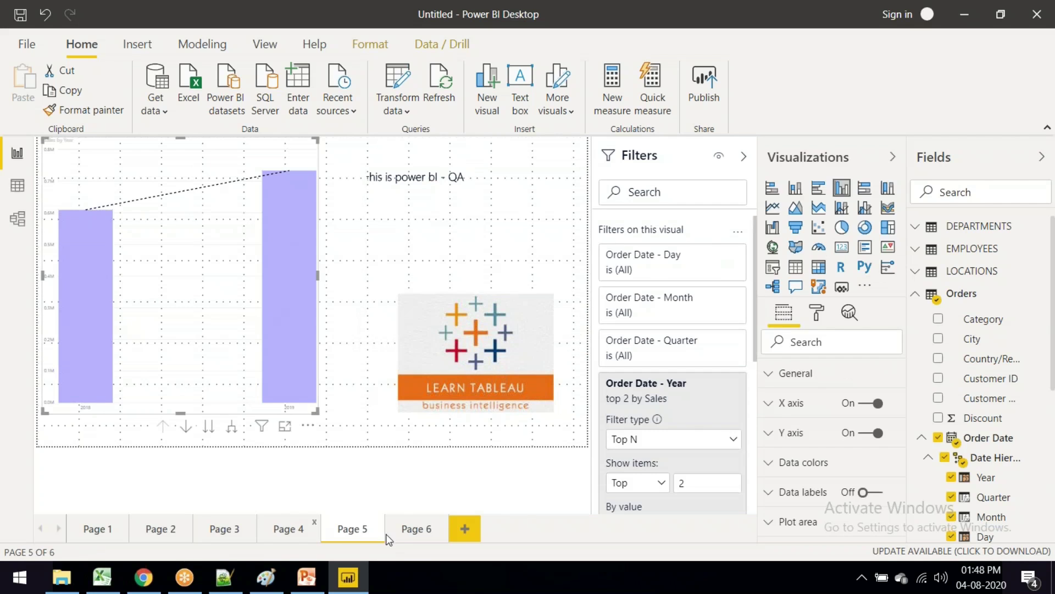
- Add a trend line to Page 6's Profit by Year column chart from the Analytics pane
click(412, 528)
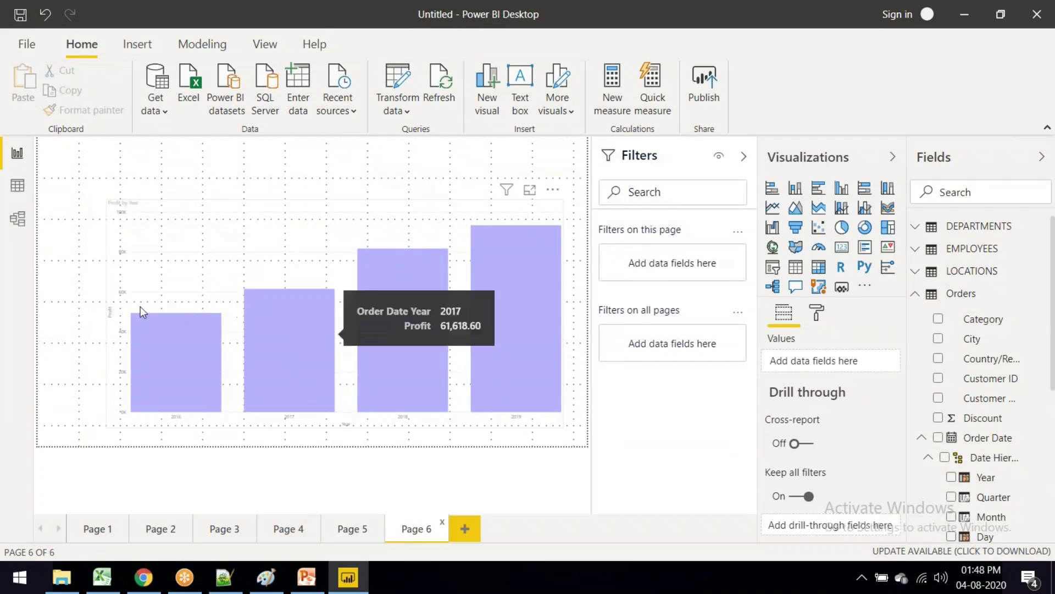
click(137, 242)
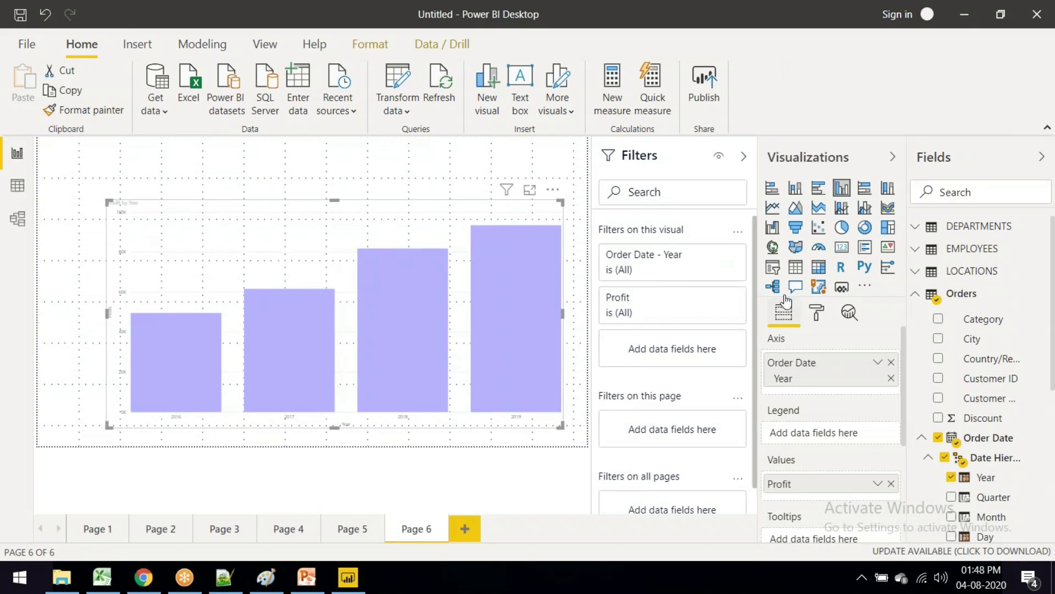
click(848, 313)
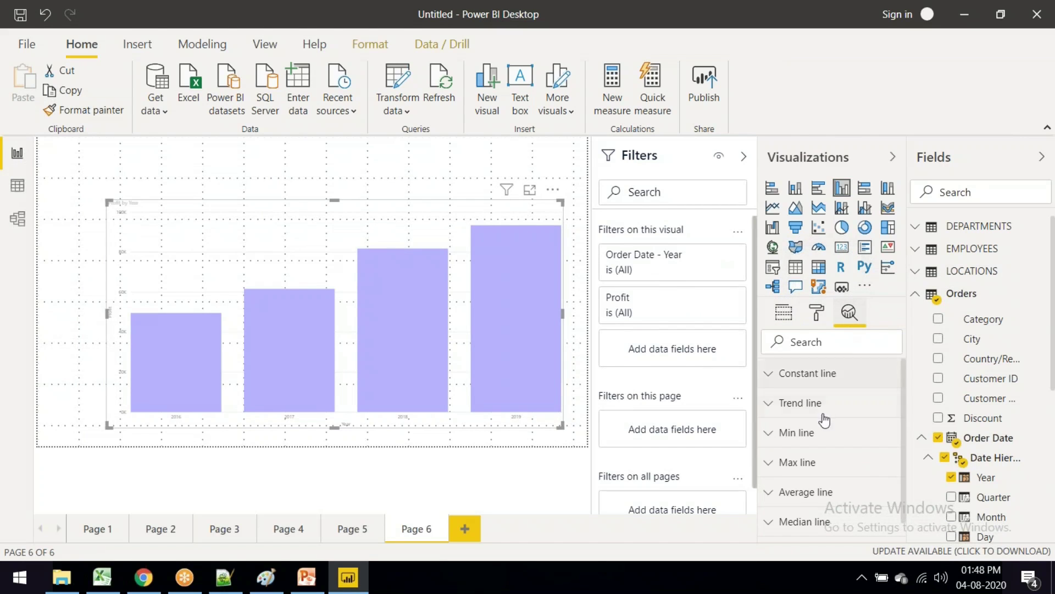
click(771, 411)
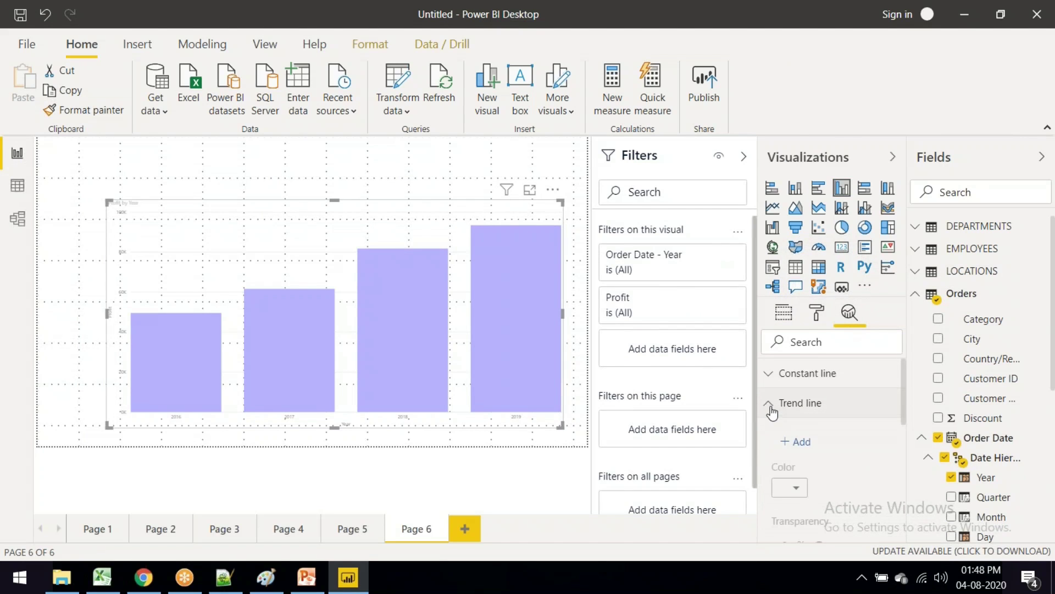
click(804, 444)
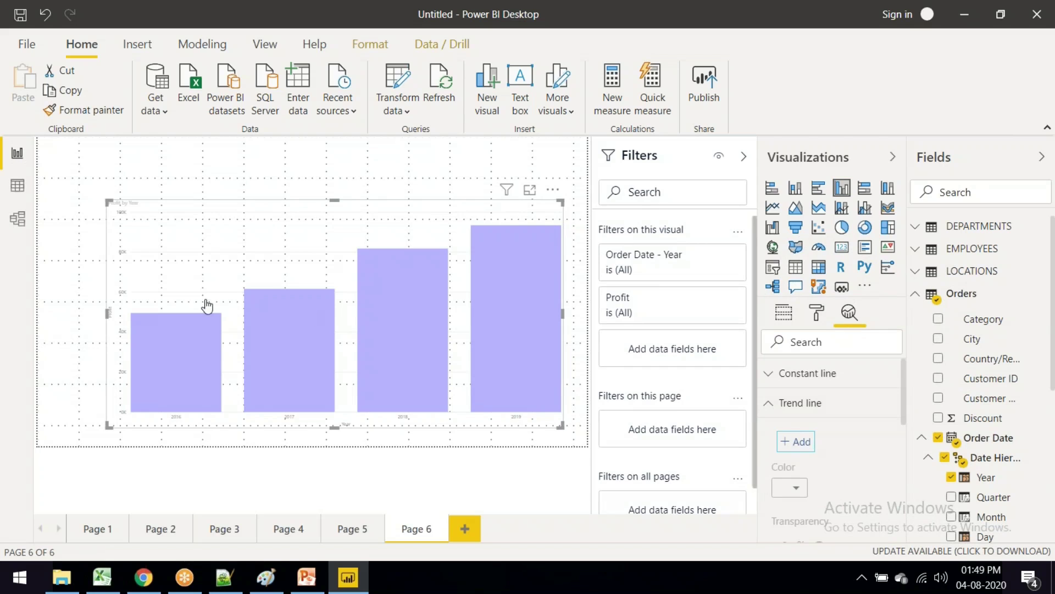
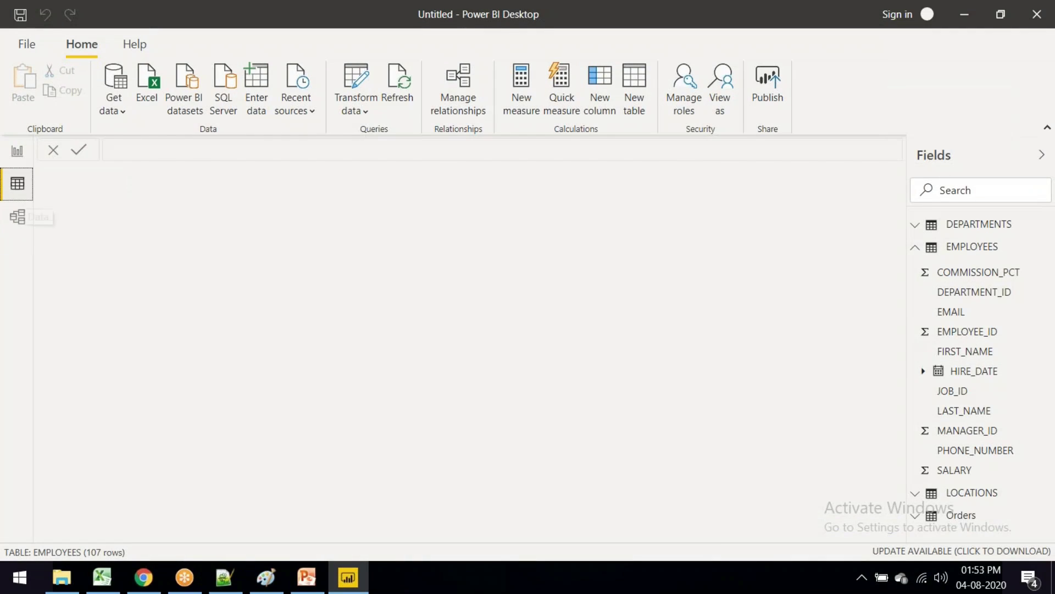
- Return to Report view and select the Profit by Year column chart to see its Year and Profit fields
click(18, 150)
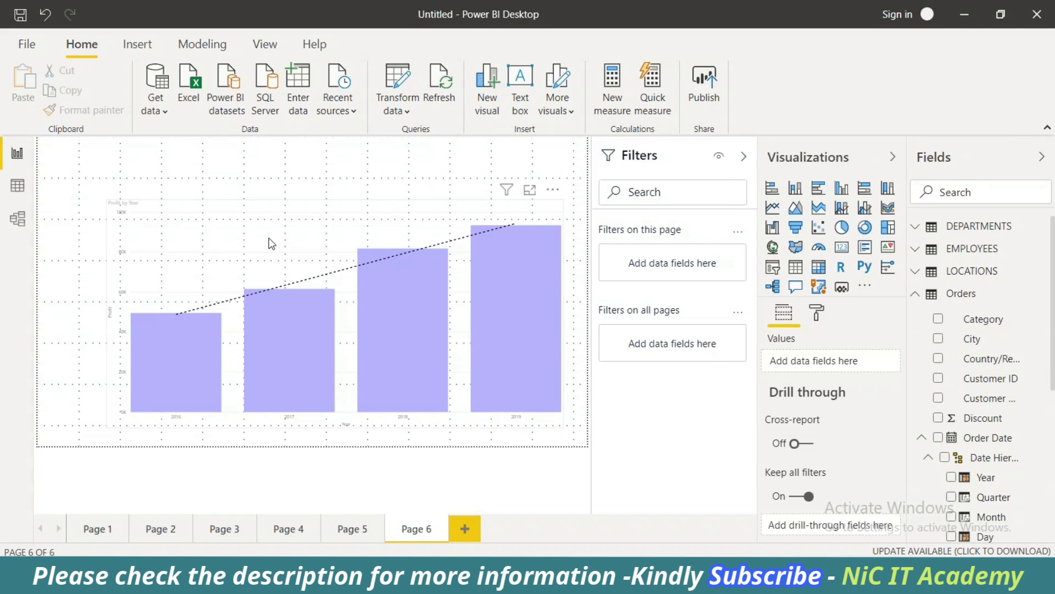
click(431, 322)
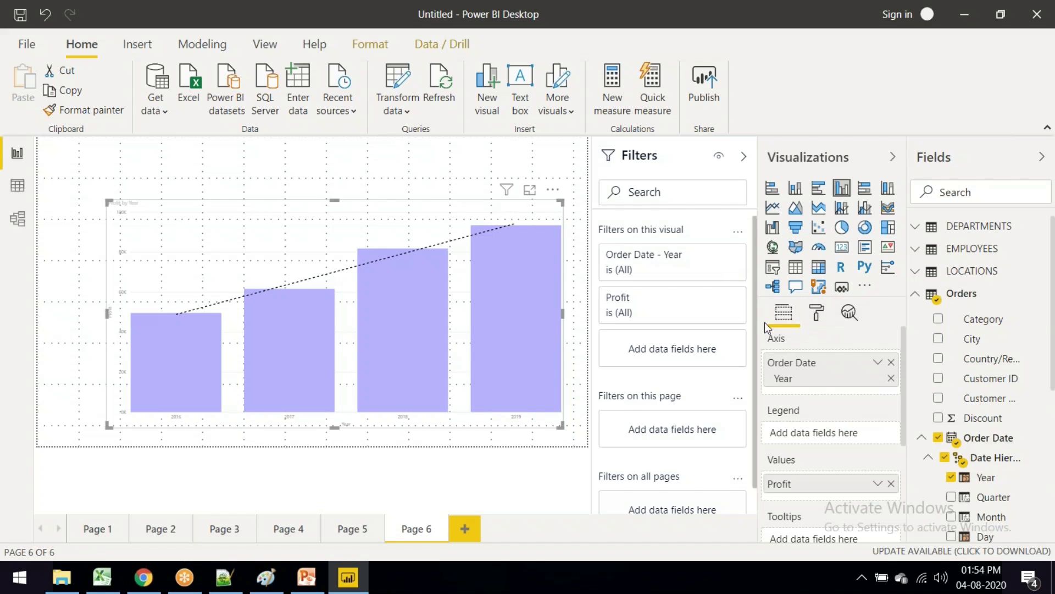
- Check Trend line 1 under Analytics, then drag the chart's top-left corner outward to enlarge it
click(818, 315)
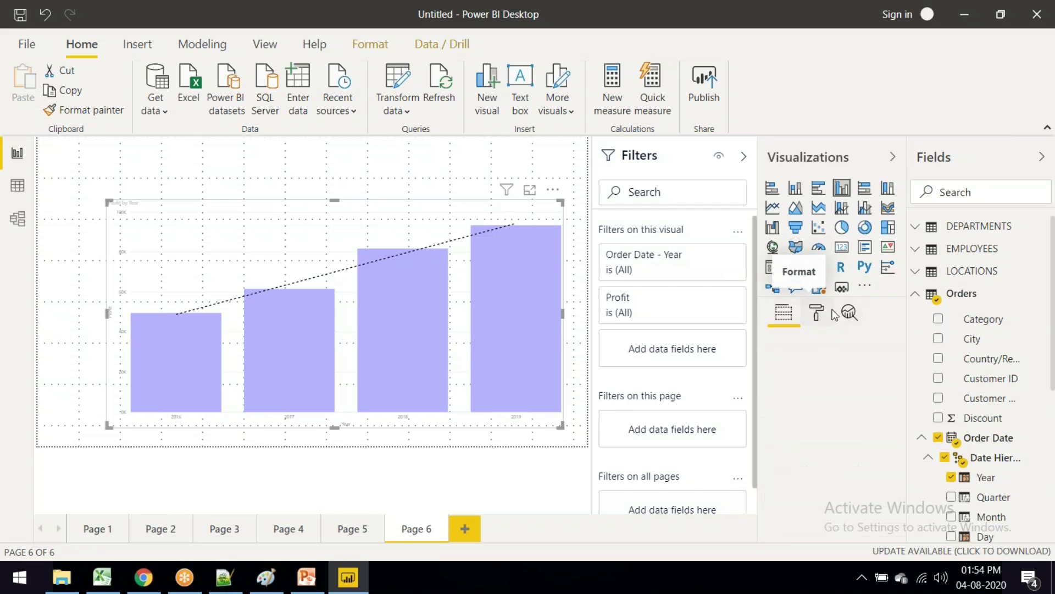
click(849, 313)
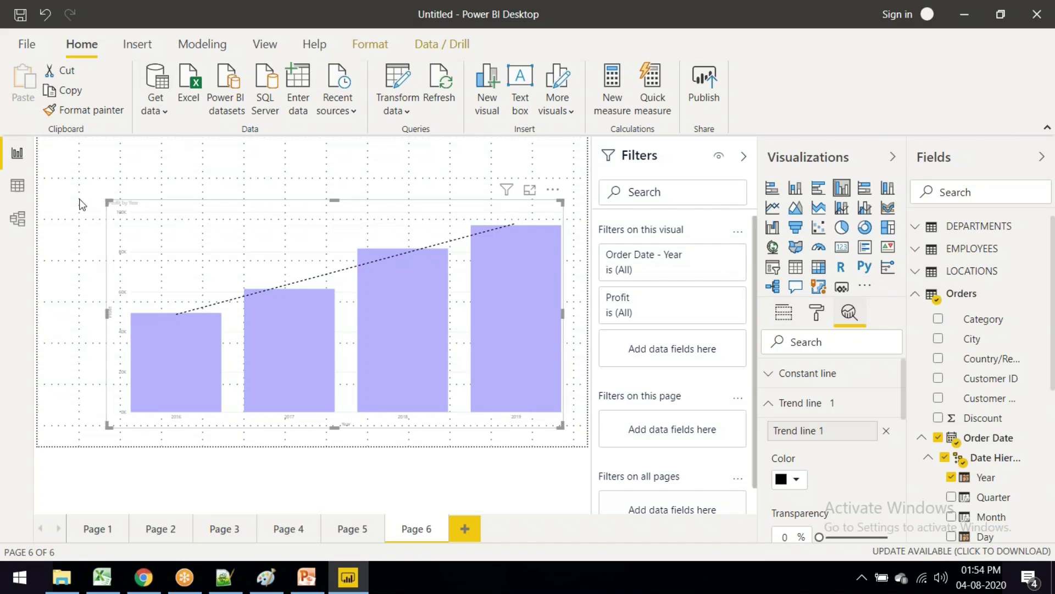
drag(110, 198, 74, 148)
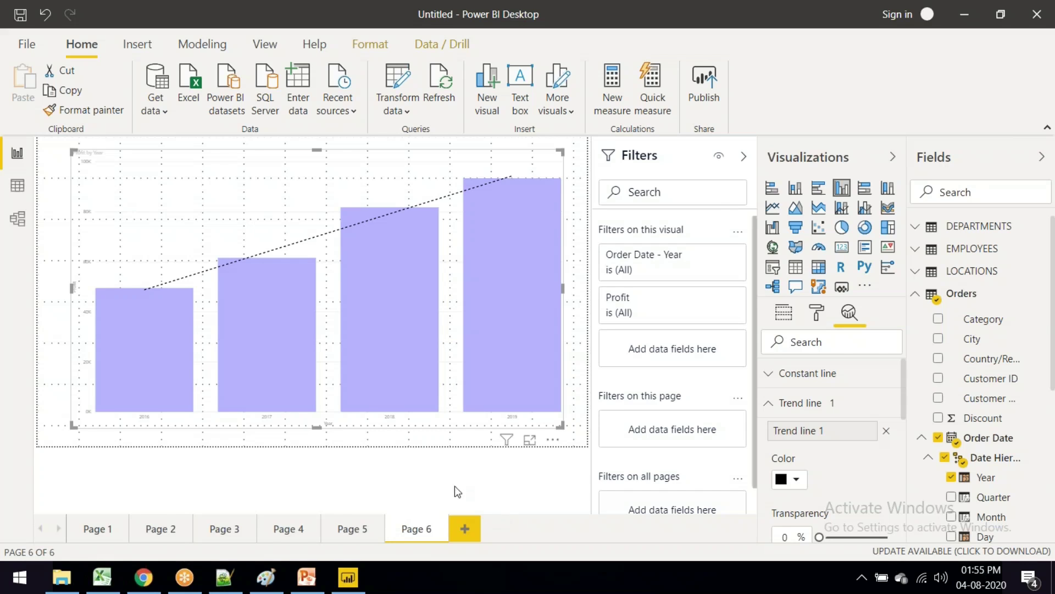
mouse_move(138, 576)
- Search 'oracle 19c express edition download' in Chrome and open Oracle's Database XE Downloads result
click(143, 576)
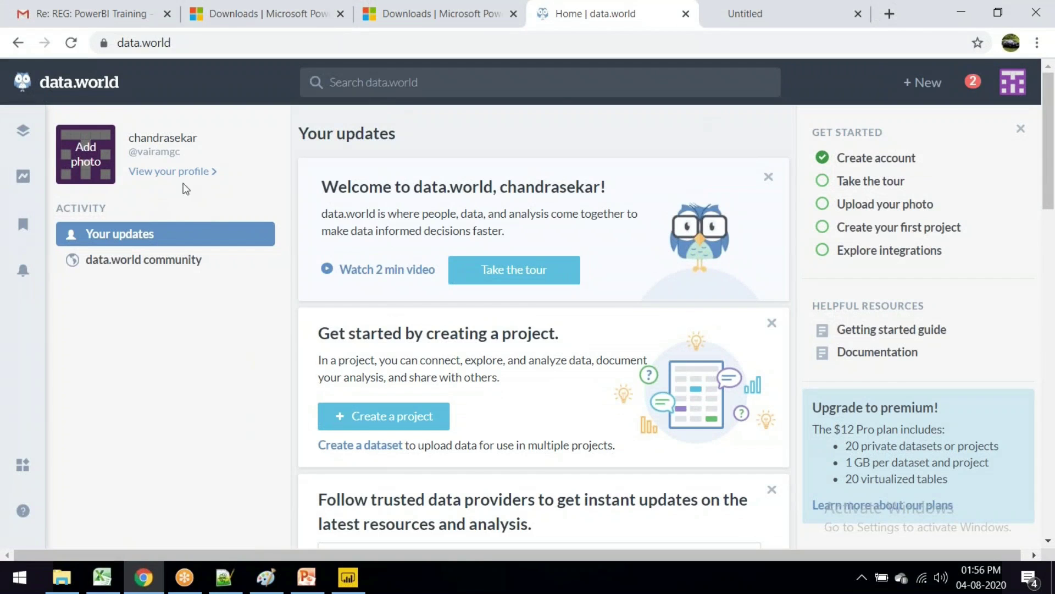
click(712, 25)
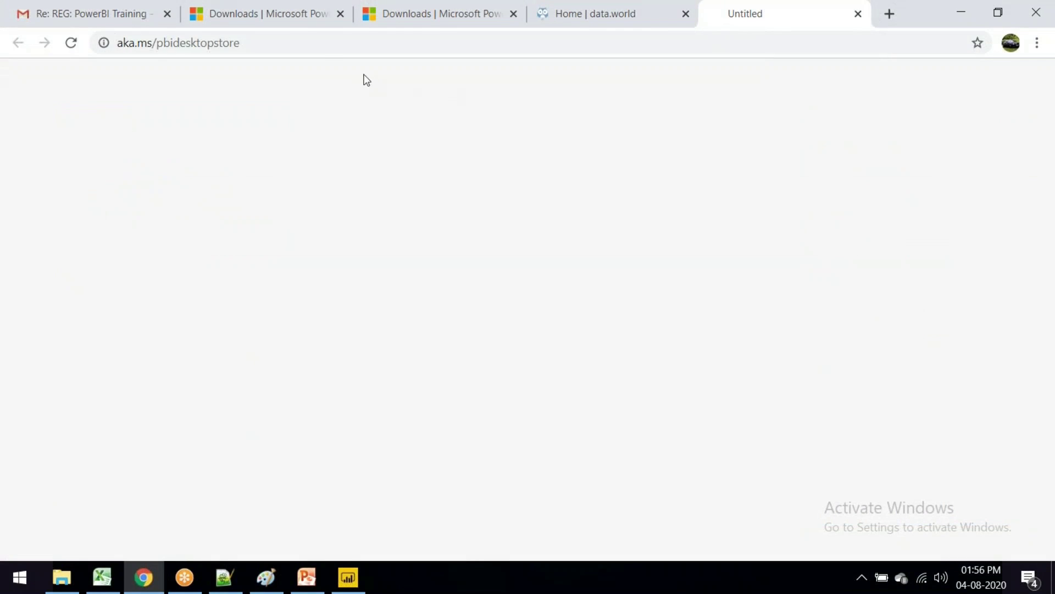
click(273, 49)
text(oracle)
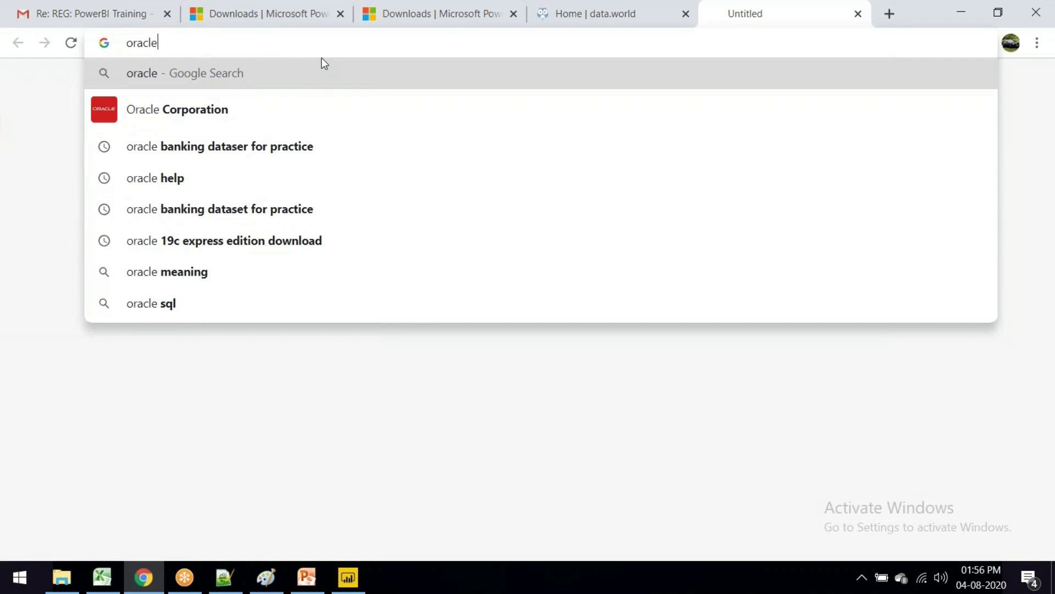
key(Down)
key(Down)
key(Down)
key(Down)
key(Down)
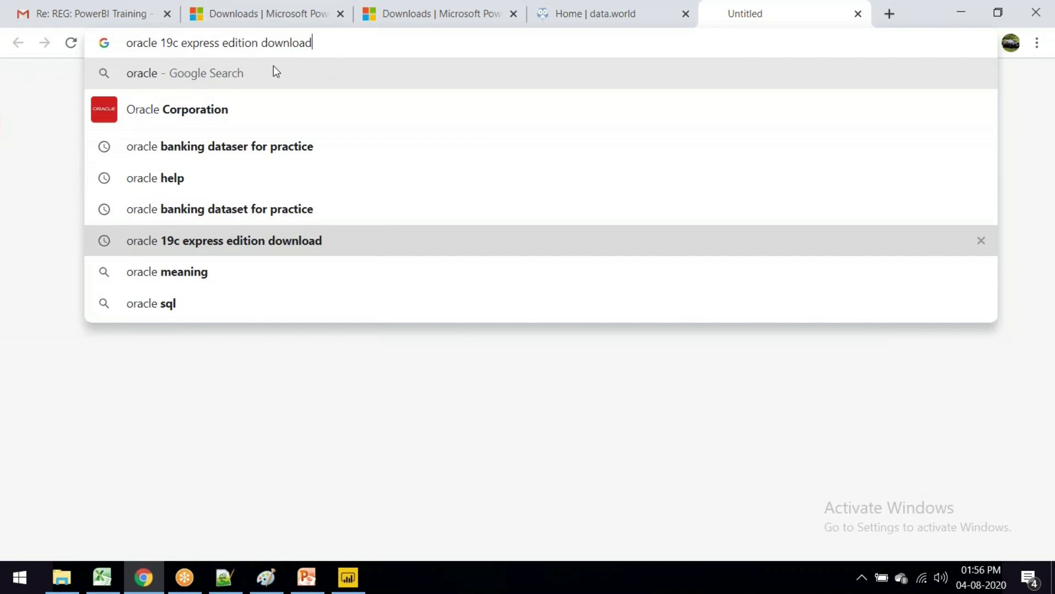
click(304, 244)
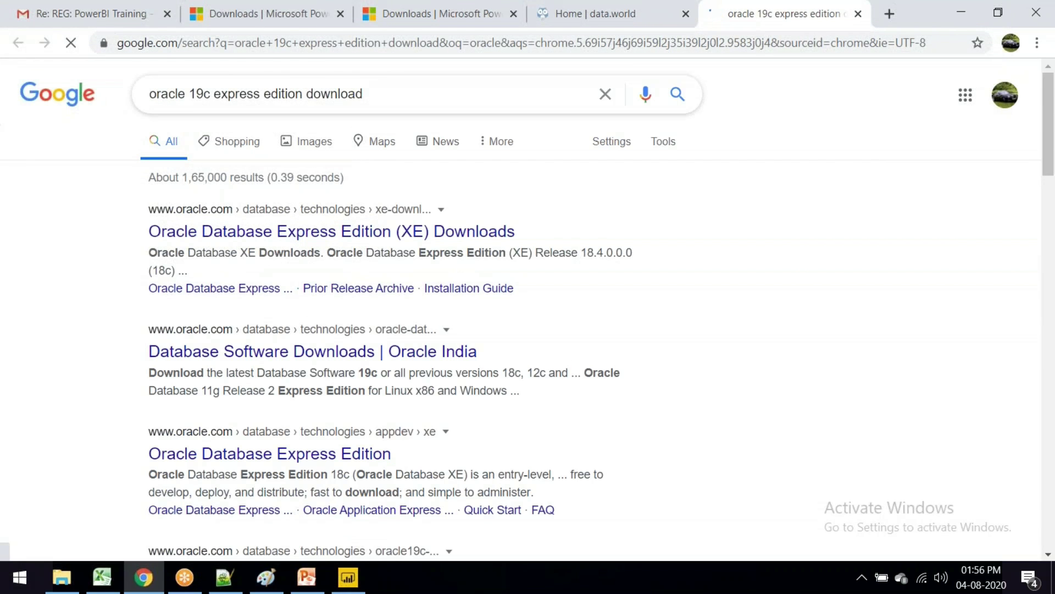
triple_click(305, 94)
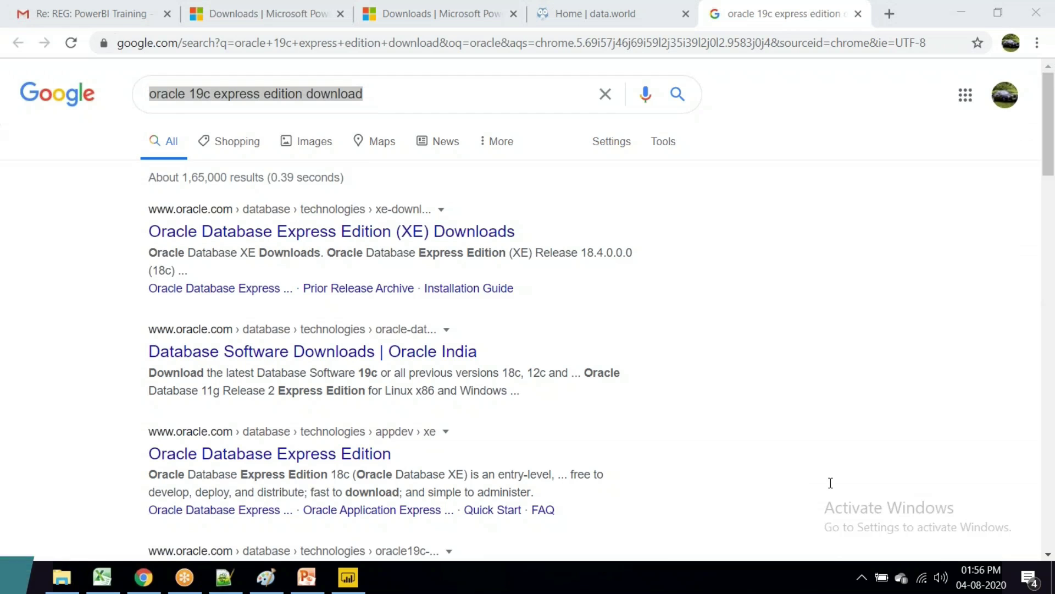
click(379, 233)
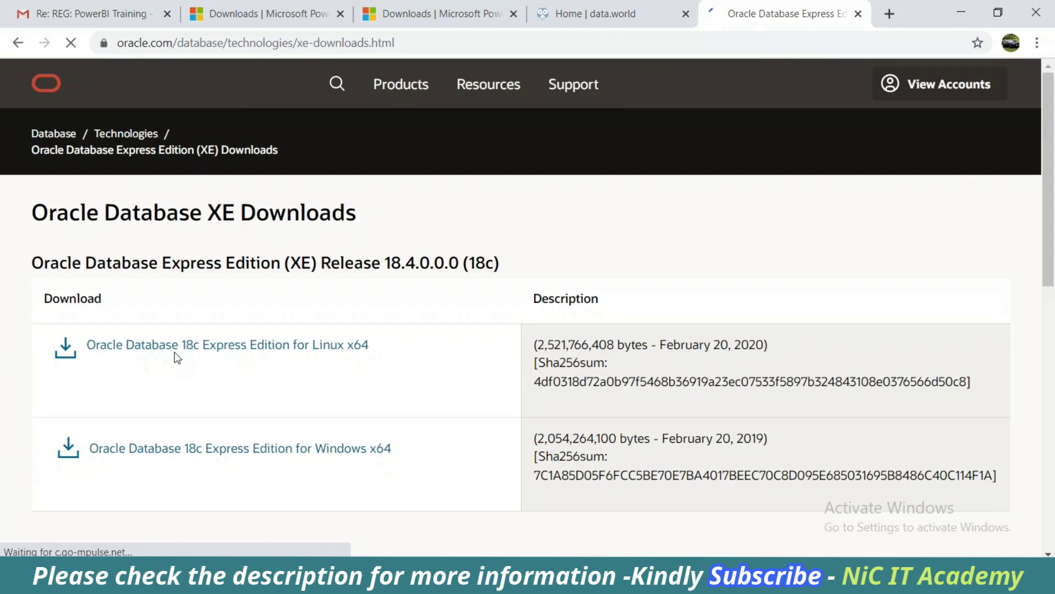
- Accept the license and download OracleXE184_Win64.zip for Windows x64
click(144, 450)
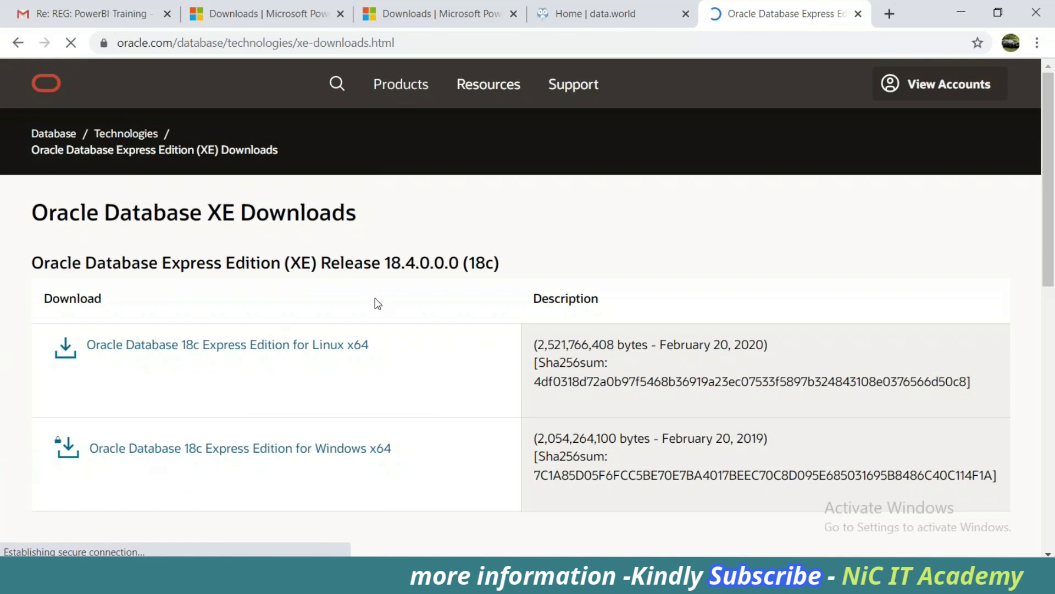
scroll(344, 330, down, 3)
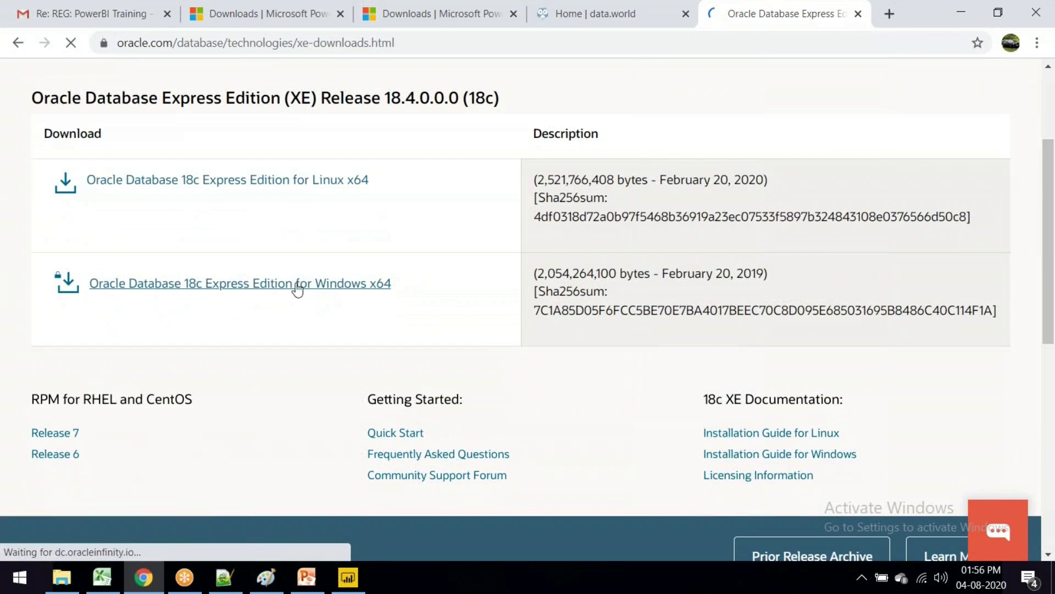
click(271, 290)
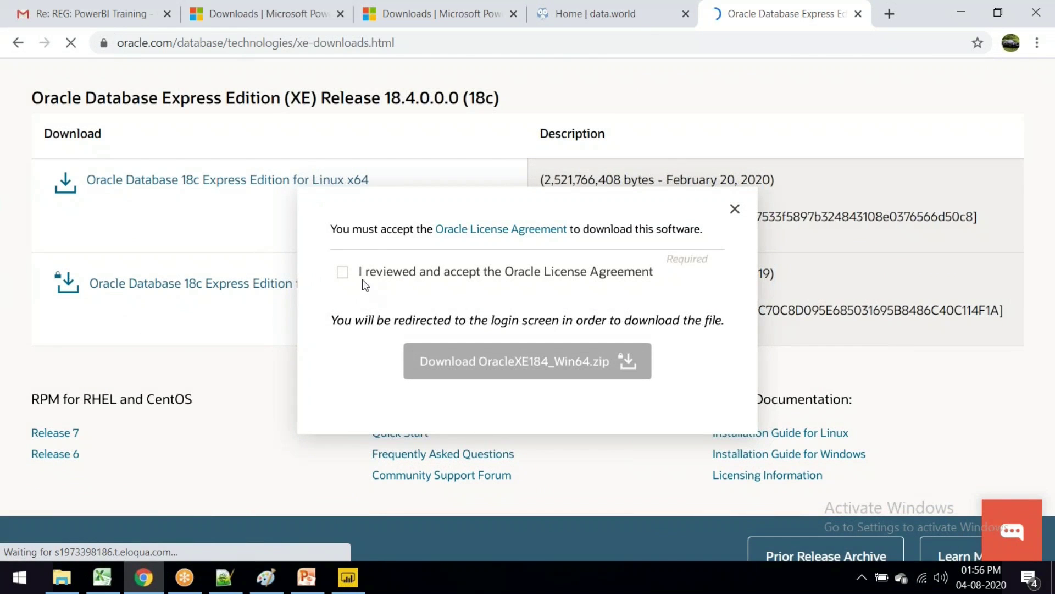
click(343, 272)
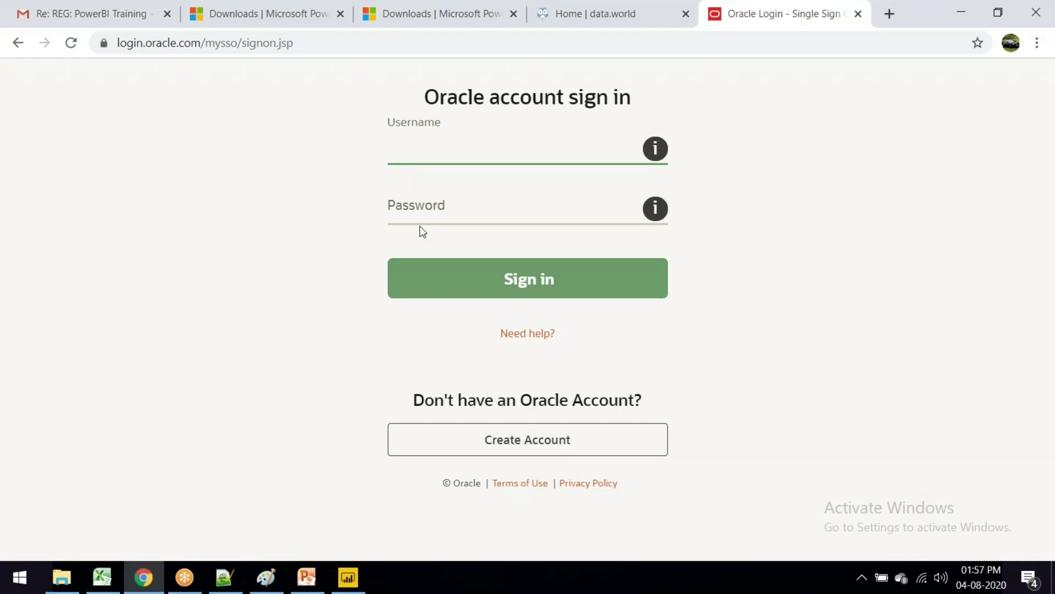
- Open the Coronavirus daily data dataset from the data.world feed and scroll to the full_data.csv preview
click(272, 16)
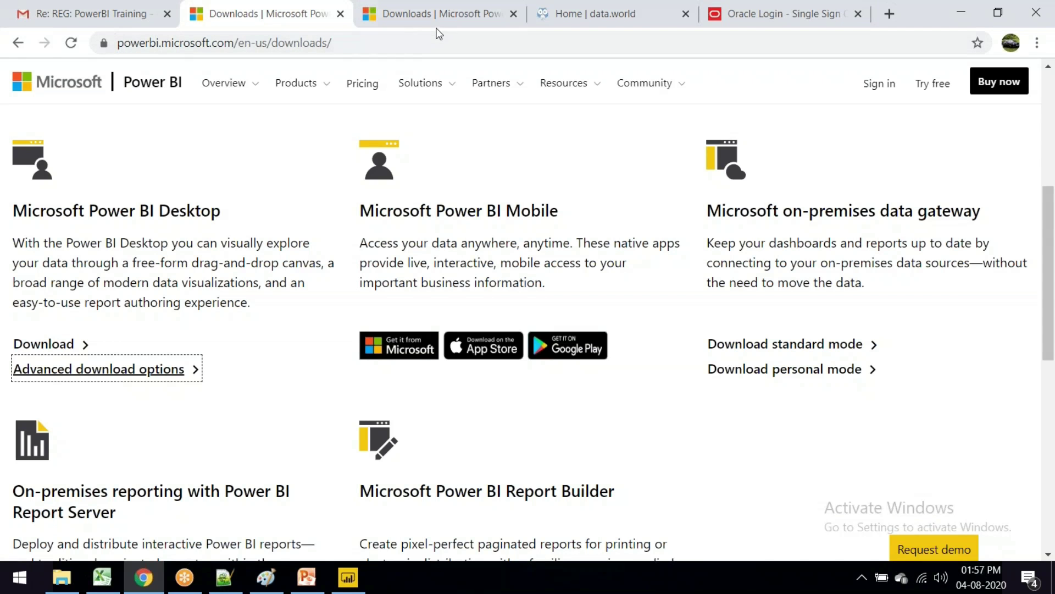
click(438, 24)
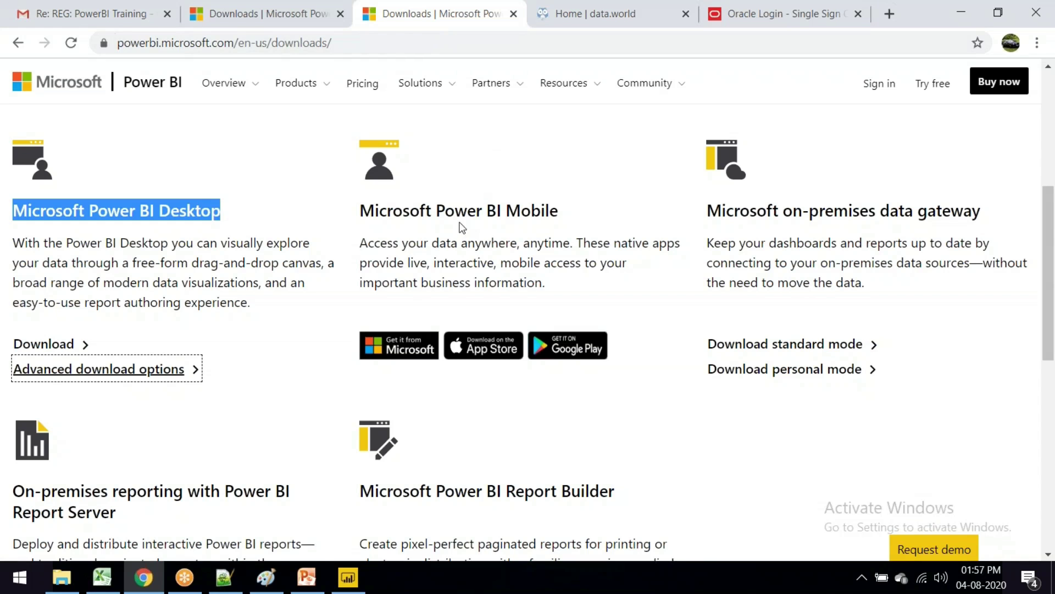
click(544, 14)
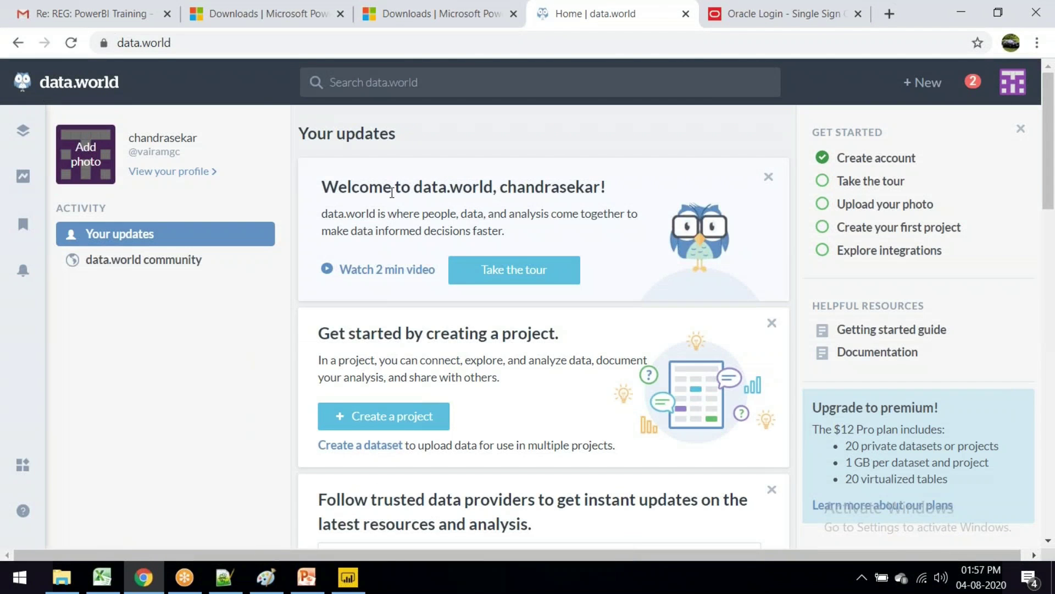
scroll(387, 220, down, 5)
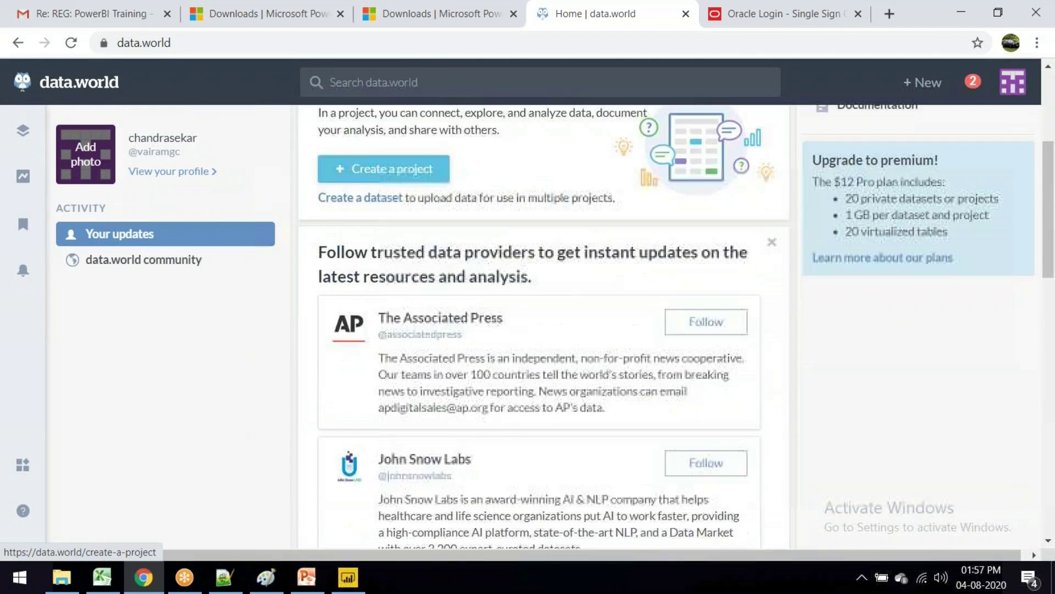
scroll(544, 329, down, 10)
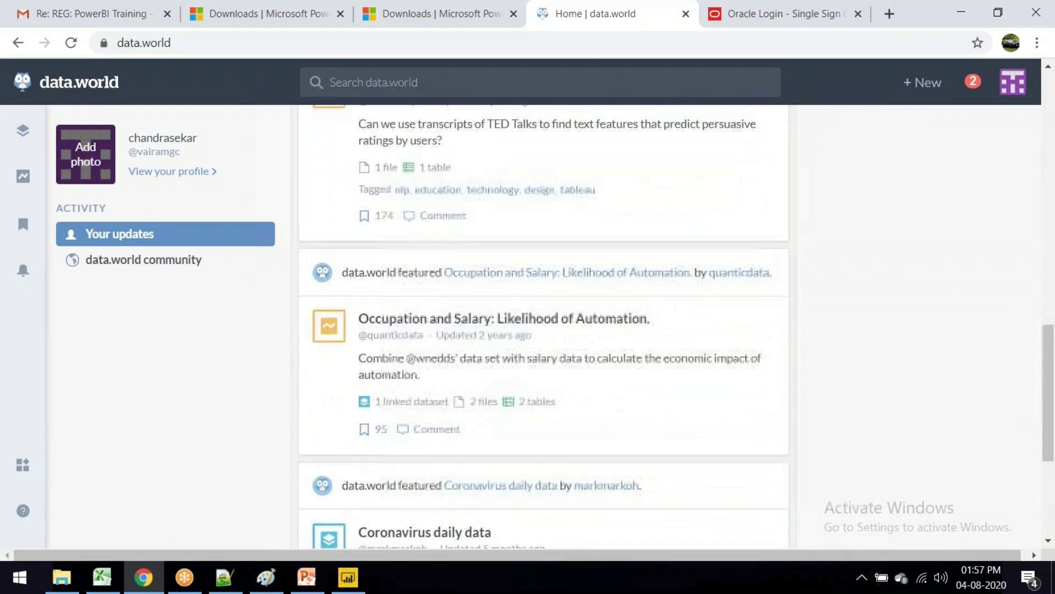
scroll(500, 368, down, 5)
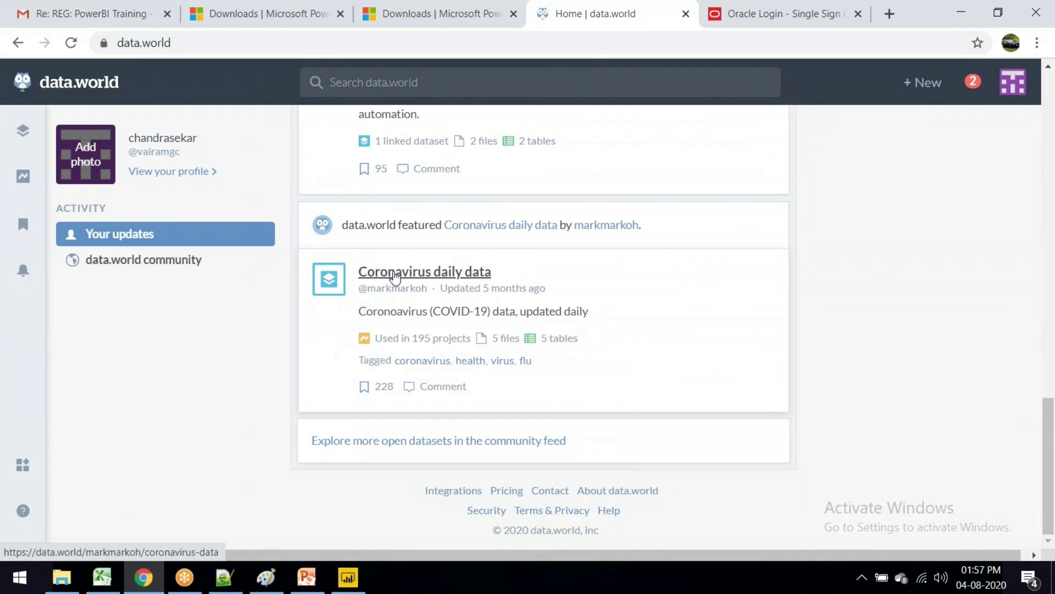
click(469, 282)
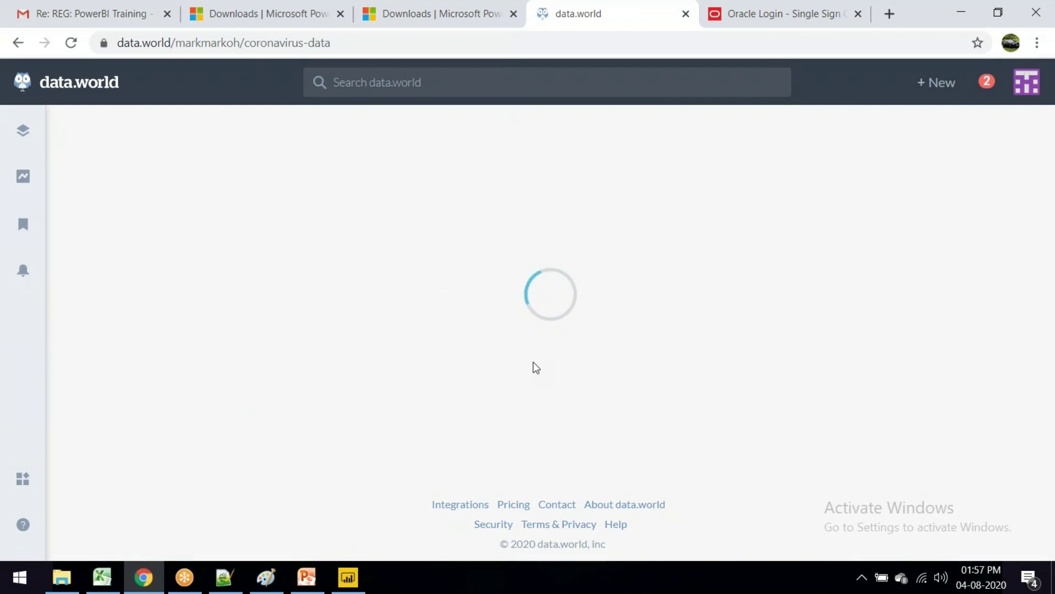
scroll(233, 297, down, 2)
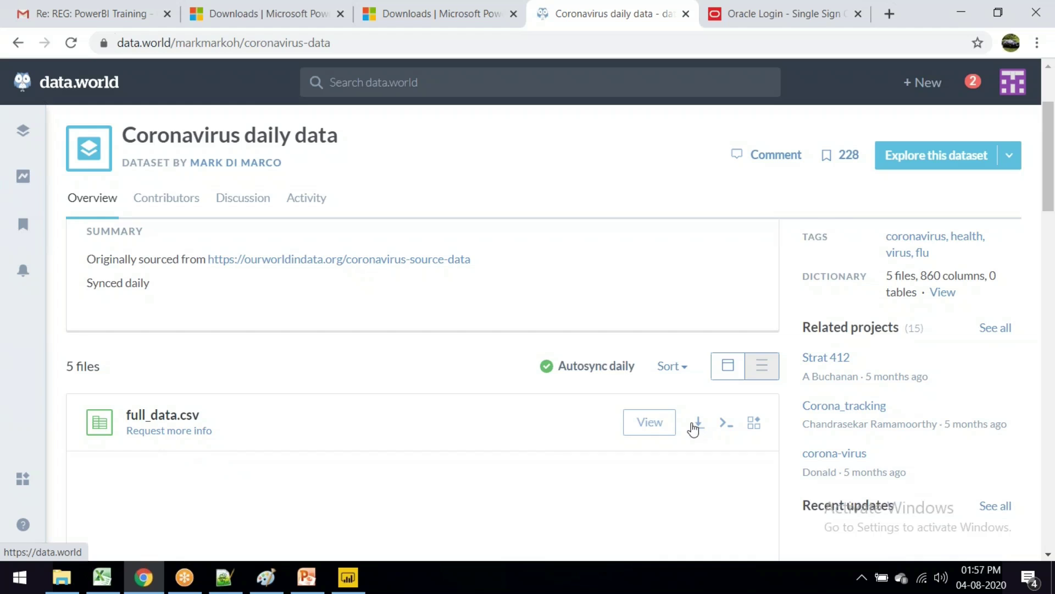
scroll(694, 429, down, 3)
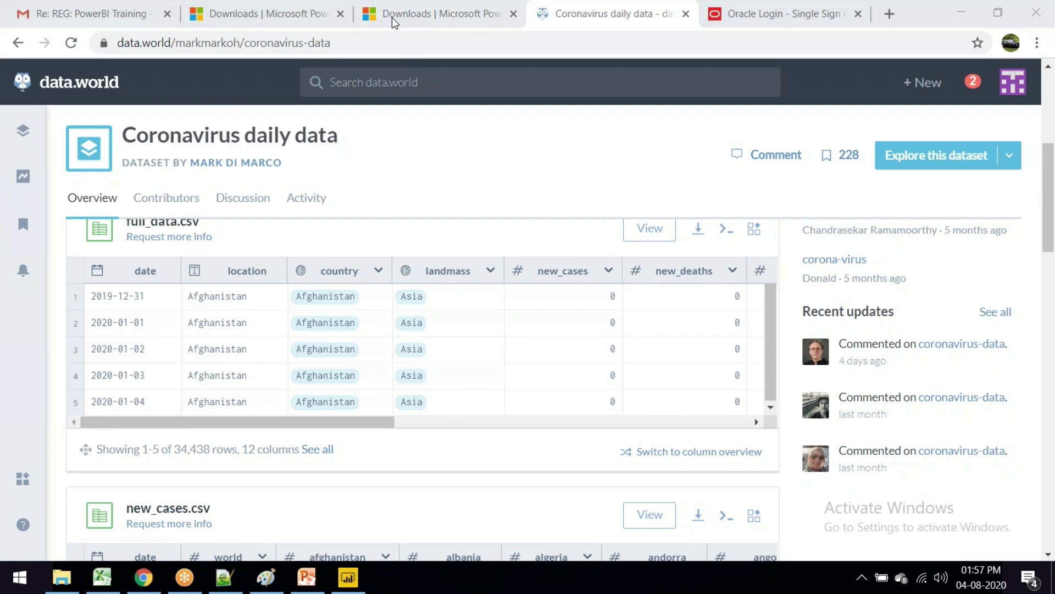
key(alt+Tab)
- In a new Notepad++ document, list 'Oracle 18C/12C/' and 'SQL Server' on separate lines
click(12, 46)
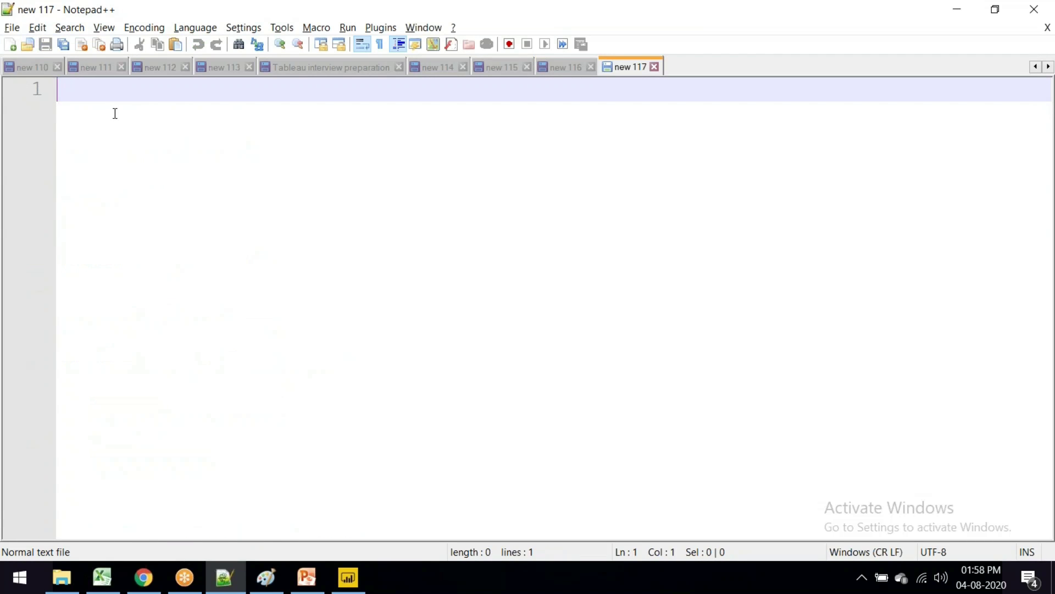
key(Return)
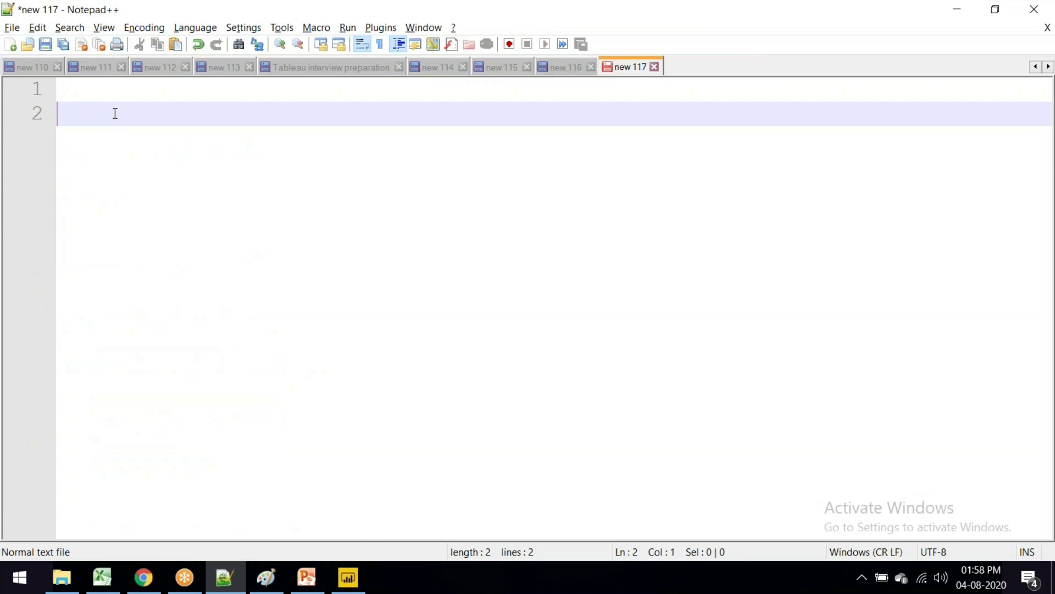
text(Oracle 18)
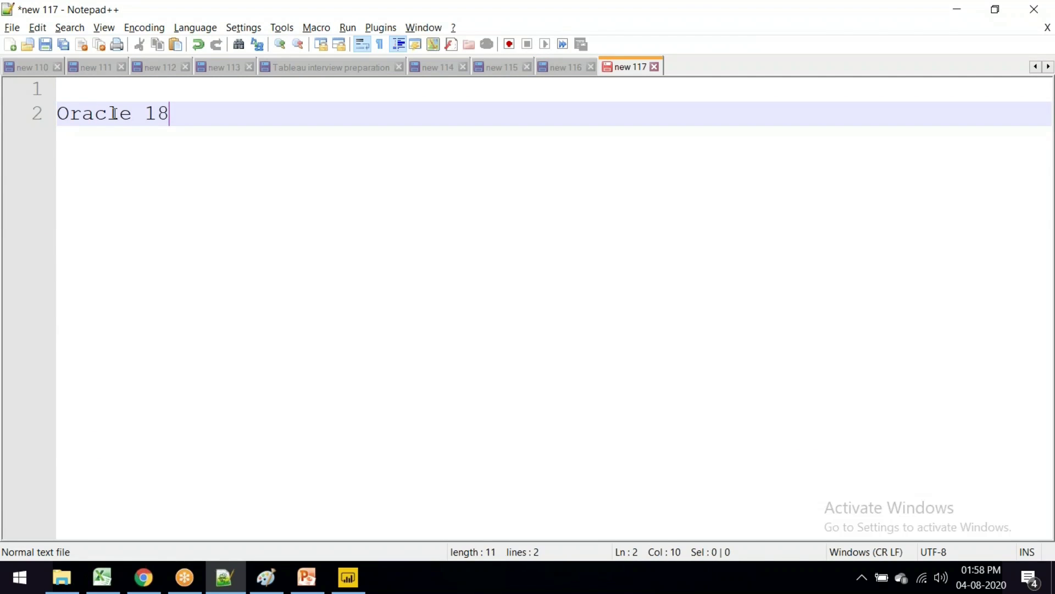
text(C/12C/)
key(Return)
key(Return)
text(SQ)
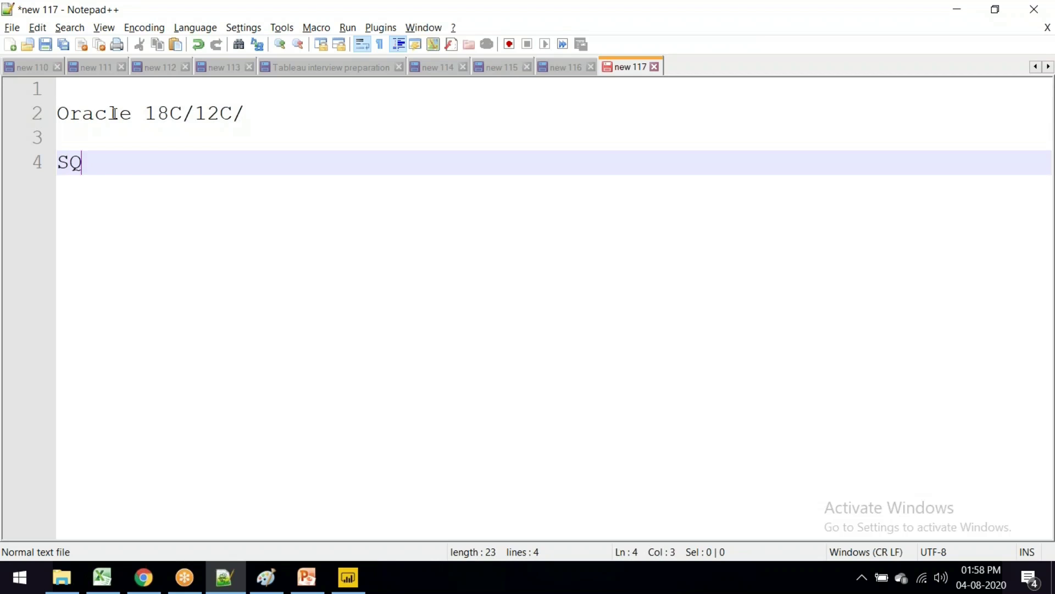
text(L Server)
key(Return)
key(Return)
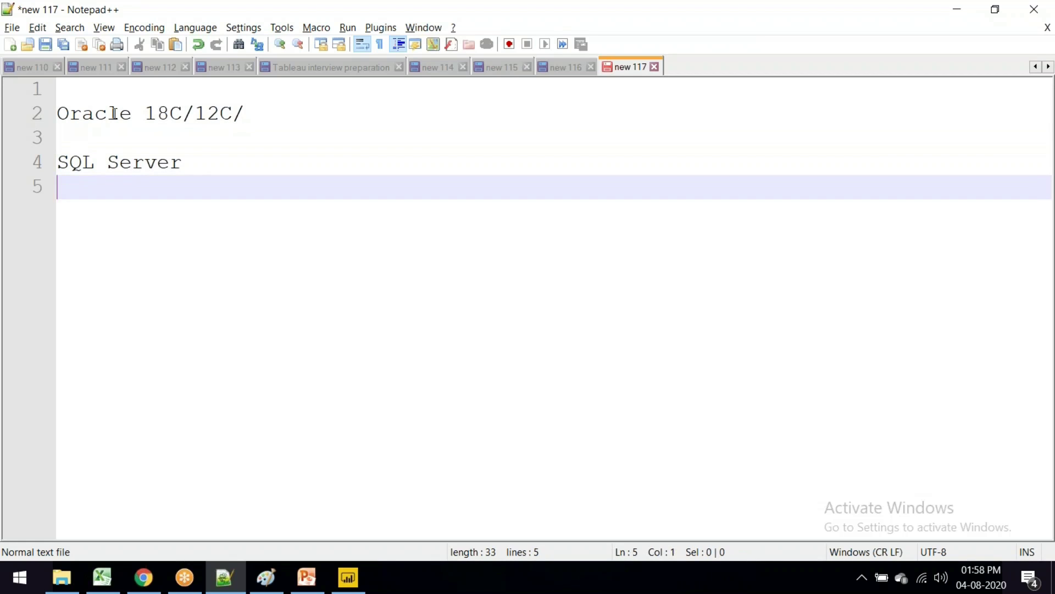
- Add 'MySQL' on its own line, followed by a separator line of equals signs
text(SQL)
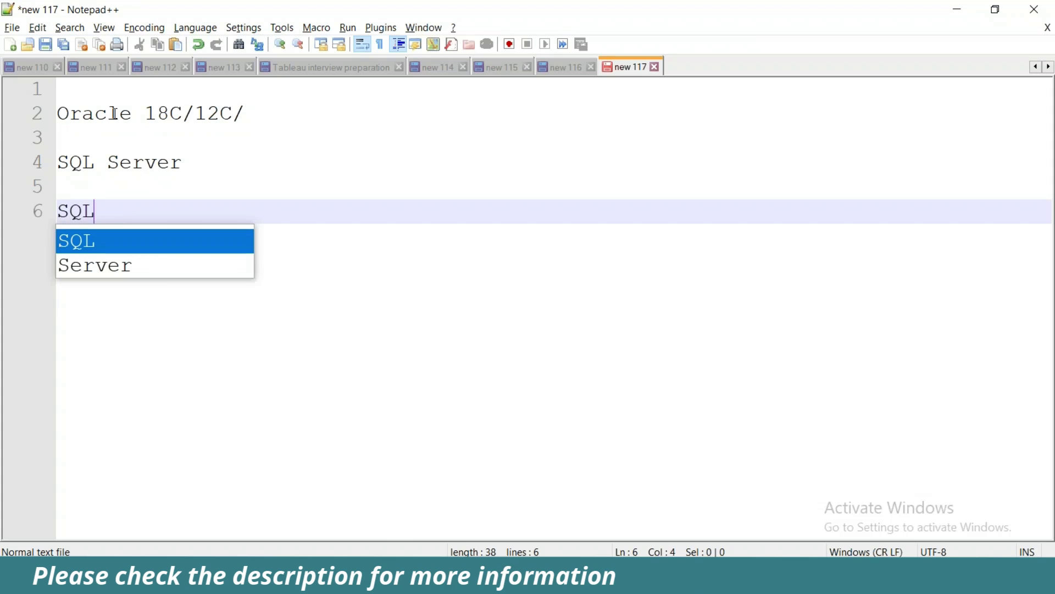
key(Left)
key(Left)
key(Left)
text(My)
key(Right)
key(Right)
key(Right)
key(Return)
key(Return)
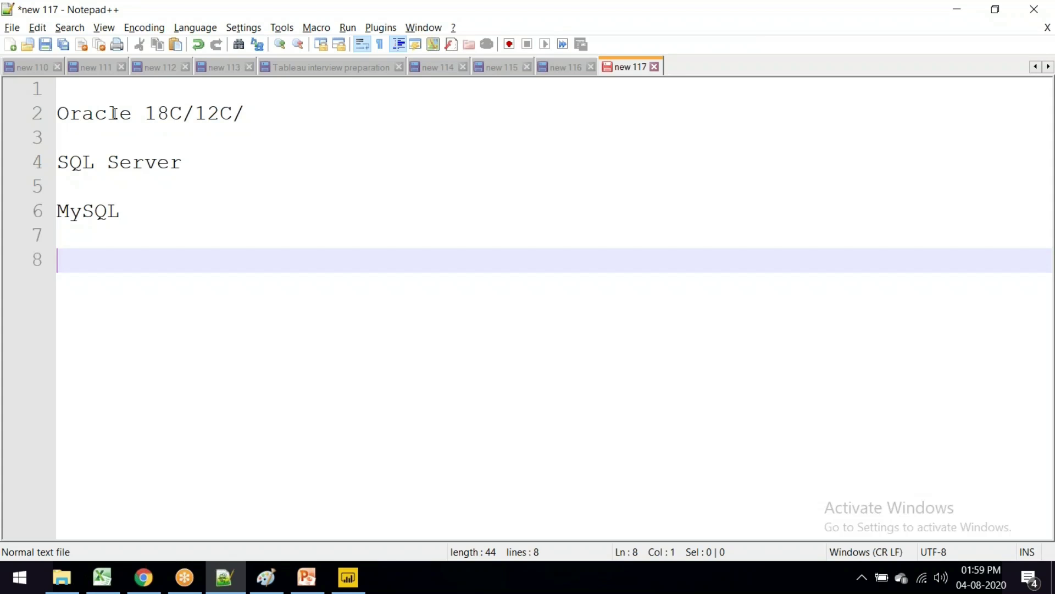
text(=================================)
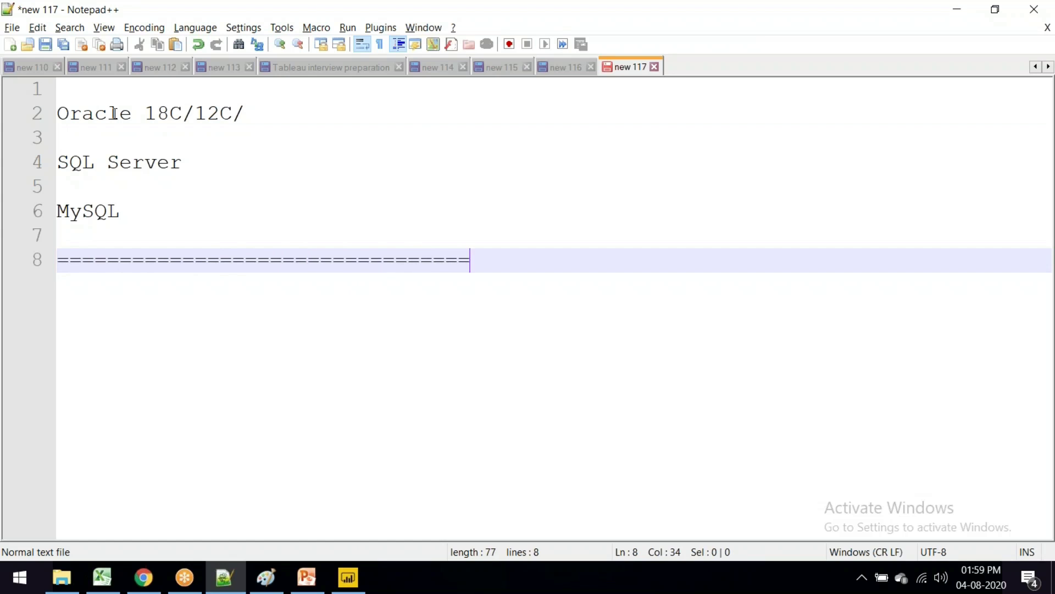
key(Return)
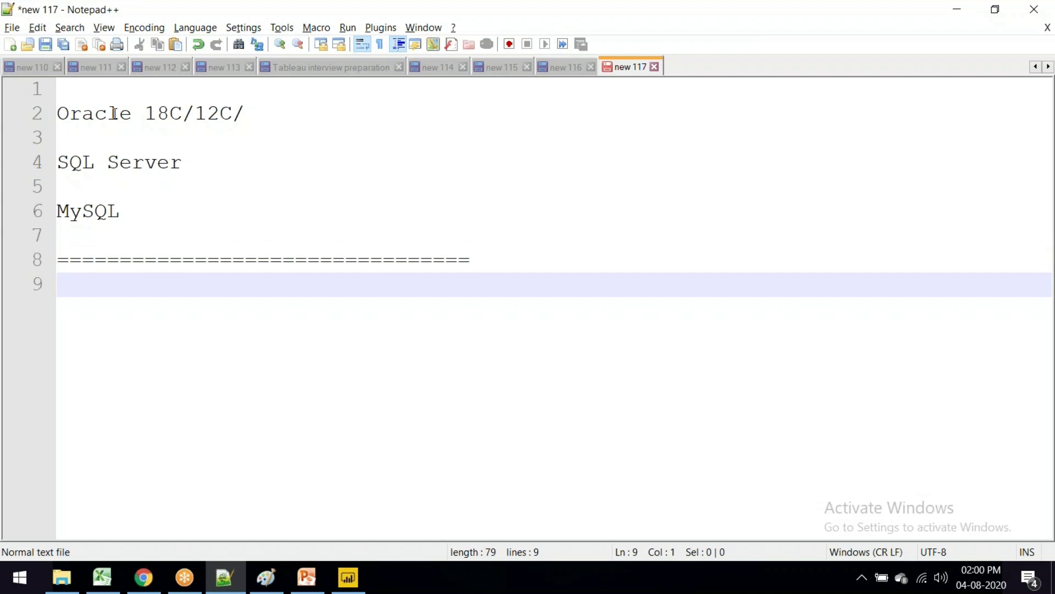
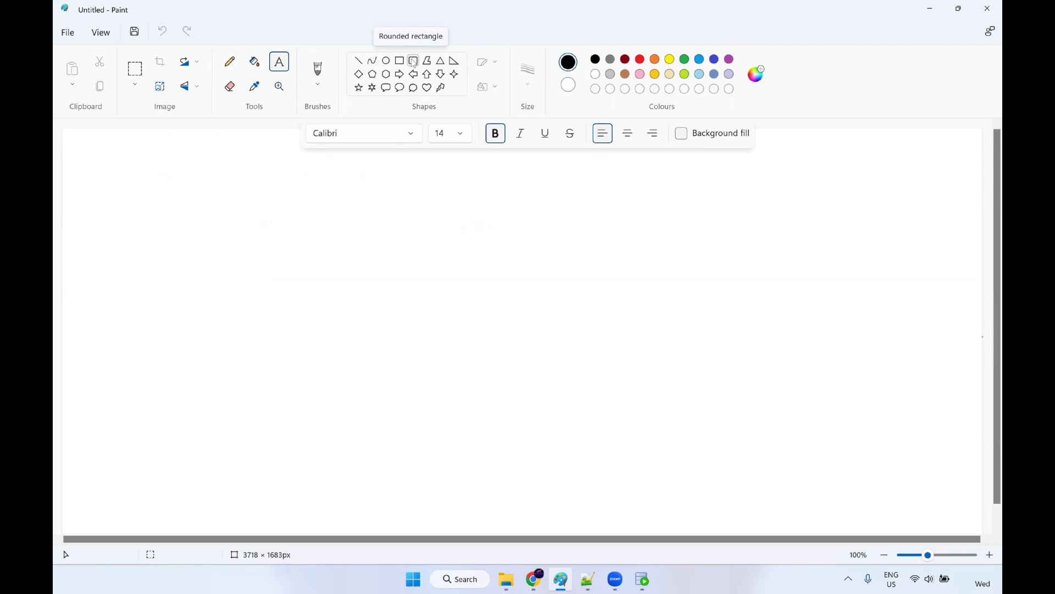
- Draw a wide rounded rectangle labelled 'Oracle 11g - XE' below its left and '21C' below its right
click(414, 62)
mouse_move(276, 358)
mouse_down()
mouse_move(334, 425)
mouse_move(593, 499)
mouse_move(669, 495)
mouse_move(670, 486)
mouse_up()
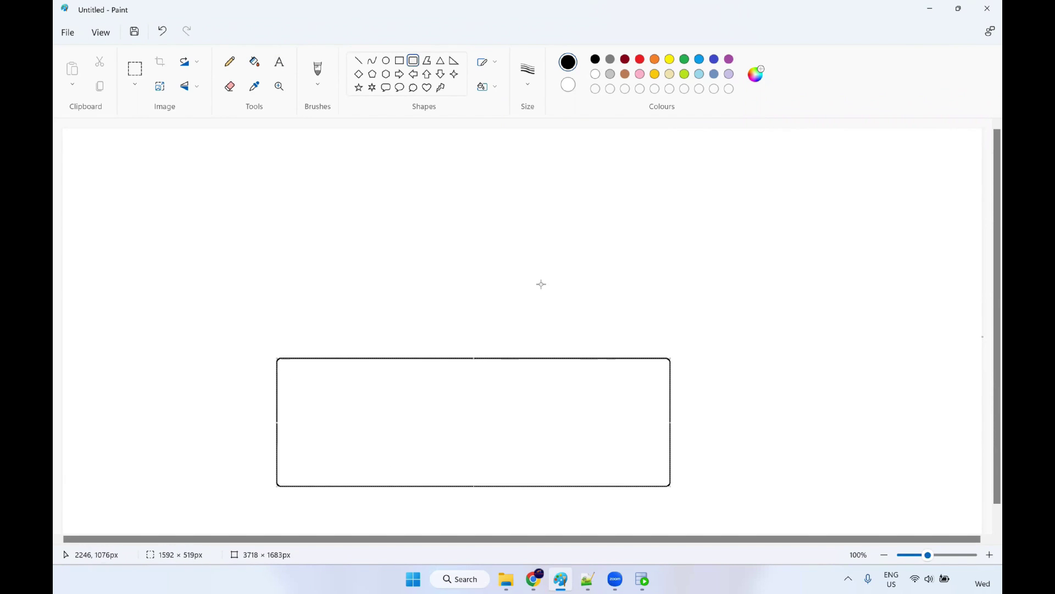
click(280, 69)
click(337, 500)
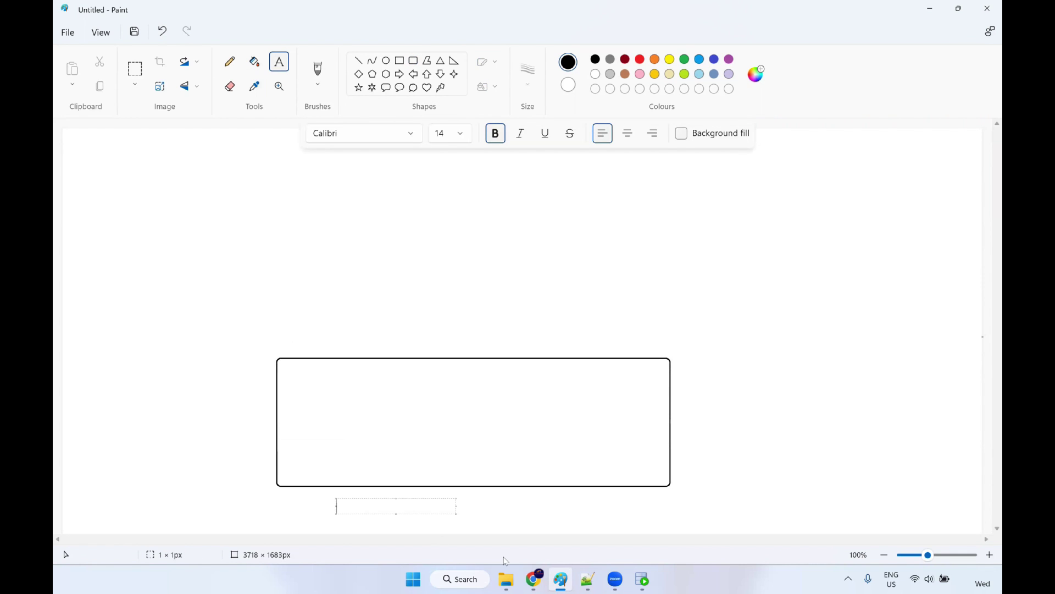
text(Oracle 11g - XE)
click(595, 503)
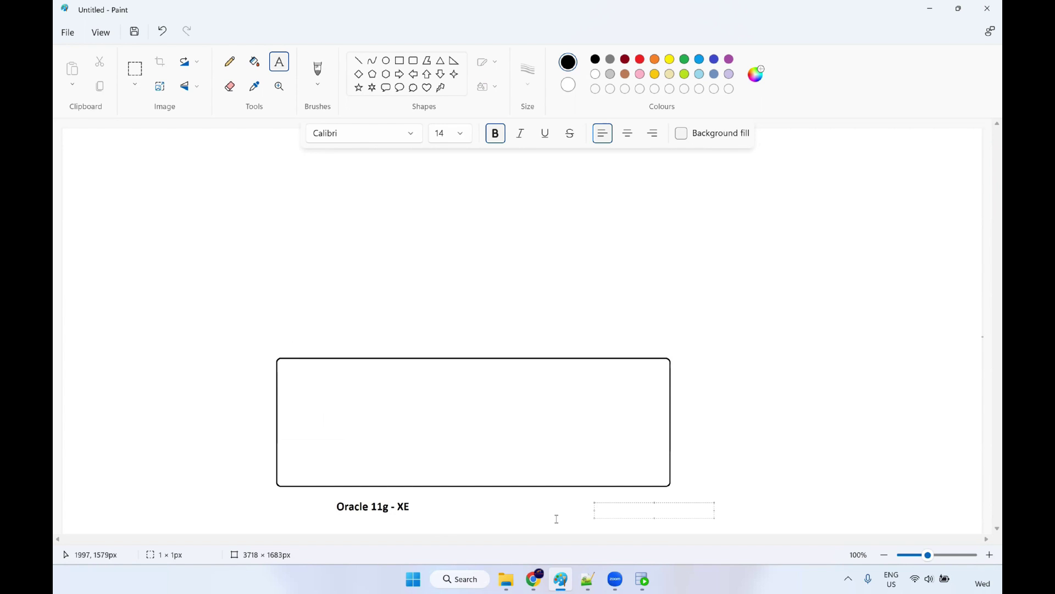
text(21C)
click(294, 417)
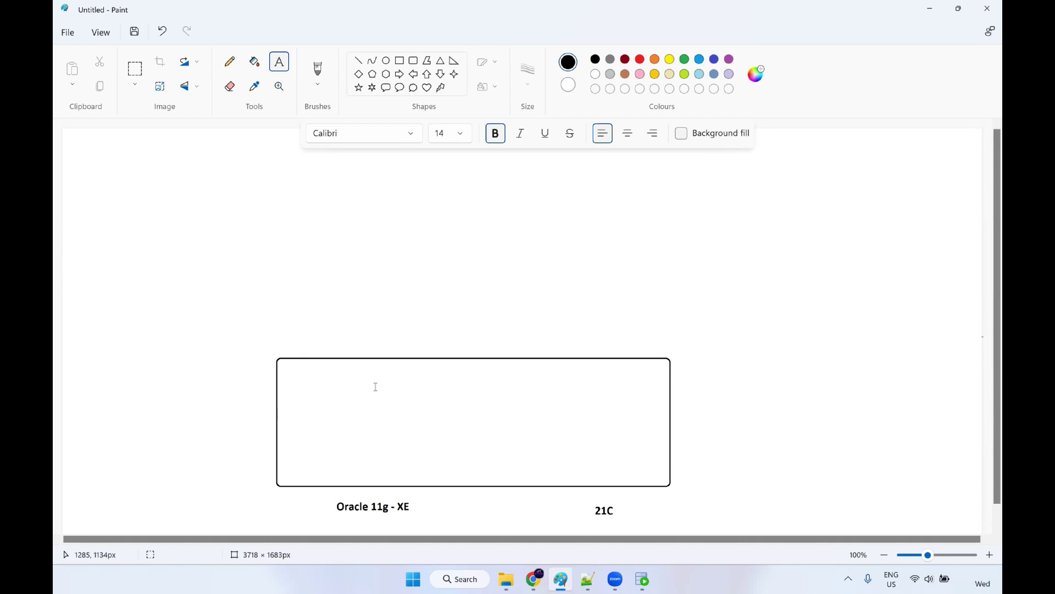
- Draw two vertical lines from top to bottom edge, dividing the rectangle into three columns
click(359, 61)
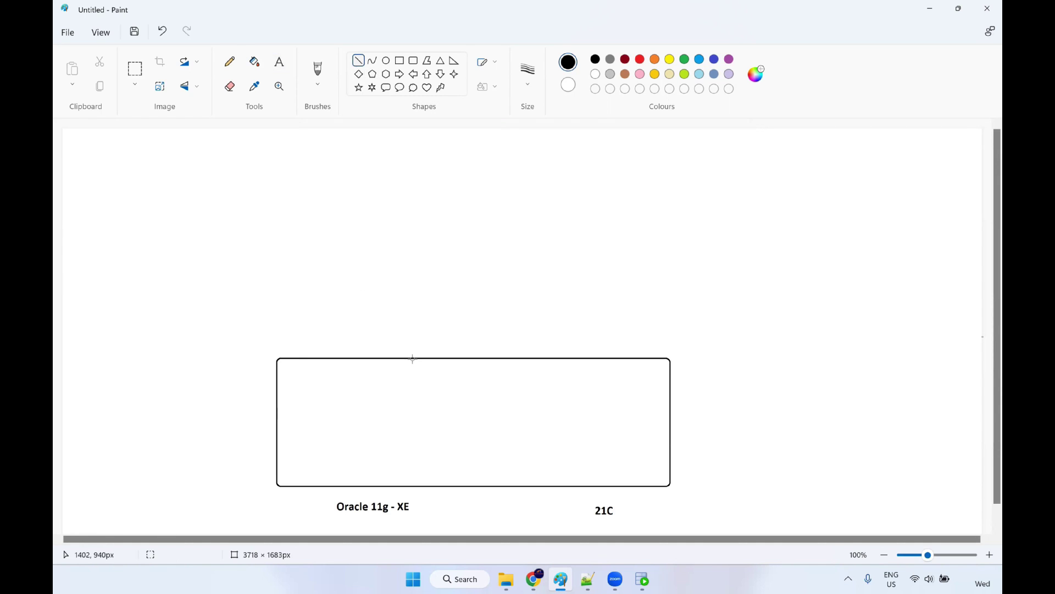
drag(422, 359, 420, 484)
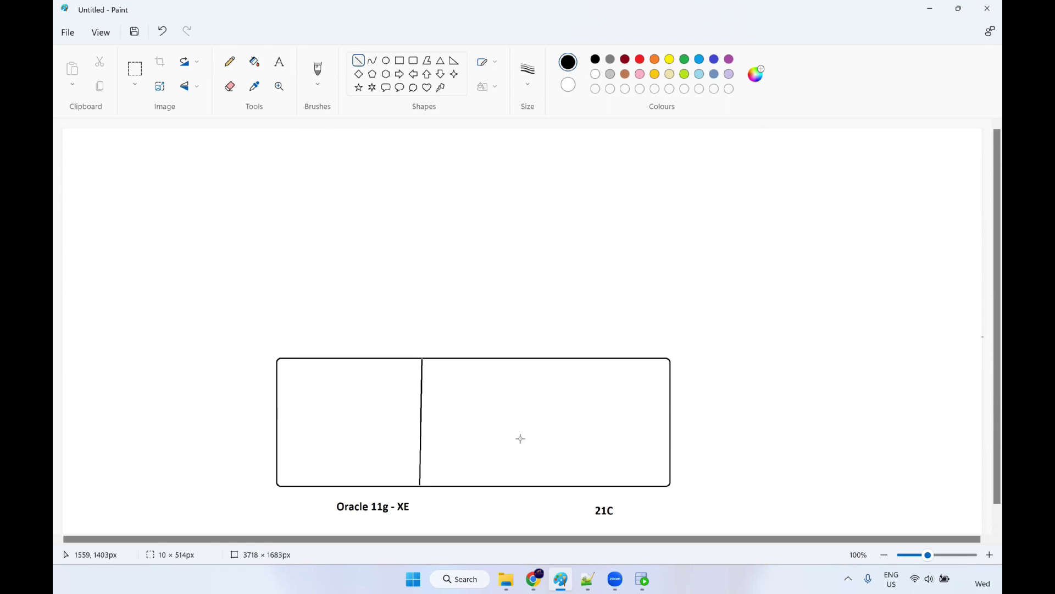
drag(549, 359, 548, 486)
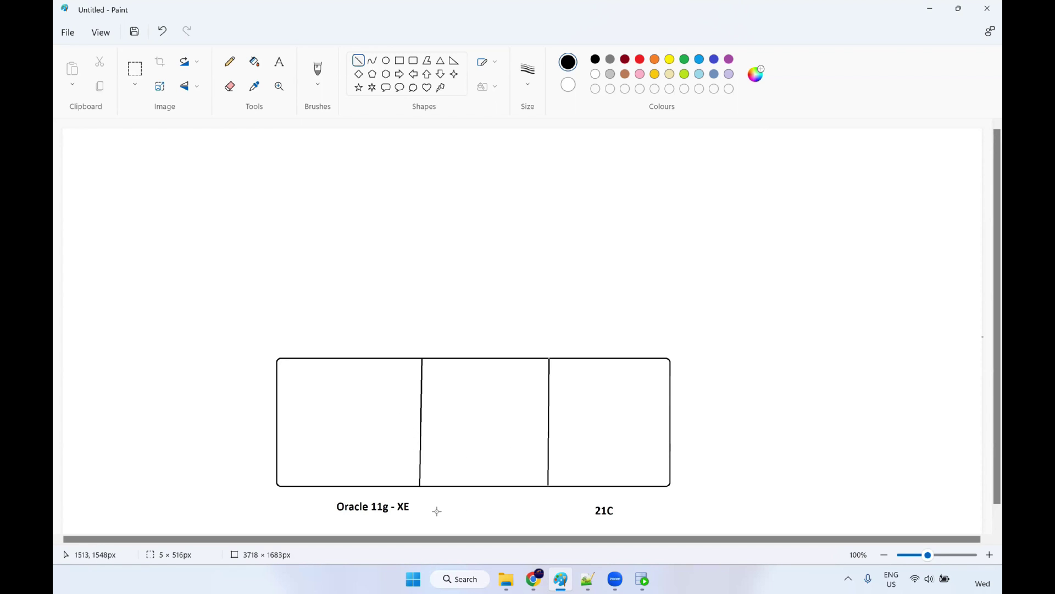
click(279, 61)
- Add a SYSTEM(ADMIN) heading above column one and a red HR heading above column two
click(323, 342)
text(SYS)
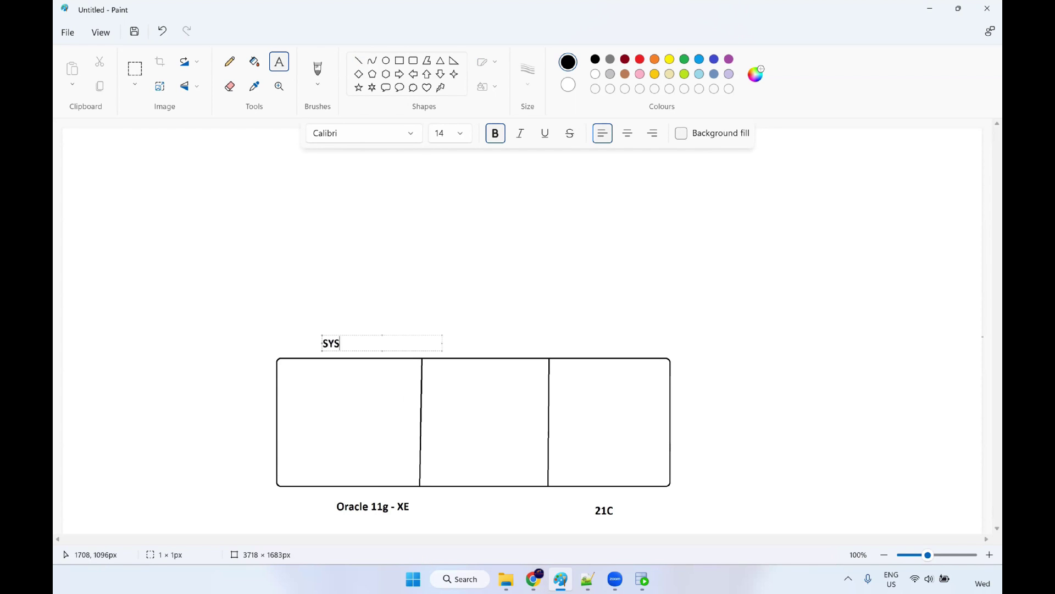
text(TEM(ADMIN))
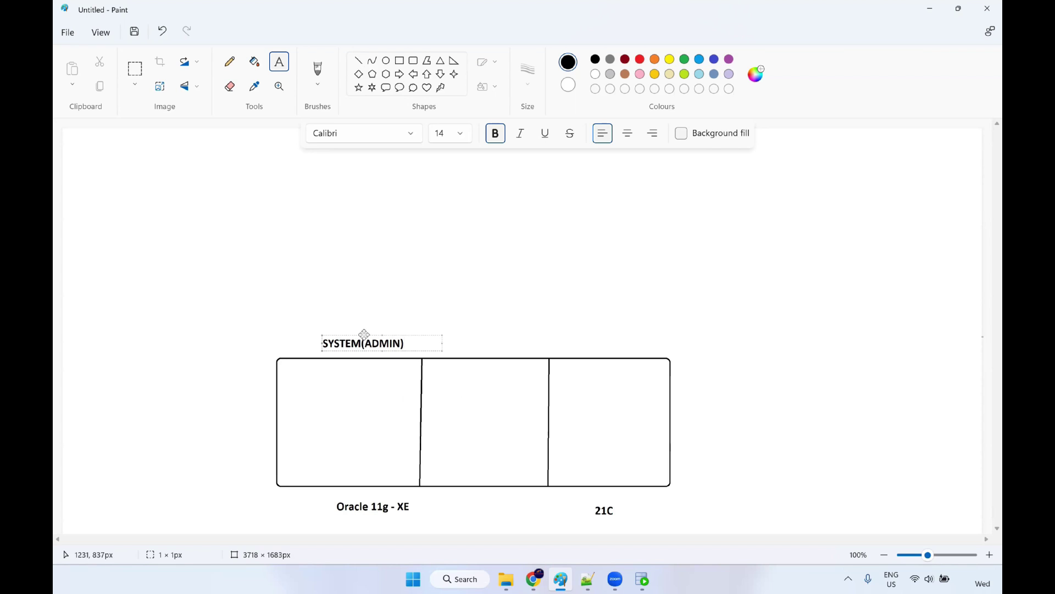
click(358, 388)
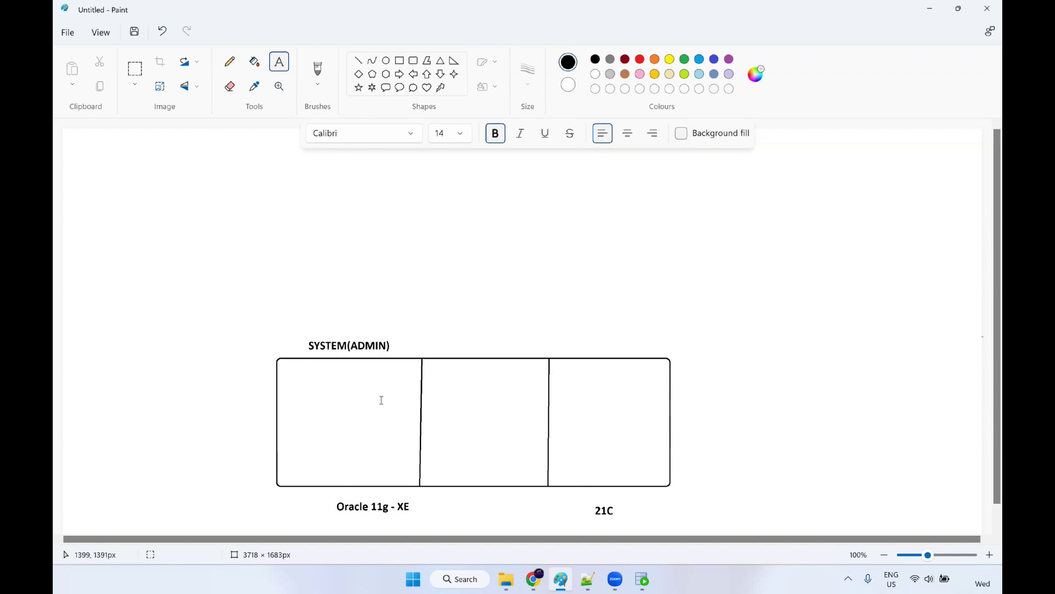
click(640, 59)
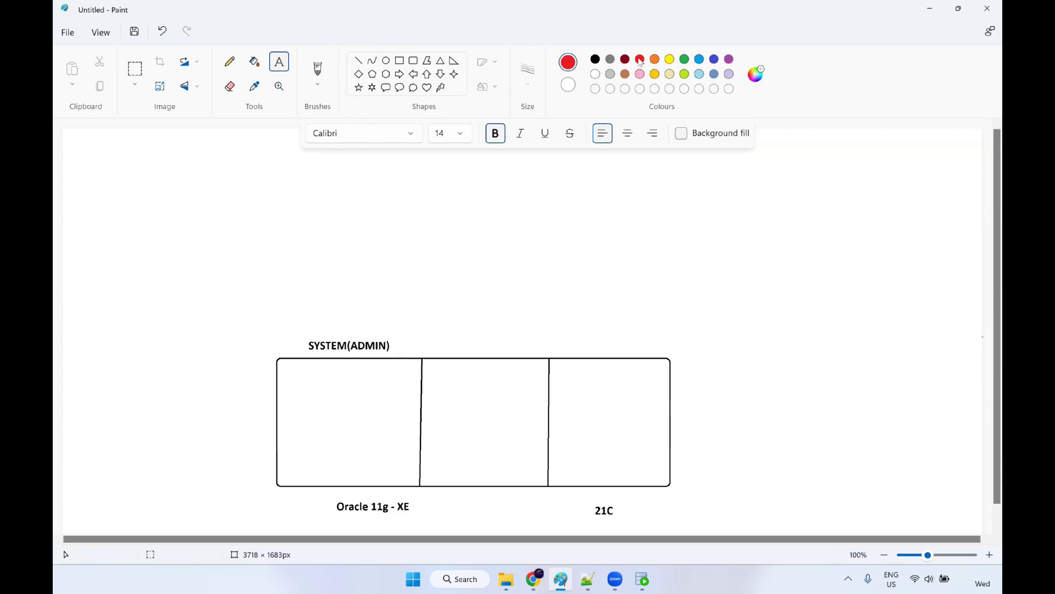
click(458, 341)
text(HR)
click(302, 382)
text(u)
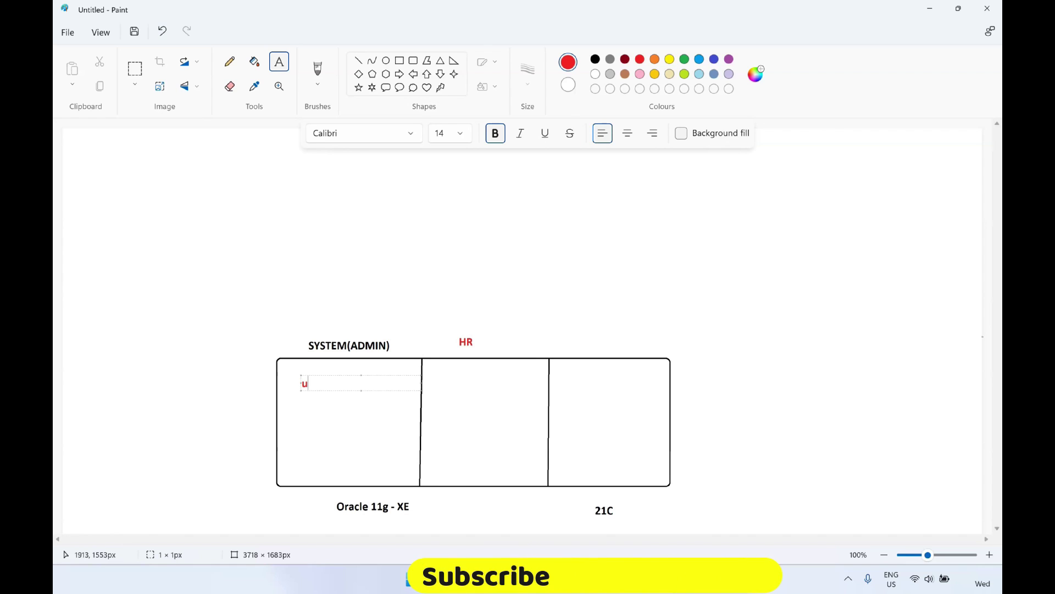
text(n: system)
key(Return)
key(Return)
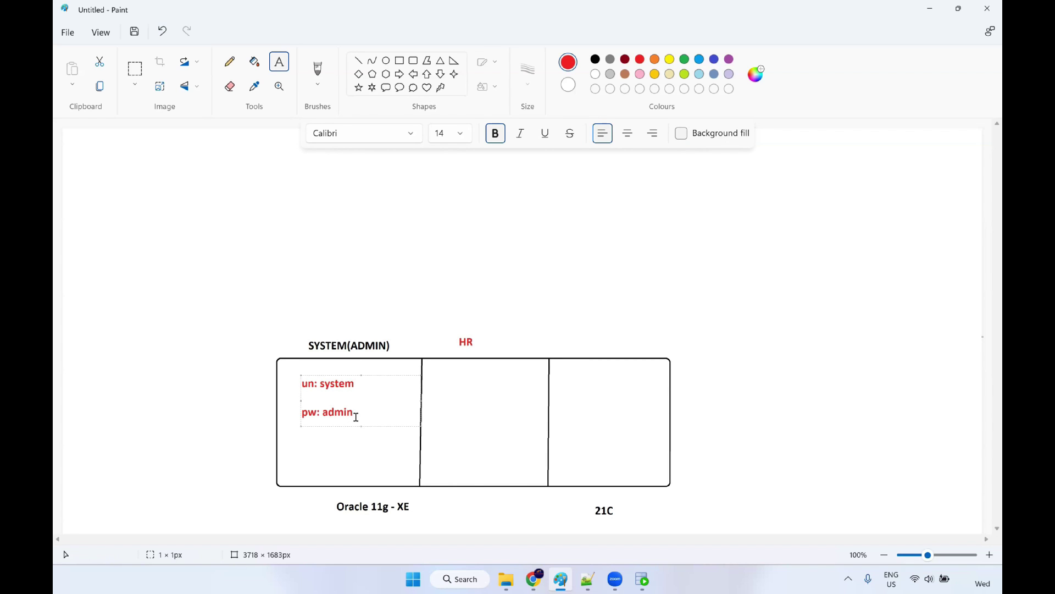
drag(354, 412, 322, 412)
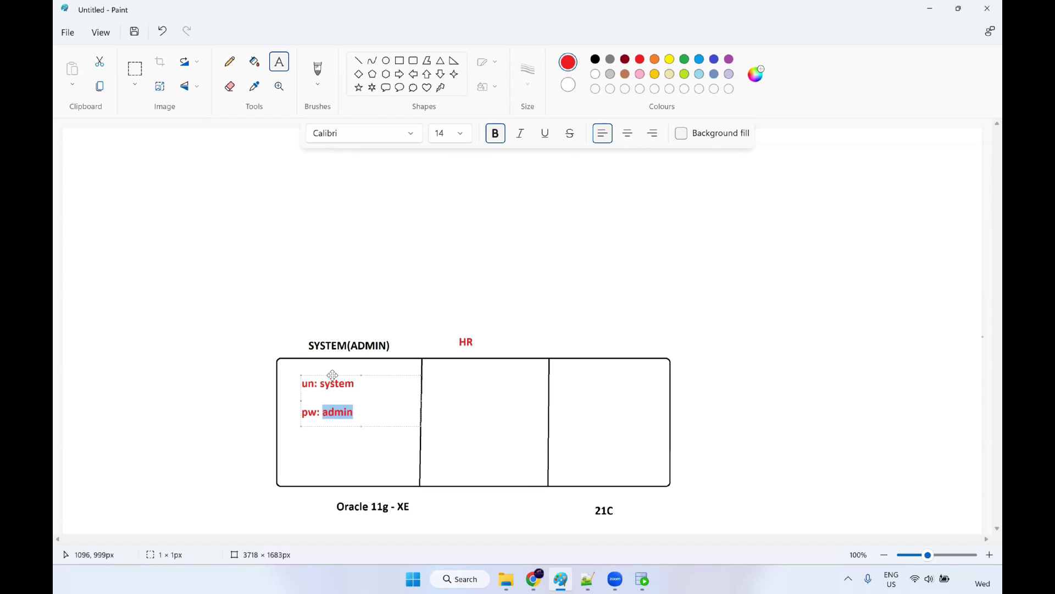
drag(333, 375, 331, 368)
click(325, 447)
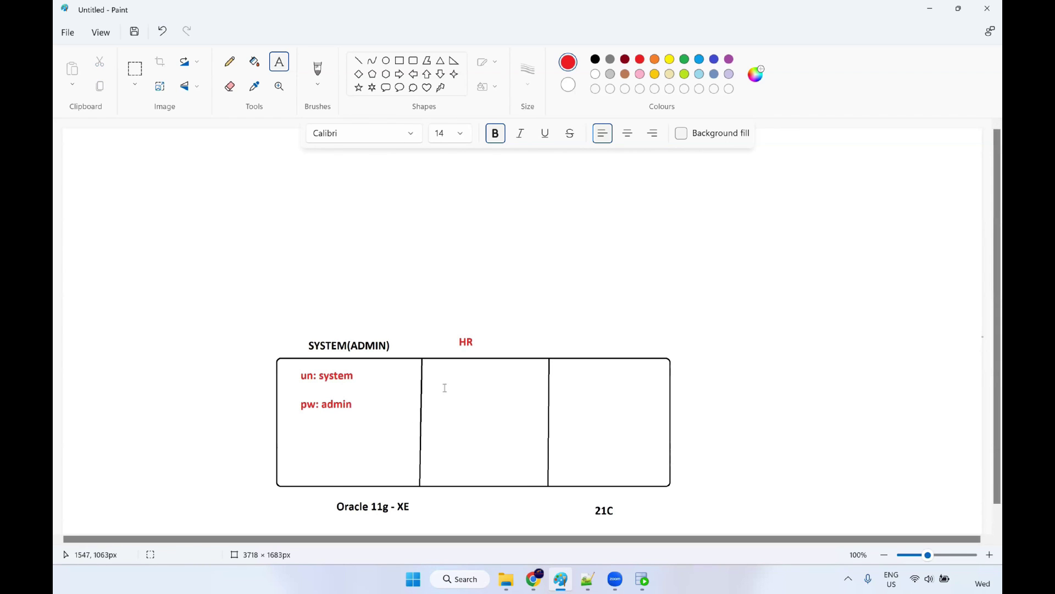
- Write 'un: hr' and 'pw: hr' in green inside the middle column
click(444, 382)
click(684, 60)
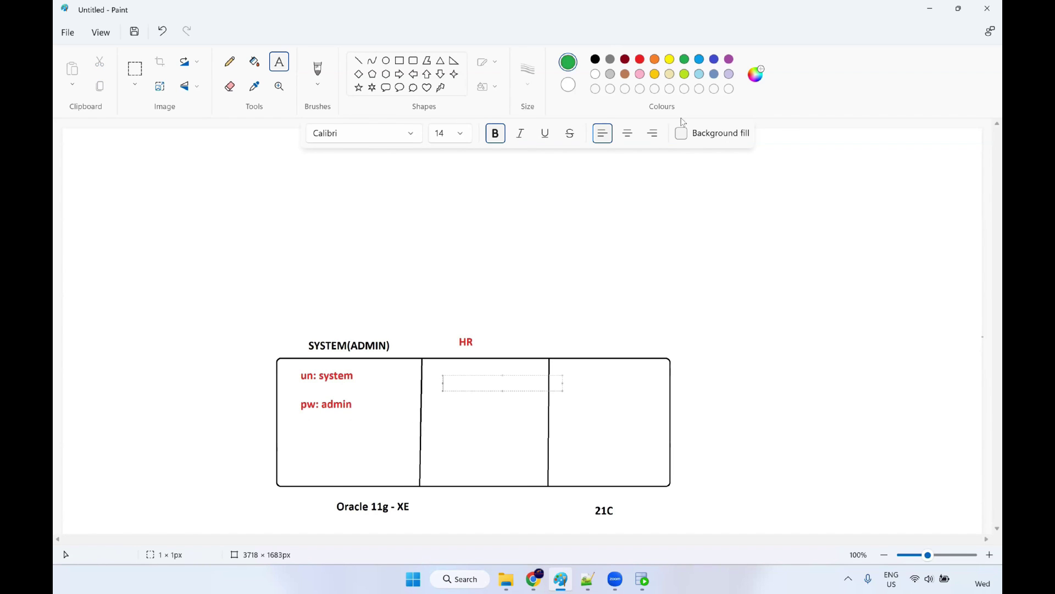
text(un: hr)
key(Return)
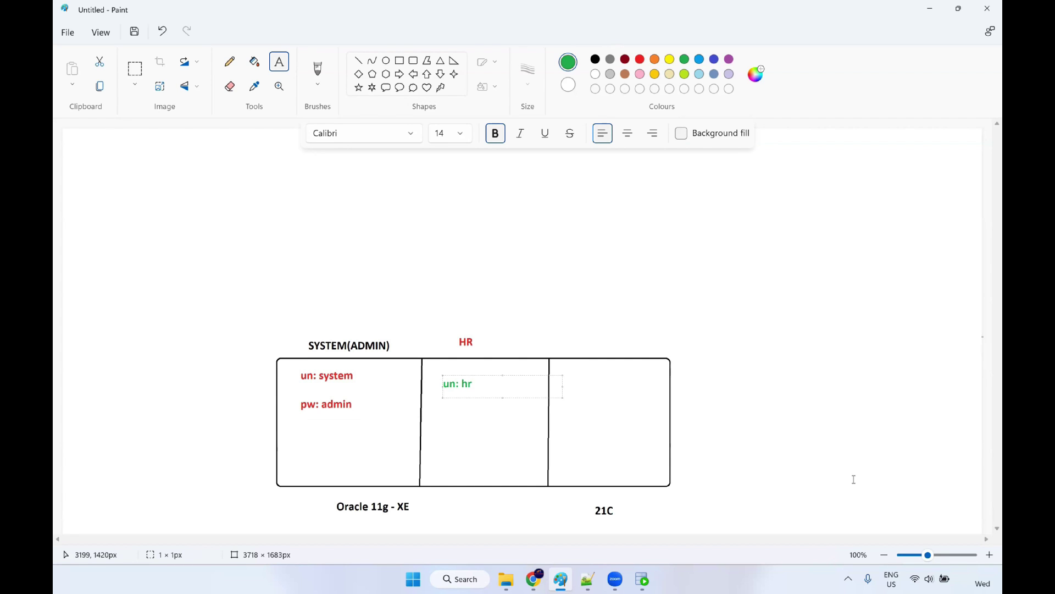
text(pw: hr)
click(595, 390)
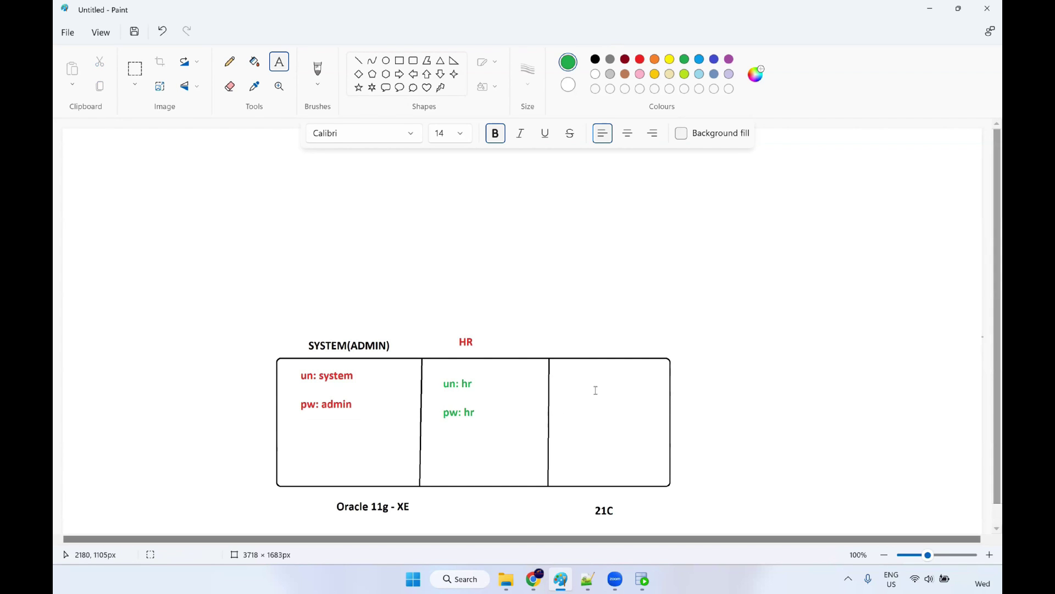
- Add an indigo CORE heading above the right column with 'un: core' and 'pw: core' inside it
click(582, 346)
click(713, 60)
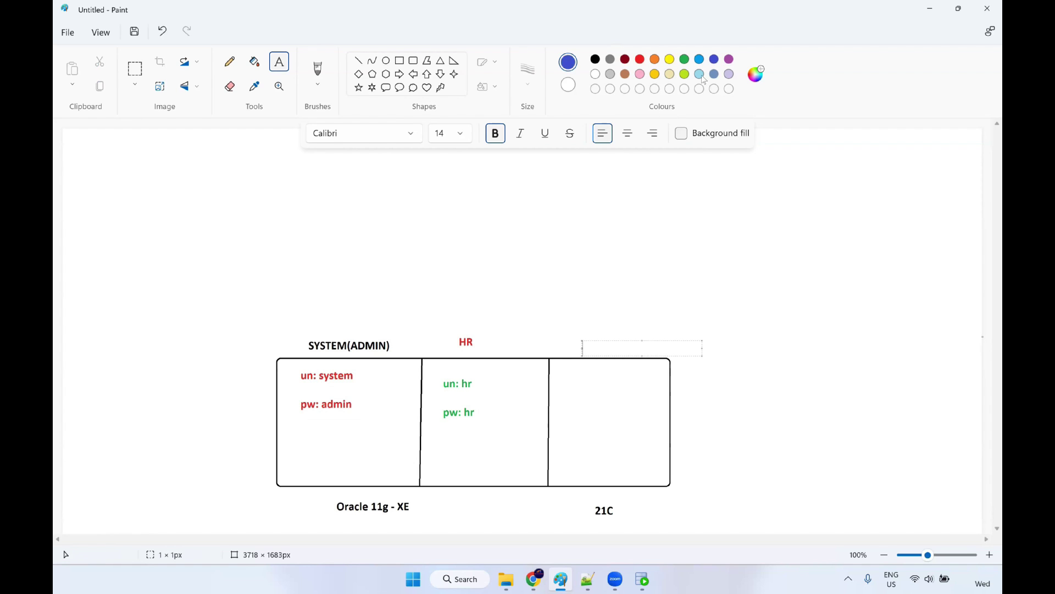
text(CORE)
click(585, 386)
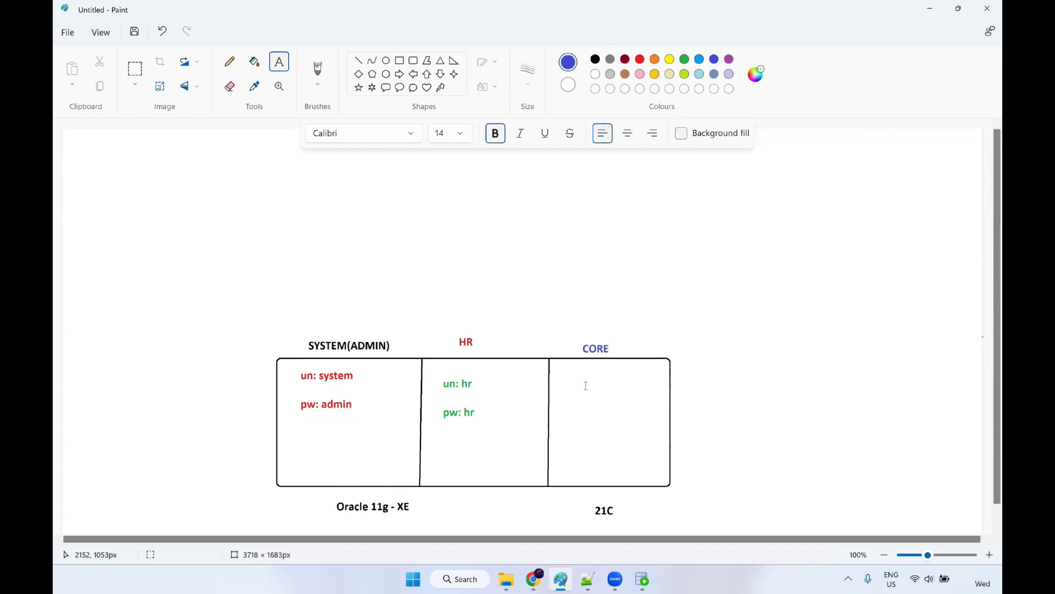
click(562, 377)
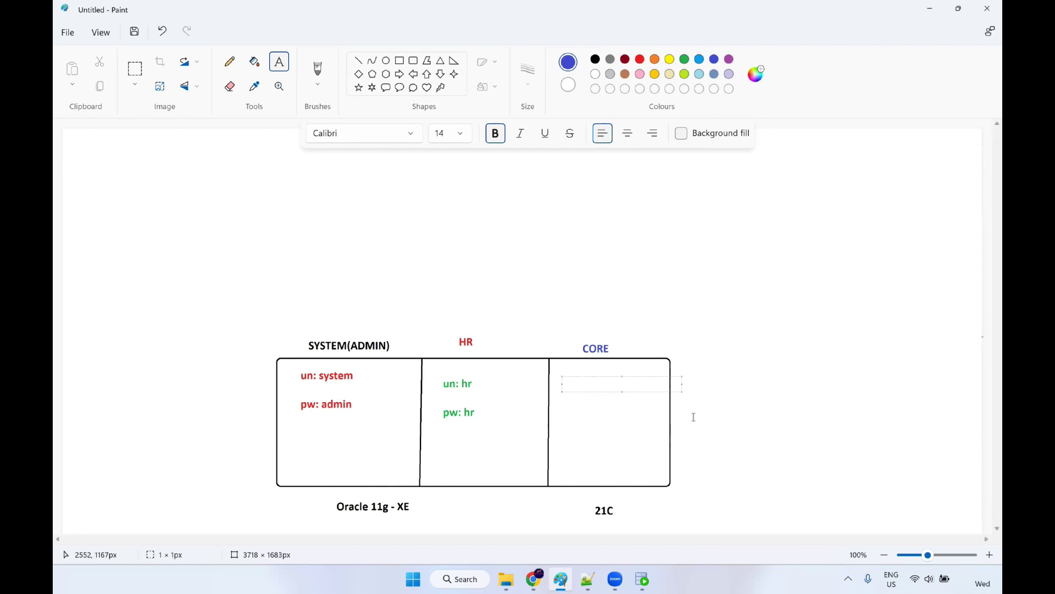
key(Return)
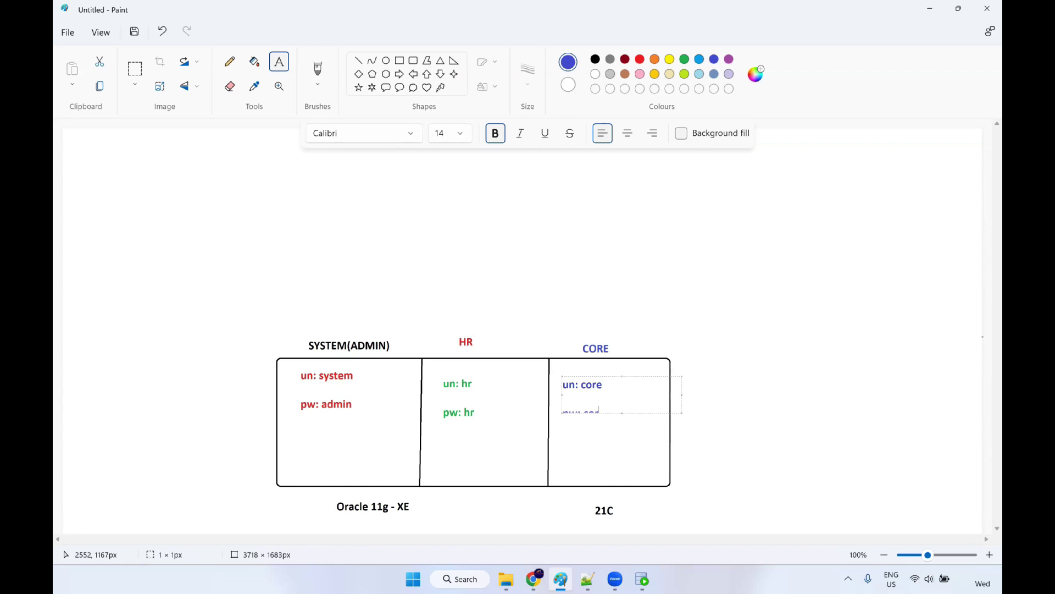
key(Return)
click(532, 431)
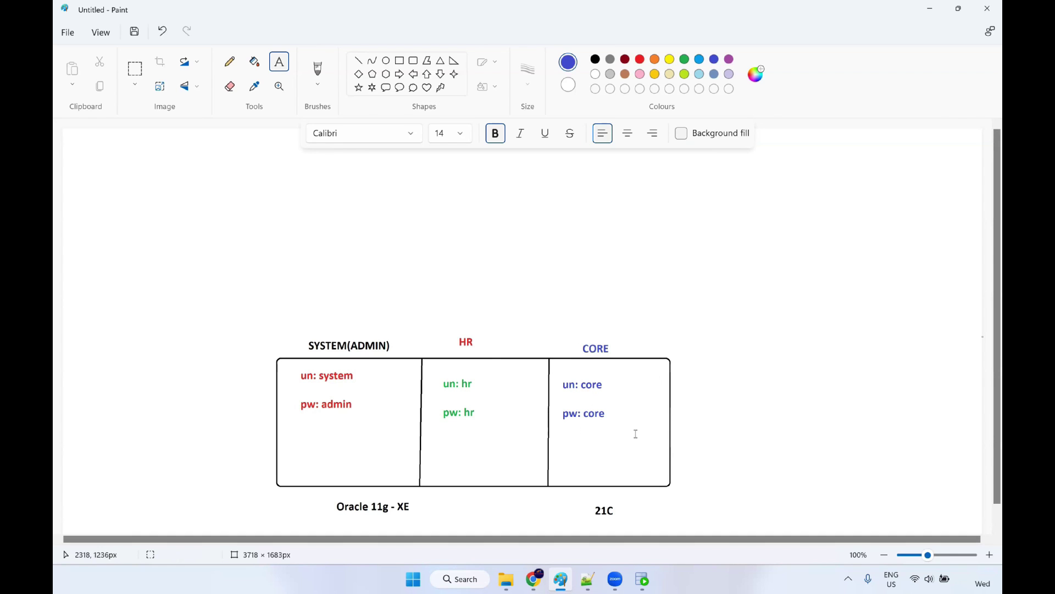
- List employees, departments and locations in blue below the HR login
click(640, 59)
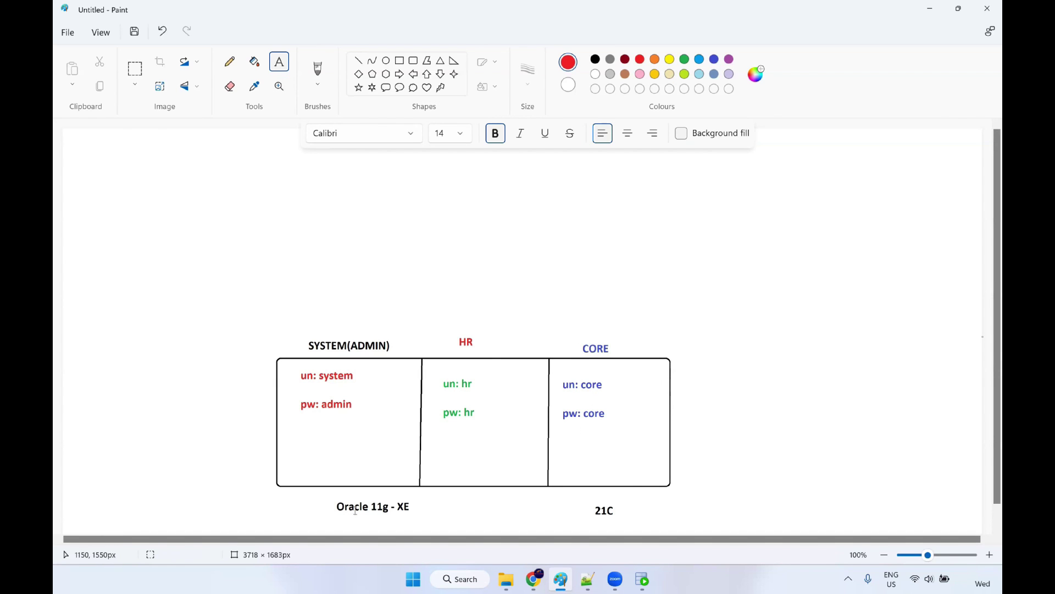
click(438, 430)
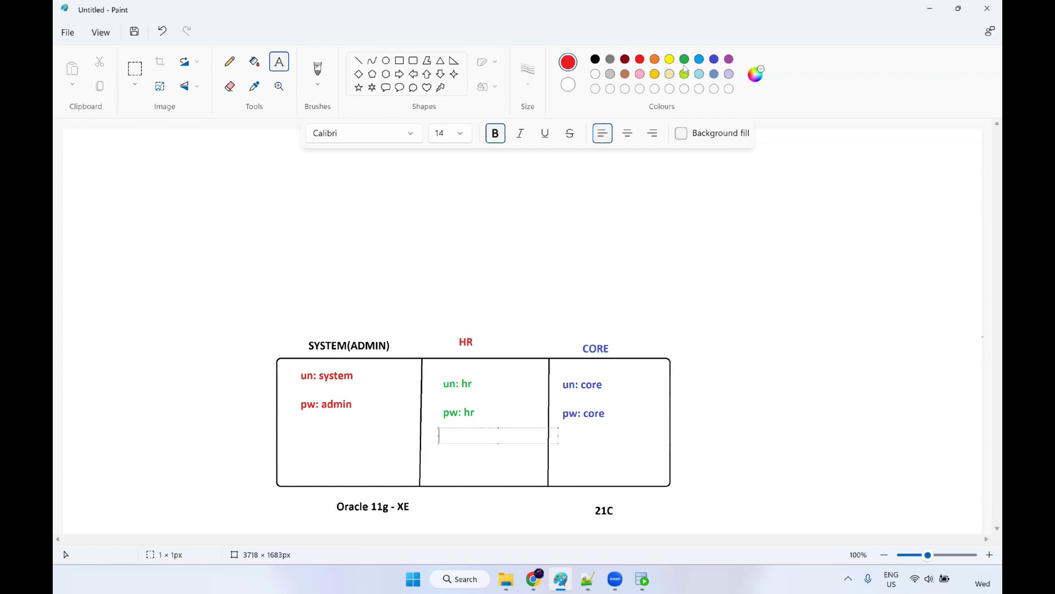
click(699, 59)
text(employees)
key(Return)
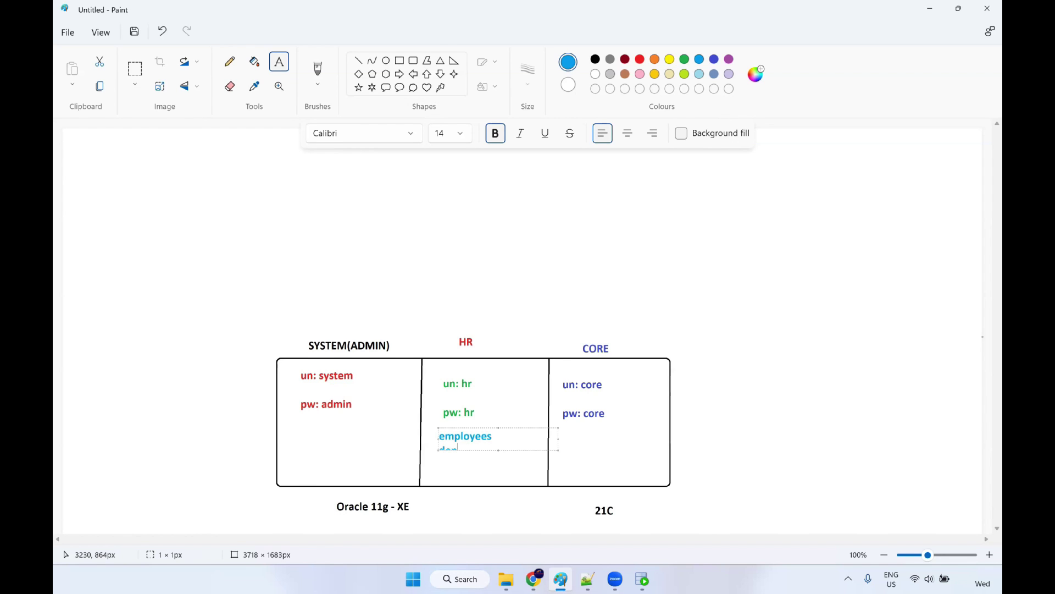
text(departments)
key(Return)
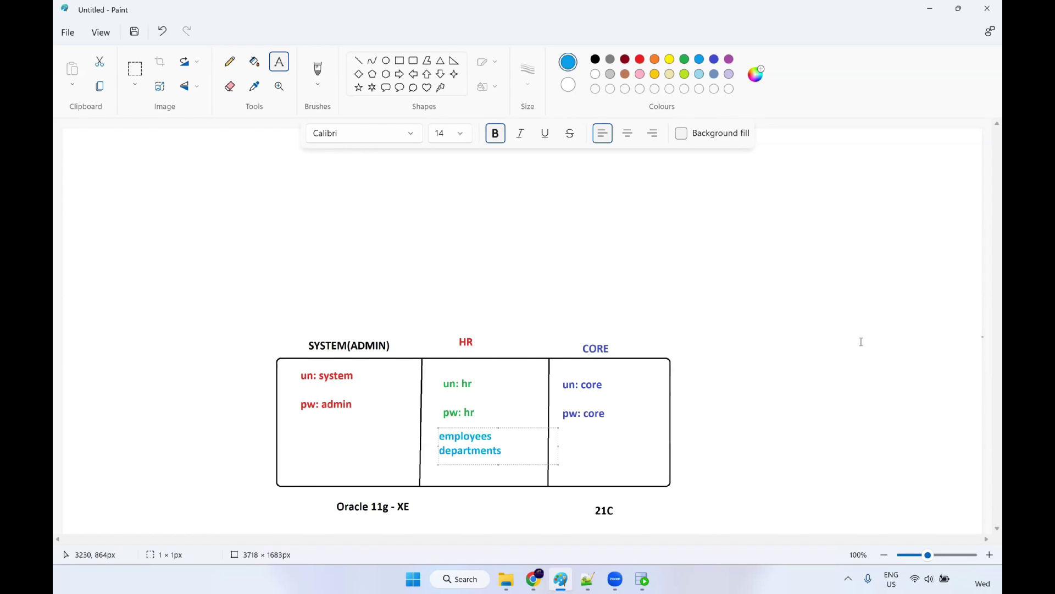
text(locations)
key(Return)
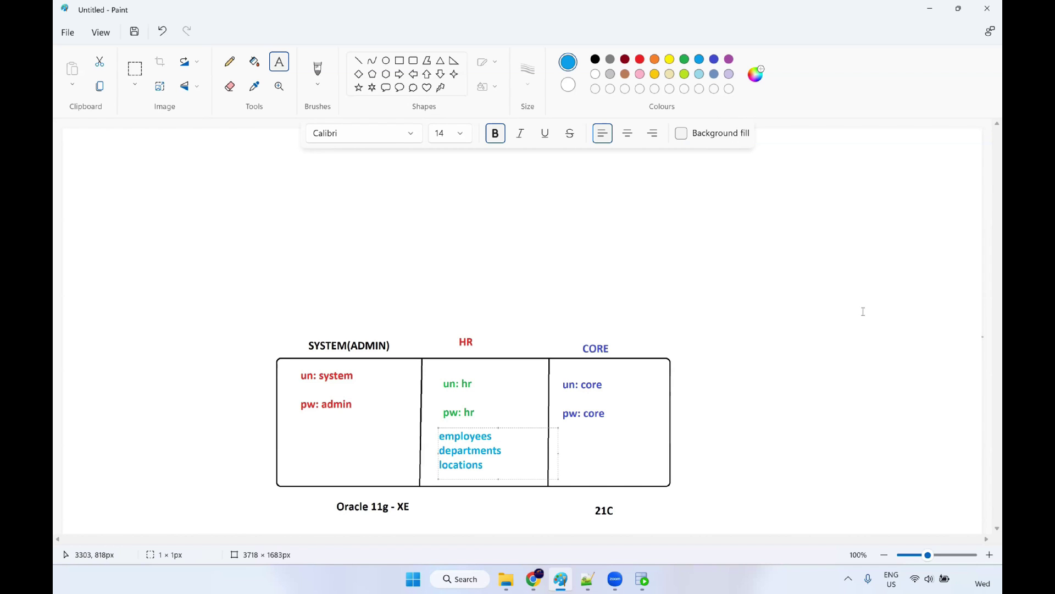
click(578, 437)
- List customer and product in orange below the core login
click(580, 438)
click(654, 59)
text(tome)
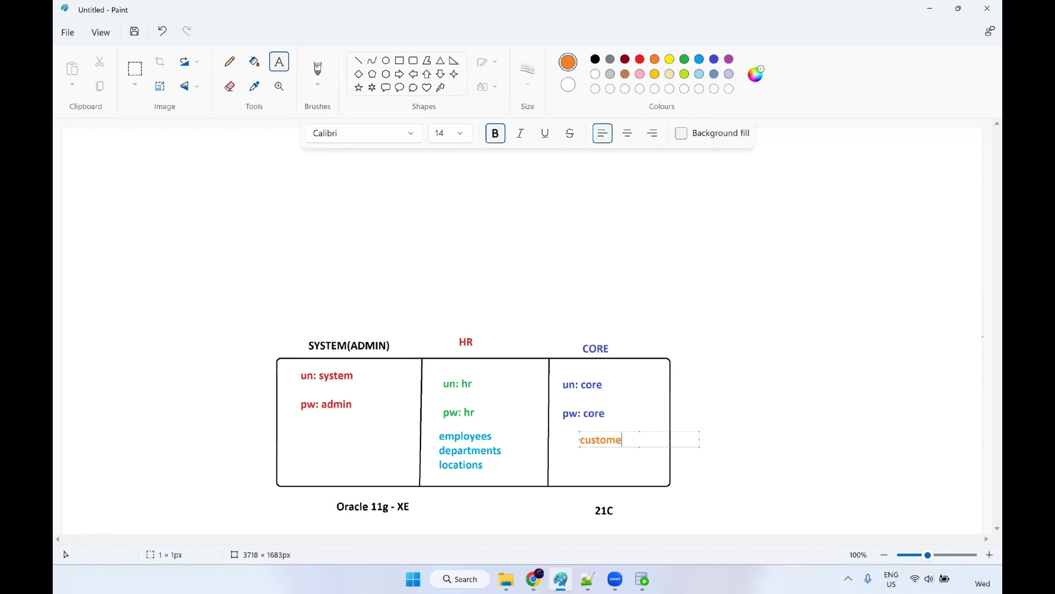
text(r)
key(Return)
text(product)
key(Return)
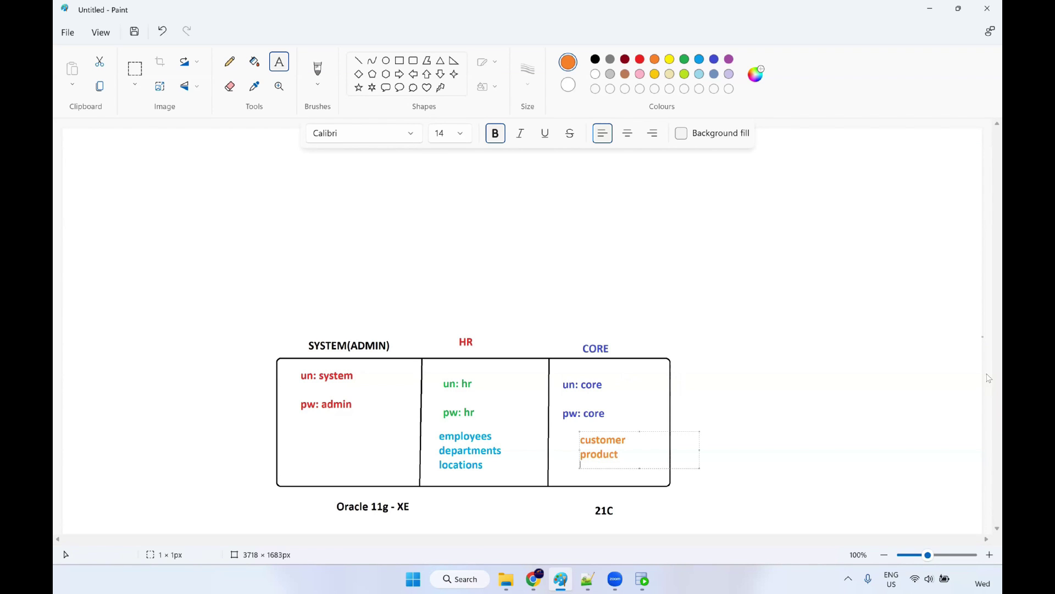
click(810, 342)
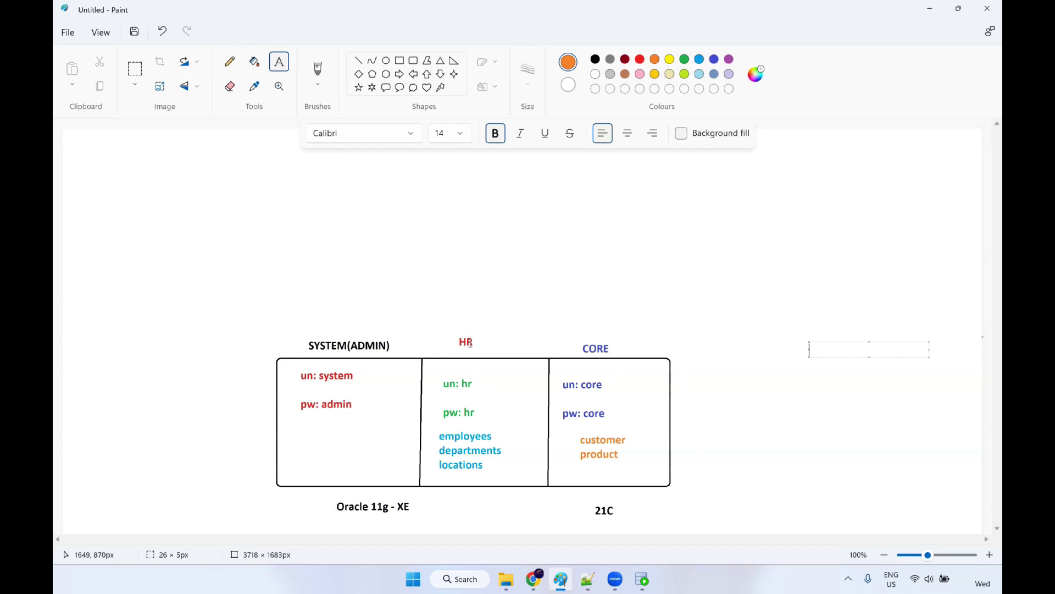
click(684, 379)
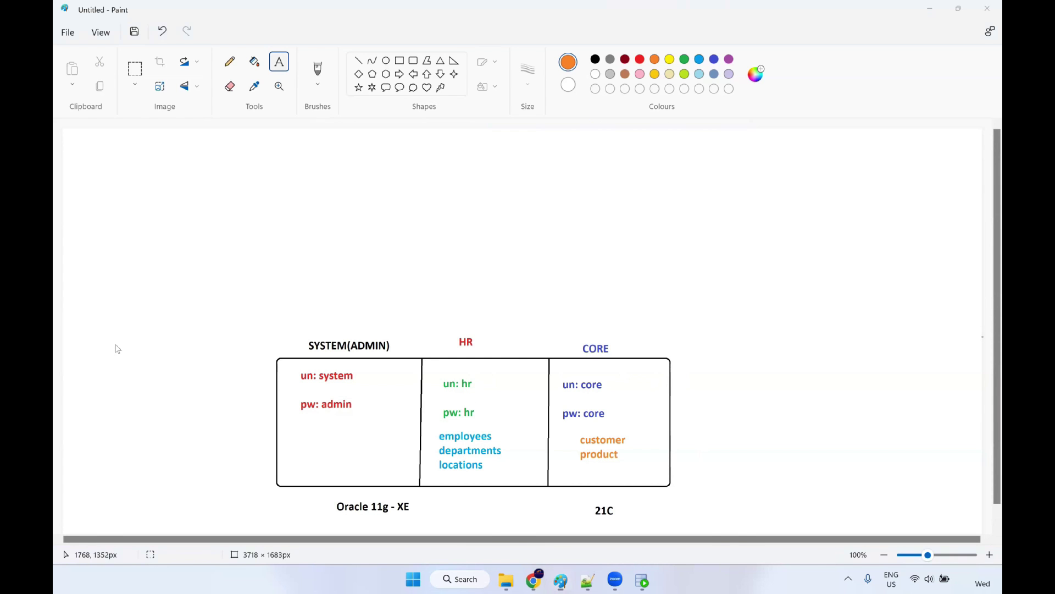
key(super+d)
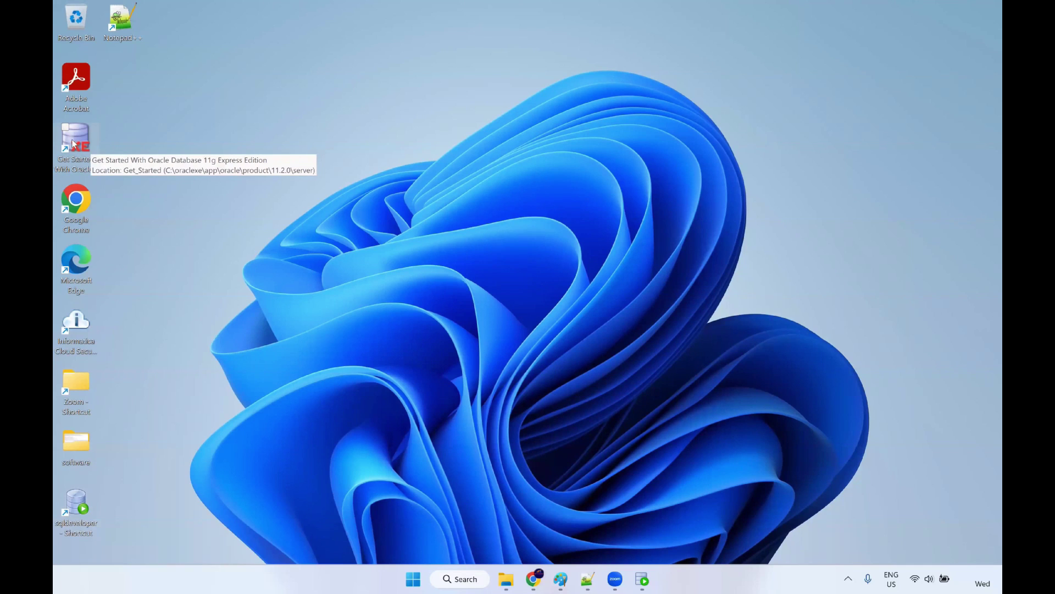
key(alt+Tab)
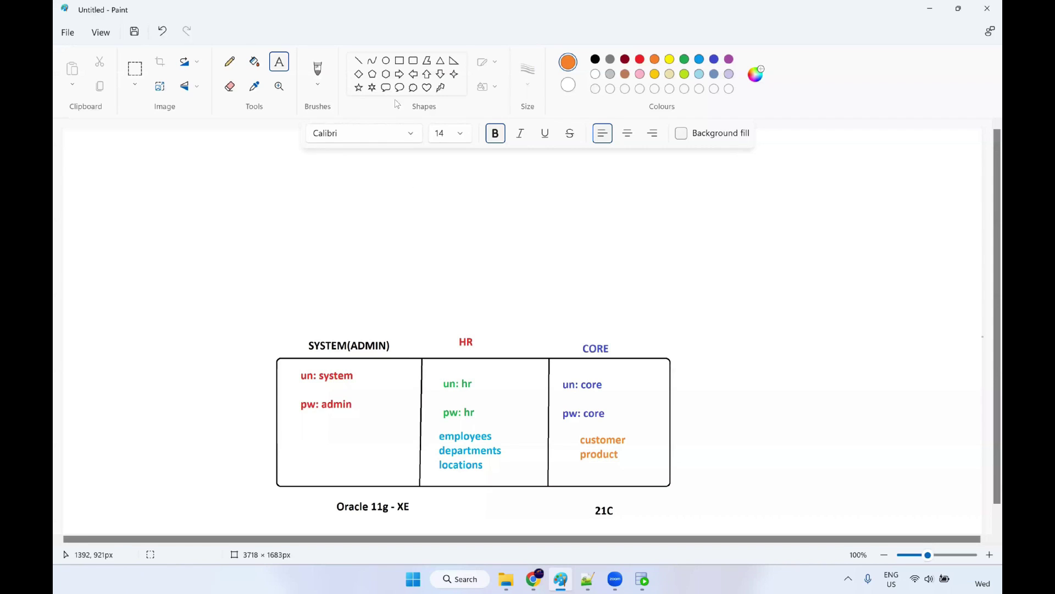
- Draw a green rounded box and a blue rounded box side by side above the diagram
click(412, 60)
drag(238, 169, 384, 235)
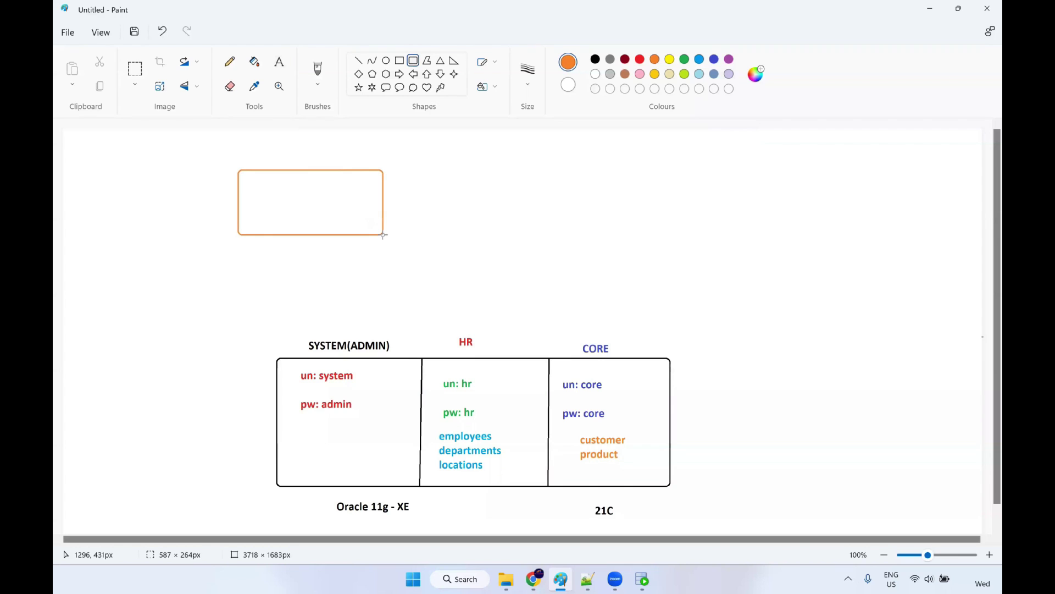
click(684, 60)
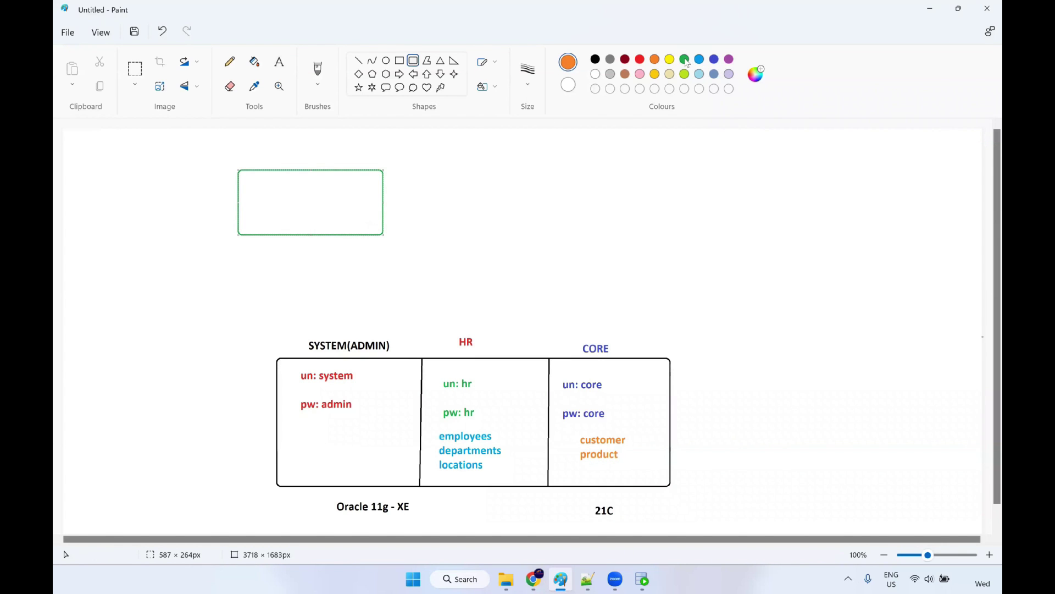
click(529, 183)
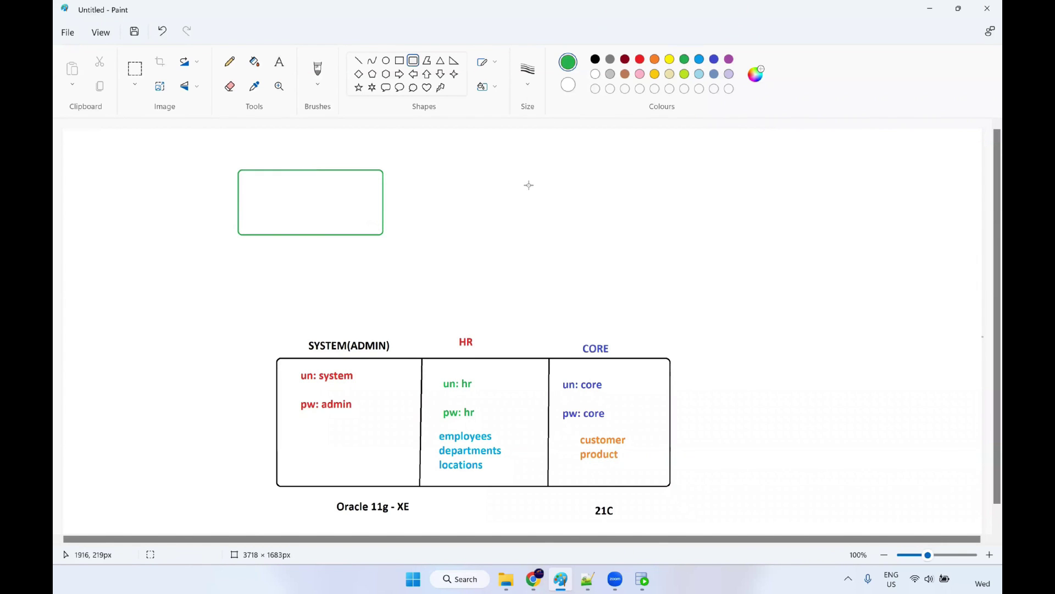
click(700, 60)
drag(419, 175, 565, 235)
drag(494, 200, 491, 195)
- Draw black freehand arrows from the green box to SYSTEM(ADMIN), HR and CORE
click(230, 61)
click(595, 59)
drag(285, 234, 350, 358)
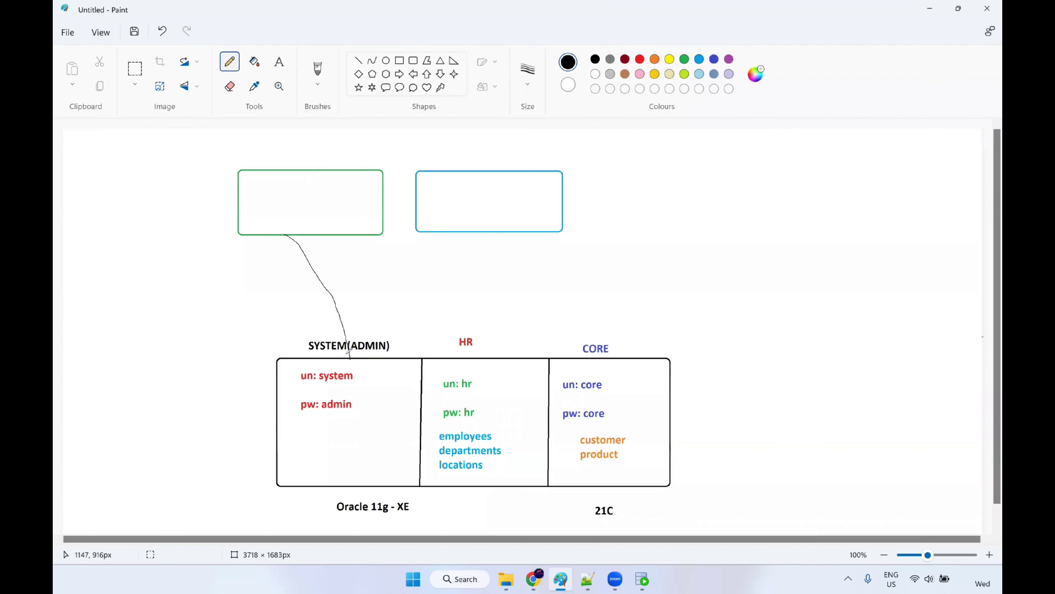
mouse_move(285, 235)
mouse_down()
mouse_move(357, 251)
mouse_move(439, 305)
mouse_move(464, 356)
mouse_up()
drag(291, 236, 581, 339)
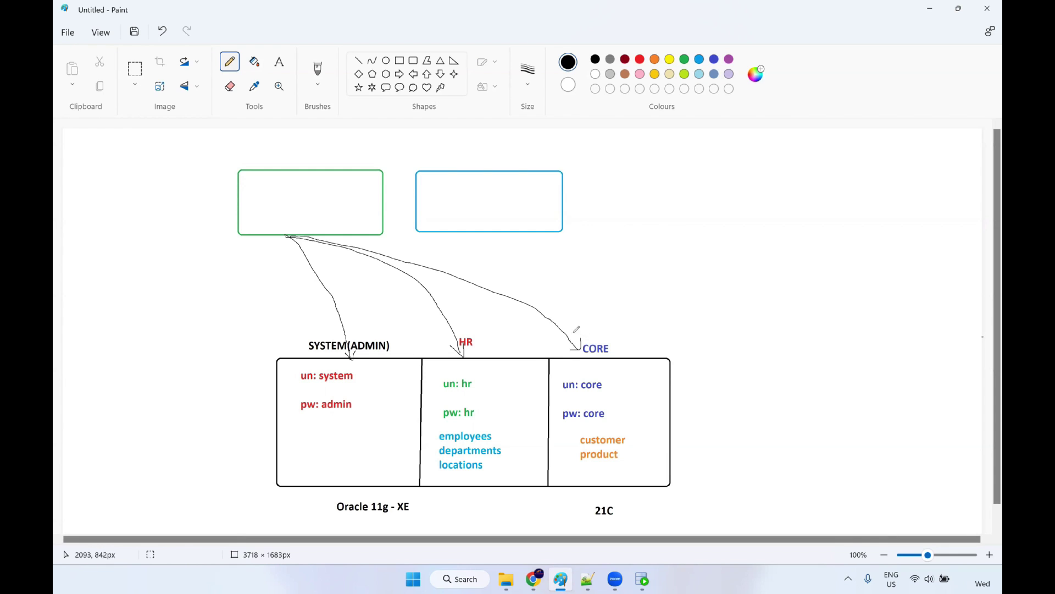
- Label the green box 'SQL Developer' and the blue box 'Toad for oracle'
click(279, 62)
click(252, 198)
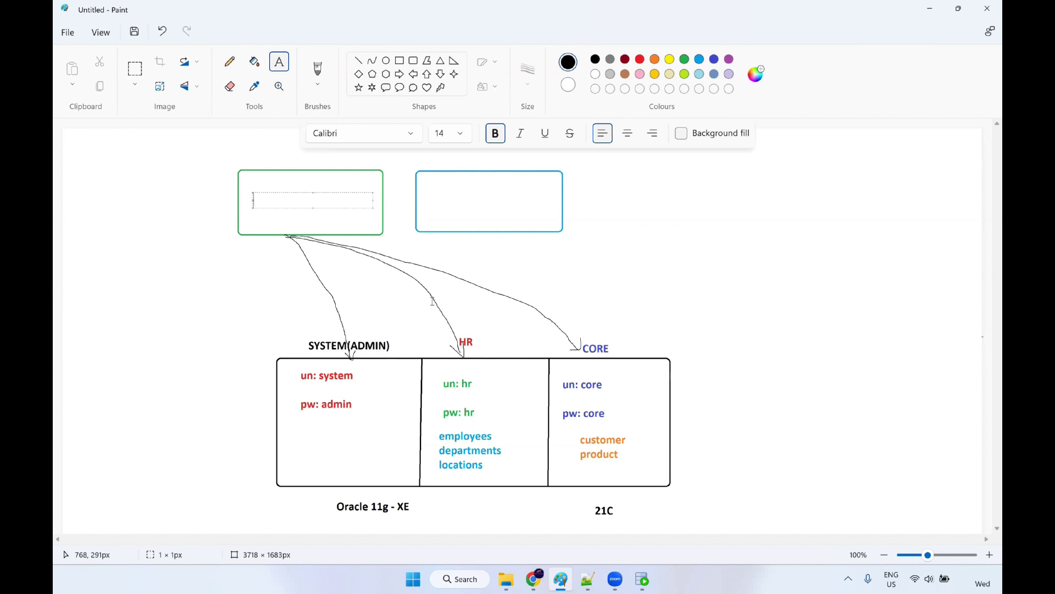
text(SQL Developer)
click(436, 199)
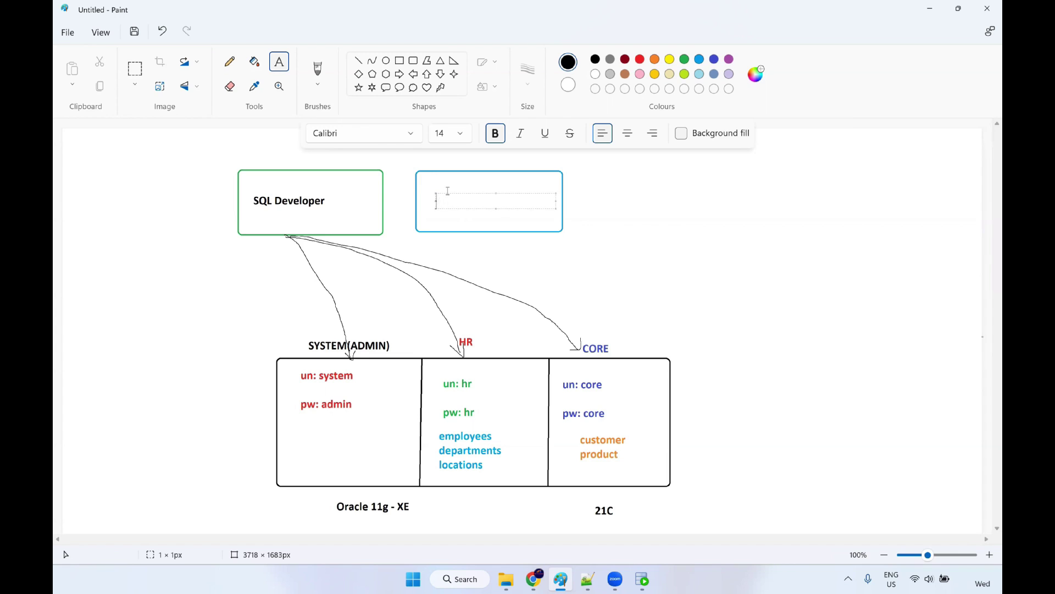
text(Toad for oracle)
click(616, 197)
- Add 'SQL plus' and 'DB Viz' labels beside the blue box, then select line 4 in the Notepad++ Oracle Installation notes
click(616, 197)
text(SQL plus)
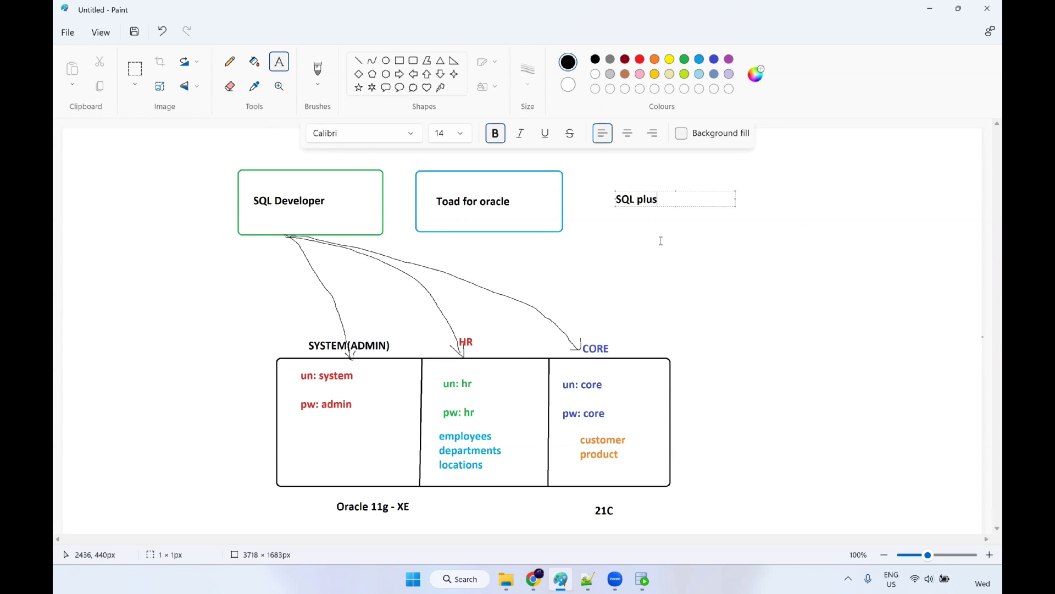
click(616, 223)
click(622, 219)
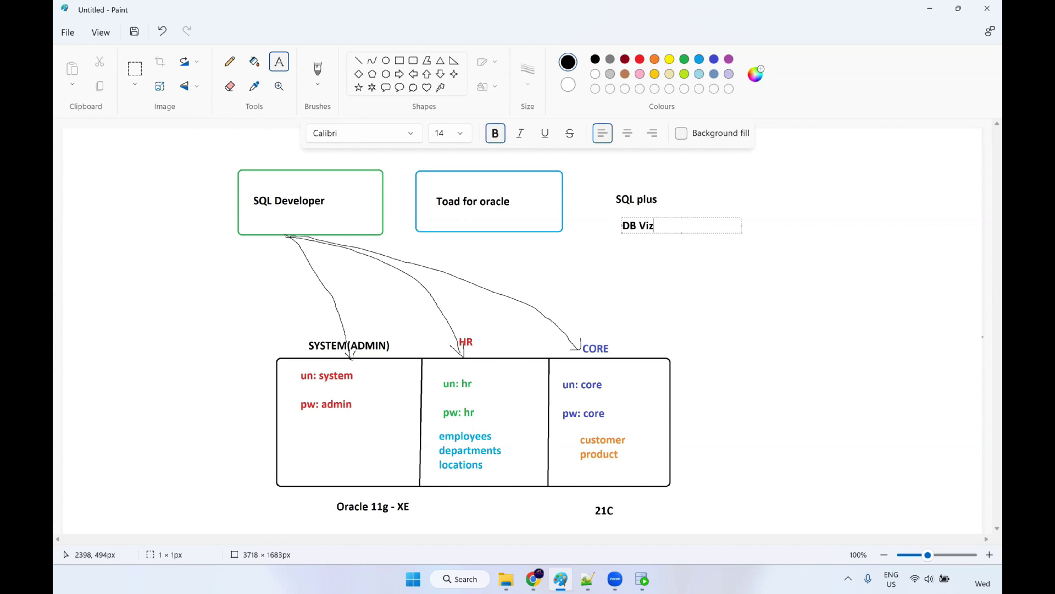
click(662, 236)
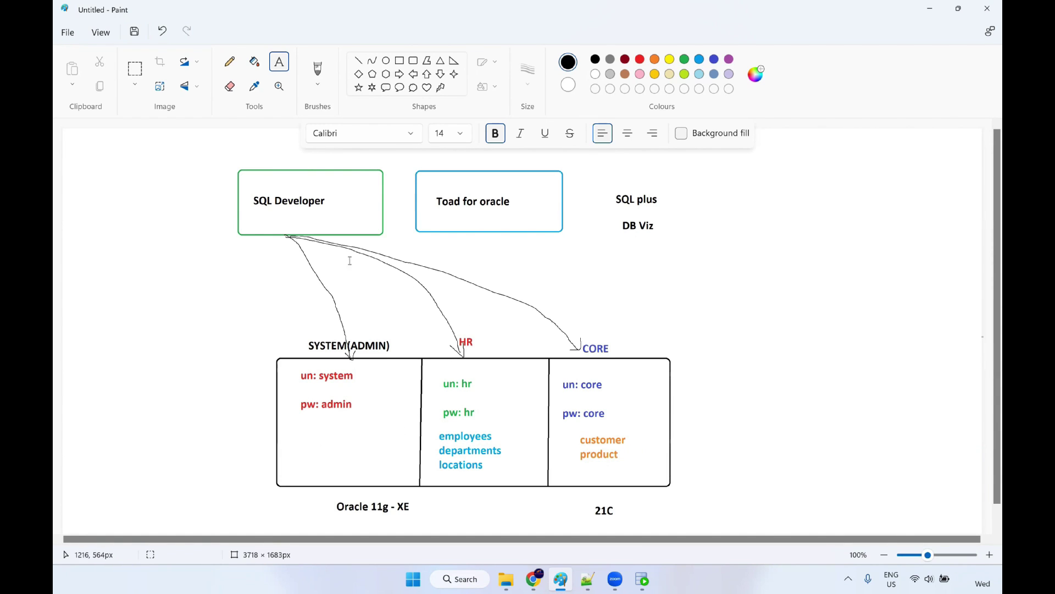
key(alt+Tab)
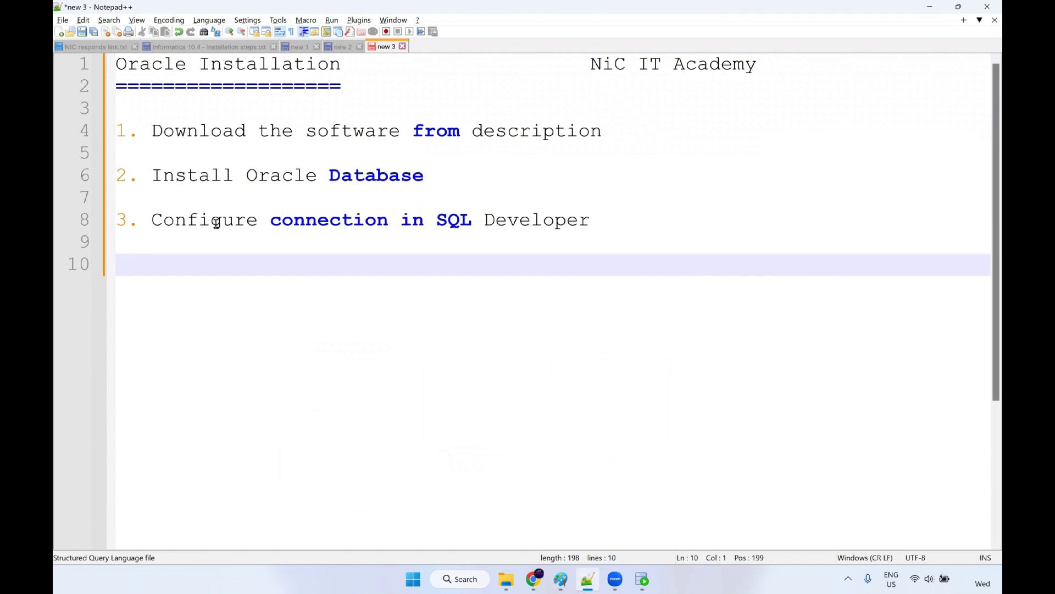
drag(153, 132, 600, 132)
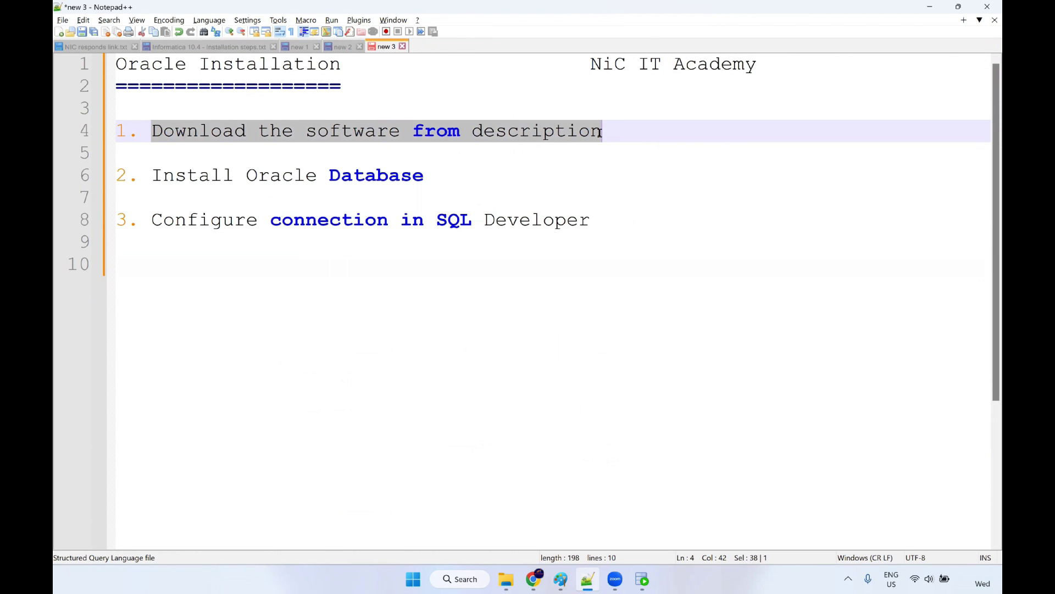
- Look over the sqldeveloper and OracleXE112_Win64 files and the archive's context menu in the installation folder
key(alt+Tab)
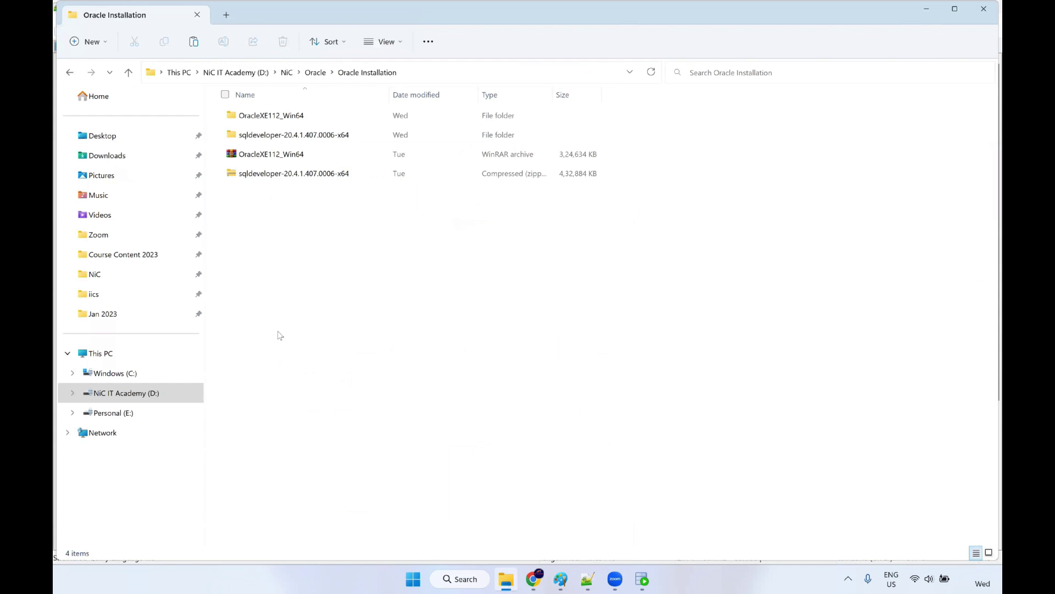
click(253, 173)
click(261, 159)
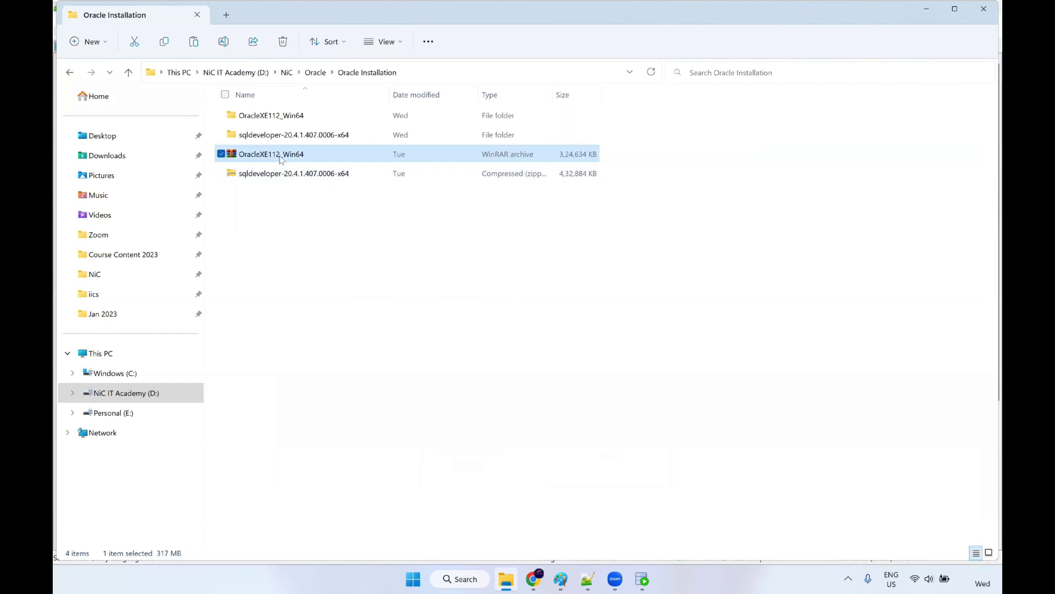
click(282, 138)
click(285, 118)
click(282, 135)
click(282, 117)
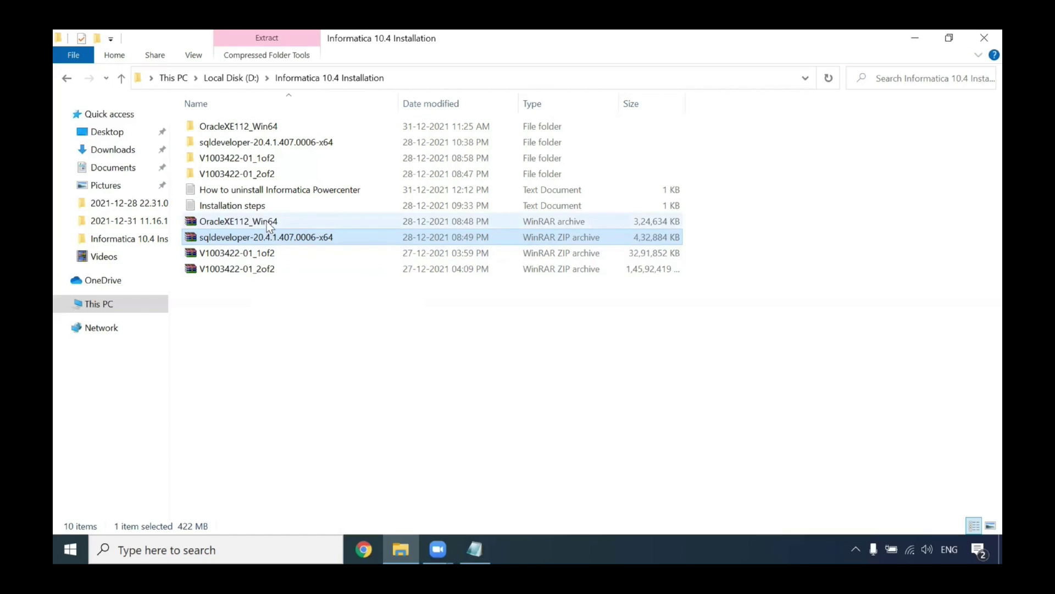
click(266, 220)
right_click(266, 221)
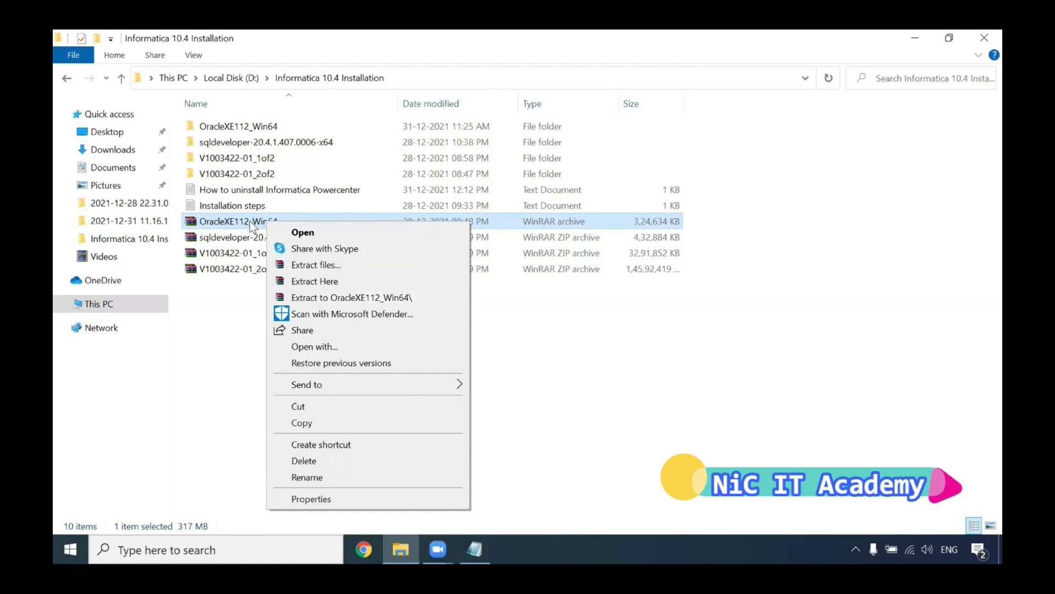
click(363, 549)
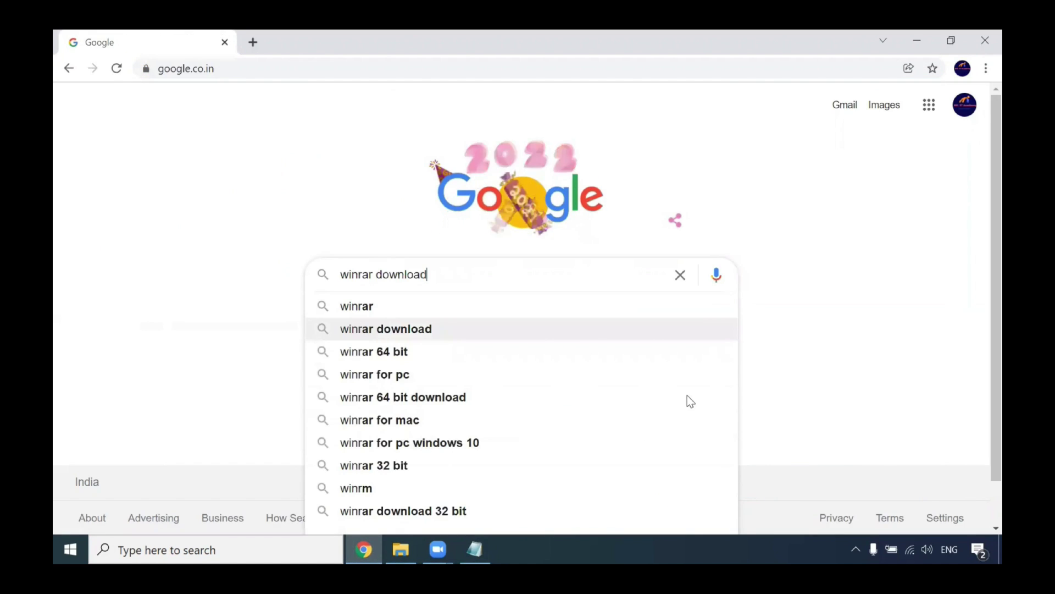
- Search 'winrar download' and download the 64-bit WinRAR installer from win-rar.com
key(Return)
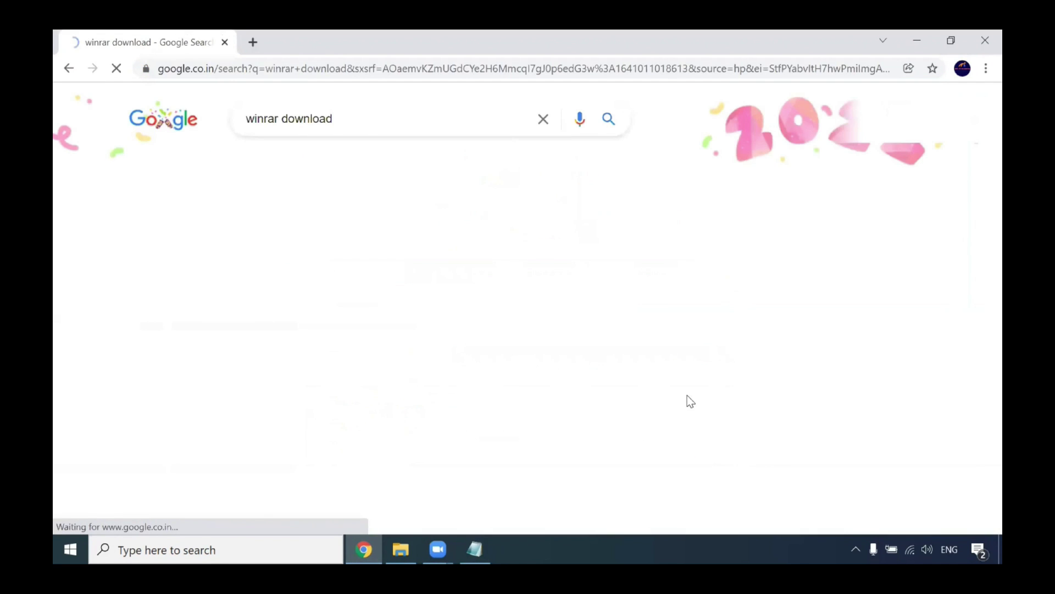
click(345, 248)
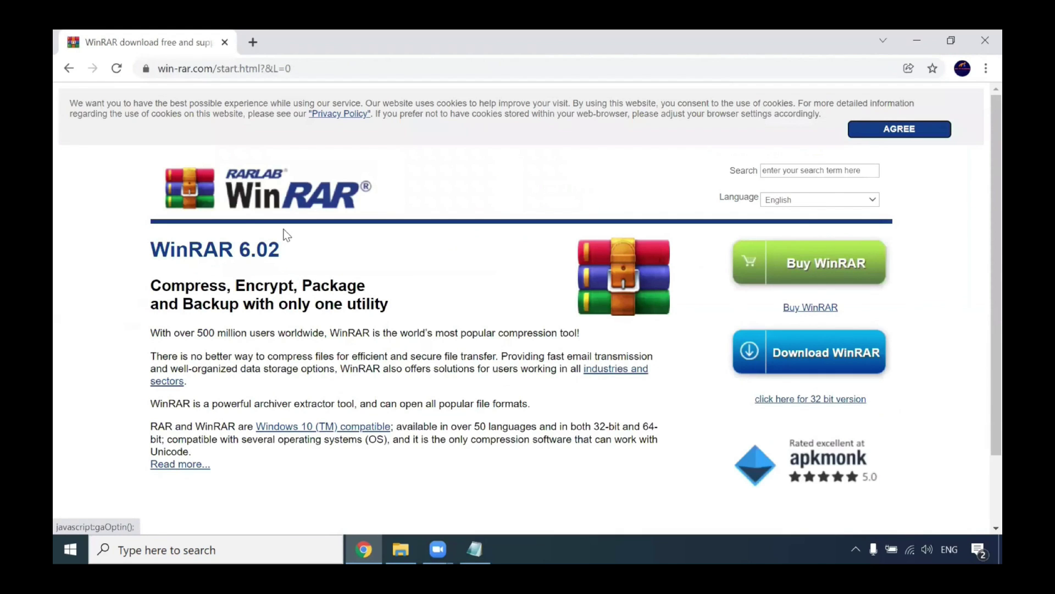
click(850, 355)
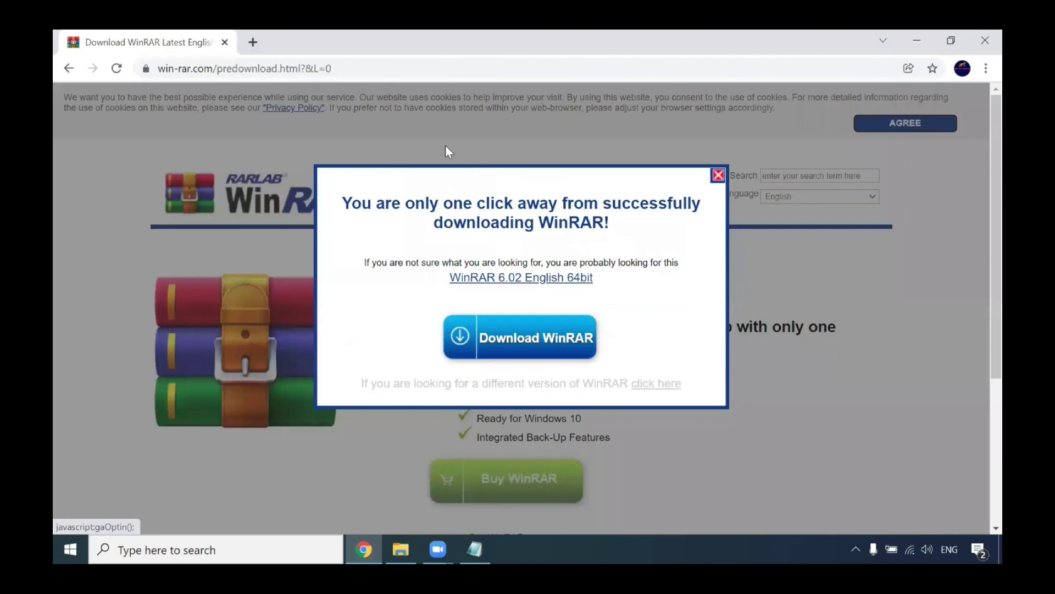
click(718, 175)
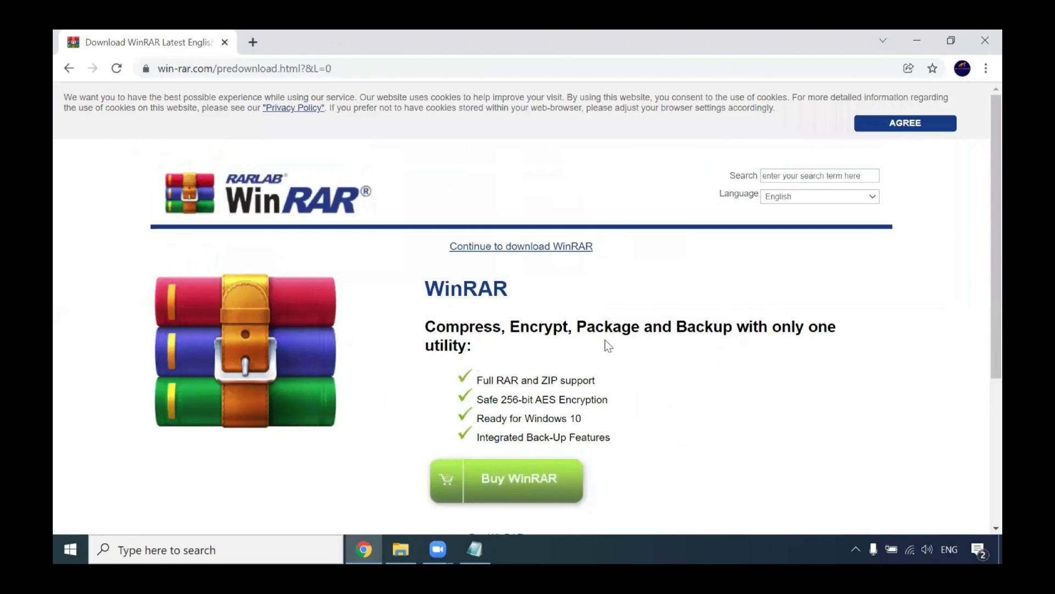
scroll(605, 351, down, 4)
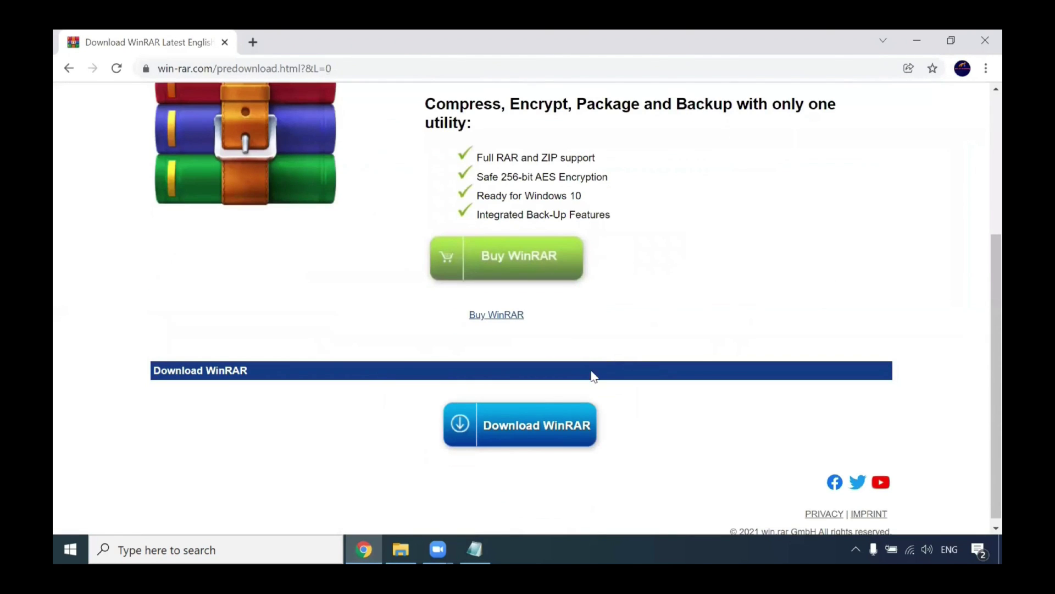
click(564, 434)
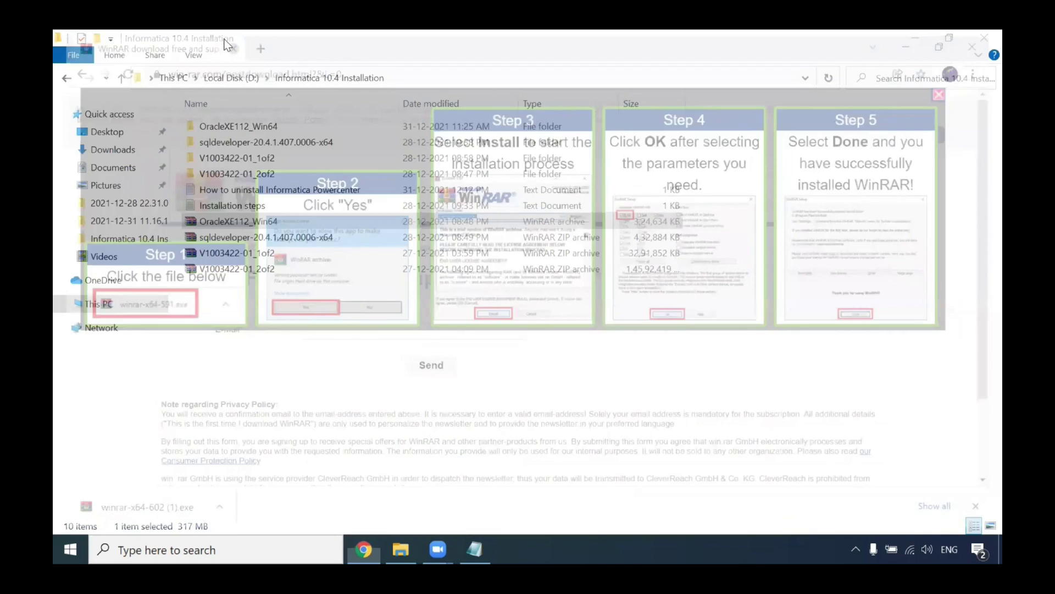
- Extract the archive to OracleXE112_Win64\ and run setup from its DISK1 folder
right_click(264, 221)
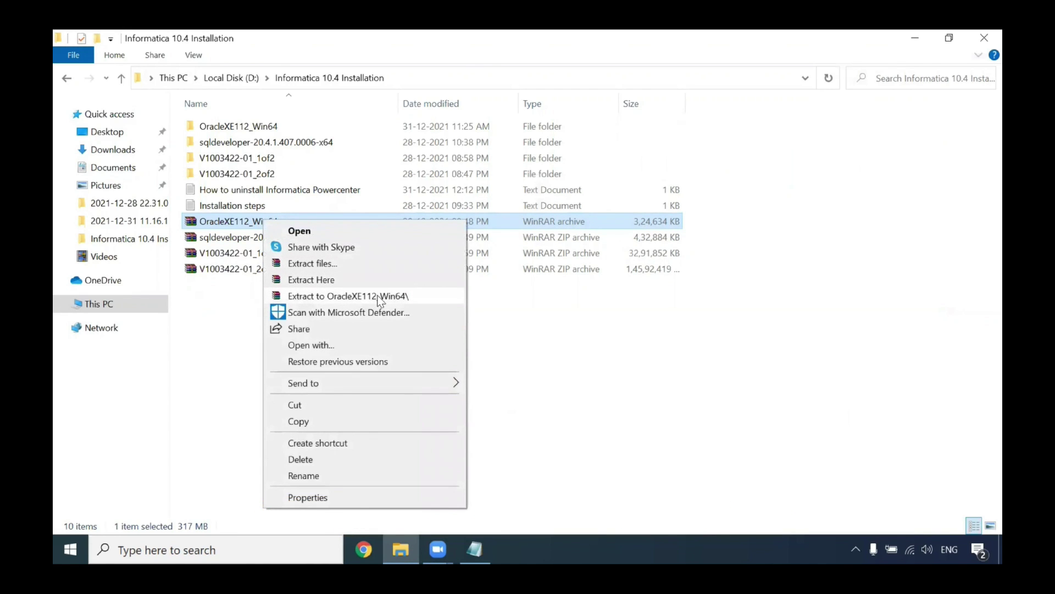
click(318, 296)
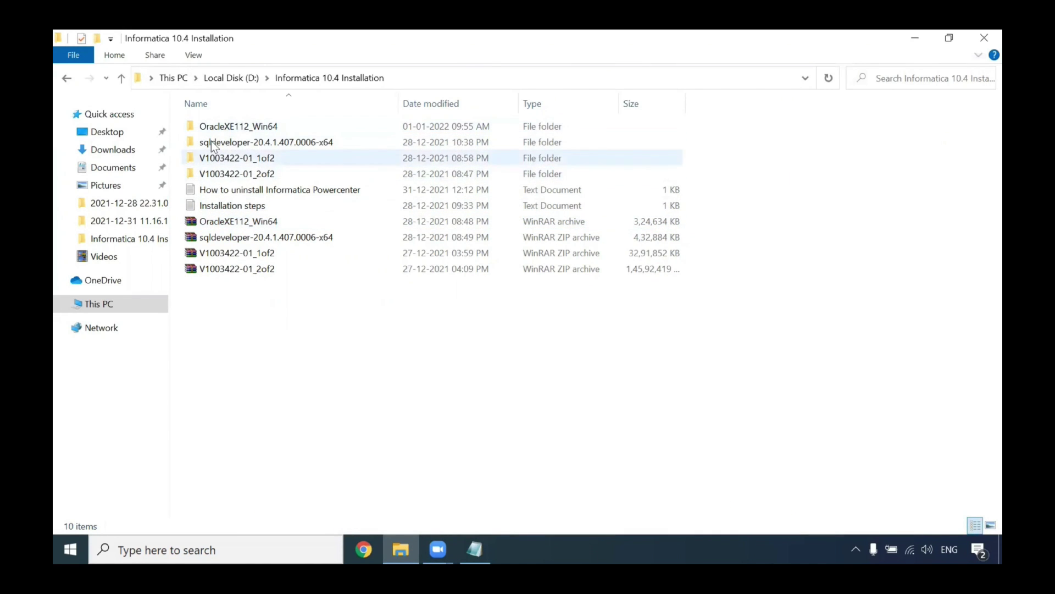
double_click(240, 131)
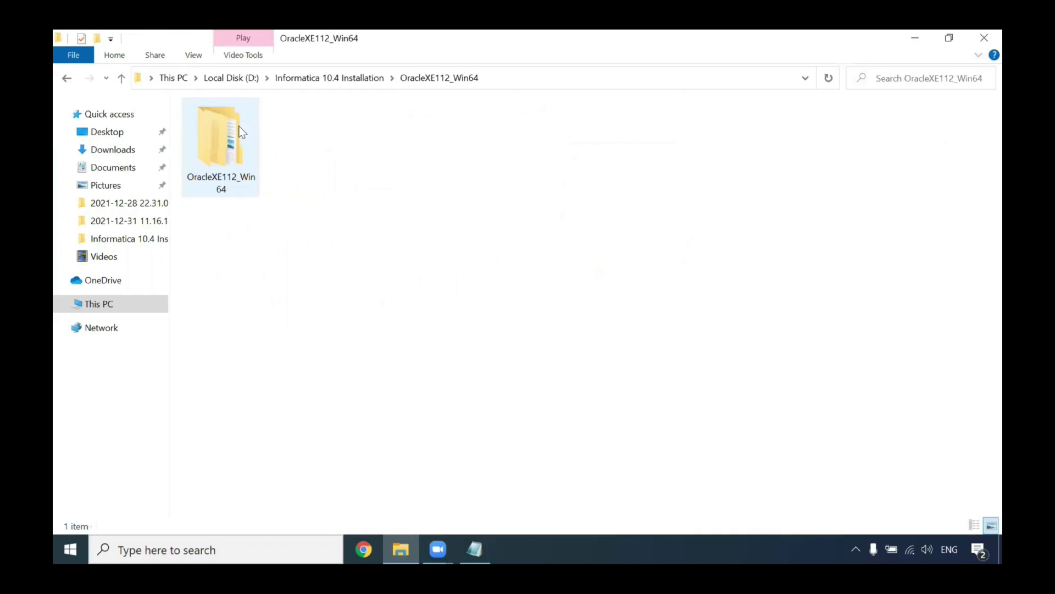
double_click(221, 148)
double_click(207, 127)
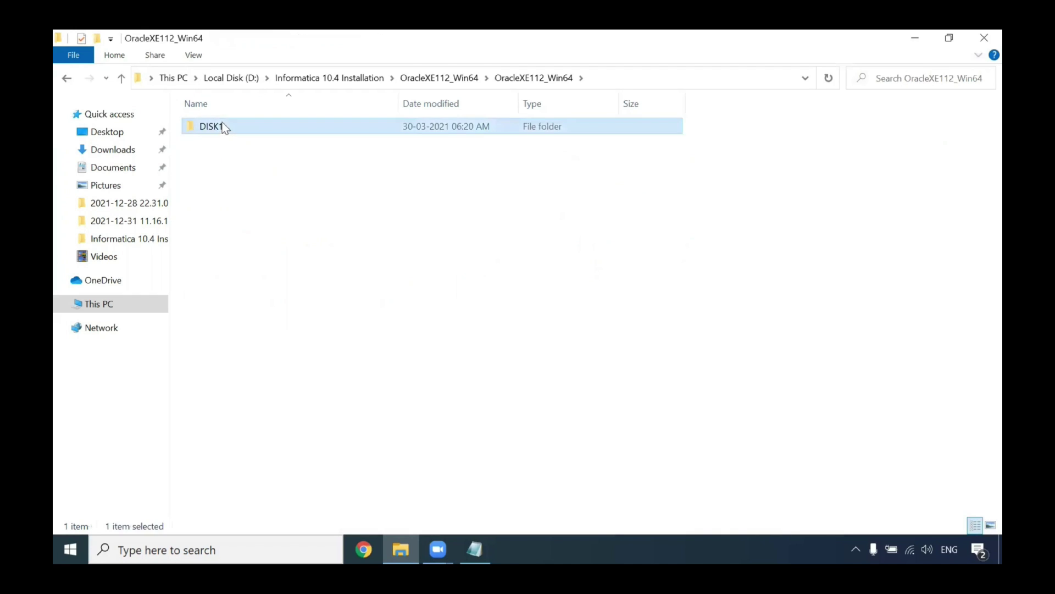
double_click(215, 157)
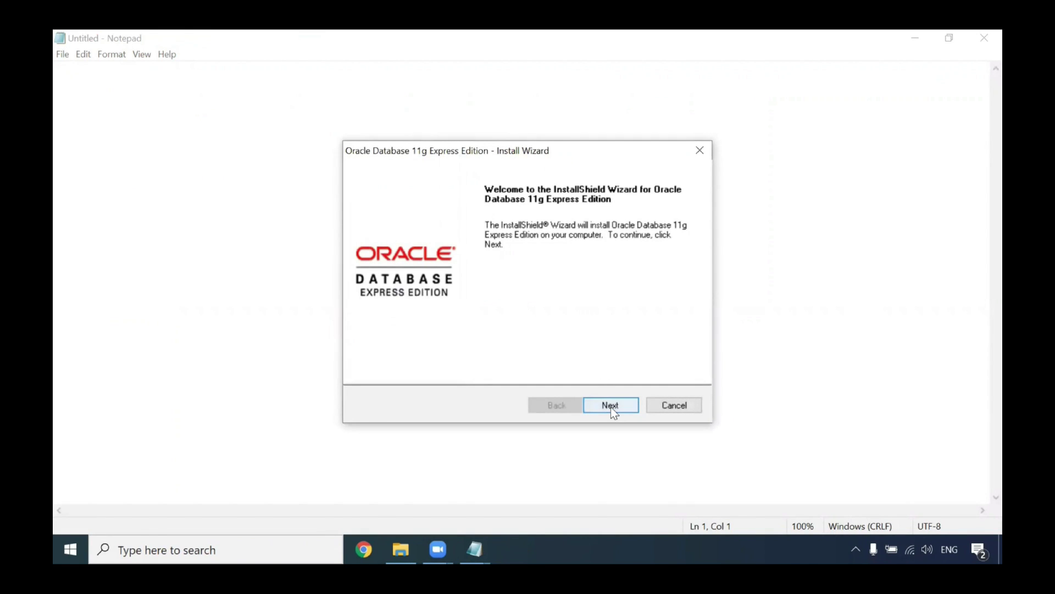
- Accept the Oracle Database 11g XE licence terms and keep the default C:\oraclexe\ install folder
click(612, 407)
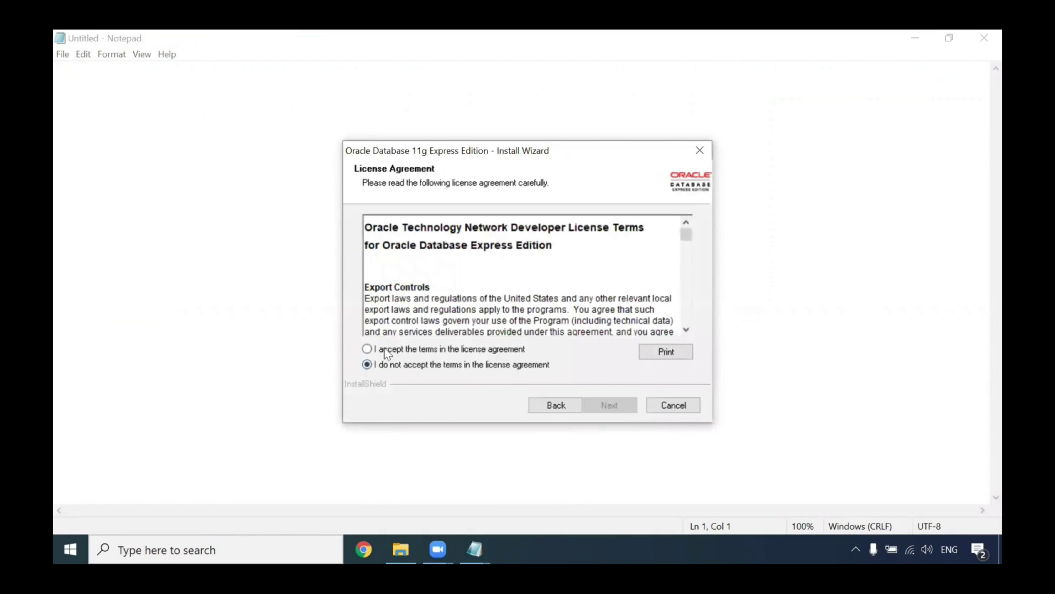
click(367, 348)
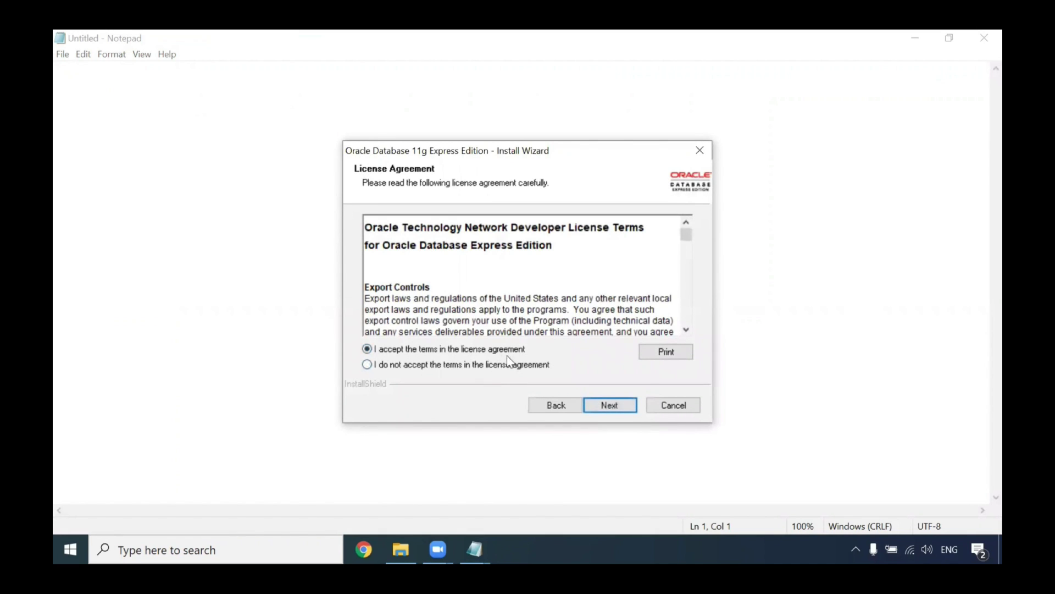
click(612, 409)
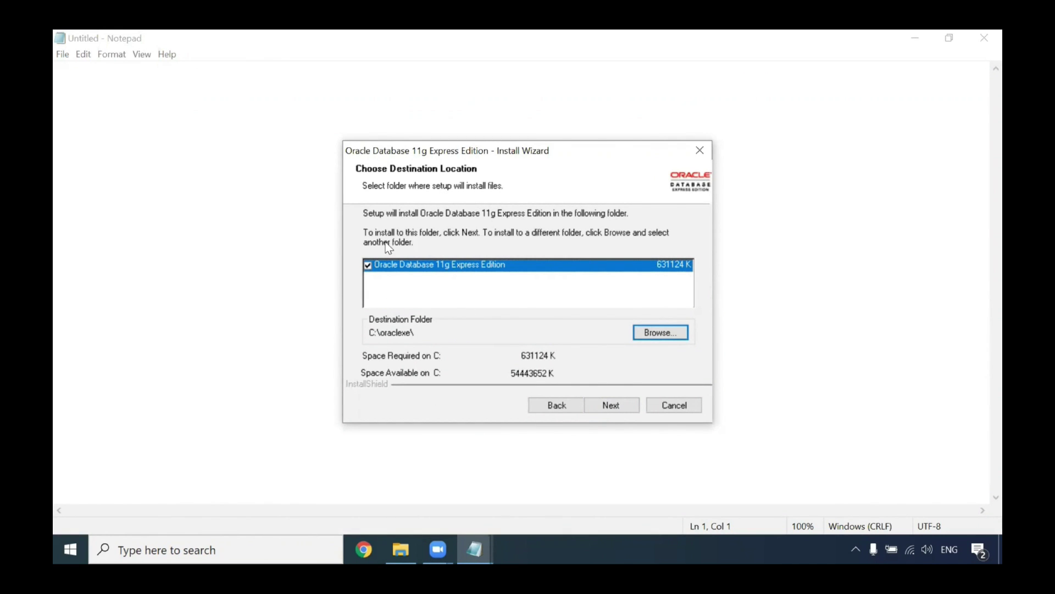
click(616, 405)
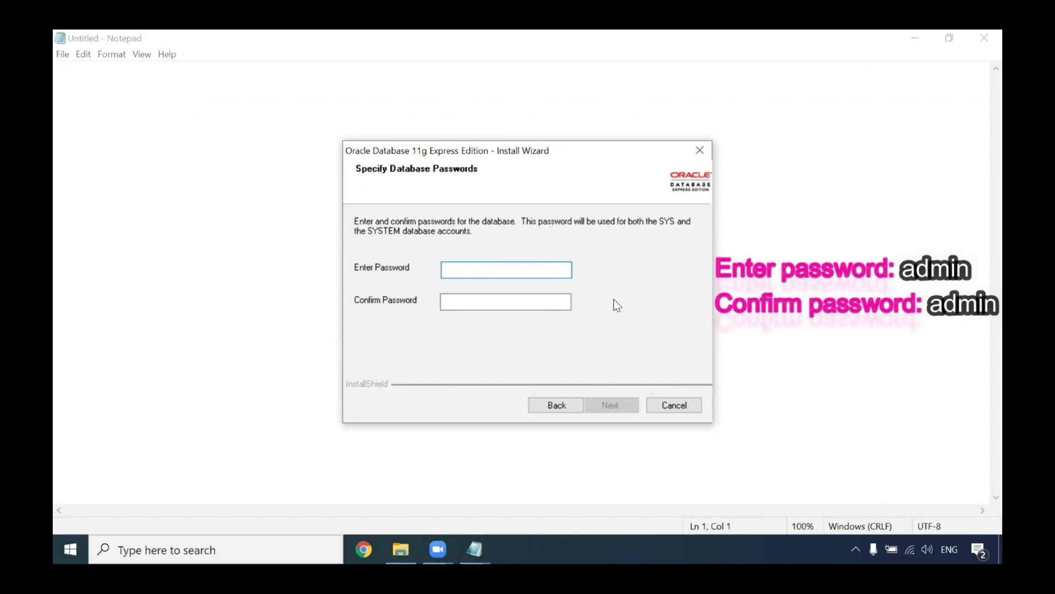
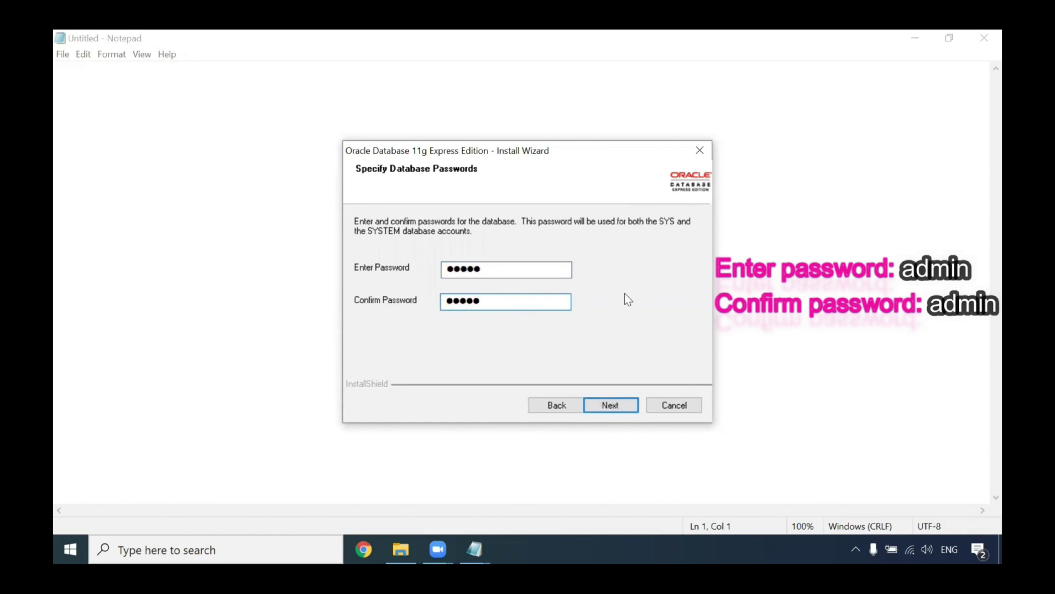
- Enter the database password, run the installation and finish the wizard
click(615, 405)
click(618, 406)
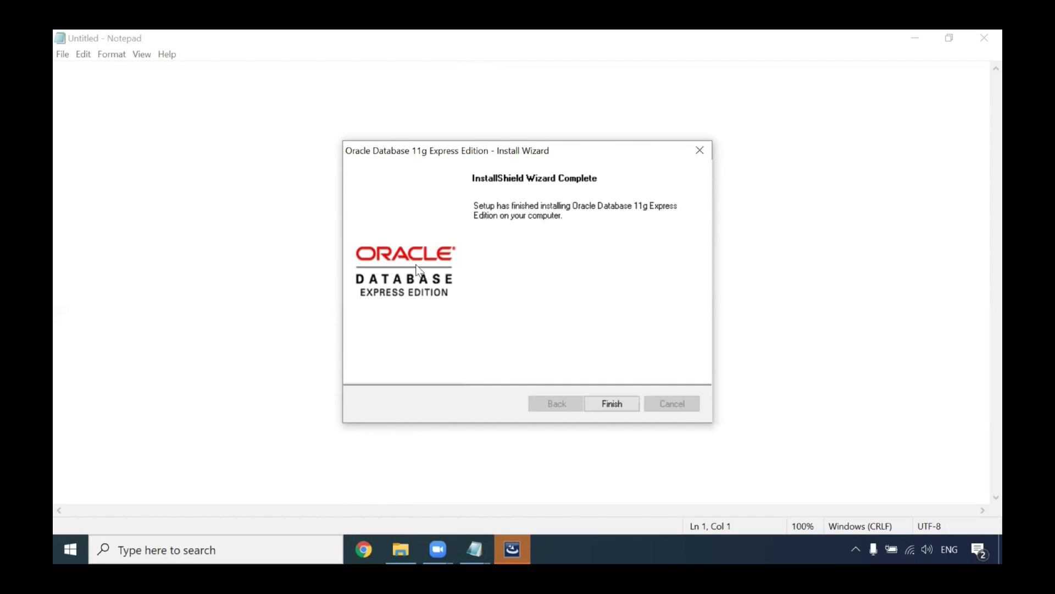
click(612, 404)
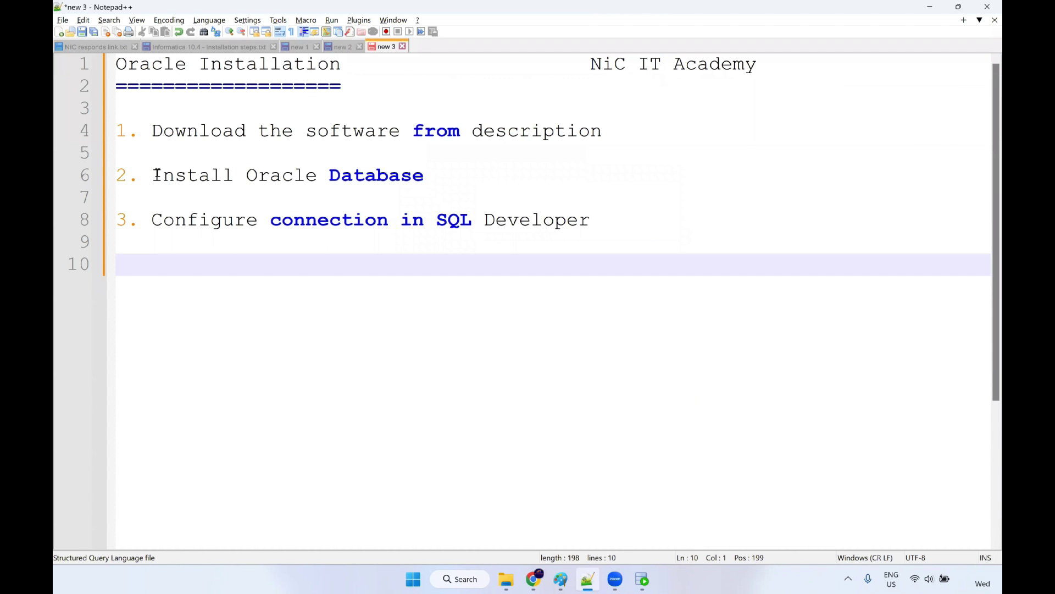
- Highlight the Install Oracle Database and Configure connection steps, then bring up the Oracle Installation folder
click(151, 175)
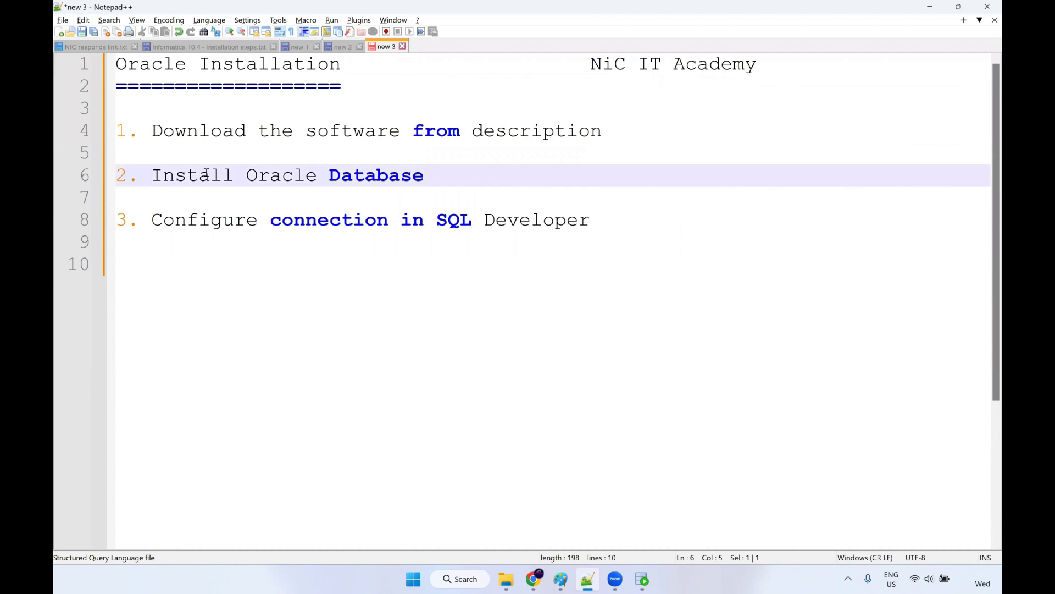
drag(206, 174, 456, 173)
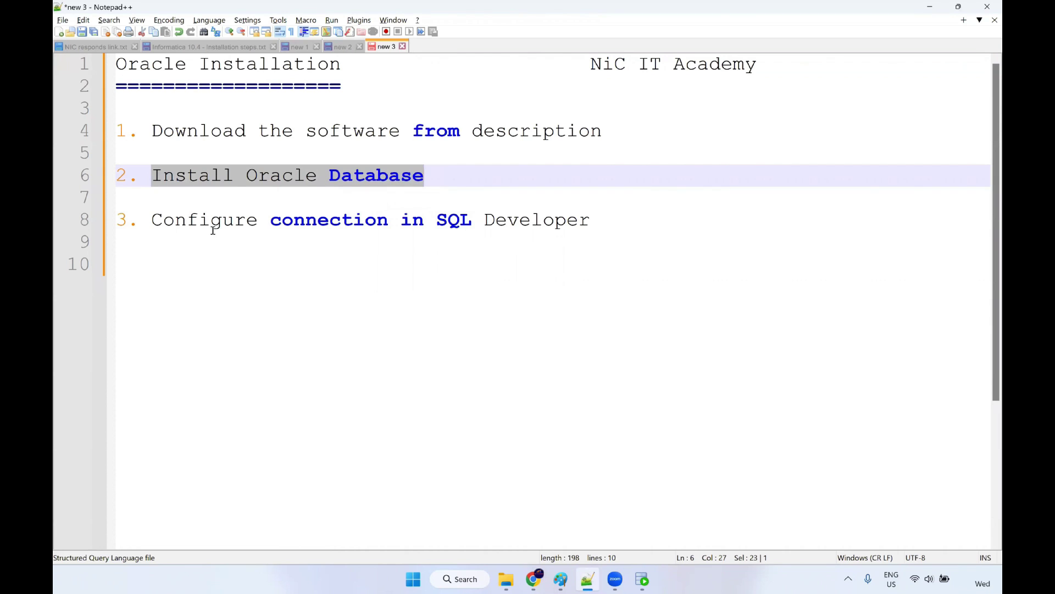
drag(152, 221, 586, 226)
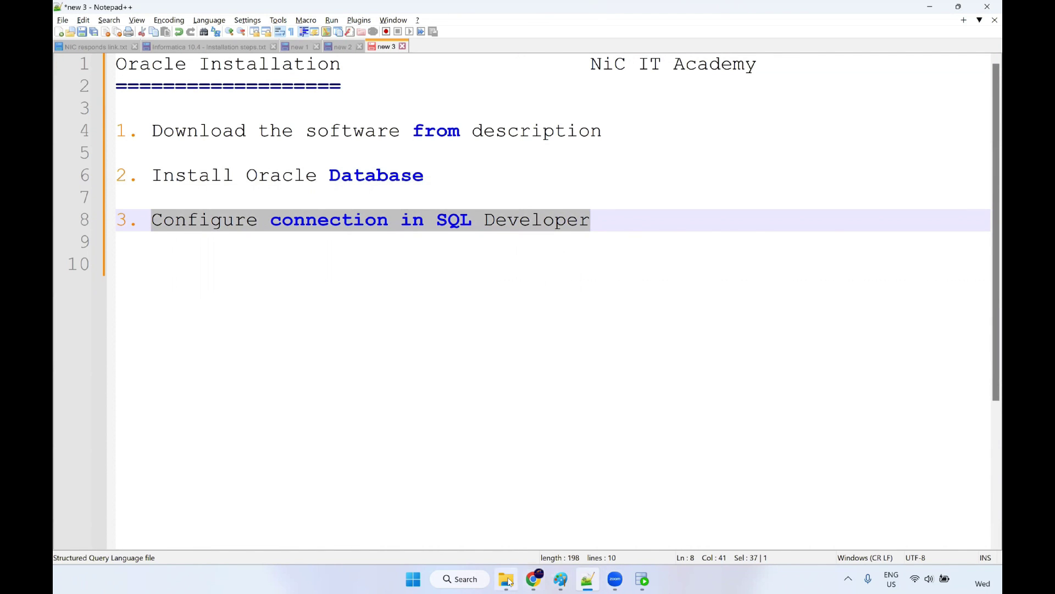
click(507, 579)
- Send sqldeveloper.exe from sqldeveloper-20.4.1.407.0006-x64\sqldeveloper to the desktop as a shortcut, then show the desktop
click(294, 139)
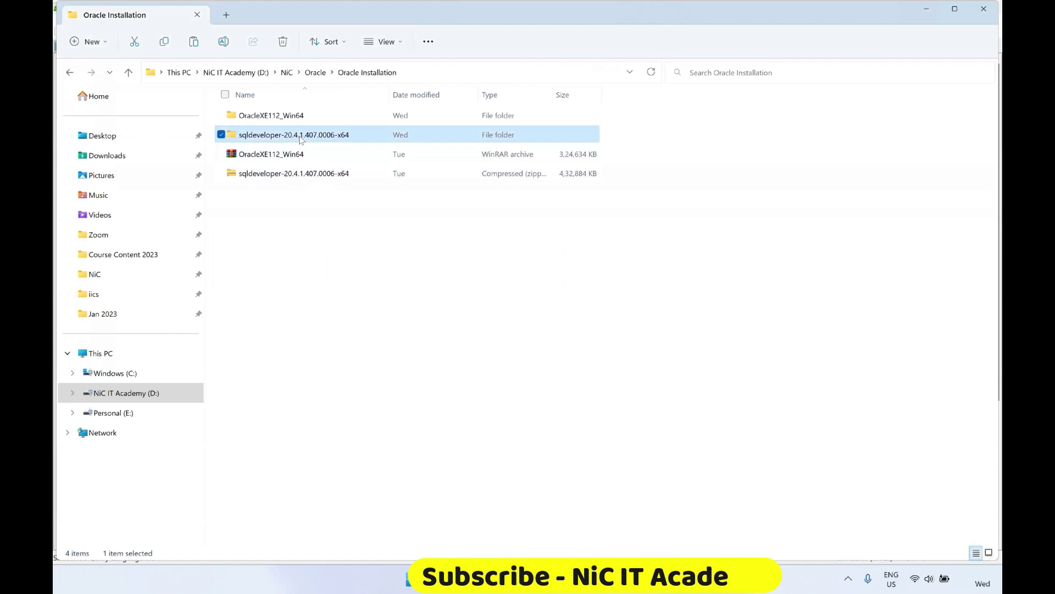
double_click(294, 137)
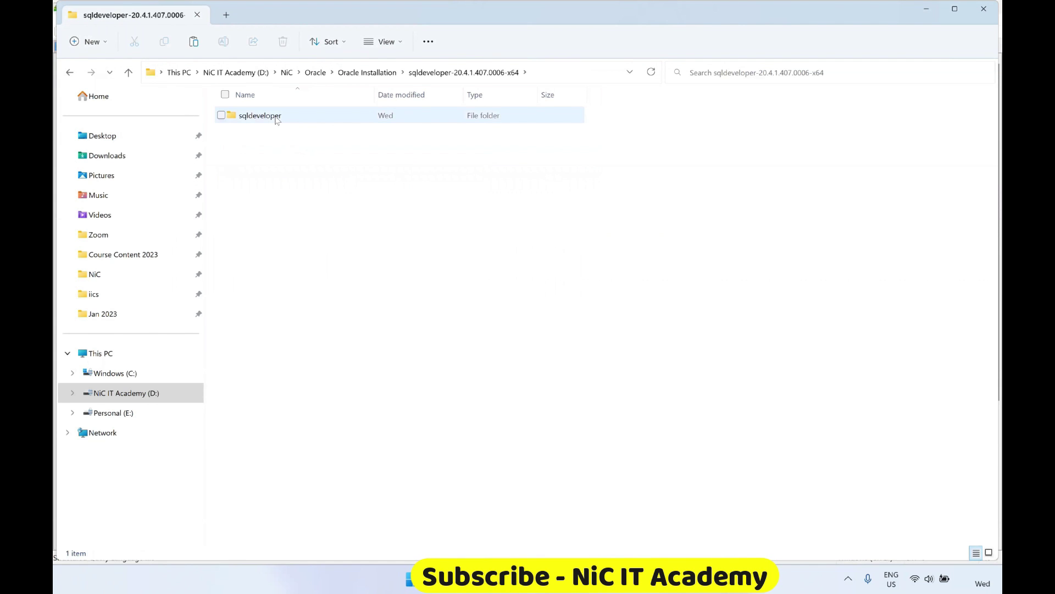
double_click(275, 117)
scroll(258, 439, down, 1)
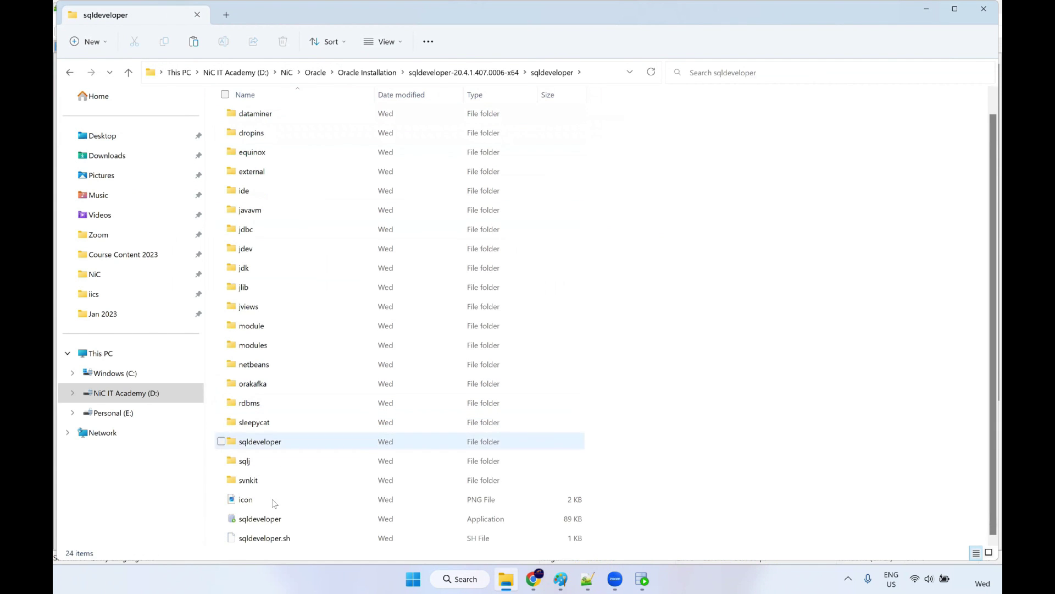
click(264, 523)
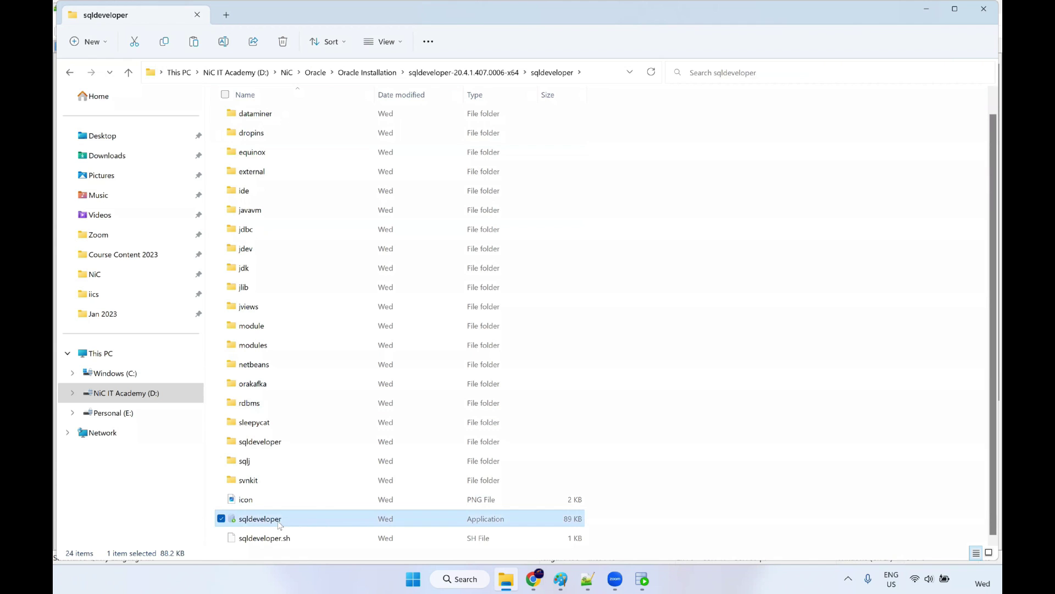
right_click(326, 519)
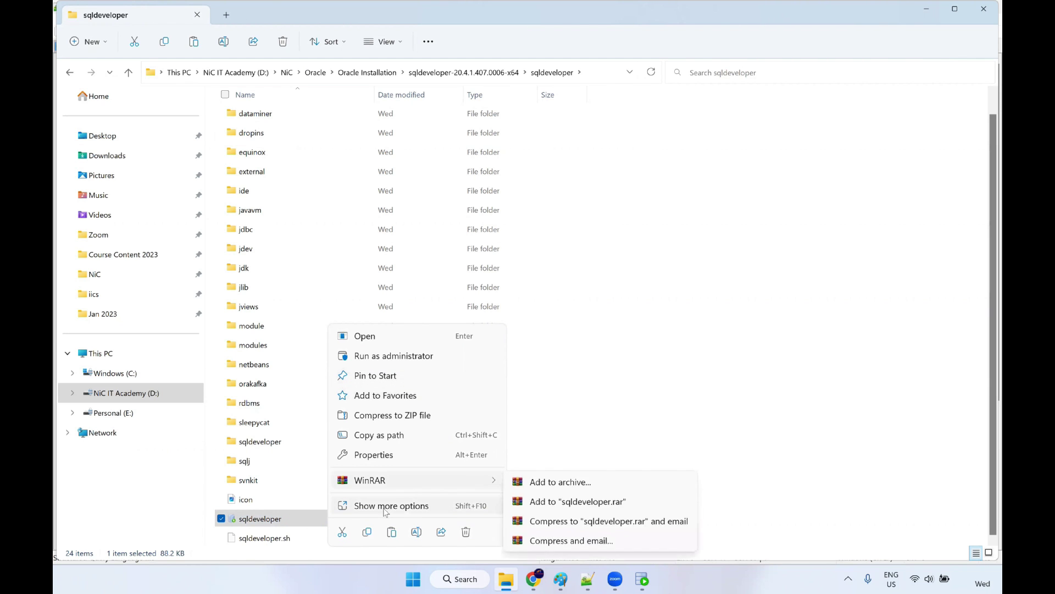
click(352, 506)
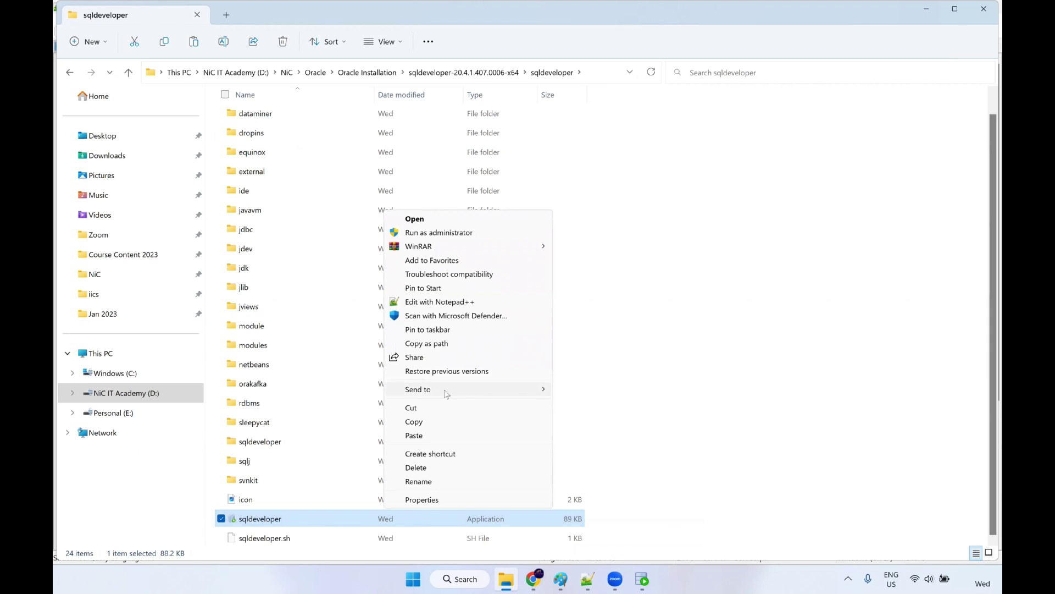
mouse_move(446, 391)
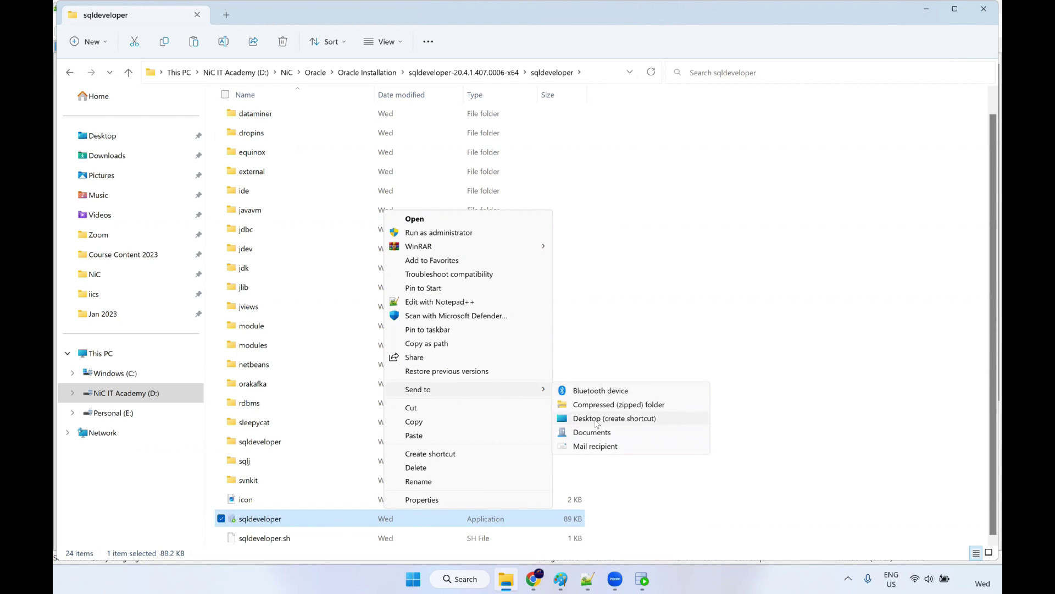
click(597, 420)
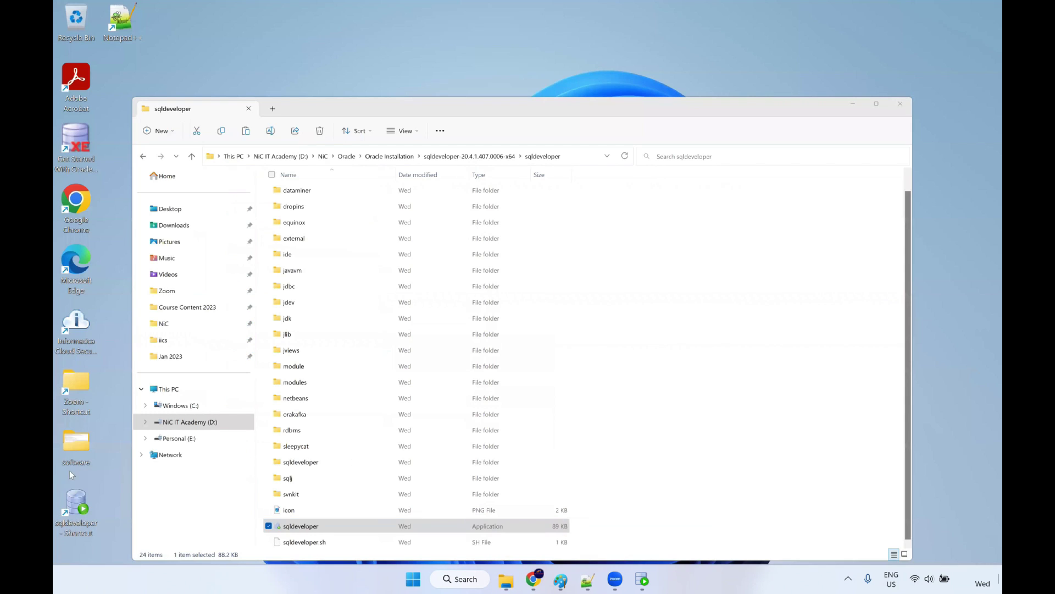
key(super+d)
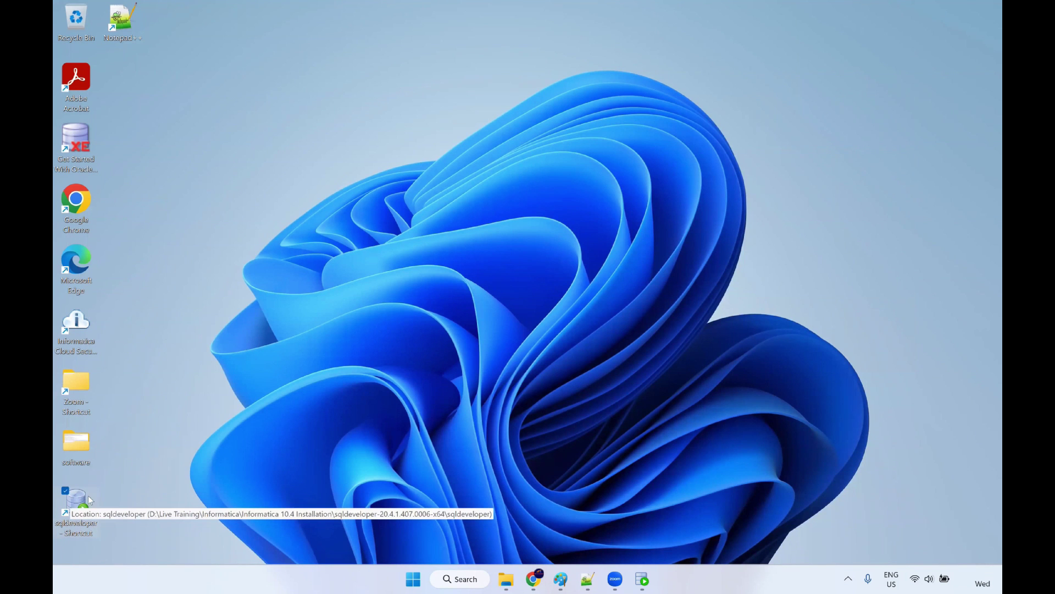
- Launch SQL Developer maximized with the Welcome Page closed, after checking the Paint connections diagram
double_click(75, 507)
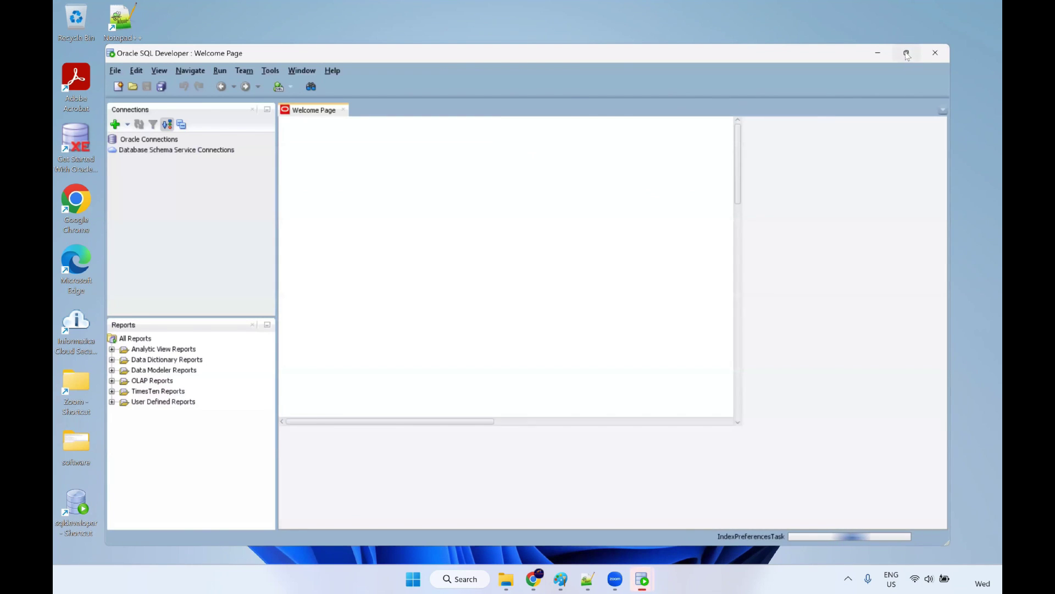
click(907, 54)
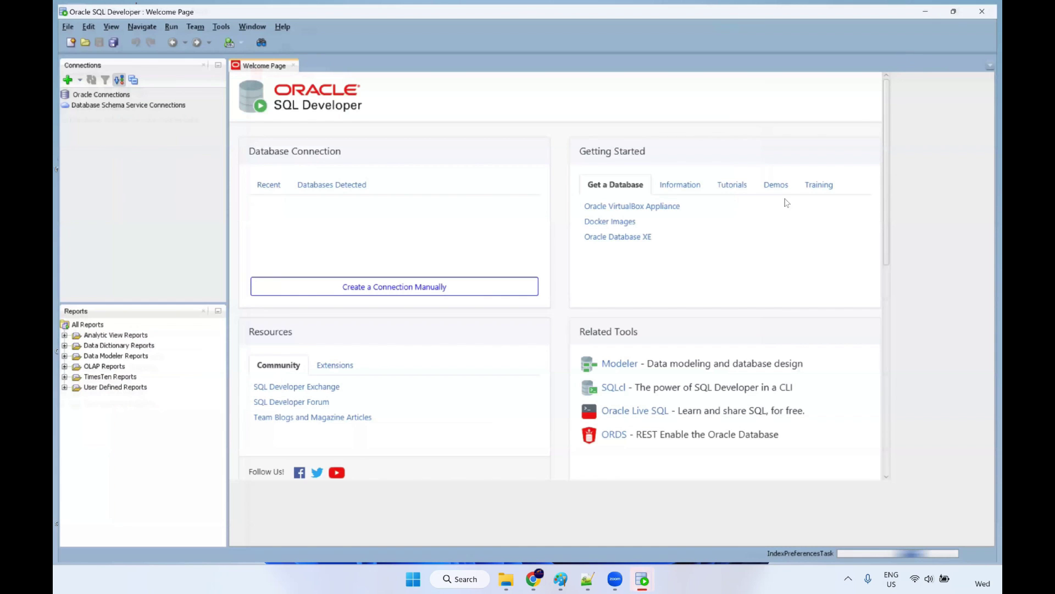
click(290, 62)
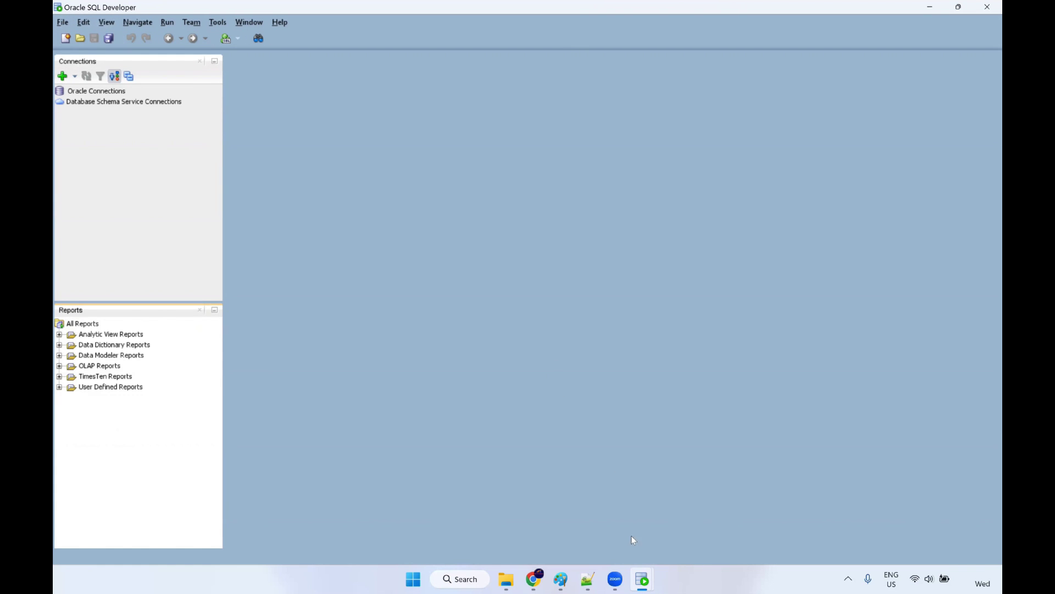
click(561, 579)
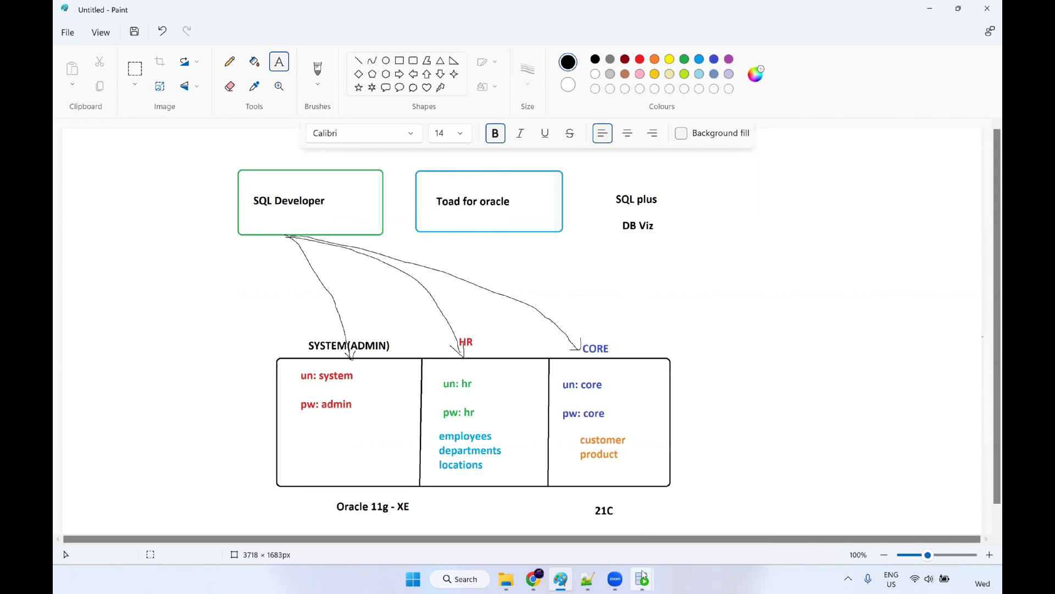
mouse_move(643, 574)
click(632, 552)
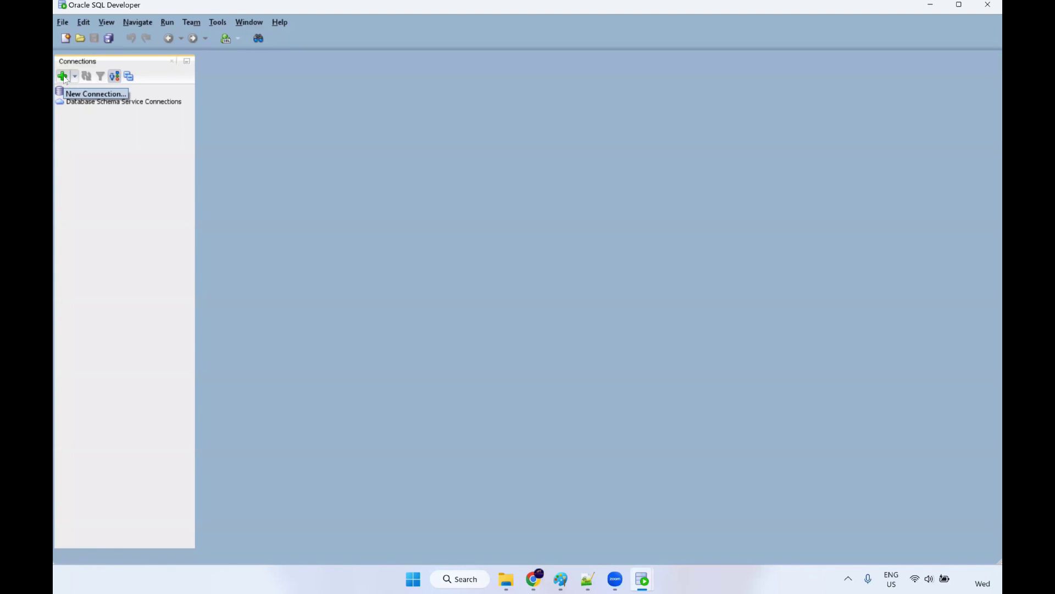
- Start a new ADMIN connection, begin entering the system username, then view the Paint diagram
click(62, 76)
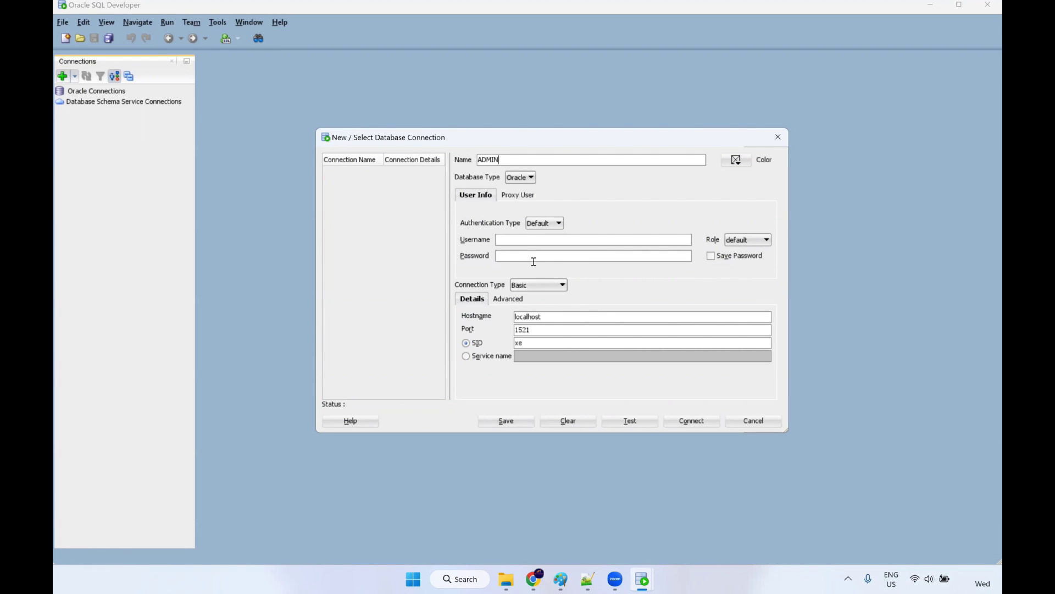
text(stem)
click(561, 579)
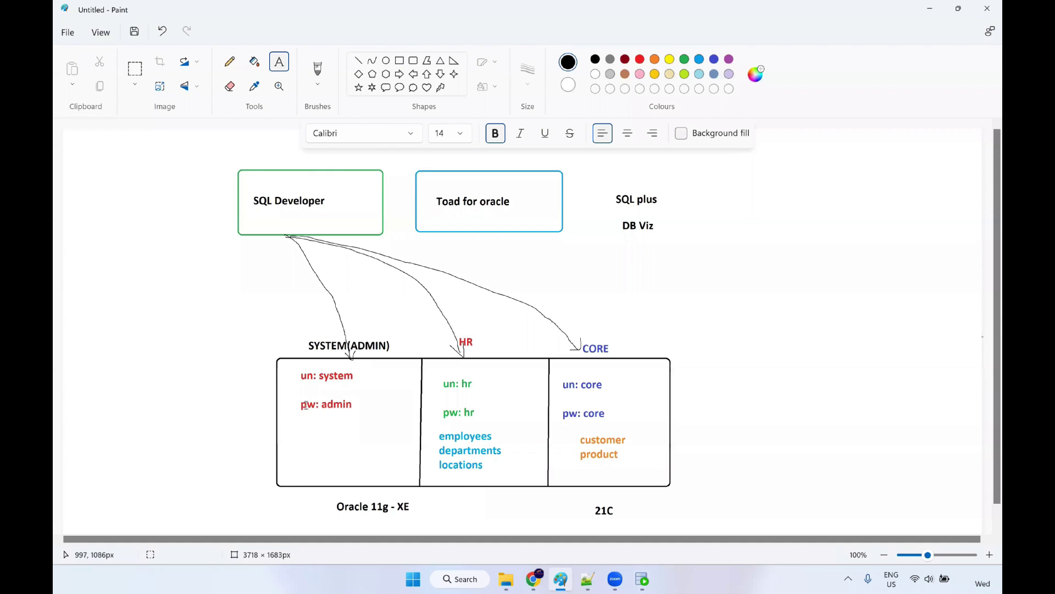
- Draw pencil ticks beside the 'un: system' and password lines on the diagram
click(229, 61)
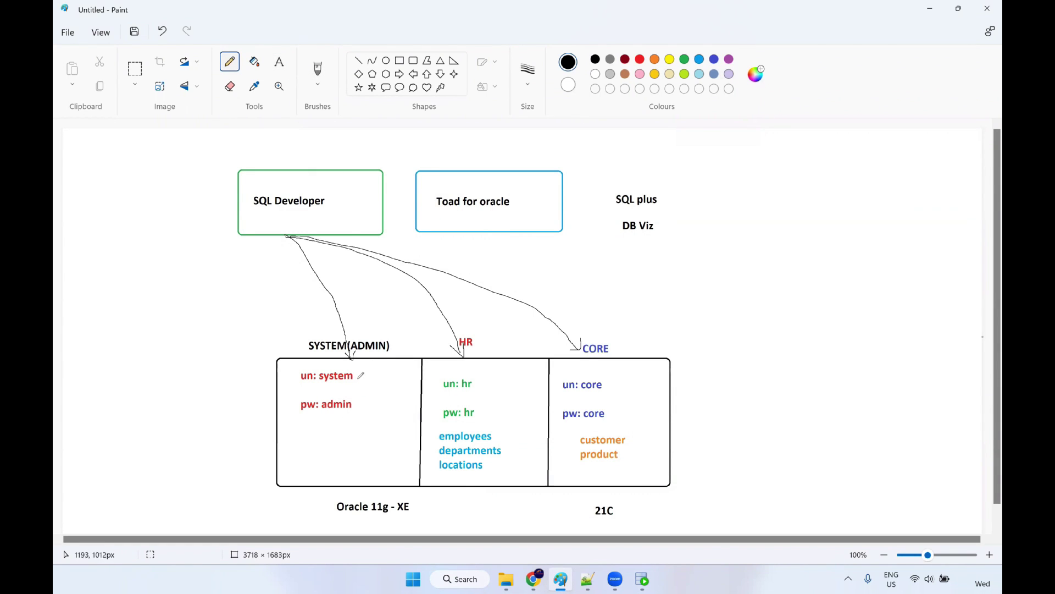
drag(357, 375, 378, 363)
drag(354, 403, 374, 390)
- Enter the system password for ADMIN, test the connection successfully and connect
key(alt+Tab)
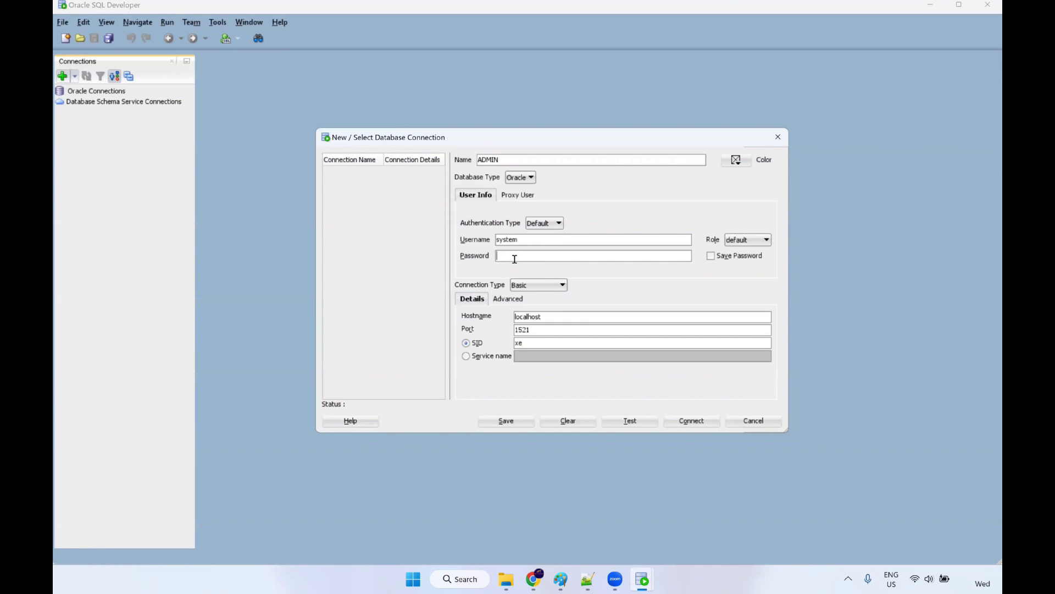
click(630, 421)
click(690, 421)
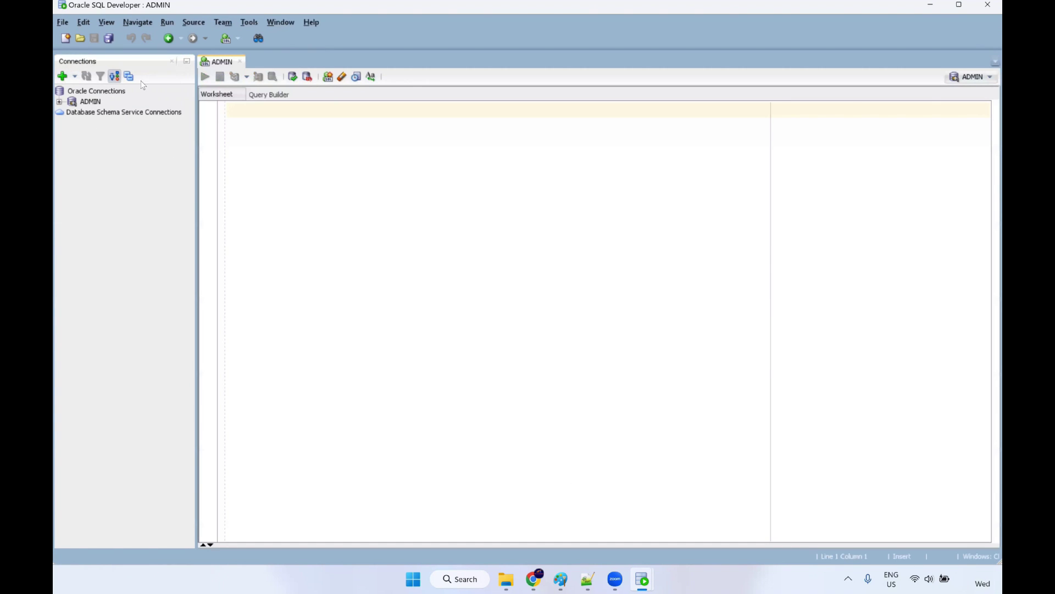
click(560, 579)
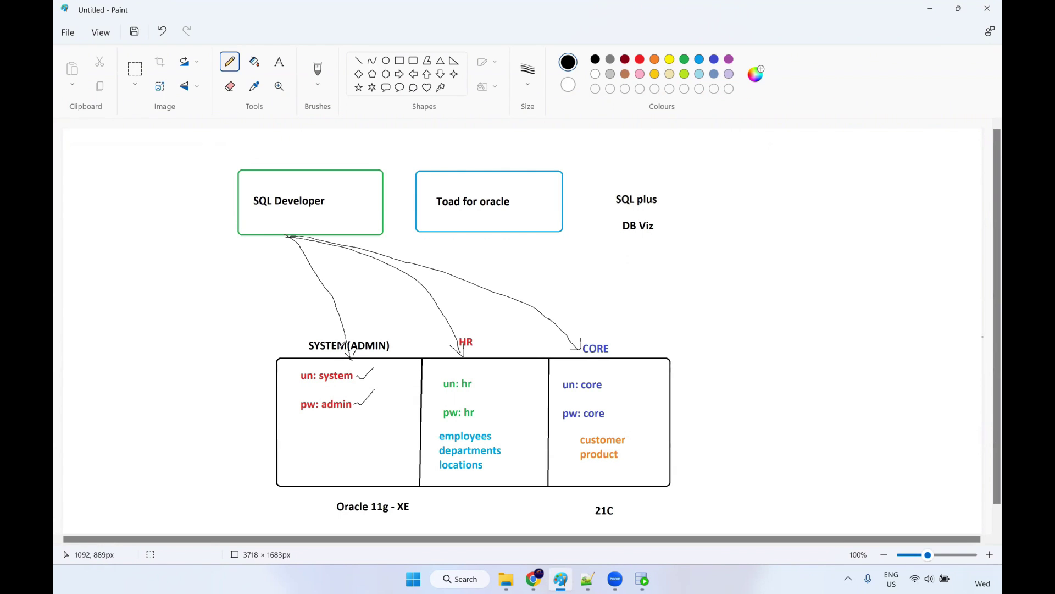
key(alt+Tab)
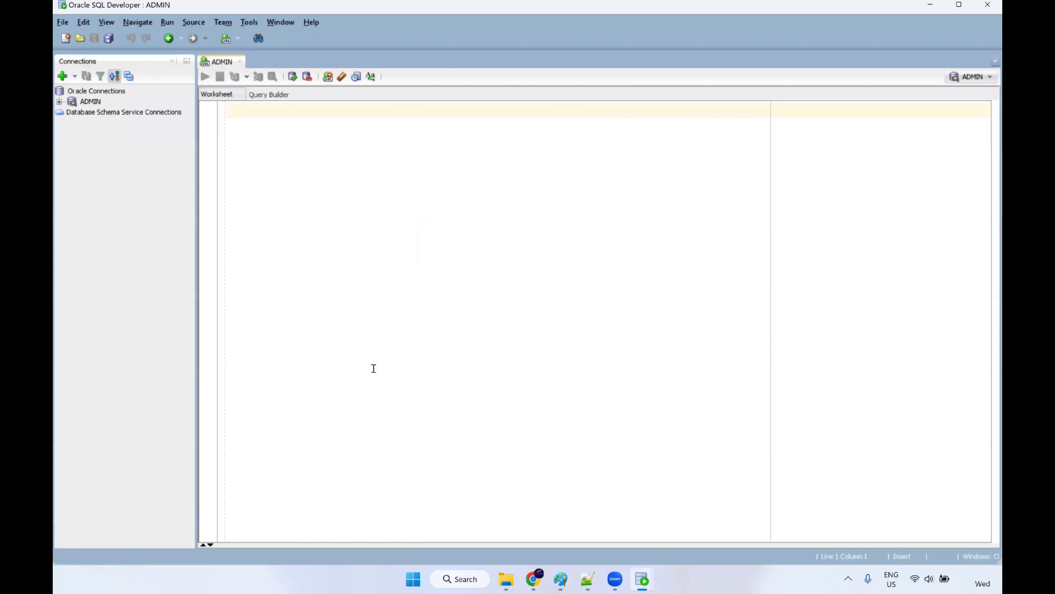
key(alt+Tab)
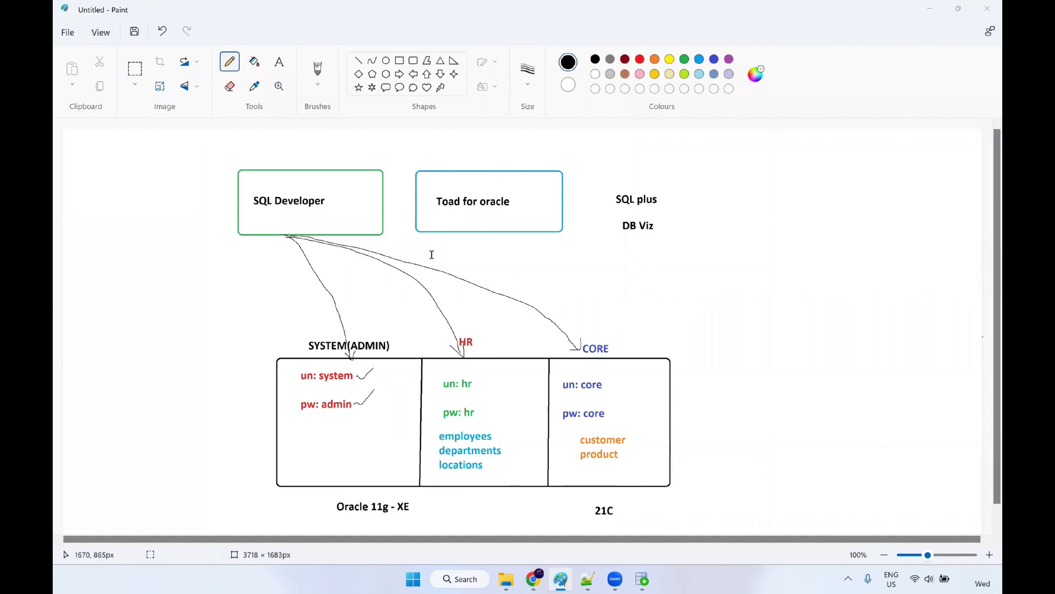
key(alt+Tab)
- Run an ALTER USER statement unlocking the hr account with a new password, then enlarge Script Output
text(alter)
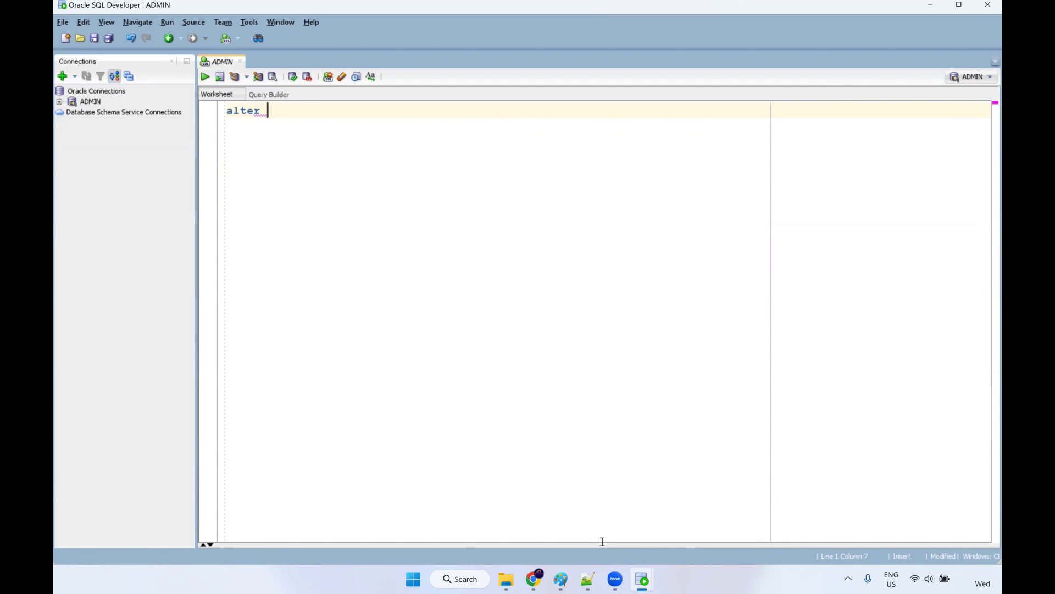
text(user )
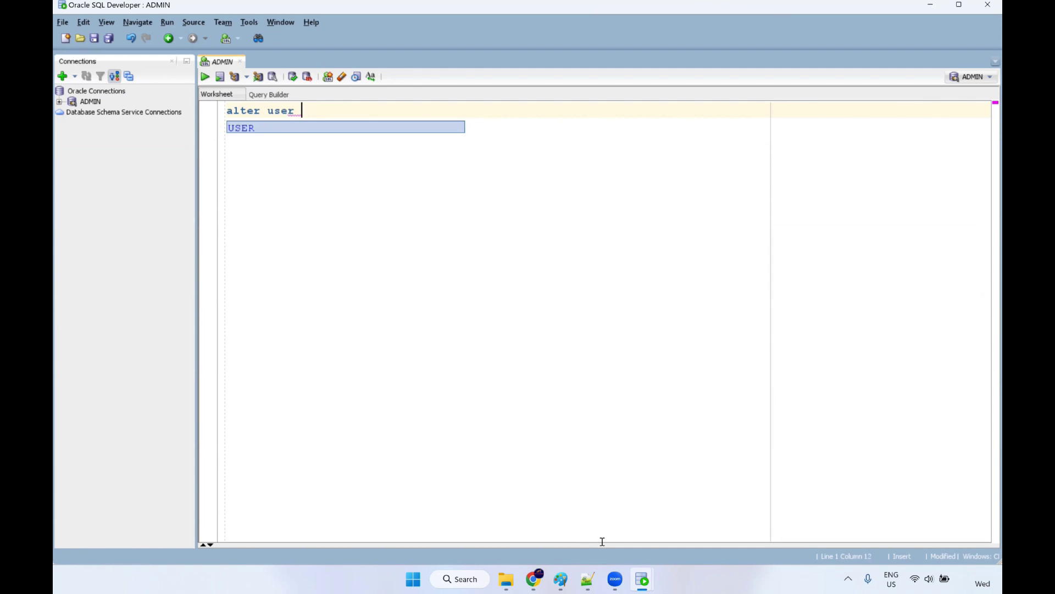
text(hr)
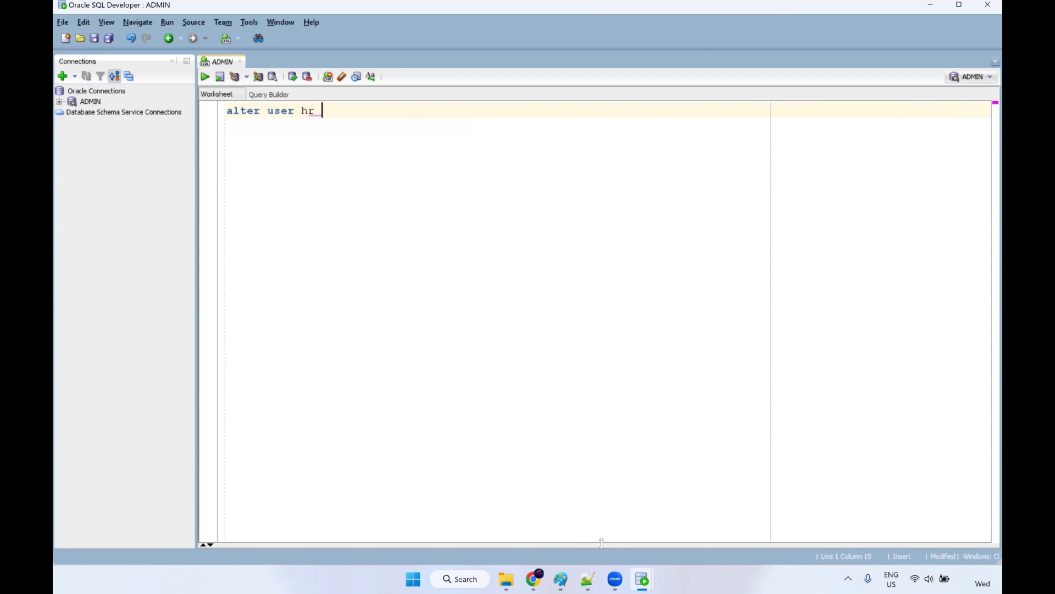
text(_ddentified by hr acc)
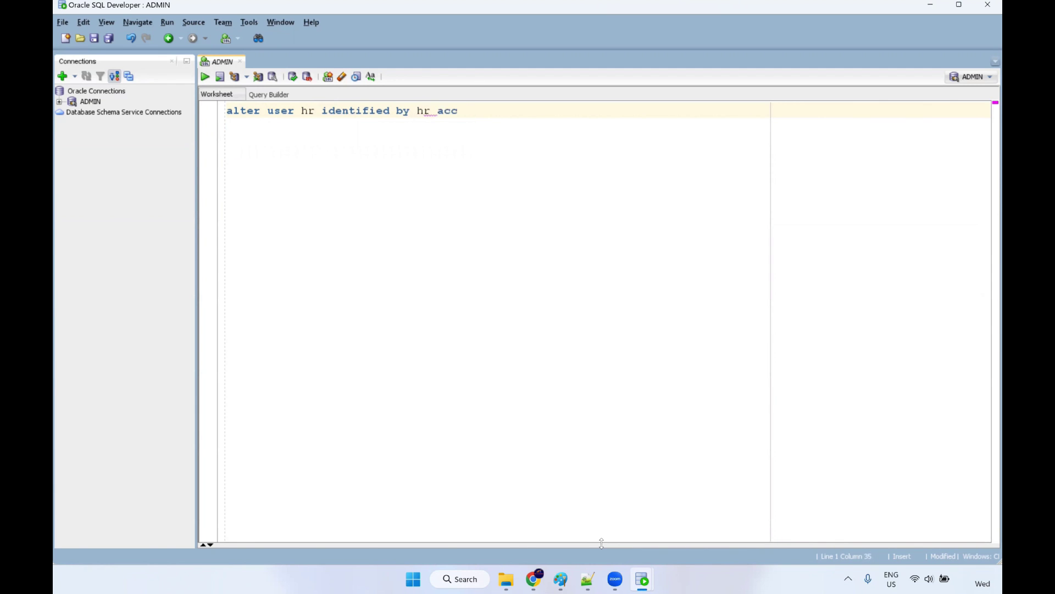
text(ount unlock;)
shift+click(222, 119)
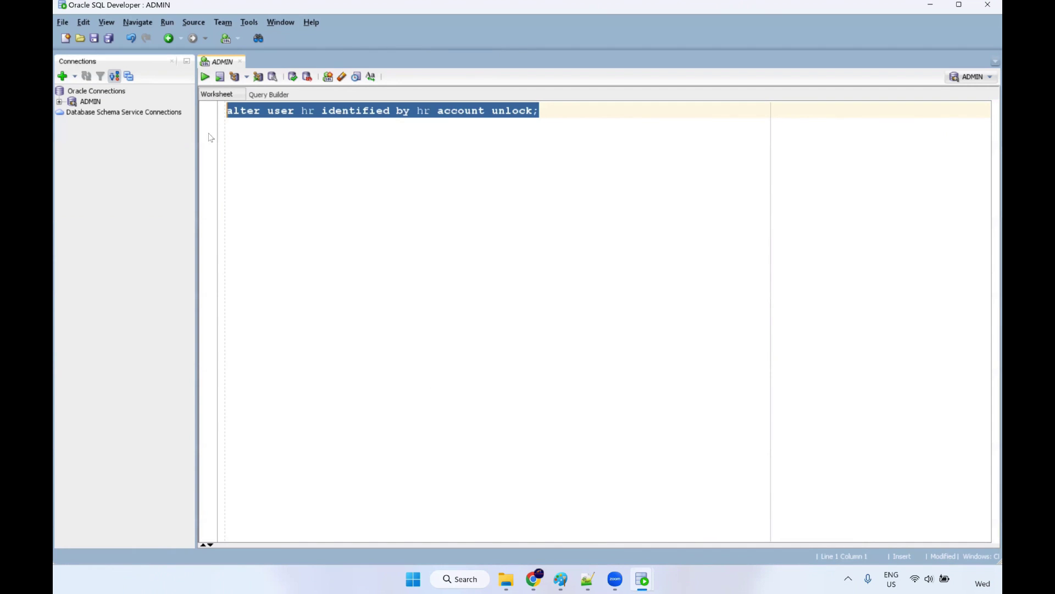
click(220, 76)
drag(399, 453, 388, 329)
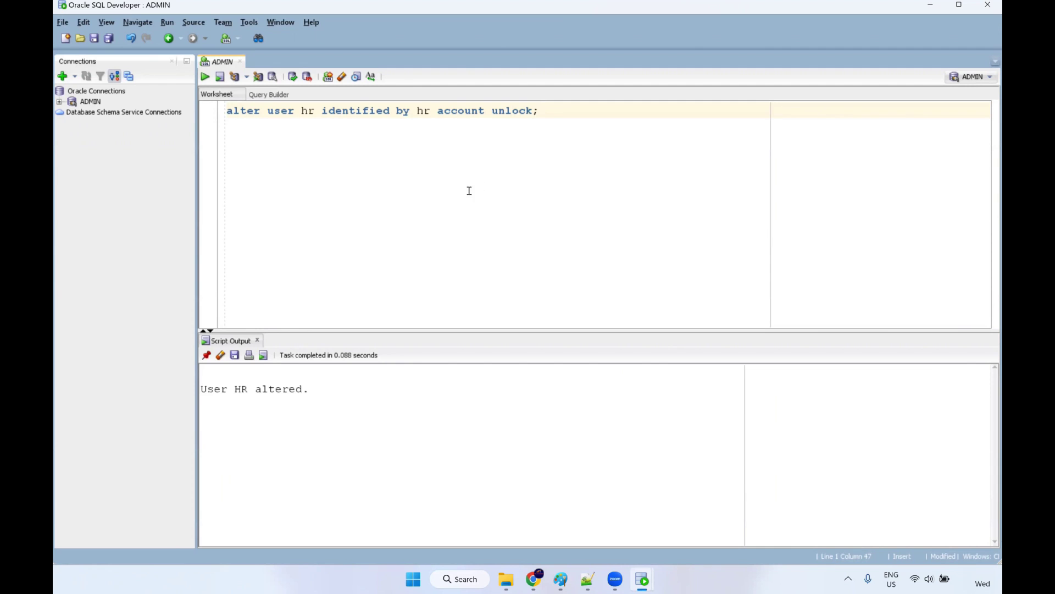
- Create an HR connection for the hr user, checking its credentials on the diagram, then test and connect
click(63, 76)
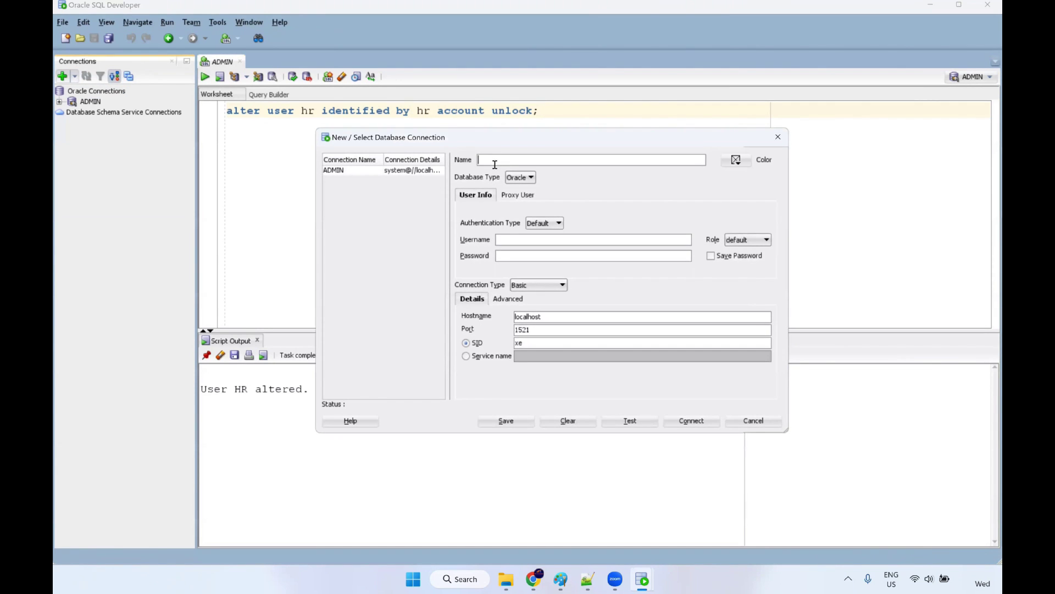
text(HR)
click(561, 579)
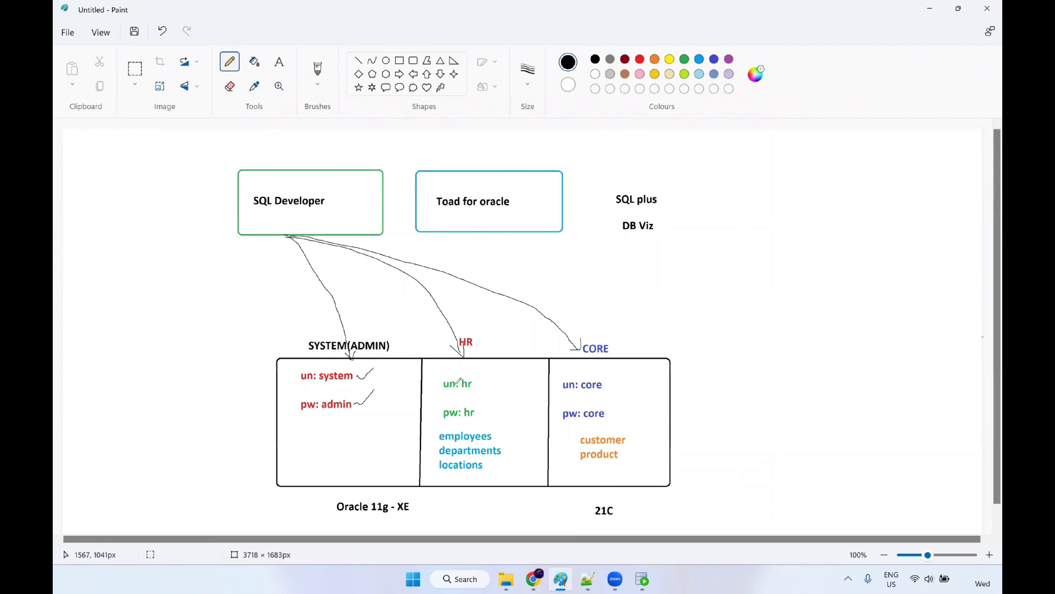
mouse_move(467, 328)
mouse_down()
mouse_move(465, 359)
mouse_move(489, 332)
mouse_move(462, 327)
mouse_up()
mouse_move(444, 388)
mouse_down()
mouse_move(466, 387)
mouse_move(459, 418)
mouse_move(505, 431)
mouse_move(513, 444)
mouse_move(499, 467)
mouse_up()
key(alt+Tab)
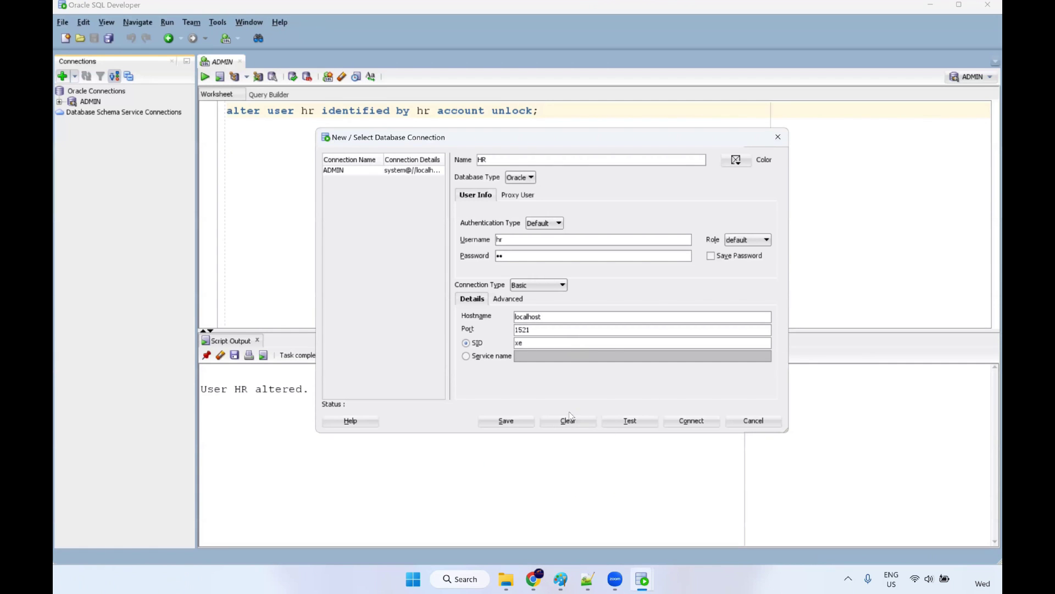
click(627, 422)
click(692, 421)
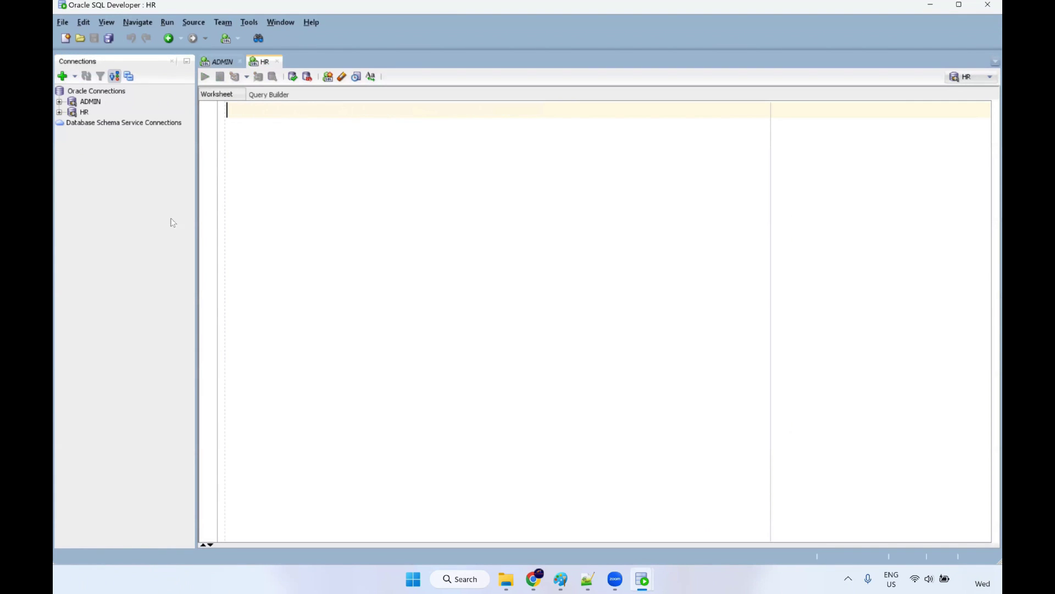
- Expand HR > Tables, view the EMPLOYEES table's data, then close its tab
click(59, 112)
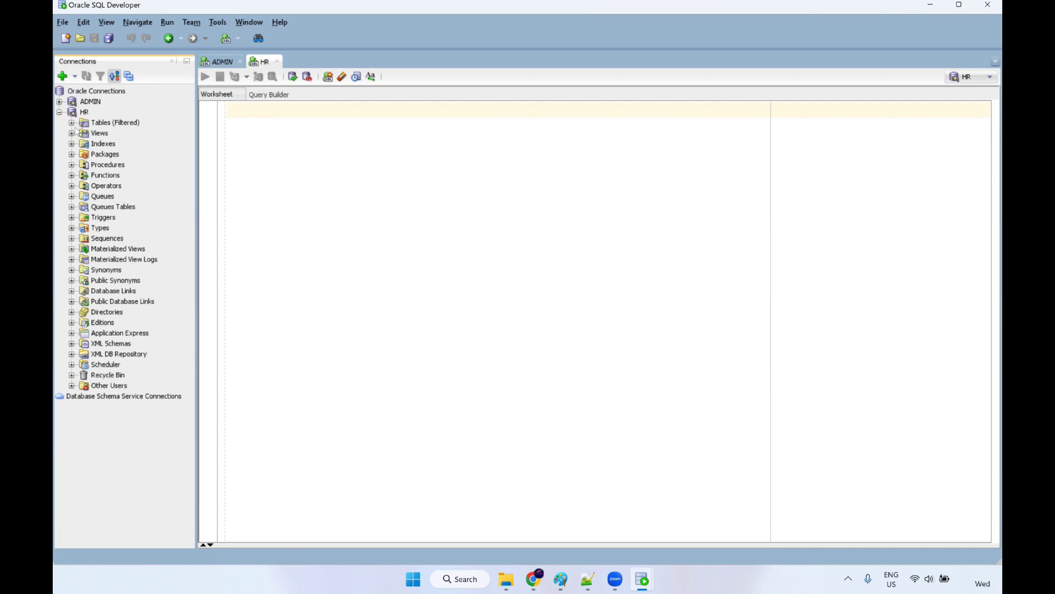
click(72, 123)
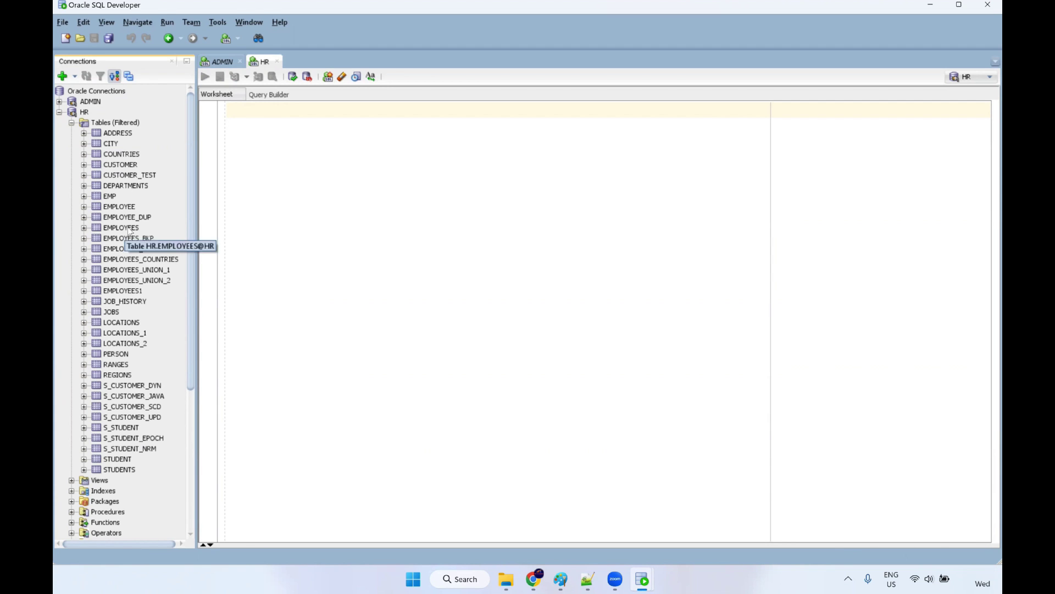
double_click(122, 228)
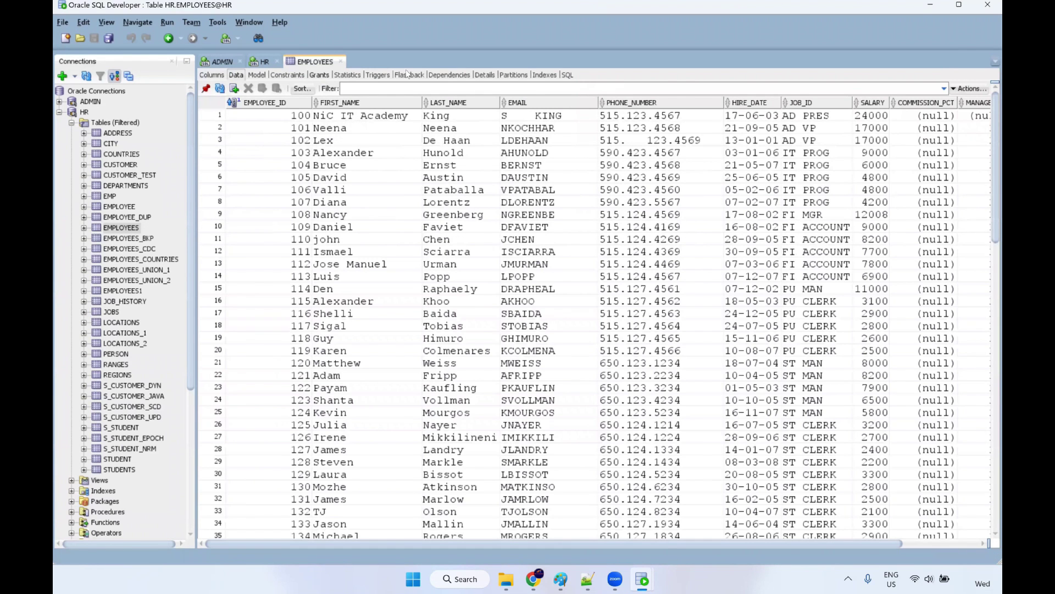
click(341, 64)
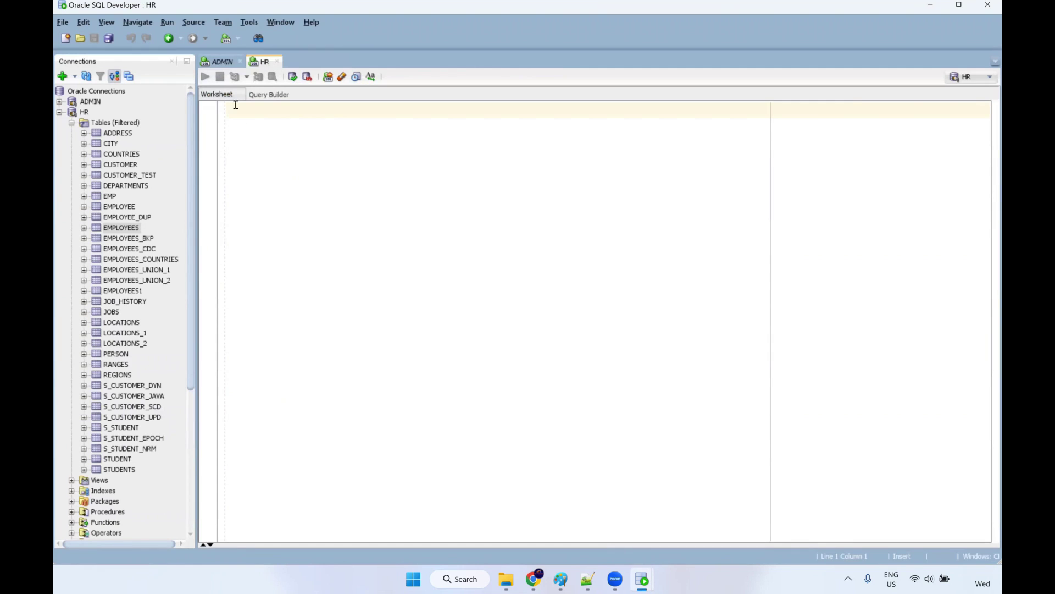
- In the ADMIN worksheet, write and run 'create user core identified by core;'
click(222, 63)
click(440, 141)
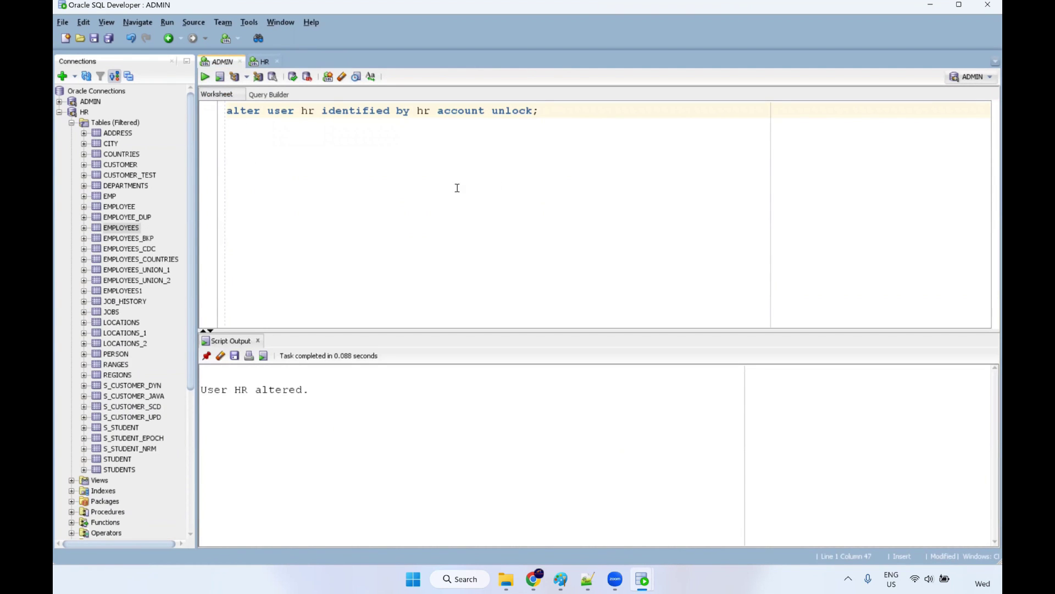
click(71, 122)
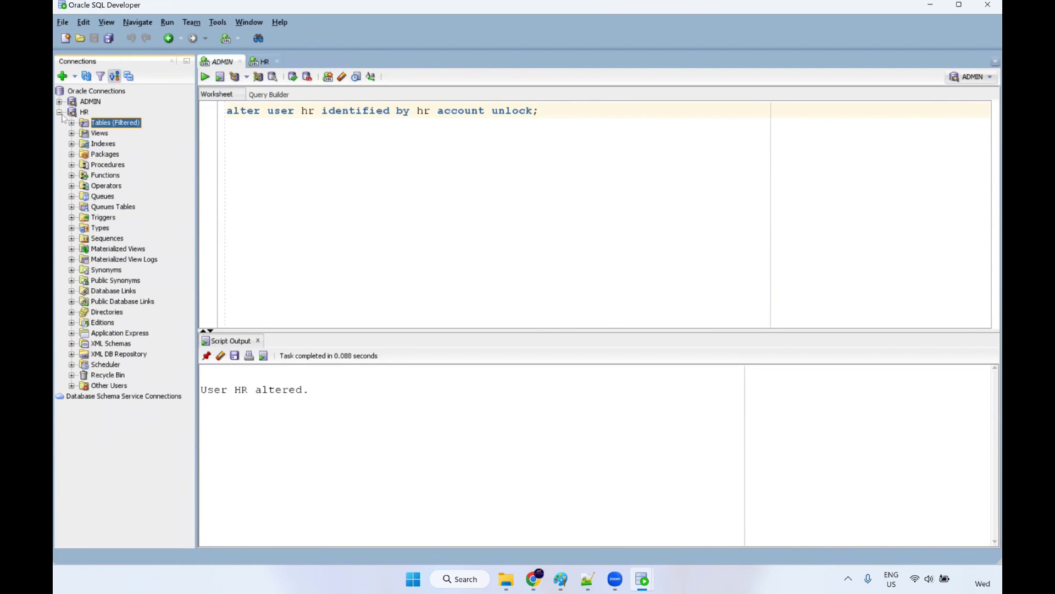
click(60, 112)
click(576, 117)
key(Return)
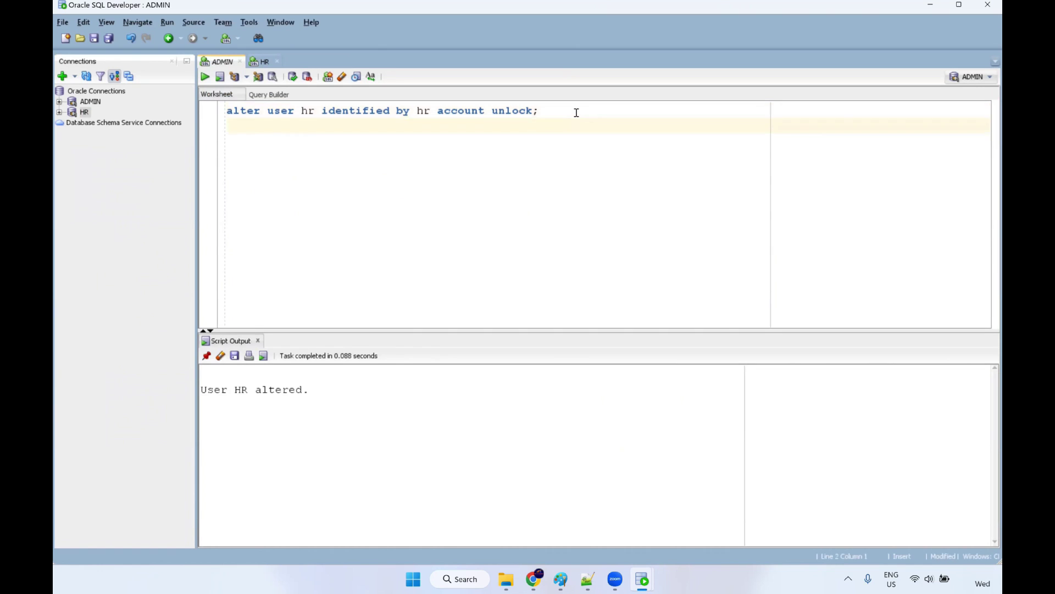
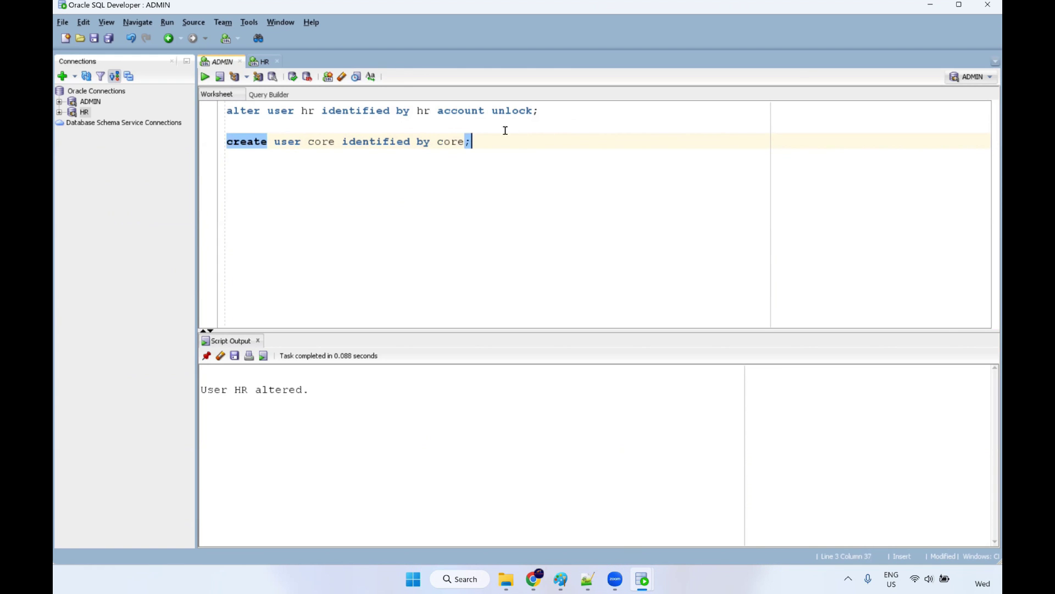
drag(496, 140, 225, 143)
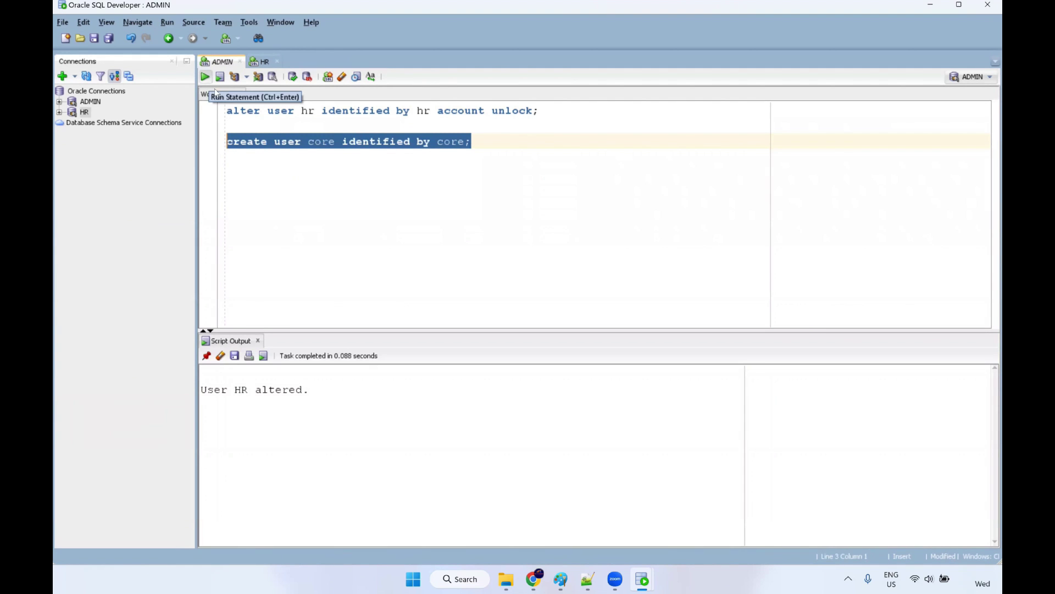
click(405, 181)
- Add and run 'grant connect,resource to core;'
key(Return)
key(Return)
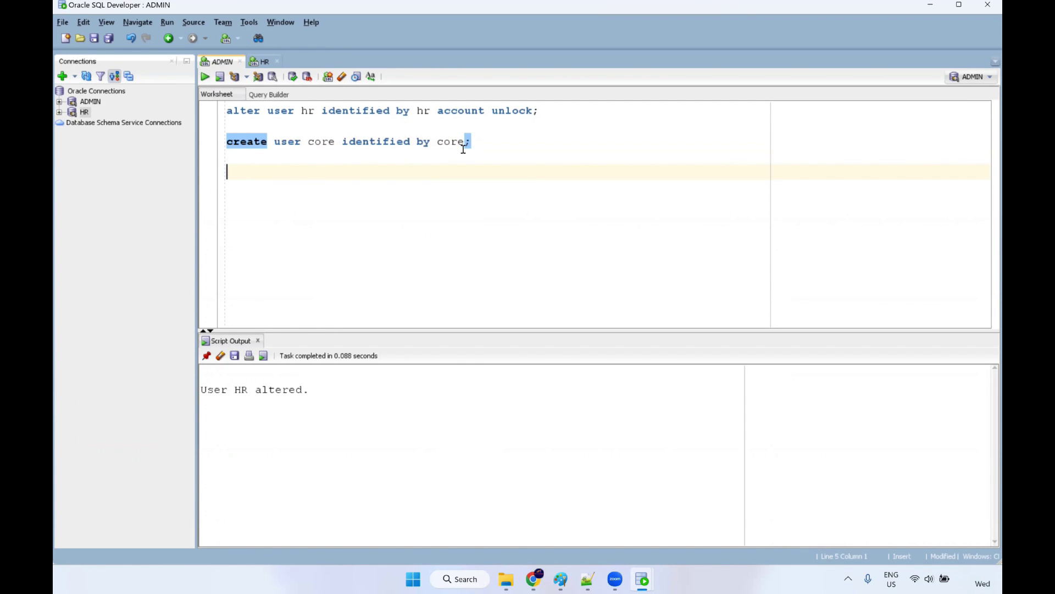
text(gran)
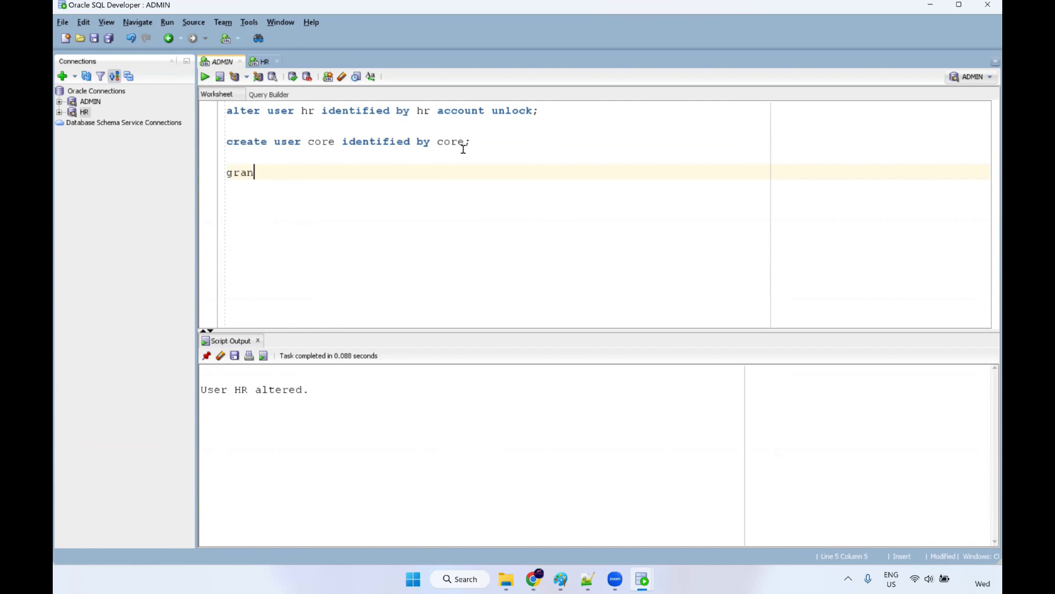
text(t connect,resou)
key(BackSpace)
key(BackSpace)
text(source to )
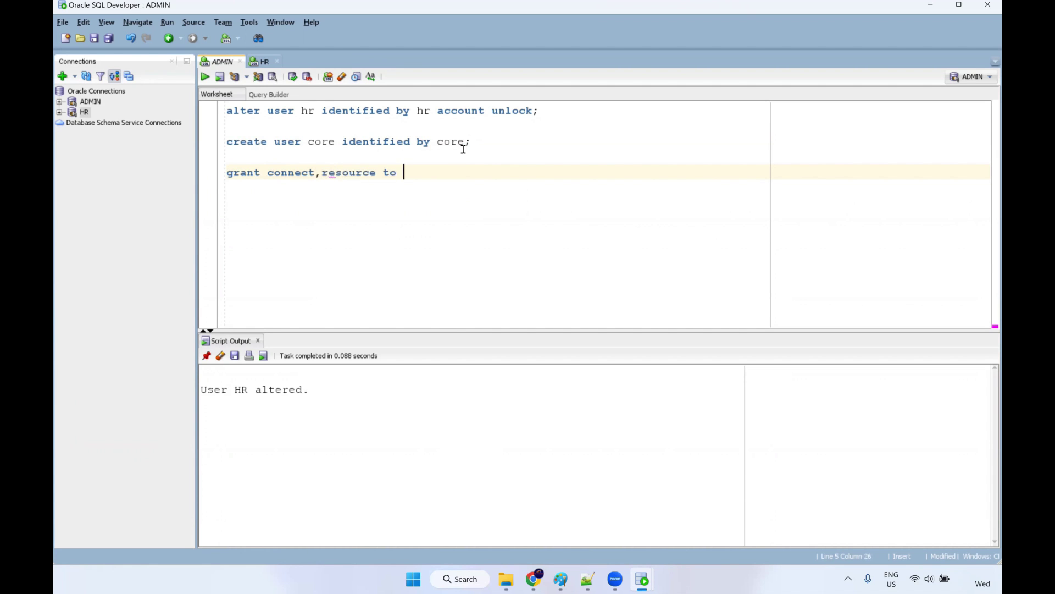
text(core;)
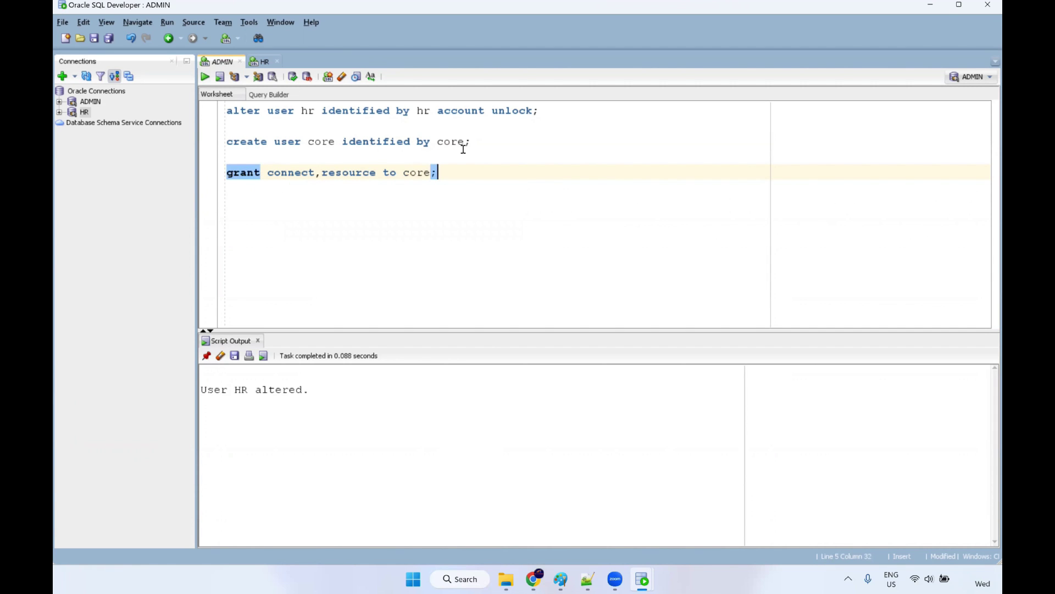
key(ctrl+Return)
- Run the create user and grant statements together, then add blank lines below
drag(501, 140, 213, 148)
click(329, 174)
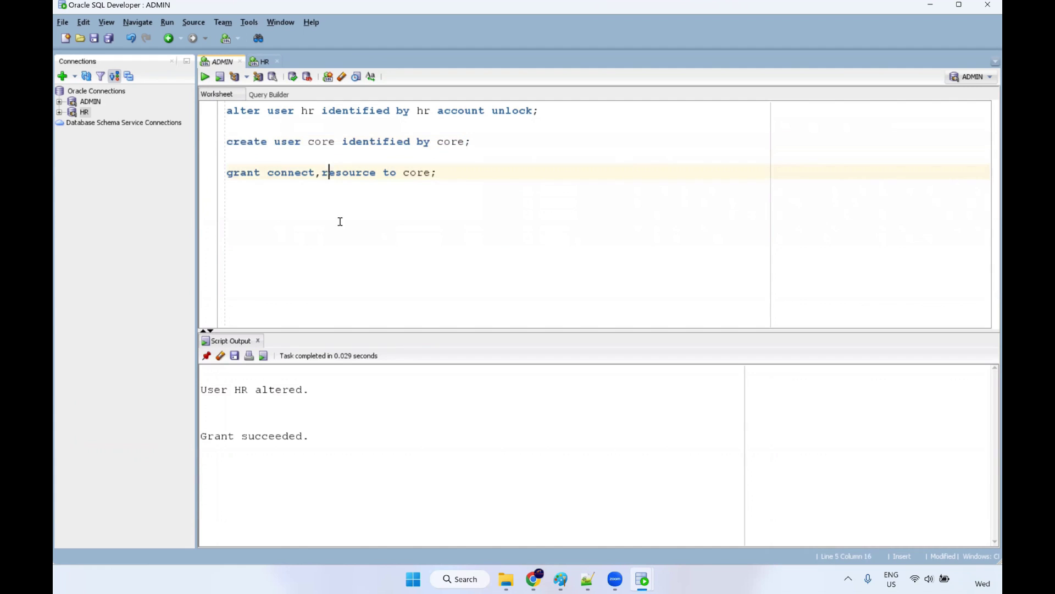
drag(460, 171, 222, 141)
key(ctrl+Return)
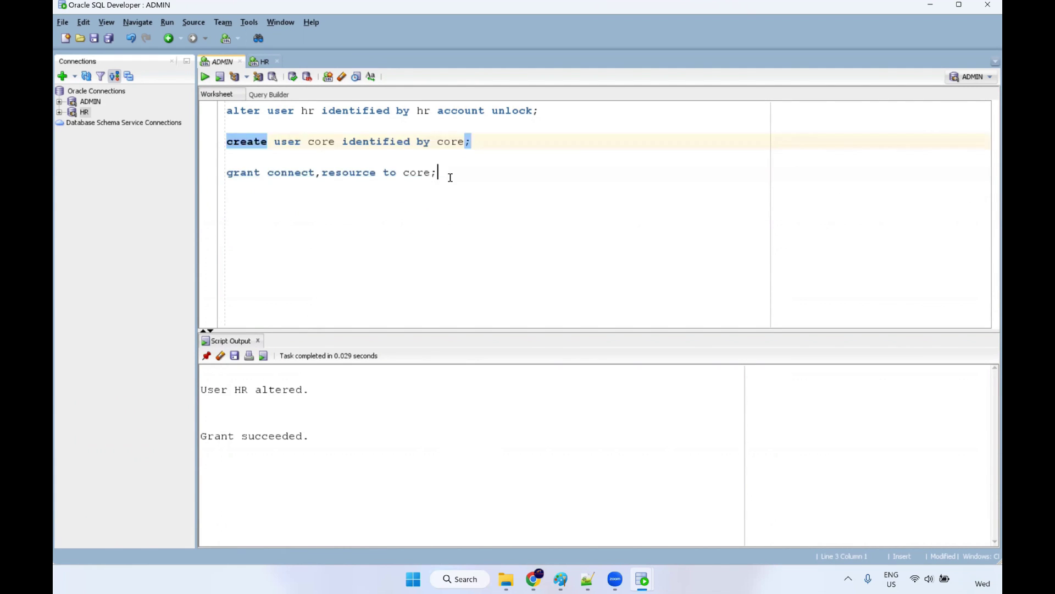
drag(443, 175, 218, 110)
click(415, 226)
key(Return)
key(Return)
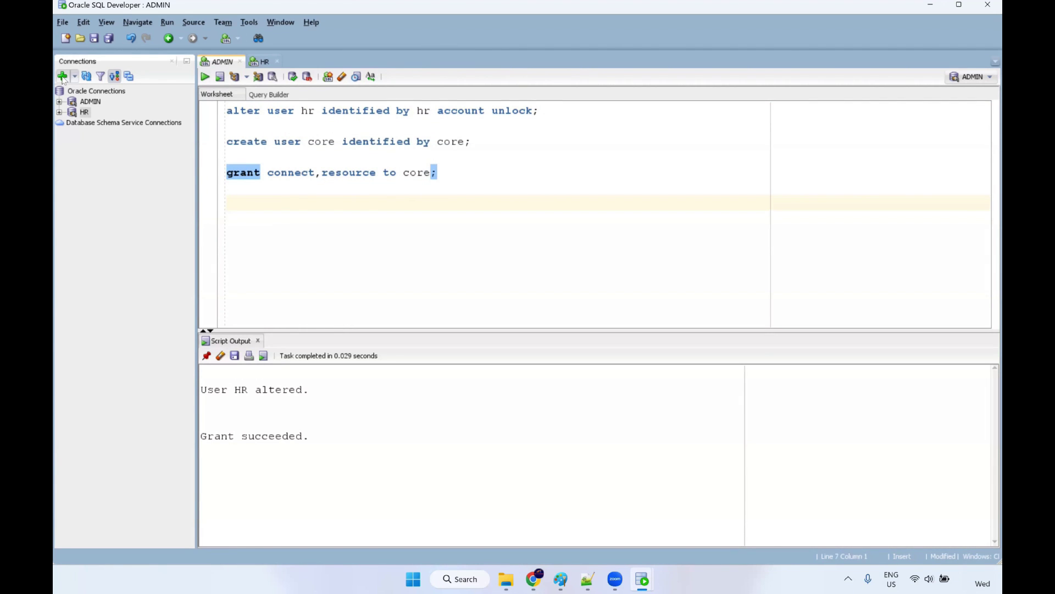
- Create a CORE connection for user core with its password, test it and connect
click(62, 76)
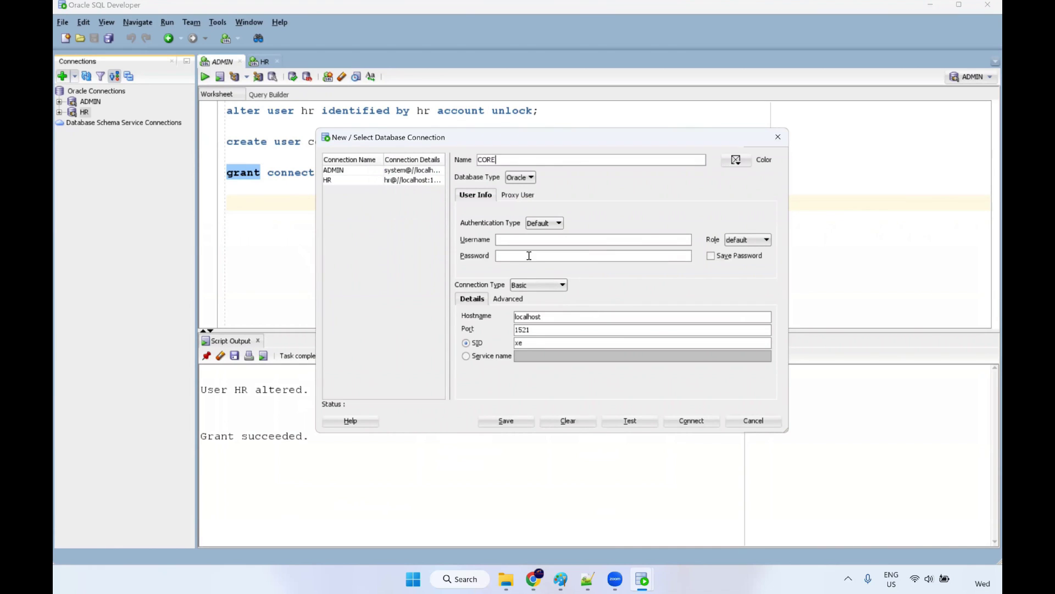
key(Tab)
key(Tab)
click(630, 420)
click(707, 423)
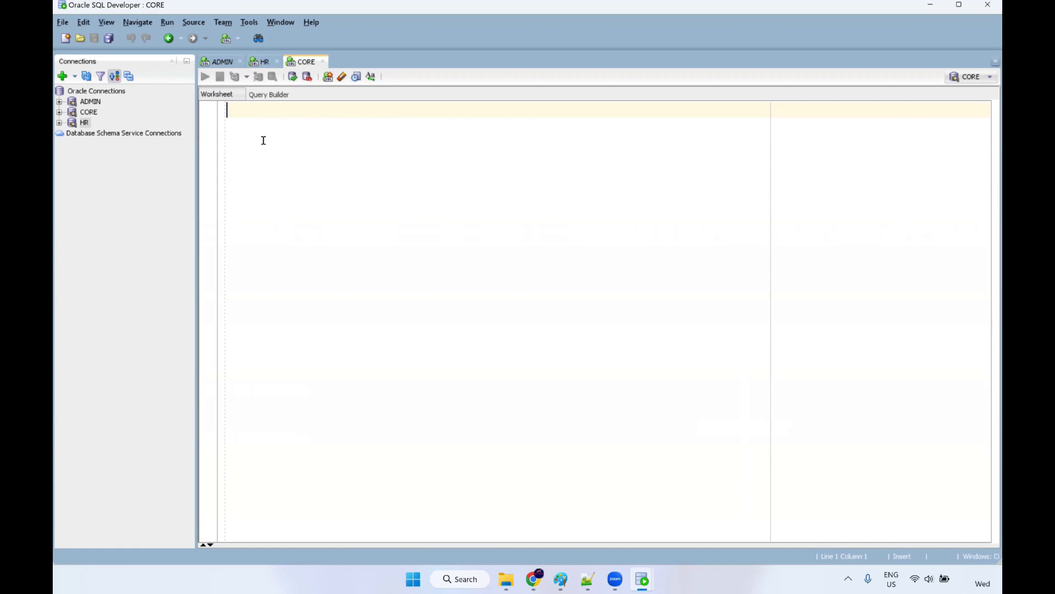
- In the HR worksheet, start 'create table product (' with prod_id number and prod_name varchar2(30) columns
click(264, 62)
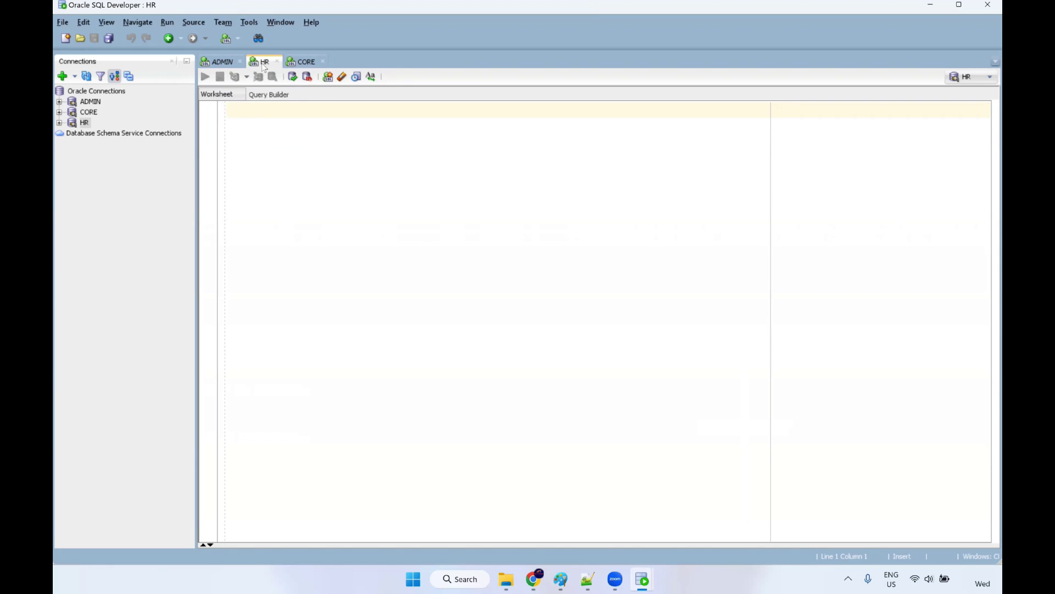
click(302, 62)
click(270, 64)
text(cre)
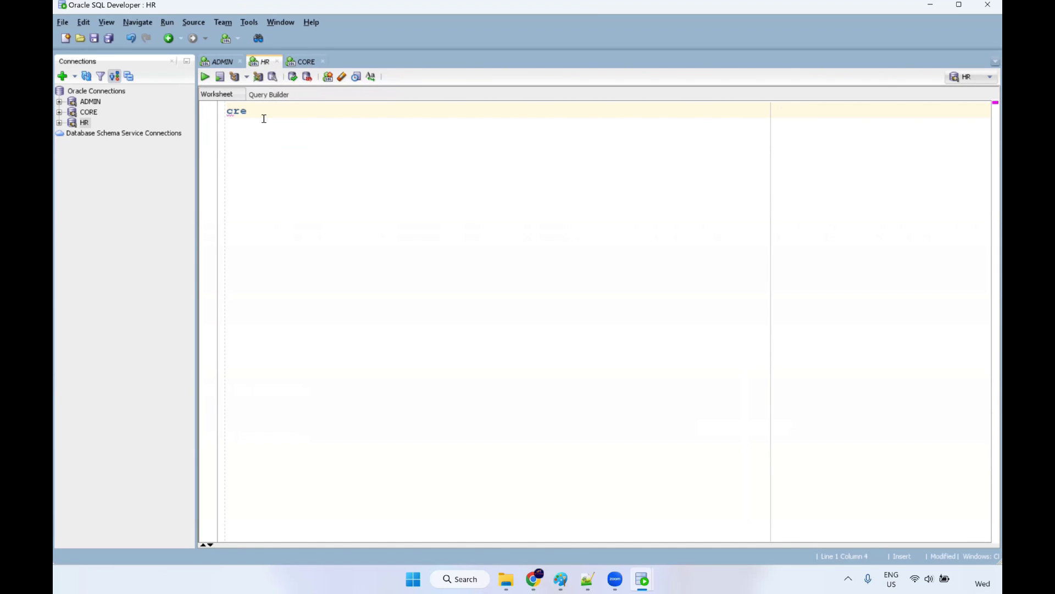
text(ate table product)
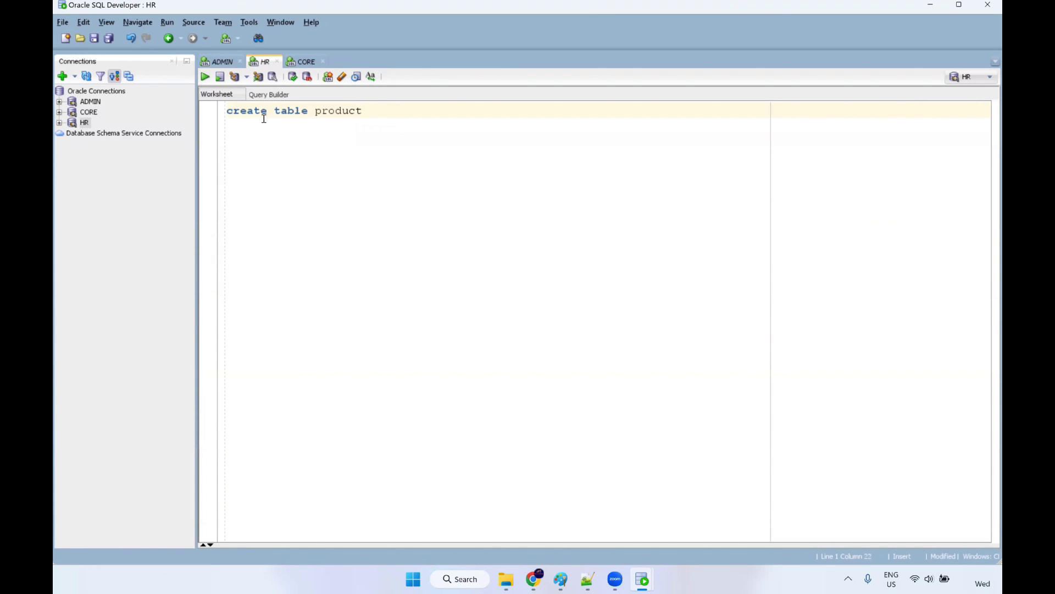
key(Return)
text(()
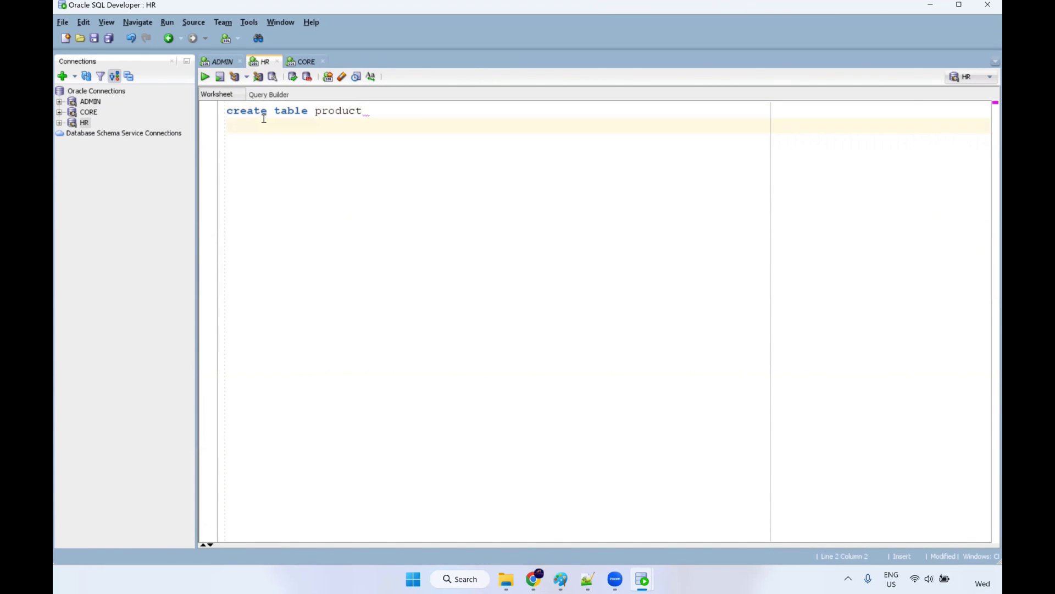
key(Return)
text(pro)
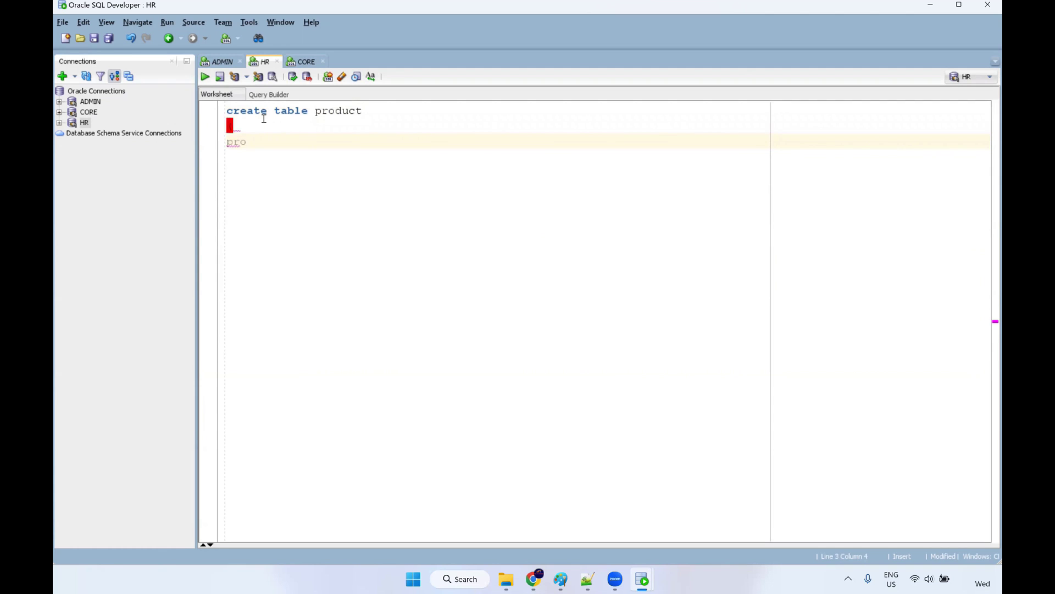
text(d_id number,)
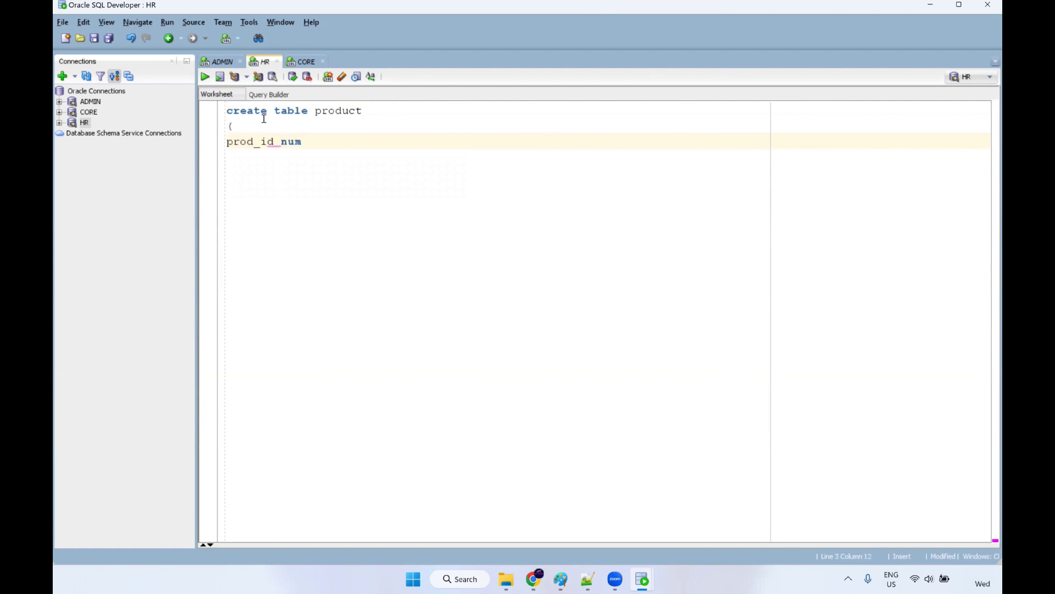
key(Return)
text(prod)
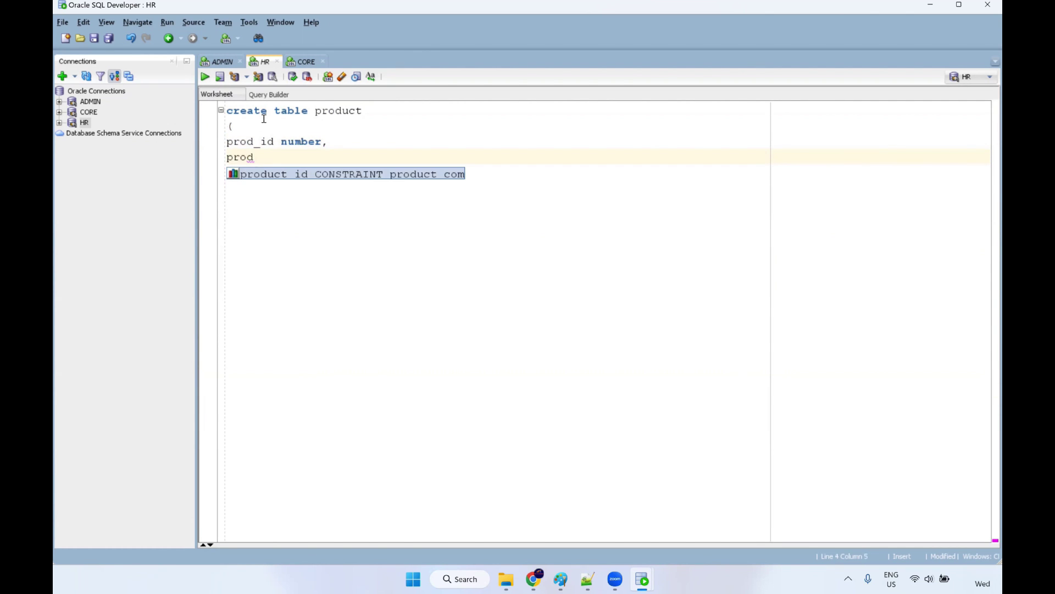
text(_name varchar2)
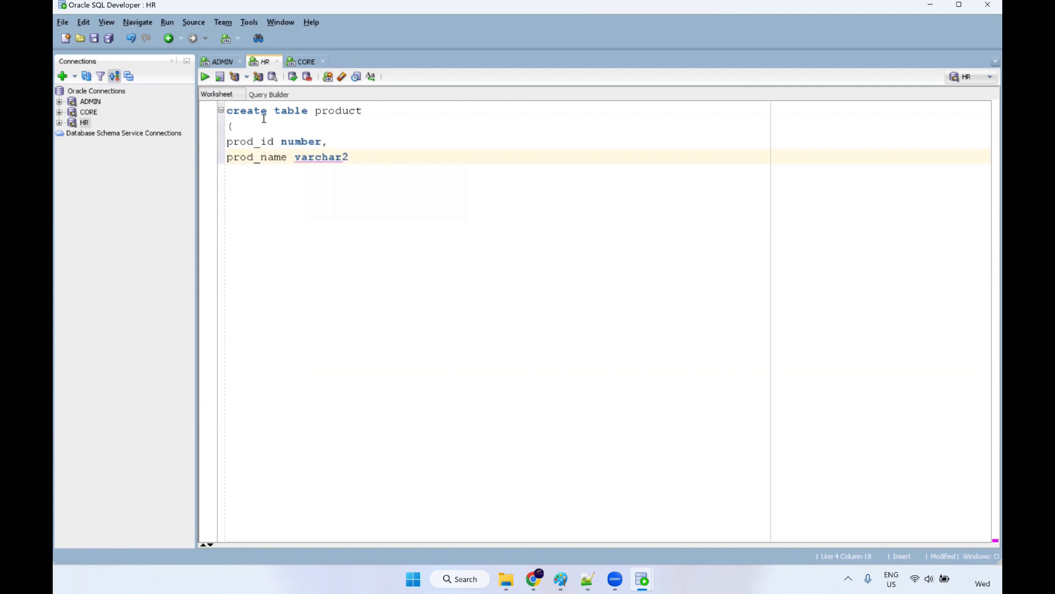
text((30))
- Close the statement with ');' and run it to create the PRODUCT table
key(Return)
text();)
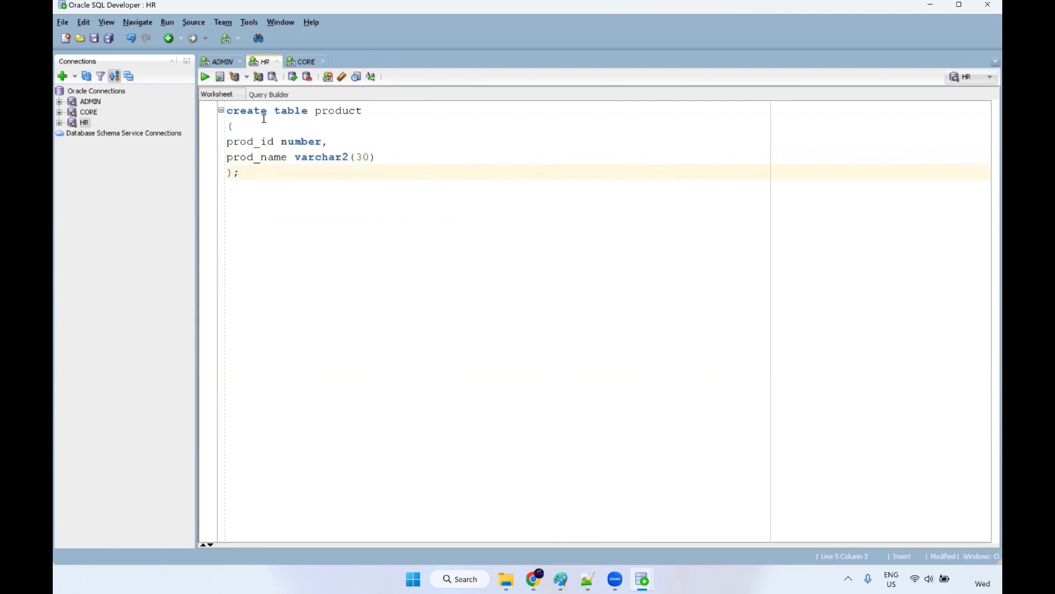
key(ctrl+Return)
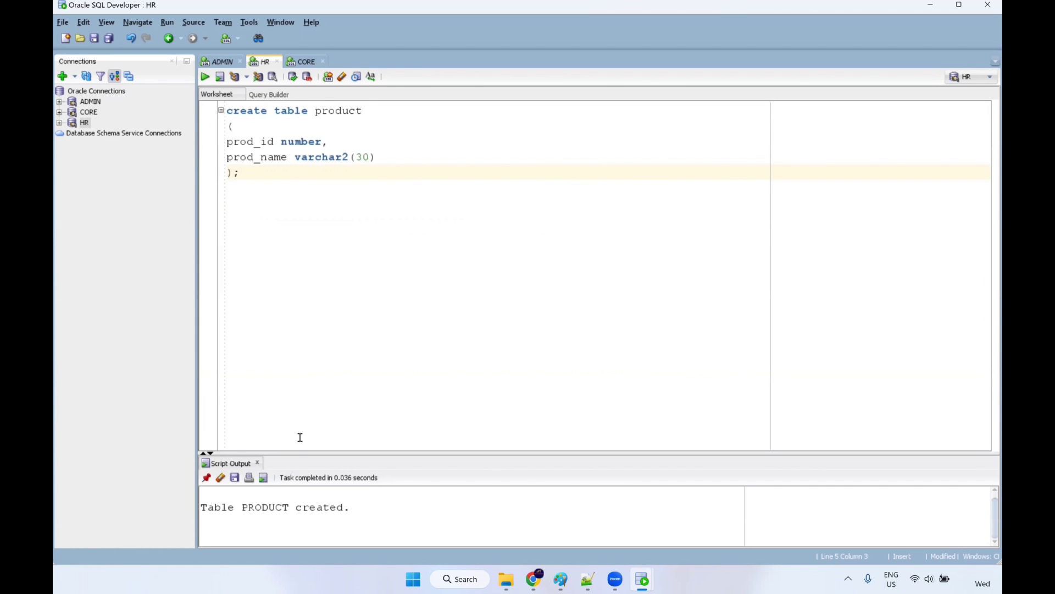
- Enlarge Script Output to check the 'Table PRODUCT created' message, then switch windows
drag(302, 451, 279, 266)
drag(337, 330, 177, 325)
click(256, 325)
click(285, 225)
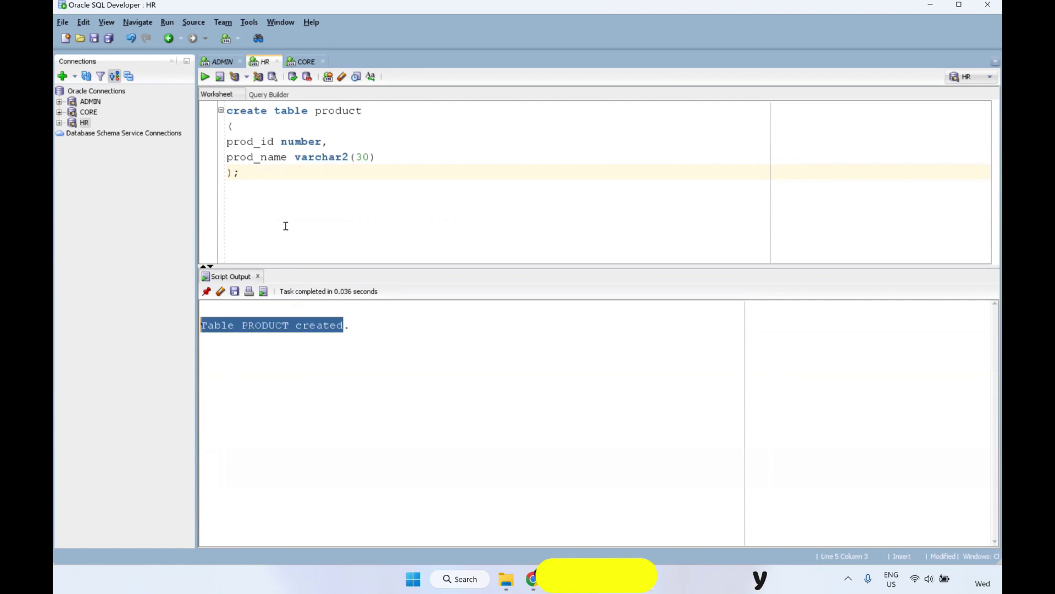
key(Return)
key(Return)
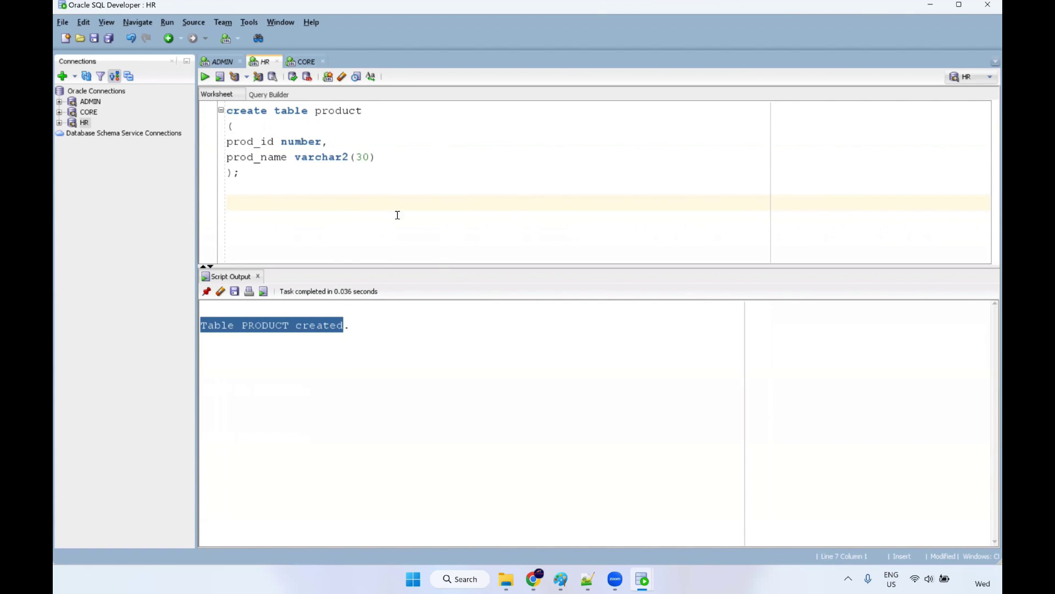
click(393, 330)
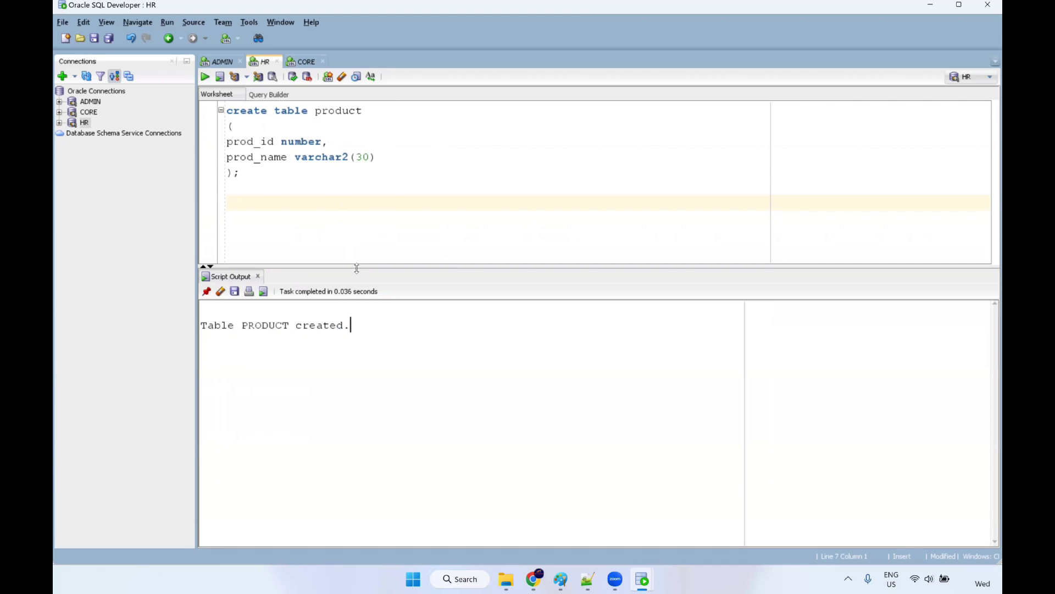
drag(357, 266, 356, 266)
click(285, 217)
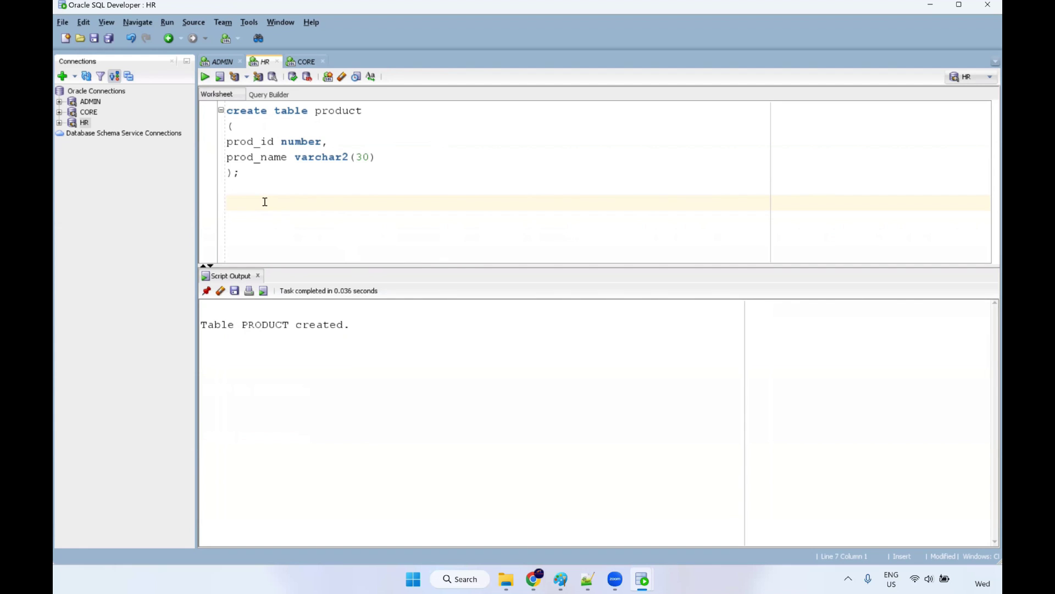
key(alt+Tab)
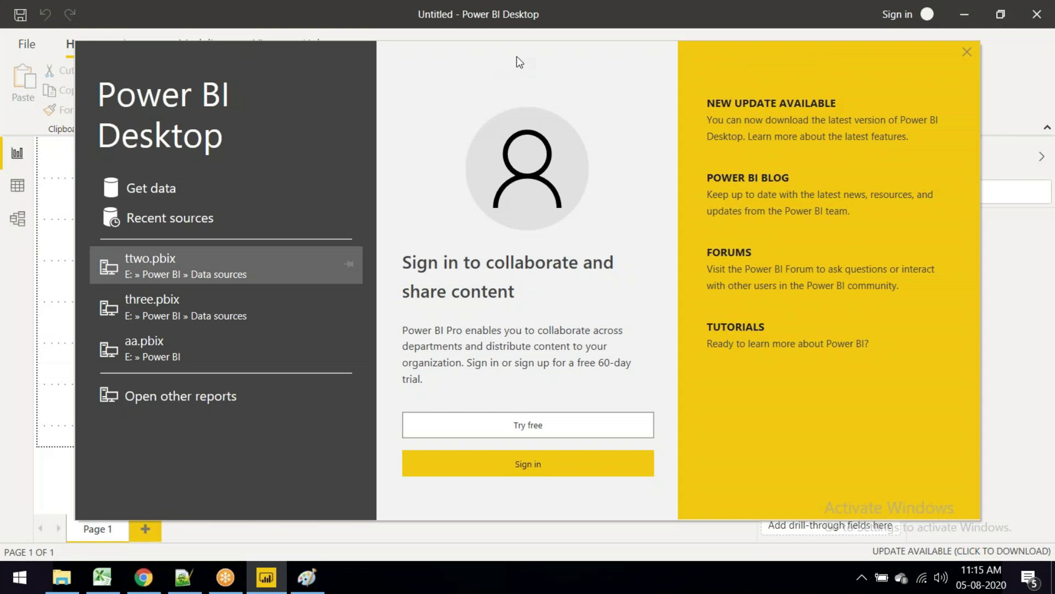
- Dismiss the Power BI start-up screen and go back to the Notepad++ notes
key(Escape)
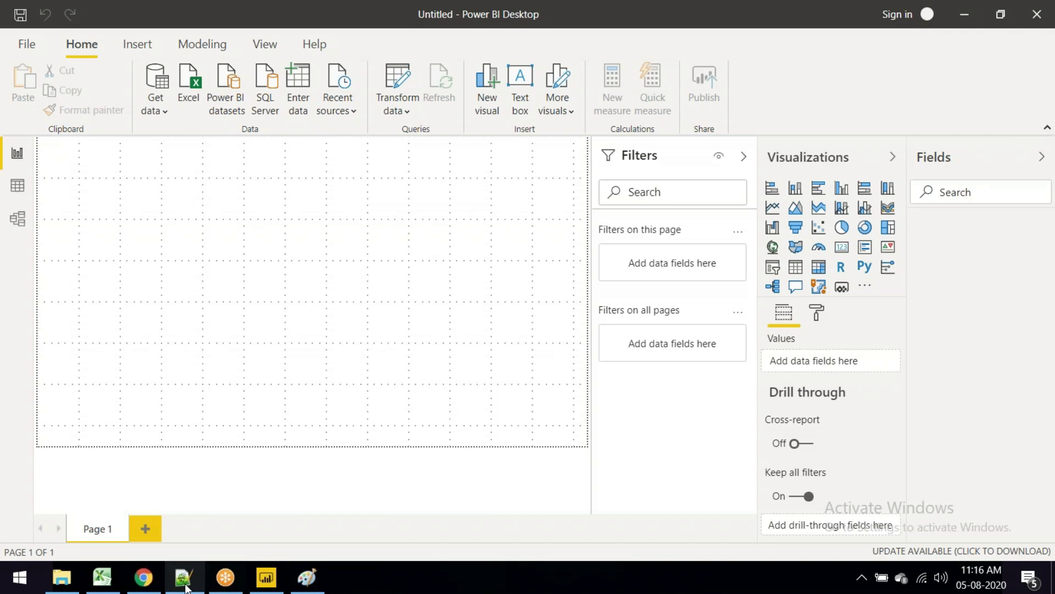
click(140, 522)
- From line 101, list Excel, Power Query, Power Pivot and Power BI on separate lines
click(77, 136)
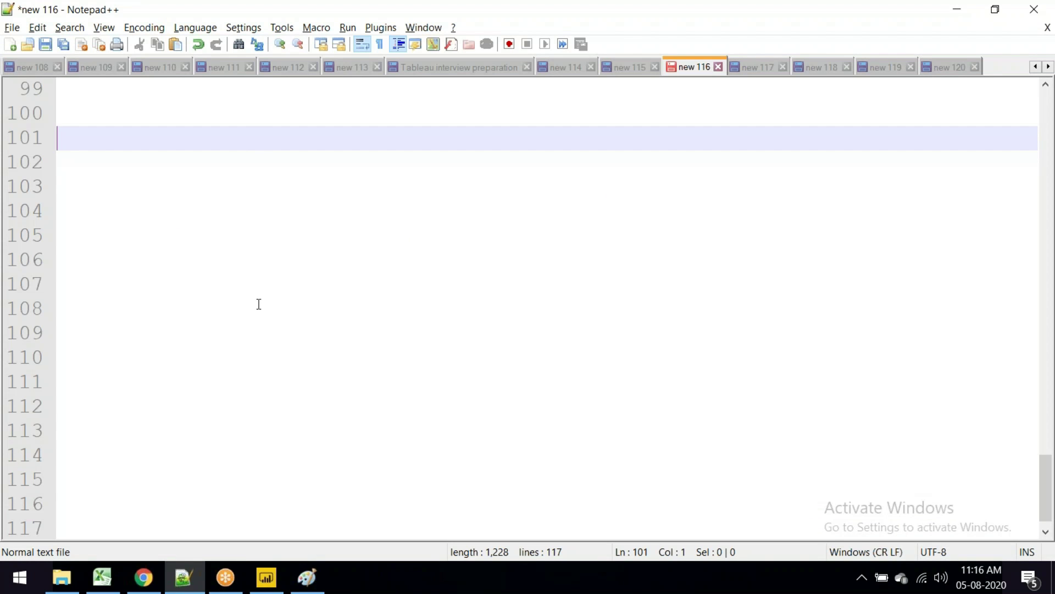
text(Exce)
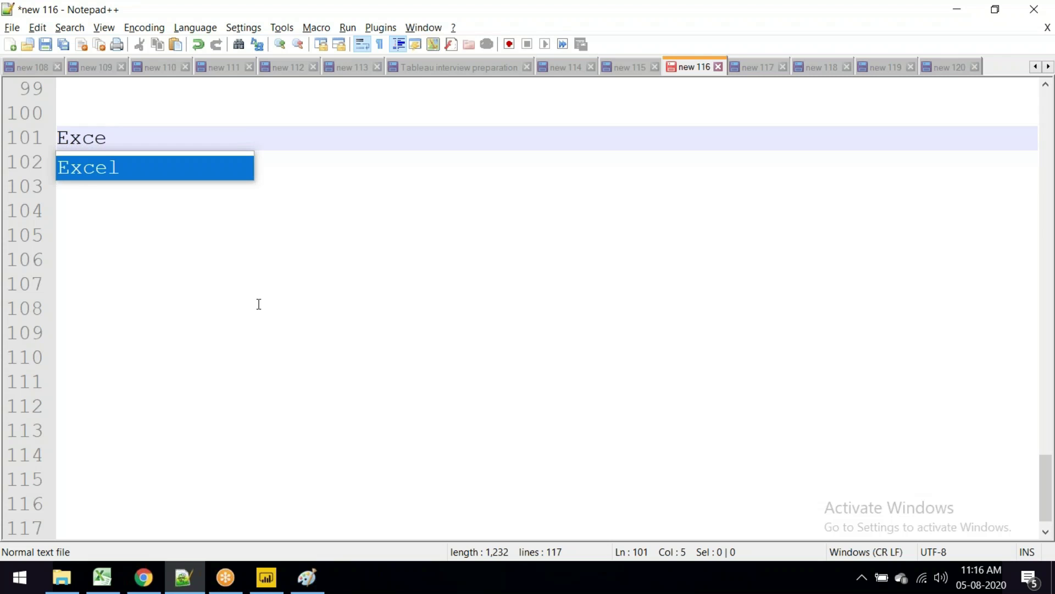
text(l)
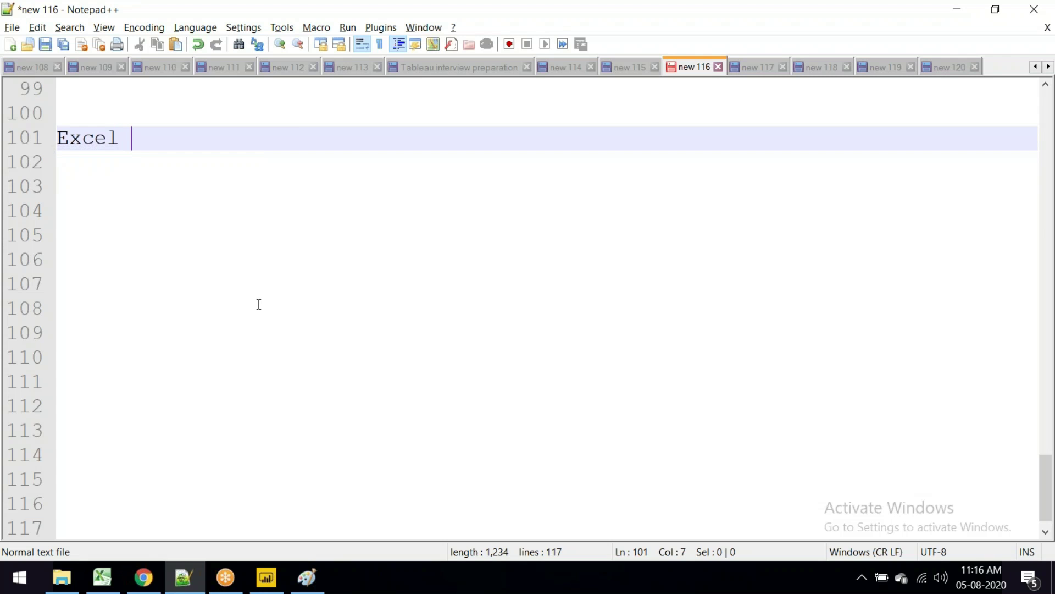
key(BackSpace)
key(Return)
key(Return)
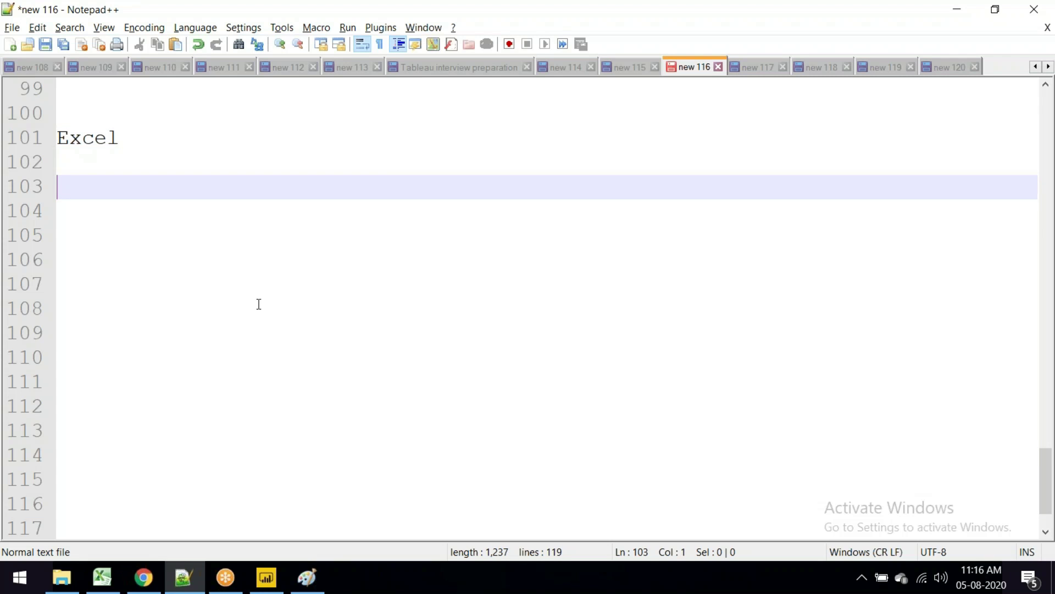
key(BackSpace)
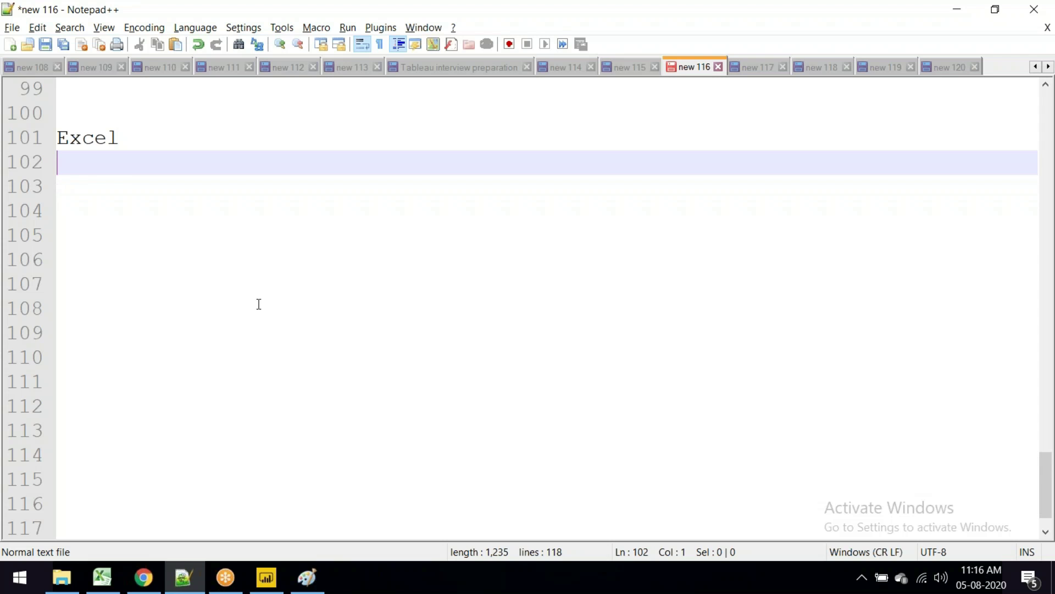
text(Power Query)
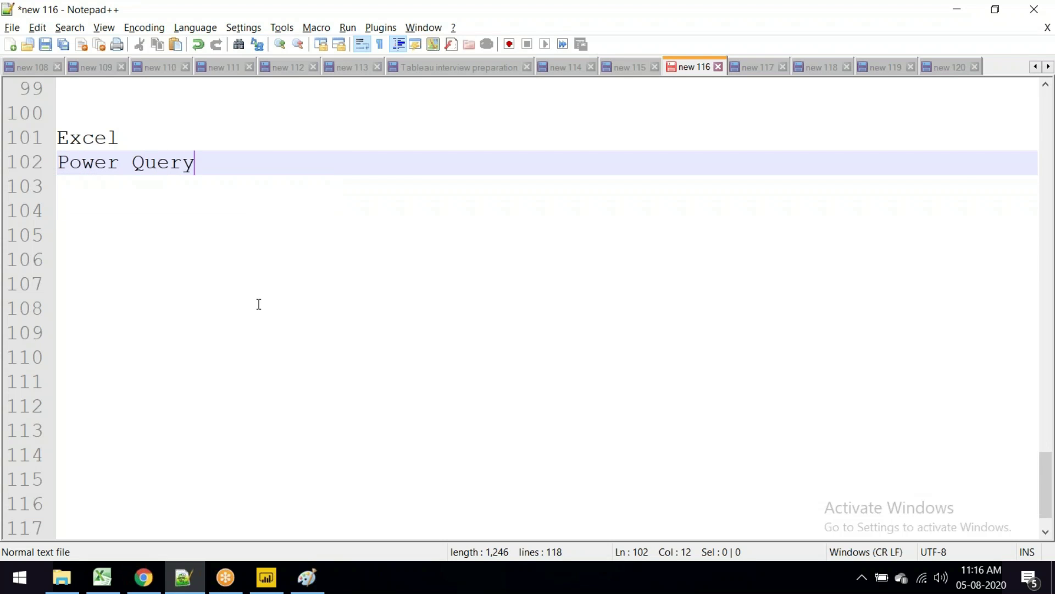
key(Return)
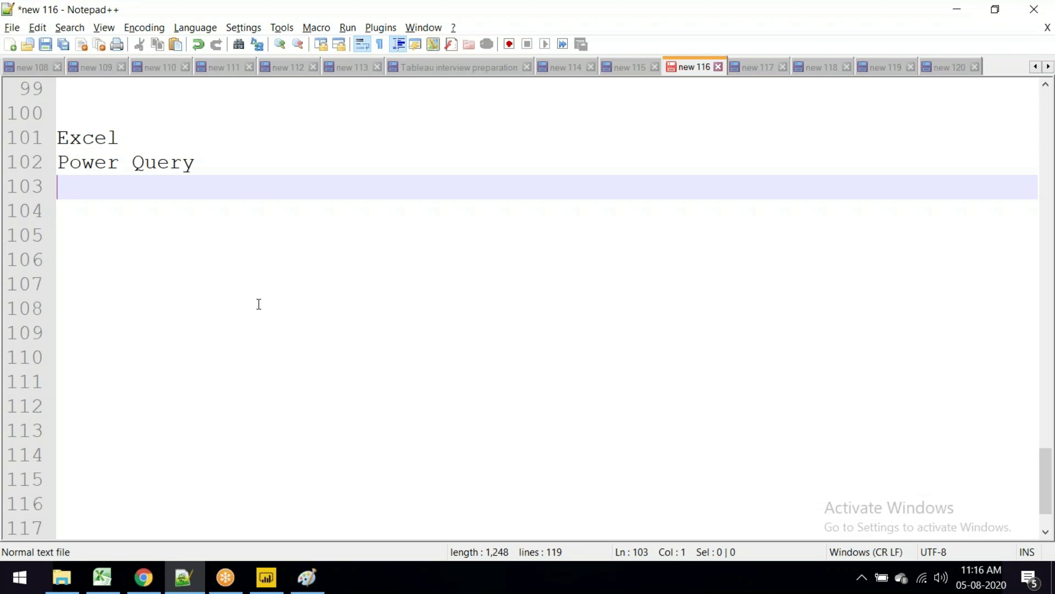
text(Power Pivot)
key(Return)
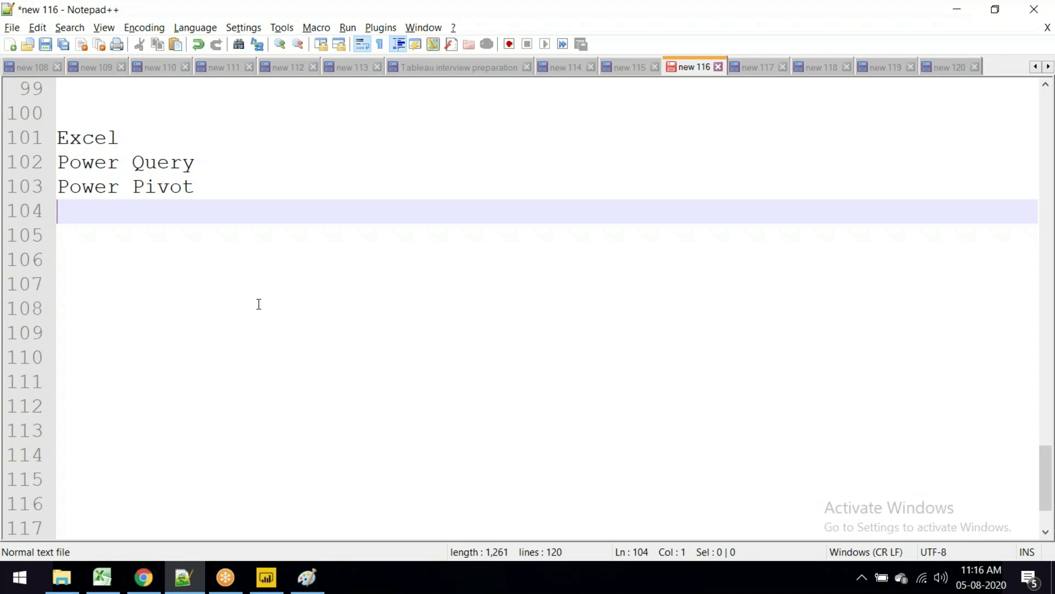
text(Po)
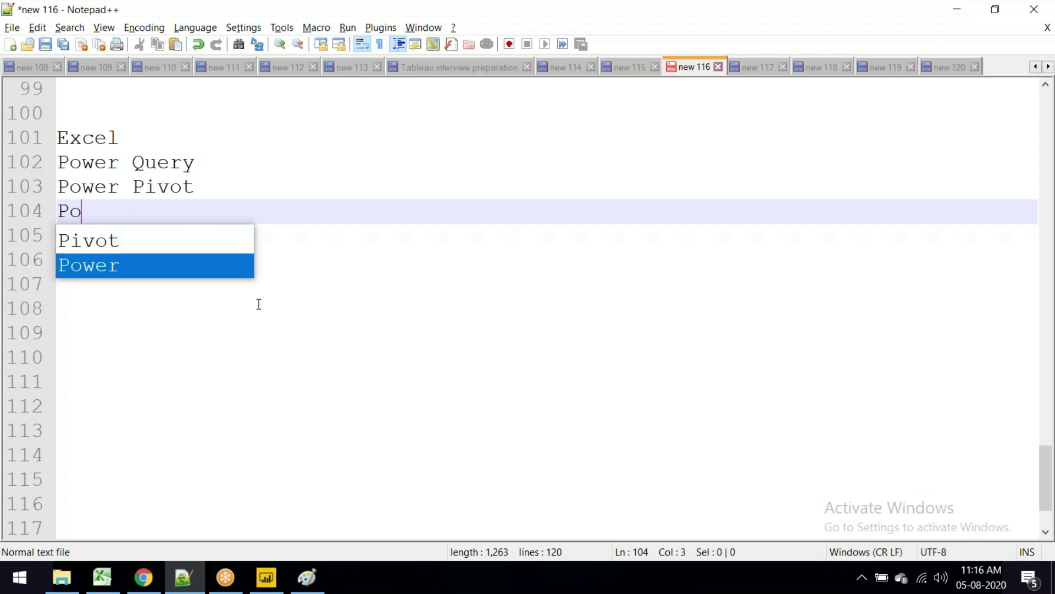
text(wer BI)
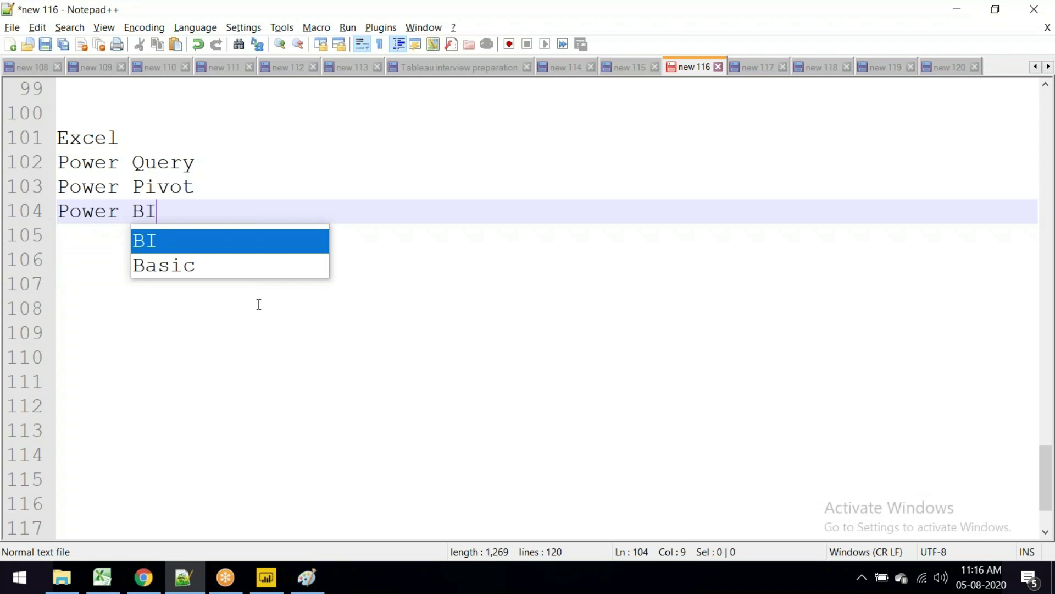
key(Return)
key(Return)
key(Return)
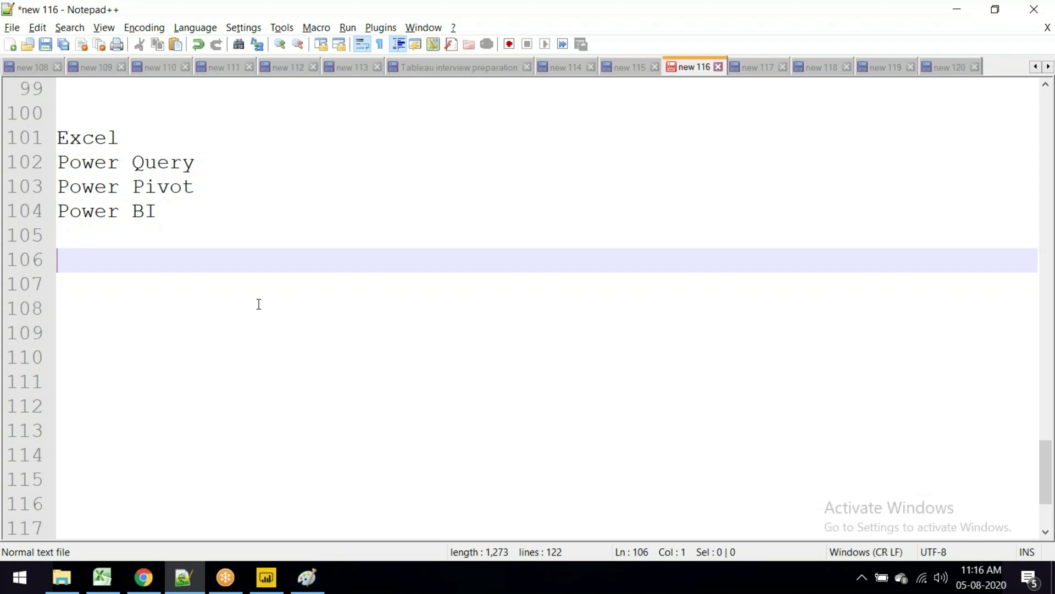
- Move Power Pivot directly under Excel and append '-- 2009' to it
click(136, 136)
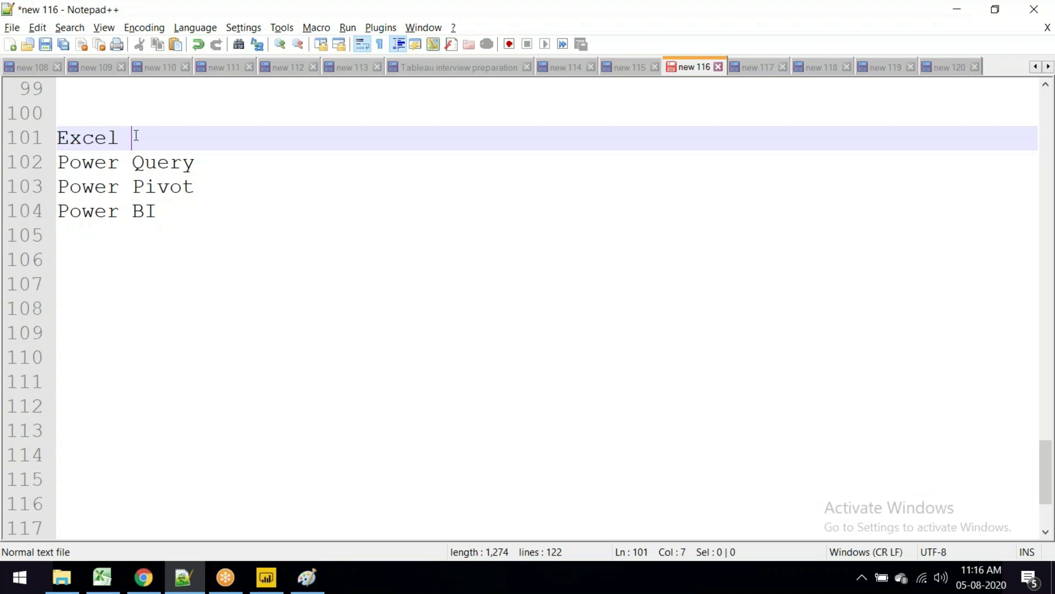
drag(216, 190, 42, 176)
key(ctrl+c)
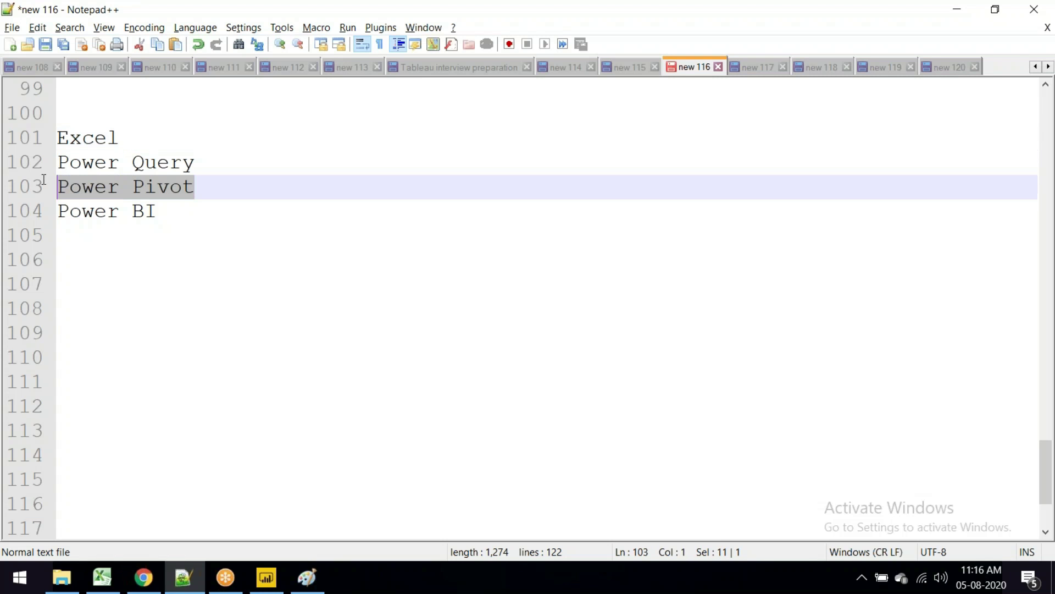
key(Delete)
click(154, 139)
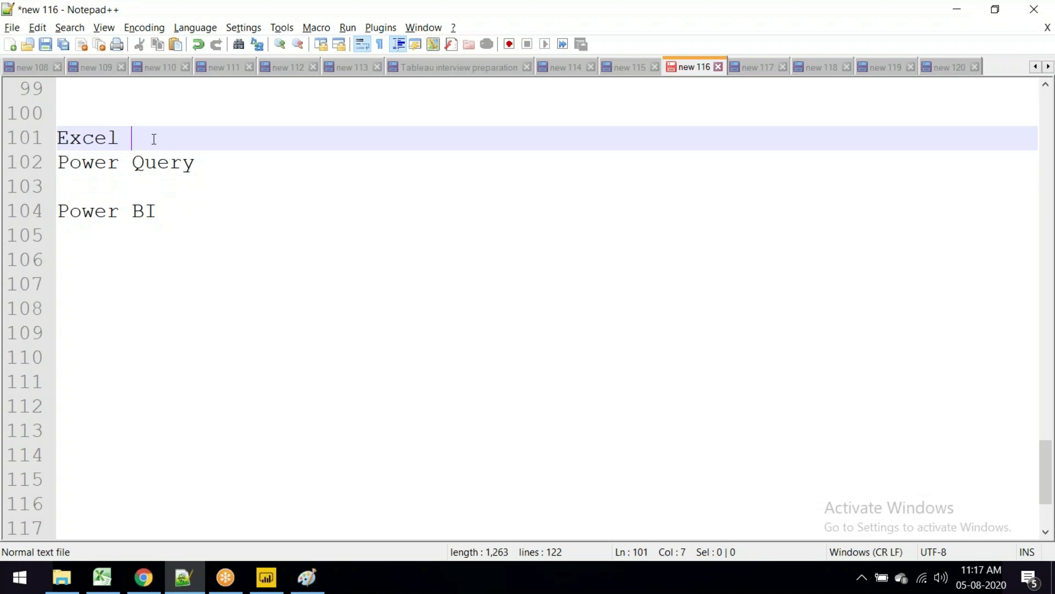
key(Return)
key(ctrl+v)
text(-- 2009)
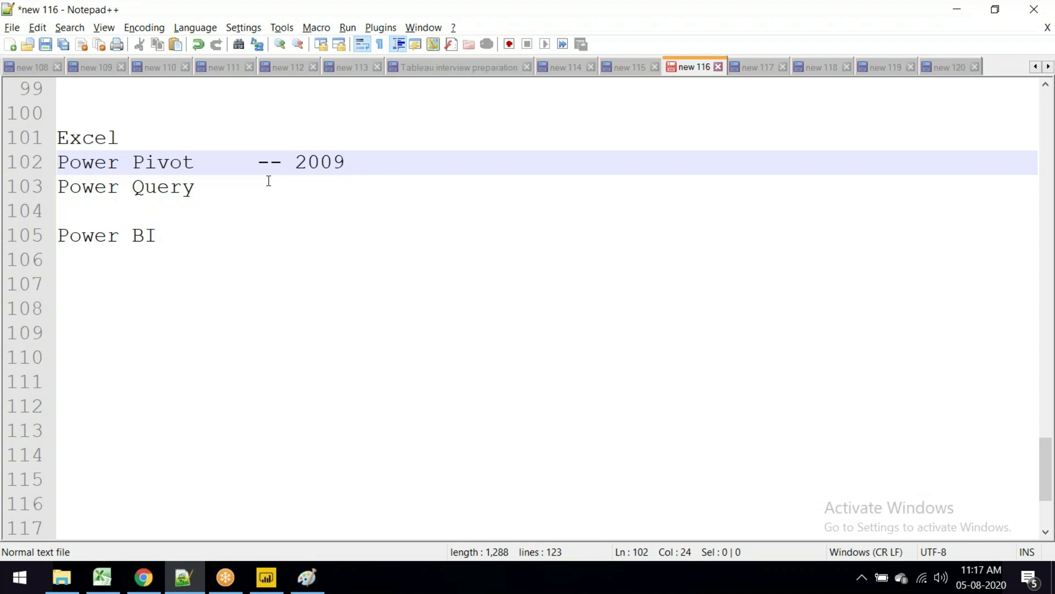
click(102, 577)
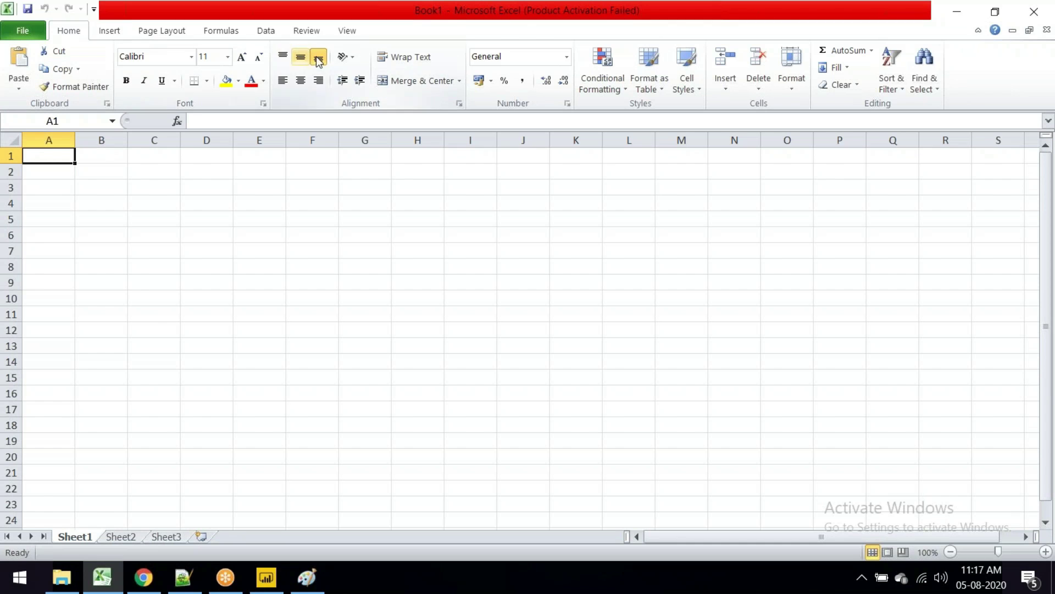
- Browse Excel's Insert, Page Layout, Formulas, Data and Review tabs, return to Home, then bring up Paint
click(110, 32)
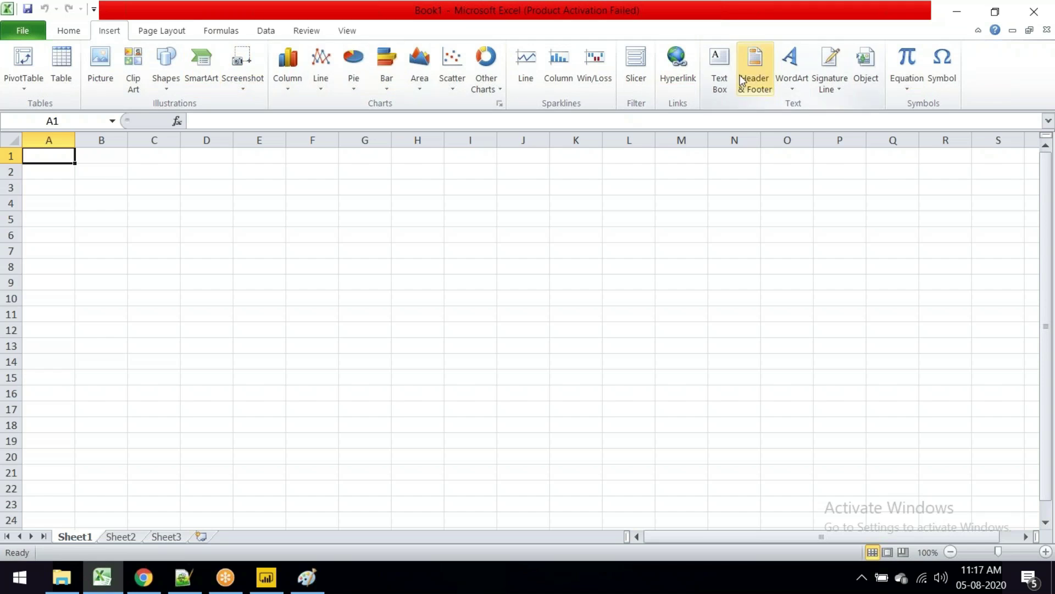
click(169, 33)
click(242, 35)
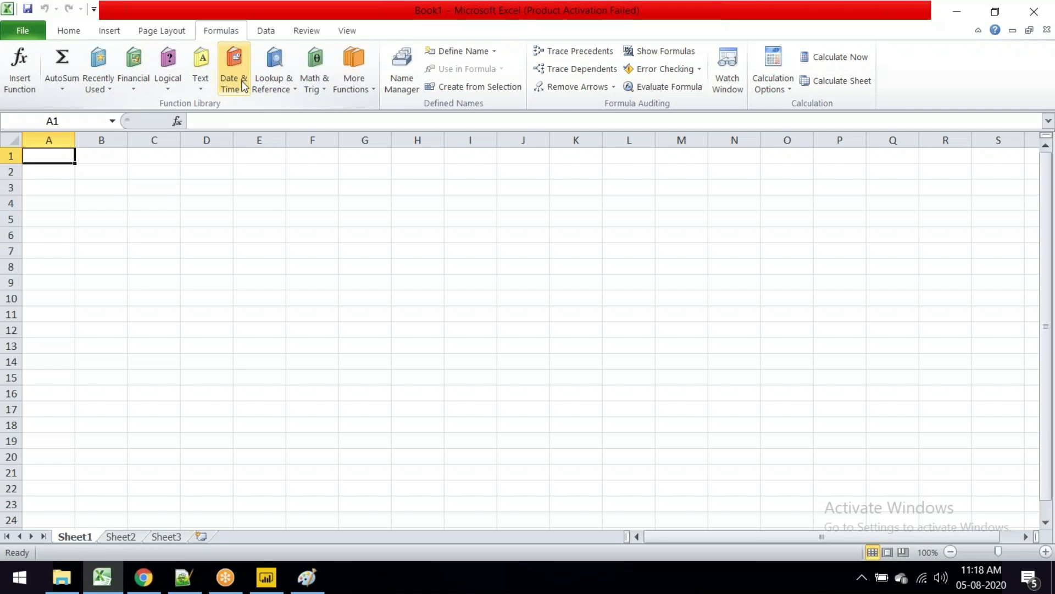
click(268, 31)
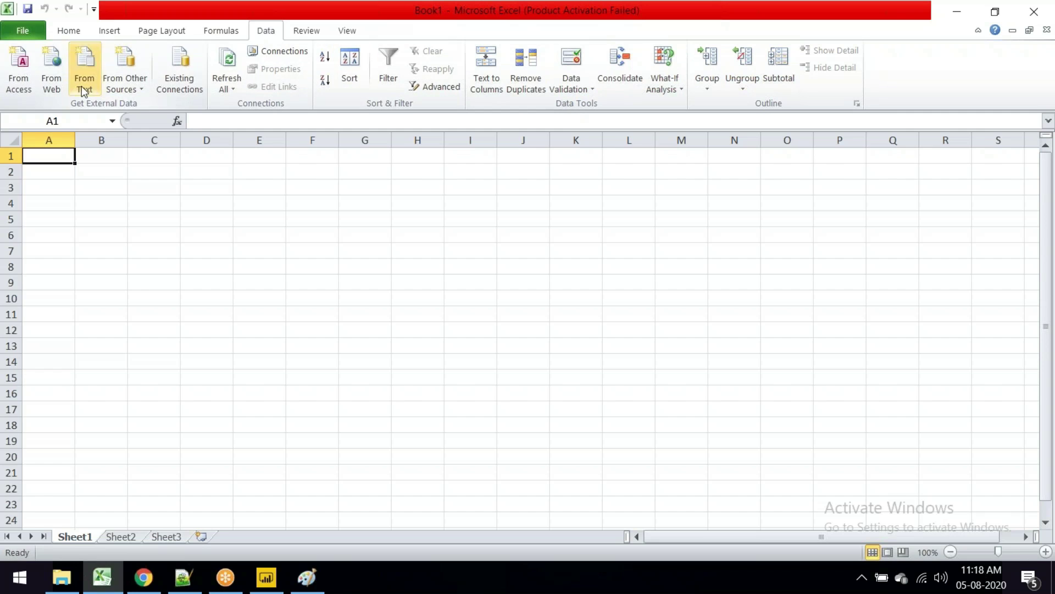
click(304, 31)
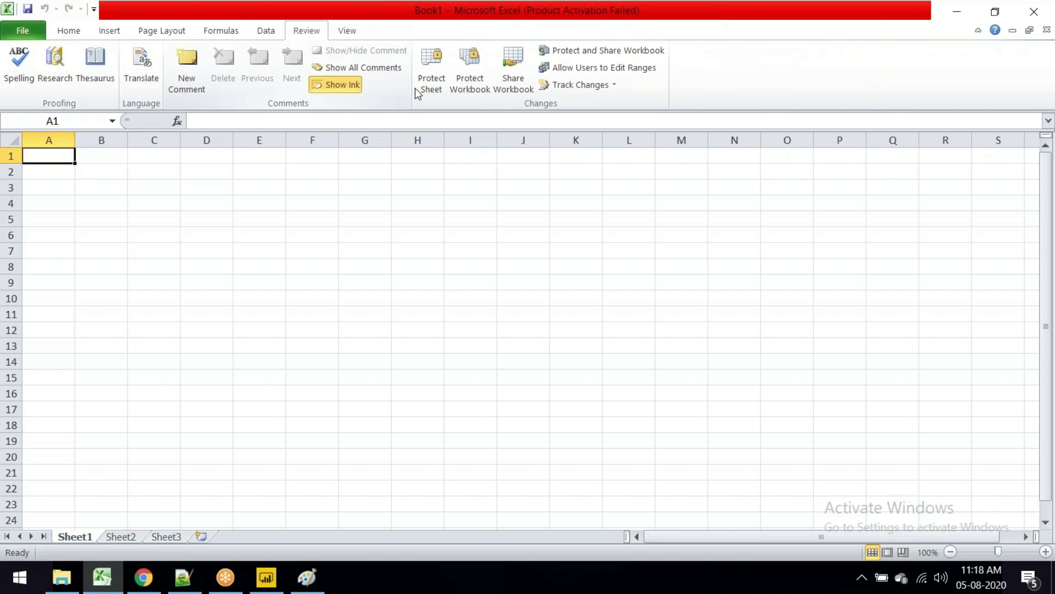
scroll(418, 88, down, 1)
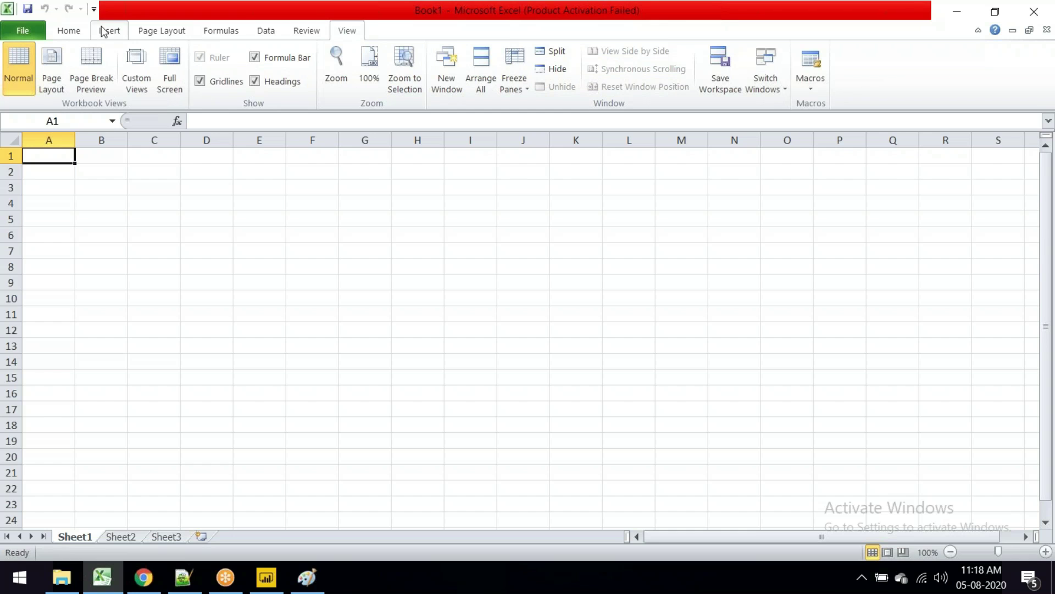
click(79, 33)
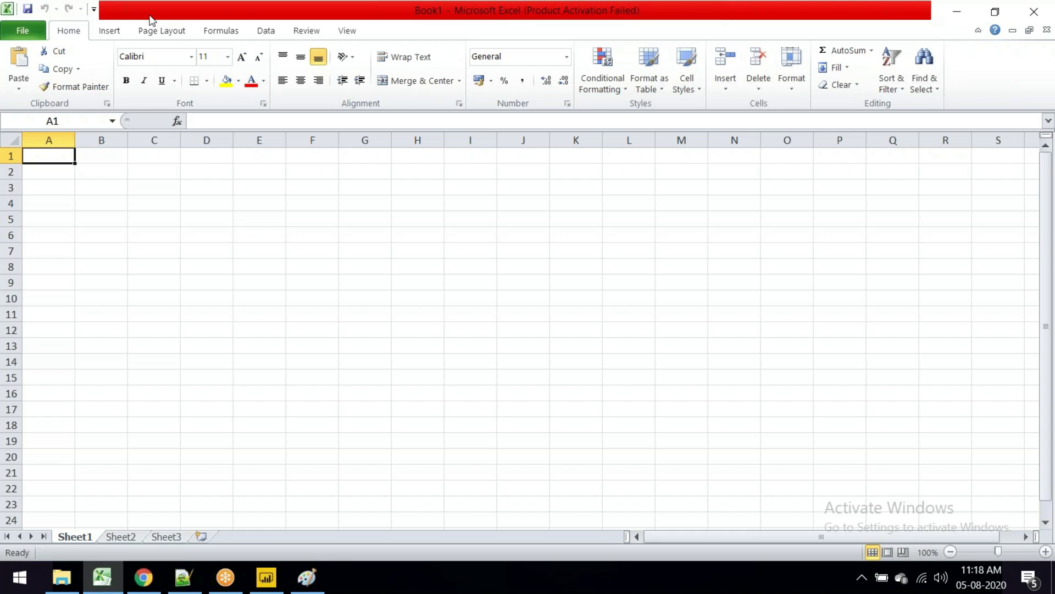
scroll(316, 292, down, 2)
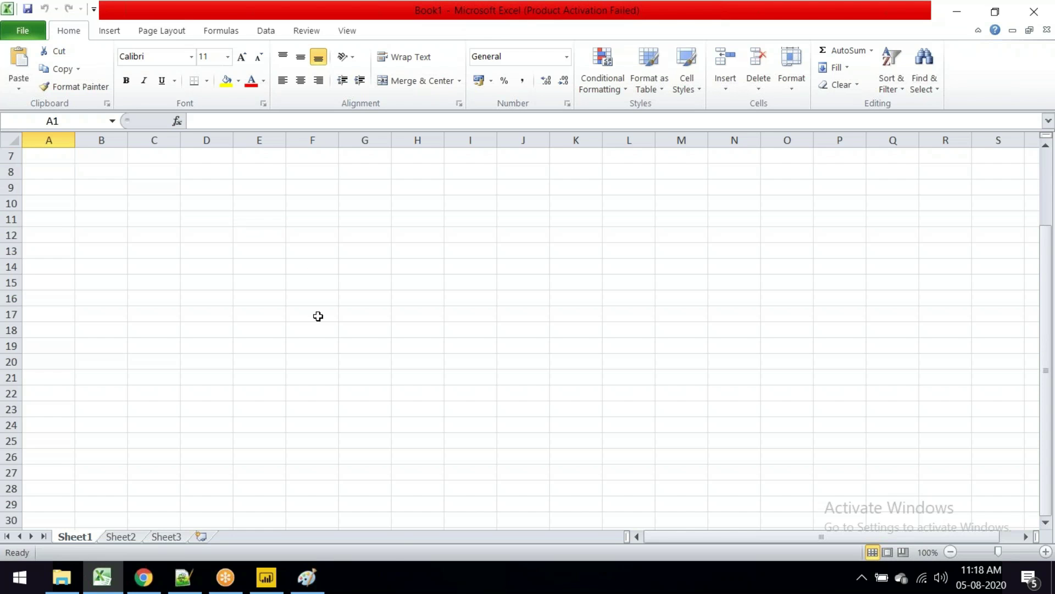
click(308, 583)
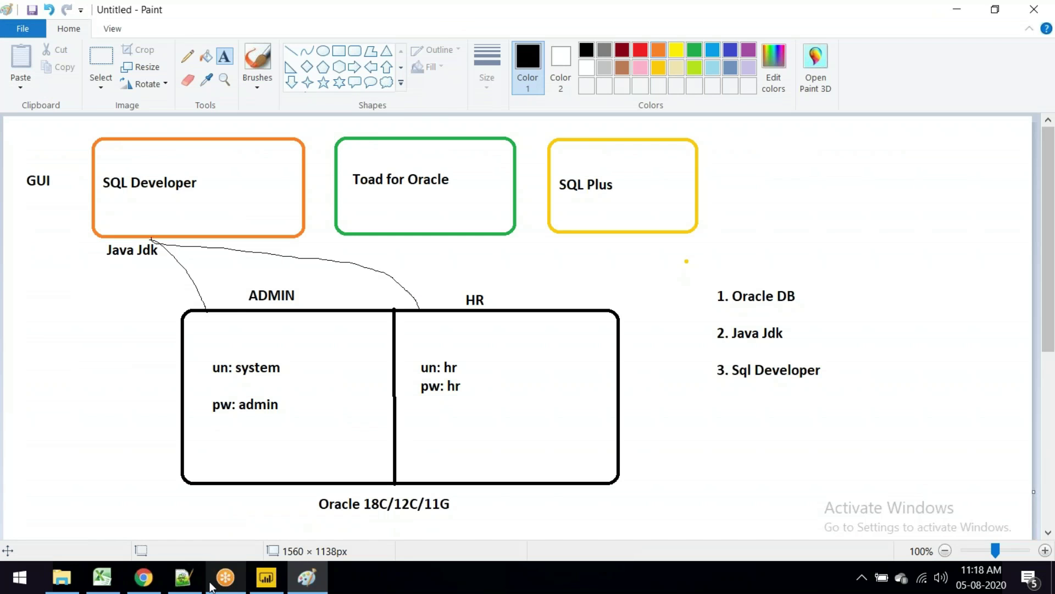
click(187, 569)
- Add '--' after Power Query and indent the Power Pivot and Power Query lines
click(260, 194)
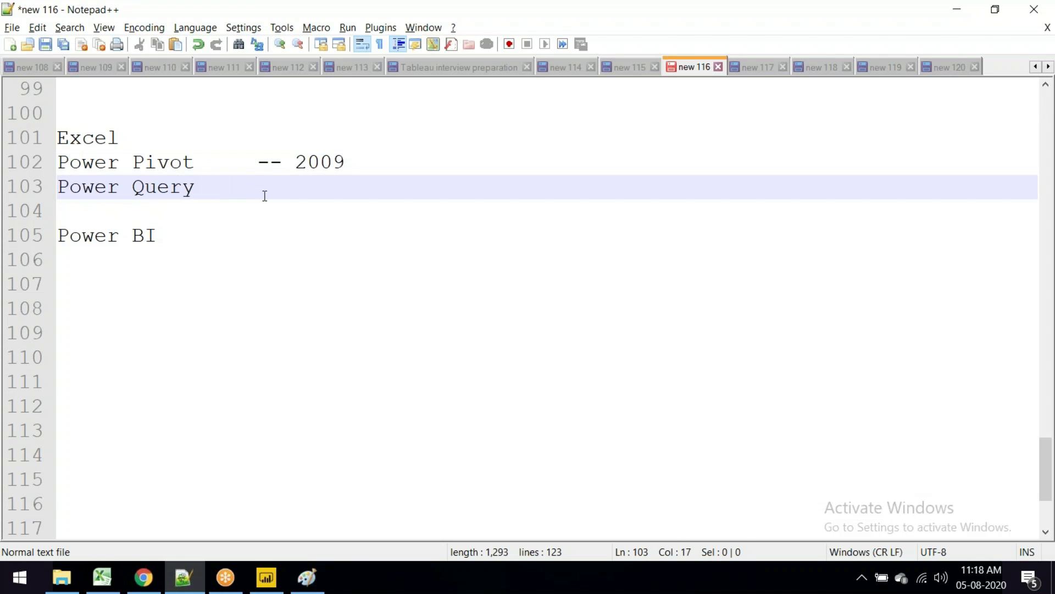
text(--)
click(58, 162)
key(Tab)
click(58, 187)
key(Tab)
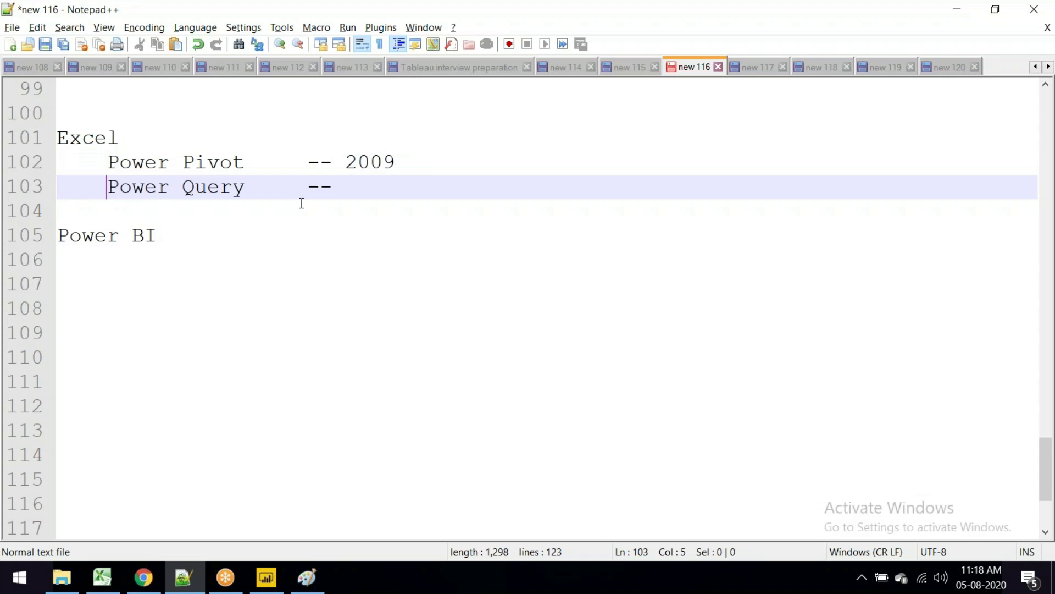
- Extend line 105 to read 'Power BI - Desktop Edition - 2015'
click(177, 235)
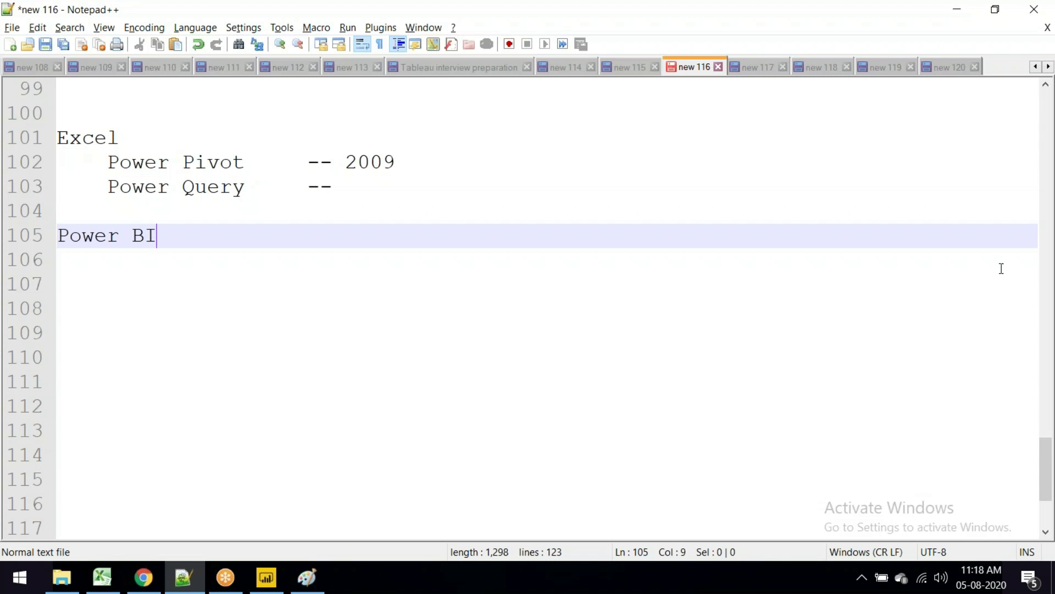
text(- Destop)
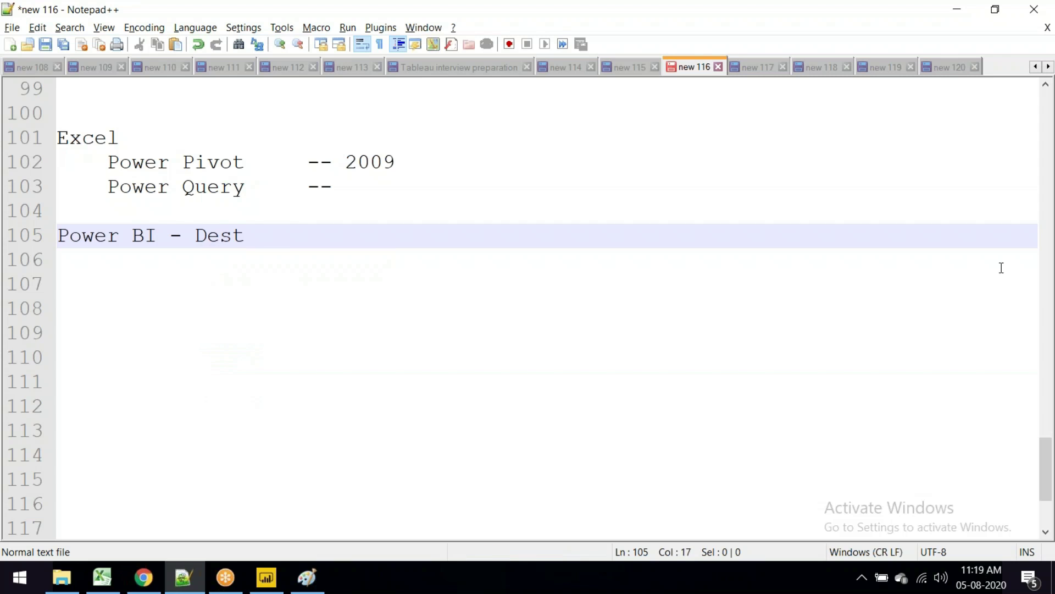
key(Left)
key(Left)
key(Left)
key(Left)
text(k)
key(Right)
key(Right)
key(Right)
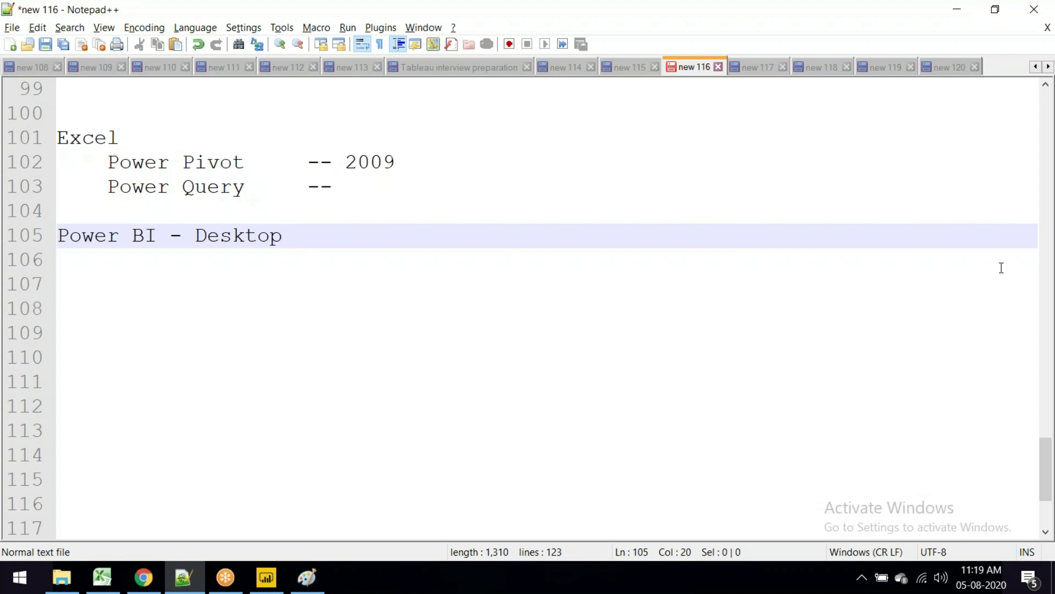
text(Edition - 20)
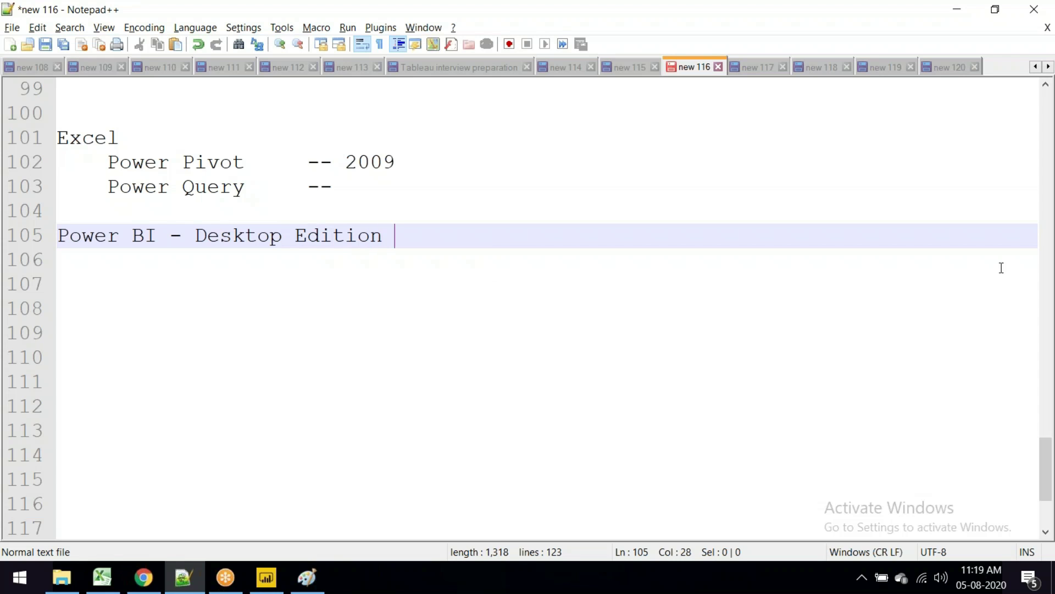
text(15)
- Add '- Query Engine', '- Data Model' and '- Report' bullet lines under Power BI
key(Return)
key(Return)
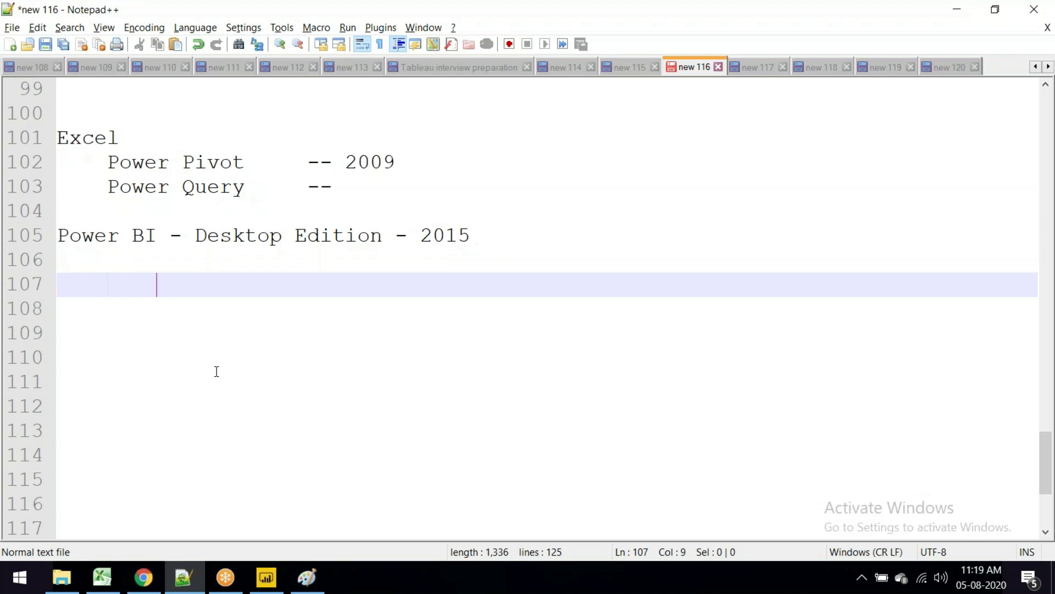
text(- )
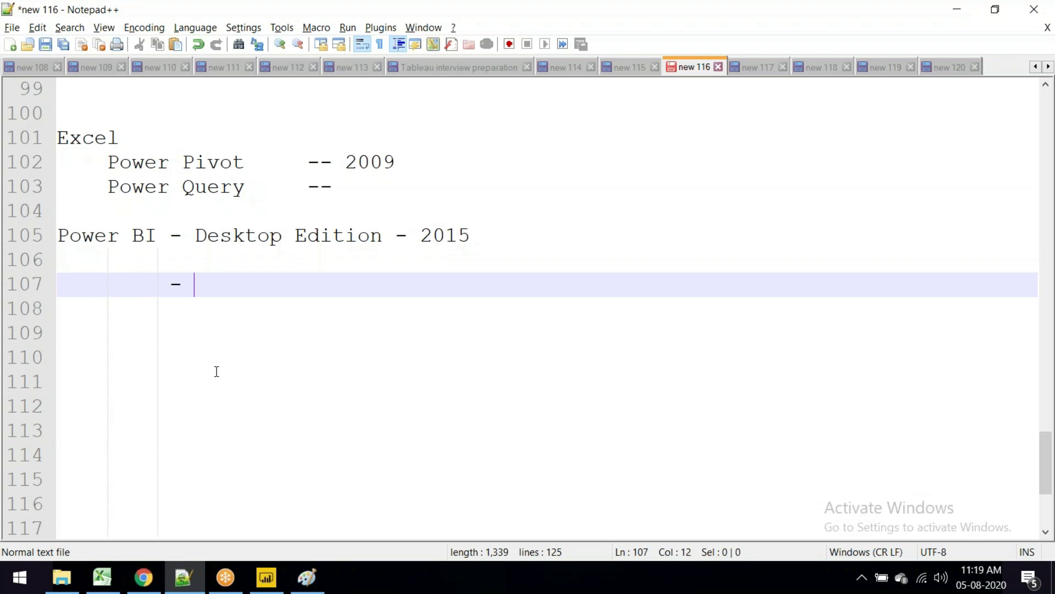
text(Query Engine)
key(Return)
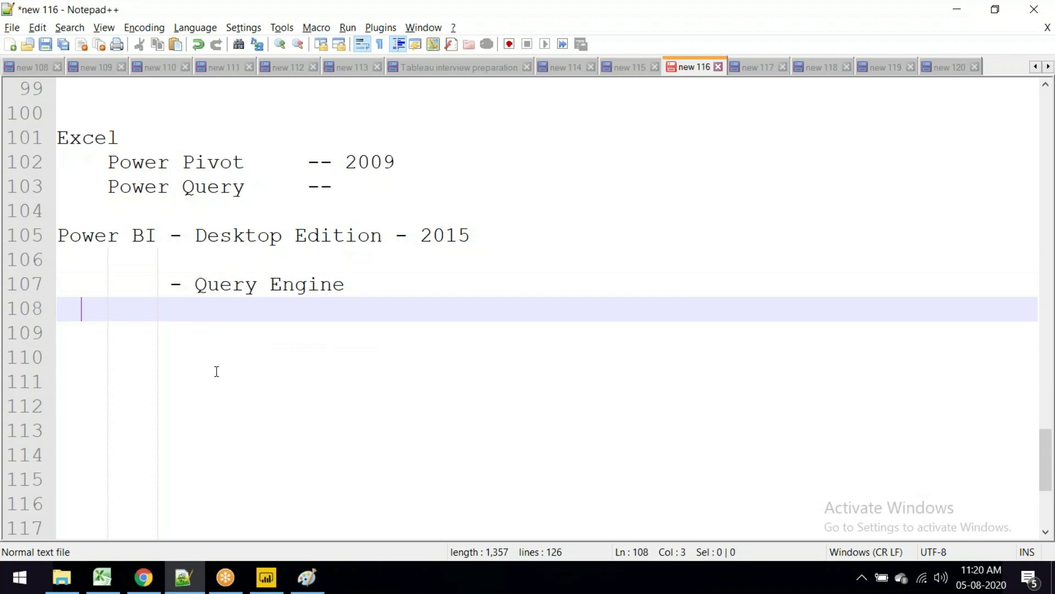
key(BackSpace)
text(- Data)
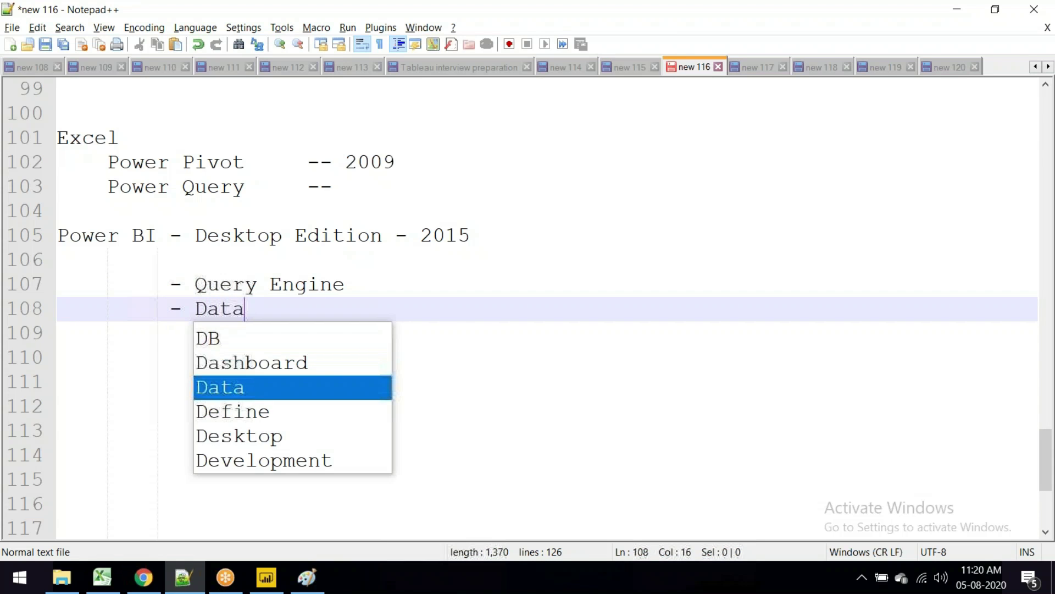
text( Model)
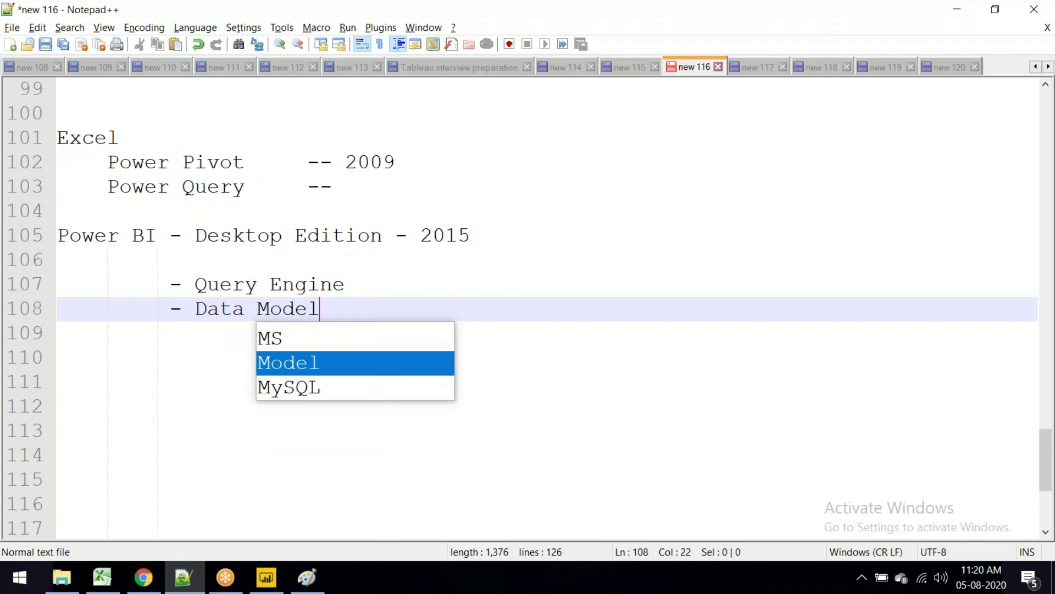
key(Escape)
key(Return)
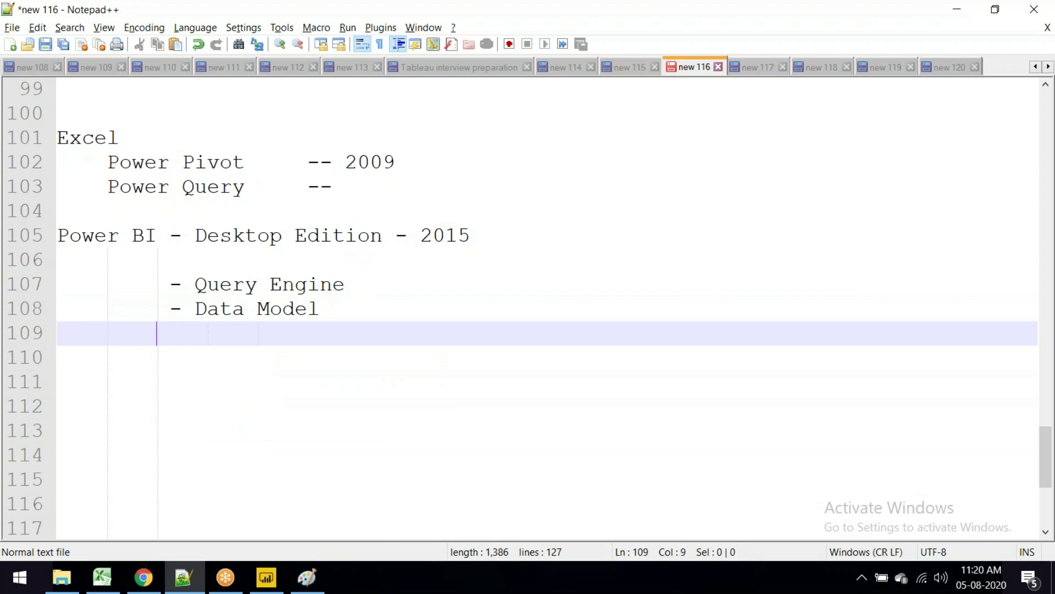
text(- Report)
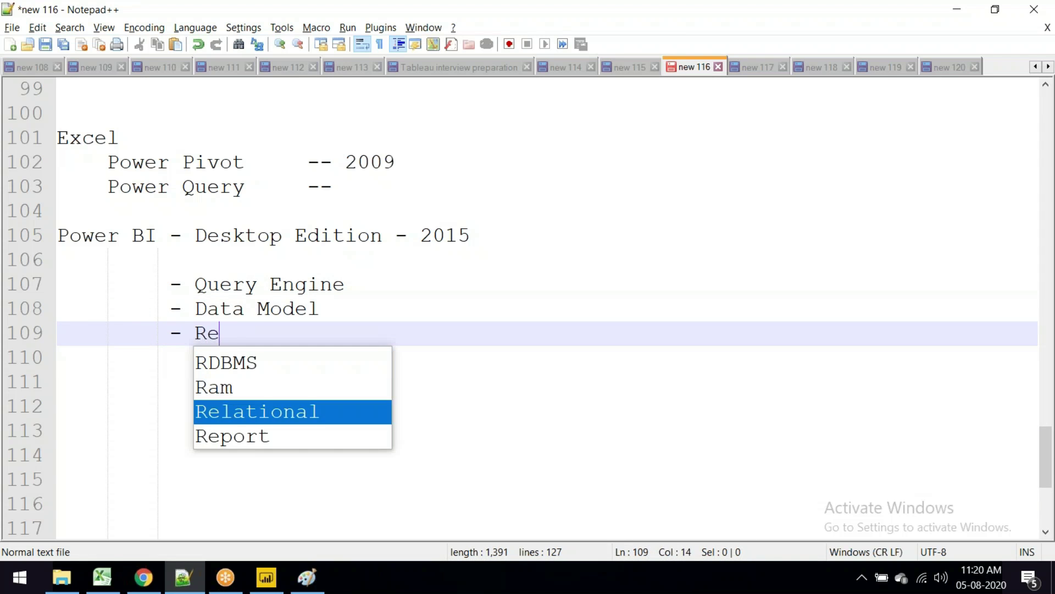
key(Escape)
key(Return)
key(Return)
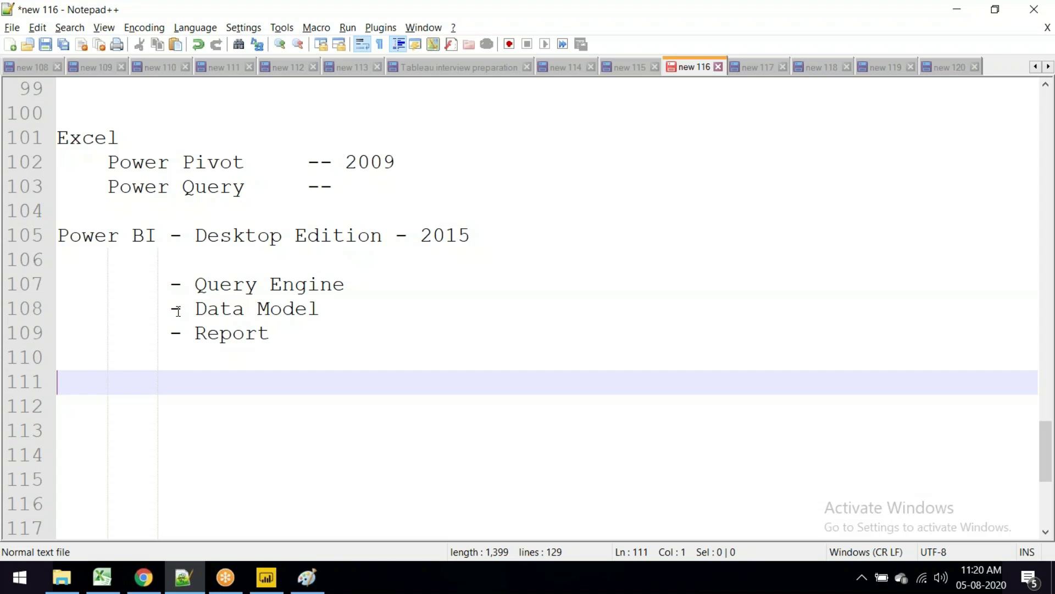
- Remove the stray bullet on line 110 and start a new line below the bullets
click(180, 365)
text(-)
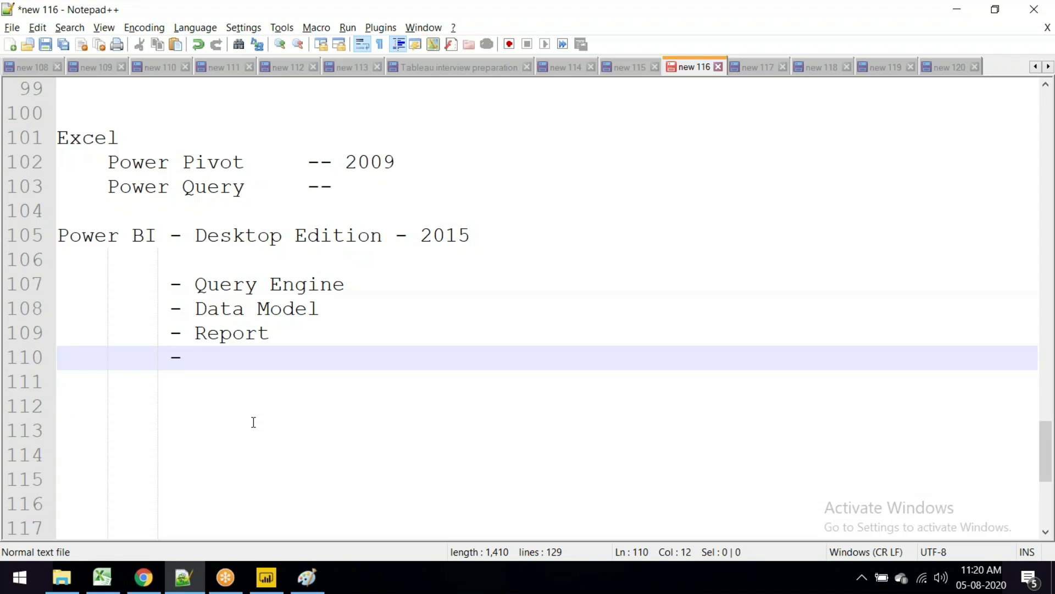
key(BackSpace)
key(BackSpace)
key(BackSpace)
key(BackSpace)
key(BackSpace)
key(BackSpace)
key(BackSpace)
key(Return)
- Add the line 'Transformation - Power Query Editor' followed by two new lines
text(R)
key(BackSpace)
text(Trans)
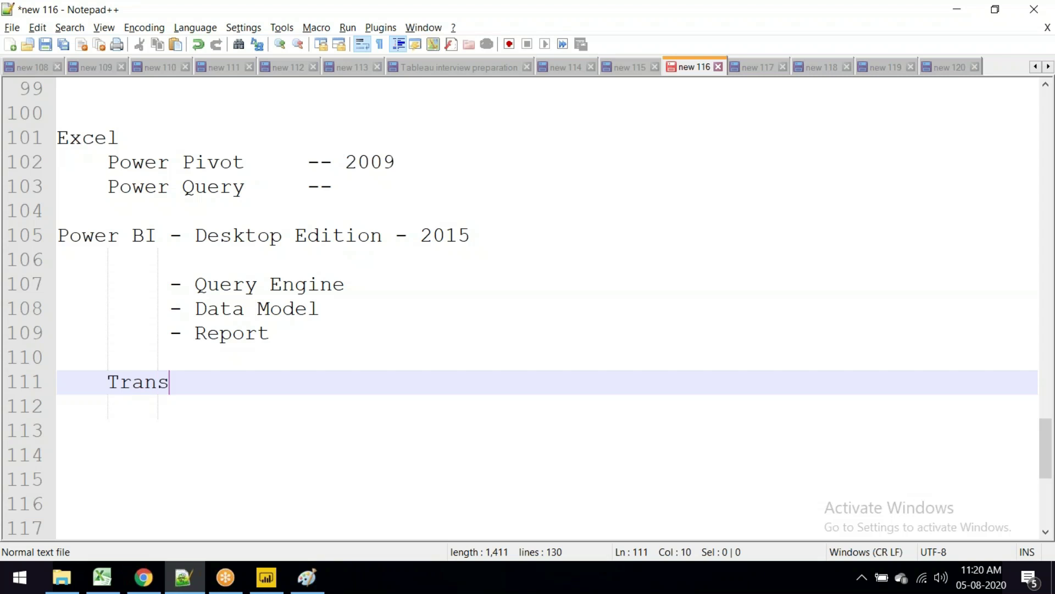
text(formation - Po)
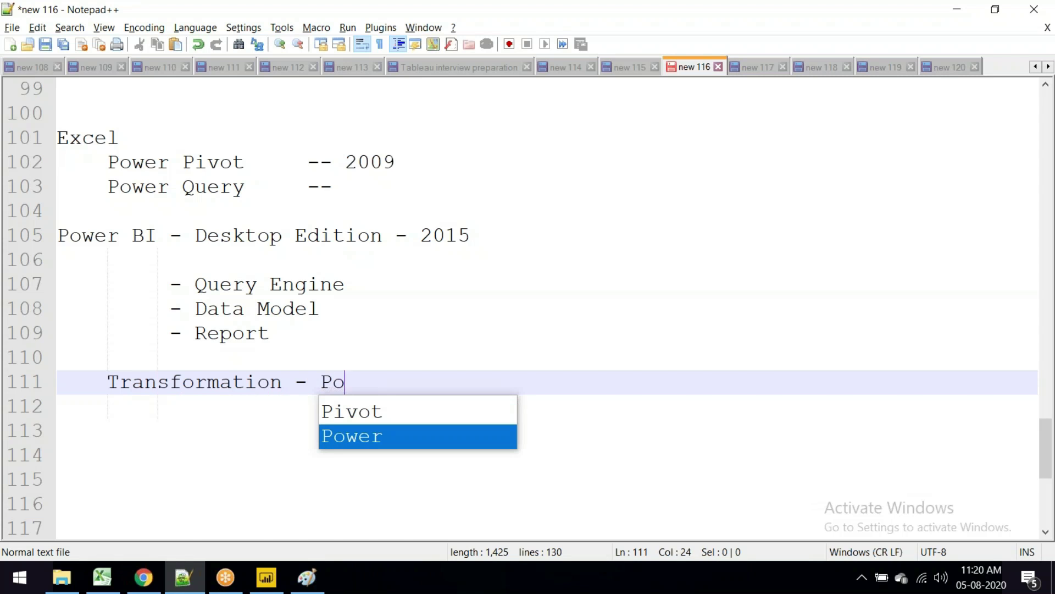
text(wer Quer)
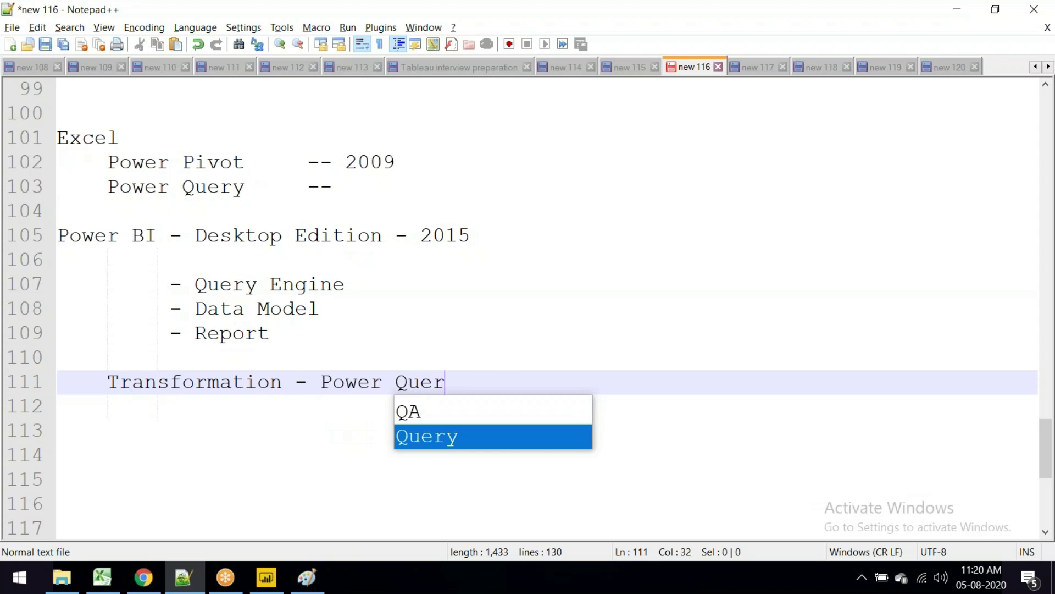
text(y Editor)
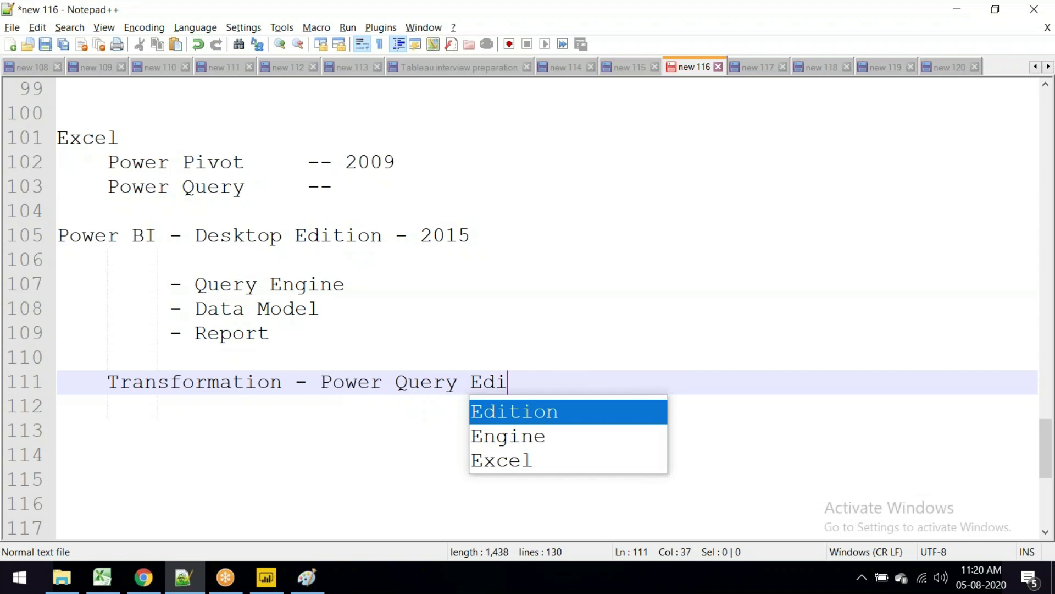
key(Return)
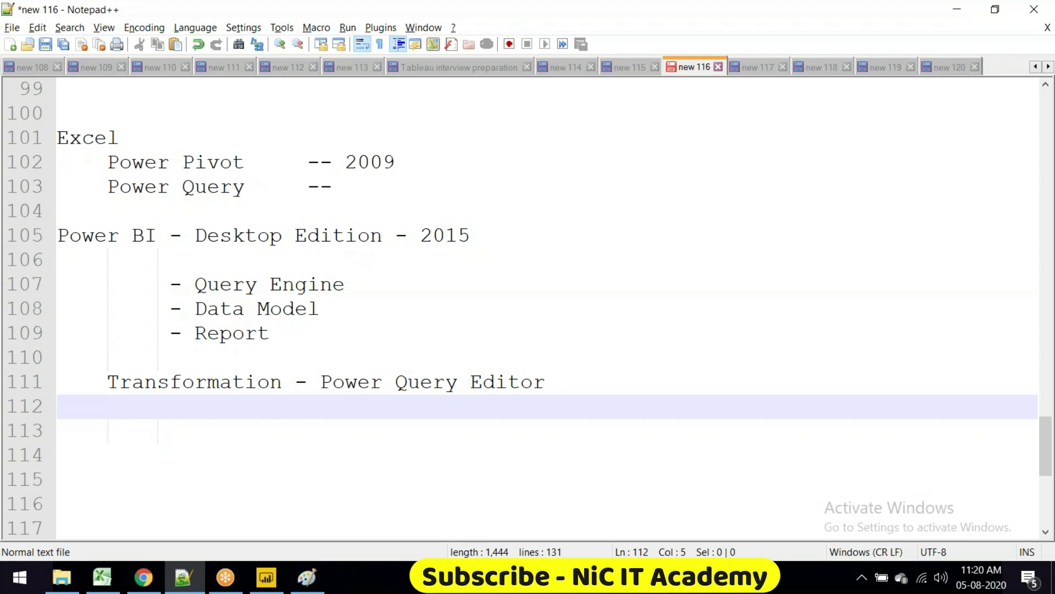
key(Return)
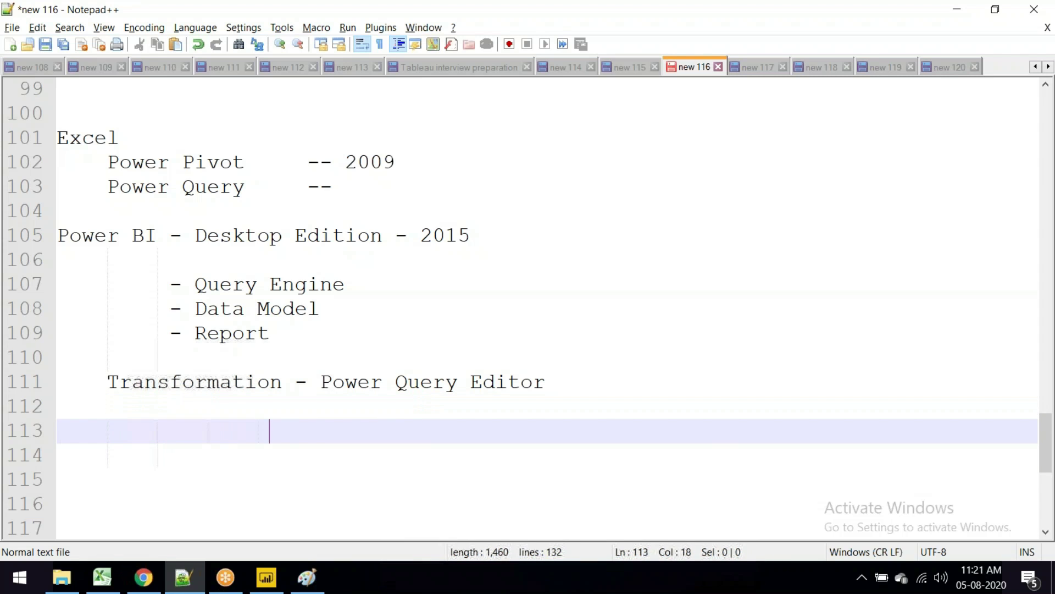
- Write line 113 as 'Data Manipulation - Data module - DAX formula'
text(-)
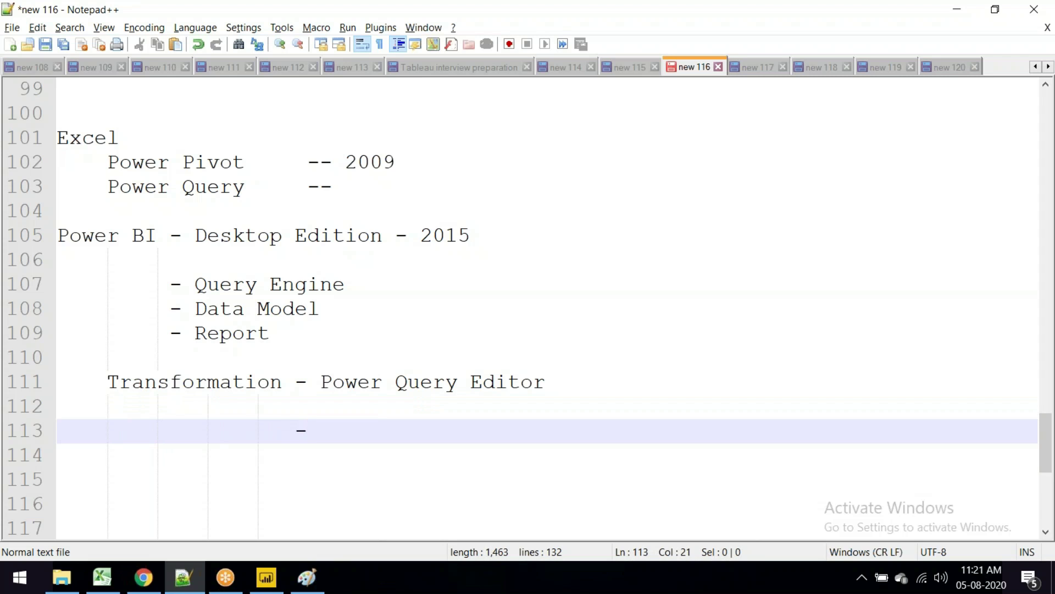
key(Left)
key(Left)
key(Left)
key(Left)
key(Left)
key(Left)
key(Left)
key(Left)
key(Left)
key(Left)
key(Left)
key(Left)
key(Left)
key(Left)
key(Left)
key(Left)
text(Data M)
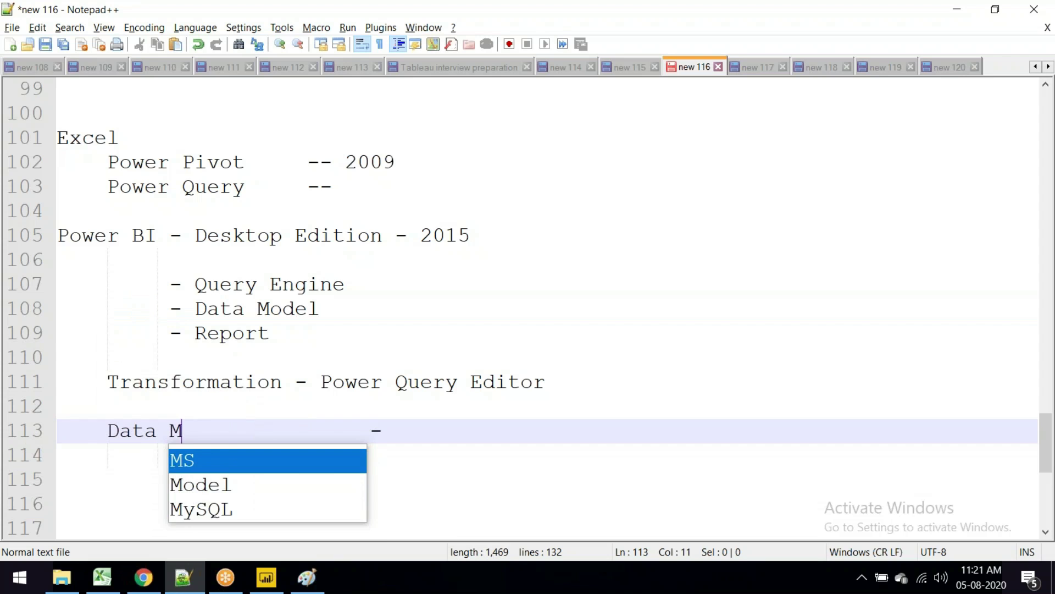
text(anipulation)
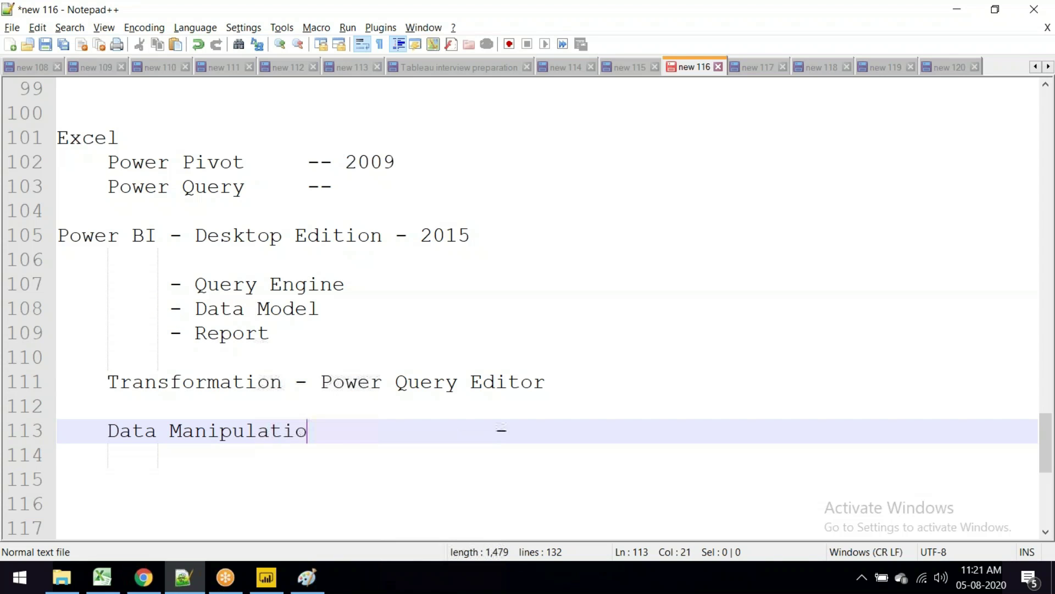
key(Delete)
key(Delete)
key(Delete)
key(Delete)
key(Delete)
key(Delete)
key(Delete)
key(Delete)
key(Delete)
key(Delete)
key(Delete)
key(Delete)
key(Delete)
click(57, 455)
click(370, 431)
text(Data )
text(modul)
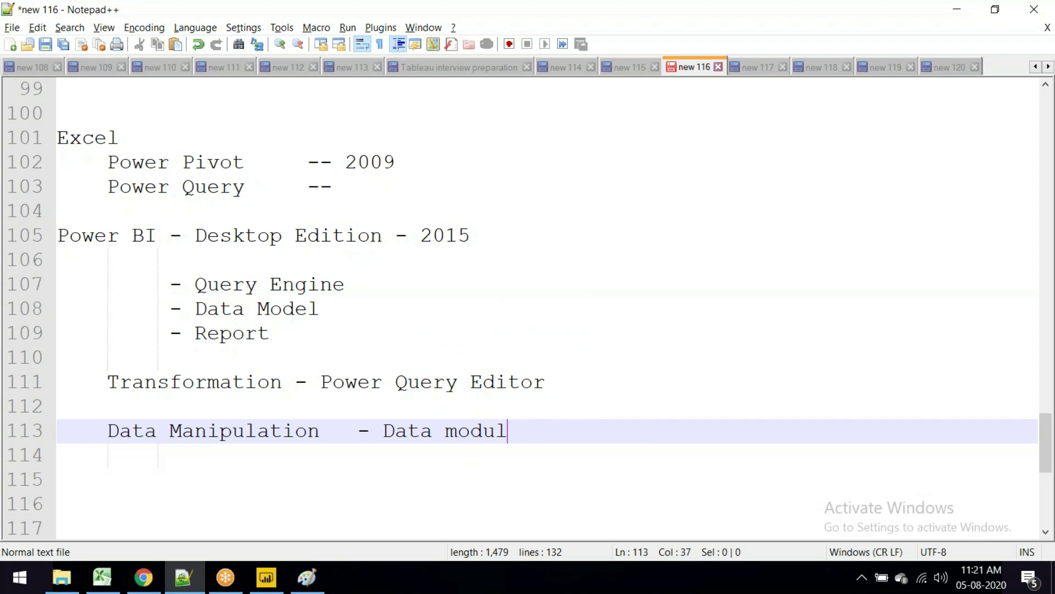
text(e - DAX formula)
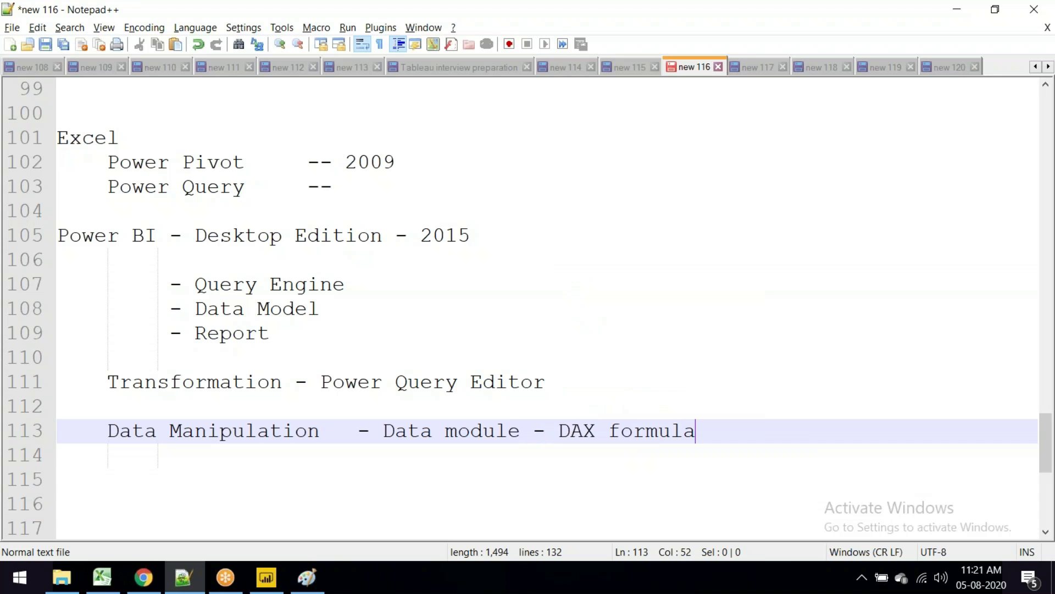
text(x)
- Remove the stray x after 'formula' and add '(Data Analysis Expressions)' after DAX on line 113
key(Left)
key(Left)
key(Left)
key(Left)
key(Left)
key(Left)
key(Left)
key(Right)
key(Right)
key(Right)
key(Right)
key(Right)
key(Right)
key(BackSpace)
key(Left)
key(Left)
key(Left)
key(Left)
key(Left)
key(Left)
key(Left)
key(Left)
text(( D)
key(BackSpace)
key(BackSpace)
text(Data )
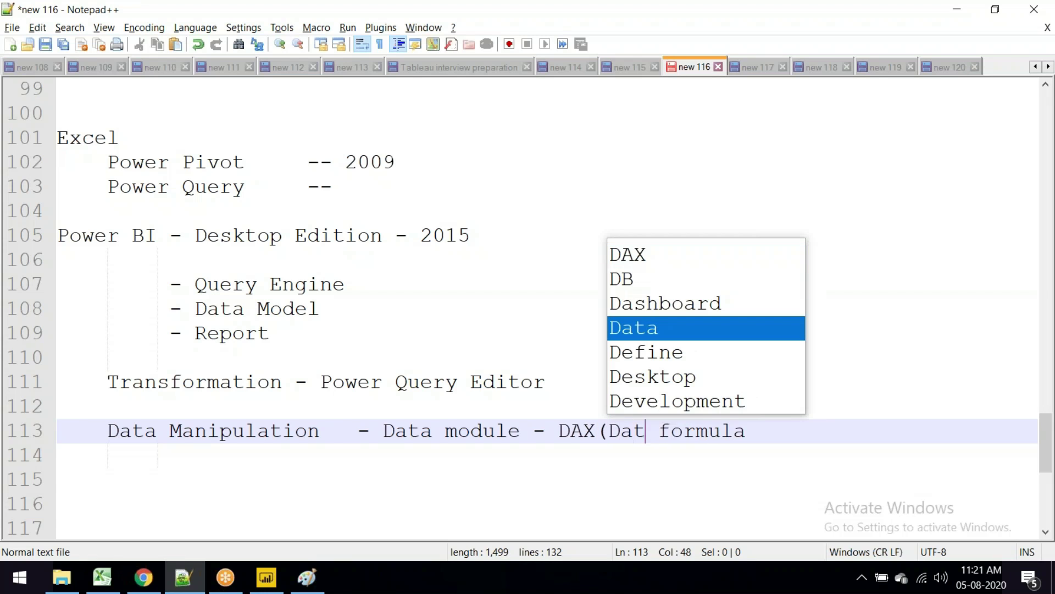
text(Analys)
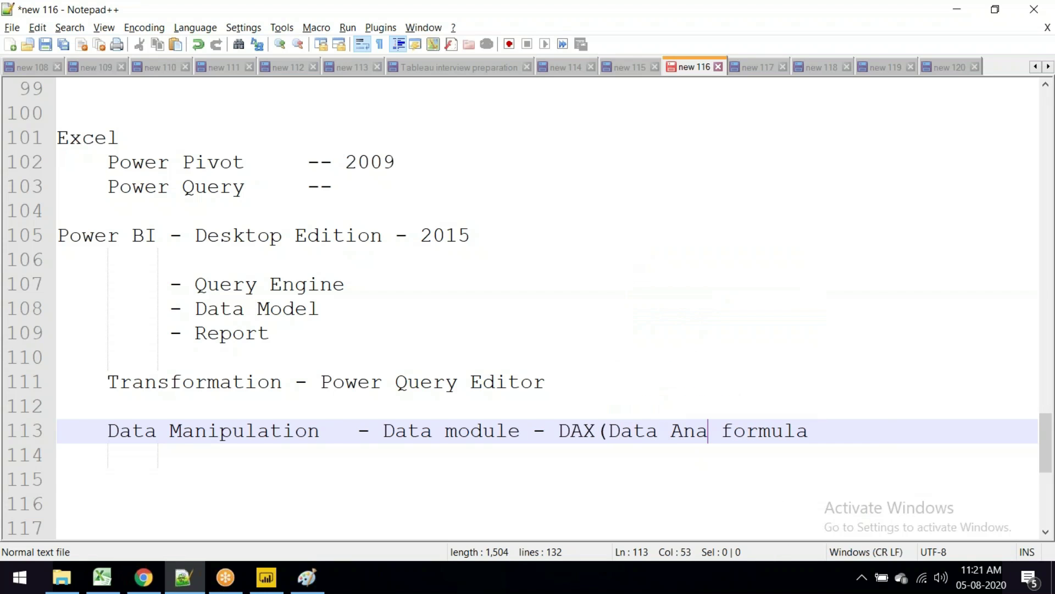
text(is )
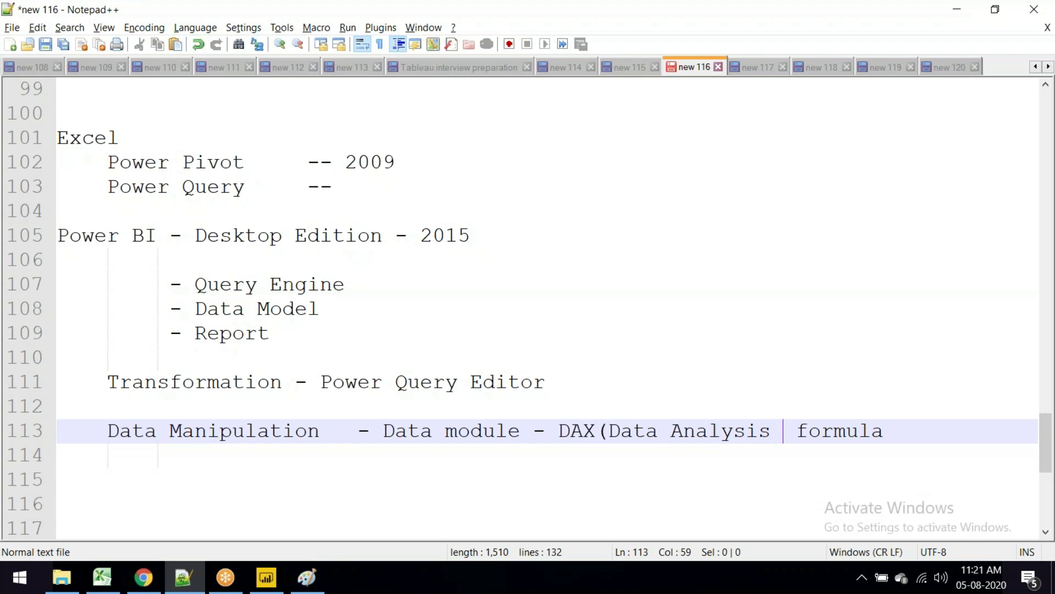
text(Ex)
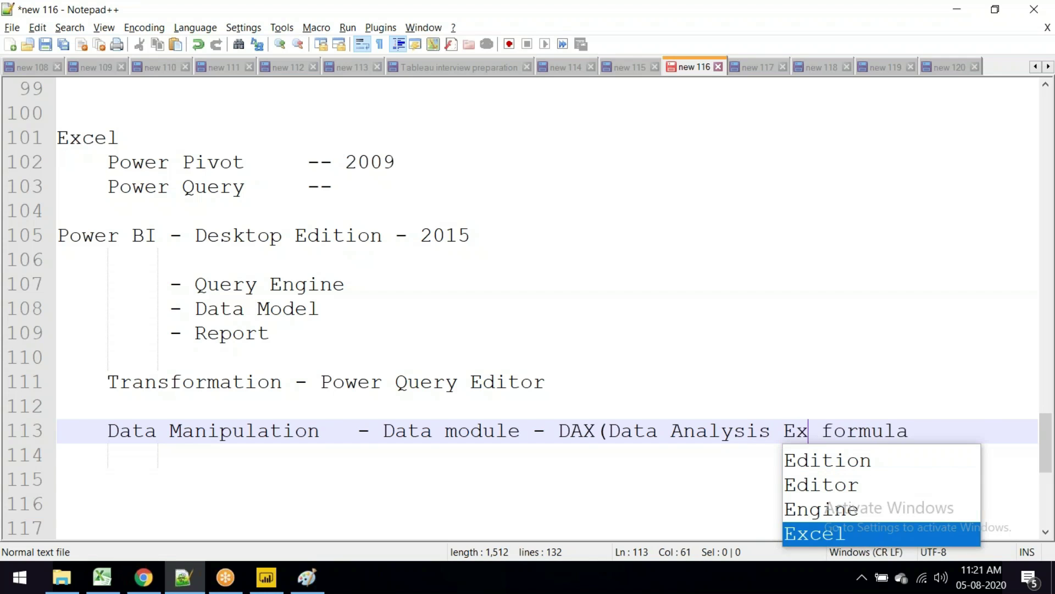
text(pressions))
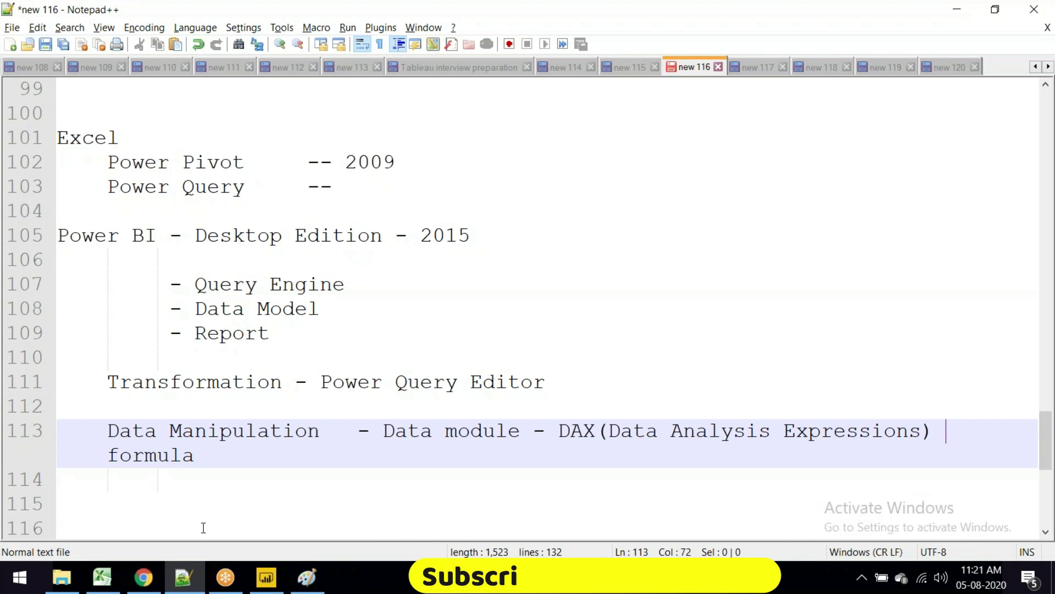
- Clean up the extra letters before Expressions and the extra spaces before formula, ending on line 115
key(Right)
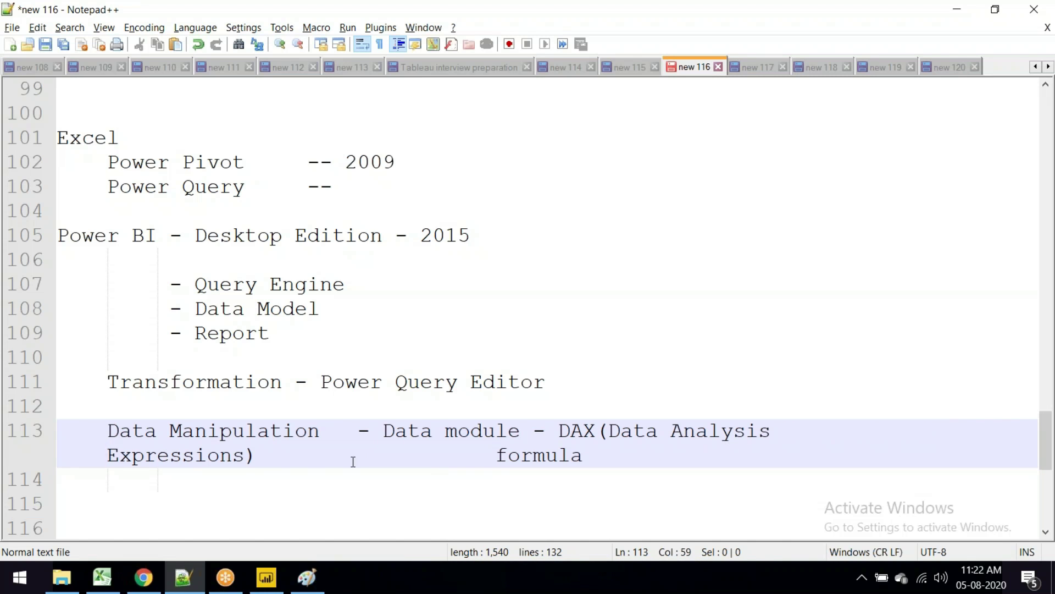
click(108, 455)
key(BackSpace)
key(BackSpace)
key(BackSpace)
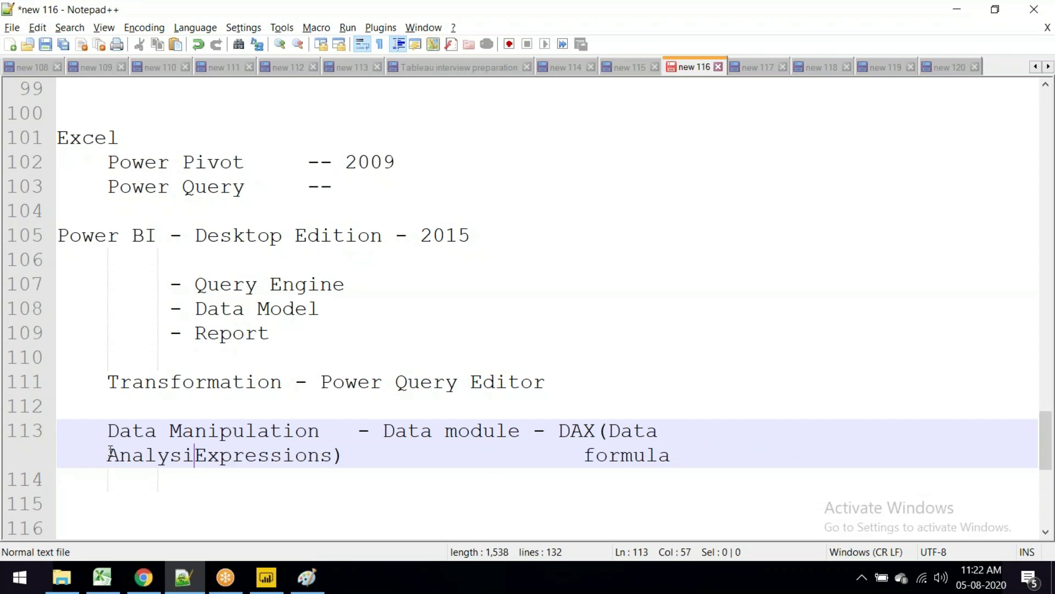
double_click(373, 455)
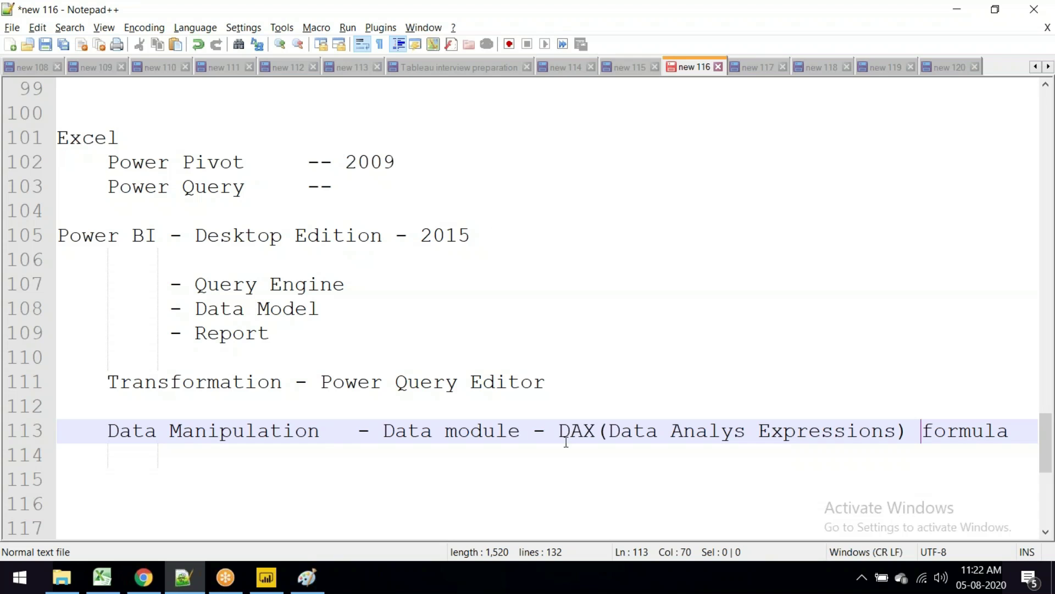
click(68, 479)
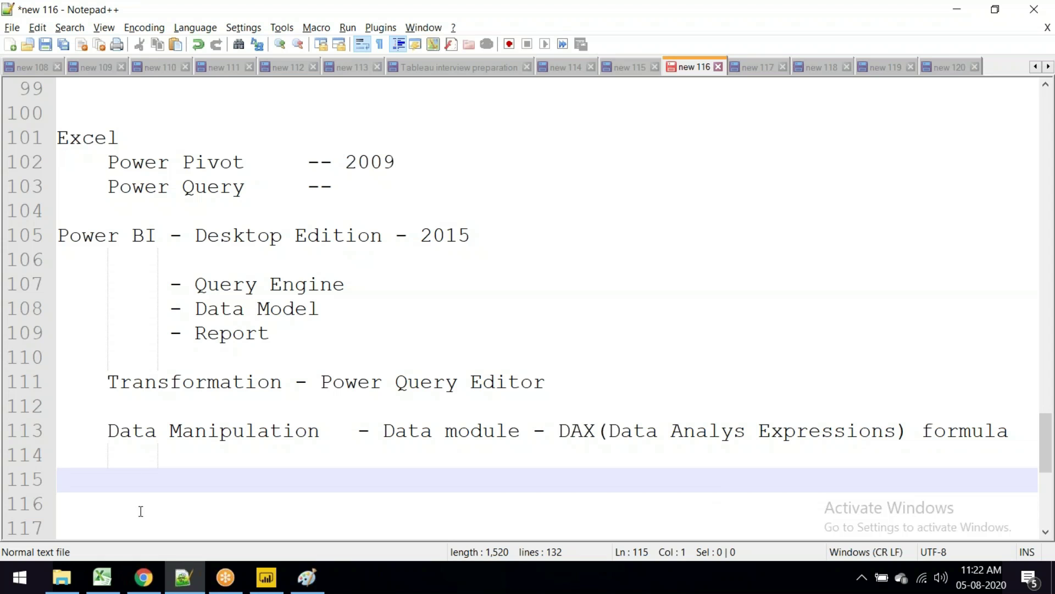
- In Power BI Desktop, open the full Get data source list to pick the Oracle database source
mouse_move(308, 581)
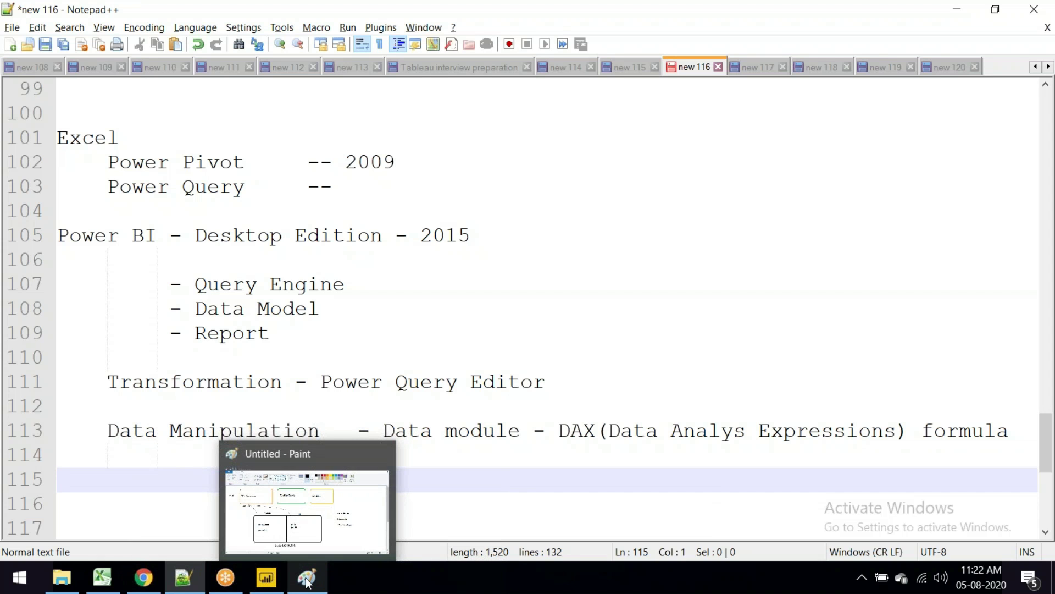
mouse_move(332, 503)
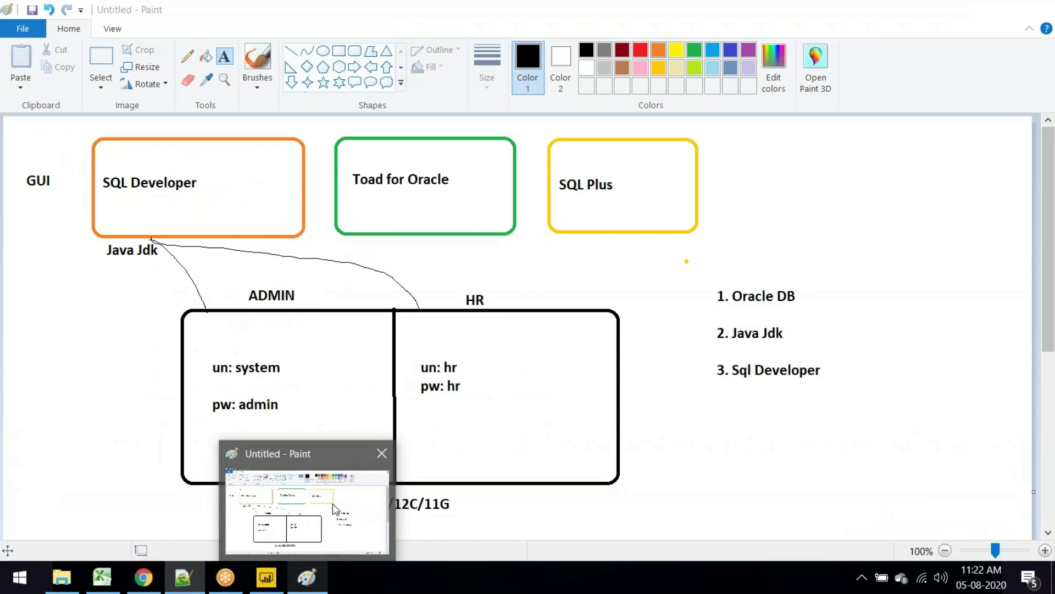
click(266, 577)
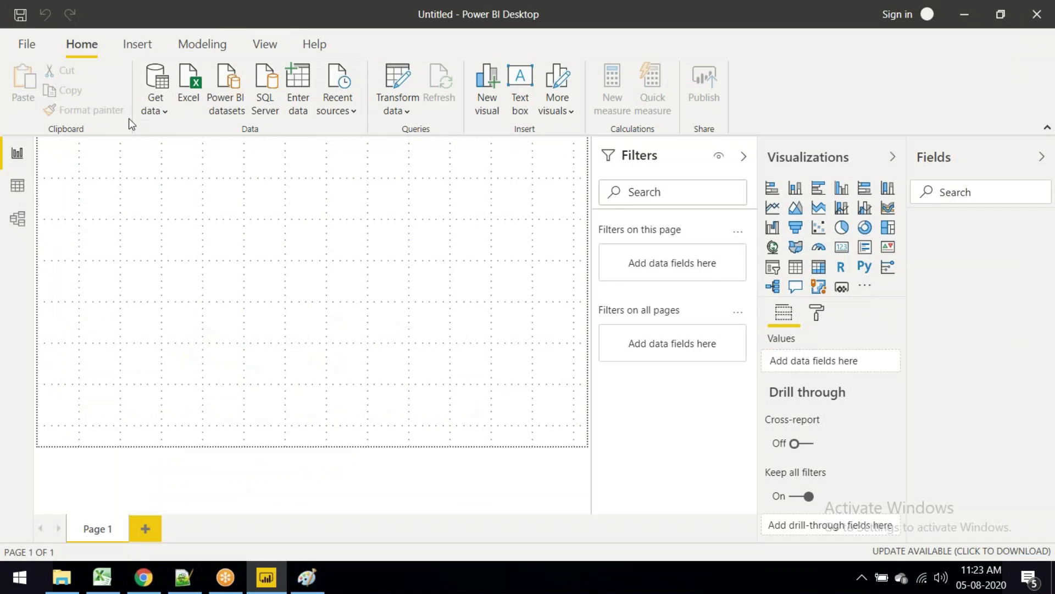
click(155, 101)
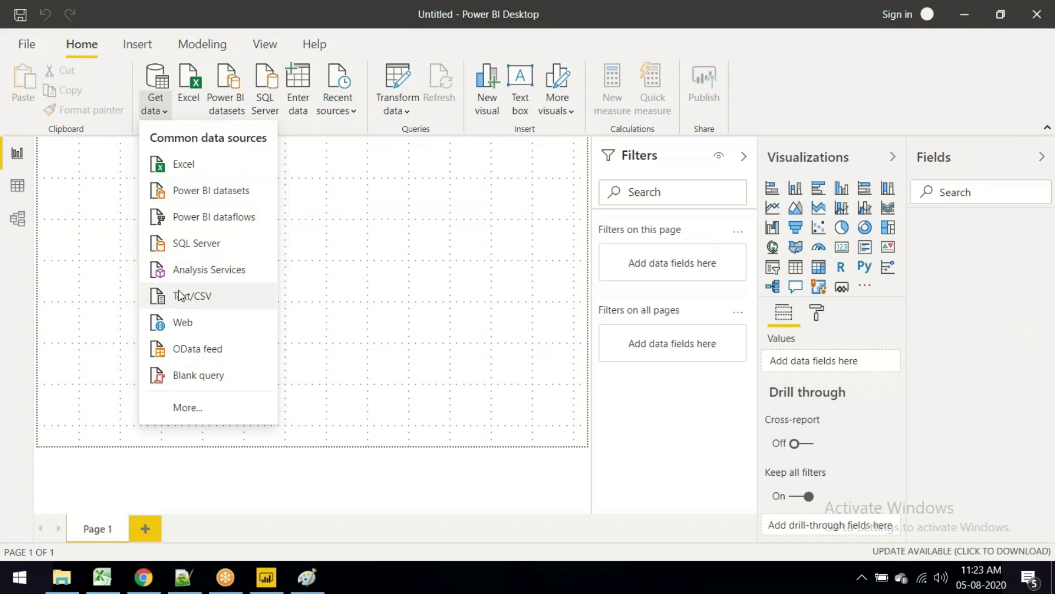
click(186, 408)
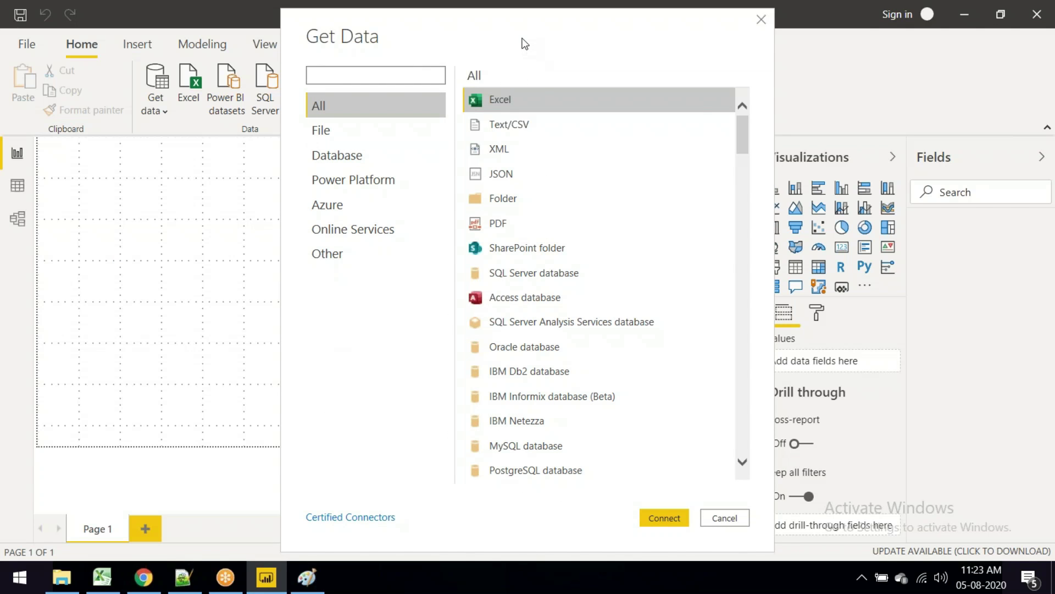
drag(514, 34, 347, 44)
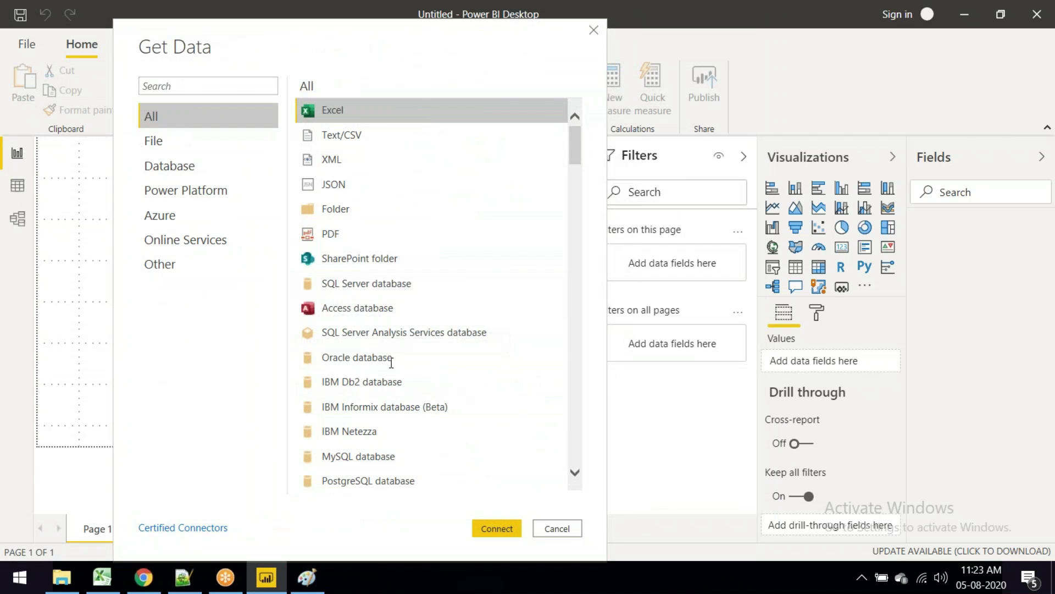
key(Escape)
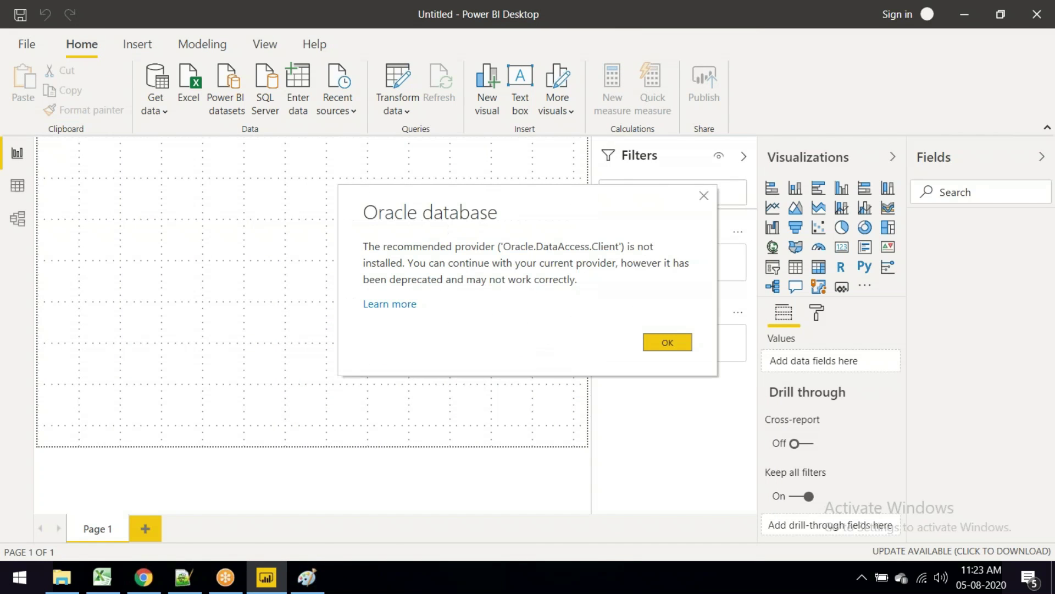
- Dismiss the Oracle provider warning and connect to the 'localhost' server
click(661, 343)
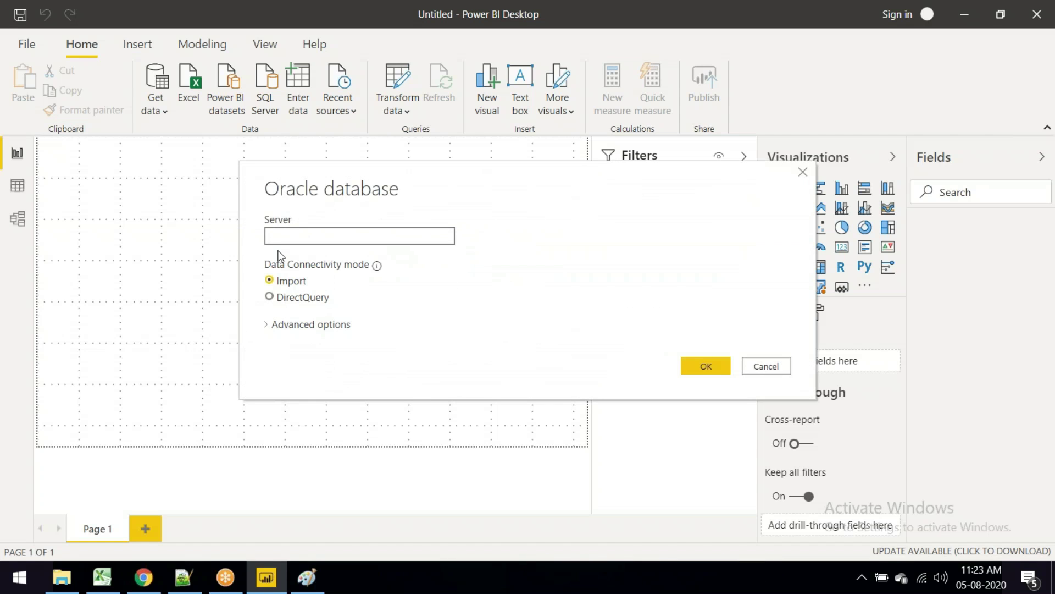
text(localhost)
click(727, 369)
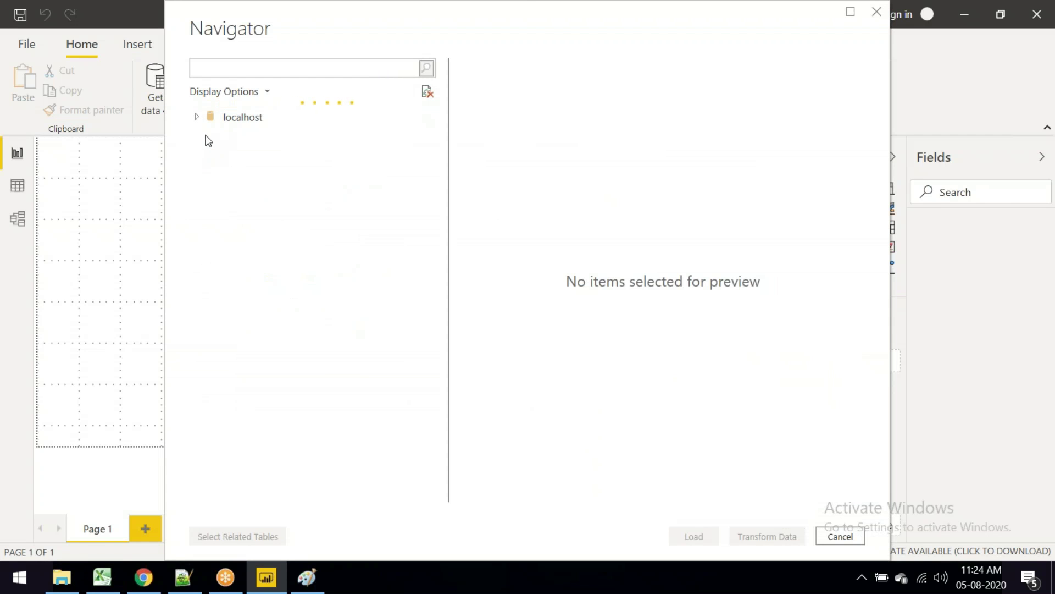
- Expand localhost and the HR schema in the Navigator to list its tables
click(198, 116)
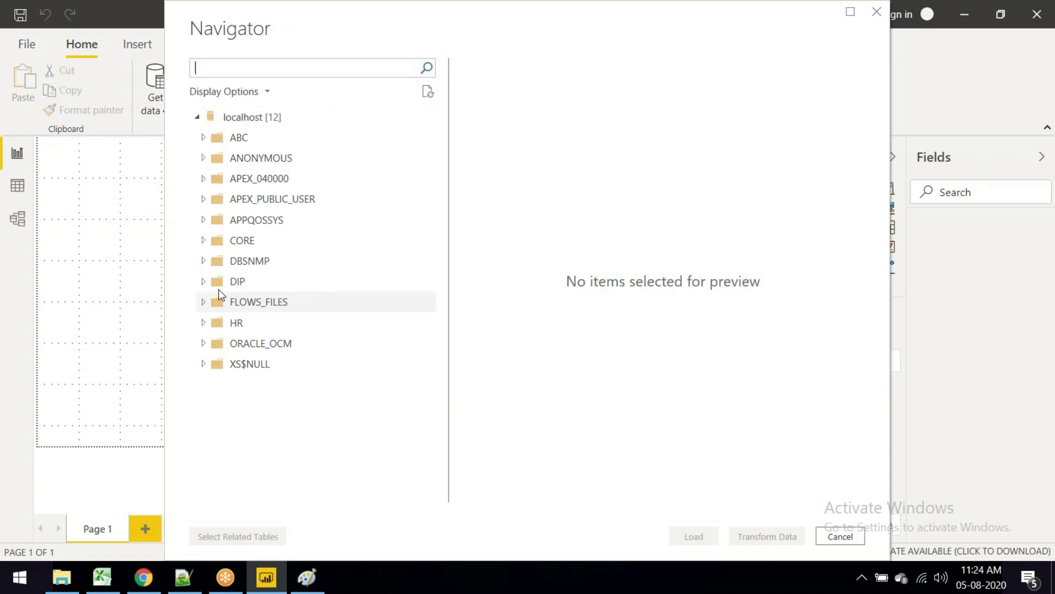
click(201, 322)
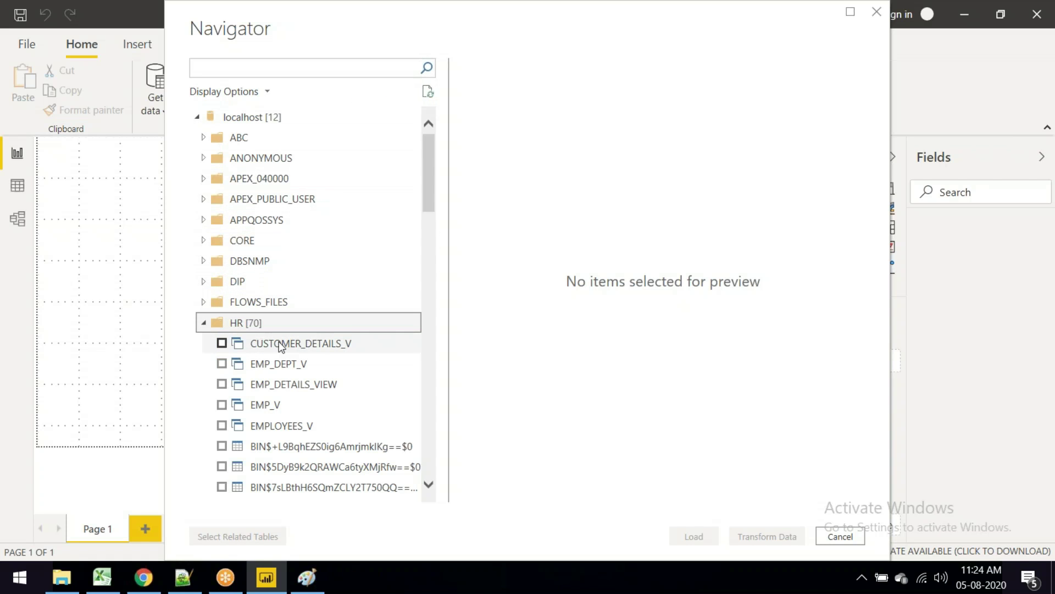
scroll(279, 342, down, 3)
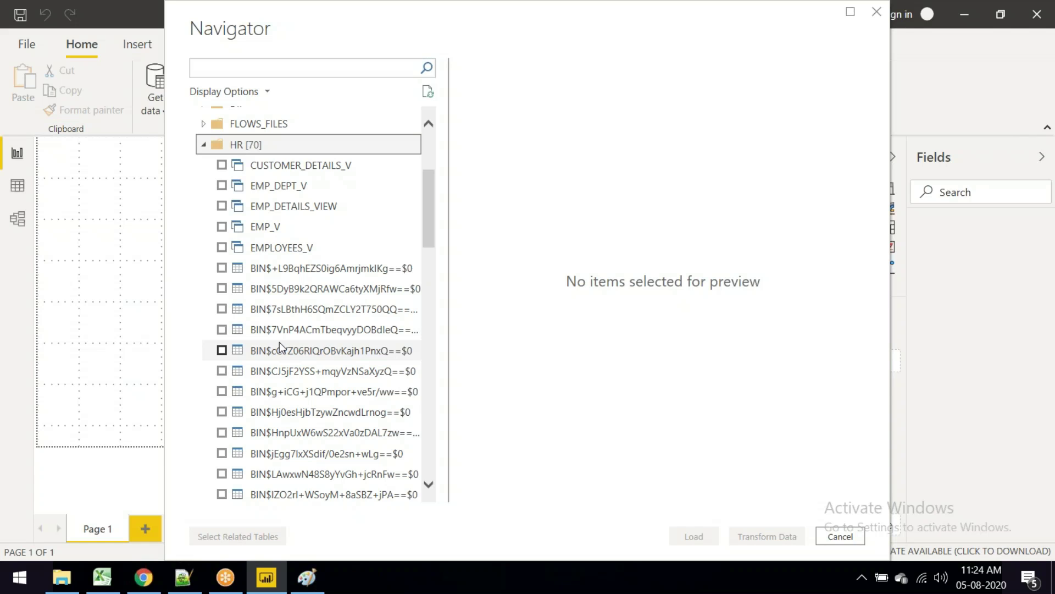
drag(428, 240, 430, 384)
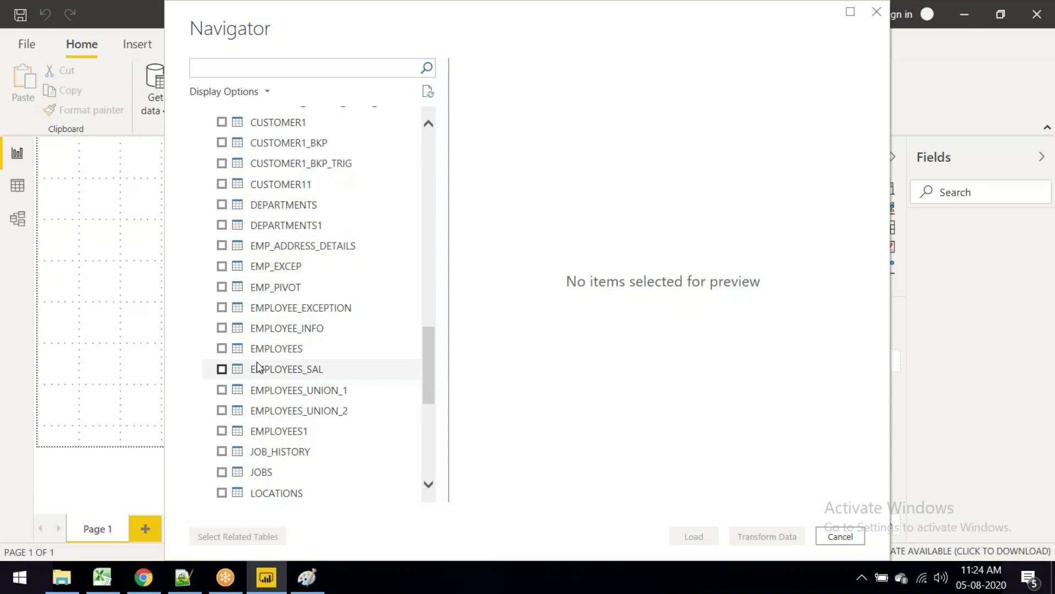
- Select the EMPLOYEES, DEPARTMENTS and LOCATIONS tables, previewing LOCATIONS, and load them
click(221, 349)
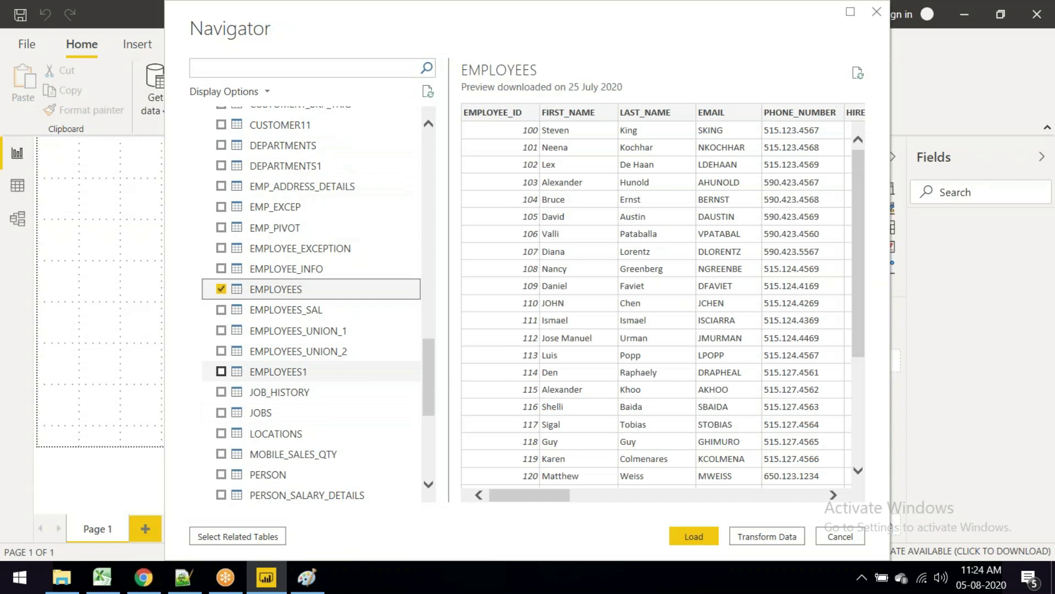
click(221, 205)
scroll(234, 385, down, 3)
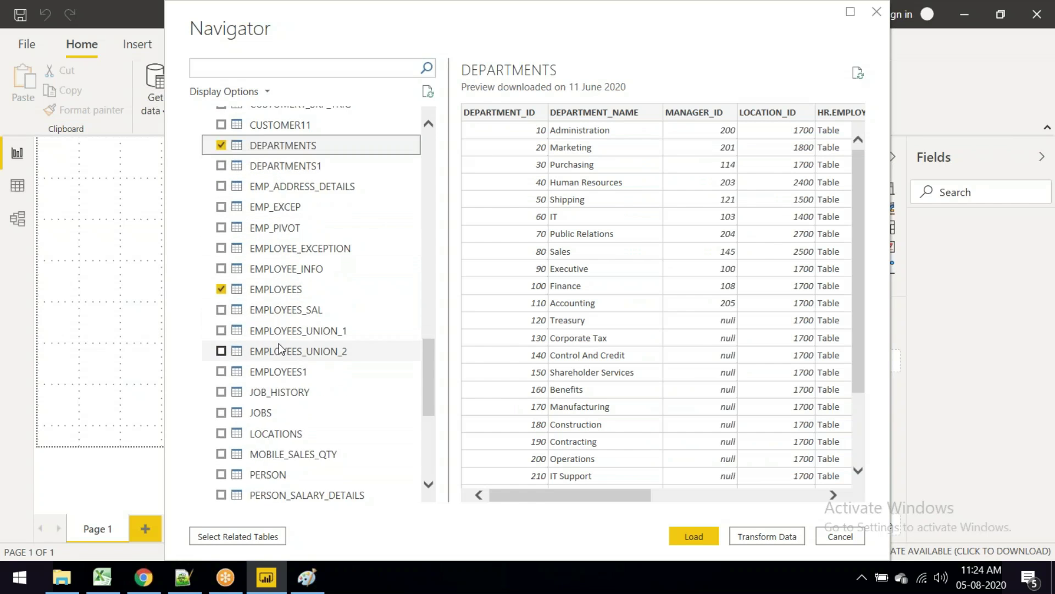
click(230, 314)
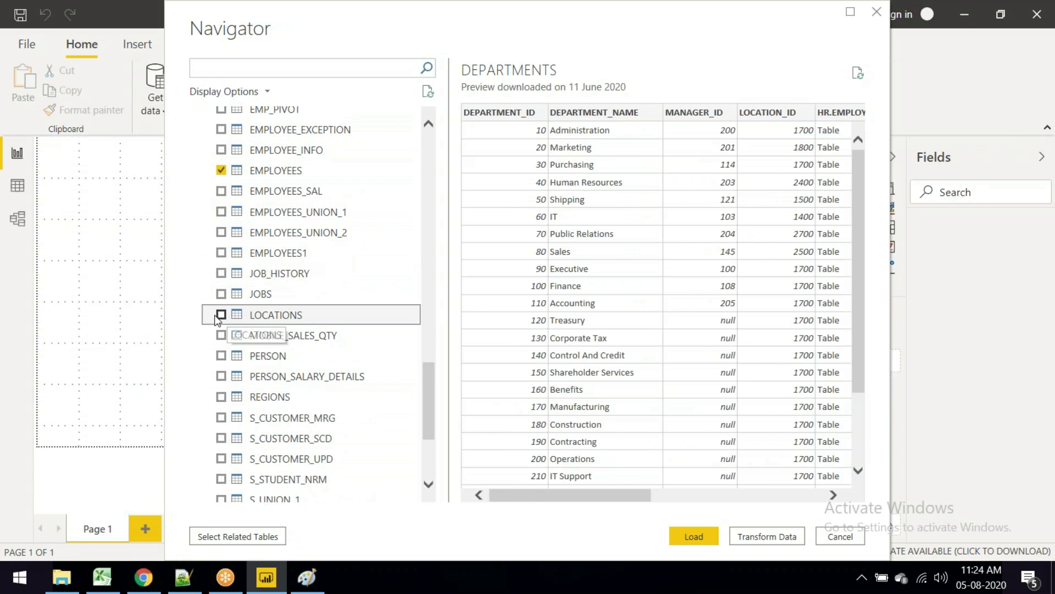
click(221, 314)
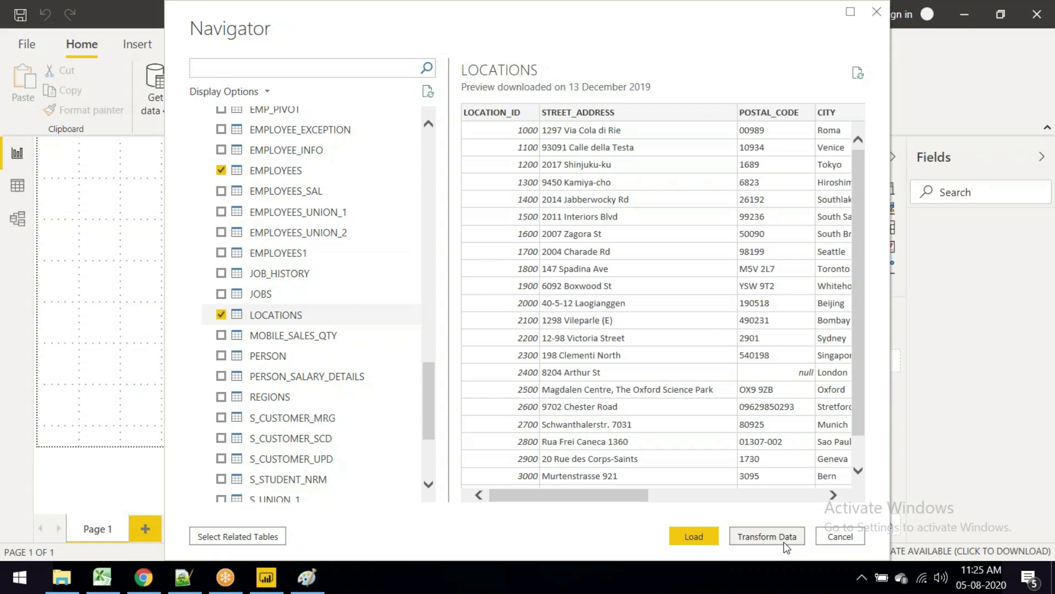
click(691, 535)
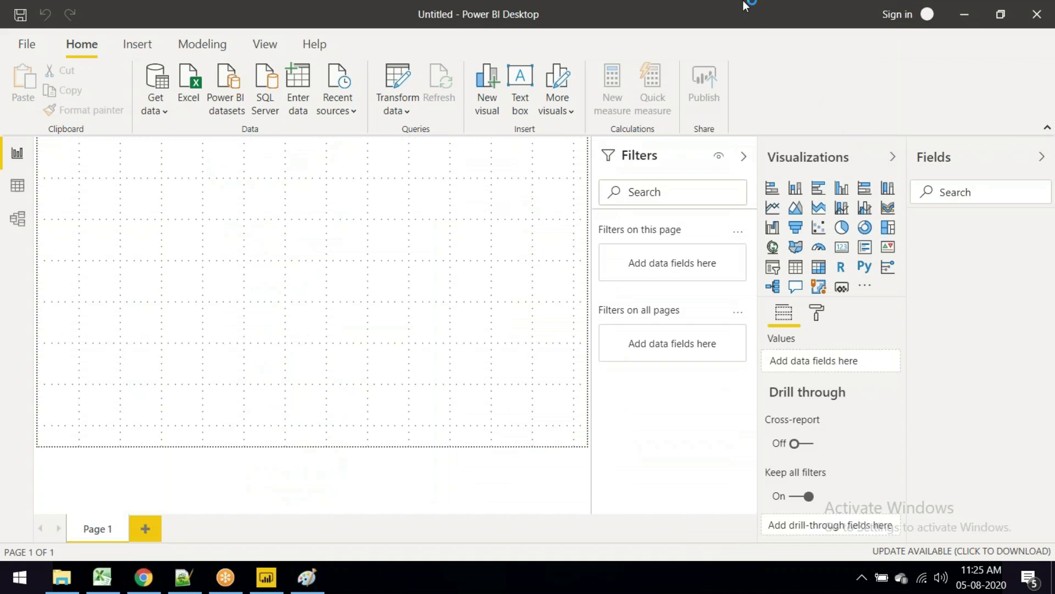
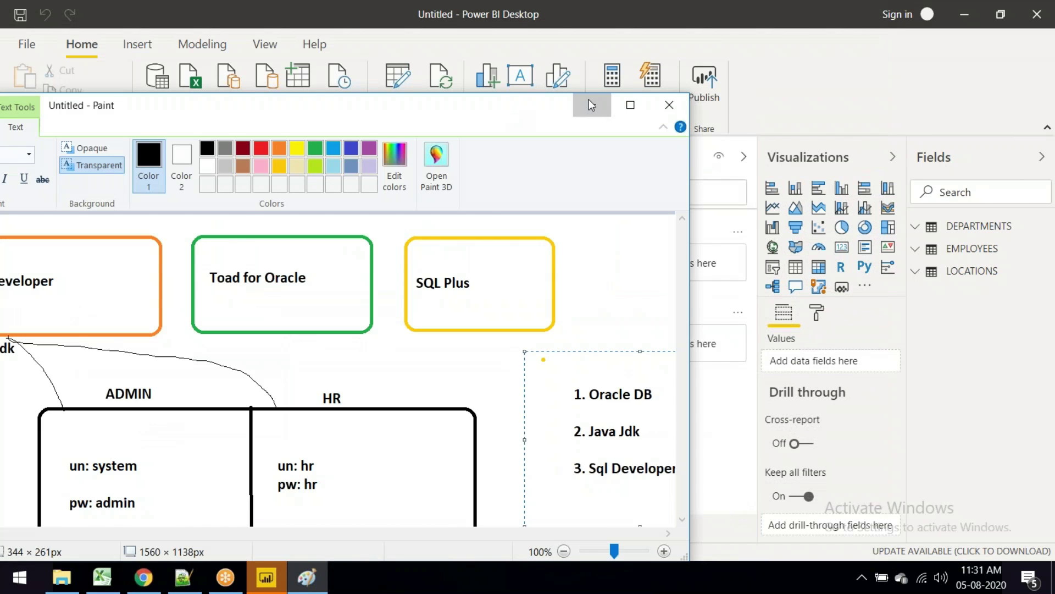
- In Model view, spread the EMPLOYEES and DEPARTMENTS tables apart to widen the diagram
click(588, 99)
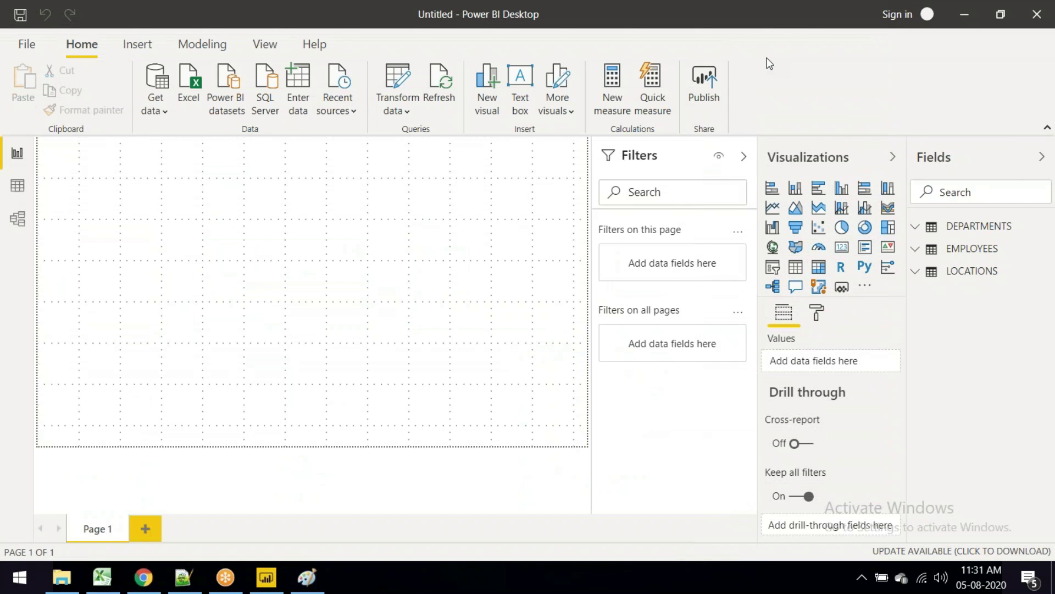
click(17, 218)
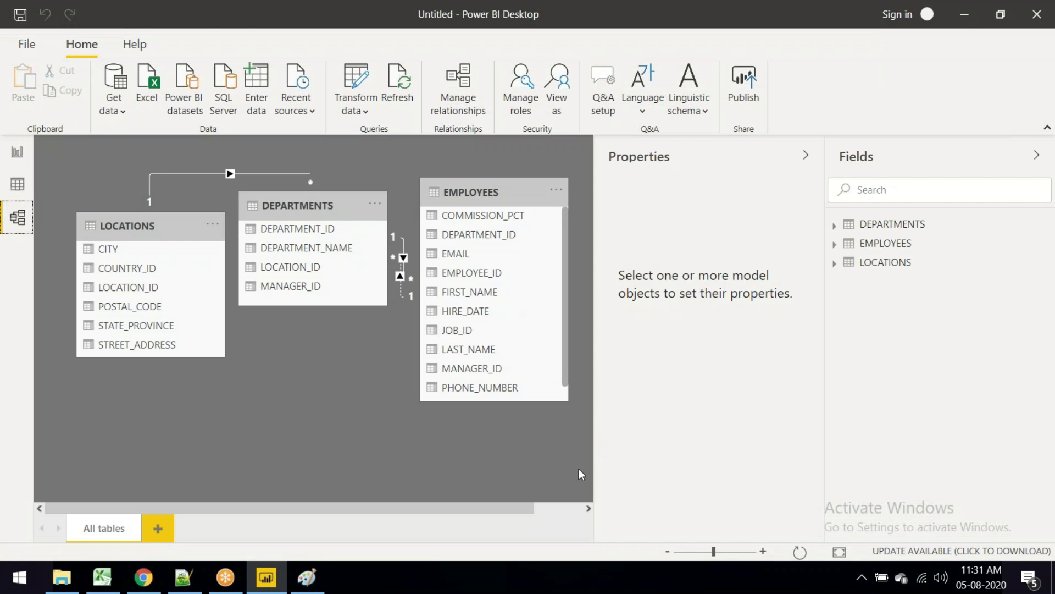
click(806, 157)
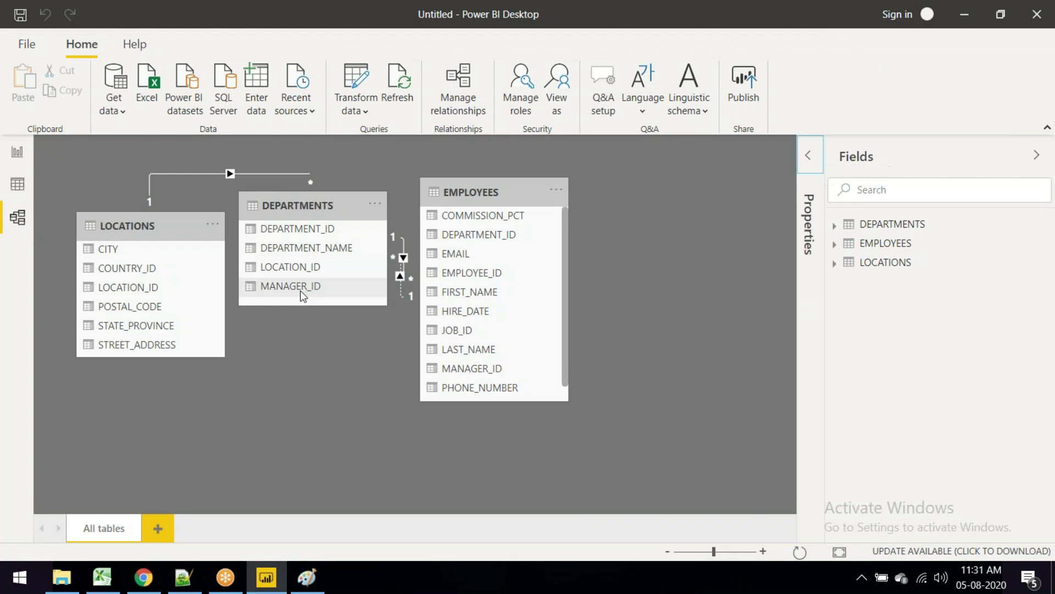
drag(472, 208, 646, 208)
drag(290, 198, 393, 195)
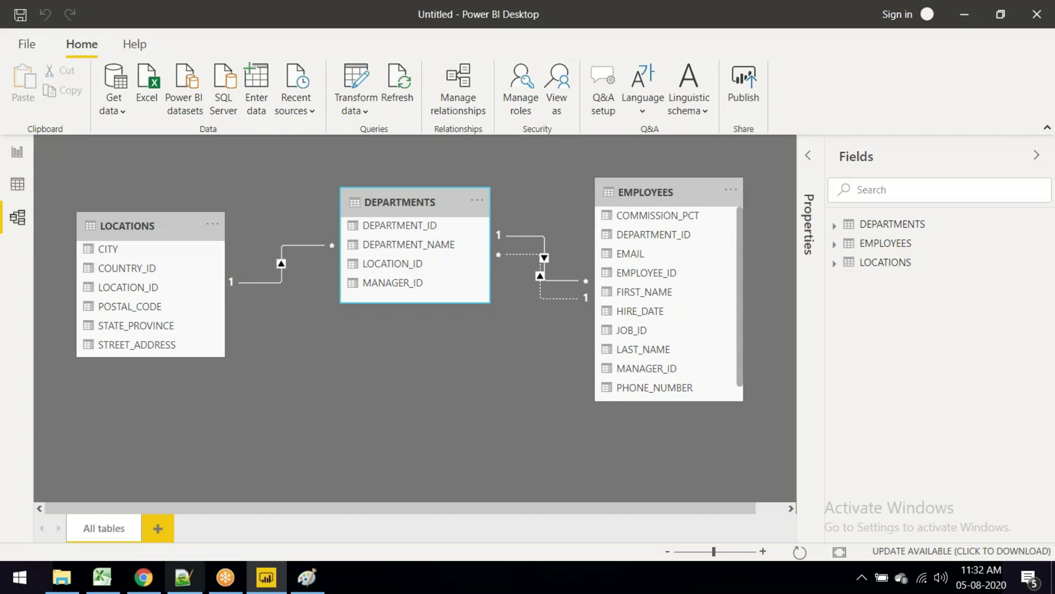
drag(391, 203, 368, 217)
- Delete both DEPARTMENTS–EMPLOYEES relationships and the LOCATIONS–DEPARTMENTS relationship
right_click(522, 251)
click(540, 255)
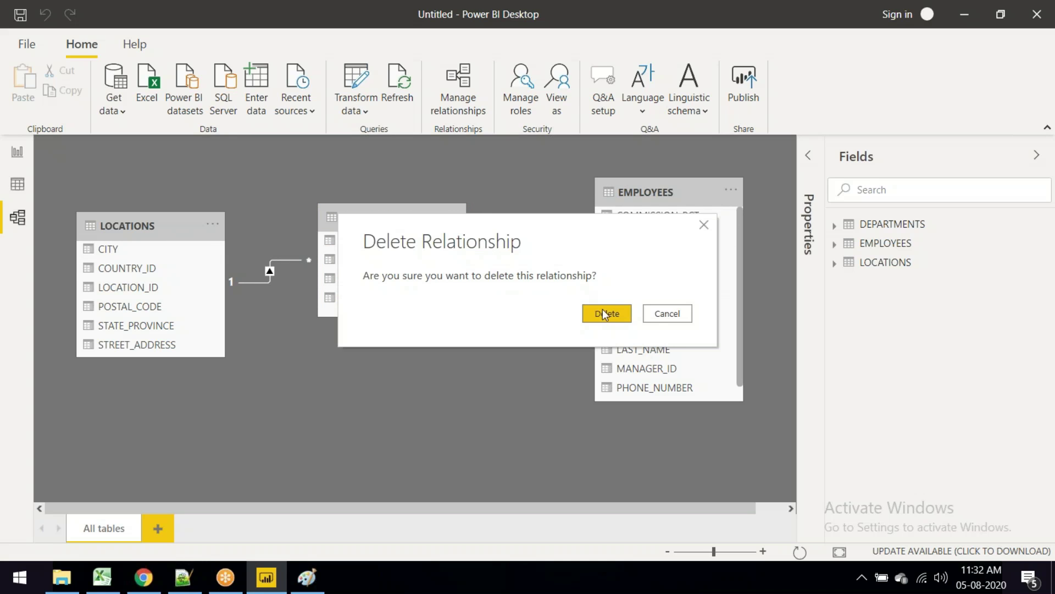
click(605, 314)
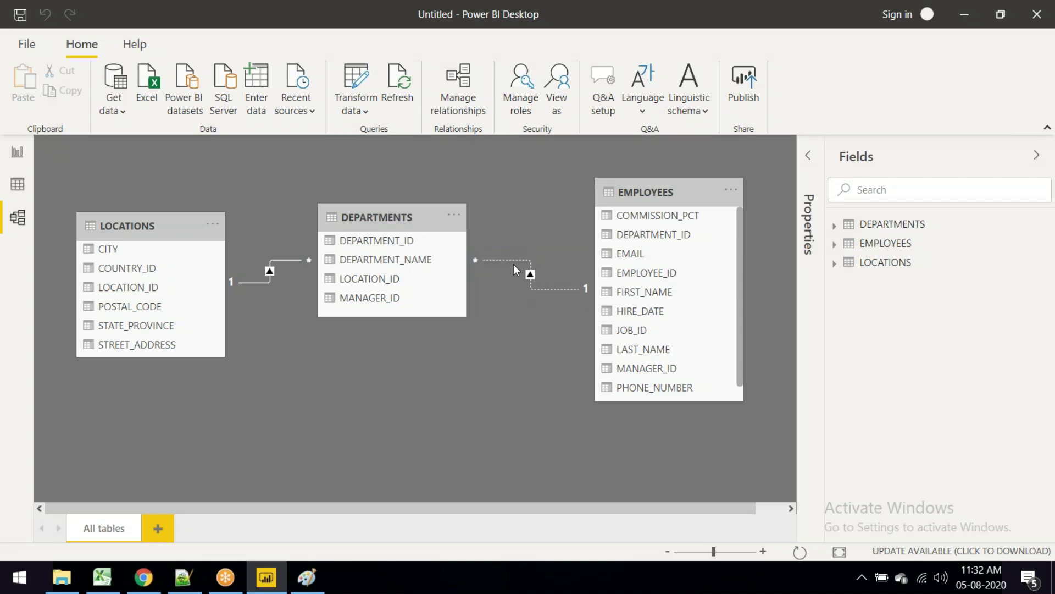
right_click(516, 257)
click(556, 268)
click(593, 314)
right_click(292, 260)
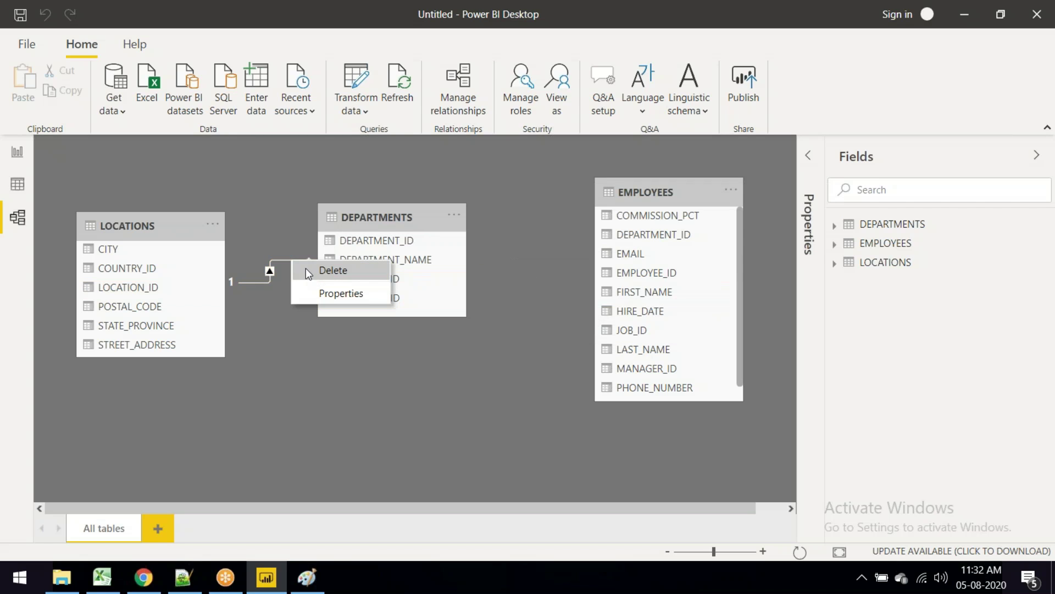
click(305, 268)
click(605, 313)
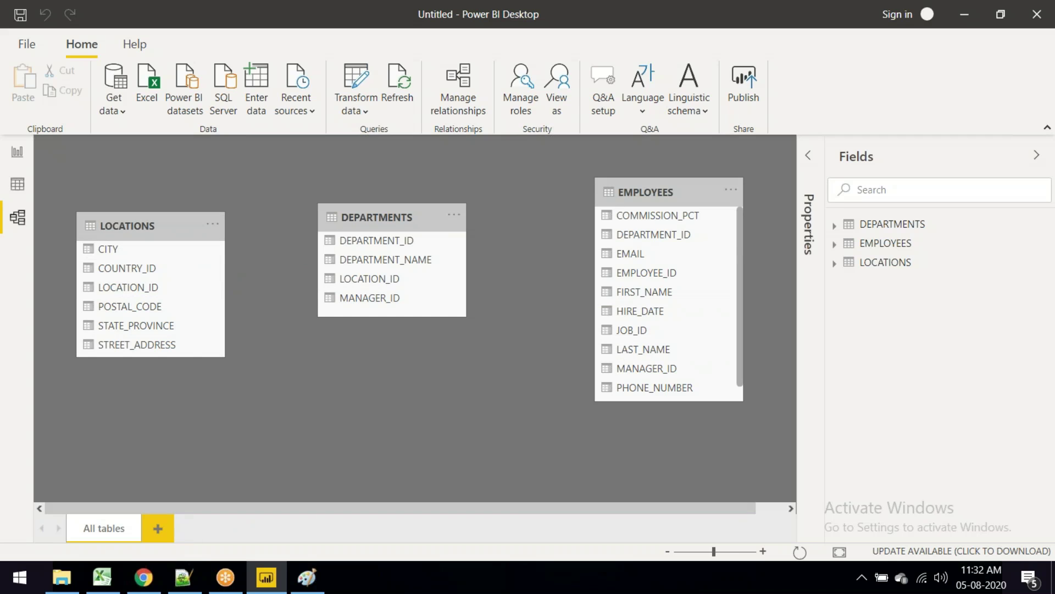
- Add a map of LOCATIONS CITY to the report page and enlarge it over the left side
click(17, 152)
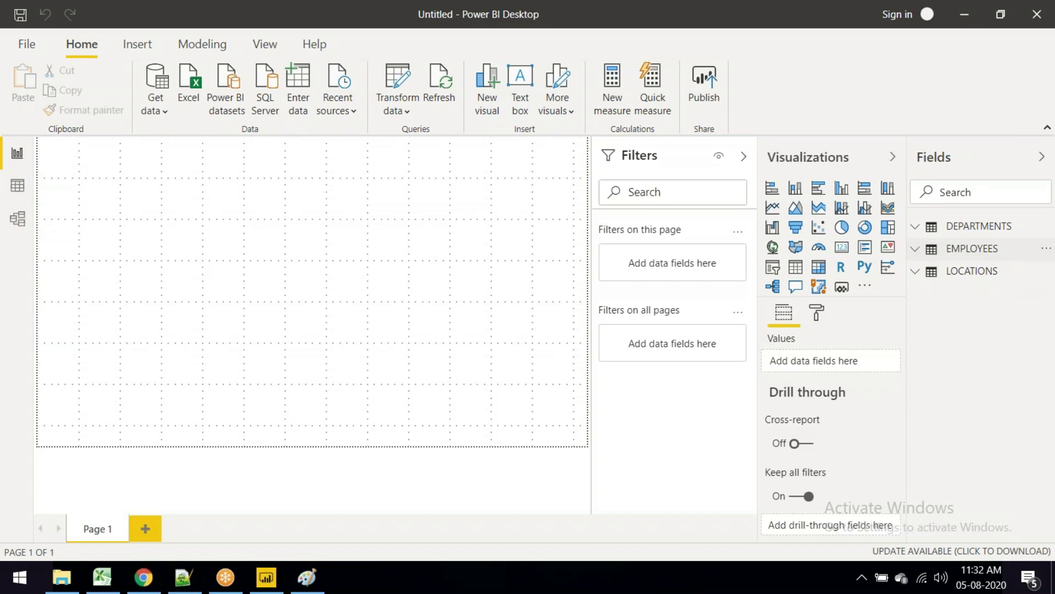
click(1023, 250)
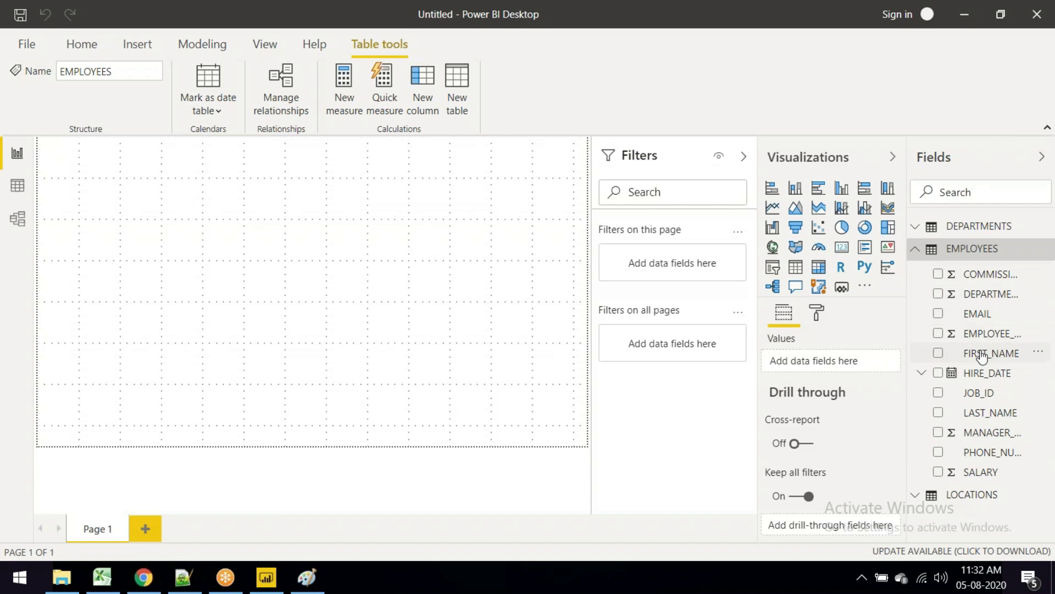
click(916, 496)
scroll(970, 362, down, 2)
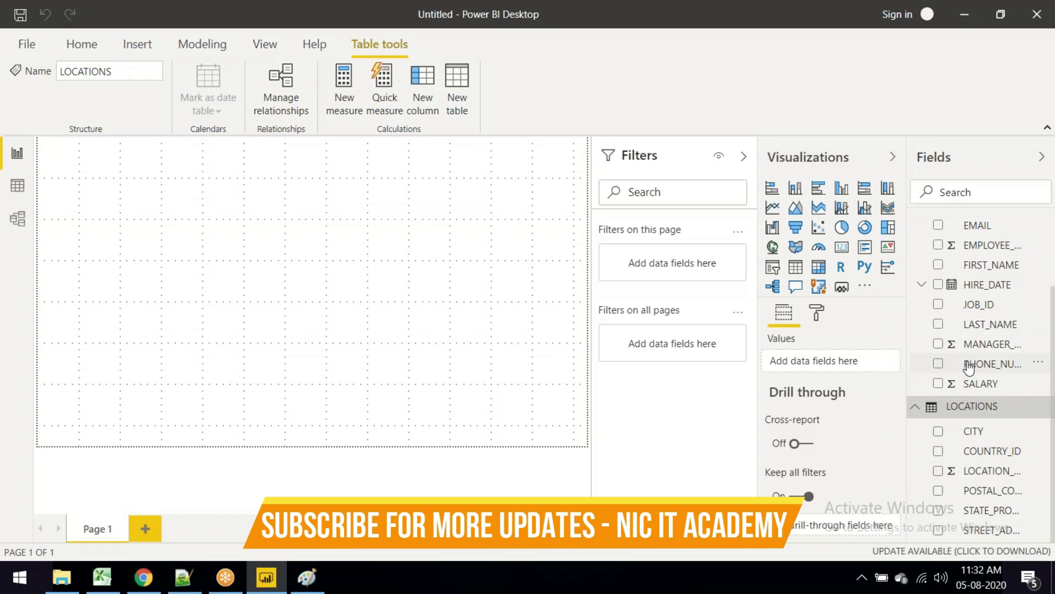
click(939, 432)
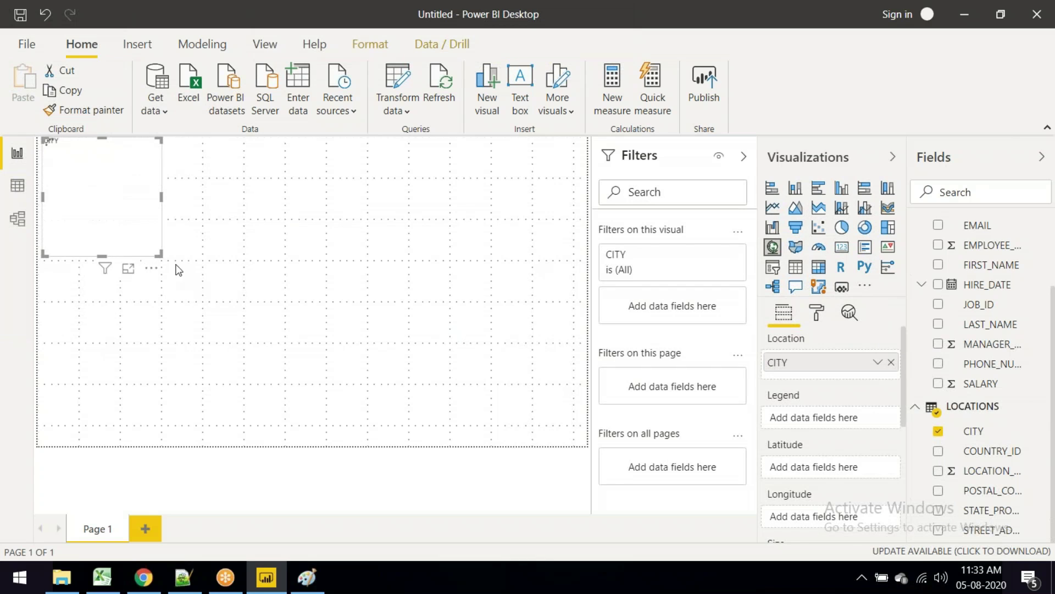
drag(159, 255, 459, 444)
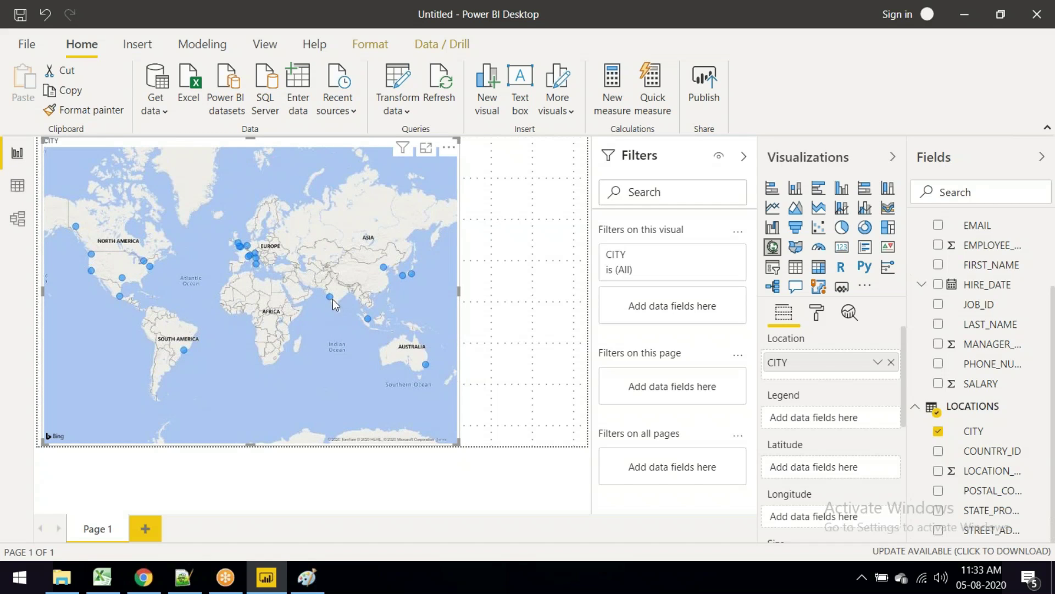
mouse_move(330, 297)
- Add EMPLOYEES EMPLOYEE_ID to the map as the bubble size
mouse_move(426, 364)
mouse_move(368, 320)
mouse_move(414, 274)
scroll(988, 399, up, 3)
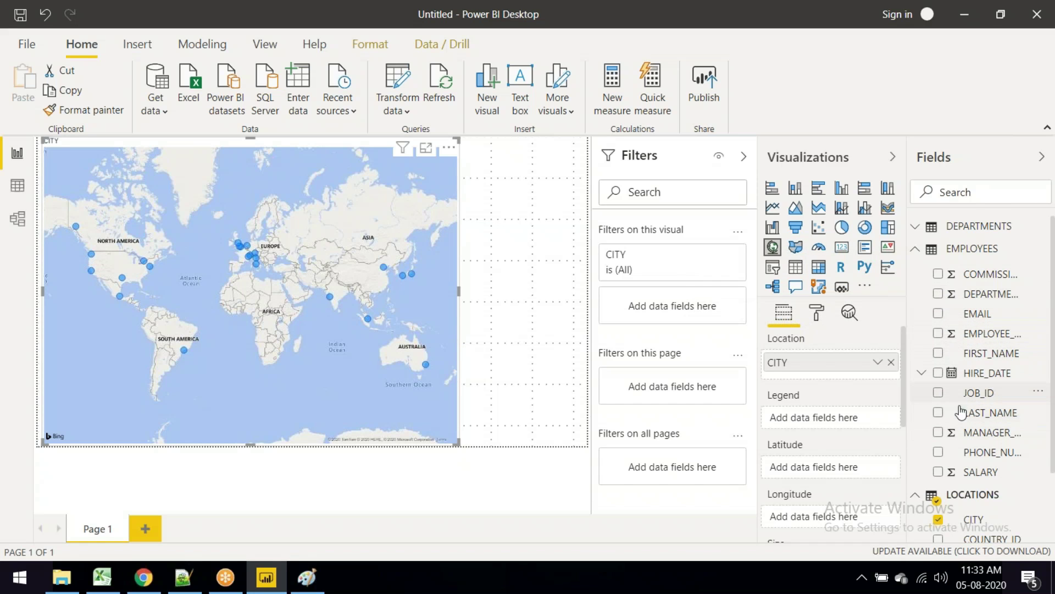
click(938, 333)
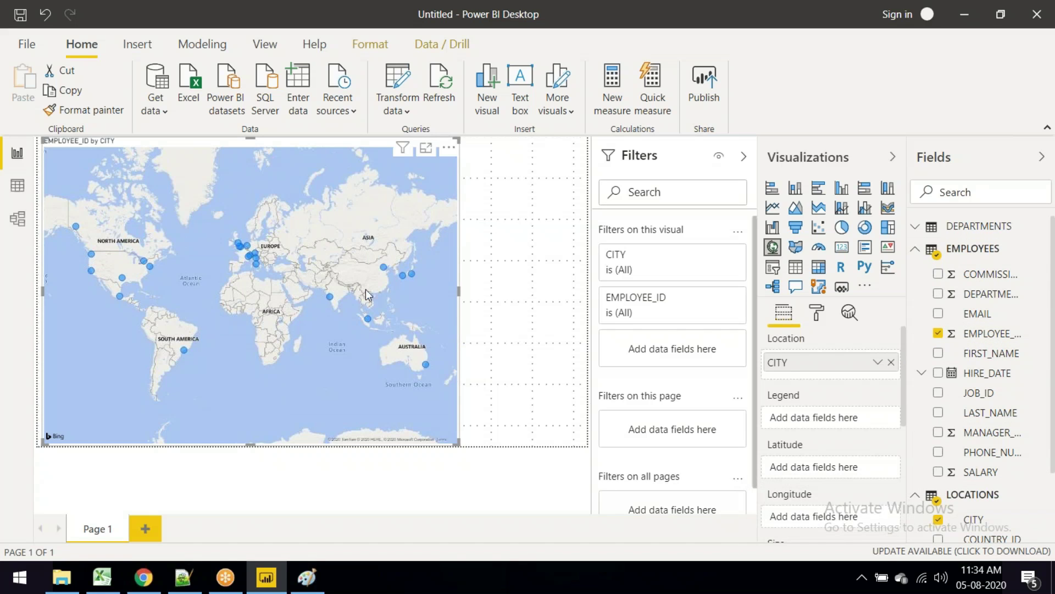
click(1038, 334)
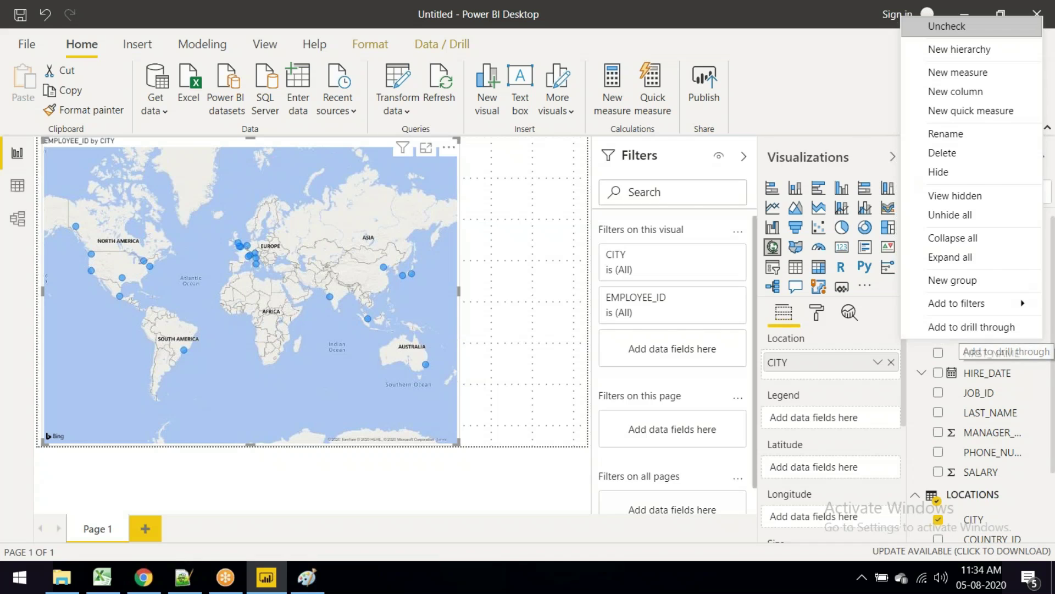
click(1033, 328)
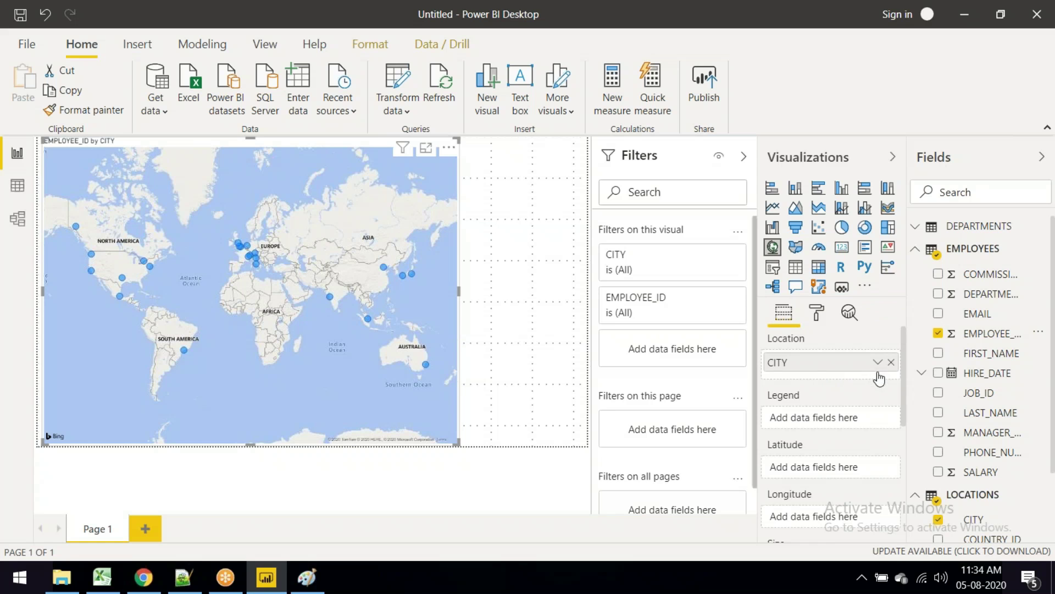
- Keep EMPLOYEE_ID aggregated as Count, then return to the Model view diagram
scroll(878, 378, down, 6)
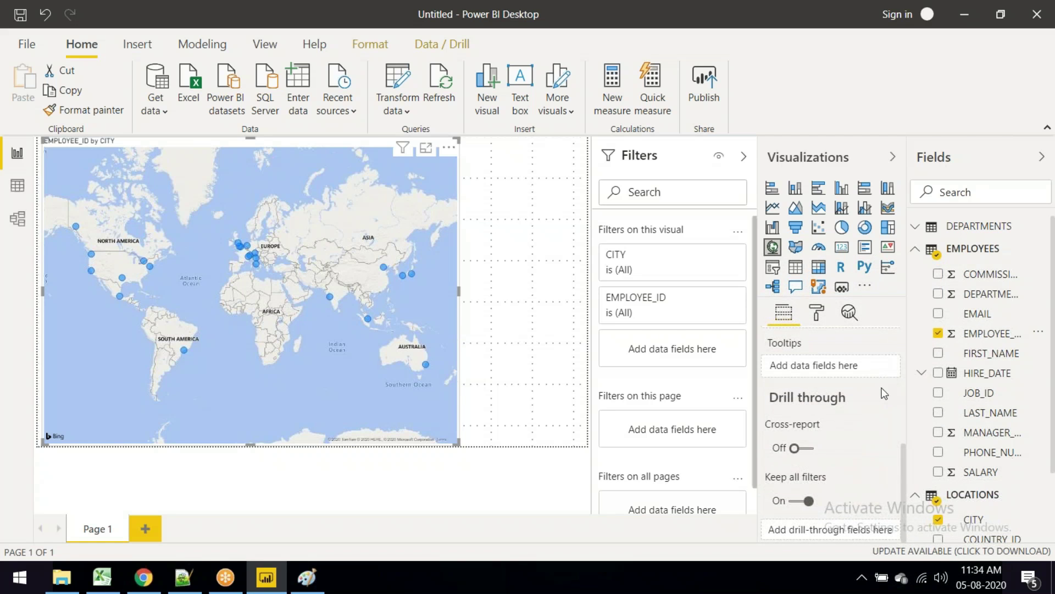
scroll(884, 394, up, 2)
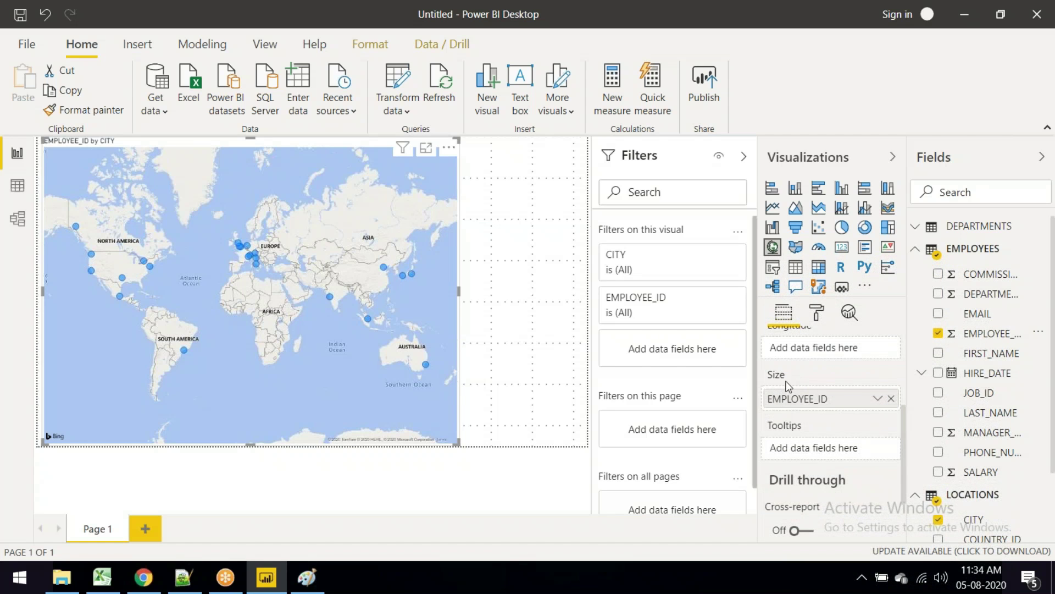
click(877, 399)
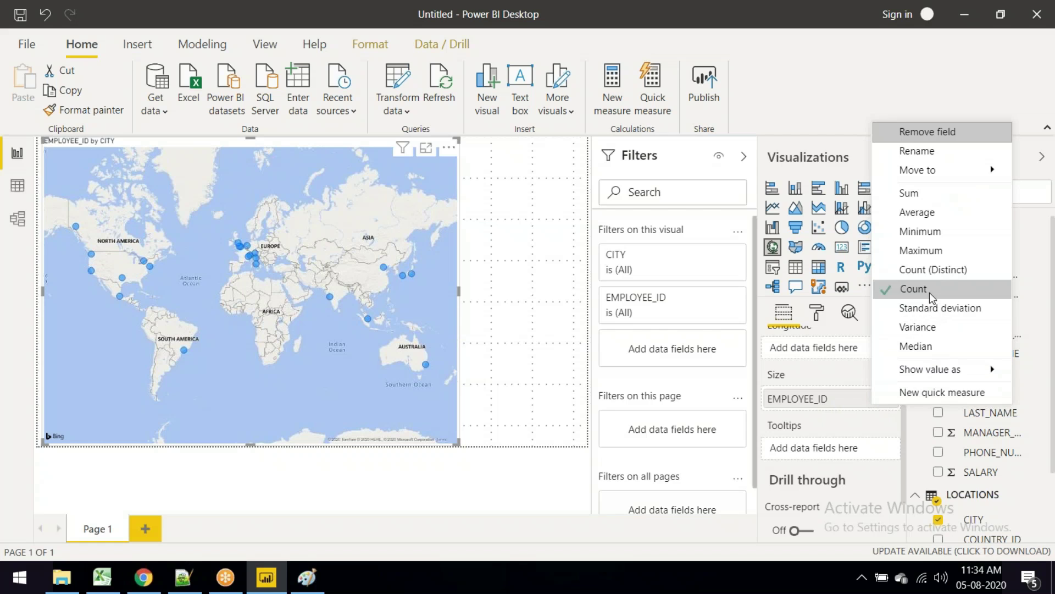
mouse_move(917, 173)
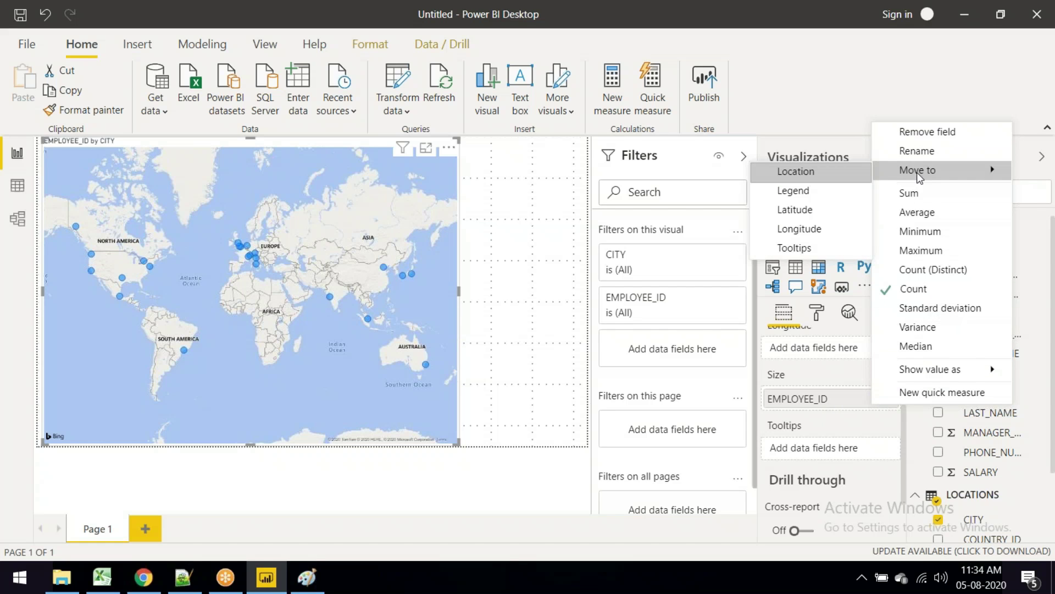
click(824, 367)
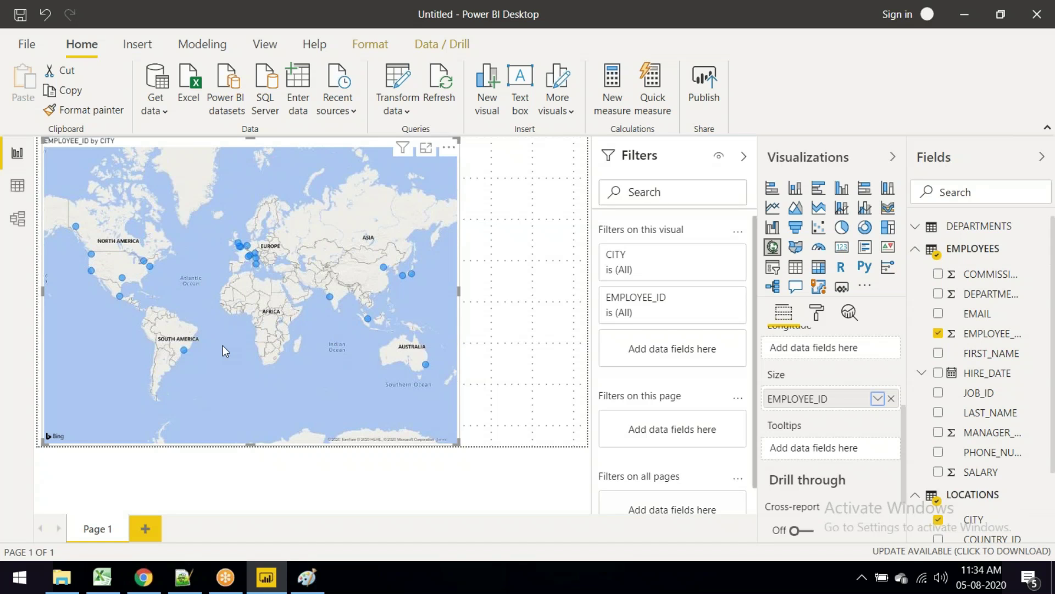
click(18, 218)
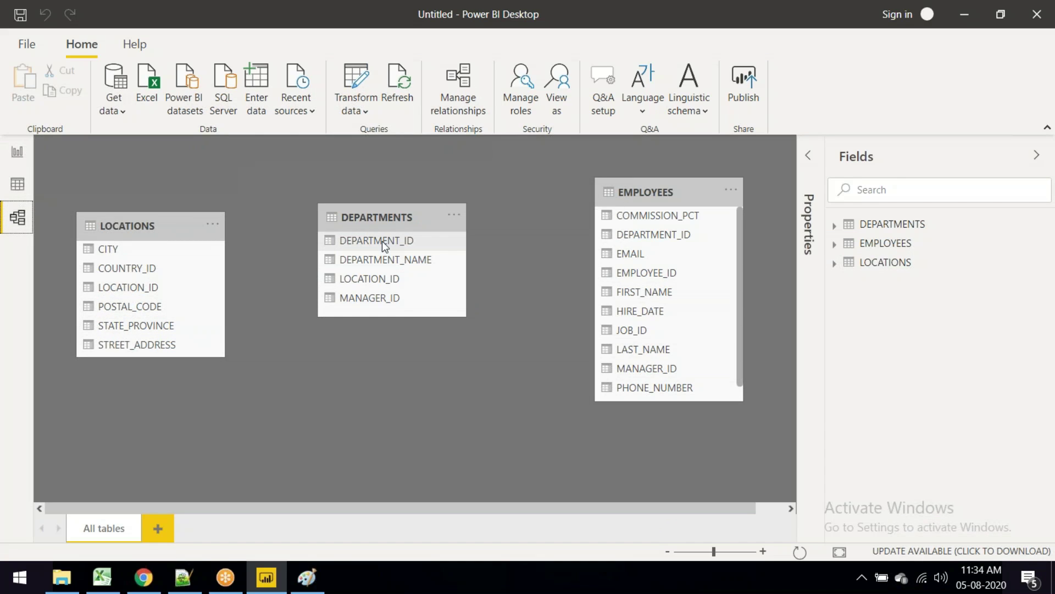
- Link DEPARTMENTS to EMPLOYEES on DEPARTMENT_ID and to LOCATIONS on LOCATION_ID, then return to the report
drag(381, 241, 678, 236)
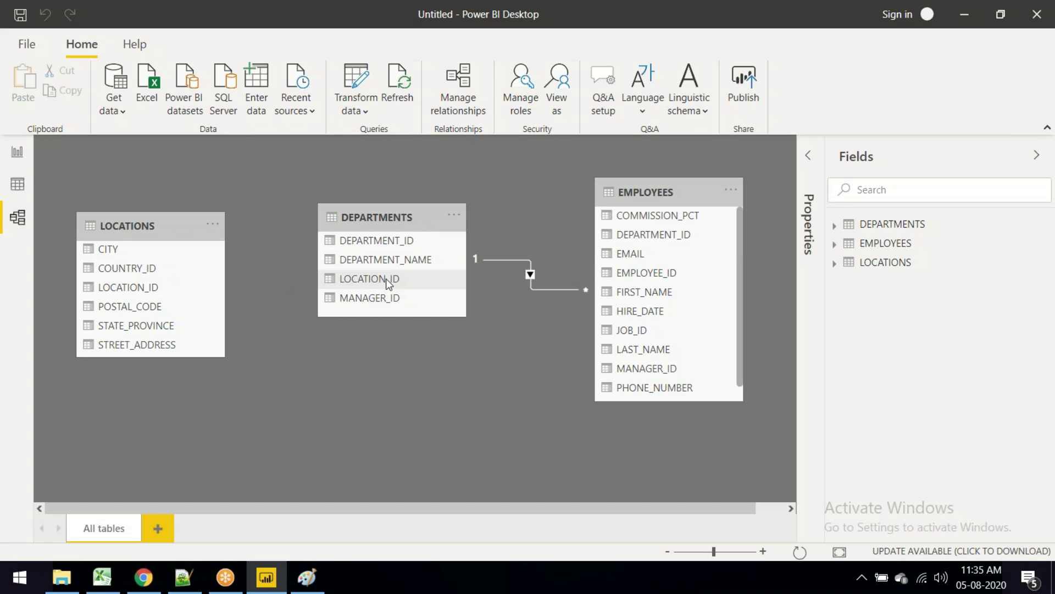
drag(362, 284, 177, 289)
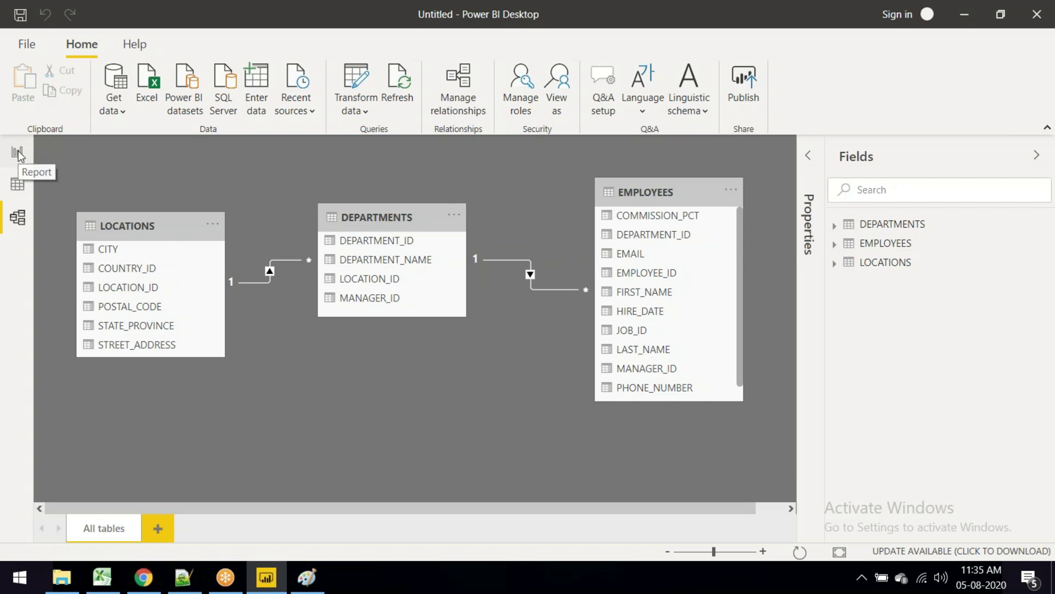
click(17, 152)
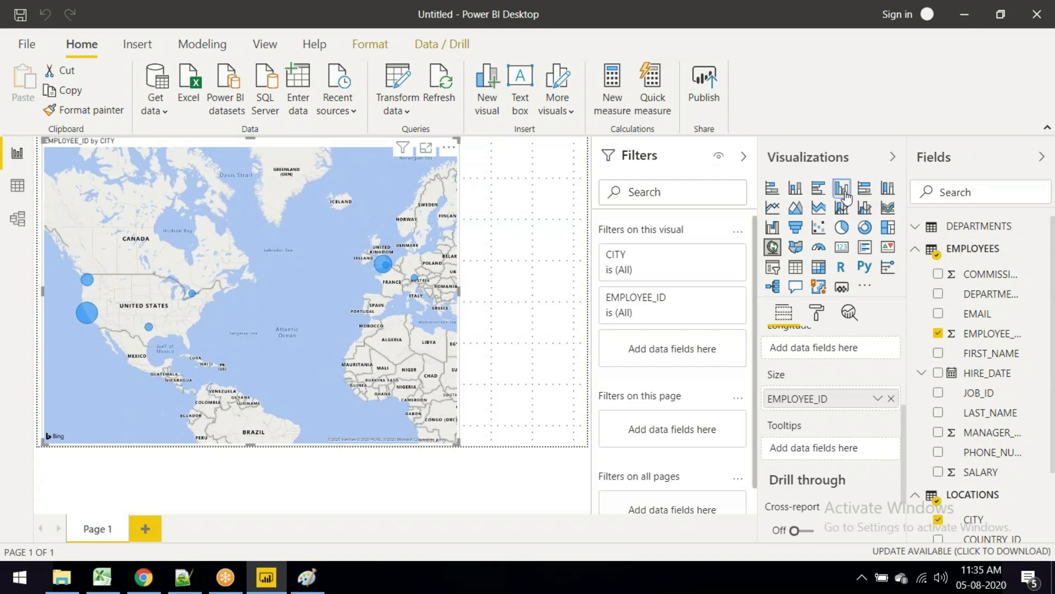
- Convert the map to a clustered column chart and collapse the EMPLOYEES field list
click(845, 196)
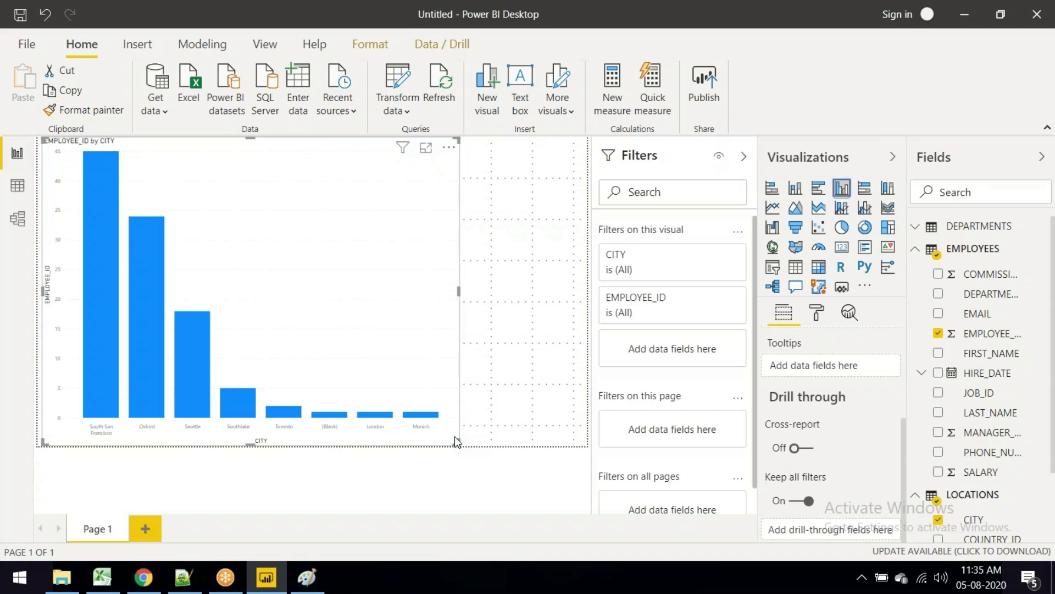
mouse_move(106, 311)
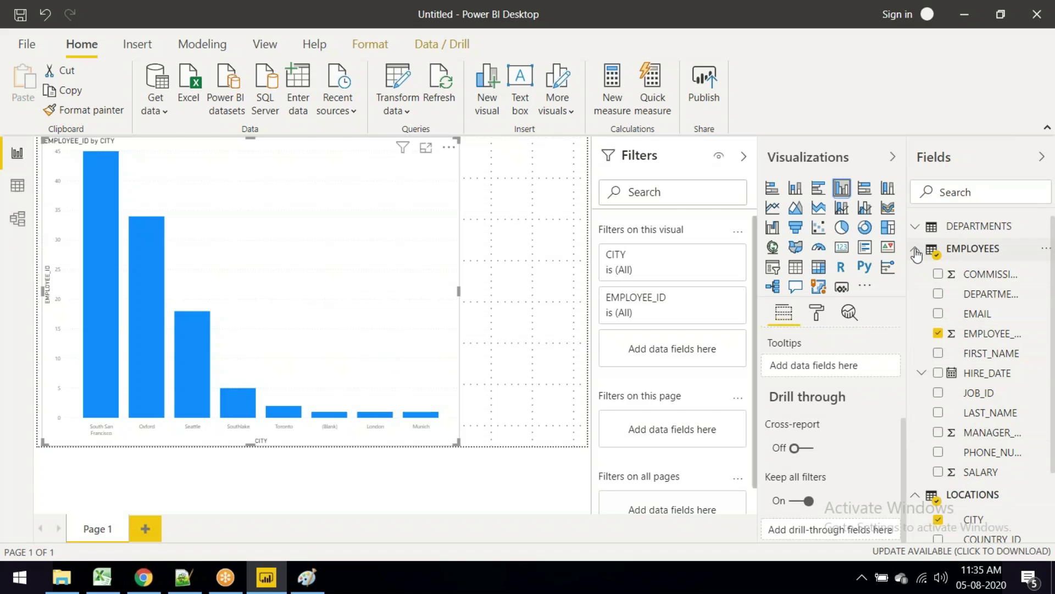
click(984, 256)
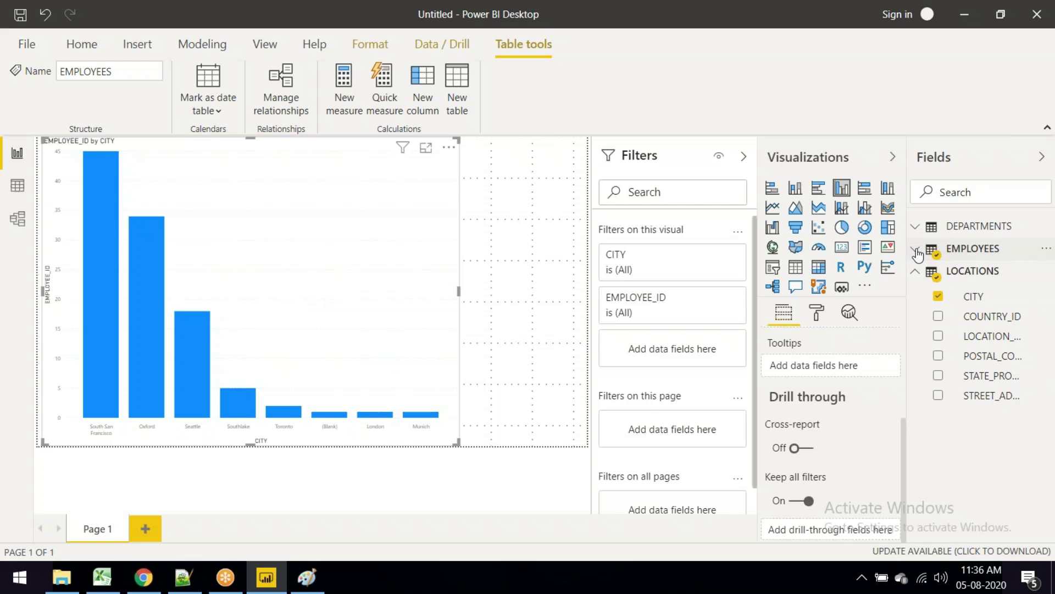
- On a new Page 2, build an enlarged table of DEPARTMENT_NAME with SALARY
click(147, 522)
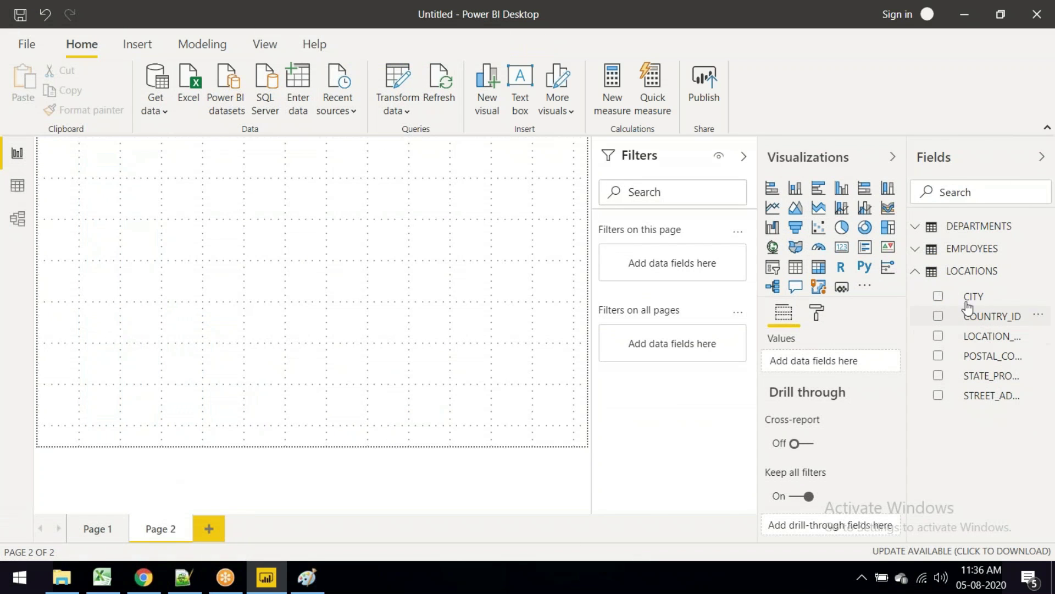
click(915, 227)
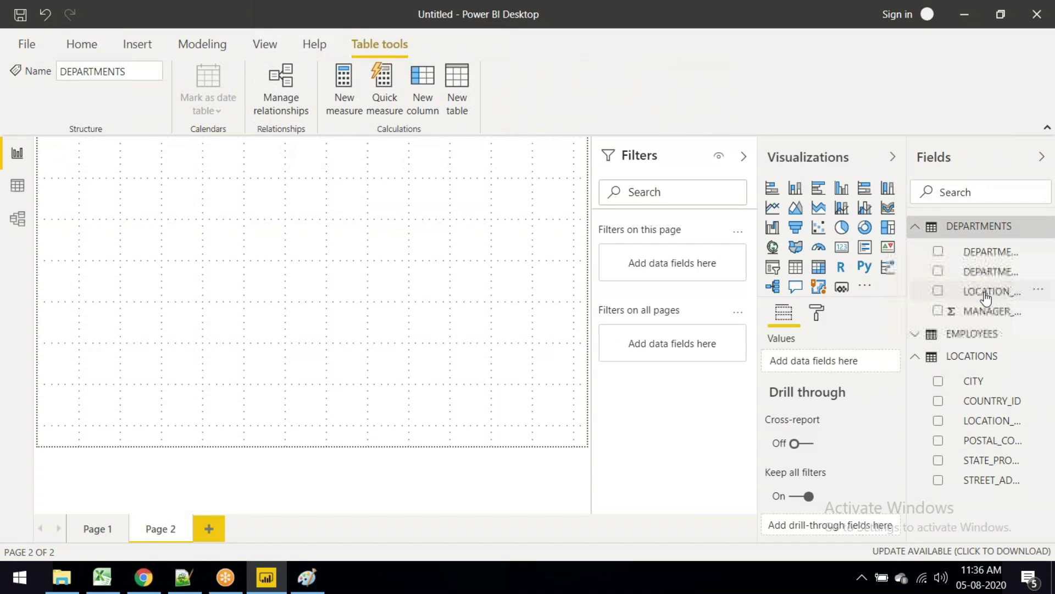
click(938, 271)
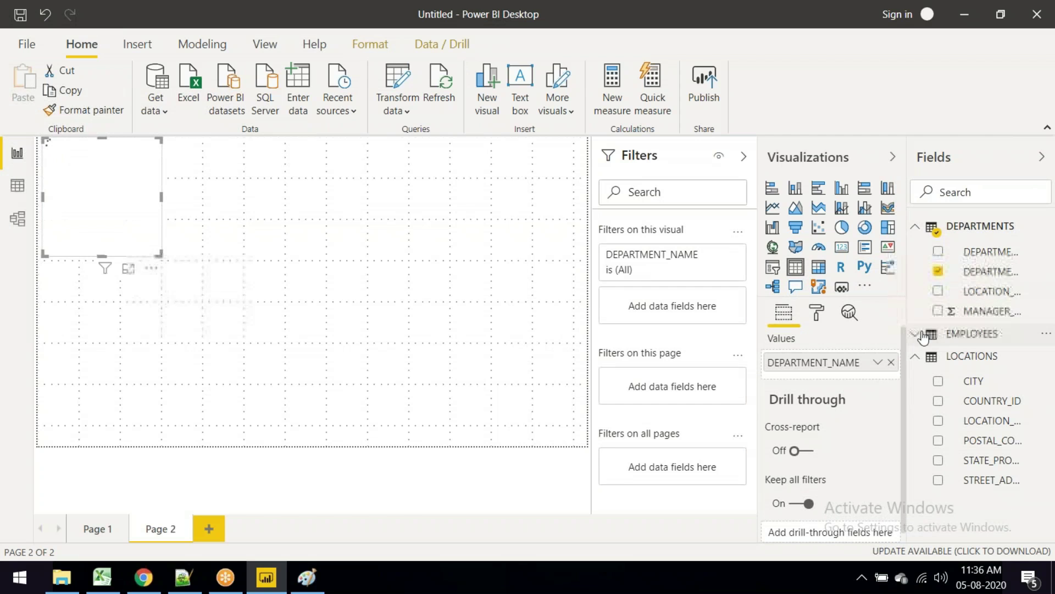
click(918, 335)
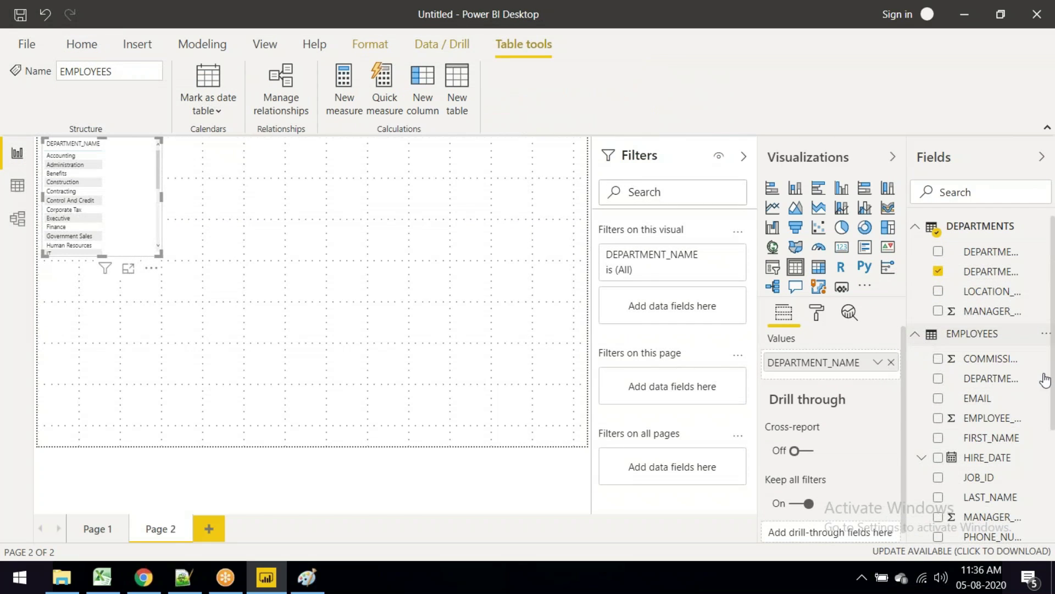
scroll(992, 398, down, 3)
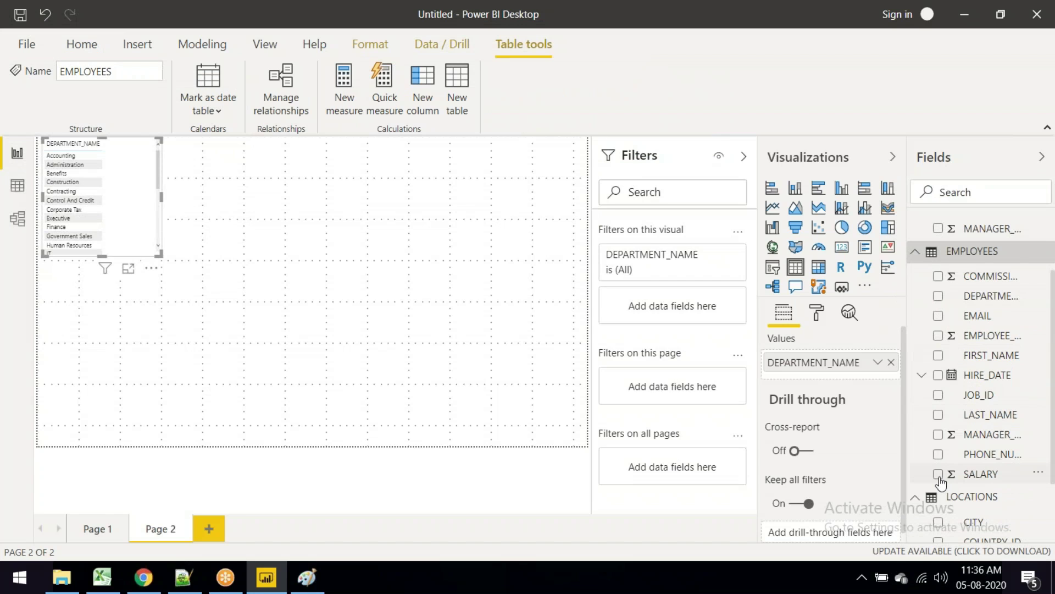
click(938, 474)
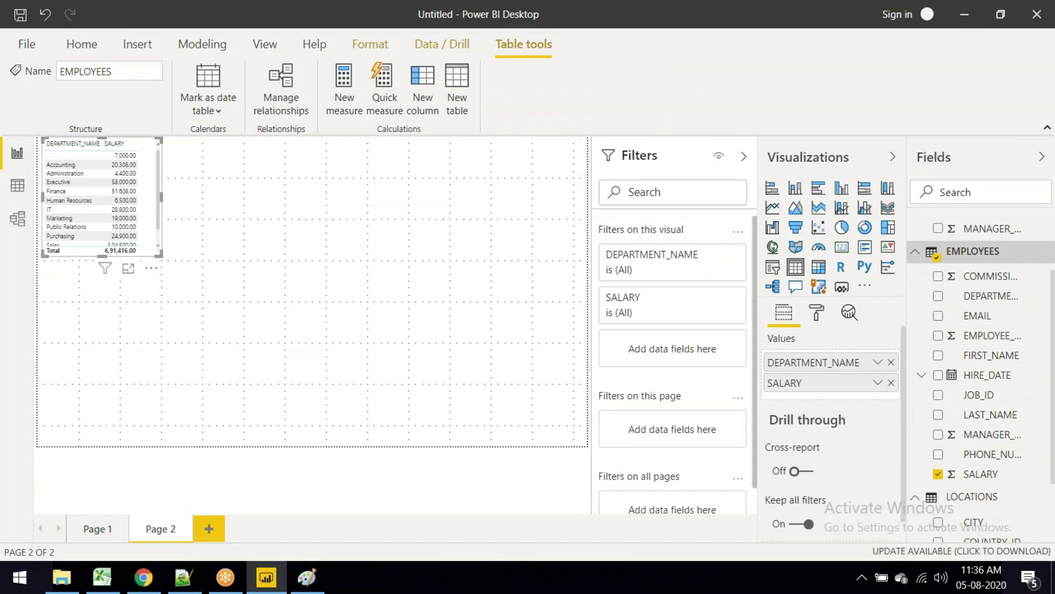
drag(159, 254, 354, 397)
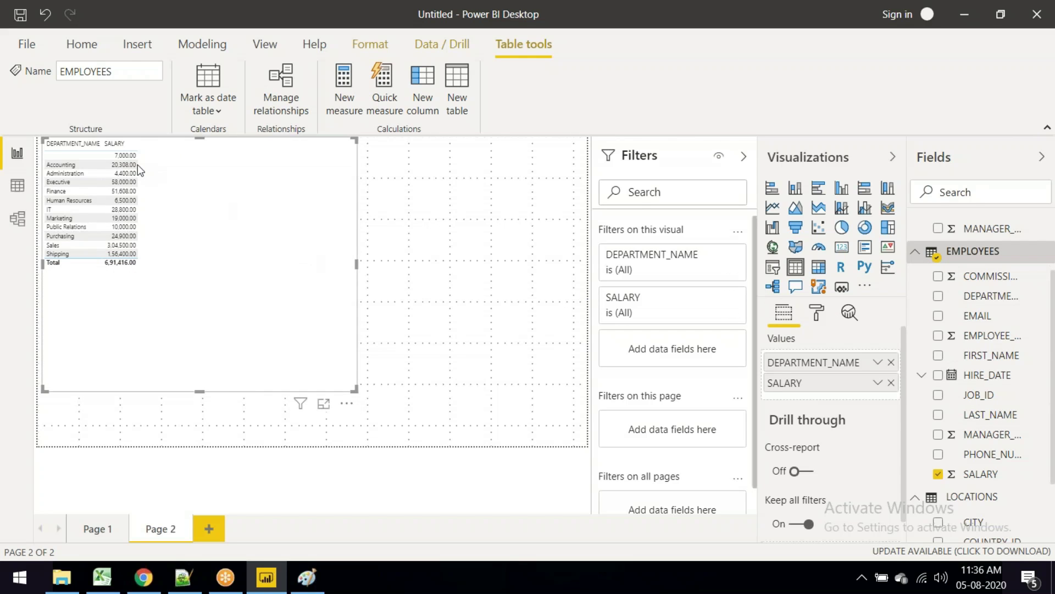
- Turn the table into a canvas-filling clustered column chart, then add blank Page 3
click(843, 189)
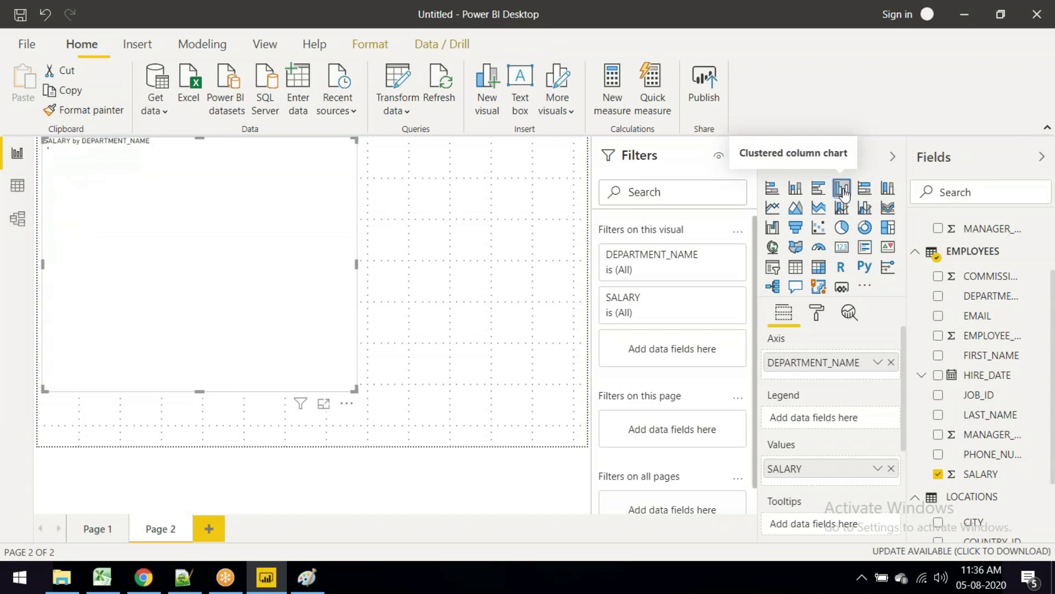
drag(354, 389, 586, 444)
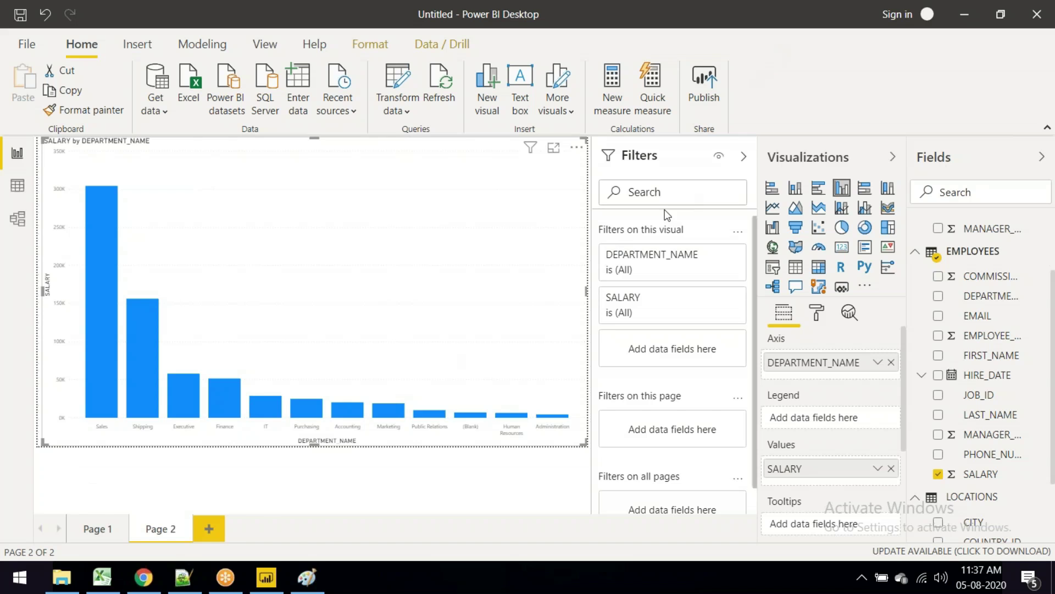
click(205, 532)
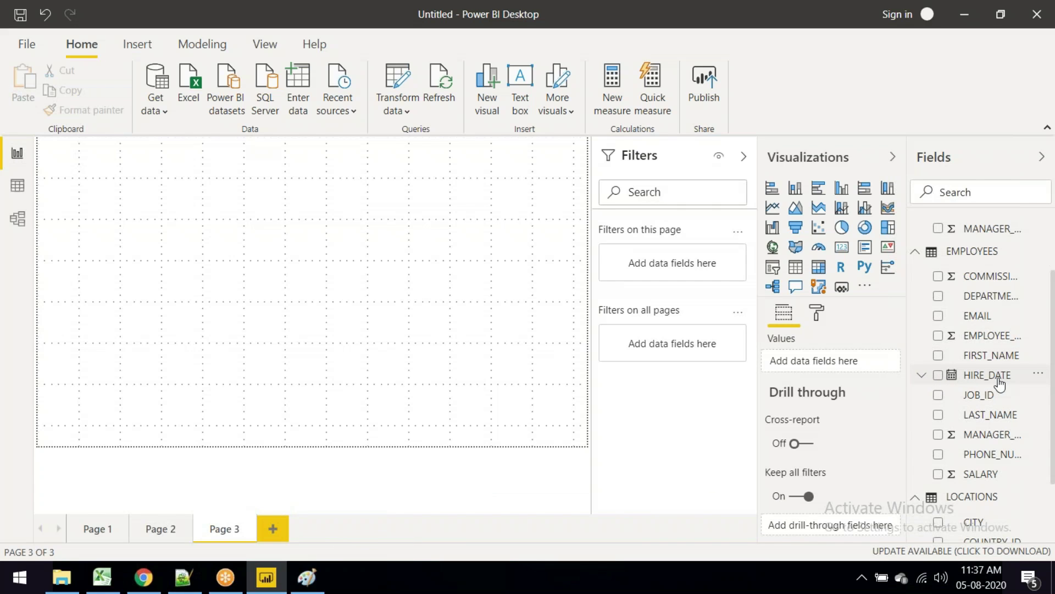
- Chart EMPLOYEE_ID count by HIRE_DATE year across the Page 3 canvas, then add Page 4
click(940, 379)
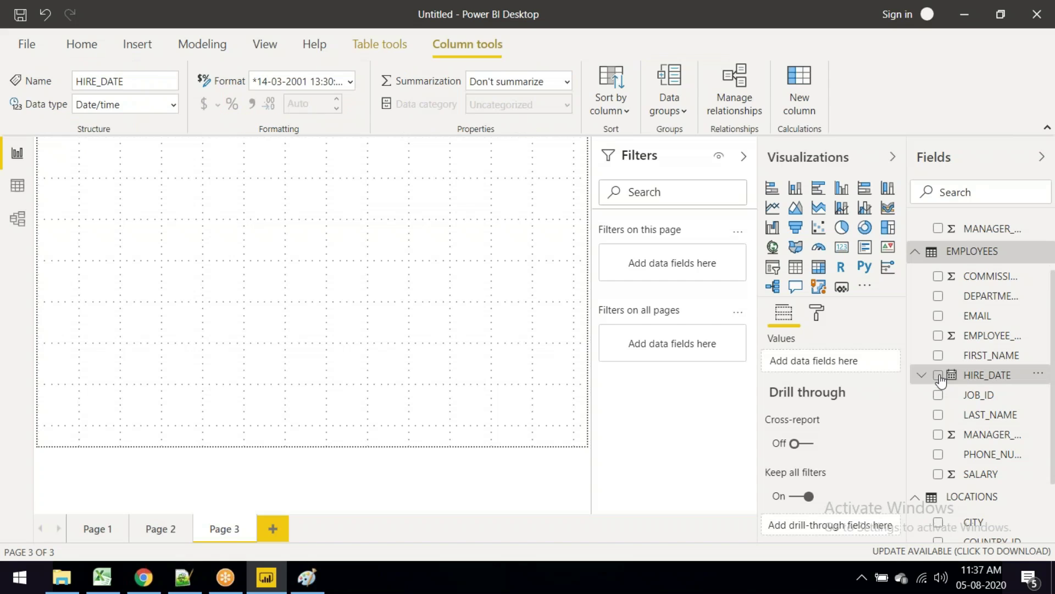
click(938, 375)
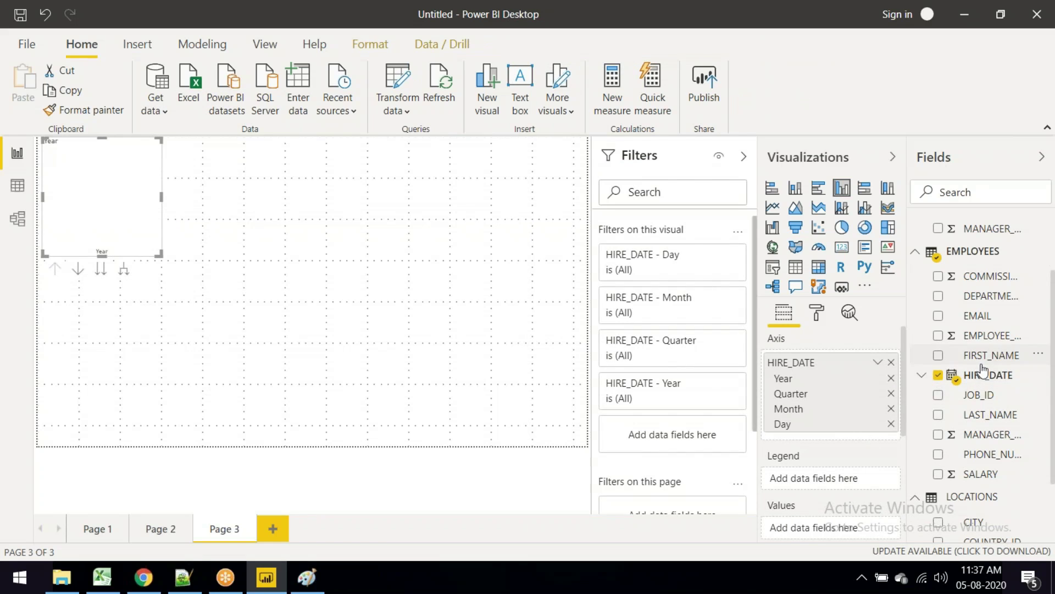
scroll(991, 459, down, 3)
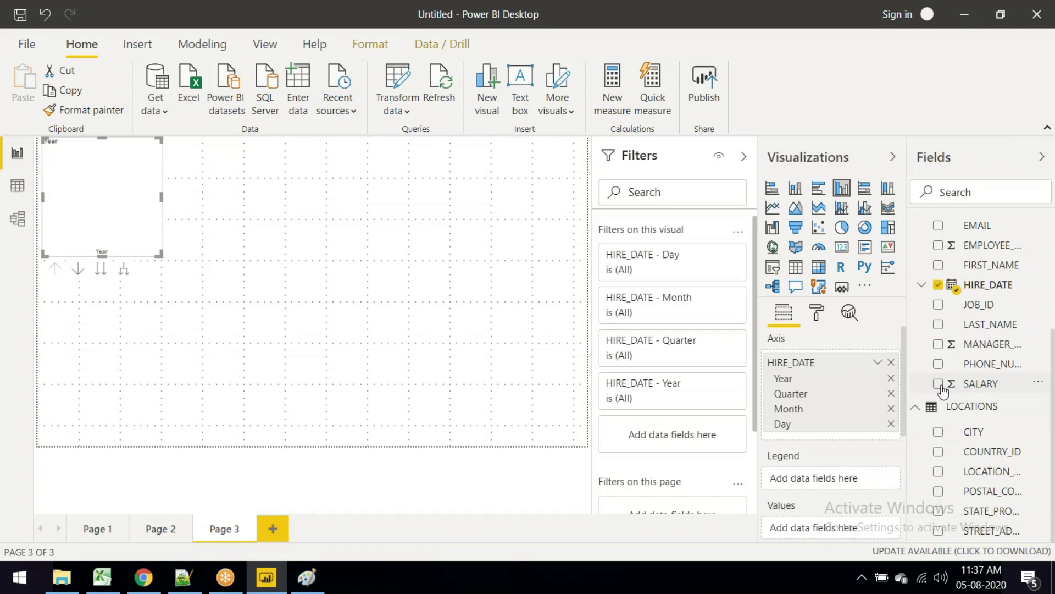
scroll(946, 326, up, 3)
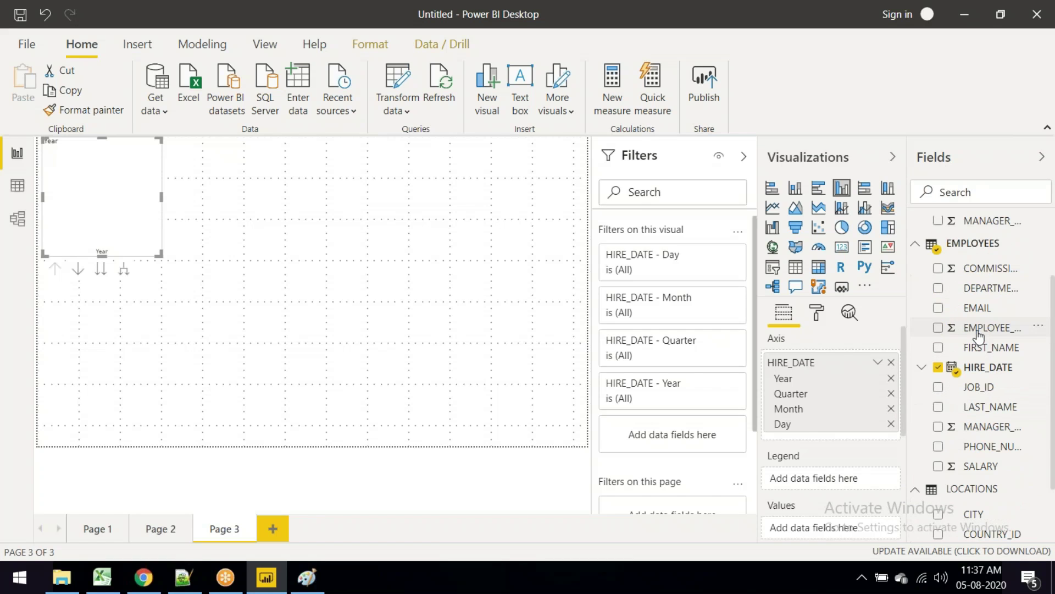
click(939, 328)
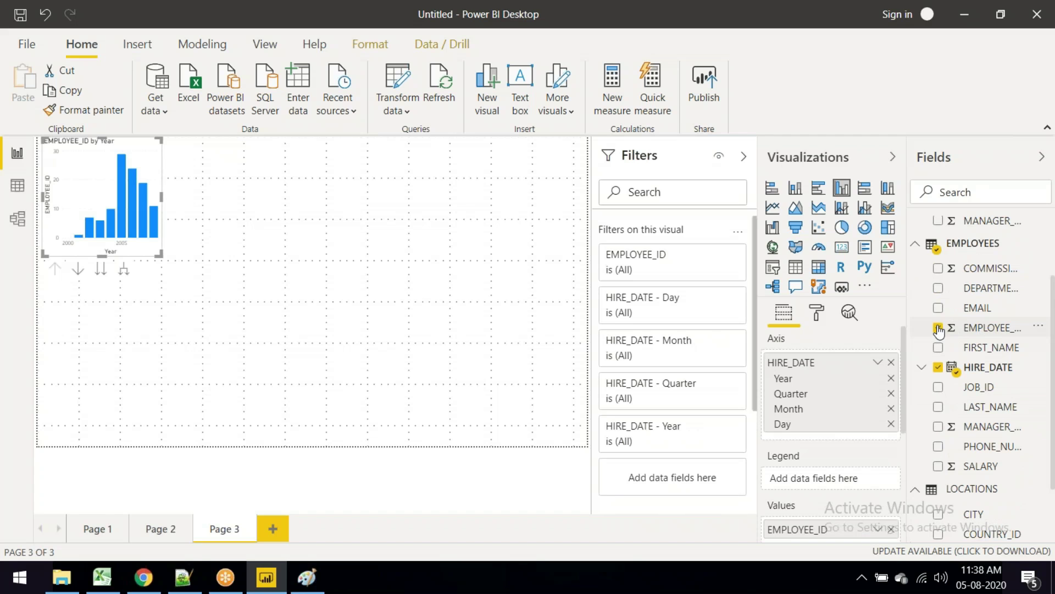
drag(158, 252, 559, 425)
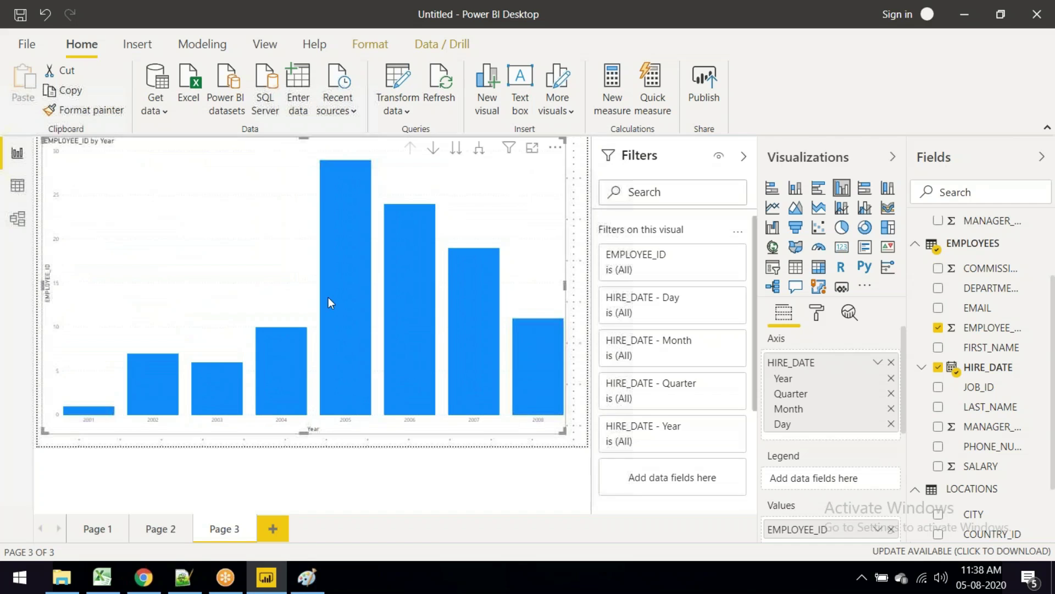
mouse_move(328, 297)
mouse_move(535, 361)
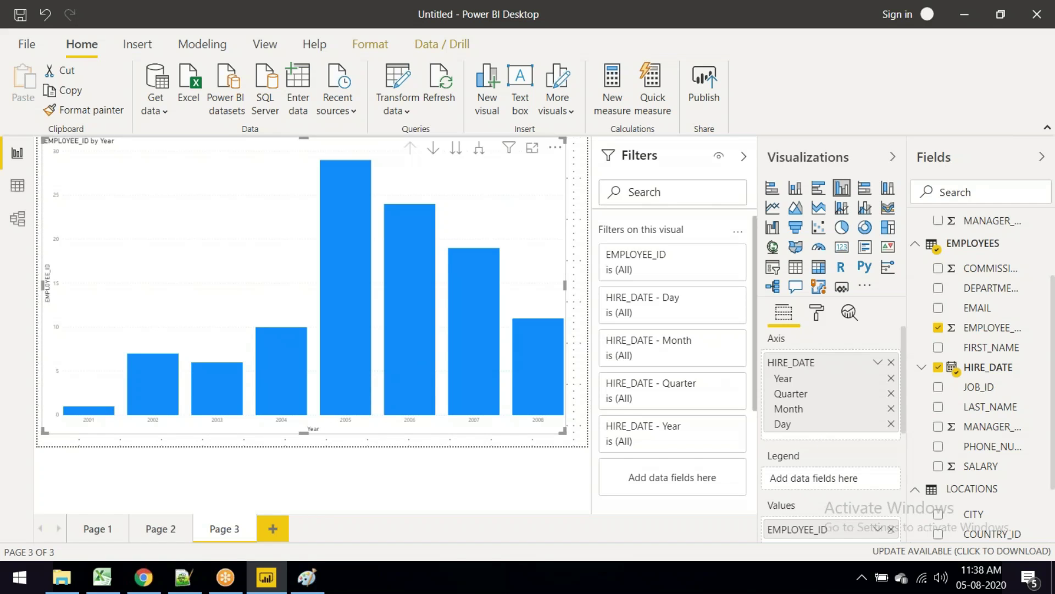
click(273, 529)
- Plot EMPLOYEE_ID count by HIRE_DATE Month as a column chart stretched across the whole canvas
click(923, 368)
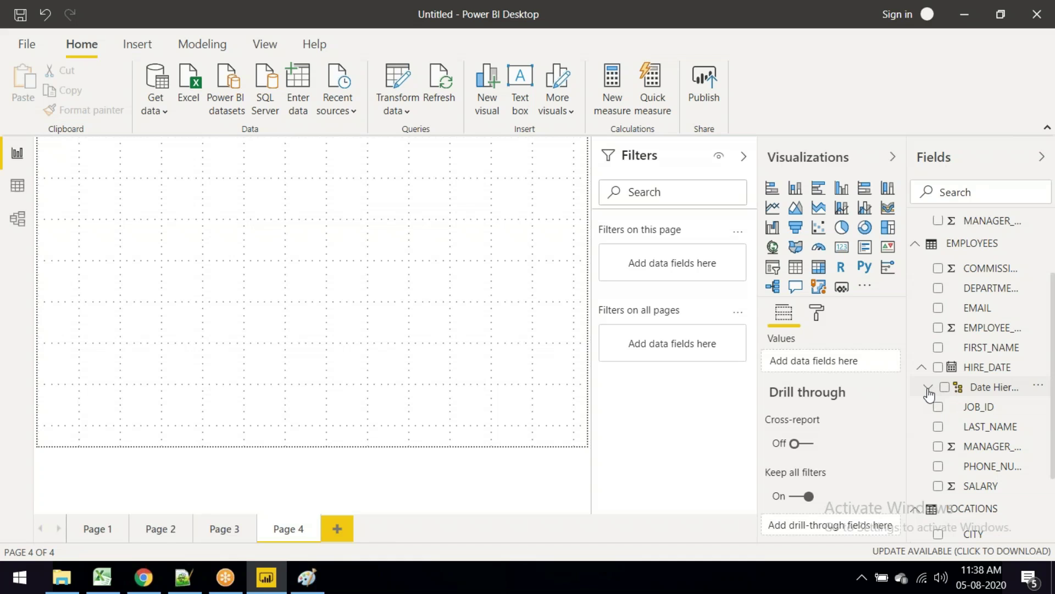
click(929, 388)
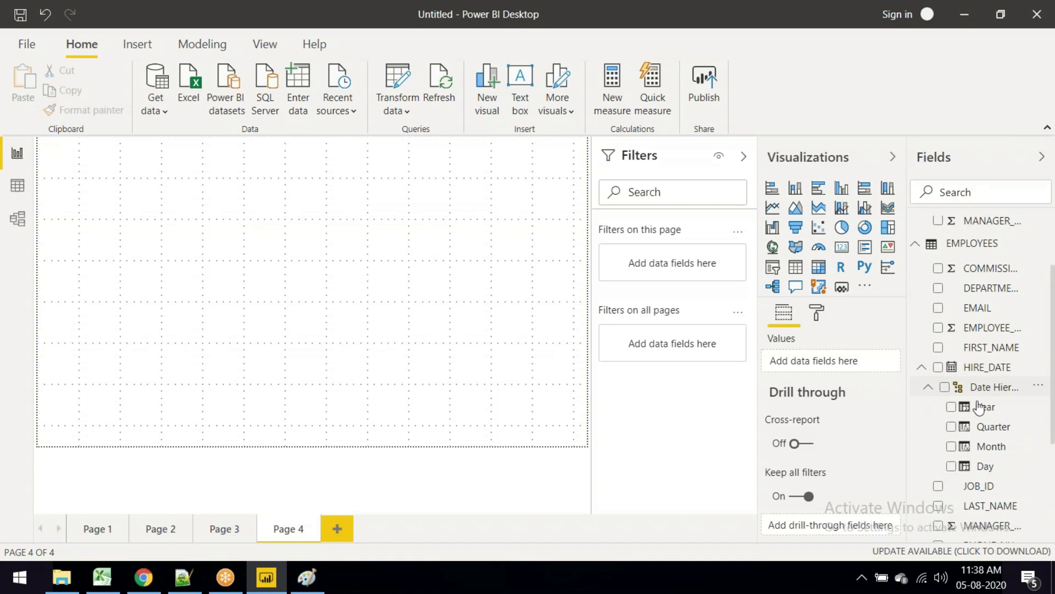
click(952, 446)
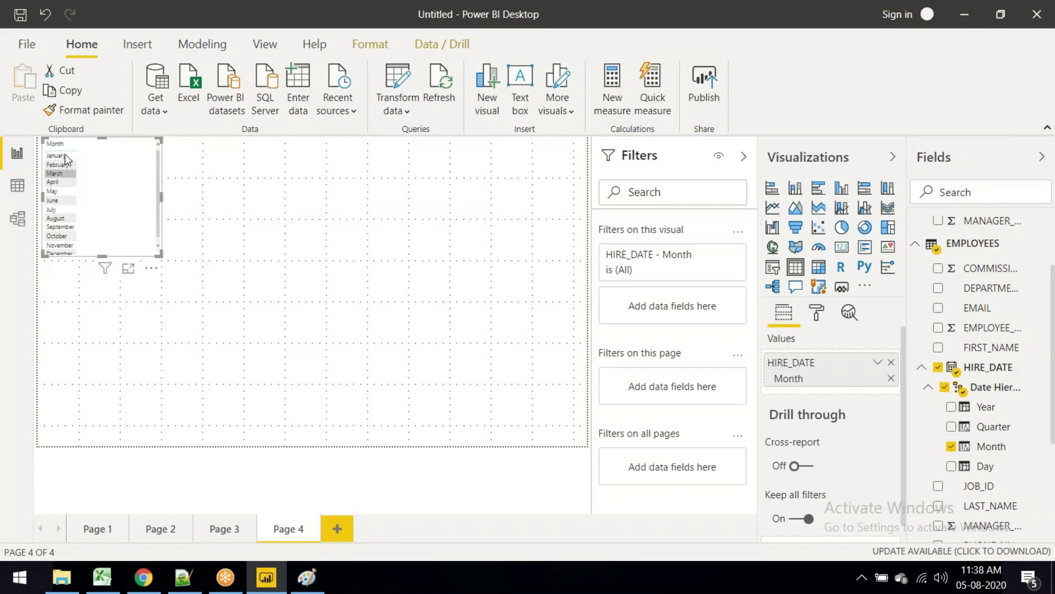
click(939, 328)
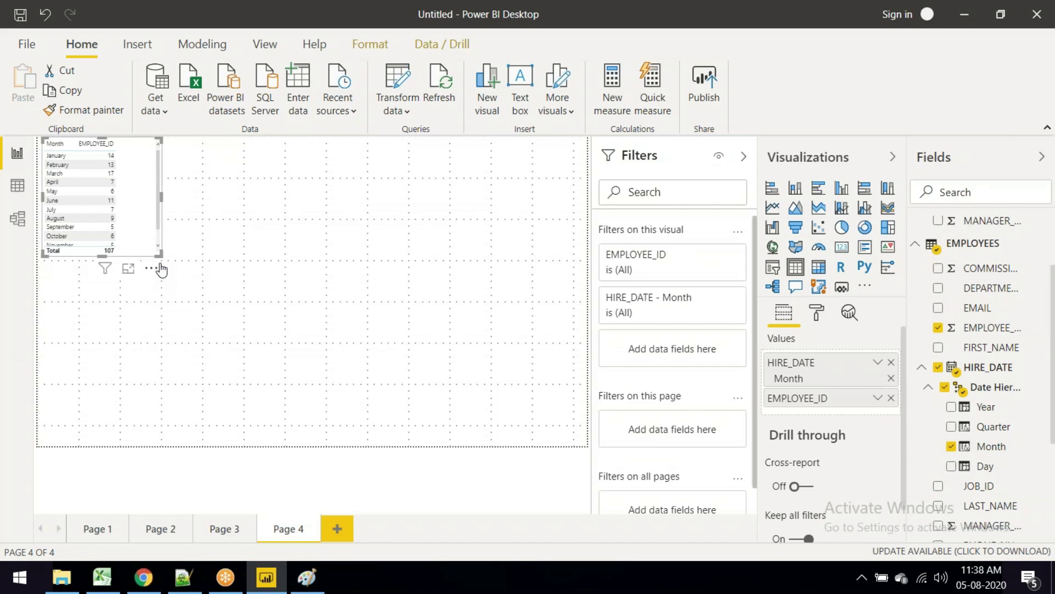
drag(159, 255, 253, 328)
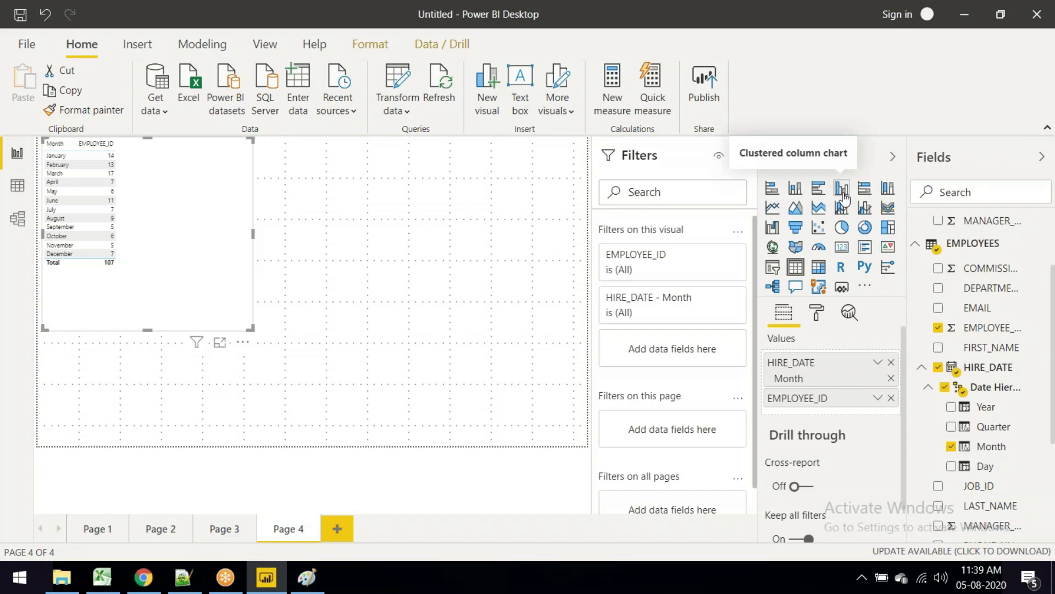
click(843, 190)
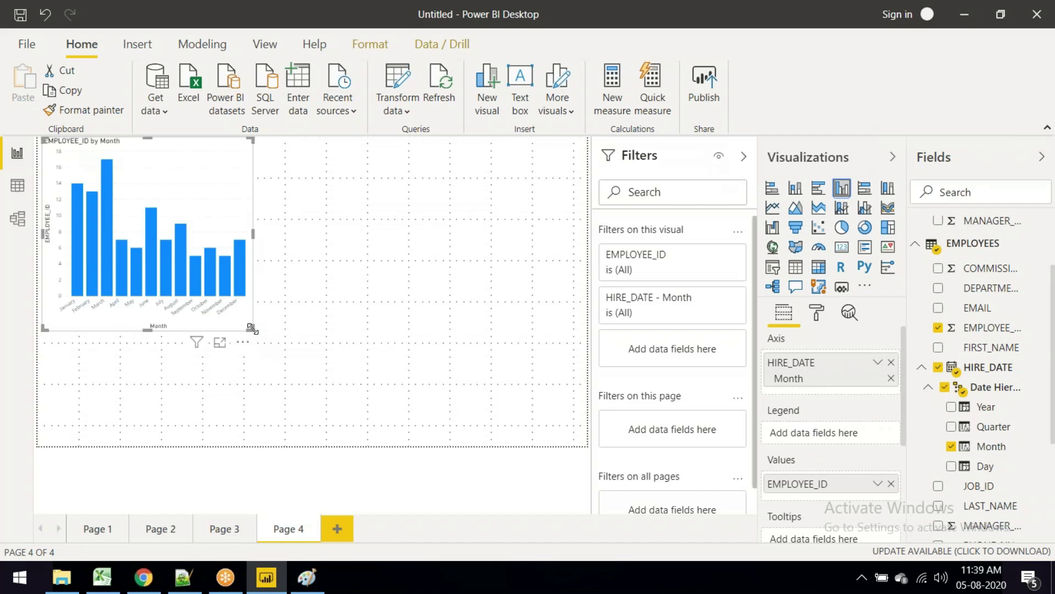
drag(252, 328, 605, 434)
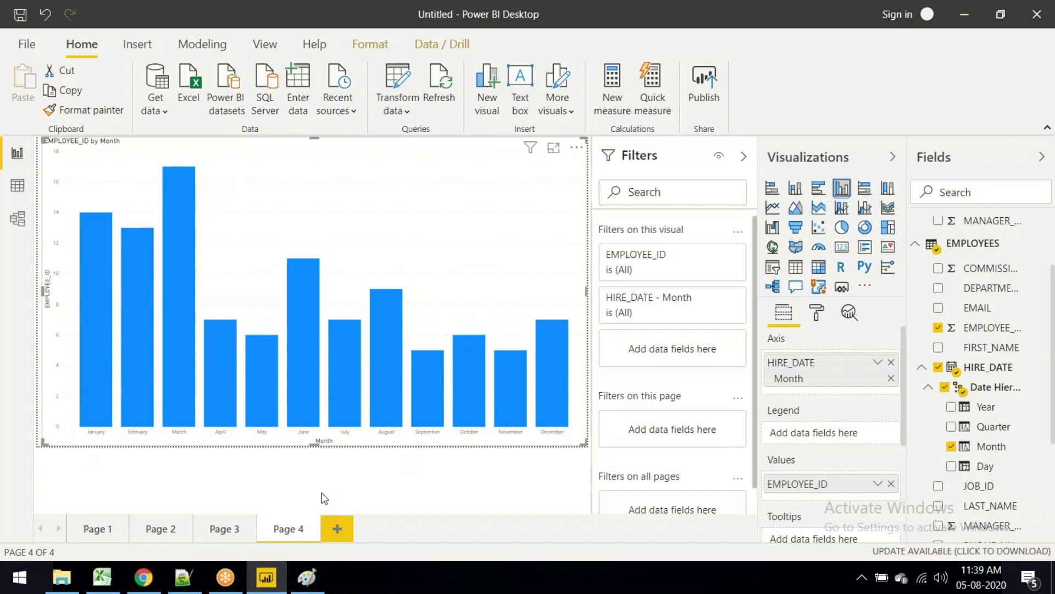
mouse_move(177, 277)
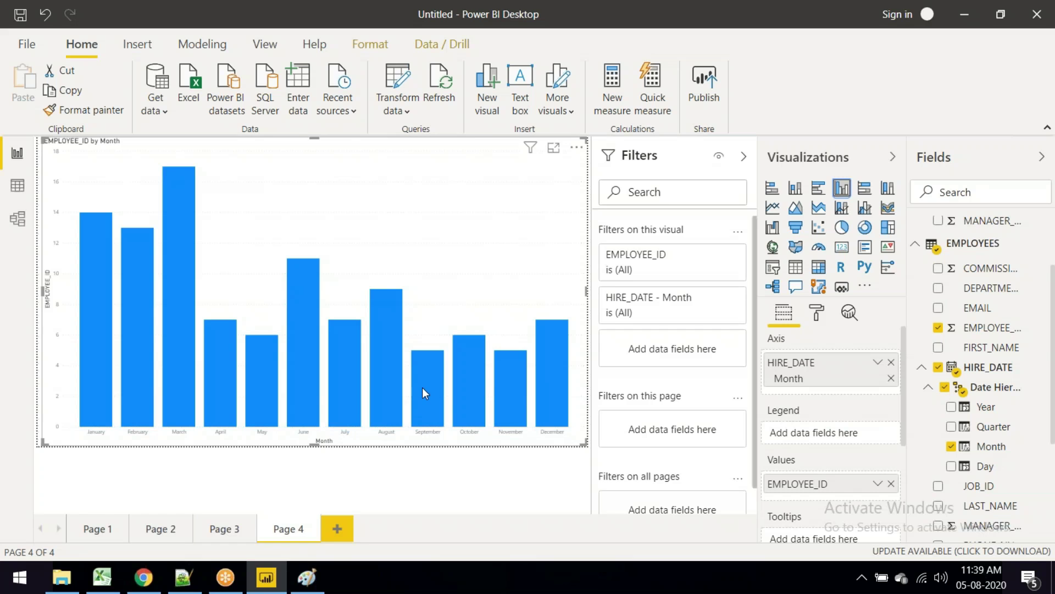
mouse_move(423, 392)
mouse_move(110, 273)
mouse_move(302, 303)
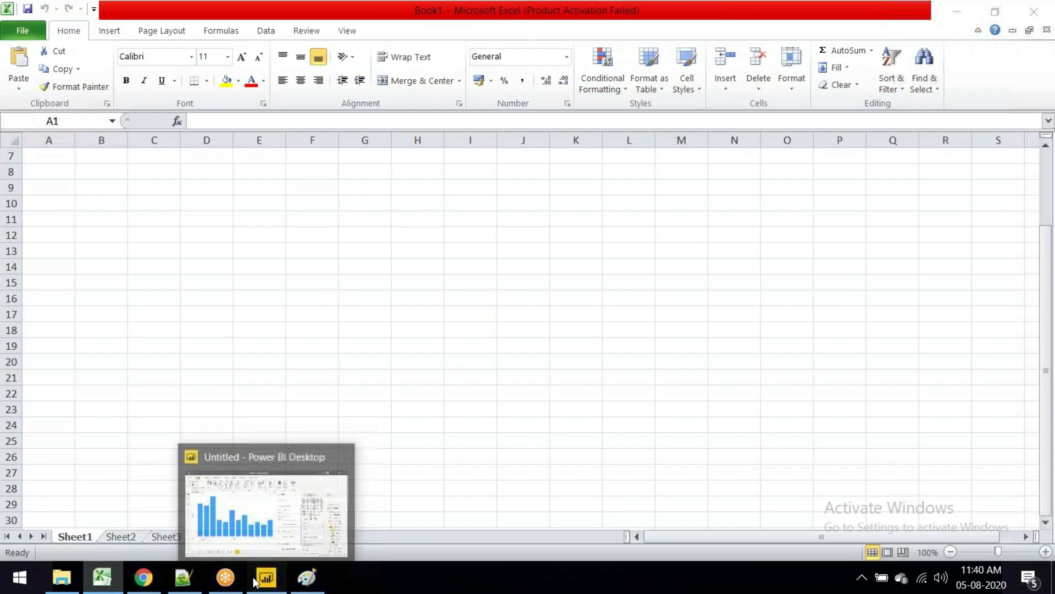
- Review the EMPLOYEES–DEPARTMENTS relationship, leaving it Many to one, then switch to Excel
click(266, 577)
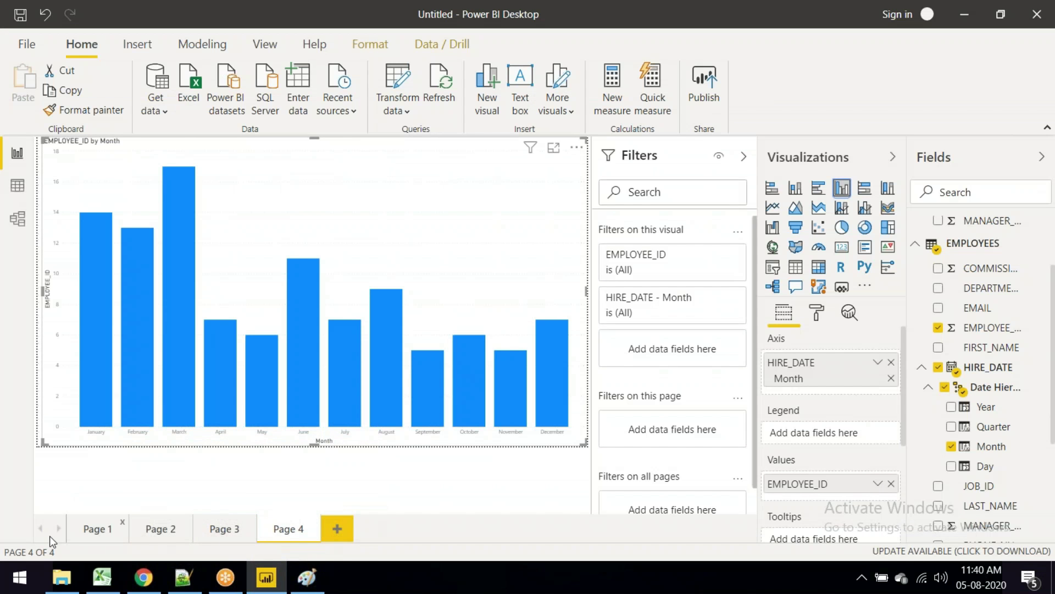
click(17, 218)
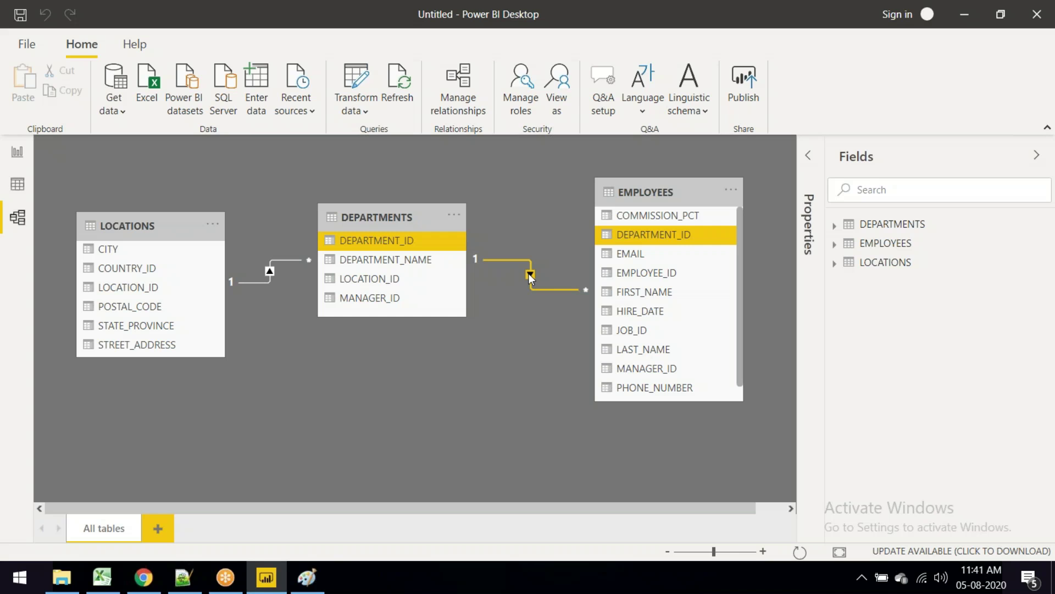
double_click(531, 267)
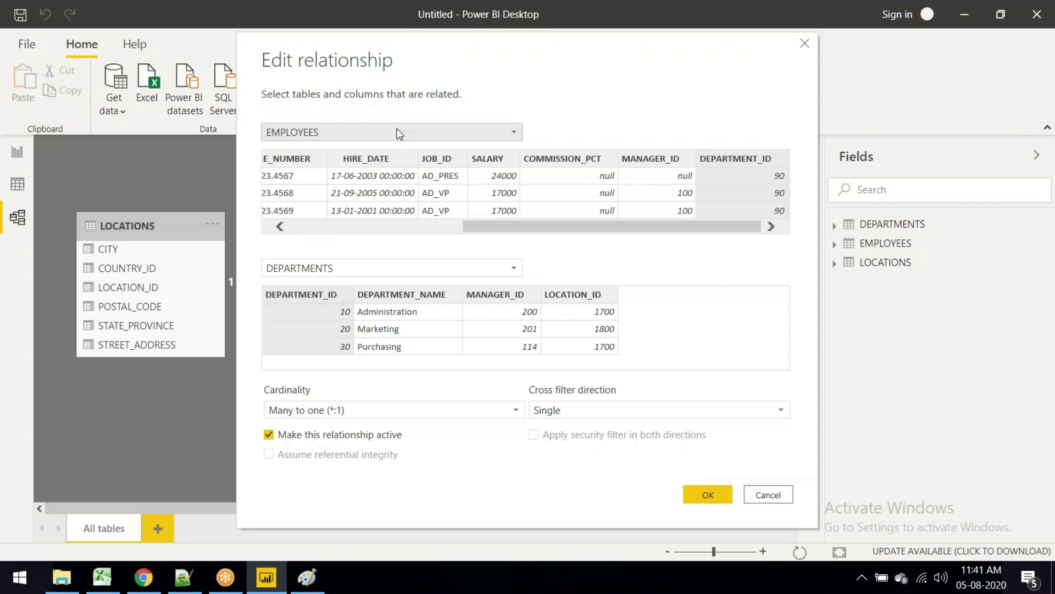
click(369, 135)
click(369, 134)
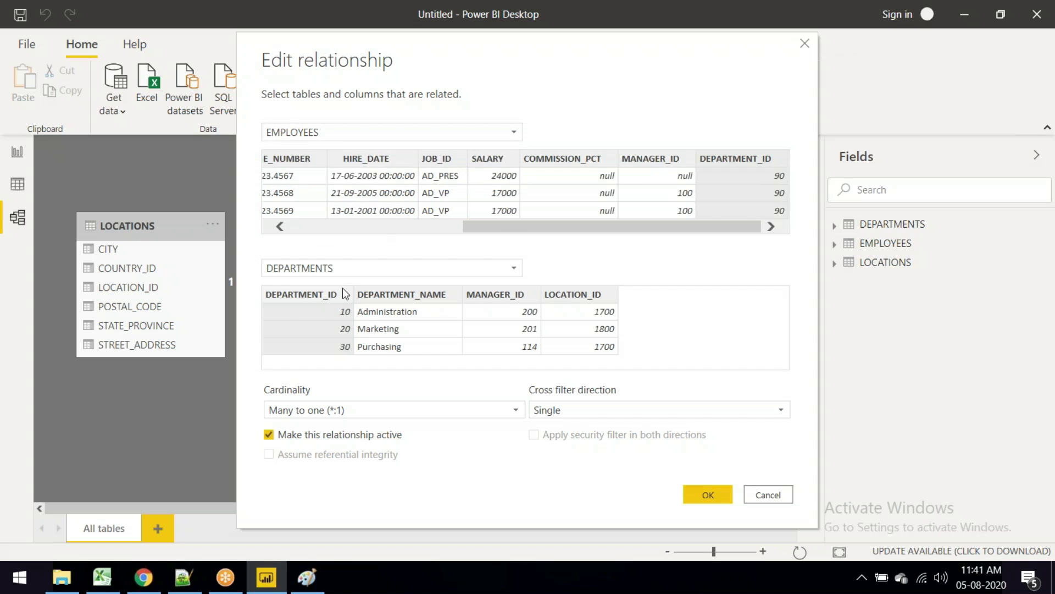
click(517, 409)
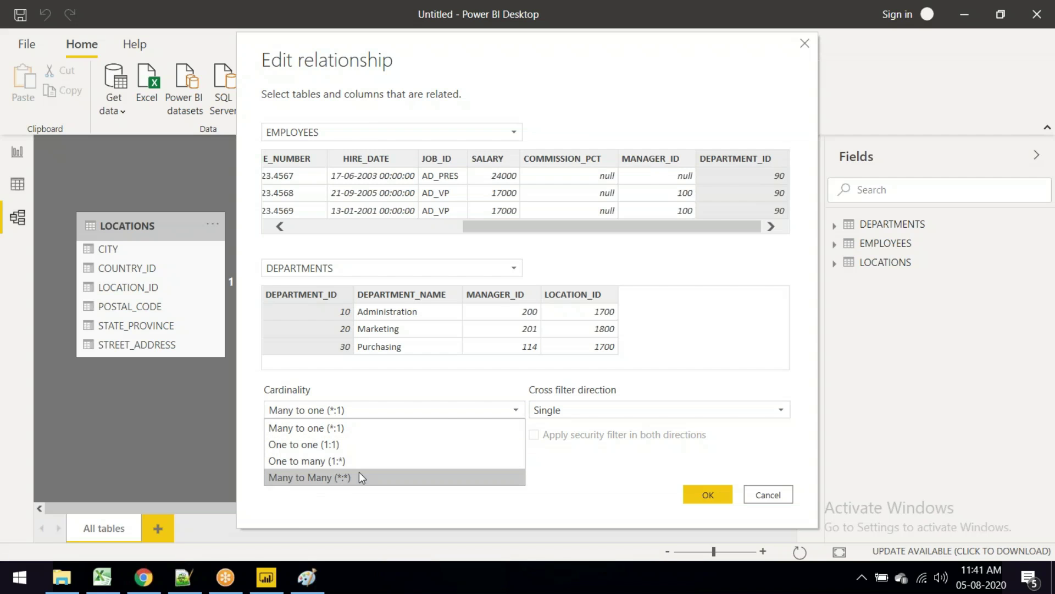
click(638, 474)
click(767, 494)
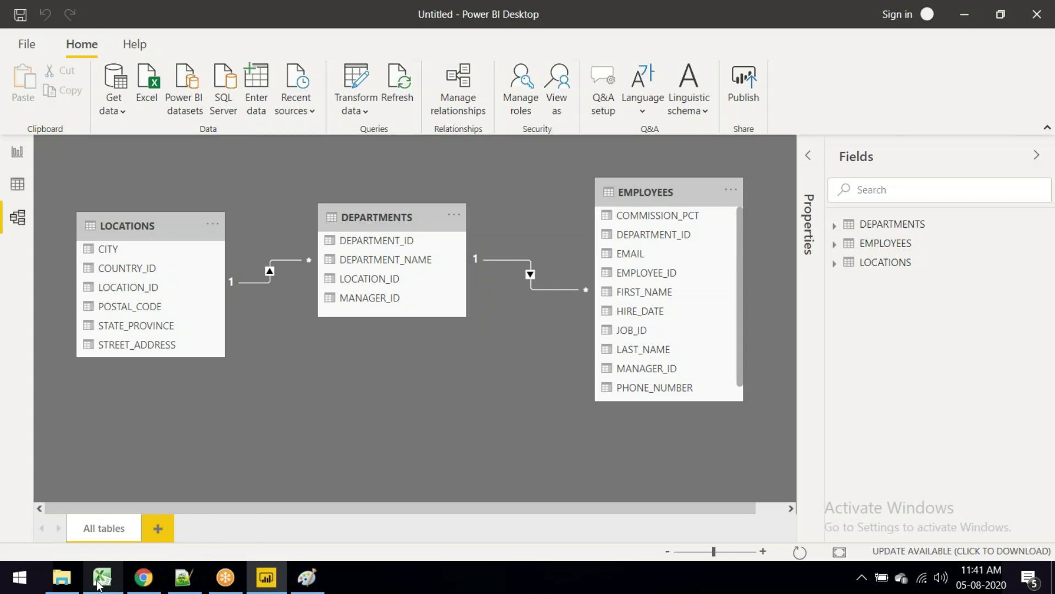
click(102, 577)
- Enter the department headers dept_id and dept_name in row 13, widening column I
click(106, 217)
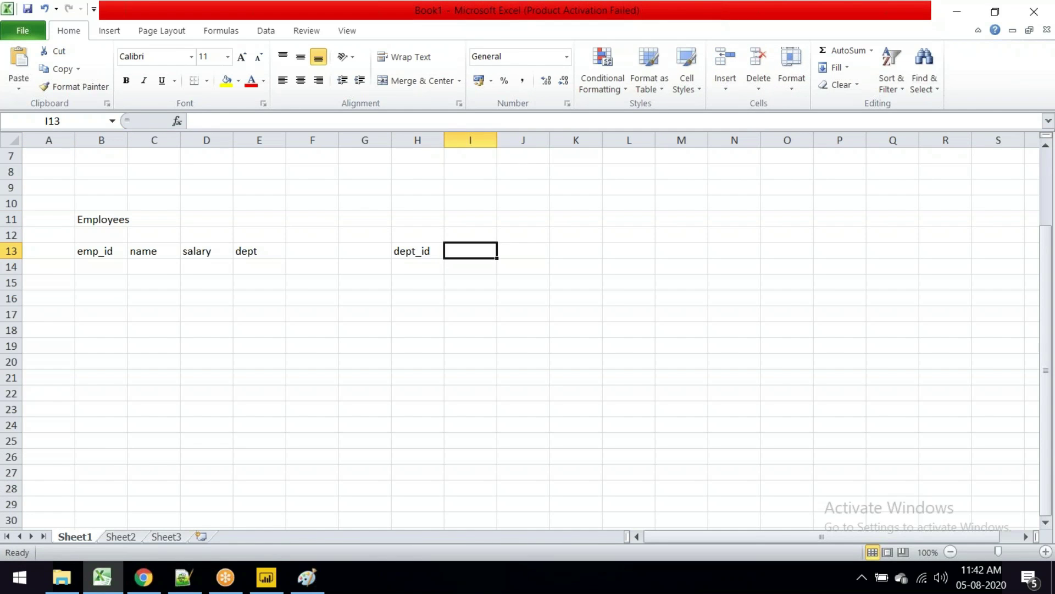
double_click(259, 251)
key(Escape)
key(F2)
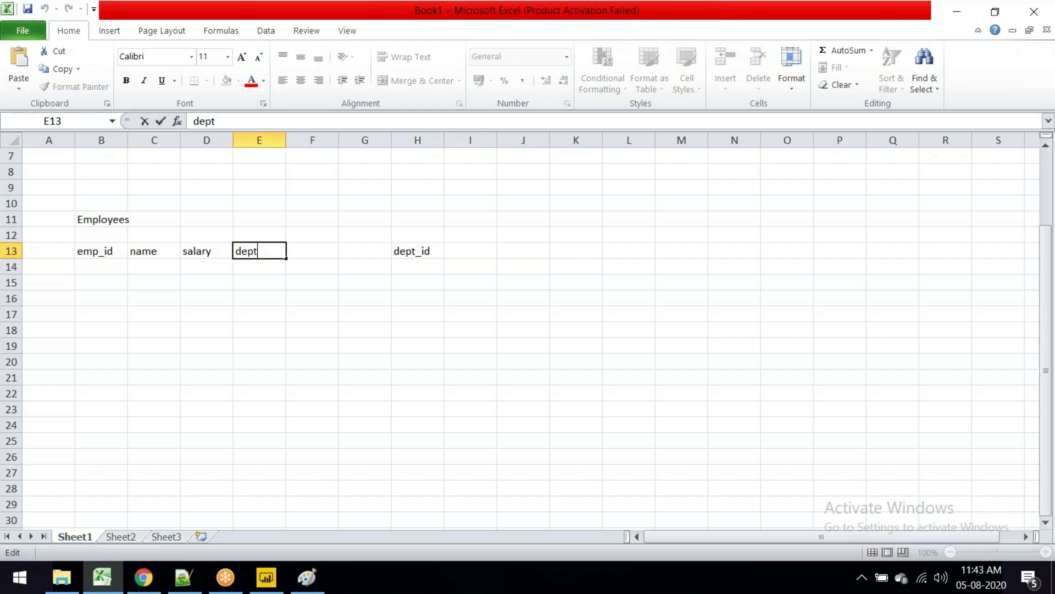
text(_id)
click(460, 250)
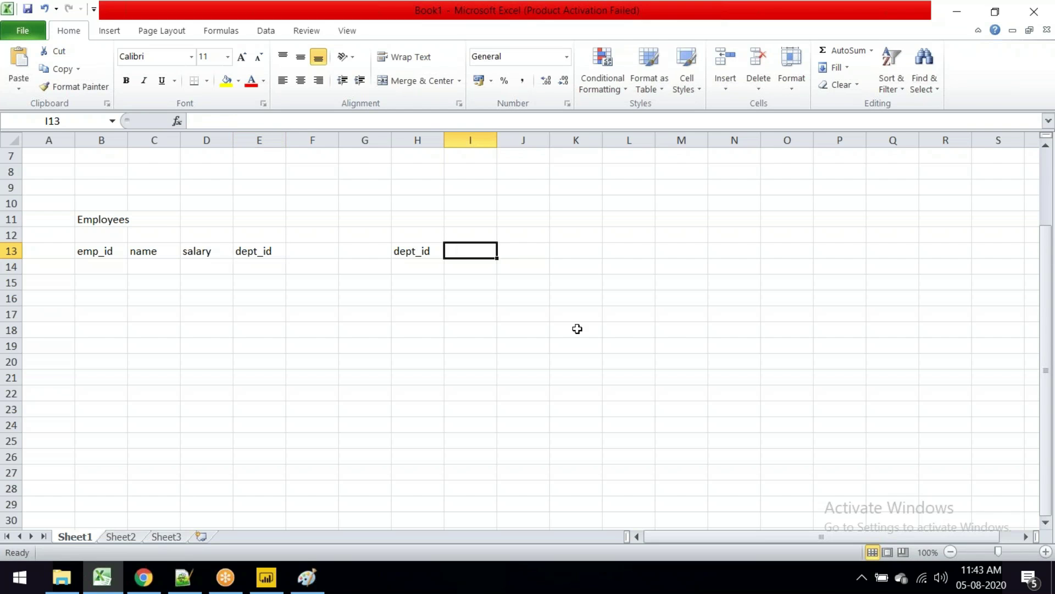
text(dept_name)
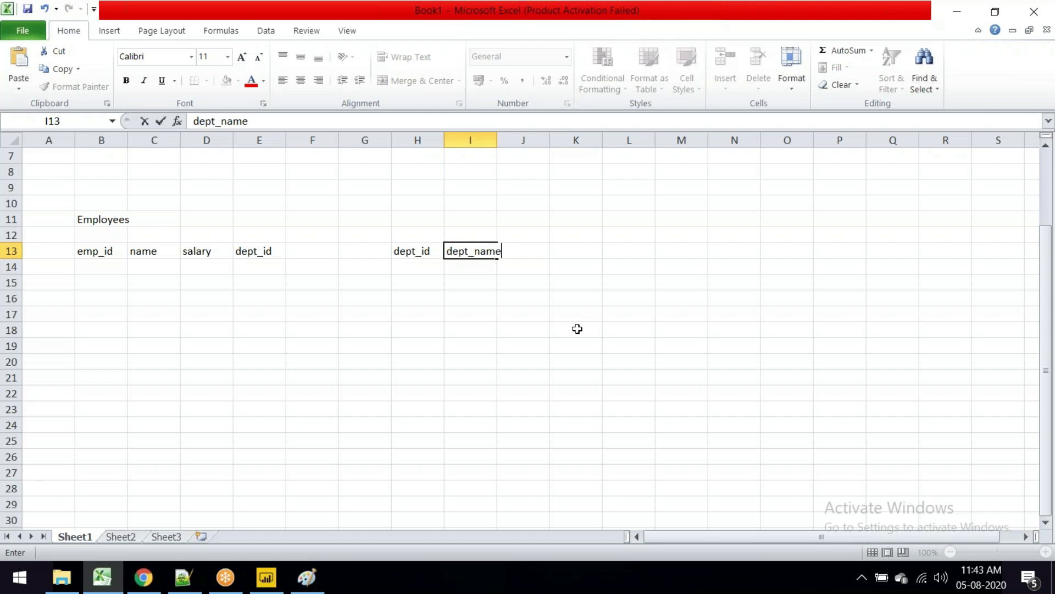
key(Tab)
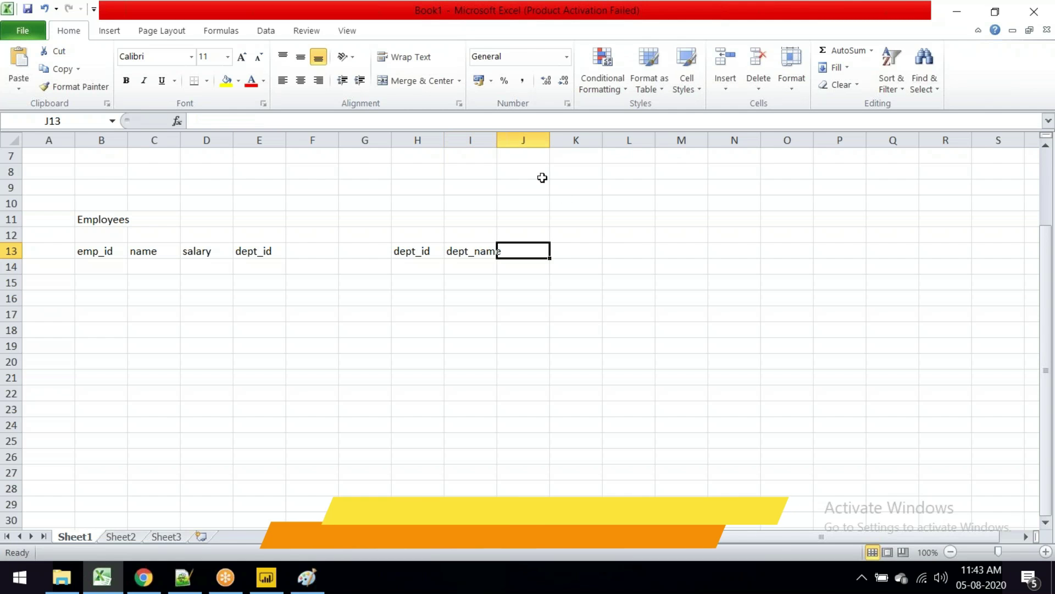
double_click(498, 140)
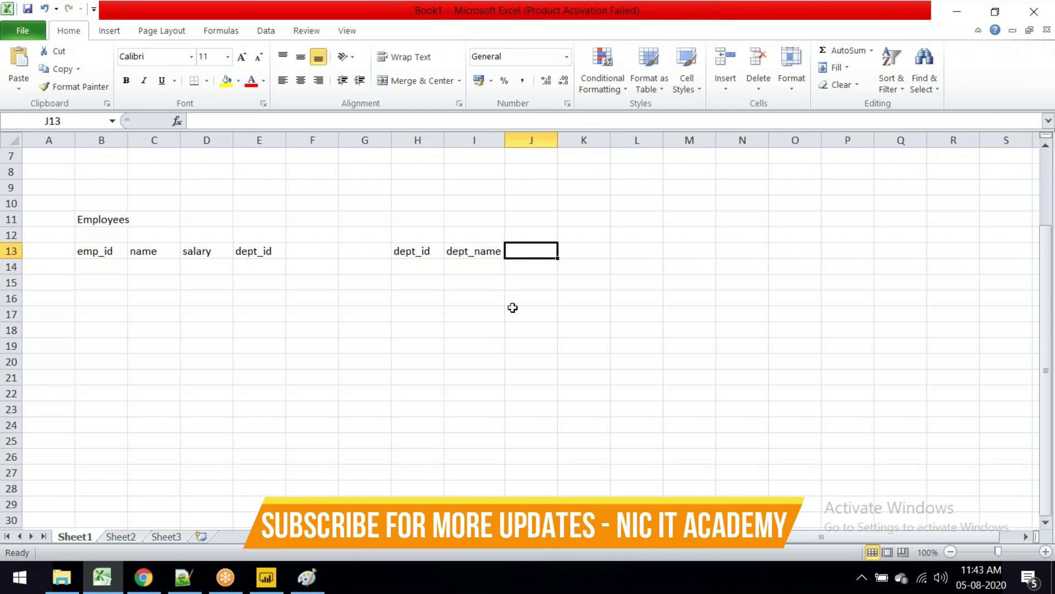
- Enter the location headers loc_id, city and country in row 13
text(loc_id)
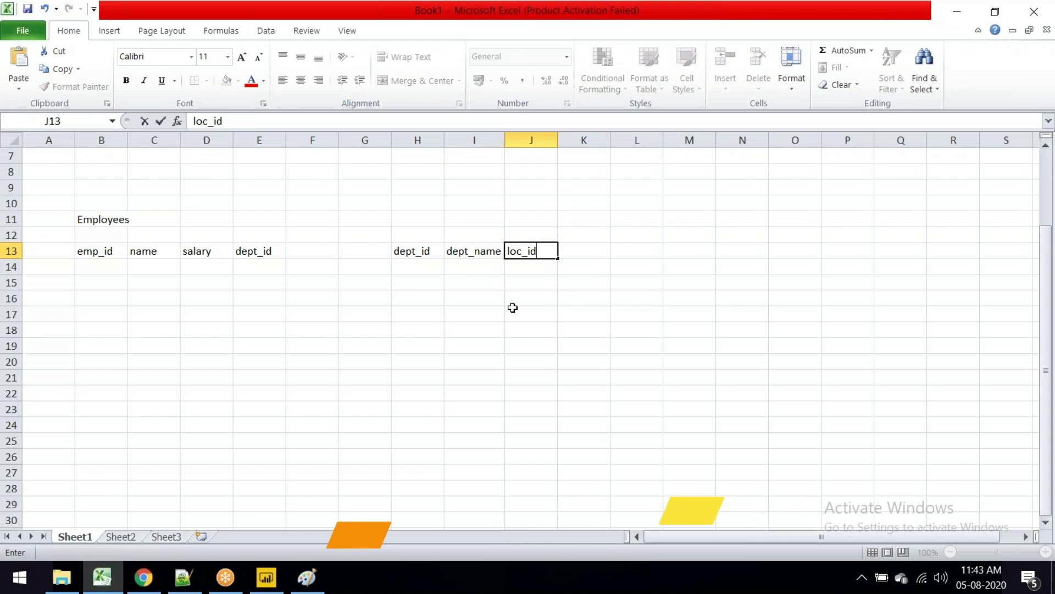
key(Tab)
key(Tab)
key(Tab)
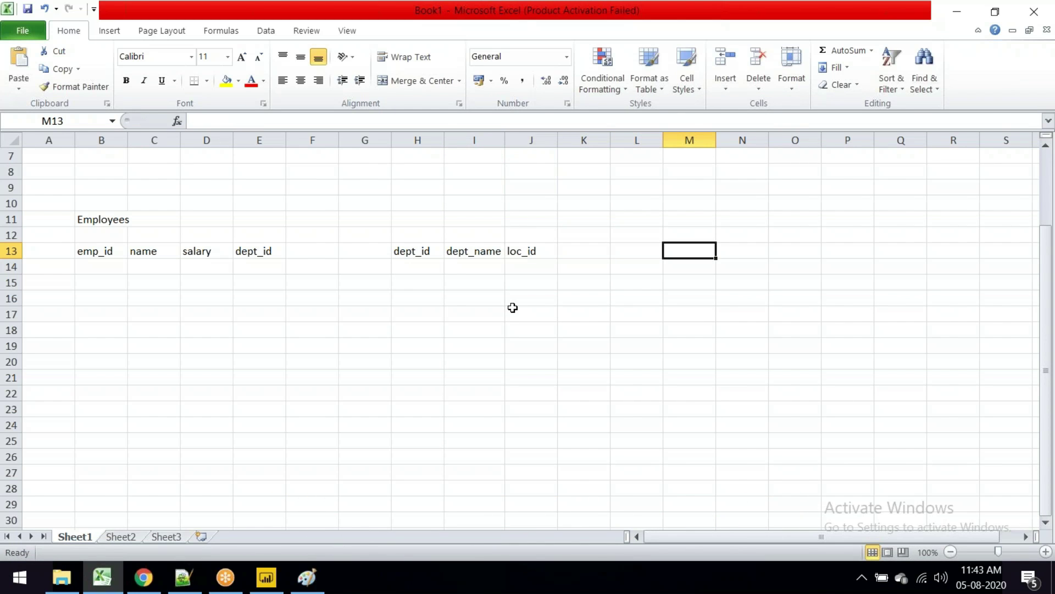
key(Left)
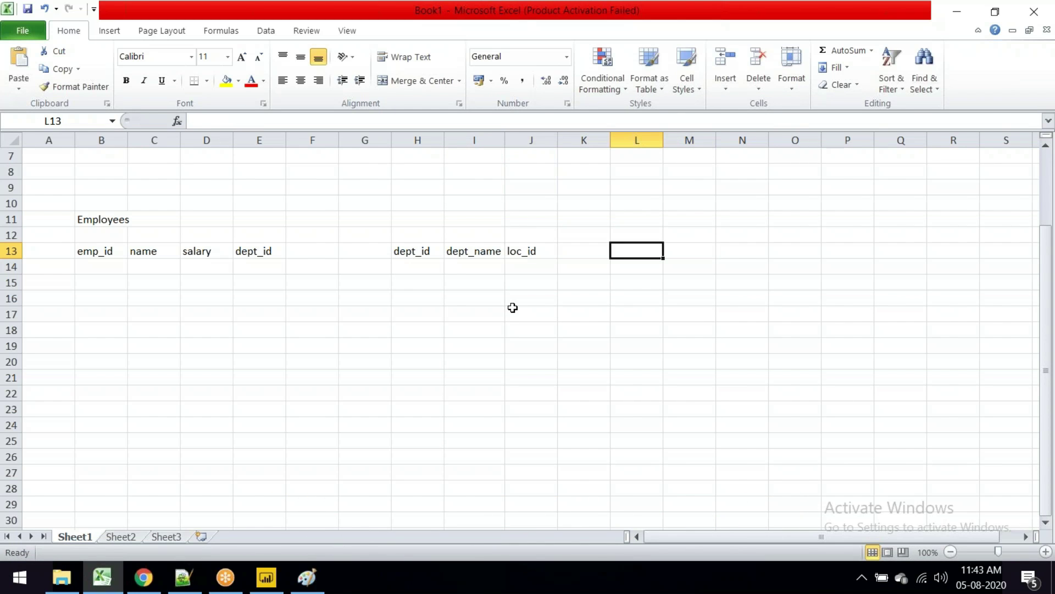
text(loc_id)
key(Tab)
text(city)
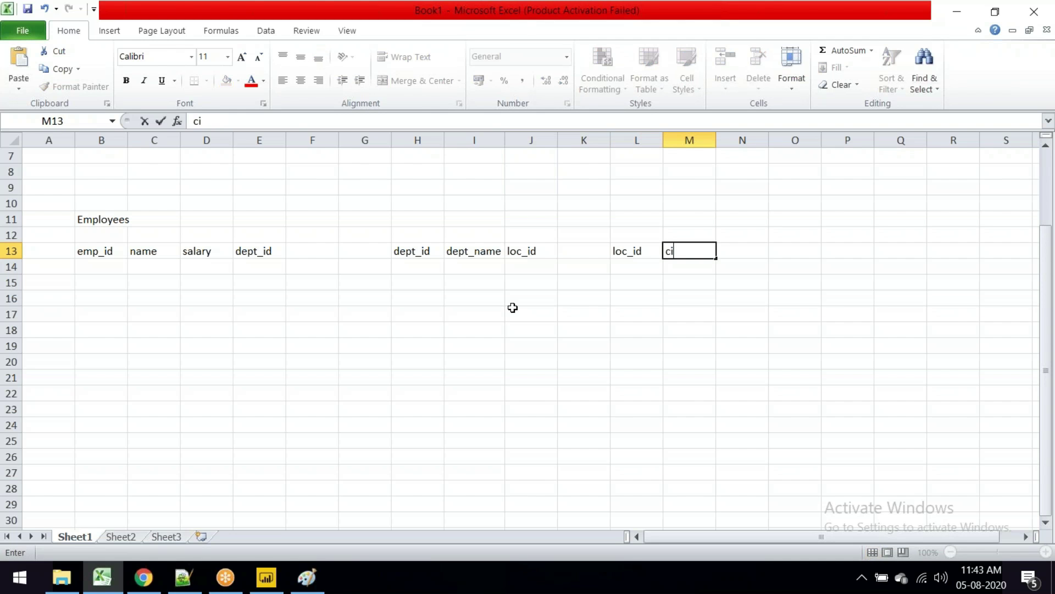
key(Tab)
text(country)
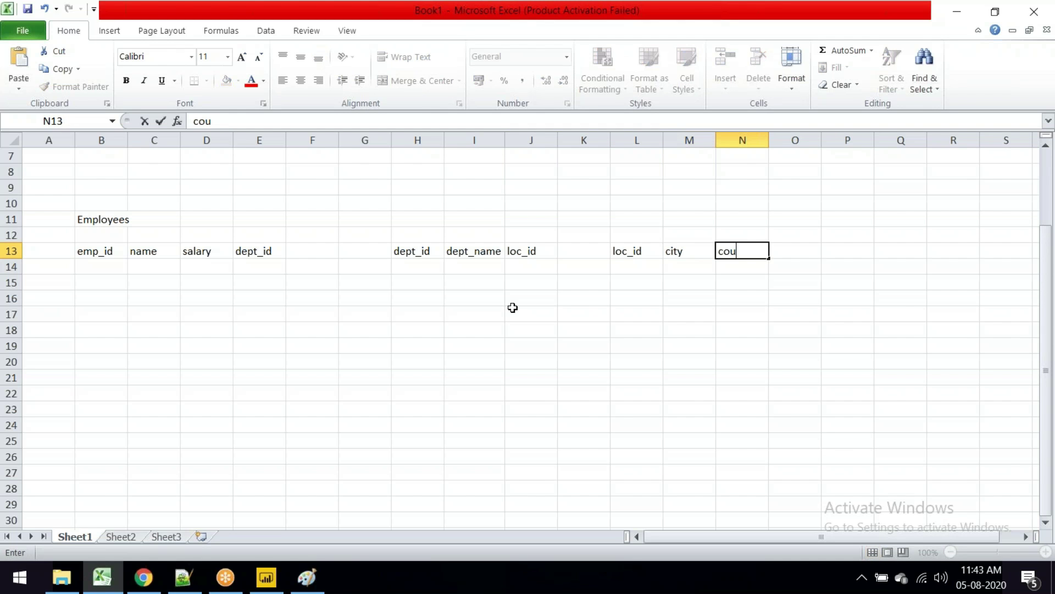
click(563, 301)
- Apply All Borders to the location, department and Employees blocks down to row 23
drag(619, 251, 786, 410)
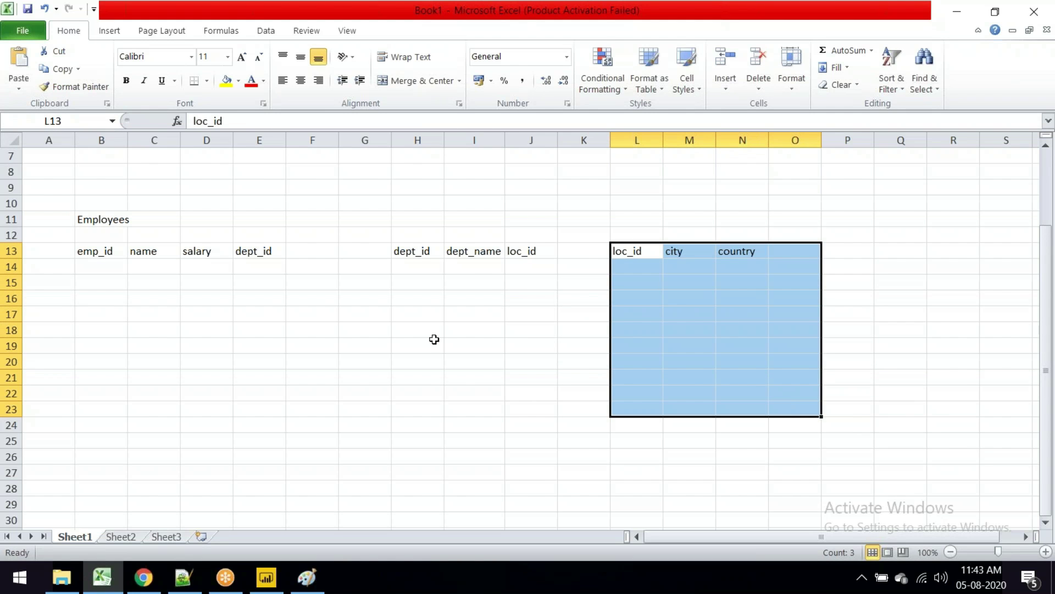
click(206, 82)
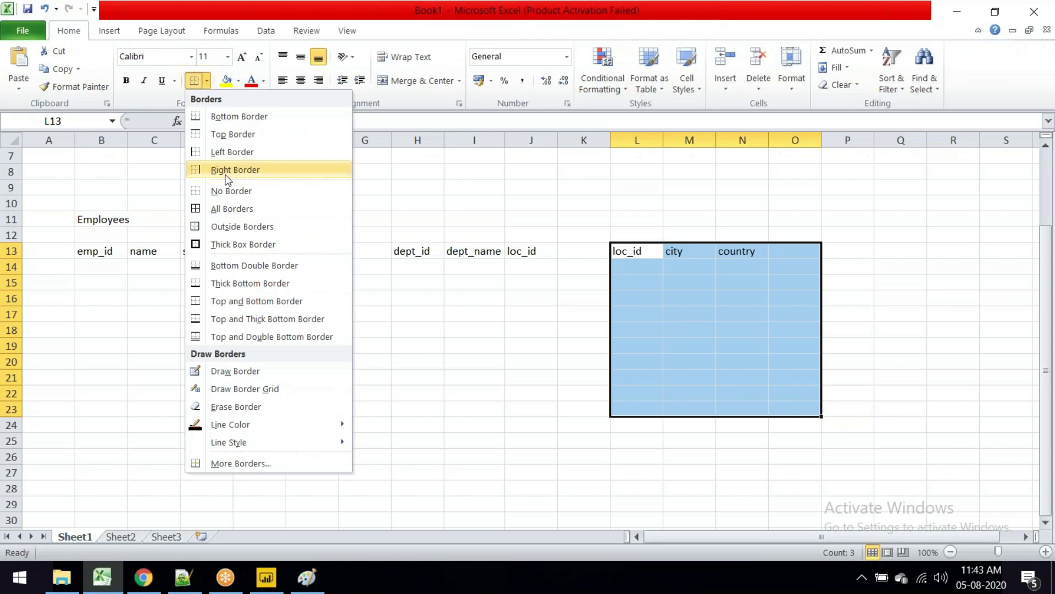
click(222, 209)
drag(424, 253, 526, 408)
click(195, 81)
drag(104, 252, 242, 409)
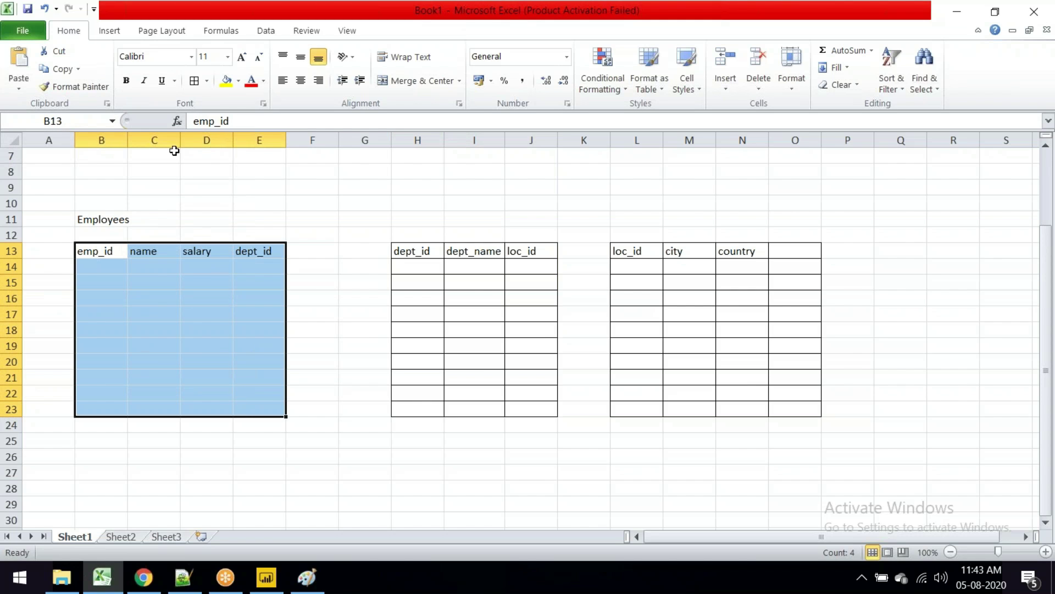
click(194, 80)
- Add the table titles 'Departments' and 'Locations' above their columns
click(244, 254)
click(403, 251)
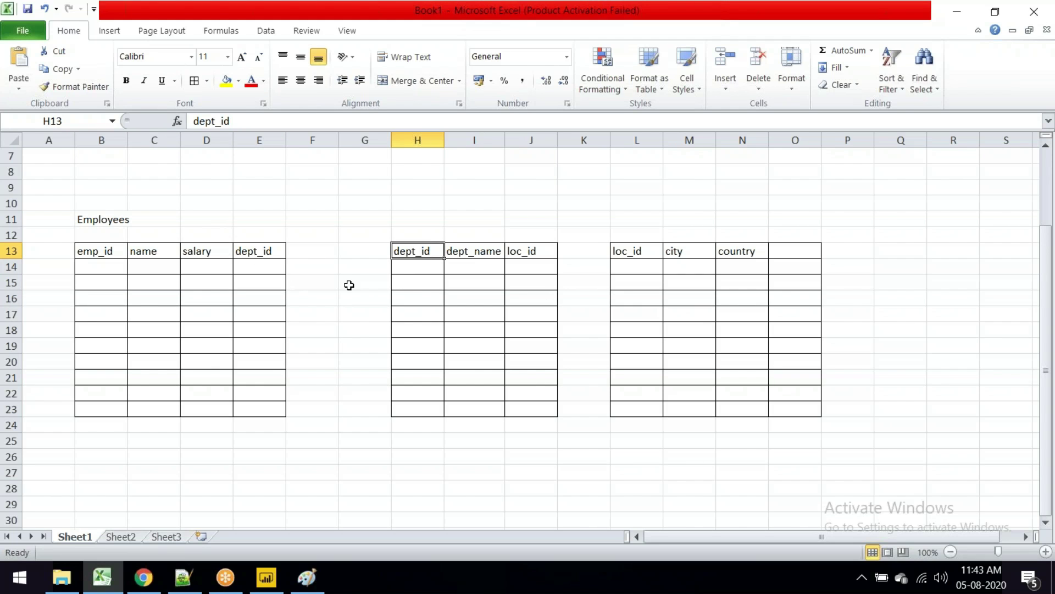
click(422, 221)
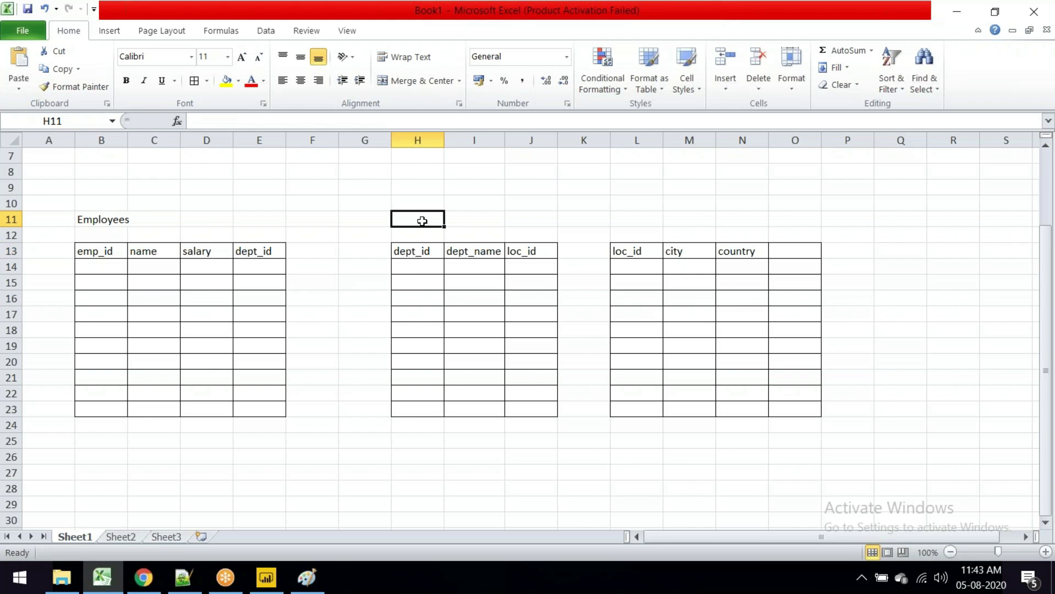
text(Departments)
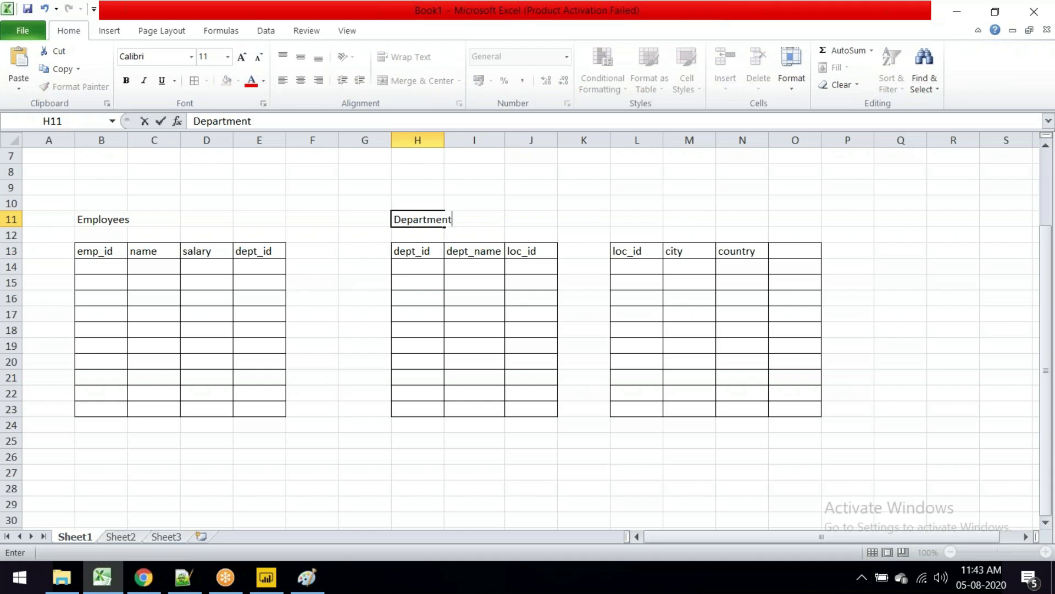
click(630, 216)
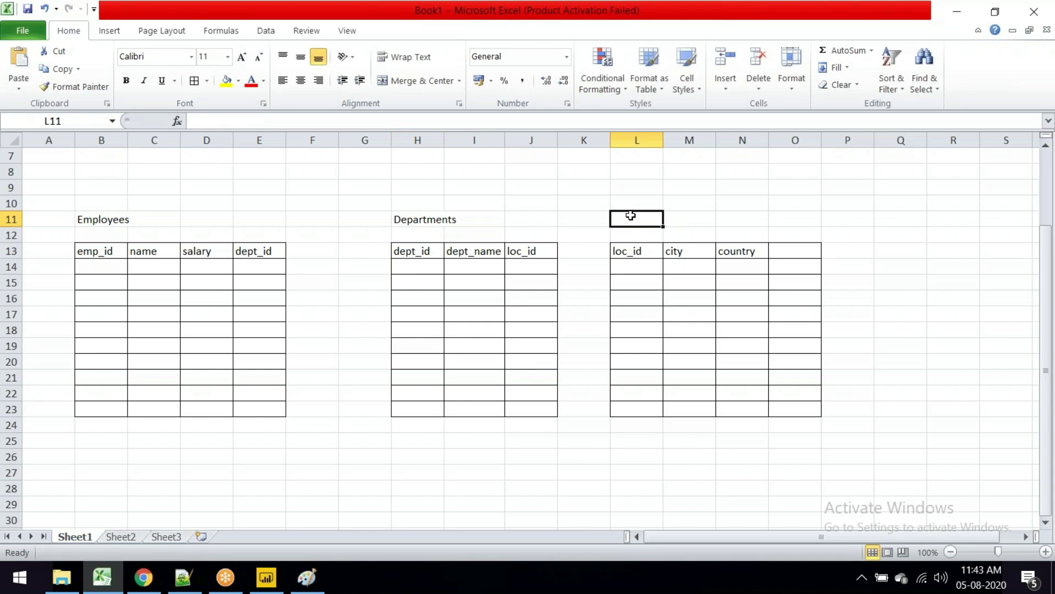
text(Locations)
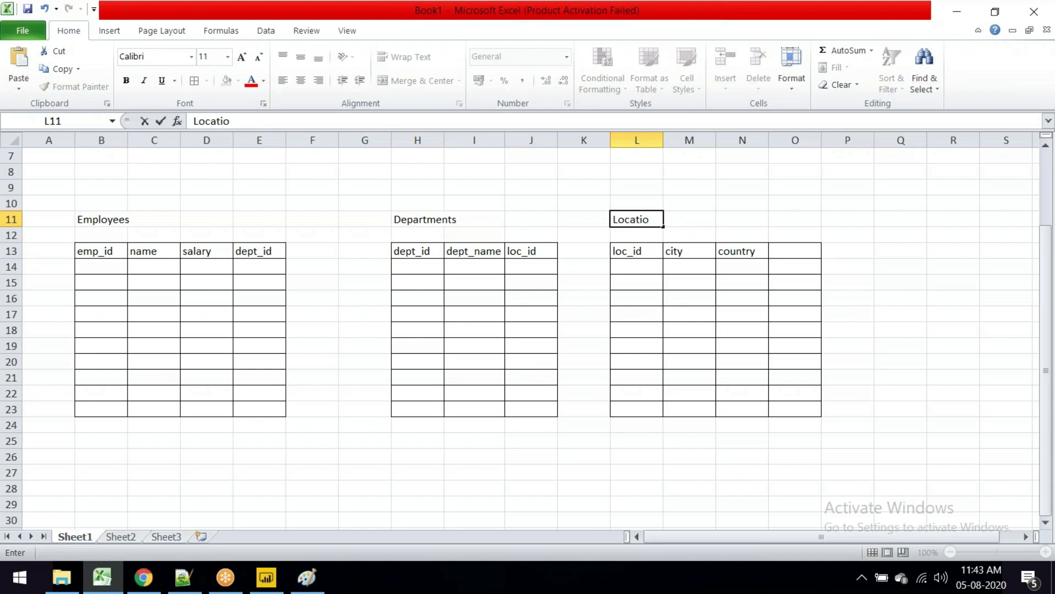
click(584, 424)
drag(252, 255, 420, 254)
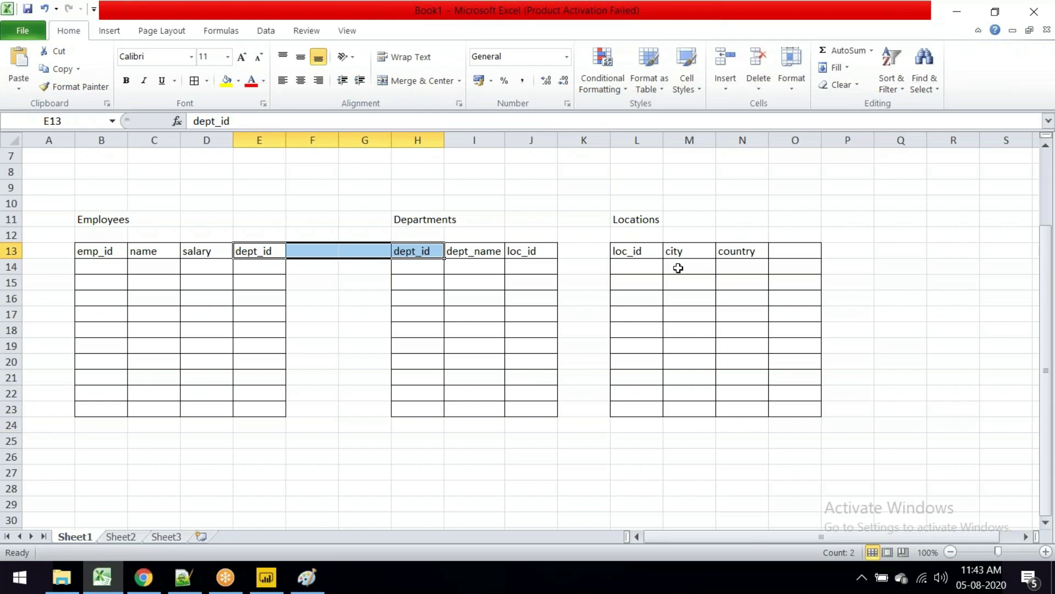
click(646, 254)
- Enter dept_id values 10, 20, 30, 40 and 50 in H14:H18
click(421, 267)
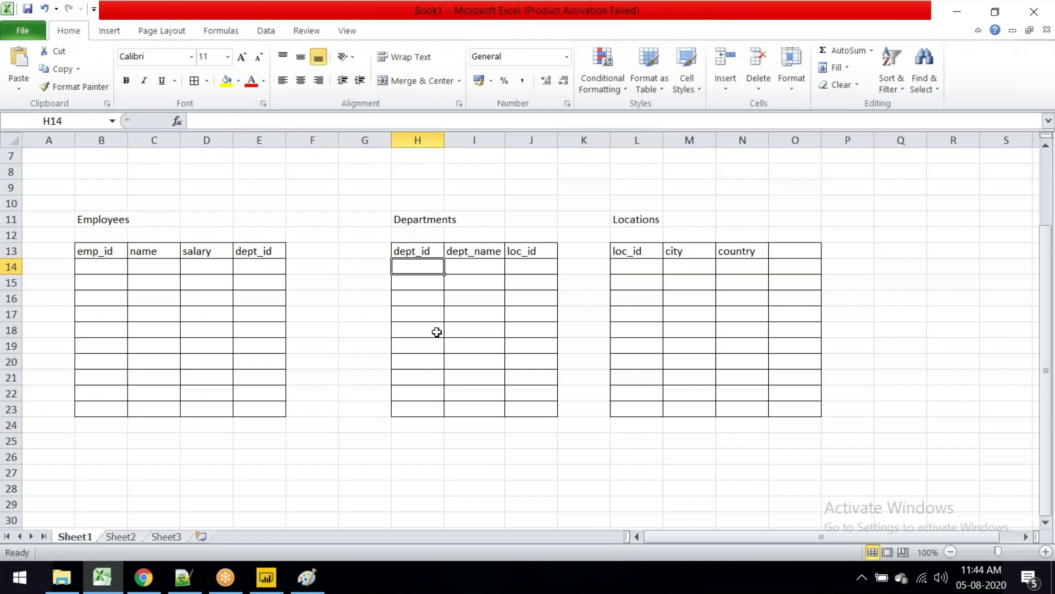
text(10)
key(Return)
text(20)
key(Return)
text(3)
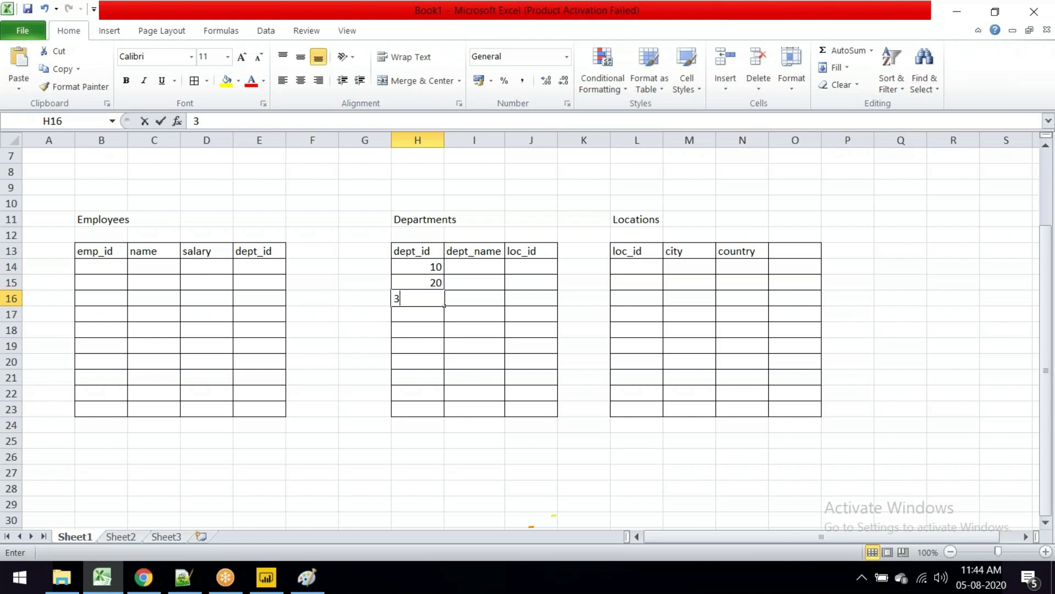
text(0)
key(Return)
text(40)
key(Return)
text(50)
key(Return)
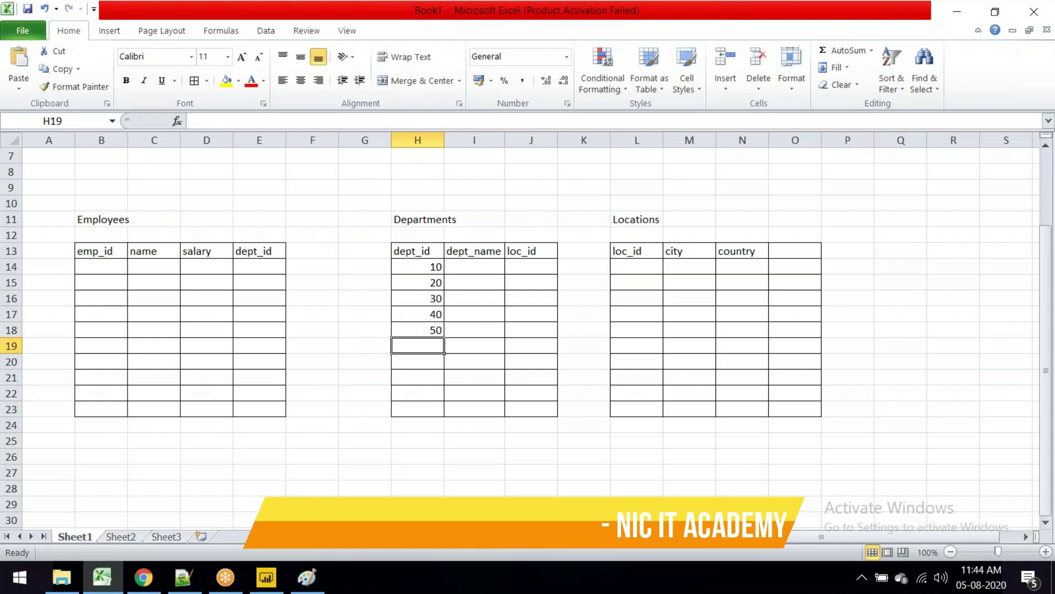
- Enter the department names Hr, Admin, Sales, Marketting and Finance beside the ids
click(462, 266)
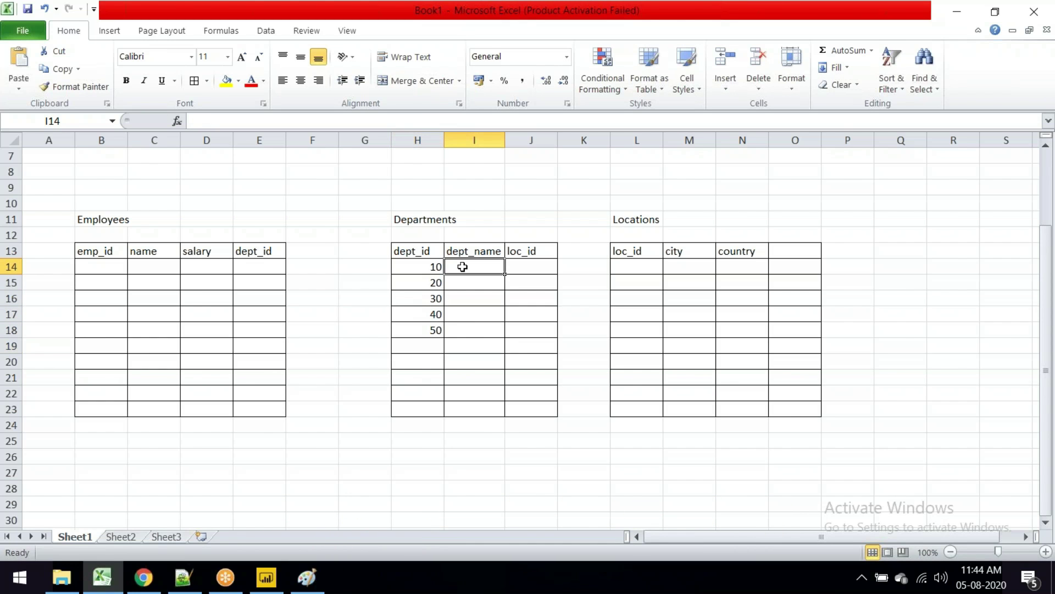
text(Hr)
key(Return)
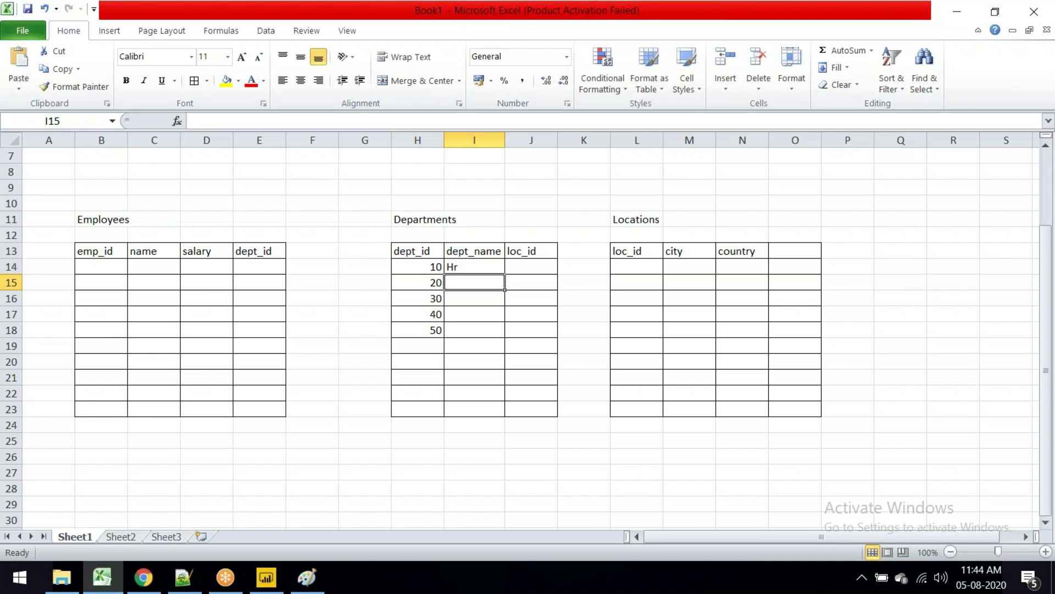
text(Admin)
key(Return)
text(Sales)
key(Return)
text(M)
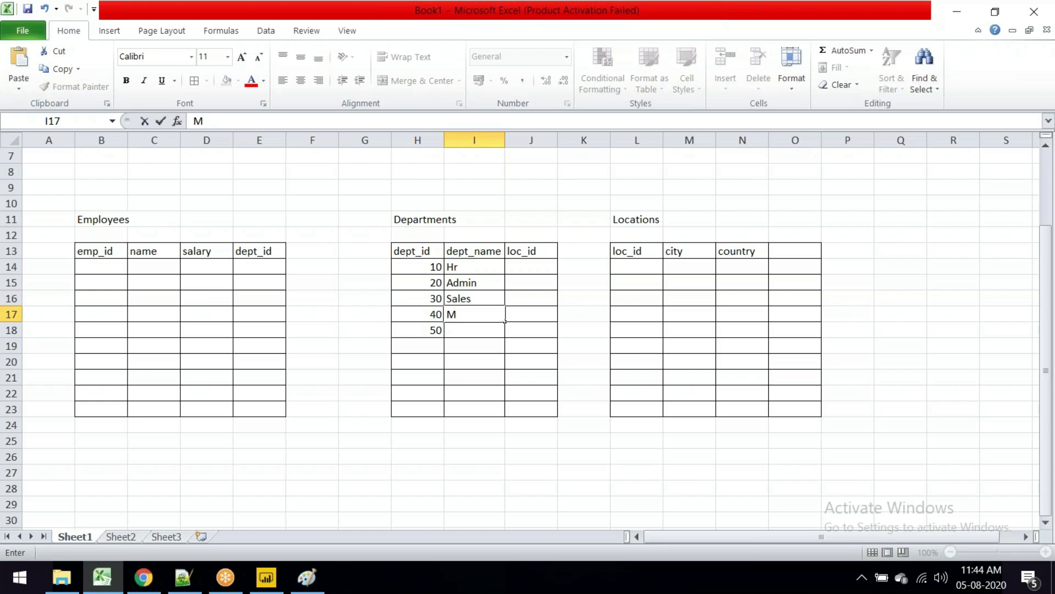
text(arketting)
key(Return)
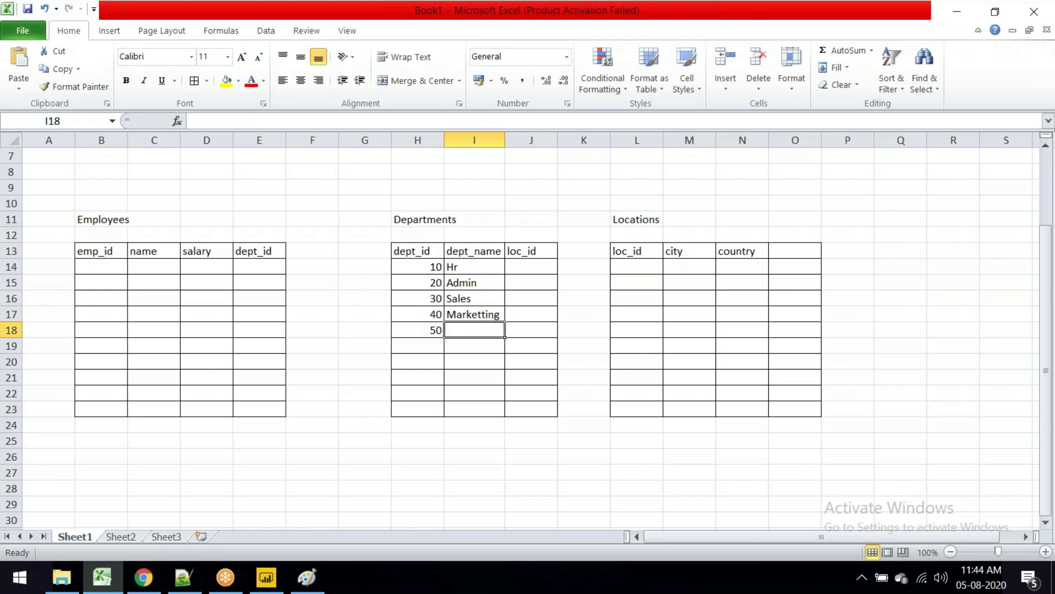
text(Finace)
key(BackSpace)
key(BackSpace)
text(nce)
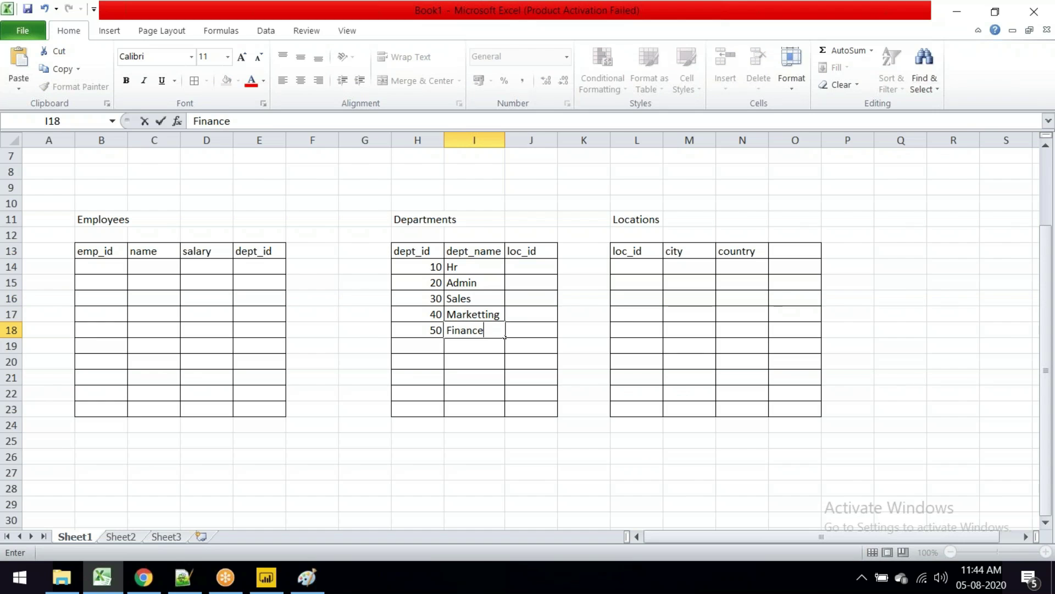
- Enter loc_id 1200, 1100, 1100, 1300, 1200 in J14:J18, fixing the mistyped 1400
click(537, 267)
text(1200)
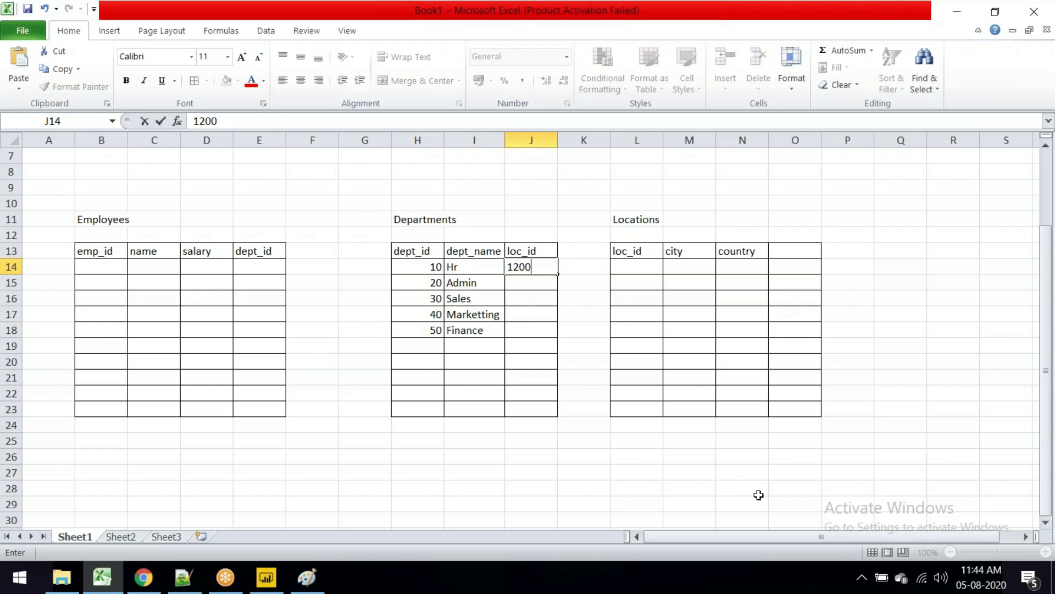
key(Return)
text(1100)
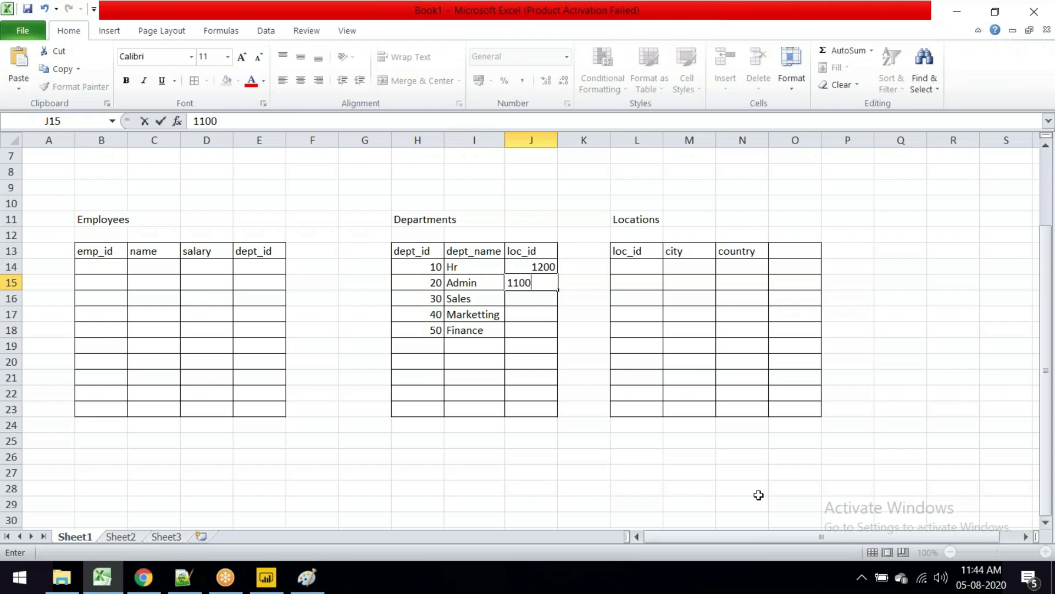
key(Return)
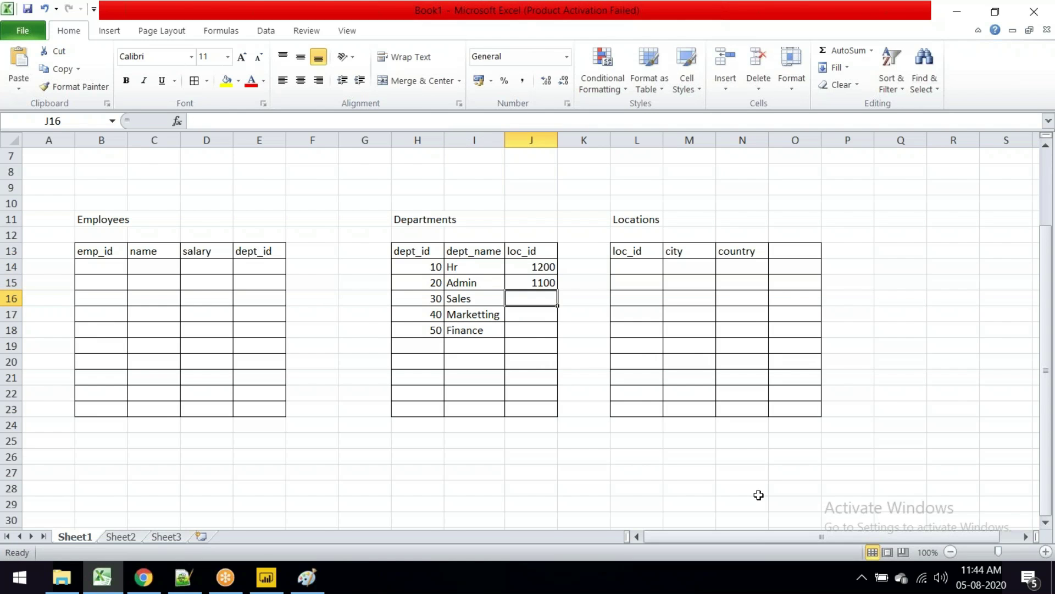
text(1100)
key(Return)
text(1300)
key(Return)
text(1400)
key(BackSpace)
key(BackSpace)
key(BackSpace)
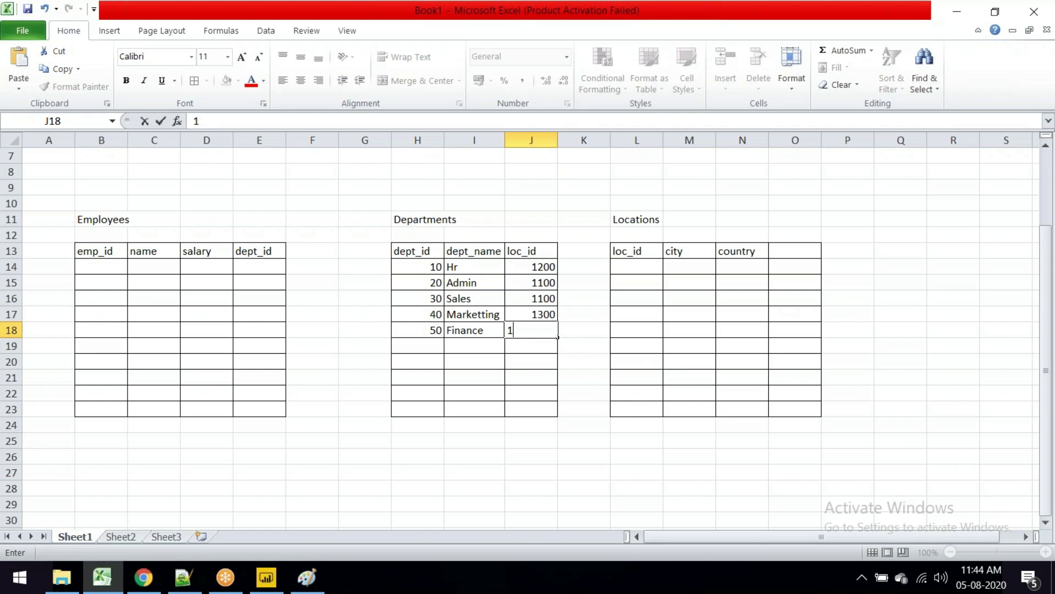
text(200)
key(Return)
- Enter Locations loc_id values 1100, 1200, 1300, 1400, 1500 and 1600 from L14
click(631, 265)
text(1)
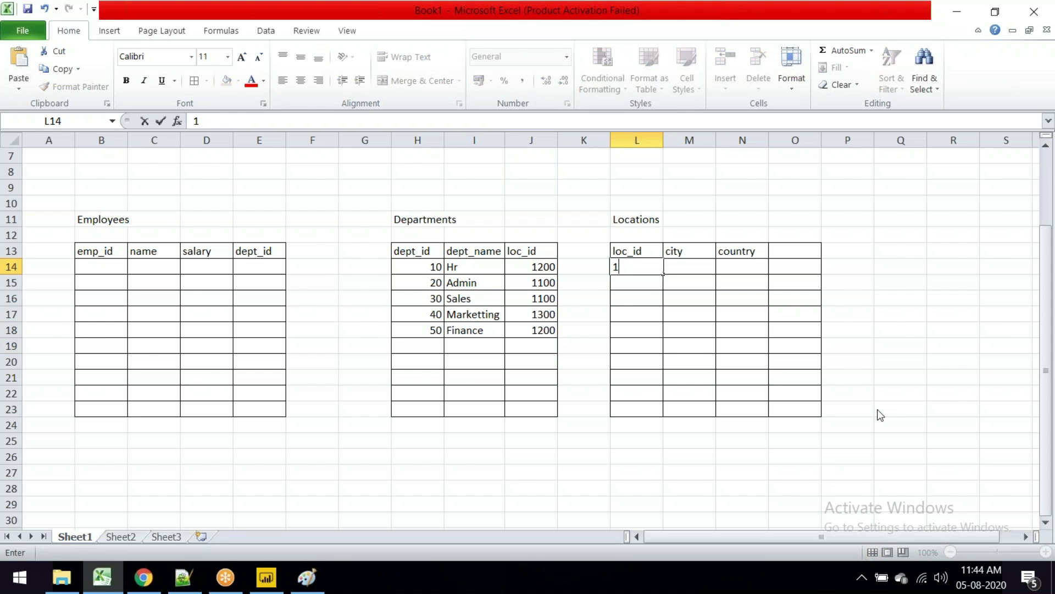
text(100)
key(Return)
text(1200)
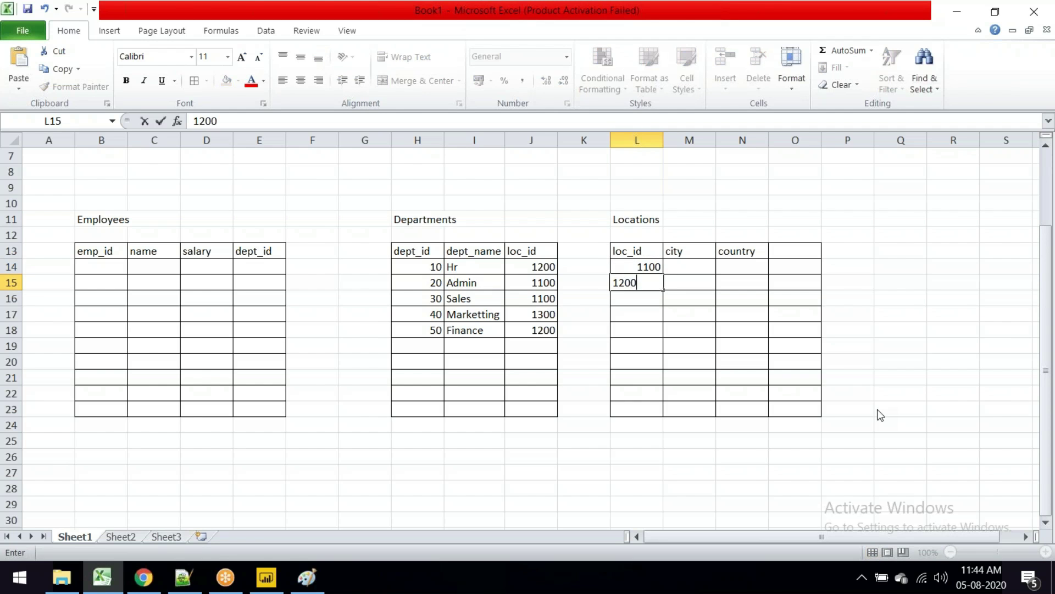
key(Return)
text(1300)
key(Return)
text(1400)
key(Return)
text(1500)
key(Return)
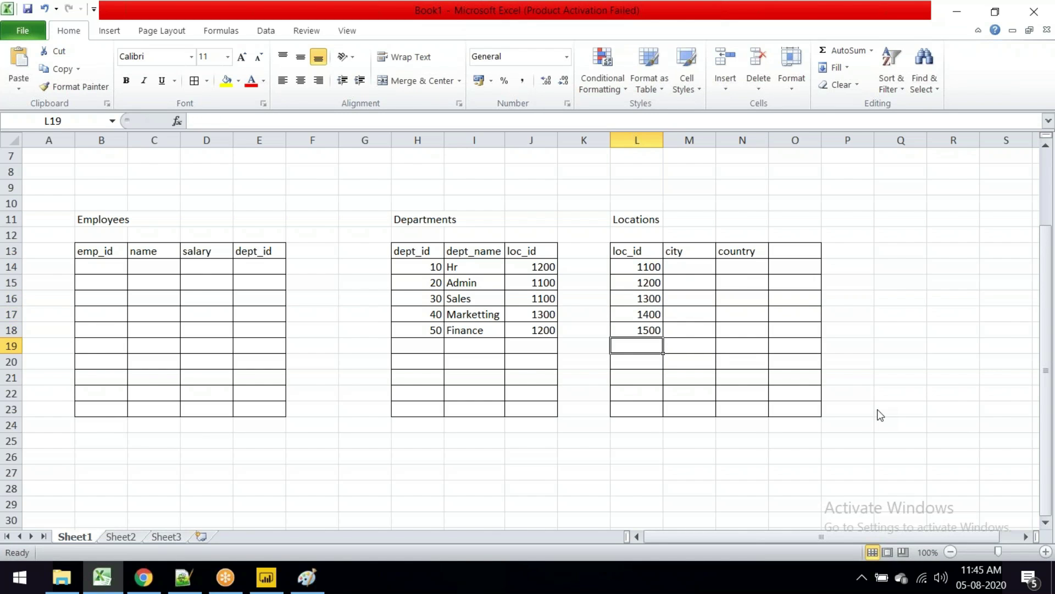
text(1600)
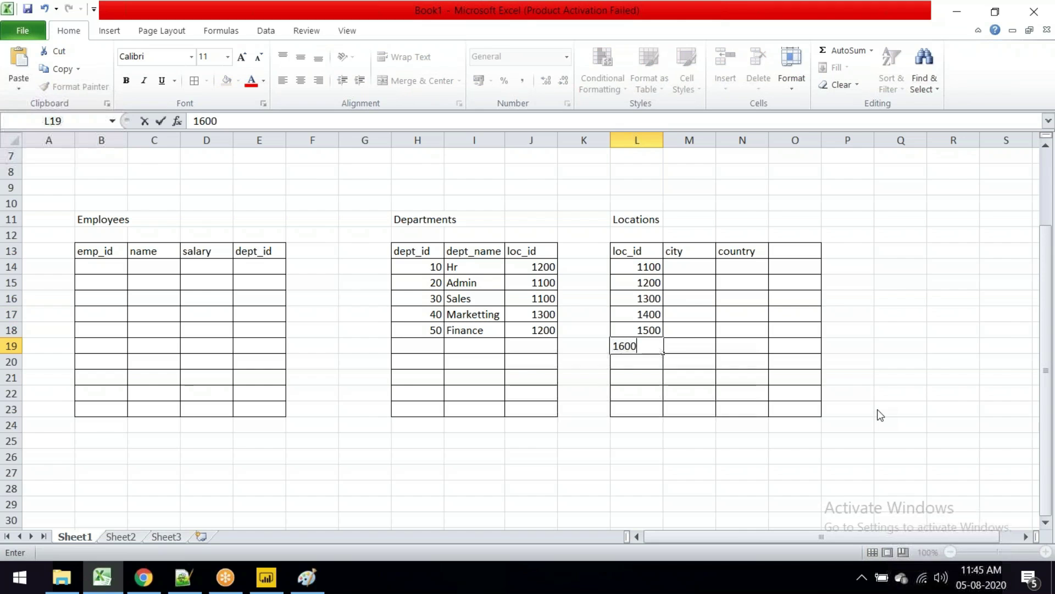
key(Return)
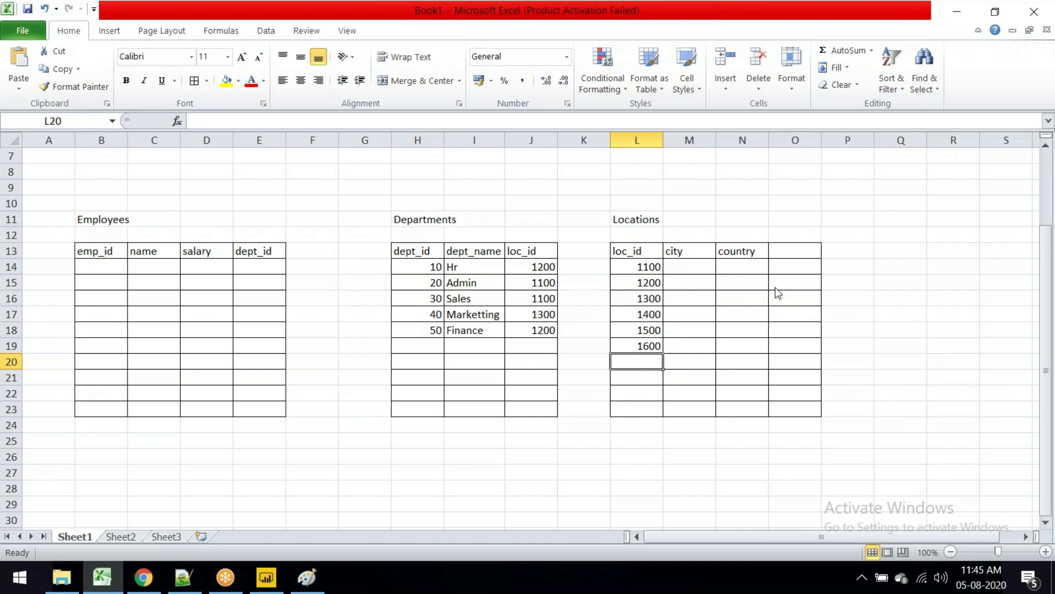
- Enter the cities CA, NY, CH, PU and MUM from M14
click(675, 267)
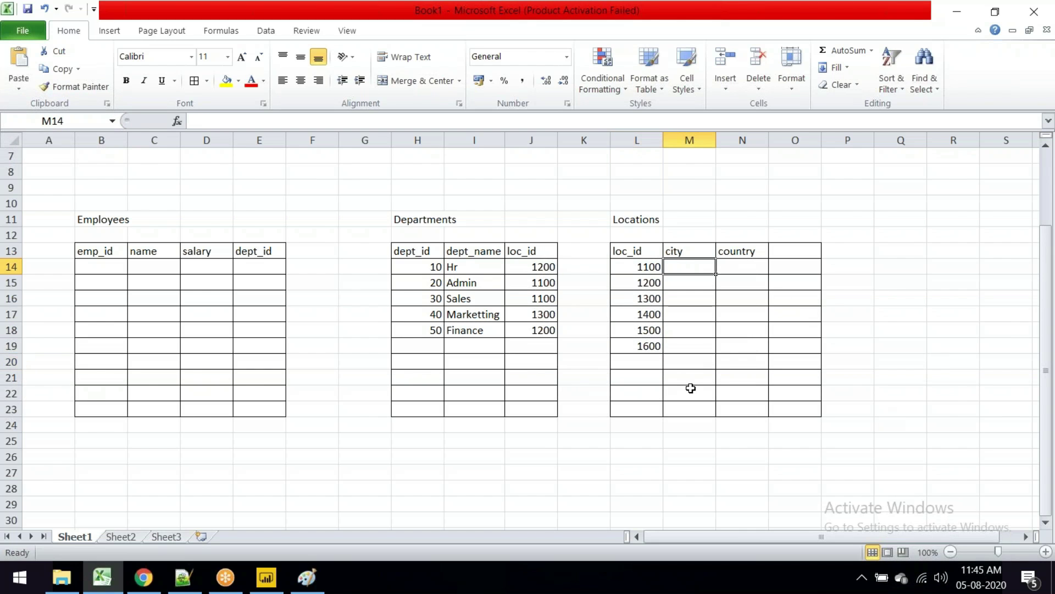
text(CA)
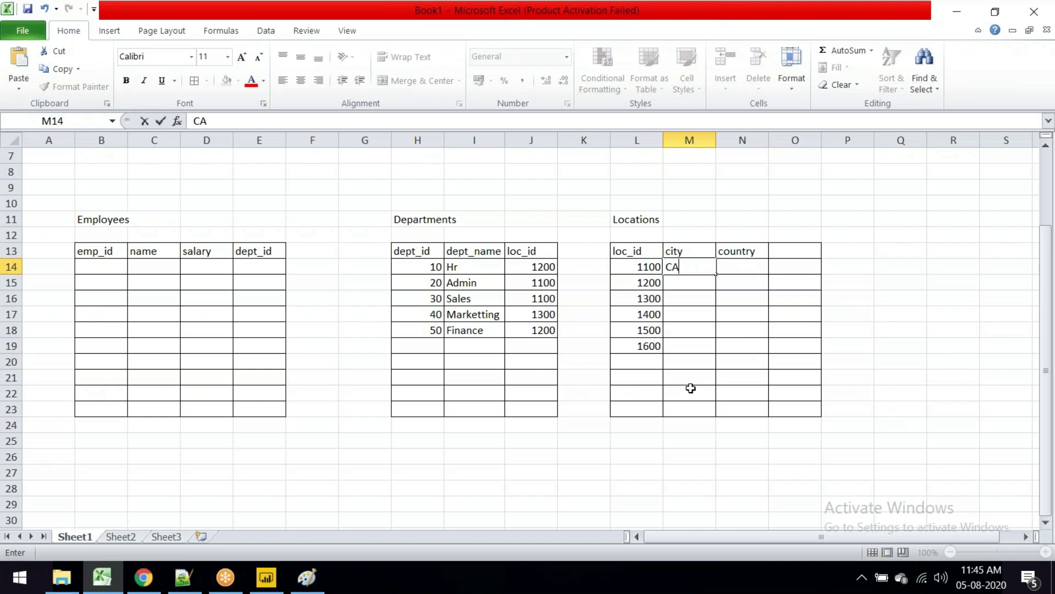
key(Return)
text(NY)
key(Return)
text(C)
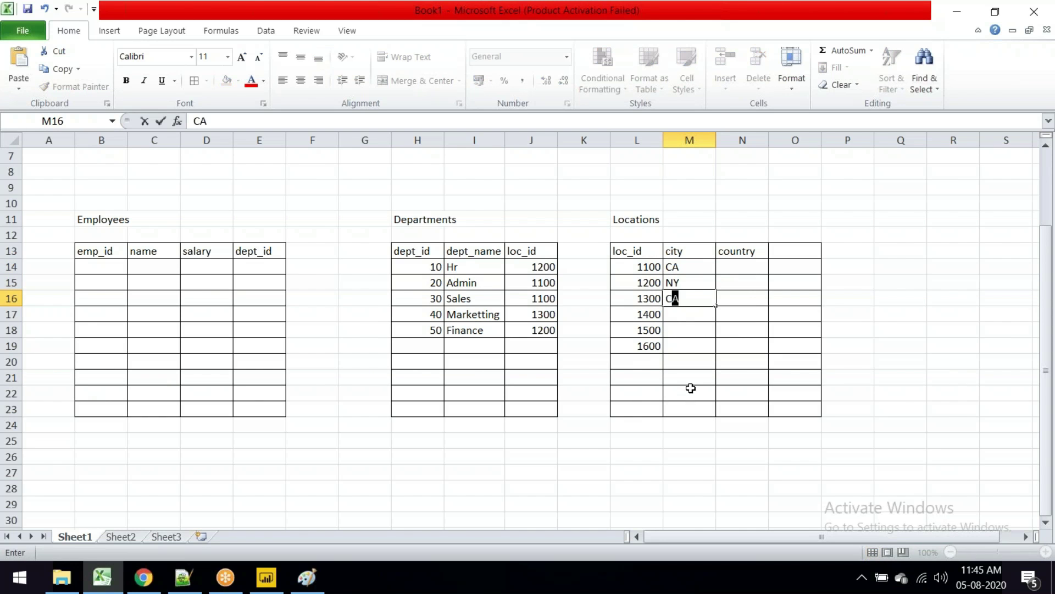
text(H)
key(Return)
text(PU)
key(Return)
text(MU)
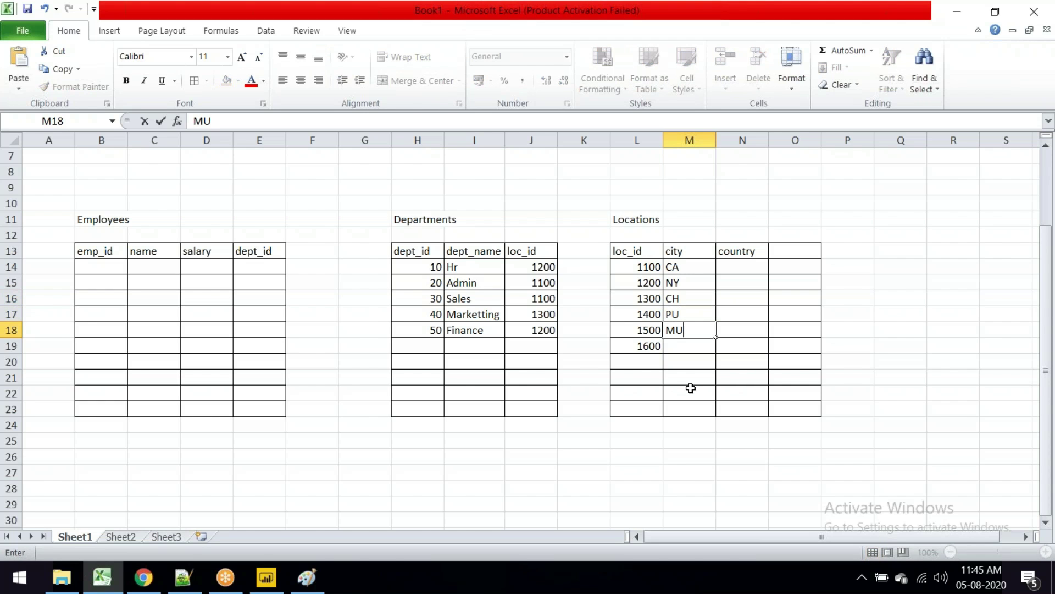
text(M)
click(689, 251)
- Correct the city entries PU to PUN and CH to CHN
click(713, 317)
double_click(713, 318)
text(N)
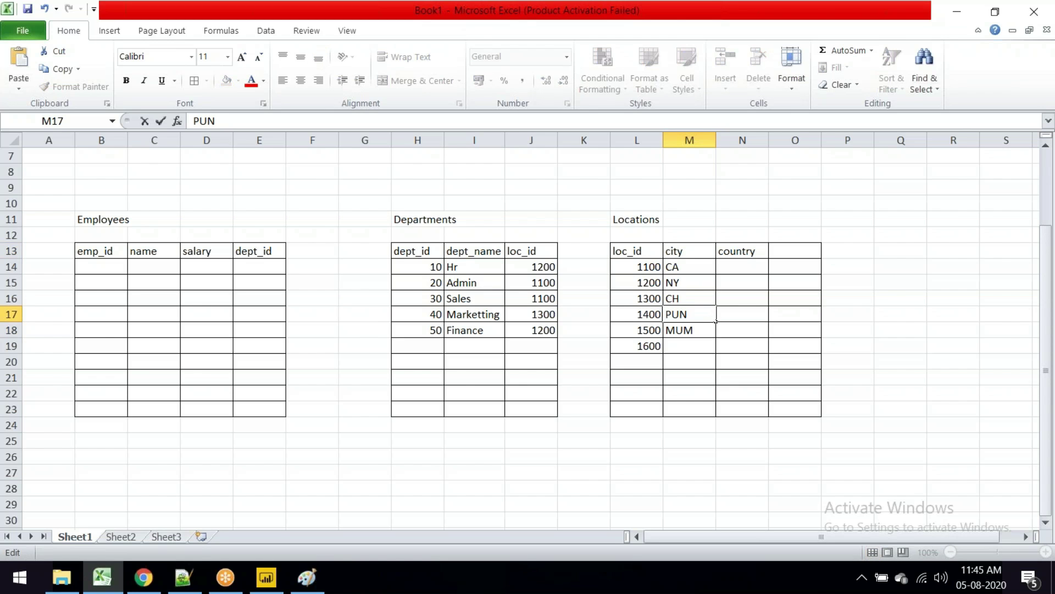
click(715, 302)
double_click(716, 306)
text(N)
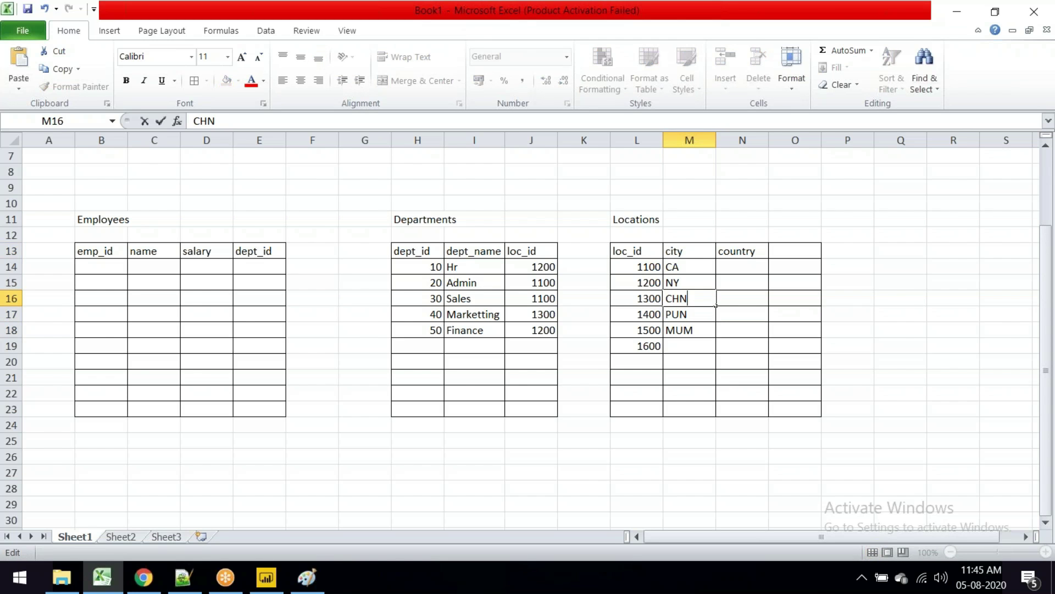
click(724, 265)
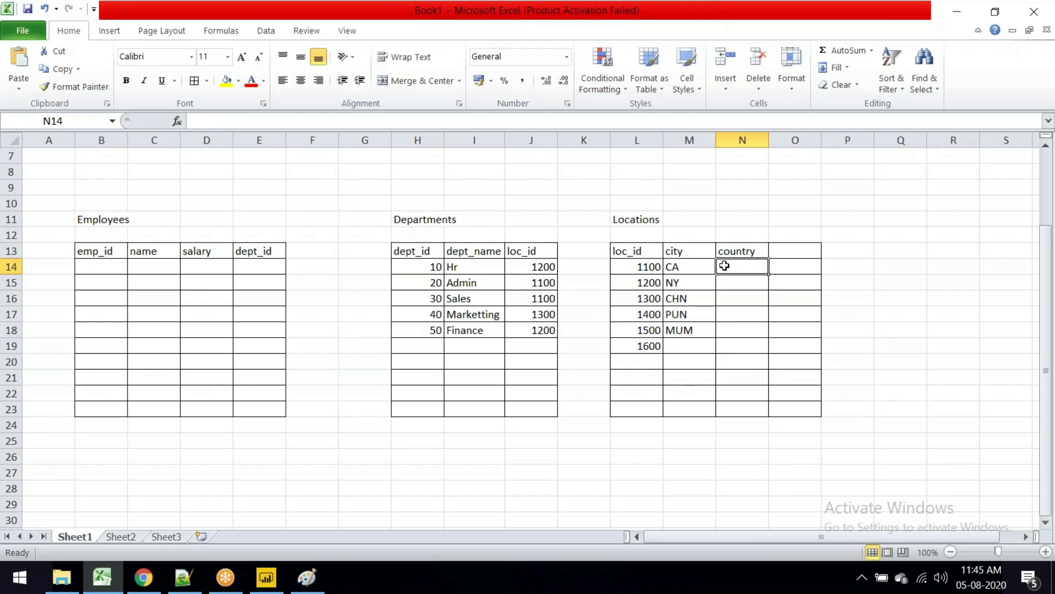
click(731, 284)
click(731, 300)
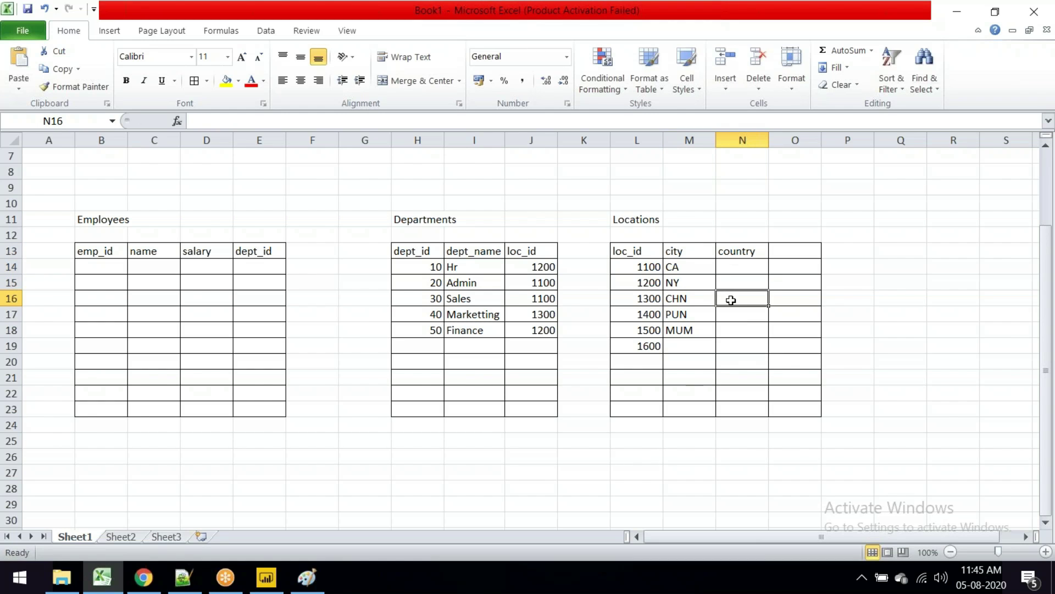
click(731, 316)
click(731, 337)
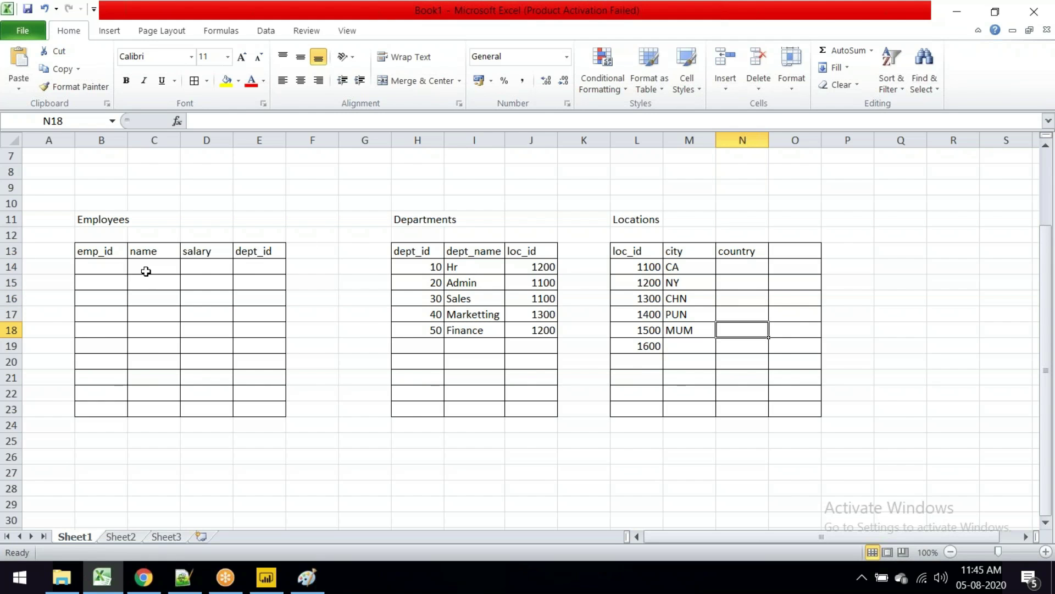
- Enter employee dept_id values 30, 20, 20, 50, 30, 20, 10, 40, 30, 20, 30 from E14
click(259, 270)
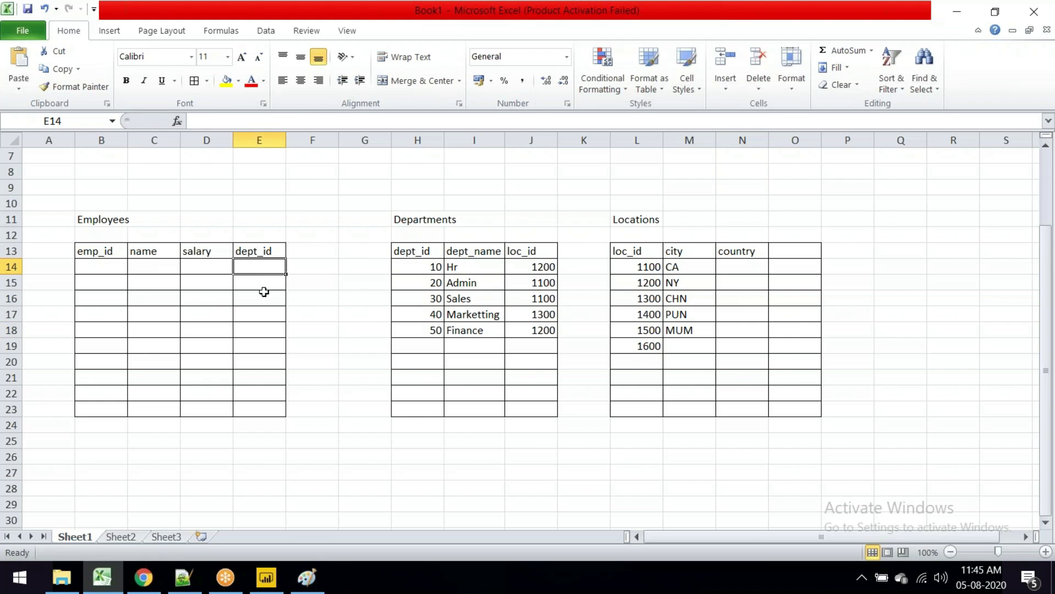
text(30)
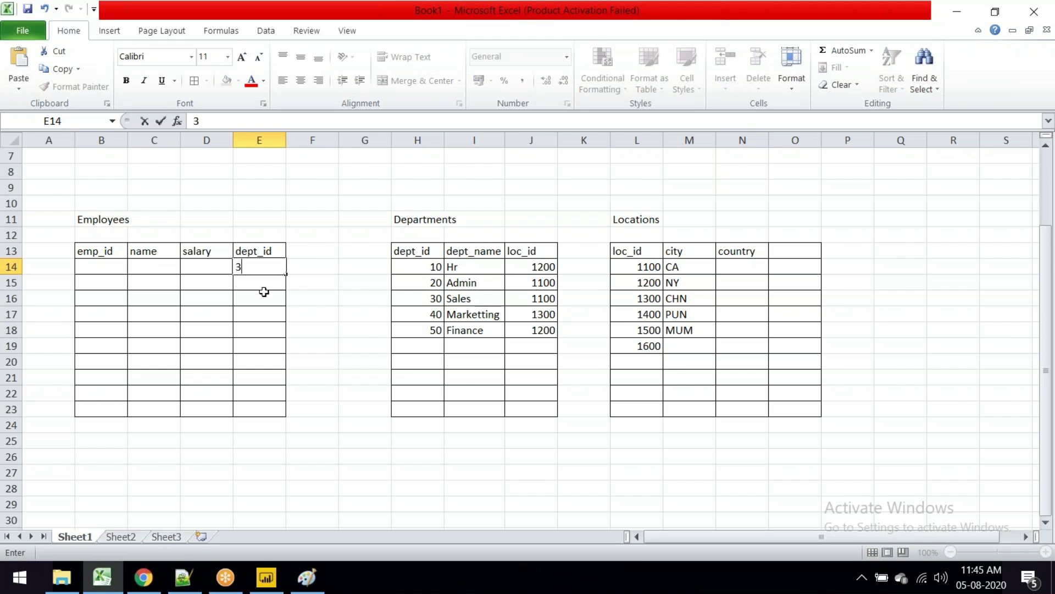
key(Return)
text(20)
key(Return)
text(20)
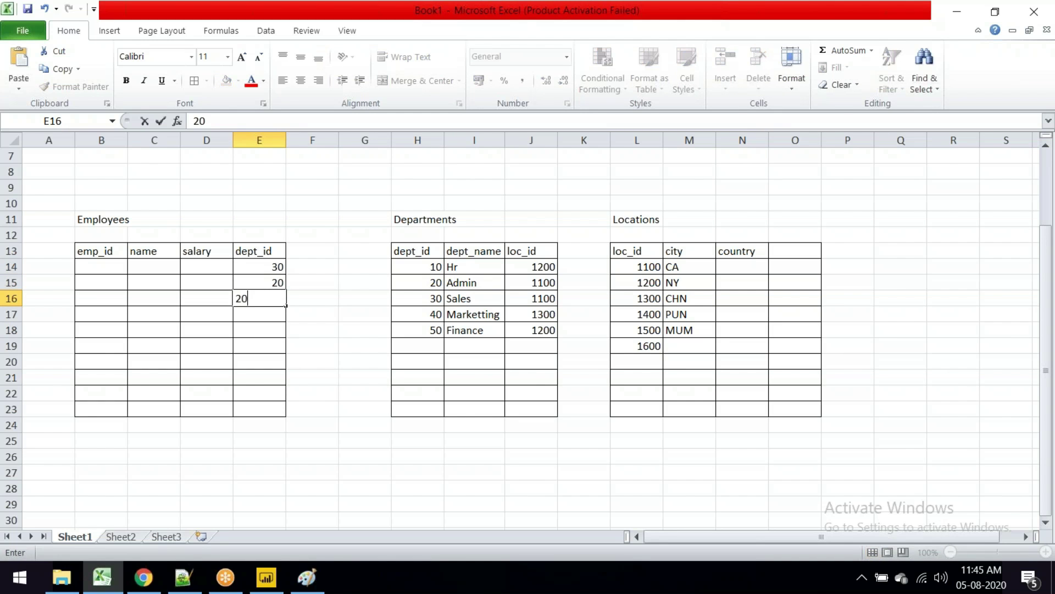
key(Return)
text(50)
key(Return)
text(30)
key(Return)
text(20)
key(Return)
text(10)
key(Return)
text(40)
key(Return)
text(30)
key(Return)
text(20)
key(Return)
text(30)
key(Return)
- Highlight the Departments dept_id column and the Employees dept_id values to compare them
click(470, 234)
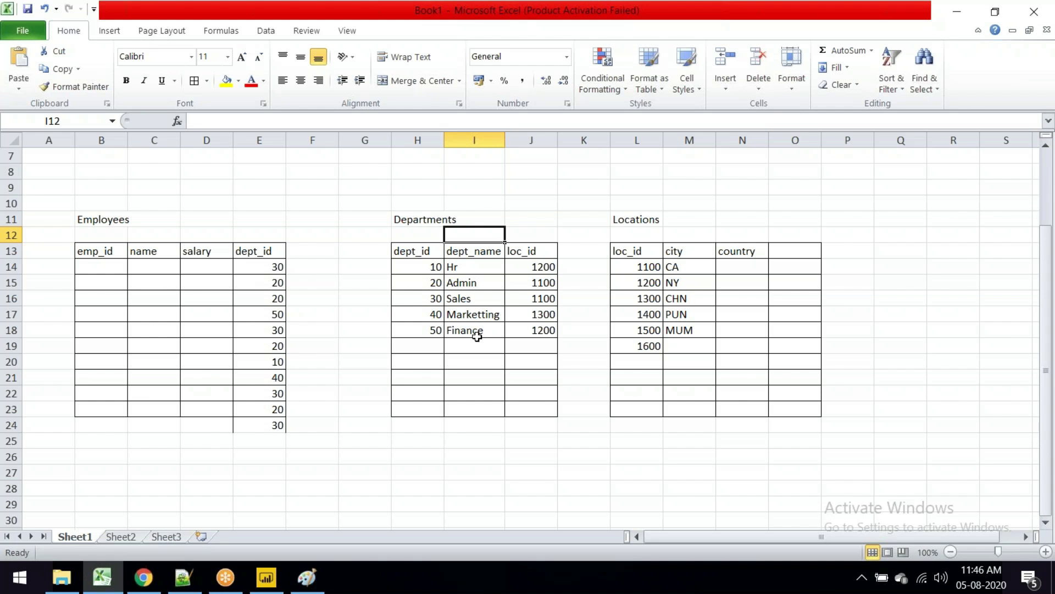
drag(426, 235, 423, 426)
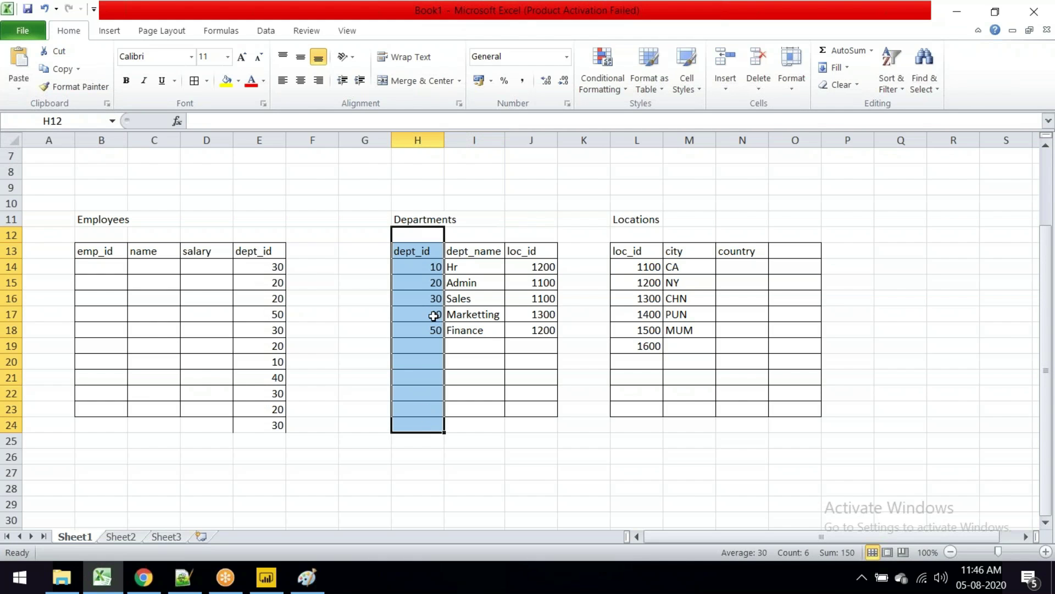
click(435, 272)
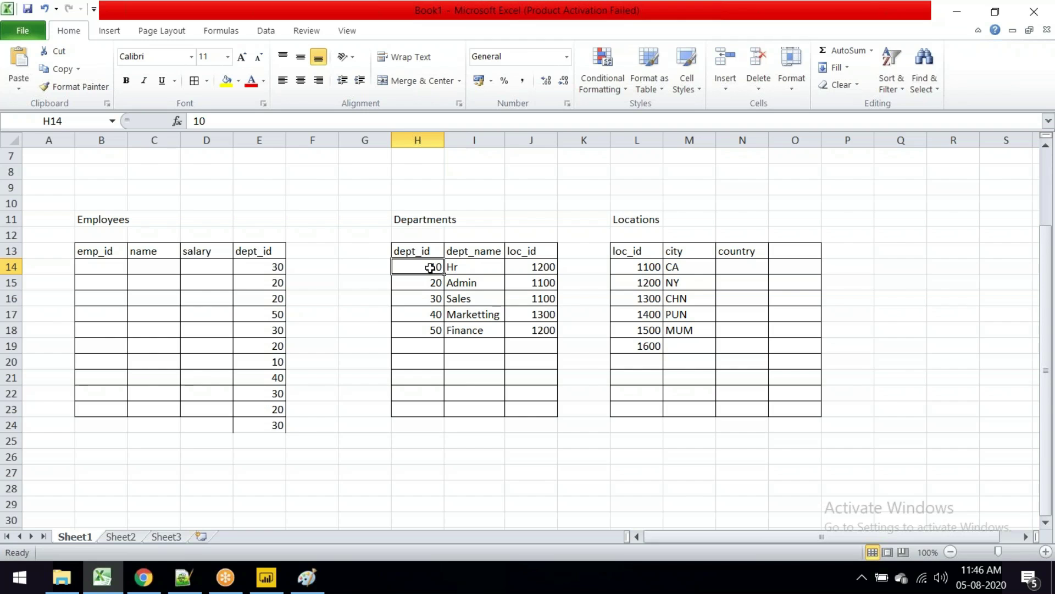
drag(358, 269, 422, 268)
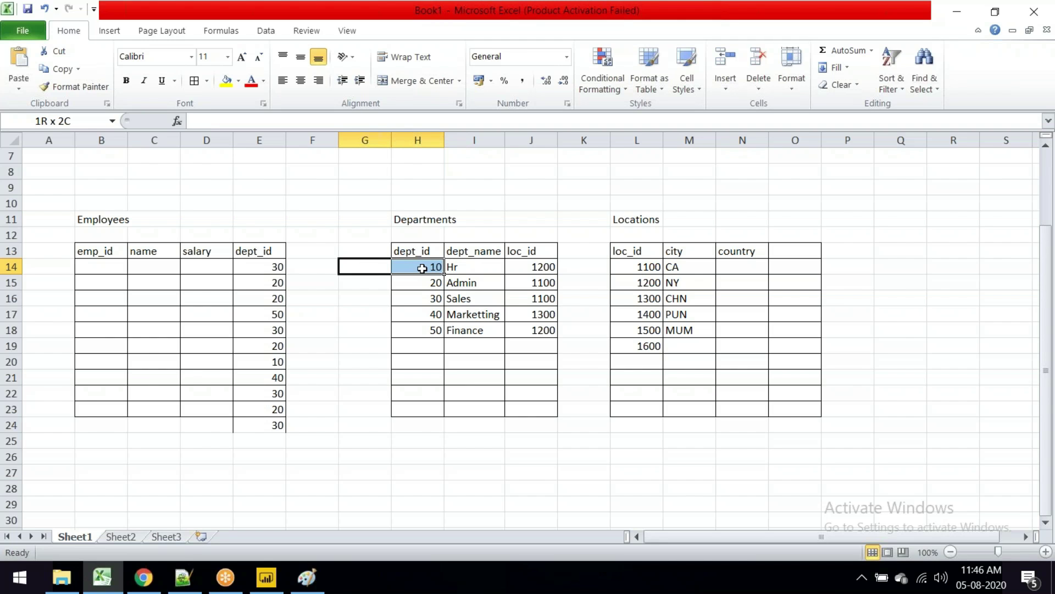
drag(254, 264, 266, 502)
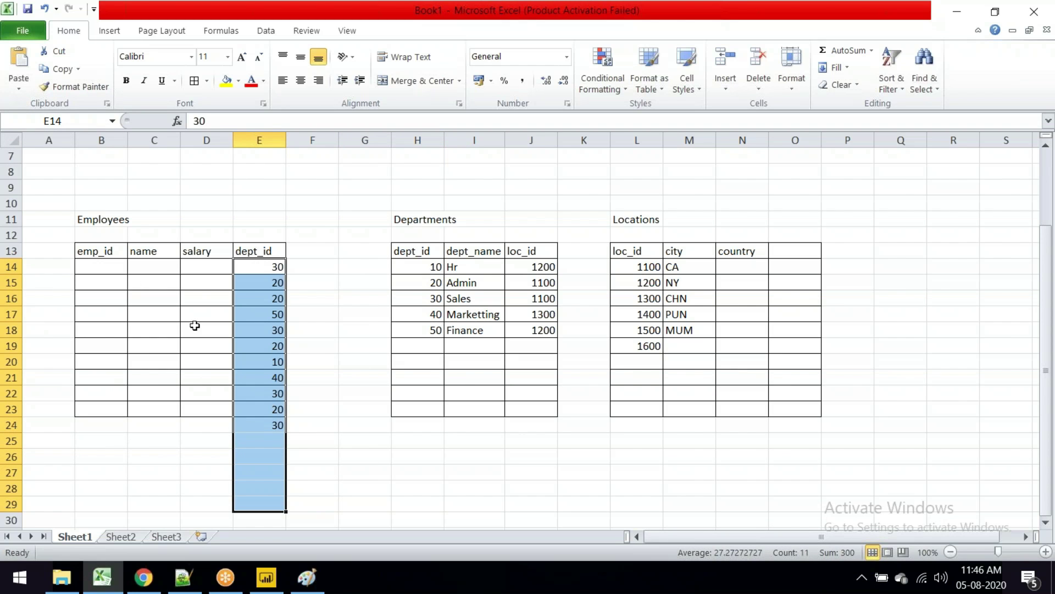
- Add dept_id values 10, 20 and 10 below the bordered Employees table
click(270, 439)
text(10)
key(Return)
text(20)
key(Return)
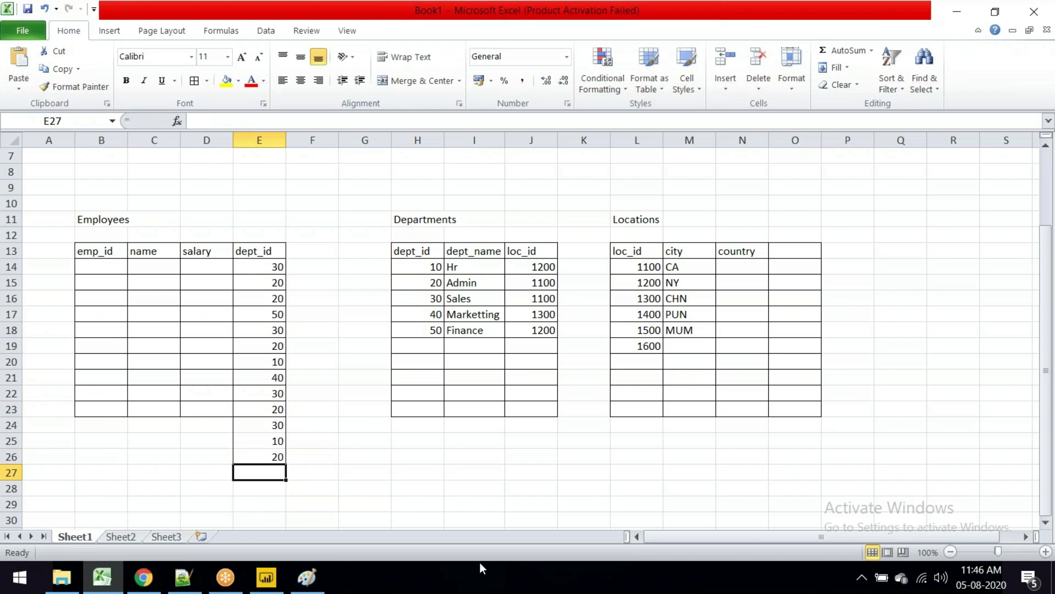
text(10)
key(Return)
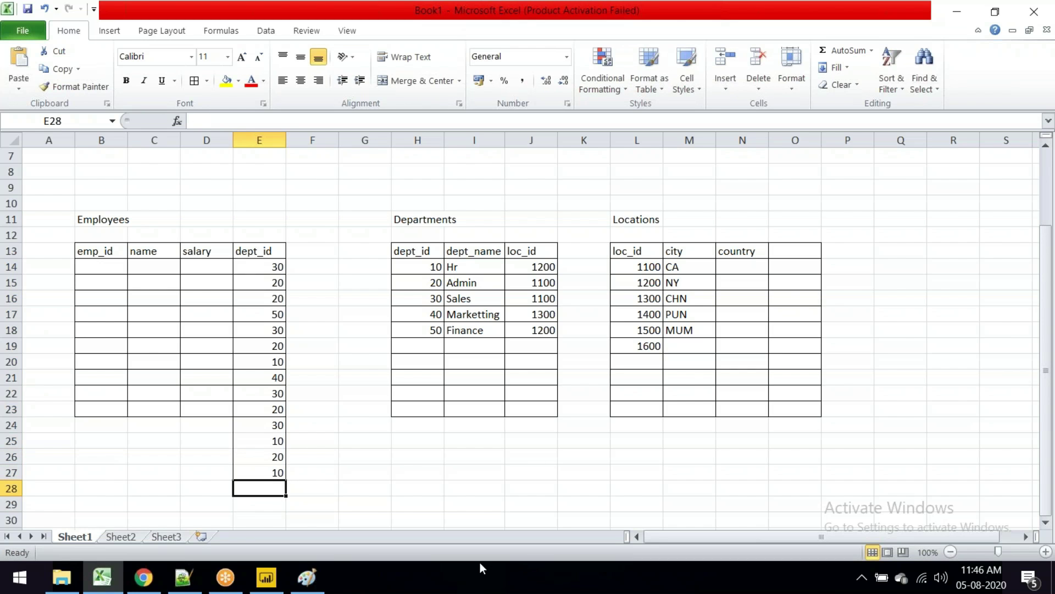
- Select the dept_id 10 employees together with department 10 to show how they match
click(276, 362)
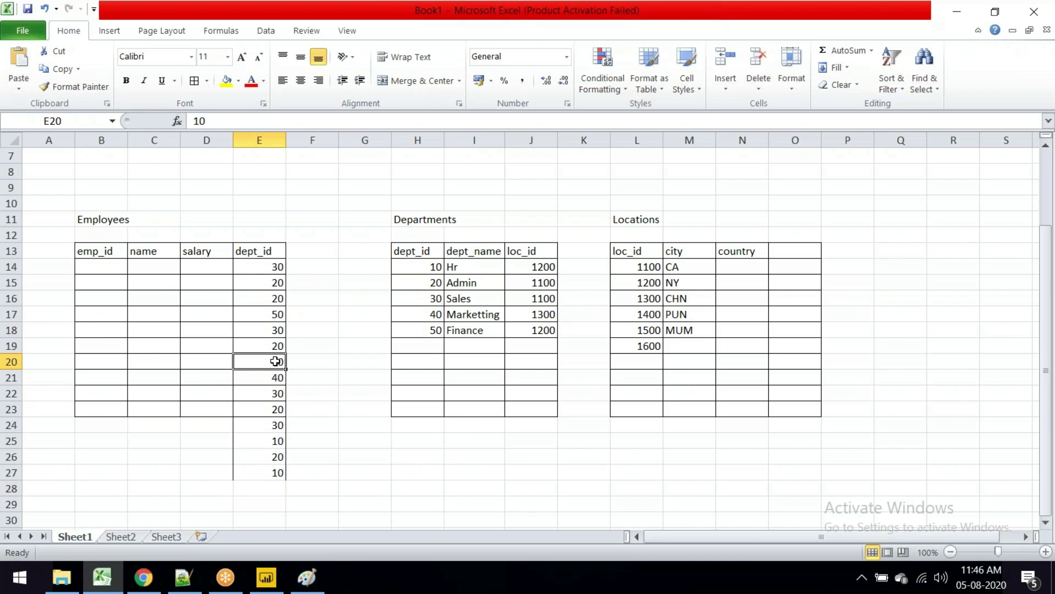
ctrl+click(275, 440)
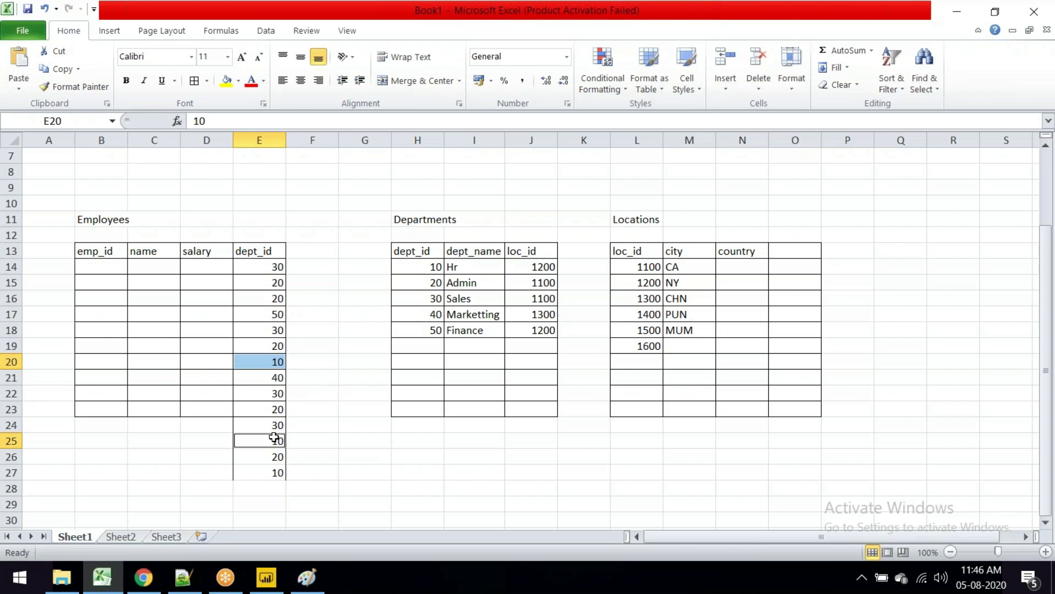
ctrl+click(276, 472)
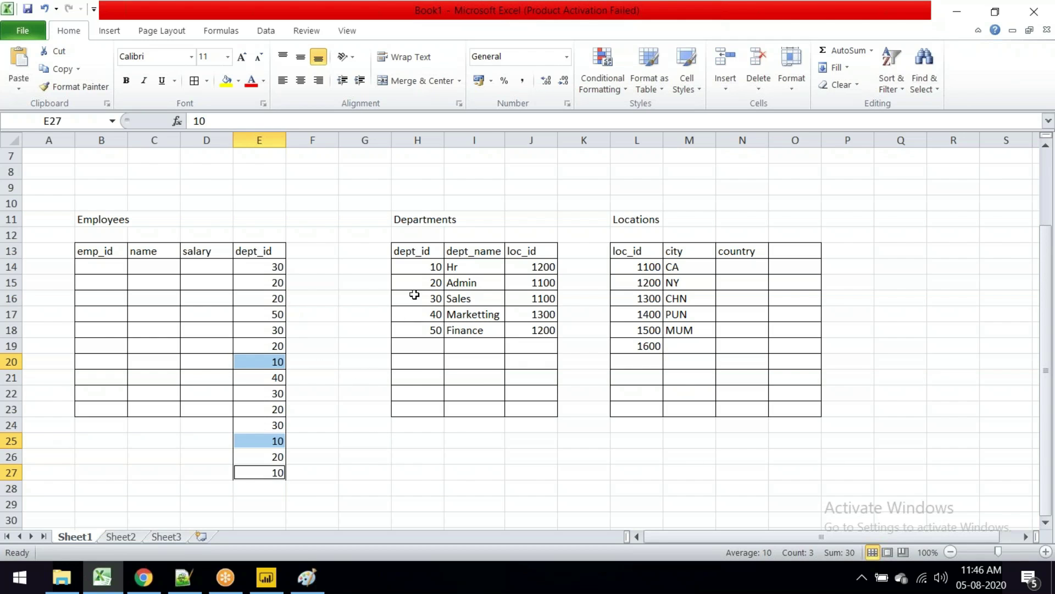
ctrl+click(429, 267)
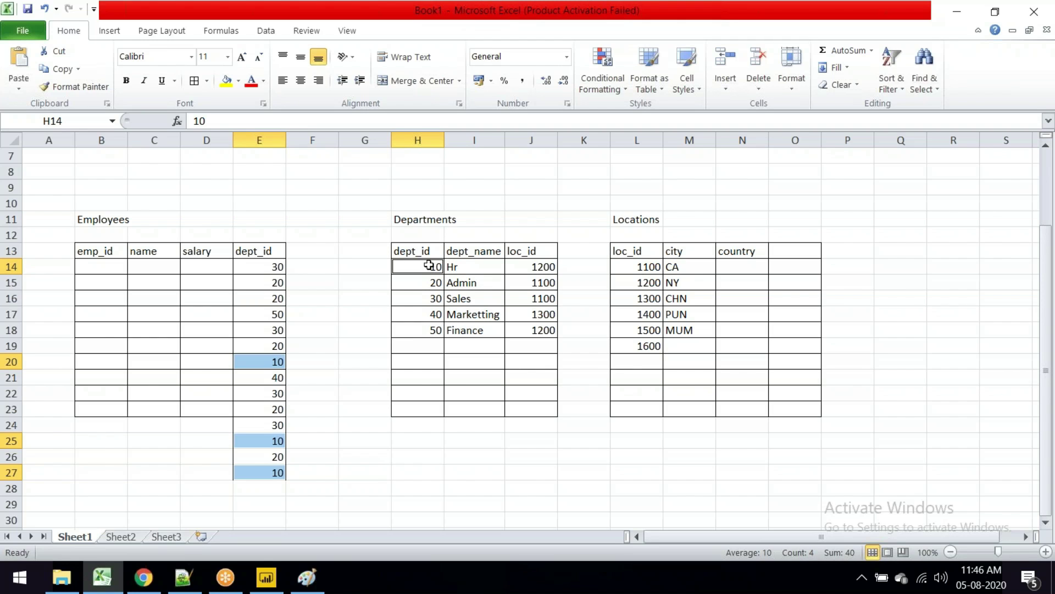
click(372, 267)
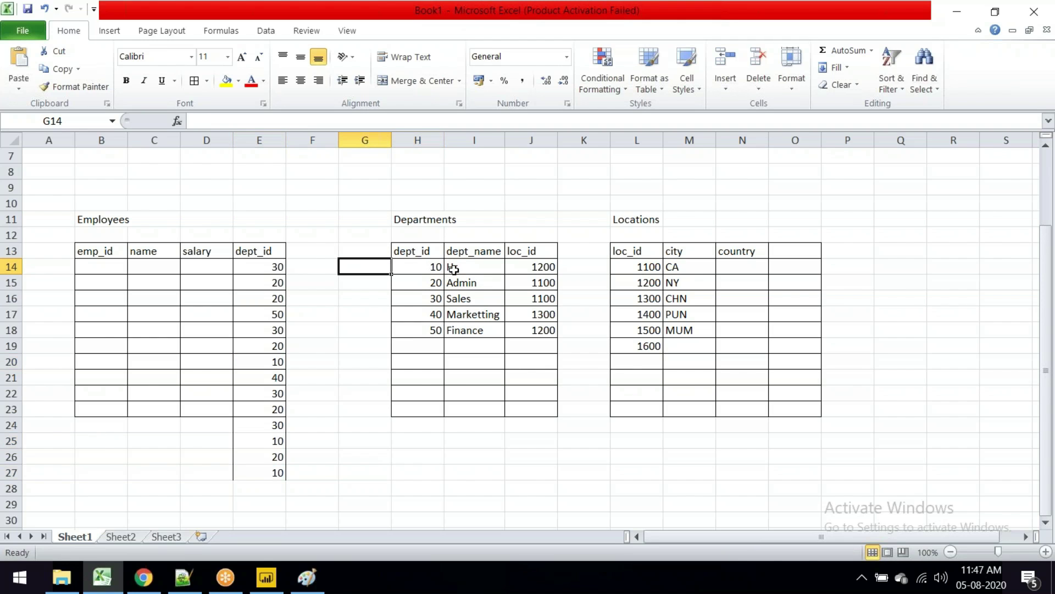
drag(277, 269, 277, 506)
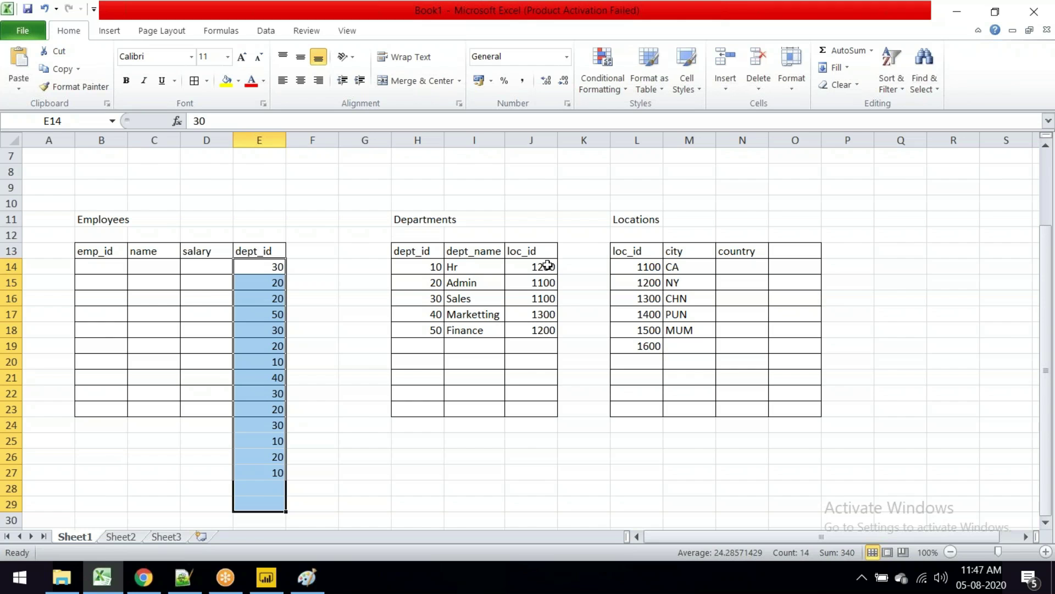
- Match Locations loc_id 1100 to the Admin and Sales loc_id cells, then switch to Power BI
drag(638, 266, 637, 429)
click(645, 268)
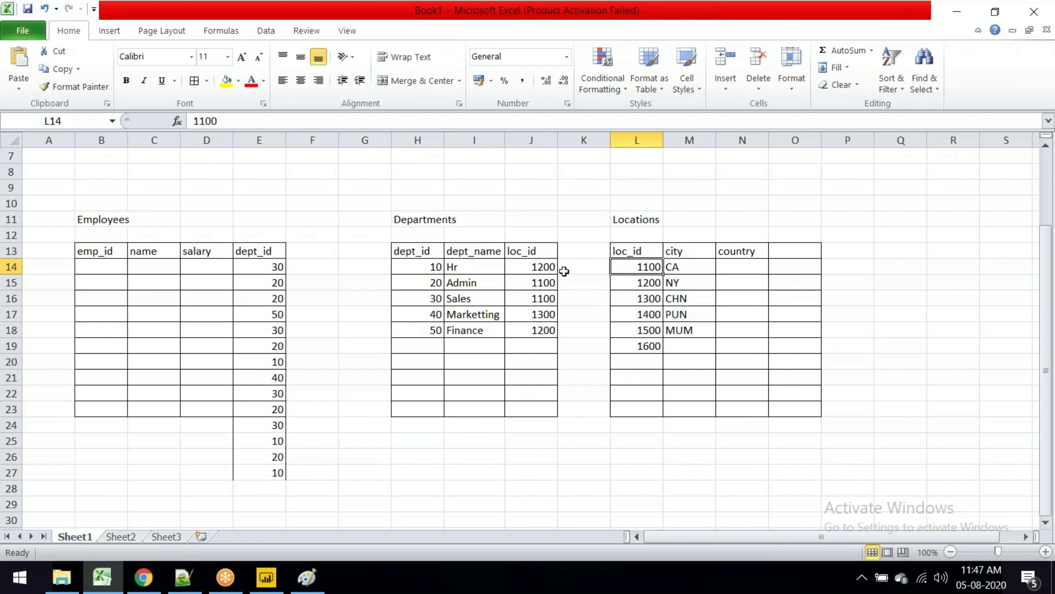
drag(530, 250, 533, 370)
click(650, 269)
ctrl+click(543, 282)
ctrl+click(544, 297)
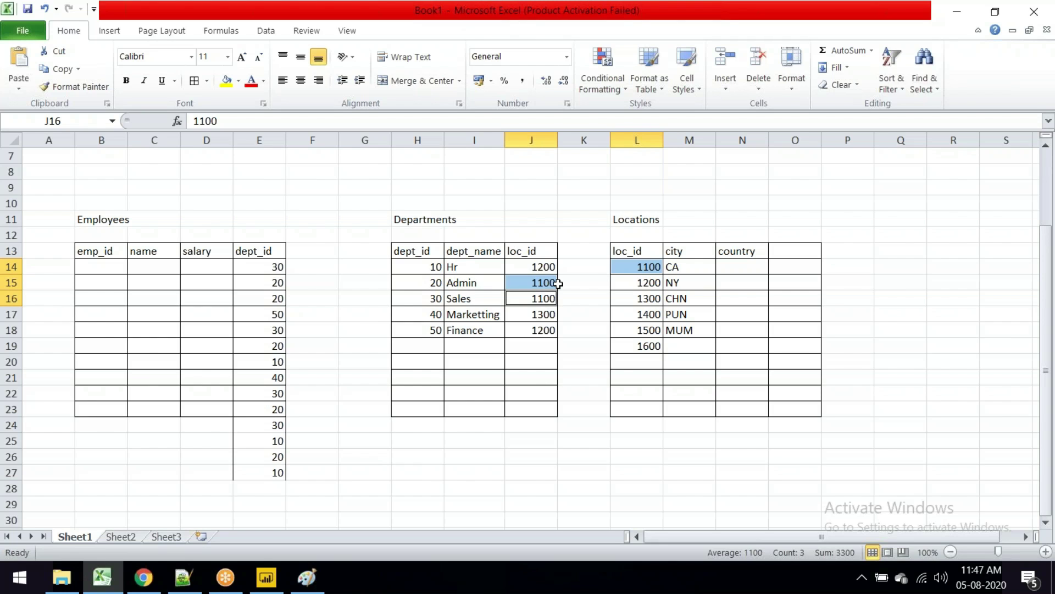
click(467, 283)
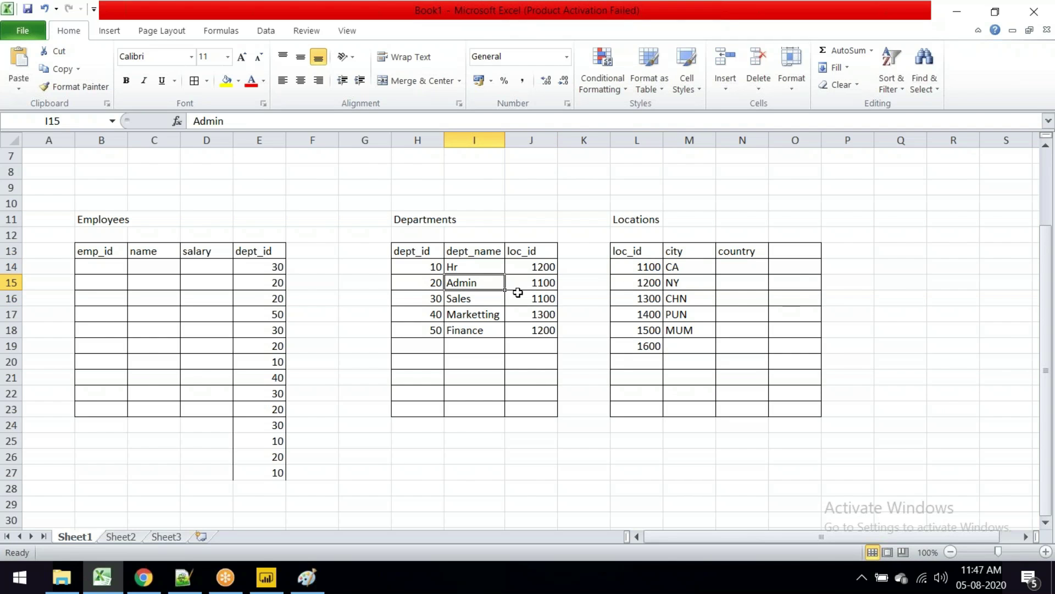
click(266, 578)
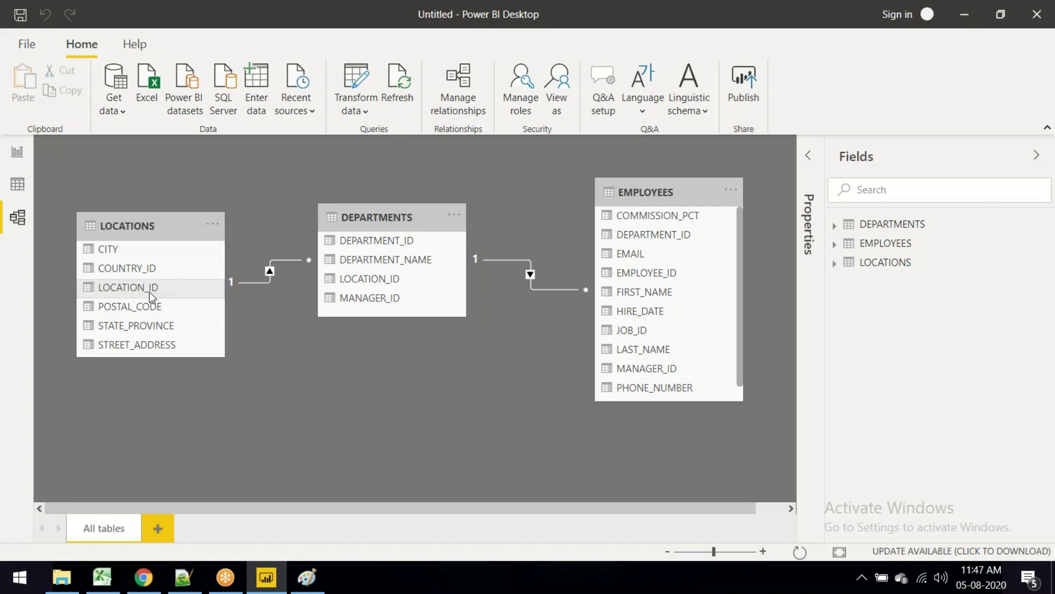
- Drag LOCATION_ID from LOCATIONS toward DEPARTMENTS in the model, then return to Excel
drag(151, 294, 315, 263)
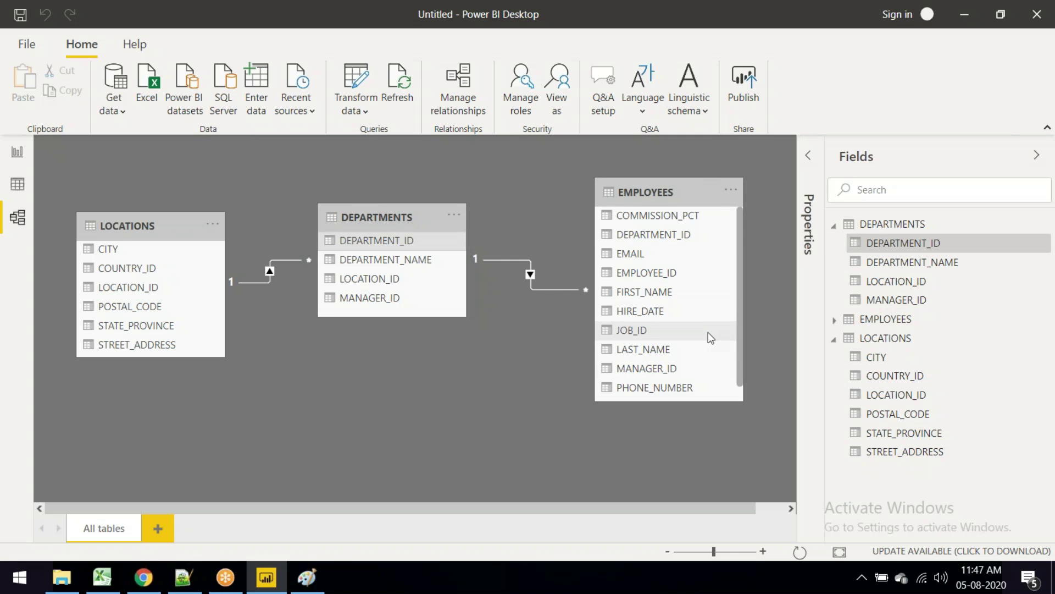
key(alt+Tab)
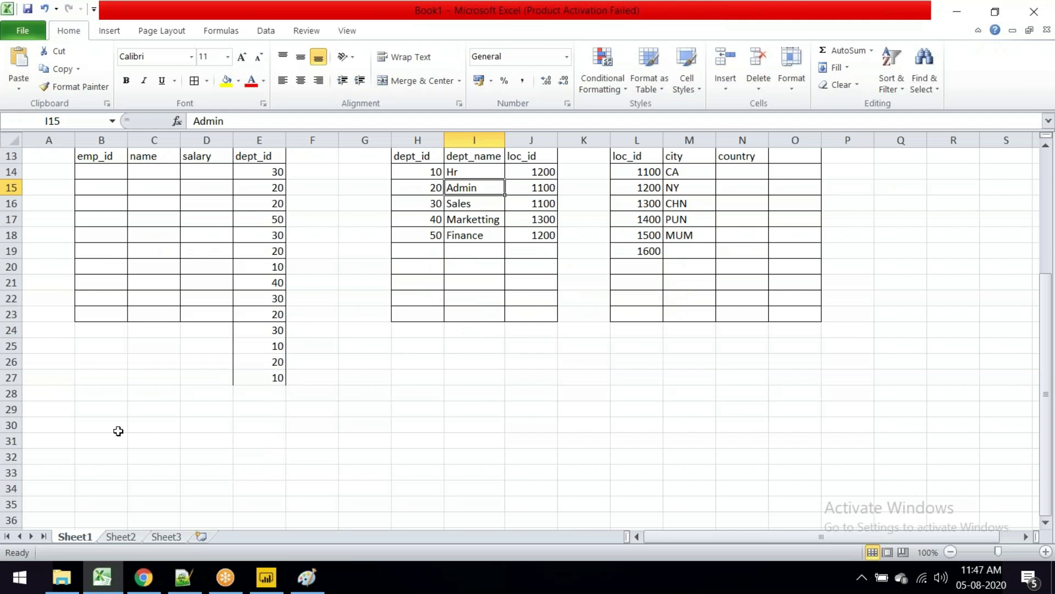
- Enter an order_id header in D32 with order ids 32143, 43214, 23143 and 34134 below it
scroll(118, 431, down, 2)
click(204, 363)
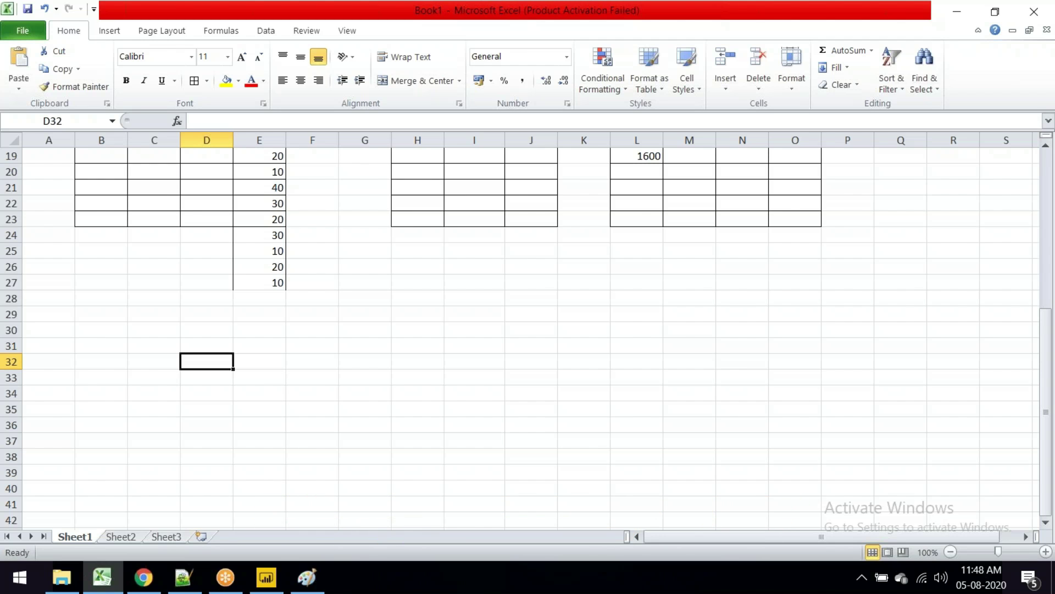
text(order)
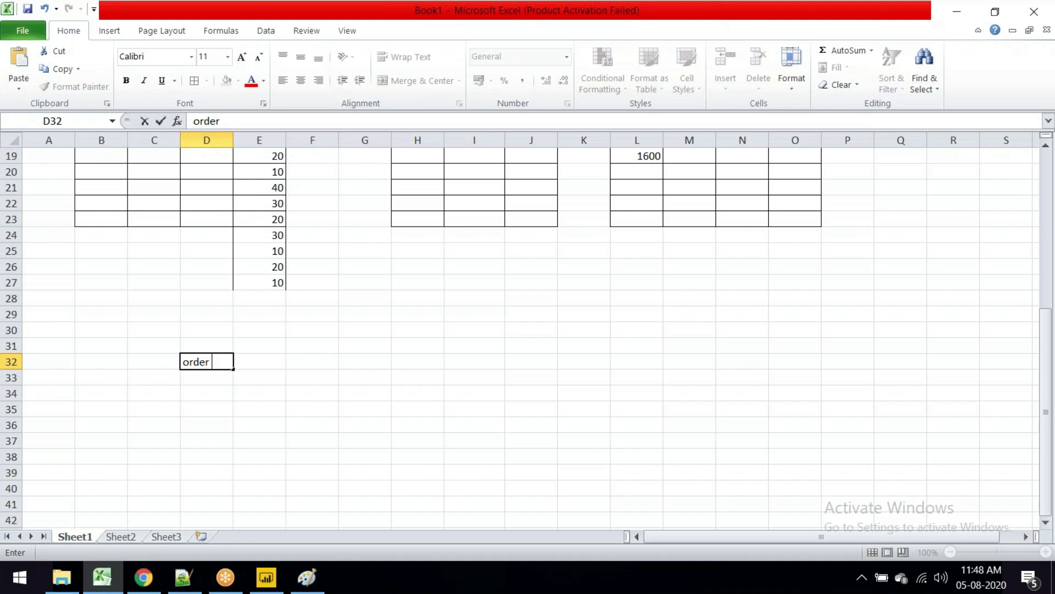
text(_id)
key(Return)
key(Return)
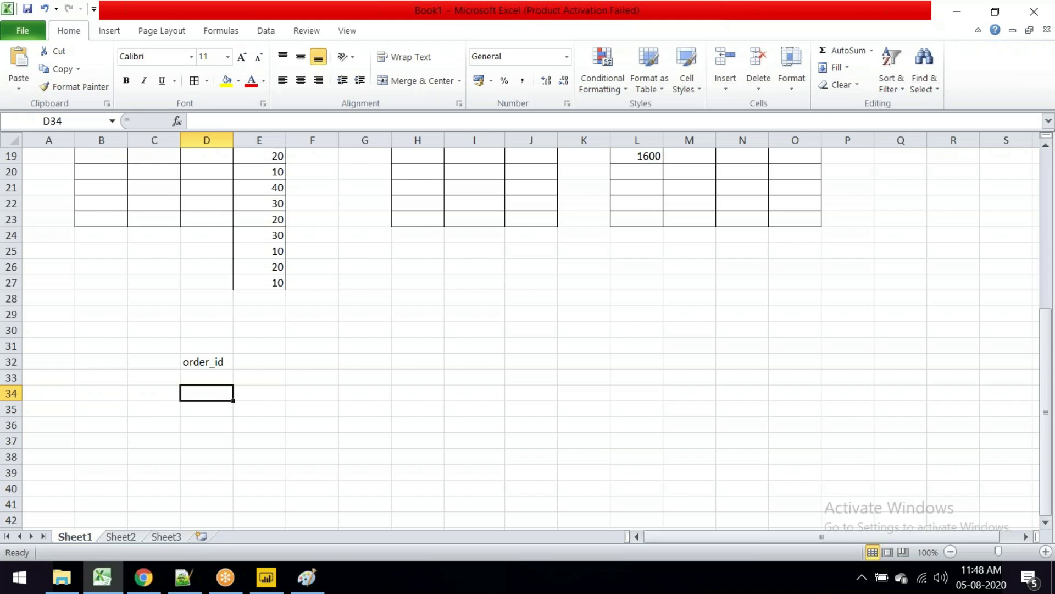
text(32143)
key(Return)
text(32413)
key(Return)
key(Up)
text(432143)
key(BackSpace)
key(Return)
text(23143)
key(Return)
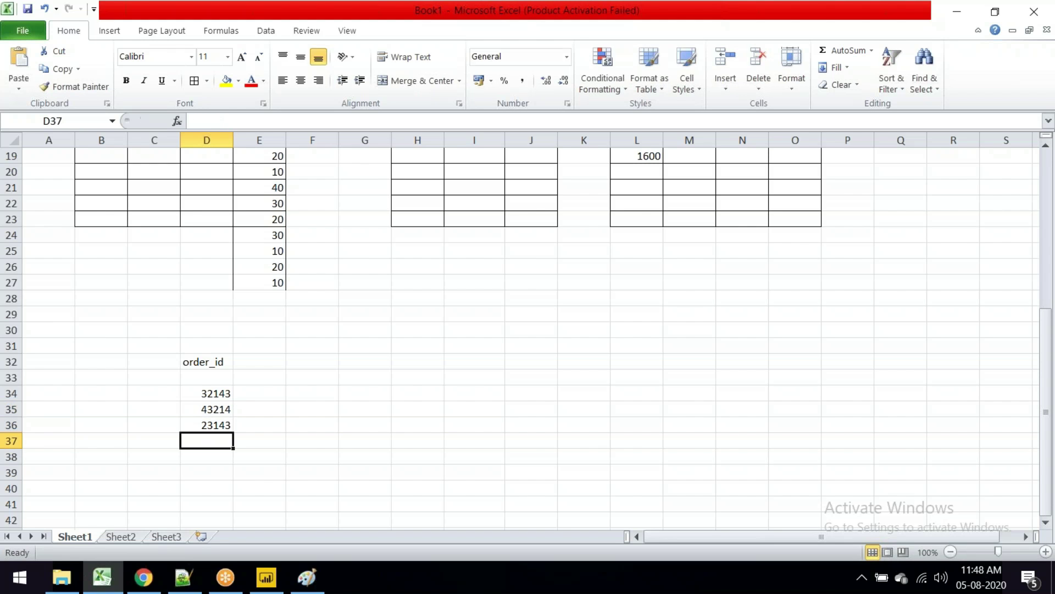
text(34134)
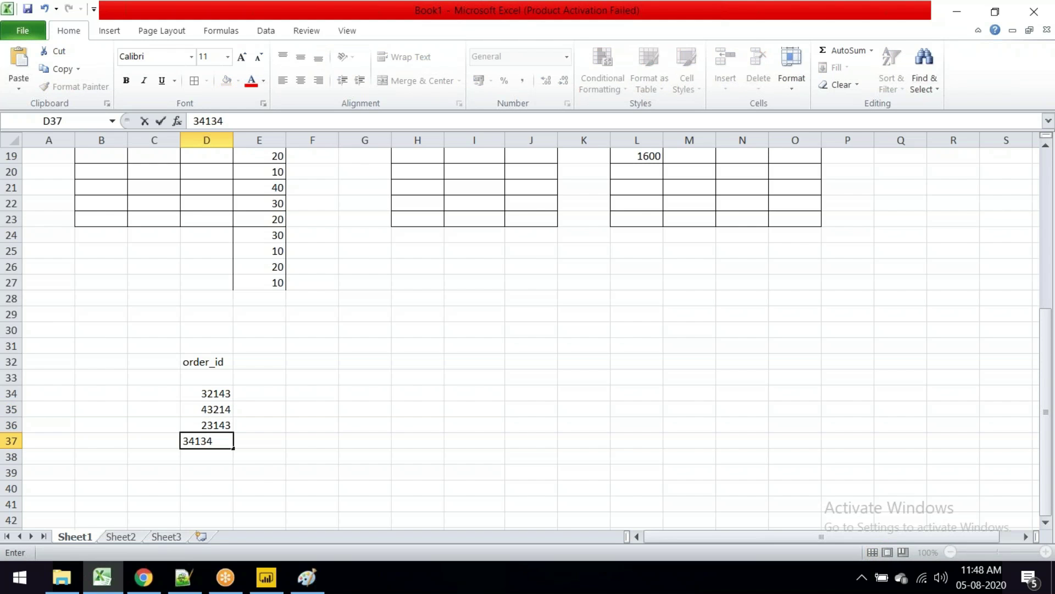
key(Return)
- Add a person_id header in C32 with 123 next to each of the four orders
click(165, 380)
click(168, 394)
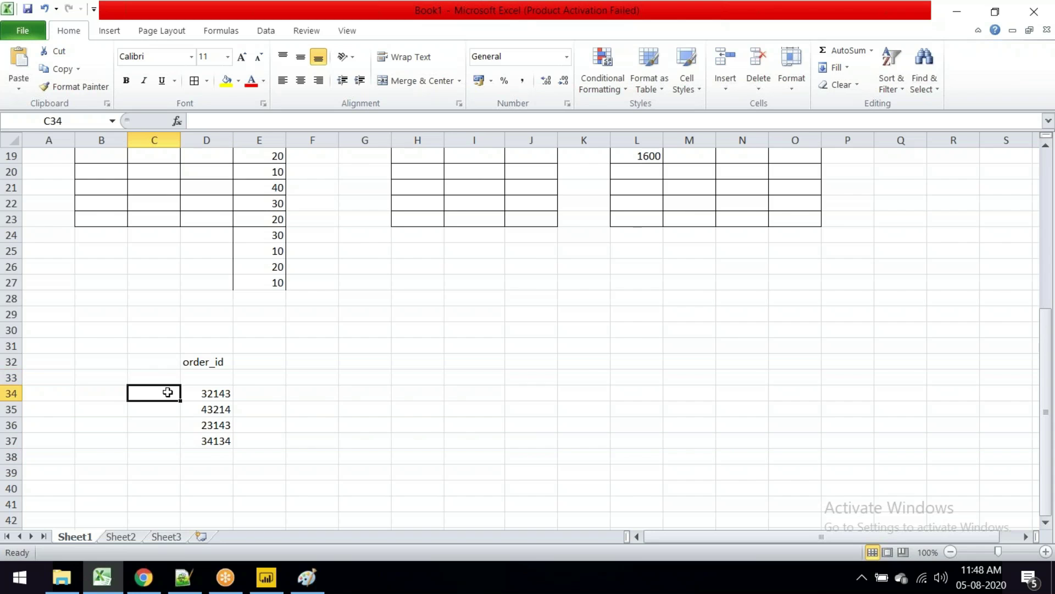
click(135, 366)
text(per)
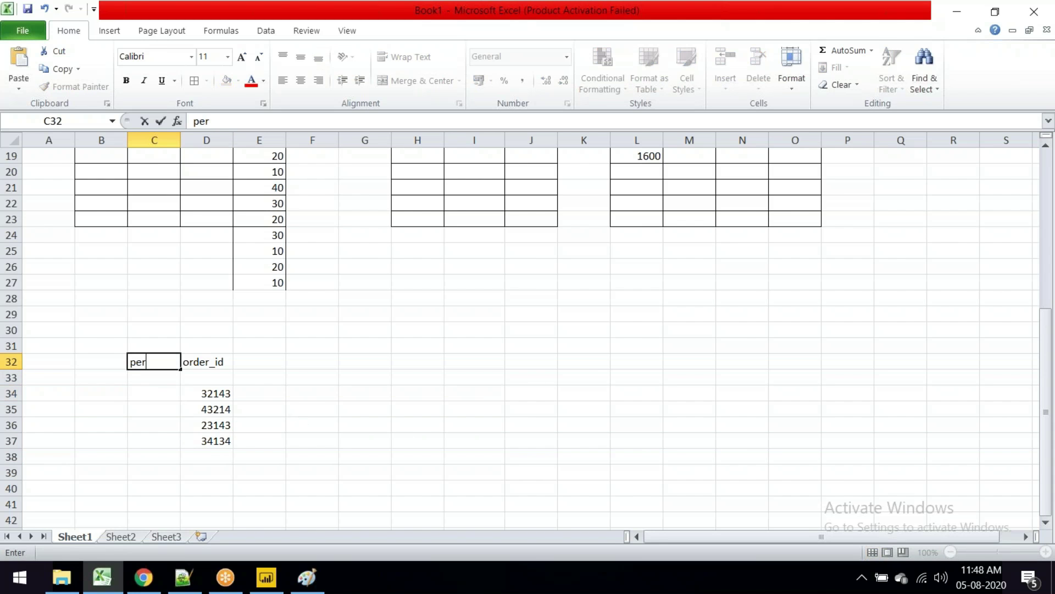
text(son_id)
key(Return)
key(Return)
text(123)
key(Return)
text(123)
key(Return)
text(123)
key(Return)
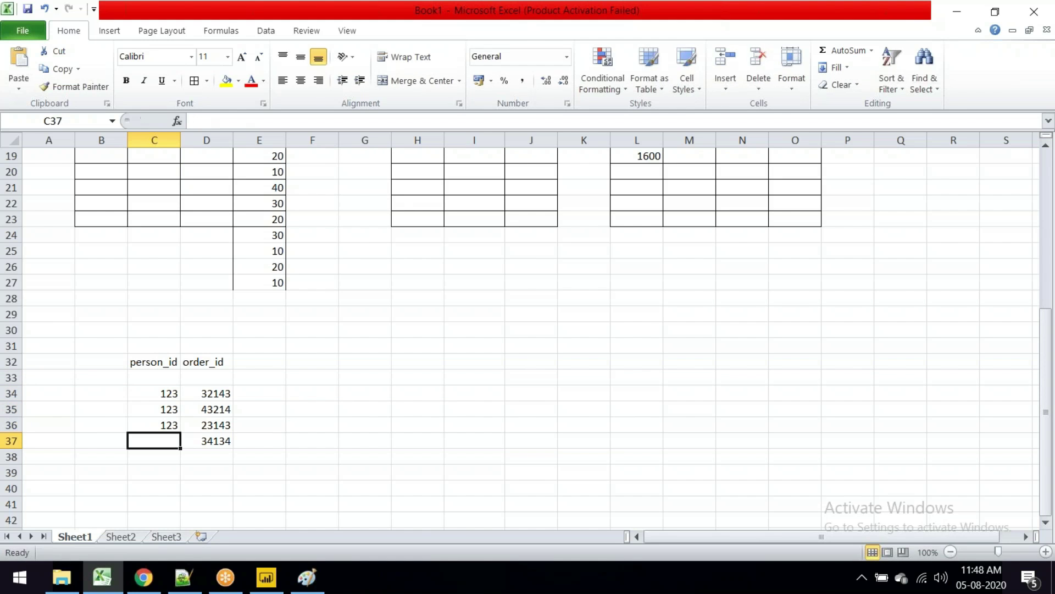
text(123)
key(Return)
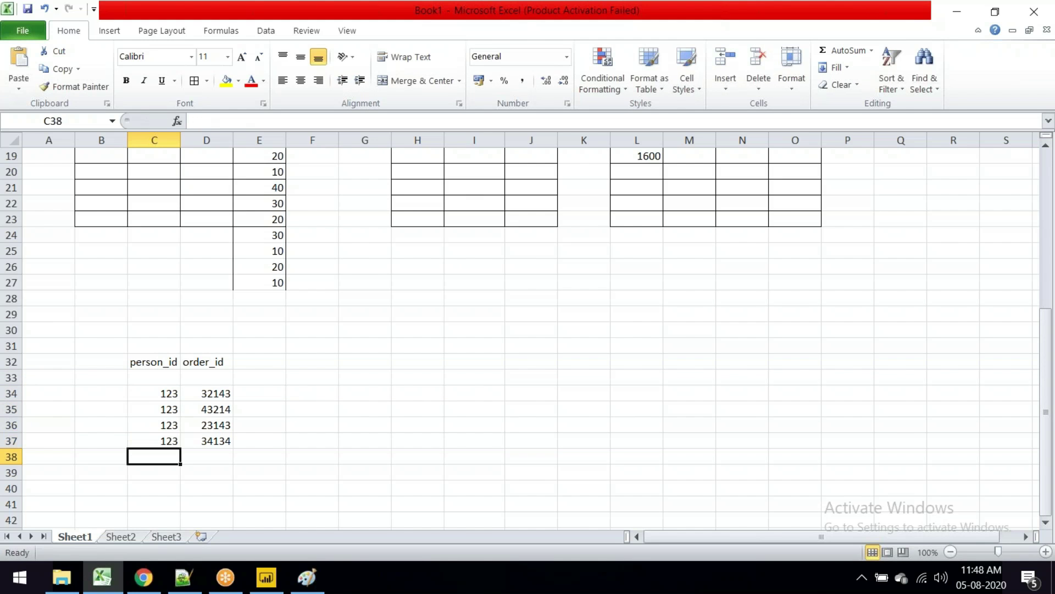
- Select the finished person_id and order_id table to check it
drag(216, 389, 216, 441)
click(135, 361)
drag(136, 362, 224, 456)
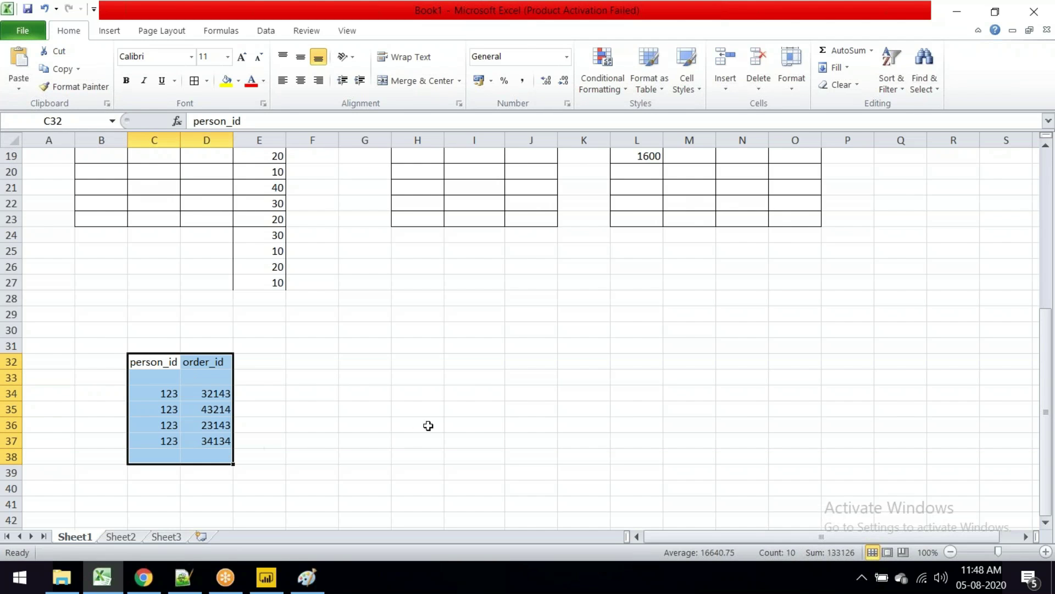
click(545, 360)
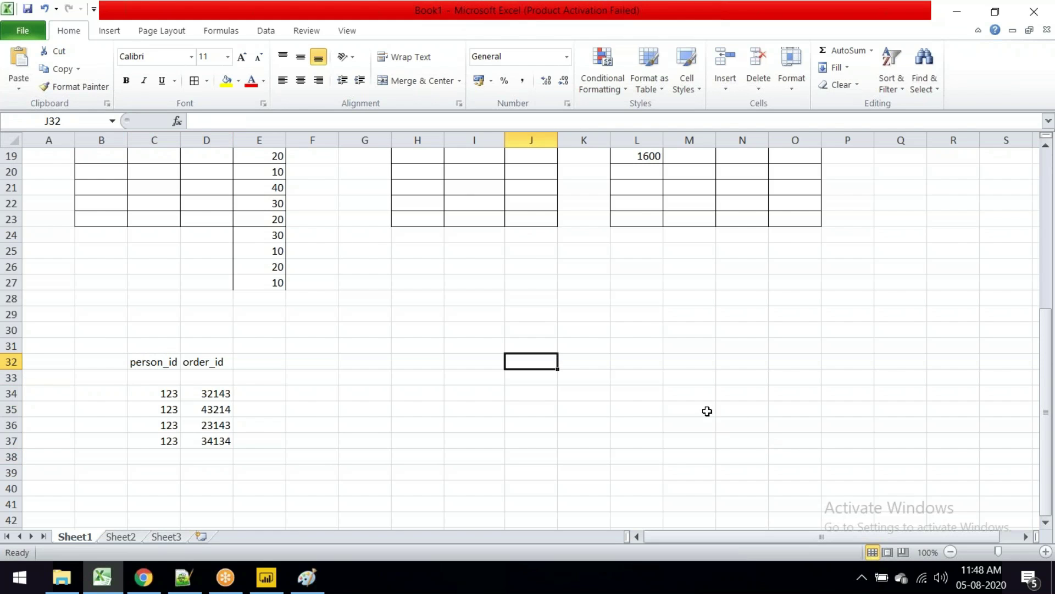
- Type the header 'returns' in cell J32
text(regio)
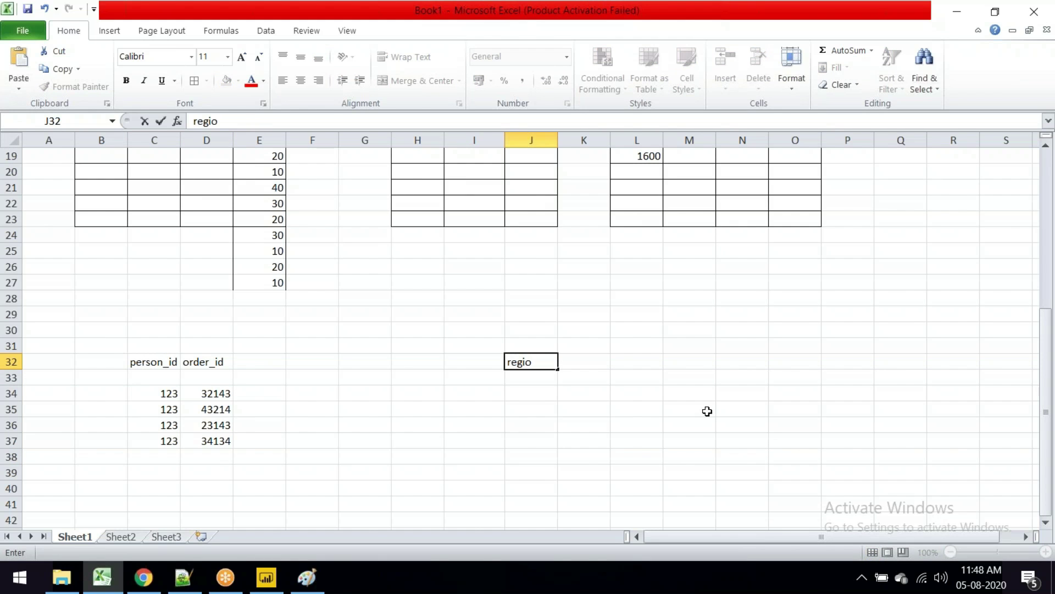
key(BackSpace)
key(BackSpace)
key(BackSpace)
key(BackSpace)
text(eturnd)
key(BackSpace)
text(s)
key(Return)
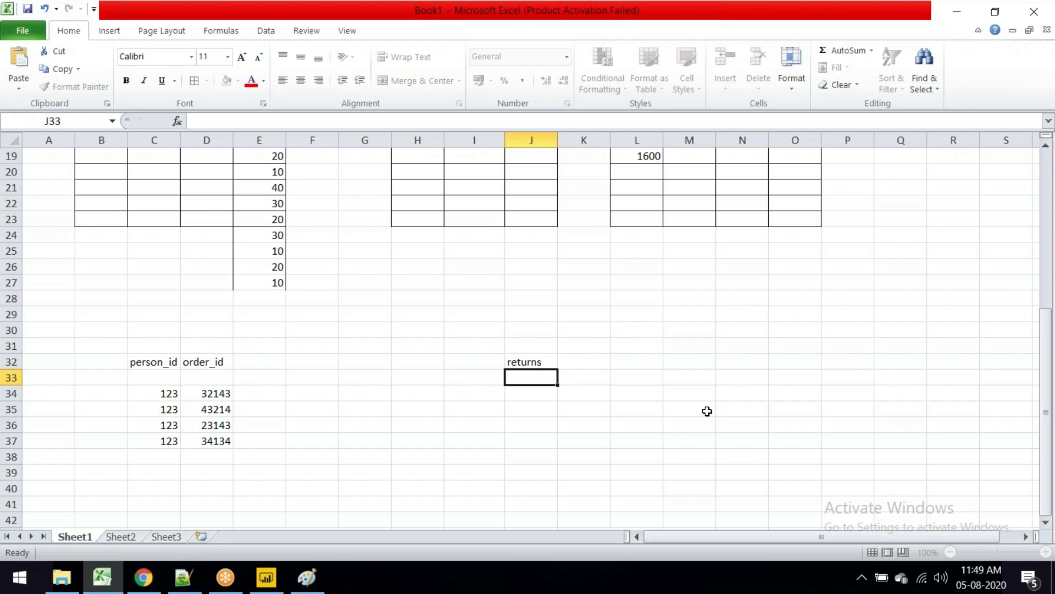
key(Return)
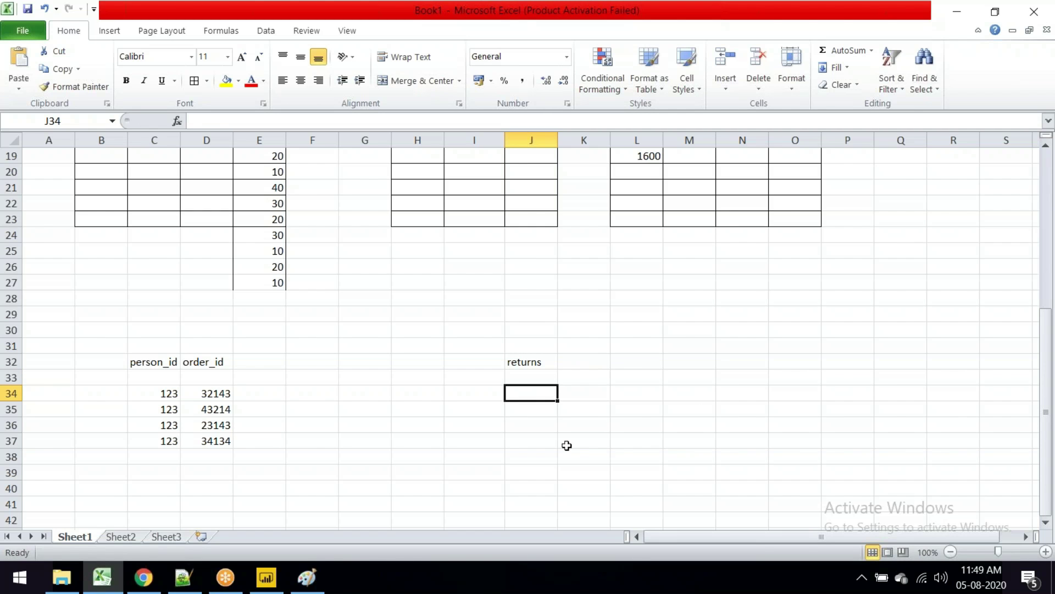
- Copy the four order ids under returns, then delete the last two, keeping 32143 and 43214
drag(219, 394, 222, 441)
key(ctrl+c)
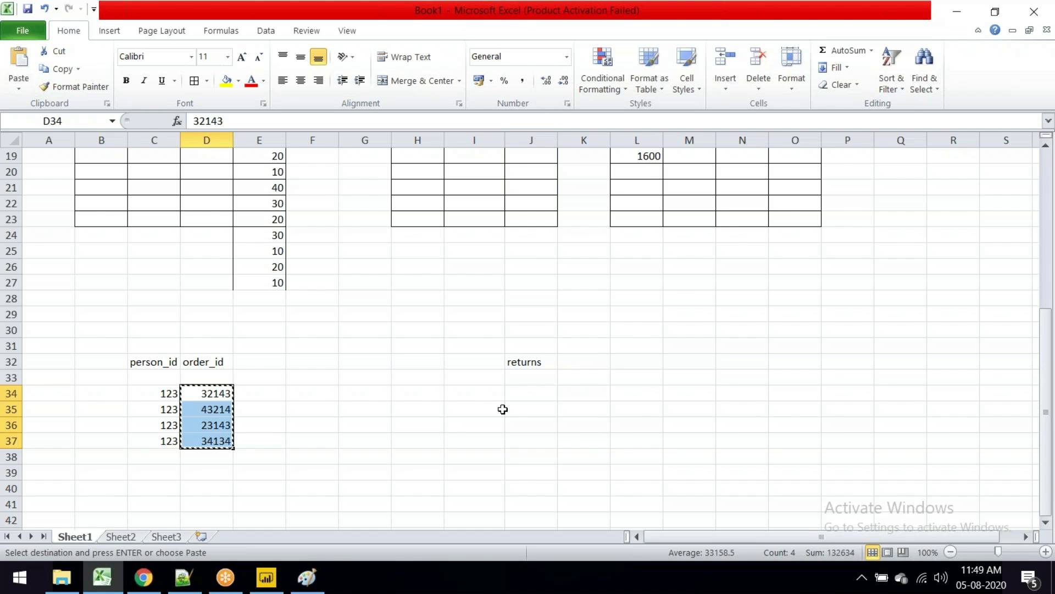
click(531, 392)
key(ctrl+v)
drag(539, 424, 542, 439)
key(Delete)
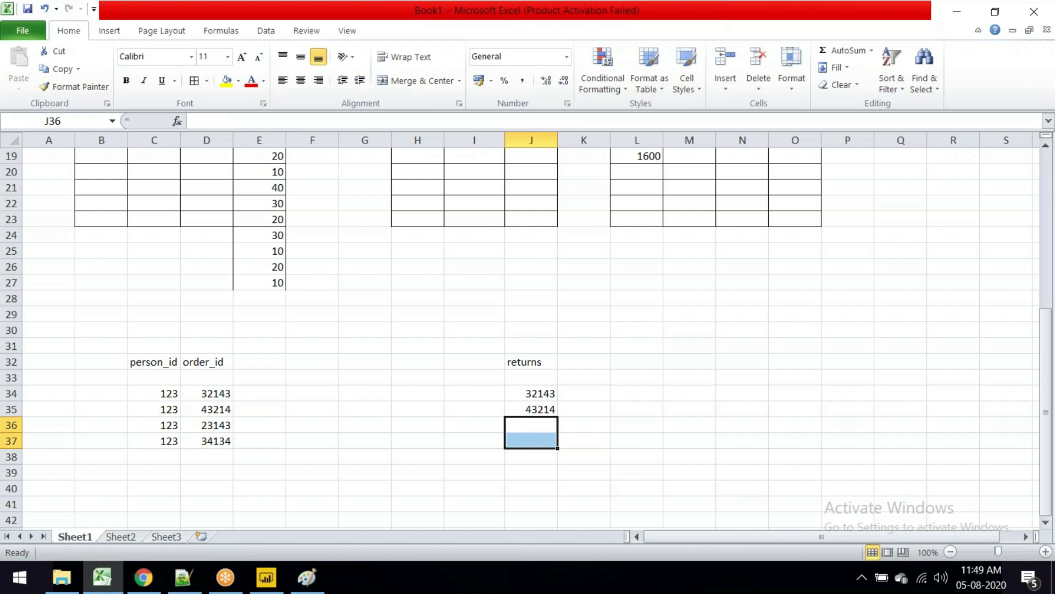
- Compare the returns list against the order_id column, then return to Power BI Desktop
click(554, 491)
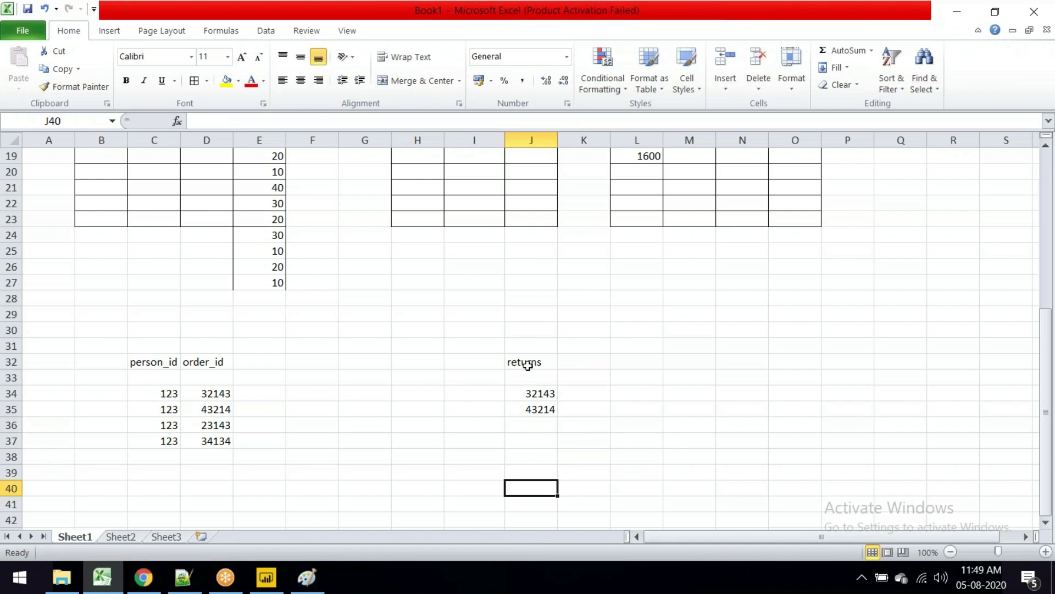
drag(528, 365, 528, 483)
drag(211, 363, 207, 488)
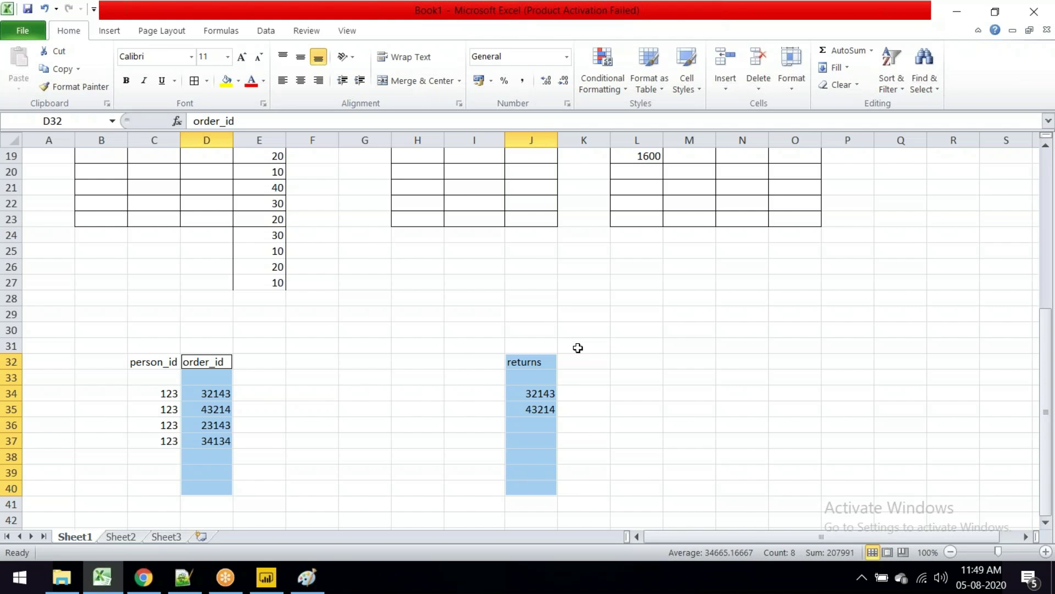
click(214, 392)
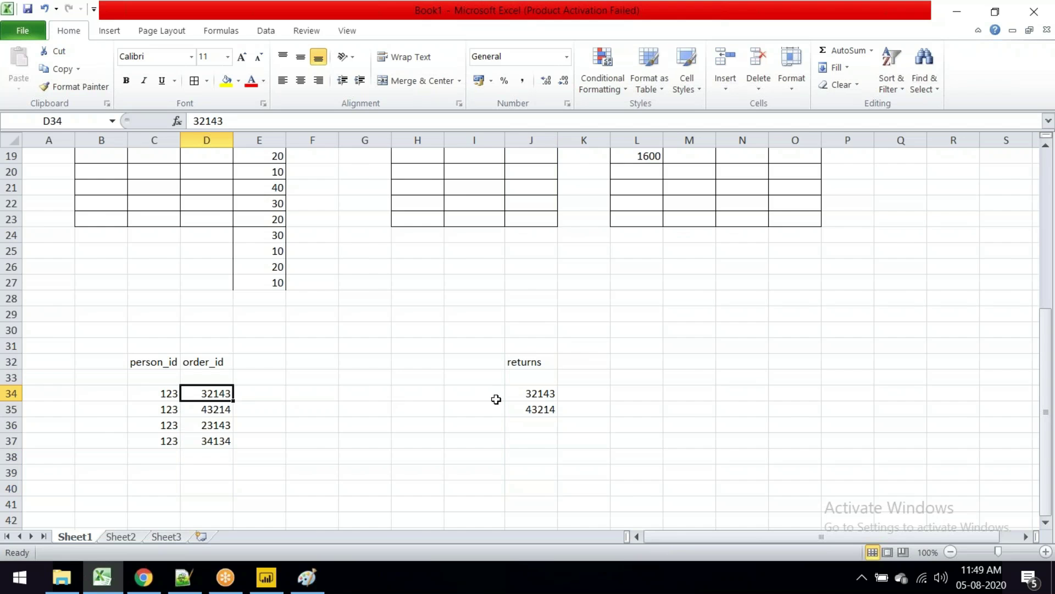
drag(546, 393, 548, 529)
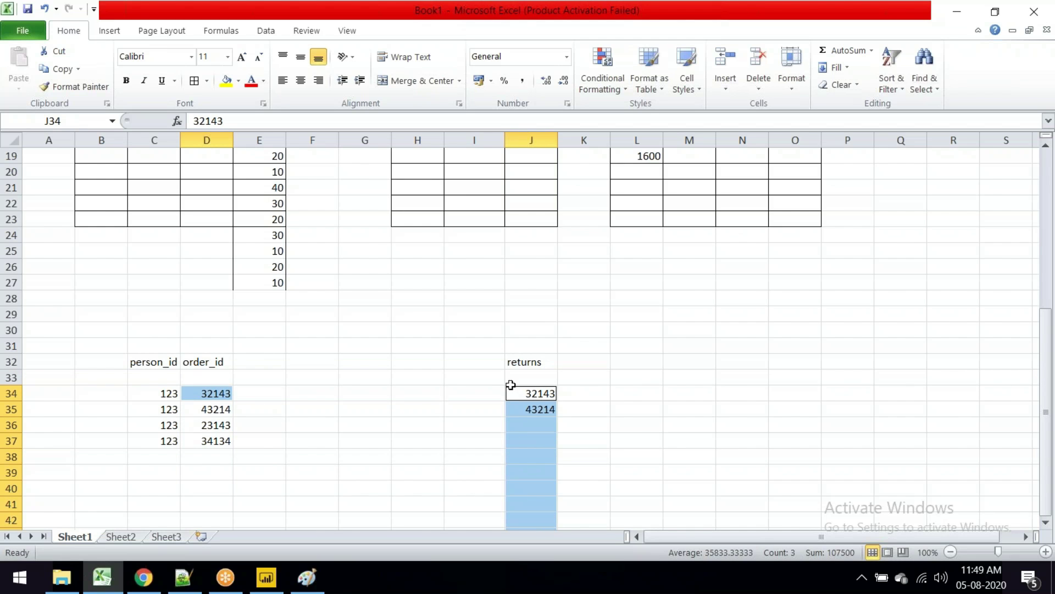
click(545, 408)
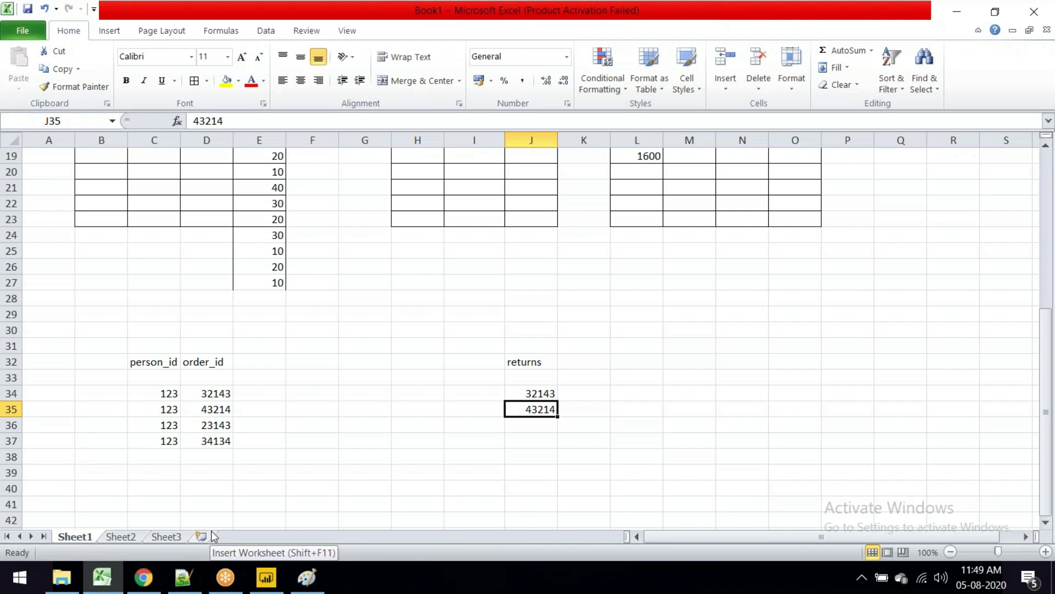
scroll(893, 470, up, 1)
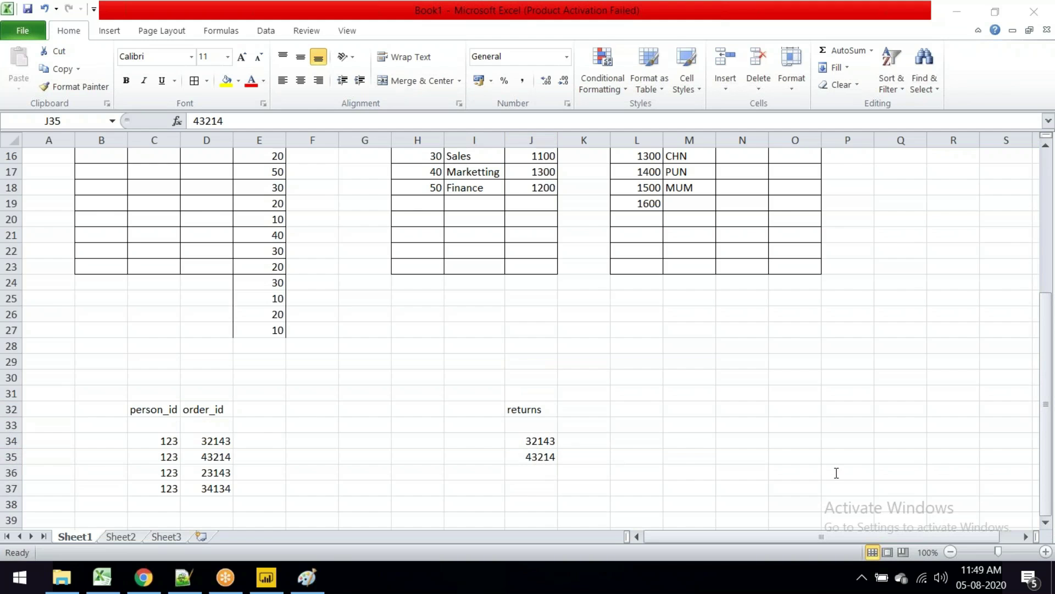
click(266, 577)
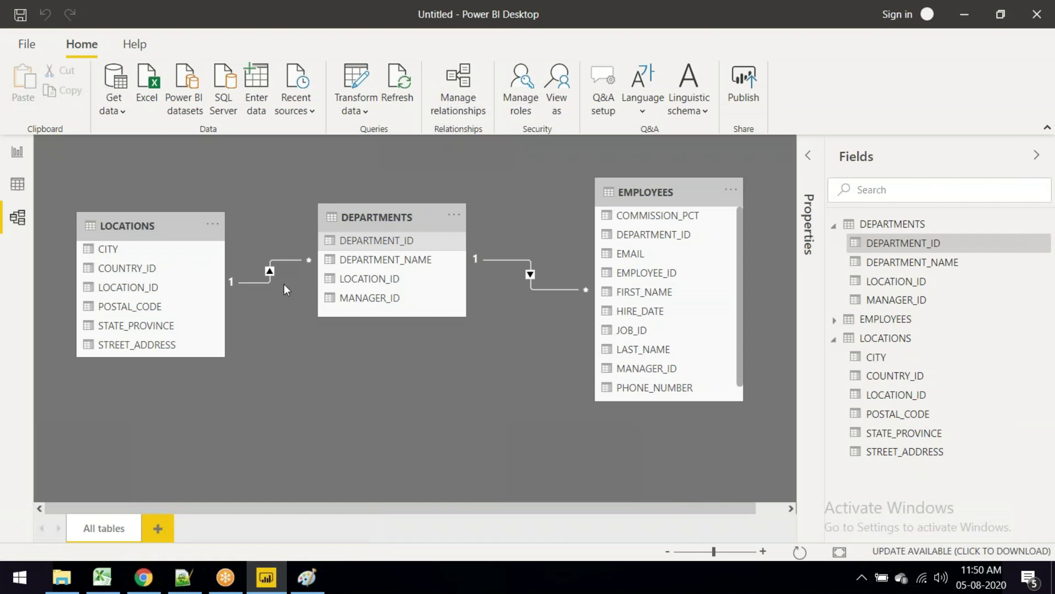
- Pick the Data.World - Get Dataset (Beta) connector under Get Data's Online Services
click(123, 106)
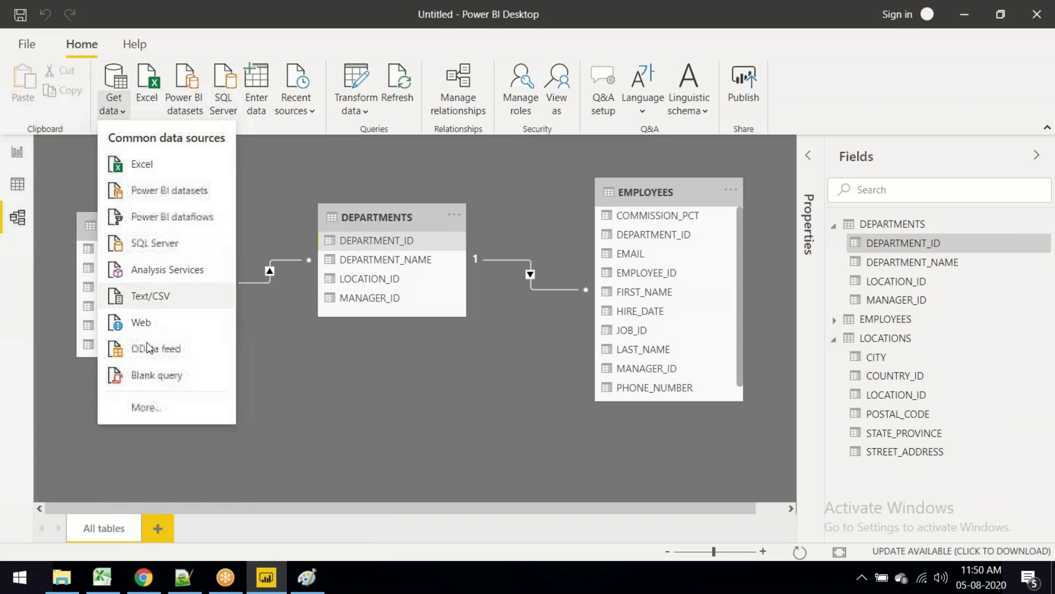
click(144, 408)
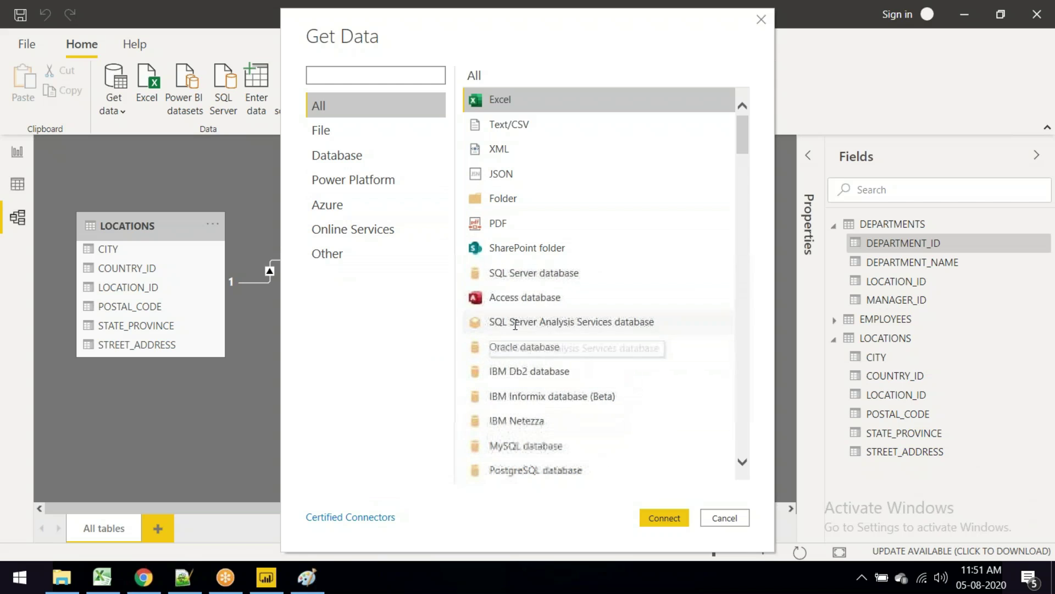
click(350, 236)
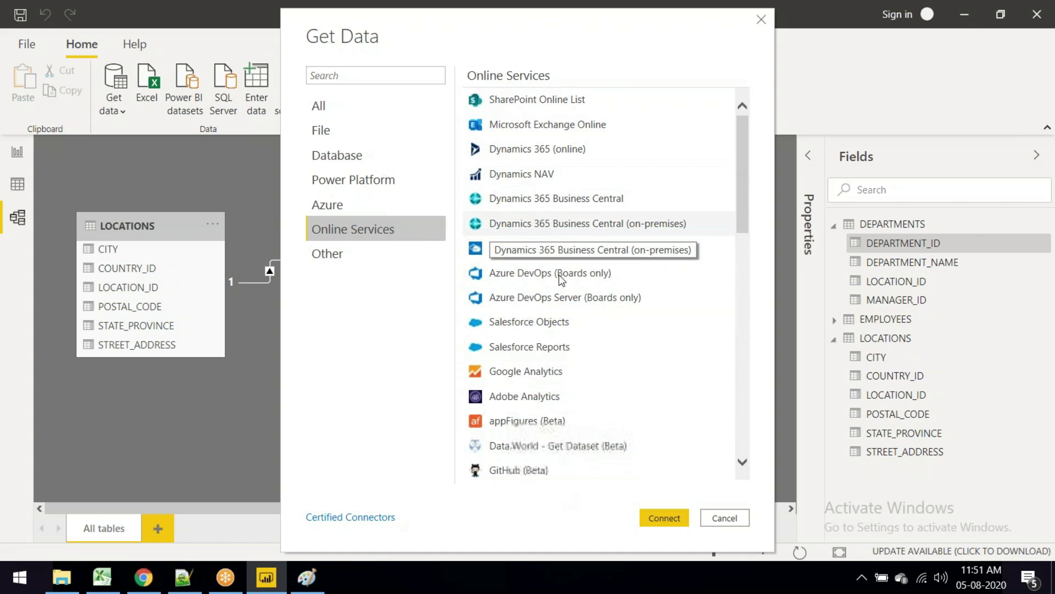
click(567, 446)
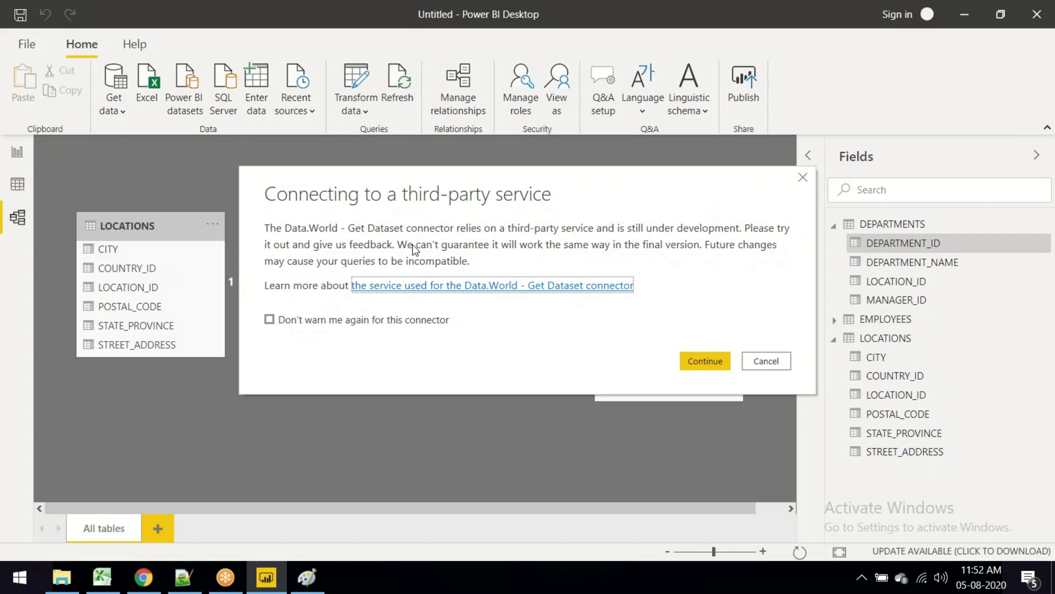
- Continue past the connector warning, review the Owner, Dataset Id and Query fields, then cancel
click(705, 361)
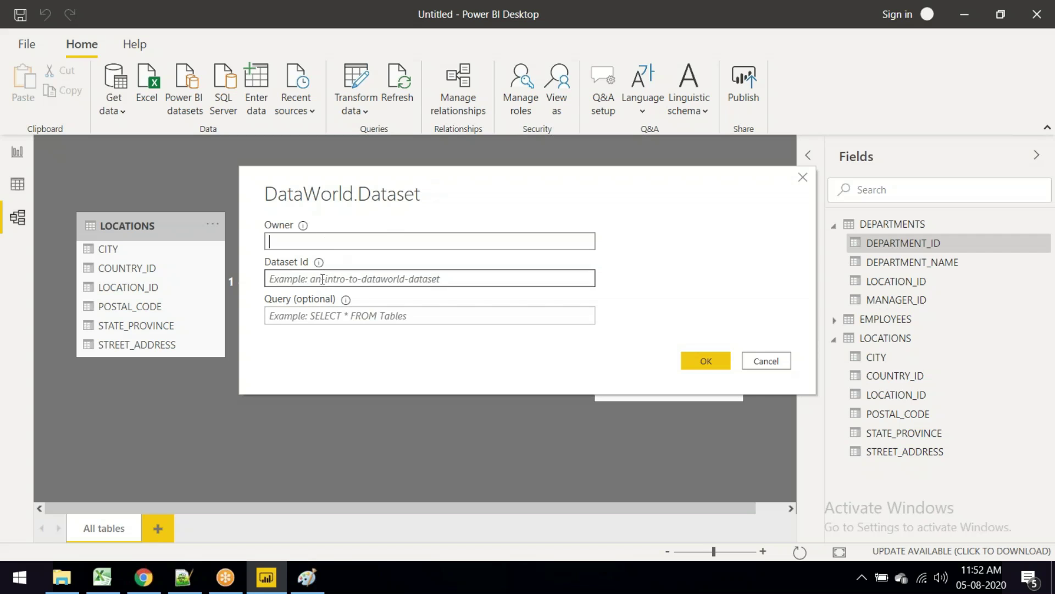
mouse_move(303, 226)
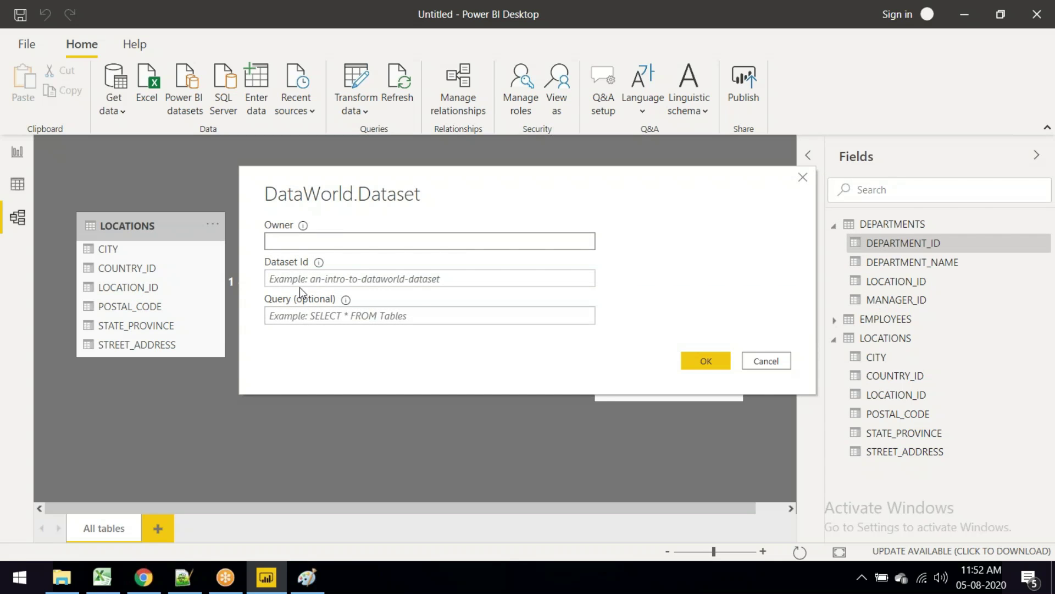
click(328, 278)
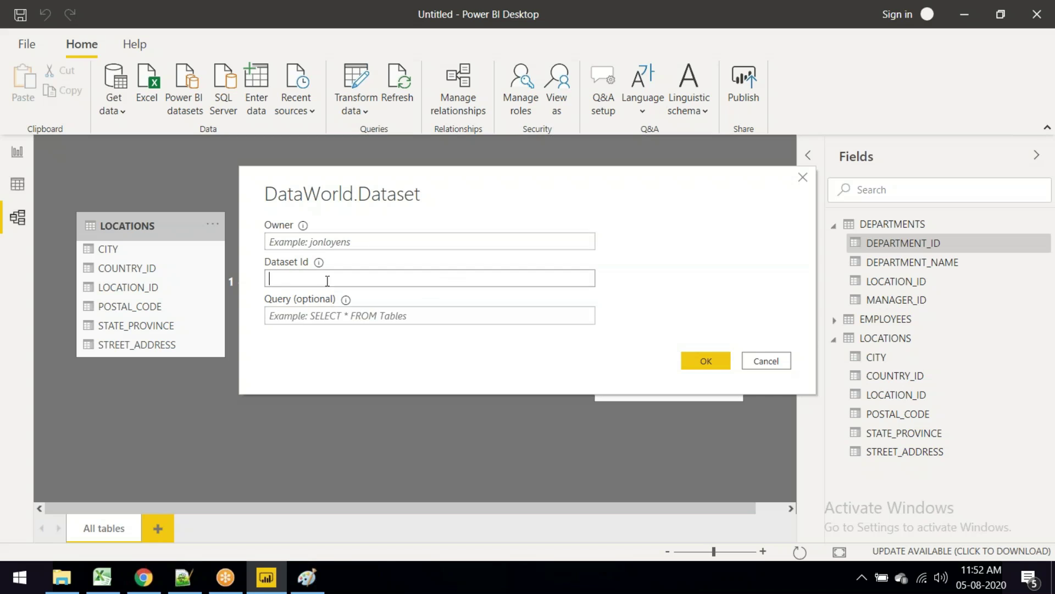
click(304, 241)
mouse_move(302, 229)
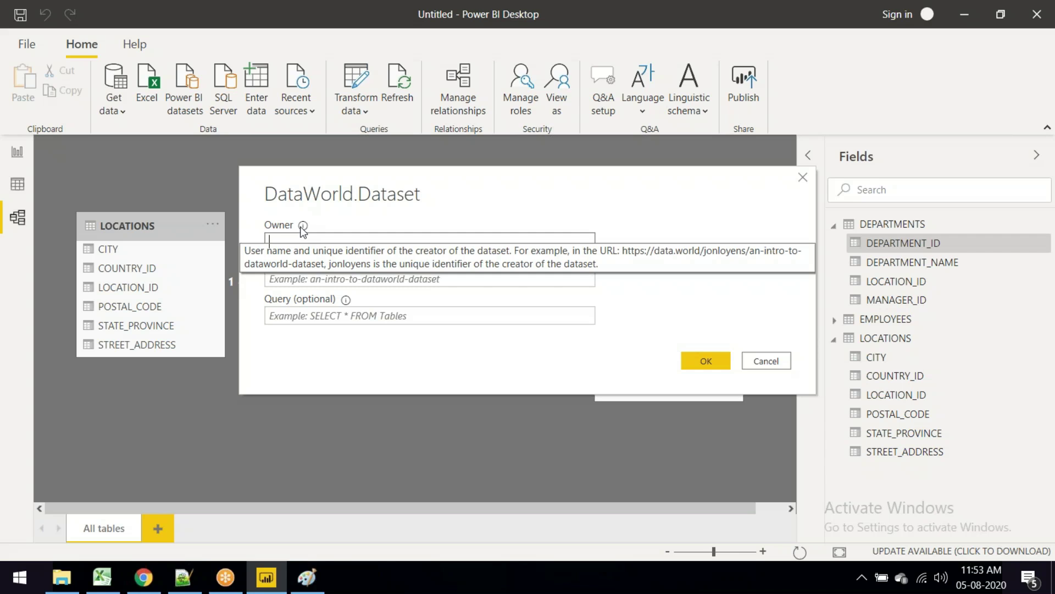
mouse_move(148, 589)
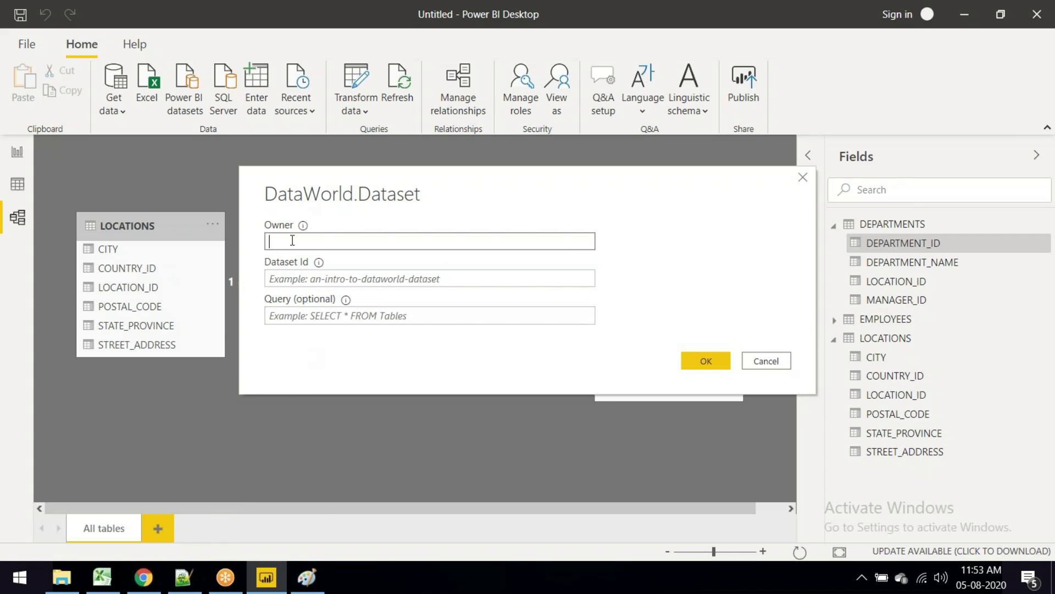
click(329, 277)
mouse_move(318, 263)
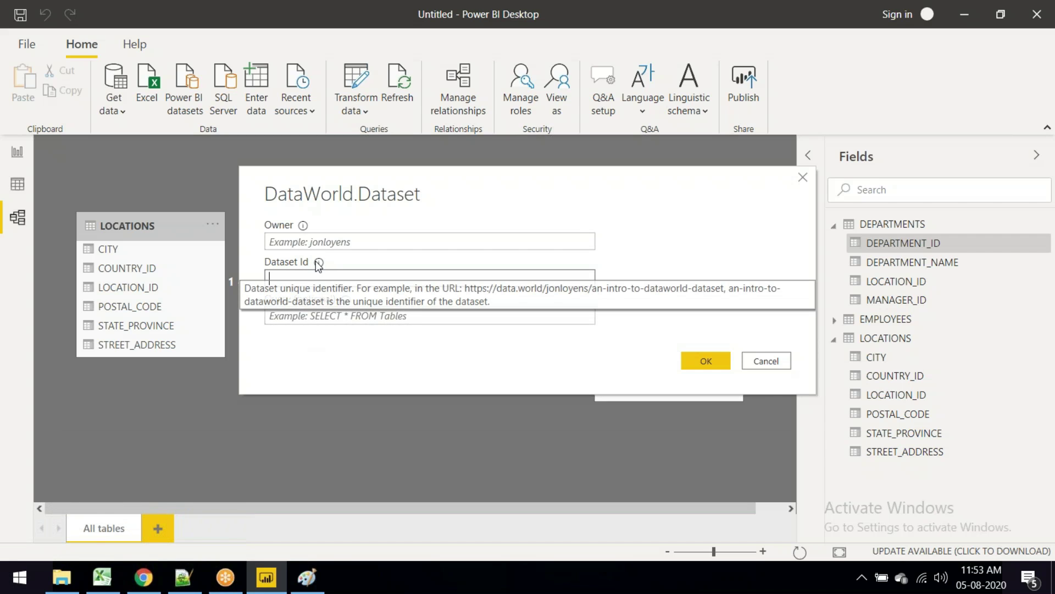
click(322, 314)
mouse_move(345, 300)
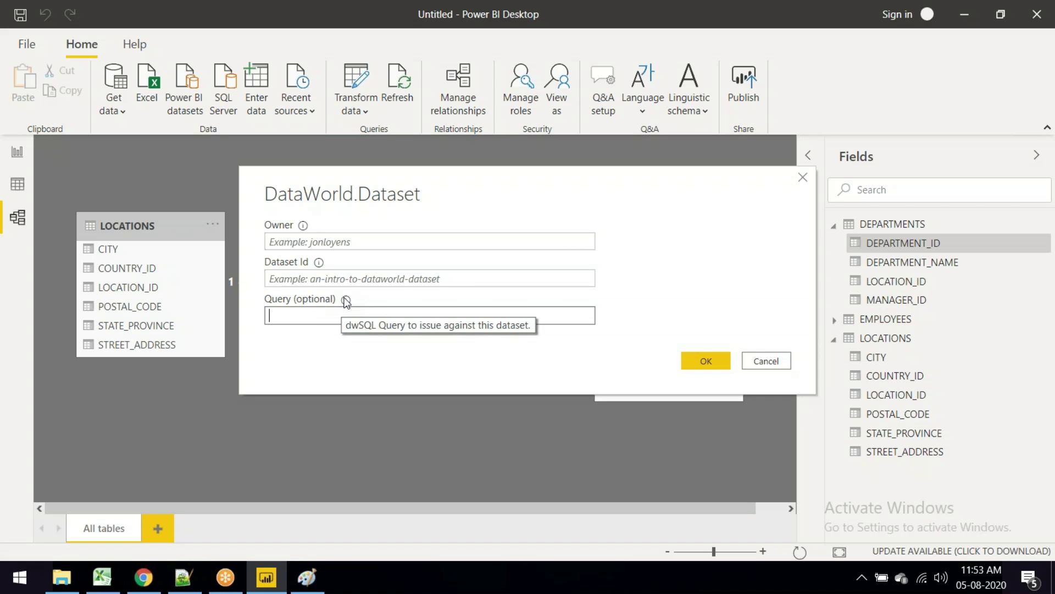
click(780, 361)
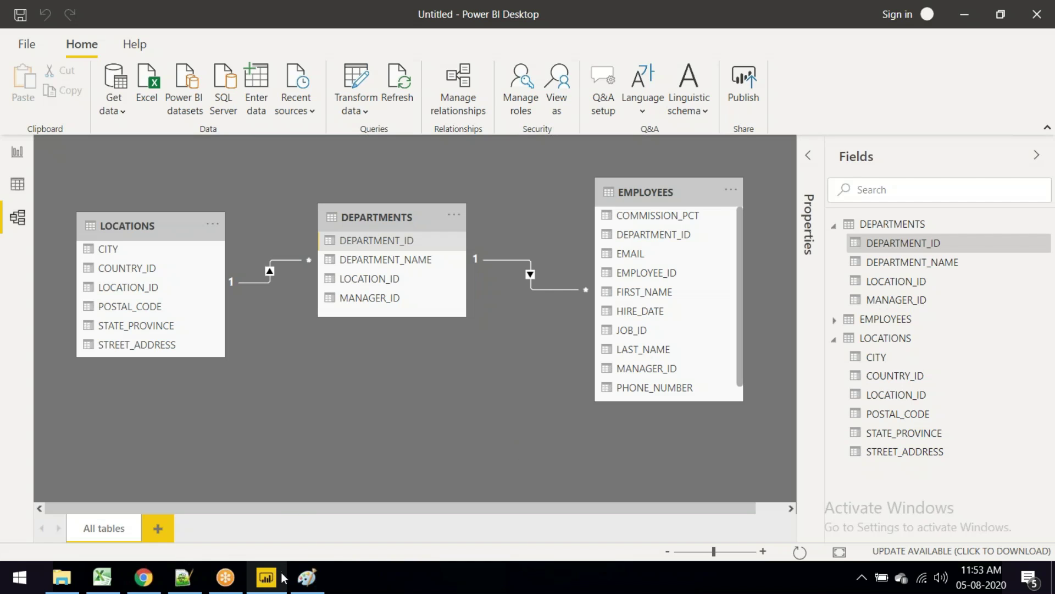
- In a new Chrome tab, search for 'data world' and open the data.world website
click(143, 577)
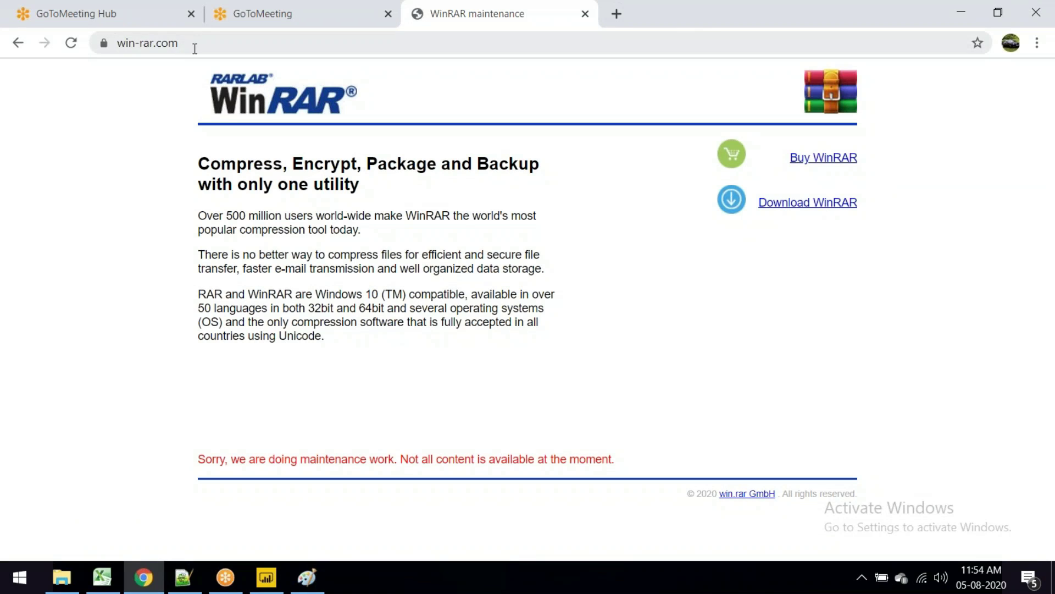
click(613, 20)
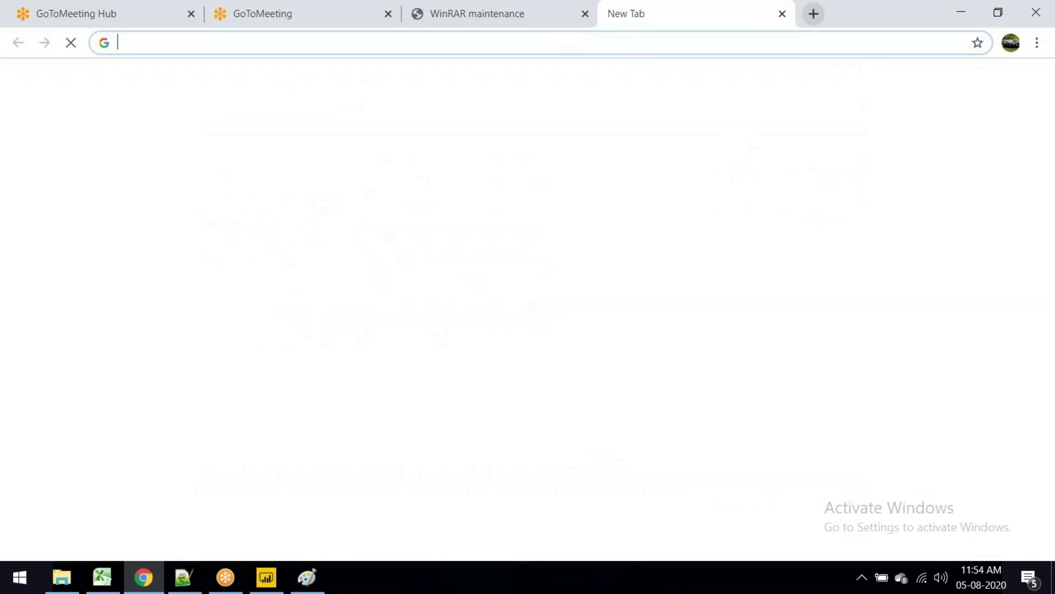
text(data world)
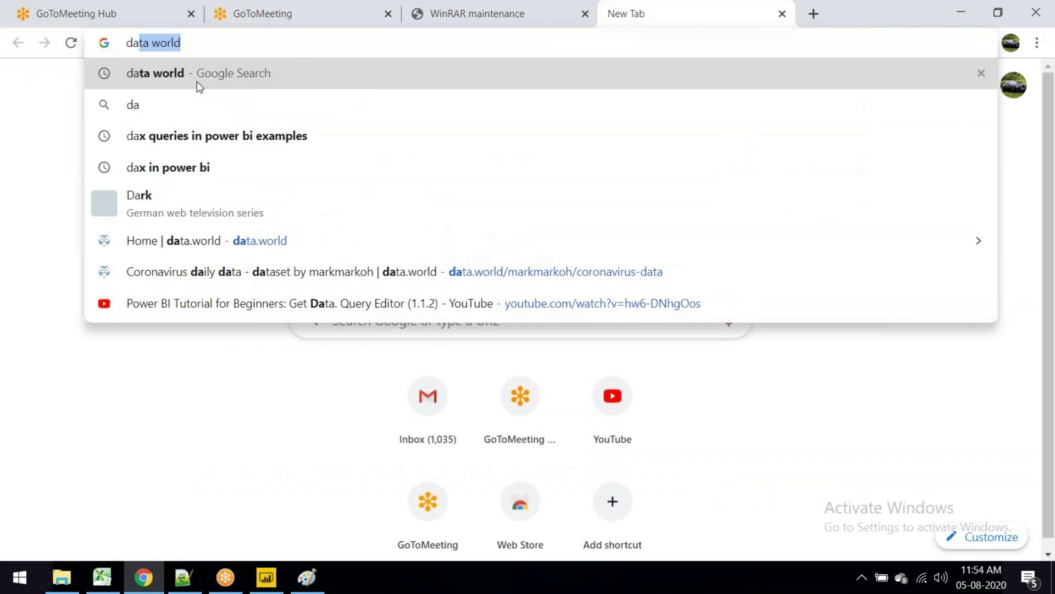
click(197, 81)
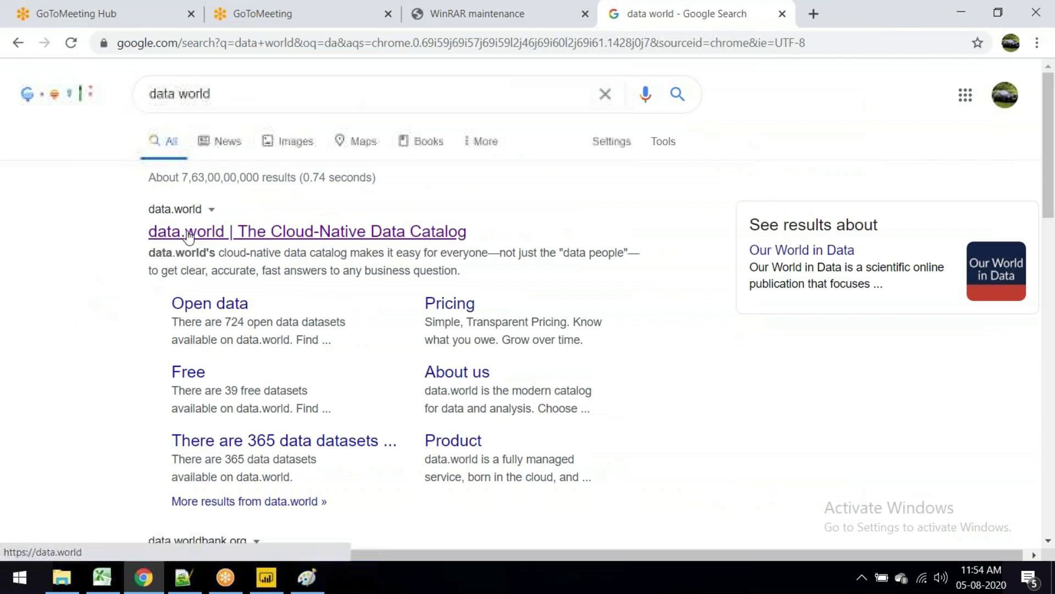
click(189, 233)
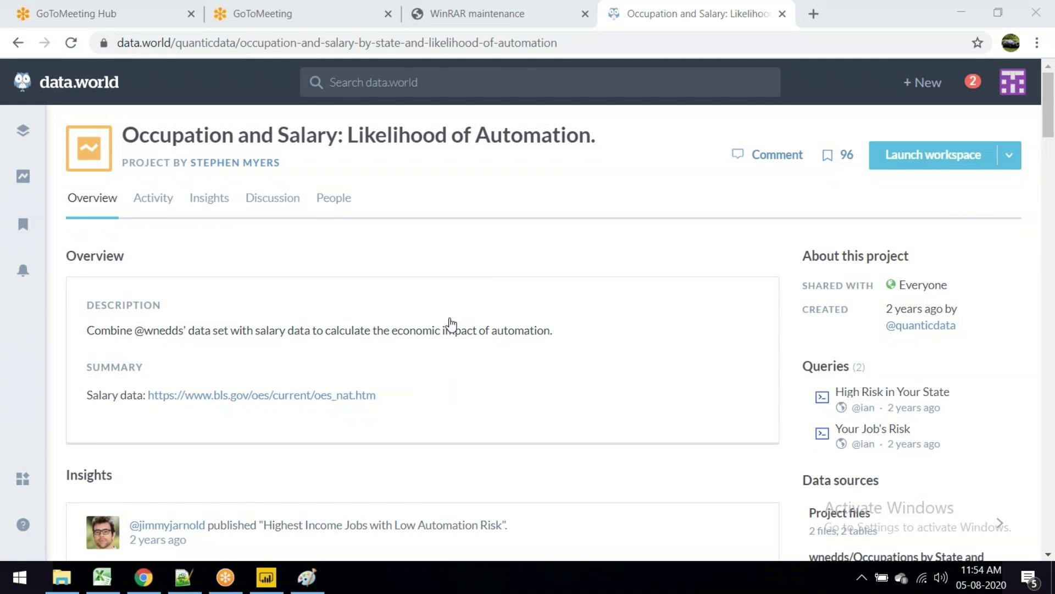
scroll(412, 357, down, 1)
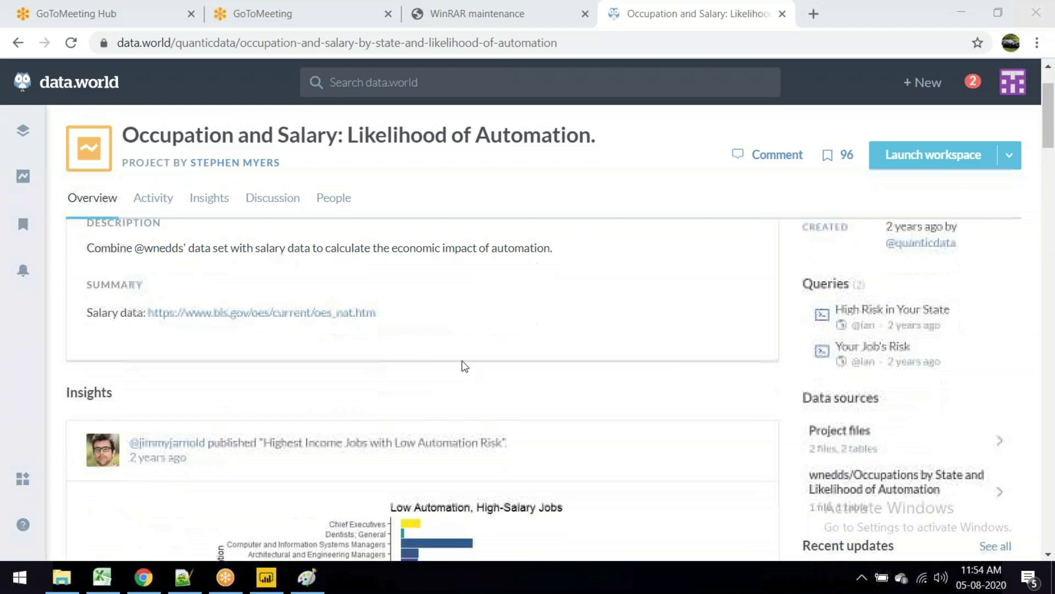
scroll(612, 399, down, 10)
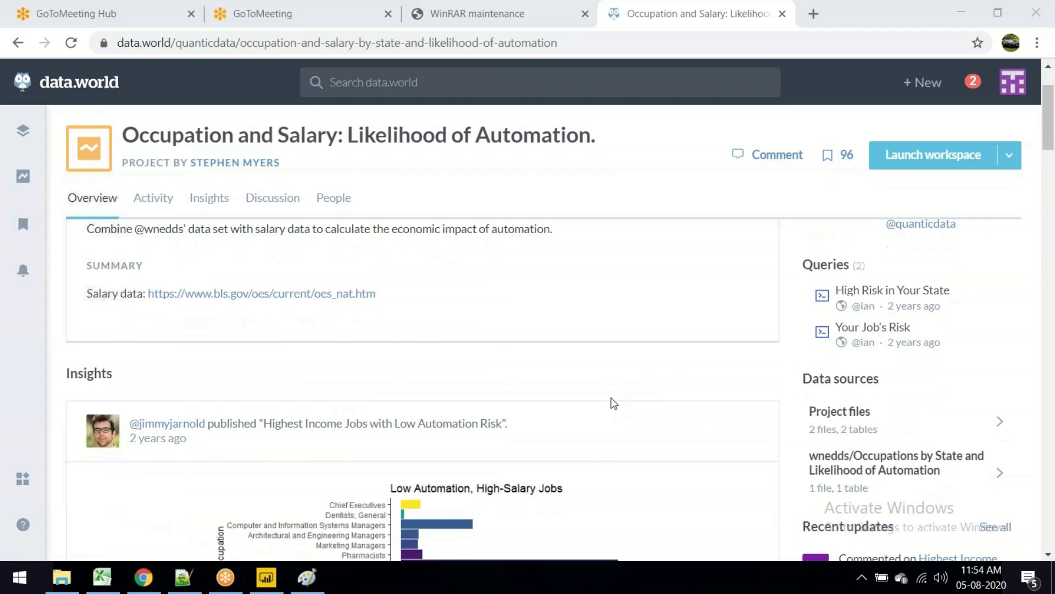
scroll(393, 319, down, 3)
- Open the Coronavirus daily data dataset, browse its overview and file preview, and select the author's name
key(alt+Left)
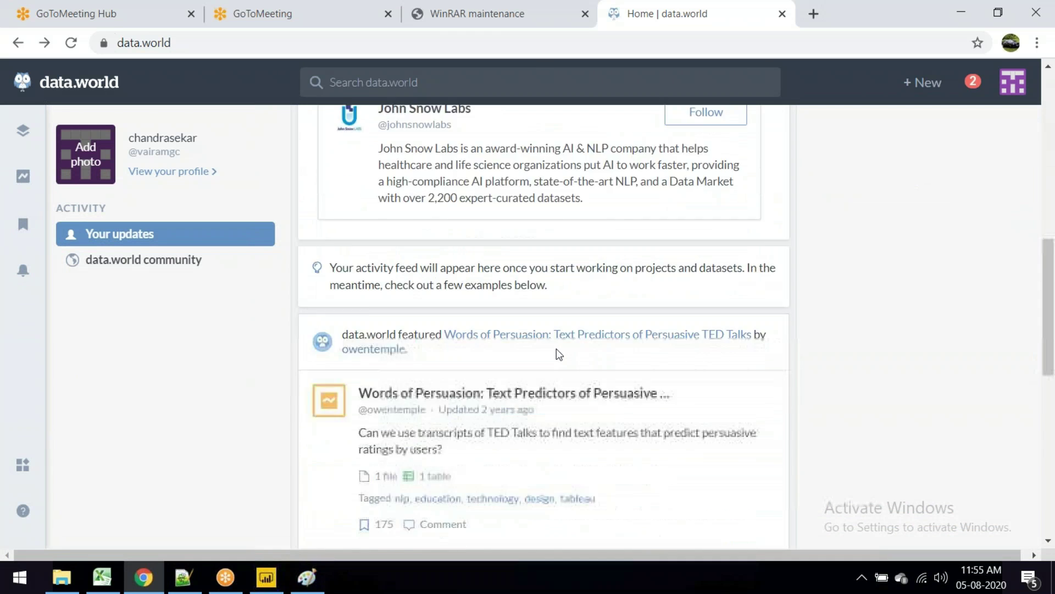
scroll(557, 348, down, 2)
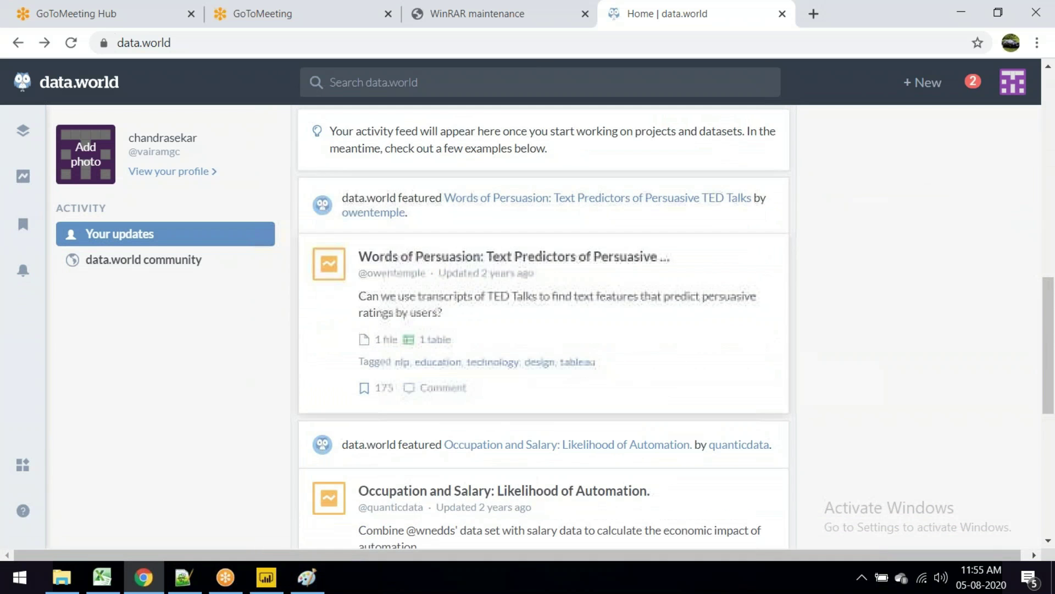
click(437, 342)
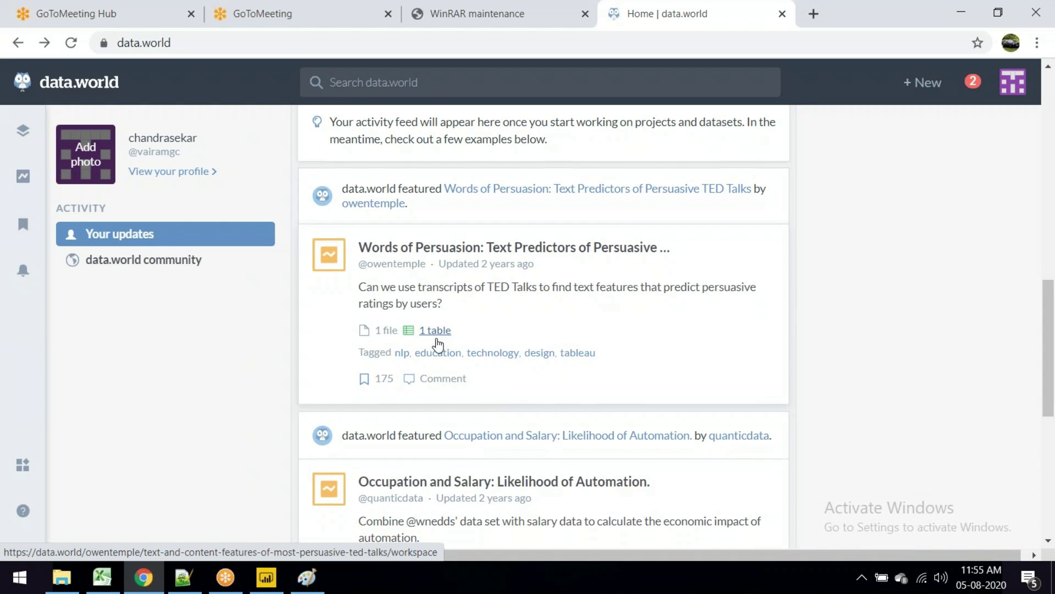
scroll(455, 314, down, 5)
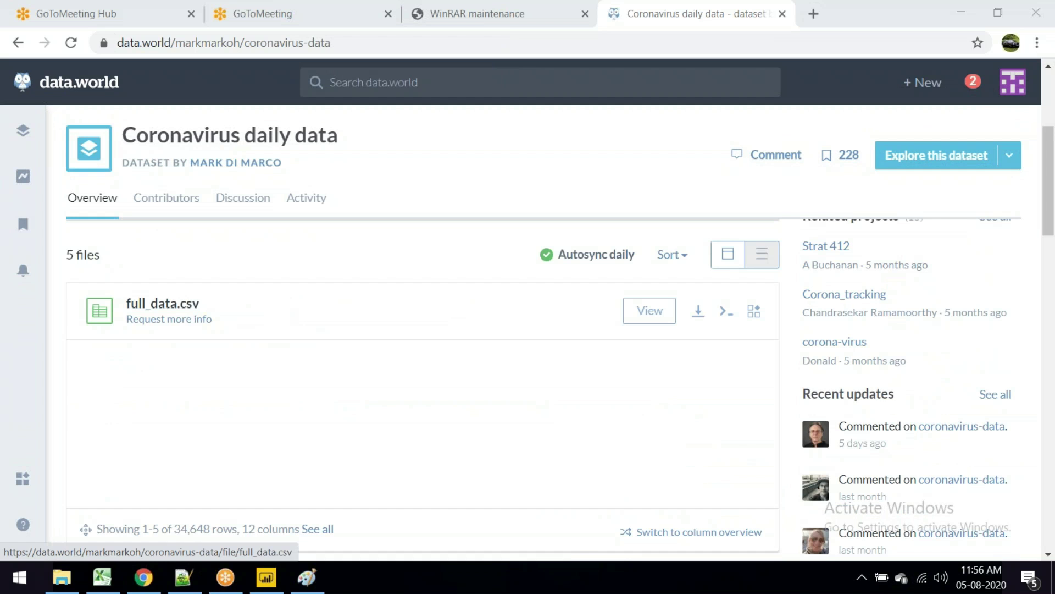
scroll(188, 328, up, 1)
scroll(189, 407, up, 2)
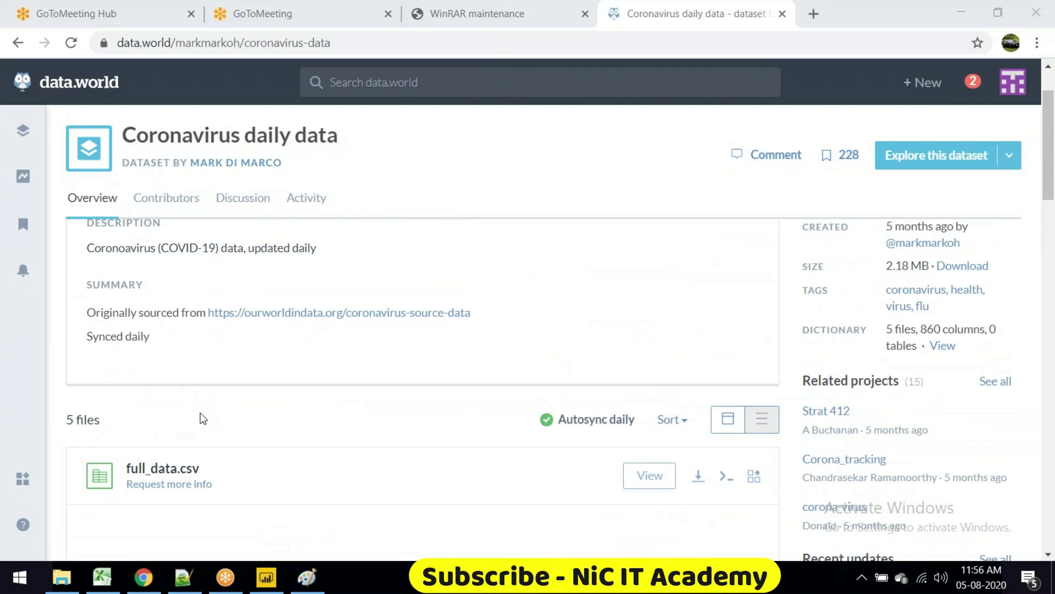
scroll(200, 416, up, 1)
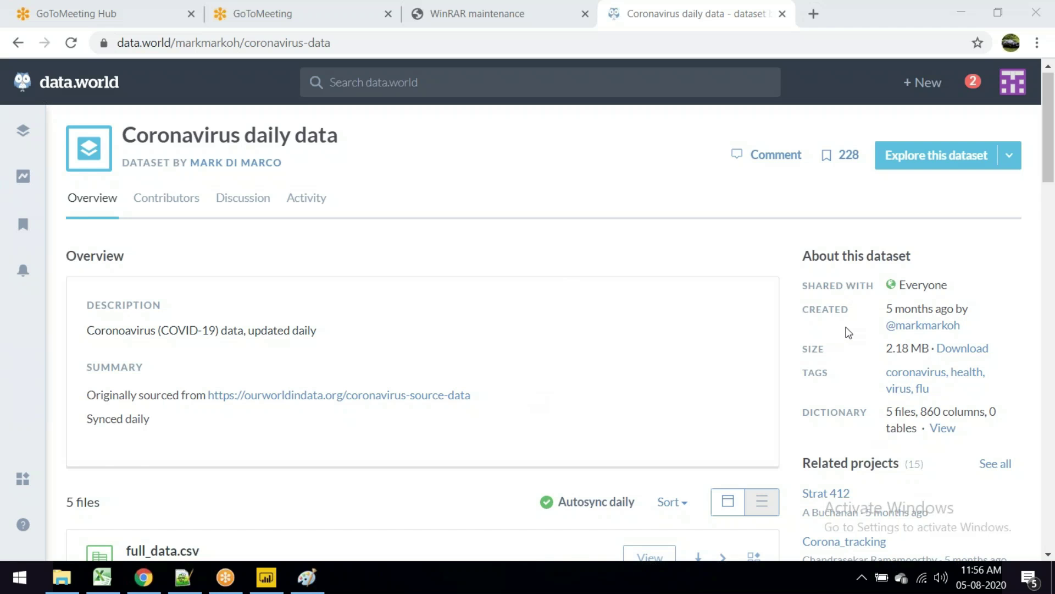
scroll(936, 336, down, 4)
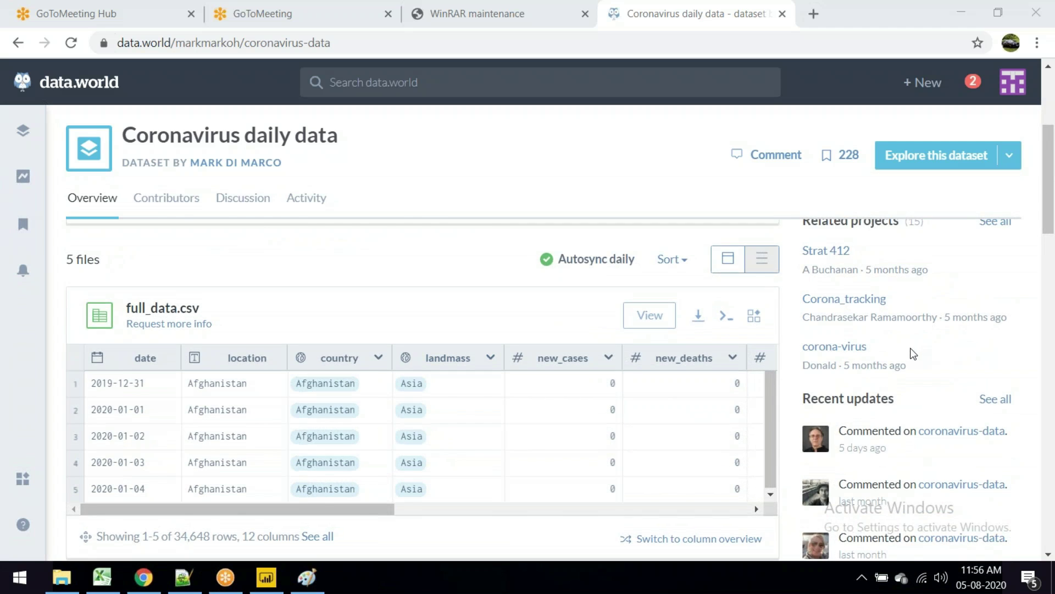
scroll(913, 353, up, 2)
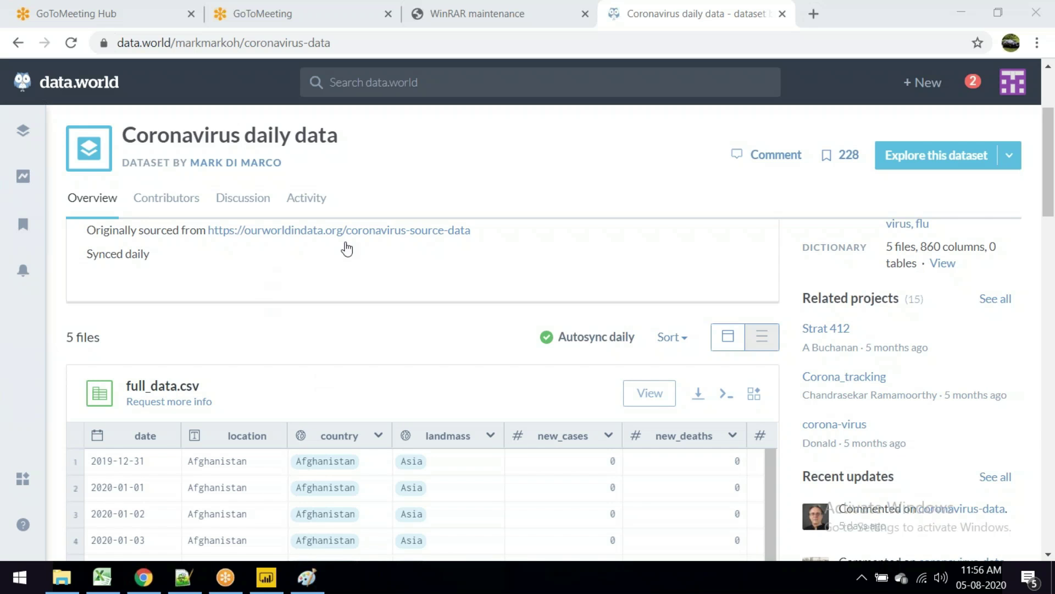
scroll(173, 288, down, 2)
scroll(171, 282, up, 5)
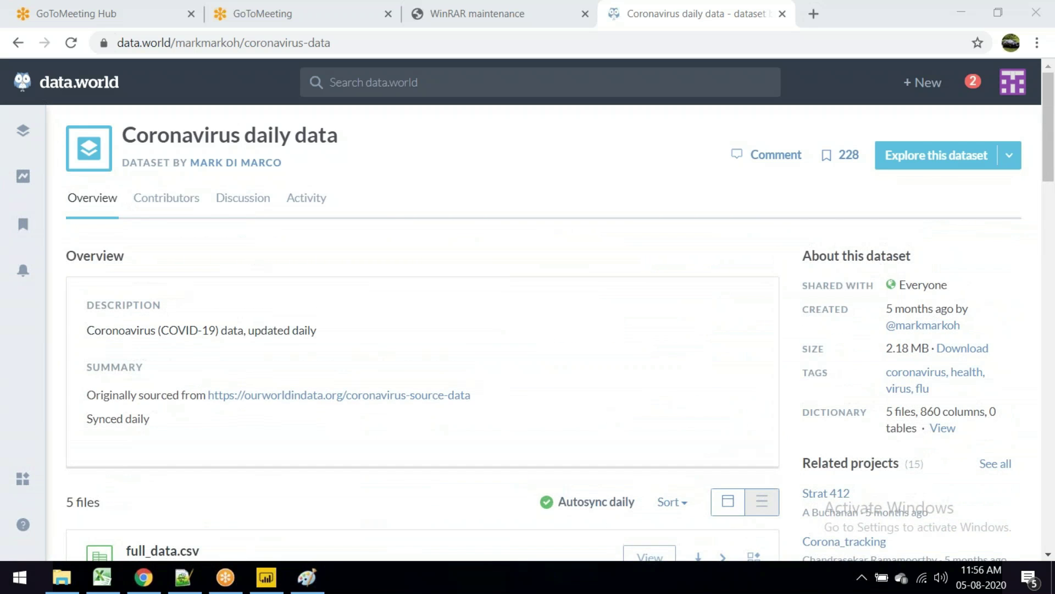
drag(283, 163, 193, 163)
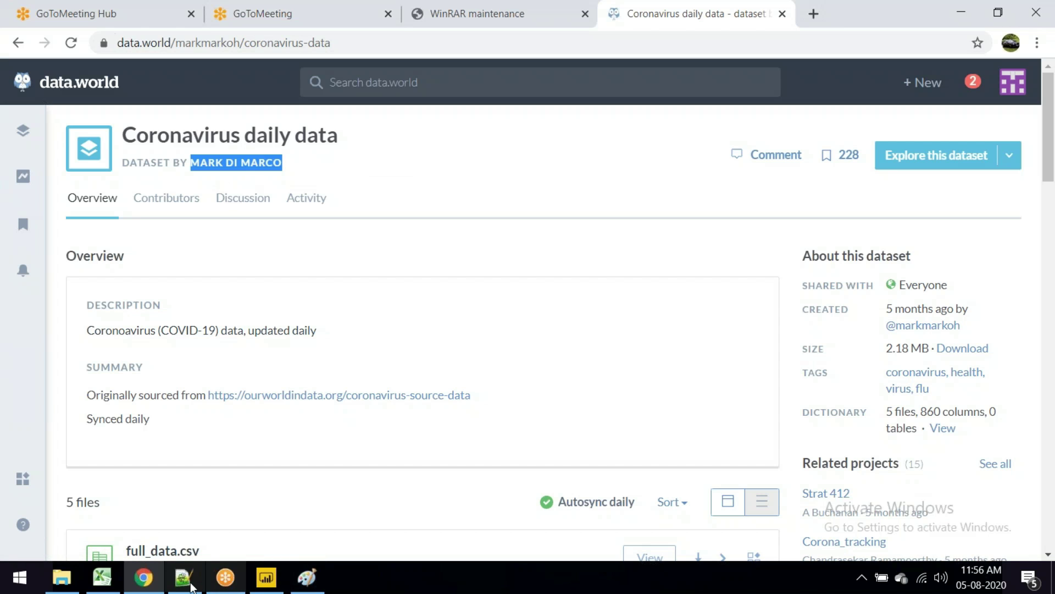
- In Power BI, connect using the Online Services Data.World - Get Dataset (Beta) connector
click(265, 580)
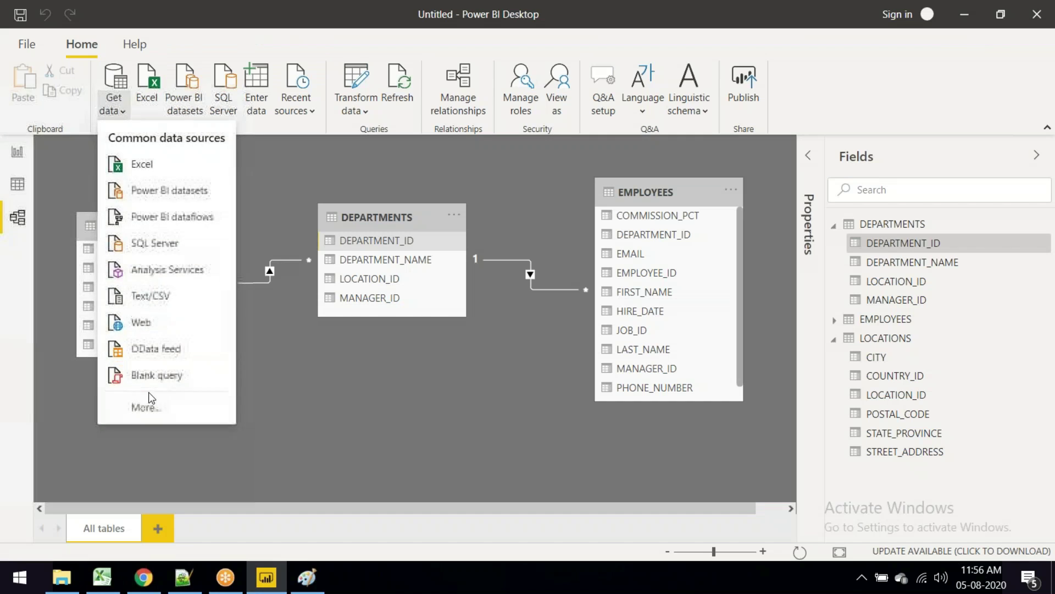
click(403, 391)
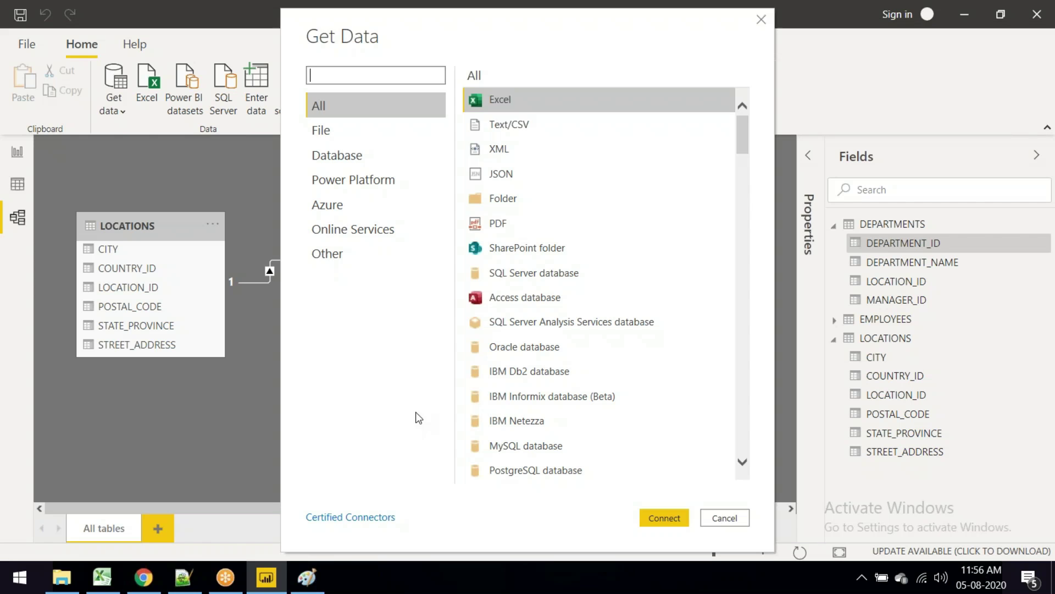
scroll(577, 343, down, 3)
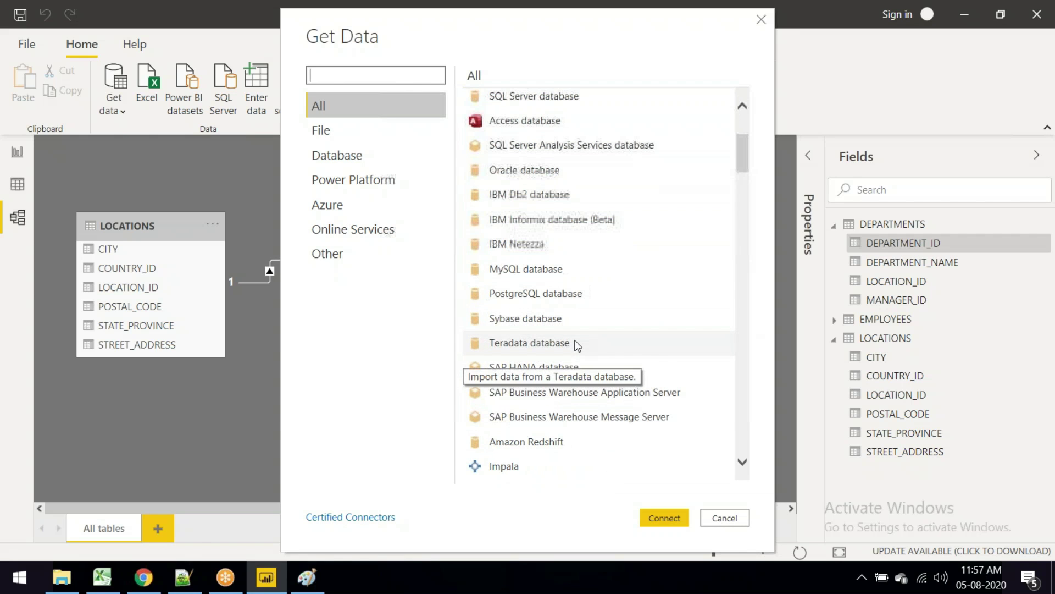
click(382, 238)
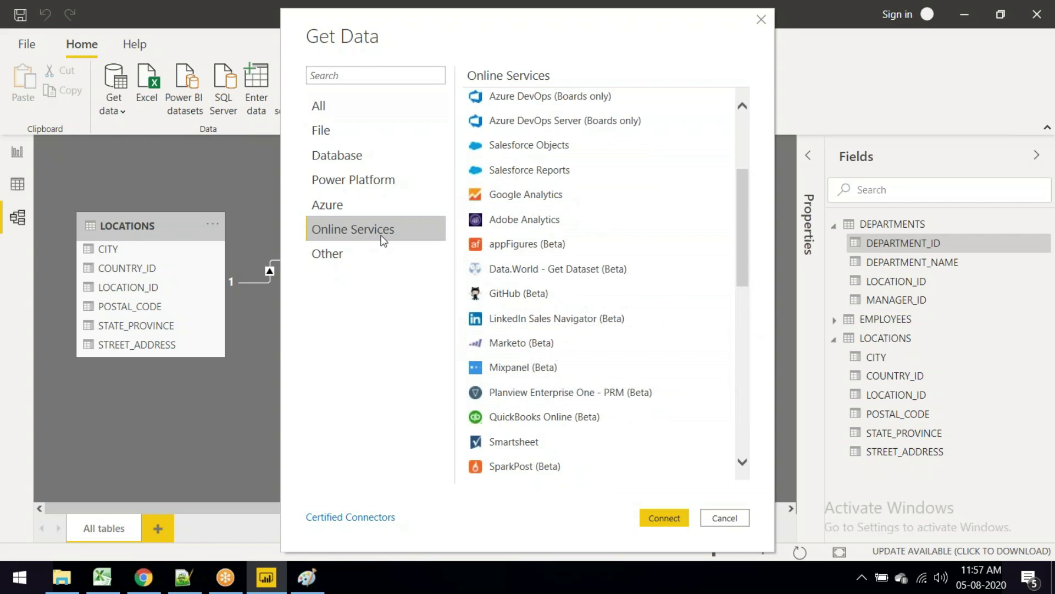
click(549, 269)
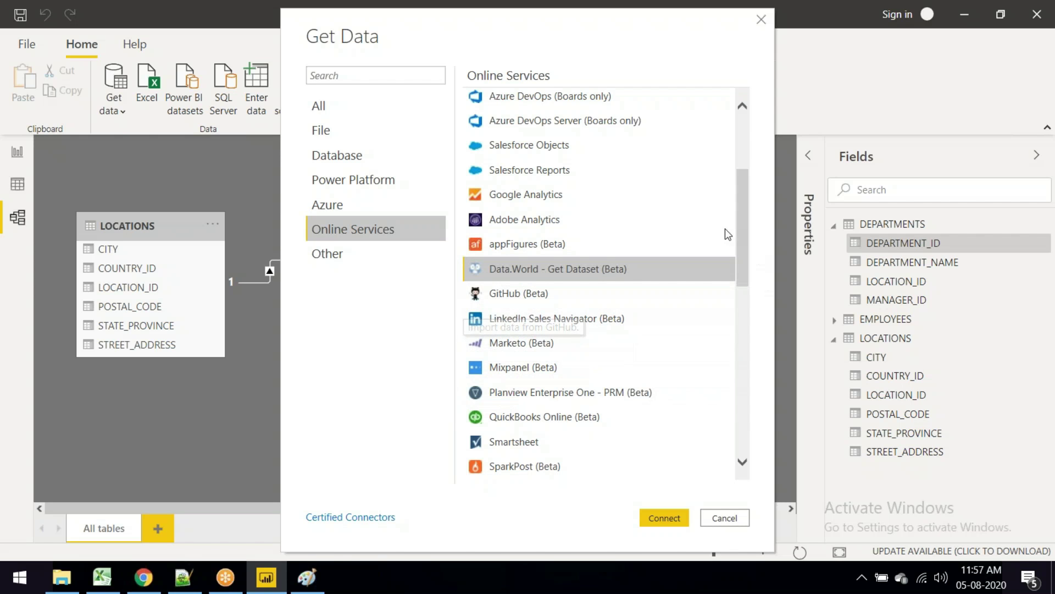
drag(293, 13, 161, 13)
click(530, 511)
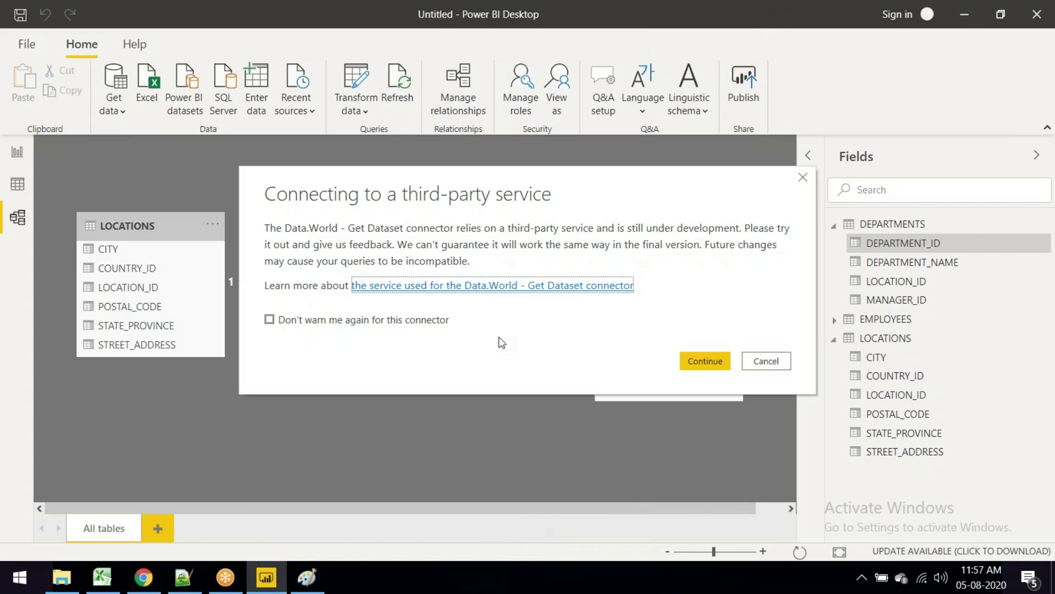
- Accept the warning, paste the dataset owner, submit, and select the dataset title on data.world
click(687, 357)
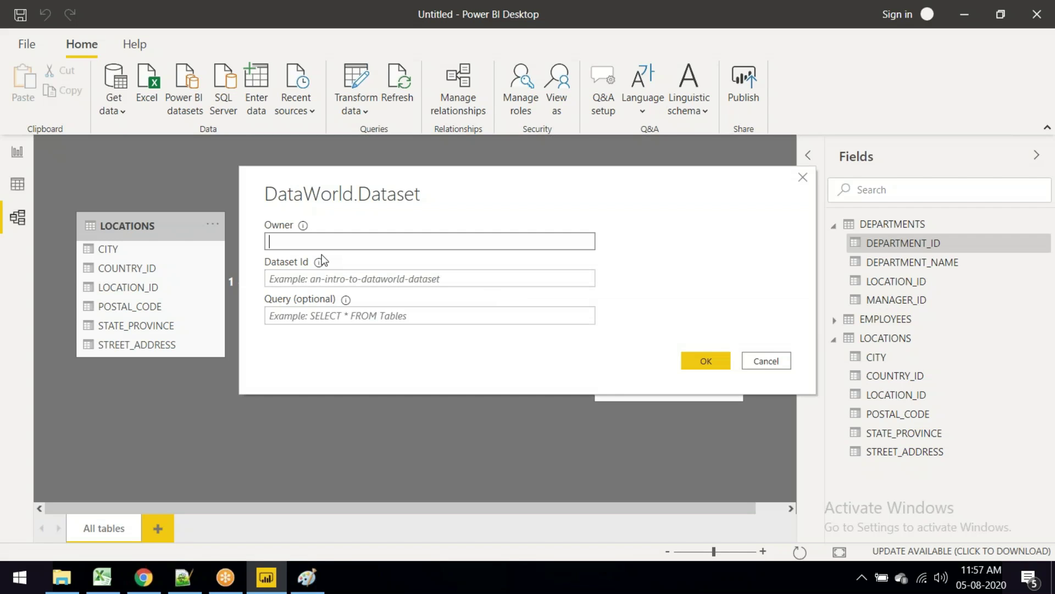
text(MARK DI MARCO)
click(712, 361)
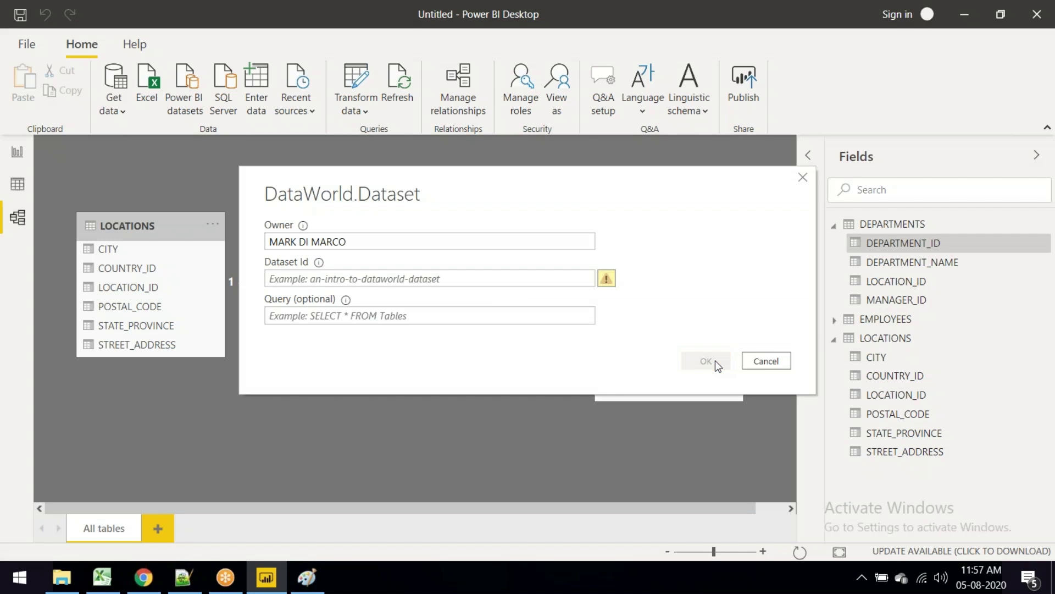
click(330, 279)
mouse_move(322, 265)
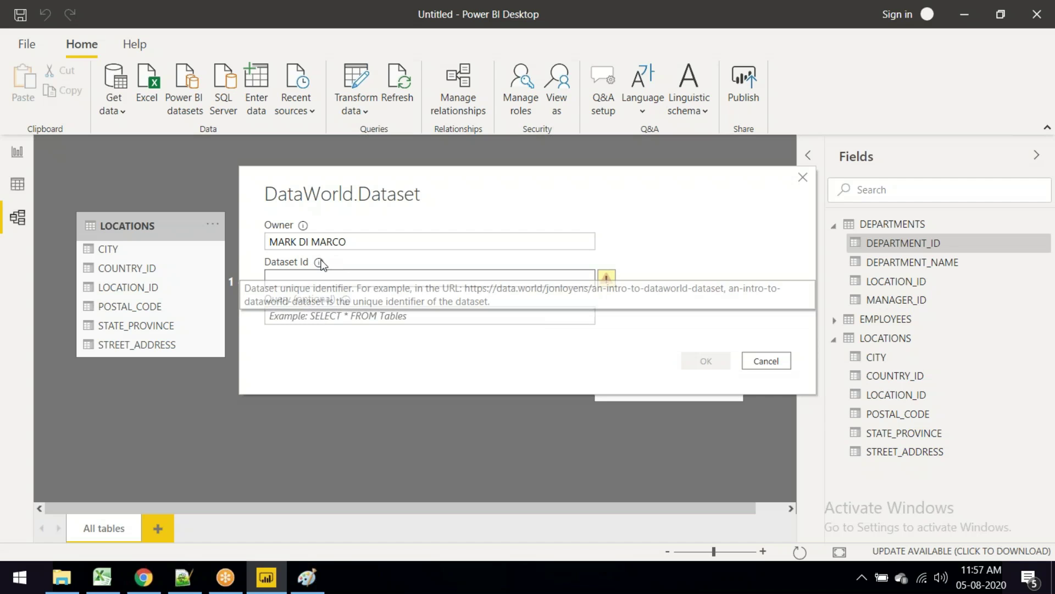
click(114, 586)
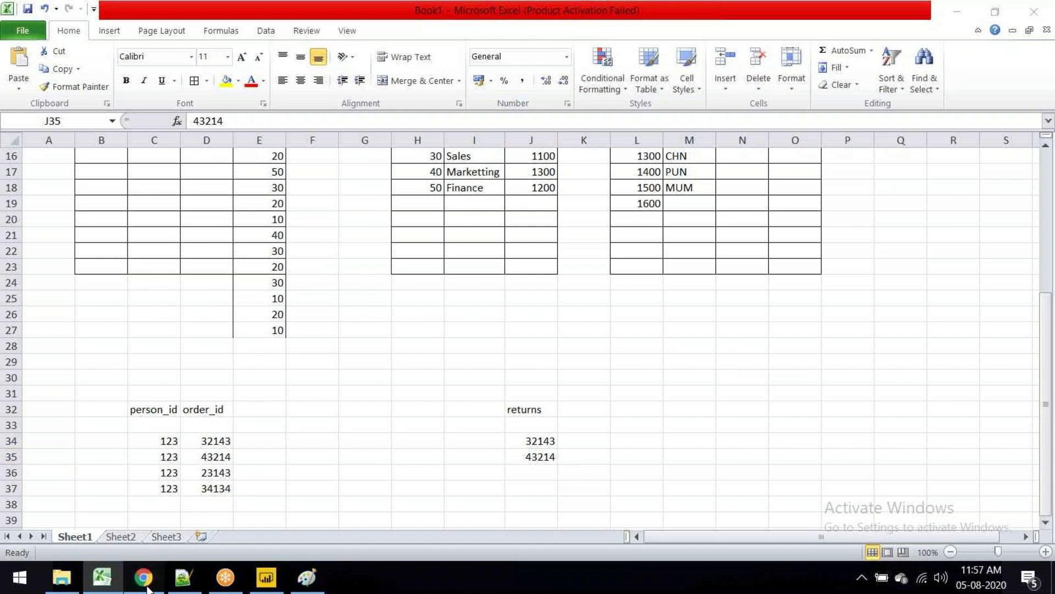
click(144, 576)
drag(350, 141, 122, 136)
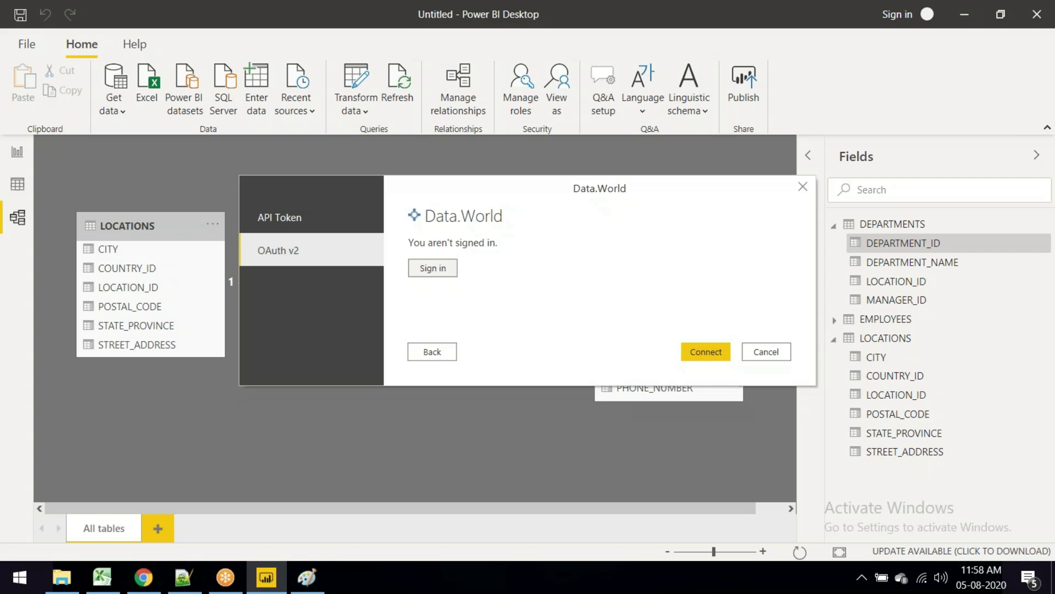
- Sign in to Data.World, authorize Power BI, and retry the connection, which returns Status 400
click(440, 270)
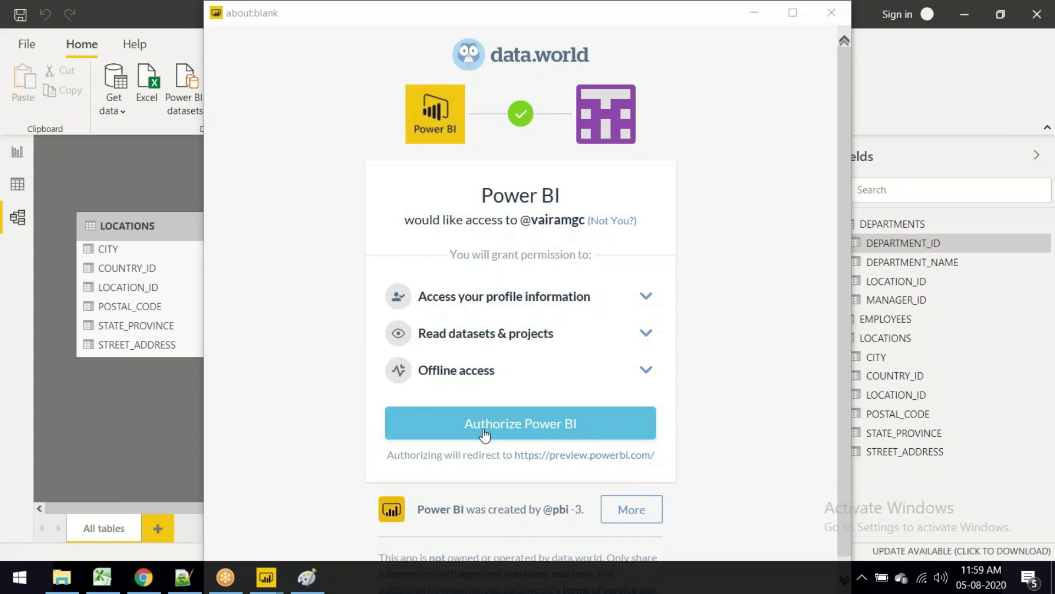
scroll(483, 431, down, 1)
click(516, 379)
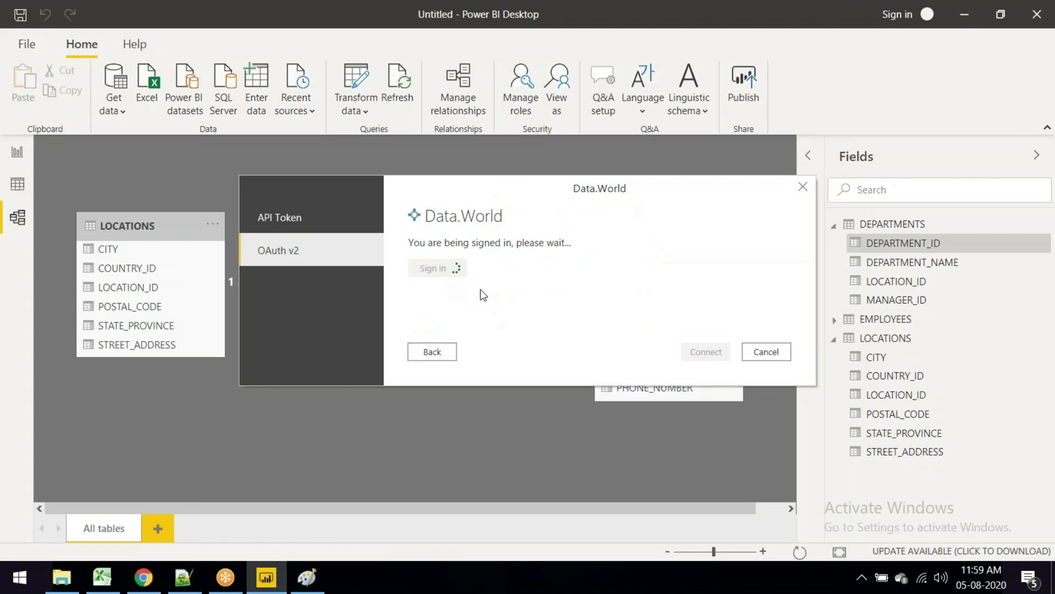
click(708, 353)
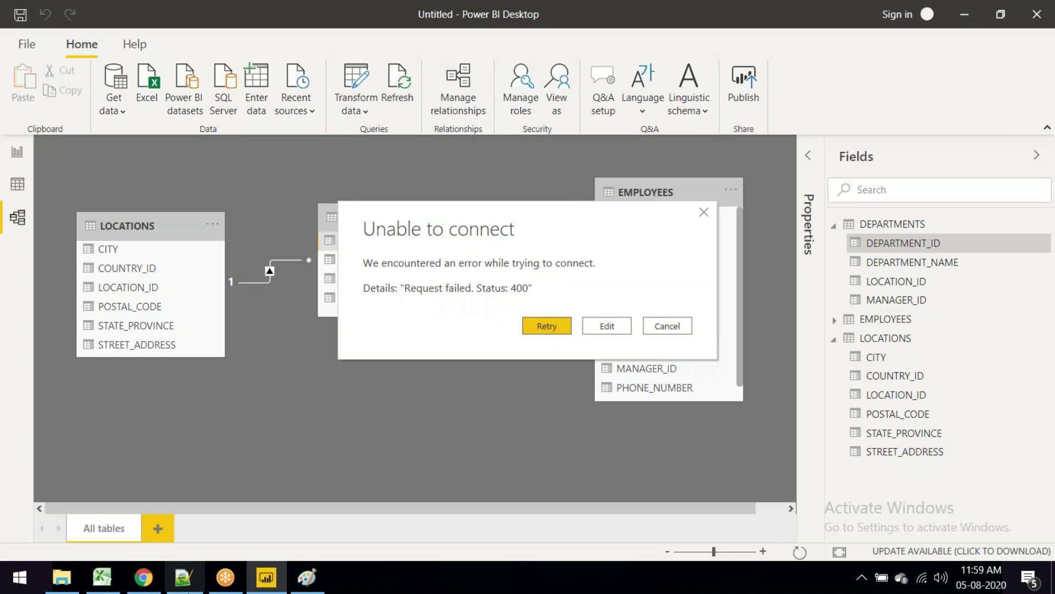
- Set the dataset identifier to coronavirus-data, resubmit, and dismiss the resulting connection error
click(143, 577)
drag(475, 414, 450, 413)
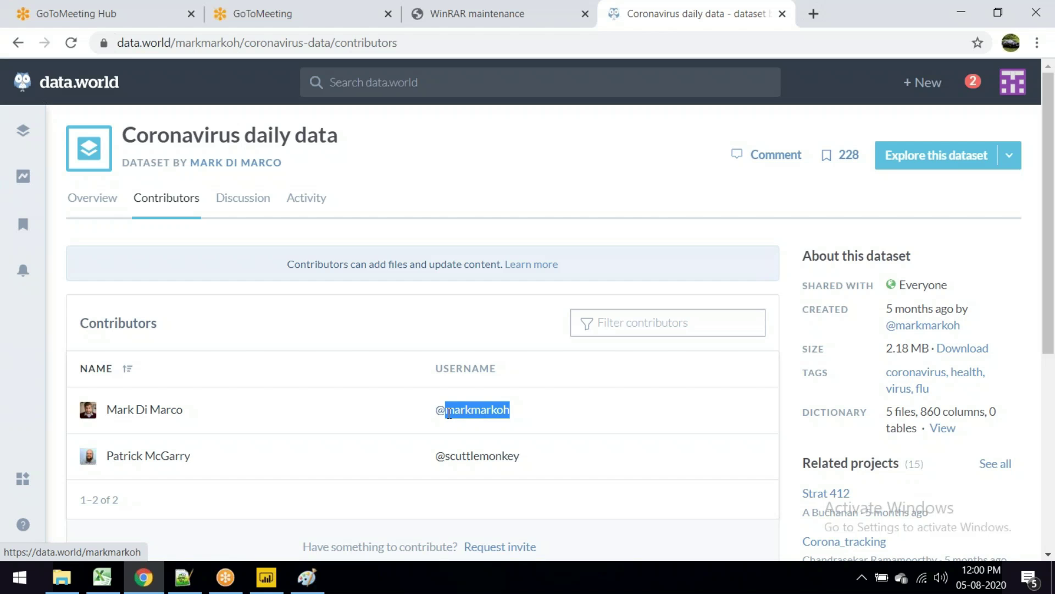
key(alt+Tab)
key(ctrl+a)
text(coronavirus-data)
click(701, 363)
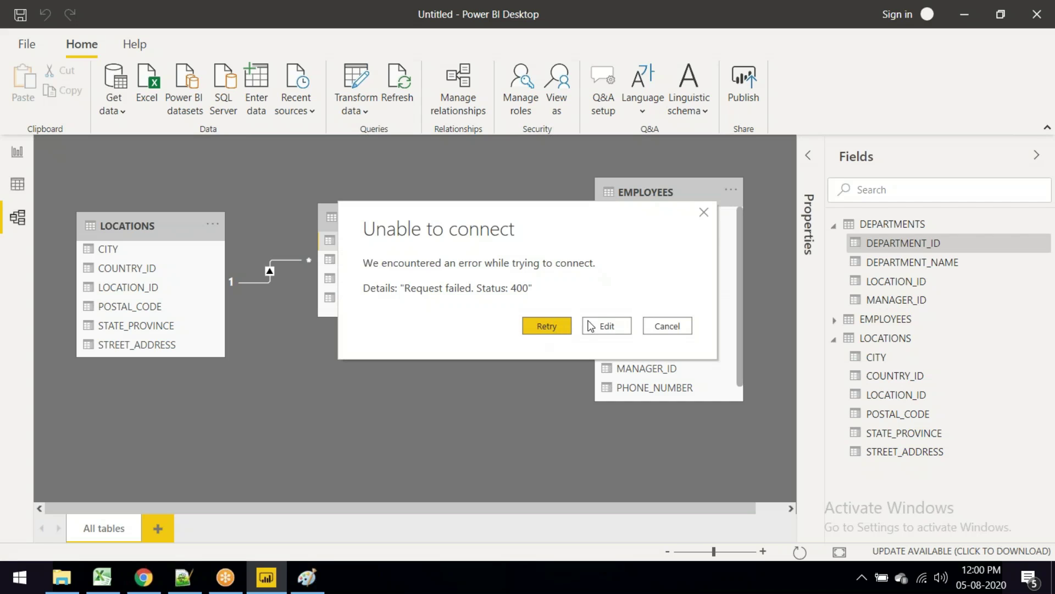
click(617, 331)
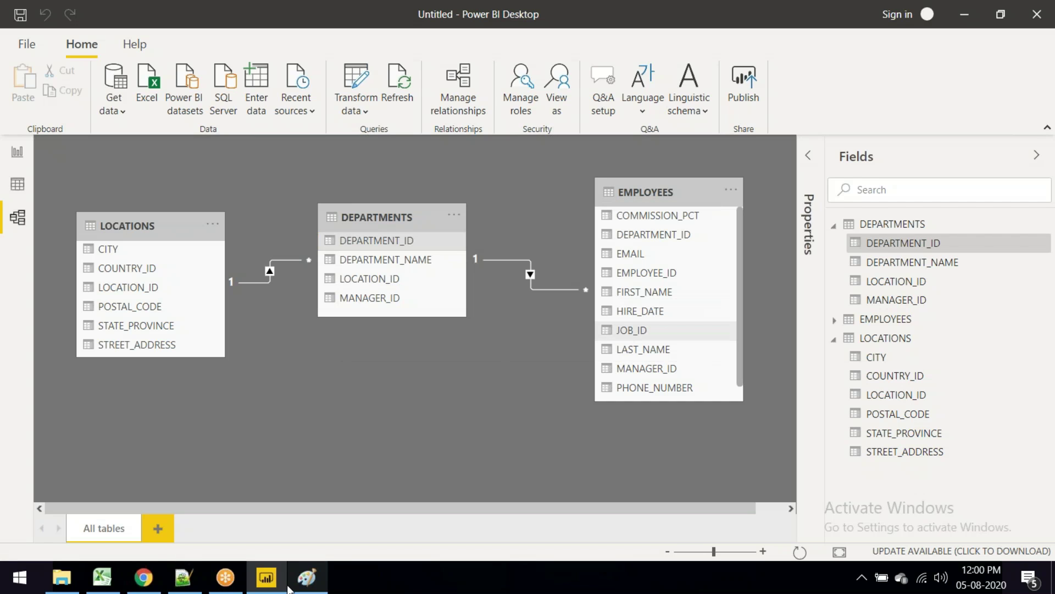
- Copy the owner's username from the dataset's Contributors list on data.world
click(142, 578)
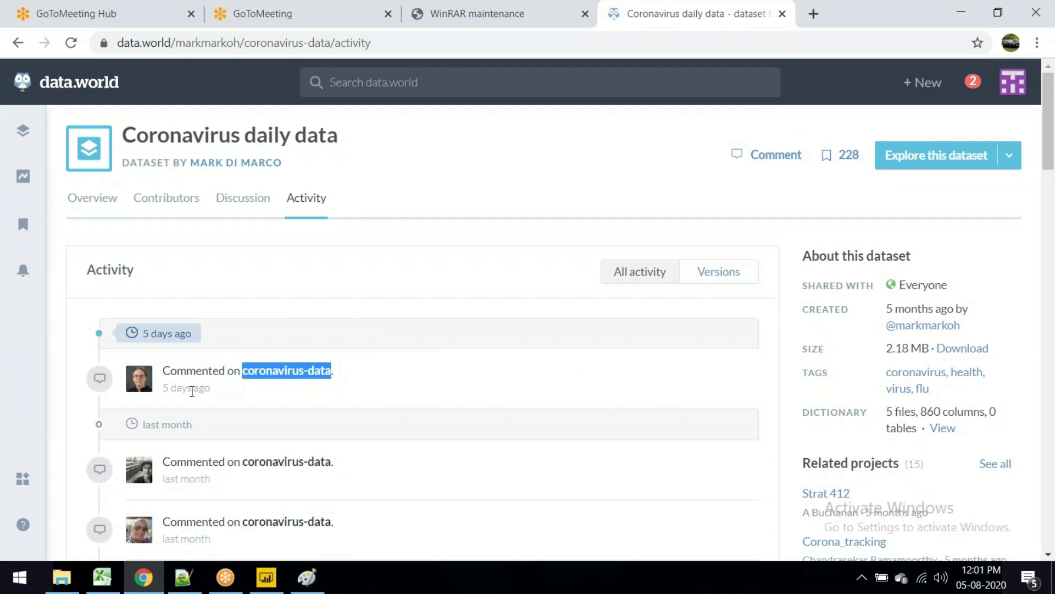
key(alt+Left)
drag(513, 412, 445, 410)
key(ctrl+c)
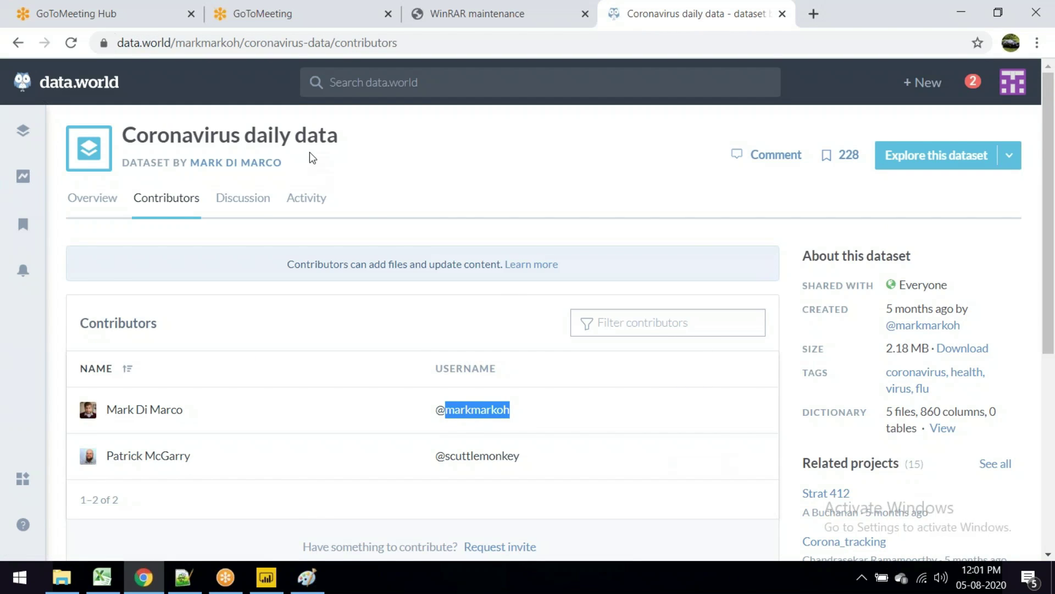
- Replace the Owner value with the copied username and submit to reach the five-table Navigator
click(266, 577)
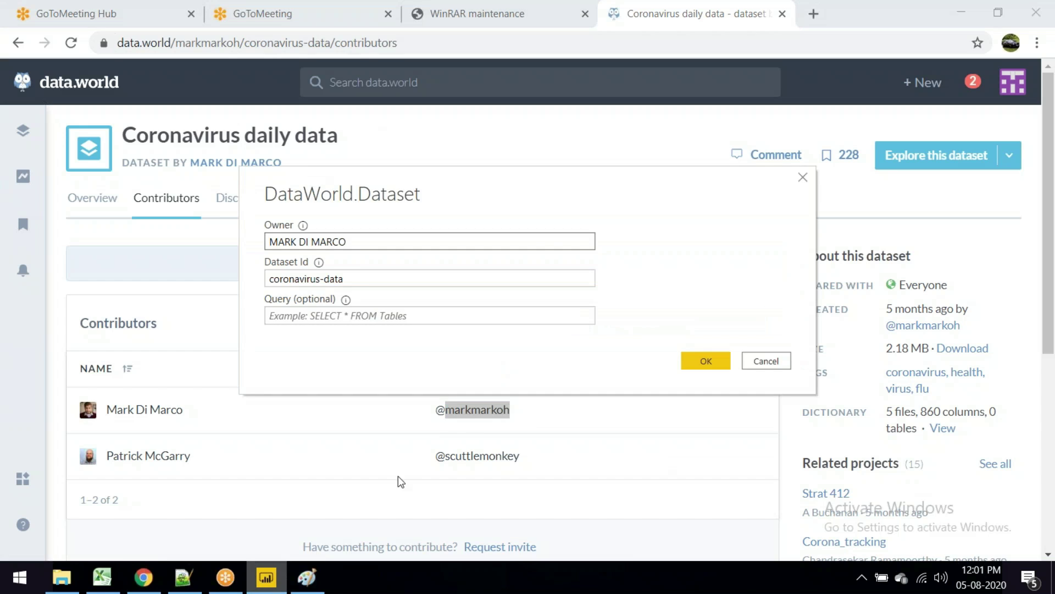
drag(352, 242, 228, 242)
key(ctrl+v)
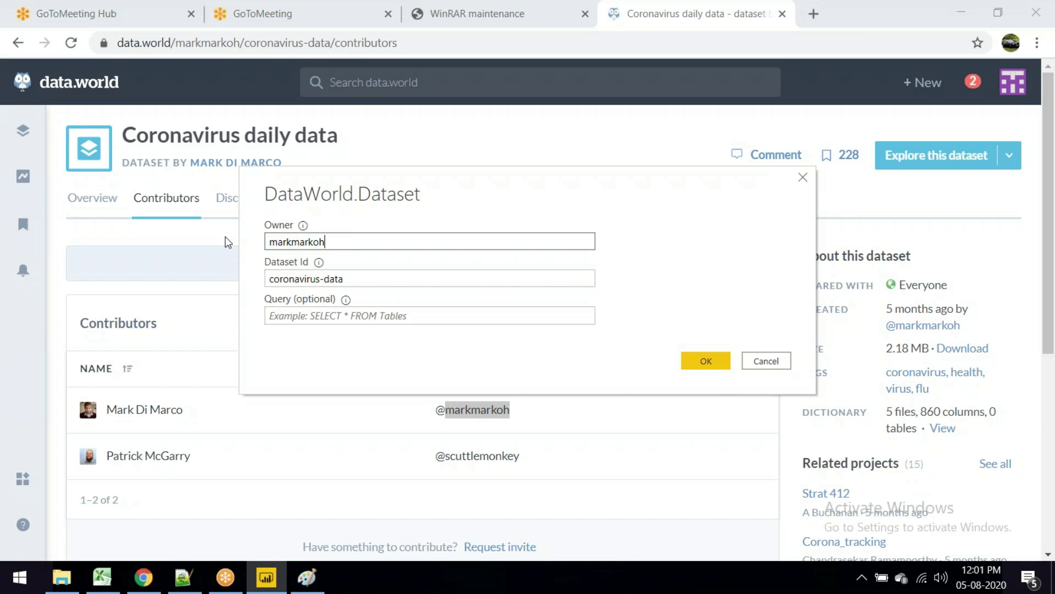
click(688, 361)
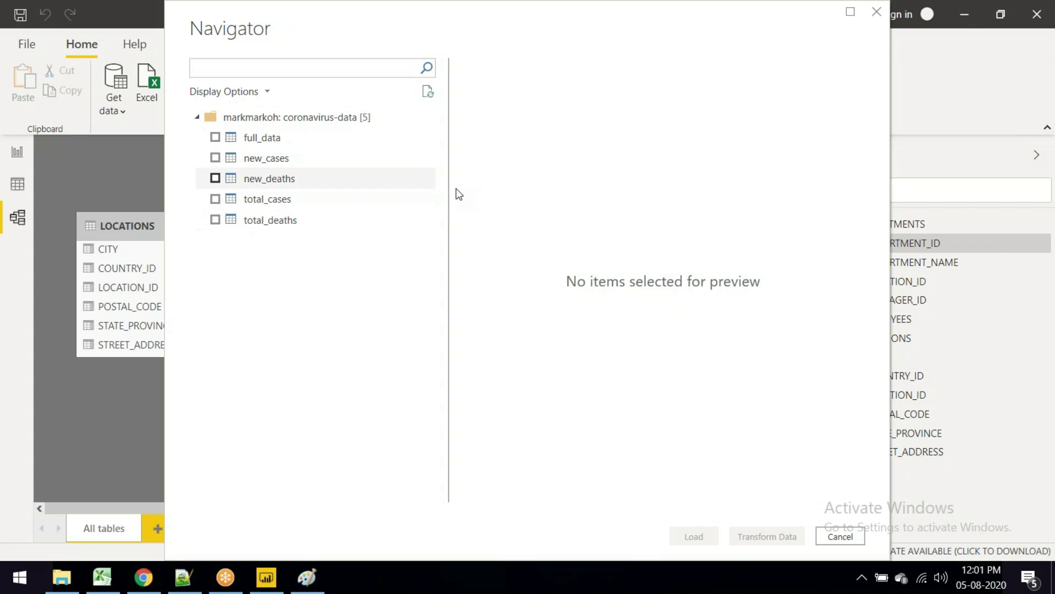
- Select full_data in the Navigator and load it into the model
click(220, 138)
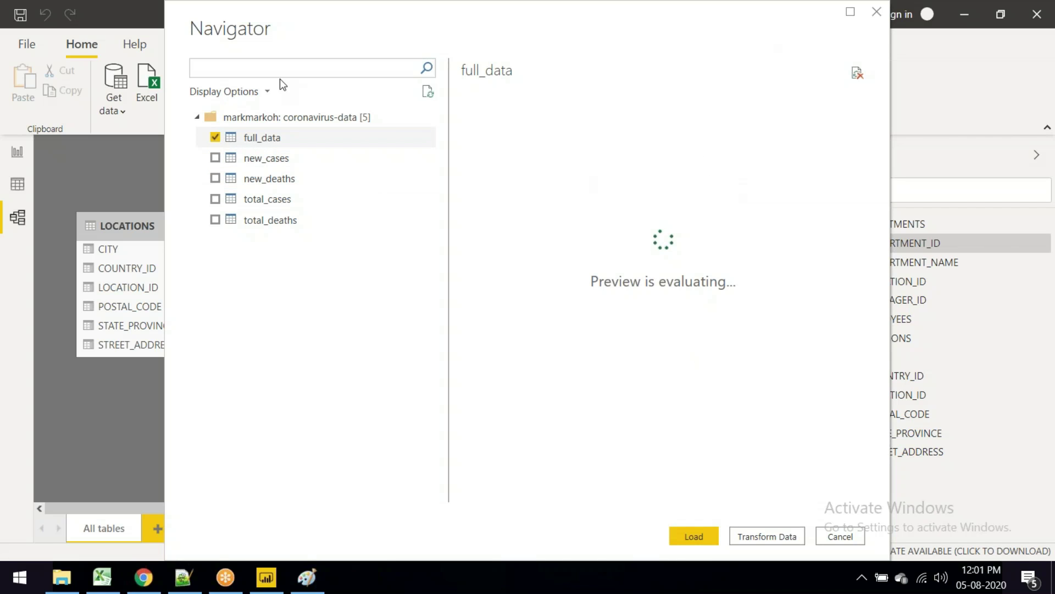
drag(276, 20, 136, 26)
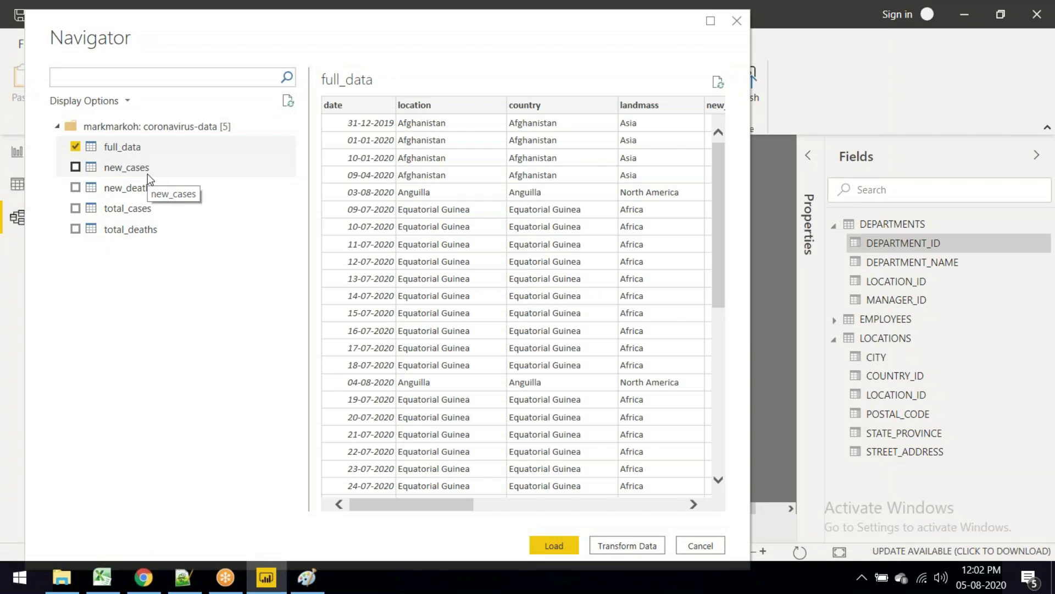
click(700, 545)
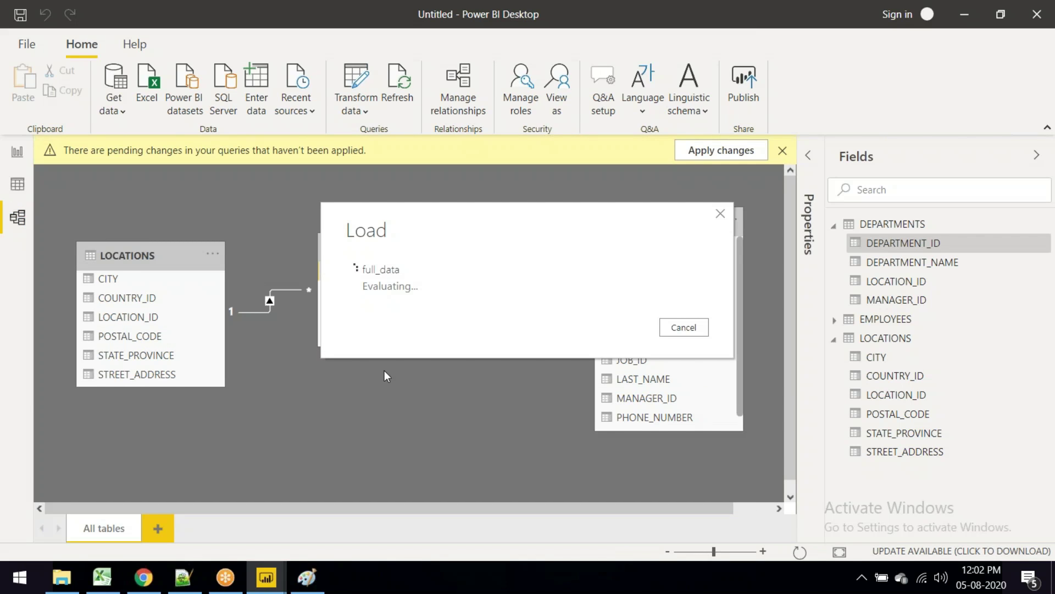
- While it loads, view the dataset's data.world overview, then collapse DEPARTMENTS and LOCATIONS
click(142, 577)
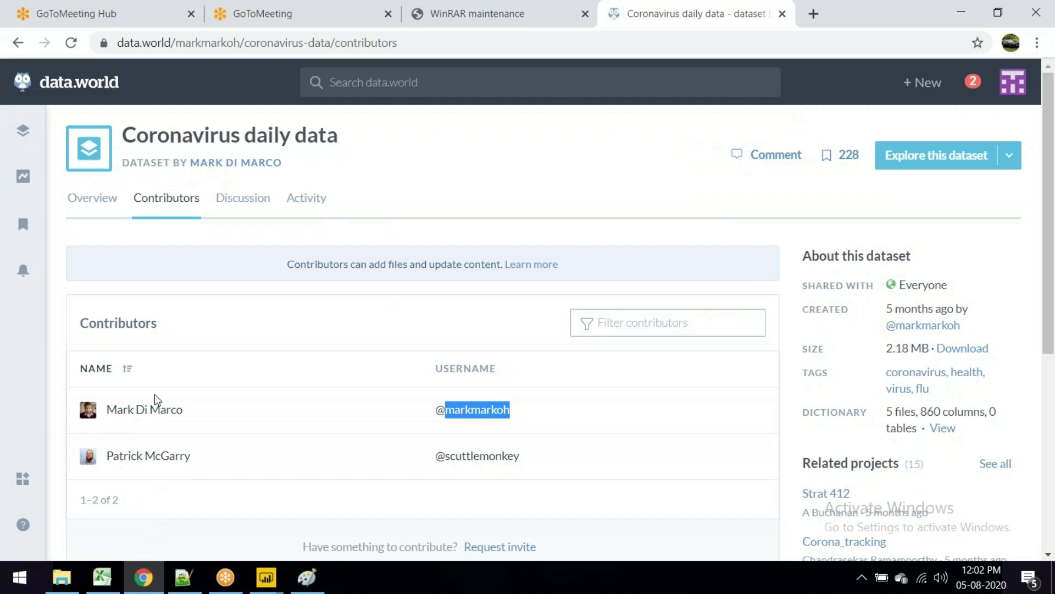
click(102, 204)
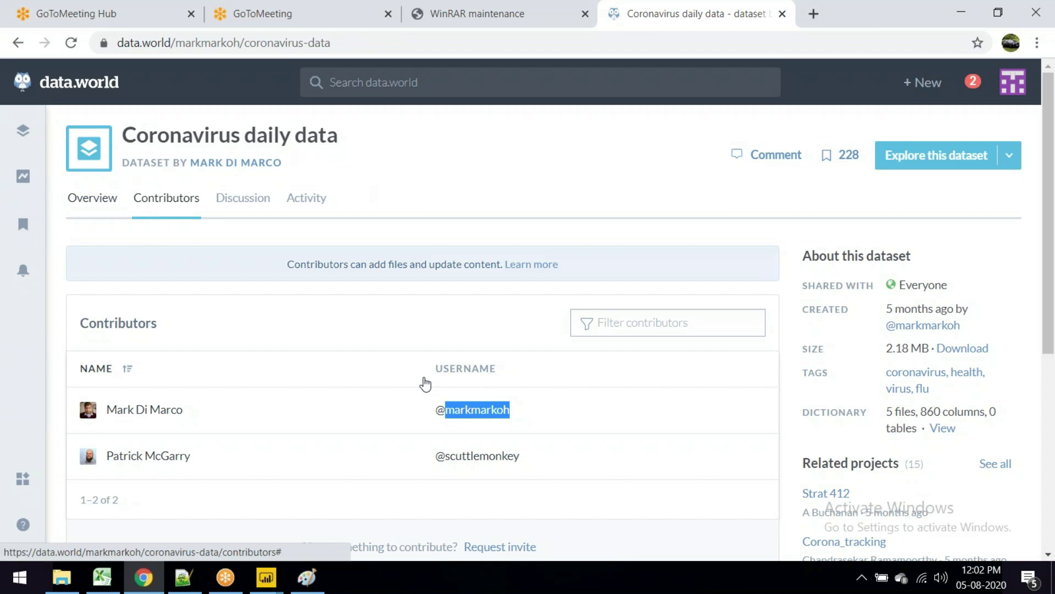
mouse_move(267, 575)
click(343, 520)
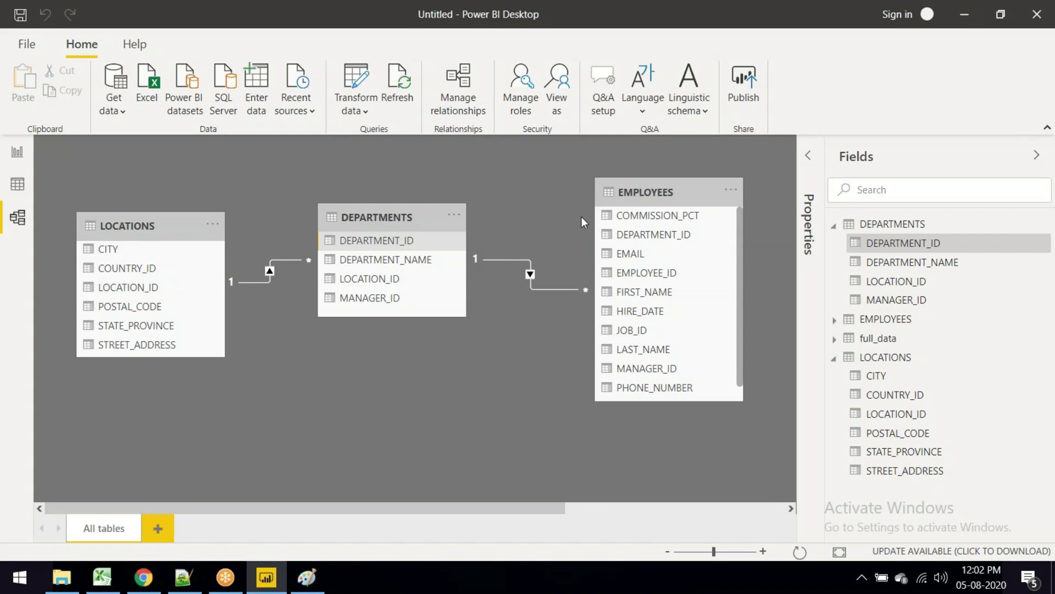
click(834, 226)
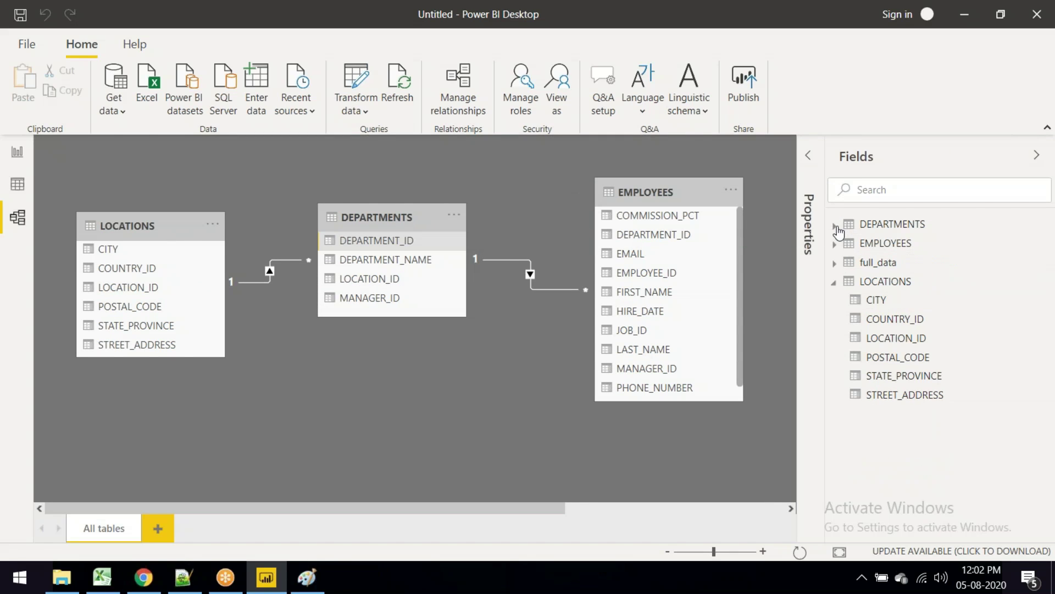
click(834, 282)
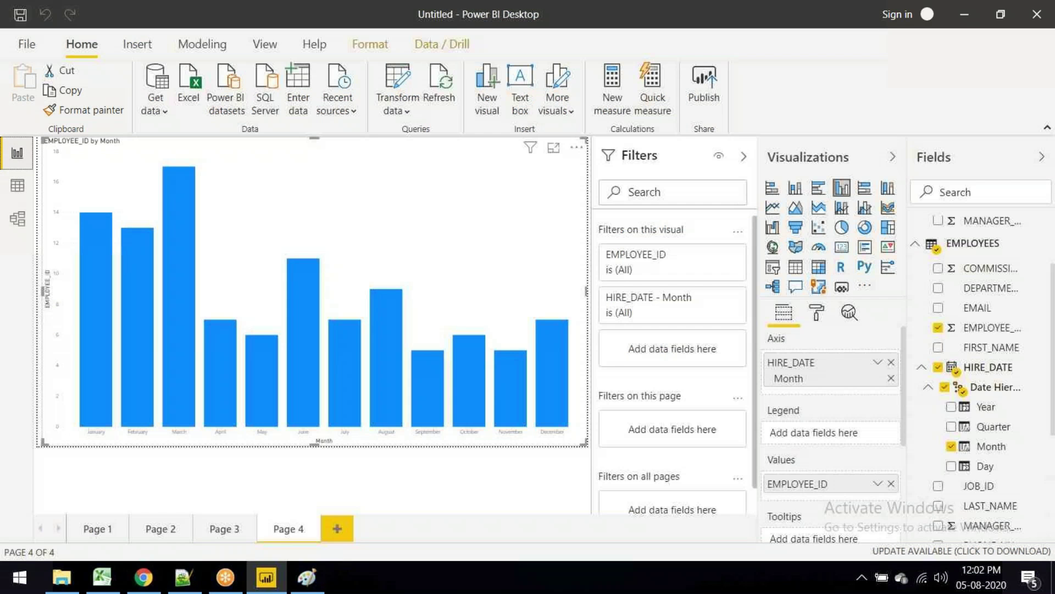
- In Report view, collapse EMPLOYEES, DEPARTMENTS and LOCATIONS and expand full_data's fields
click(17, 153)
click(914, 249)
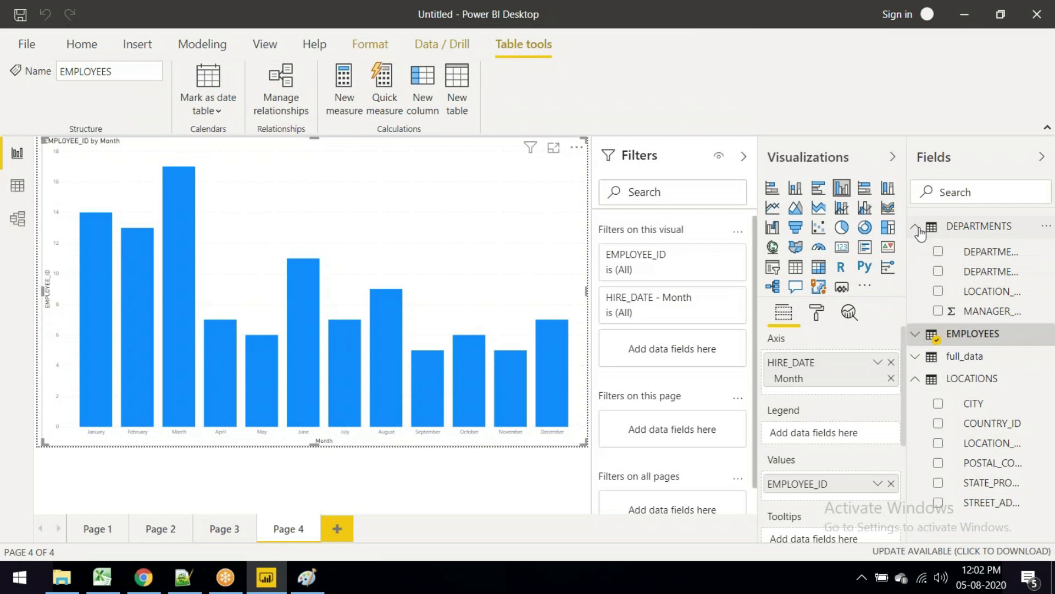
click(916, 227)
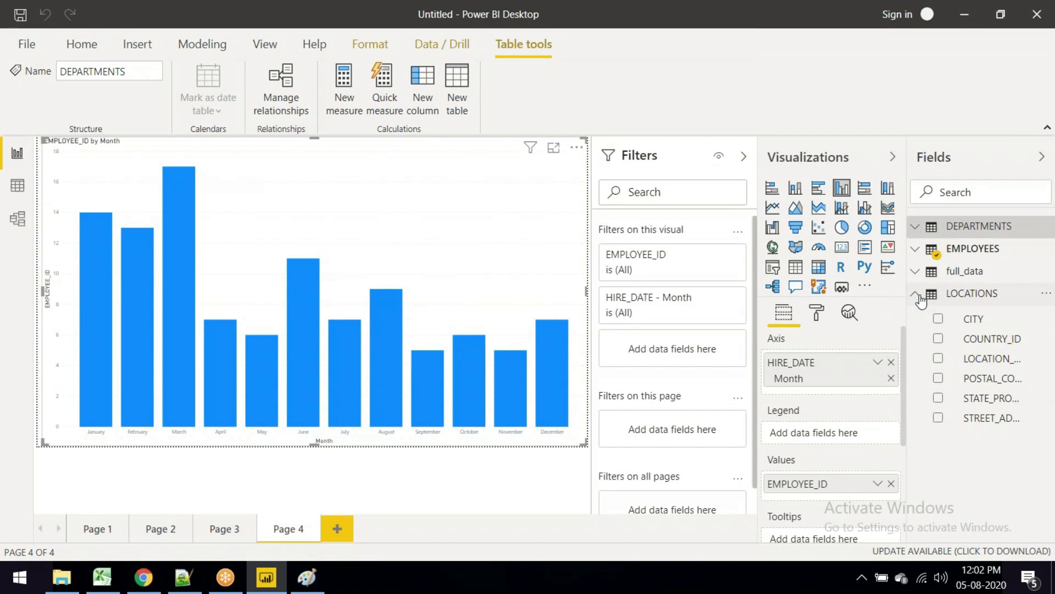
click(919, 294)
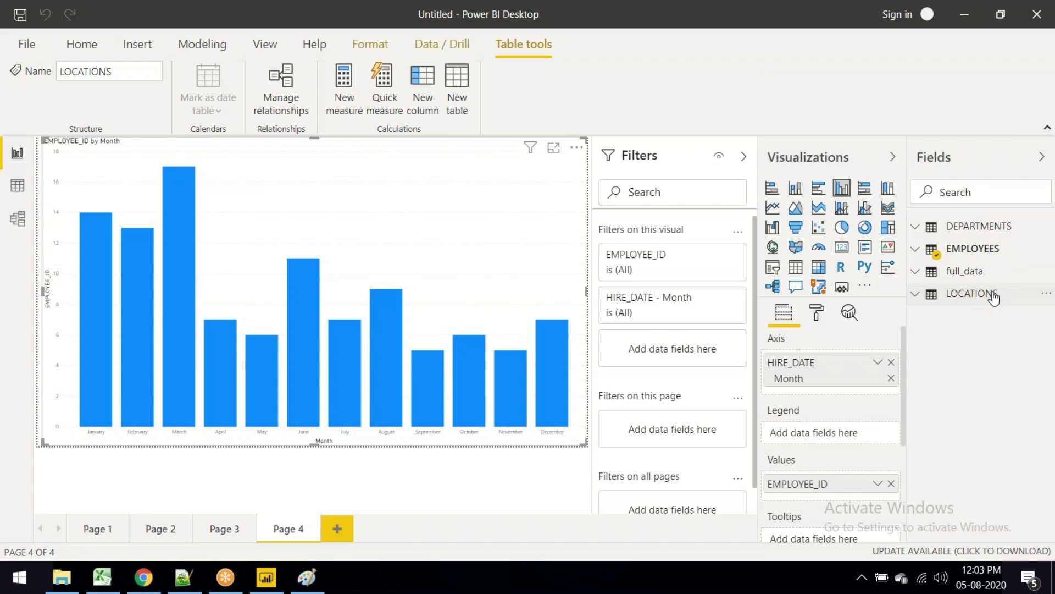
click(917, 273)
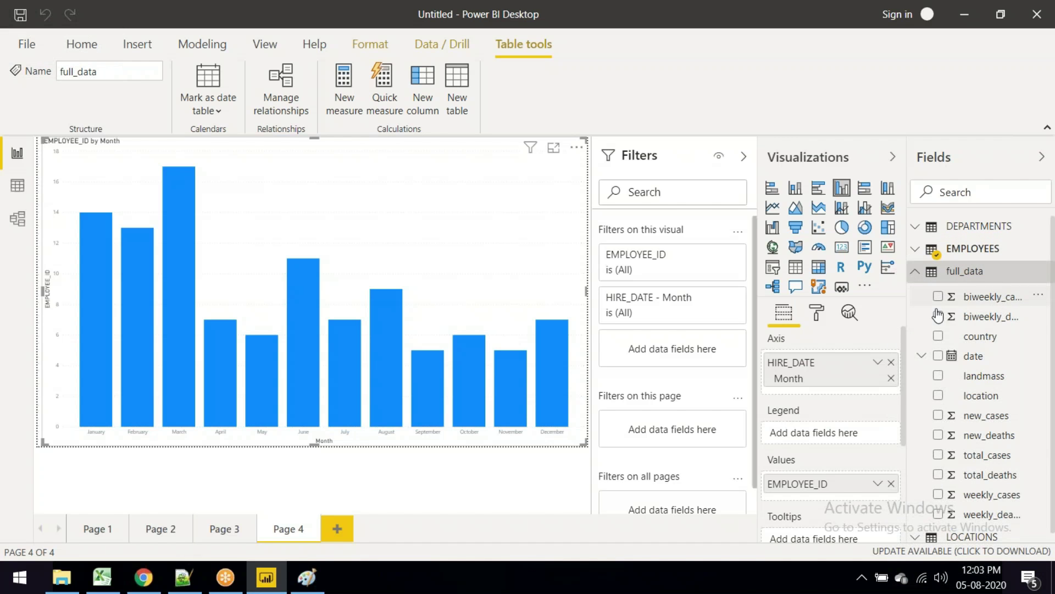
scroll(992, 439, down, 1)
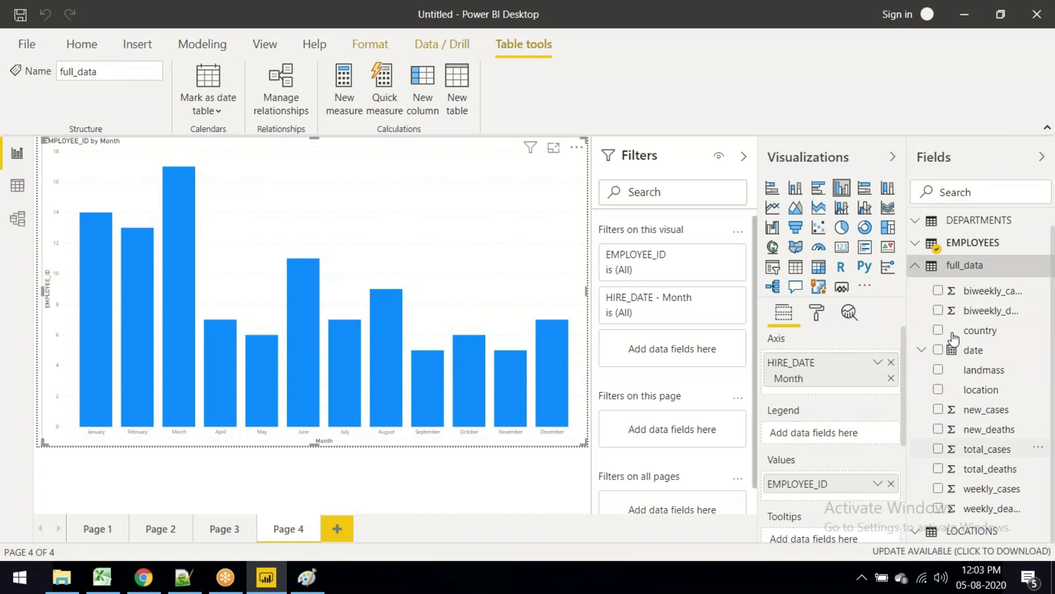
- Collapse Visualizations, resize the Fields and Filters panes, and add blank Page 5
click(921, 266)
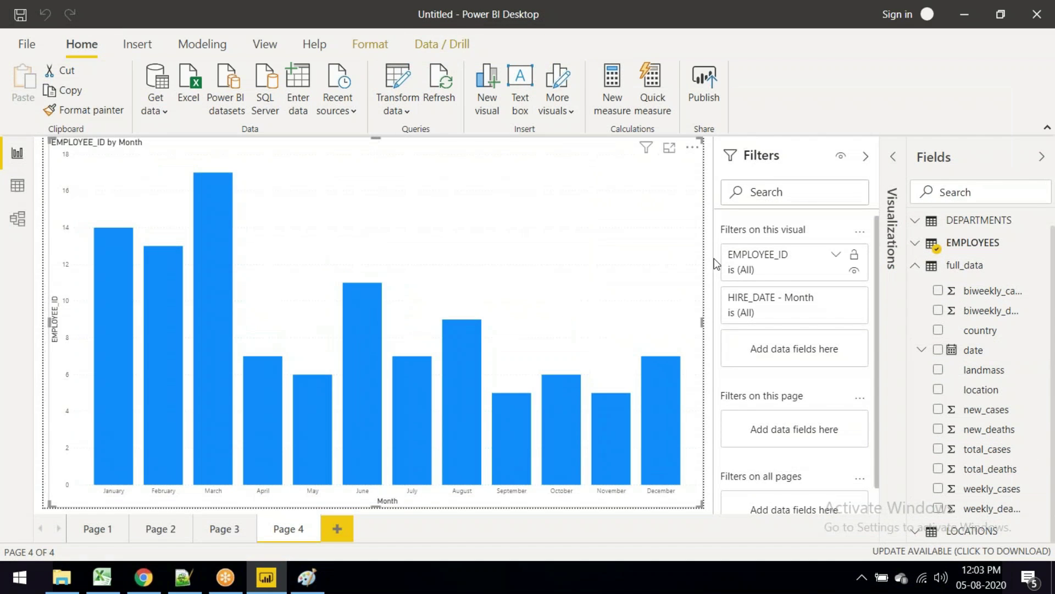
drag(908, 266, 756, 266)
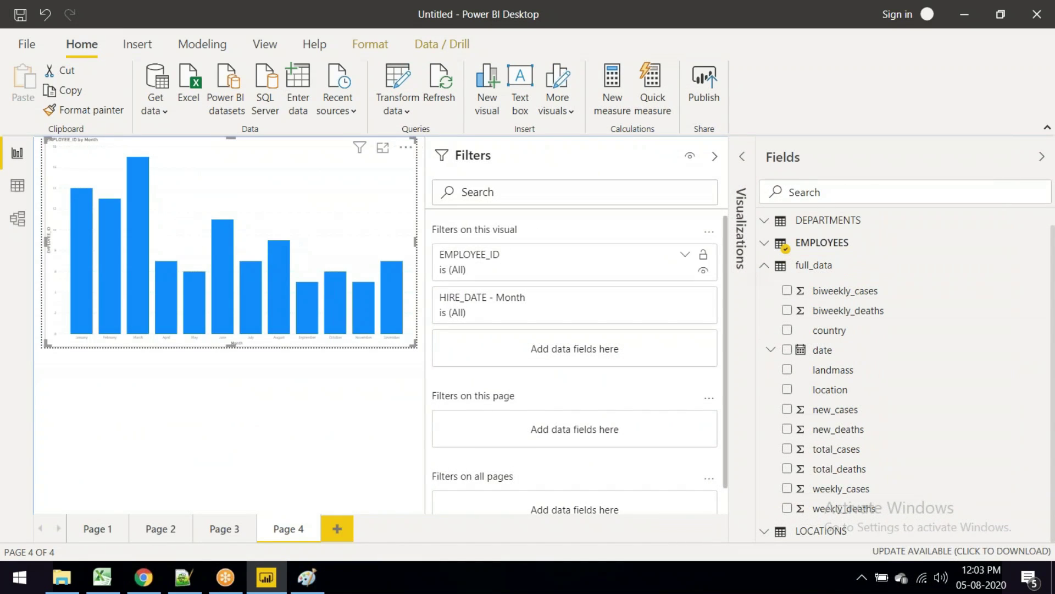
drag(424, 272, 576, 280)
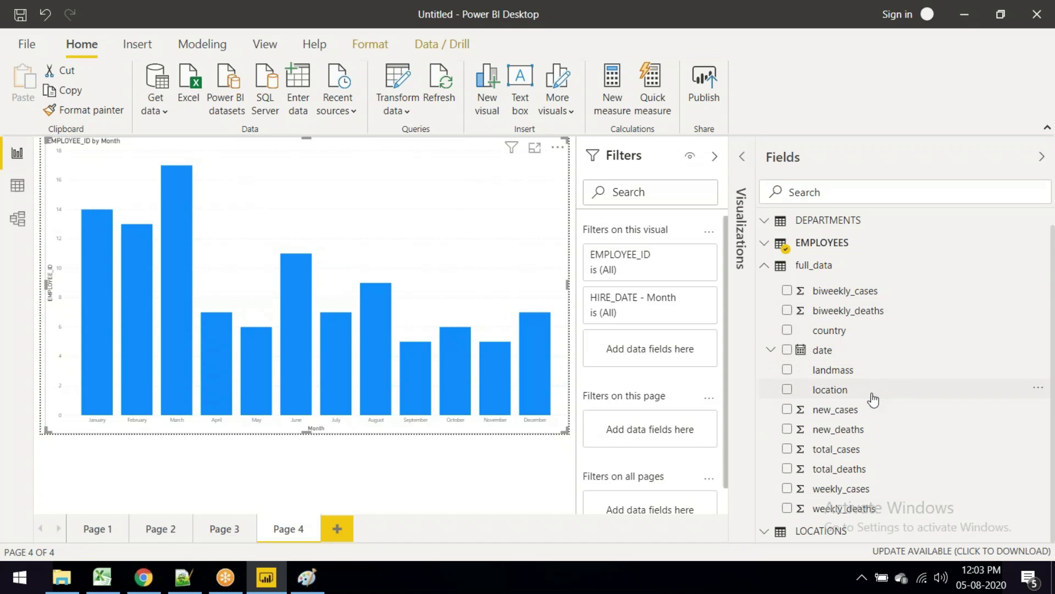
click(341, 519)
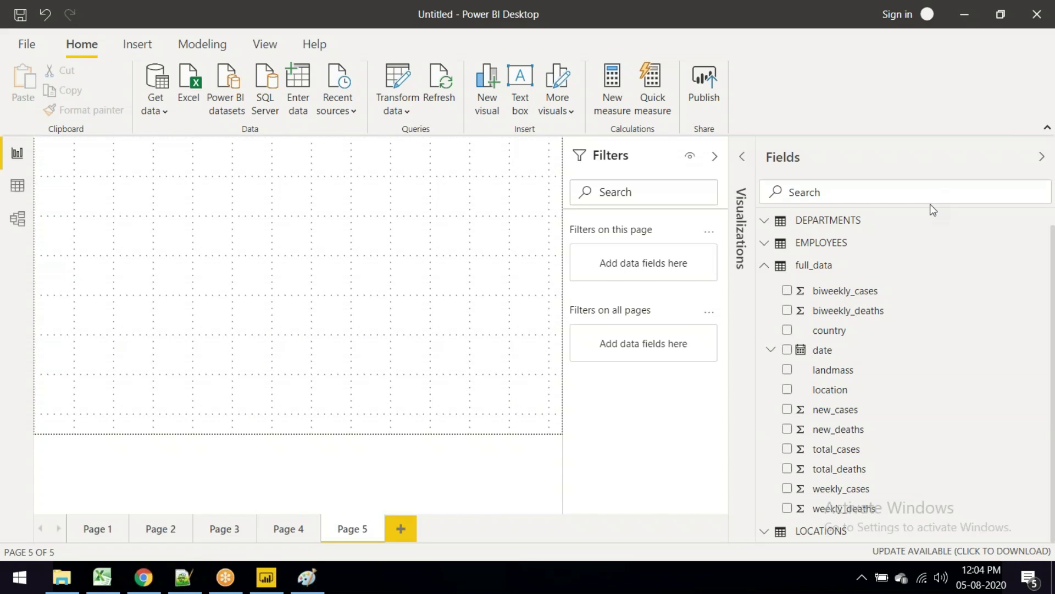
- Chart new_cases broken down by the date hierarchy's Month level
click(787, 409)
mouse_move(224, 287)
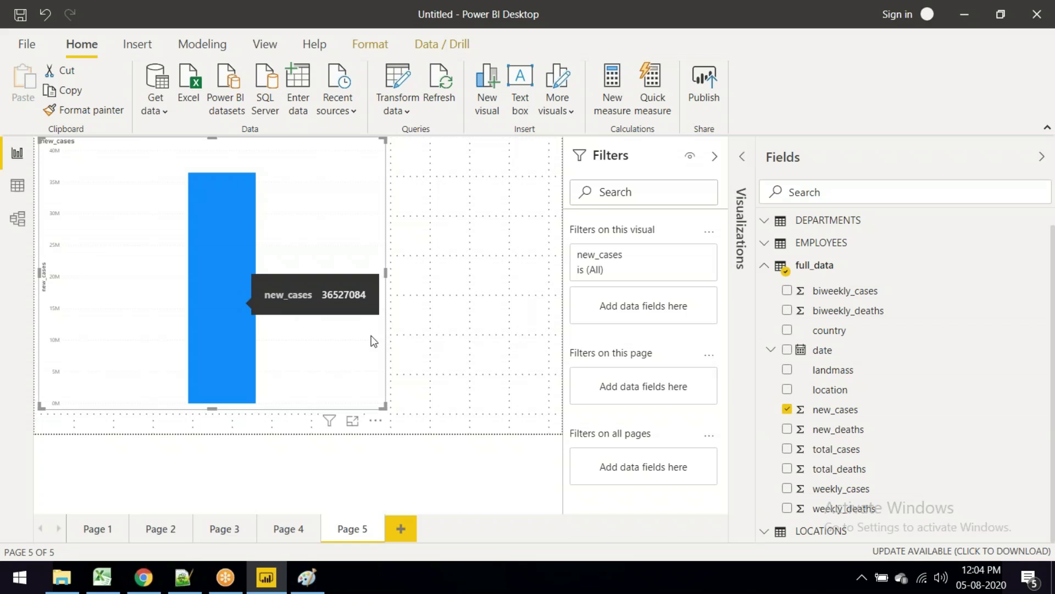
click(771, 351)
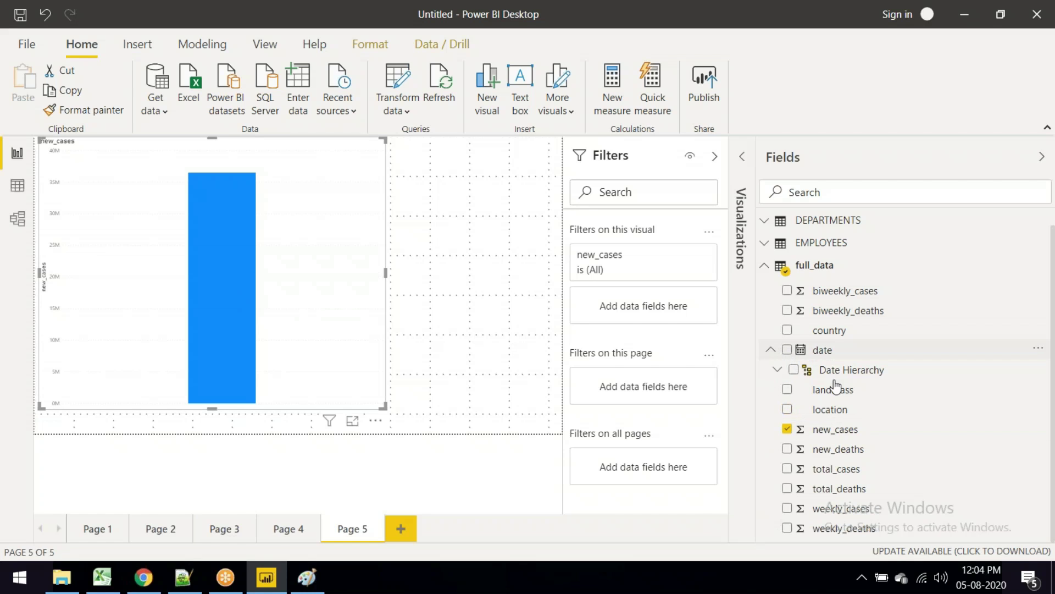
click(778, 370)
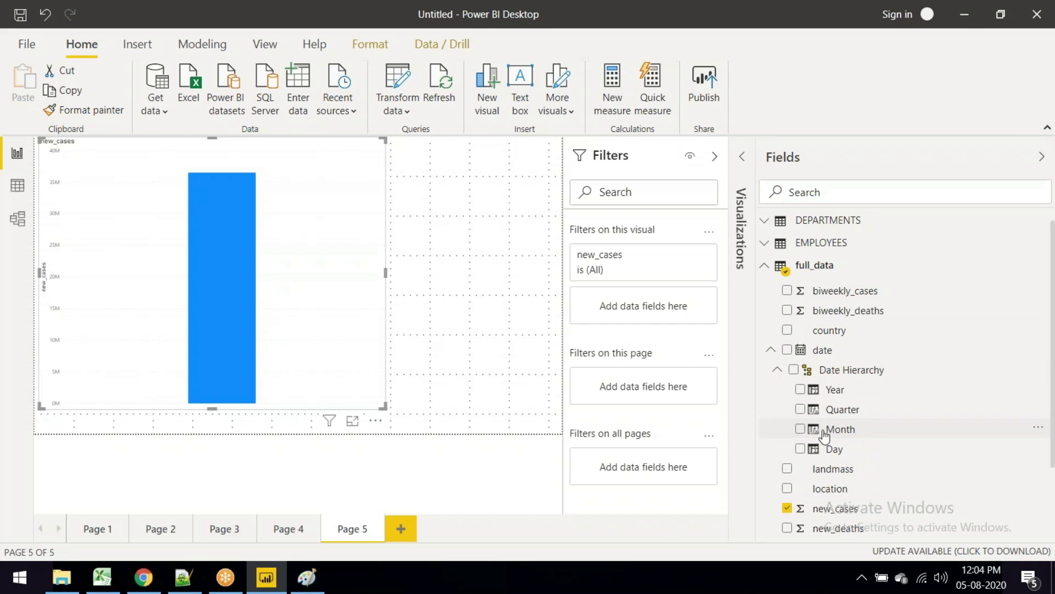
click(801, 429)
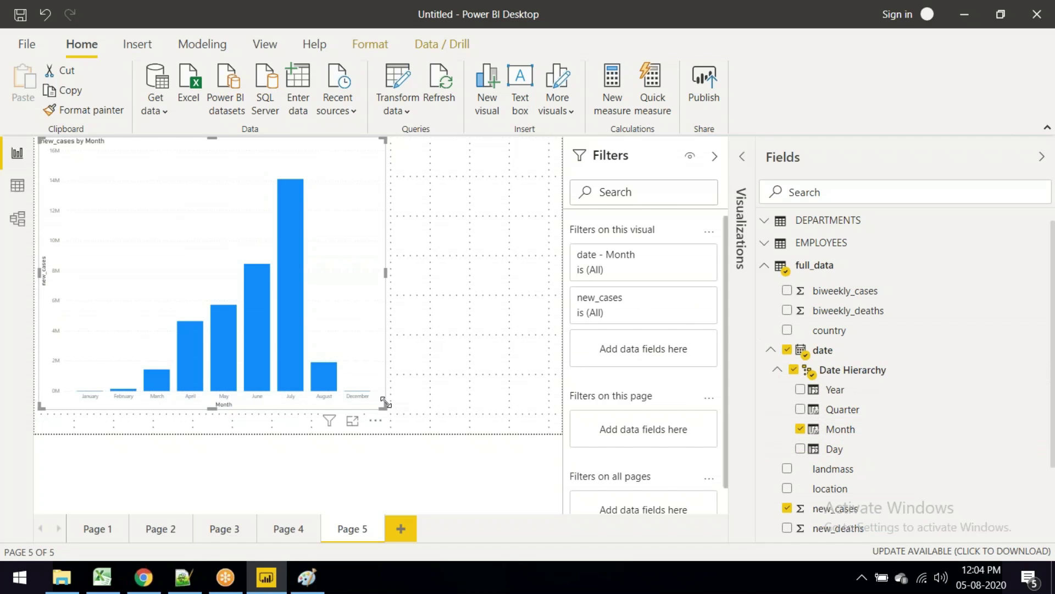
- Enlarge the column chart on the page and expand the Visualizations pane
drag(383, 403, 520, 437)
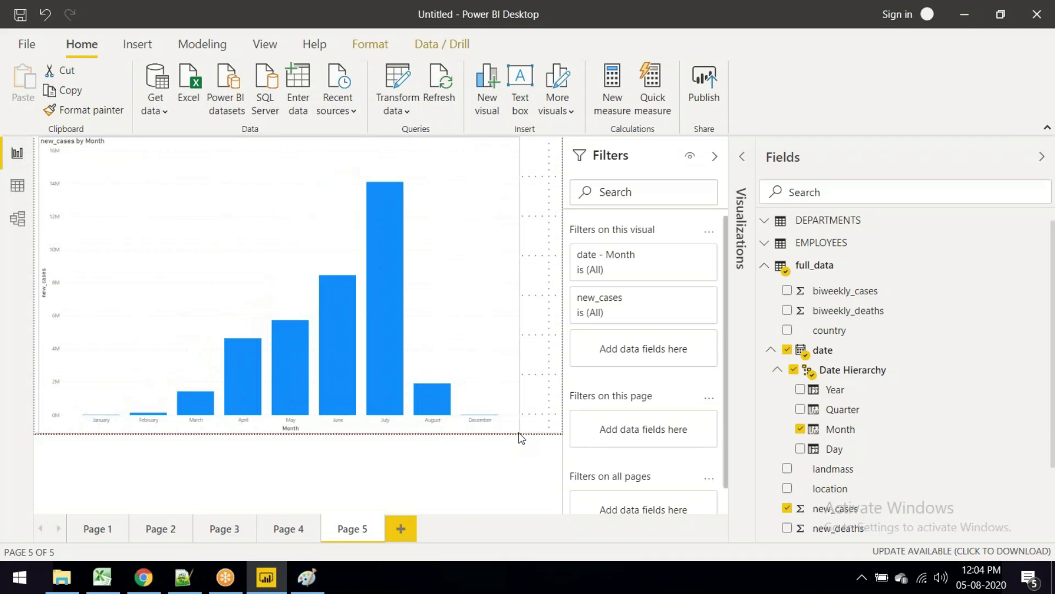
mouse_move(431, 406)
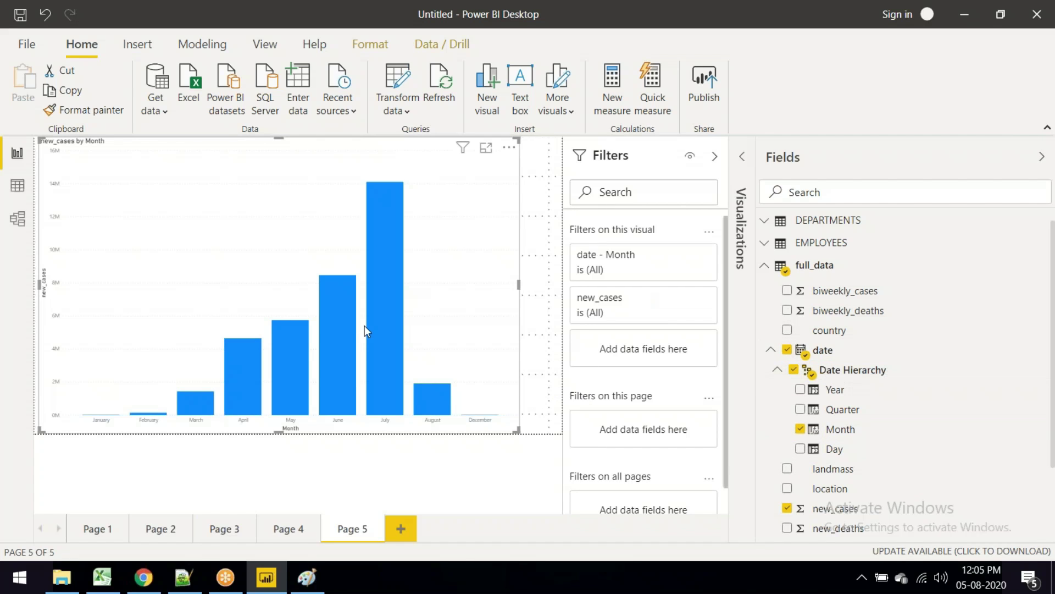
mouse_move(395, 315)
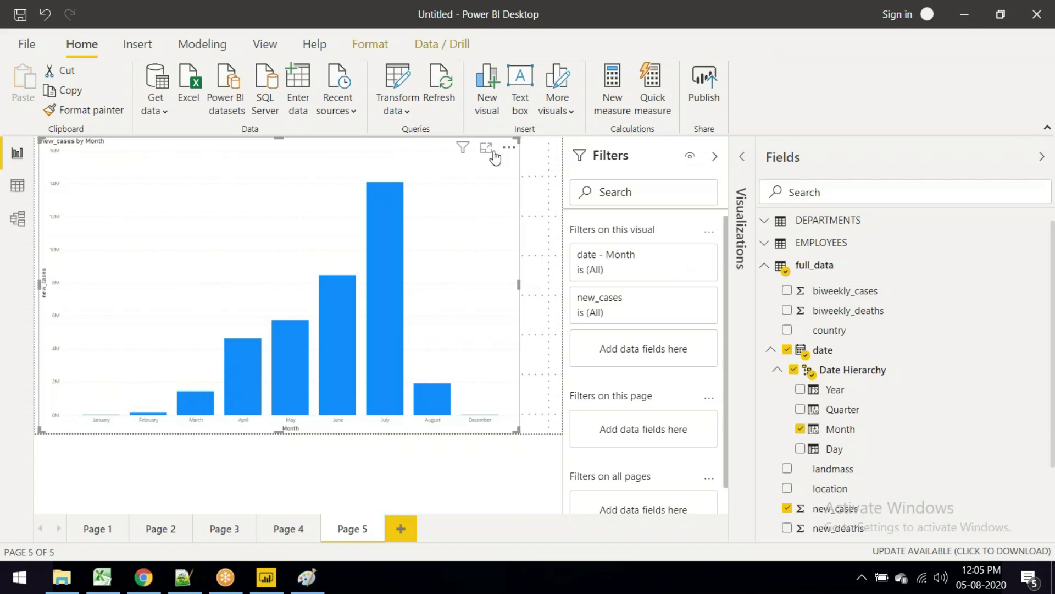
click(744, 158)
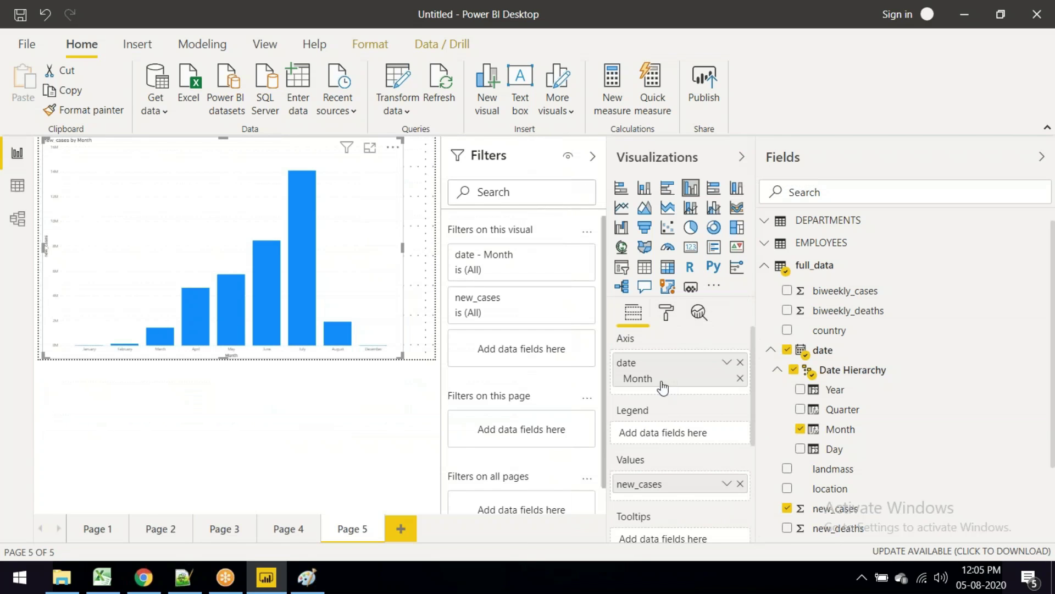
scroll(653, 404, down, 3)
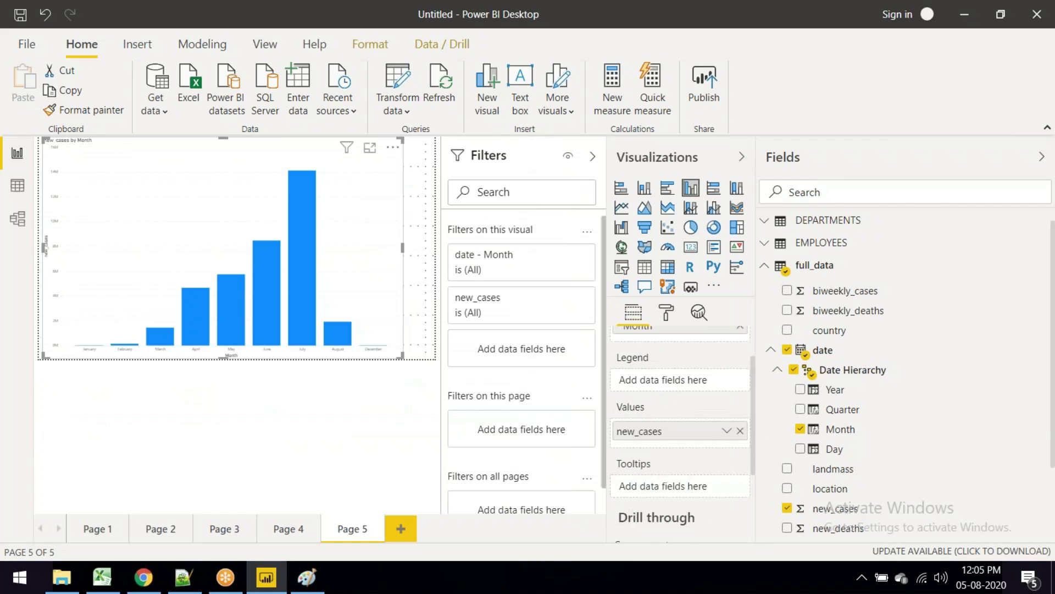
scroll(620, 390, up, 3)
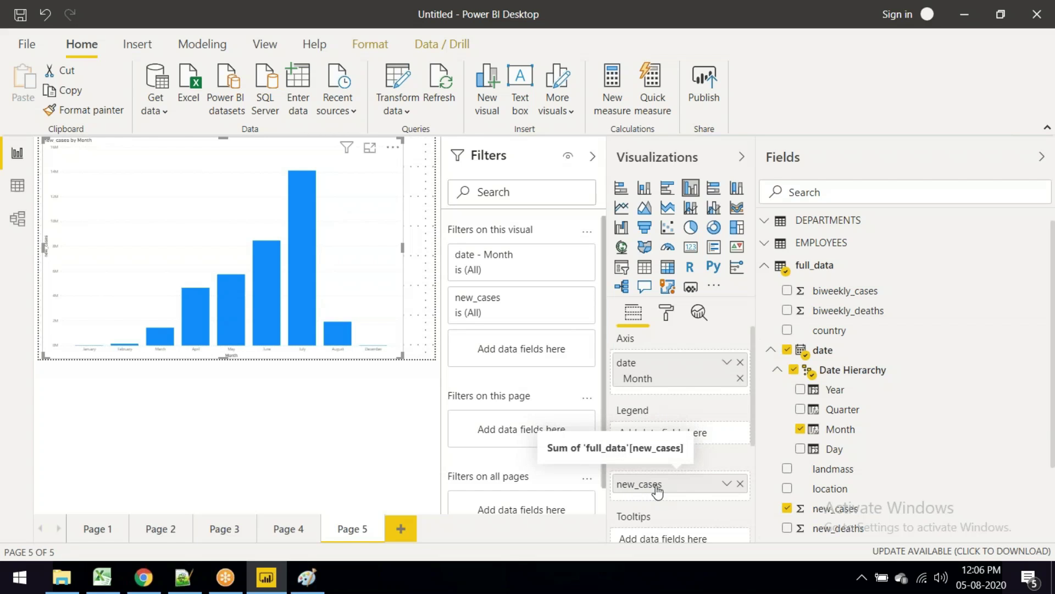
- Change the new_cases value's aggregation from Sum to Count
click(727, 484)
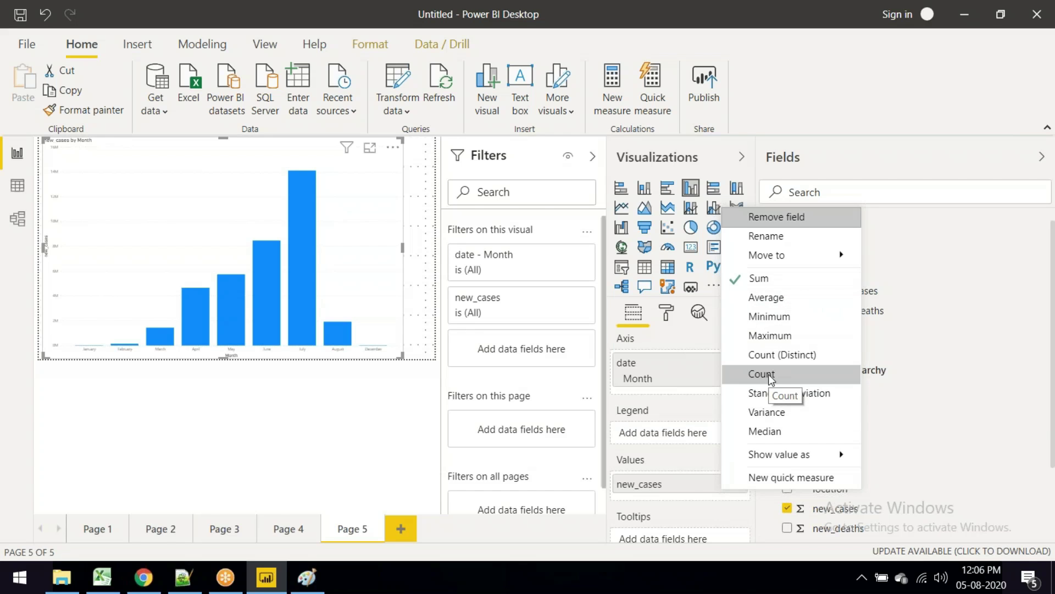
key(Escape)
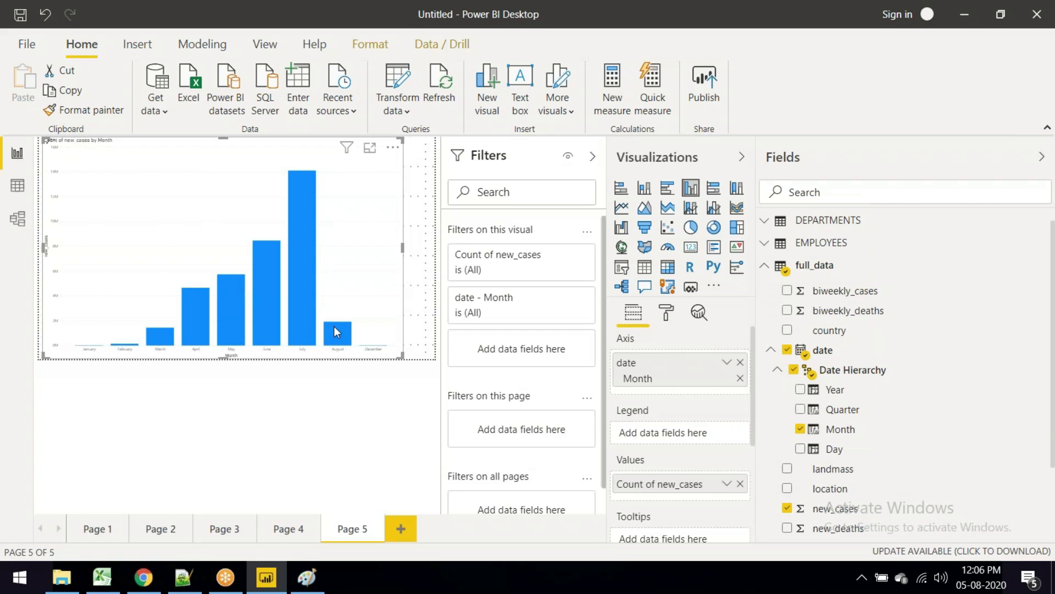
- Undo the Count so July sums to 14,111,870 again, and narrow the Fields pane
mouse_move(187, 326)
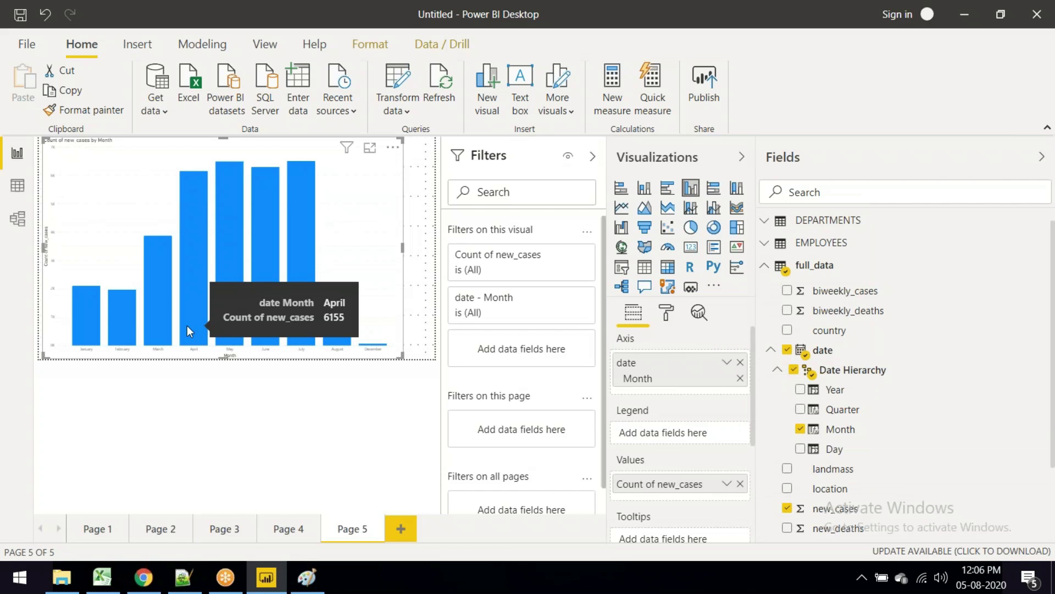
key(ctrl+z)
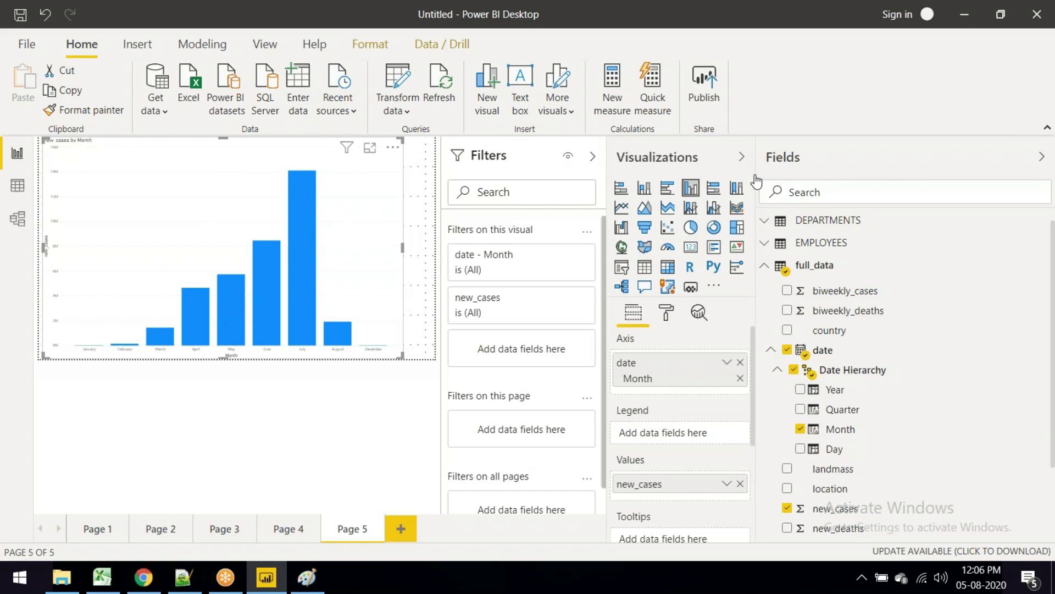
drag(757, 175, 888, 179)
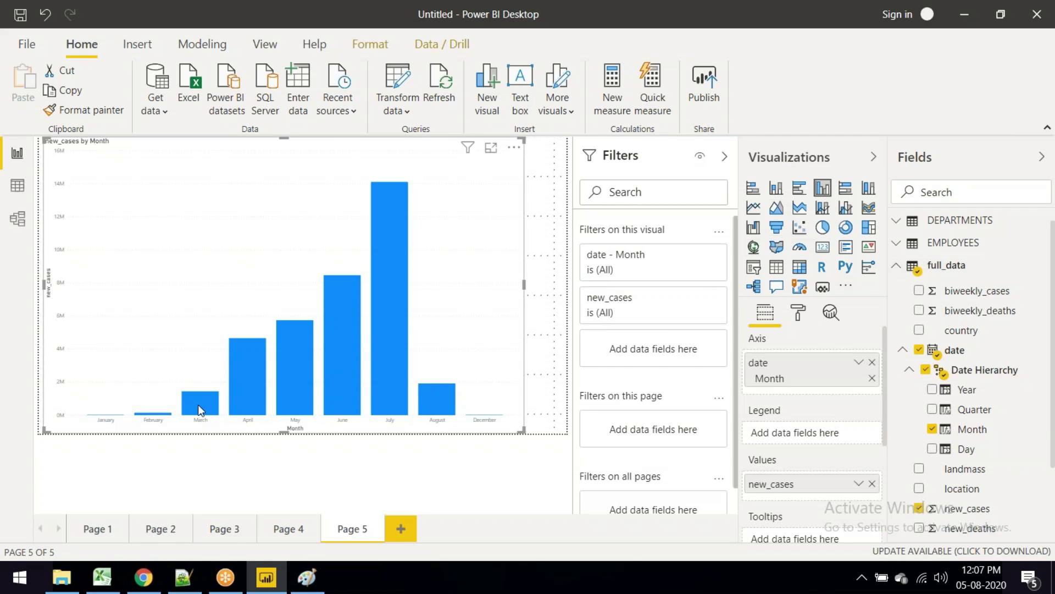
mouse_move(390, 271)
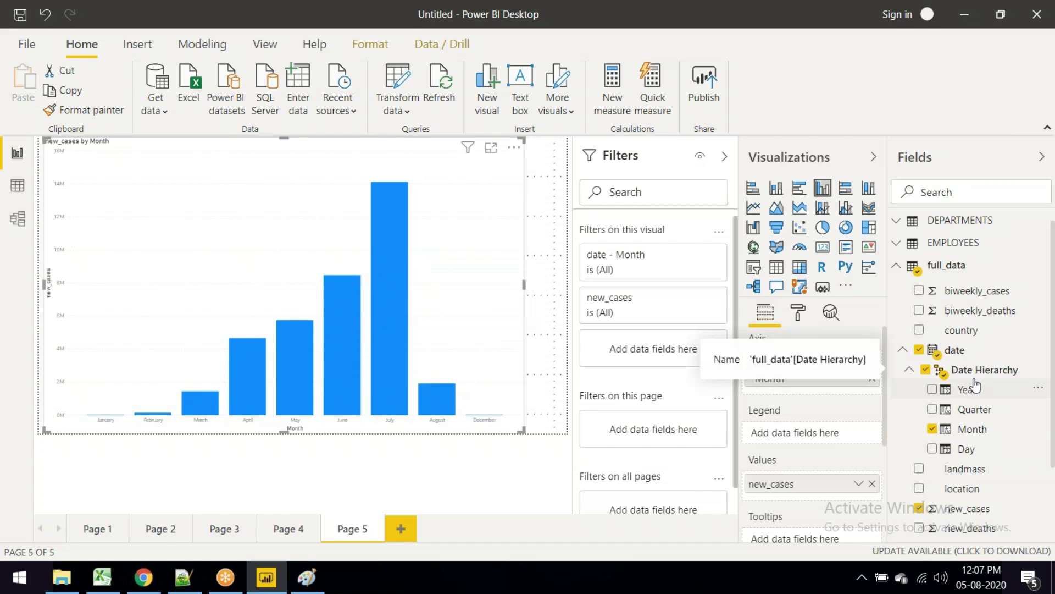
- Turn Data labels on in the Format pane, showing totals like 14.1M for July
click(801, 313)
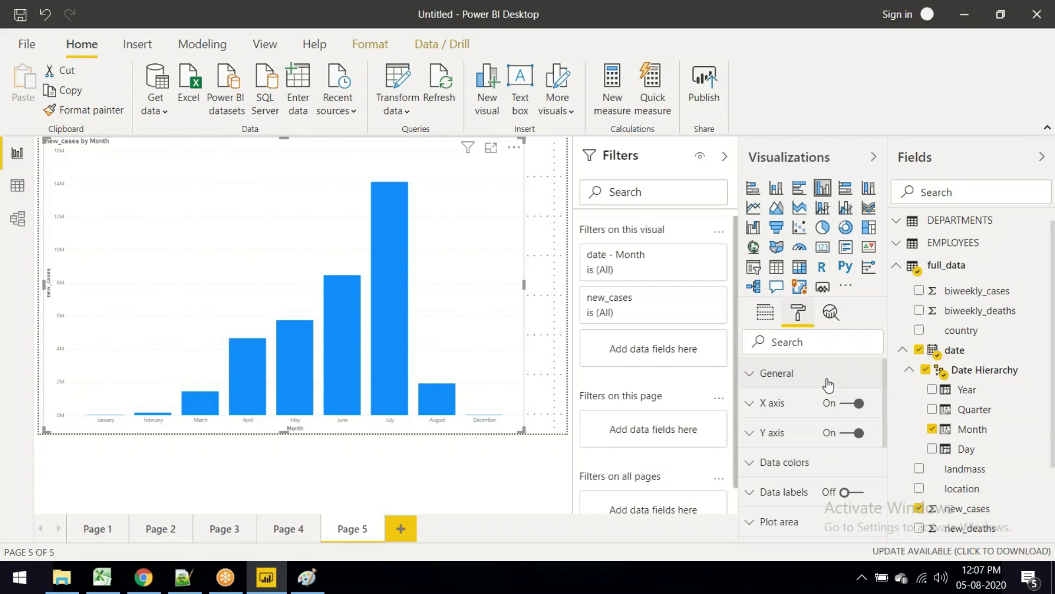
scroll(824, 431, down, 3)
scroll(855, 519, up, 2)
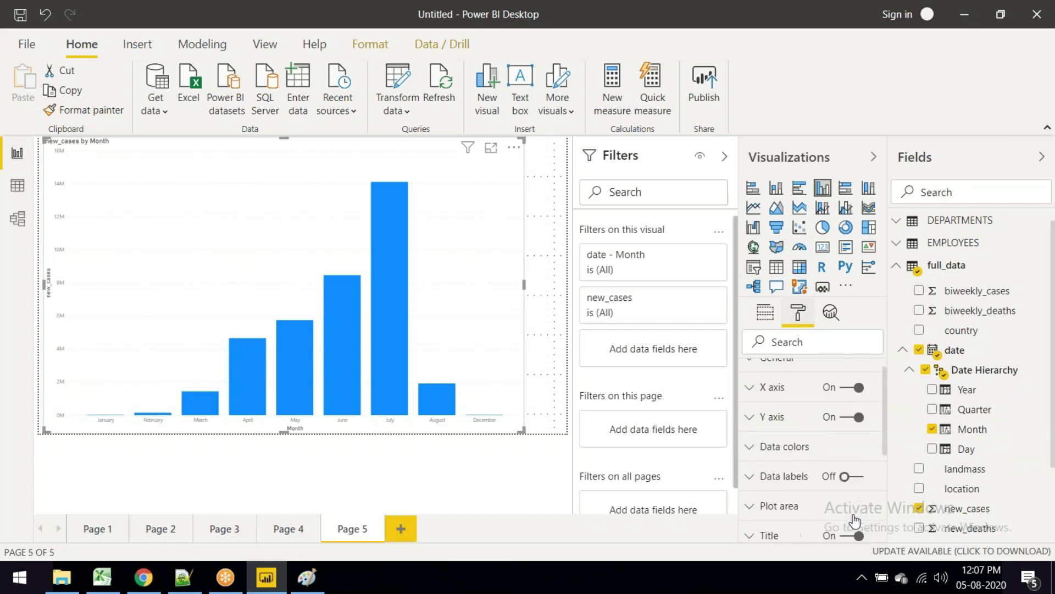
scroll(855, 520, up, 1)
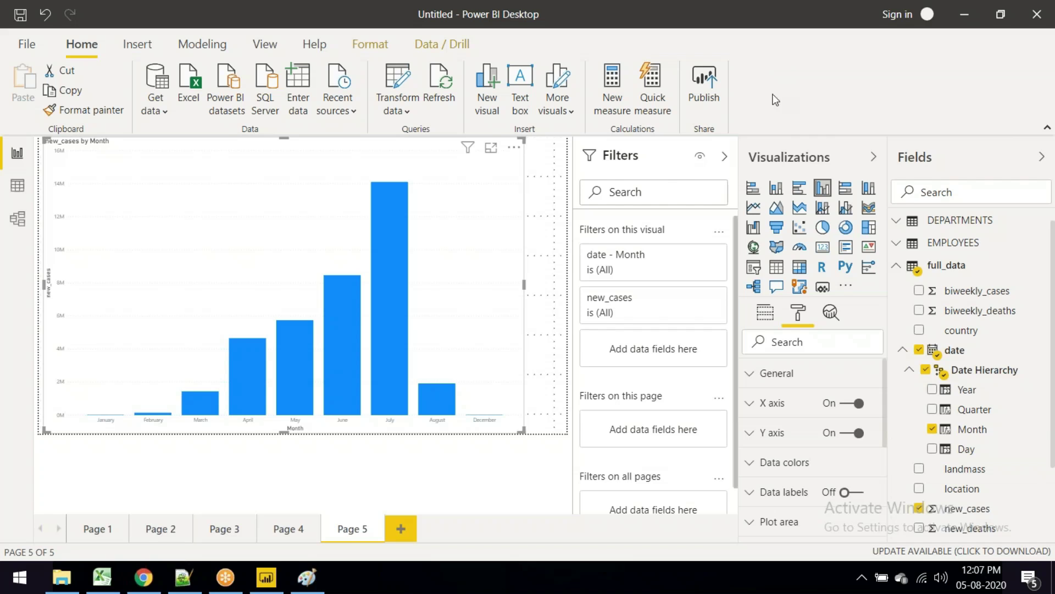
click(859, 493)
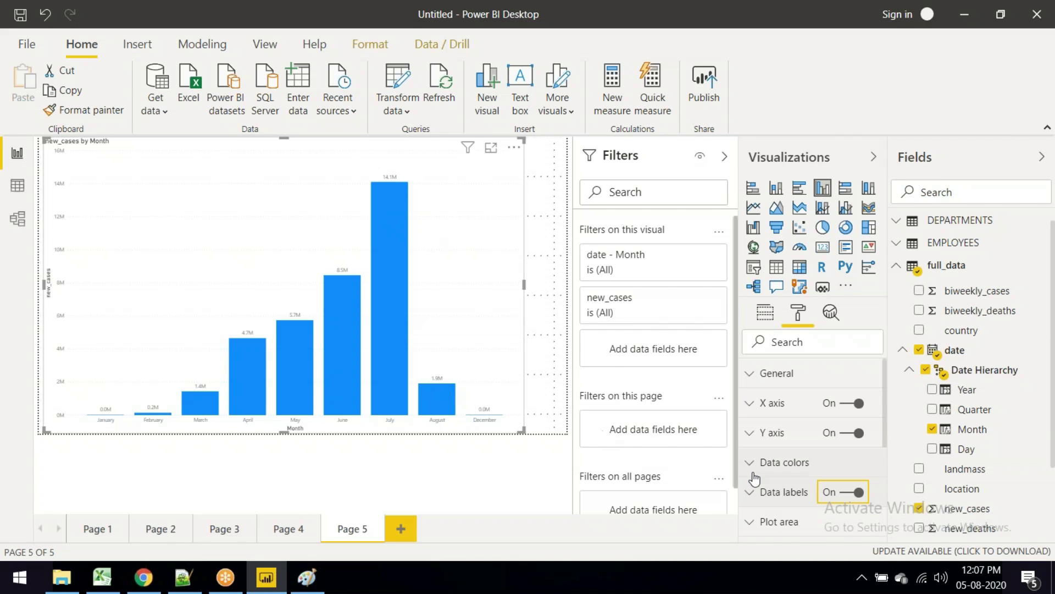
scroll(786, 456, down, 3)
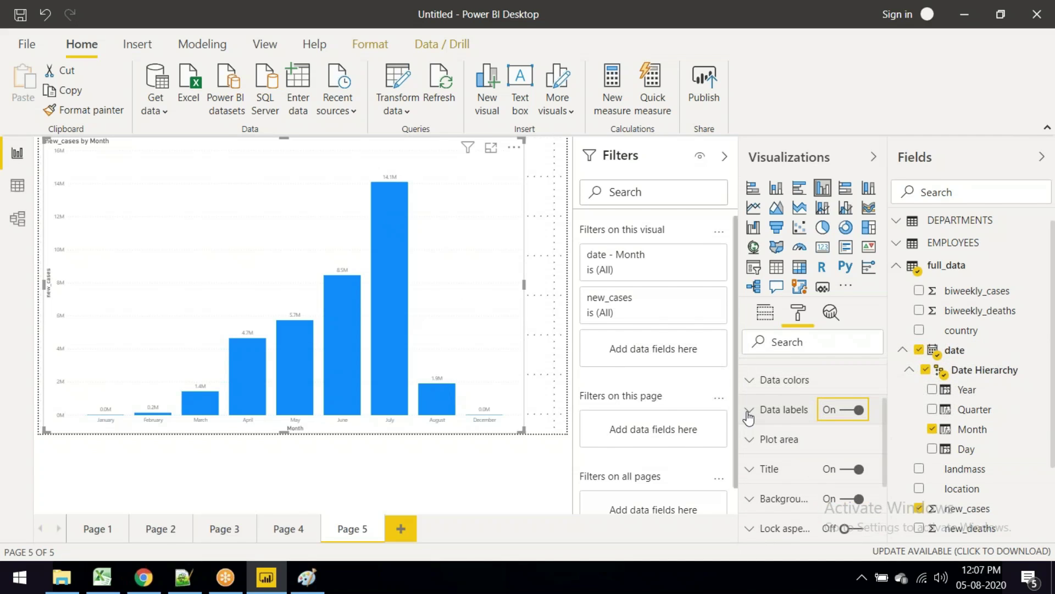
- Make the data labels black and set their display units to Millions
click(747, 414)
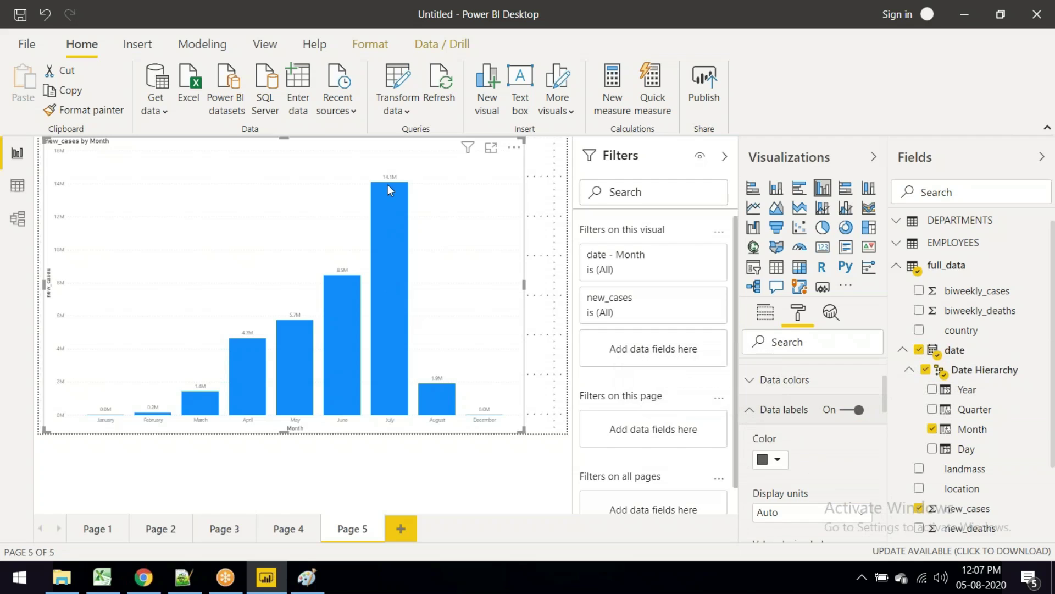
mouse_move(398, 197)
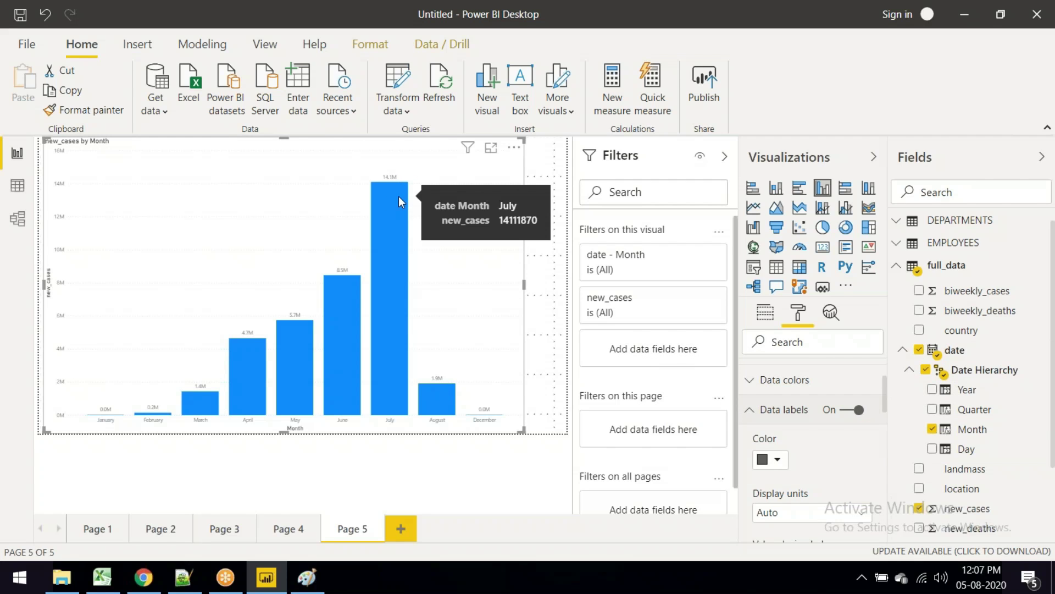
click(781, 467)
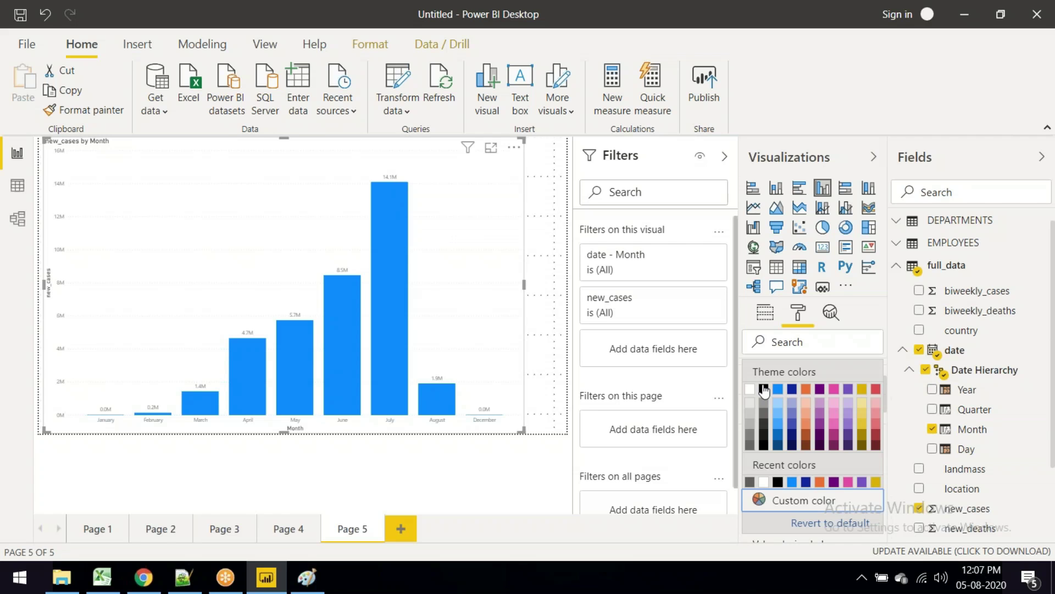
click(764, 389)
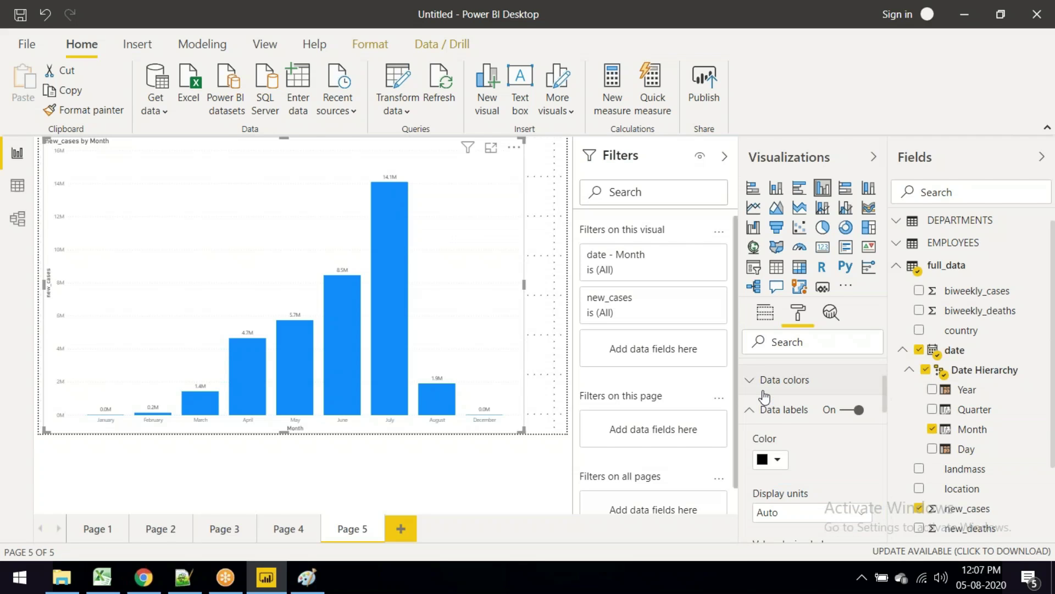
scroll(790, 458, down, 3)
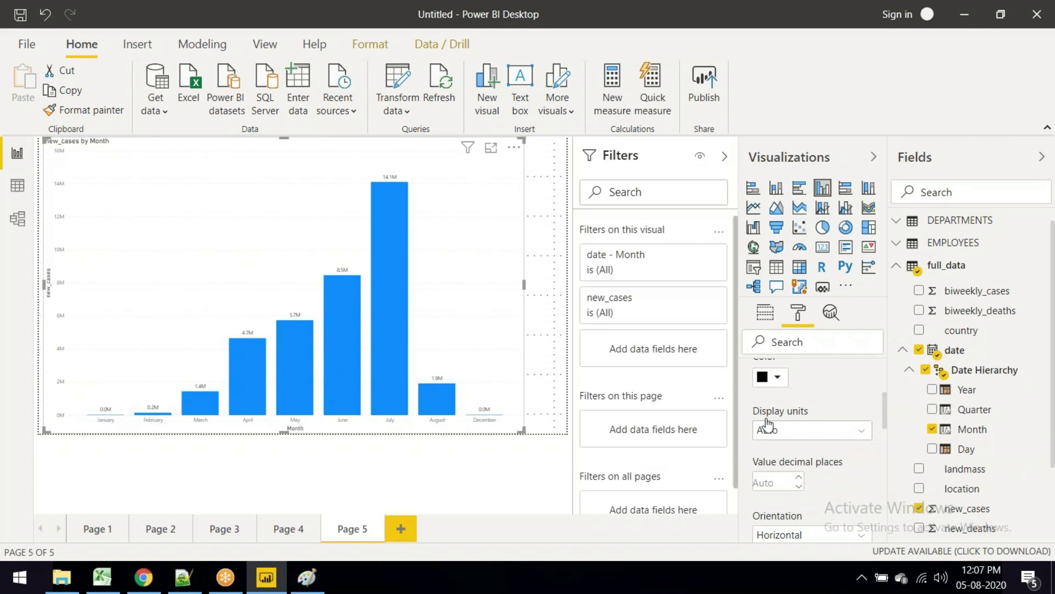
click(789, 431)
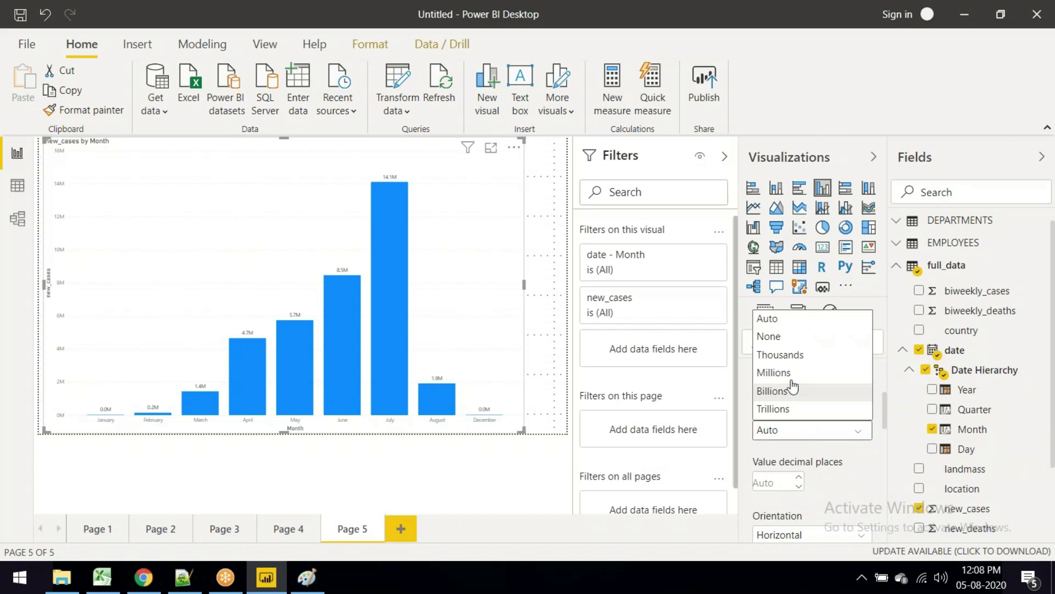
click(791, 356)
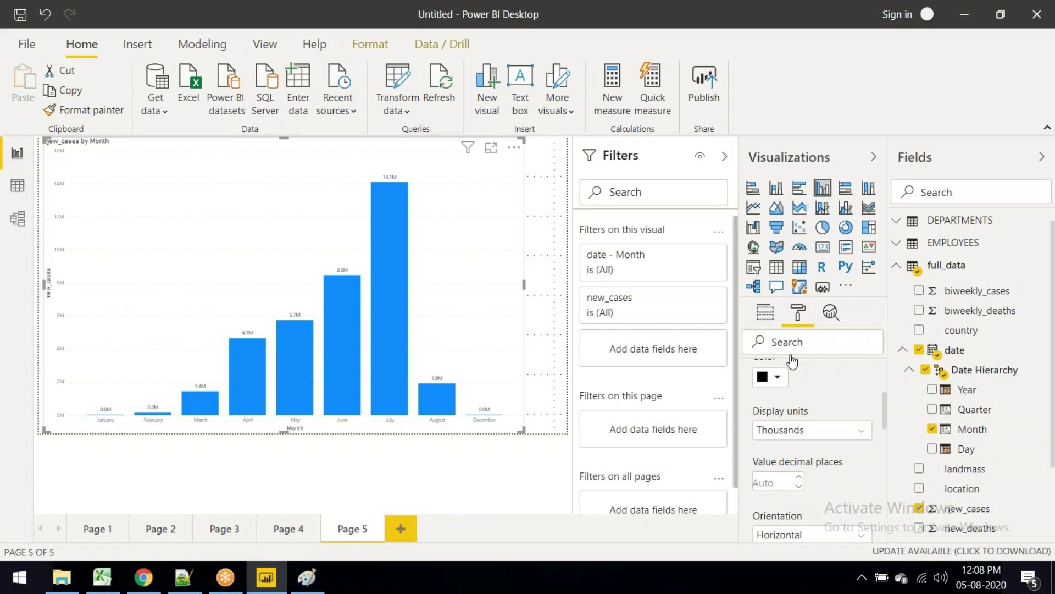
click(803, 431)
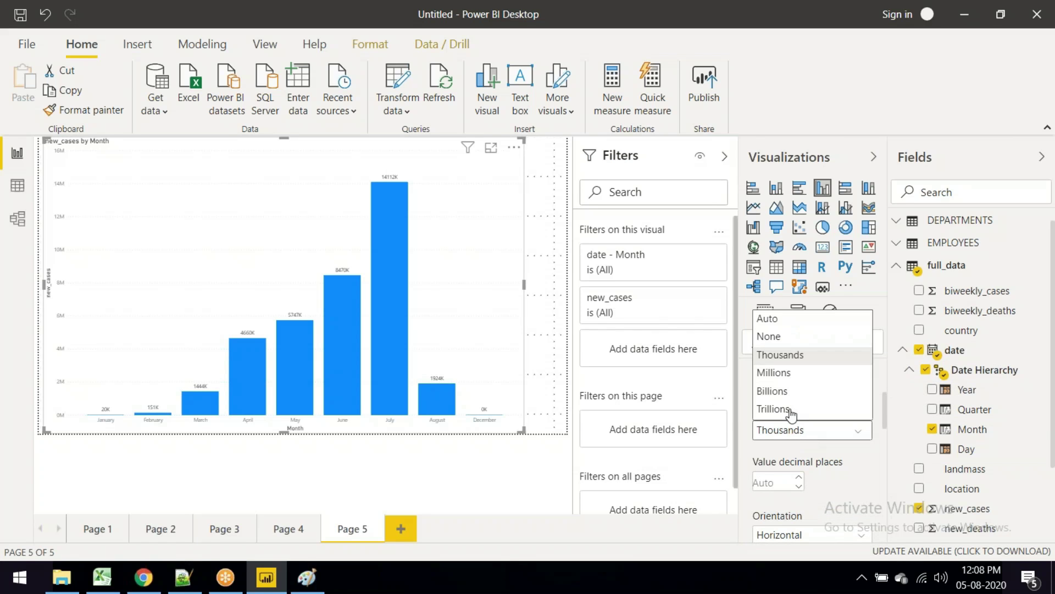
click(774, 373)
- Keep label orientation horizontal and set label position to Inside center
scroll(823, 478, down, 2)
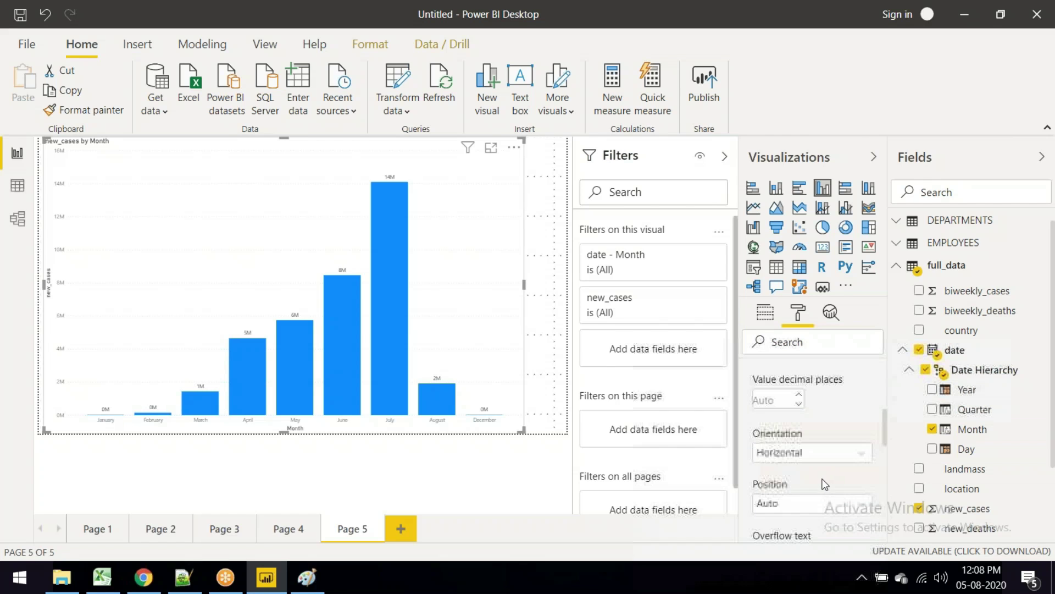
click(814, 456)
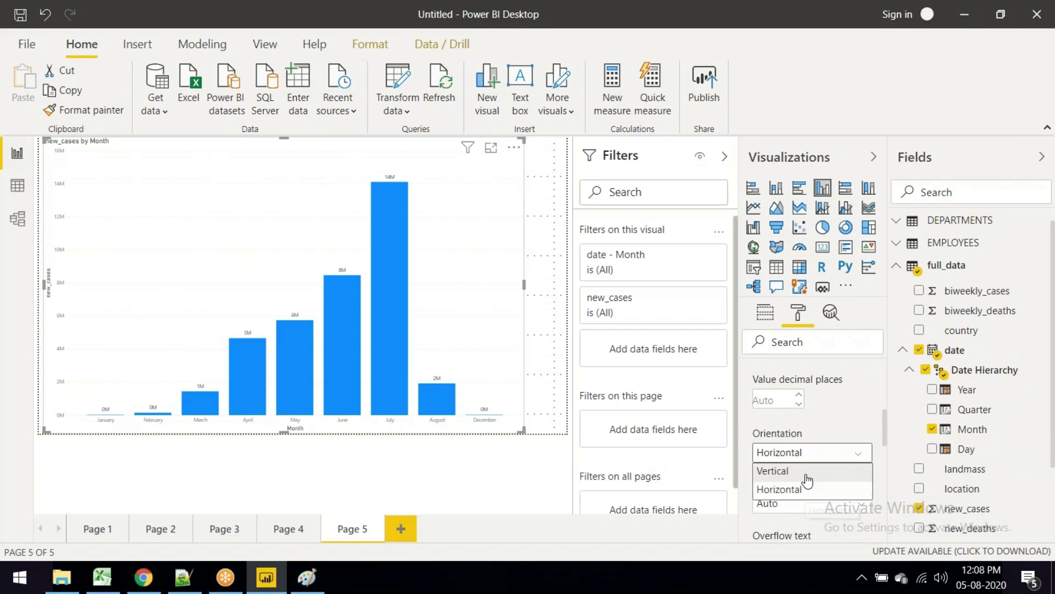
click(823, 489)
scroll(821, 485, down, 2)
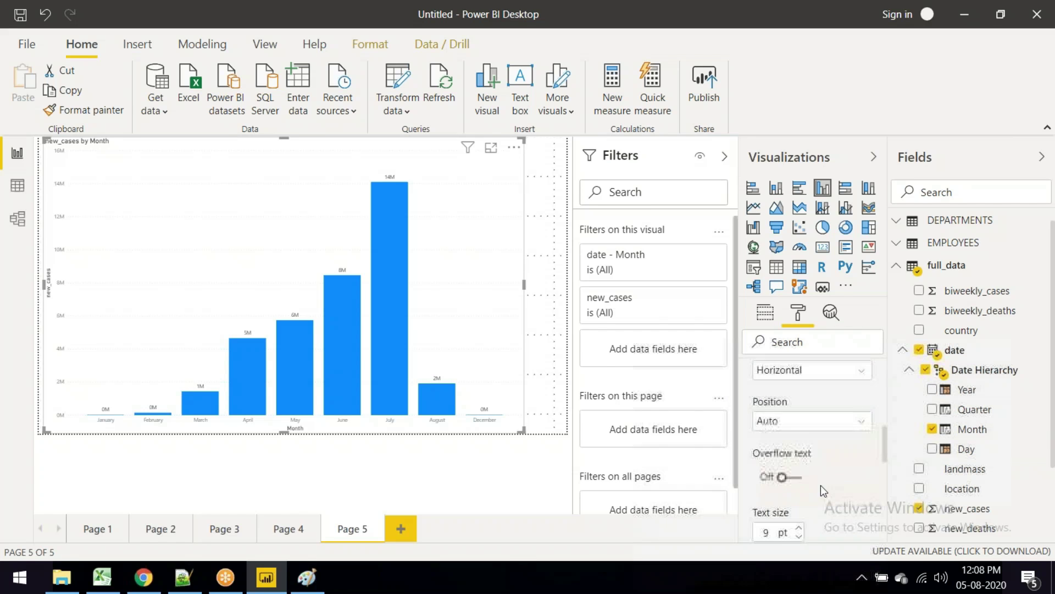
click(803, 429)
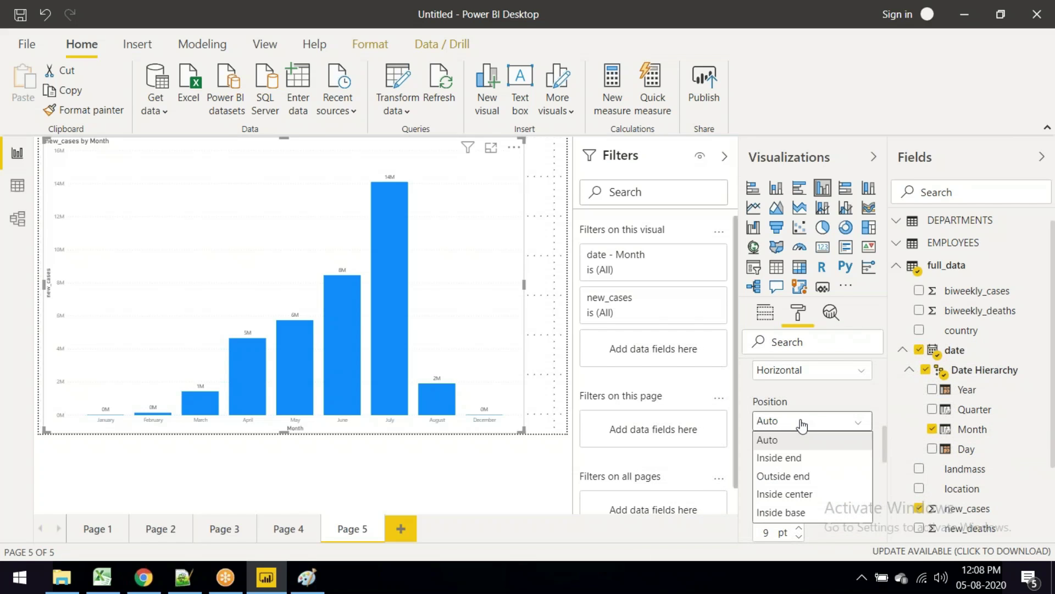
click(817, 496)
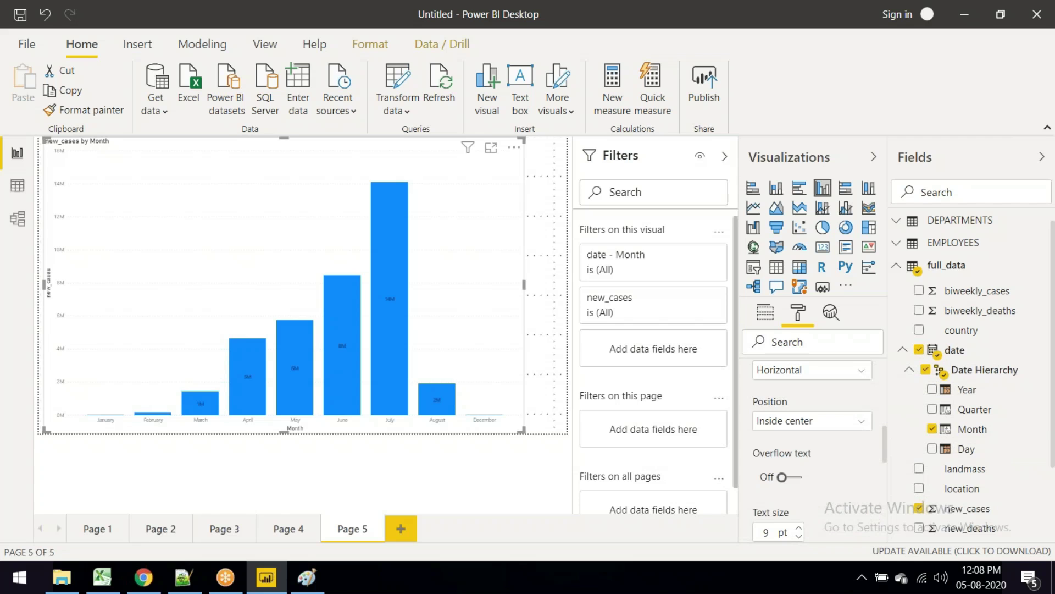
scroll(775, 384, up, 3)
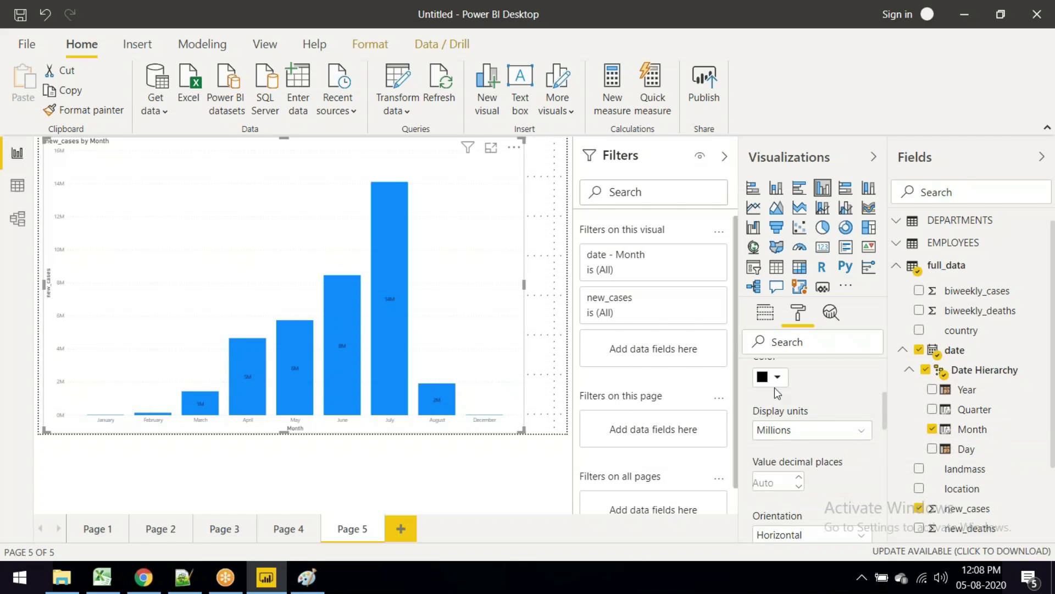
- Set the data labels to white, 18 pt text, with Overflow text on
click(779, 378)
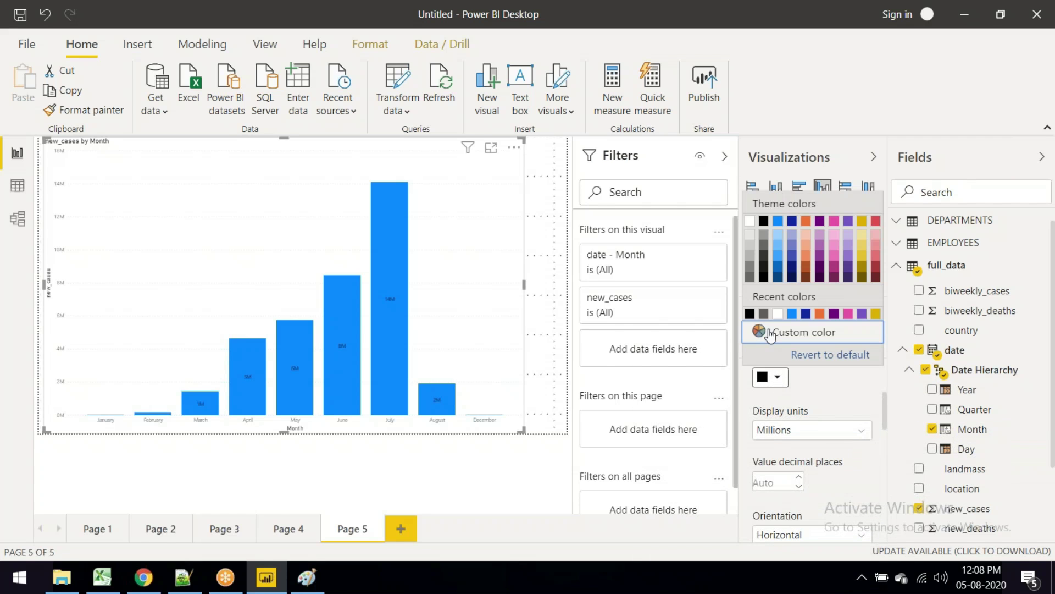
click(753, 226)
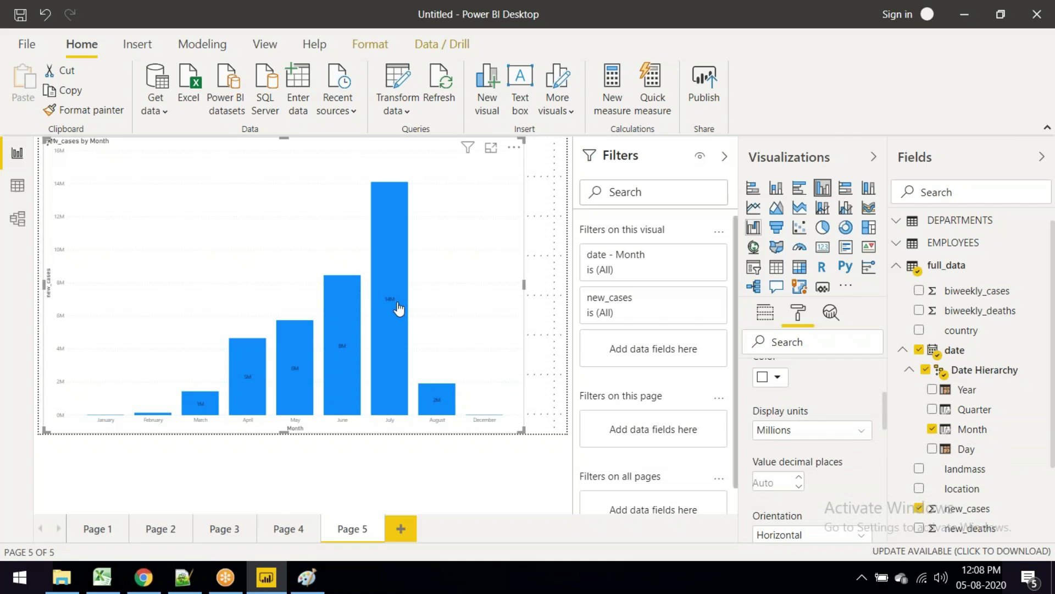
mouse_move(414, 319)
scroll(807, 448, down, 3)
scroll(806, 459, down, 2)
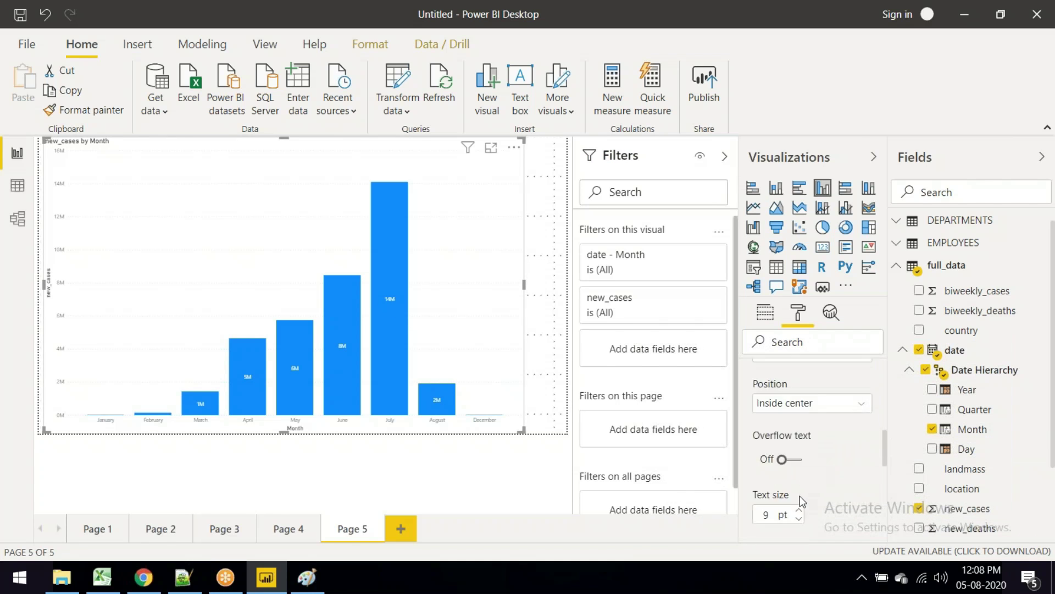
click(799, 448)
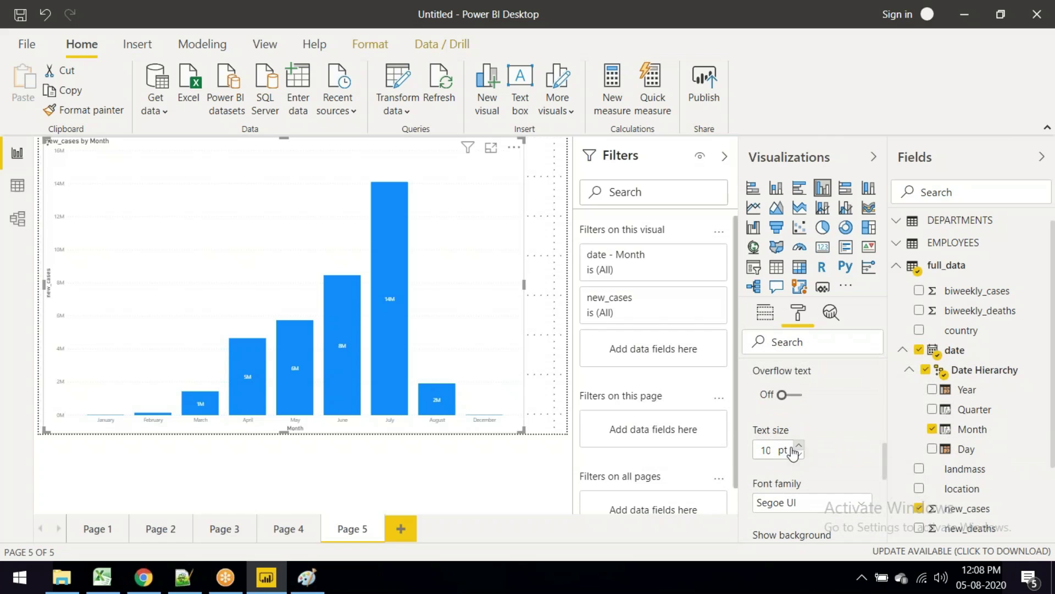
click(799, 447)
click(799, 448)
click(799, 448)
click(799, 448)
click(799, 447)
click(799, 448)
click(799, 447)
click(800, 447)
click(800, 397)
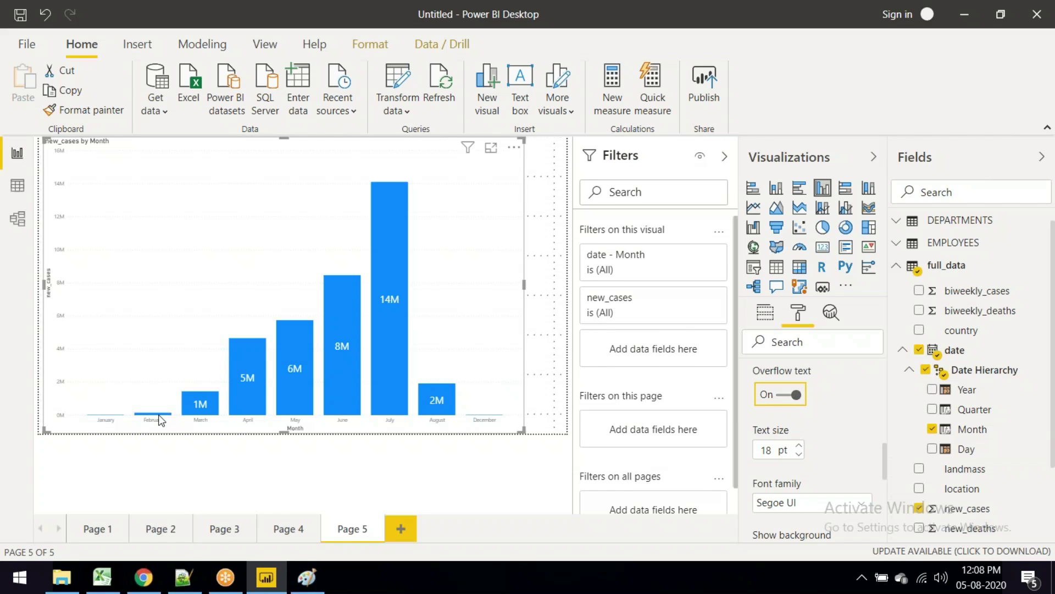
click(141, 422)
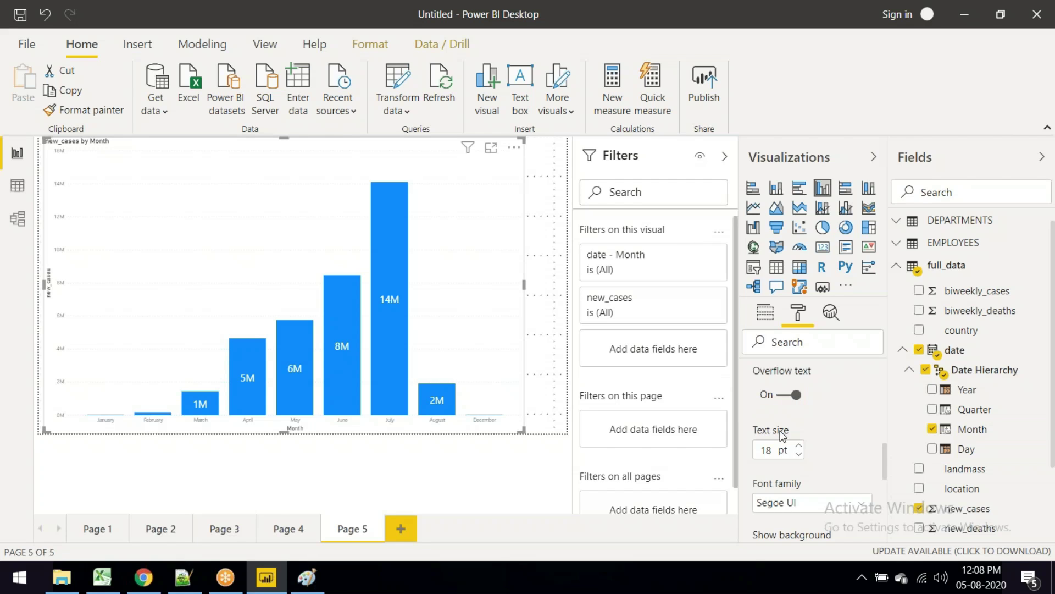
- Try Thousands display units for the labels, then revert to Millions (1M to 14M)
scroll(798, 409, up, 2)
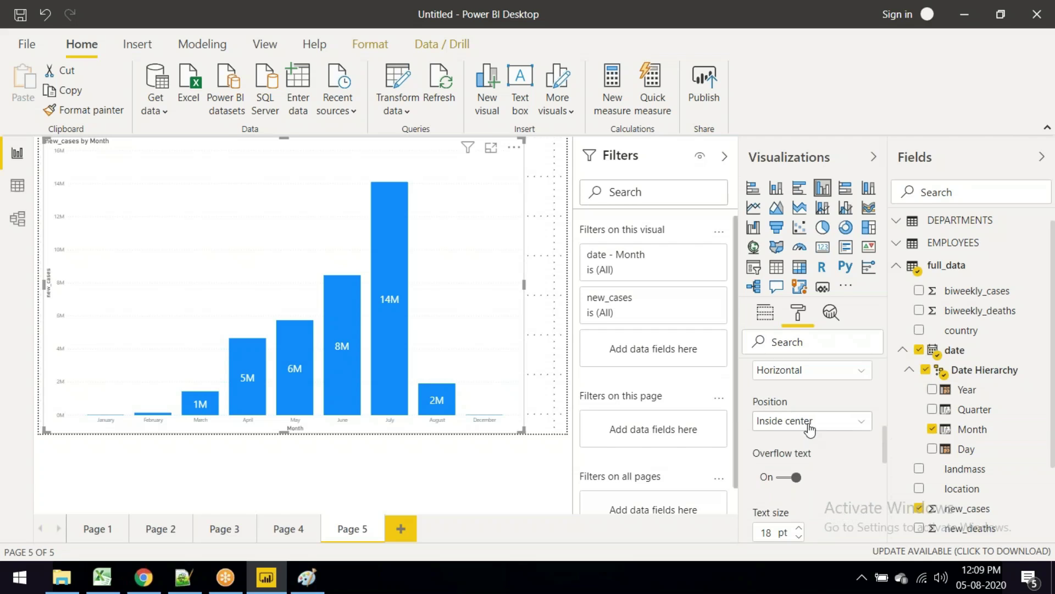
scroll(800, 407, up, 2)
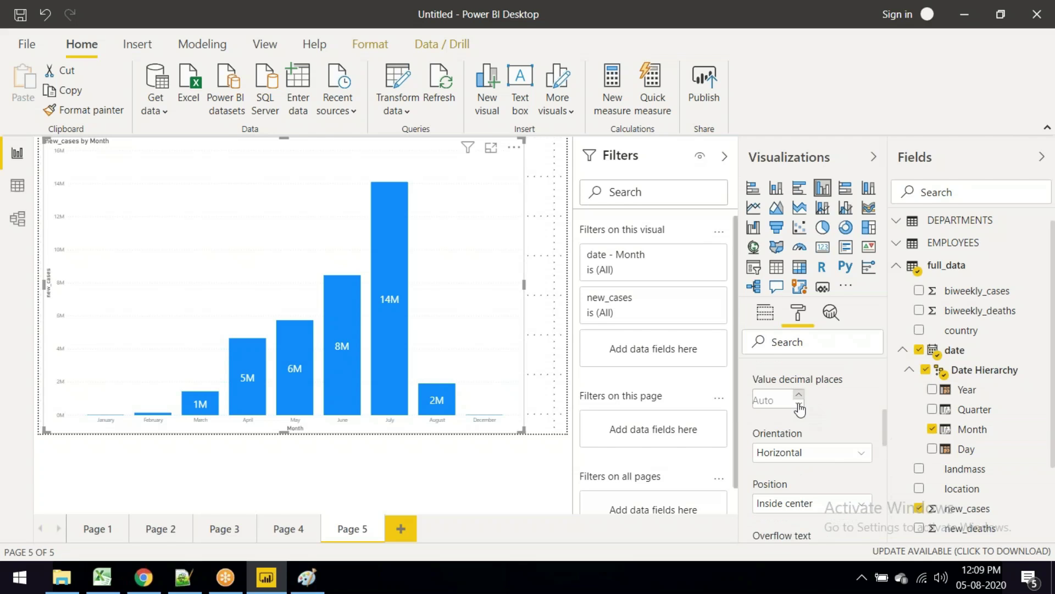
scroll(800, 410, up, 2)
click(804, 436)
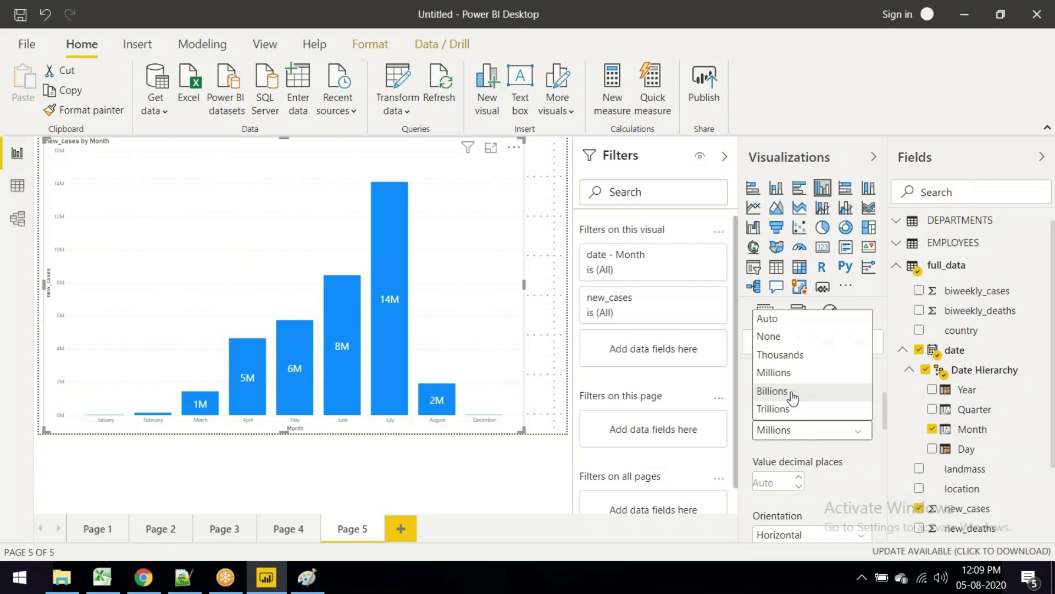
click(785, 359)
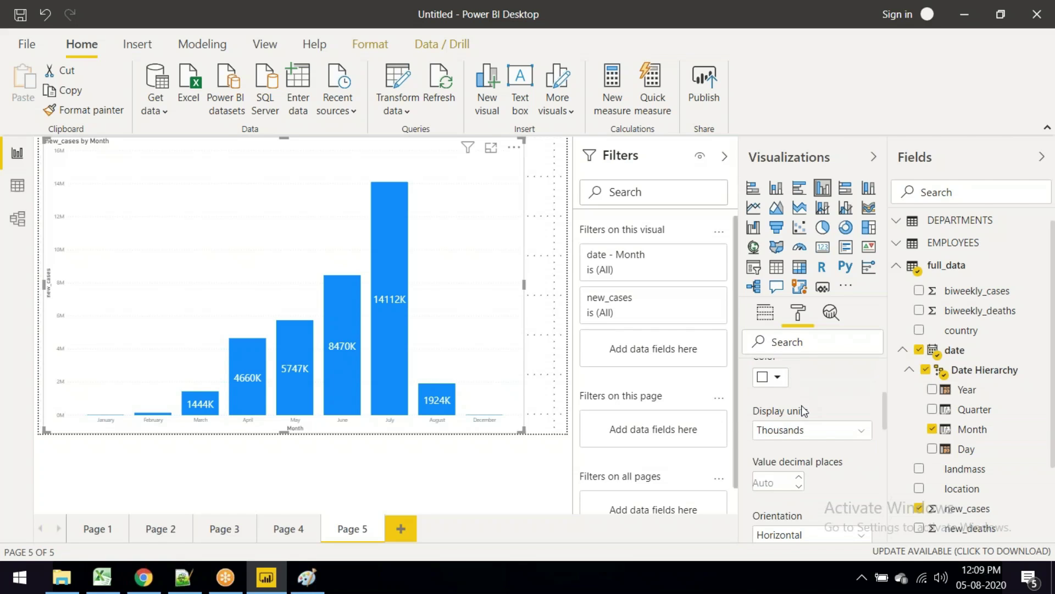
mouse_move(169, 419)
scroll(796, 440, up, 2)
scroll(779, 470, down, 2)
click(790, 432)
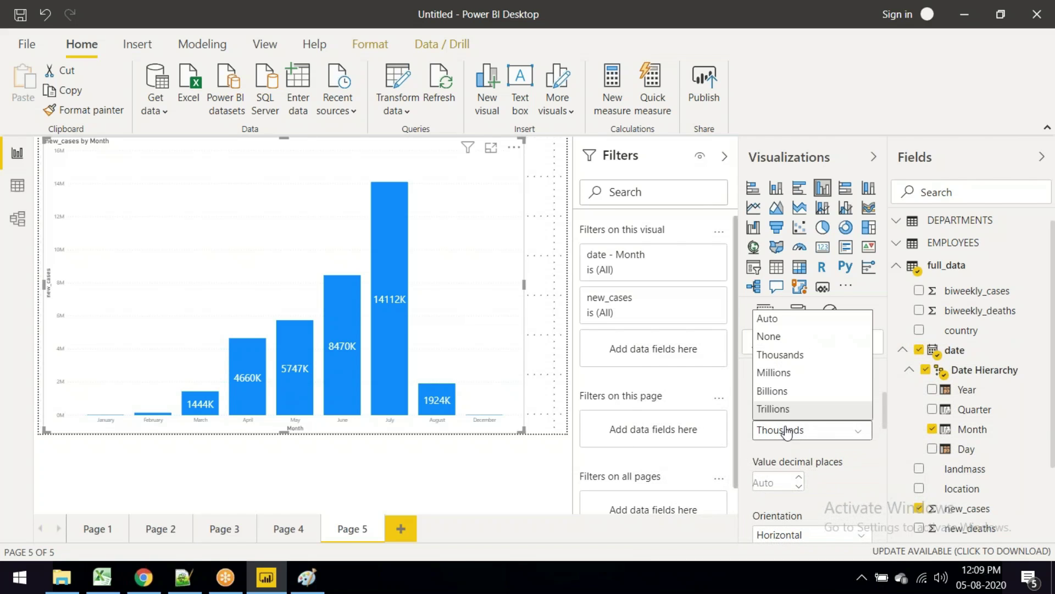
click(775, 374)
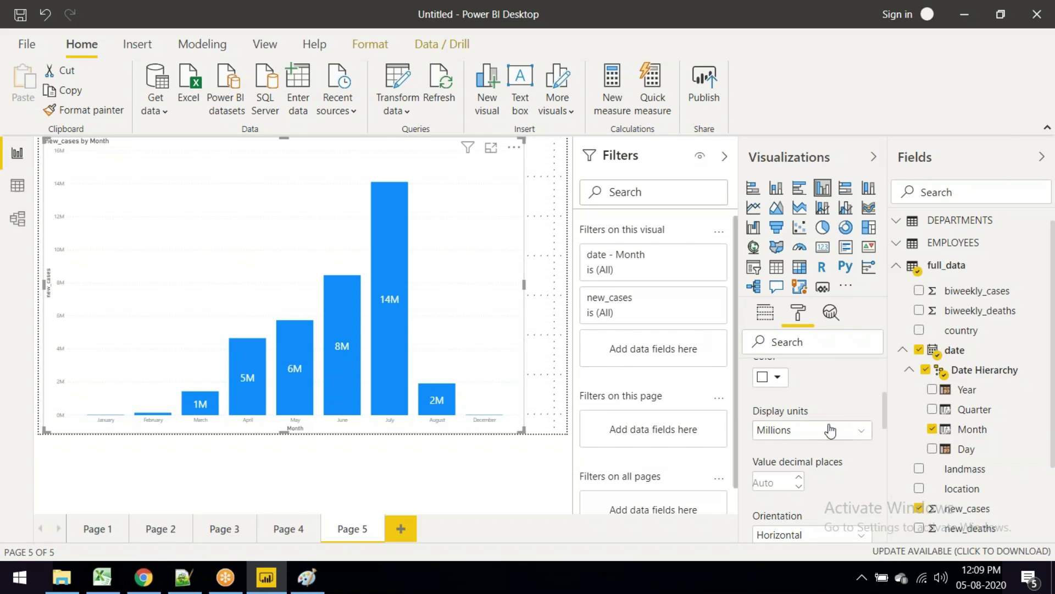
scroll(831, 442, down, 3)
scroll(831, 442, down, 5)
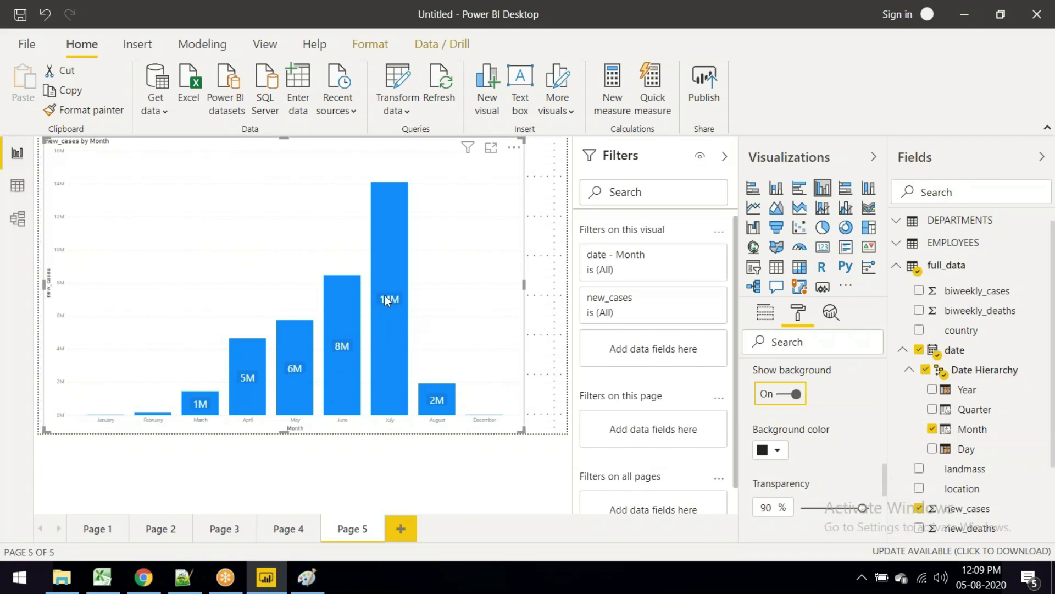
- Choose a custom yellow as the data labels' background colour
click(778, 454)
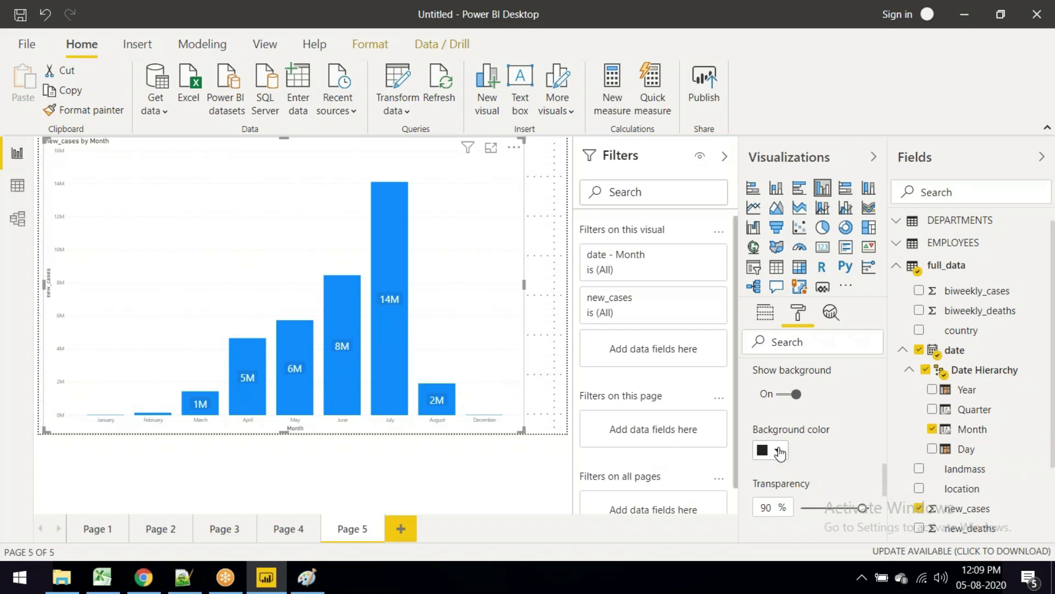
click(777, 453)
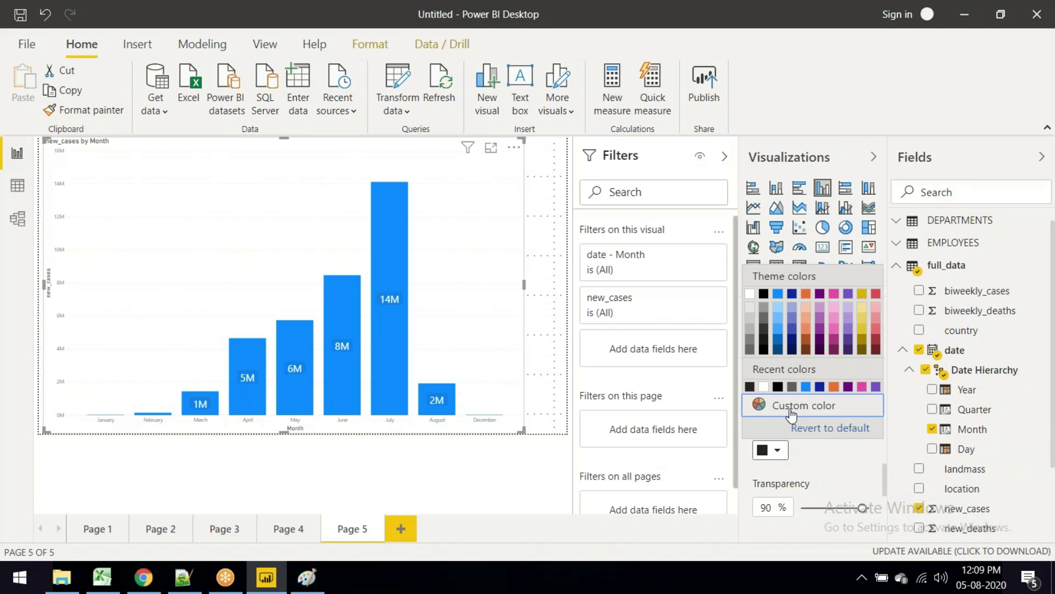
click(786, 406)
click(783, 283)
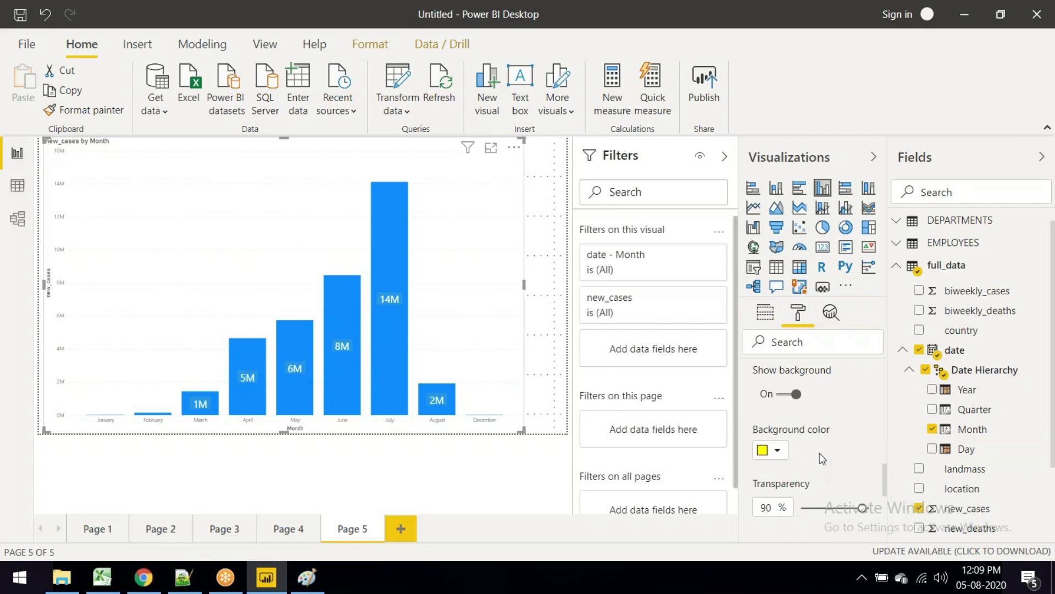
mouse_move(389, 303)
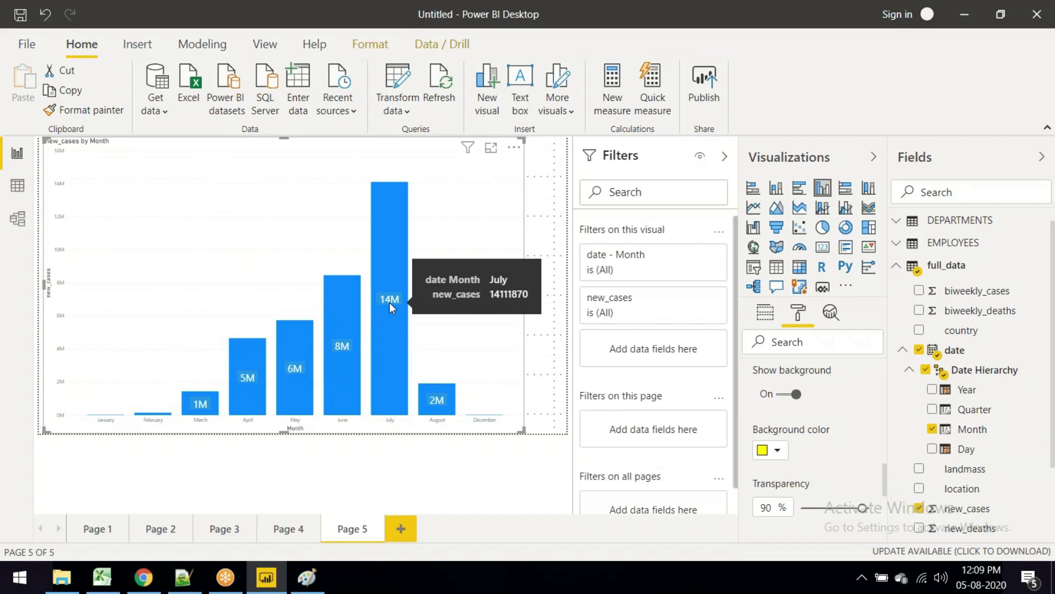
scroll(794, 426, up, 10)
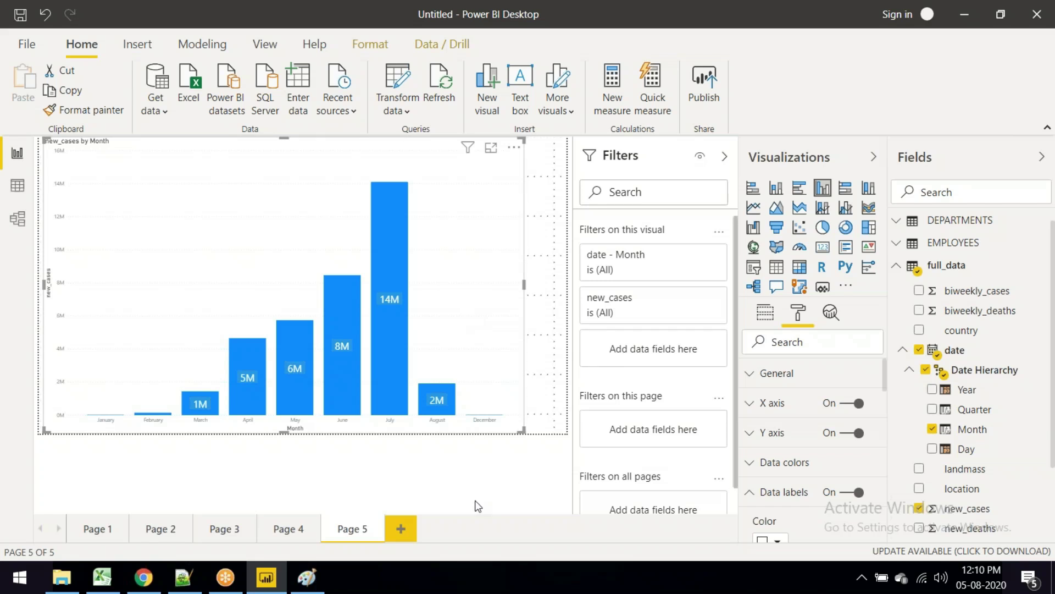
mouse_move(437, 383)
mouse_move(285, 324)
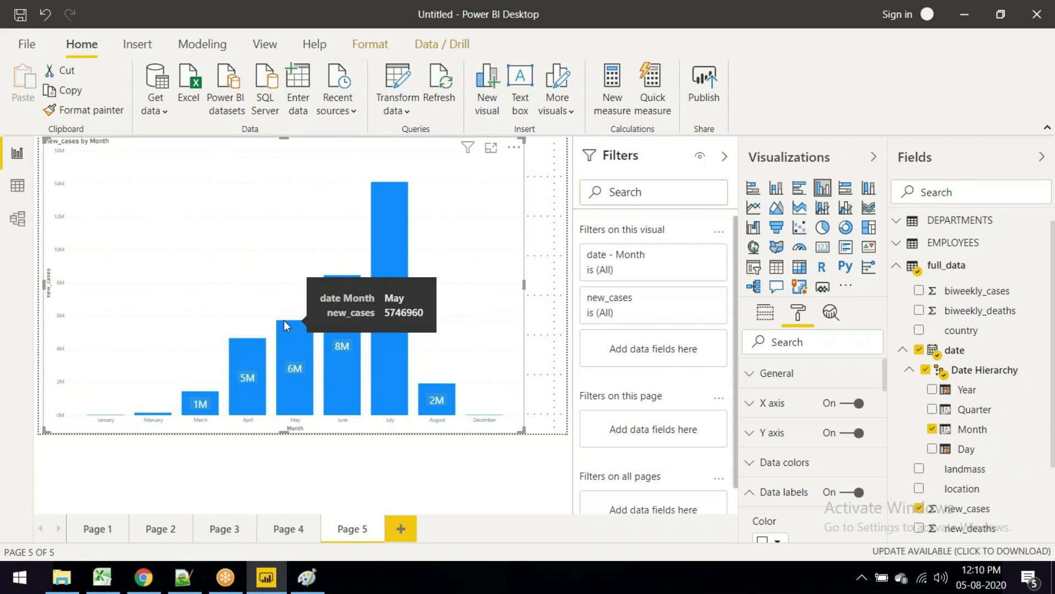
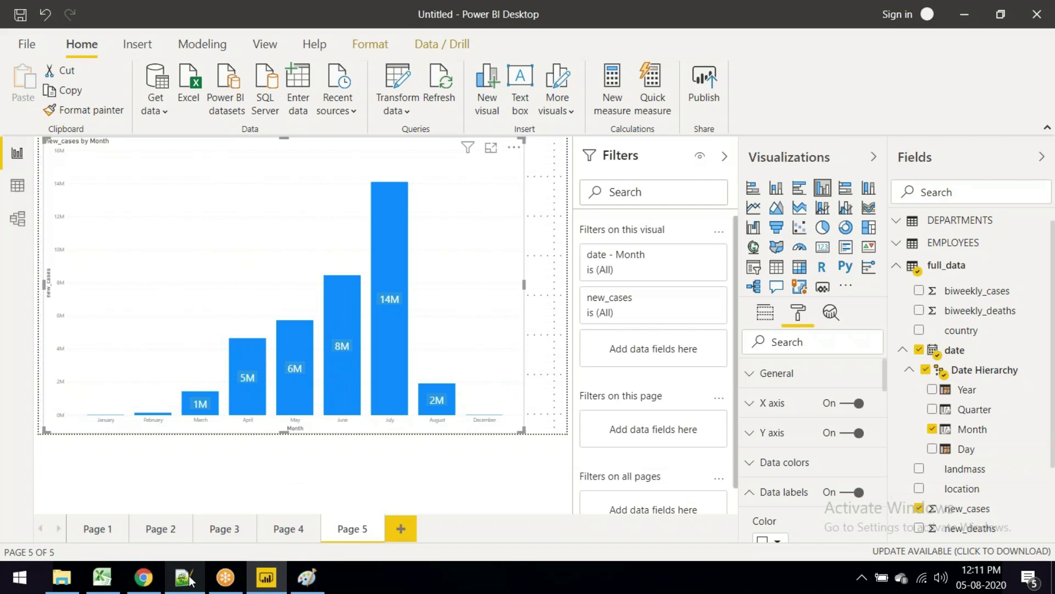
- Bring forward the Chrome window showing the Coronavirus daily data page from the taskbar
mouse_move(190, 577)
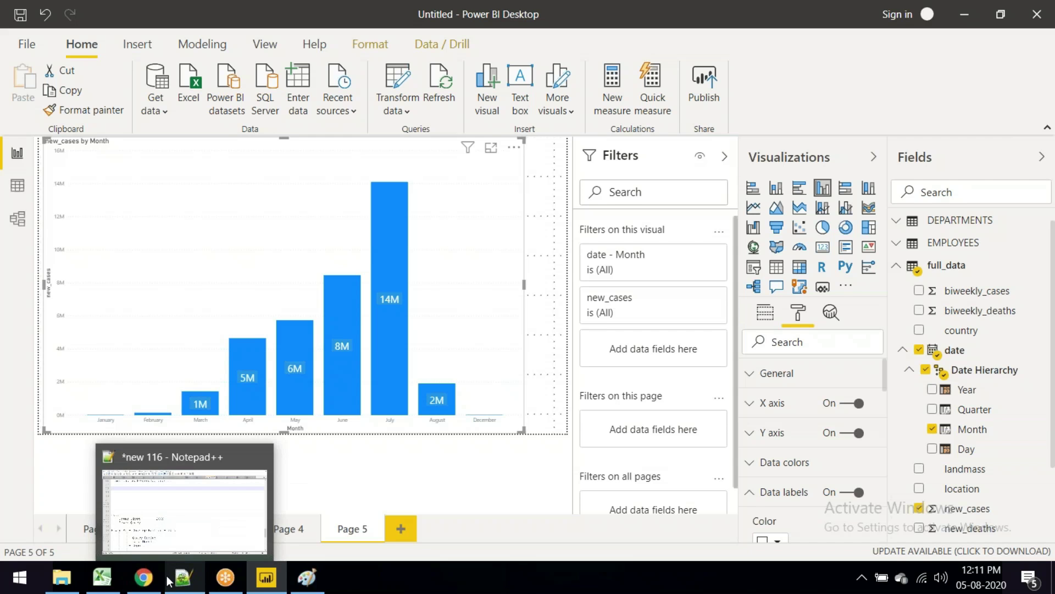
mouse_move(141, 578)
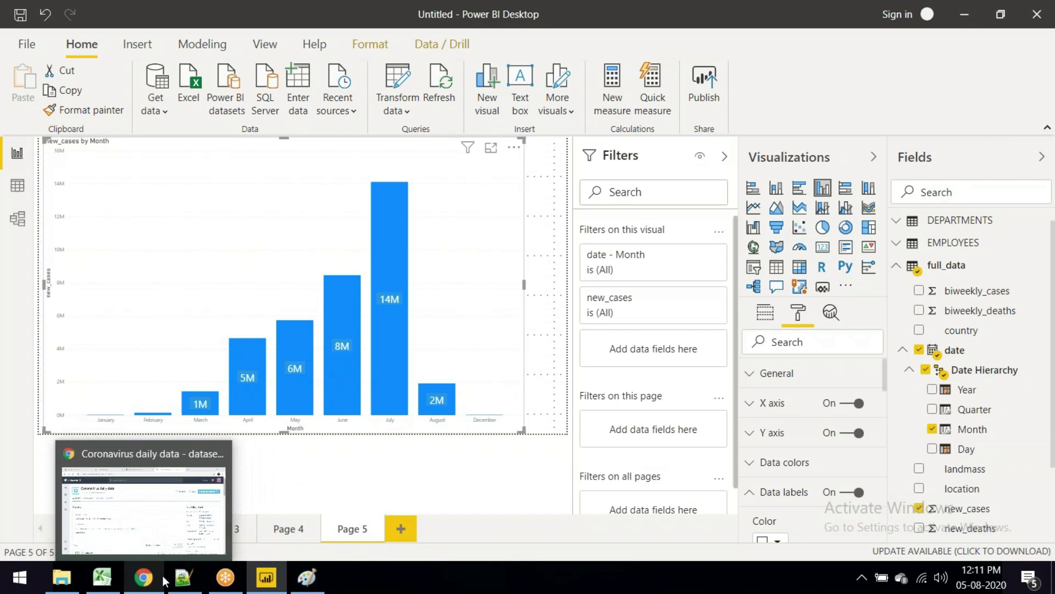
- Look over the dataset's Contributors and Activity tabs, selecting a username and the dataset name
click(141, 578)
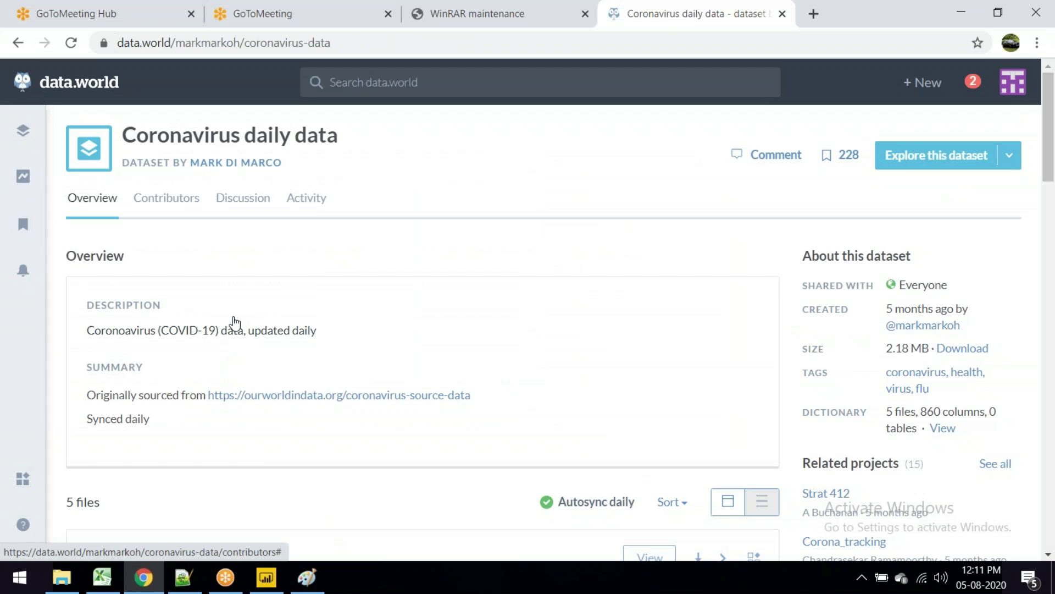
click(171, 204)
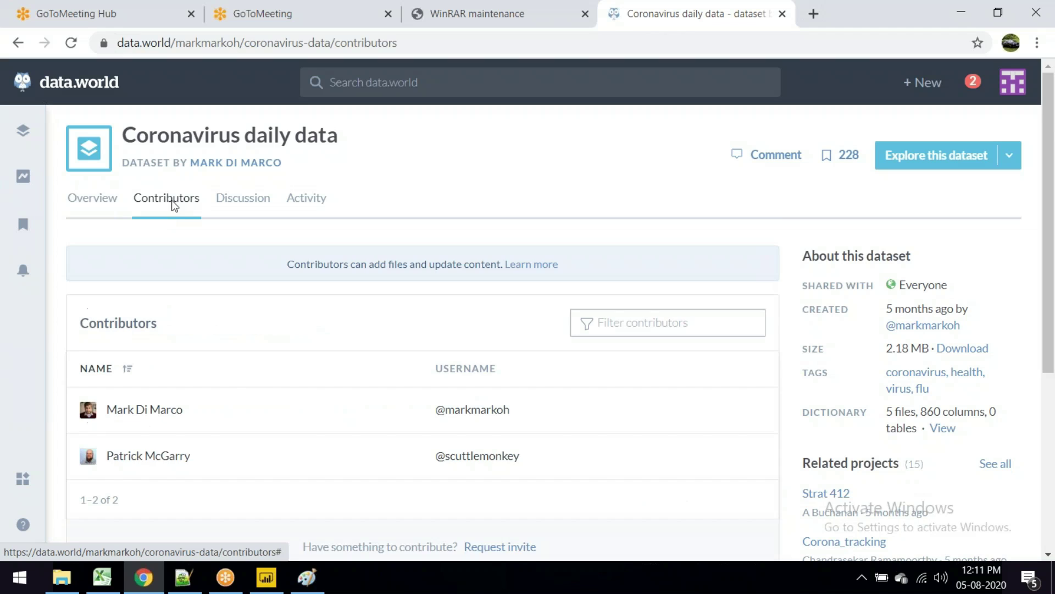
drag(517, 416, 446, 412)
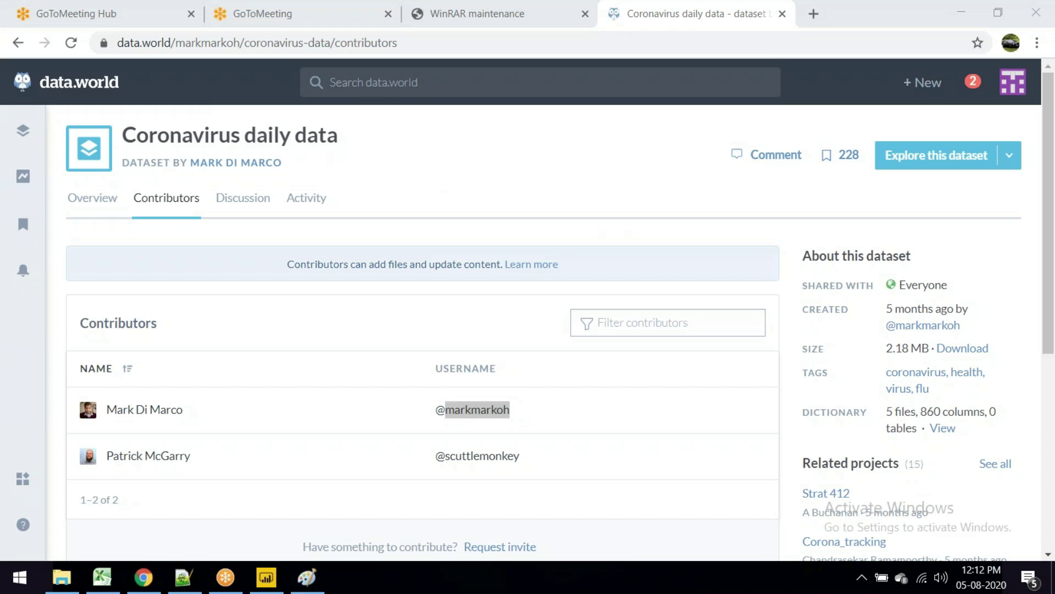
click(312, 204)
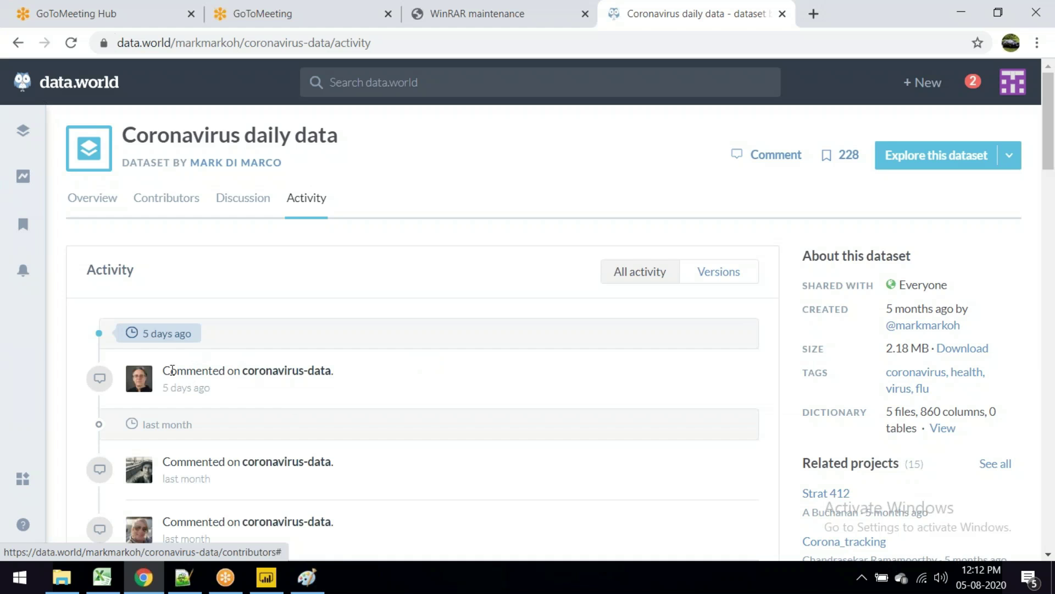
drag(243, 368, 332, 370)
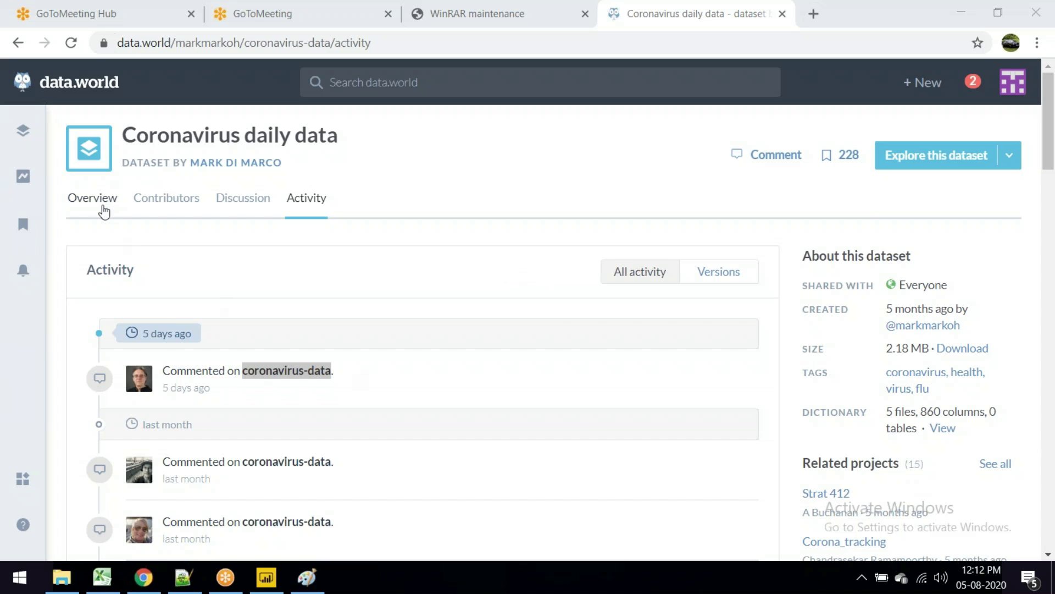
- Return to the Contributors list, select a contributor's username, and switch back to Power BI
click(151, 204)
click(151, 204)
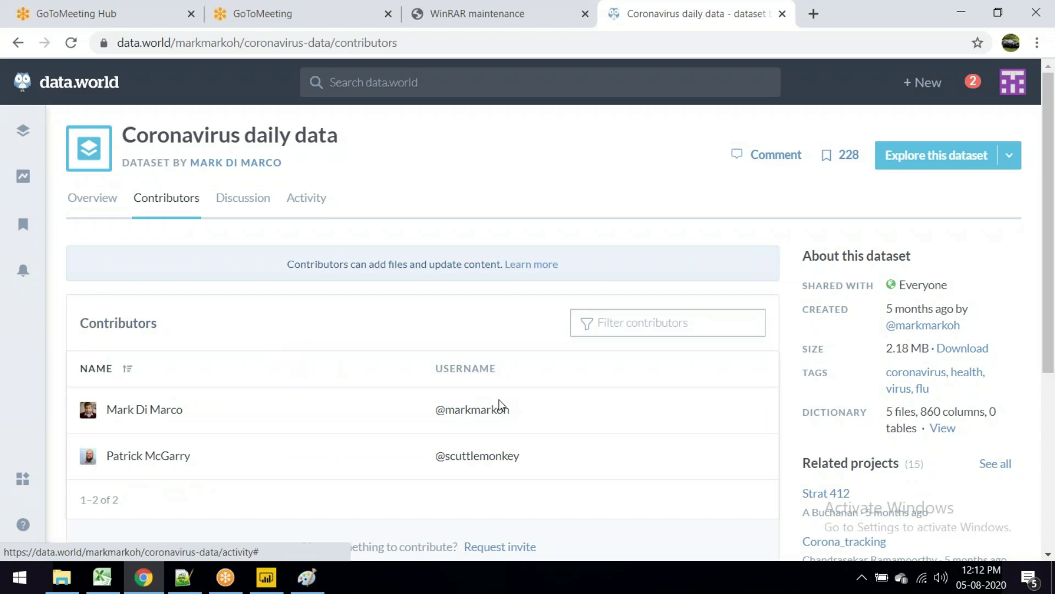
drag(513, 411, 446, 411)
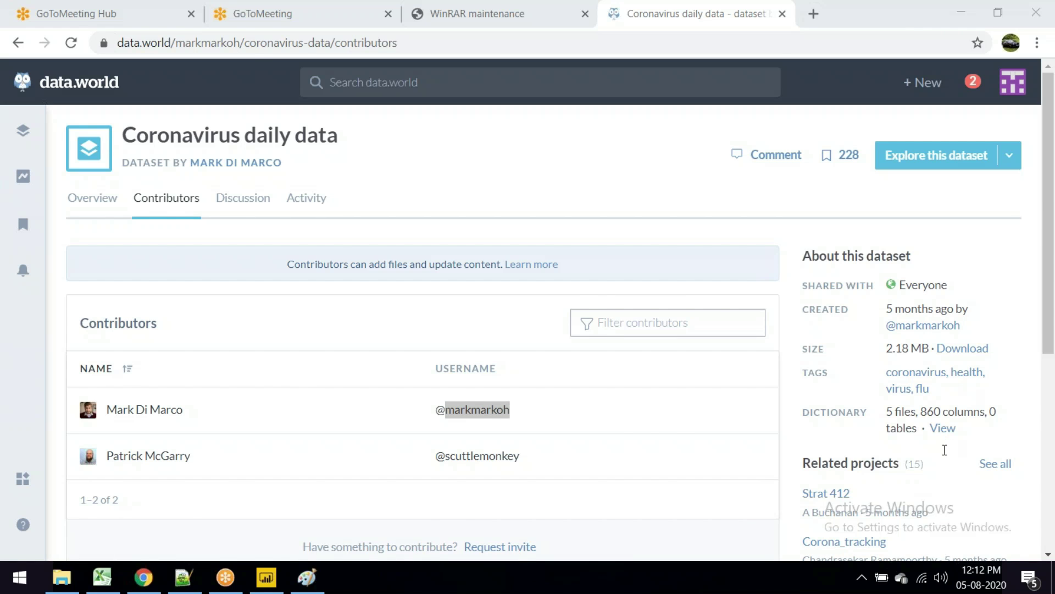
key(alt+Tab)
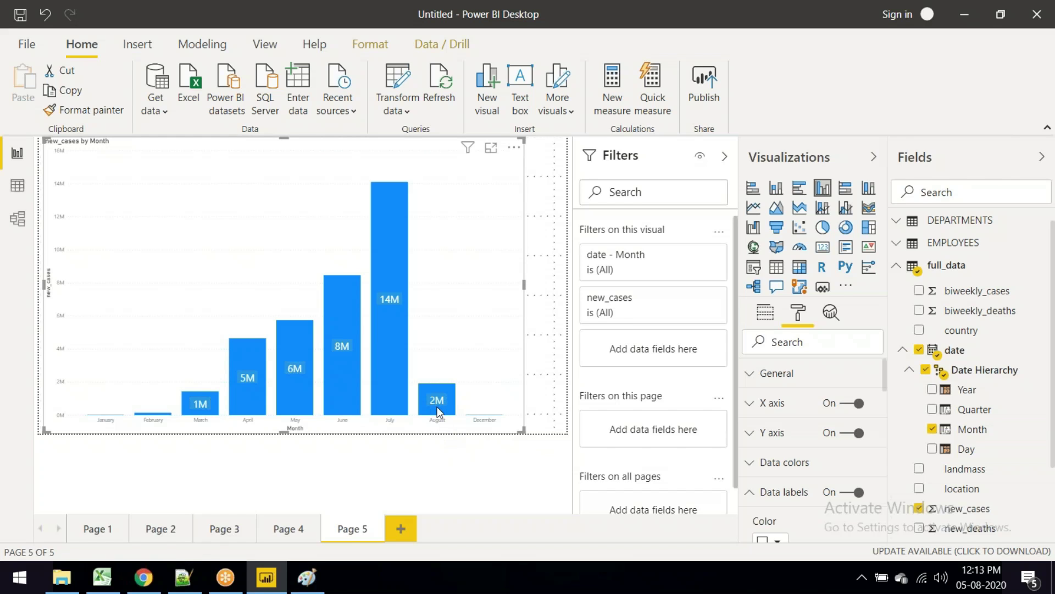
- Add a new blank Page 6 after Page 5 and look through the full_data fields
mouse_move(438, 408)
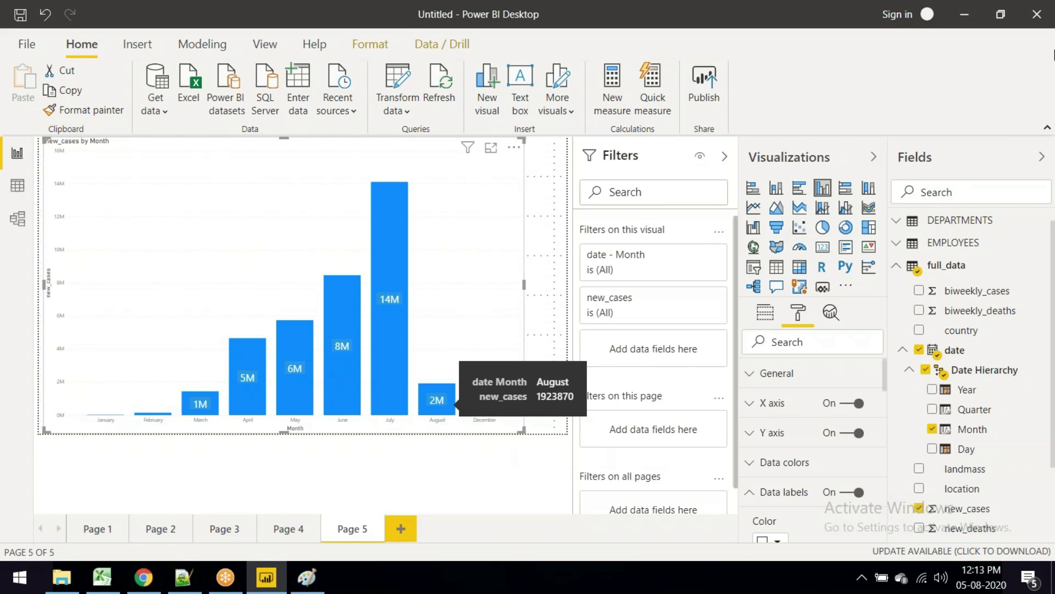
click(404, 525)
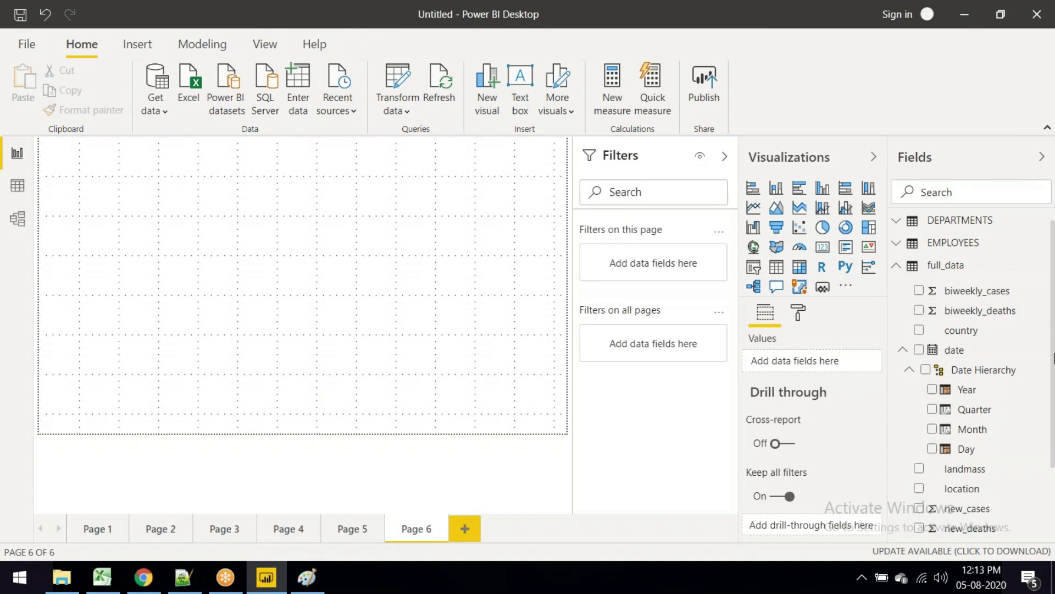
scroll(998, 420, down, 3)
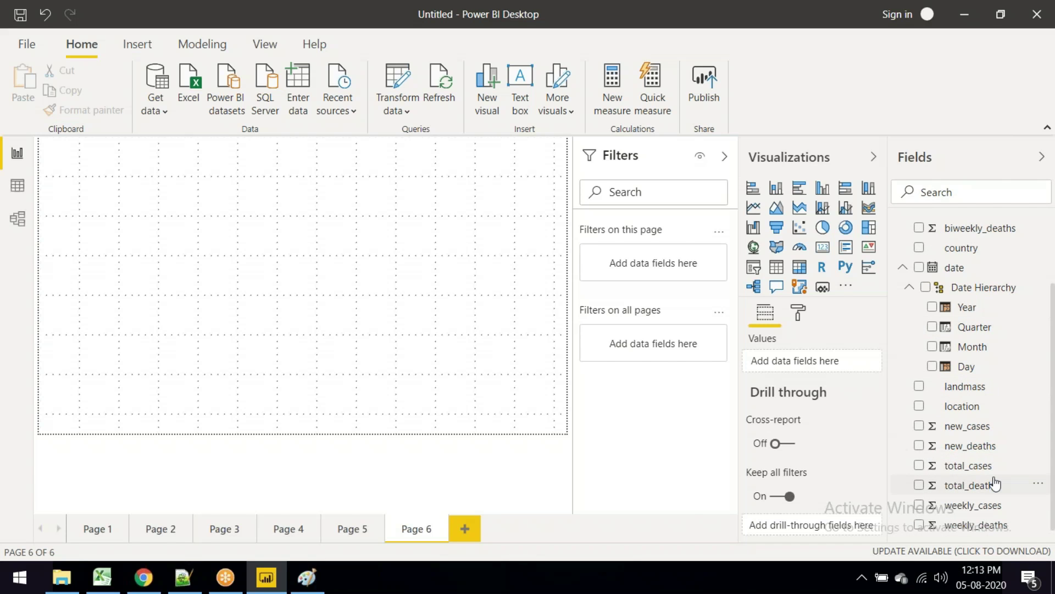
scroll(1022, 391, up, 3)
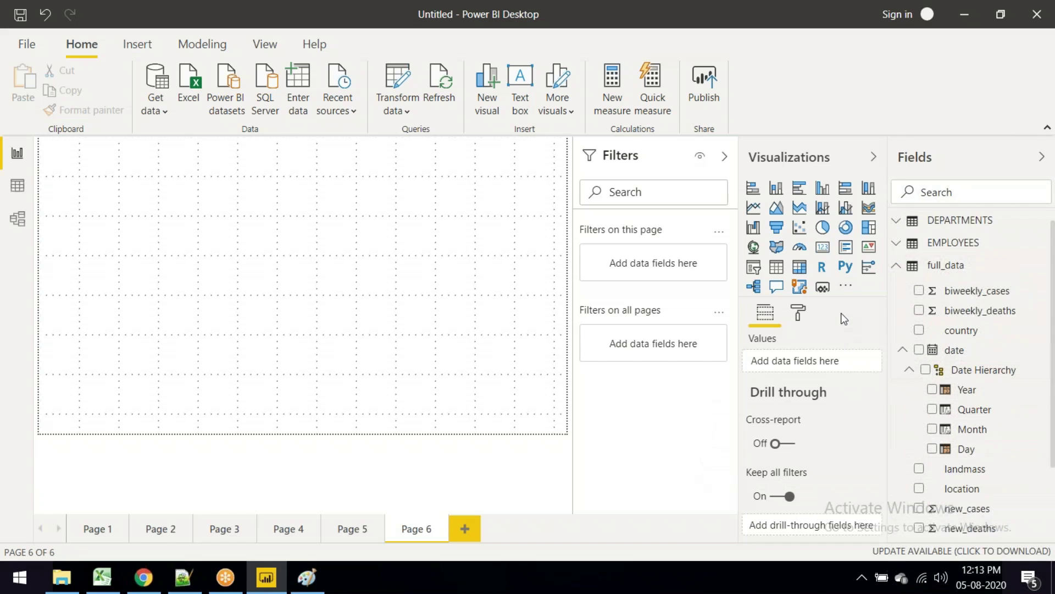
scroll(958, 282, up, 1)
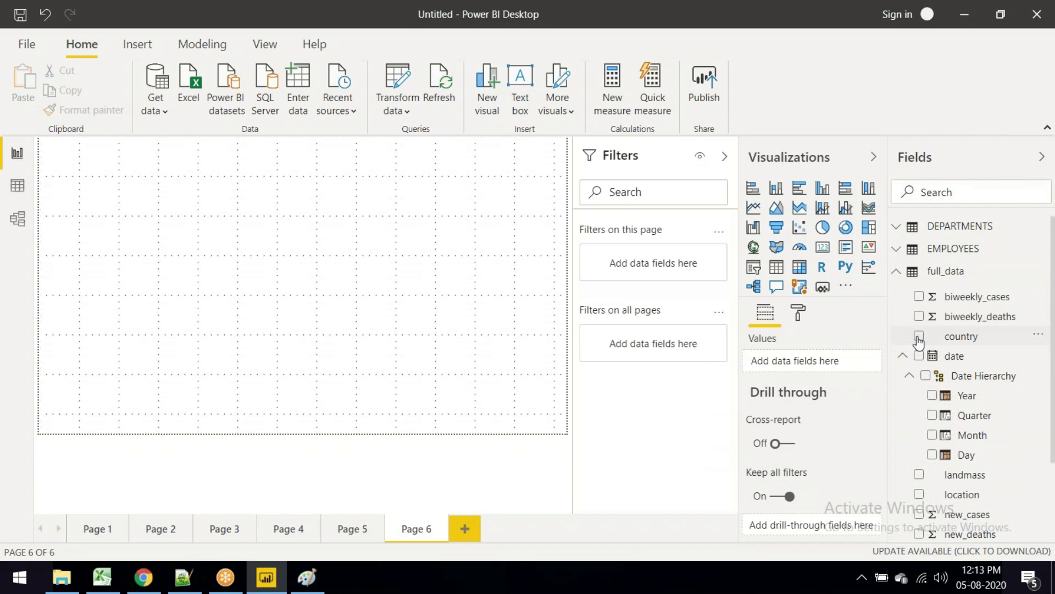
- Create a country map, stretch it across the canvas, and size its bubbles by total_cases
click(919, 336)
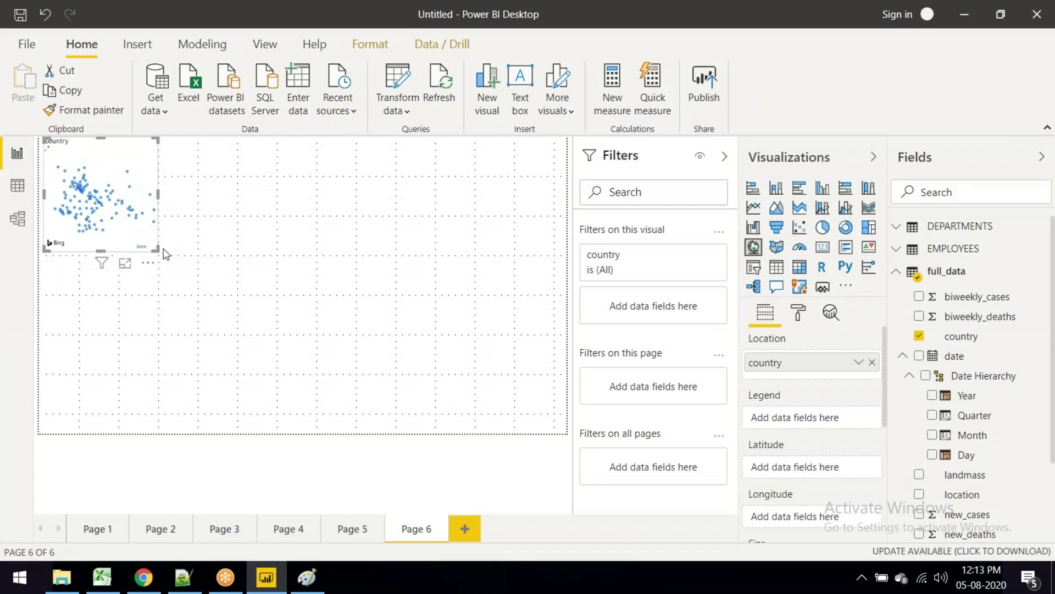
drag(175, 272, 553, 434)
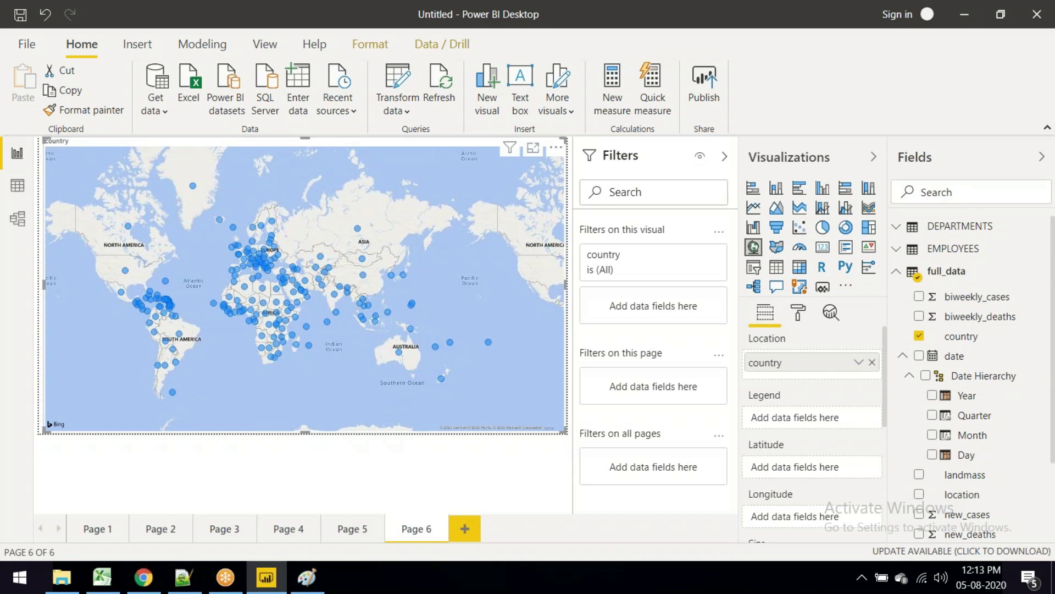
scroll(988, 436, down, 3)
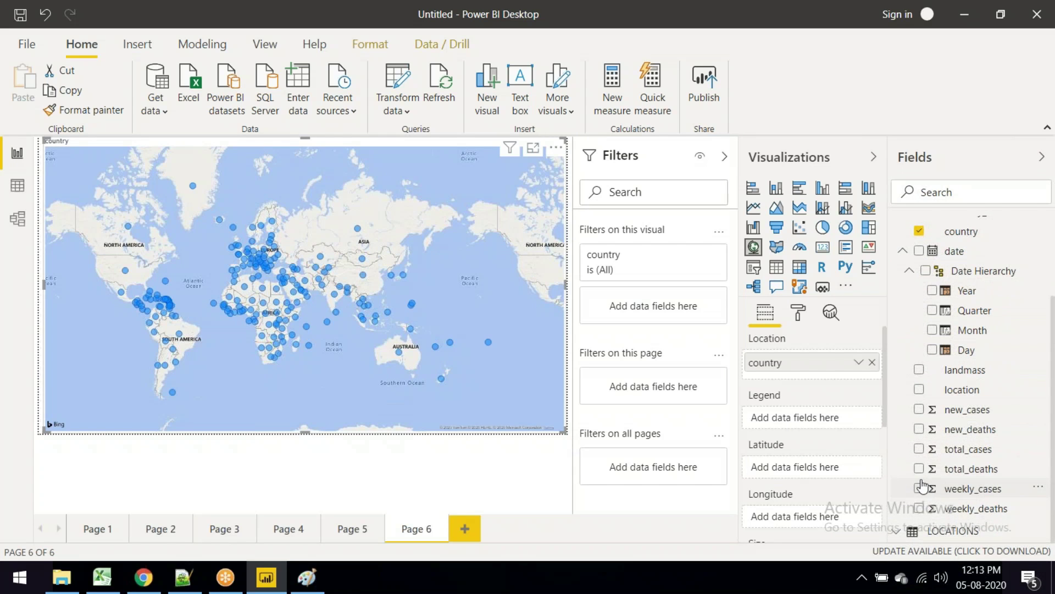
click(919, 450)
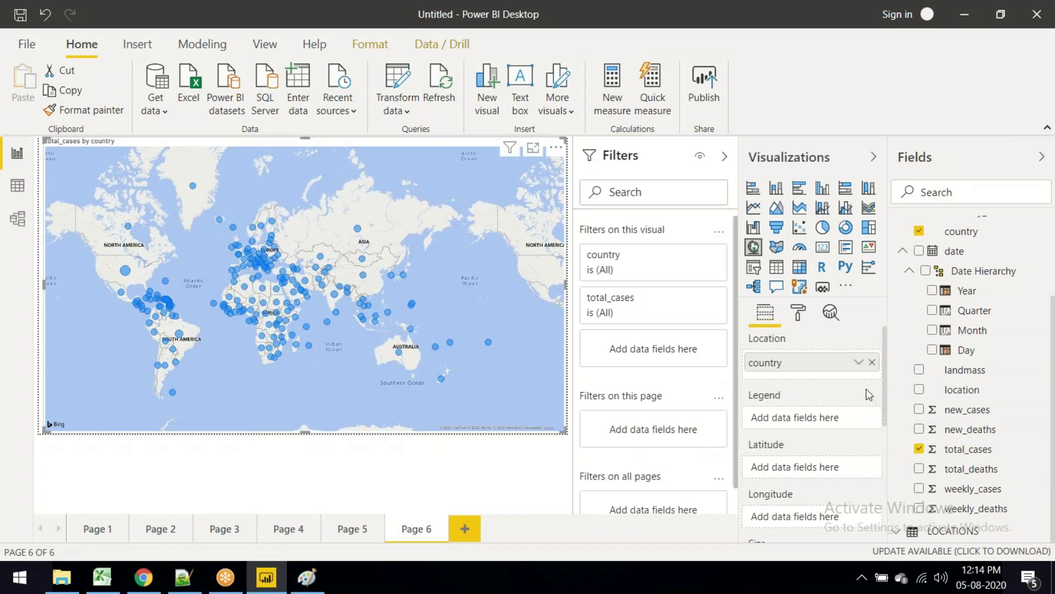
scroll(819, 483, down, 3)
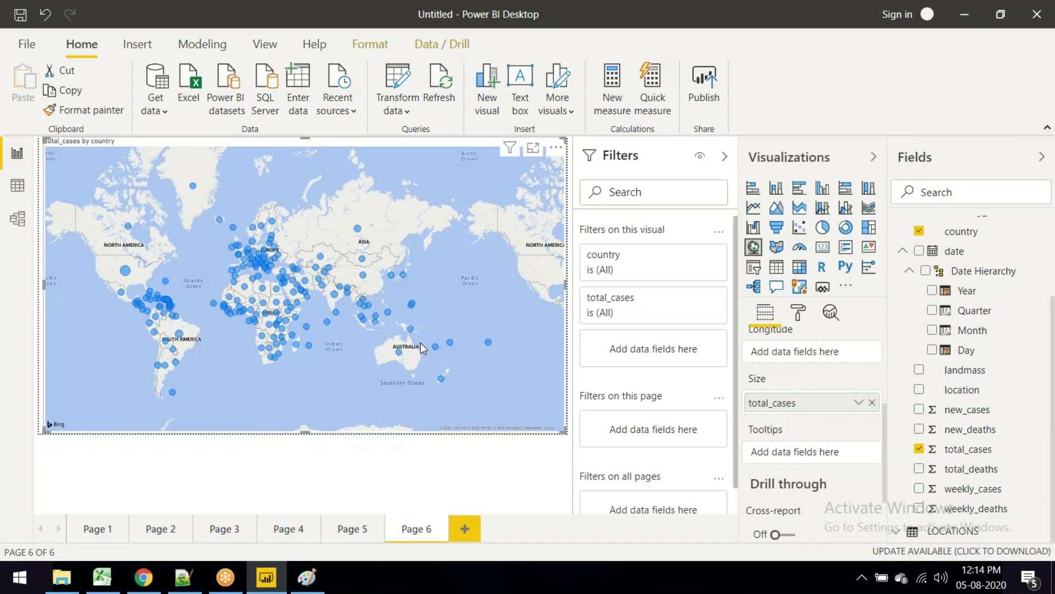
mouse_move(127, 278)
- Change the map into a clustered column chart of total_cases by country and inspect its bars
click(822, 190)
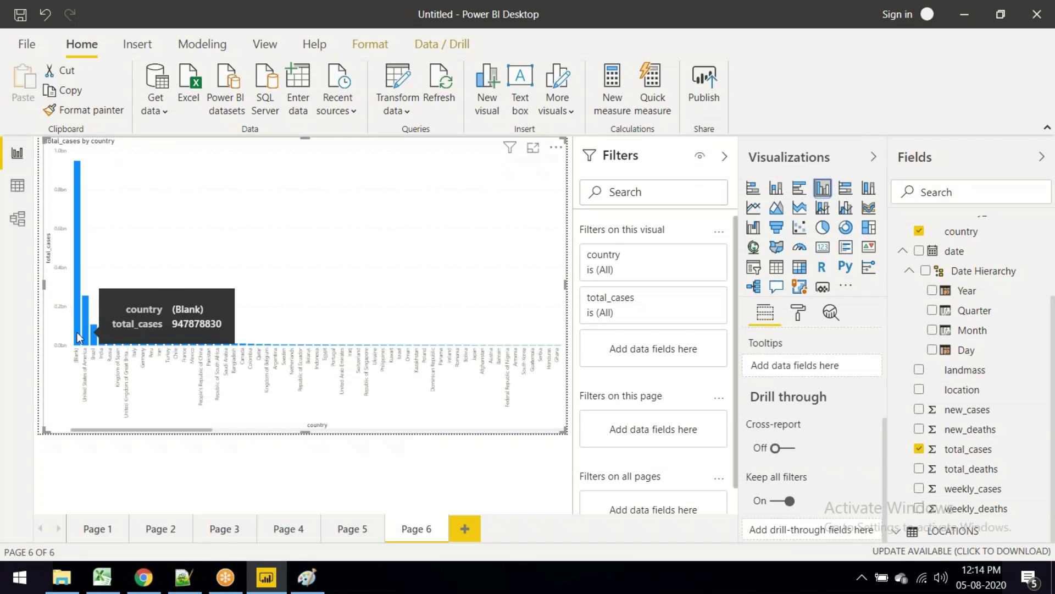
mouse_move(86, 334)
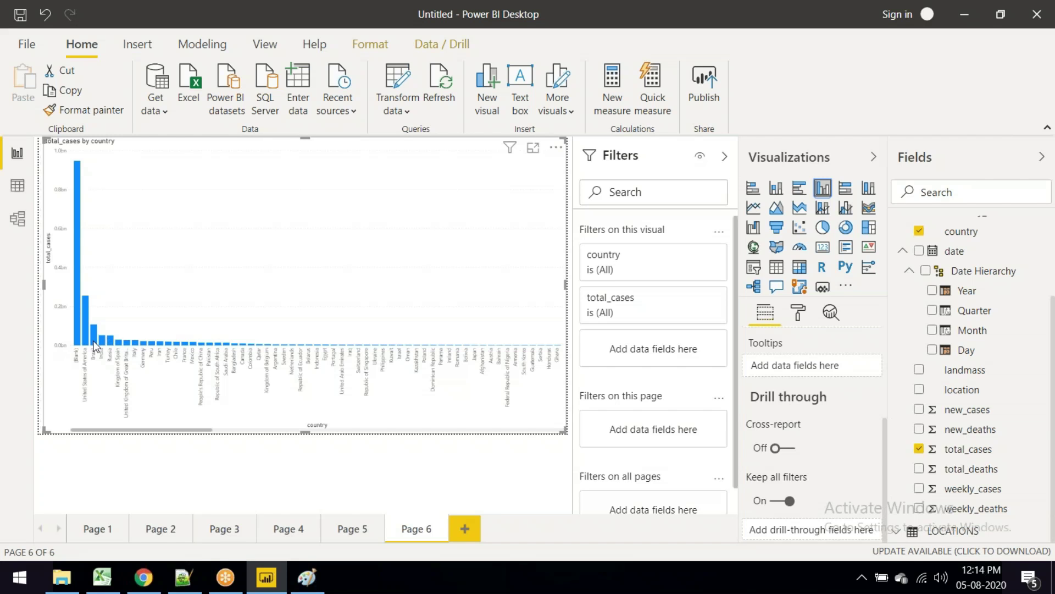
mouse_move(76, 209)
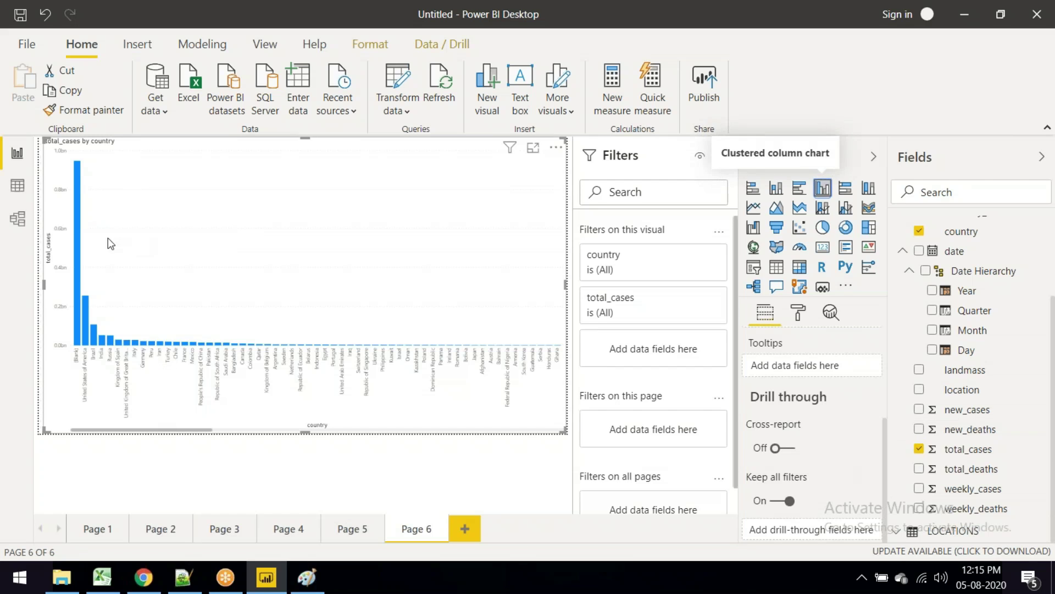
mouse_move(78, 254)
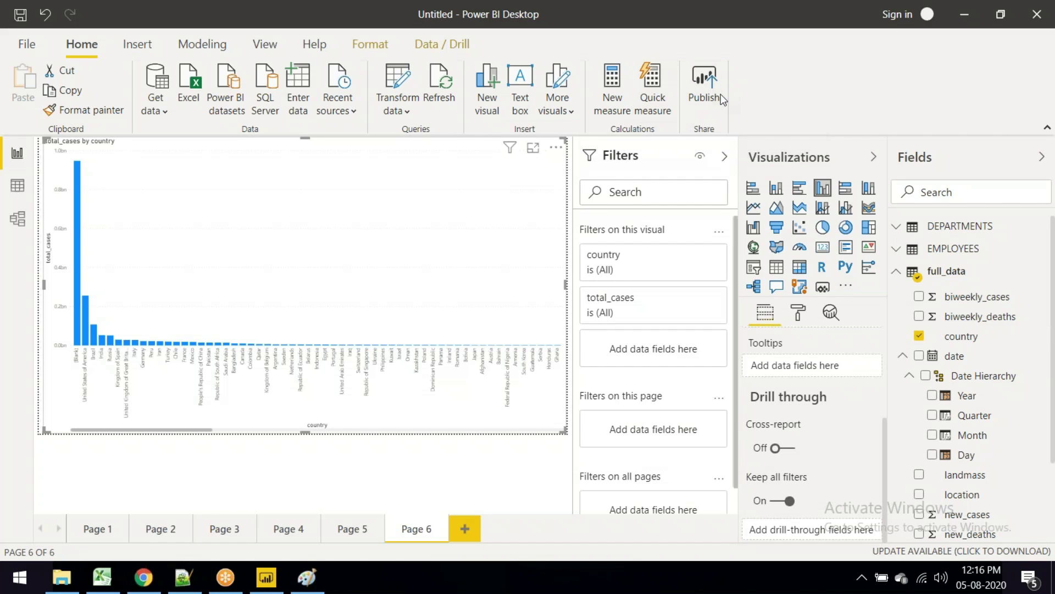
scroll(993, 411, down, 3)
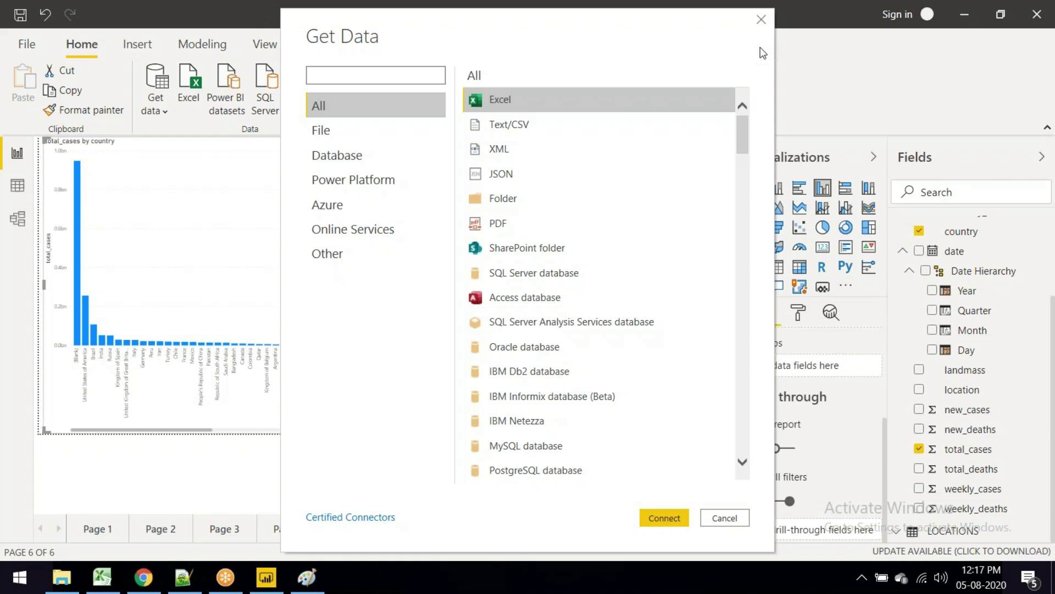
- Cancel Get Data, check the Transform data dropdown, then switch to the Notepad++ notes
click(725, 518)
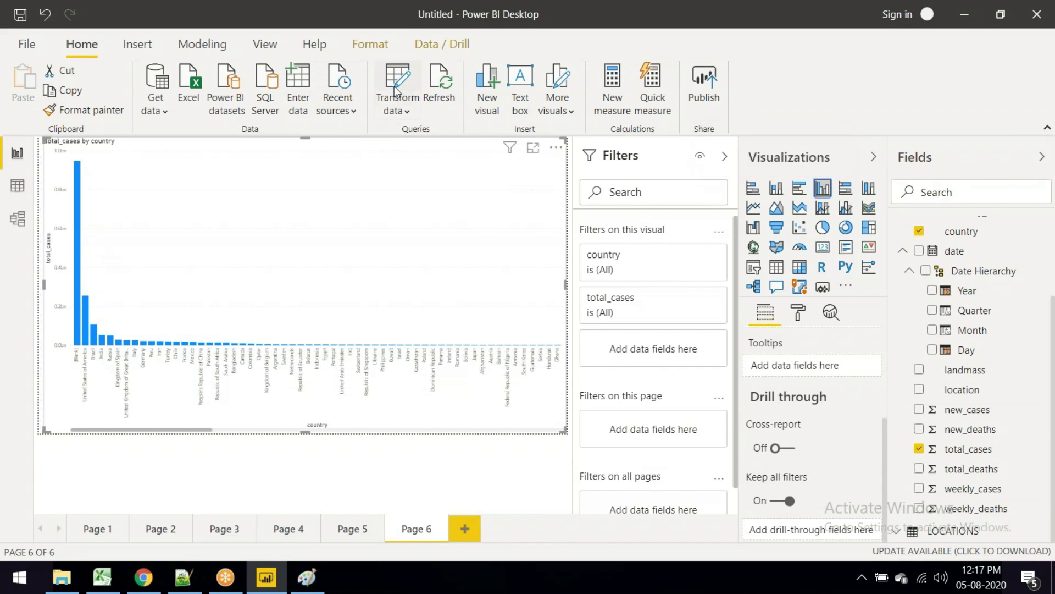
click(396, 111)
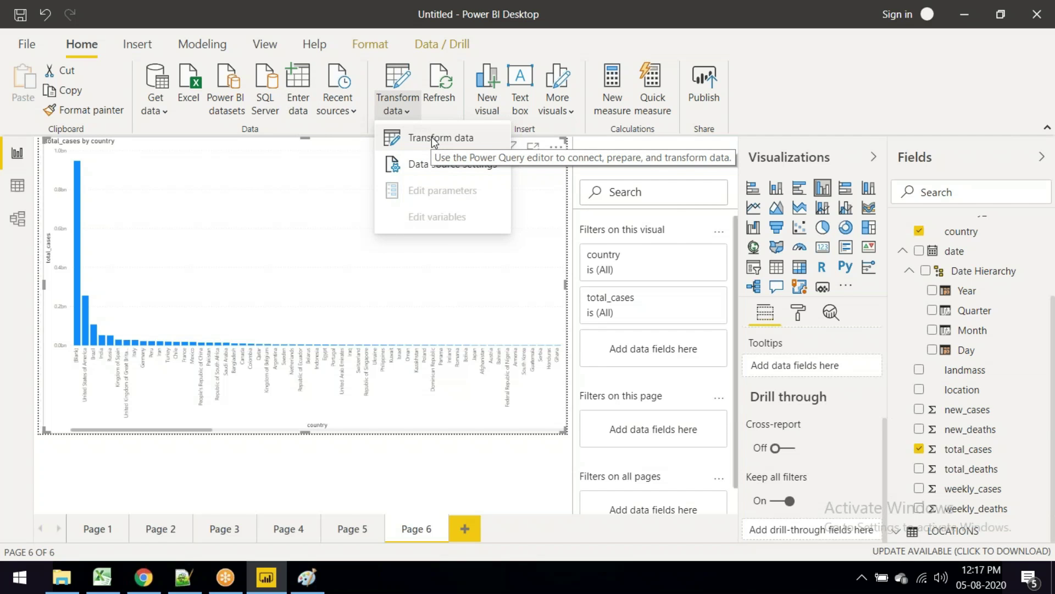
click(183, 577)
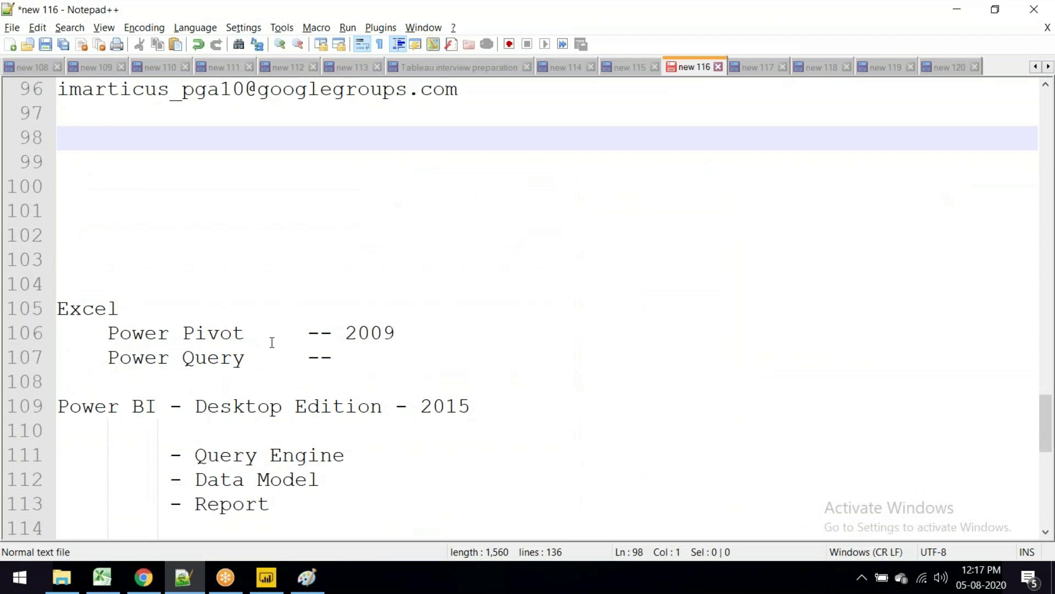
- Append '-- > Transformation' to the Power Query Editor note on line 115
scroll(285, 368, down, 2)
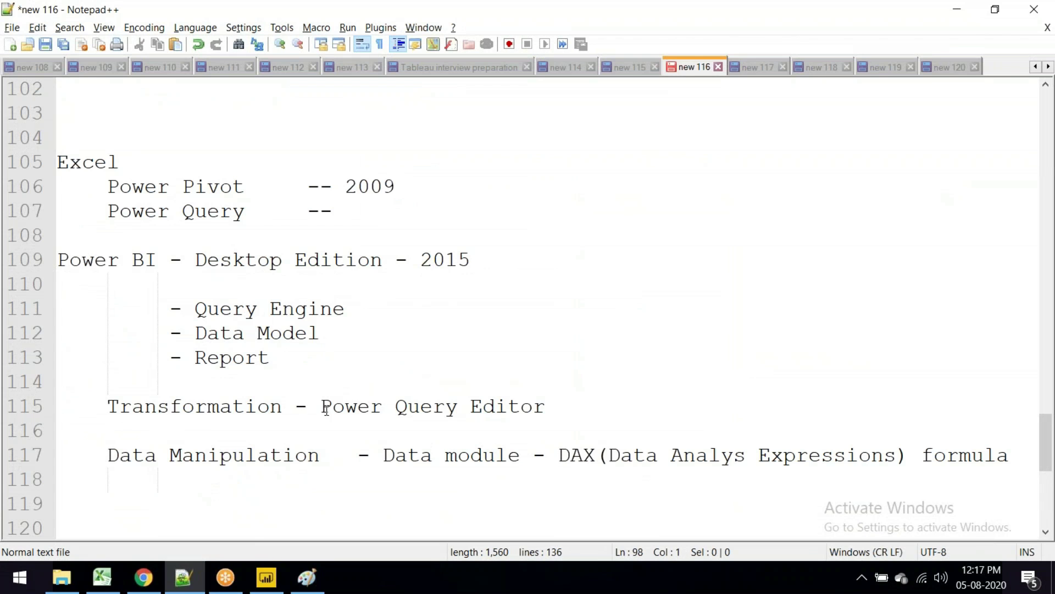
drag(599, 416, 112, 409)
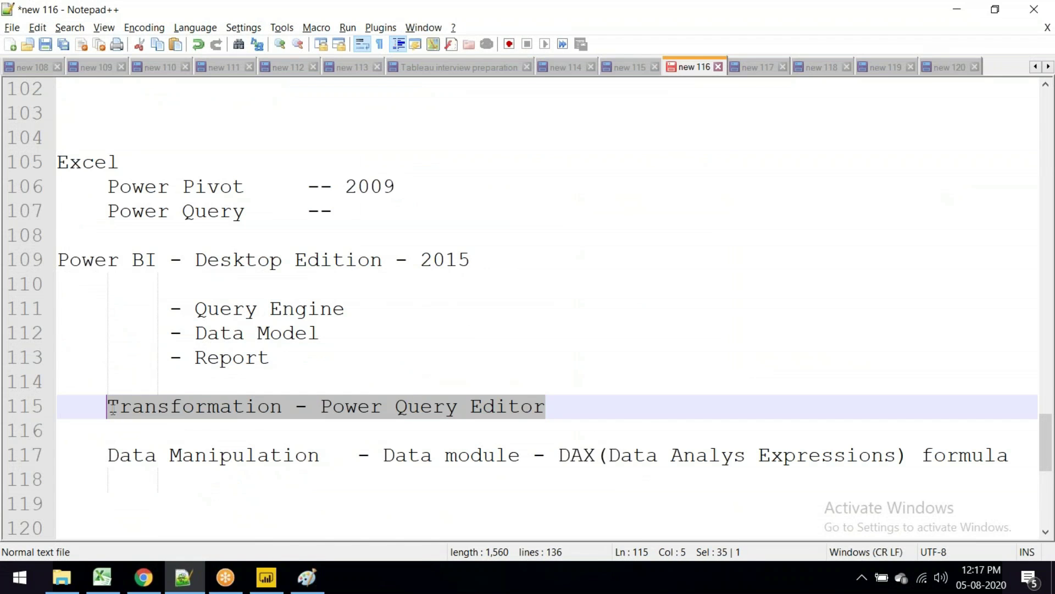
click(631, 410)
text(-- > )
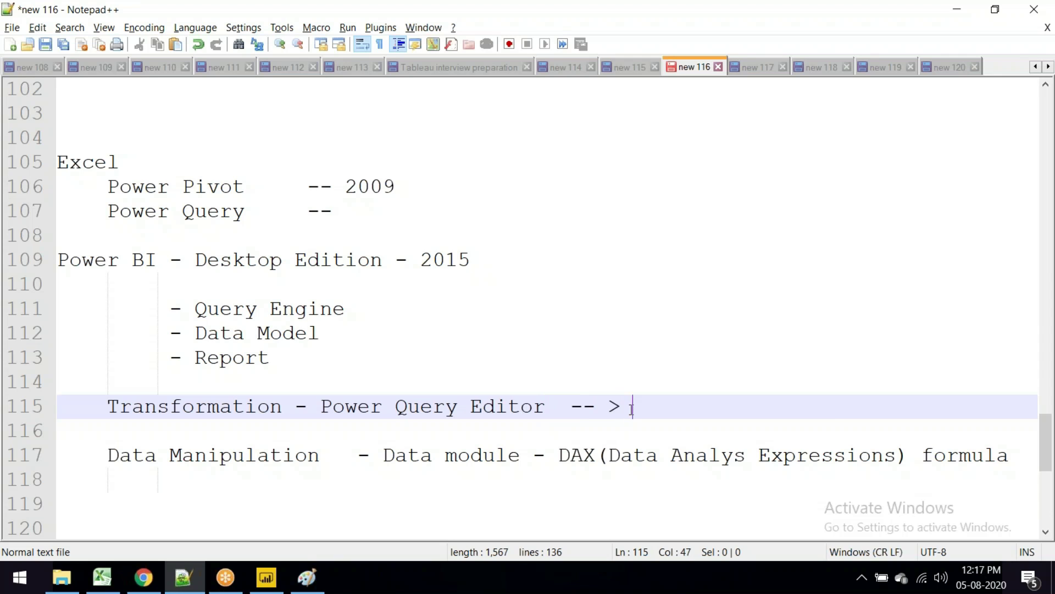
text(Transformation)
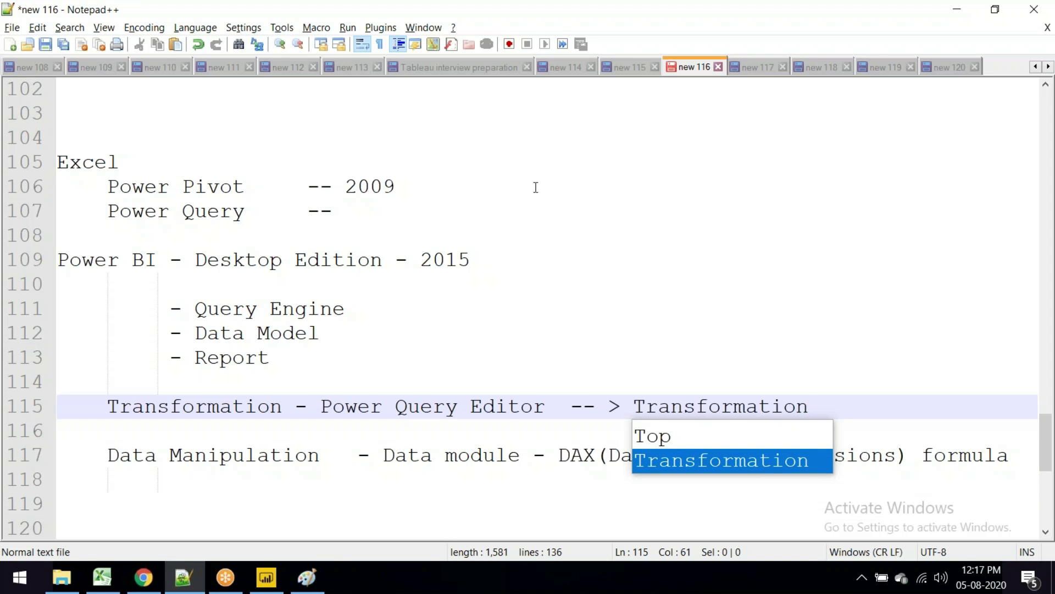
click(540, 240)
key(alt+Tab)
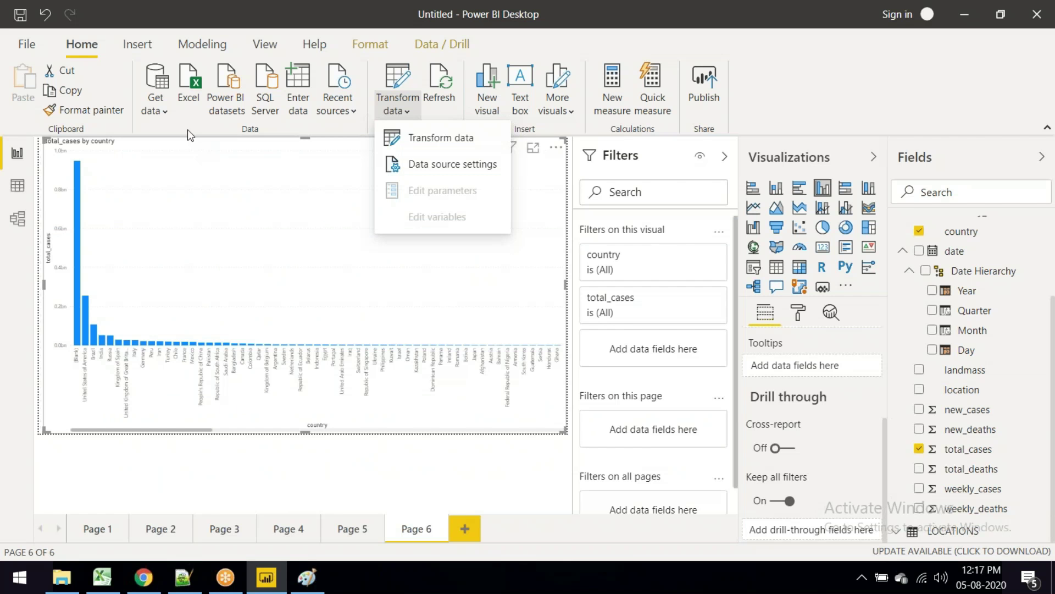
click(155, 102)
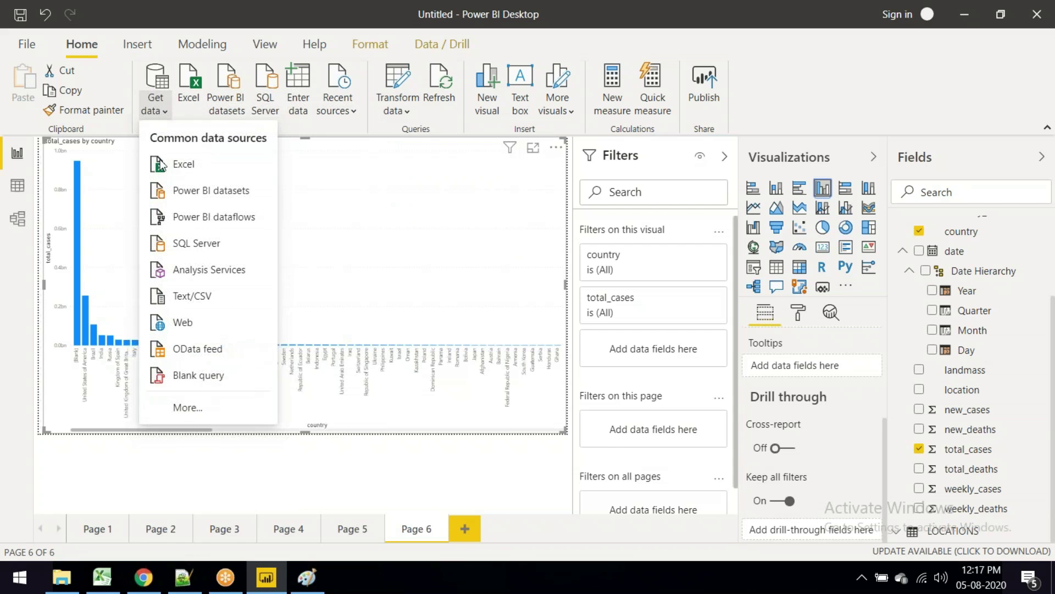
click(214, 296)
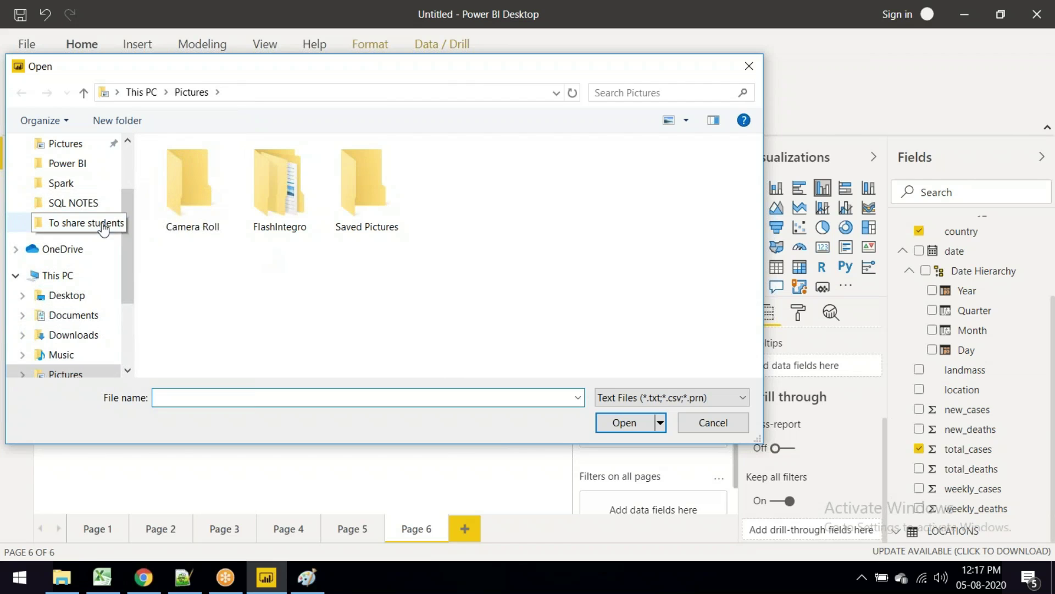
click(73, 315)
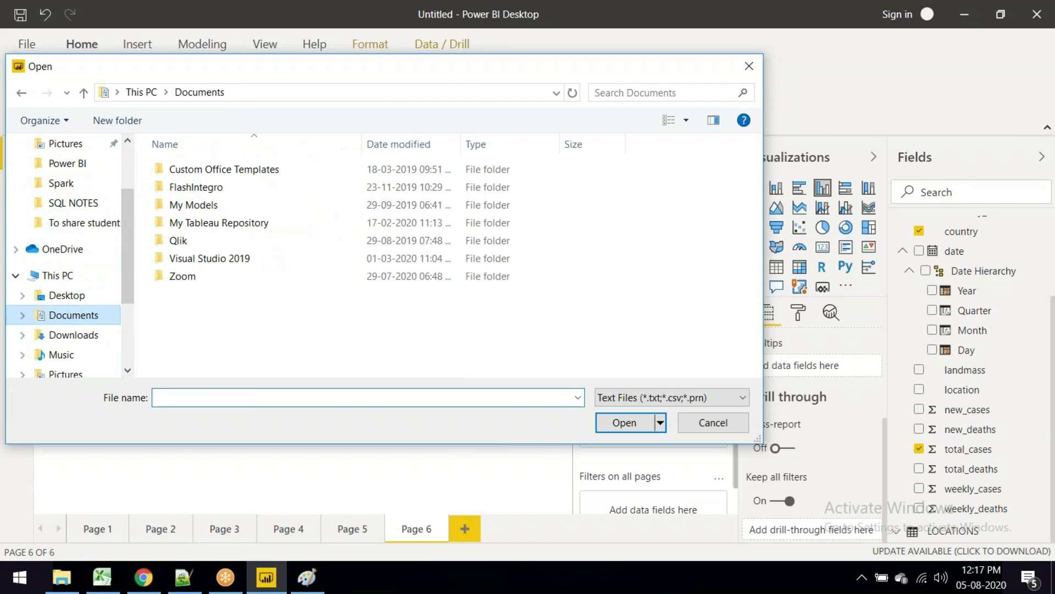
double_click(218, 222)
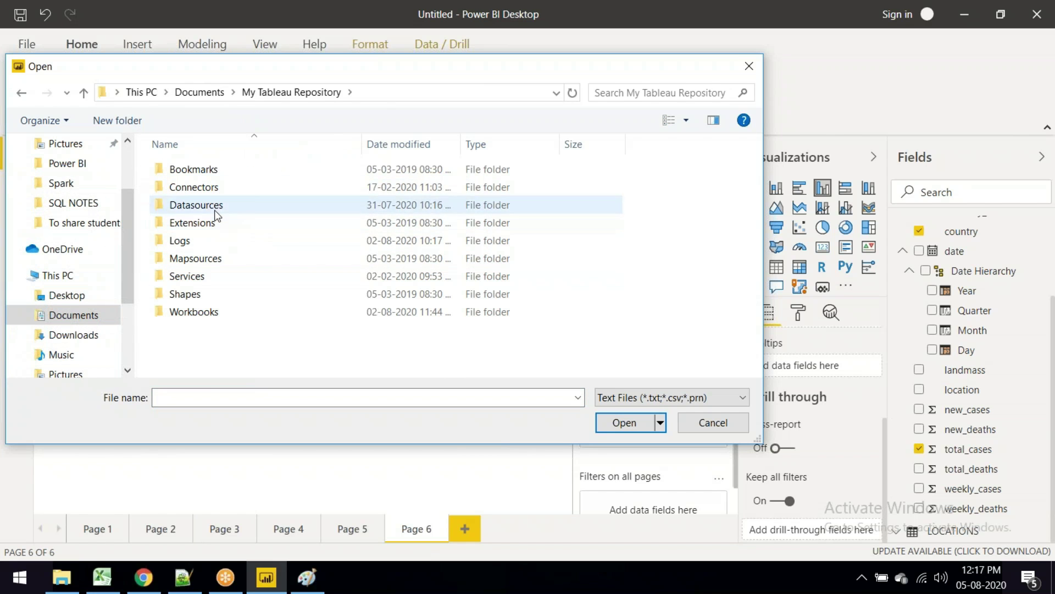
double_click(216, 205)
double_click(204, 241)
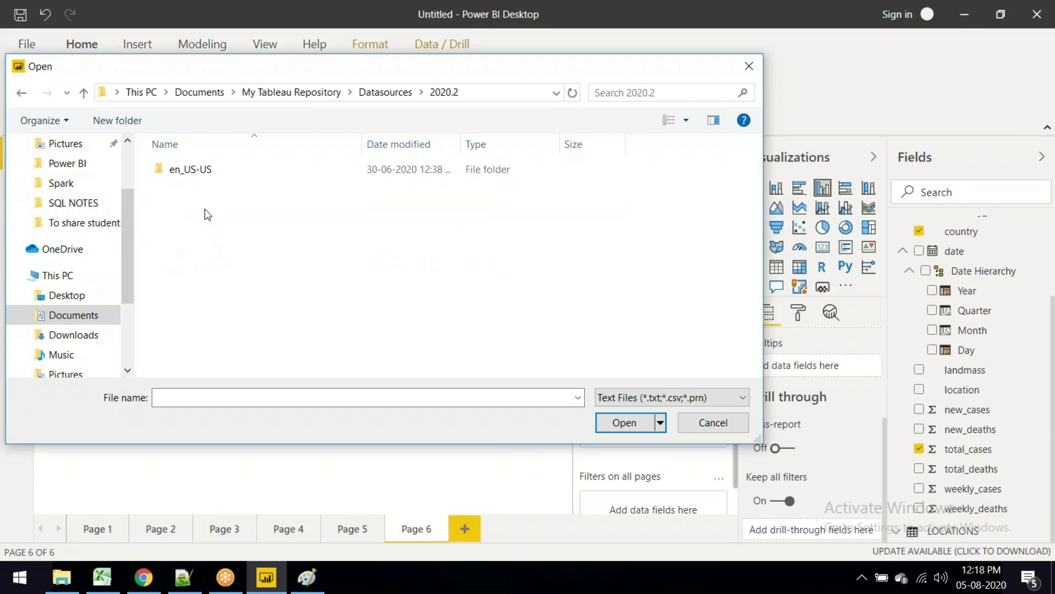
double_click(208, 175)
click(215, 170)
click(622, 423)
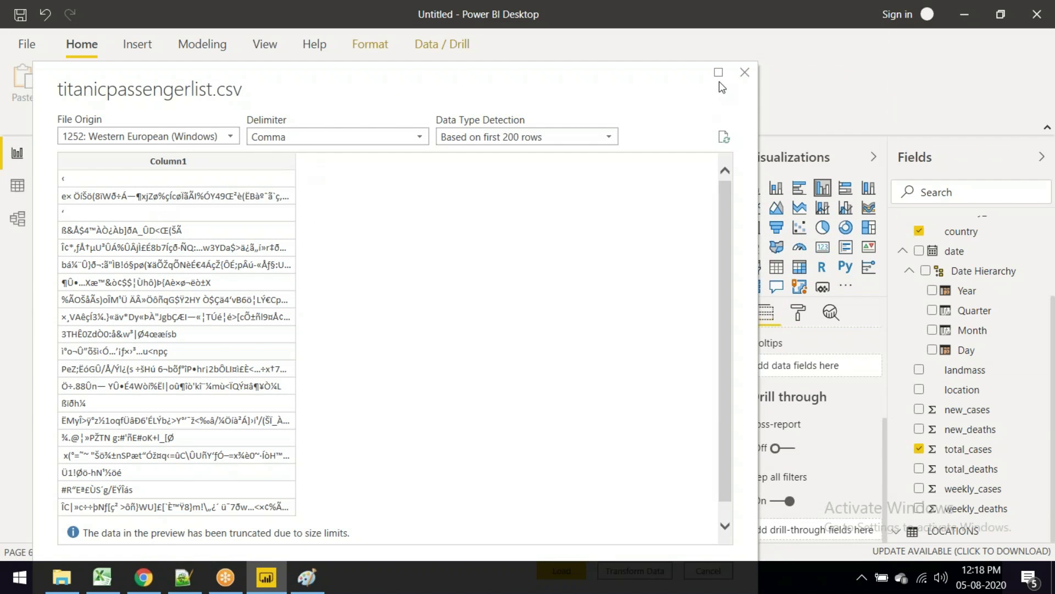
drag(544, 81, 531, 30)
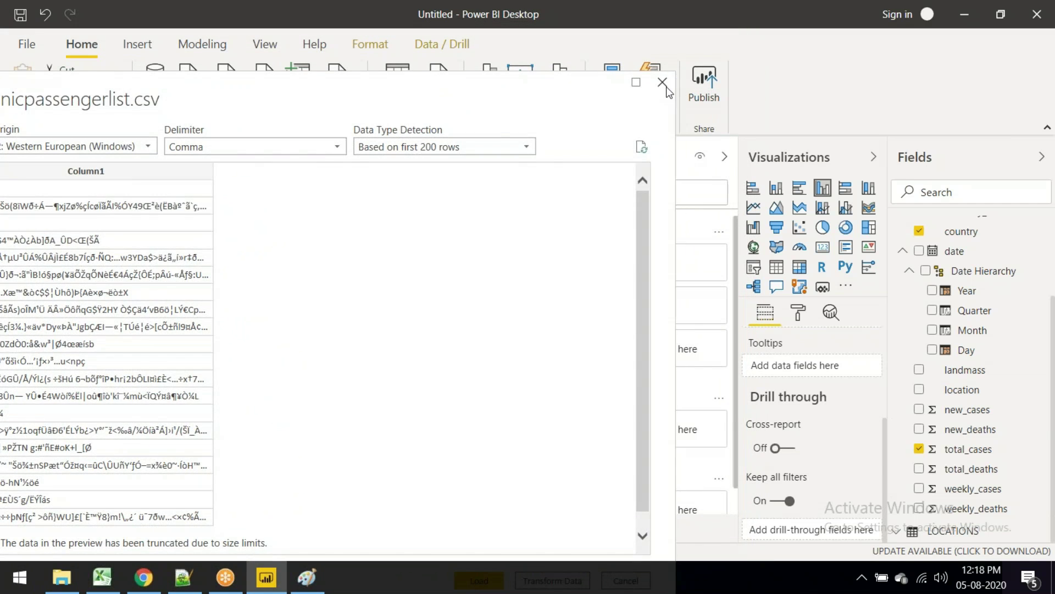
click(662, 83)
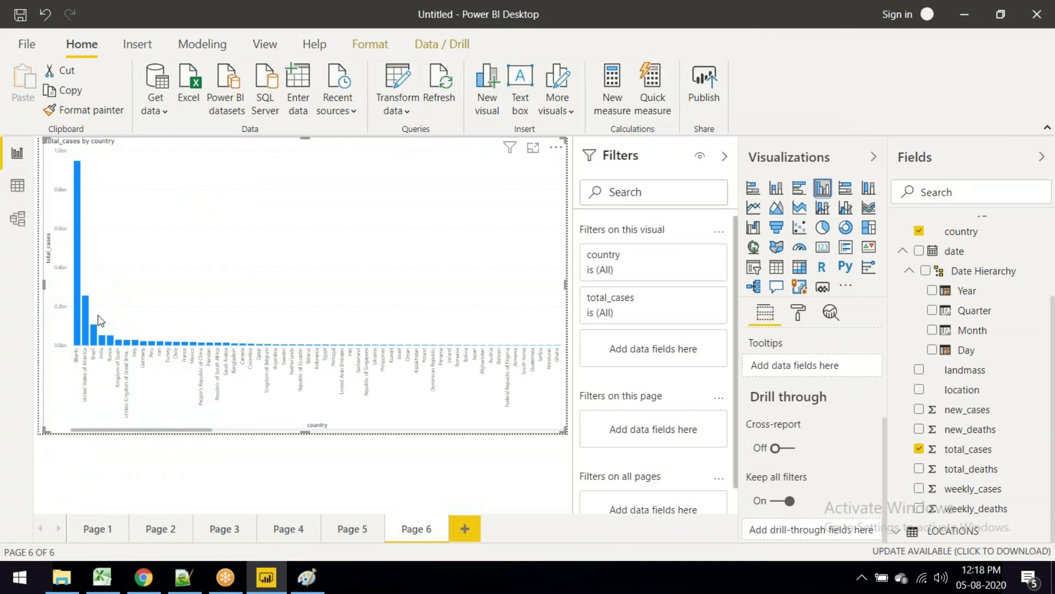
click(410, 106)
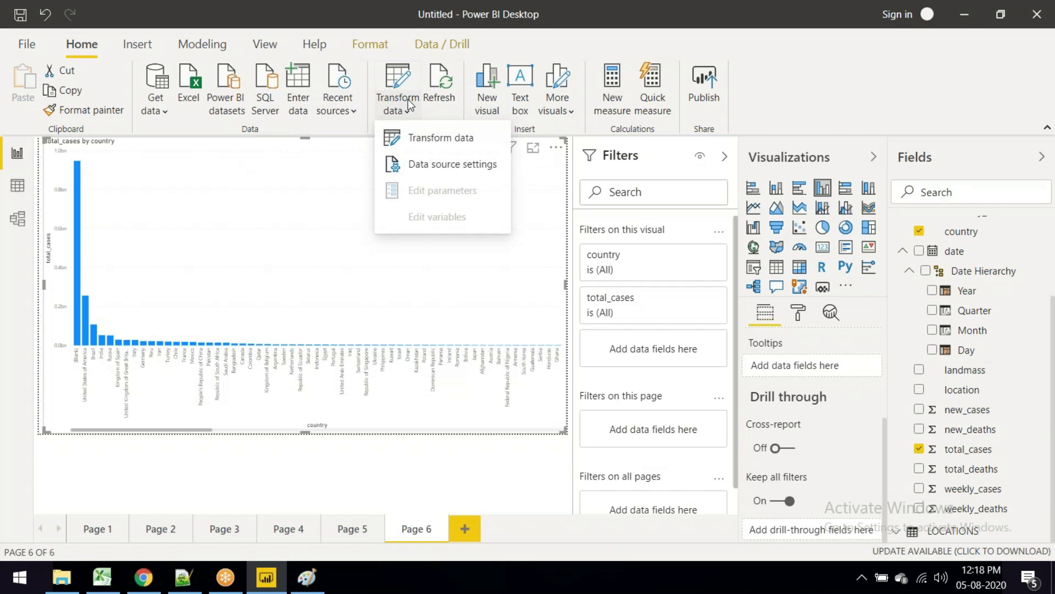
- Launch Power Query Editor from Transform data and leave the Use First Row as Headers options unchanged
click(440, 142)
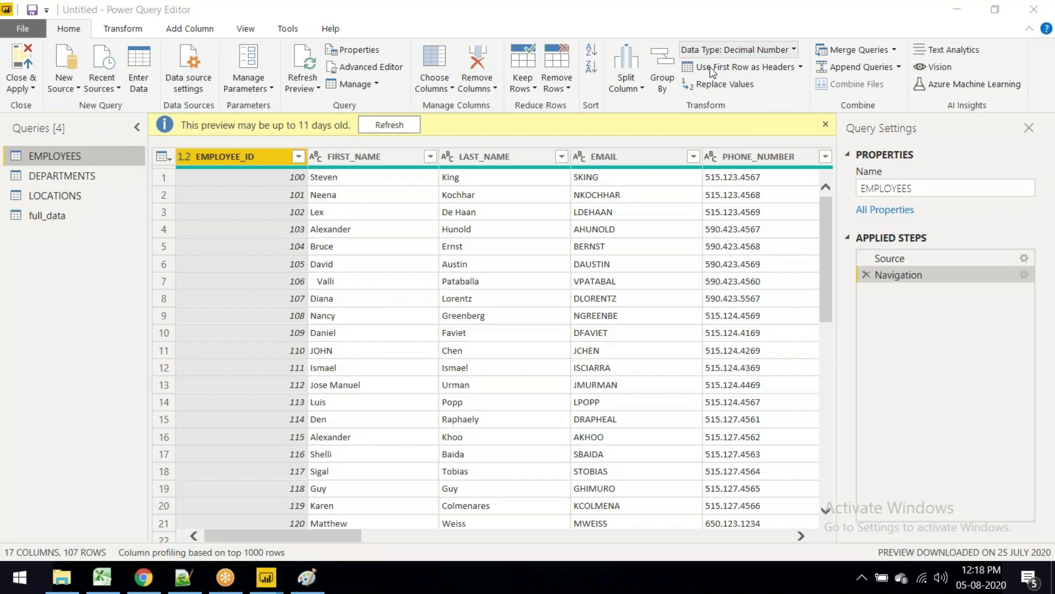
click(800, 70)
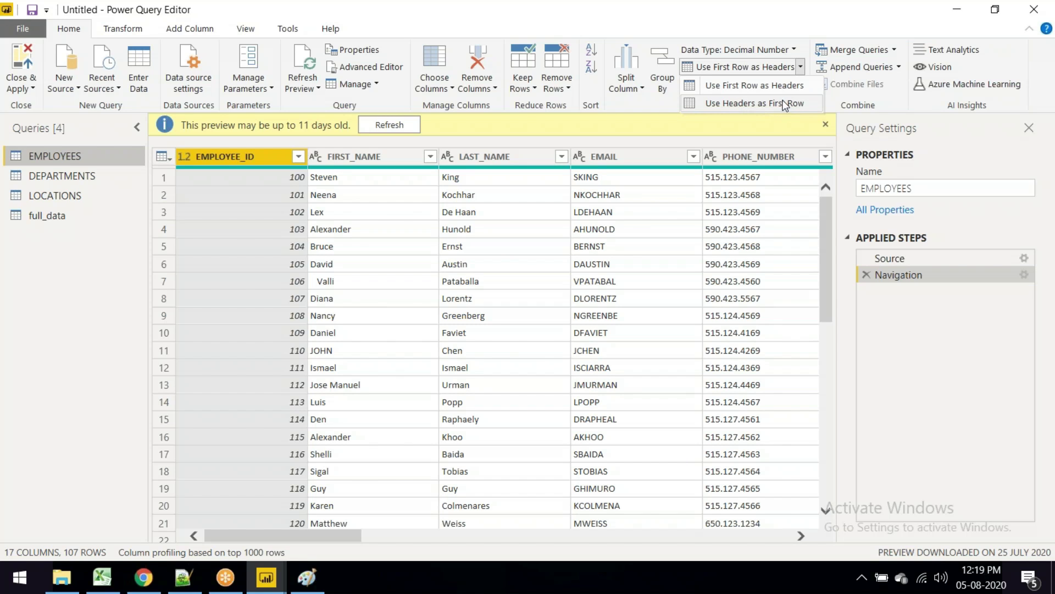
click(938, 130)
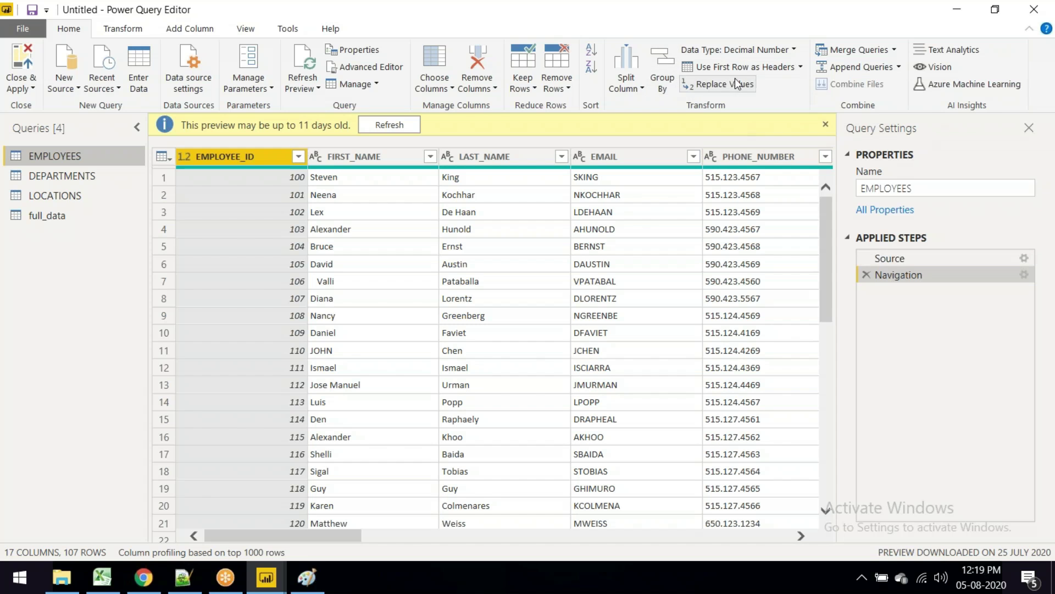
click(69, 223)
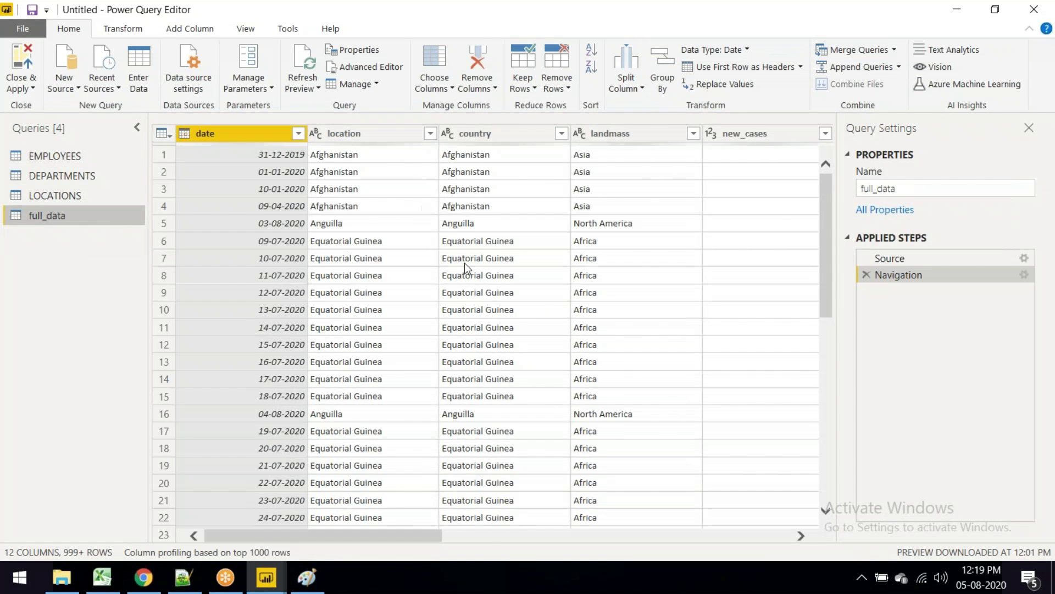
- Select the country column in full_data, scroll through its rows, and show the Transform commands
drag(424, 531, 491, 221)
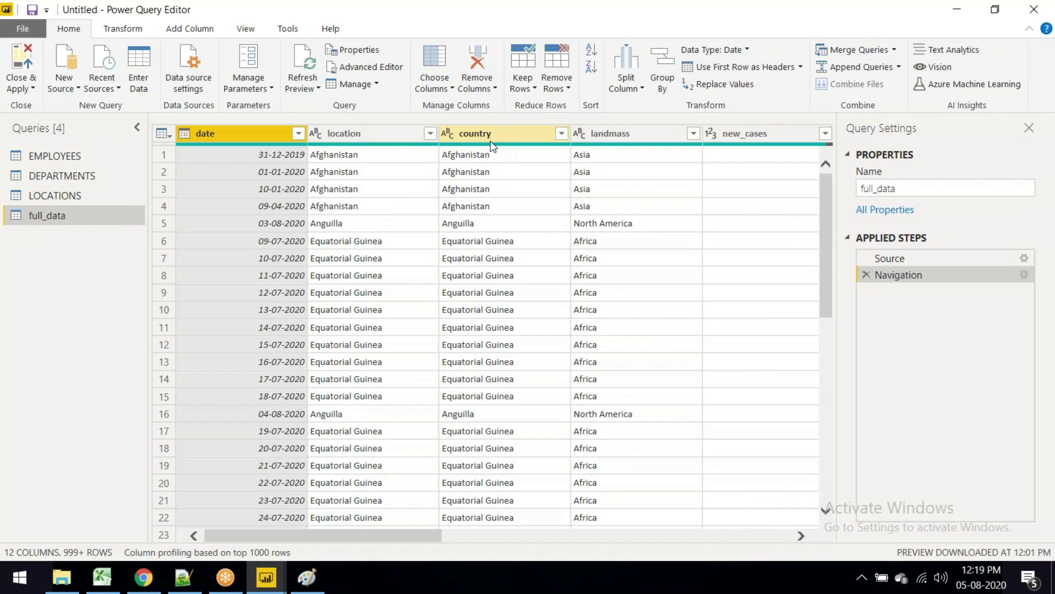
click(490, 141)
scroll(516, 302, down, 1)
scroll(517, 304, down, 20)
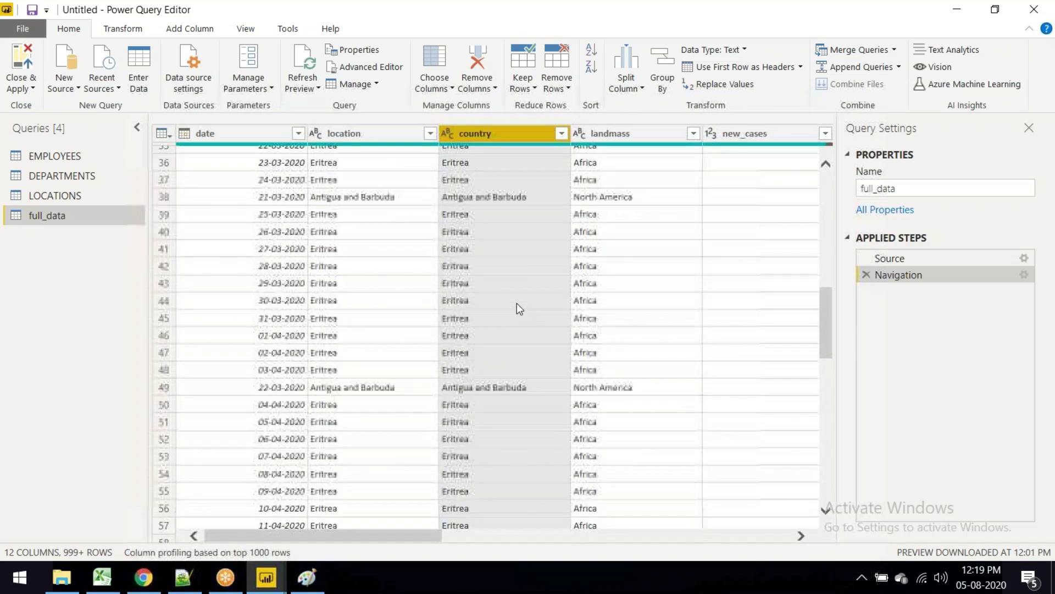
scroll(517, 303, down, 20)
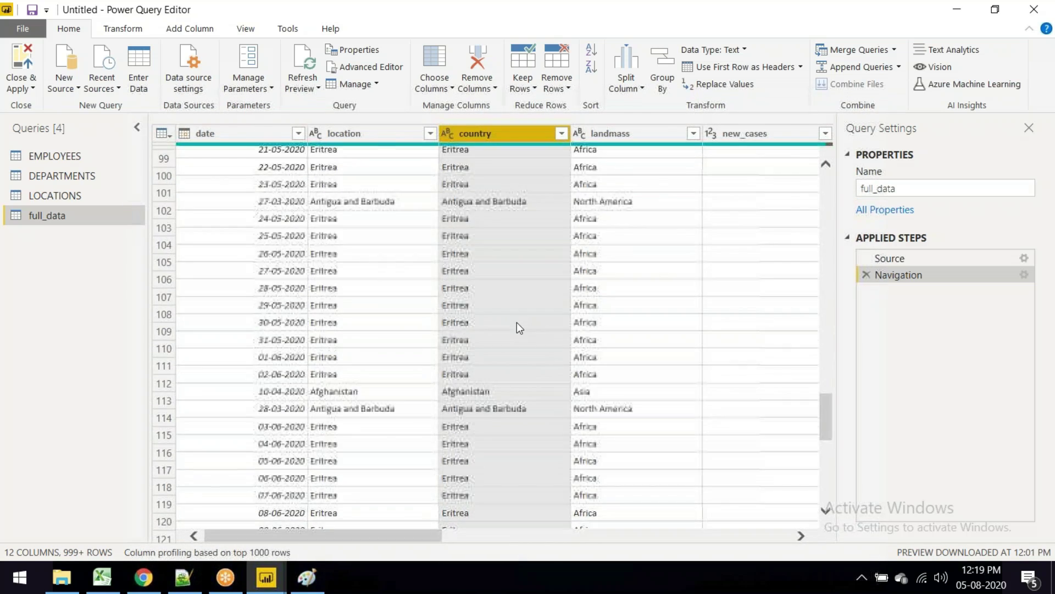
scroll(517, 326, up, 20)
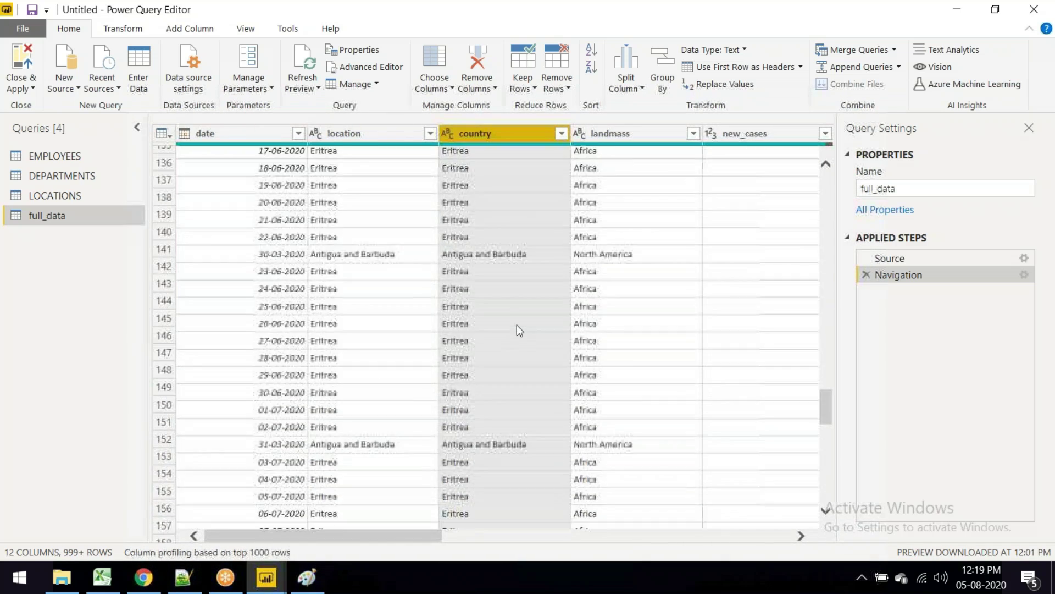
scroll(516, 325, up, 17)
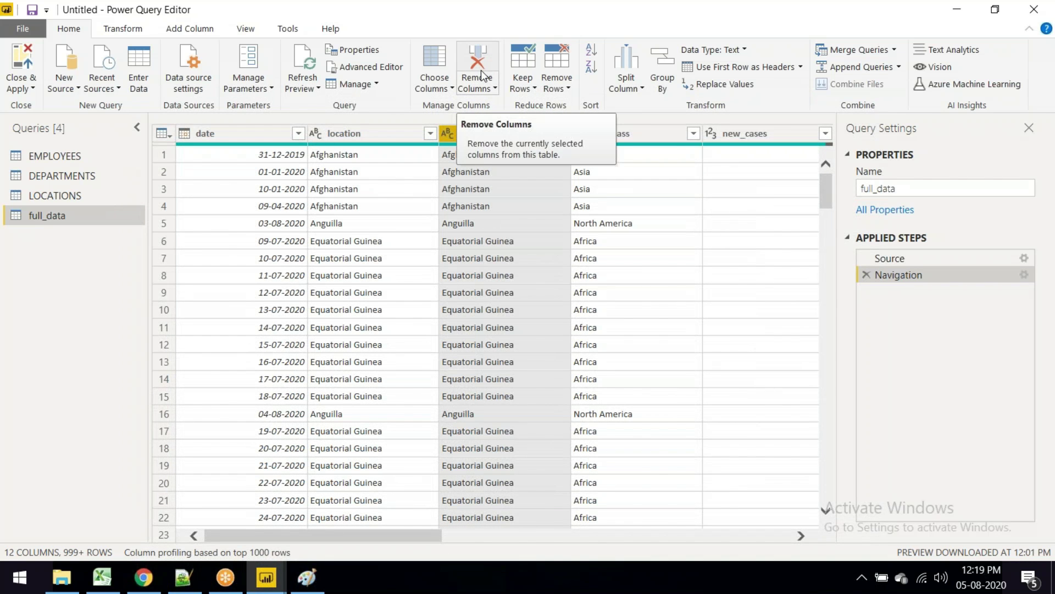
click(112, 32)
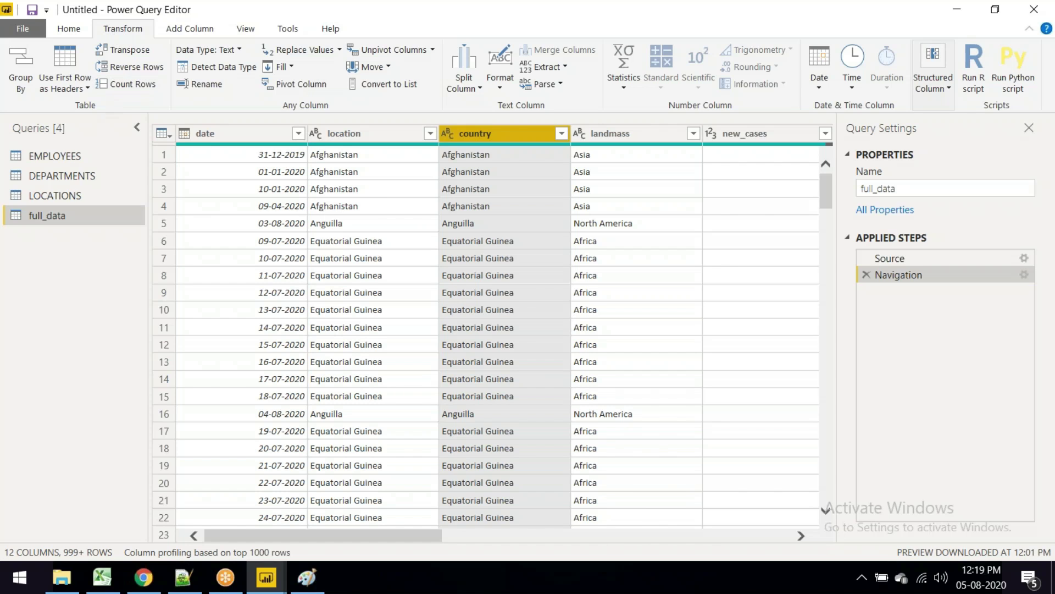
- Browse the country column's Change Type and Transform menus, then open its sort and filter dropdown
right_click(489, 133)
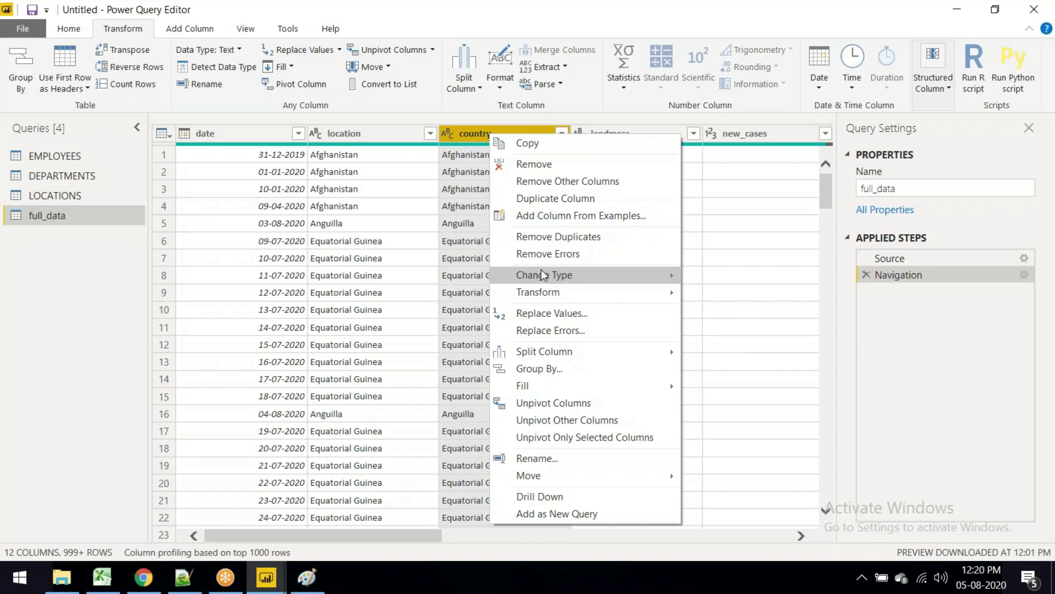
mouse_move(543, 275)
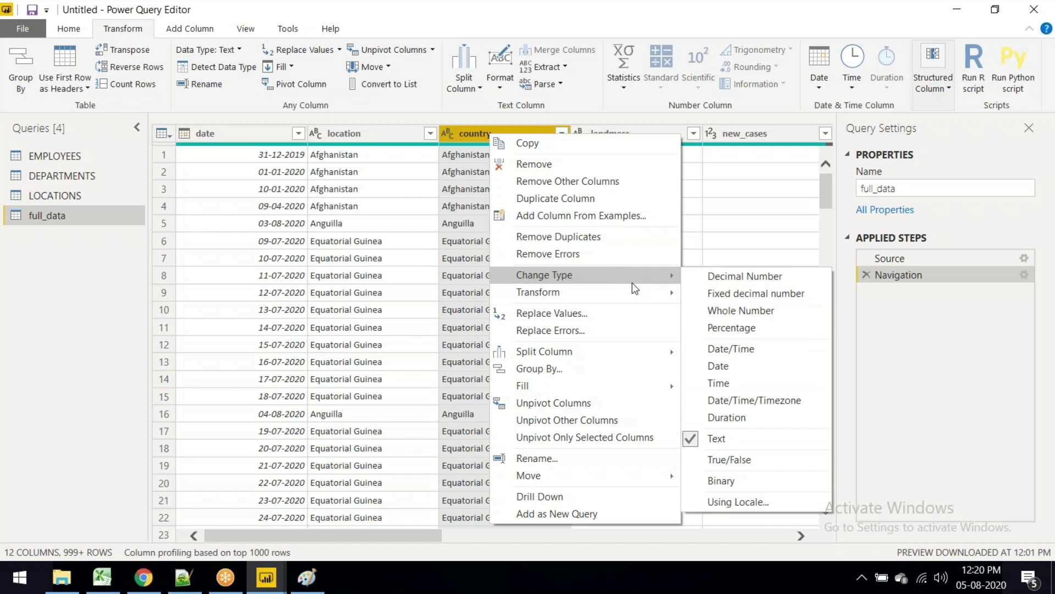
mouse_move(636, 292)
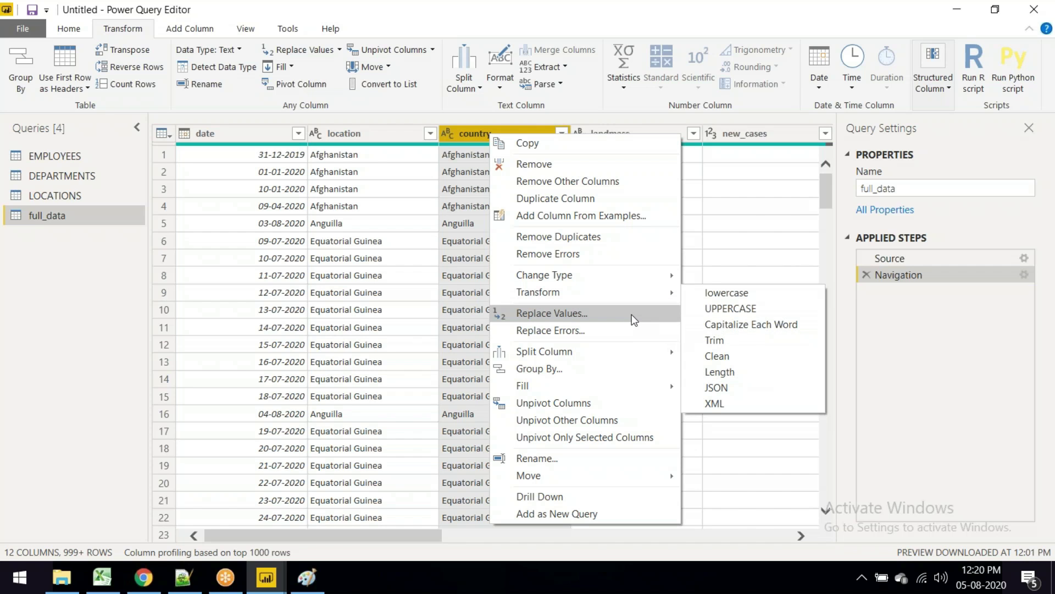
mouse_move(636, 353)
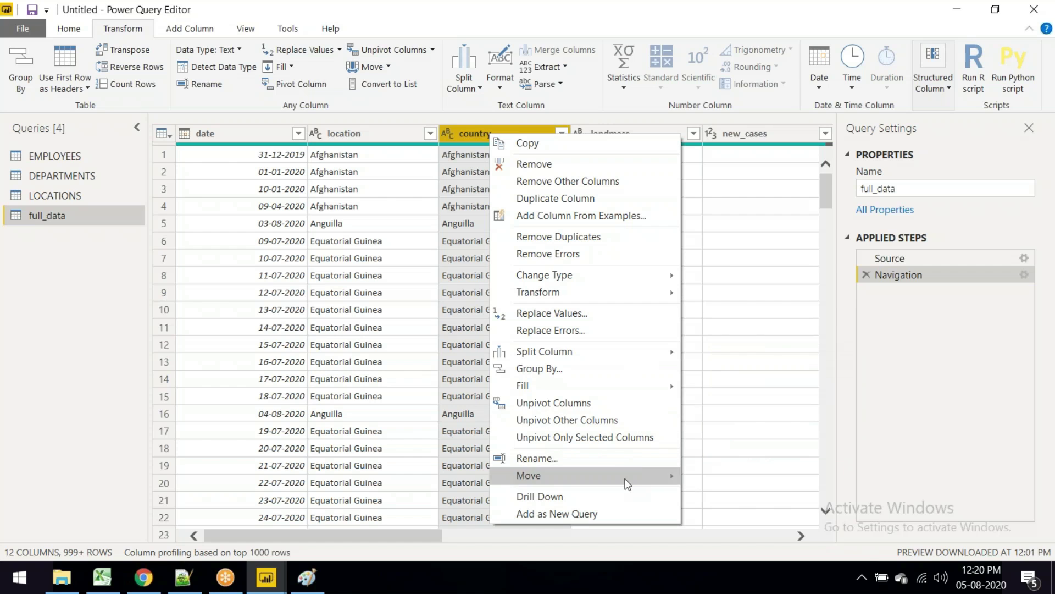
mouse_move(579, 299)
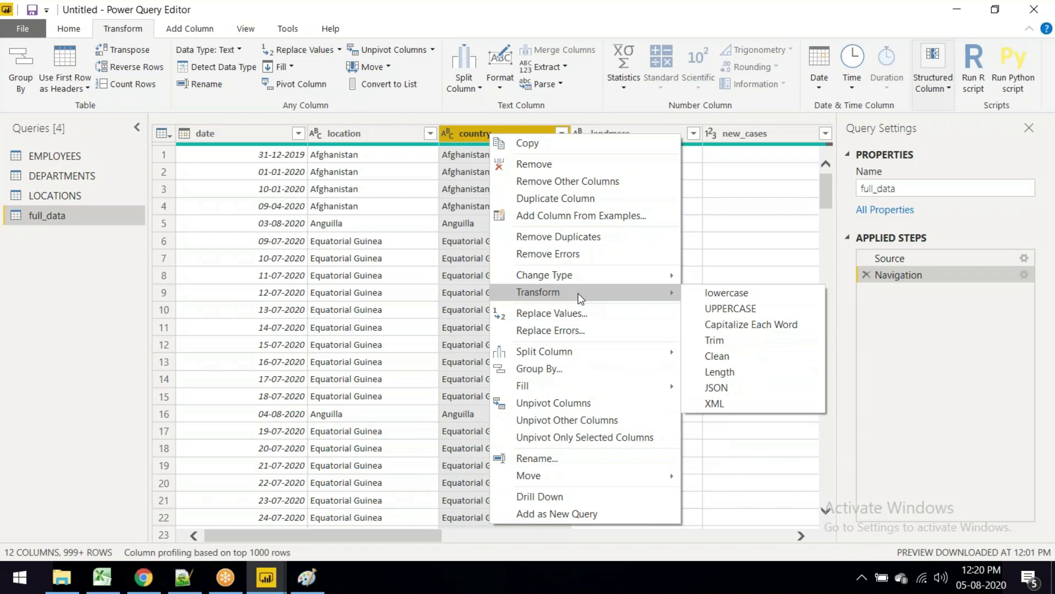
mouse_move(604, 275)
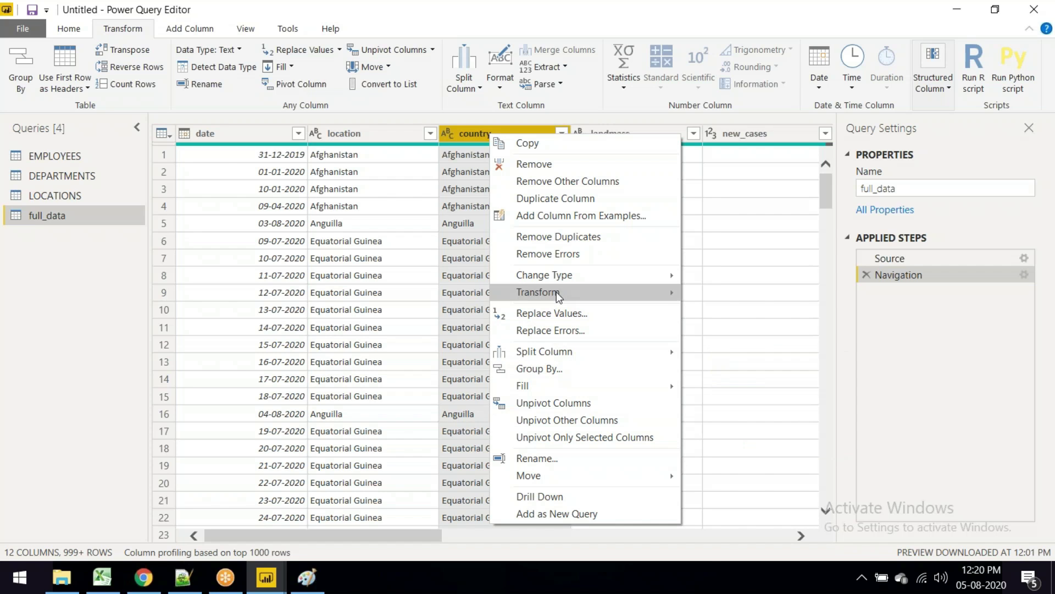
click(561, 133)
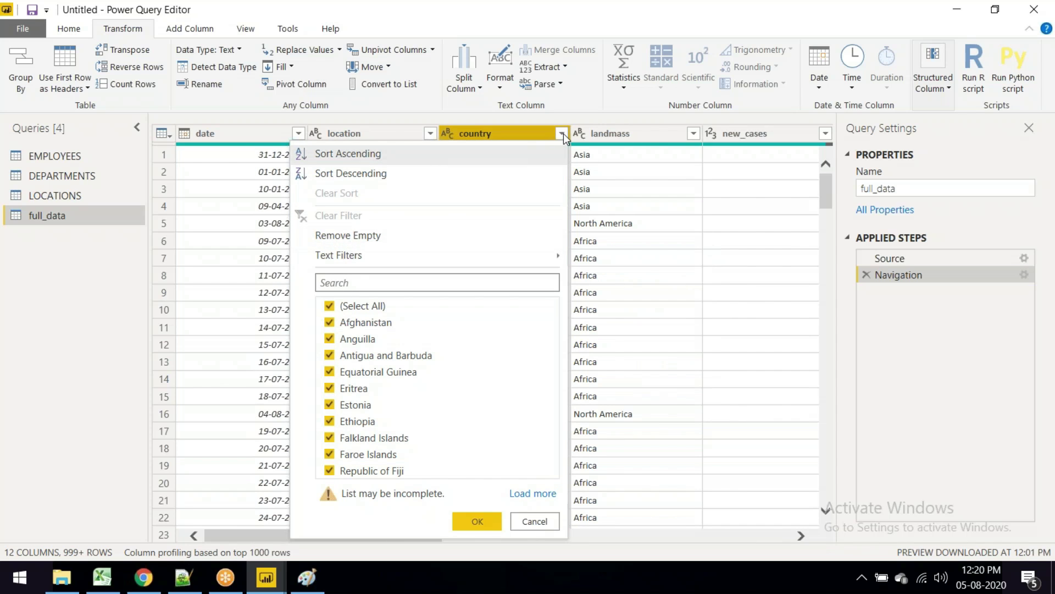
- Filter out rows with an empty country in the full_data query
click(339, 235)
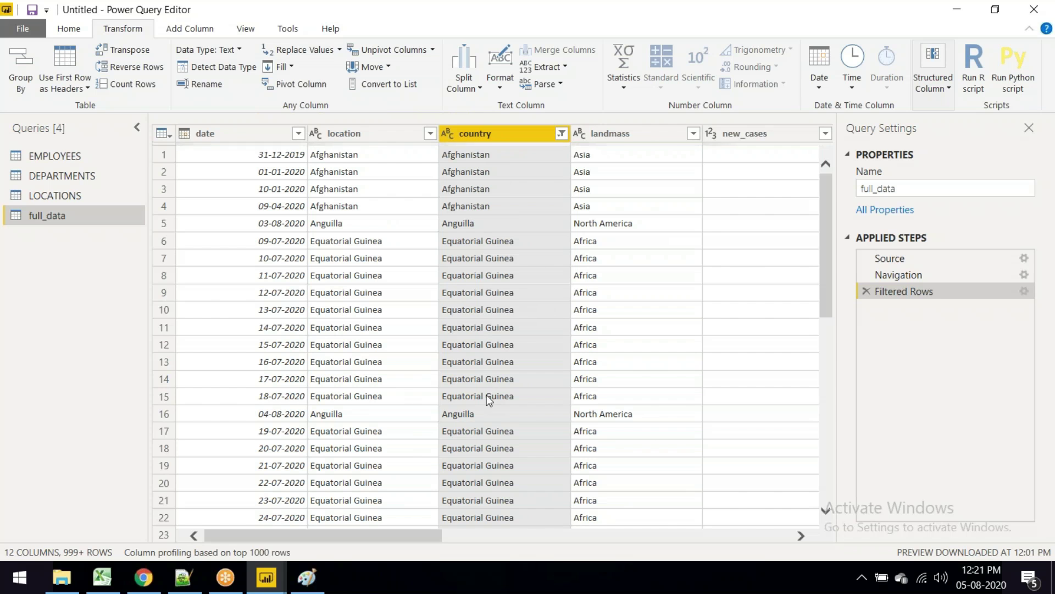
scroll(490, 435, down, 8)
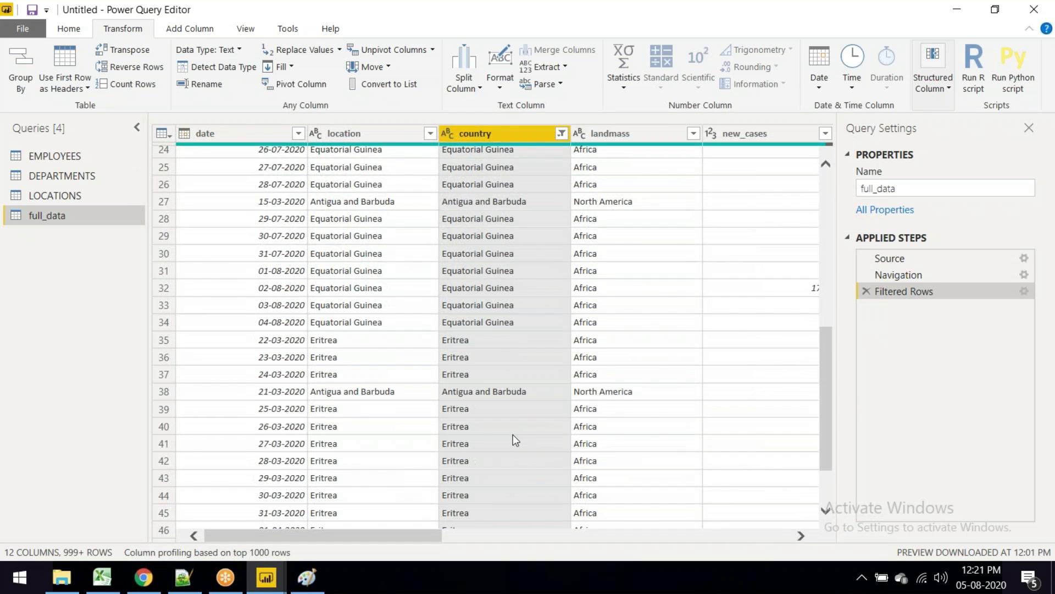
scroll(513, 435, down, 18)
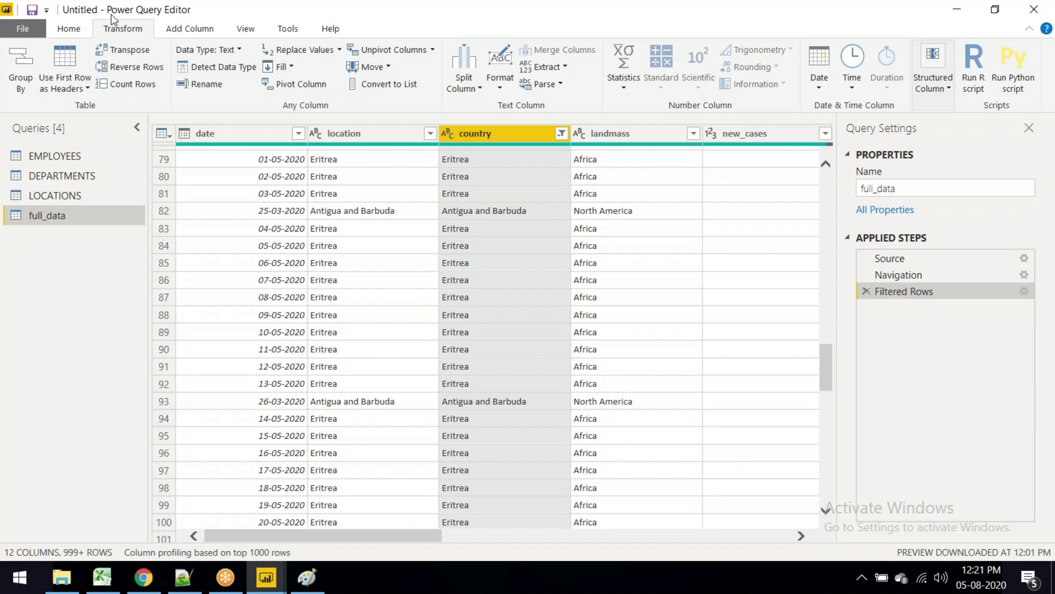
- Close Power Query Editor and apply the query changes to the report
click(70, 30)
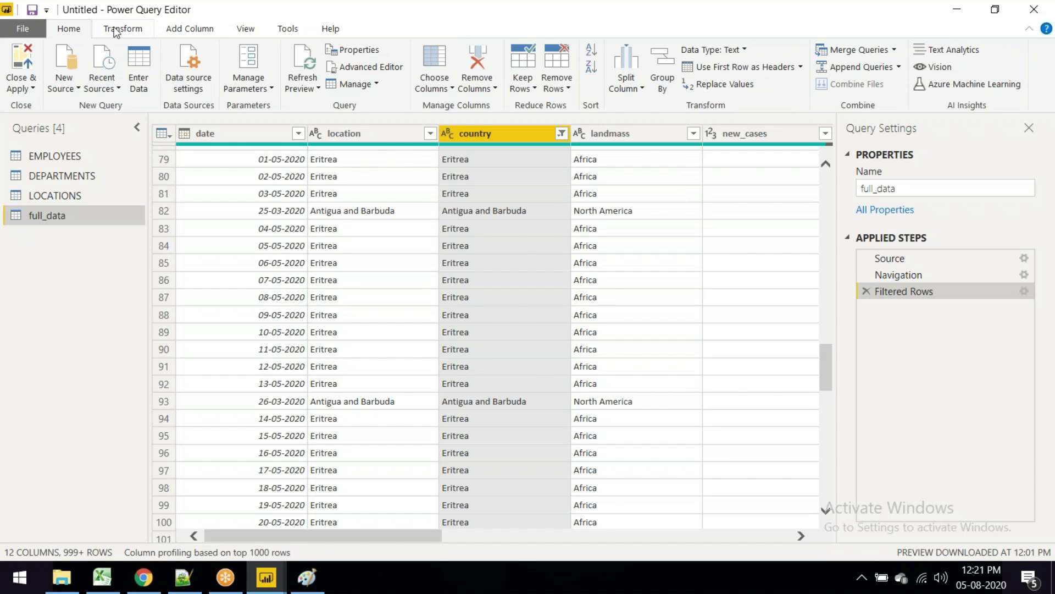
click(33, 89)
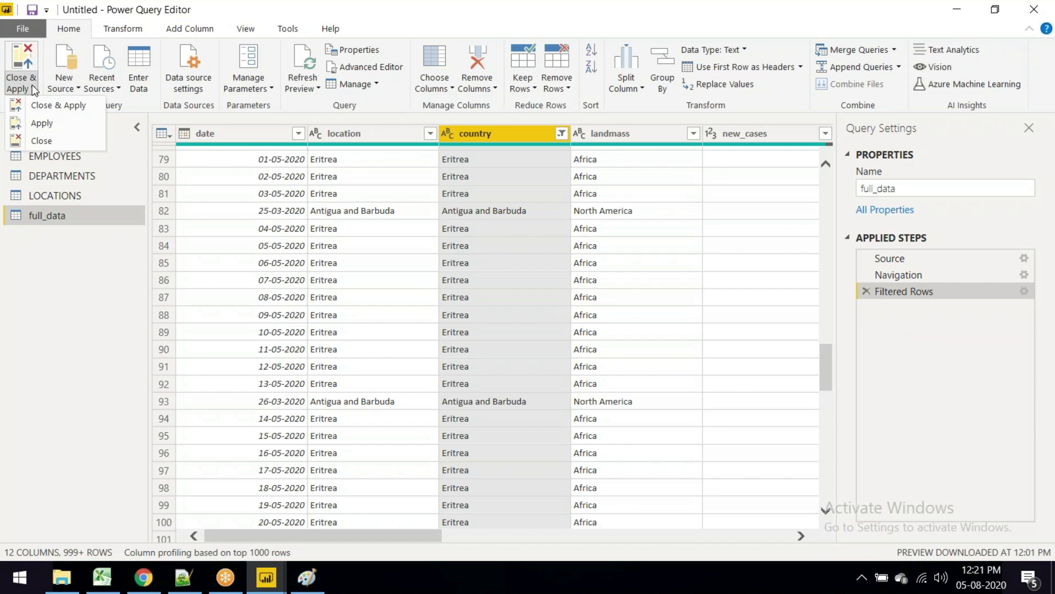
click(65, 108)
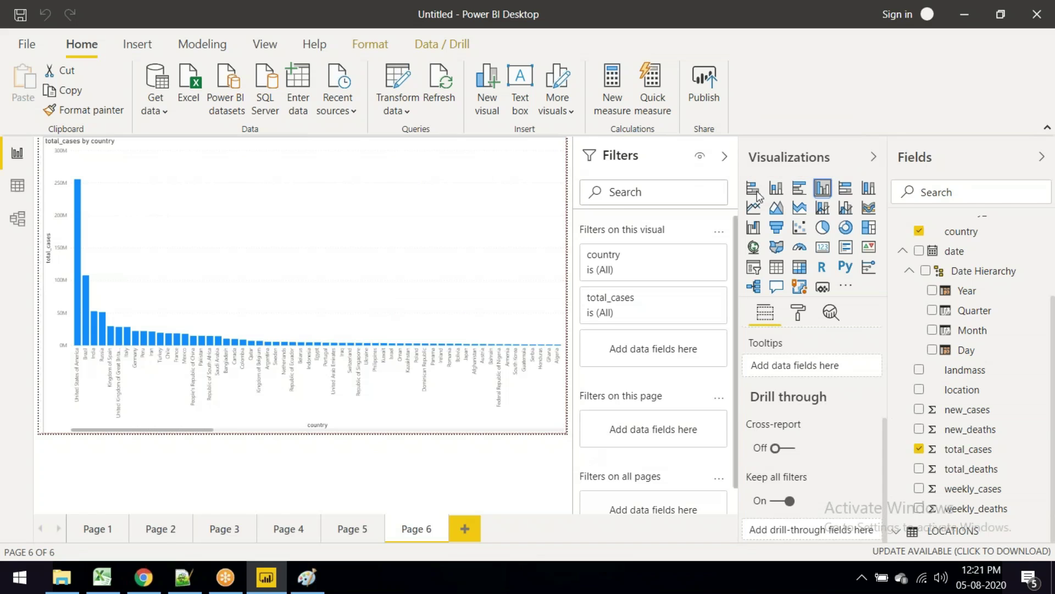
- Collapse the Filters pane and preview the total_cases by country chart in Focus mode
click(726, 158)
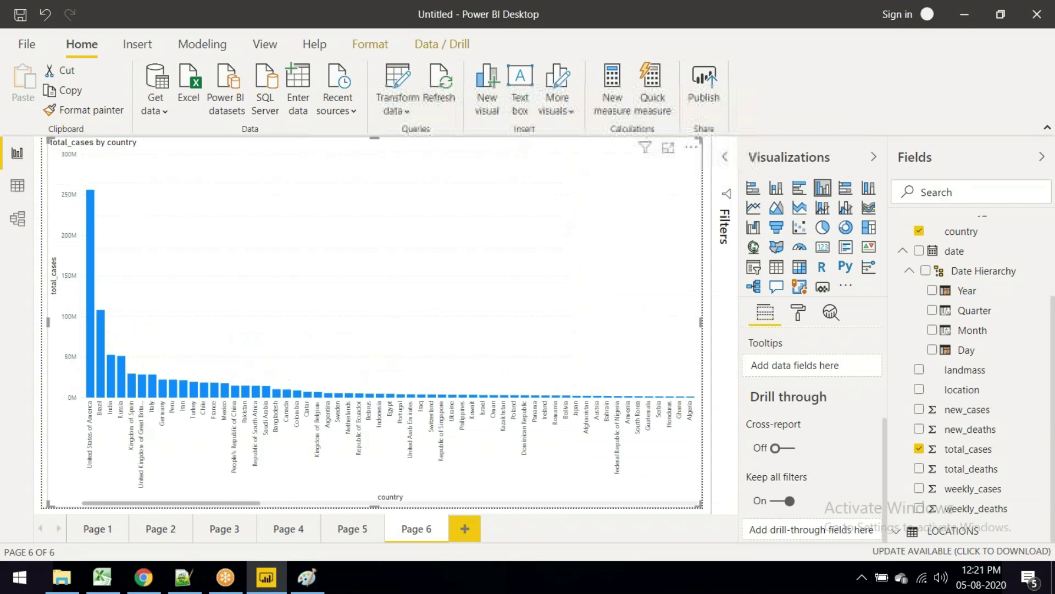
click(669, 149)
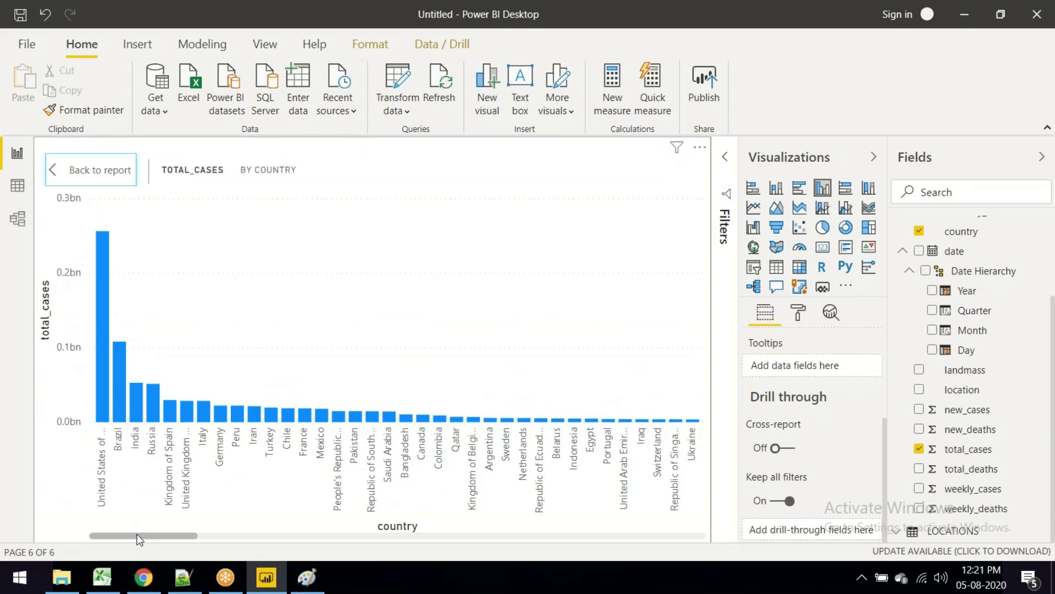
key(Return)
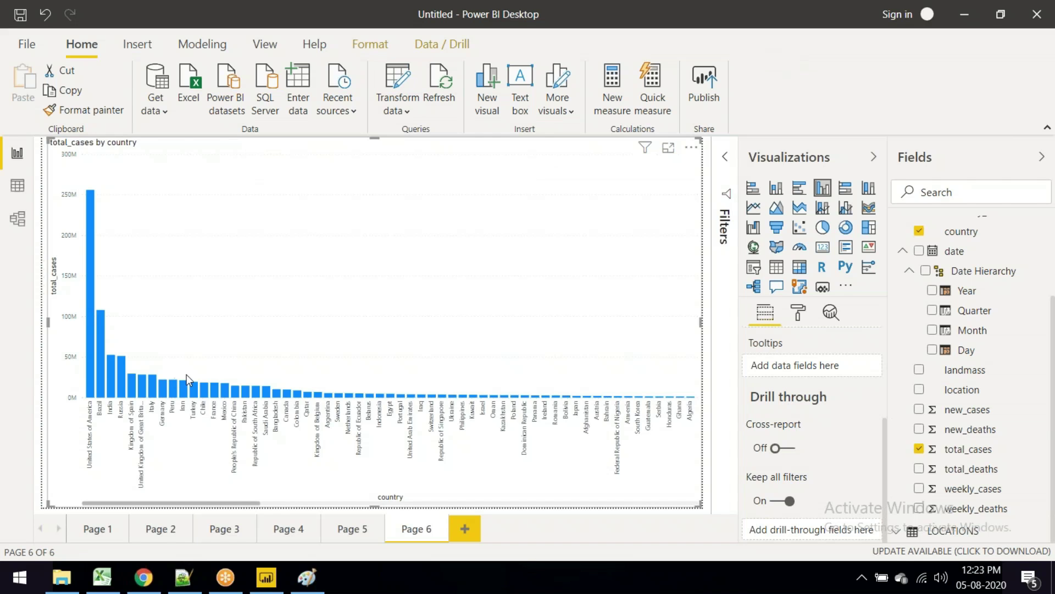
- Add a blank Page 7 and duplicate Page 6 as Duplicate of Page 6
click(464, 528)
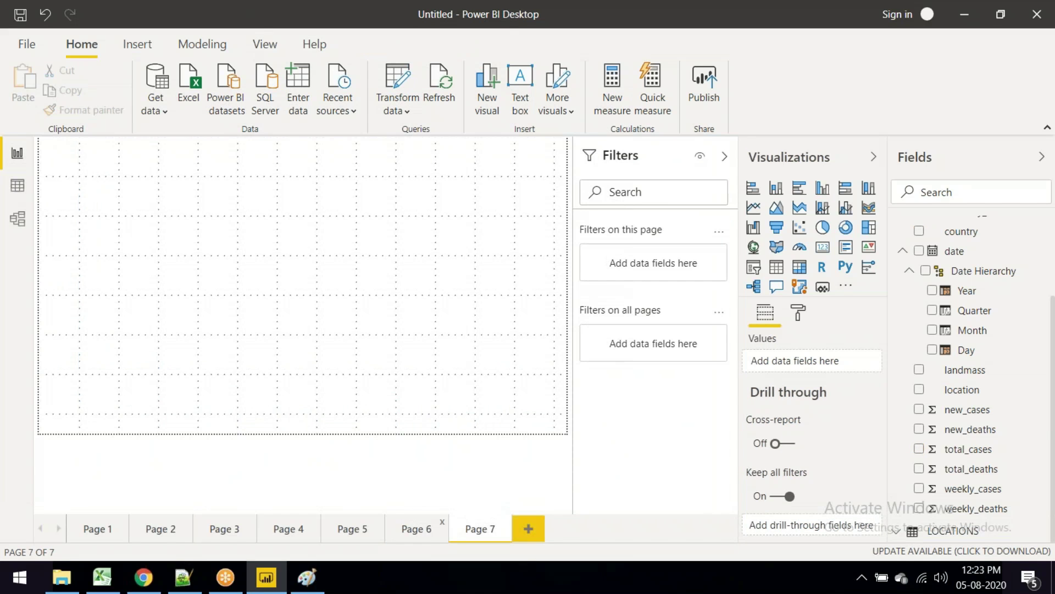
click(416, 529)
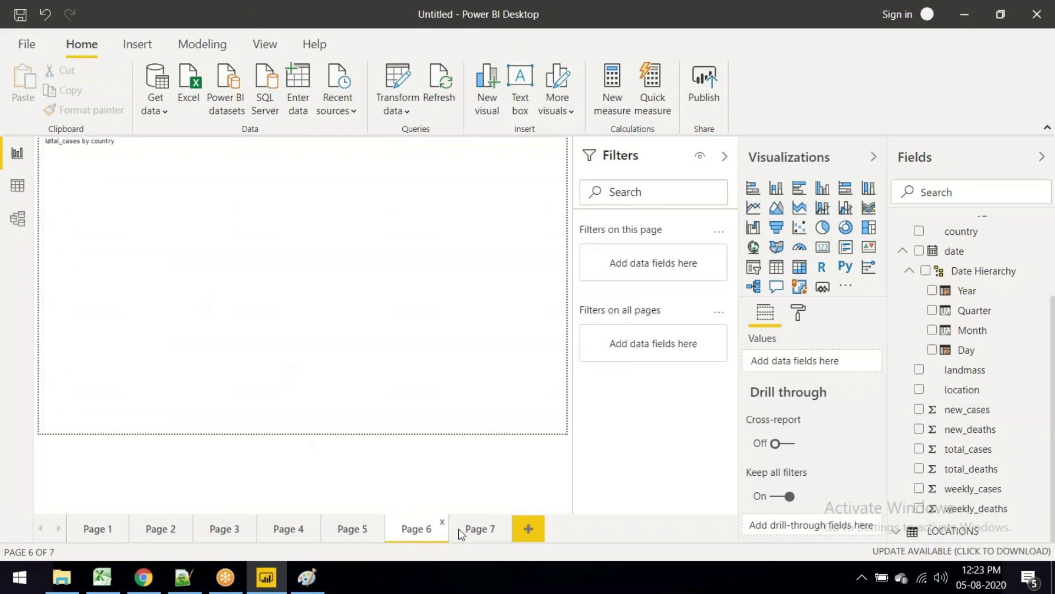
right_click(412, 530)
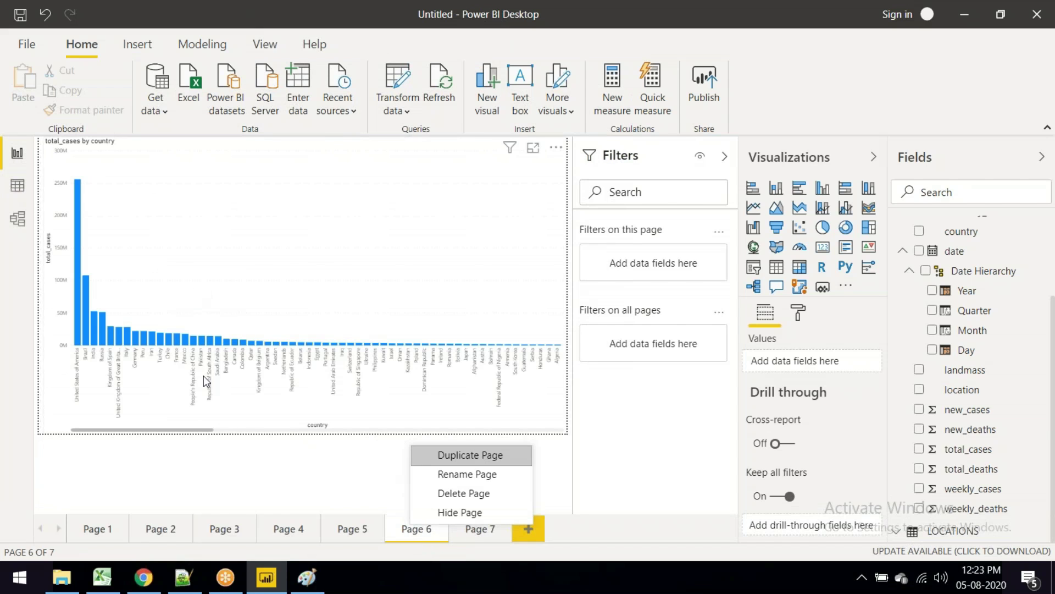
click(493, 457)
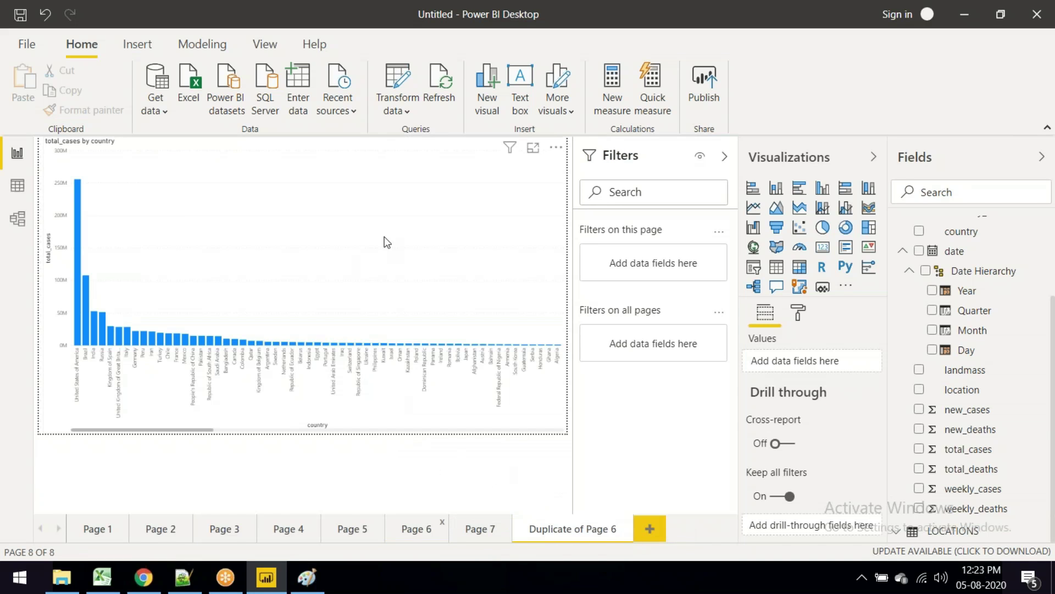
- Delete the accidentally created empty funnel visual
click(782, 233)
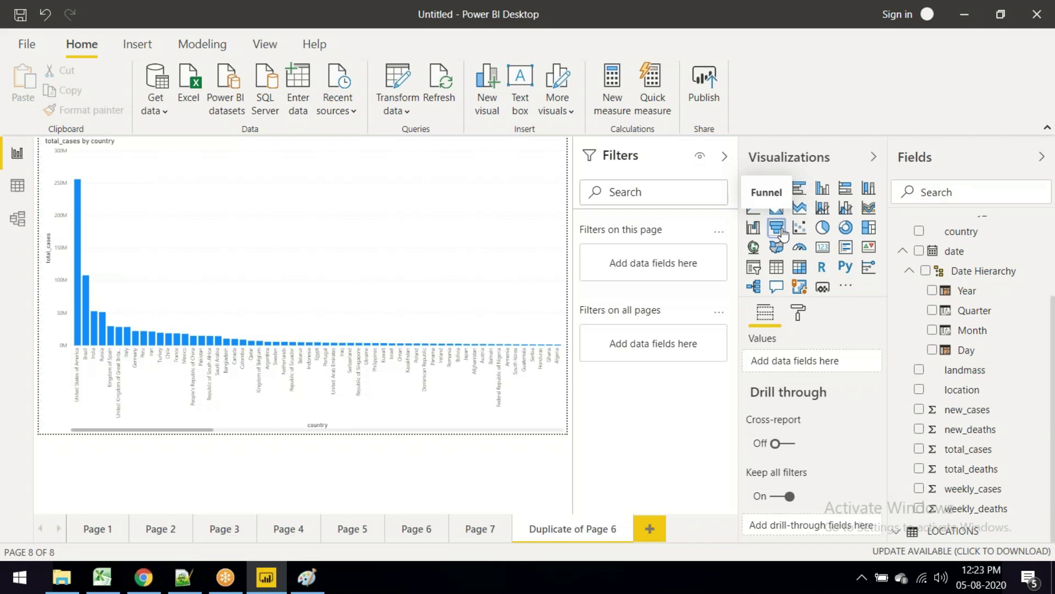
click(194, 168)
key(Escape)
key(Delete)
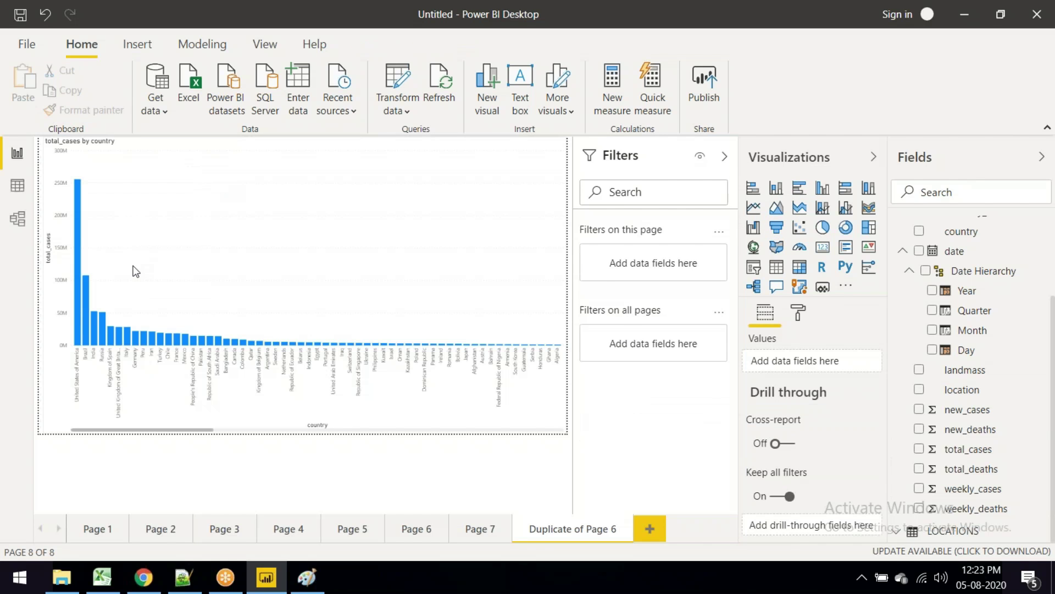
- Change the copied total_cases by country bar chart to a funnel and preview it in Focus mode
click(136, 270)
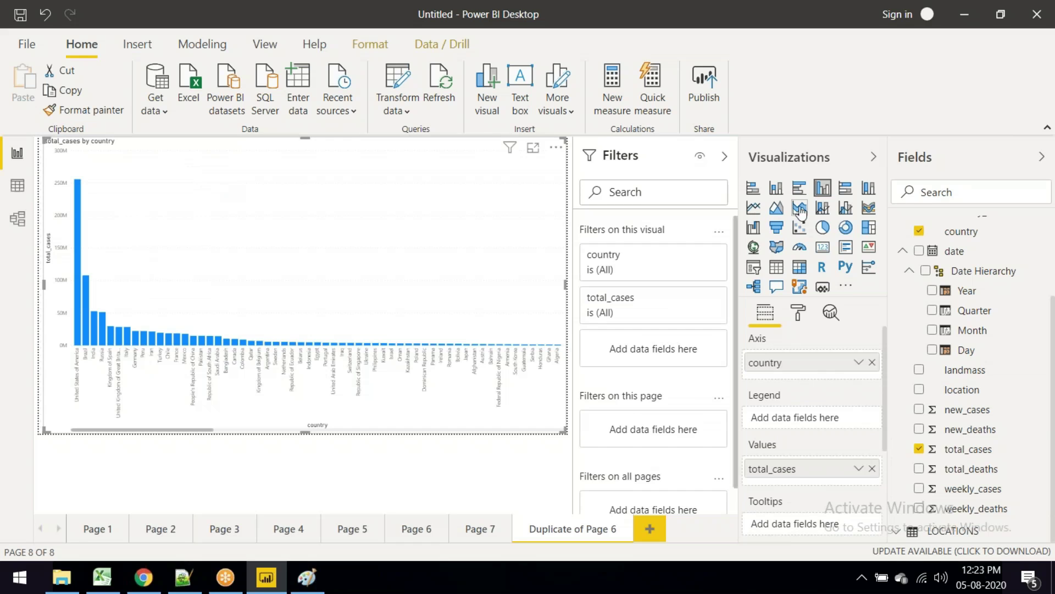
click(777, 227)
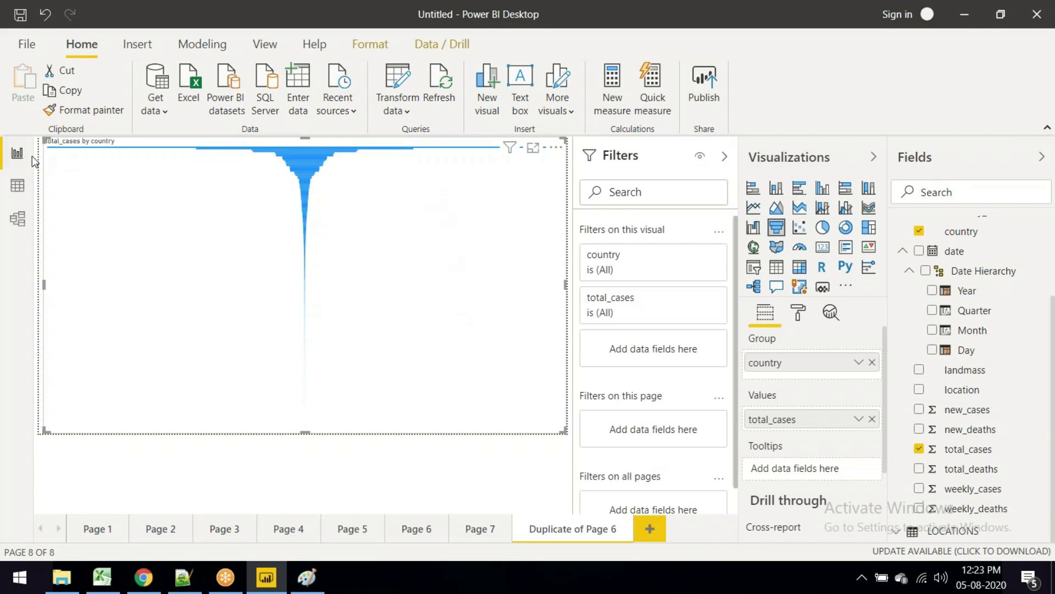
click(534, 148)
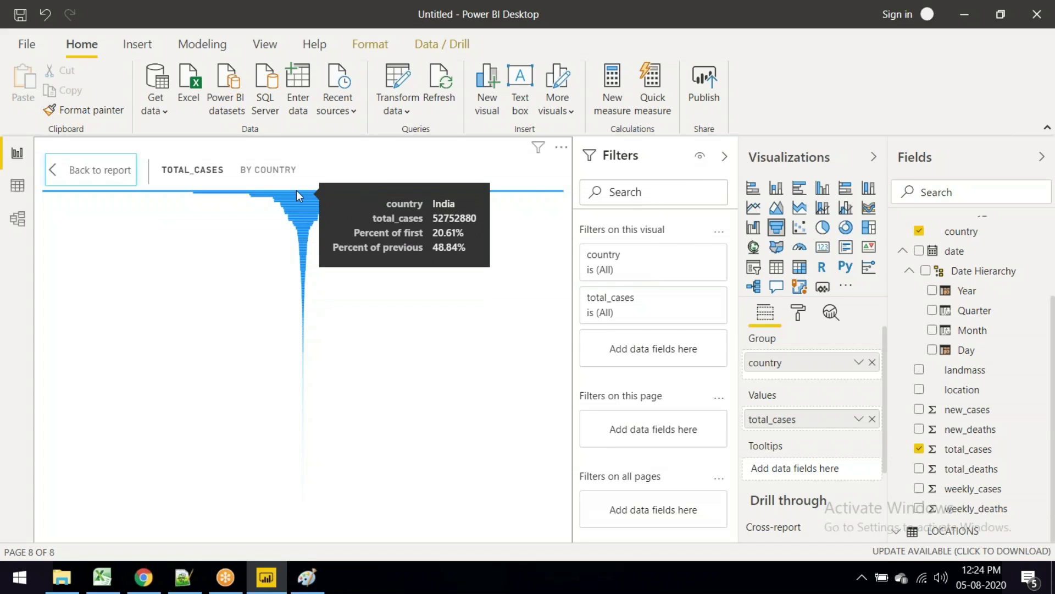
click(82, 185)
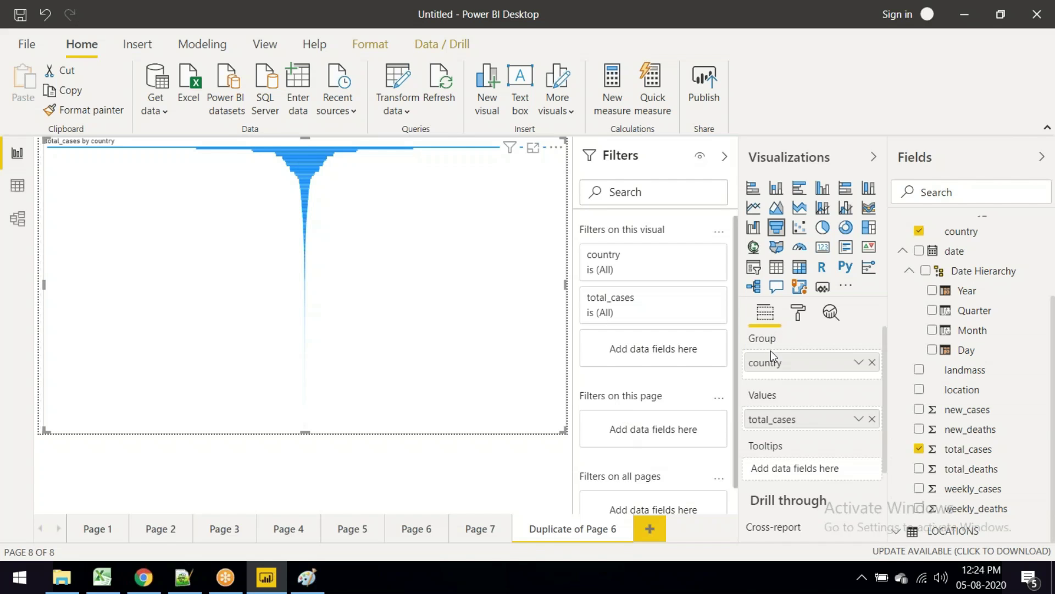
scroll(769, 408, down, 3)
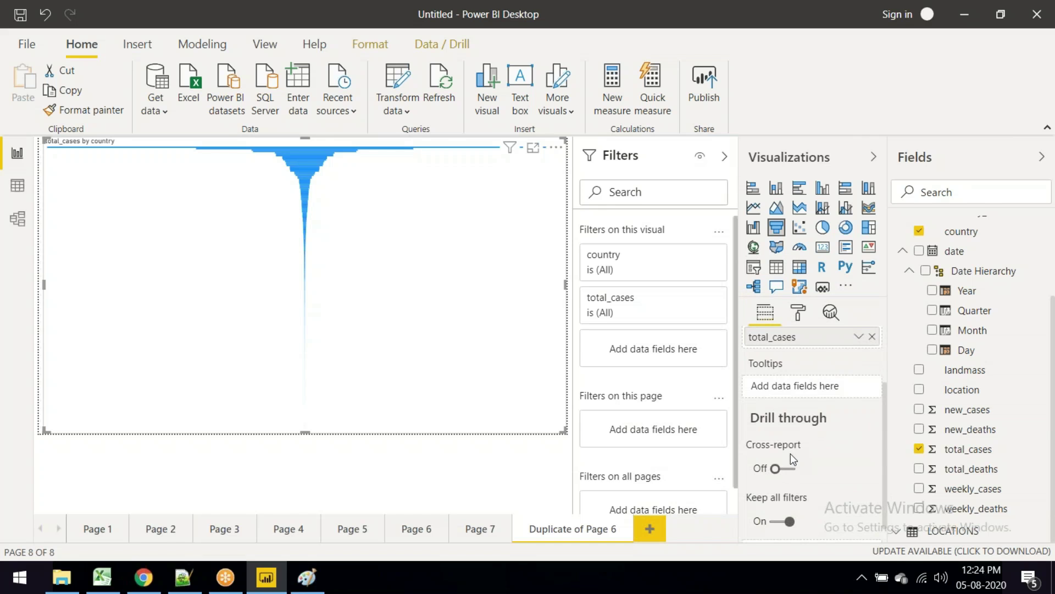
scroll(791, 453, down, 1)
scroll(795, 434, up, 3)
scroll(797, 421, up, 1)
scroll(770, 418, up, 2)
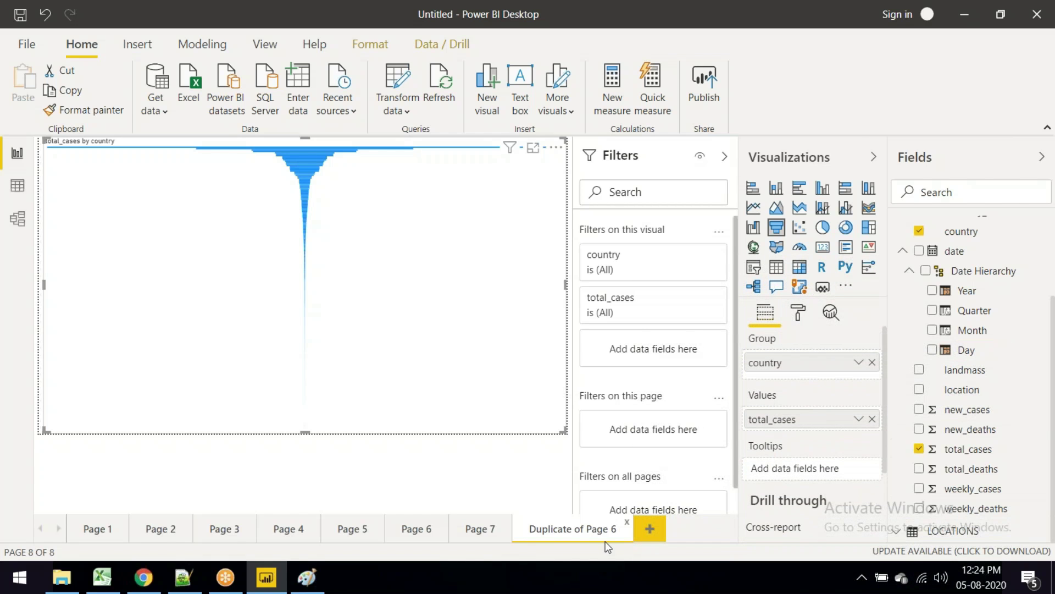
- On Page 7, remove the stray Quarter table and add an empty line chart
click(489, 530)
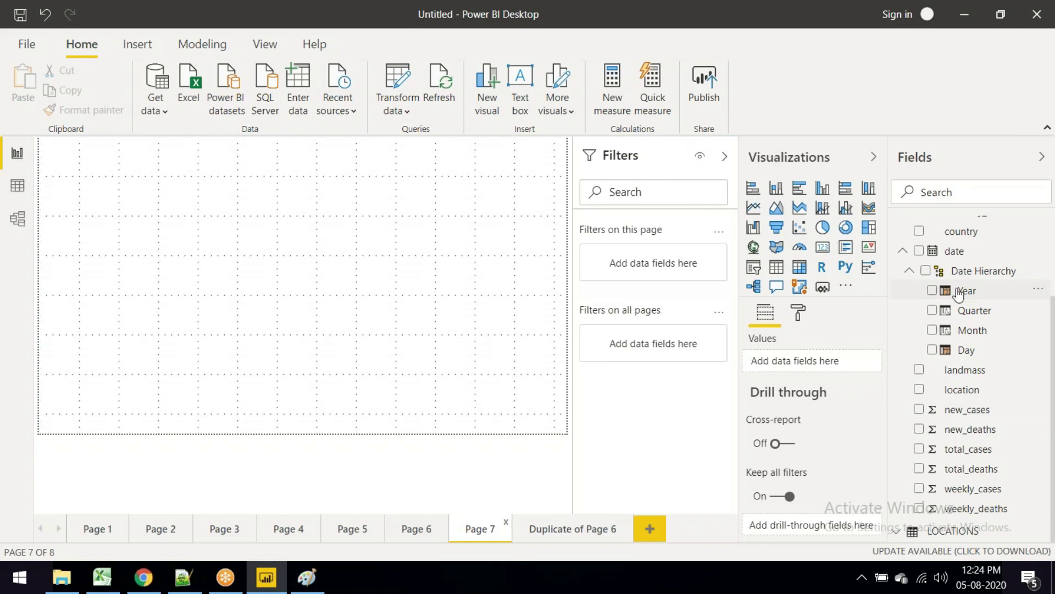
click(932, 311)
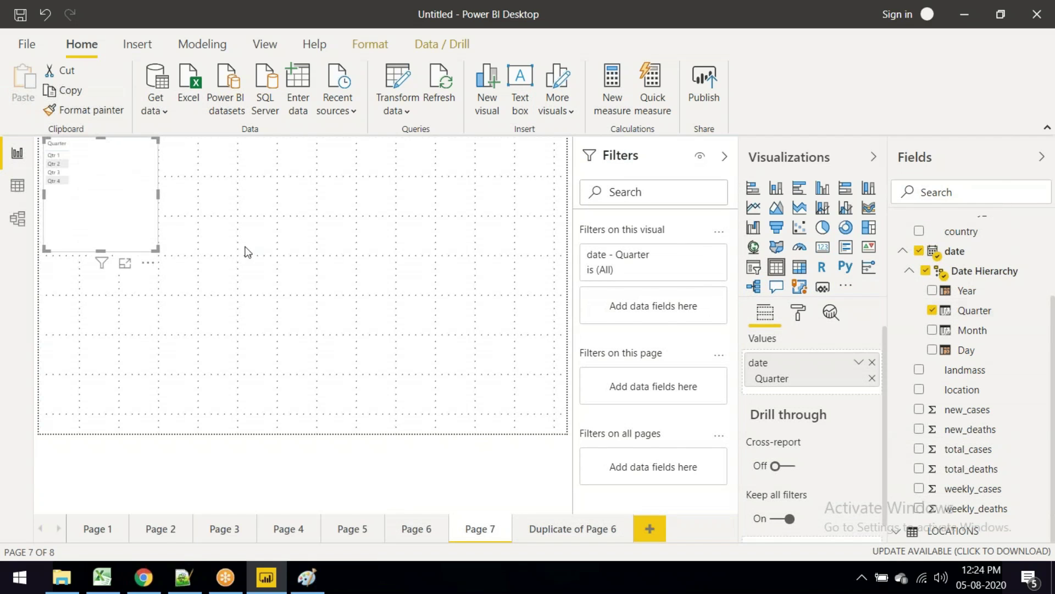
click(149, 263)
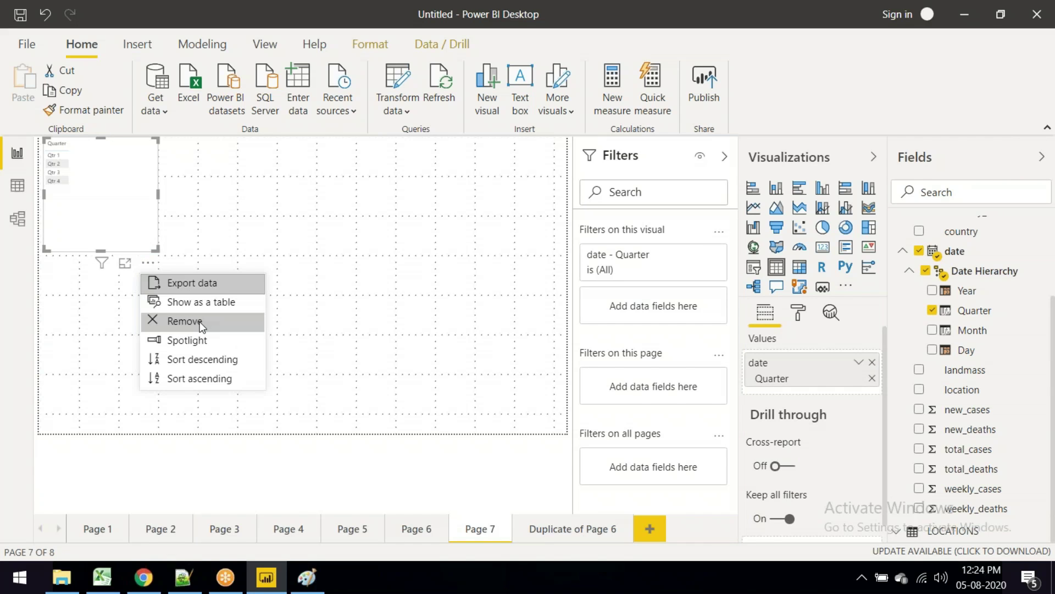
click(200, 323)
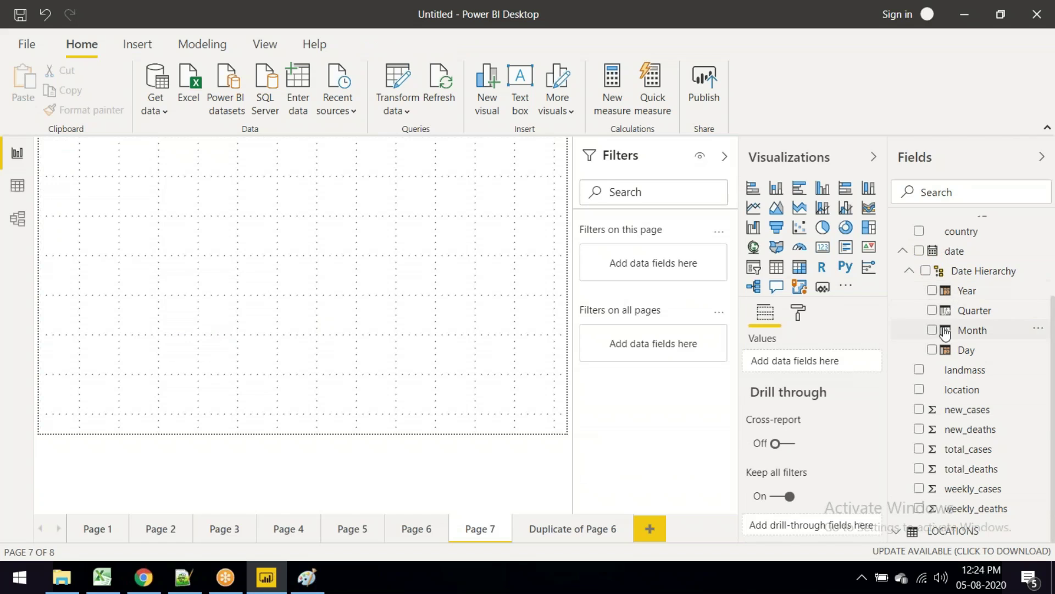
click(760, 211)
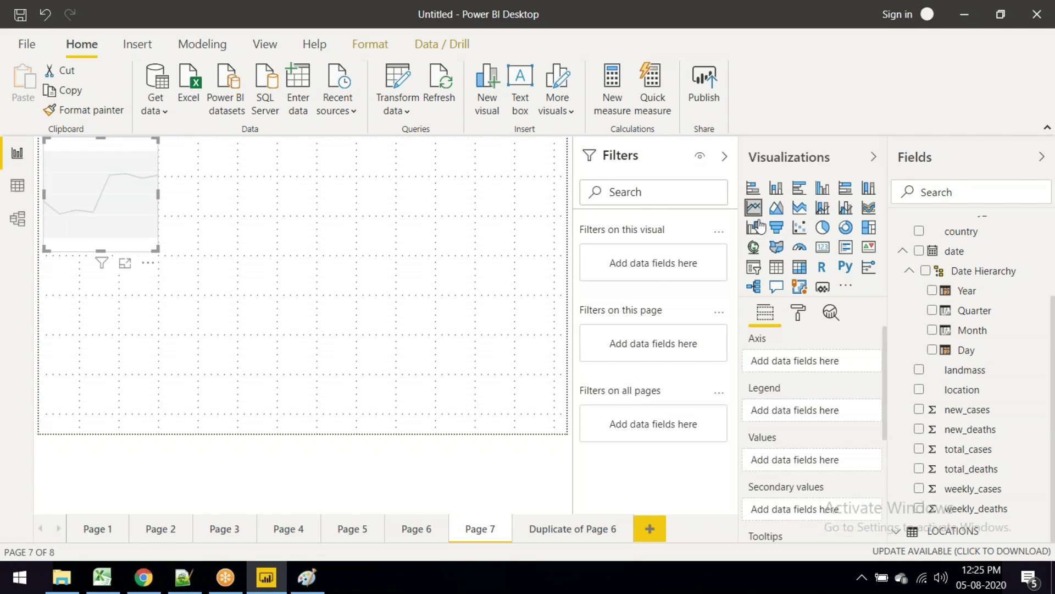
drag(157, 250, 353, 375)
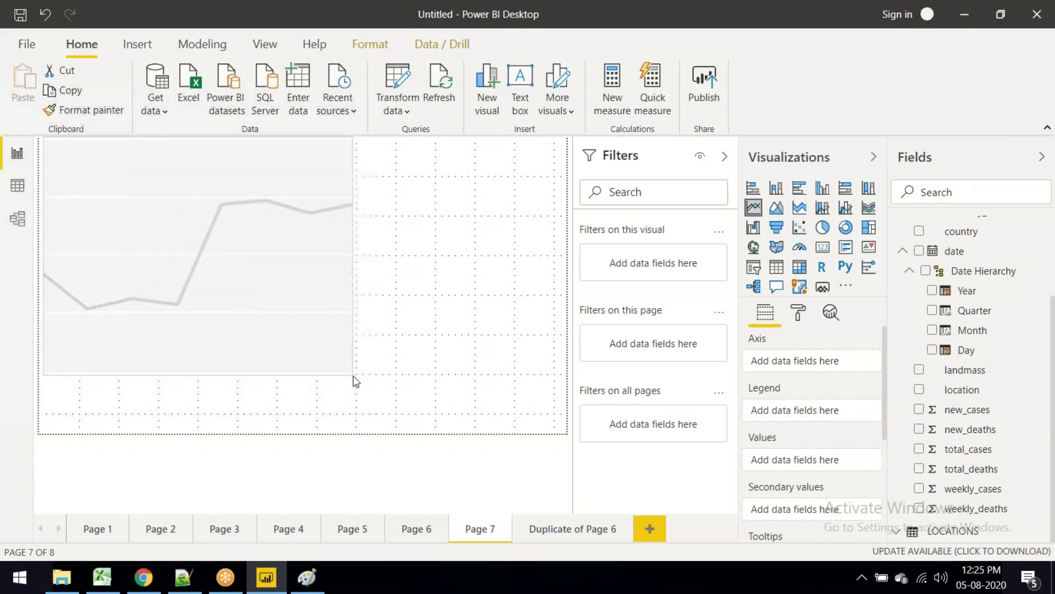
click(933, 311)
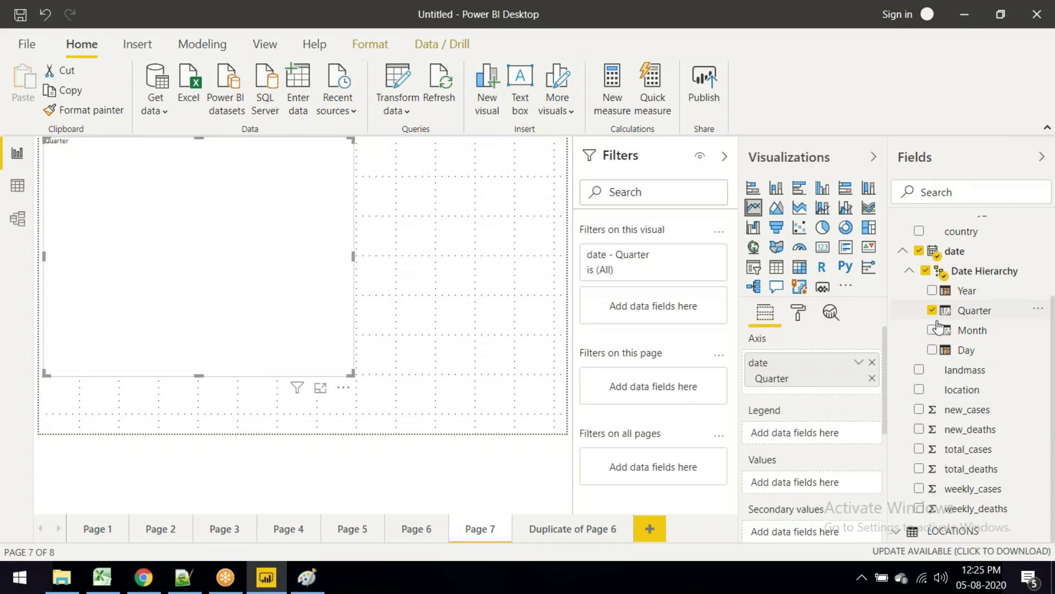
click(918, 410)
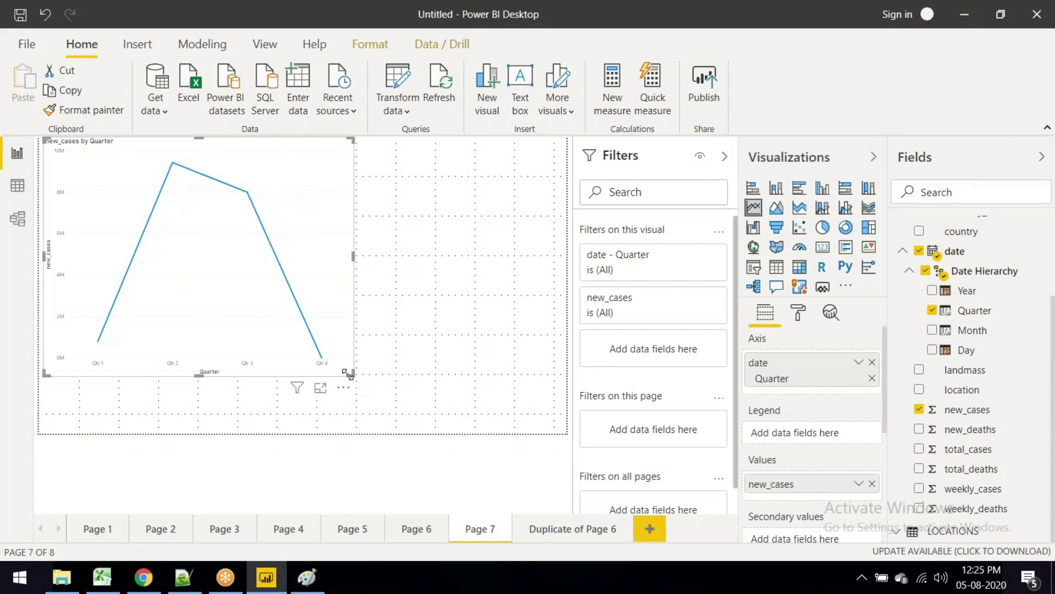
mouse_move(99, 342)
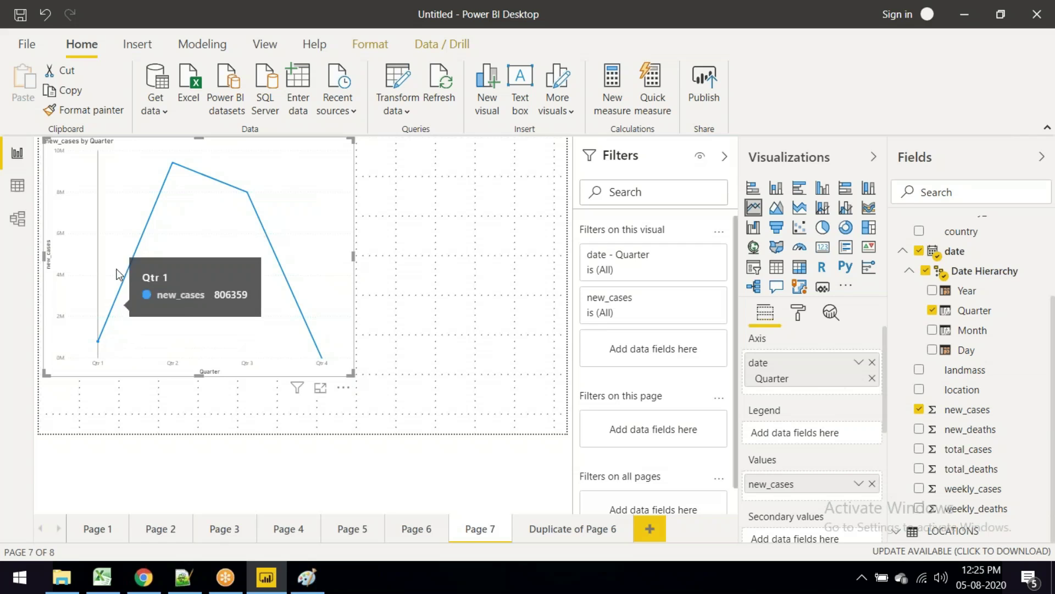
mouse_move(177, 168)
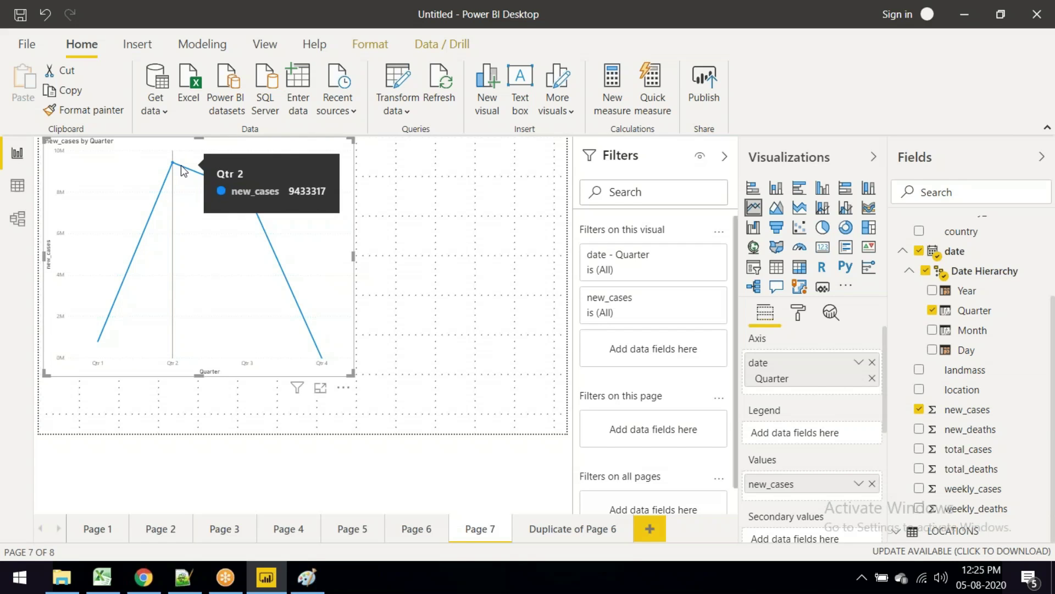
mouse_move(245, 195)
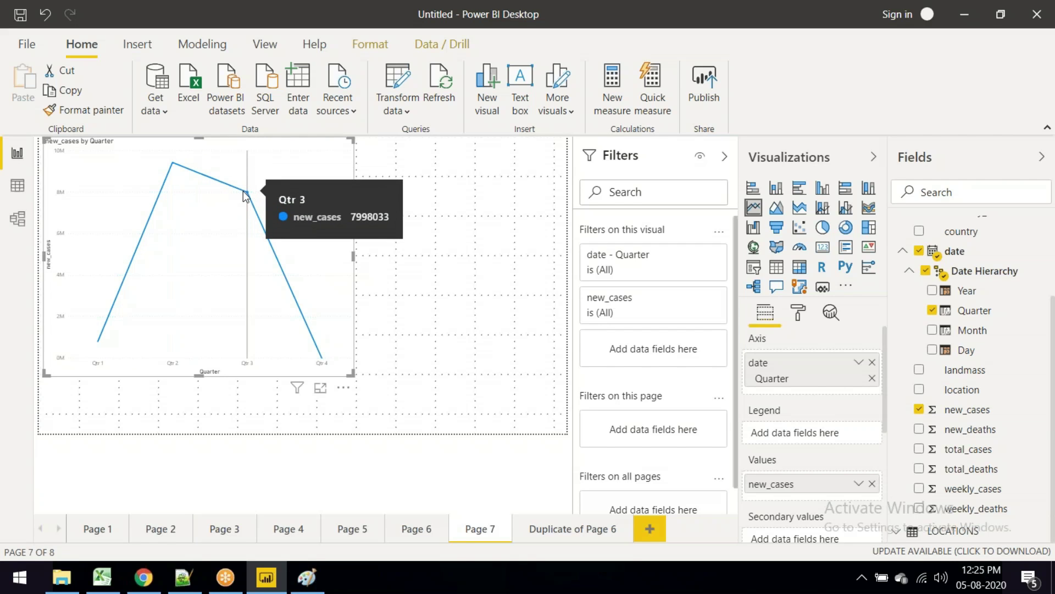
mouse_move(323, 361)
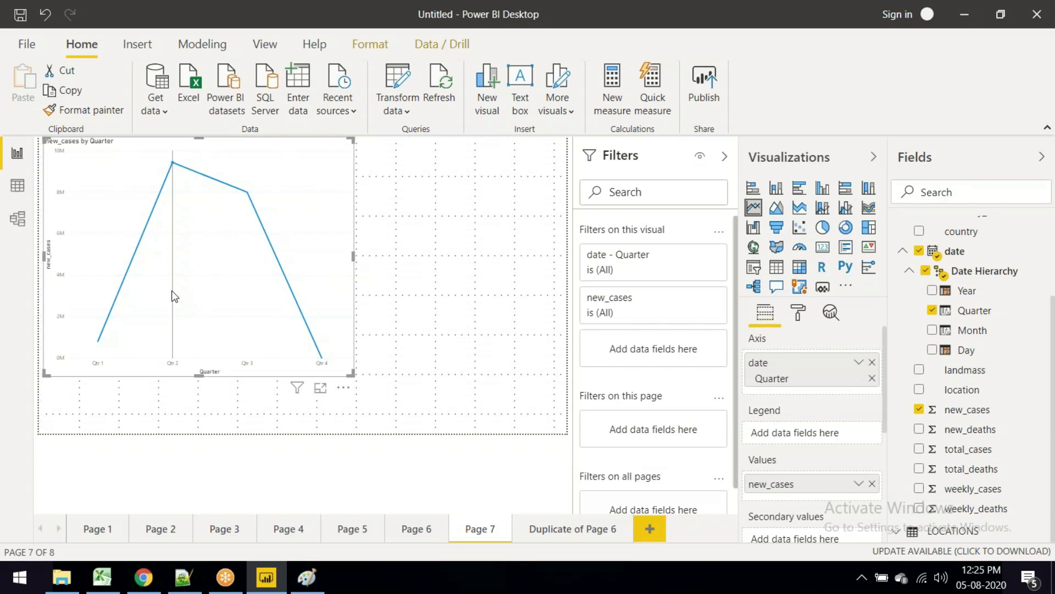
mouse_move(272, 322)
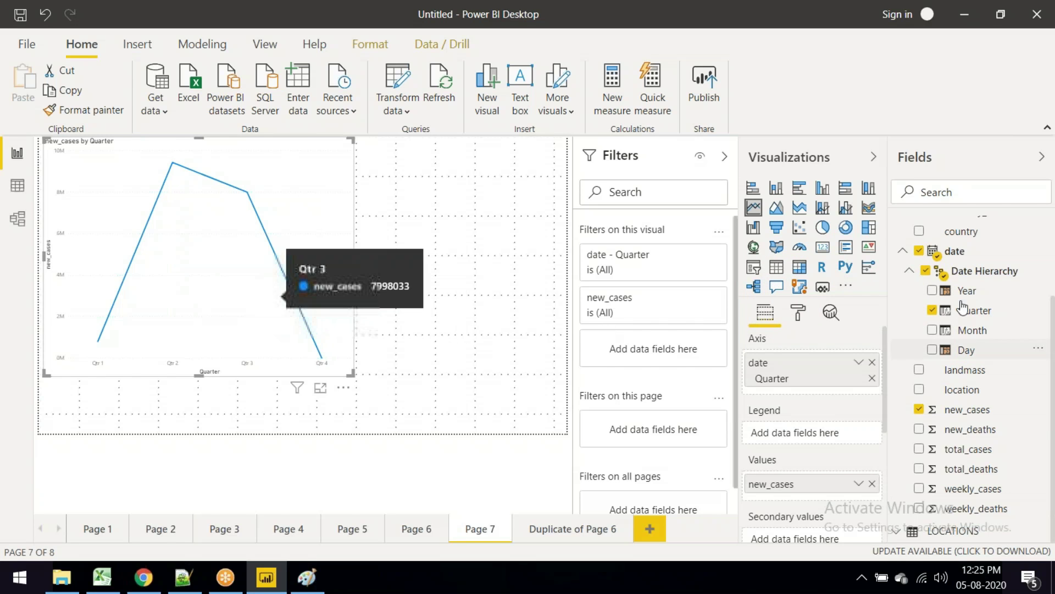
- Try column and pie versions, settle on a donut chart of new_cases by Quarter, and enlarge it
click(823, 190)
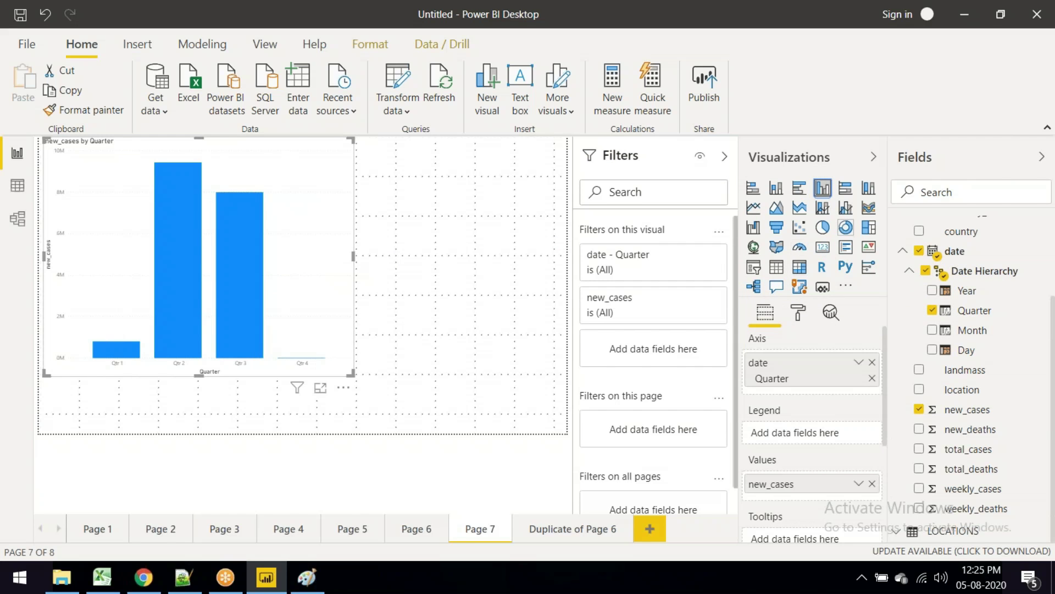
click(824, 229)
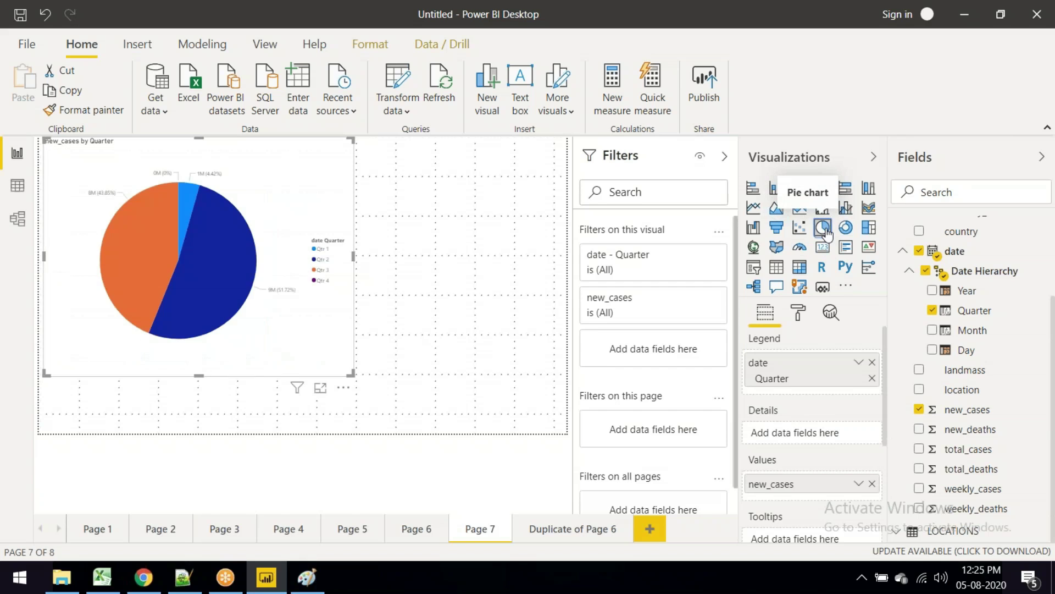
click(854, 235)
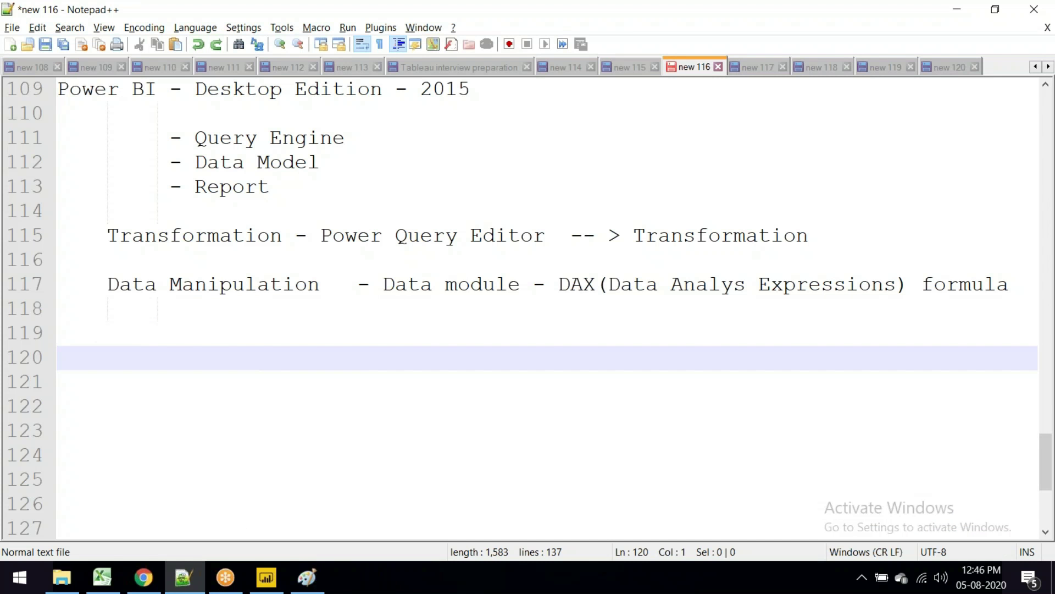
click(266, 577)
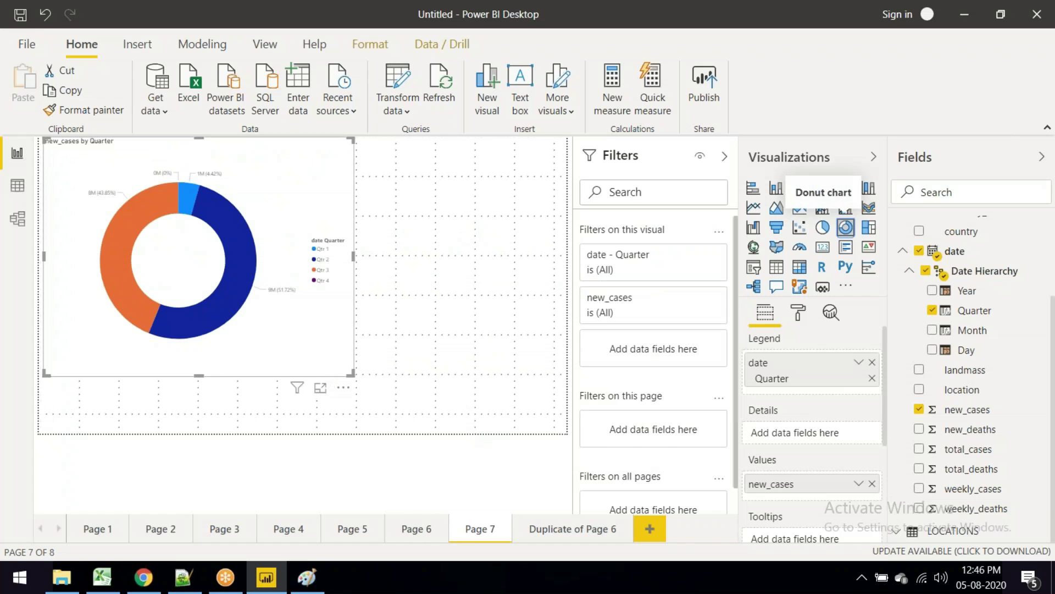
drag(350, 374, 416, 433)
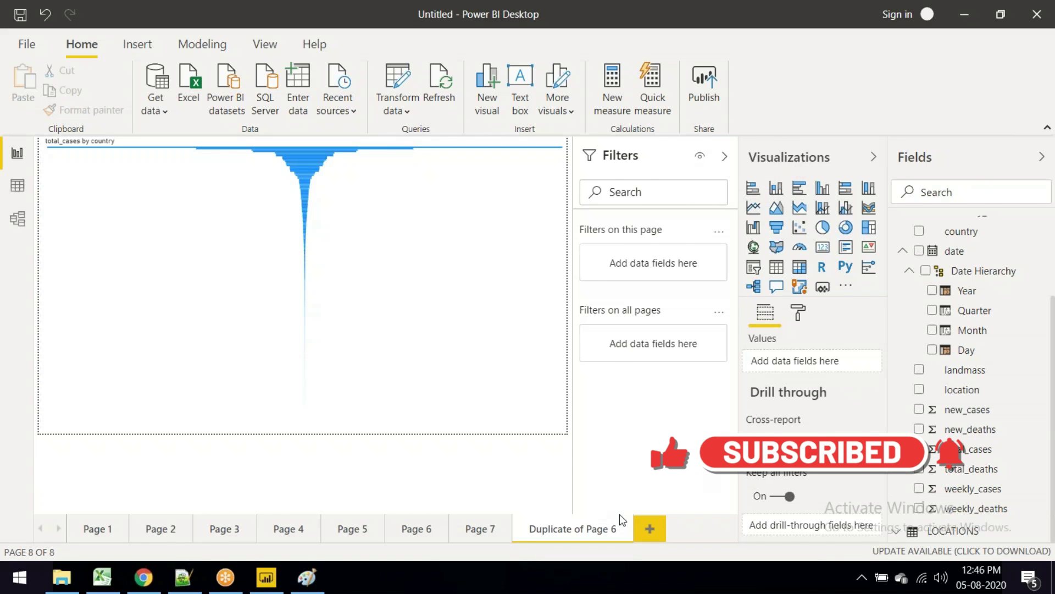
- On a new Page 8, create a large line chart of total_cases by Month
click(648, 531)
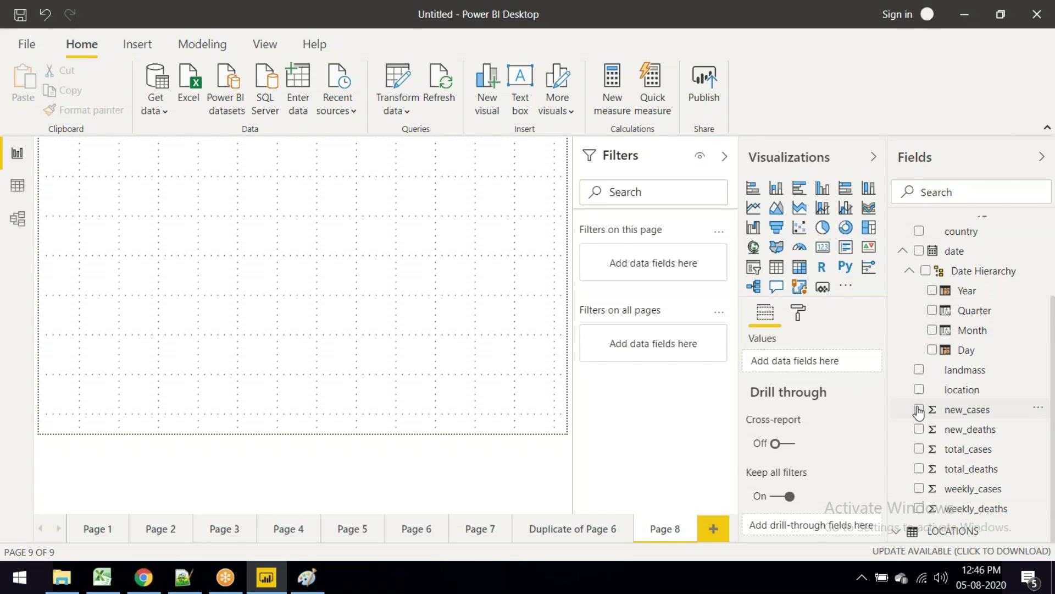
click(932, 329)
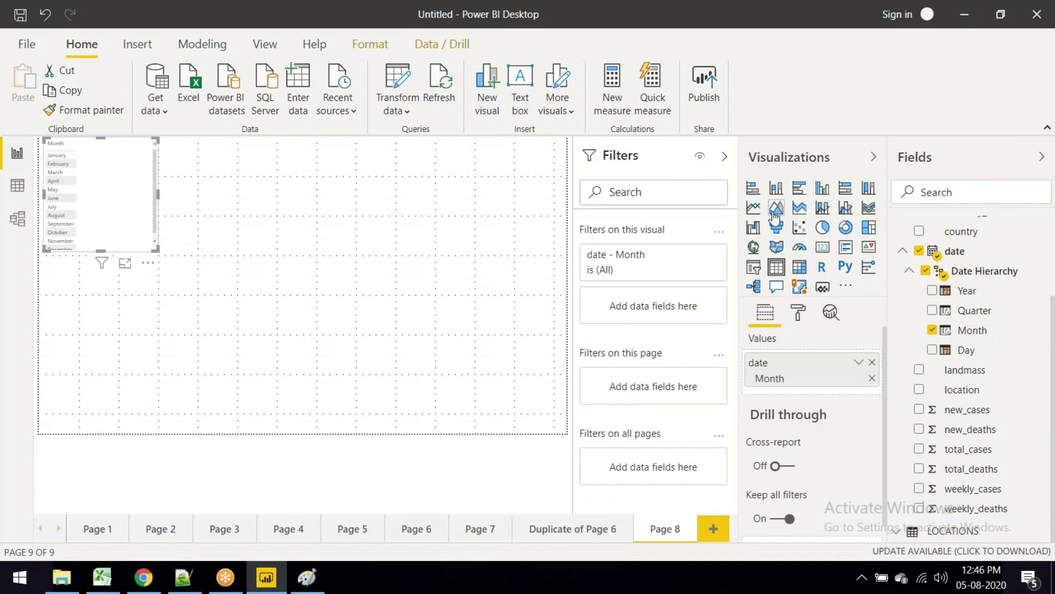
click(754, 210)
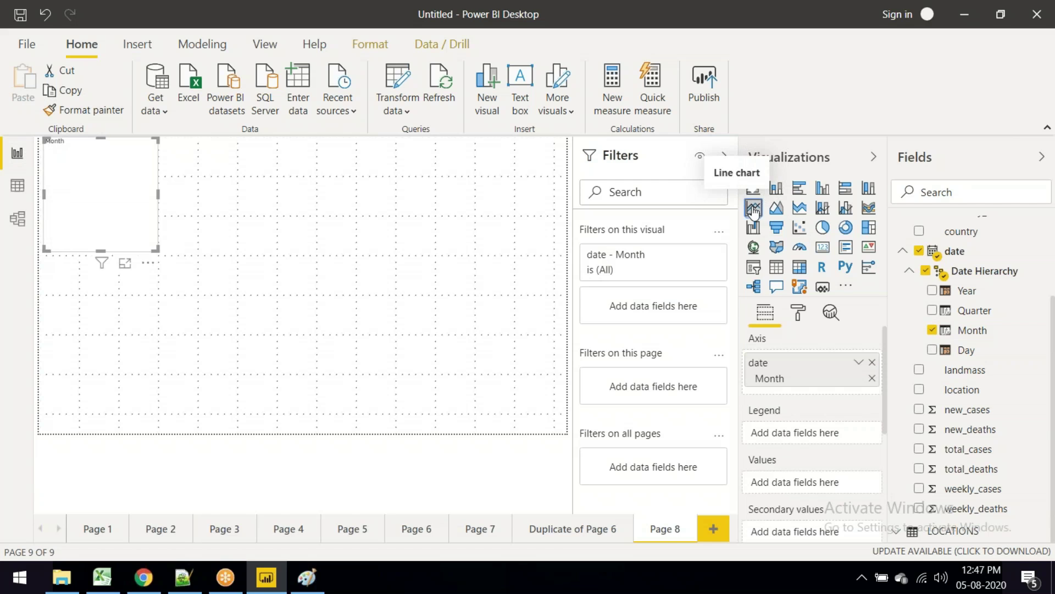
click(919, 449)
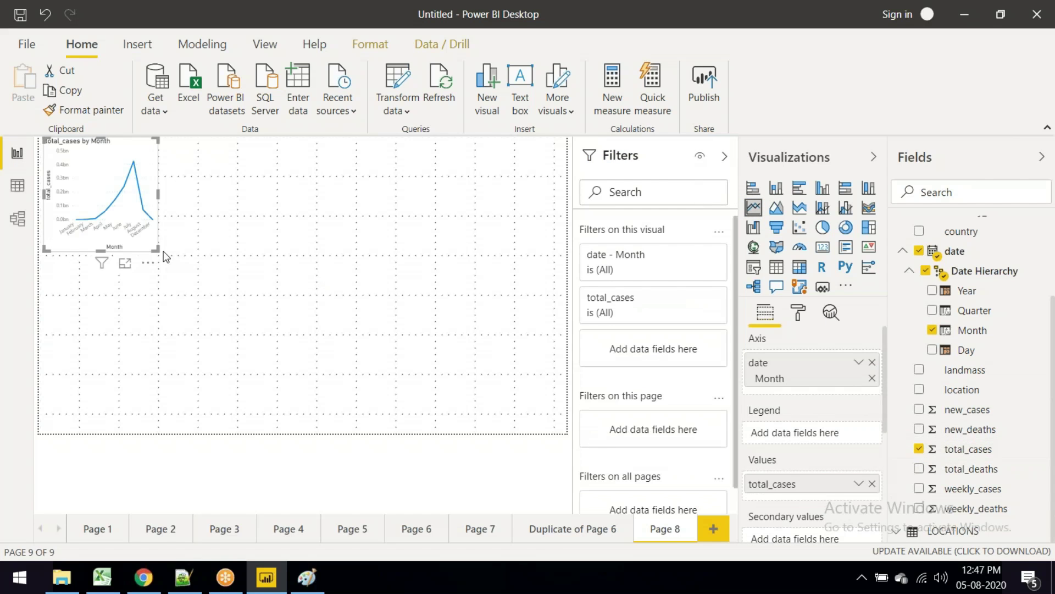
drag(158, 250, 496, 407)
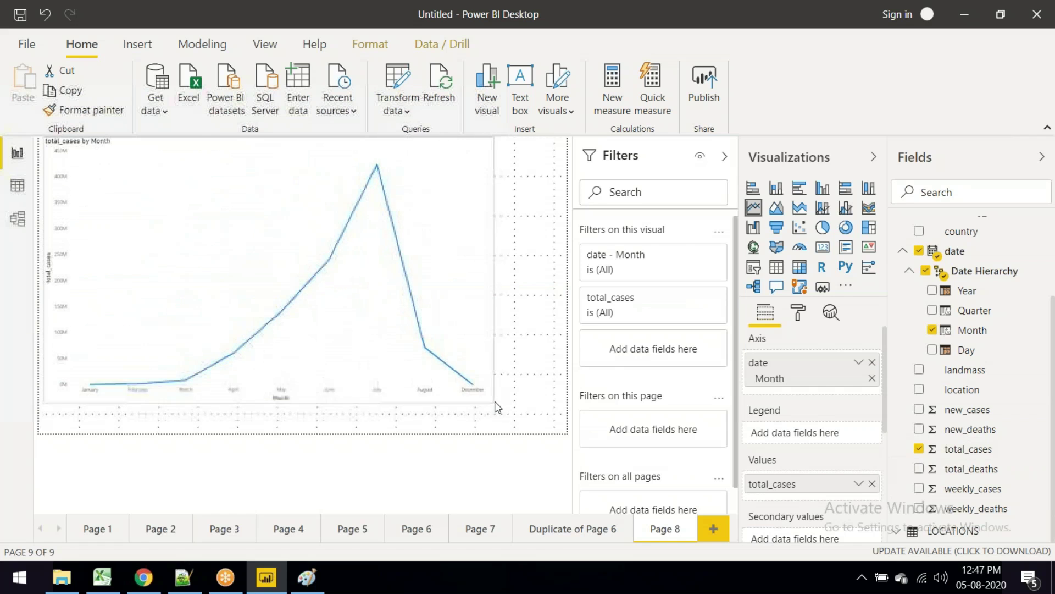
- Change the monthly line chart into a stacked area chart
click(777, 210)
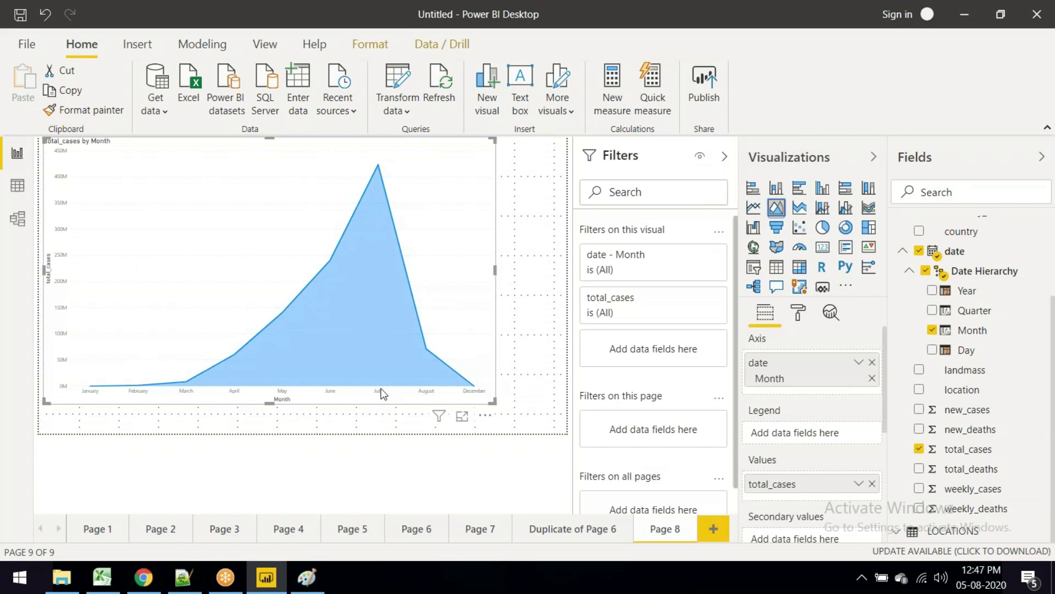
mouse_move(378, 235)
click(800, 209)
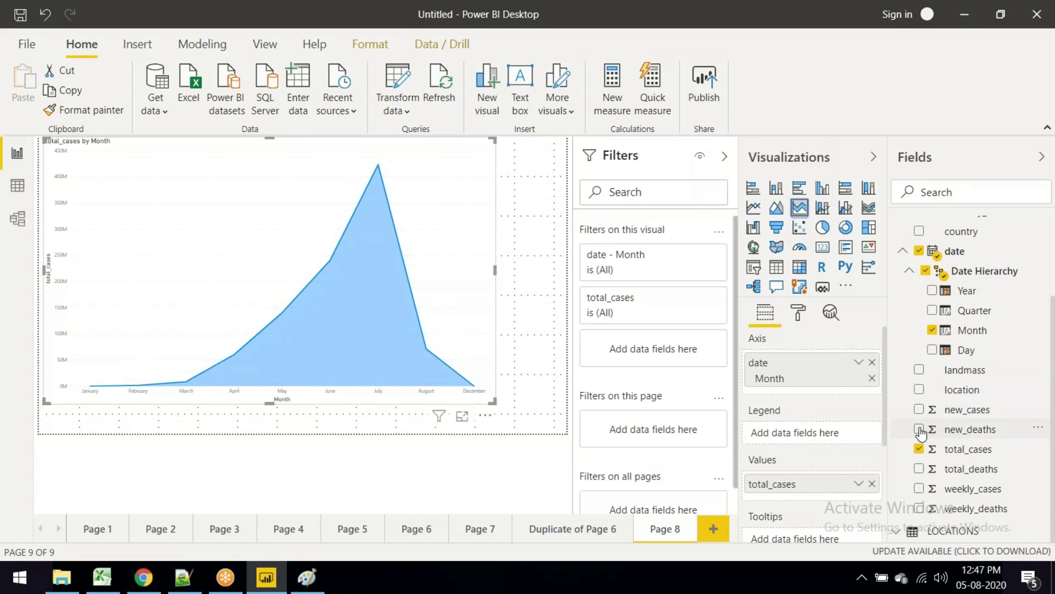
- Add total_deaths to the monthly chart, try it as lines, then keep it as an area chart
click(919, 469)
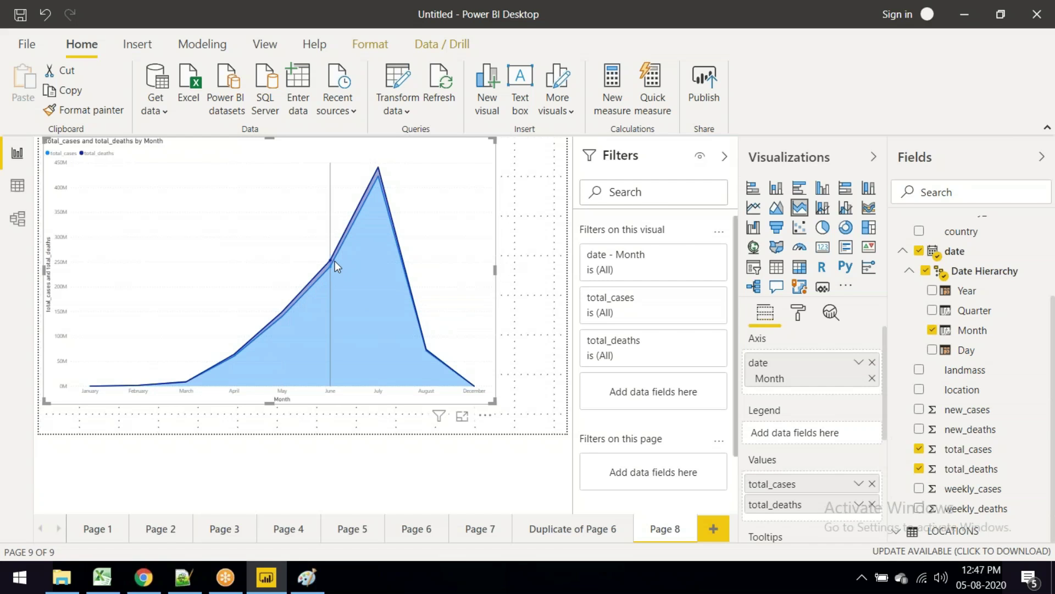
mouse_move(434, 351)
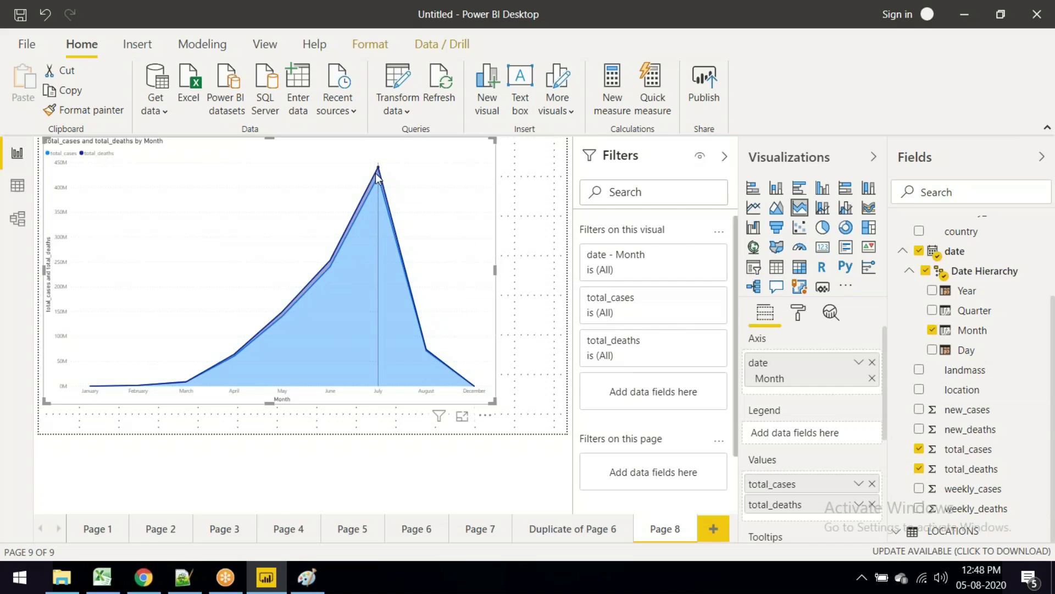
click(754, 208)
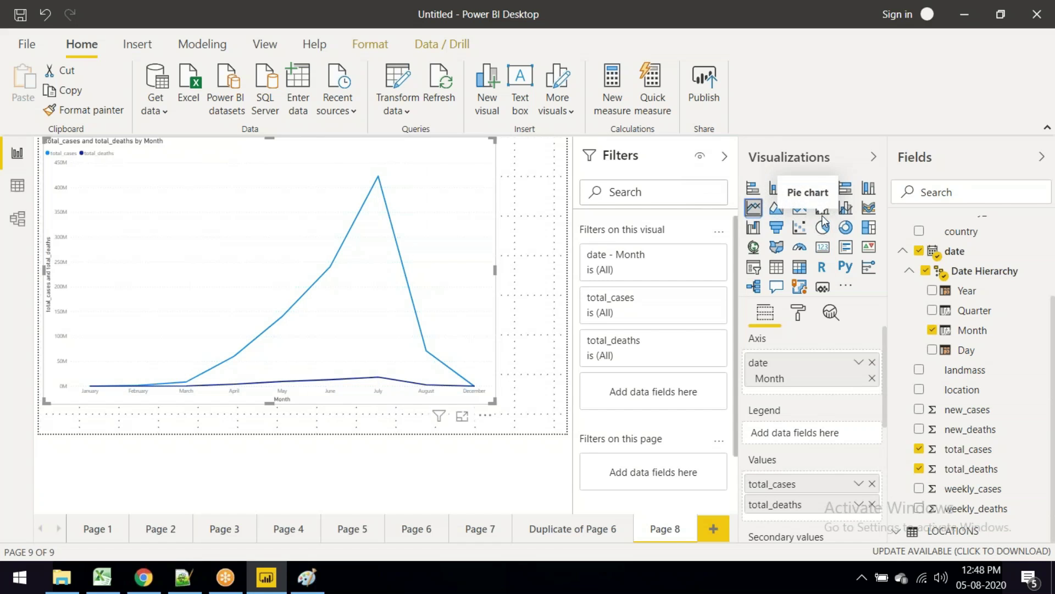
click(777, 208)
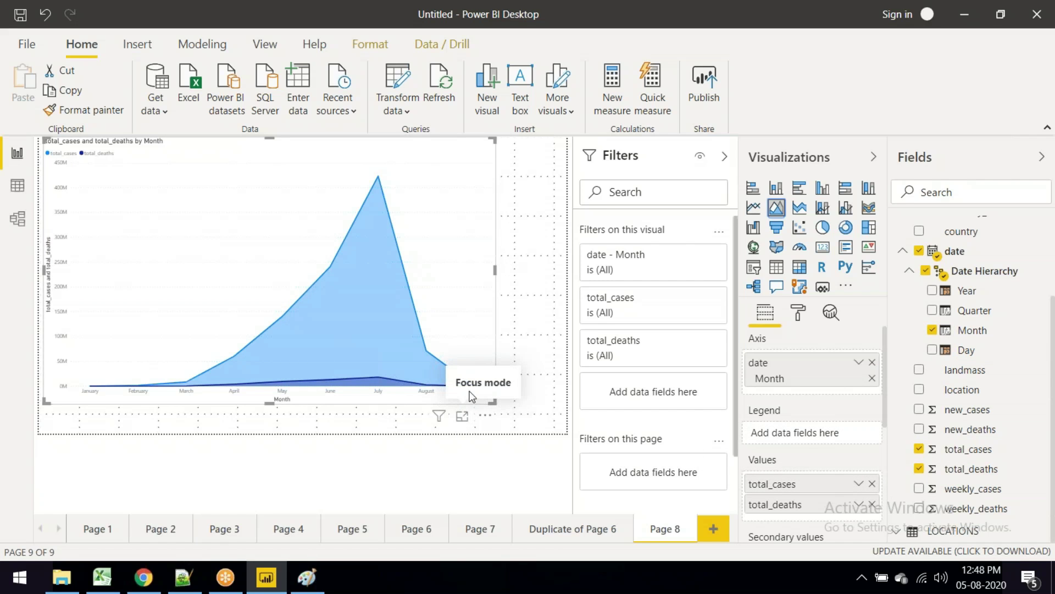
- On a new Page 9, start a line and clustered column chart of Month
click(715, 528)
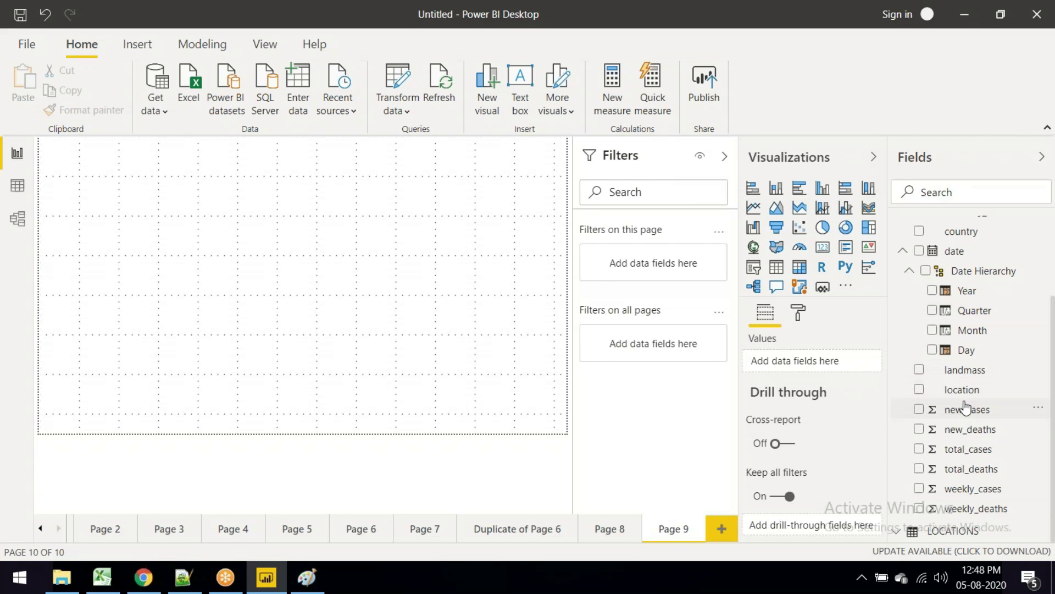
click(933, 331)
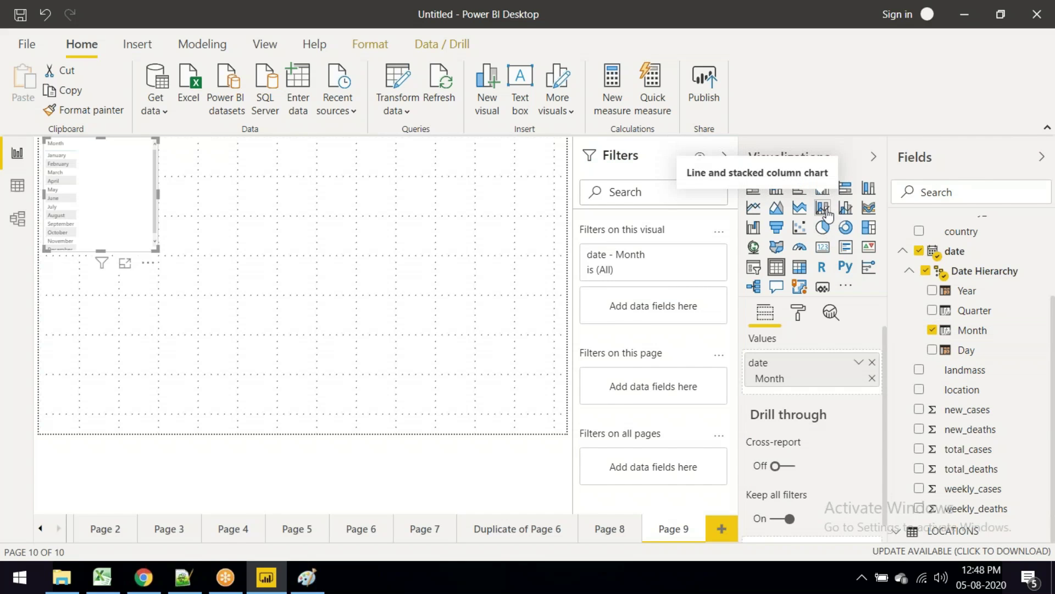
click(824, 209)
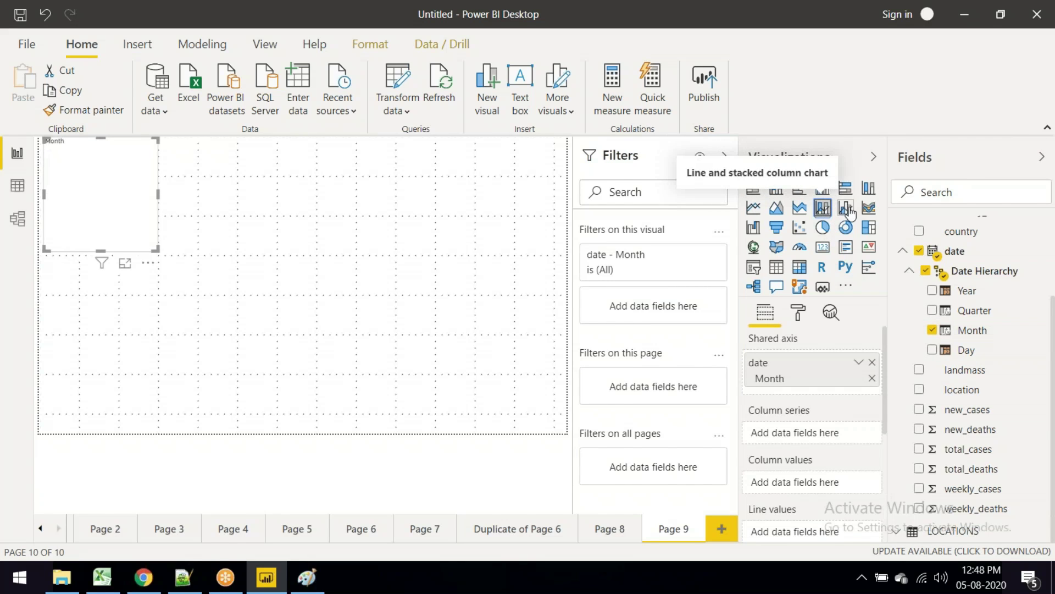
click(846, 212)
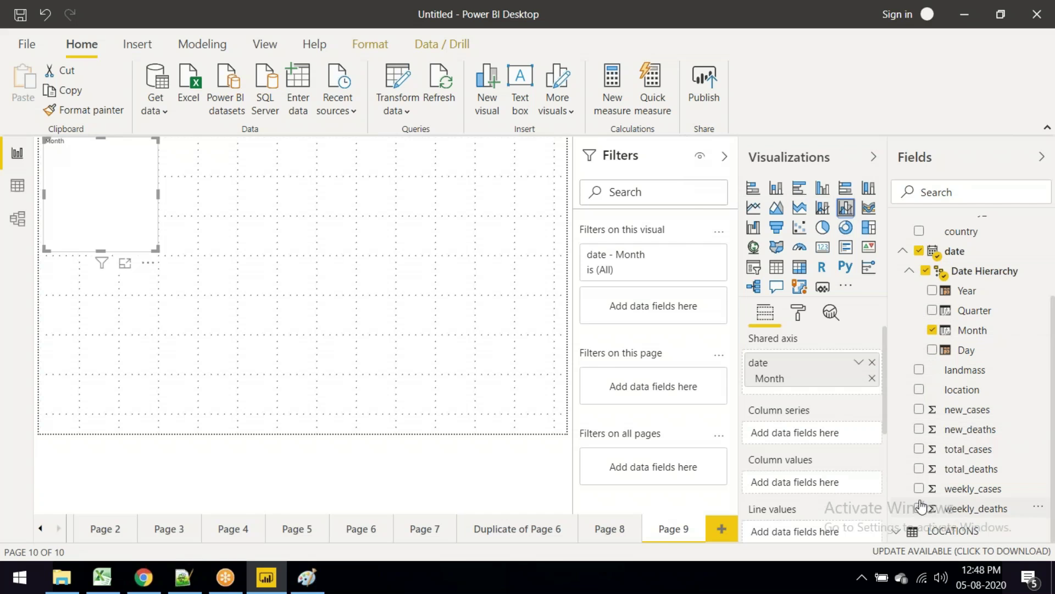
- Plot total_cases and total_deaths as columns, briefly trying a country split
click(919, 449)
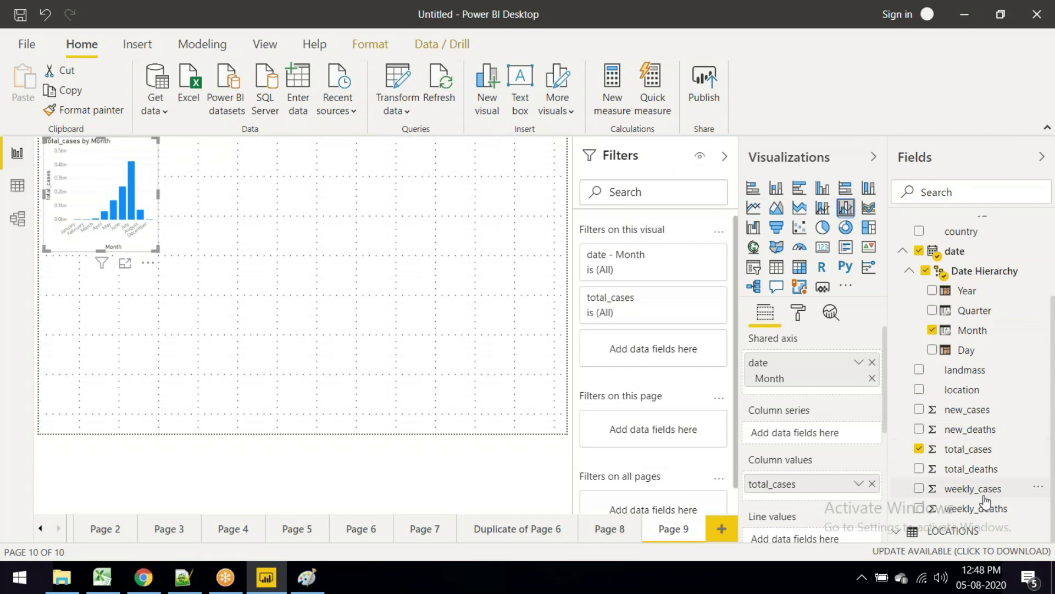
scroll(983, 501, up, 5)
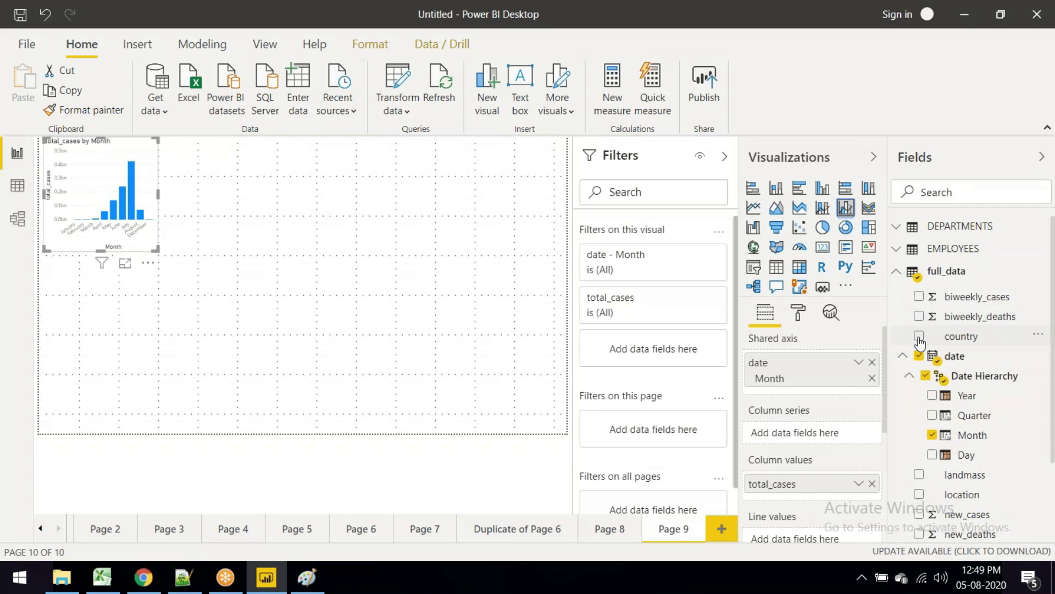
click(919, 337)
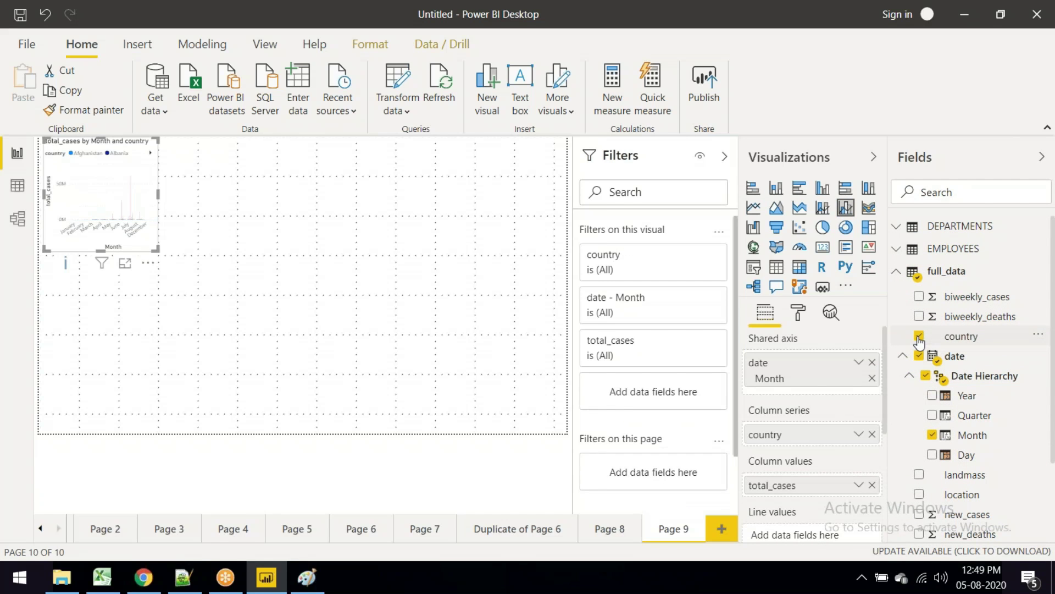
click(919, 336)
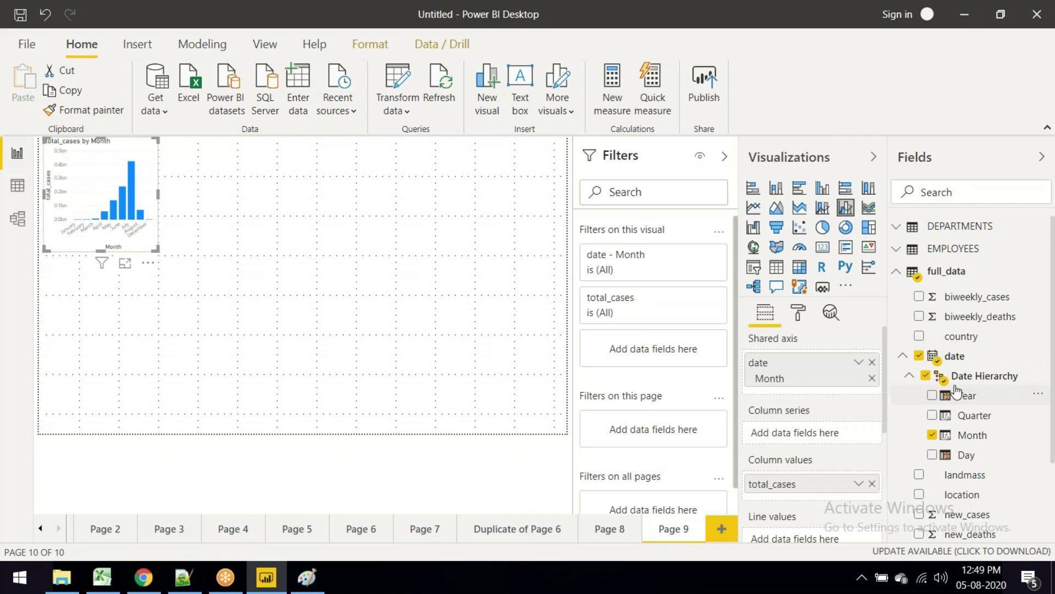
scroll(945, 450, down, 3)
click(919, 469)
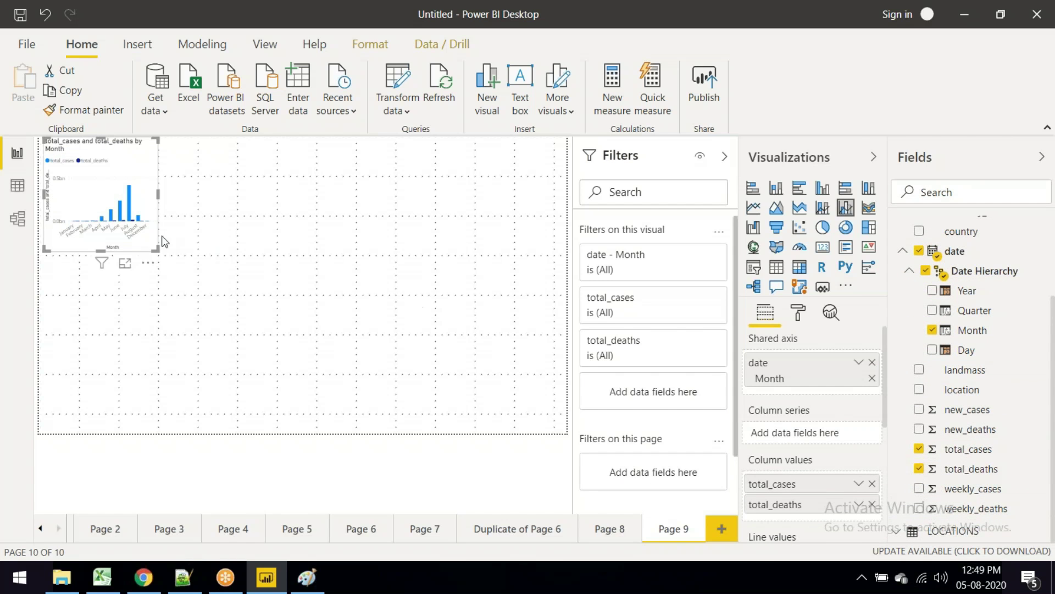
- Enlarge the Page 9 cases-and-deaths chart and select the total_deaths field
drag(158, 250, 400, 415)
mouse_move(303, 175)
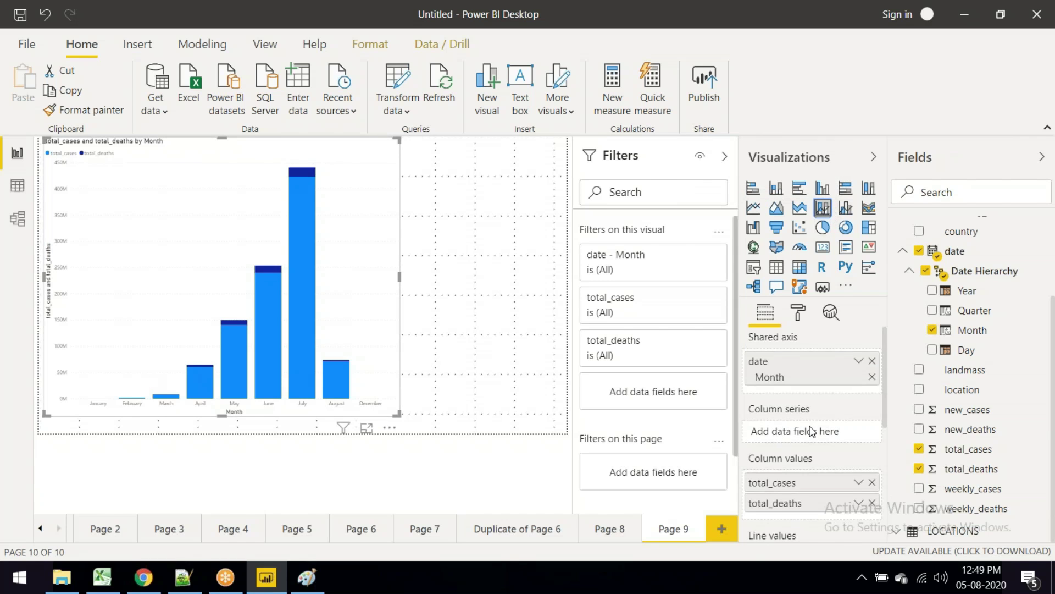
scroll(810, 431, down, 3)
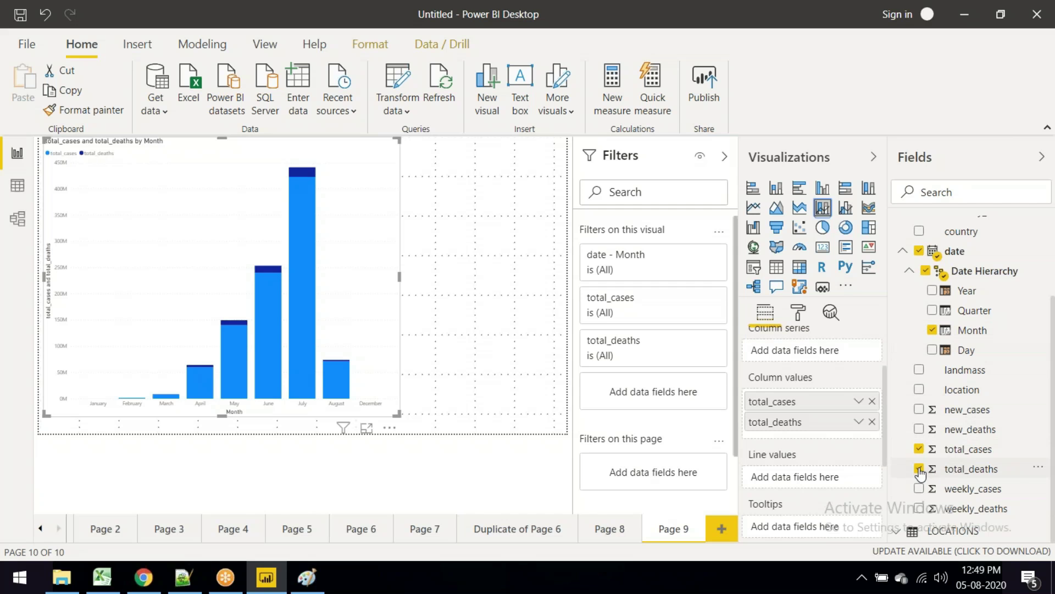
scroll(951, 410, up, 3)
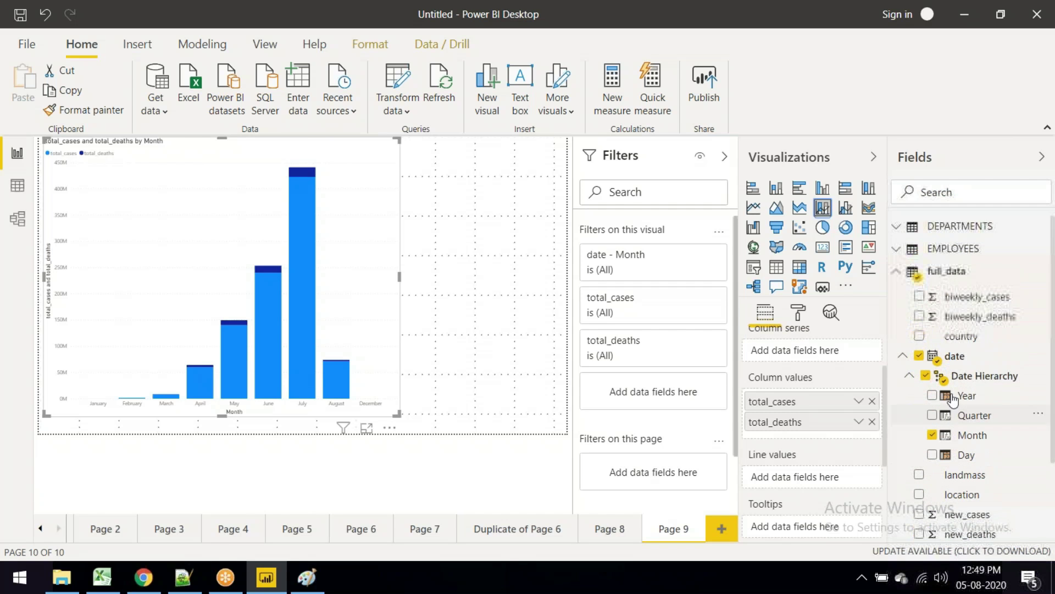
scroll(940, 356, down, 3)
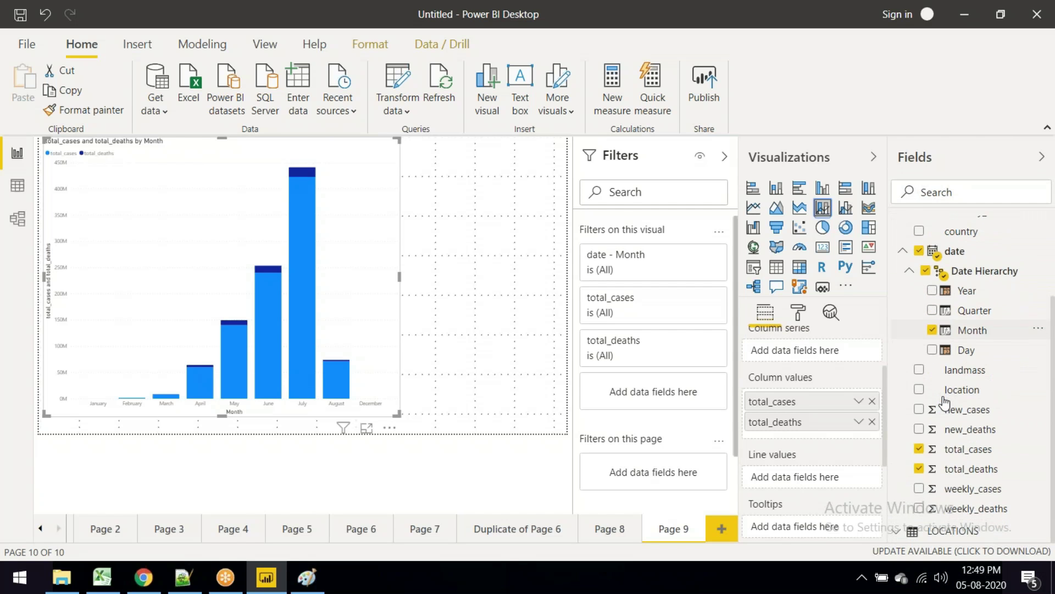
click(953, 468)
scroll(945, 358, up, 2)
- Set the chart to line and clustered column, enlarge it further, and drop country
click(945, 316)
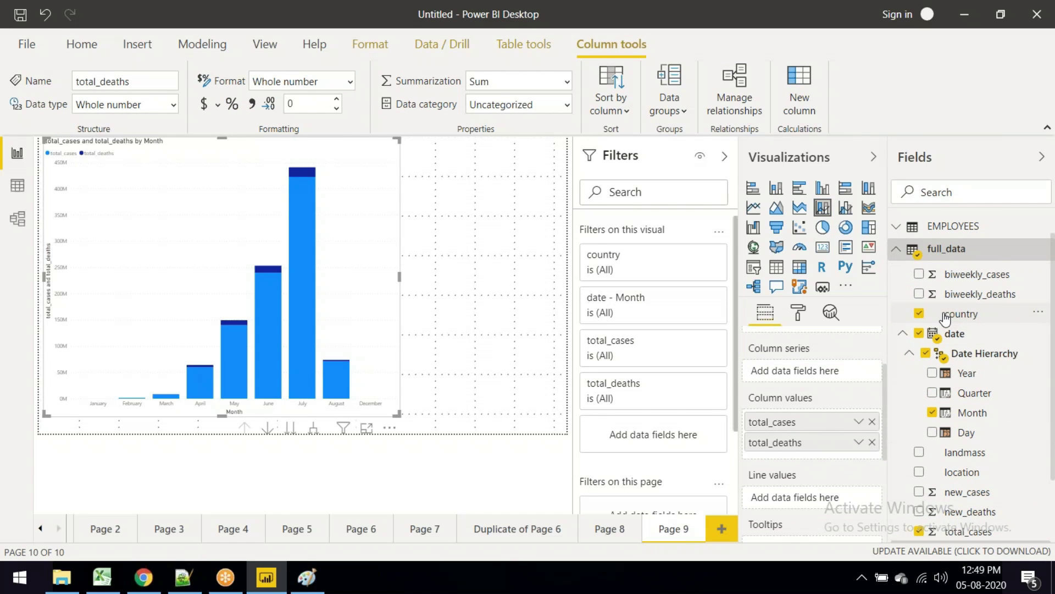
click(845, 208)
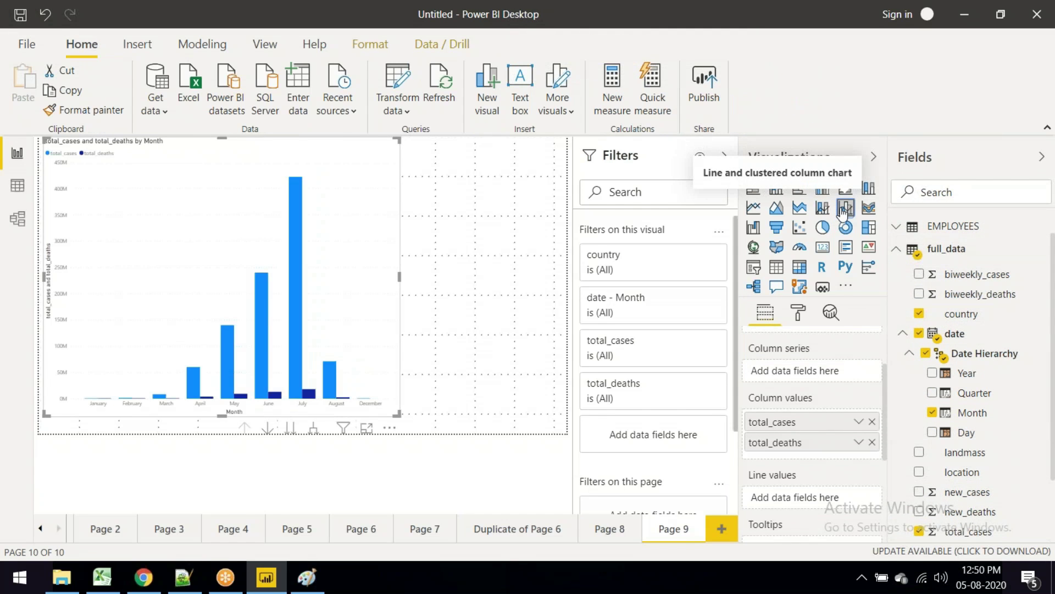
drag(397, 414, 510, 431)
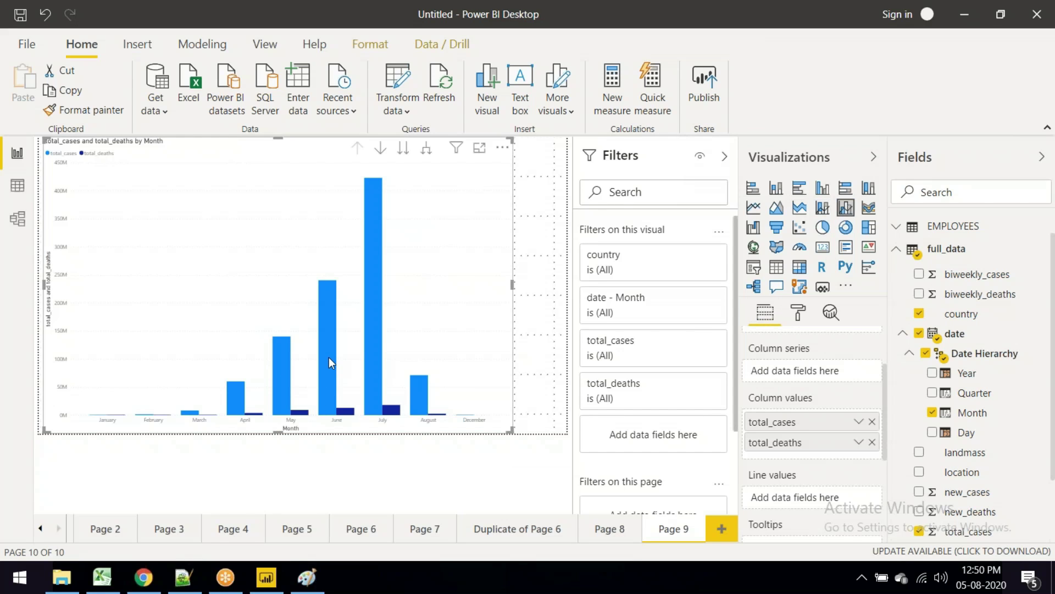
mouse_move(328, 360)
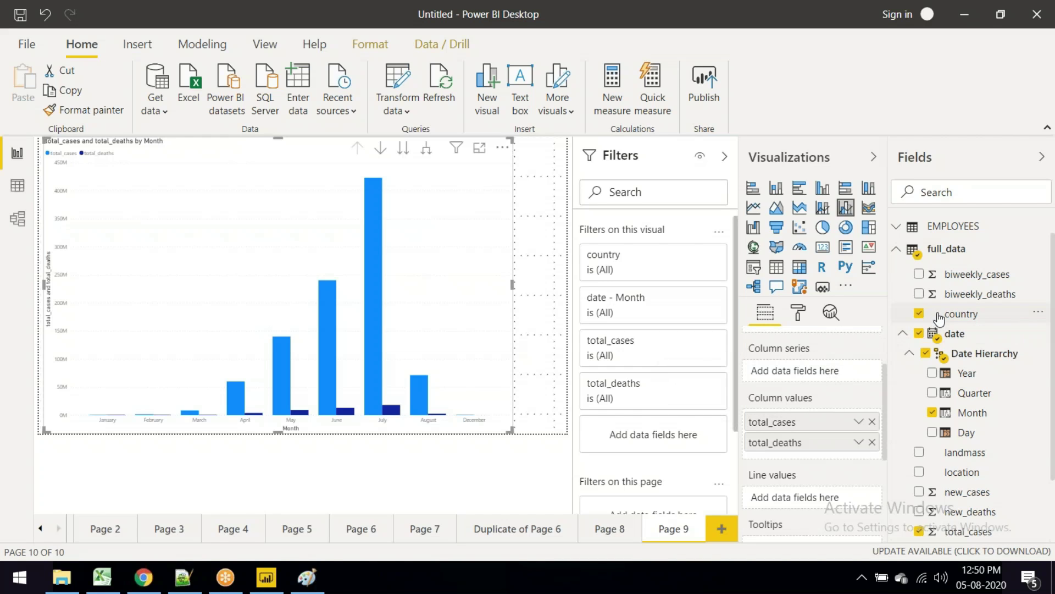
click(919, 315)
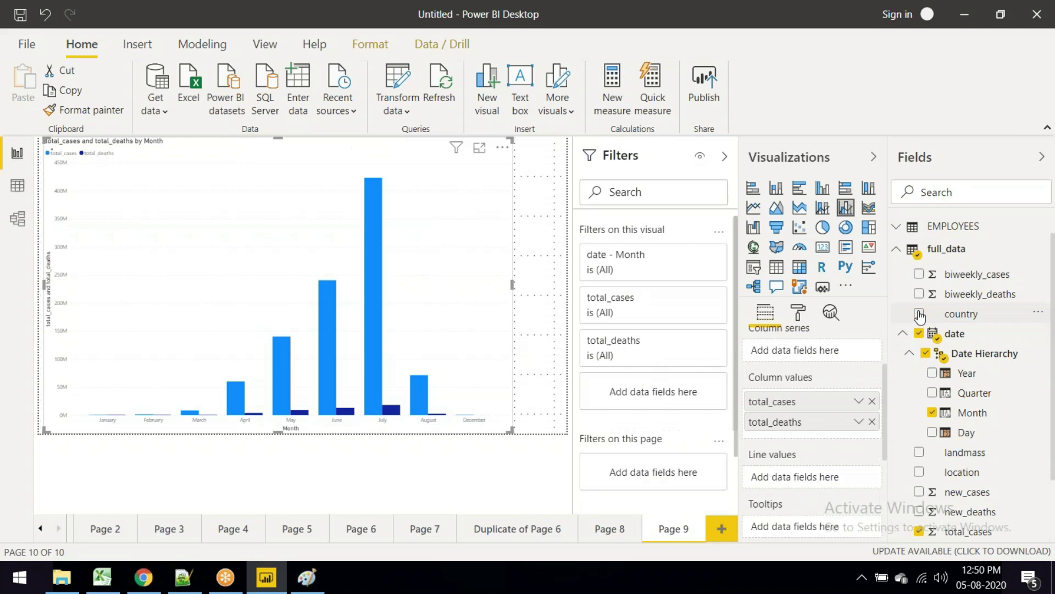
- Add country under Month, drill down to the country level, then back up to months
click(920, 314)
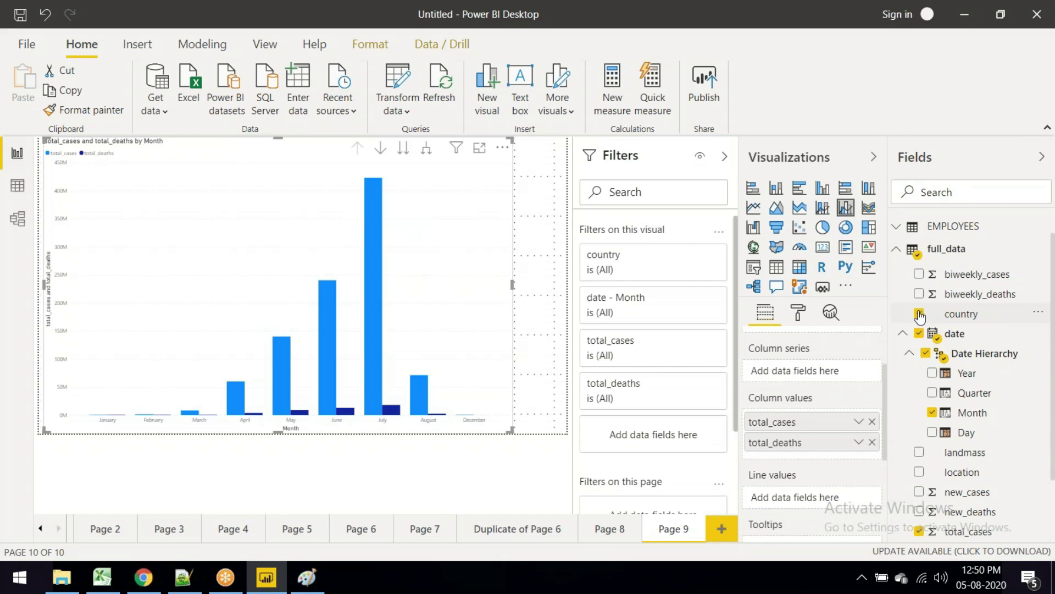
click(403, 147)
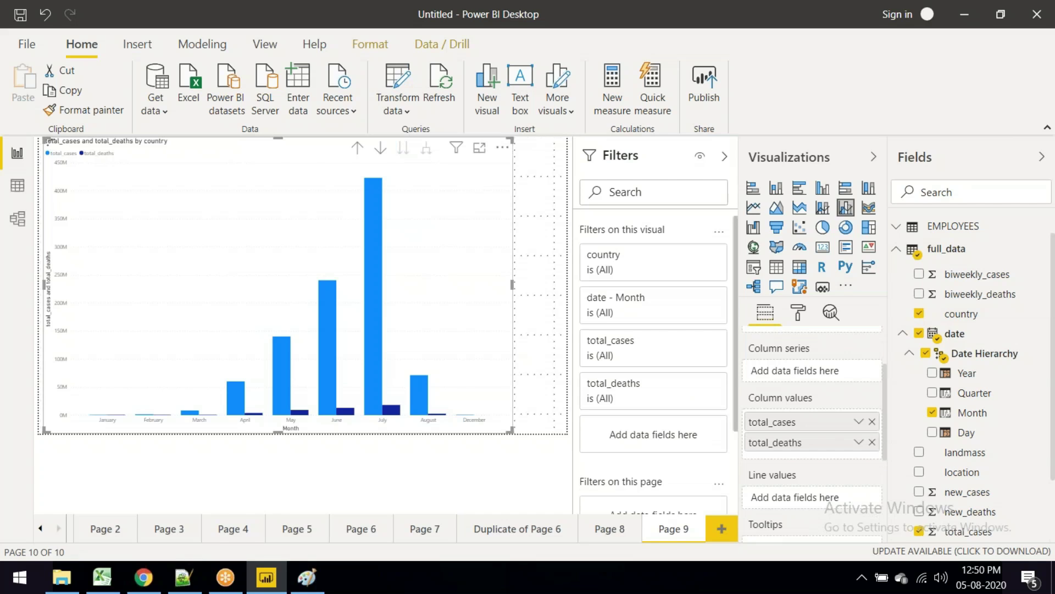
click(381, 148)
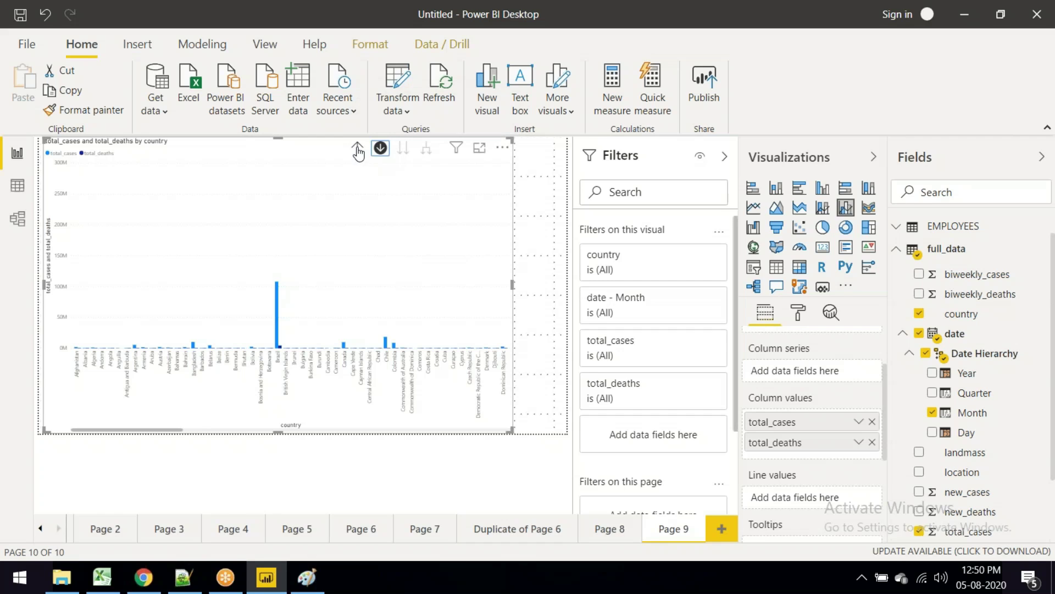
click(357, 147)
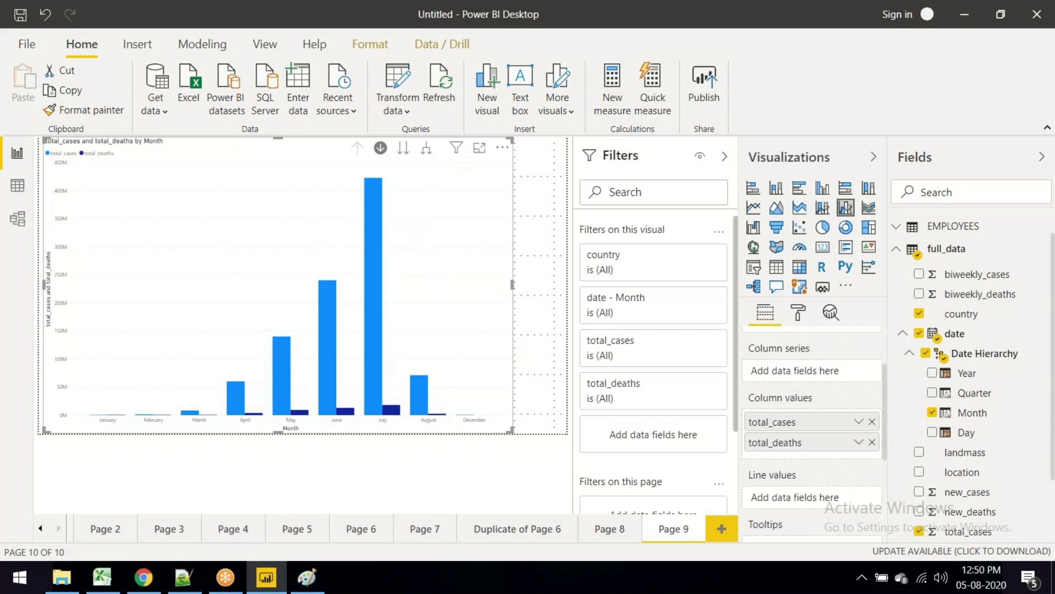
- Expand every month down to its countries, then return the chart to the monthly view
click(426, 149)
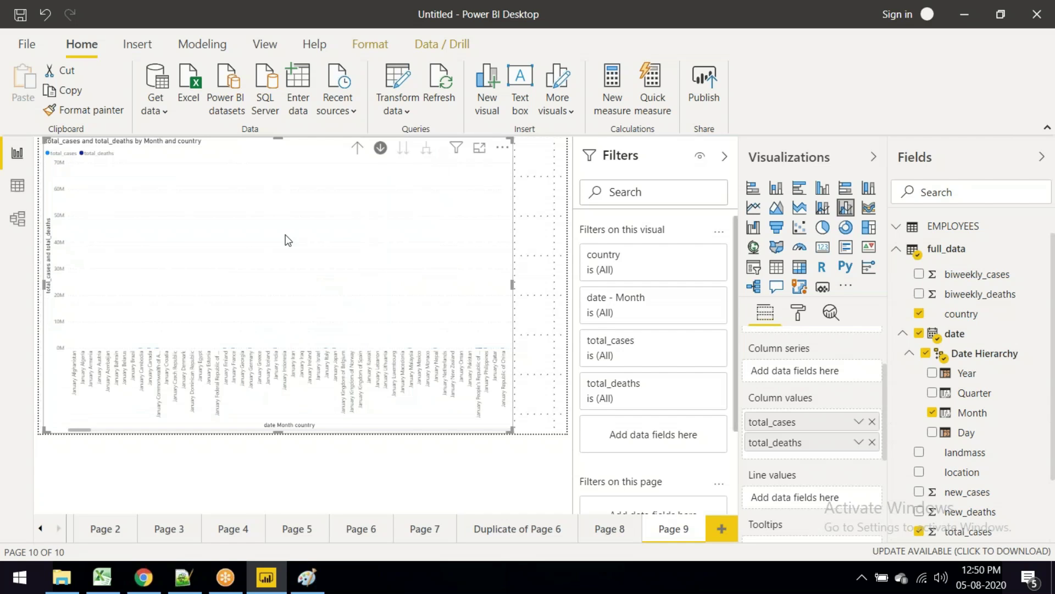
drag(101, 427, 521, 431)
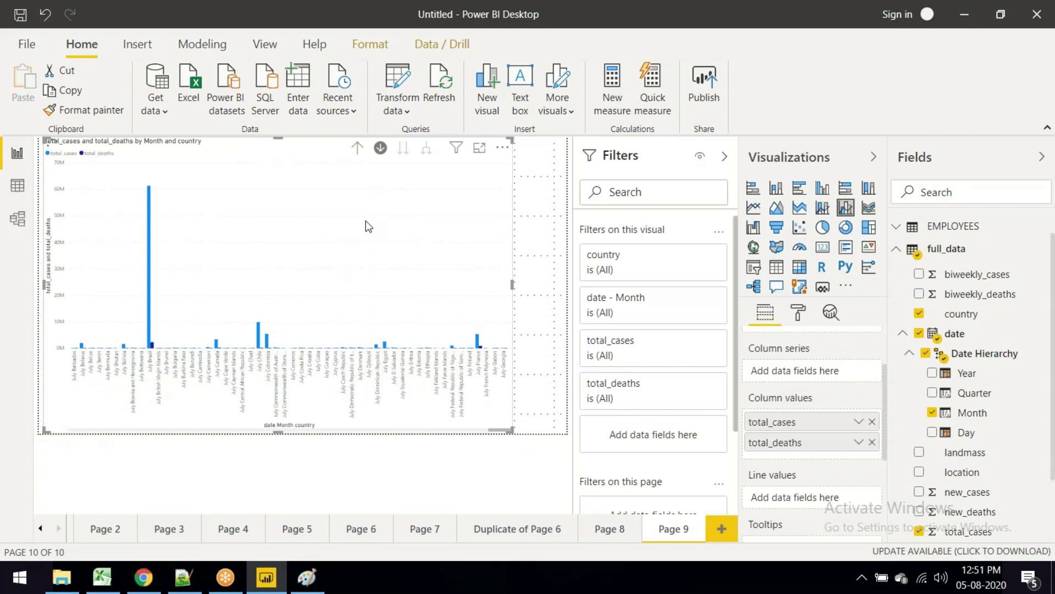
click(358, 148)
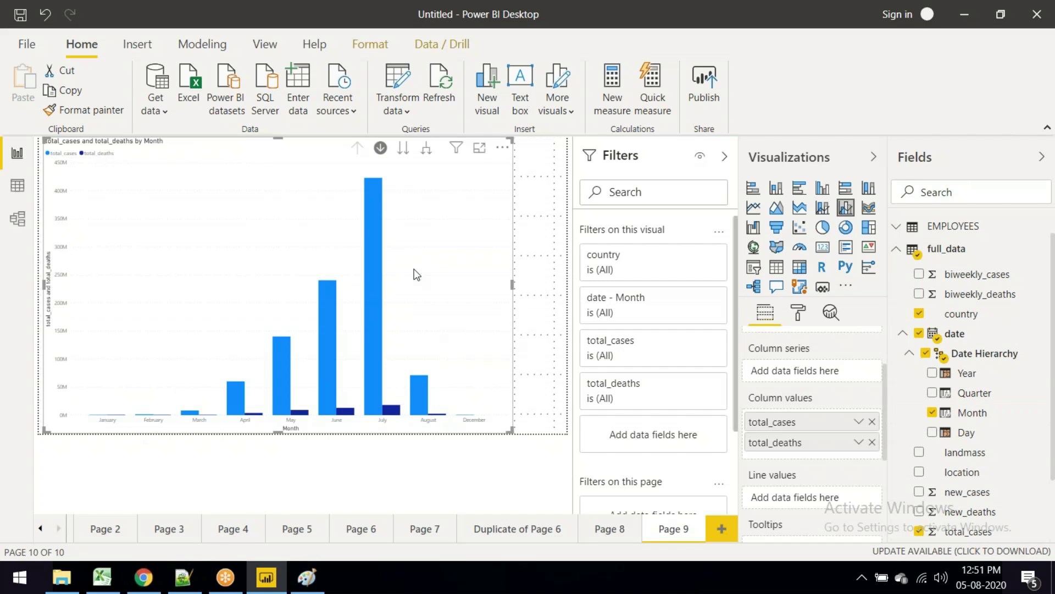
mouse_move(379, 306)
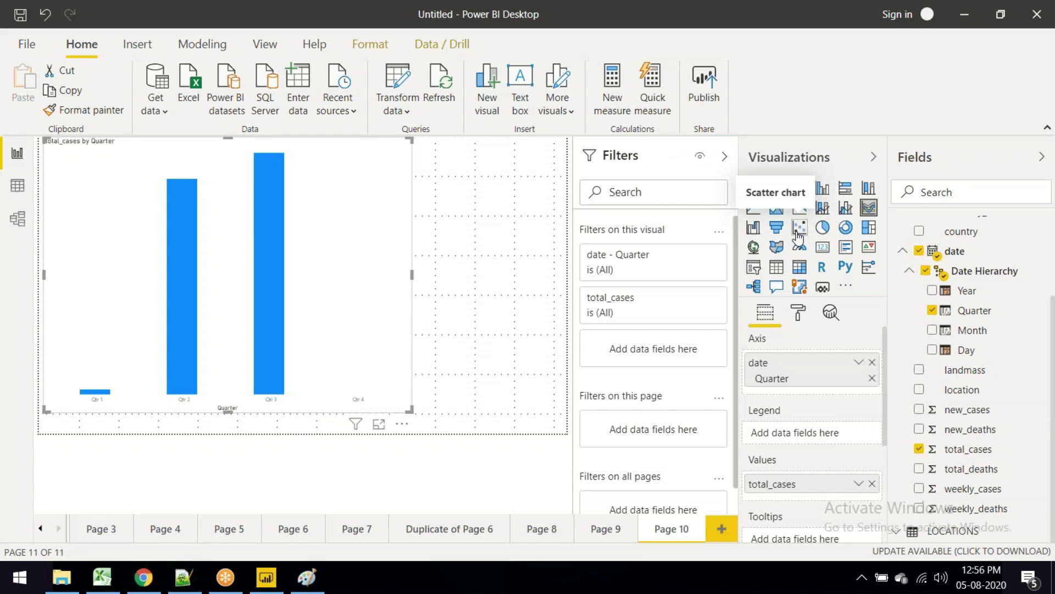
- On a new blank page, plot new_cases and new_deaths as an enlarged scatter chart
click(730, 526)
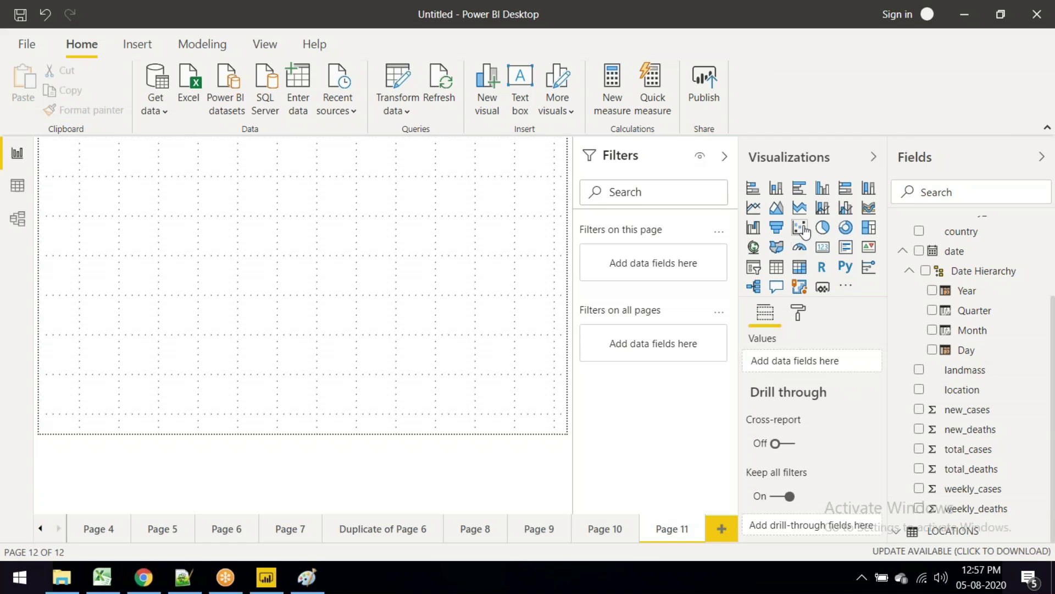
click(918, 410)
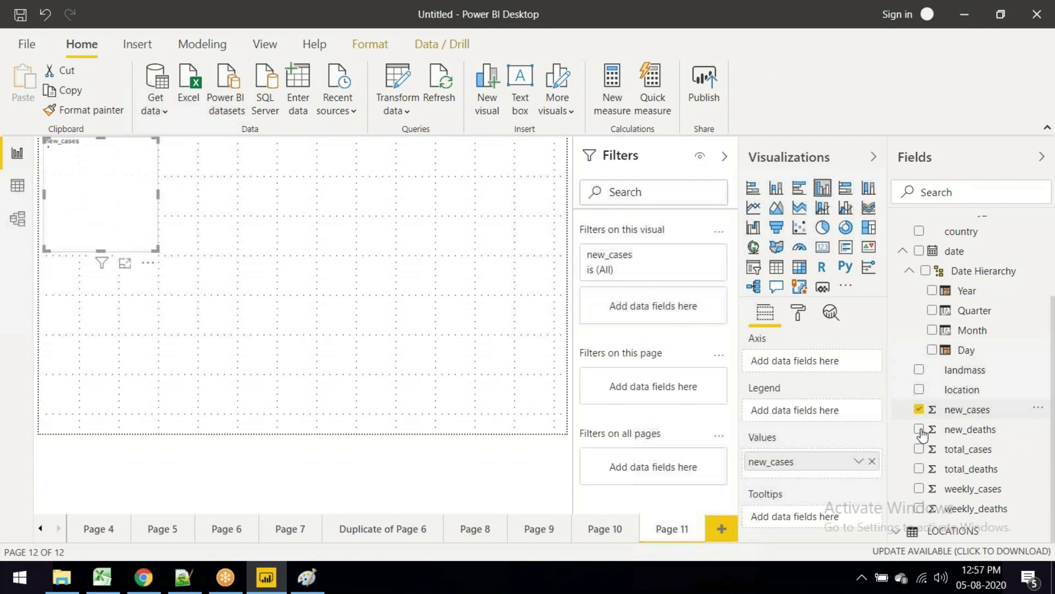
click(921, 432)
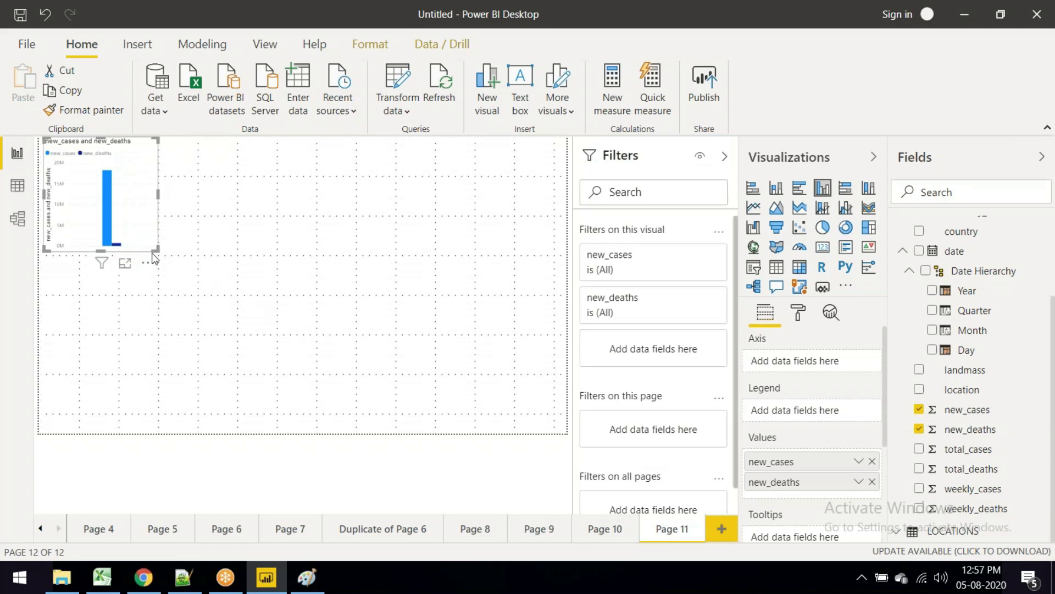
drag(157, 249, 316, 432)
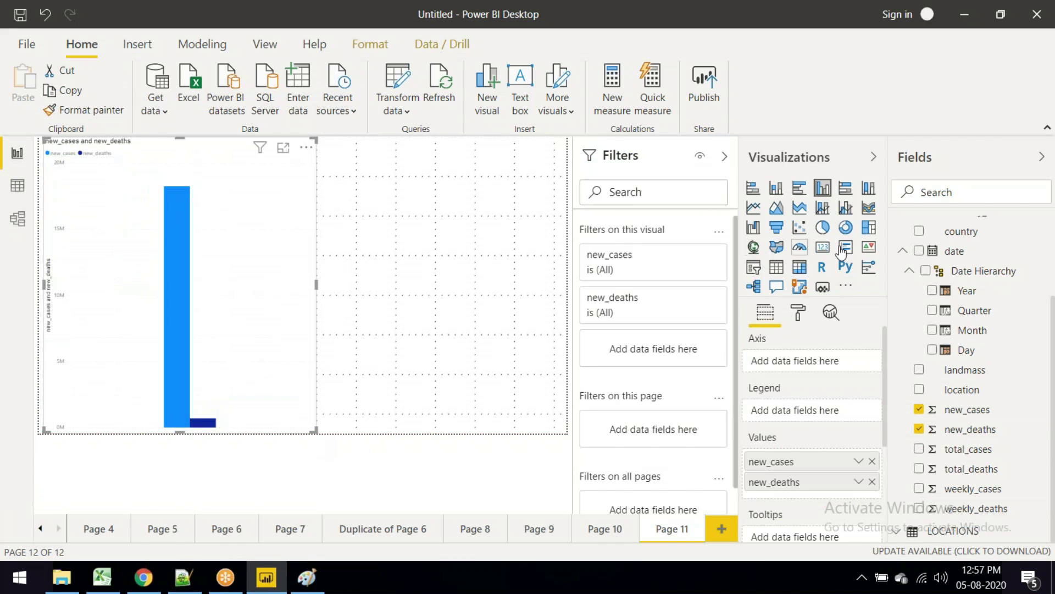
click(804, 234)
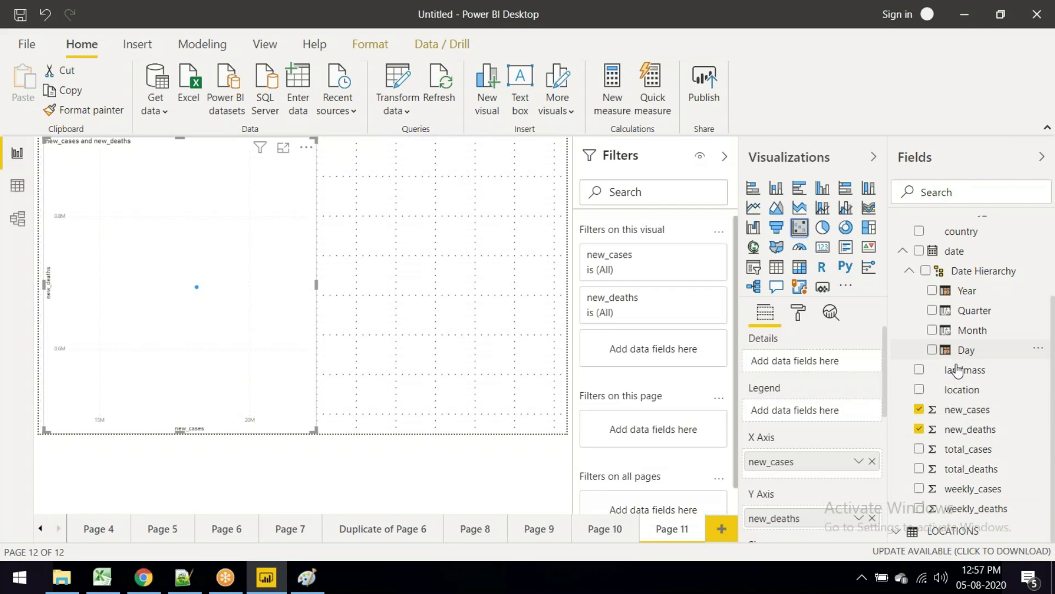
- Add Month to the scatter chart's details for one point per month, and widen the chart
click(932, 330)
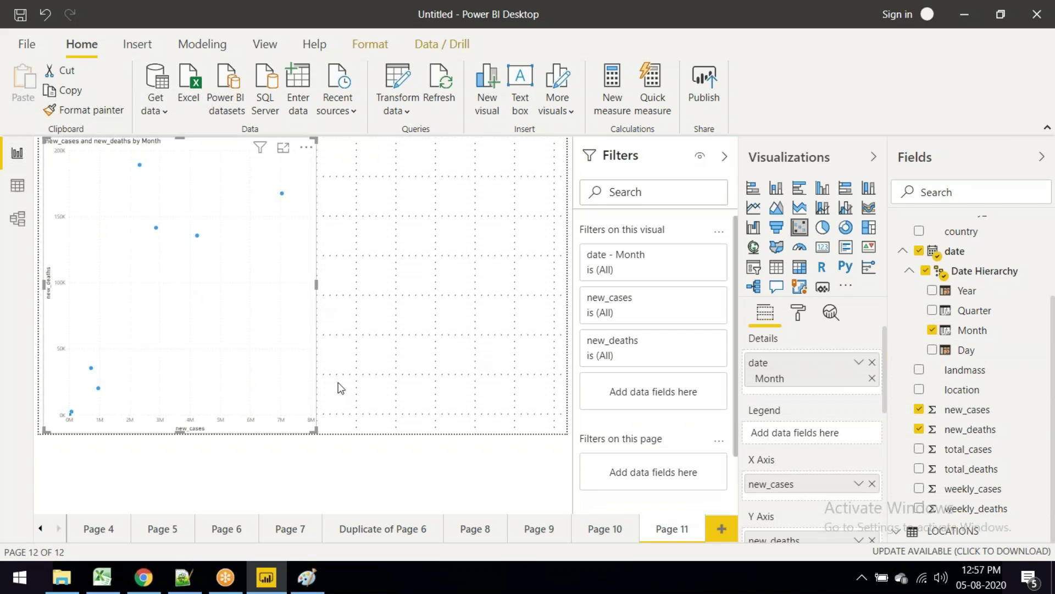
drag(323, 436, 564, 437)
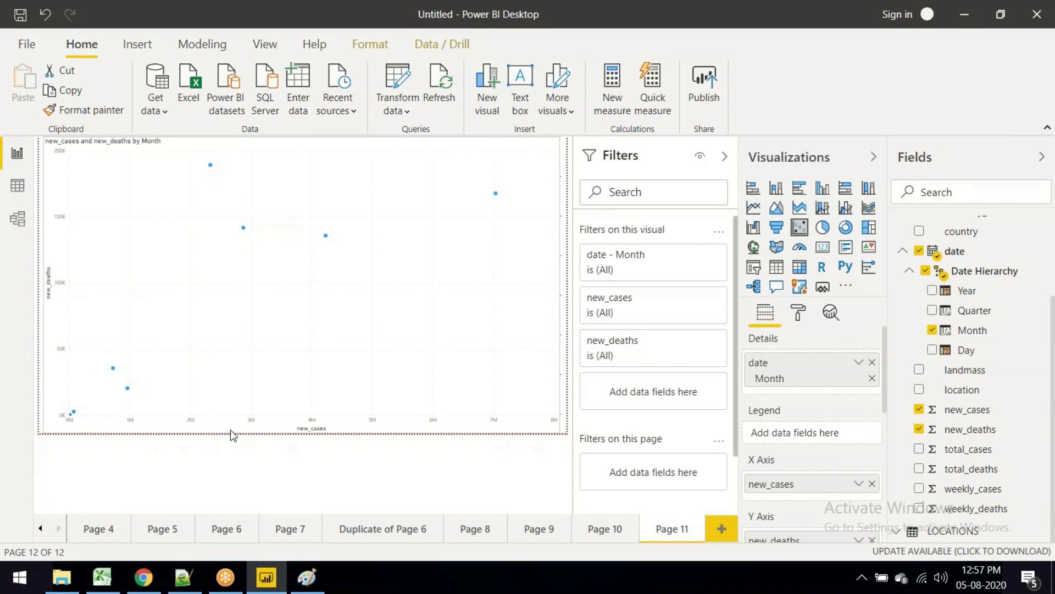
mouse_move(128, 389)
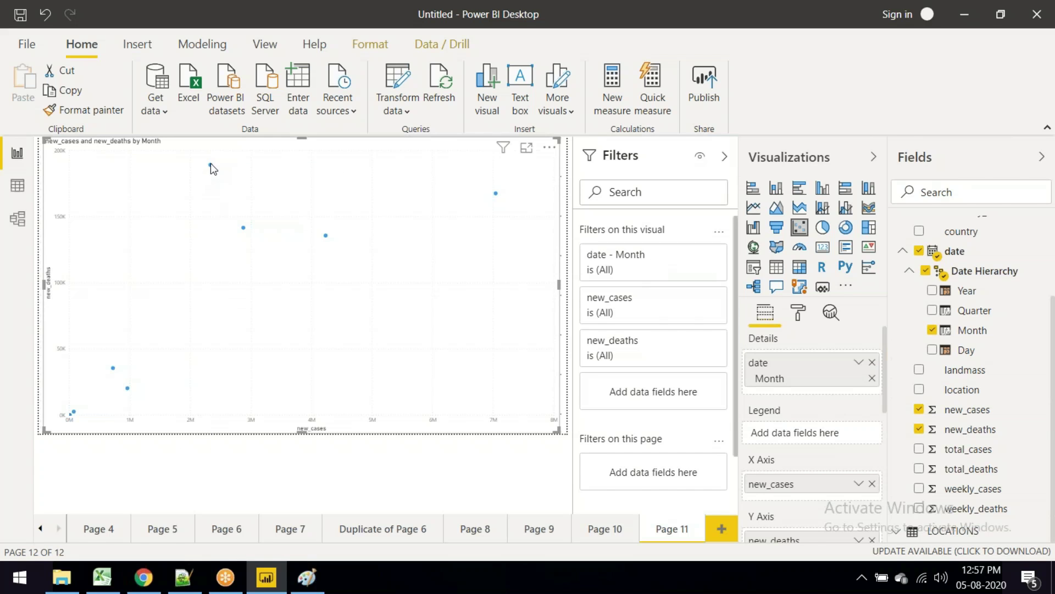
mouse_move(210, 164)
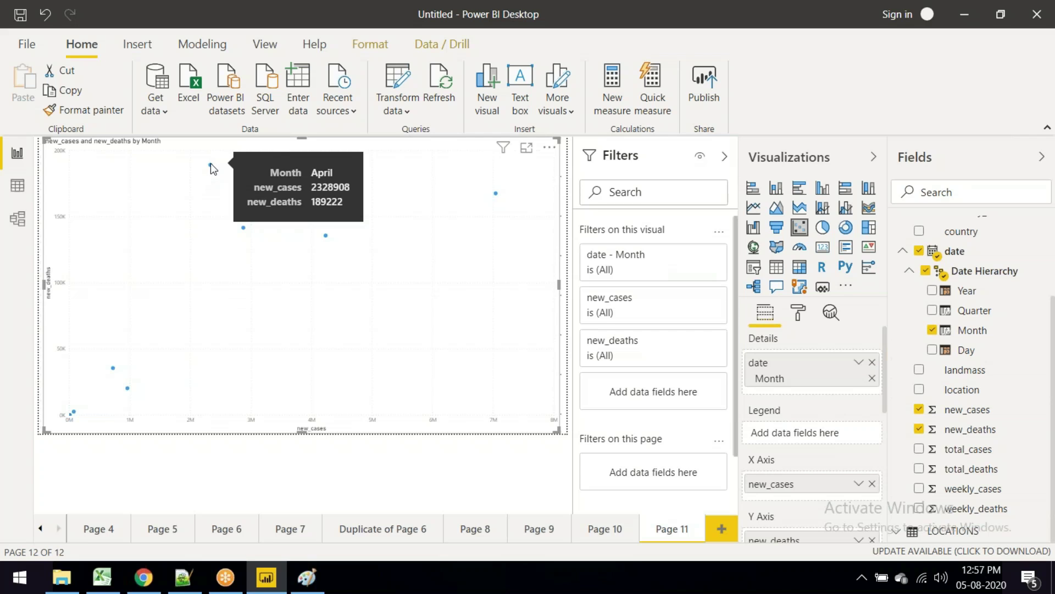
mouse_move(245, 232)
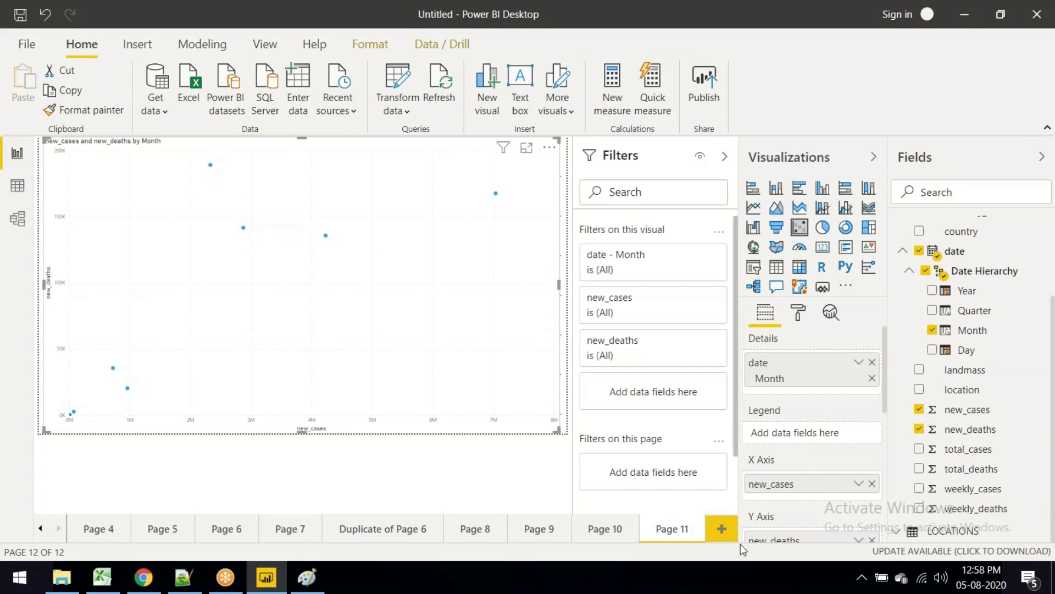
- Add a new blank page and tidy the Fields pane so full_data's columns are listed
click(730, 530)
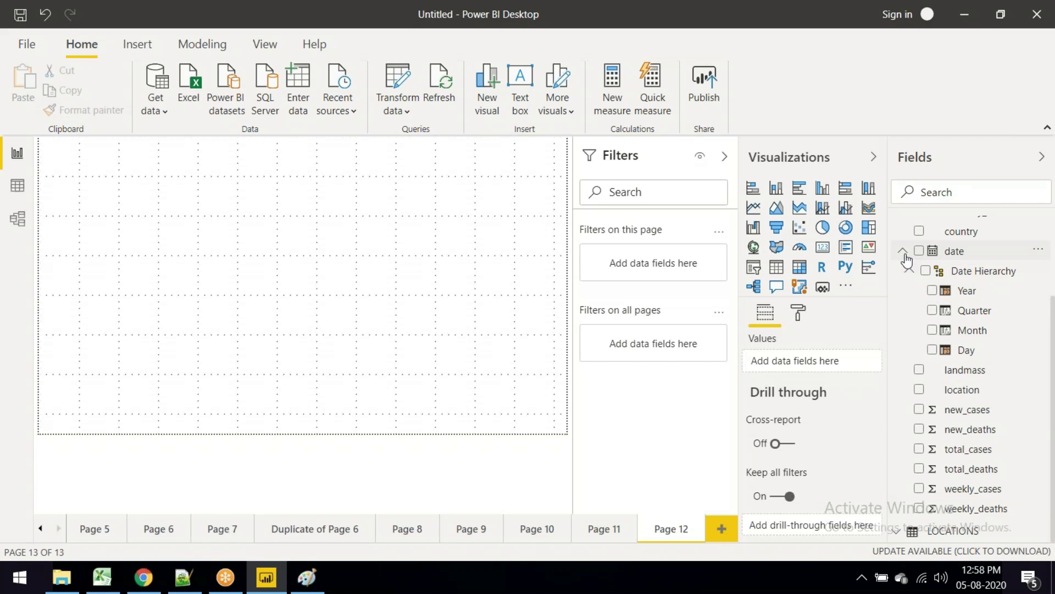
click(903, 252)
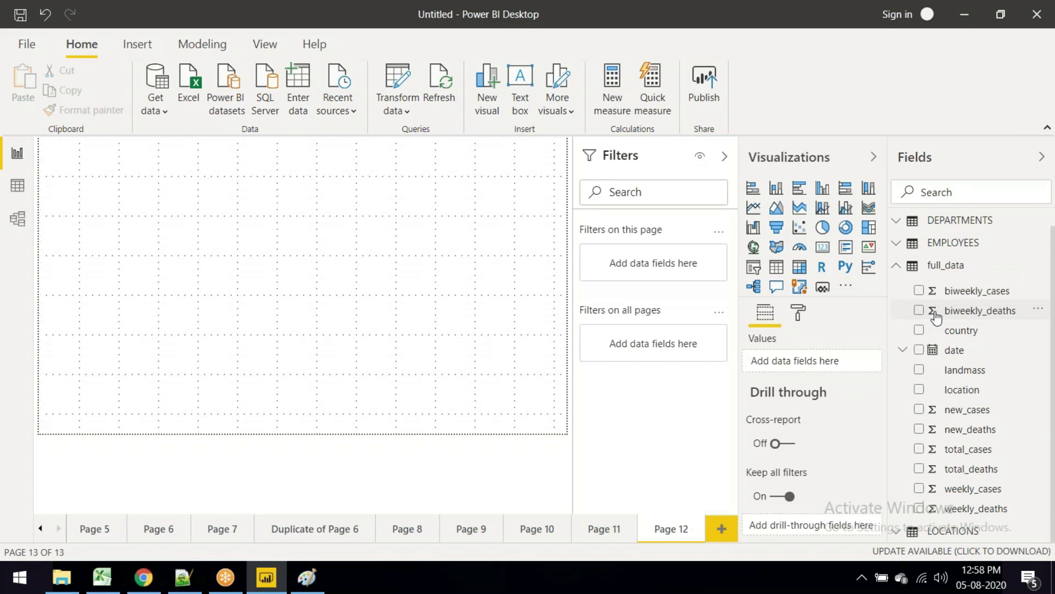
click(897, 267)
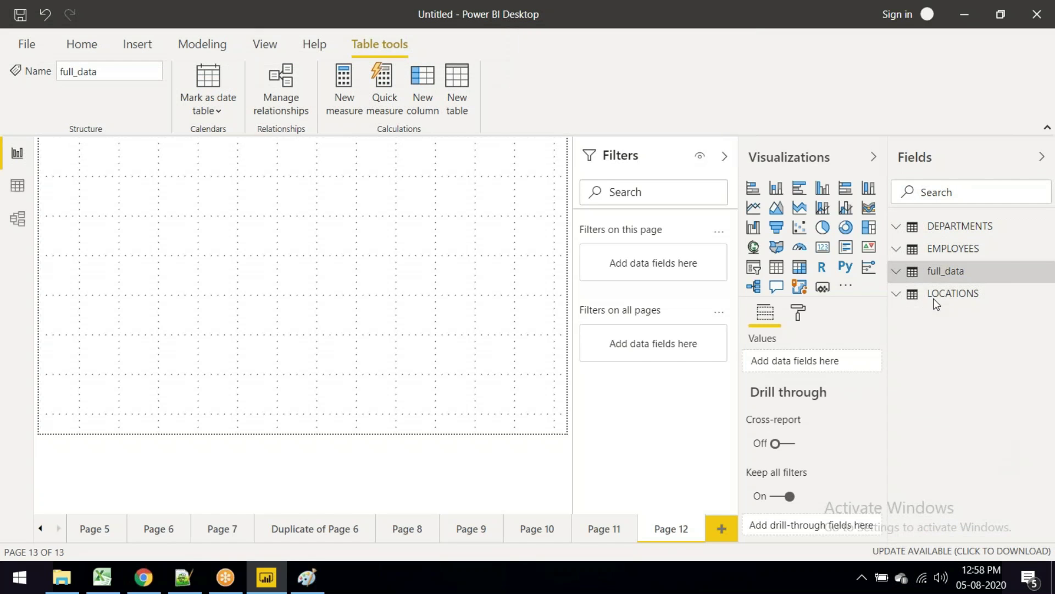
click(897, 271)
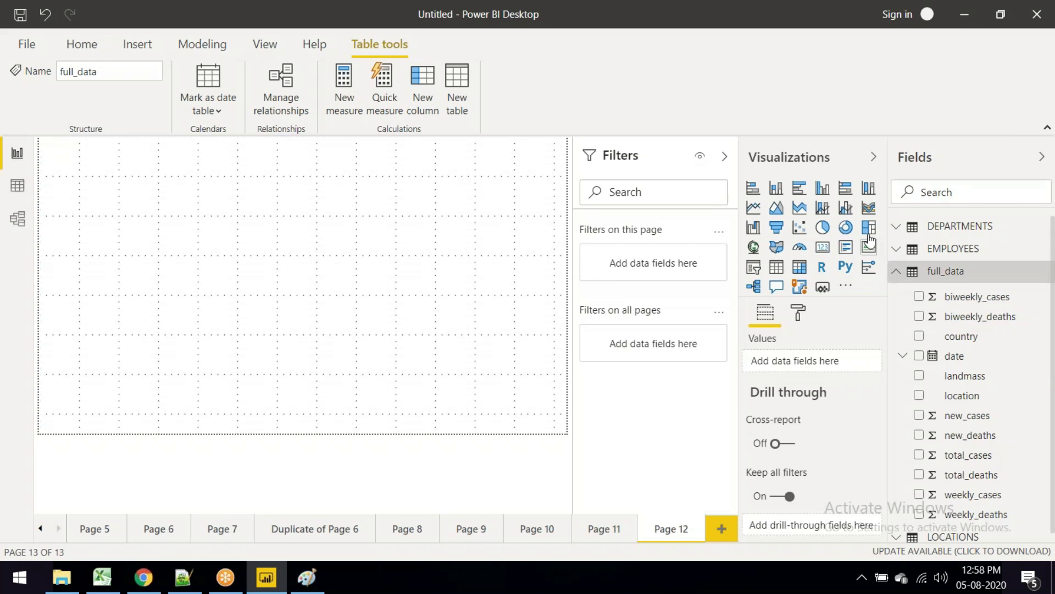
- Chart total_cases and total_deaths in a column chart with Year on the axis
click(918, 455)
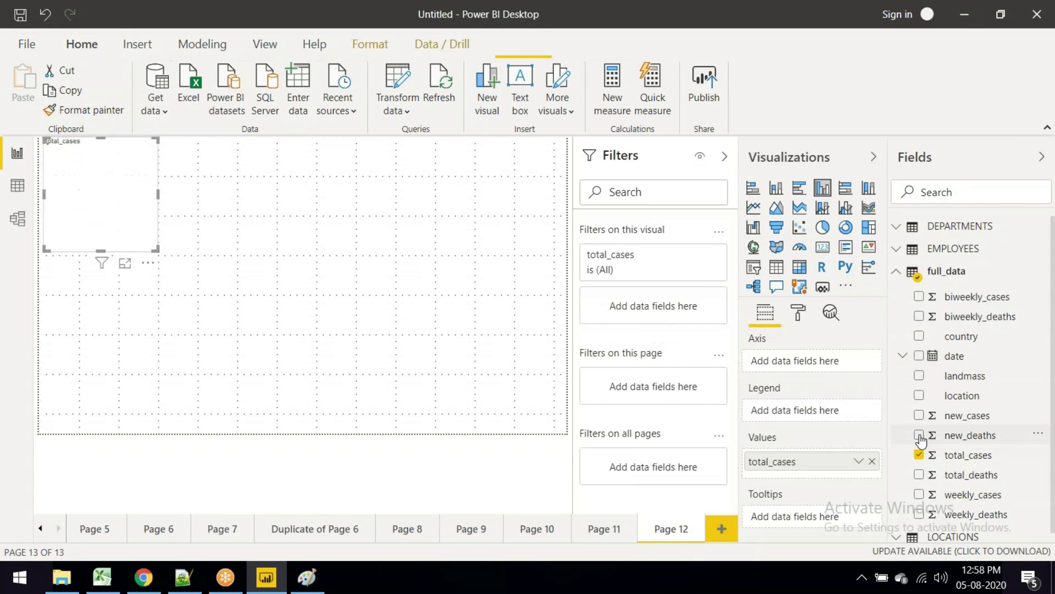
click(919, 435)
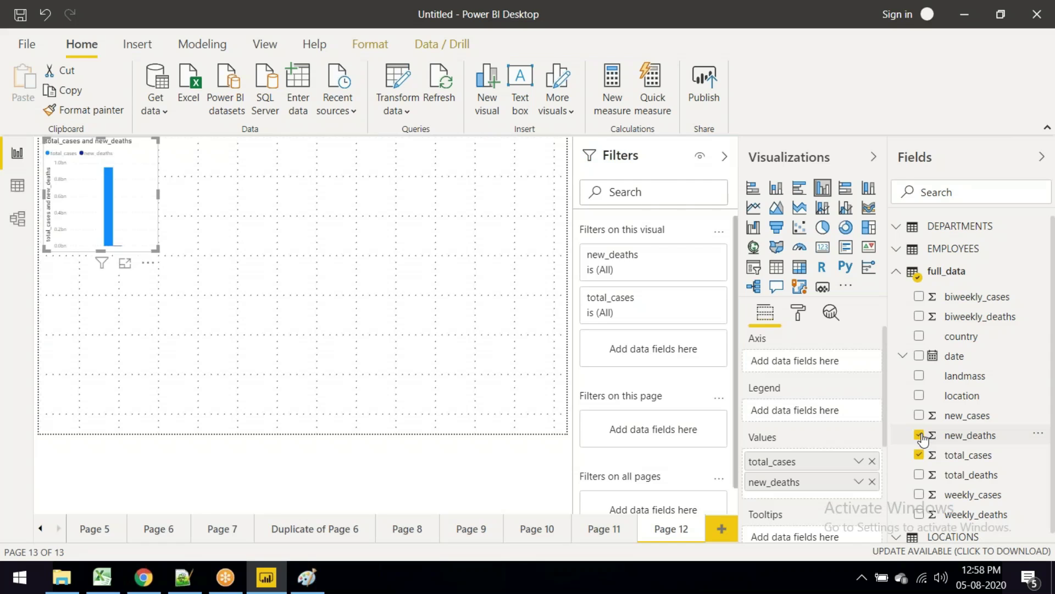
click(919, 435)
click(919, 474)
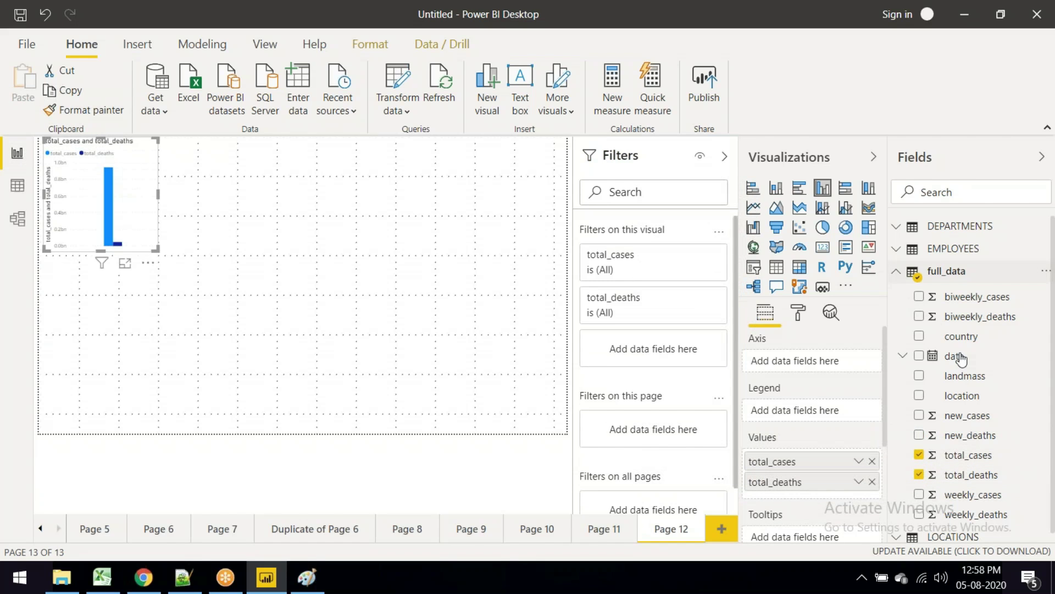
click(903, 356)
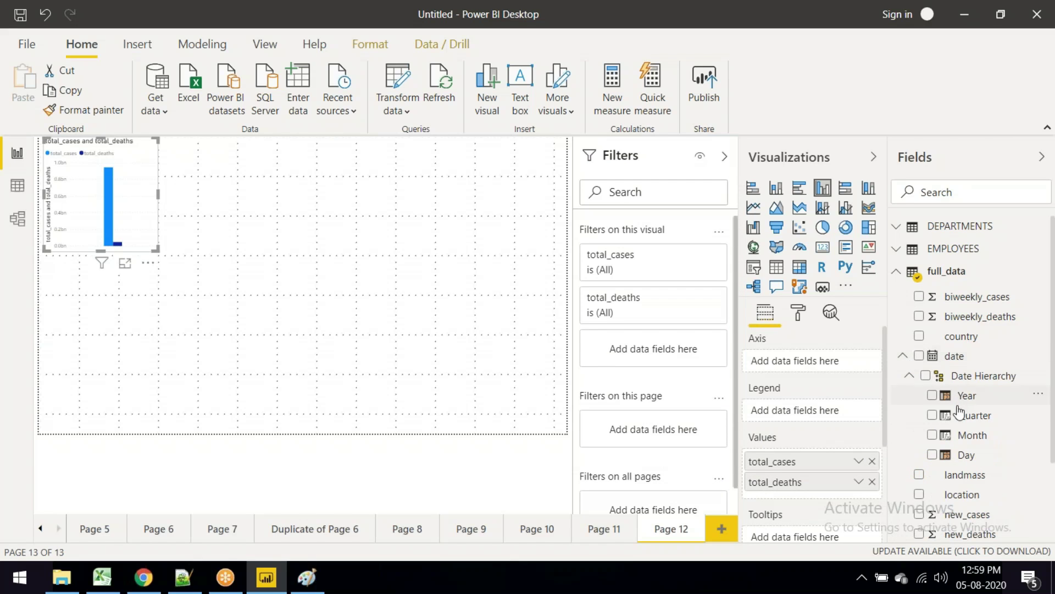
click(932, 396)
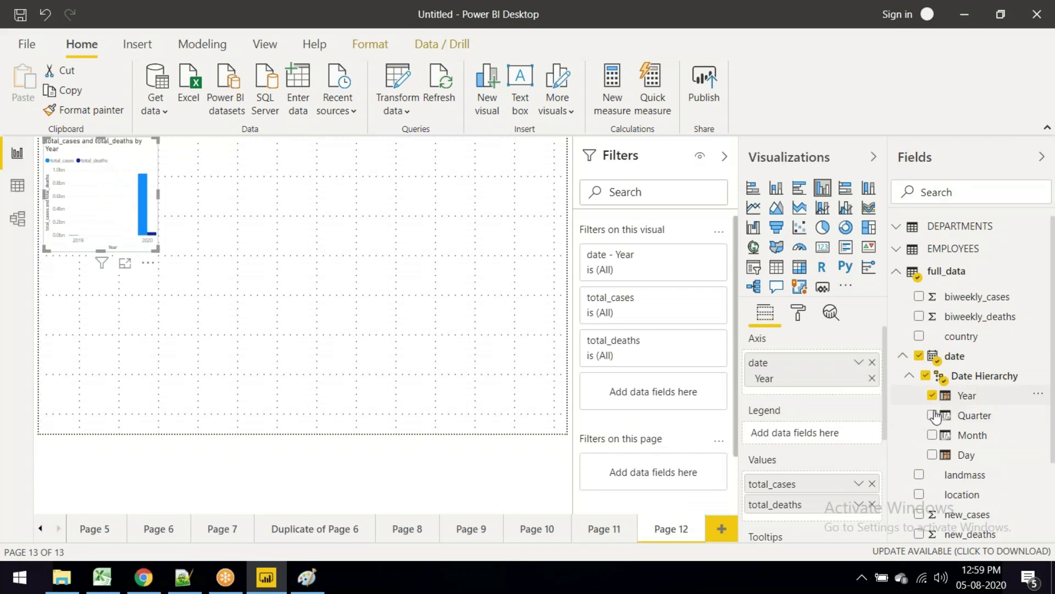
- Convert the chart to an enlarged treemap grouped by Month, removing Year
click(873, 236)
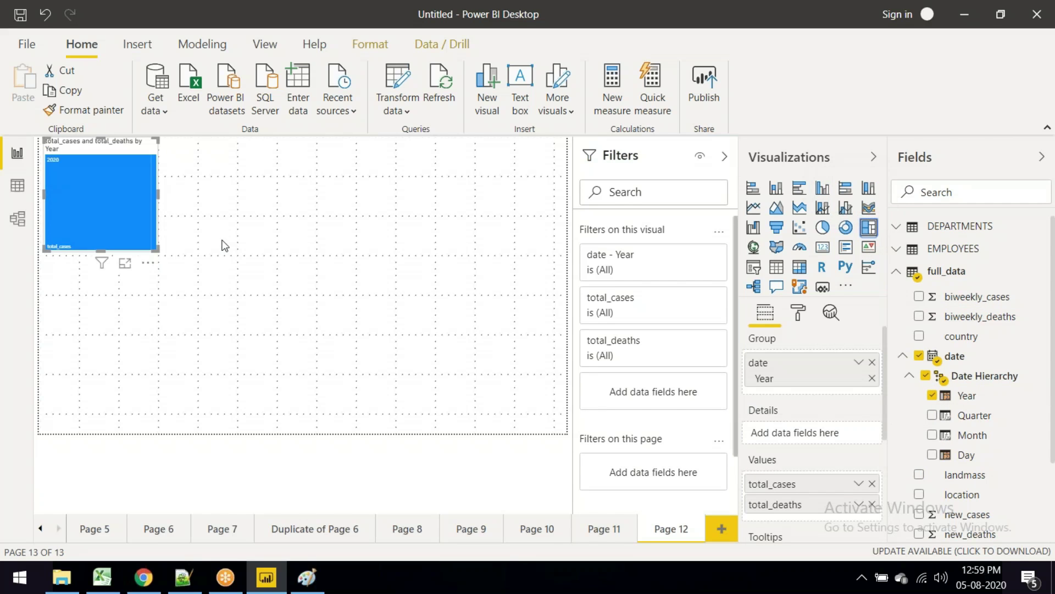
drag(158, 250, 391, 418)
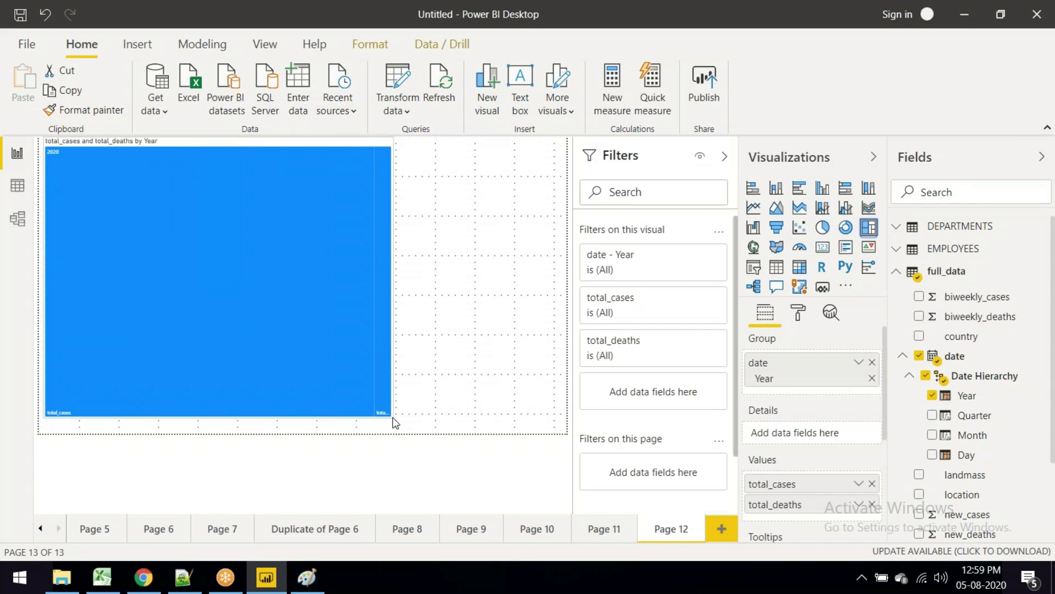
mouse_move(171, 289)
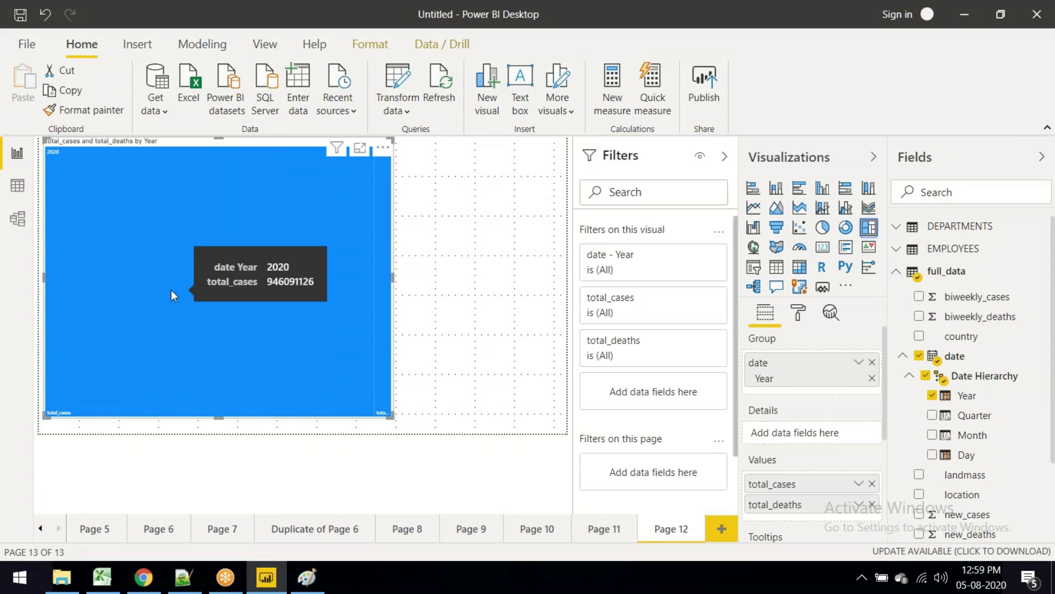
mouse_move(378, 316)
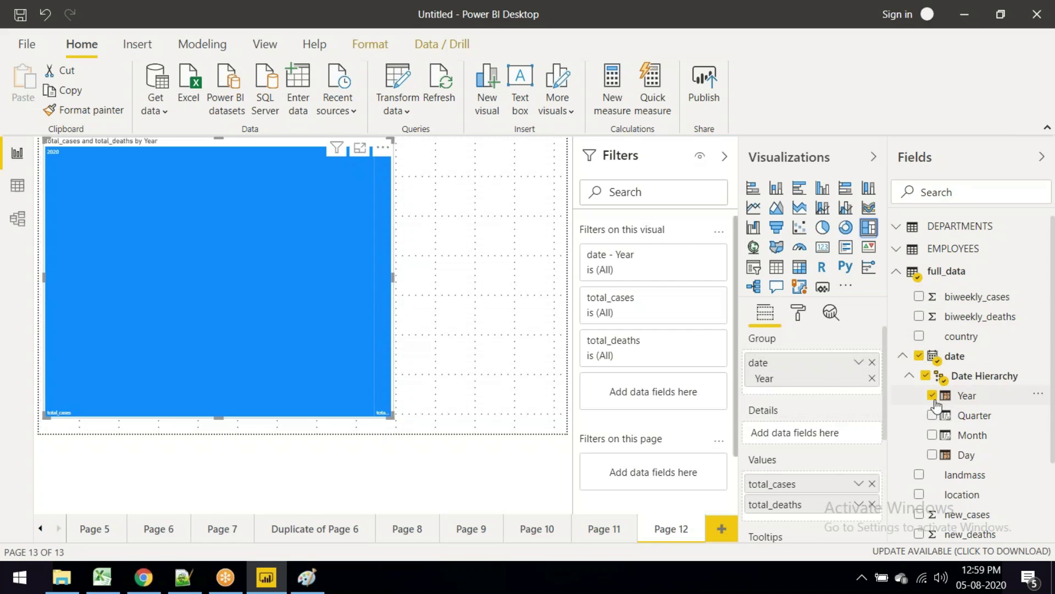
click(933, 435)
click(933, 396)
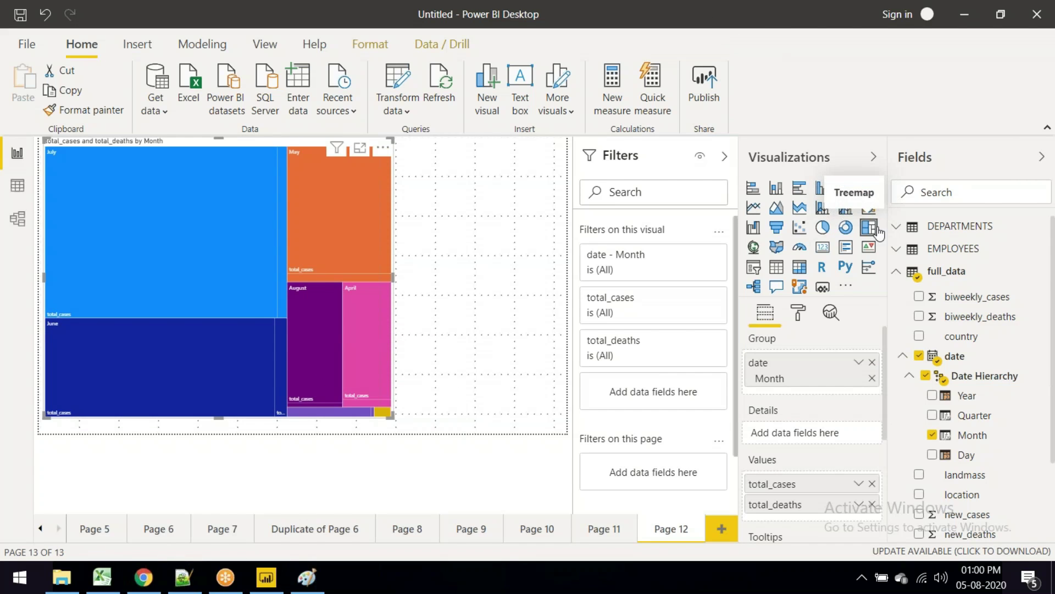
- On a new Page 13, map country sized by total_cases and enlarge the map across the canvas
click(721, 533)
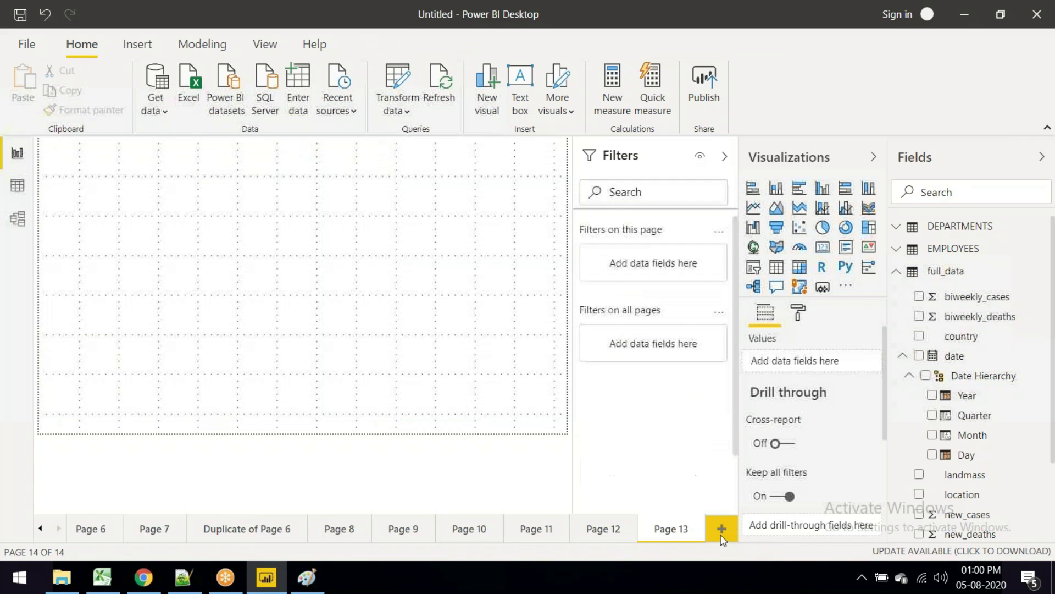
click(919, 336)
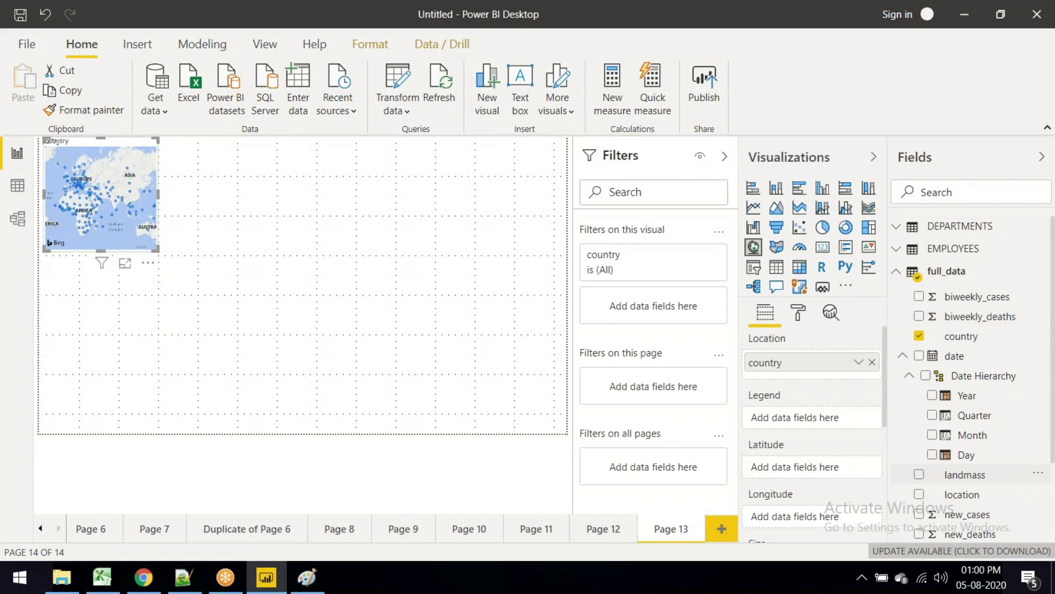
scroll(984, 448, down, 2)
click(919, 449)
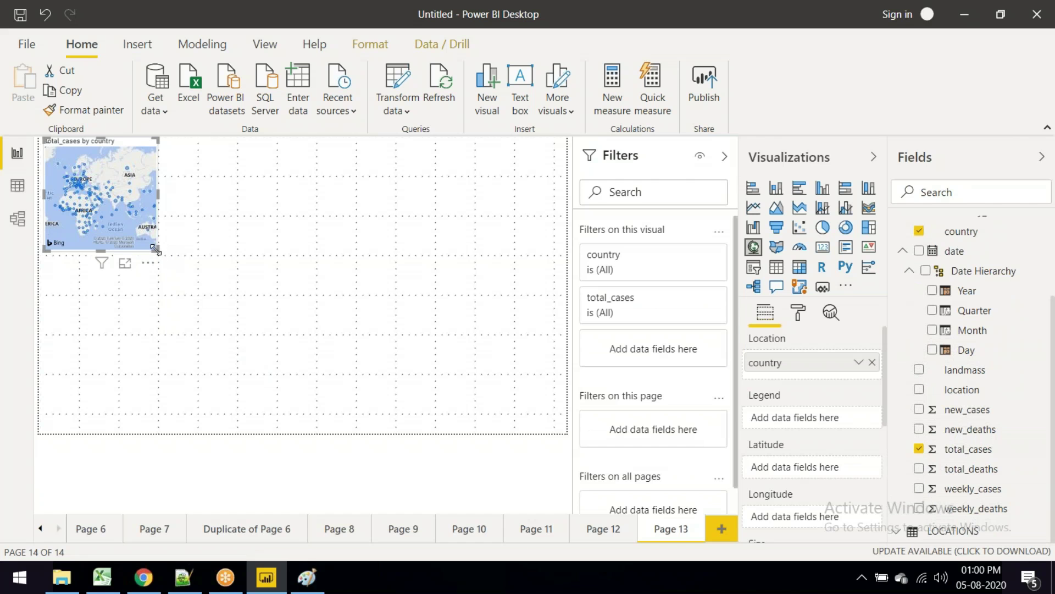
drag(156, 249, 329, 347)
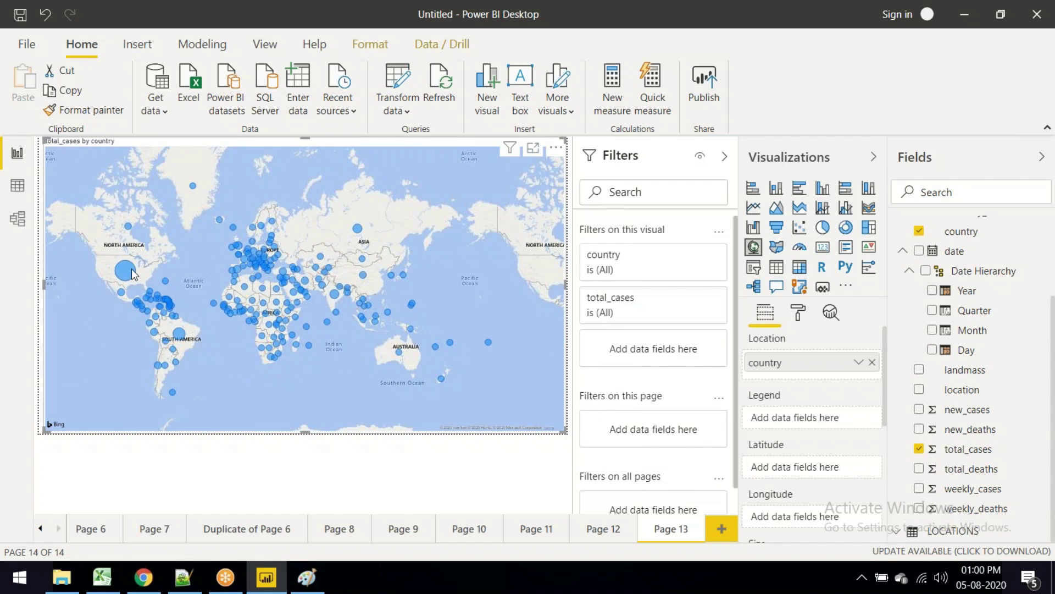
- Switch the total_cases map to a Filled map visual
mouse_move(131, 273)
click(777, 248)
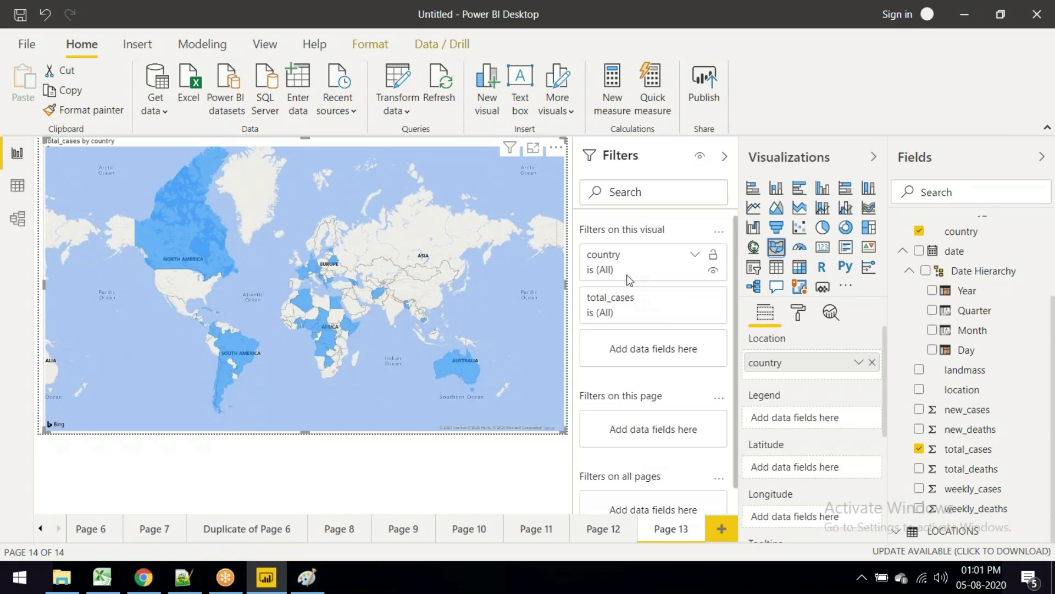
- Set the country filter to Top N 5 by total_cases and apply it
click(695, 256)
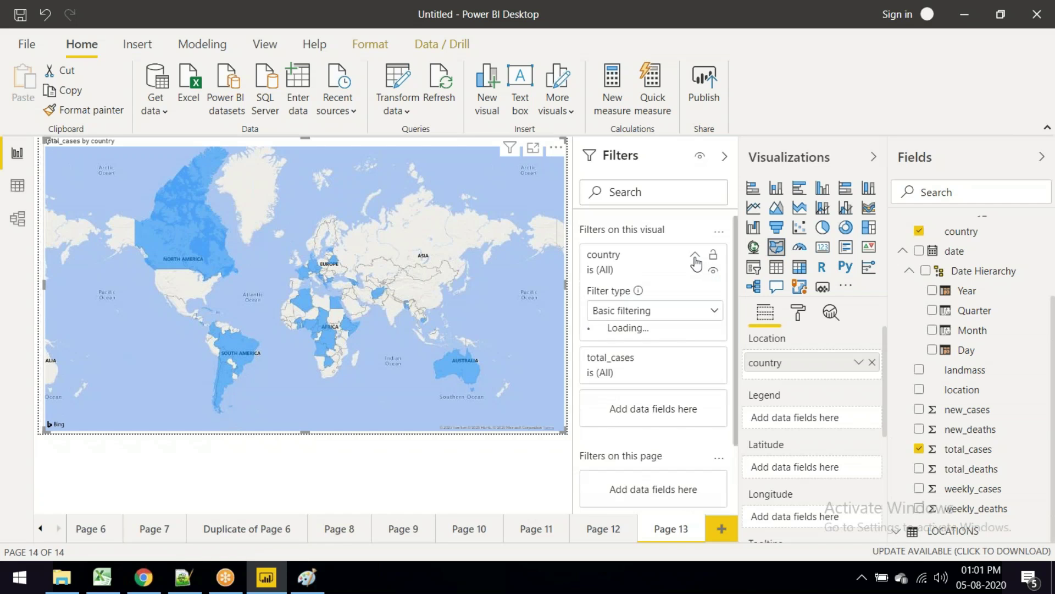
click(710, 310)
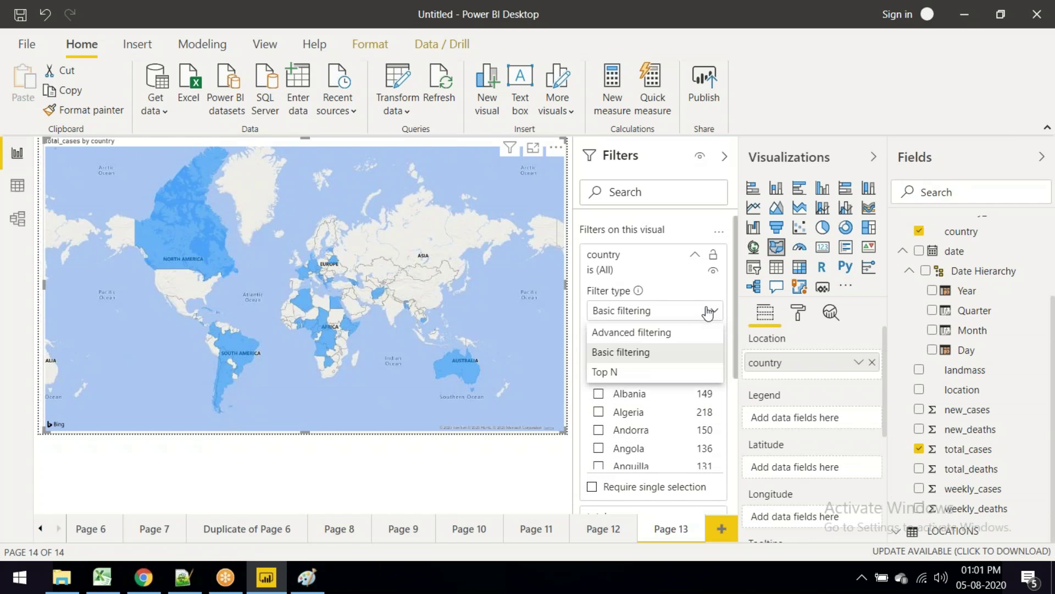
click(604, 372)
click(666, 348)
text(5)
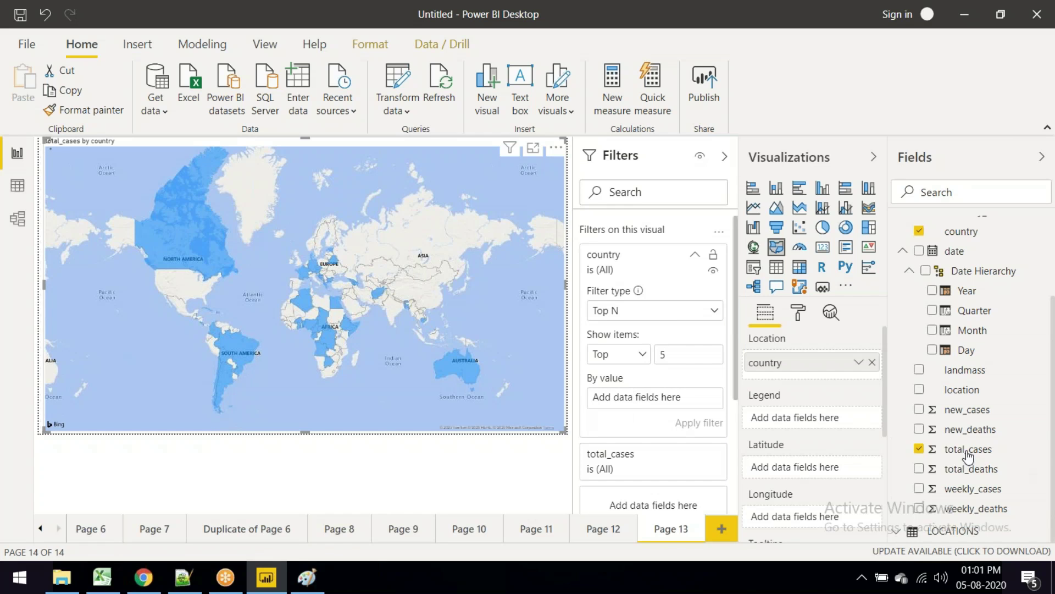
drag(665, 408, 642, 397)
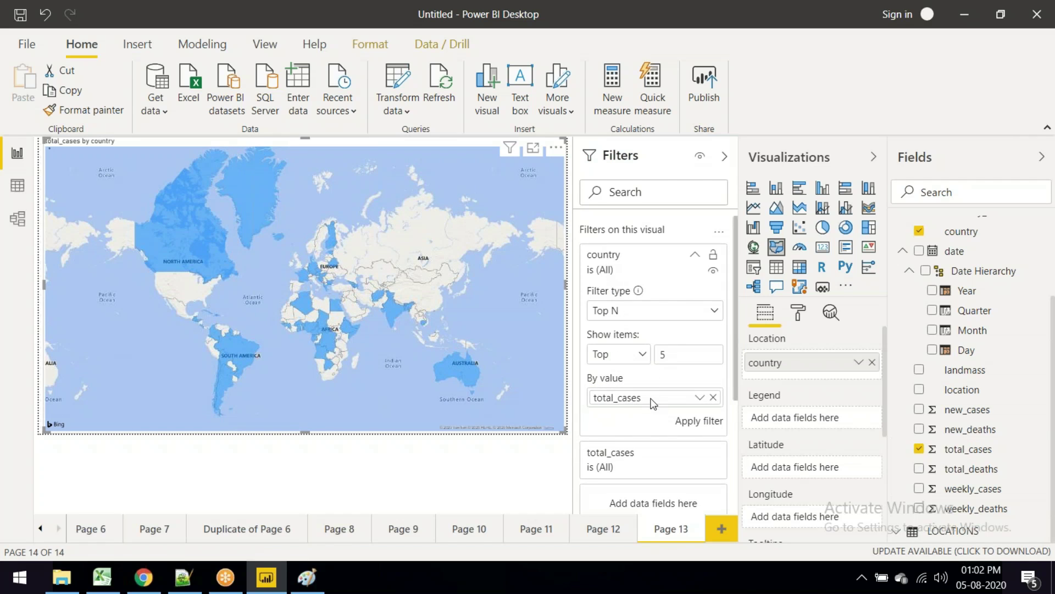
click(696, 422)
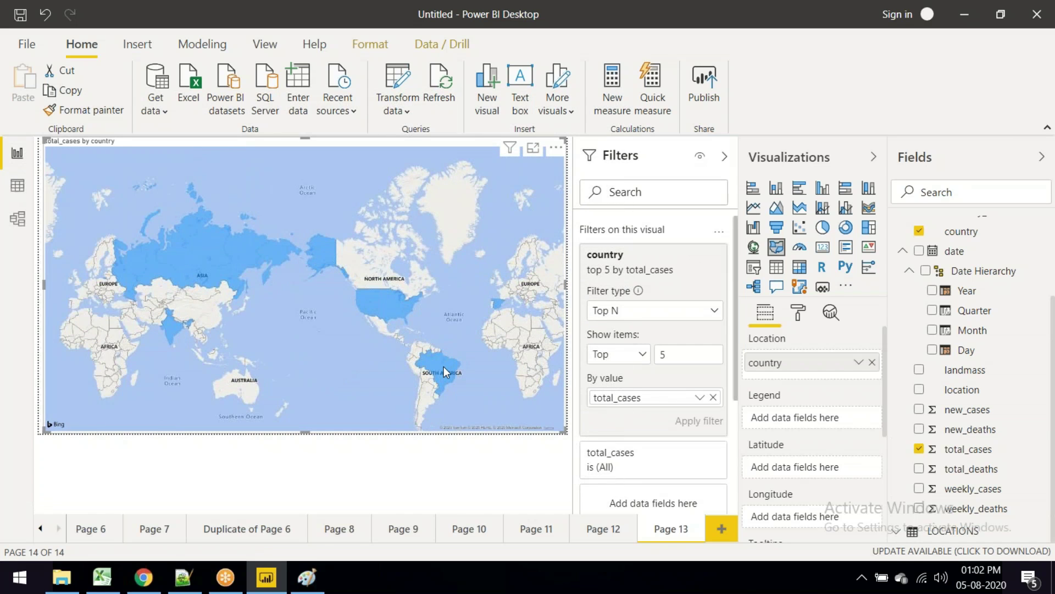
mouse_move(180, 323)
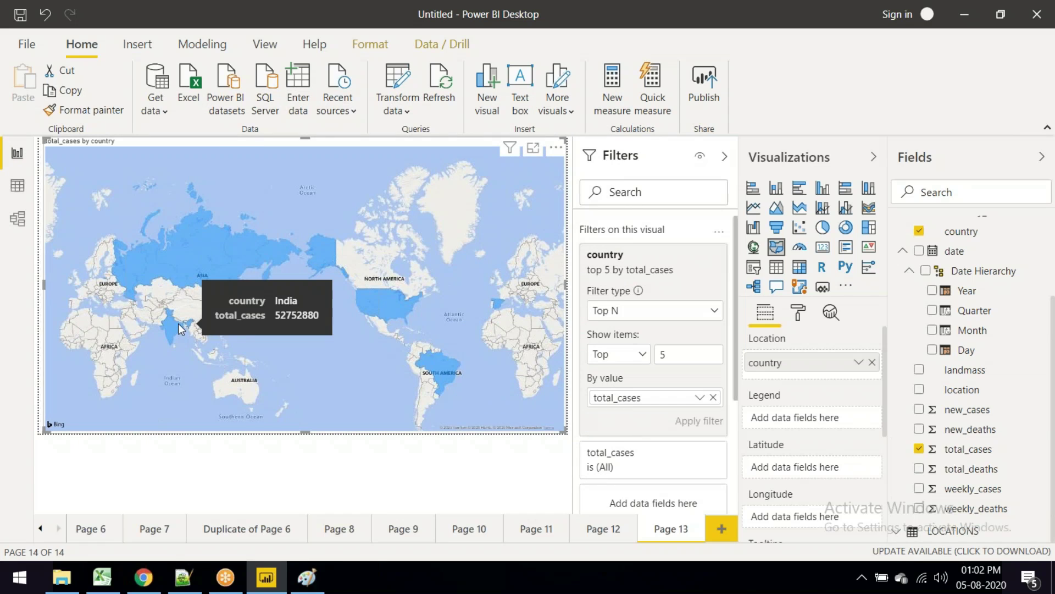
mouse_move(191, 258)
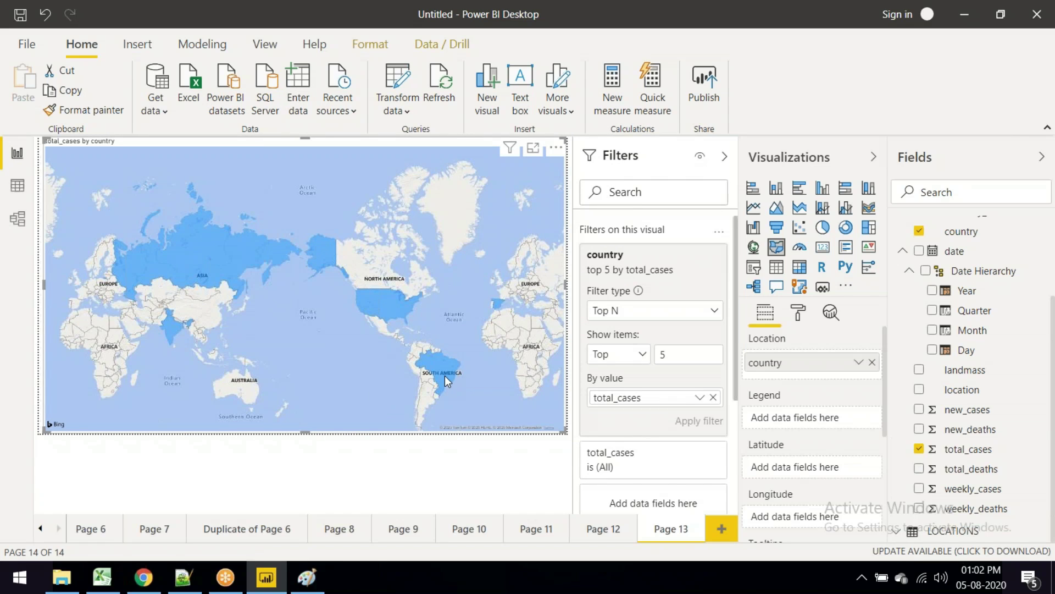
mouse_move(445, 379)
mouse_move(394, 296)
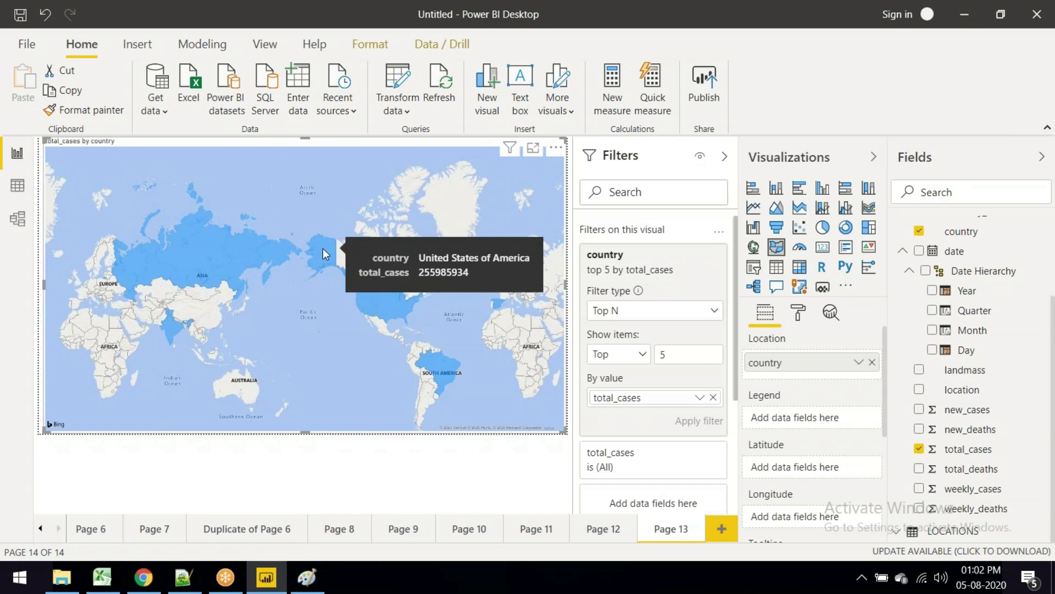
mouse_move(238, 258)
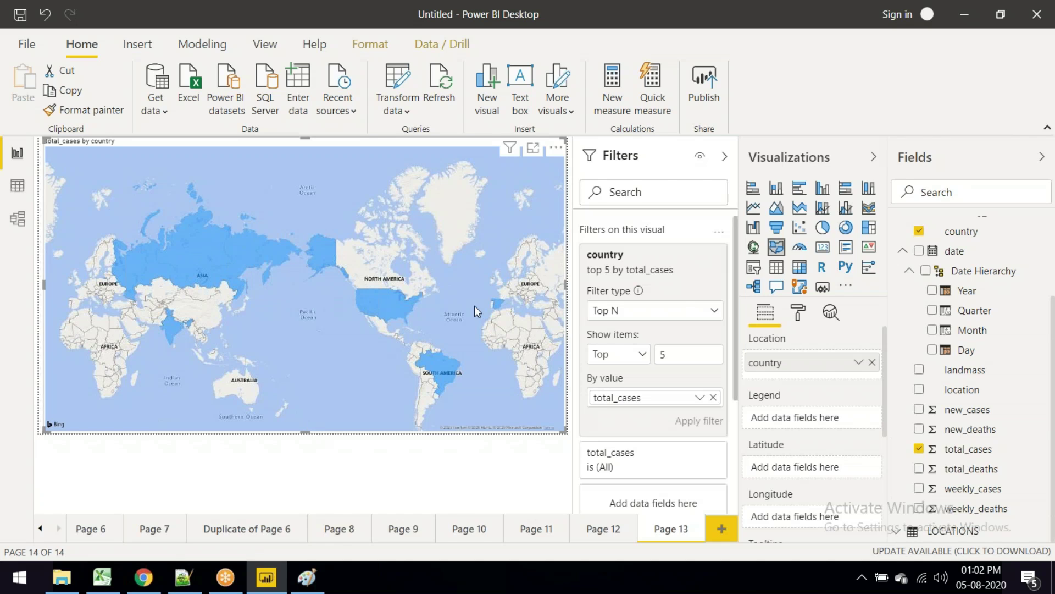
mouse_move(500, 309)
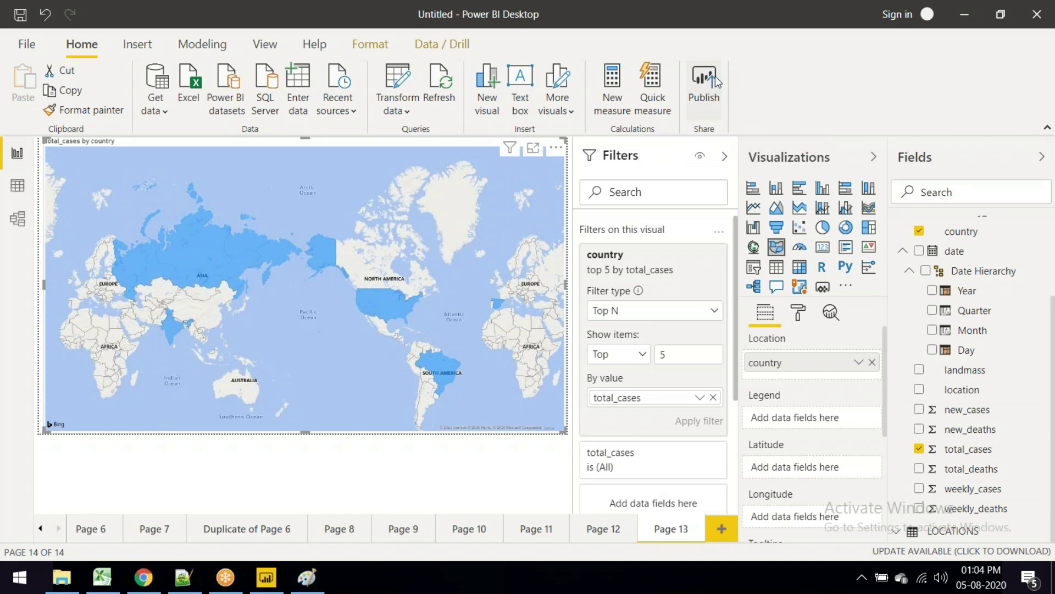
- Save the report under the file name 'three'
click(712, 97)
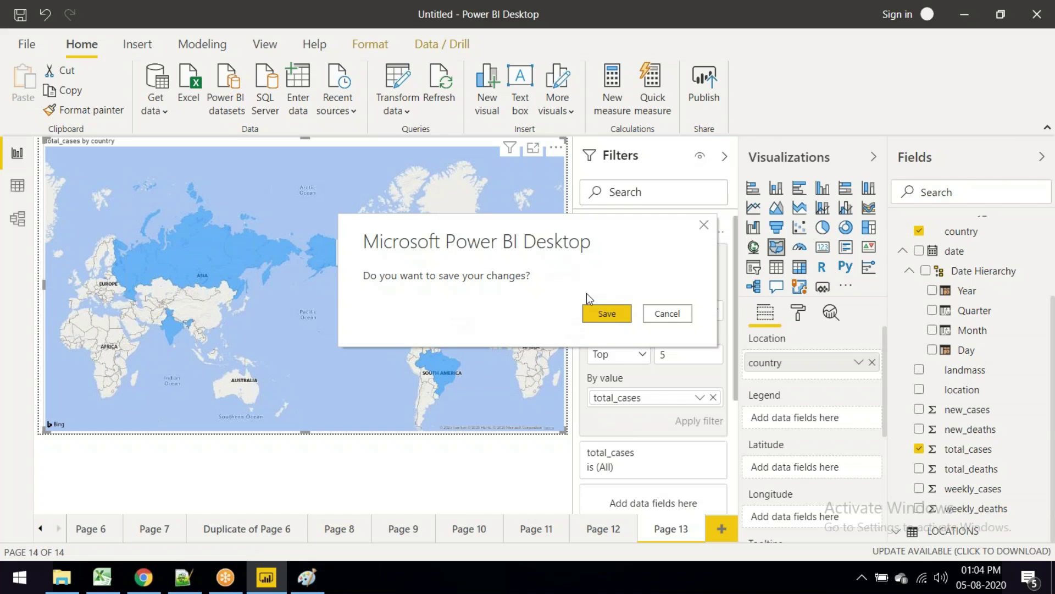
click(607, 311)
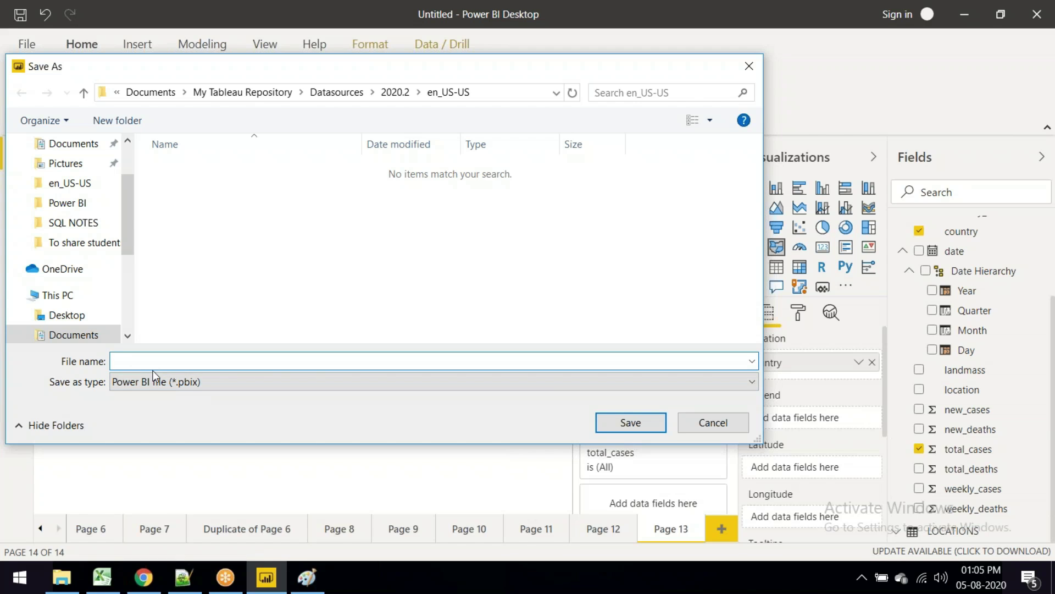
text(three)
click(623, 426)
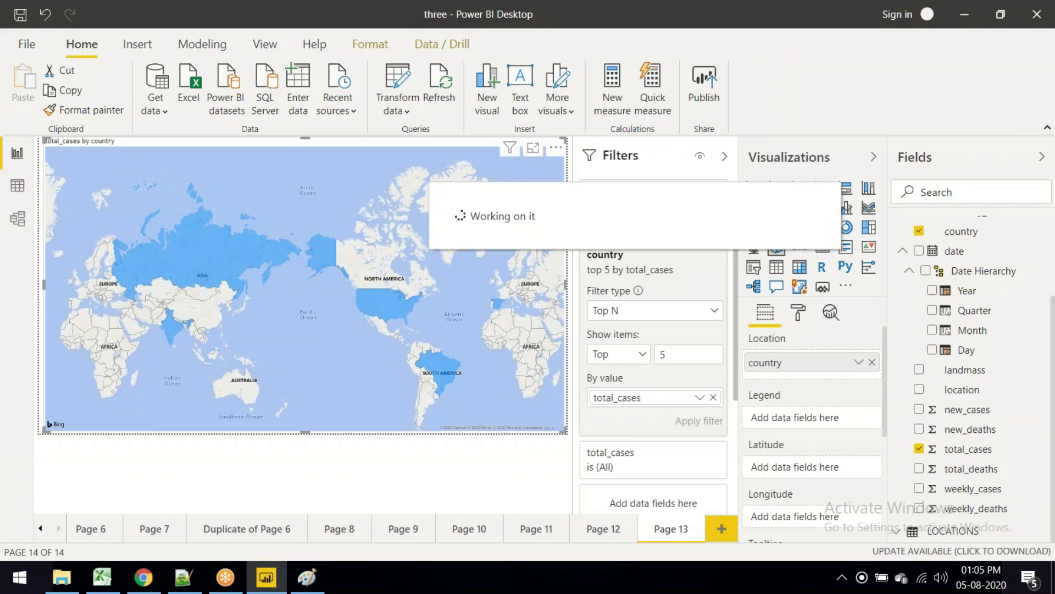
- Try publishing, close the sign-in prompt, and add a blank Page 14
click(704, 88)
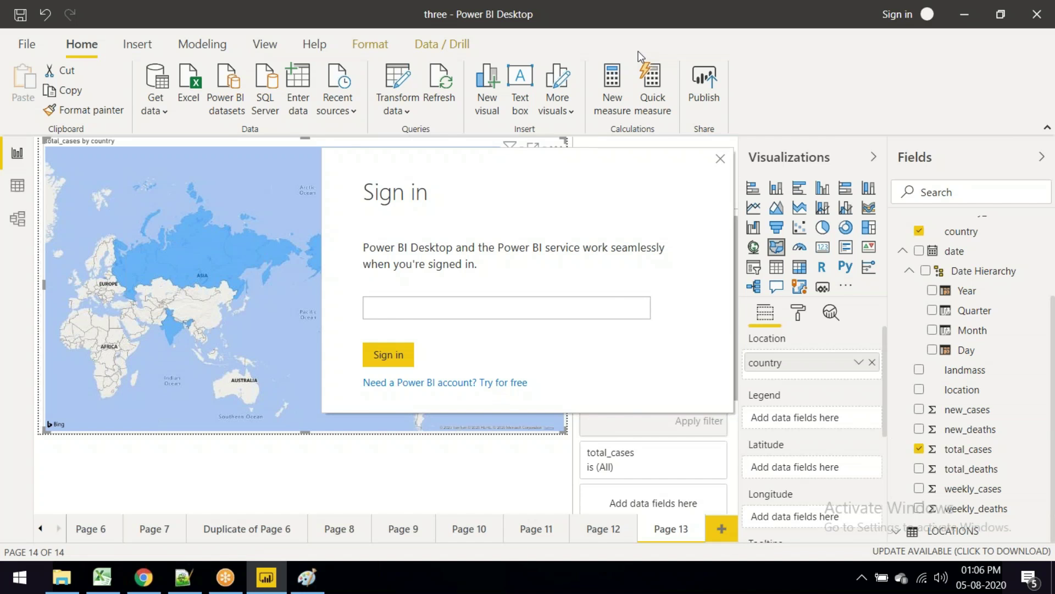
click(722, 530)
click(724, 532)
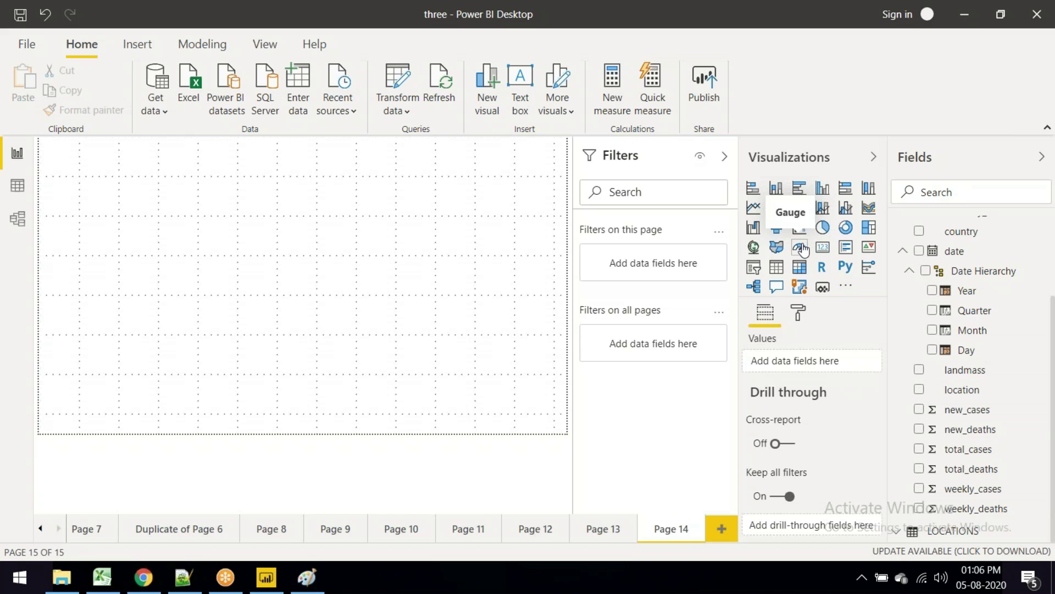
- Collapse the full_data table and expand the EMPLOYEES table's fields
scroll(1000, 275, up, 3)
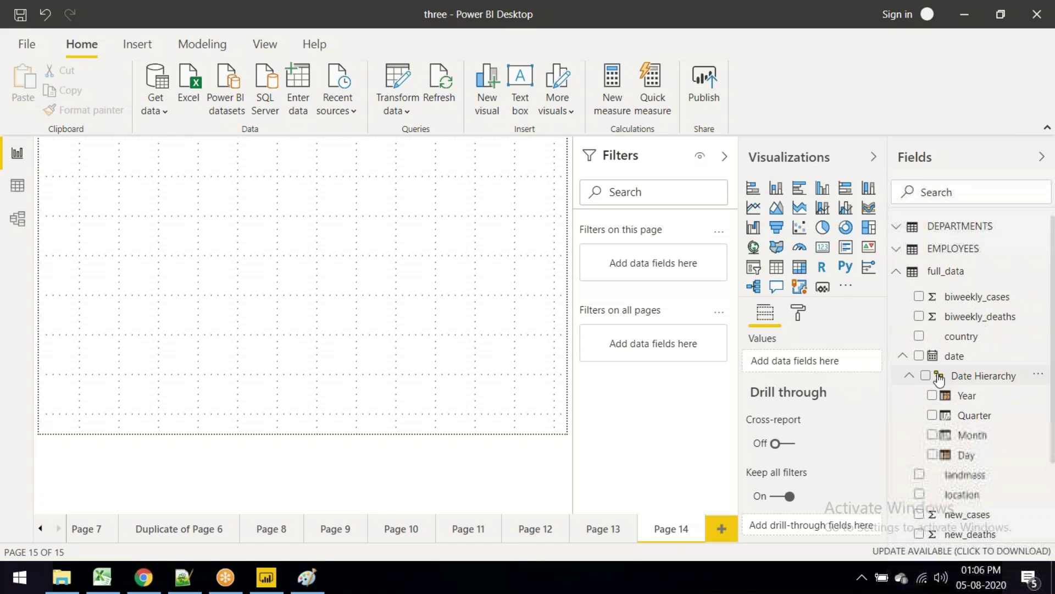
click(911, 358)
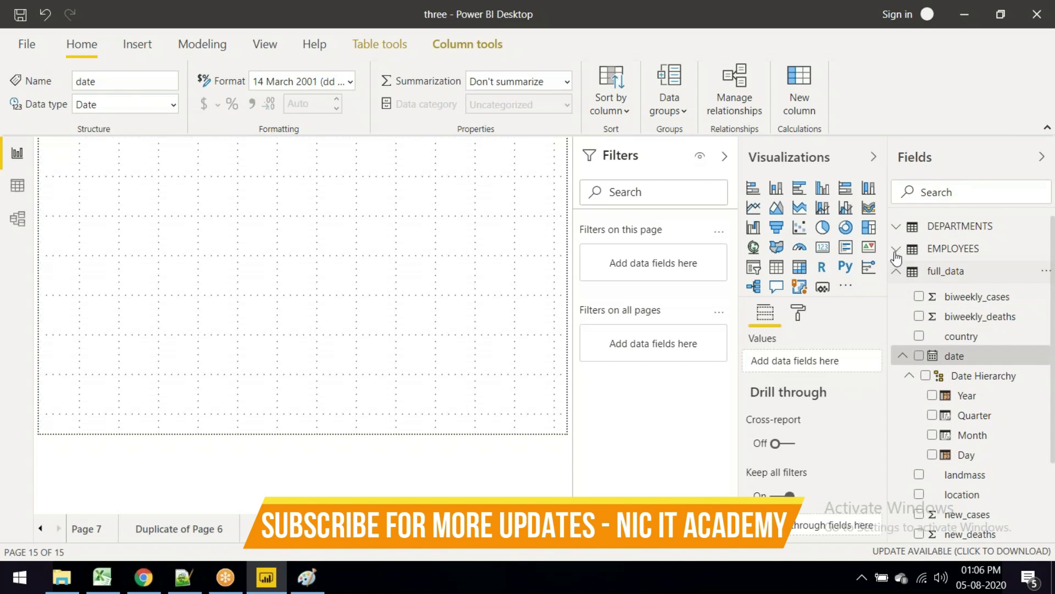
click(897, 271)
click(897, 251)
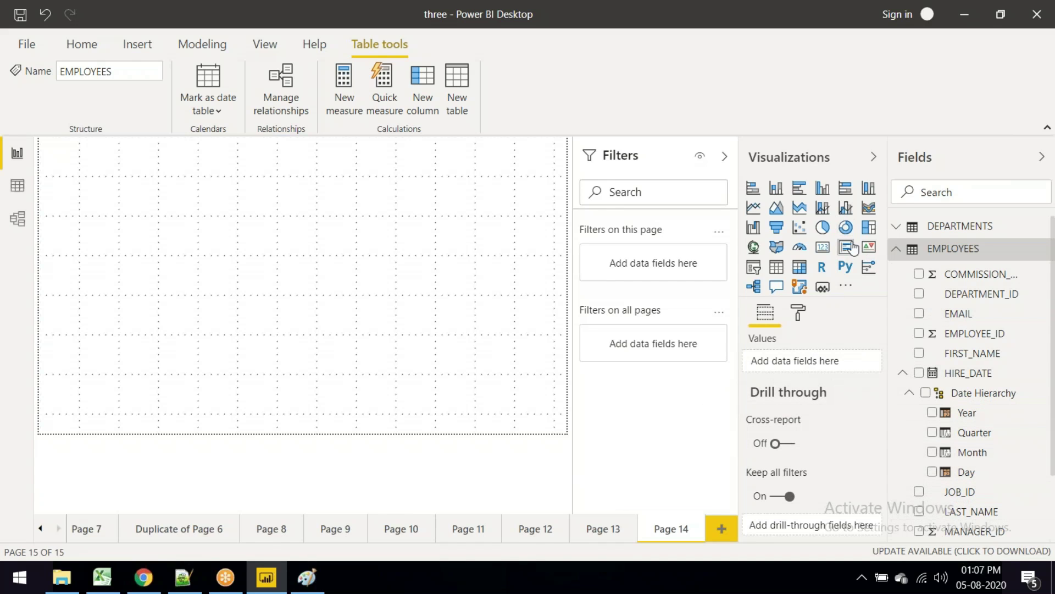
- Add a gauge showing total SALARY (691.42K) and enlarge it across the page's left side
click(800, 249)
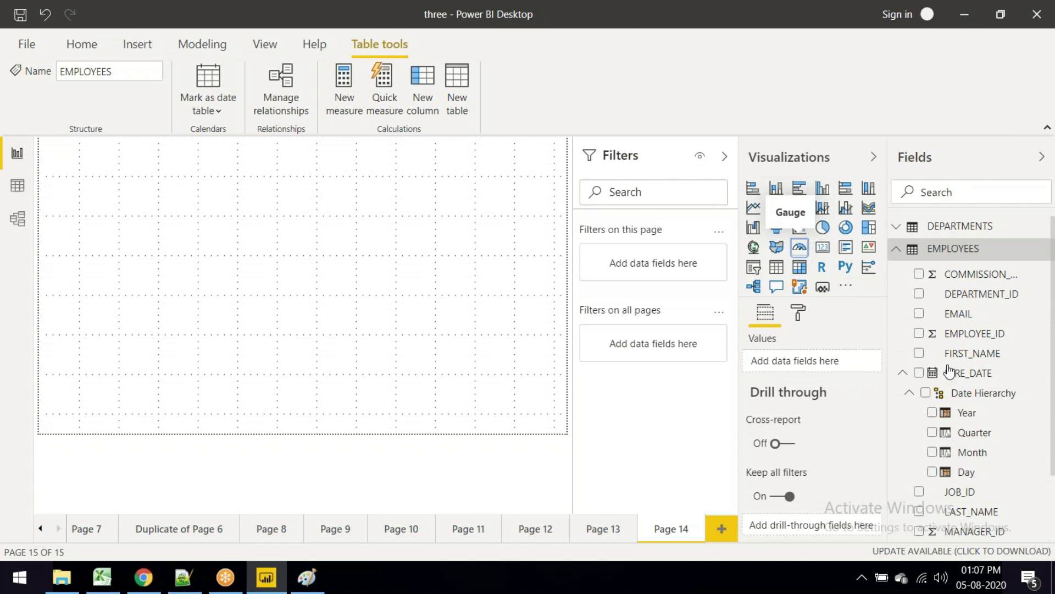
click(904, 375)
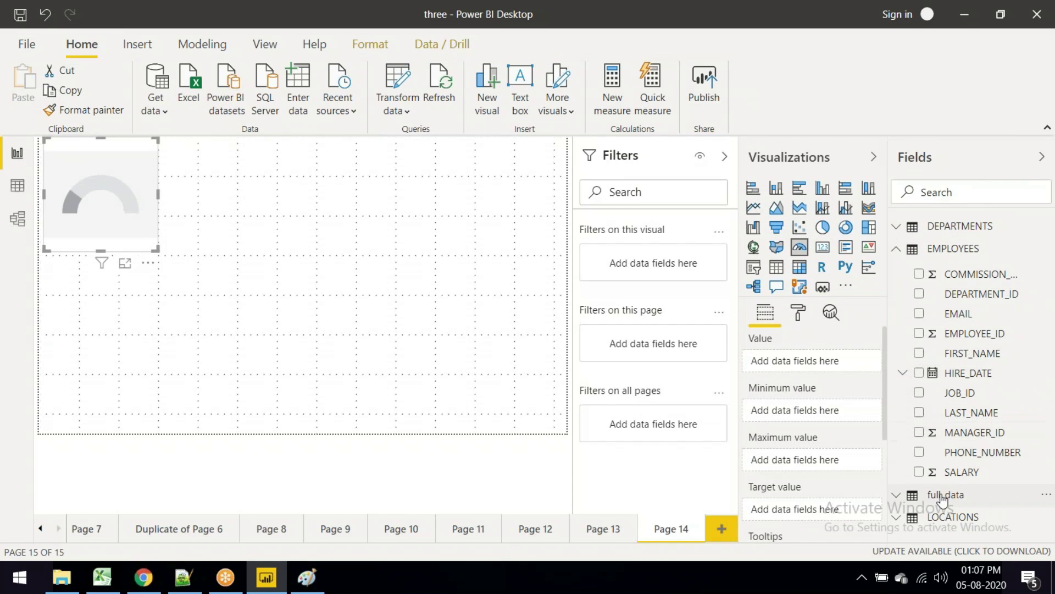
click(919, 471)
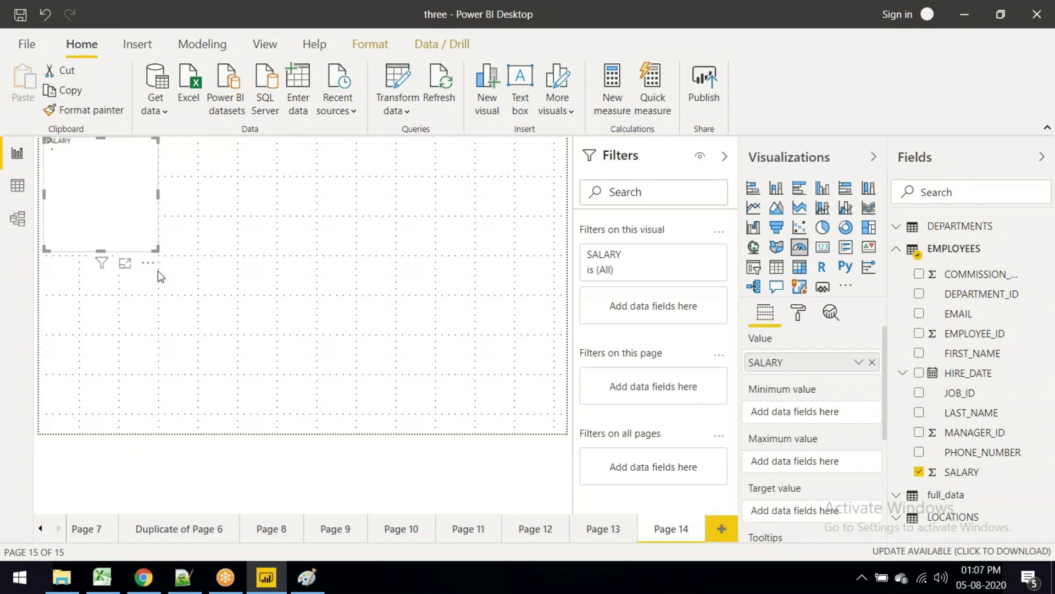
drag(157, 249, 424, 401)
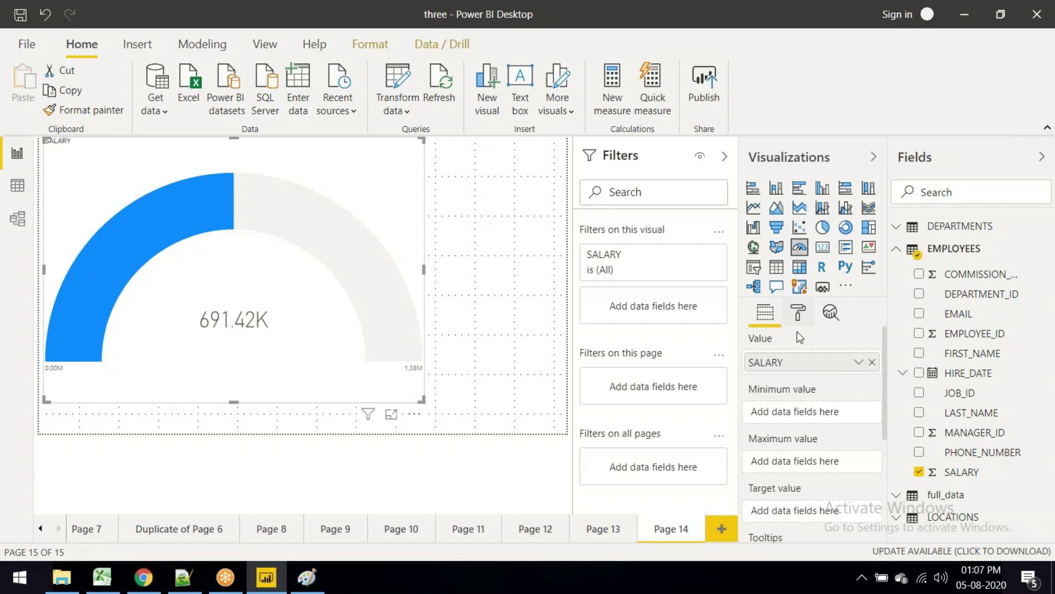
- Open the gauge's formatting settings and expand its size and position options
click(798, 312)
scroll(813, 468, down, 3)
scroll(804, 477, down, 2)
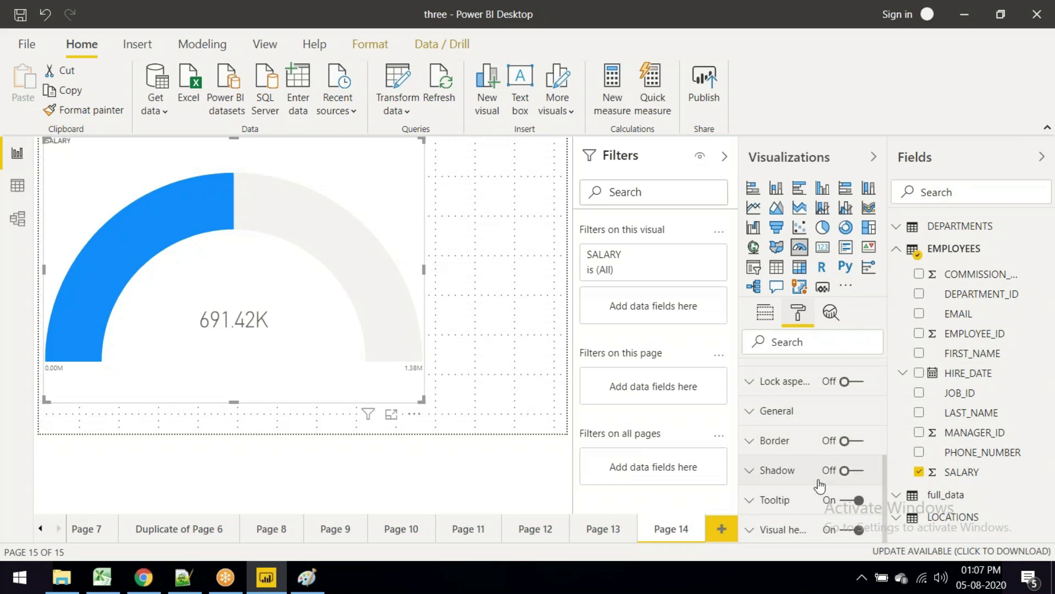
click(814, 411)
scroll(834, 448, down, 2)
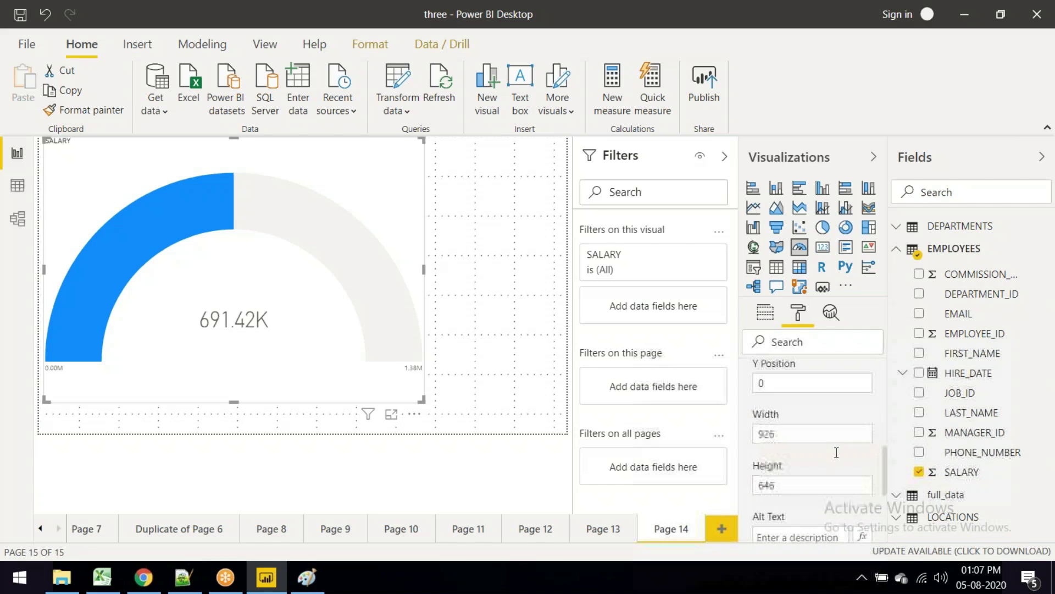
scroll(836, 452, down, 1)
scroll(836, 452, down, 3)
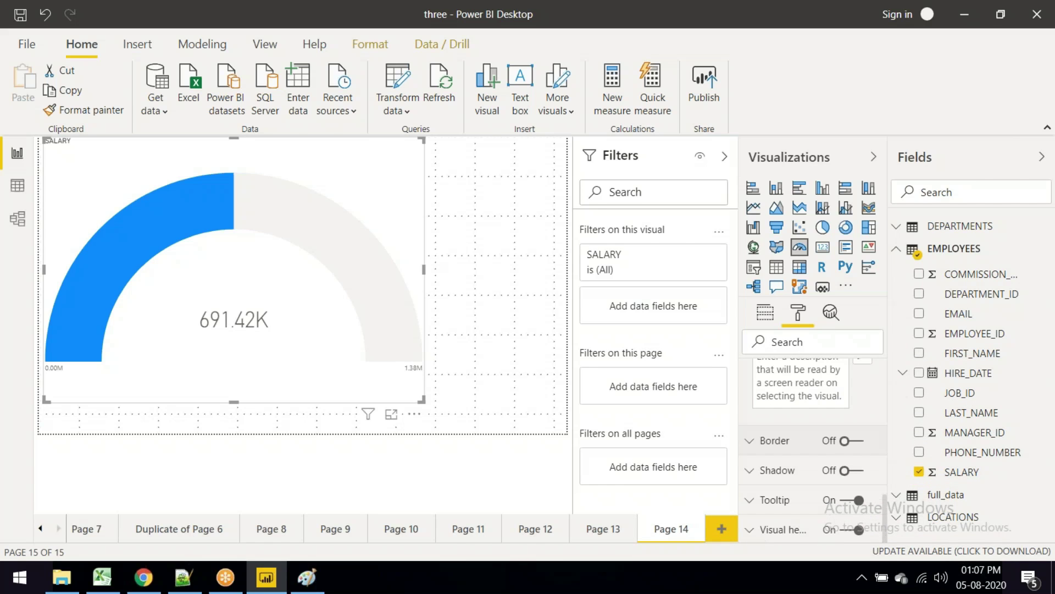
- Try Thousands as the gauge's display units, then set them back to Auto
scroll(813, 440, up, 2)
click(812, 385)
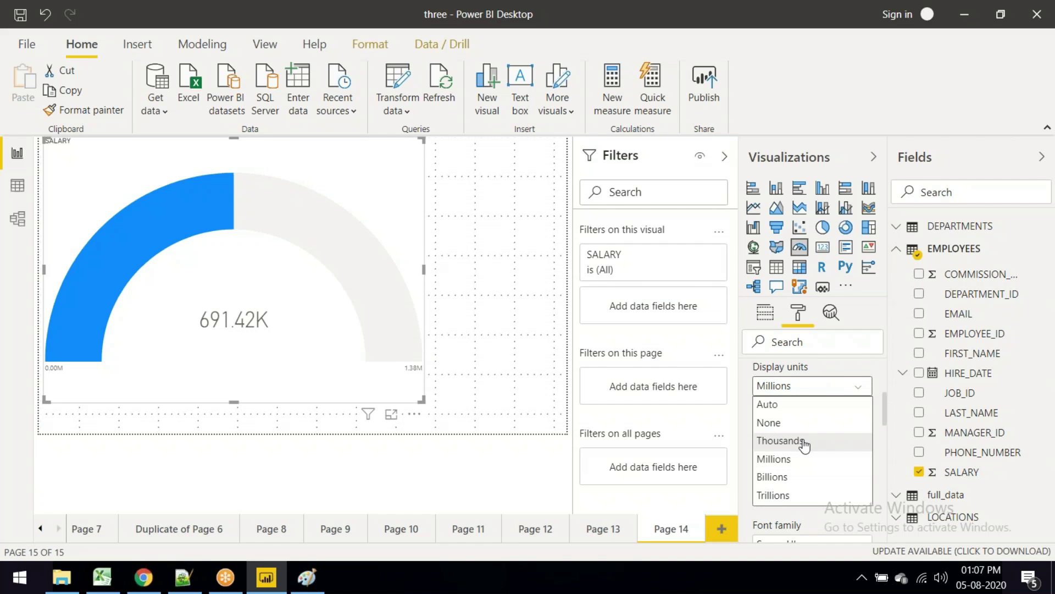
click(804, 441)
click(813, 385)
click(808, 405)
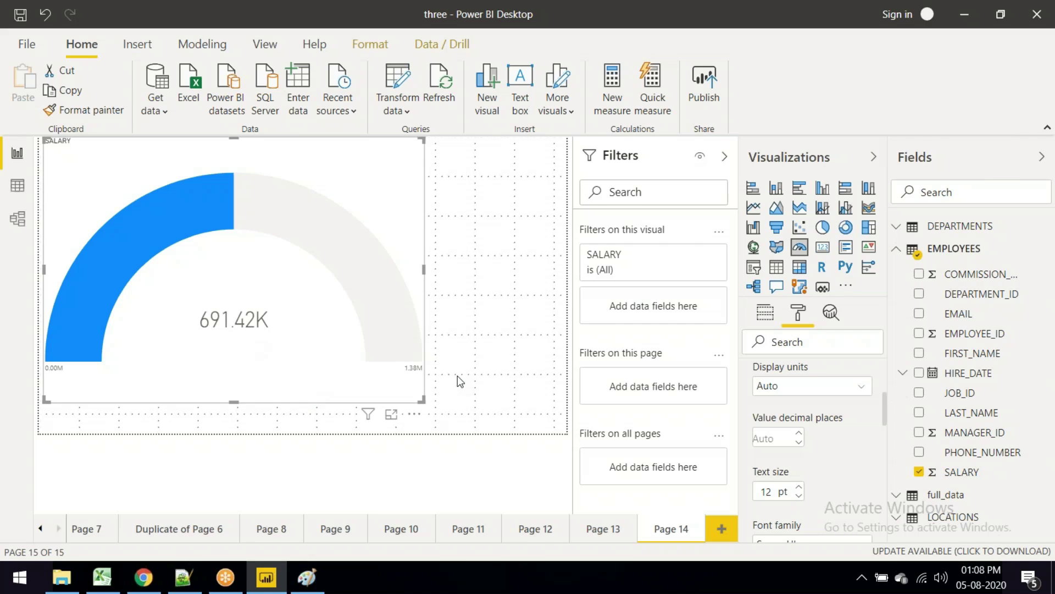
- Open conditional formatting for the callout value colour, then close it without changes
scroll(834, 437, down, 3)
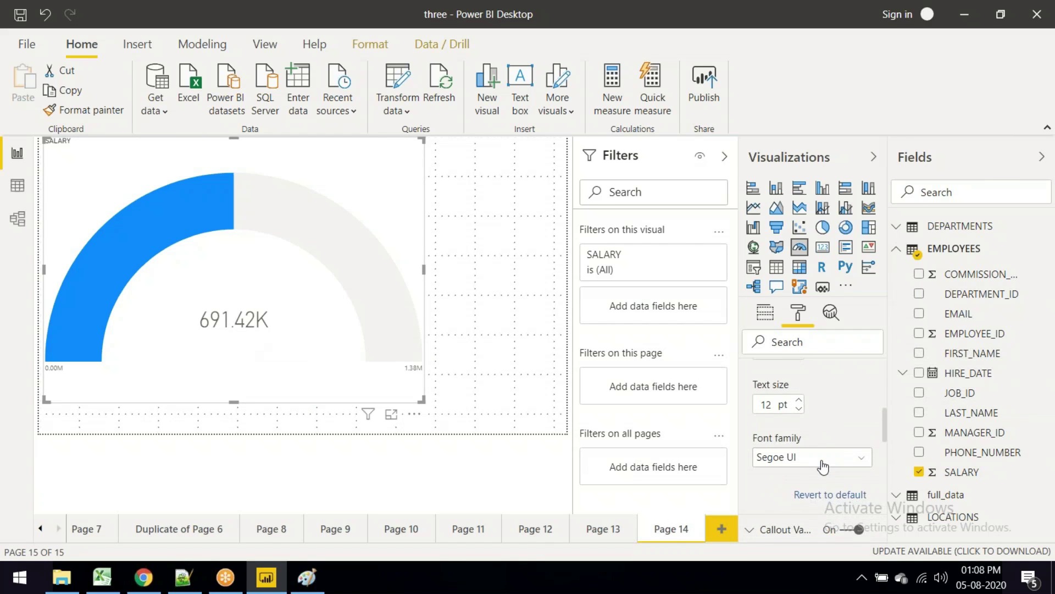
click(808, 533)
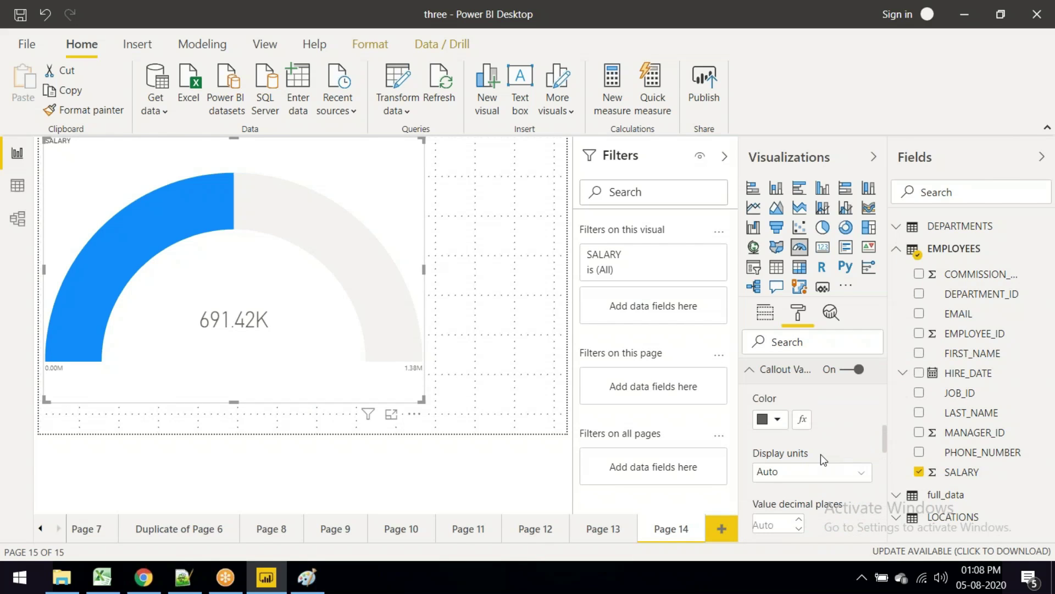
click(803, 422)
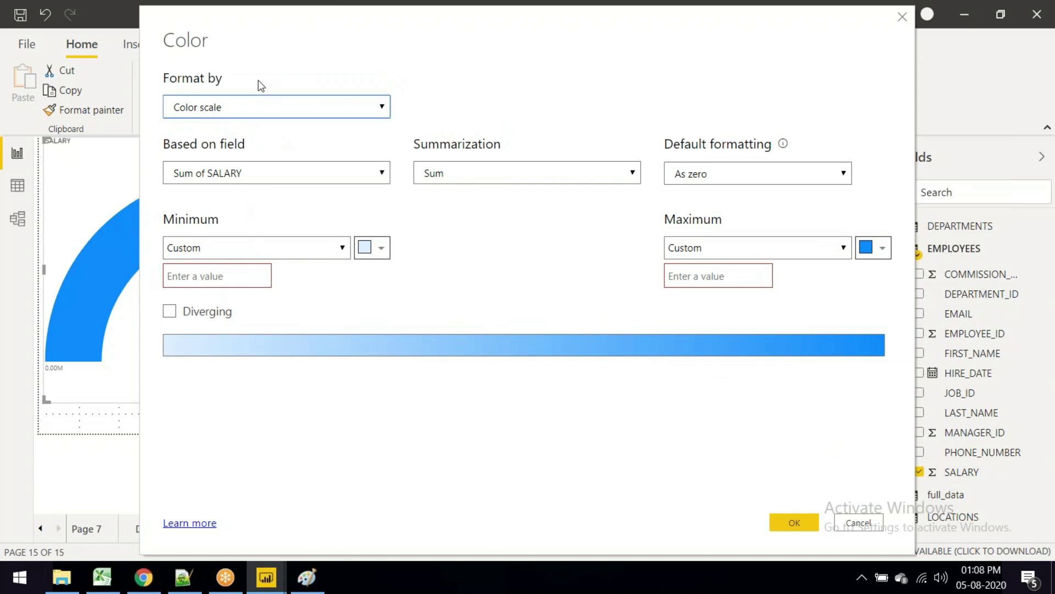
drag(236, 19, 65, 157)
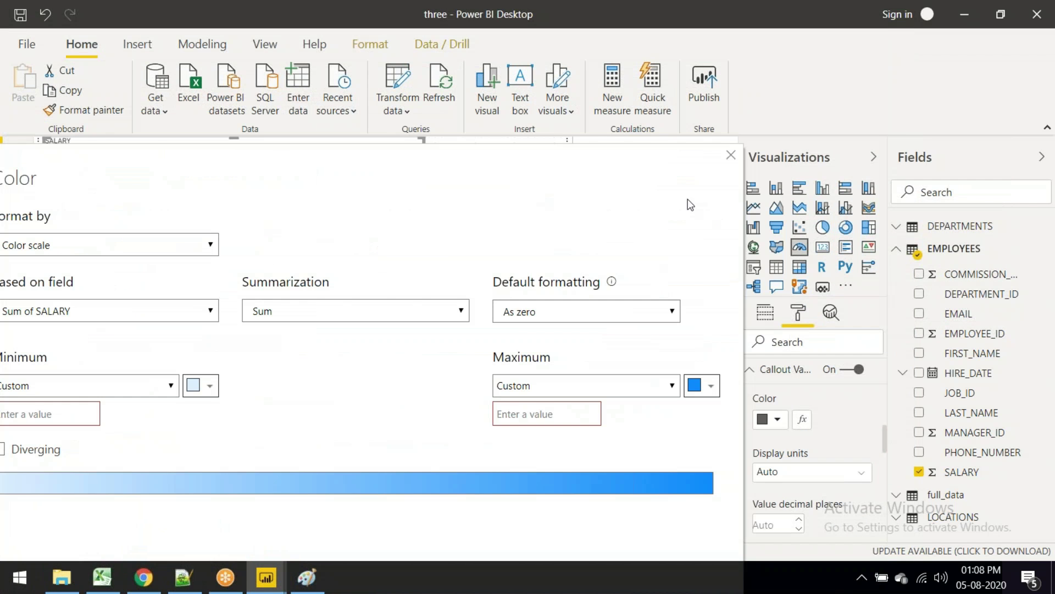
click(731, 155)
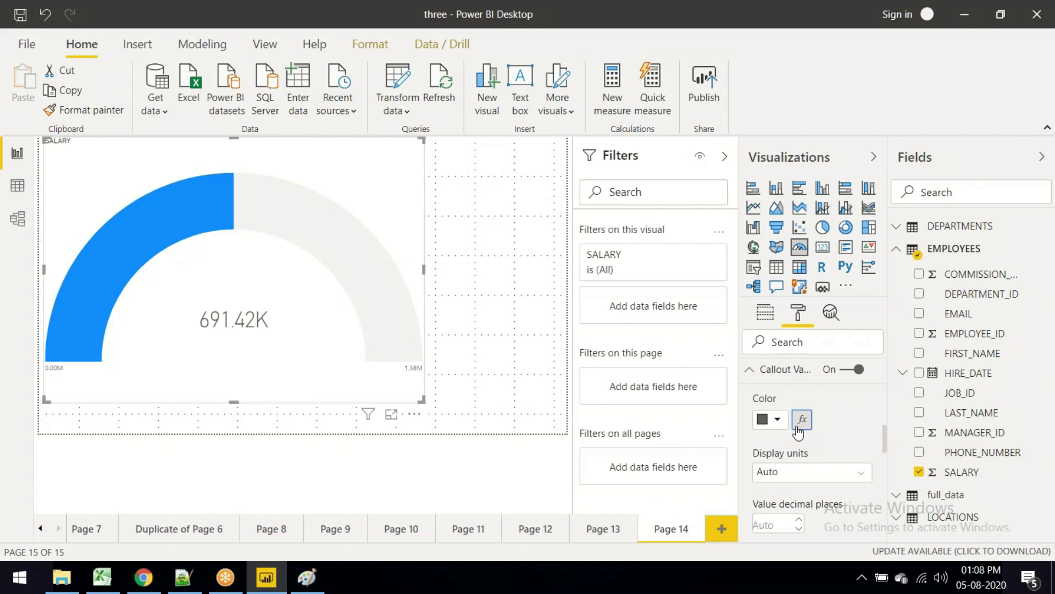
- Check the gauge's Analytics options, then add a new blank Page 15
click(831, 312)
click(798, 313)
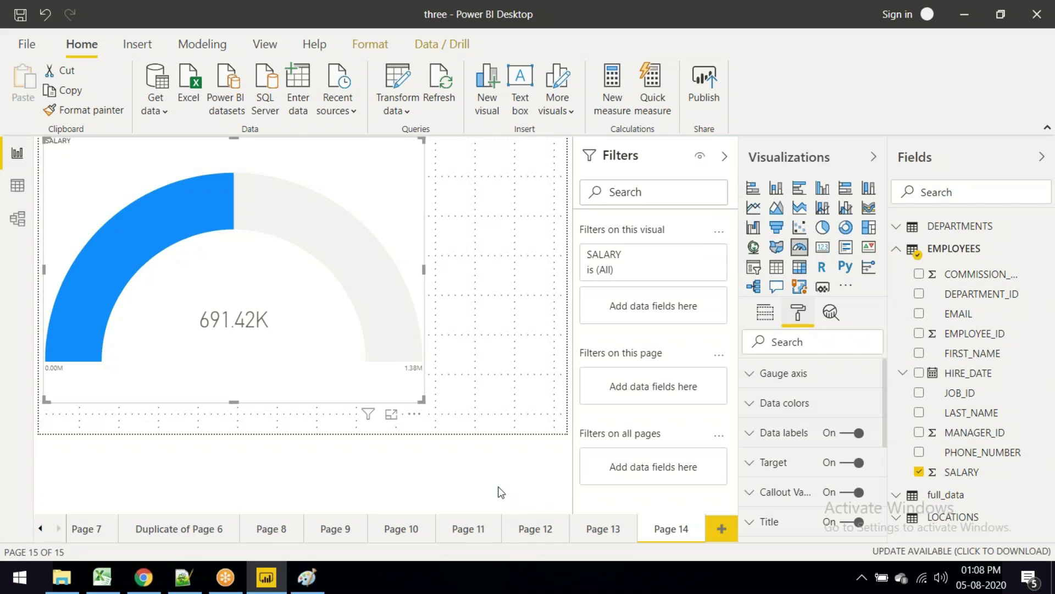
click(720, 529)
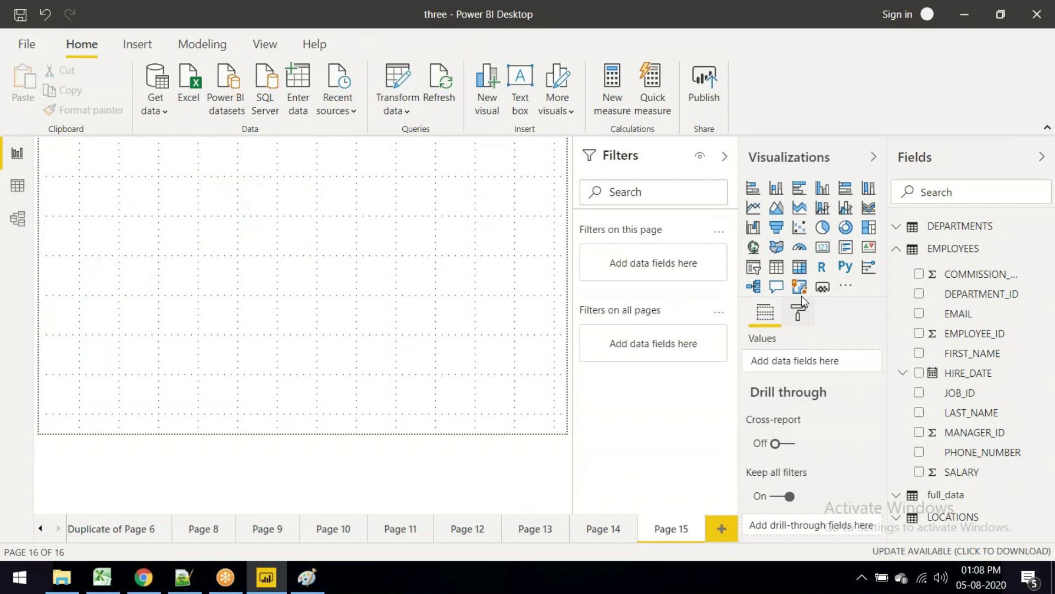
- Place a large Q&A visual on Page 15 and ask 'maximum weekly case'
double_click(329, 272)
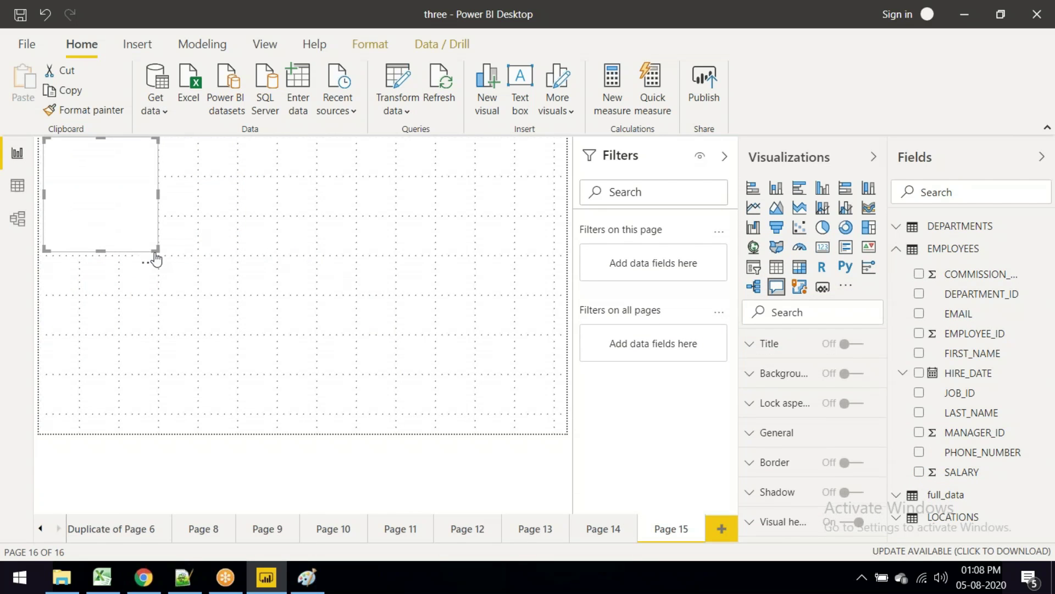
drag(155, 254, 474, 409)
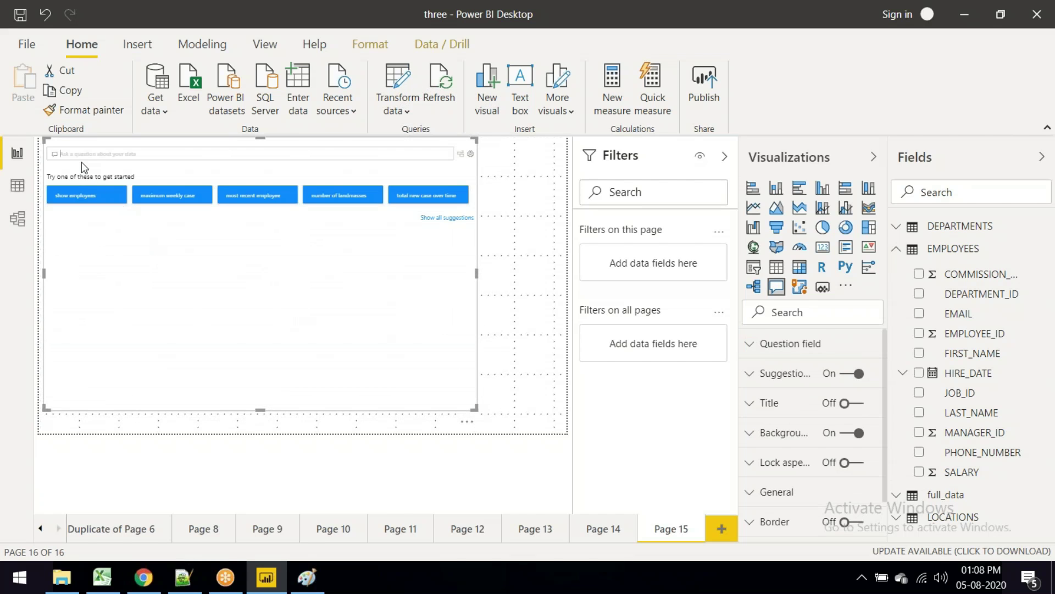
click(172, 195)
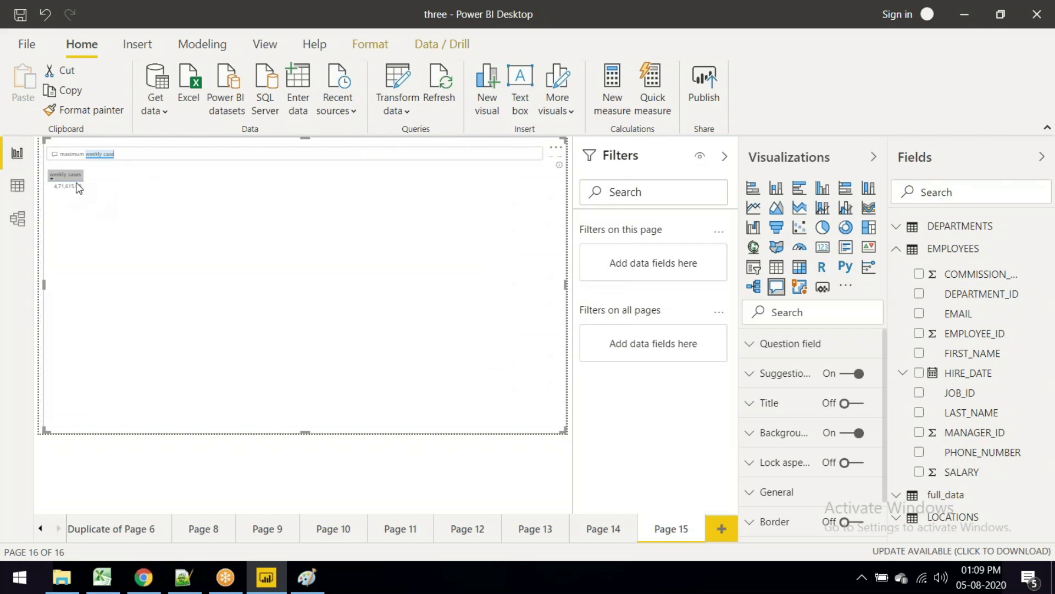
- Change the Q&A question to 'weekly case' to show 122.59M weekly_cases
click(86, 155)
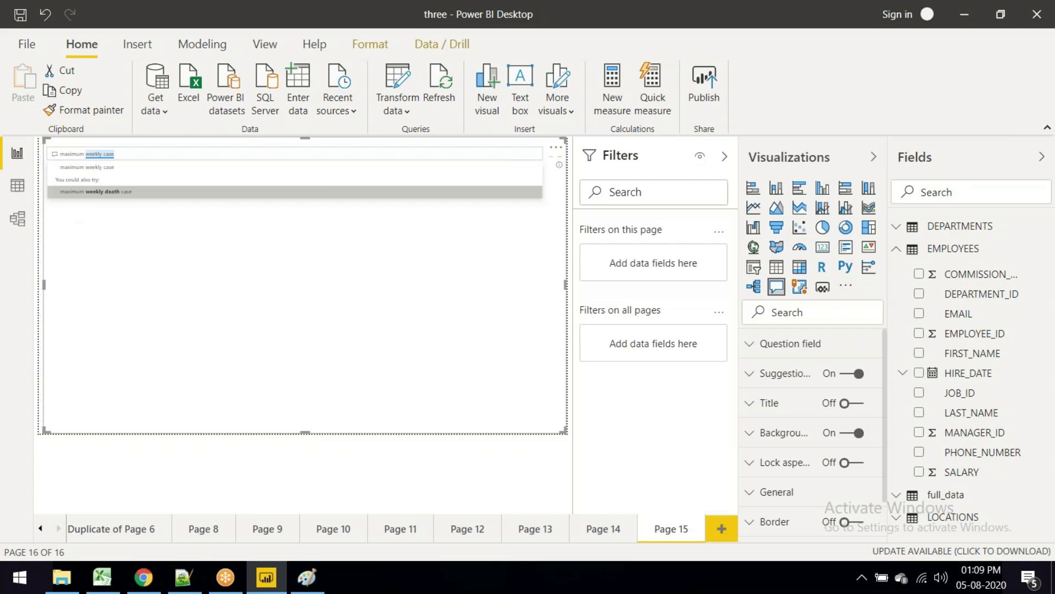
click(84, 154)
key(BackSpace)
key(BackSpace)
key(BackSpace)
key(BackSpace)
key(BackSpace)
key(BackSpace)
key(BackSpace)
key(BackSpace)
key(Return)
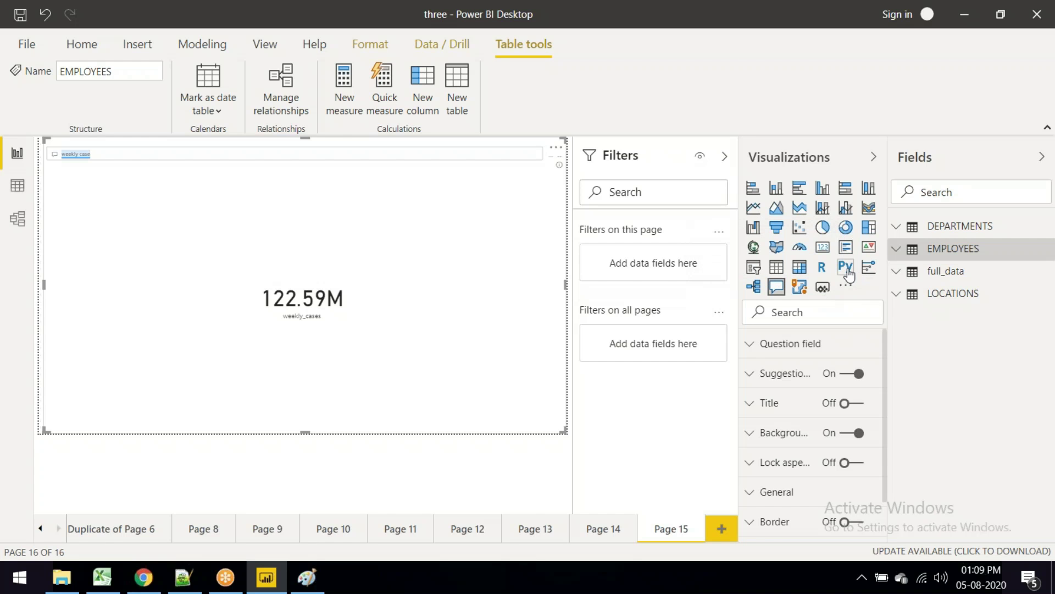
- Convert the weekly_cases visual to a Python script visual, review its script, then switch to R
click(846, 268)
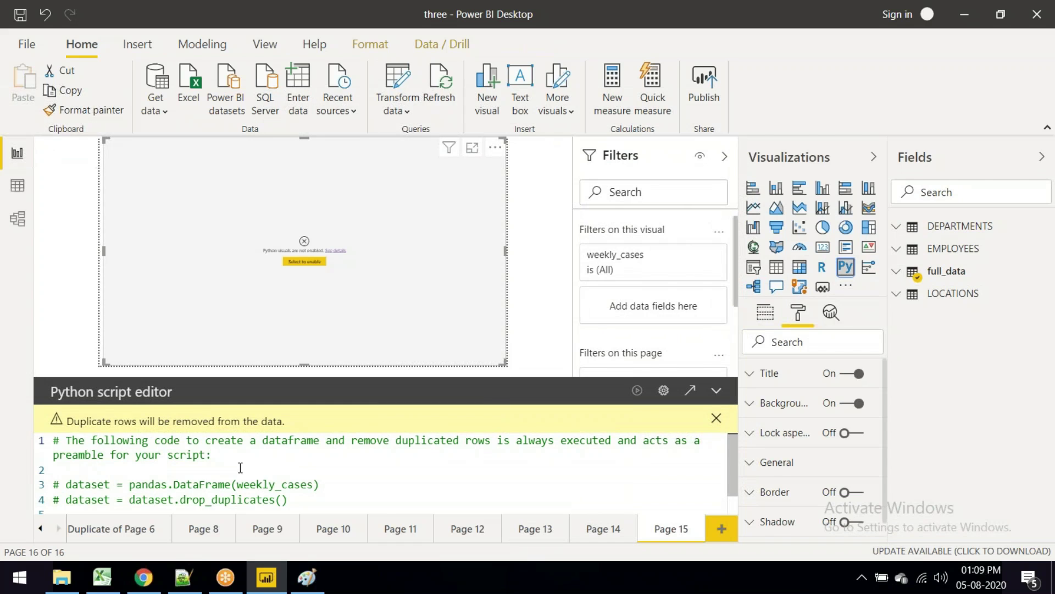
scroll(249, 468, down, 1)
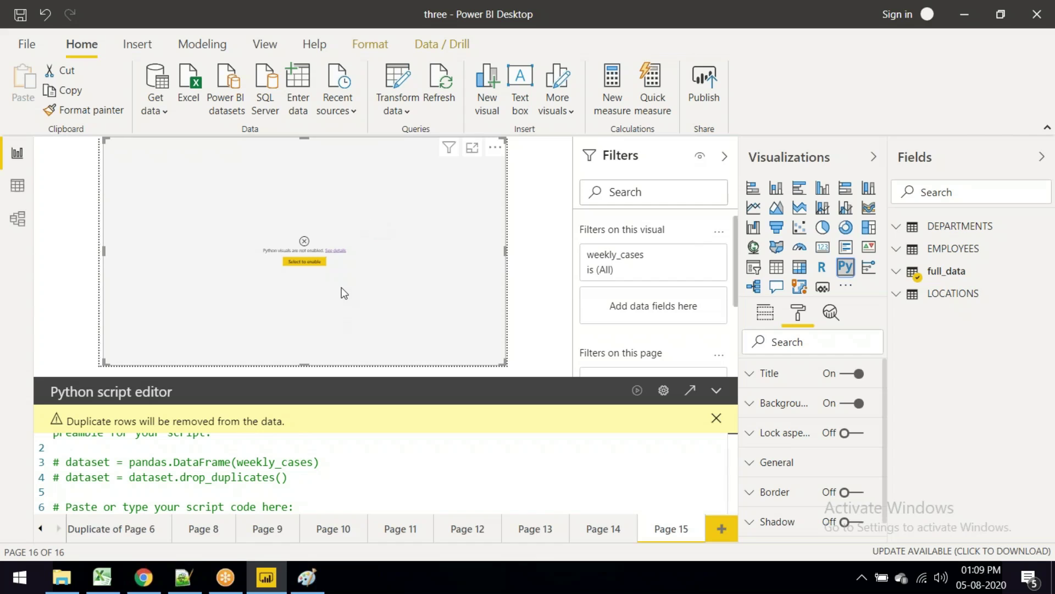
click(244, 468)
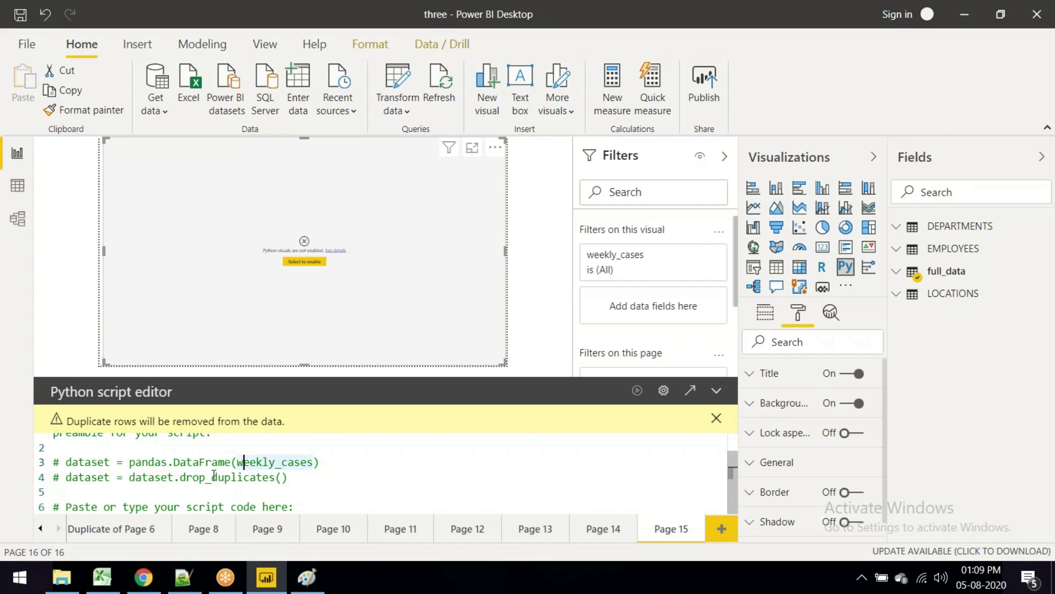
scroll(118, 488, up, 1)
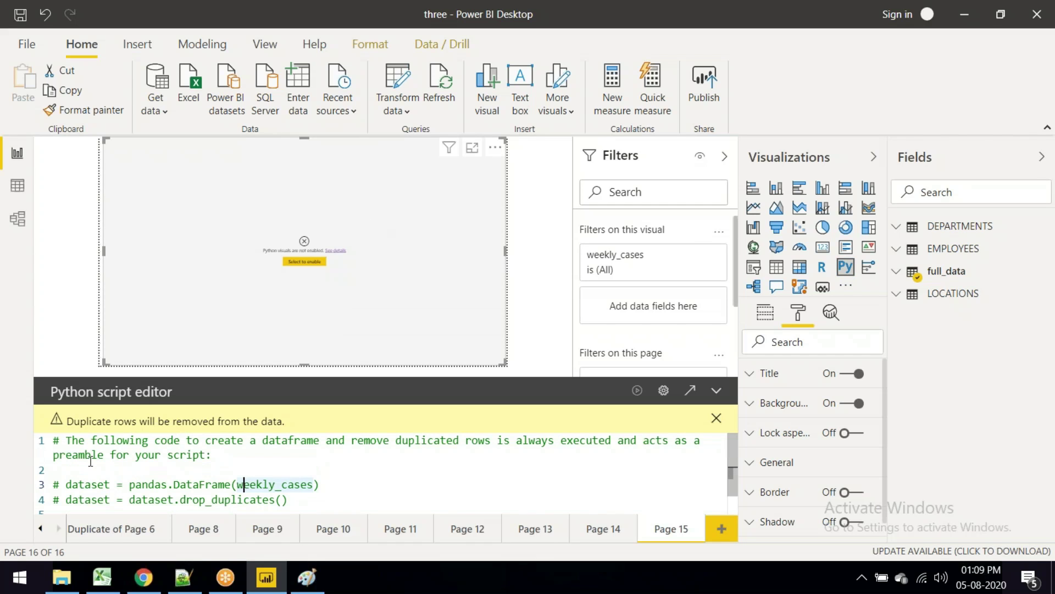
drag(55, 440, 134, 552)
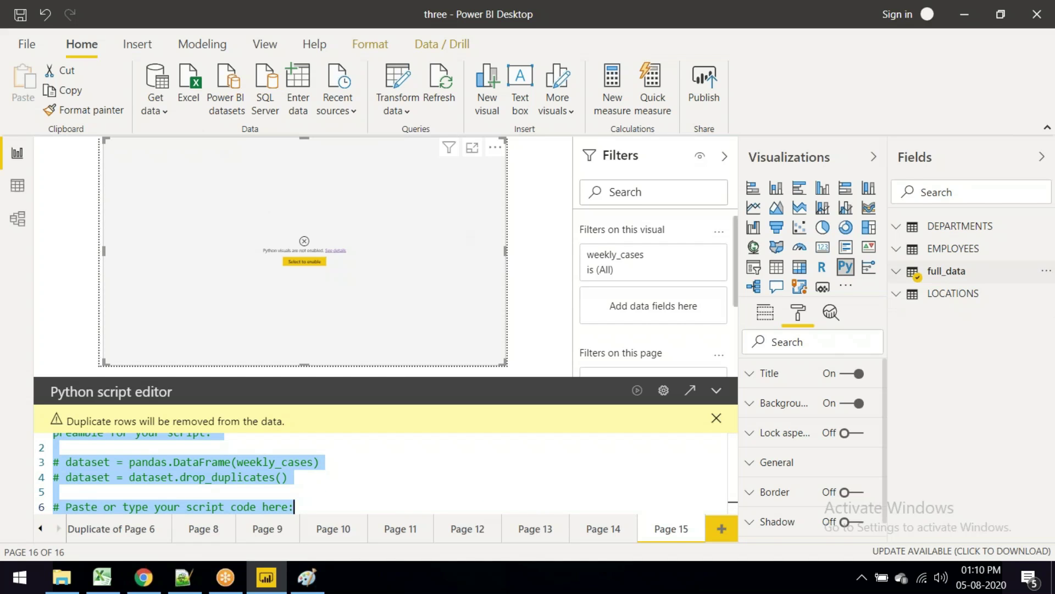
click(823, 268)
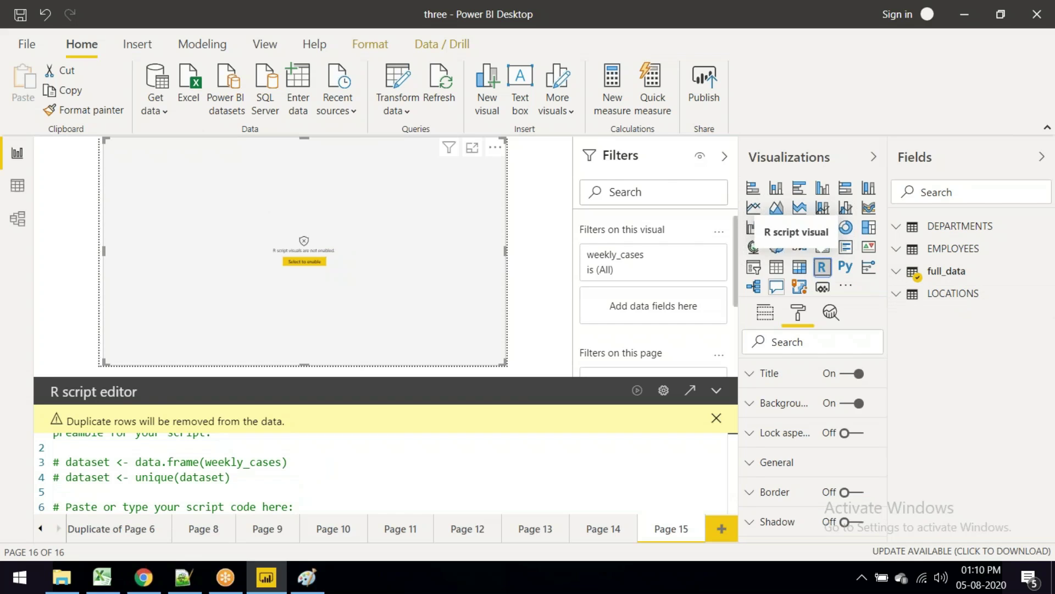
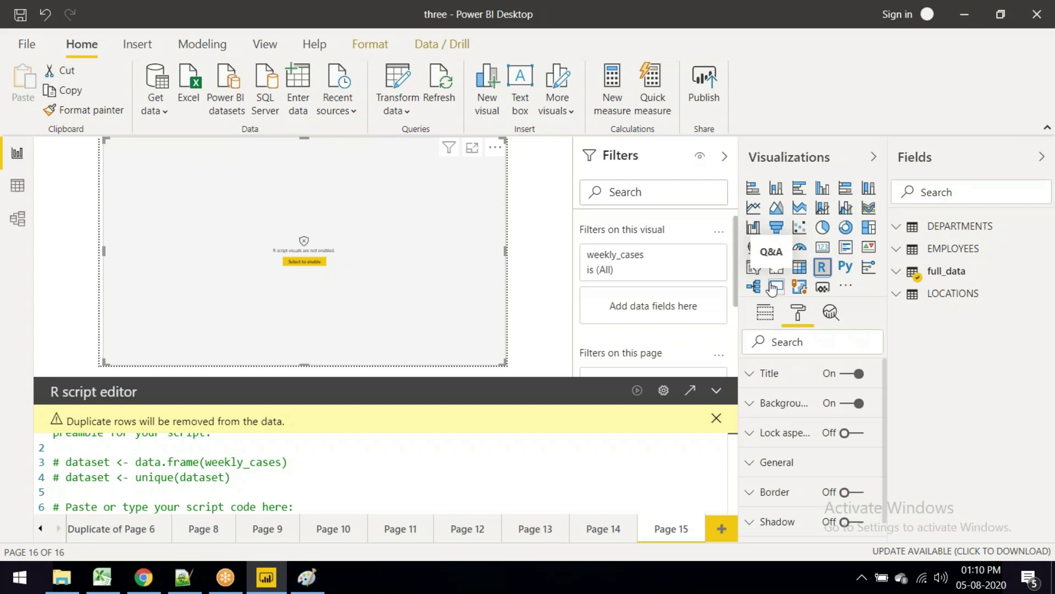
- Dismiss the duplicate-rows warning and collapse the R script editor so the Page 15 visual is larger
click(717, 417)
click(716, 390)
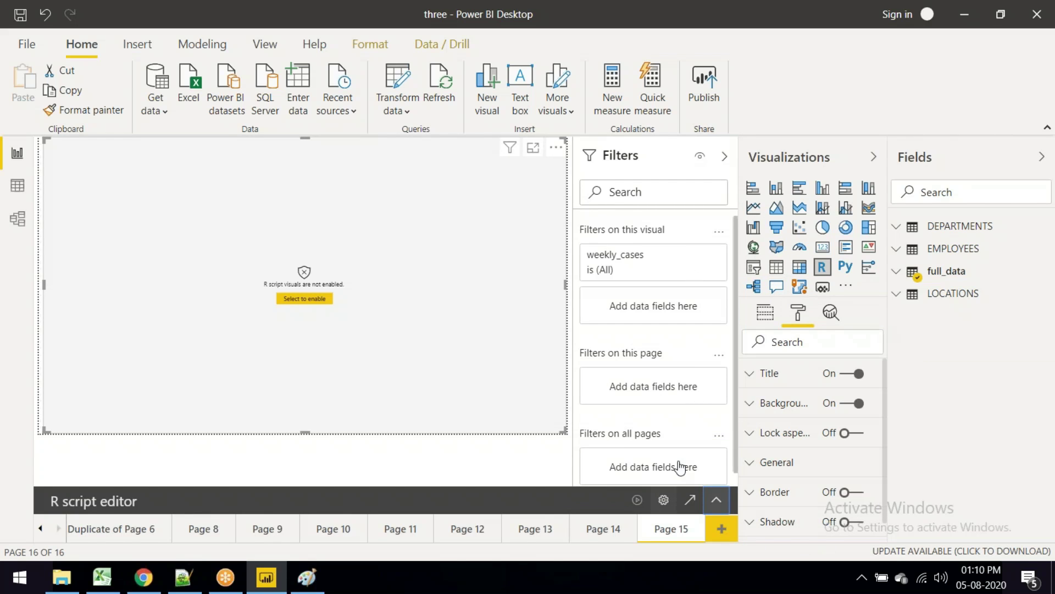
scroll(836, 494, down, 1)
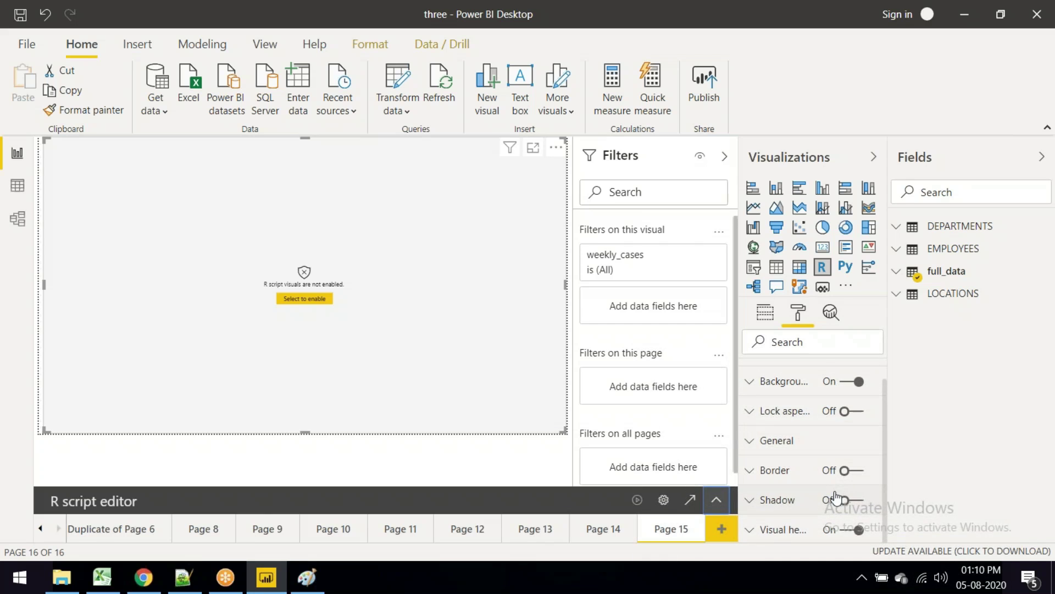
scroll(801, 396, up, 1)
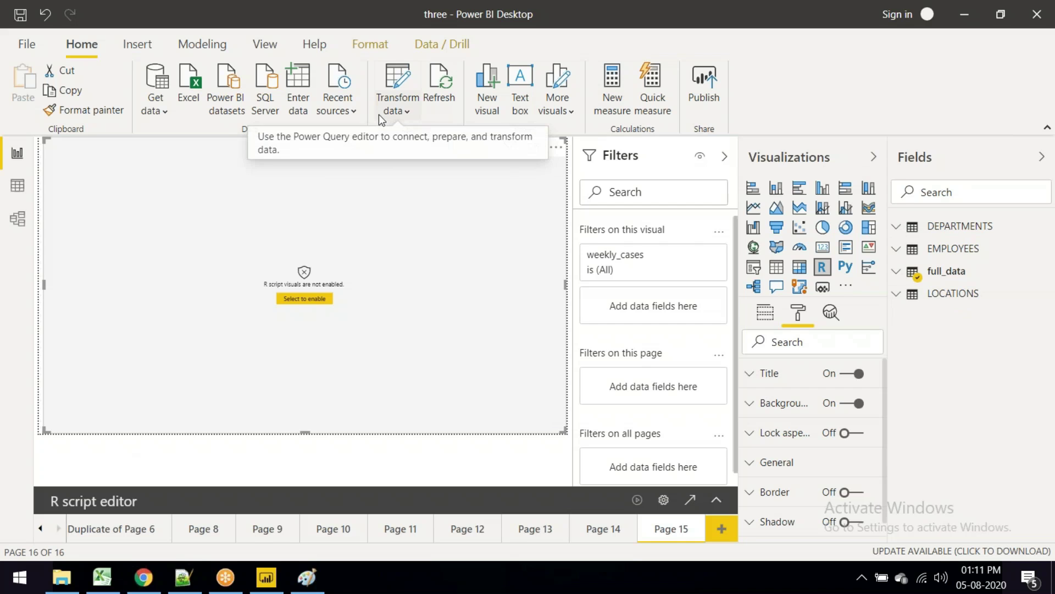
- Open Data source settings and bring up Edit Permissions for the Data.World source
click(403, 110)
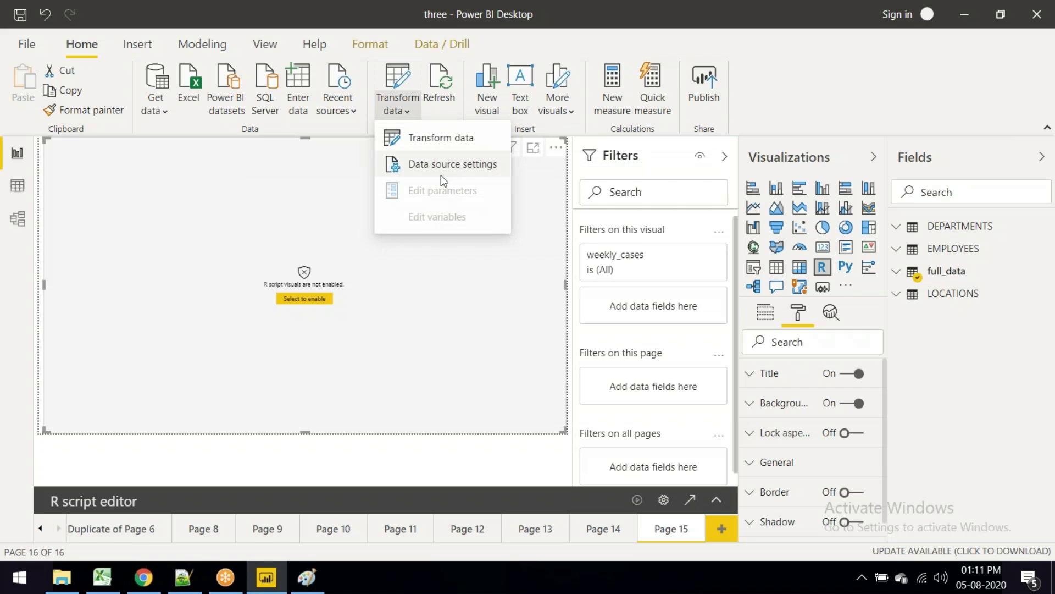
click(442, 168)
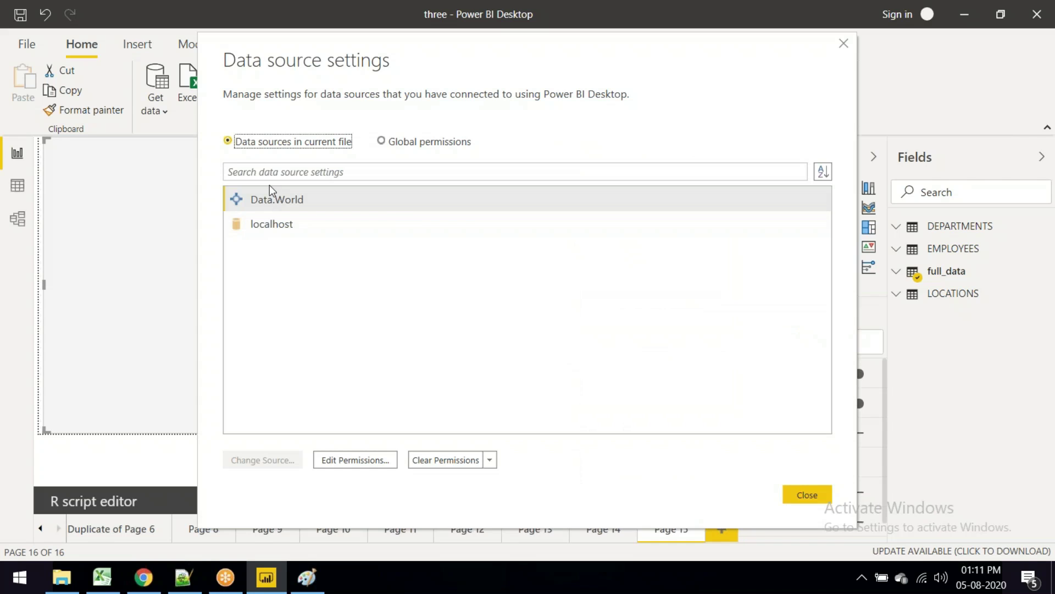
click(285, 201)
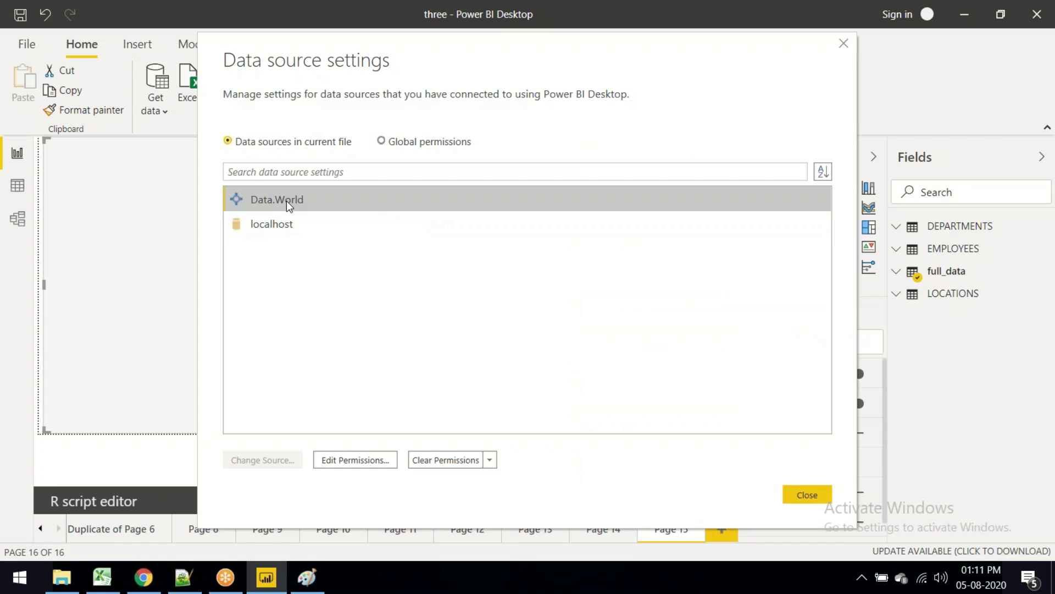
click(357, 462)
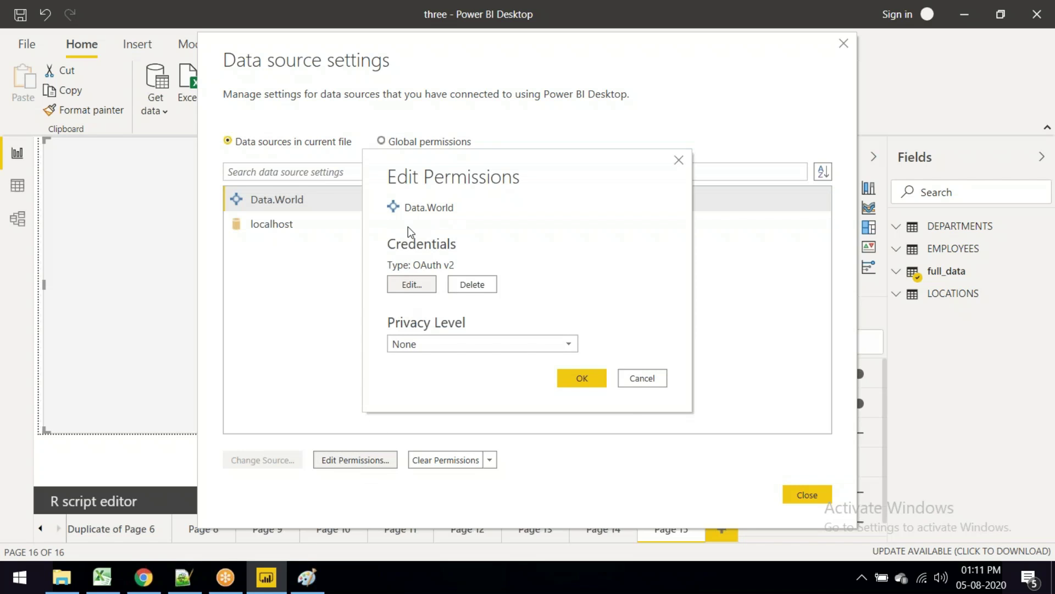
- Review Data.World's privacy level (None) and OAuth v2 credentials, leaving both unchanged
click(426, 344)
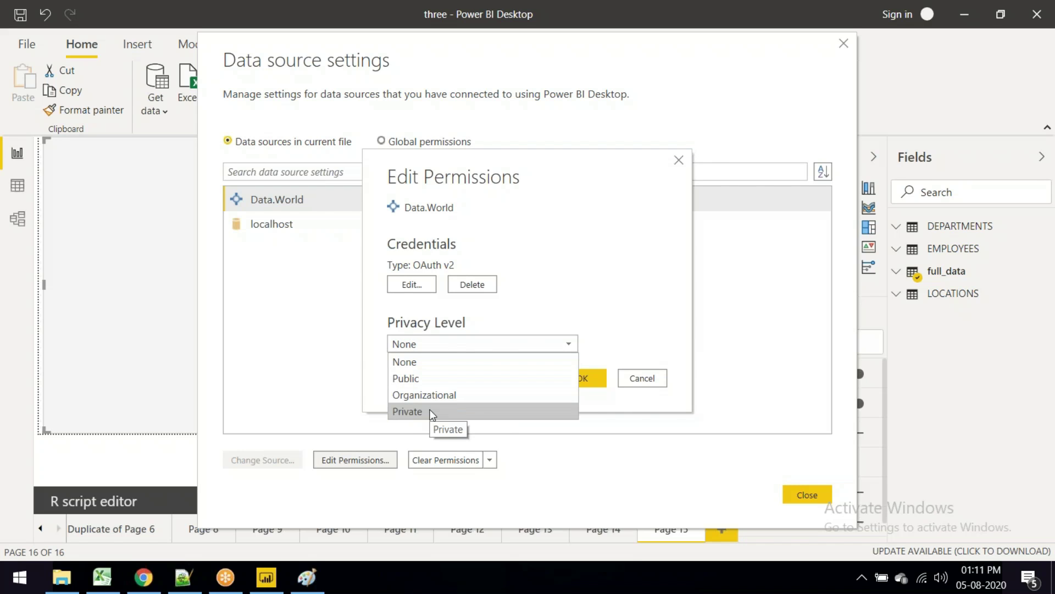
key(Escape)
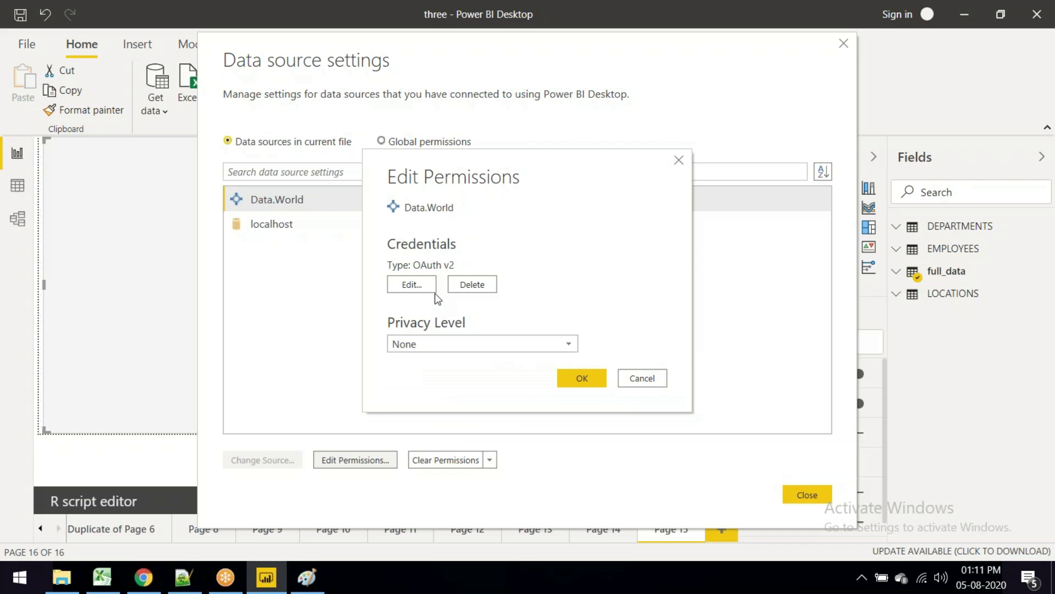
click(423, 287)
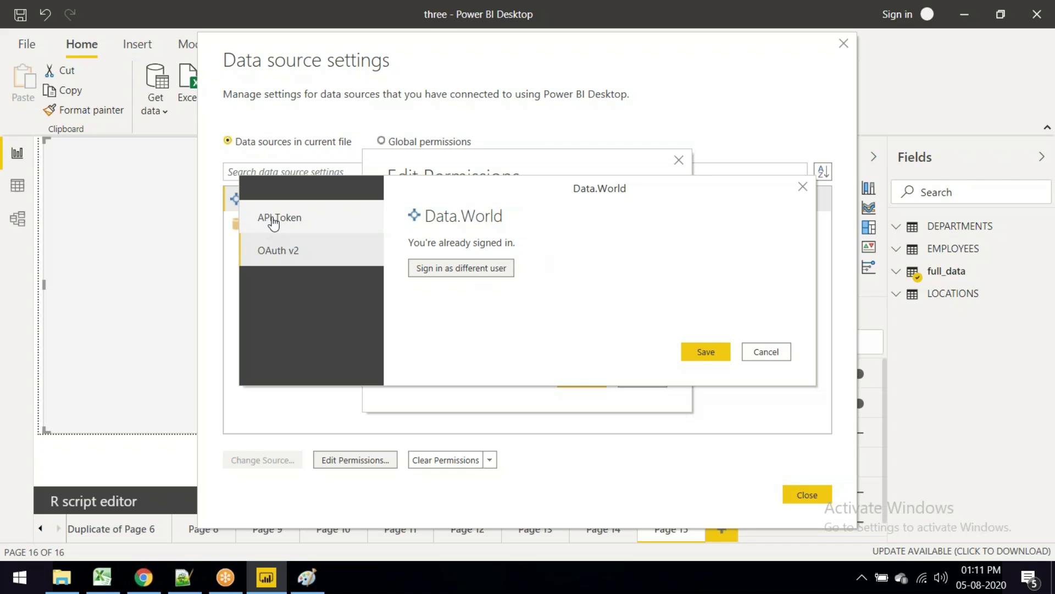
click(278, 225)
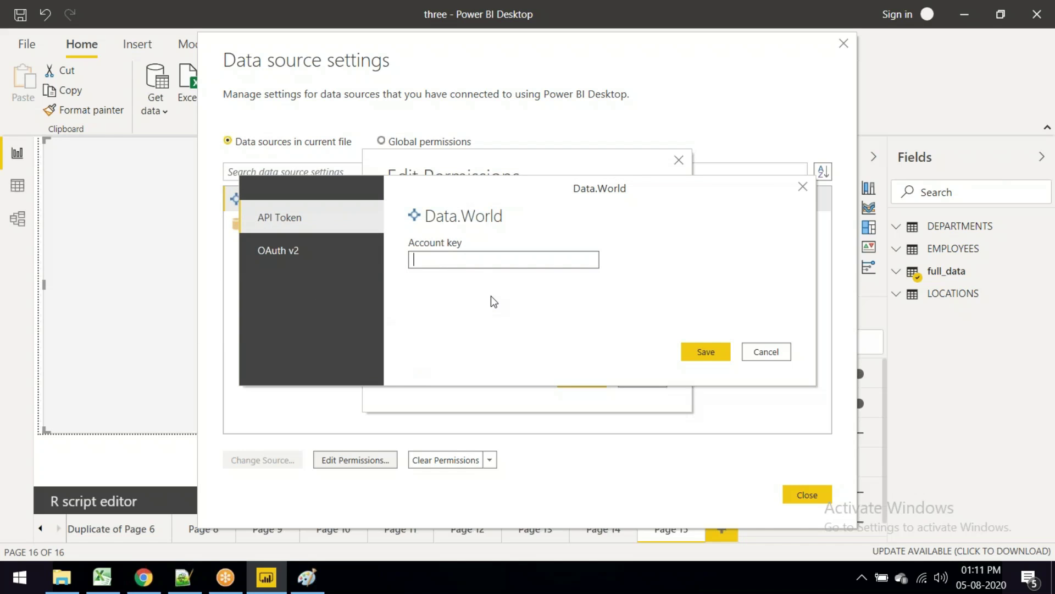
click(771, 353)
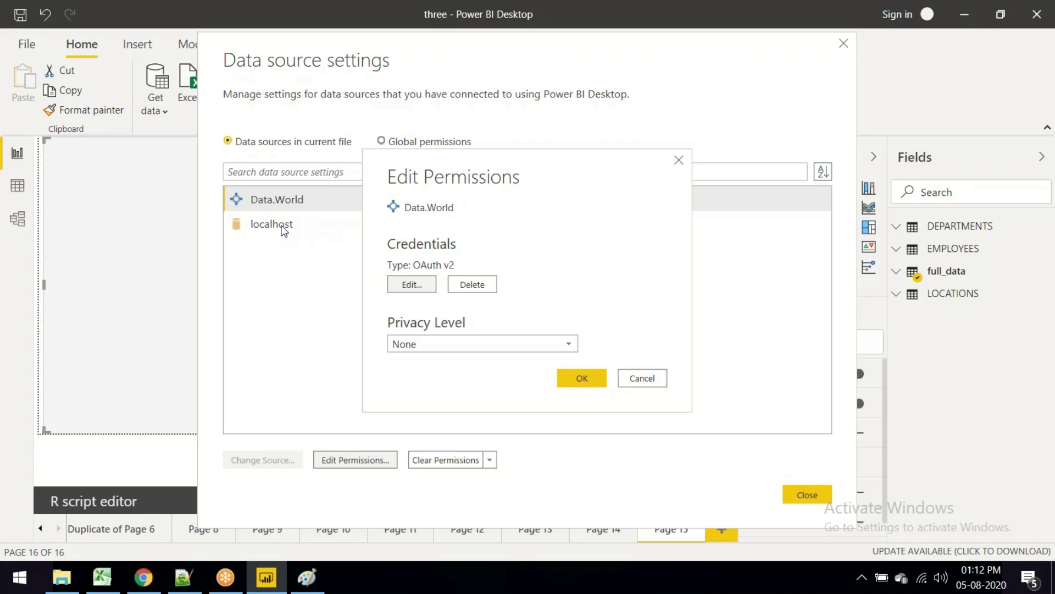
- Check the localhost source's permissions without changes, then close Data source settings
click(679, 160)
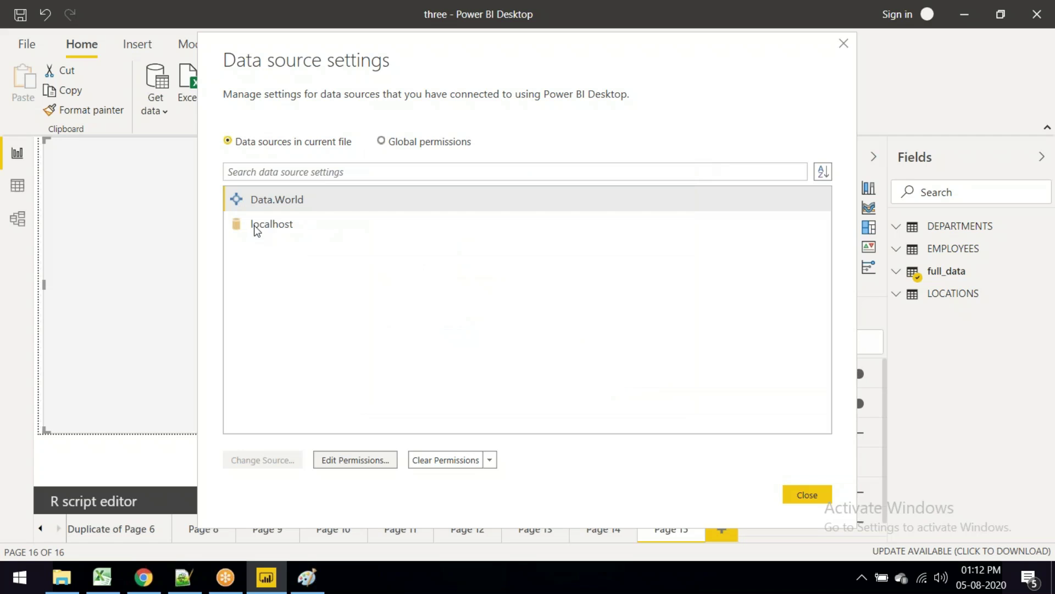
click(280, 230)
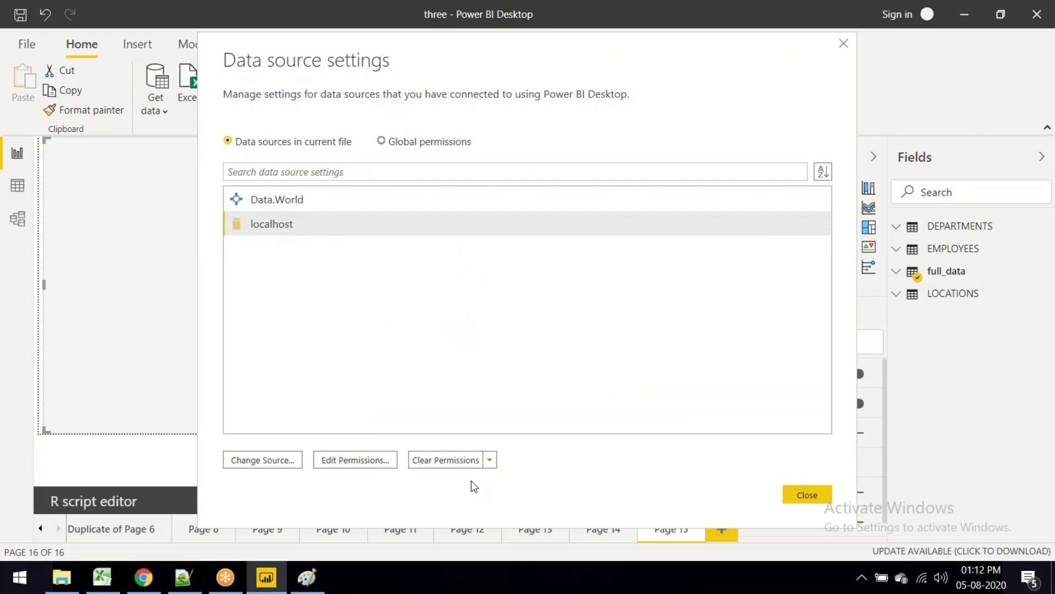
click(358, 464)
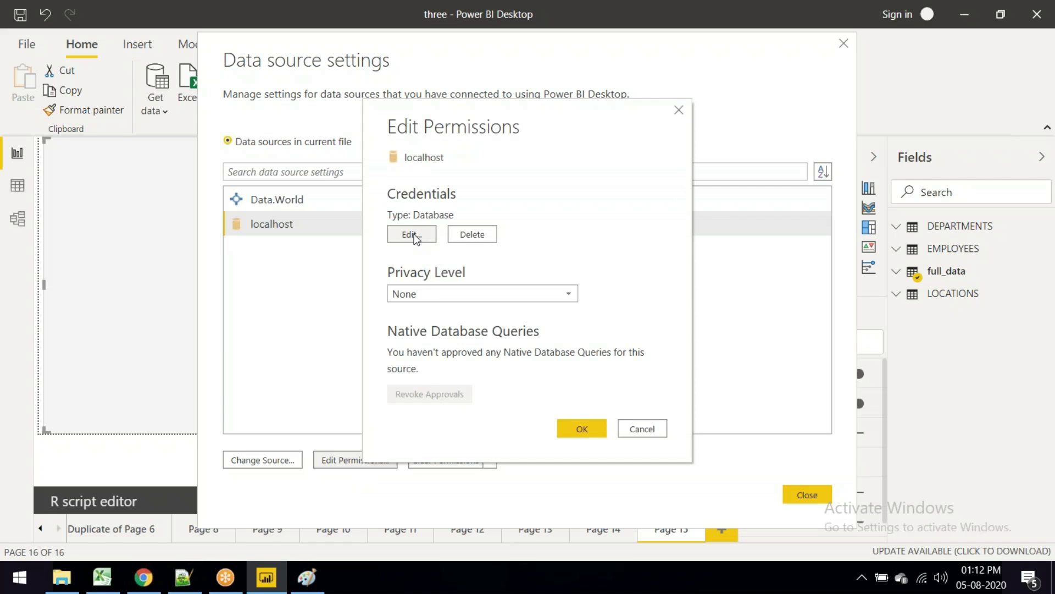
click(642, 429)
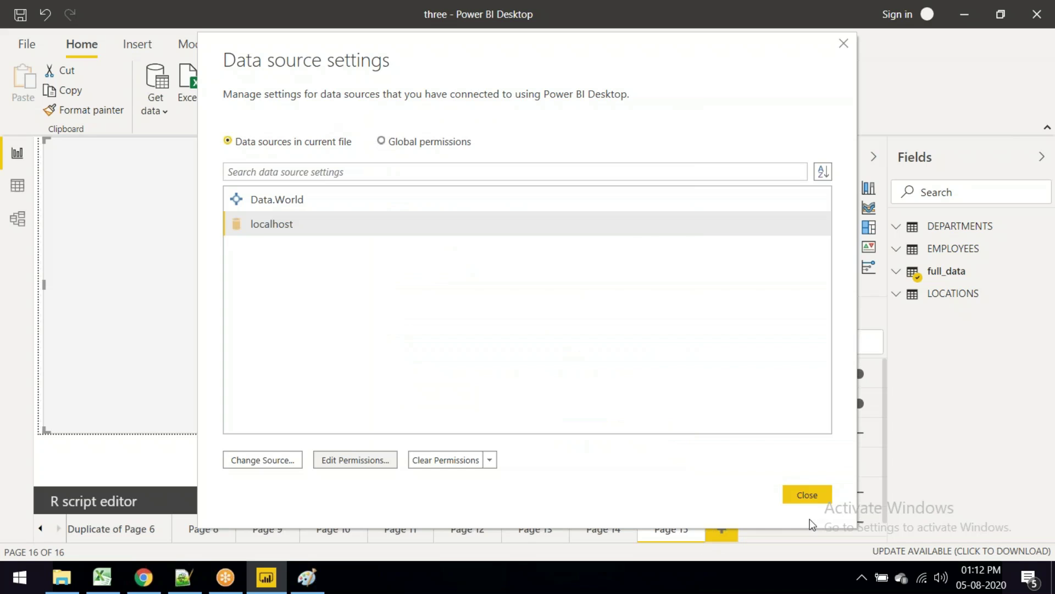
click(813, 496)
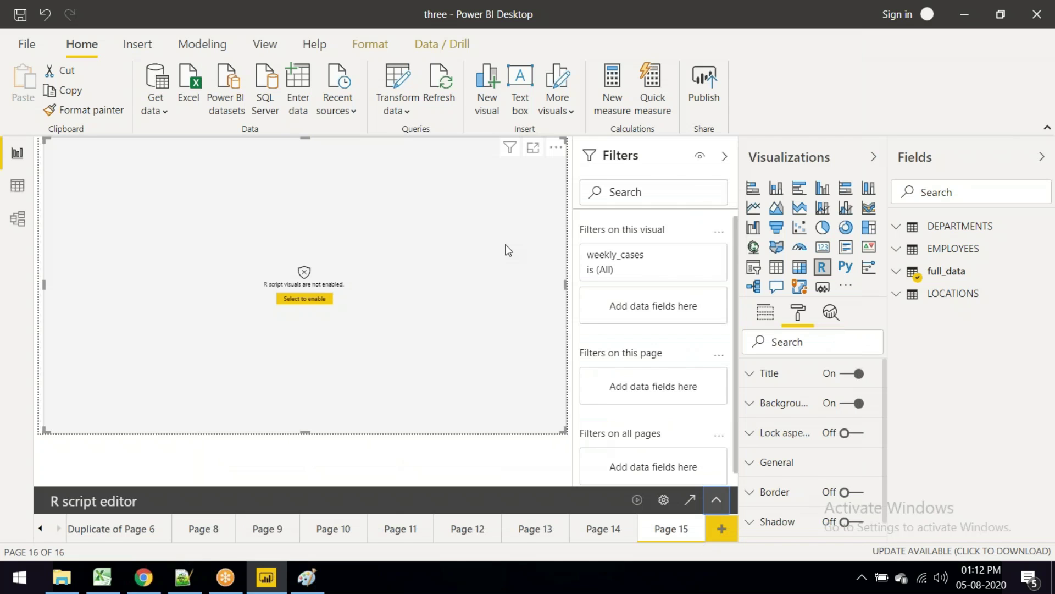
- Launch Power Query Editor and refresh the outdated EMPLOYEES preview
click(407, 107)
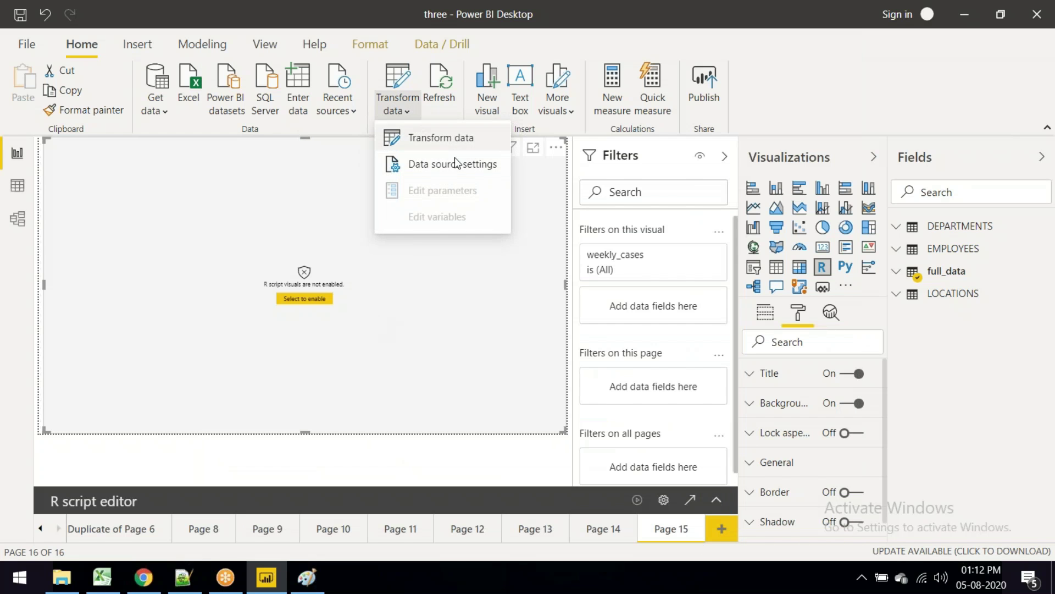
click(456, 143)
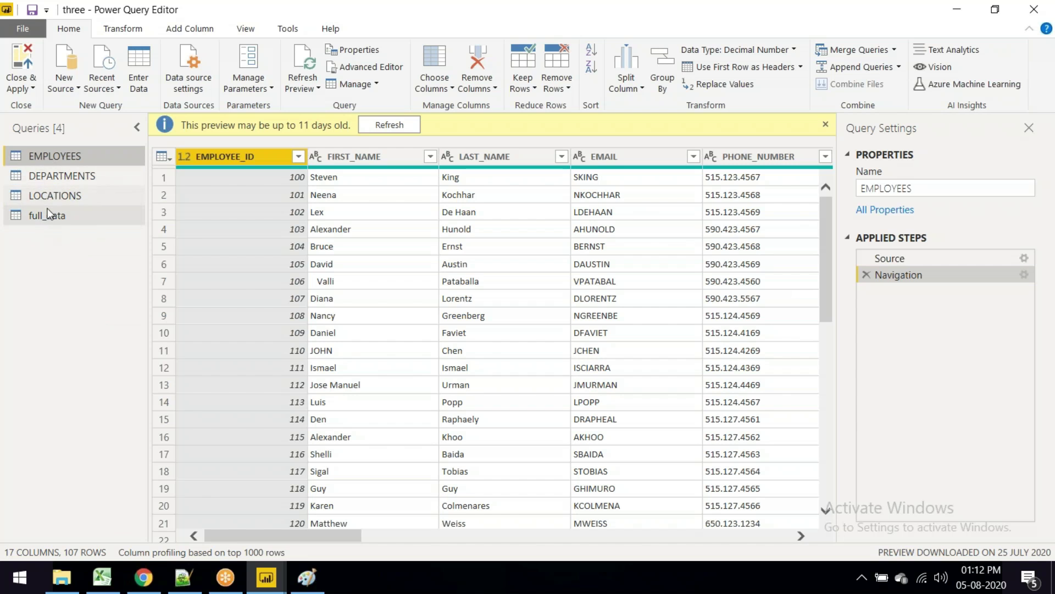
click(362, 126)
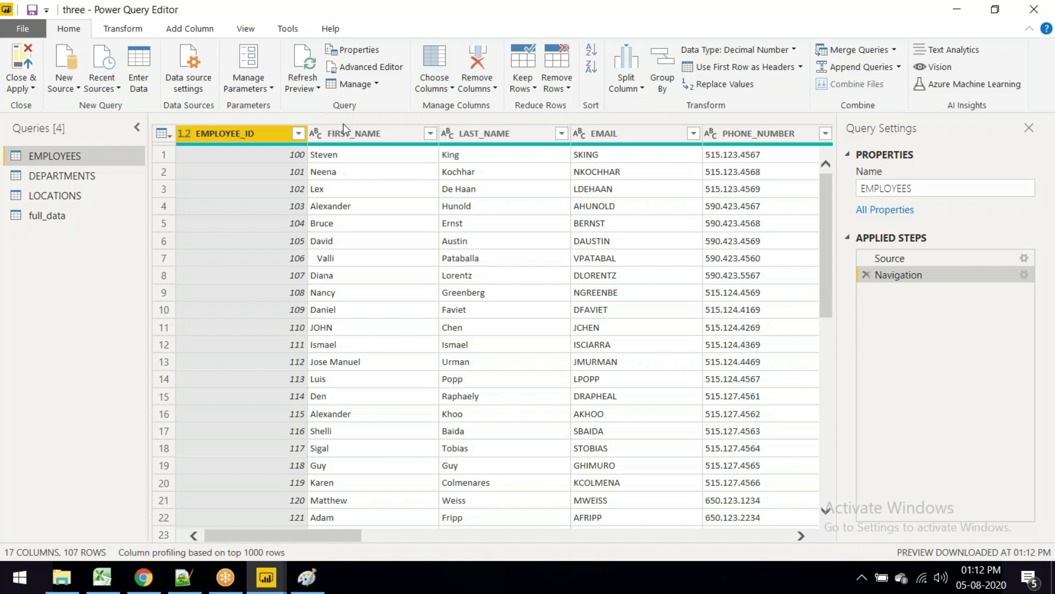
- Browse the DEPARTMENTS, LOCATIONS and full_data queries
click(37, 180)
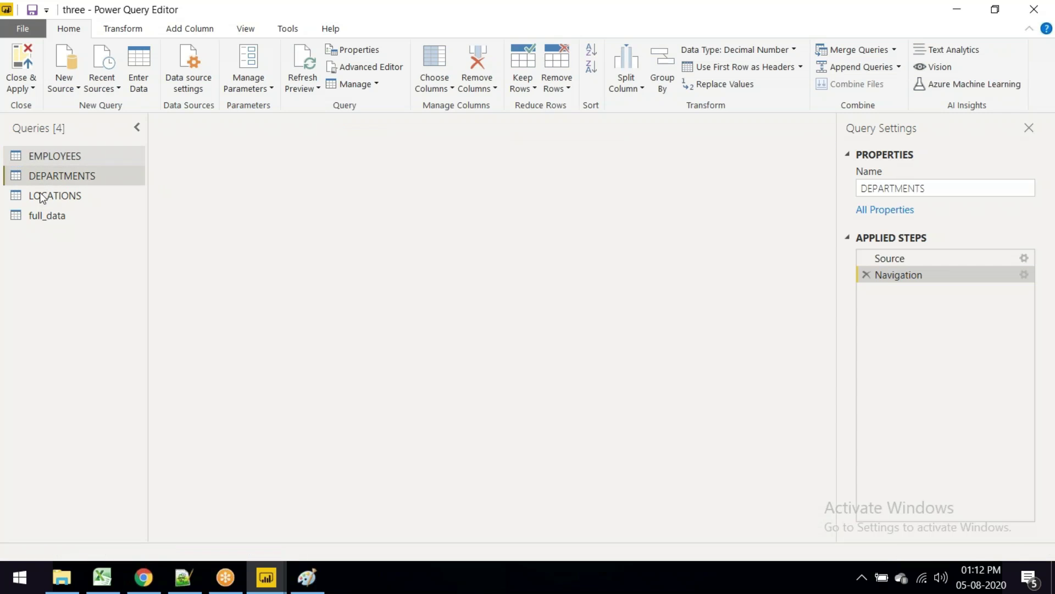
click(40, 195)
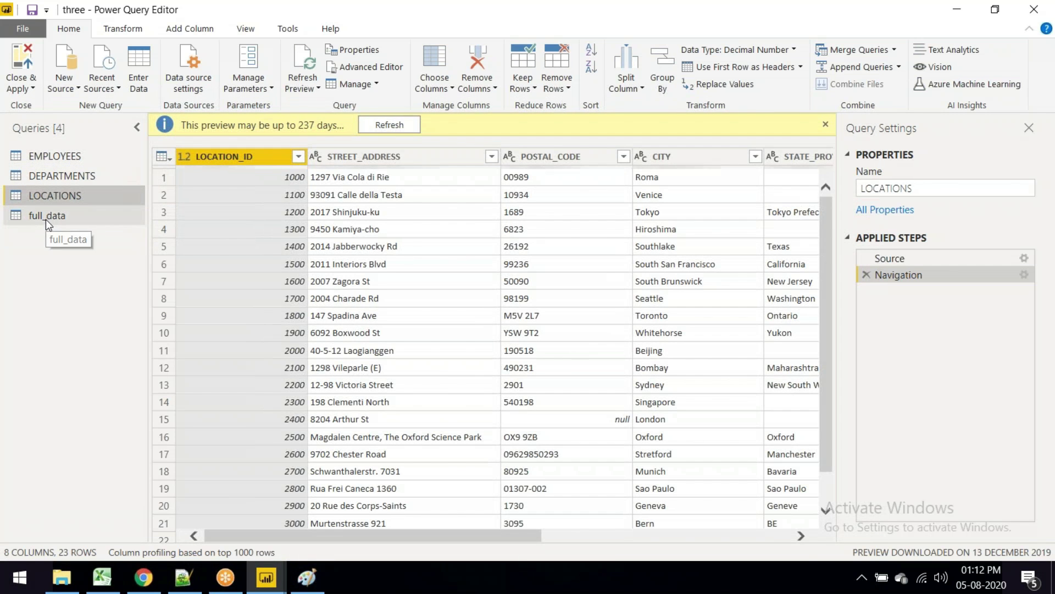
click(46, 218)
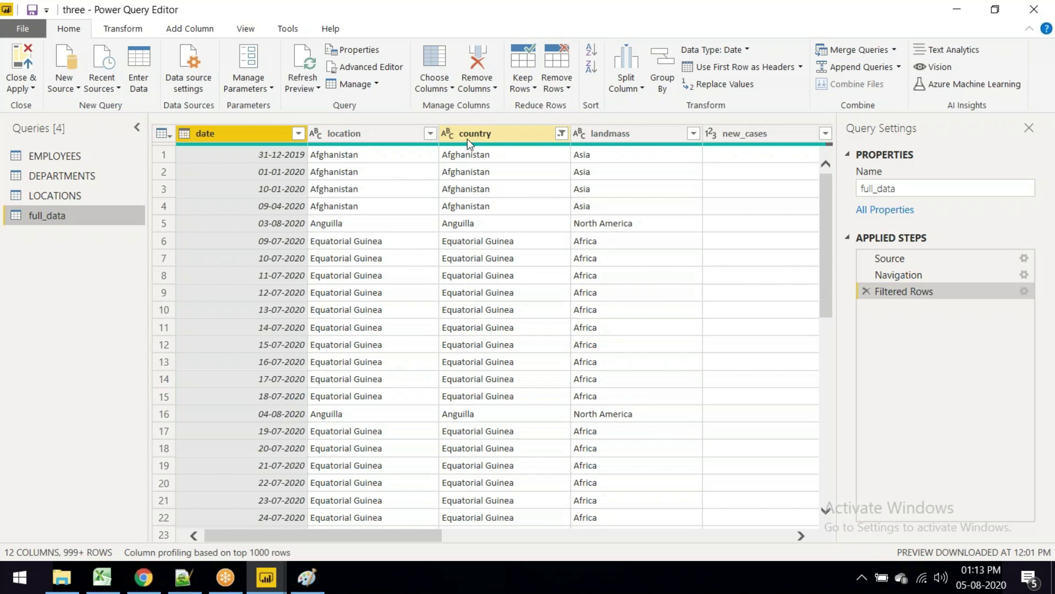
click(352, 140)
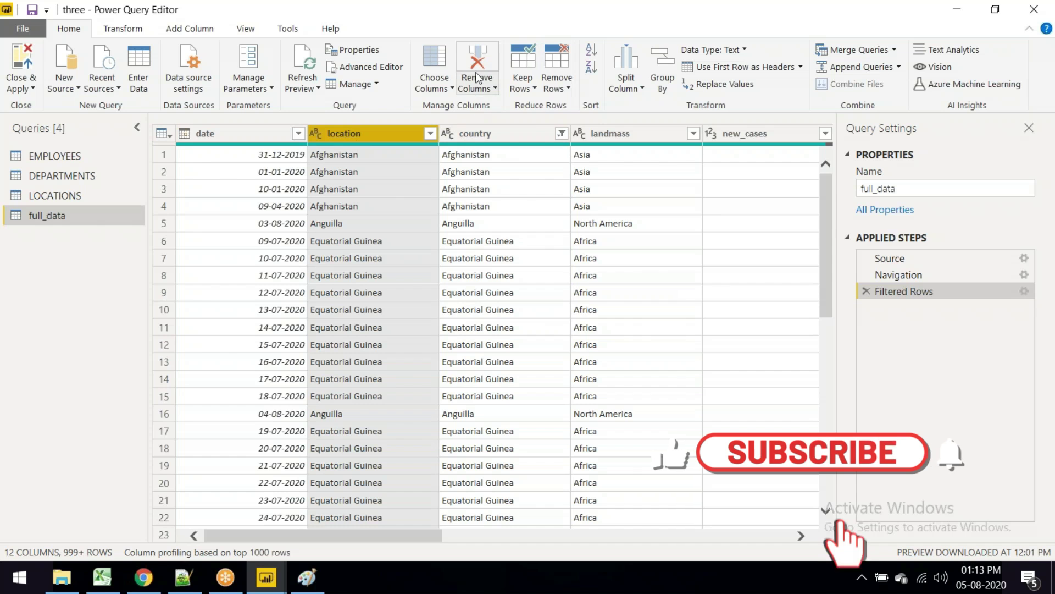
click(476, 79)
click(523, 106)
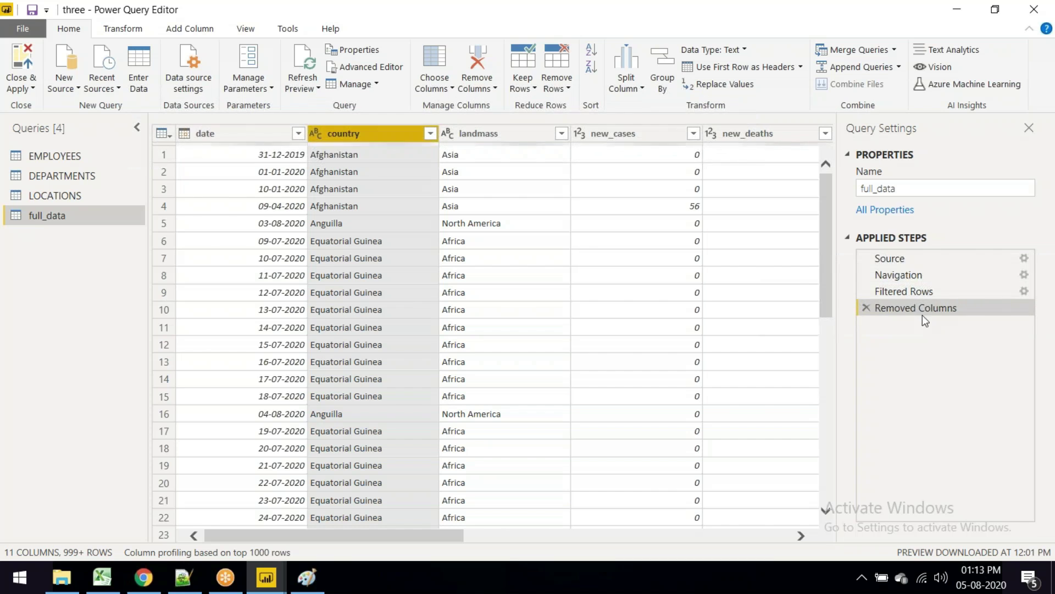
click(868, 309)
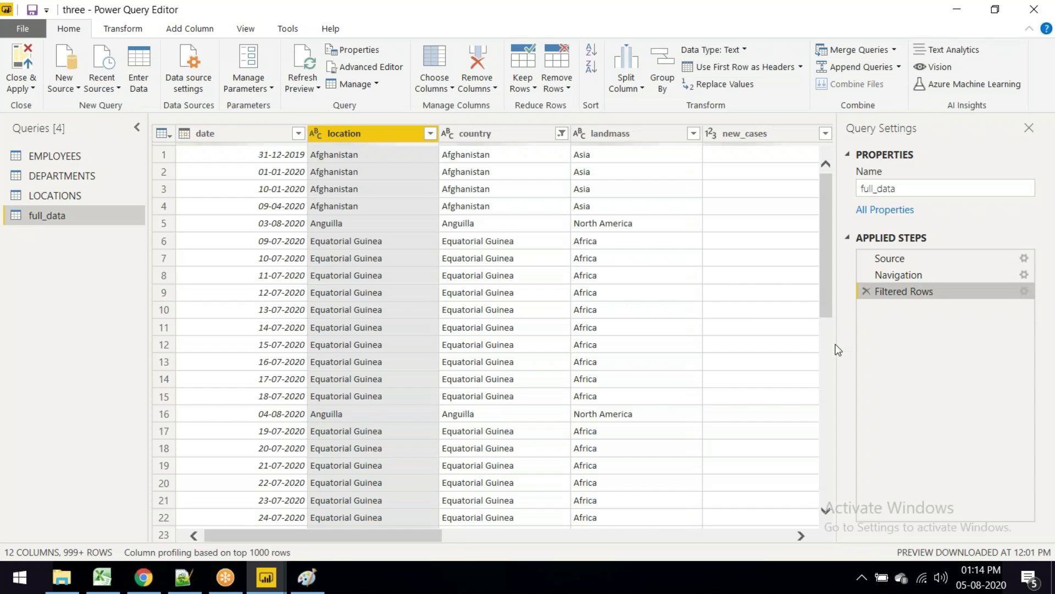
drag(431, 540, 330, 527)
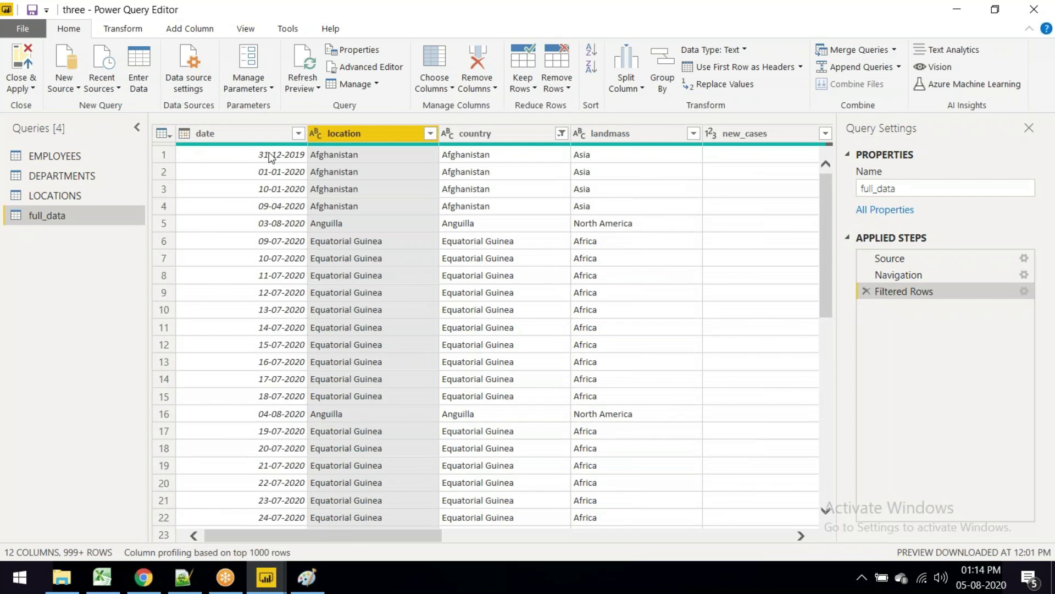
- Try Date/Time and Whole Number on the date column, then cancel the type-change prompt
click(183, 134)
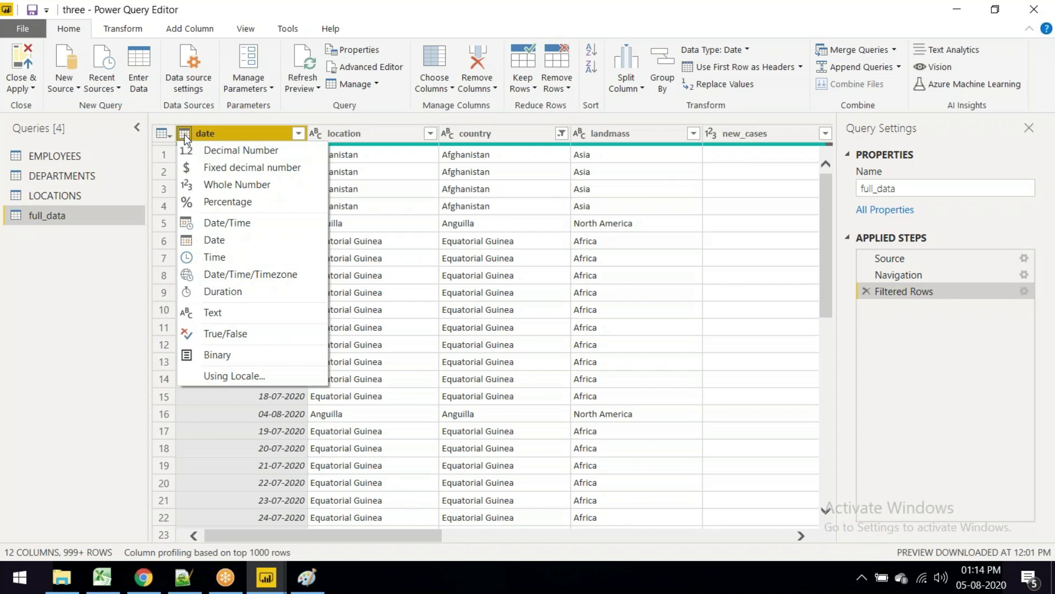
click(230, 223)
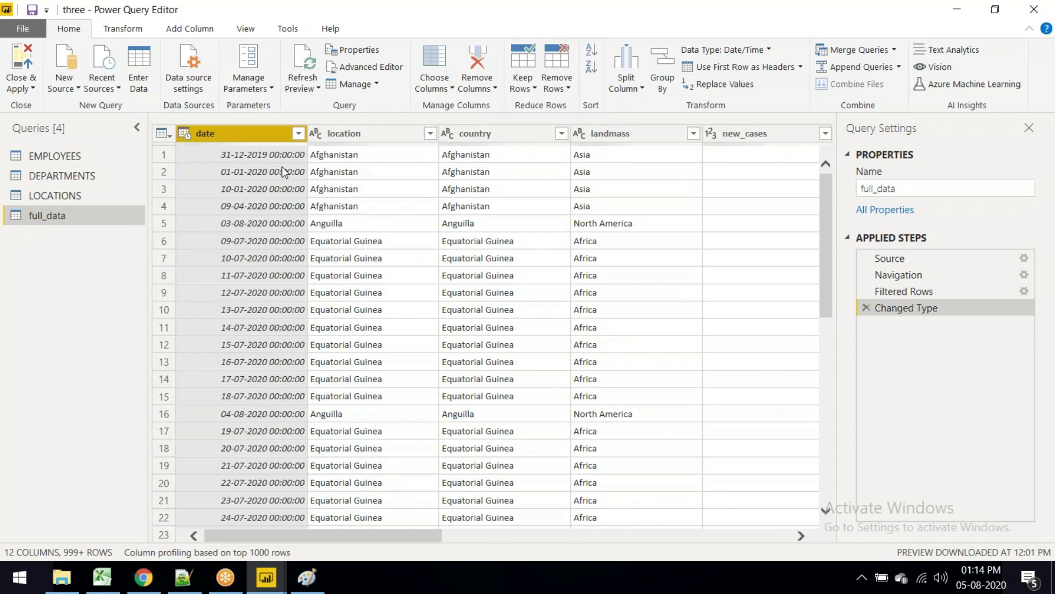
click(183, 135)
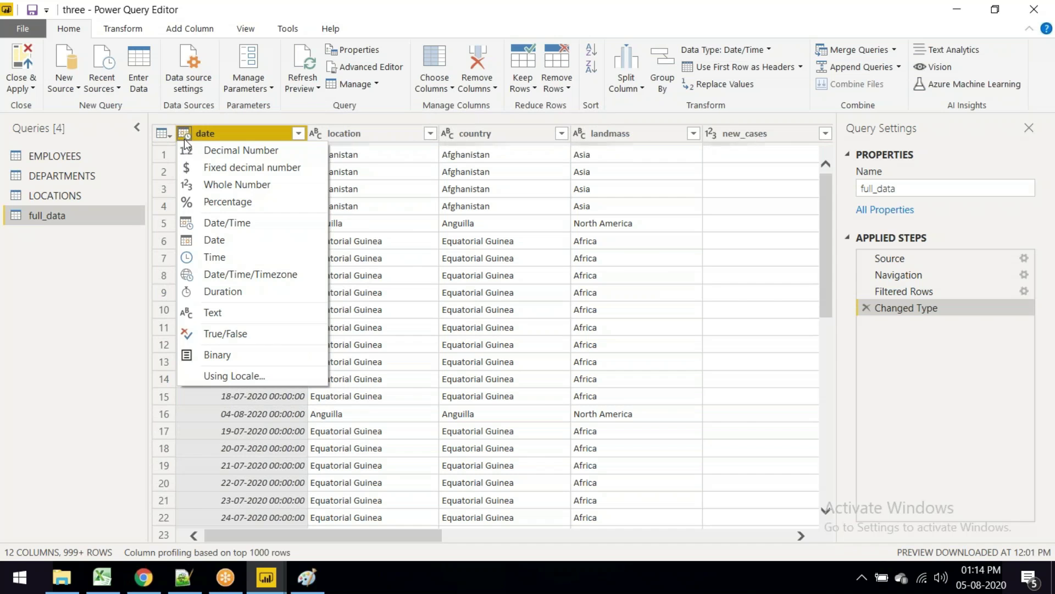
click(206, 188)
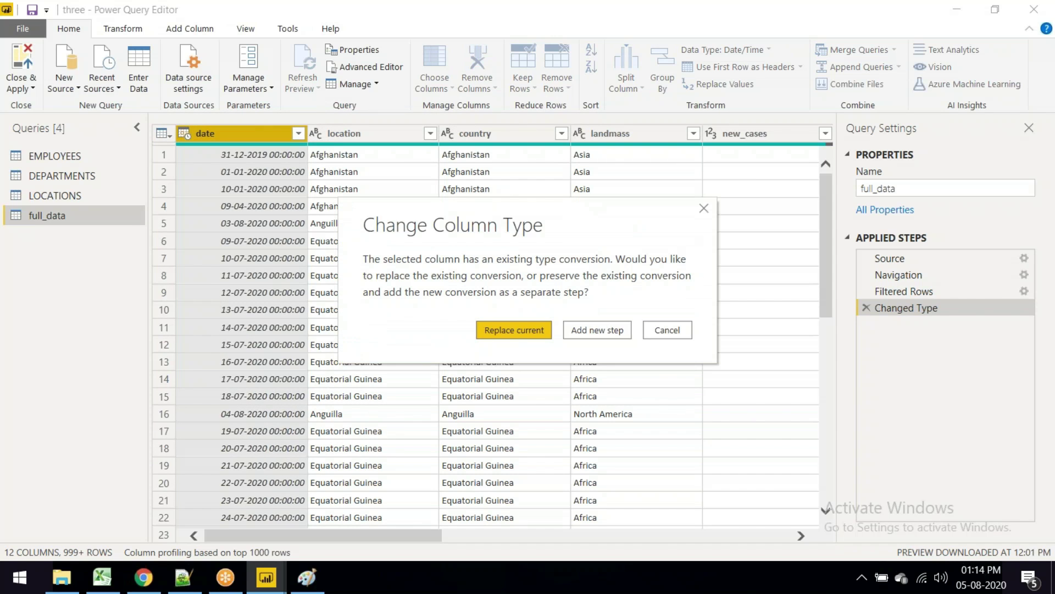
key(Escape)
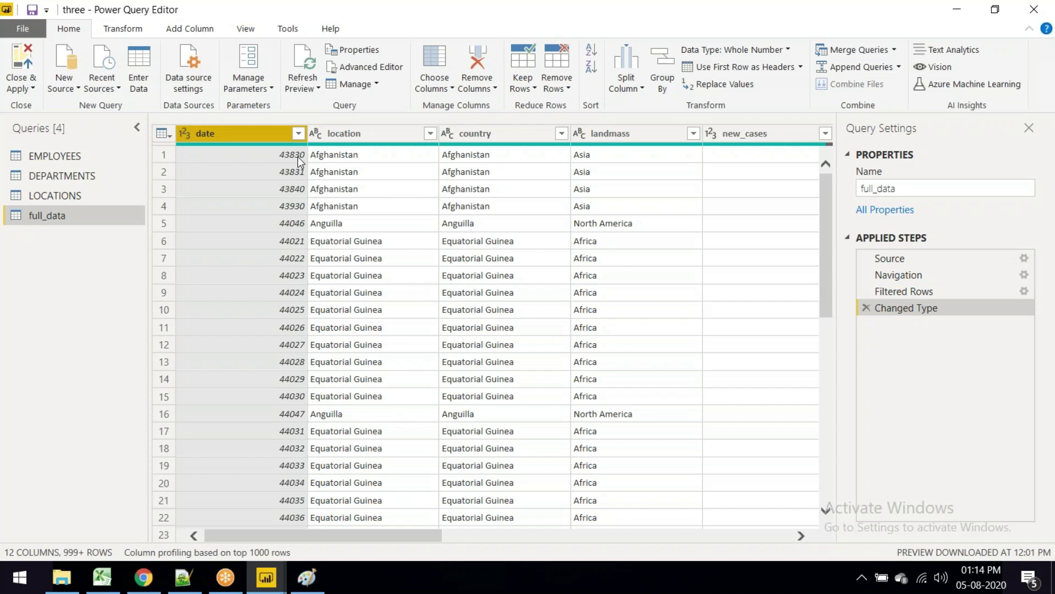
- Set the date column to Date, replacing the existing Changed Type conversion
click(185, 134)
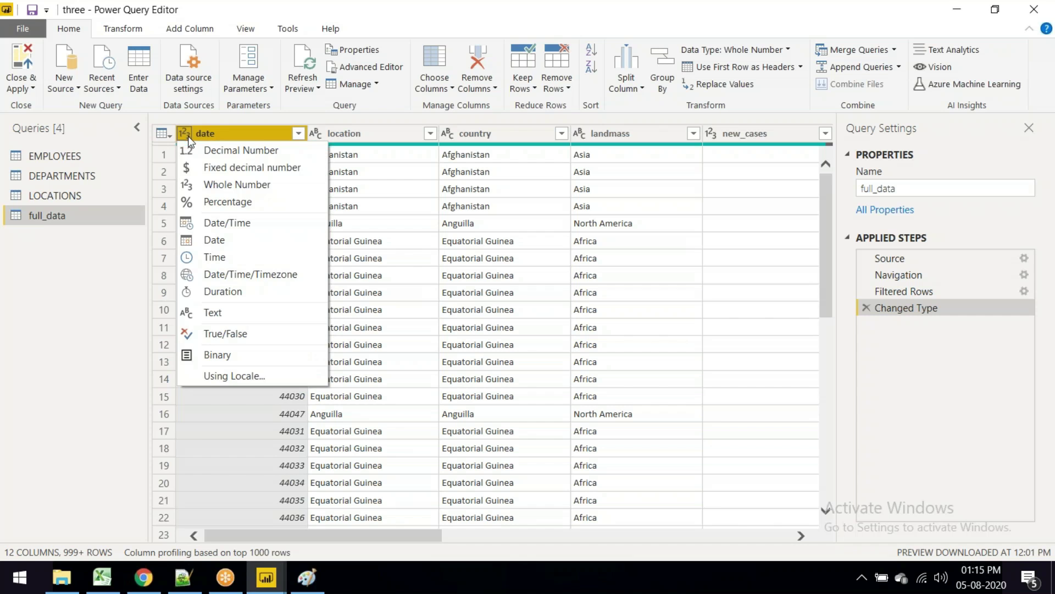
click(250, 240)
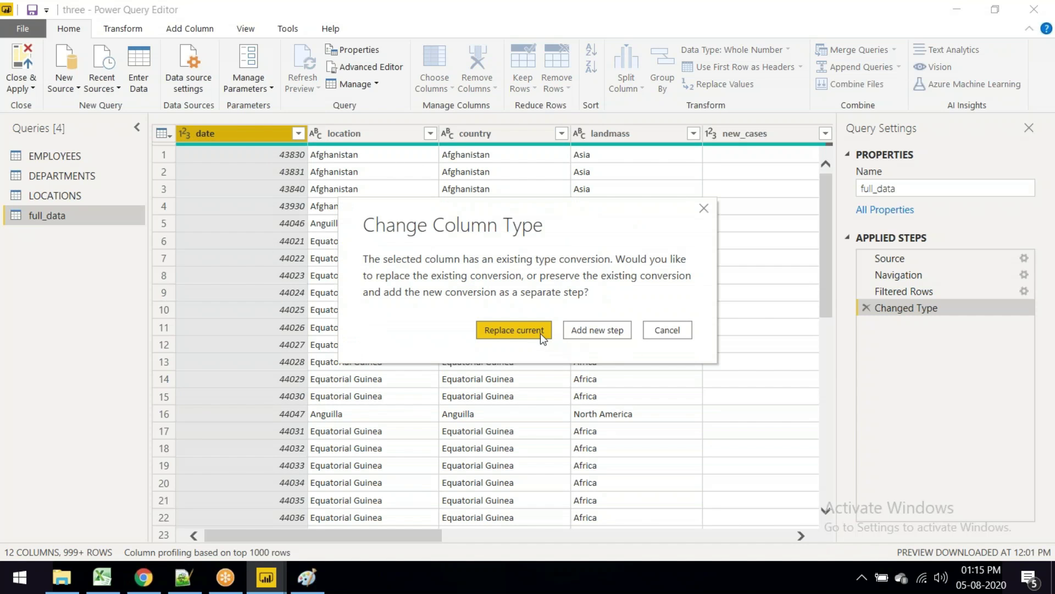
click(539, 332)
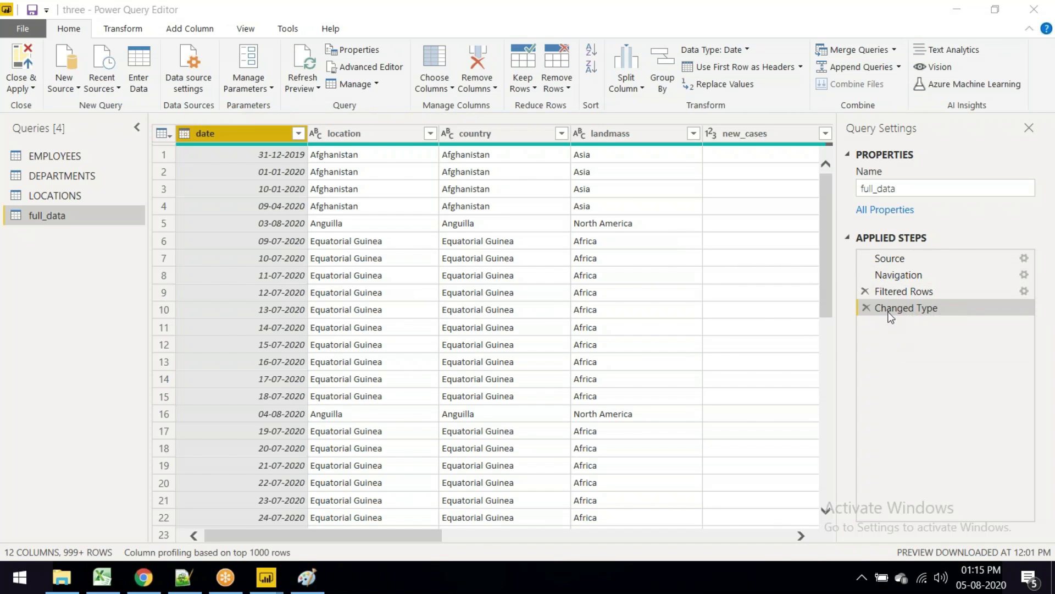
click(962, 444)
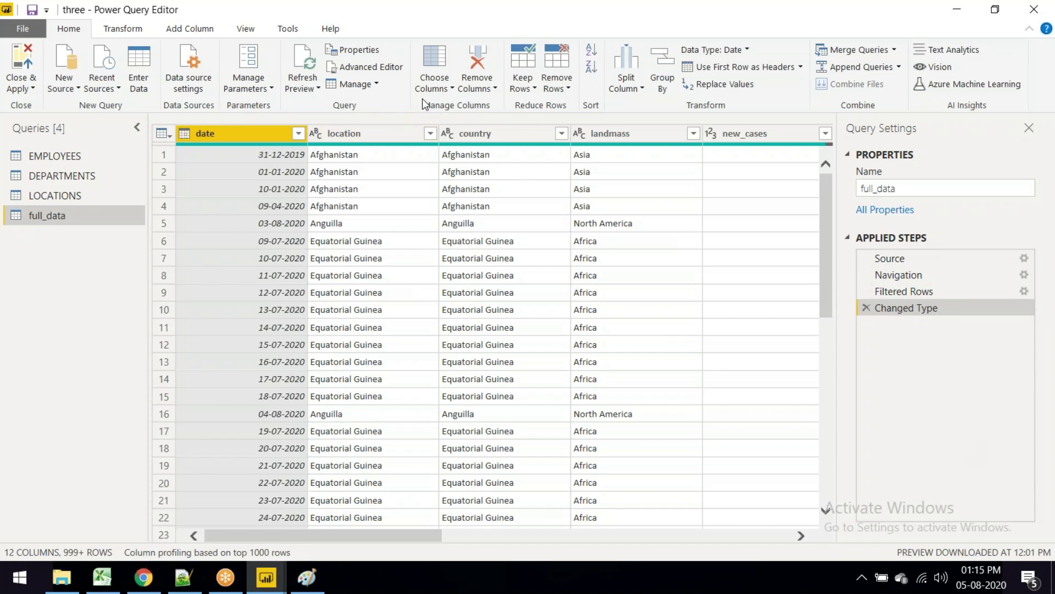
click(298, 133)
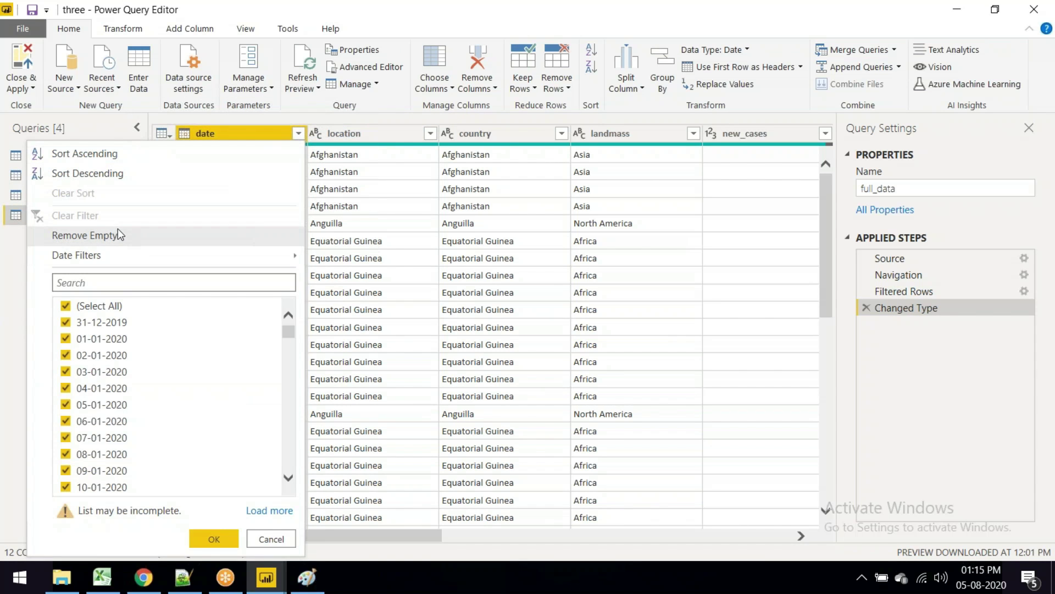
mouse_move(108, 259)
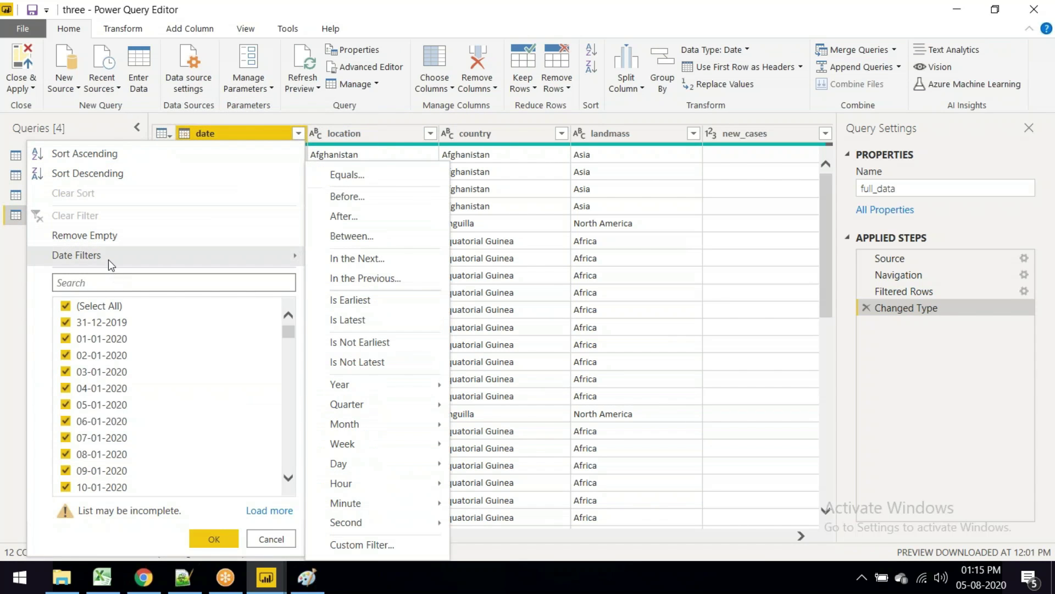
scroll(131, 359, down, 3)
scroll(134, 373, down, 7)
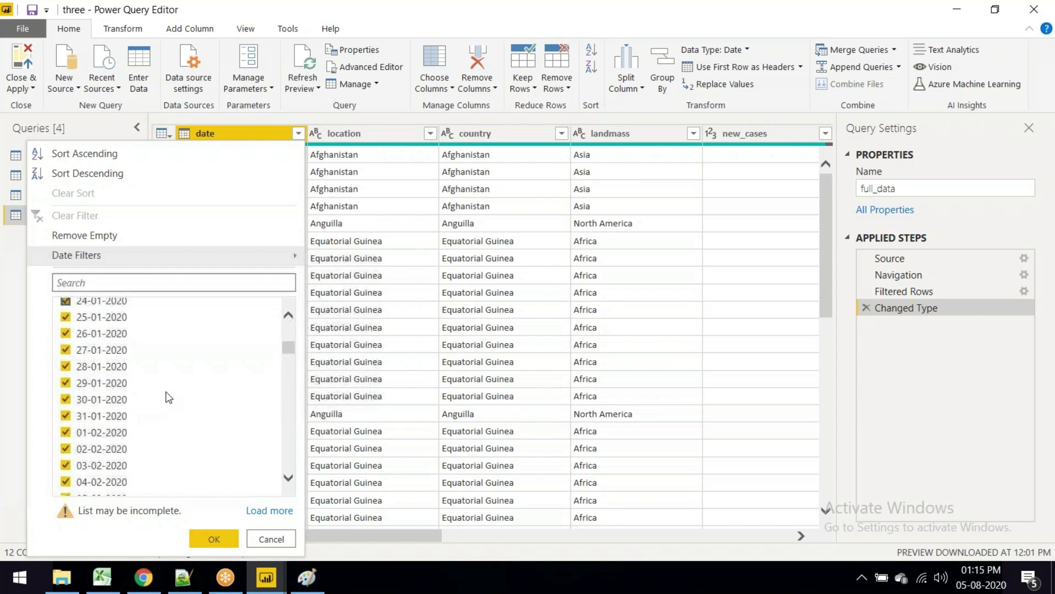
scroll(131, 335, up, 3)
scroll(131, 335, up, 2)
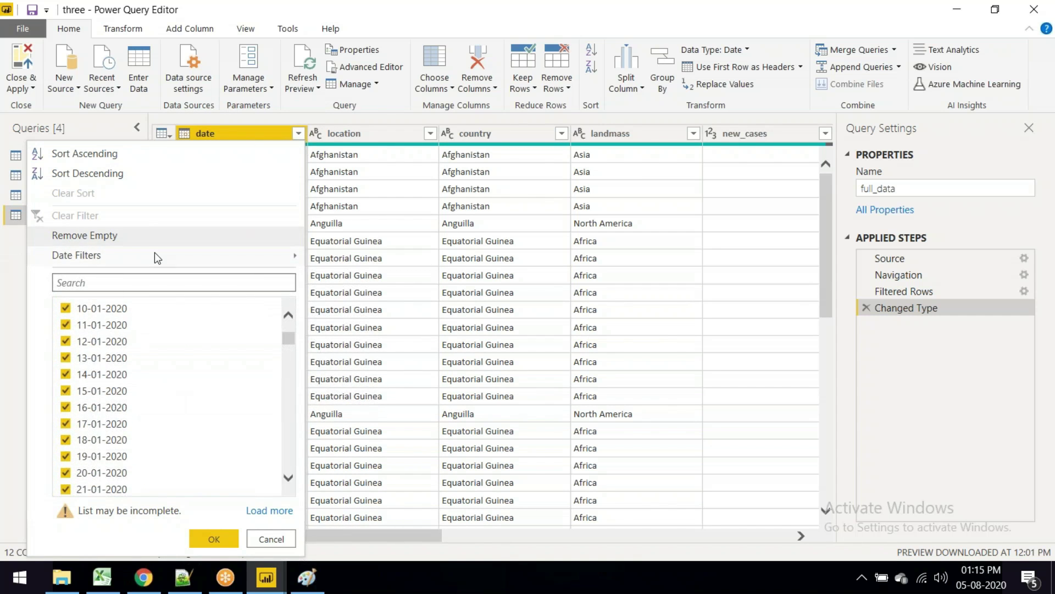
mouse_move(153, 258)
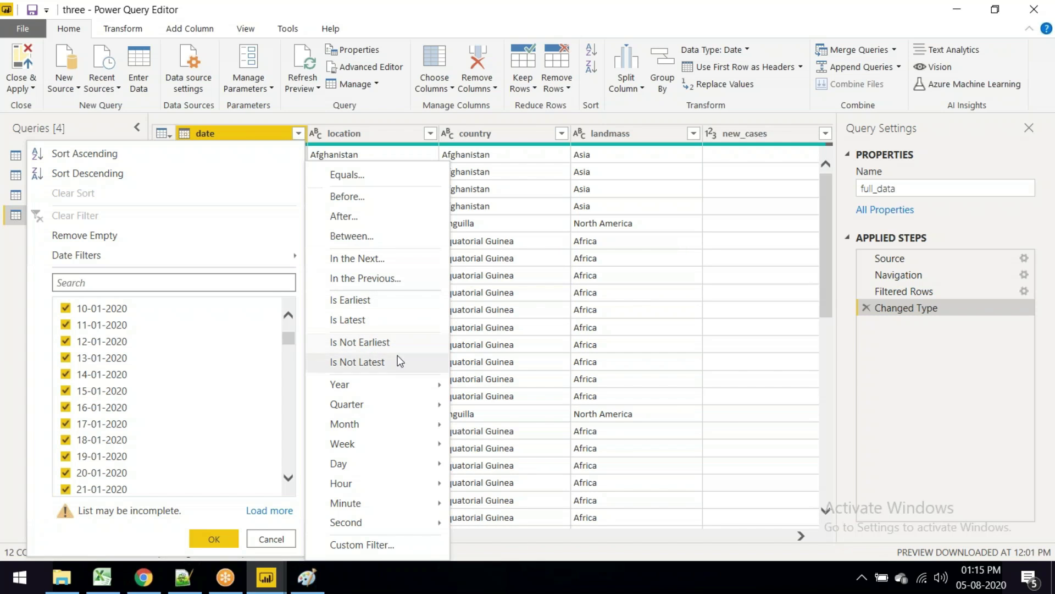
mouse_move(396, 395)
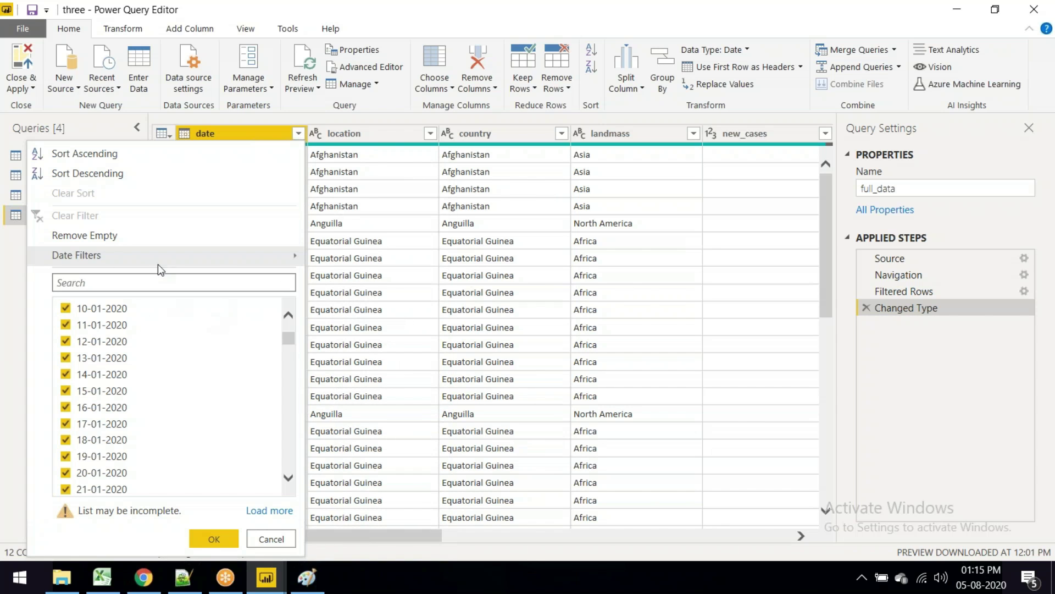
click(279, 256)
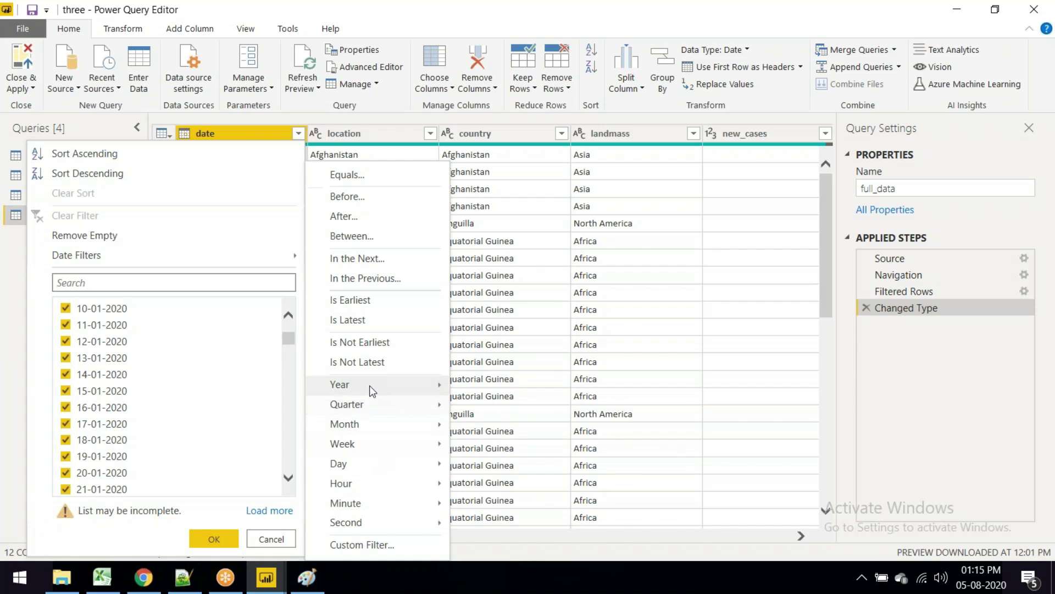
mouse_move(370, 385)
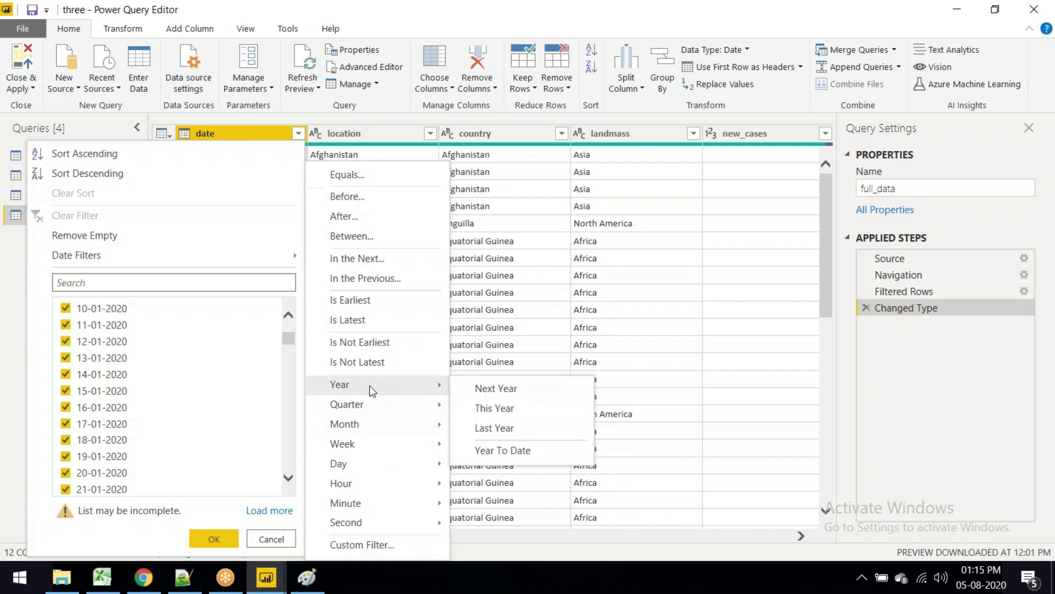
click(511, 427)
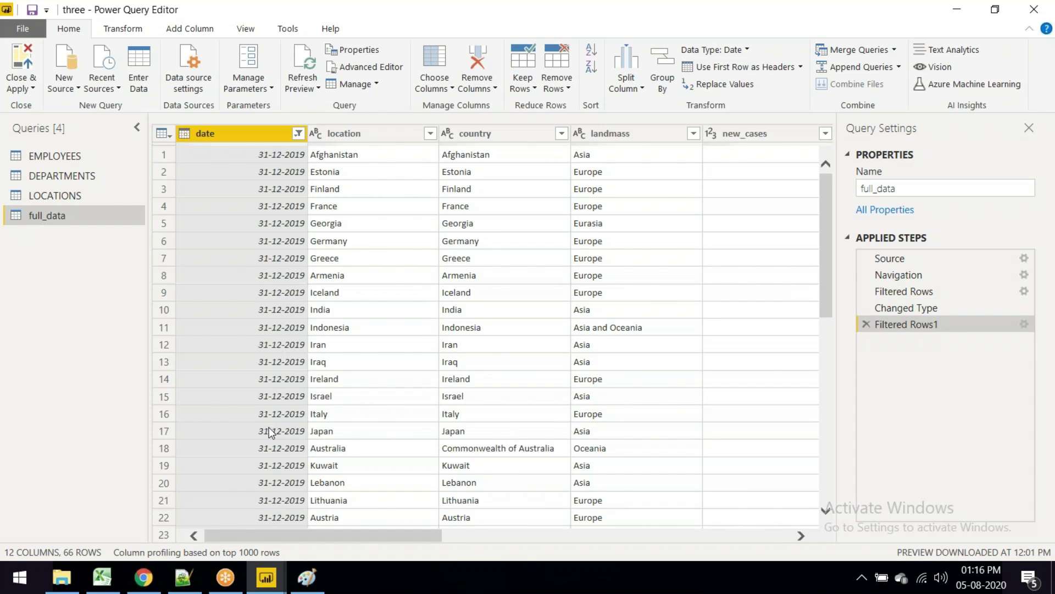
click(300, 134)
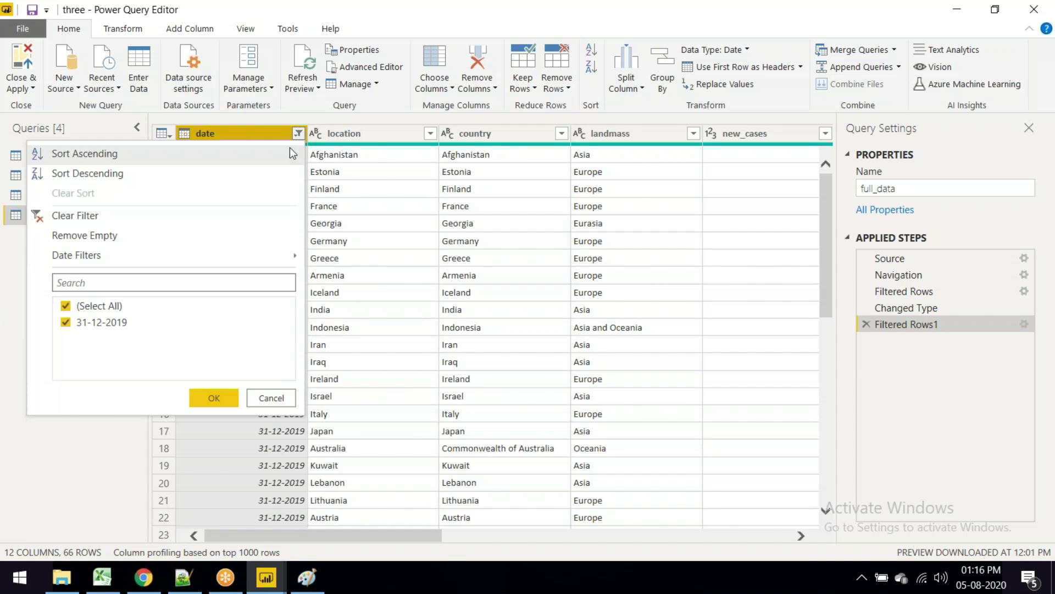
mouse_move(192, 253)
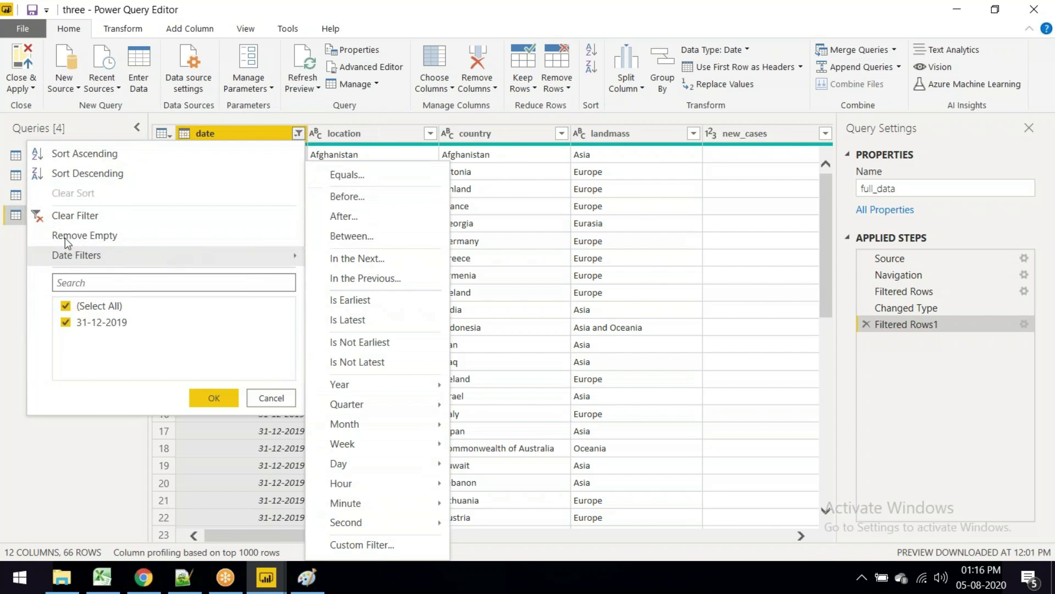
click(862, 408)
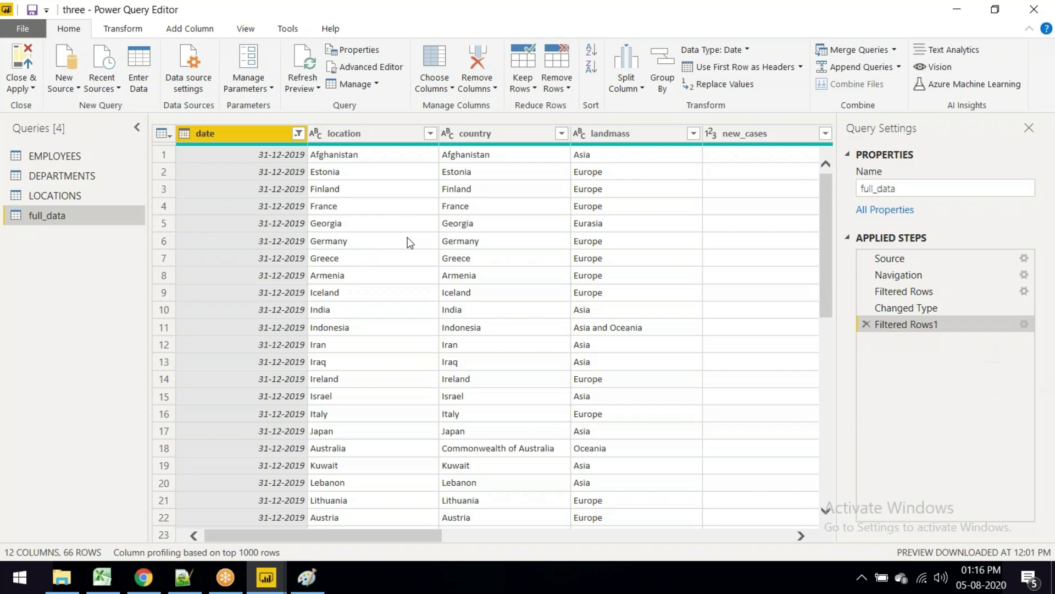
click(866, 324)
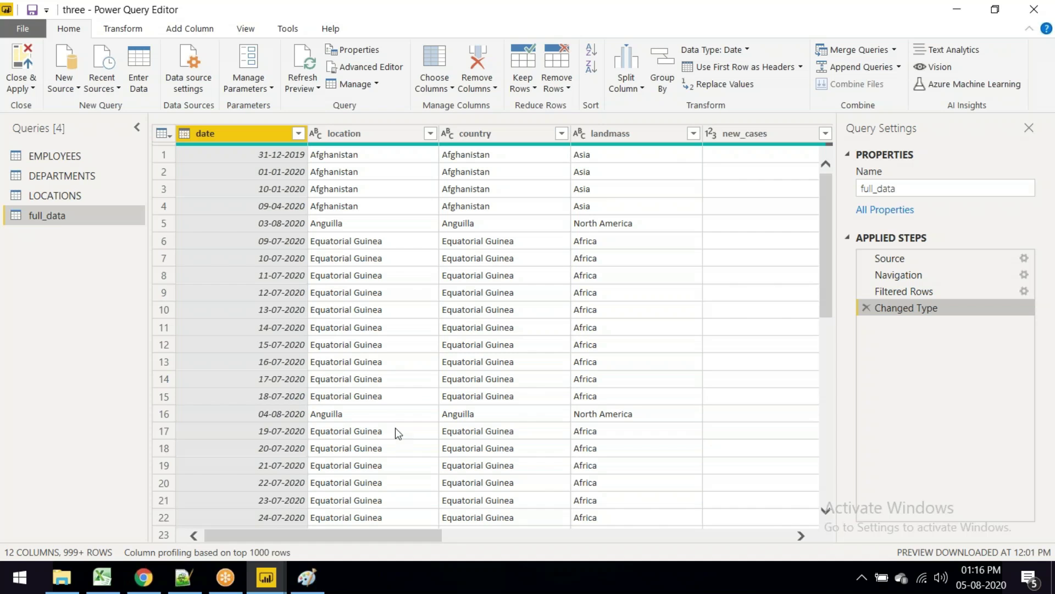
- Browse the date column's filter list and its Date Filters > Month conditions
click(299, 135)
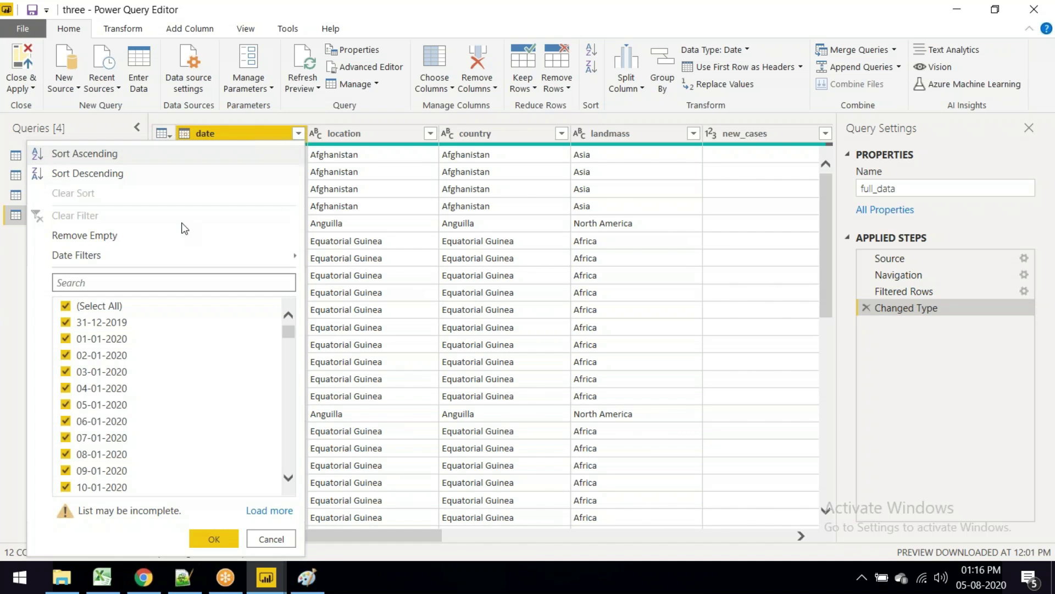
mouse_move(86, 255)
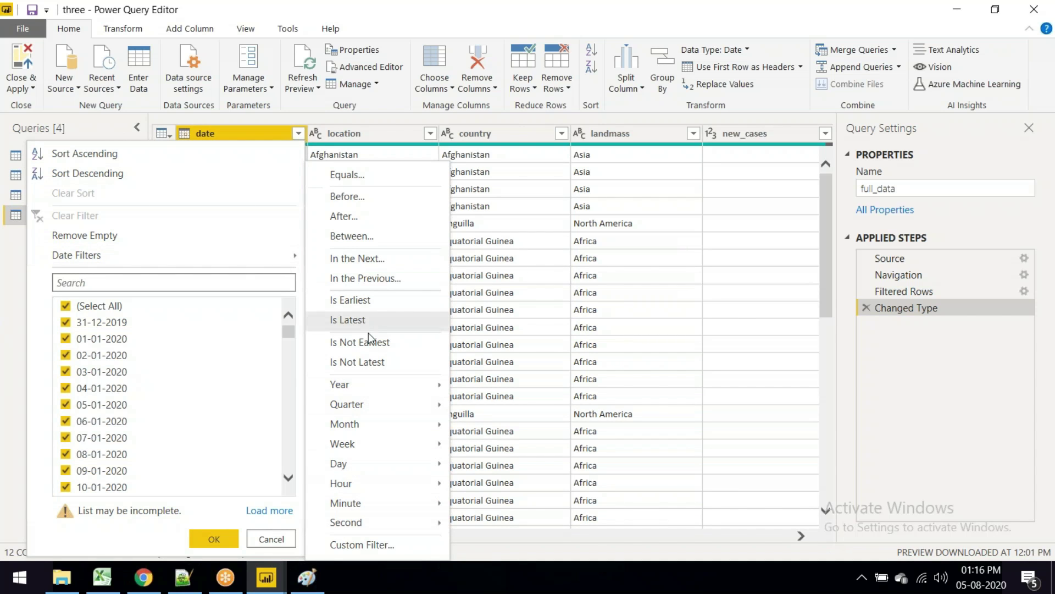
mouse_move(358, 429)
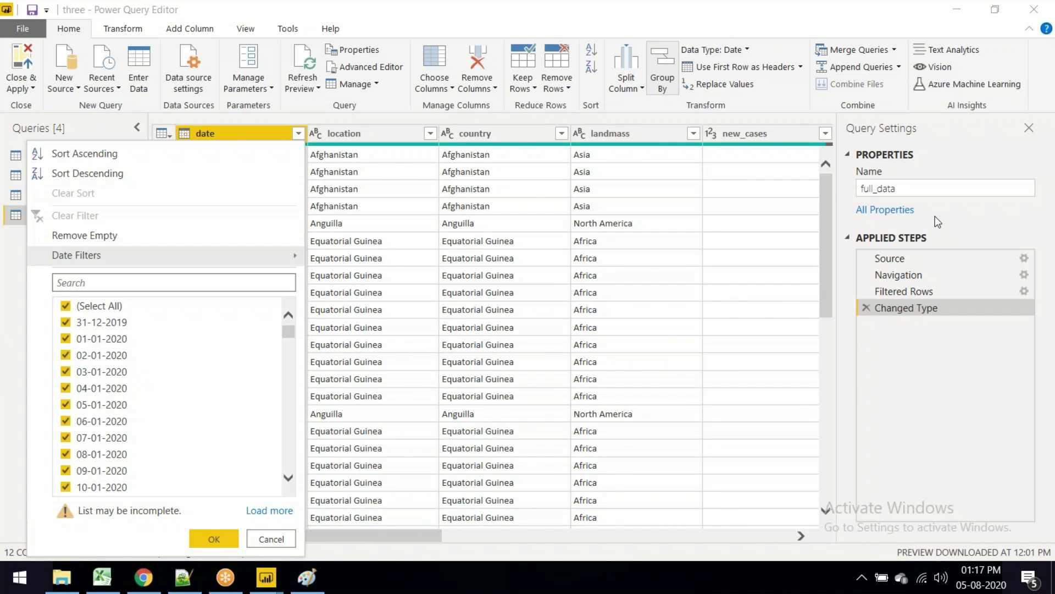
mouse_move(165, 255)
- Filter full_data to rows where country equals India
click(453, 170)
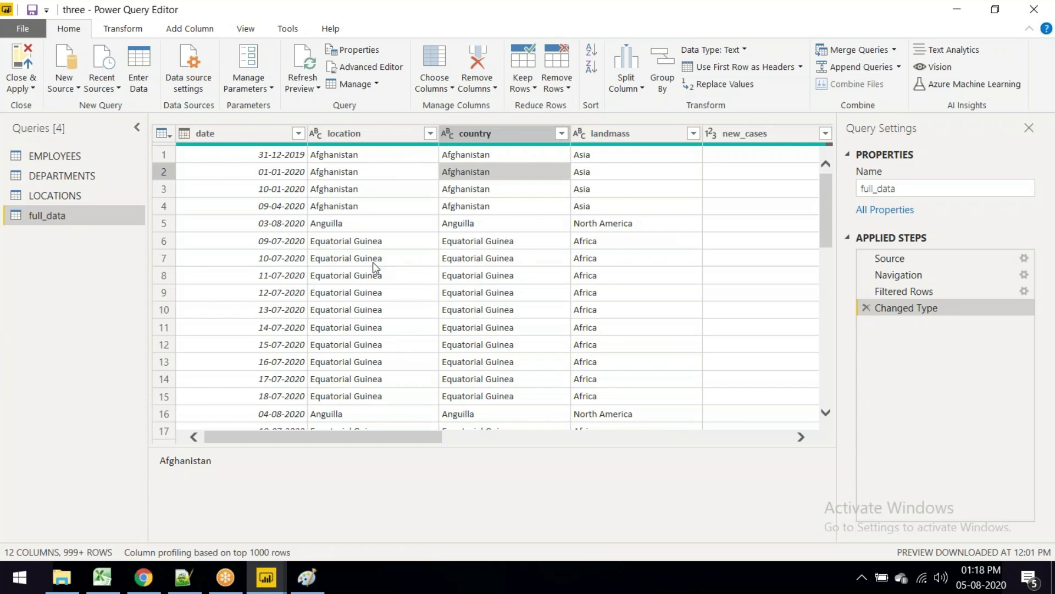
click(561, 134)
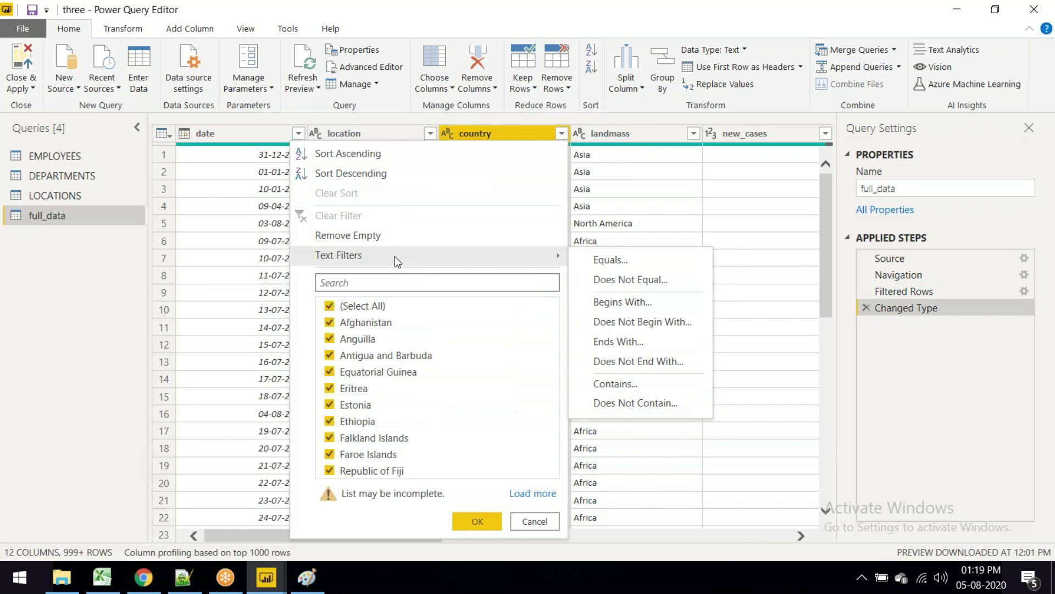
mouse_move(566, 256)
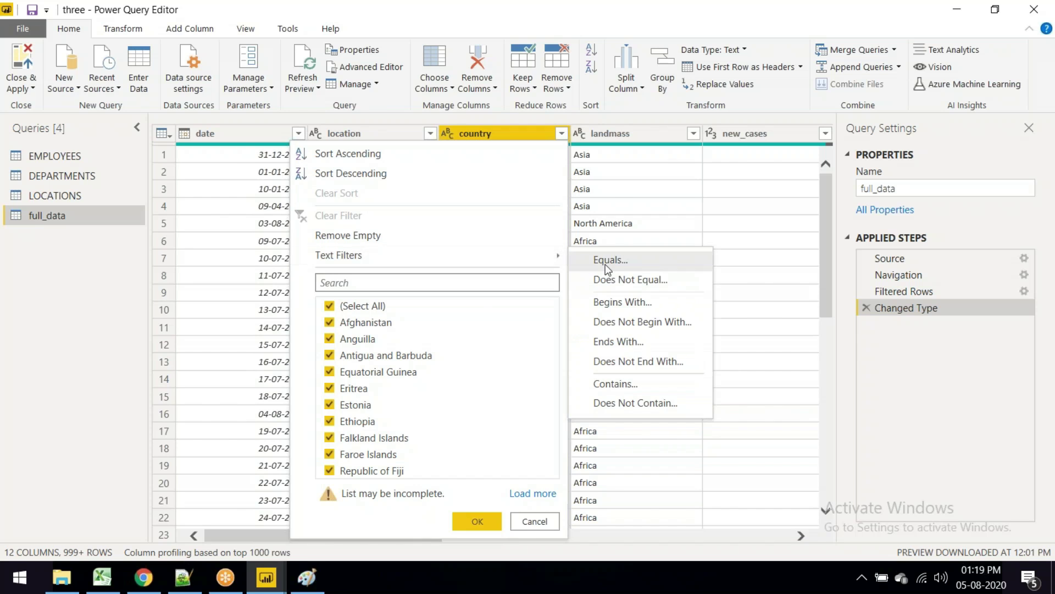
click(621, 266)
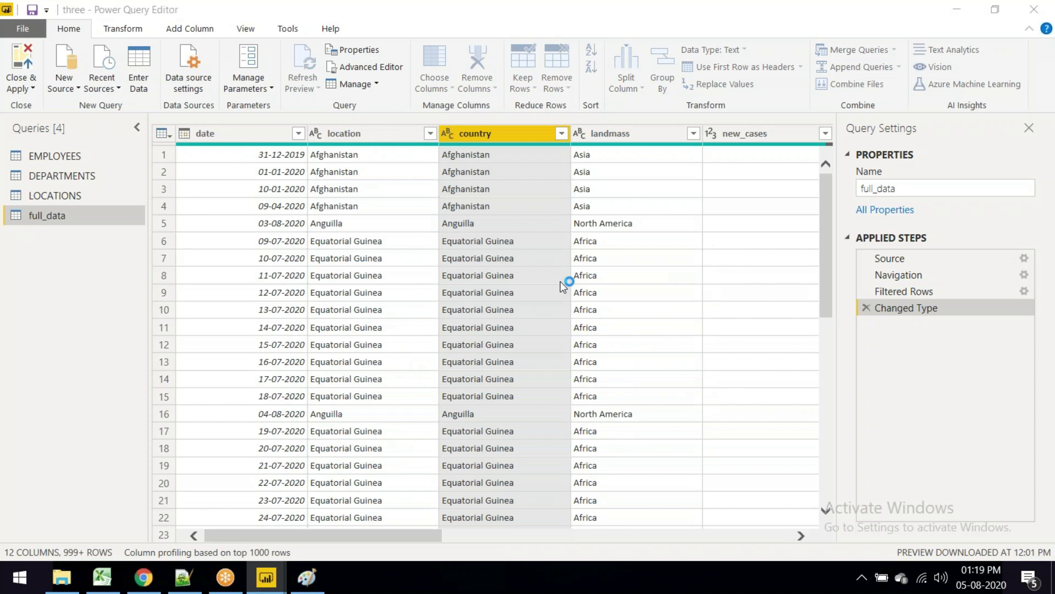
text(India)
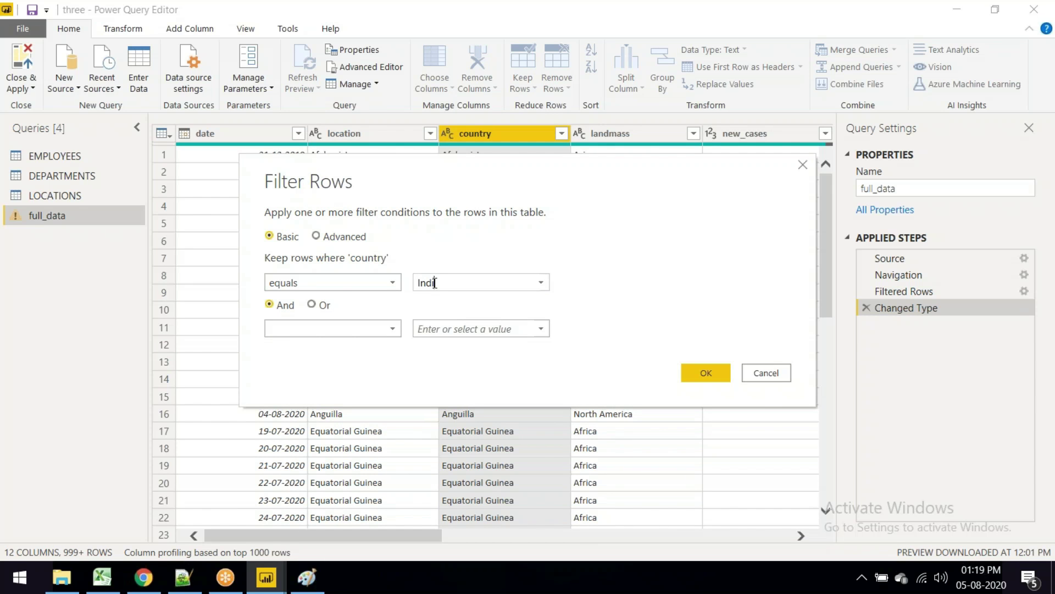
click(704, 371)
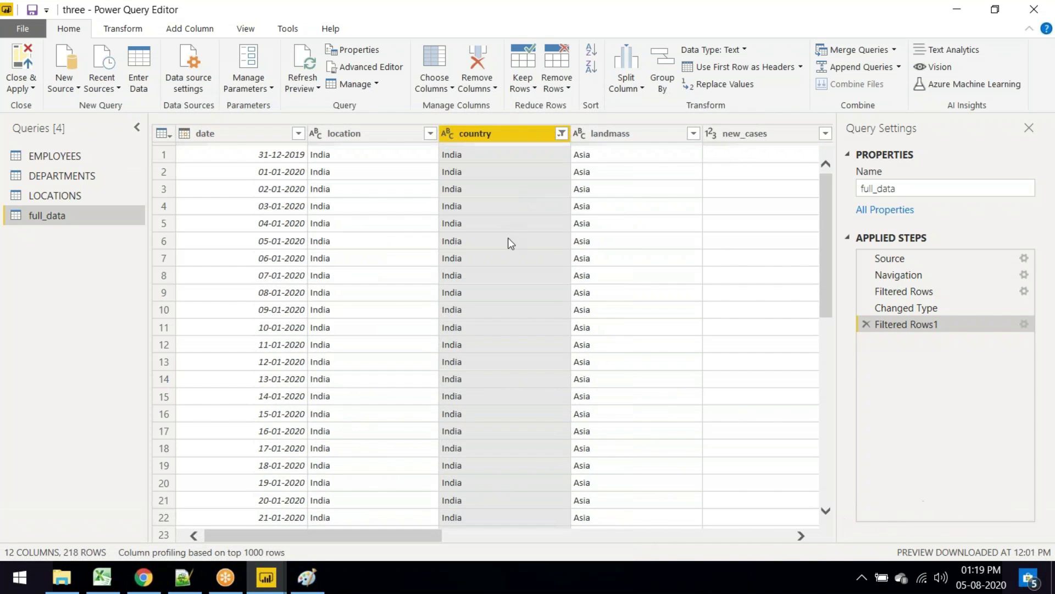
- Dismiss the installation-failure notice and clear the country filter so all countries return
click(1043, 517)
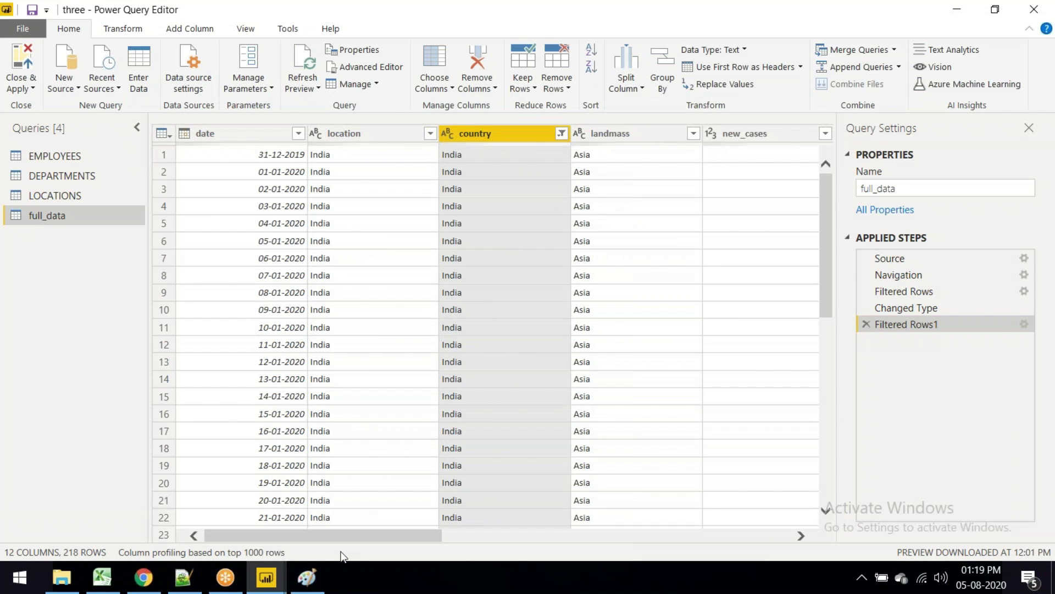
drag(380, 542, 246, 493)
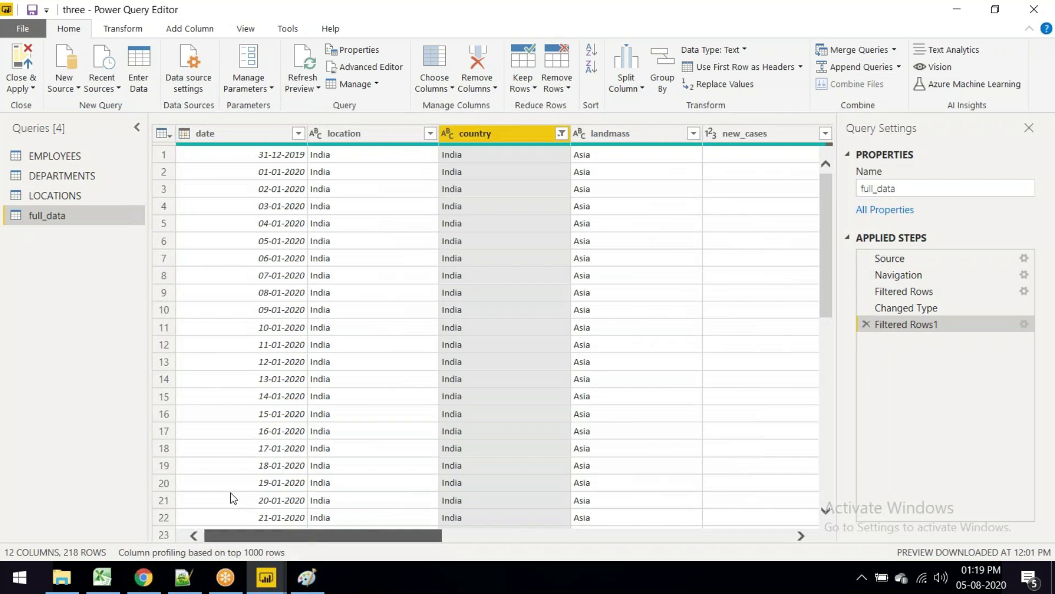
click(561, 133)
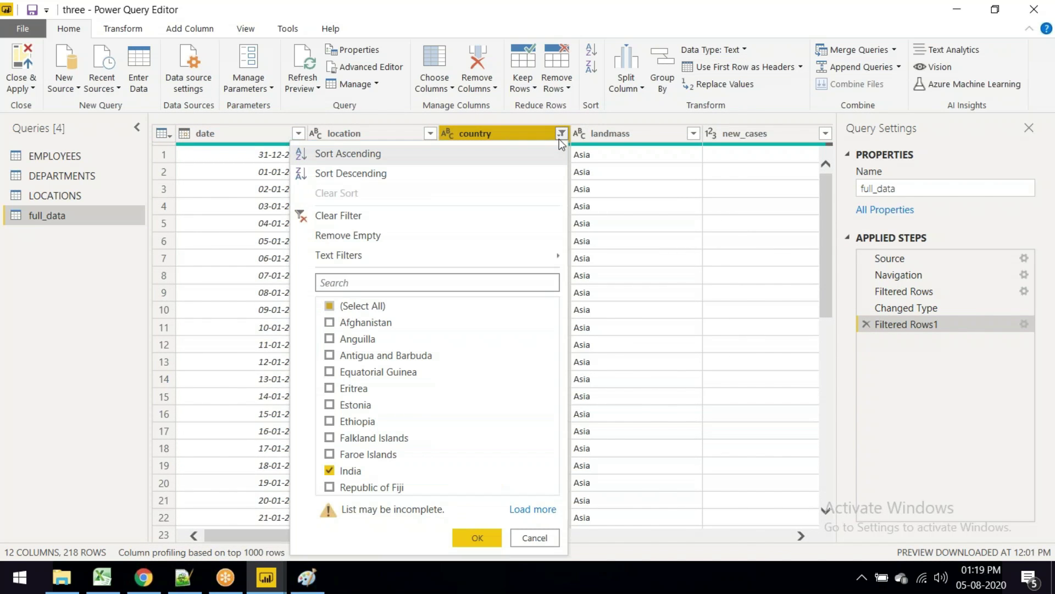
click(350, 217)
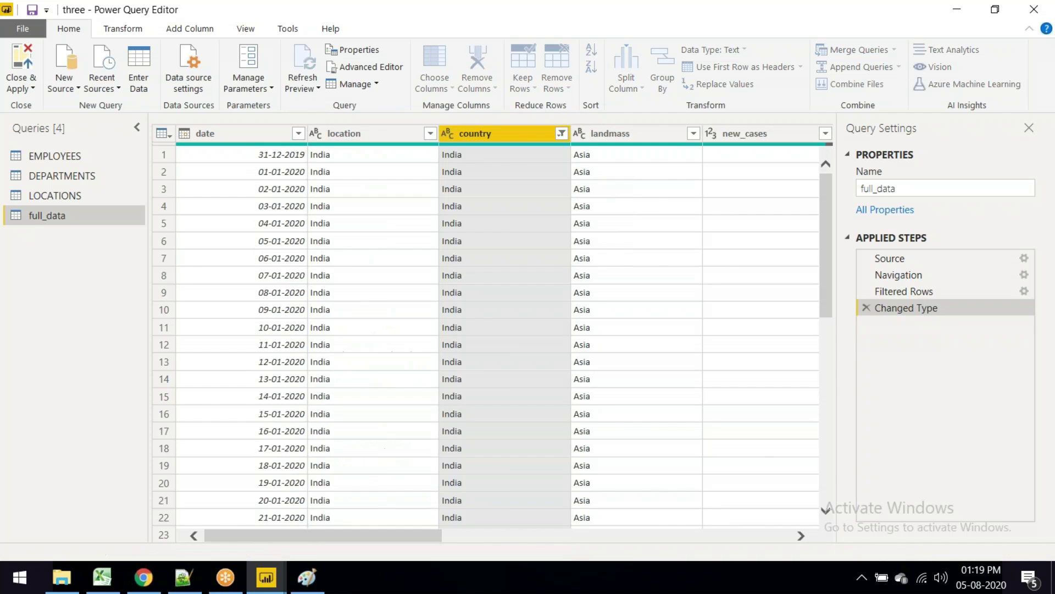
click(561, 133)
- Scroll right to the weekly and biweekly columns and inspect nulls in biweekly_cases, applying no filter
mouse_move(352, 253)
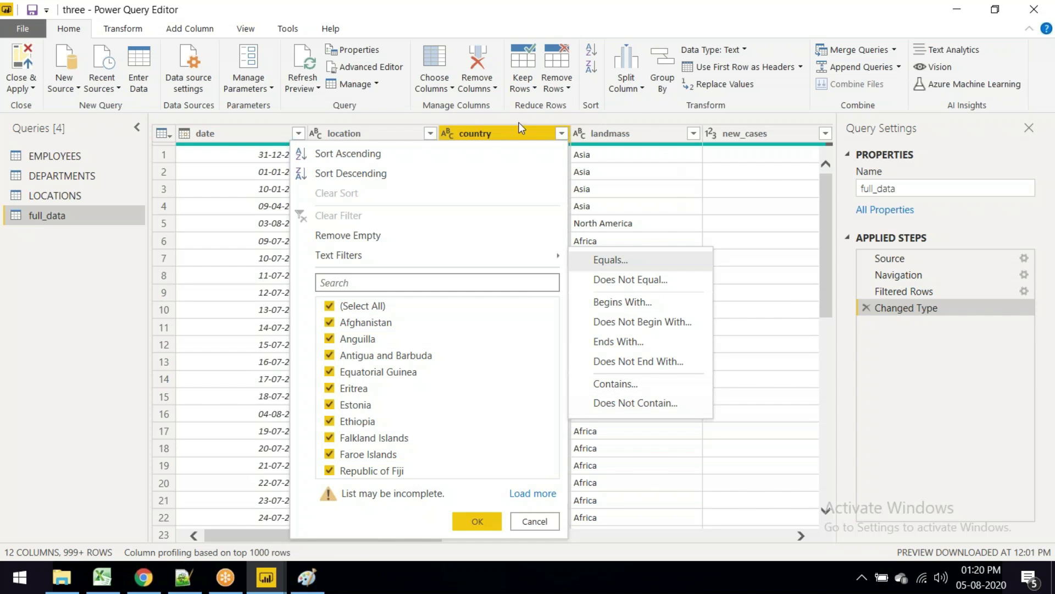
click(651, 207)
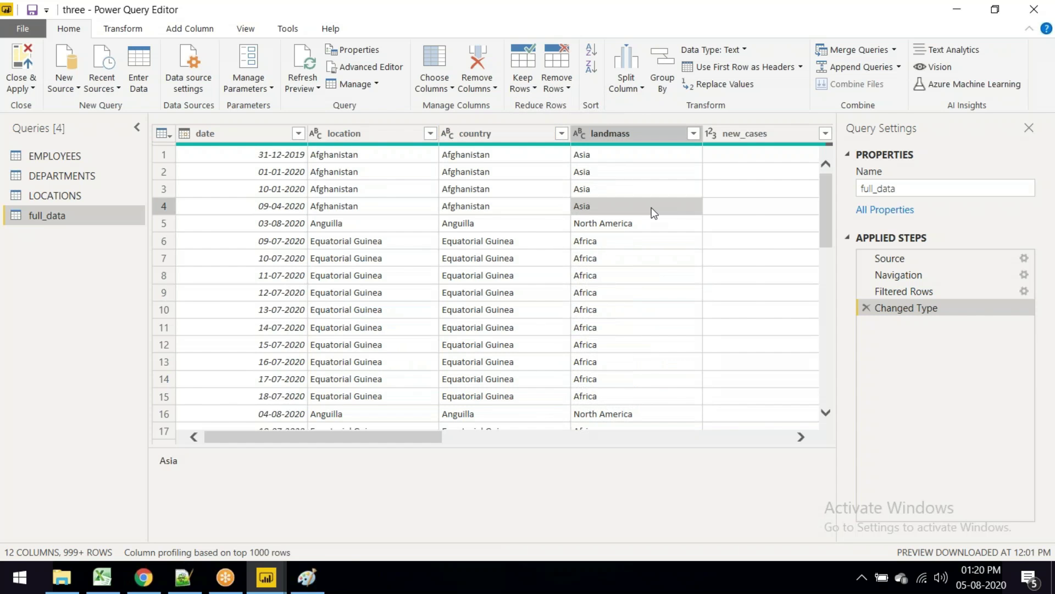
drag(324, 436, 836, 443)
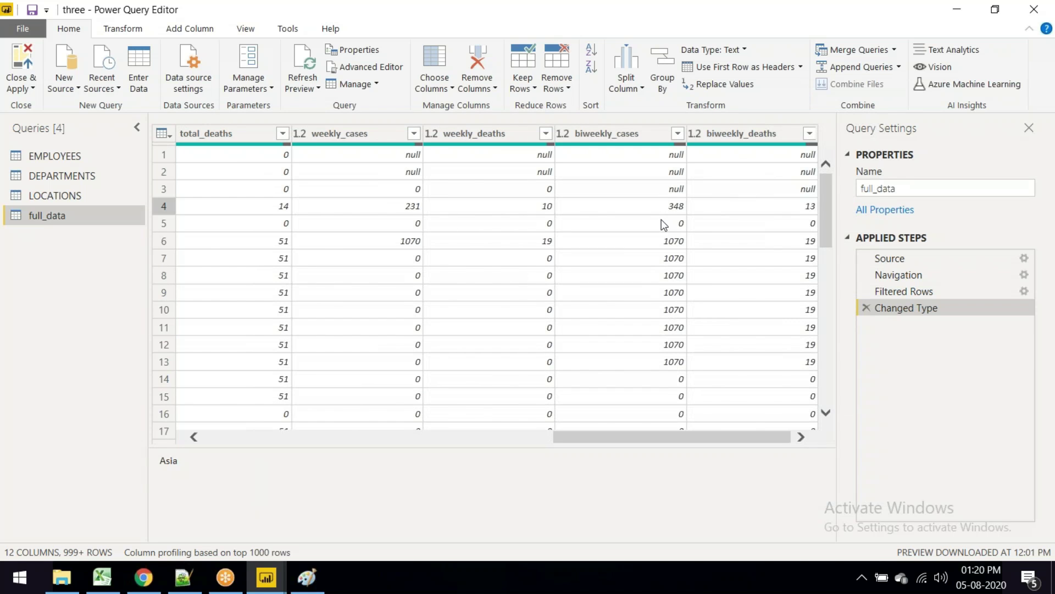
scroll(665, 225, down, 20)
click(675, 316)
scroll(668, 239, up, 13)
click(669, 241)
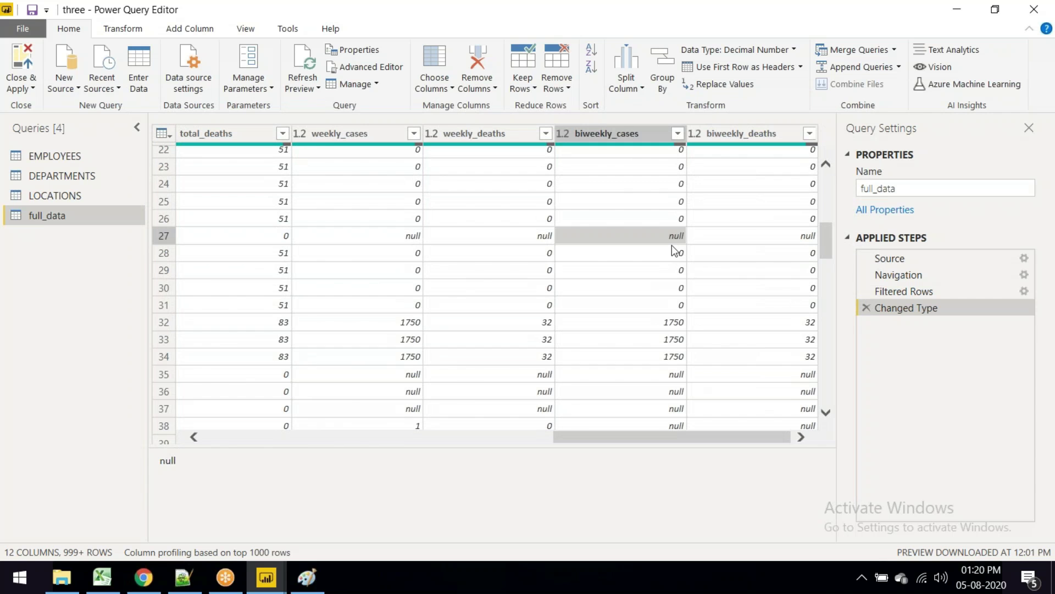
click(678, 133)
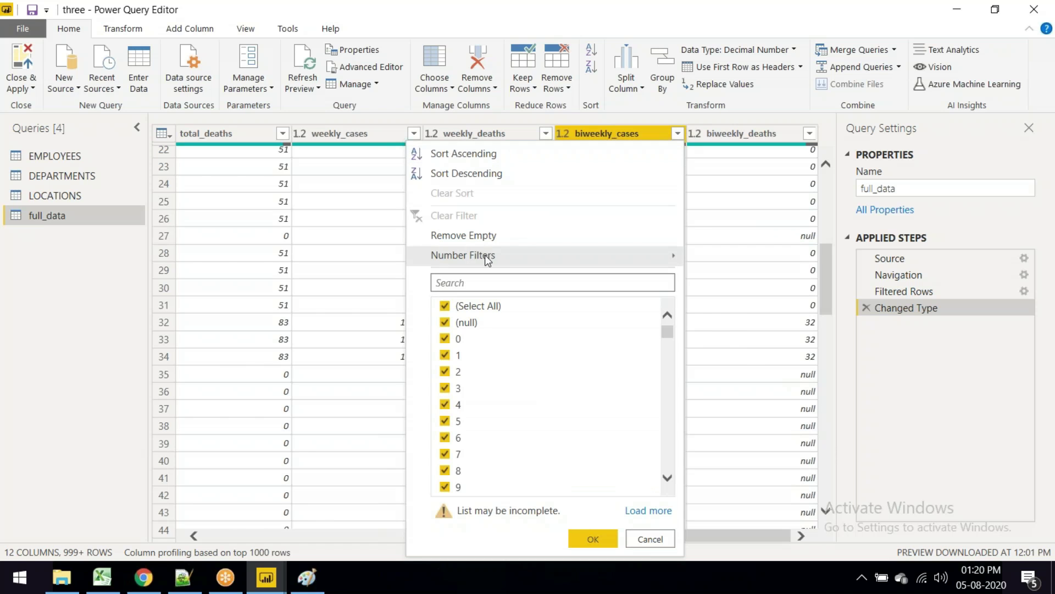
mouse_move(487, 261)
key(Escape)
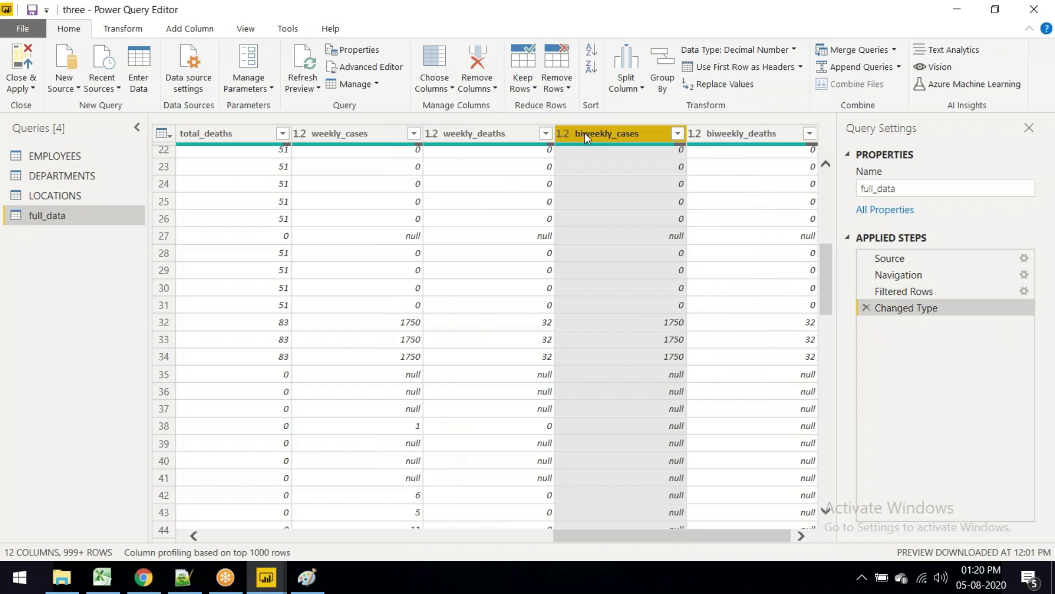
- Use Replace Values on biweekly_cases to turn null into 0, then scroll to check the results
right_click(584, 133)
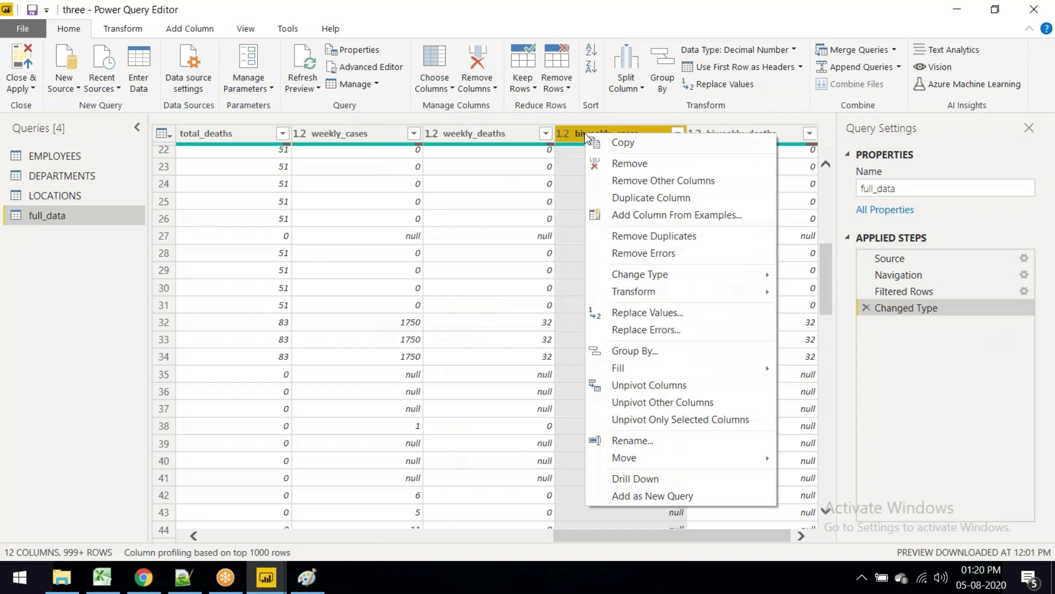
click(668, 312)
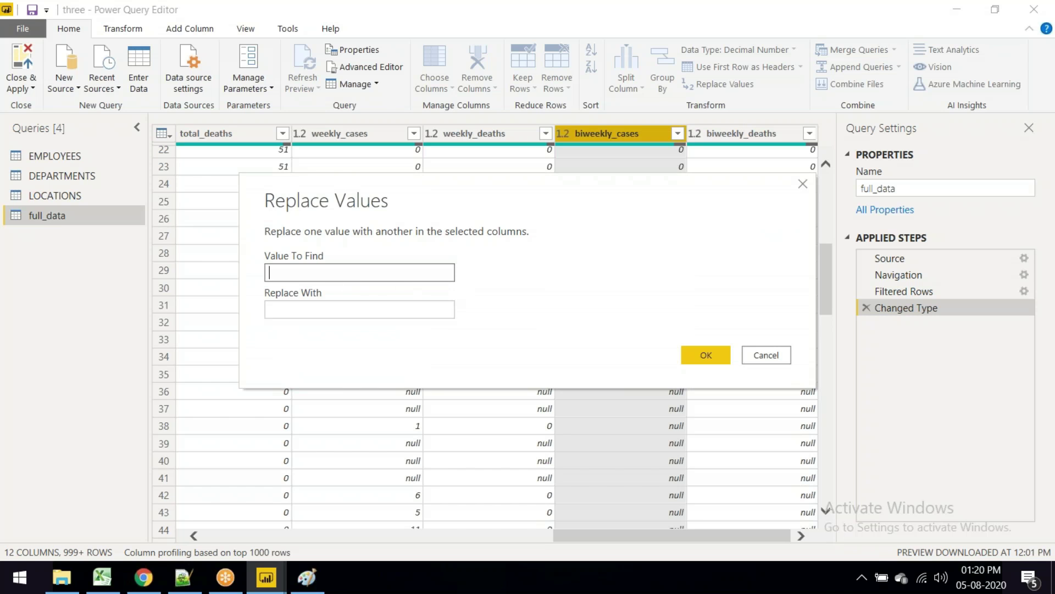
drag(414, 193, 501, 330)
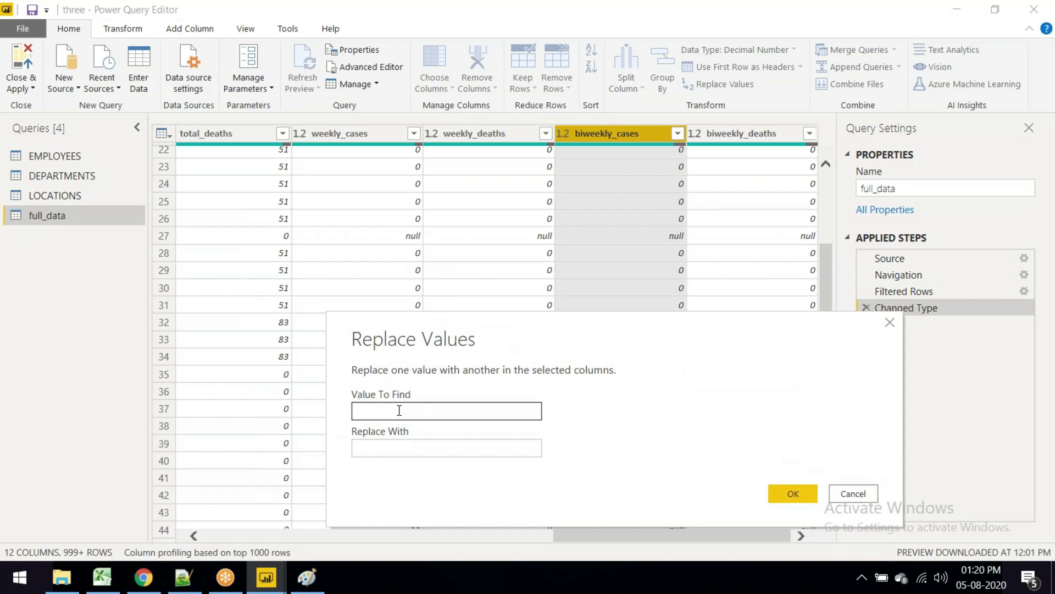
text(null)
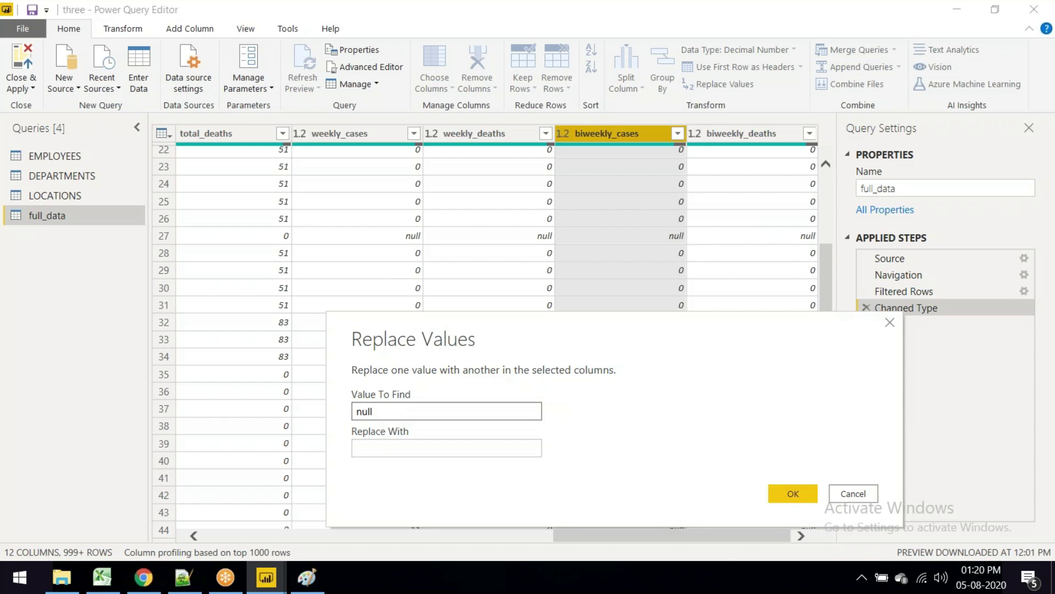
click(386, 446)
text(0)
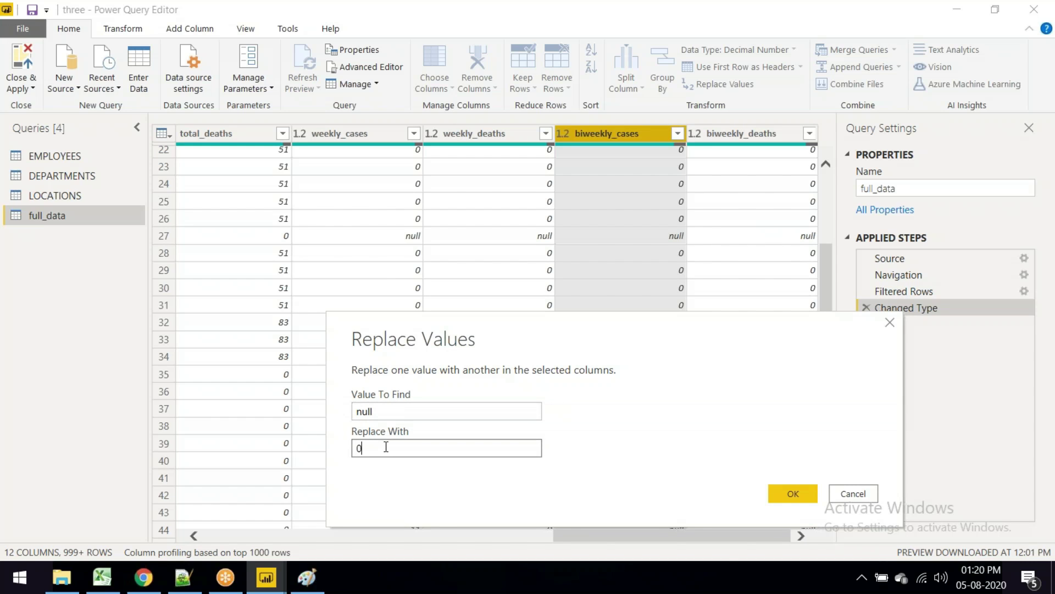
click(787, 492)
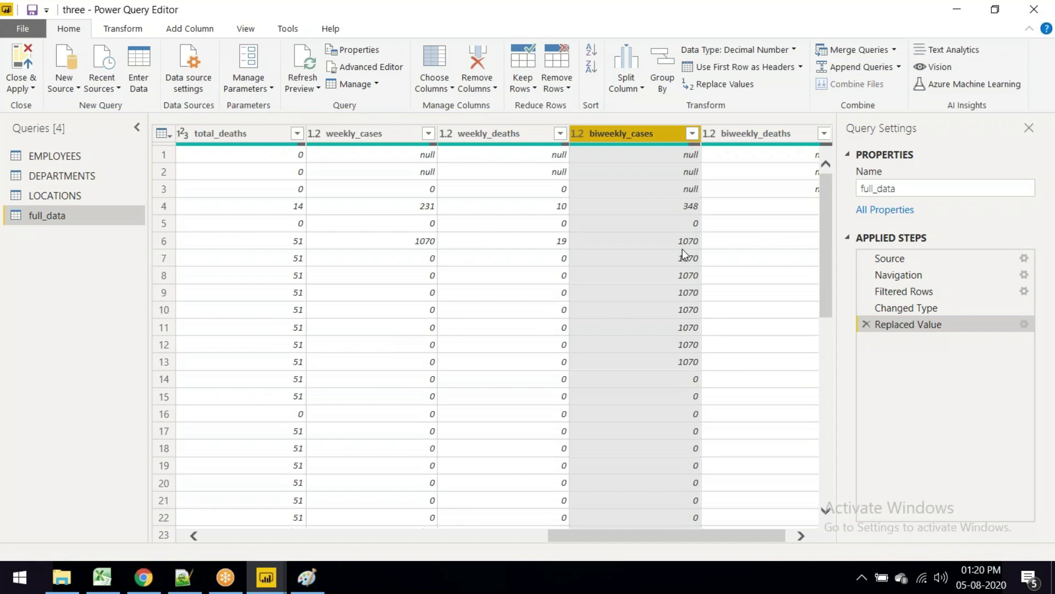
scroll(683, 402, down, 9)
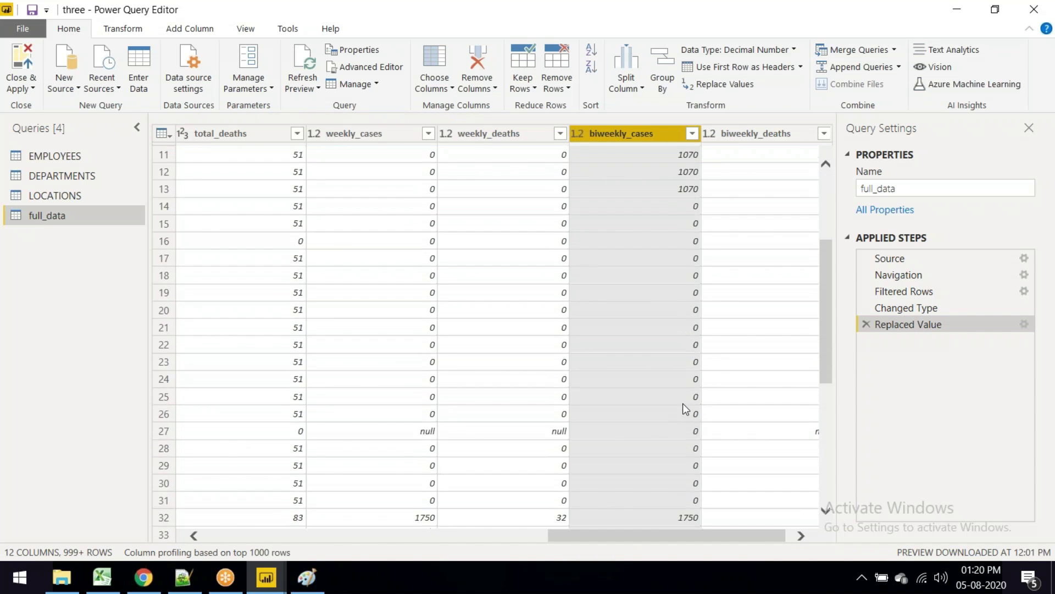
scroll(683, 404, up, 9)
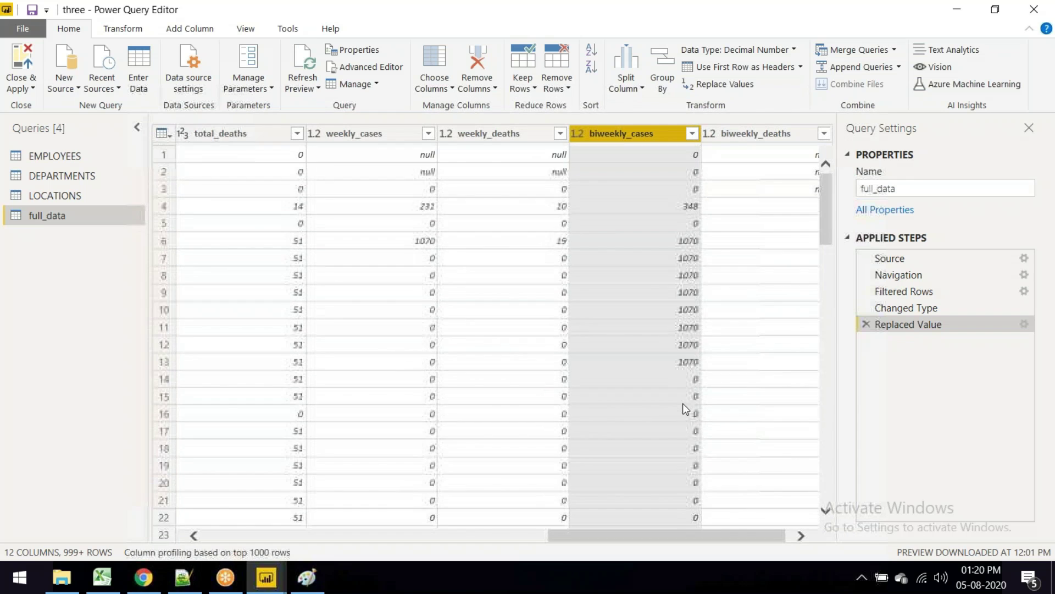
scroll(640, 274, down, 17)
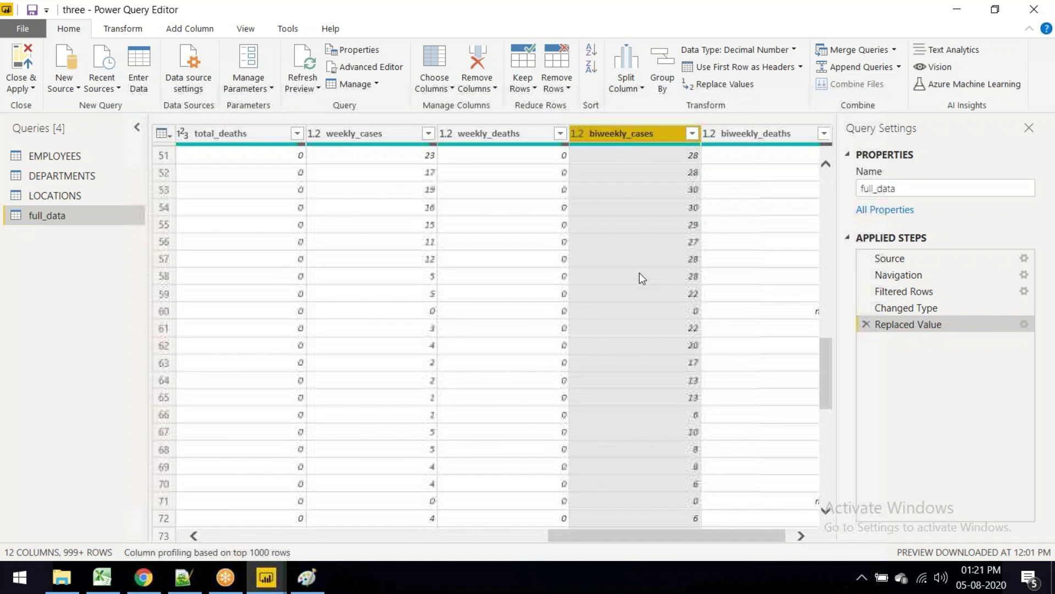
scroll(639, 273, down, 16)
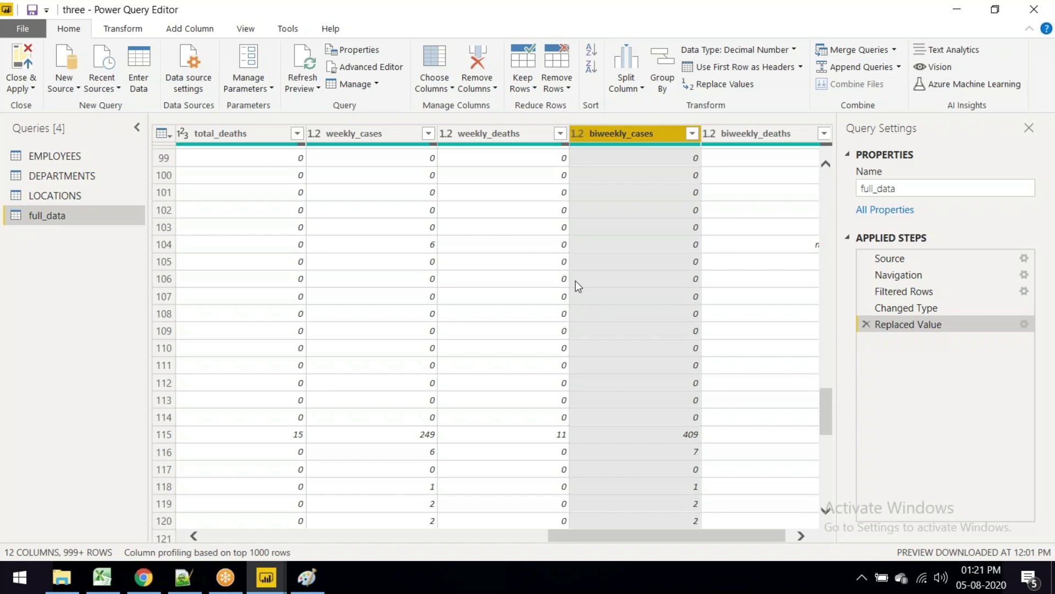
right_click(610, 134)
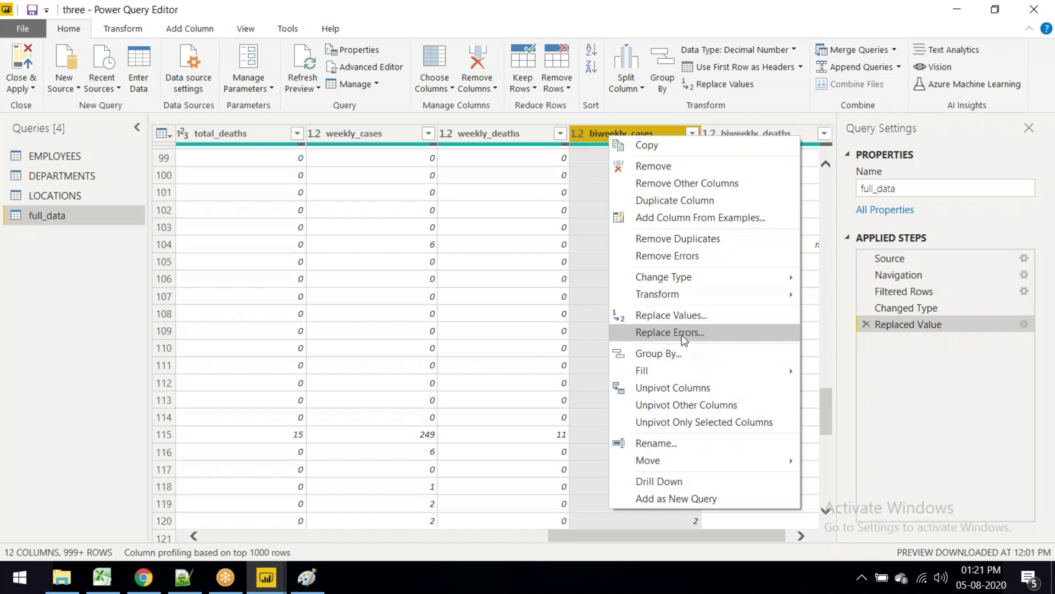
mouse_move(661, 295)
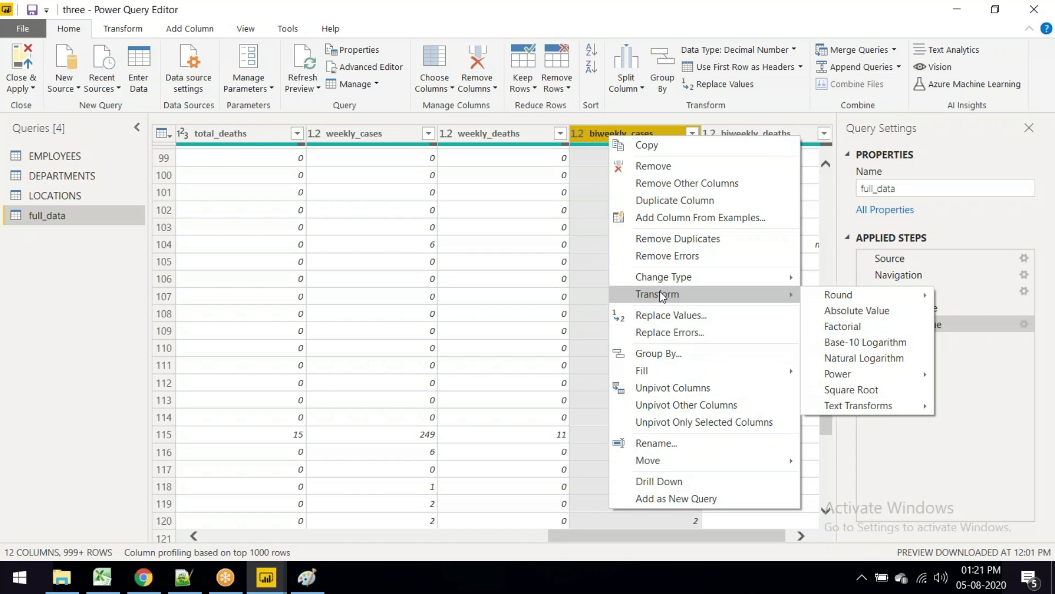
mouse_move(844, 304)
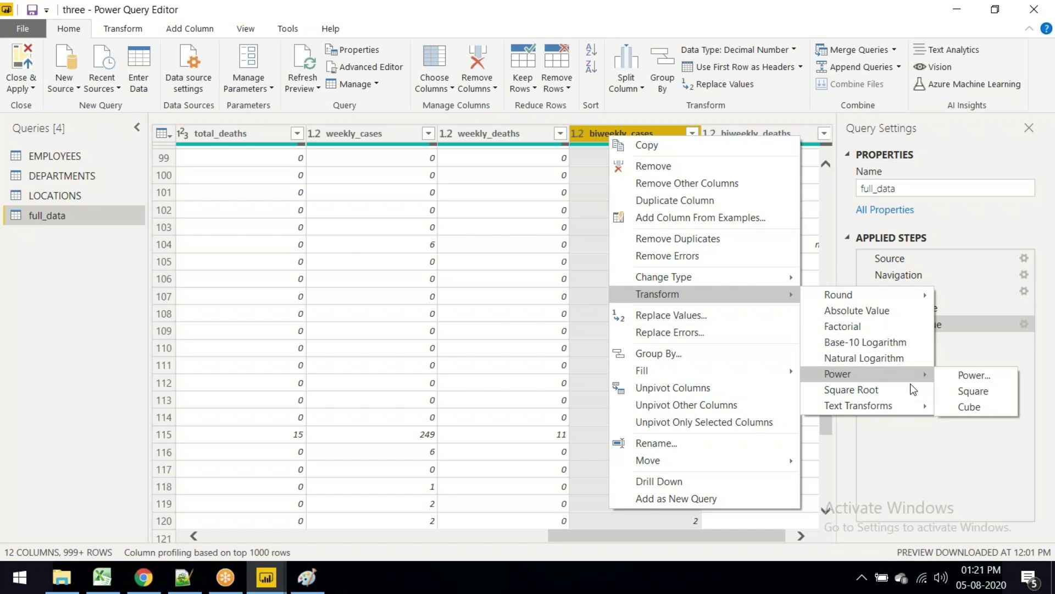
mouse_move(915, 408)
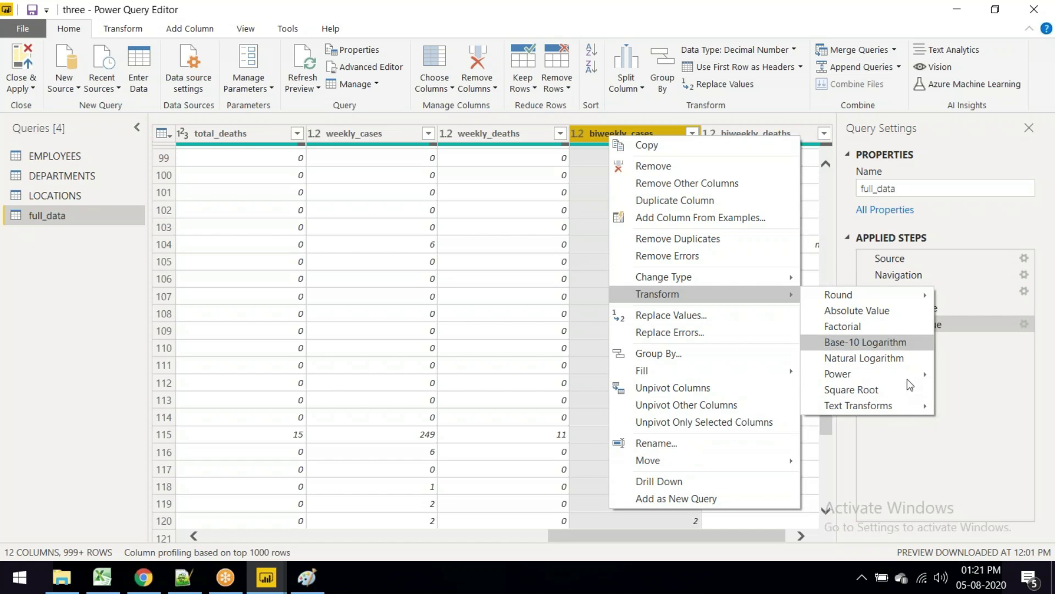
mouse_move(708, 276)
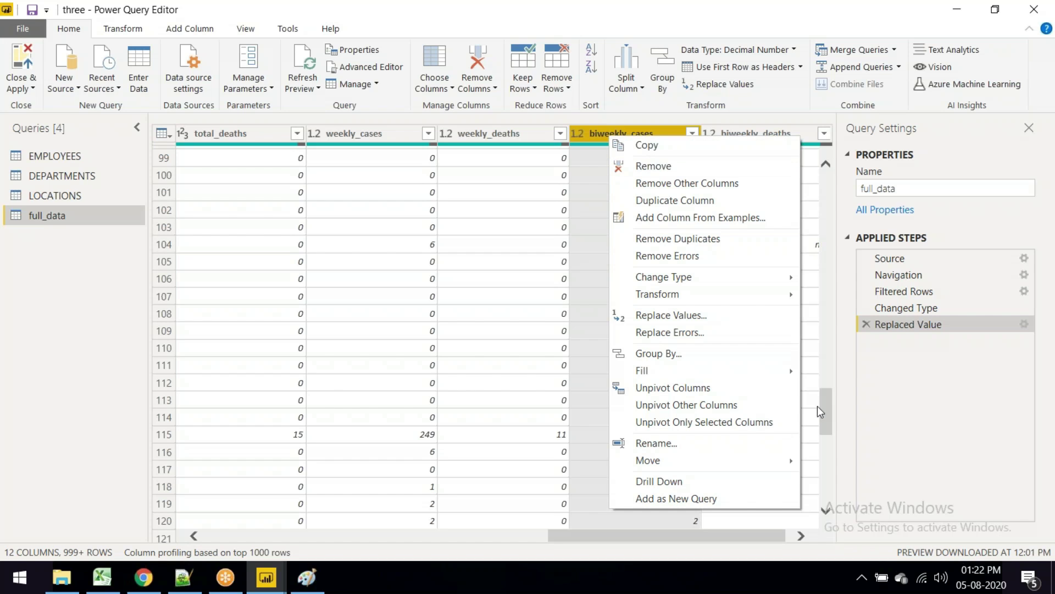
click(876, 437)
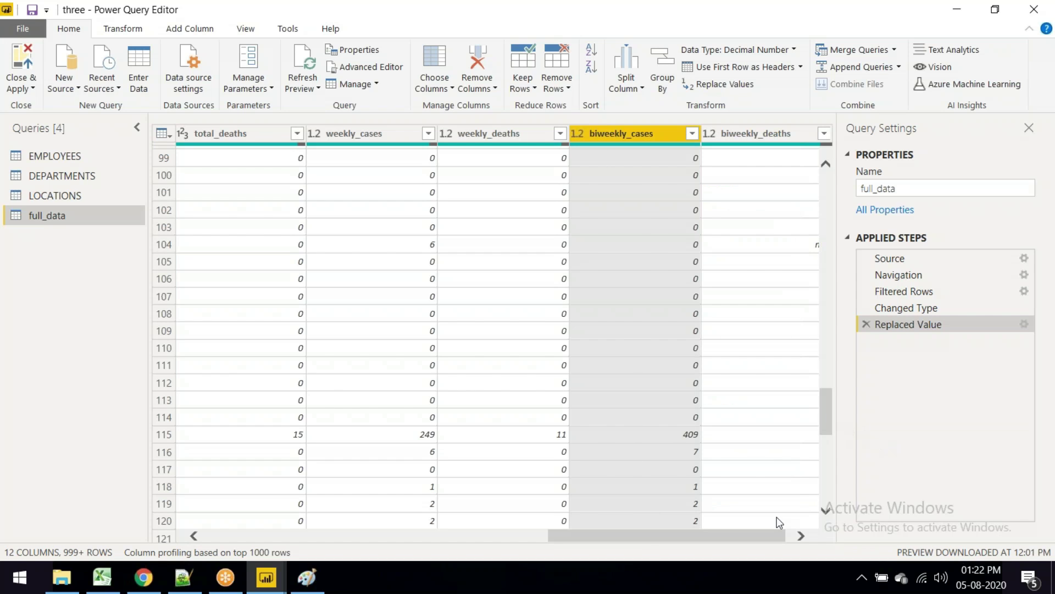
- Scroll the full_data grid and select the weekly_cases column
scroll(696, 538, right, 1)
drag(793, 536, 270, 525)
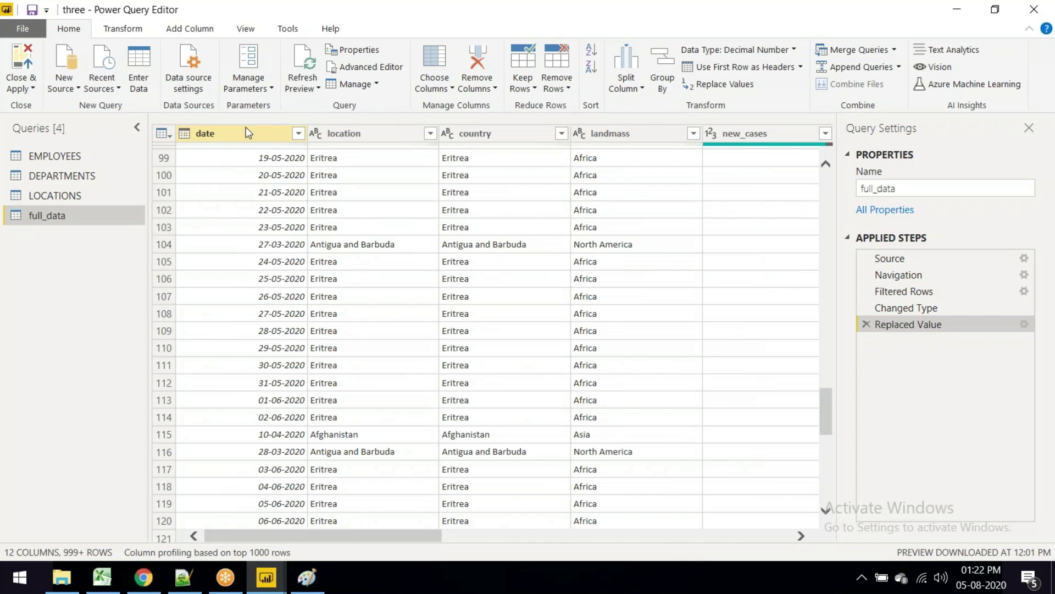
drag(409, 530, 703, 532)
click(520, 134)
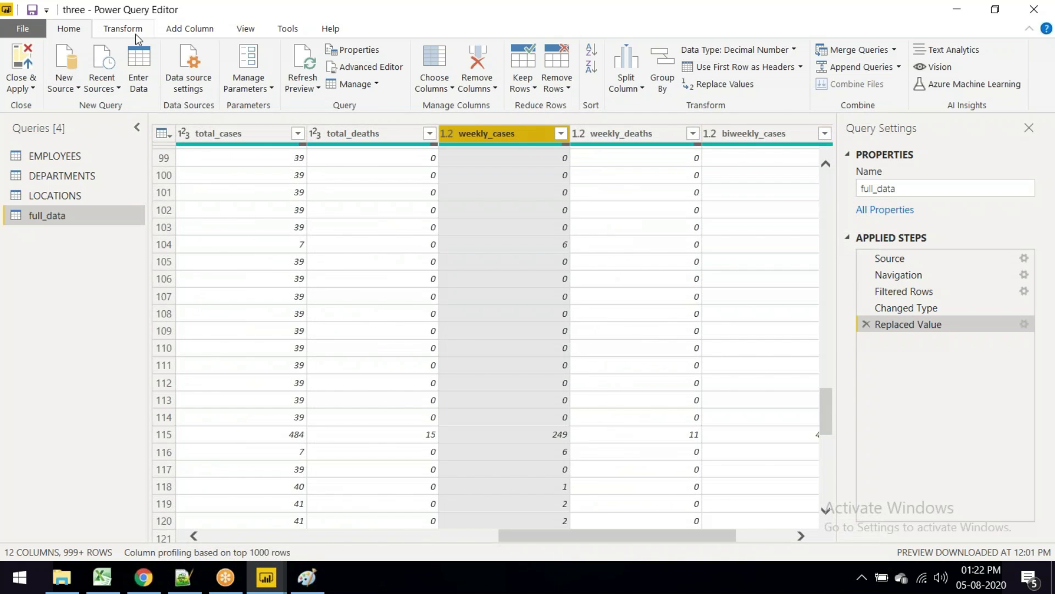
- Look over the Add Column tab's Column From Examples choices, then switch to the EMPLOYEES query
click(180, 28)
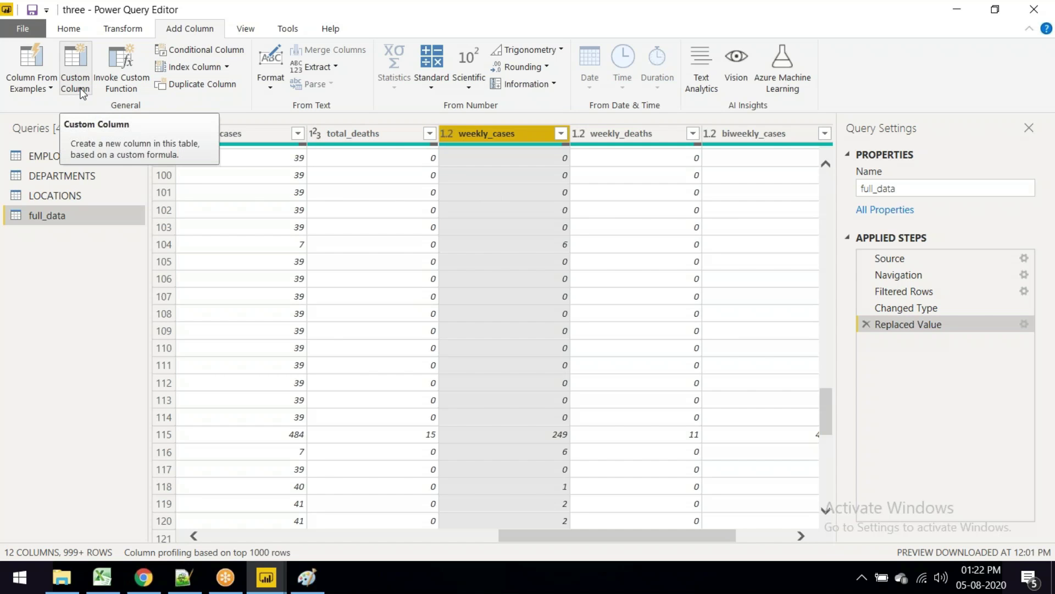
click(44, 90)
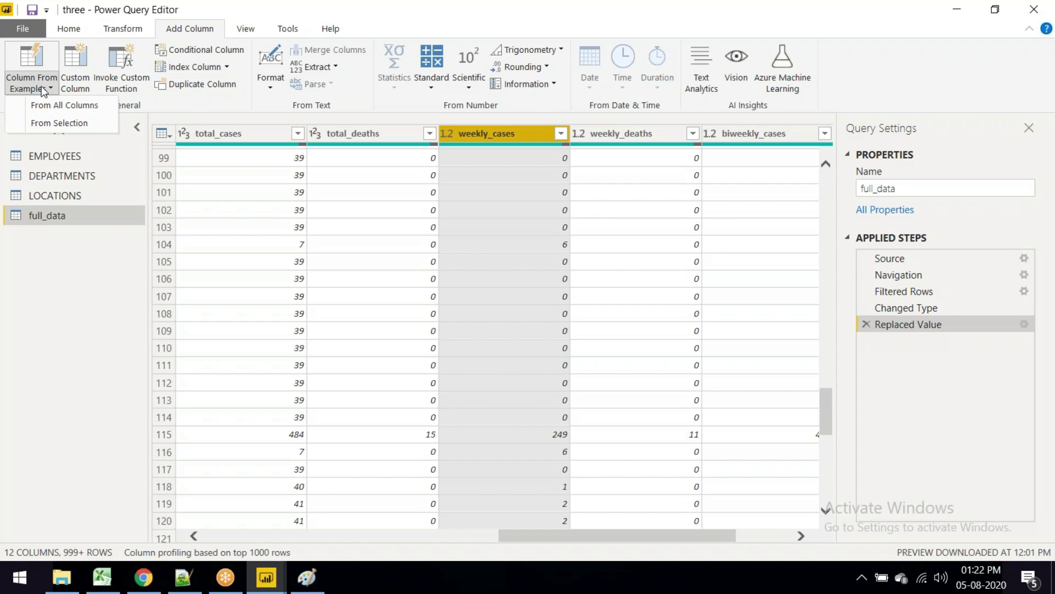
click(44, 91)
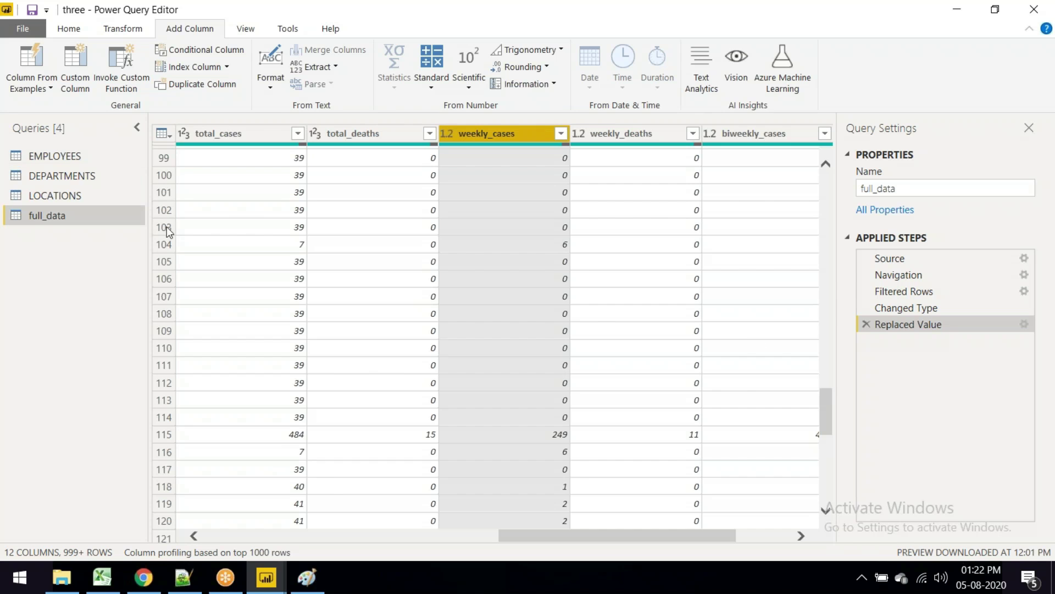
click(37, 157)
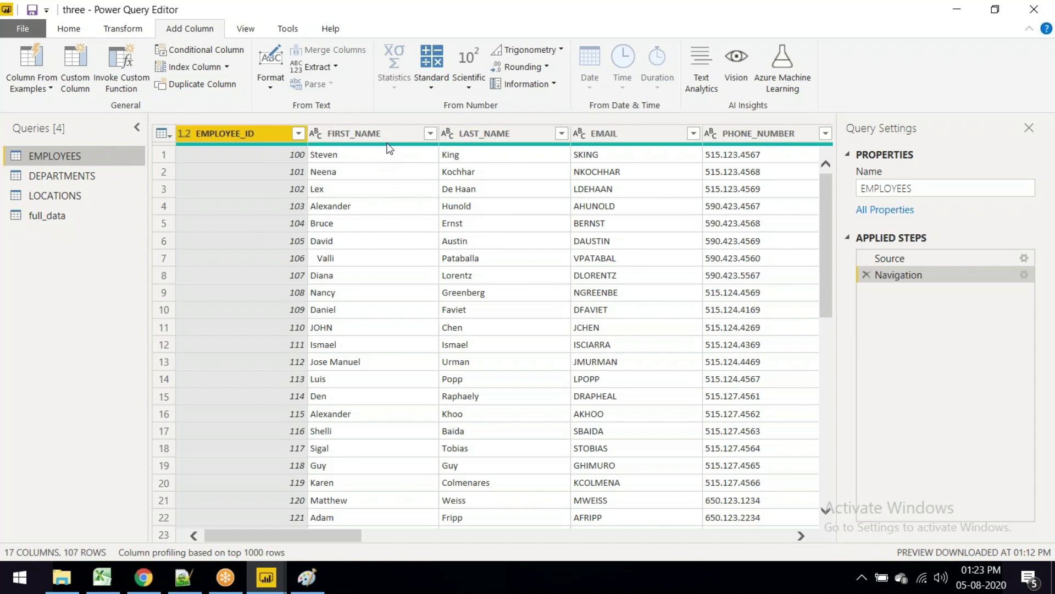
- Start a column from examples of all columns and name it Full_Name
click(520, 142)
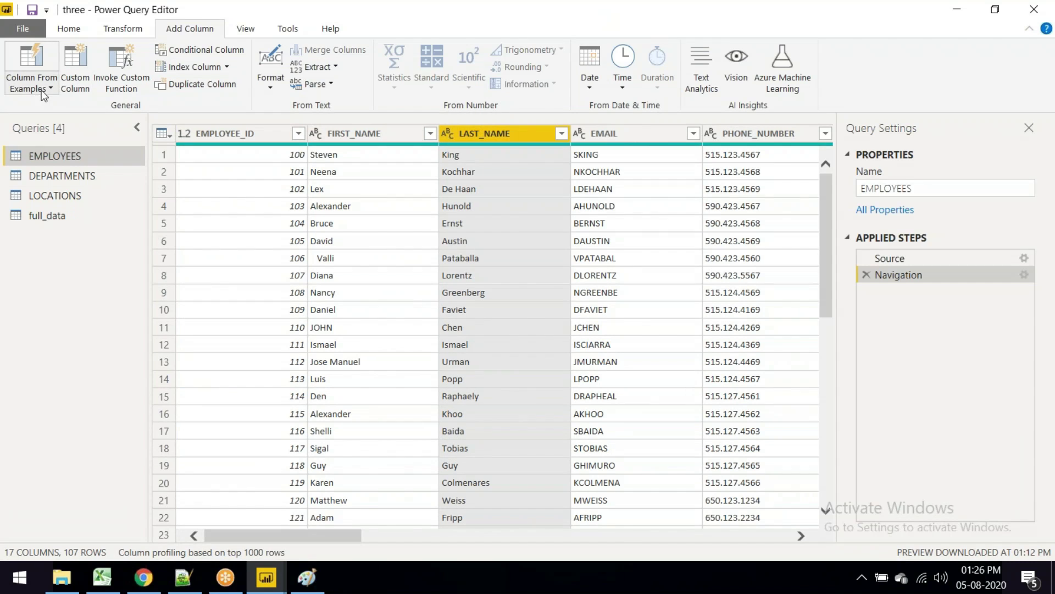
click(43, 86)
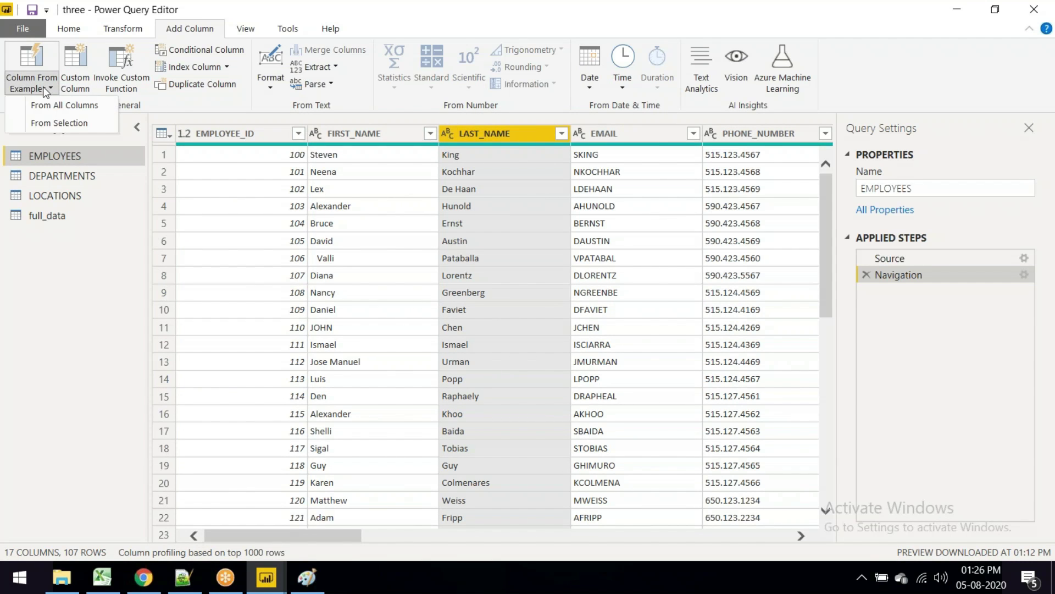
click(52, 106)
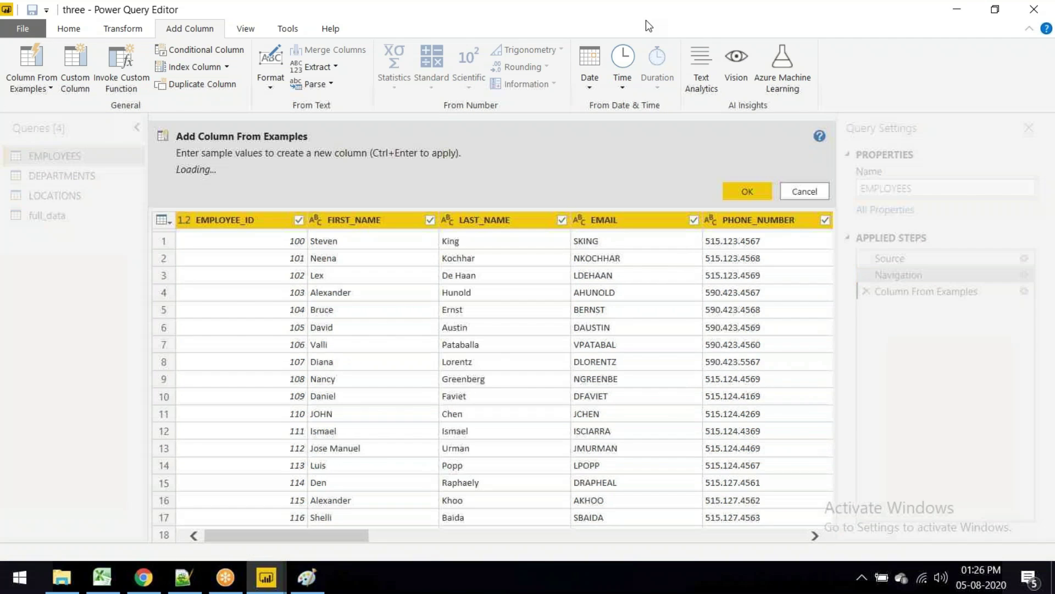
text(Full)
text(N)
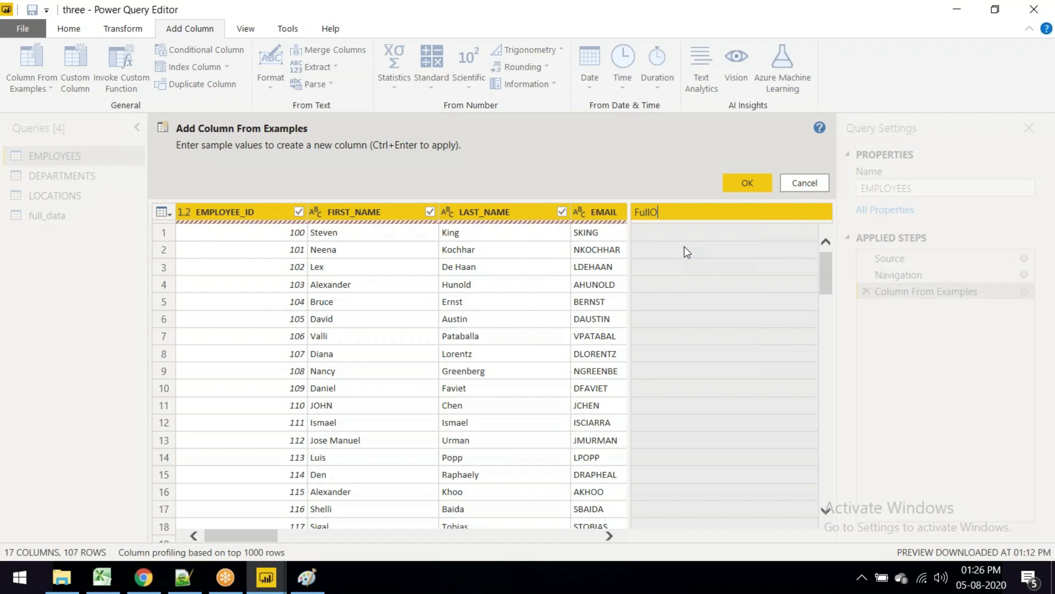
key(BackSpace)
text(_Name)
key(BackSpace)
key(BackSpace)
text(me)
click(658, 236)
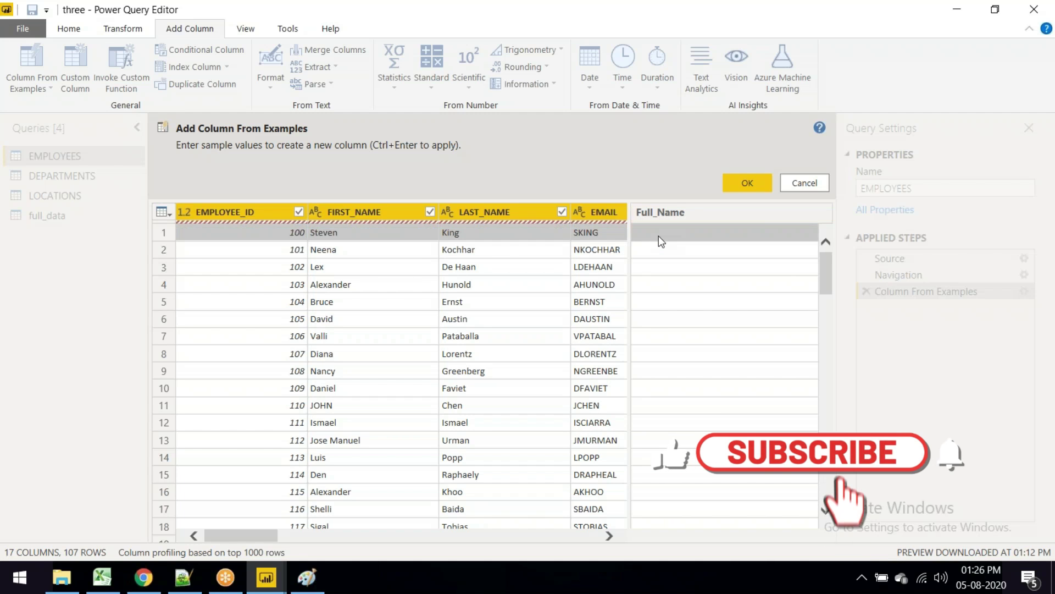
- Enter 'Steven King' as the row 1 example and accept the Full_Name column
click(654, 236)
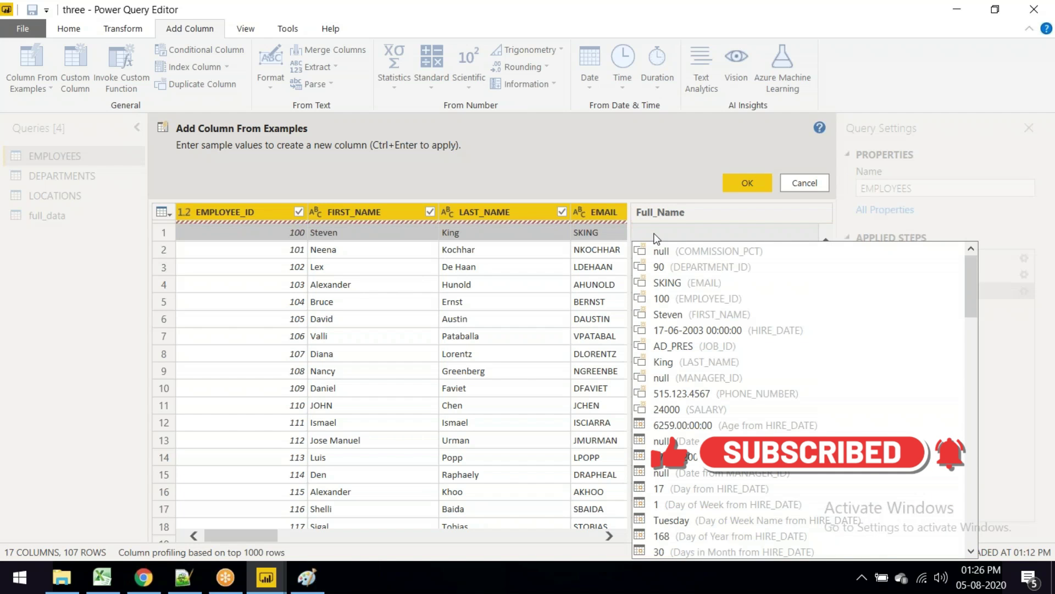
text(Steven)
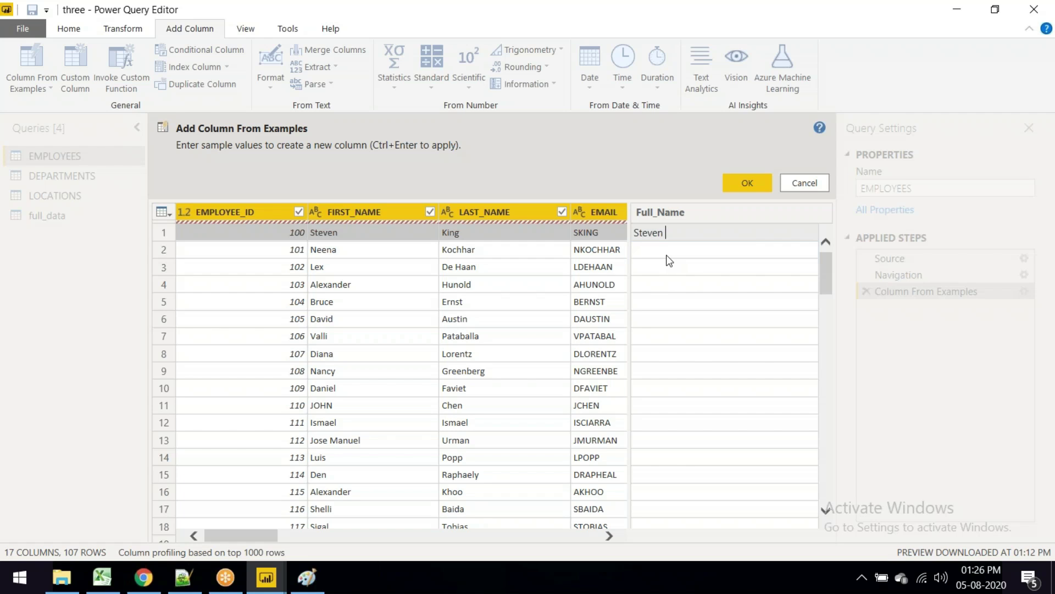
text( King)
key(BackSpace)
text(g)
click(724, 246)
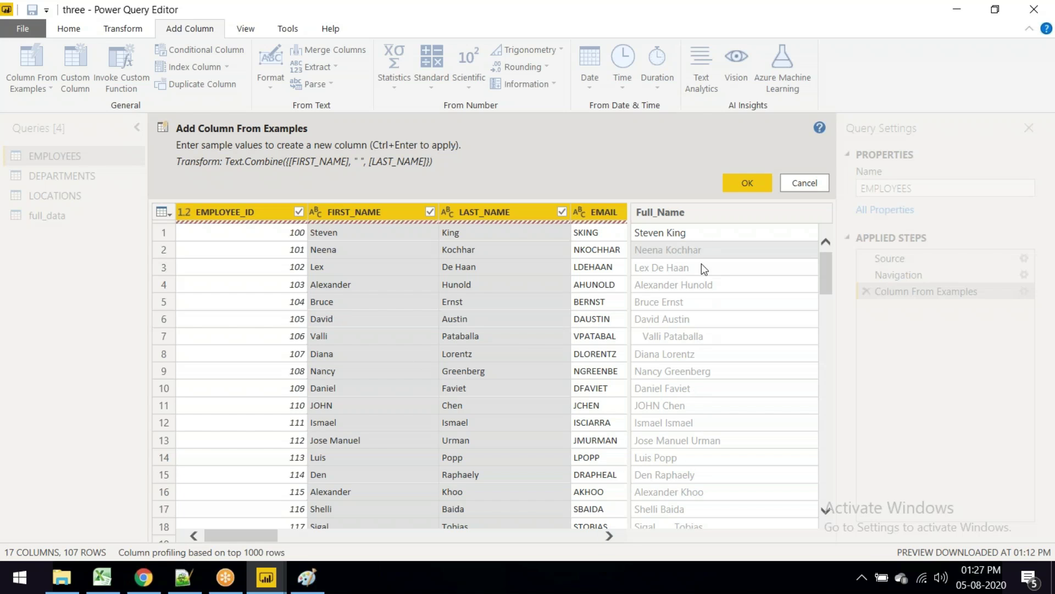
click(746, 182)
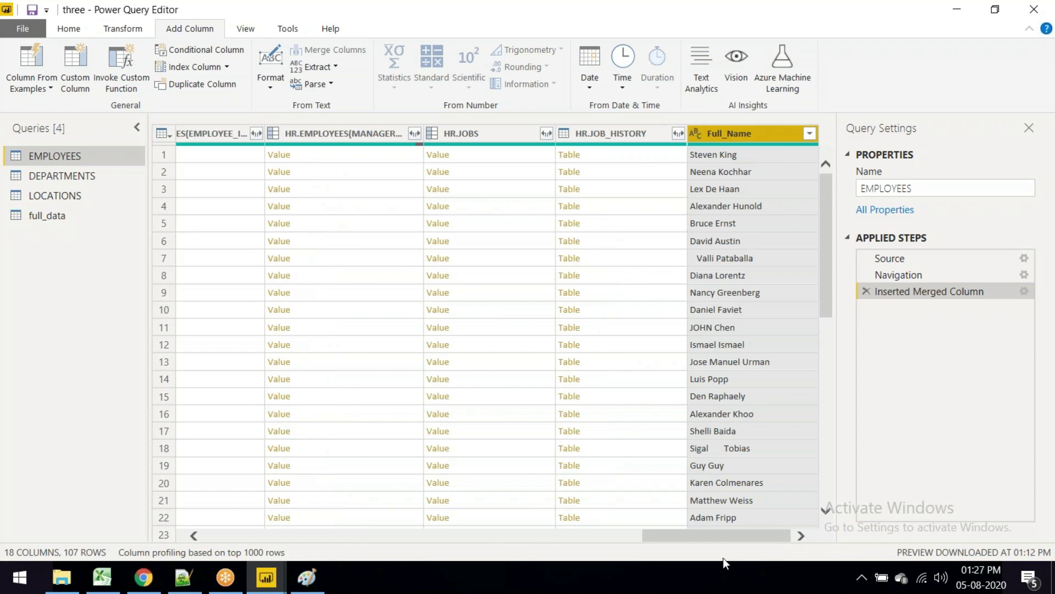
- Delete the merged Full_Name step and fill row 1 with a '+1 -' prefixed phone example
click(866, 291)
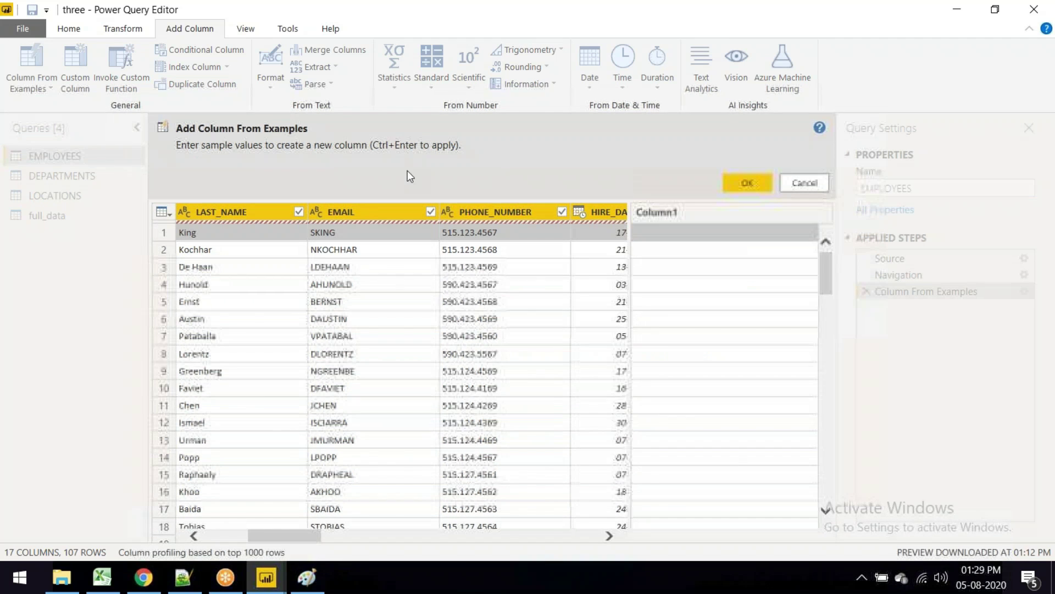
click(656, 233)
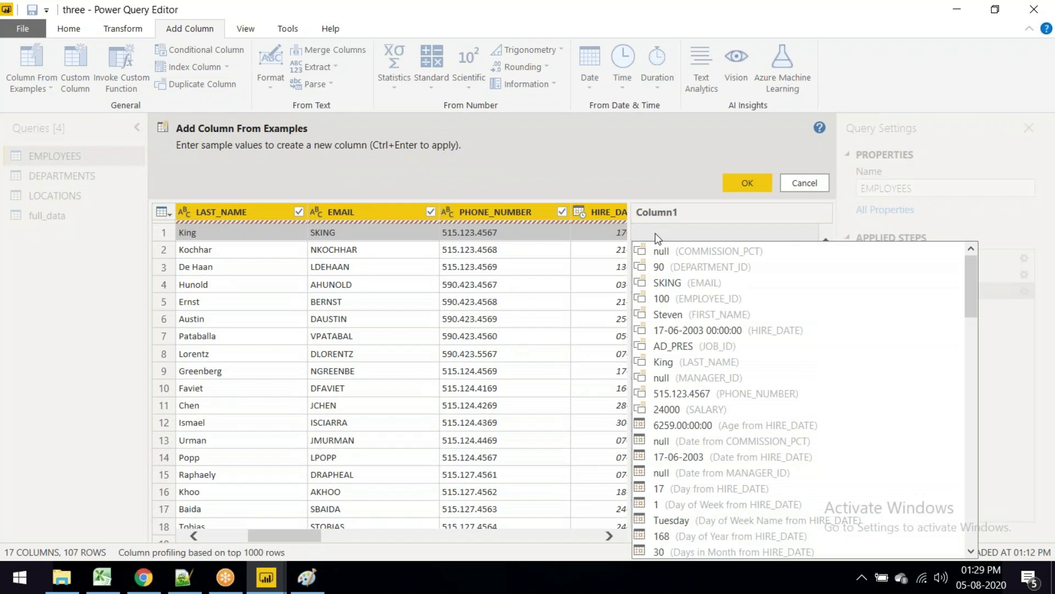
text(ph)
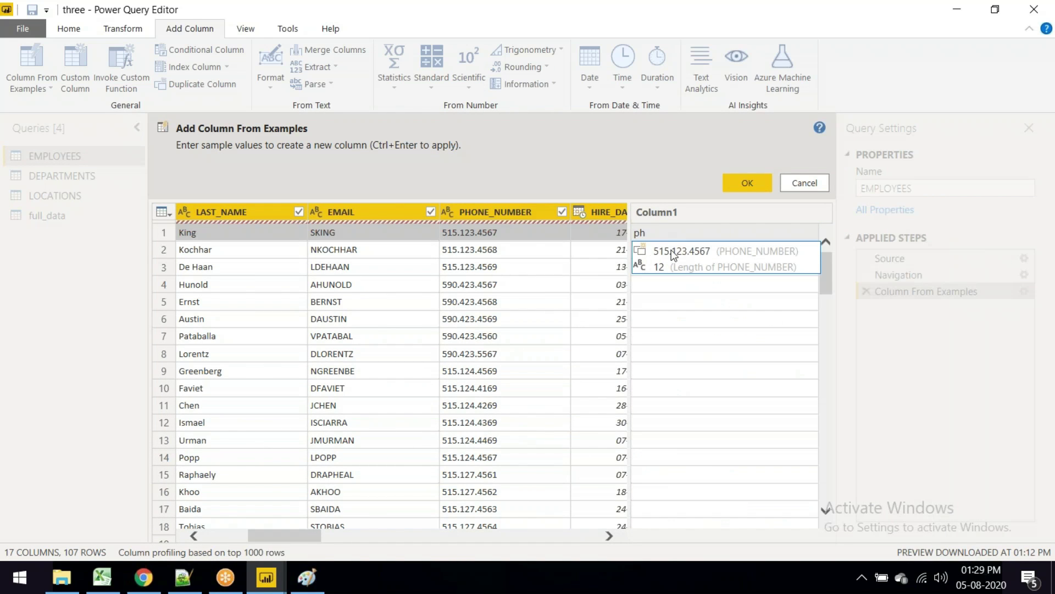
click(671, 251)
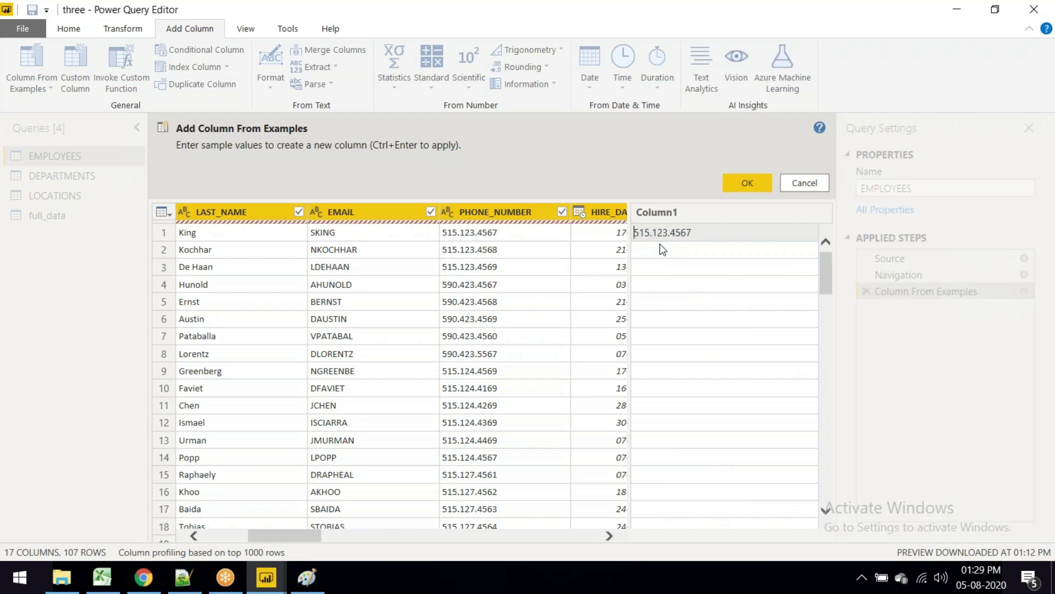
text(+1 -)
click(660, 245)
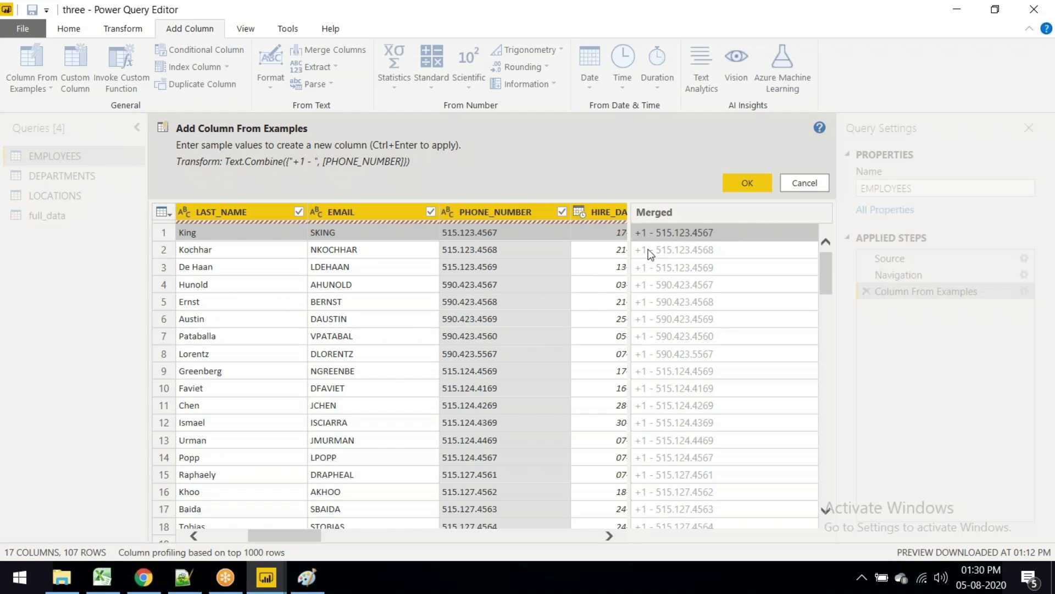
- Rename the Merged column to New_Ph_number and accept the new column
double_click(671, 214)
click(677, 214)
drag(682, 213, 628, 217)
key(BackSpace)
text(New_)
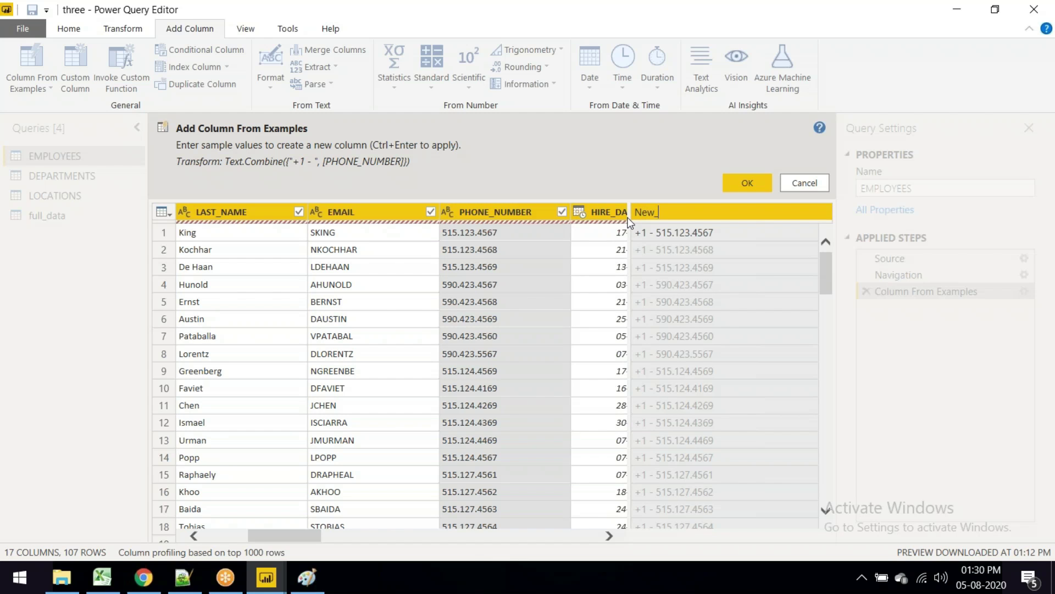
text(Ph_number)
click(757, 183)
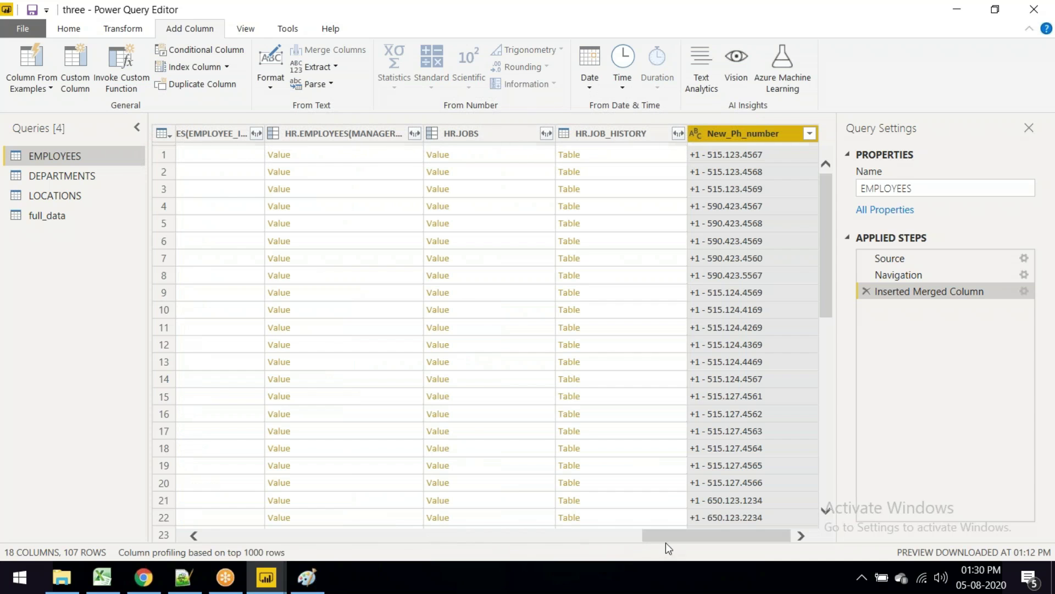
drag(666, 542, 245, 550)
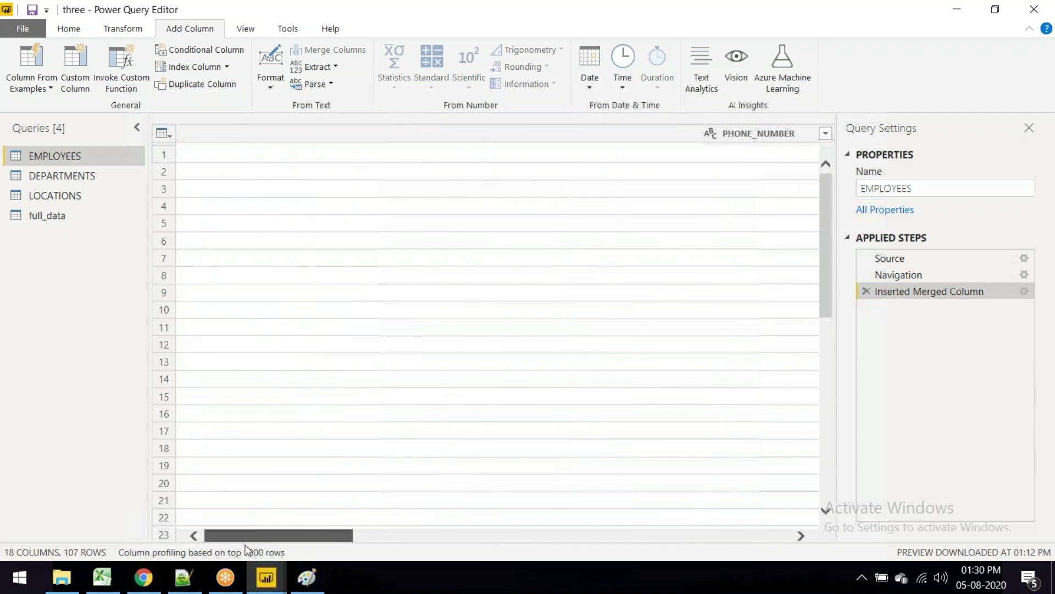
drag(325, 534, 479, 521)
click(494, 141)
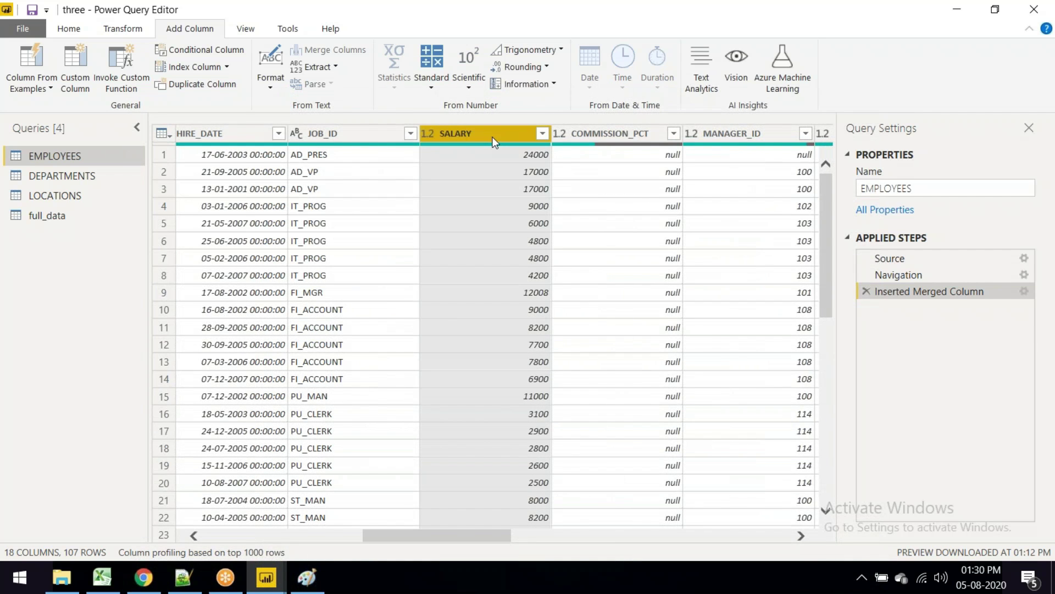
click(619, 134)
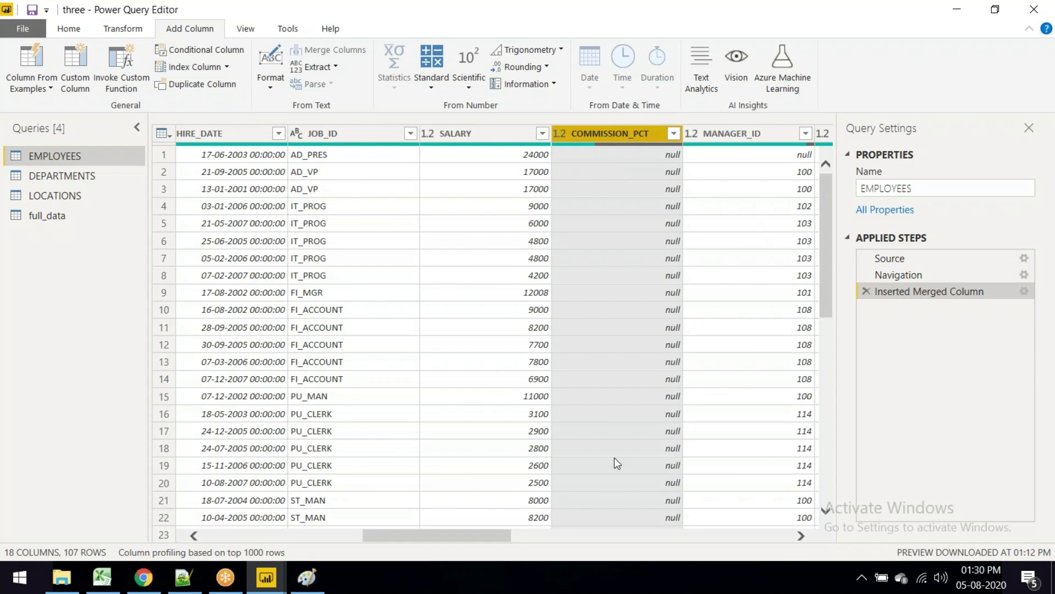
drag(497, 531, 531, 532)
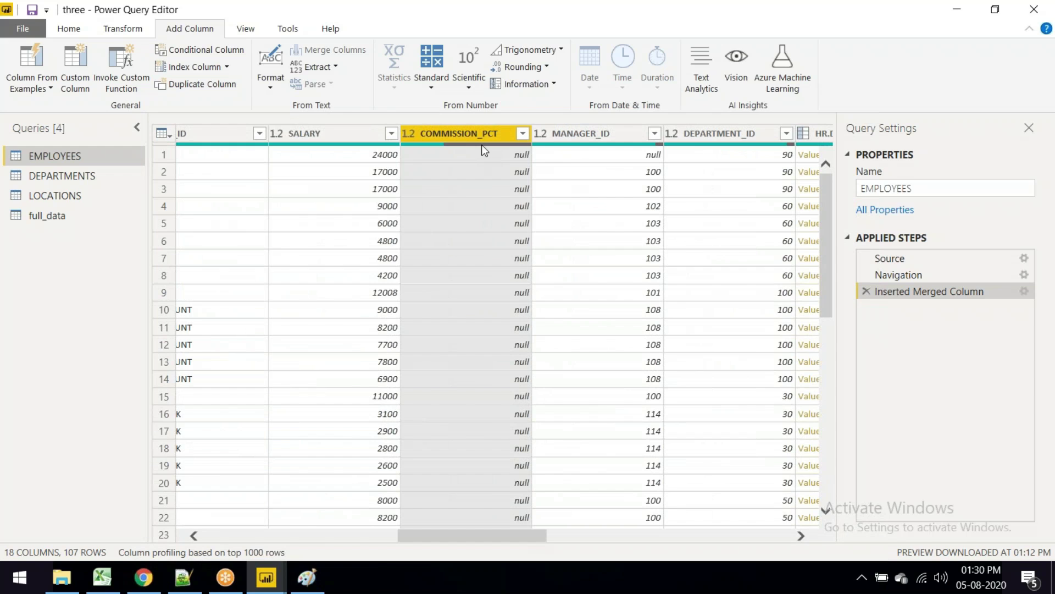
mouse_move(481, 144)
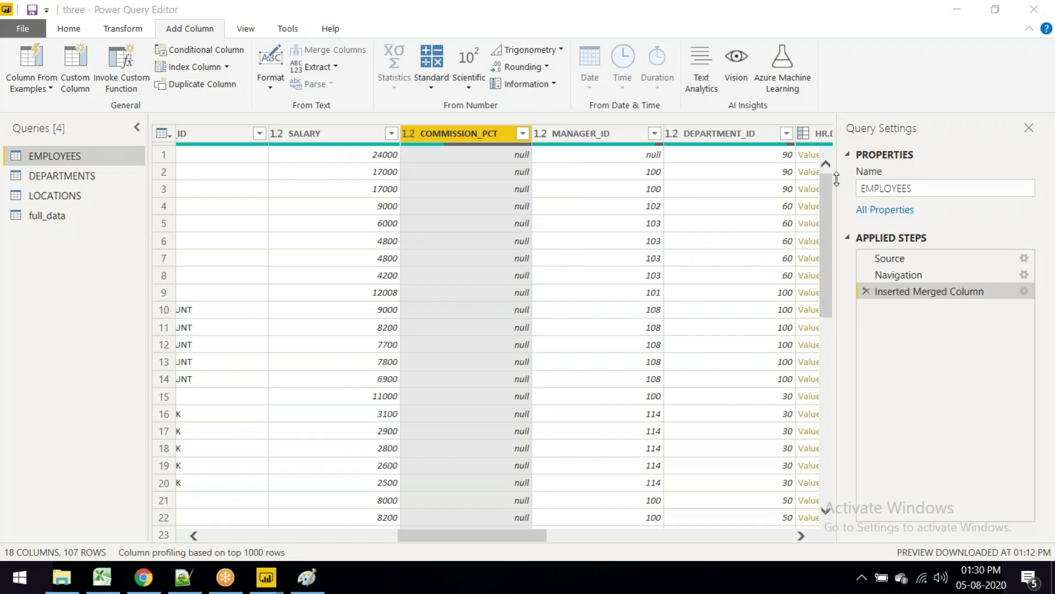
click(395, 156)
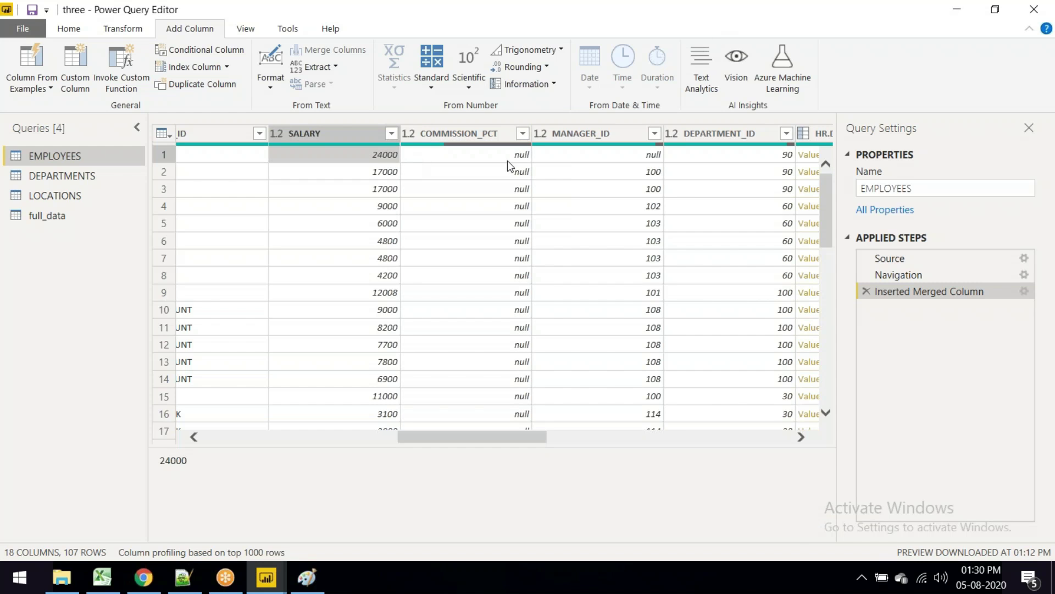
click(507, 161)
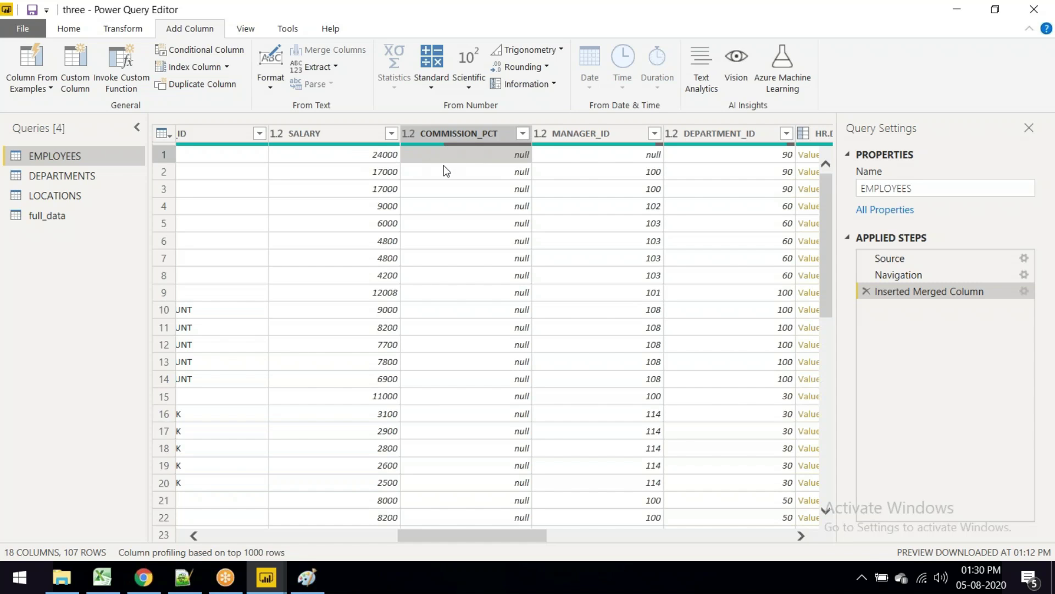
click(395, 175)
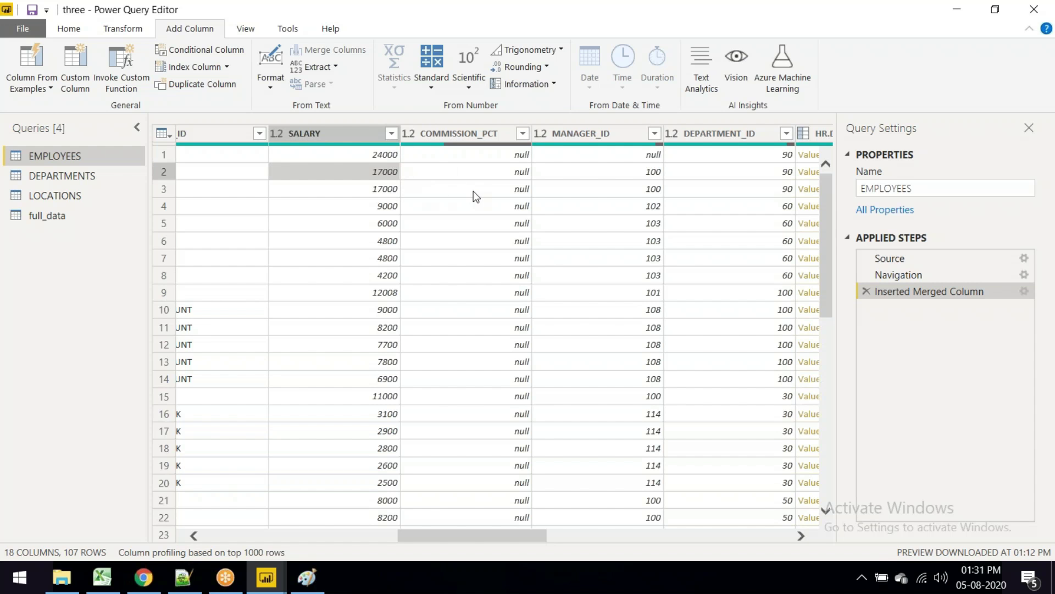
scroll(477, 328, down, 16)
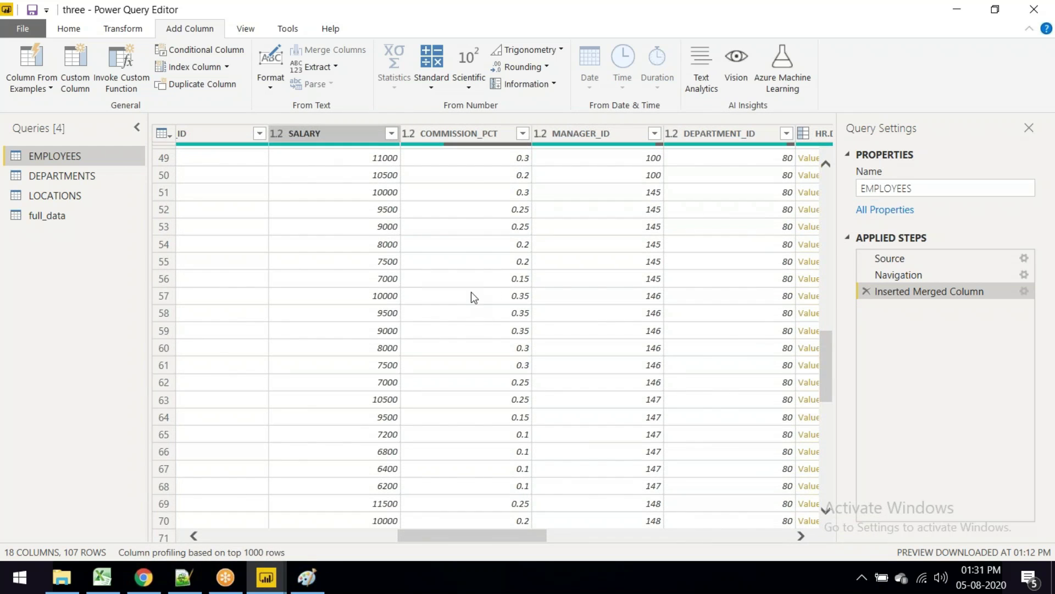
scroll(448, 252, up, 4)
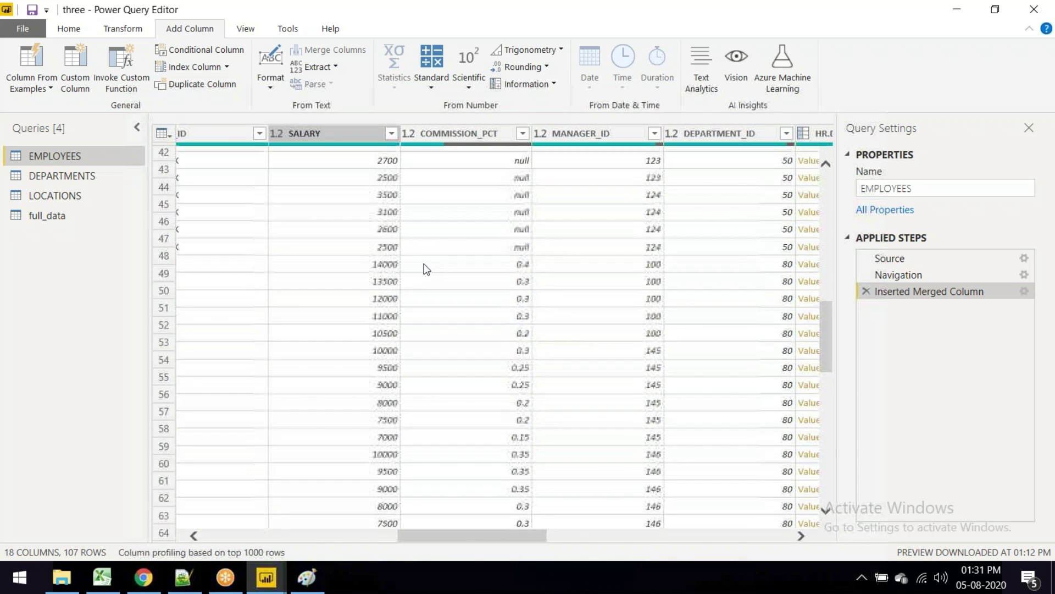
scroll(394, 214, up, 1)
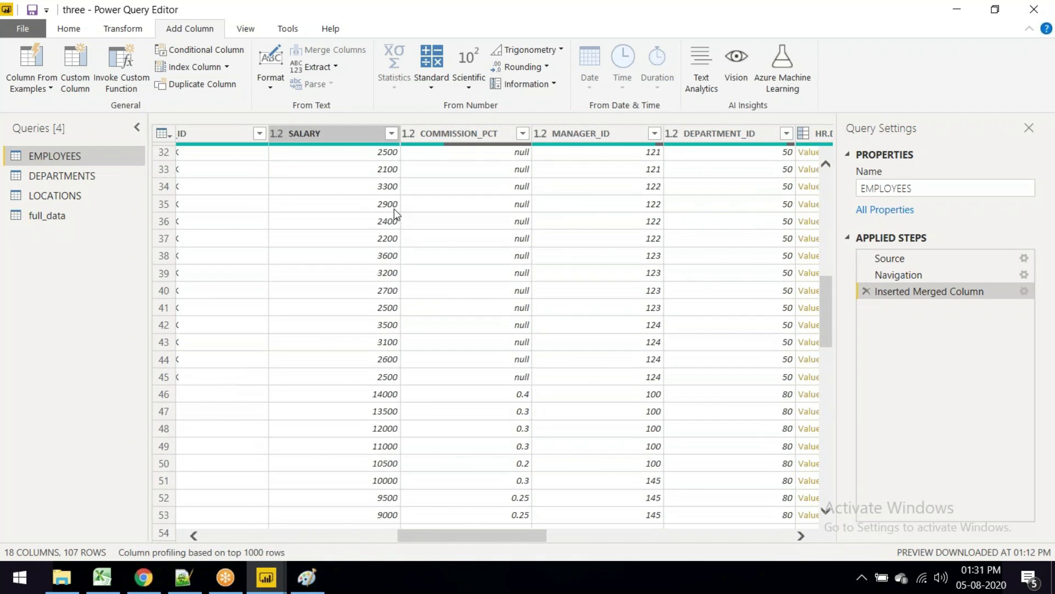
scroll(389, 220, up, 3)
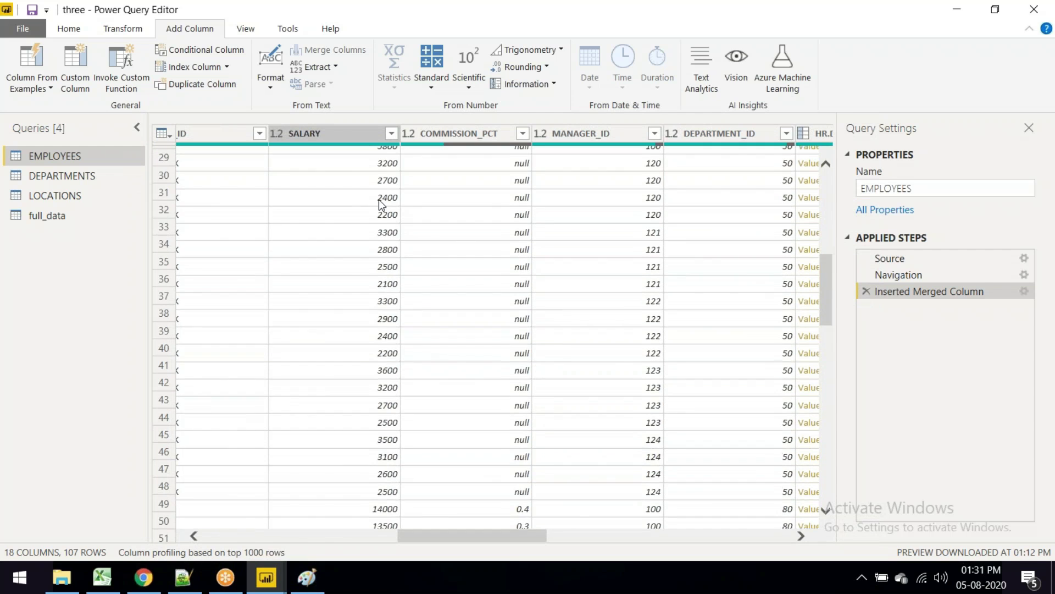
scroll(381, 204, up, 7)
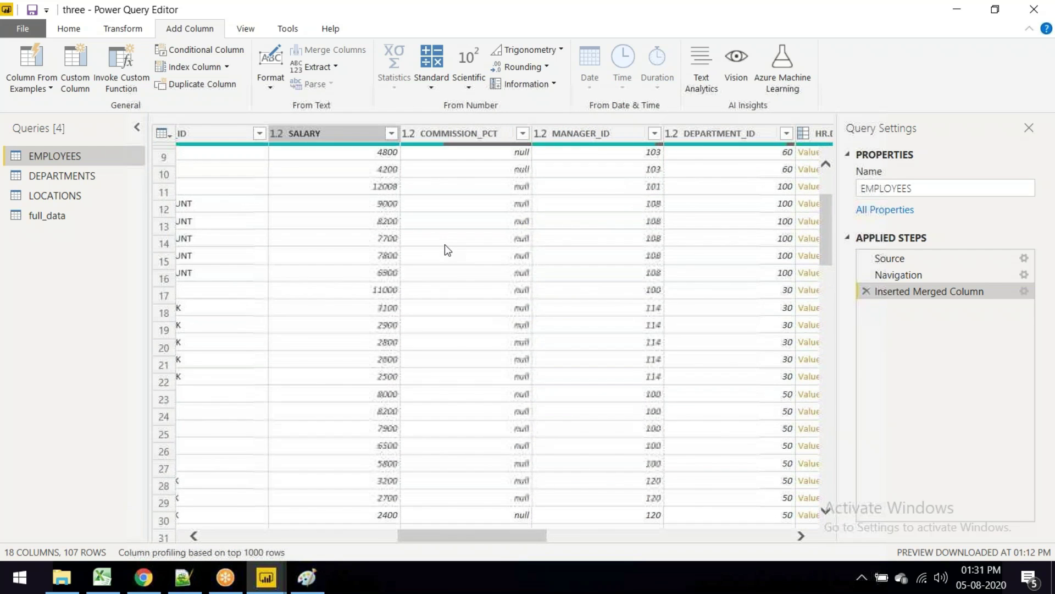
click(383, 223)
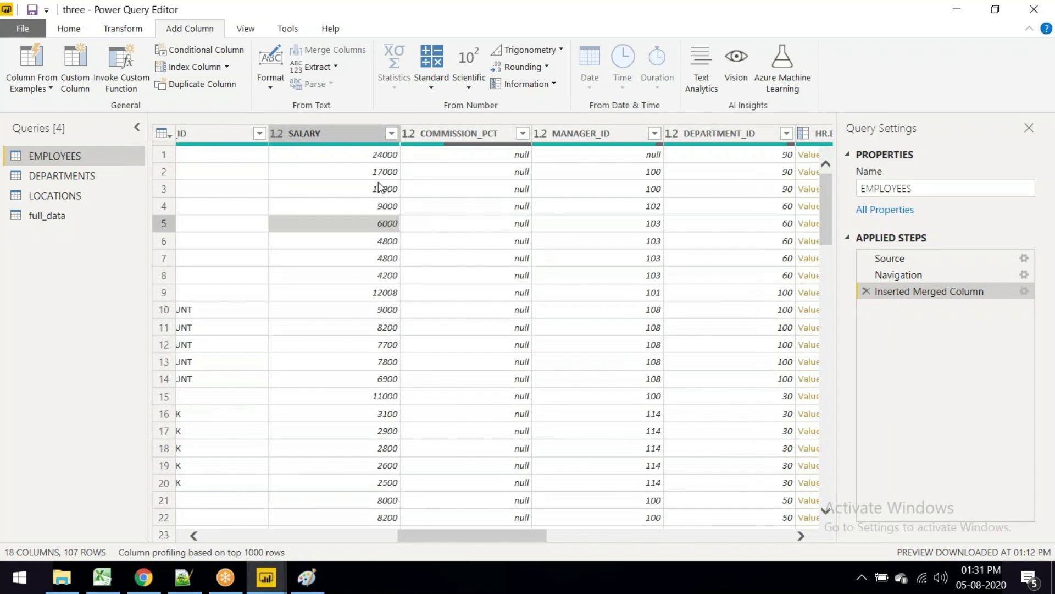
click(465, 142)
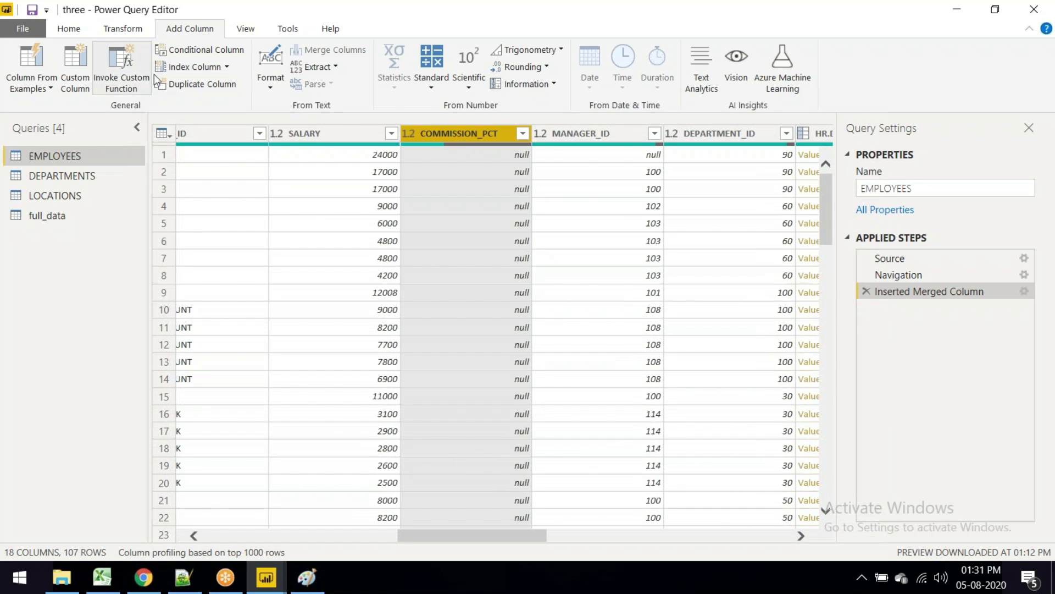
- Name a custom column Total_salary and write 'if [COMMISSION_PCT] is null then [SALARY]'
click(76, 86)
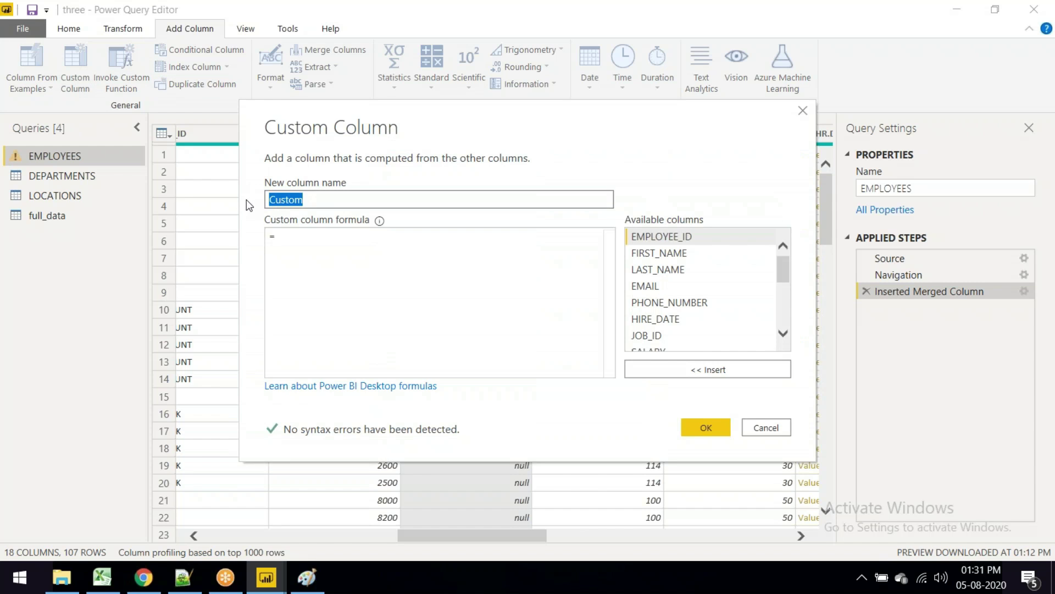
text(Total_salary)
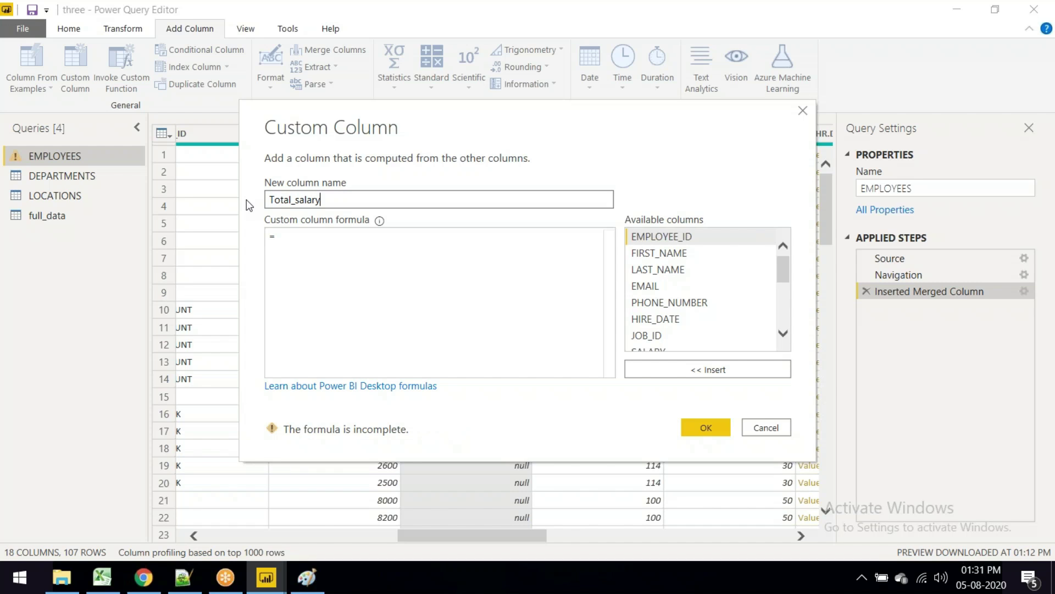
click(332, 241)
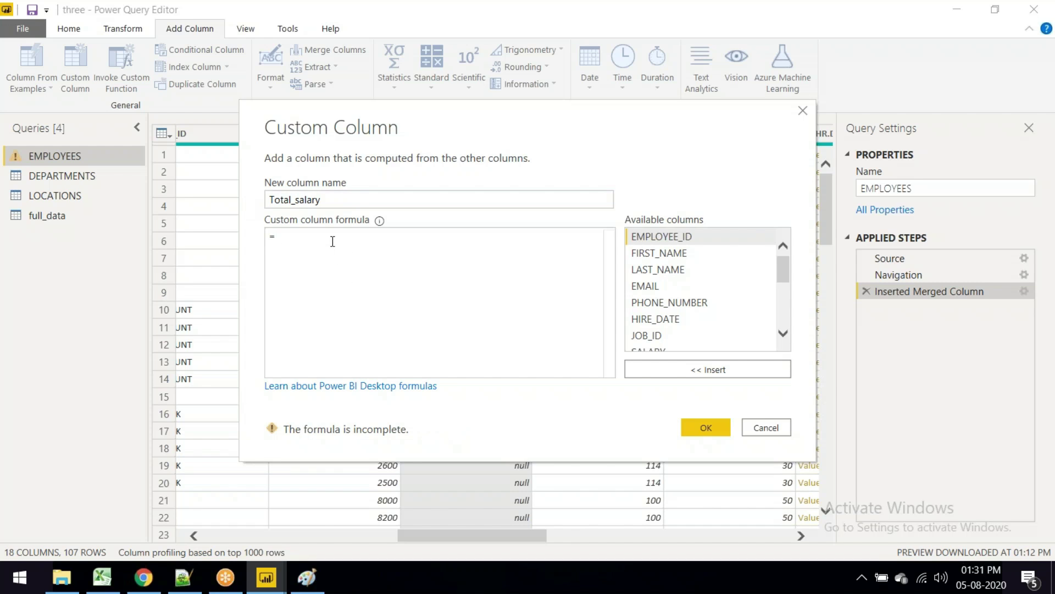
text(if)
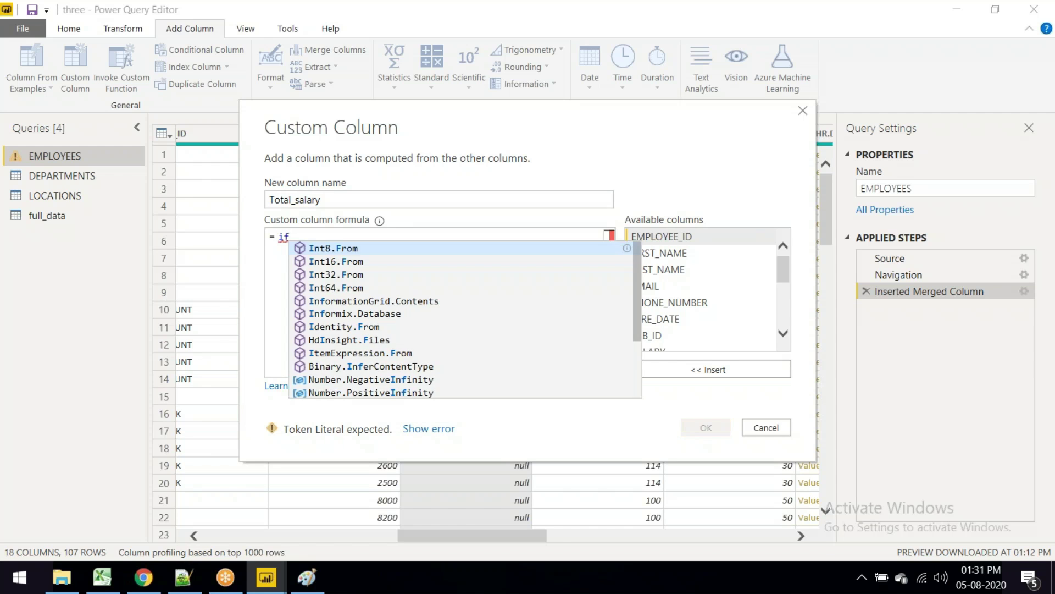
text( sa)
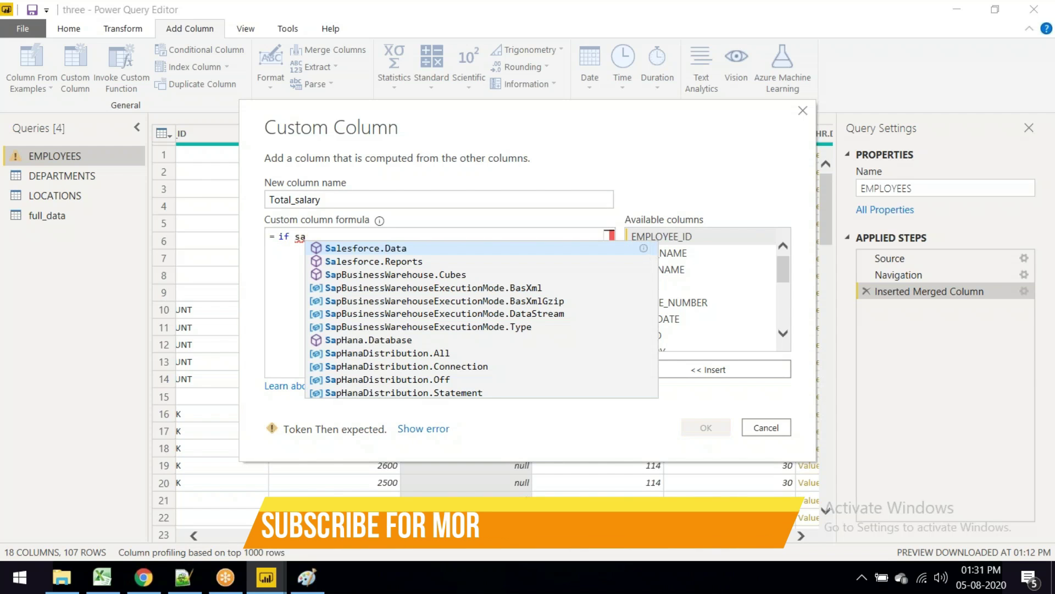
key(BackSpace)
key(BackSpace)
text(comm)
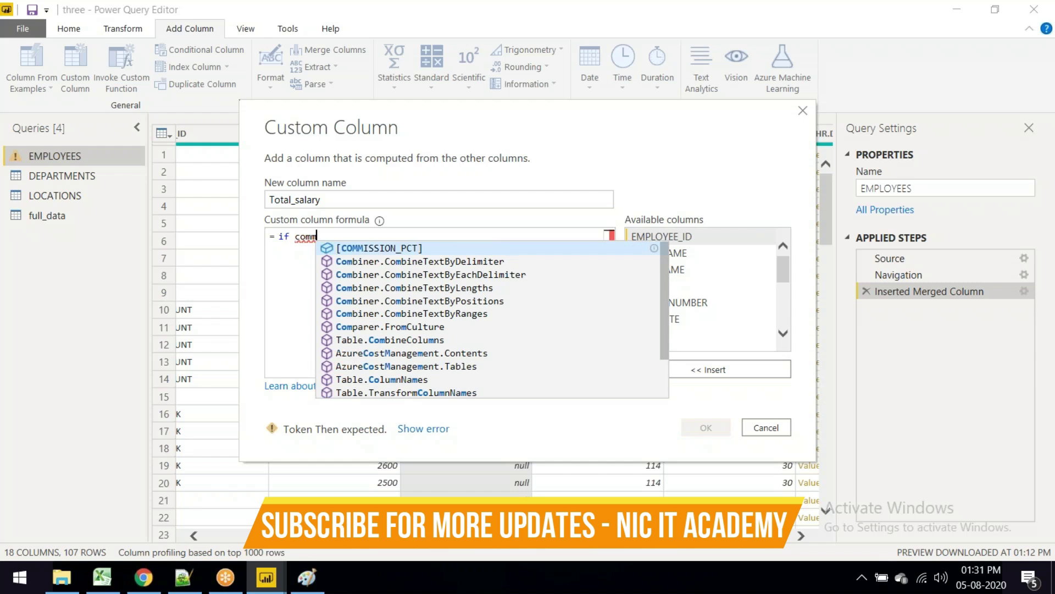
key(Tab)
text(is null then sa)
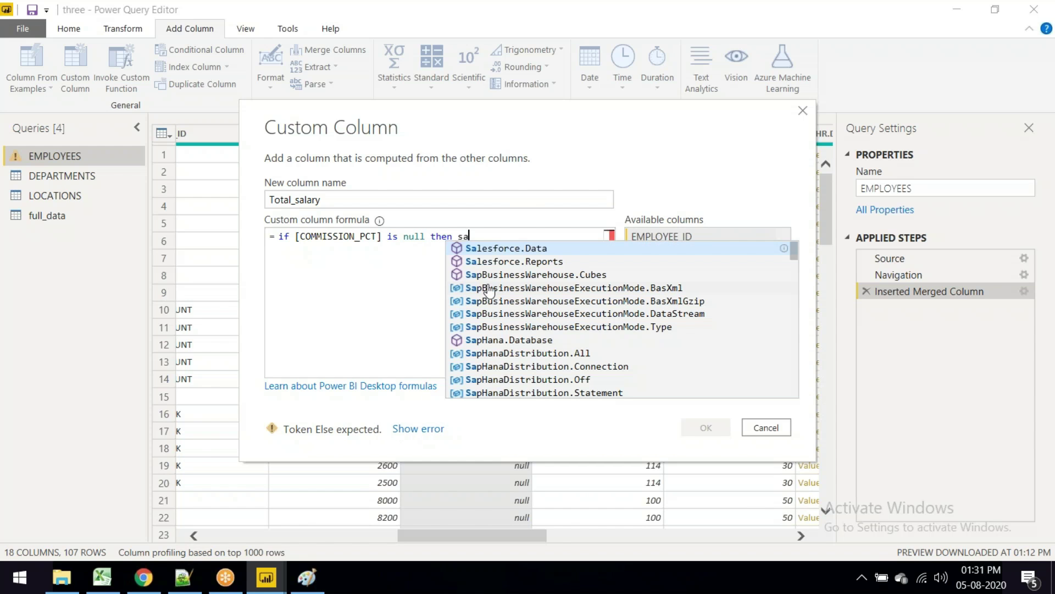
text(la)
click(492, 250)
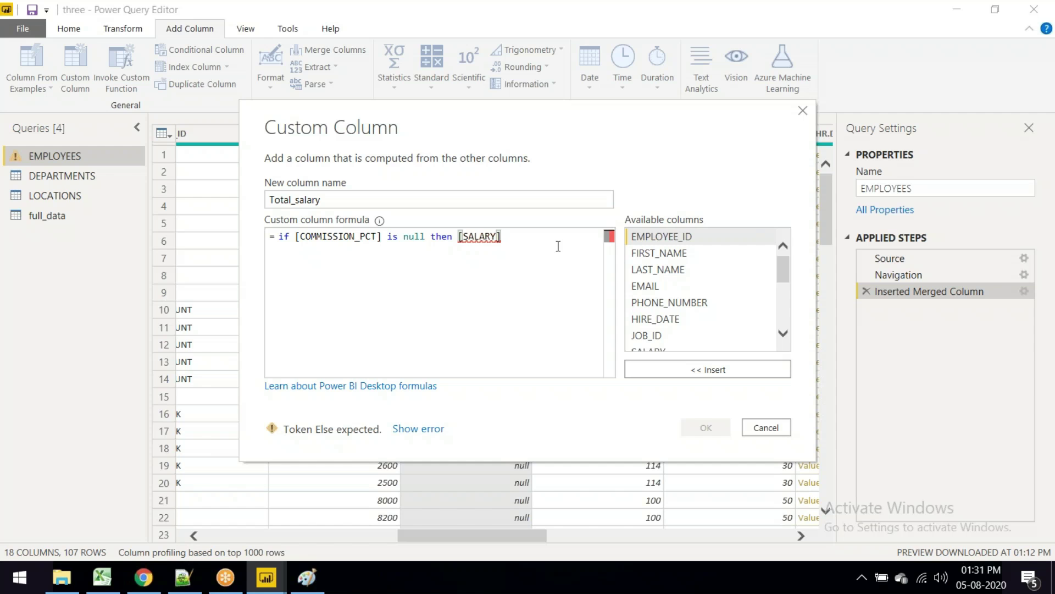
- Add an else branch on a new line starting with [SALARY]
key(Return)
text(else)
key(Return)
key(BackSpace)
key(BackSpace)
key(BackSpace)
key(BackSpace)
key(BackSpace)
key(BackSpace)
key(BackSpace)
key(BackSpace)
key(BackSpace)
key(BackSpace)
key(BackSpace)
key(BackSpace)
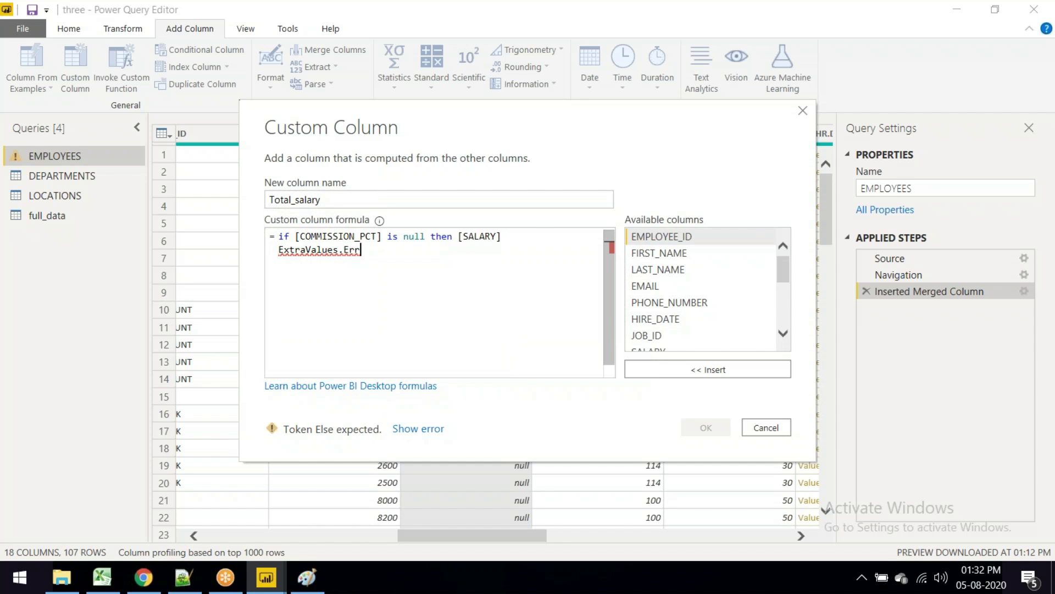
key(BackSpace)
key(BackSpace)
key(BackSpace)
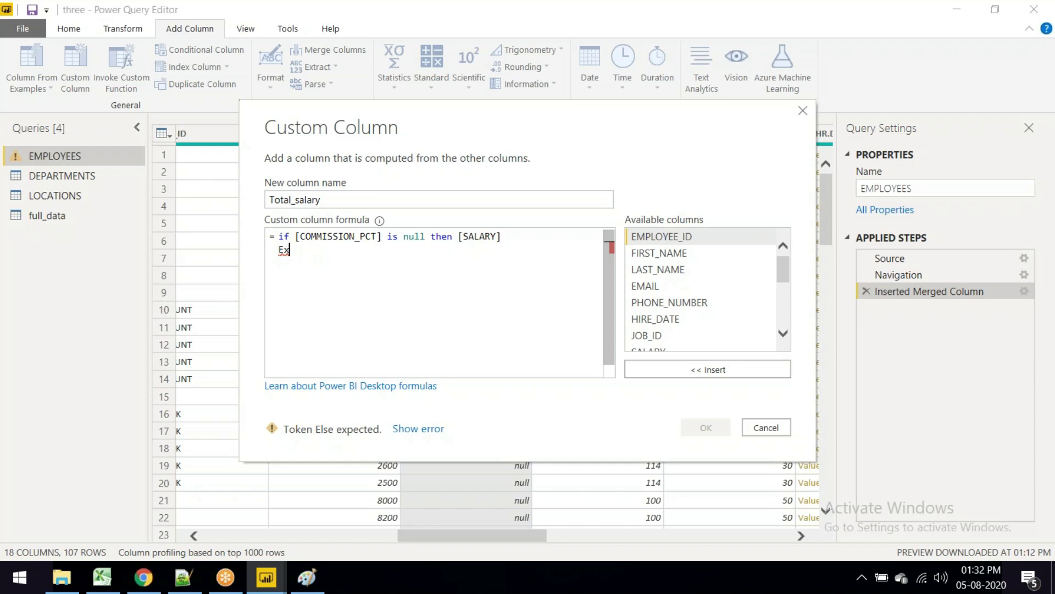
key(BackSpace)
text(lese)
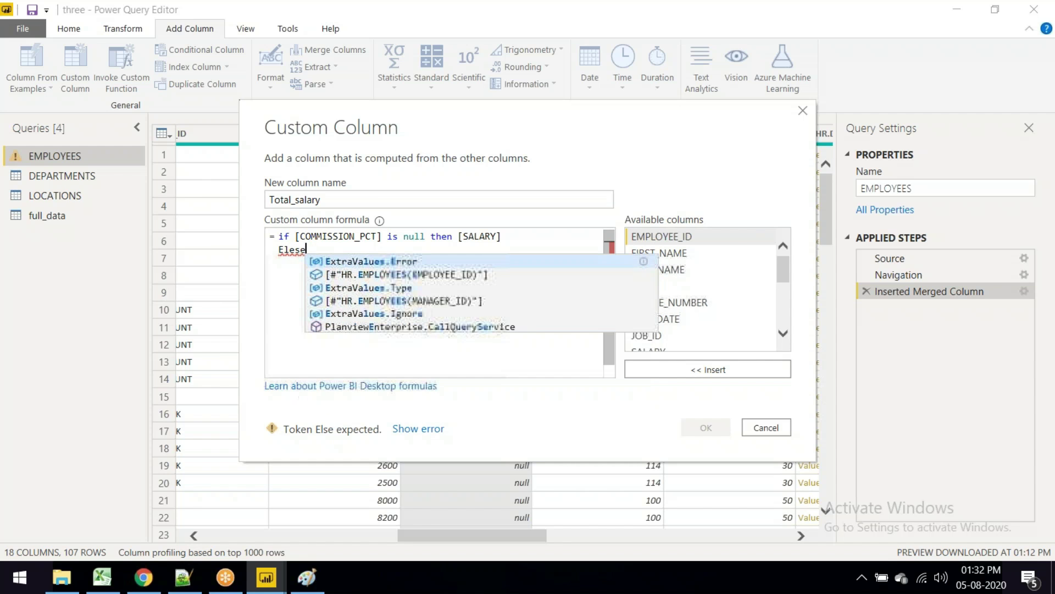
key(BackSpace)
key(BackSpace)
key(BackSpace)
text(s)
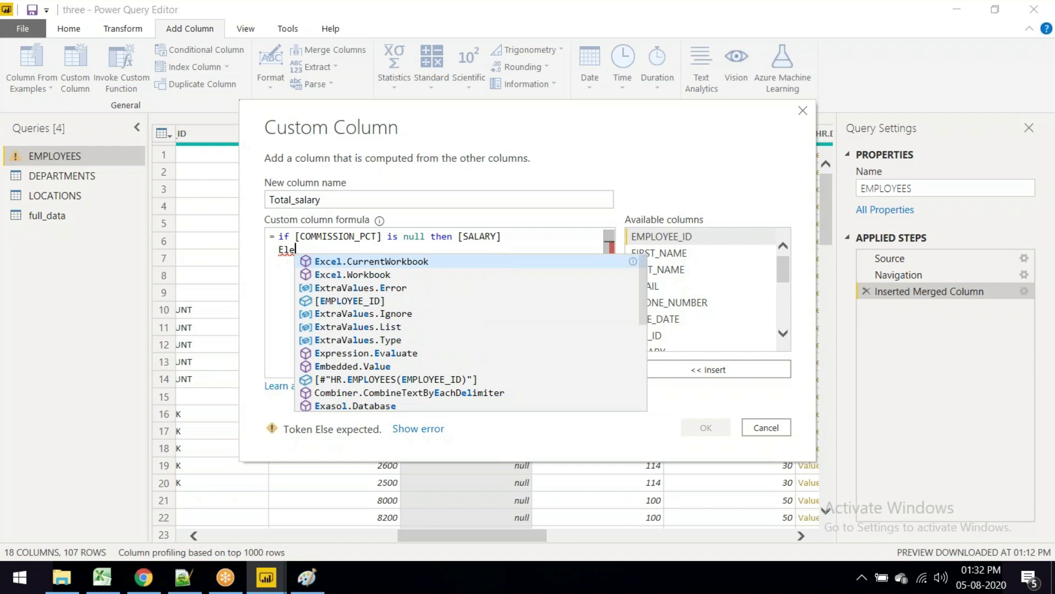
text(e)
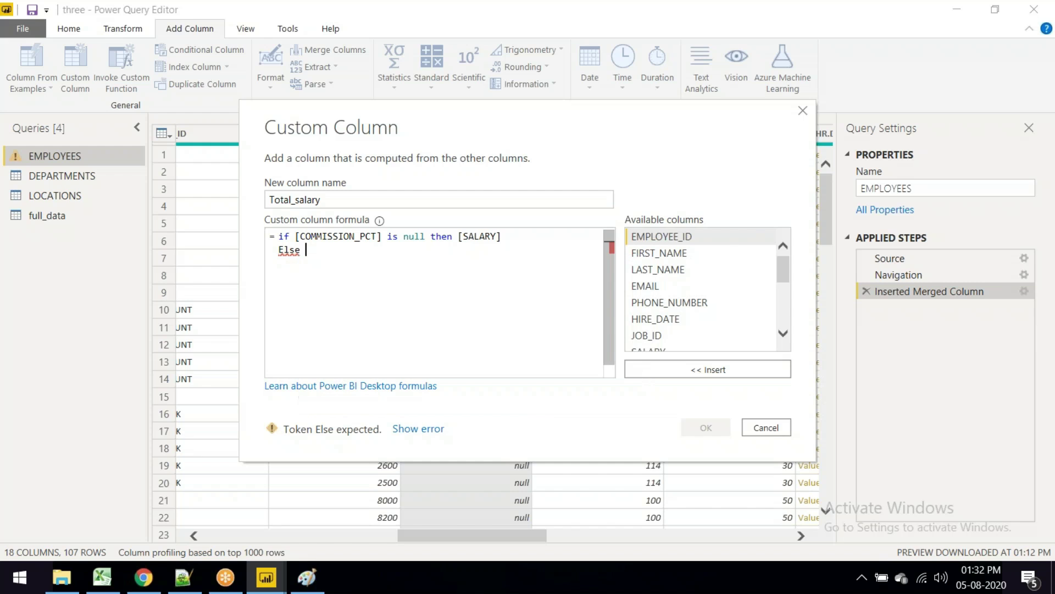
key(BackSpace)
key(BackSpace)
key(BackSpace)
key(BackSpace)
key(BackSpace)
text(else)
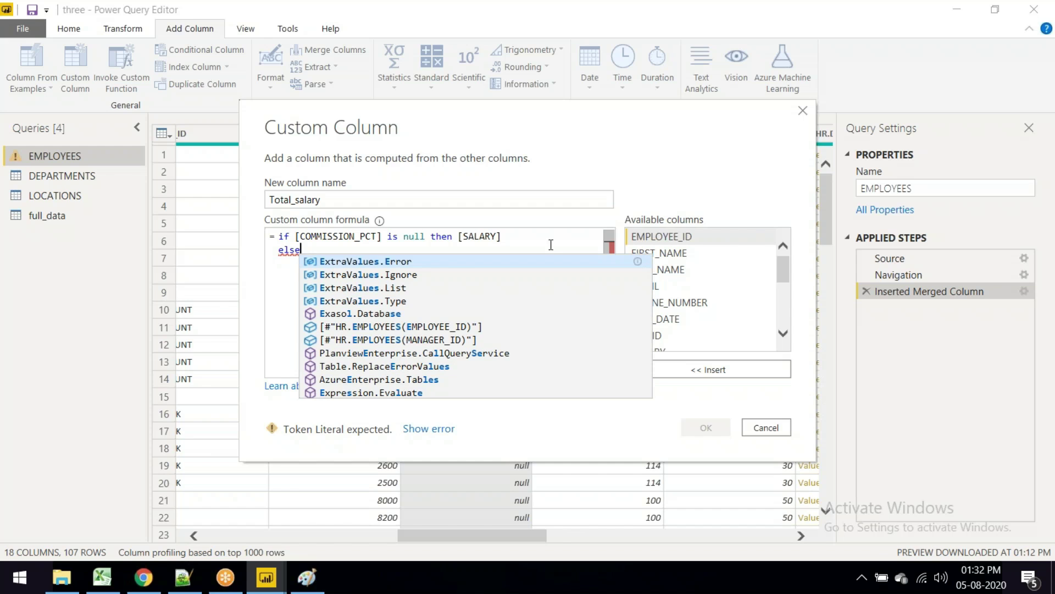
text( sal)
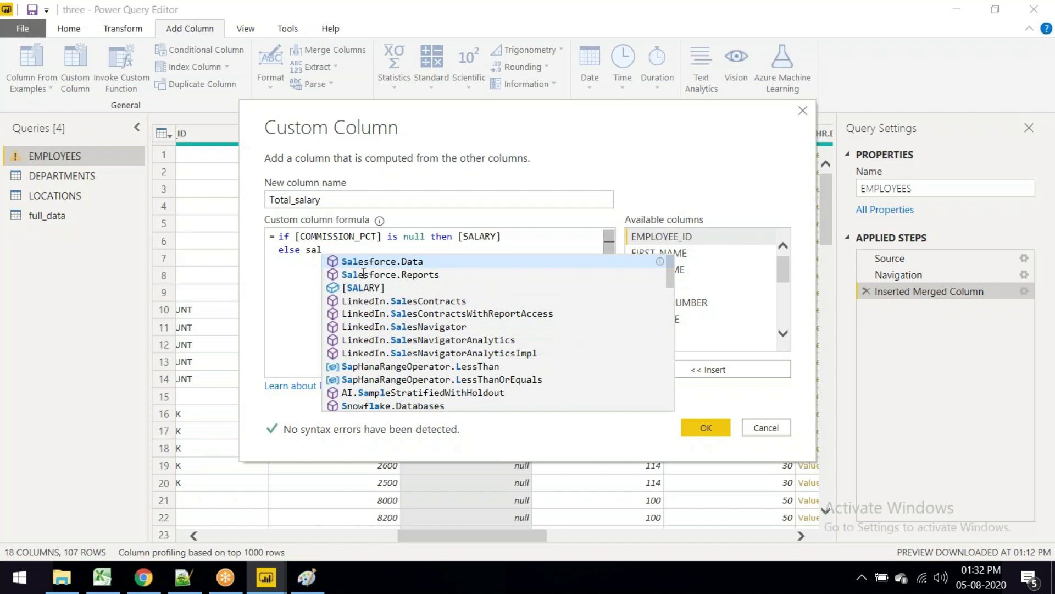
double_click(367, 288)
- Finish the else branch with +([SALARY]*[COMMISSION_PCT]) and confirm the Total_salary column
text(+(sa)
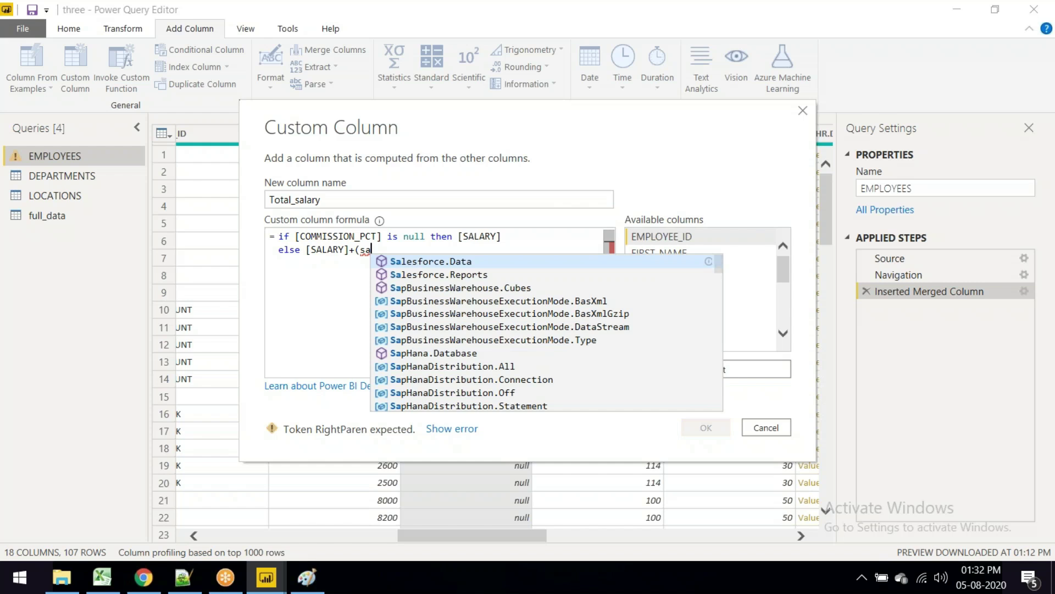
text(la)
double_click(437, 263)
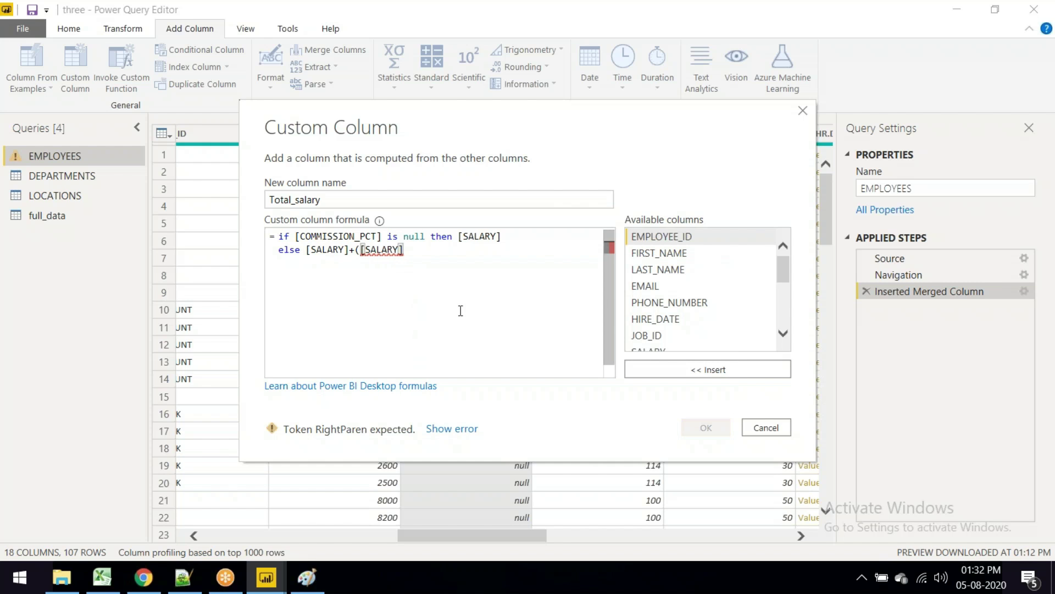
text(*co)
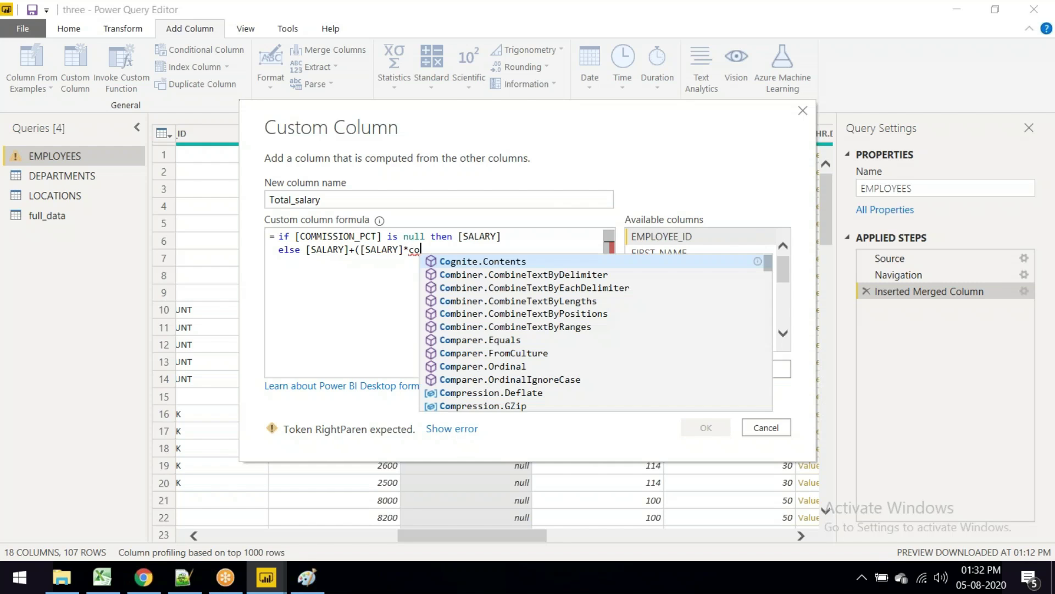
text(mm)
key(Tab)
text())
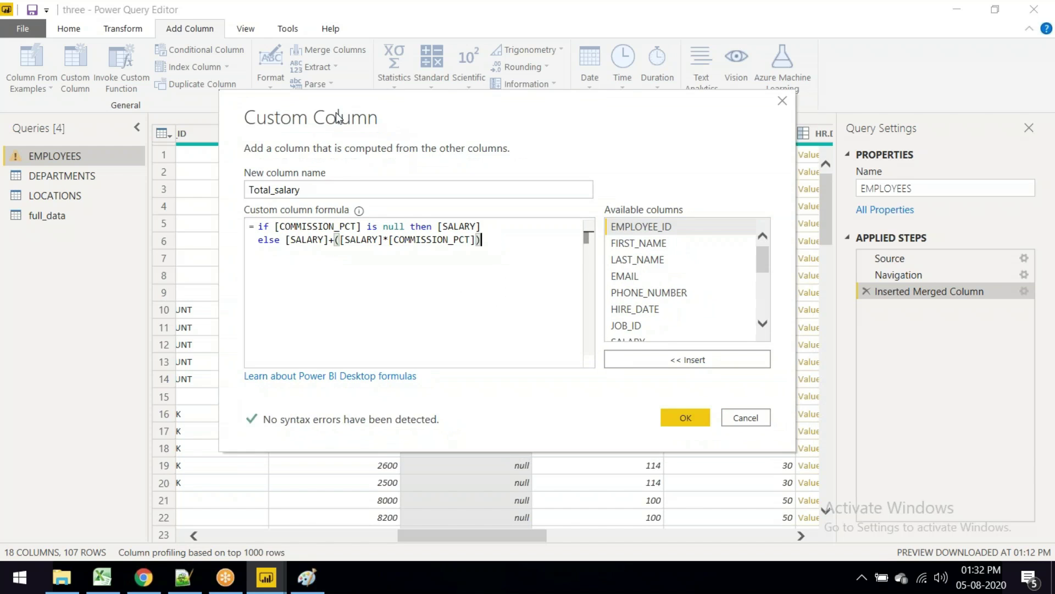
drag(445, 251, 158, 215)
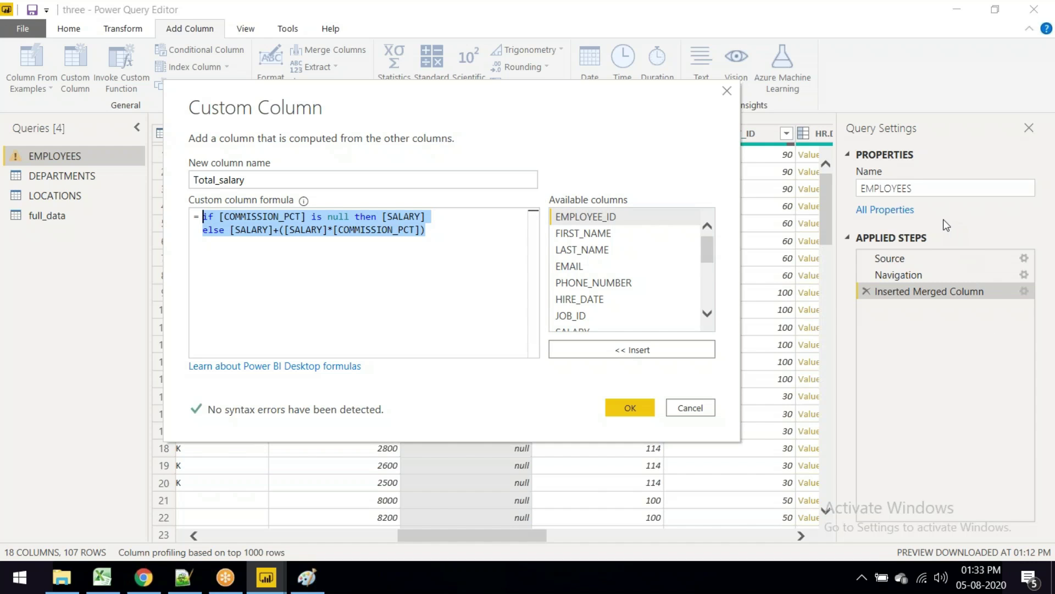
click(438, 229)
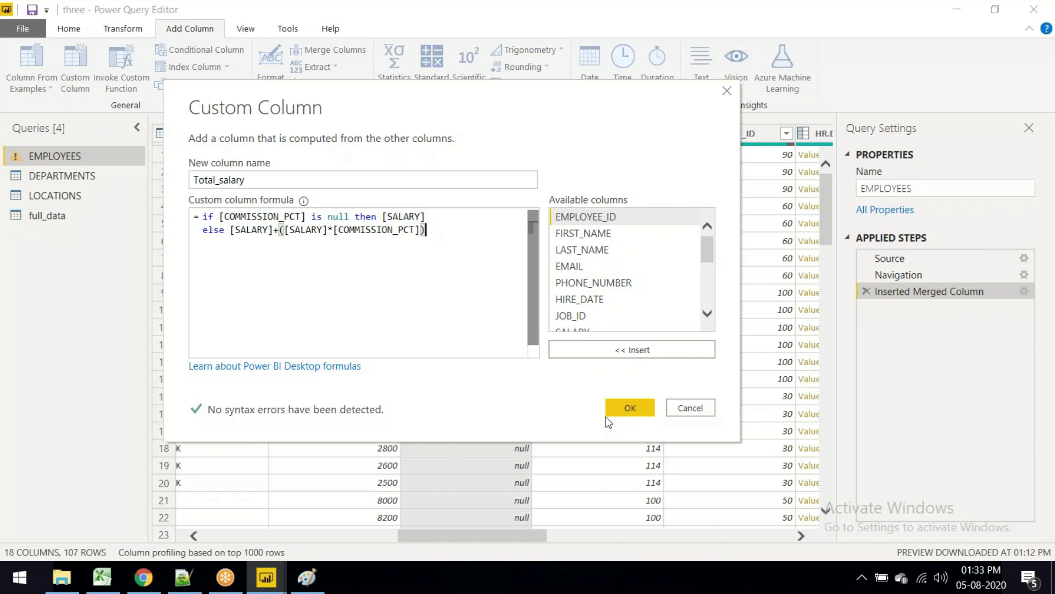
click(632, 411)
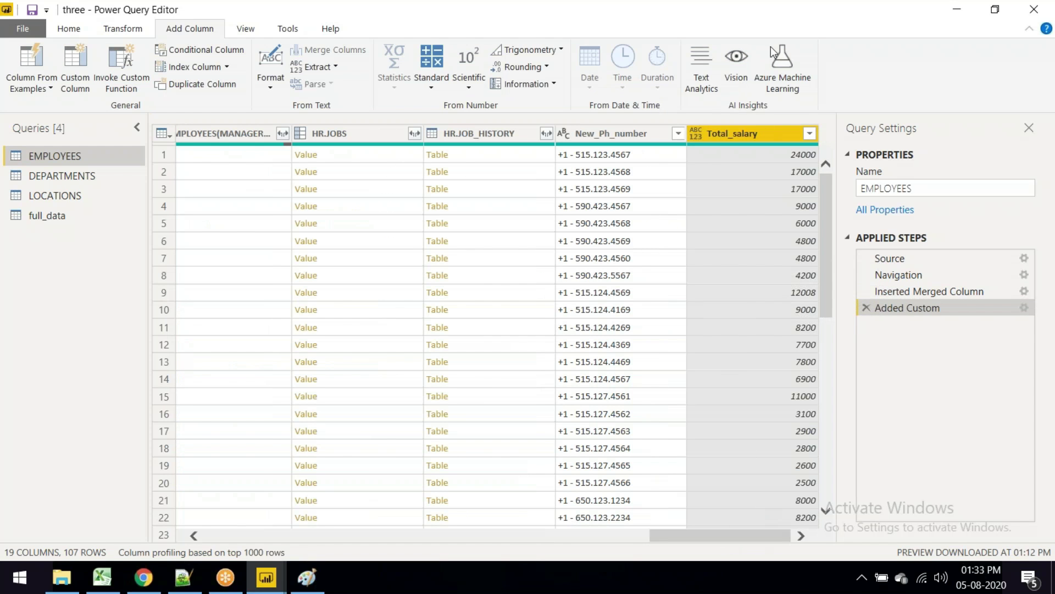
- Compare the first Total_salary value with the SALARY column, then begin another custom column
click(770, 157)
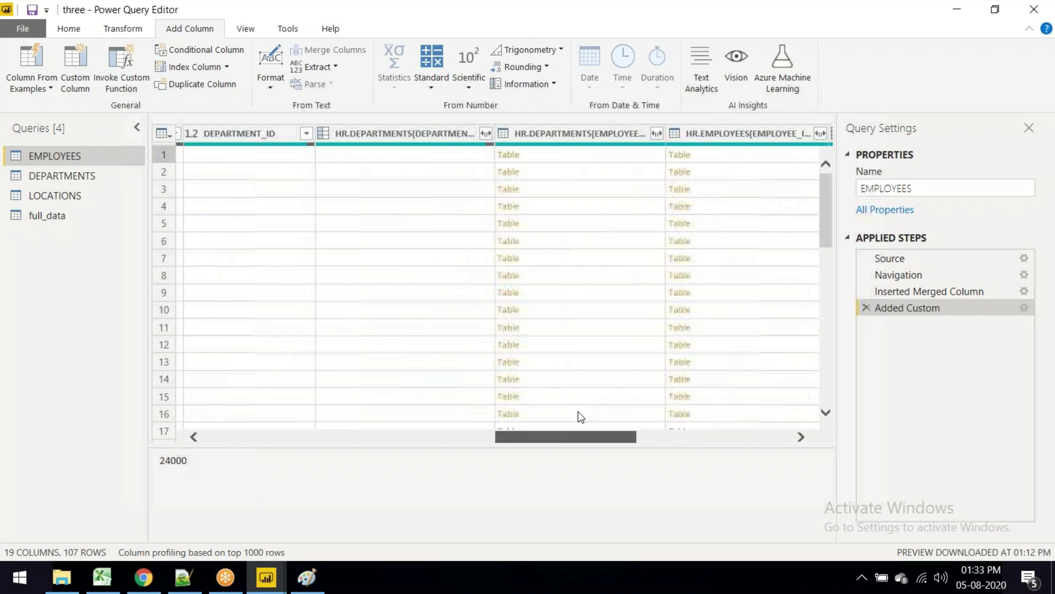
scroll(580, 416, left, 5)
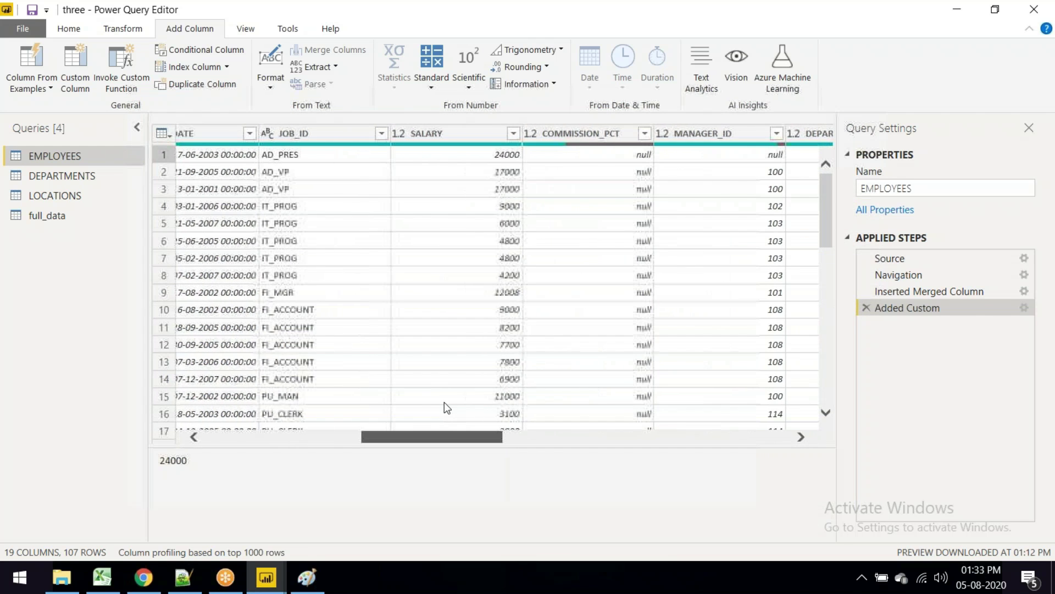
right_click(450, 132)
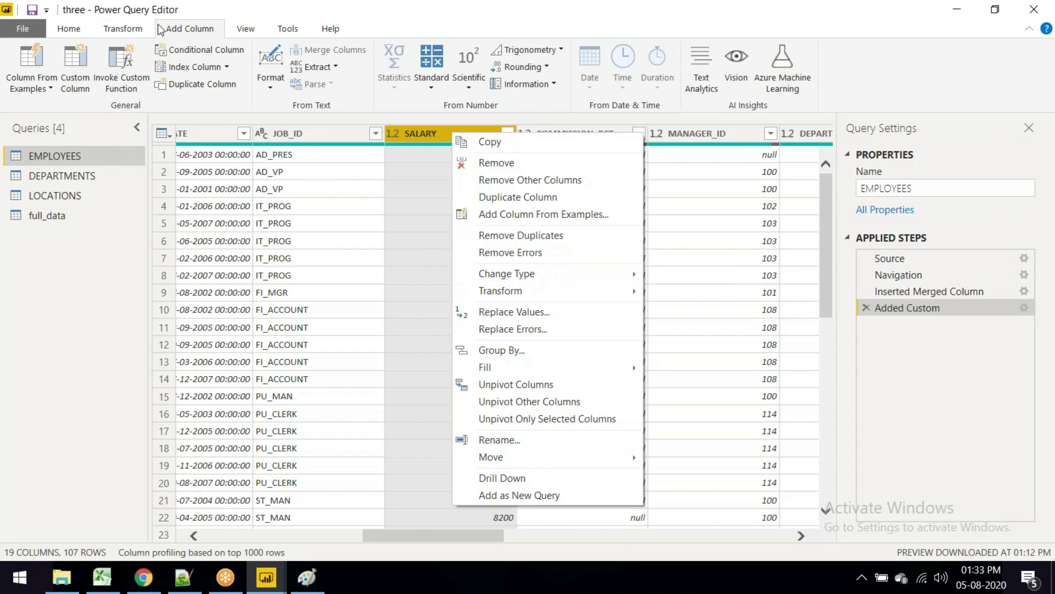
click(211, 36)
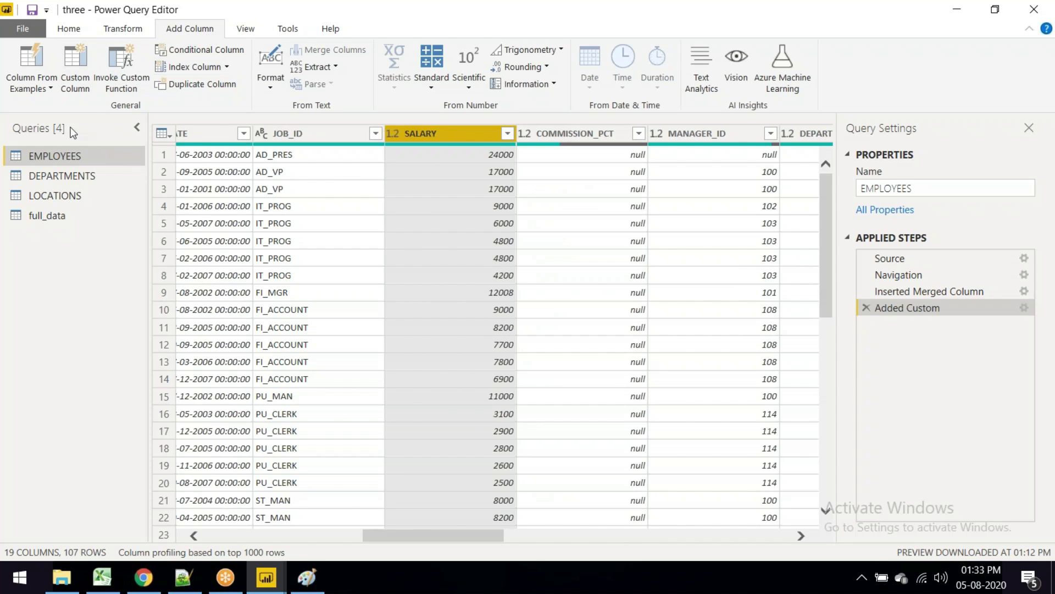
click(82, 78)
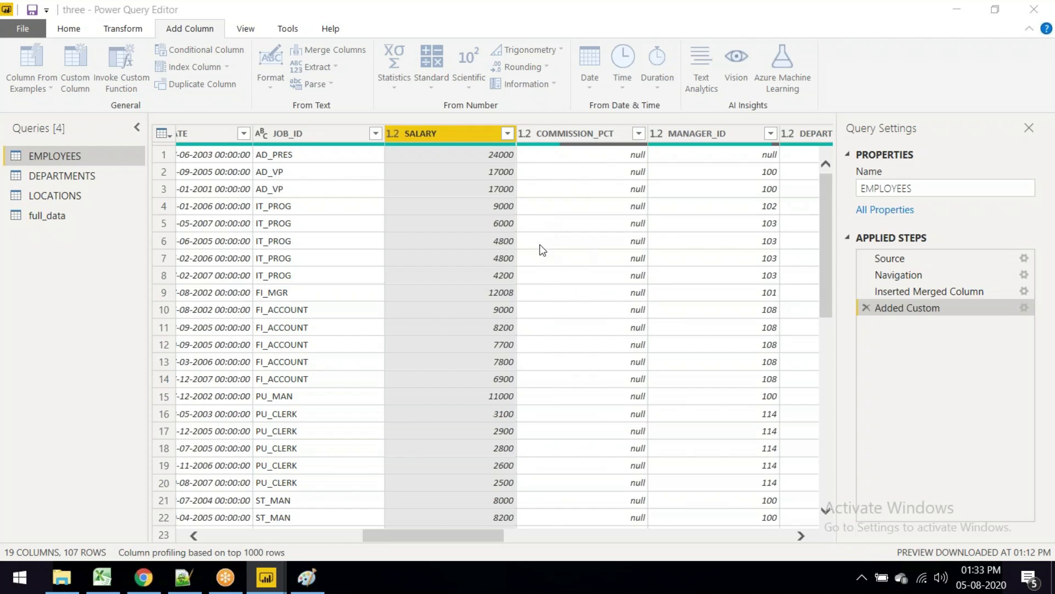
- Enter the formula [SALARY]+([SALARY]*[COMMISSION_PCT]) in the Custom Column dialog
click(284, 240)
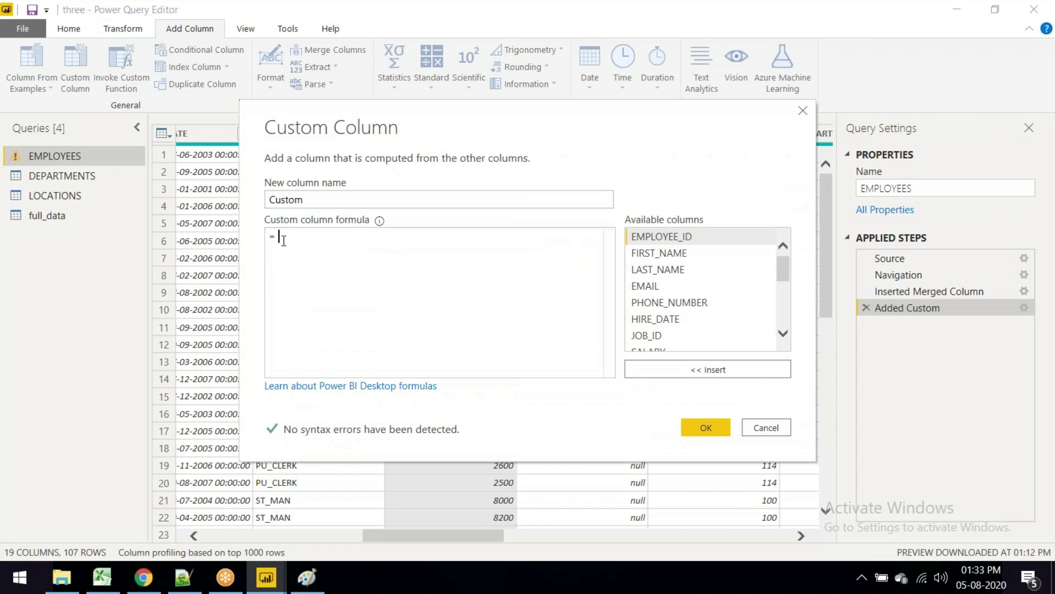
text(sal)
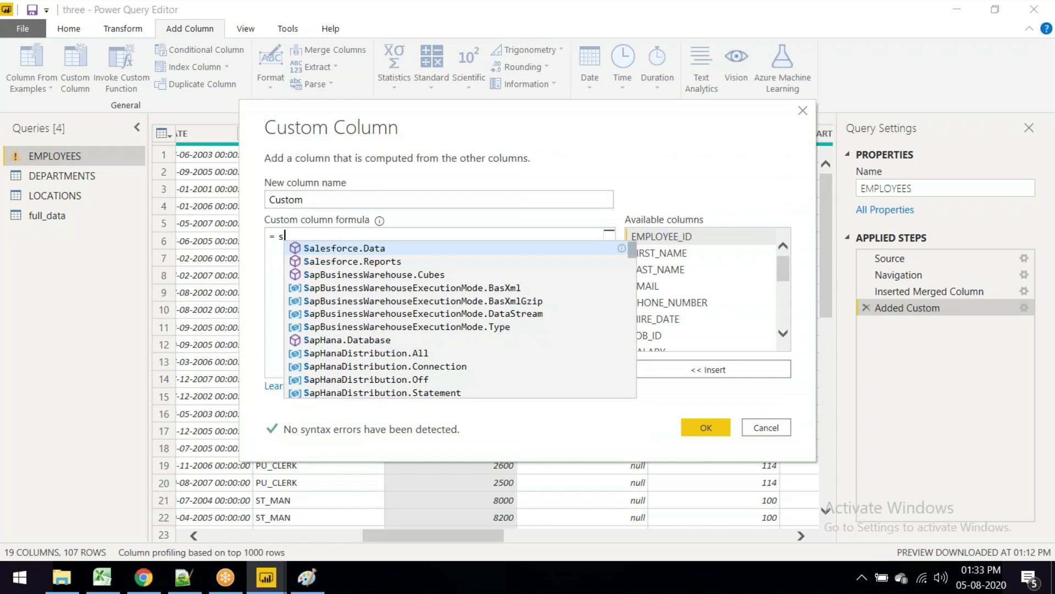
key(Down)
key(Down)
key(Return)
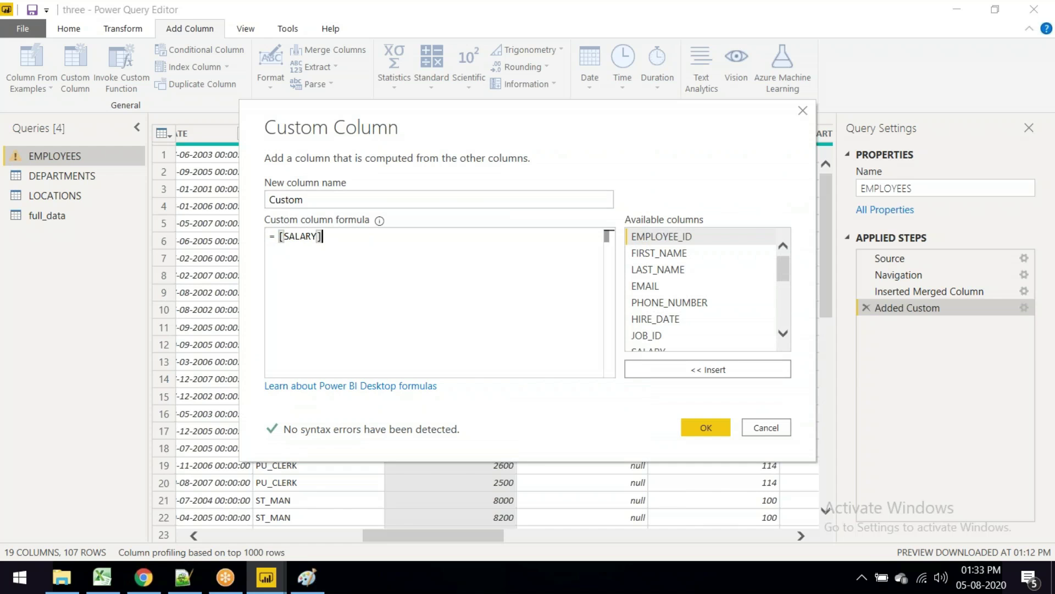
text(+(sa)
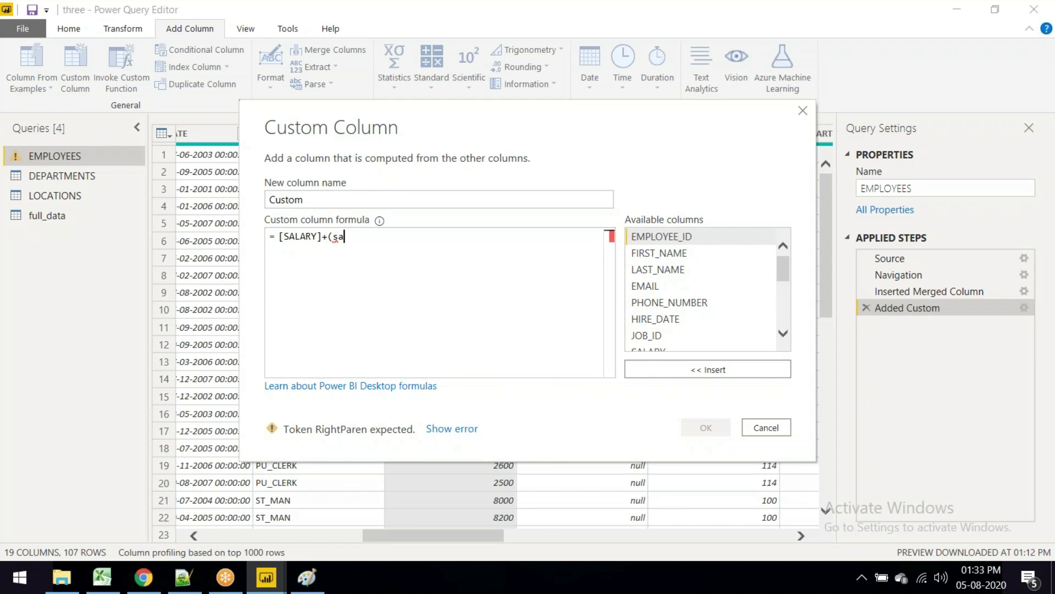
scroll(383, 270, down, 2)
scroll(383, 269, up, 2)
text(lar)
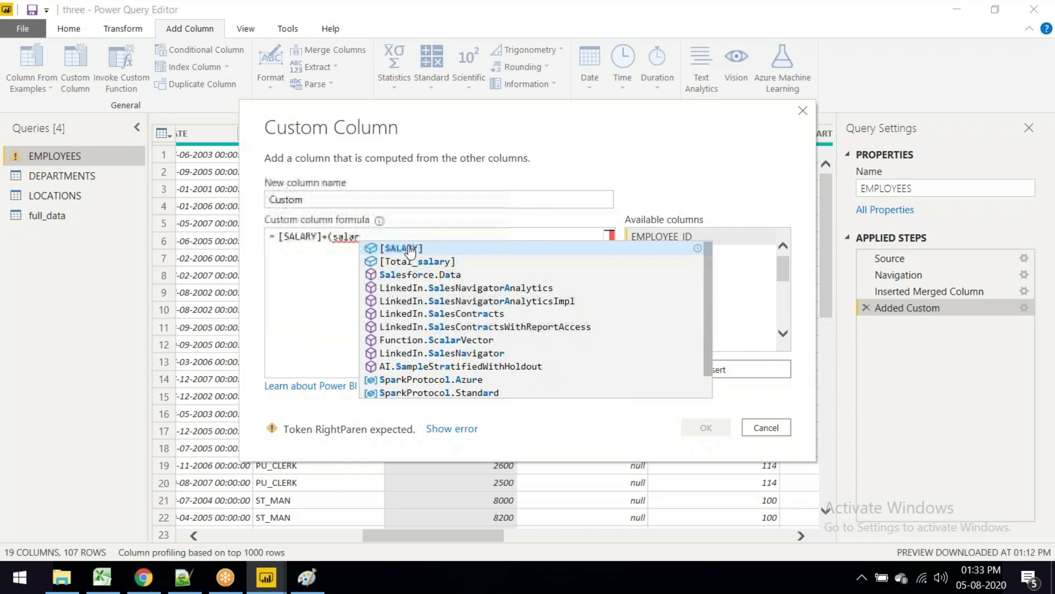
key(Return)
text(*[COMMISSION_PCT]))
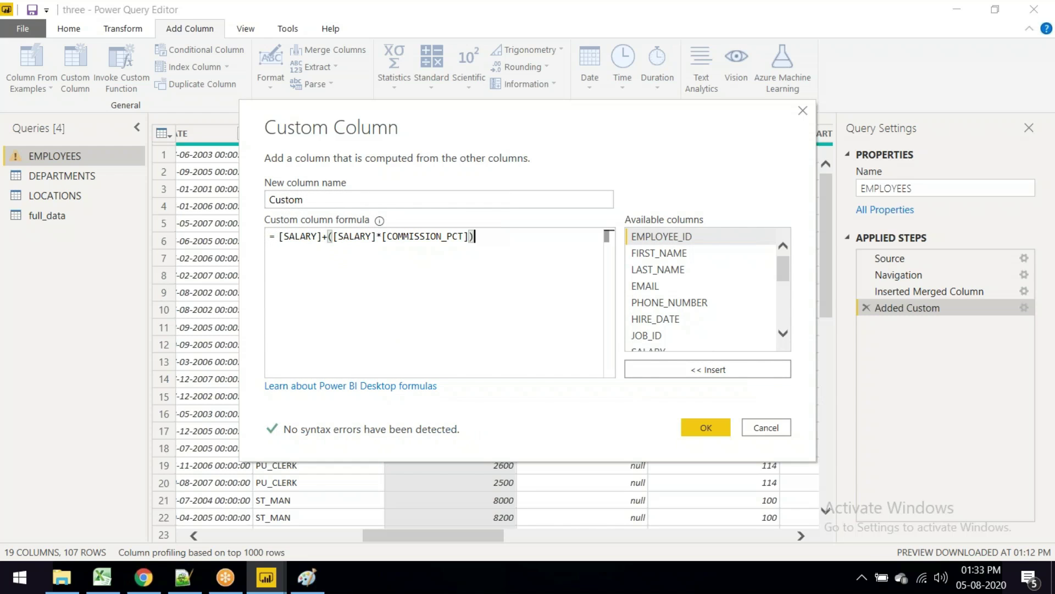
- Name the column new_salary and add it
double_click(286, 199)
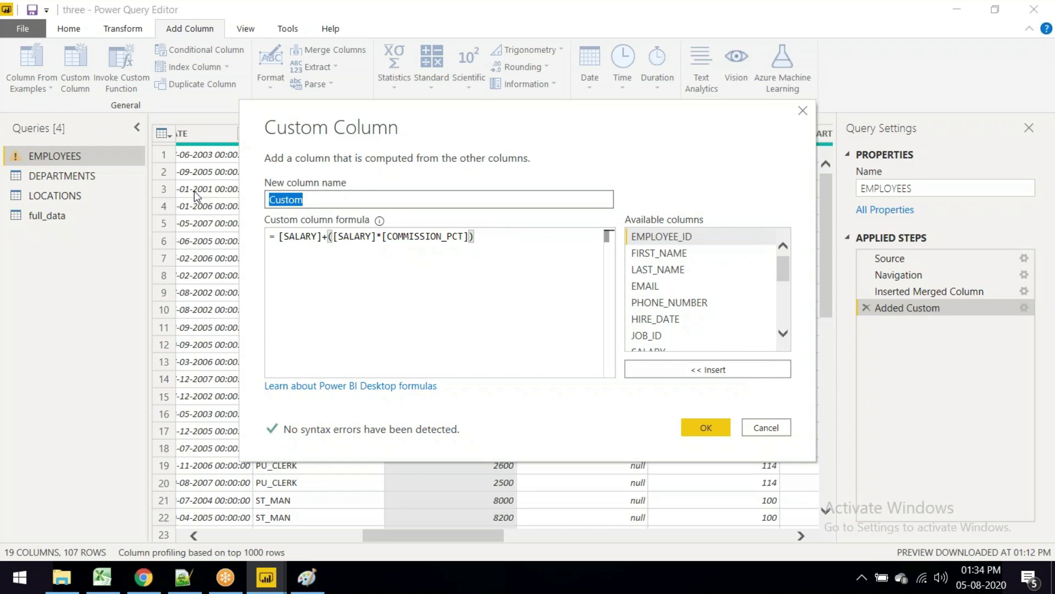
text(new)
key(BackSpace)
key(BackSpace)
text(ew_salary)
click(704, 431)
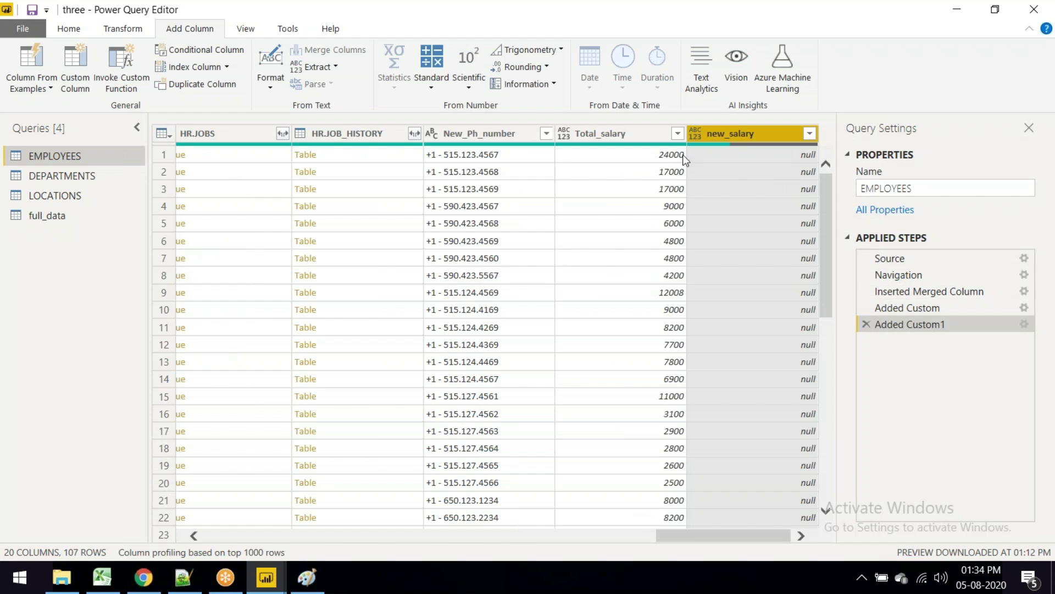
click(773, 160)
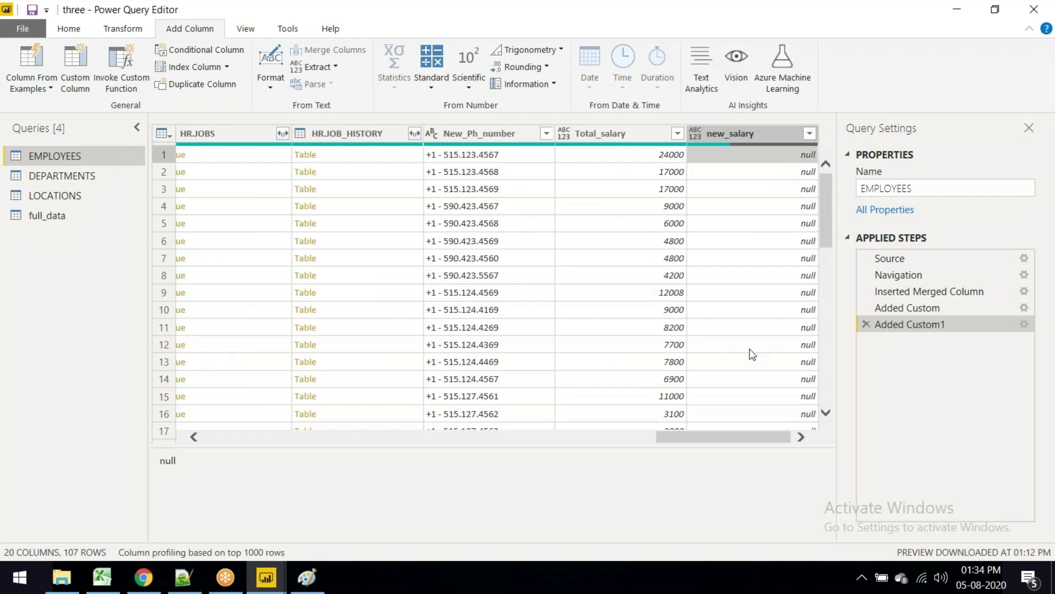
scroll(754, 357, down, 10)
click(758, 352)
scroll(770, 330, down, 3)
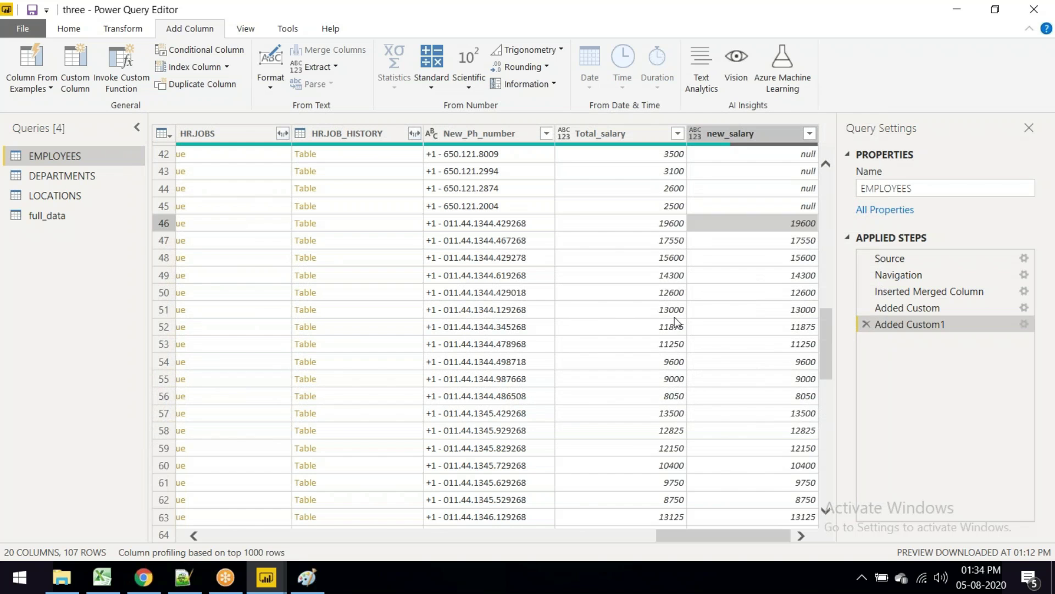
click(669, 223)
key(Left)
key(Left)
key(Left)
key(Left)
key(Left)
key(Left)
key(Left)
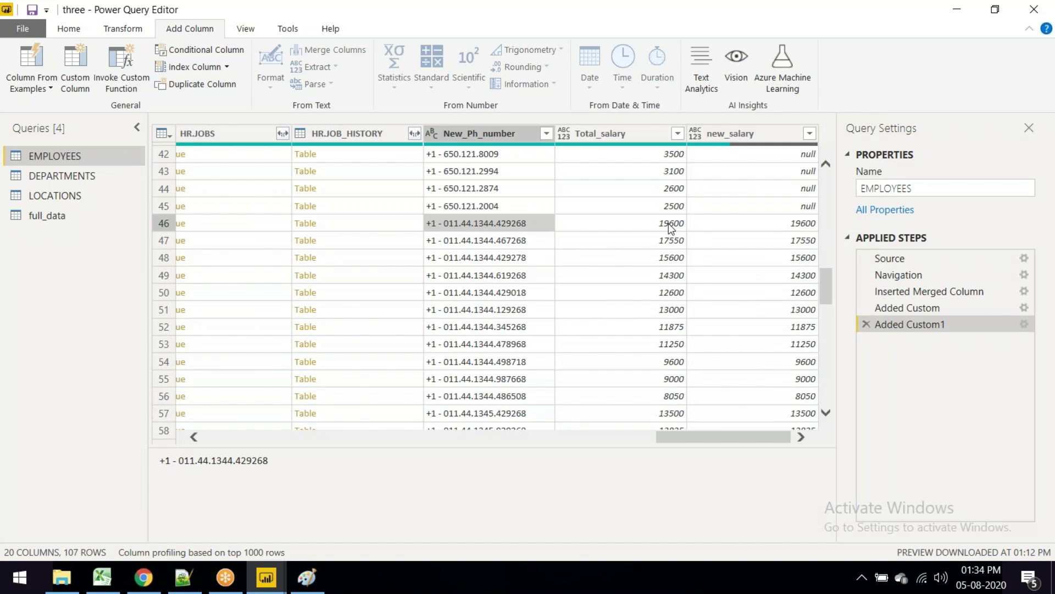
key(Left)
key(Left)
key(Left)
key(Left)
key(Left)
key(Left)
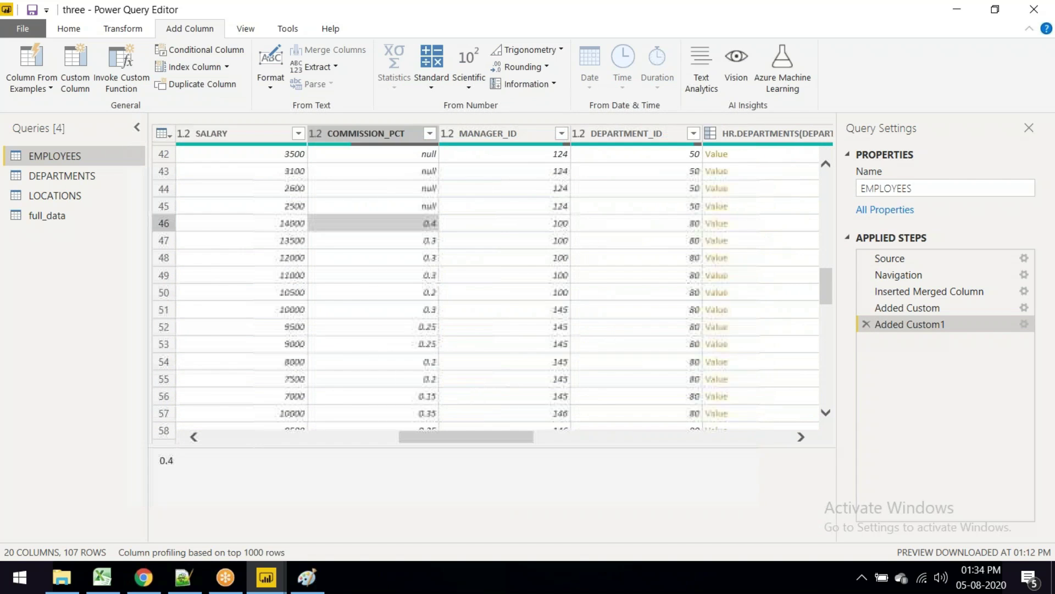
click(556, 226)
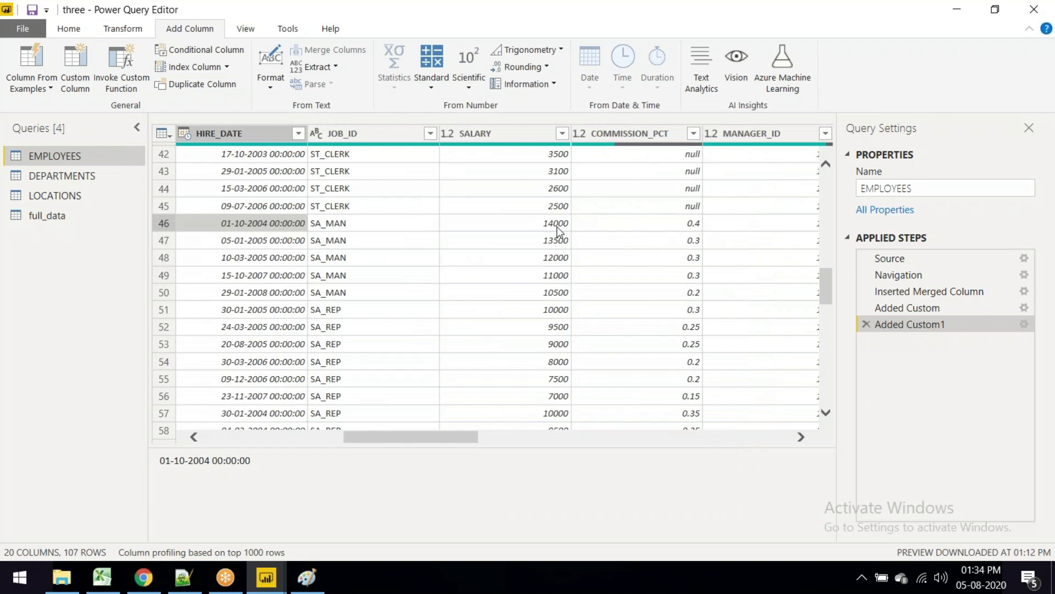
click(682, 227)
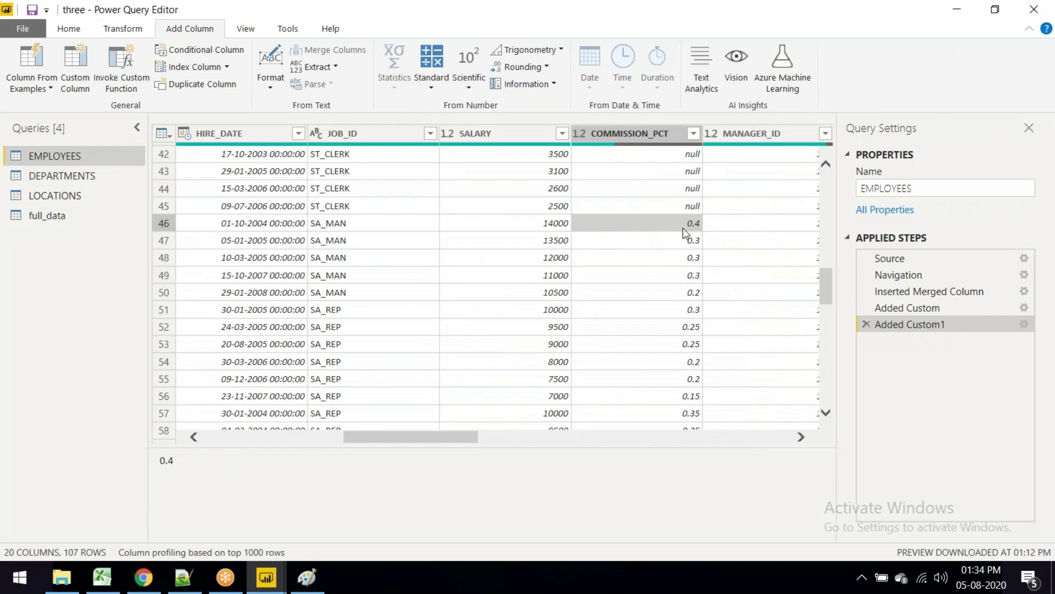
key(Right)
key(Right)
key(Right)
key(Right)
key(Right)
key(Right)
key(Right)
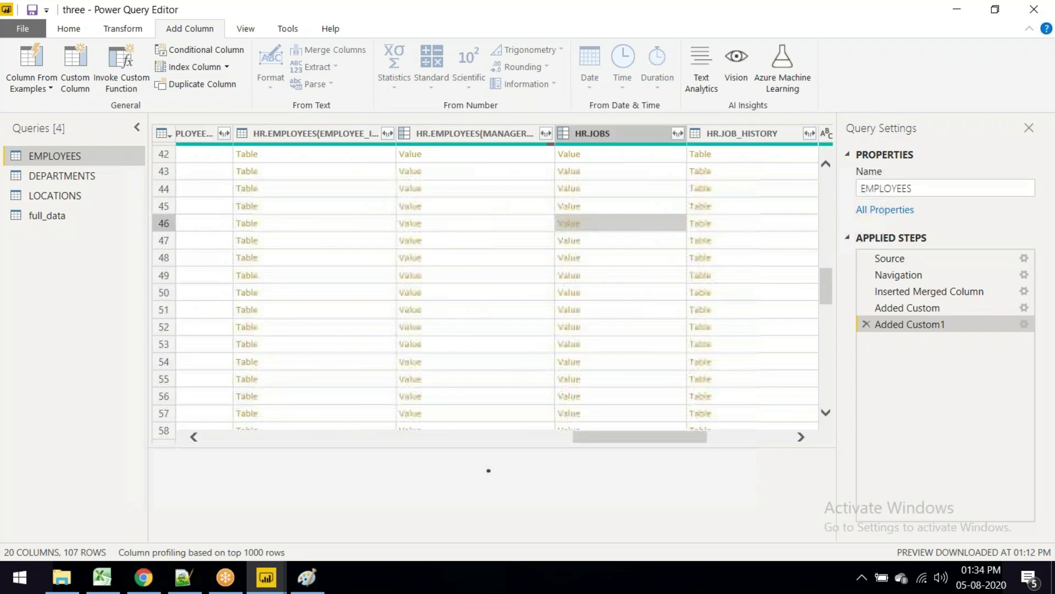
key(Right)
key(Right)
key(Right)
key(Right)
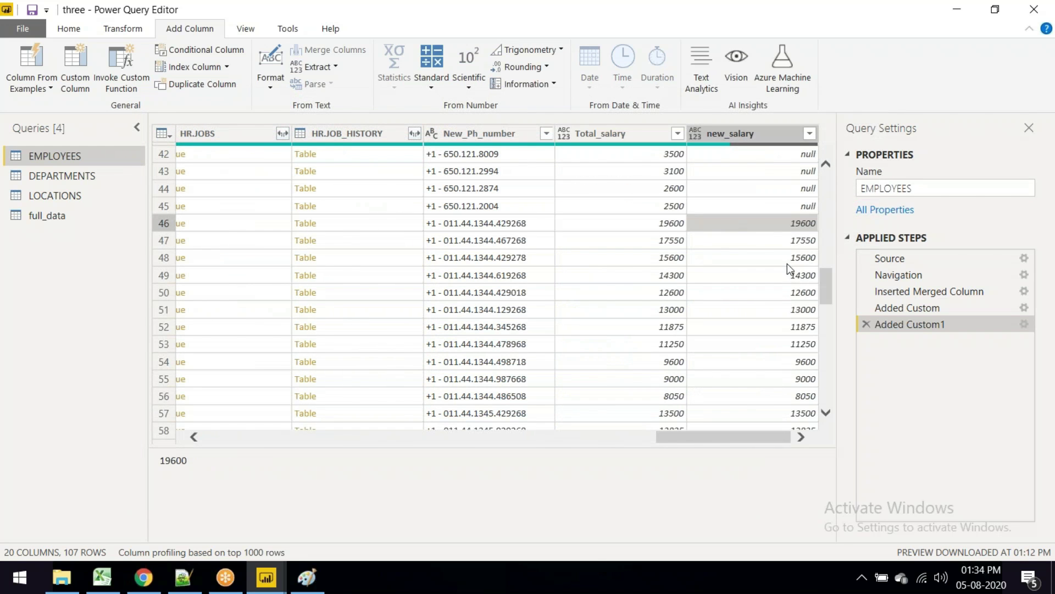
click(797, 412)
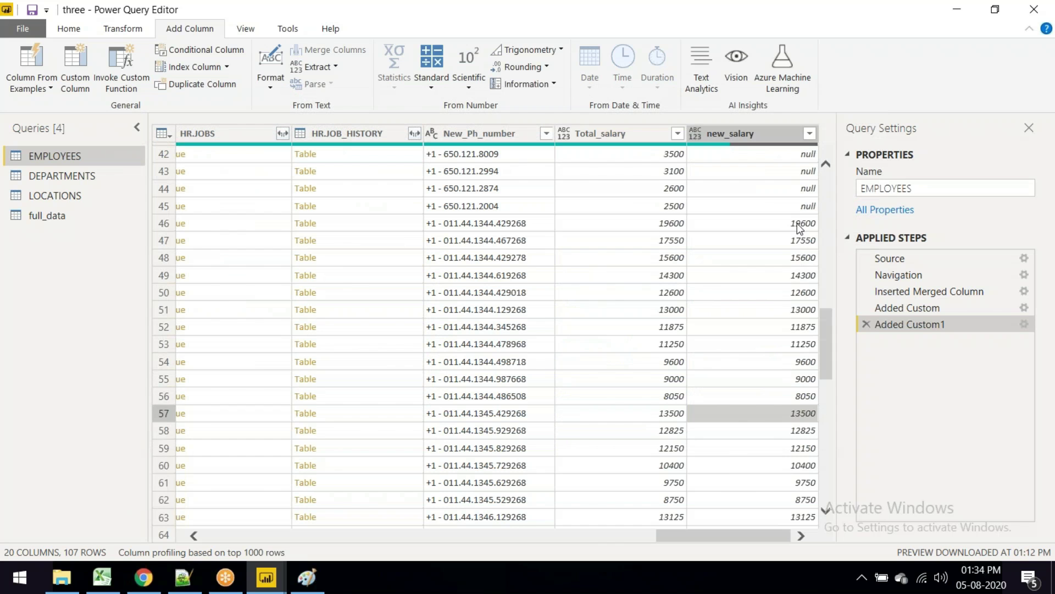
scroll(801, 299, up, 3)
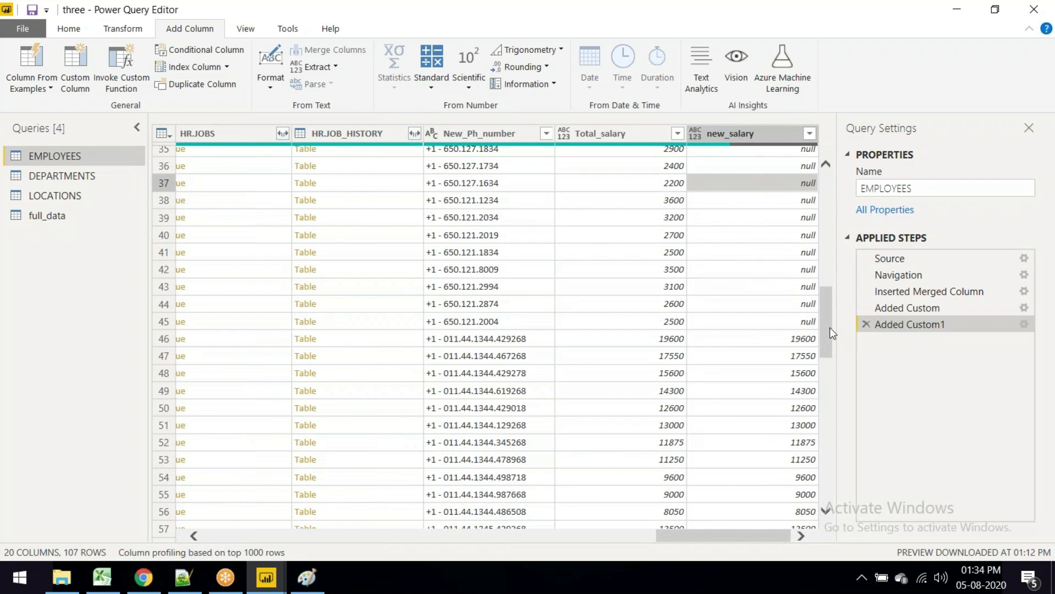
drag(828, 300, 823, 176)
click(616, 137)
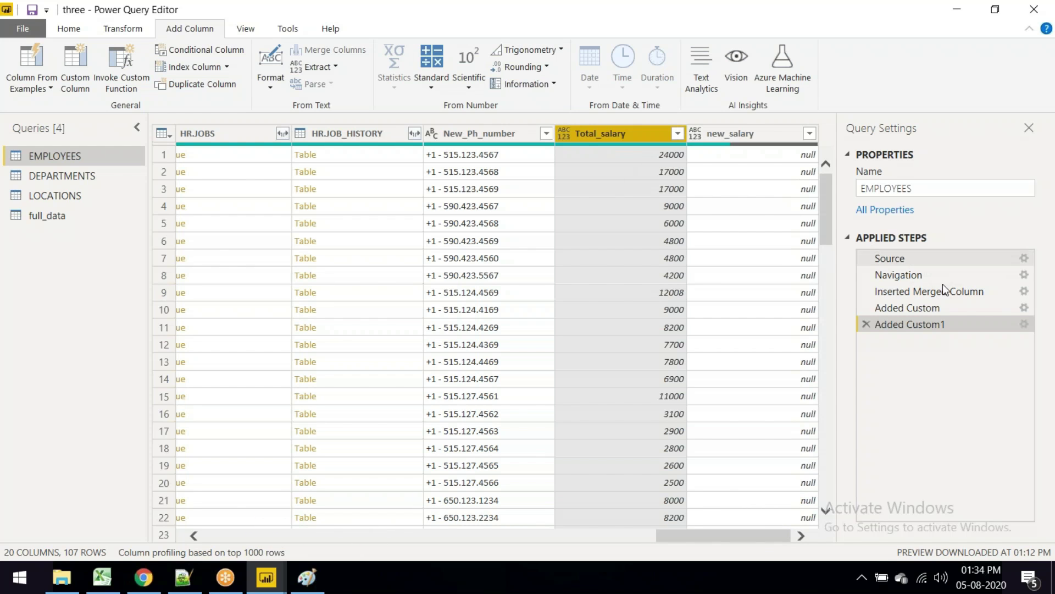
- Reopen the Added Custom step's Total_salary formula for review and close it unchanged
click(913, 312)
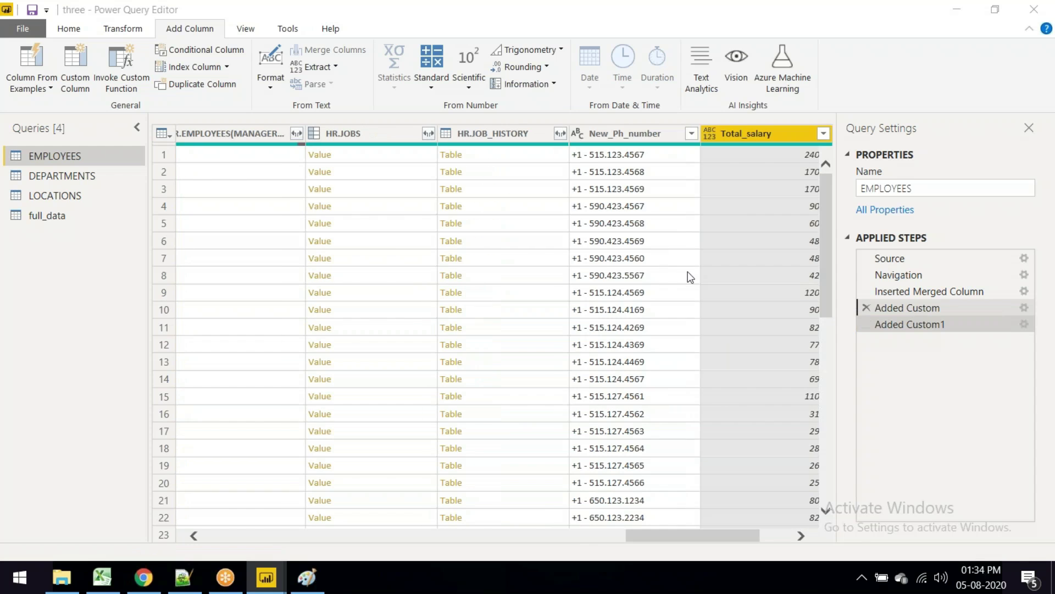
click(1024, 307)
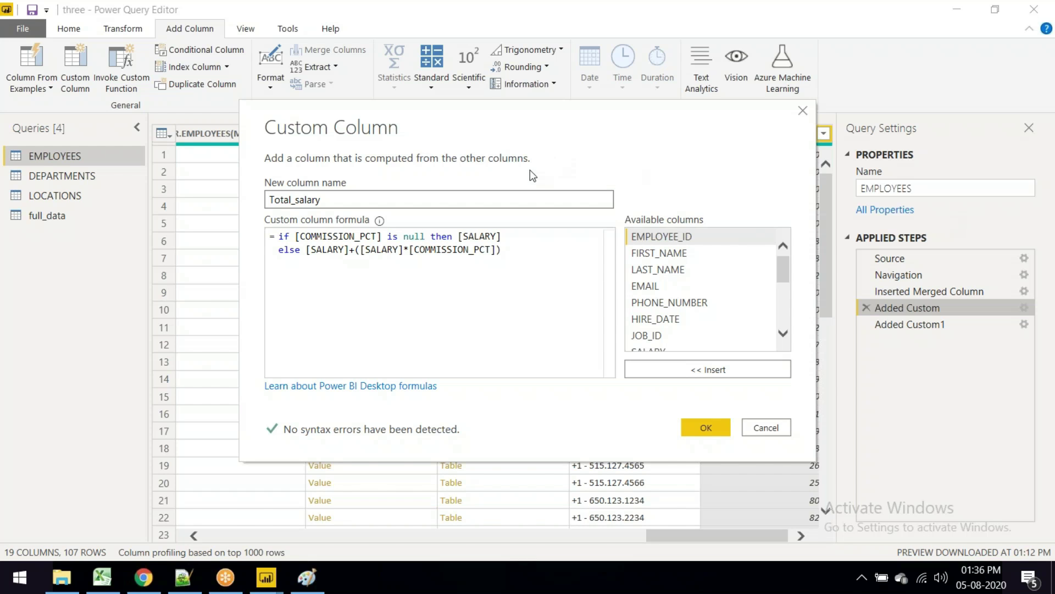
click(706, 427)
click(251, 31)
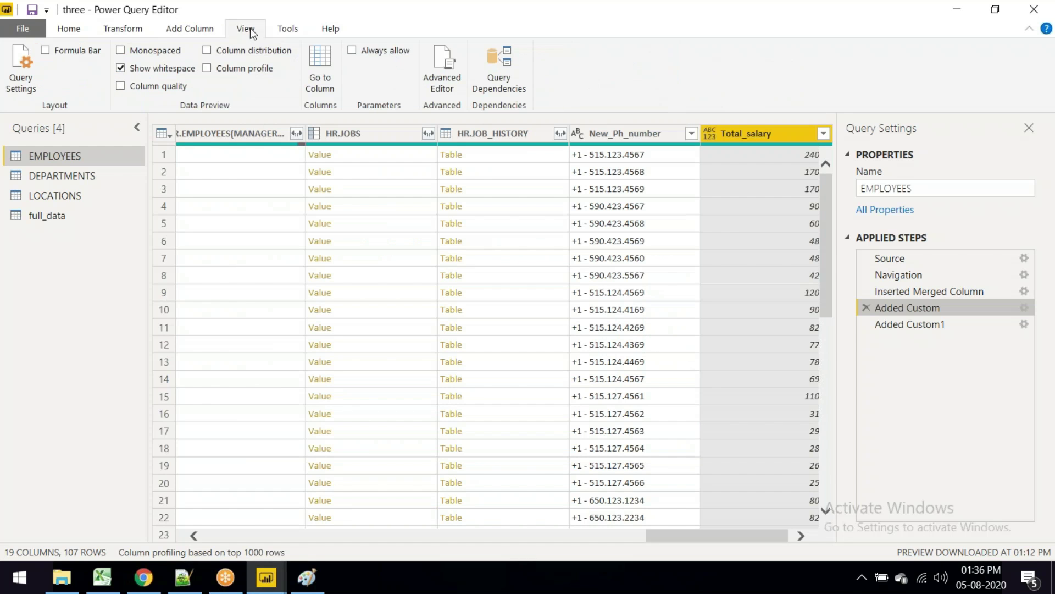
- Browse the Tools, Transform and Home ribbons, then show HIRE_DATE's data-type list
click(290, 29)
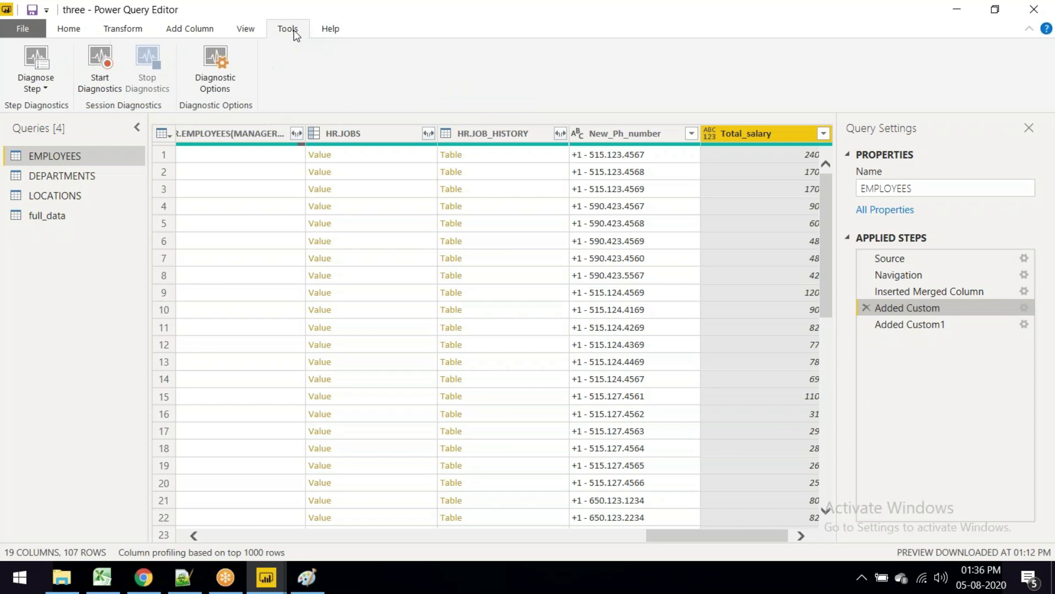
click(125, 29)
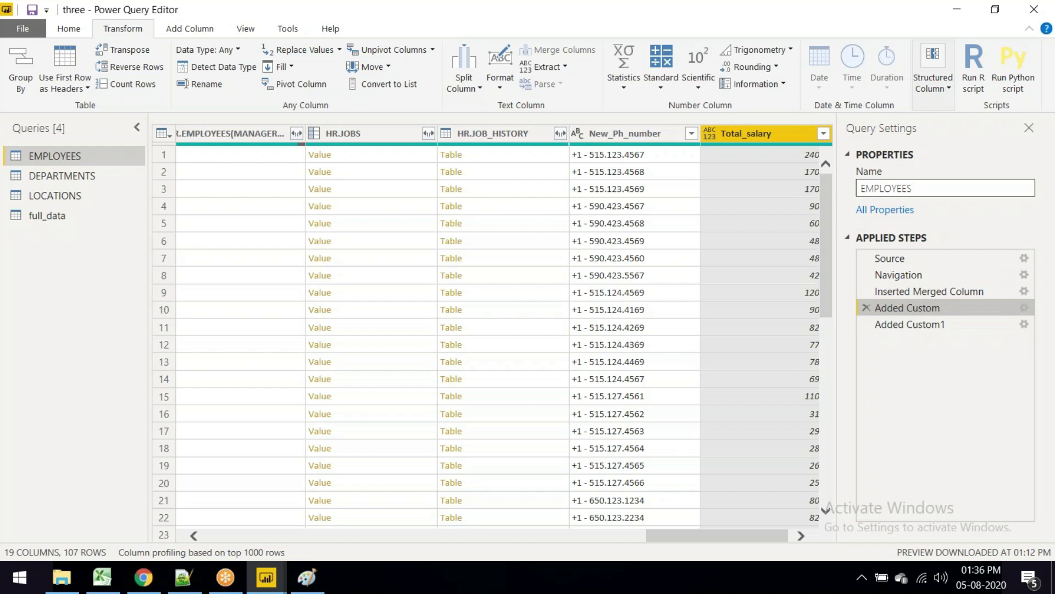
click(62, 33)
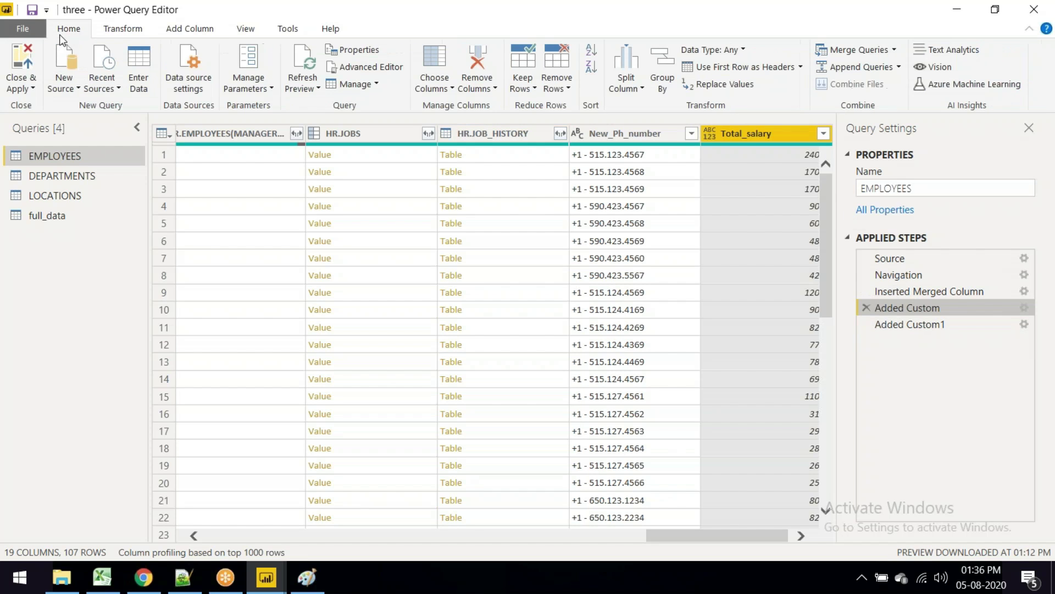
click(30, 88)
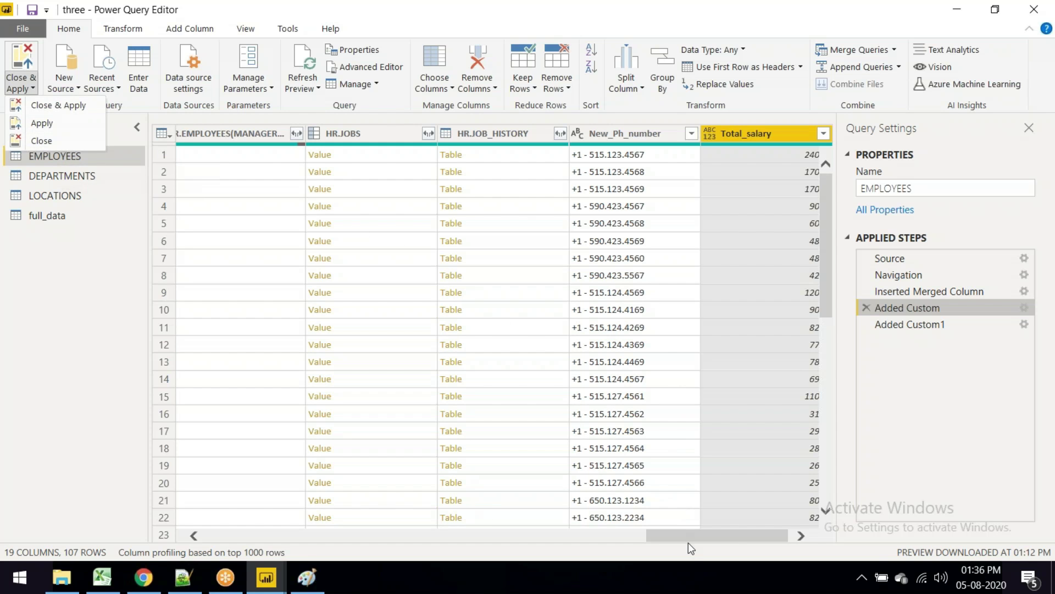
click(709, 536)
click(601, 536)
click(560, 134)
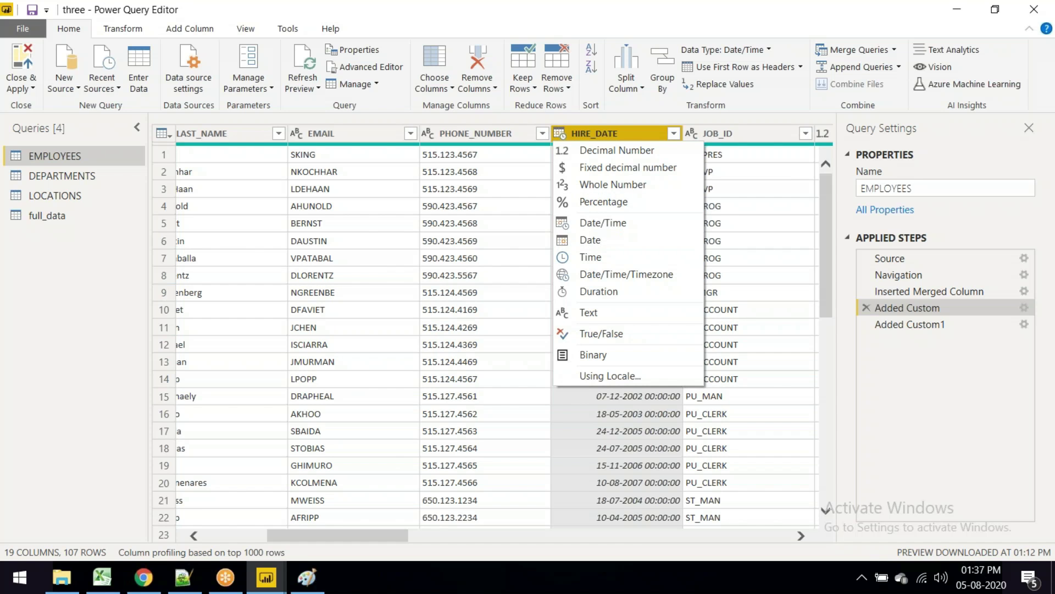
- Change HIRE_DATE's data type as a new step and inspect the converted values
click(592, 224)
click(605, 321)
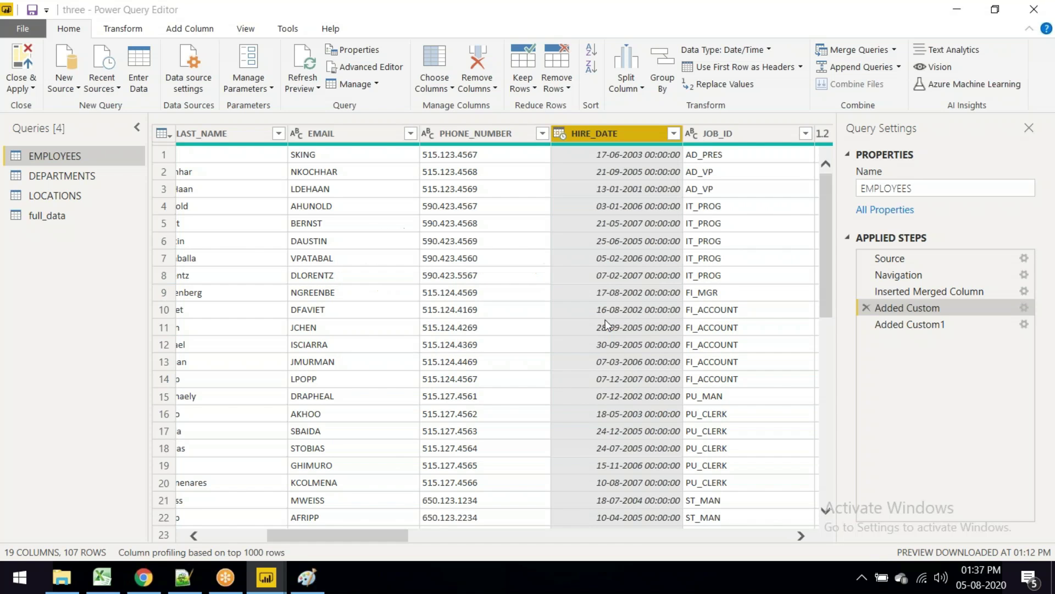
click(632, 192)
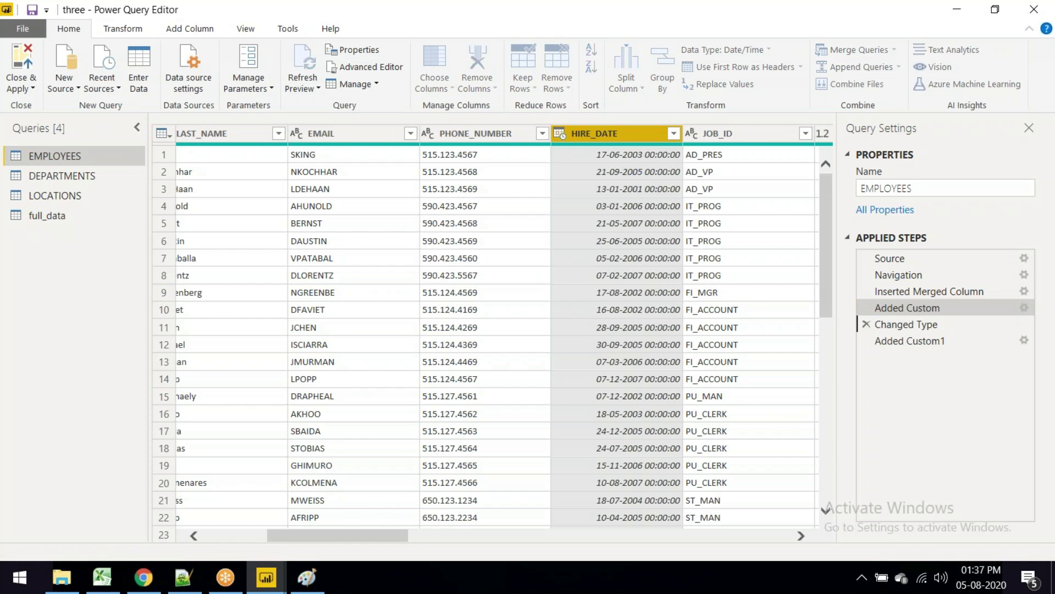
click(645, 157)
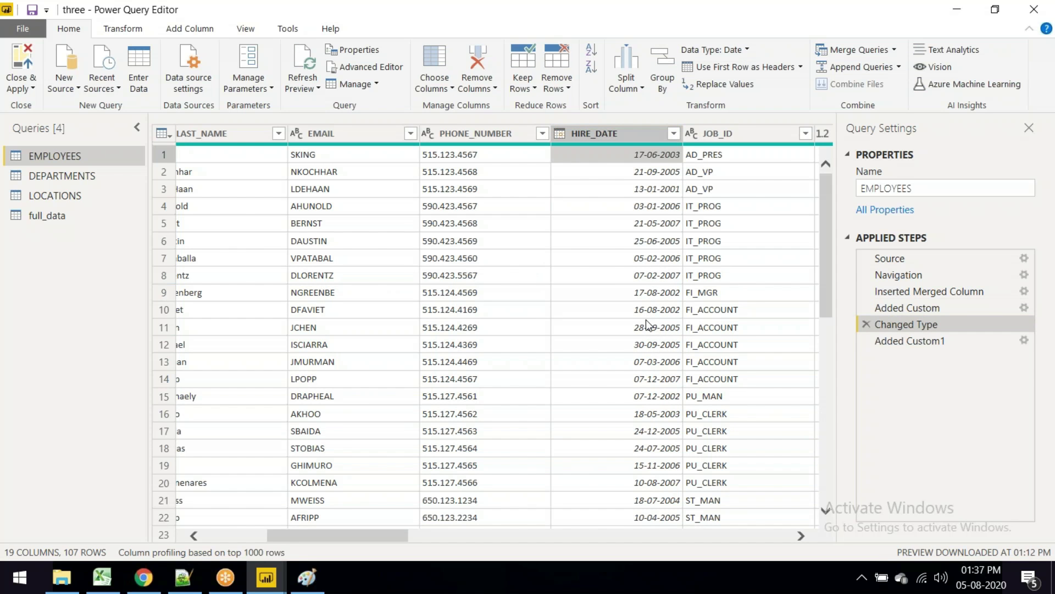
drag(338, 535, 464, 516)
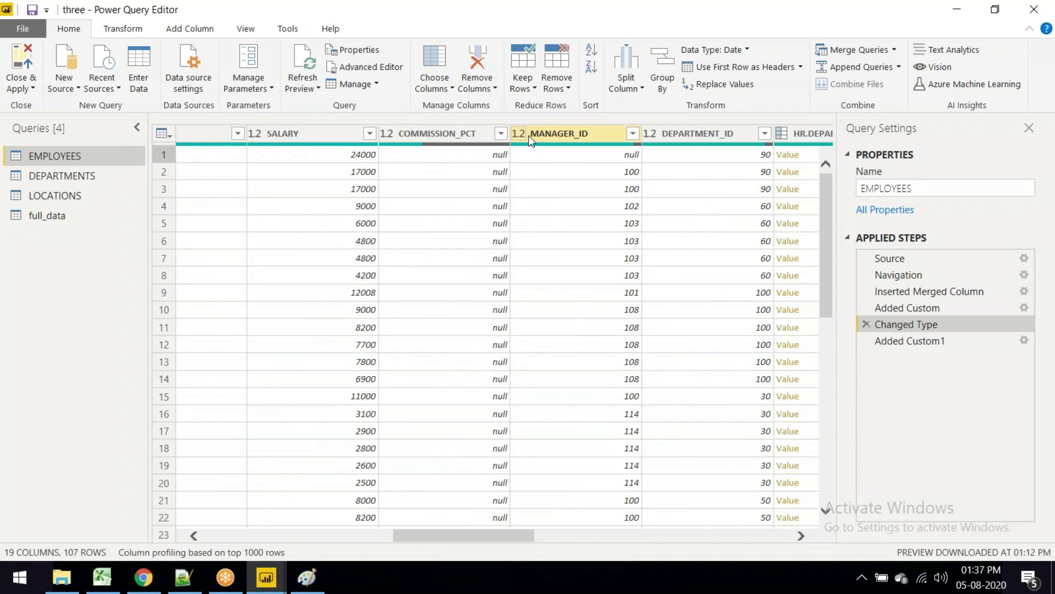
- Filter out empty COMMISSION_PCT rows, delete that step, then launch Azure Machine Learning
click(500, 133)
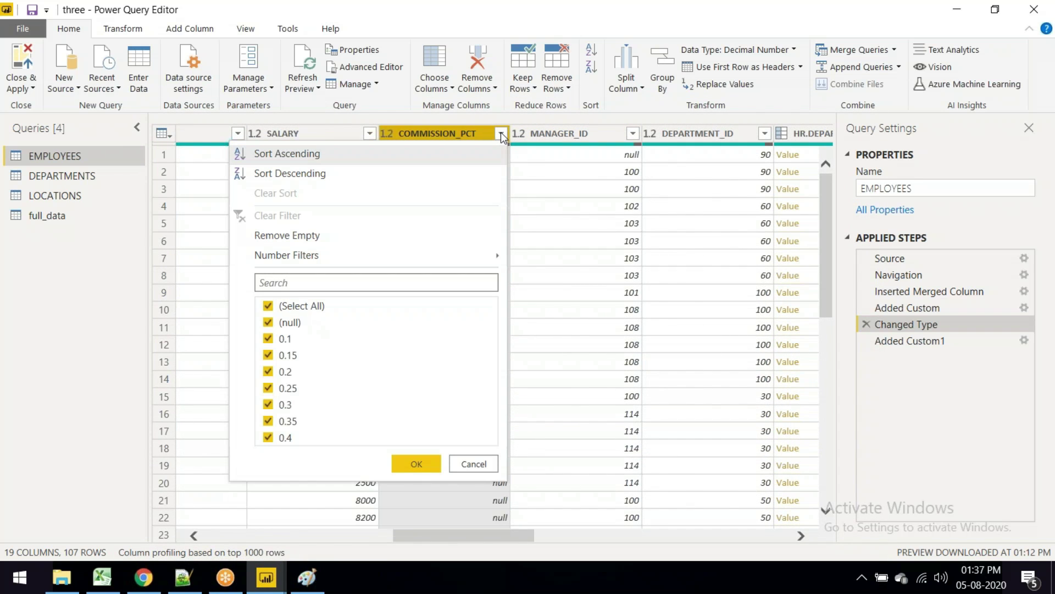
click(319, 235)
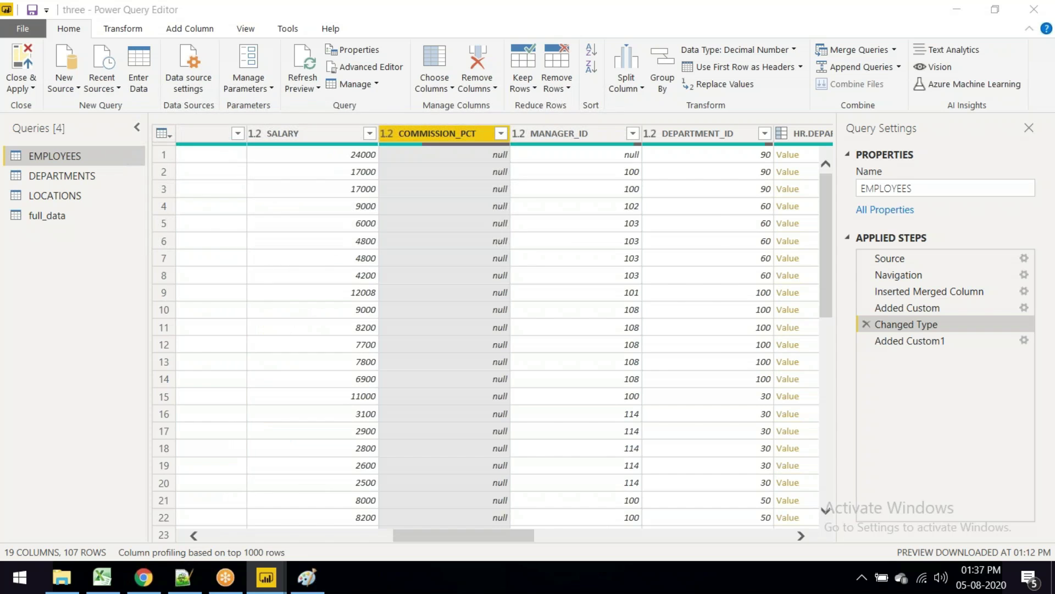
click(610, 322)
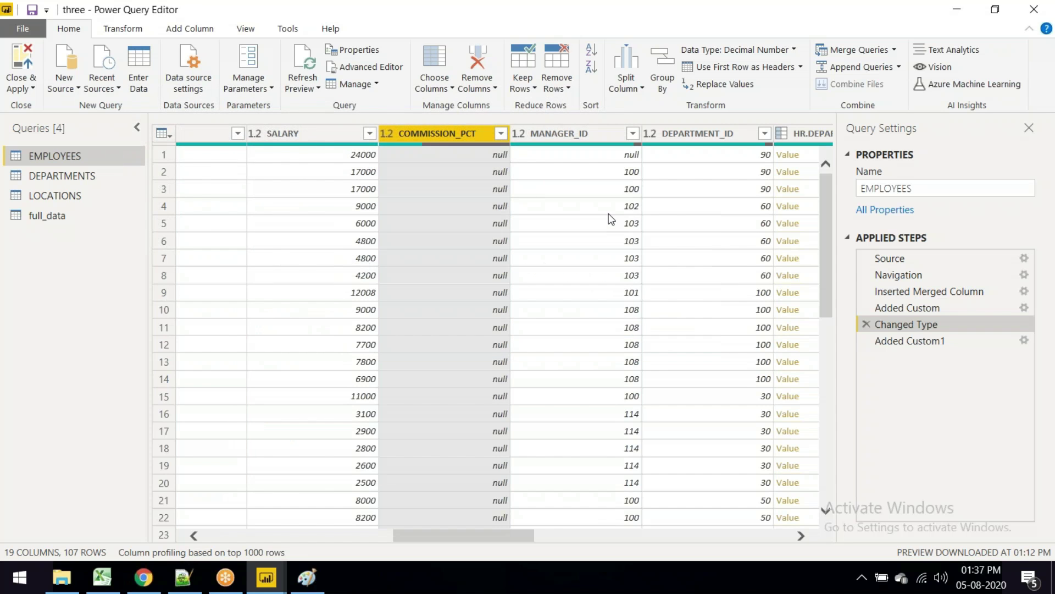
drag(495, 535, 483, 507)
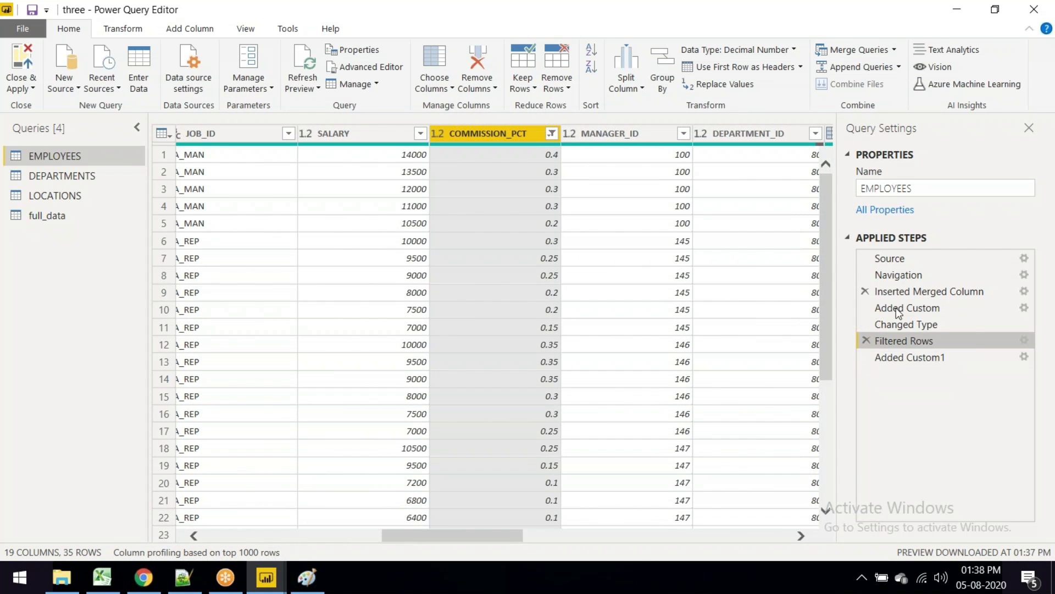
click(866, 340)
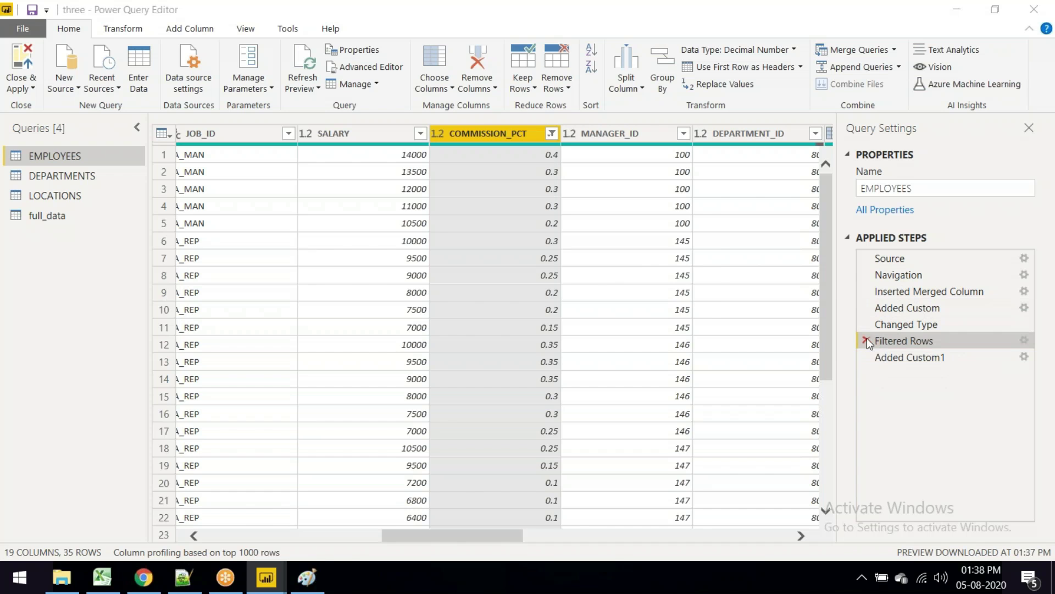
click(618, 318)
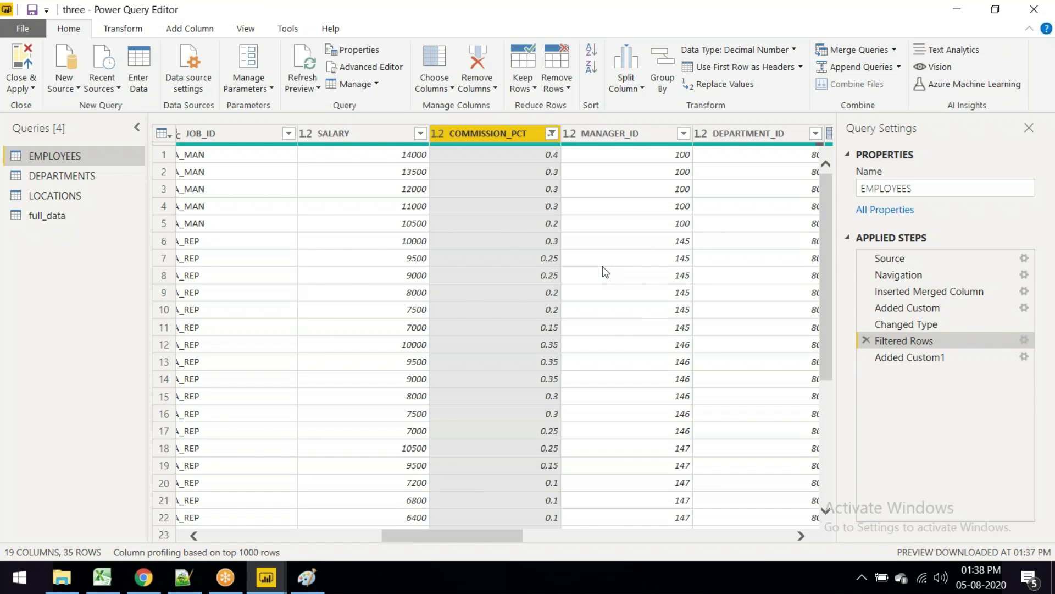
click(965, 86)
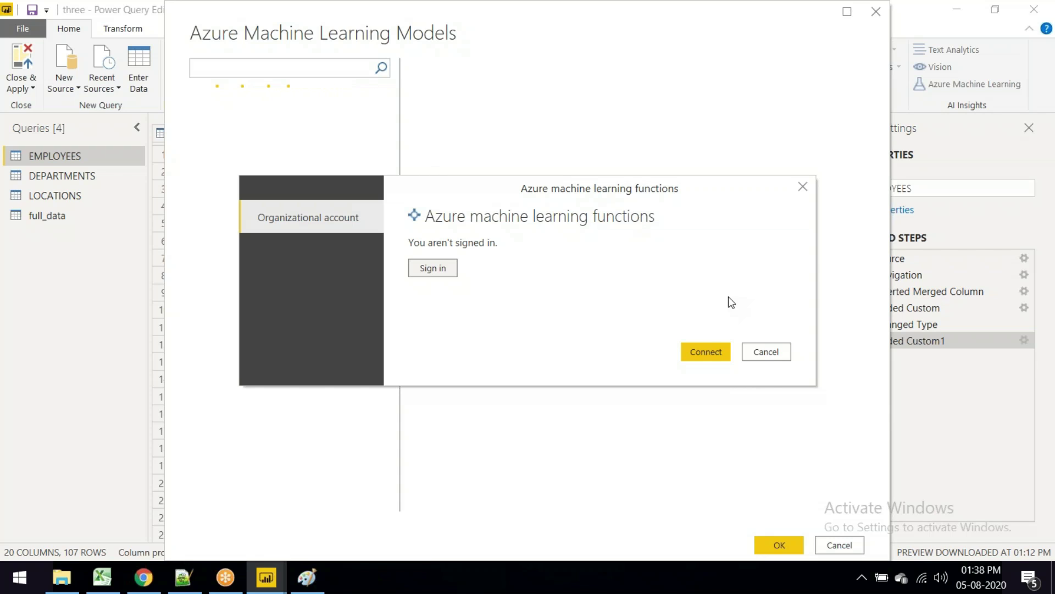
- Cancel the Azure Machine Learning window, try Remove Blank Rows, then delete that step
key(Escape)
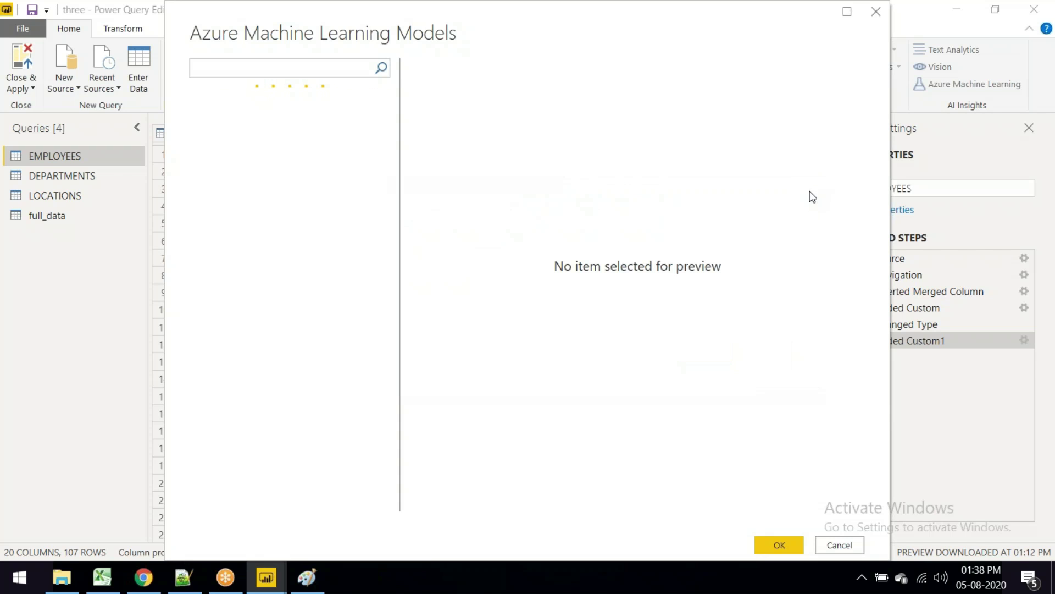
click(839, 544)
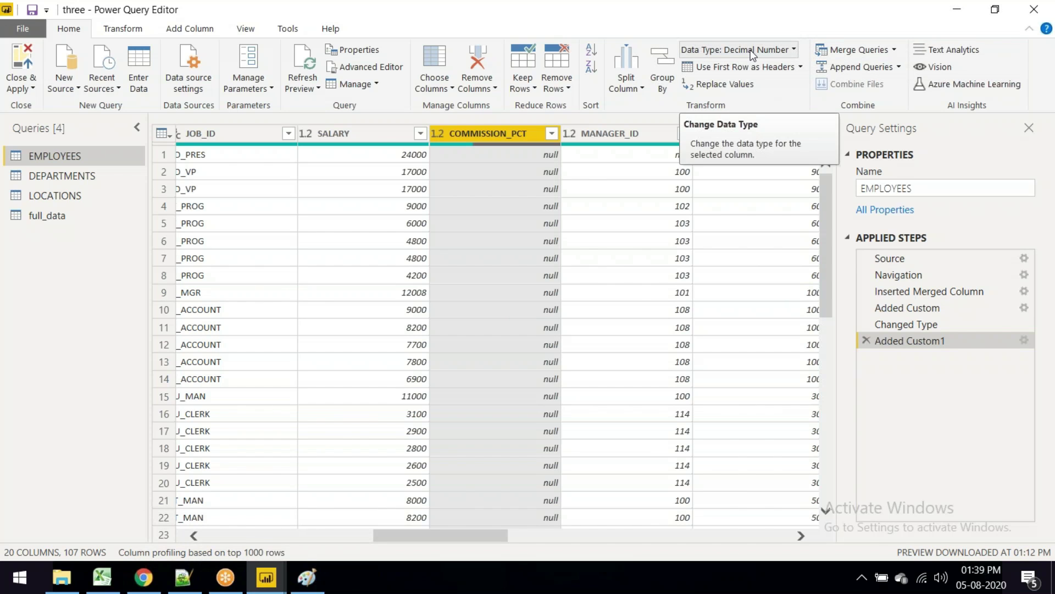
click(559, 87)
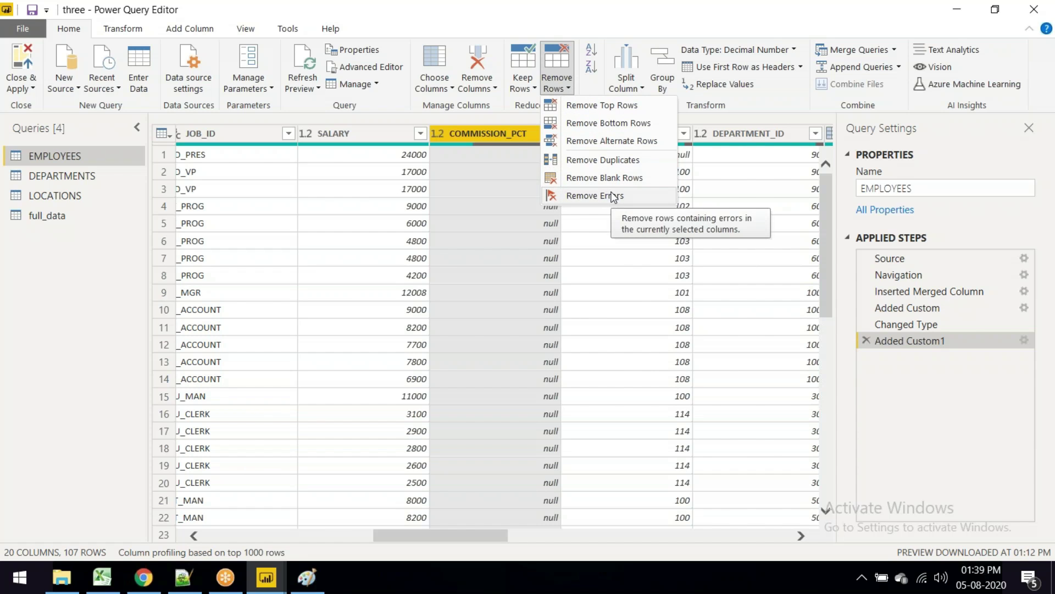
click(619, 177)
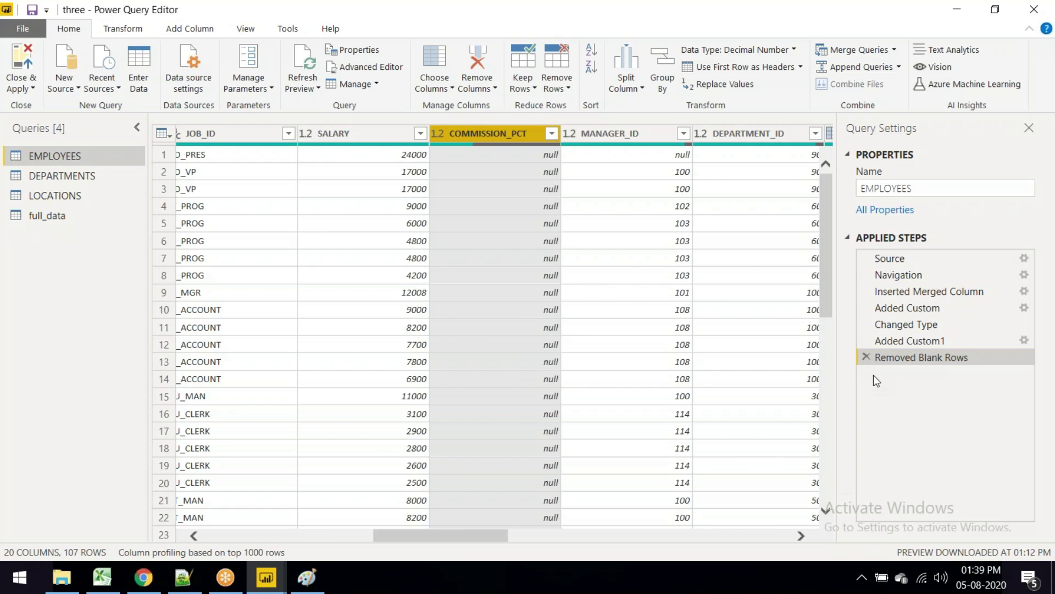
click(865, 356)
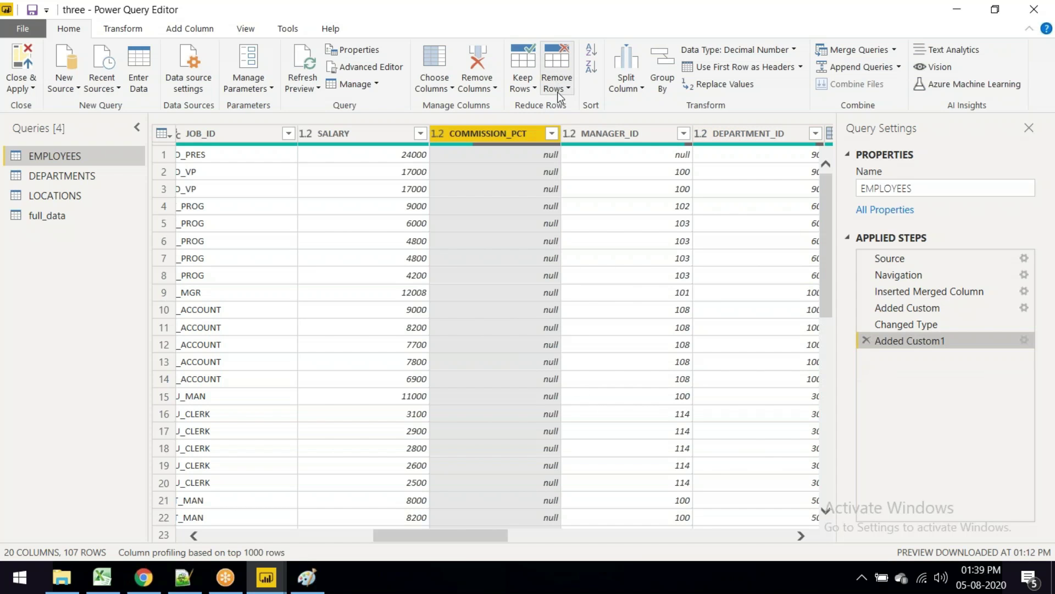
- Dismiss the Choose Columns options and the PHONE_NUMBER column menu unused
click(439, 88)
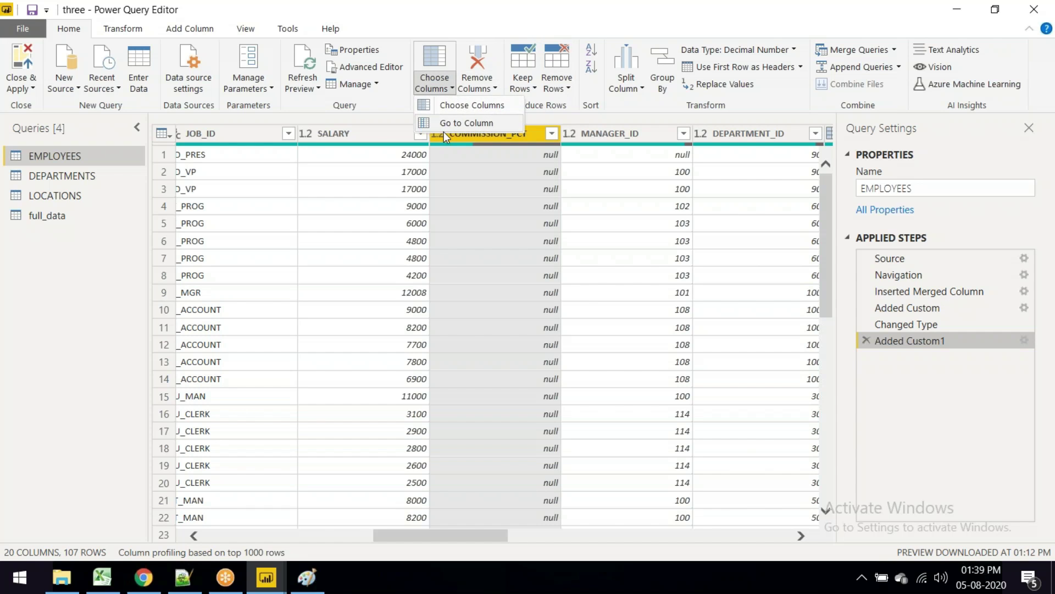
click(391, 85)
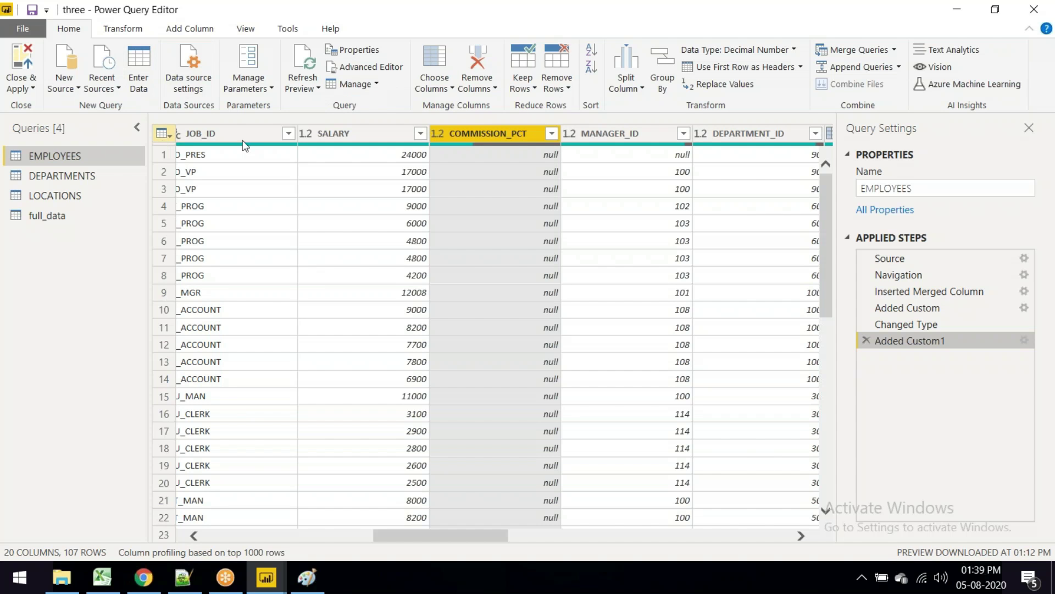
drag(404, 536, 302, 536)
right_click(441, 136)
key(Escape)
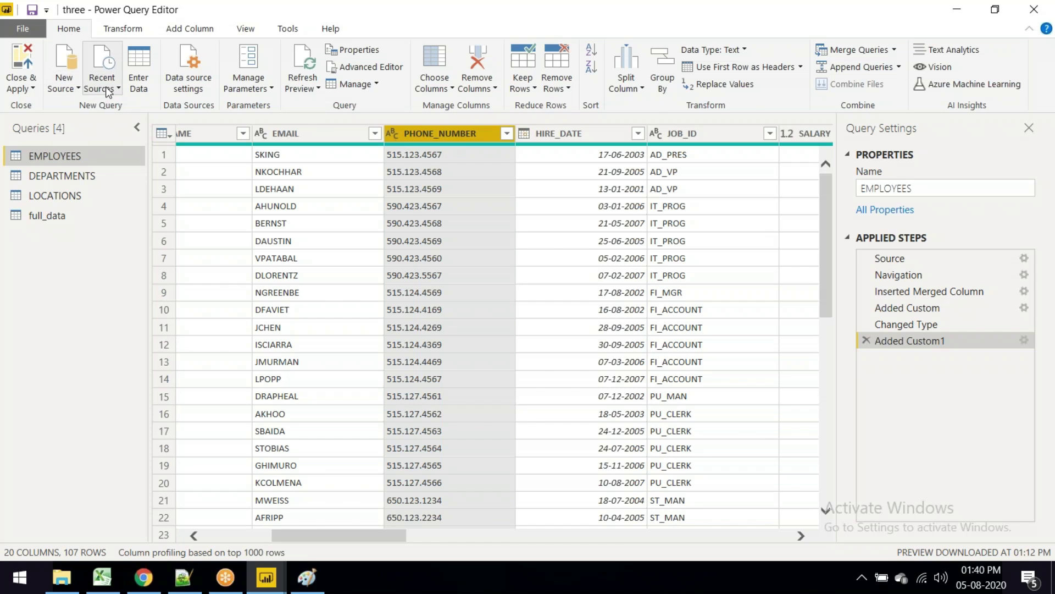
click(189, 29)
- Start a conditional column: if SALARY is greater than 5000 then Good Salary
click(207, 52)
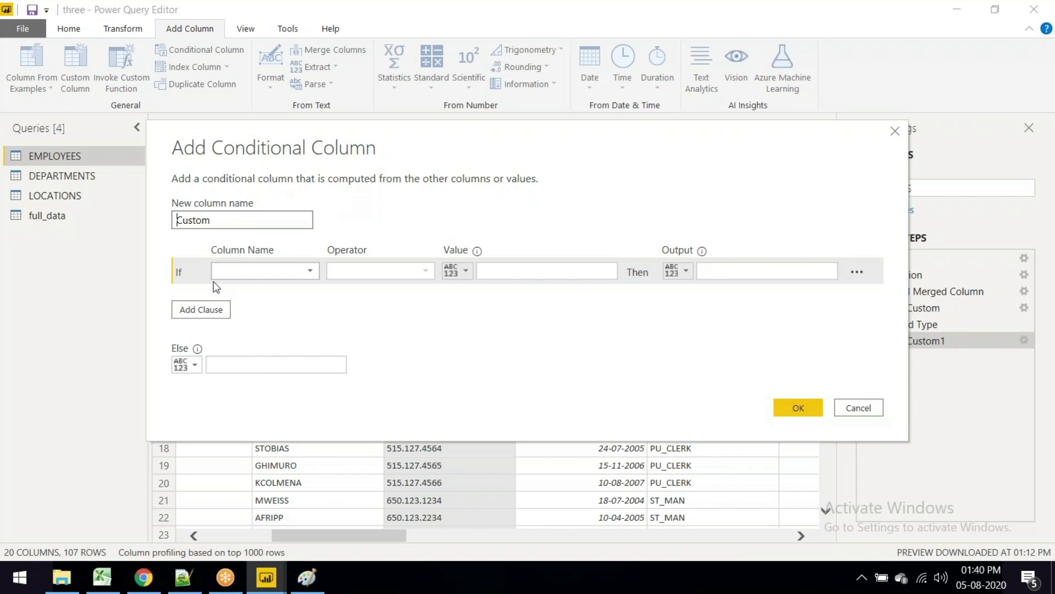
click(295, 273)
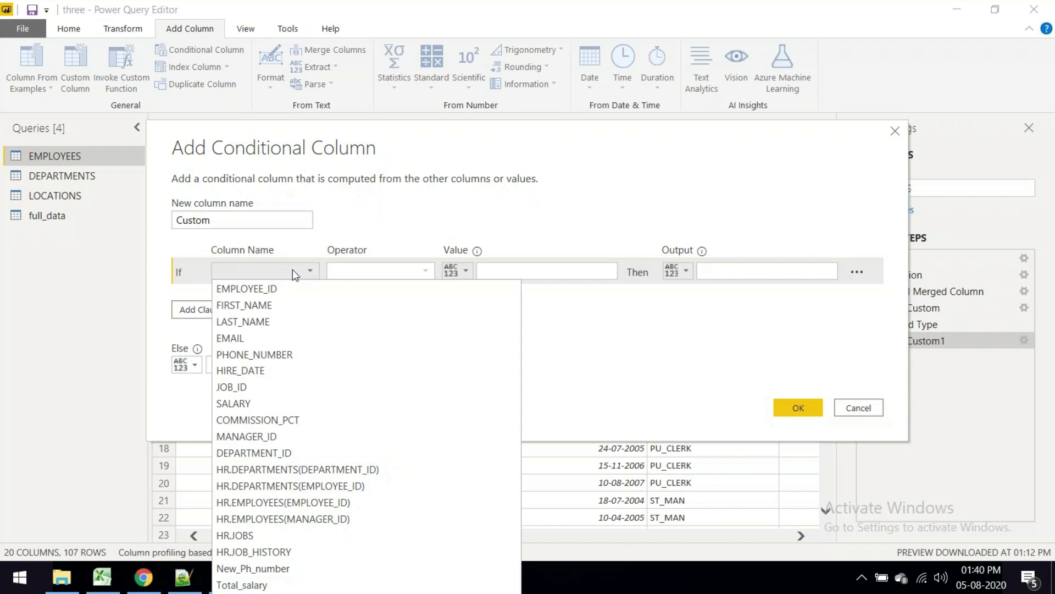
click(289, 403)
click(421, 272)
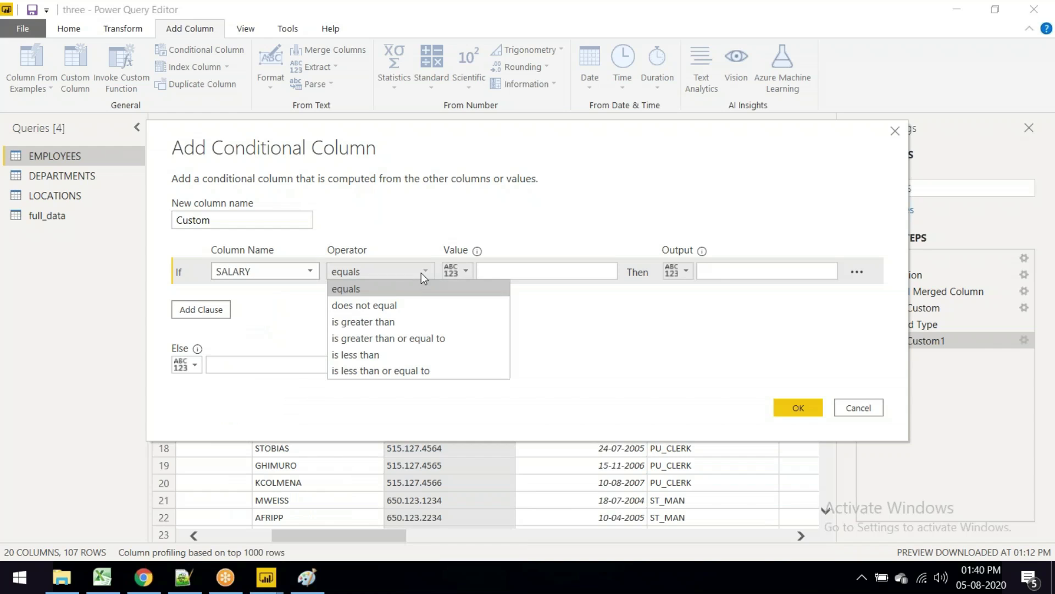
click(409, 321)
click(501, 272)
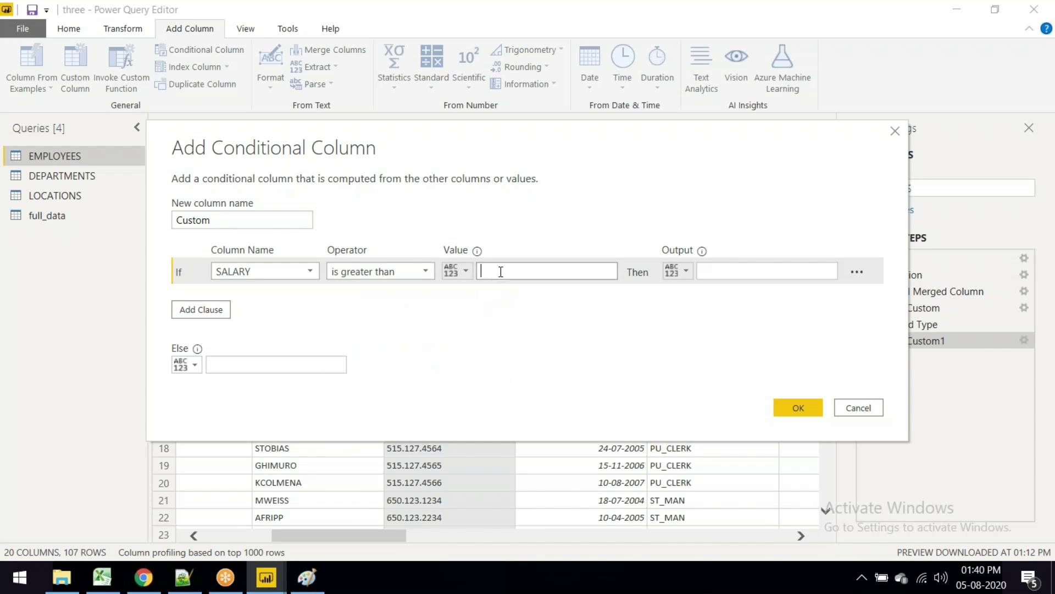
text(5000)
click(722, 268)
text(Goo)
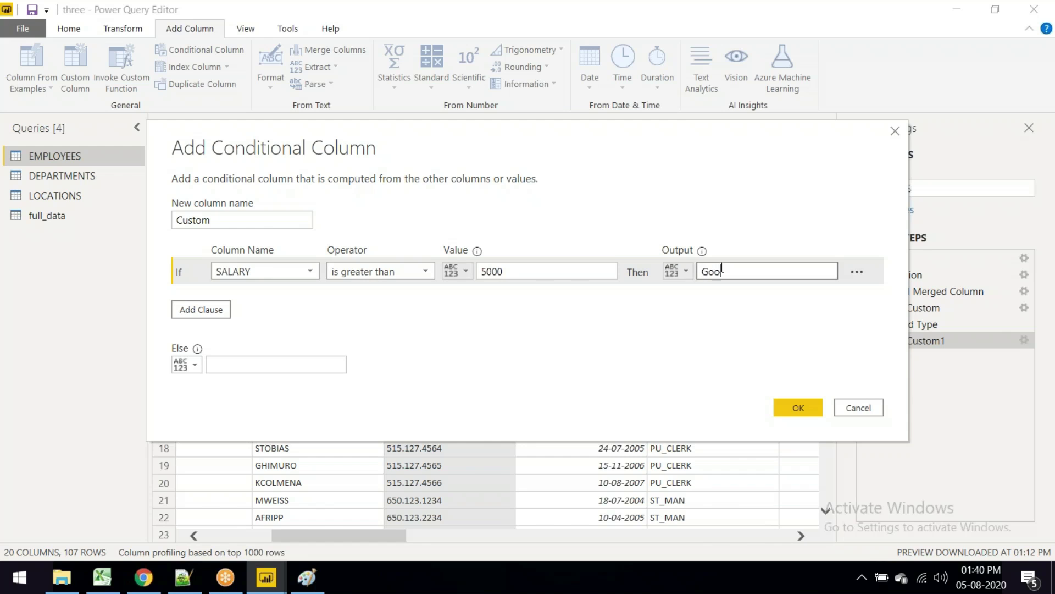
text(d Salary)
- Add a clause SALARY greater than 15000 giving Very Good; raise the first threshold to 10000
click(208, 308)
click(259, 298)
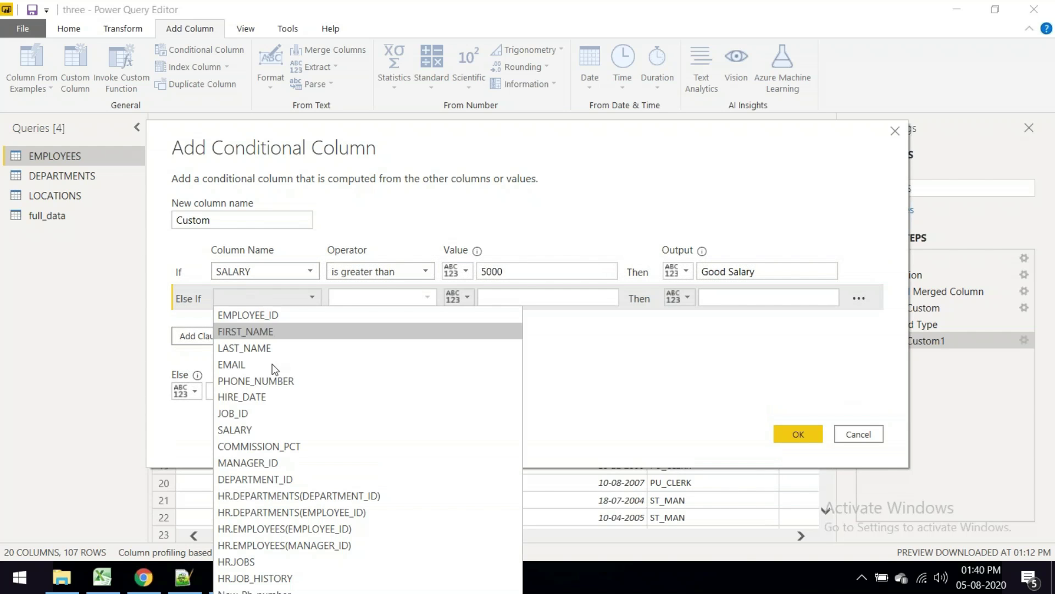
click(262, 432)
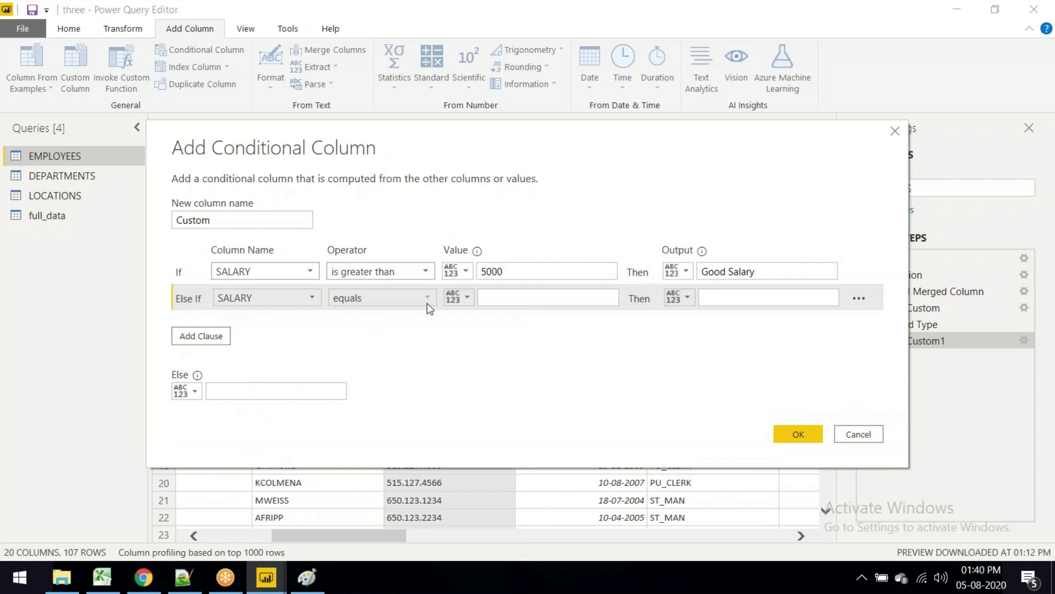
click(427, 300)
click(406, 348)
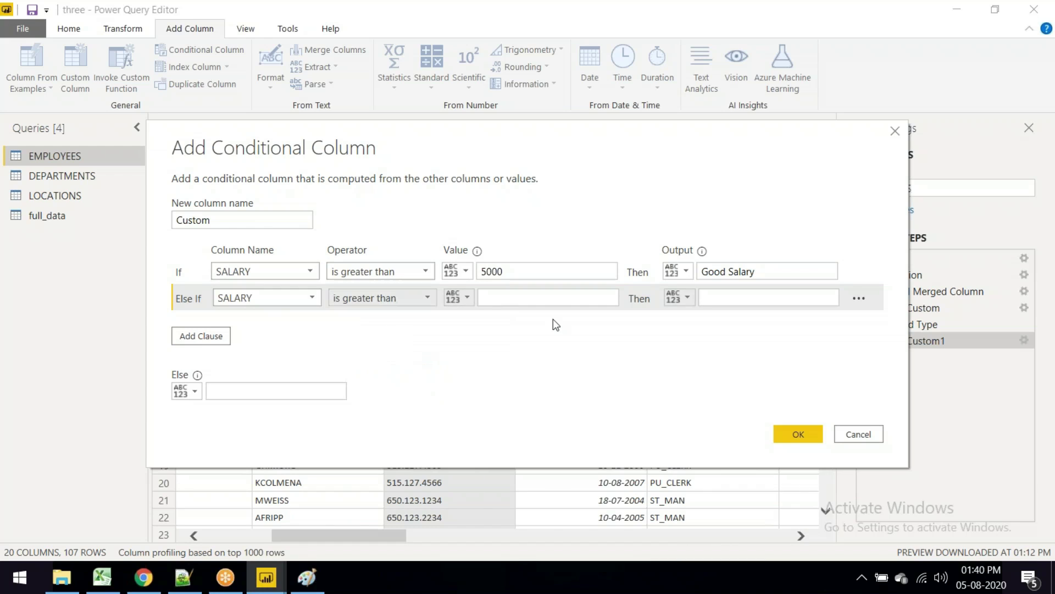
click(536, 300)
text(1)
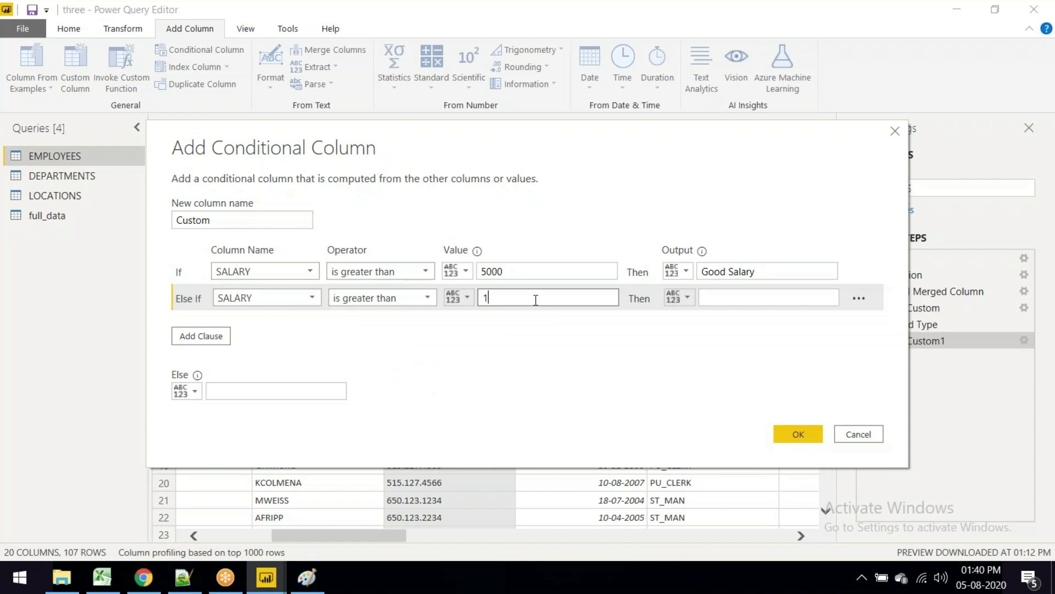
text(5000)
drag(508, 271, 441, 269)
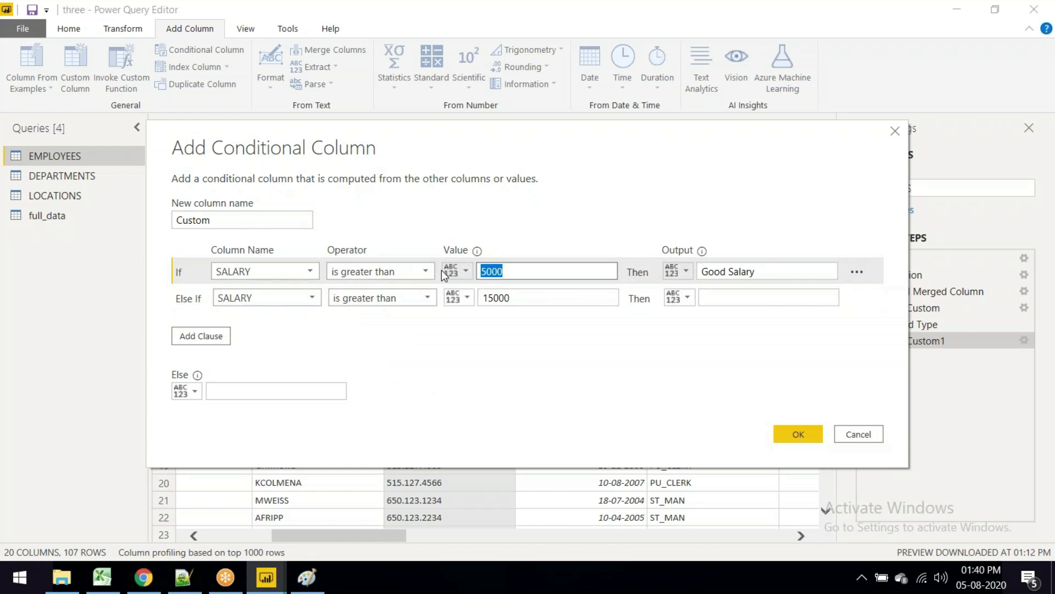
text(10000)
click(735, 291)
text(Very Good)
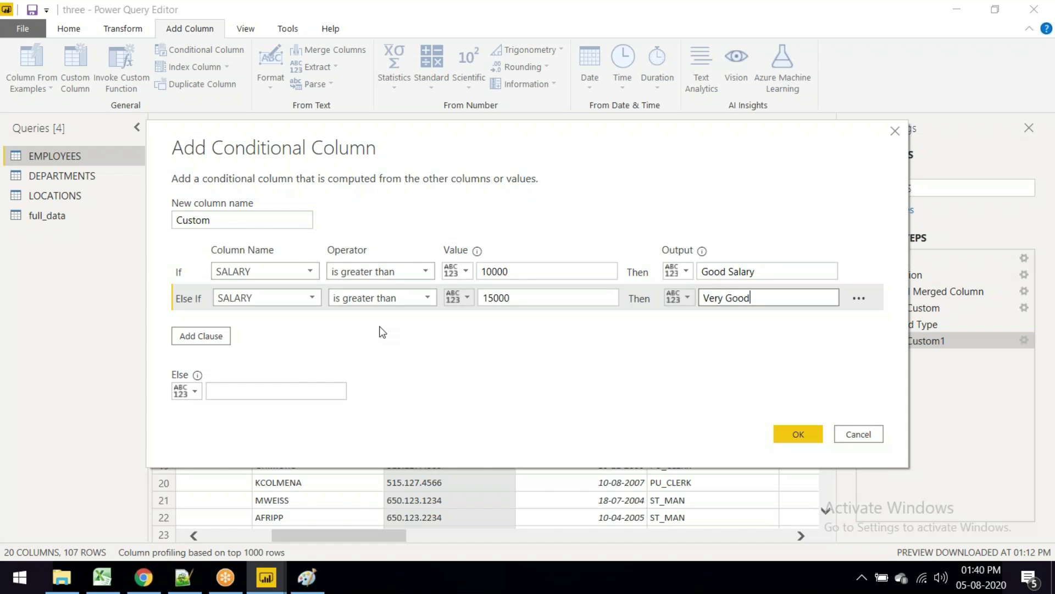
- Set the else value to Less Salary and extend the second output to Very Good Salary
click(193, 335)
click(859, 324)
click(883, 345)
click(264, 390)
text(Less )
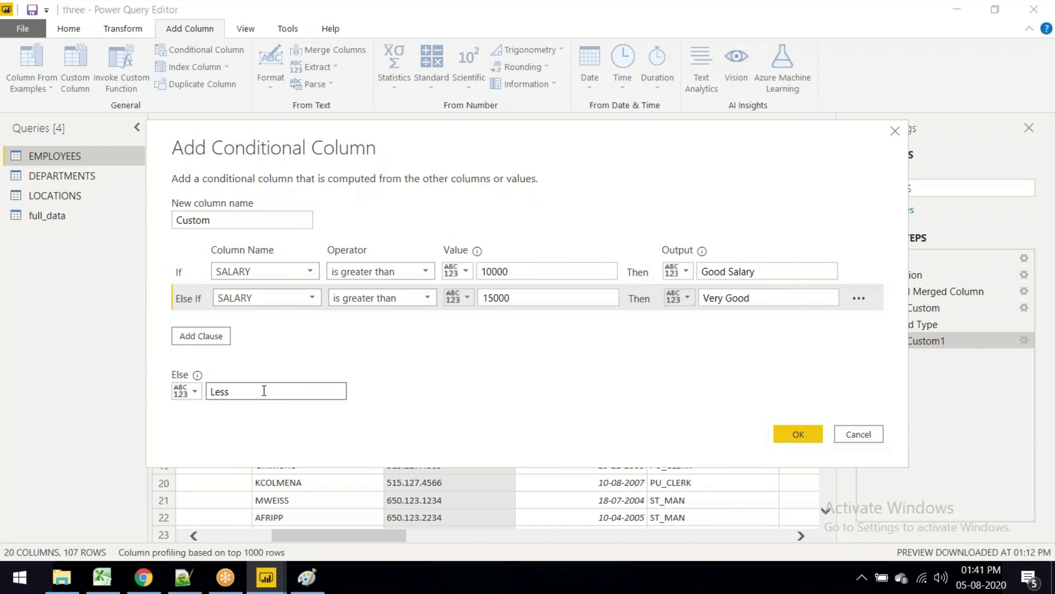
text(M)
key(BackSpace)
text(Salary)
click(768, 298)
text(Salar)
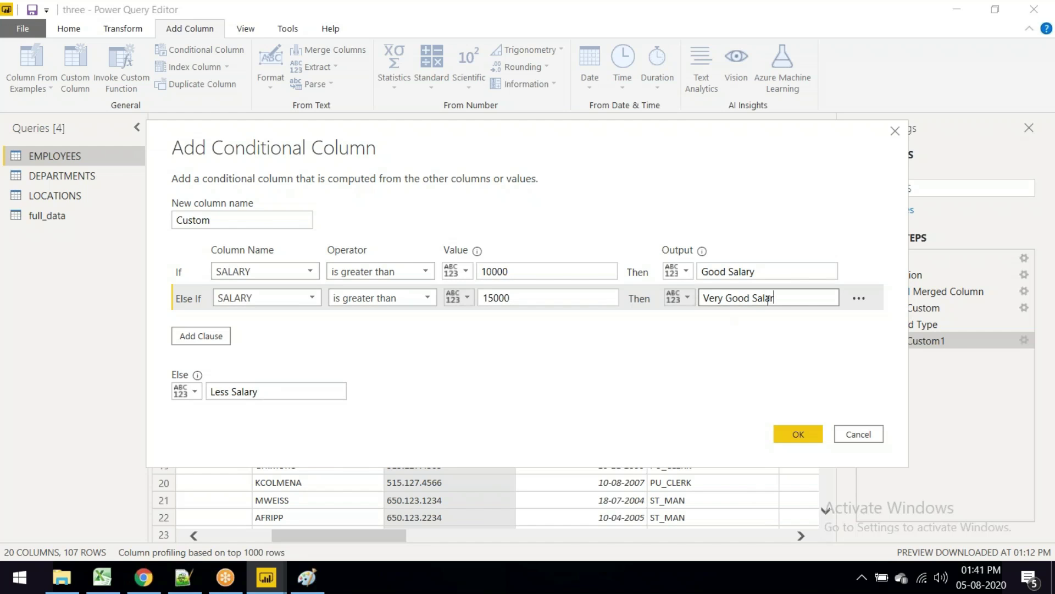
text(ry)
key(BackSpace)
click(795, 433)
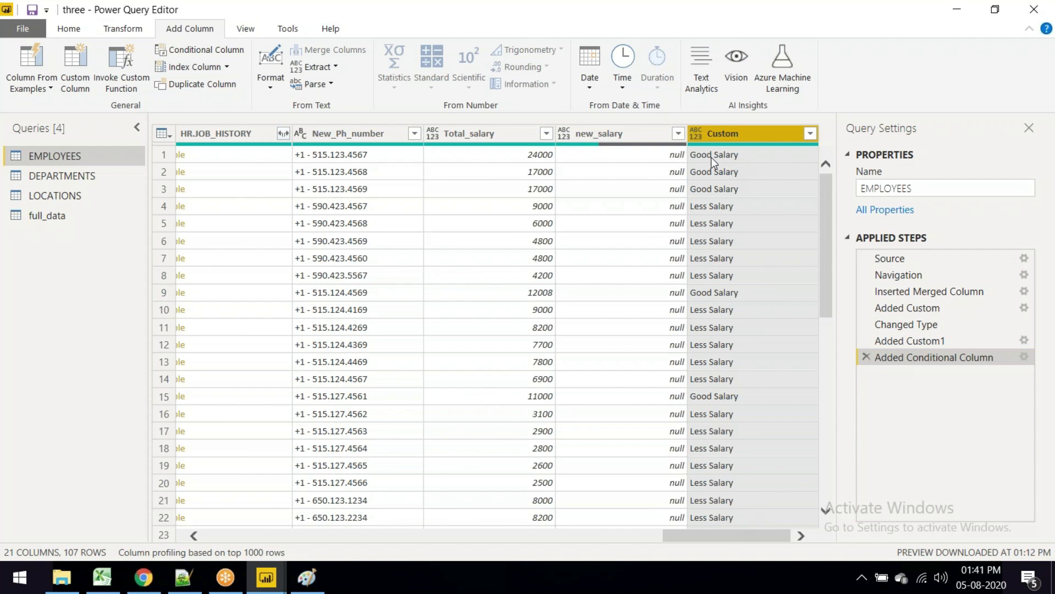
click(728, 212)
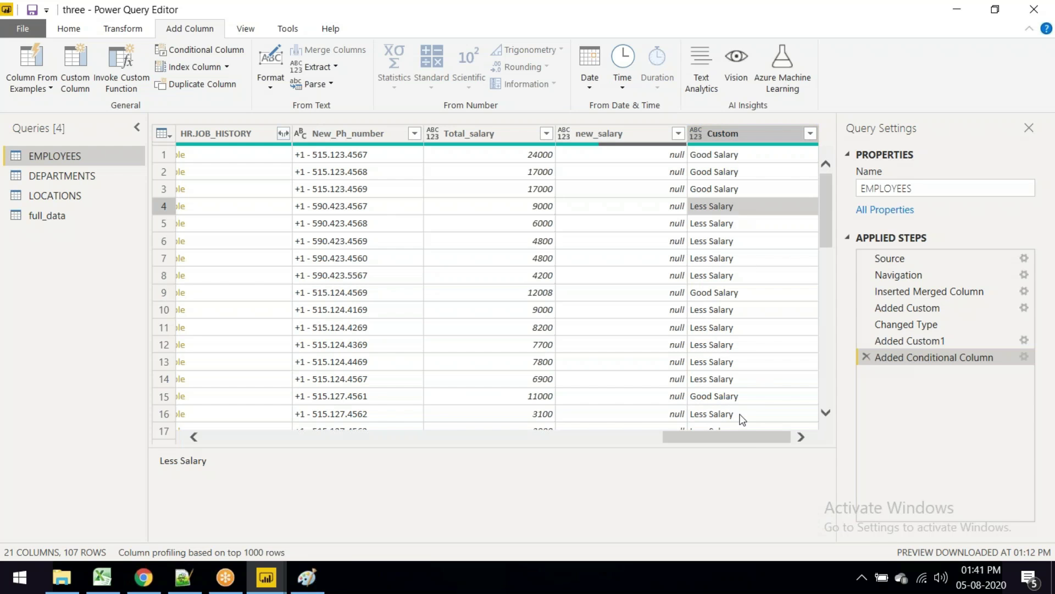
drag(735, 432, 206, 441)
scroll(289, 418, right, 2)
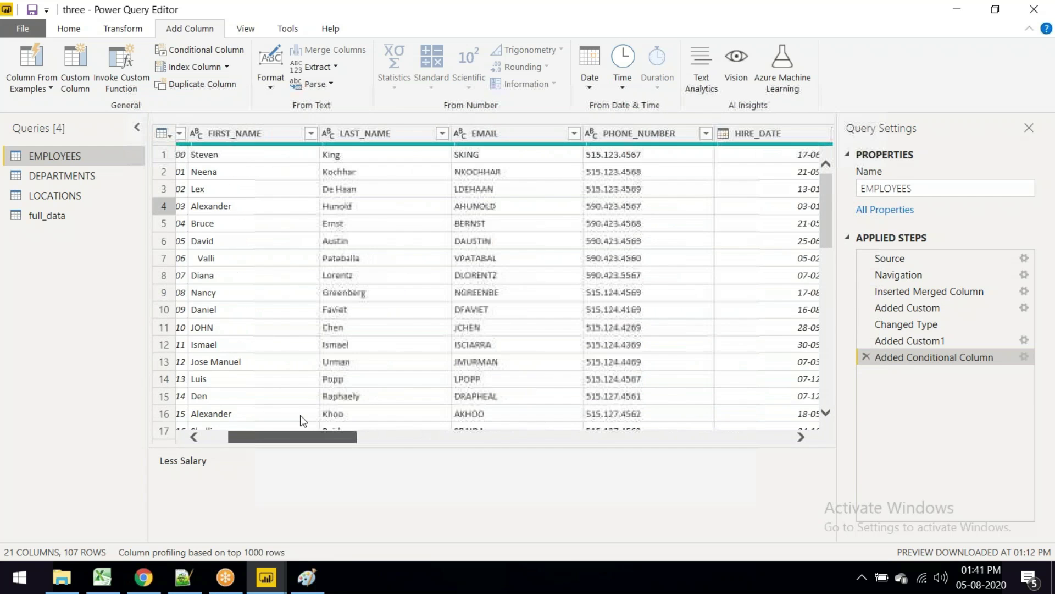
scroll(335, 412, right, 3)
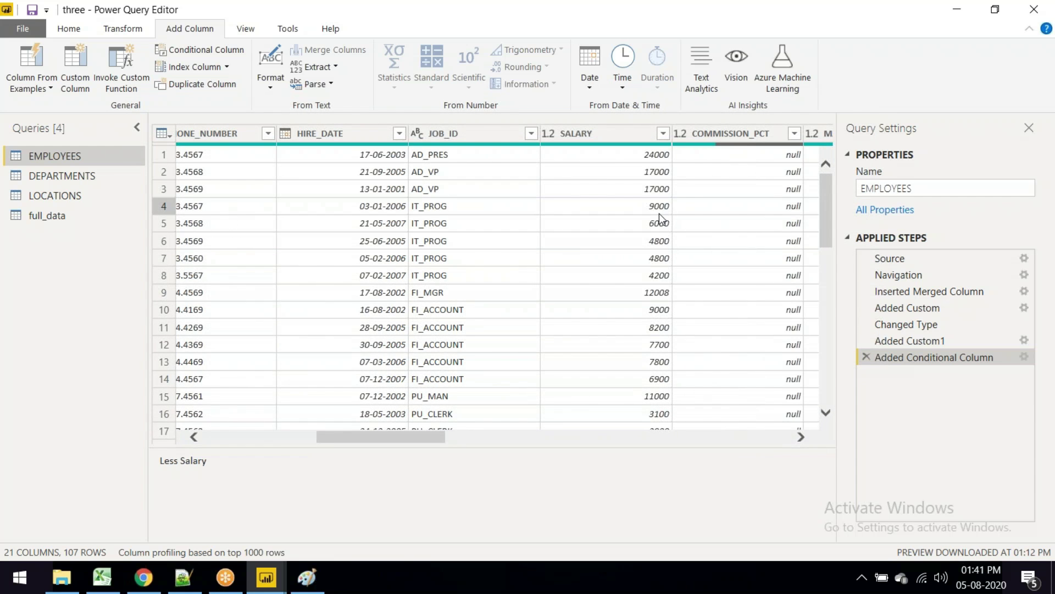
scroll(452, 438, right, 2)
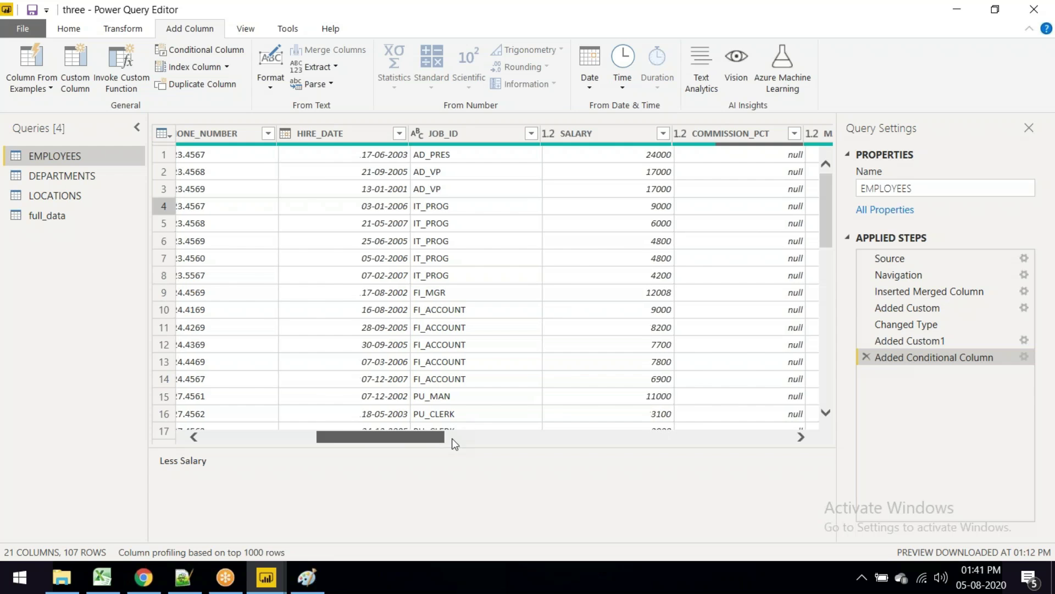
scroll(513, 436, right, 6)
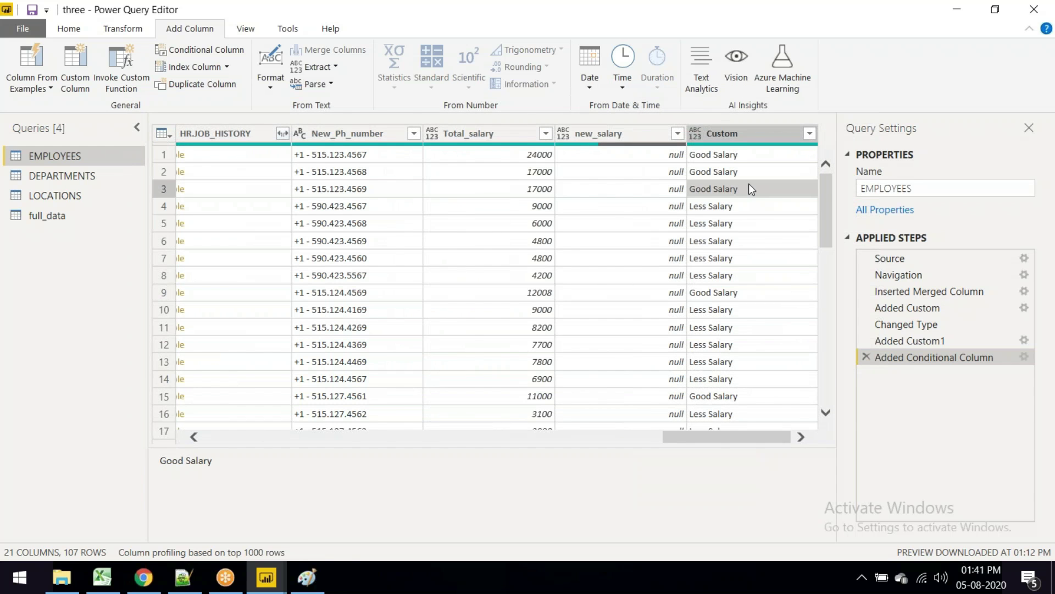
scroll(751, 188, down, 3)
scroll(750, 188, up, 3)
drag(732, 437, 174, 436)
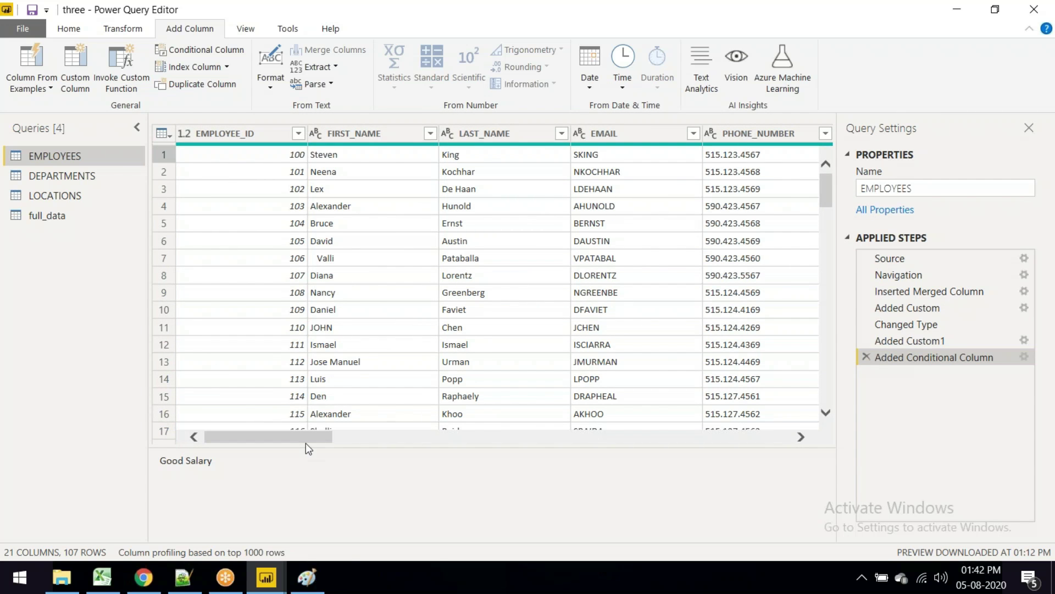
drag(300, 441, 430, 440)
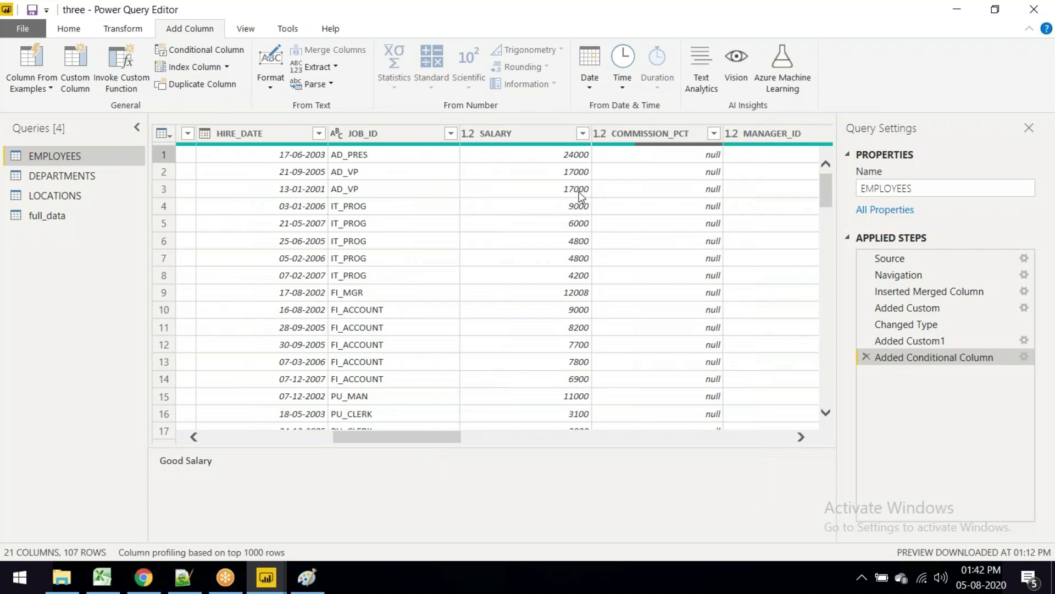
drag(430, 438, 759, 440)
click(731, 137)
- Move the 15000 Very Good Salary clause above the 10000 Good Salary clause, then check the ratings
right_click(731, 136)
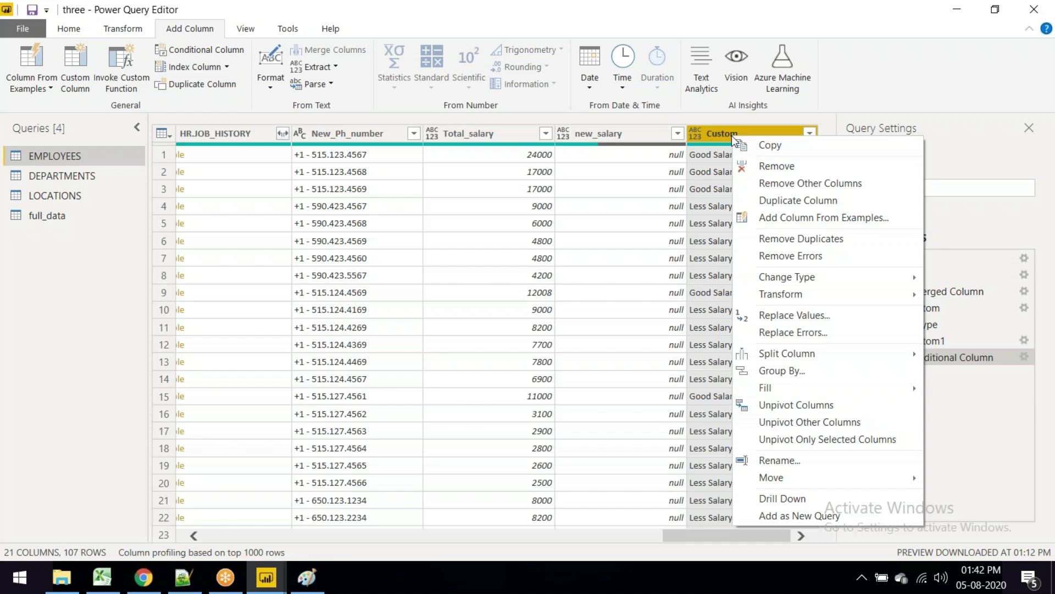
click(971, 209)
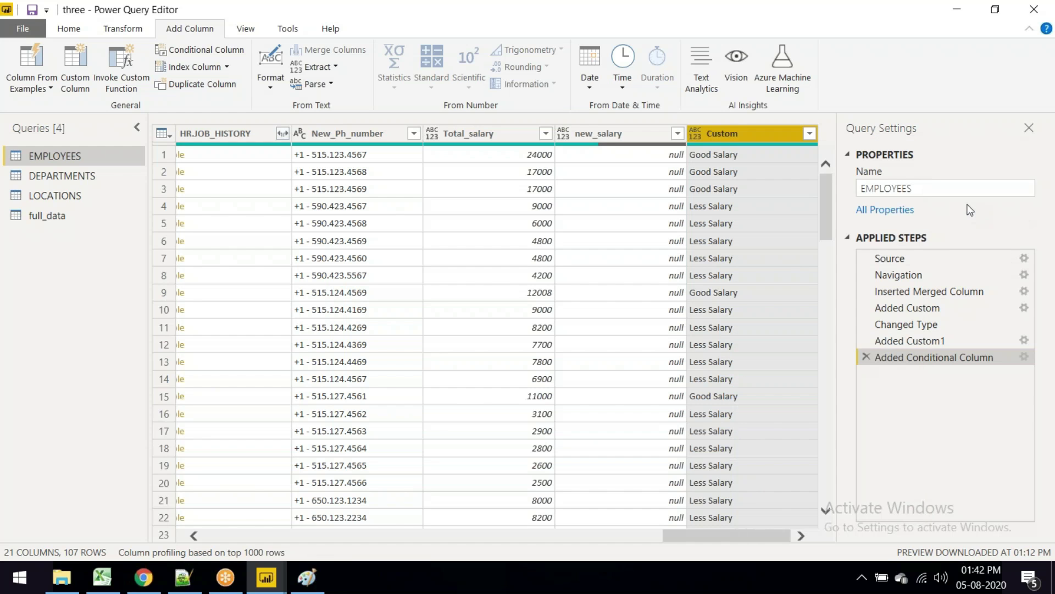
double_click(963, 359)
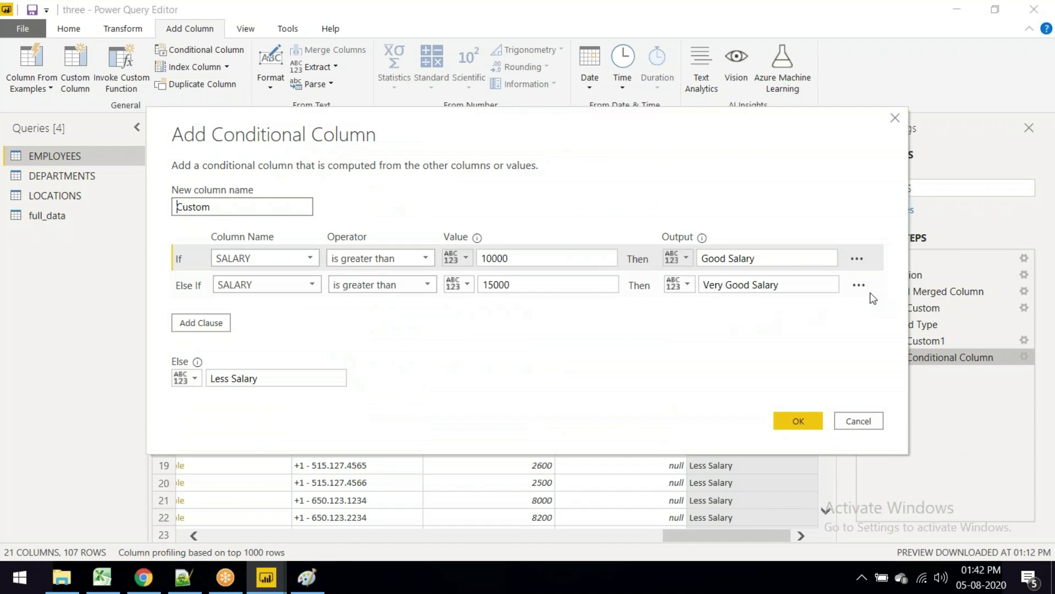
click(858, 286)
click(886, 312)
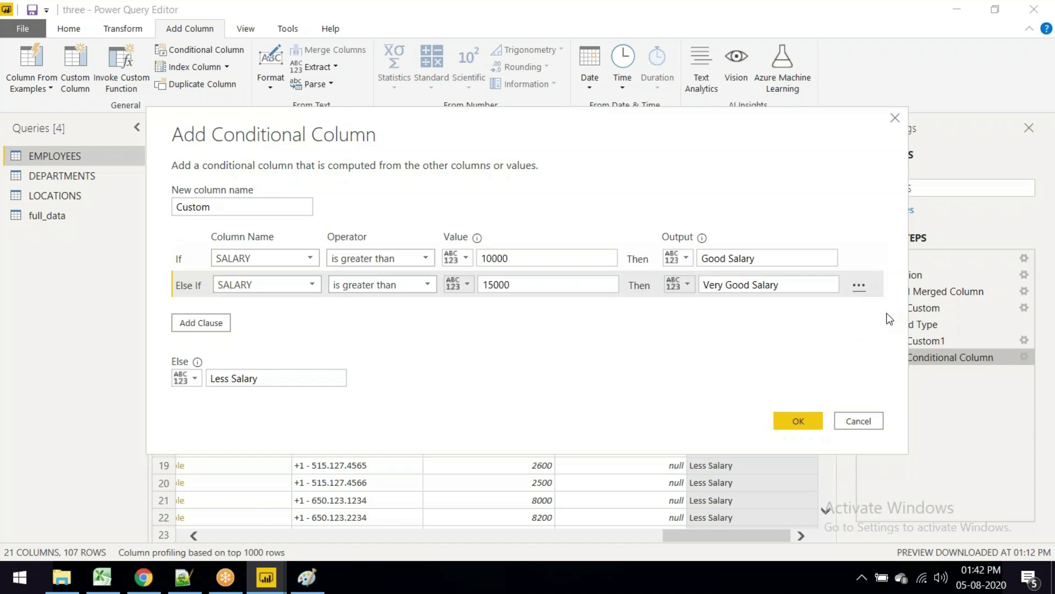
click(797, 419)
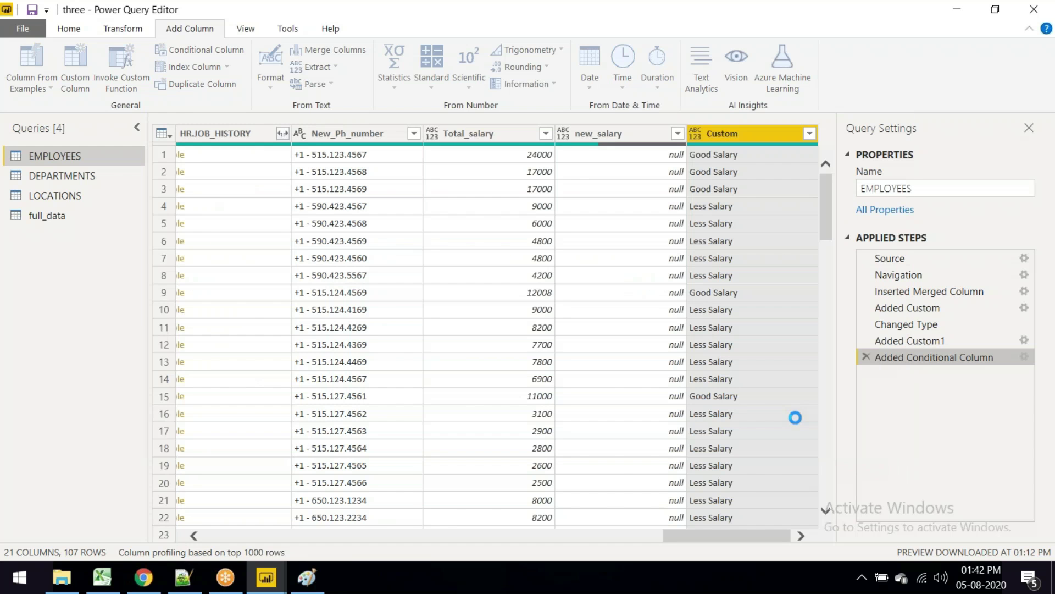
click(758, 188)
click(759, 161)
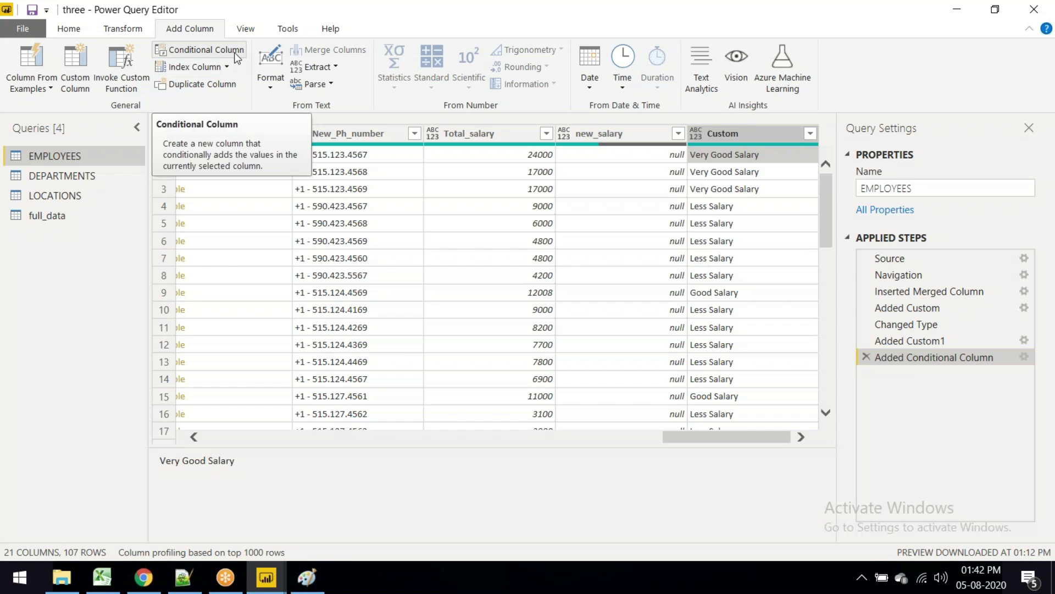
- Browse the text formatting options, then inspect row 7's FIRST_NAME Valli with its leading spaces
click(277, 88)
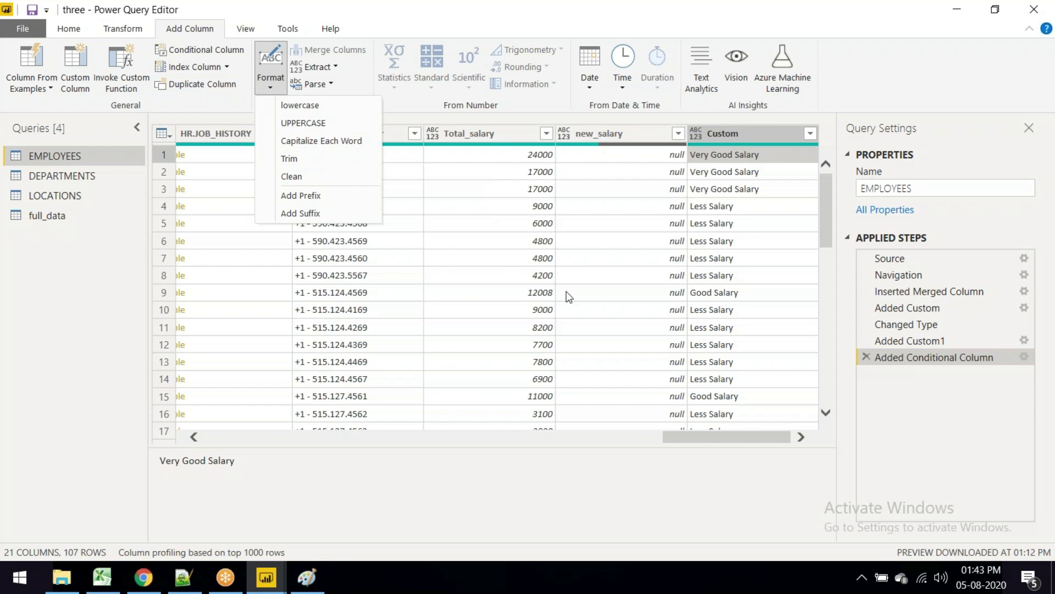
click(699, 446)
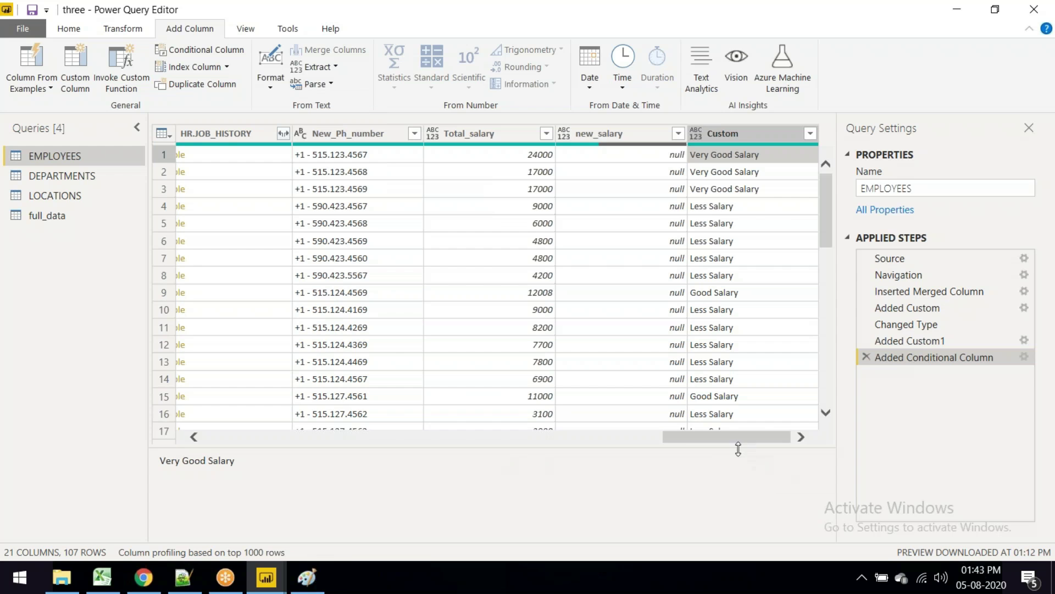
drag(715, 438, 177, 413)
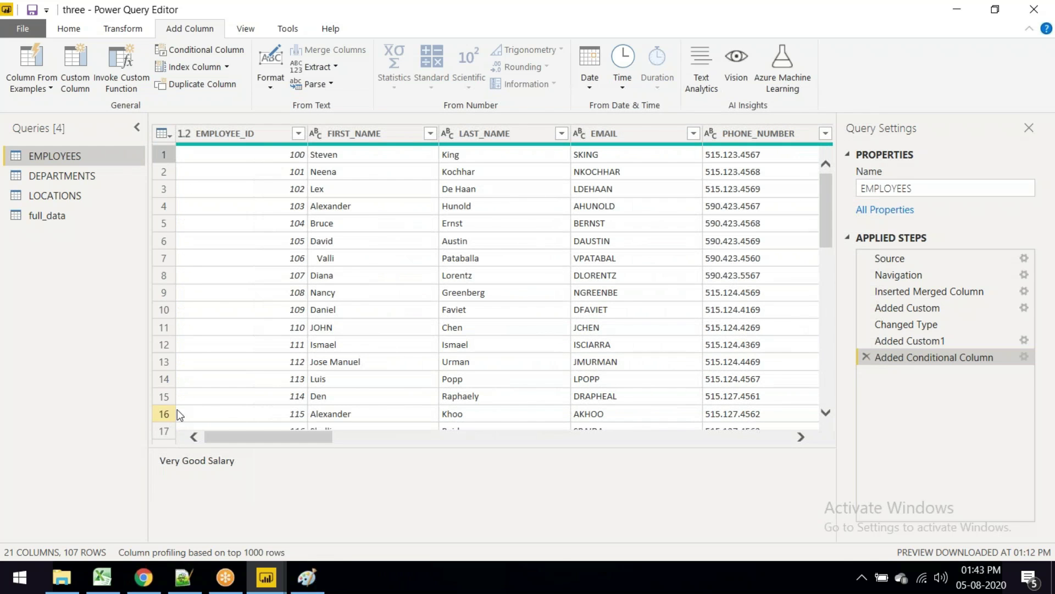
click(325, 260)
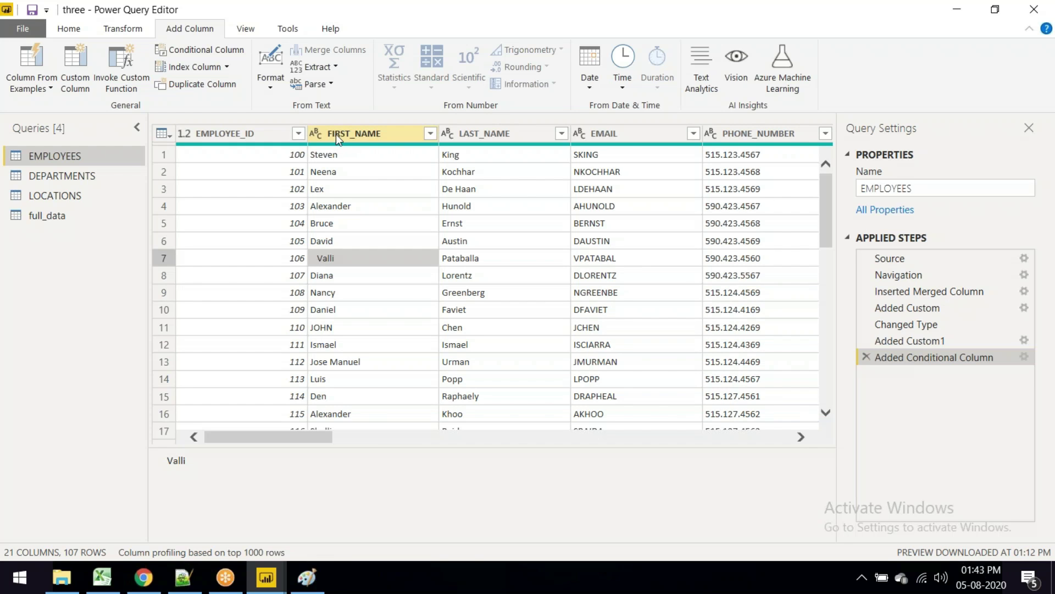
- Trim the FIRST_NAME column to remove surrounding spaces from its values
click(431, 134)
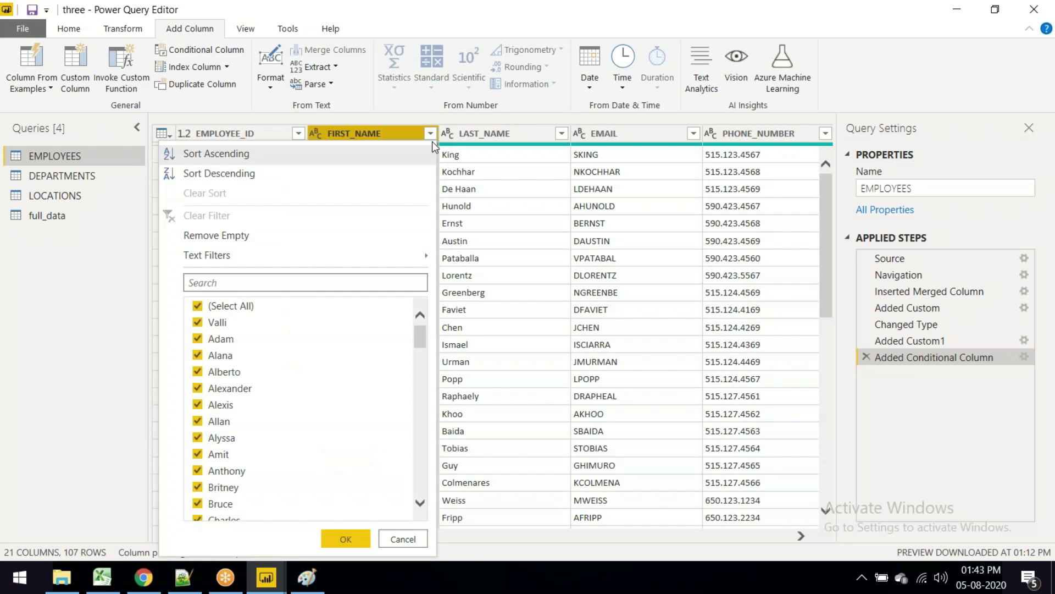
mouse_move(333, 257)
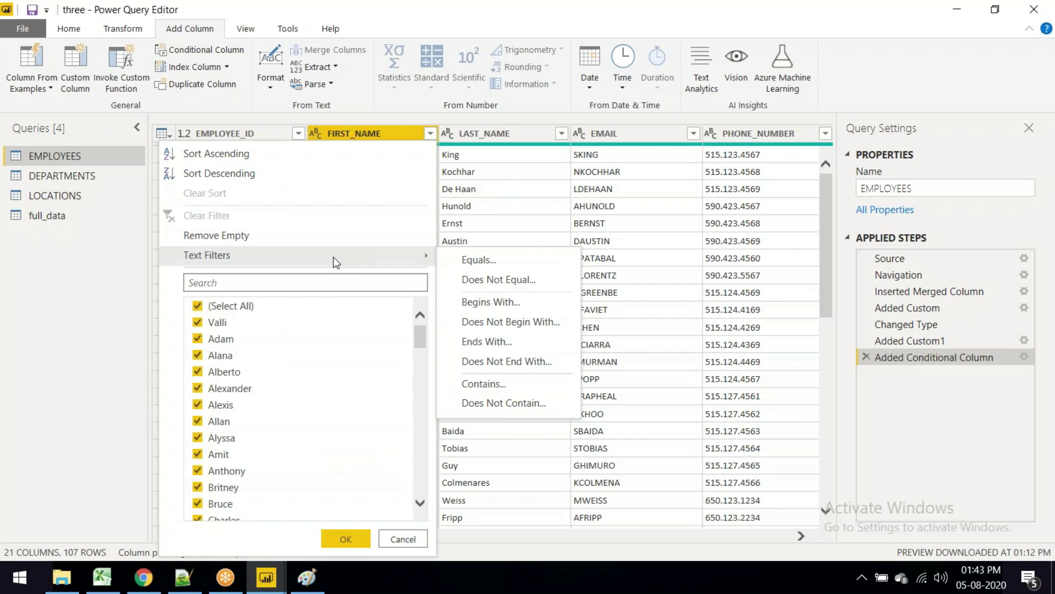
click(431, 133)
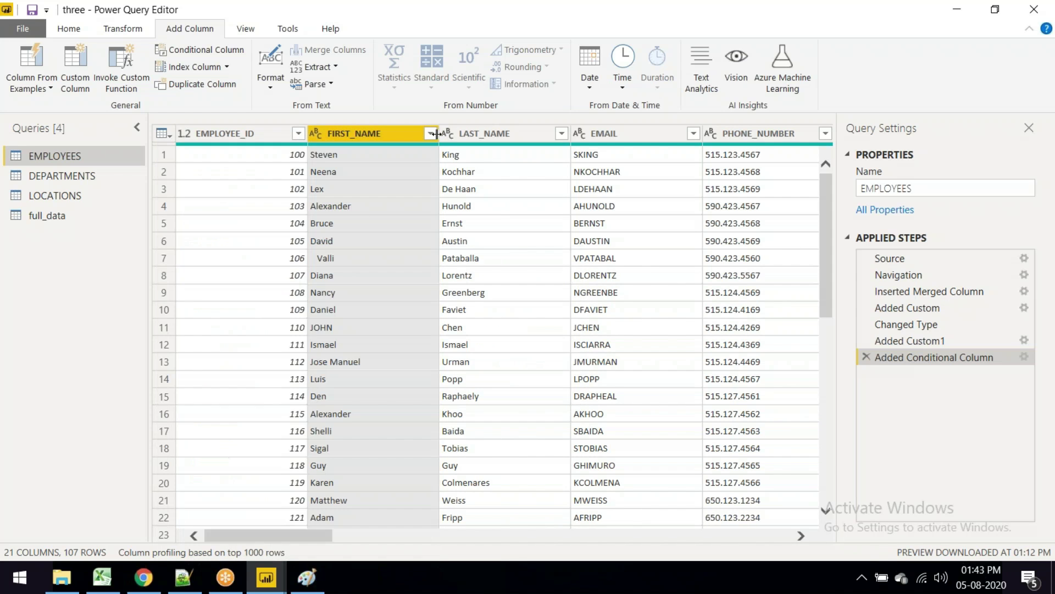
click(431, 134)
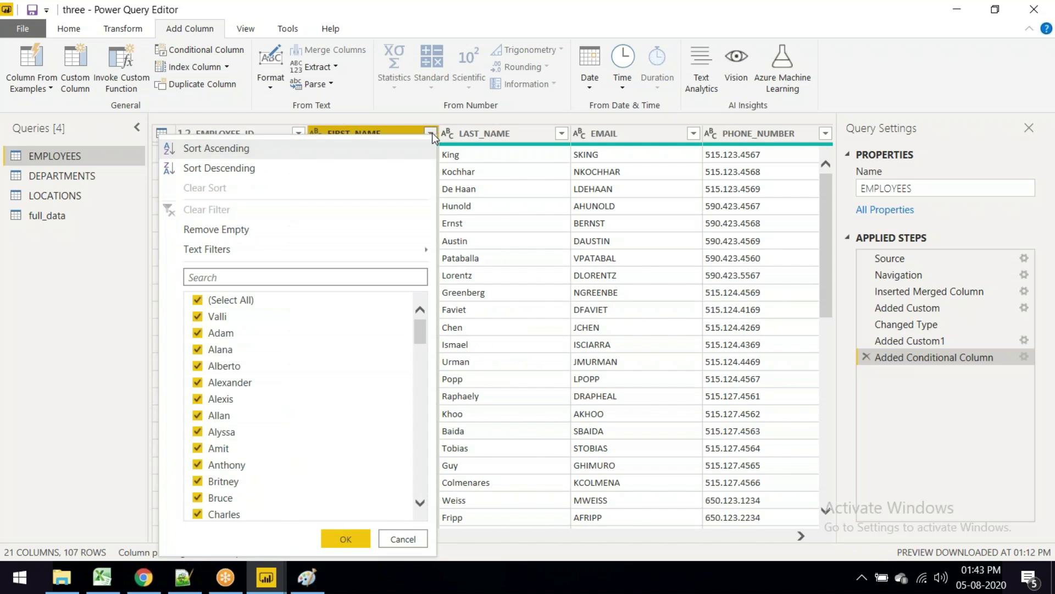
click(431, 134)
right_click(339, 130)
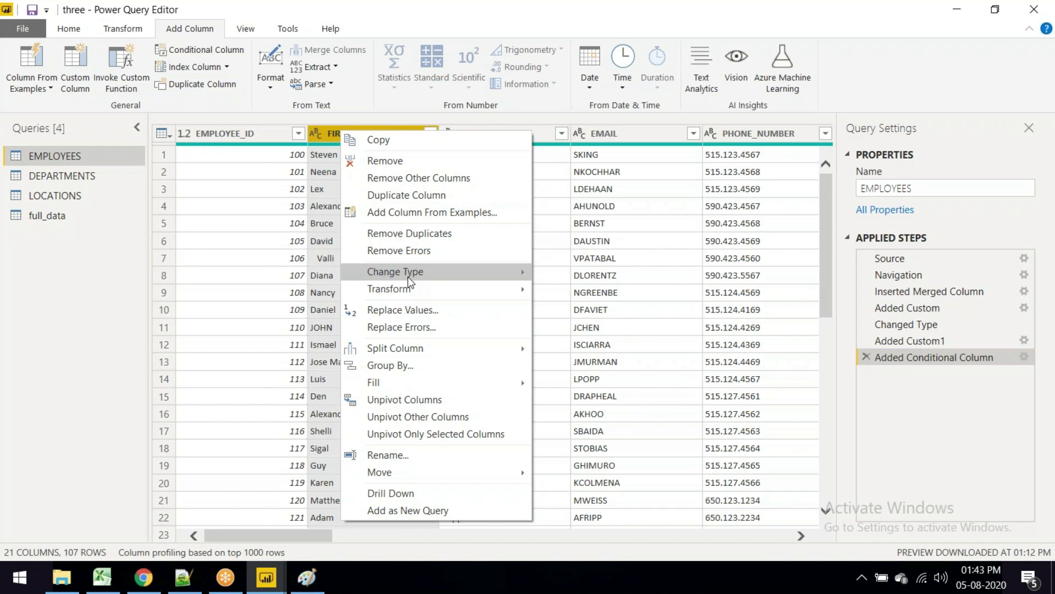
mouse_move(409, 293)
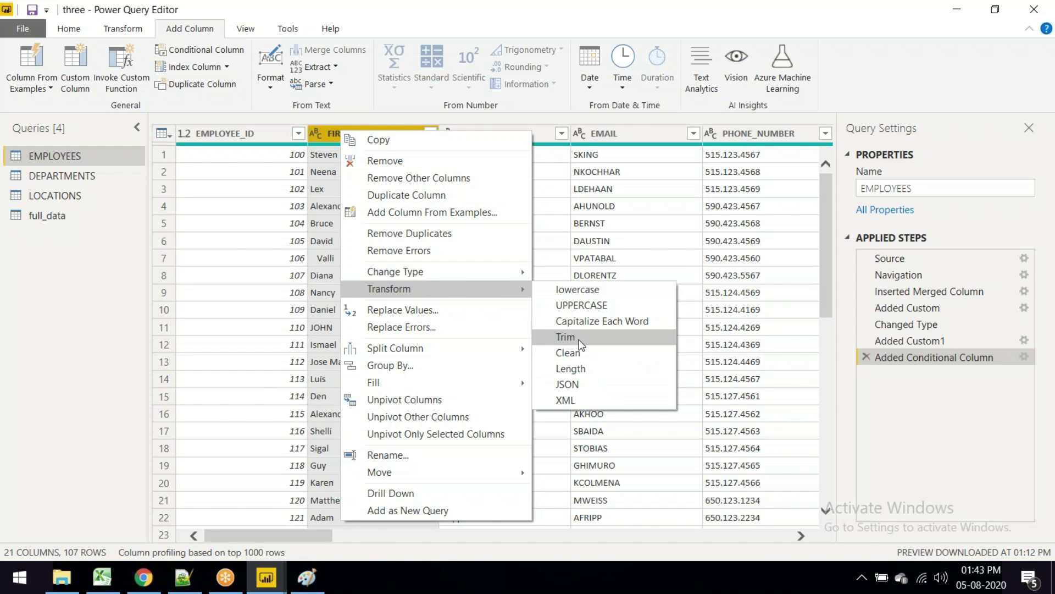
click(578, 338)
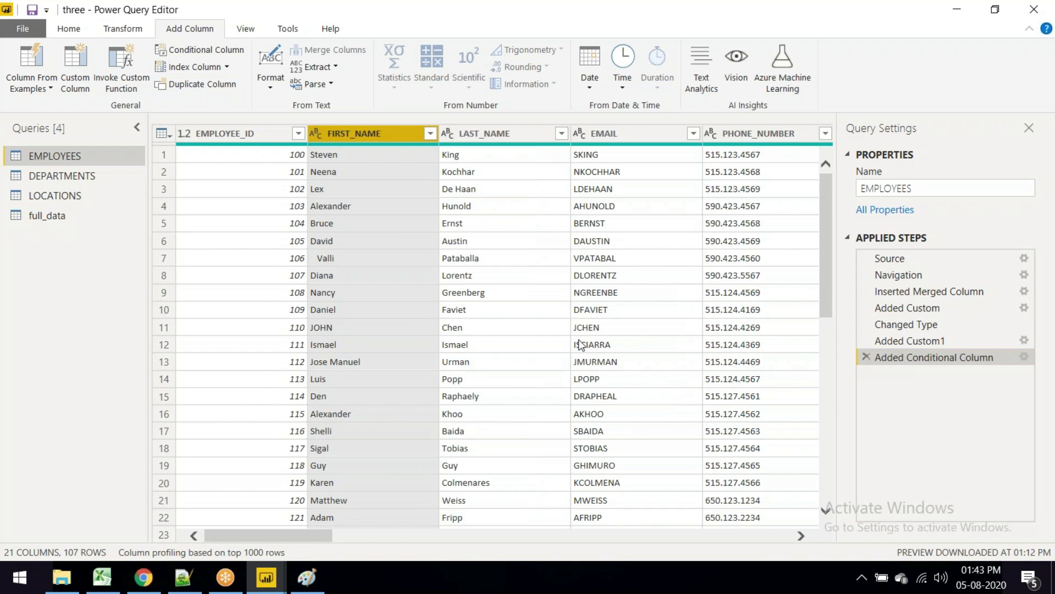
- Compare the trimmed Valli name with the Lex and Matthew name cells
click(299, 259)
click(325, 263)
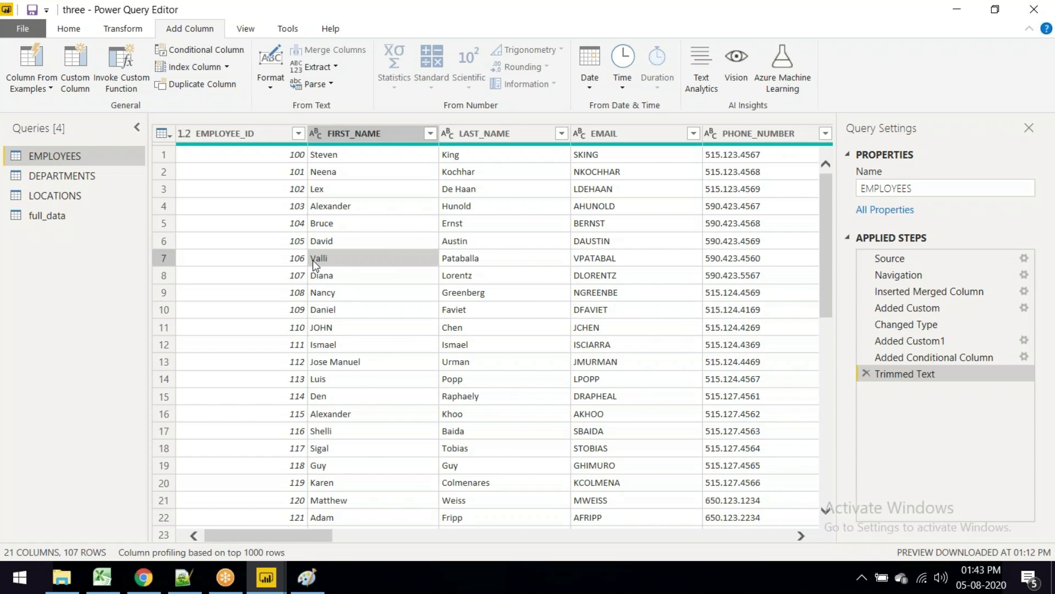
click(333, 189)
click(332, 499)
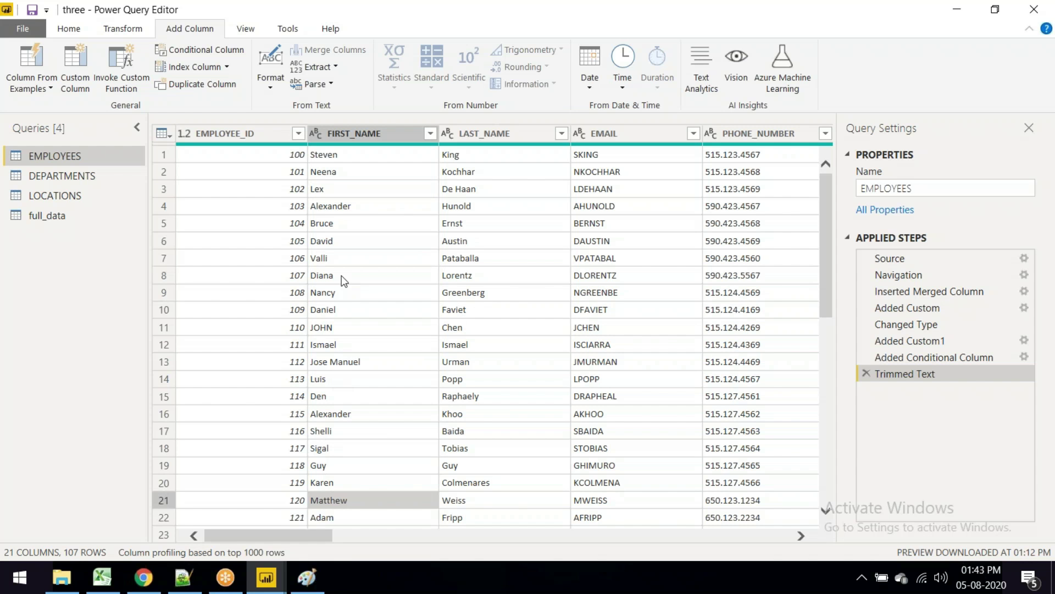
- Check the JOHN value, delete the Trimmed Text step, and show the Scientific functions
scroll(344, 281, down, 14)
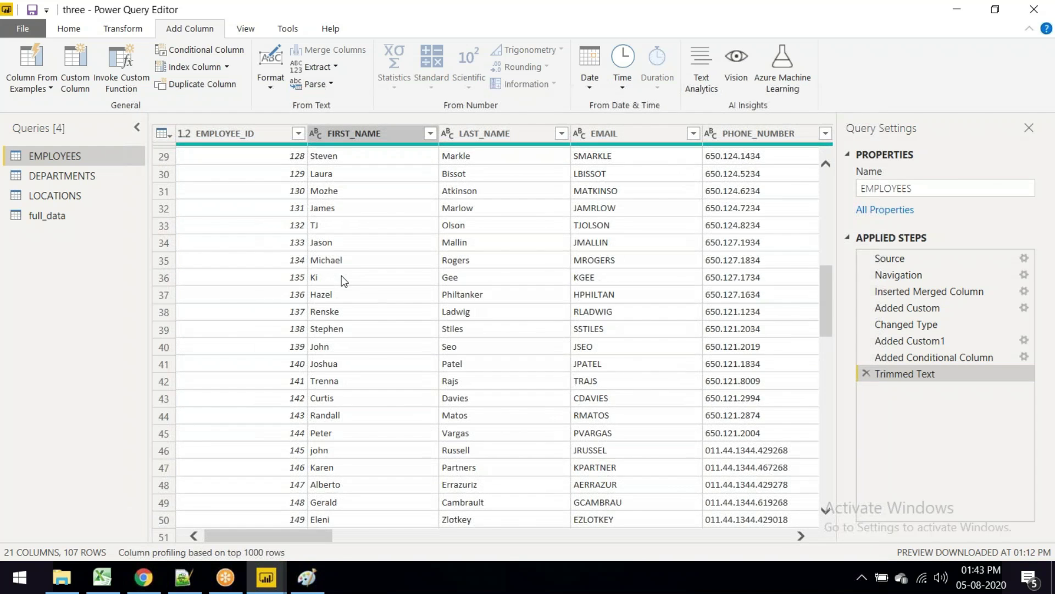
scroll(345, 303, down, 15)
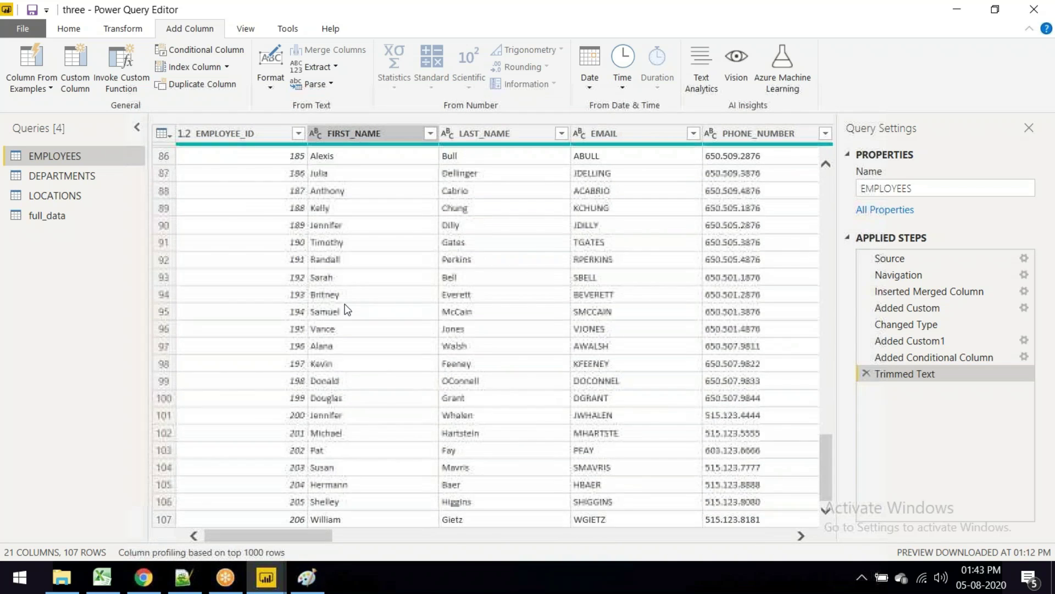
scroll(365, 428, up, 20)
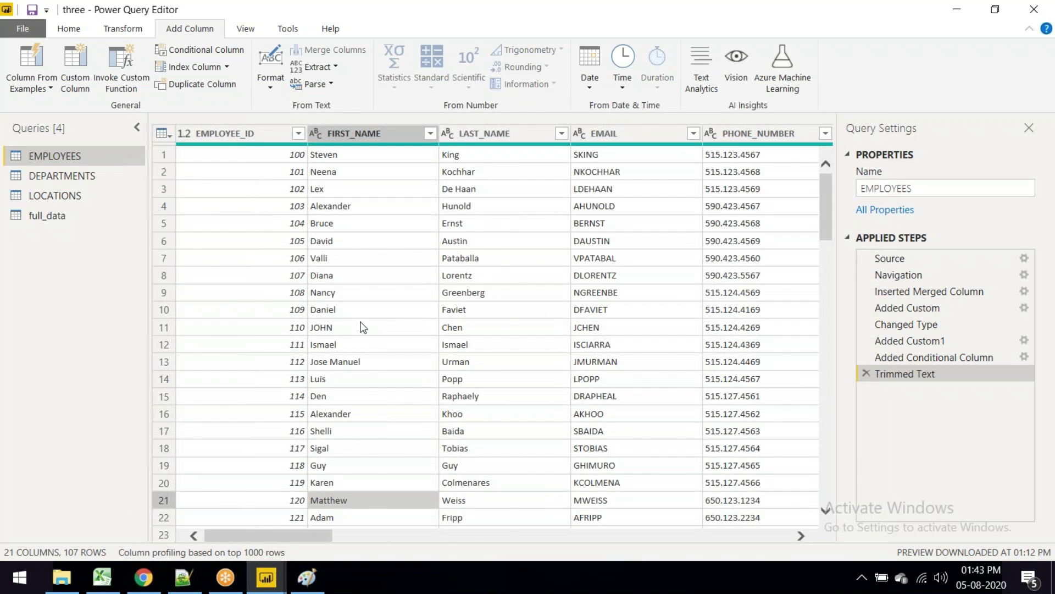
click(363, 327)
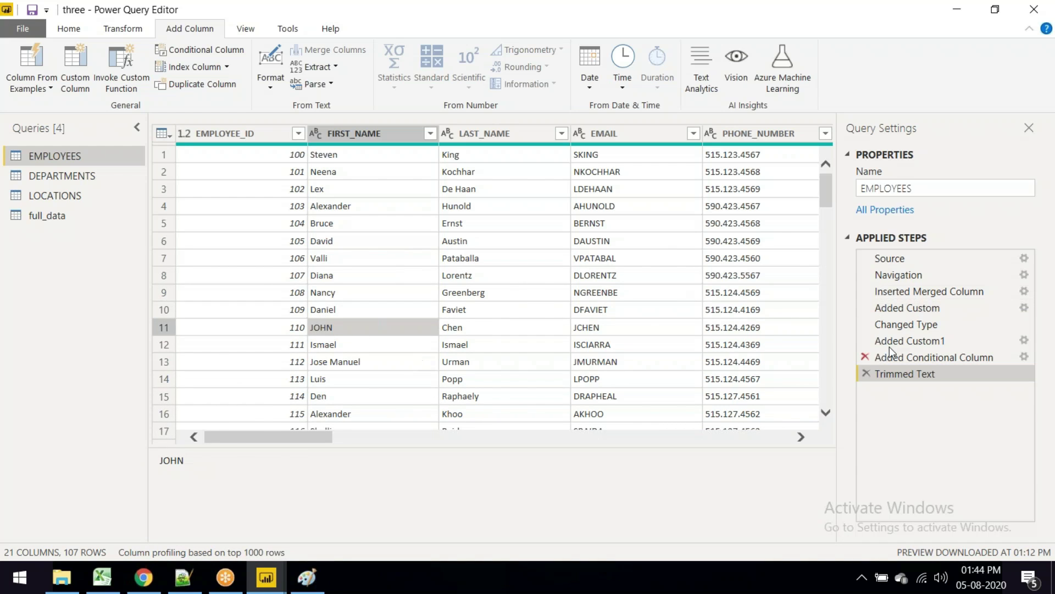
click(866, 373)
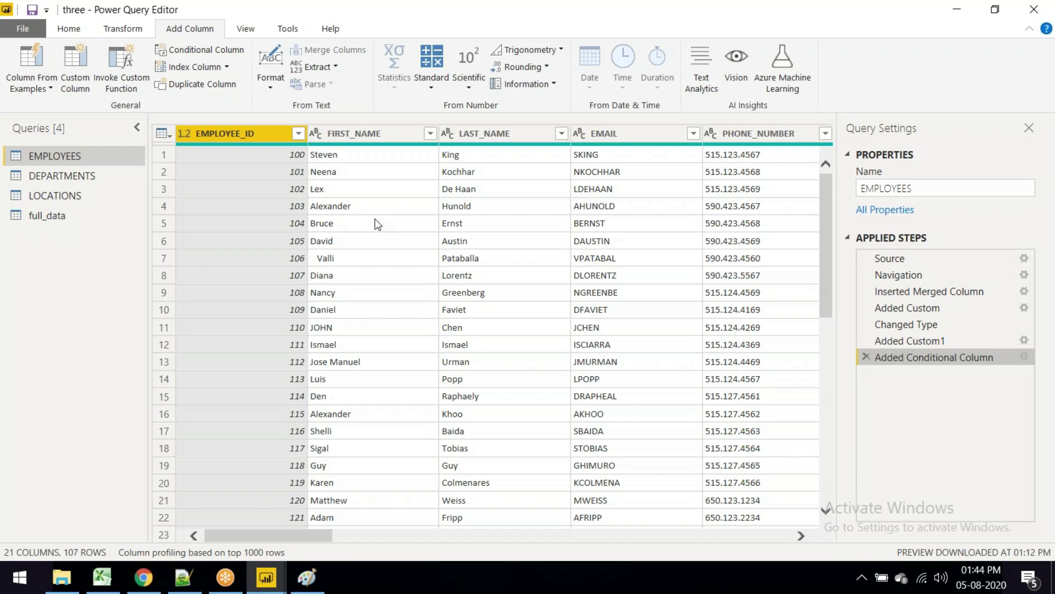
click(470, 85)
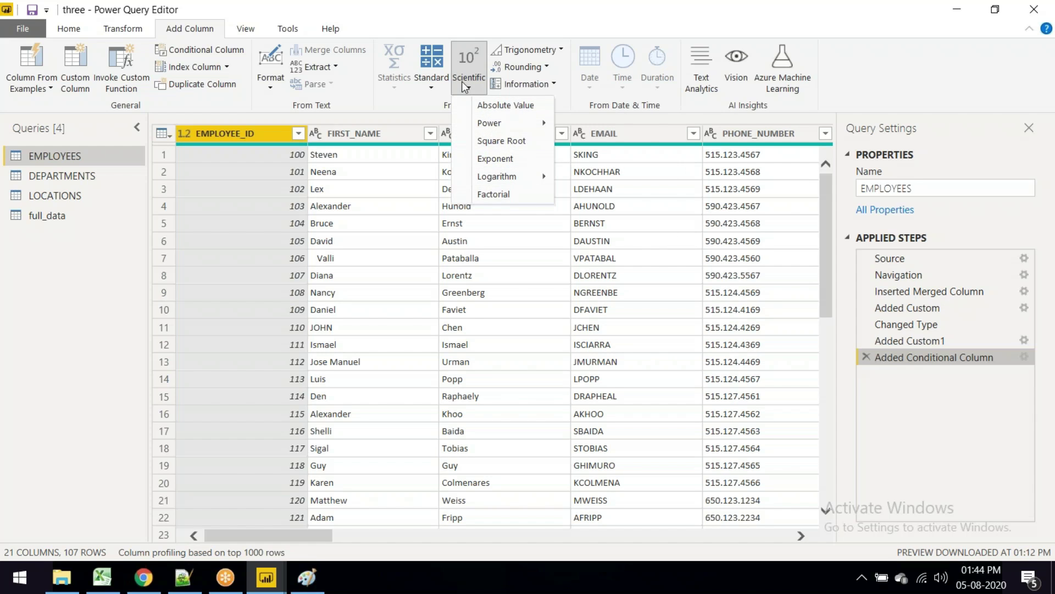
- Browse the Standard and Rounding number menus, then open the Information checks for EMPLOYEE_ID
click(438, 82)
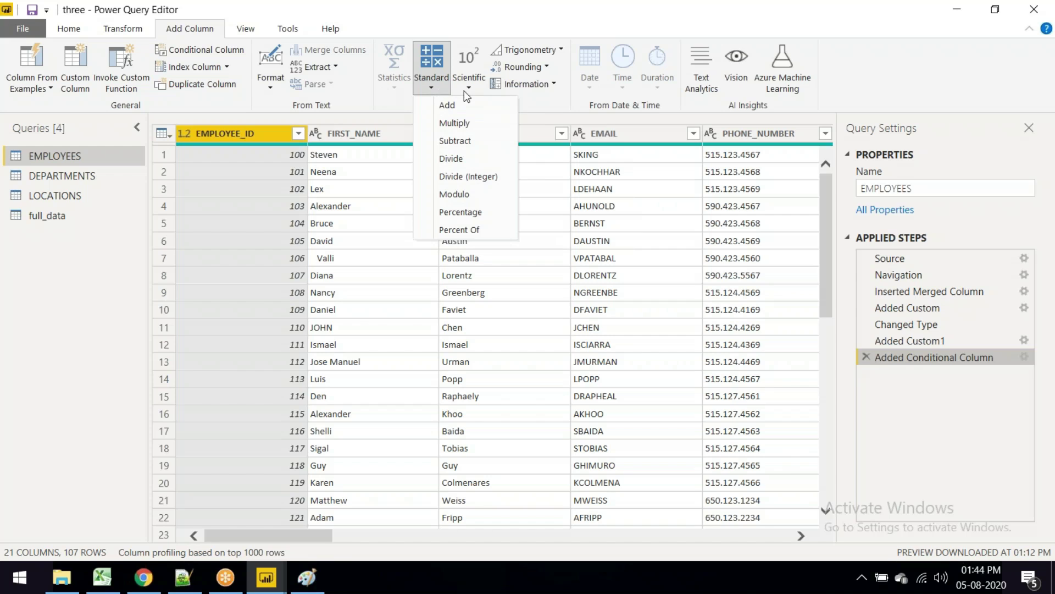
click(544, 68)
click(543, 71)
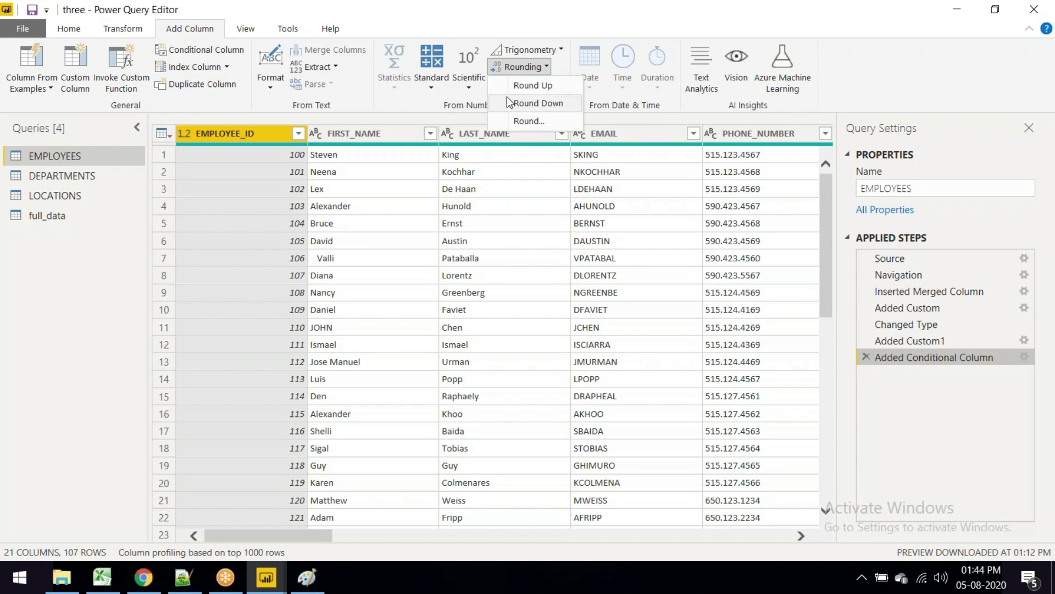
click(522, 66)
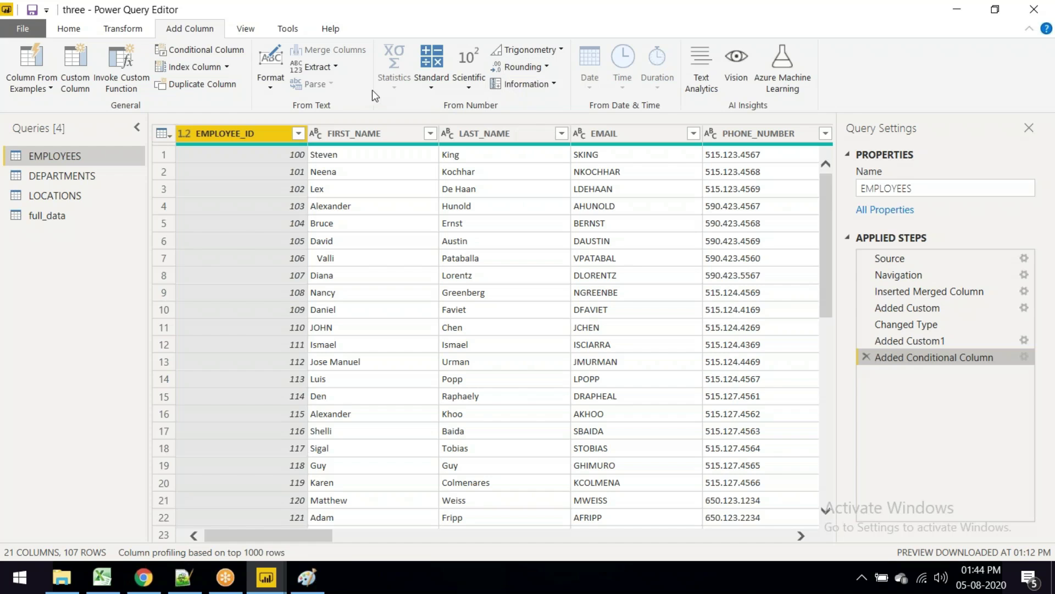
click(523, 85)
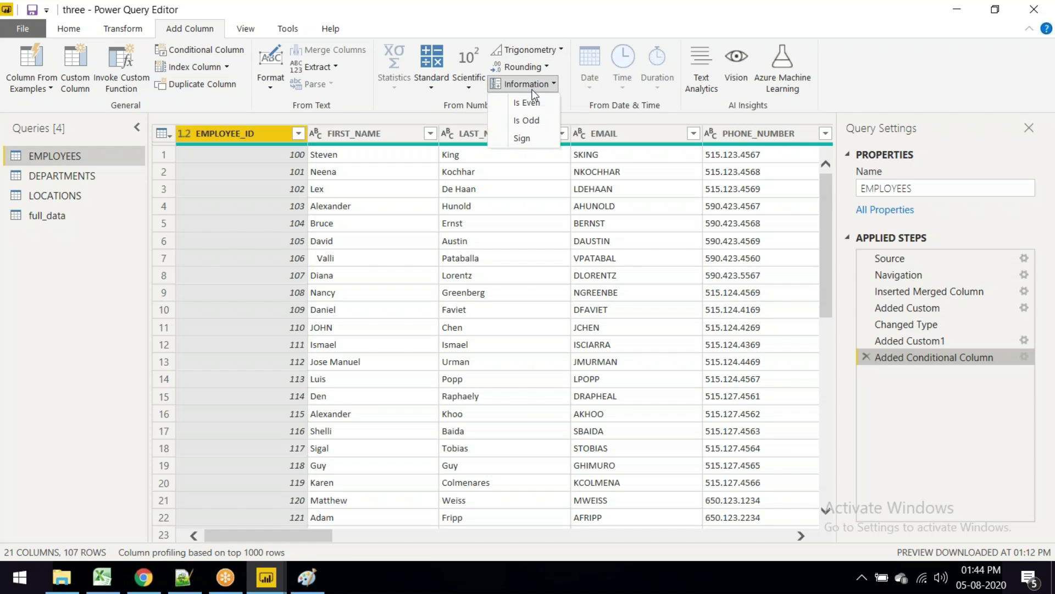
- Add an Is Even column from EMPLOYEE_ID and open its Number.IsEven formula for editing
click(535, 105)
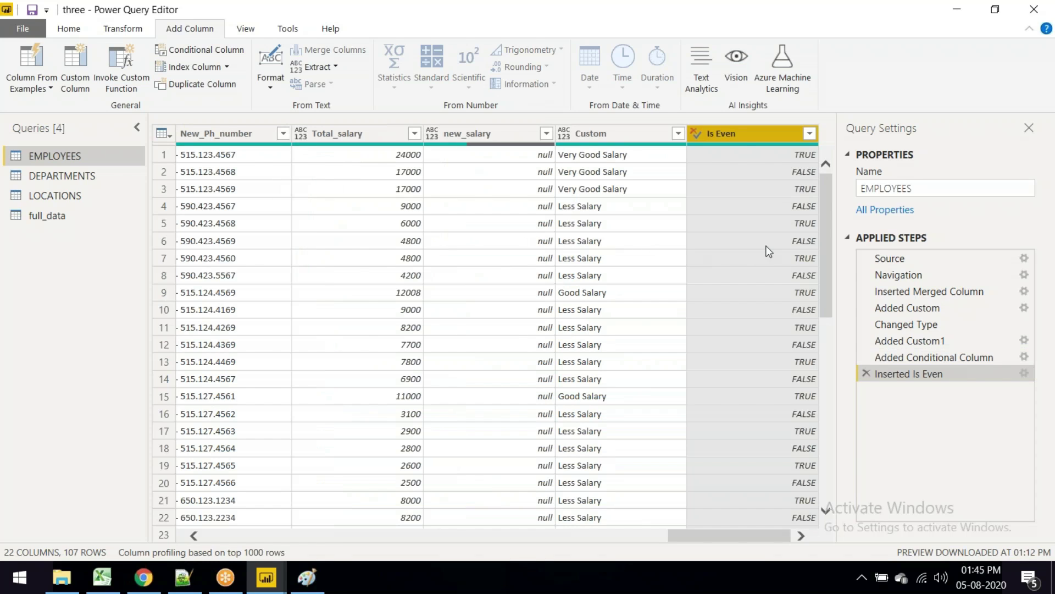
double_click(908, 378)
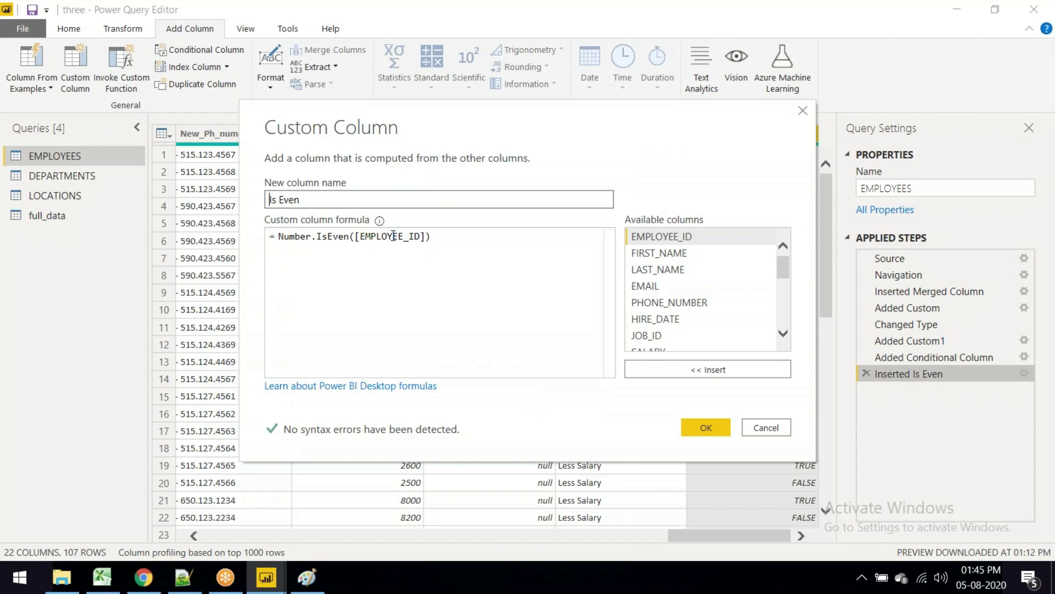
drag(454, 240, 245, 239)
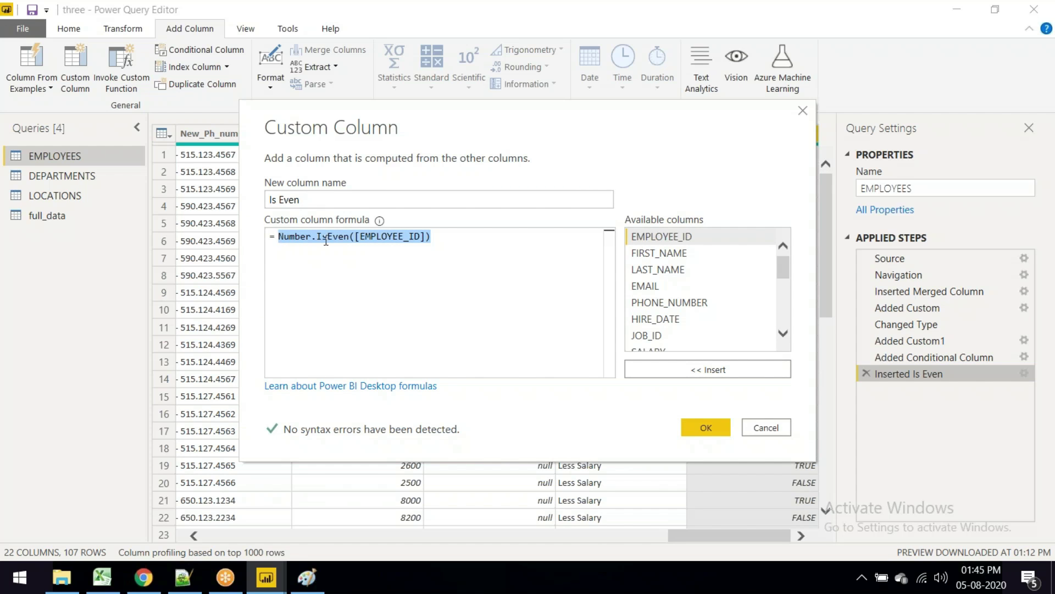
- Experiment with the formula by trimming its end and typing a period, then scroll down
click(437, 240)
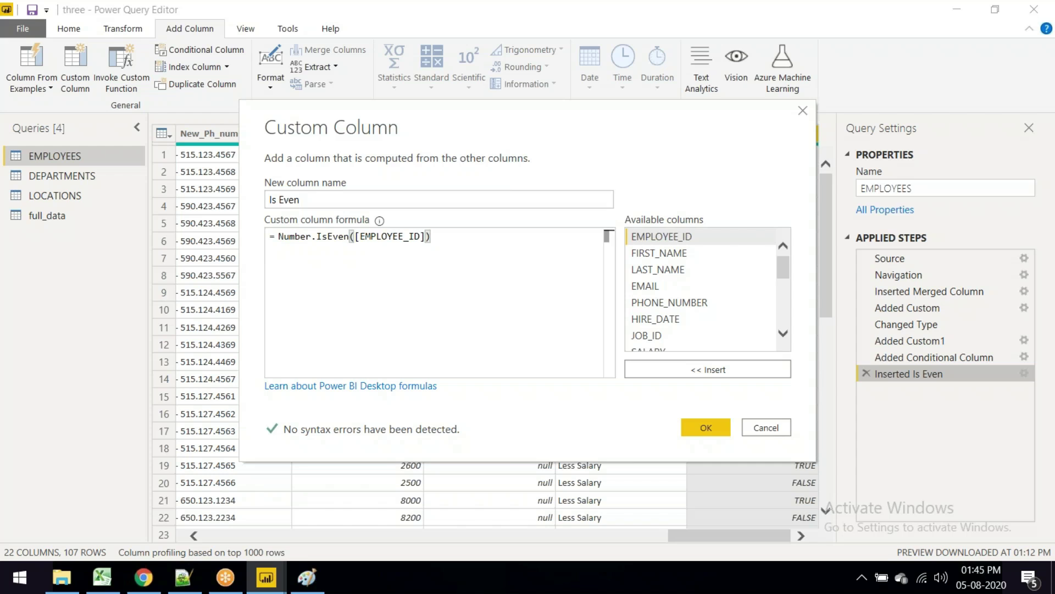
key(BackSpace)
key(BackSpace)
key(BackSpace)
key(BackSpace)
key(BackSpace)
key(BackSpace)
key(BackSpace)
key(BackSpace)
key(BackSpace)
key(BackSpace)
key(BackSpace)
key(BackSpace)
key(BackSpace)
key(BackSpace)
key(BackSpace)
key(BackSpace)
key(BackSpace)
key(BackSpace)
key(BackSpace)
key(BackSpace)
key(BackSpace)
key(BackSpace)
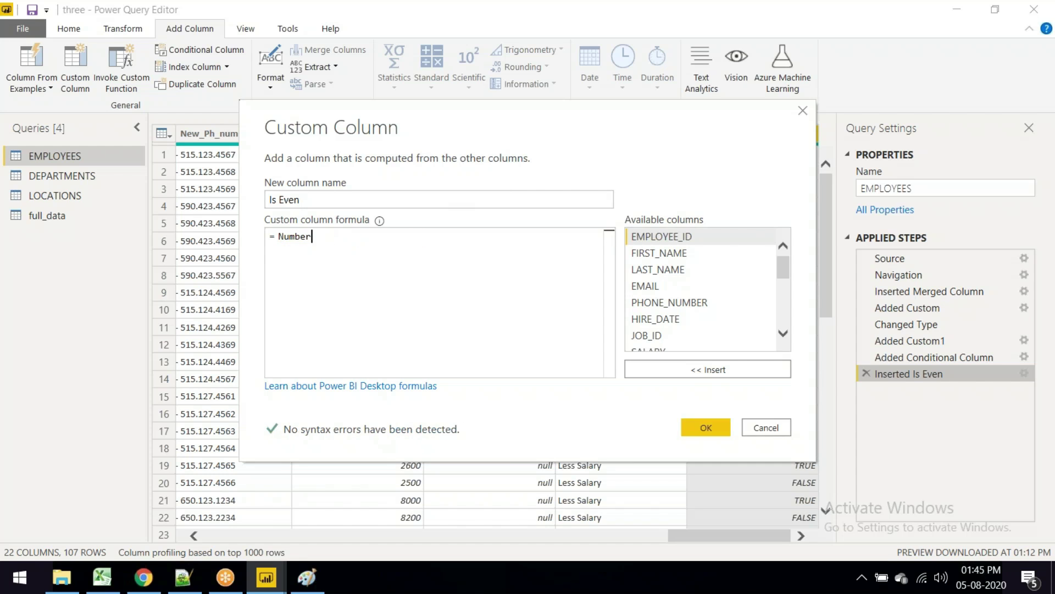
text(.)
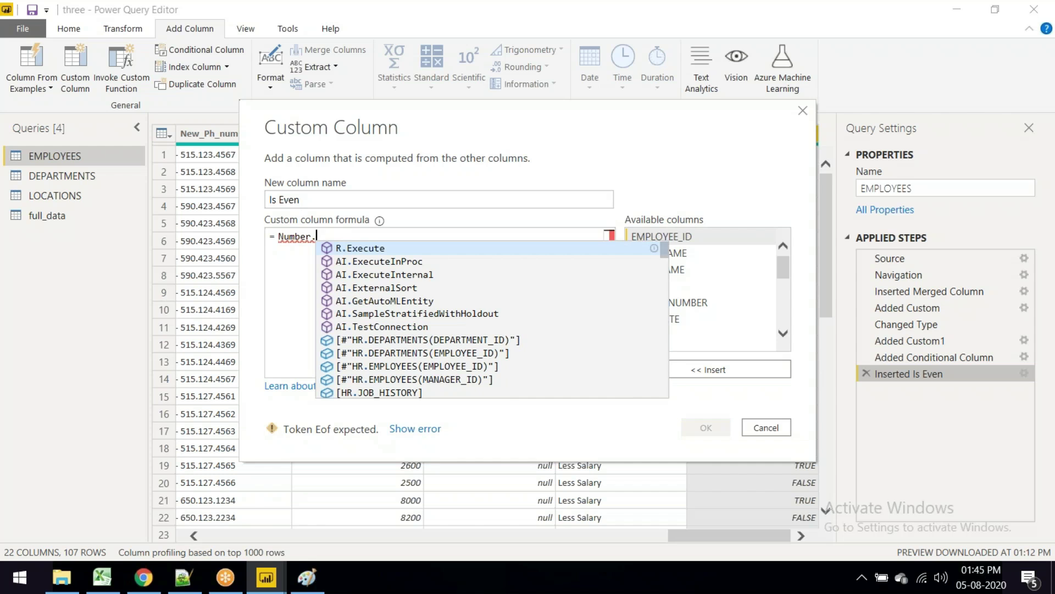
scroll(437, 259, down, 5)
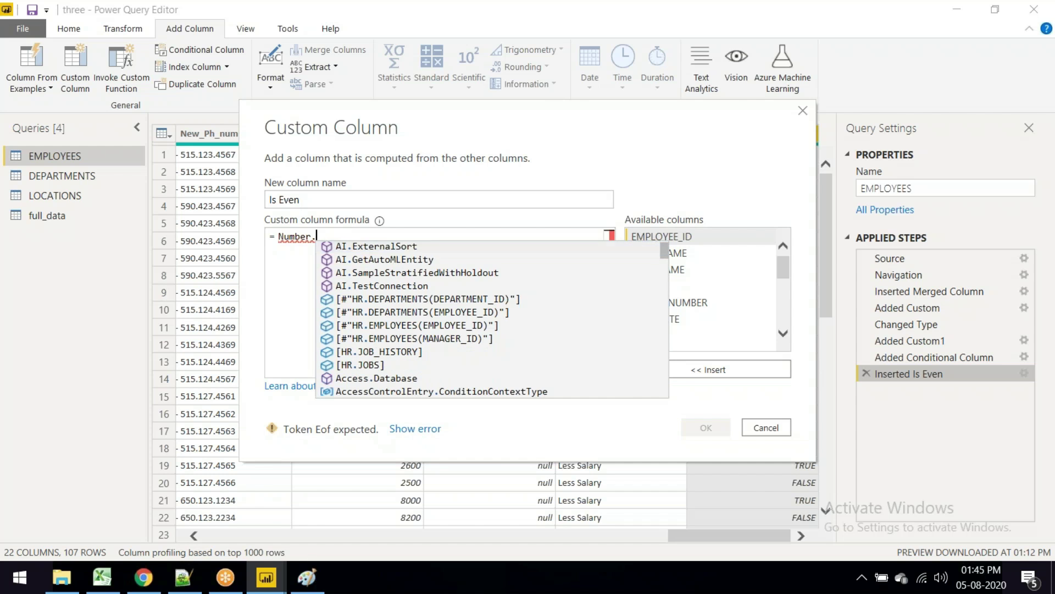
scroll(492, 319, down, 10)
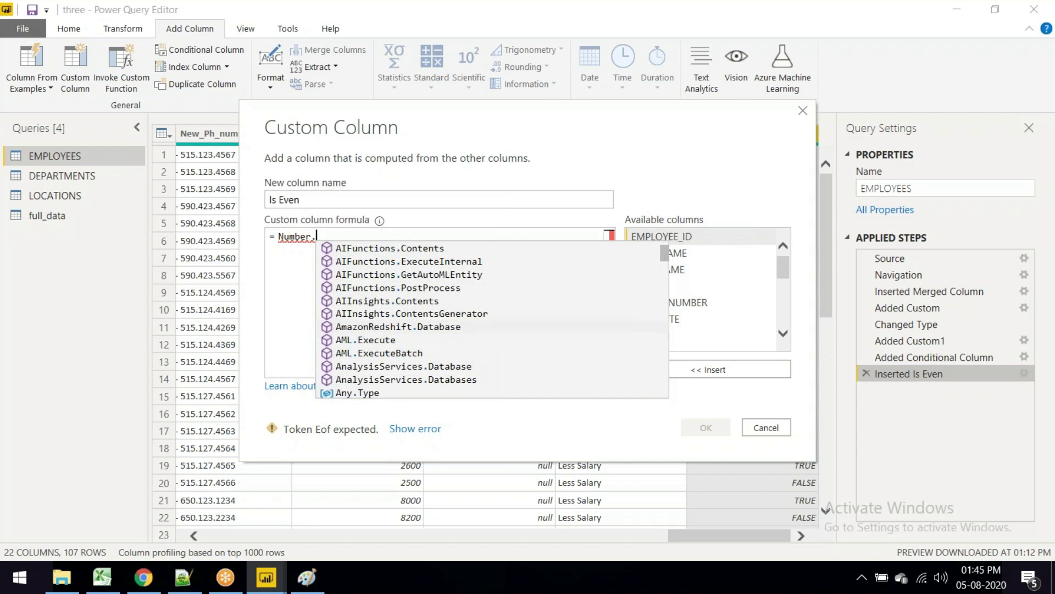
scroll(491, 327, down, 5)
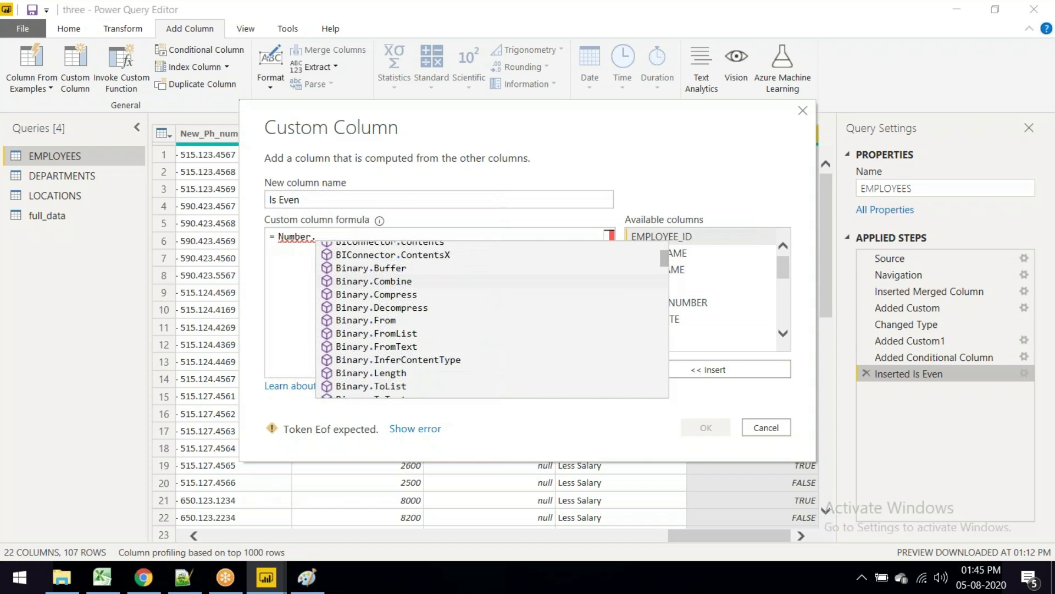
scroll(492, 327, down, 3)
scroll(492, 327, down, 9)
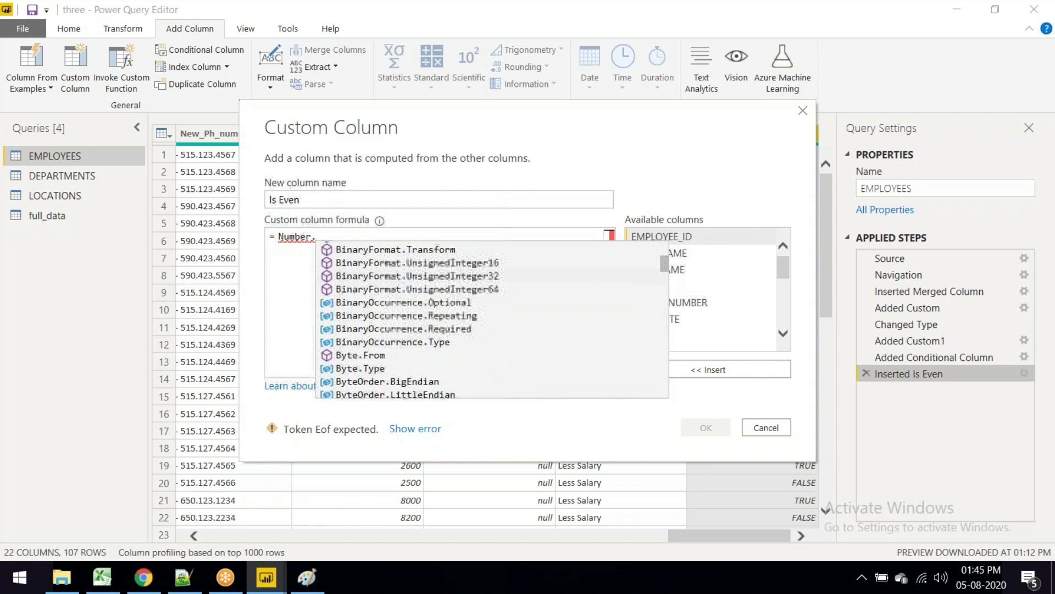
scroll(492, 327, down, 15)
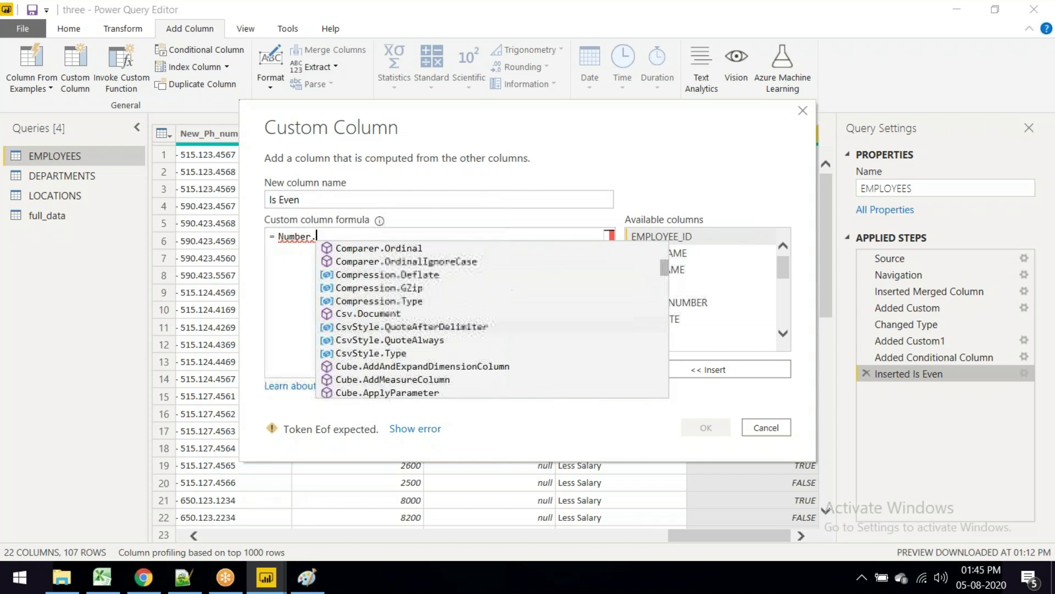
scroll(492, 327, down, 5)
key(Escape)
key(Escape)
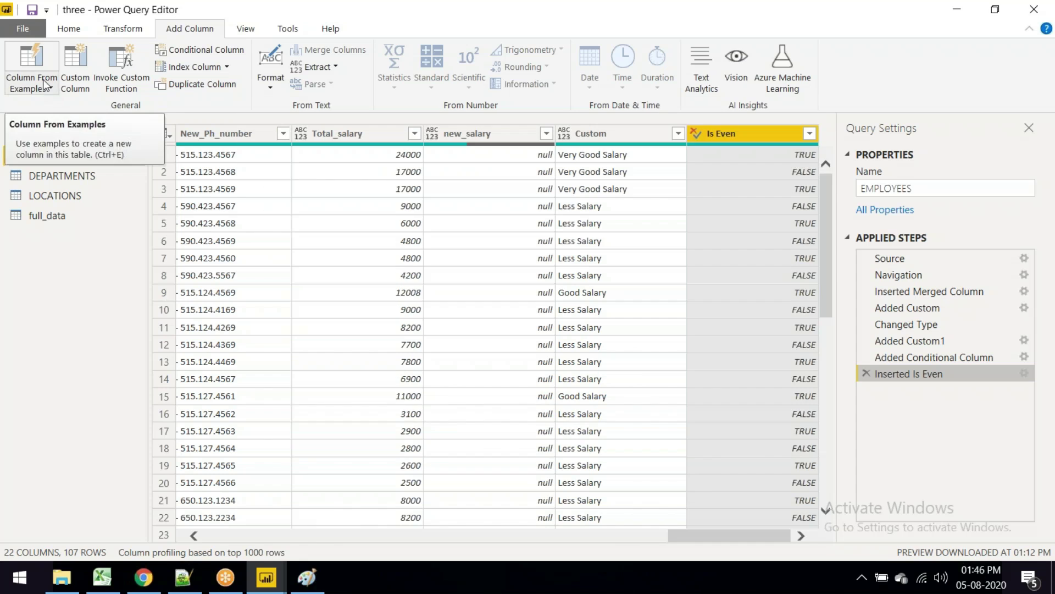
click(31, 83)
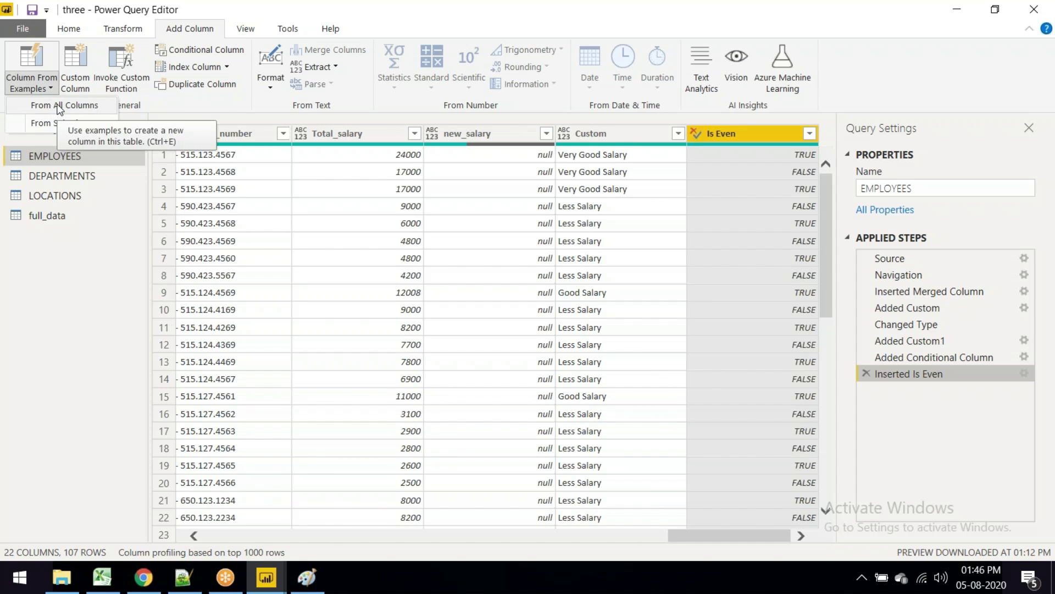
click(72, 62)
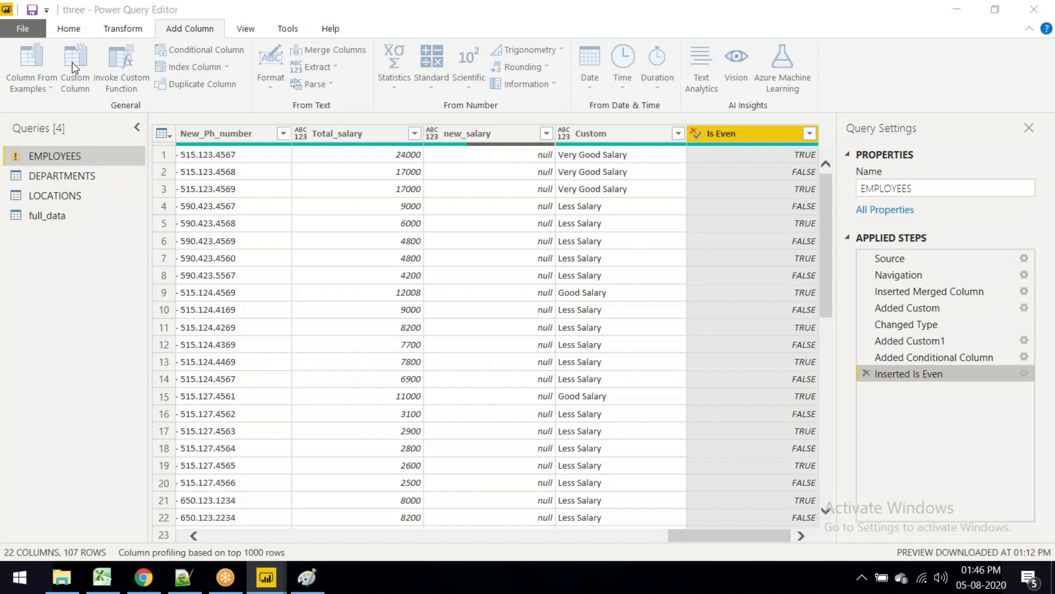
click(765, 426)
click(113, 90)
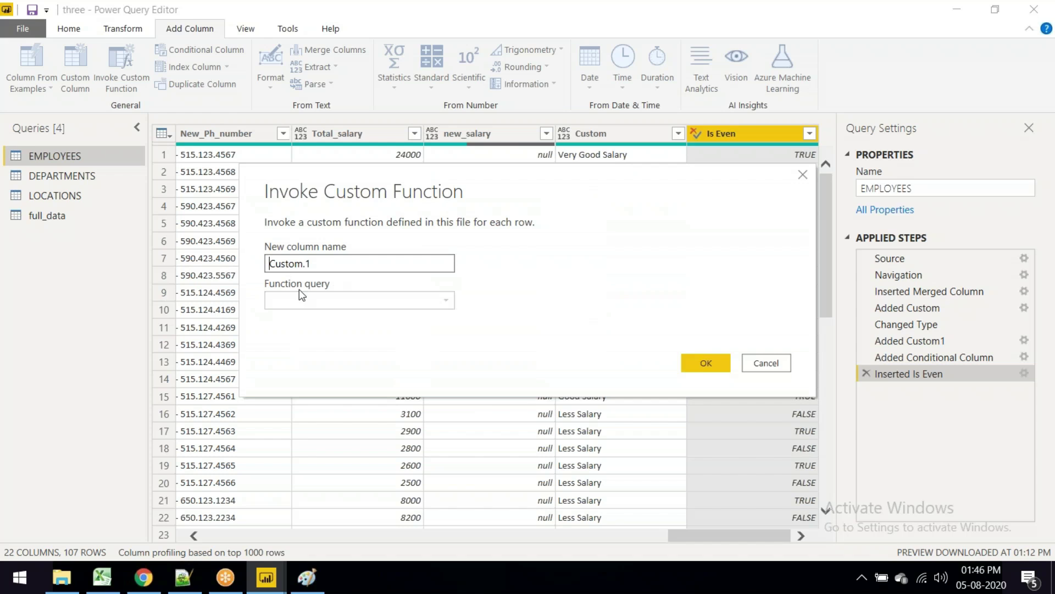
click(749, 363)
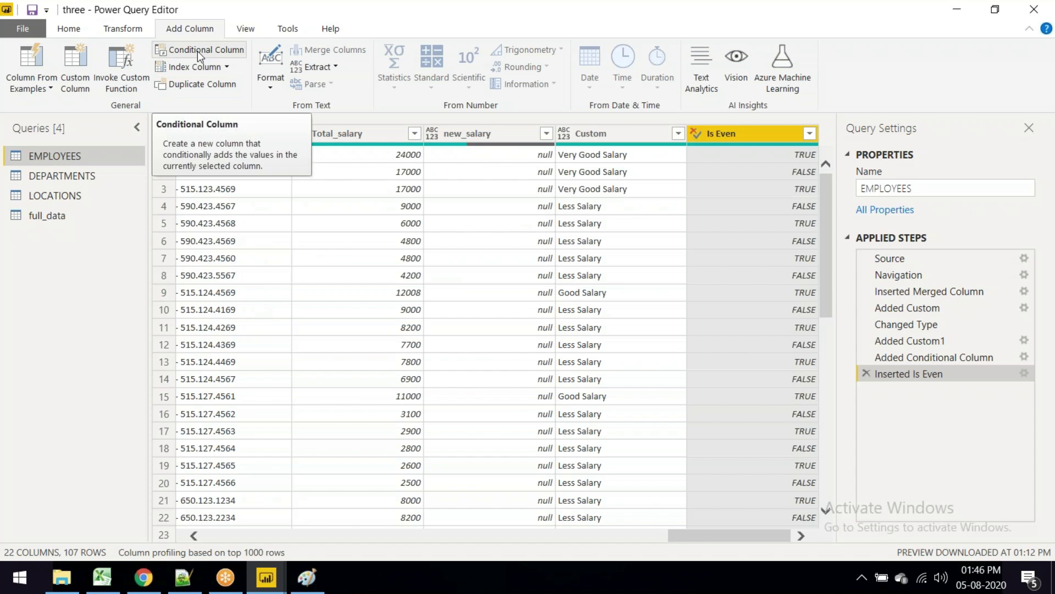
click(226, 67)
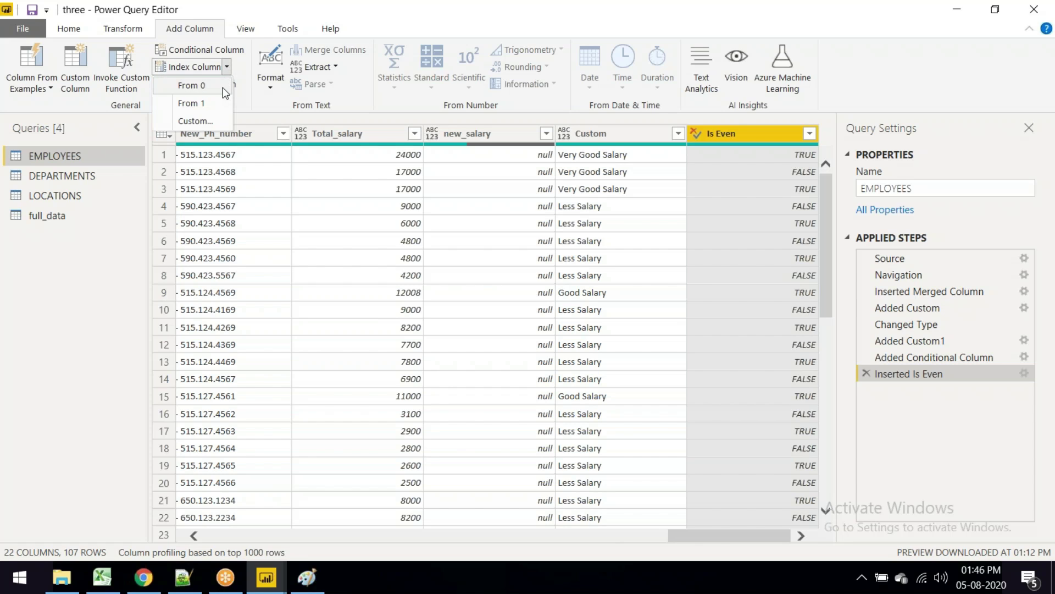
click(250, 101)
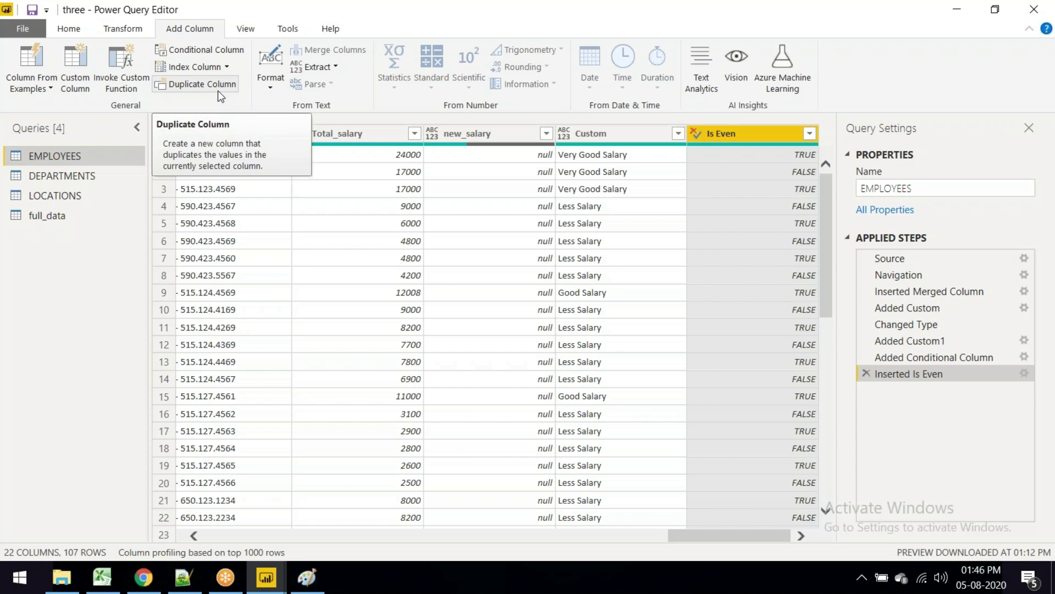
click(280, 65)
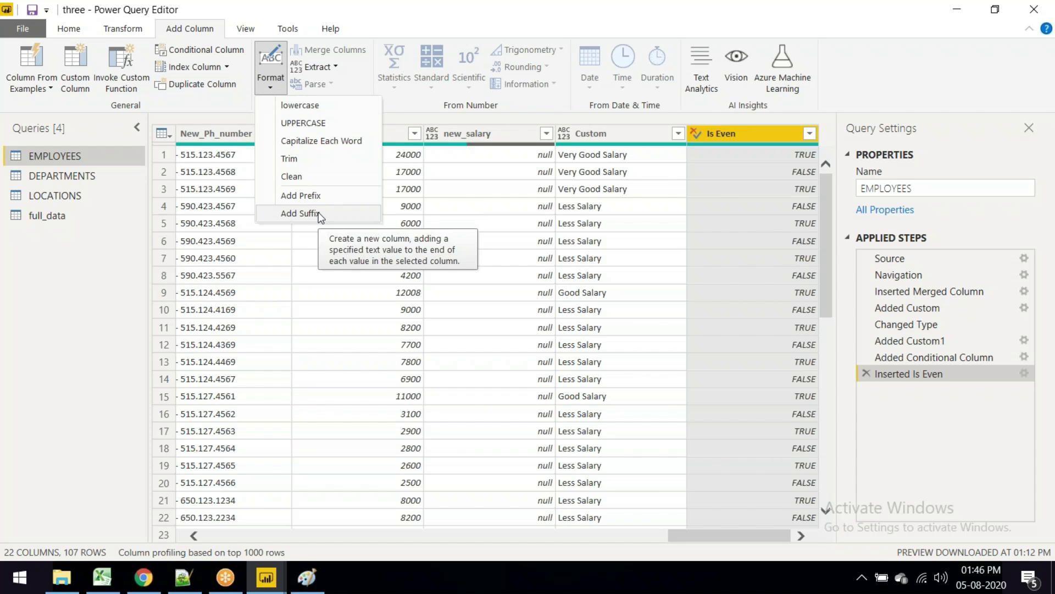
click(312, 67)
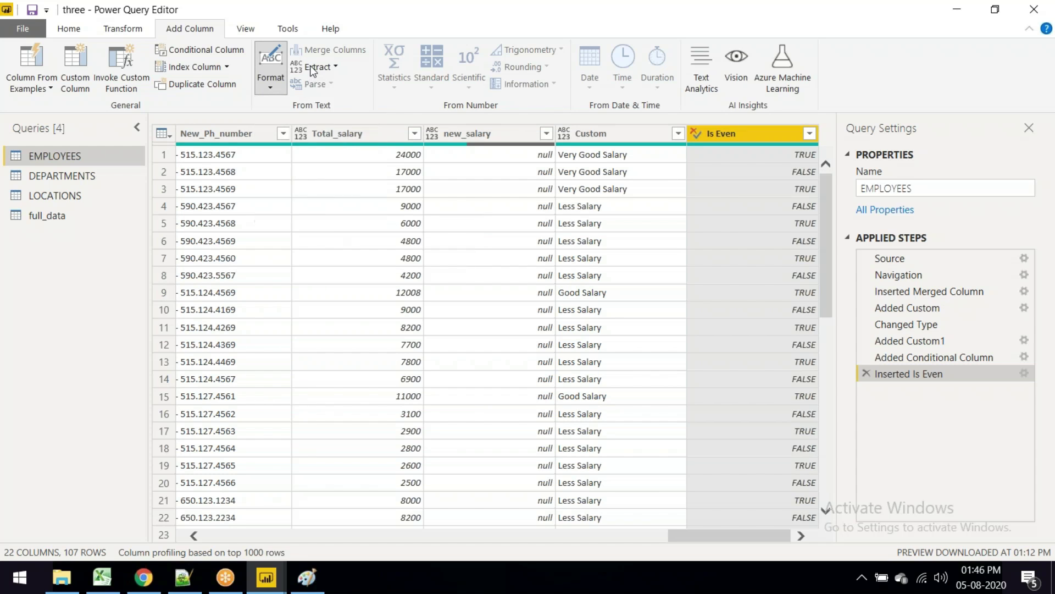
click(311, 67)
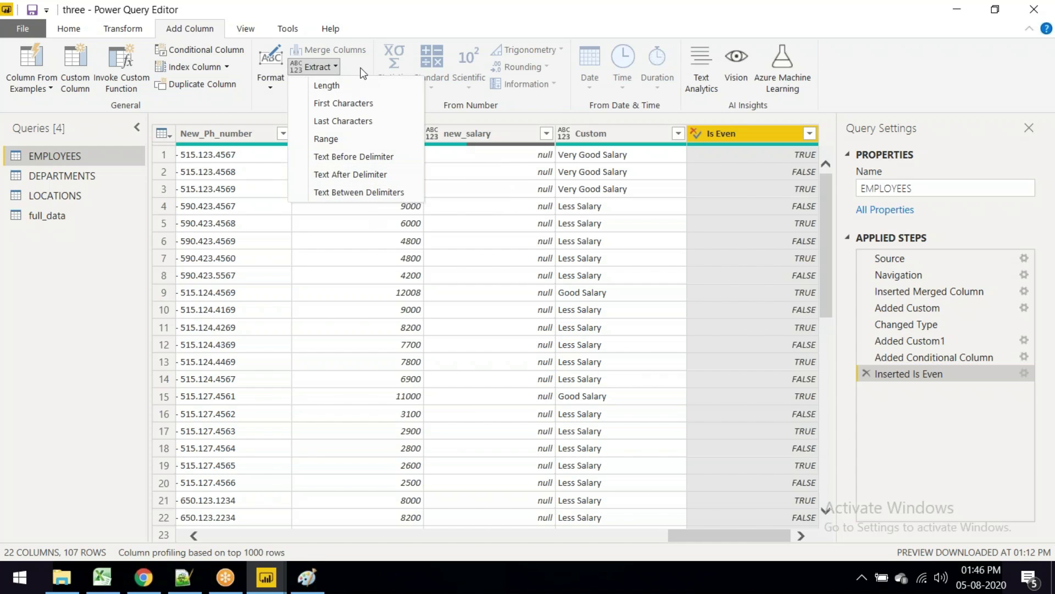
click(329, 67)
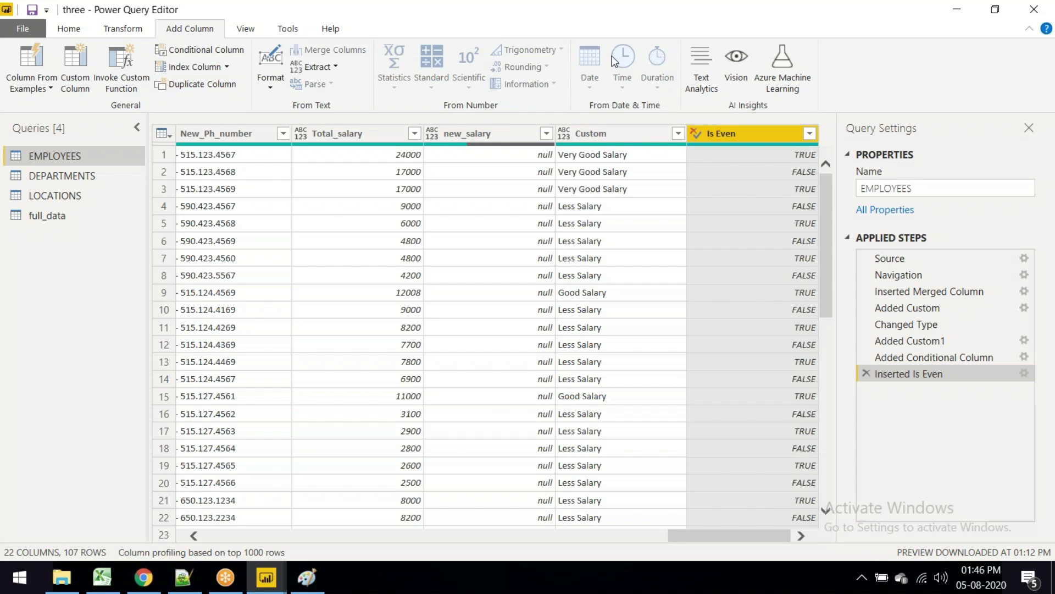
click(703, 83)
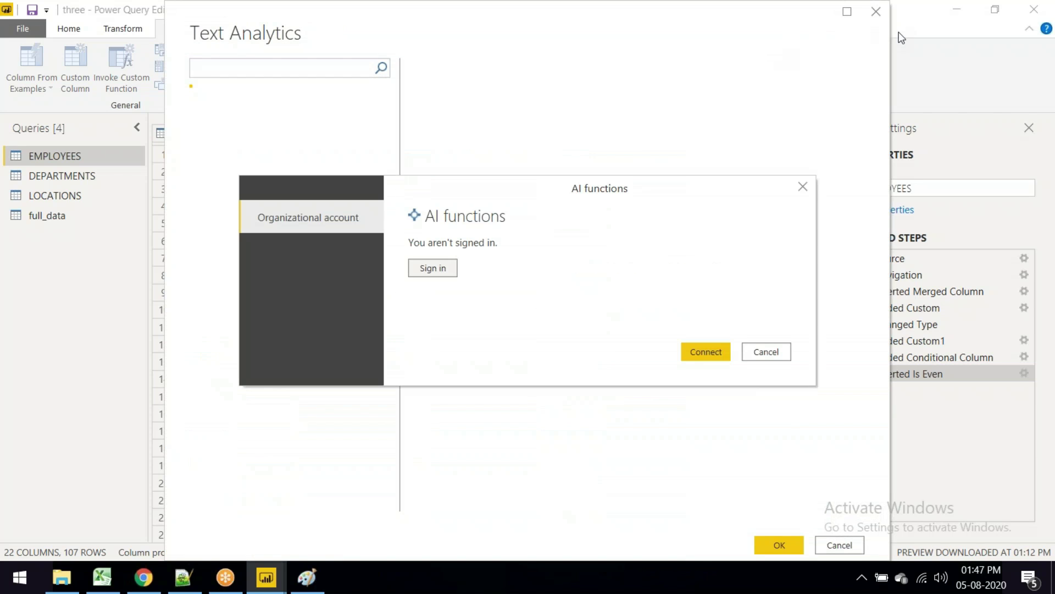
click(767, 350)
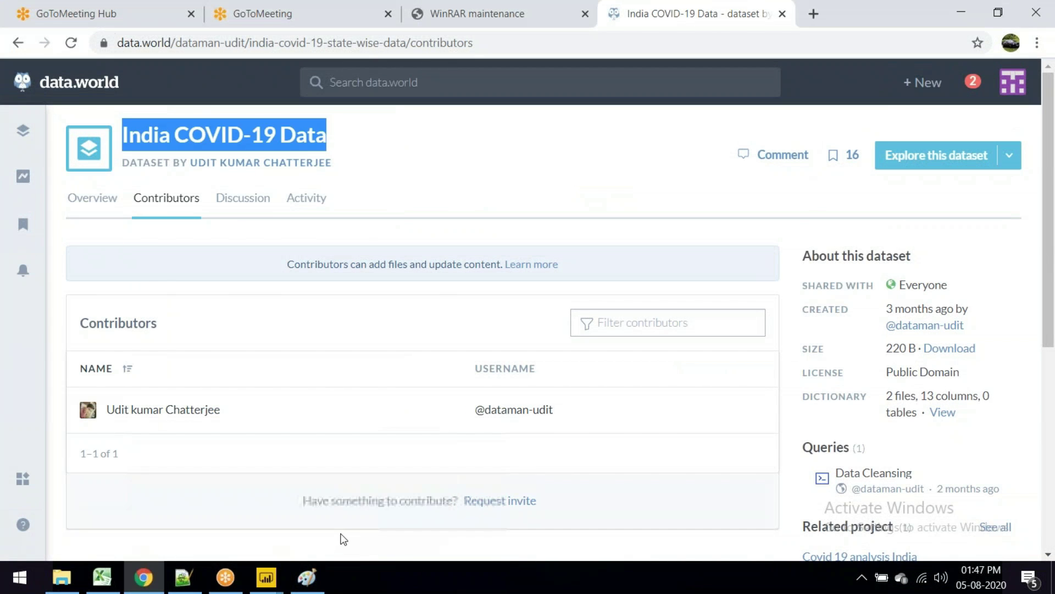
click(266, 577)
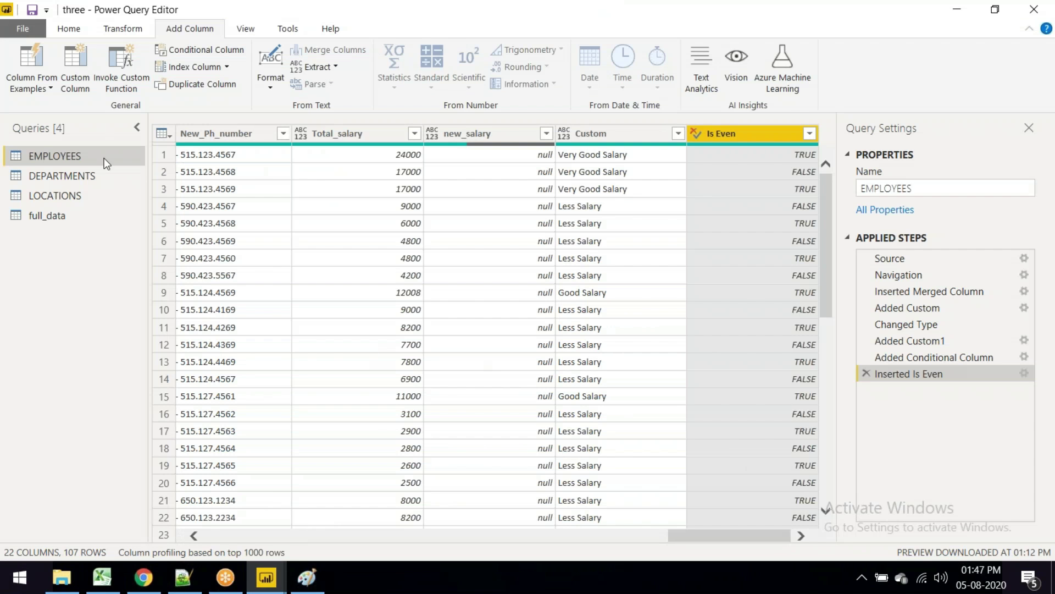
click(246, 29)
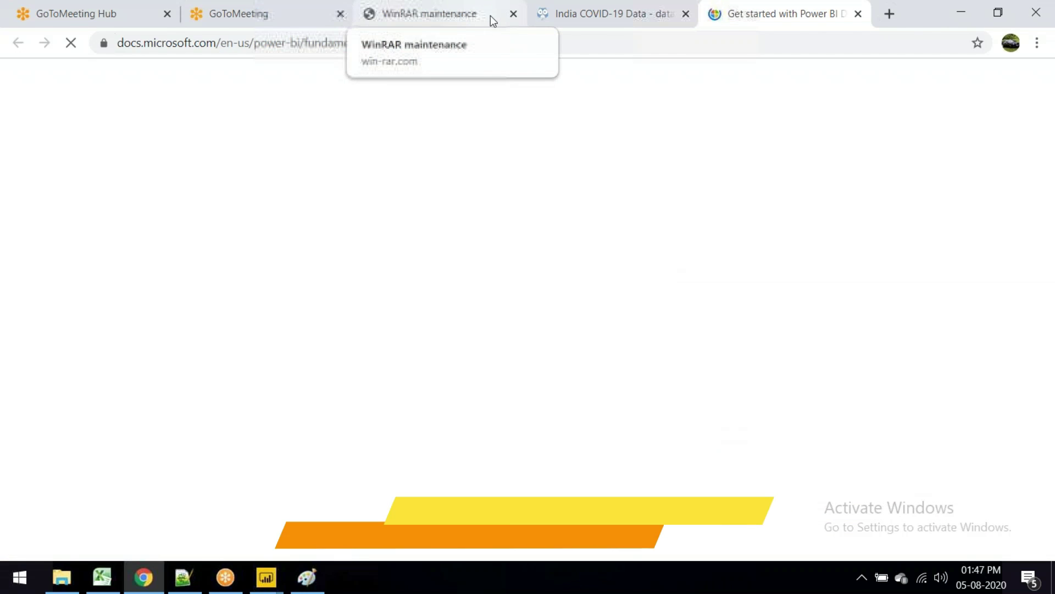
- Close the WinRAR maintenance and India COVID-19 Data tabs, then scroll the Get started article
click(512, 14)
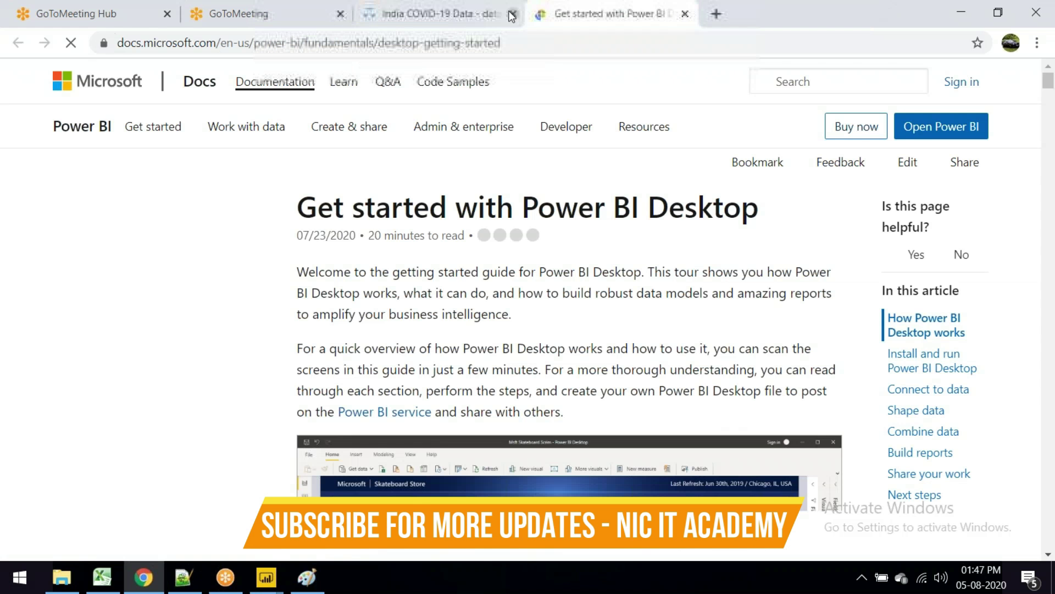
click(511, 15)
scroll(569, 296, down, 10)
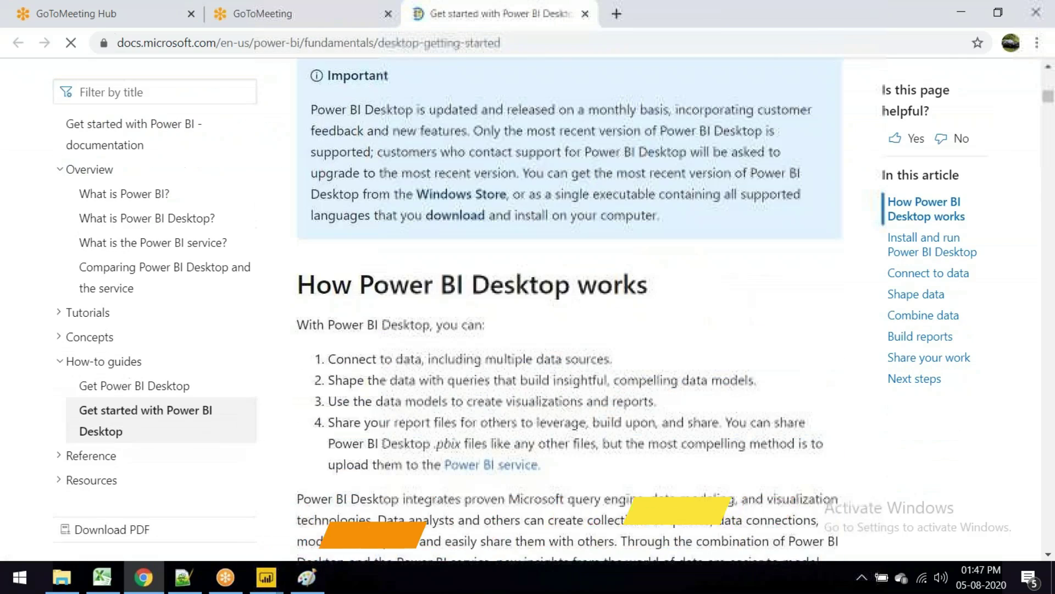
scroll(569, 308, down, 8)
scroll(569, 307, down, 20)
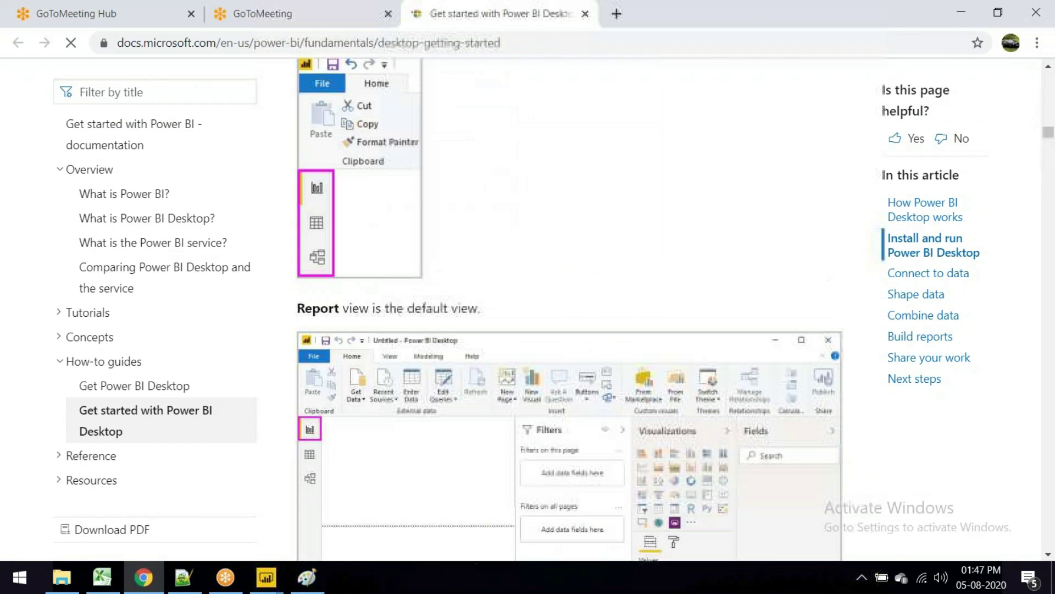
scroll(521, 391, down, 20)
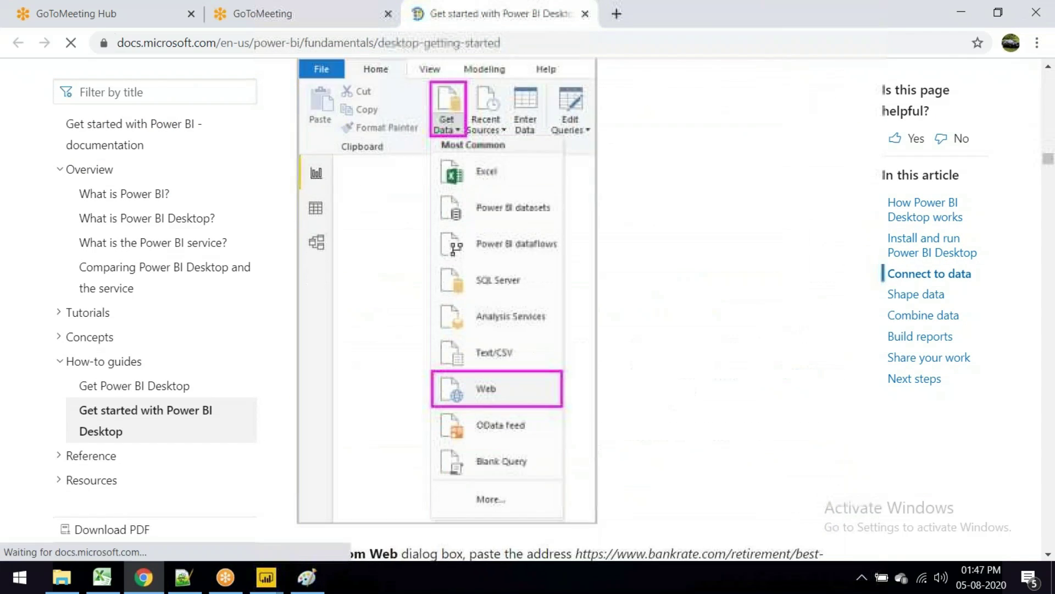
scroll(514, 426, up, 6)
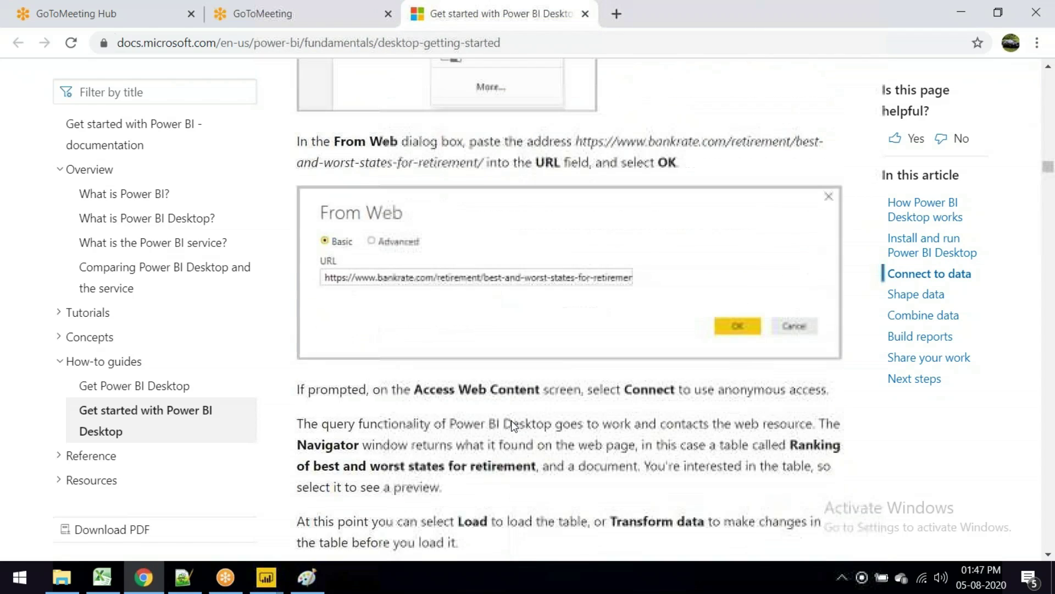
scroll(425, 312, down, 12)
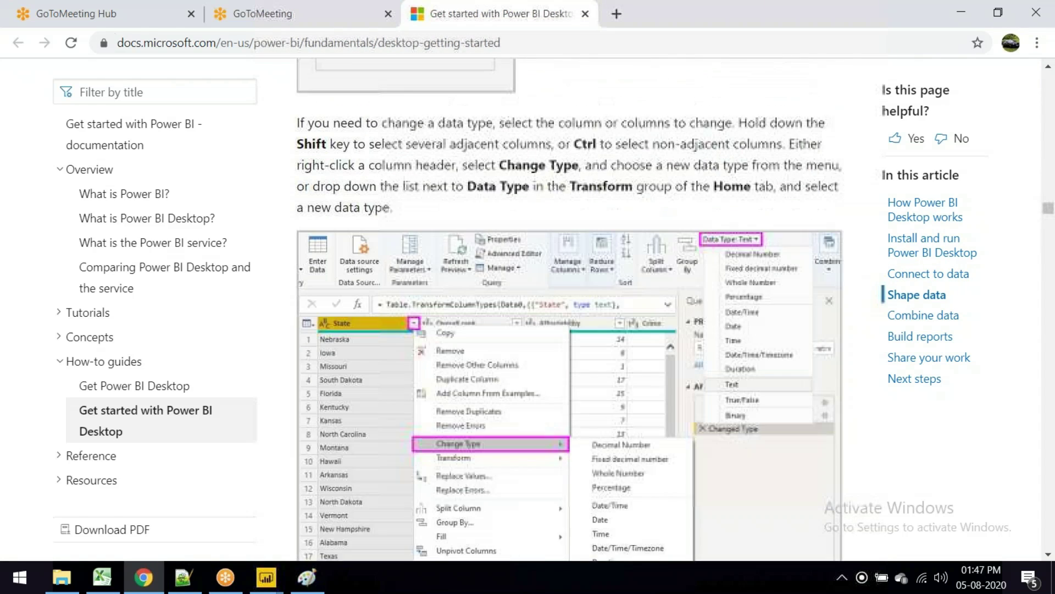
drag(1047, 220, 1051, 77)
- Select the article's web address and read on toward the Important note
click(531, 43)
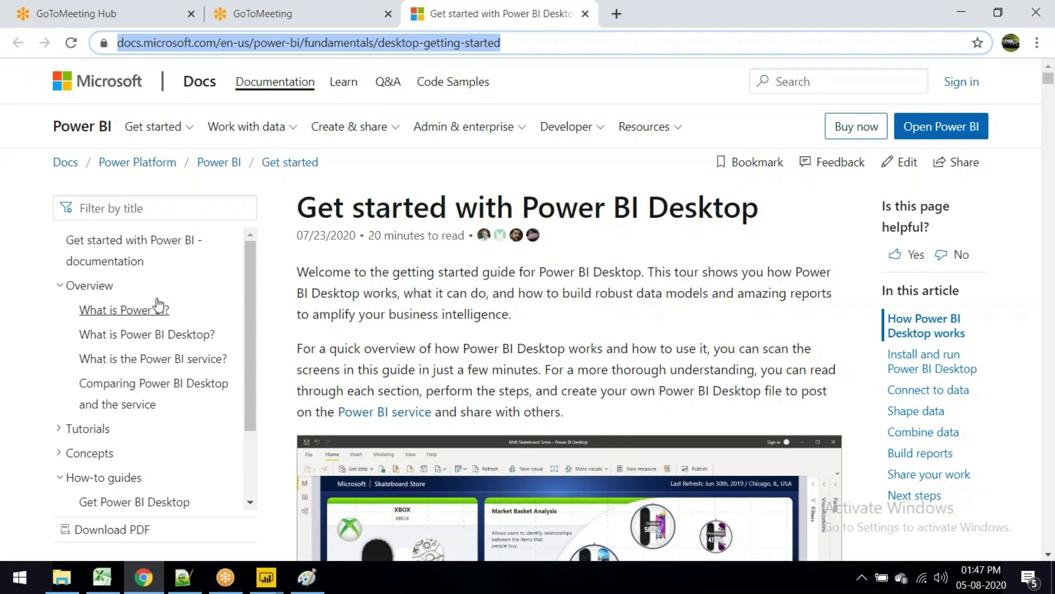
scroll(156, 286, down, 1)
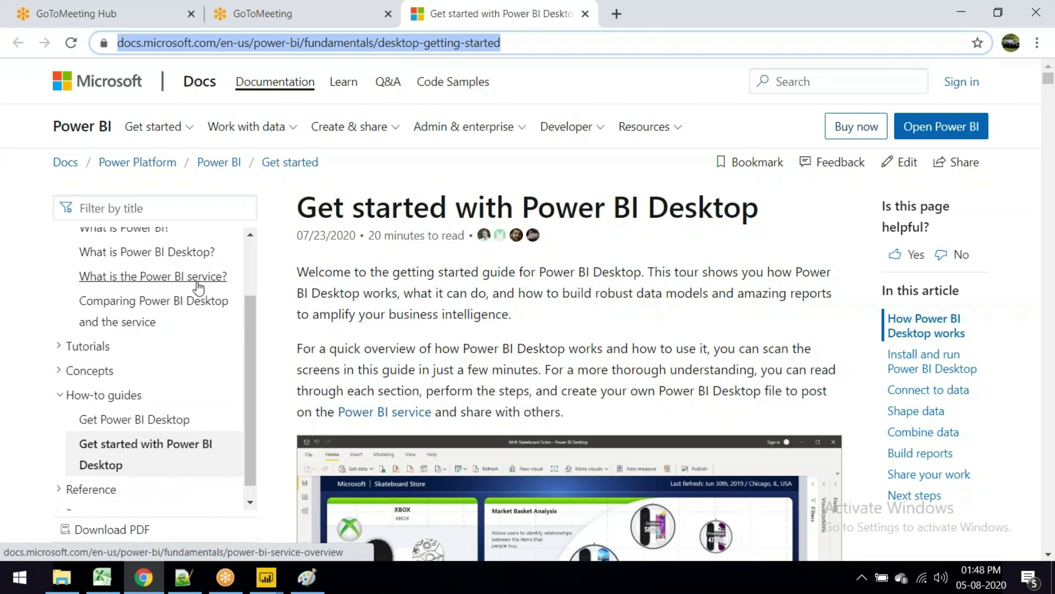
scroll(163, 383, down, 2)
scroll(163, 383, down, 3)
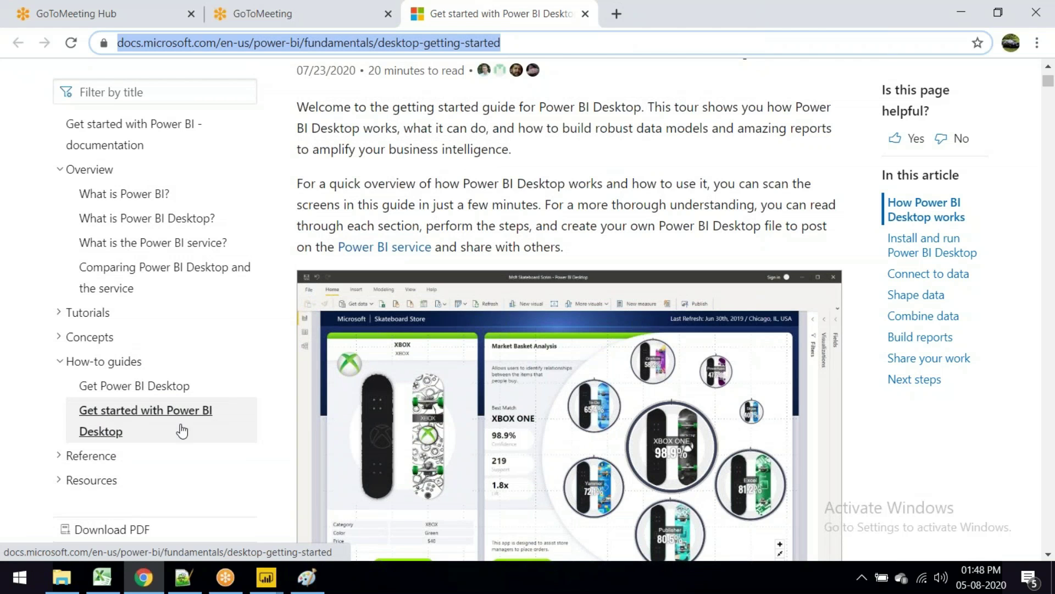
scroll(159, 371, down, 5)
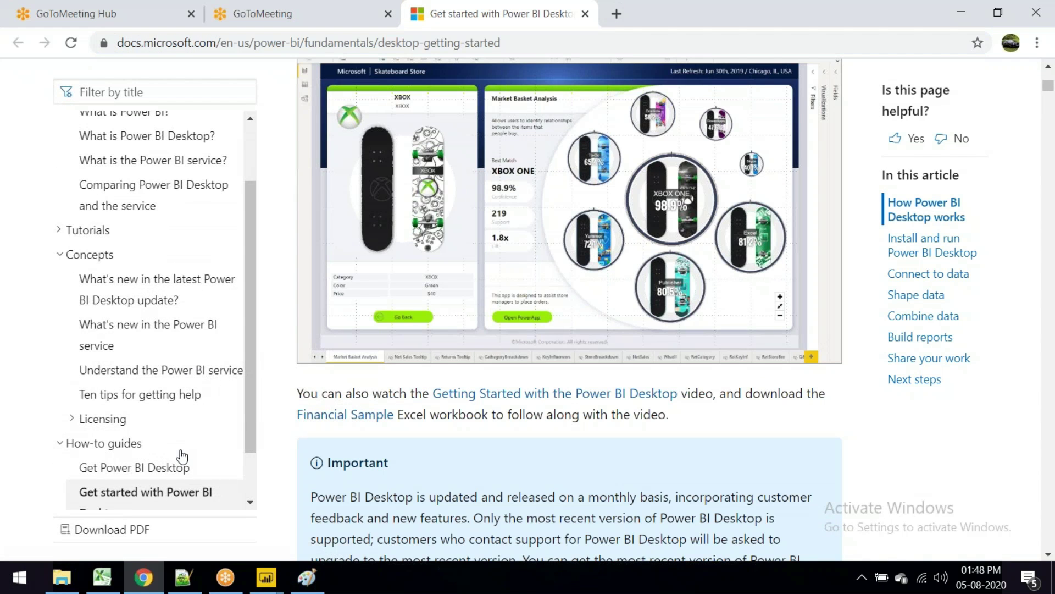
- Open the 'Understand the Power BI service' article from the table of contents
click(181, 372)
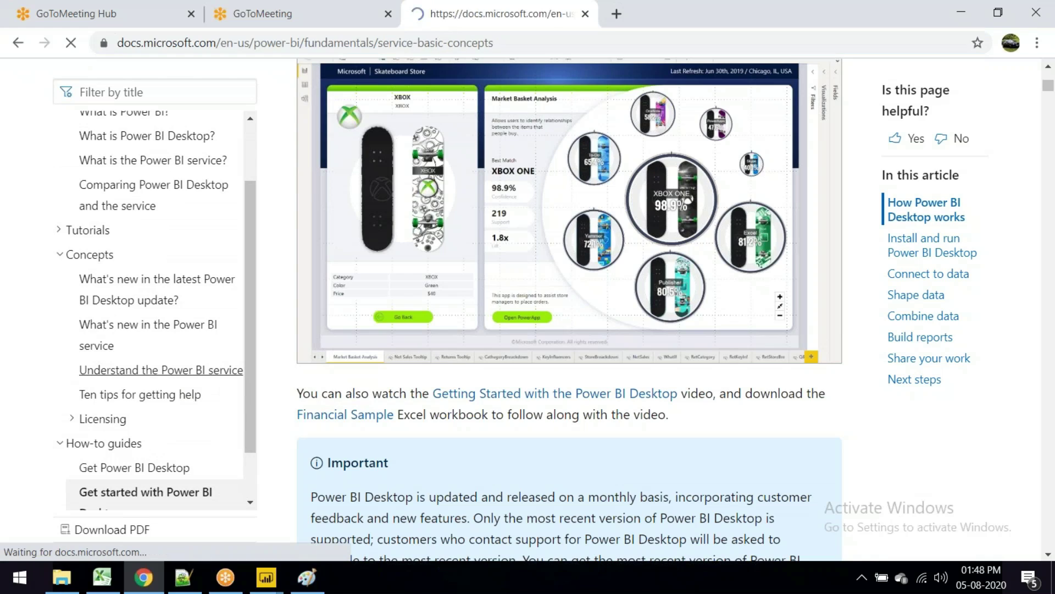
scroll(536, 399, down, 5)
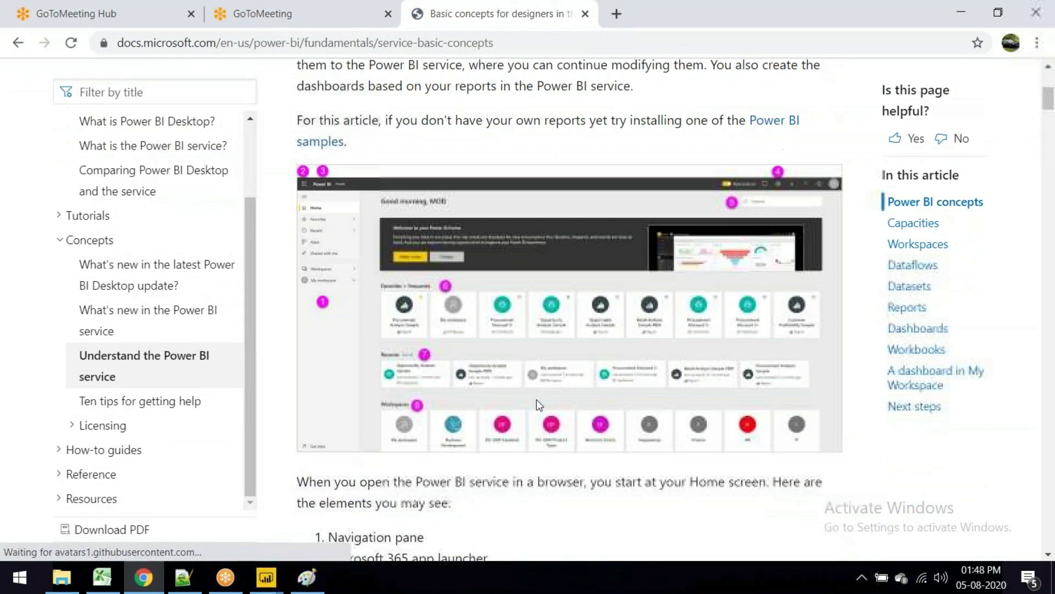
scroll(428, 382, down, 12)
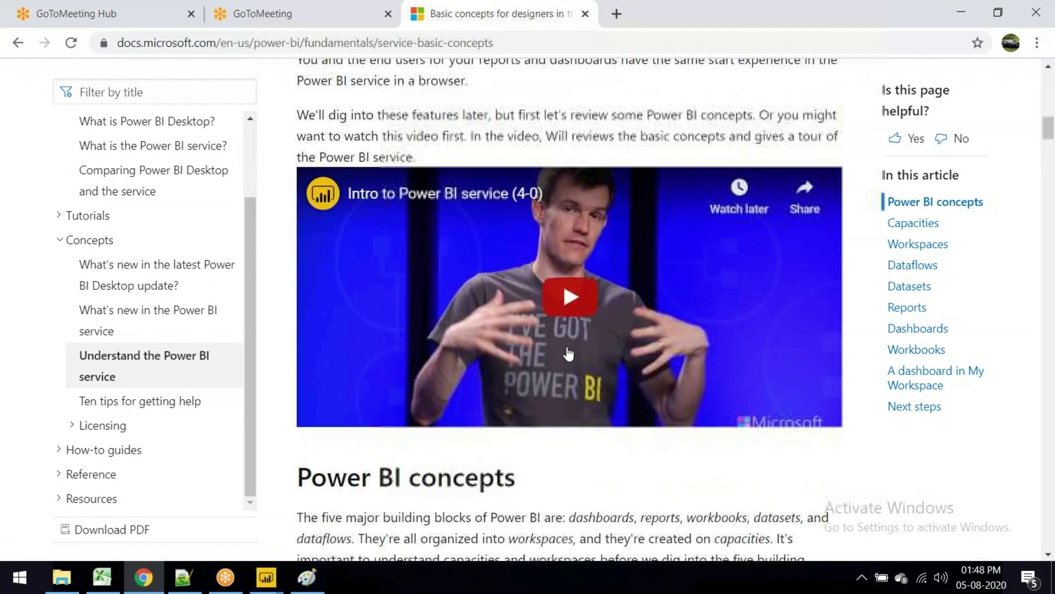
scroll(461, 376, down, 20)
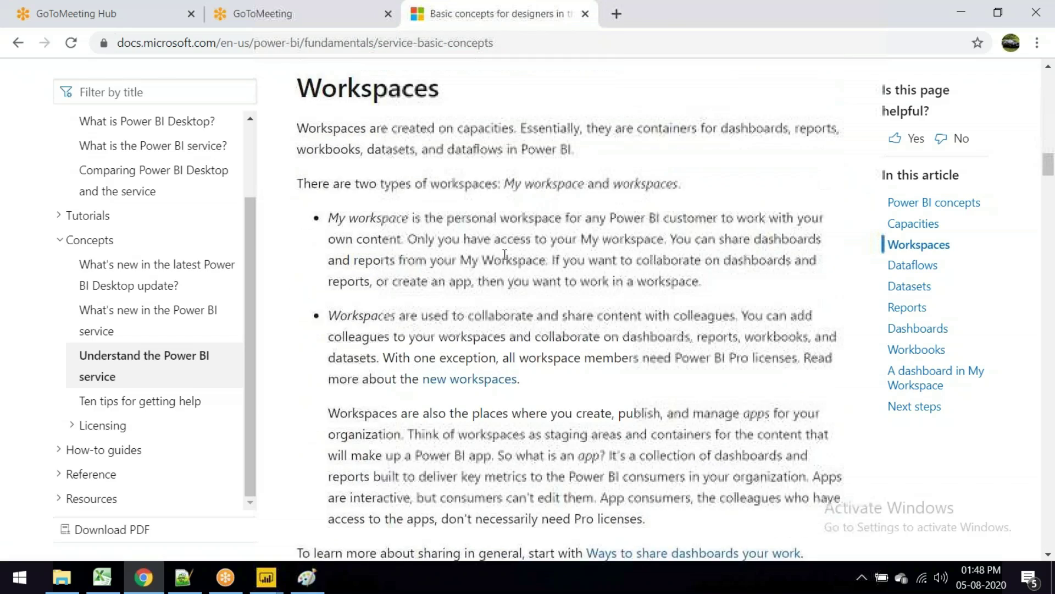
scroll(511, 247, down, 15)
- Read down to the Dashboards section, then switch to the GoToMeeting window
scroll(457, 249, up, 3)
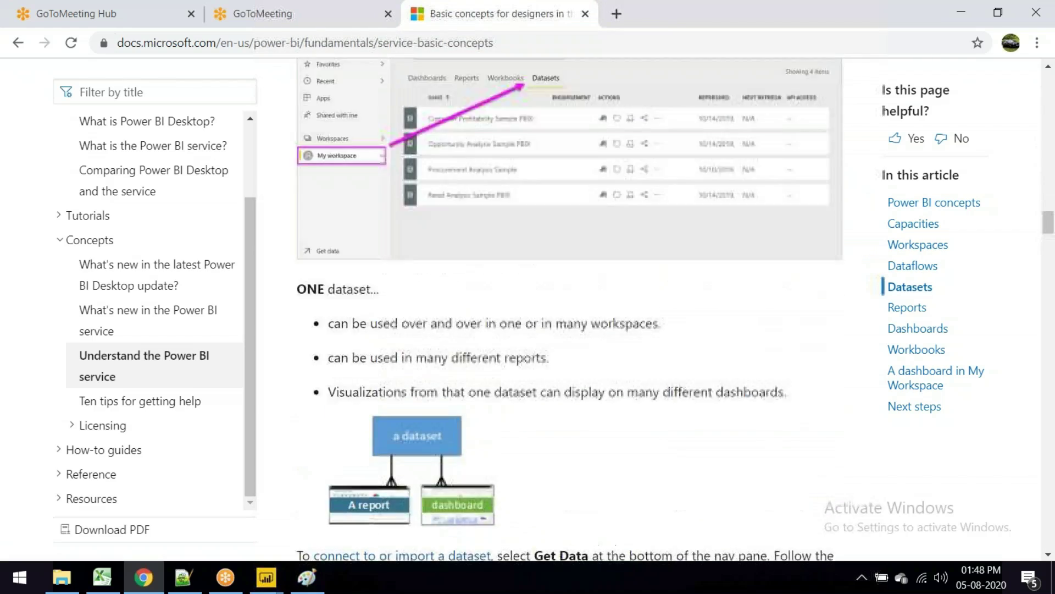
scroll(581, 220, down, 20)
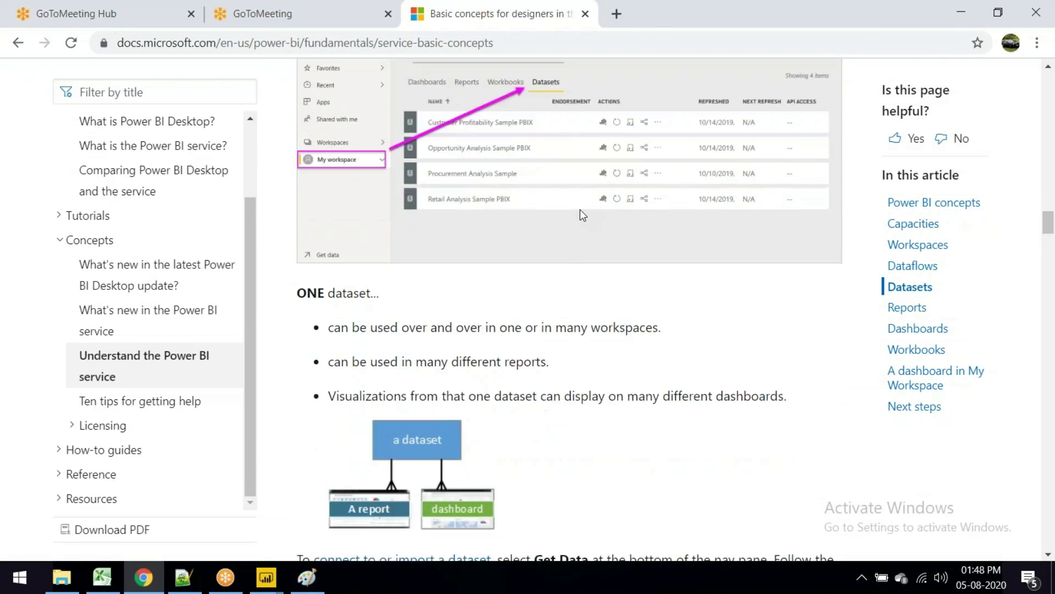
scroll(581, 224, down, 12)
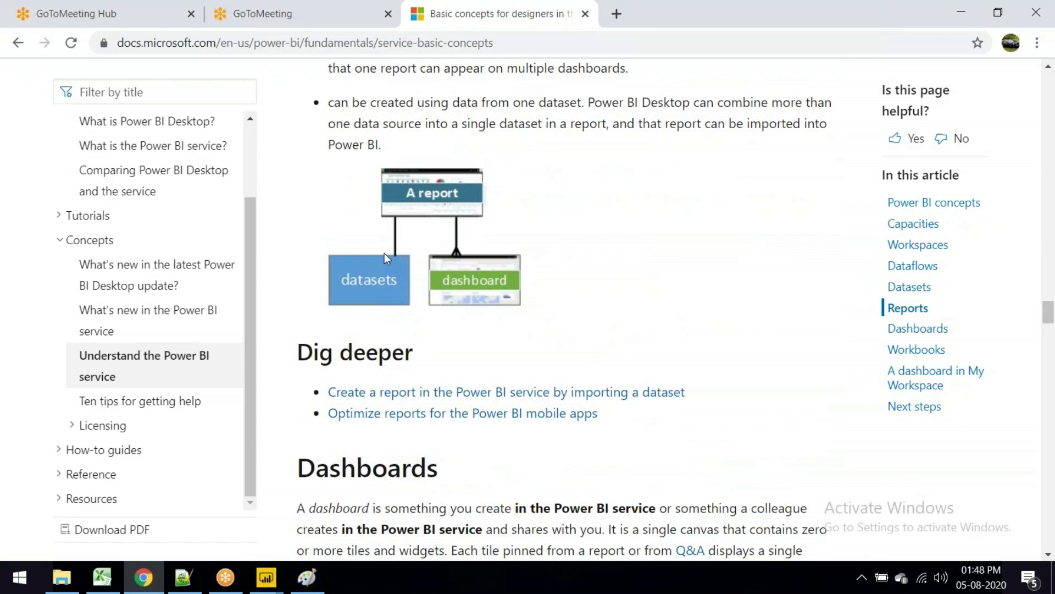
scroll(388, 338, down, 8)
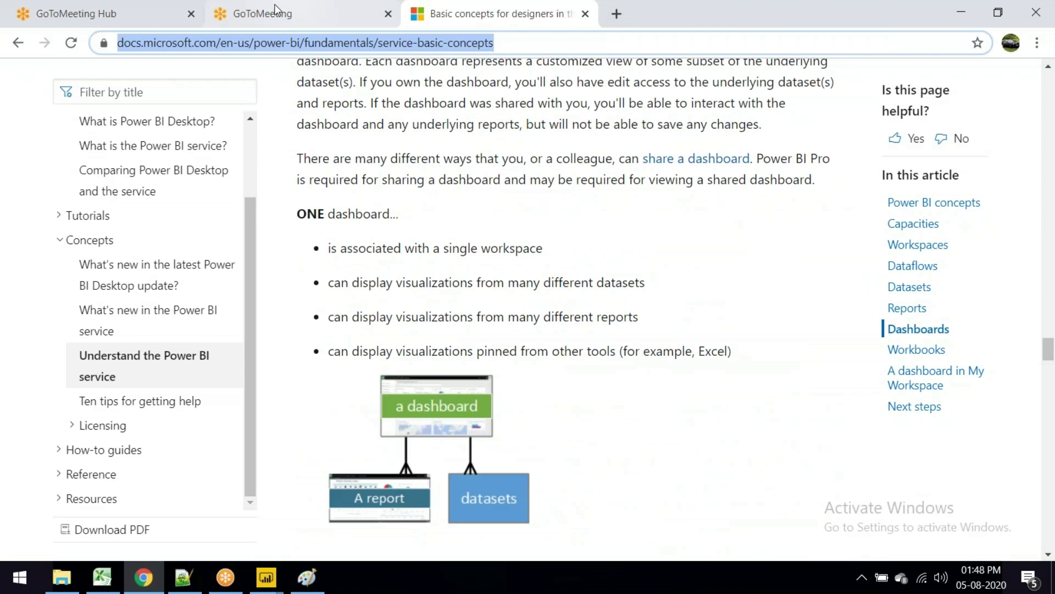
click(225, 577)
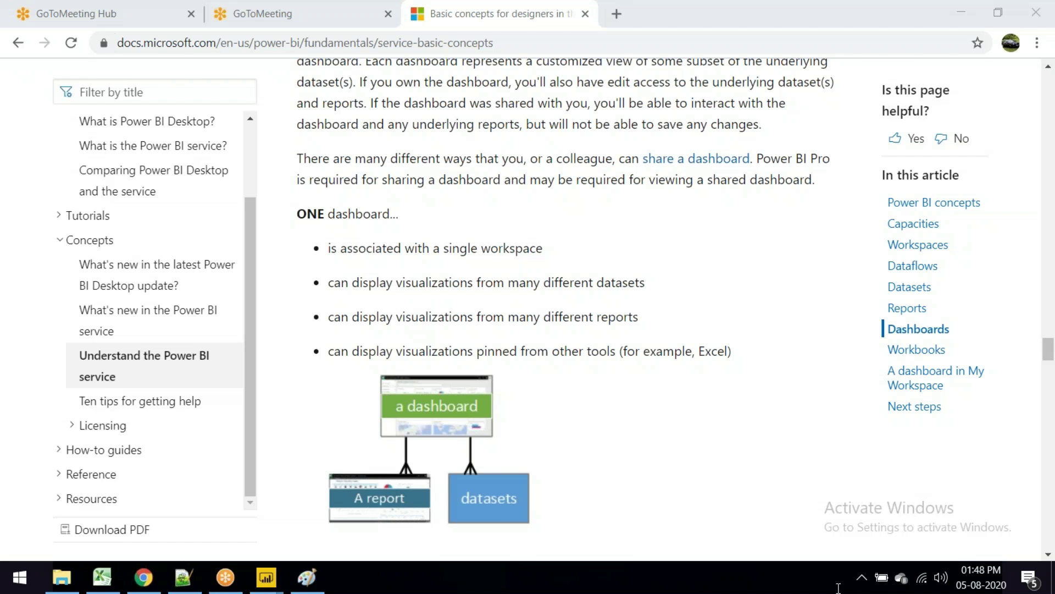
- Bring up Notepad++, scroll the new 111 notes, and switch to the new 120 document
click(183, 577)
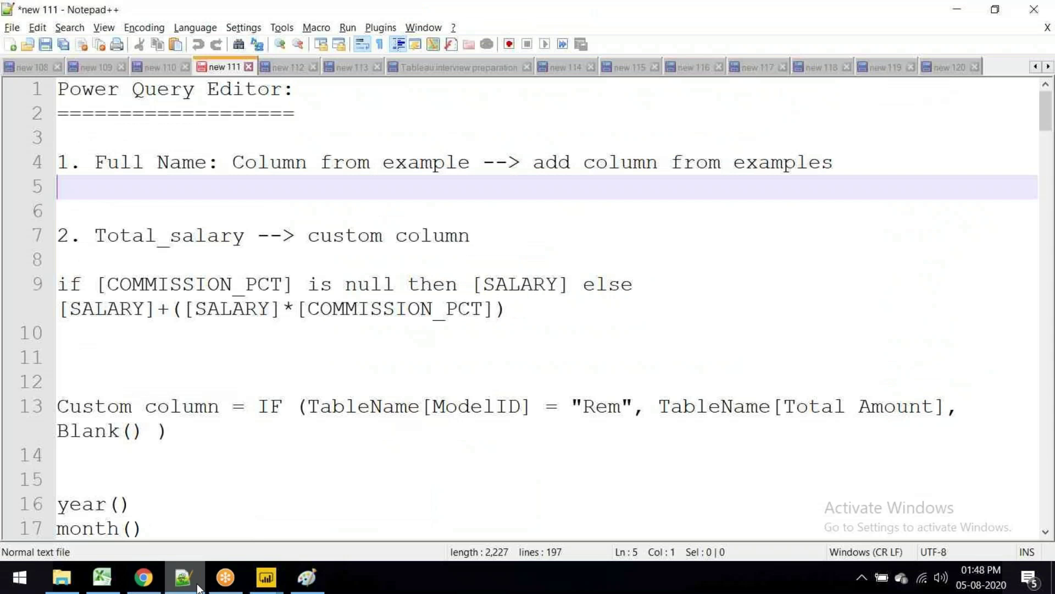
scroll(203, 361, down, 4)
scroll(205, 393, down, 20)
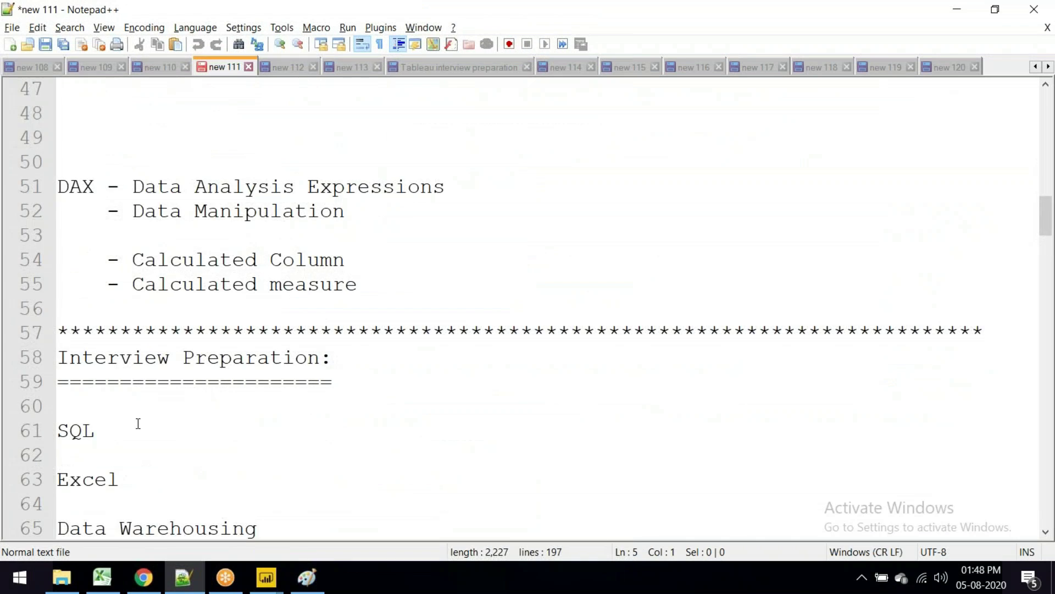
scroll(121, 414, down, 20)
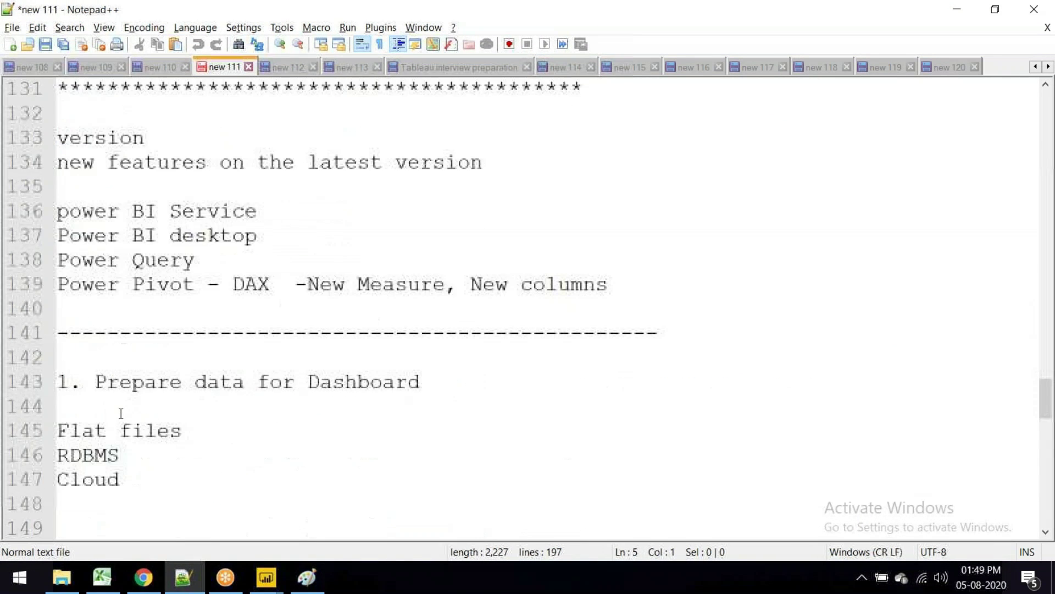
click(954, 69)
- Type a row of asterisks on empty line 23 beneath the Power BI entry, adding blank lines after
scroll(373, 367, down, 3)
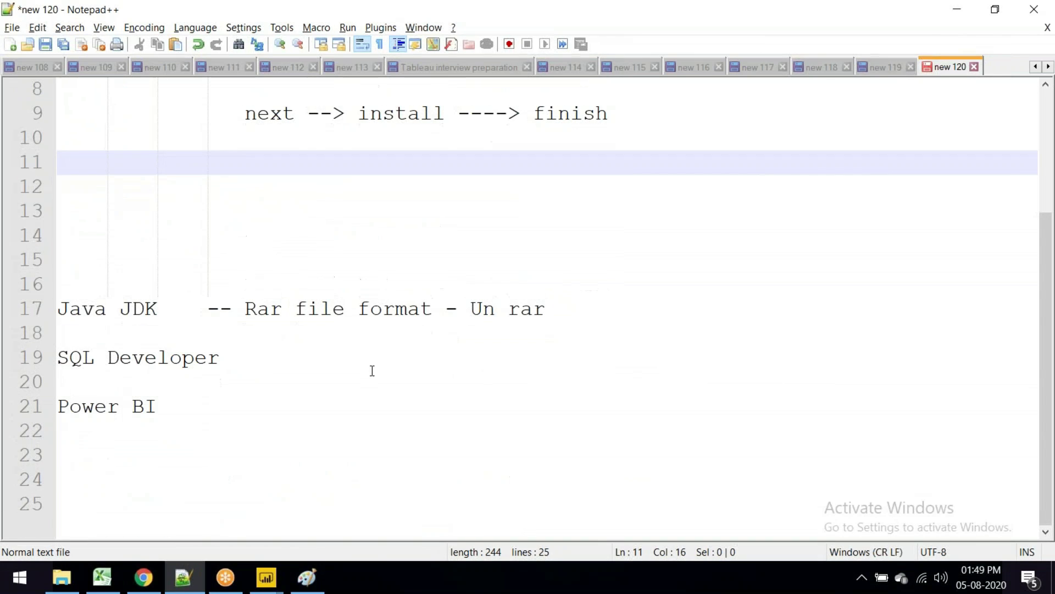
click(120, 466)
text(*****************************************************)
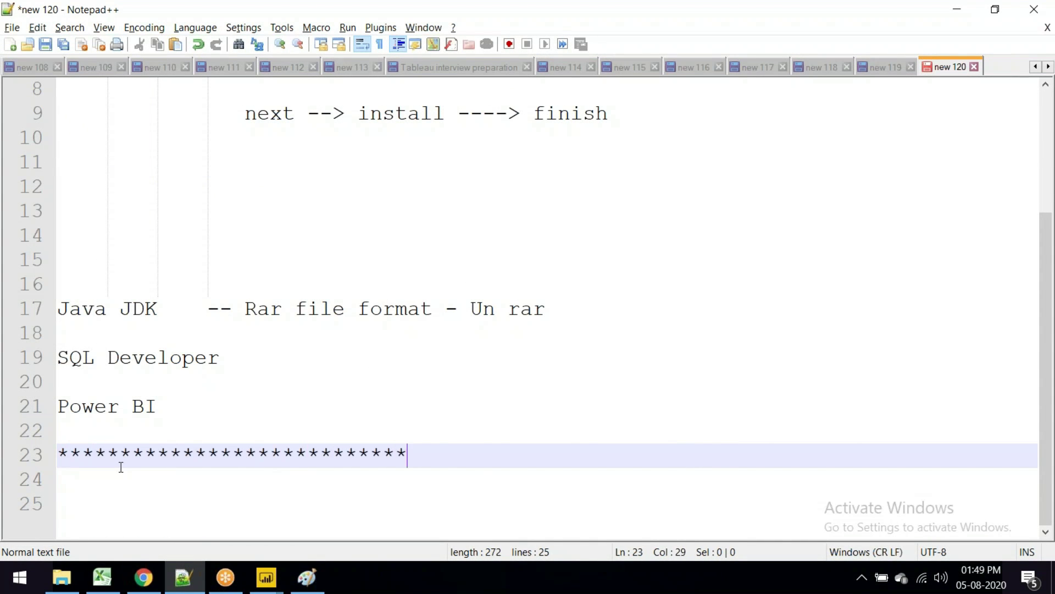
text(***************)
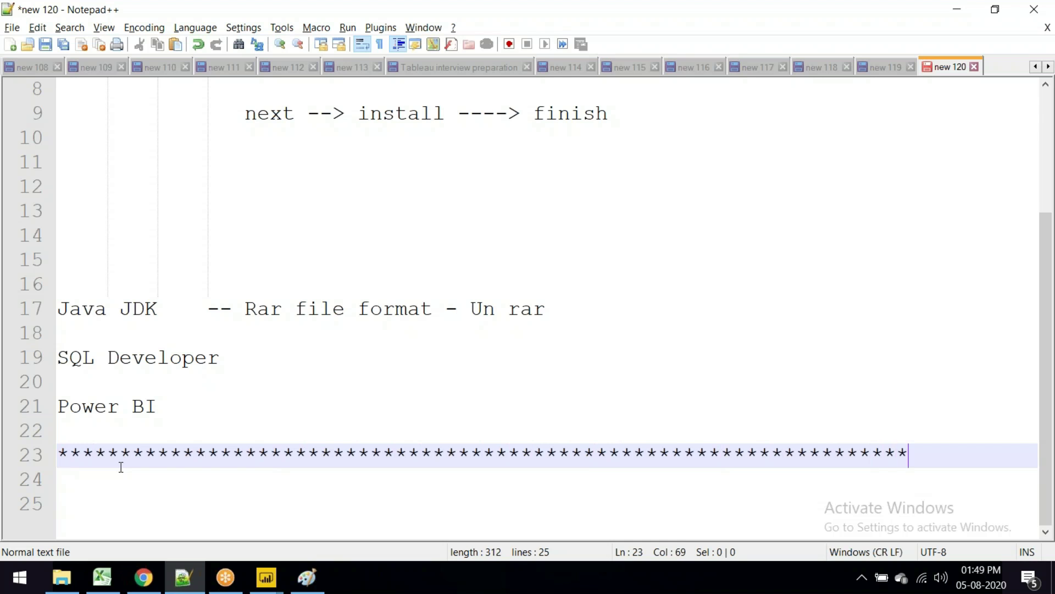
key(Return)
key(Return)
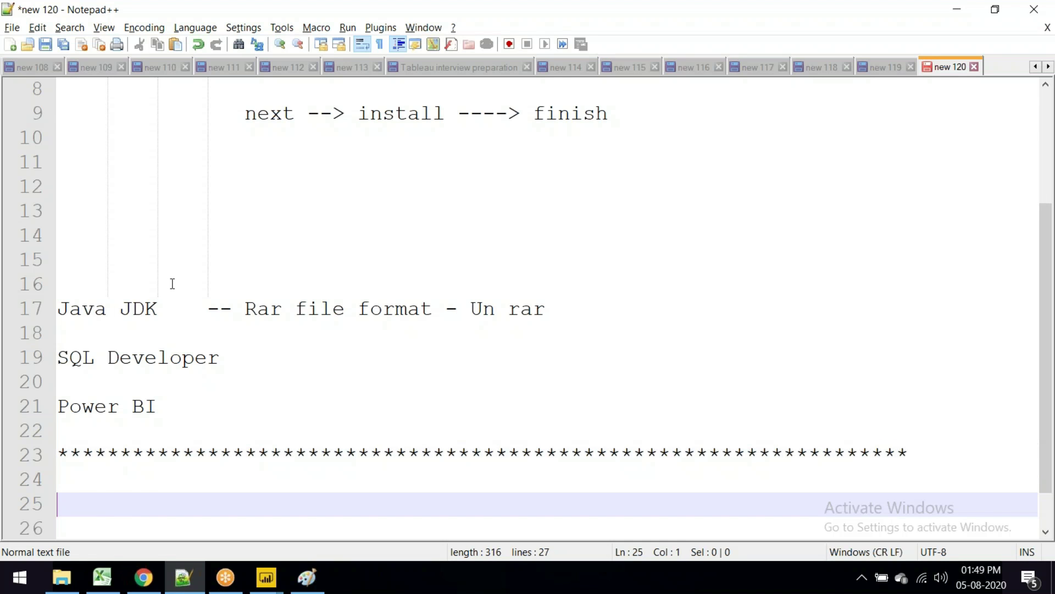
scroll(172, 284, up, 1)
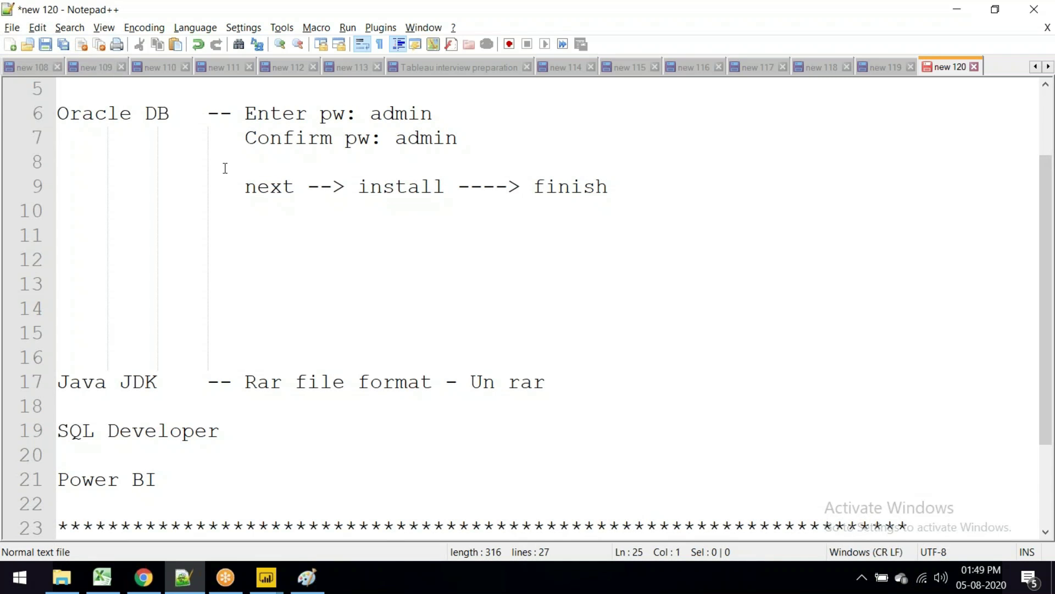
scroll(224, 167, up, 2)
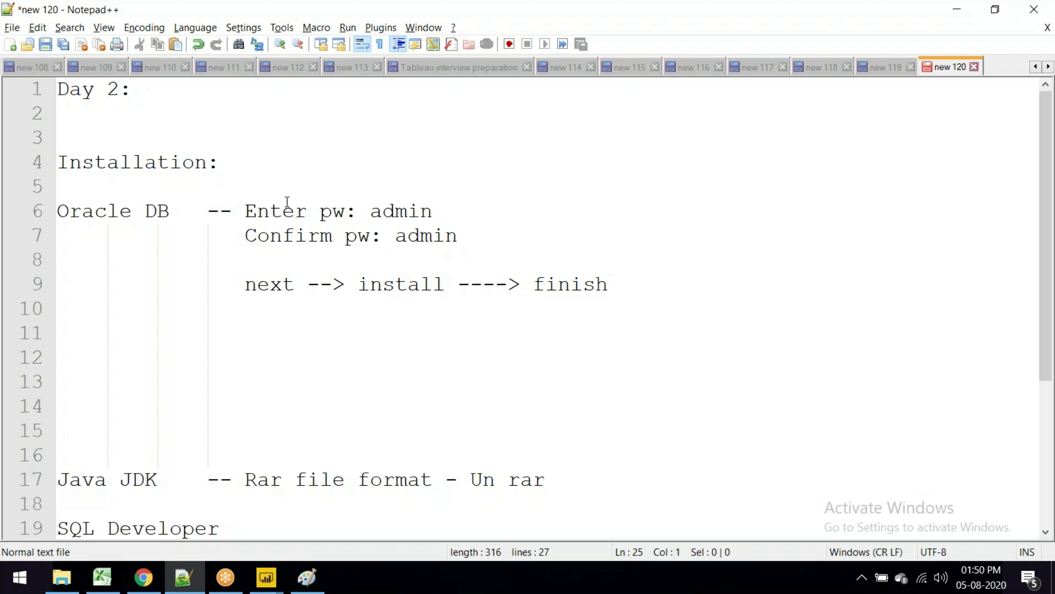
- Place the cursor on line 24, then reopen the Inserted Is Even step's formula in Power Query Editor
scroll(83, 413, down, 3)
click(83, 417)
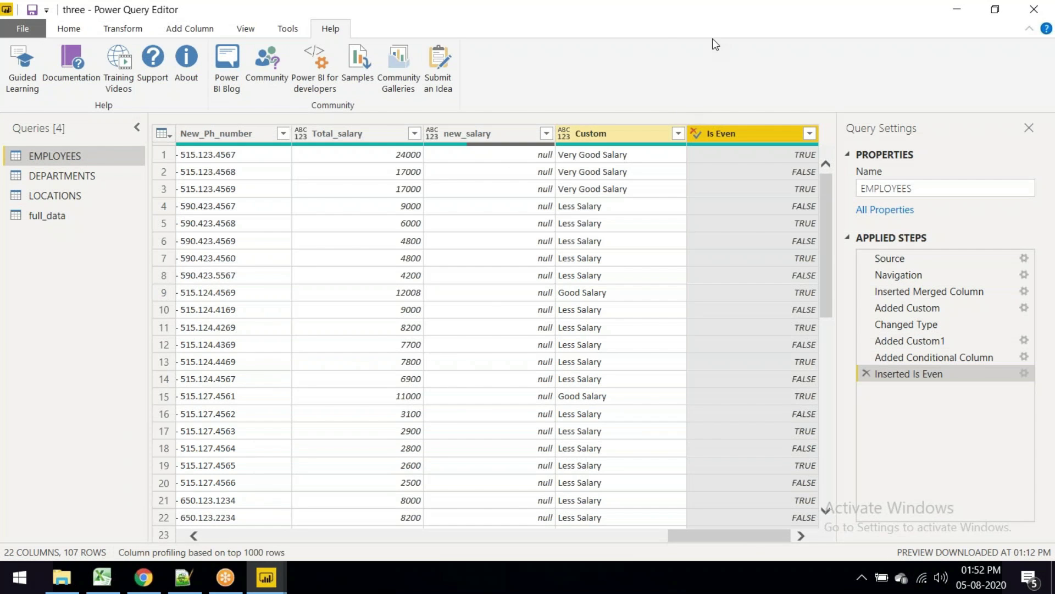
double_click(917, 377)
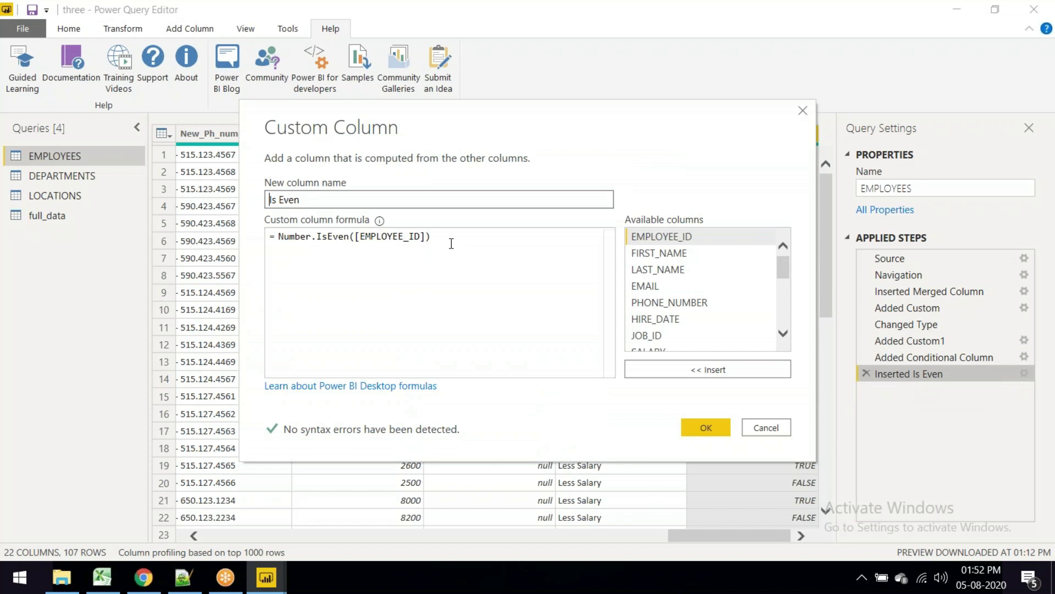
- Select the = Number.IsEven([EMPLOYEE_ID]) formula and cancel the Custom Column dialog unchanged
drag(449, 243, 256, 239)
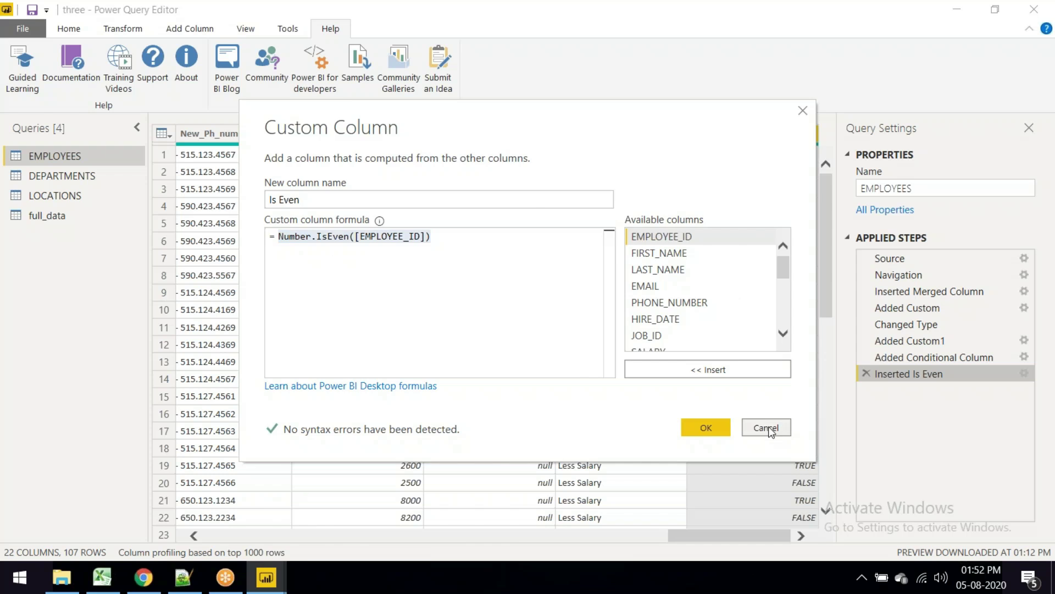
click(768, 427)
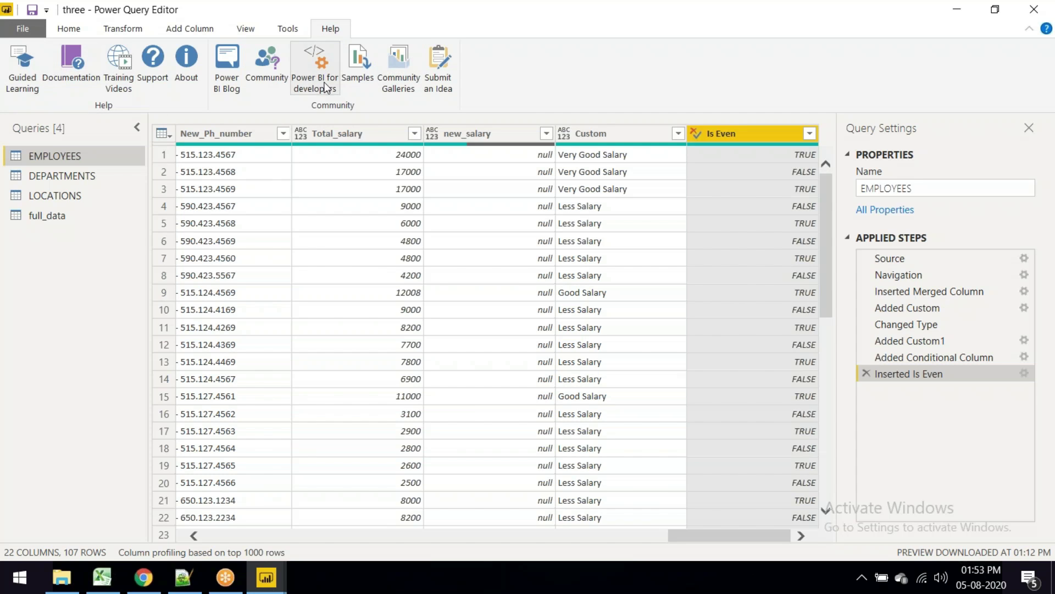
- Open Power BI Community Galleries from the Help ribbon and browse the gallery list
click(438, 92)
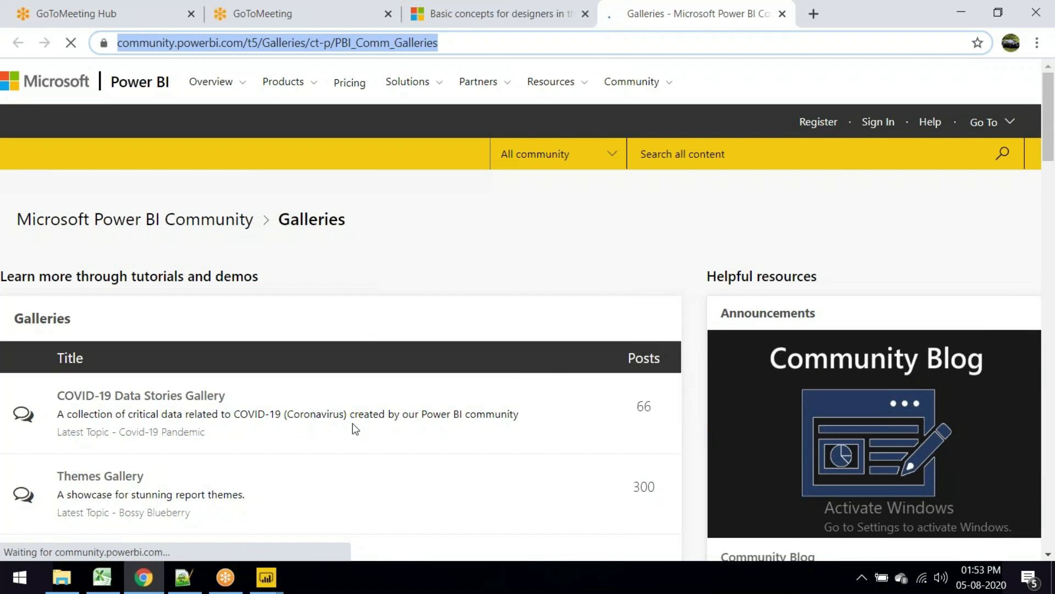
scroll(394, 427, down, 5)
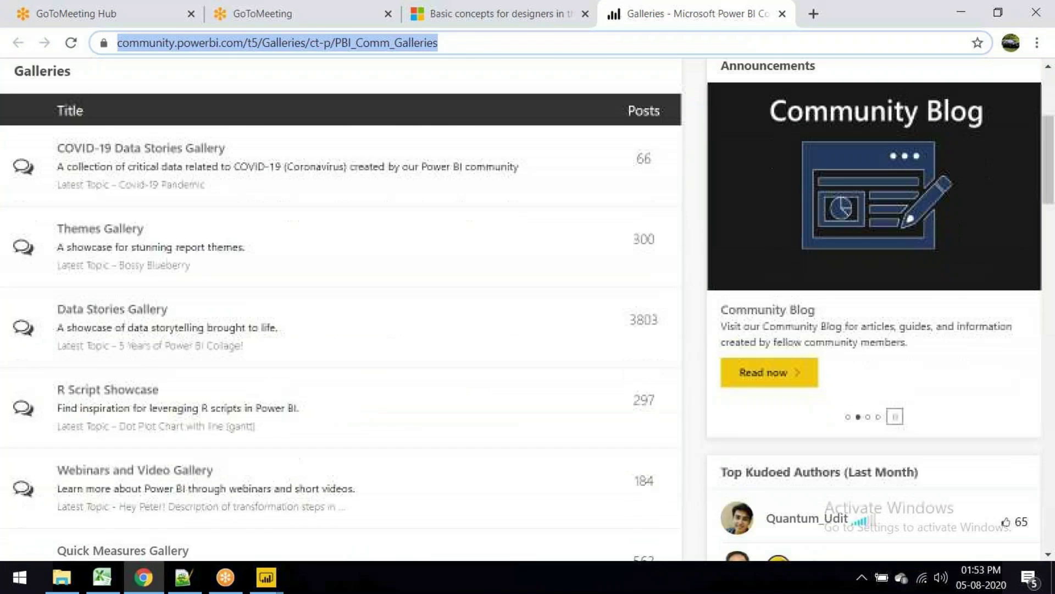
scroll(340, 308, down, 1)
scroll(177, 243, down, 8)
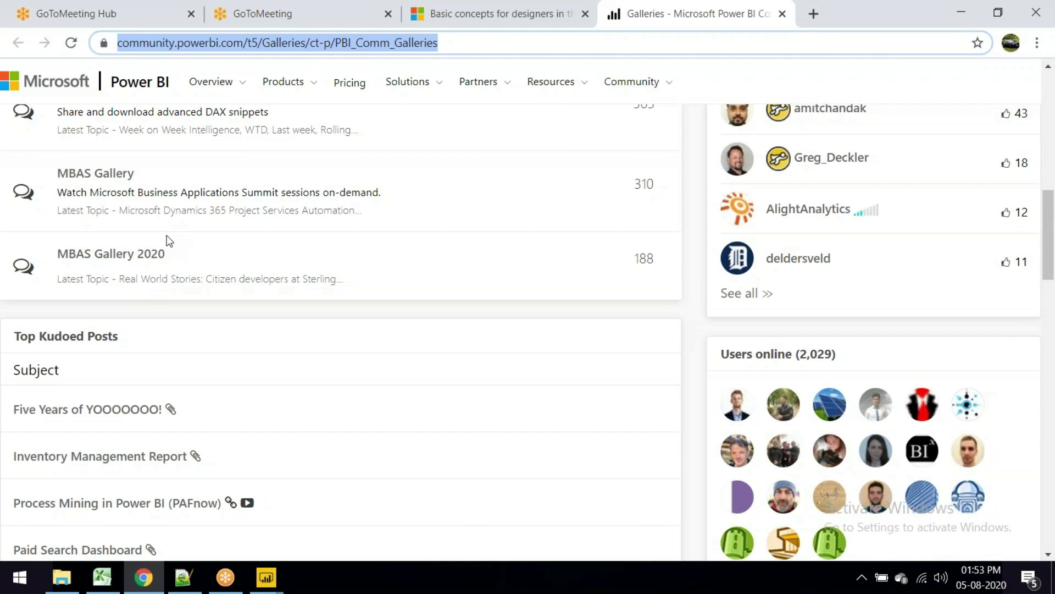
scroll(169, 240, down, 9)
scroll(169, 241, up, 7)
scroll(169, 241, down, 6)
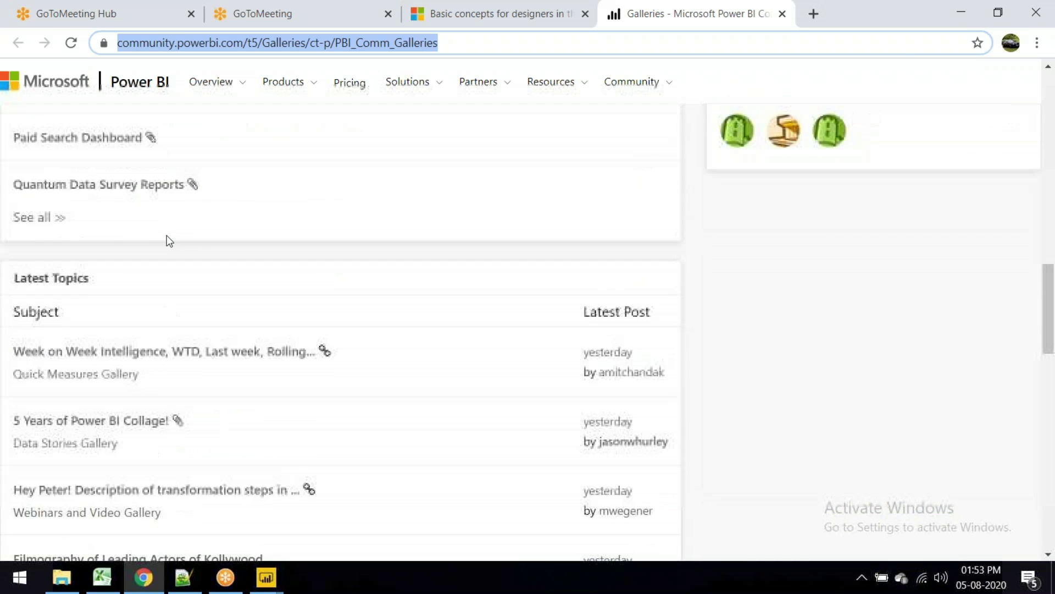
scroll(174, 424, up, 15)
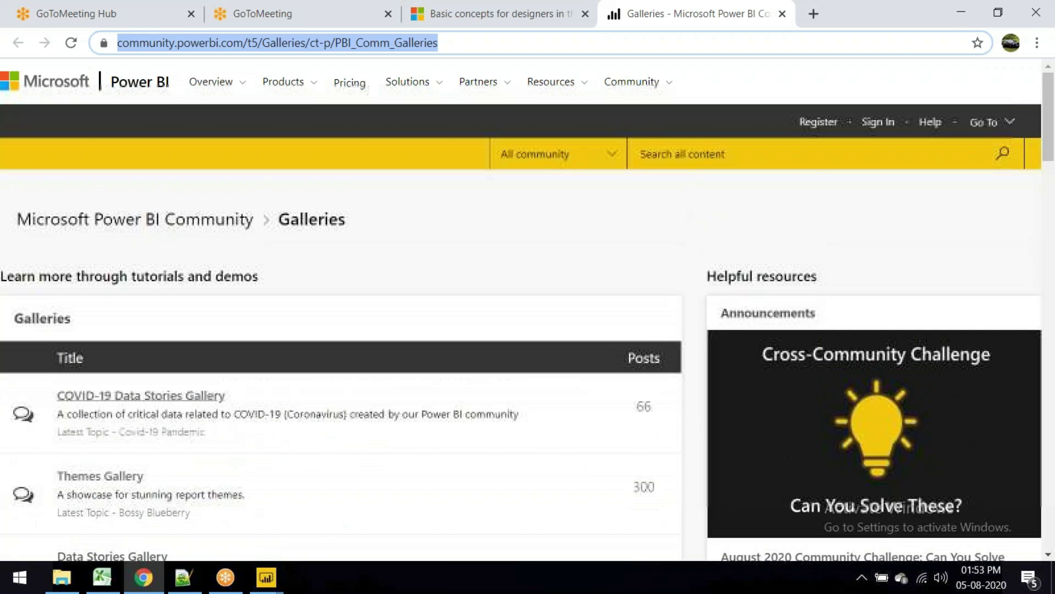
- Open the COVID-19 Data Stories Gallery and view its first report, #COVID-19 Dashboard - From Data to Insights
click(145, 397)
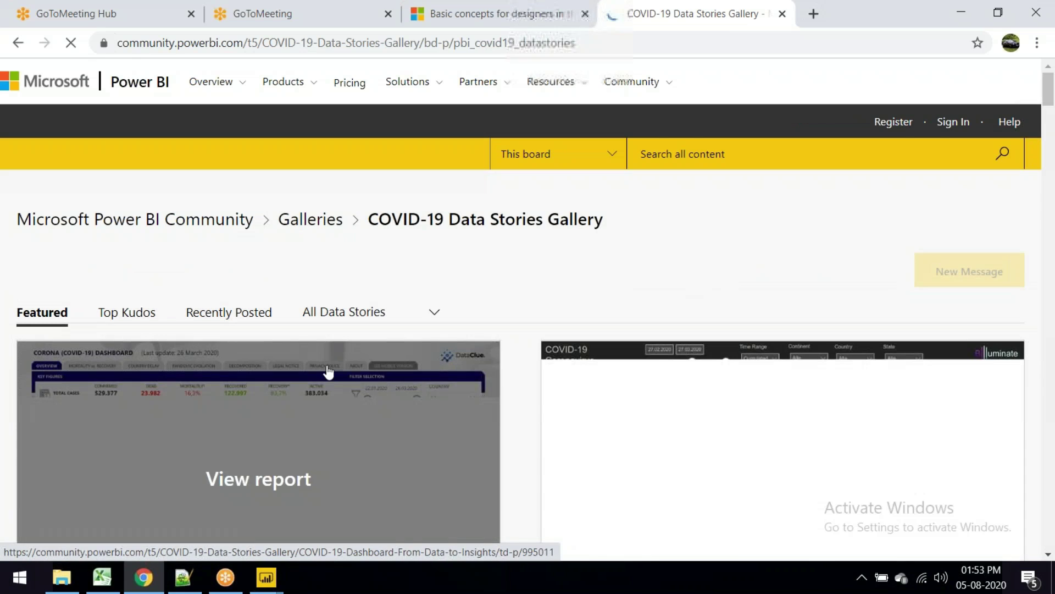
scroll(328, 372, down, 2)
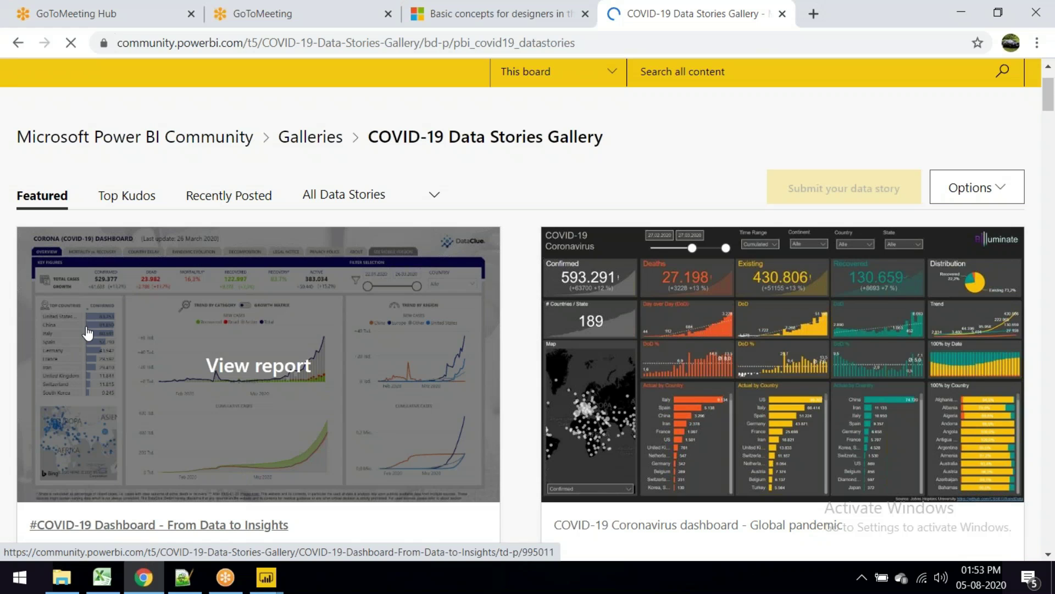
click(292, 383)
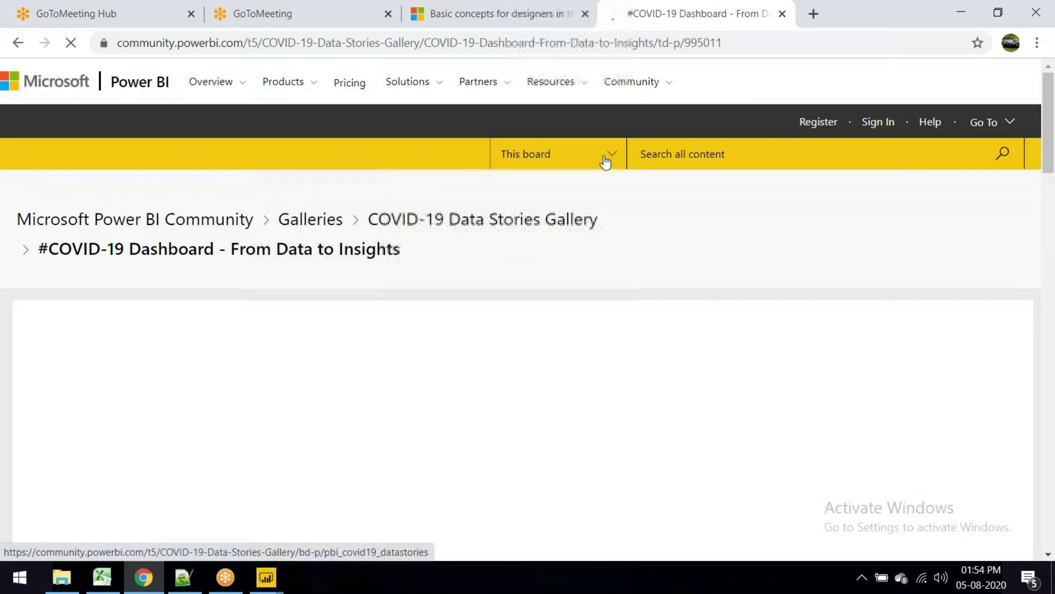
- Show the dashboard's Country Delay comparison with Italy, then scroll to the DataClue_CDB_1.png attachment
scroll(497, 165, down, 3)
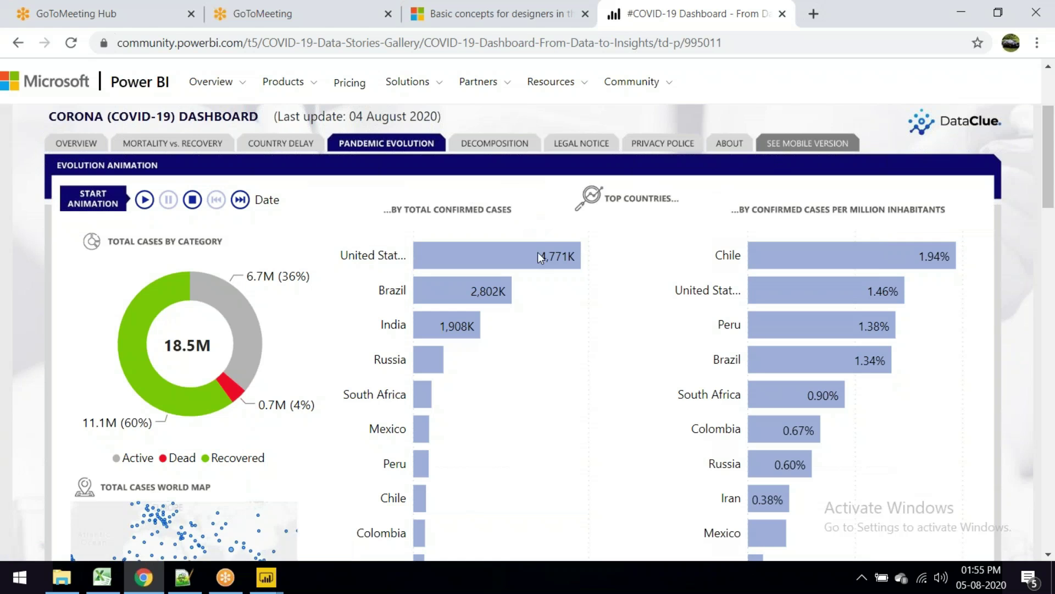
scroll(197, 454, down, 3)
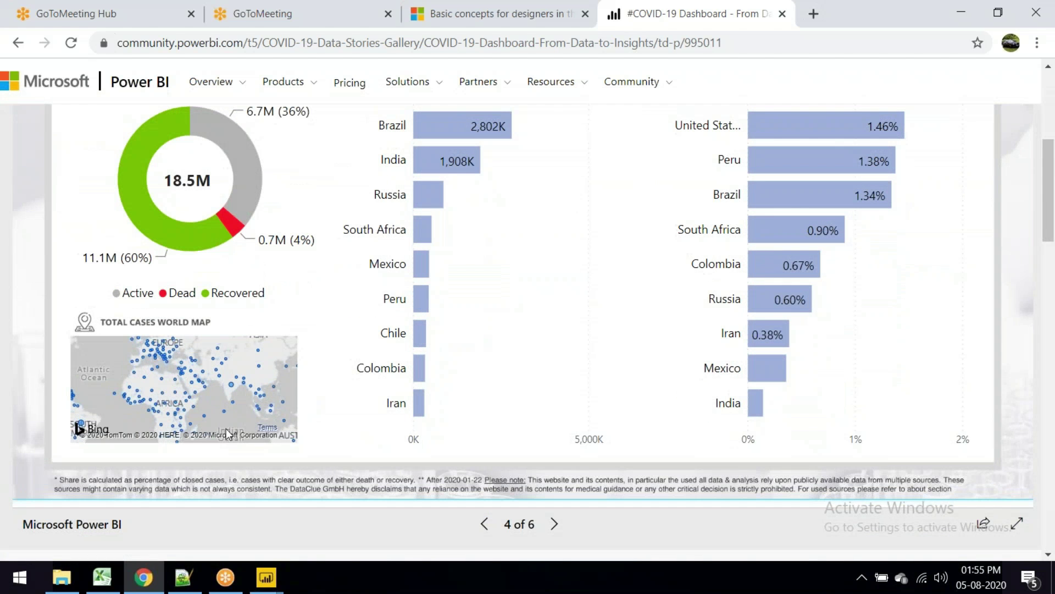
scroll(484, 311, up, 7)
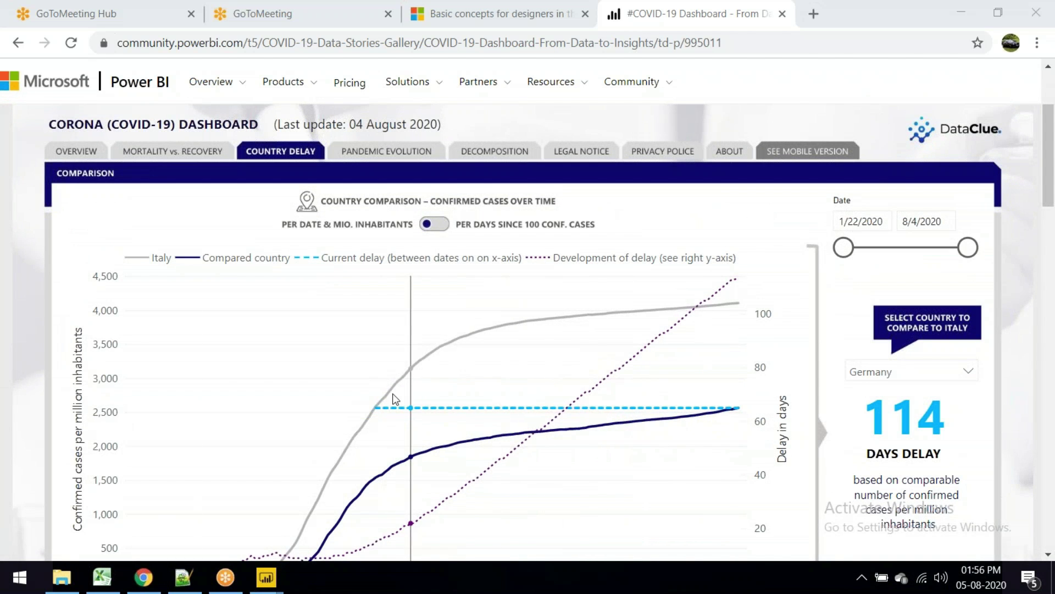
mouse_move(391, 397)
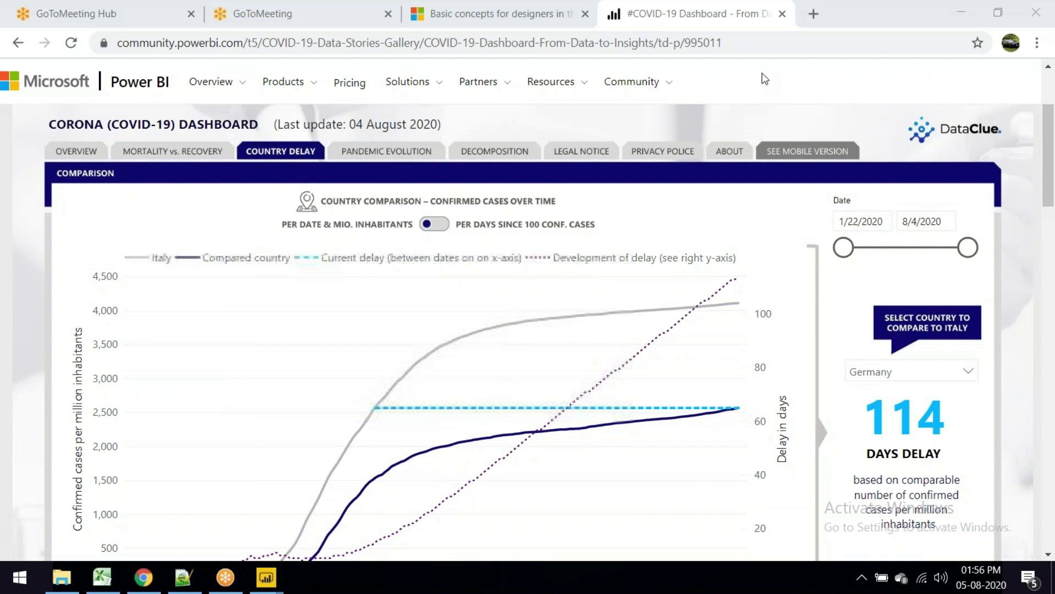
scroll(568, 307, down, 10)
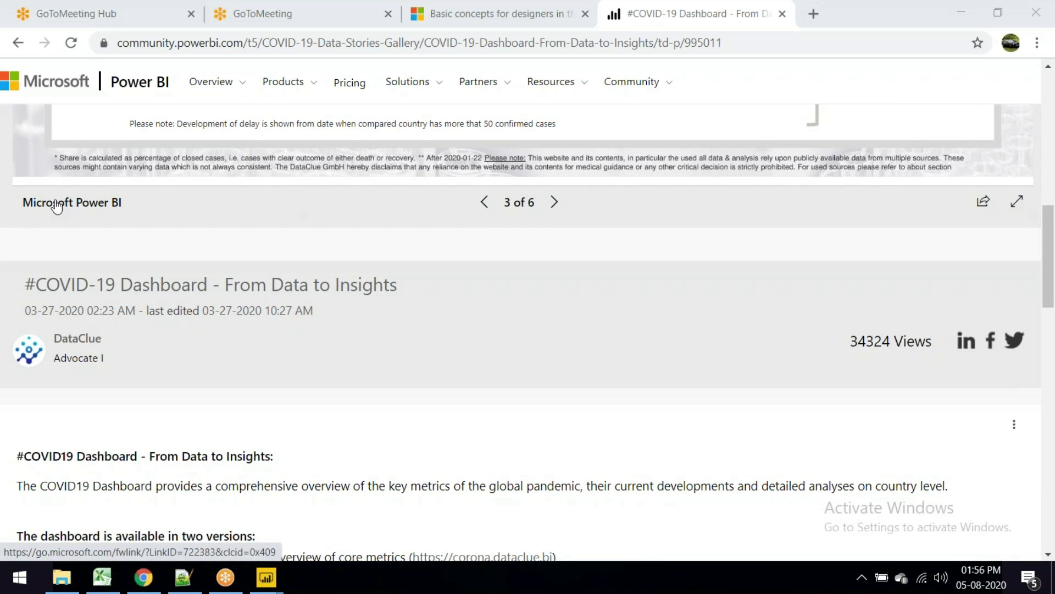
scroll(159, 353, down, 6)
scroll(132, 396, down, 8)
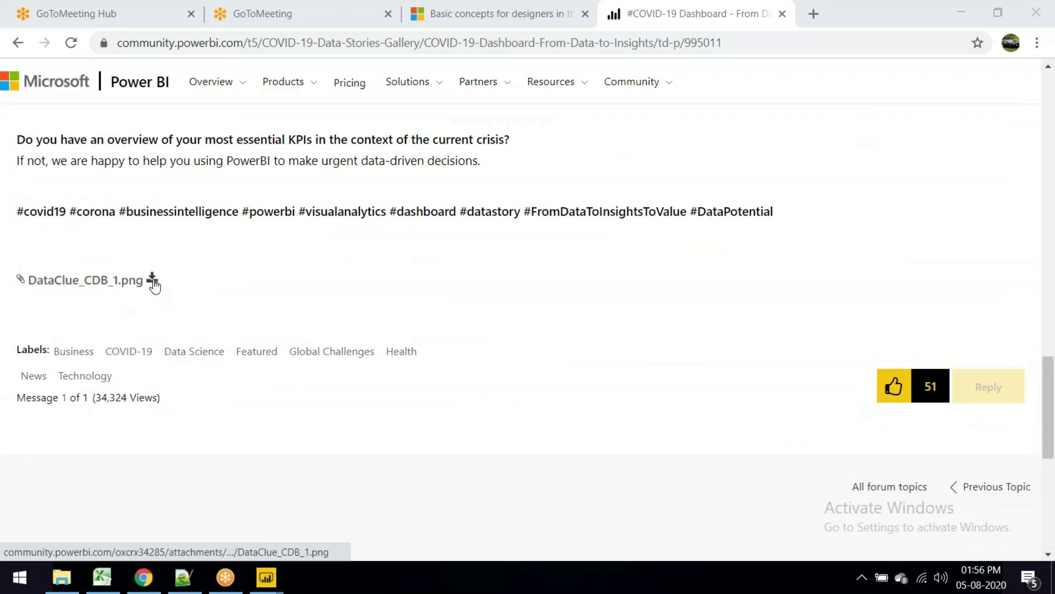
- Download the post's DataClue_CDB_1.png attachment and open the dashboard image
click(152, 280)
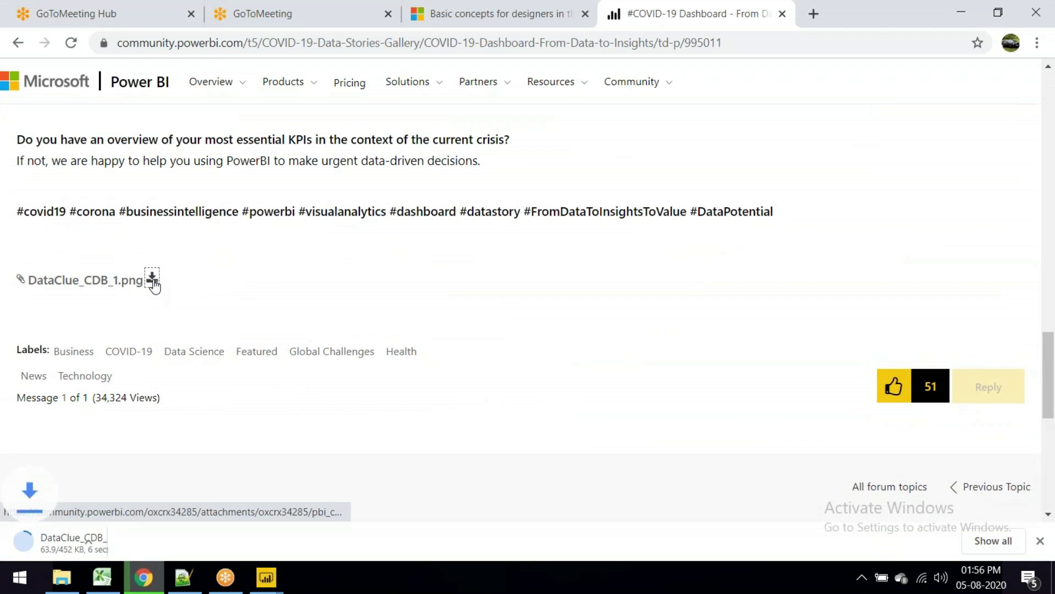
click(101, 546)
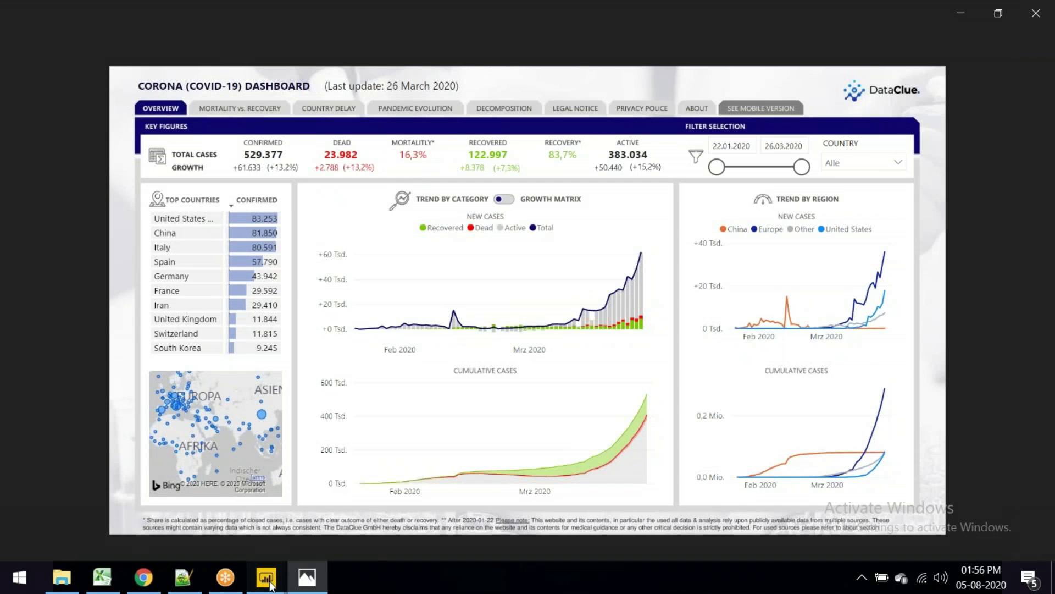
mouse_move(266, 576)
click(336, 549)
- Back on the community post in Chrome, scroll to the top and select the page address
click(144, 576)
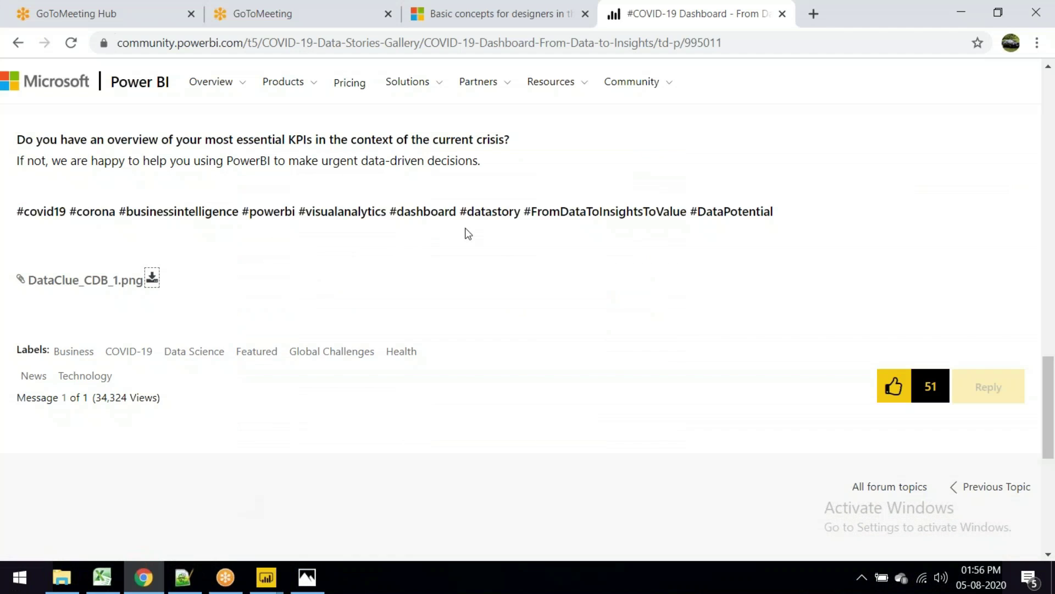
scroll(301, 190, up, 4)
scroll(302, 302, down, 2)
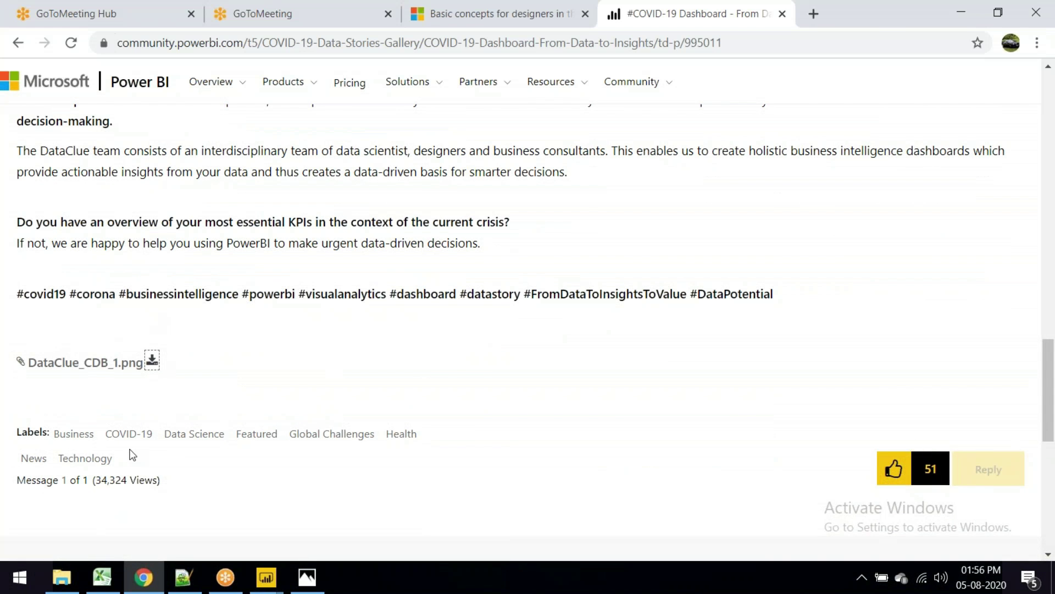
scroll(717, 454, up, 4)
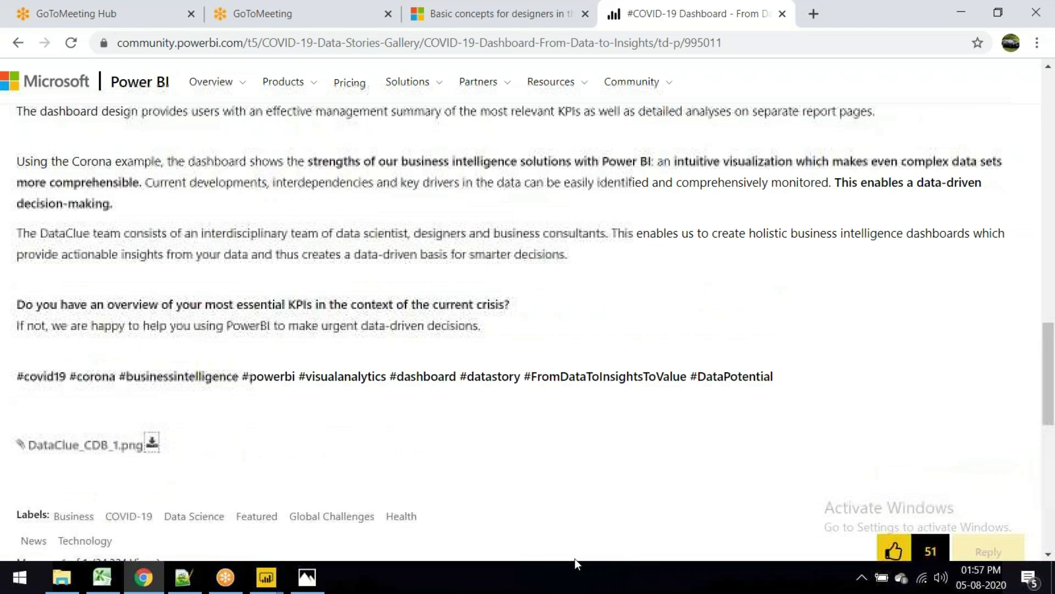
scroll(782, 451, up, 15)
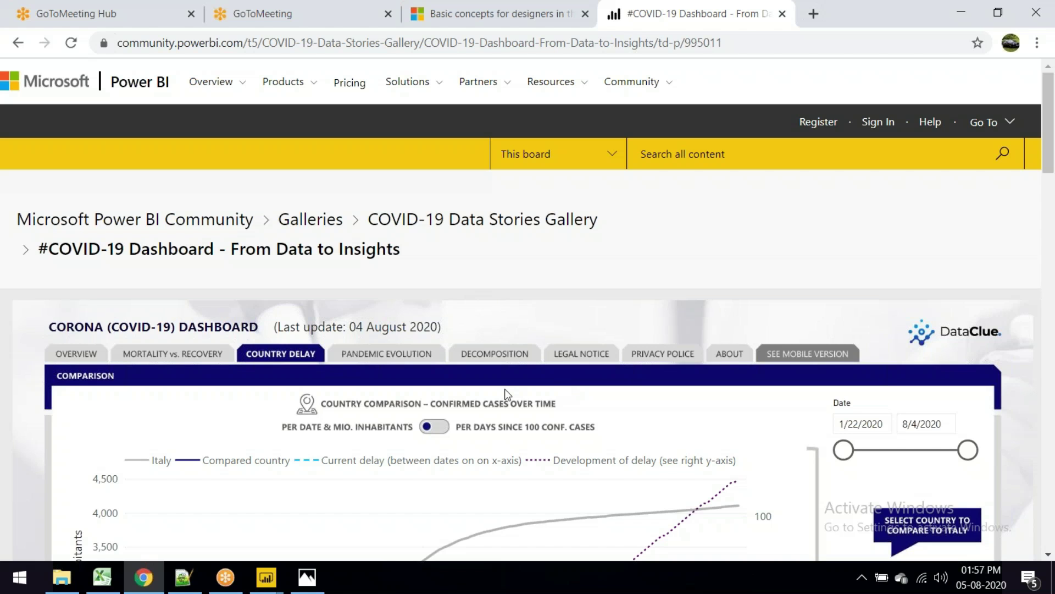
scroll(504, 389, down, 3)
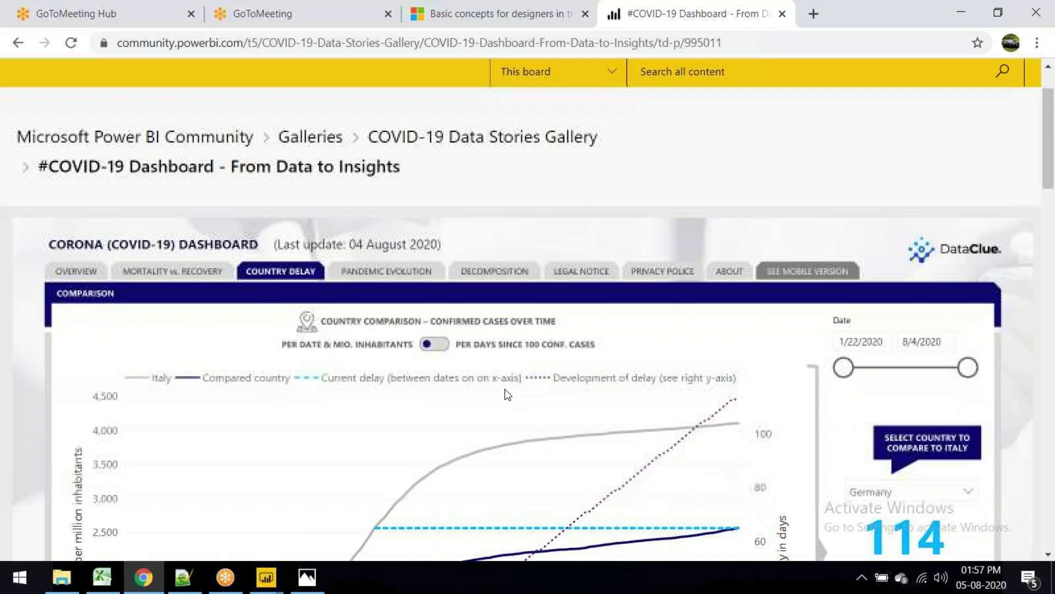
mouse_move(550, 394)
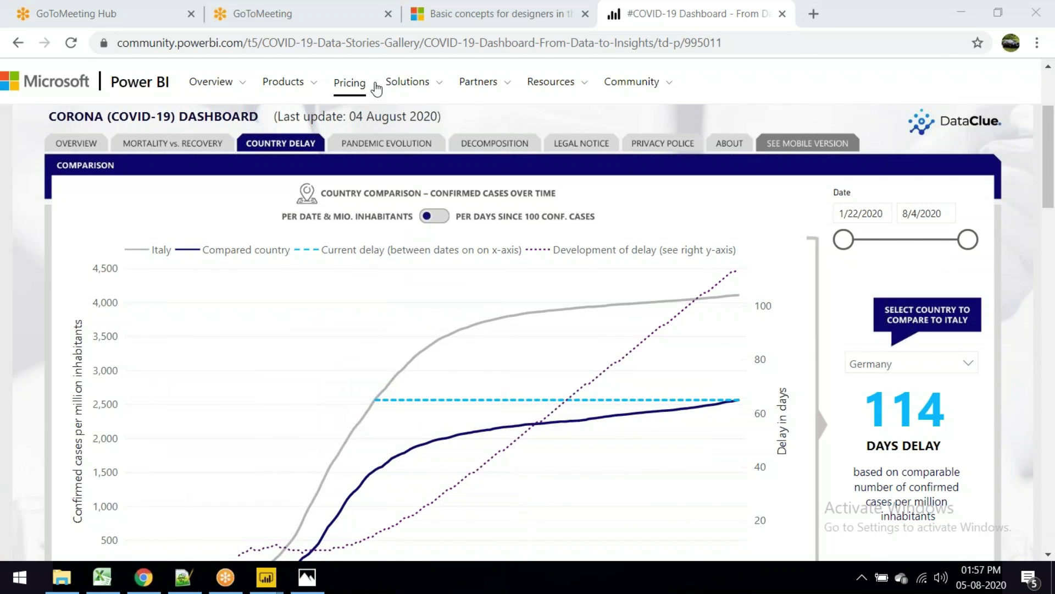
scroll(333, 121, up, 4)
key(ctrl+l)
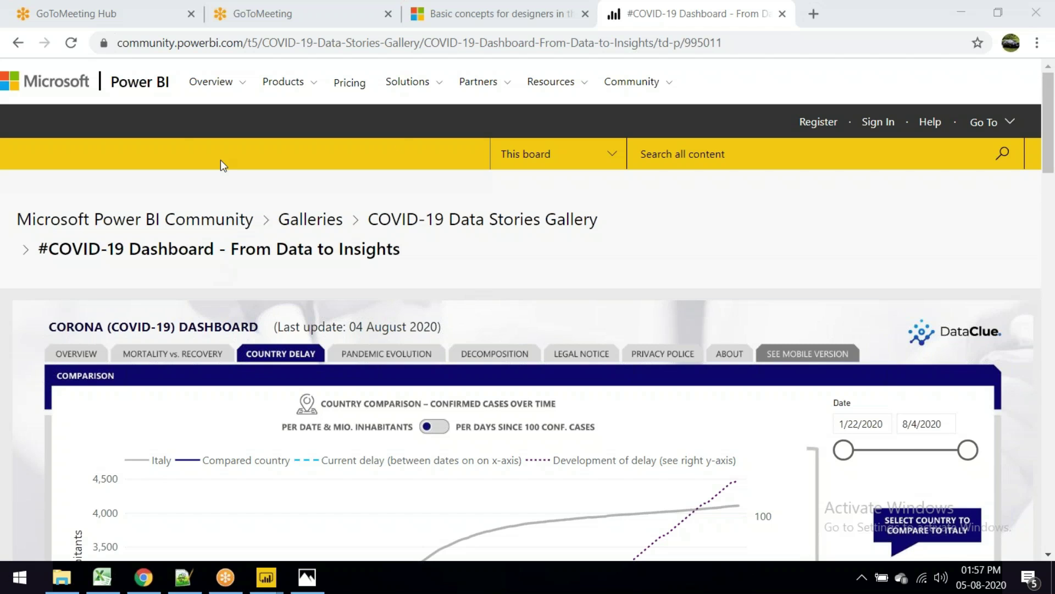
- From Power Query Editor, launch the Microsoft Power BI YouTube training channel, then close the YouTube and COVID-19 dashboard tabs
mouse_move(266, 577)
click(316, 531)
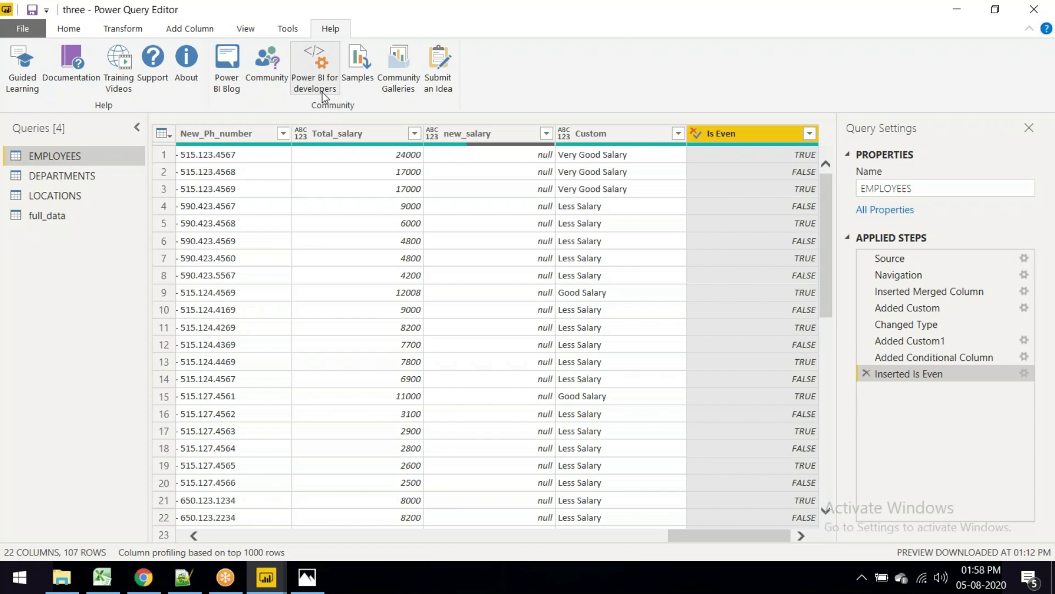
click(120, 69)
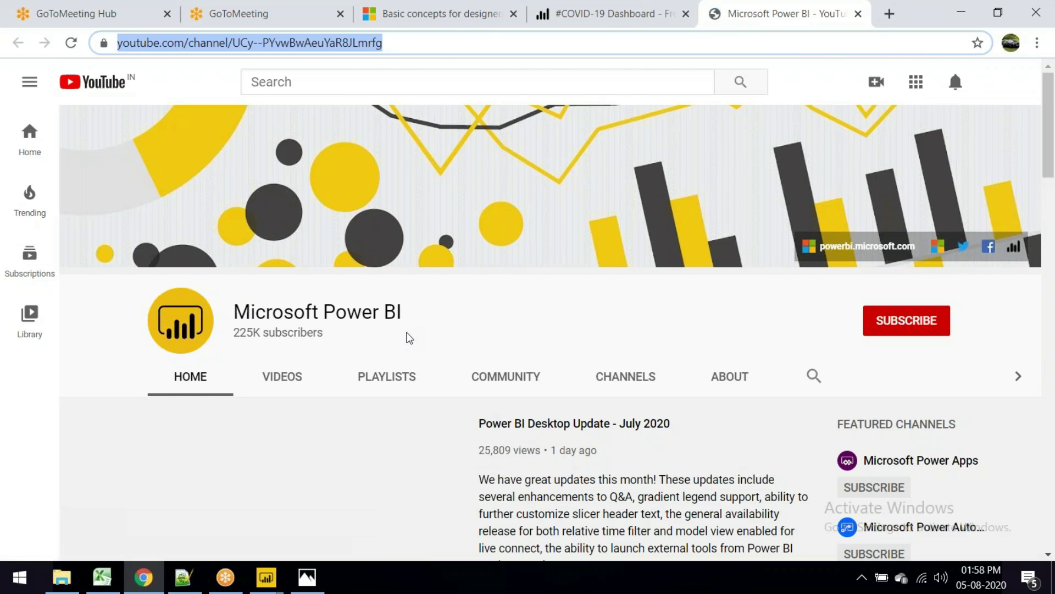
key(ctrl+w)
key(ctrl+w)
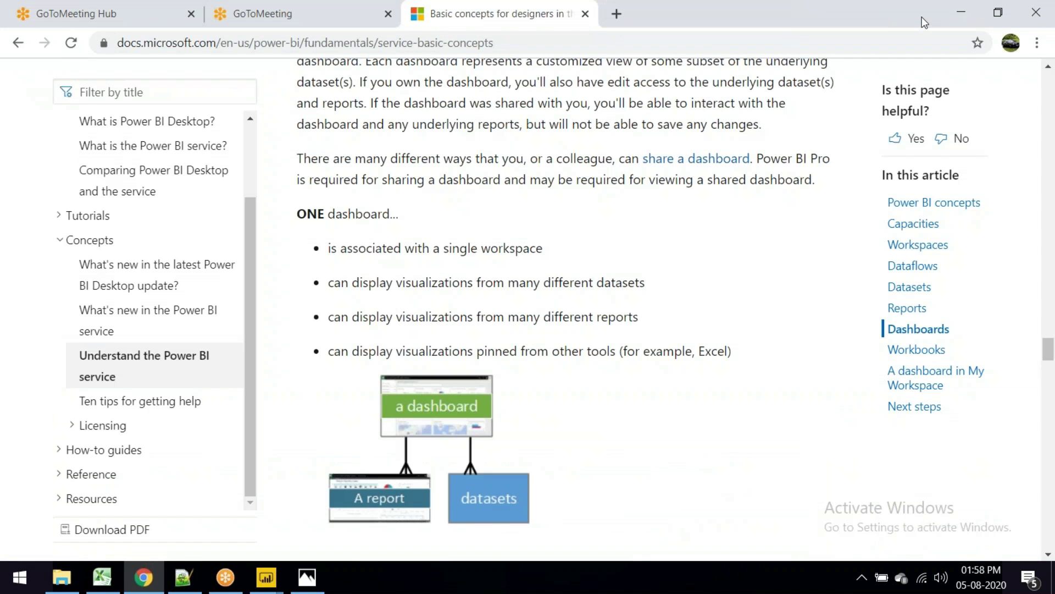
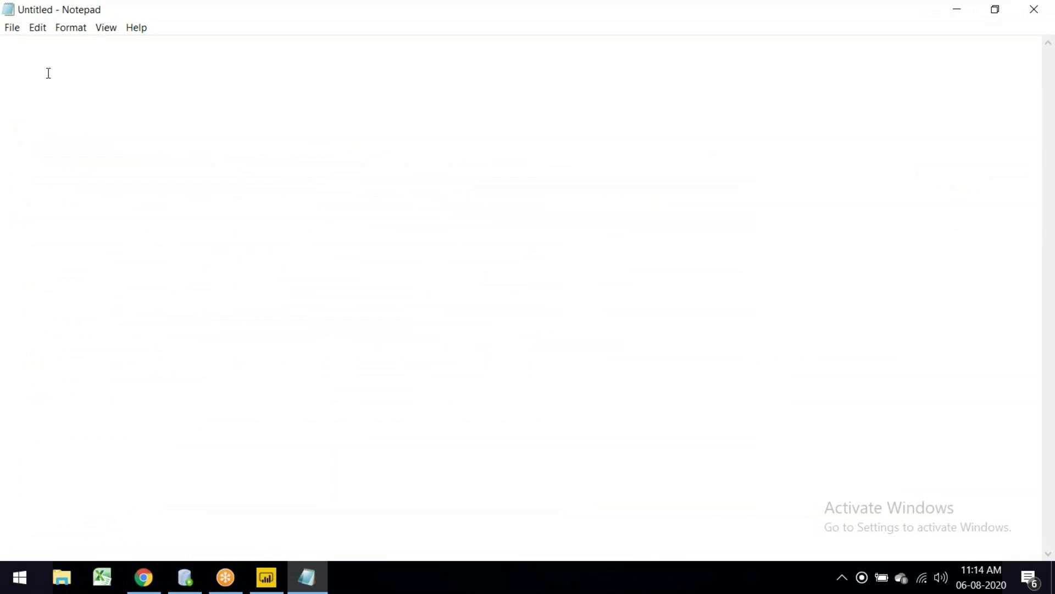
- Write 'Data sources - Oracle, csv, Online services' in the Notepad note, fixing typos along the way
text(Data so)
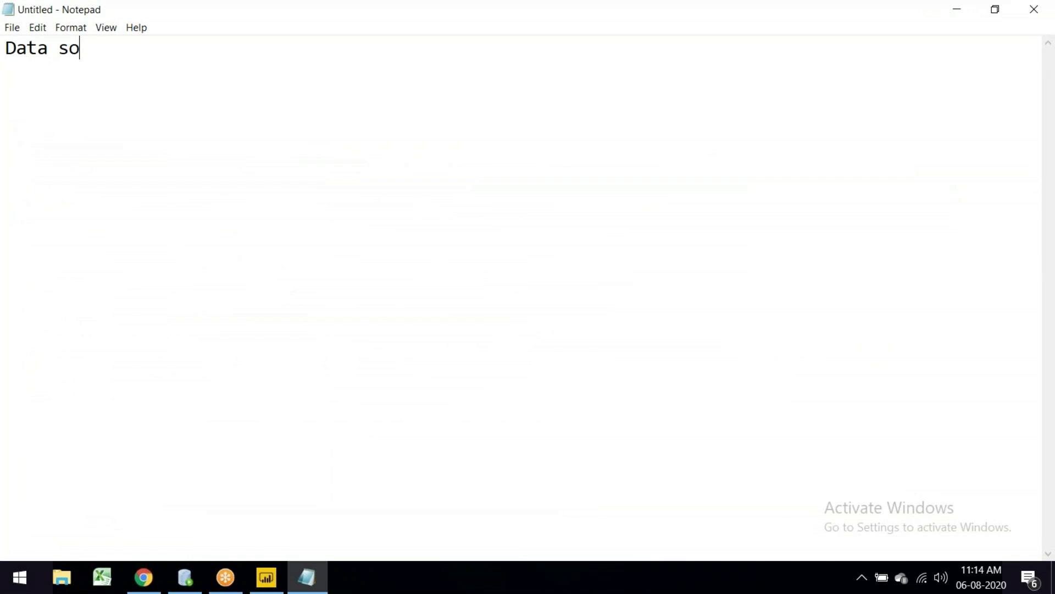
text(urce)
key(BackSpace)
text(es - Oracle,)
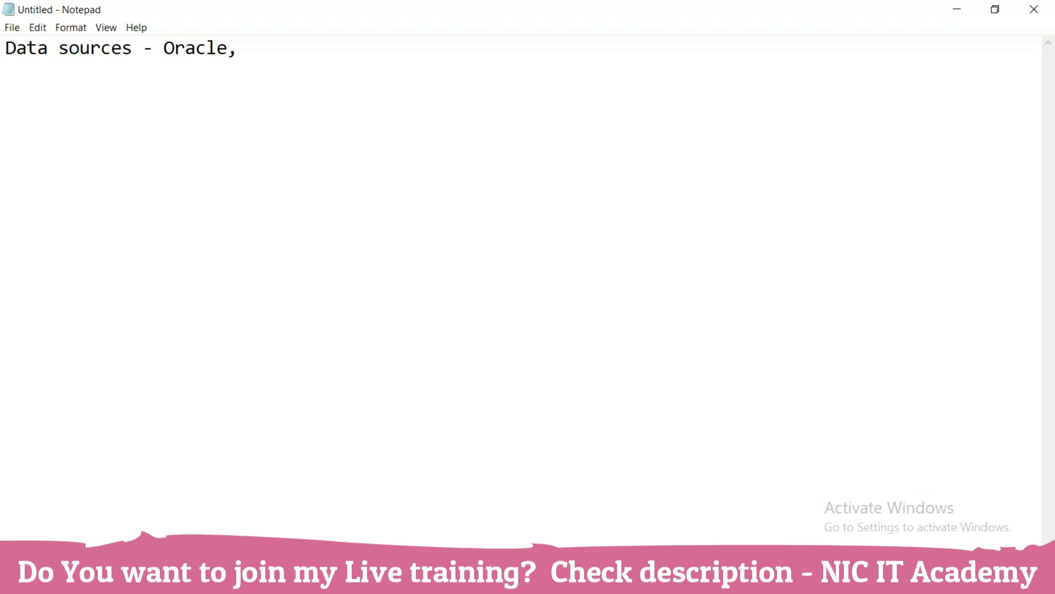
text( csv, )
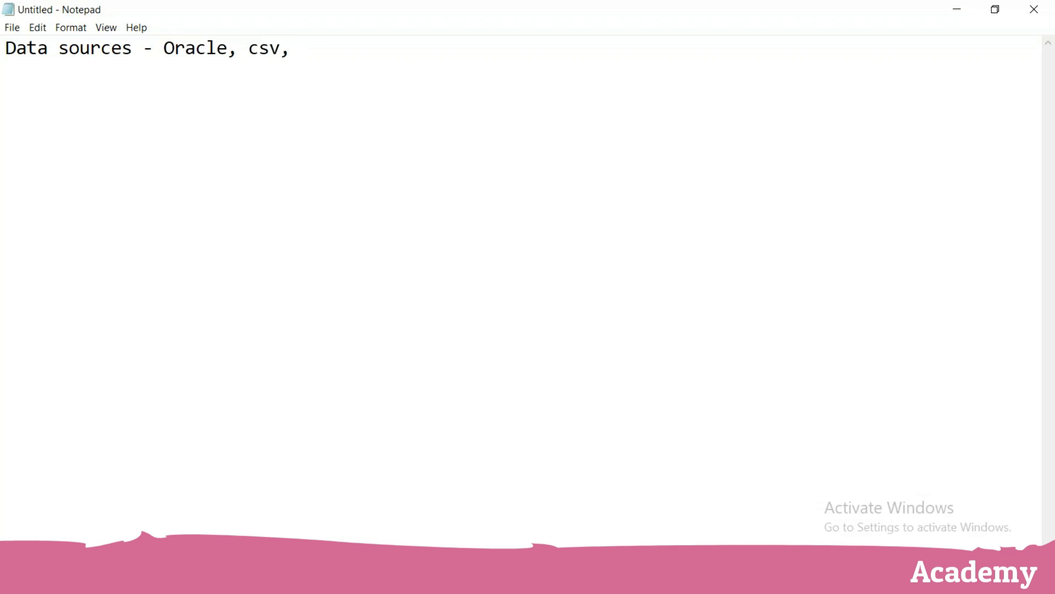
text(we)
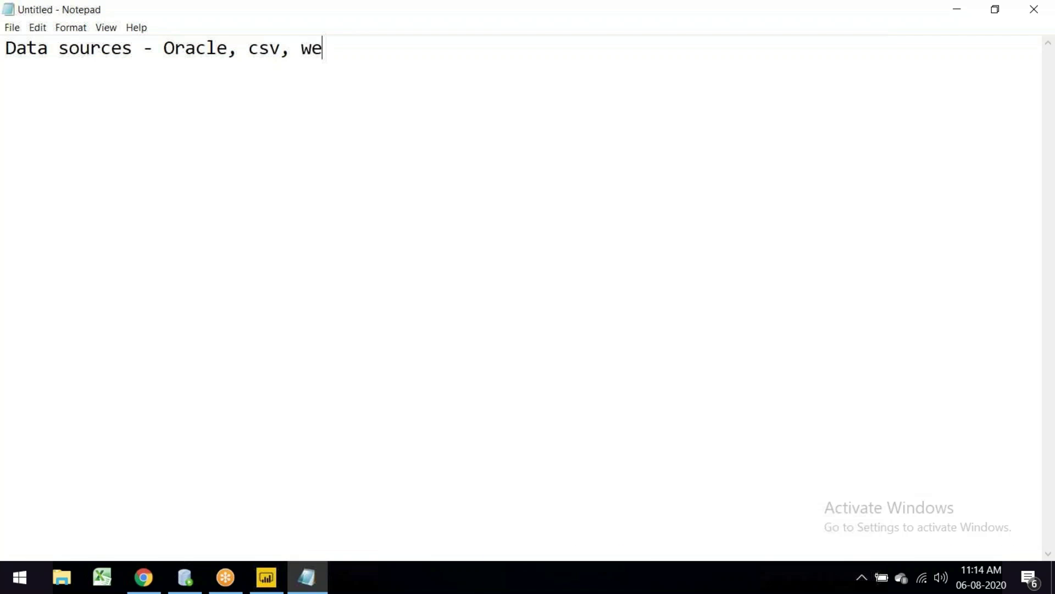
key(BackSpace)
key(BackSpace)
text(Online services.)
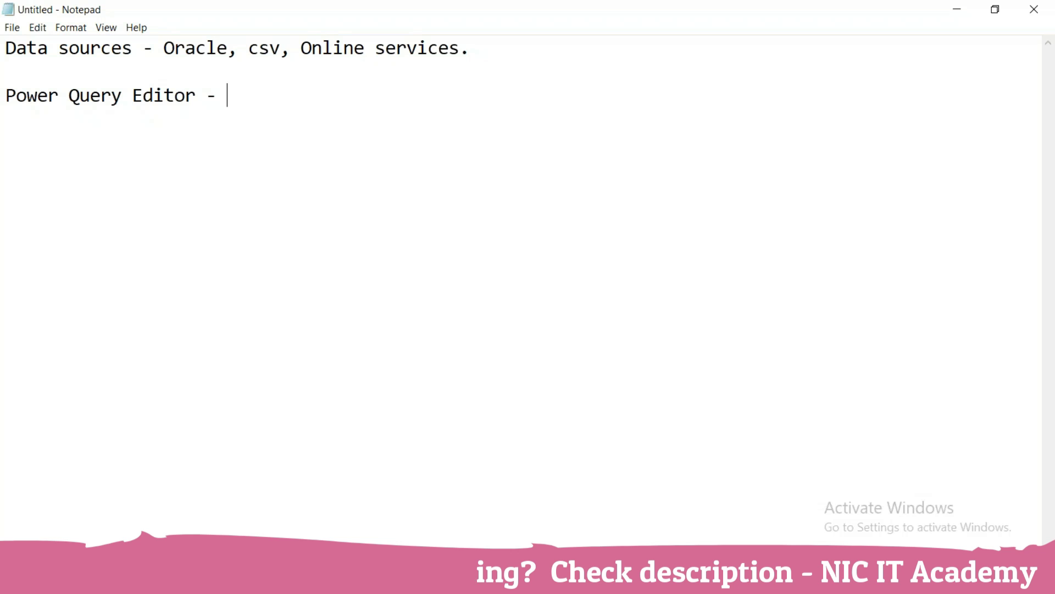
- Finish the line as 'Power Query Editor - Transformation logic', select it, and return to Power BI Desktop
text(Tra)
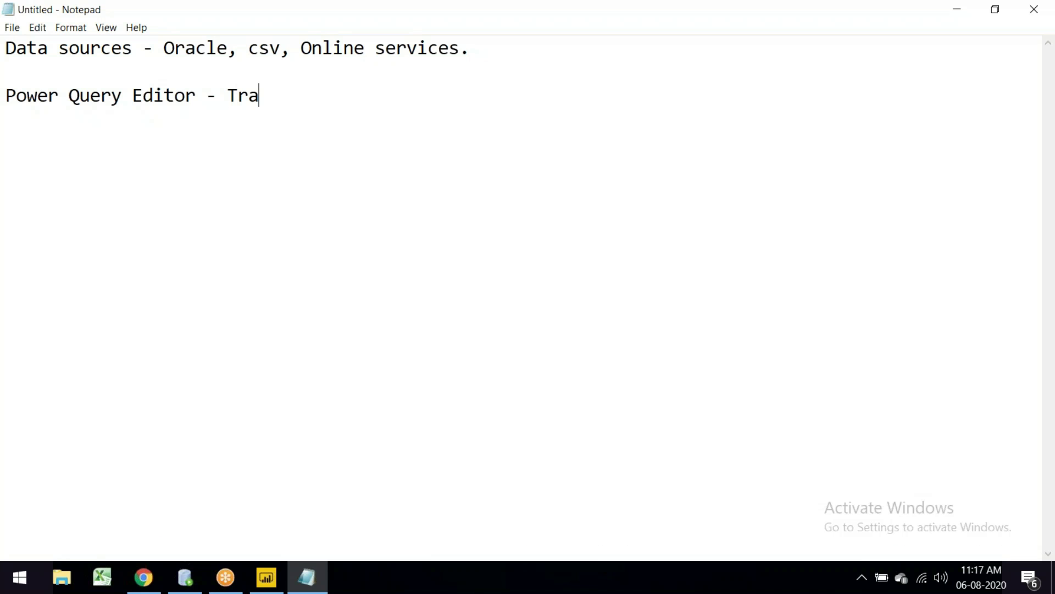
text(nsformati)
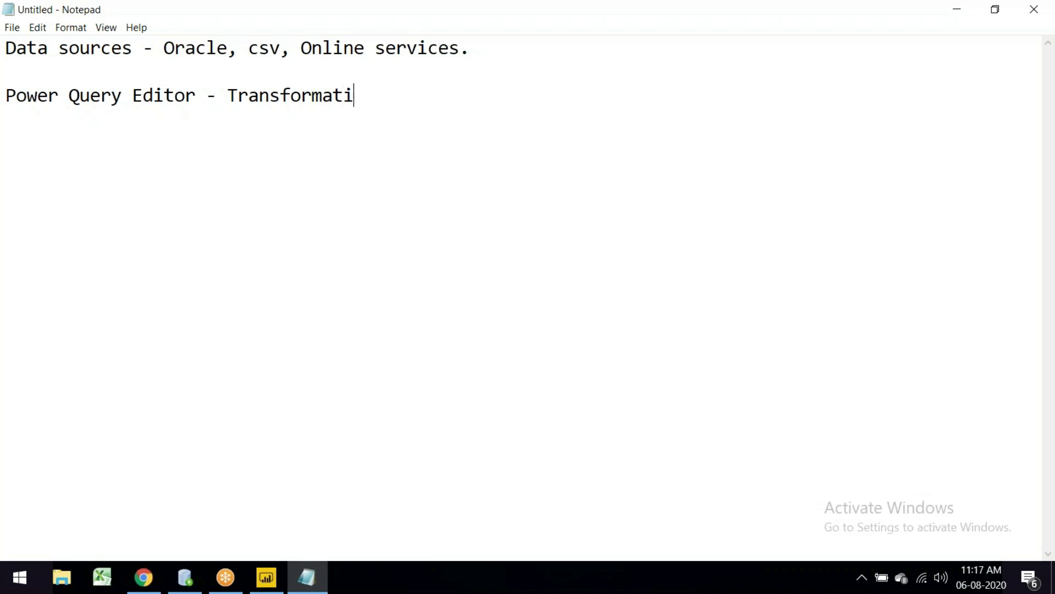
text(on logic)
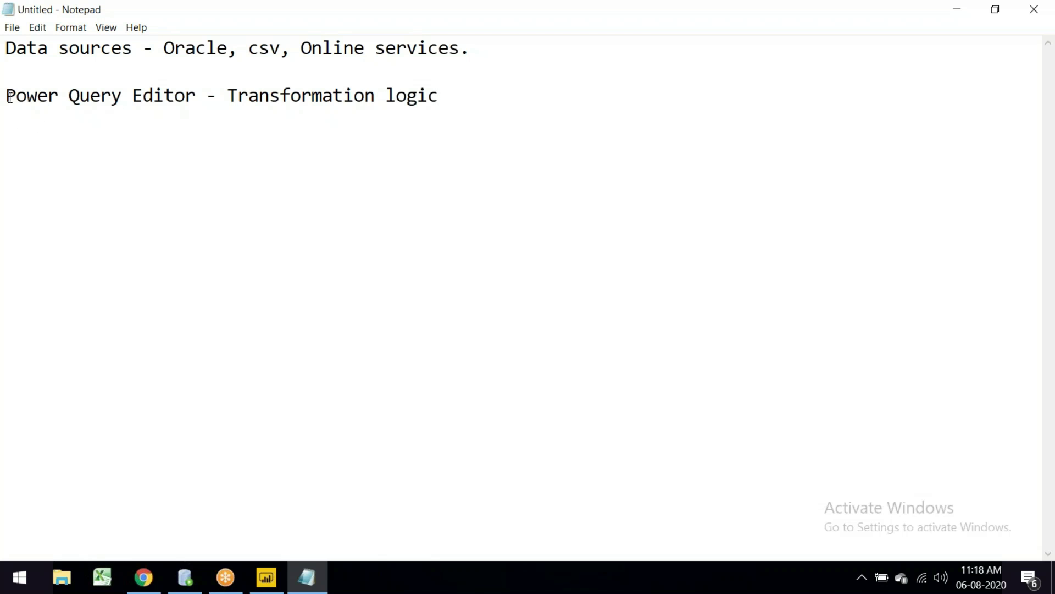
drag(7, 96, 451, 95)
key(alt+Tab)
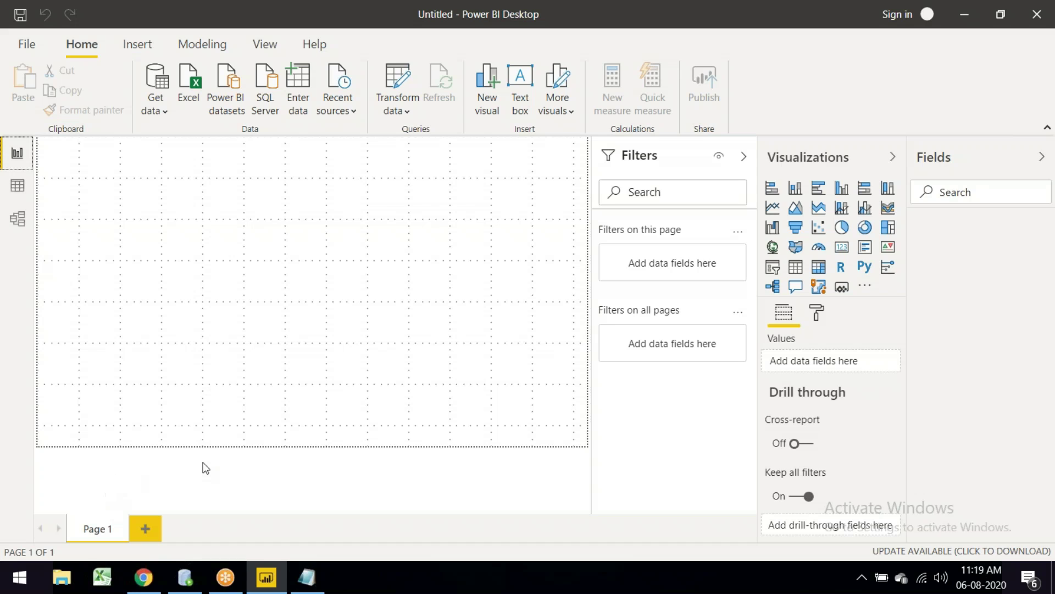
click(399, 110)
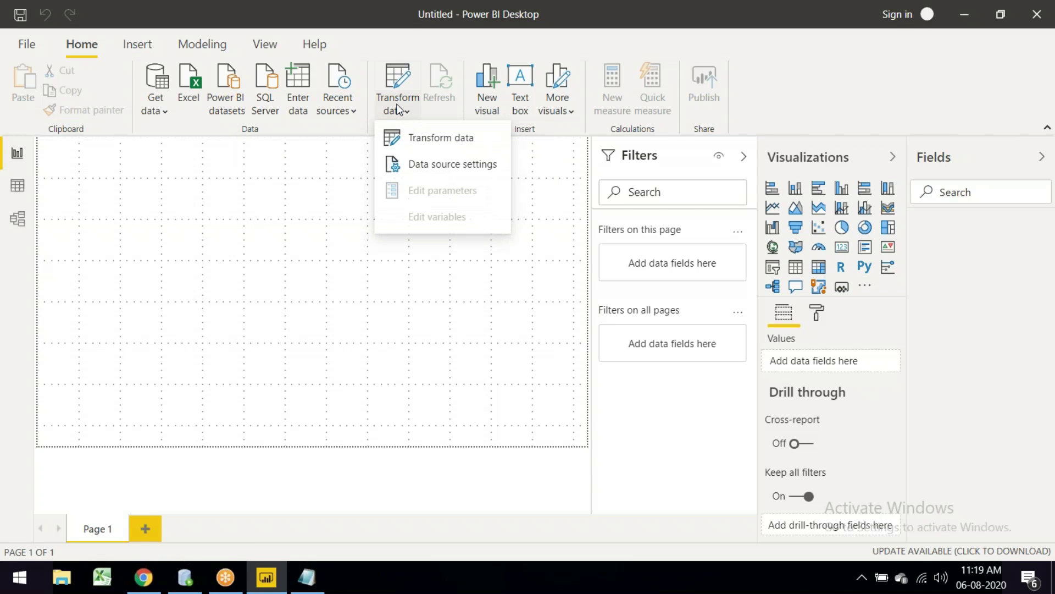
click(417, 141)
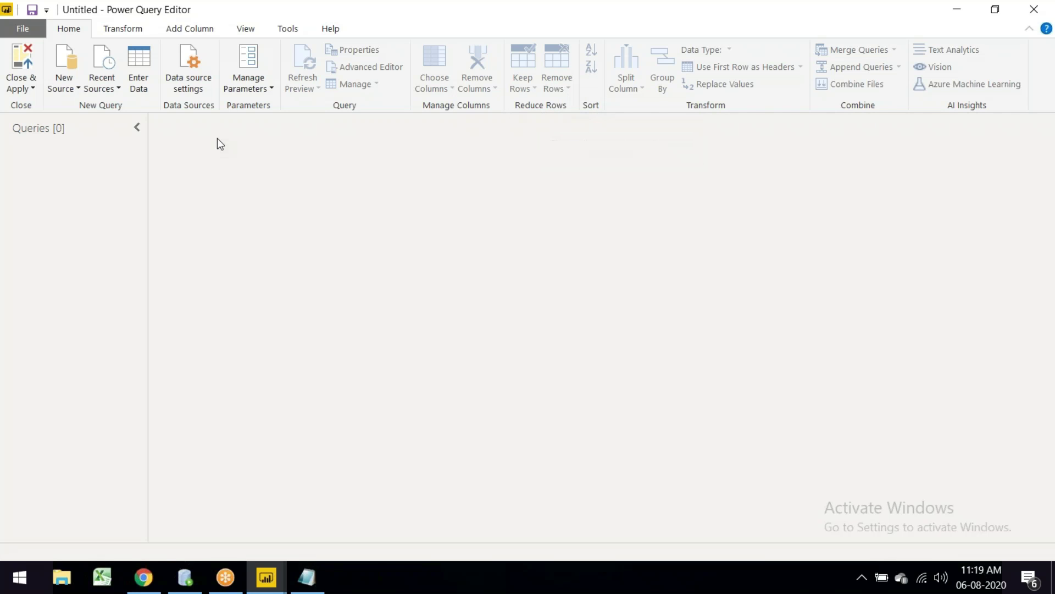
click(131, 33)
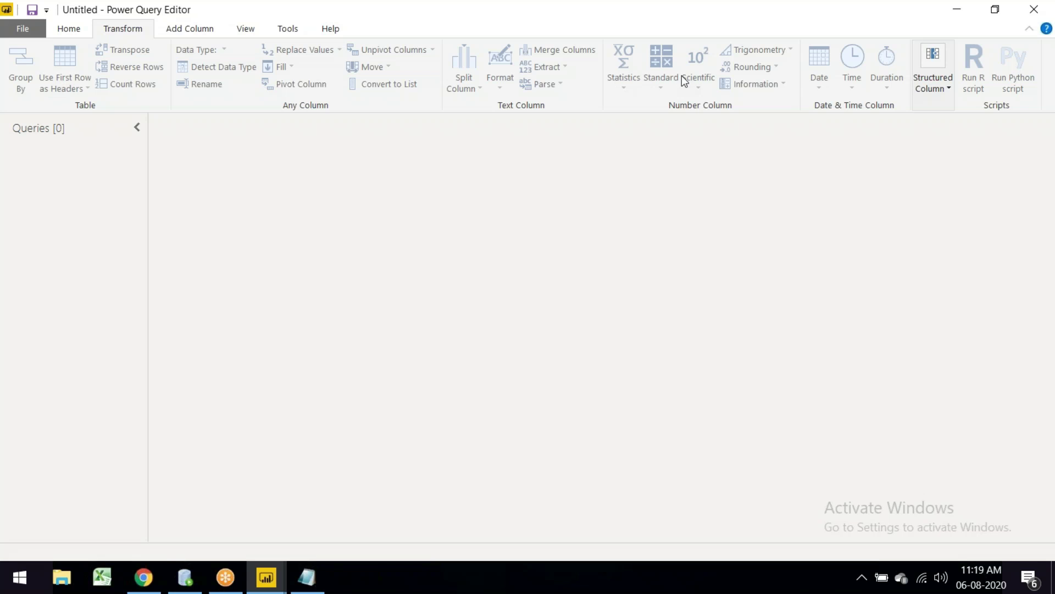
click(200, 32)
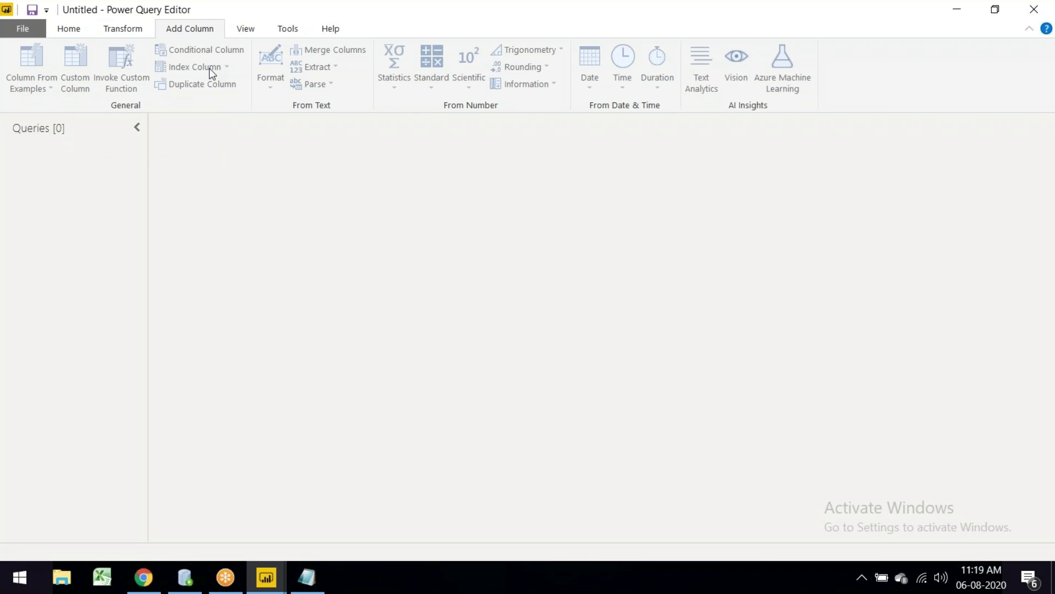
click(67, 29)
click(22, 66)
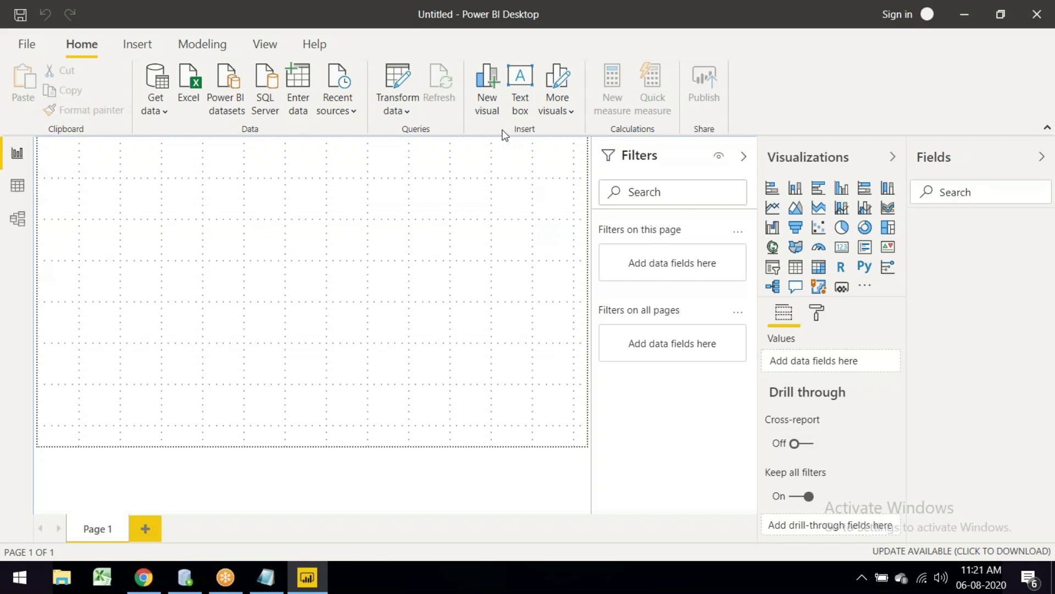
- Open the 'Samples of Power BI visuals' page from the Help documentation
click(314, 44)
click(212, 73)
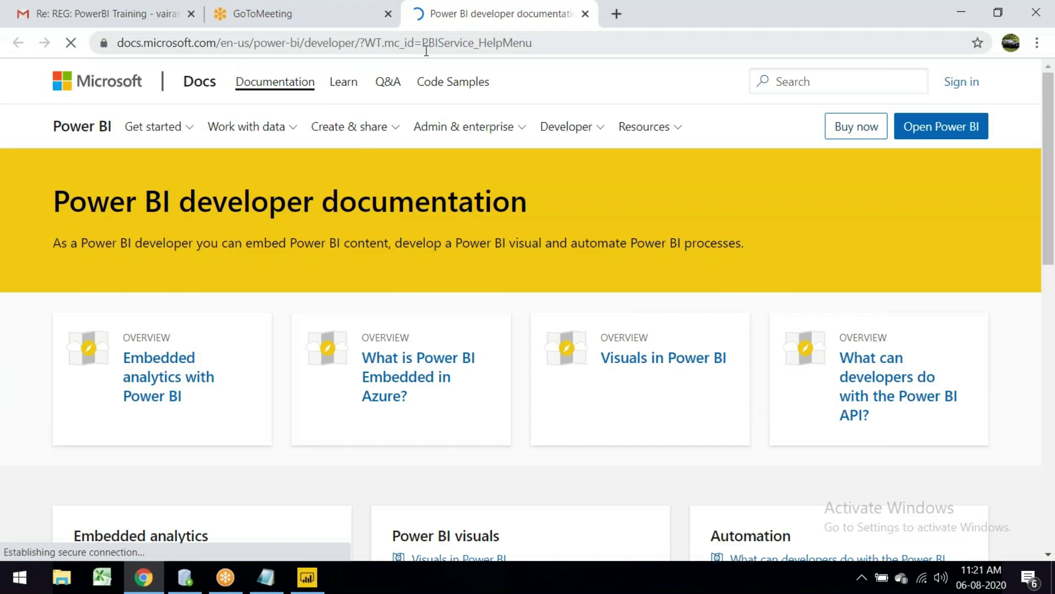
scroll(487, 266, down, 15)
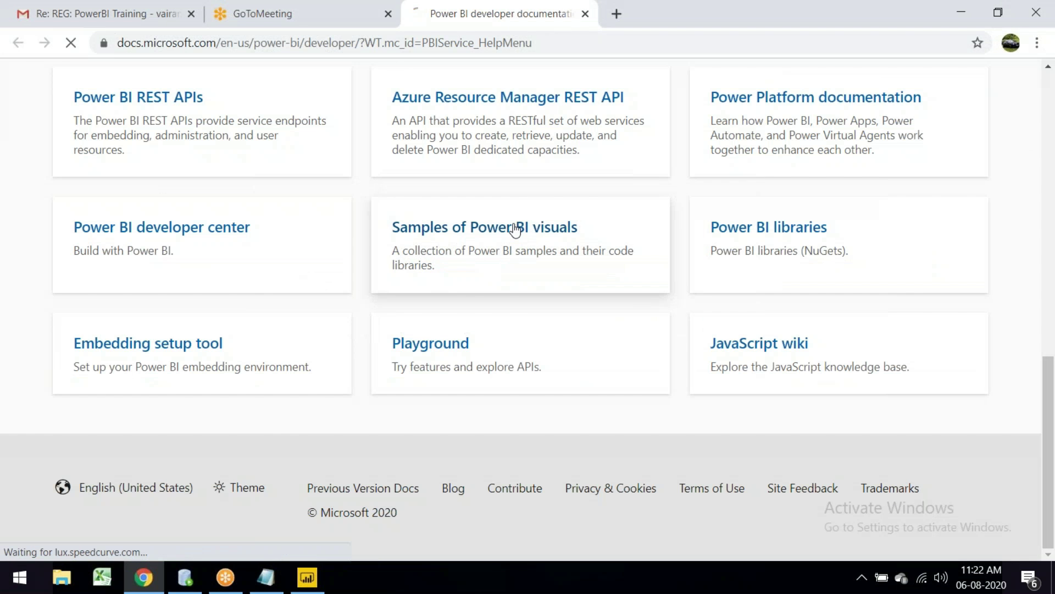
click(515, 230)
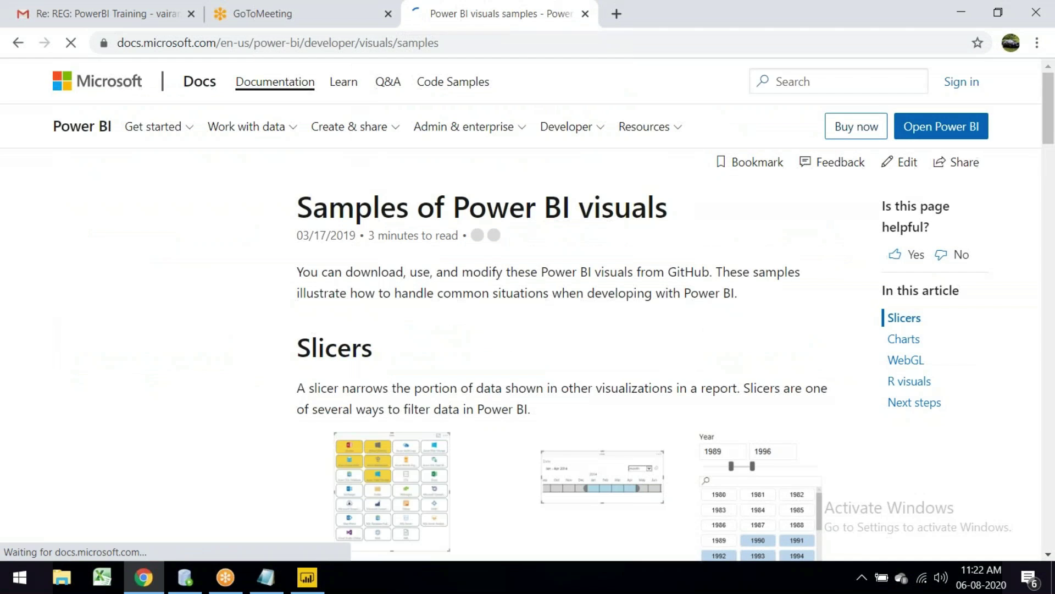
- Browse the Charts sample gallery, then go back to Power BI Desktop
scroll(486, 280, down, 10)
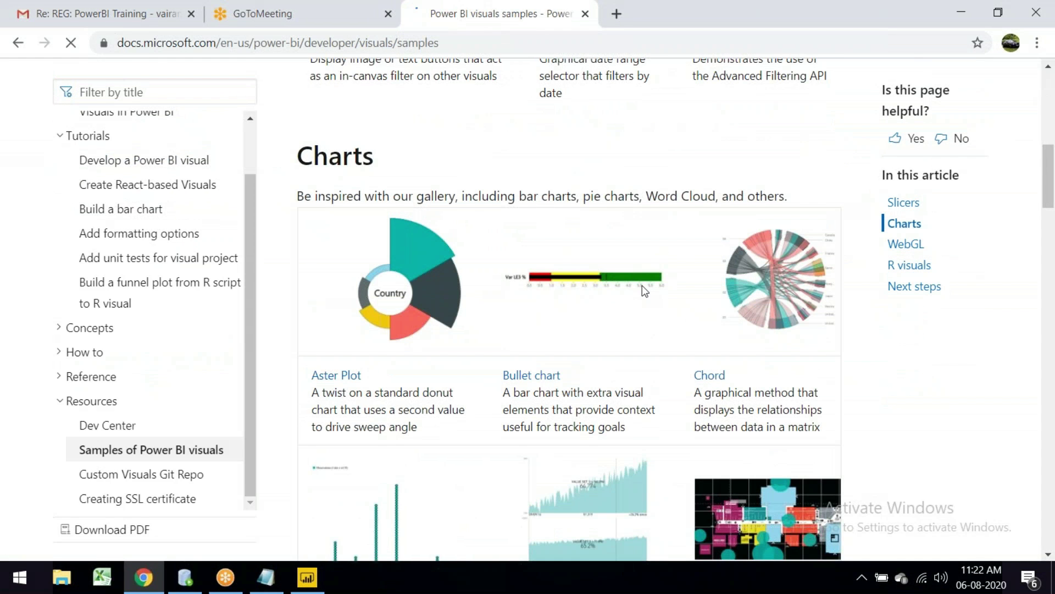
scroll(642, 285, down, 10)
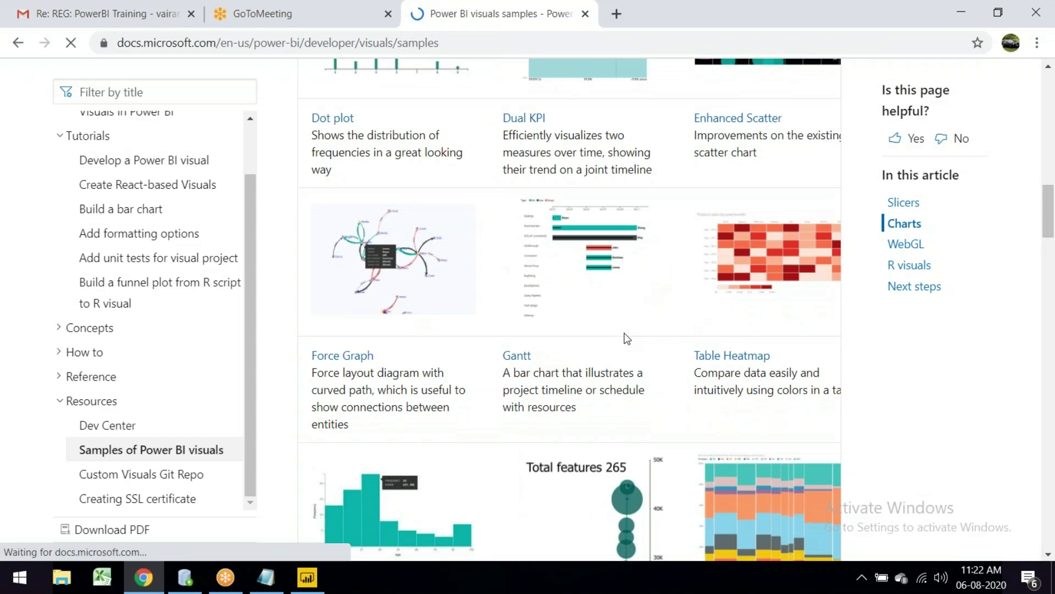
scroll(627, 338, down, 15)
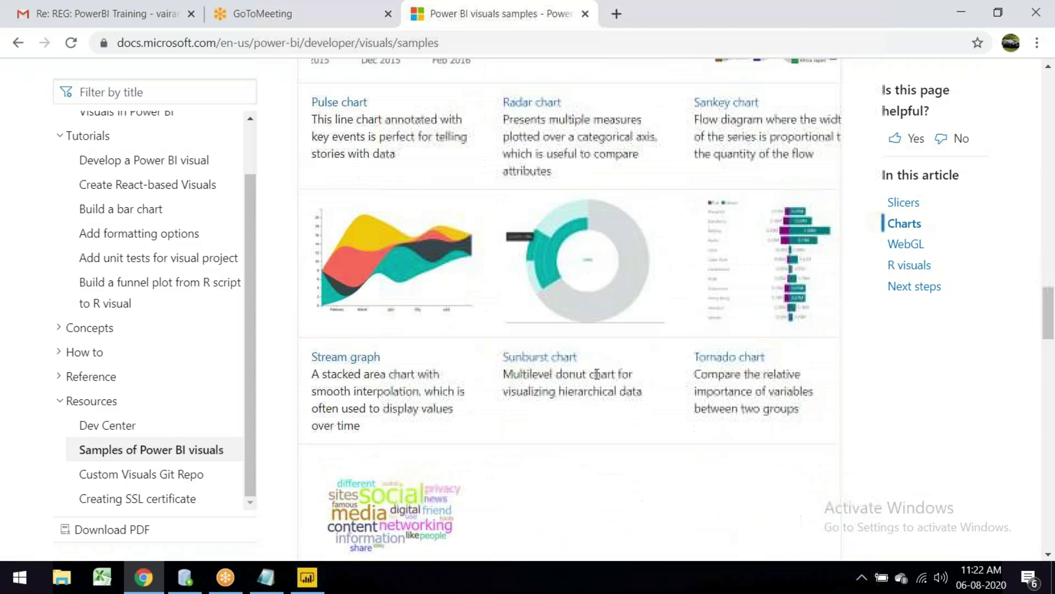
scroll(525, 409, down, 5)
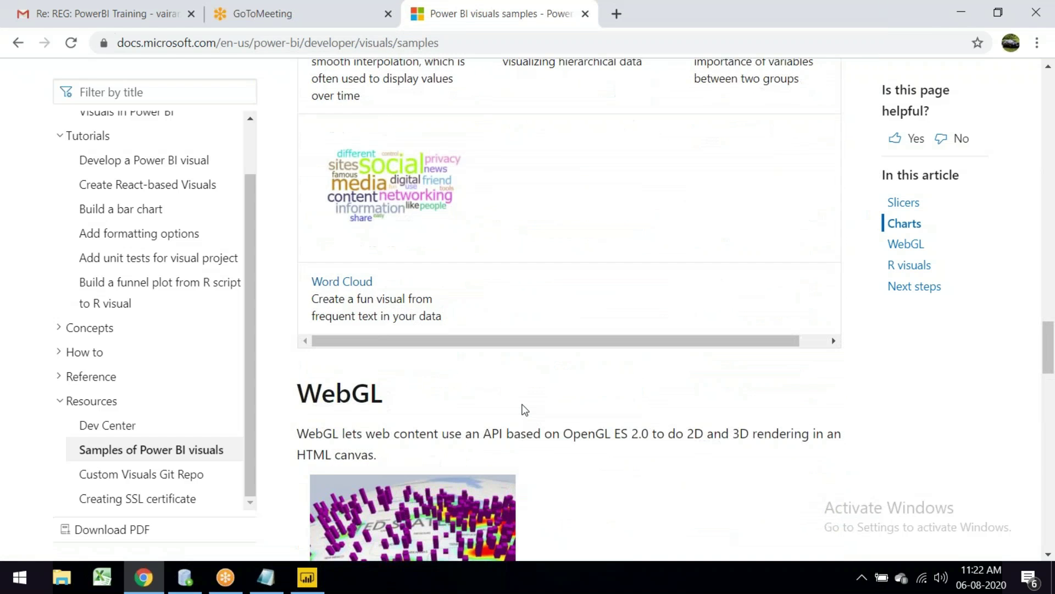
scroll(525, 409, up, 20)
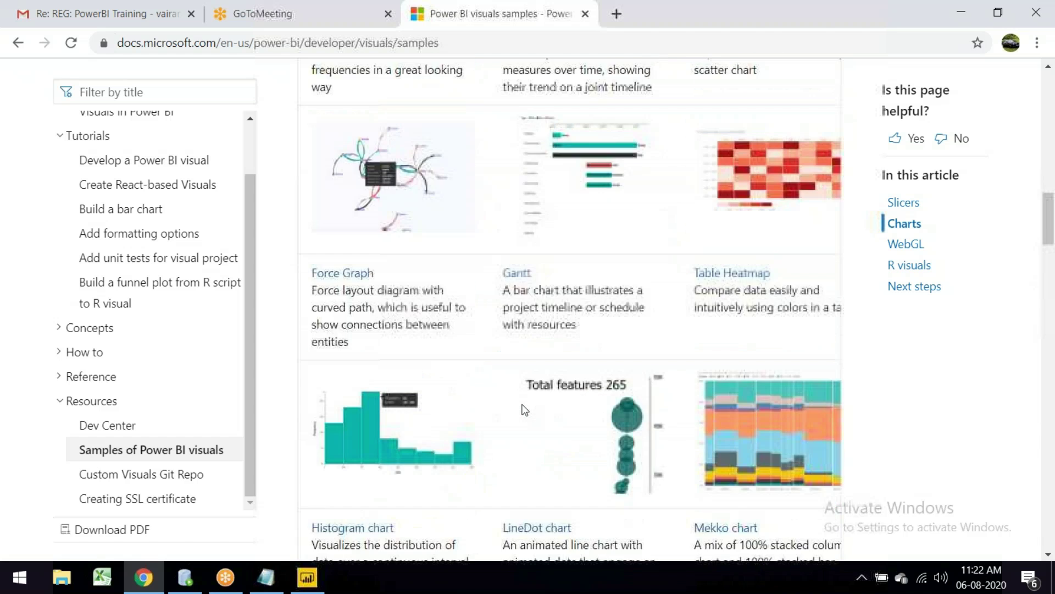
scroll(524, 409, up, 7)
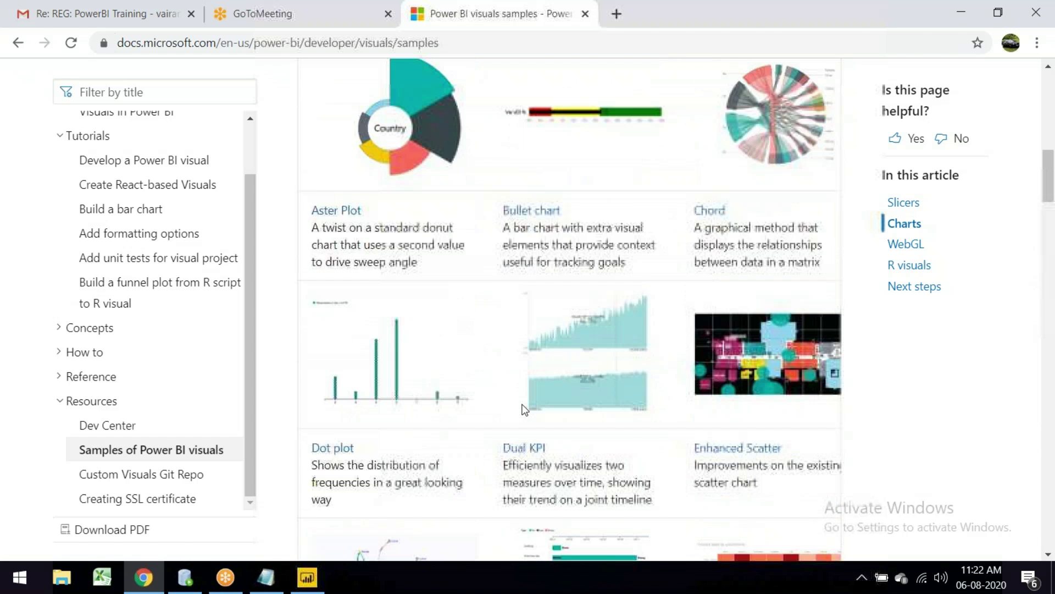
scroll(524, 410, up, 6)
scroll(524, 410, up, 3)
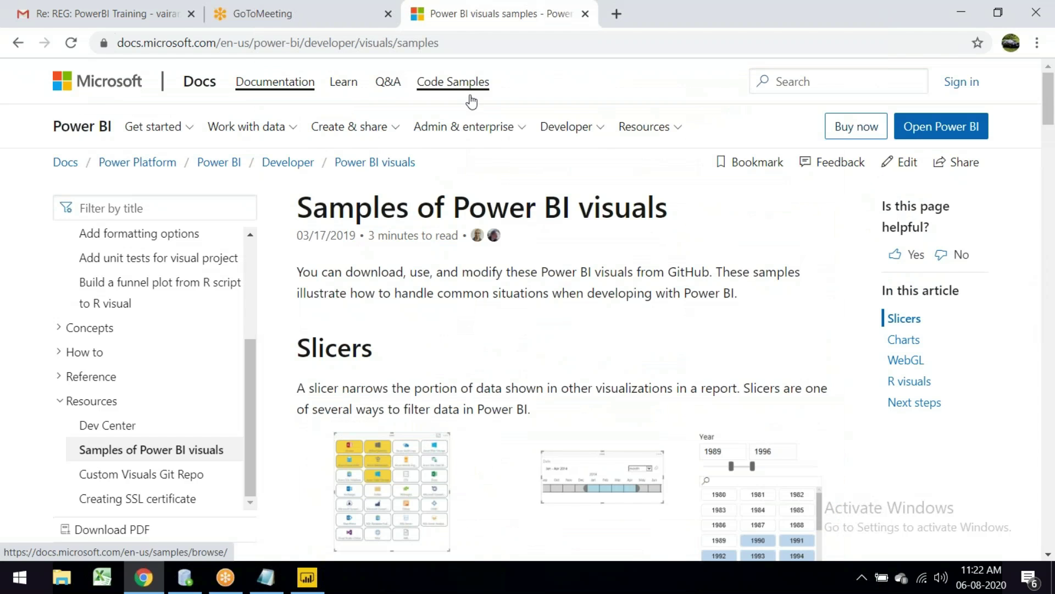
key(alt+Tab)
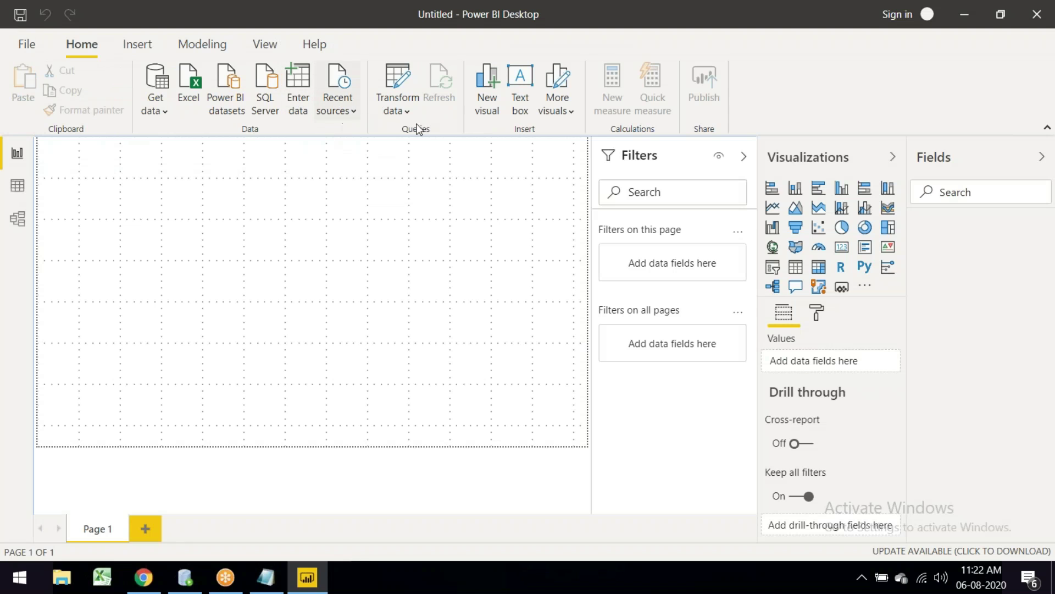
- Reopen Power Query Editor and open the 'Get samples for Power BI' page from its Help menu
click(401, 110)
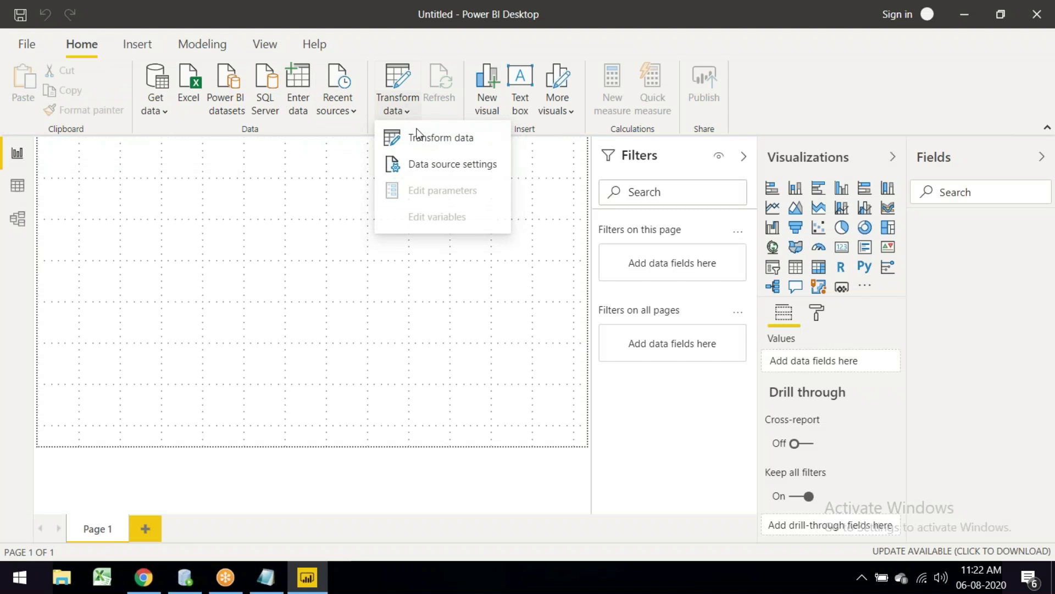
click(441, 137)
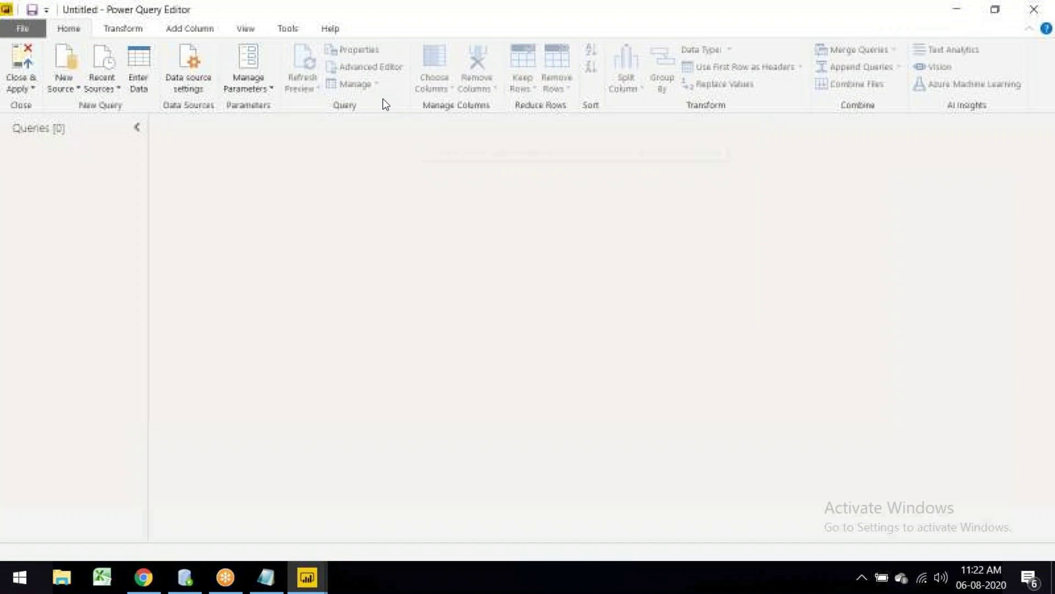
click(330, 28)
click(358, 63)
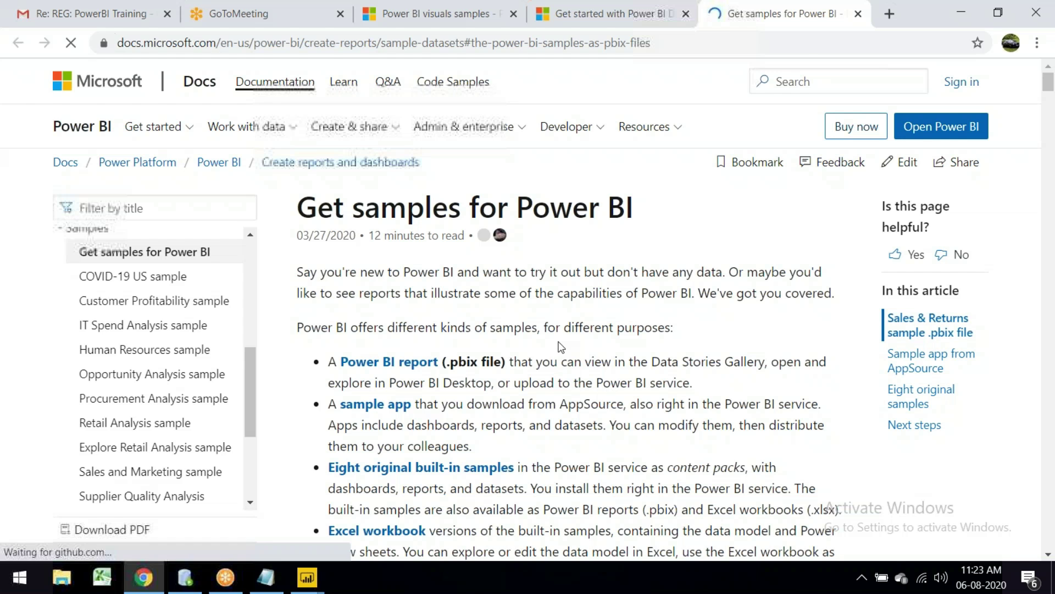
- Scroll the samples article down to the eight original industry samples, such as Procurement Analysis
scroll(561, 346, down, 1)
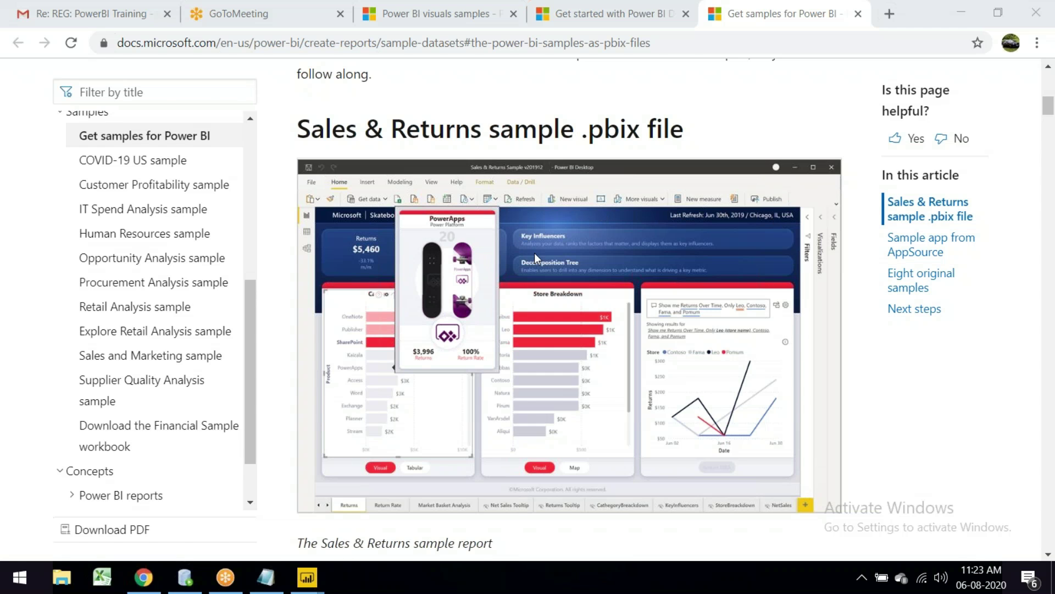
scroll(534, 252, down, 12)
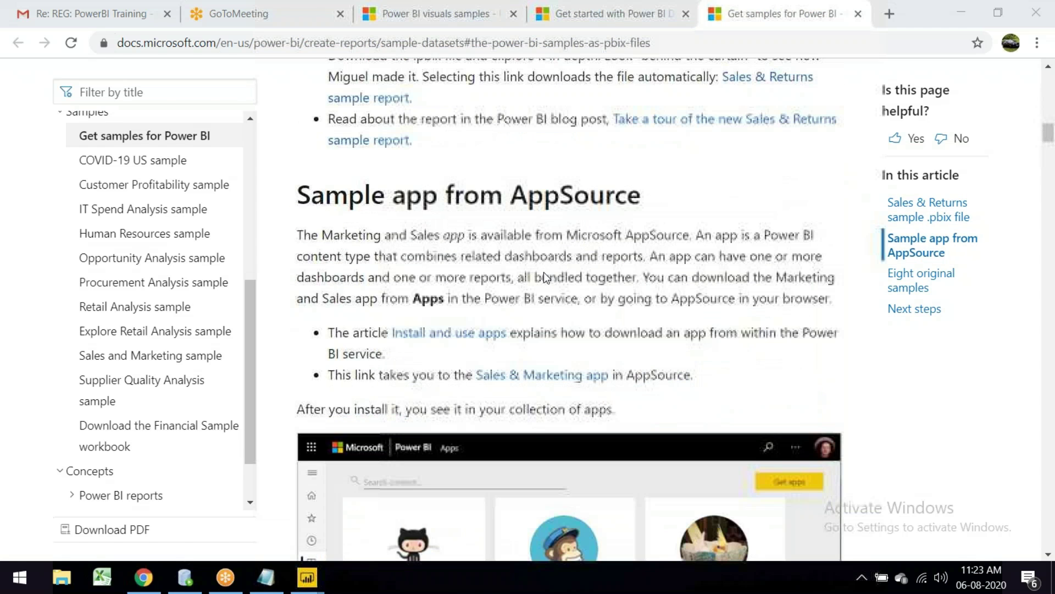
scroll(546, 277, down, 6)
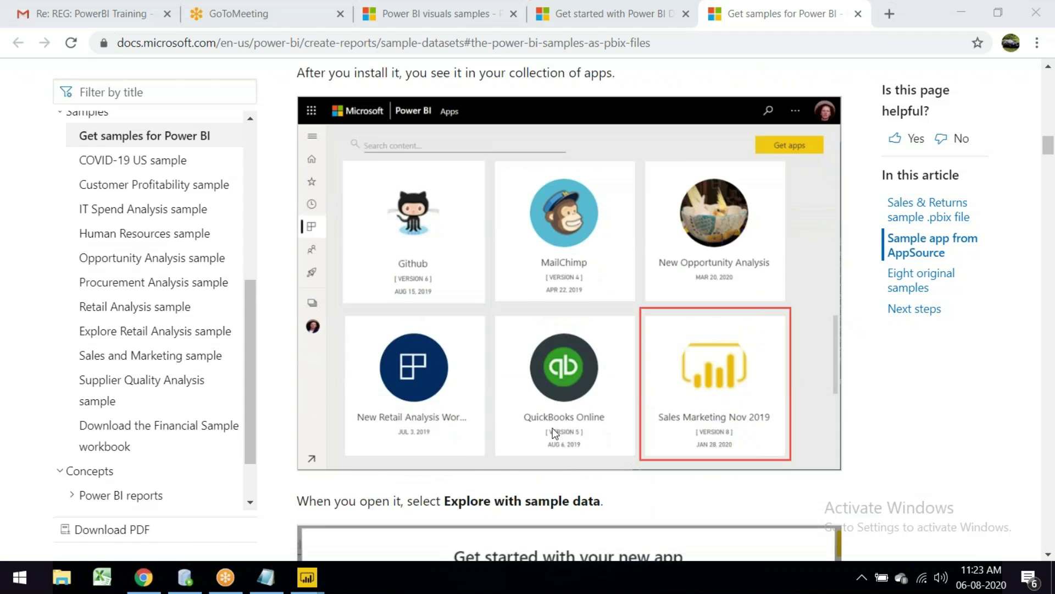
scroll(552, 428, down, 10)
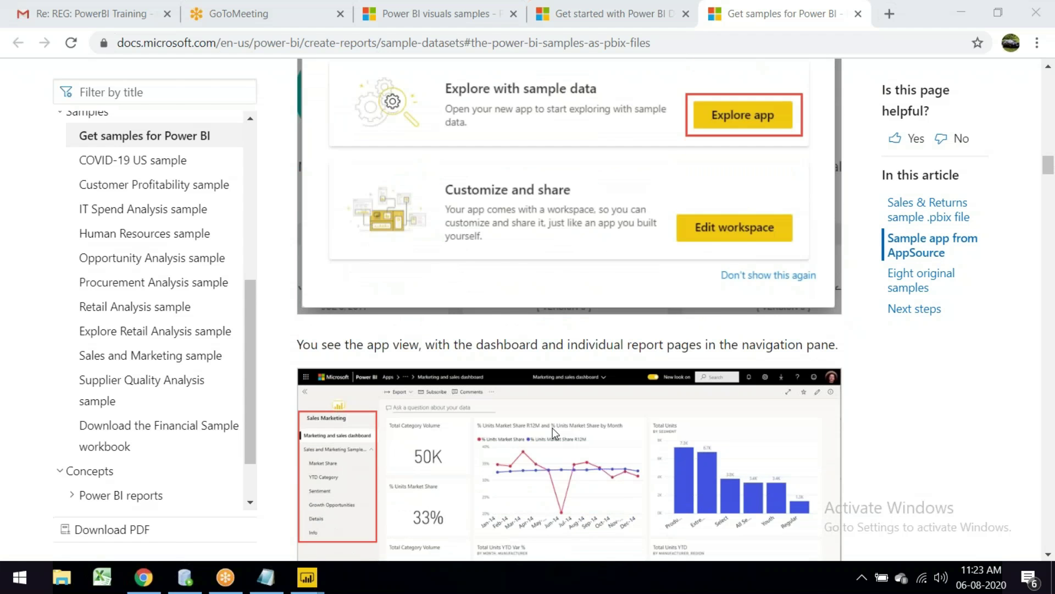
scroll(770, 393, down, 10)
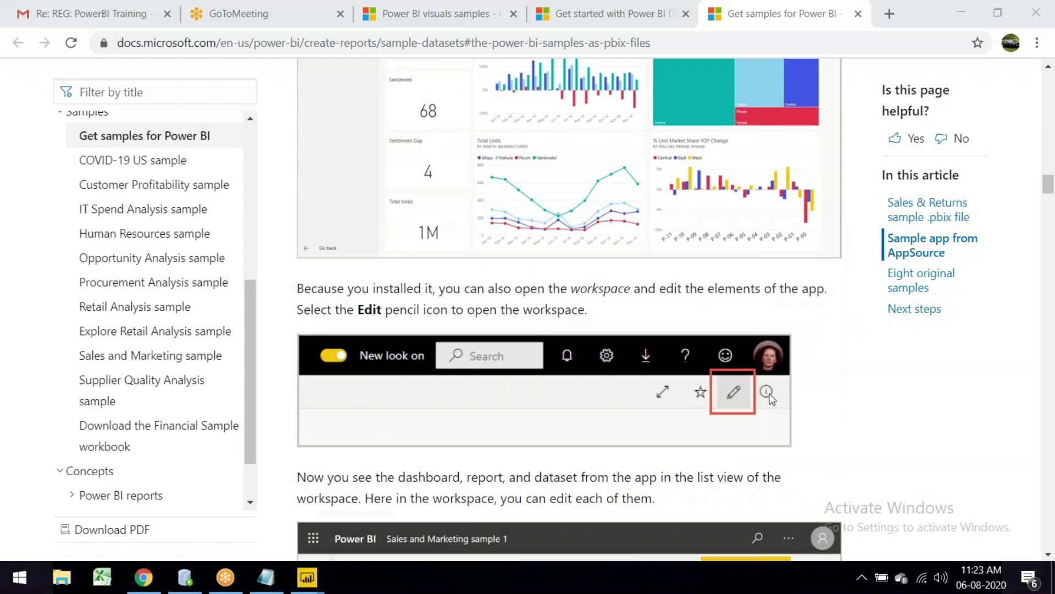
scroll(576, 397, down, 10)
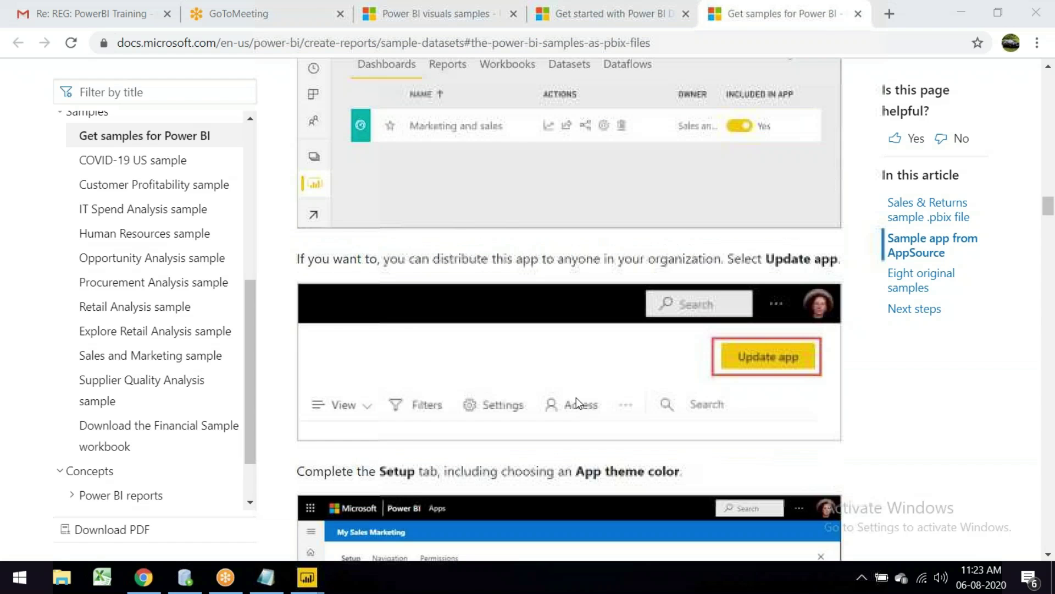
scroll(576, 397, down, 15)
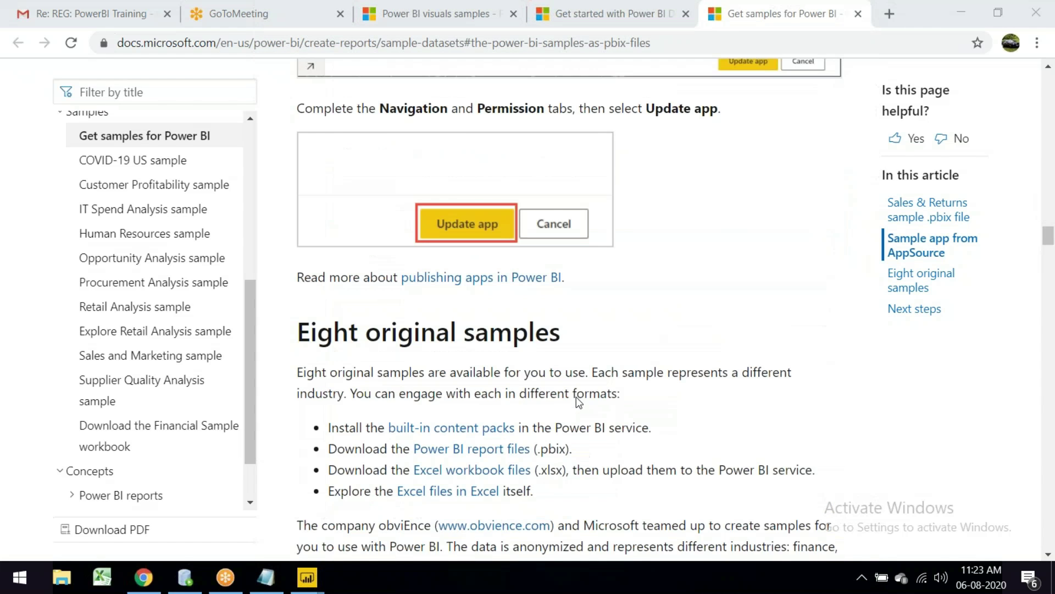
scroll(576, 397, down, 5)
scroll(576, 397, down, 5)
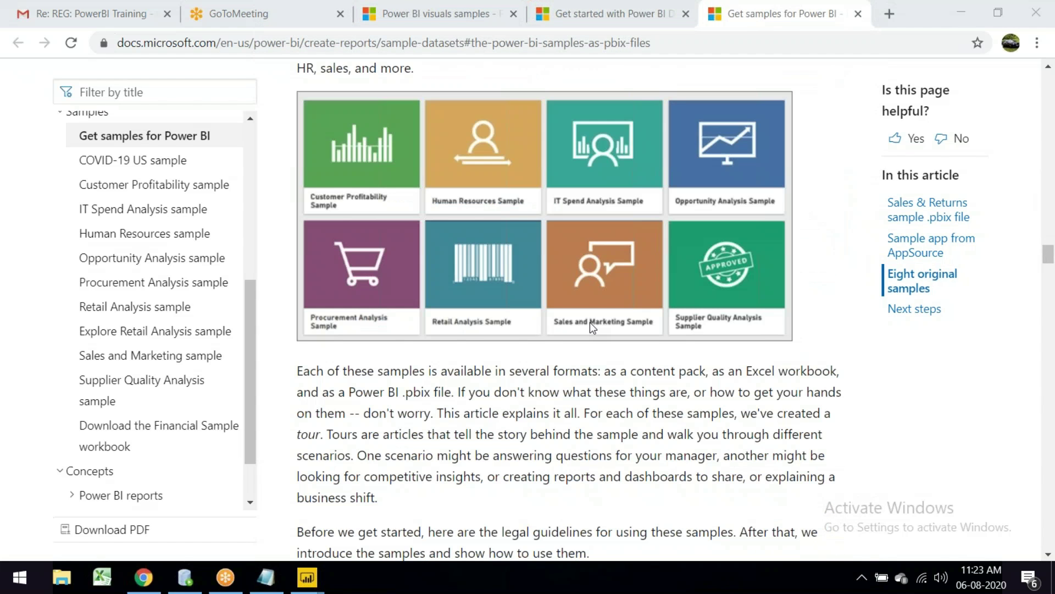
scroll(589, 322, down, 20)
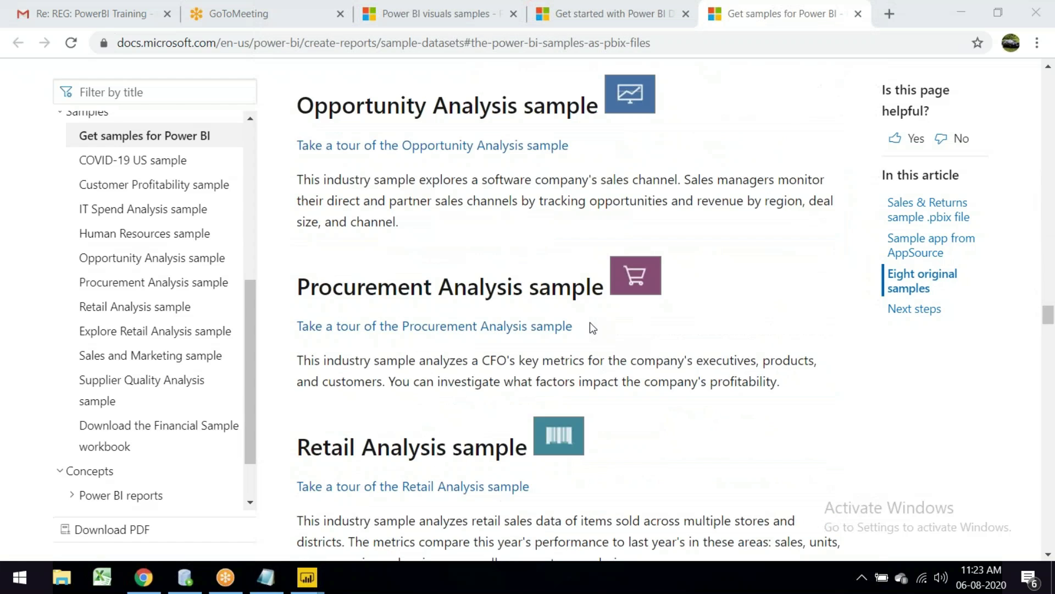
- Look through the Power BI for developers docs, then close the empty Power Query Editor
mouse_move(308, 577)
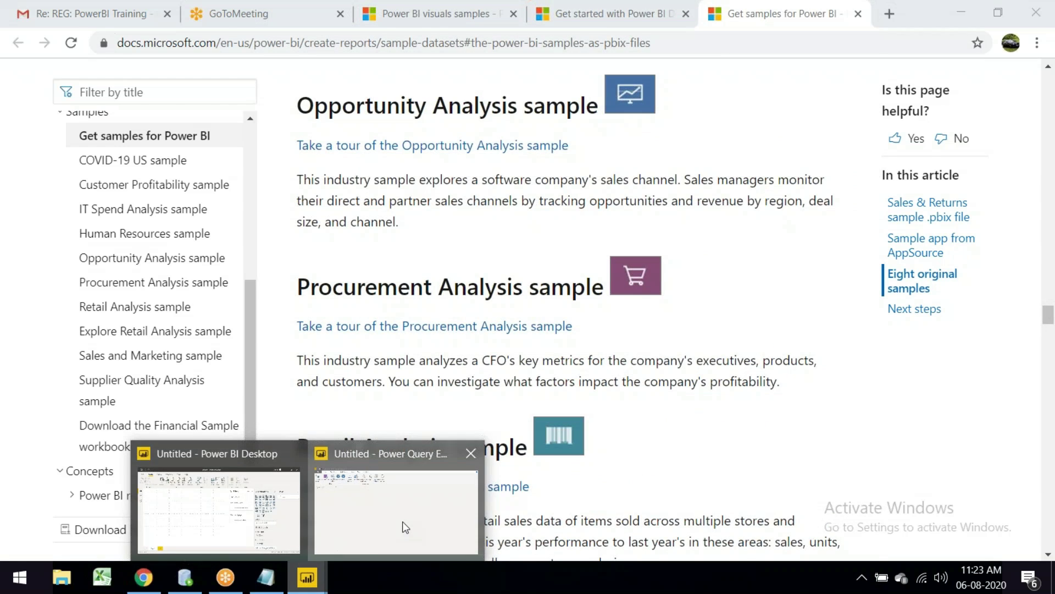
click(403, 521)
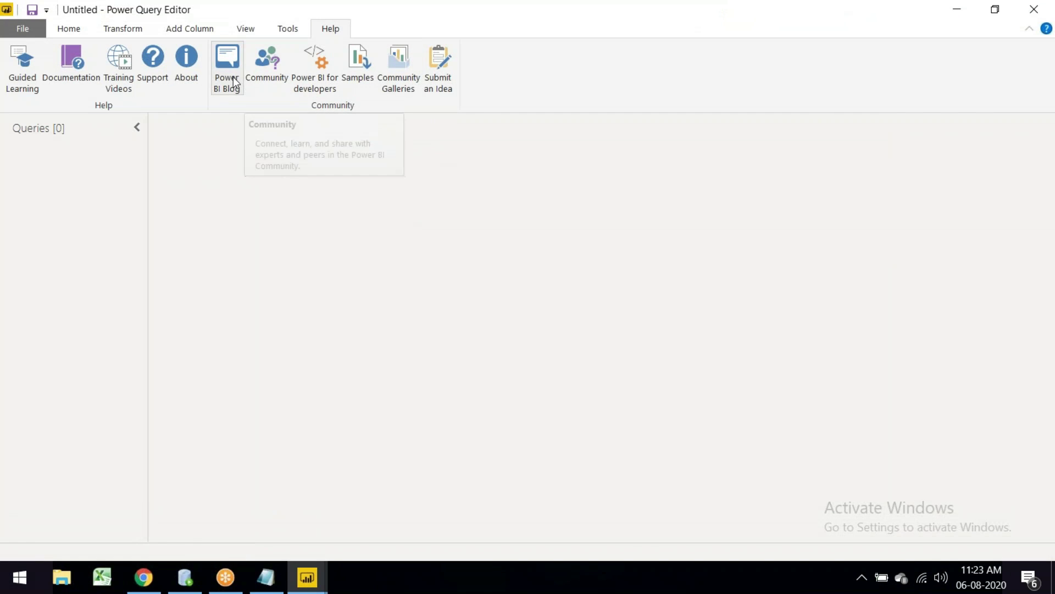
click(317, 82)
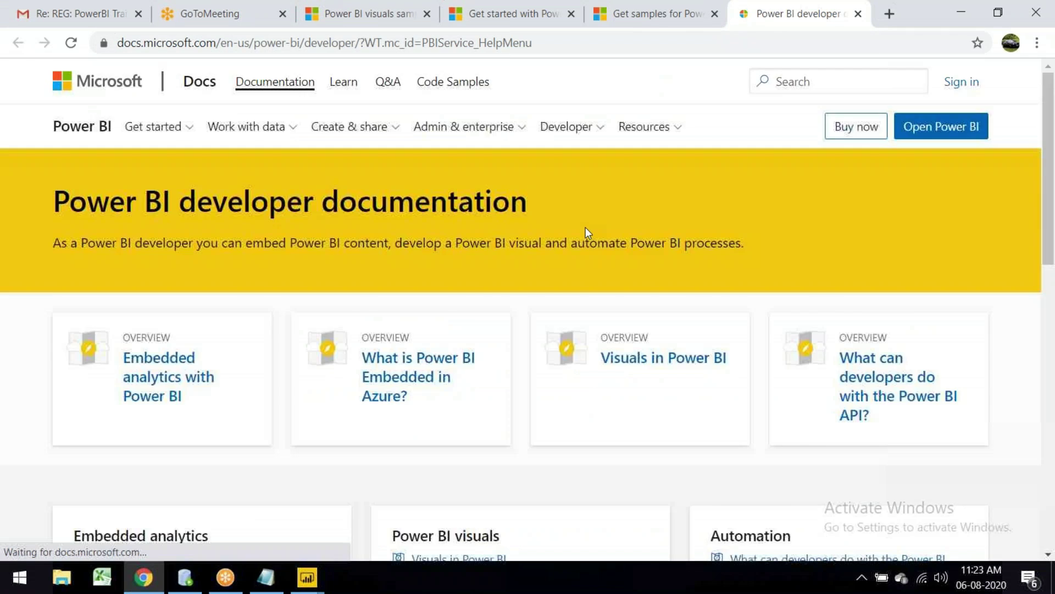
scroll(429, 275, down, 15)
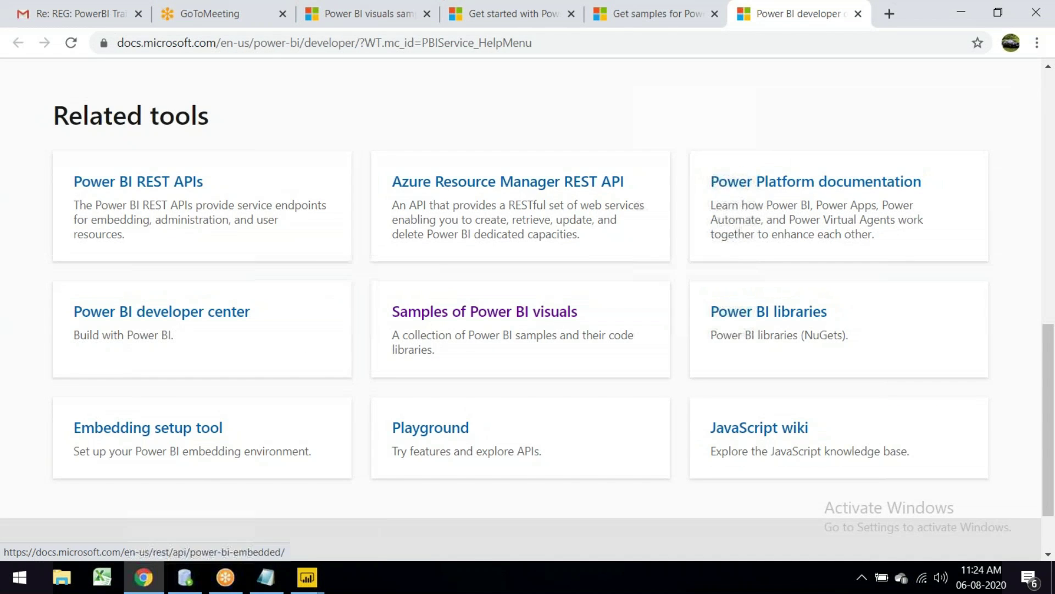
click(307, 577)
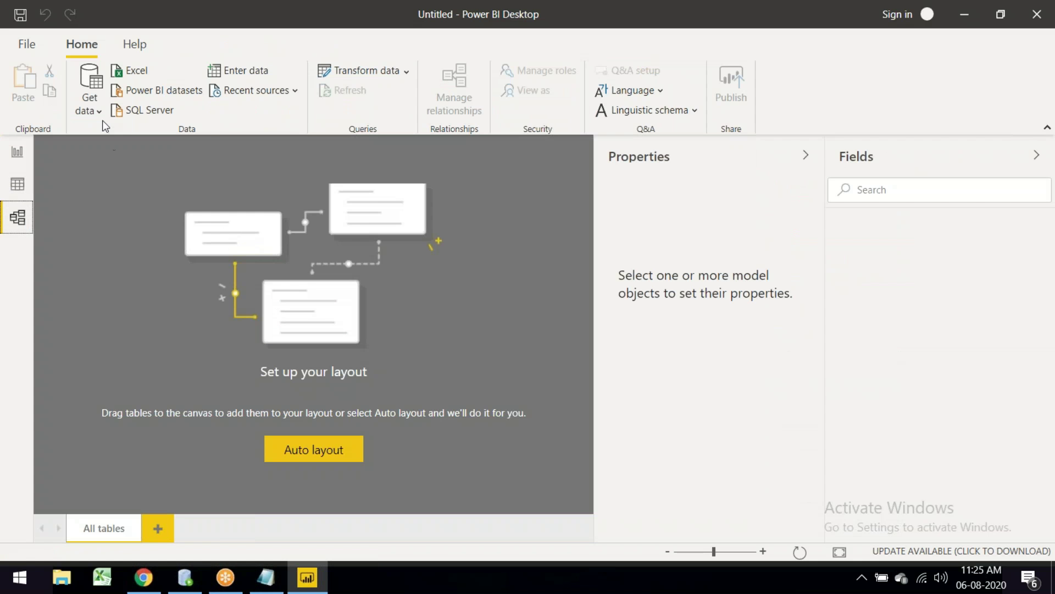
- Import Orders.csv from E:\Power BI\Data sources through Get data > Text/CSV
click(98, 110)
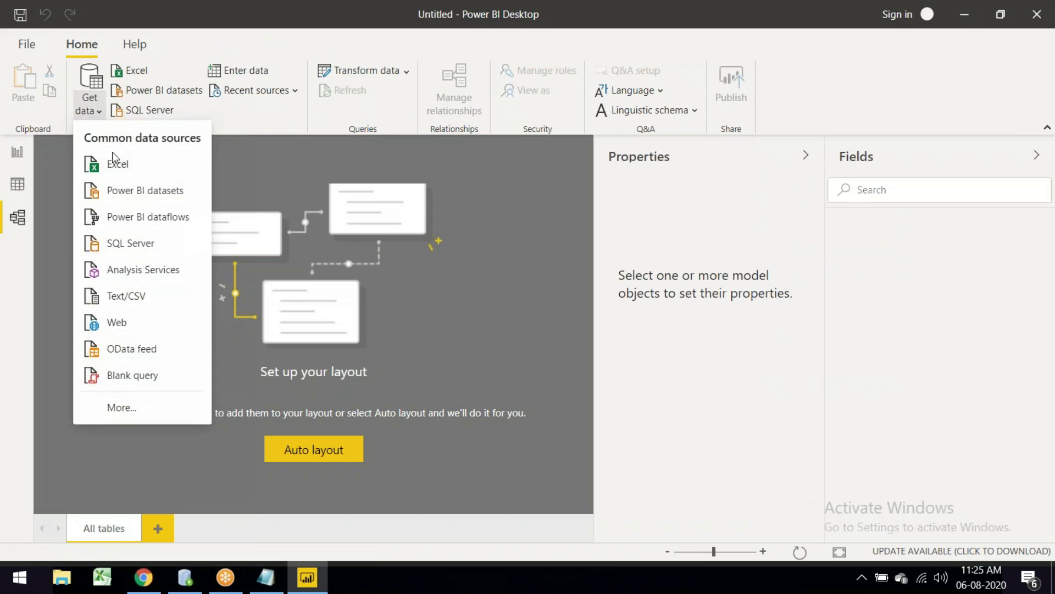
click(132, 297)
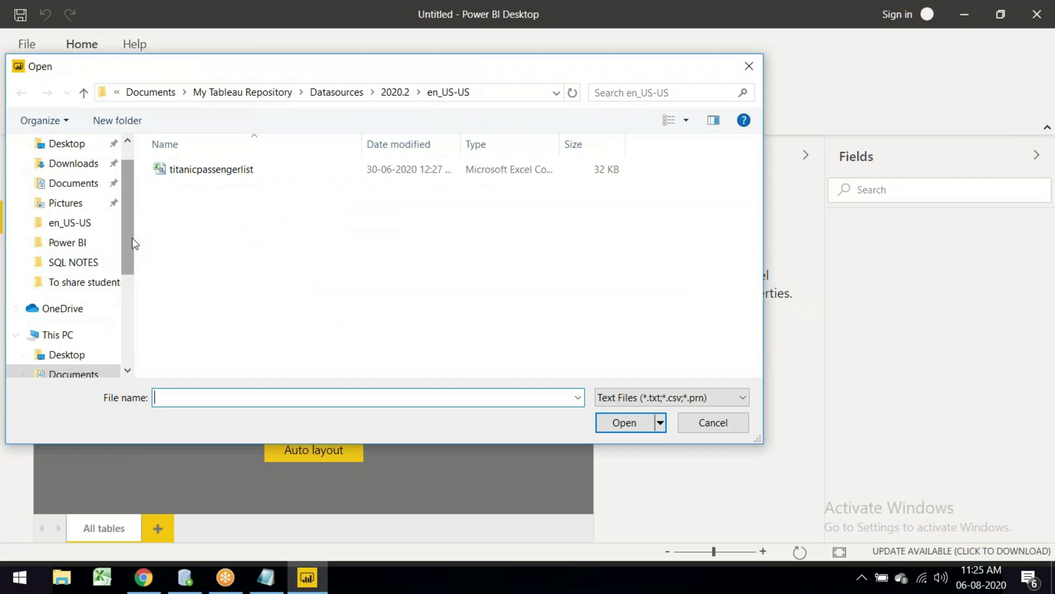
click(67, 242)
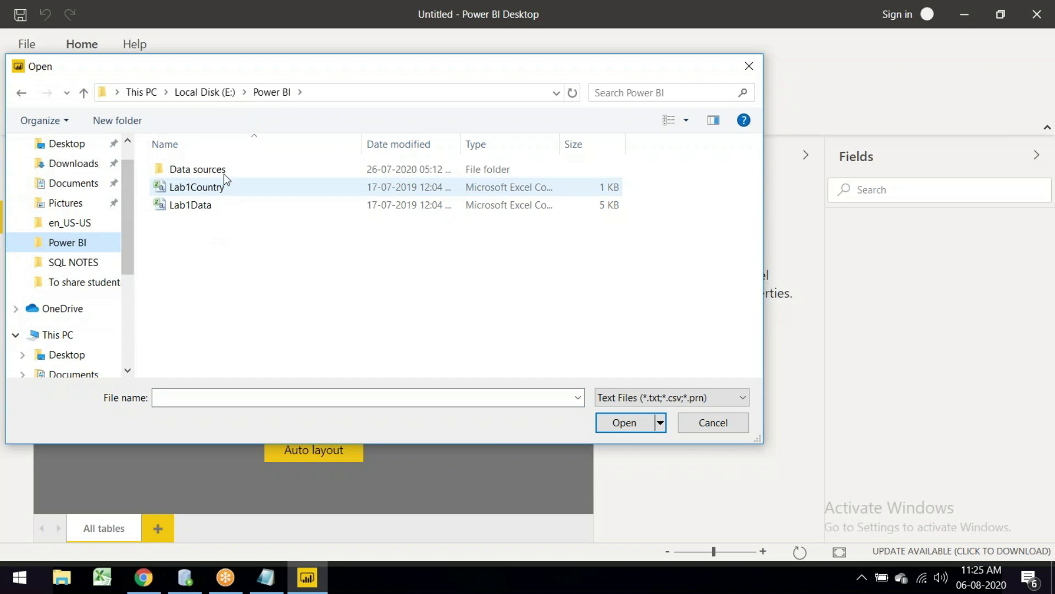
double_click(223, 171)
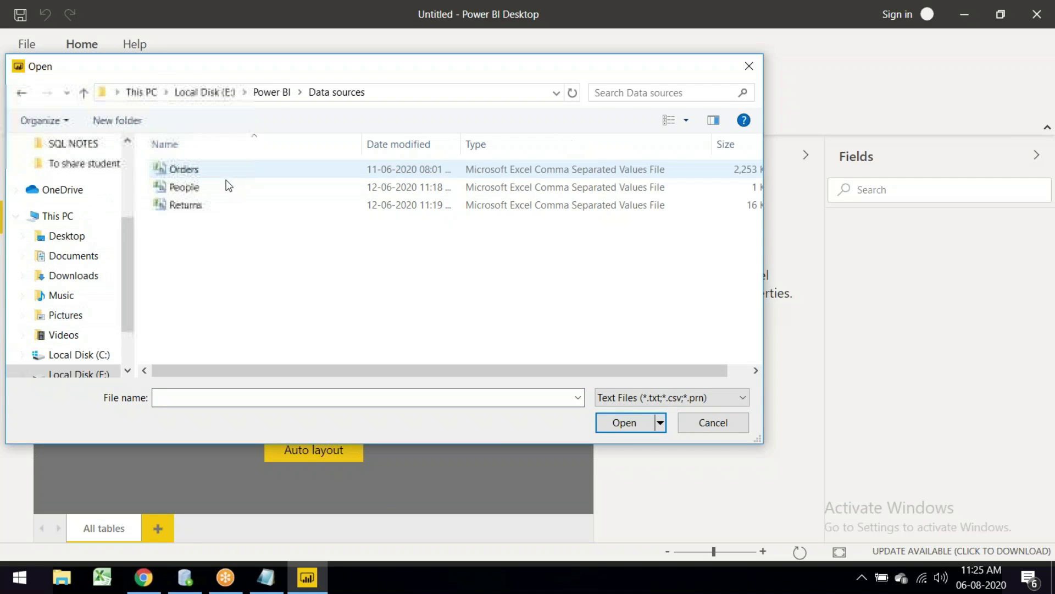
click(187, 170)
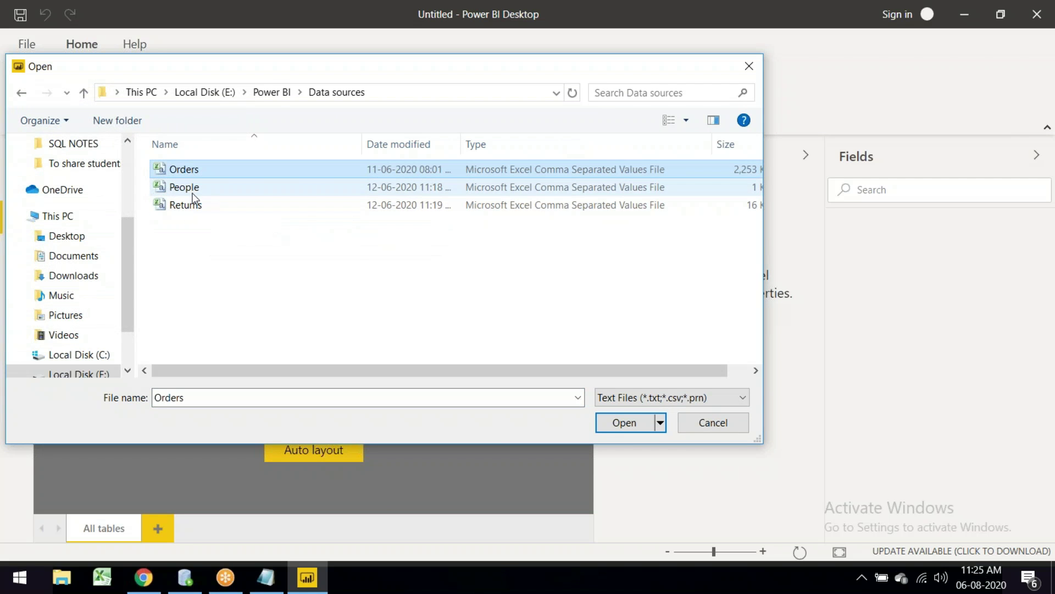
click(628, 430)
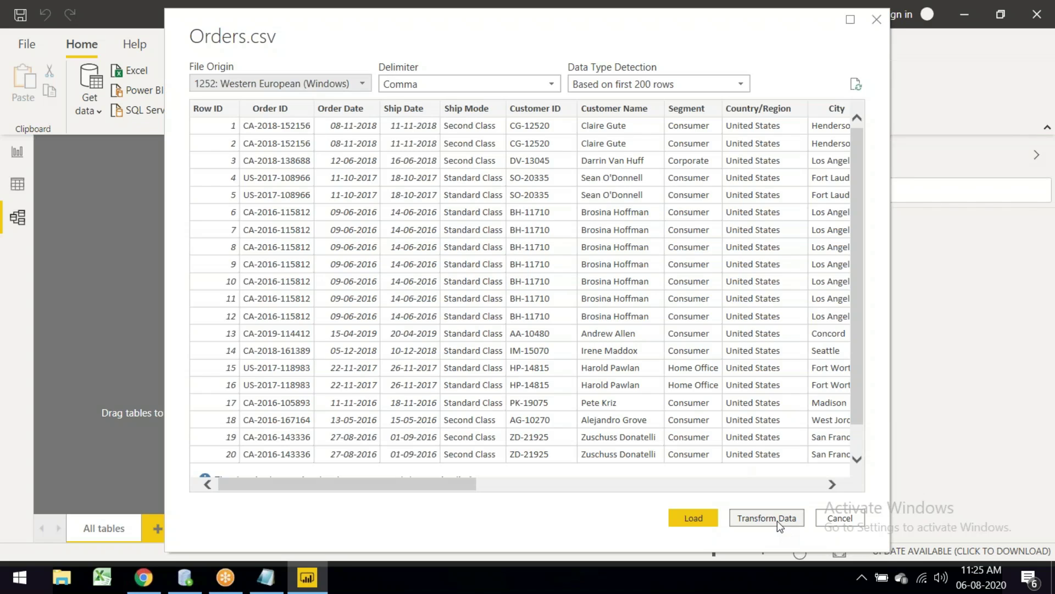
- Load the Orders data into Power Query Editor and bring up its Help options
click(777, 520)
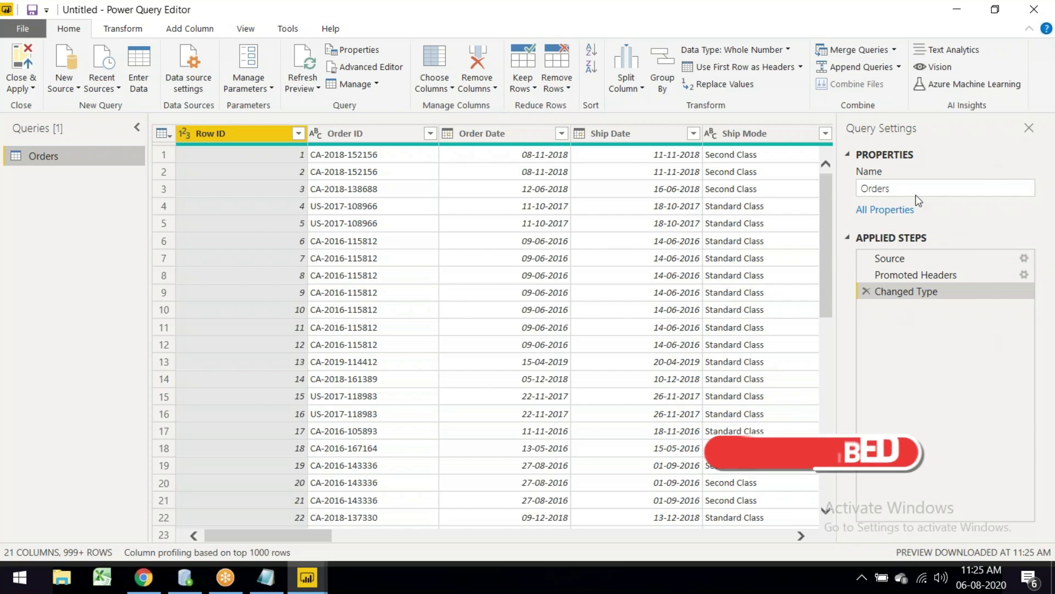
click(336, 29)
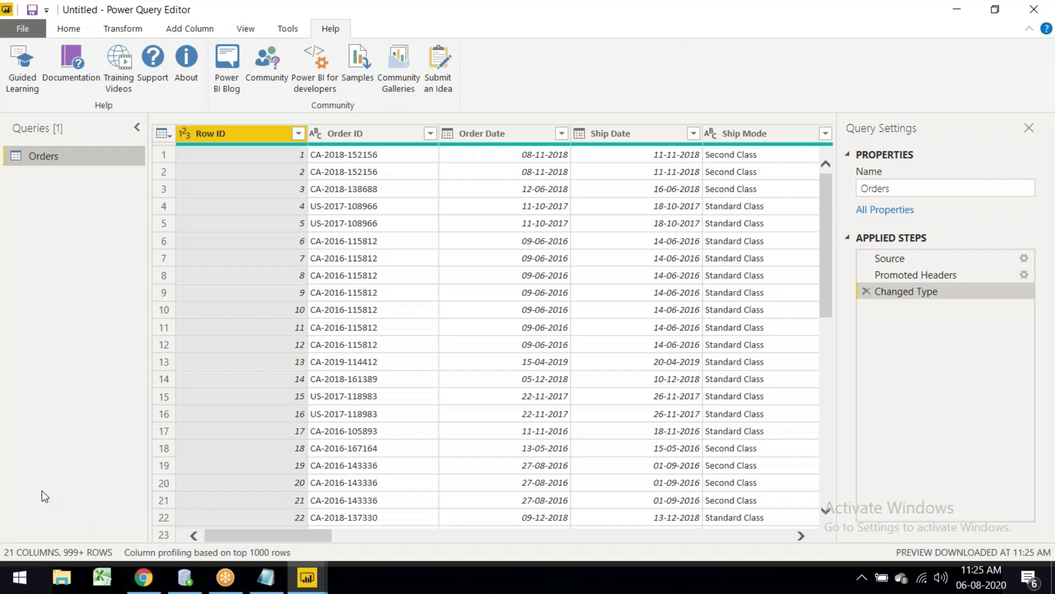
- Open the Power BI Ideas site and scroll through its top-voted ideas
click(438, 68)
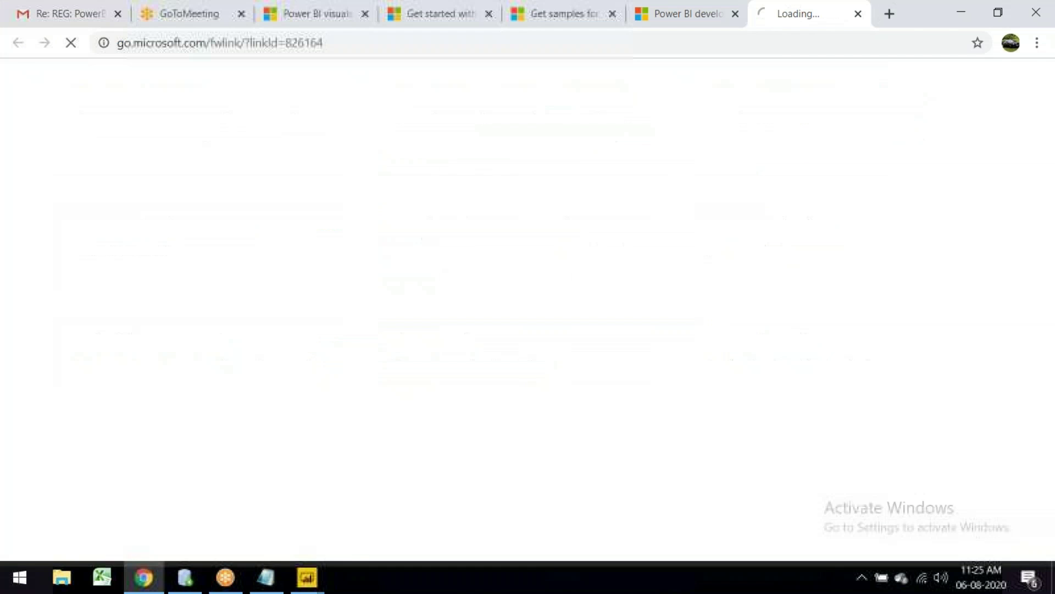
mouse_move(307, 577)
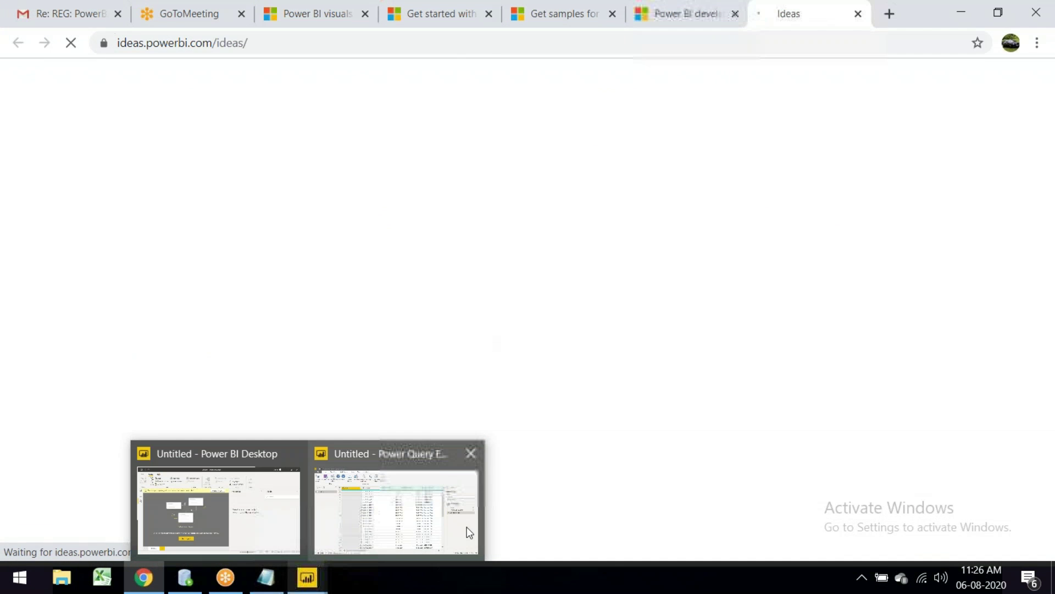
mouse_move(467, 526)
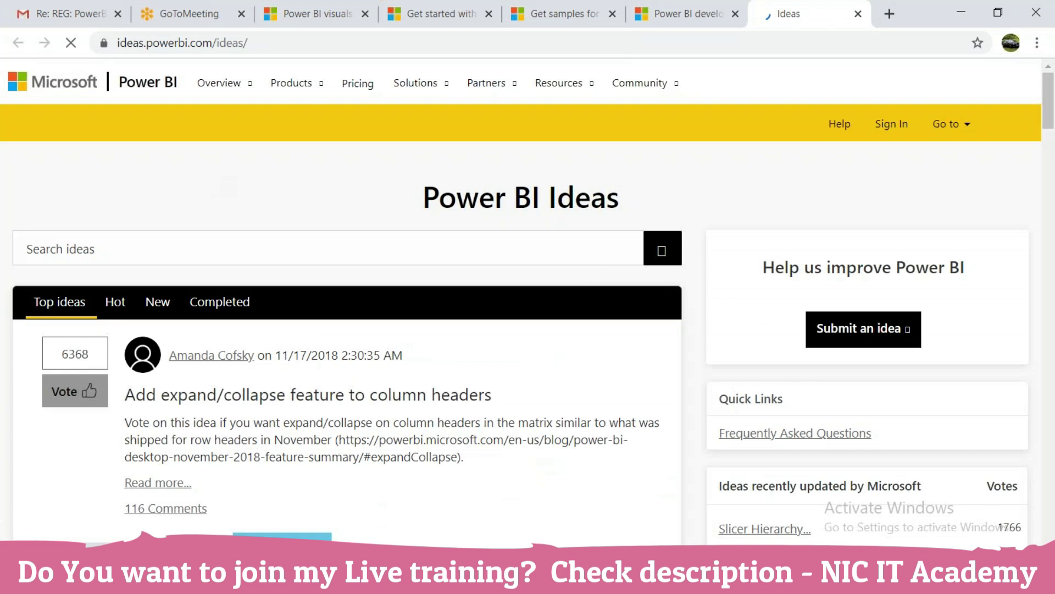
scroll(377, 237, down, 8)
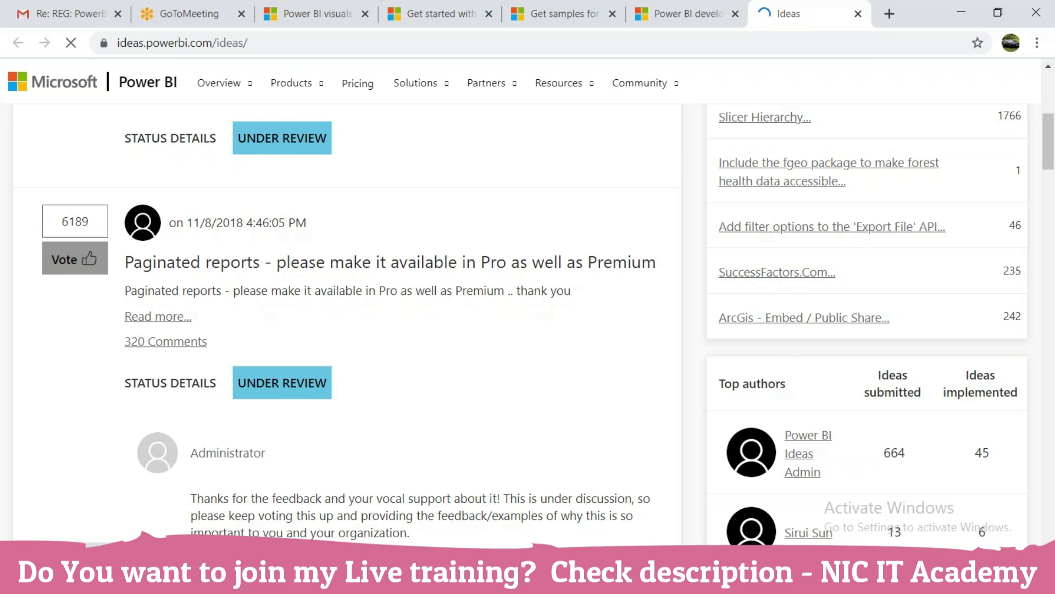
scroll(377, 274, down, 5)
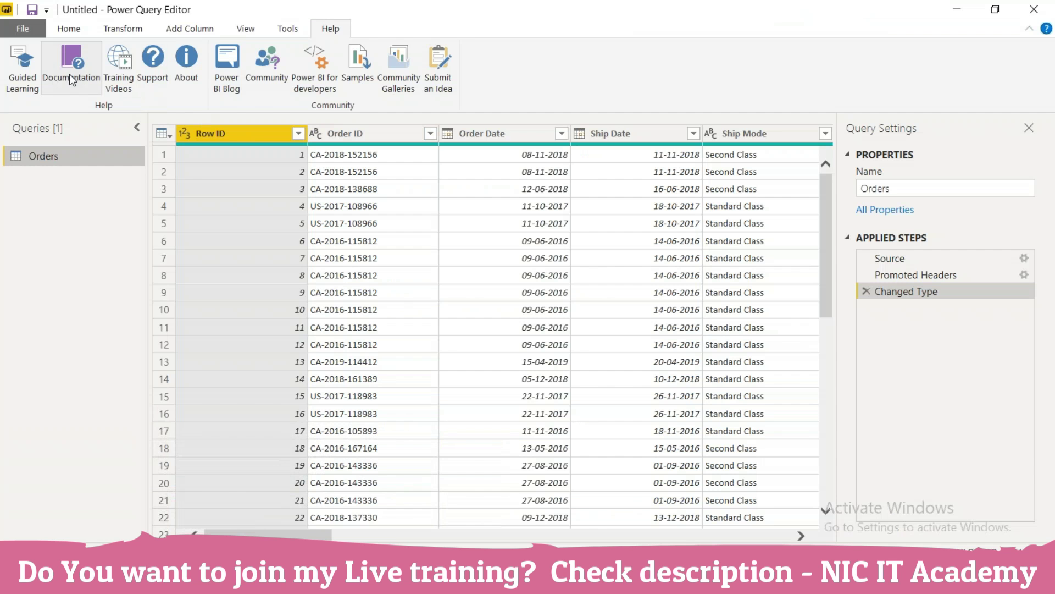
- Close & Apply the Orders query from the Home ribbon, loading it into the model
click(67, 28)
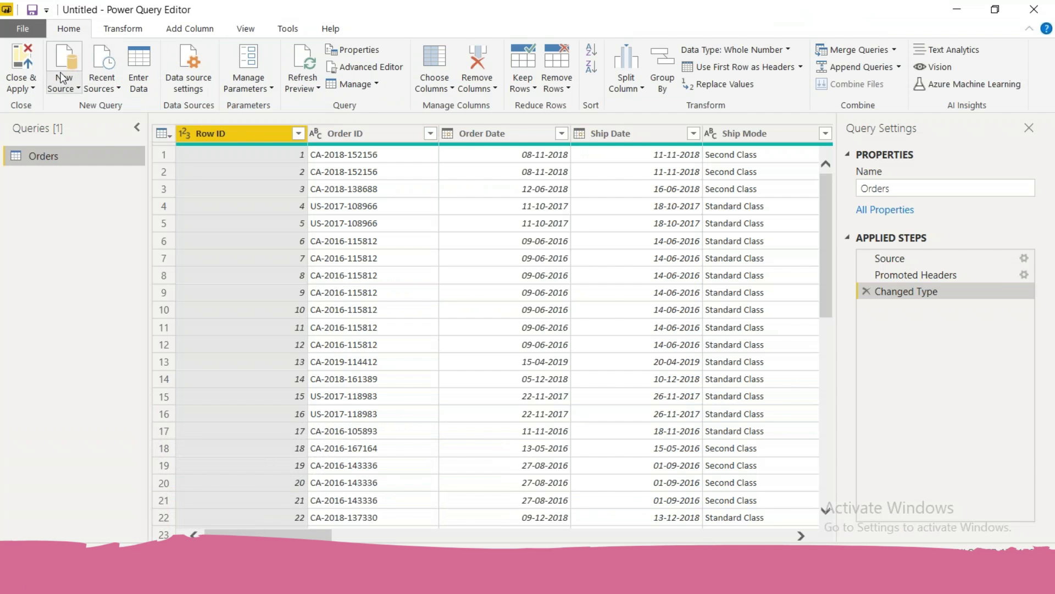
click(32, 89)
click(59, 109)
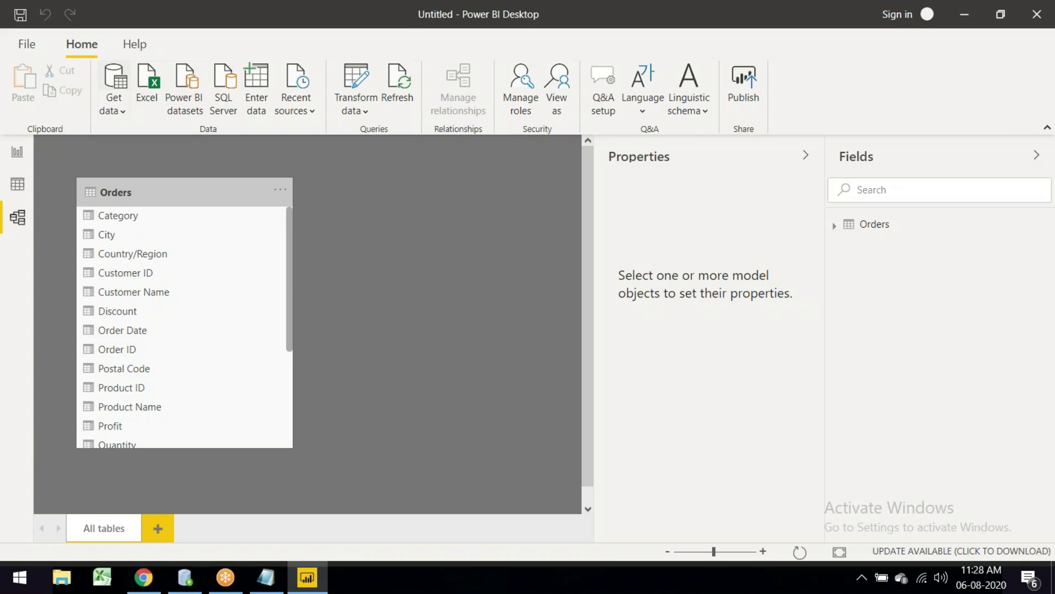
- Connect to the Oracle database on server localhost to list its 12 schemas
click(115, 110)
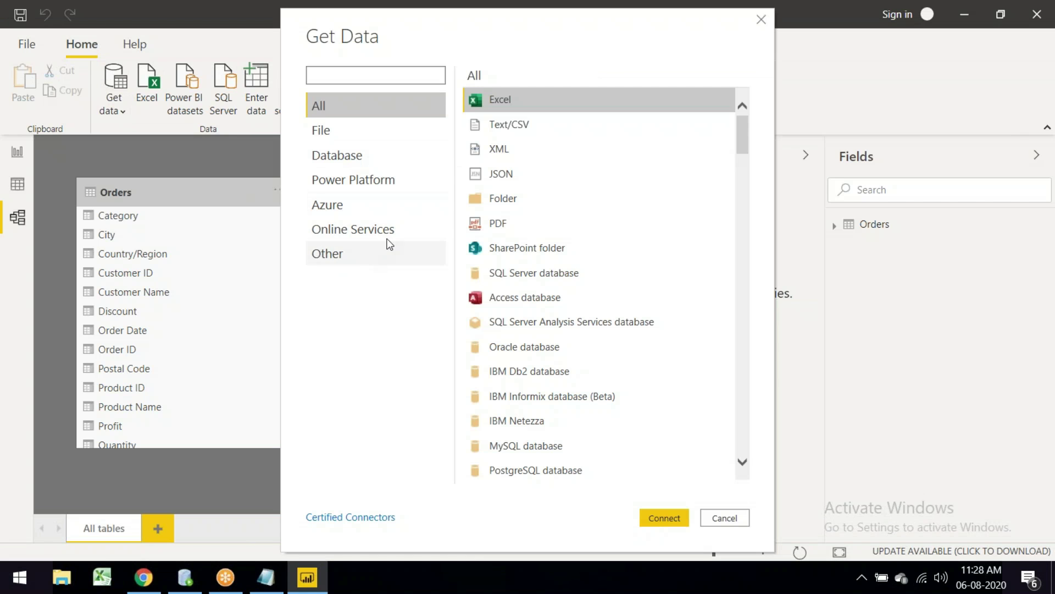
click(368, 161)
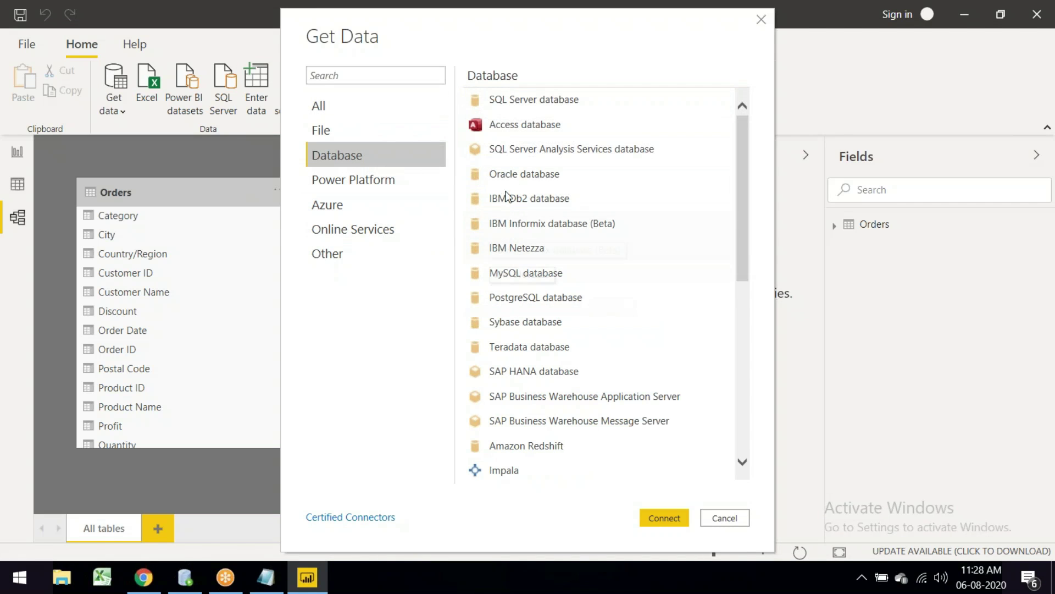
click(523, 173)
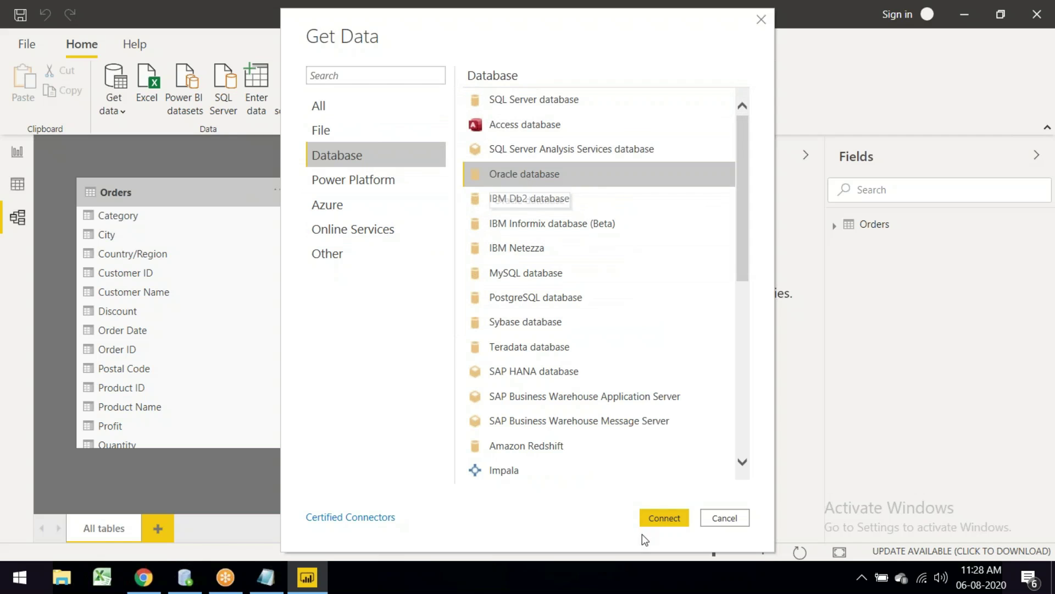
click(655, 520)
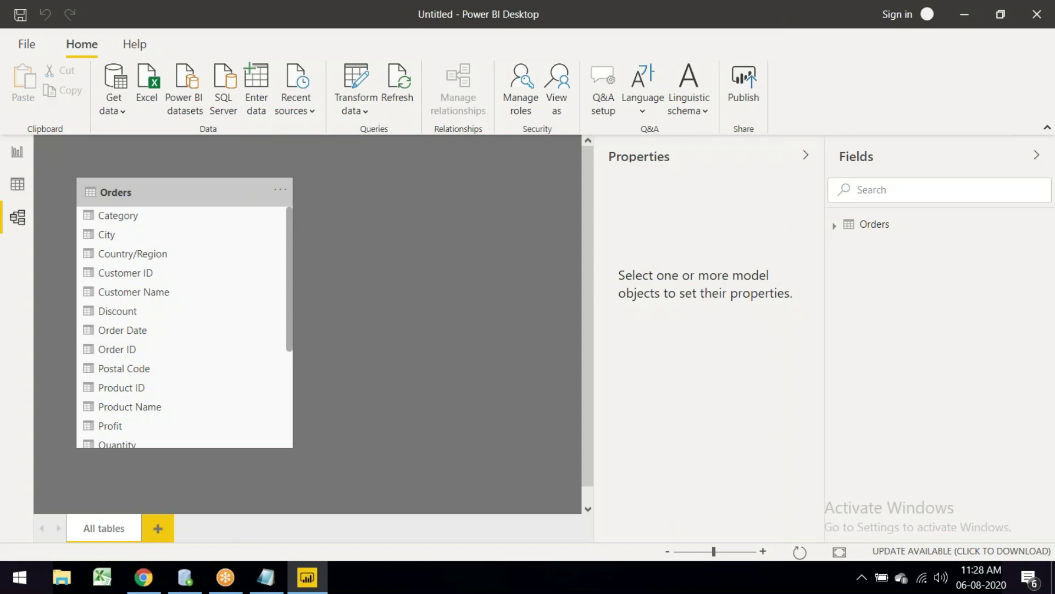
click(678, 347)
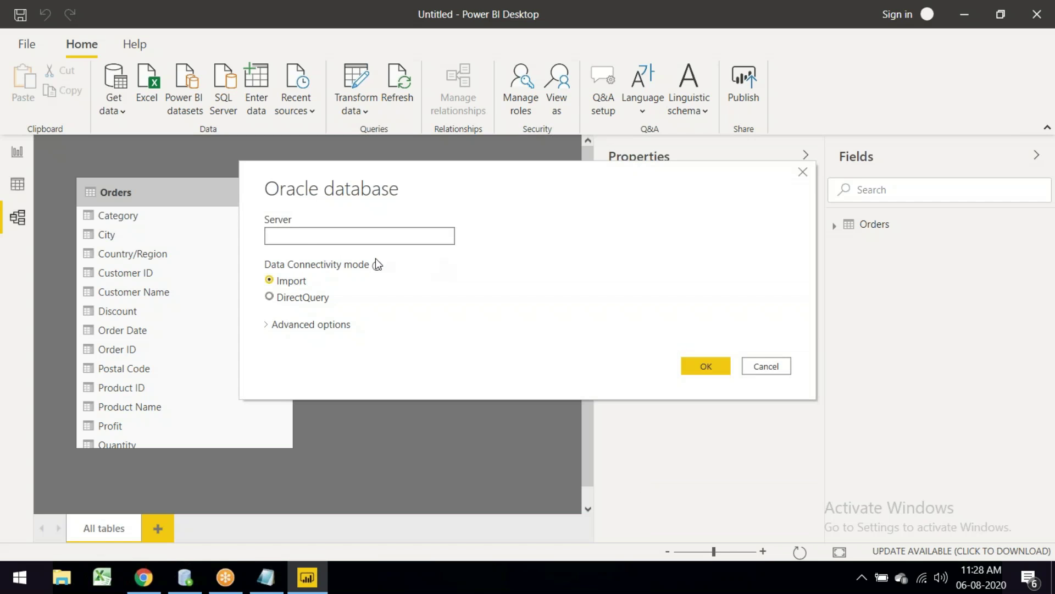
text(localhost)
key(Return)
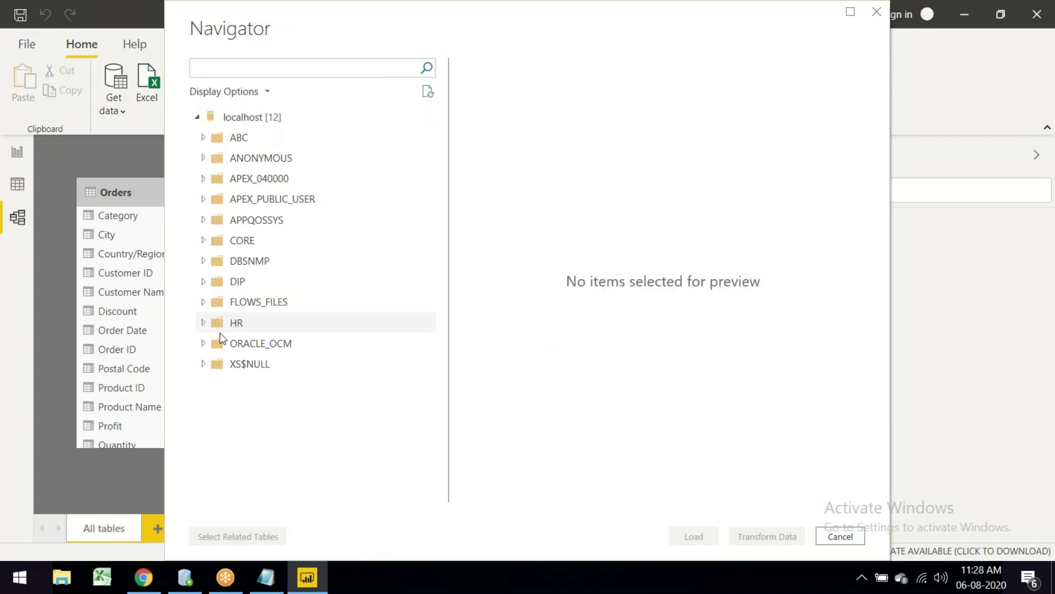
- In the HR schema, tick the DEPARTMENTS and EMPLOYEES tables
click(203, 324)
scroll(256, 365, down, 10)
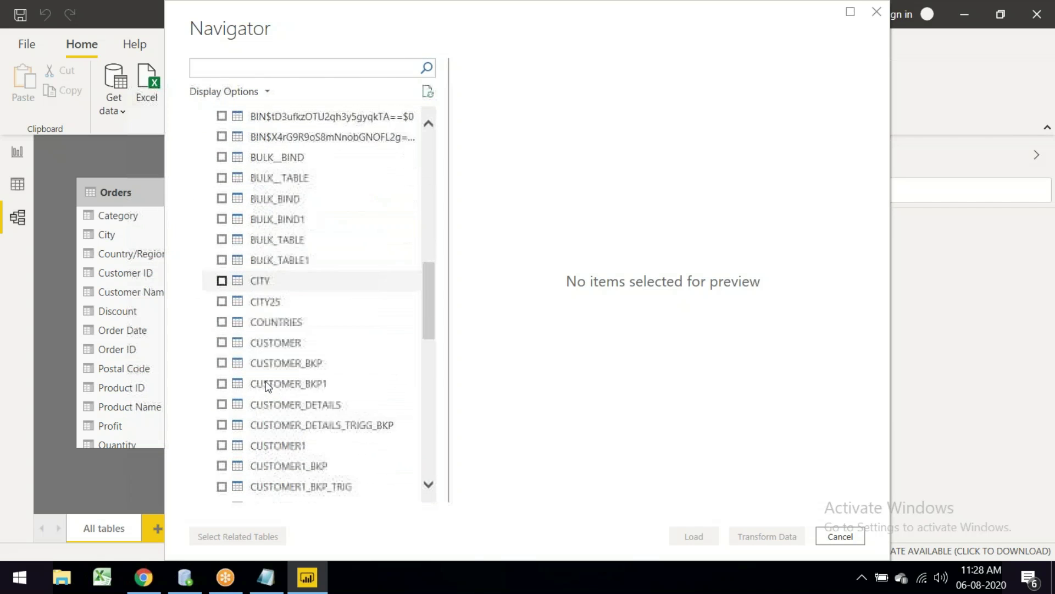
scroll(267, 385, down, 2)
click(222, 395)
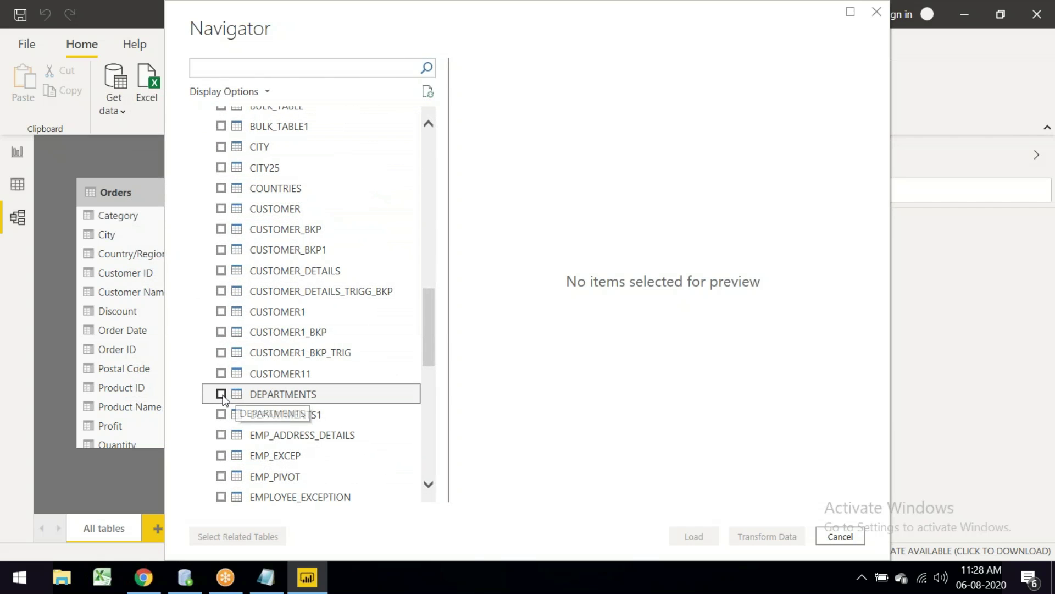
click(222, 394)
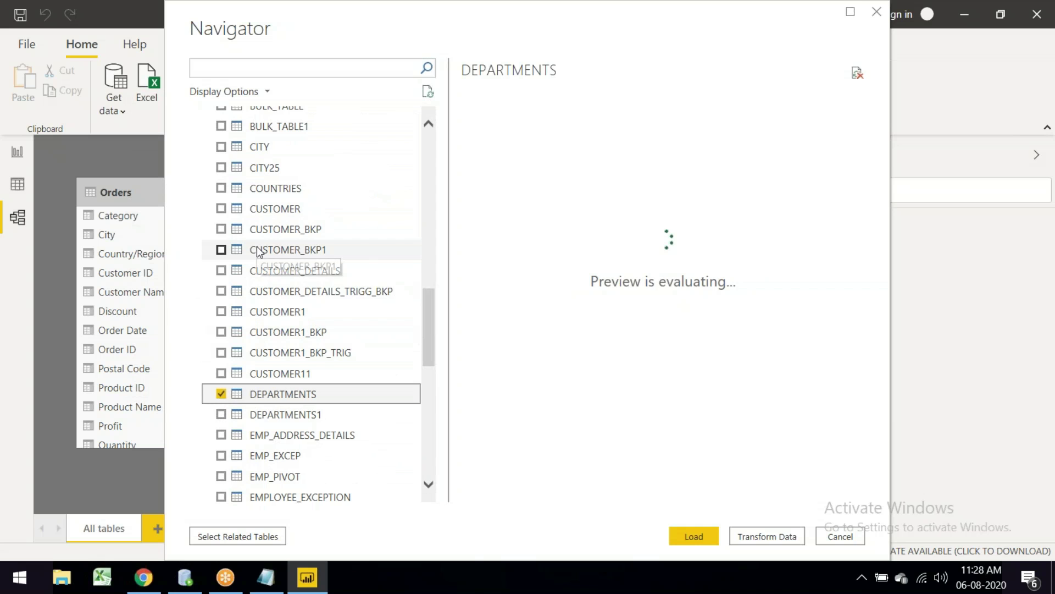
scroll(256, 250, down, 3)
click(220, 359)
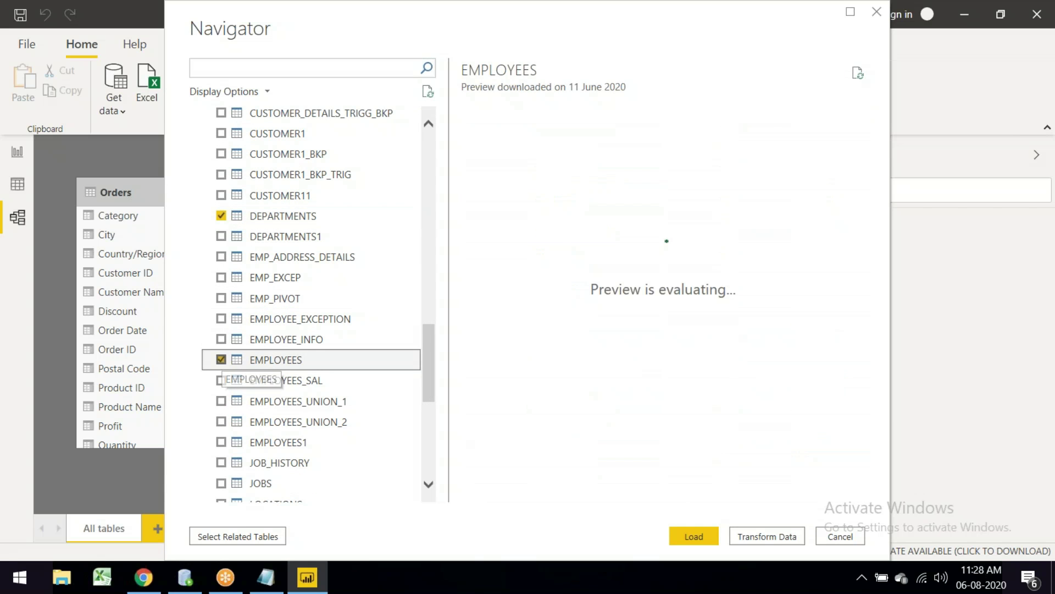
- Tick LOCATIONS as well and load the three tables into the model
scroll(226, 369, down, 3)
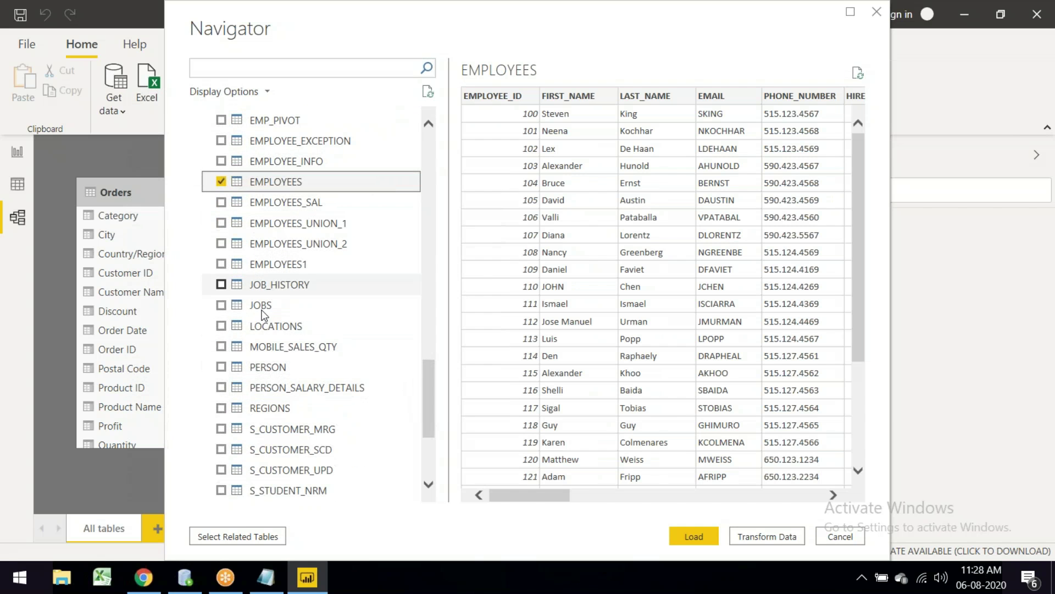
scroll(225, 385, down, 3)
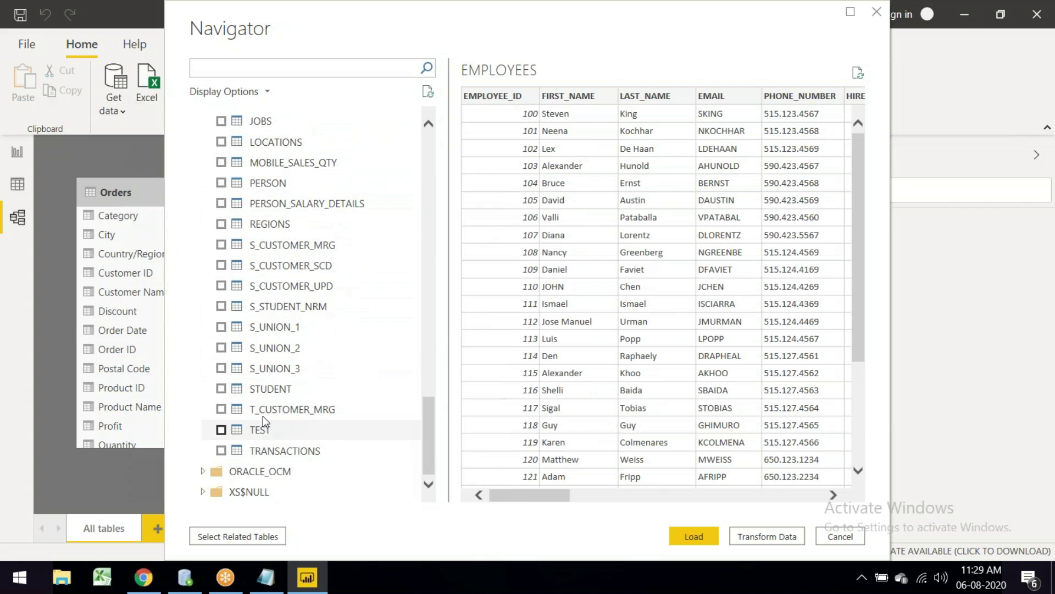
scroll(278, 363, up, 3)
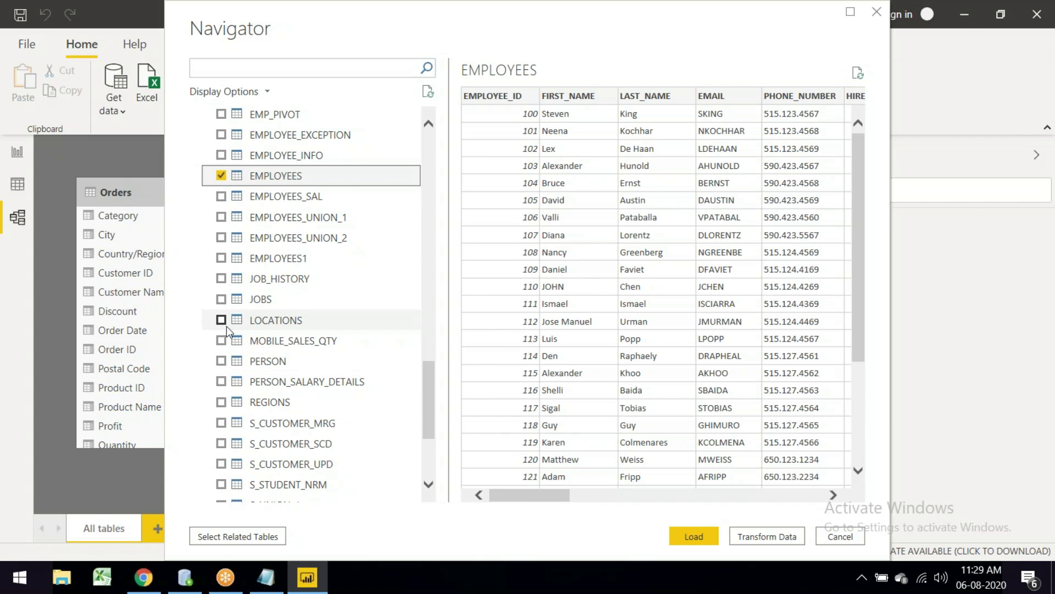
click(221, 321)
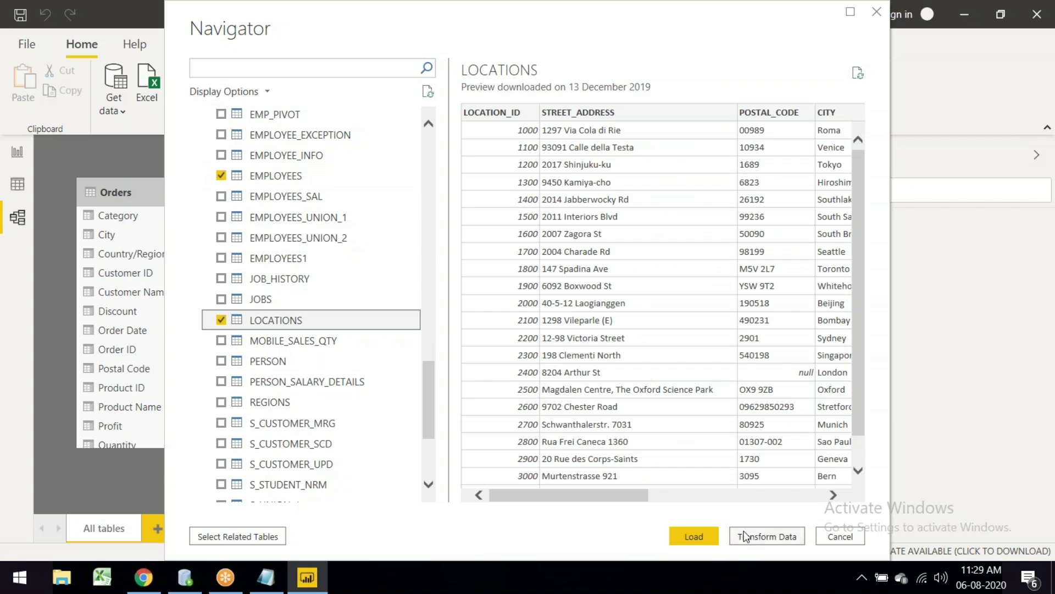
click(694, 536)
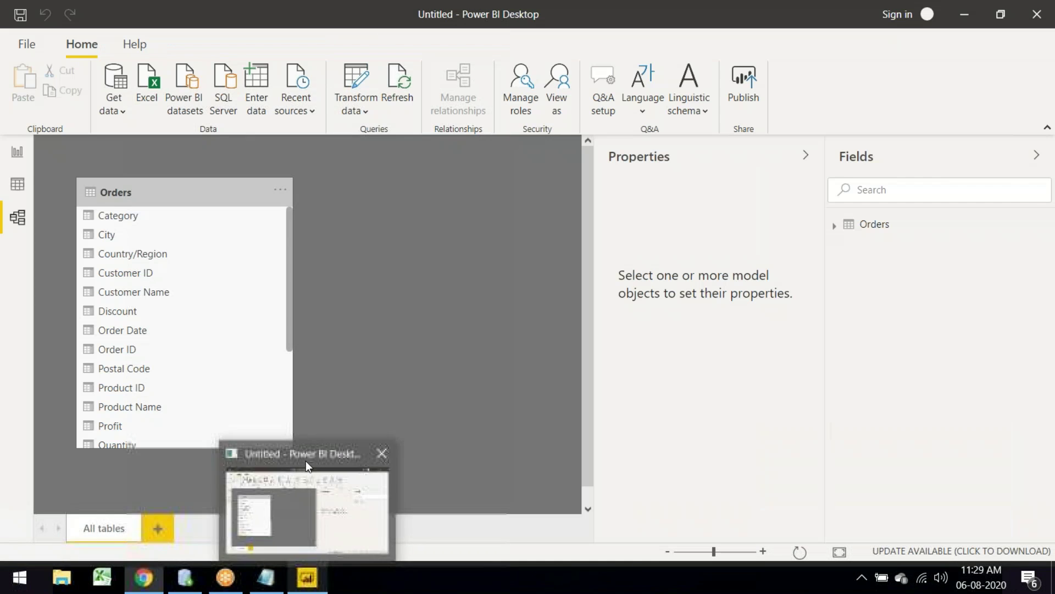
click(308, 467)
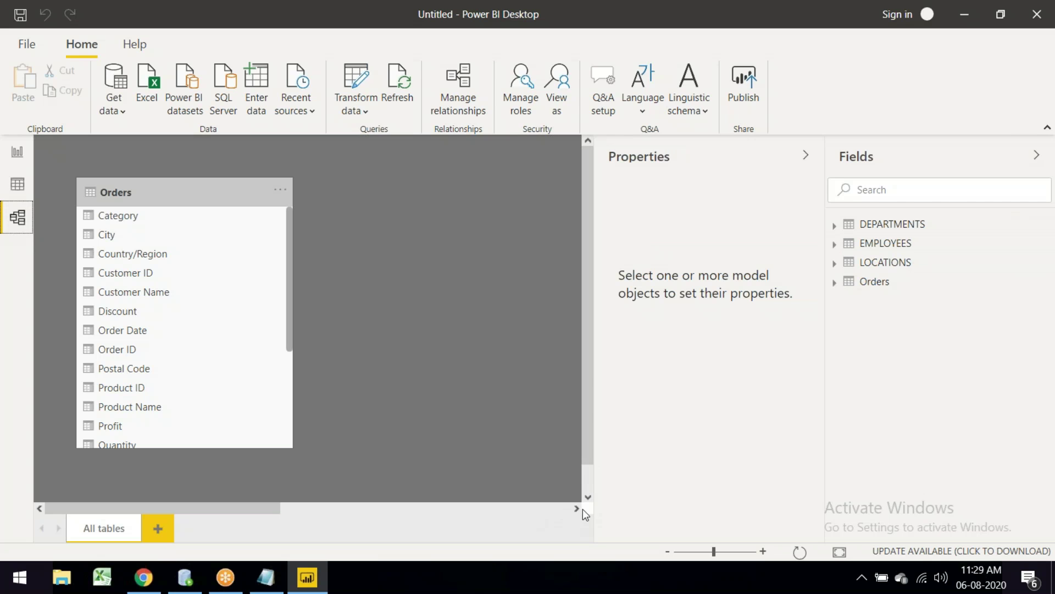
- Collapse the Properties pane and place LOCATIONS and DEPARTMENTS at the diagram's left
click(808, 159)
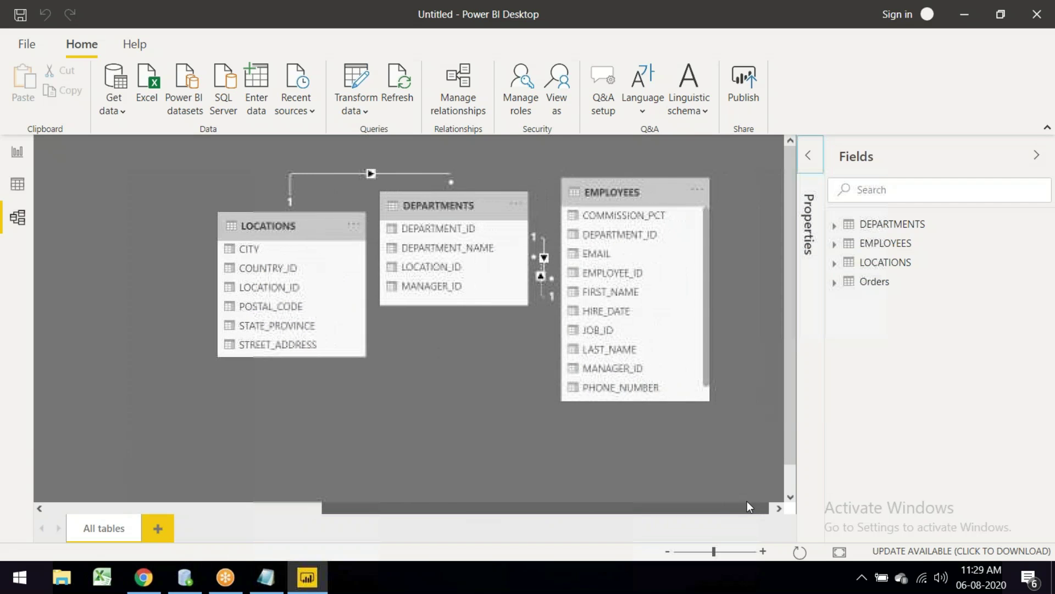
drag(246, 225, 82, 207)
drag(417, 205, 376, 199)
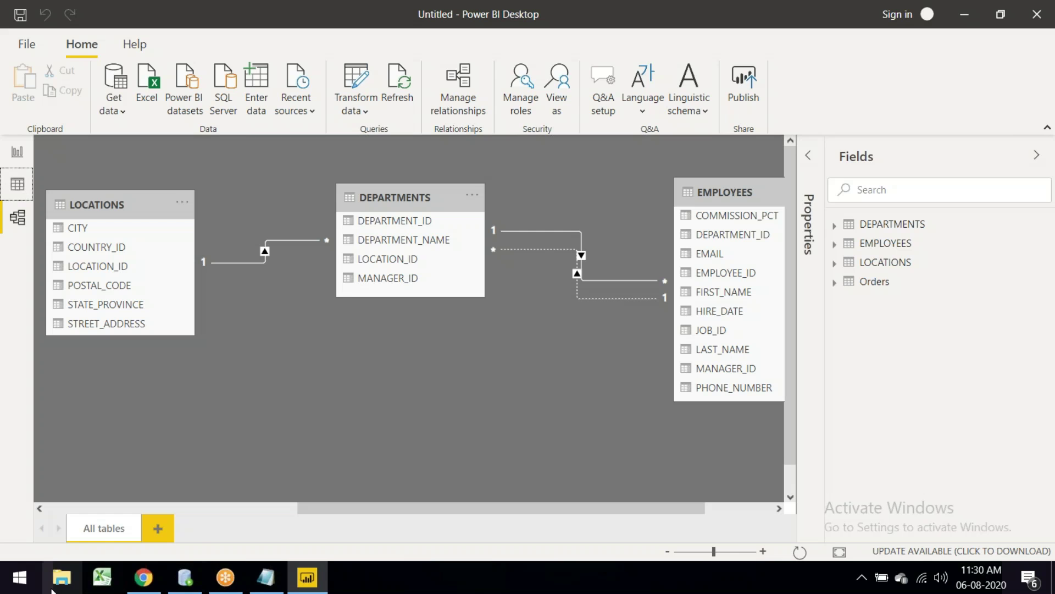
- Search the Start menu for 'note', then return to the Notepad++ notes
click(26, 587)
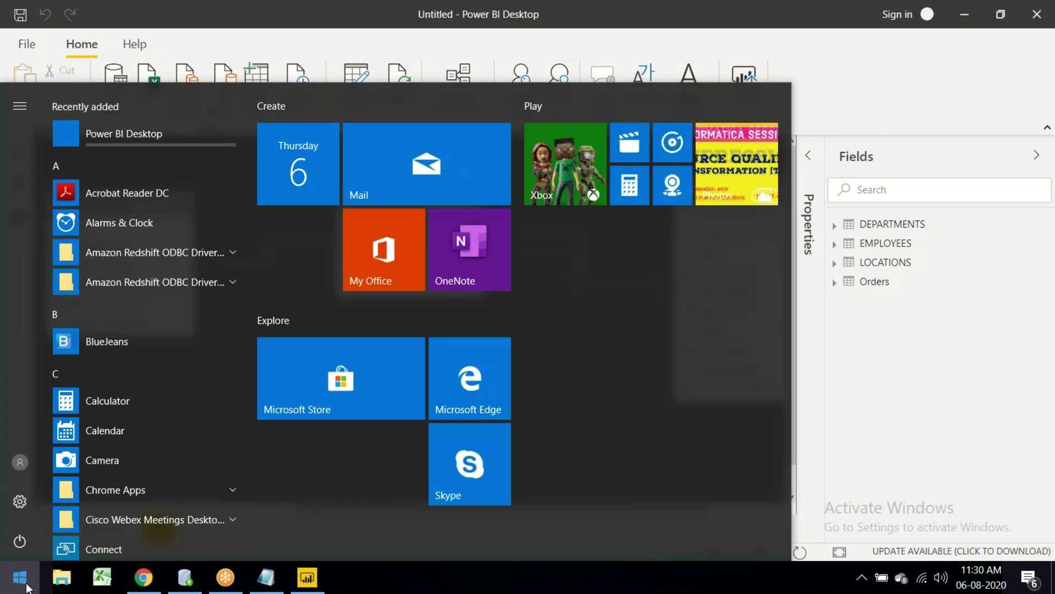
text(note)
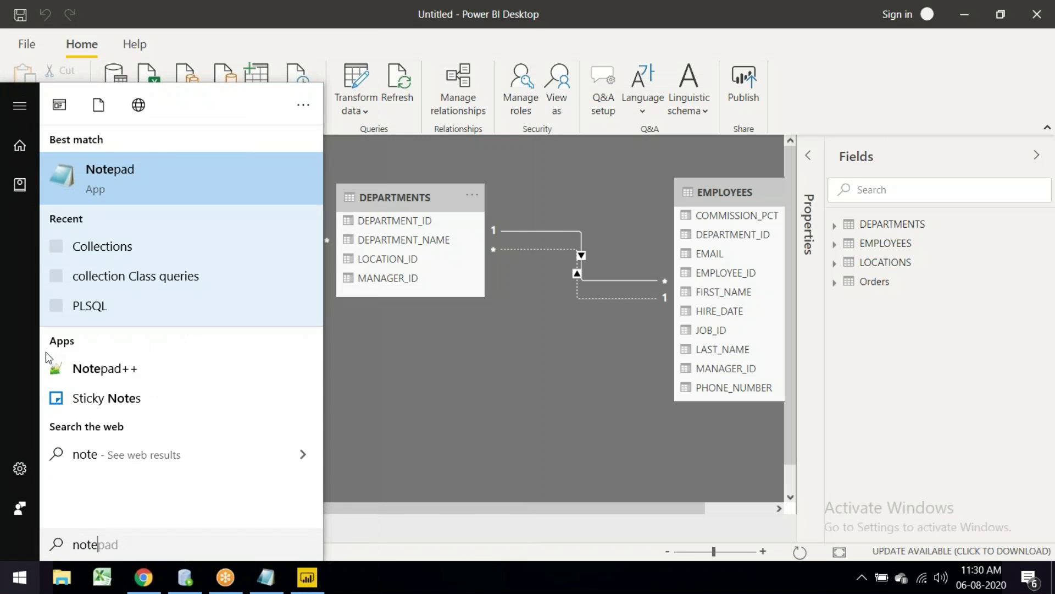
click(387, 18)
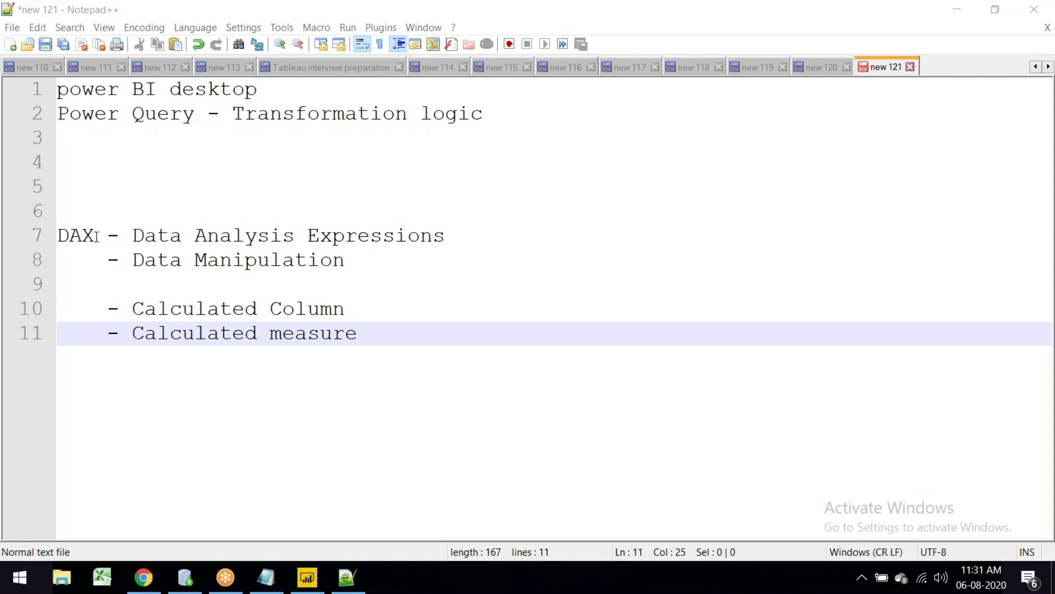
- Highlight DAX, Data Analysis Expressions, Data Manipulation, Calculated Column and Calculated measure
drag(94, 235, 57, 236)
drag(132, 235, 449, 235)
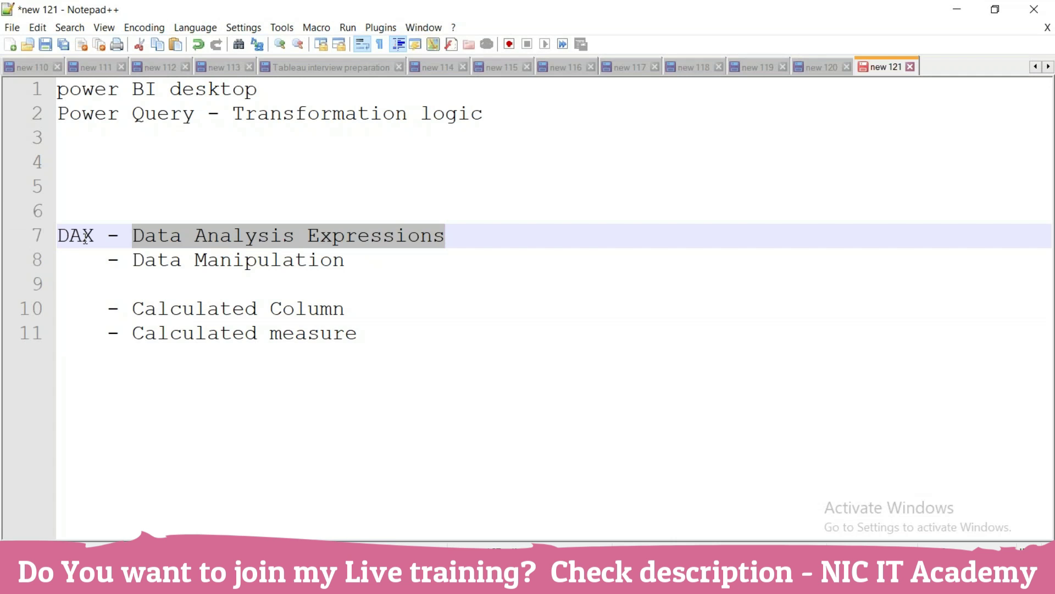
drag(132, 260, 349, 261)
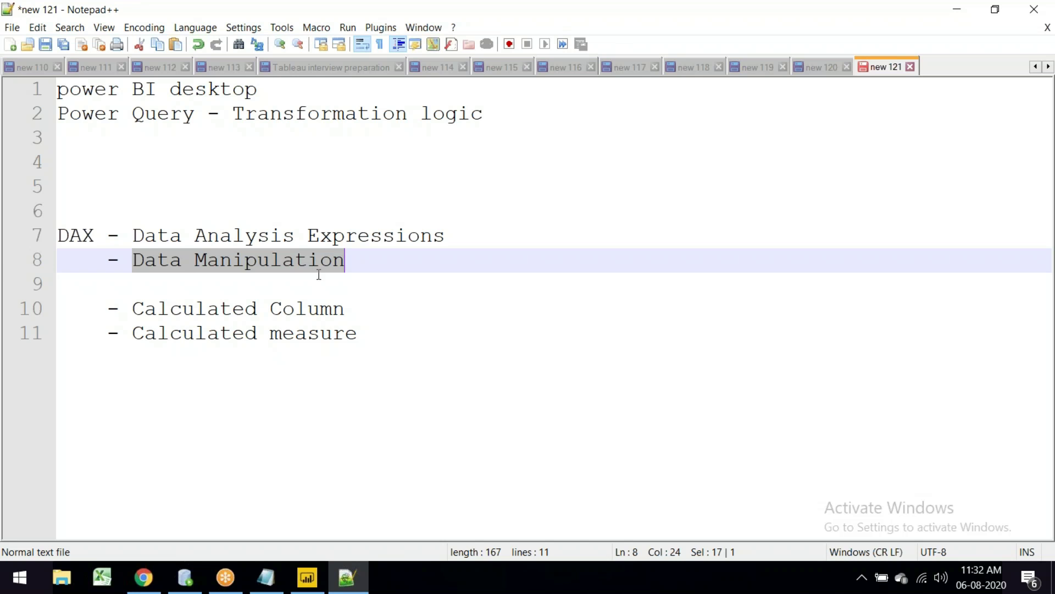
drag(133, 310, 355, 315)
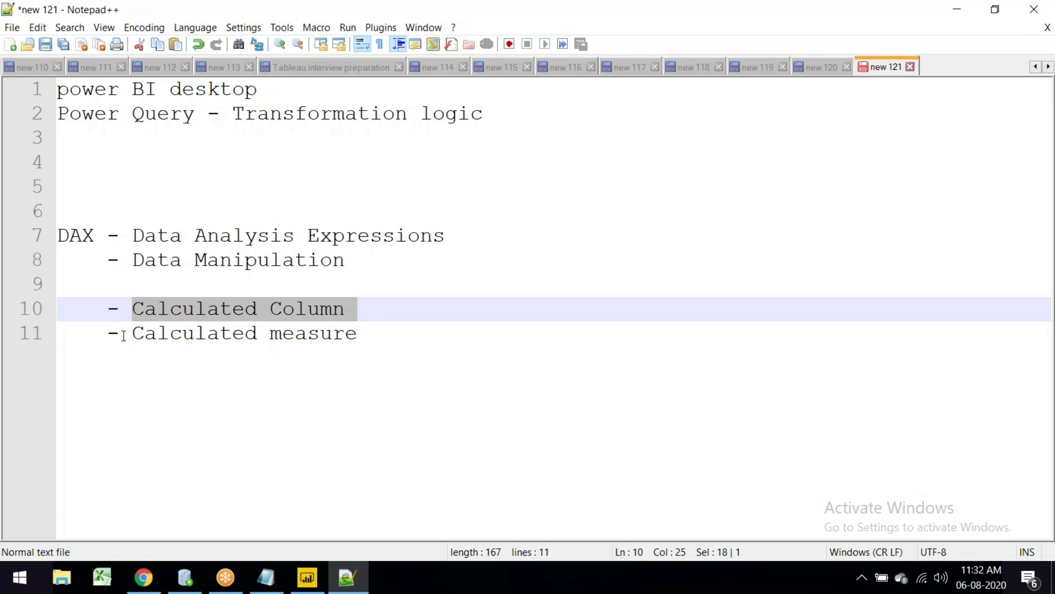
drag(123, 336, 356, 345)
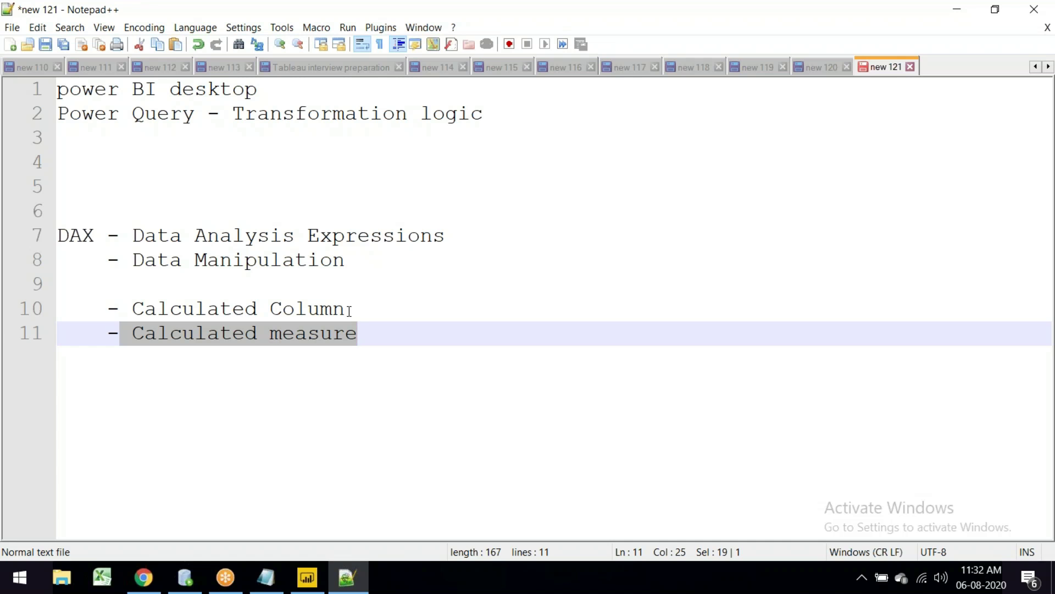
- Append 'min()' at the end of the Calculated measure line 11
click(156, 335)
drag(132, 335, 360, 332)
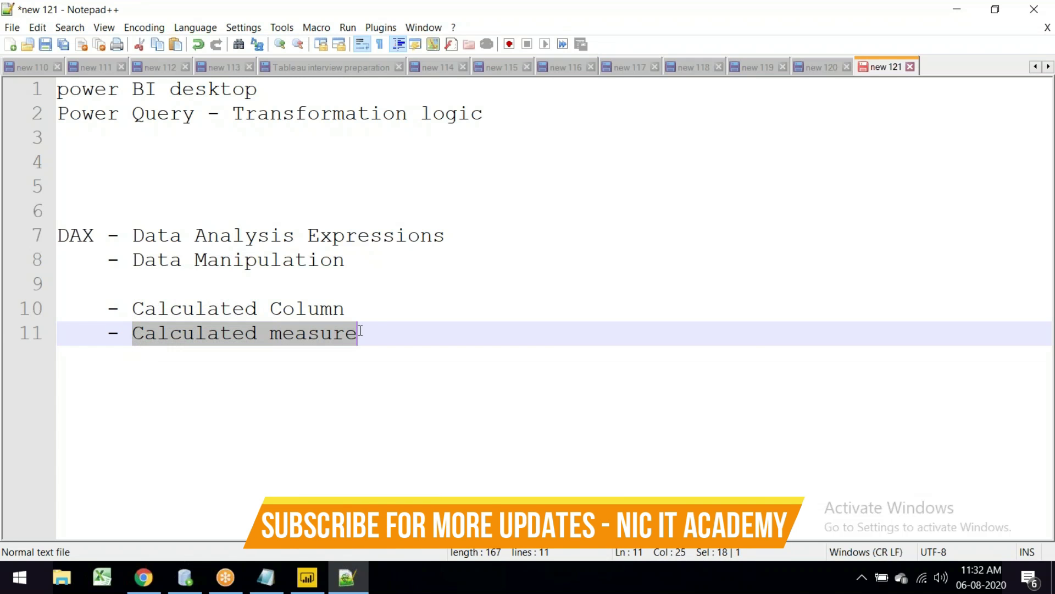
click(396, 337)
text(n  min())
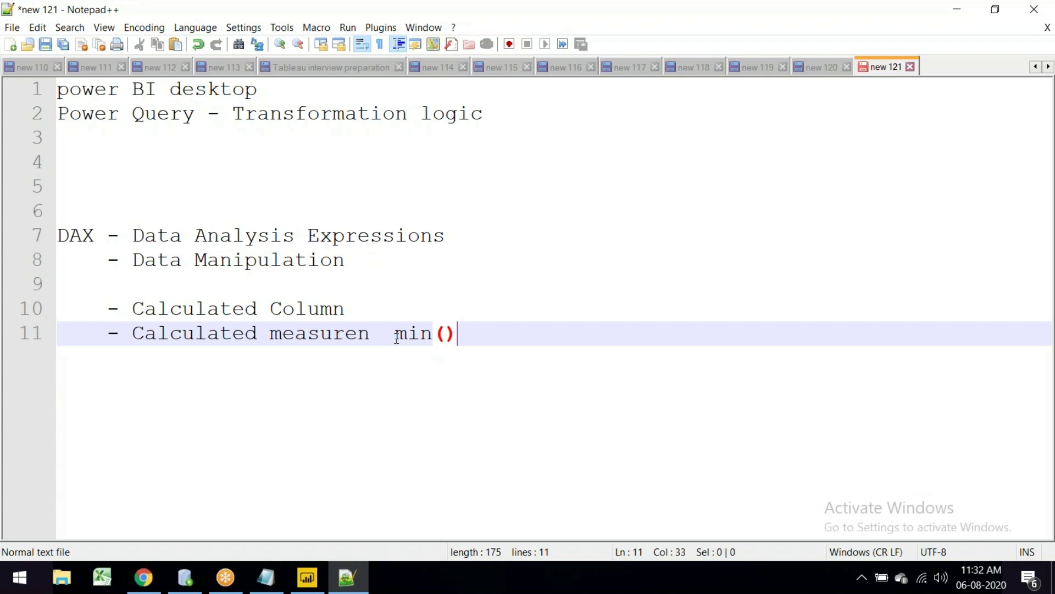
- Delete the stray n after 'measure' on line 11 and go back to Power BI Desktop
click(382, 336)
click(373, 332)
key(BackSpace)
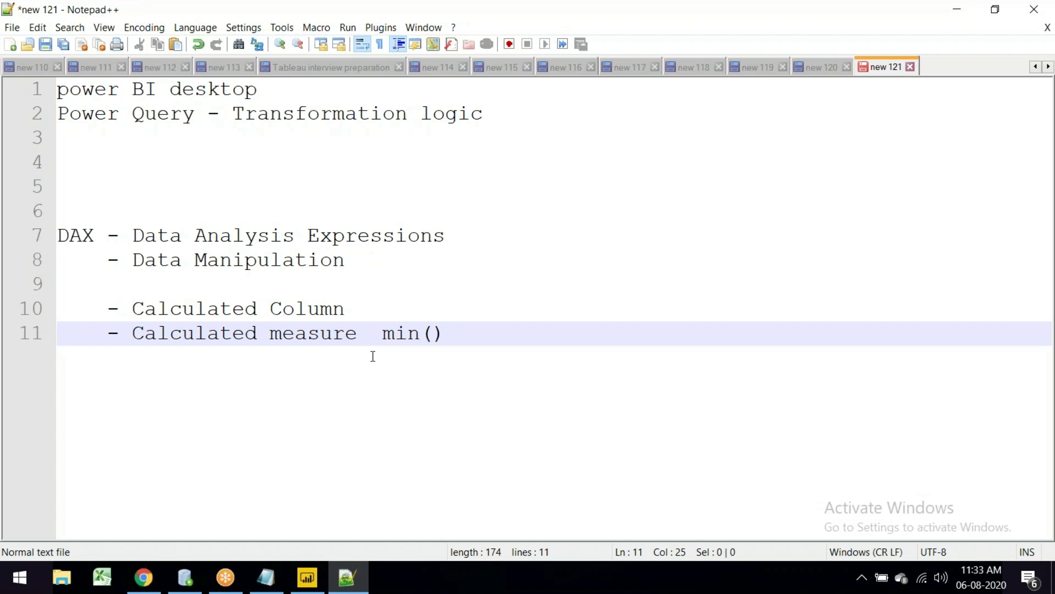
click(317, 577)
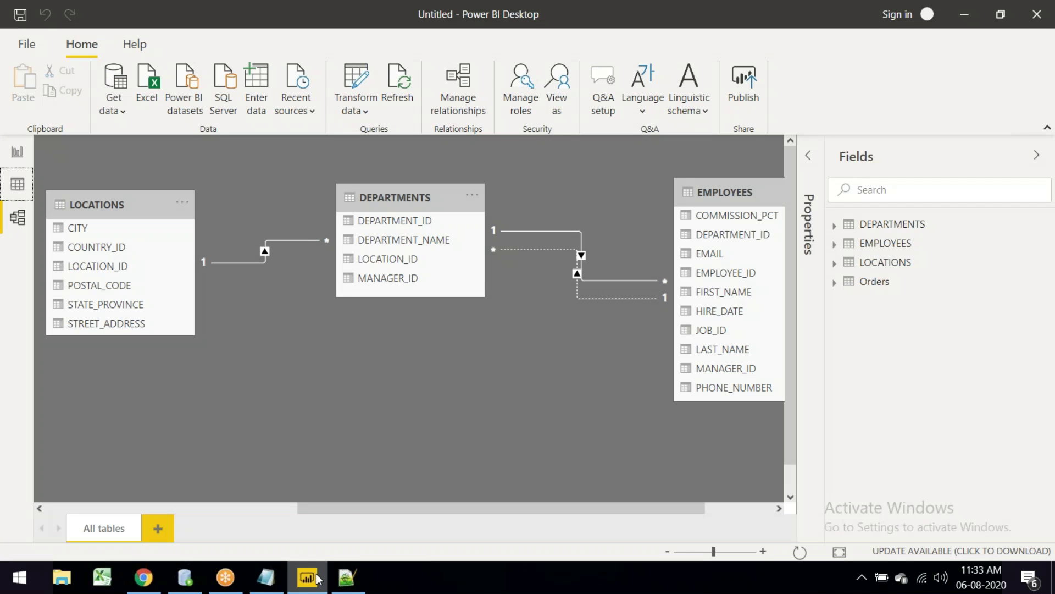
- In Data view, show the EMPLOYEES table, select SALARY and add a new empty measure
click(16, 183)
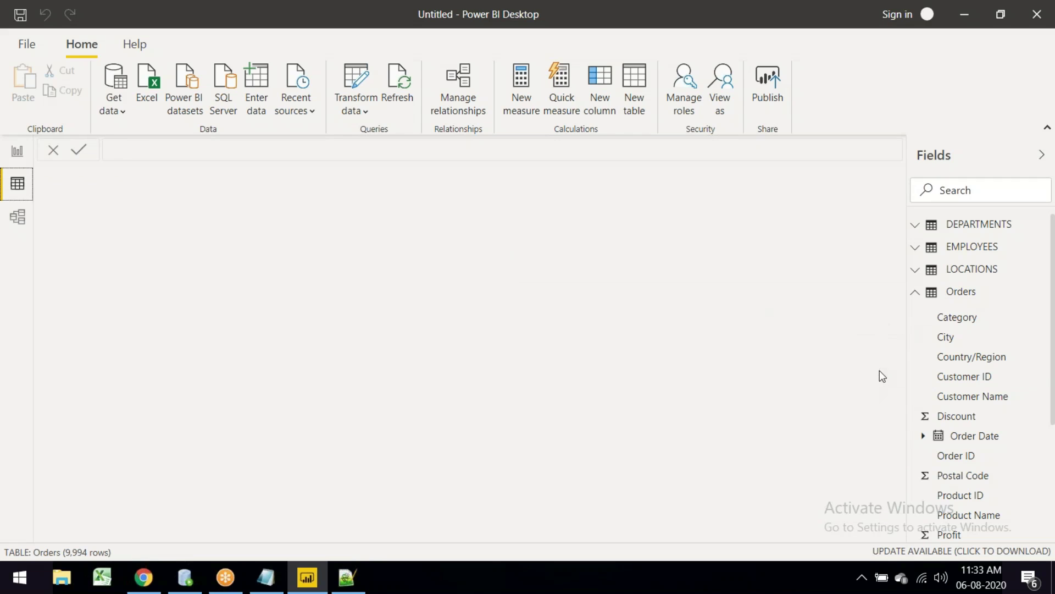
mouse_move(988, 251)
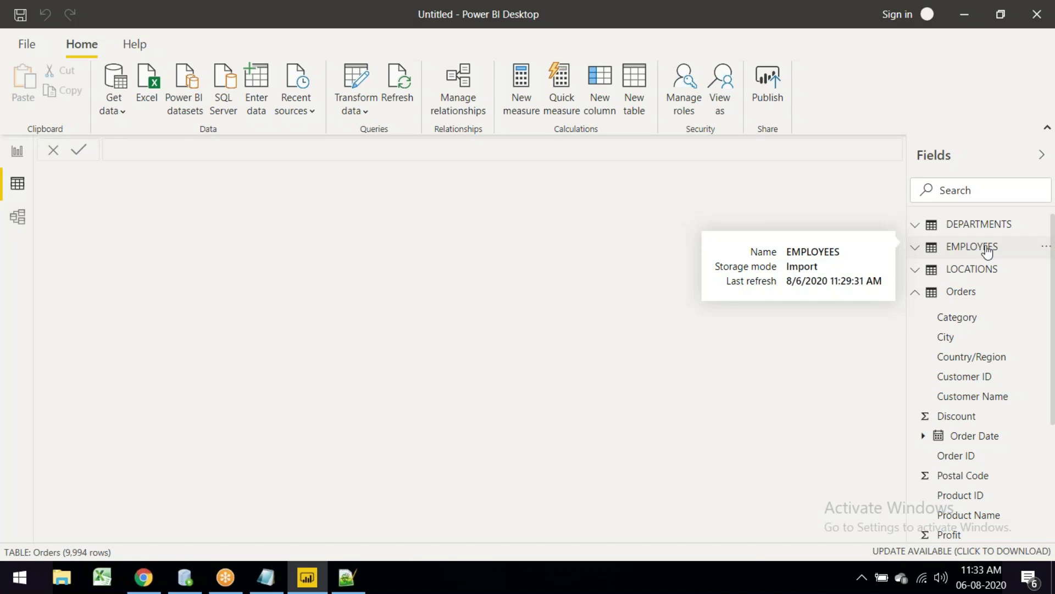
click(987, 252)
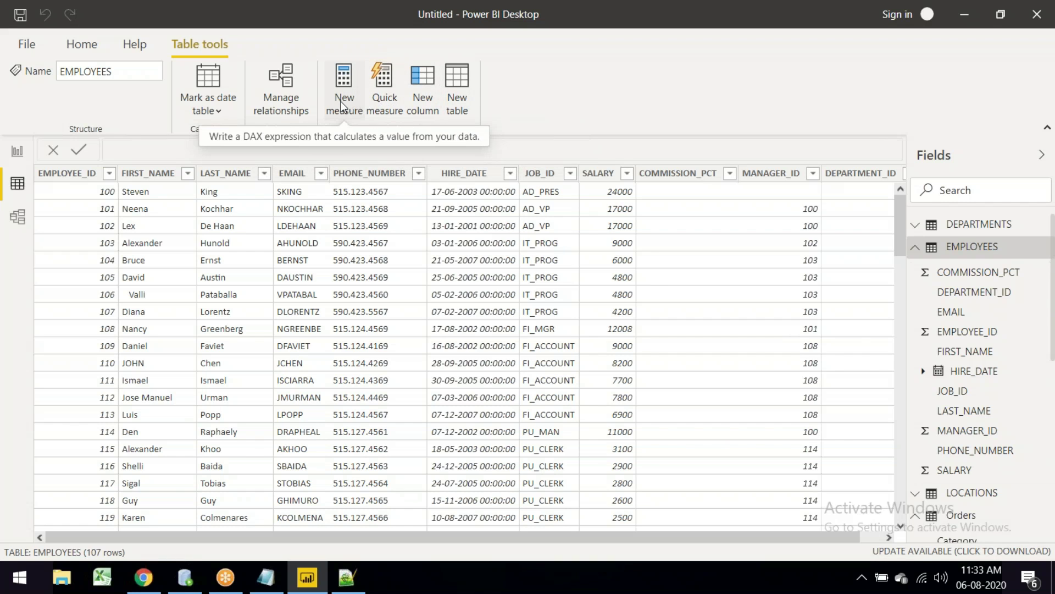
click(605, 181)
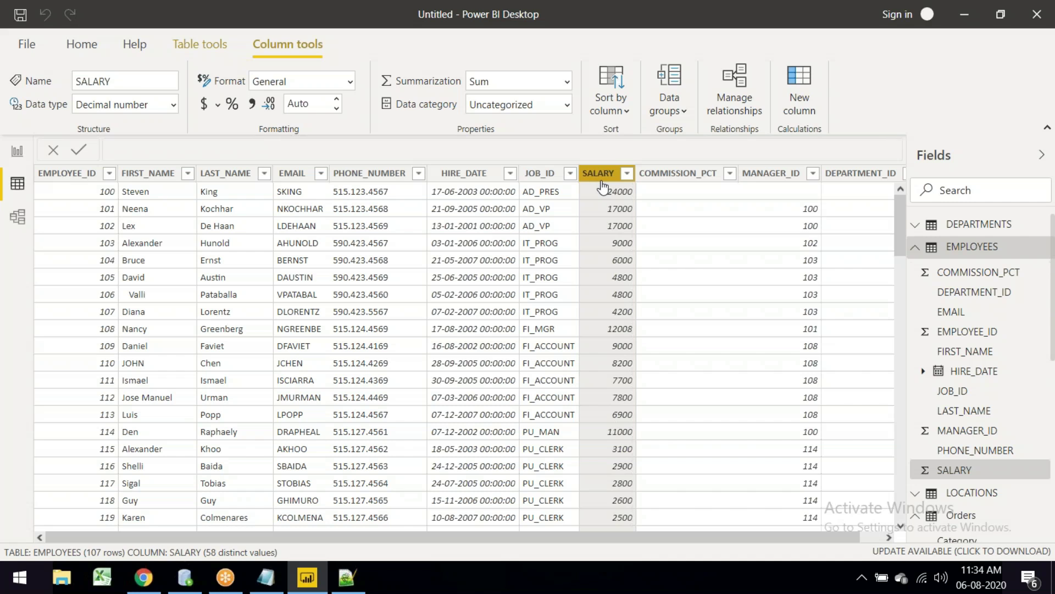
click(184, 45)
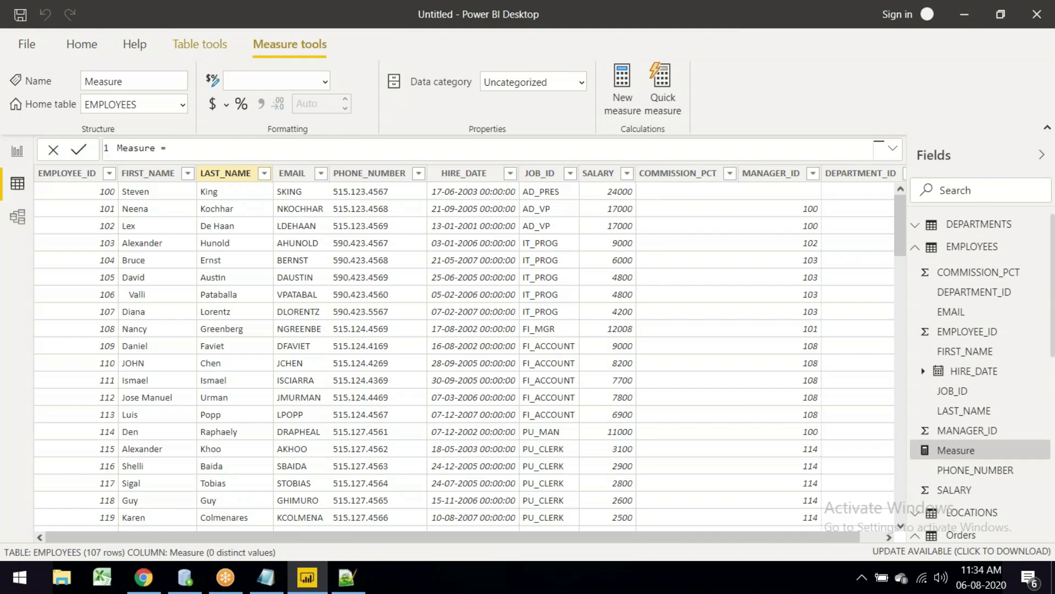
- Define the measure as sum(EMPLOYEES[SALARY])
text(sum)
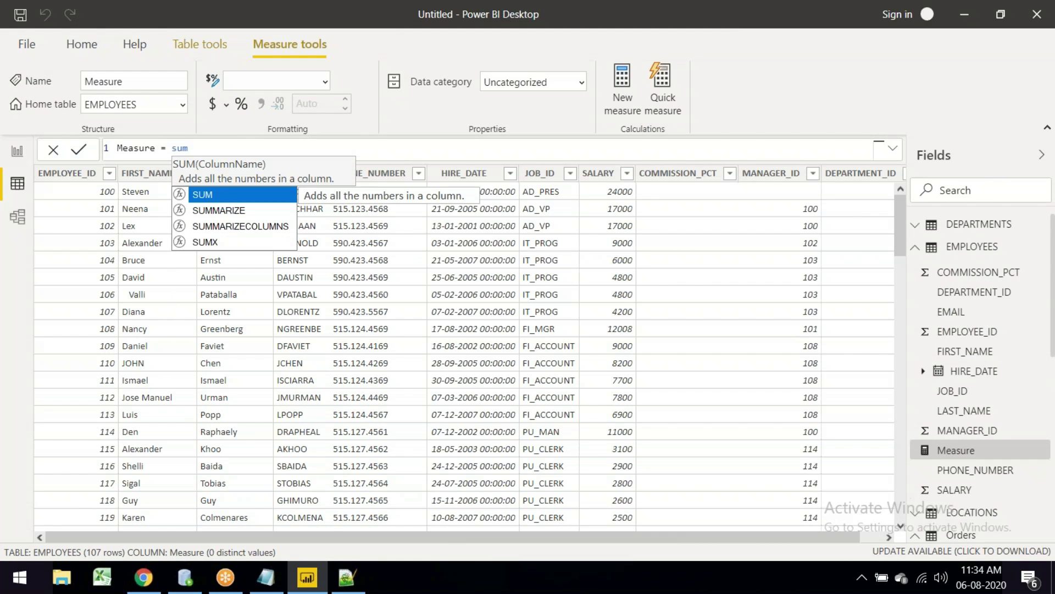
text((sa)
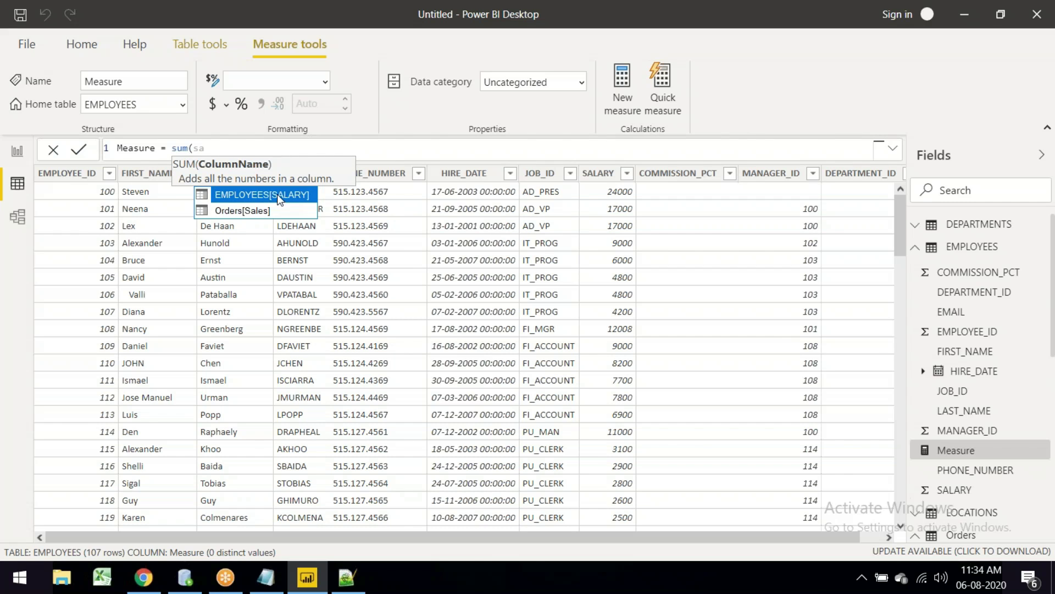
click(277, 195)
text())
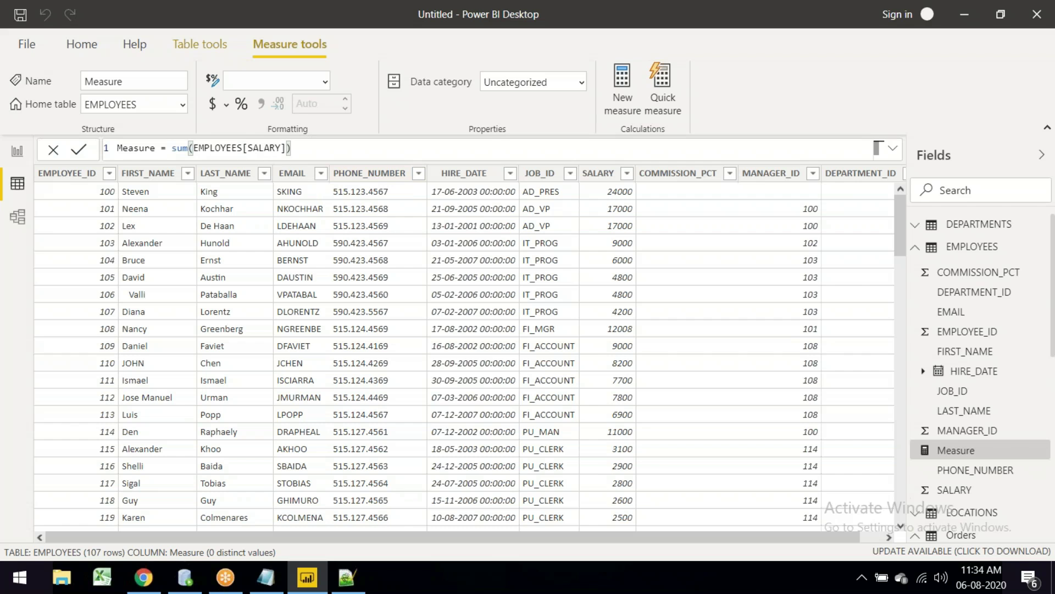
key(Return)
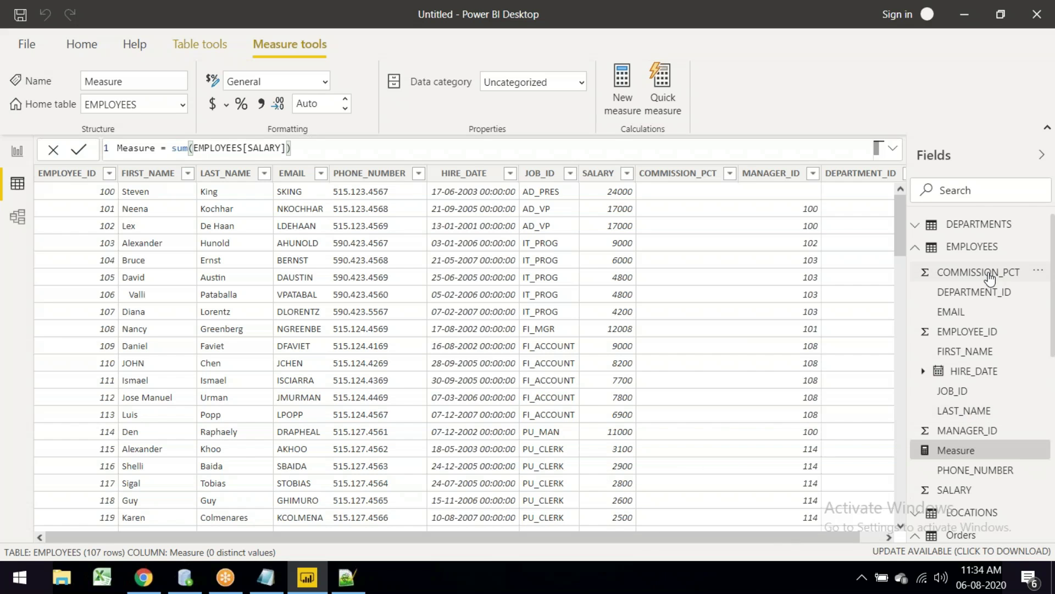
- Scroll through the EMPLOYEES data and switch to the blank report page
scroll(998, 406, down, 3)
scroll(997, 419, down, 2)
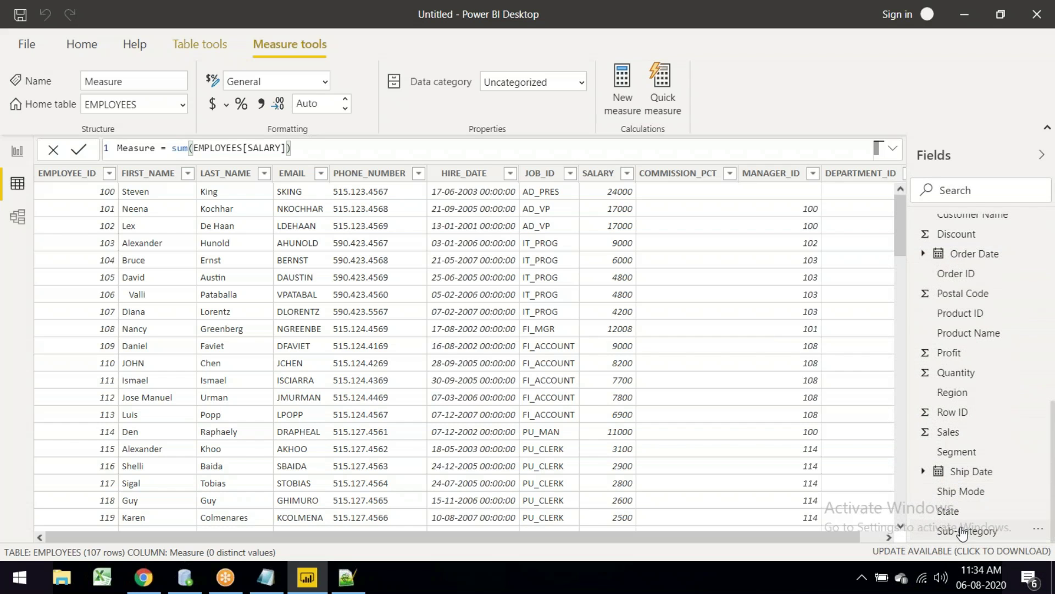
scroll(963, 528, up, 5)
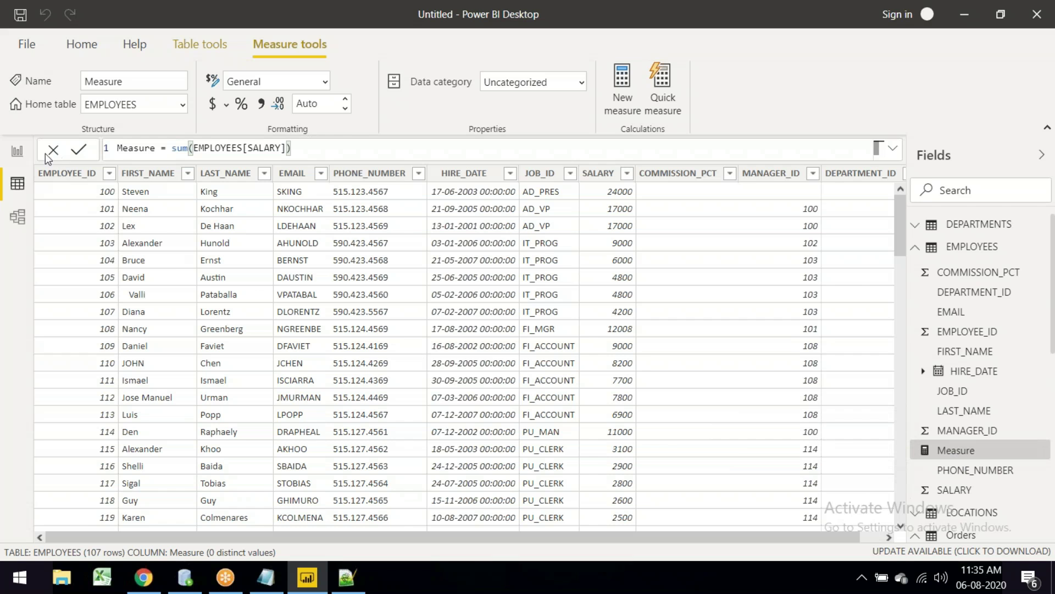
click(17, 153)
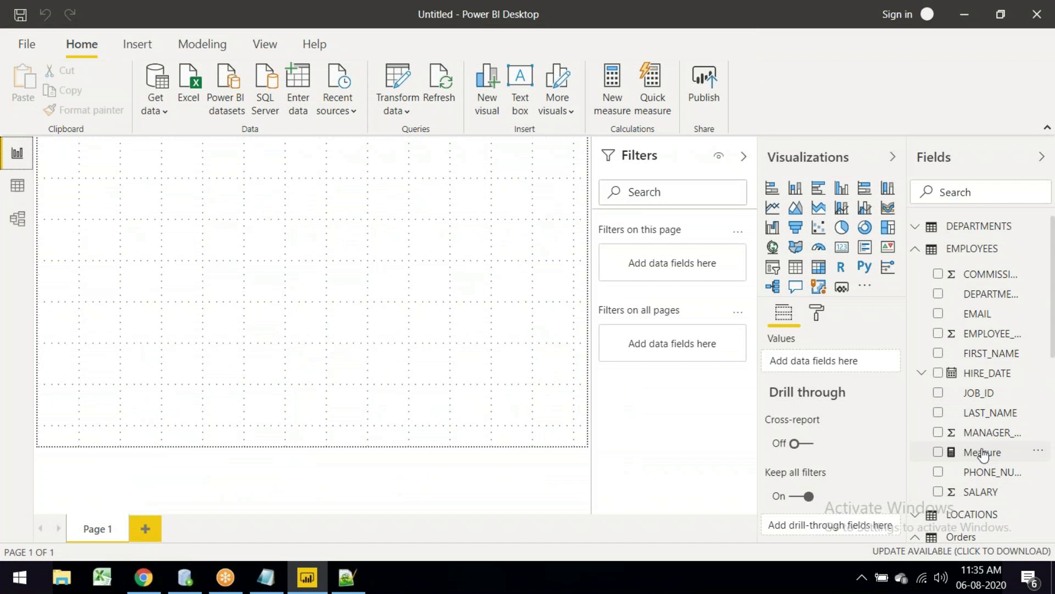
- Create a column chart of Measure by DEPARTMENT_ID stretched across most of the page
drag(983, 454, 175, 196)
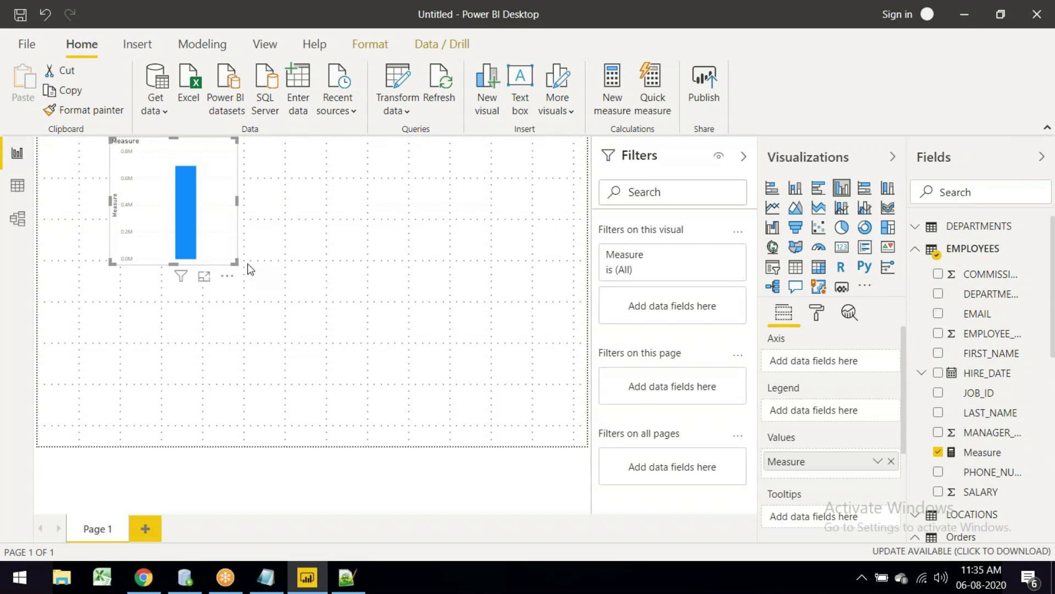
drag(237, 263, 484, 425)
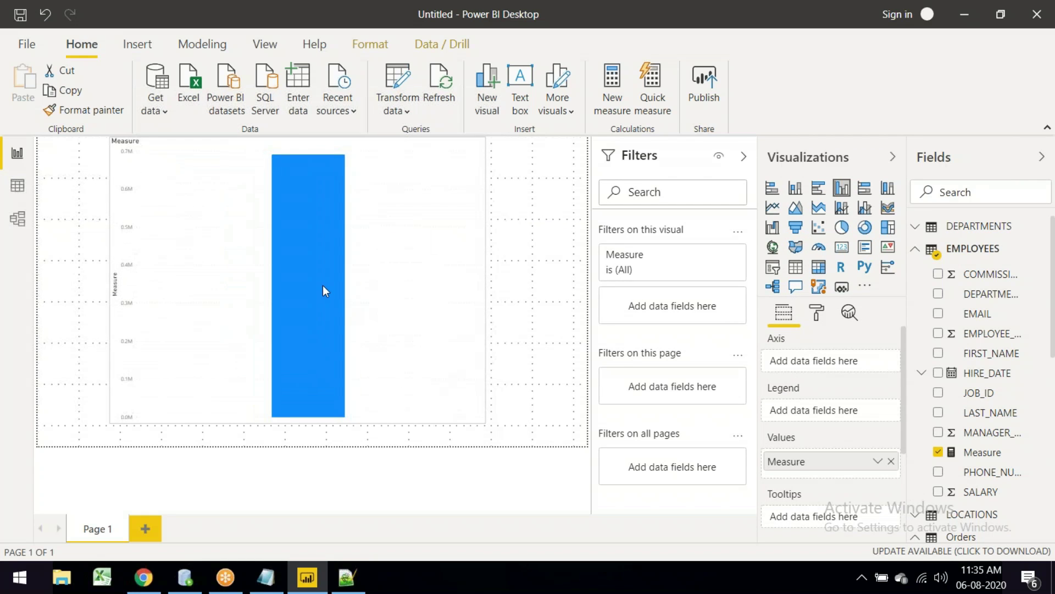
mouse_move(322, 285)
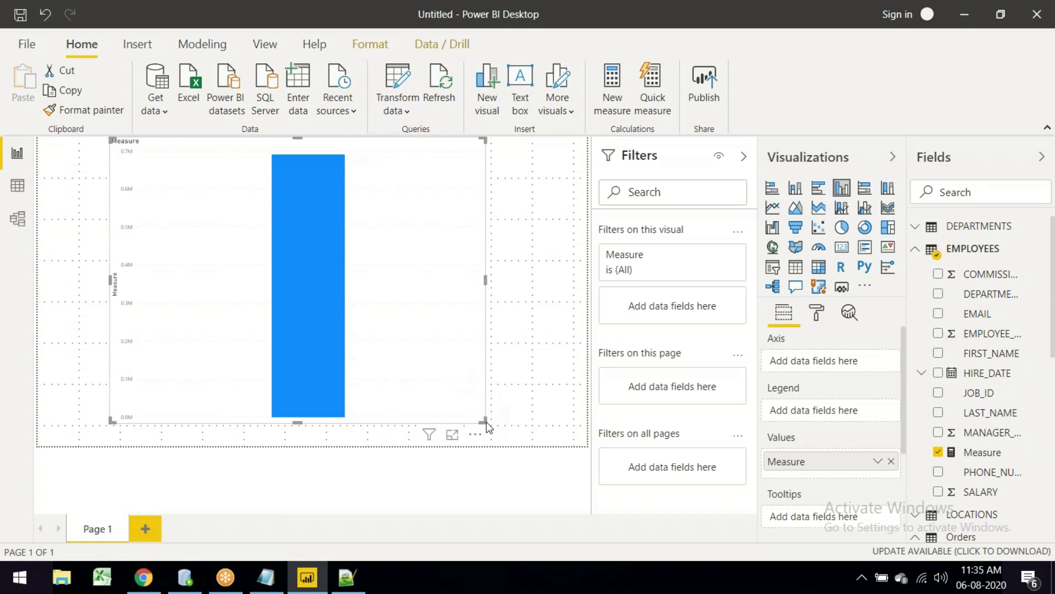
drag(472, 412, 429, 406)
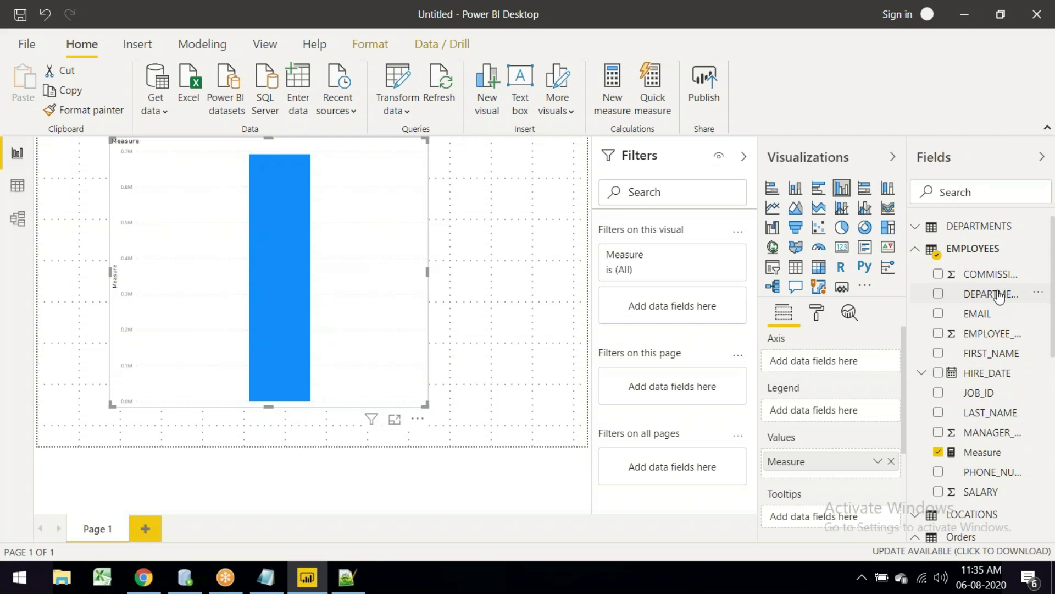
drag(999, 297, 841, 362)
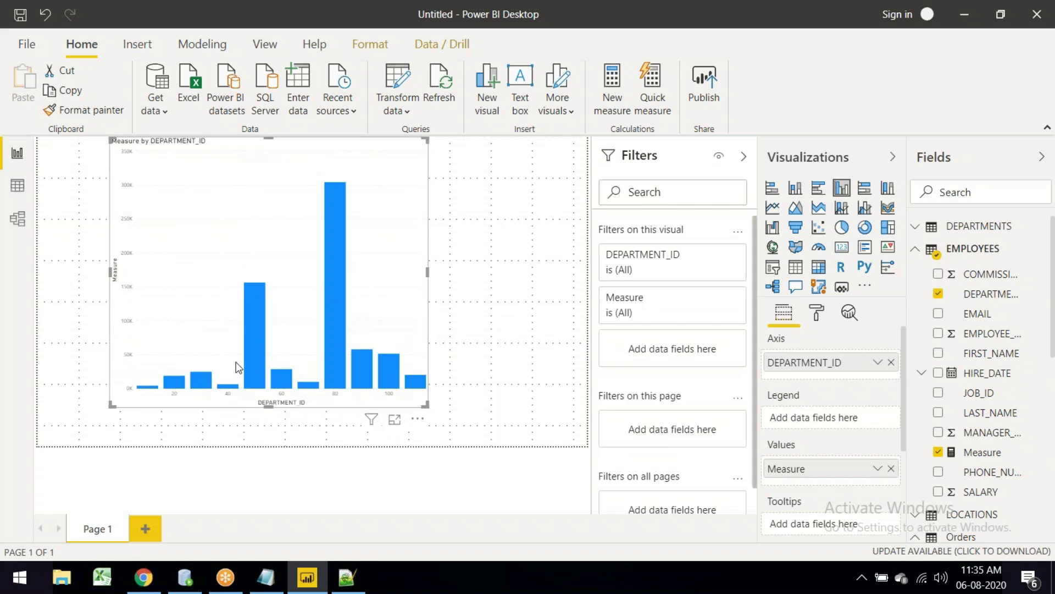
mouse_move(418, 392)
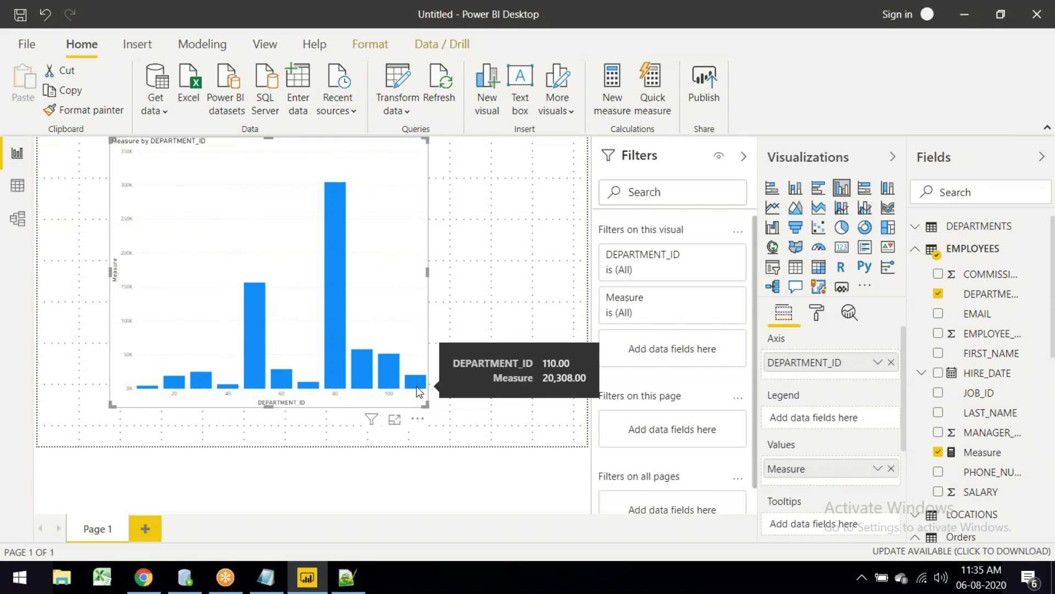
drag(426, 405, 576, 446)
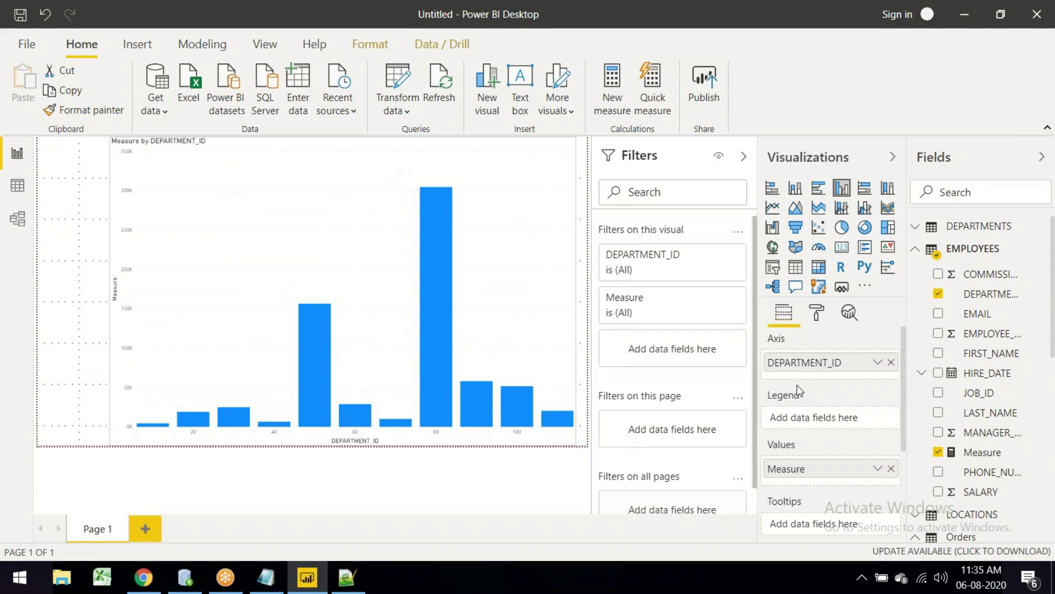
- Run 'Find where this distribution is different' on the chart, then close the results
right_click(319, 203)
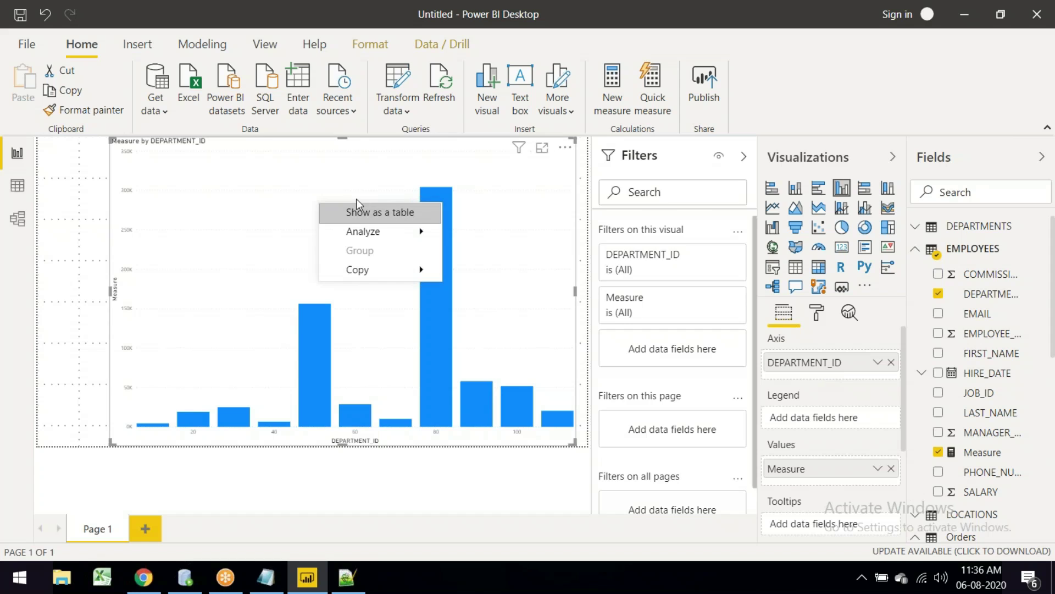
mouse_move(377, 234)
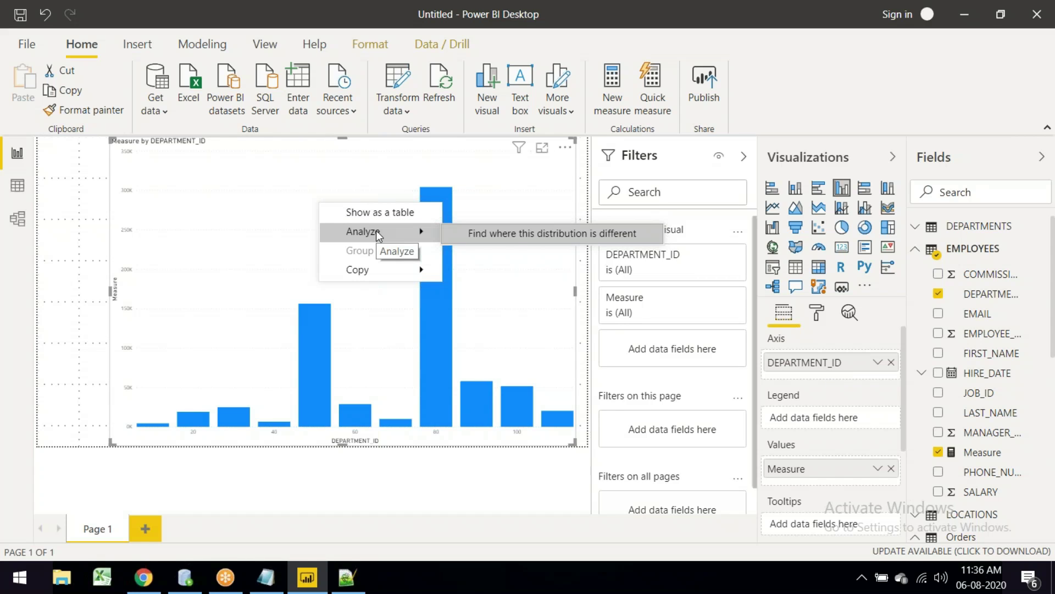
click(520, 240)
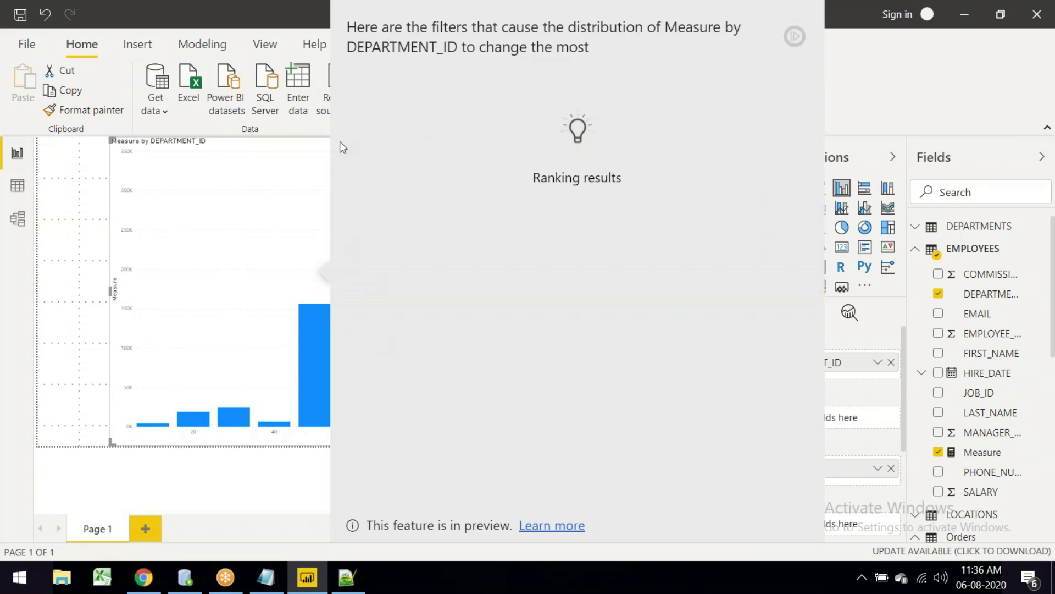
click(260, 237)
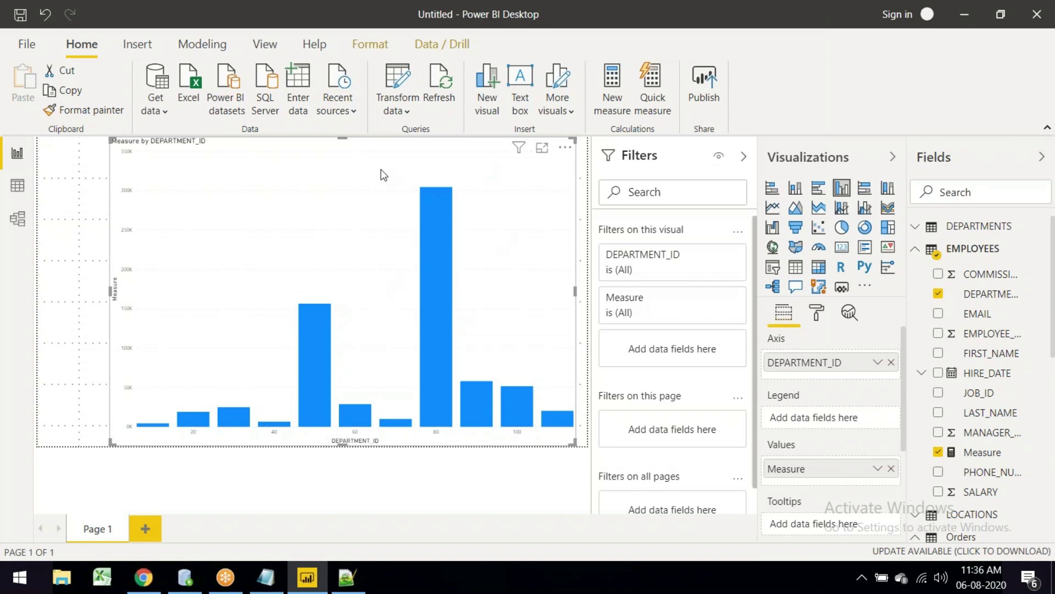
click(566, 150)
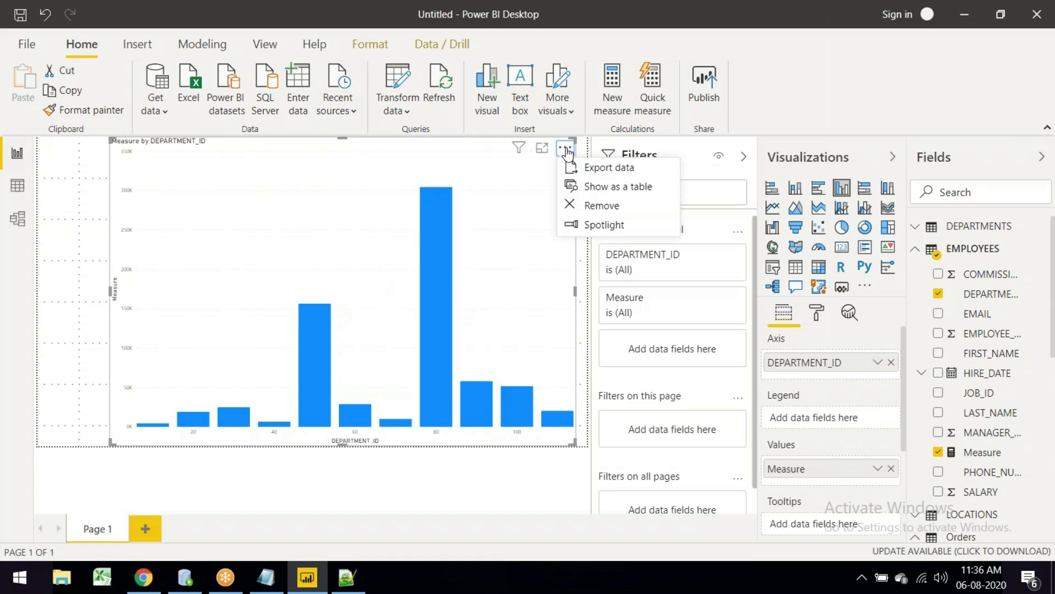
click(326, 227)
- Copy the column chart to the clipboard with Copy visual
right_click(324, 224)
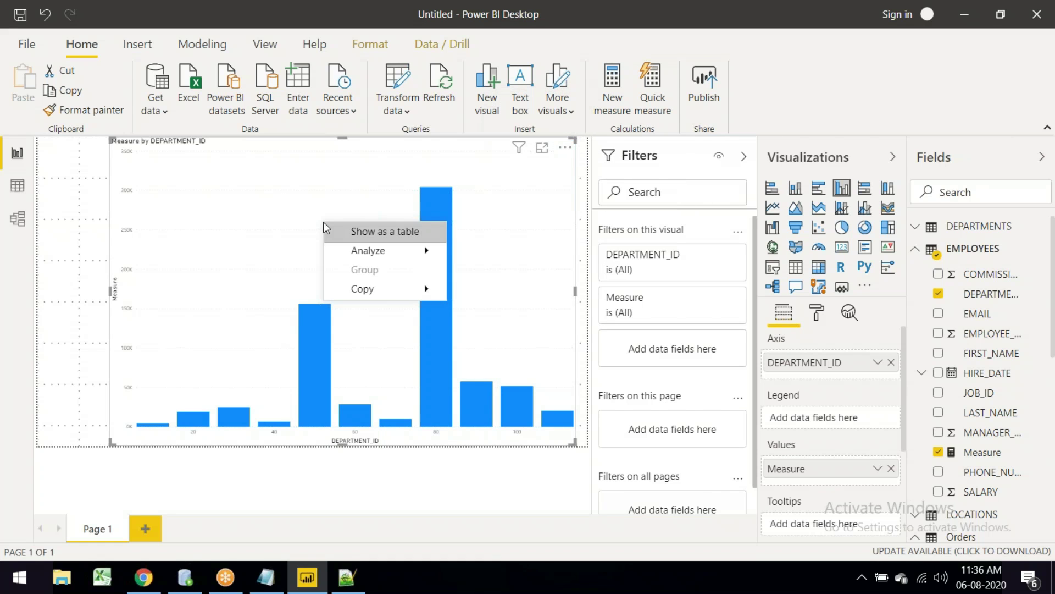
mouse_move(360, 250)
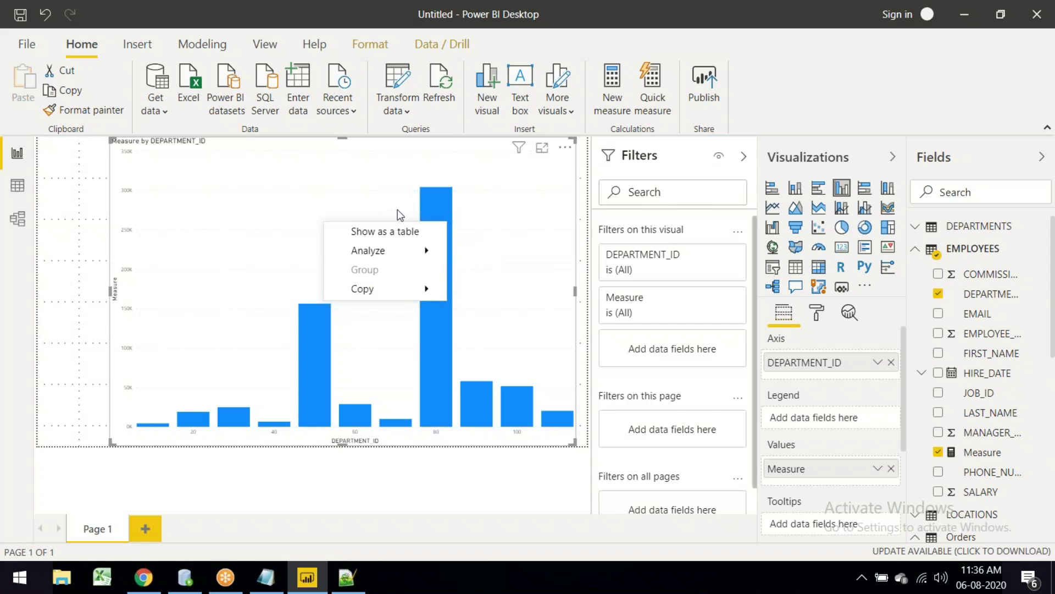
mouse_move(373, 288)
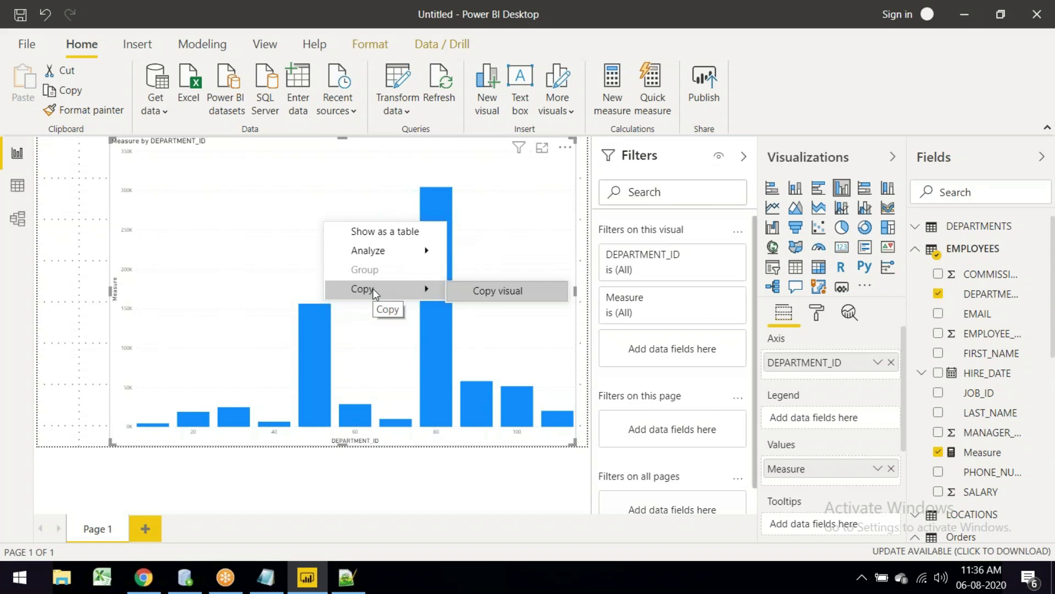
click(502, 291)
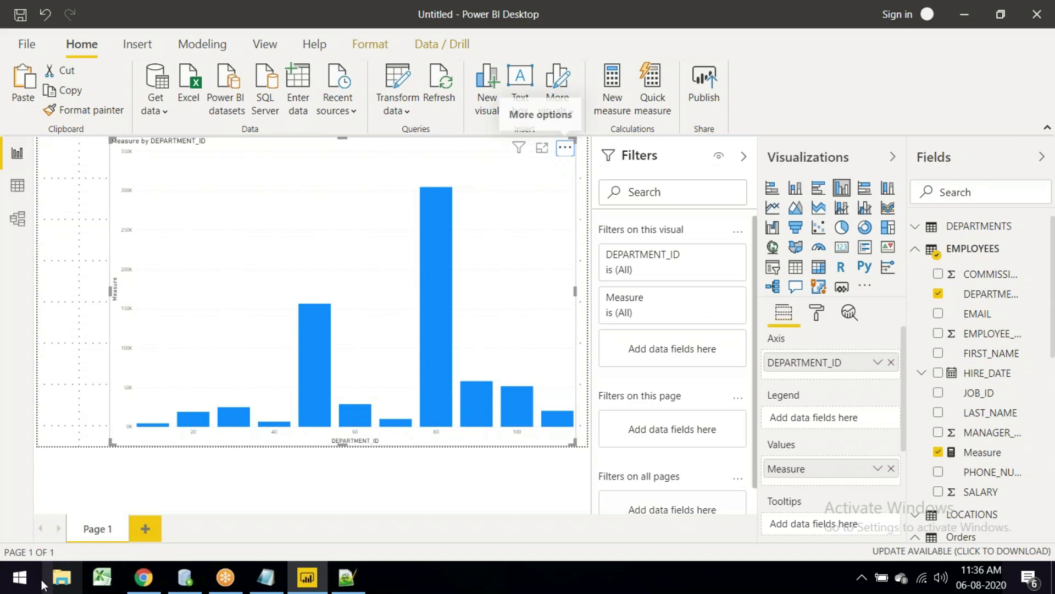
- Search the Start menu for 'word' and launch Microsoft Word 2010
click(20, 577)
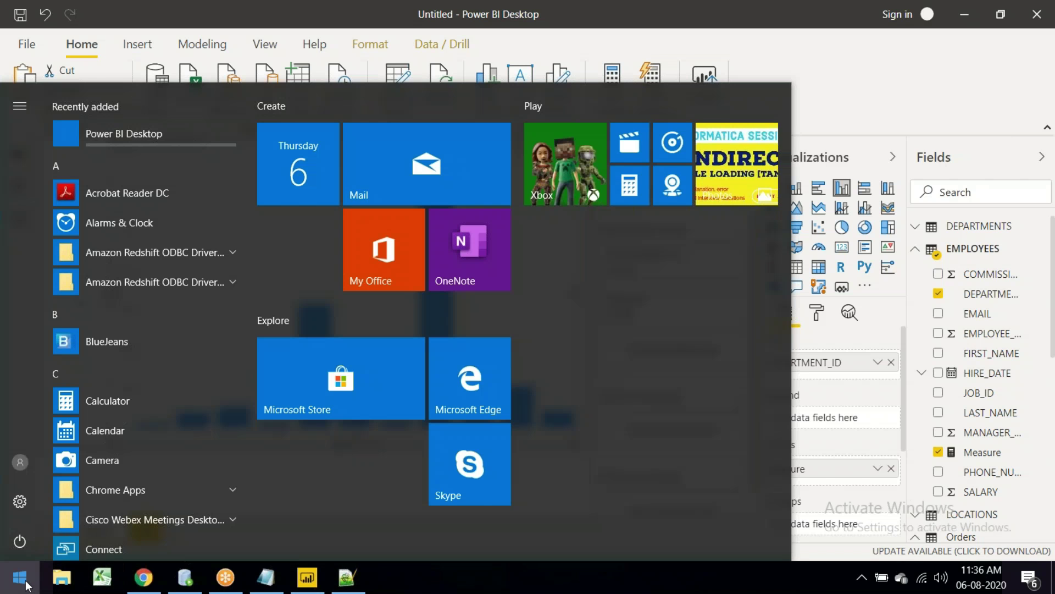
text(word)
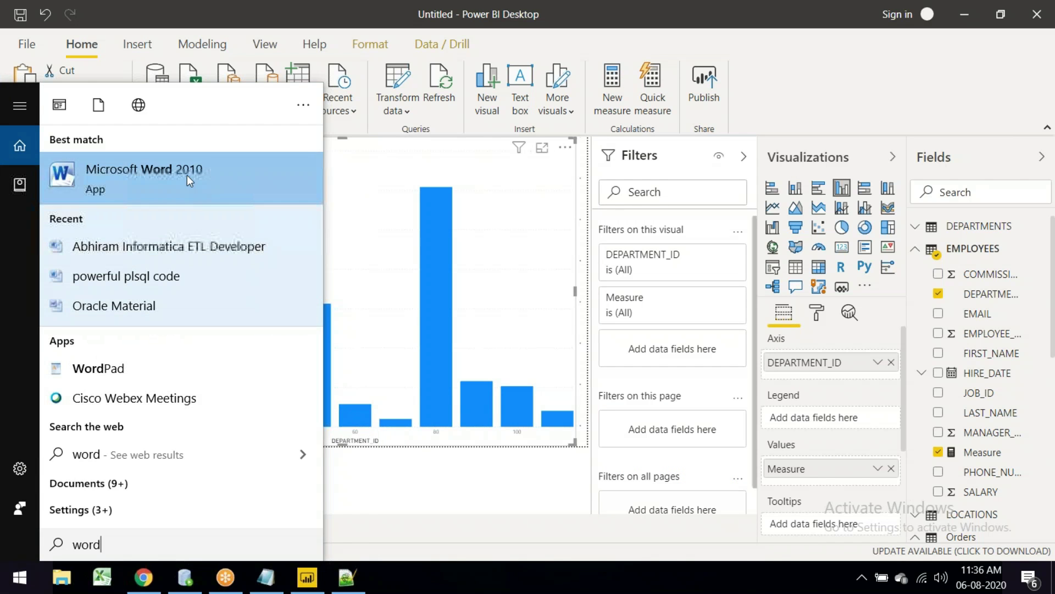
click(185, 174)
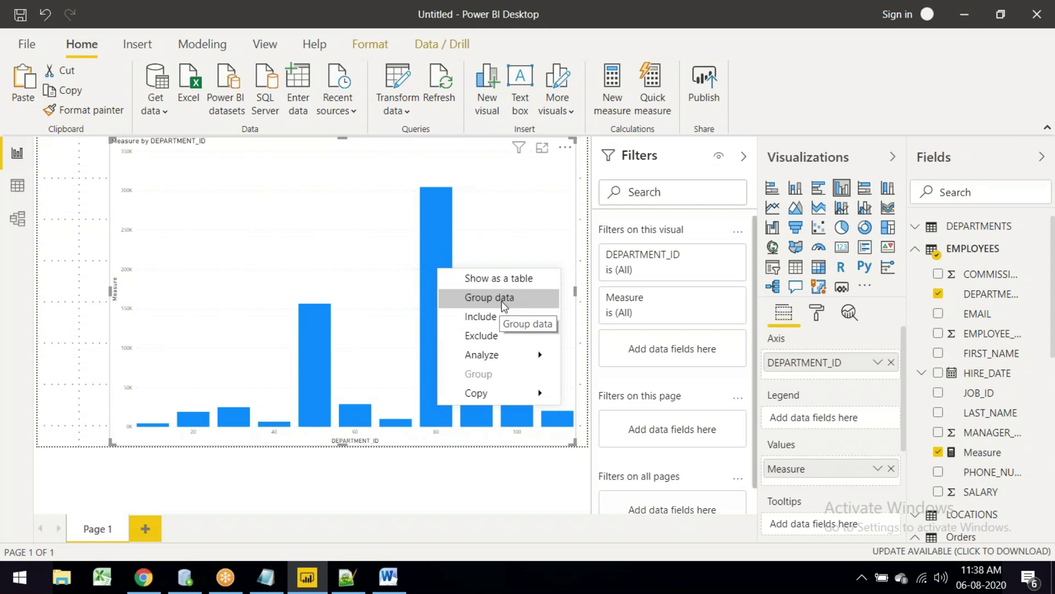
- Group the chart's DEPARTMENT_ID values, then undo the grouping so the chart shows plain Measure by DEPARTMENT_ID
click(507, 298)
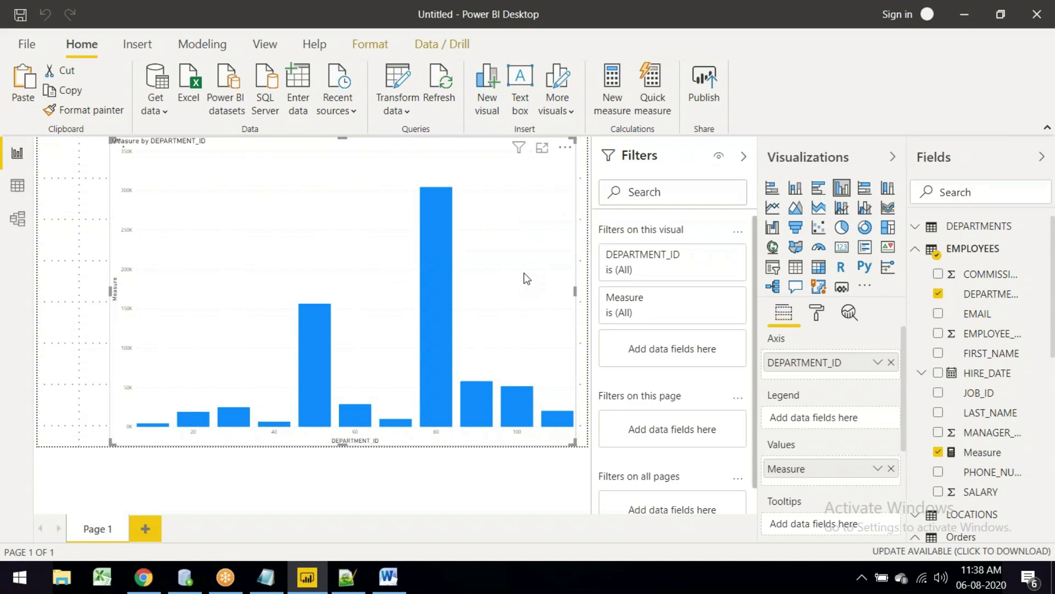
click(568, 151)
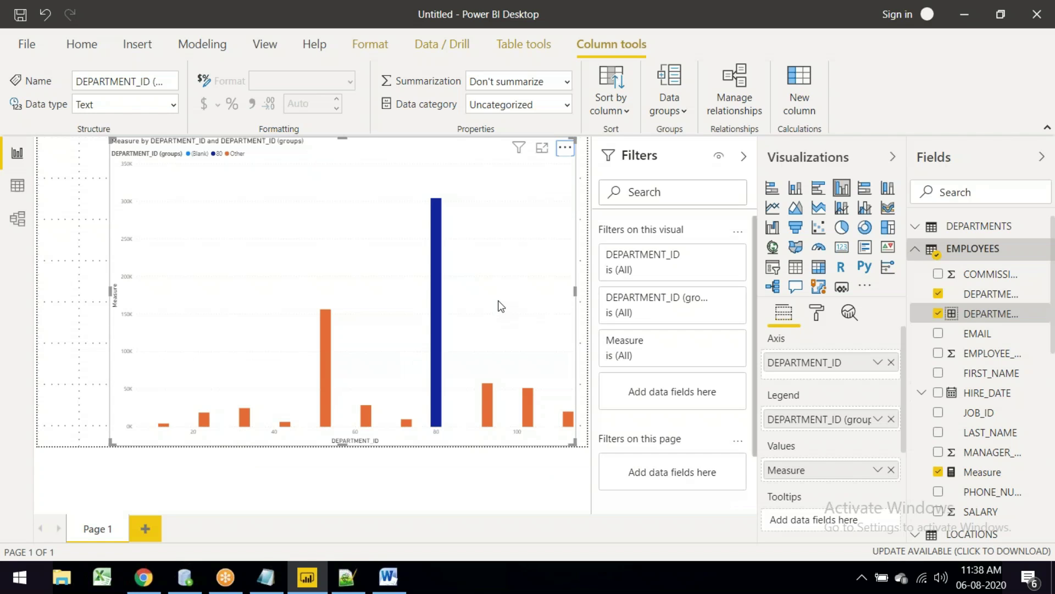
key(ctrl+z)
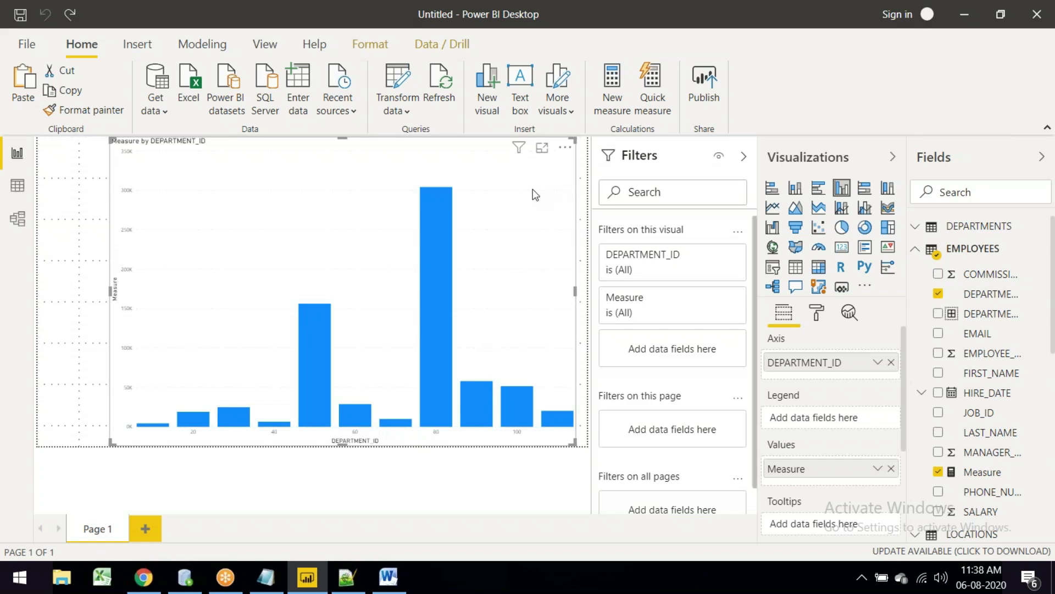
click(566, 148)
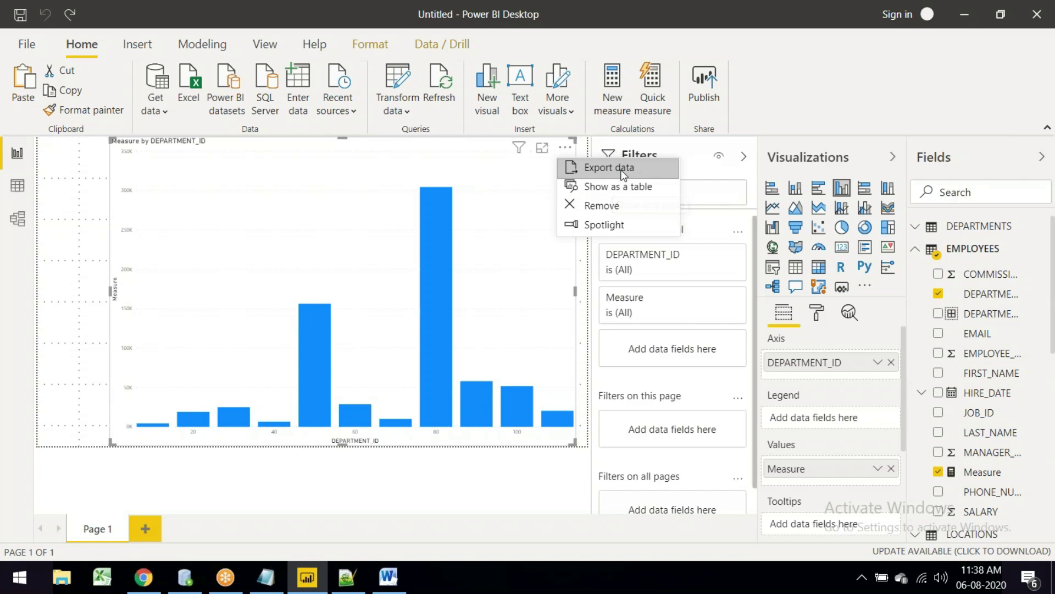
- Cancel exporting the chart's data, preview the chart in focus mode, then return to the report page
key(Escape)
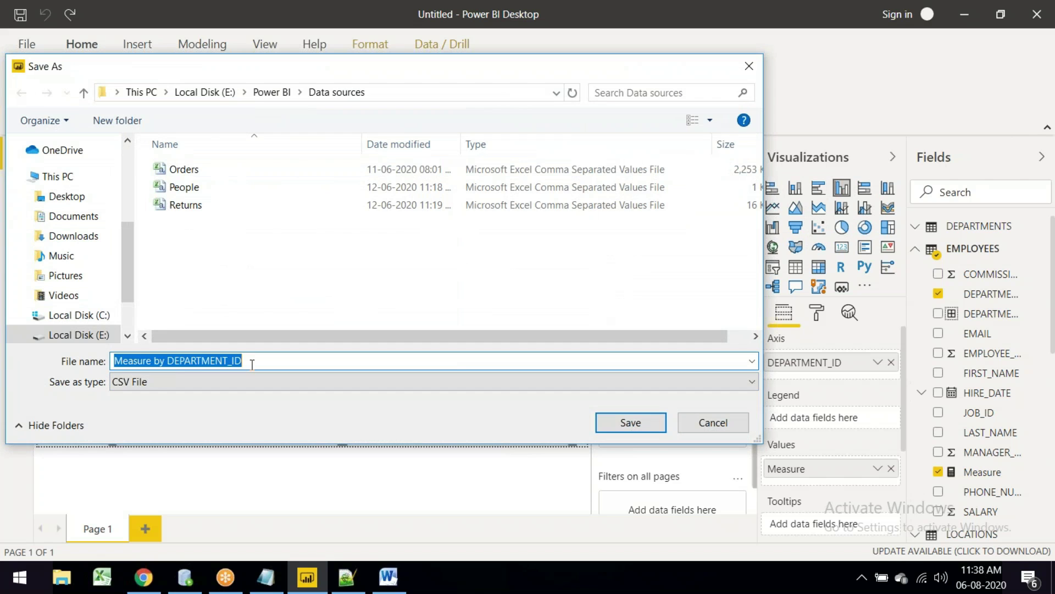
click(712, 422)
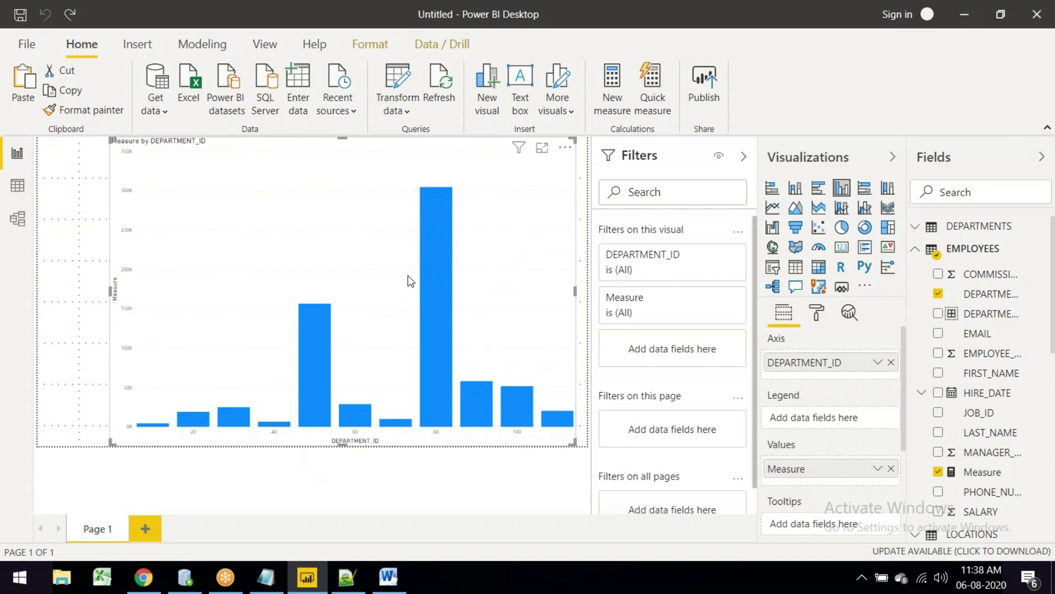
key(ctrl+shift+f)
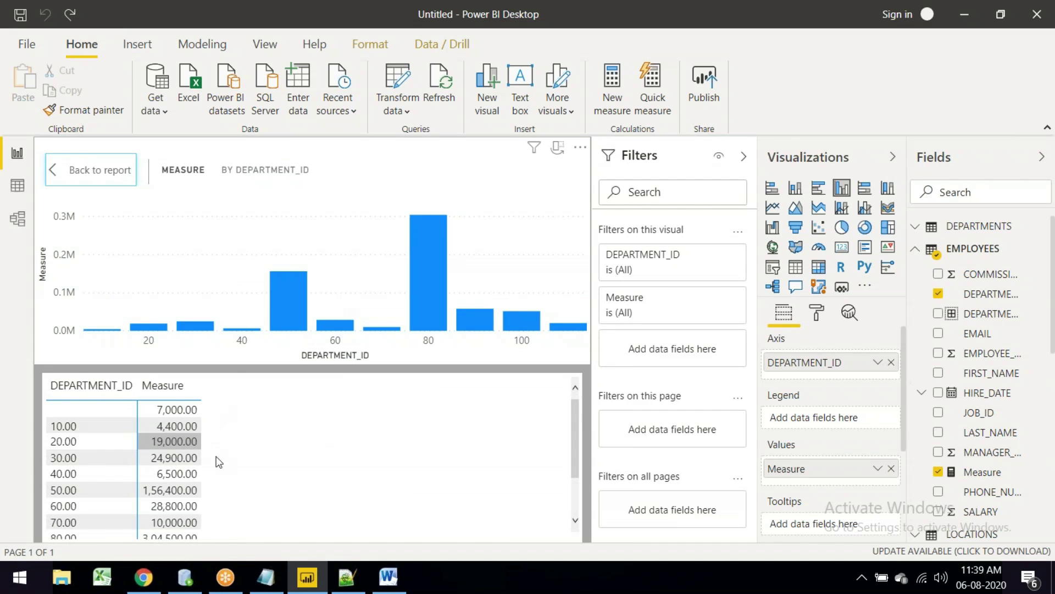
scroll(575, 460, down, 2)
scroll(578, 418, up, 2)
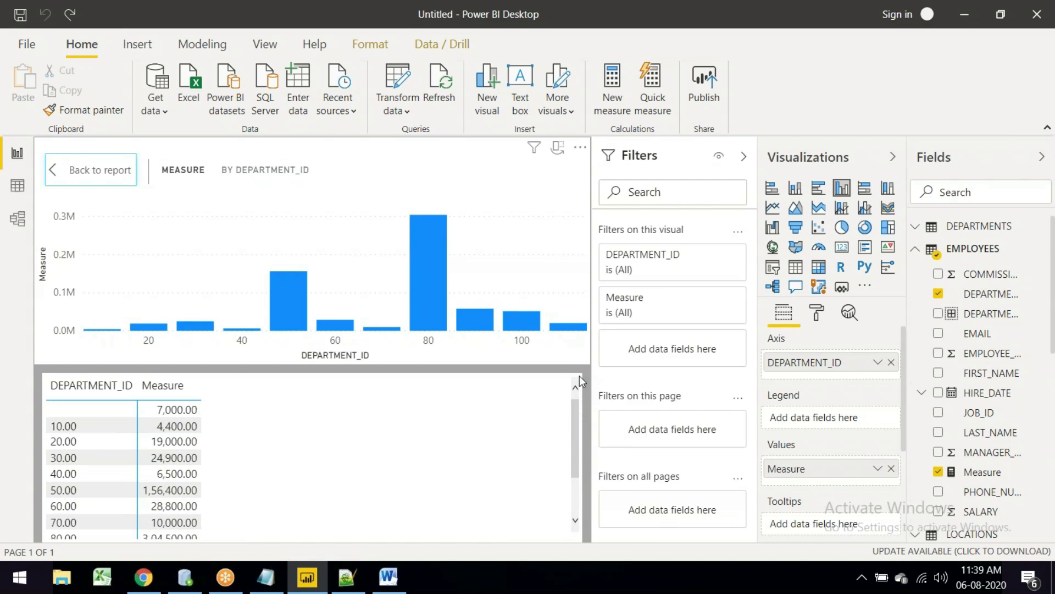
click(119, 177)
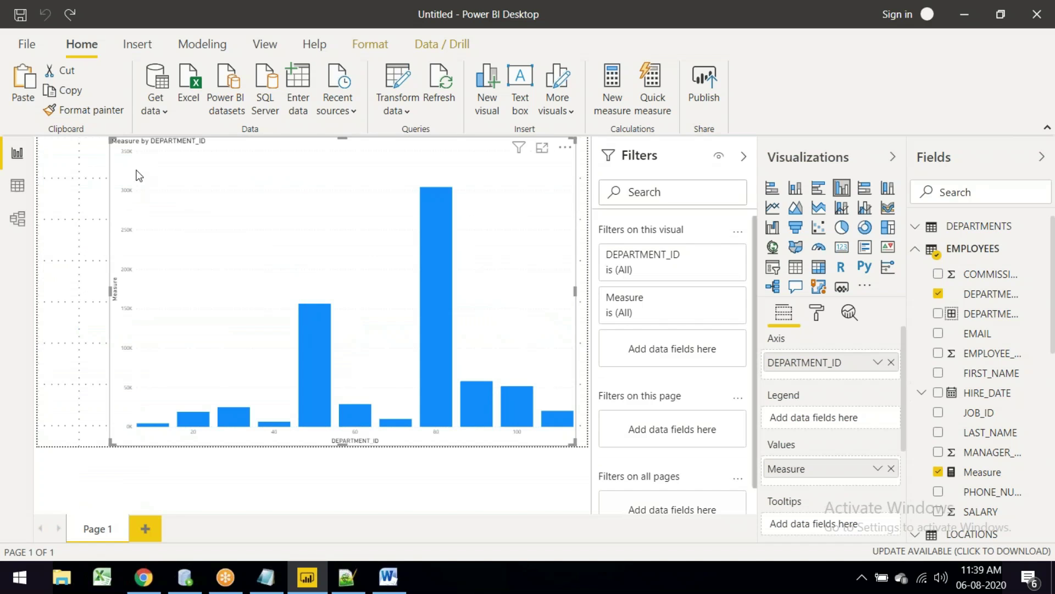
- Reopen the chart in focus mode, dismiss its options menu, and switch to Data view
click(542, 148)
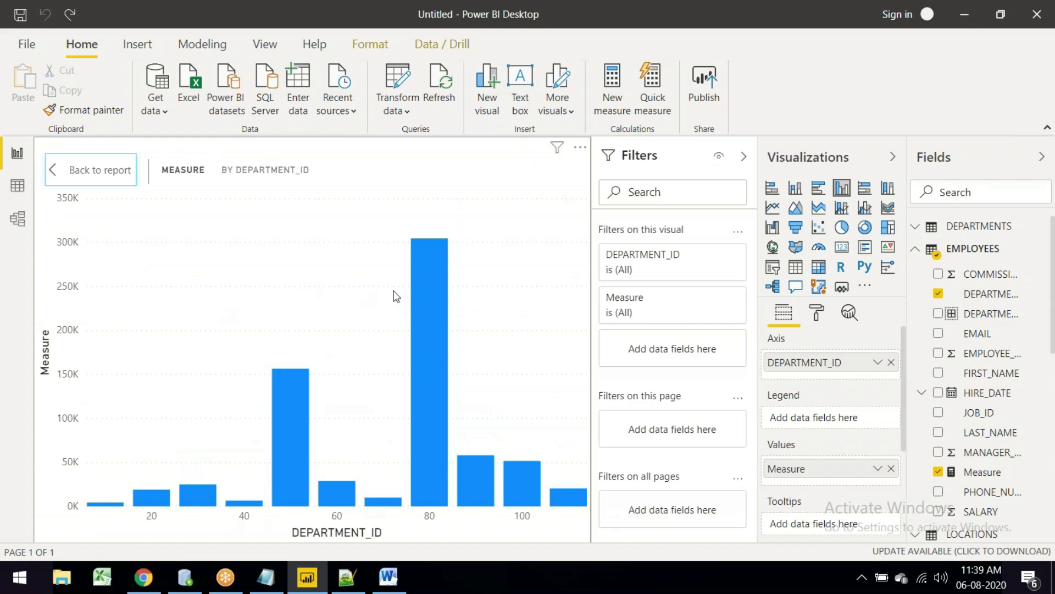
click(580, 147)
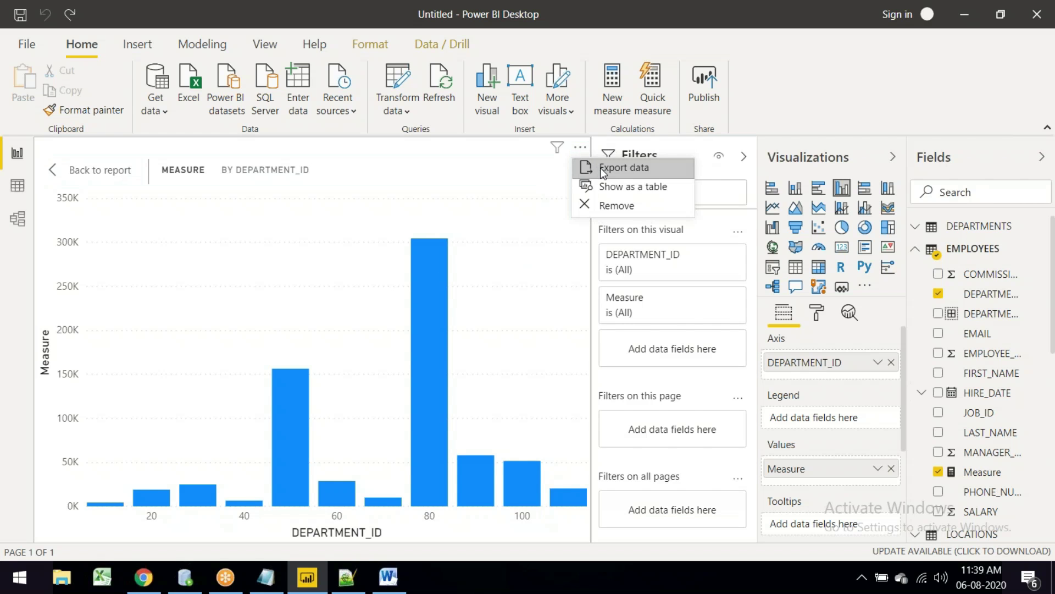
key(Escape)
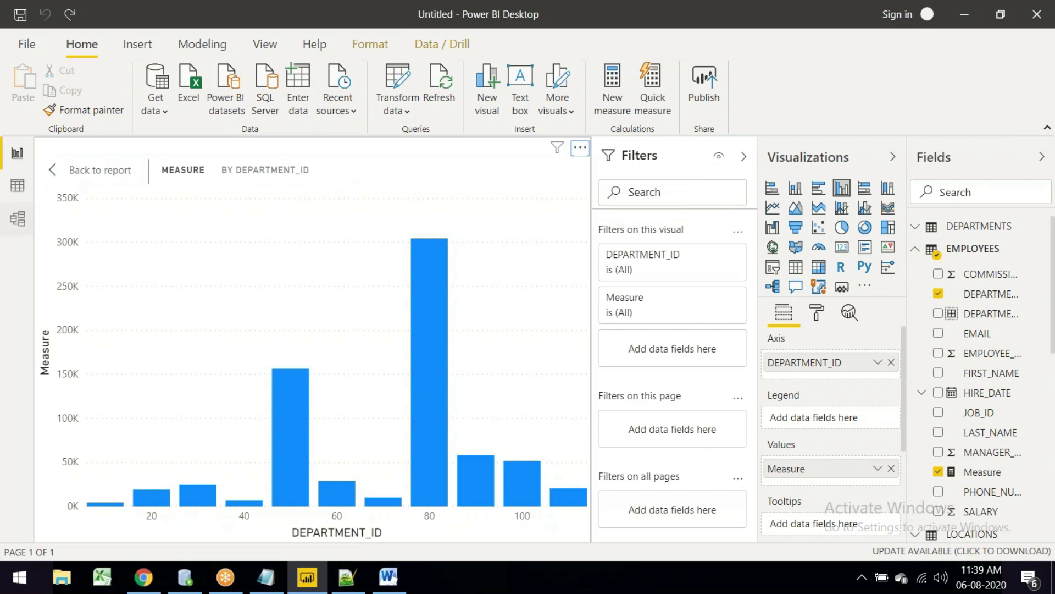
click(18, 185)
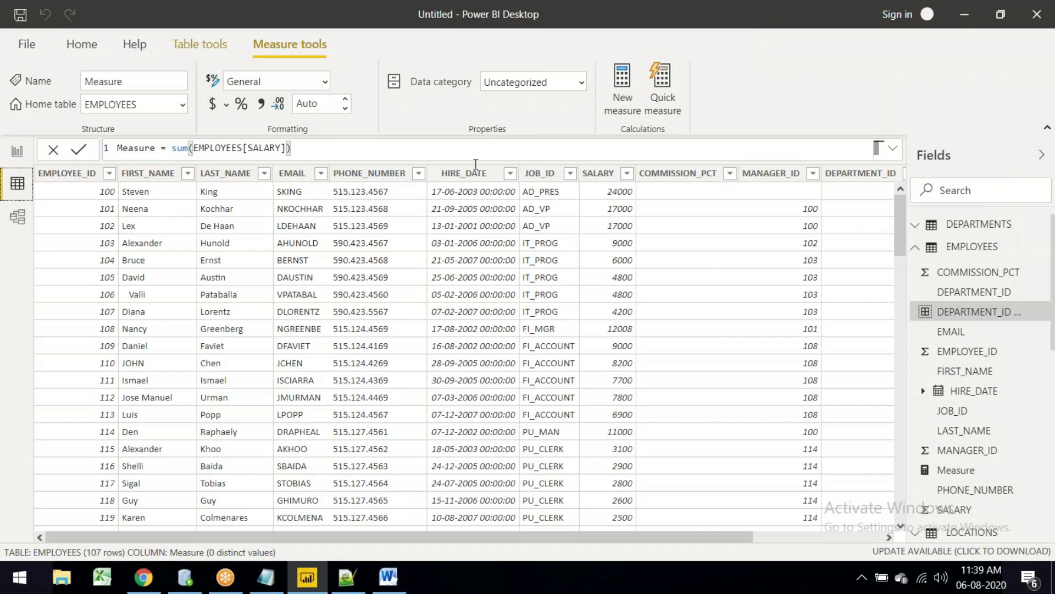
- Add the Measure formula's closing bracket and remove the stray space before it
scroll(983, 442, down, 6)
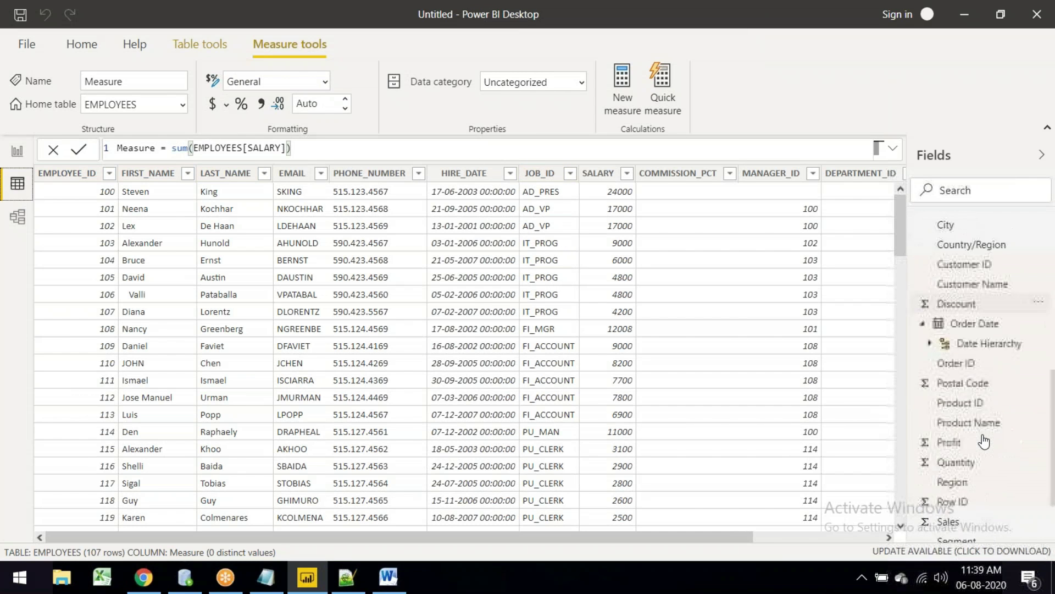
scroll(984, 441, down, 2)
click(289, 149)
text())
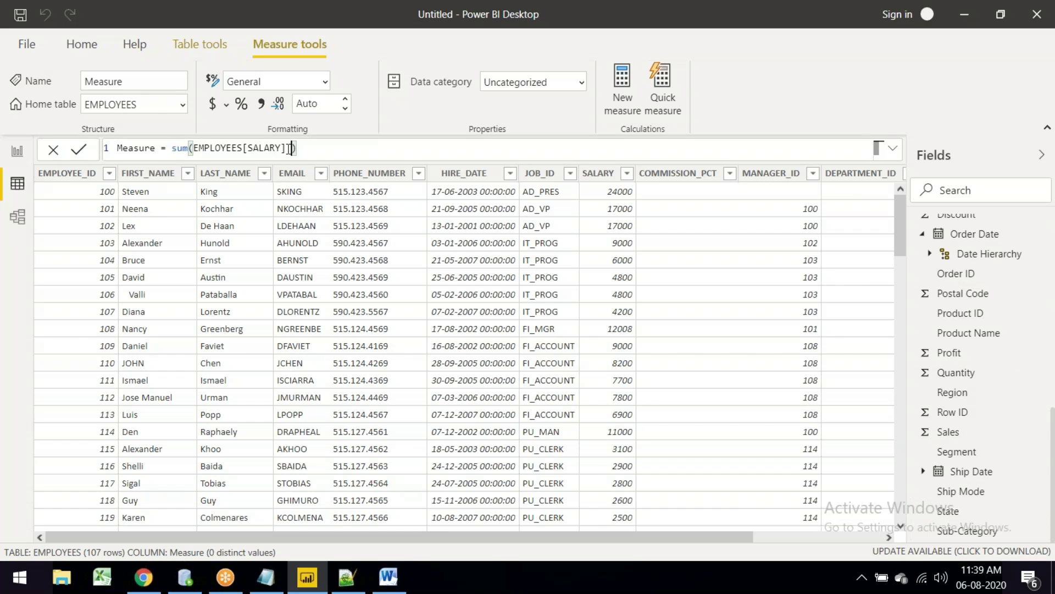
key(Left)
key(BackSpace)
- Add a calculated column to EMPLOYEES: Column = EMPLOYEES[SALARY] + 1000
click(612, 175)
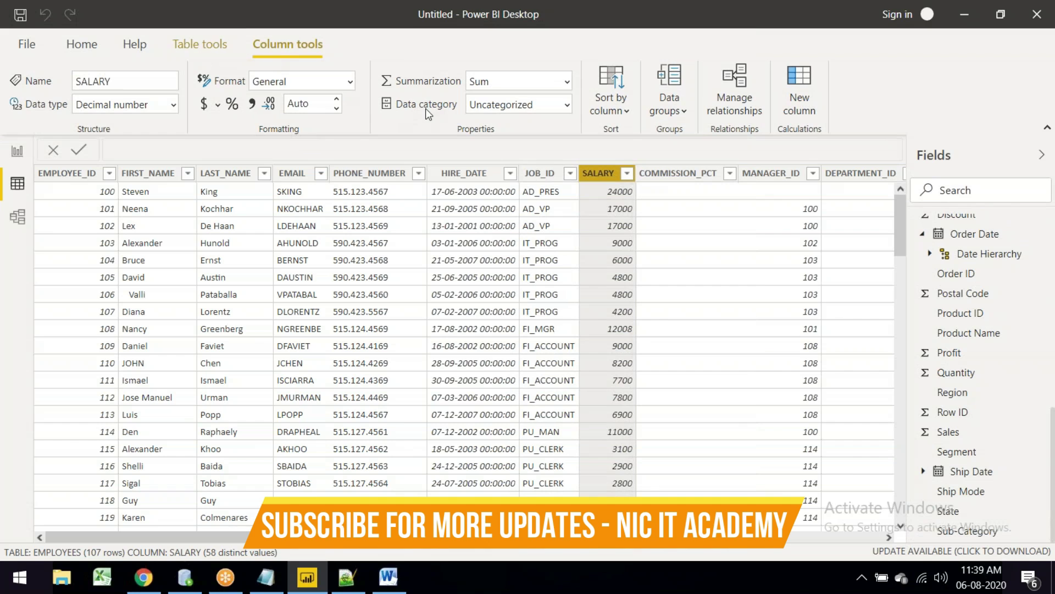
click(188, 47)
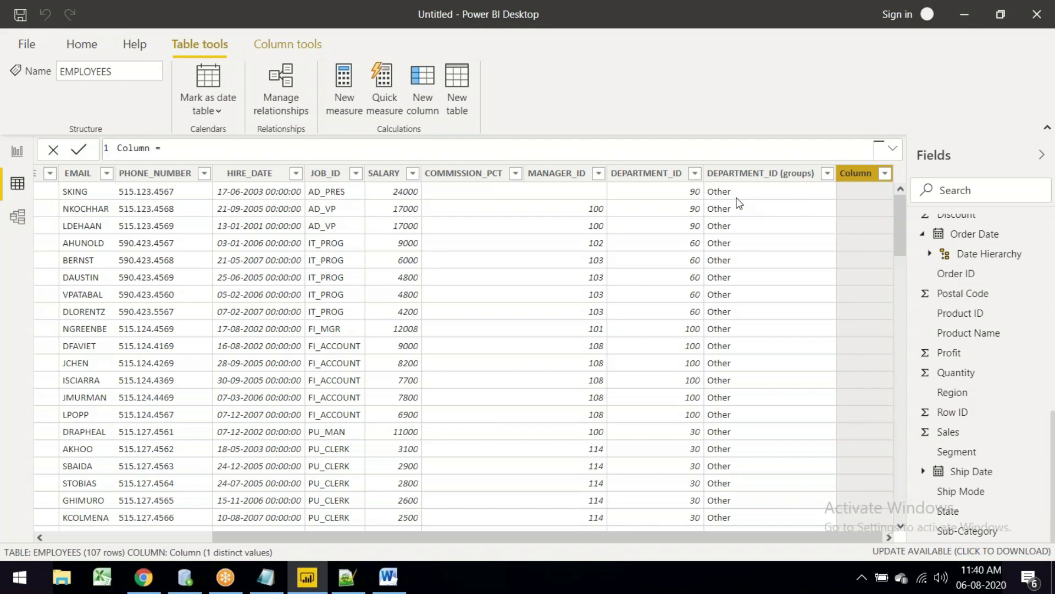
click(173, 149)
text(sala)
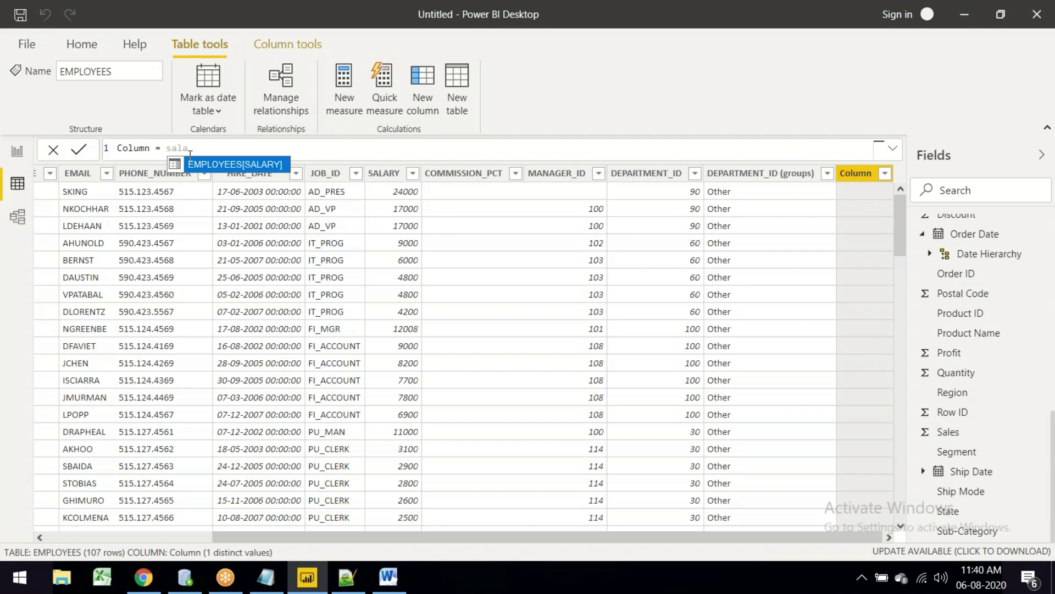
click(222, 164)
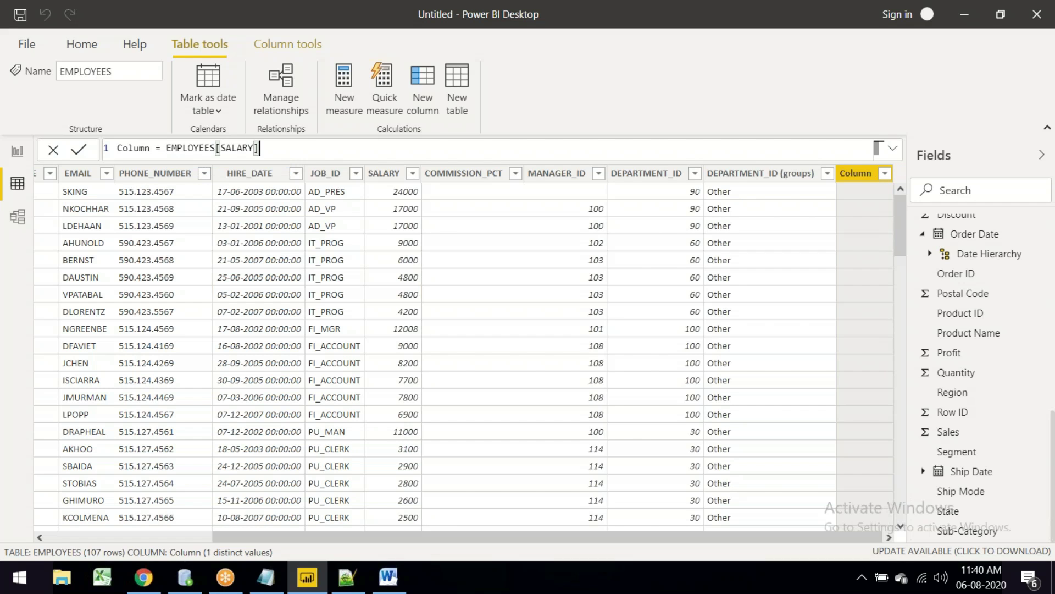
text(+ 1000)
key(Return)
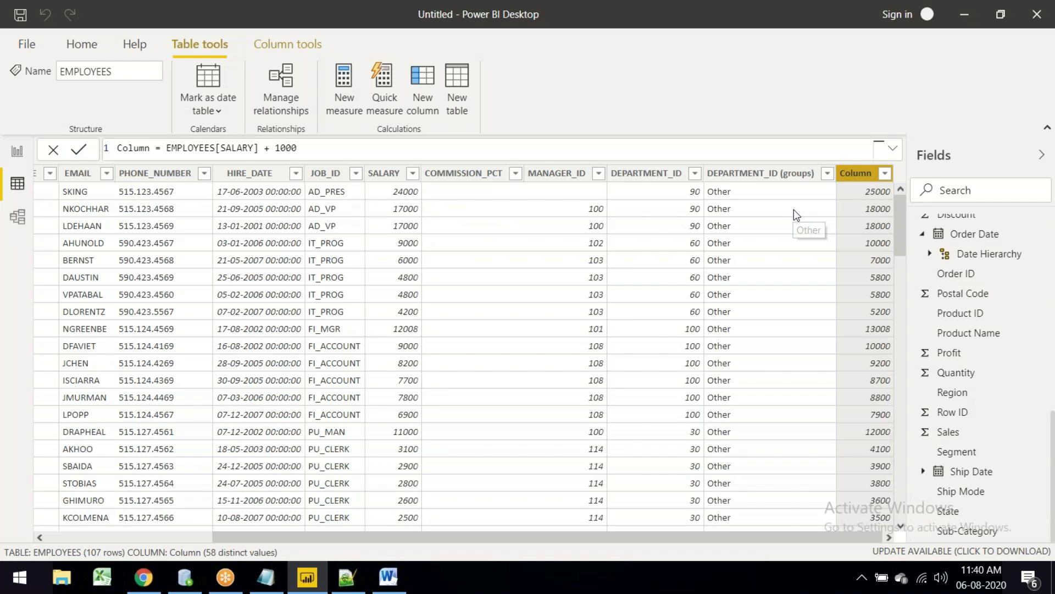
scroll(769, 308, down, 10)
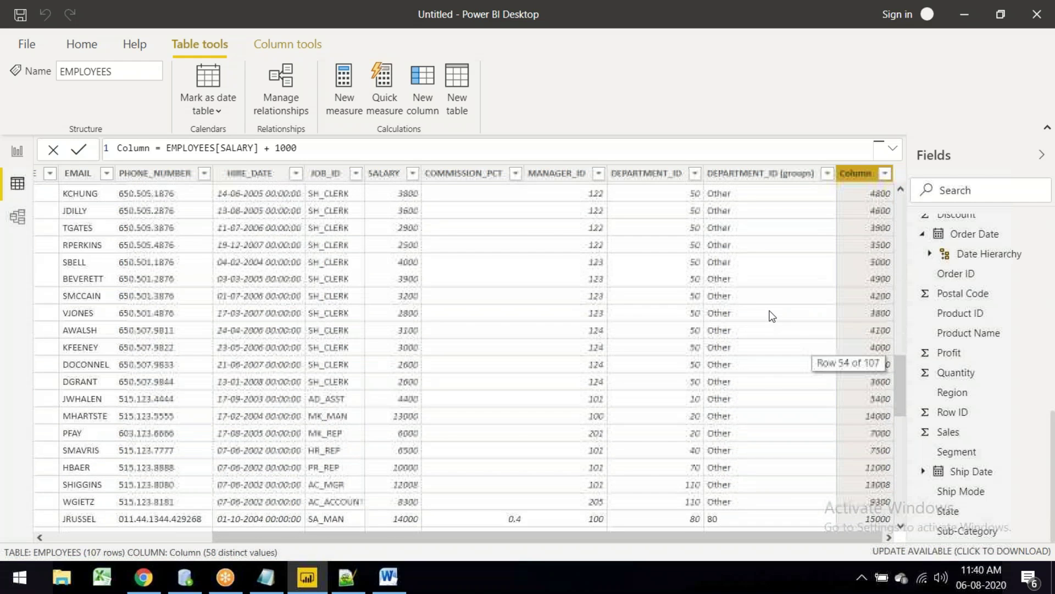
scroll(772, 316, up, 10)
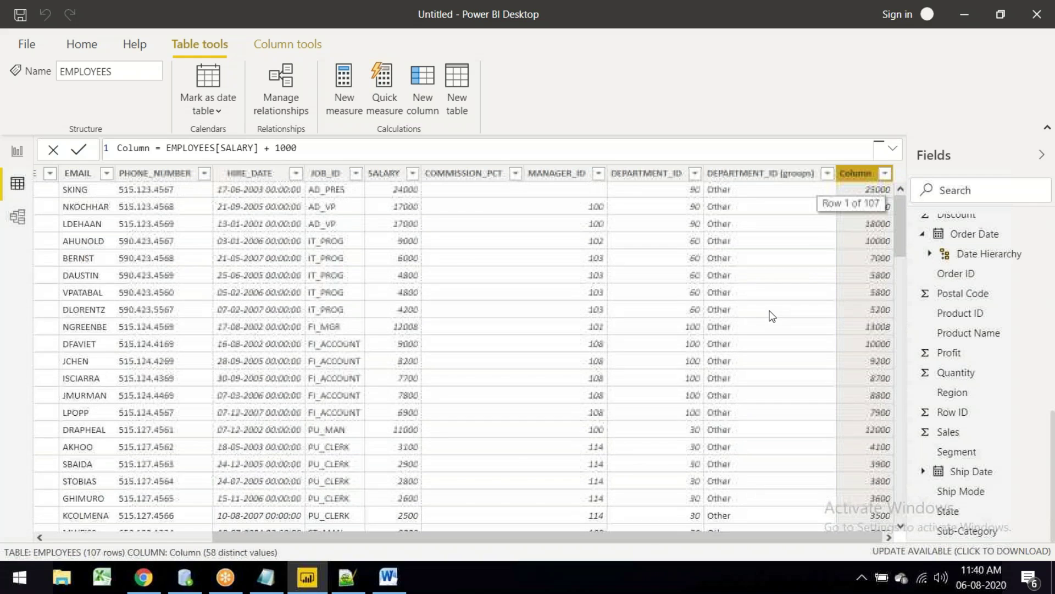
click(819, 172)
right_click(824, 172)
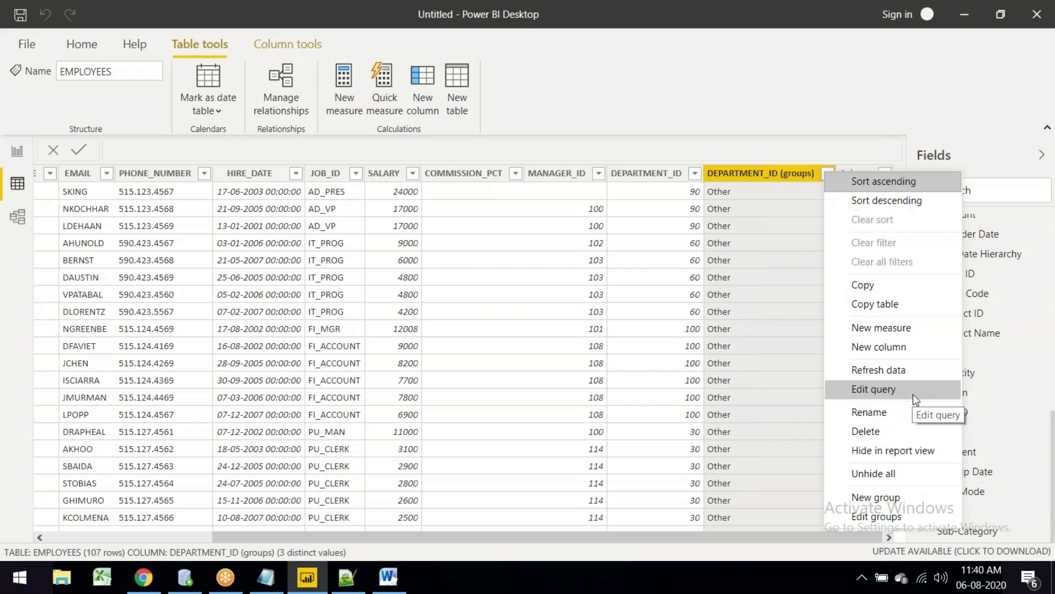
click(913, 394)
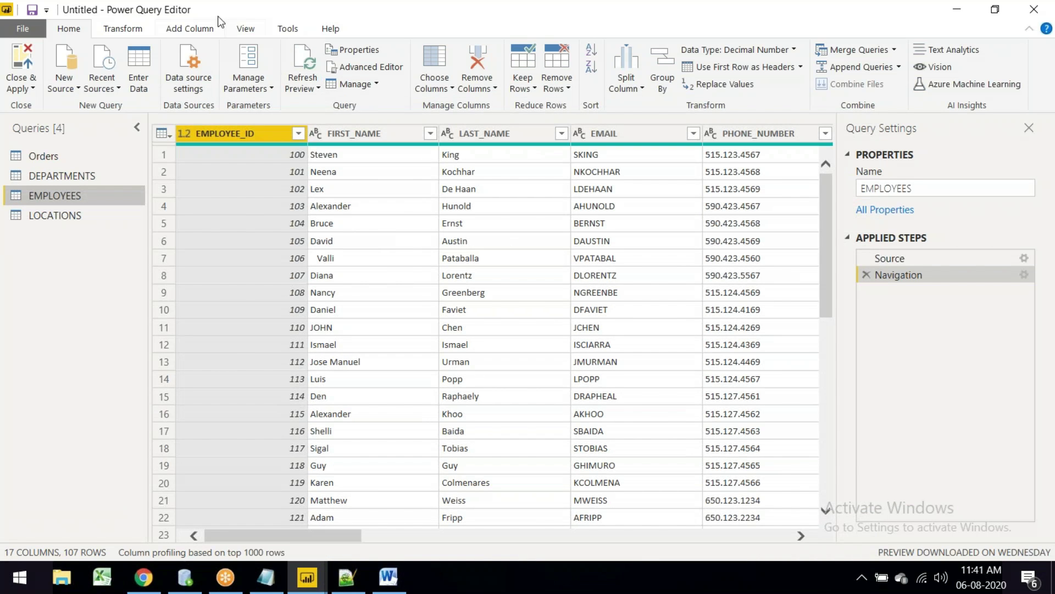
drag(238, 14, 361, 137)
click(660, 162)
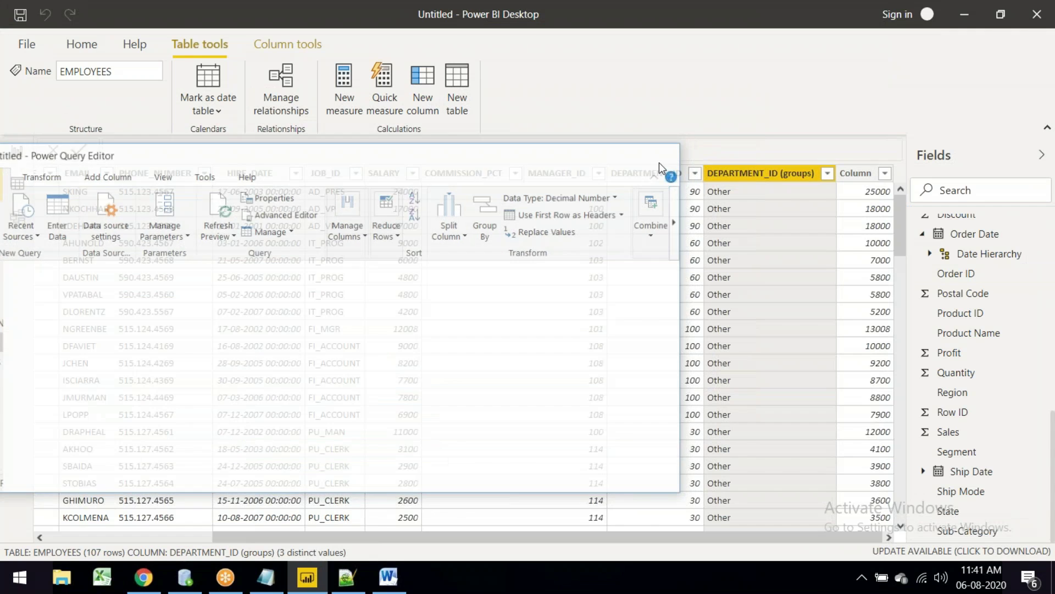
click(348, 577)
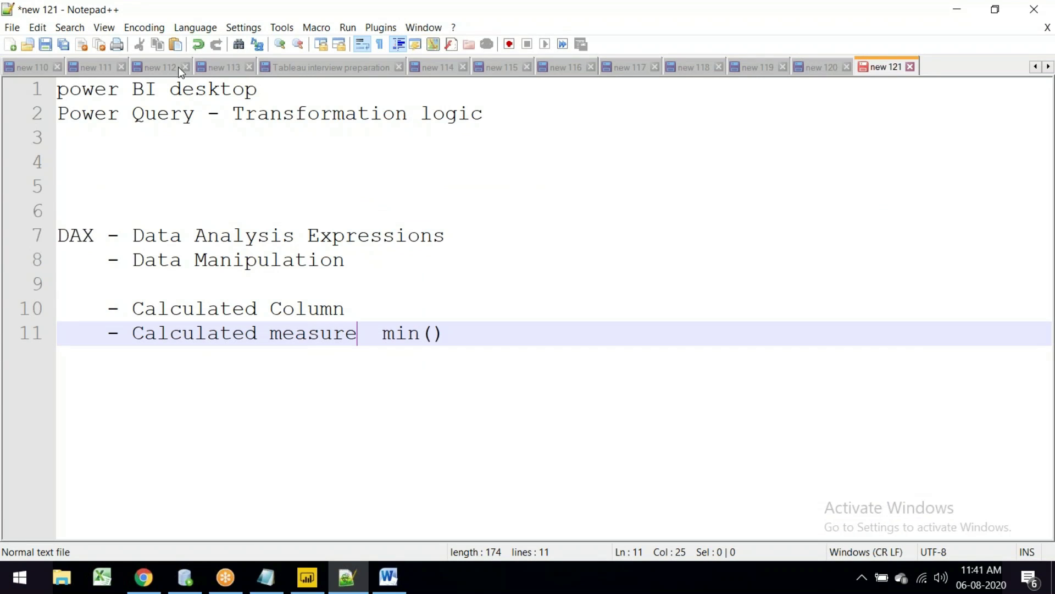
click(109, 68)
scroll(456, 382, down, 7)
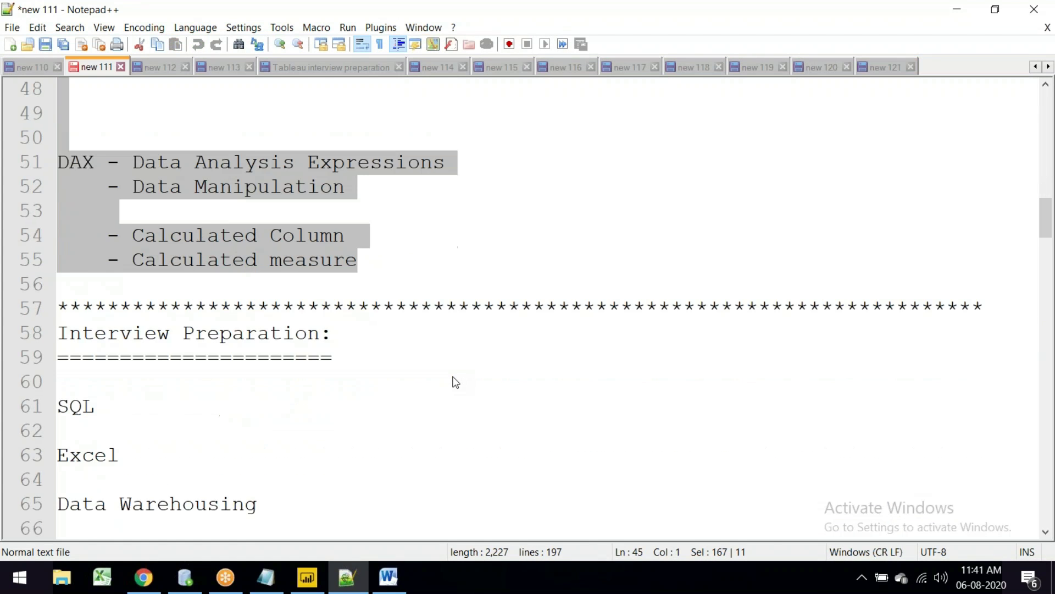
scroll(455, 382, down, 9)
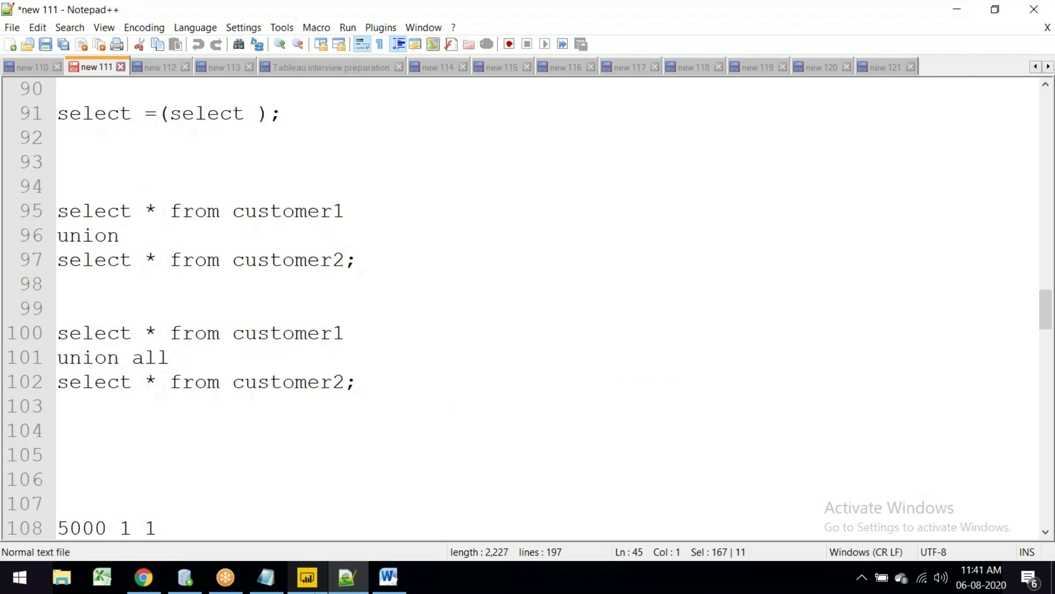
mouse_move(321, 587)
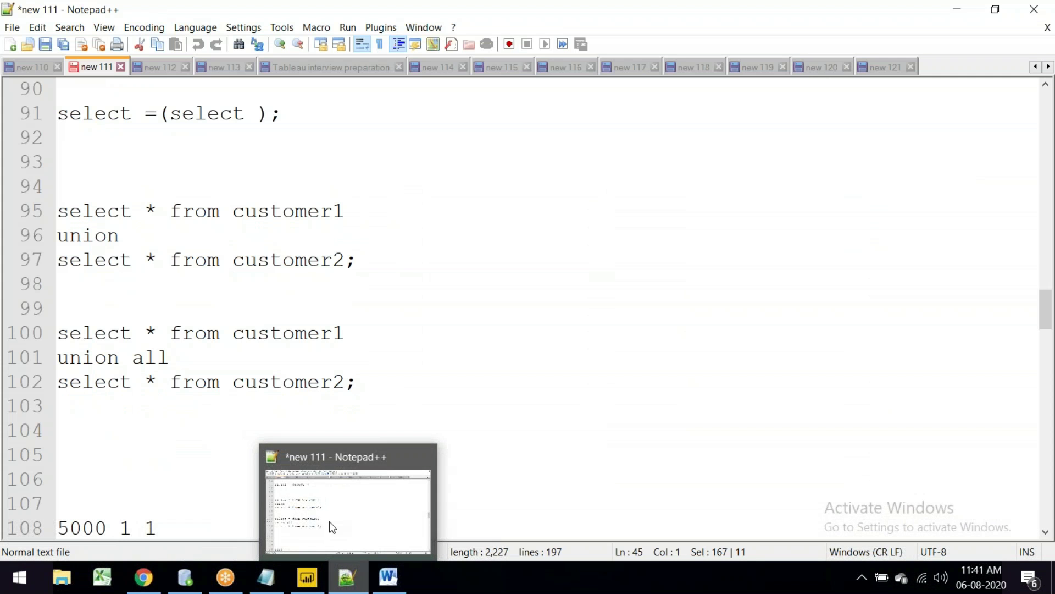
click(329, 521)
scroll(349, 425, down, 1)
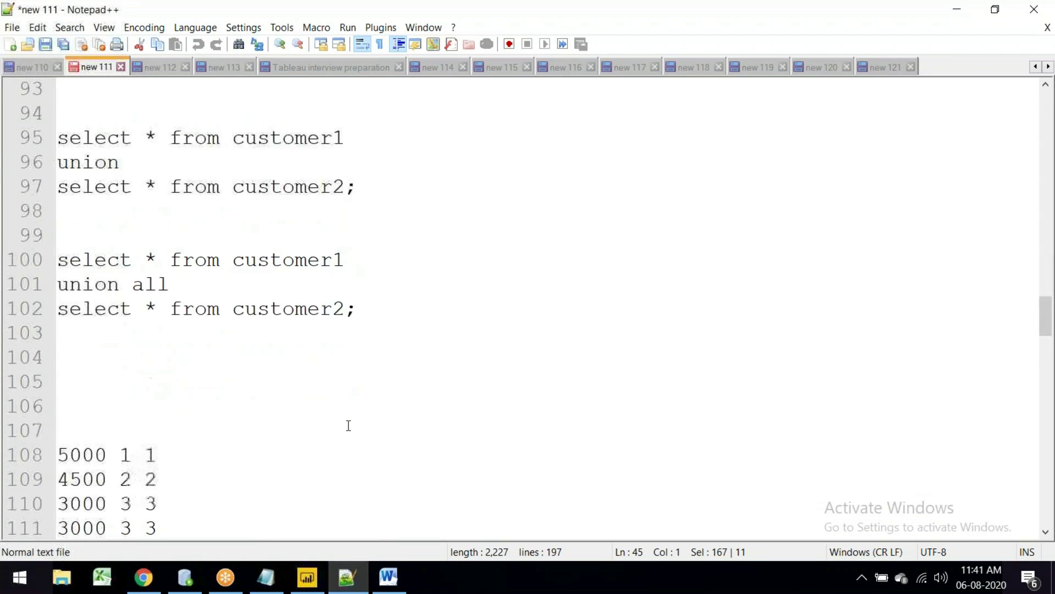
scroll(347, 427, down, 7)
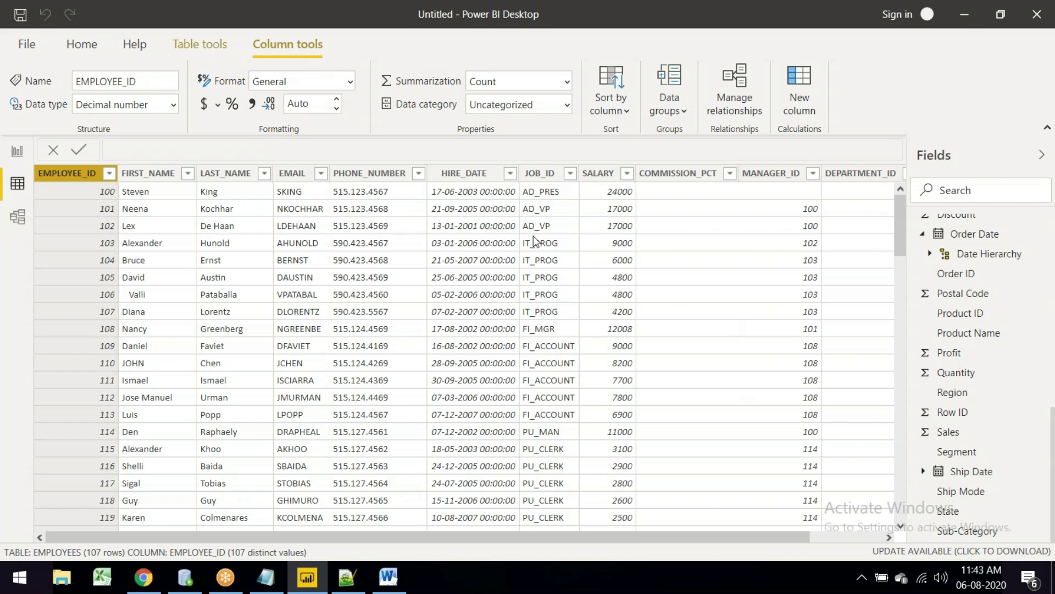
click(567, 82)
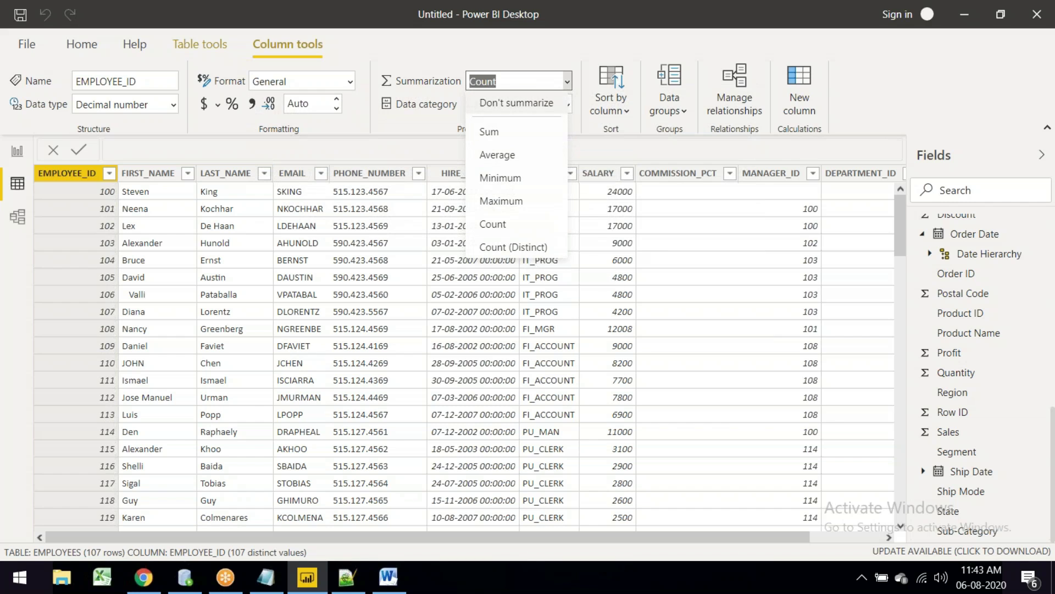
click(432, 120)
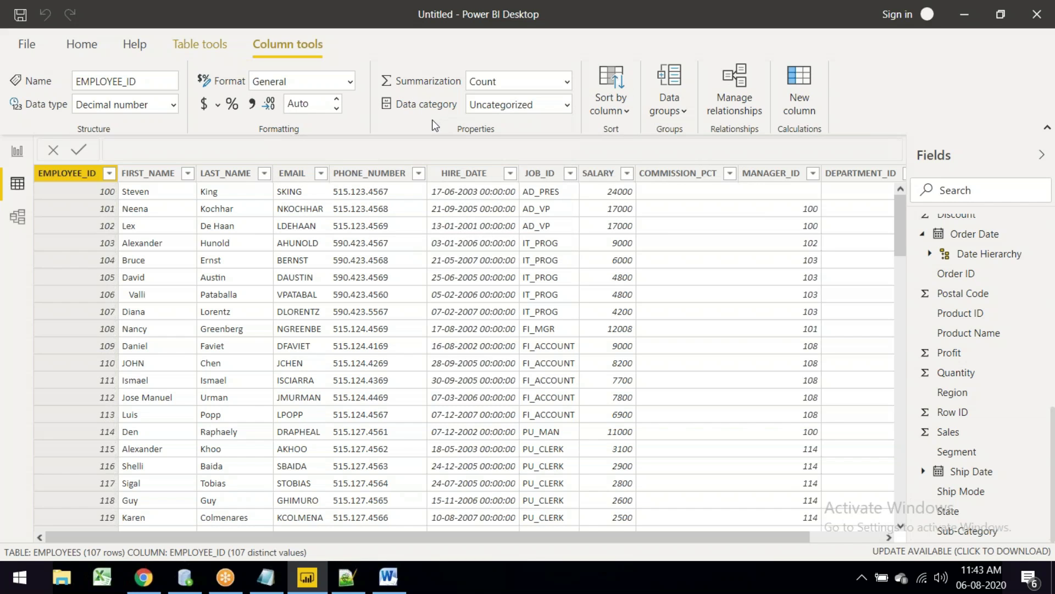
click(568, 110)
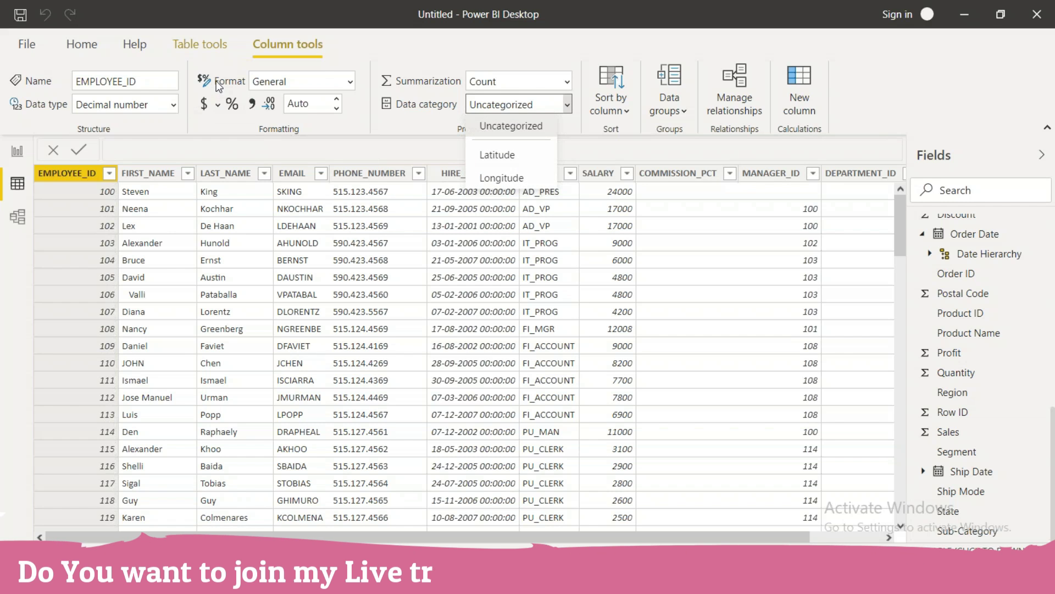
click(352, 85)
click(352, 84)
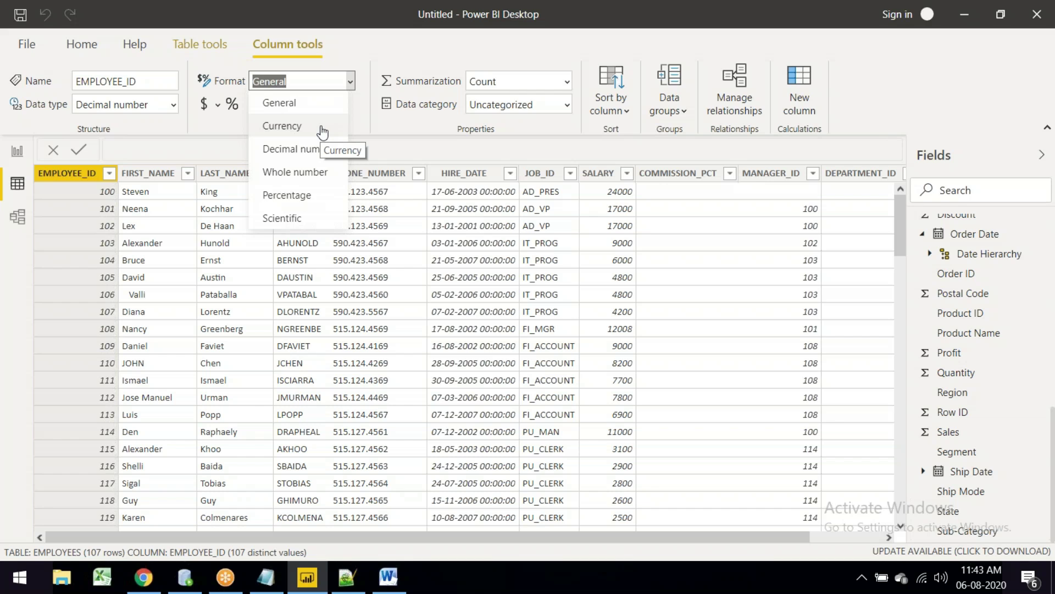
click(608, 180)
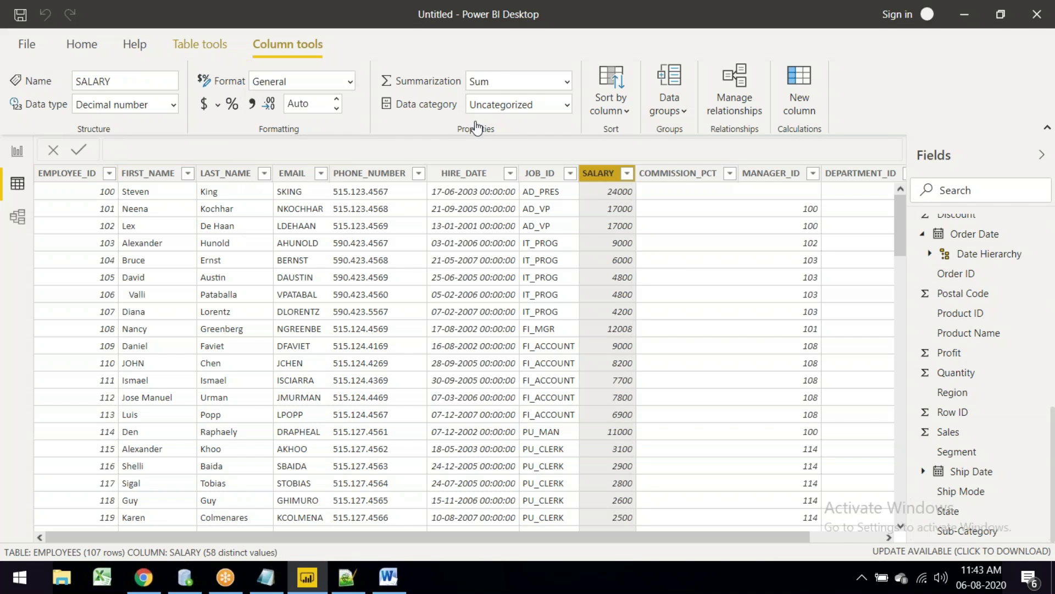
- Format SALARY as $ Currency with thousands separators, e.g. $24,000
click(350, 82)
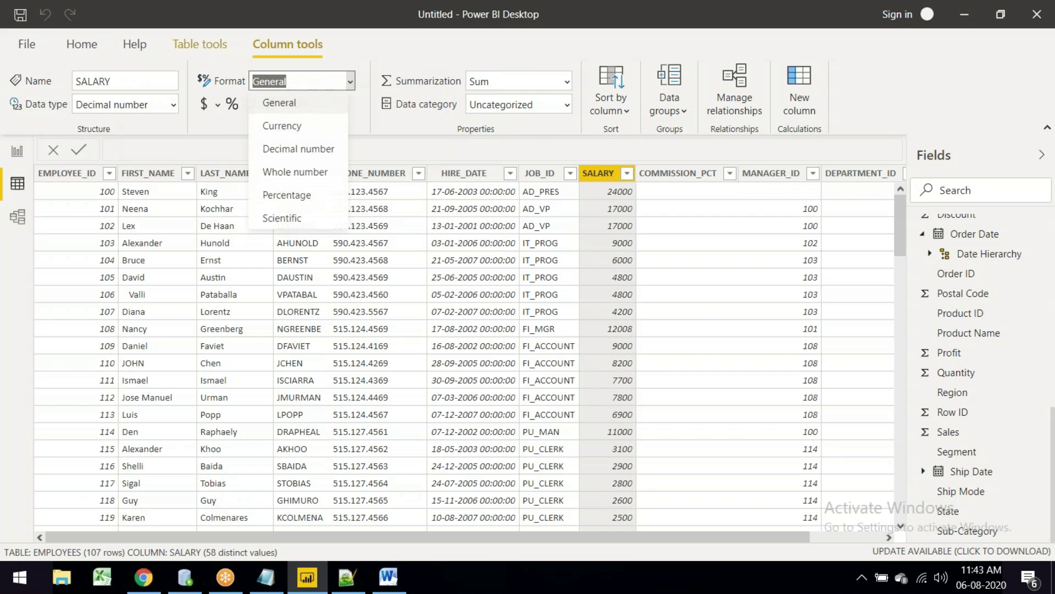
key(Escape)
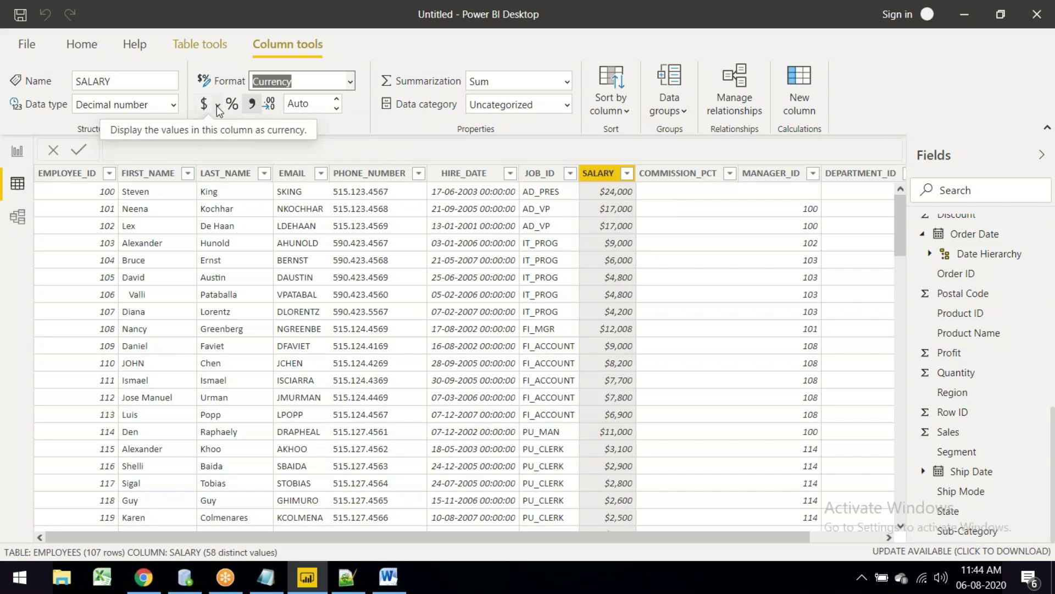
click(218, 106)
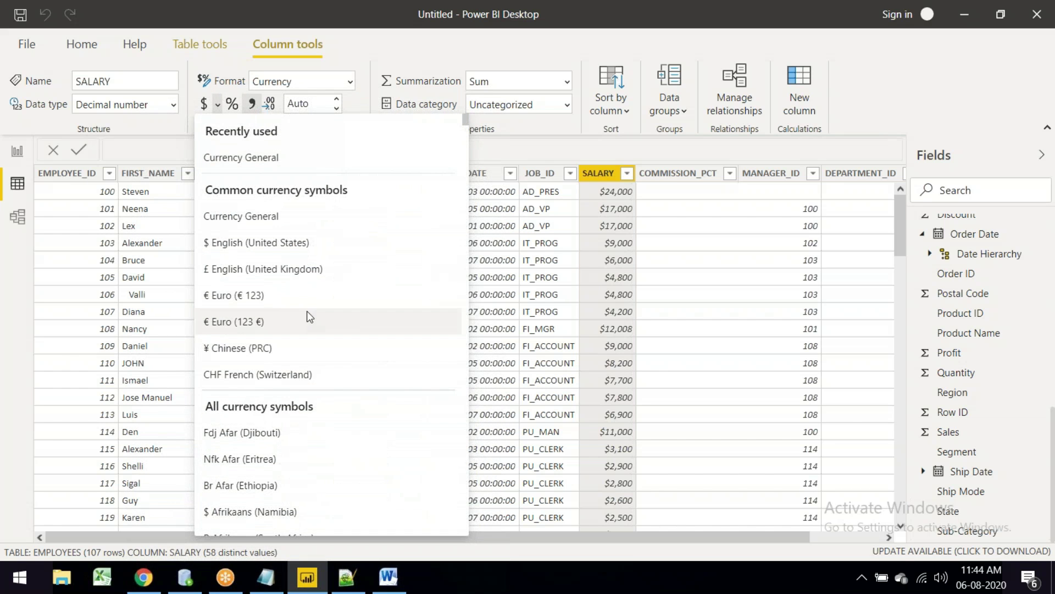
scroll(310, 312, down, 10)
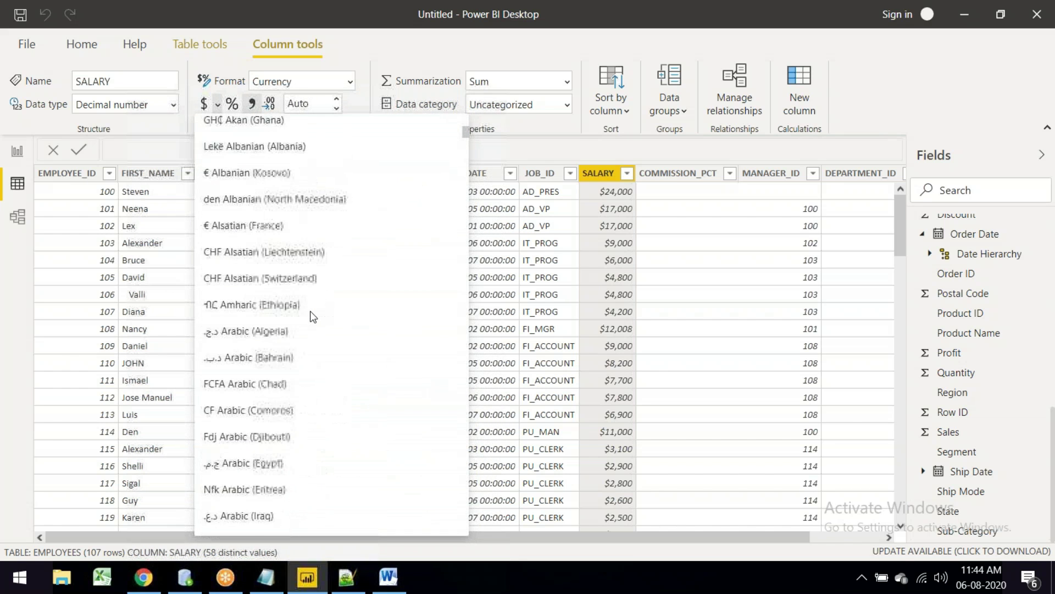
scroll(311, 316, down, 8)
scroll(310, 316, up, 15)
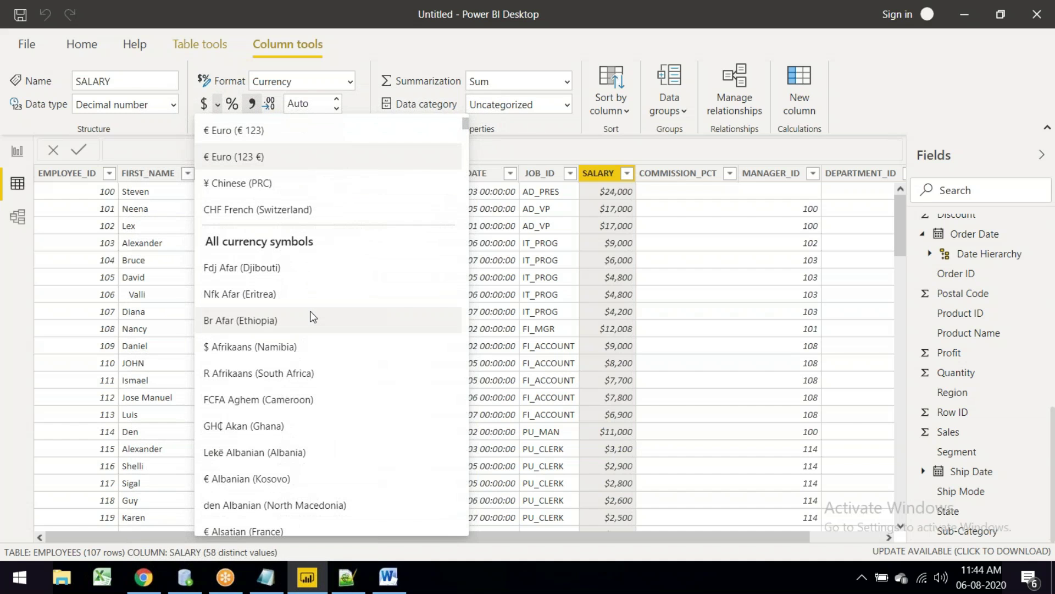
scroll(310, 311, up, 3)
scroll(310, 309, down, 20)
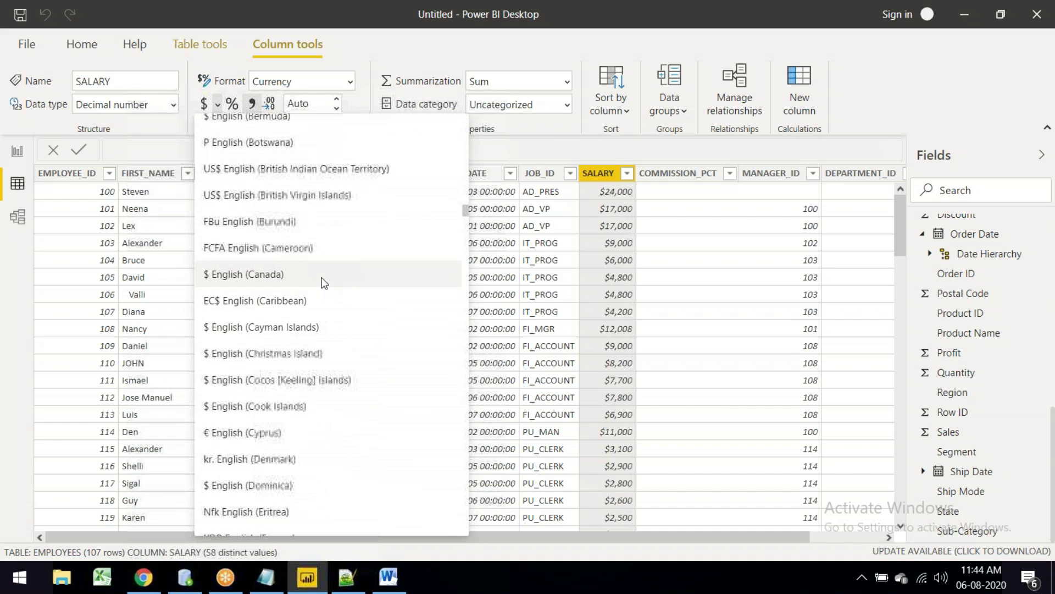
scroll(324, 282, down, 3)
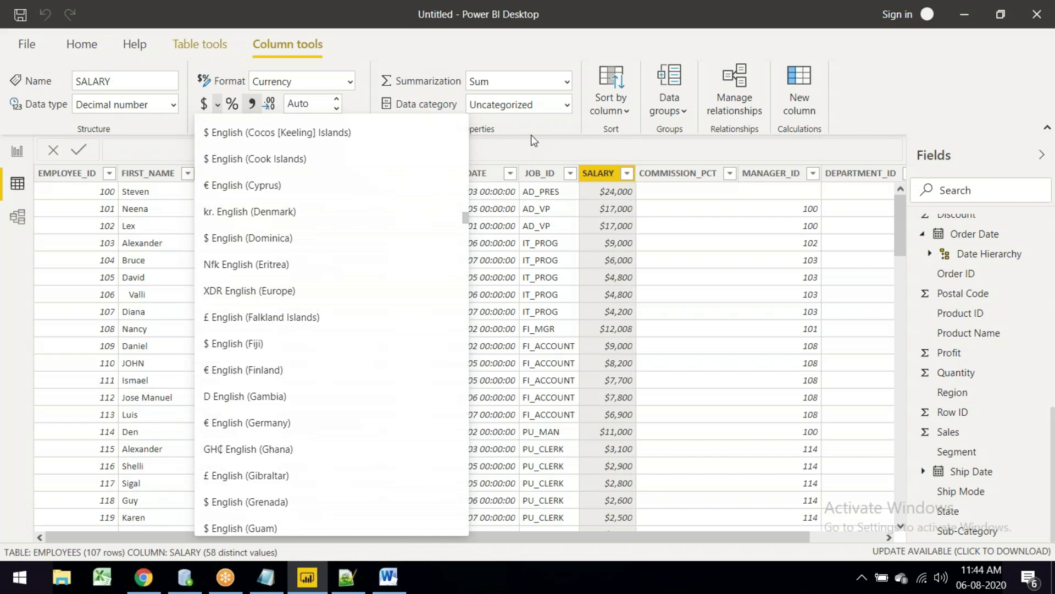
key(Escape)
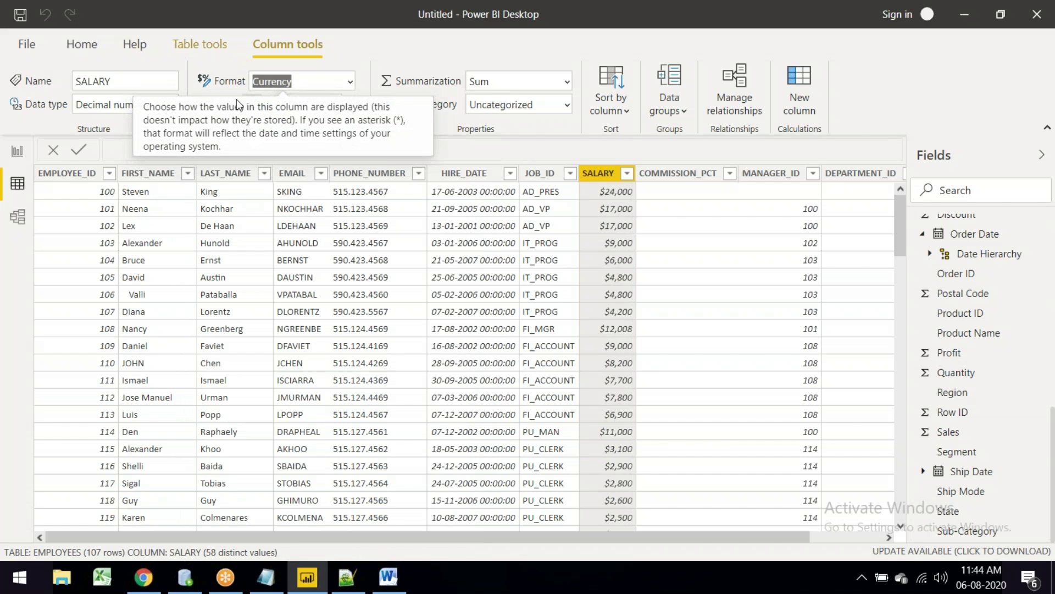
click(375, 65)
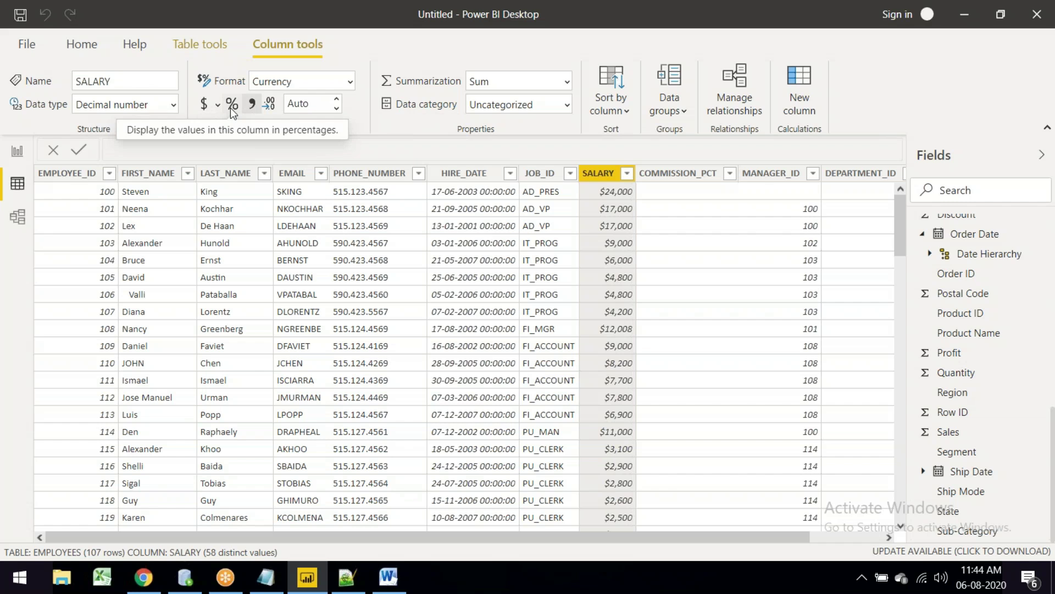
scroll(550, 330, right, 2)
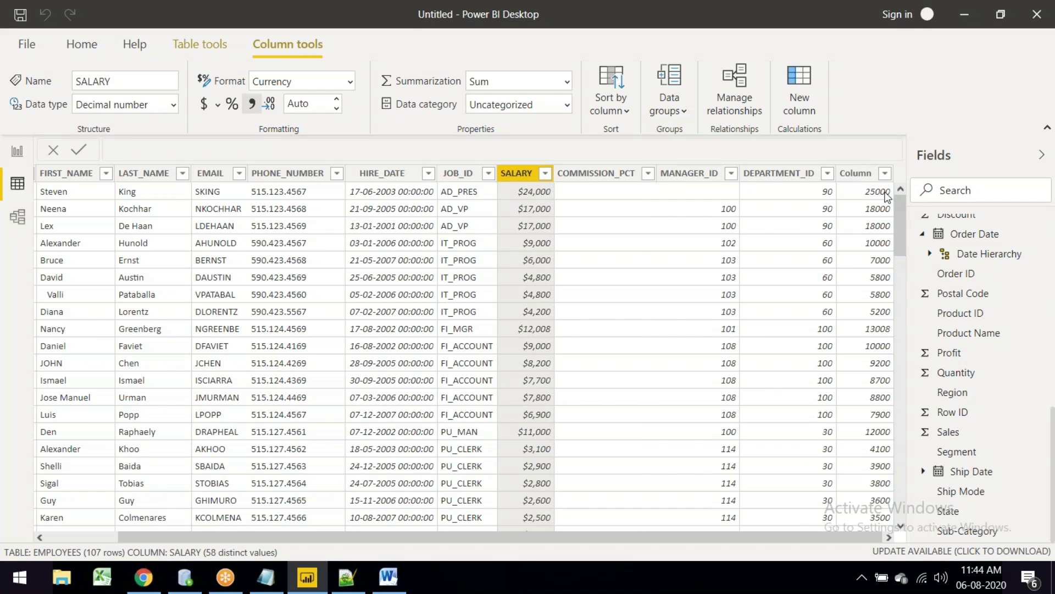
click(865, 177)
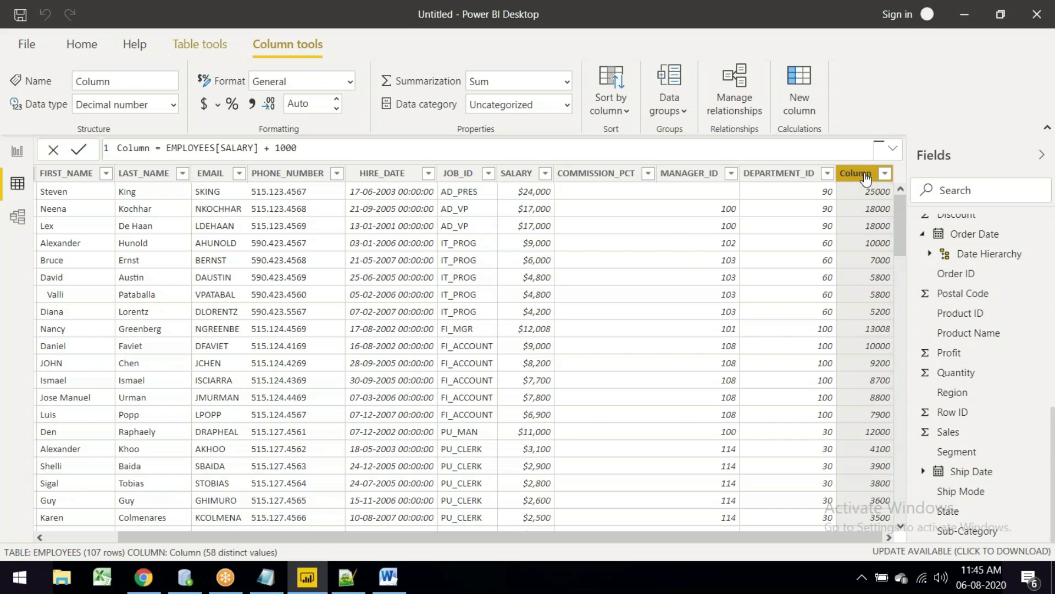
click(56, 151)
click(173, 104)
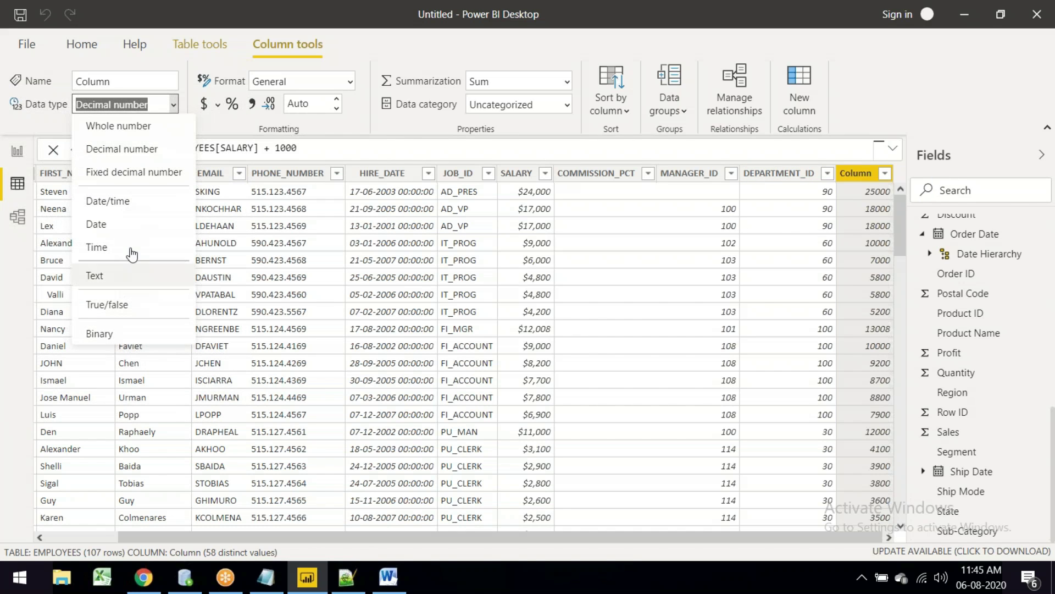
click(155, 80)
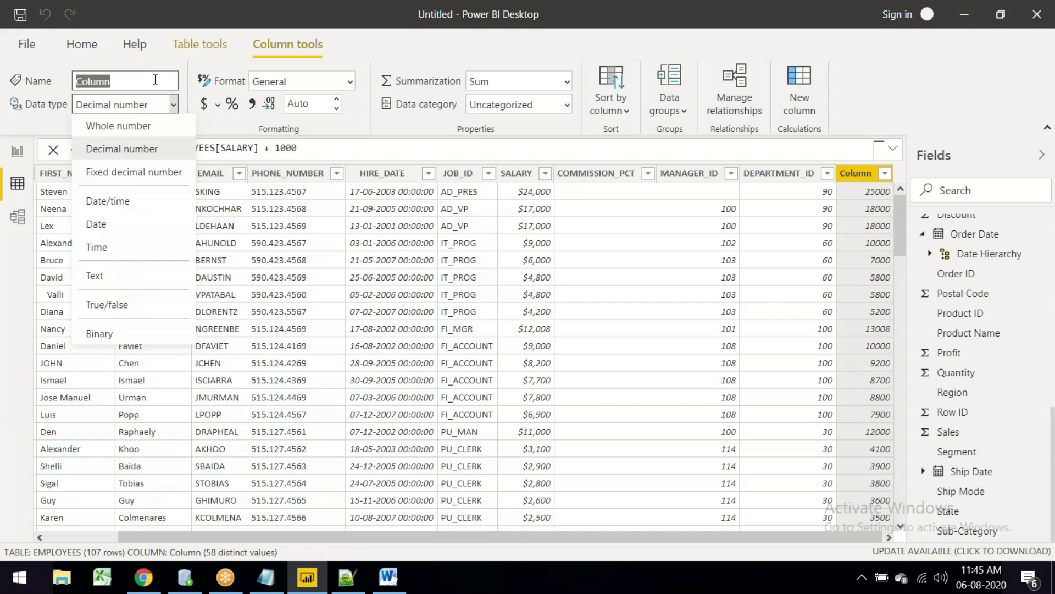
click(395, 84)
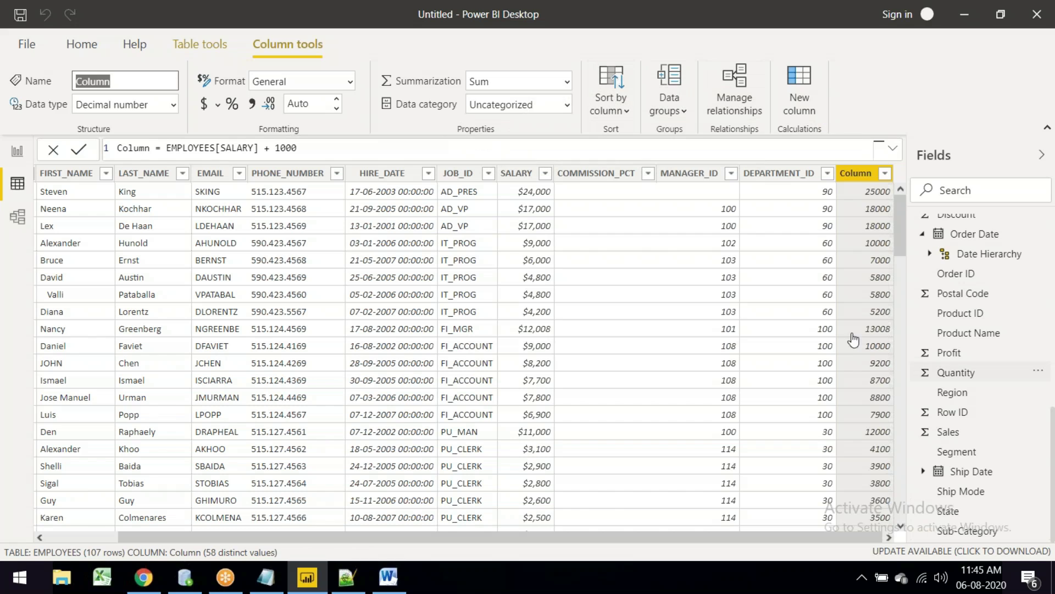
click(216, 55)
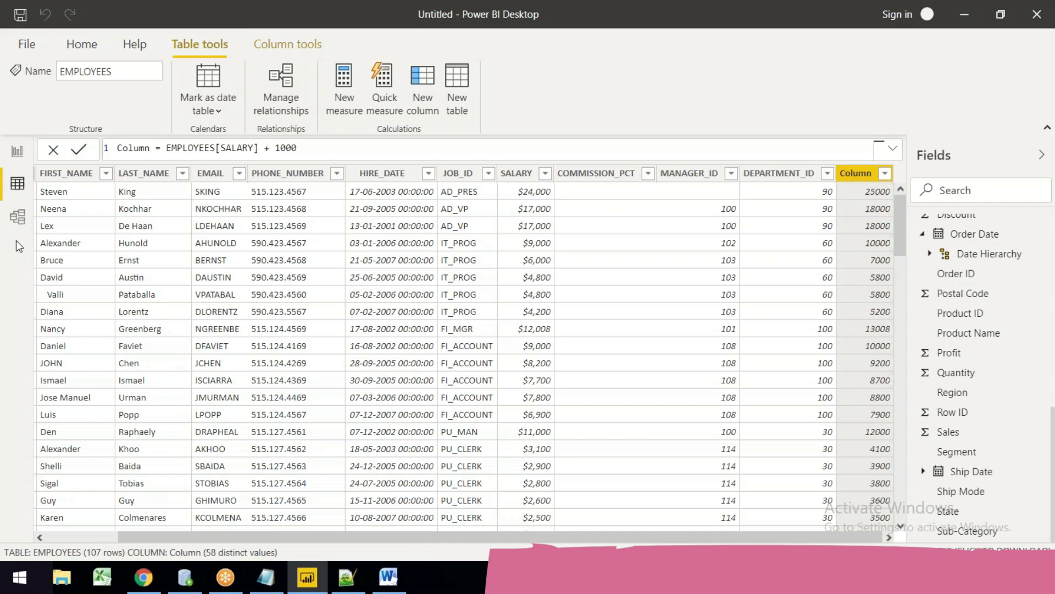
- Go through Model view back to Report view and delete the Measure by DEPARTMENT_ID bar chart
click(21, 214)
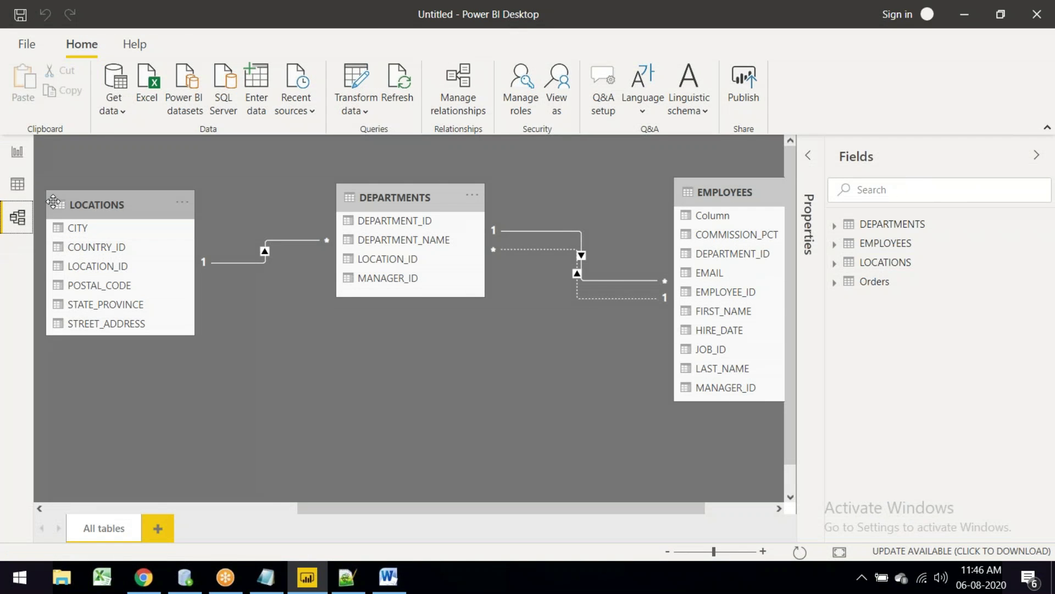
click(17, 152)
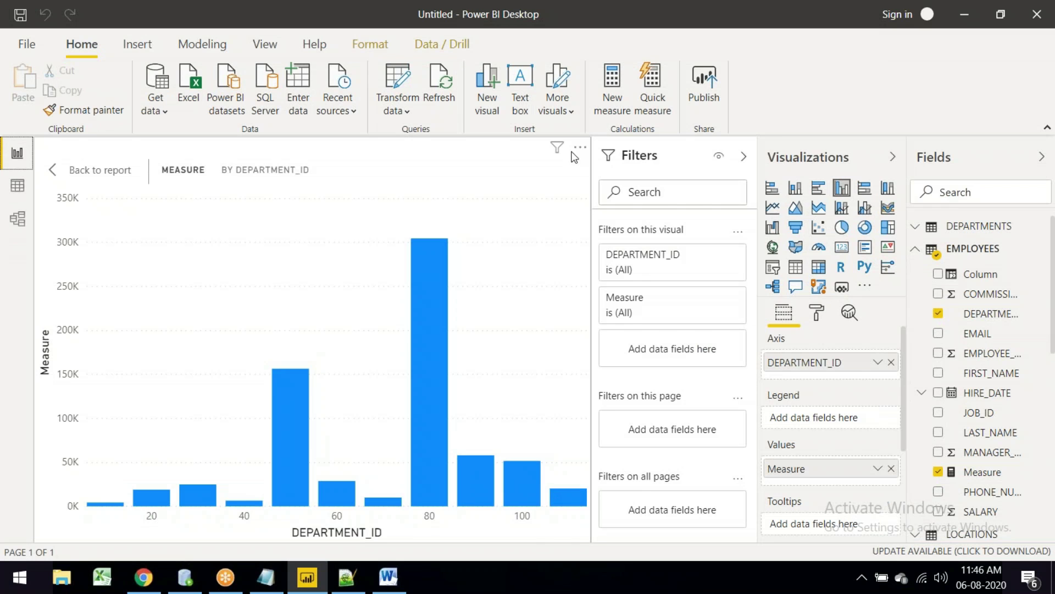
key(Delete)
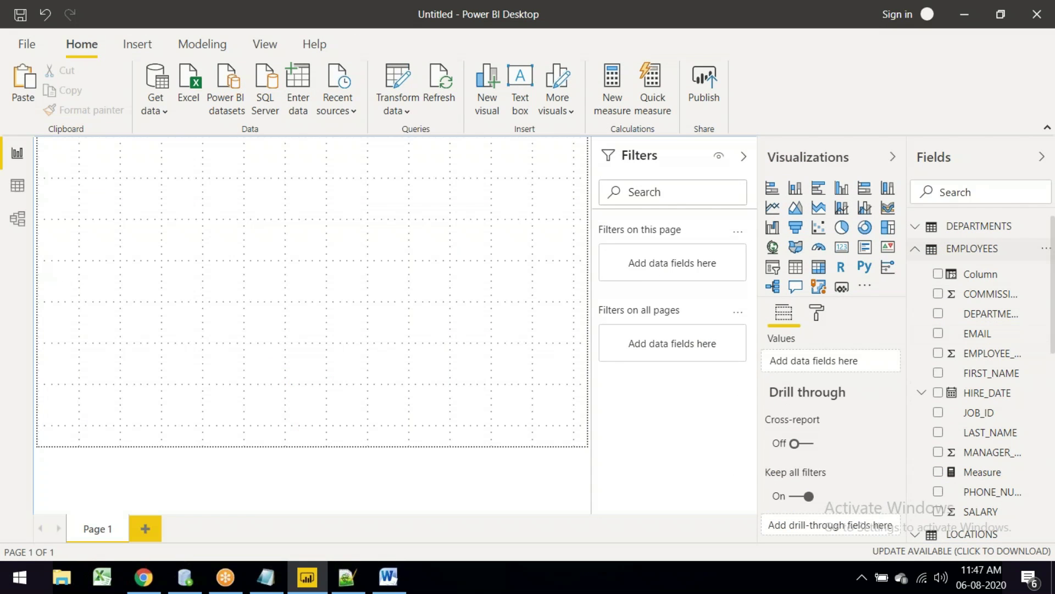
click(972, 248)
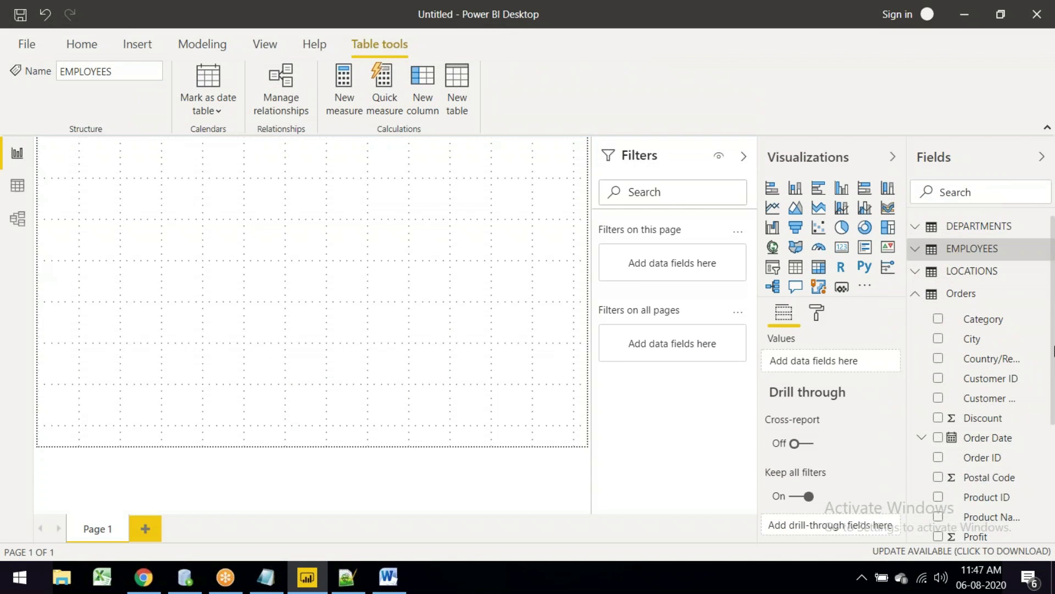
click(78, 48)
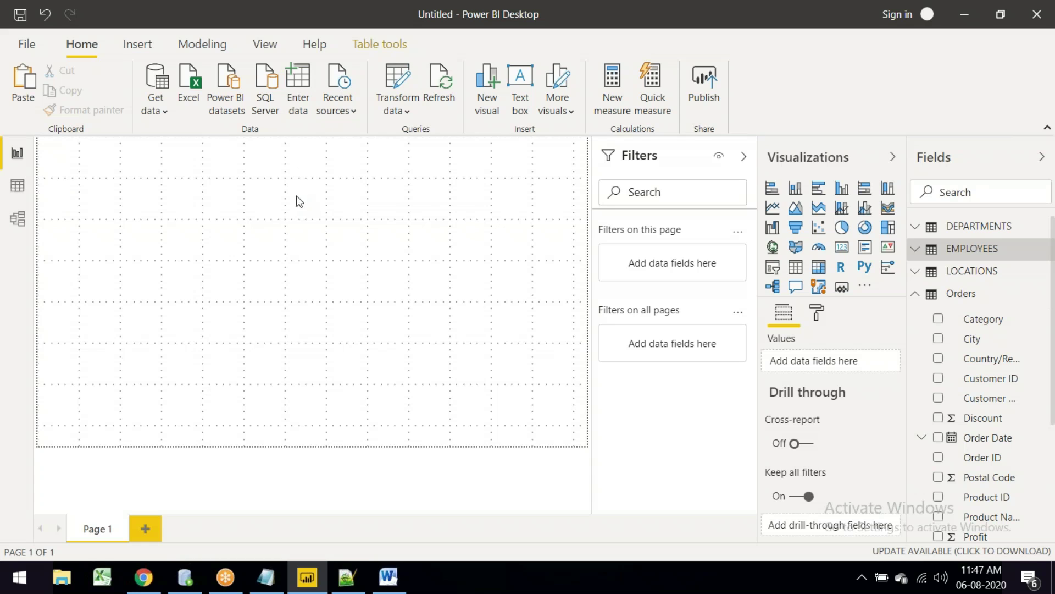
- Save the report as 'four' via File > Publish to Power BI, then close the Sign in dialog
click(713, 93)
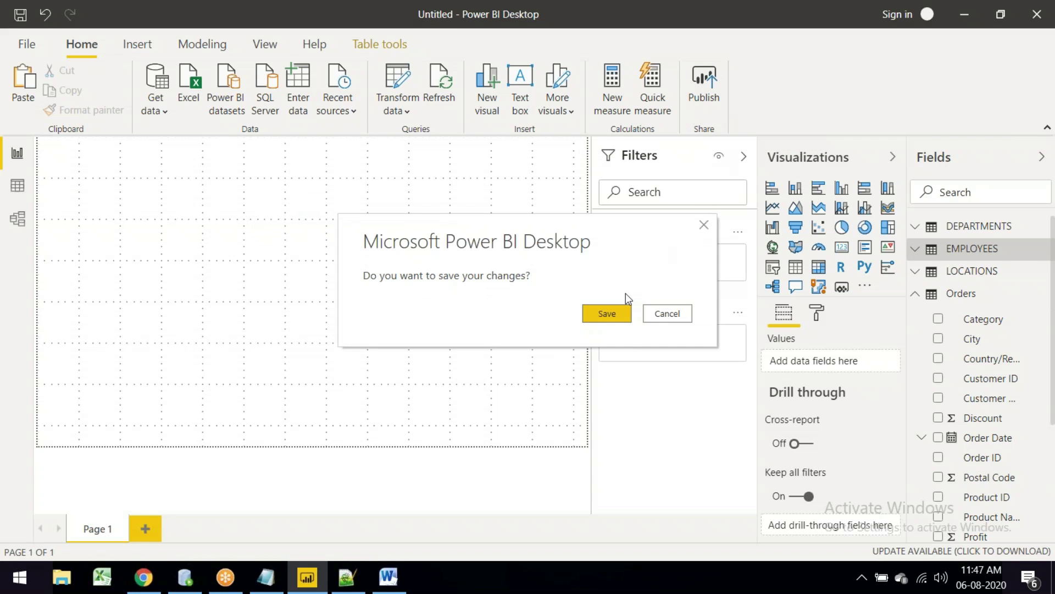
click(617, 316)
key(ctrl+s)
click(731, 422)
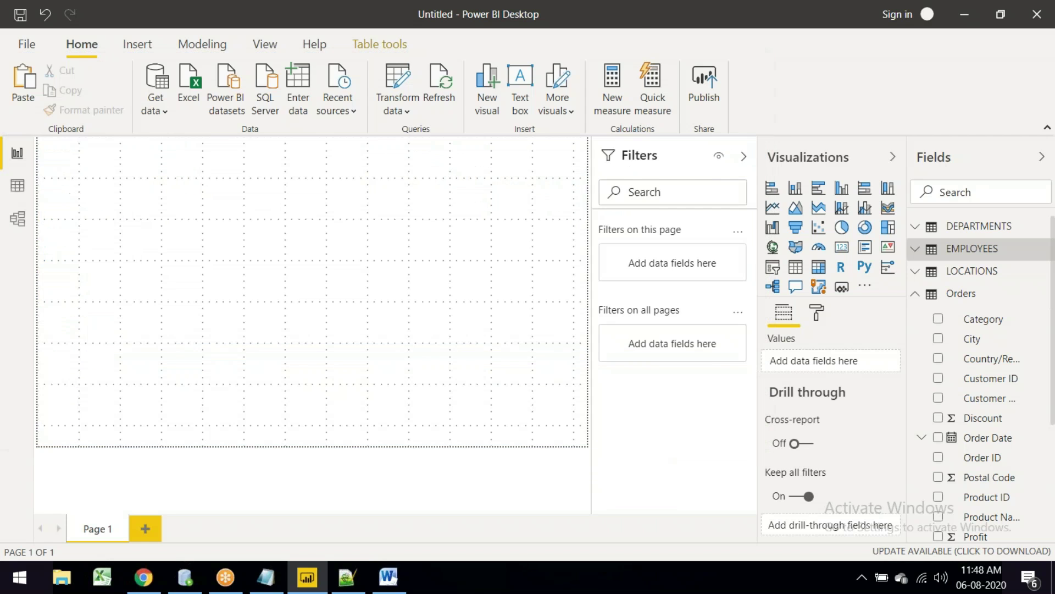
click(35, 42)
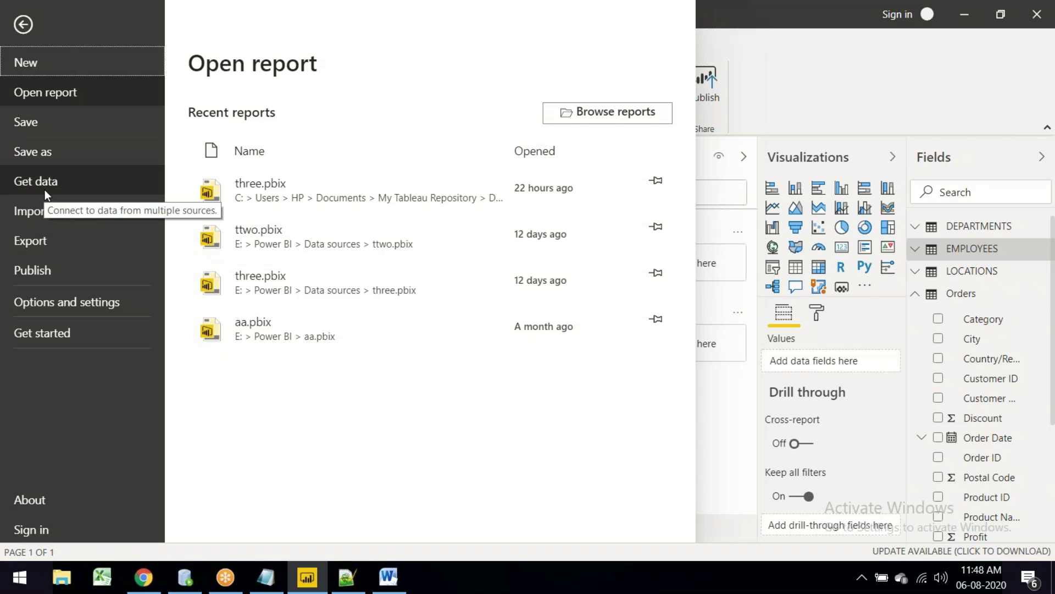
click(45, 268)
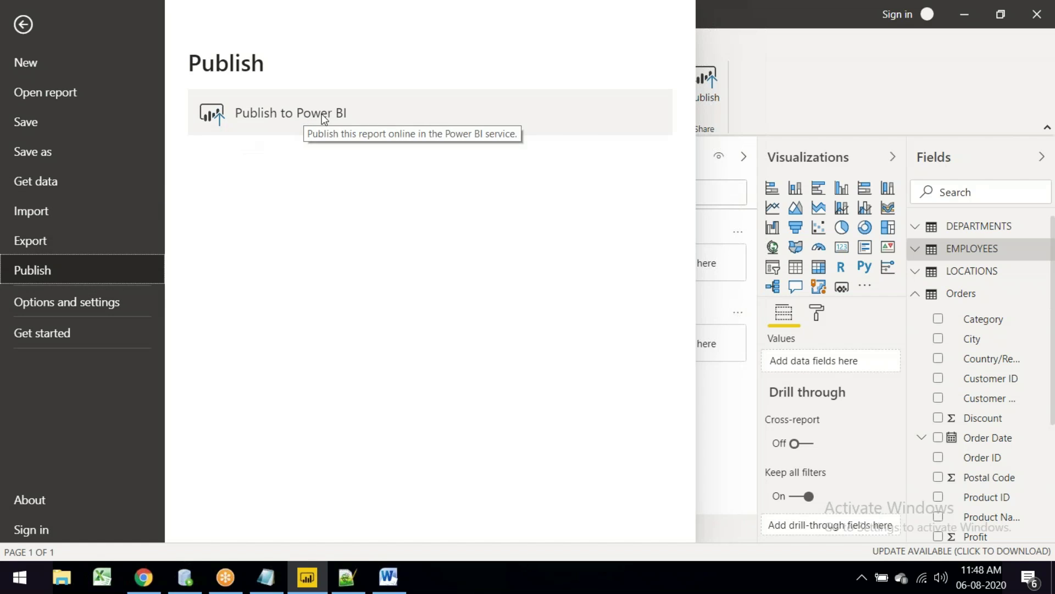
click(349, 111)
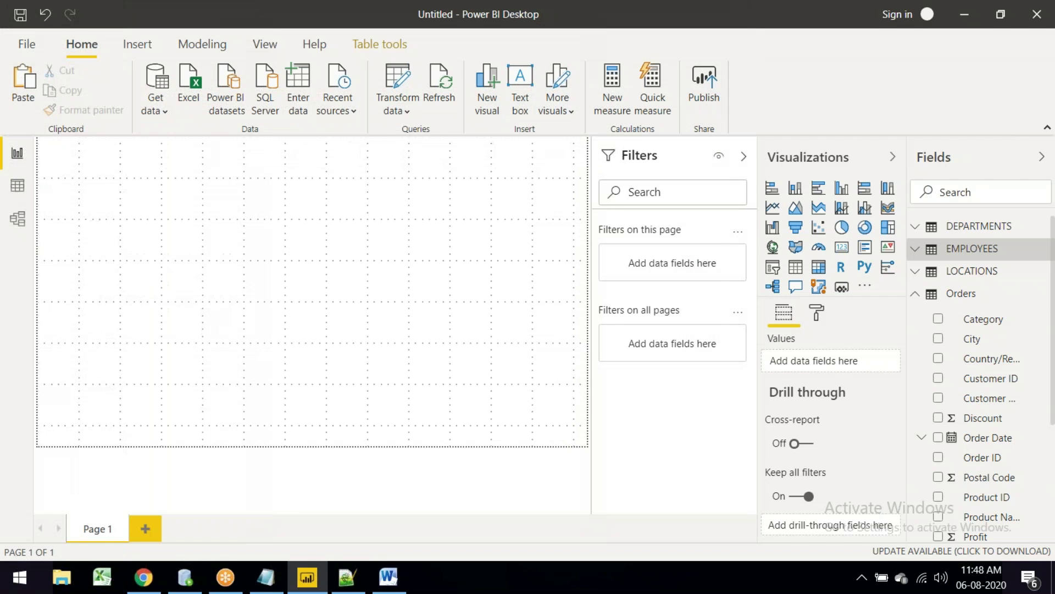
click(607, 318)
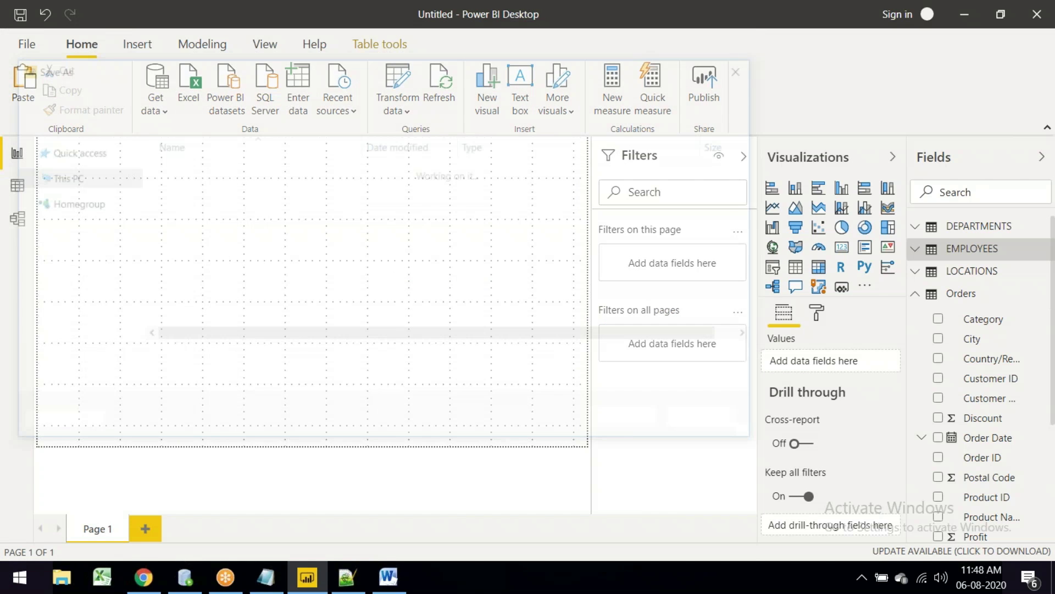
text(four)
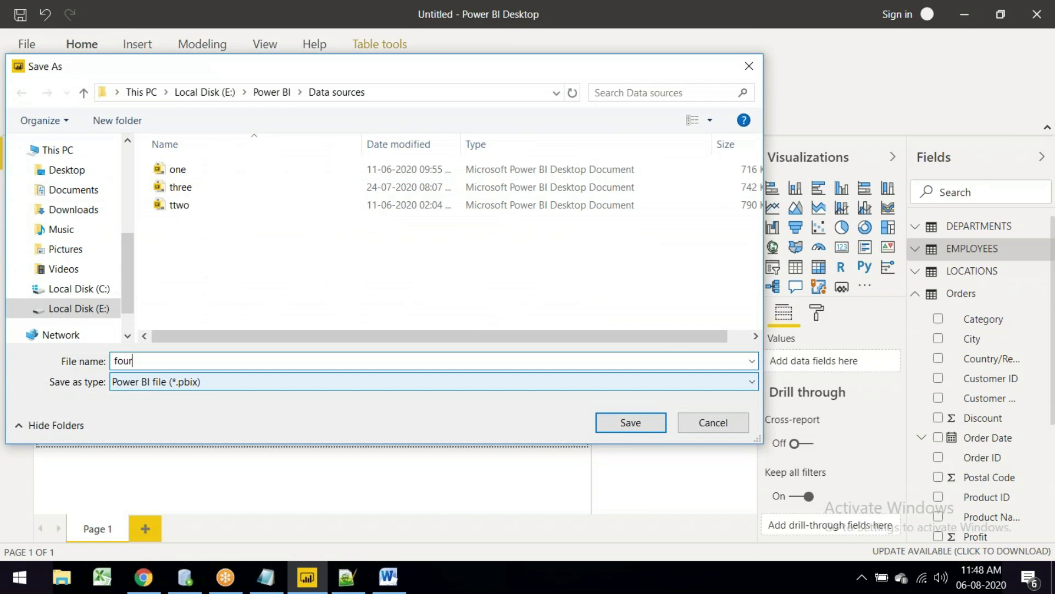
click(616, 432)
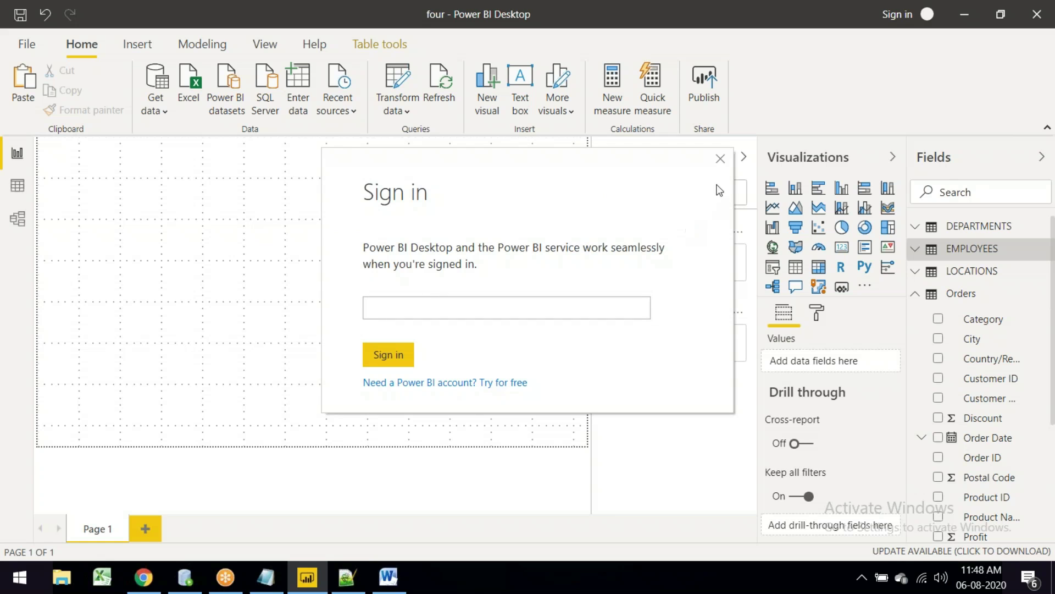
click(720, 159)
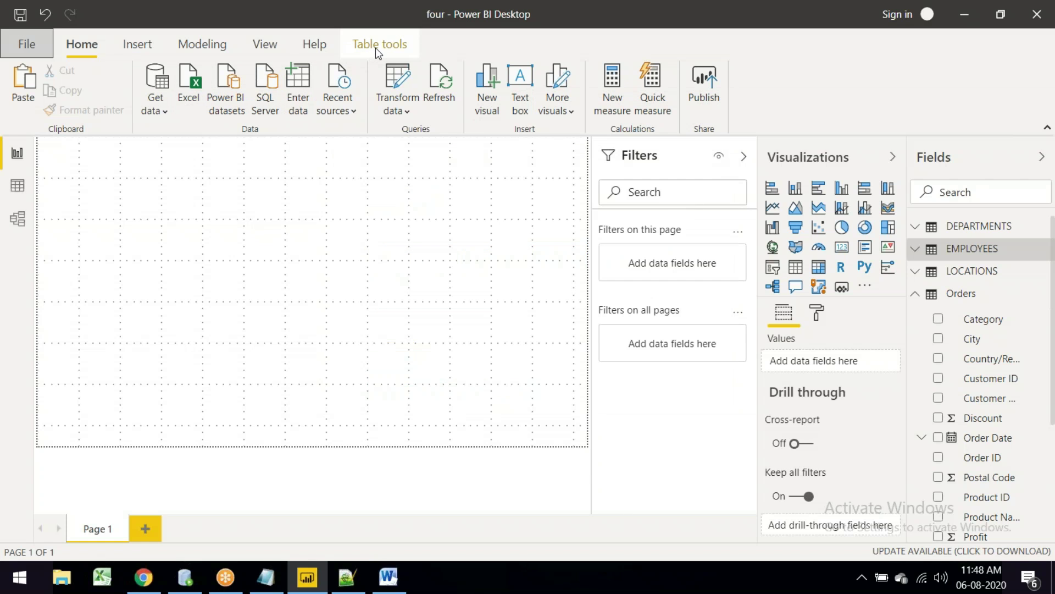
- Switch to the browser, restore and re-maximize its window
key(alt+Tab)
scroll(302, 378, down, 5)
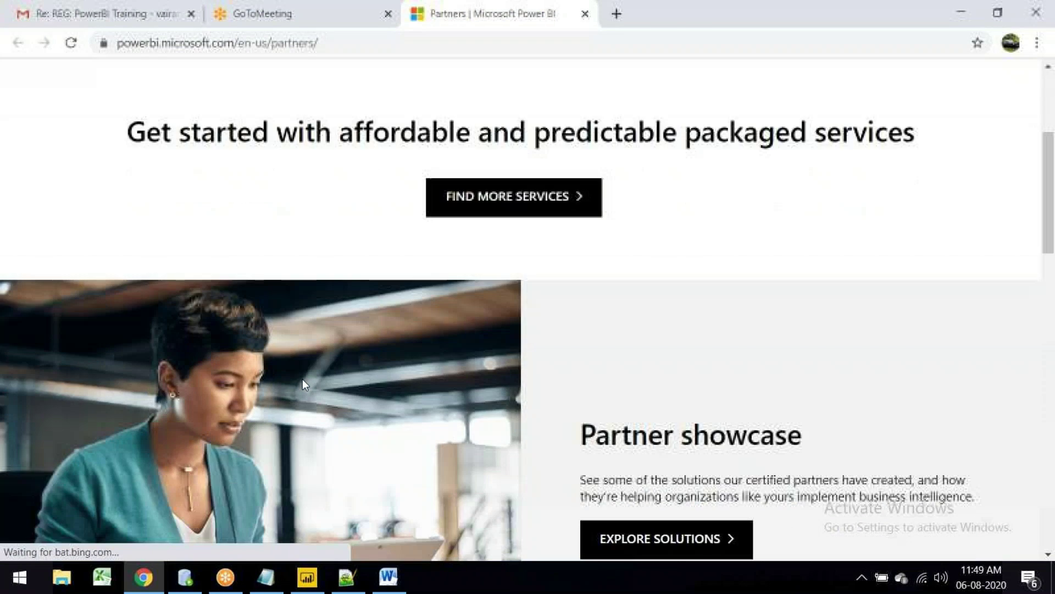
scroll(304, 382, down, 14)
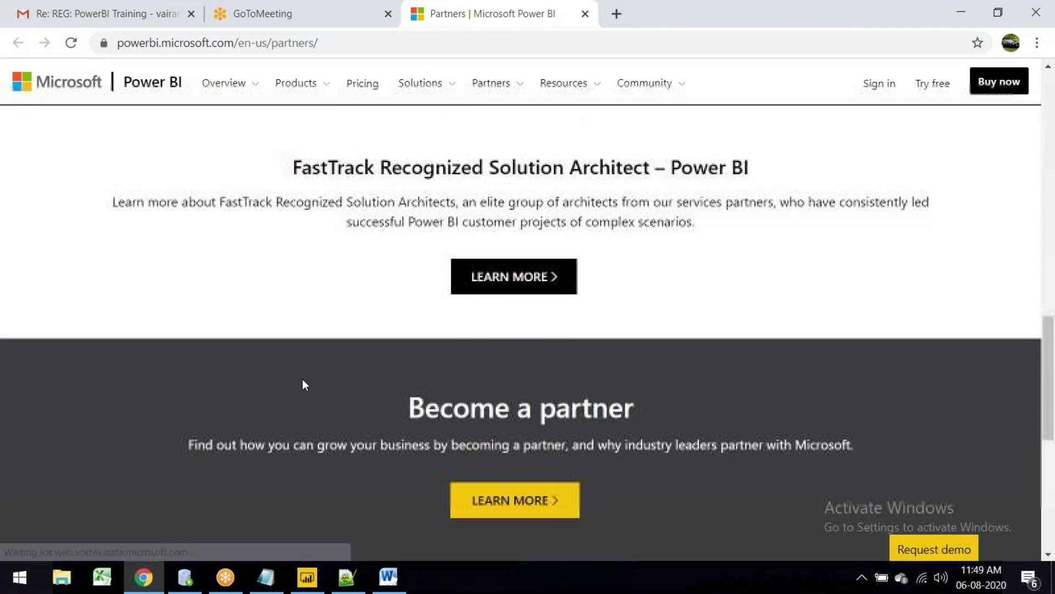
scroll(302, 383, up, 8)
drag(632, 14, 682, 91)
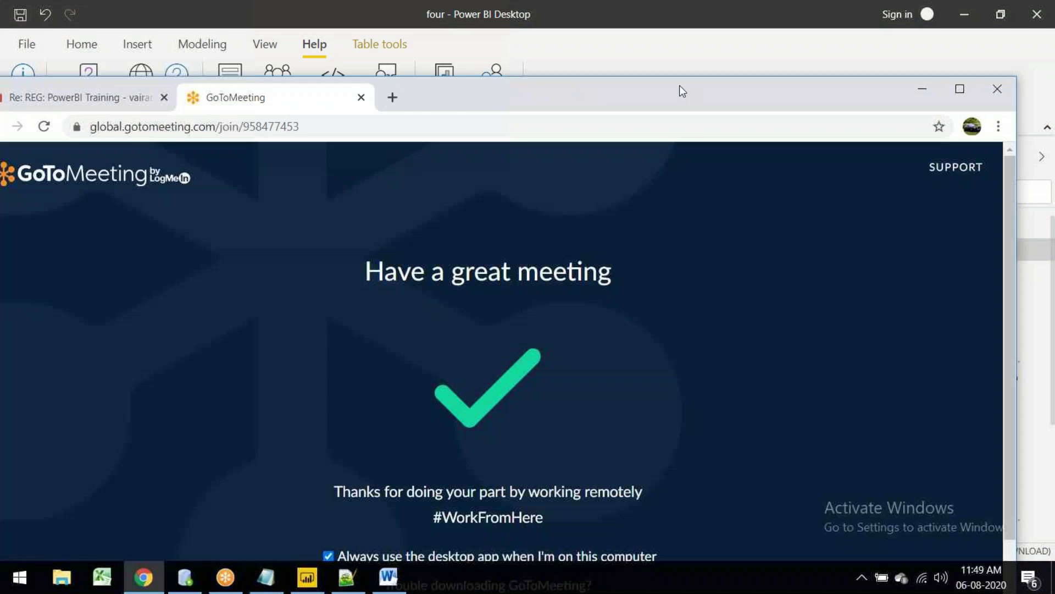
double_click(680, 85)
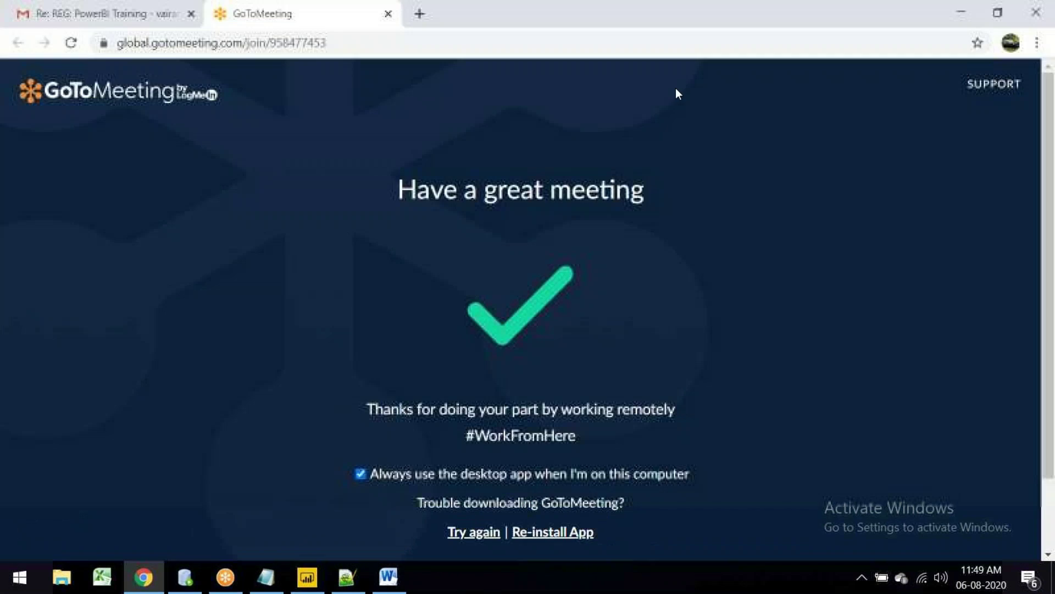
click(308, 578)
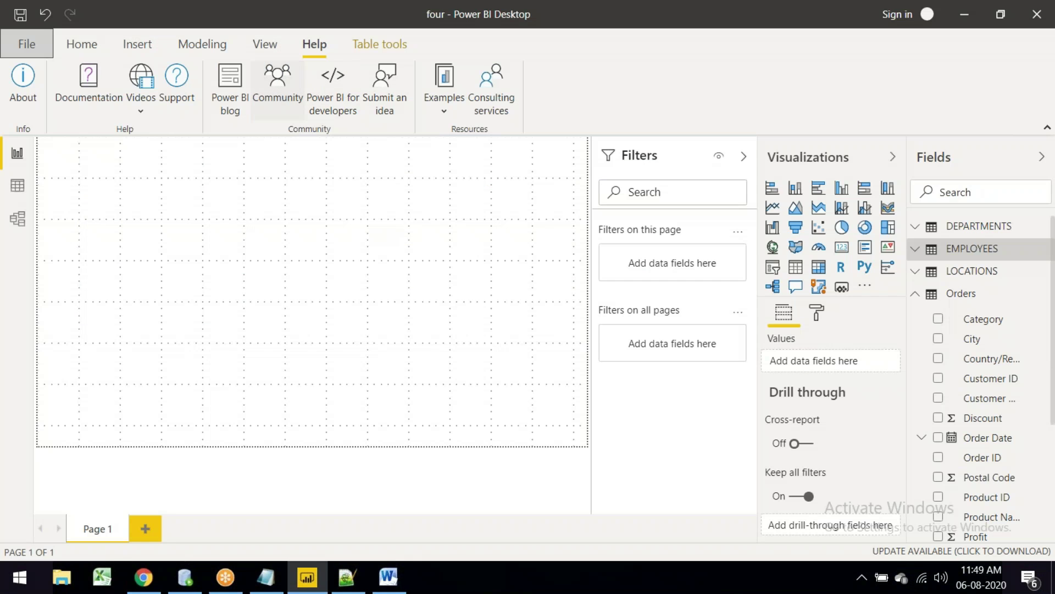
- Open the Power BI Community site, browse the Power Query forum board, then go back
click(278, 88)
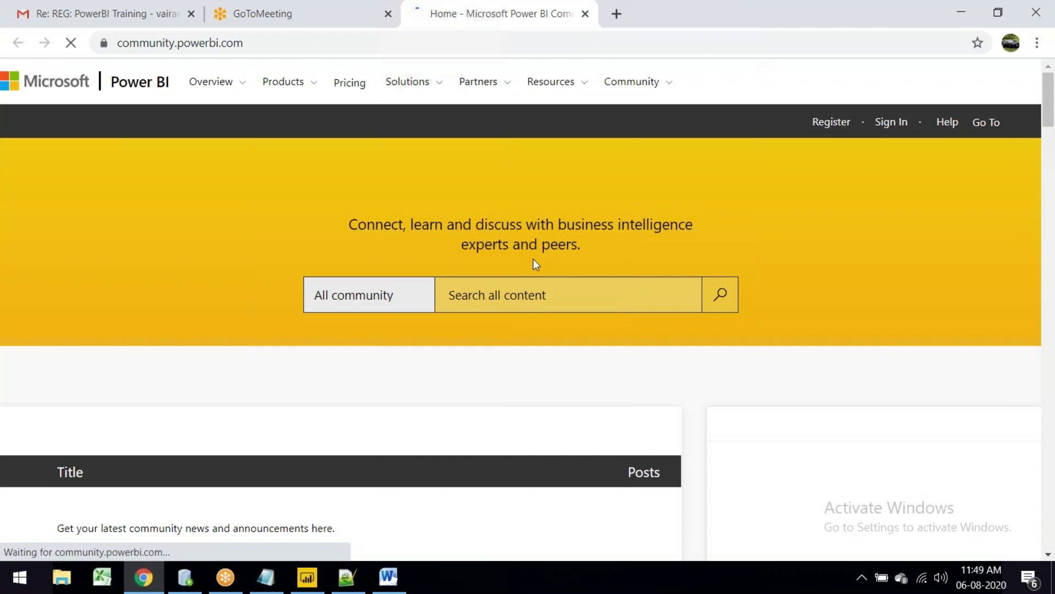
scroll(493, 296, down, 5)
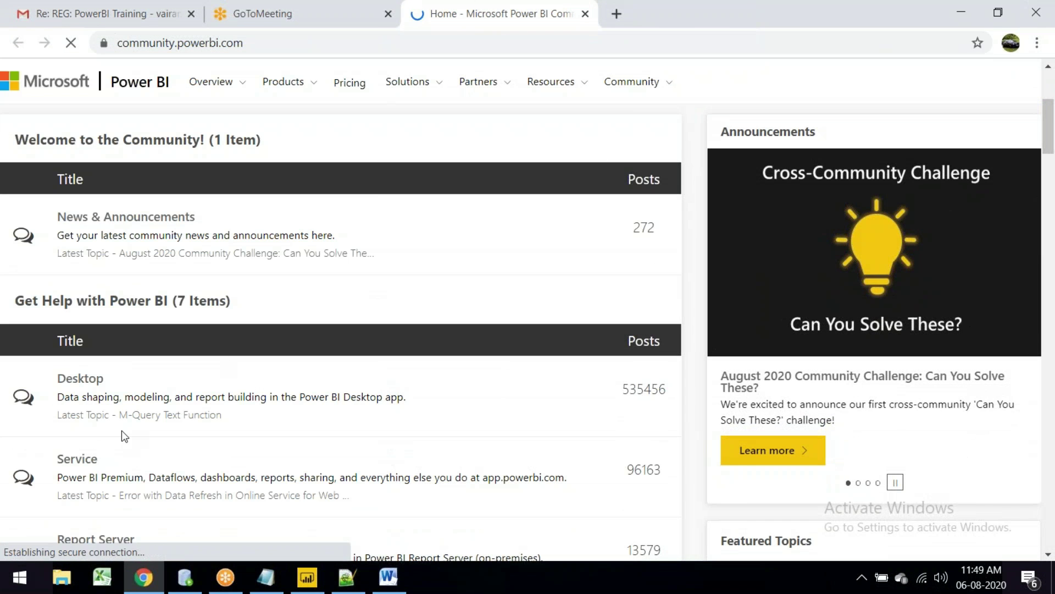
scroll(122, 440, down, 3)
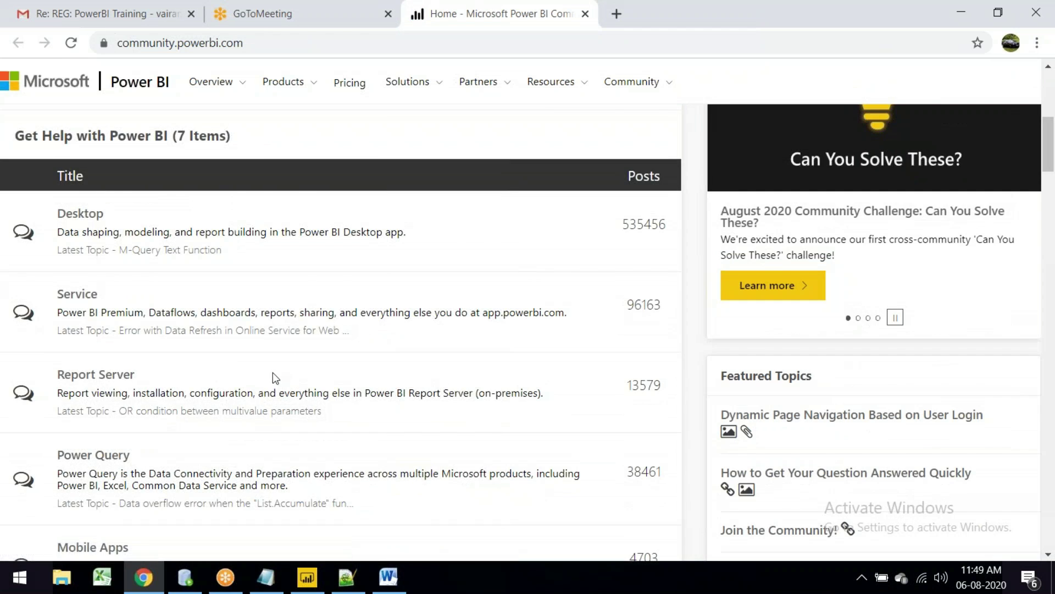
scroll(273, 371, down, 3)
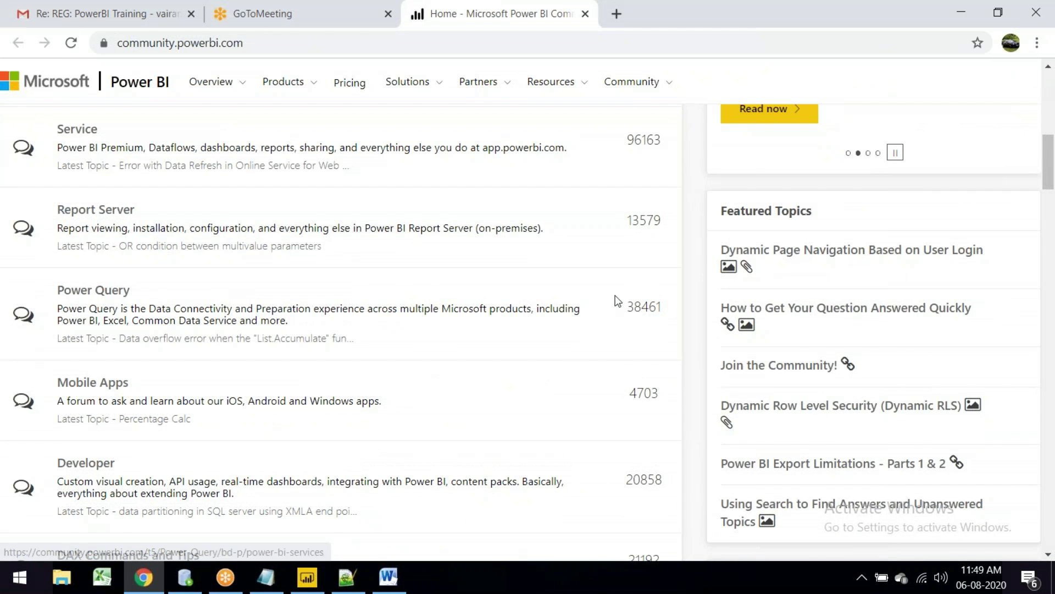
click(114, 294)
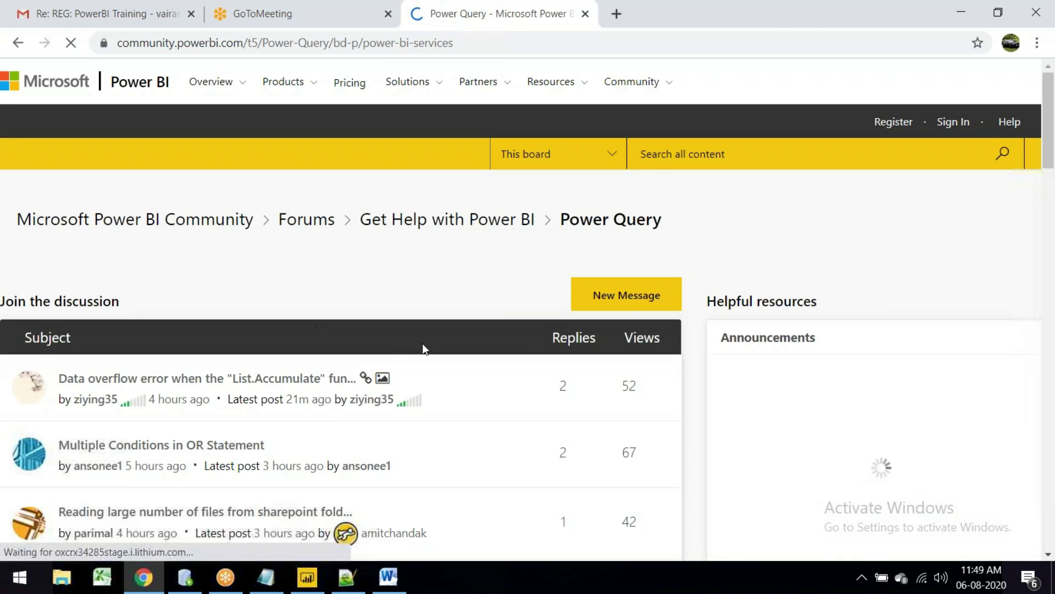
scroll(394, 363, down, 3)
scroll(394, 363, down, 1)
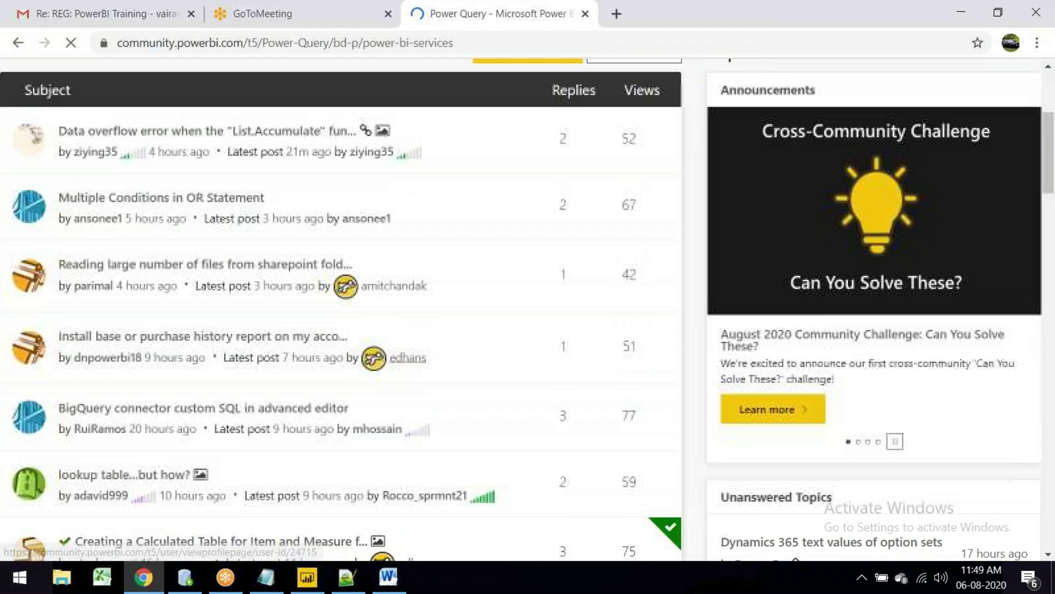
scroll(259, 278, down, 3)
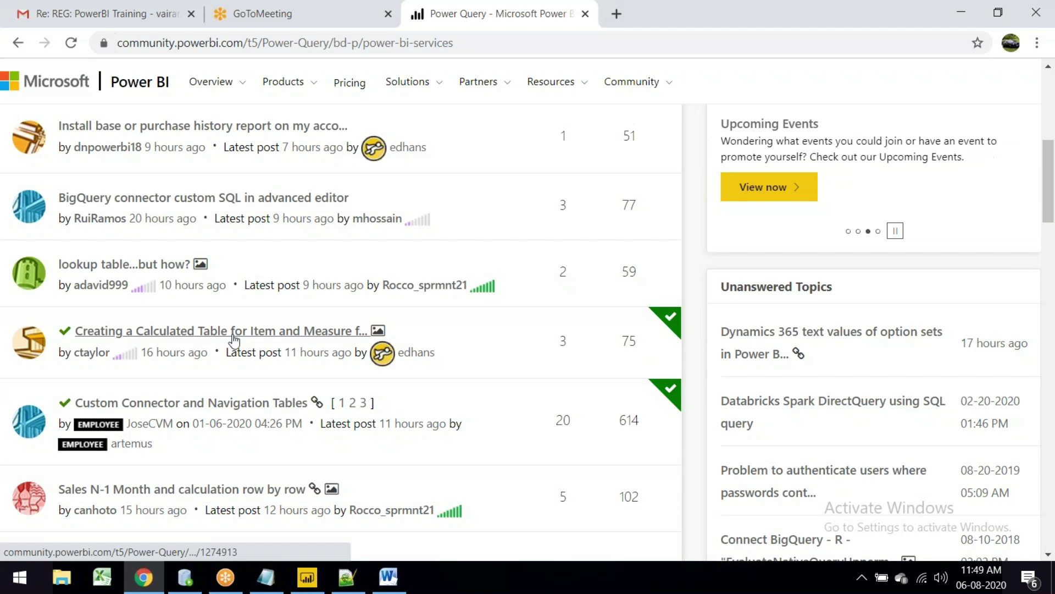
click(19, 42)
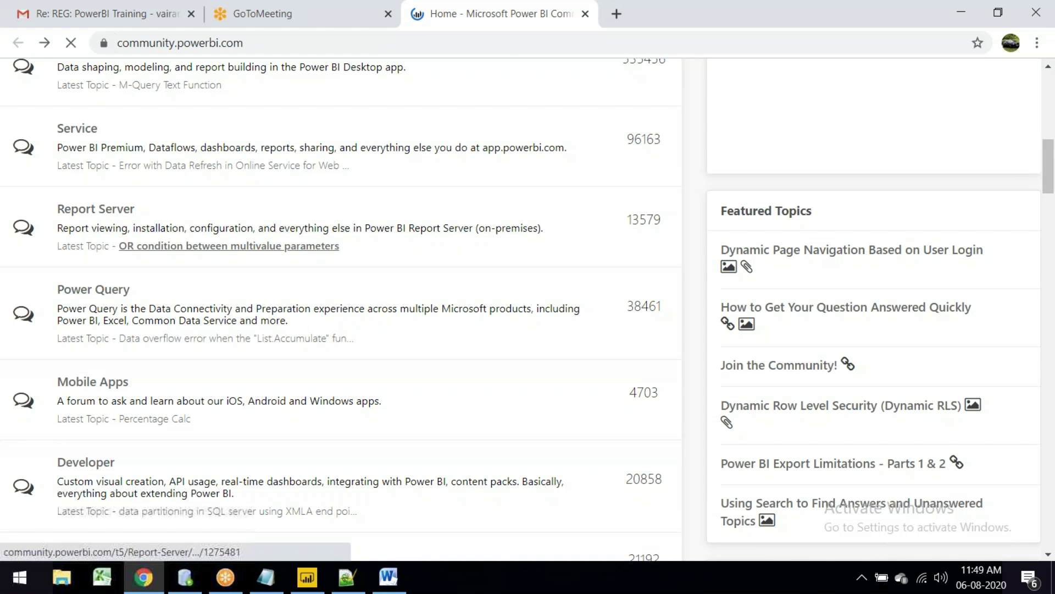
- Open the Service board's 'Value in Card visual not displaying in Google Chrome' thread
key(alt+Right)
scroll(311, 304, down, 7)
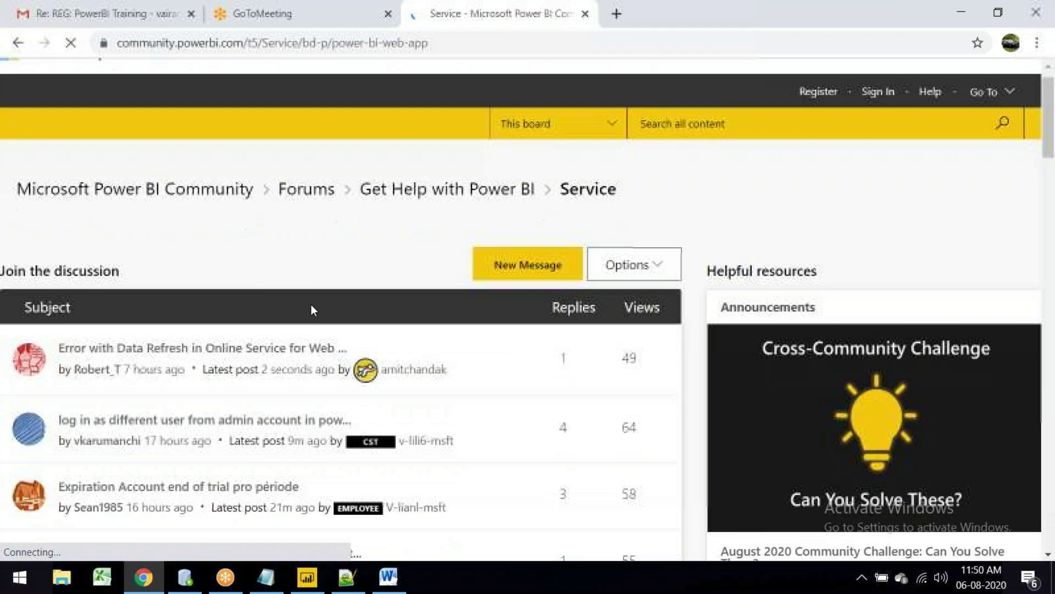
scroll(384, 258, down, 1)
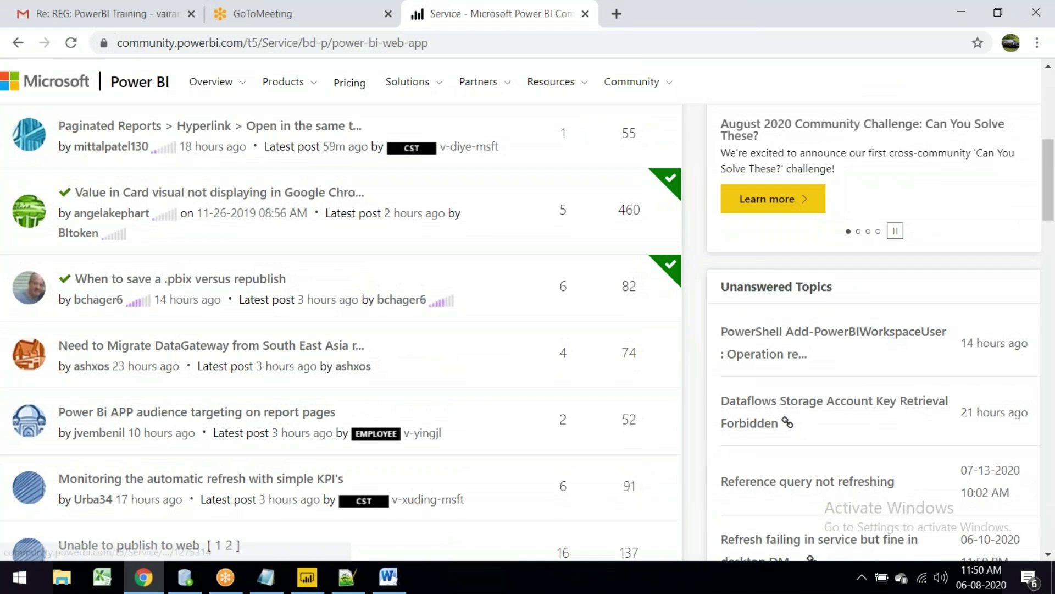
click(279, 199)
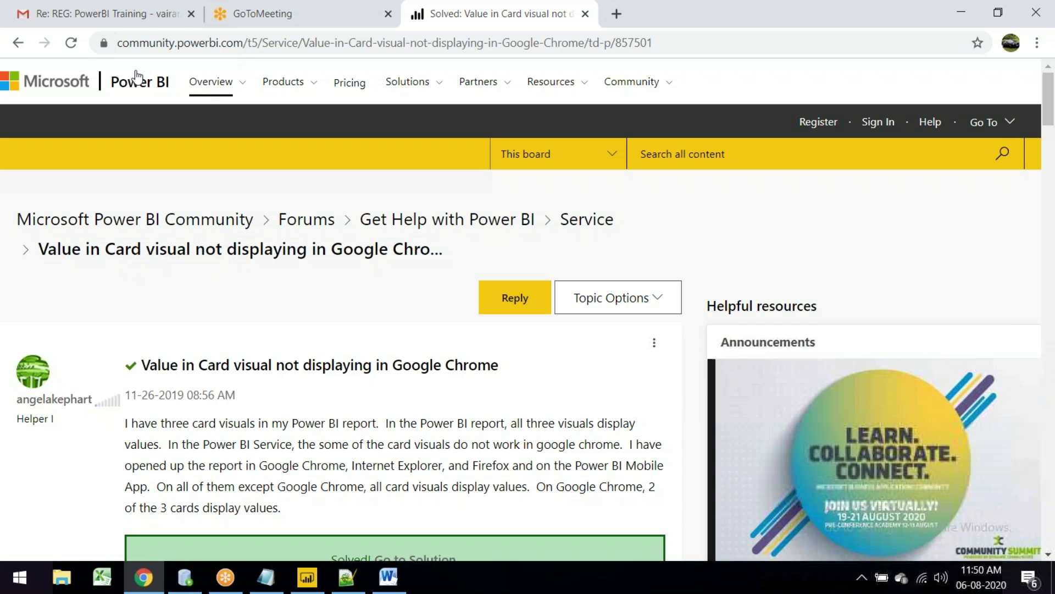
- Browse the Power BI website's key influencers showcase, then return to the 'four' report in Power BI Desktop
click(140, 82)
scroll(197, 388, down, 10)
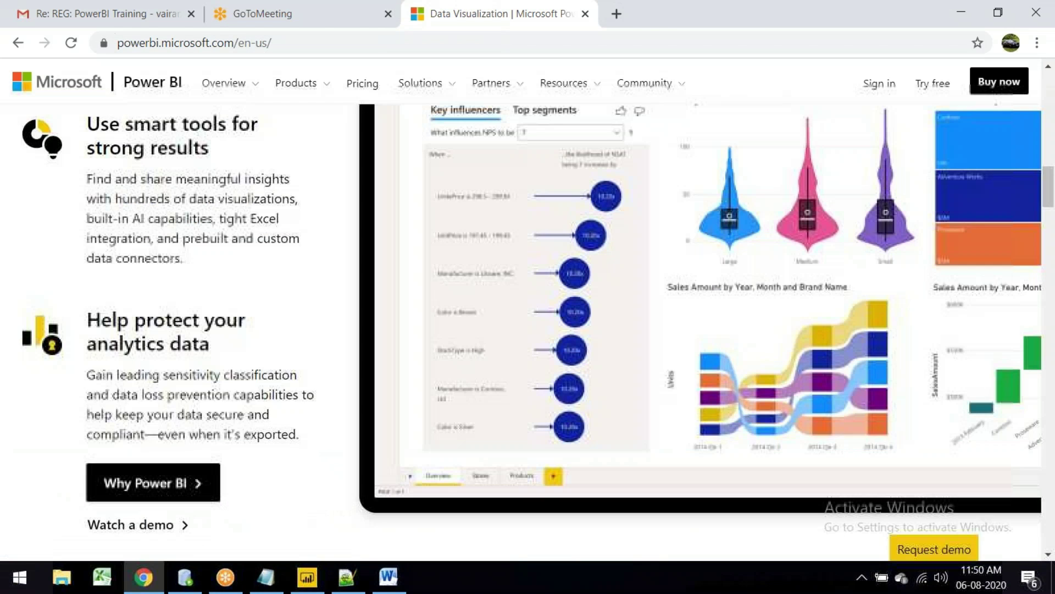
scroll(754, 501, up, 1)
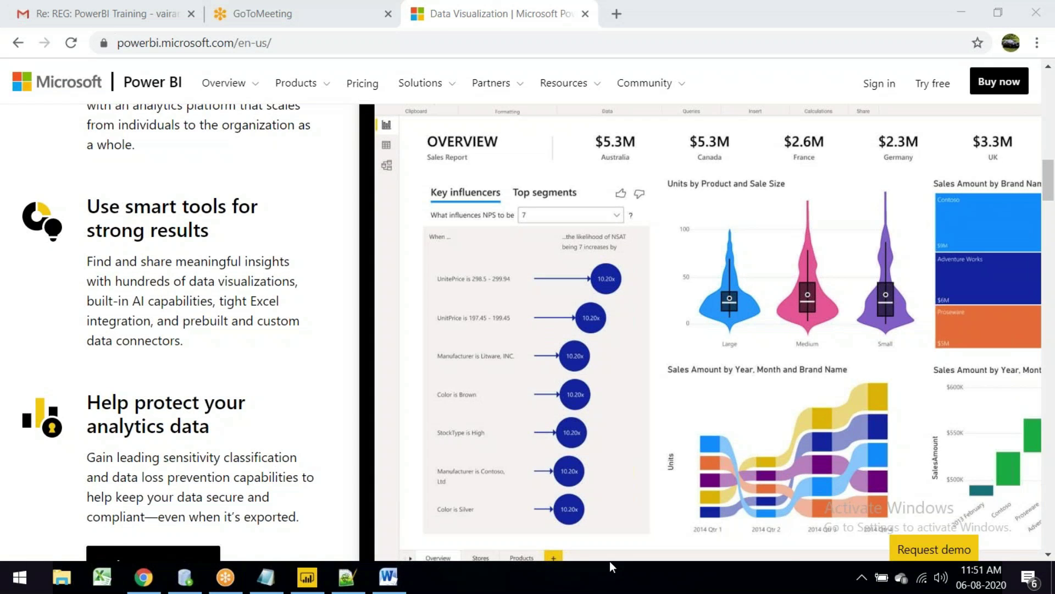
scroll(445, 324, up, 2)
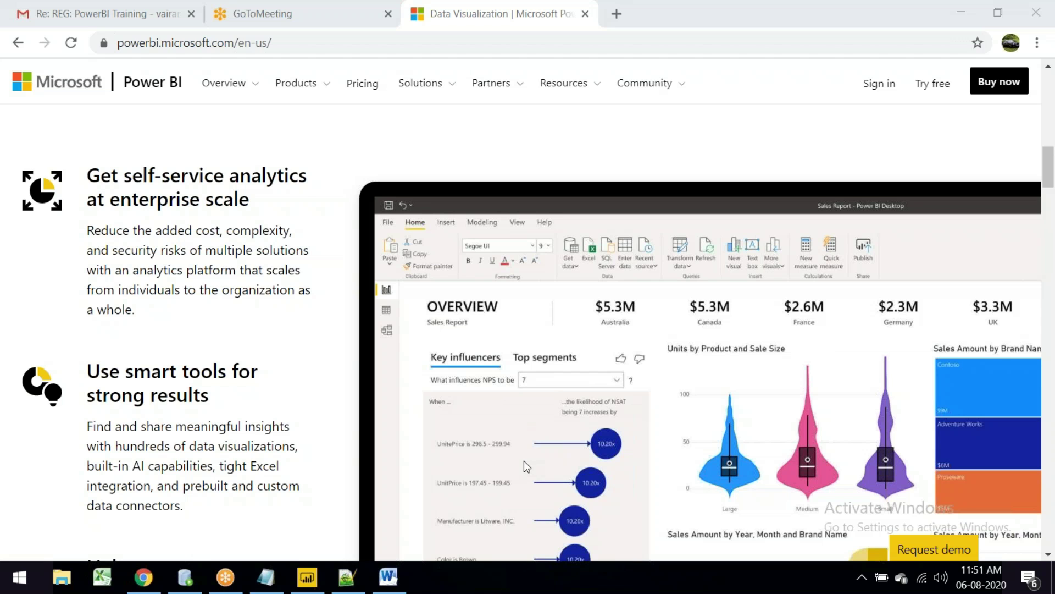
scroll(525, 466, down, 1)
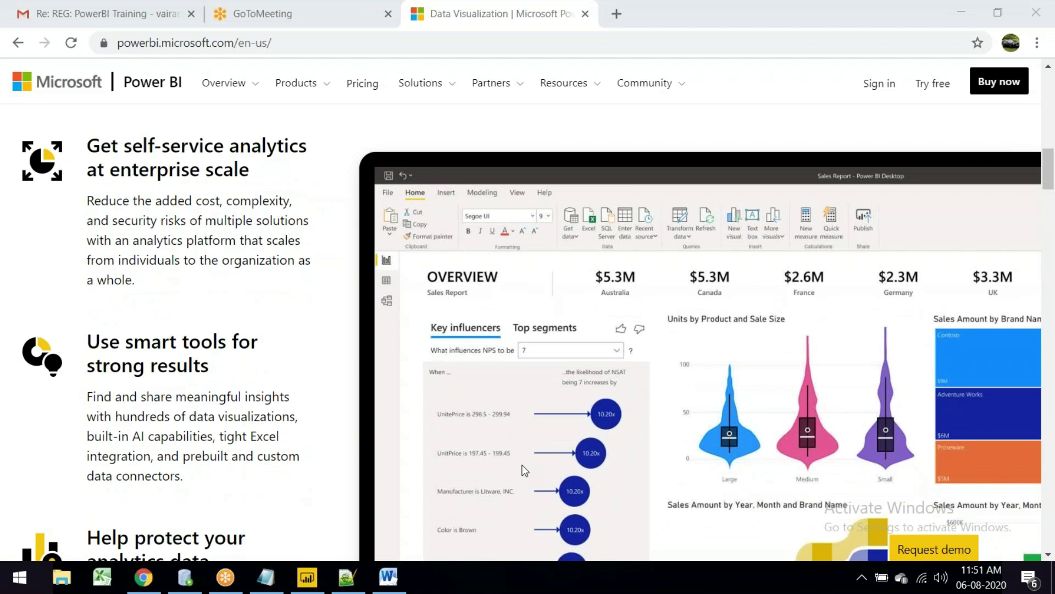
scroll(525, 470, down, 4)
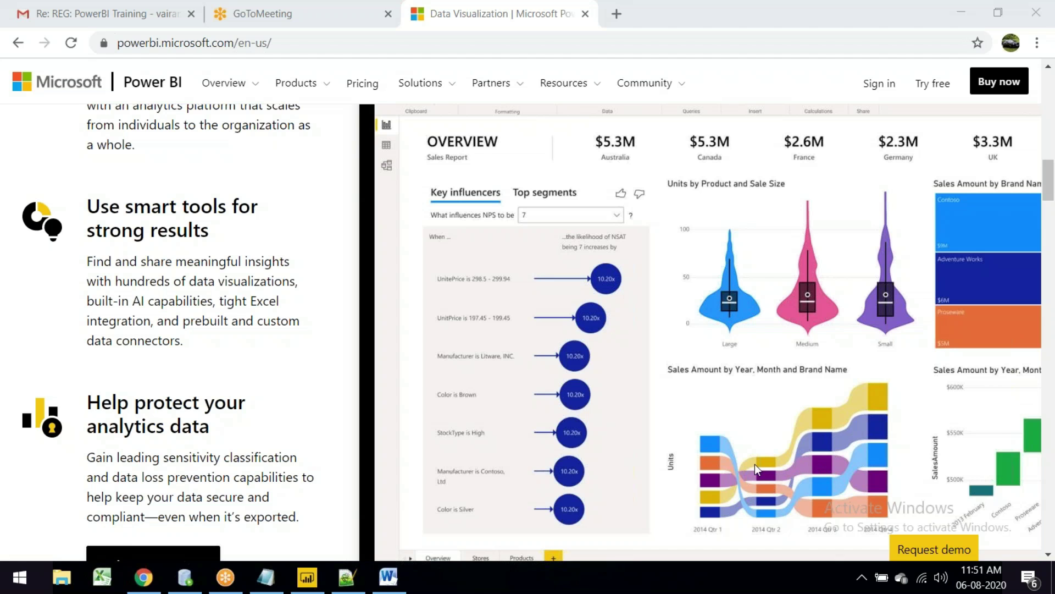
click(307, 577)
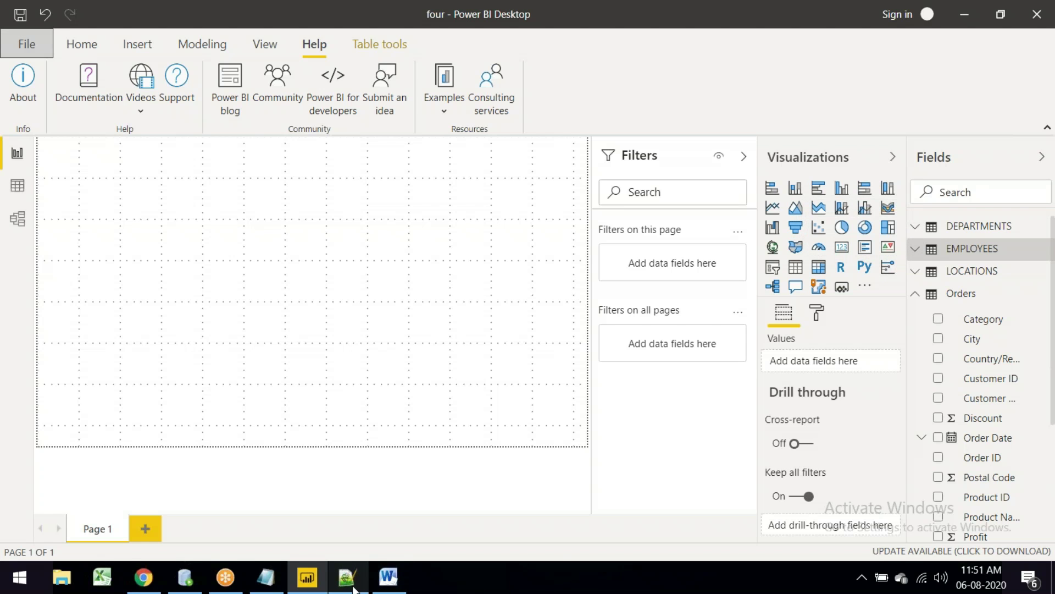
- Alt-Tab to Chrome and back to the 'four' report, and show the Home ribbon commands
key(alt+Tab)
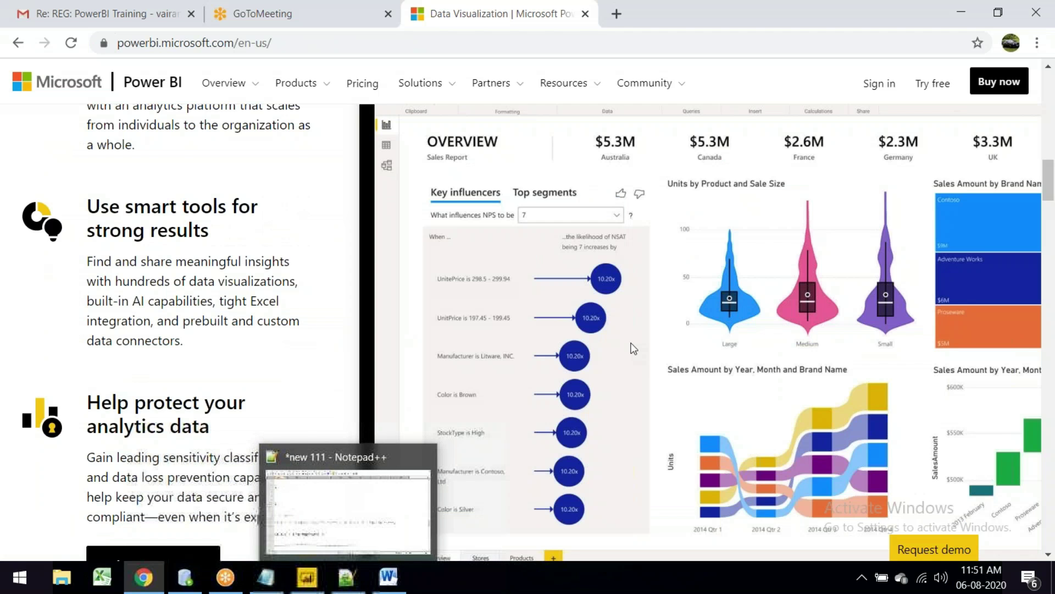
key(alt+Tab)
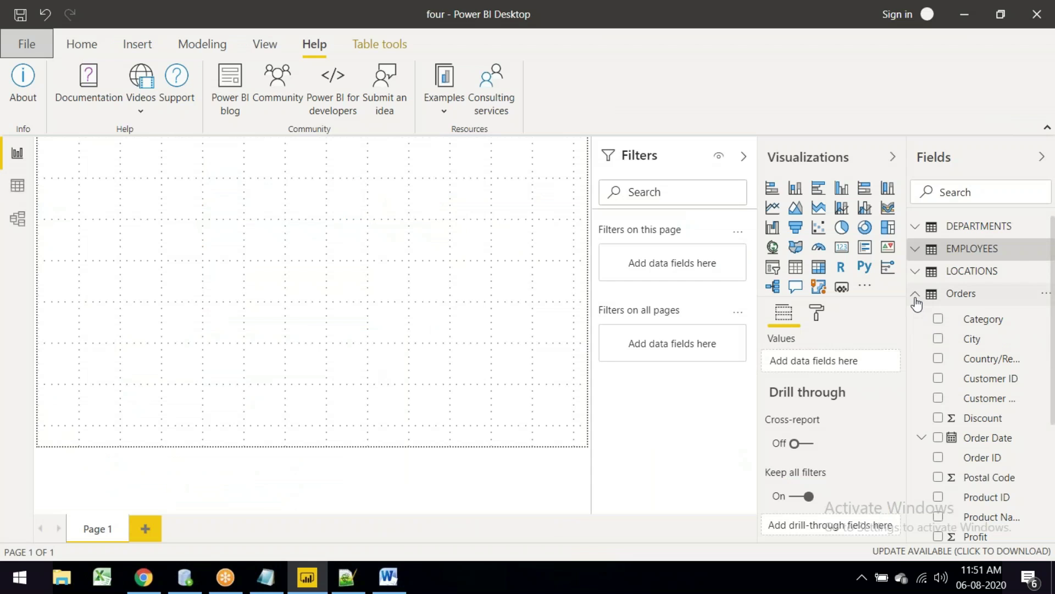
click(81, 44)
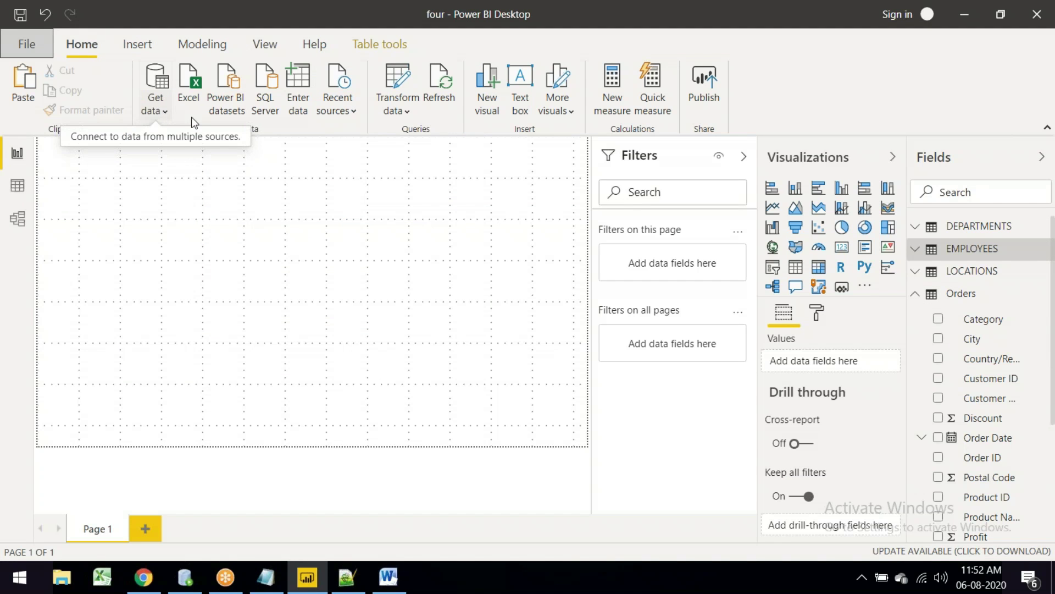
mouse_move(305, 563)
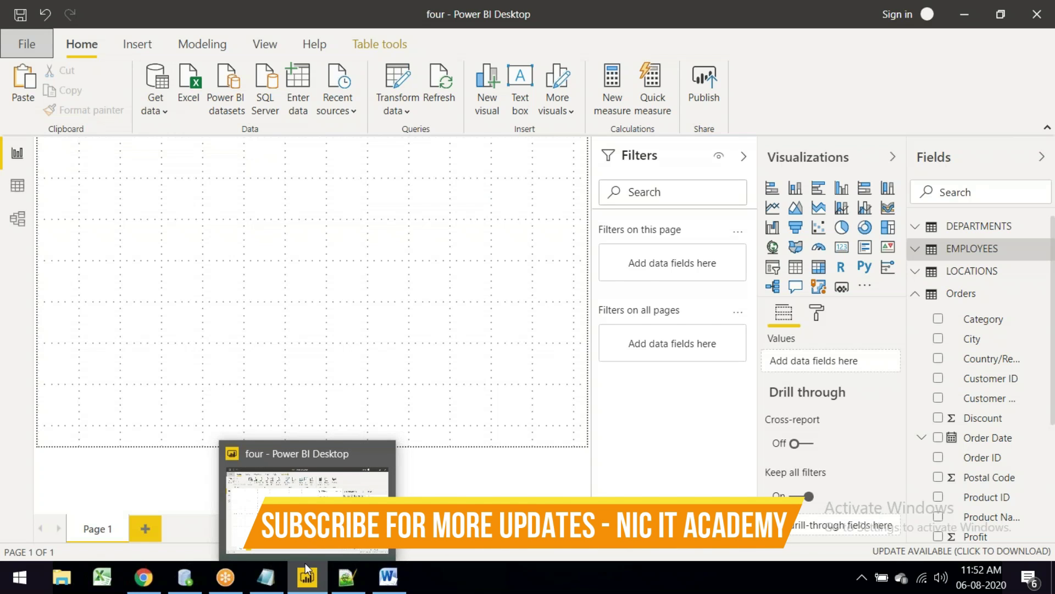
- Plot LOCATIONS CITY on a new map visual and add EMPLOYEES SALARY to it
click(919, 295)
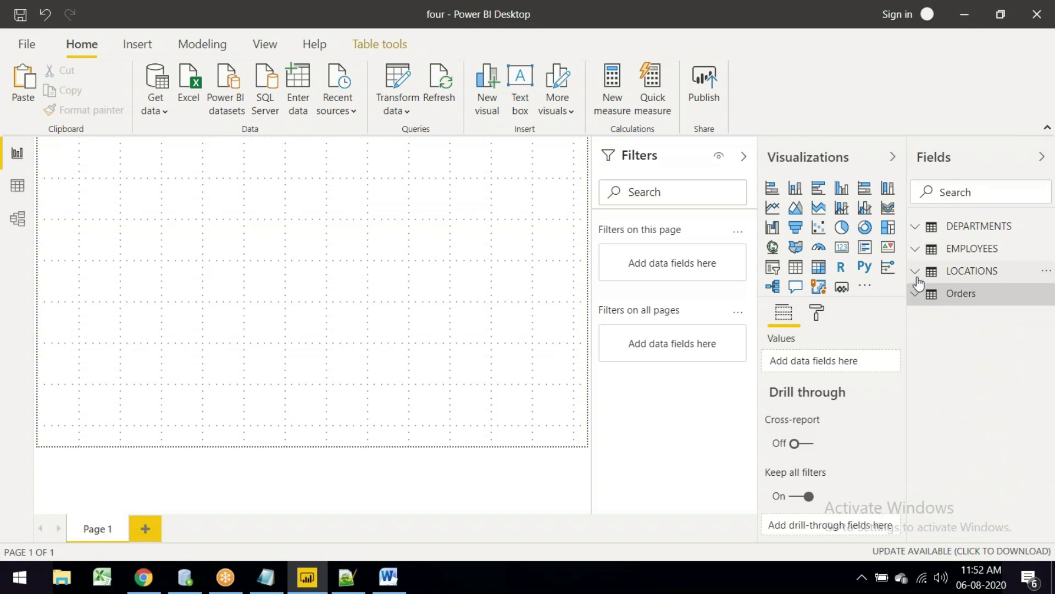
click(916, 271)
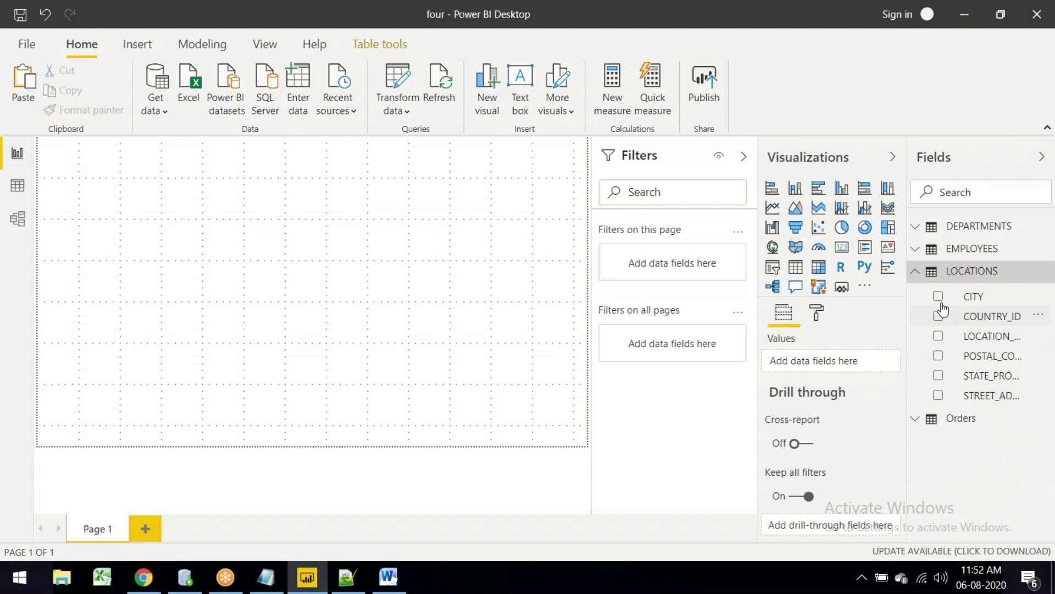
click(939, 297)
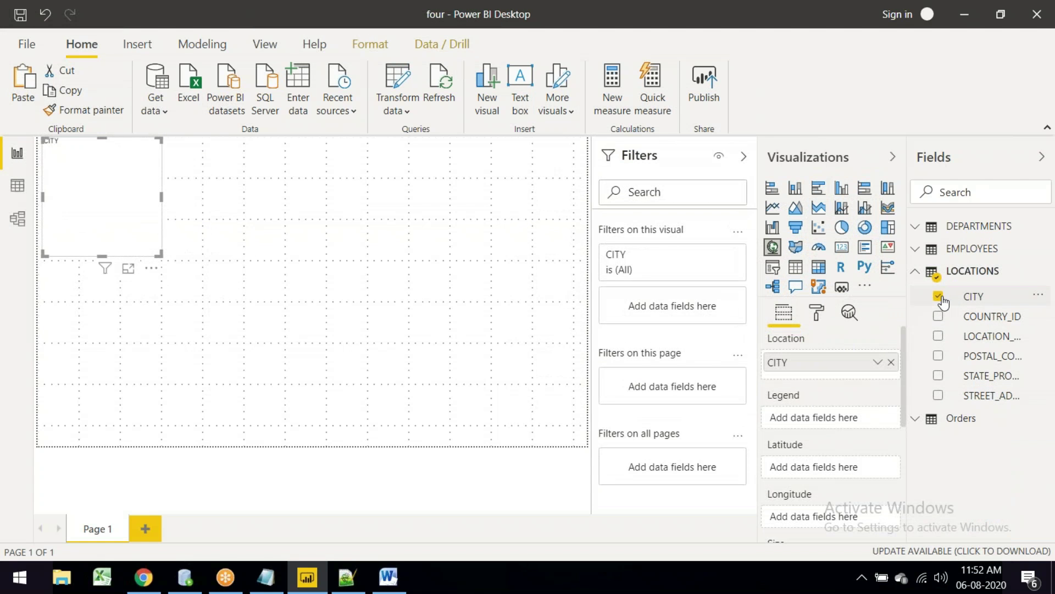
click(917, 250)
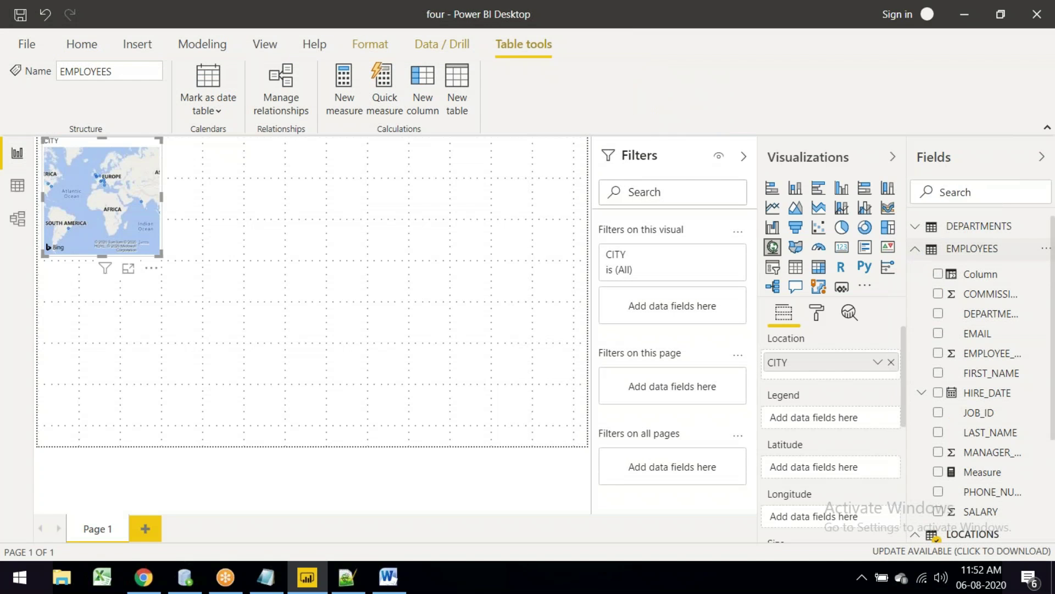
scroll(937, 431, down, 3)
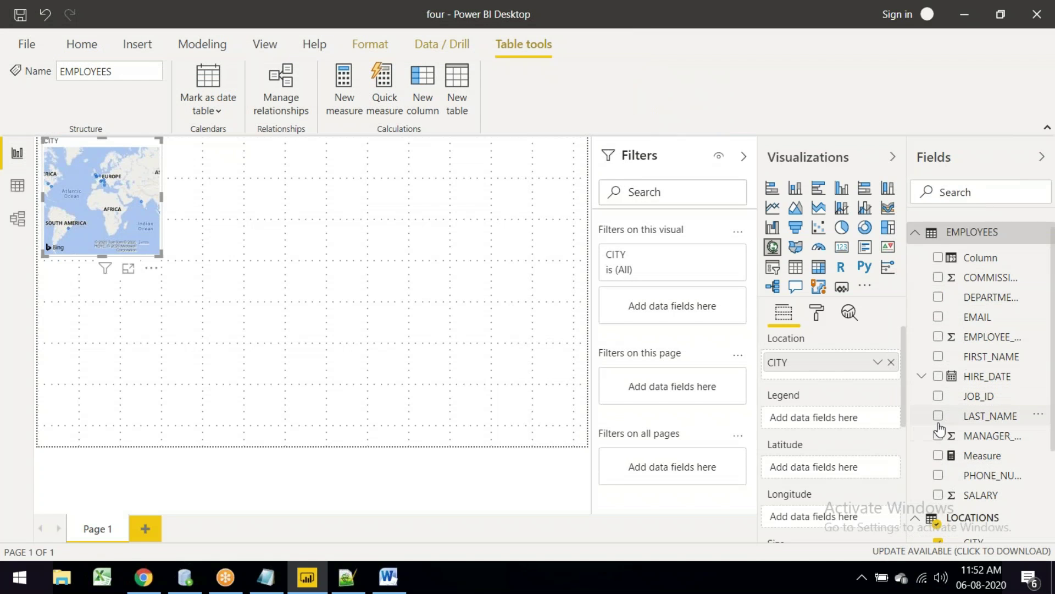
click(940, 430)
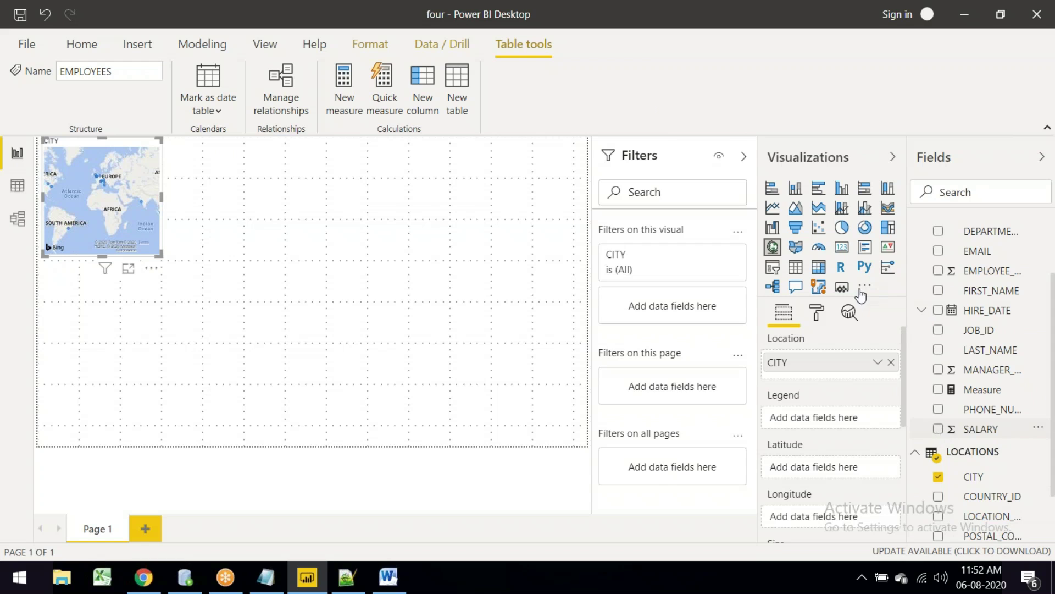
- Turn the map into a key influencers visual on what makes CITY Bombay, then clear the page
click(888, 268)
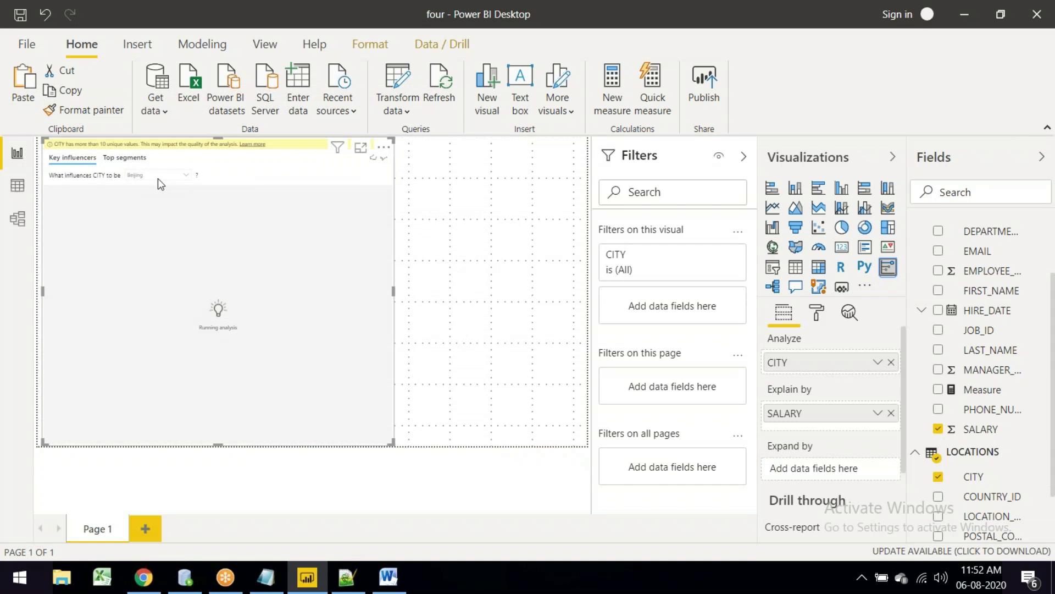
click(185, 175)
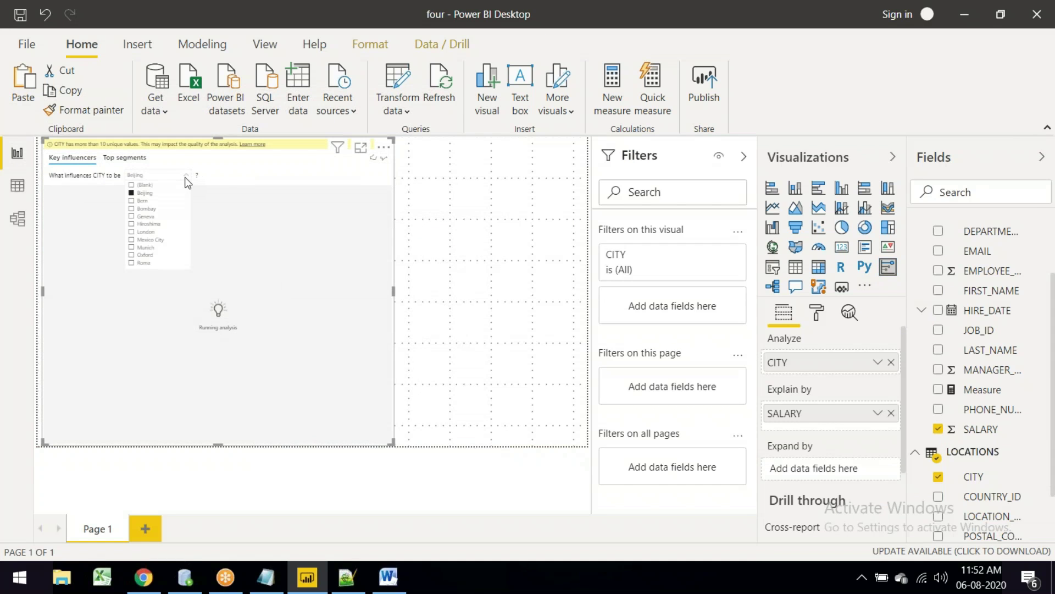
click(141, 208)
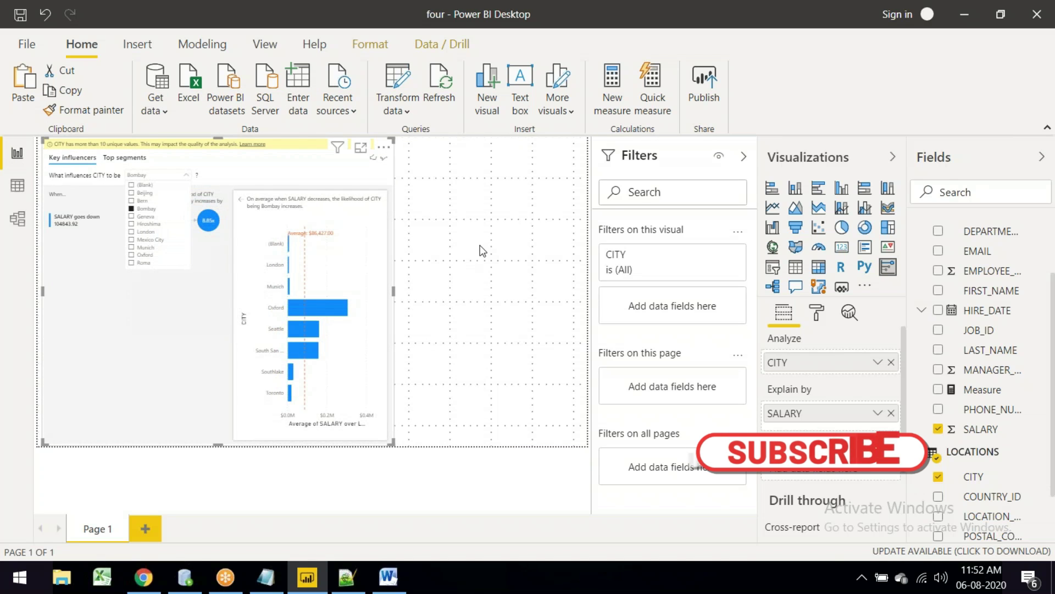
click(187, 283)
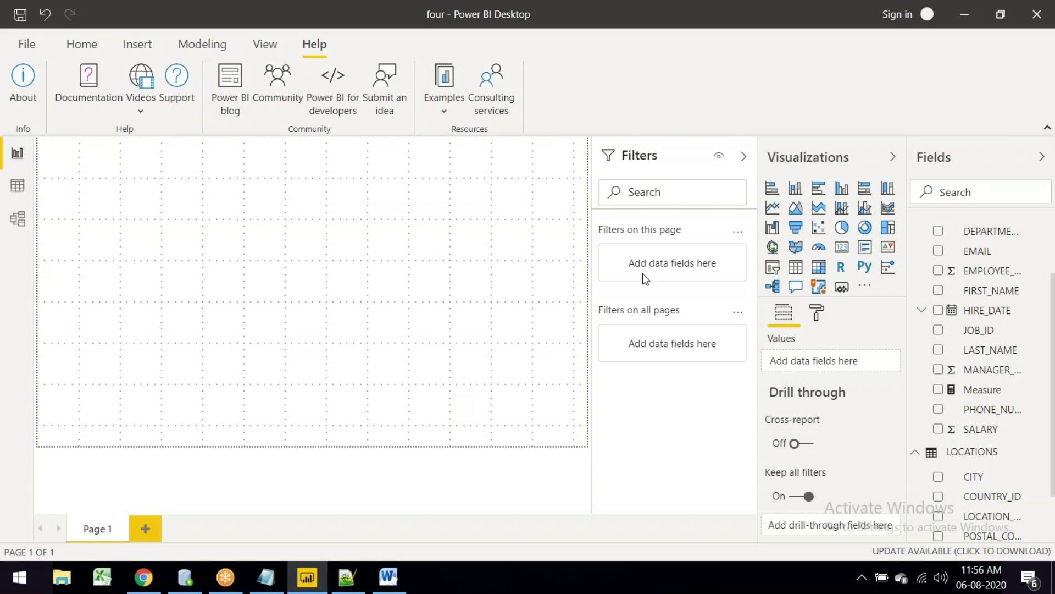
click(81, 47)
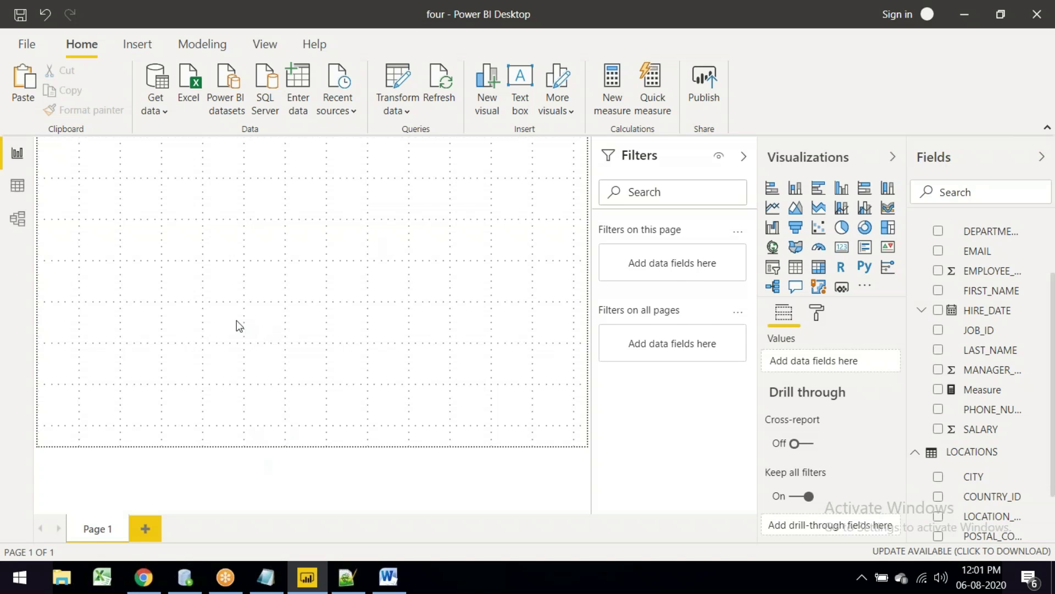
- Add an empty Layout 1 tab in Model view, then add a blank Page 2 in Report view
click(18, 219)
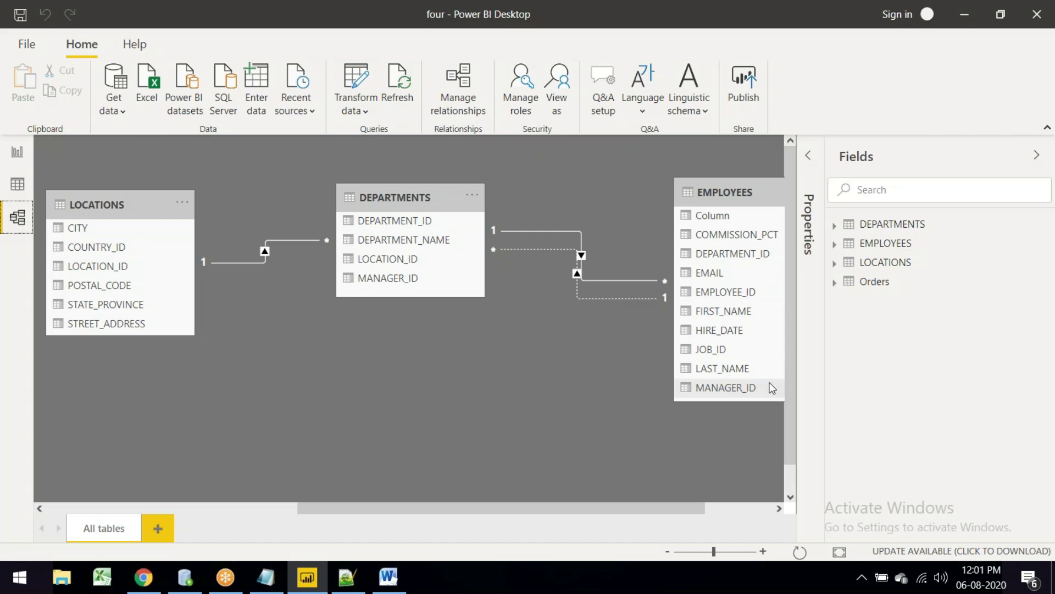
click(158, 529)
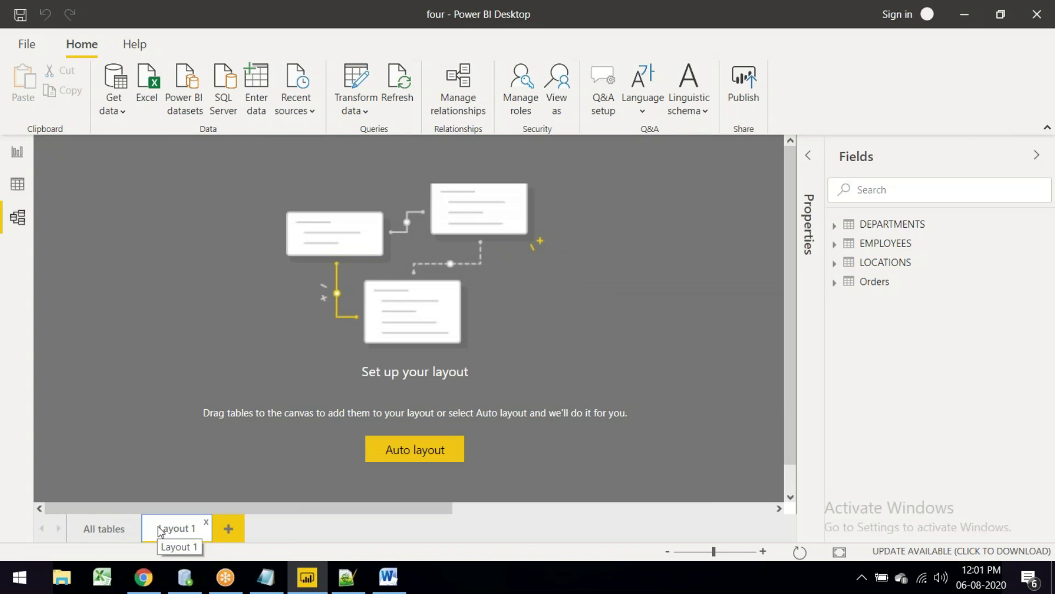
click(17, 152)
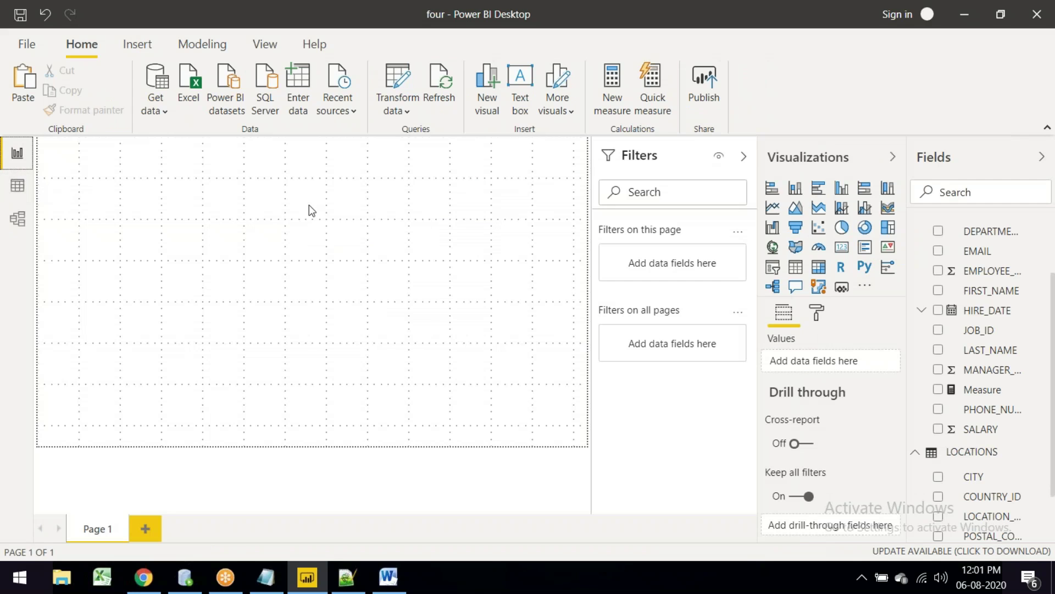
click(138, 527)
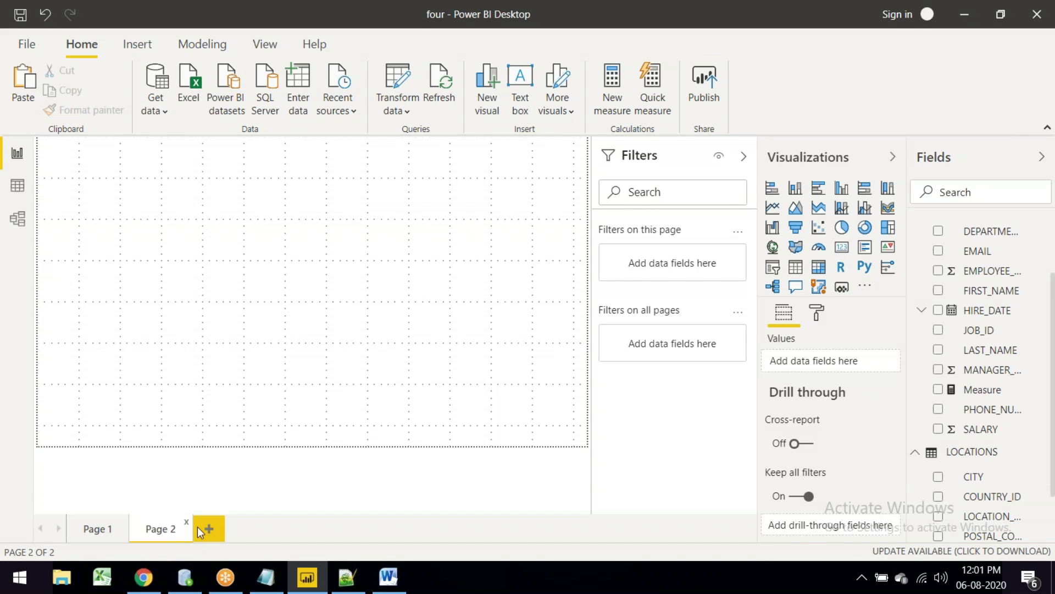
- Add a blank Page 3 next to Page 1 and Page 2
click(208, 526)
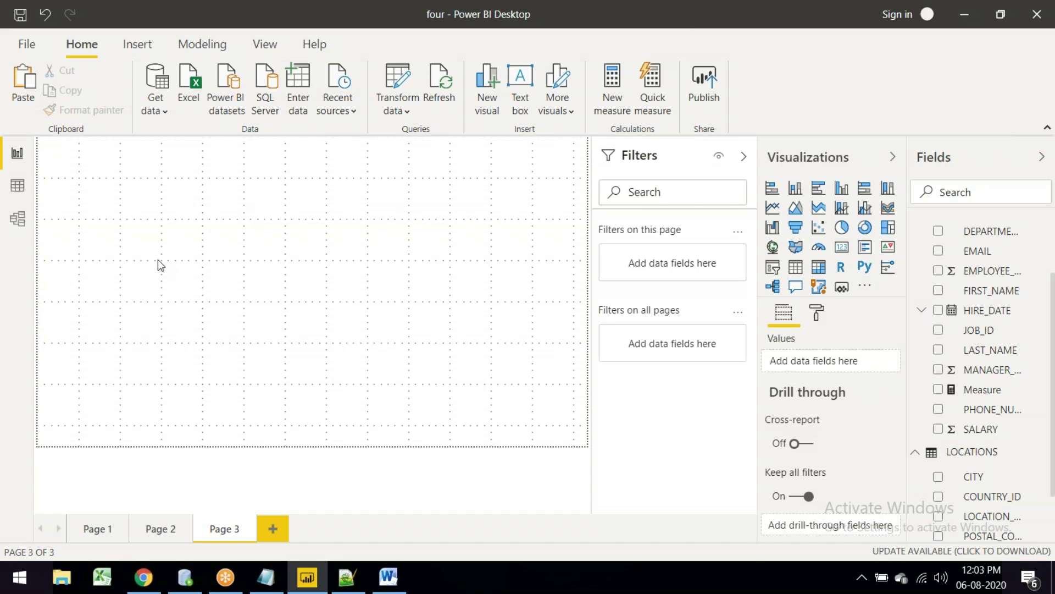
click(25, 45)
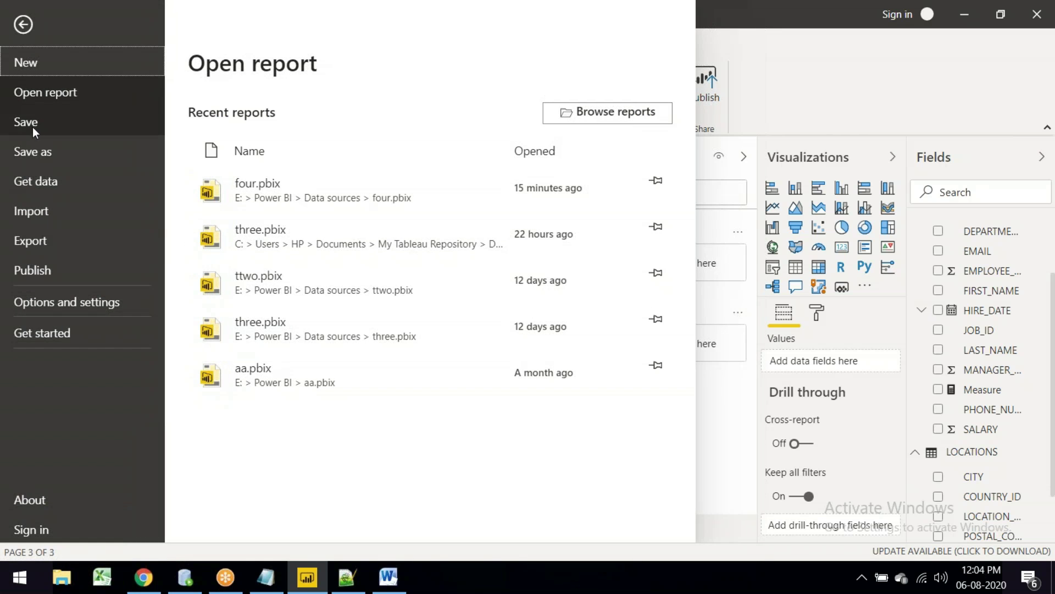
- Open ttwo.pbix from the Recent reports list
click(66, 92)
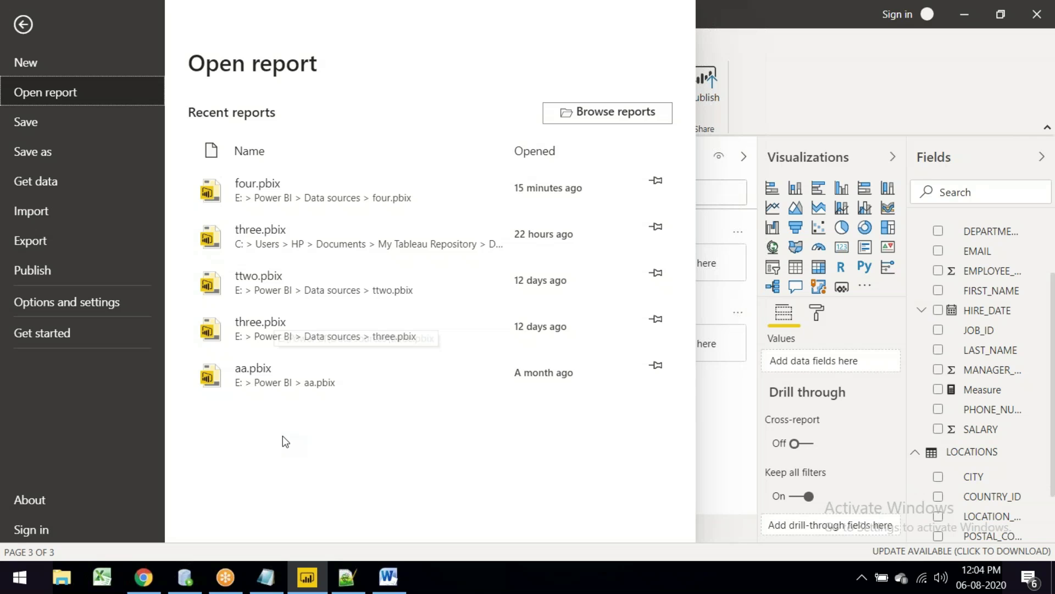
click(279, 240)
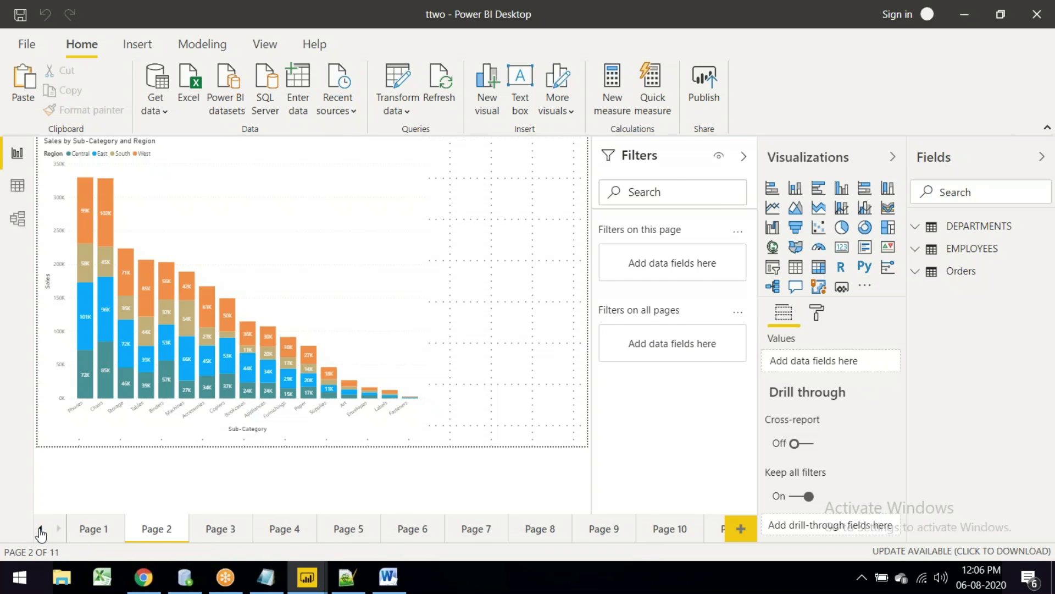
- On Page 1, shrink the Sales by Region and Sales by Category charts and drag both lower
click(88, 529)
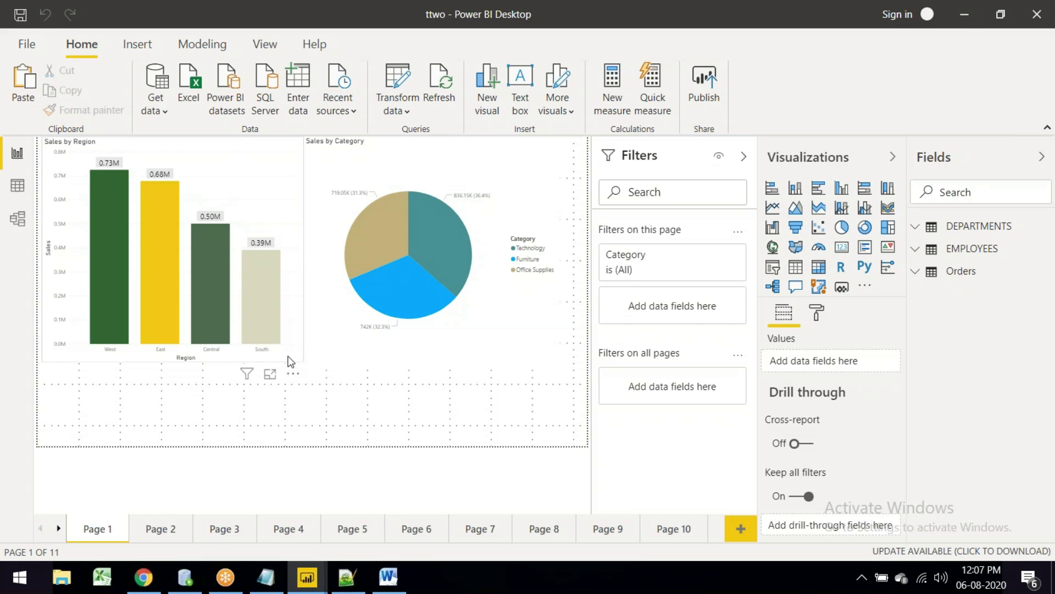
click(305, 365)
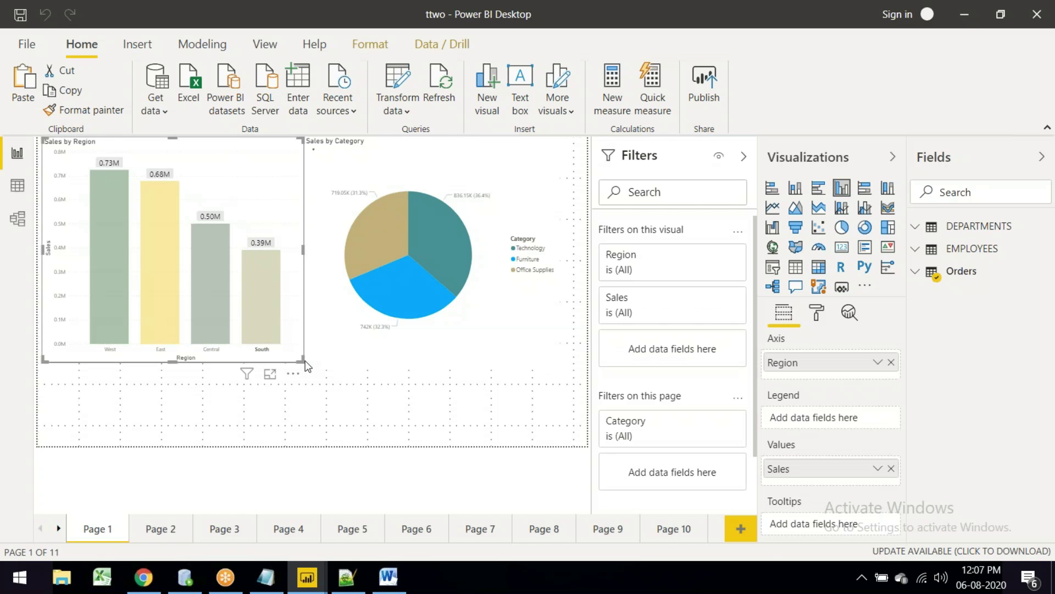
drag(293, 341, 252, 318)
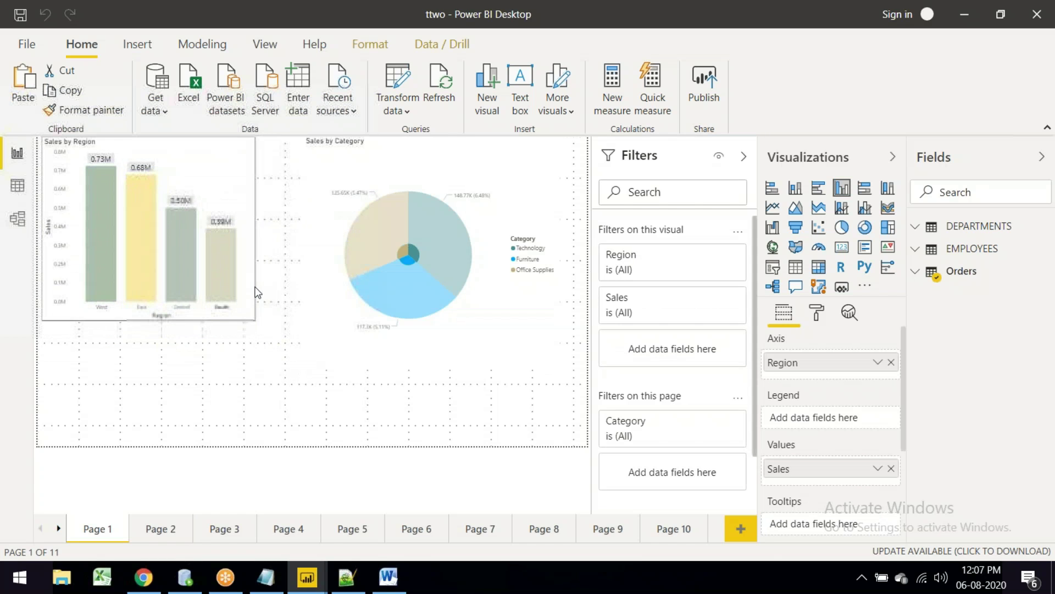
drag(307, 360, 254, 319)
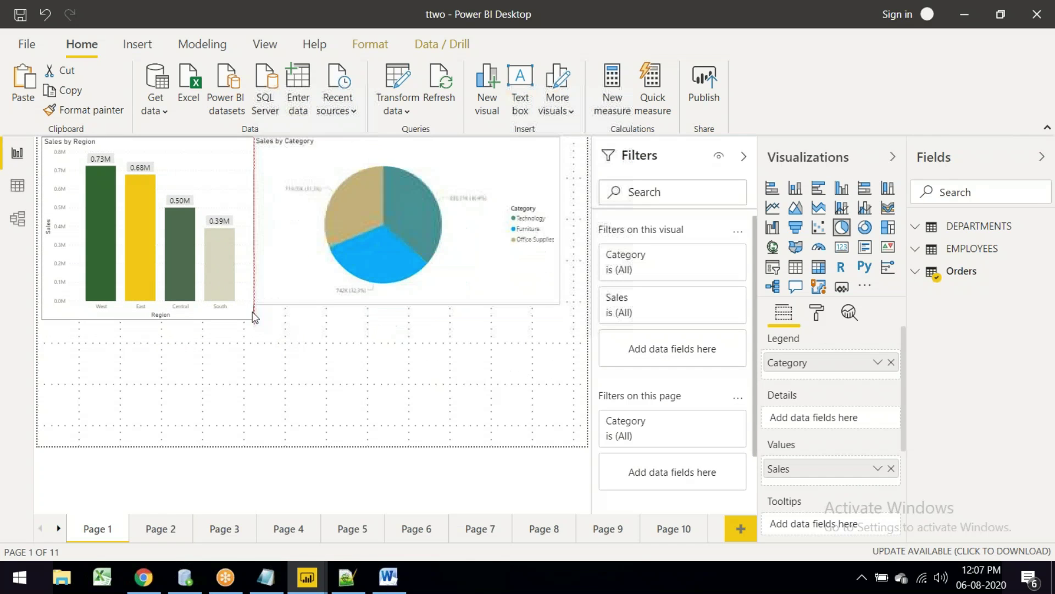
click(323, 366)
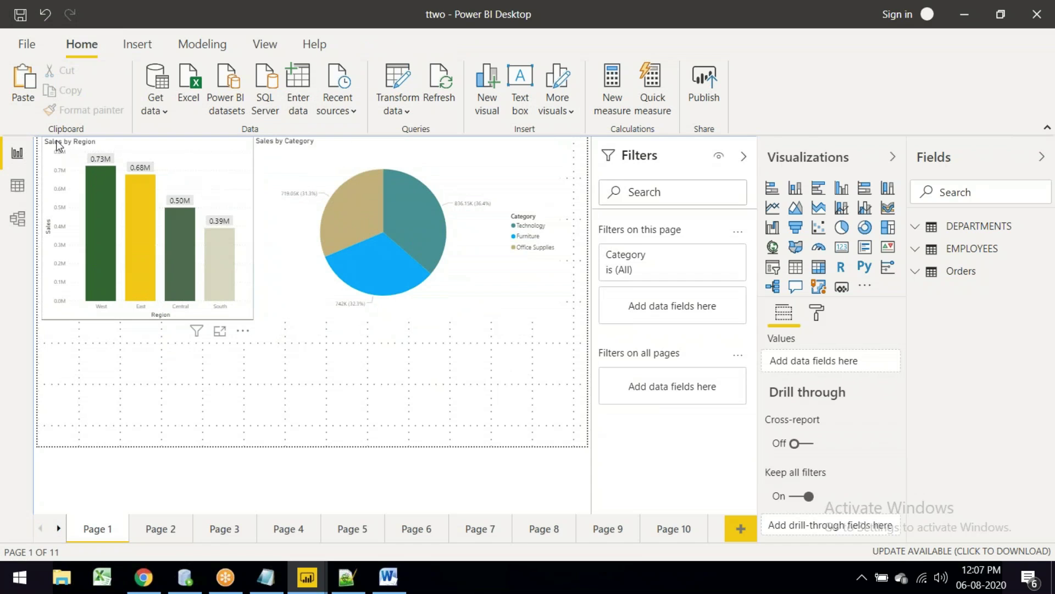
mouse_move(192, 234)
mouse_down()
mouse_move(192, 252)
mouse_move(190, 240)
mouse_up()
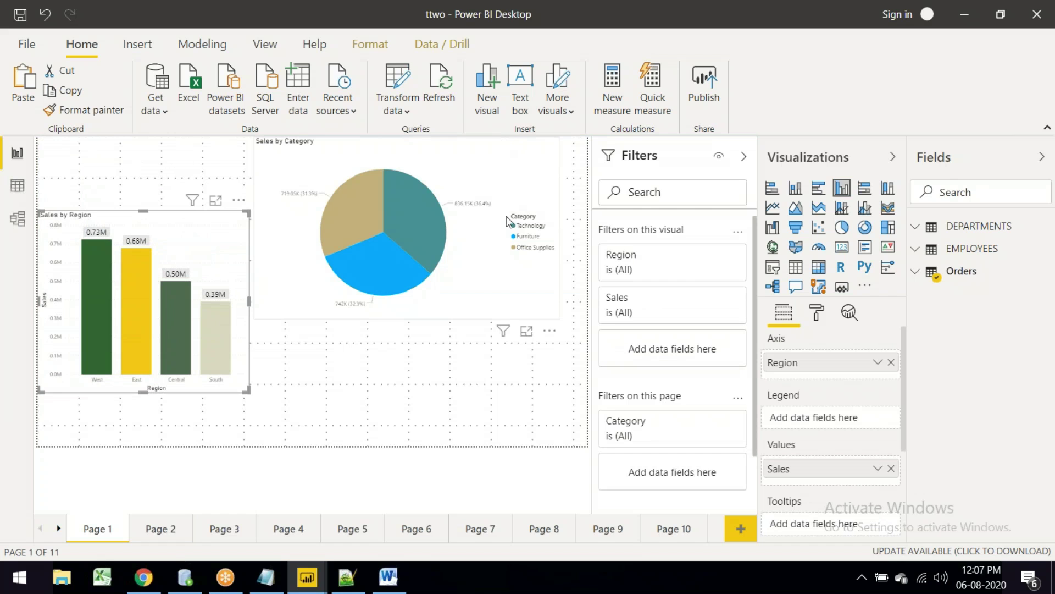
drag(506, 223, 514, 257)
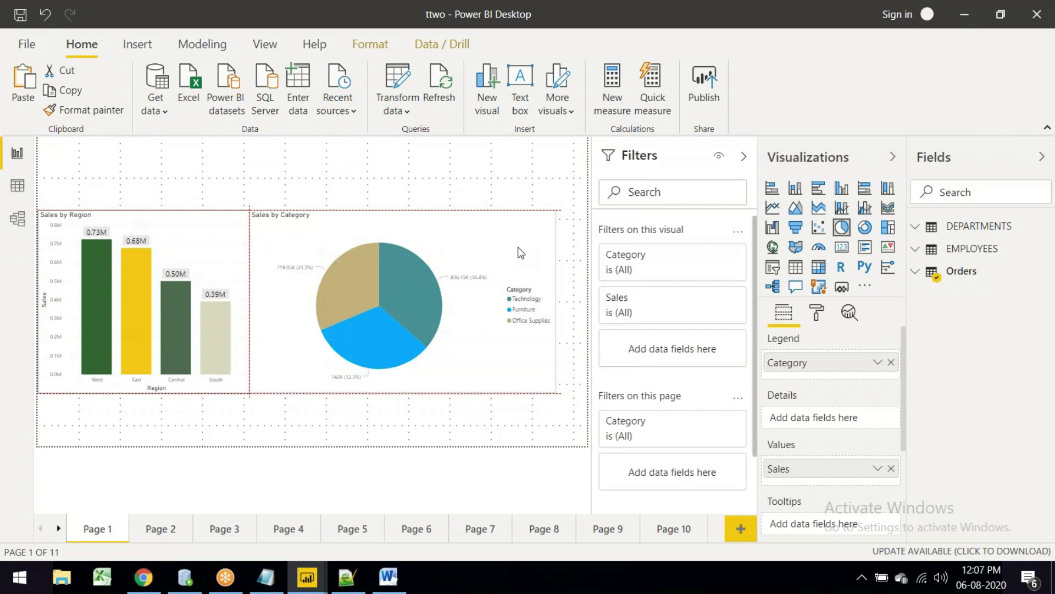
- Add a text box across the top of Page 1 reading 'This sample Dashboard'
click(519, 81)
drag(247, 317, 311, 186)
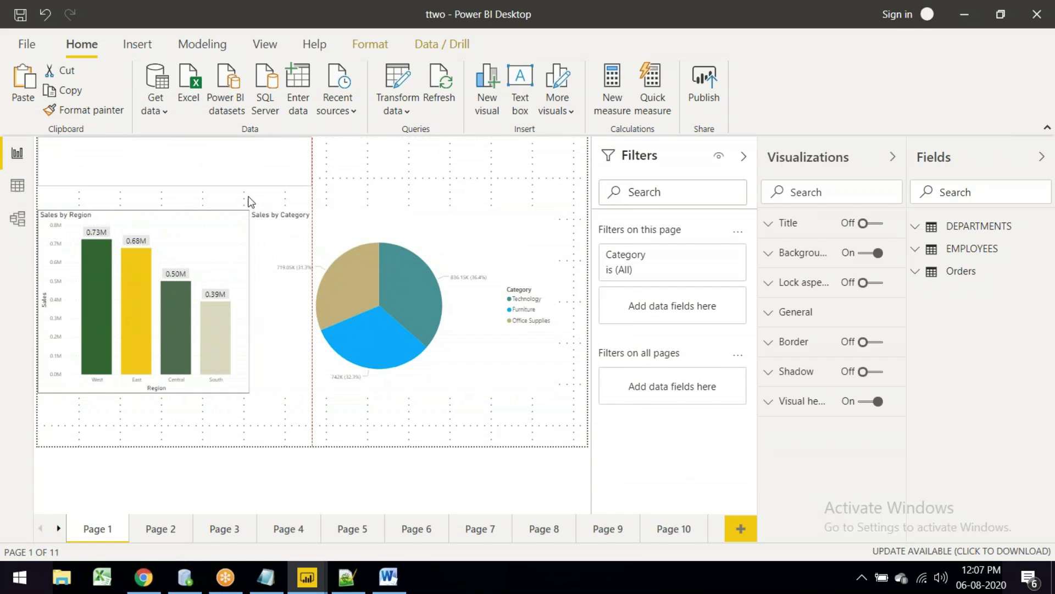
click(142, 152)
text(This sample Dashb)
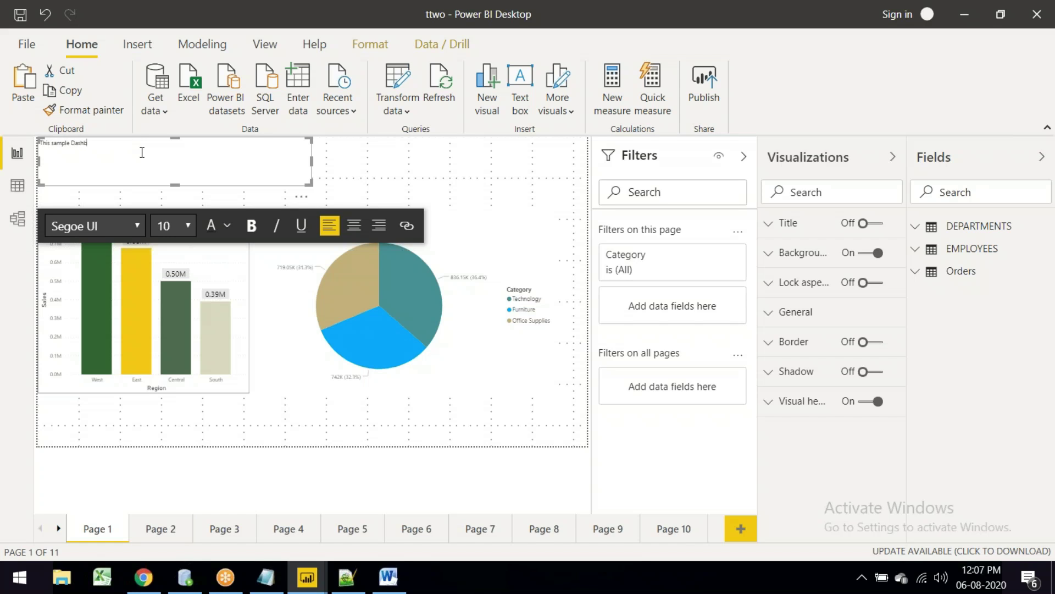
text(oard)
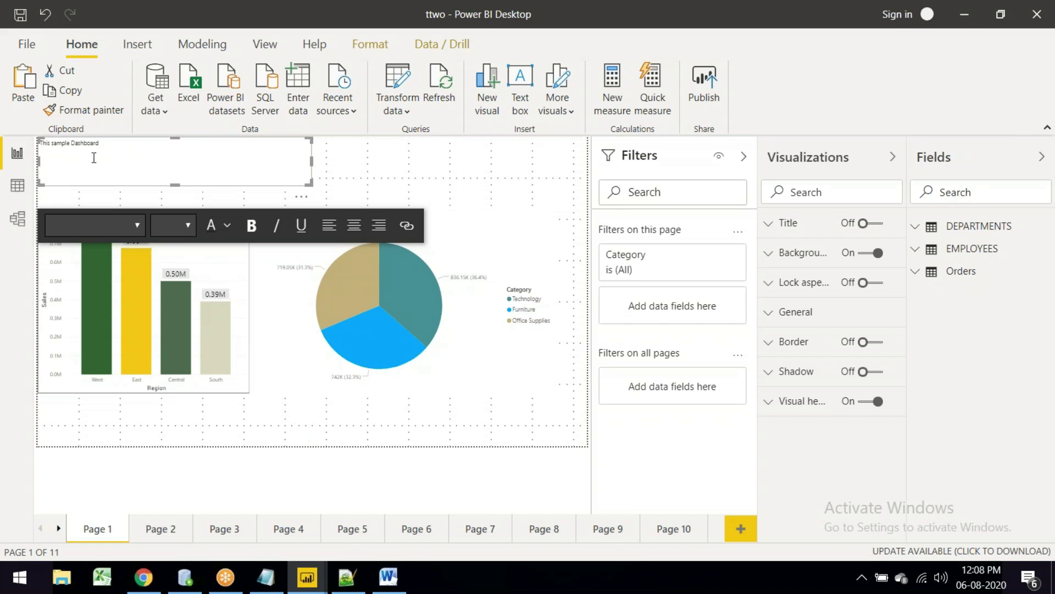
- Make the title 20-point bold orange, and move the Sales by Region chart up beneath it
drag(99, 143, 25, 135)
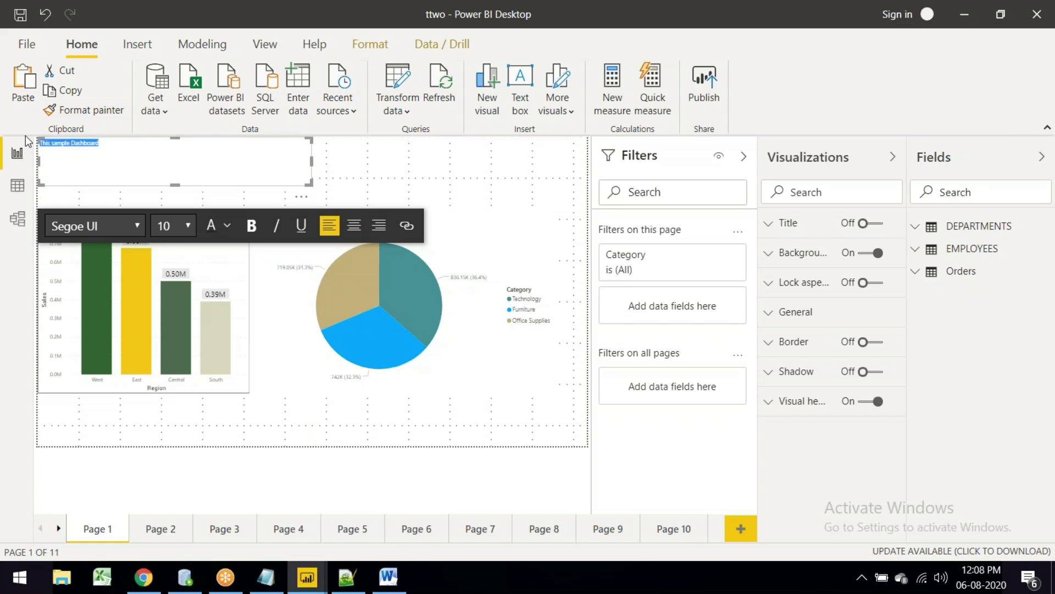
click(187, 229)
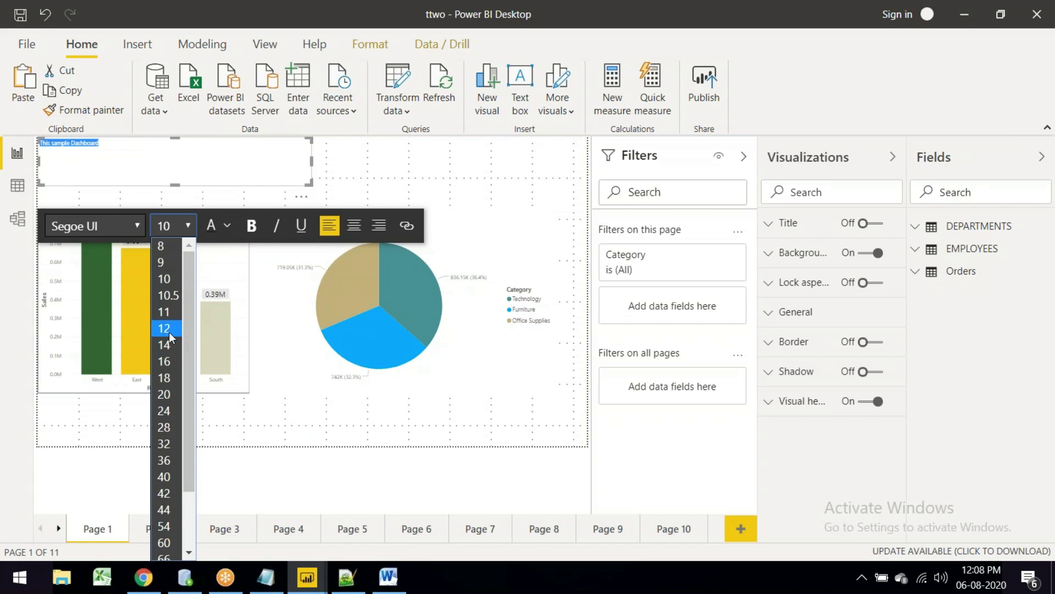
click(165, 394)
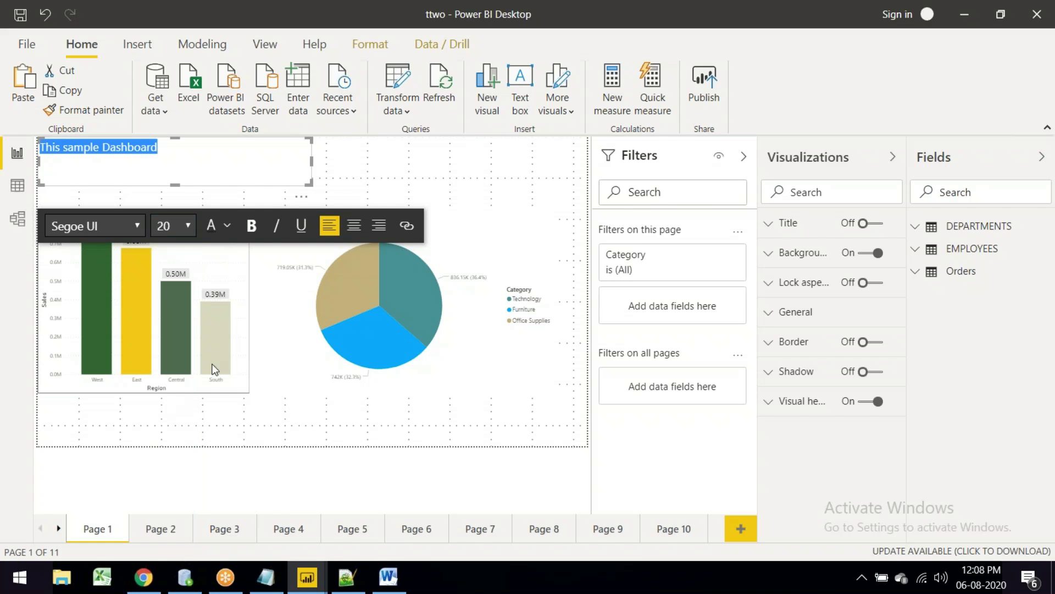
click(251, 226)
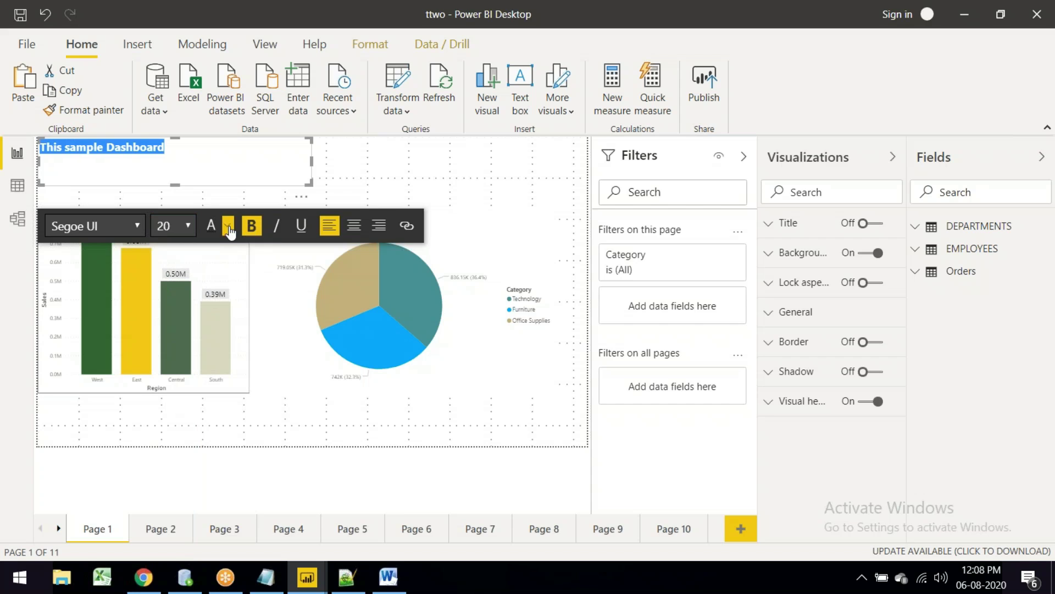
click(227, 226)
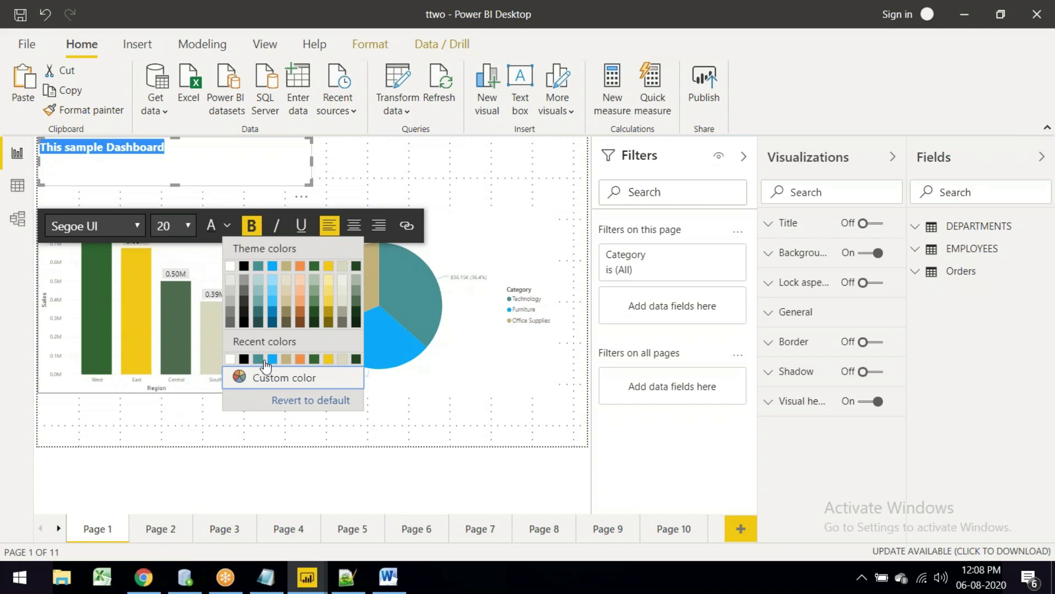
click(243, 376)
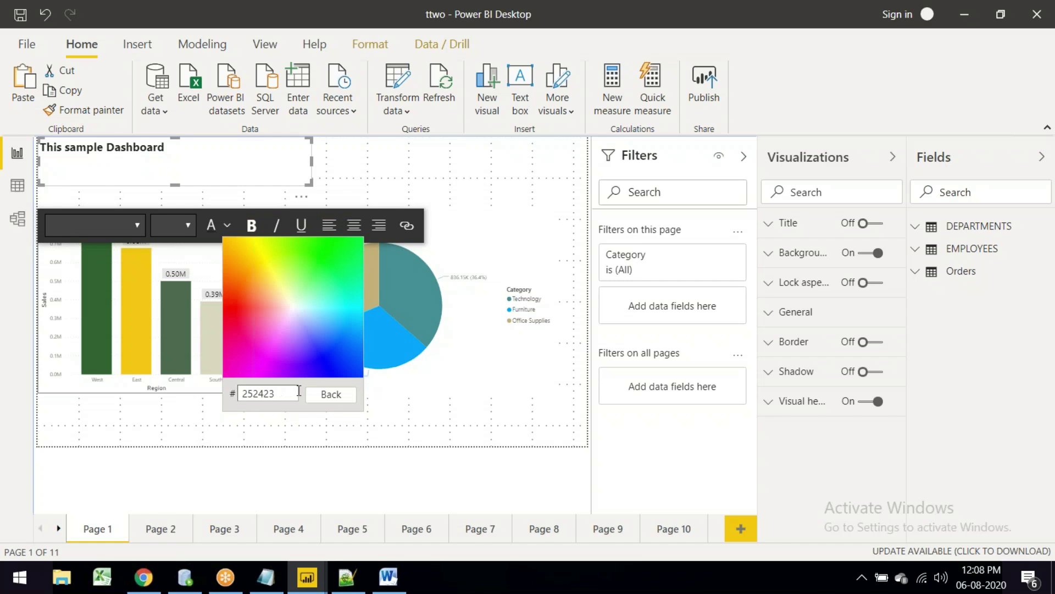
click(229, 250)
click(207, 479)
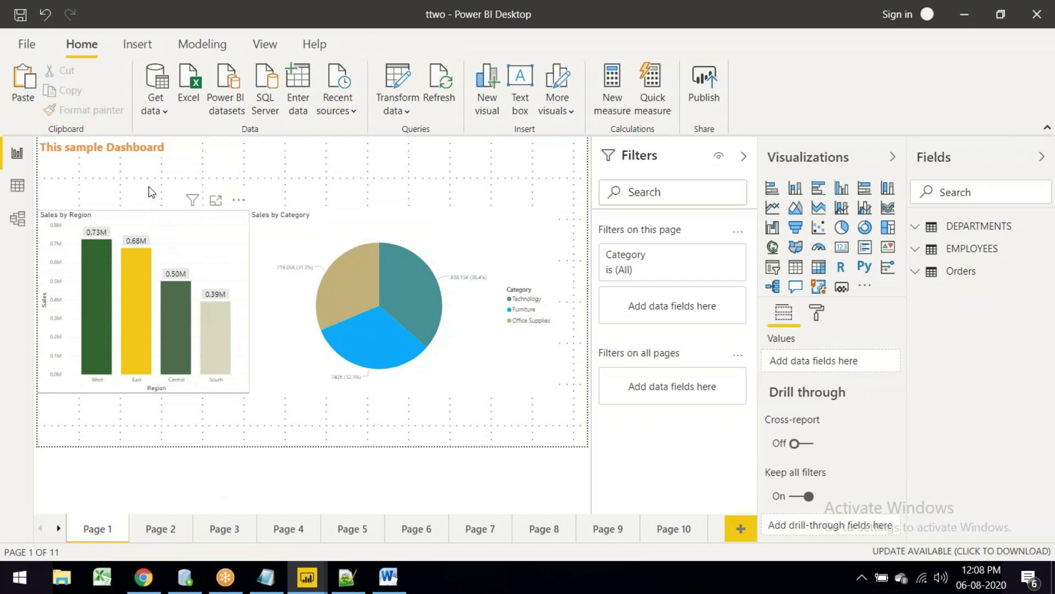
drag(200, 261, 200, 225)
- Move the pie chart up level with the bar chart and add Order Date as its filter
drag(323, 210, 315, 174)
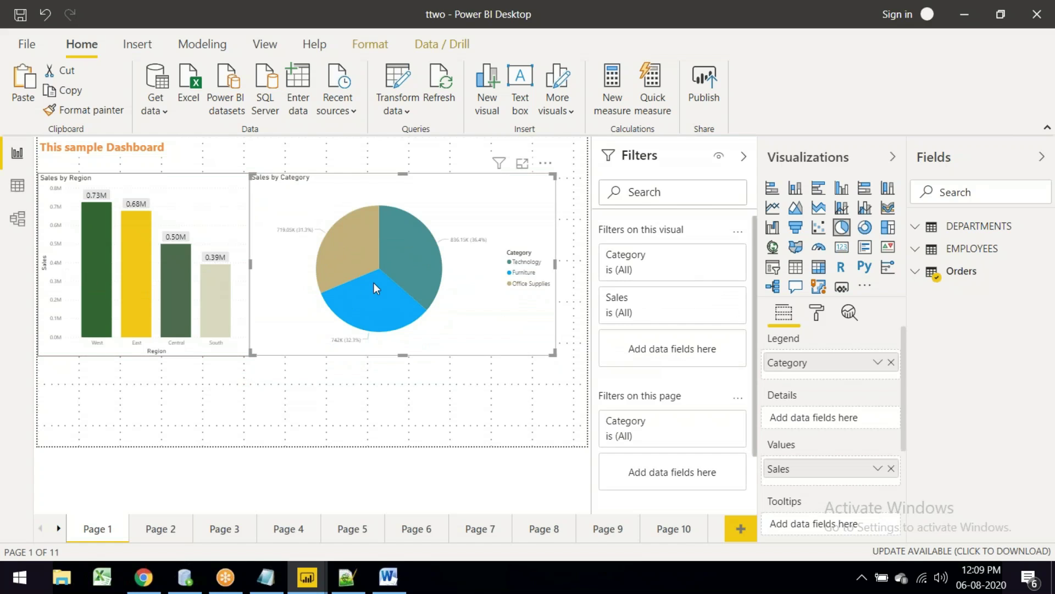
mouse_move(374, 284)
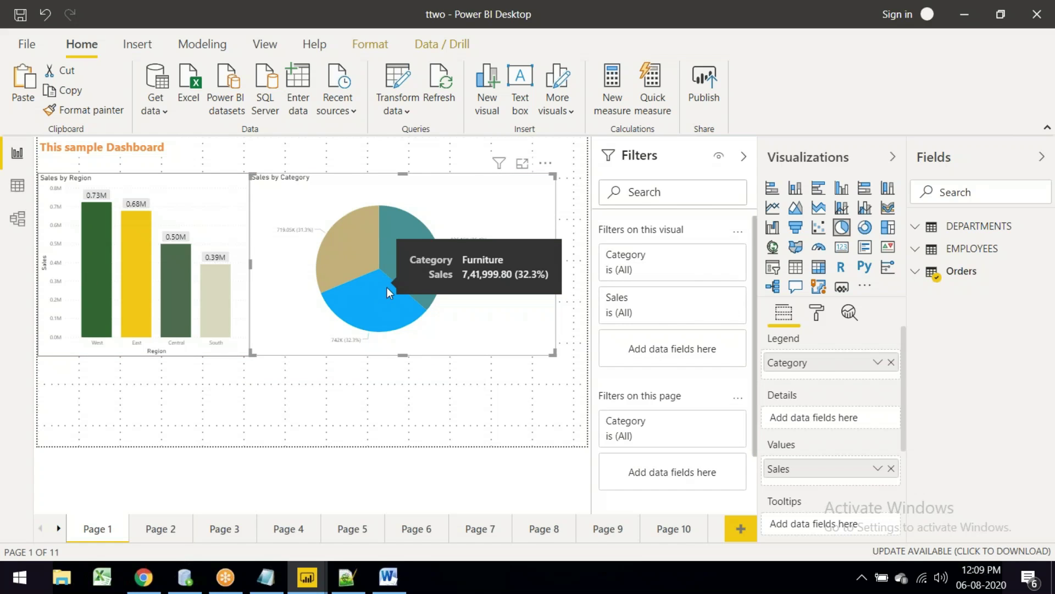
click(916, 275)
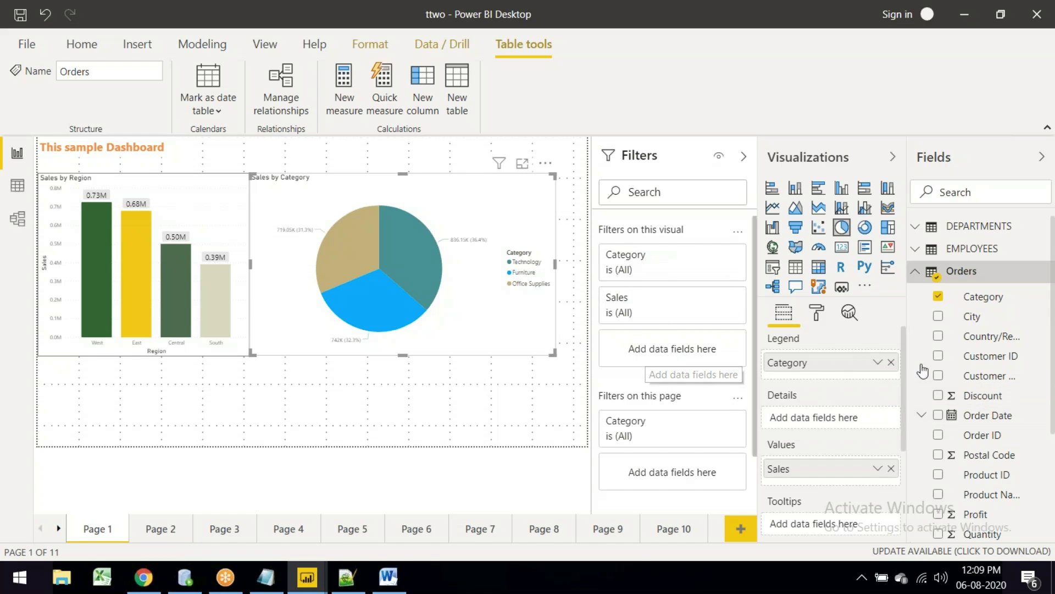
drag(989, 420, 698, 359)
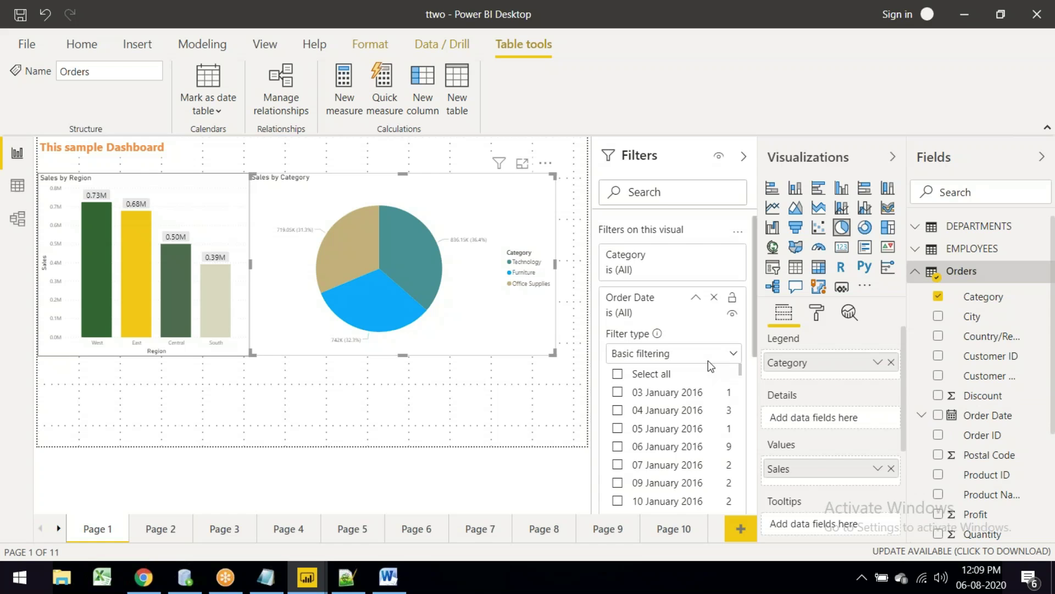
- Try Relative date filtering, then Advanced filtering with the 'is' condition on Order Date
scroll(707, 362, down, 3)
scroll(708, 363, up, 3)
click(730, 357)
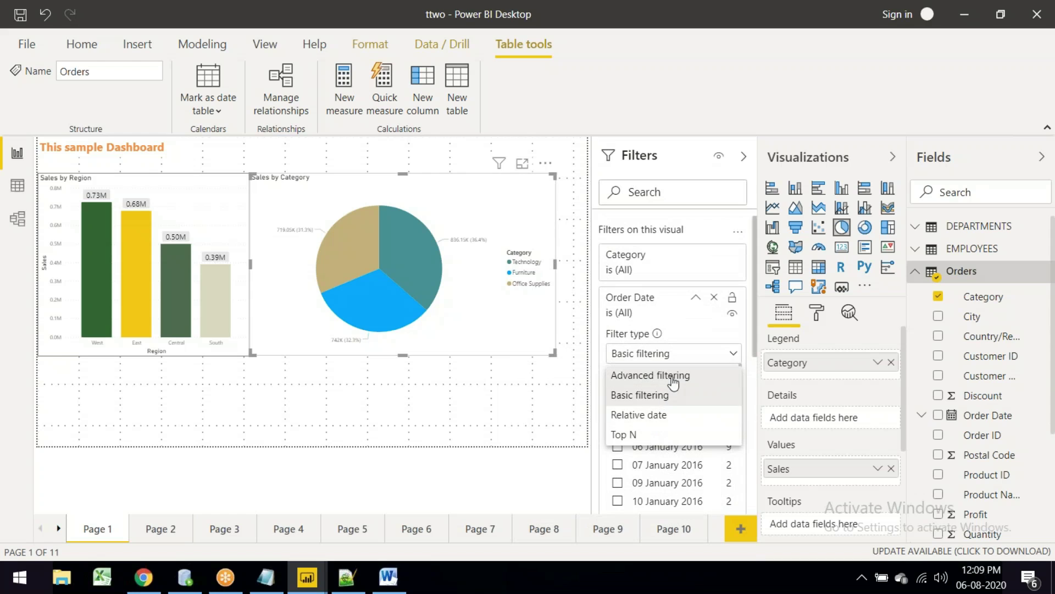
click(671, 419)
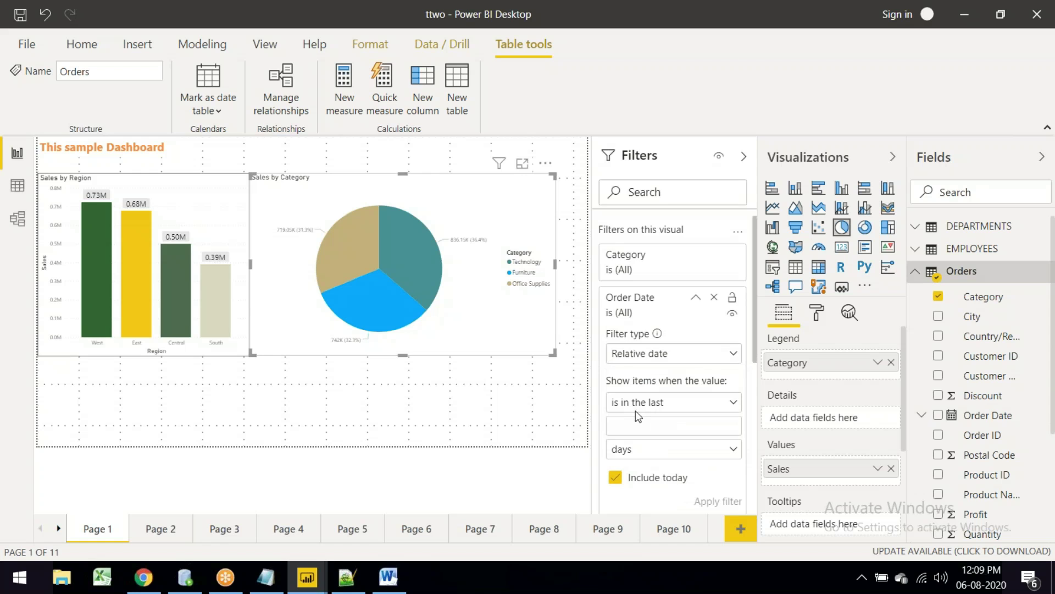
scroll(688, 394, down, 3)
scroll(688, 393, up, 3)
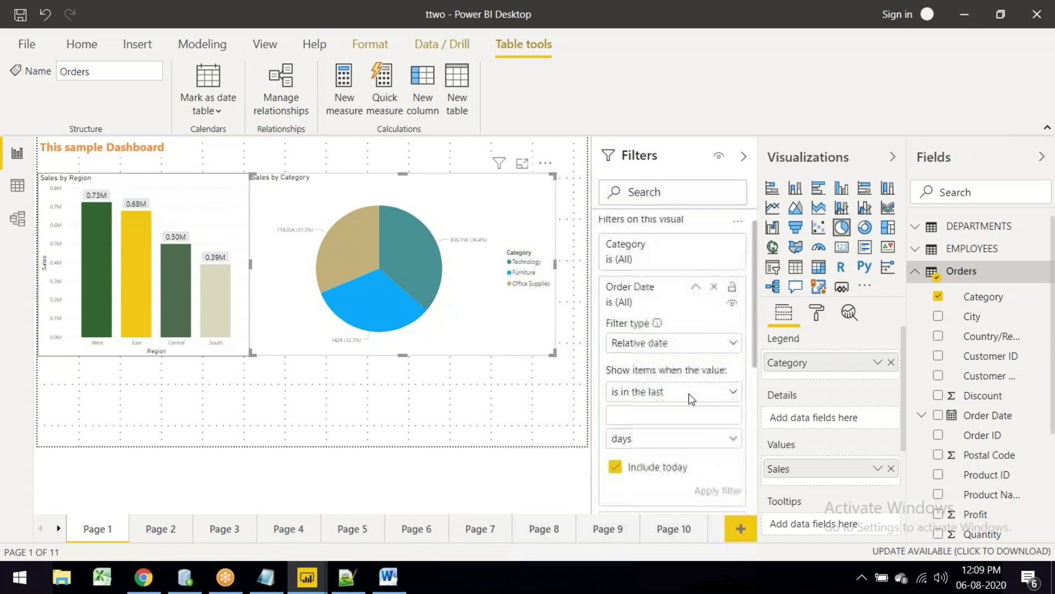
key(Up)
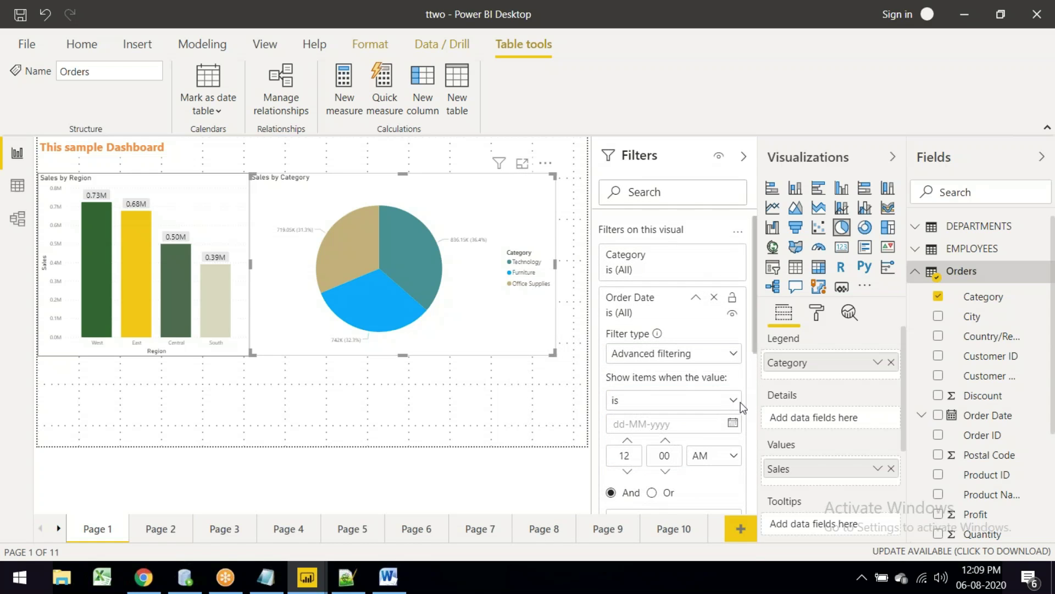
click(734, 400)
click(734, 400)
- Switch Order Date back to Basic filtering, then remove the Order Date filter from the pie chart
click(693, 303)
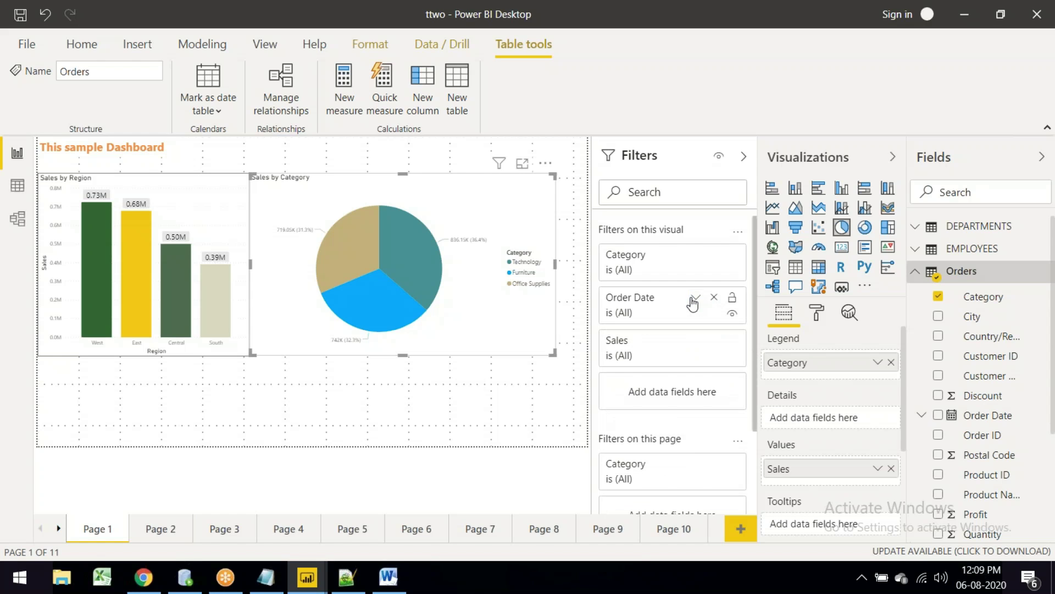
click(694, 301)
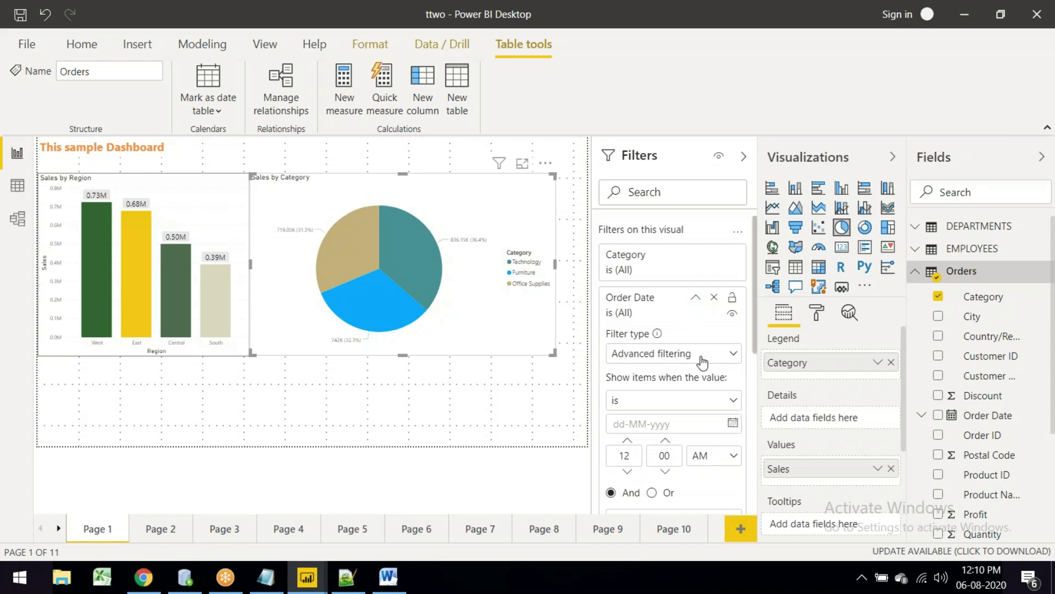
click(733, 357)
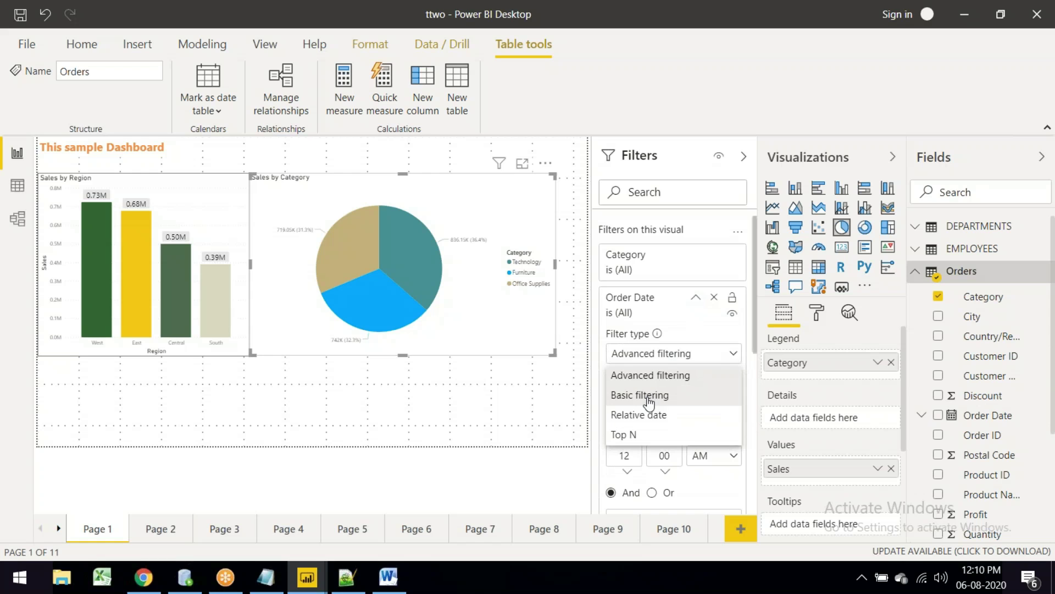
click(648, 394)
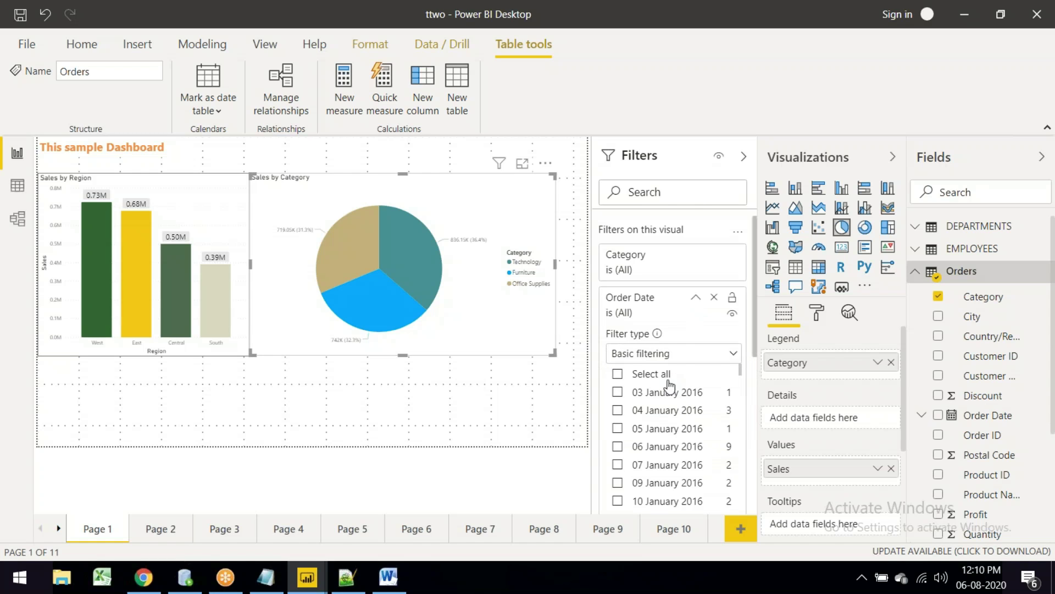
scroll(662, 420, down, 2)
scroll(661, 420, down, 20)
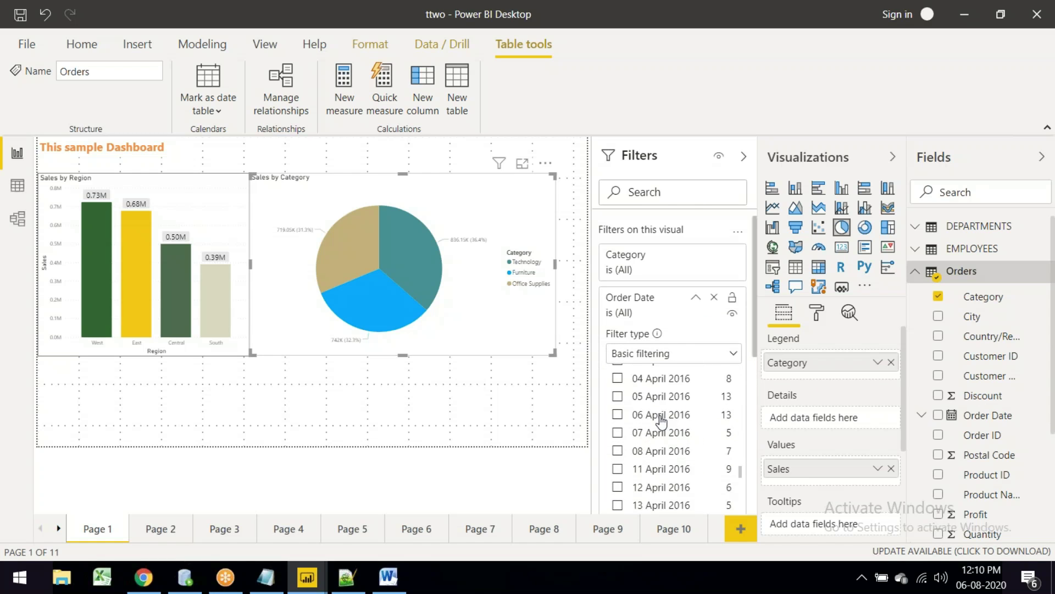
scroll(661, 421, down, 20)
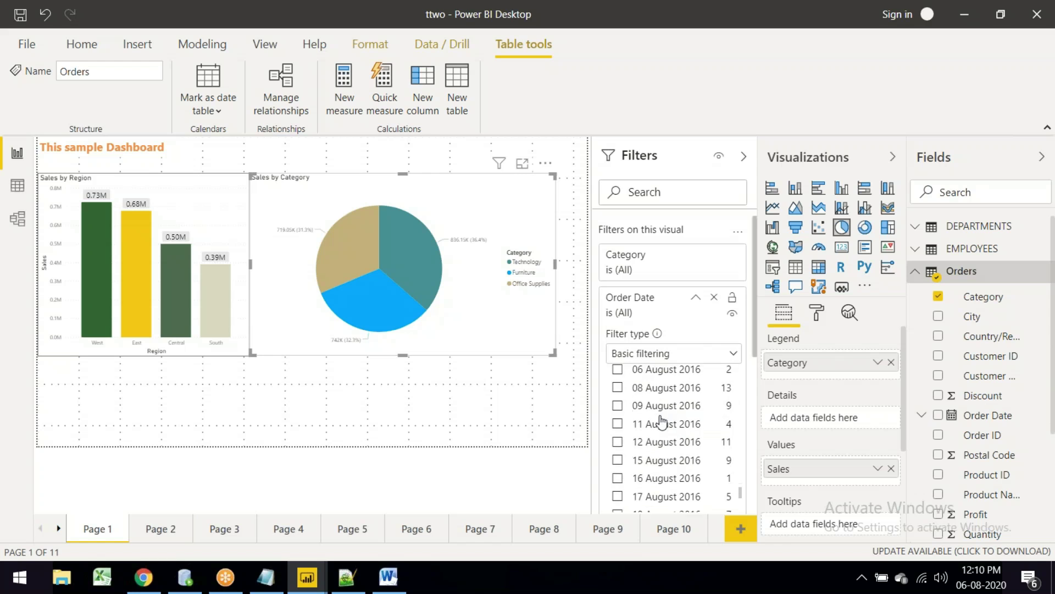
scroll(661, 420, down, 7)
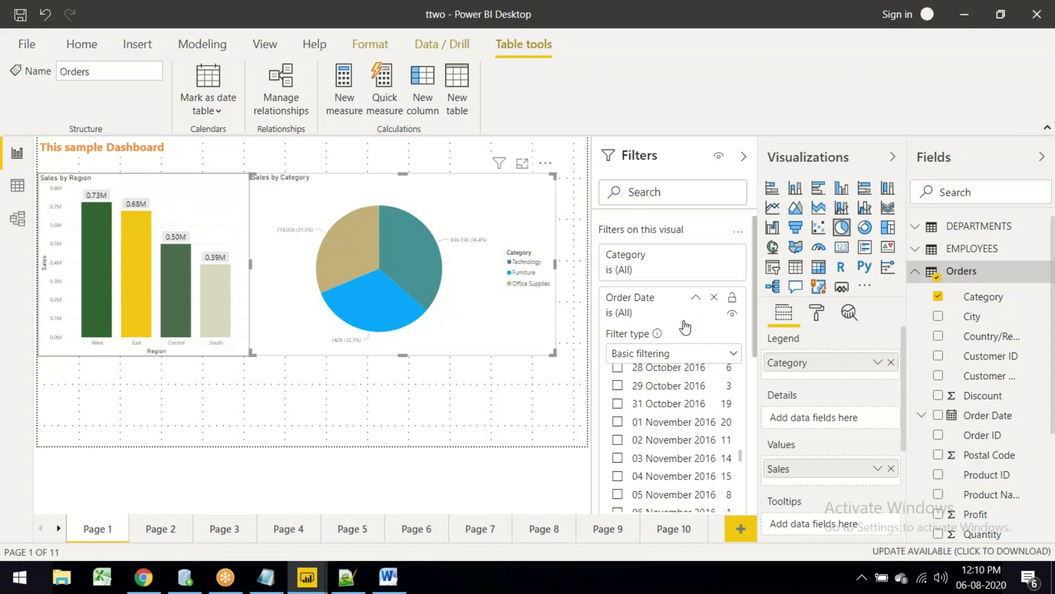
click(655, 309)
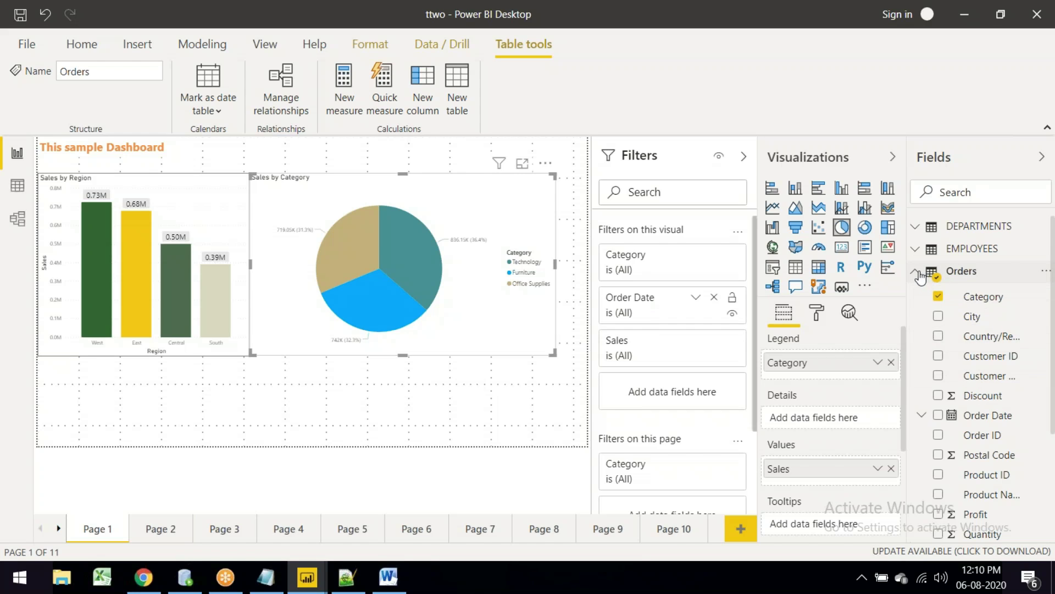
click(714, 297)
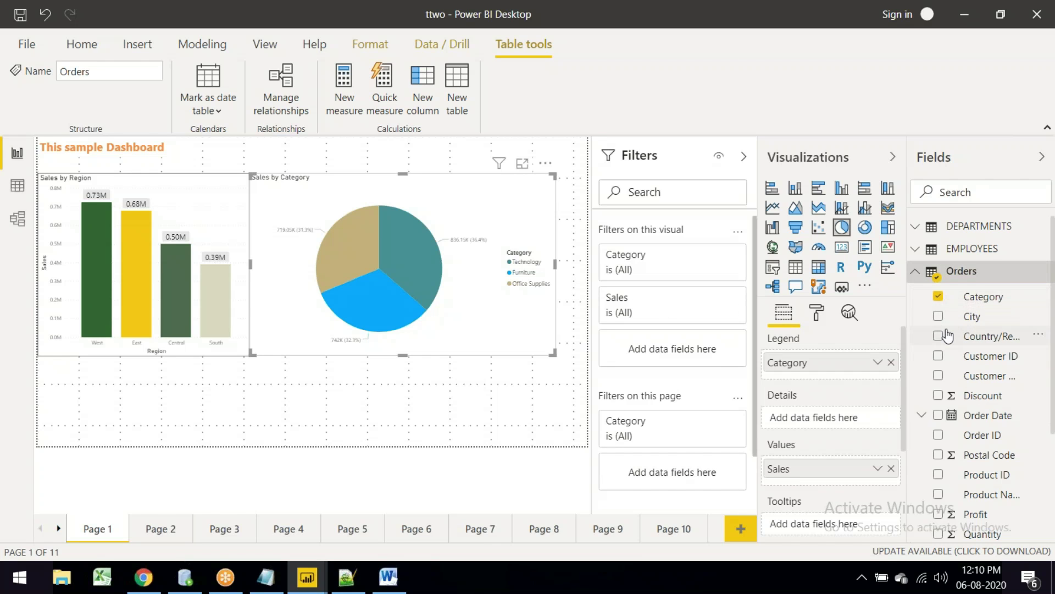
- Expand Order Date's Date Hierarchy and drag Year into the pie chart's visual filters
scroll(948, 334, down, 3)
scroll(947, 334, down, 3)
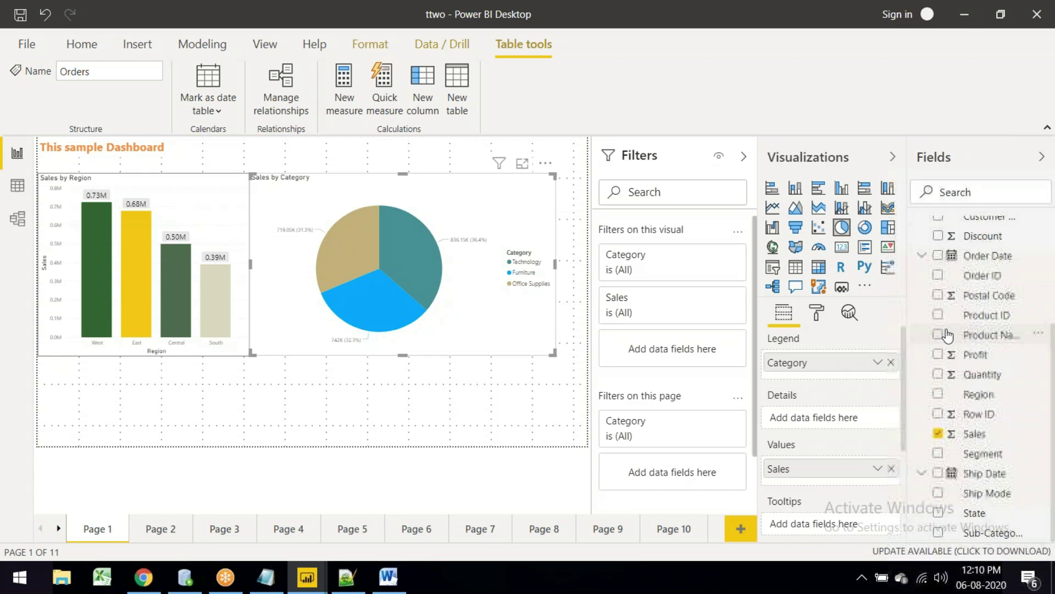
scroll(998, 396, up, 10)
click(921, 414)
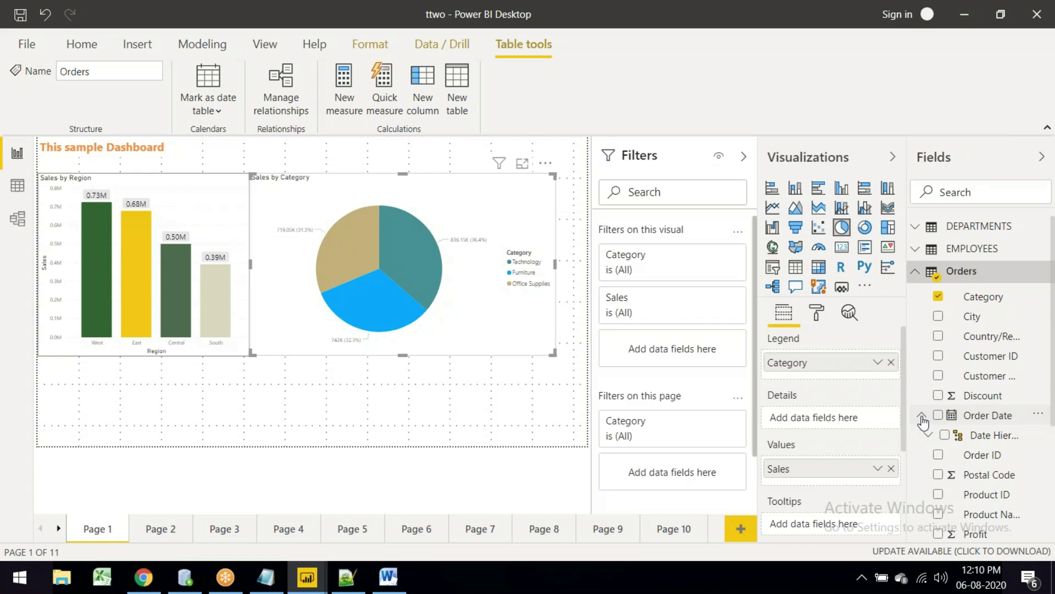
click(928, 435)
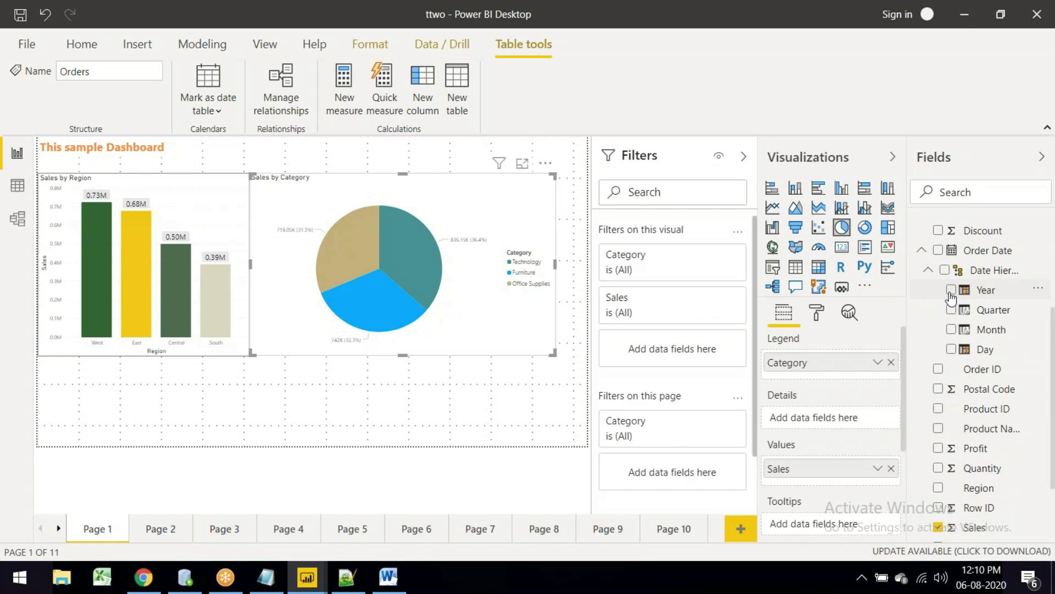
click(951, 292)
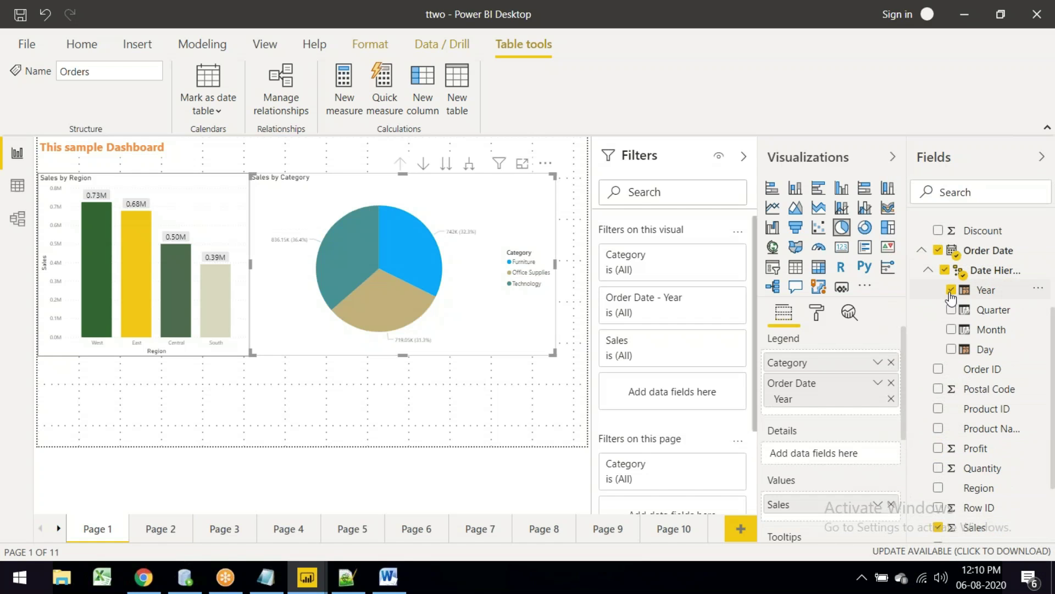
click(951, 294)
drag(984, 292, 643, 349)
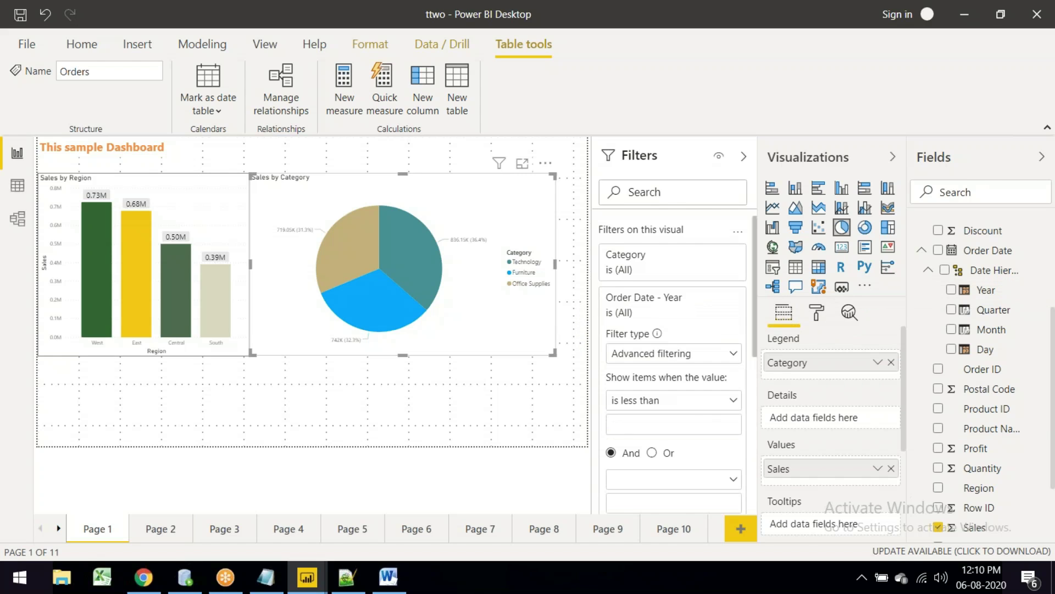
- Switch the Order Date - Year filter to Basic filtering with only 2016 ticked
click(691, 358)
click(674, 393)
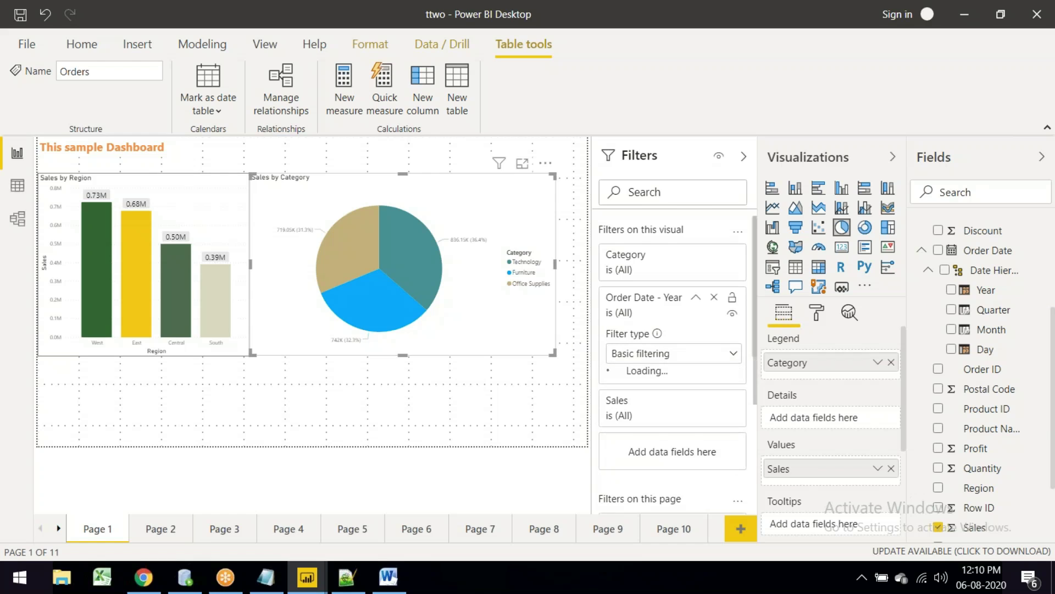
click(618, 392)
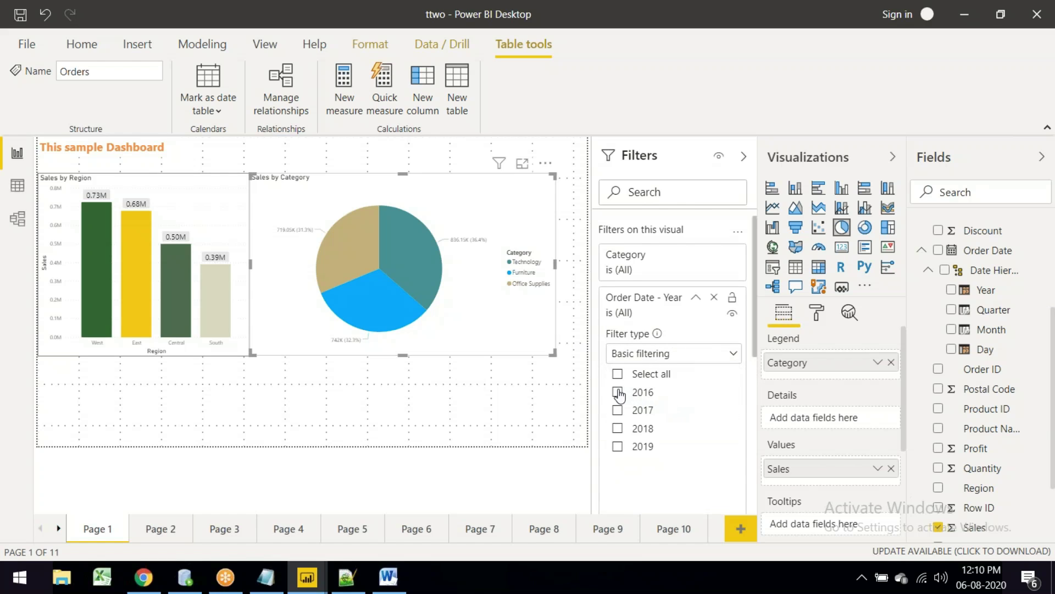
click(619, 412)
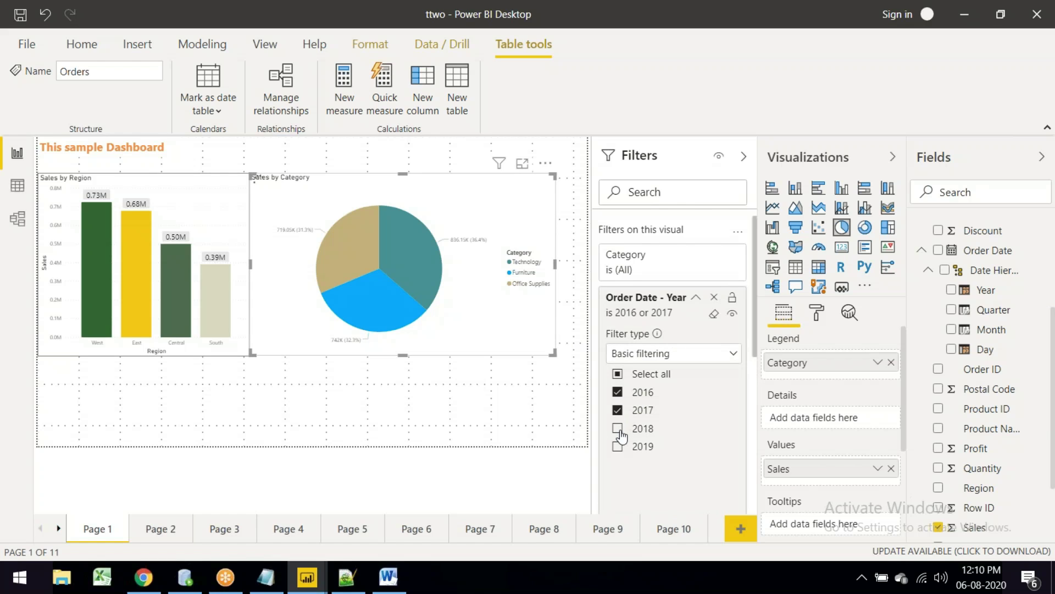
click(620, 434)
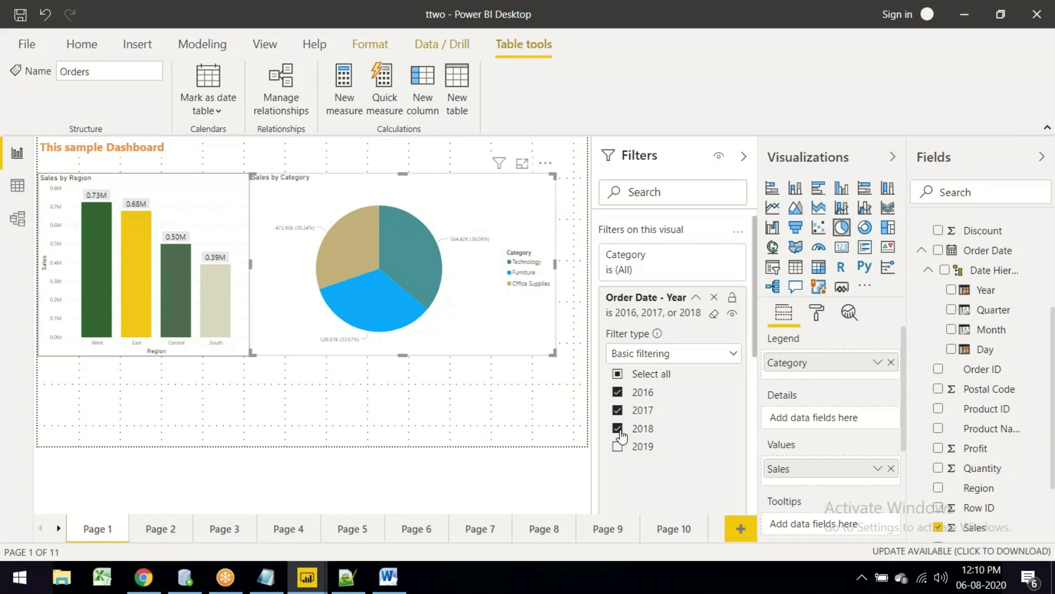
click(619, 410)
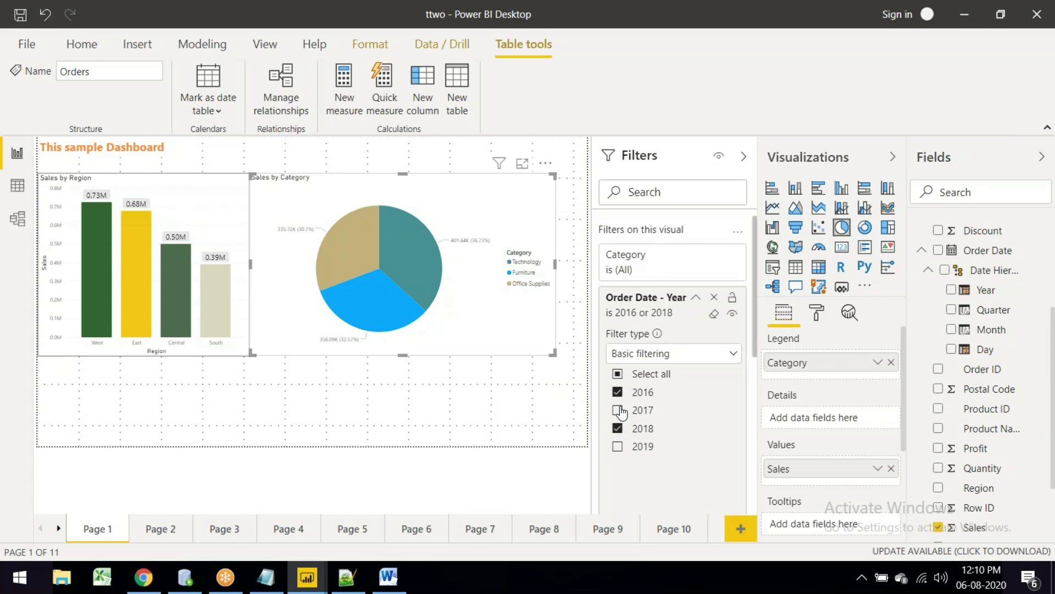
click(617, 429)
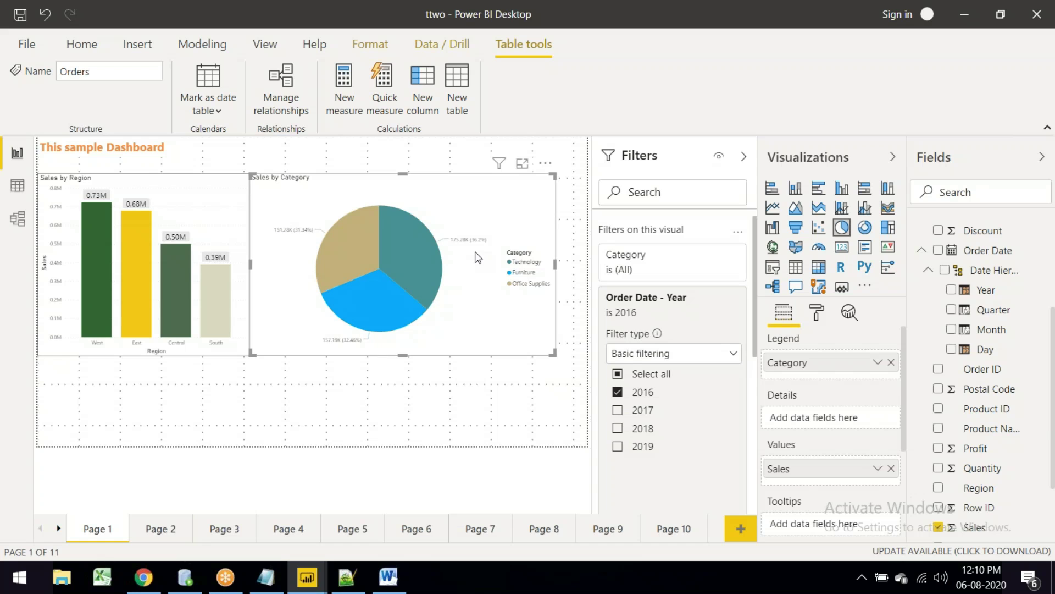
scroll(671, 379, down, 5)
scroll(715, 323, up, 5)
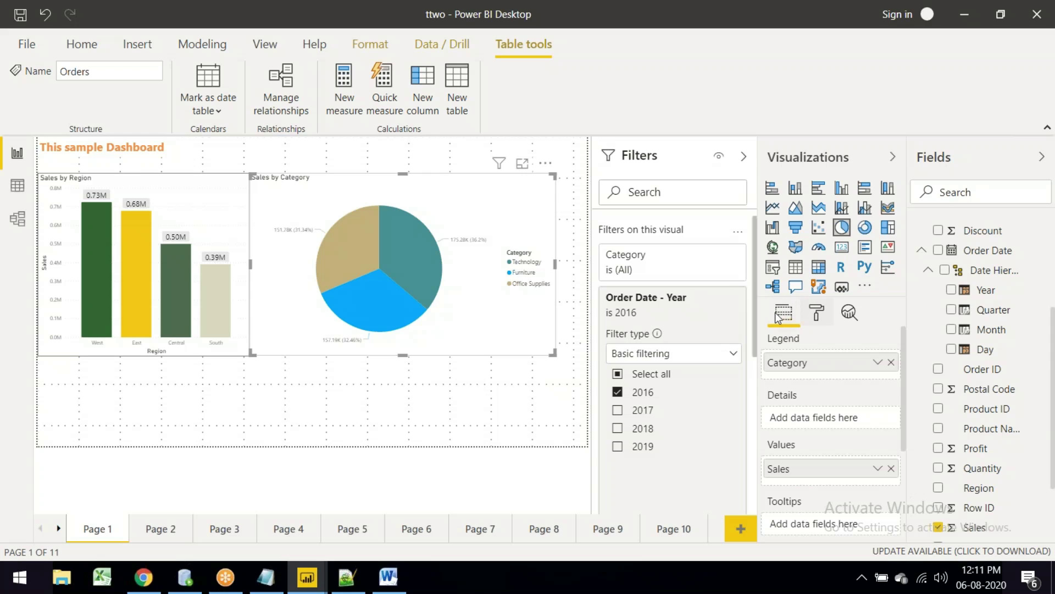
- Toggle the Year filter's visibility, require single selection, and select 2017
click(734, 318)
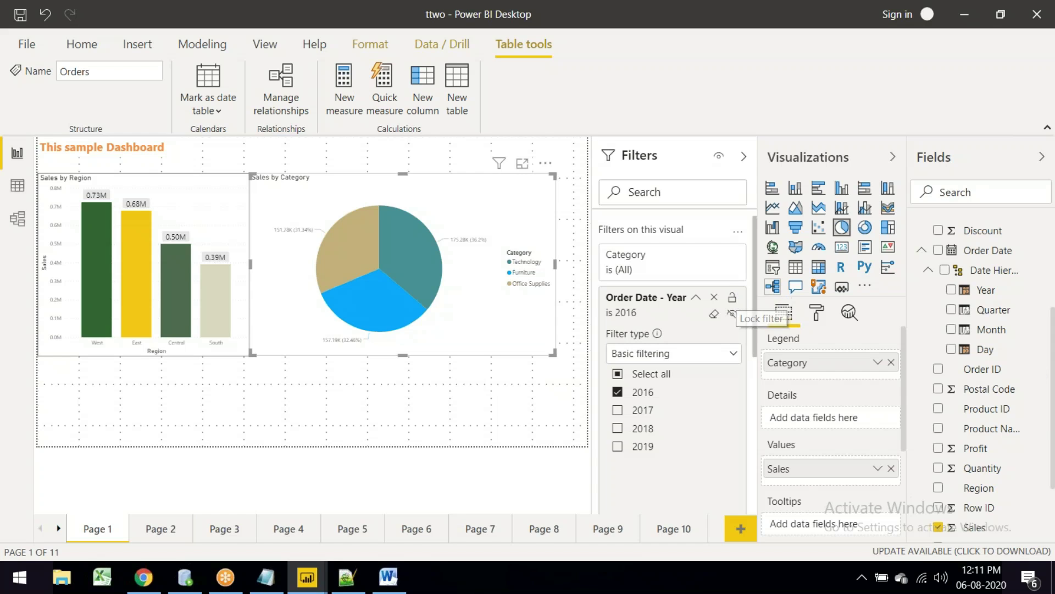
click(734, 318)
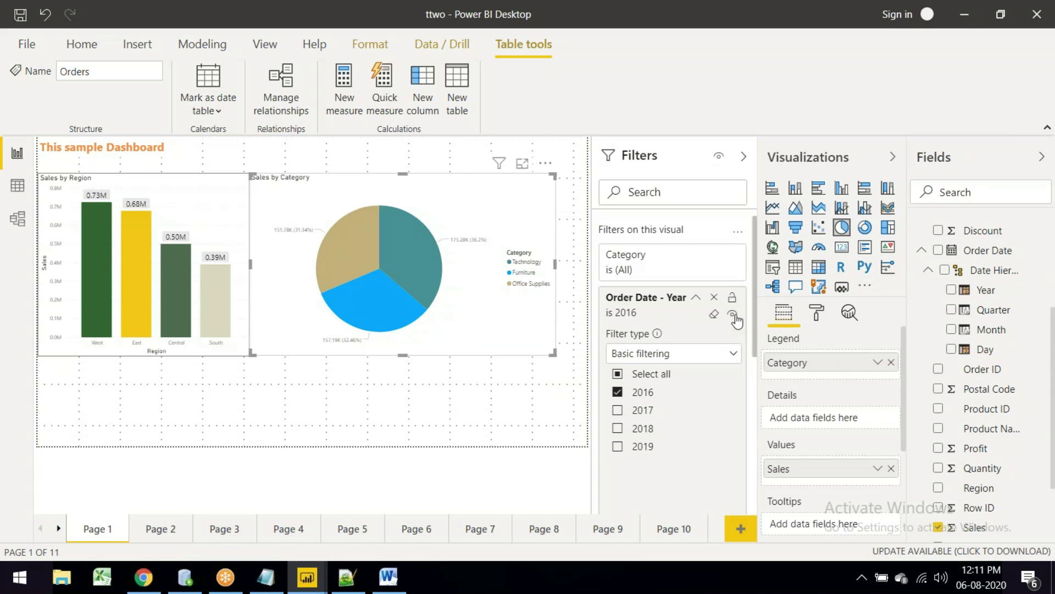
click(733, 300)
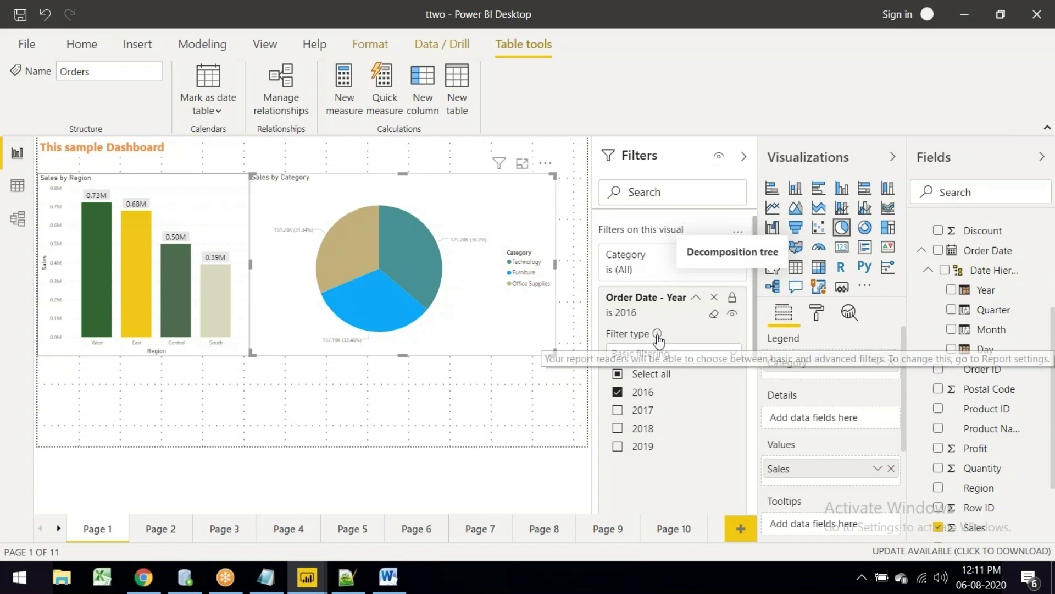
scroll(662, 373, down, 3)
scroll(669, 377, up, 2)
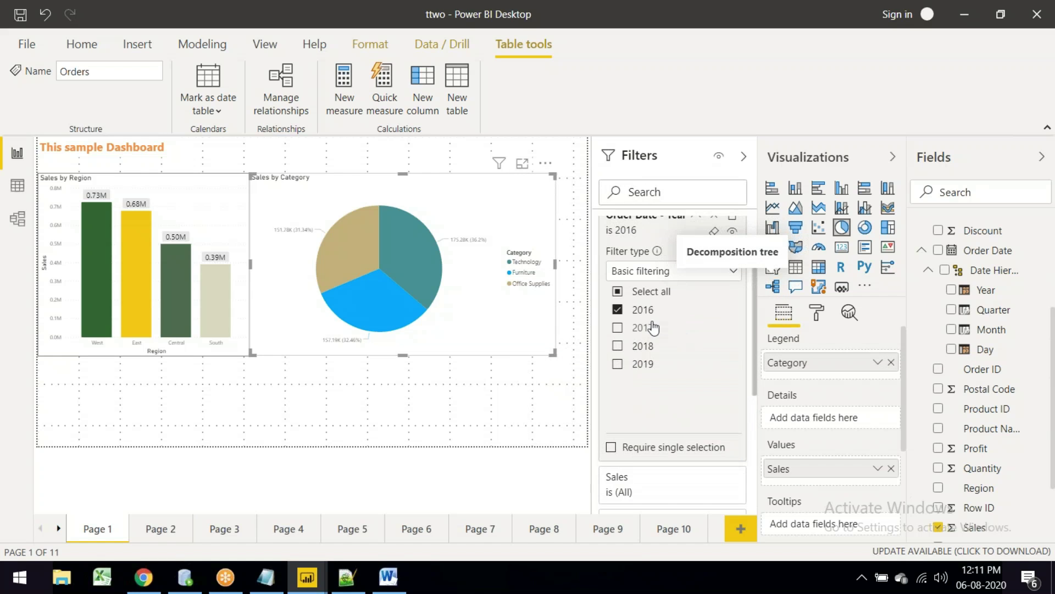
click(612, 448)
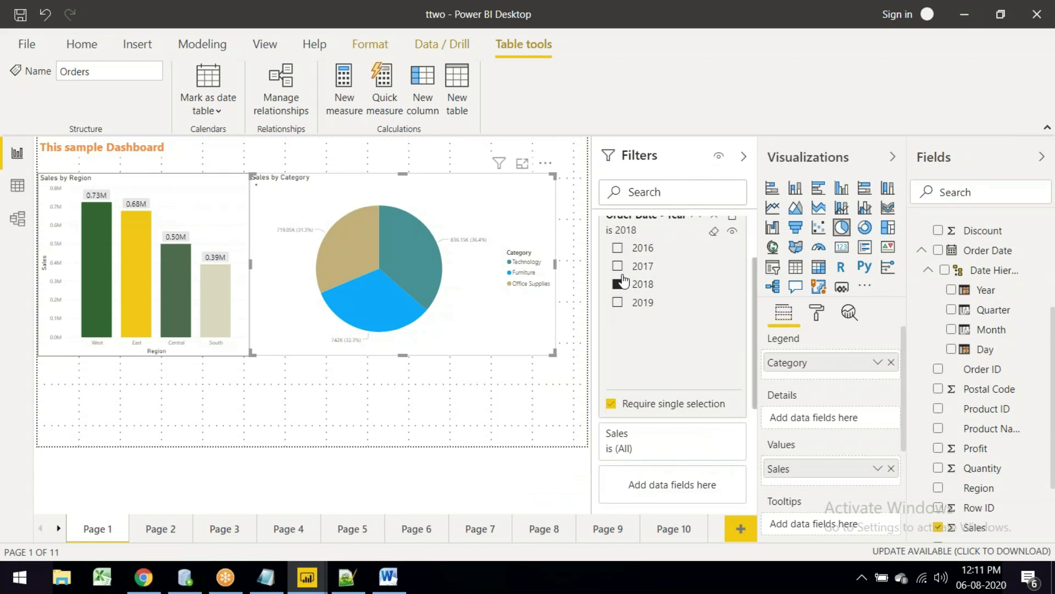
click(618, 255)
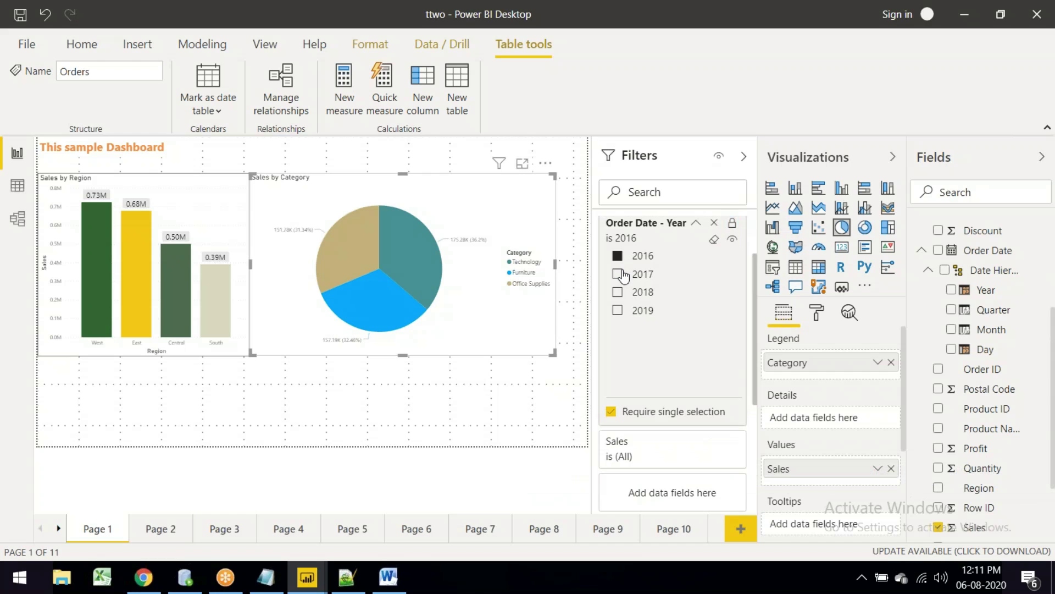
click(622, 274)
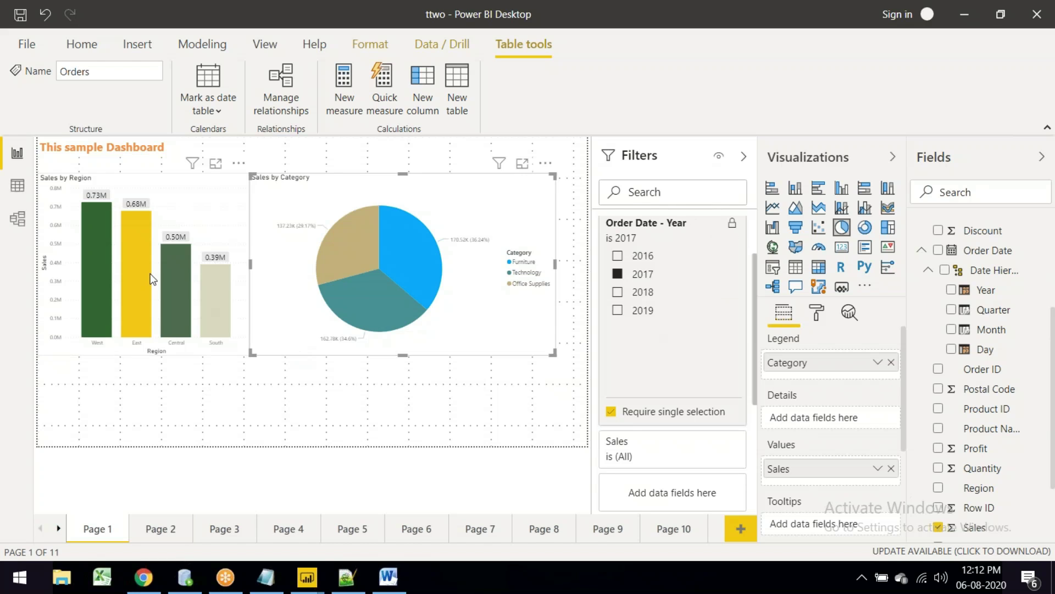
- Deselect the pie chart and open Page 1's format settings, expanding then collapsing Page information
click(82, 44)
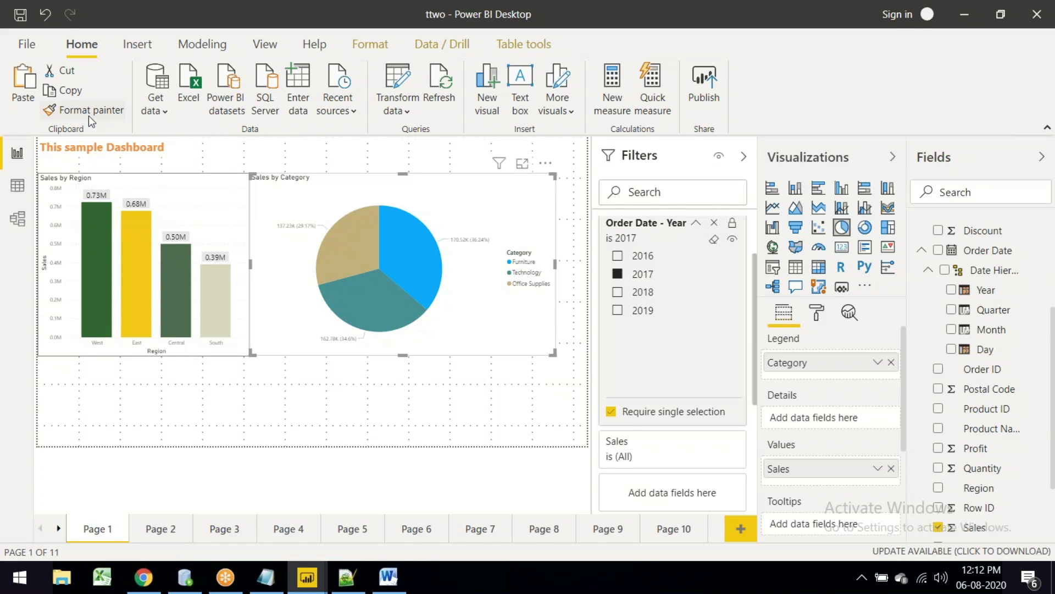
click(236, 150)
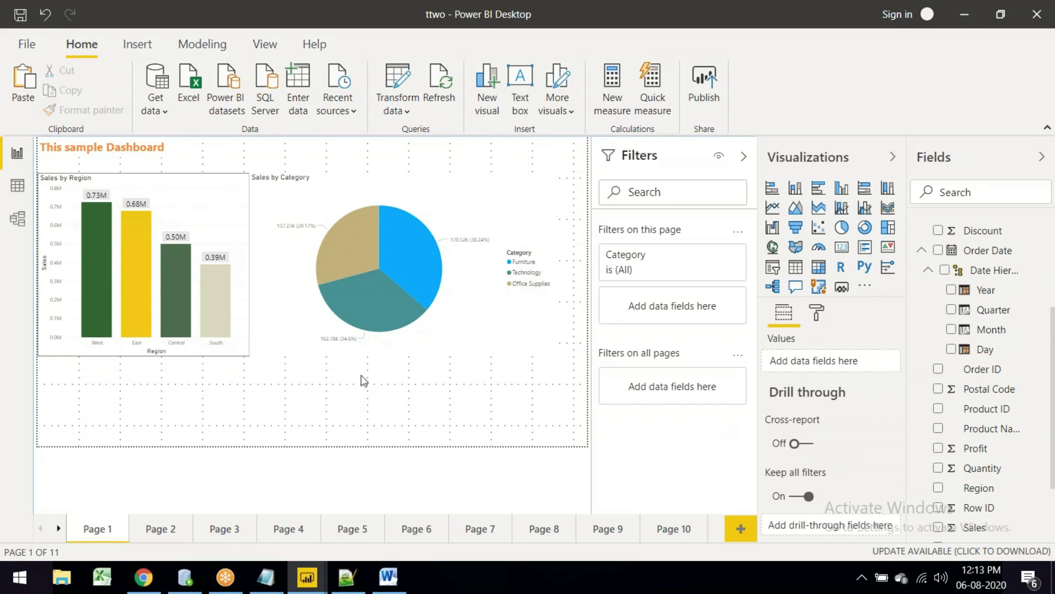
click(818, 313)
click(789, 378)
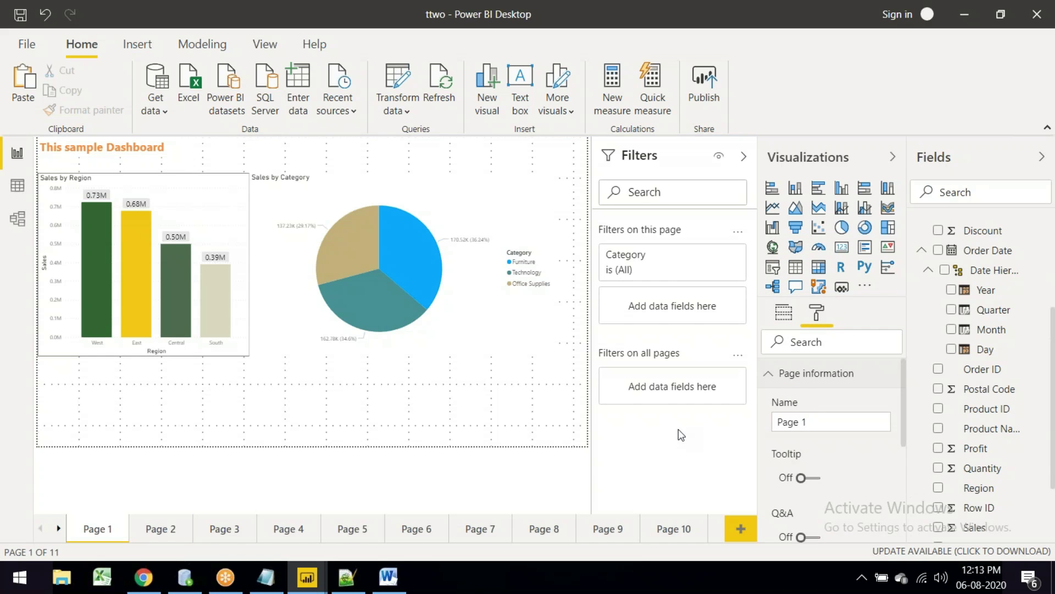
scroll(800, 430, down, 3)
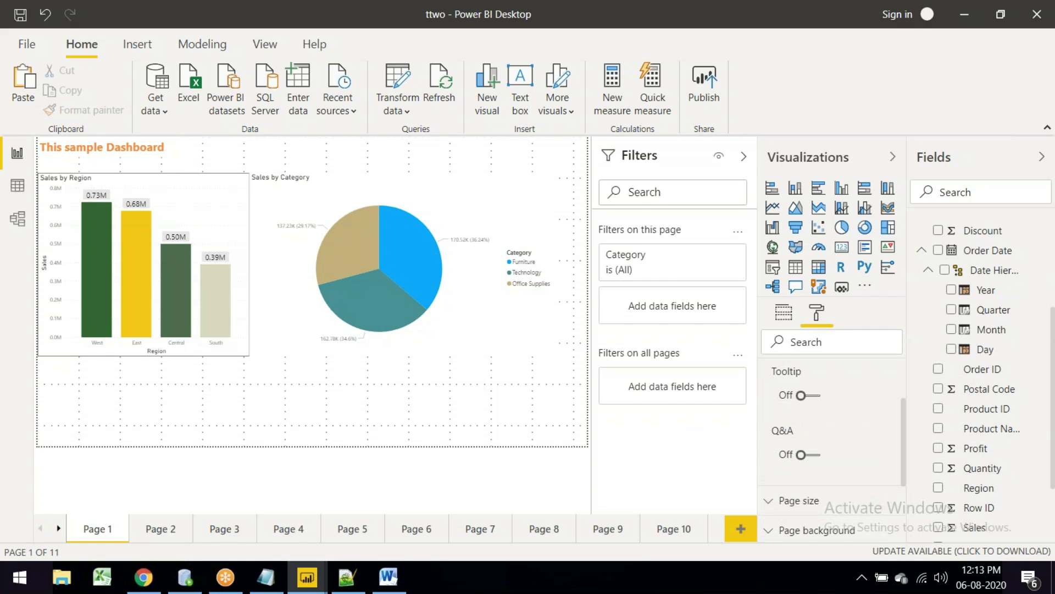
scroll(837, 412, up, 3)
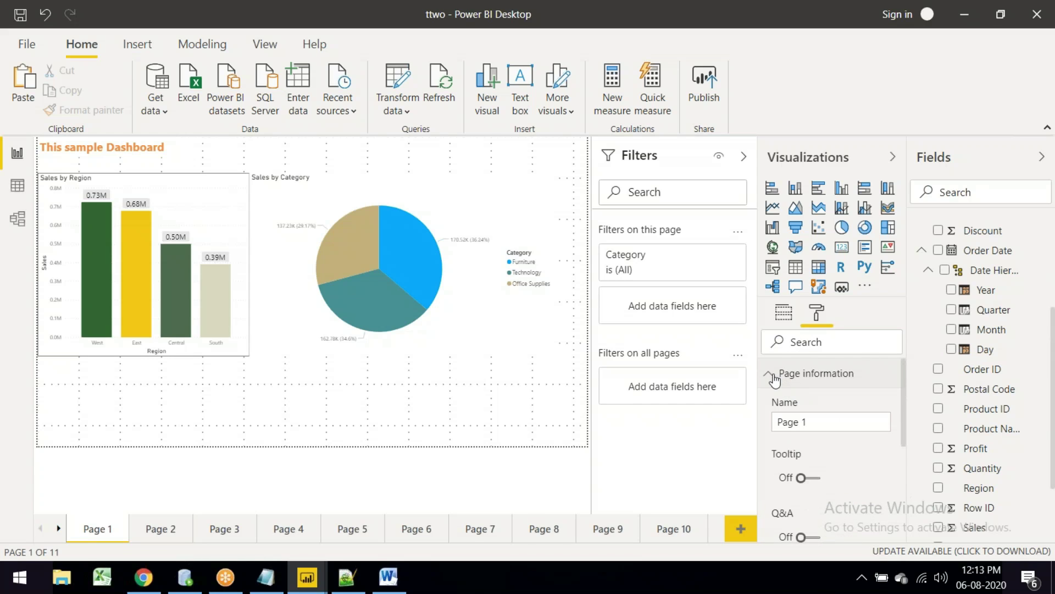
click(775, 378)
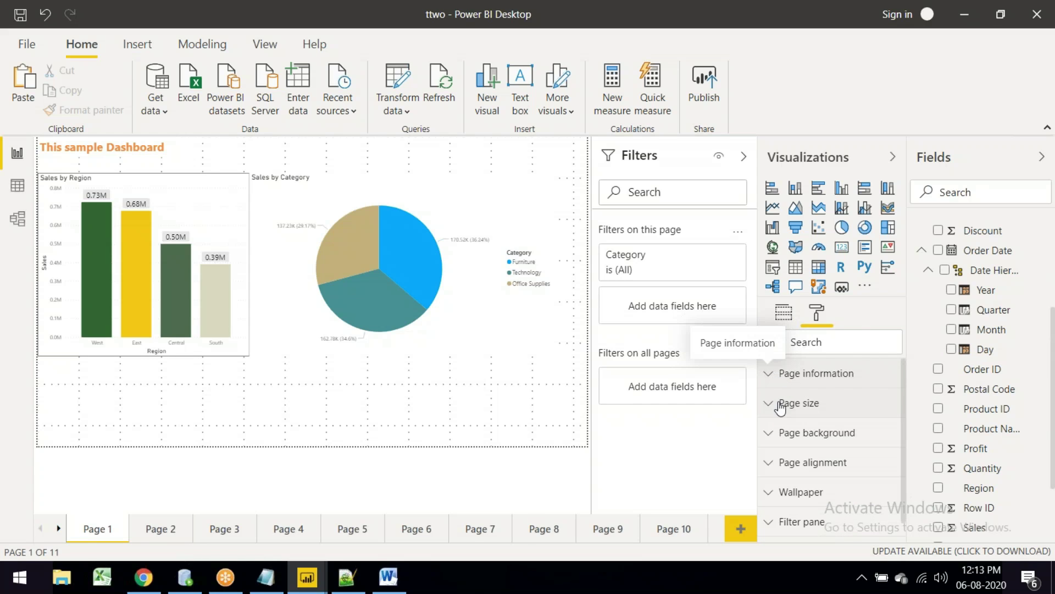
- Set the page background to light orange and lower its transparency so the colour shows
click(788, 431)
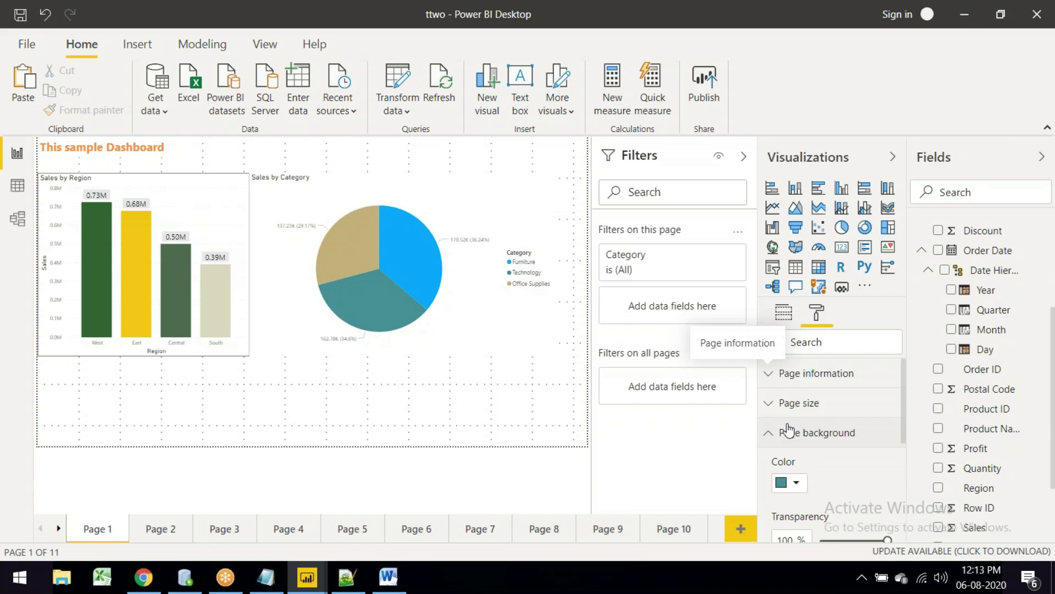
scroll(794, 443, down, 5)
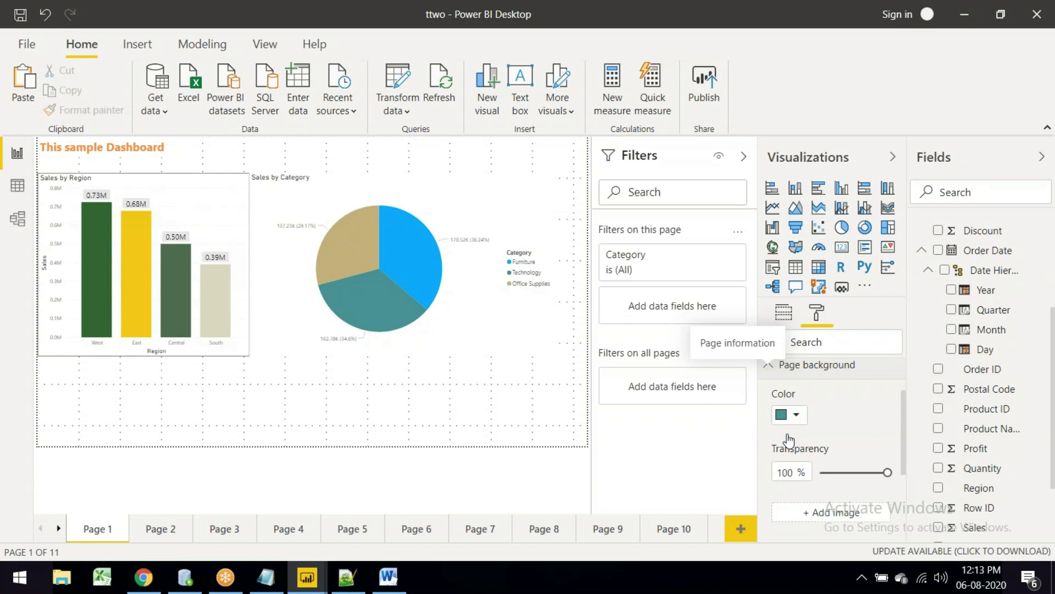
scroll(793, 443, up, 4)
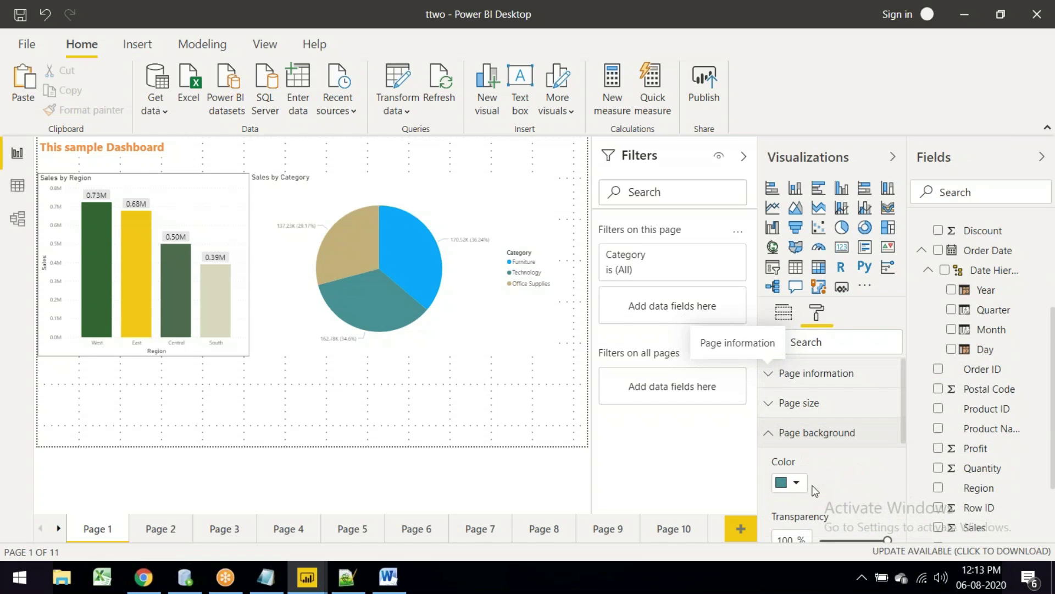
click(792, 484)
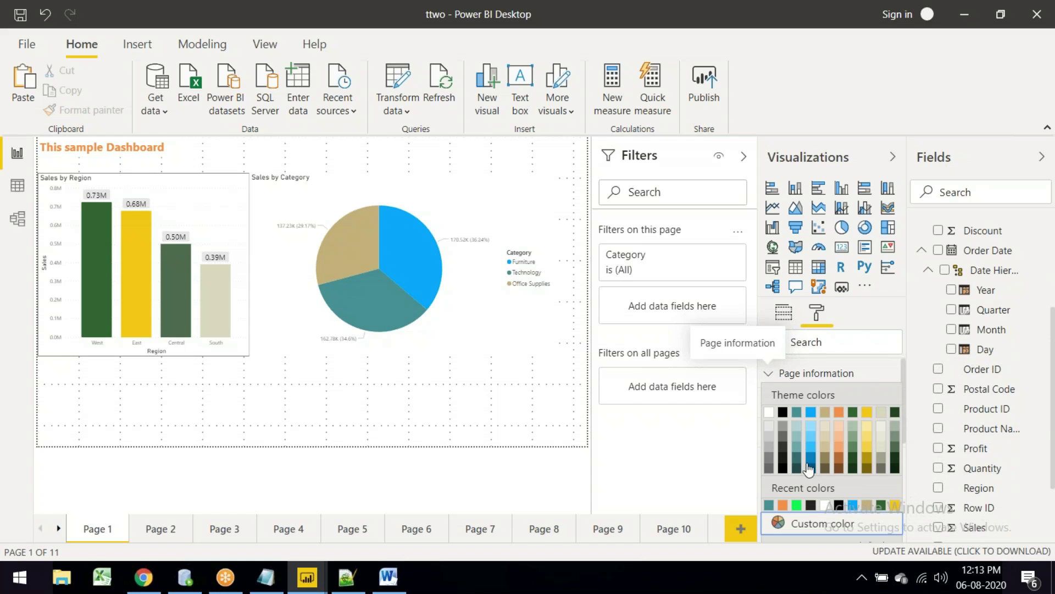
click(842, 438)
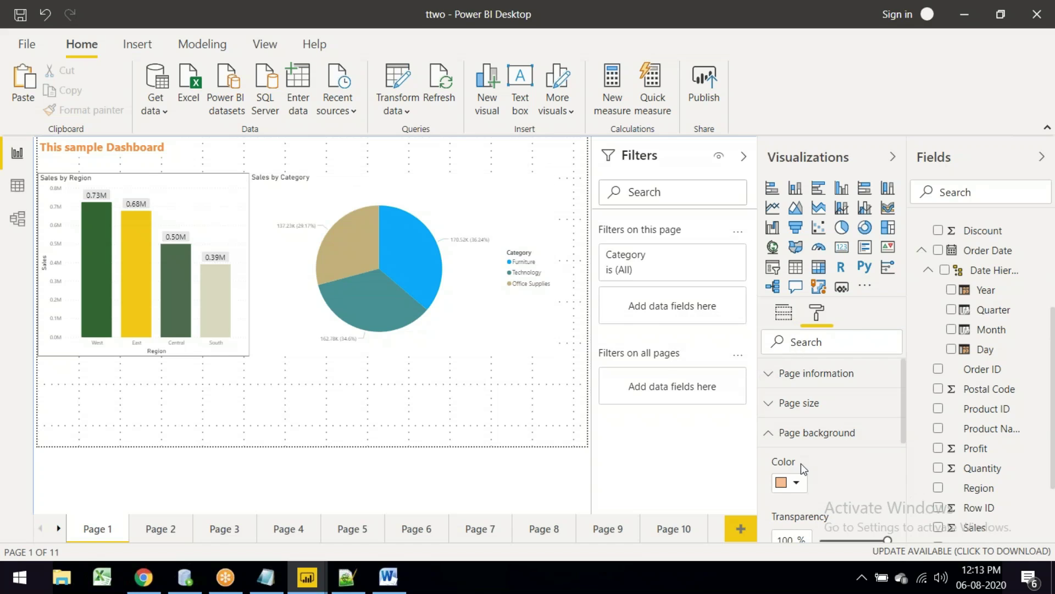
scroll(801, 464, down, 3)
click(833, 457)
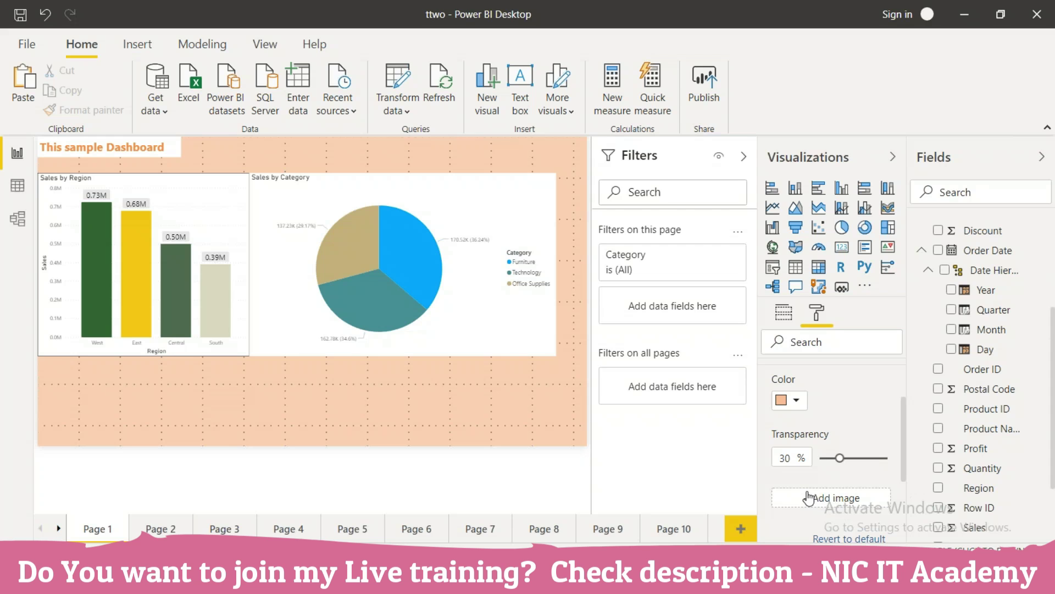
- Try blue, green and a custom pink background, then settle on light peach
click(798, 401)
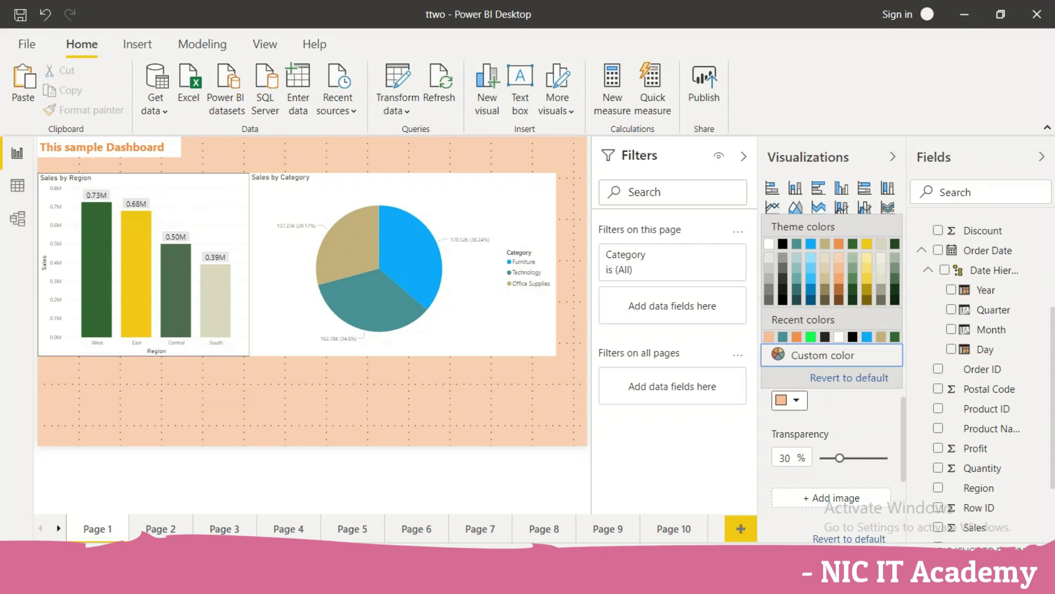
click(867, 337)
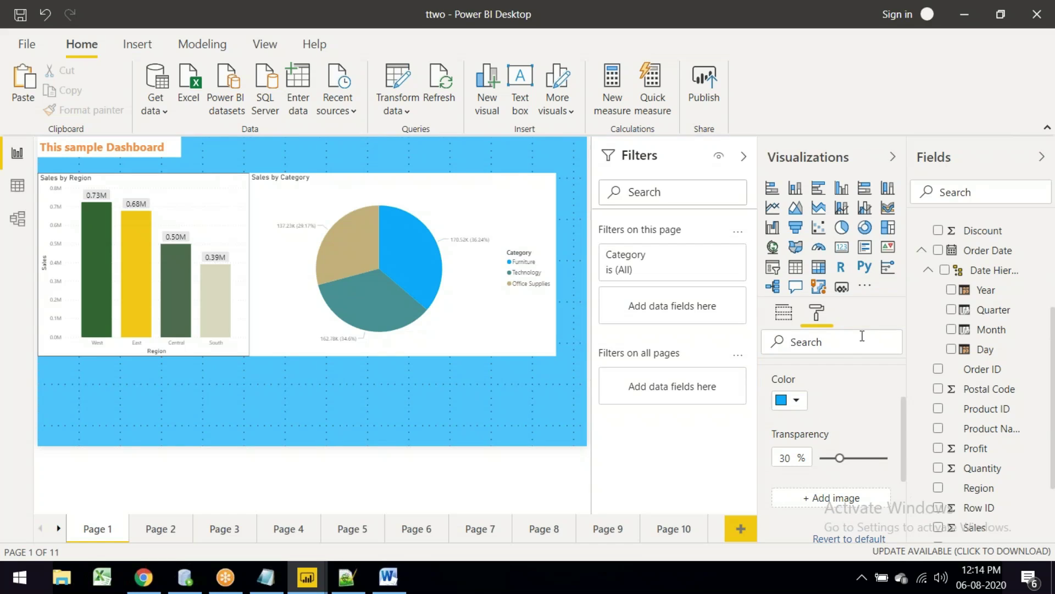
click(801, 403)
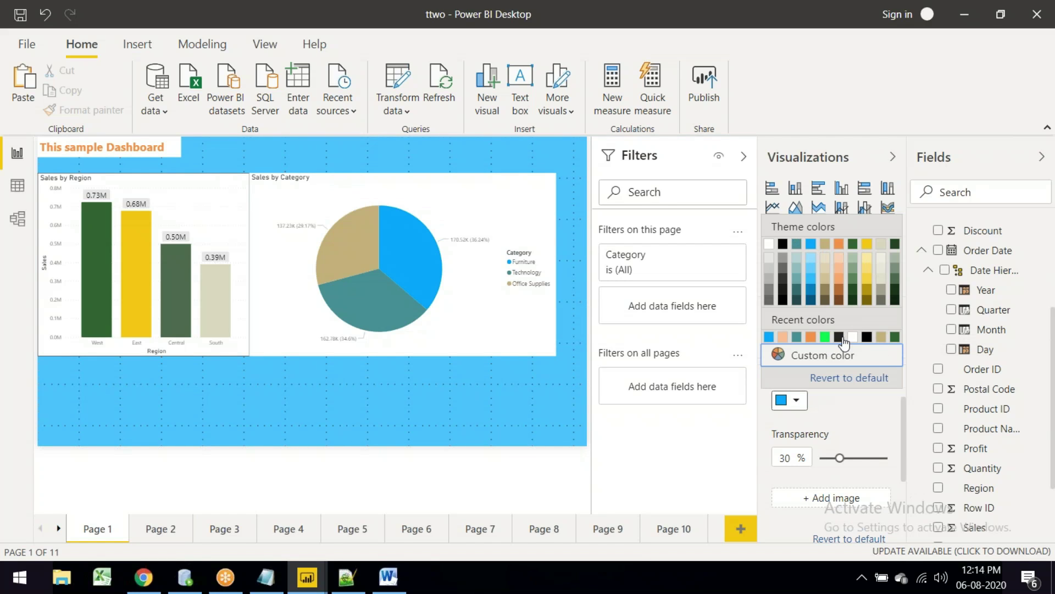
click(825, 337)
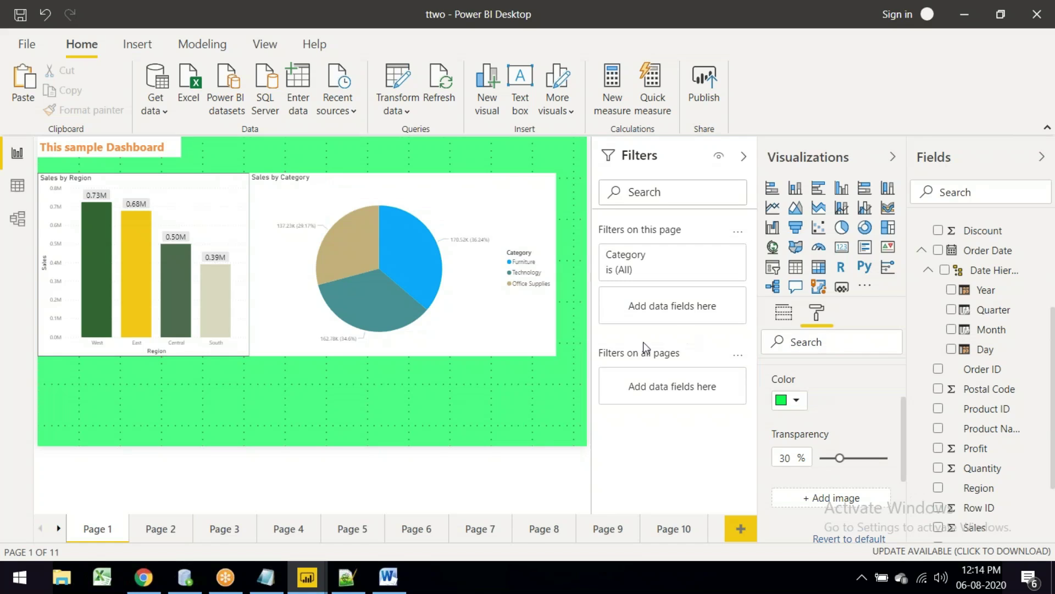
click(801, 402)
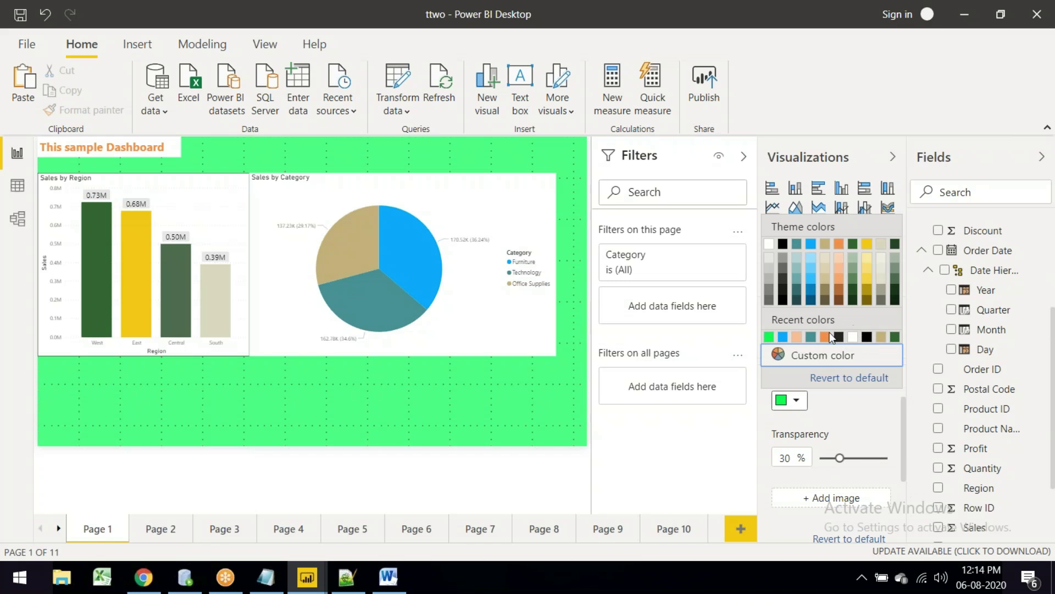
click(825, 355)
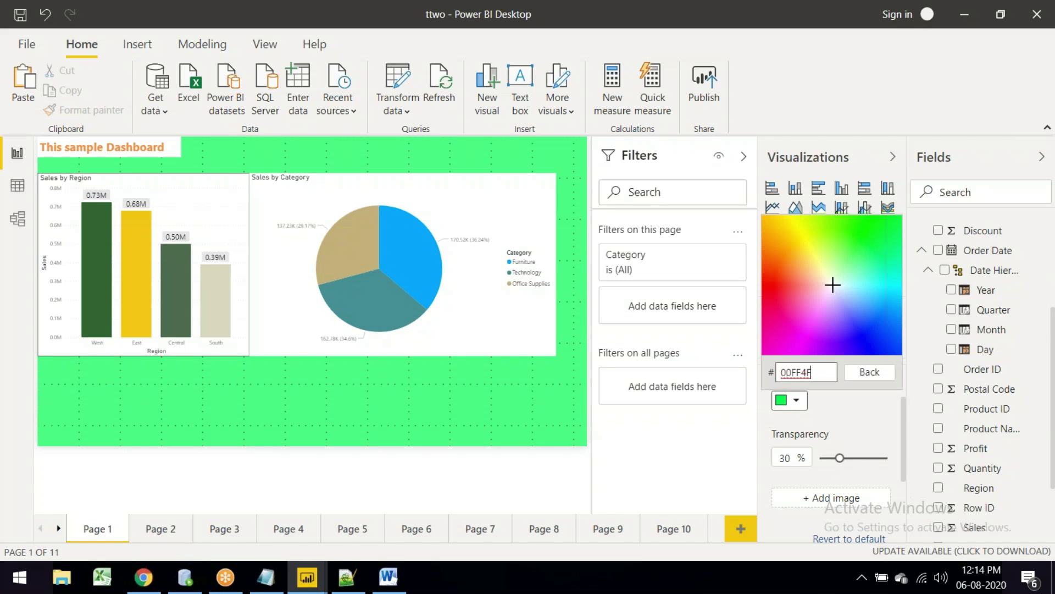
click(803, 281)
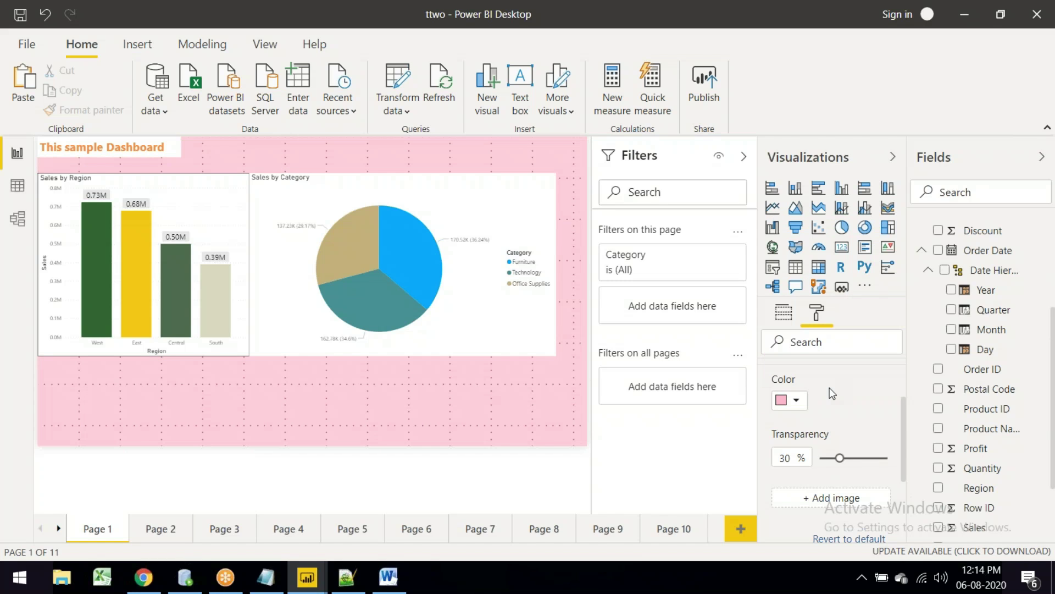
click(797, 401)
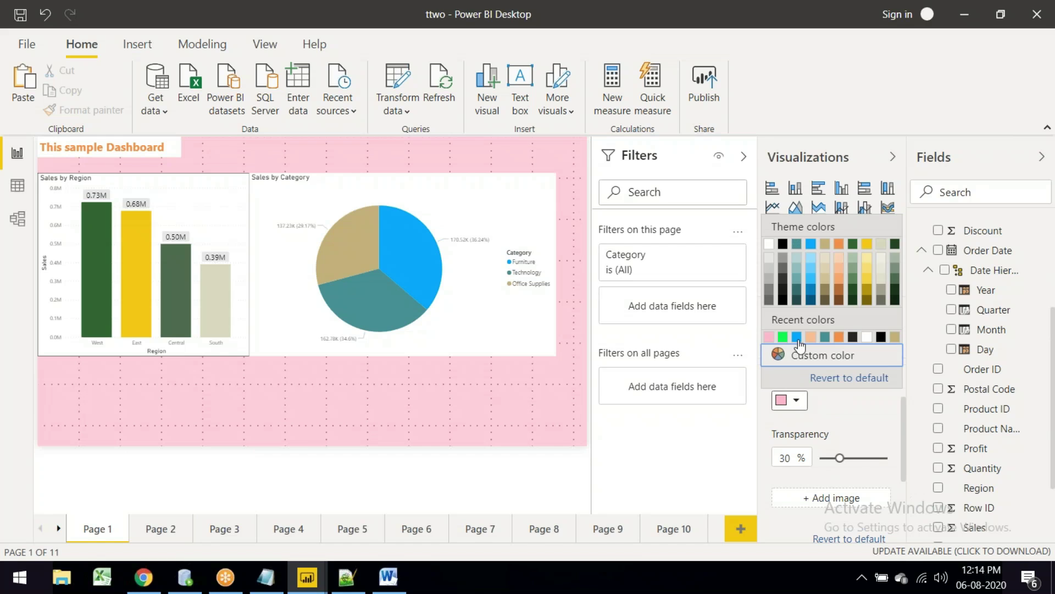
click(838, 269)
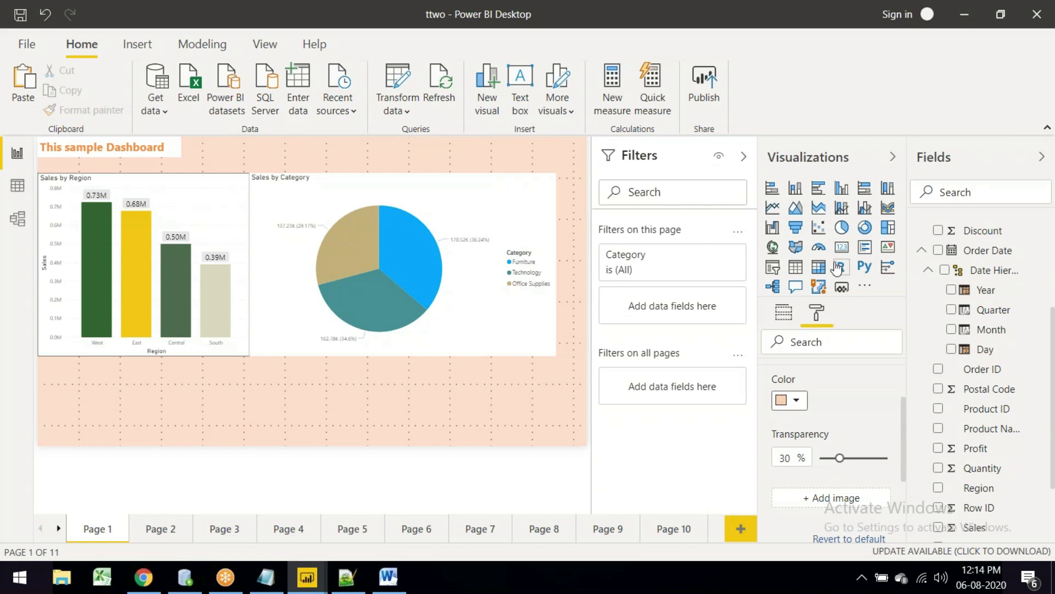
scroll(813, 397, down, 2)
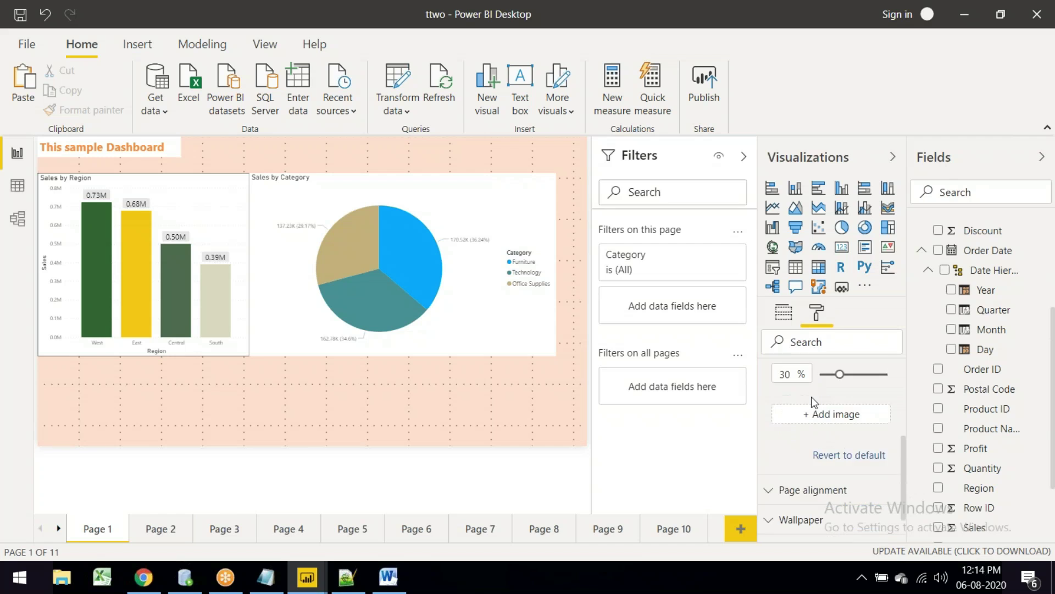
scroll(813, 401, down, 1)
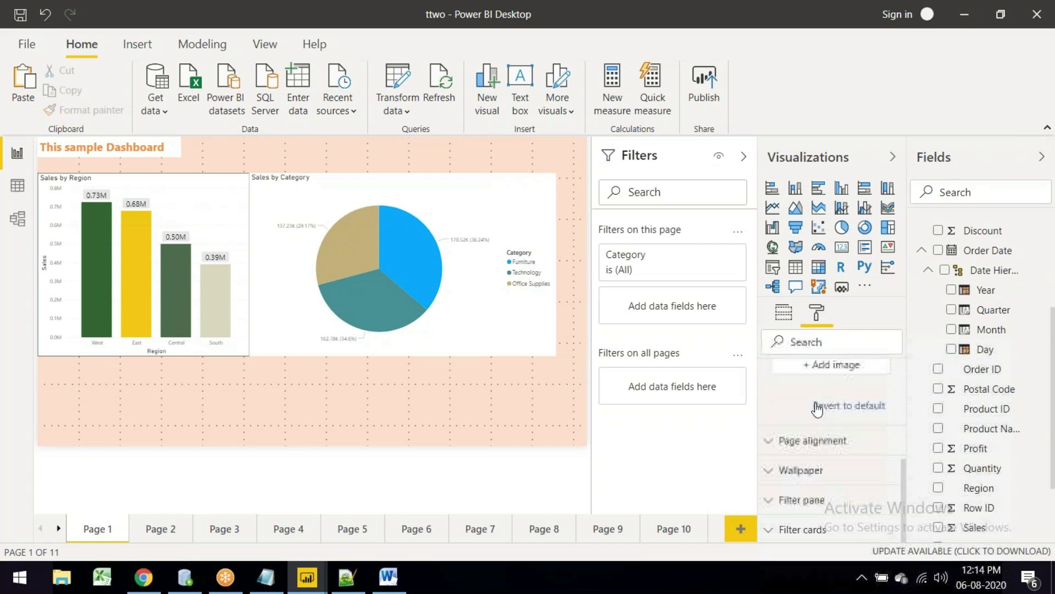
- Start adding a page background image, cancel it, and look through the alignment and wallpaper settings
click(810, 367)
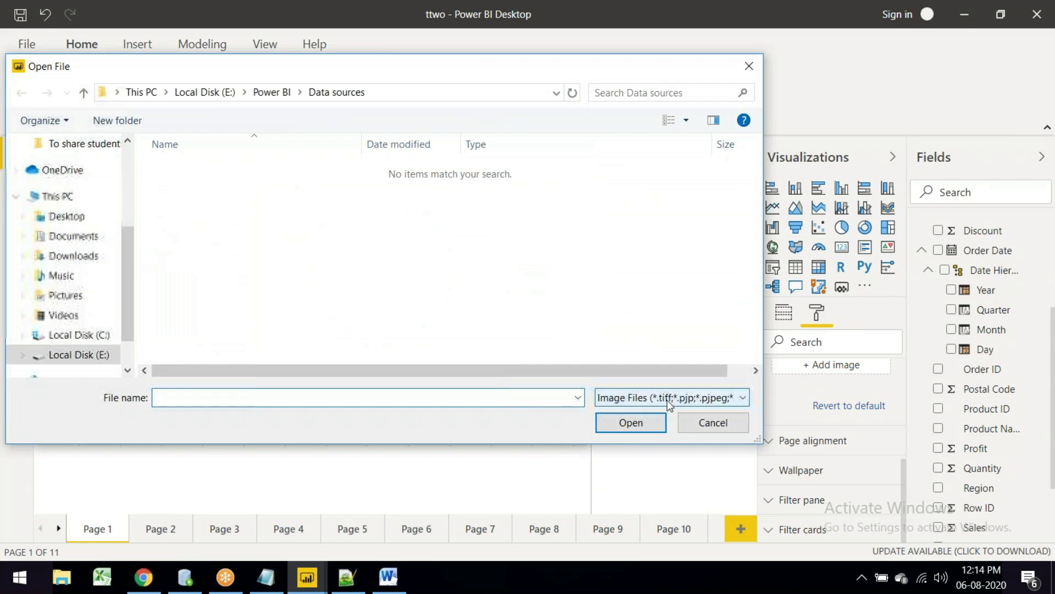
click(704, 423)
click(780, 443)
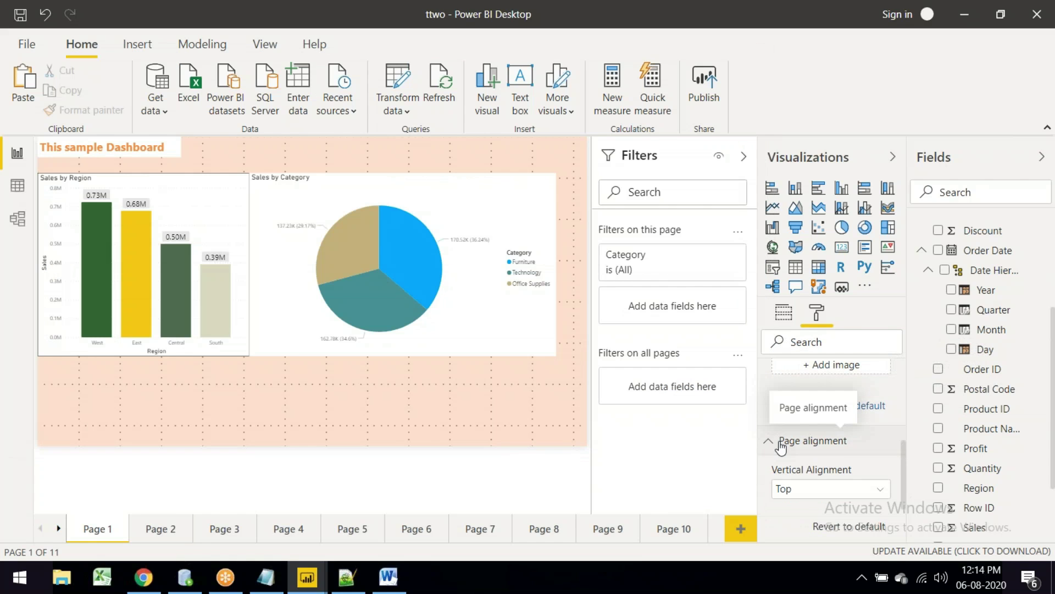
scroll(797, 429, down, 3)
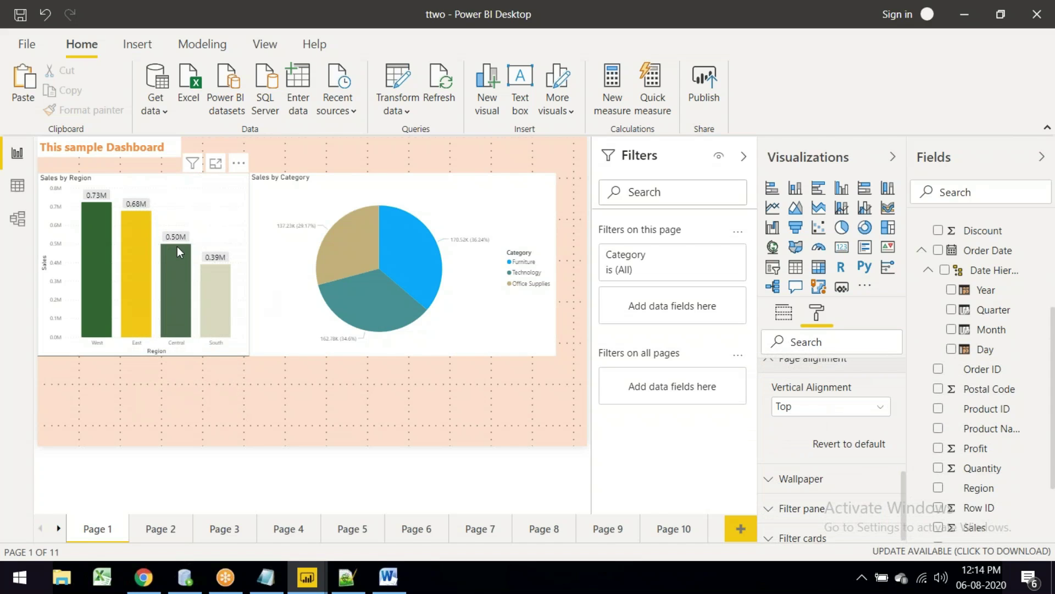
scroll(850, 465, down, 1)
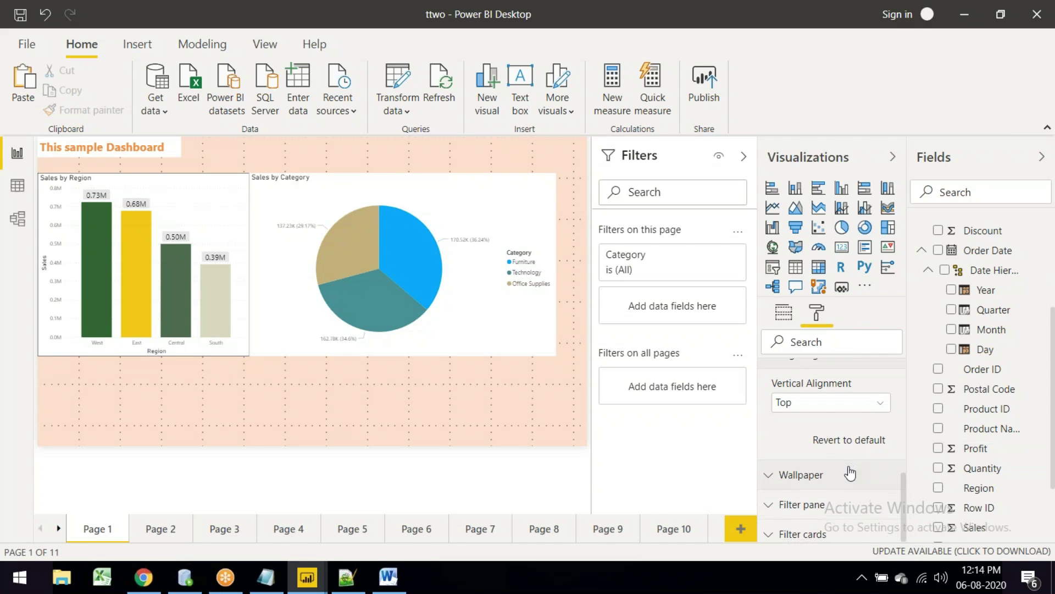
click(776, 471)
scroll(774, 475, down, 3)
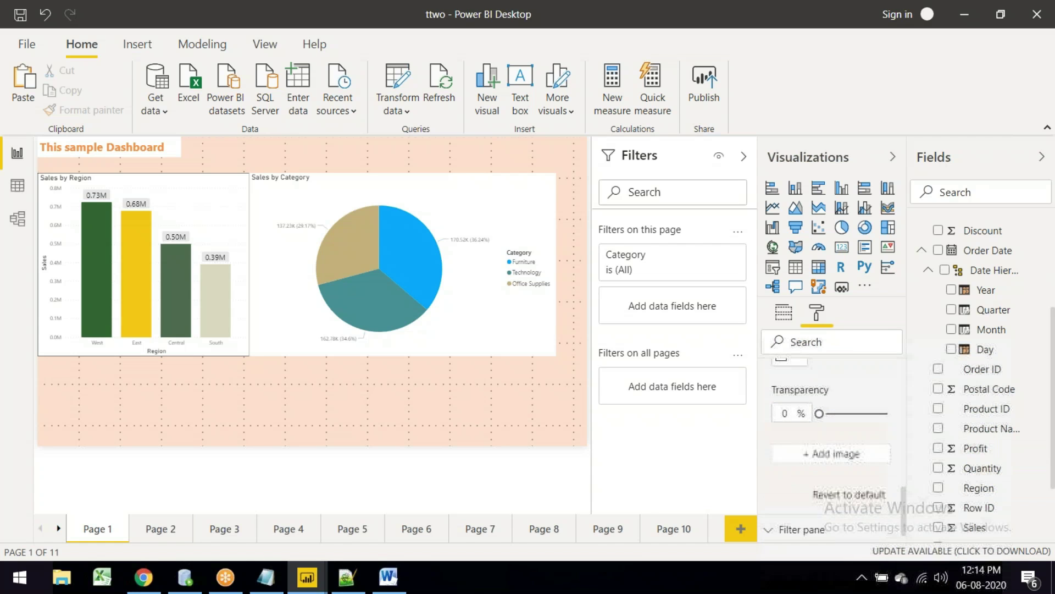
scroll(771, 477, up, 3)
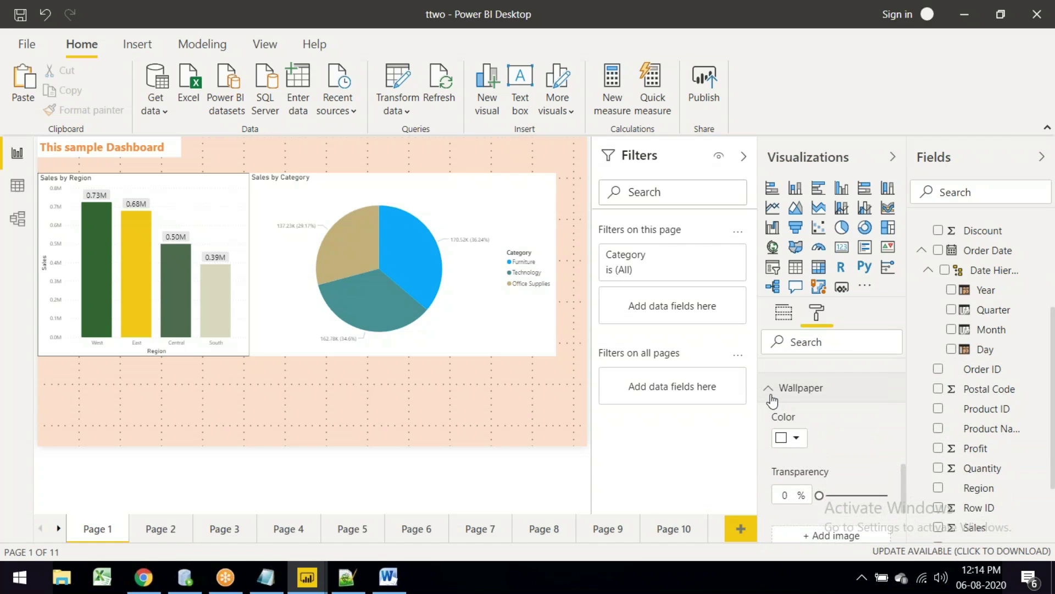
click(772, 385)
- Expand the Filter pane and Filter cards formatting settings
click(808, 496)
scroll(839, 455, down, 5)
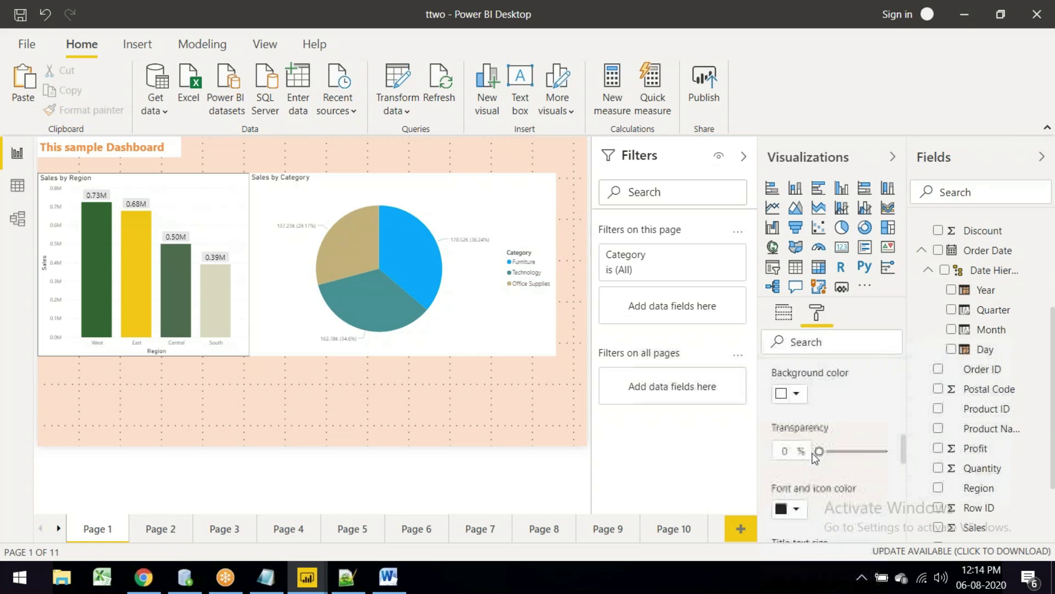
scroll(831, 456, down, 5)
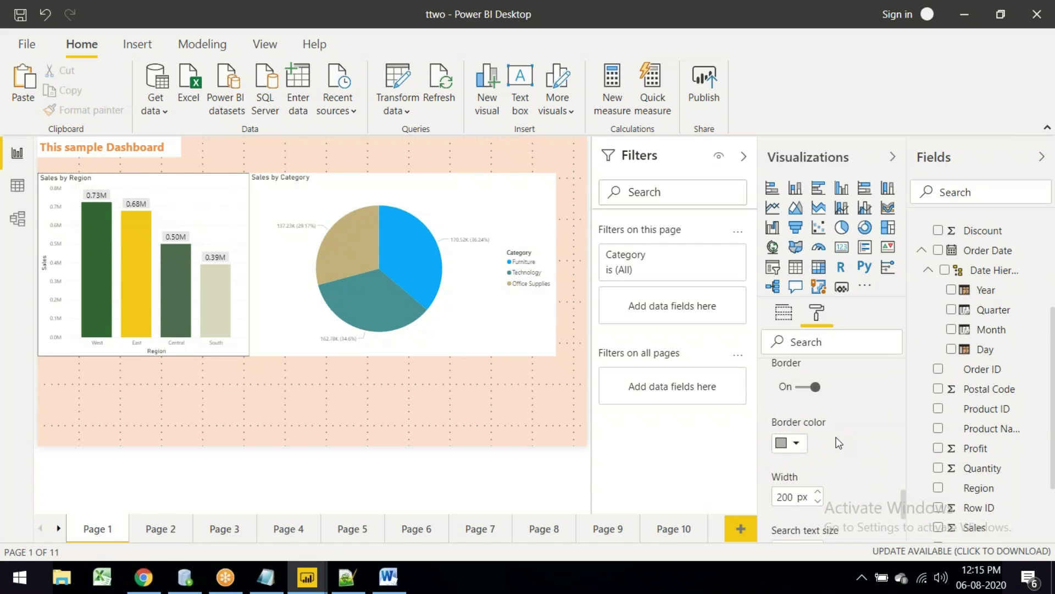
scroll(836, 444, down, 5)
scroll(836, 444, up, 3)
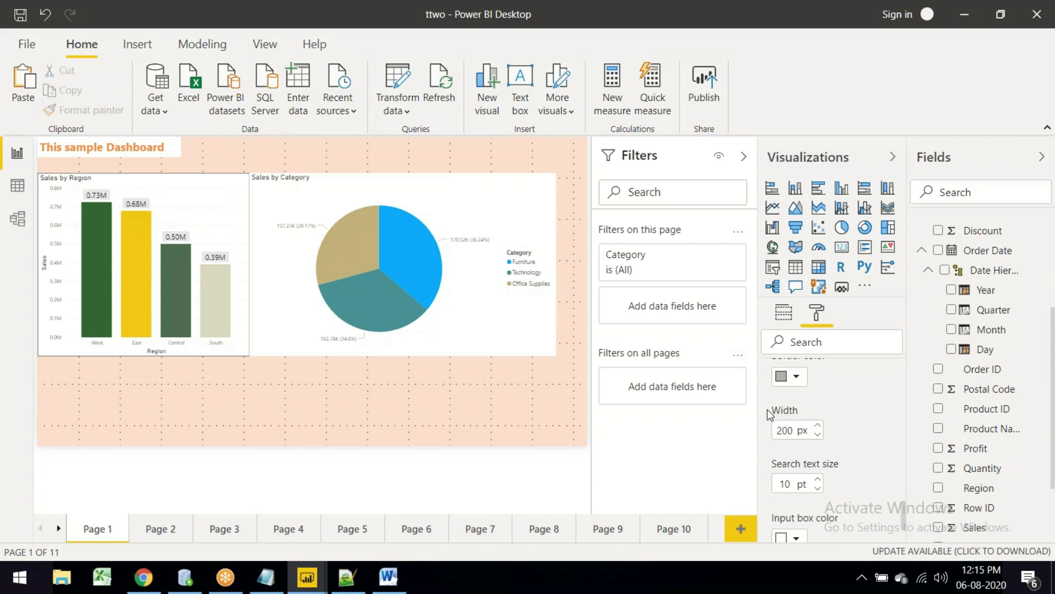
scroll(887, 409, down, 2)
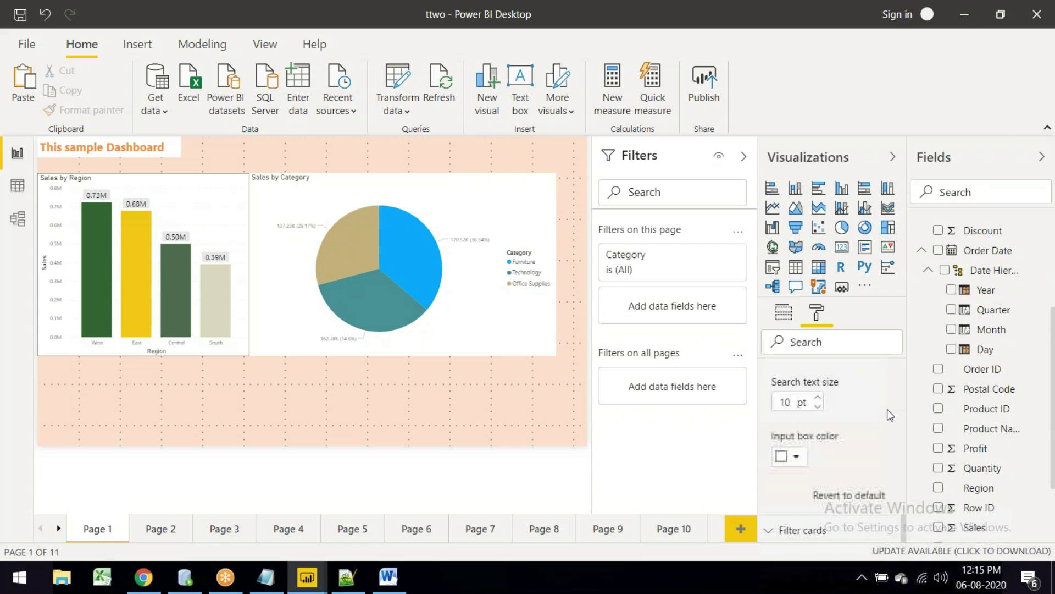
click(793, 531)
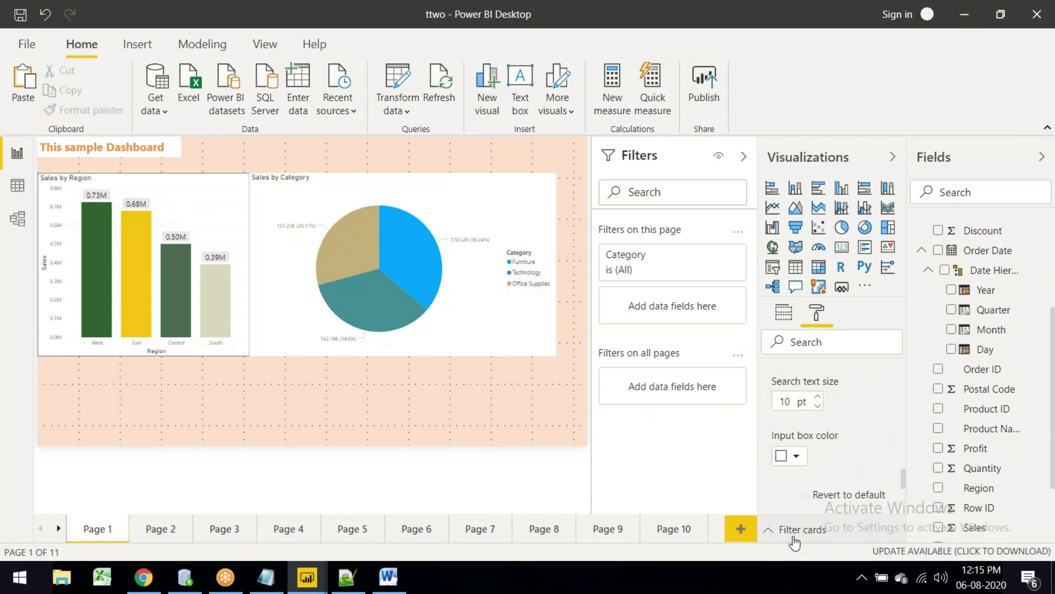
scroll(849, 470, down, 3)
scroll(849, 475, down, 3)
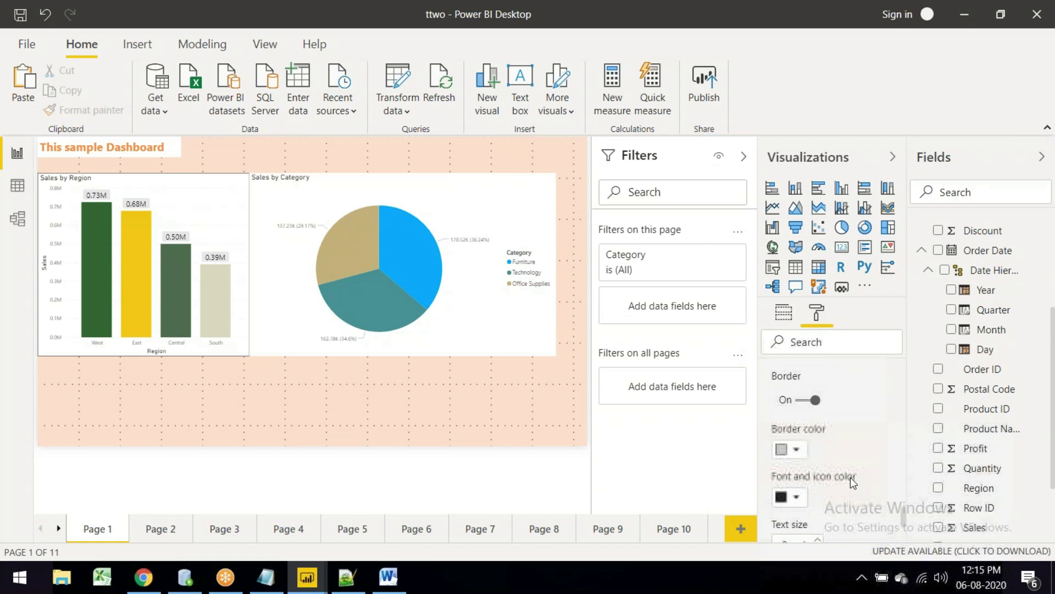
scroll(850, 477, up, 2)
scroll(849, 477, down, 1)
scroll(849, 477, up, 1)
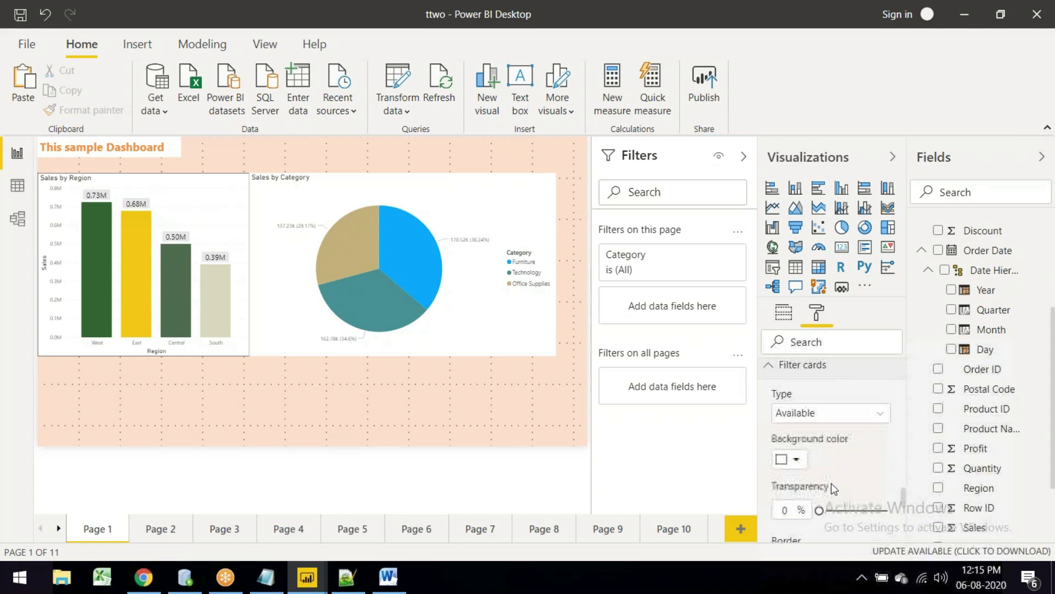
- Keep the Available filter card type and give the filter cards a green background
click(811, 422)
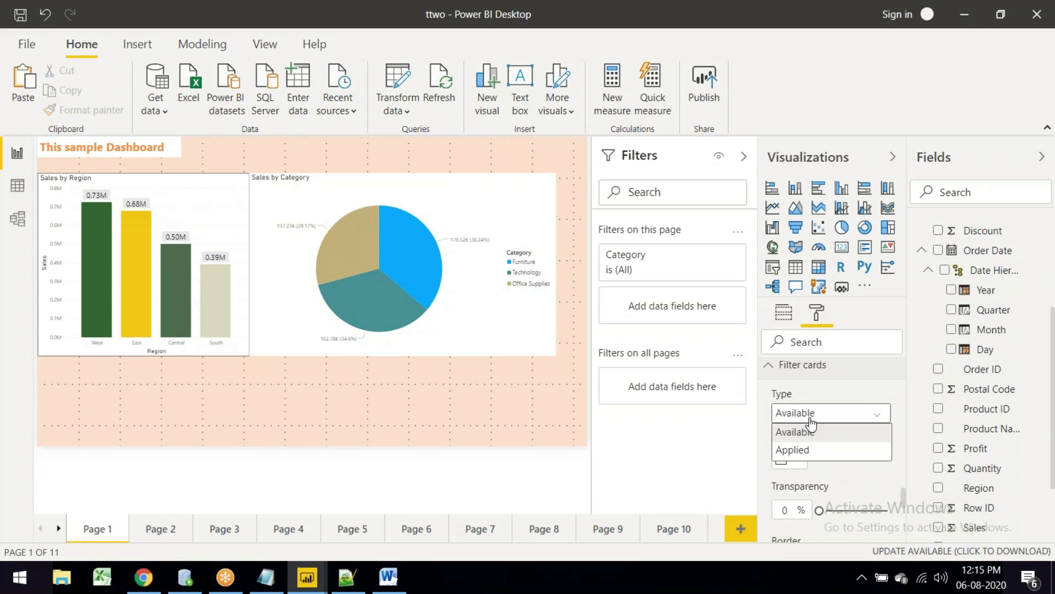
click(808, 432)
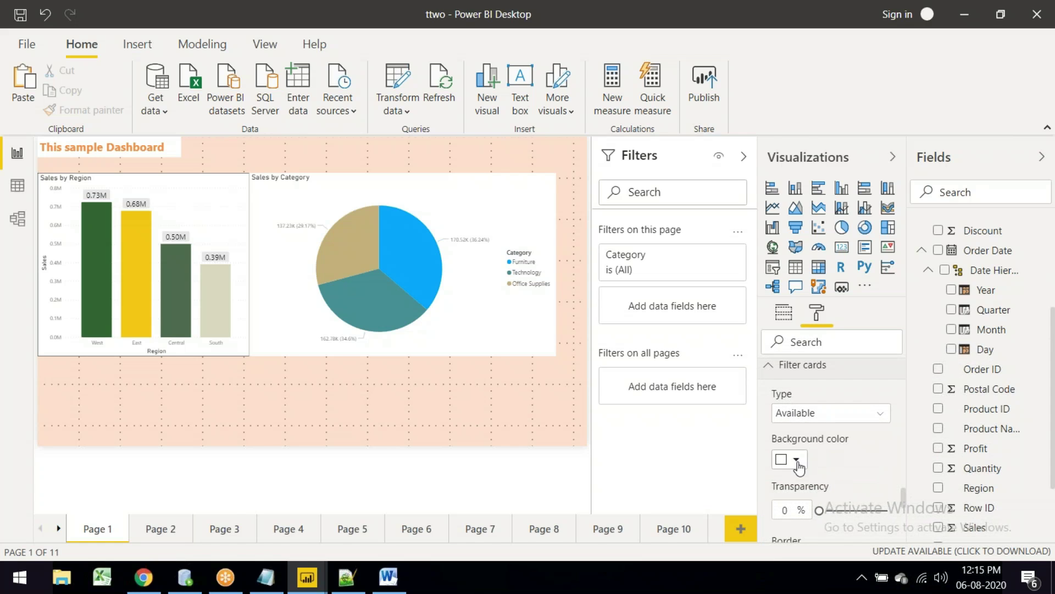
click(797, 463)
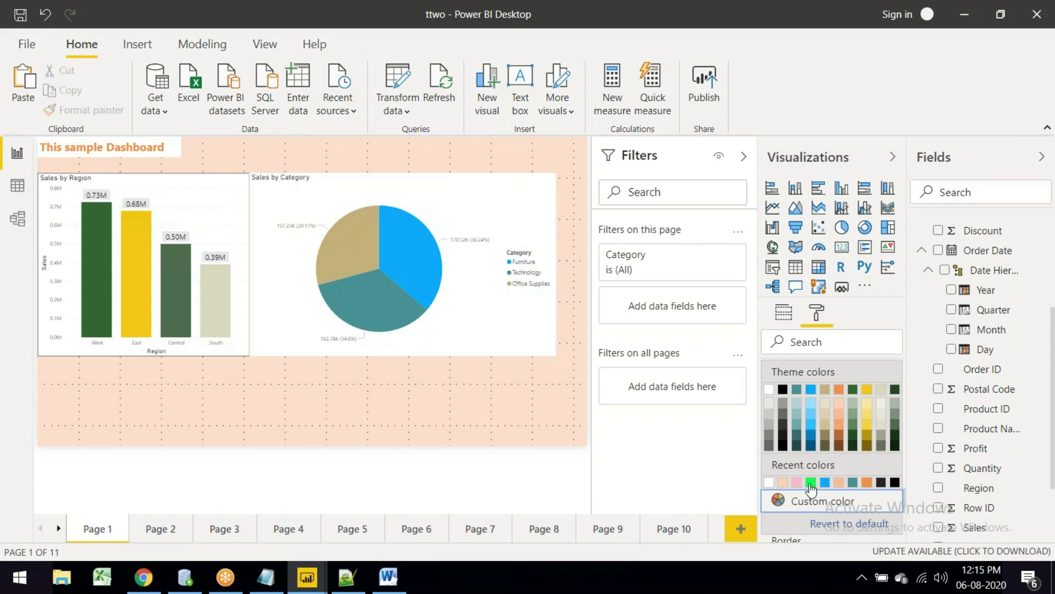
click(811, 482)
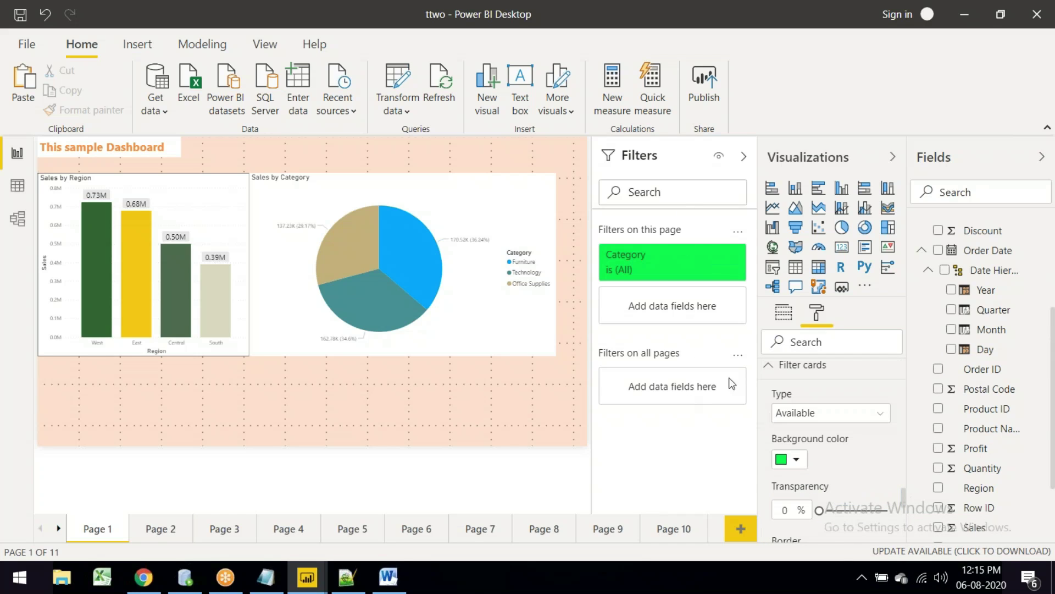
scroll(852, 451, down, 1)
scroll(852, 452, down, 4)
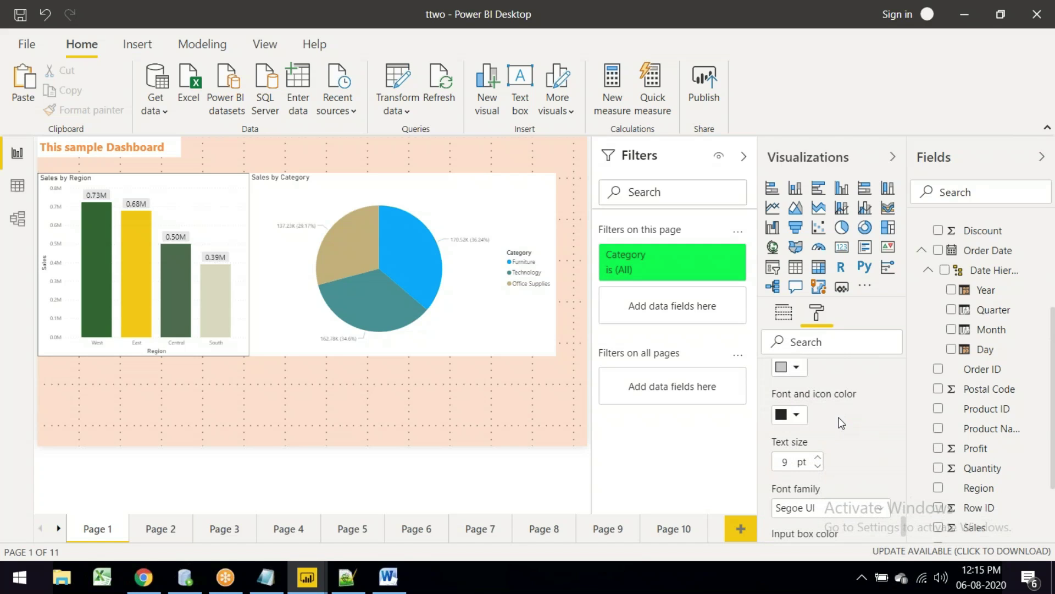
scroll(840, 421, down, 3)
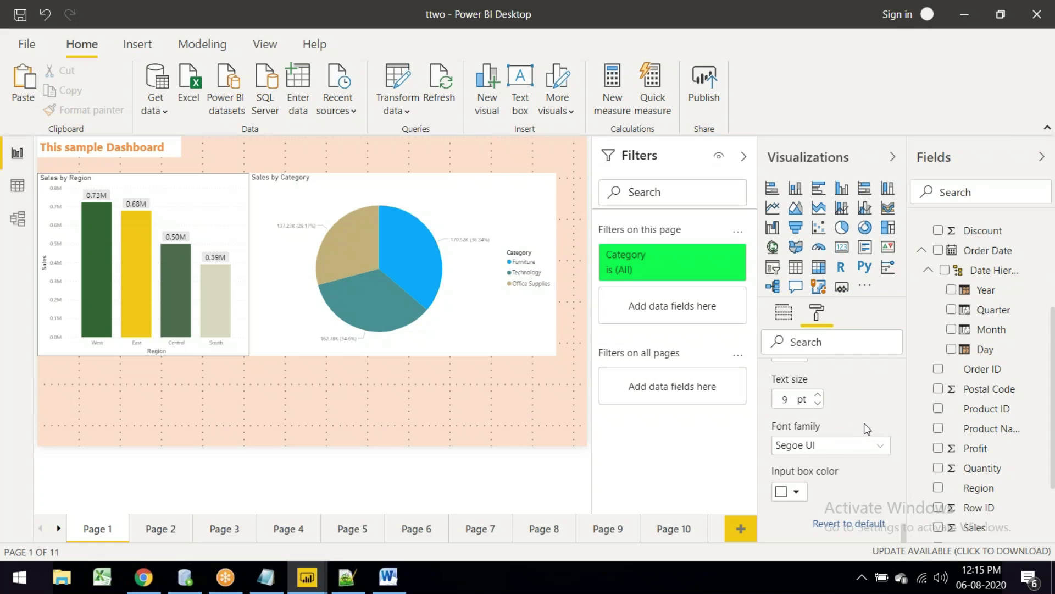
- Add a Profit visual, shrink it, and move the Sales by Region chart down the page
click(938, 448)
drag(252, 448, 155, 389)
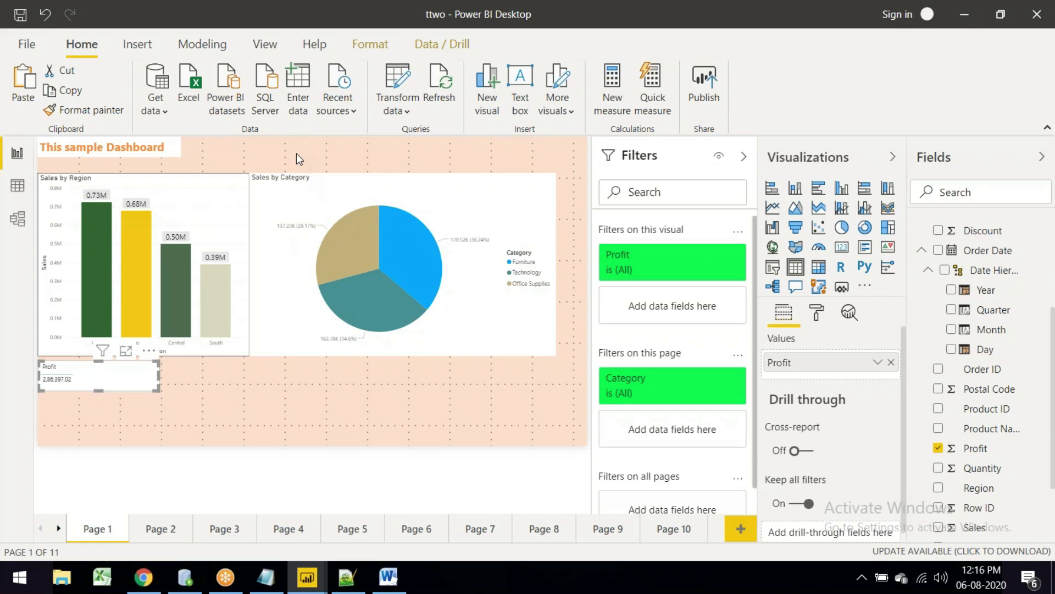
click(169, 292)
drag(170, 292, 217, 368)
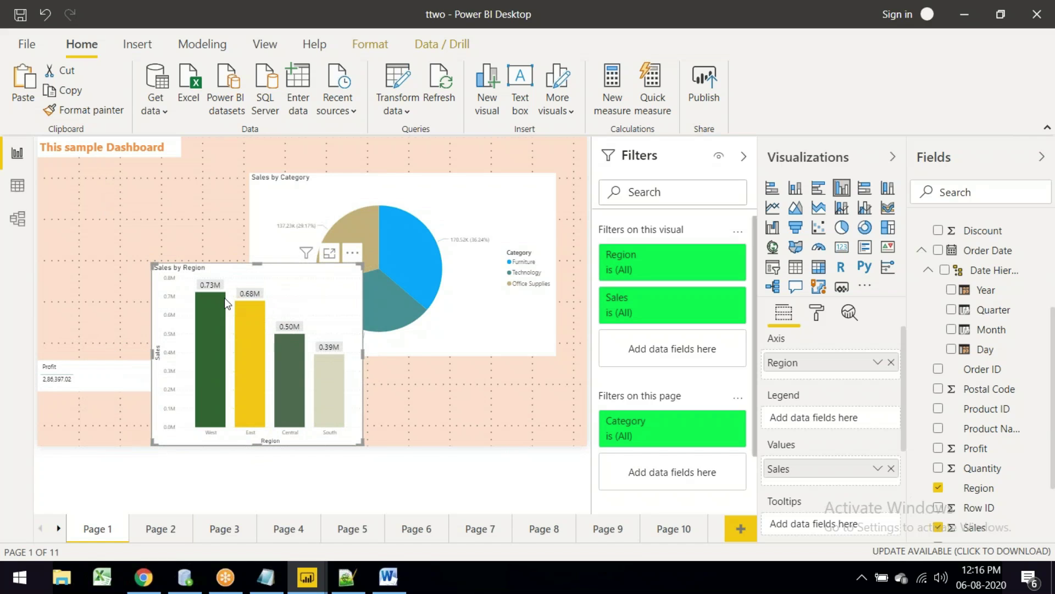
click(75, 371)
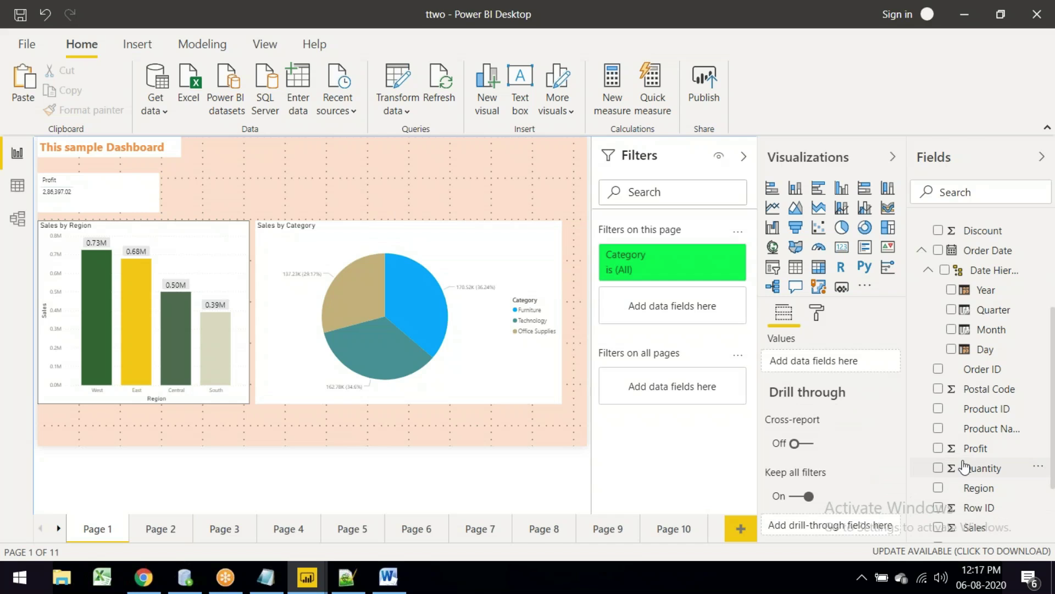
- Add a Sales chart and size it beside the Profit table along the top
click(938, 527)
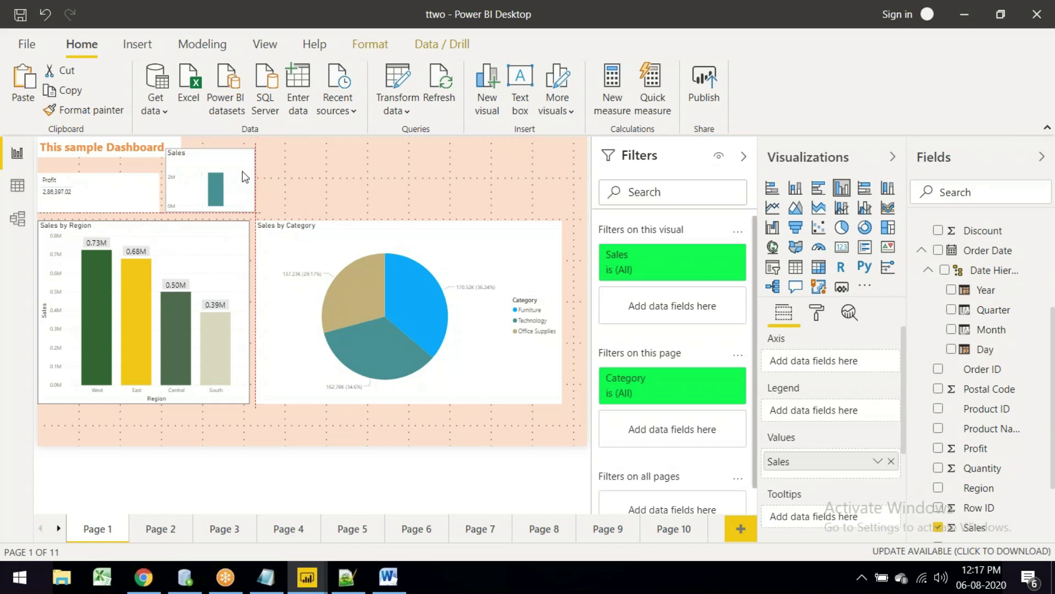
drag(221, 173, 256, 182)
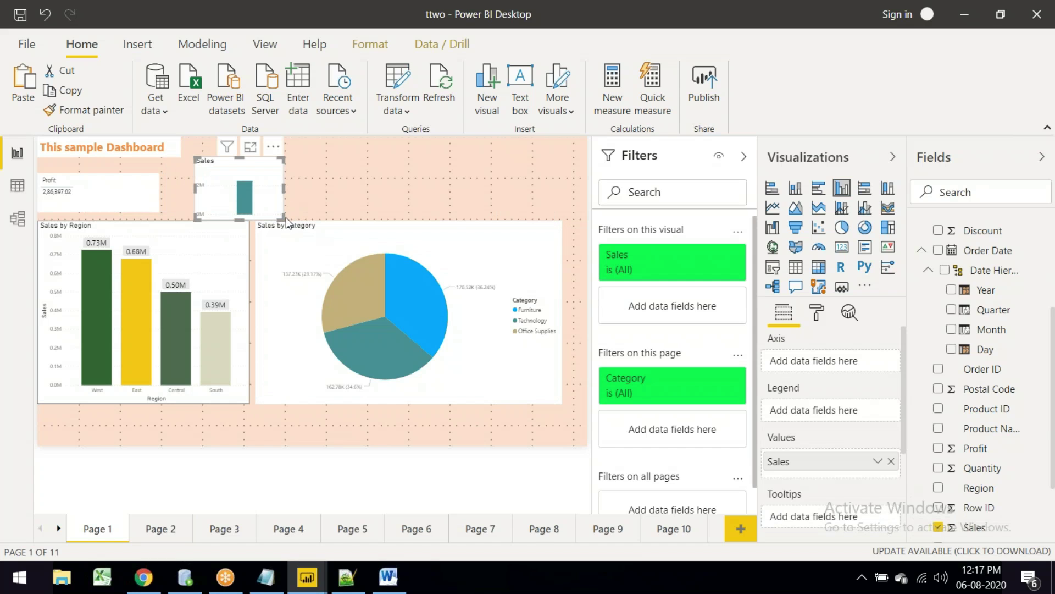
drag(282, 216, 365, 206)
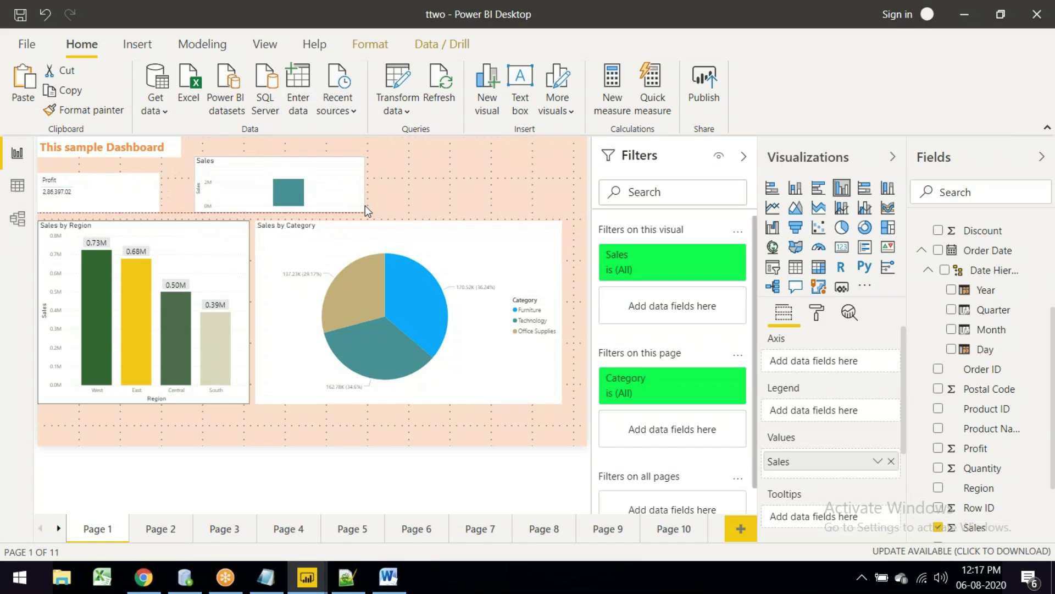
drag(196, 160, 197, 174)
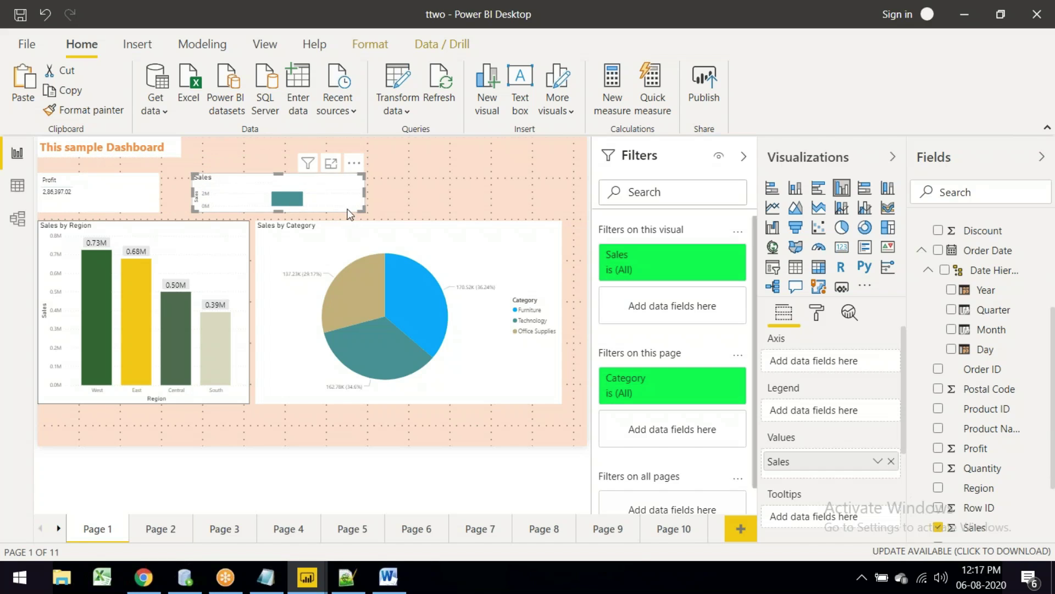
drag(360, 206, 318, 213)
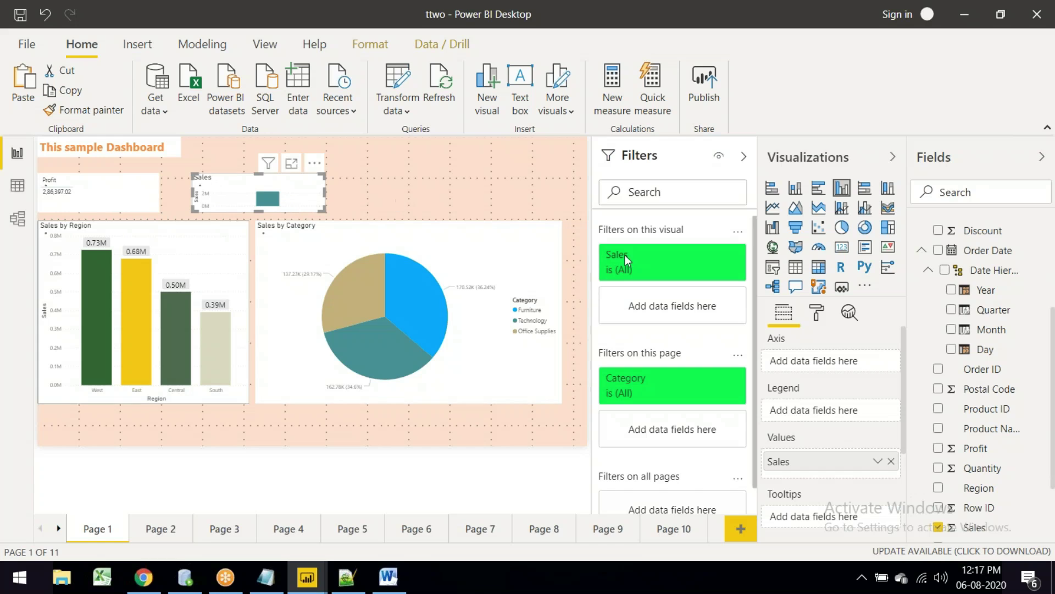
- Turn the Sales chart into a table and enlarge the Profit table's value text size
click(796, 271)
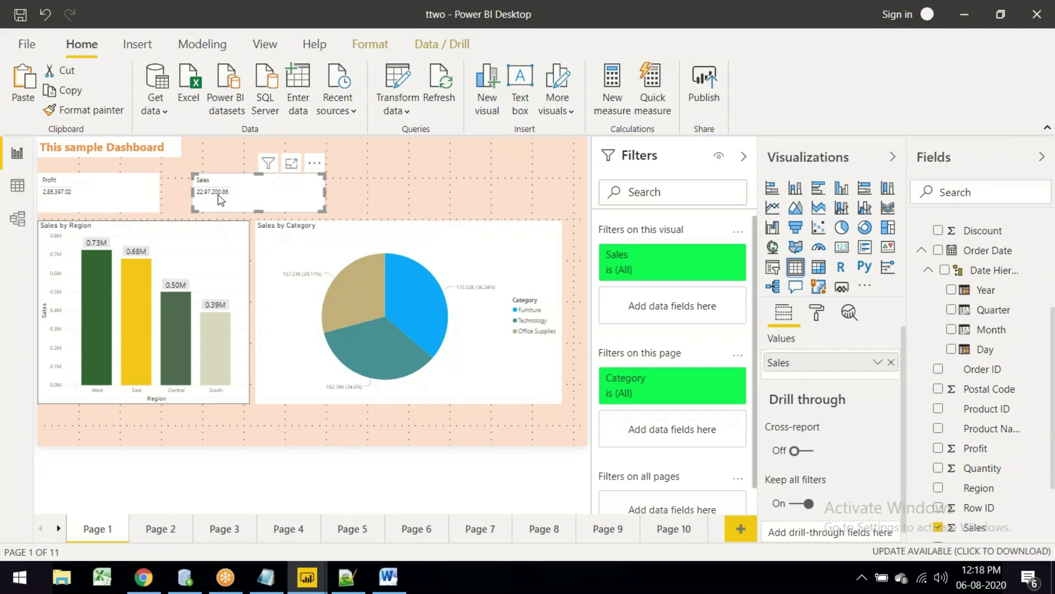
click(80, 194)
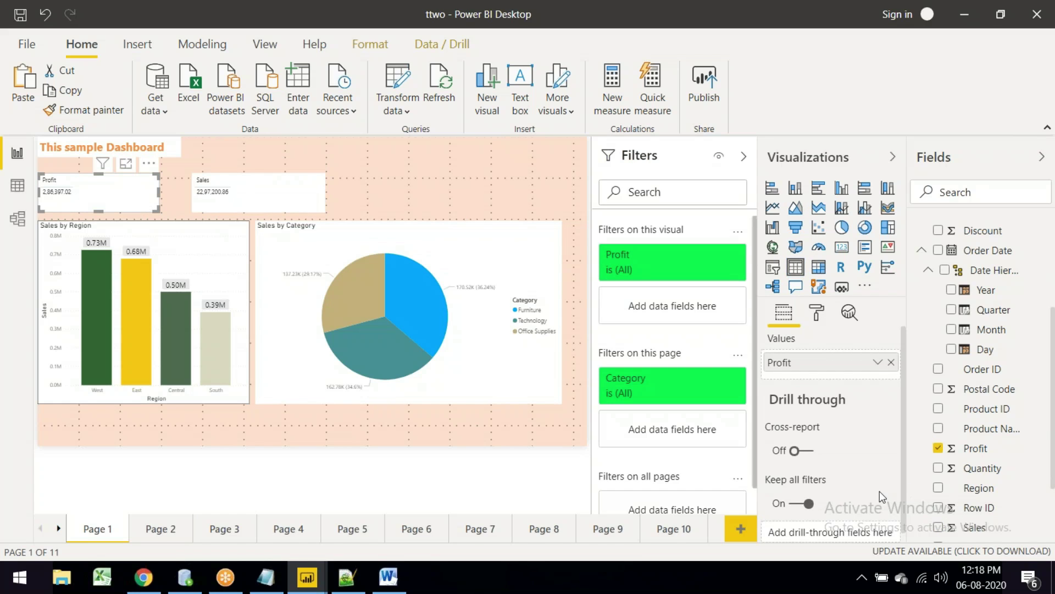
click(816, 320)
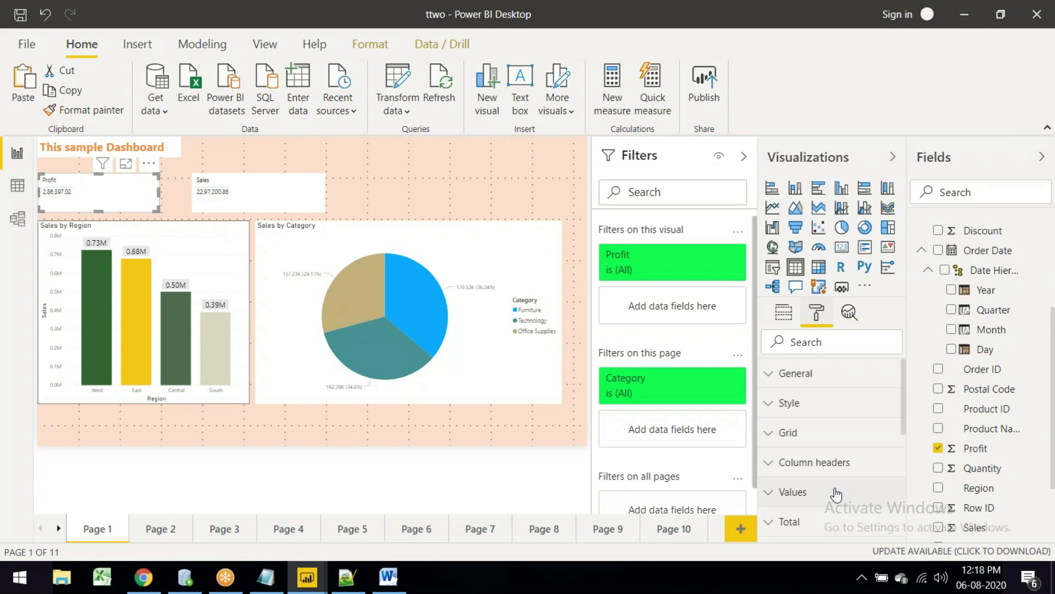
click(794, 491)
scroll(839, 502, down, 4)
scroll(841, 476, down, 5)
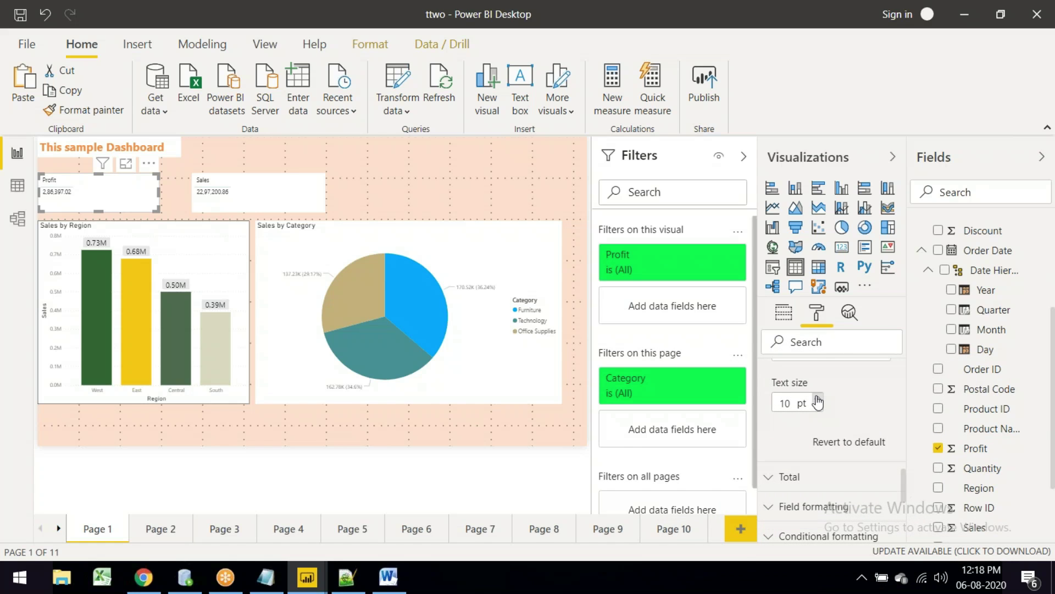
click(817, 399)
click(817, 399)
click(817, 399)
click(818, 399)
click(817, 398)
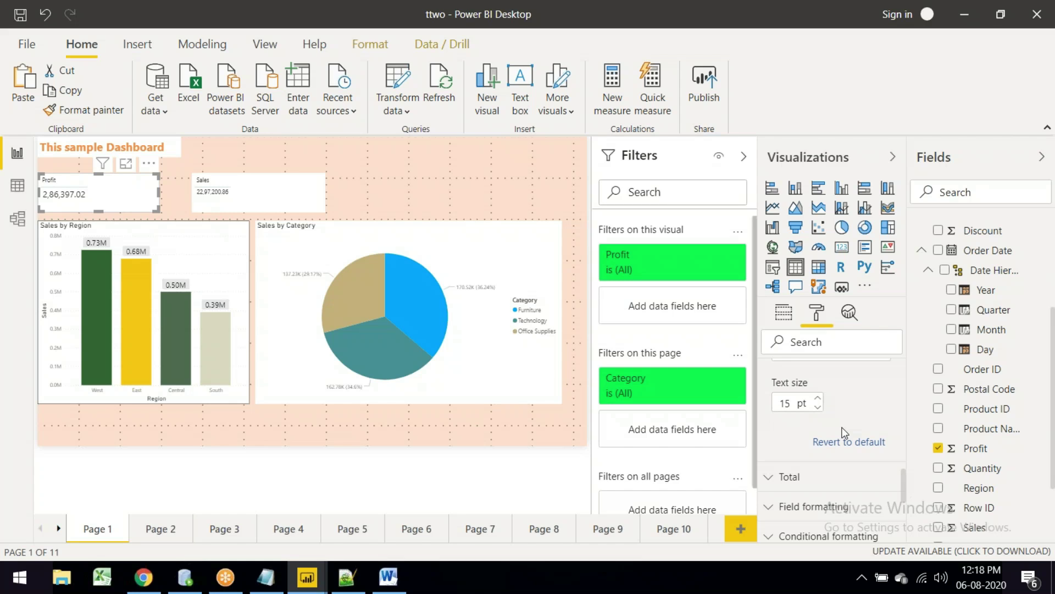
- Expand the Profit table's field formatting settings, then go to Page 2
scroll(845, 433, down, 3)
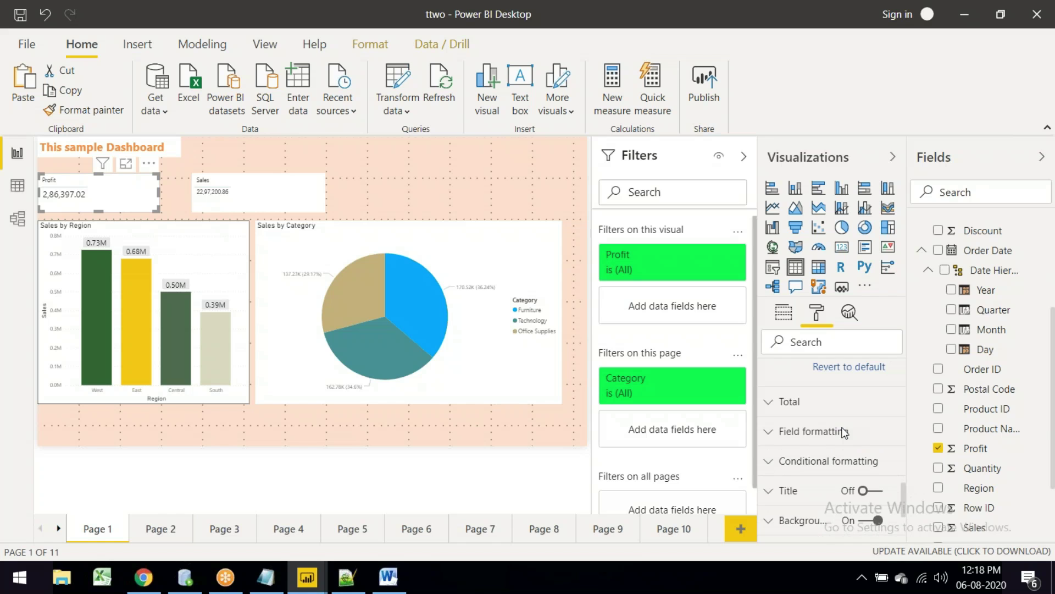
click(845, 432)
scroll(846, 460, up, 2)
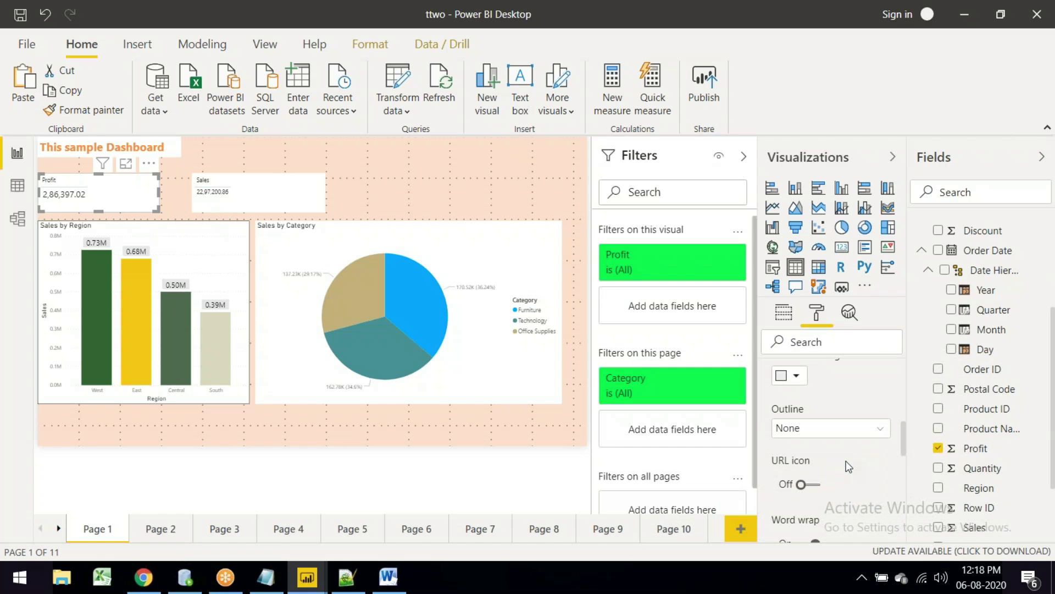
scroll(846, 461, up, 3)
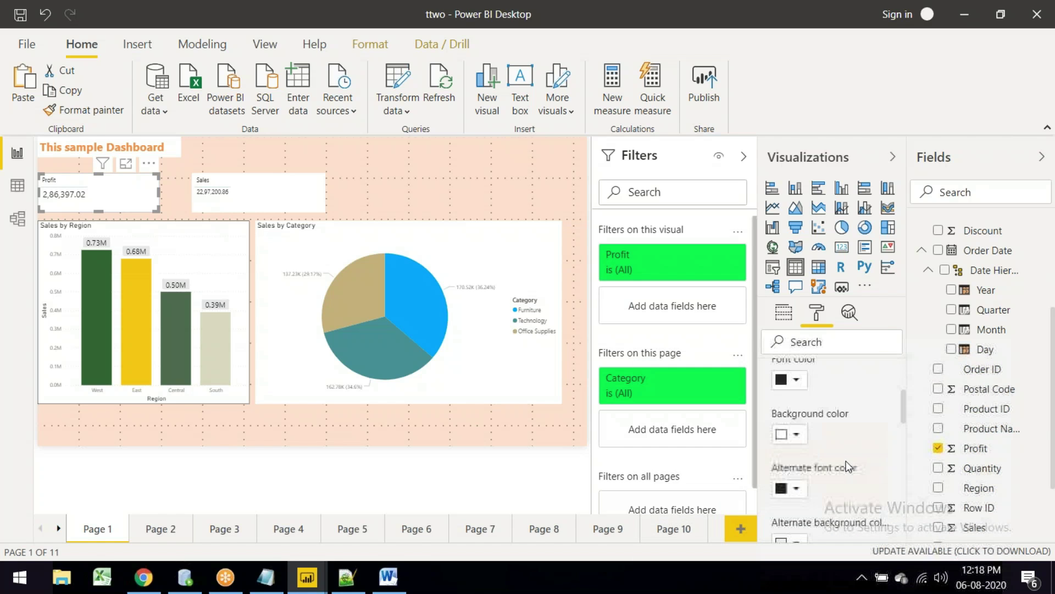
scroll(845, 460, down, 3)
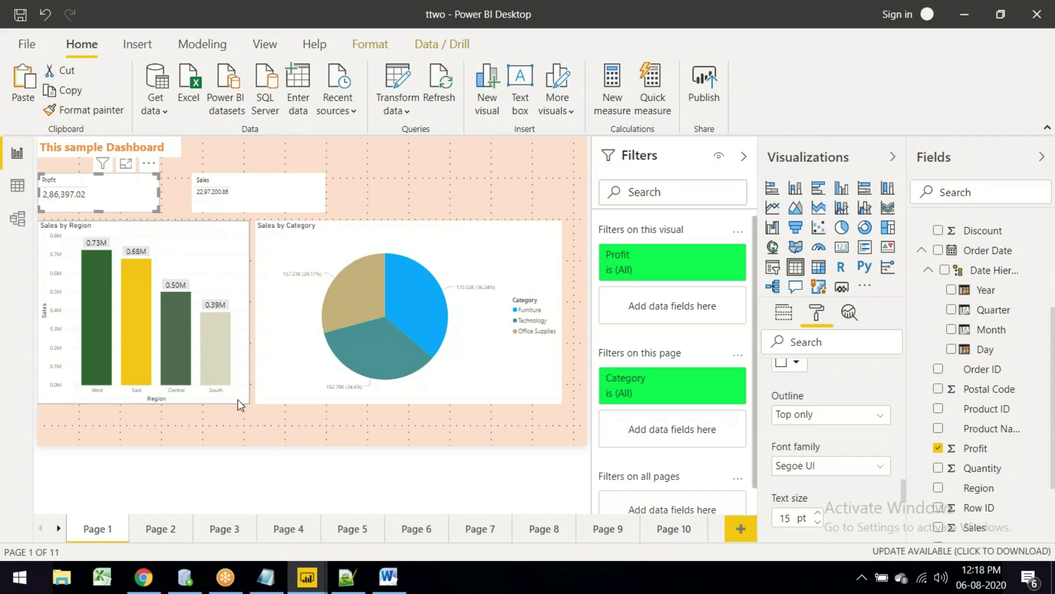
click(174, 529)
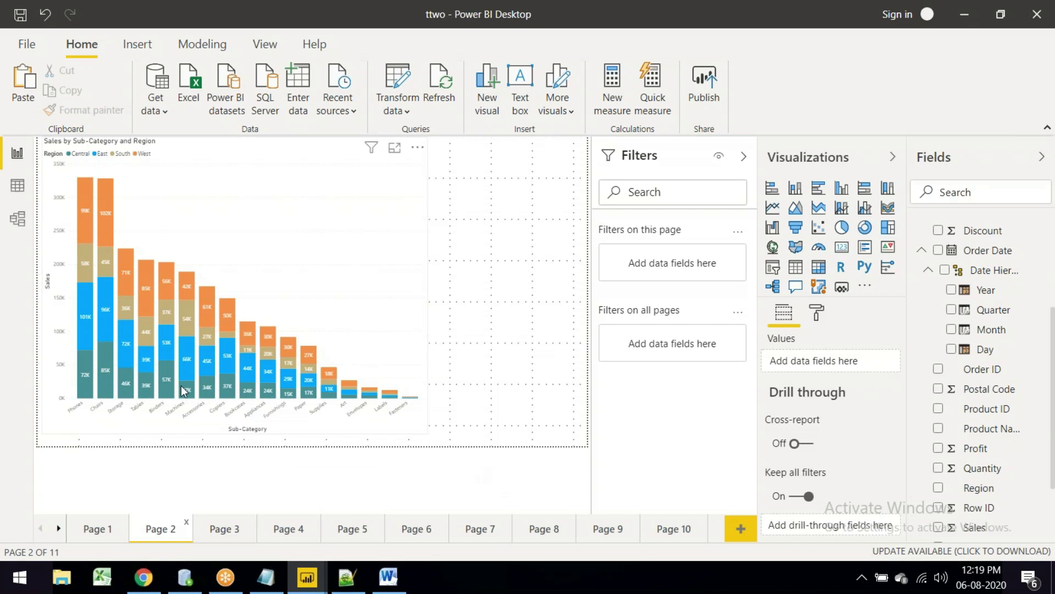
- Select the Orders table and collapse its Order Date hierarchy in the field list
scroll(969, 403, down, 3)
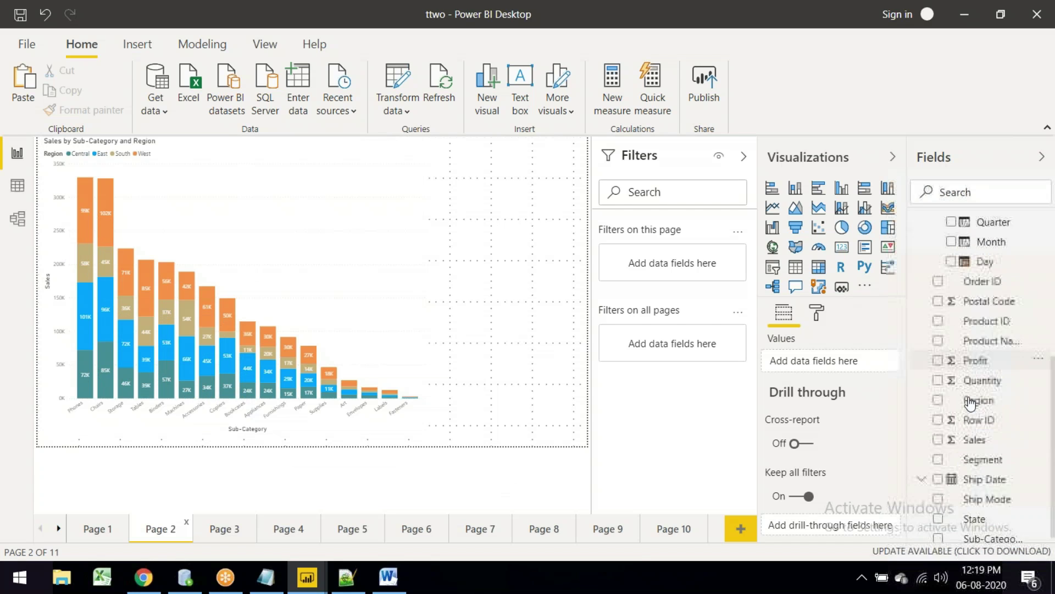
scroll(970, 412, up, 5)
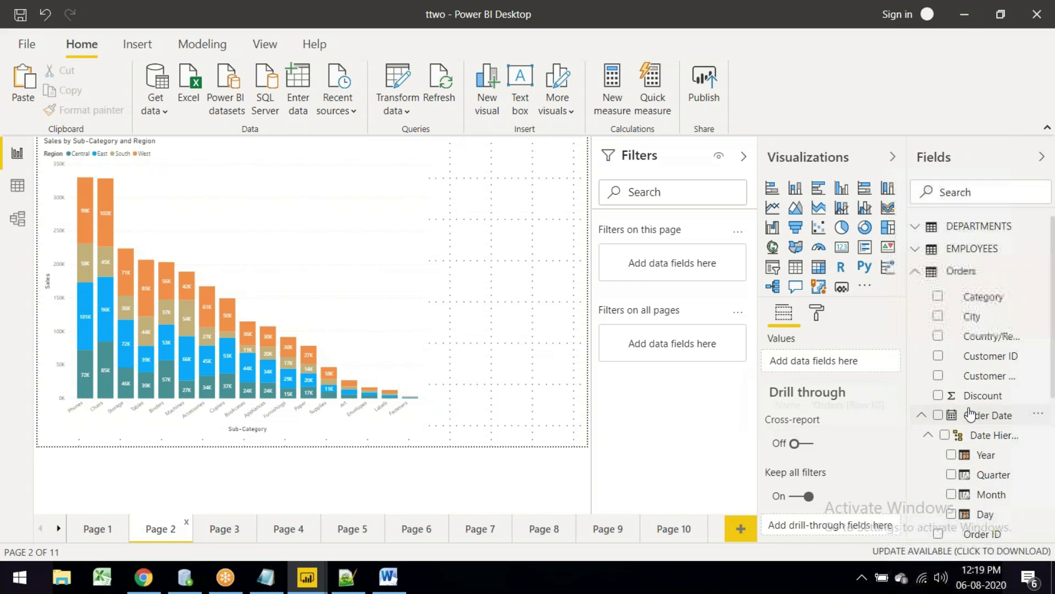
click(916, 280)
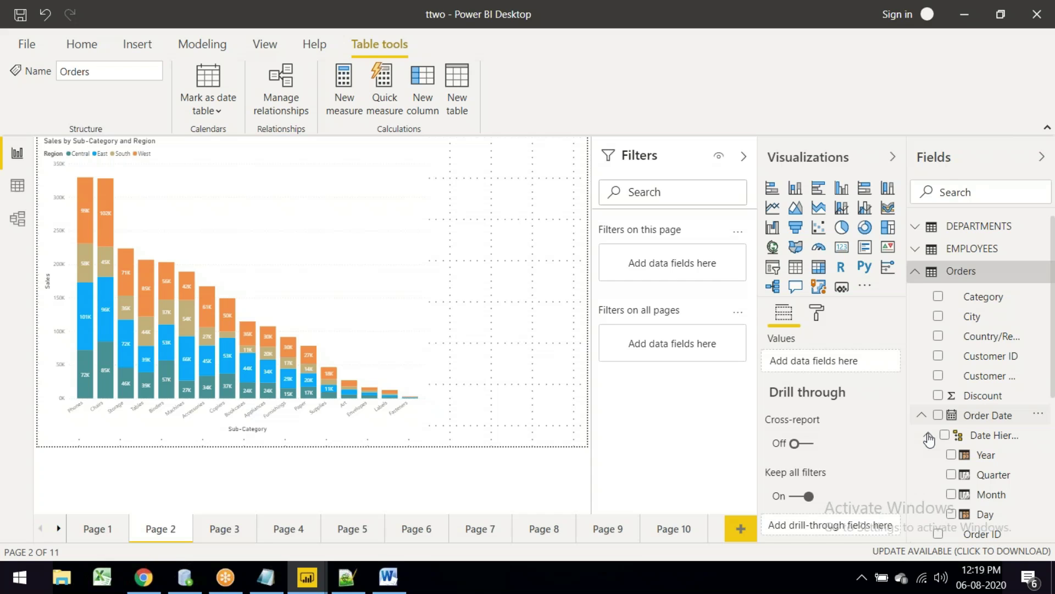
click(929, 440)
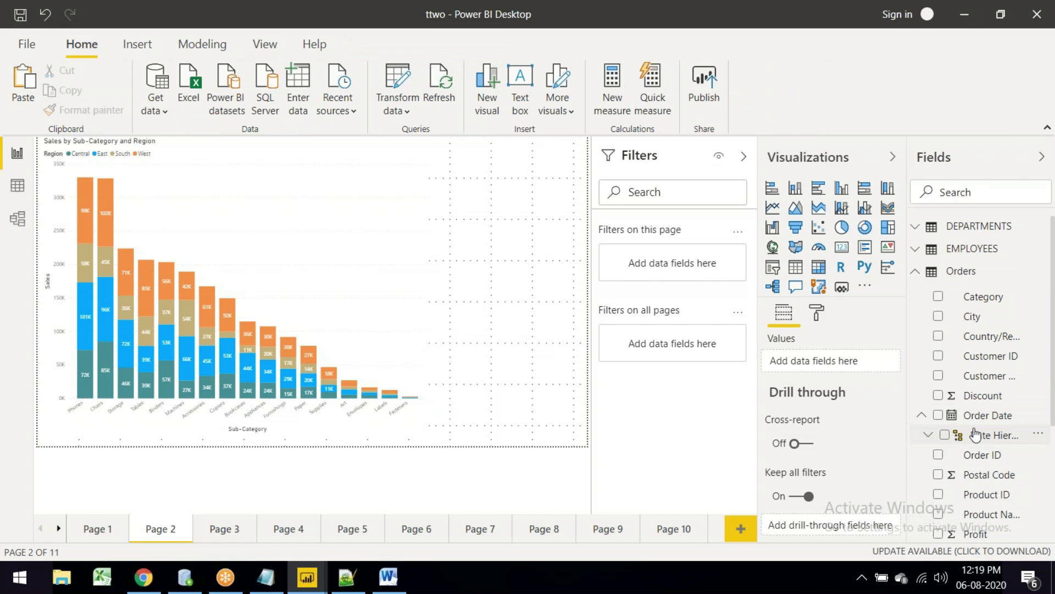
scroll(976, 434, down, 3)
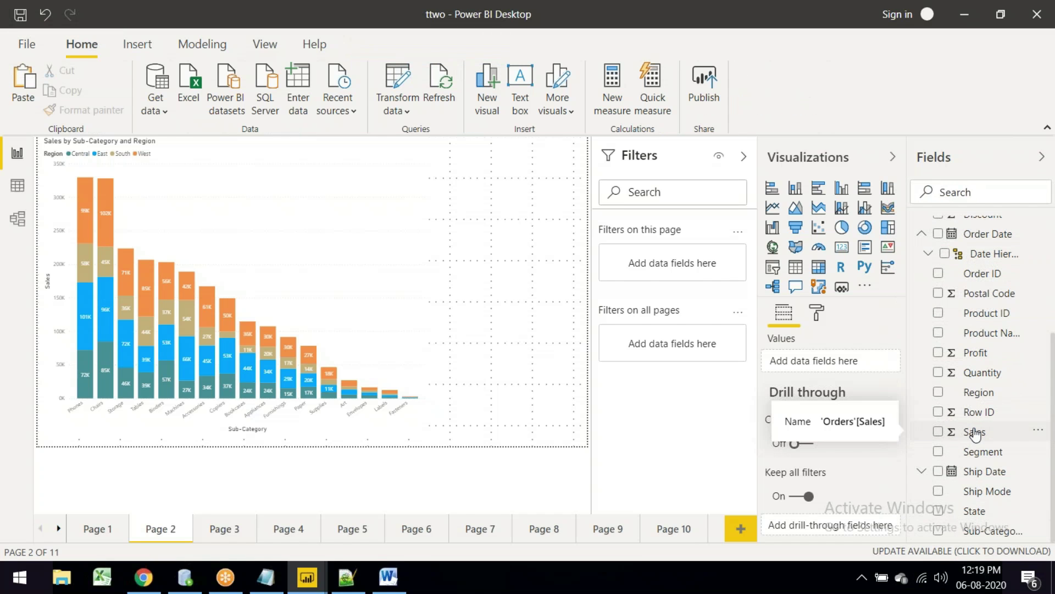
- Step through report Pages 4, 5, 6, 7 and 8
click(287, 529)
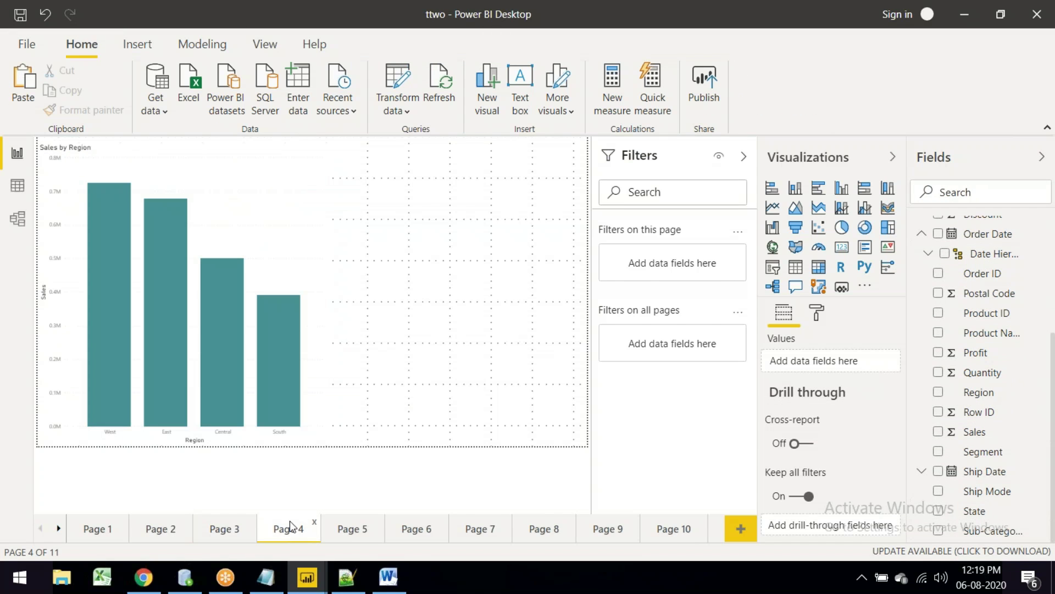
click(345, 531)
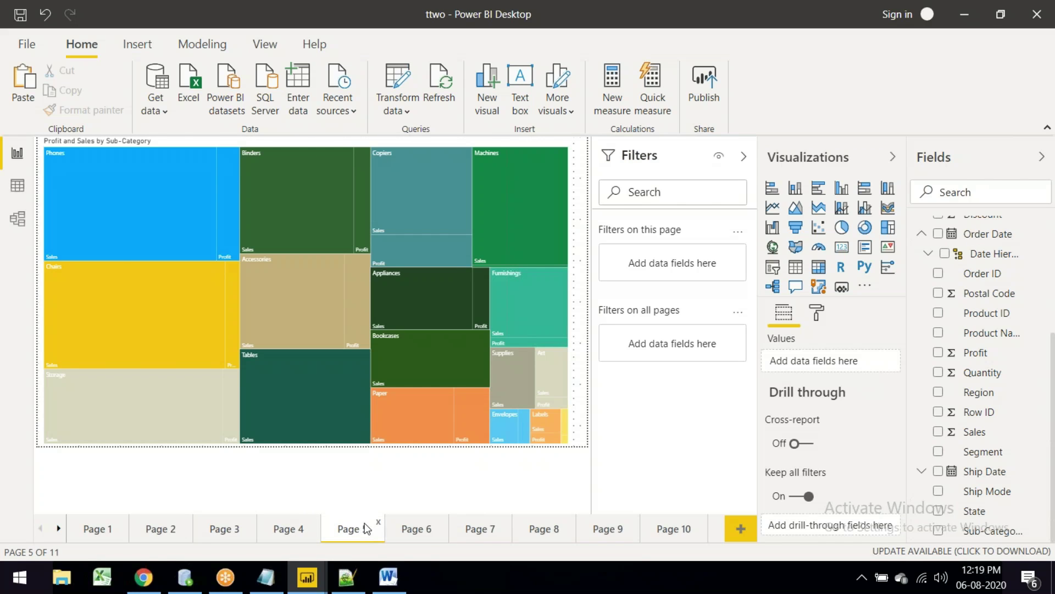
click(422, 533)
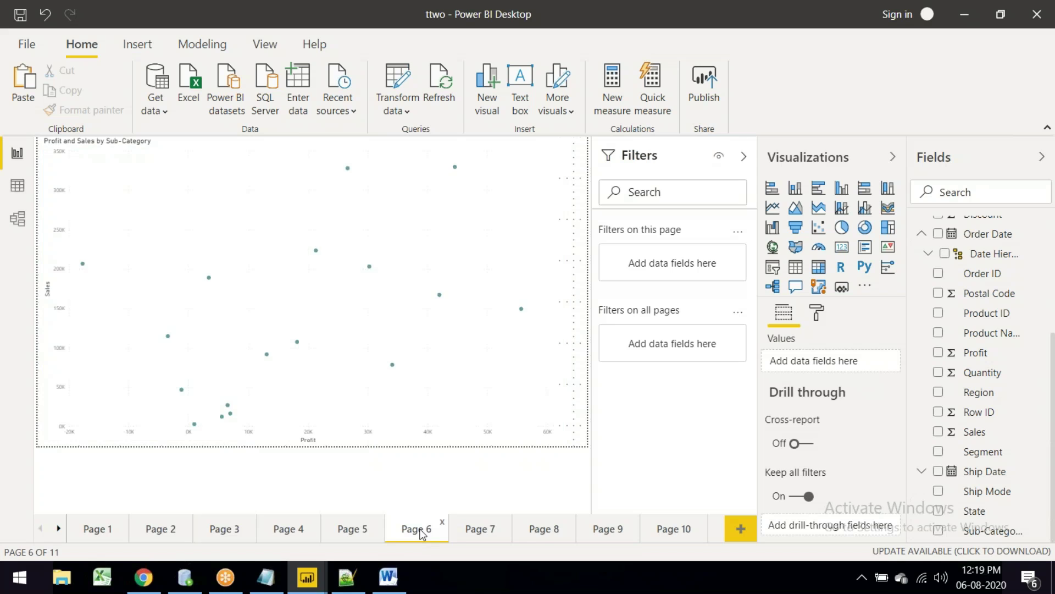
click(469, 534)
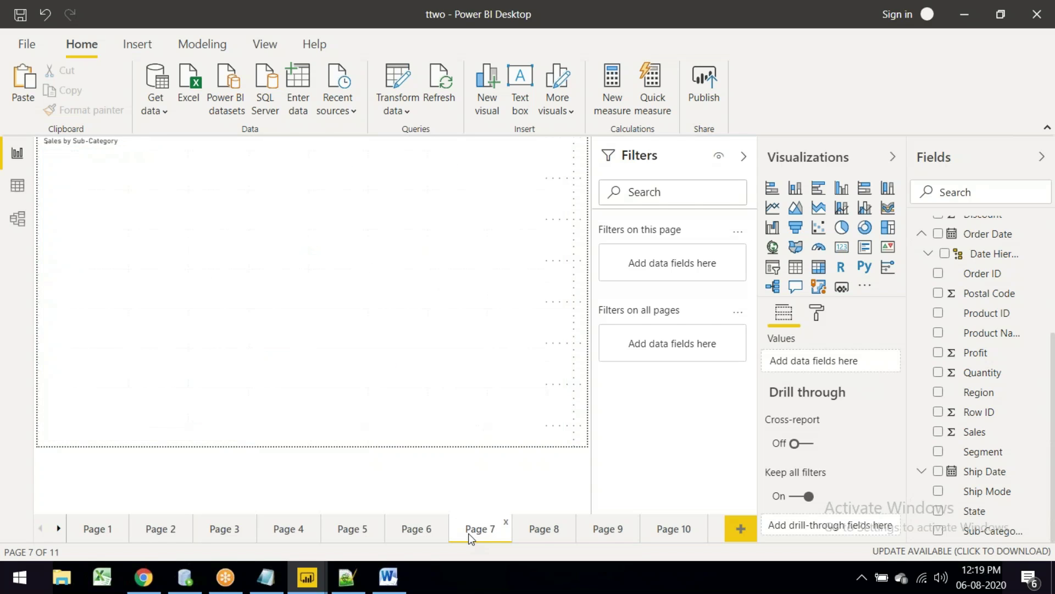
click(536, 541)
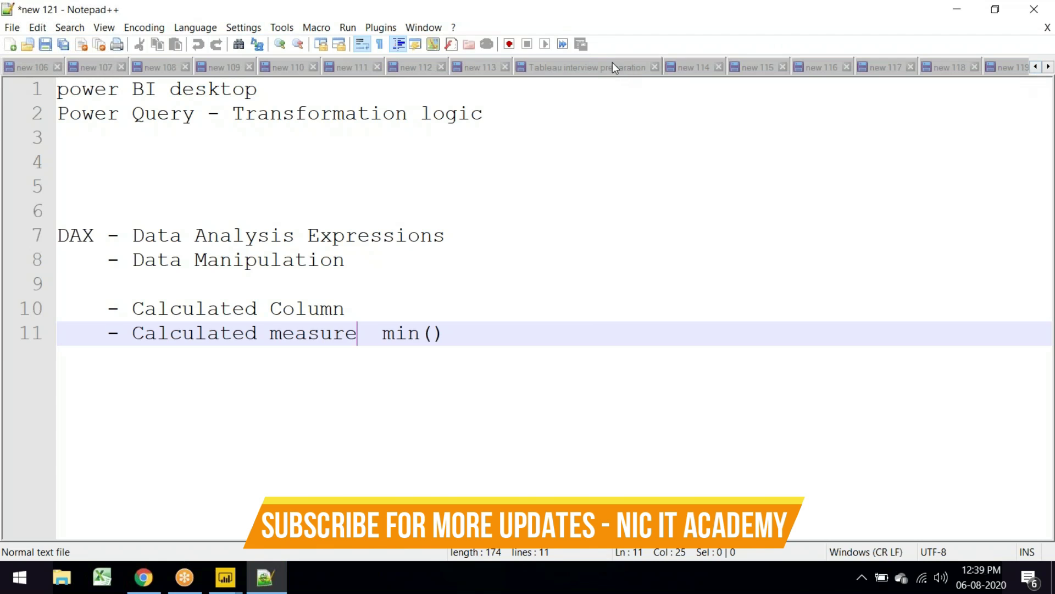
- Open the Tableau interview preparation notes and highlight the SQL topics through Views and sub queries
click(613, 67)
scroll(352, 221, up, 5)
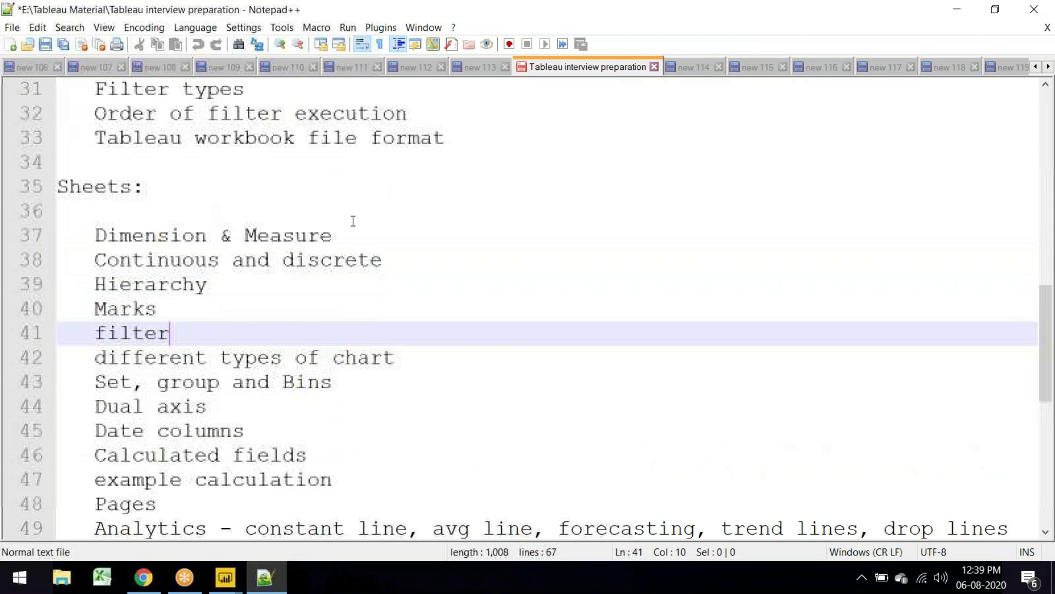
scroll(353, 220, up, 6)
scroll(353, 220, up, 4)
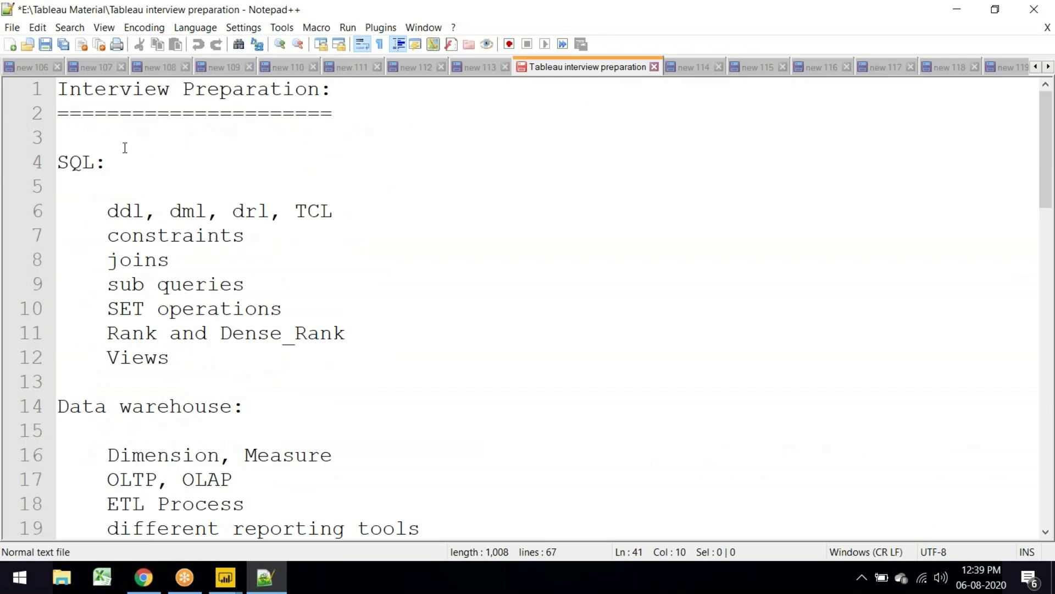
drag(58, 163, 325, 349)
click(421, 330)
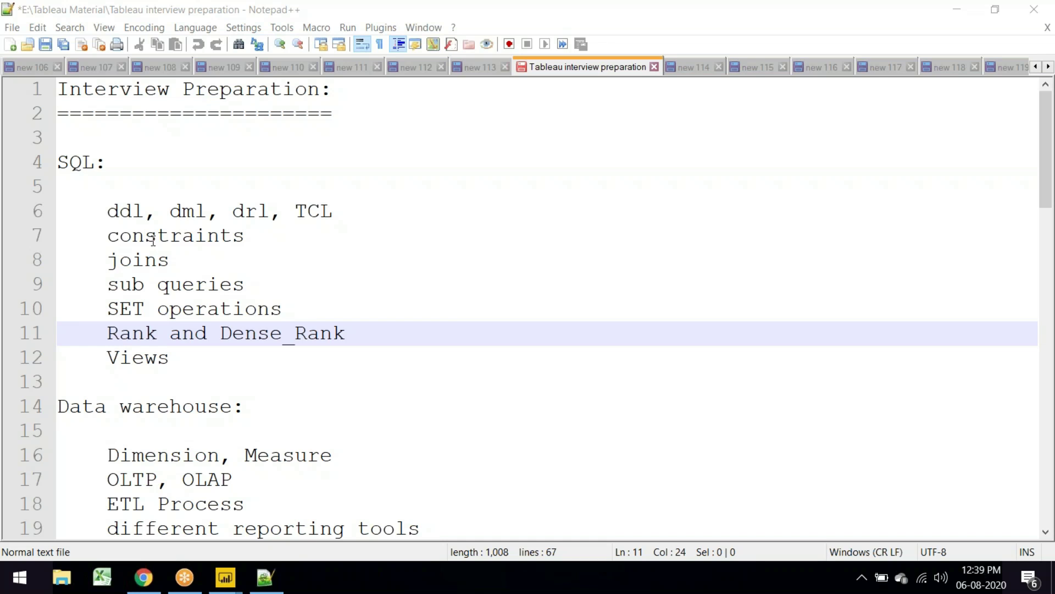
drag(264, 285, 104, 285)
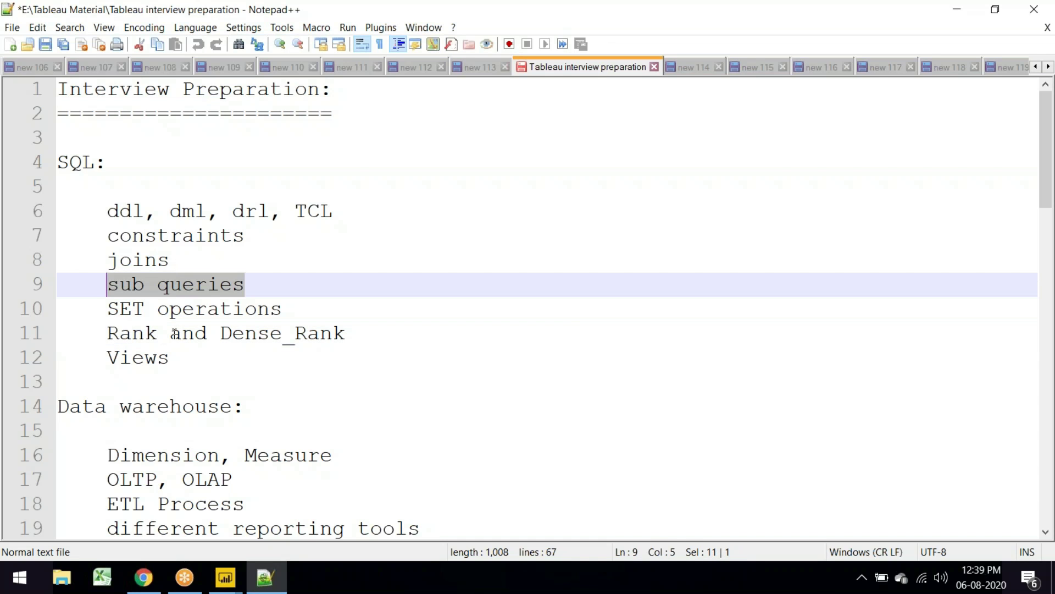
click(174, 357)
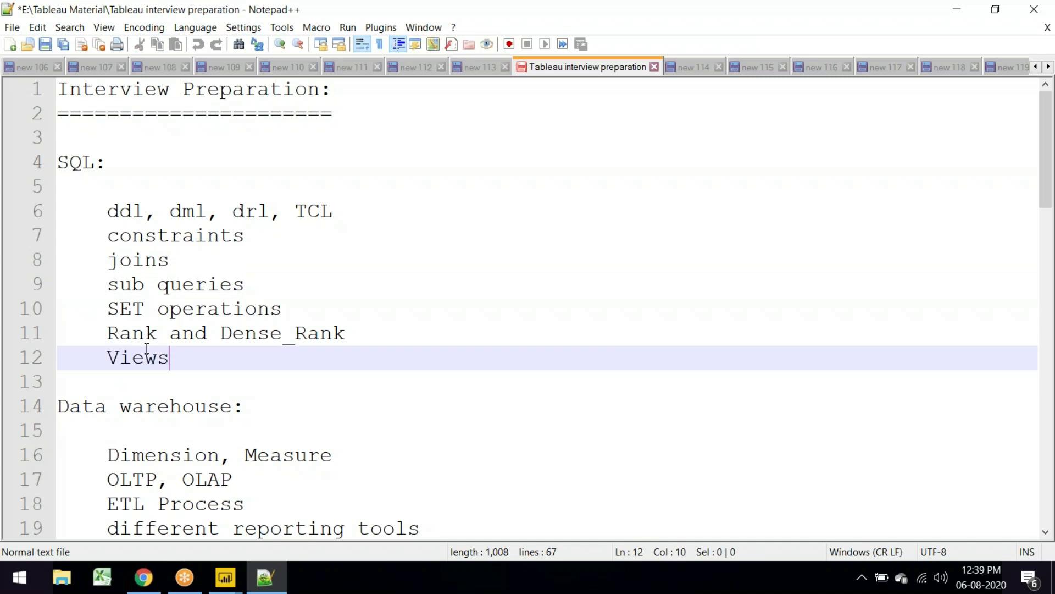
drag(171, 358, 40, 336)
- Highlight the Data warehouse section and the Dimension, Measure topic, dismissing the Power BI notification
scroll(153, 308, down, 3)
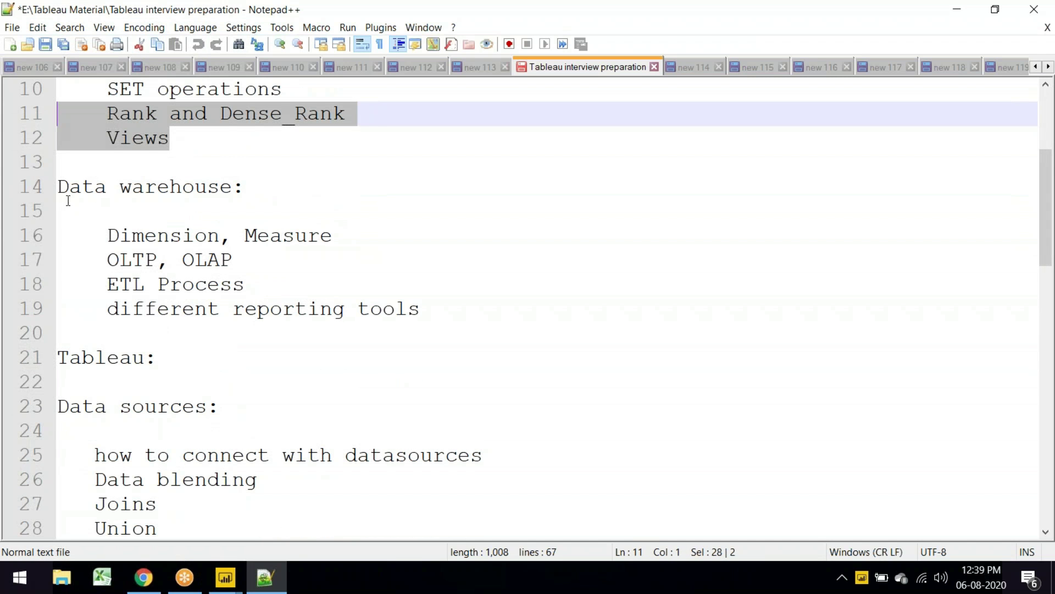
drag(58, 187, 455, 303)
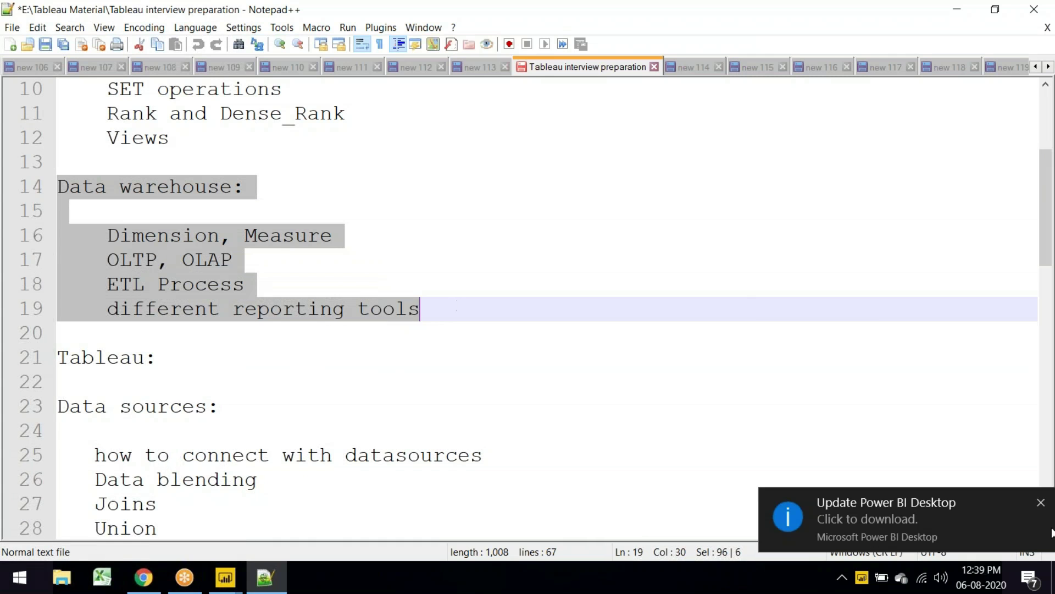
click(1045, 503)
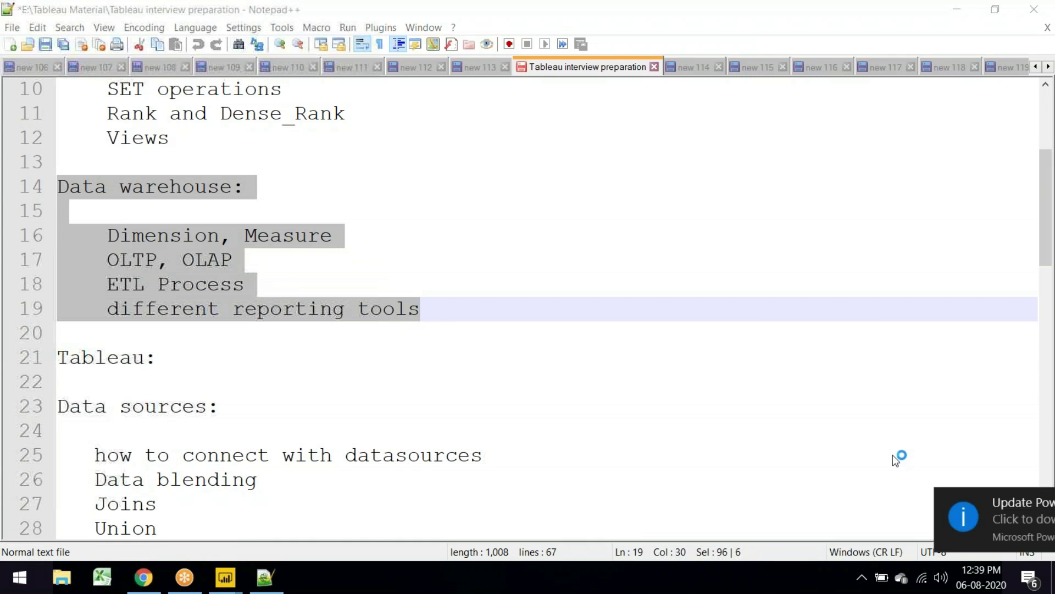
click(285, 252)
drag(341, 236, 80, 237)
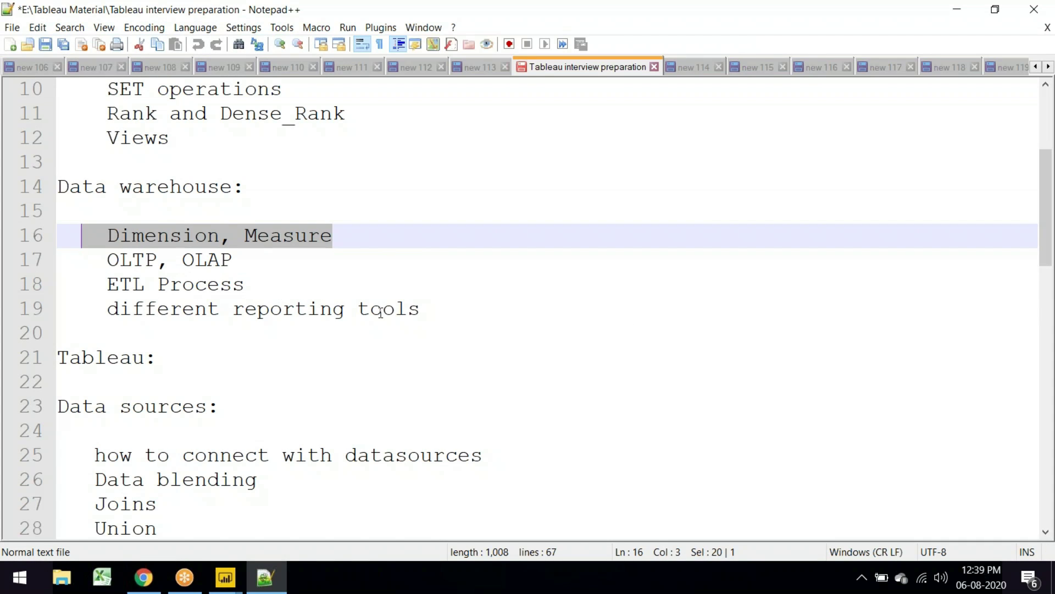
- Scroll to the Sheets topics and highlight Order of filter and the Tableau workbook file format line
scroll(170, 355, down, 1)
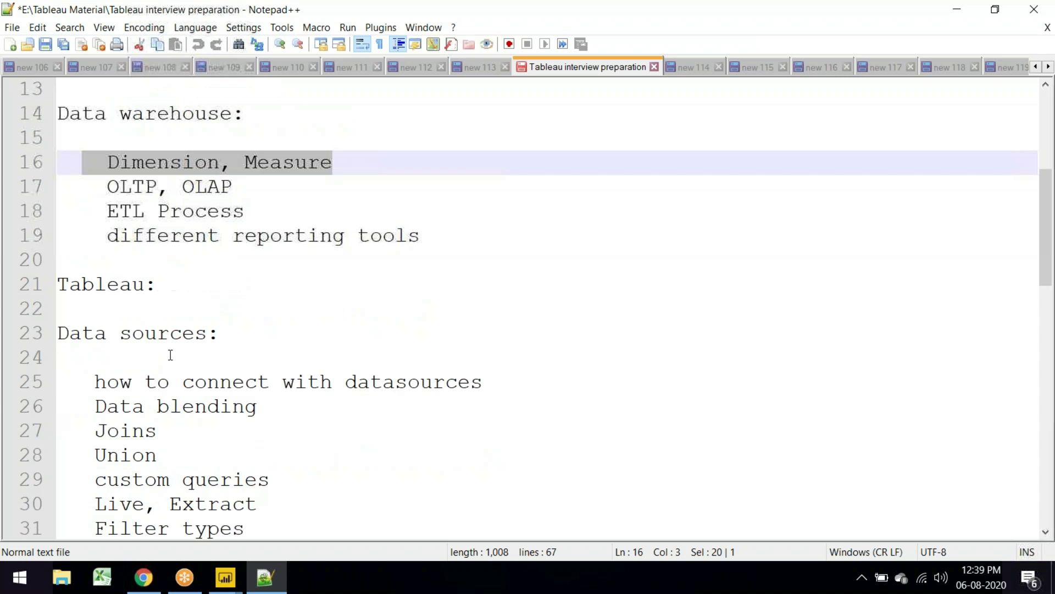
scroll(195, 253, down, 1)
scroll(198, 250, down, 1)
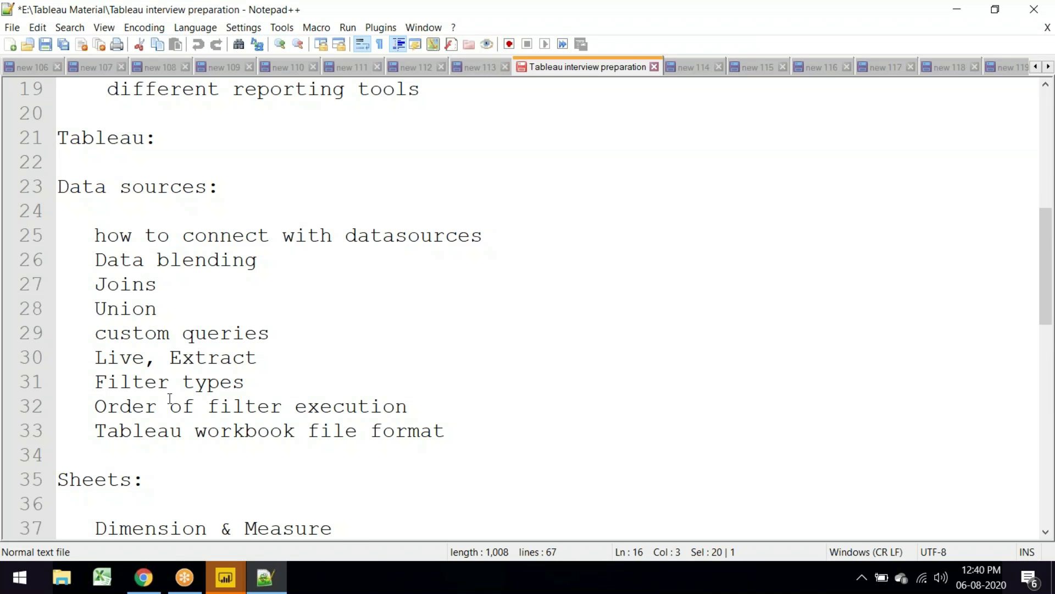
scroll(169, 398, down, 1)
drag(96, 340, 294, 333)
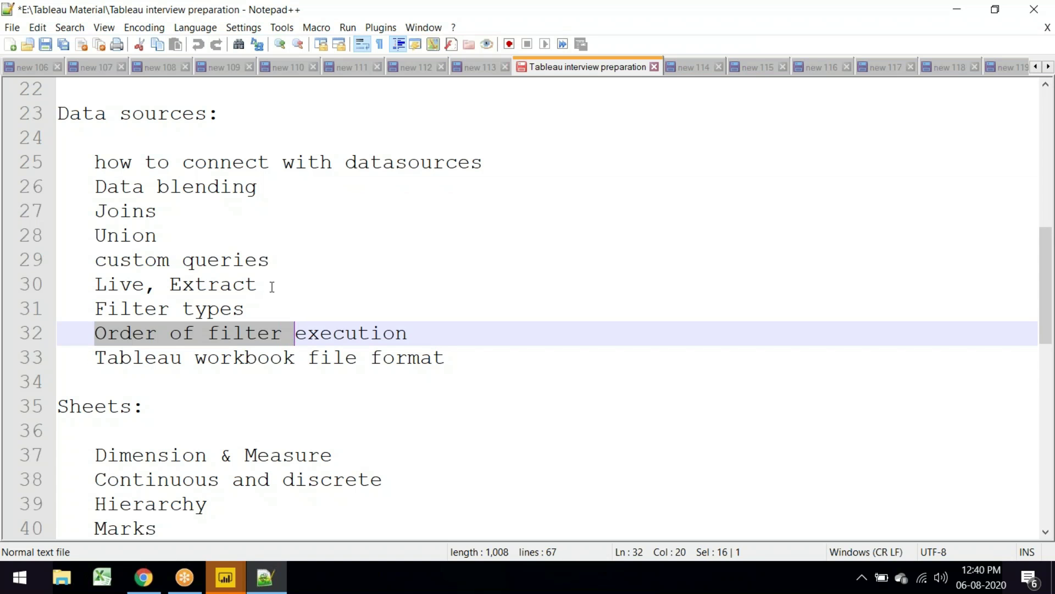
key(Down)
key(End)
key(shift+Home)
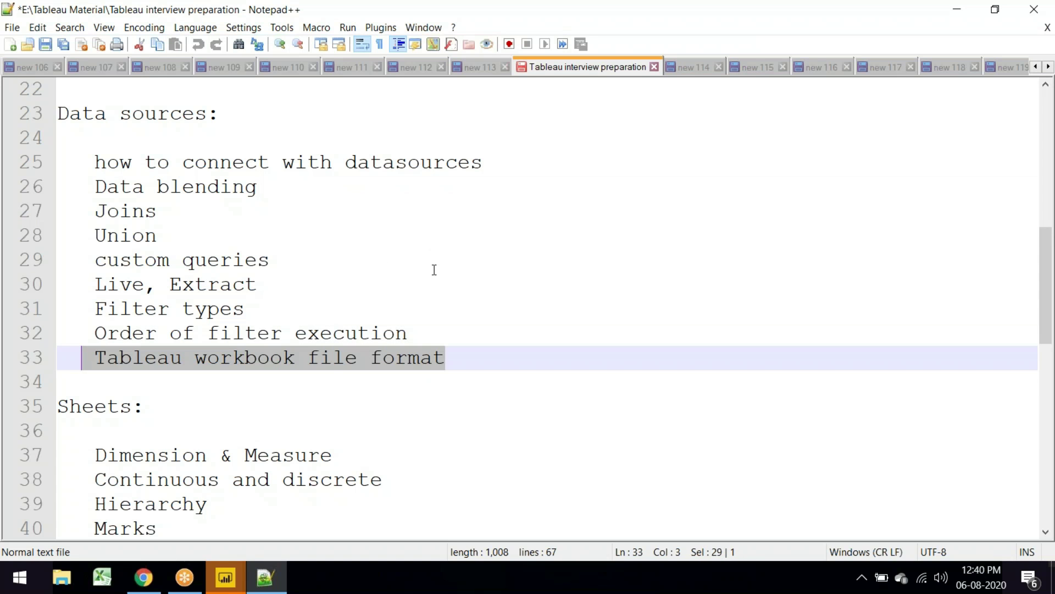
scroll(432, 261, down, 3)
scroll(376, 248, down, 2)
scroll(313, 211, up, 1)
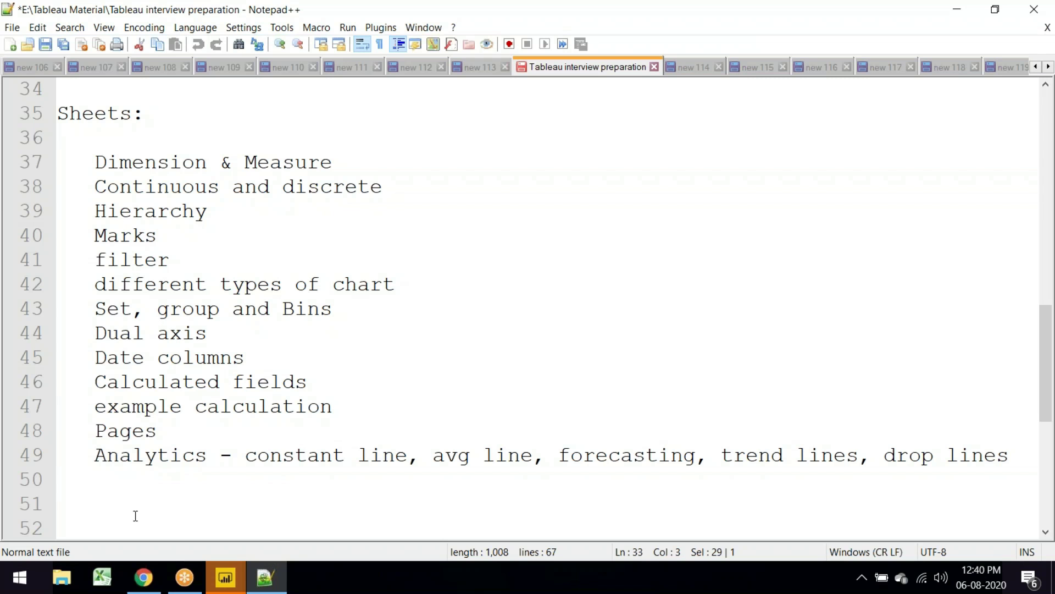
- Close the start dialog in each open Power BI window to reach a blank Untitled report
click(220, 562)
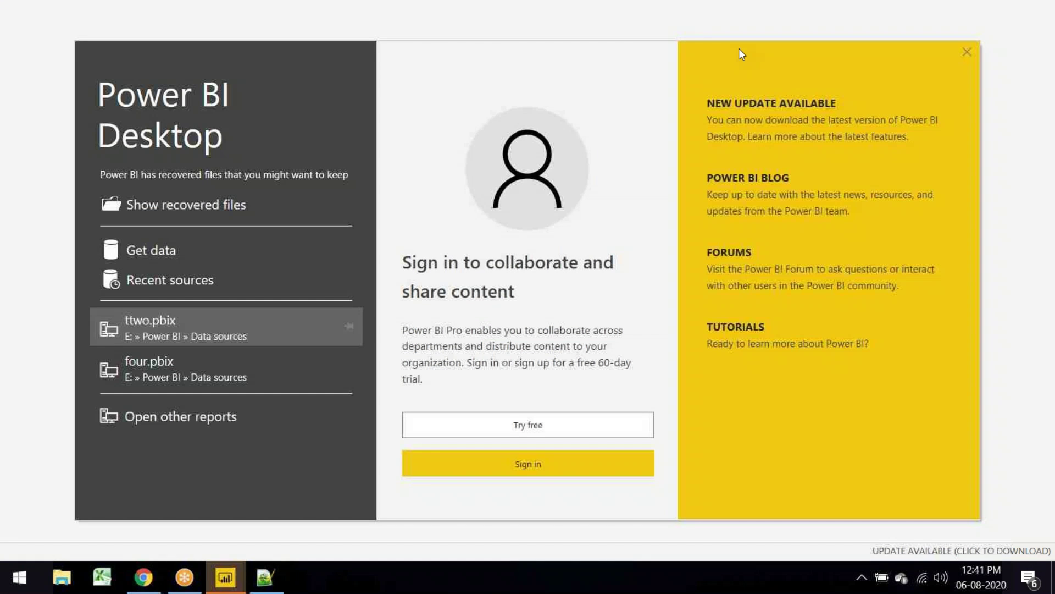
click(968, 54)
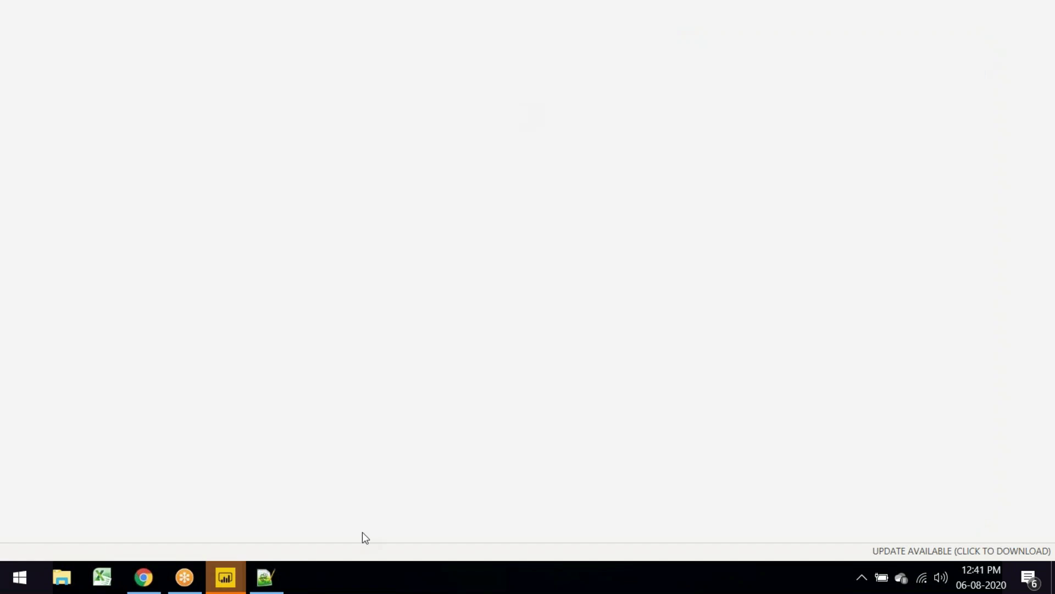
click(226, 577)
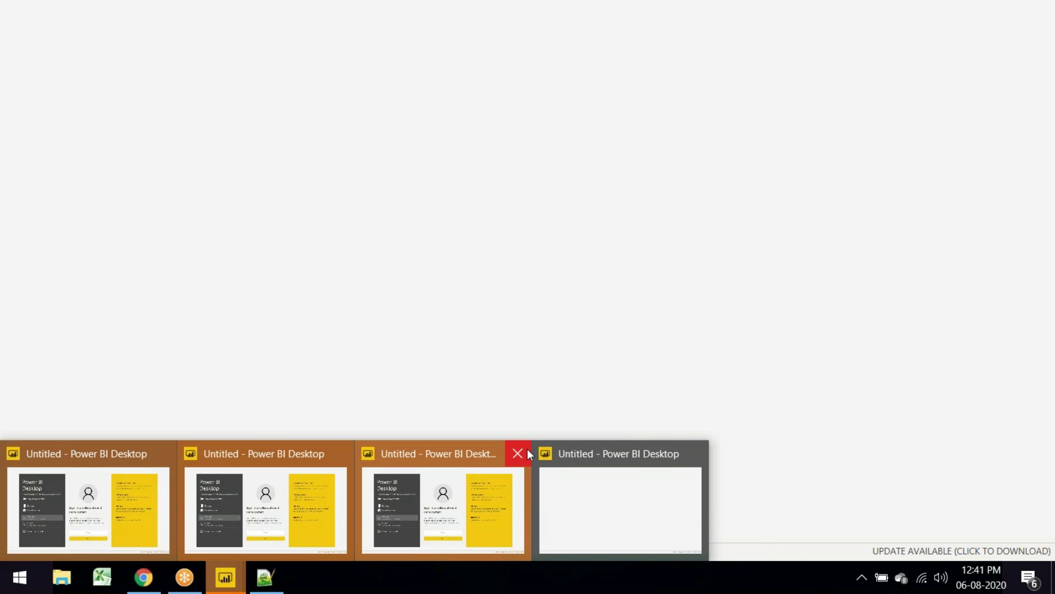
click(527, 448)
click(967, 53)
click(226, 577)
click(344, 451)
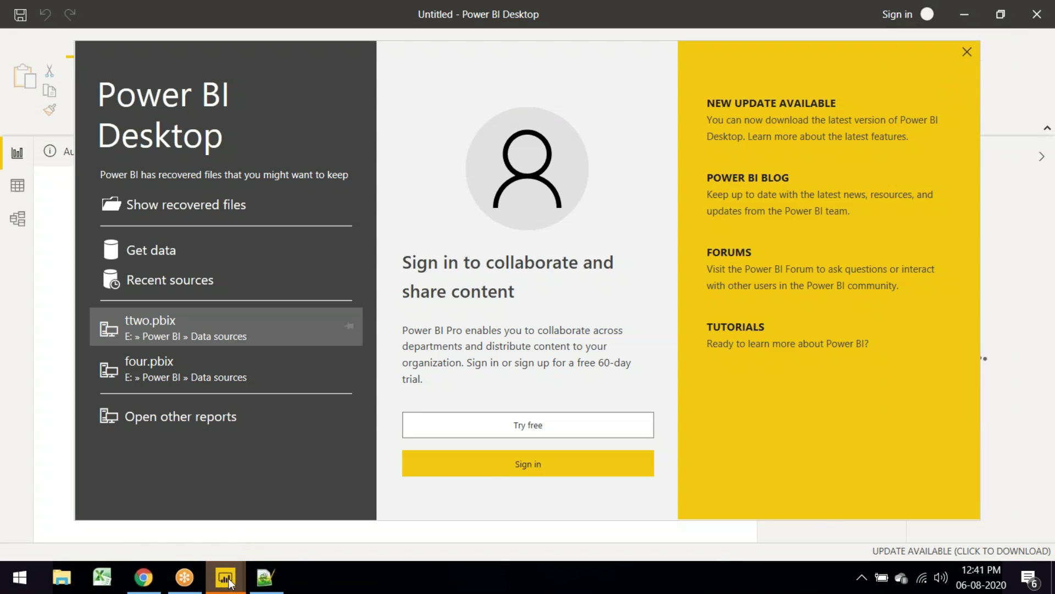
click(204, 521)
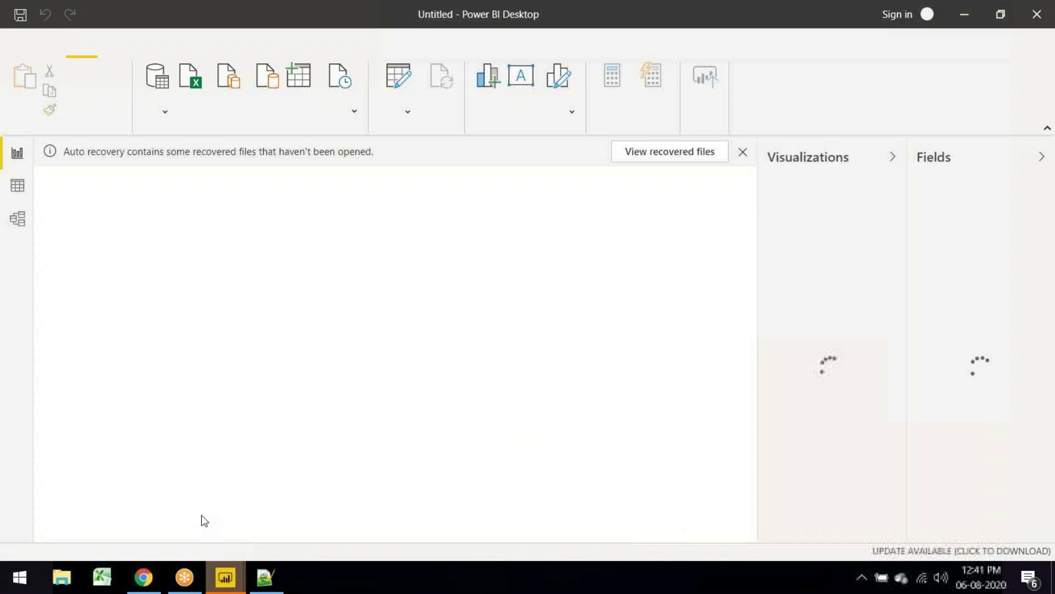
key(alt+Tab)
drag(316, 386, 94, 381)
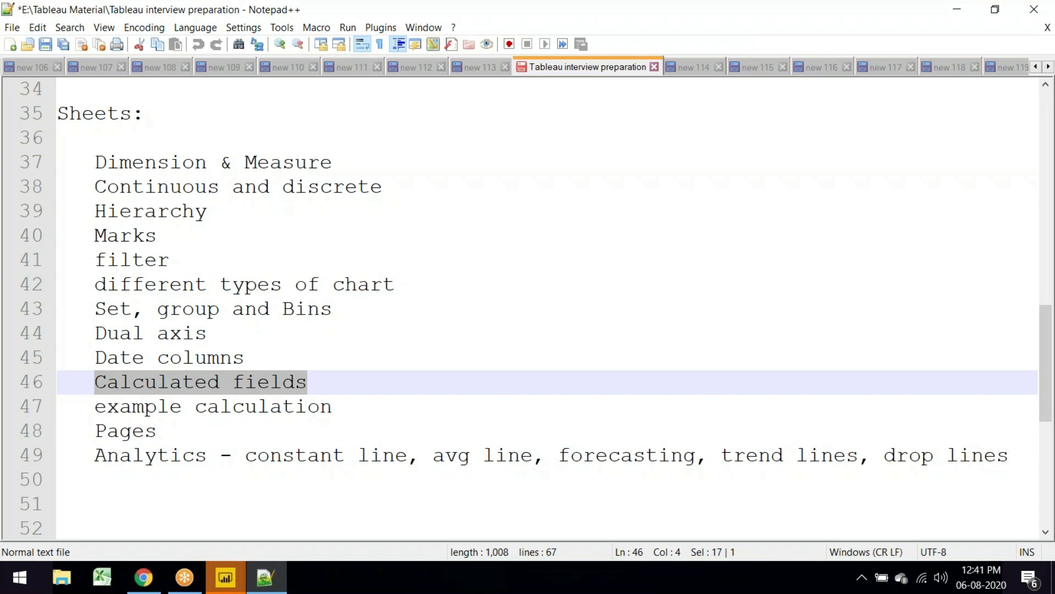
scroll(101, 384, down, 2)
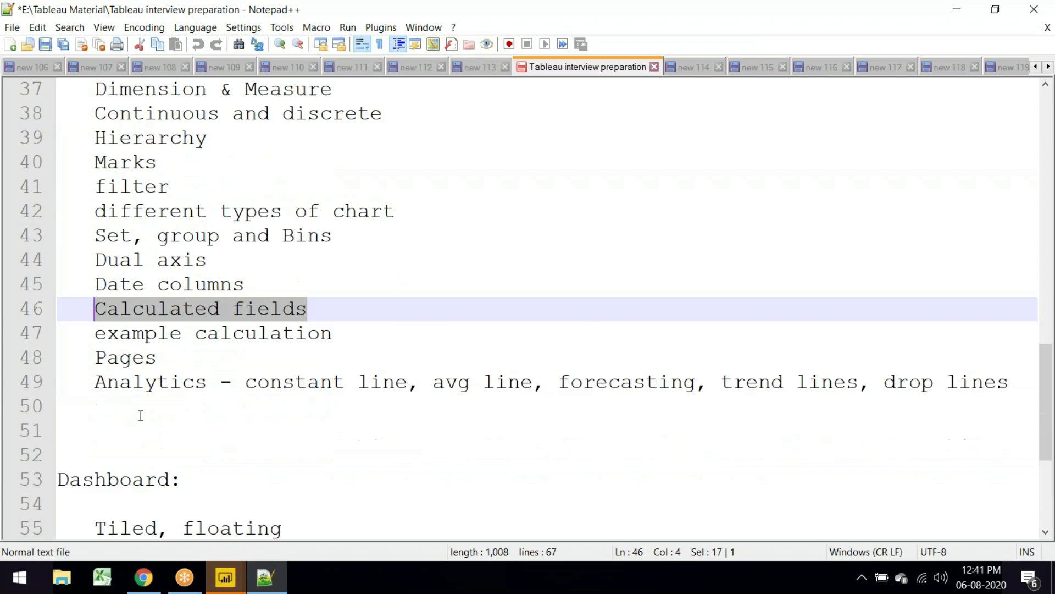
drag(94, 309, 1033, 310)
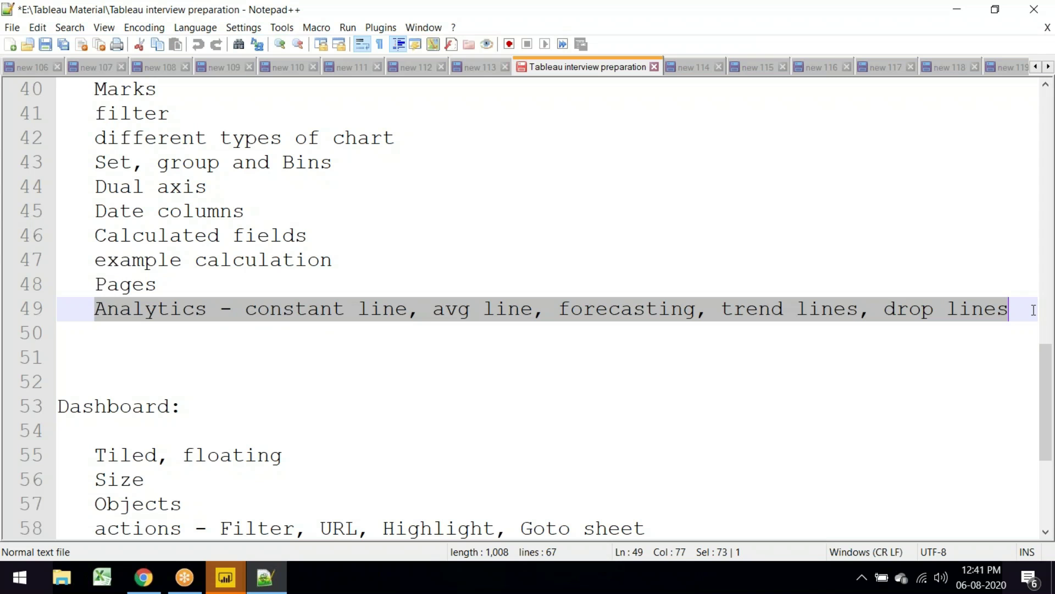
scroll(401, 300, down, 3)
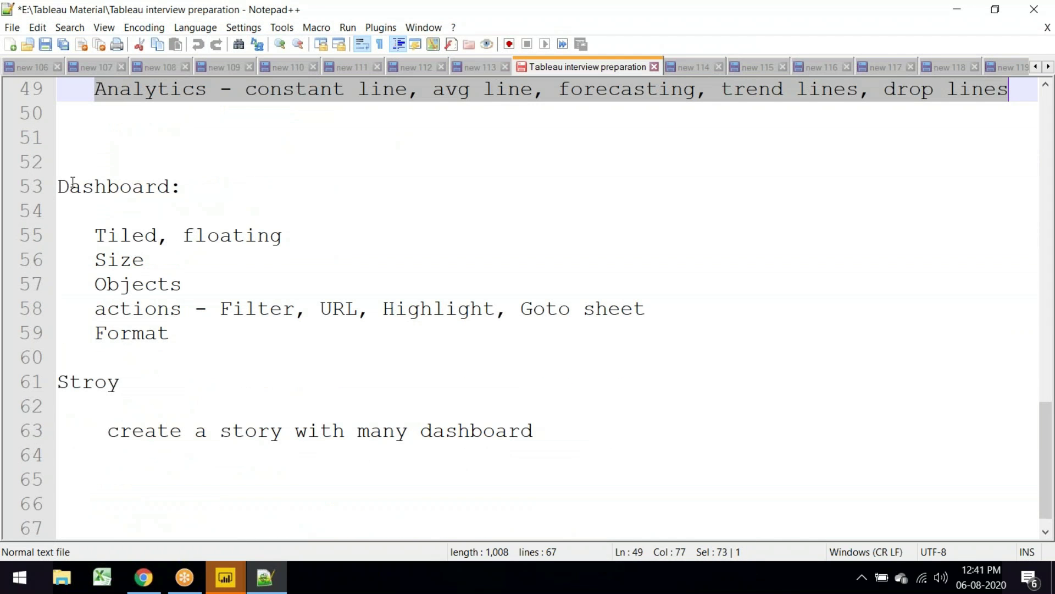
drag(58, 186, 170, 308)
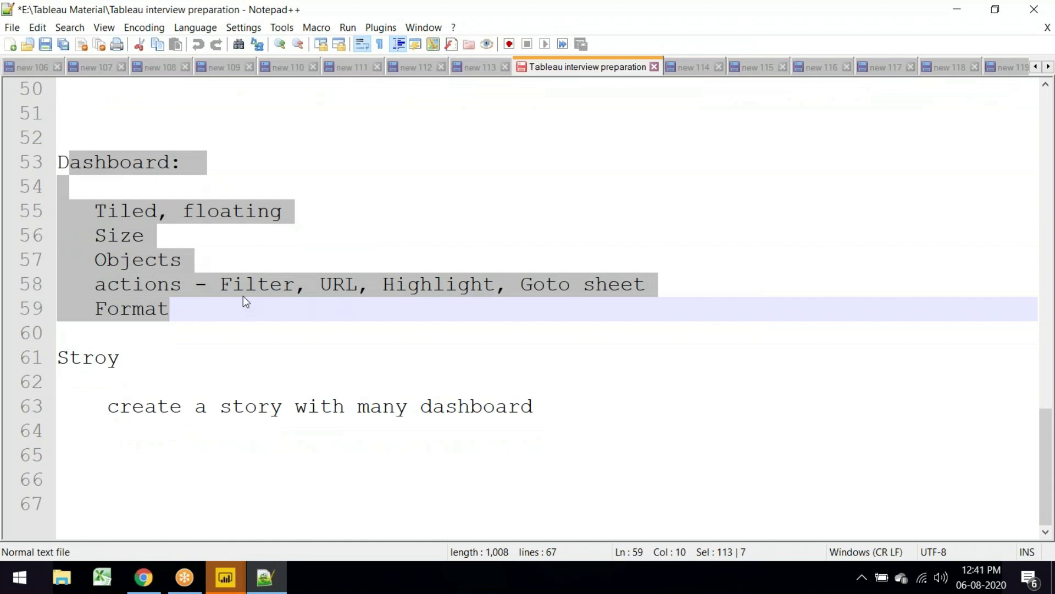
click(335, 316)
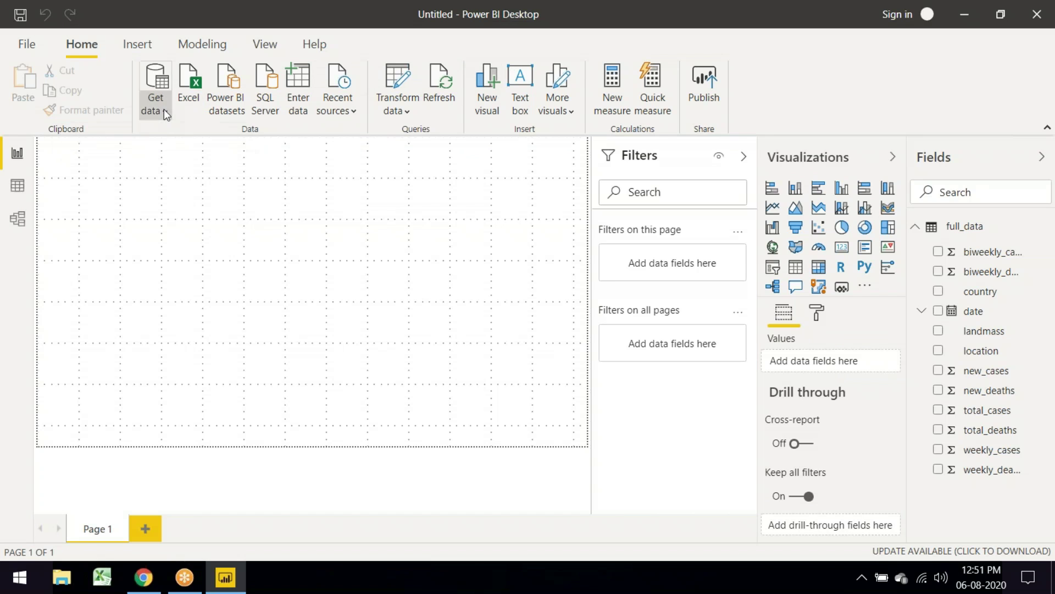
- Import Orders.csv through Get data > Text/CSV and load it as the Orders table
click(164, 110)
click(198, 297)
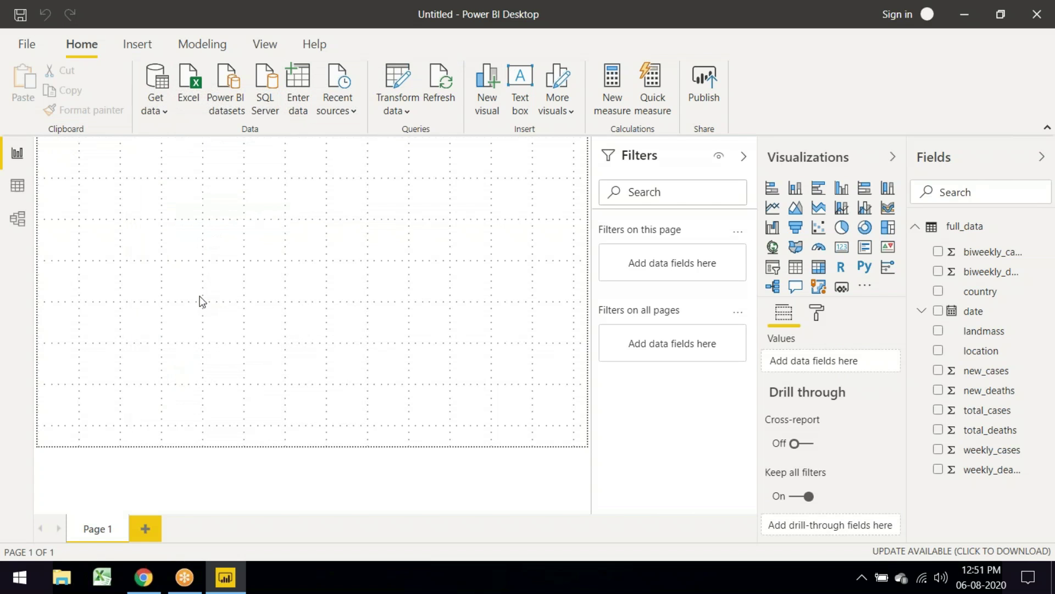
key(Escape)
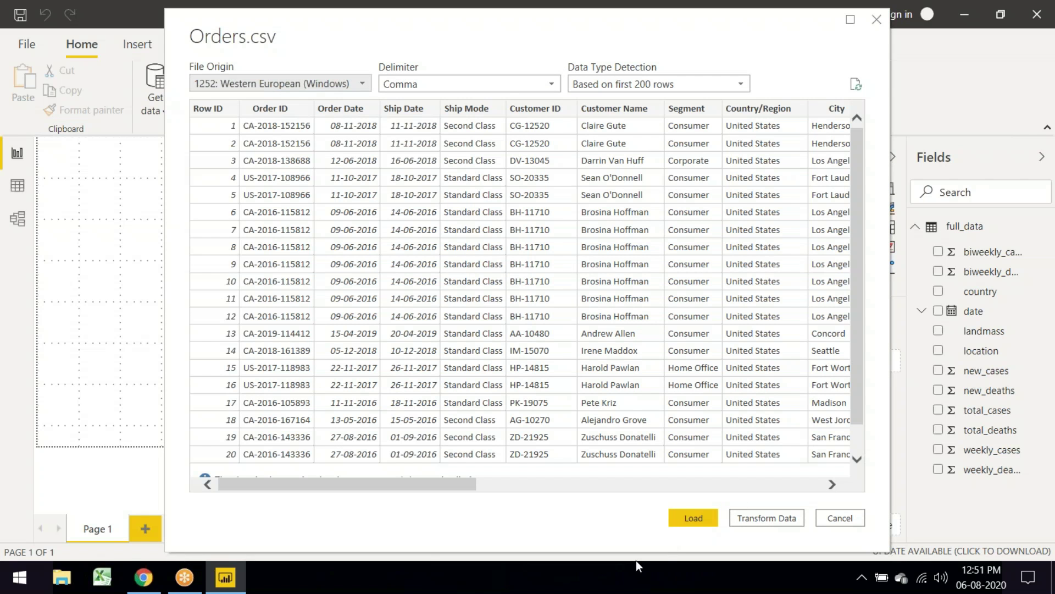
click(698, 523)
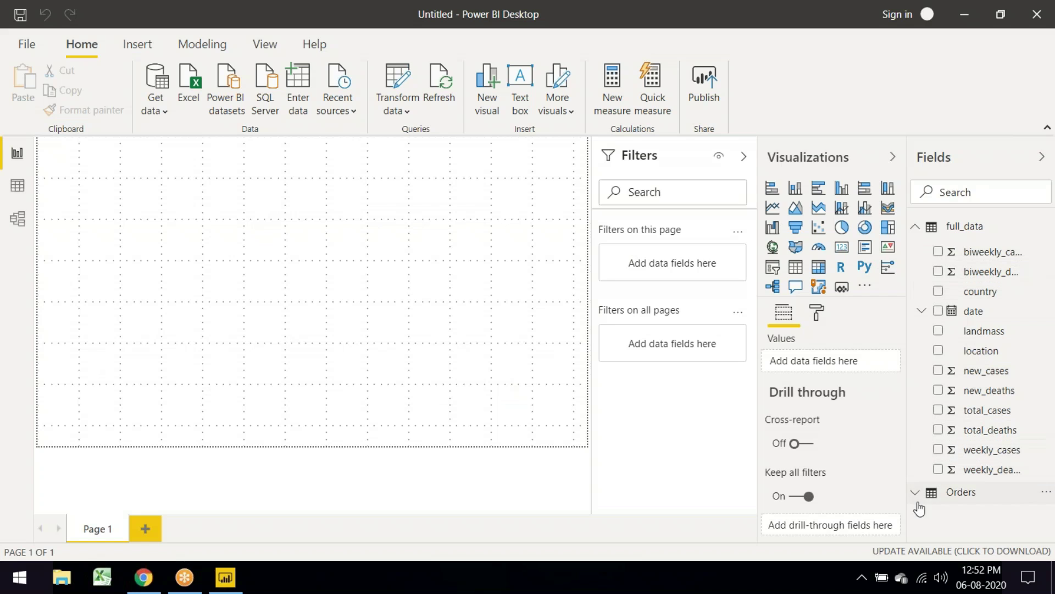
- Expand the Orders table and add a resized blank line chart to the page
click(916, 229)
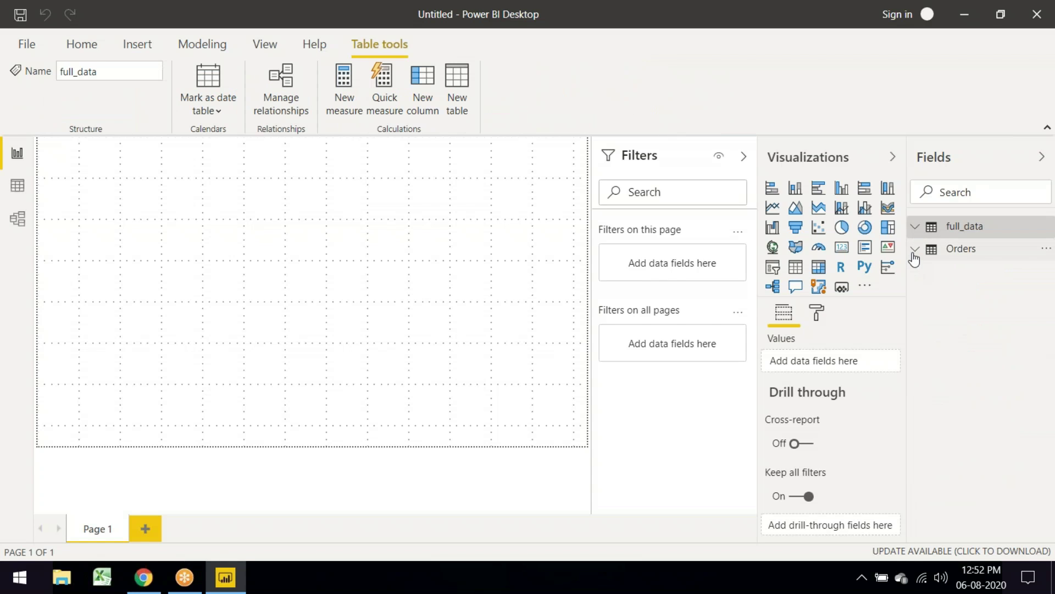
click(914, 250)
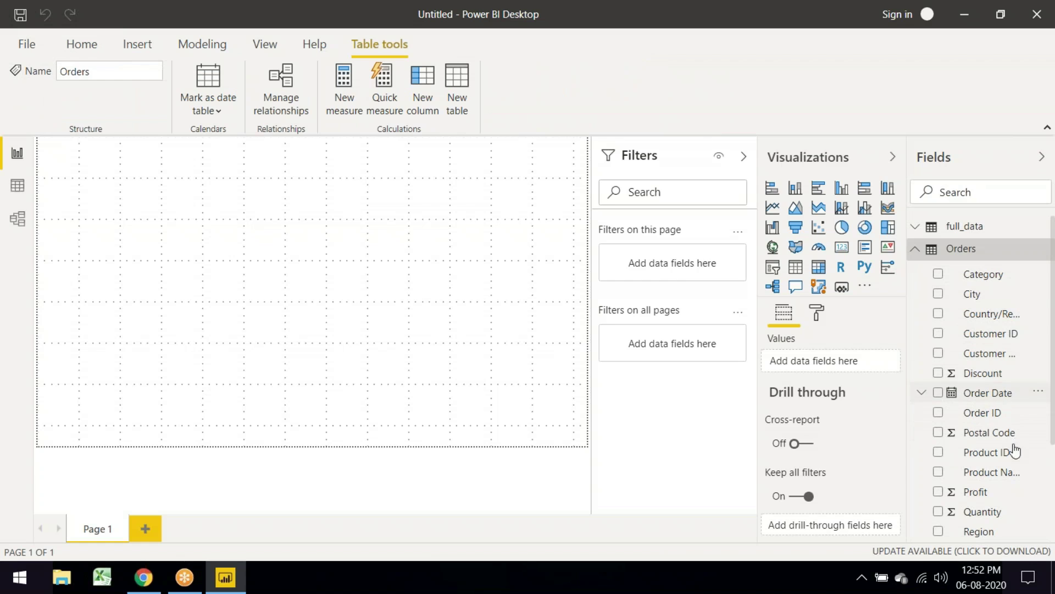
scroll(1005, 396, down, 3)
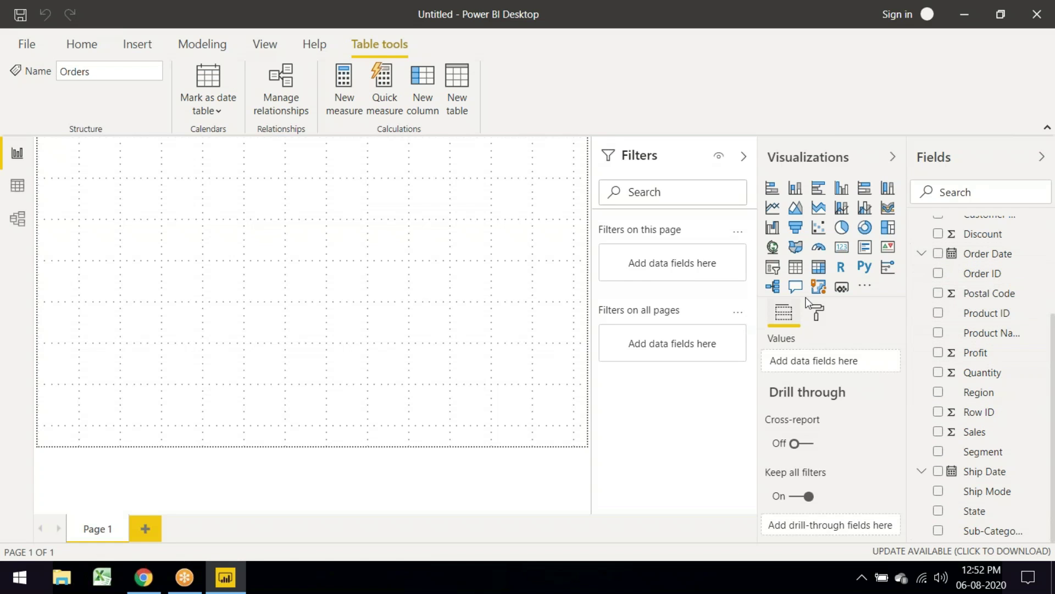
click(773, 209)
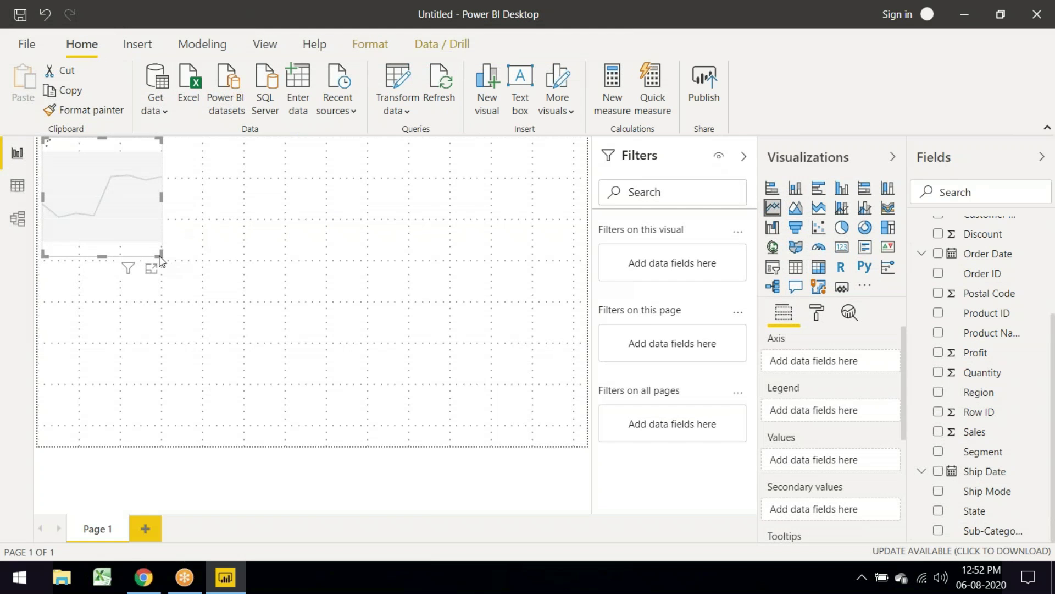
drag(160, 255, 513, 417)
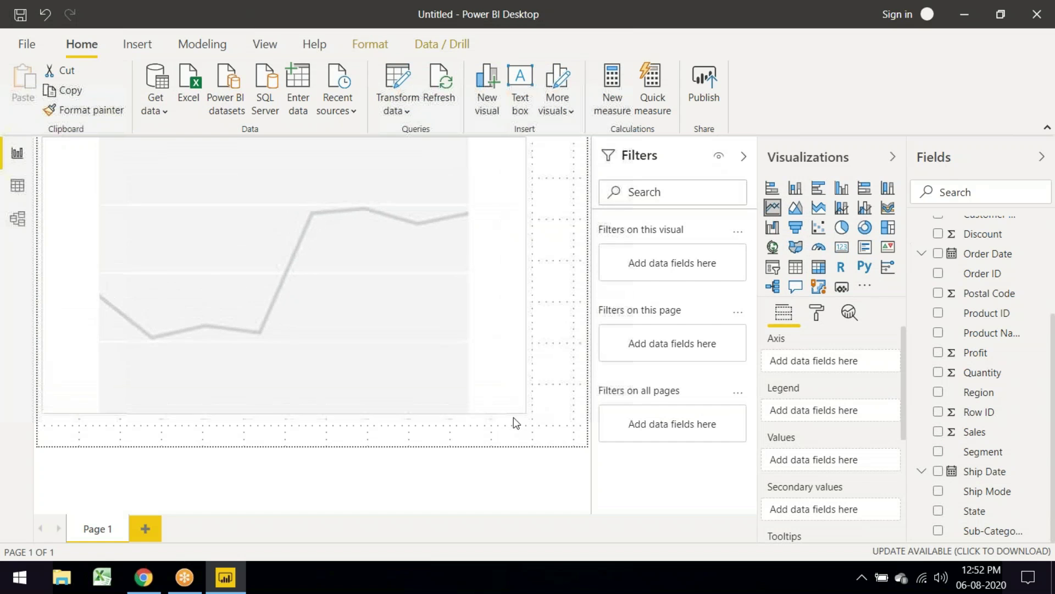
drag(43, 417, 239, 384)
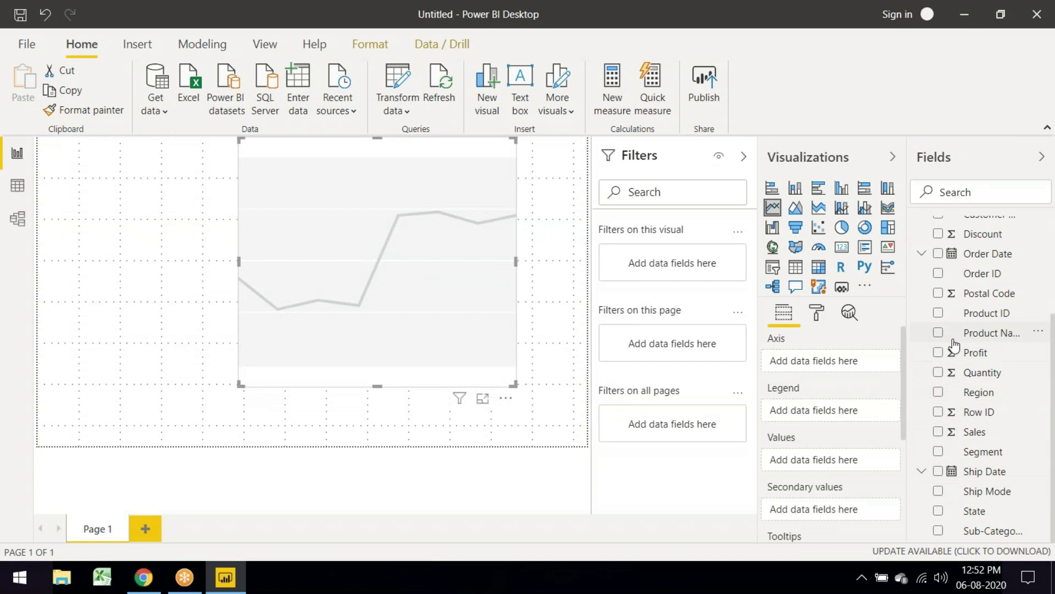
- Put Order Date on the axis and Sales as values, giving a Sales by Year line
scroll(946, 343, up, 3)
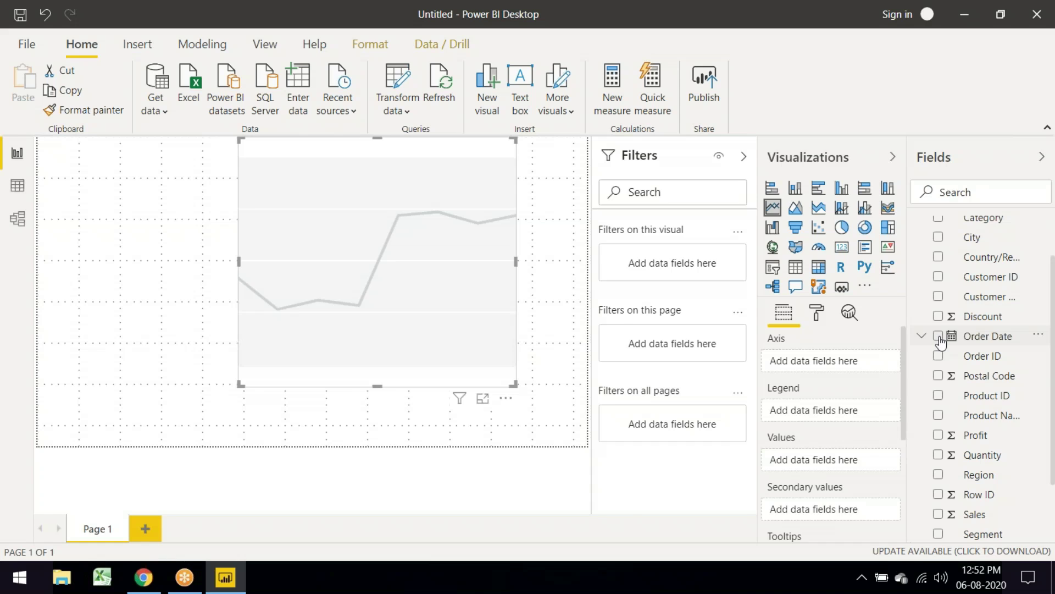
click(938, 336)
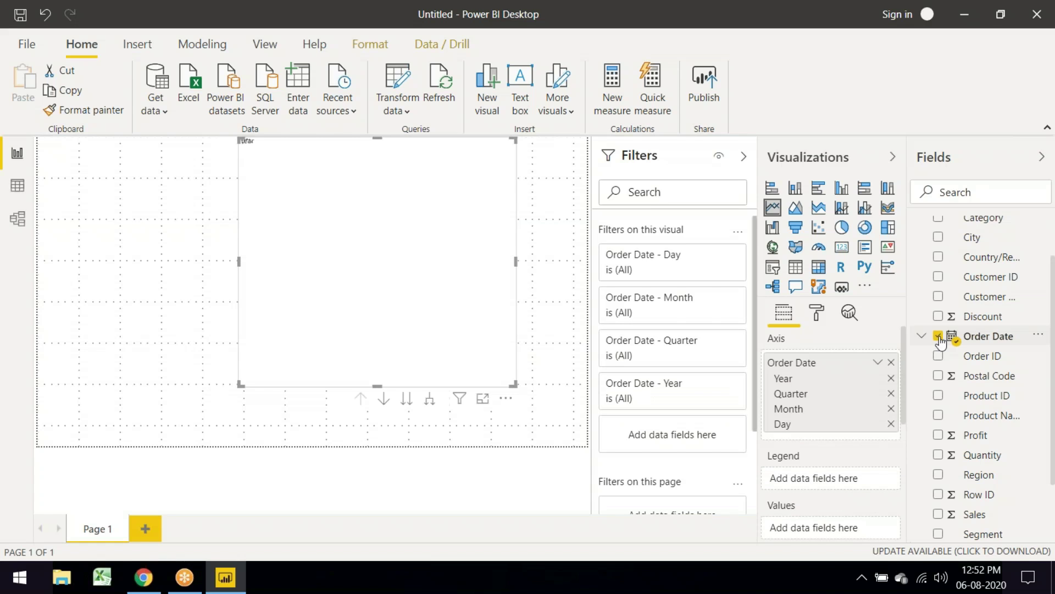
click(939, 515)
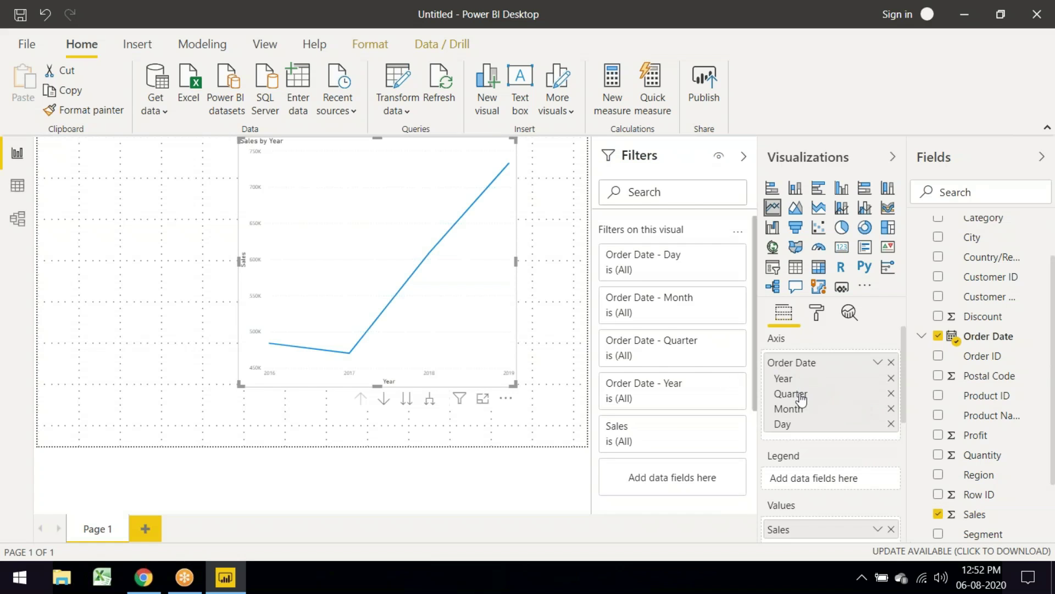
scroll(790, 408, down, 3)
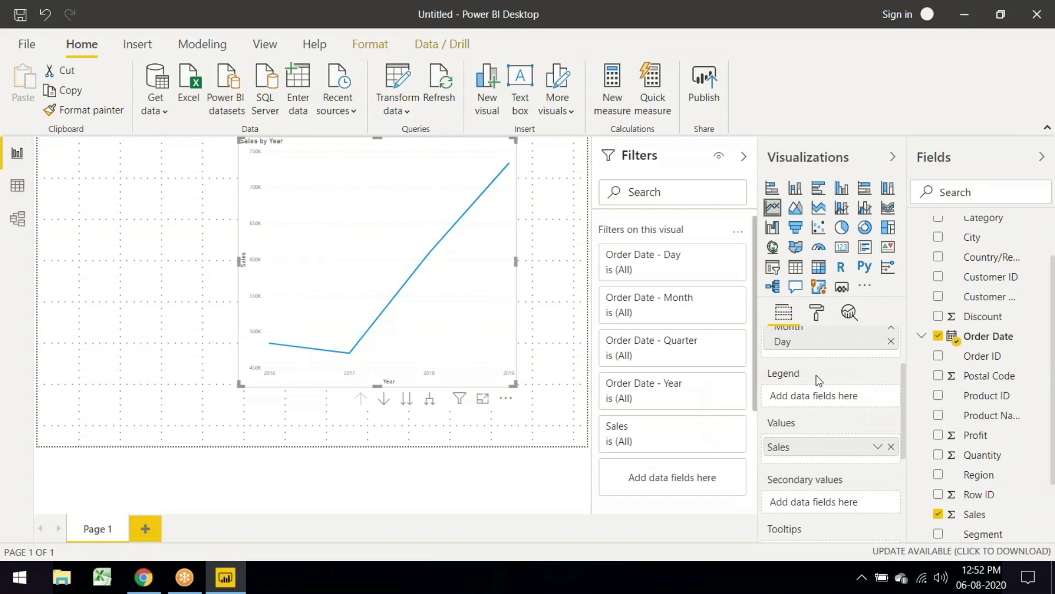
scroll(816, 375, up, 3)
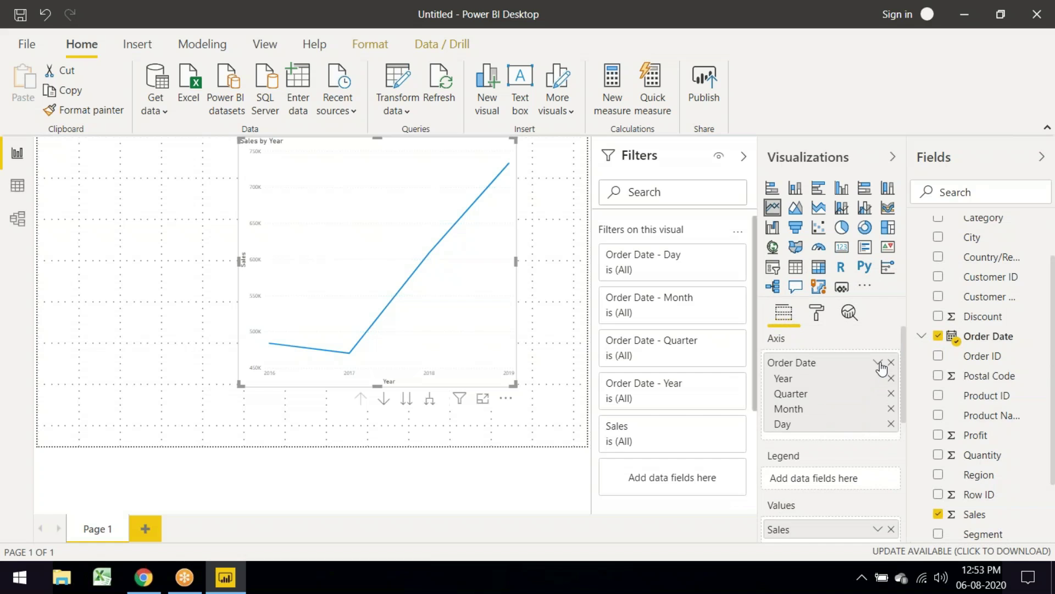
click(880, 364)
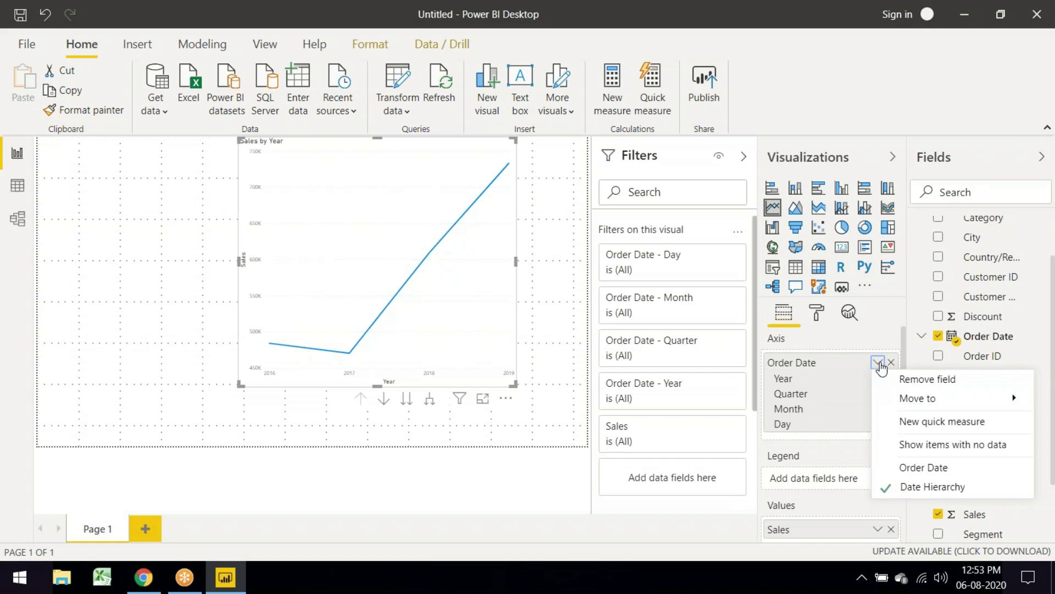
- Switch the axis from Date Hierarchy to plain Order Date and widen the chart leftward
click(935, 468)
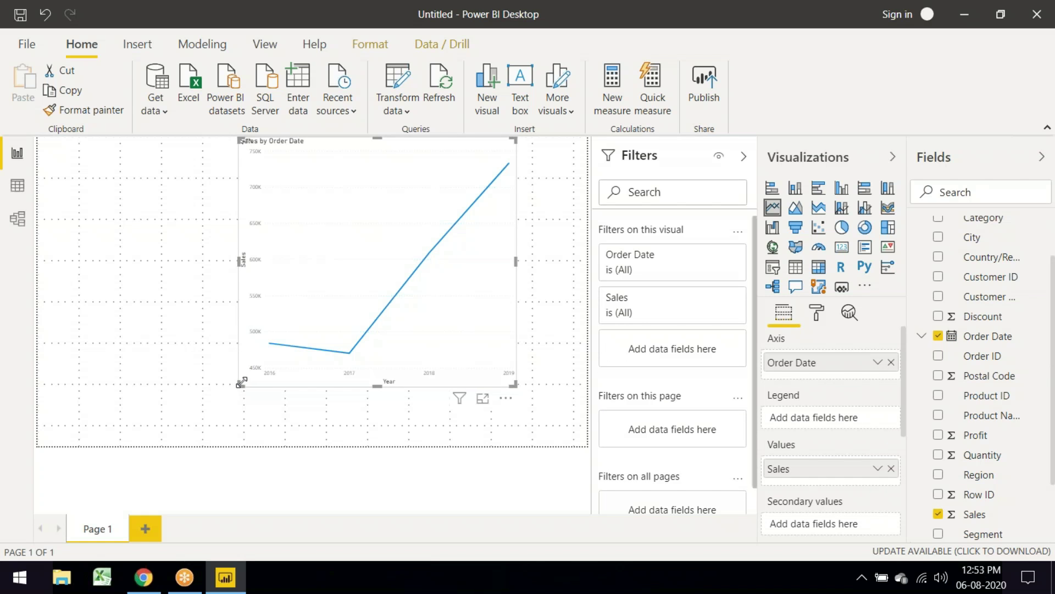
drag(240, 382, 193, 400)
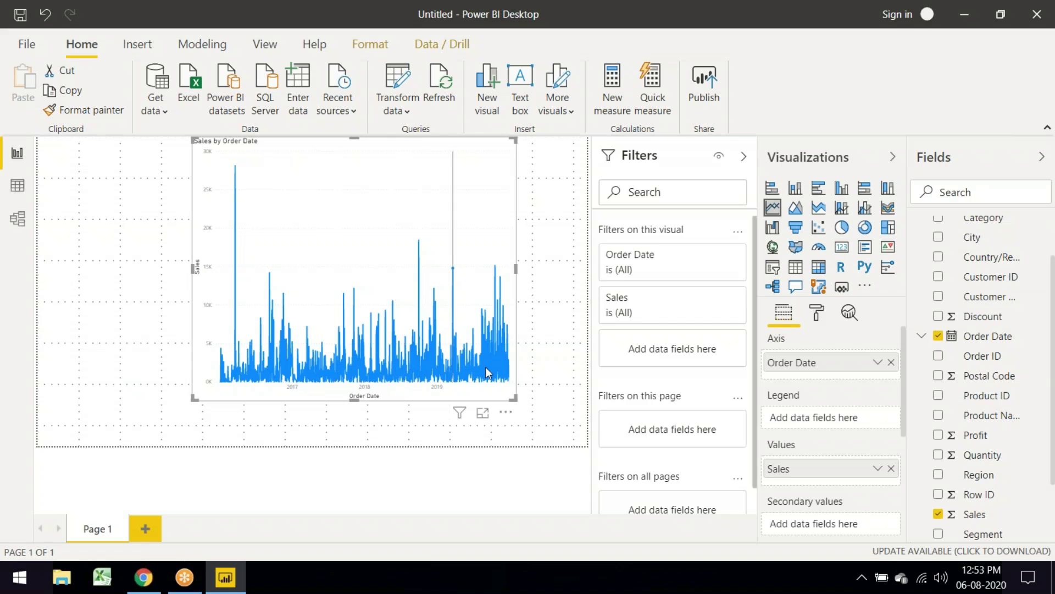
mouse_move(507, 367)
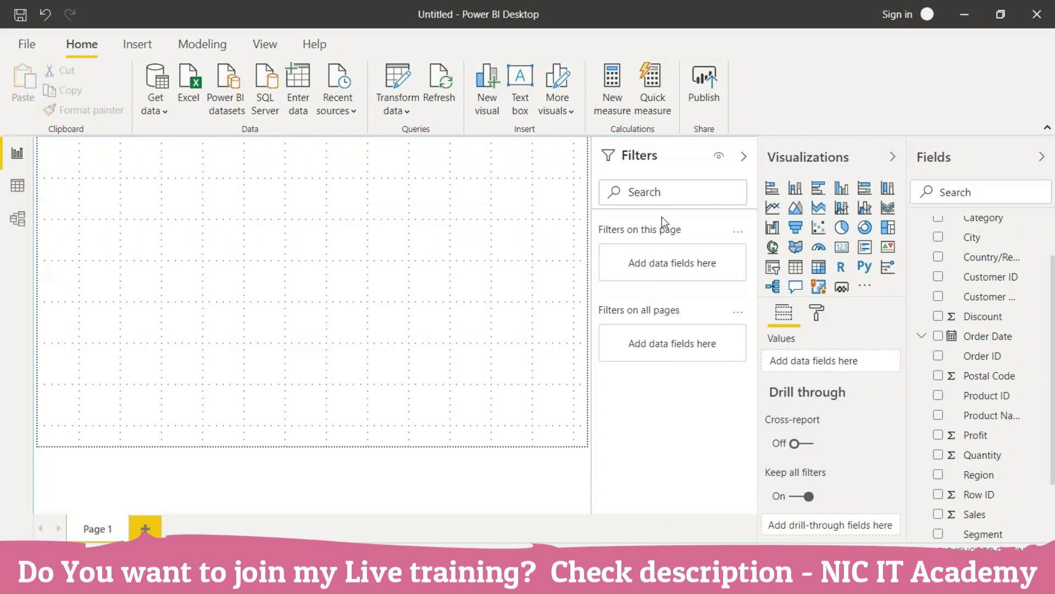
- Add a line chart at the page centre, enlarge it, and put Order Date on its axis
click(772, 209)
drag(89, 164, 350, 233)
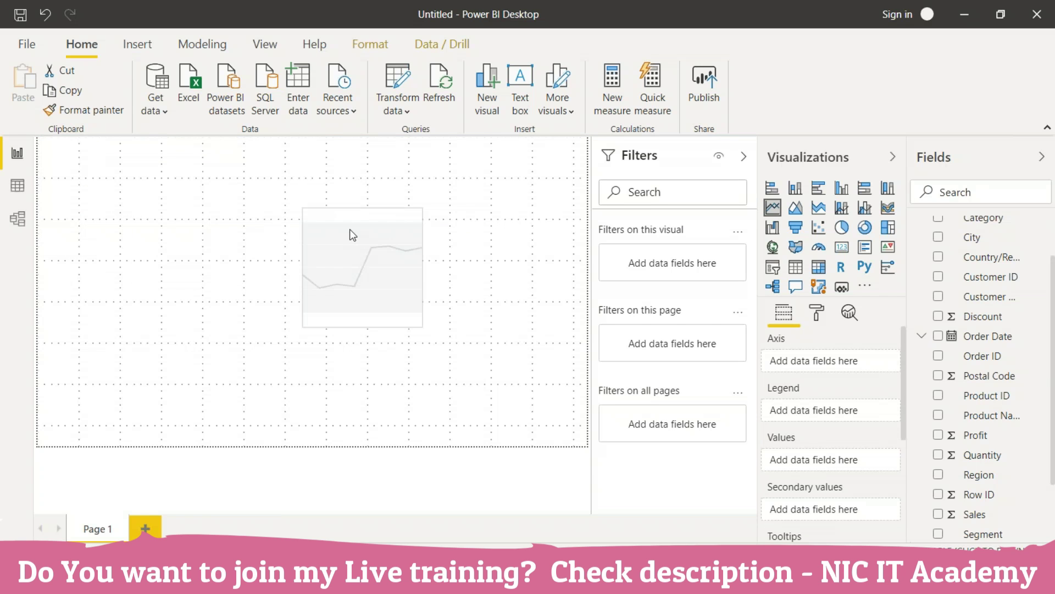
drag(419, 326, 554, 362)
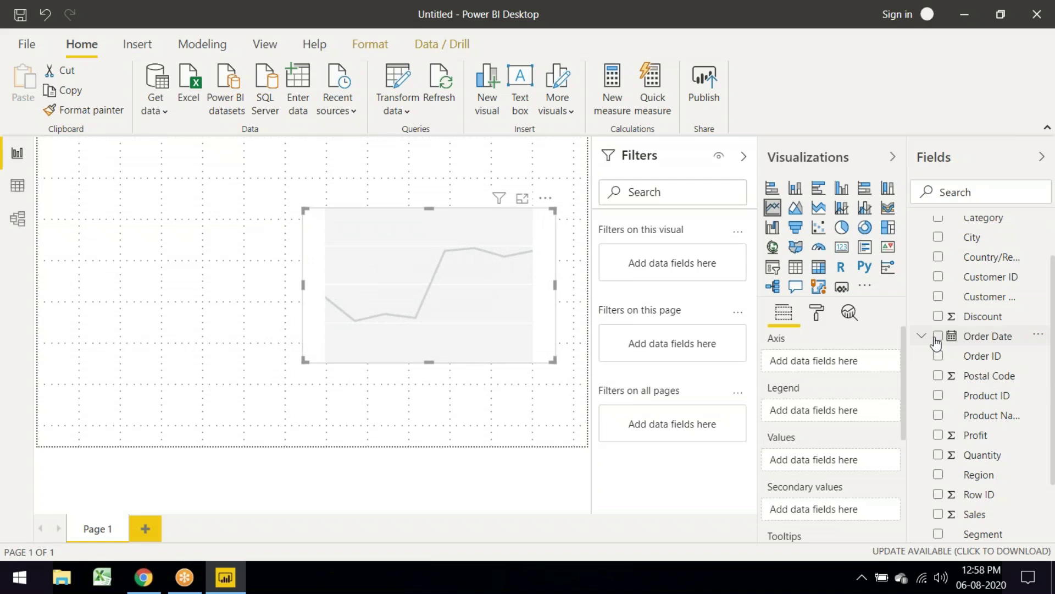
drag(567, 323, 566, 324)
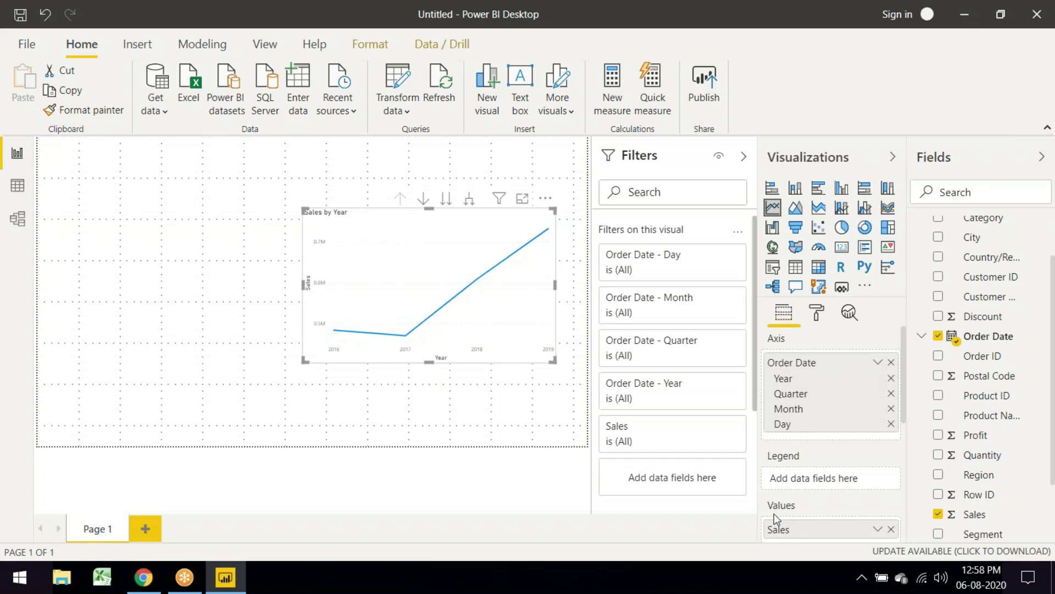
- Plot the axis by plain Order Date instead of Date Hierarchy, keep the line chart, and enlarge it
scroll(781, 517, down, 3)
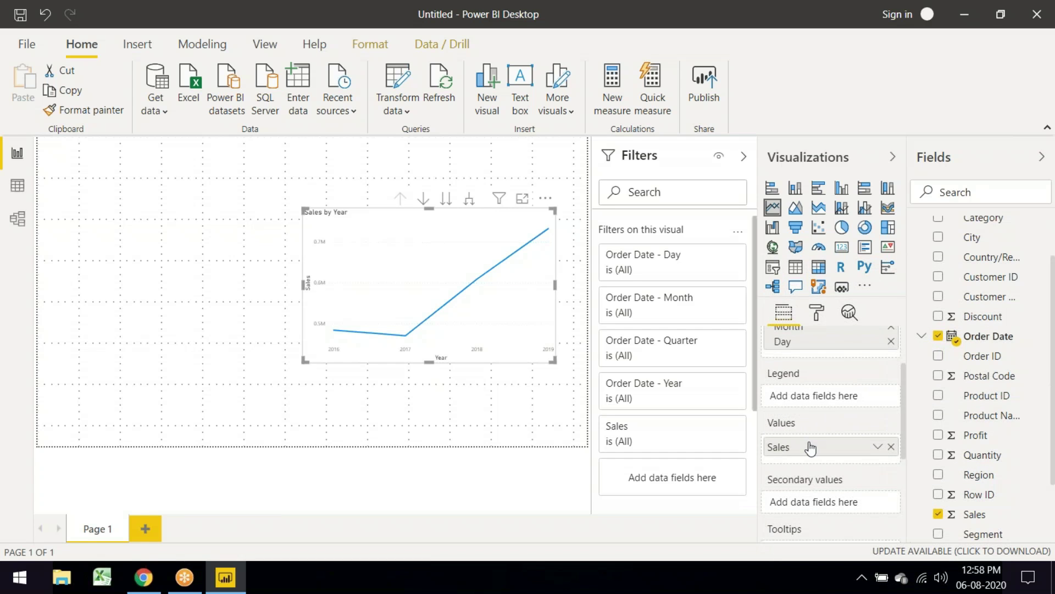
scroll(869, 431, up, 3)
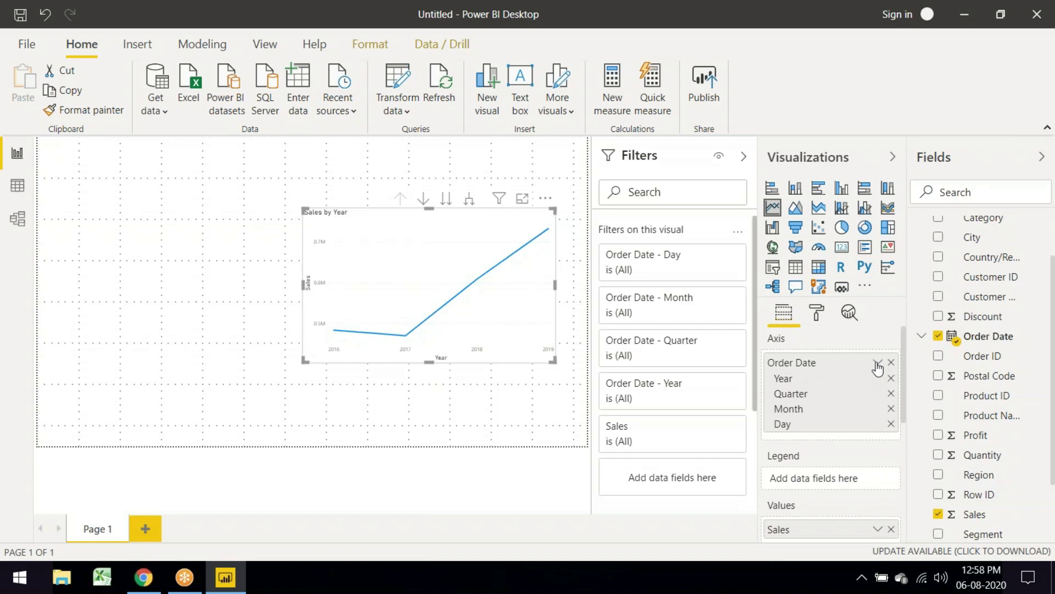
click(878, 364)
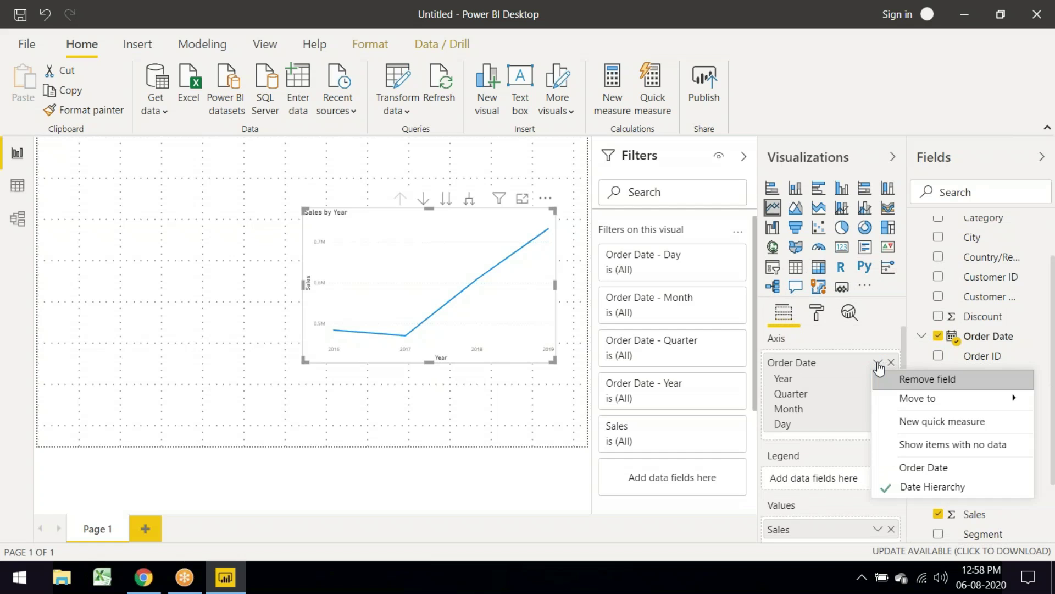
click(932, 468)
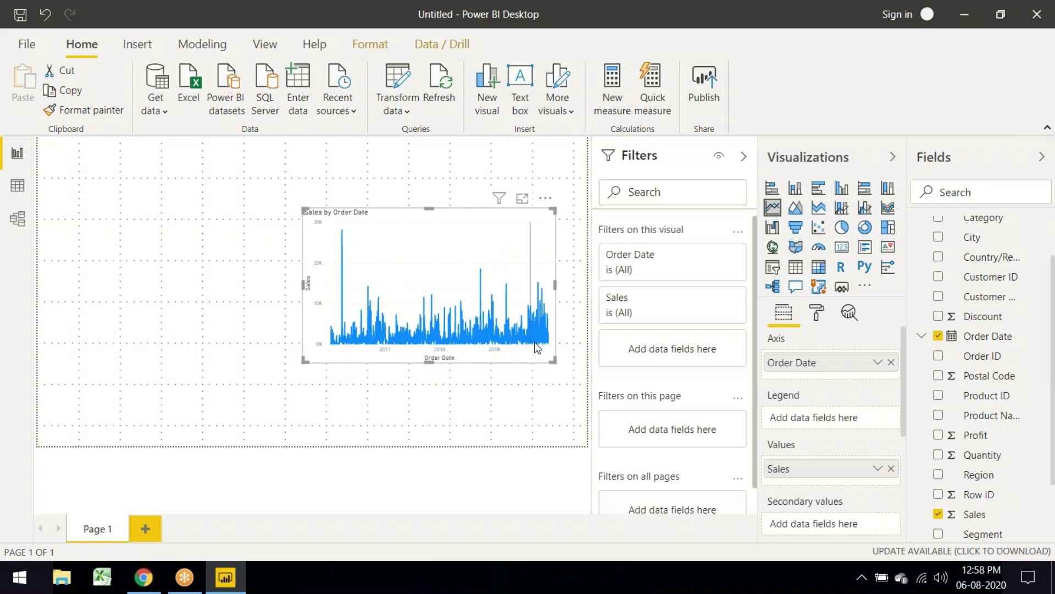
click(817, 209)
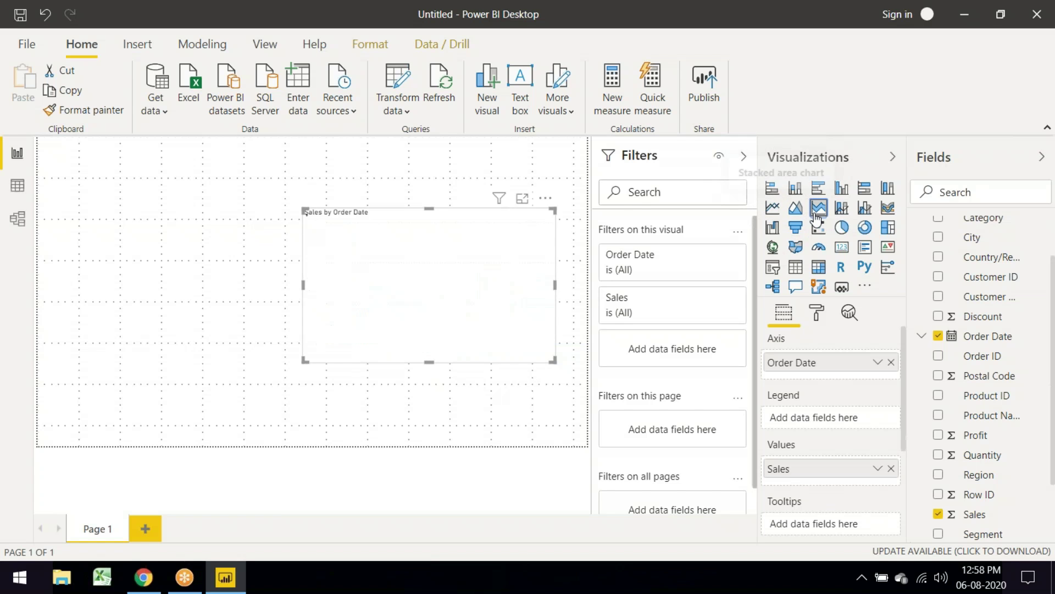
click(774, 214)
drag(304, 361, 240, 388)
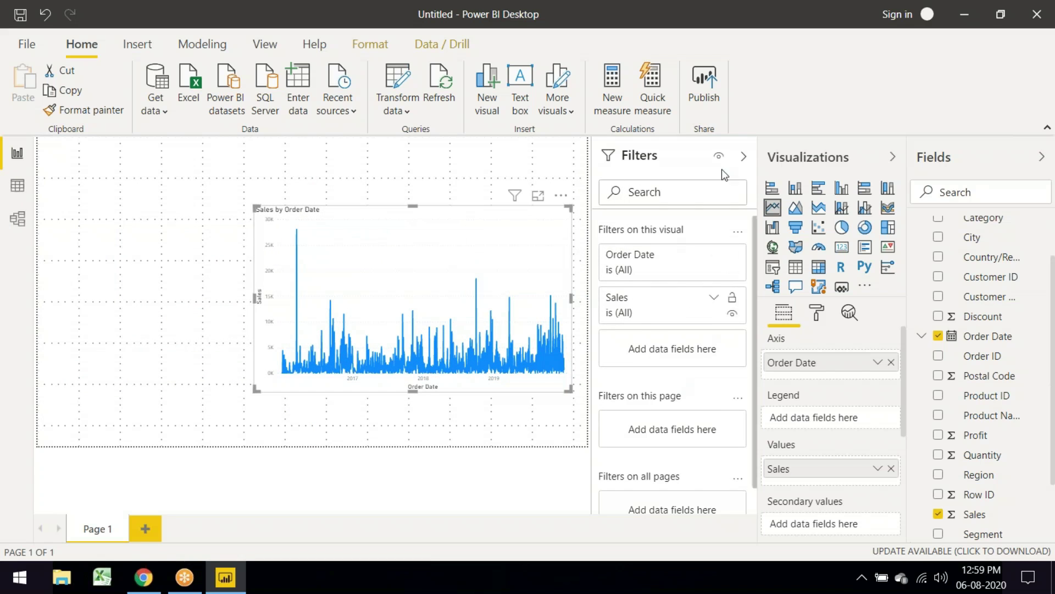
- Add an Order Date slicer left of the line chart, sized wider and shorter
click(773, 268)
click(112, 272)
click(773, 268)
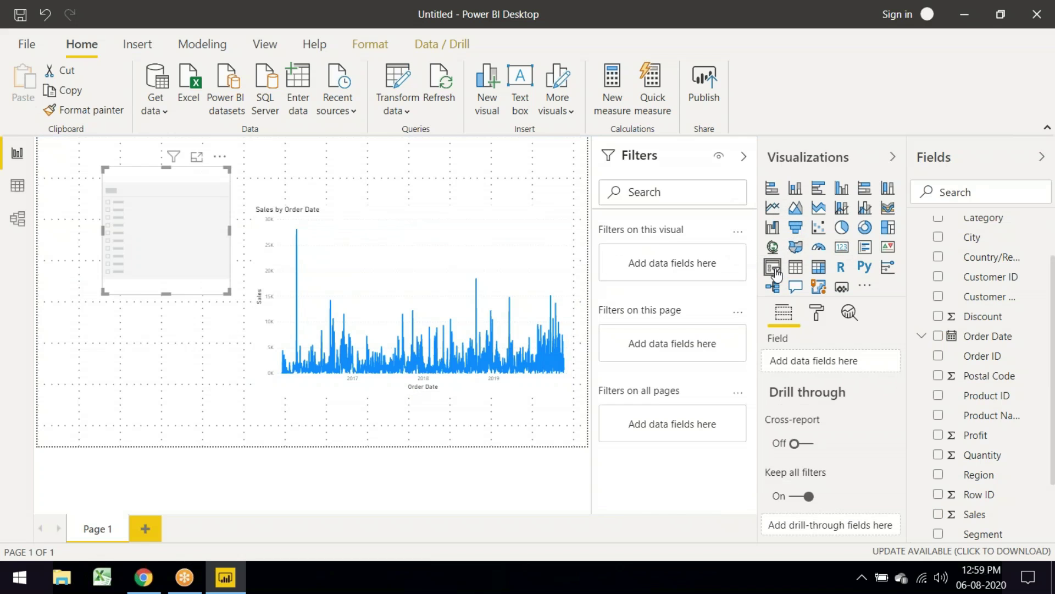
drag(174, 174, 127, 242)
click(938, 336)
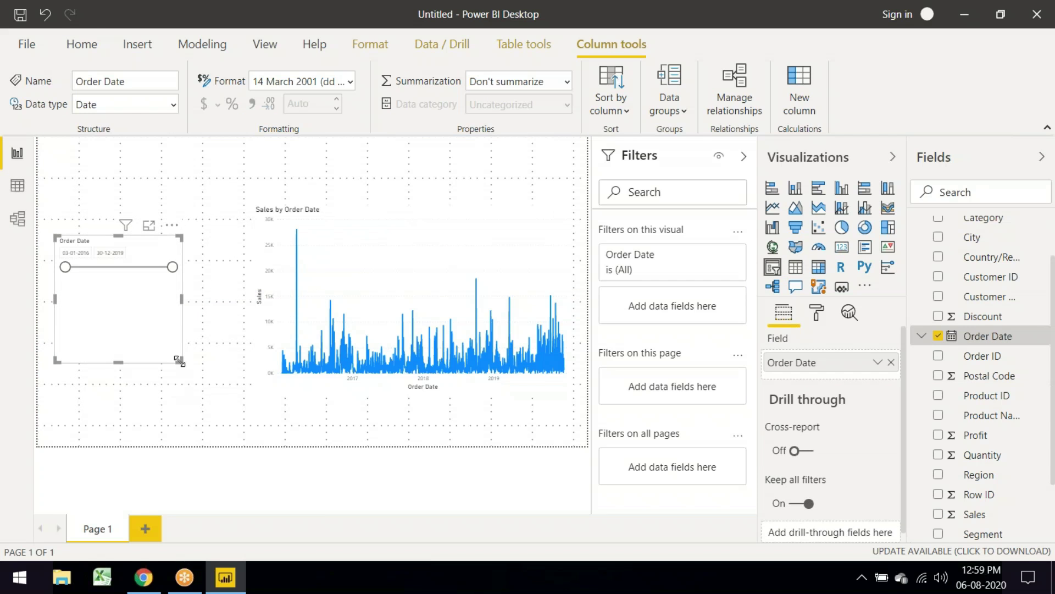
drag(180, 361, 222, 316)
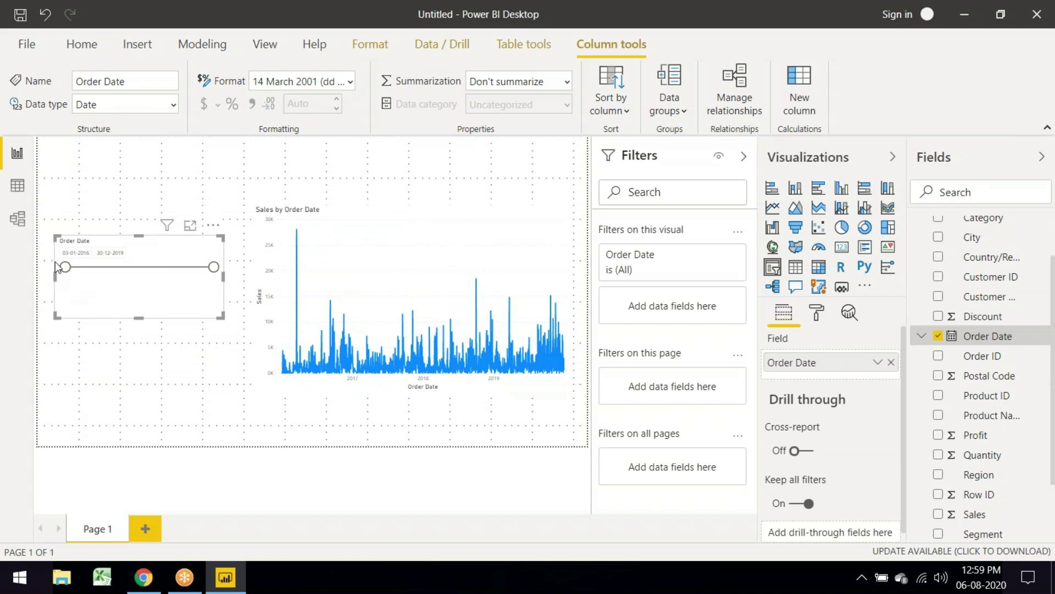
- Try a Dropdown slicer, revert to Between, set the range 24-08-2016 to 30-12-2019, and shrink it
drag(65, 267, 123, 277)
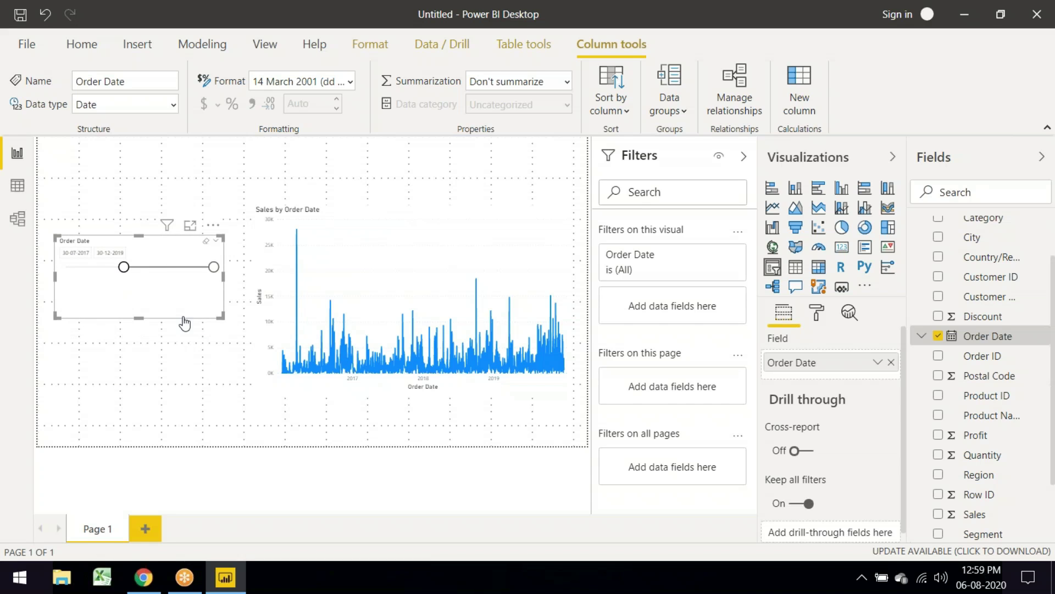
drag(124, 267, 175, 268)
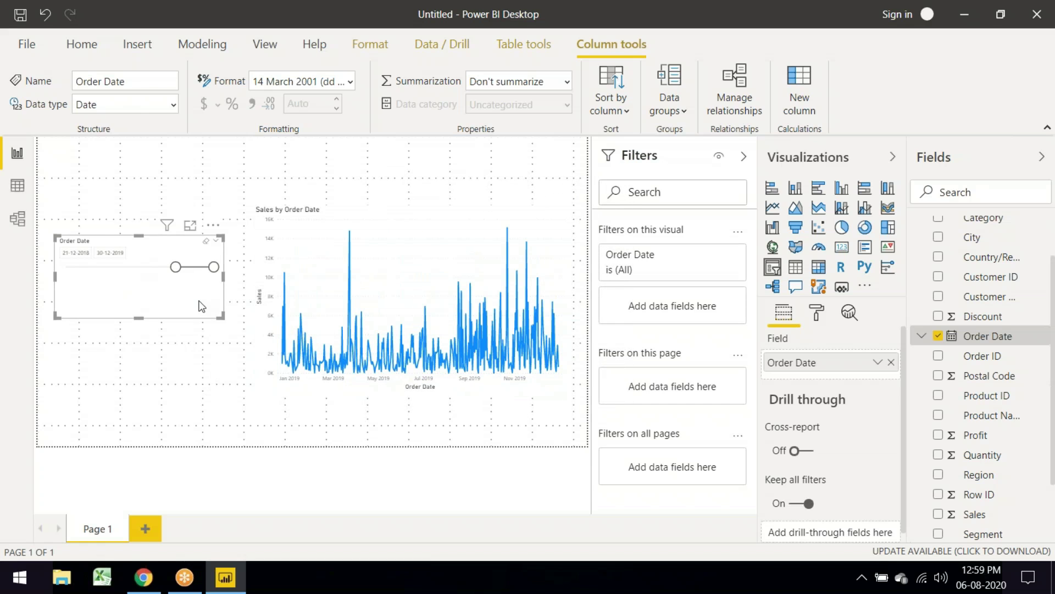
drag(177, 269, 98, 270)
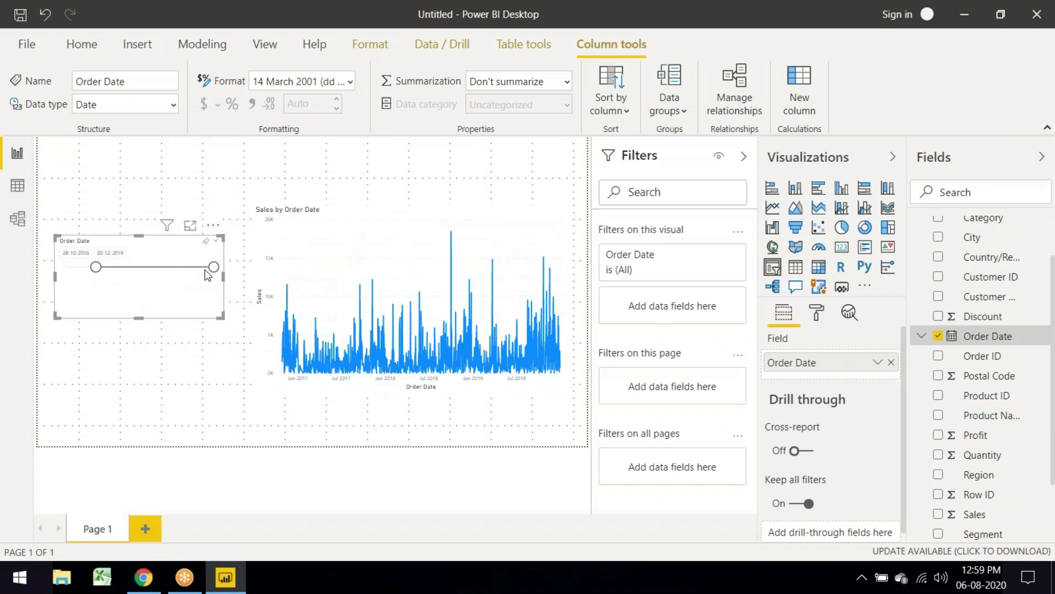
click(217, 243)
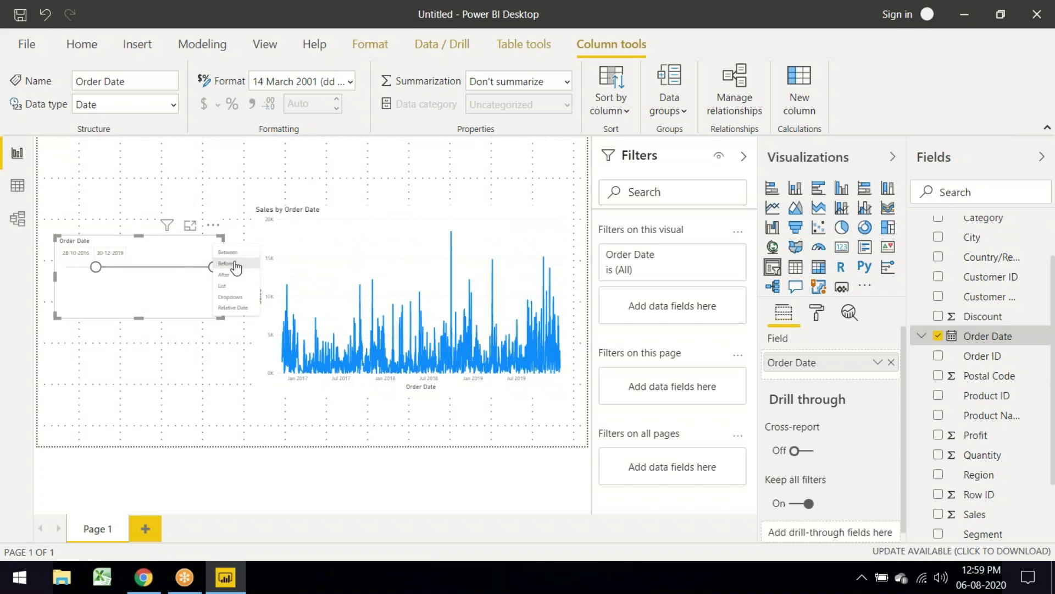
click(248, 297)
click(135, 256)
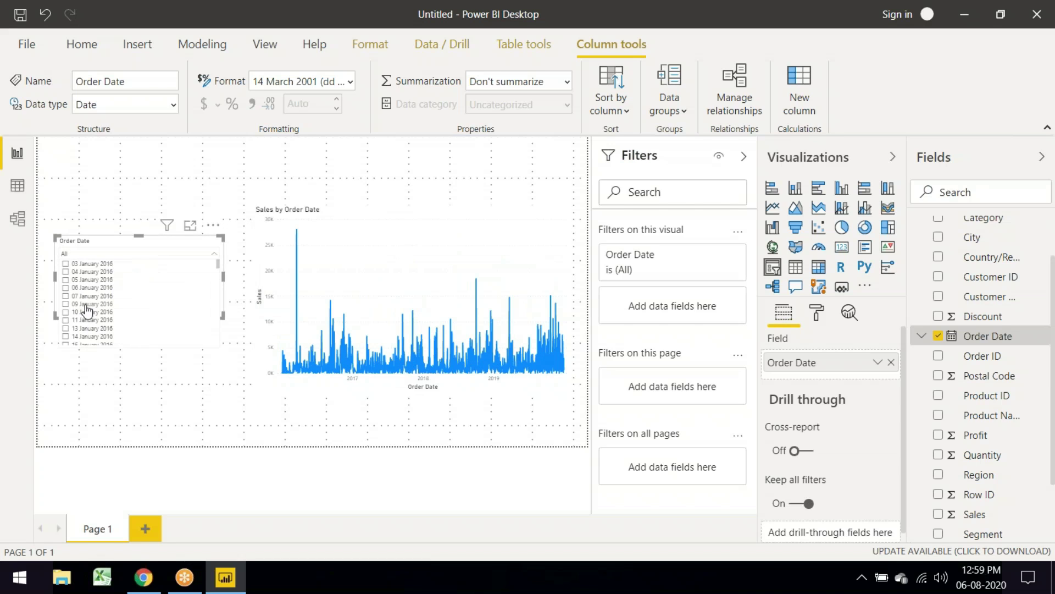
click(214, 252)
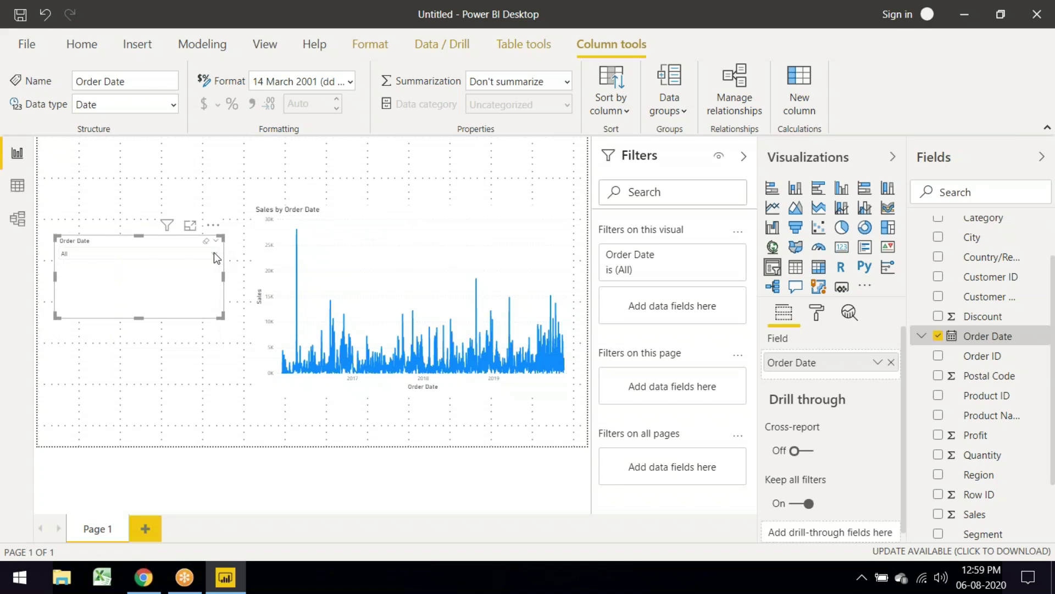
click(216, 240)
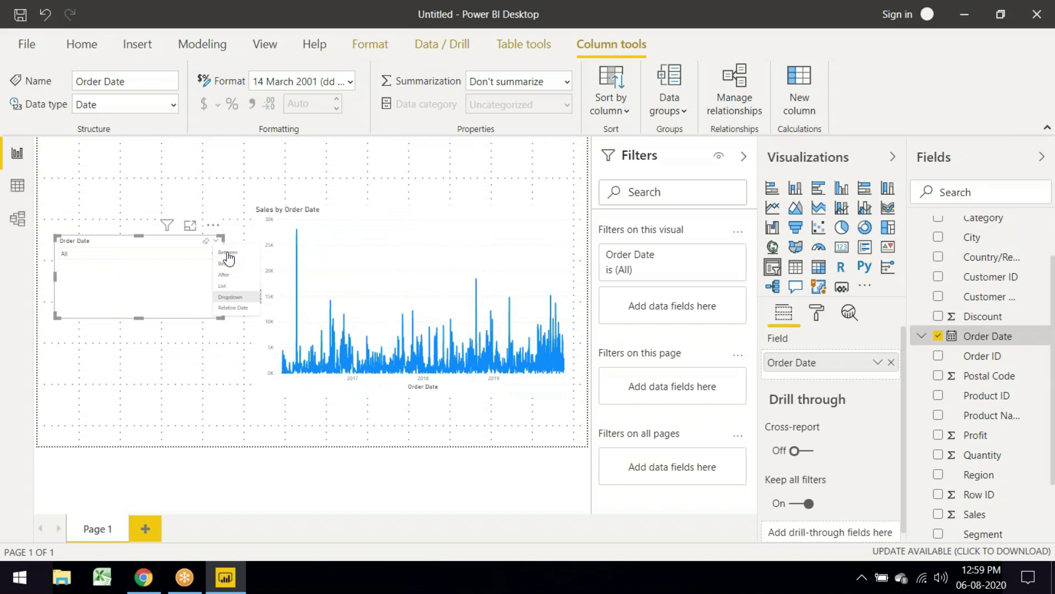
click(235, 252)
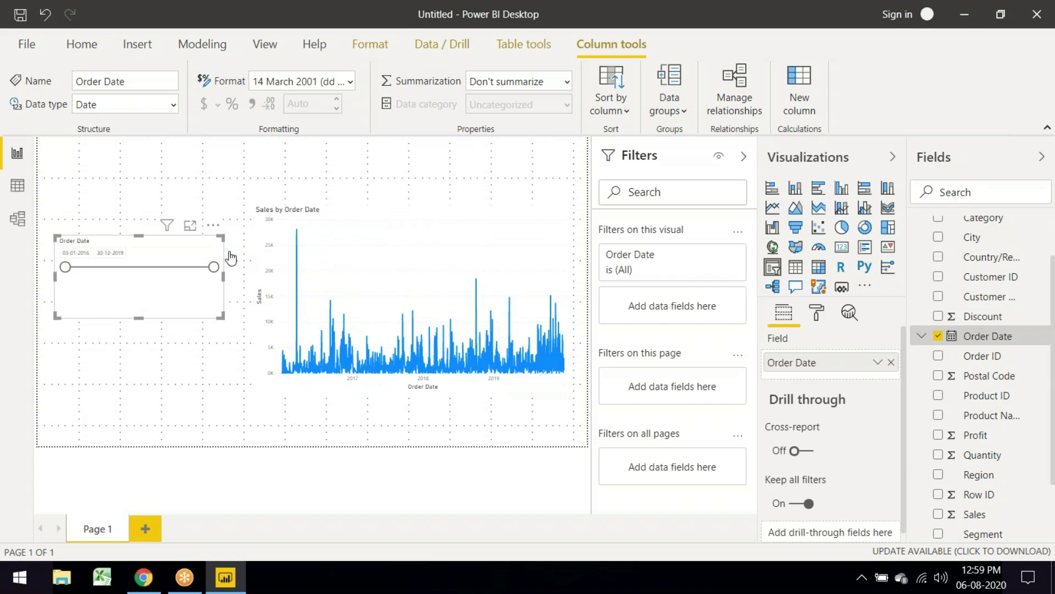
drag(67, 270, 96, 272)
drag(222, 317, 170, 289)
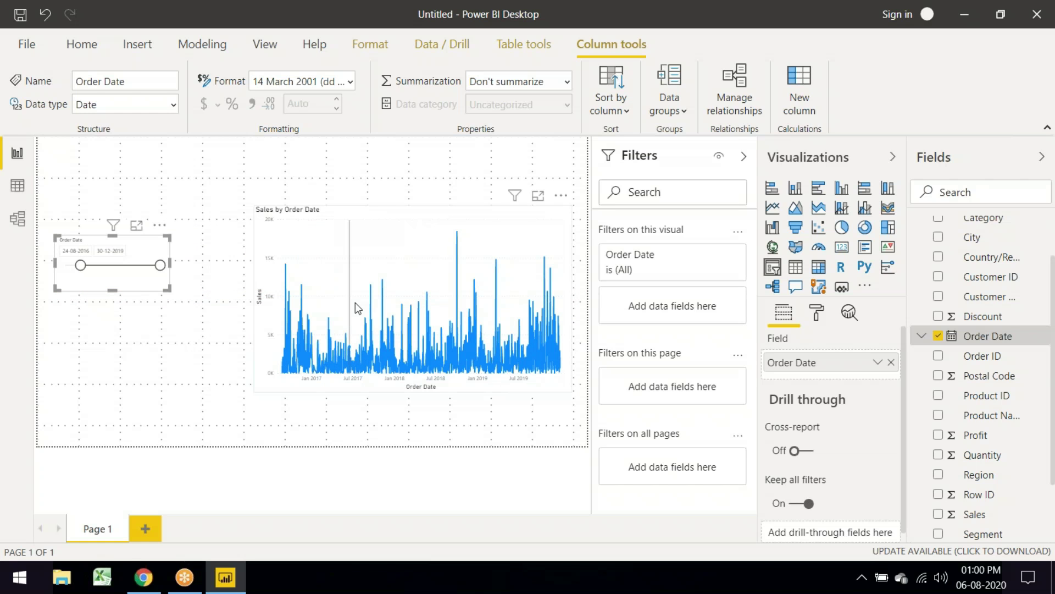
- Move the Sales by Order Date line chart up and to the left beside the slicer
click(268, 214)
drag(268, 214, 204, 180)
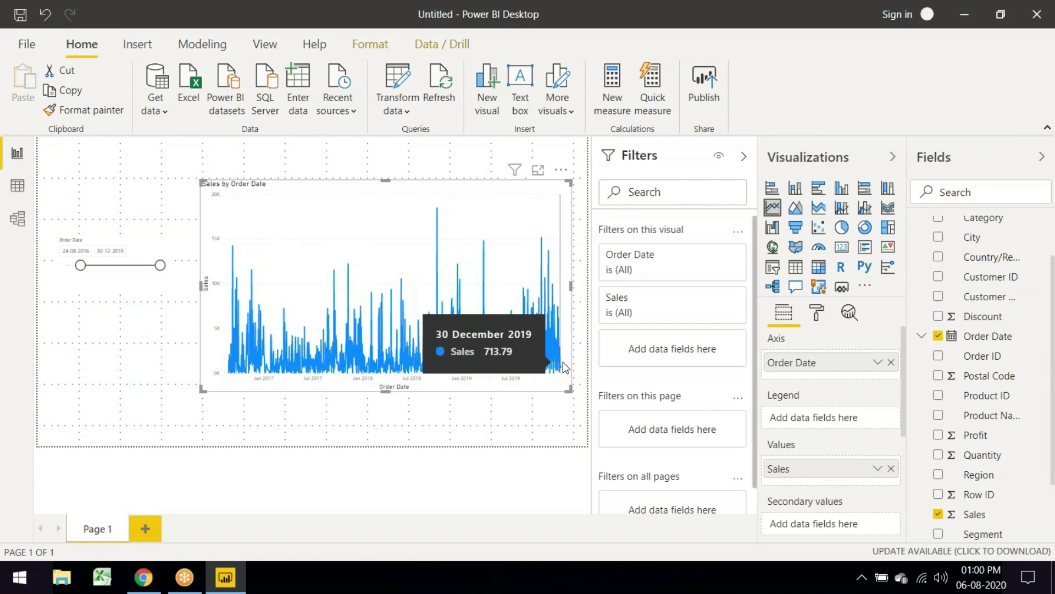
- Add a forecast to the line chart with a length of 5 months
click(849, 316)
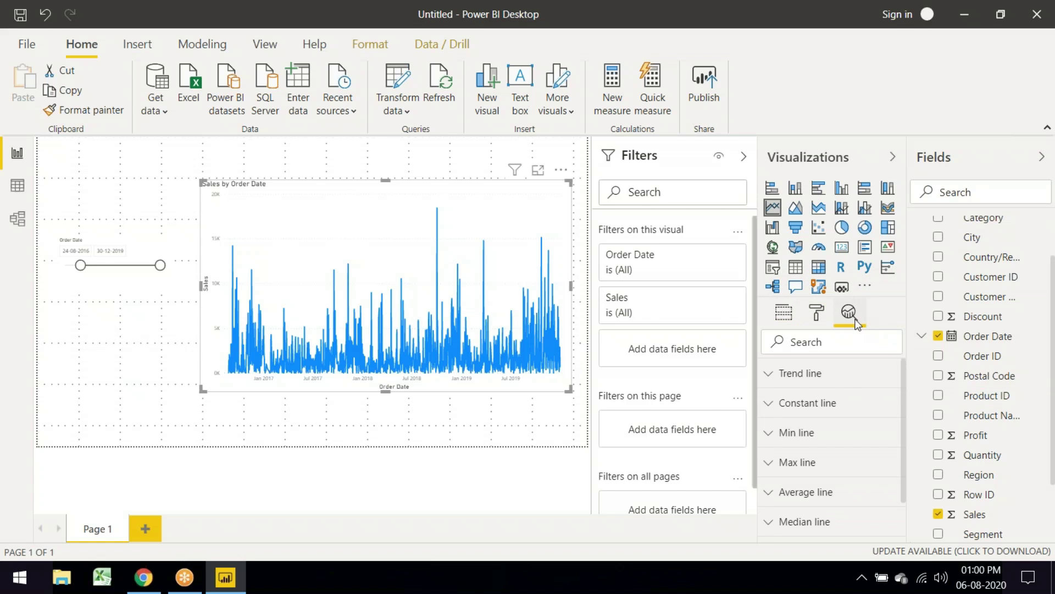
scroll(813, 494, down, 2)
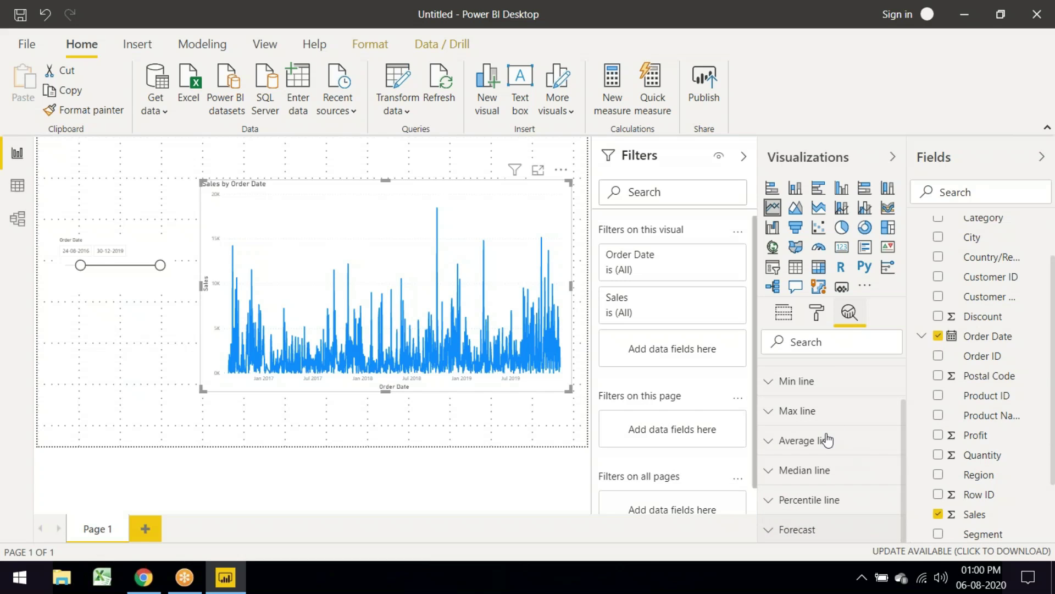
click(819, 529)
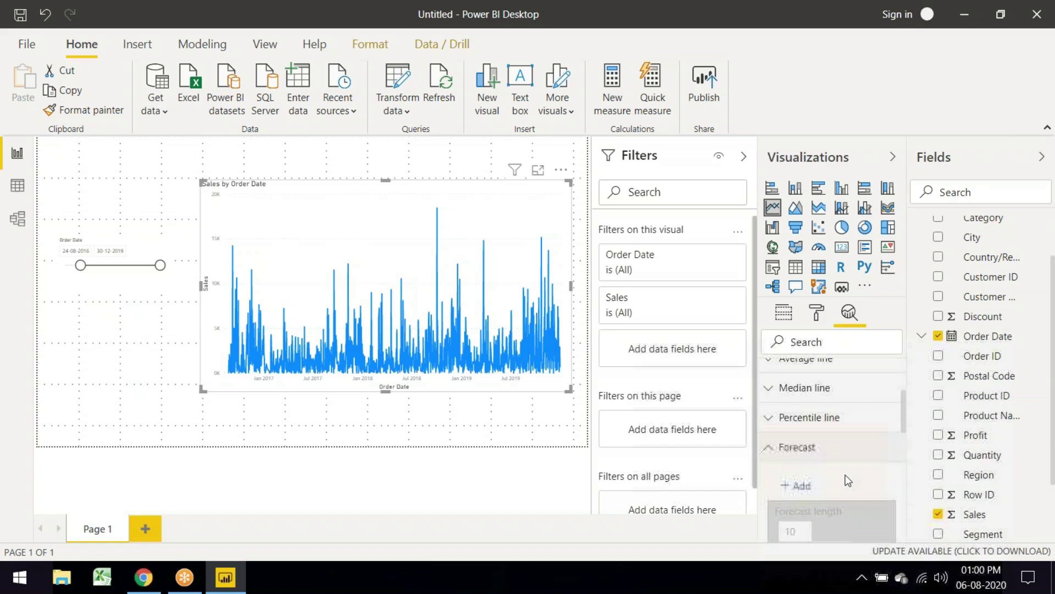
click(803, 487)
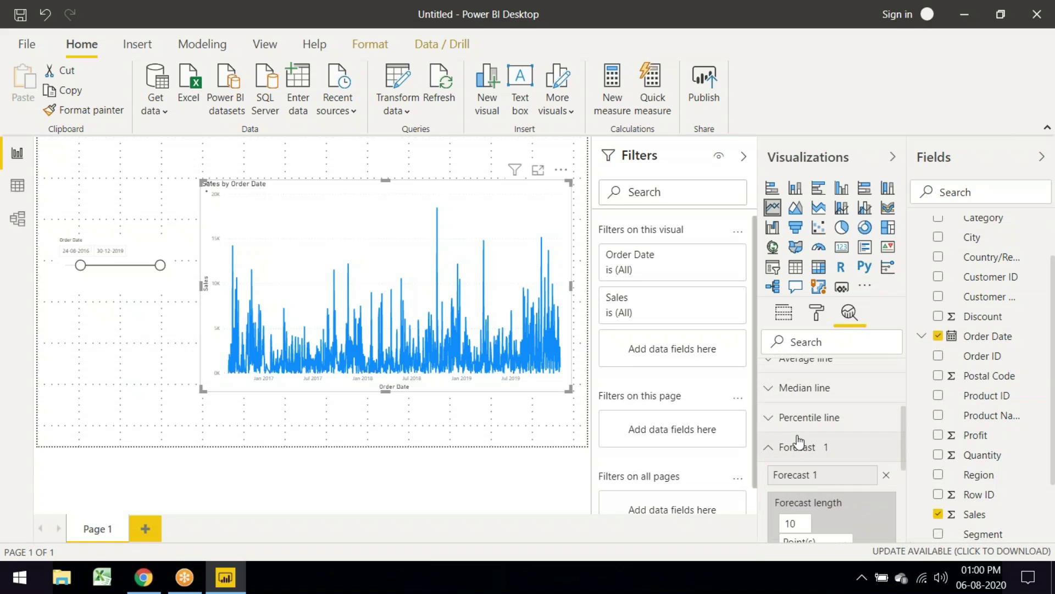
scroll(867, 457, down, 3)
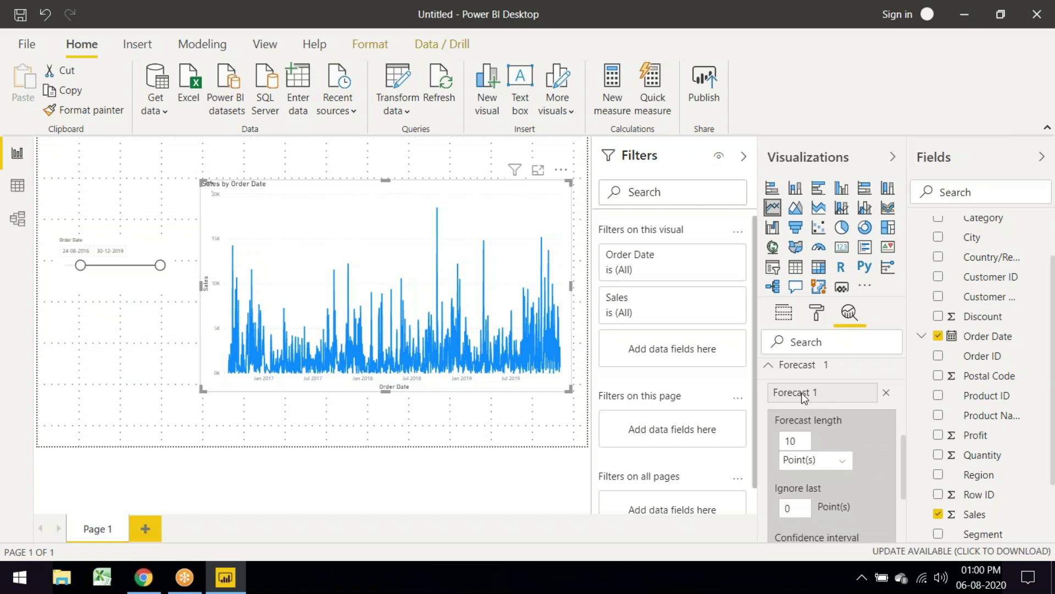
scroll(850, 447, down, 2)
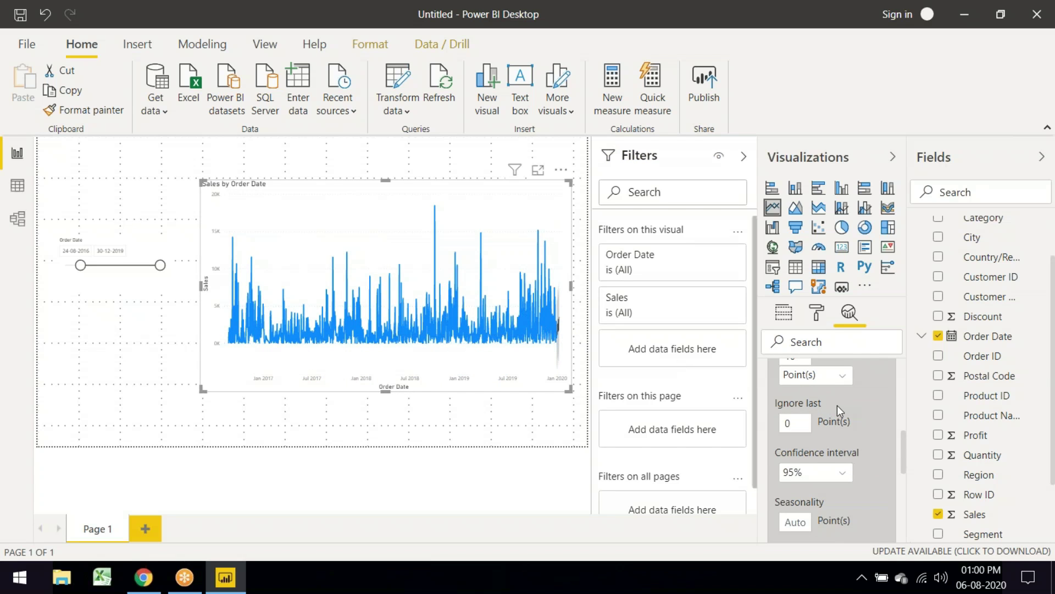
scroll(837, 404, up, 3)
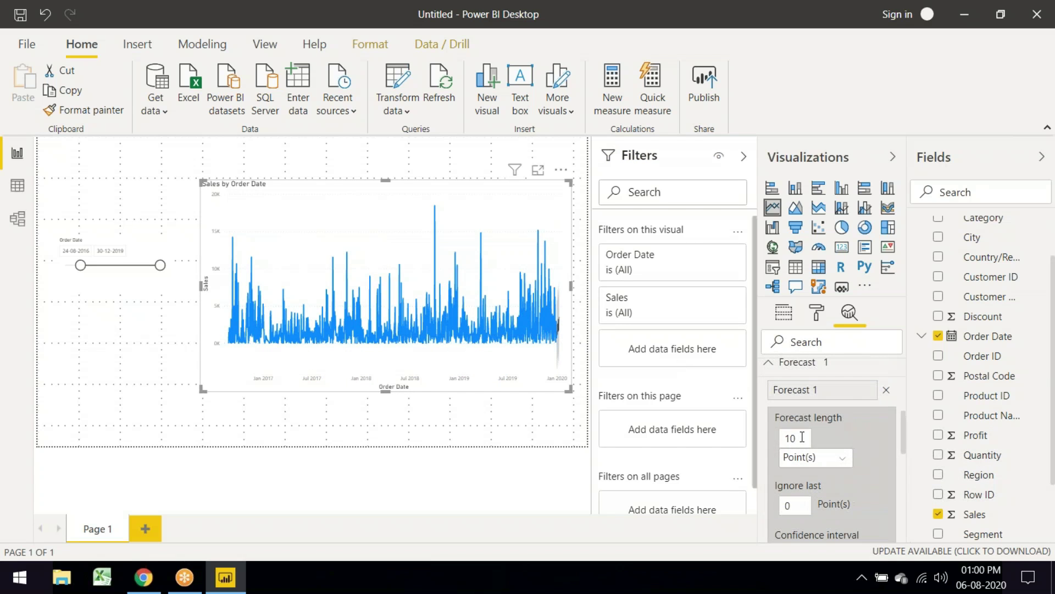
click(843, 460)
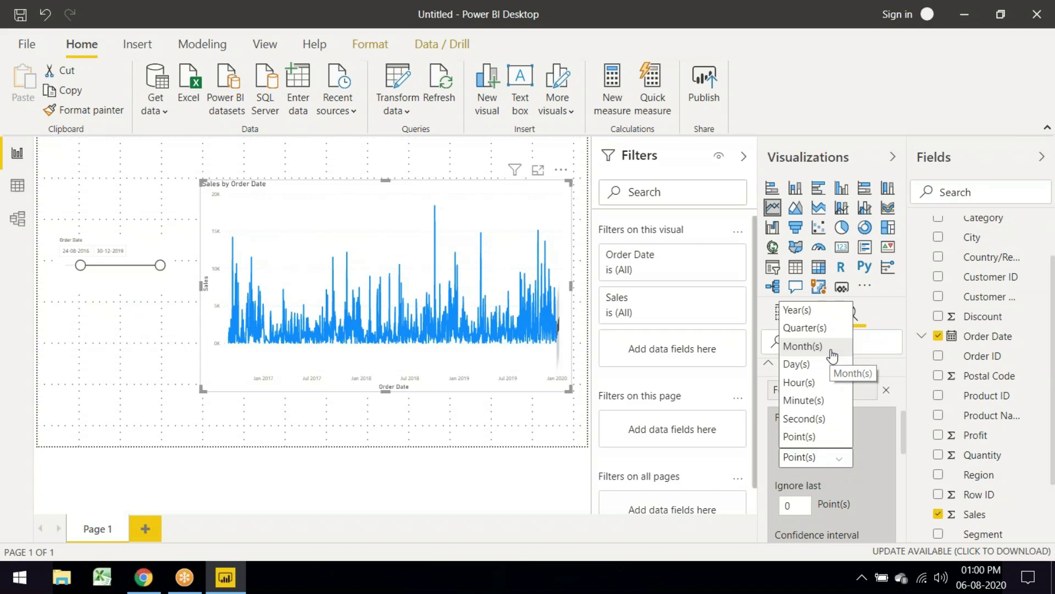
click(802, 347)
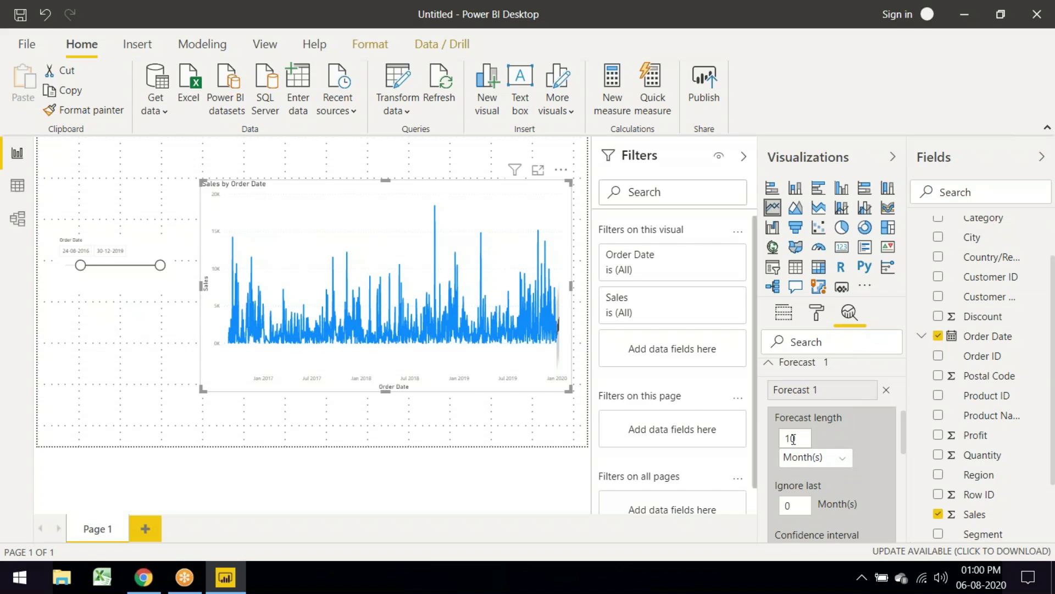
drag(783, 438, 796, 436)
text(5)
- Set the forecast confidence interval to 80%
scroll(846, 472, down, 3)
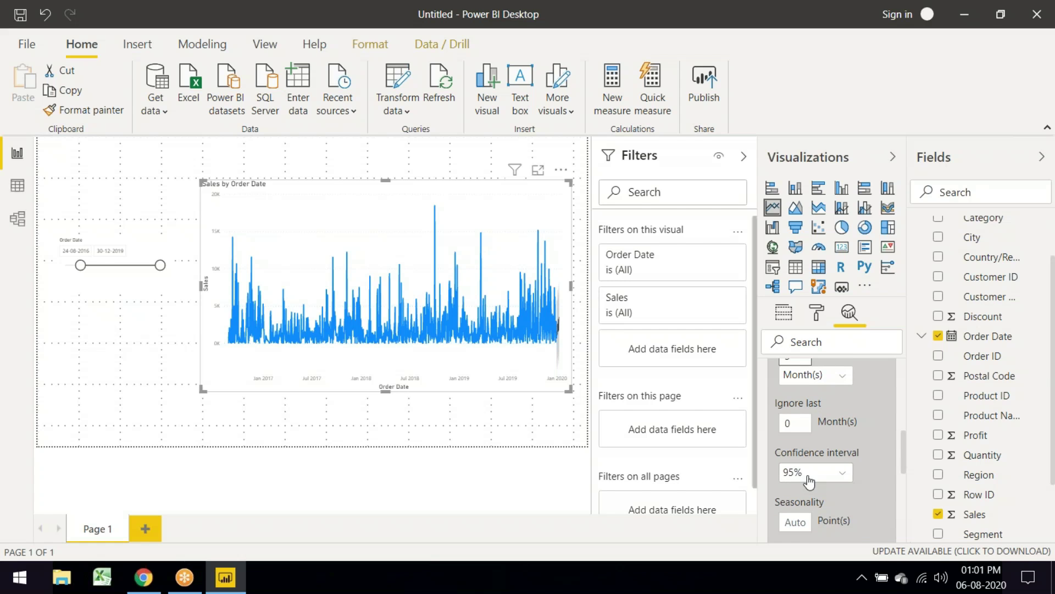
click(844, 482)
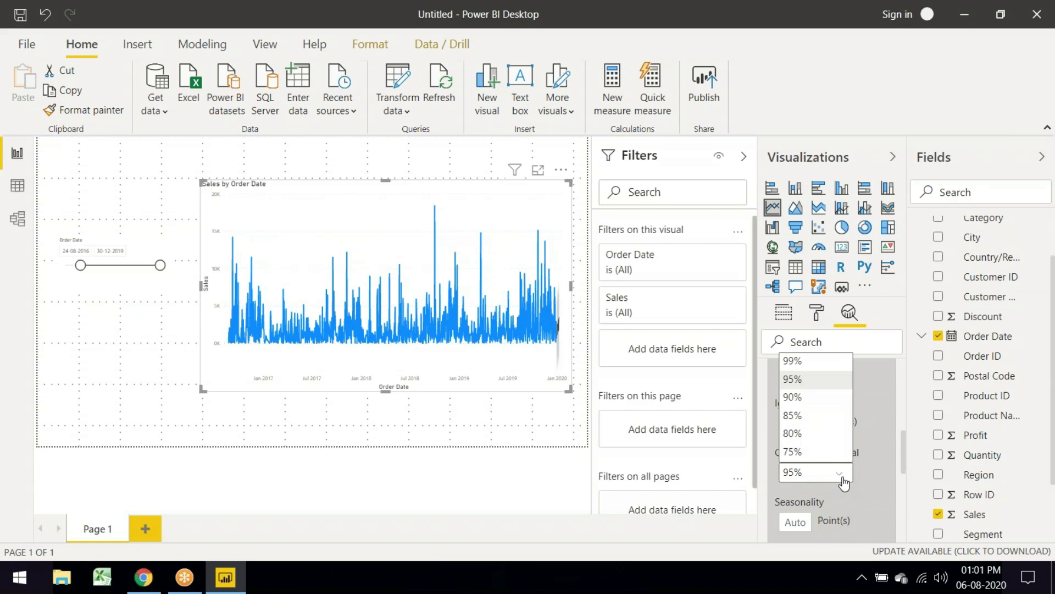
click(820, 433)
scroll(863, 488, down, 3)
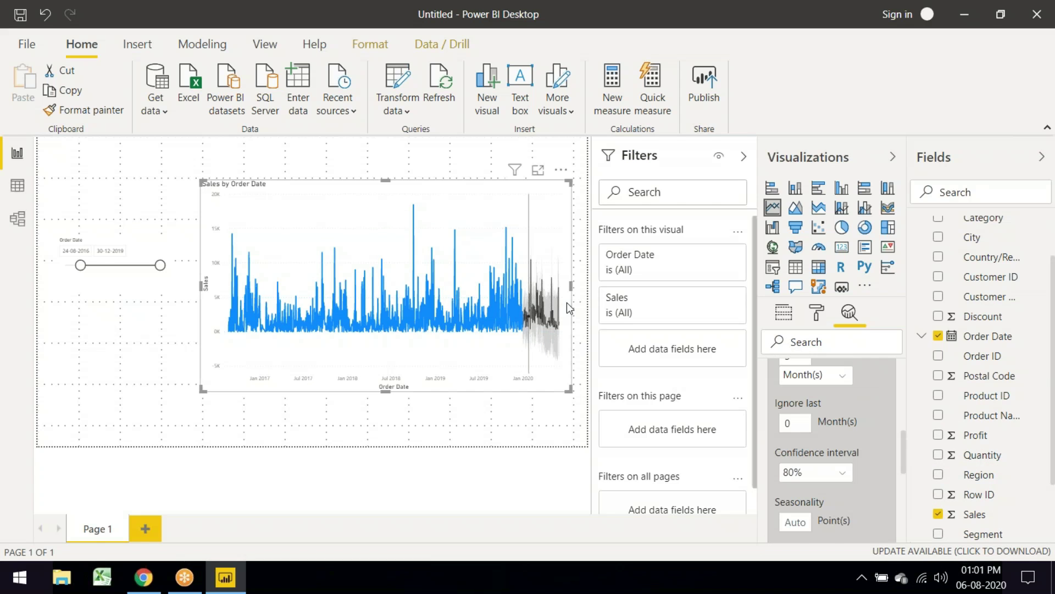
scroll(867, 462, up, 3)
scroll(867, 463, up, 3)
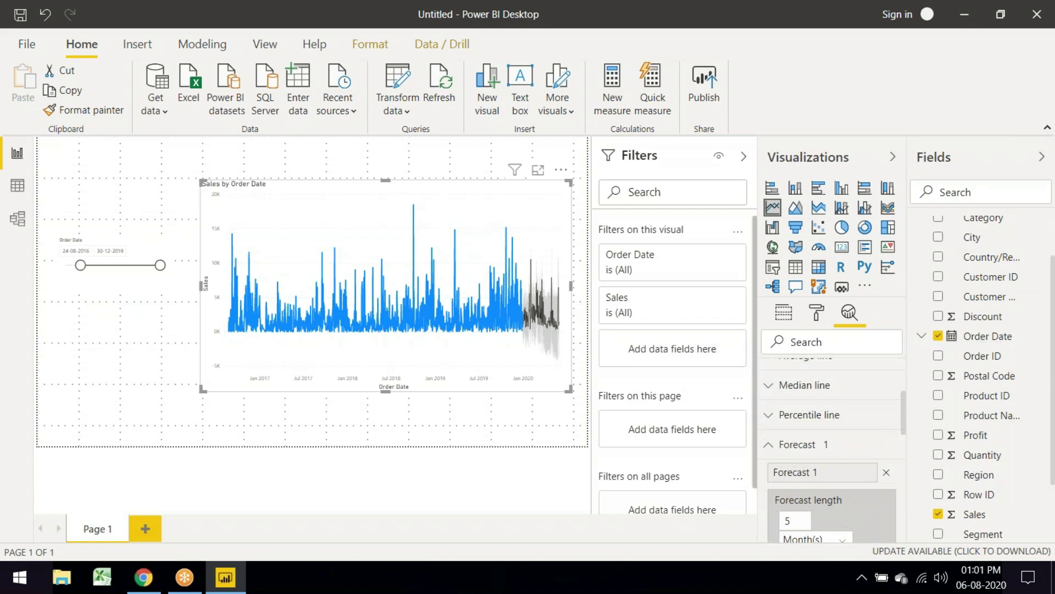
scroll(846, 457, down, 10)
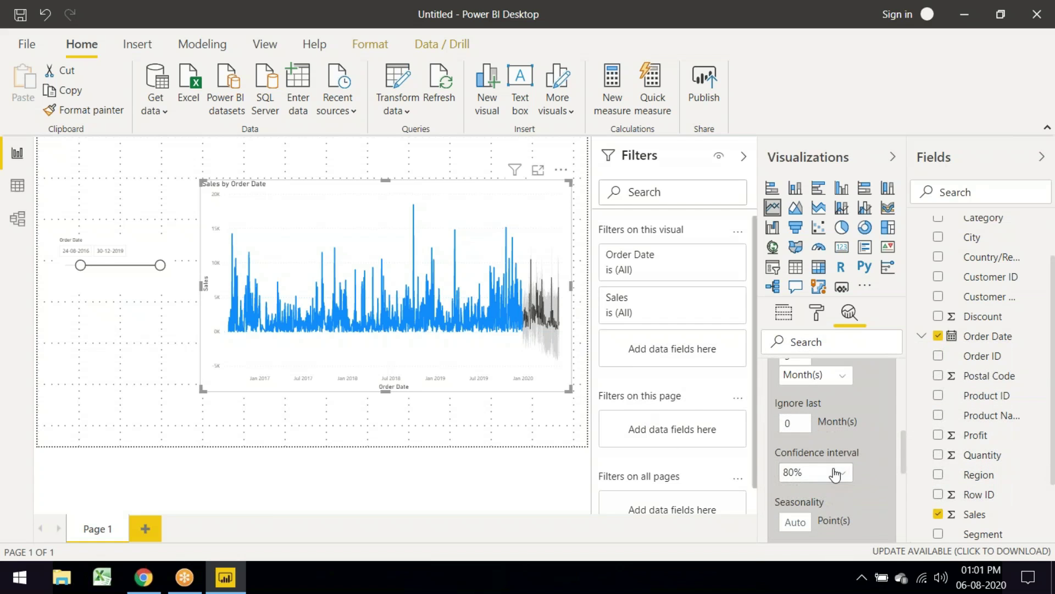
scroll(846, 457, up, 6)
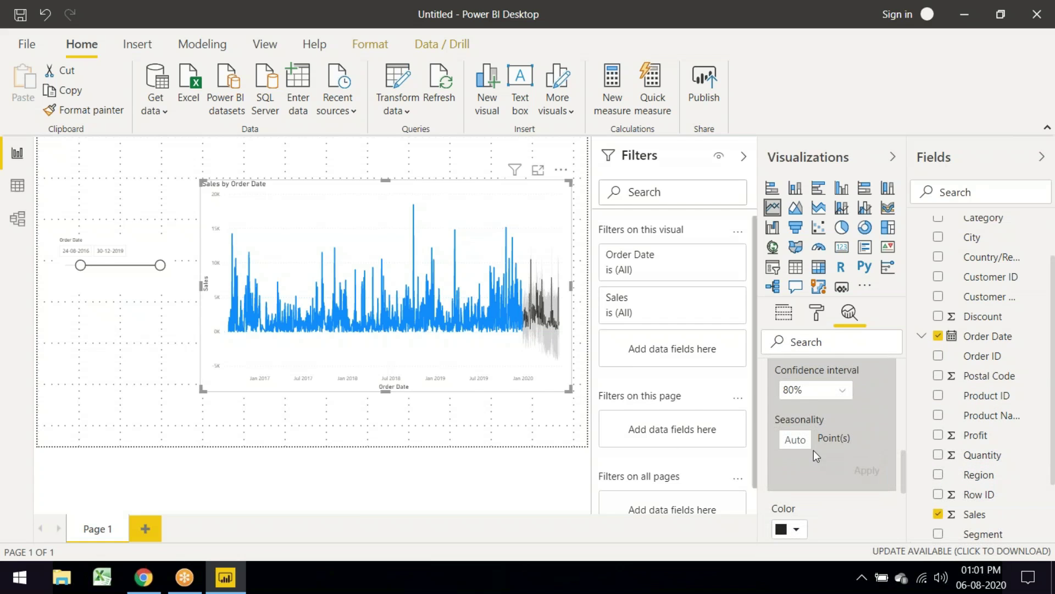
click(835, 472)
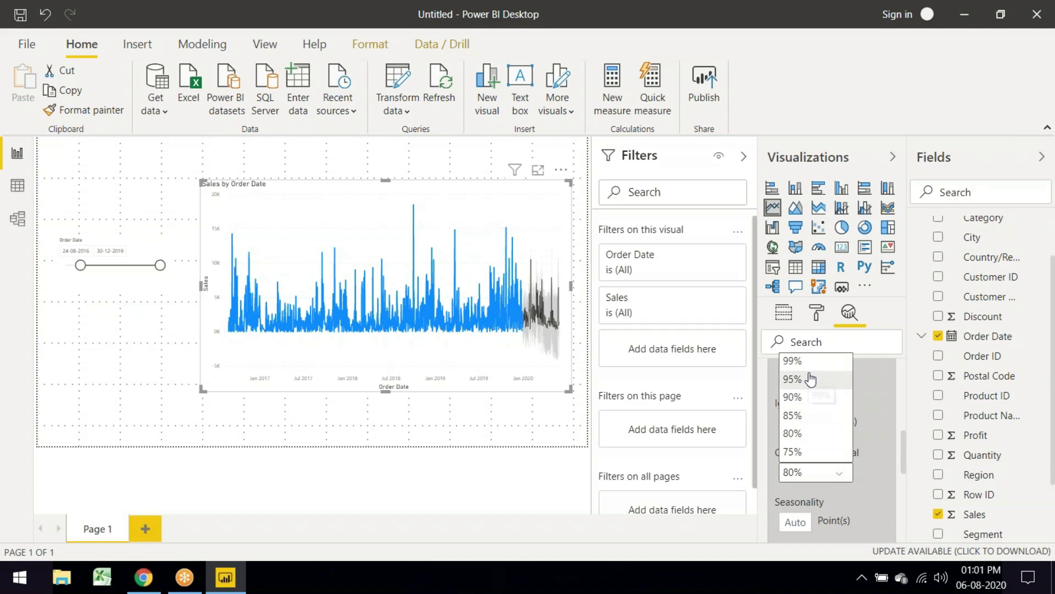
scroll(811, 379, down, 3)
click(814, 416)
- Change the forecast line style to Dotted, then to Solid
click(819, 473)
scroll(824, 434, up, 3)
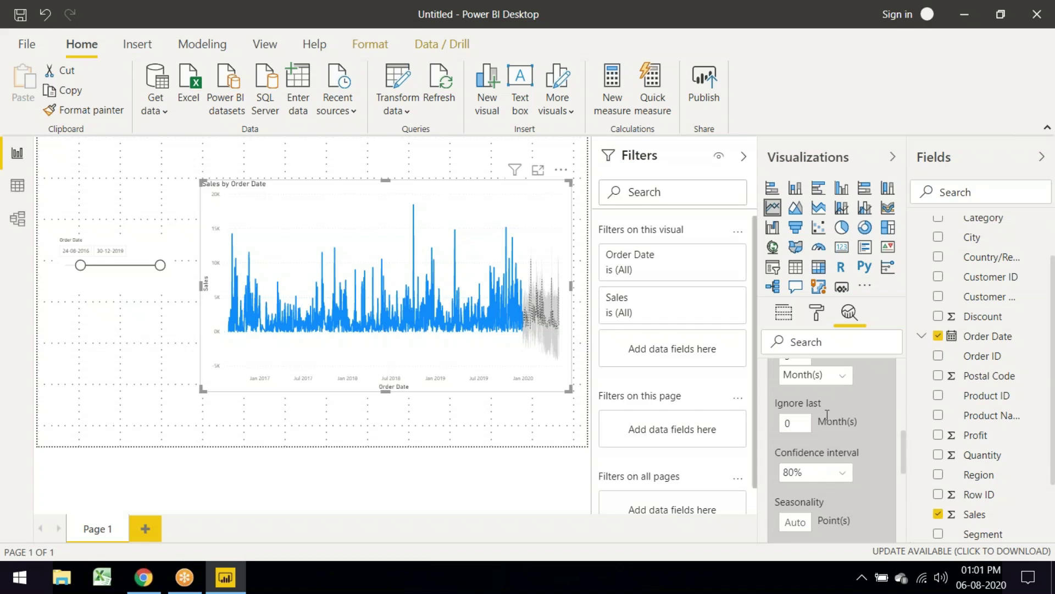
scroll(833, 462, down, 3)
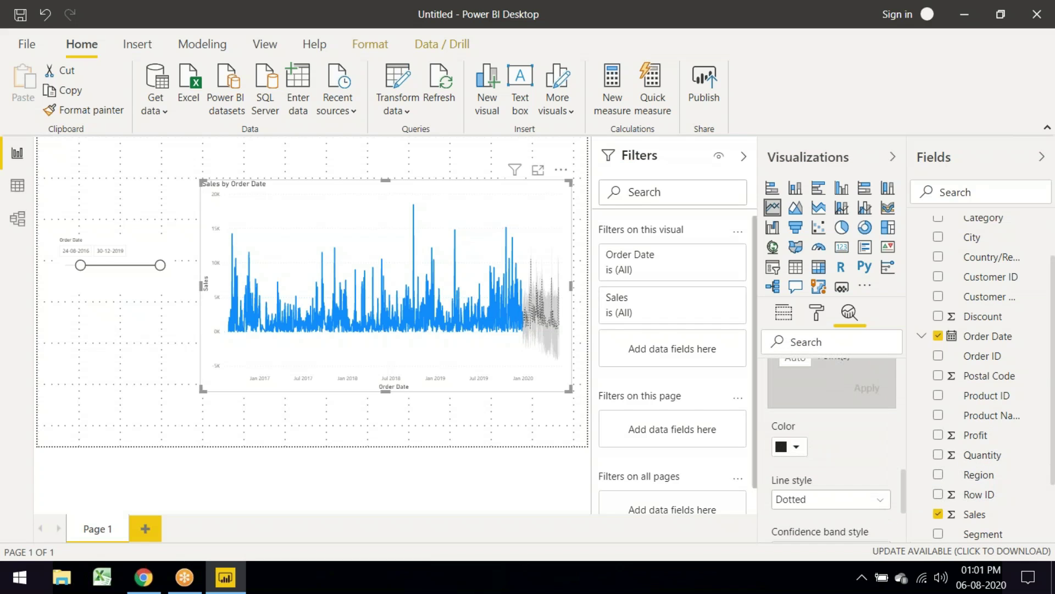
click(819, 499)
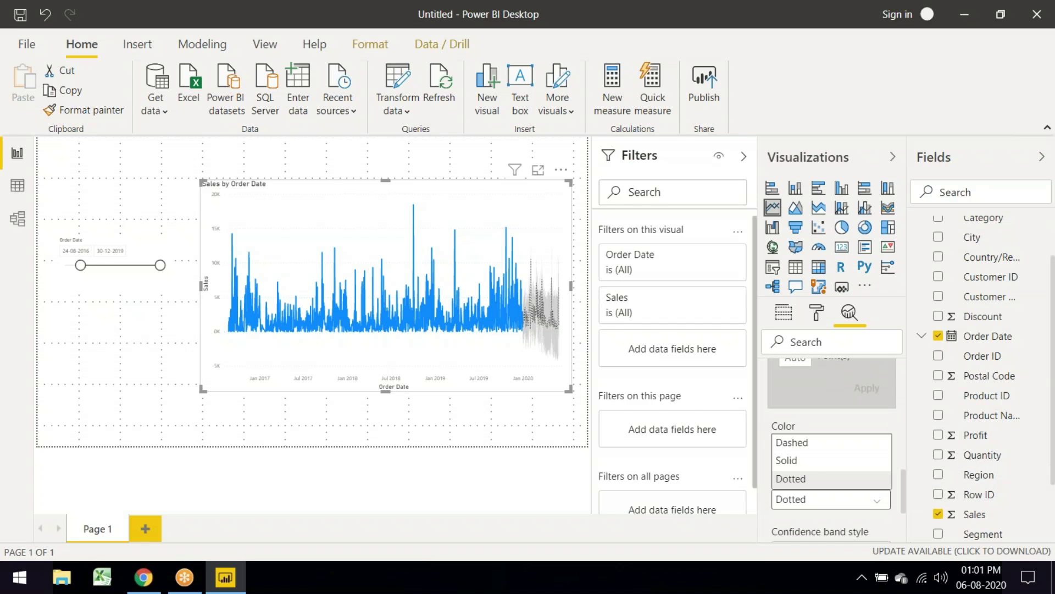
click(815, 465)
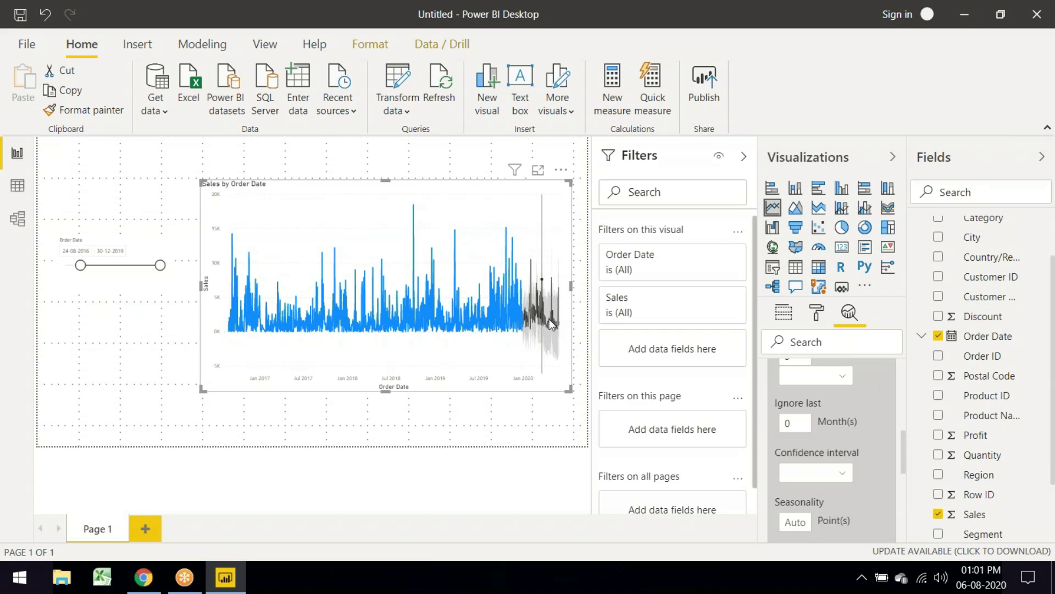
mouse_move(527, 328)
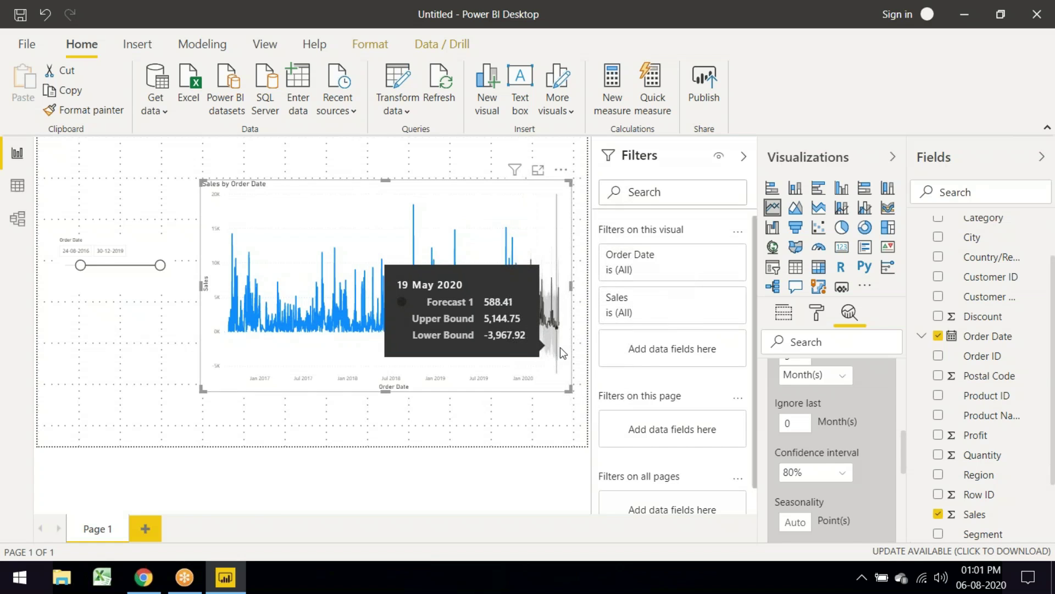
scroll(826, 441, down, 5)
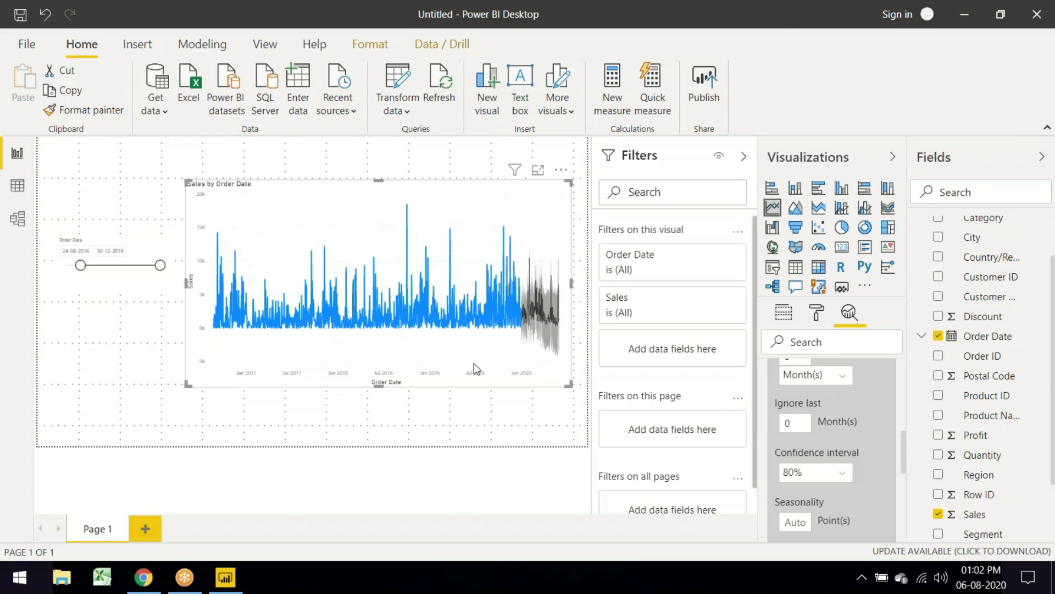
- Select the Order Date date-range slicer on Page 1
click(131, 282)
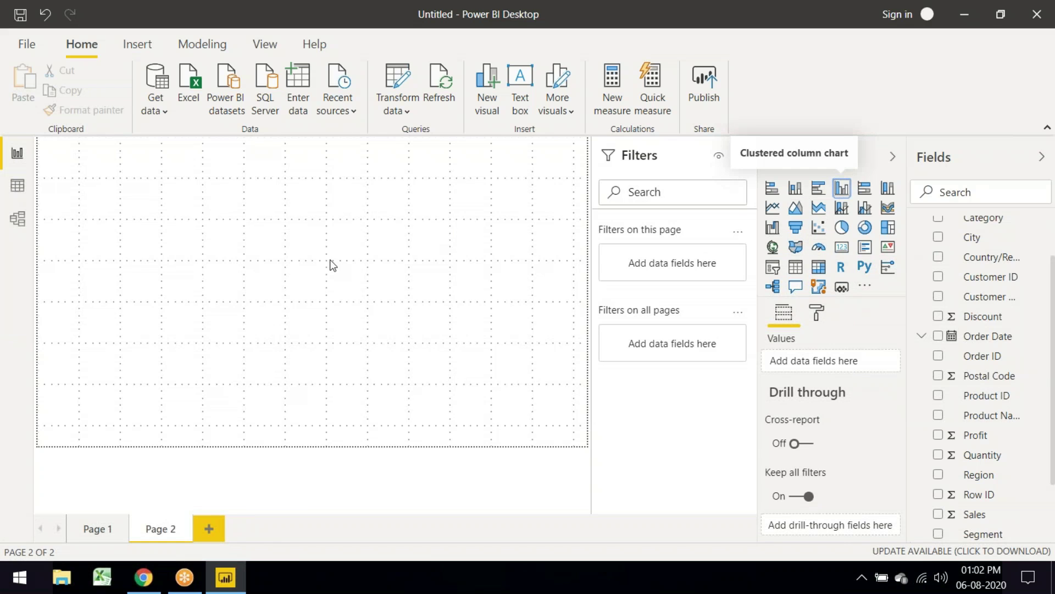
- Enlarge the column chart, plot Sales by Order Date, drop Year, Quarter and Day, then widen it
drag(159, 256, 301, 394)
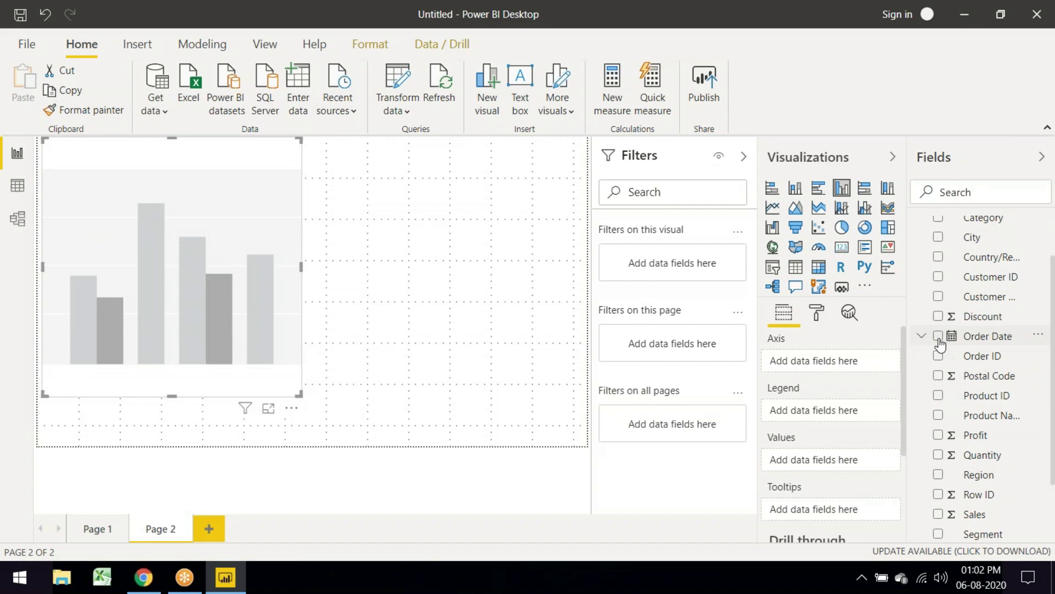
click(939, 336)
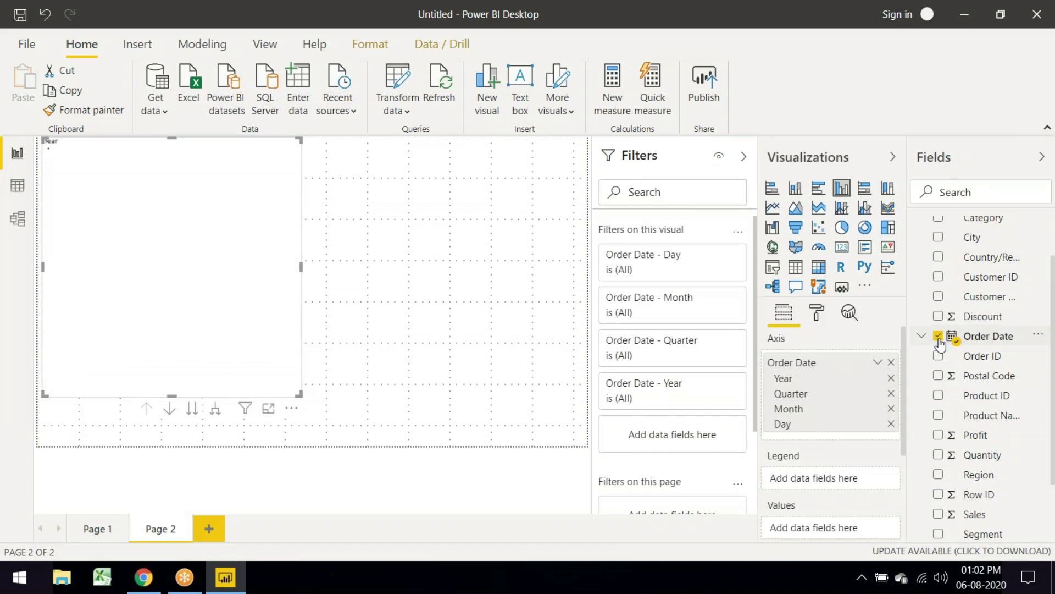
click(937, 517)
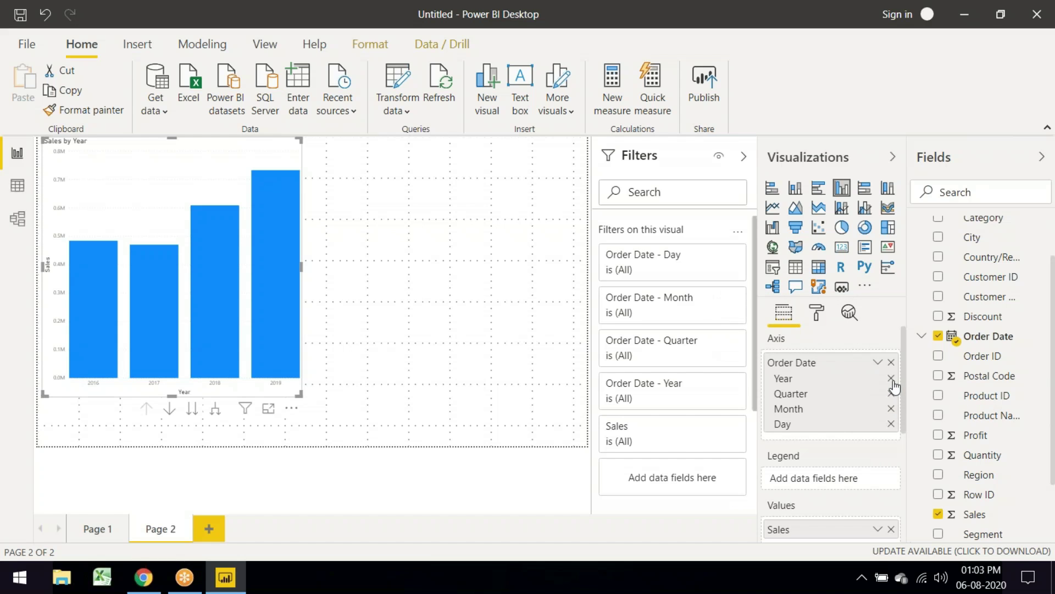
click(892, 387)
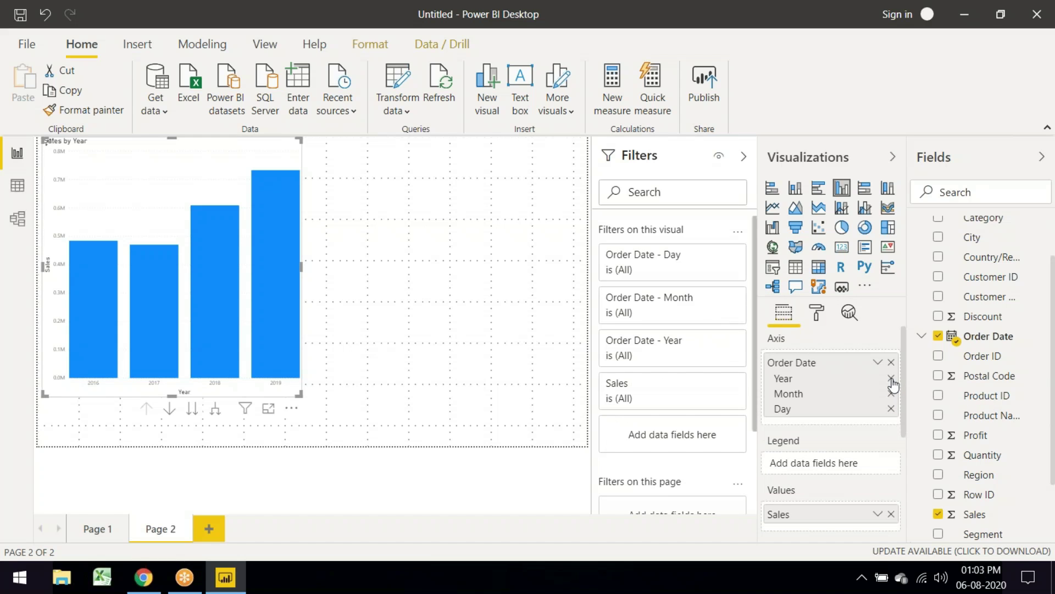
click(892, 379)
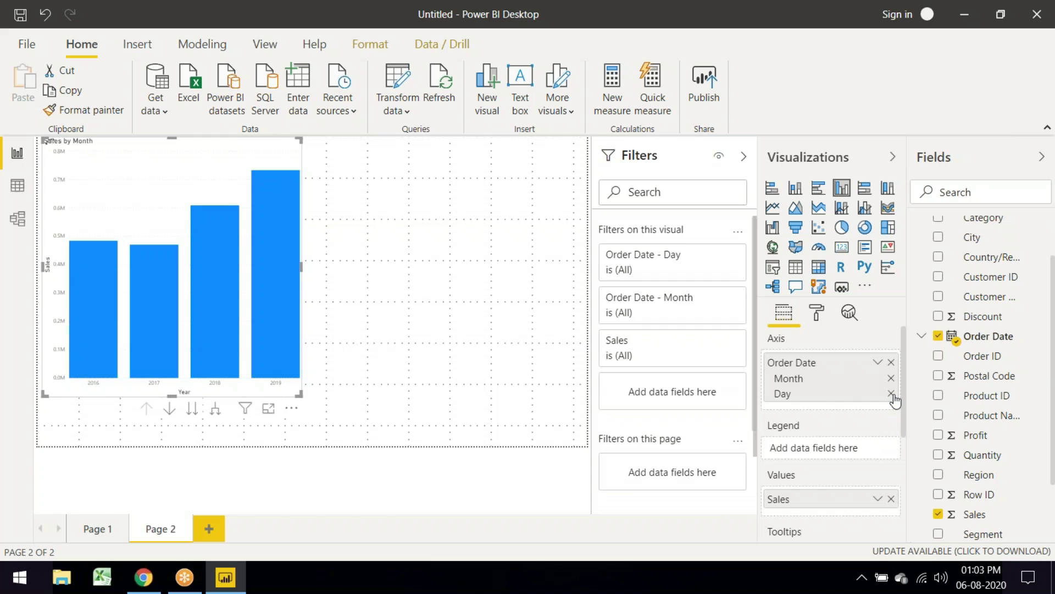
click(892, 394)
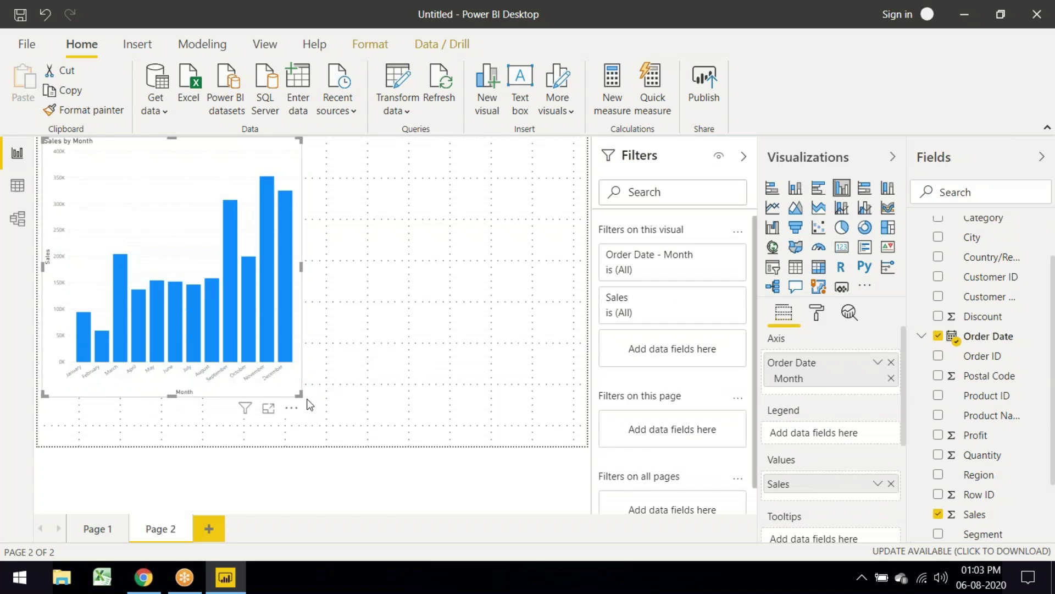
drag(375, 389, 516, 403)
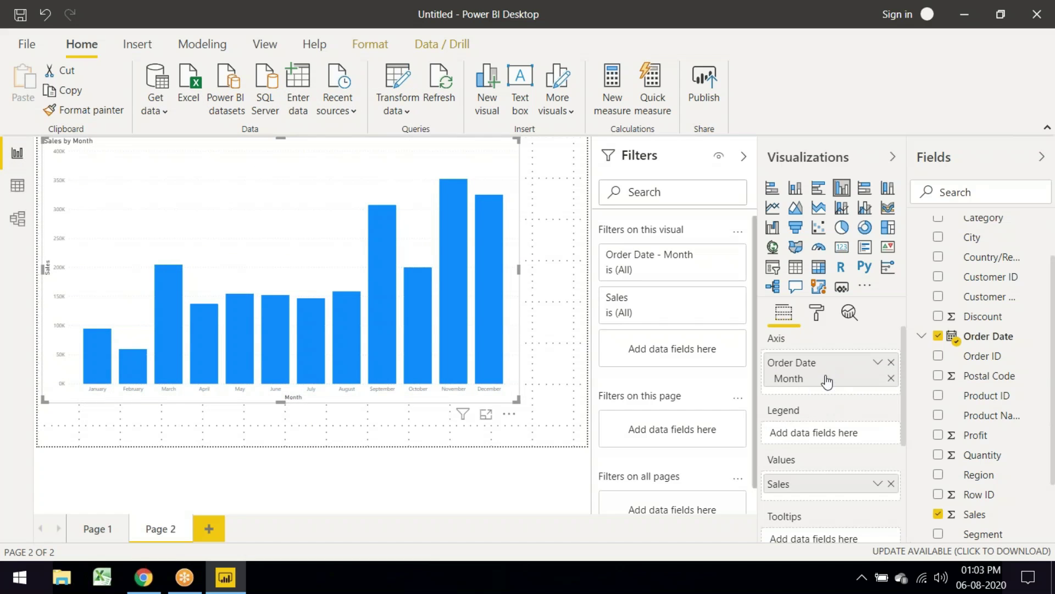
- Switch the axis to plain Order Date and back to Date Hierarchy, then show the Analytics options
click(877, 364)
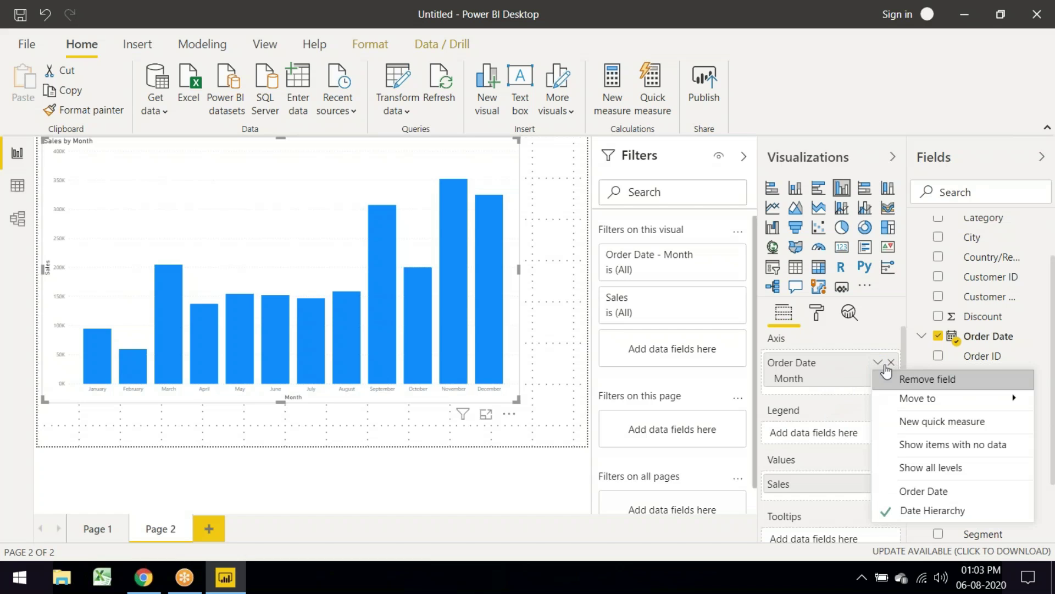
click(926, 491)
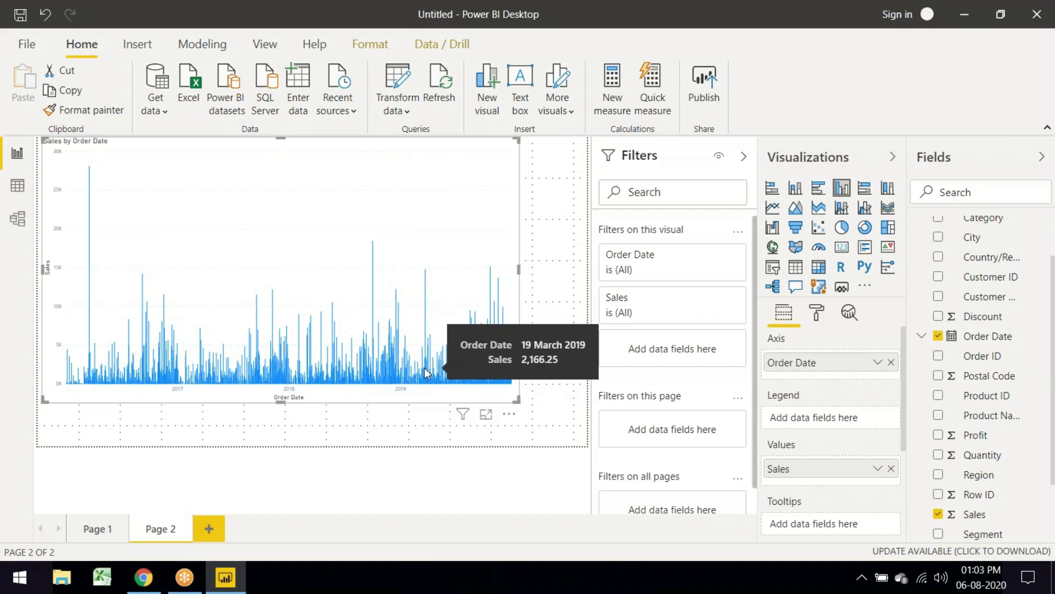
click(877, 363)
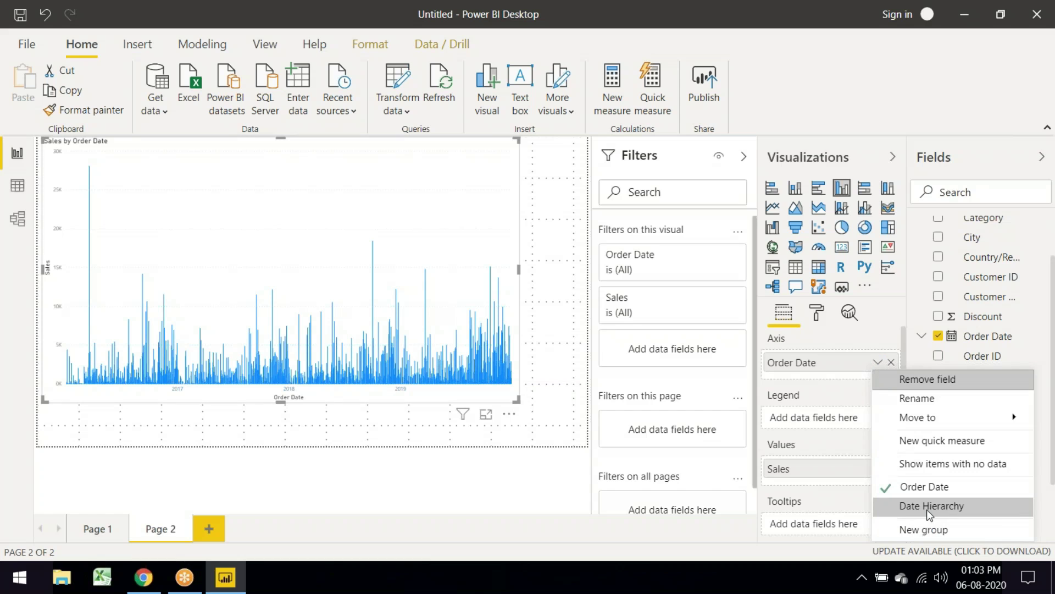
click(913, 487)
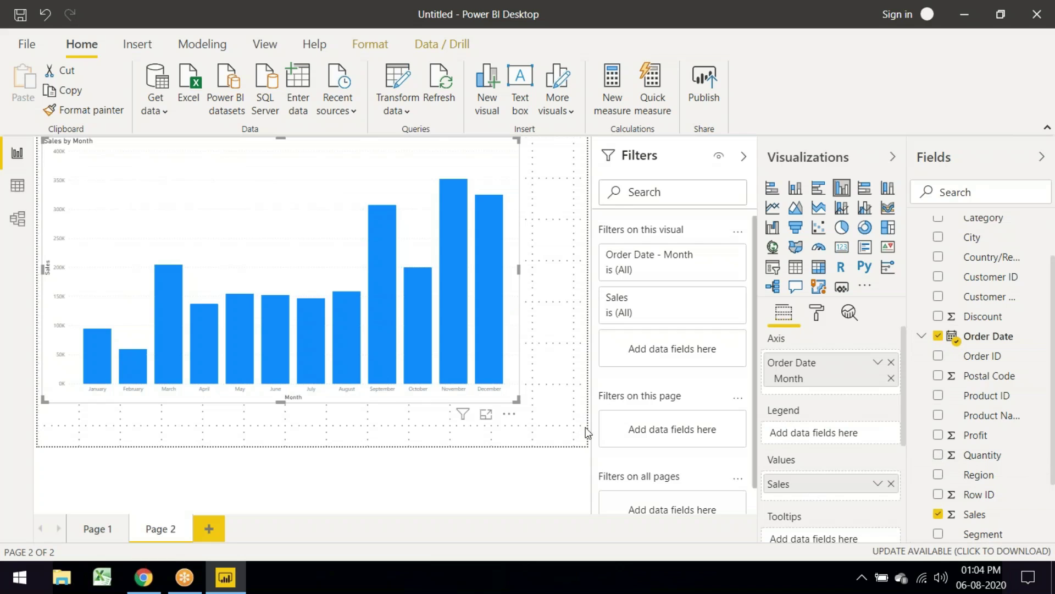
click(849, 312)
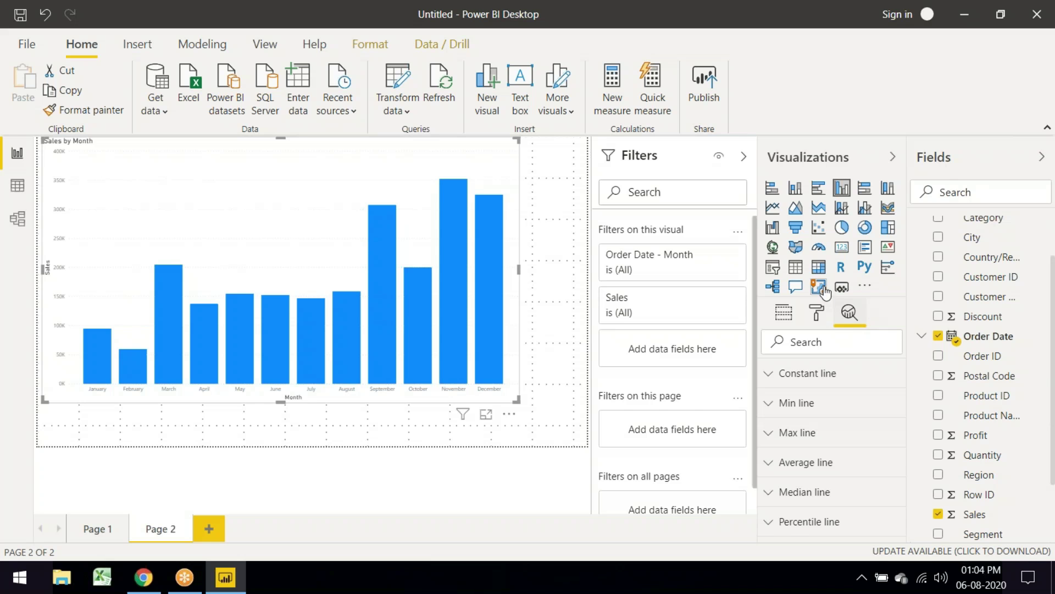
- Shorten the Sales by Month chart slightly and turn on data labels above each bar
drag(507, 396, 520, 386)
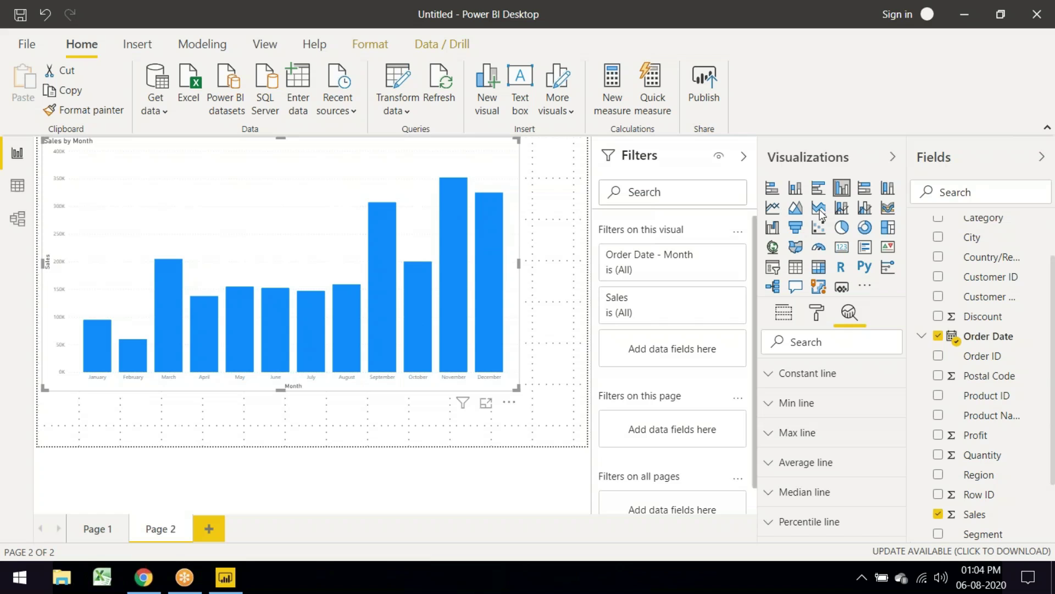
mouse_move(454, 325)
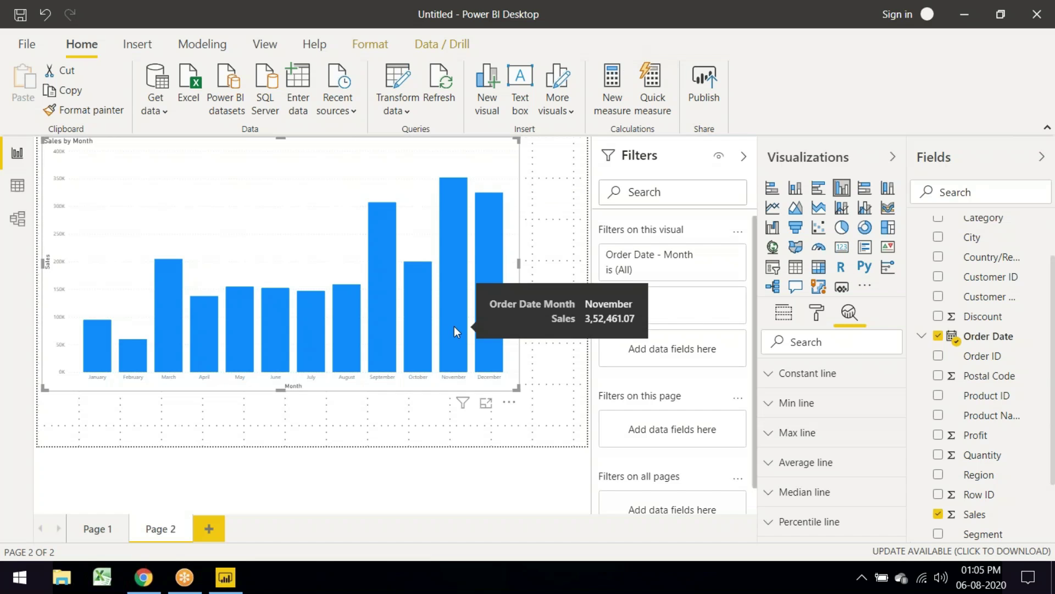
click(816, 312)
scroll(802, 439, down, 3)
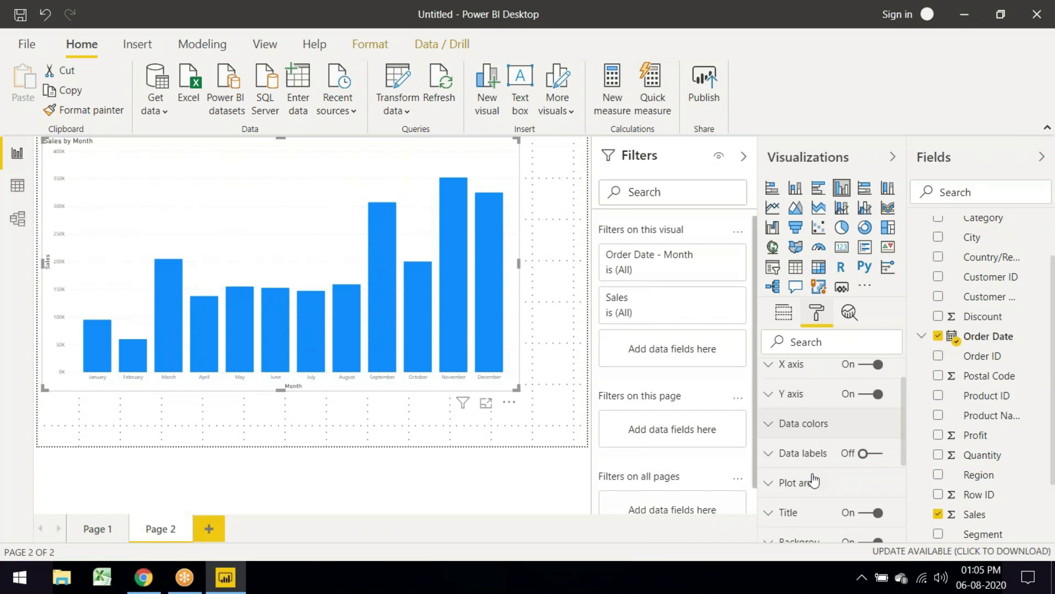
click(774, 384)
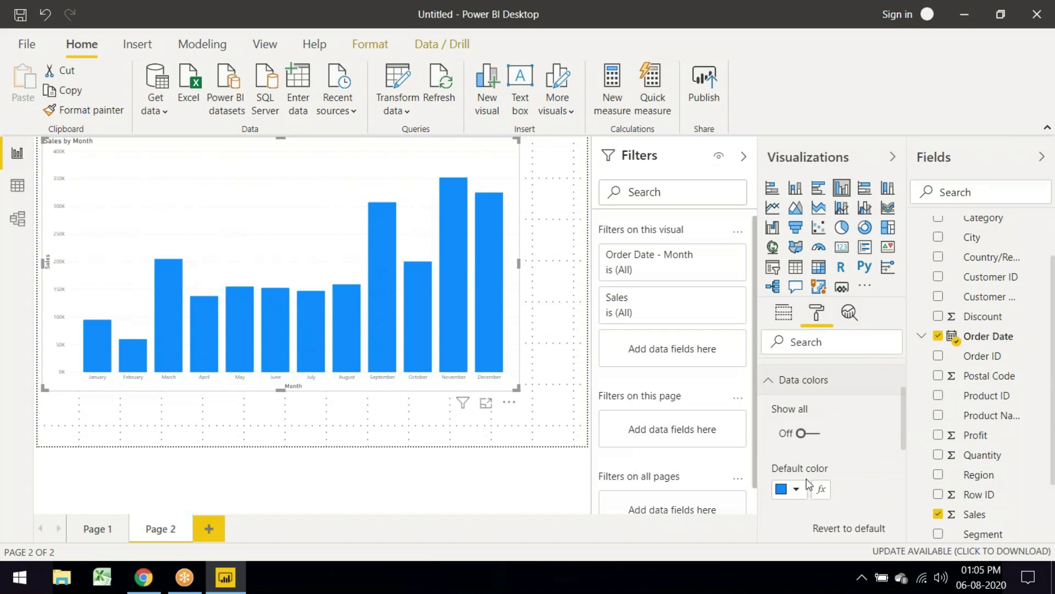
scroll(835, 446, down, 2)
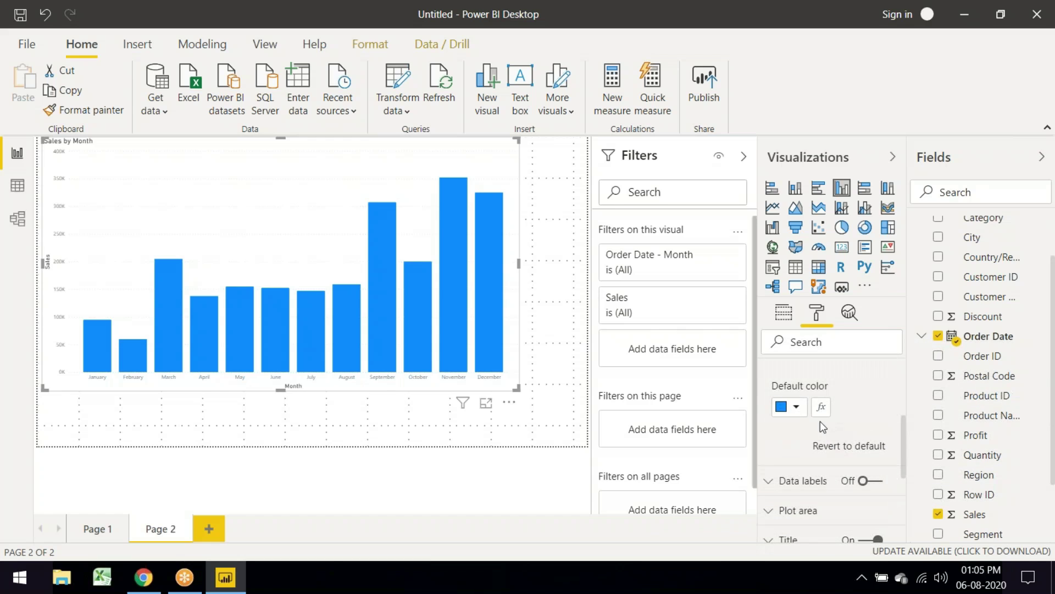
click(879, 482)
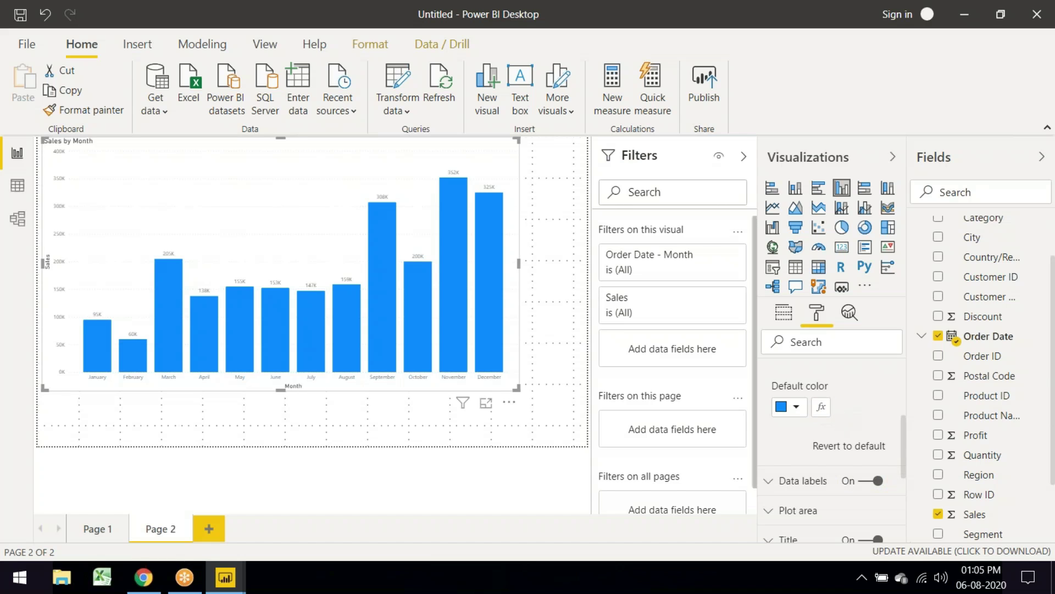
- Colour the bars with a two-colour blue gradient scale based on Sum of Sales, not diverging
click(823, 408)
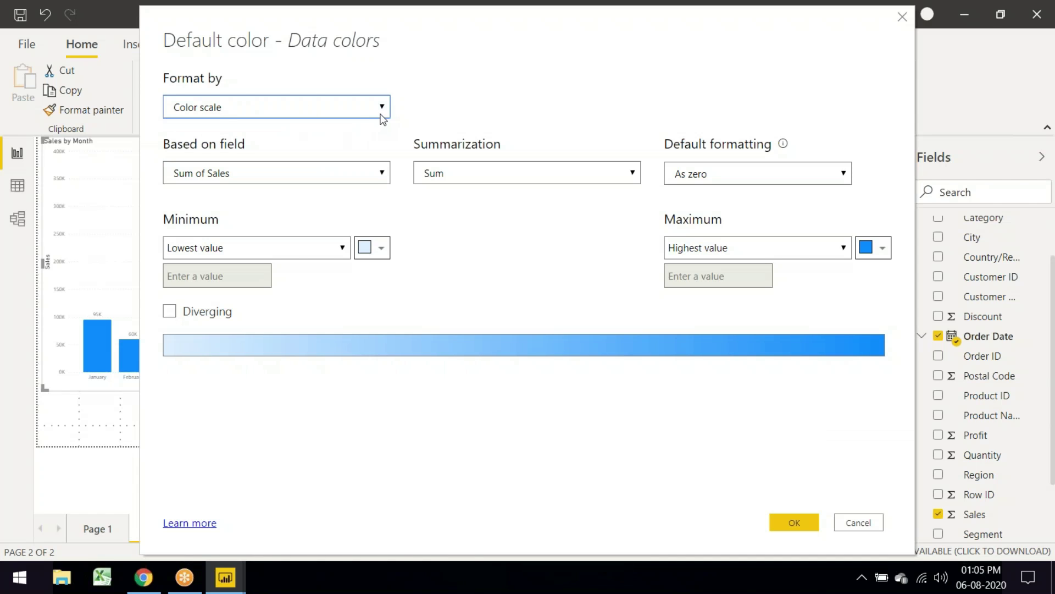
click(170, 312)
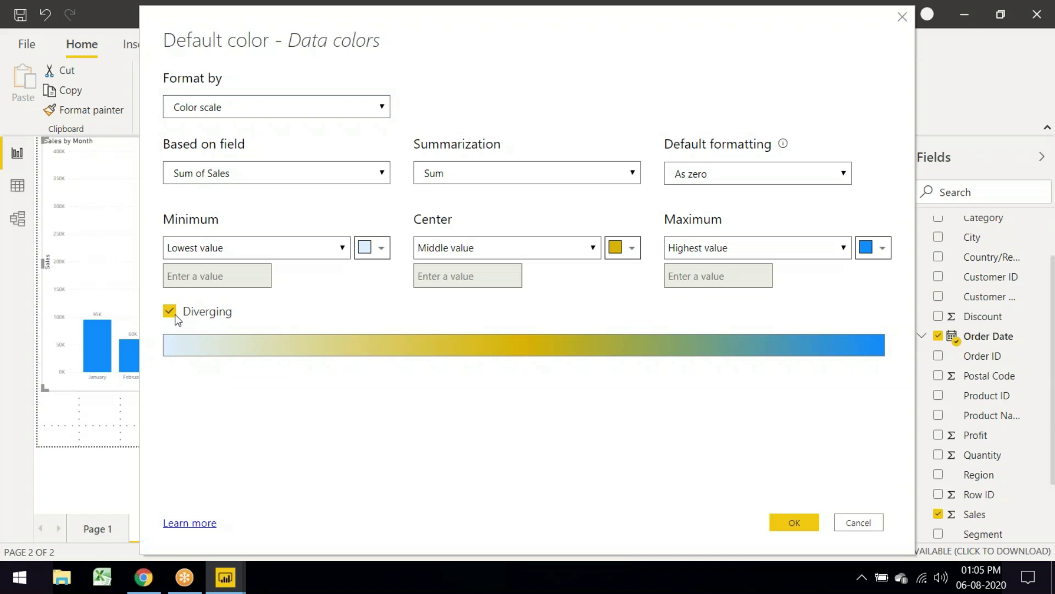
click(171, 313)
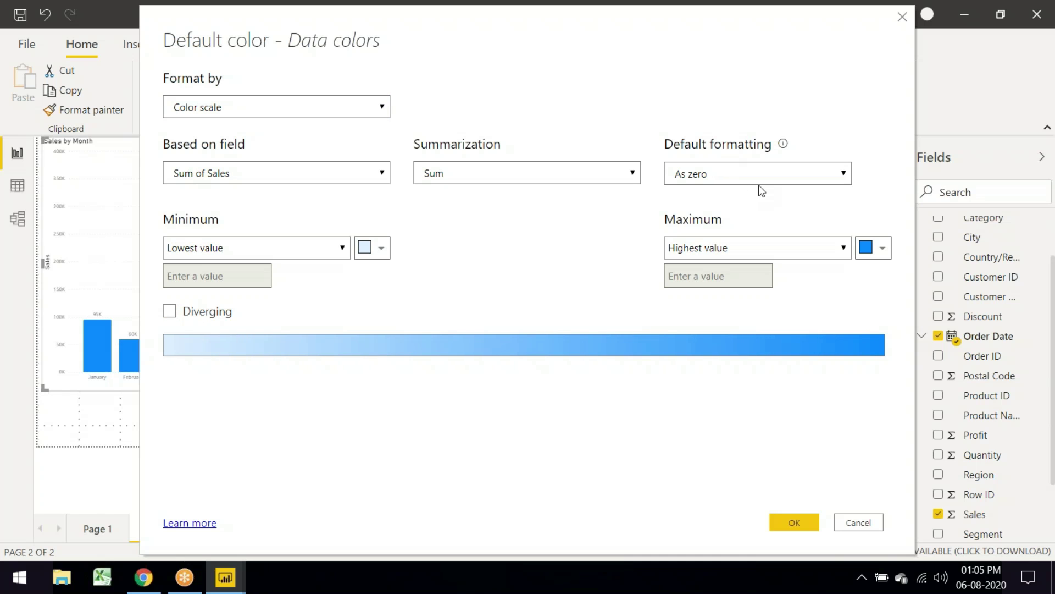
click(797, 522)
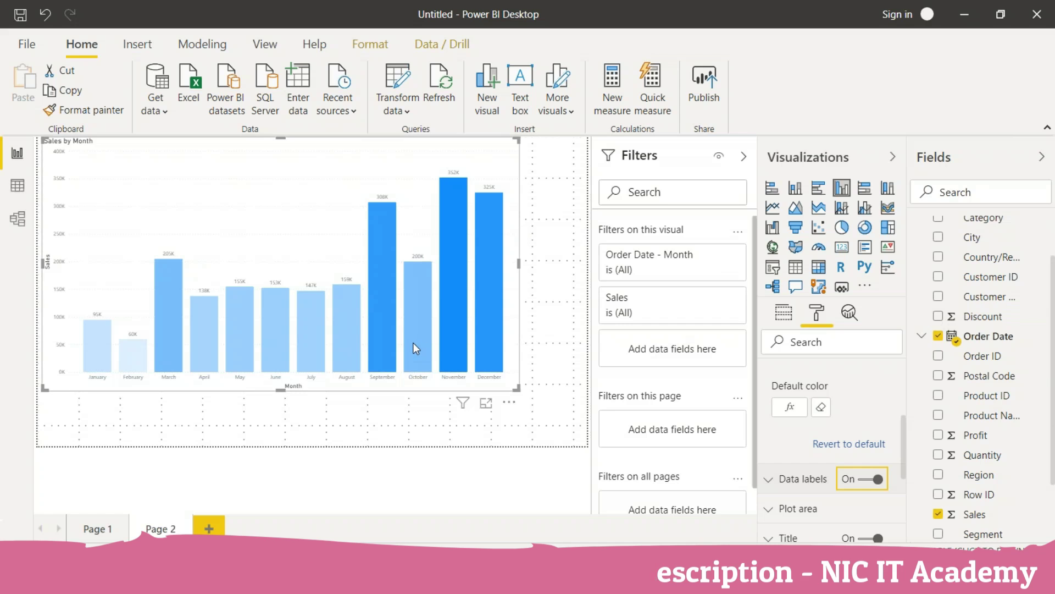
mouse_move(414, 342)
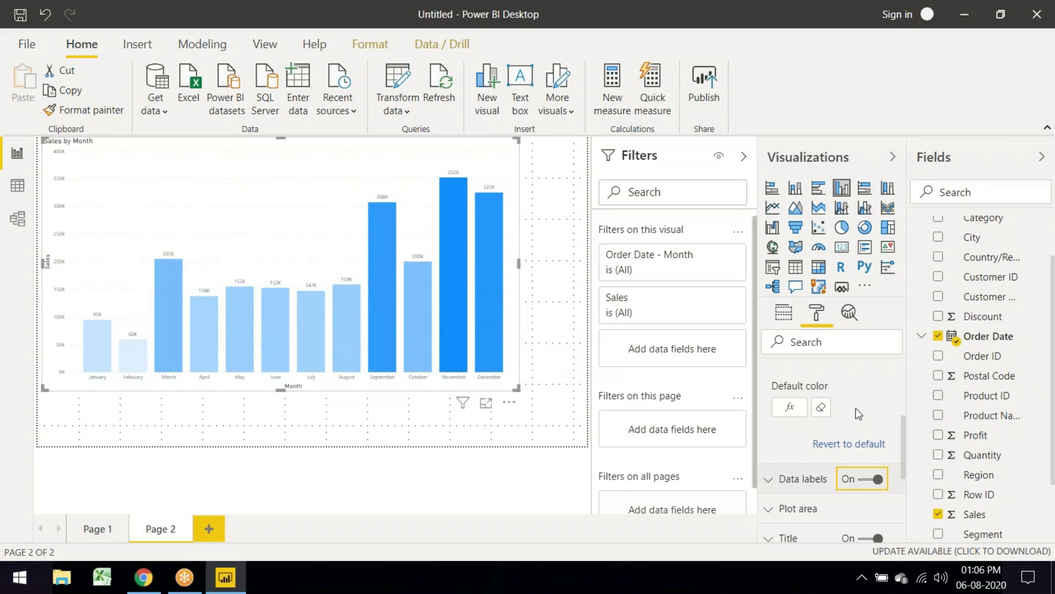
scroll(857, 418, up, 3)
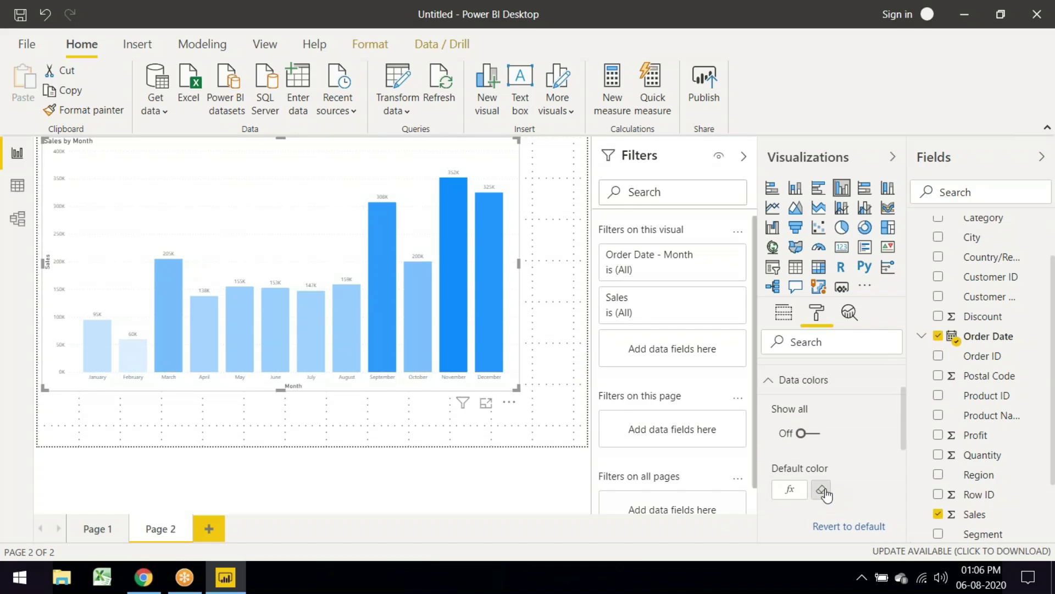
- Remove the colour-scale formatting so all bars return to one blue, with Show all on
click(822, 490)
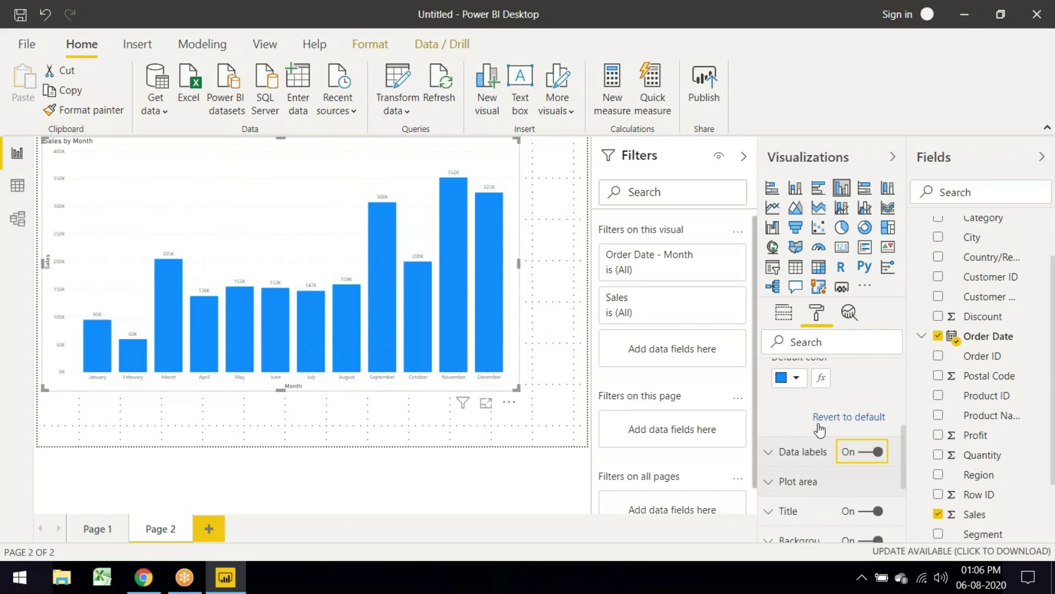
scroll(838, 429, up, 3)
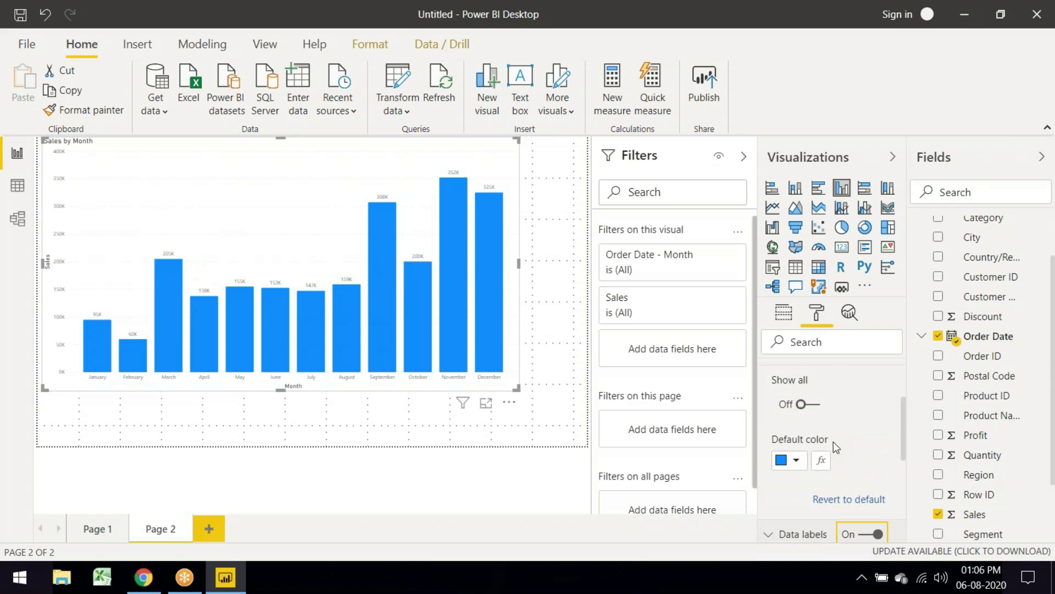
scroll(833, 441, up, 3)
click(816, 487)
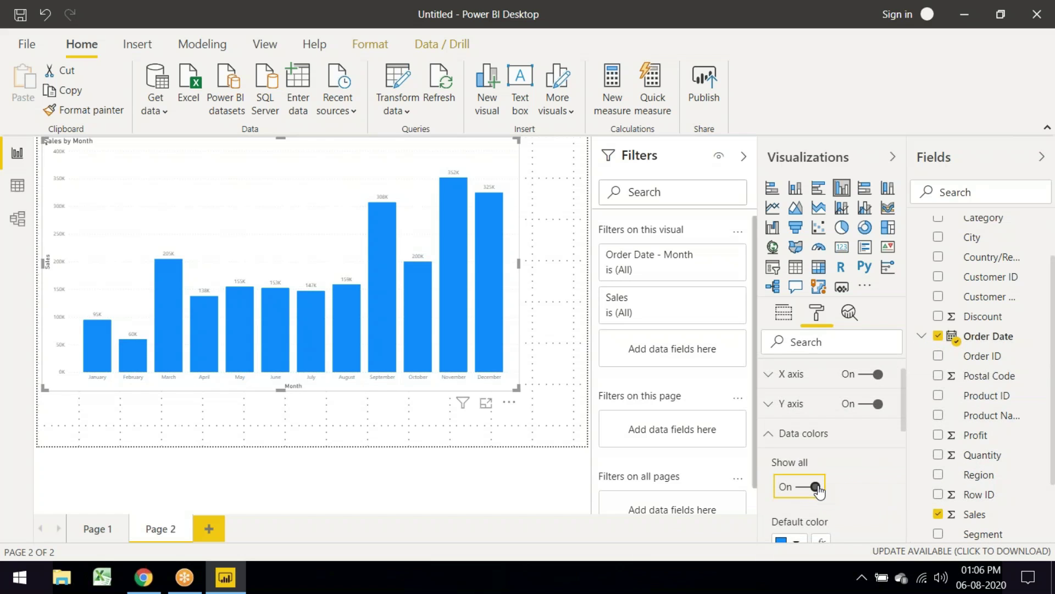
scroll(838, 465, down, 15)
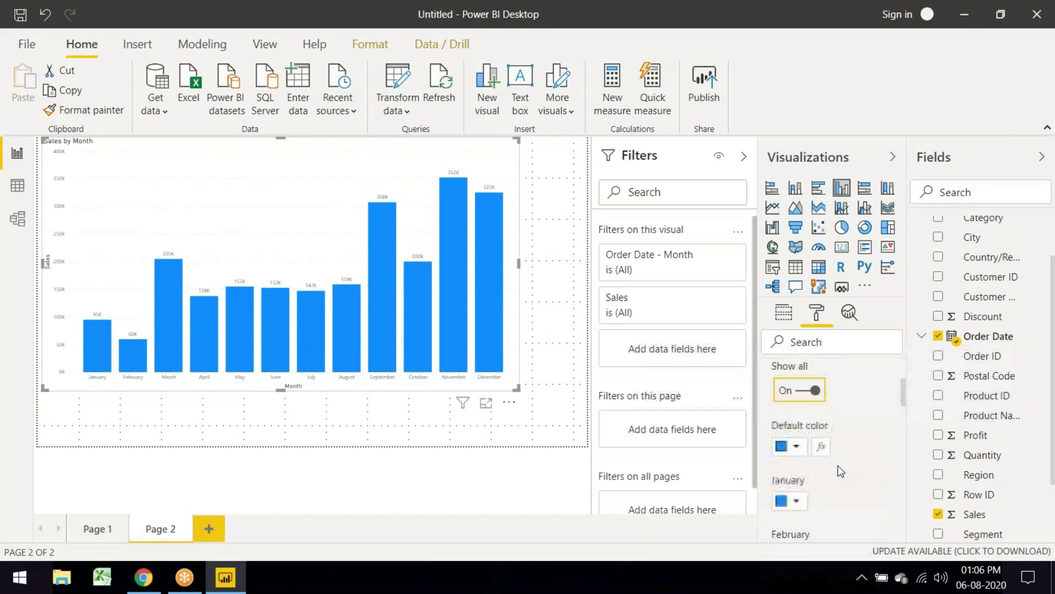
scroll(838, 465, down, 8)
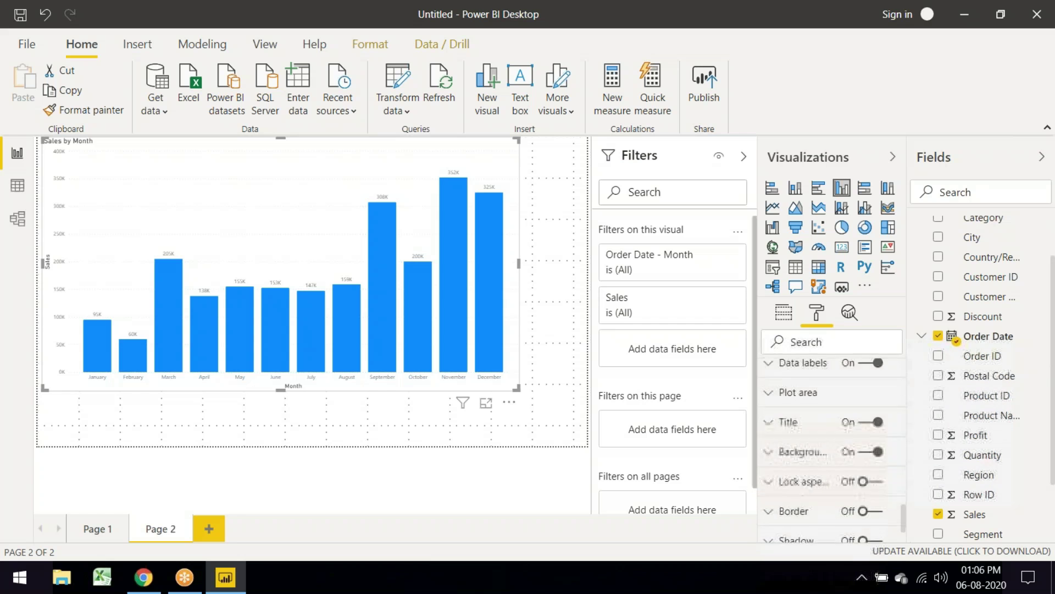
scroll(834, 470, up, 4)
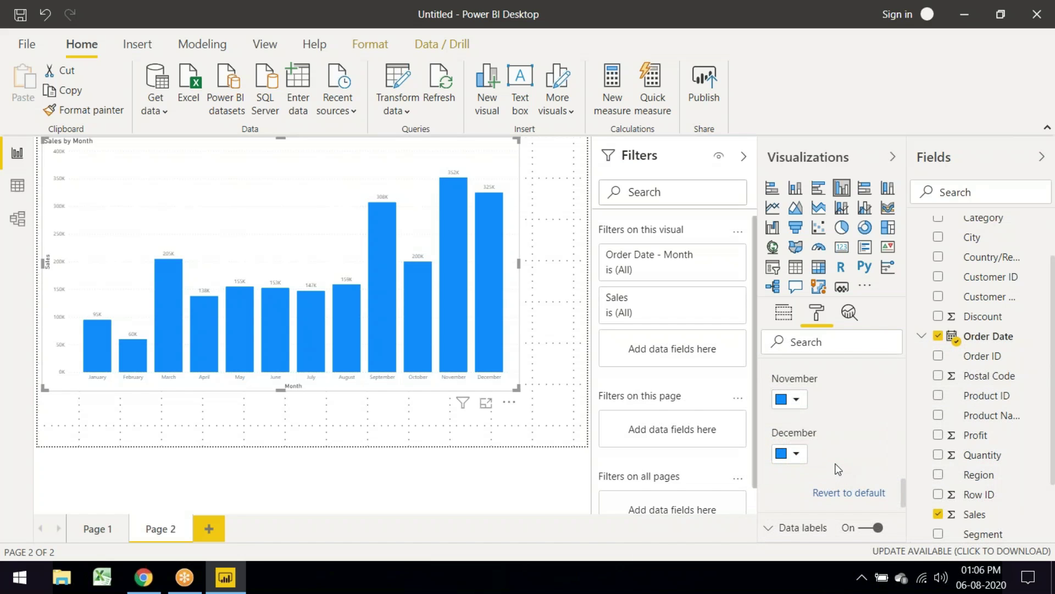
scroll(834, 467, up, 6)
scroll(835, 465, up, 12)
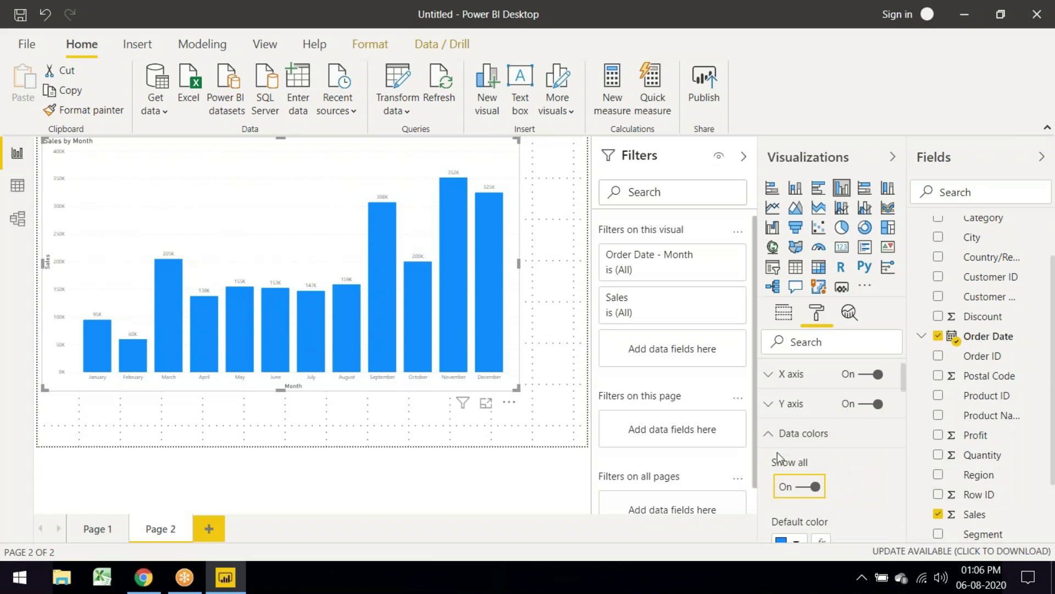
click(774, 435)
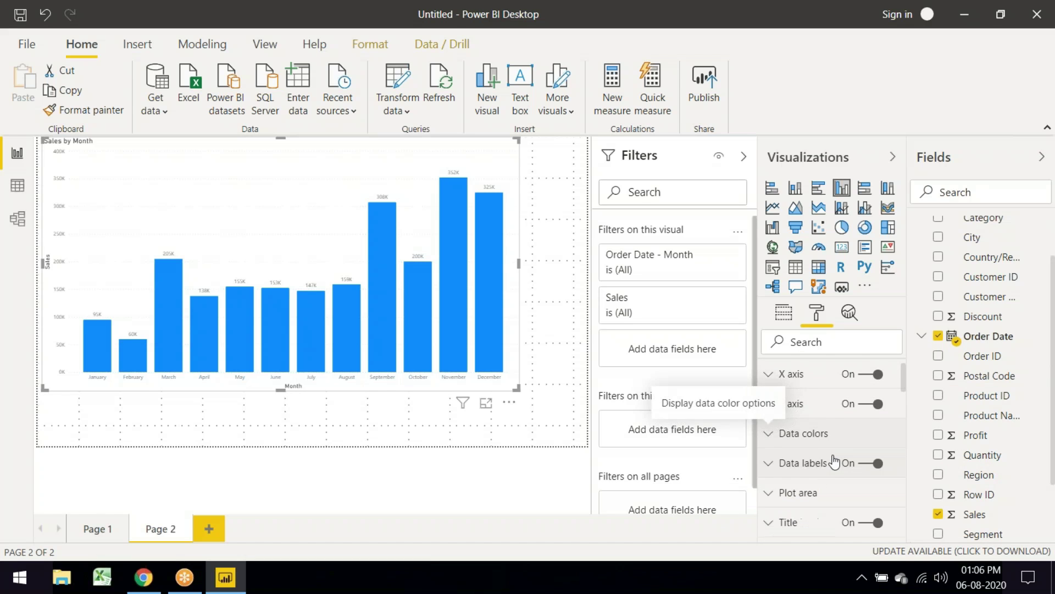
- Set the chart background to light blue, then change it to the light yellow theme colour
scroll(819, 498, down, 3)
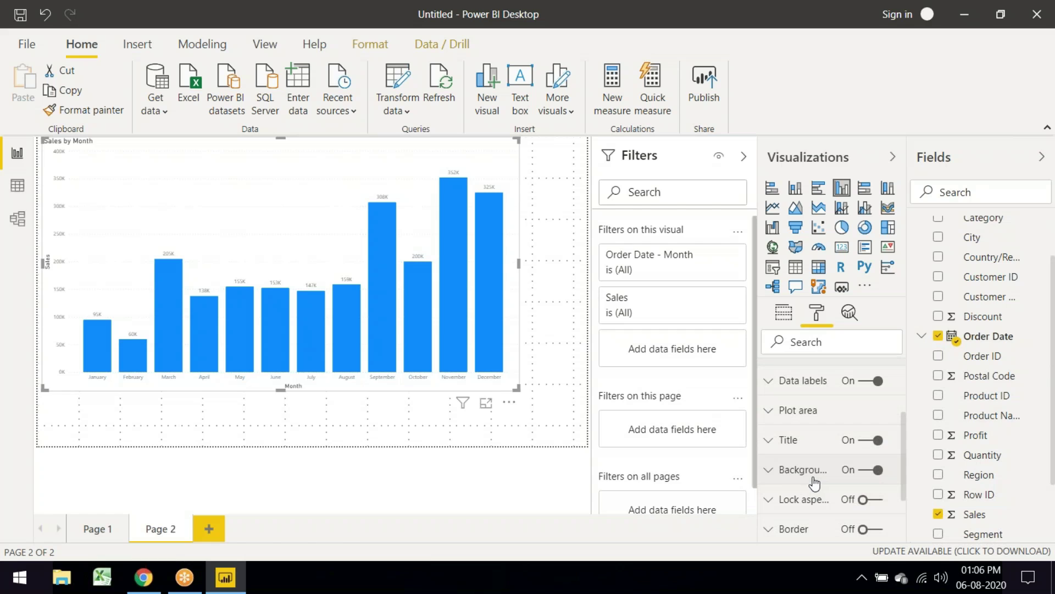
click(774, 479)
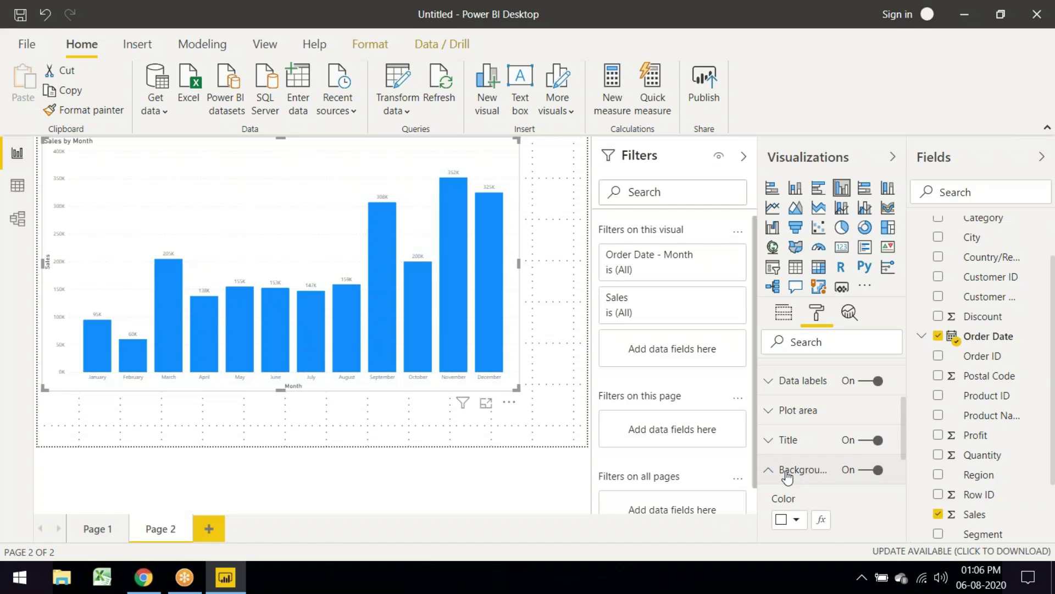
scroll(803, 472, down, 3)
click(782, 435)
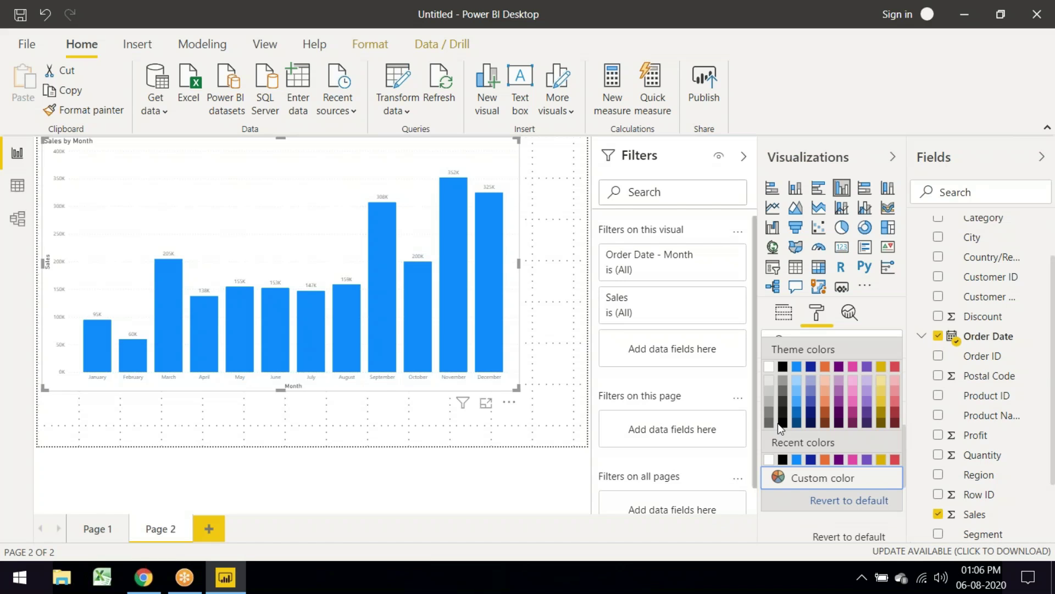
click(799, 382)
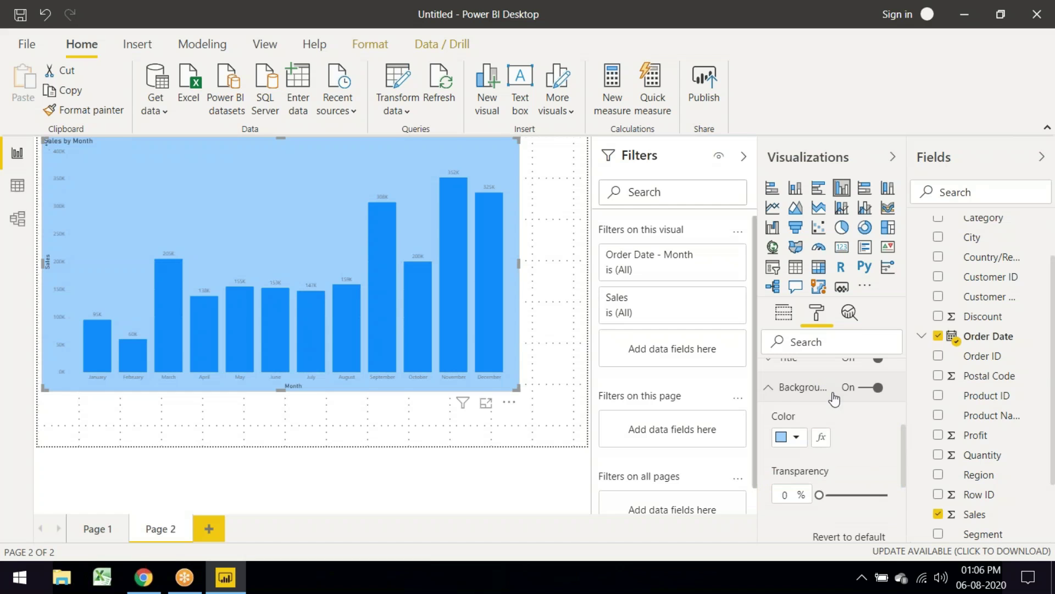
click(800, 438)
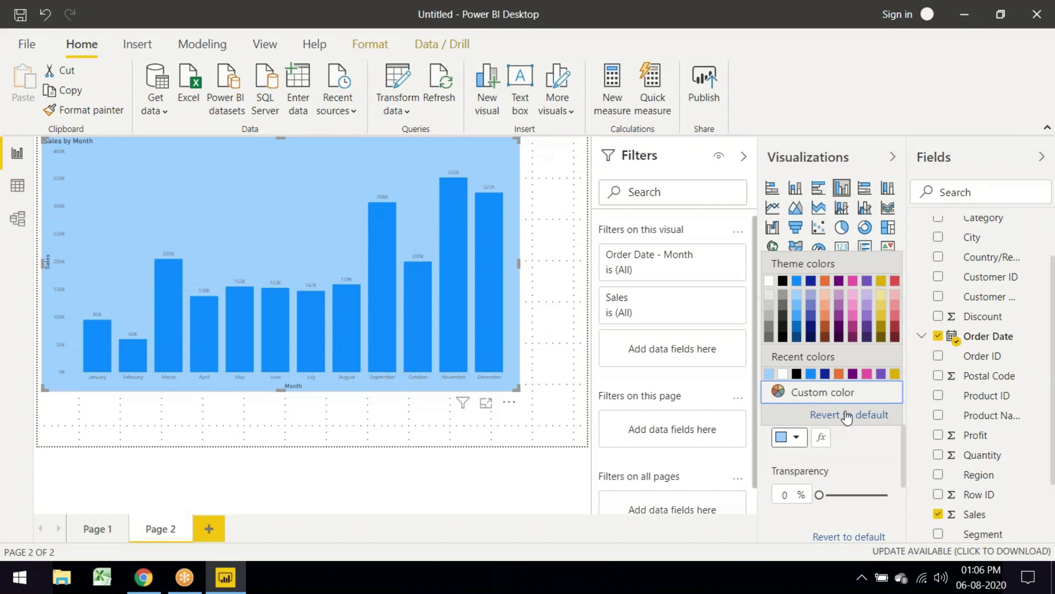
click(881, 295)
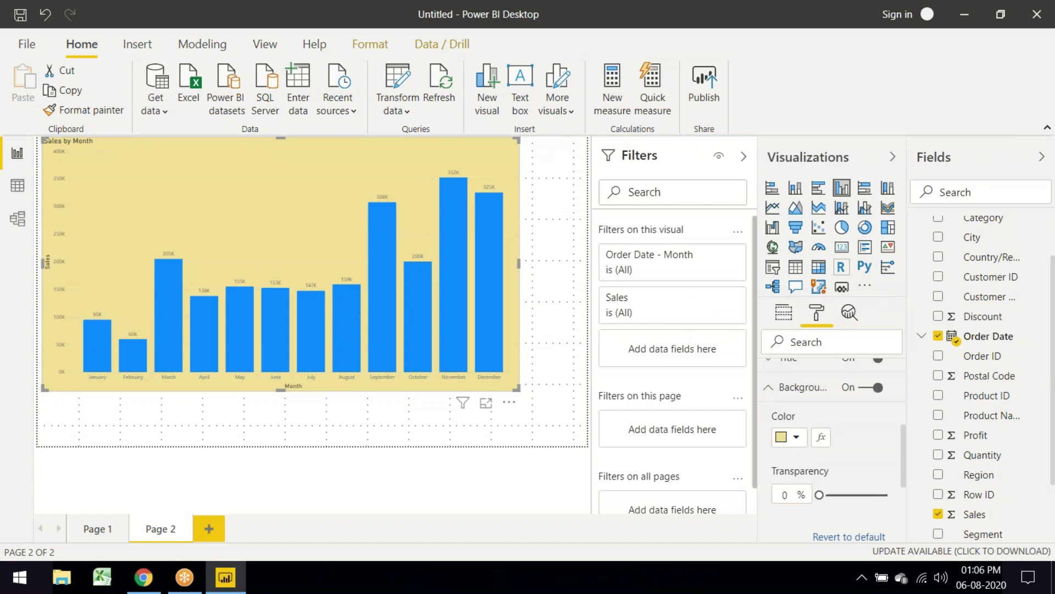
- Resize the chart and explore field-driven title text, closing that dialog without changes
drag(516, 388, 362, 400)
click(767, 389)
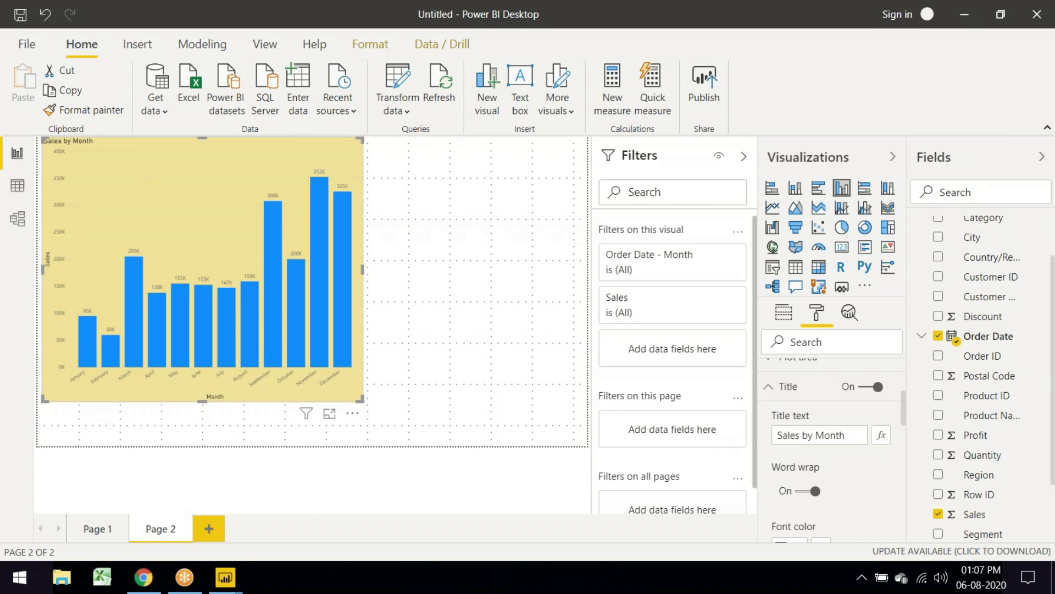
click(881, 435)
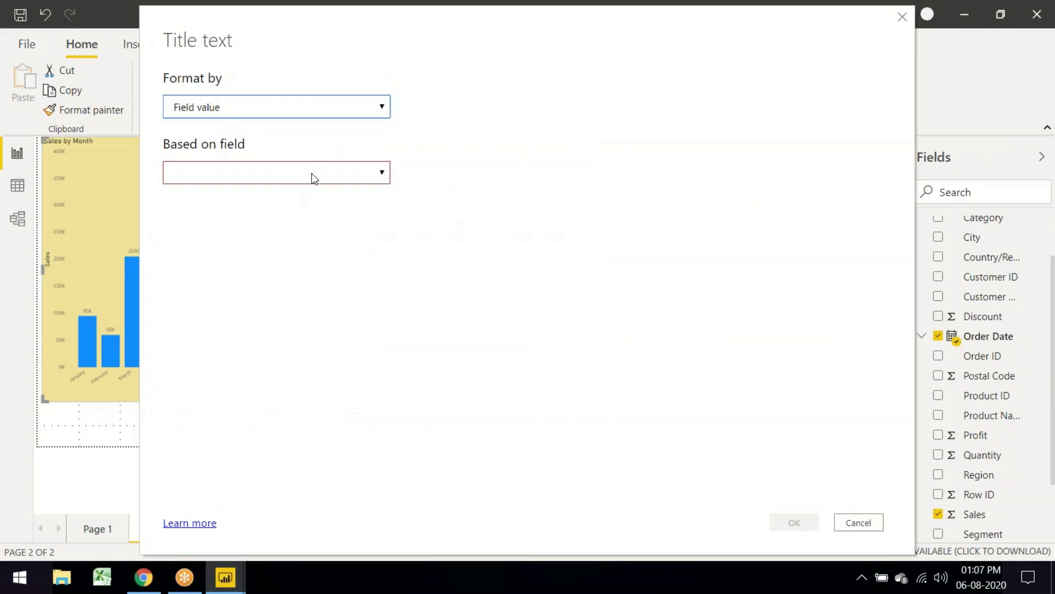
click(382, 173)
click(382, 109)
click(384, 109)
click(357, 110)
click(258, 174)
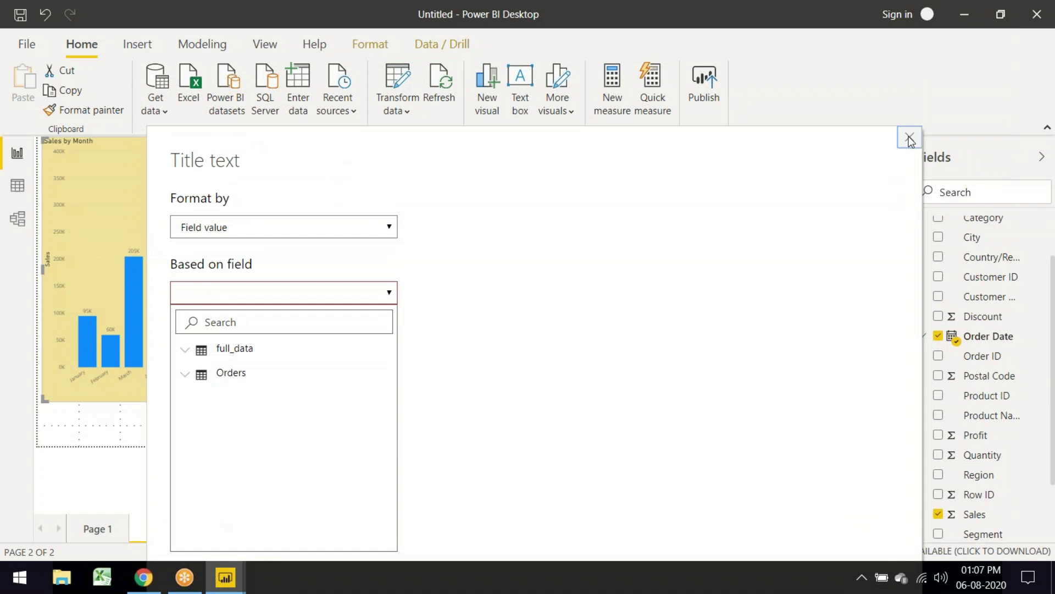
click(910, 138)
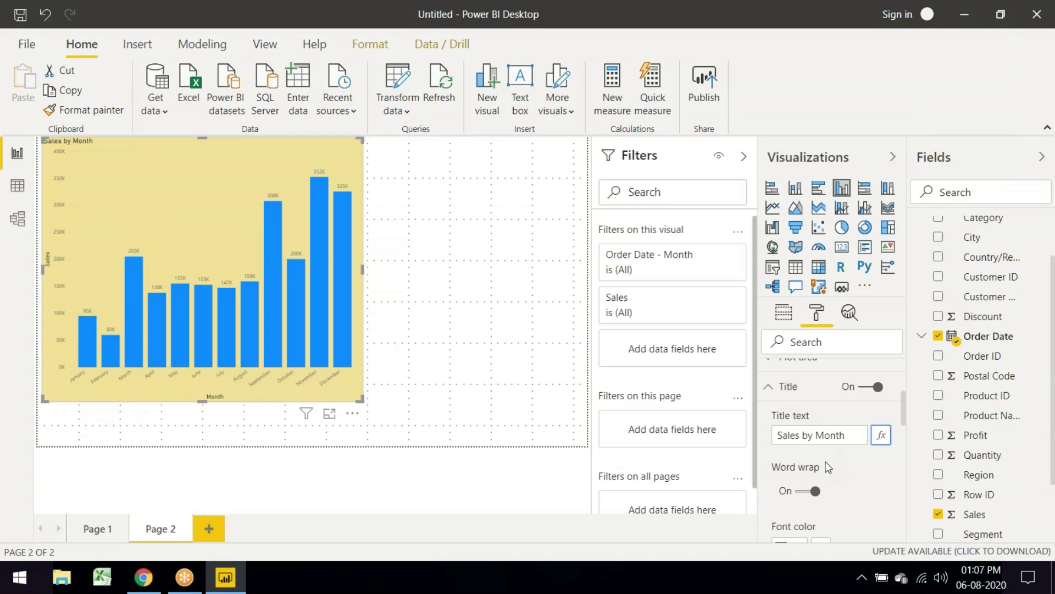
- Set the title font colour to purple, centre it, and make it 24 pt
scroll(827, 466, down, 2)
click(796, 464)
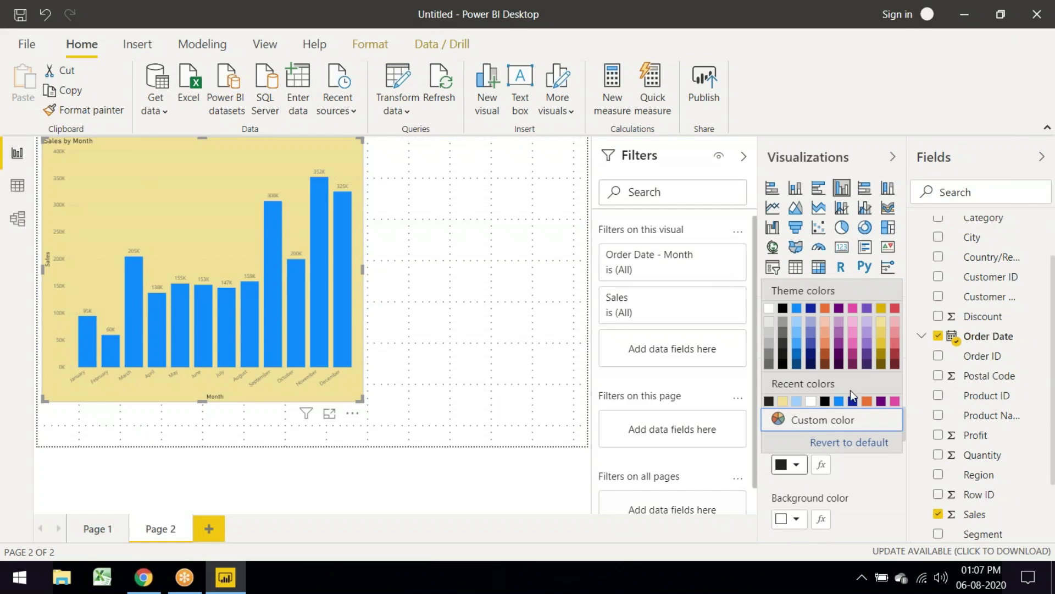
click(853, 308)
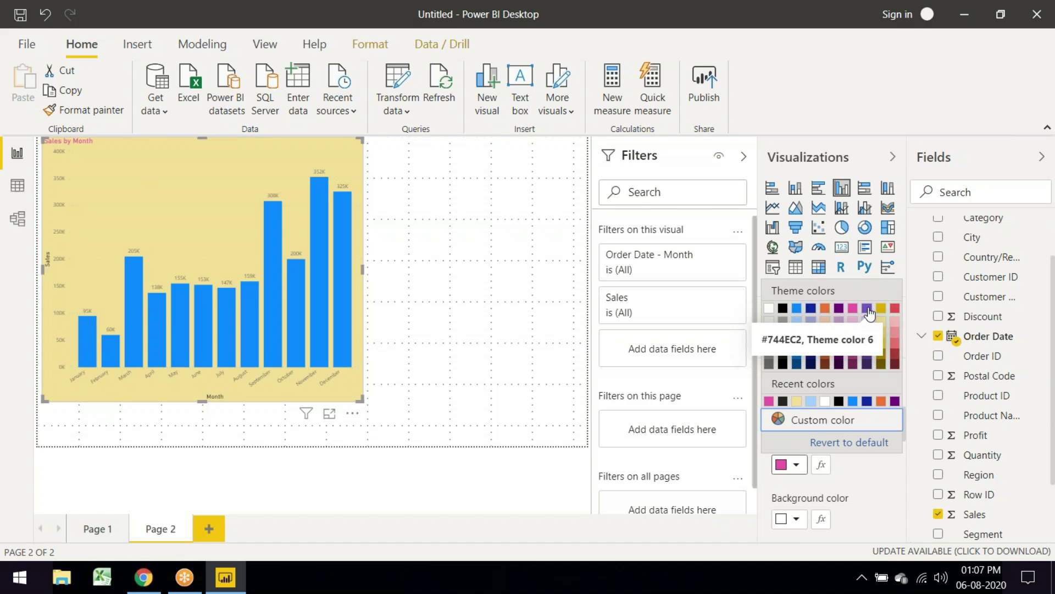
click(868, 309)
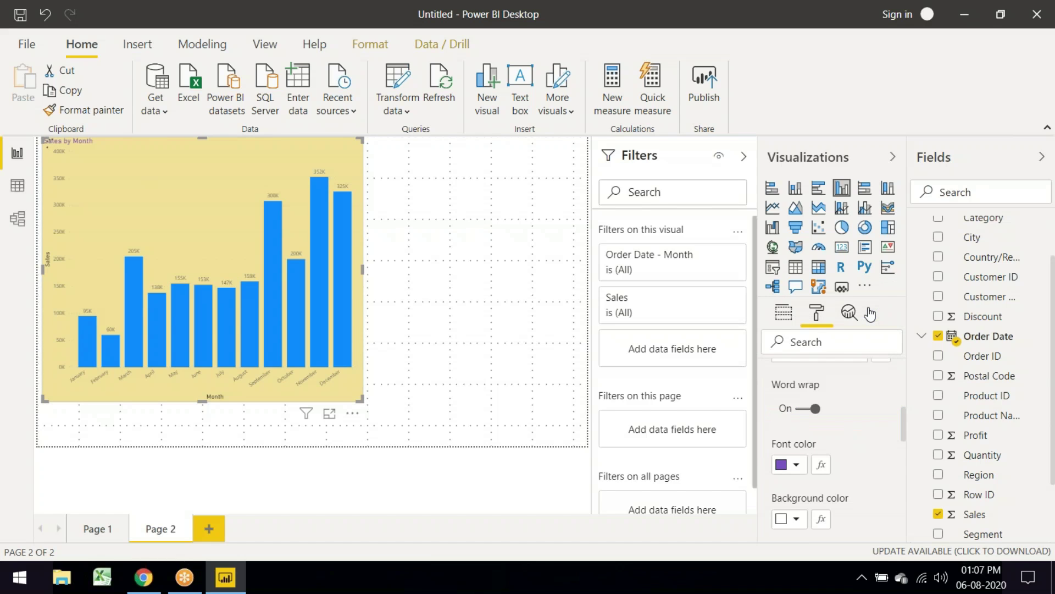
scroll(838, 434, down, 3)
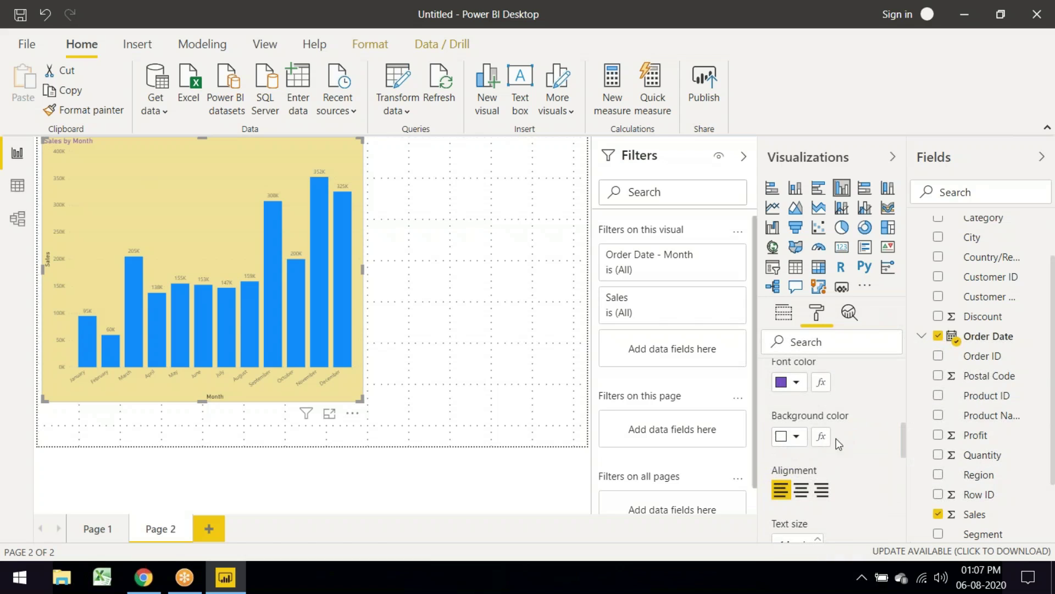
click(802, 490)
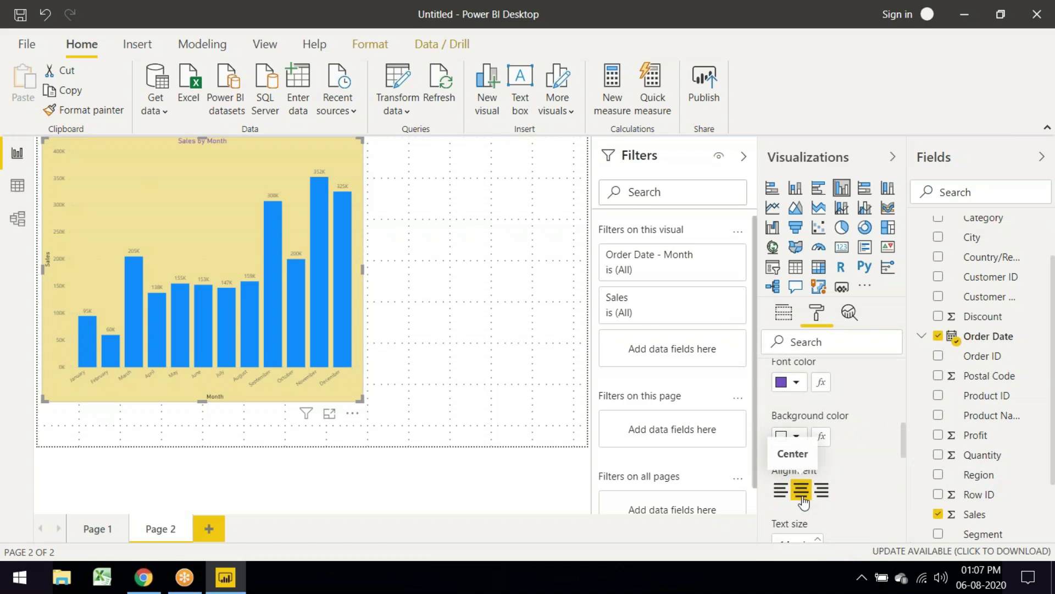
scroll(803, 497, down, 3)
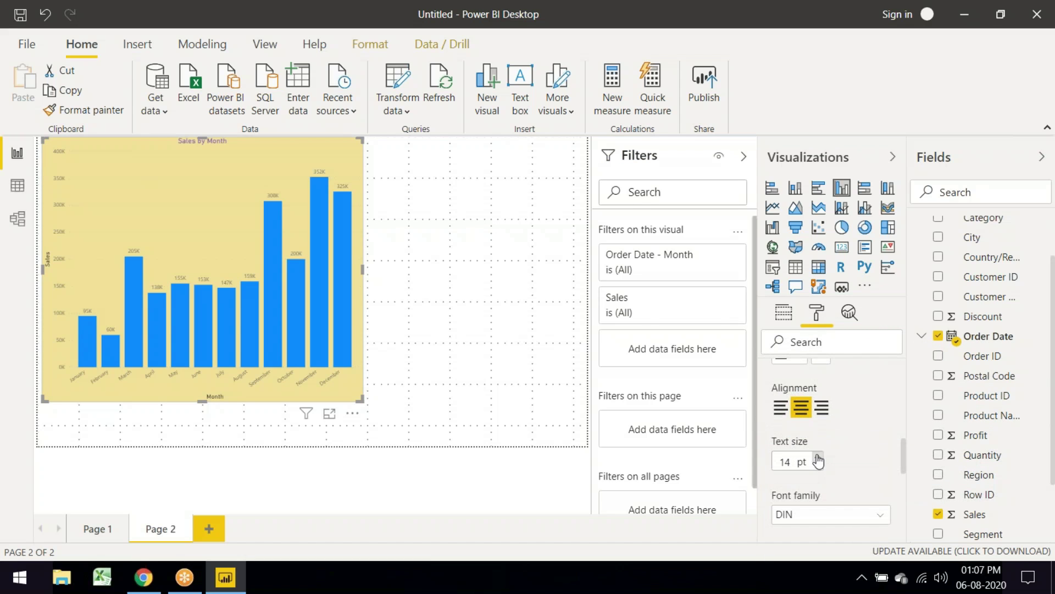
click(818, 458)
click(818, 458)
click(818, 459)
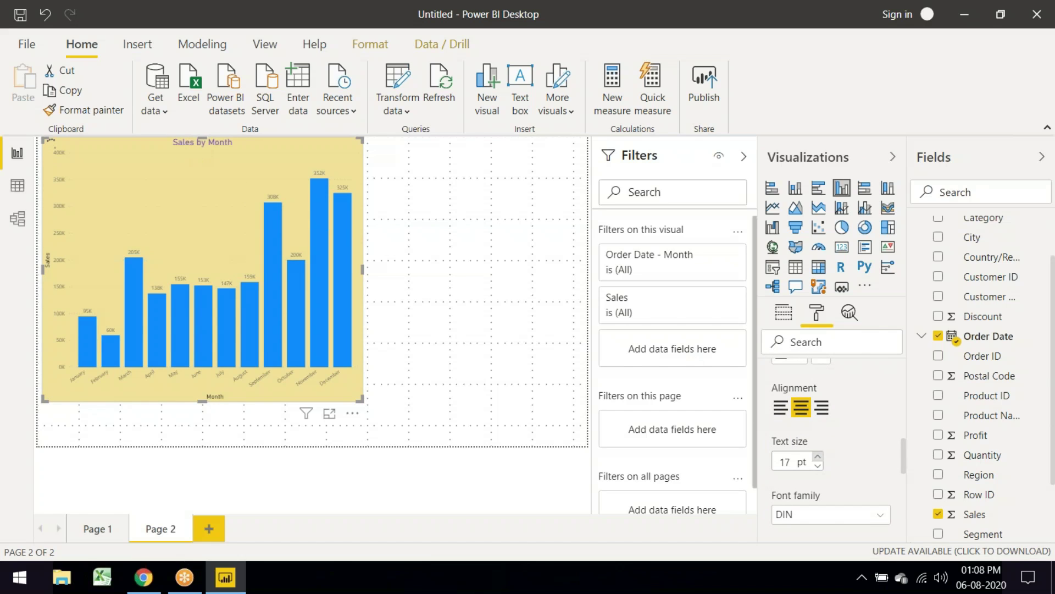
text(24)
key(Return)
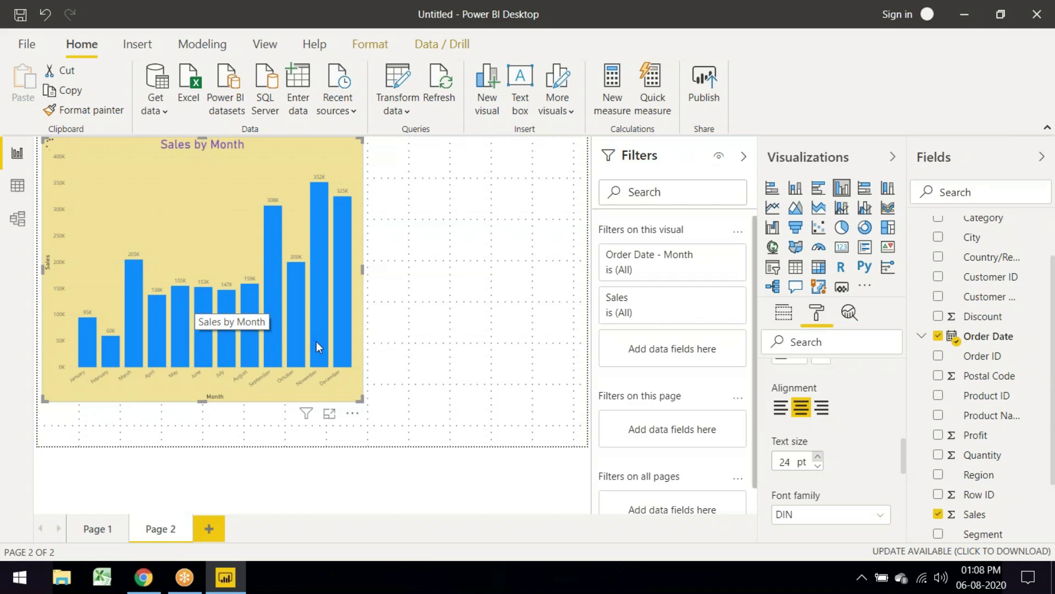
- Widen the Sales by Month chart, then shrink it into a compact top-left block
drag(368, 399, 376, 394)
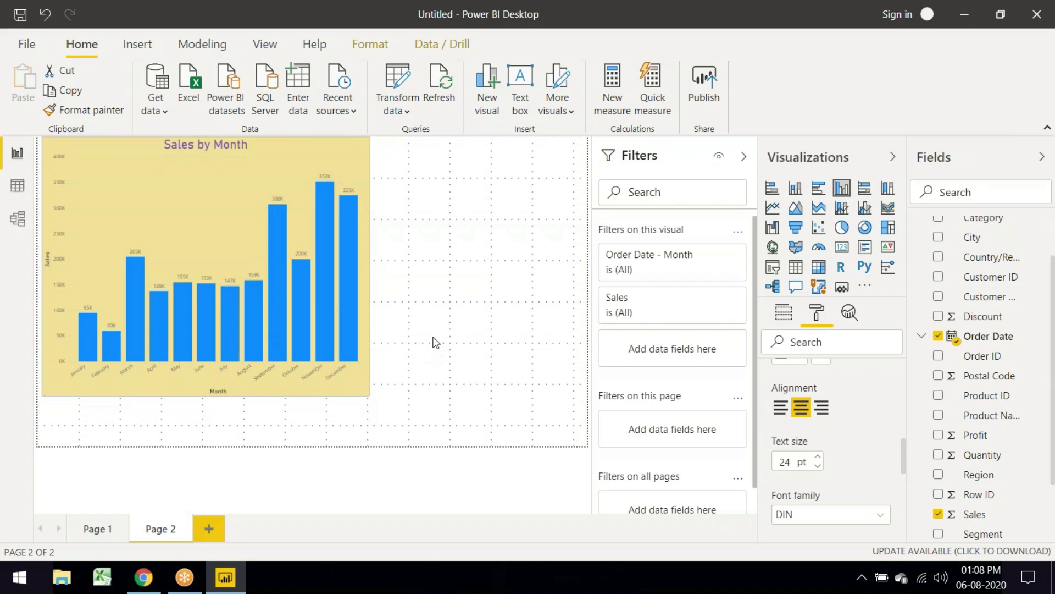
drag(436, 341, 475, 352)
click(530, 373)
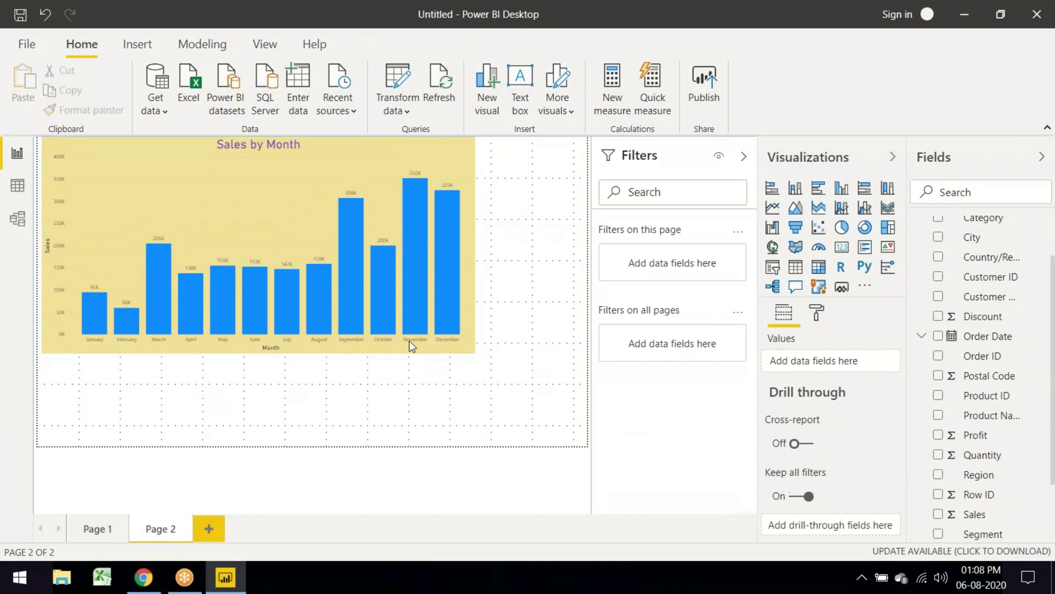
click(478, 353)
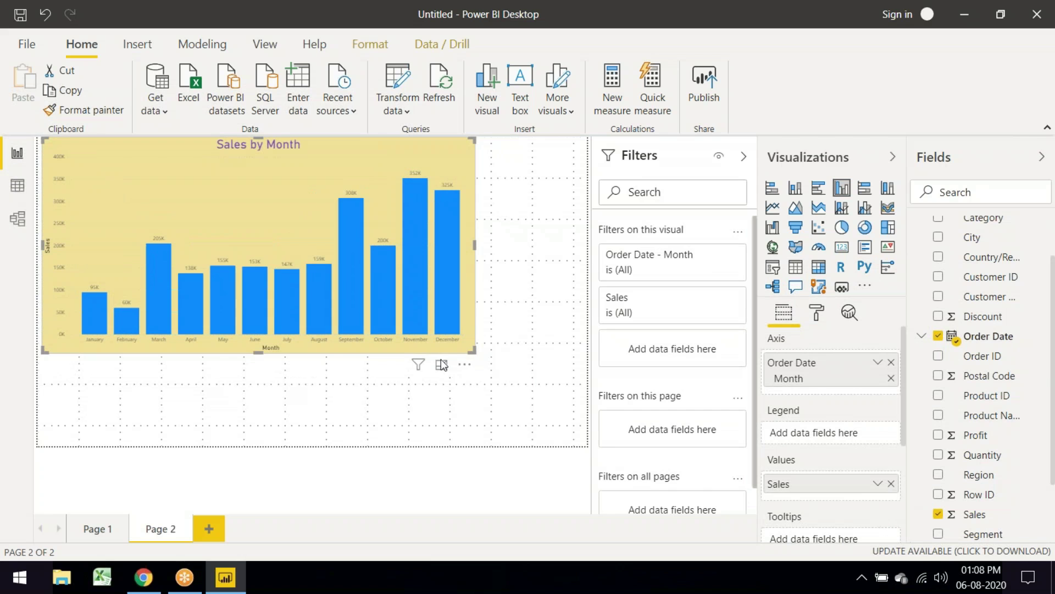
drag(422, 365, 386, 365)
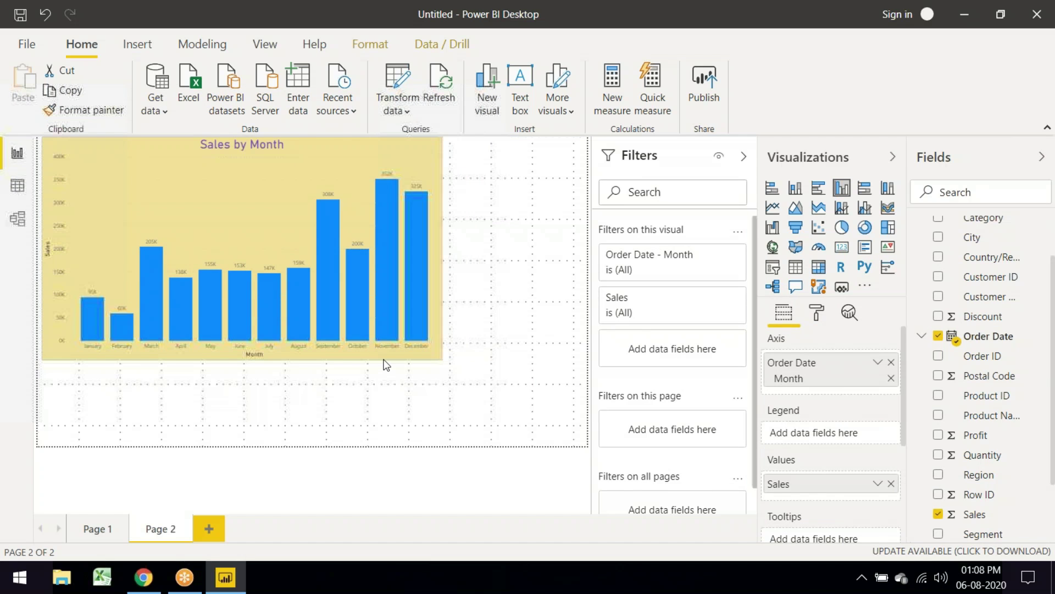
drag(386, 365, 325, 342)
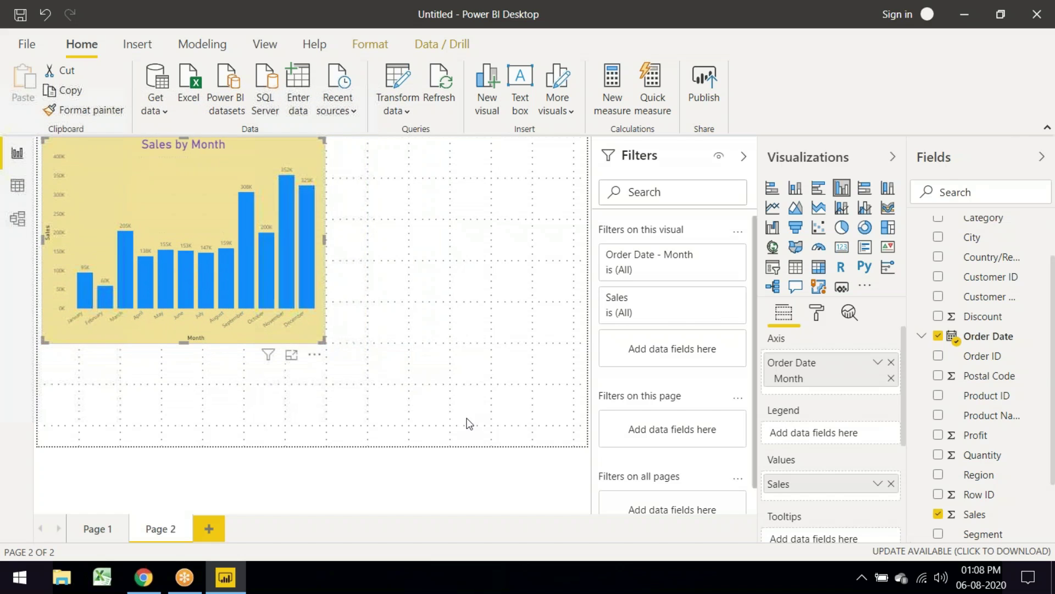
click(407, 262)
- Insert a donut chart right of the bar chart and stretch it to the same height
click(863, 234)
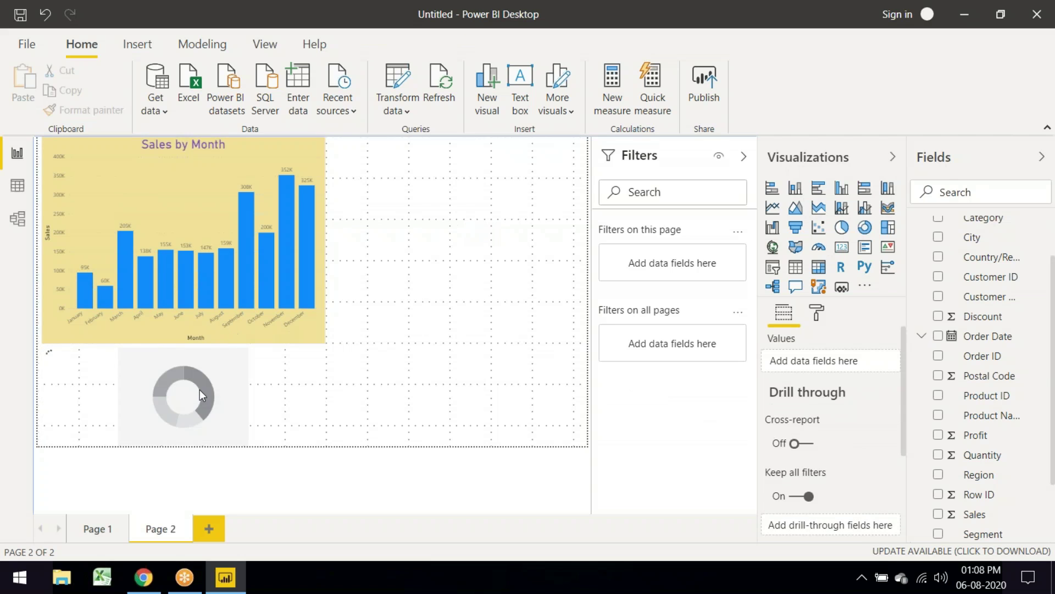
drag(204, 364, 509, 172)
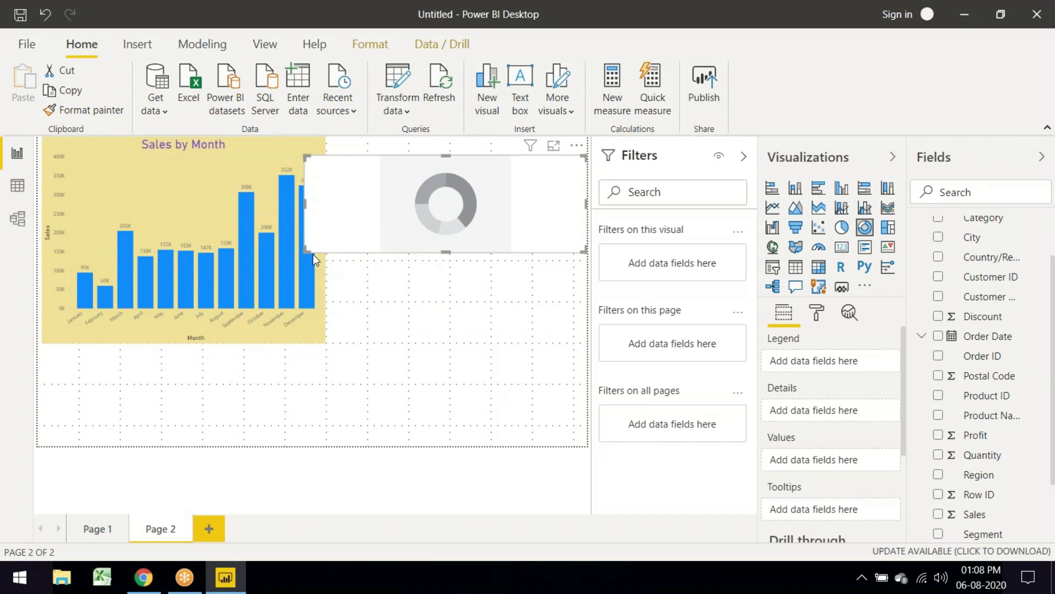
drag(306, 254, 329, 269)
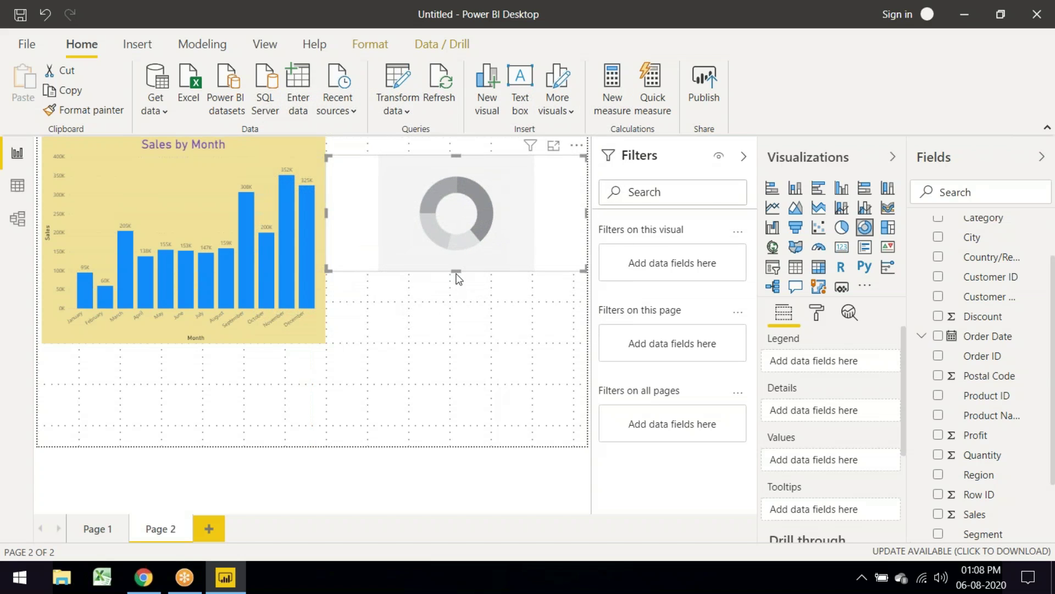
drag(456, 276, 461, 345)
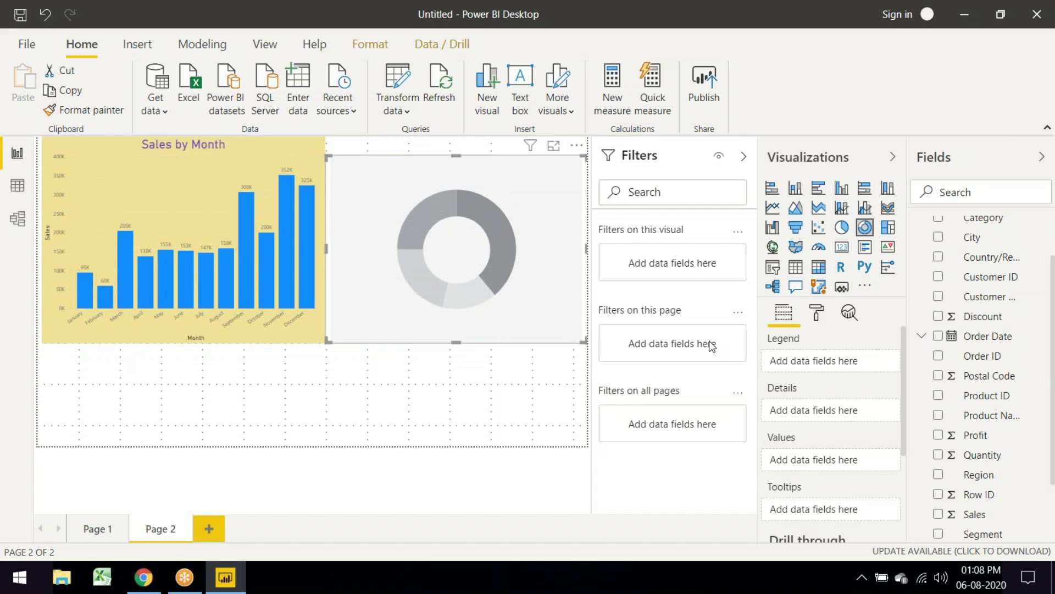
- Add Region as the donut's legend and Sales as its values
click(939, 475)
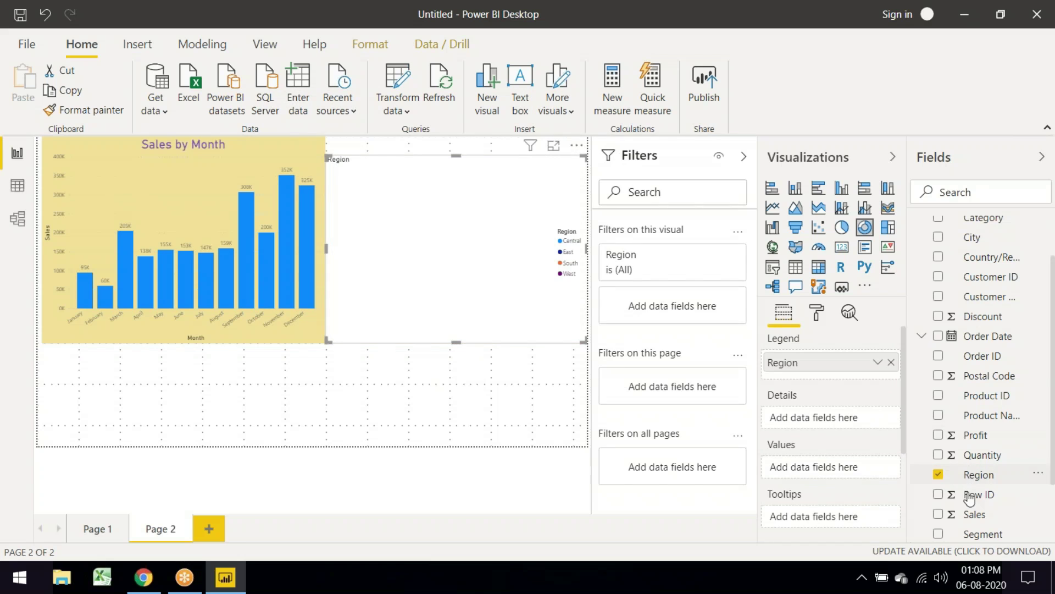
click(935, 517)
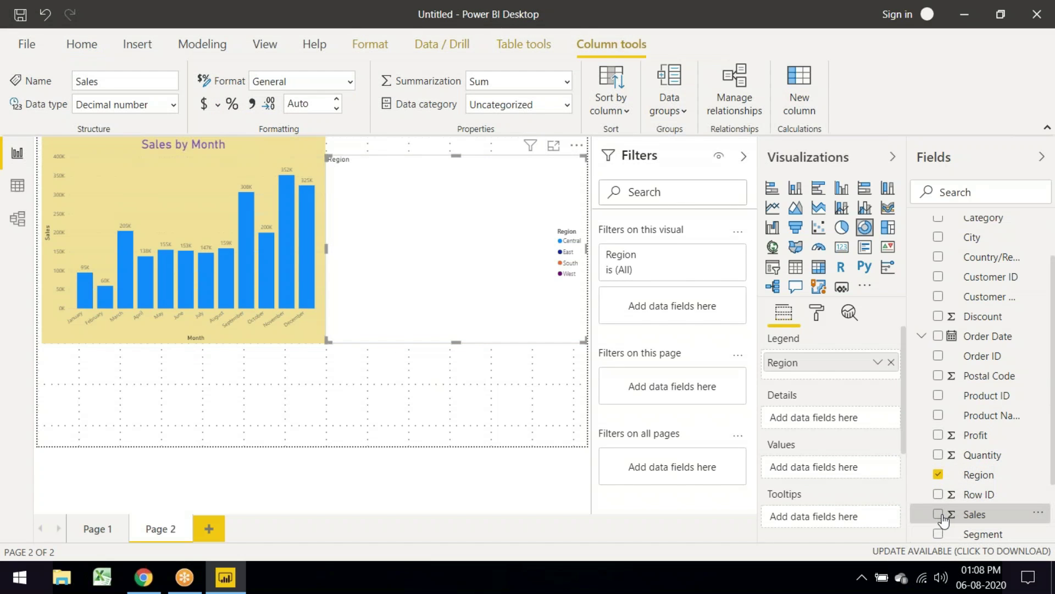
click(939, 514)
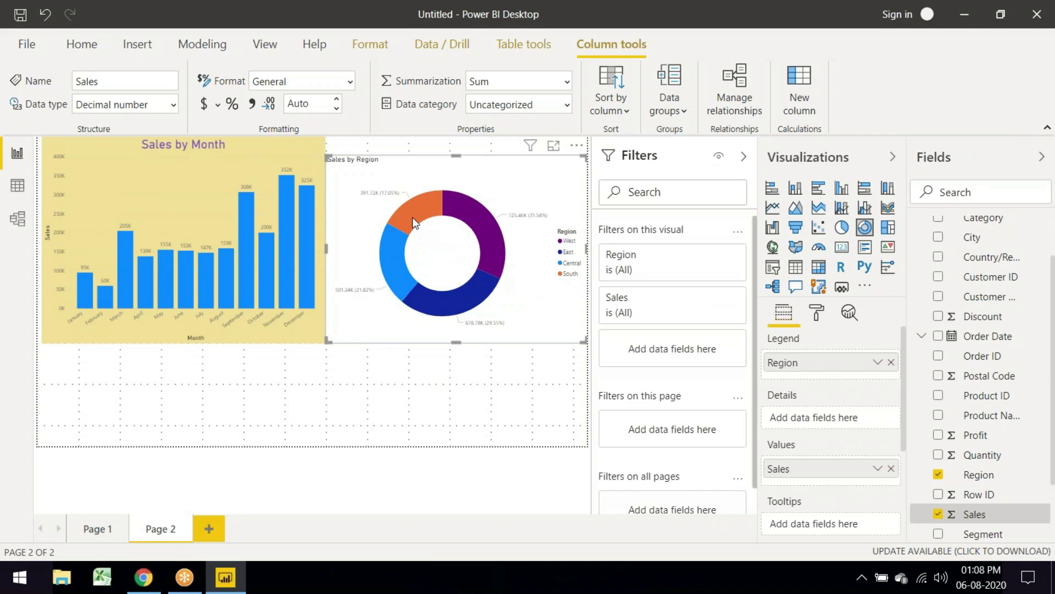
- Cross-highlight the bar chart by South, West, East, then Central plus East, and clear it
mouse_move(412, 217)
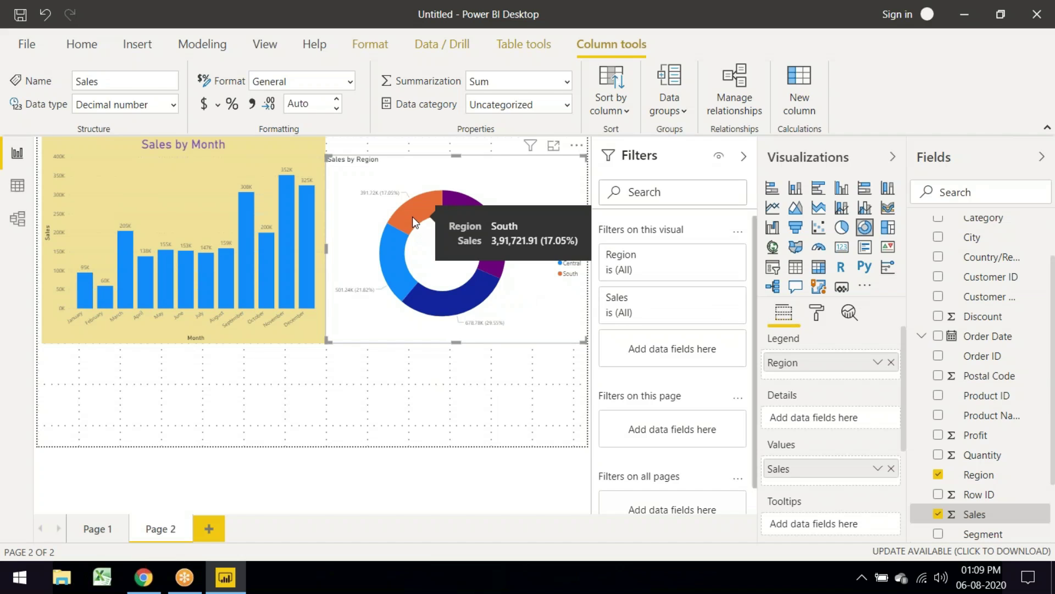
click(412, 216)
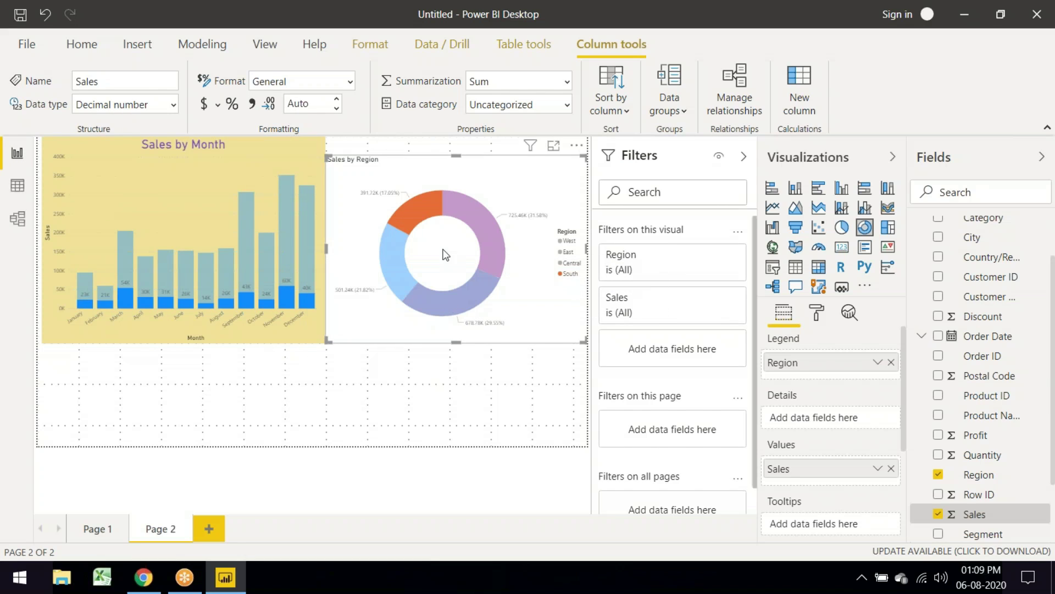
click(482, 230)
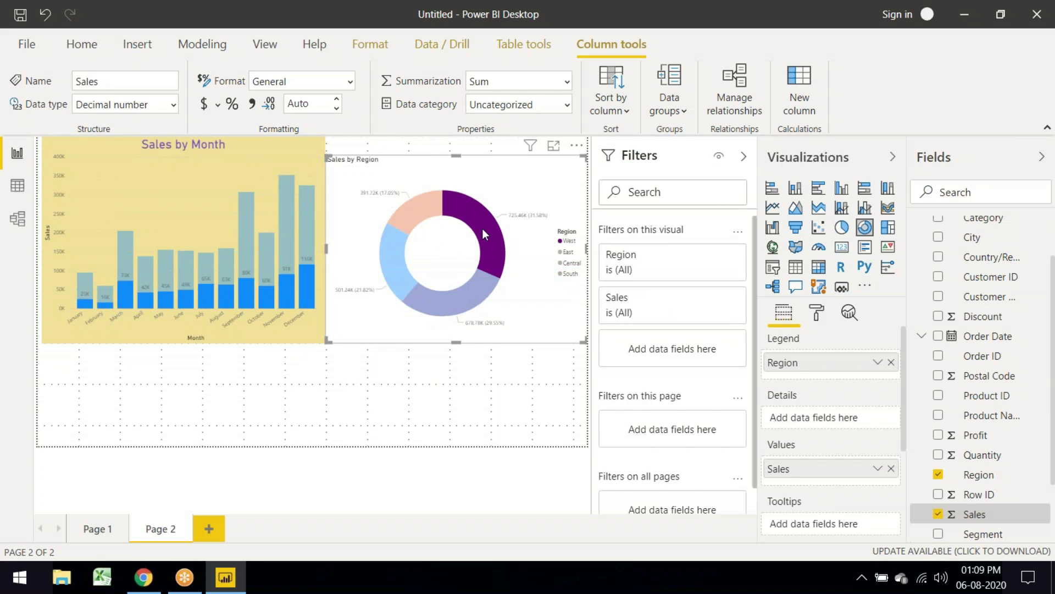
click(450, 295)
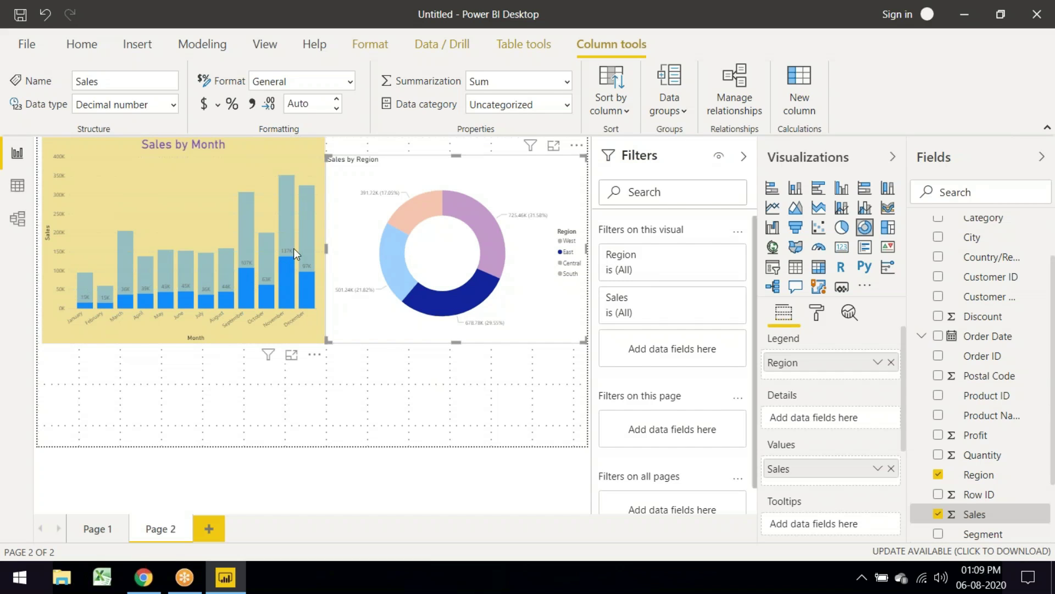
mouse_move(450, 282)
click(397, 278)
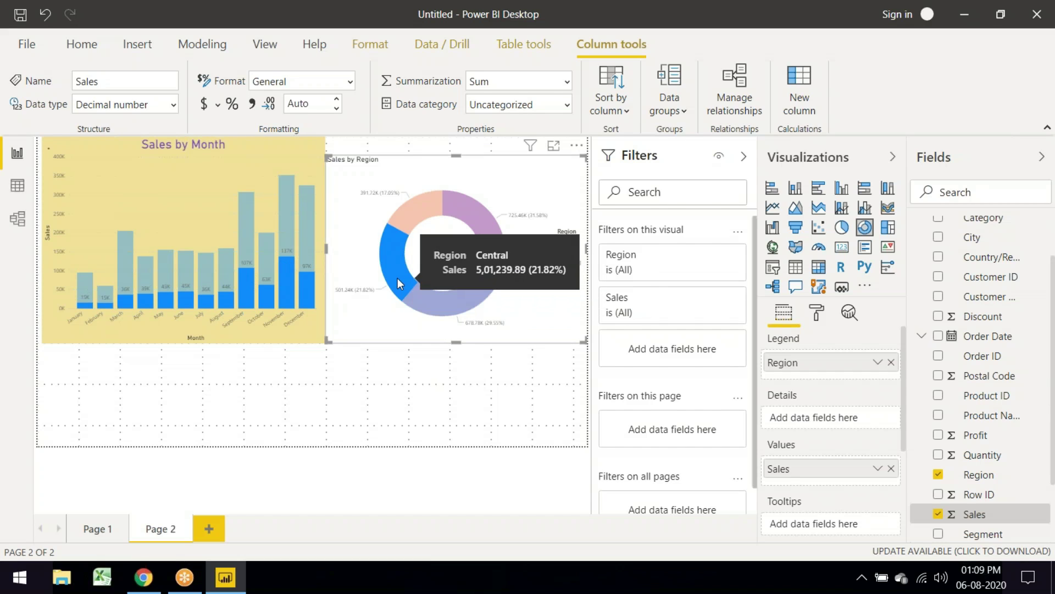
ctrl+click(435, 302)
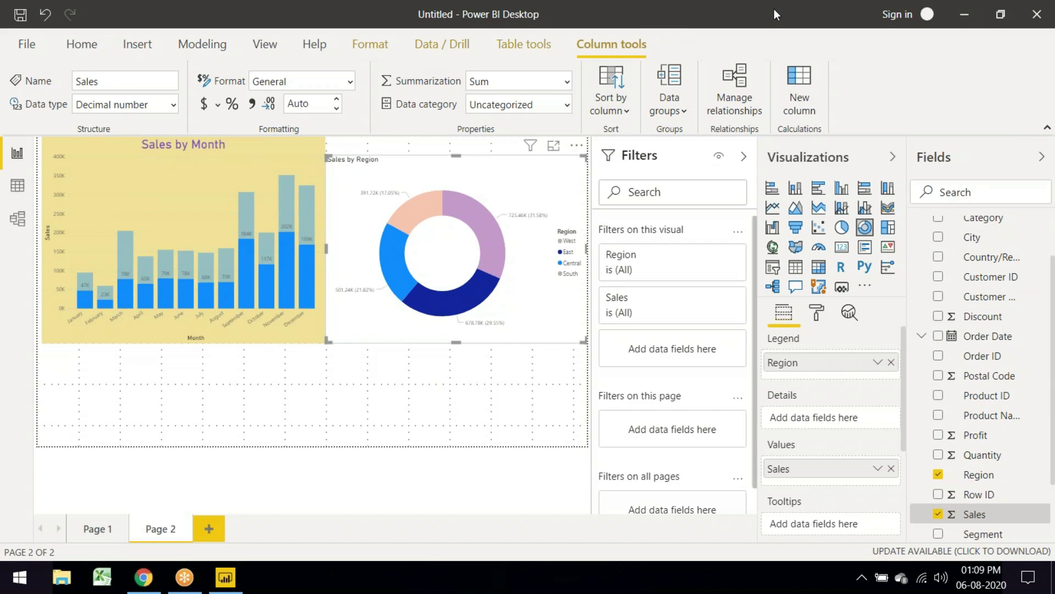
click(525, 186)
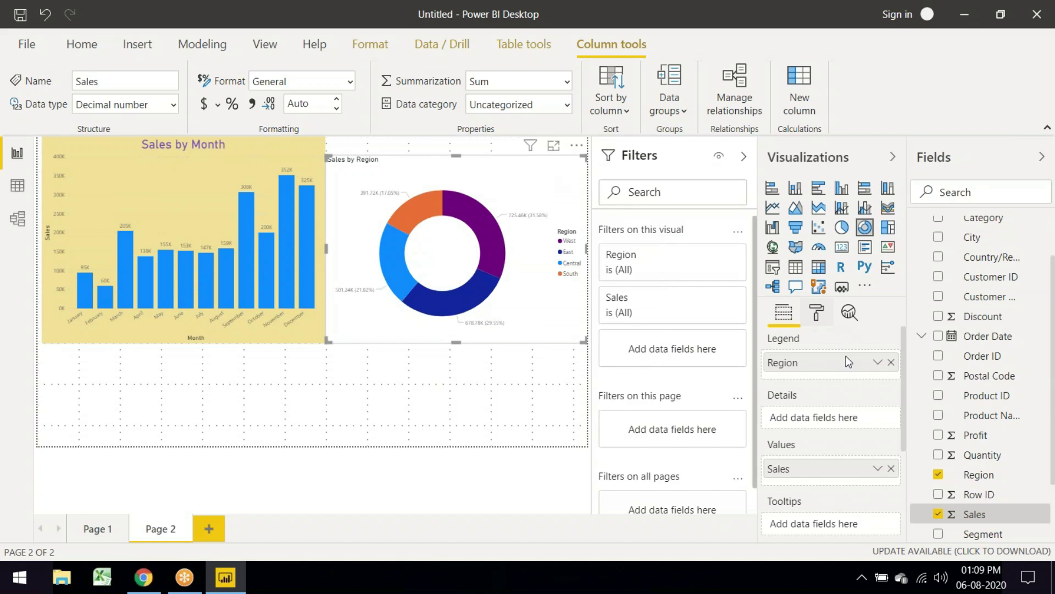
- Give the donut chart a light pink background at about 20% transparency
click(817, 314)
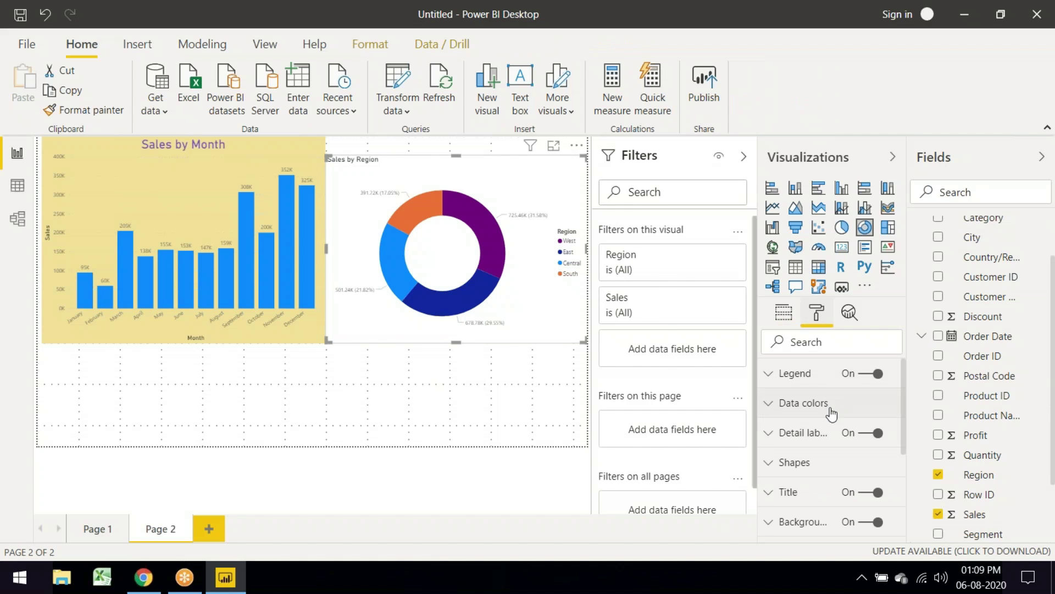
scroll(808, 467, down, 3)
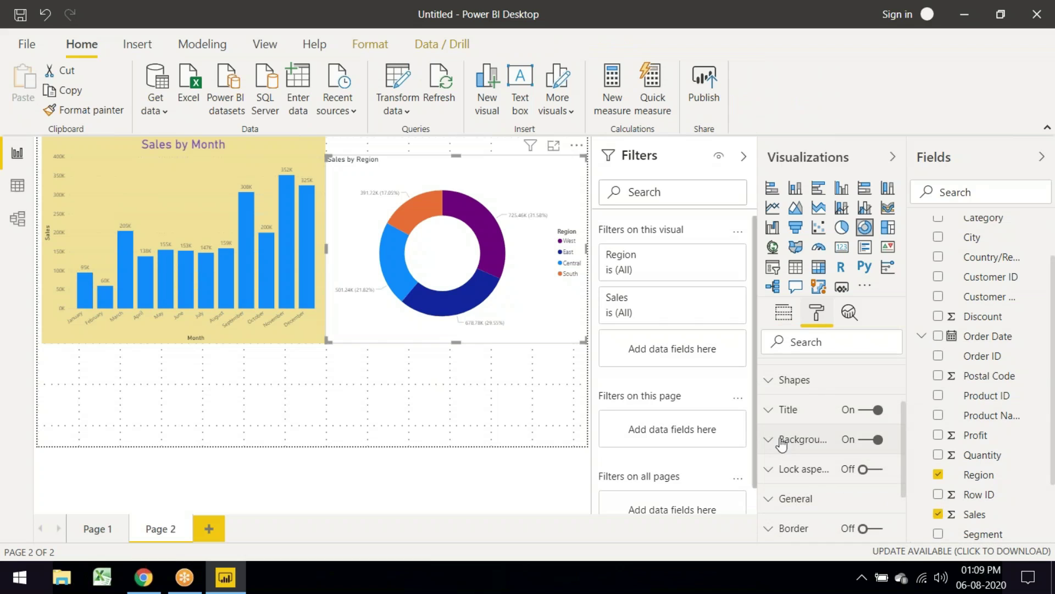
click(768, 440)
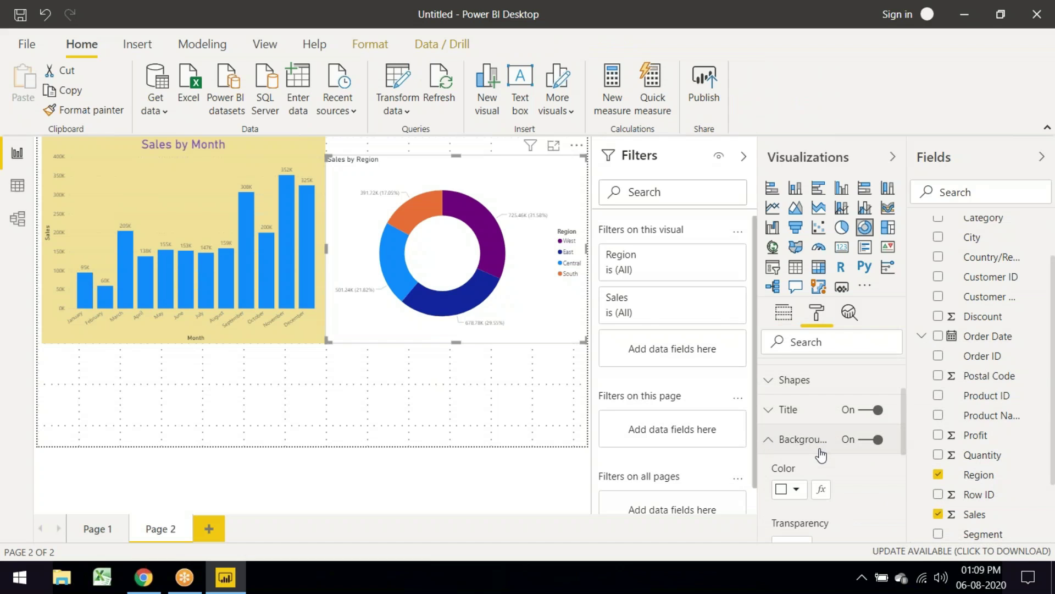
scroll(796, 434, down, 3)
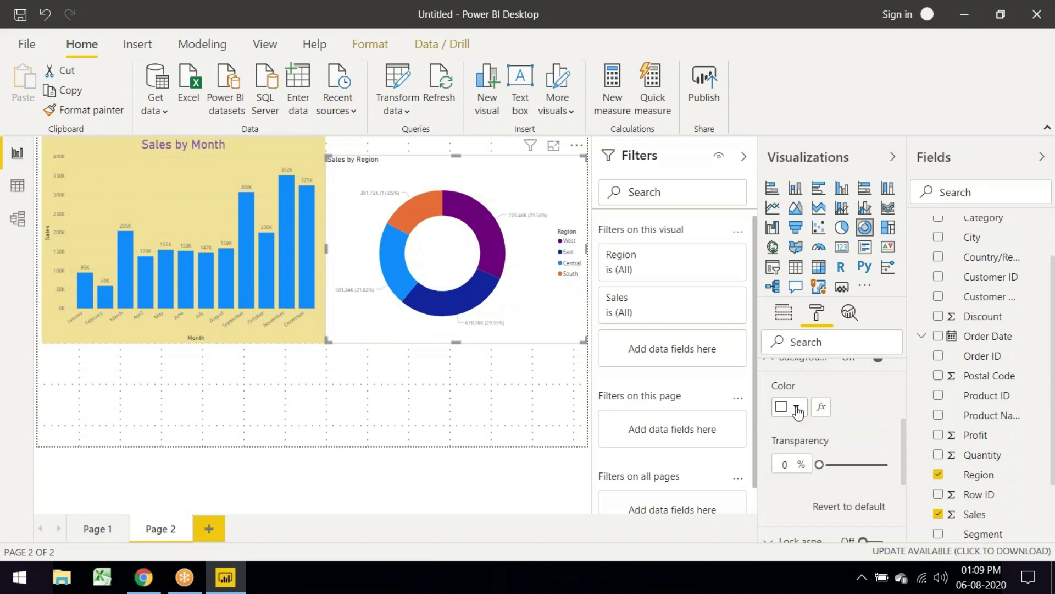
click(796, 408)
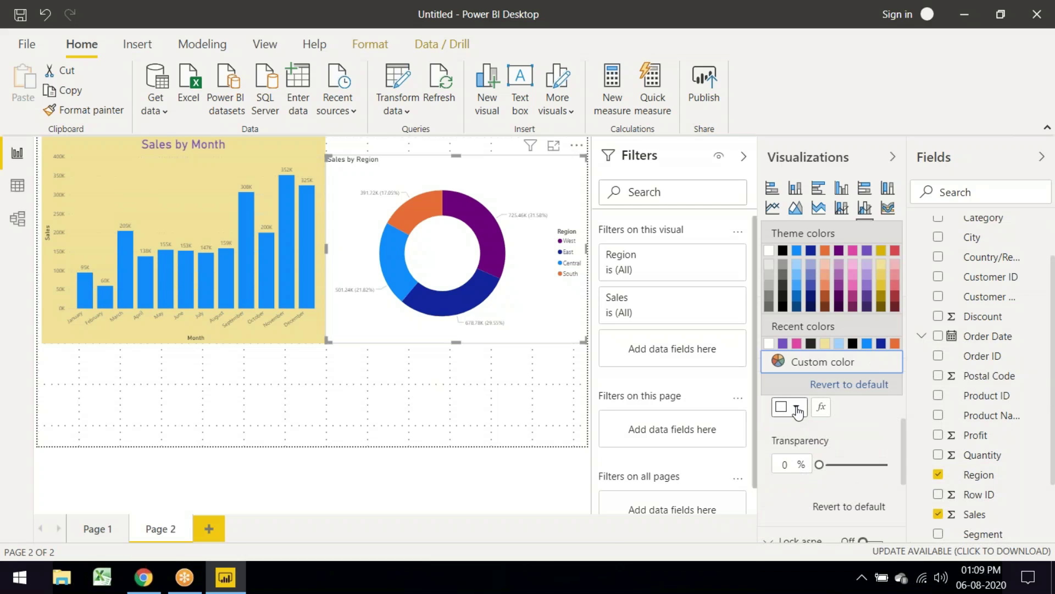
click(895, 266)
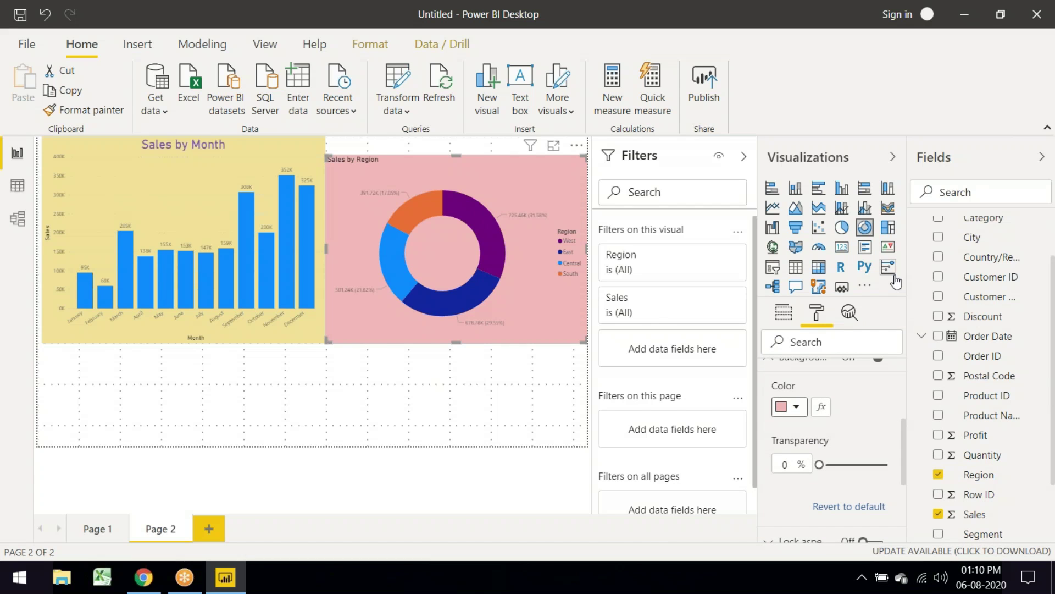
drag(820, 464, 850, 466)
key(Escape)
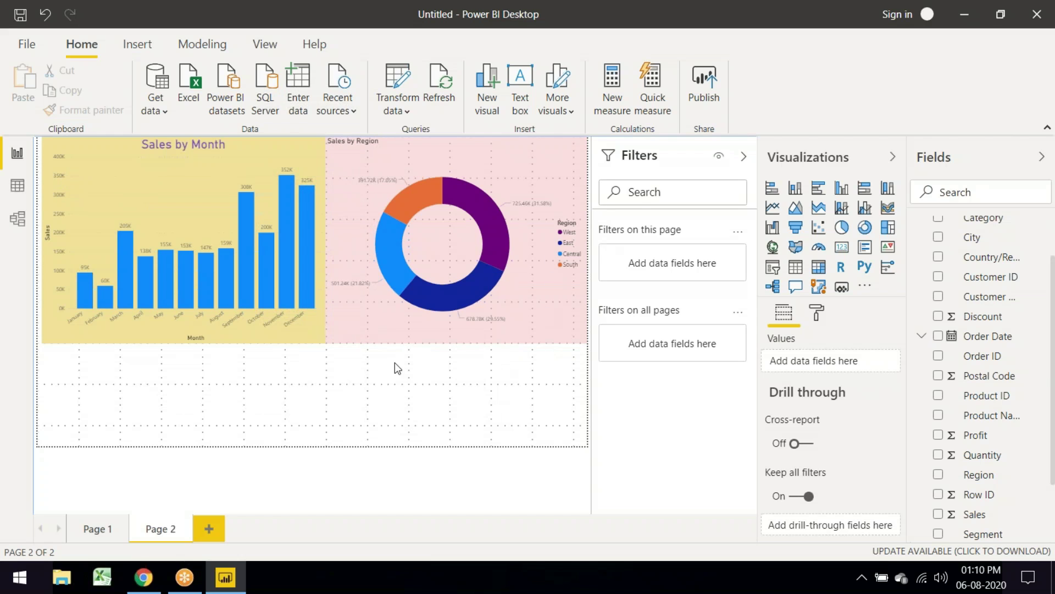
click(378, 339)
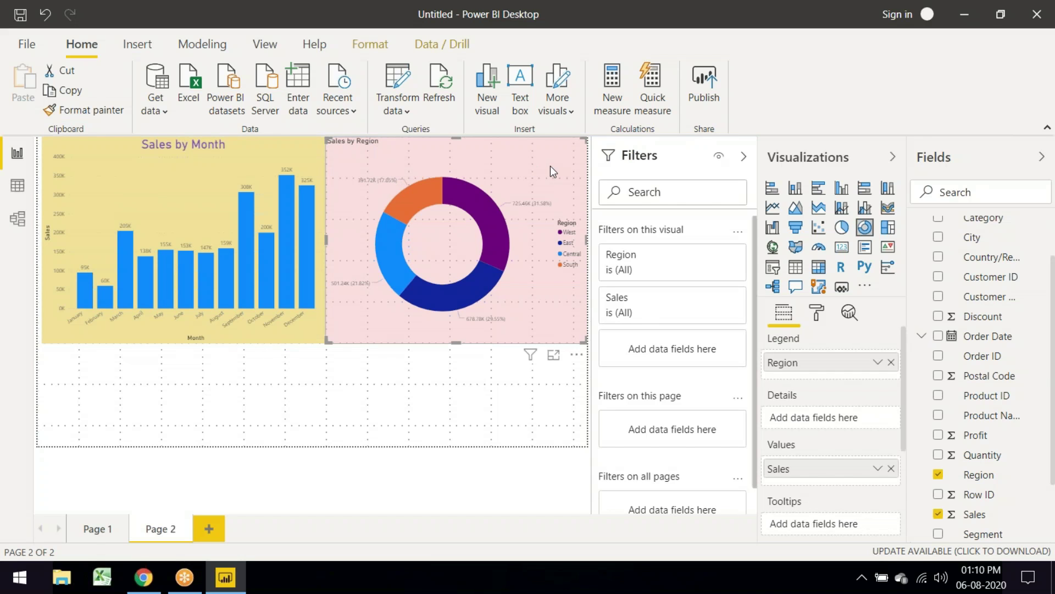
click(554, 355)
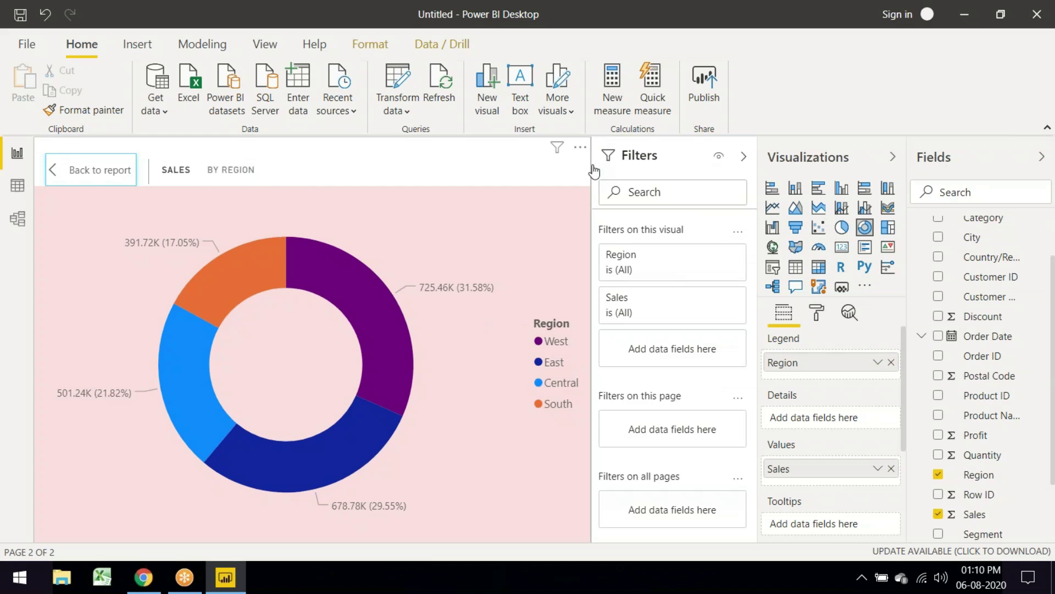
click(102, 173)
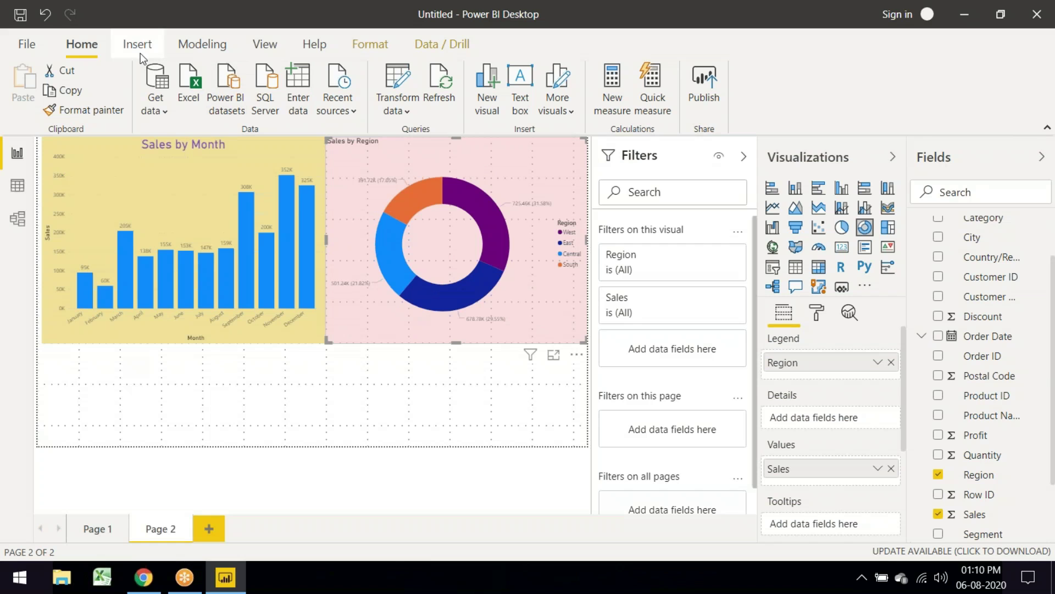
- Try the Classic, Classroom and Default themes, then apply the Tidal theme
click(261, 48)
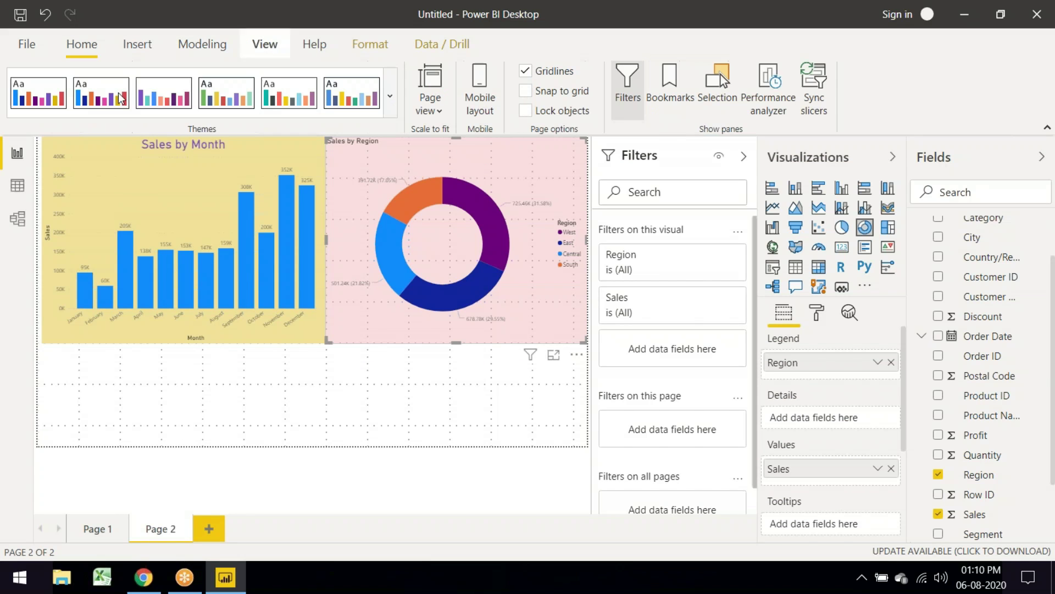
click(311, 99)
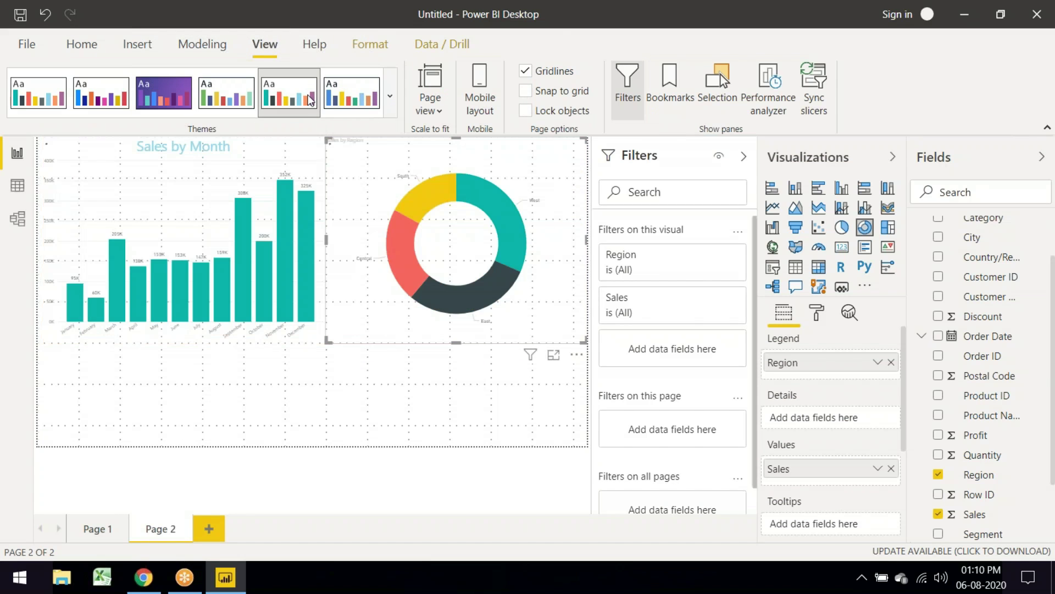
click(355, 103)
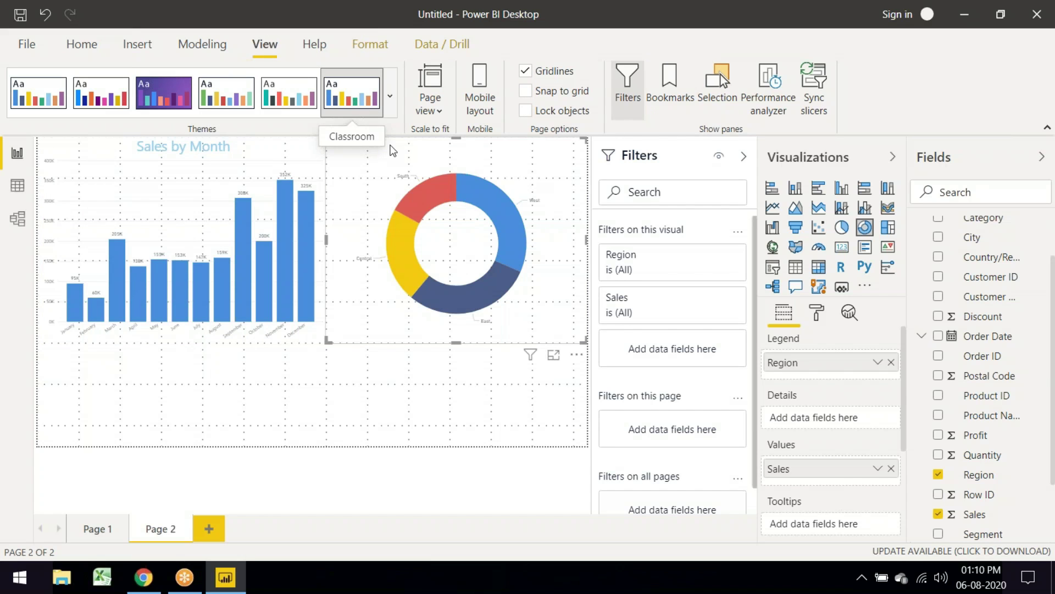
click(268, 93)
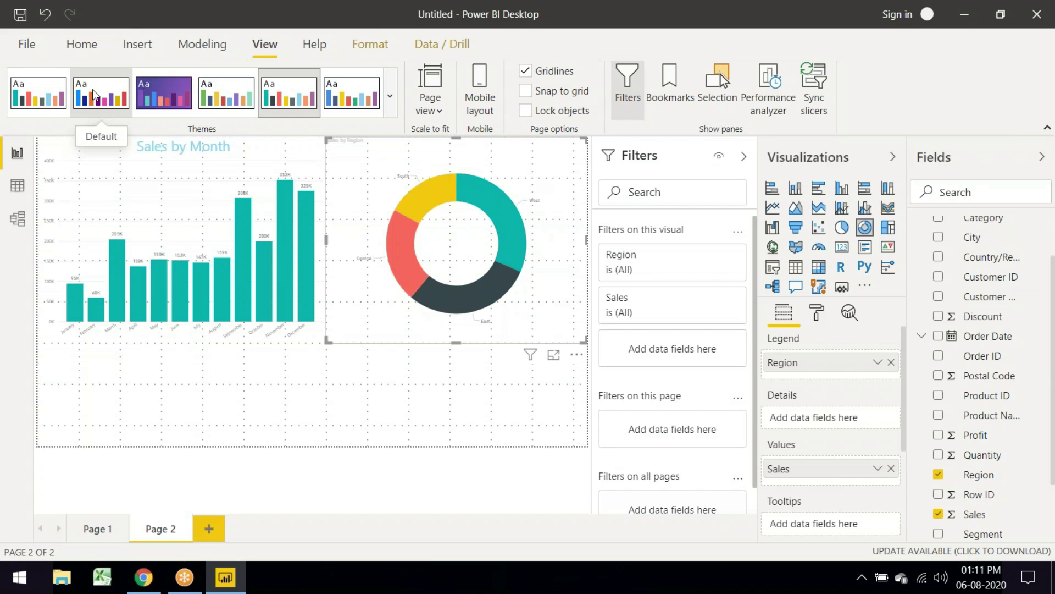
click(93, 95)
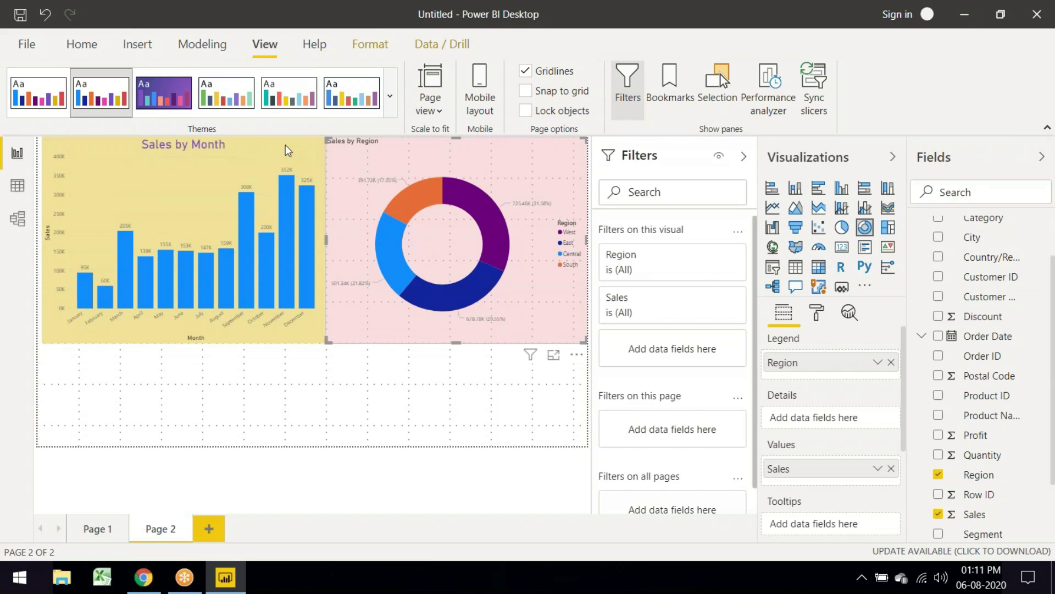
click(390, 95)
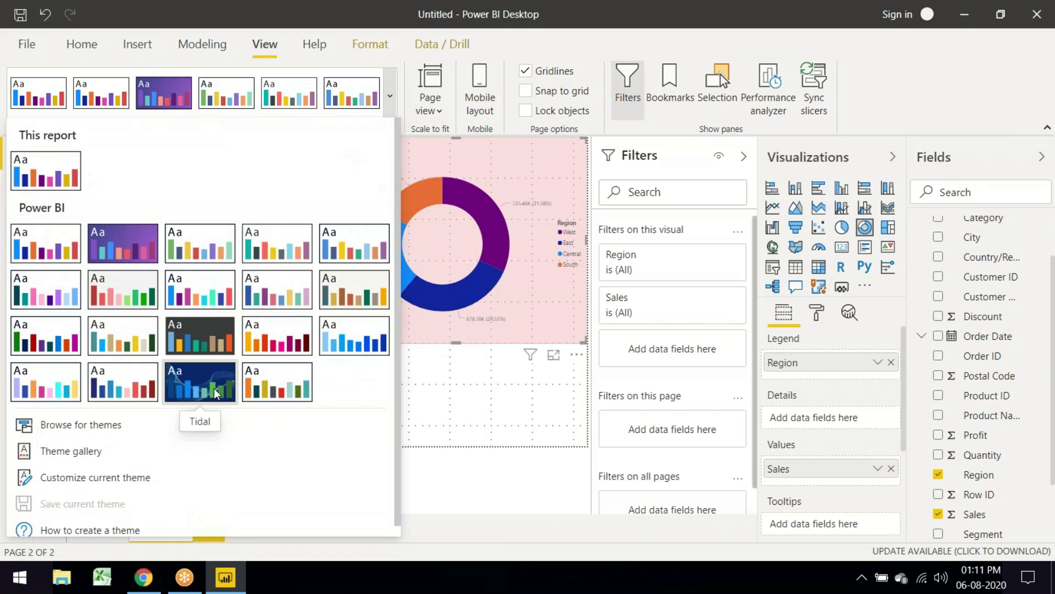
click(215, 392)
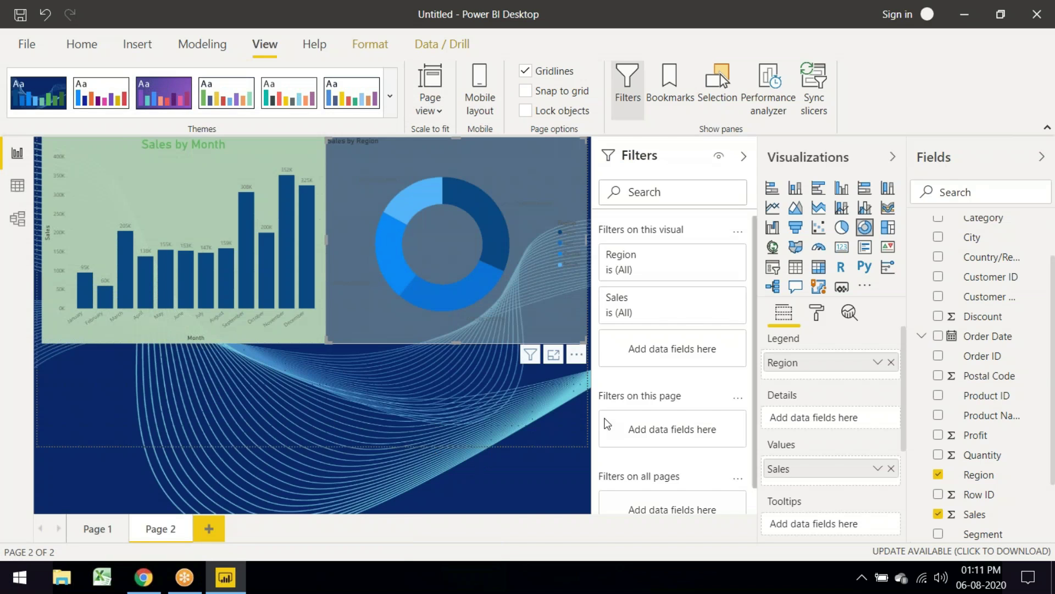
click(451, 421)
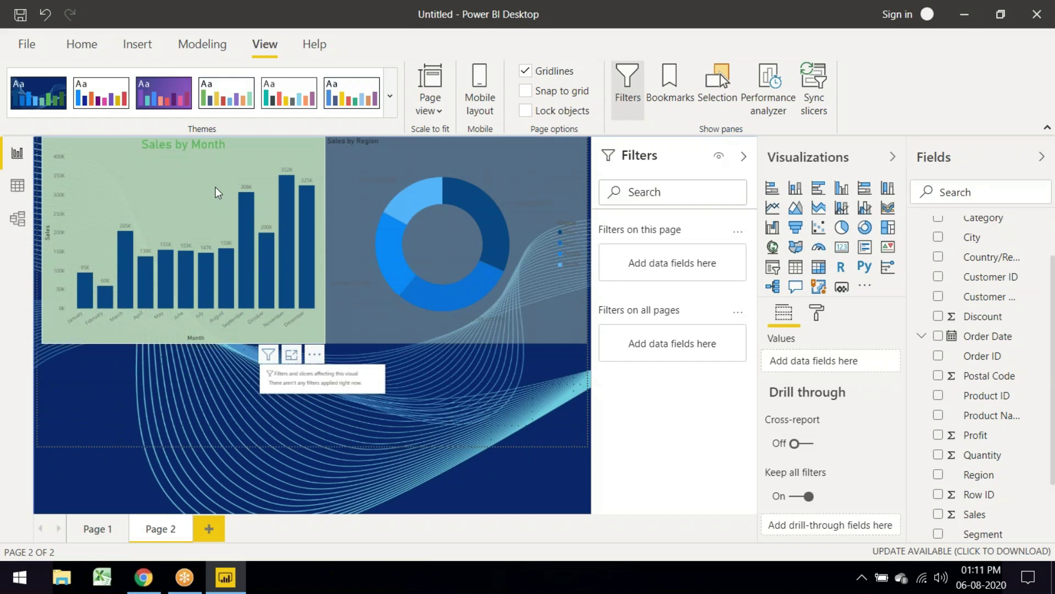
- Make the Sales by Month and Sales by Region charts taller to matching heights
click(306, 330)
drag(324, 345, 353, 421)
drag(383, 474, 325, 378)
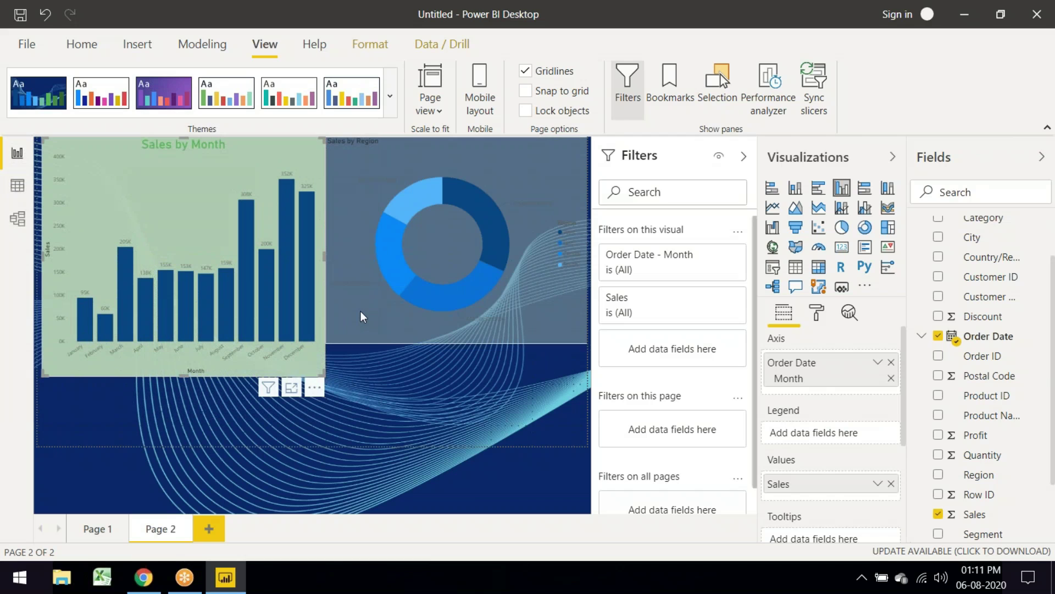
drag(586, 343, 606, 375)
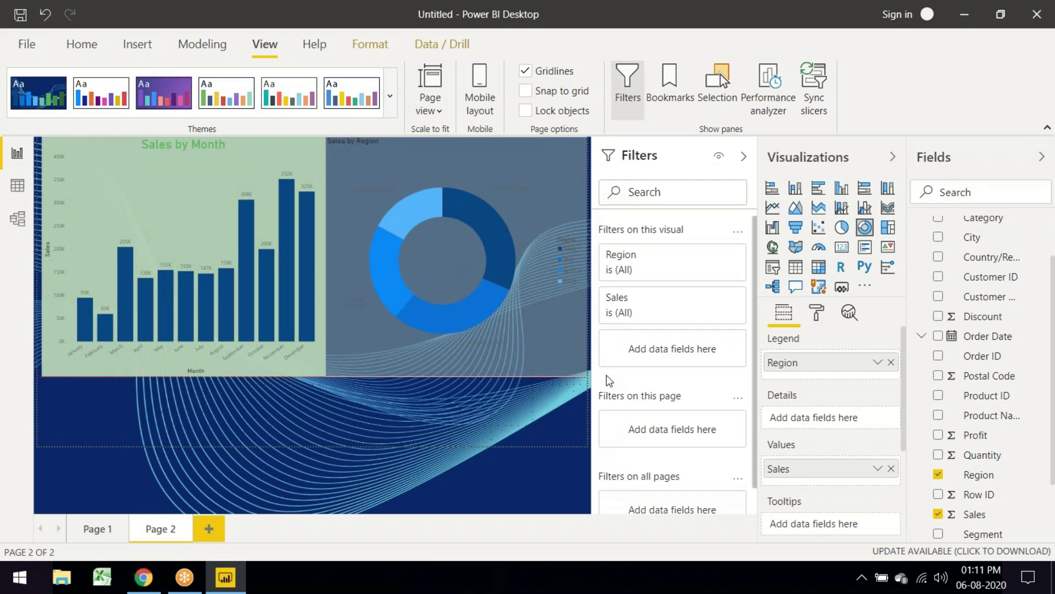
key(Escape)
- Replace the dark wave theme with the original blue bars on yellow and pink backgrounds
click(472, 248)
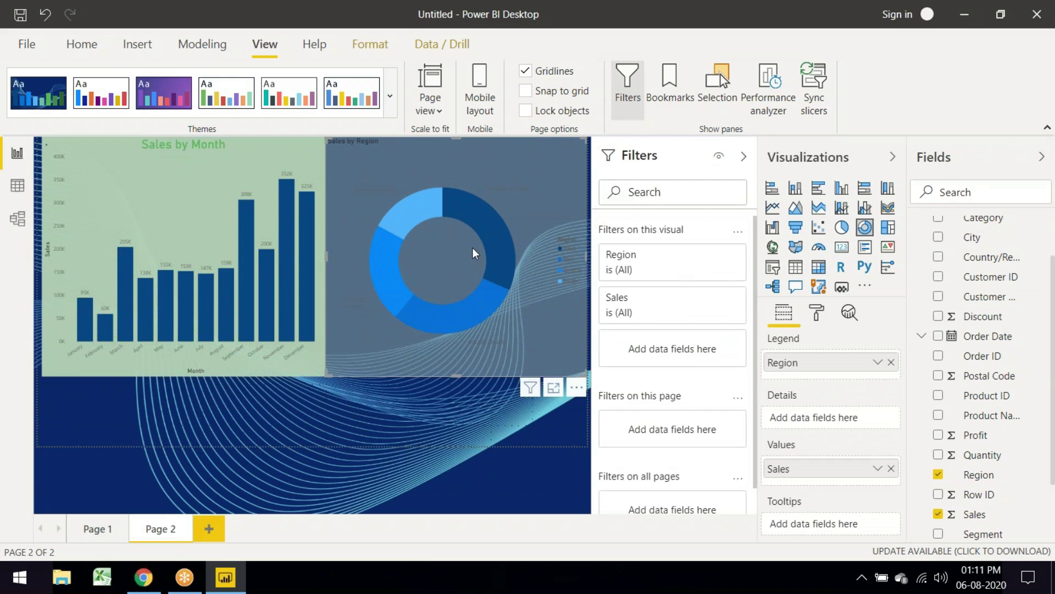
click(219, 98)
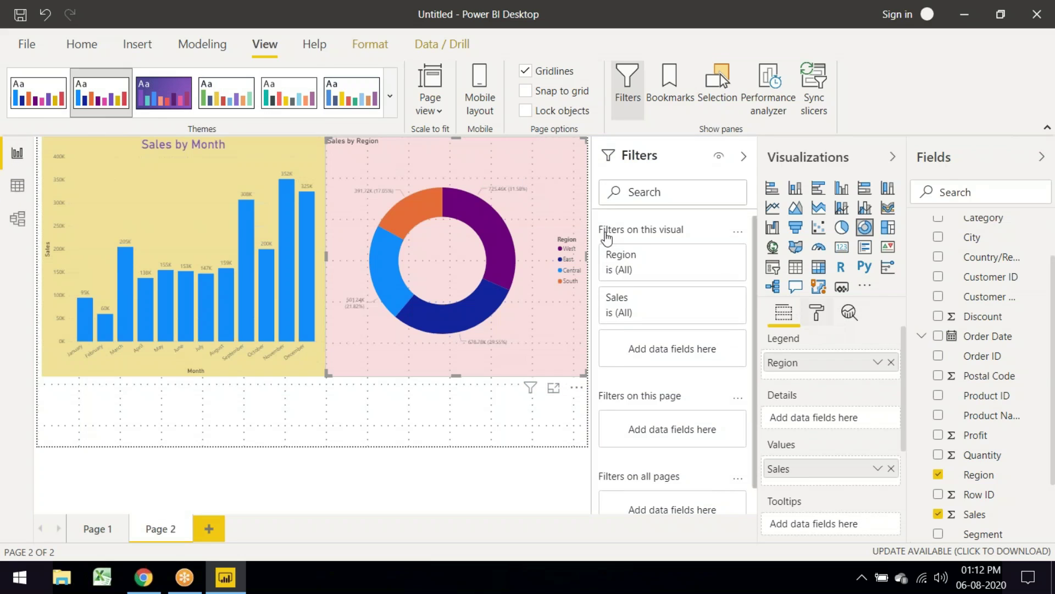
click(816, 312)
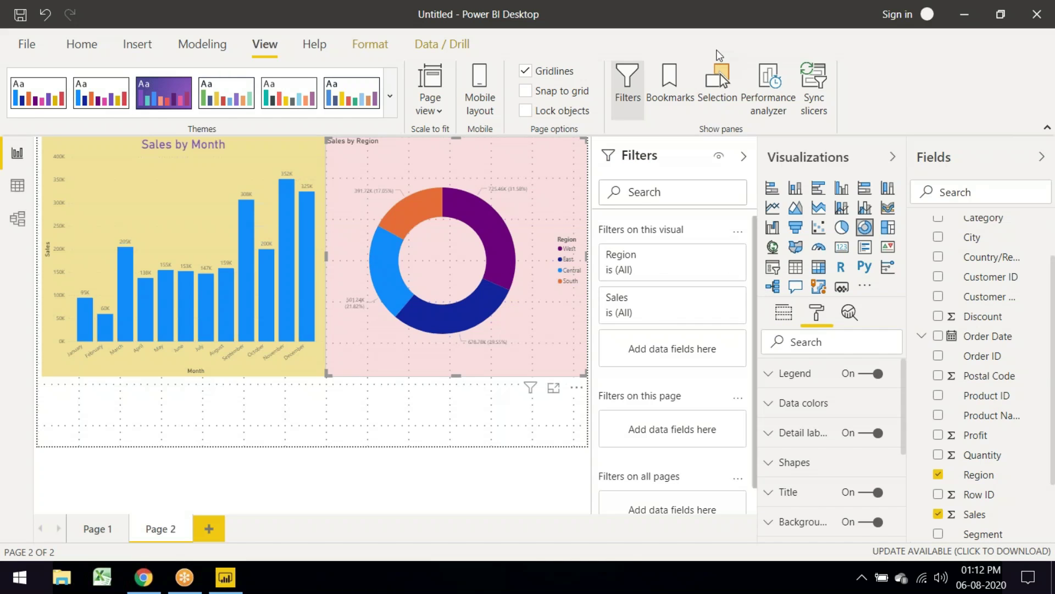
- Cross-highlight the West and East regions, then select the October to December sales columns
click(497, 235)
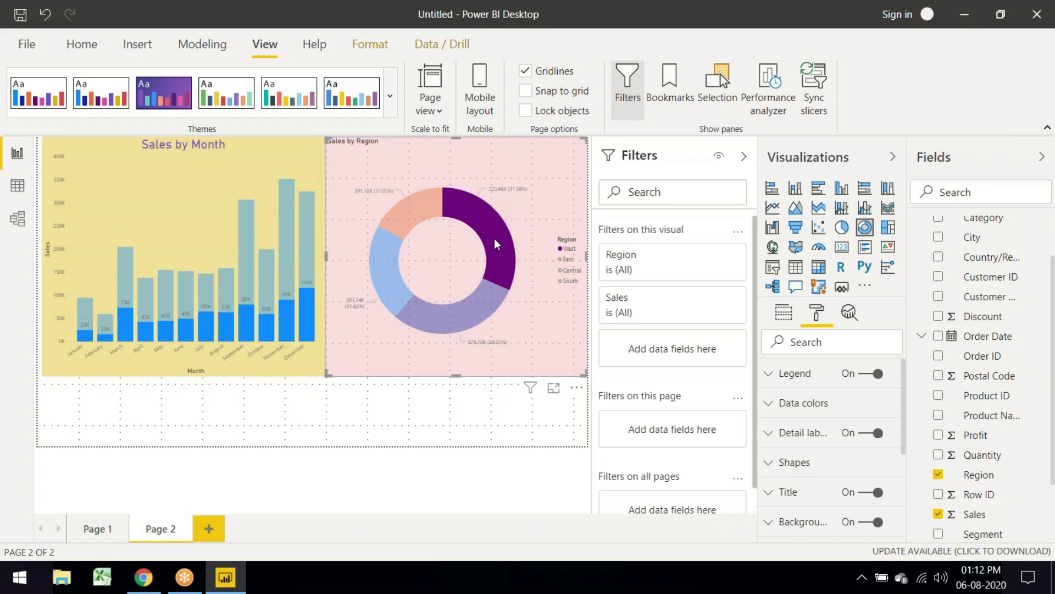
click(466, 311)
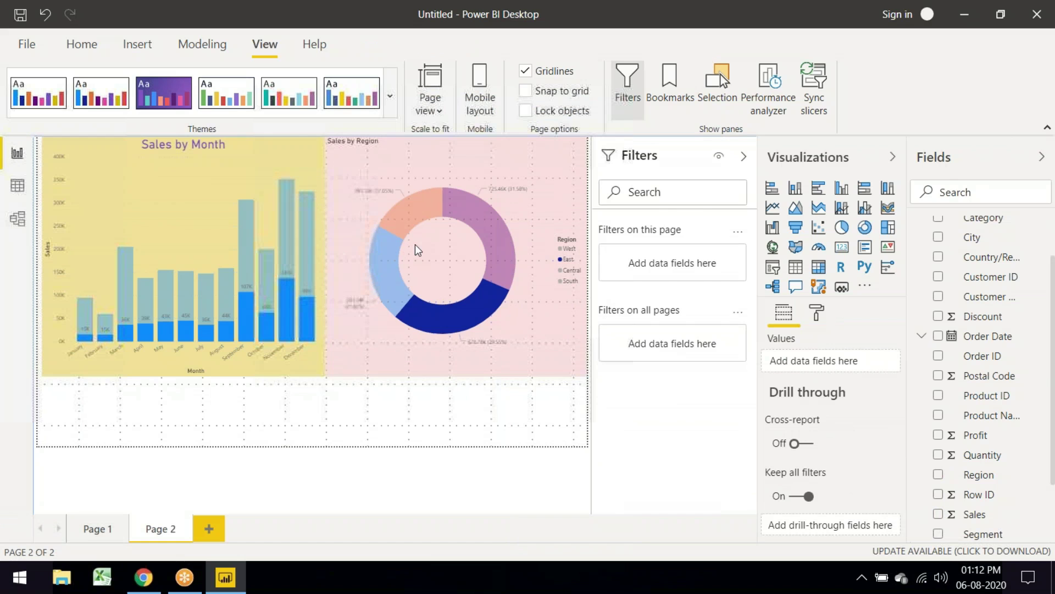
click(171, 186)
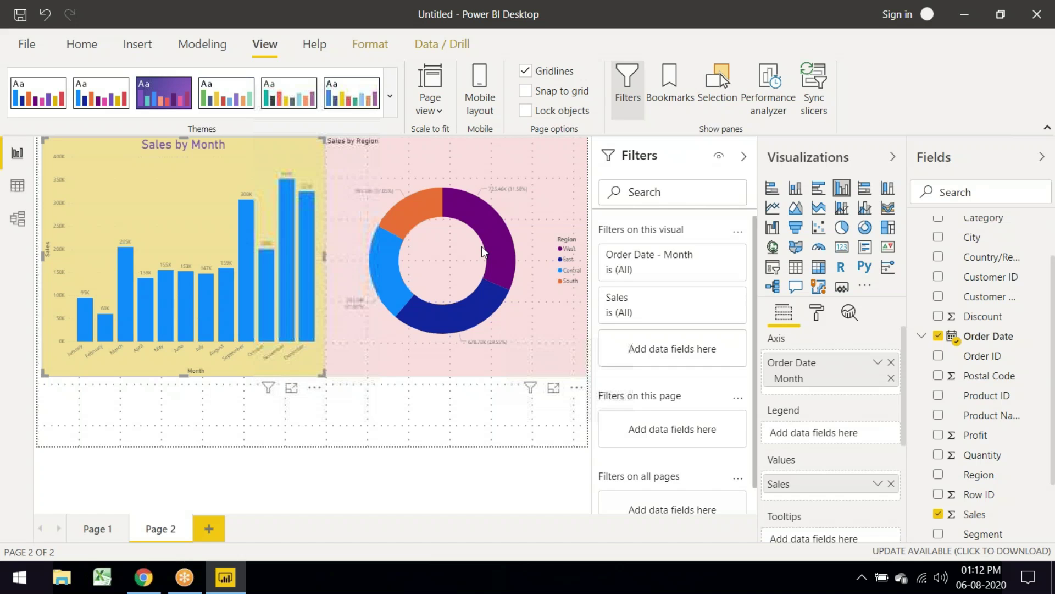
click(307, 311)
ctrl+click(286, 306)
ctrl+click(270, 301)
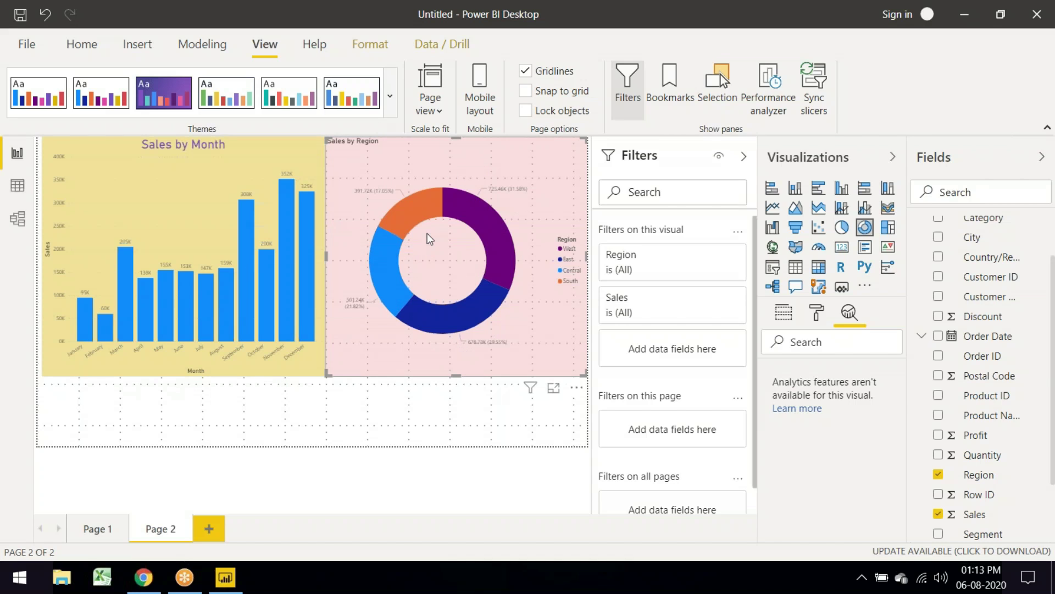
- Cross-highlight the West, Central and South slices, then clear all highlights
click(473, 224)
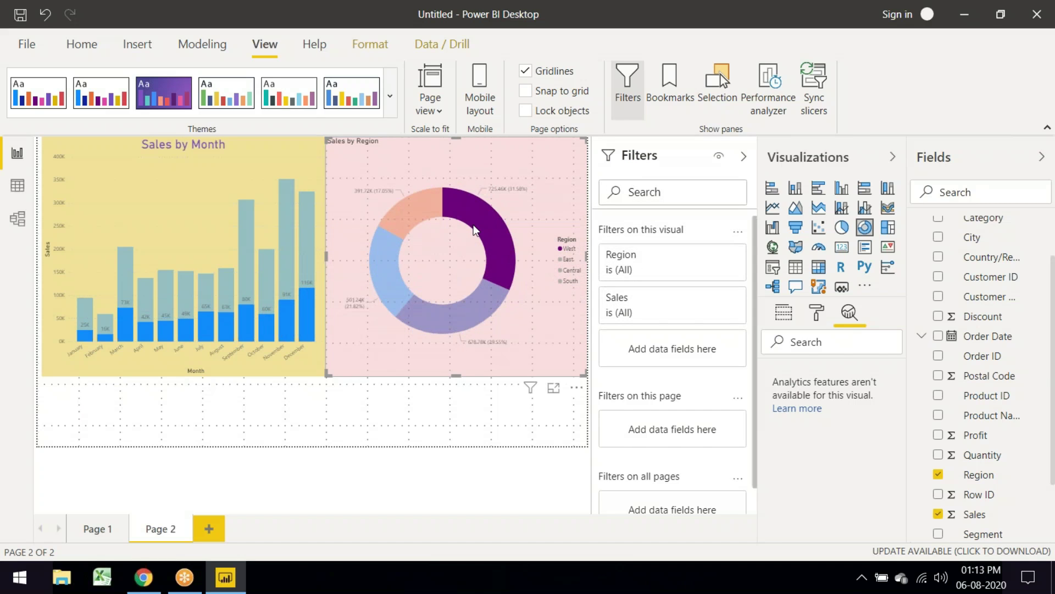
click(391, 258)
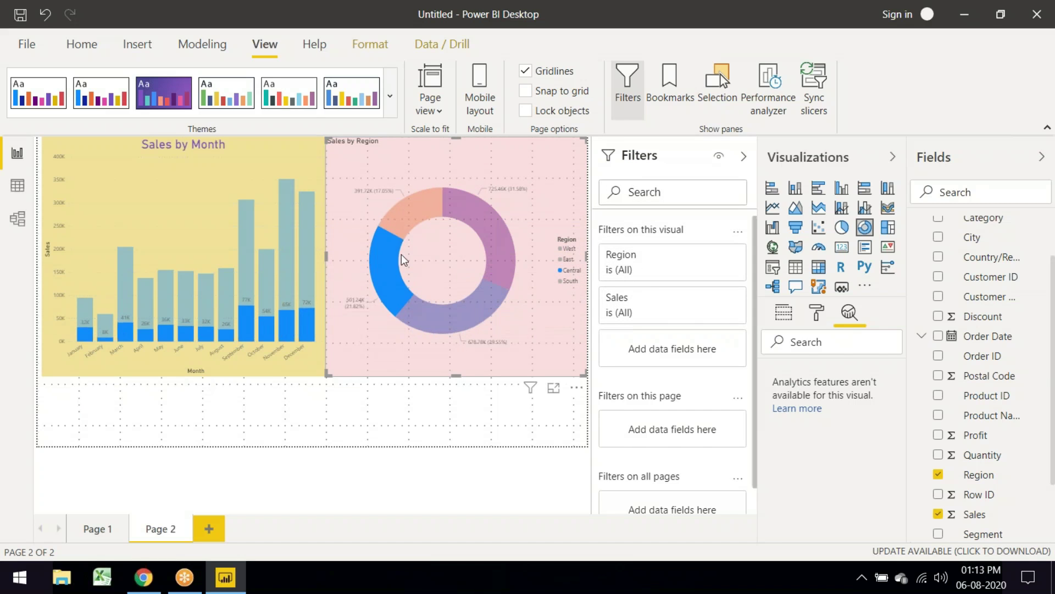
click(416, 213)
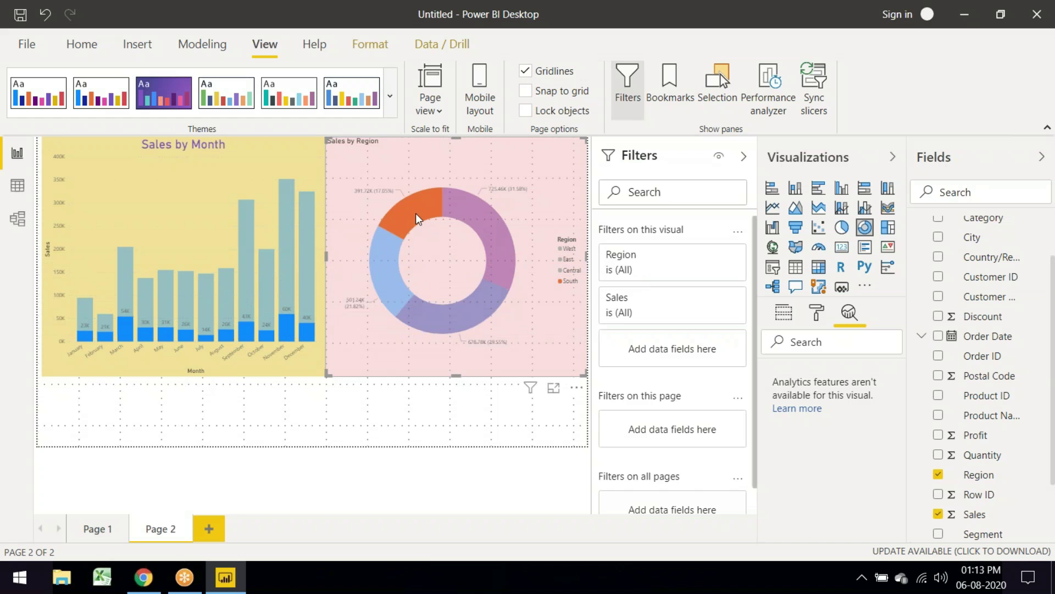
click(320, 411)
click(275, 363)
click(113, 429)
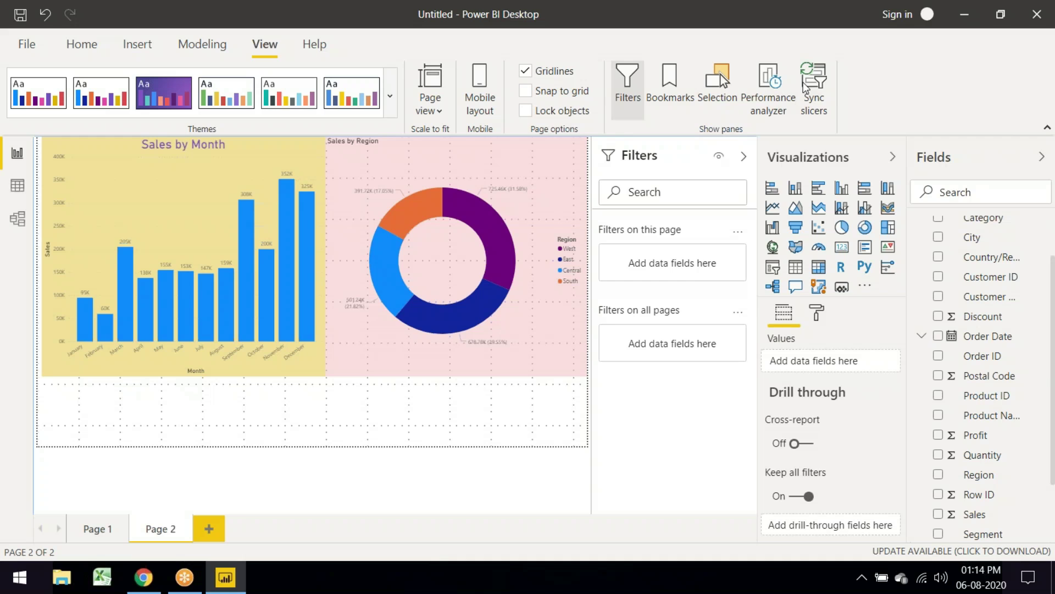
- Highlight West on the donut, then review the Selection pane's tab order and layer order of the visuals
click(500, 235)
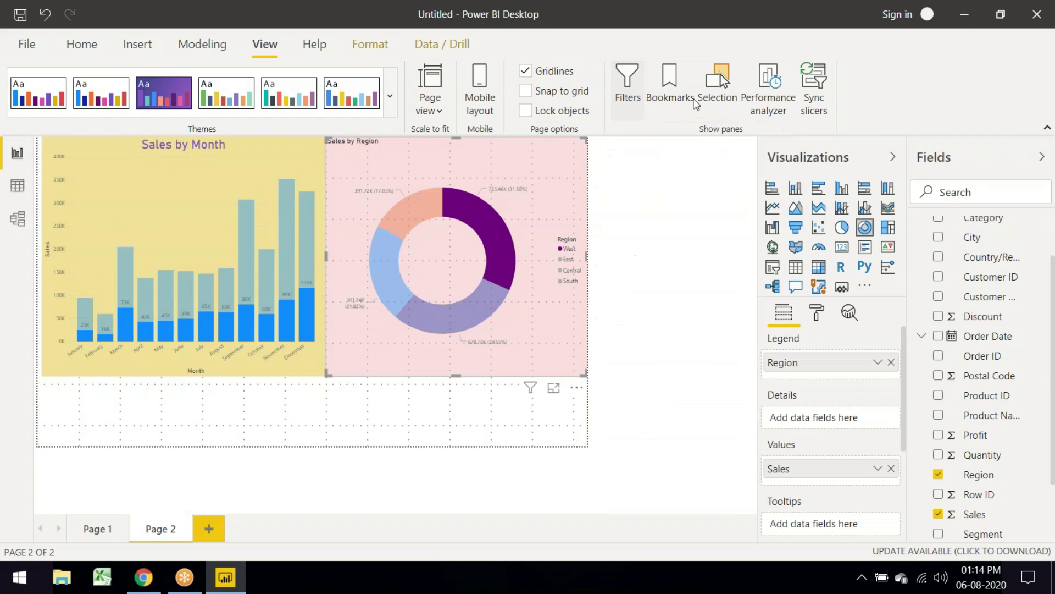
click(727, 94)
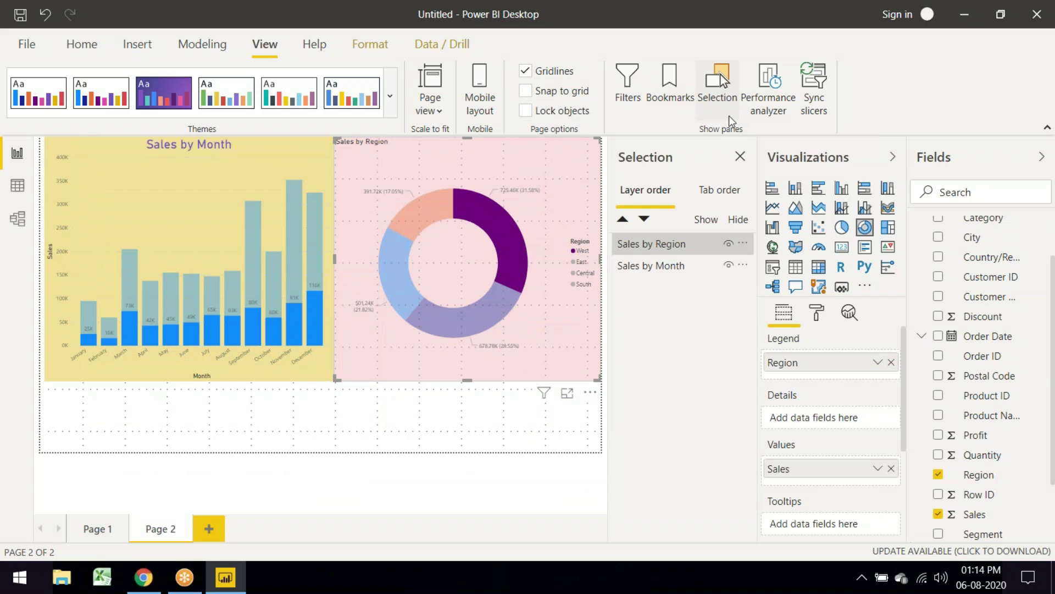
click(729, 192)
click(646, 190)
click(675, 244)
click(676, 265)
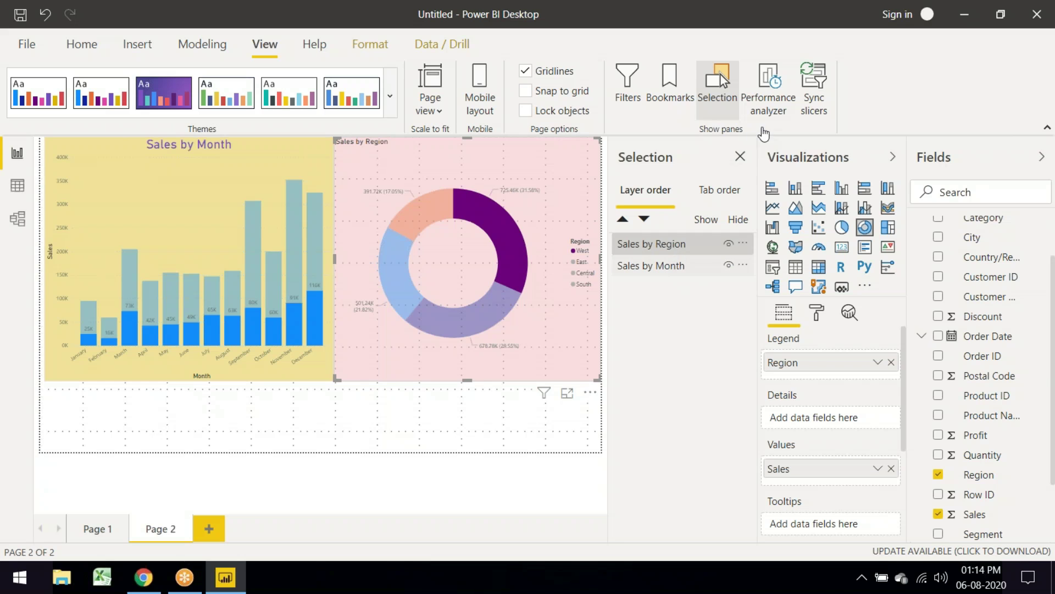
- Show Bookmarks, return to the Filters pane and clear the donut's cross-highlighting
click(665, 106)
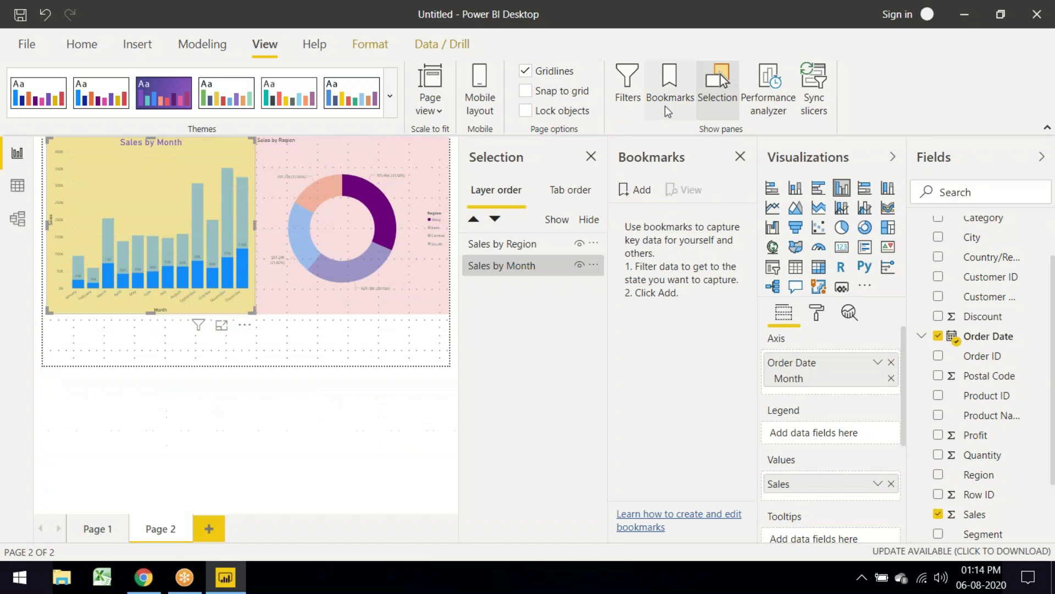
click(740, 157)
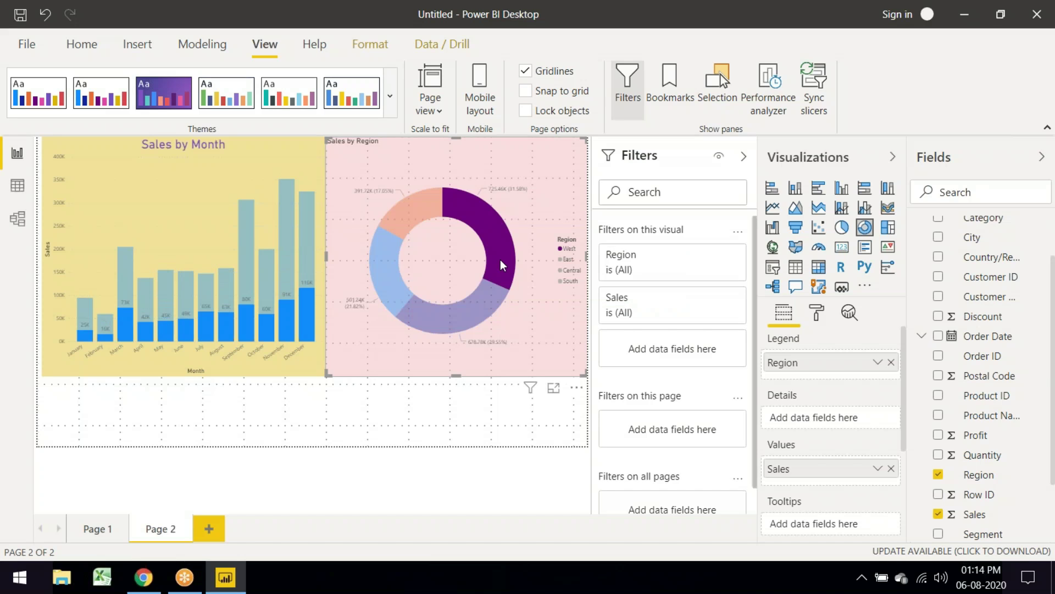
click(452, 205)
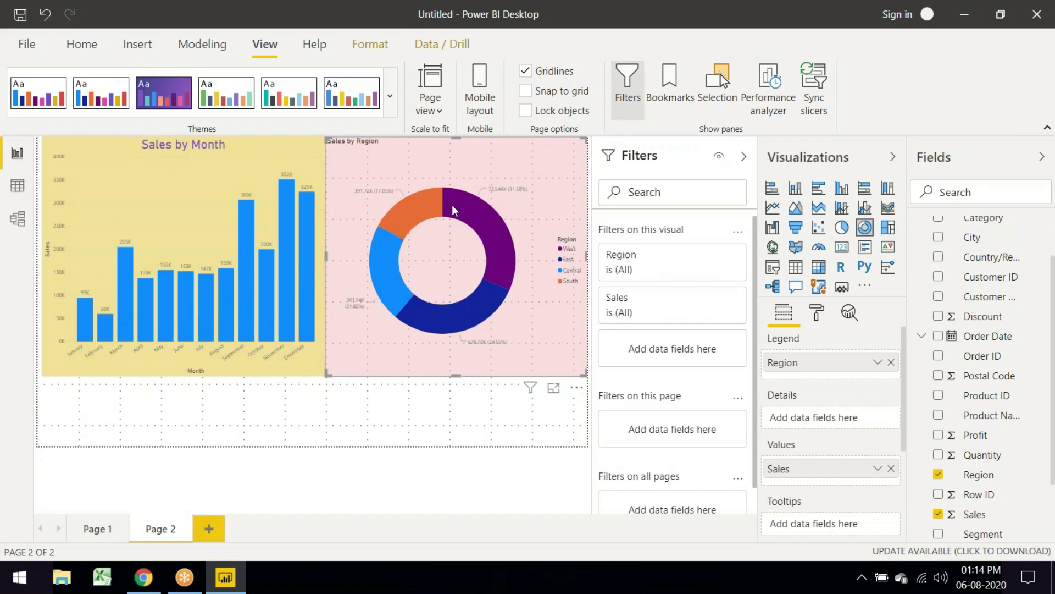
- Turn off Gridlines and leave Snap to grid and Lock objects switched off
click(529, 73)
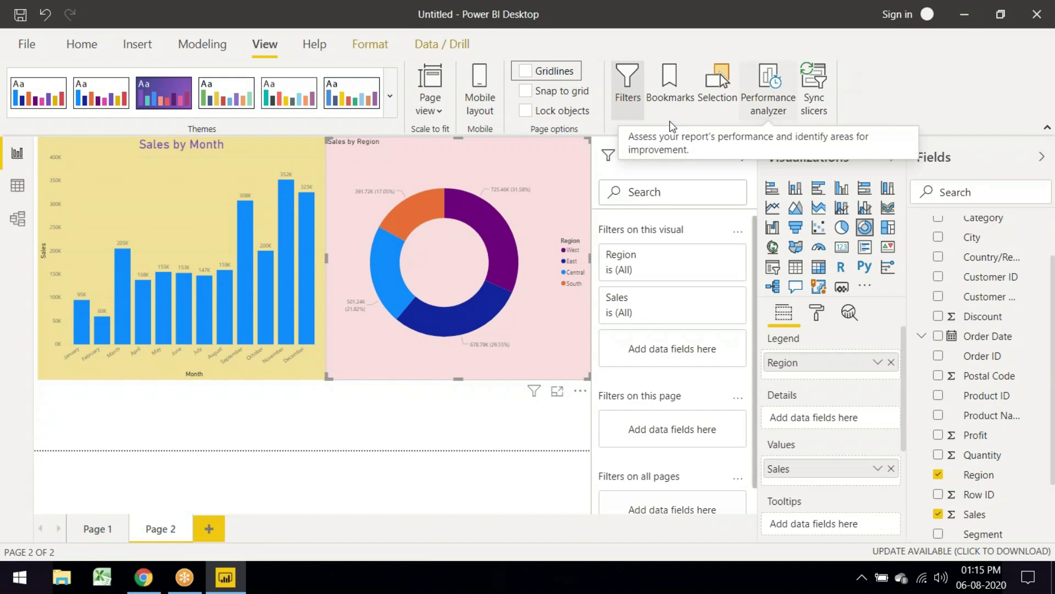
click(526, 91)
click(526, 111)
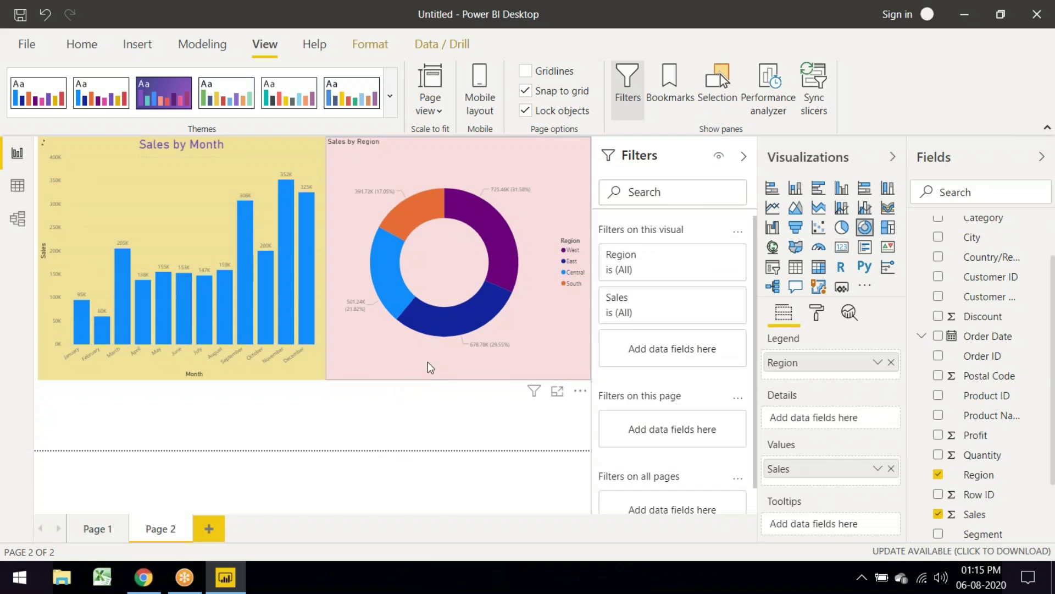
click(526, 112)
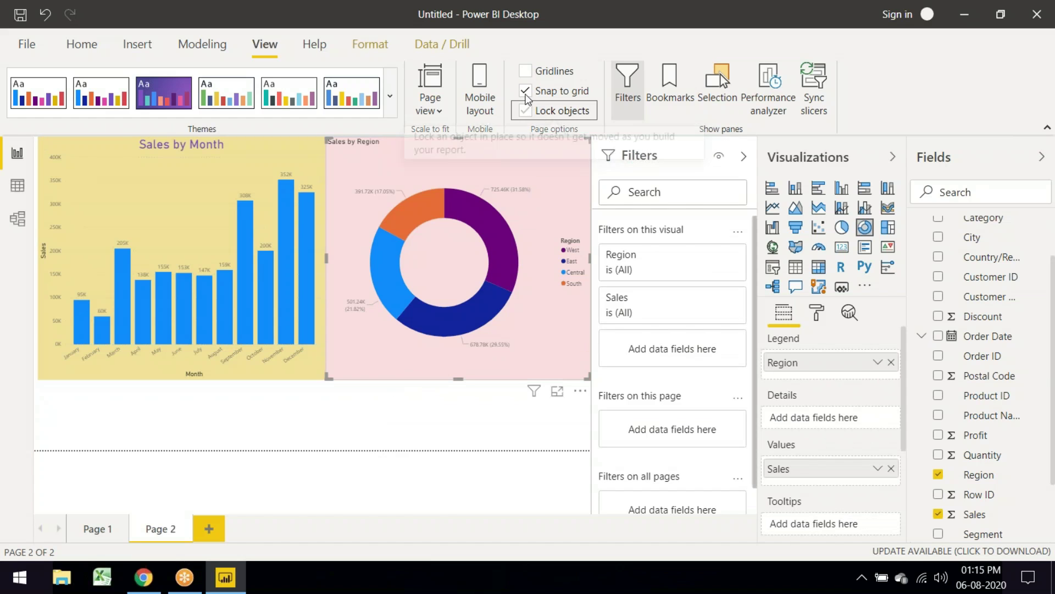
click(526, 91)
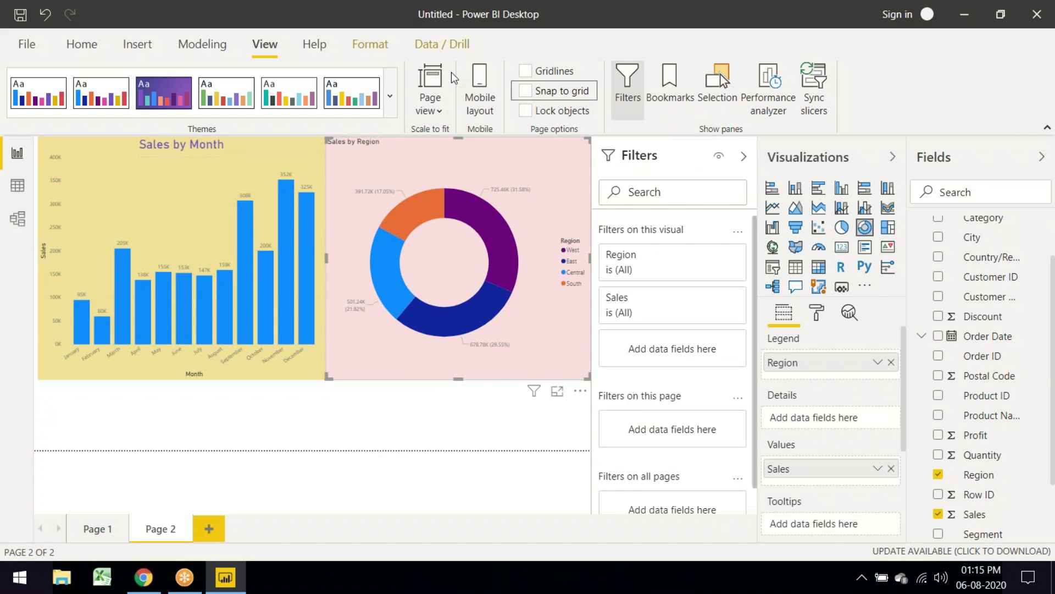
- Preview the Mobile layout with Sales by Month, then return to Page view
click(477, 91)
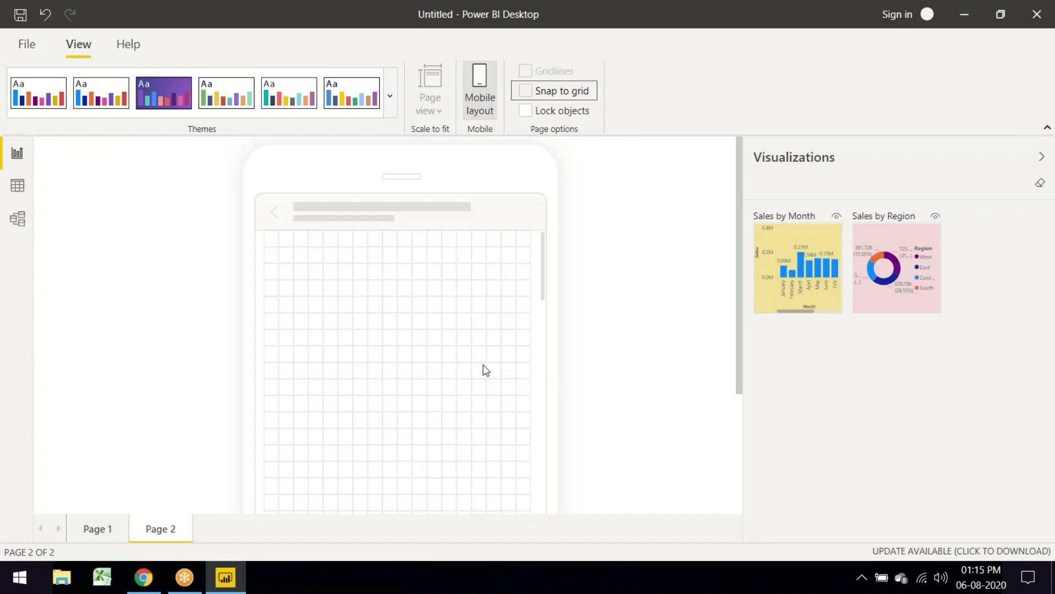
drag(810, 255, 407, 292)
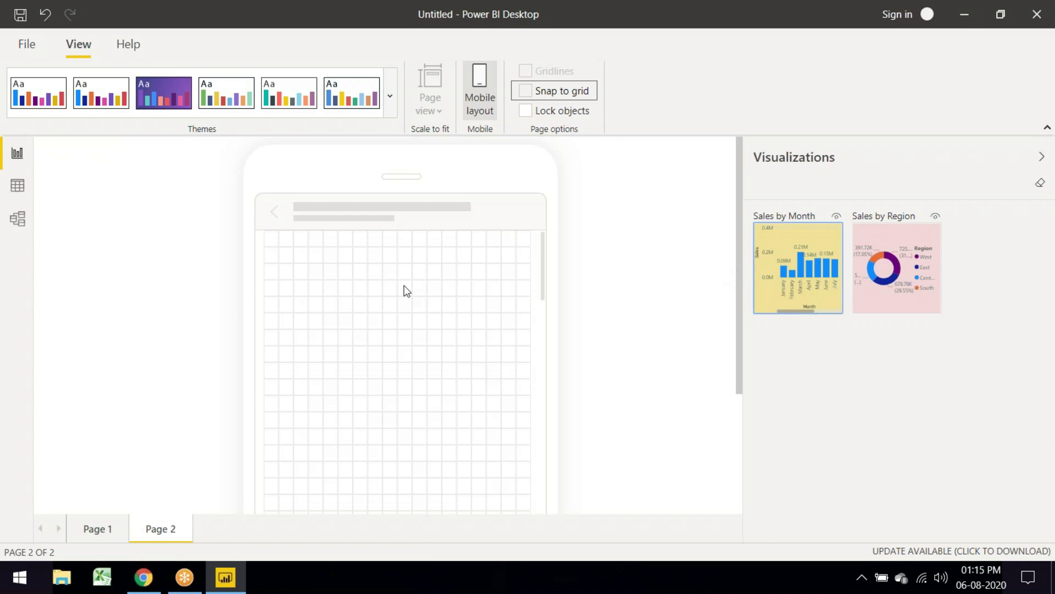
click(480, 91)
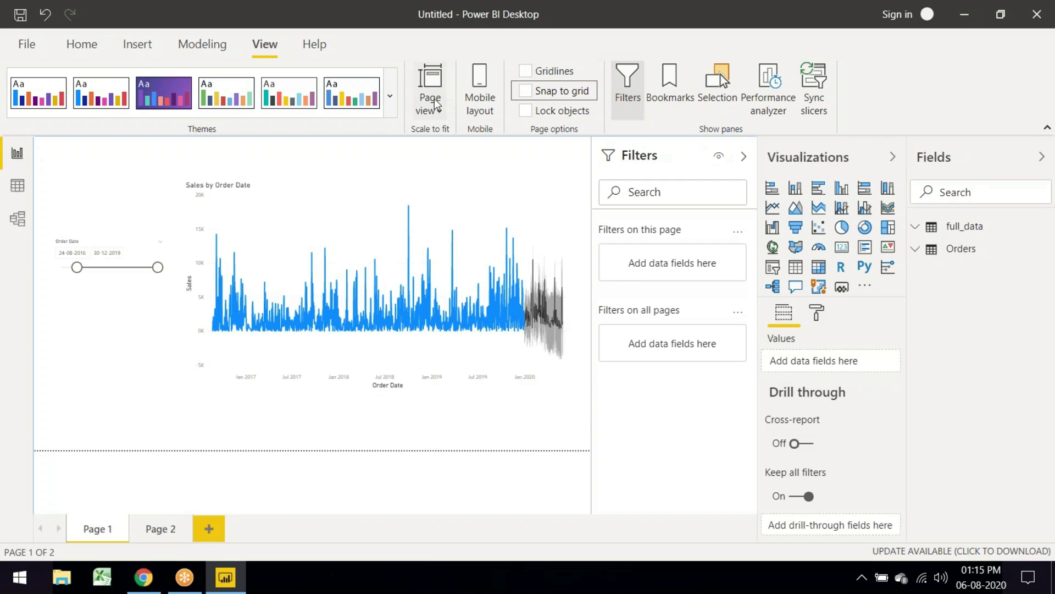
- On Page 2 at Actual size, resize the charts and shrink the Sales by Region donut
click(165, 531)
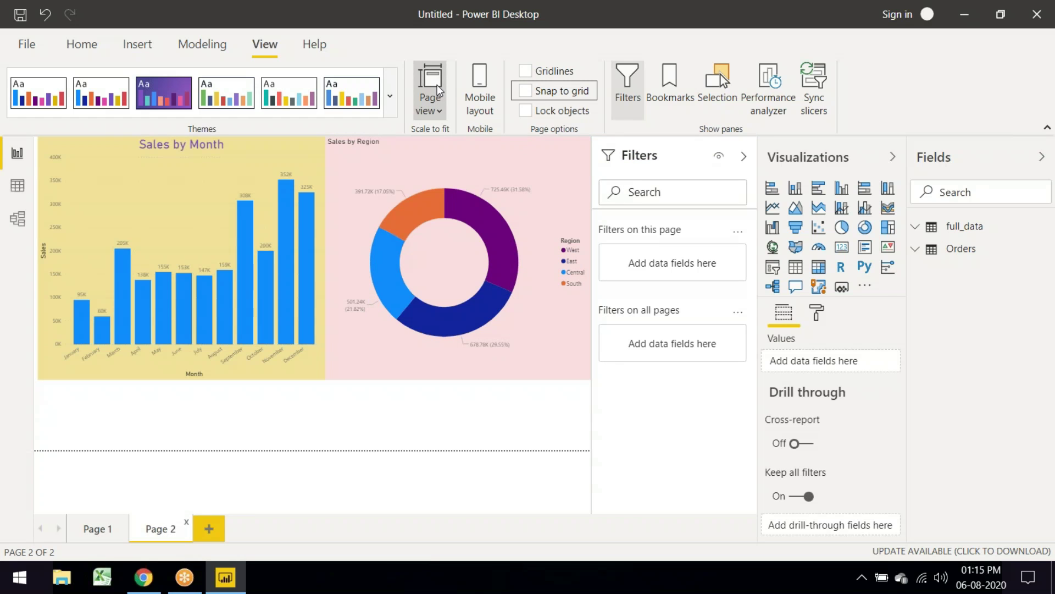
click(437, 84)
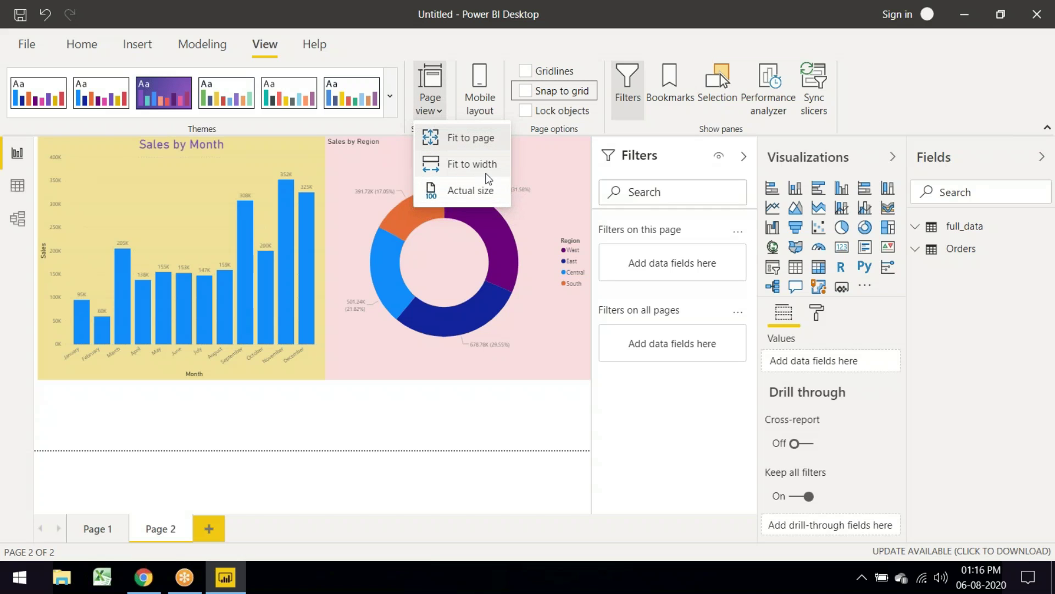
click(477, 190)
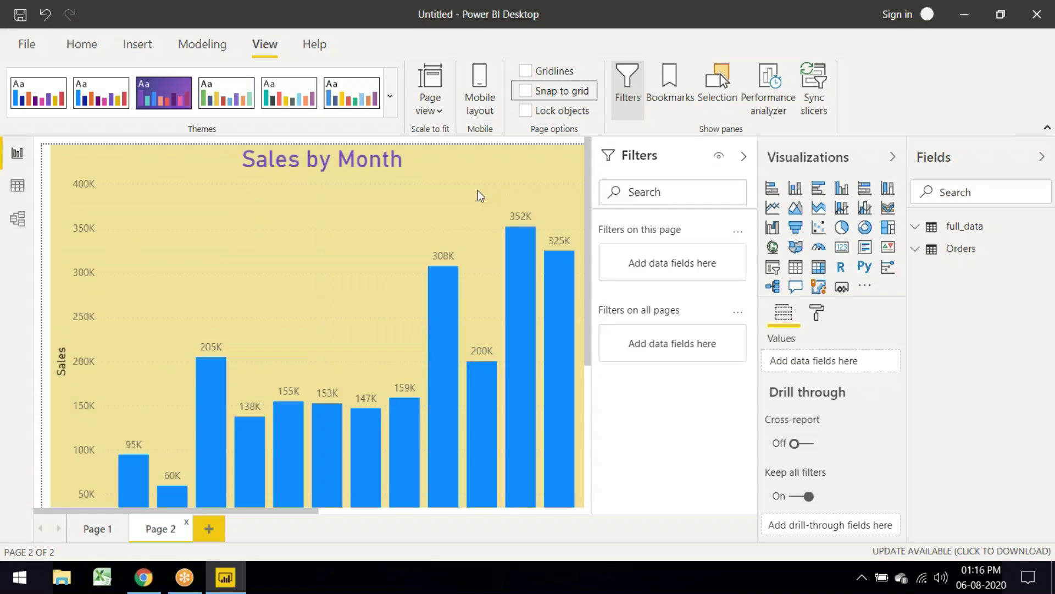
drag(589, 196, 528, 508)
drag(587, 297, 597, 166)
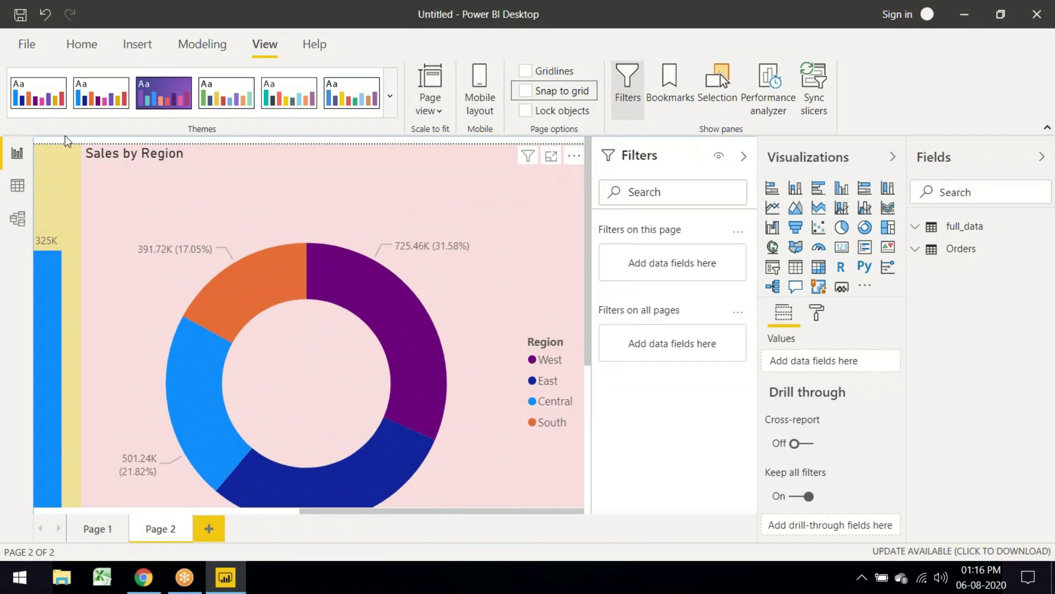
click(180, 213)
drag(83, 145, 233, 211)
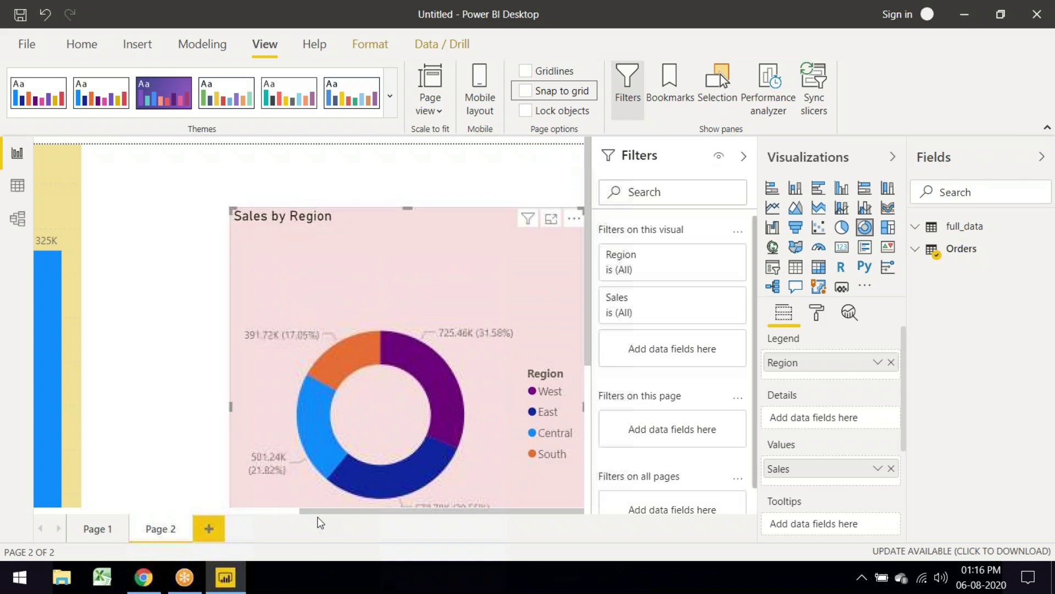
- Move Sales by Month to the lower right, then undo the move and earlier size changes
click(127, 497)
scroll(127, 497, left, 5)
scroll(108, 493, left, 5)
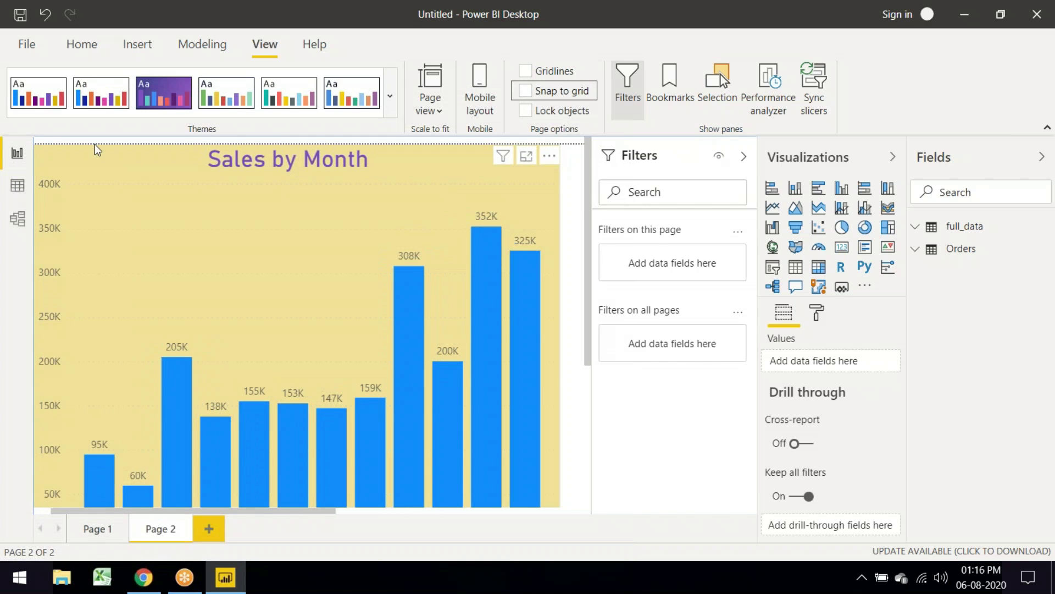
drag(95, 144, 375, 324)
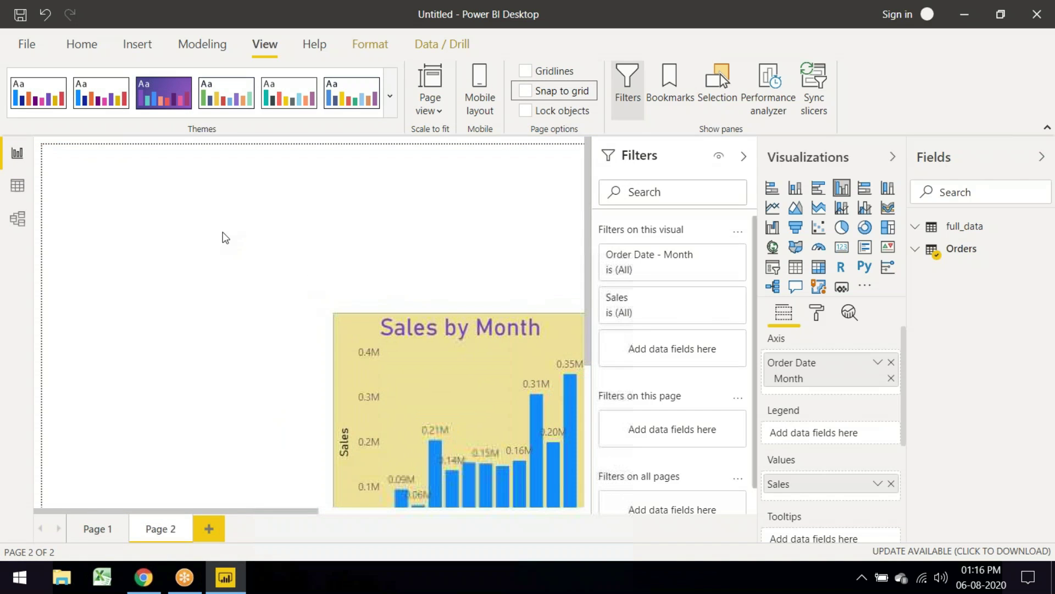
key(ctrl+z)
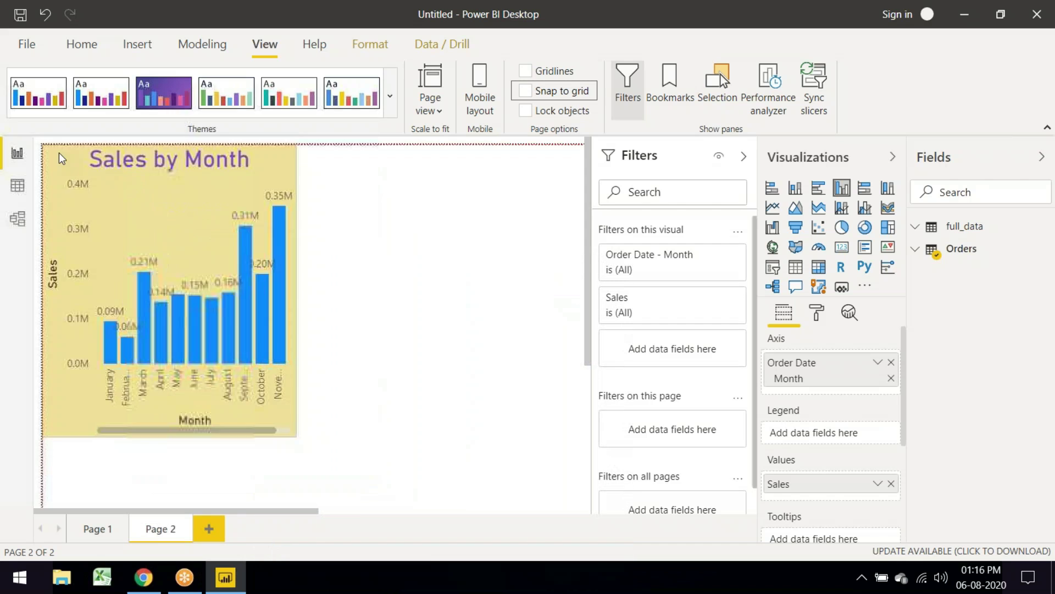
key(ctrl+z)
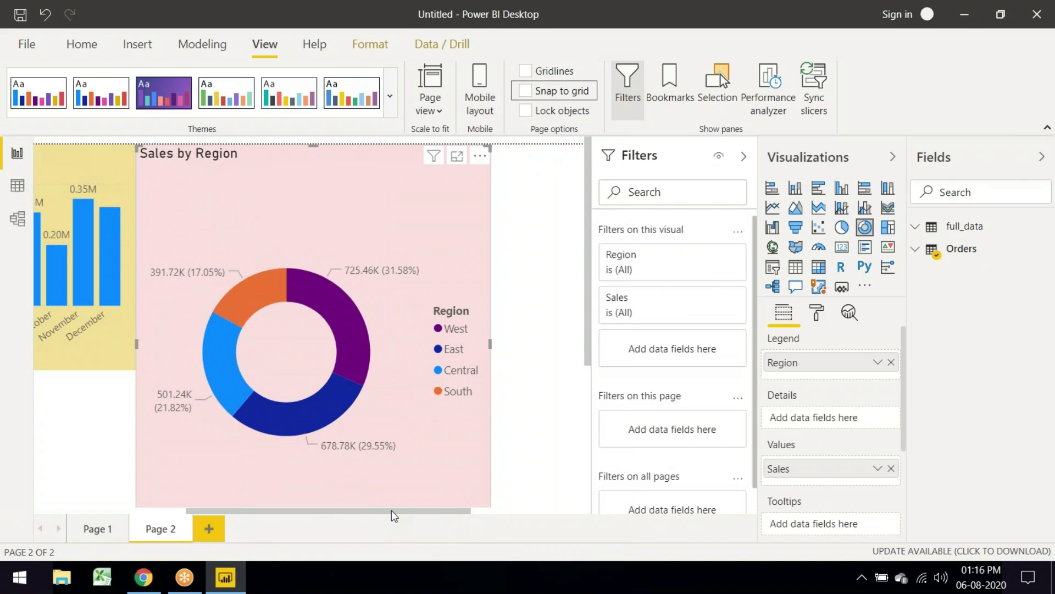
key(ctrl+z)
click(291, 457)
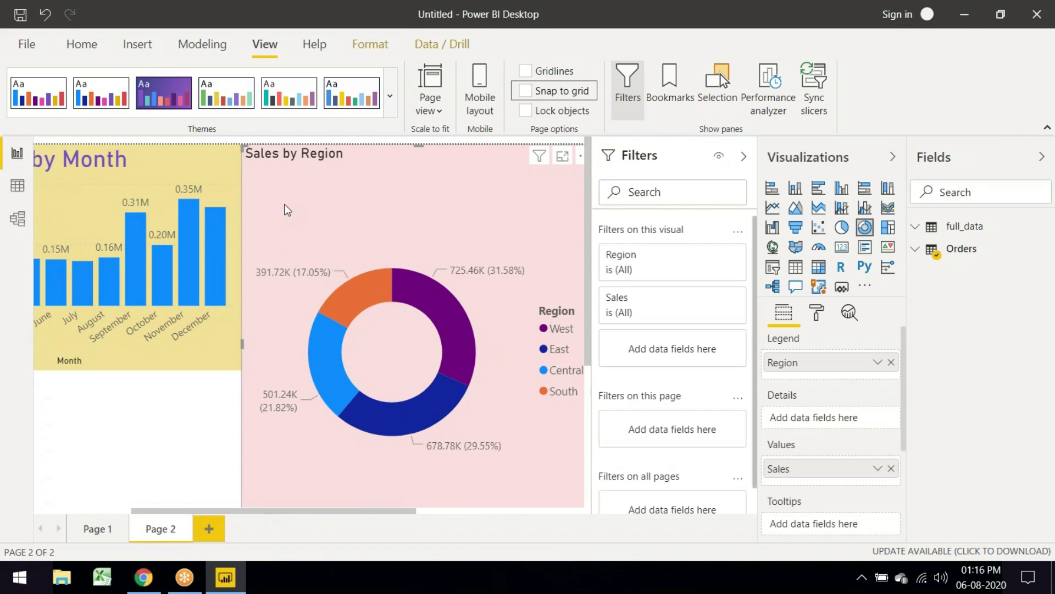
key(ctrl+z)
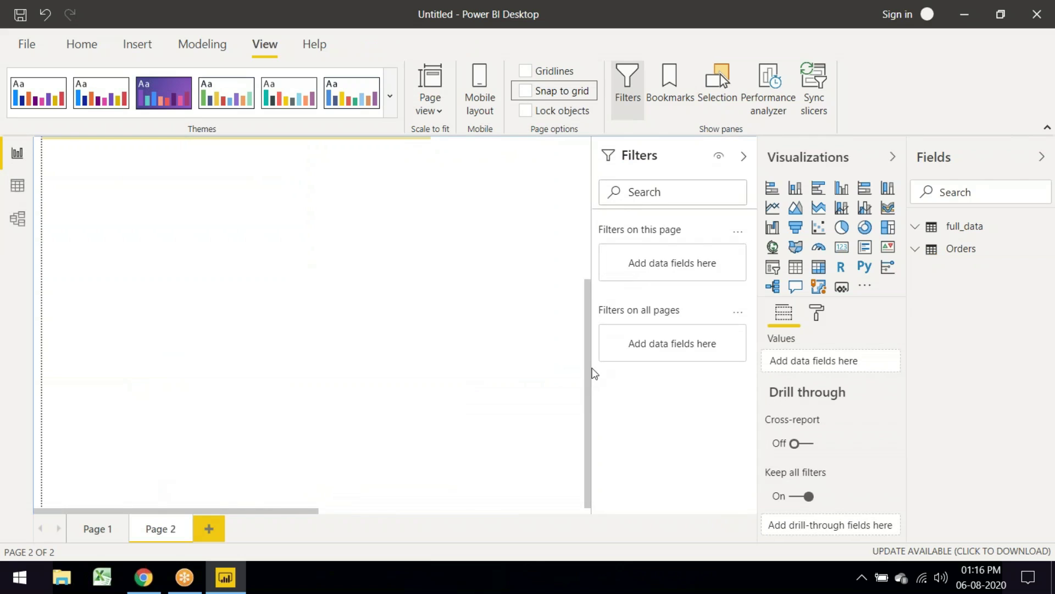
- Narrow the filters panel, set the page view to Fit to page, and enlarge the donut
drag(594, 295, 605, 296)
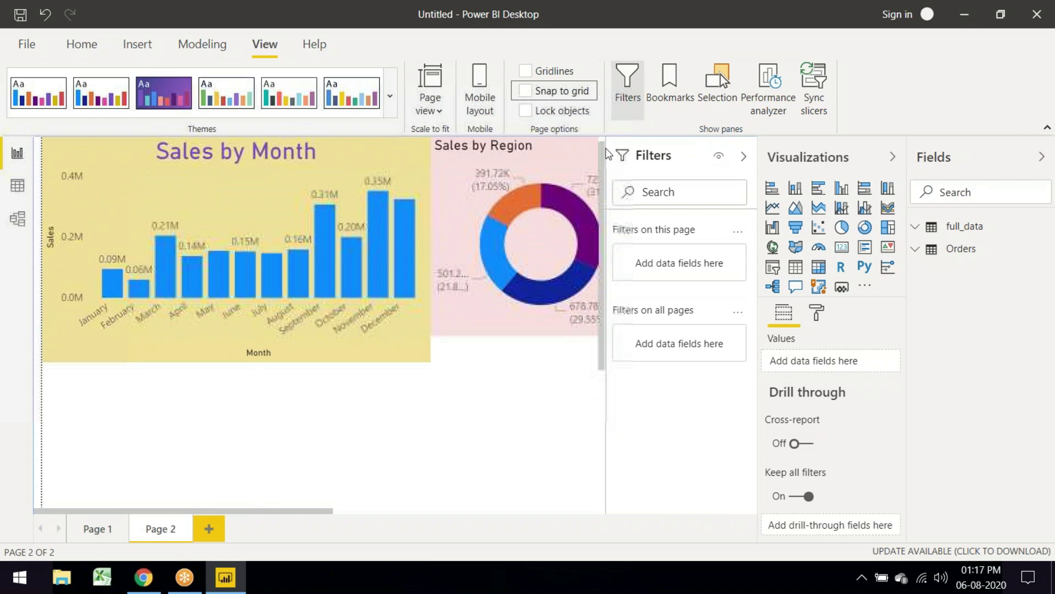
click(525, 111)
click(438, 109)
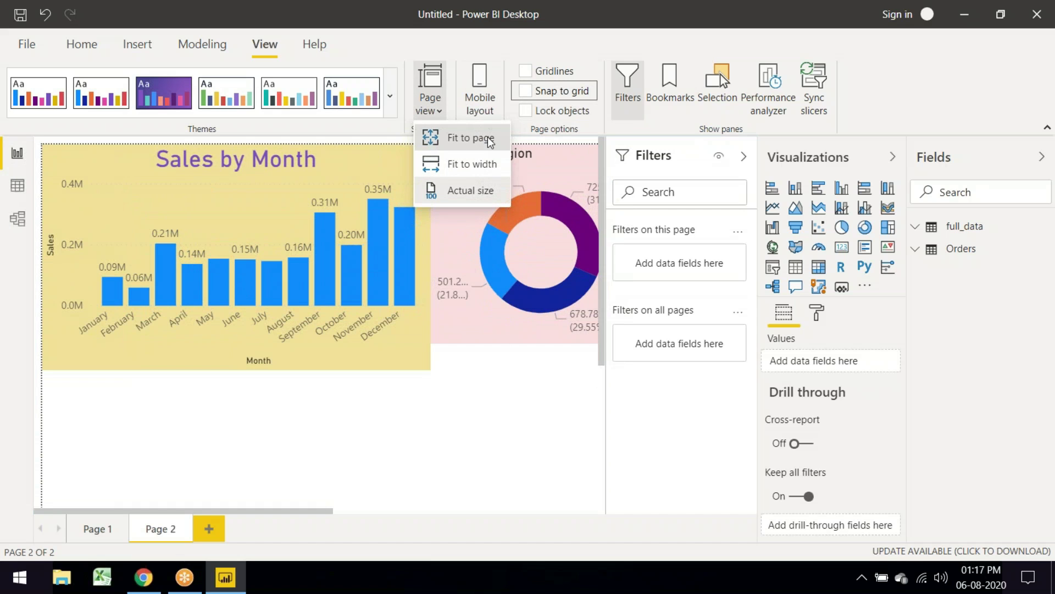
click(448, 137)
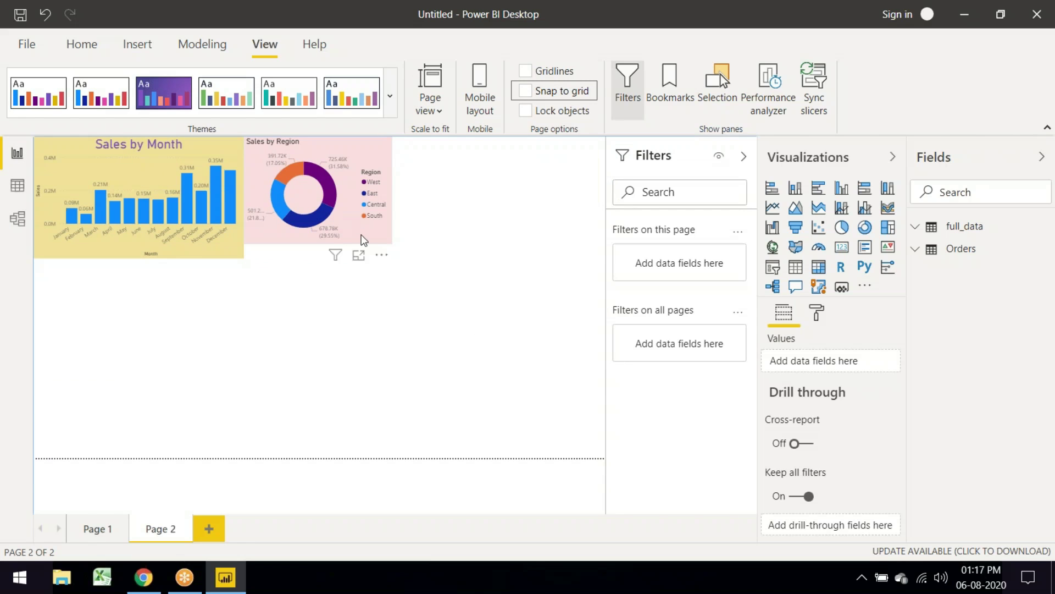
drag(390, 245, 431, 269)
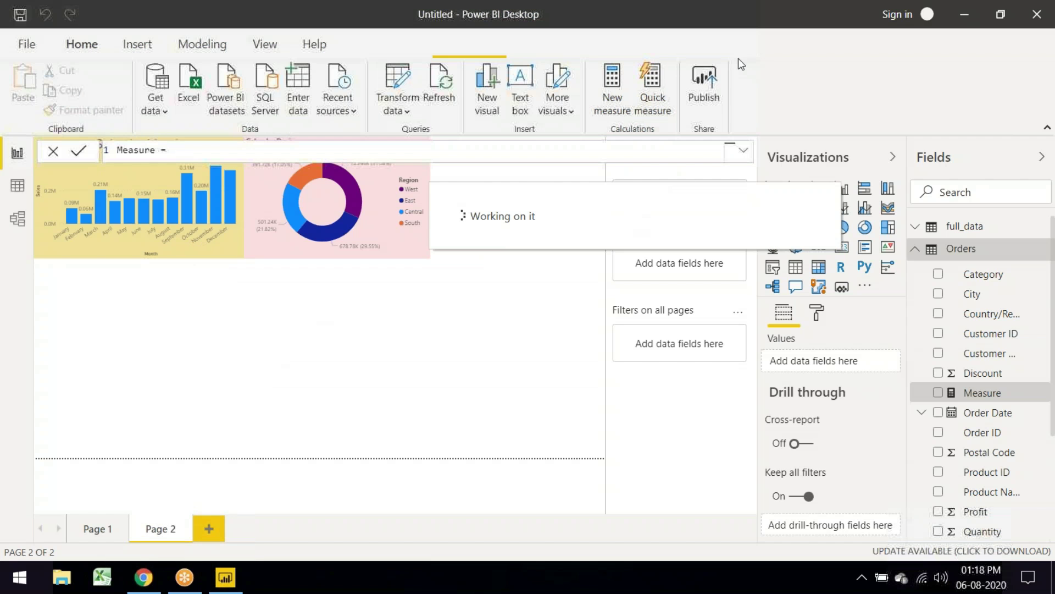
- On a new Page 3, add an enlarged clustered column chart with Region on the axis and Sales as values
click(210, 530)
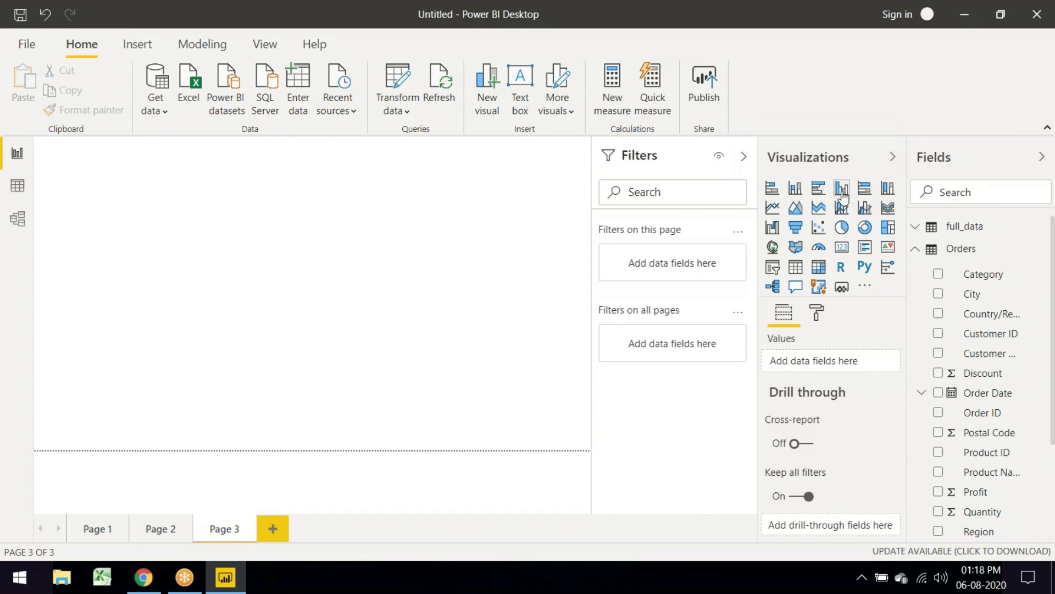
click(843, 192)
drag(159, 260, 310, 407)
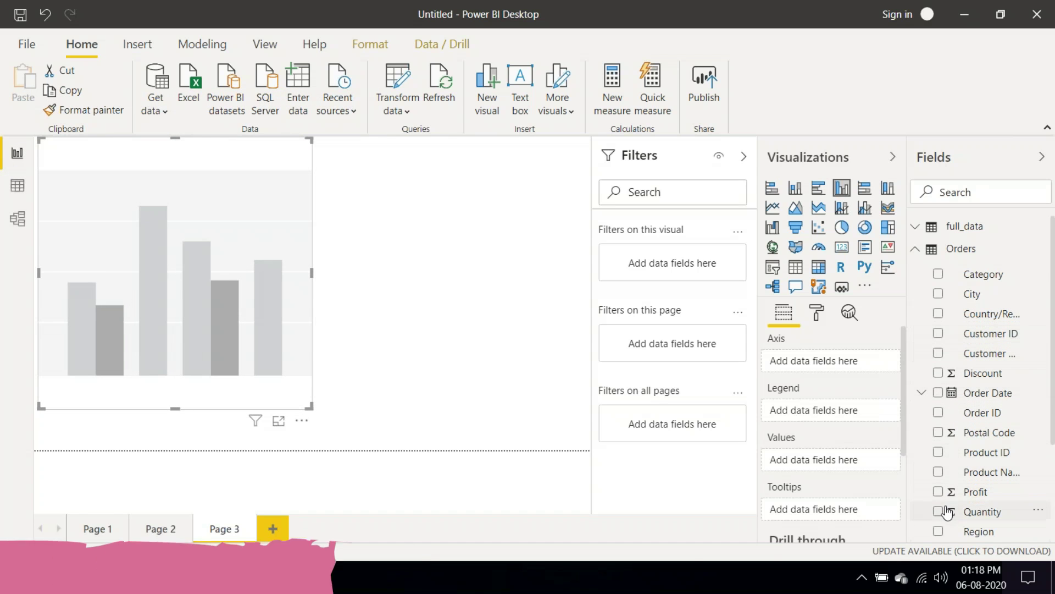
scroll(946, 484, down, 3)
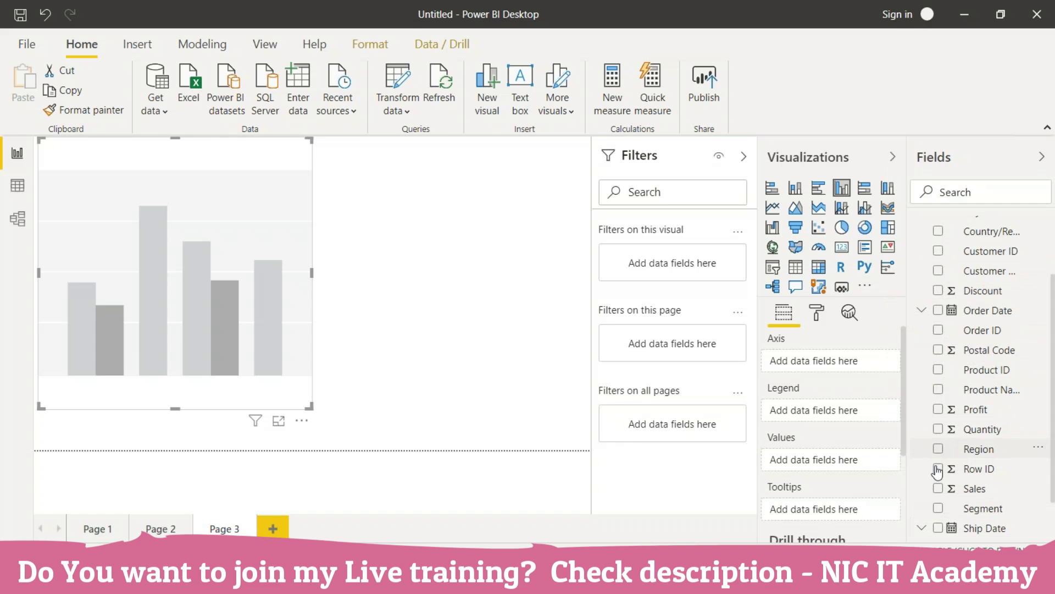
click(938, 449)
click(939, 488)
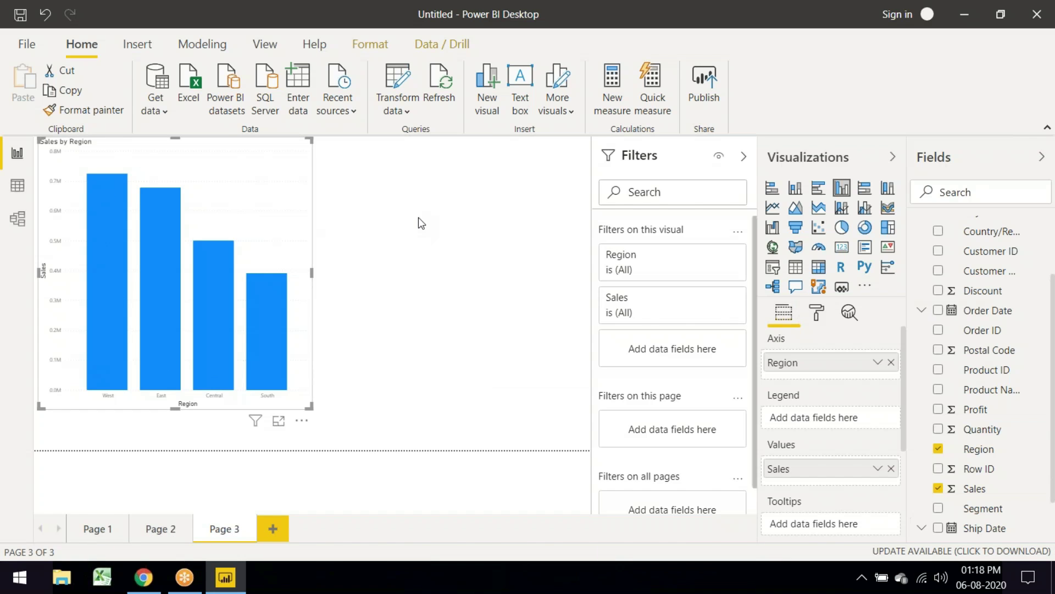
click(496, 349)
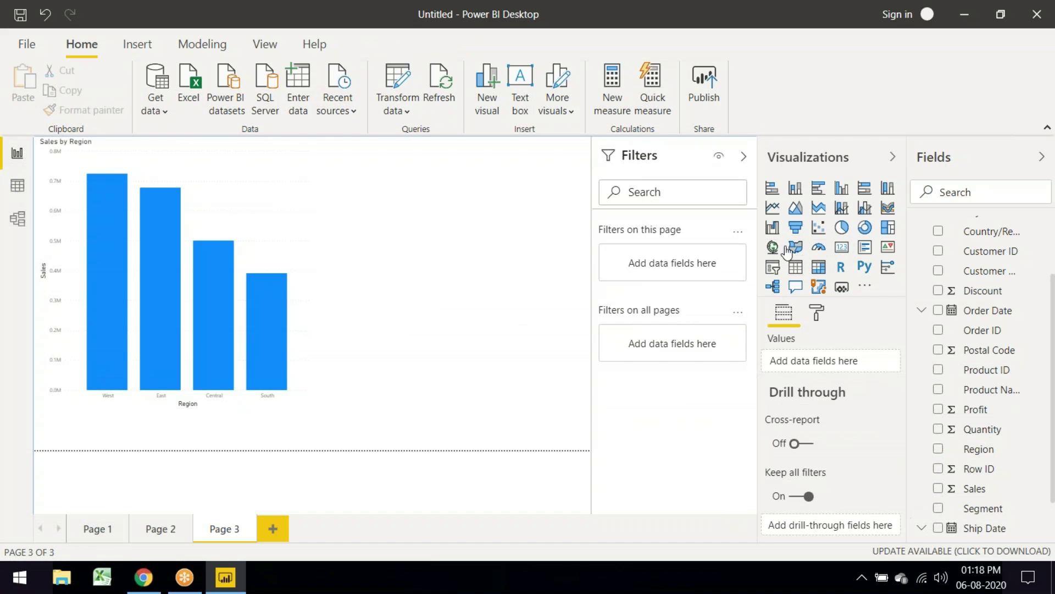
- Build the filled map from the State and Sales fields
scroll(968, 511, down, 1)
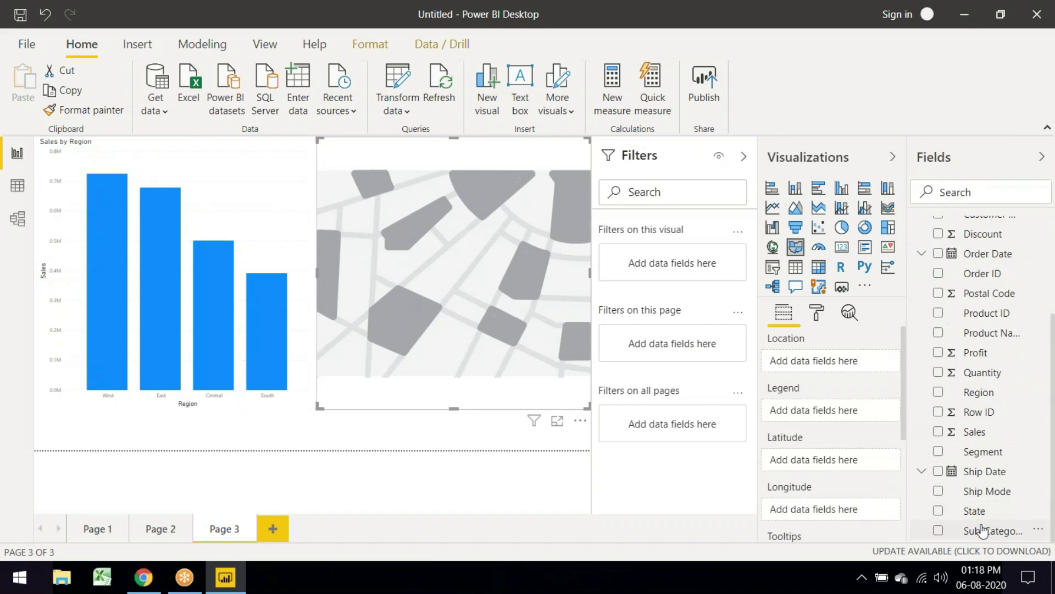
click(938, 511)
click(939, 432)
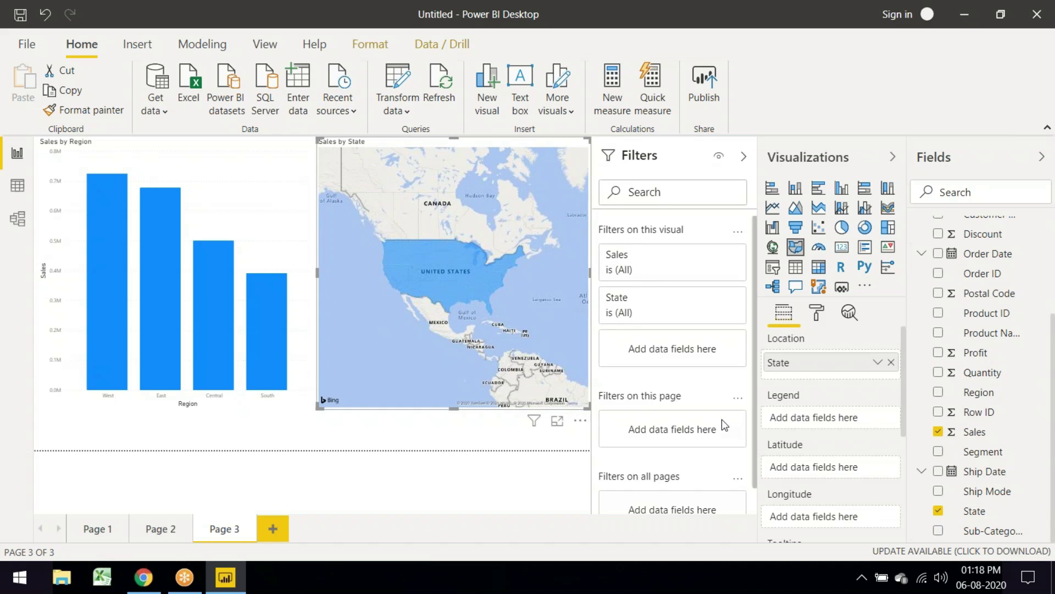
scroll(810, 419, down, 4)
scroll(808, 457, up, 4)
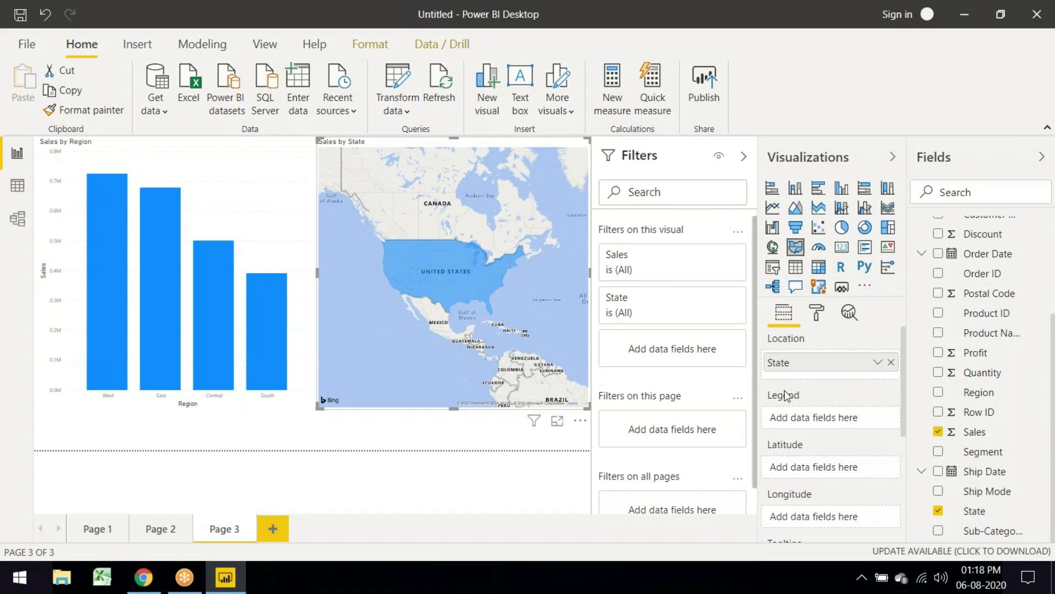
scroll(808, 484, down, 4)
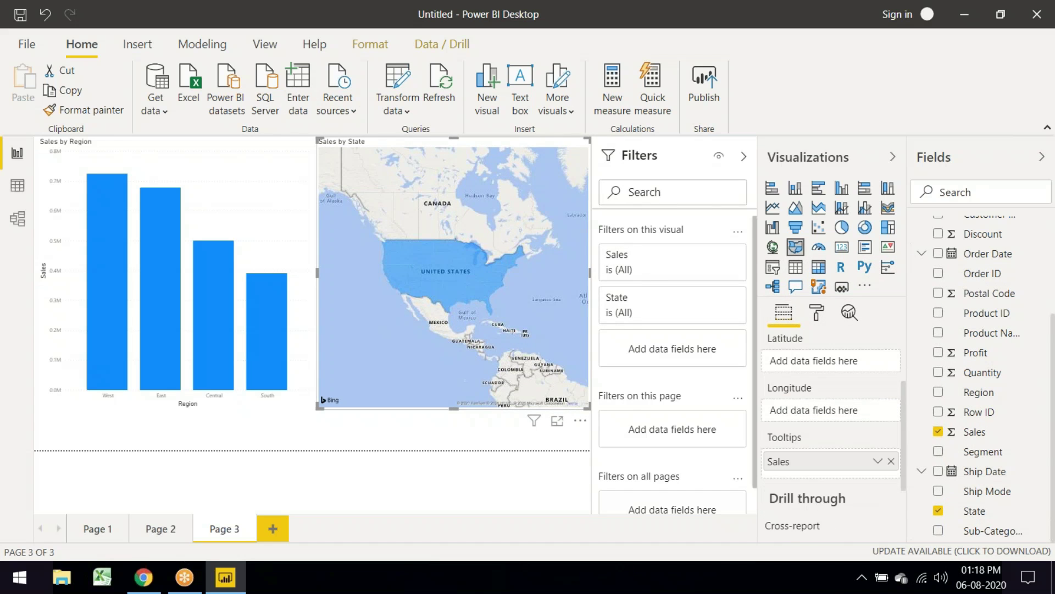
scroll(829, 467, up, 4)
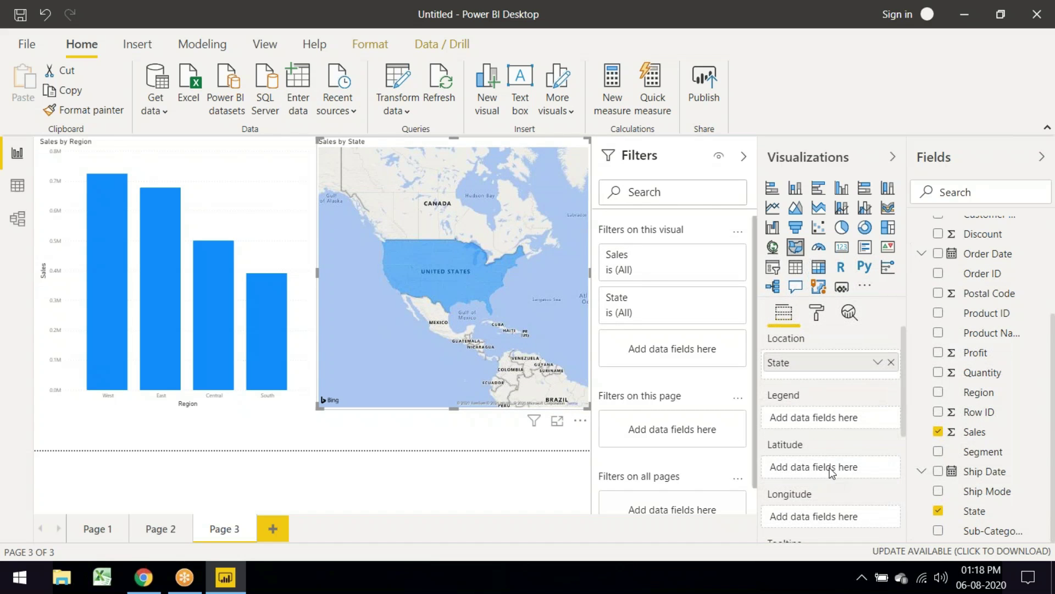
scroll(804, 448, down, 3)
scroll(814, 441, down, 2)
- Browse the map's Format options, expanding its zoom settings
click(817, 312)
scroll(825, 483, down, 5)
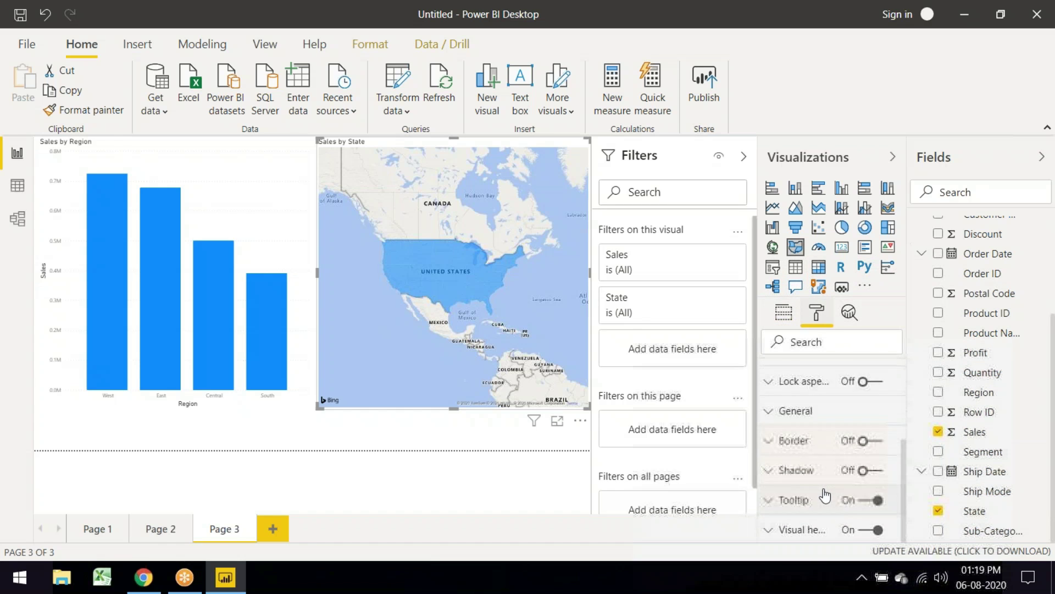
scroll(824, 494, up, 3)
click(797, 405)
scroll(813, 448, down, 2)
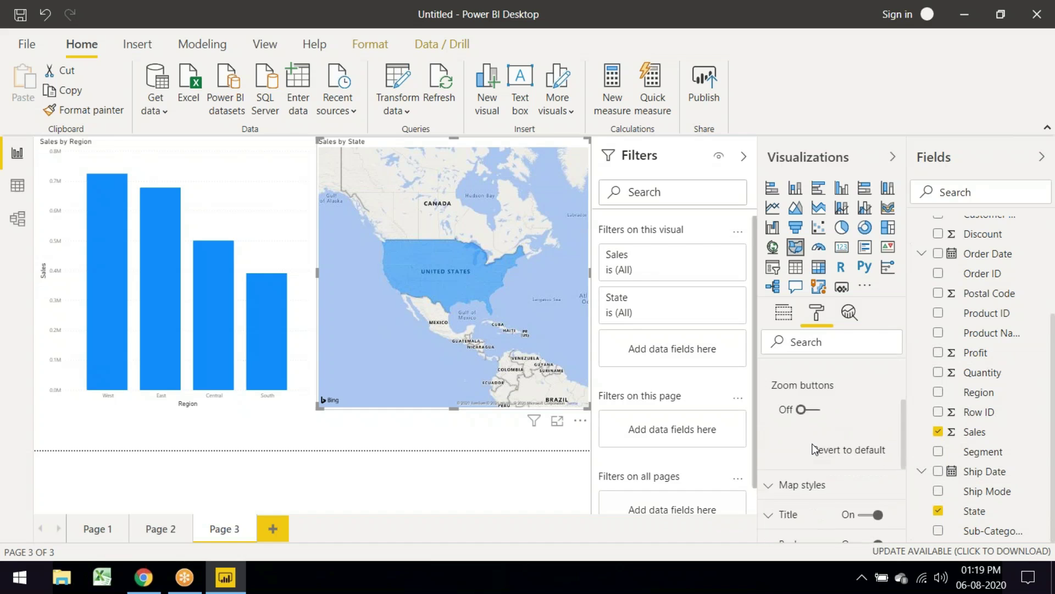
scroll(814, 449, down, 1)
scroll(827, 459, down, 1)
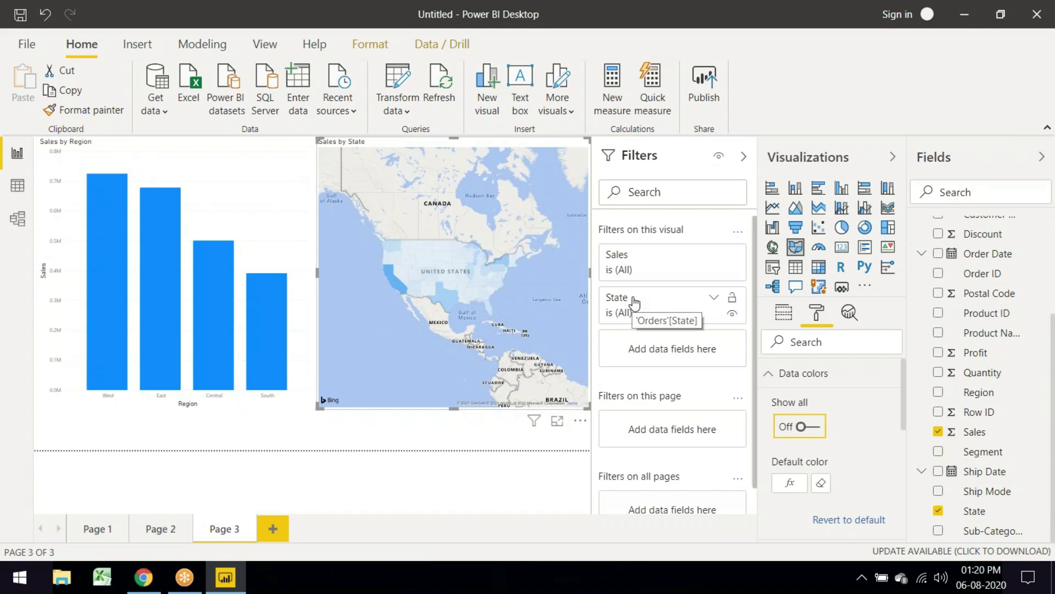
- Add Sales to the map's Tooltips and select California to cross-highlight the region chart
click(785, 317)
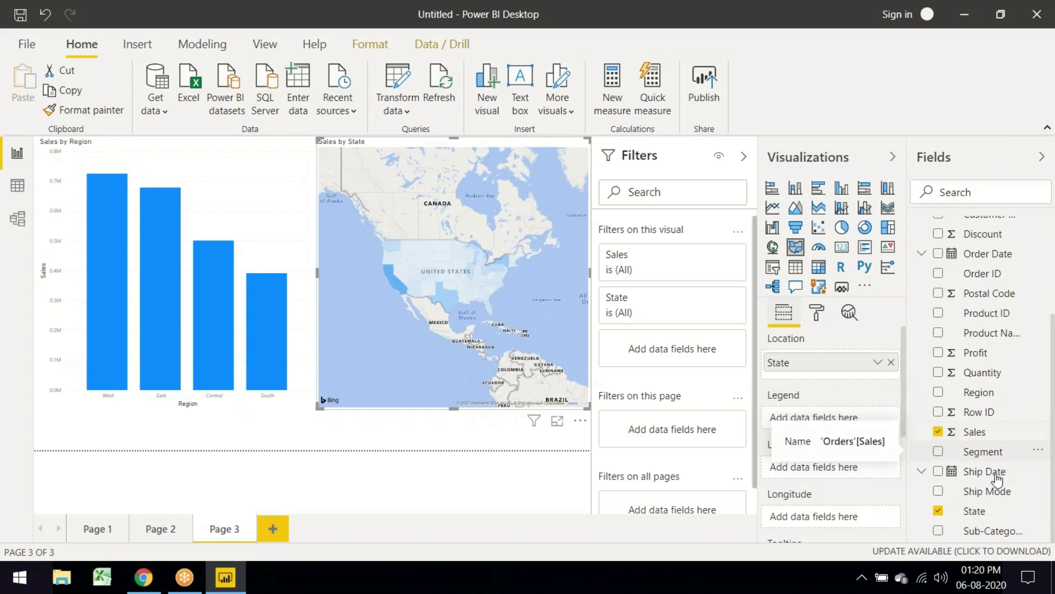
drag(962, 438, 808, 363)
mouse_move(401, 288)
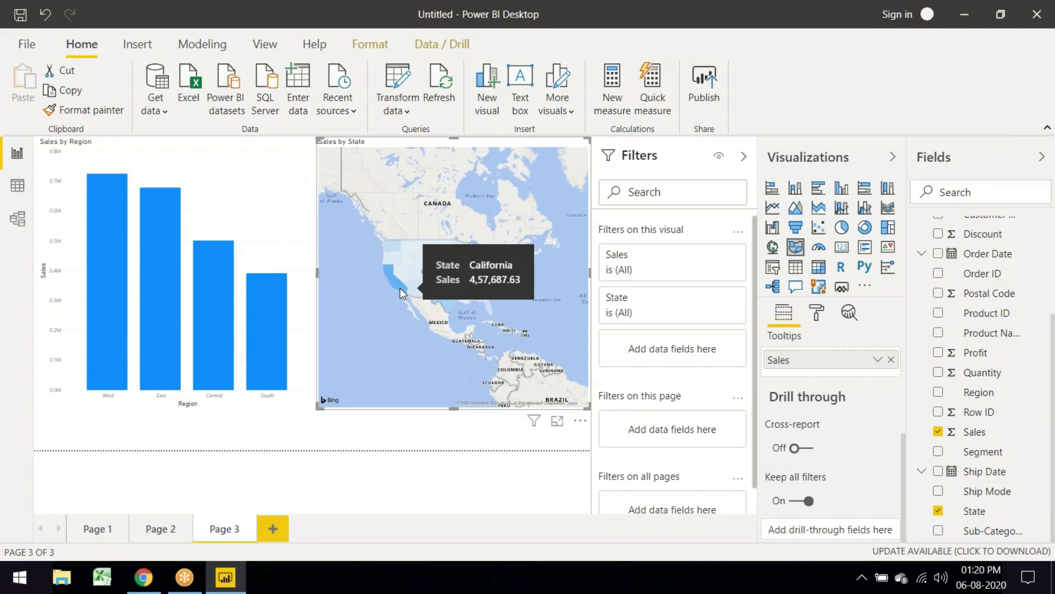
click(400, 288)
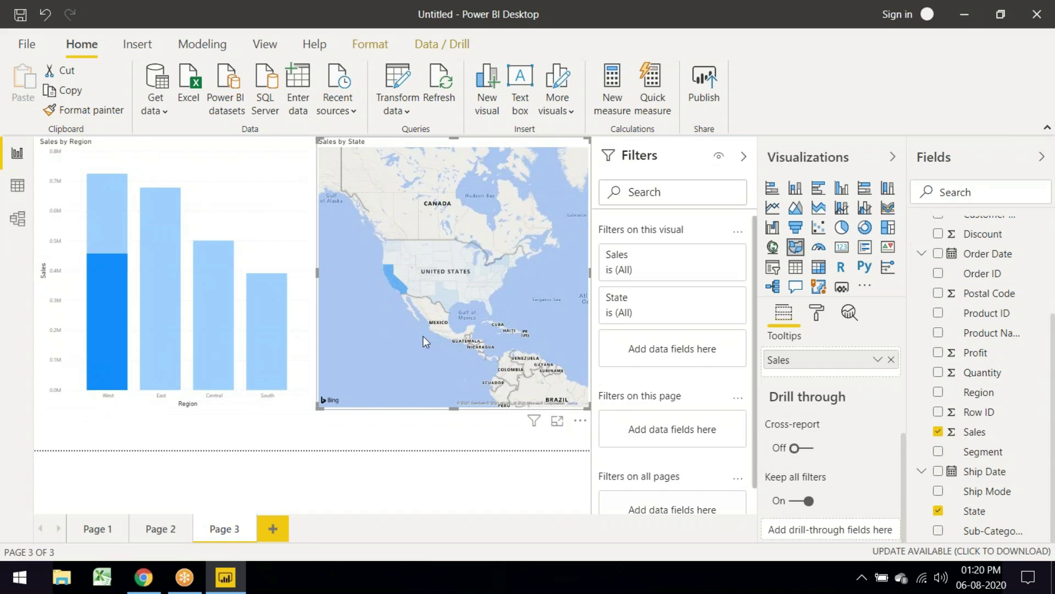
- Cross-filter the map by the East, Central, then South columns, ending with only southern states
mouse_move(108, 279)
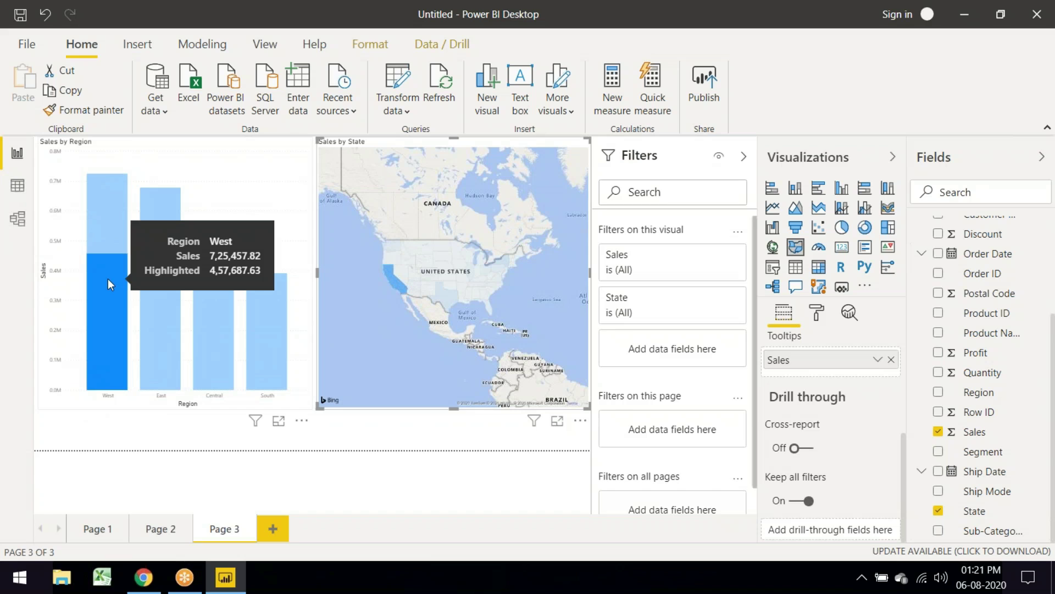
click(286, 197)
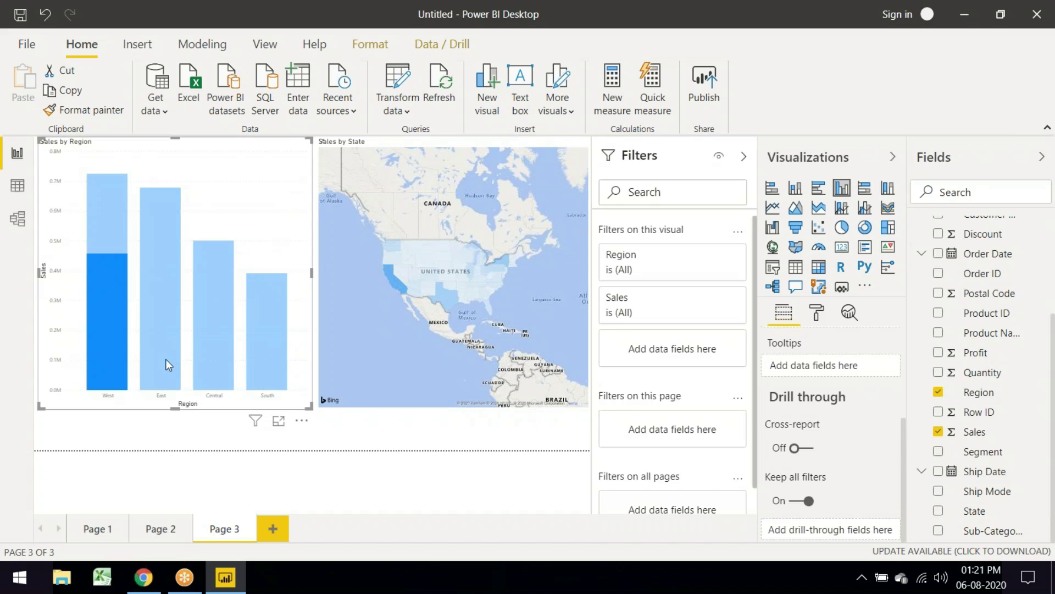
click(163, 294)
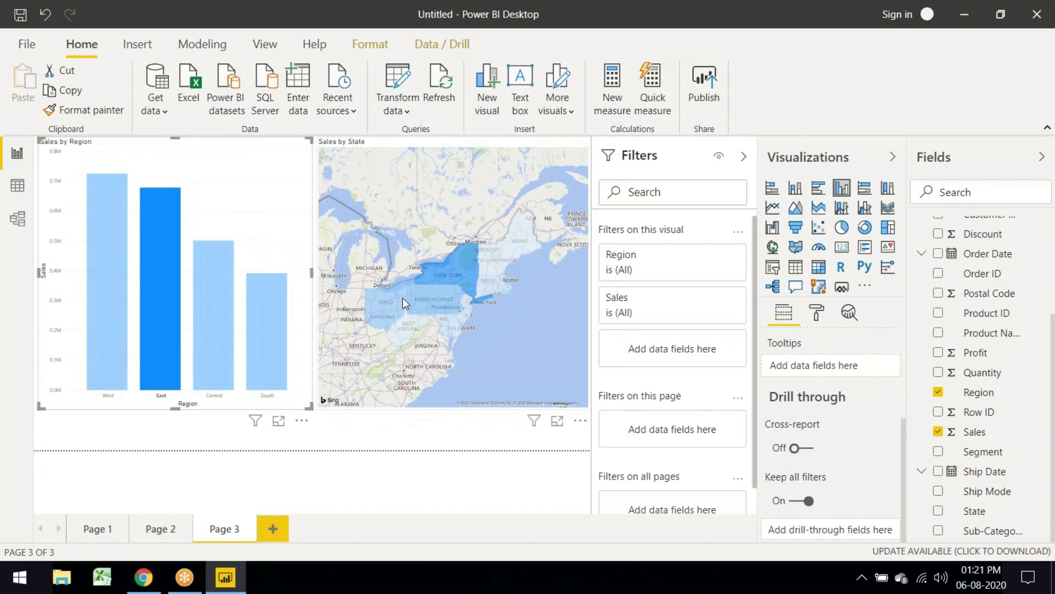
mouse_move(108, 360)
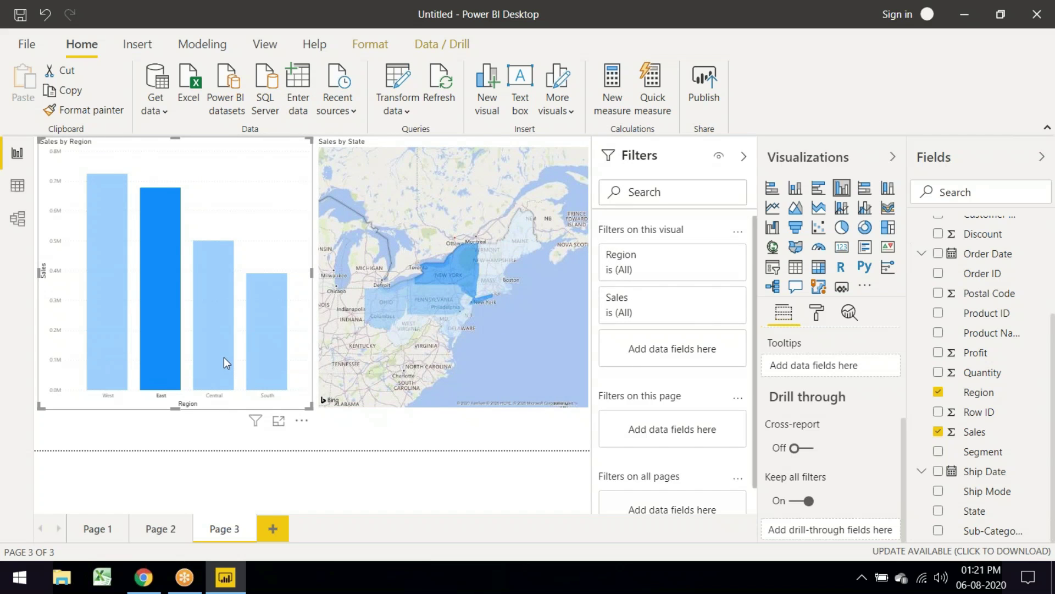
ctrl+click(217, 353)
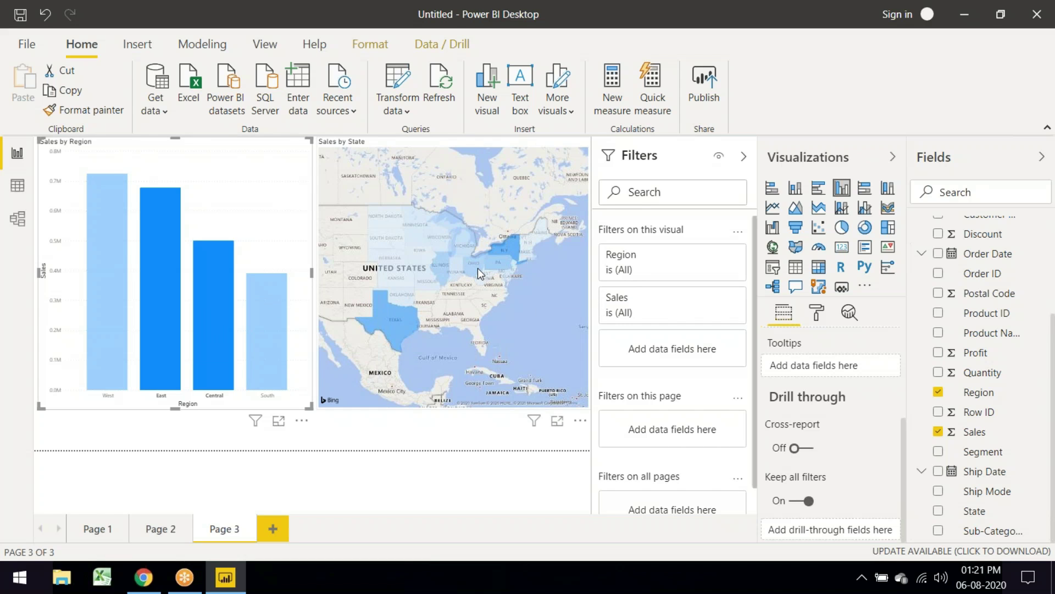
click(273, 329)
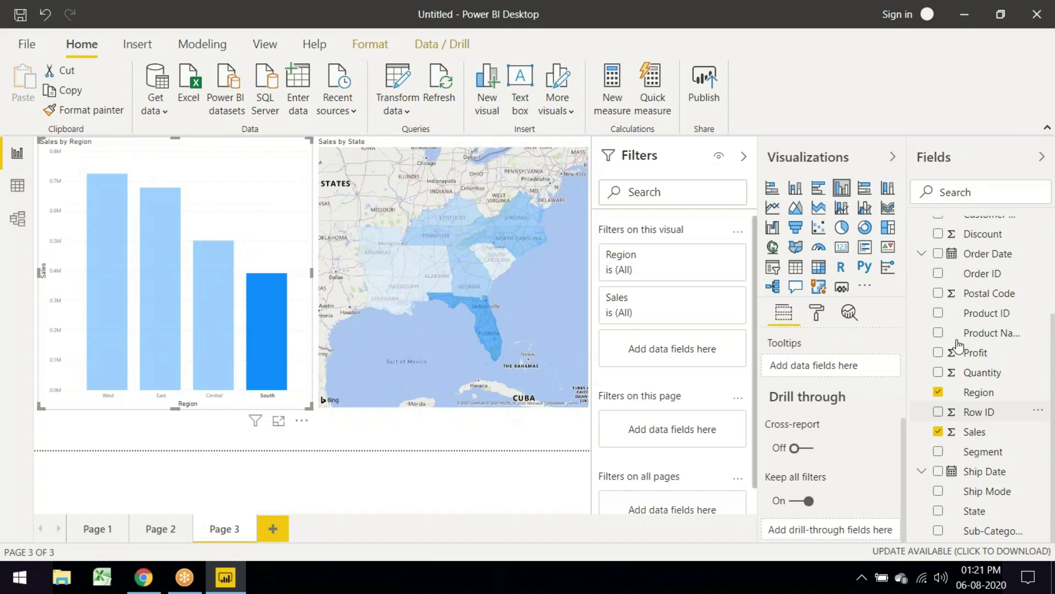
scroll(945, 264, up, 3)
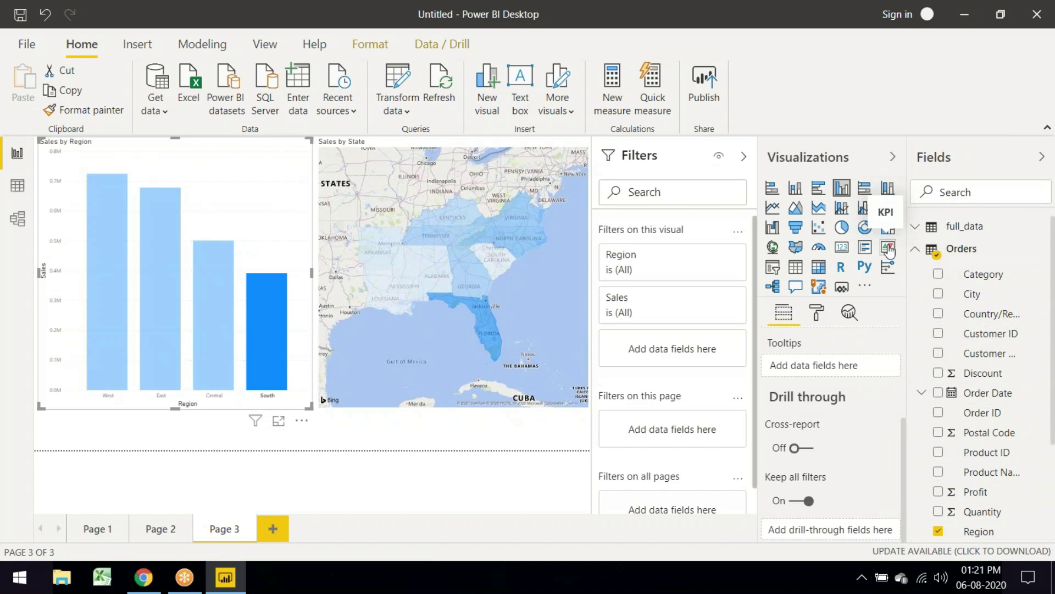
- Add Page 4 with a KPI visual and remove Sales from its indicator
click(272, 528)
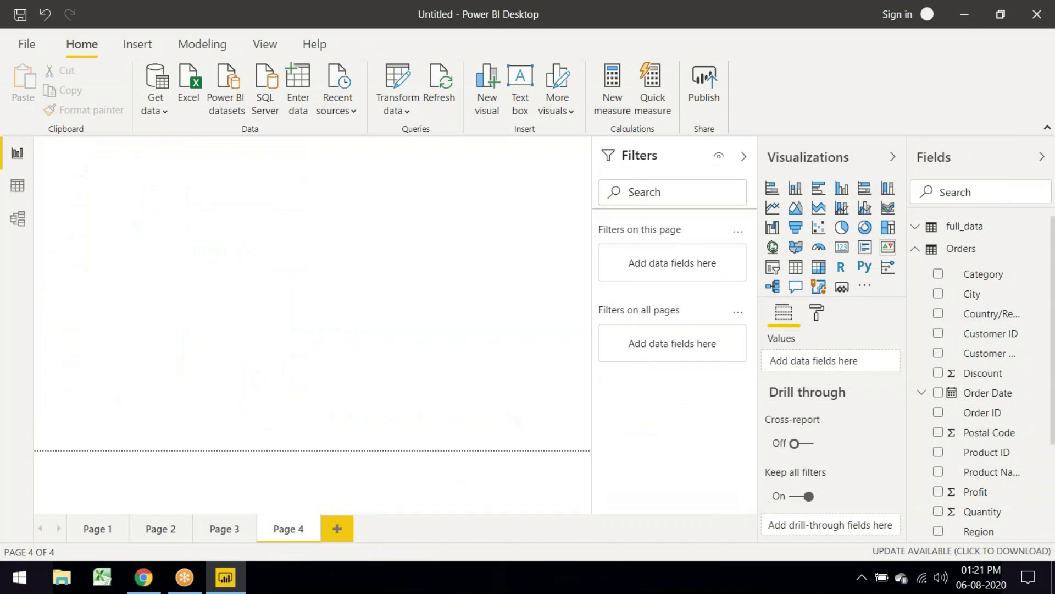
click(888, 247)
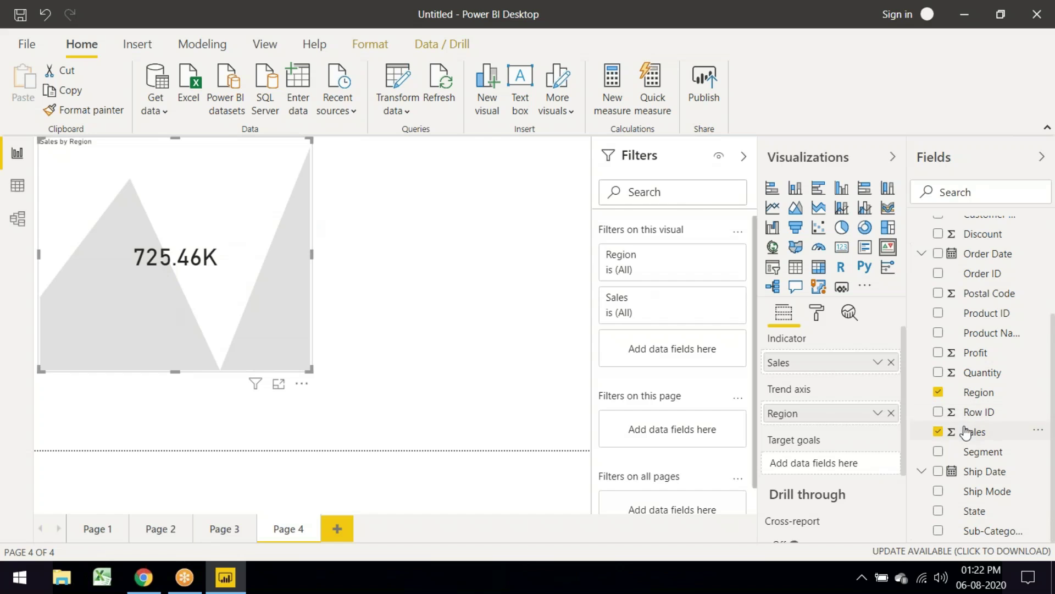
click(938, 431)
scroll(984, 403, down, 2)
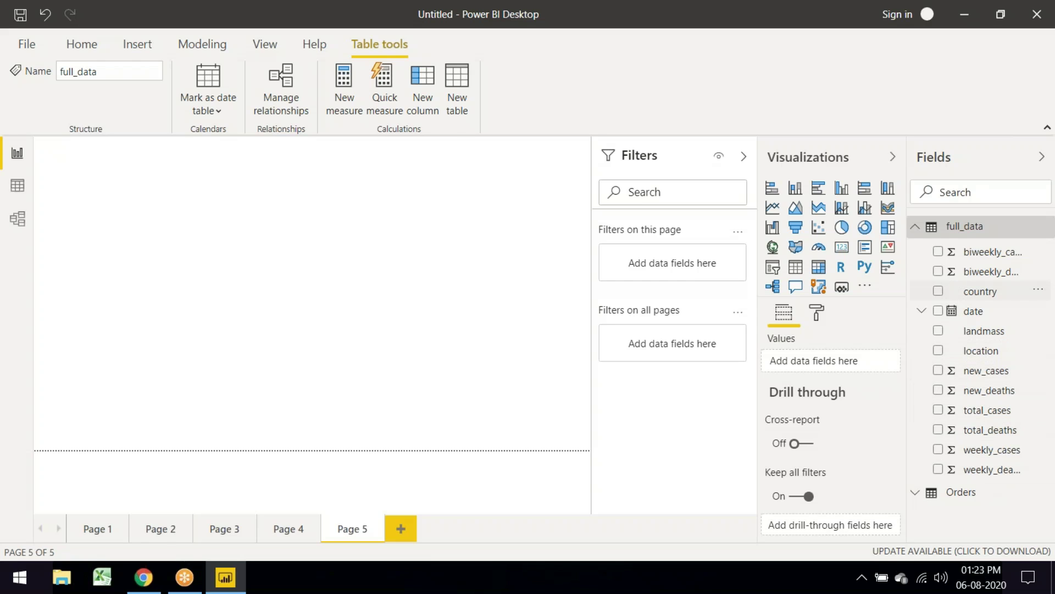
- Map country sized by total_cases on Page 5, resize the map, and undo the slicer change
click(947, 292)
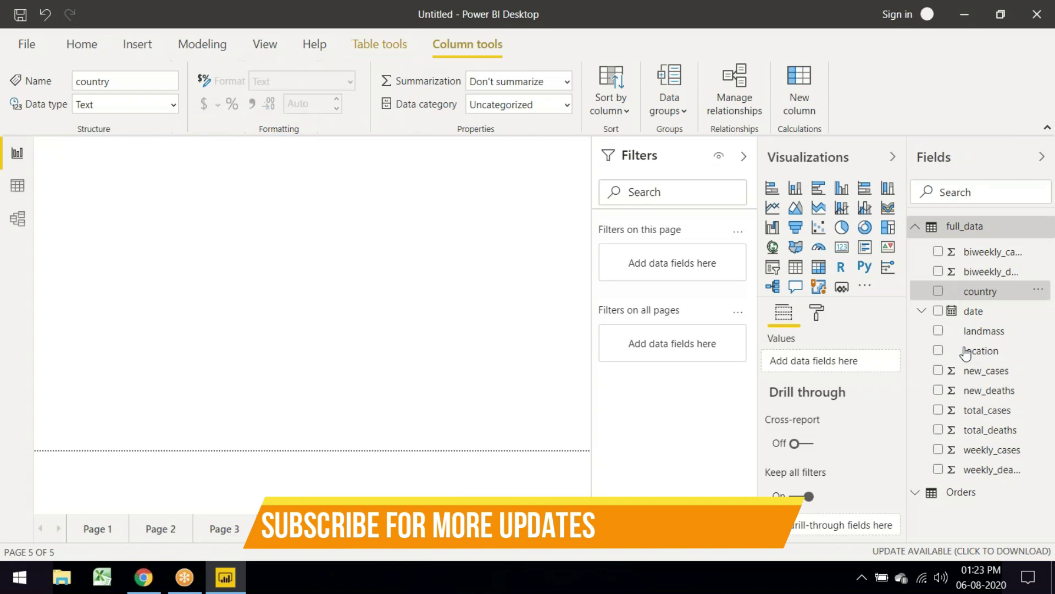
click(938, 411)
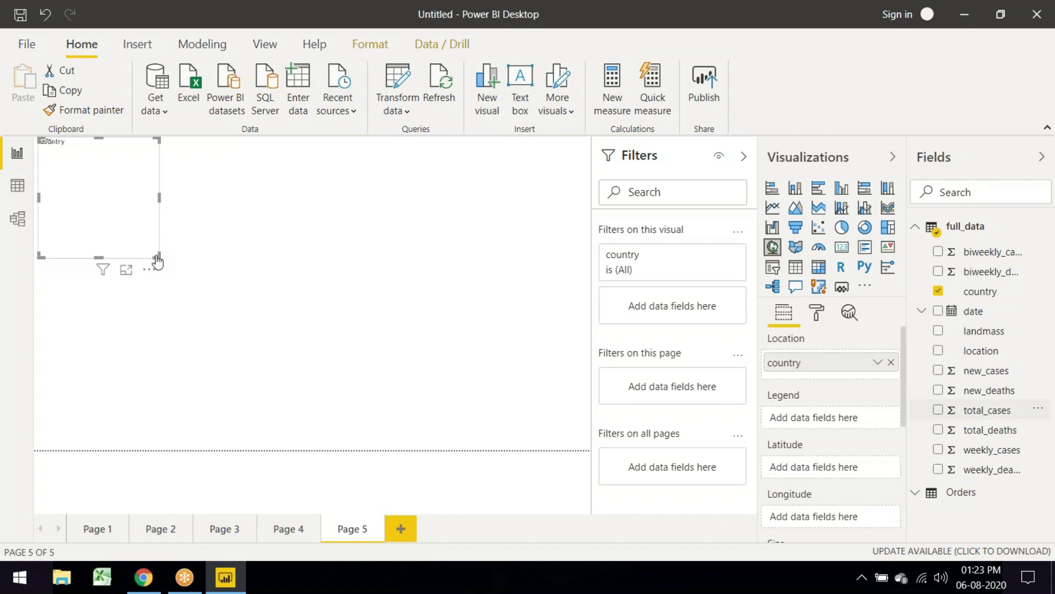
drag(159, 256, 356, 399)
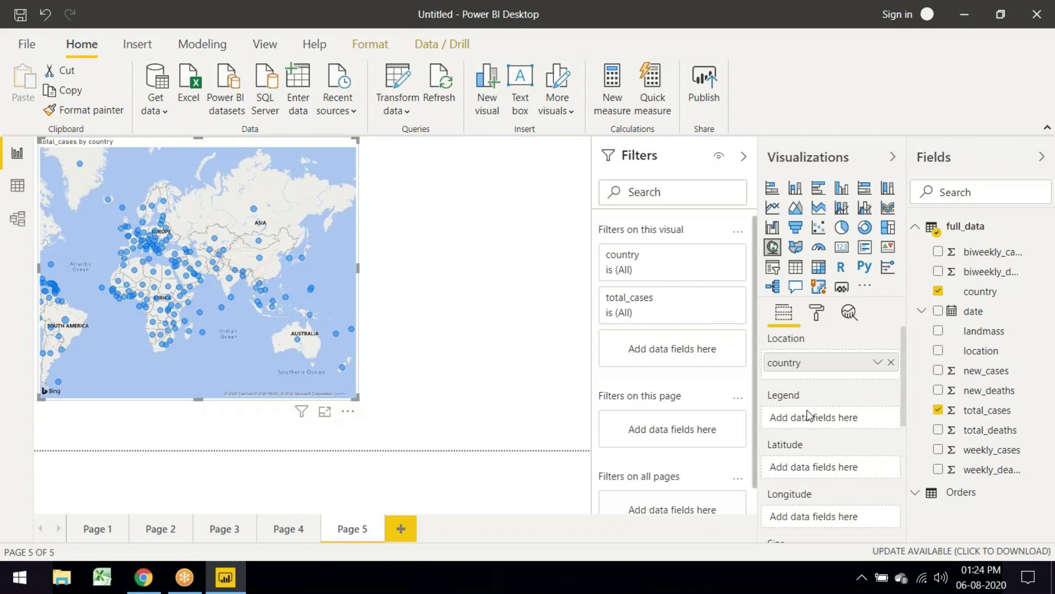
scroll(807, 406, down, 5)
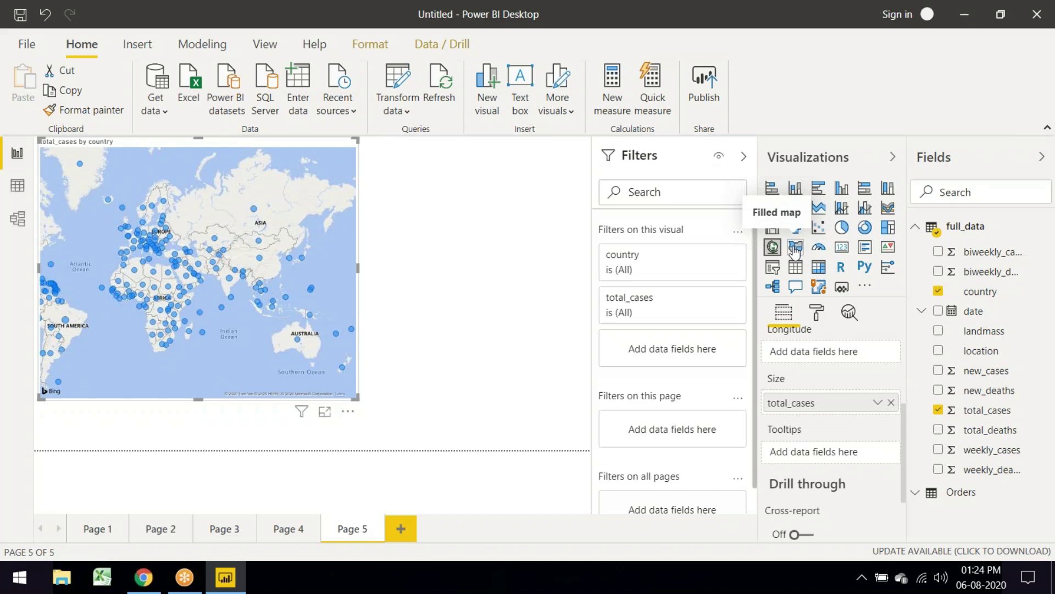
drag(358, 399, 339, 369)
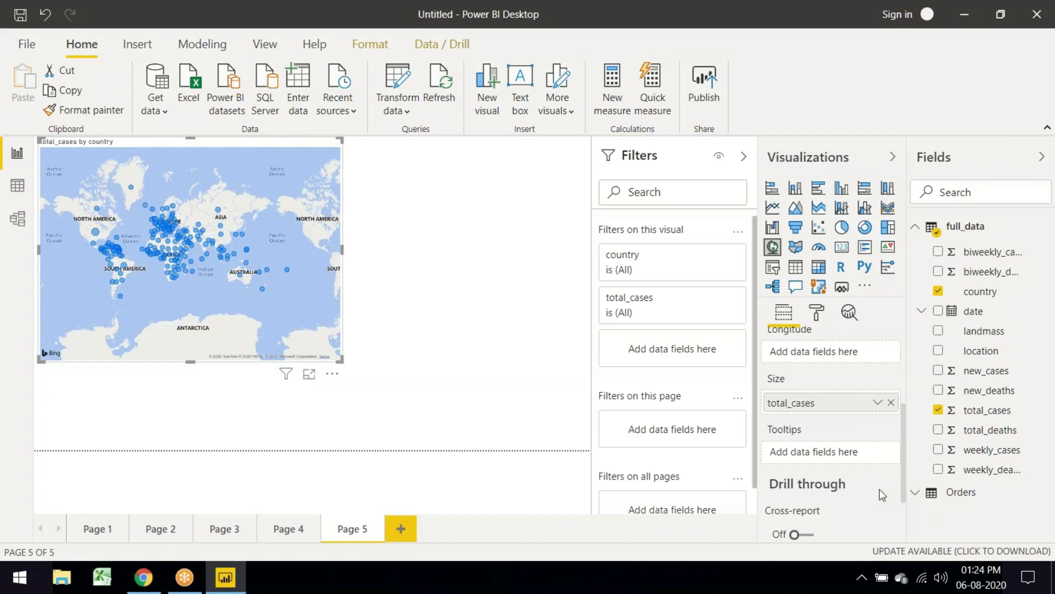
scroll(853, 460, down, 2)
scroll(849, 455, up, 3)
scroll(849, 455, up, 3)
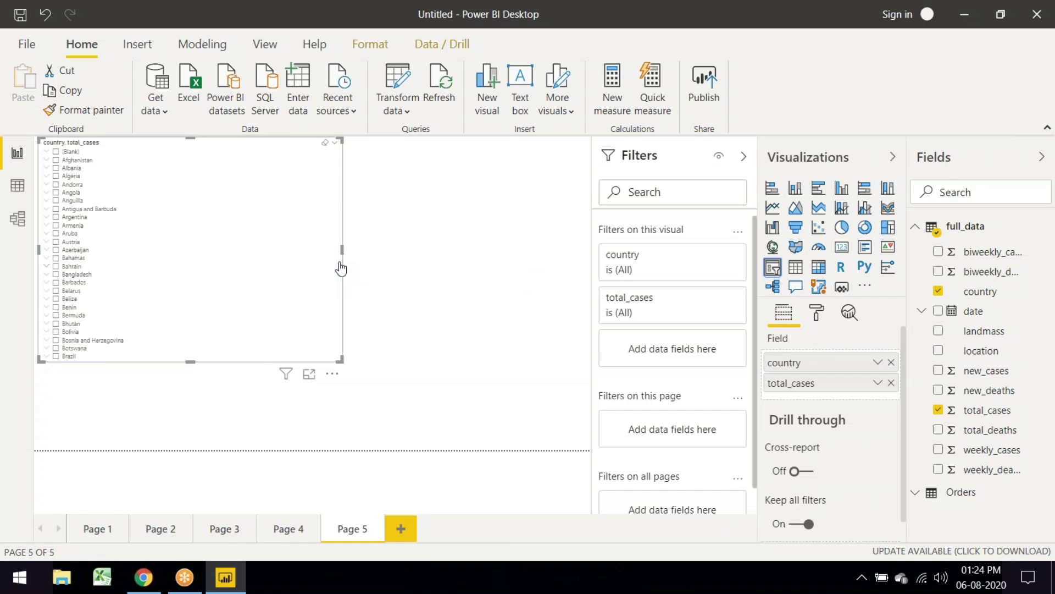
key(ctrl+z)
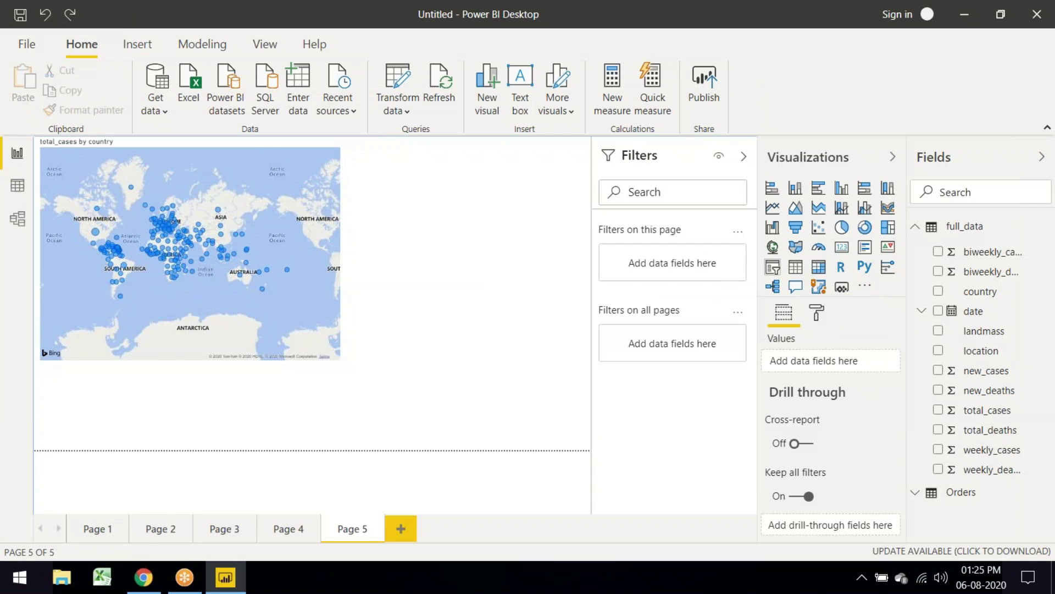
- Add a date slicer to the right of the map and set its start date to 04-04-2020
click(778, 275)
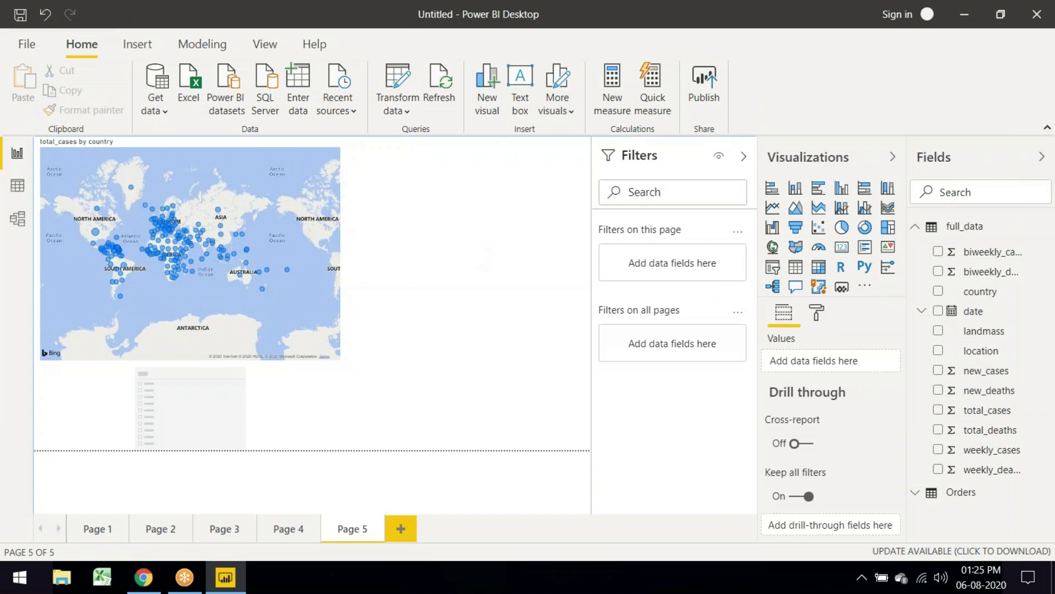
drag(232, 410, 481, 241)
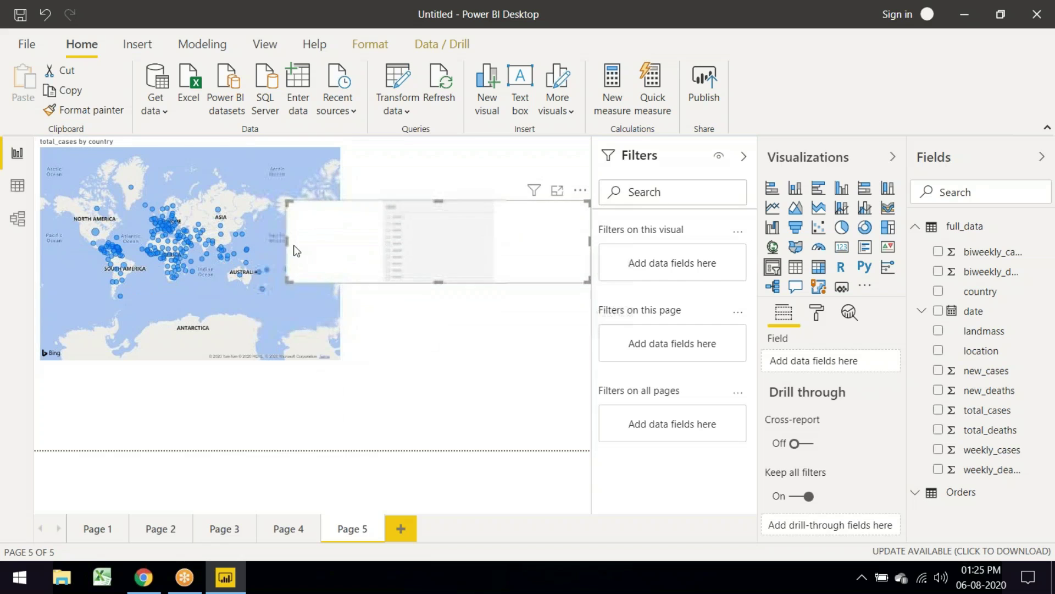
drag(286, 282, 370, 361)
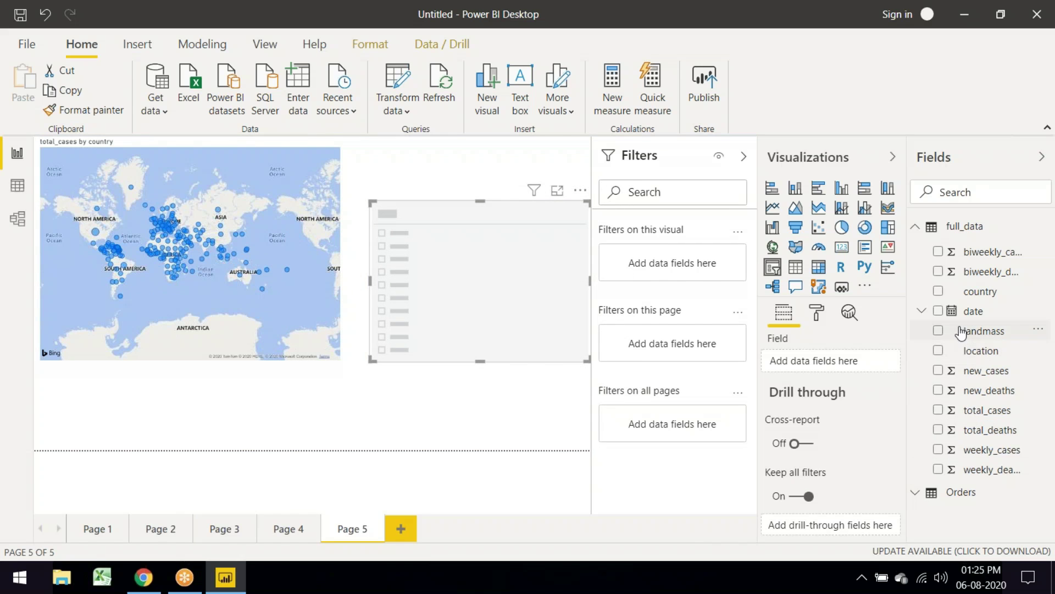
drag(975, 317, 484, 306)
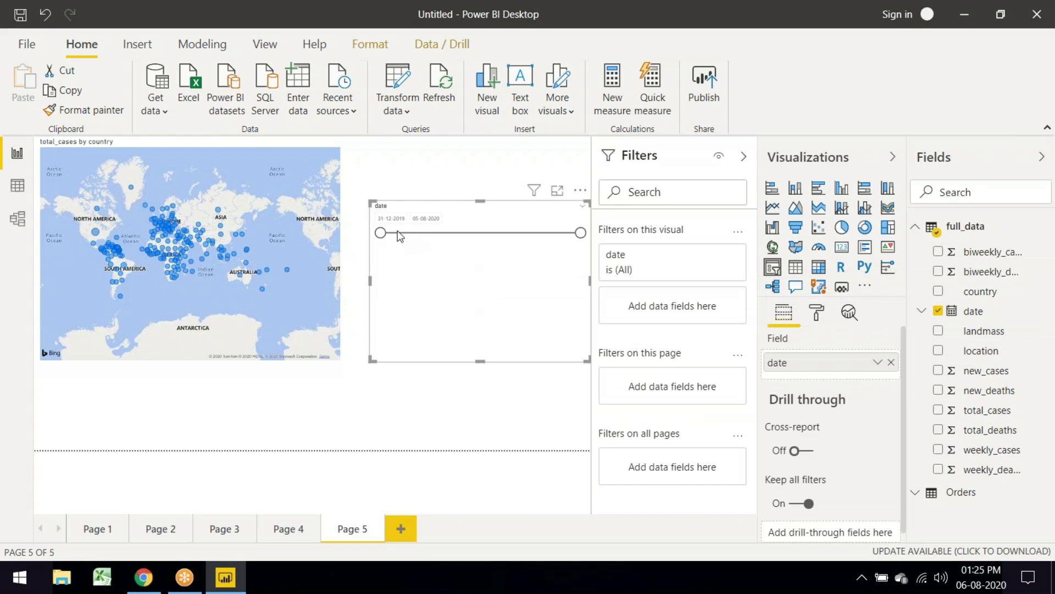
drag(380, 232, 468, 232)
- Convert the map to a clustered column chart, move the start date to 26-05-2020, and shorten the slicer
click(184, 256)
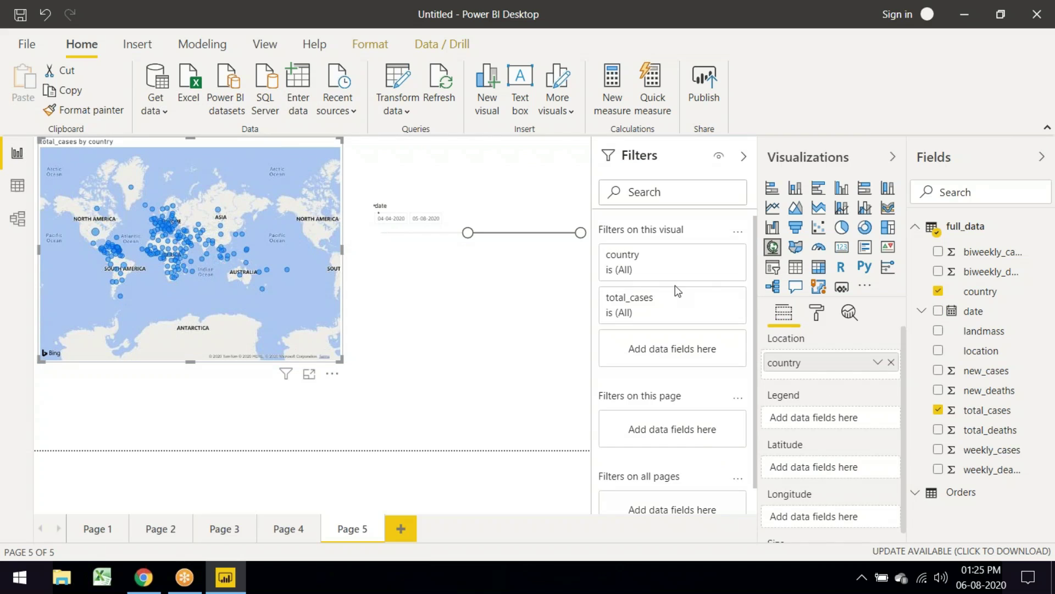
click(842, 187)
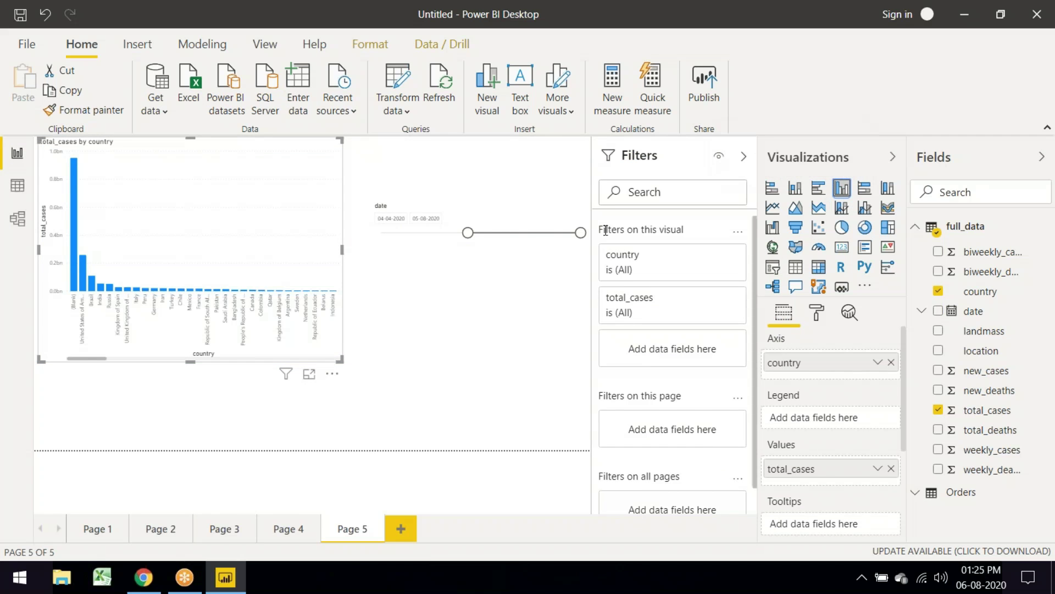
drag(502, 242, 515, 243)
click(405, 288)
drag(590, 362, 588, 301)
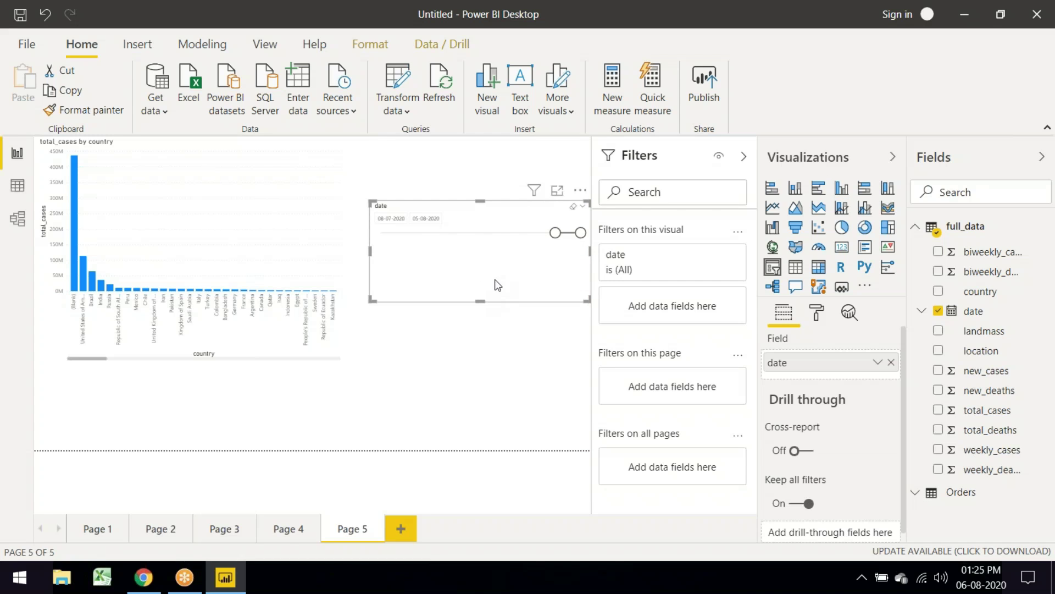
- Browse the slicer's General and Slicer header format settings
click(817, 313)
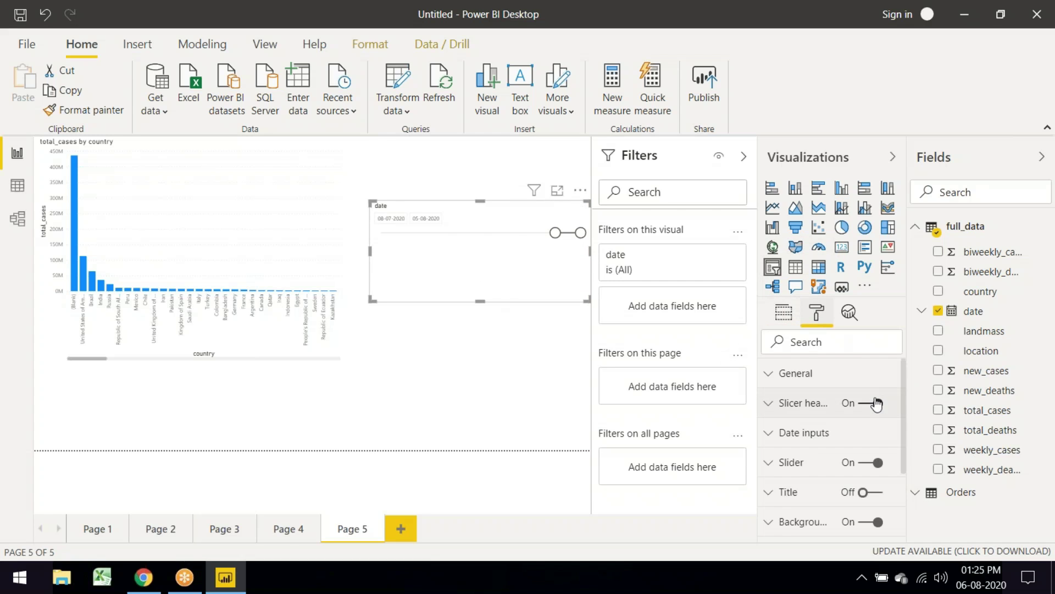
scroll(832, 437, down, 3)
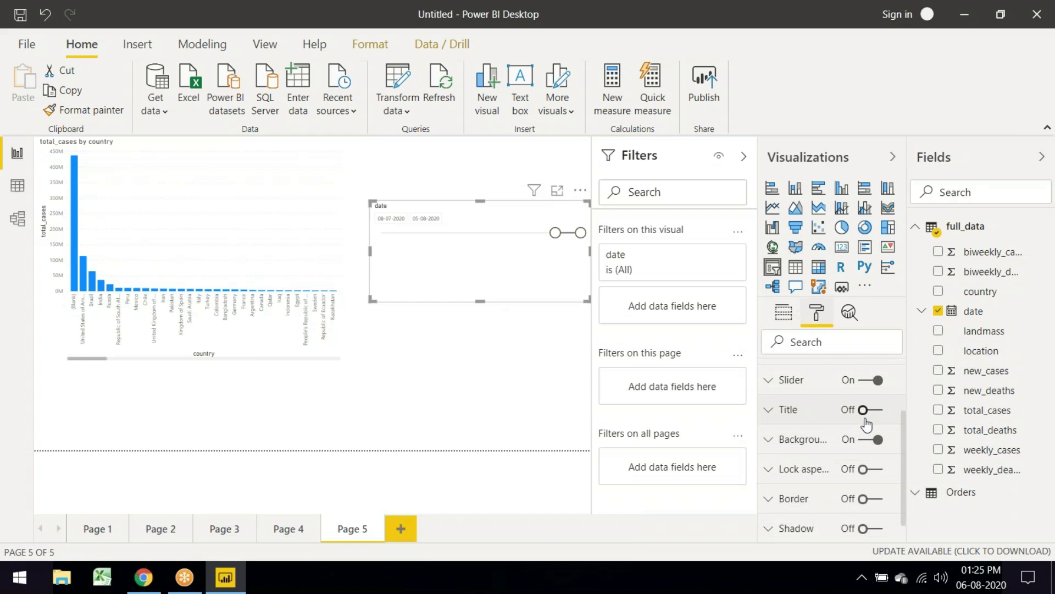
scroll(861, 413, up, 1)
scroll(861, 413, up, 2)
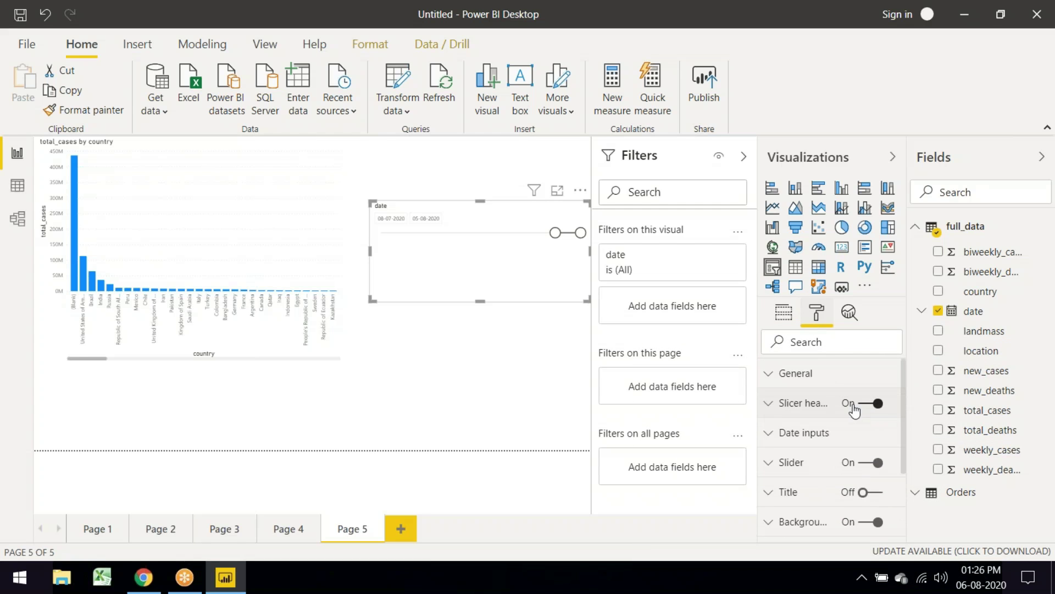
click(785, 375)
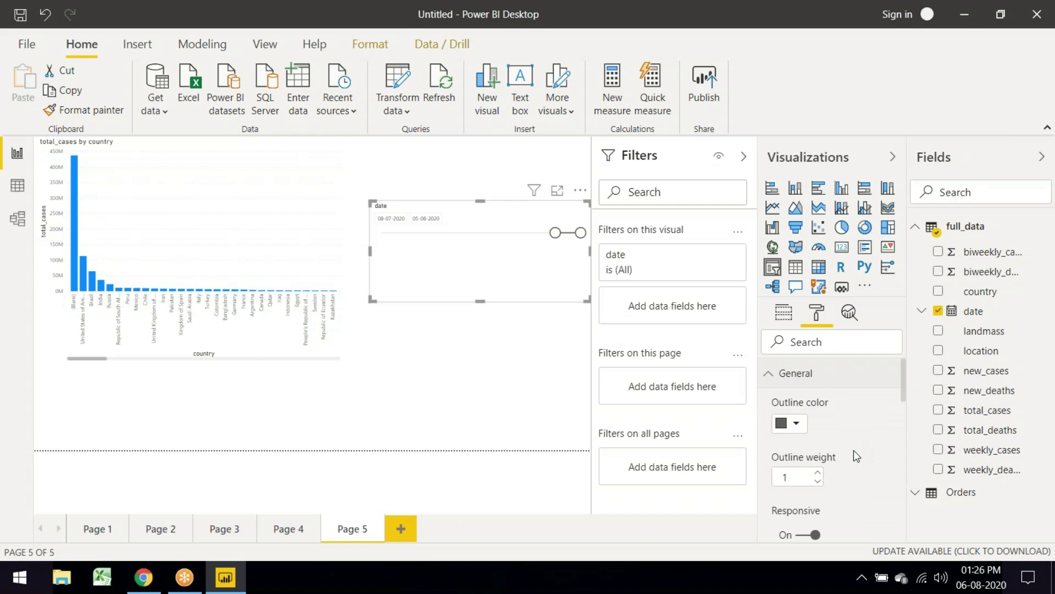
scroll(853, 451, down, 1)
scroll(853, 451, down, 3)
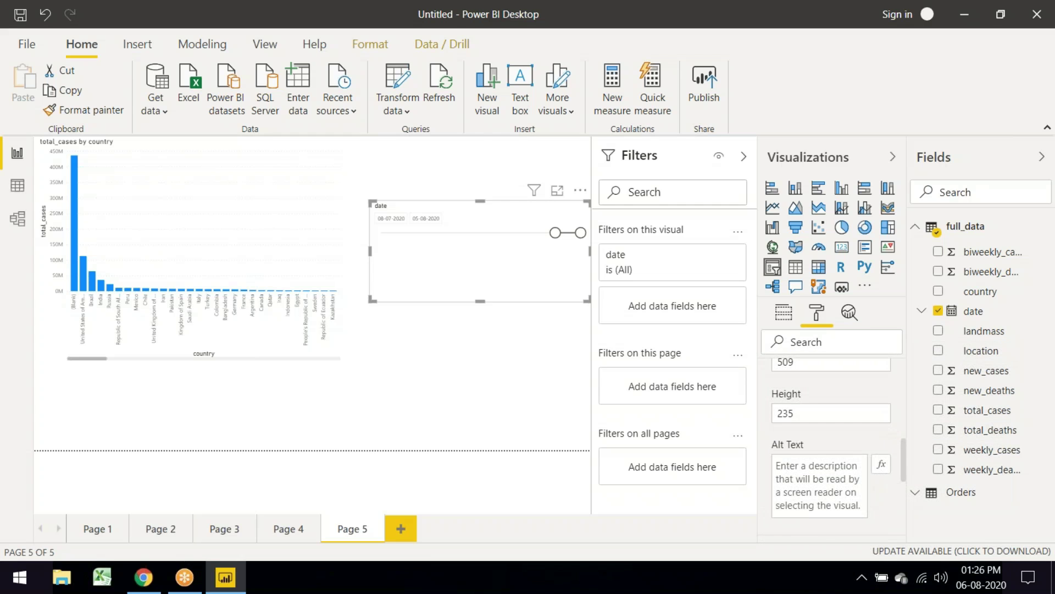
scroll(776, 394, up, 4)
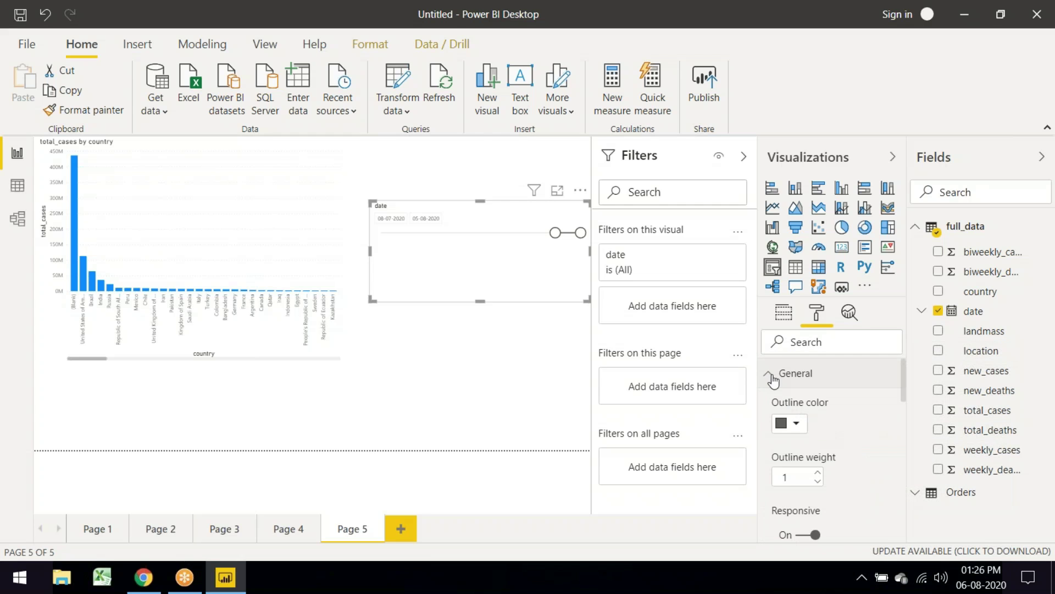
click(772, 375)
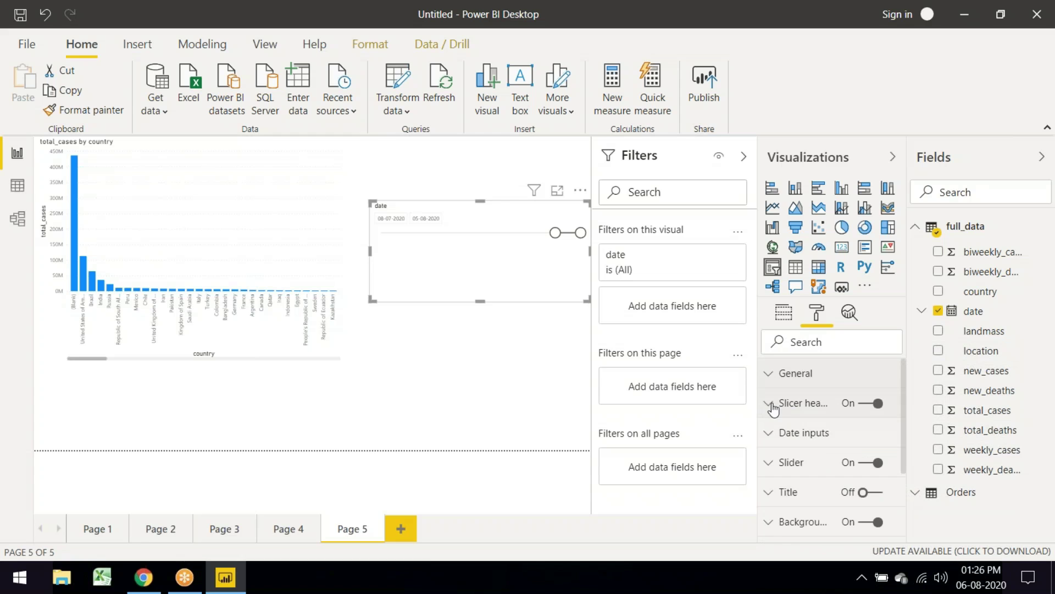
click(772, 405)
click(772, 407)
- Expand Date inputs and raise the text size to 17 pt
click(770, 434)
scroll(833, 457, down, 3)
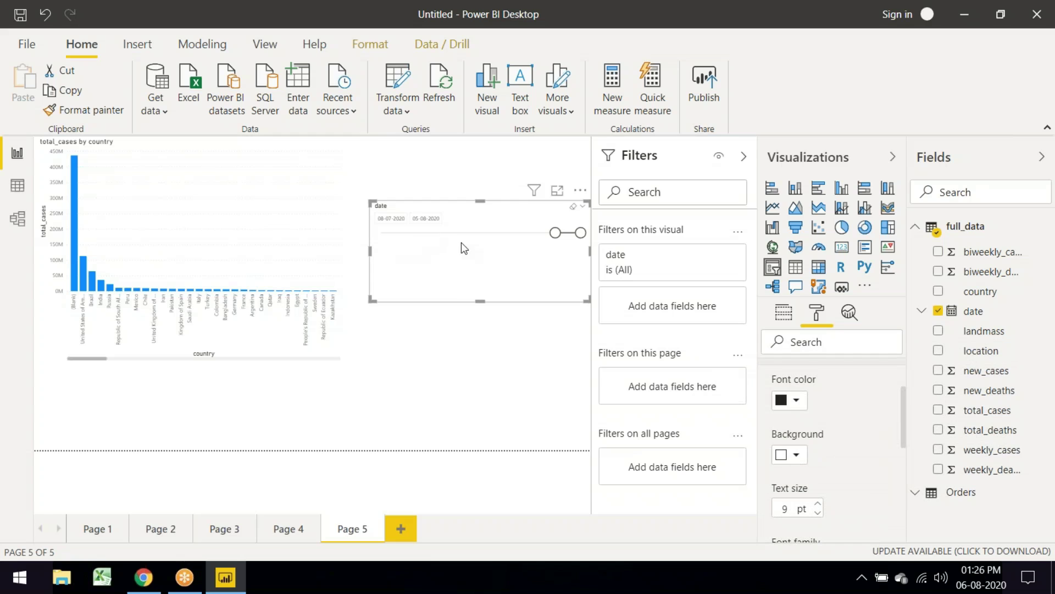
click(819, 504)
click(819, 505)
click(819, 504)
click(819, 504)
click(819, 505)
click(818, 504)
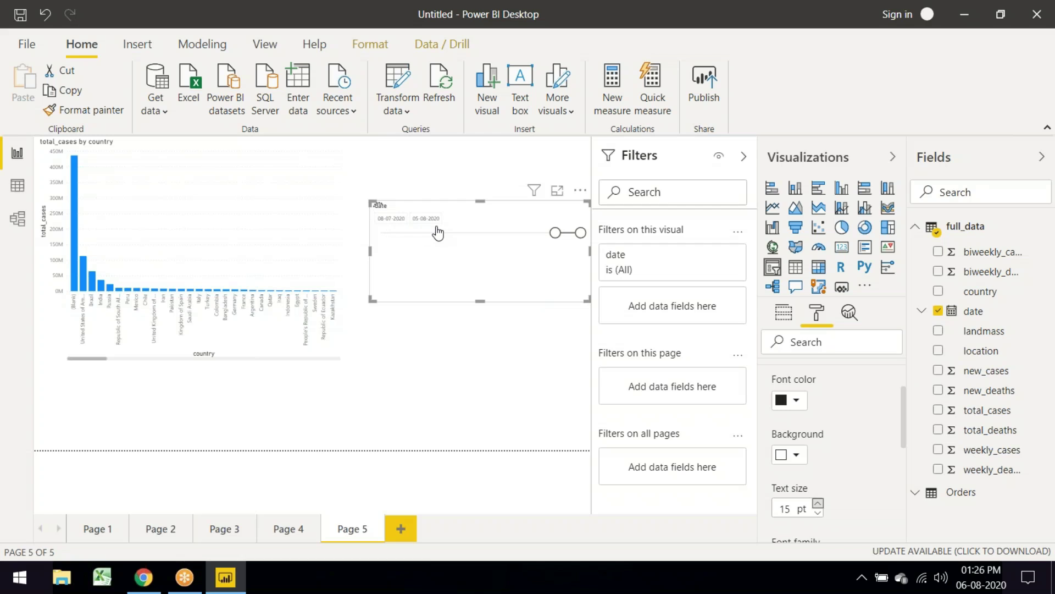
key(Up)
key(Up)
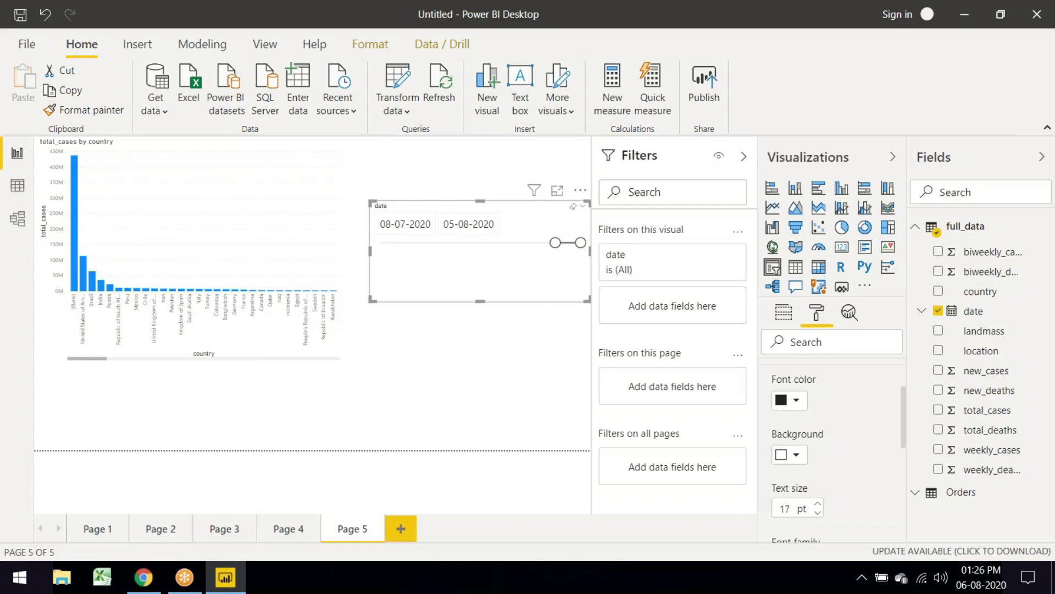
- Switch the date slicer to Before mode and set its end date to 23-07-2020
click(481, 242)
click(582, 206)
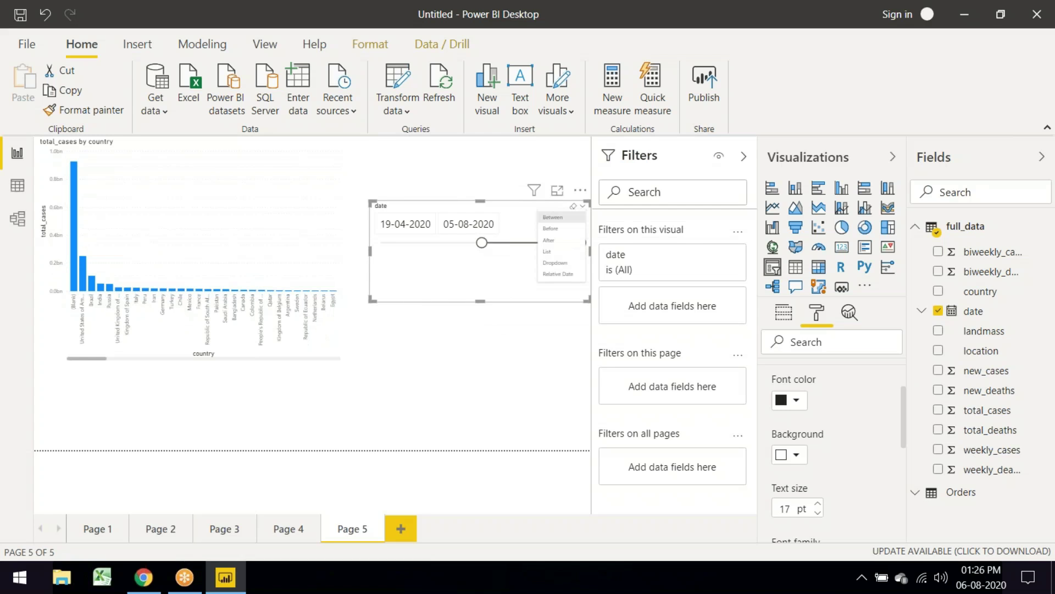
click(551, 228)
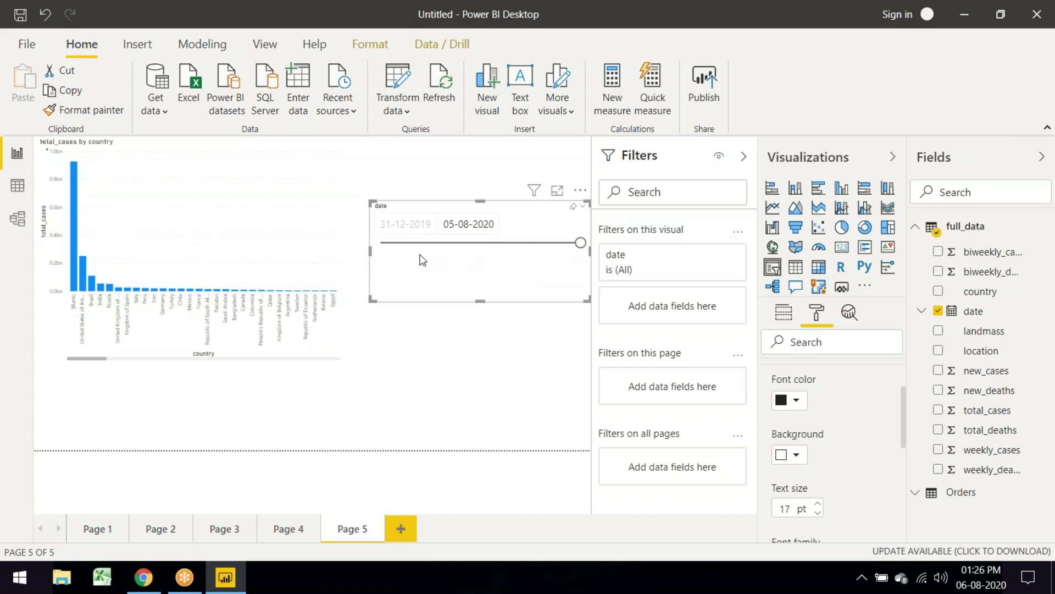
drag(580, 242, 489, 257)
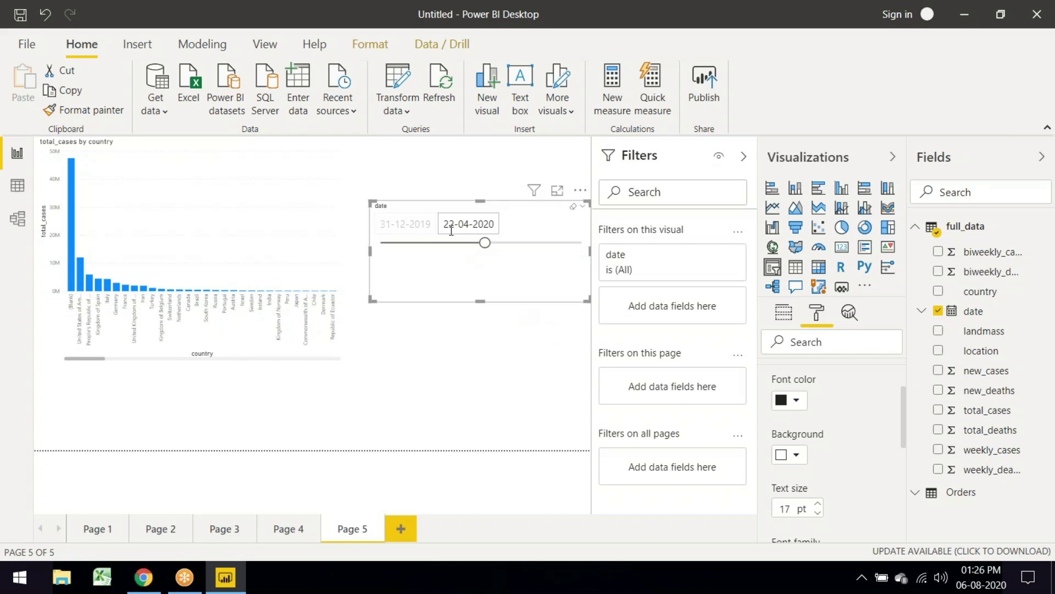
drag(485, 245, 455, 250)
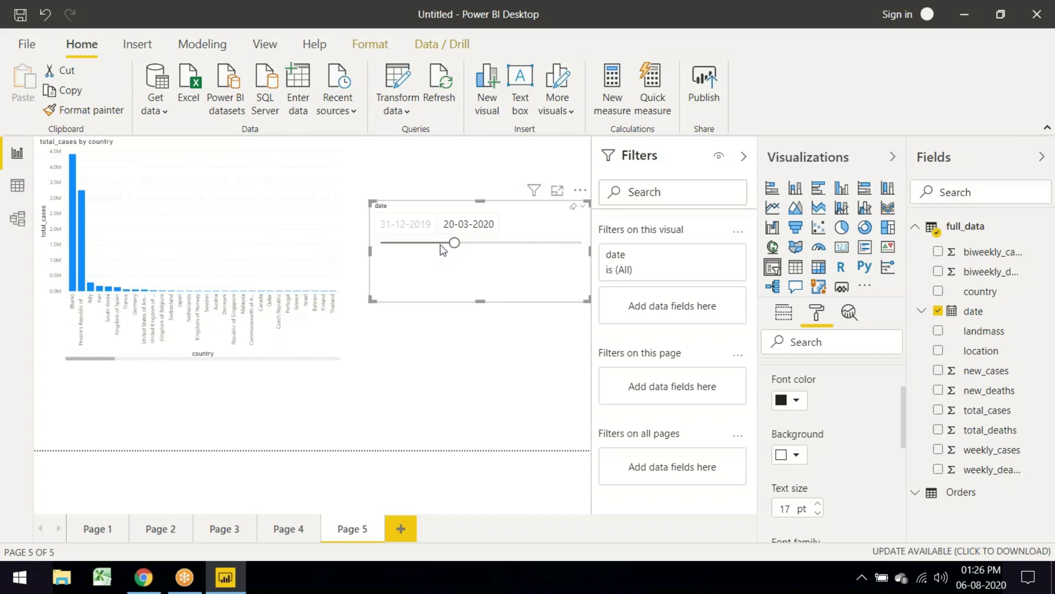
drag(454, 245, 572, 259)
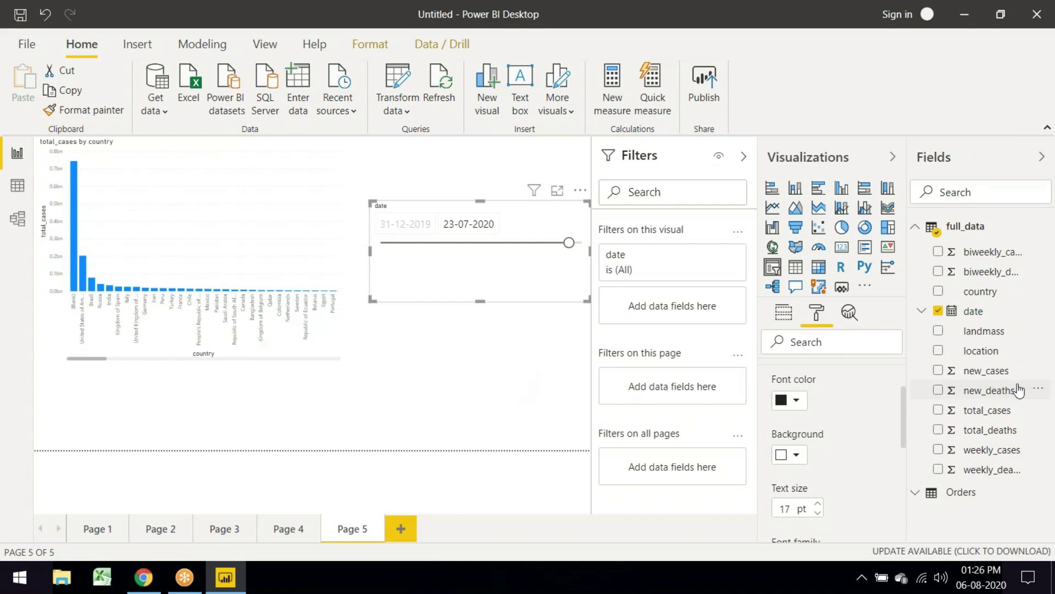
- Turn the slicer into a PowerApps visual, try to edit it and dismiss its sign-in prompts
click(842, 286)
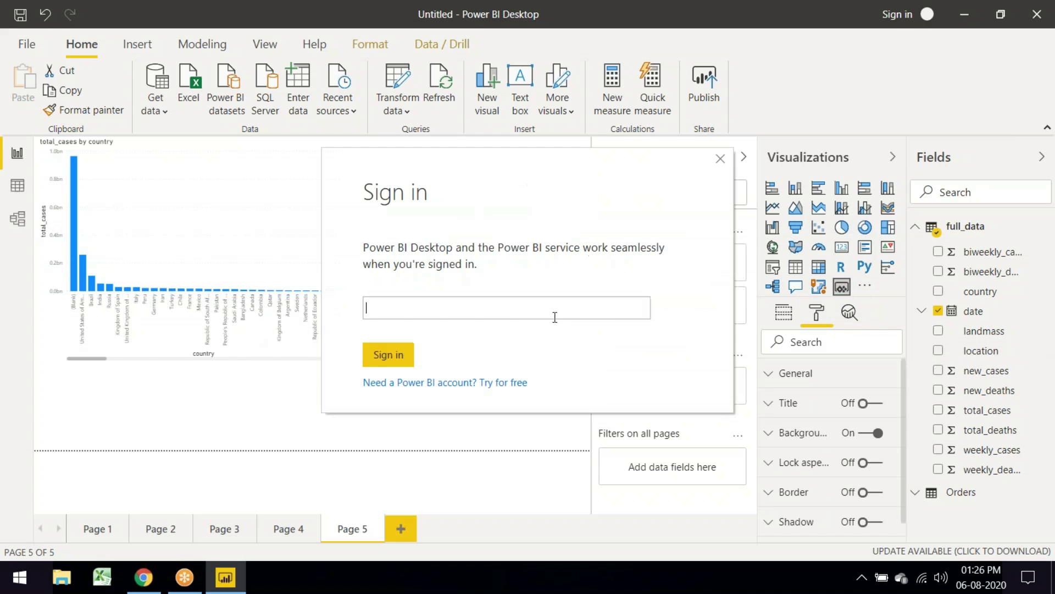
click(720, 159)
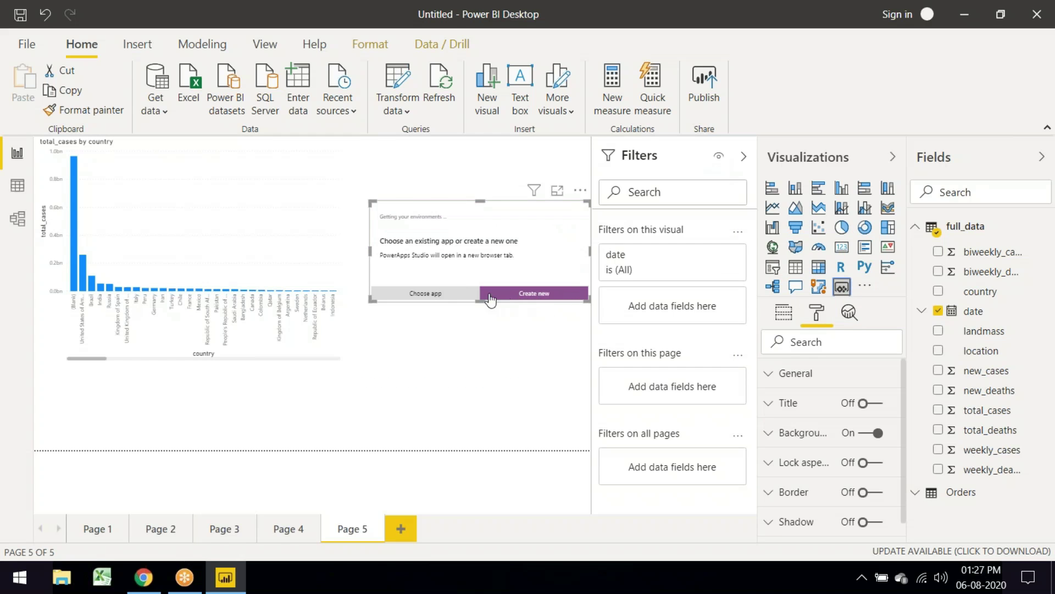
click(582, 192)
click(592, 204)
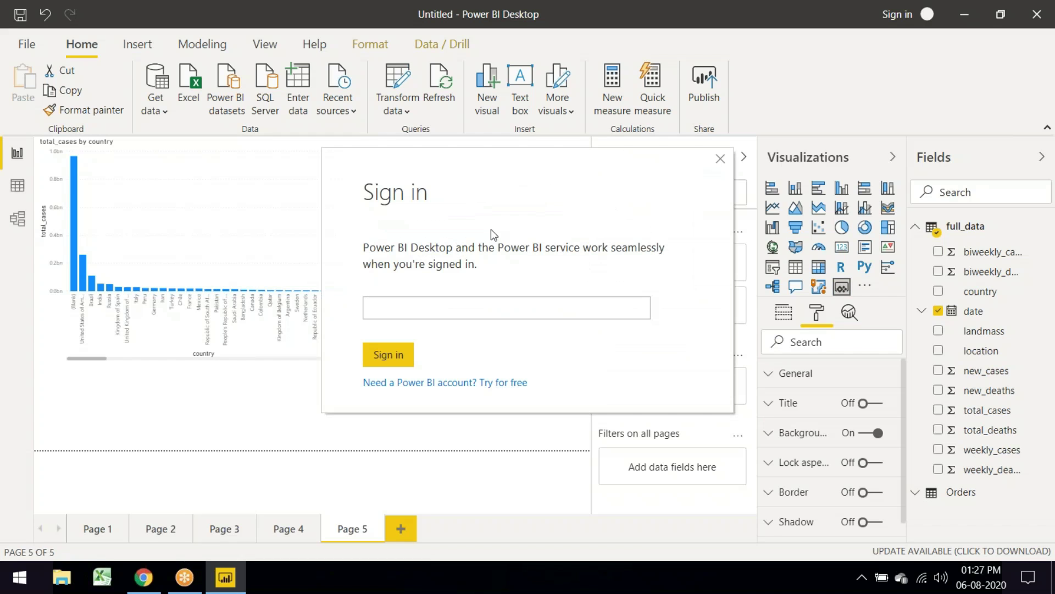
click(721, 159)
click(720, 159)
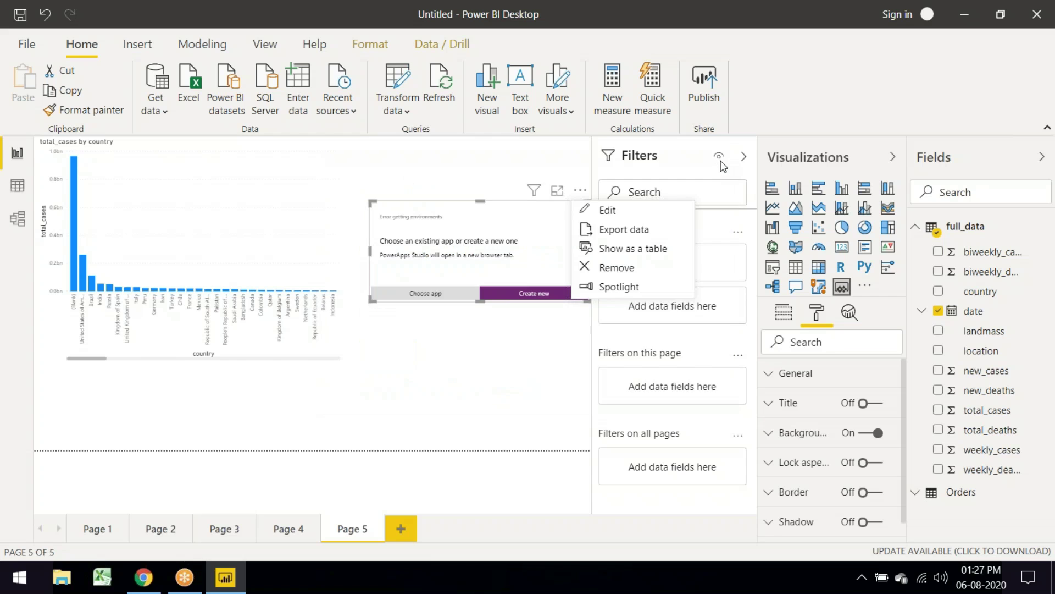
- Delete the PowerApps visual and place a new blank visual, resized, at the top right of the page
key(Delete)
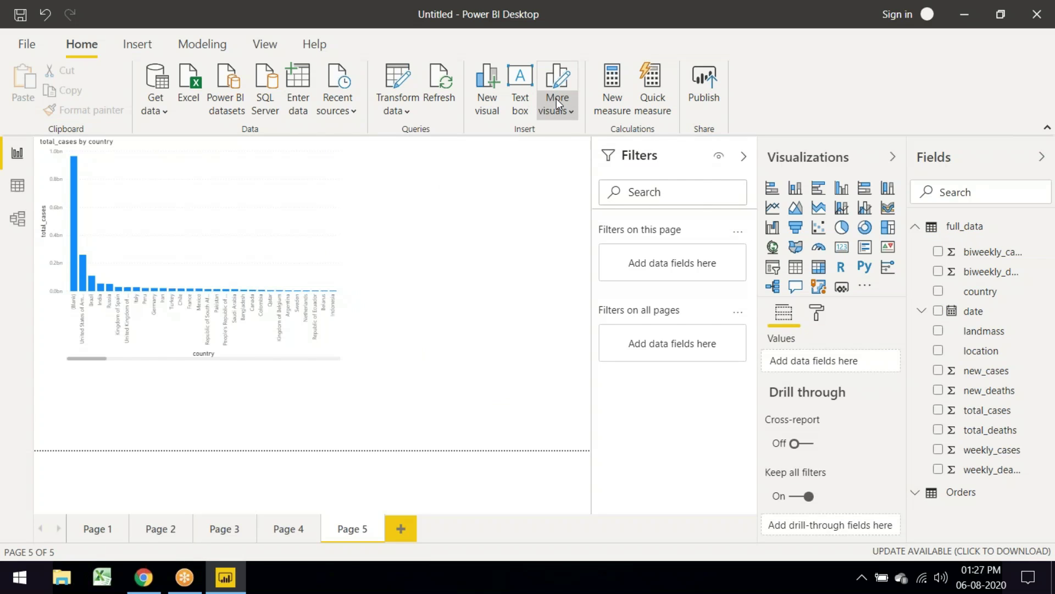
click(557, 98)
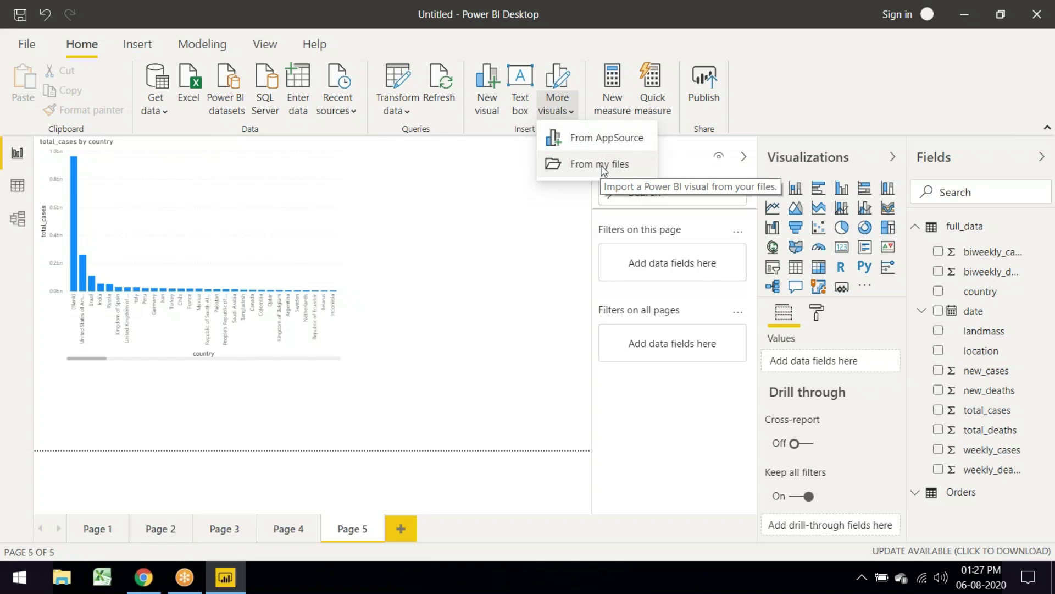
click(494, 112)
drag(232, 399, 513, 212)
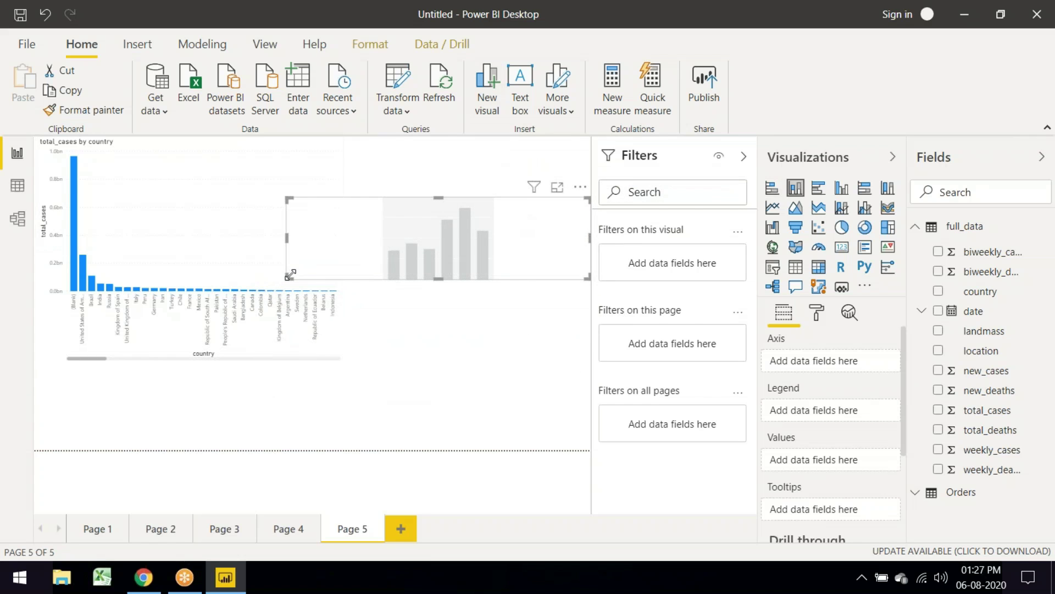
drag(288, 278, 406, 361)
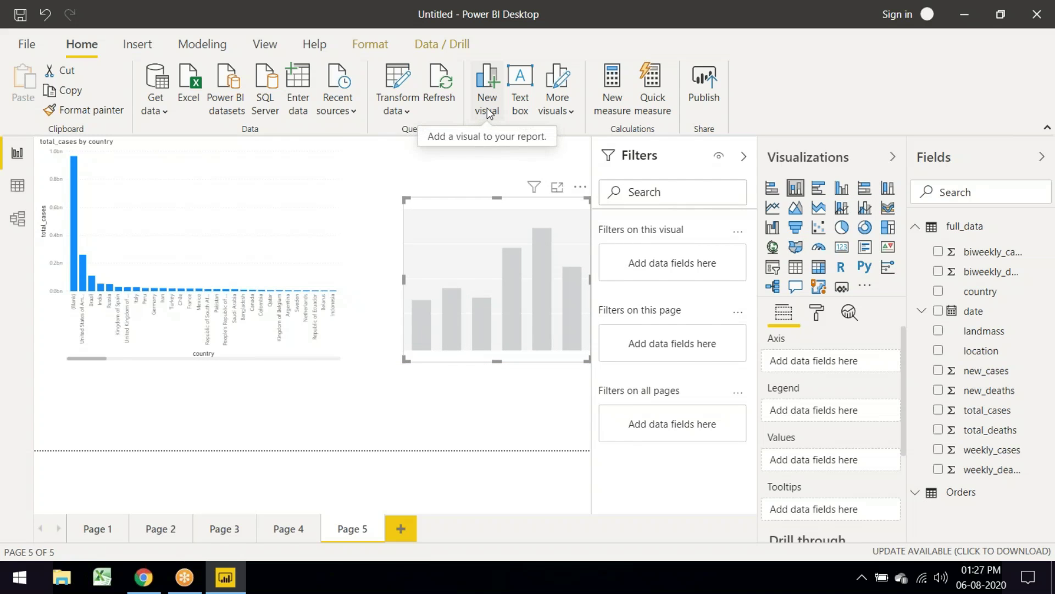
click(434, 95)
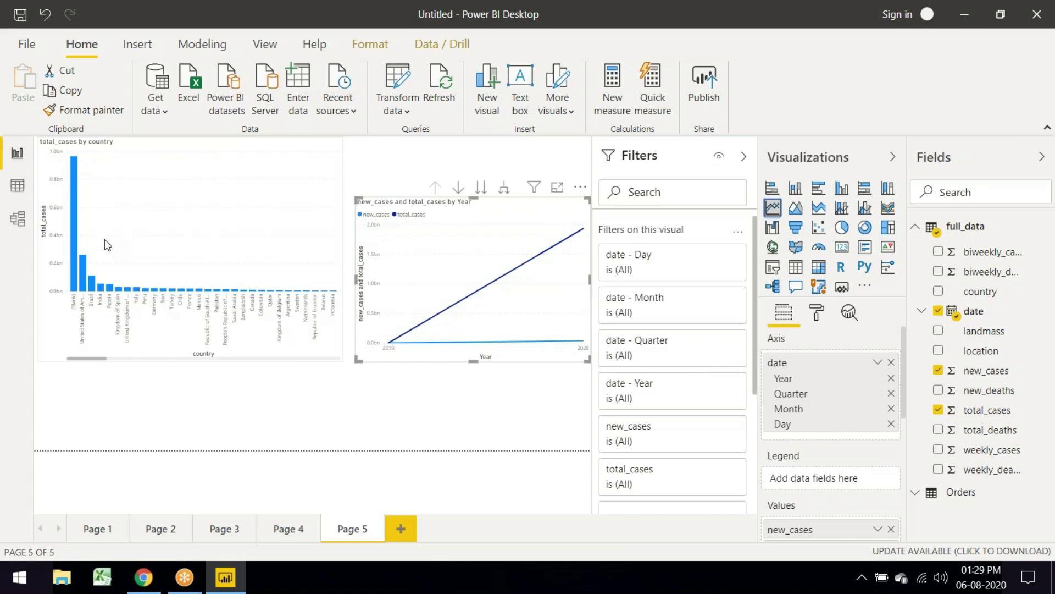
click(101, 290)
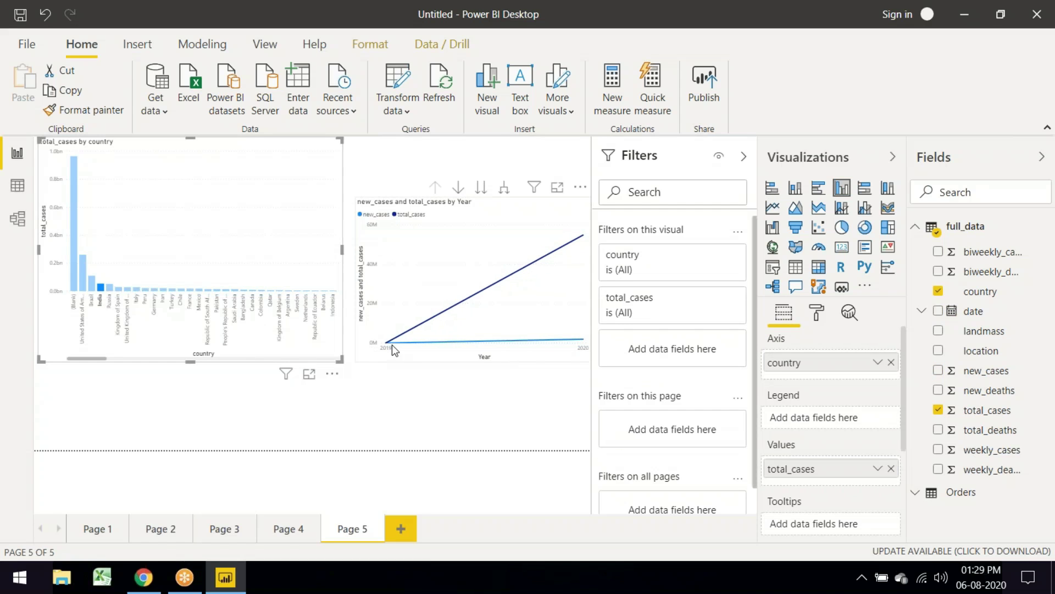
click(80, 278)
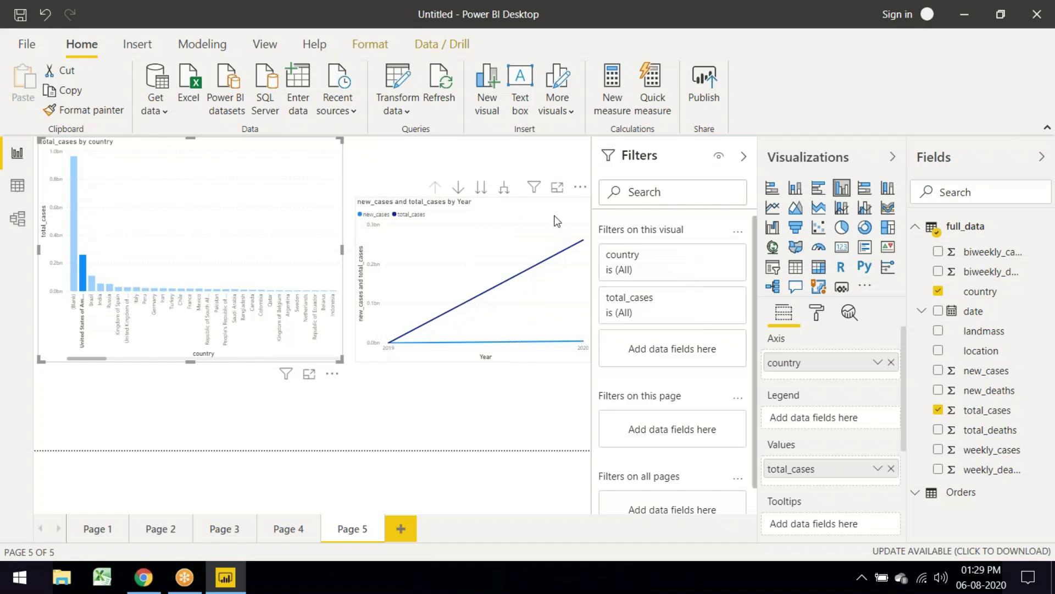
click(581, 188)
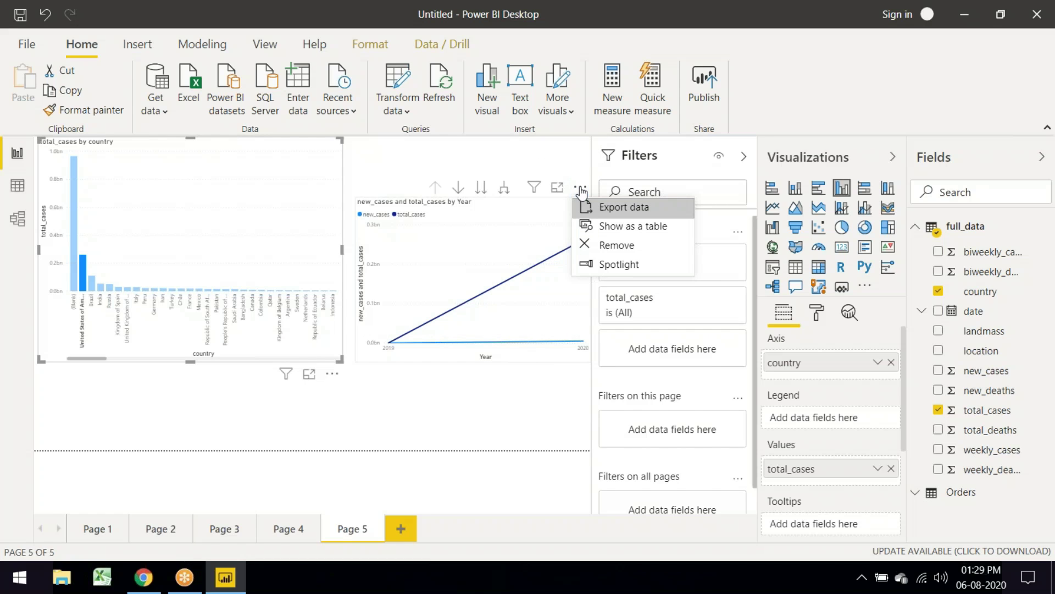
click(606, 208)
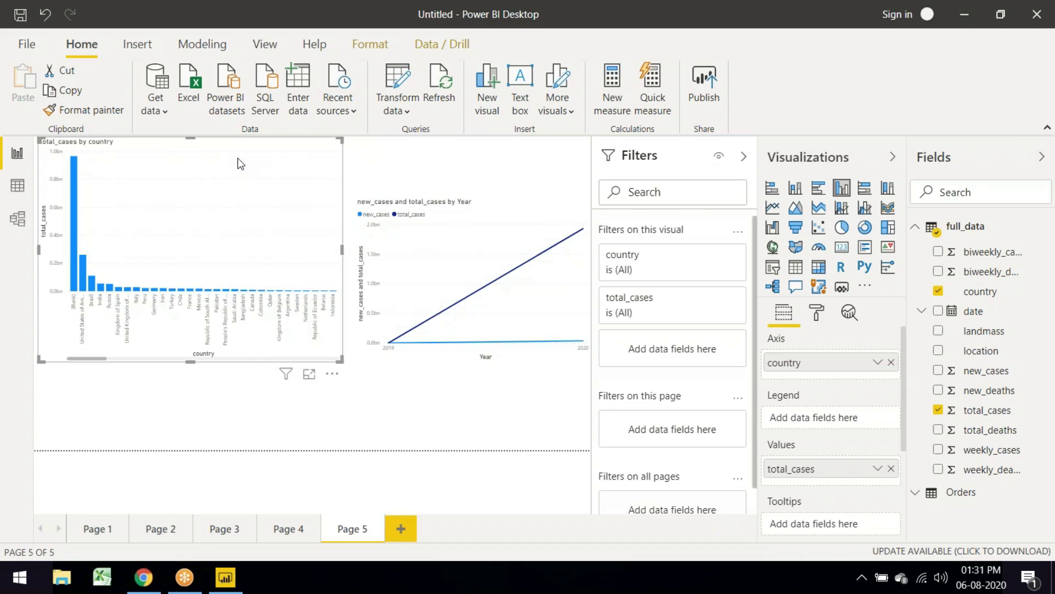
- Start an Enter data table with a sample first name in row 1 and Column1 renamed to First_name
click(300, 81)
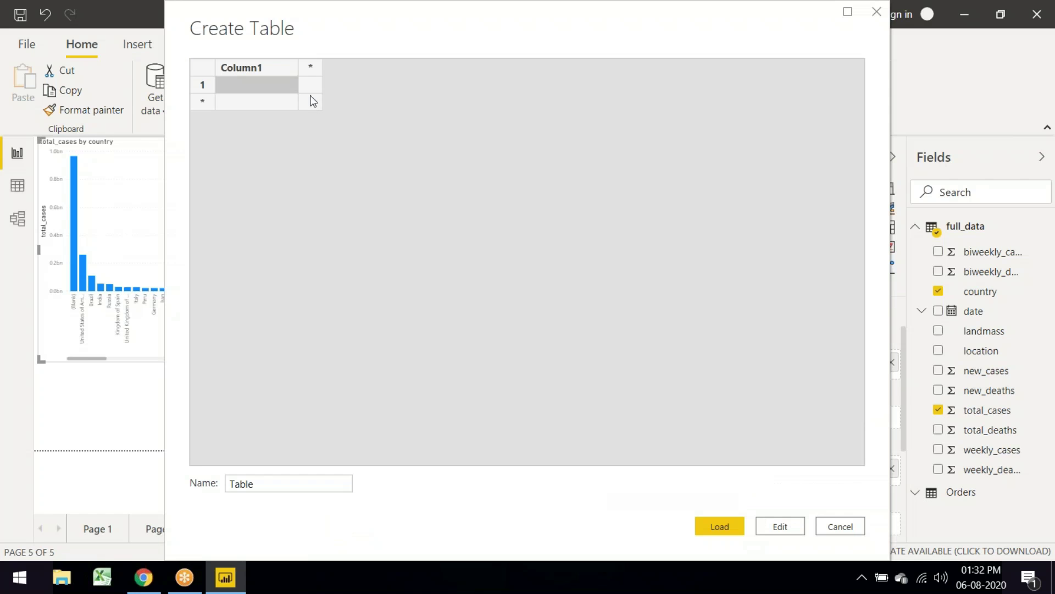
drag(268, 47, 152, 109)
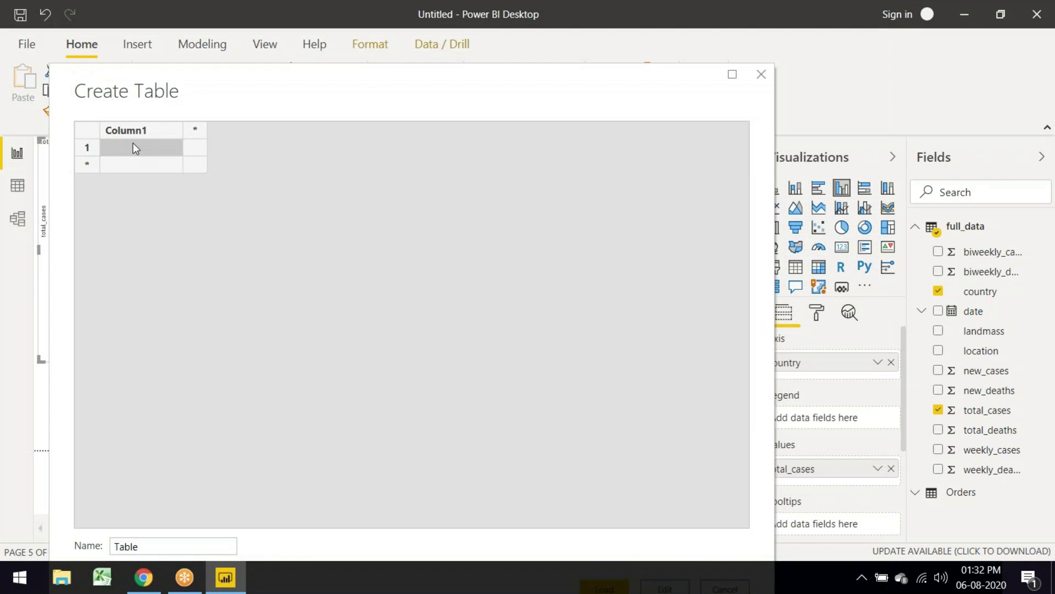
click(134, 144)
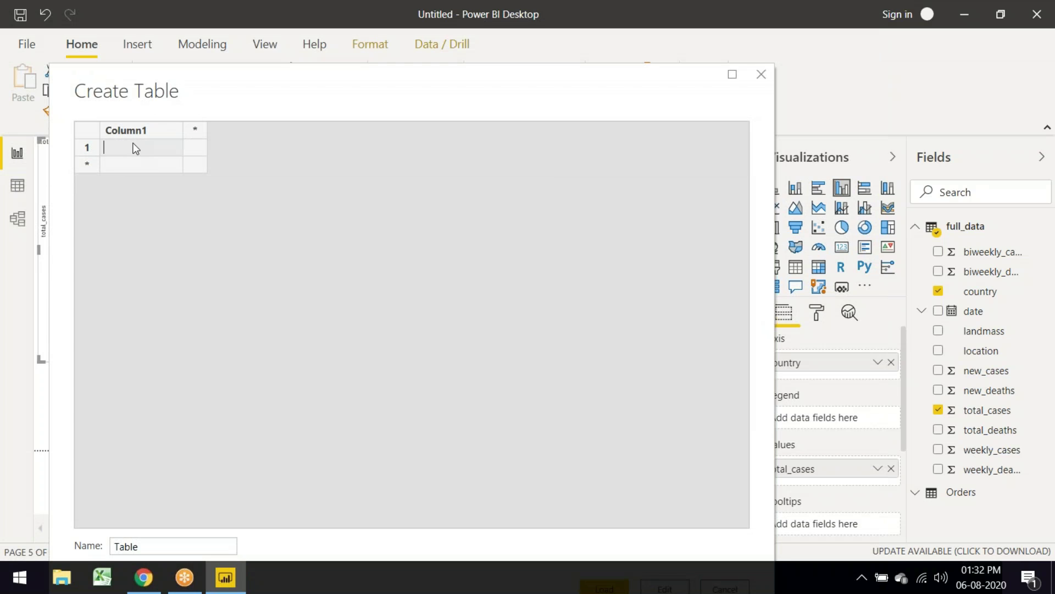
double_click(119, 135)
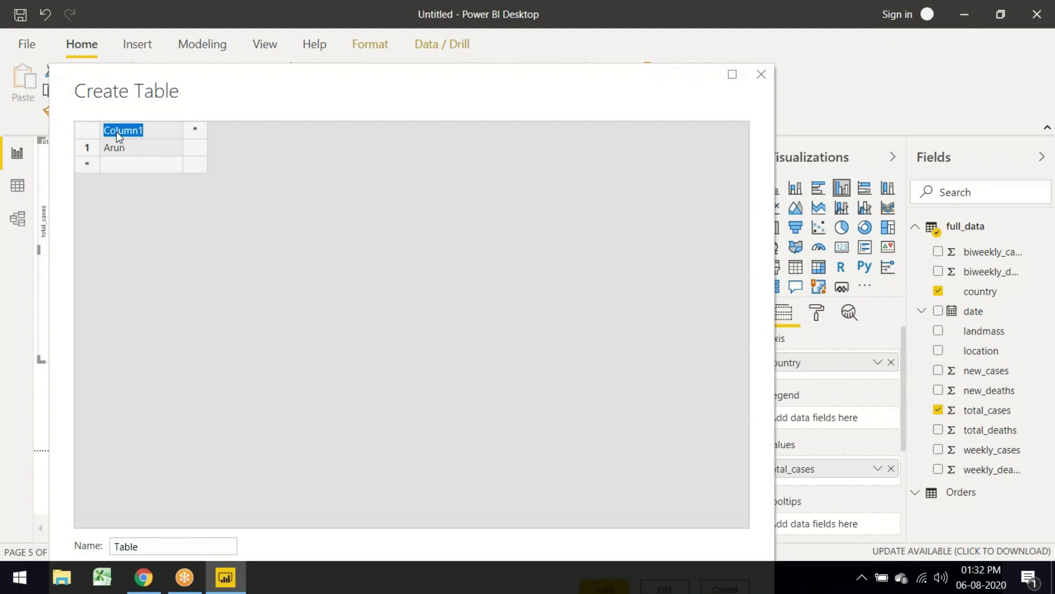
text(First_name)
- Add Last_name and Salary columns to the entered table
double_click(191, 131)
text(Last_name)
click(277, 130)
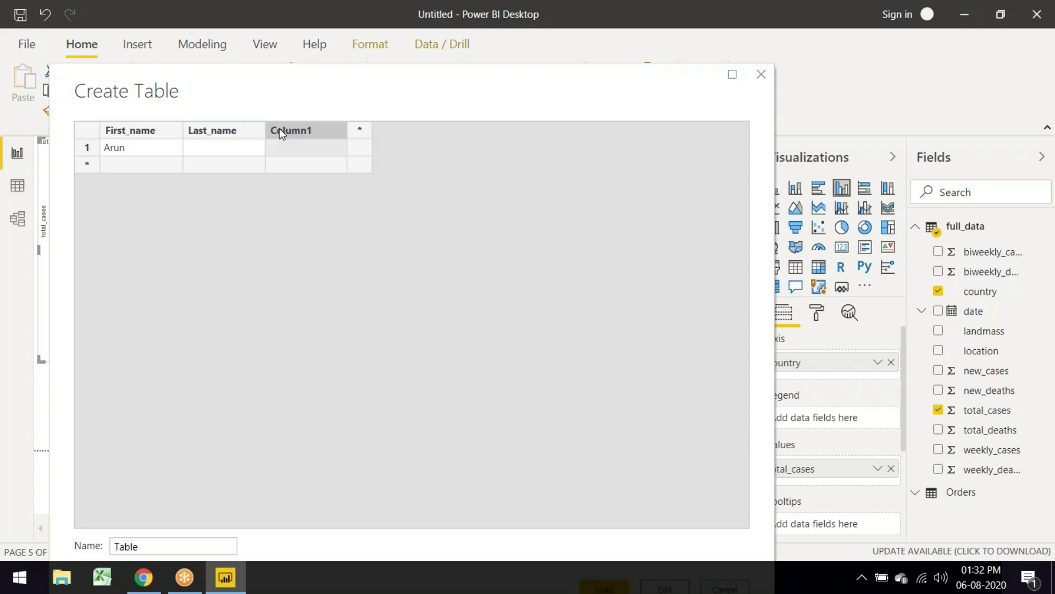
text(Sa)
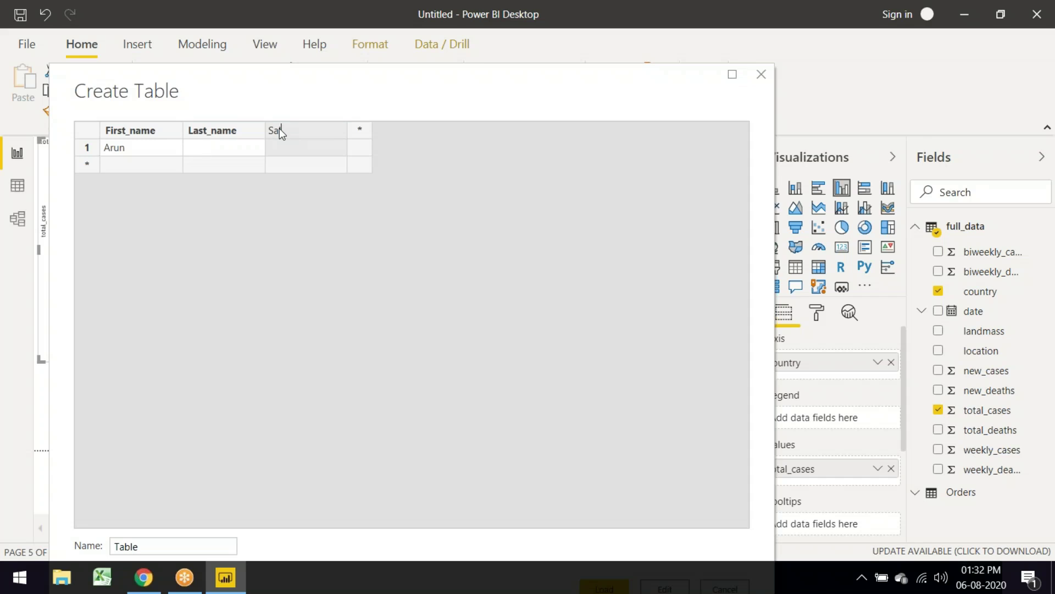
text(lary)
- Fill row 1 with salary 50000 and a sample last name
click(287, 154)
text(50000)
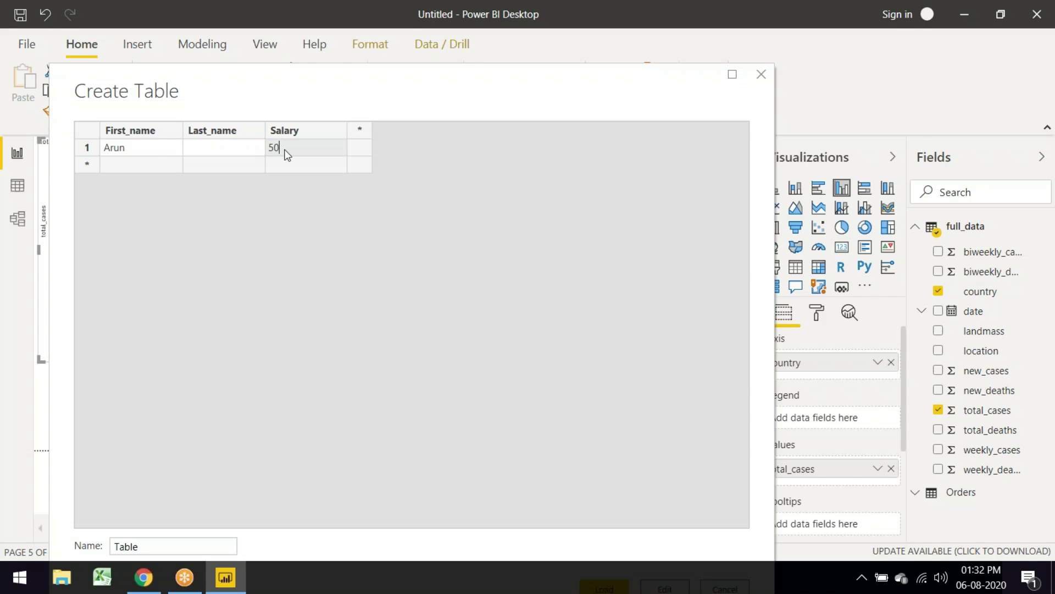
click(221, 149)
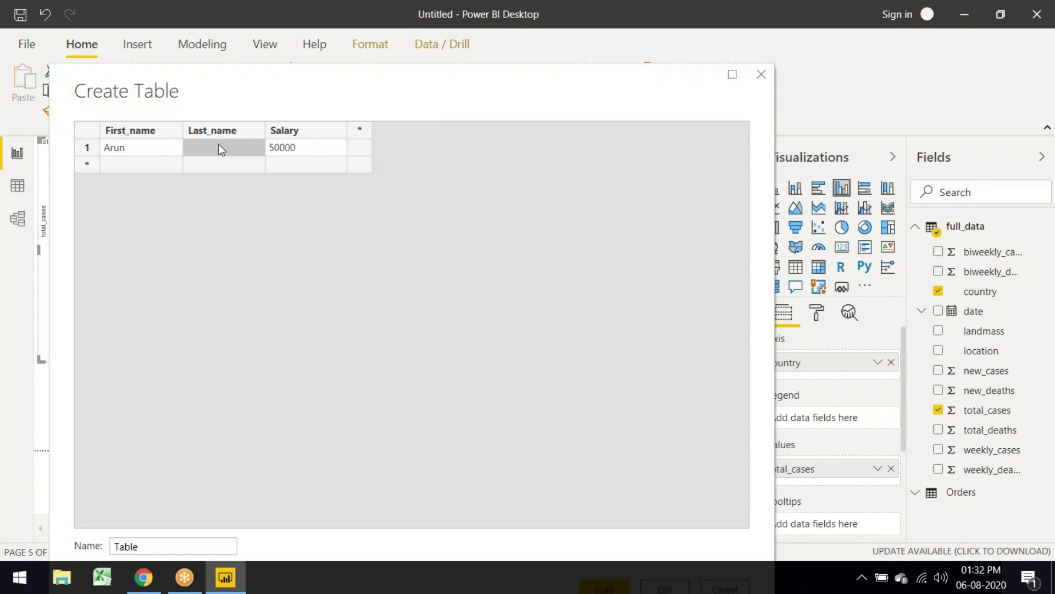
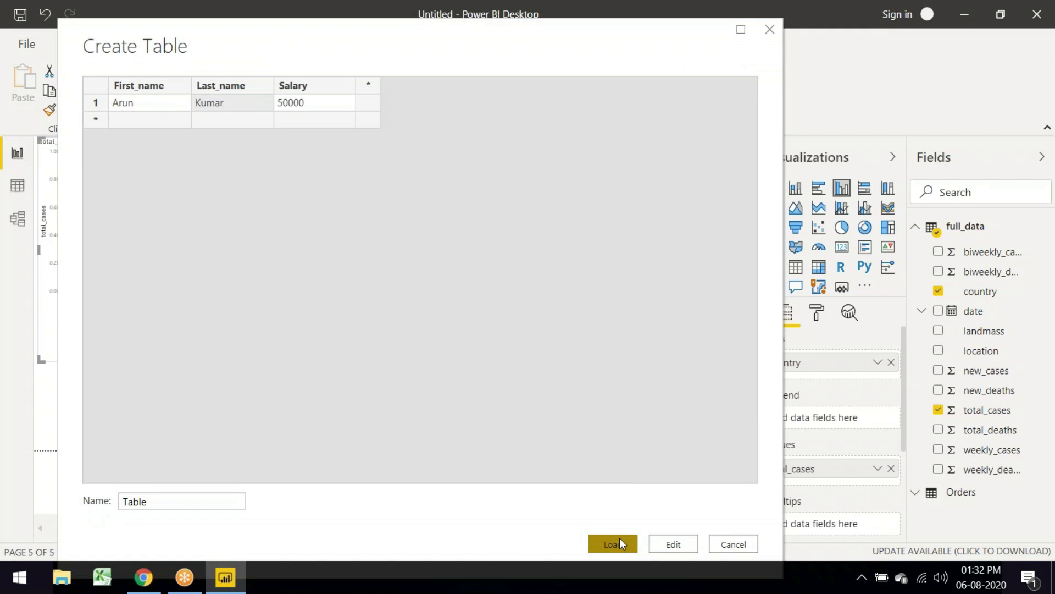
key(alt+Tab)
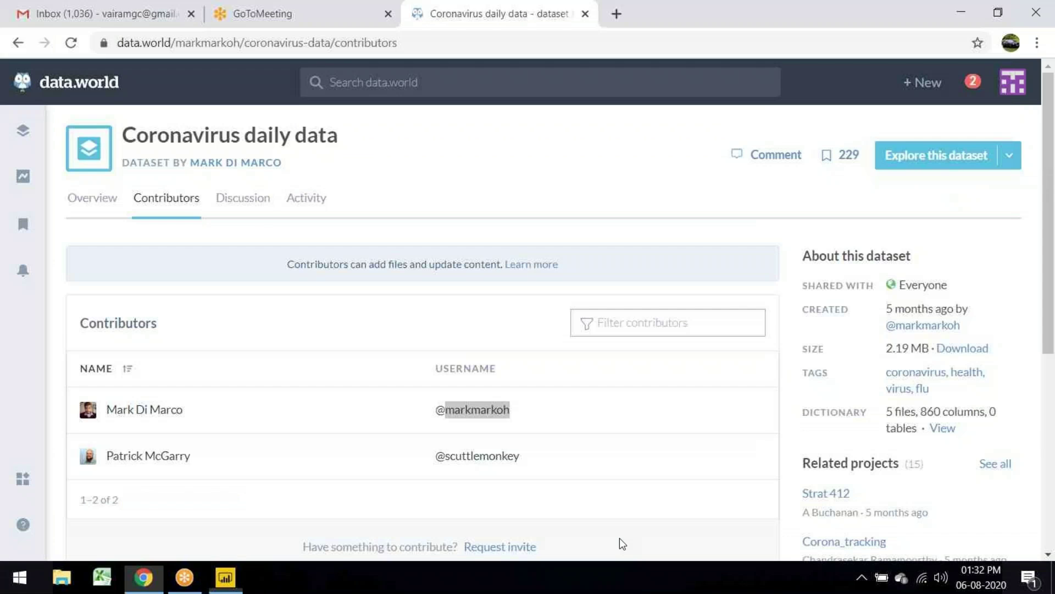
- Return to Power BI Desktop and load the entered table into the model
key(alt+Tab)
click(638, 152)
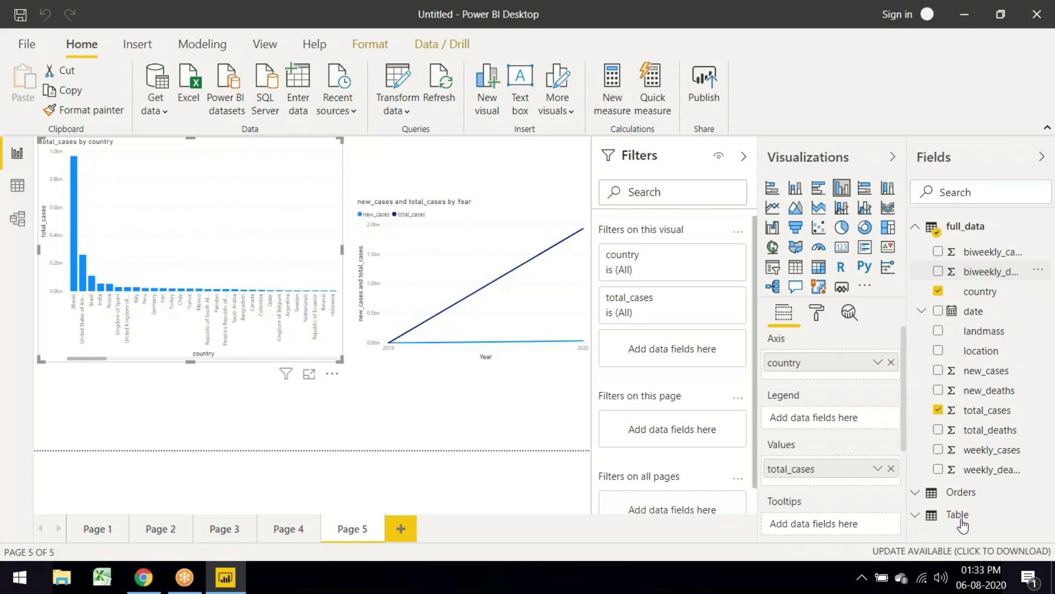
- Expand the new Table in the Fields pane to list First_name, Last_name and Salary
click(922, 519)
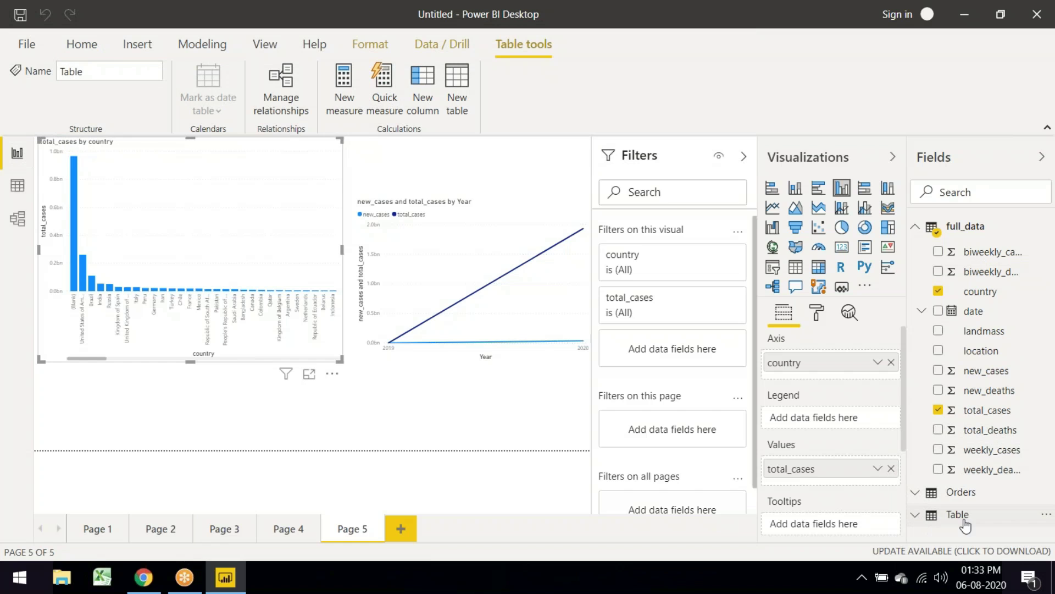
click(916, 516)
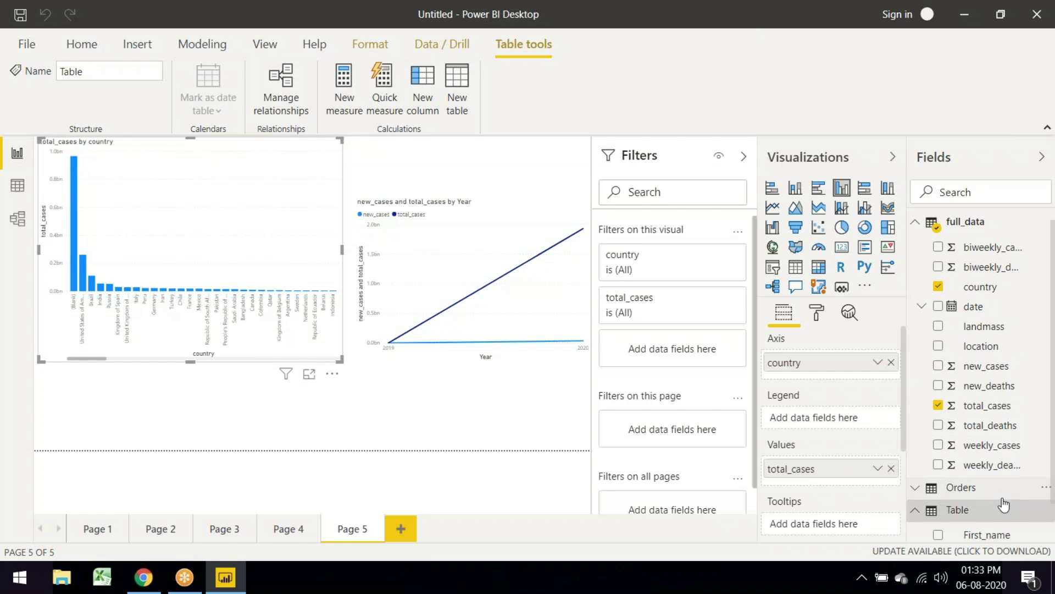
scroll(1002, 506, down, 2)
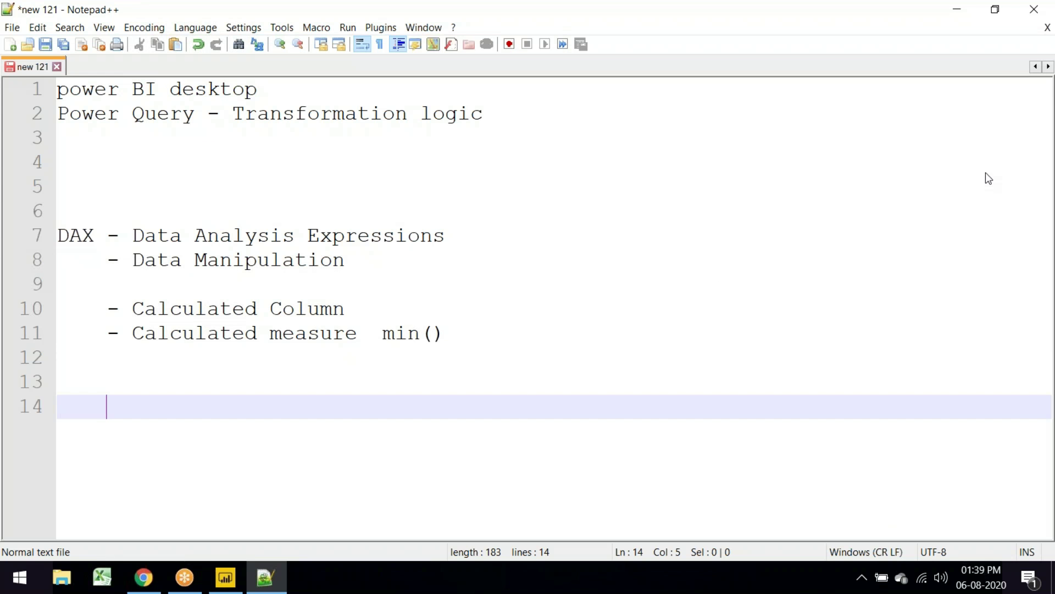
- Type a row of asterisks on line 14 as a divider, with blank lines beneath it
key(BackSpace)
key(BackSpace)
key(BackSpace)
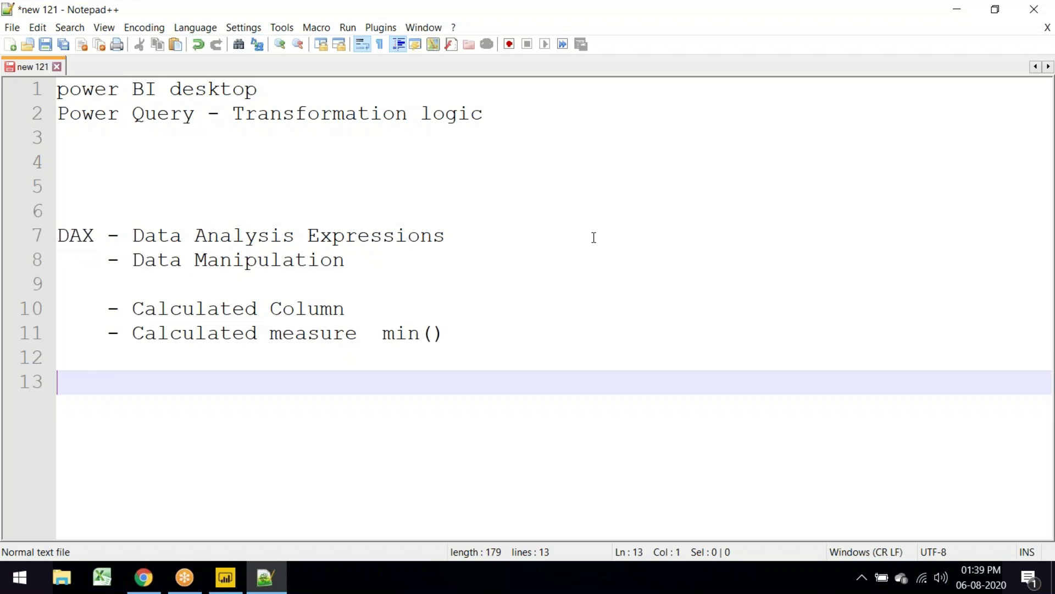
key(Return)
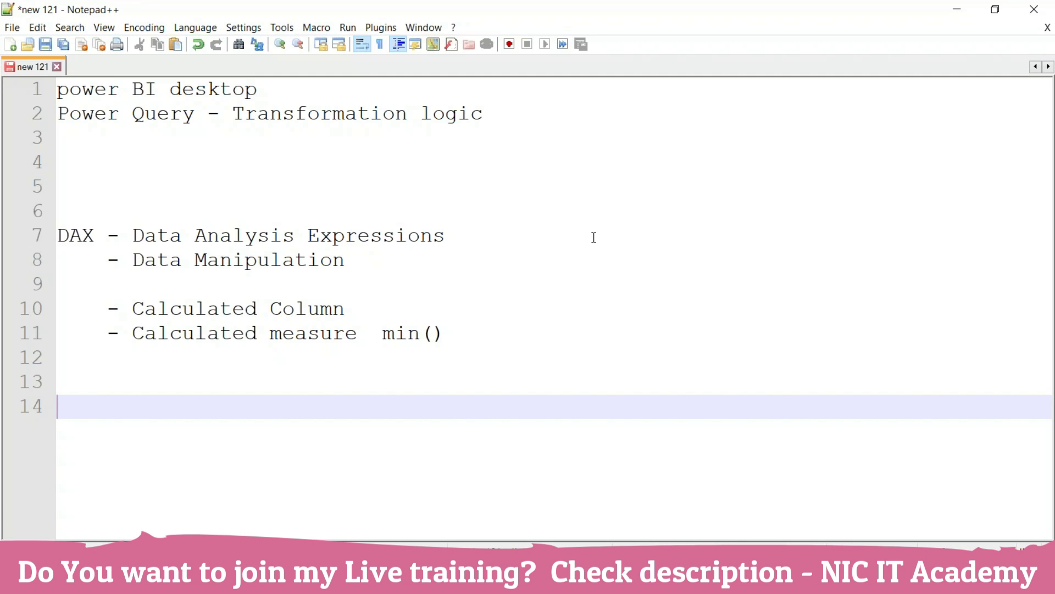
text(*****************************************************)
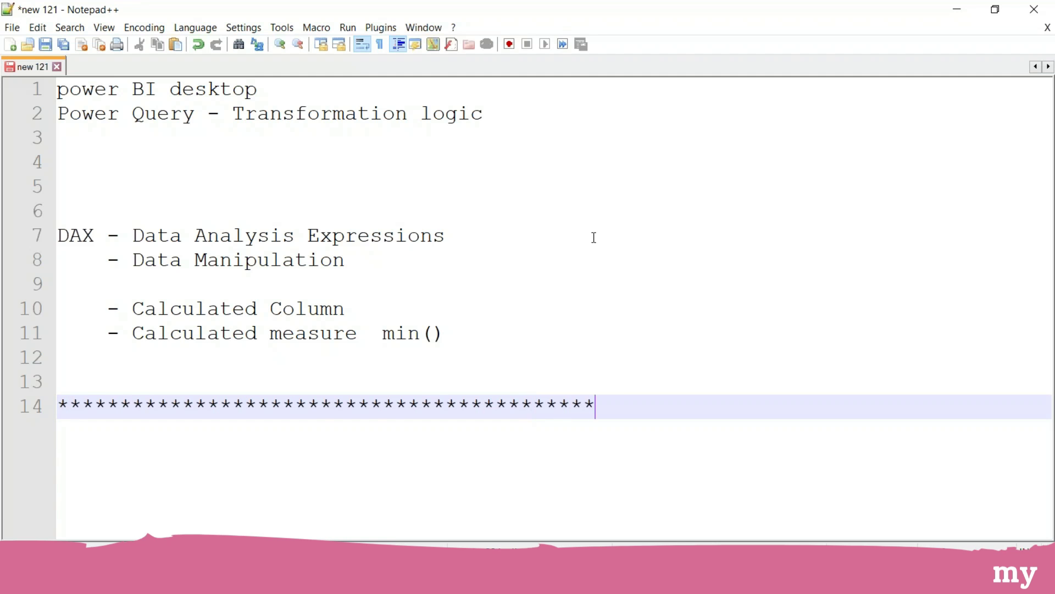
key(Return)
key(Return)
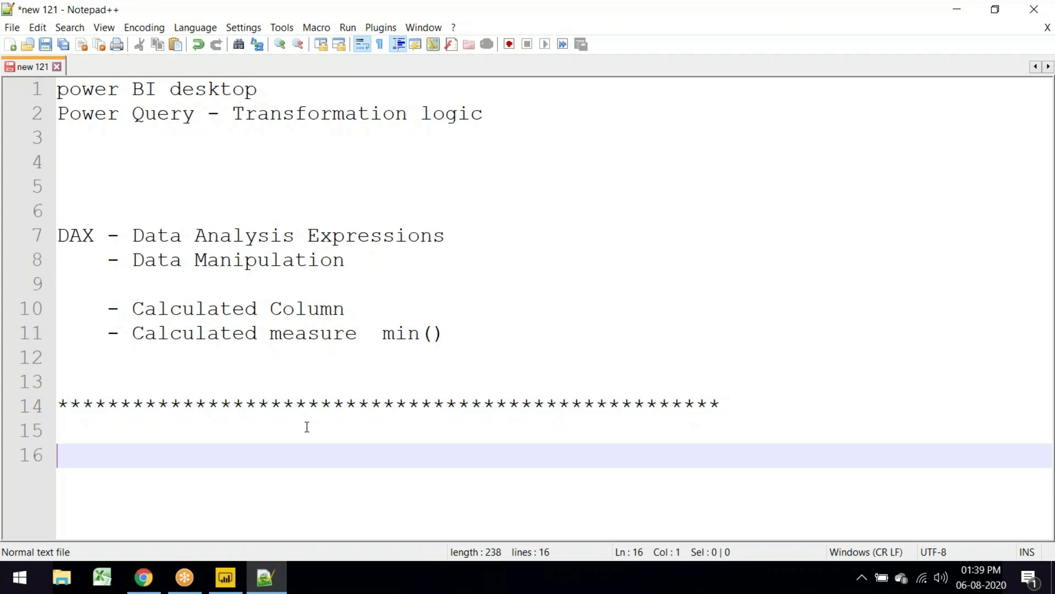
key(Return)
key(Return)
key(Return)
key(Return)
key(Return)
key(Return)
key(Return)
key(Return)
key(Return)
key(Return)
key(Return)
key(Return)
key(Return)
key(Return)
key(Return)
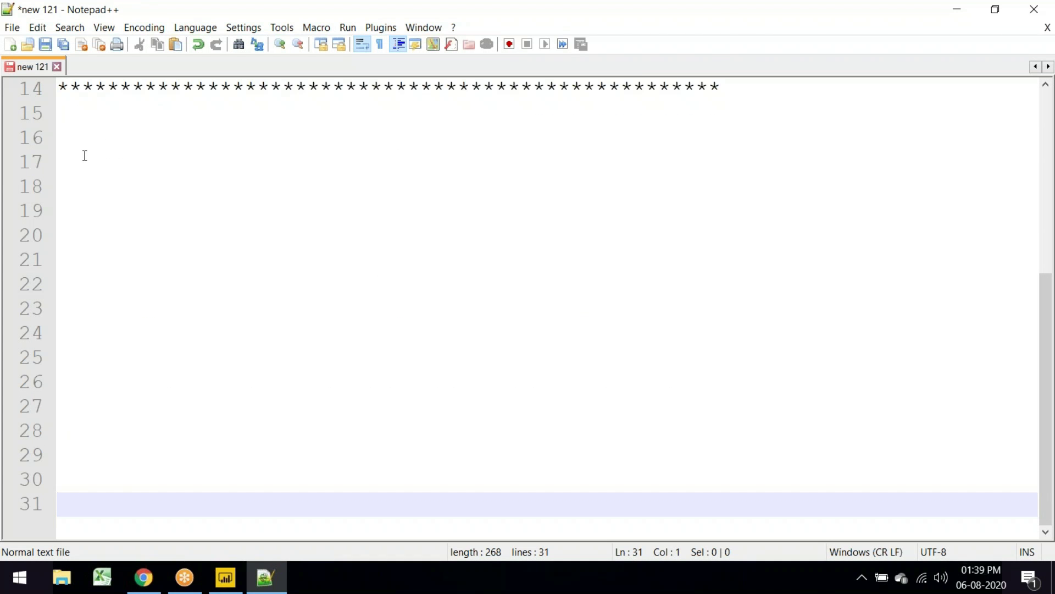
click(75, 118)
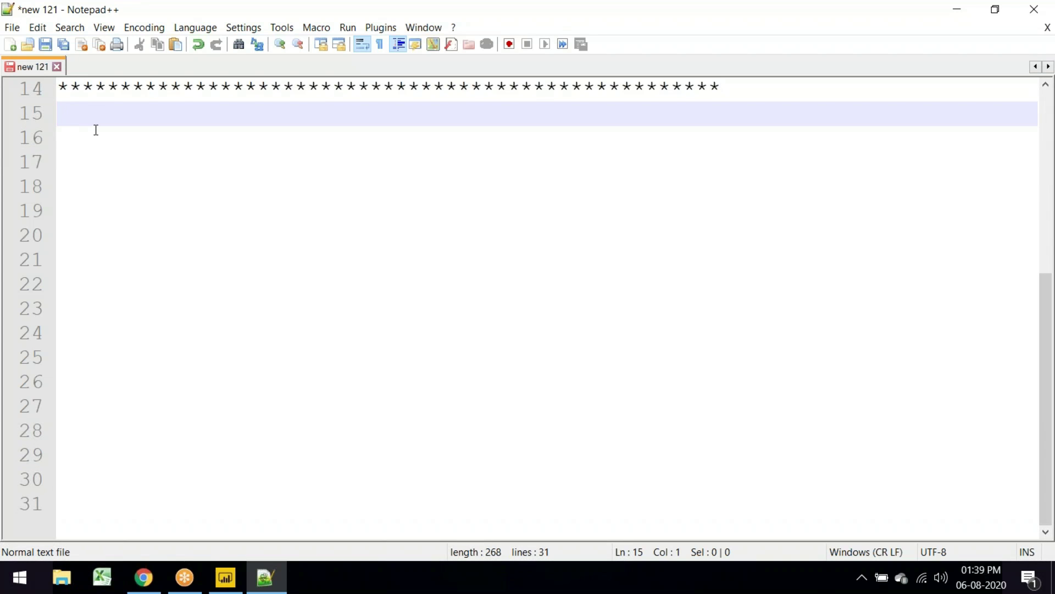
key(Return)
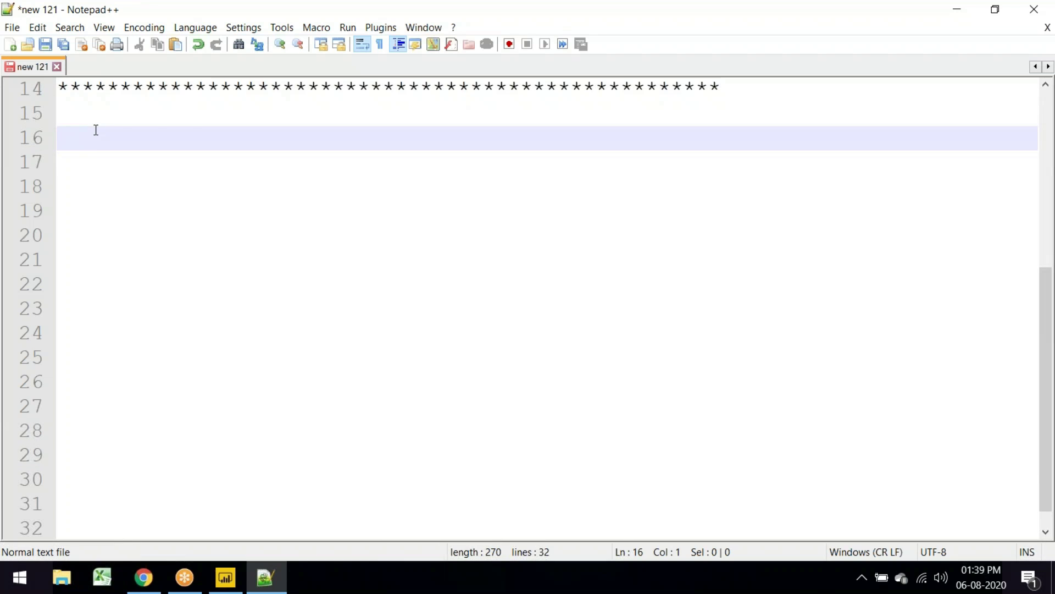
key(BackSpace)
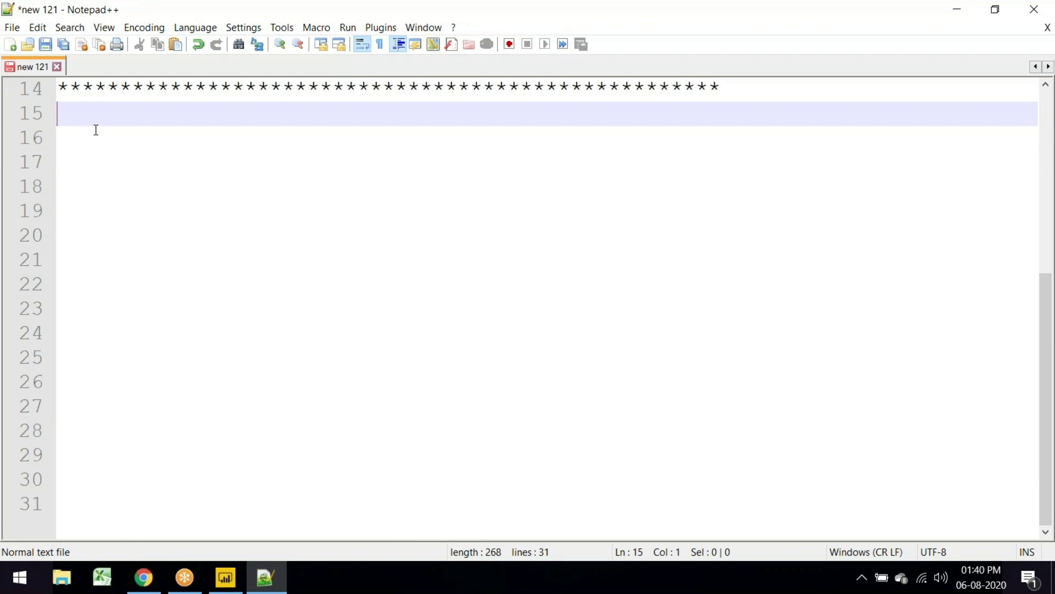
- Type the topic lines SQL - Questions, Data warehousing and Power BI
text(SQL - Questions)
key(Return)
key(Return)
text(Da)
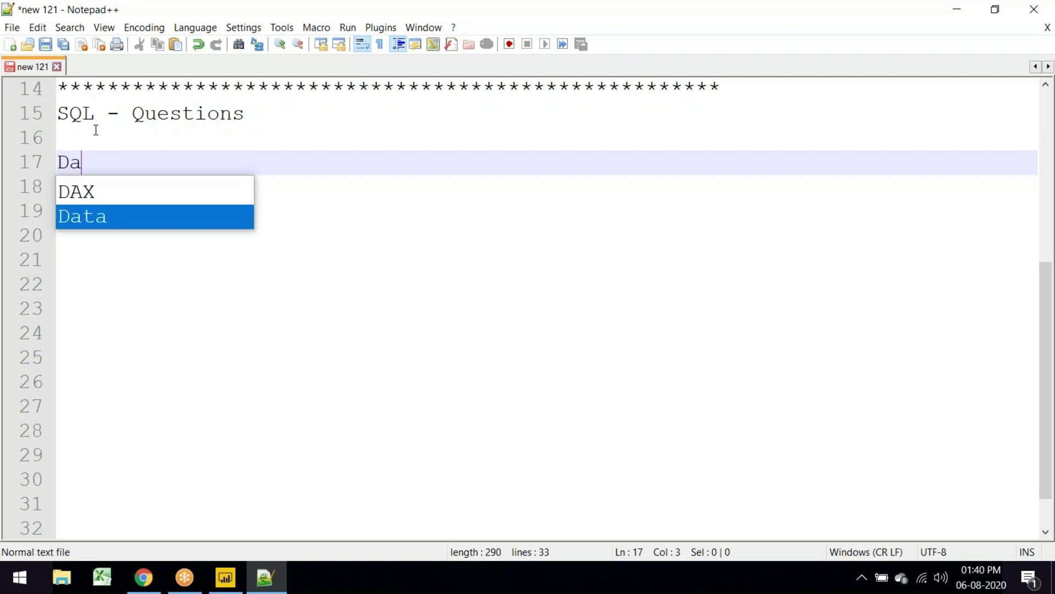
text(ta ware)
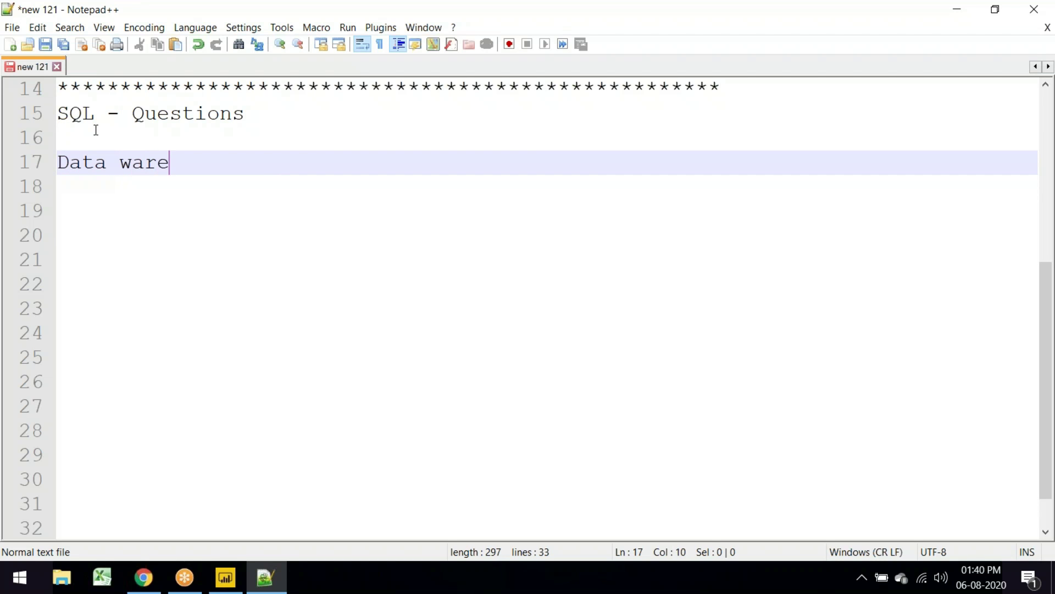
text(housign)
key(BackSpace)
key(BackSpace)
text(ng)
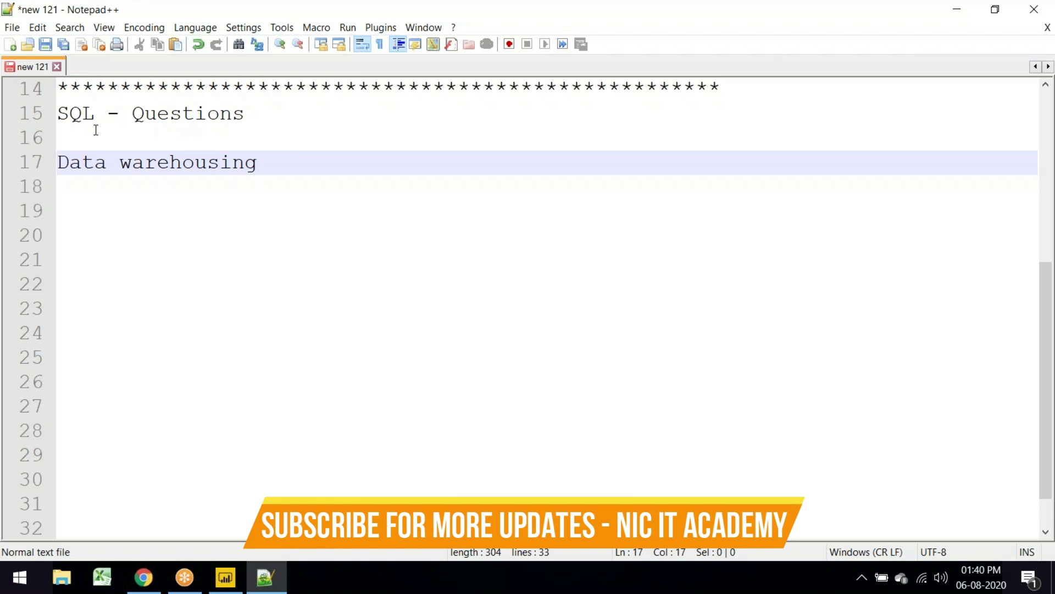
key(Return)
key(Return)
text(Po)
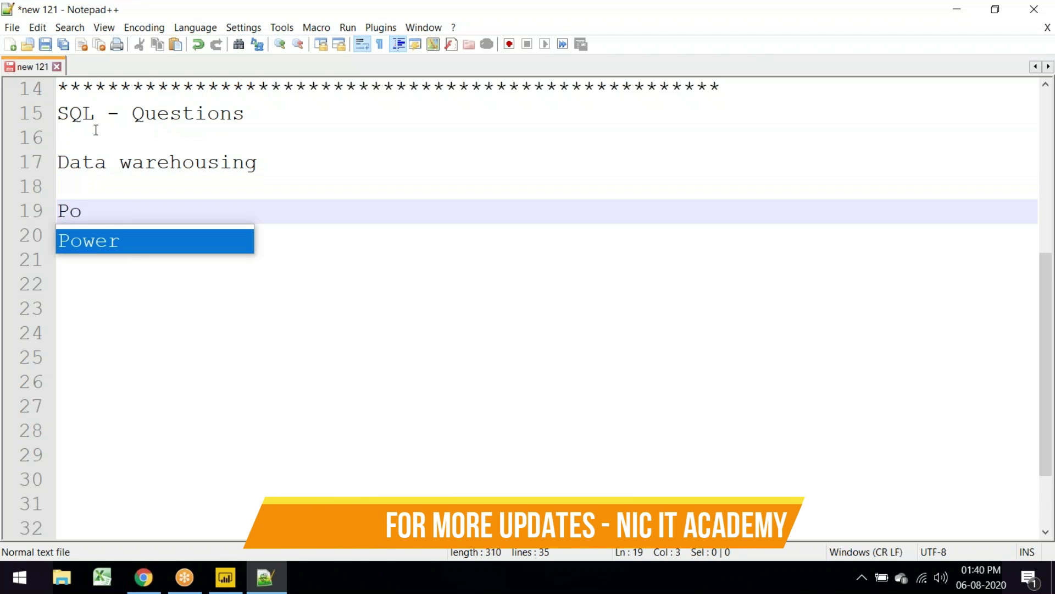
text(wer BI)
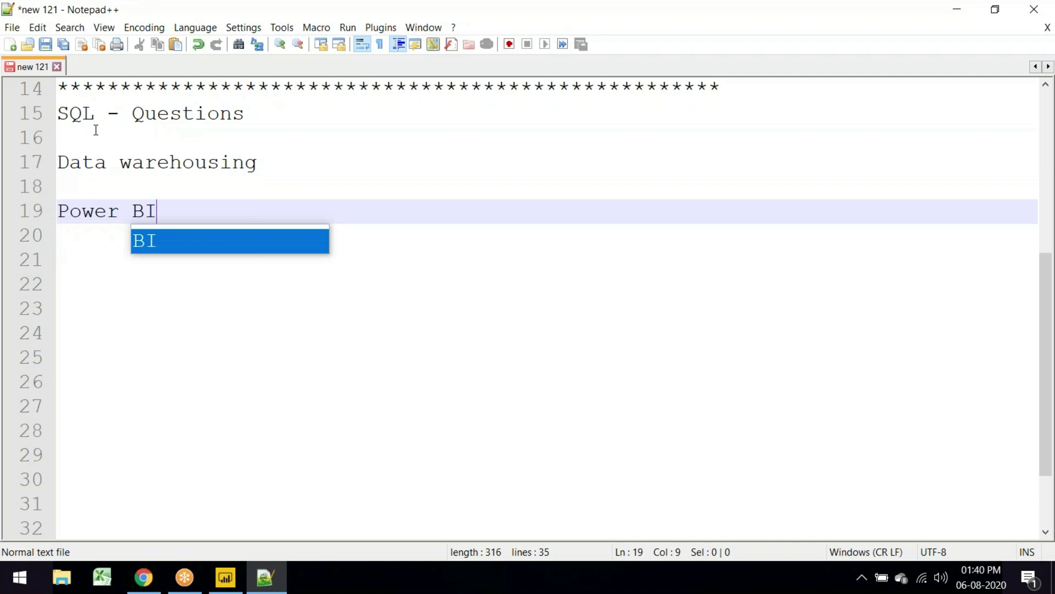
key(Return)
key(Return)
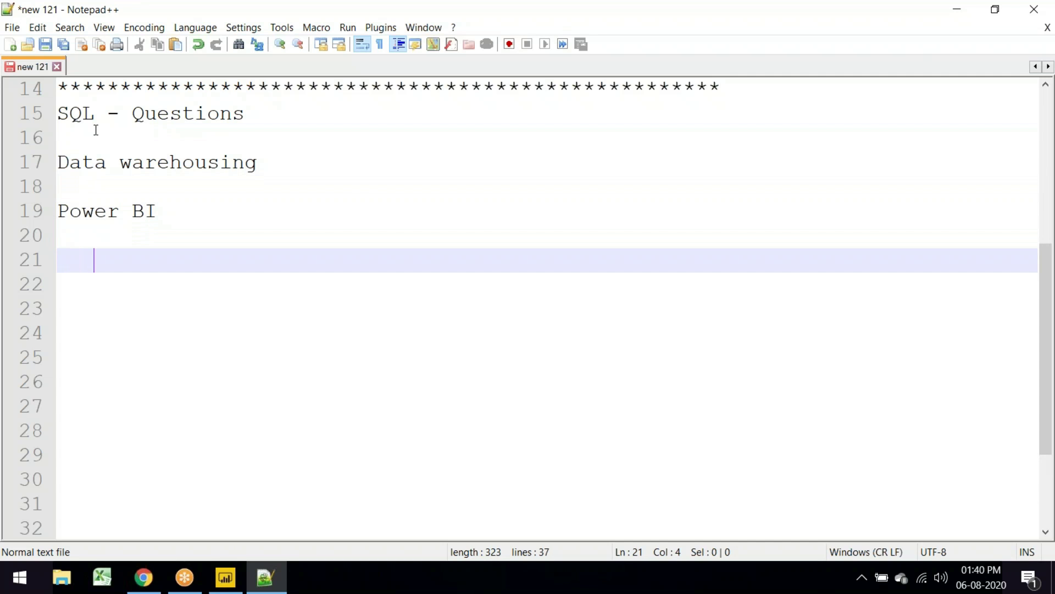
- Insert an Excel topic line between Data warehousing and Power BI
click(298, 174)
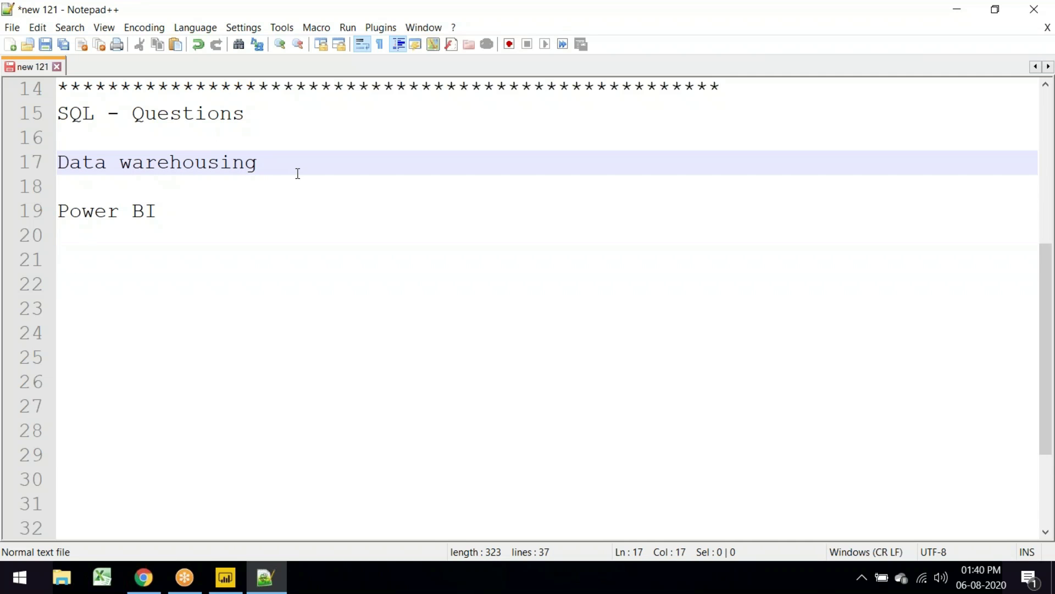
key(Return)
key(Return)
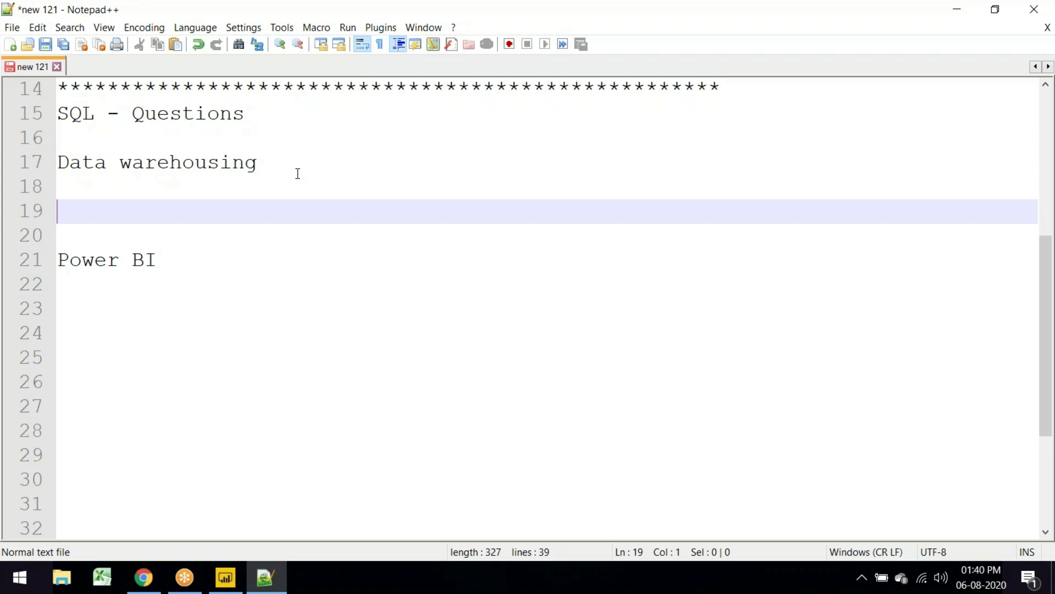
key(Delete)
key(Delete)
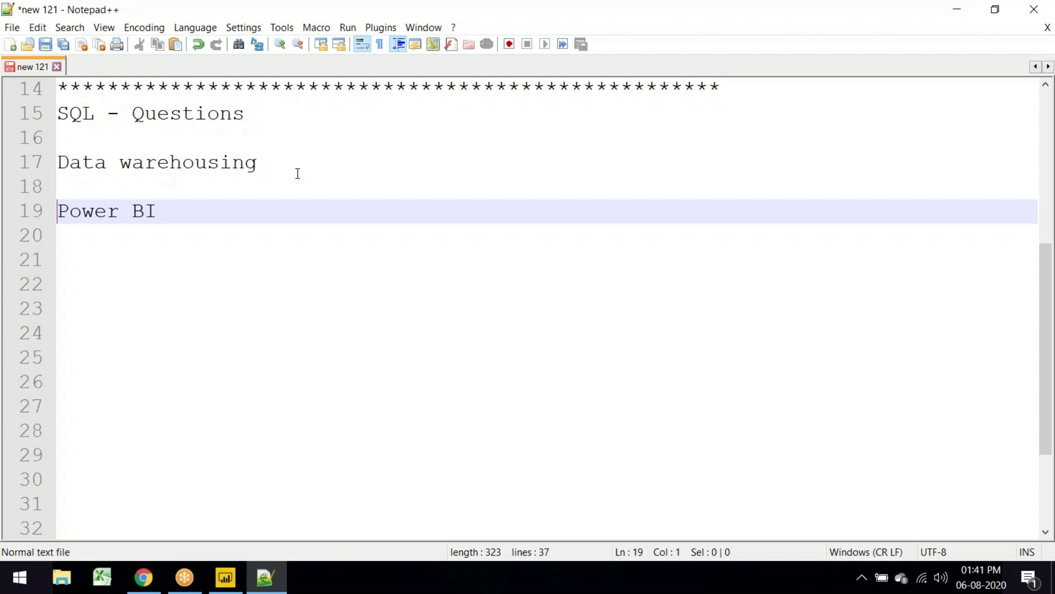
key(Down)
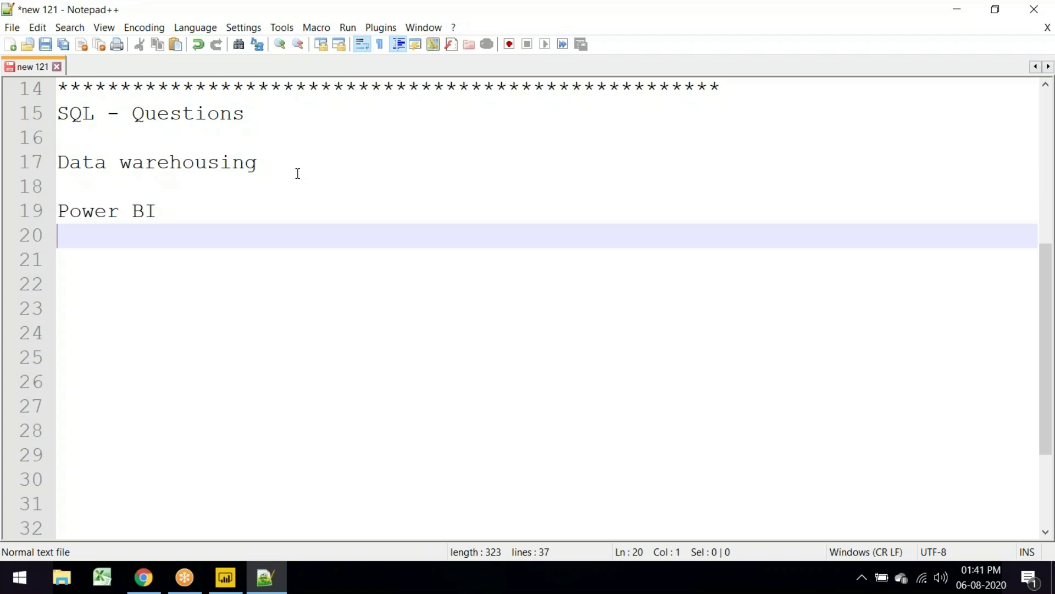
click(297, 173)
key(Return)
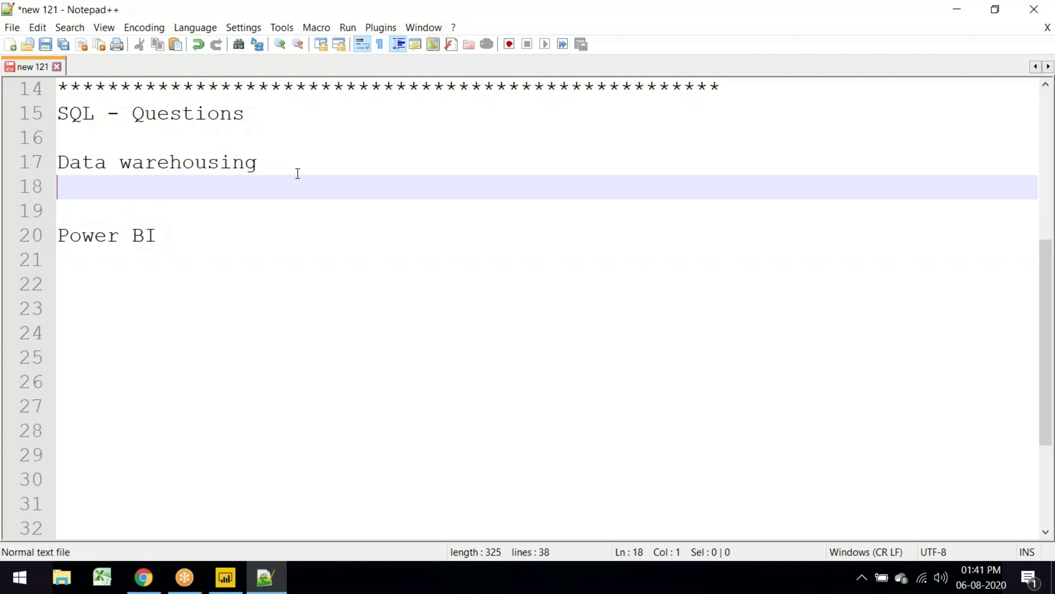
key(Return)
text(Excel)
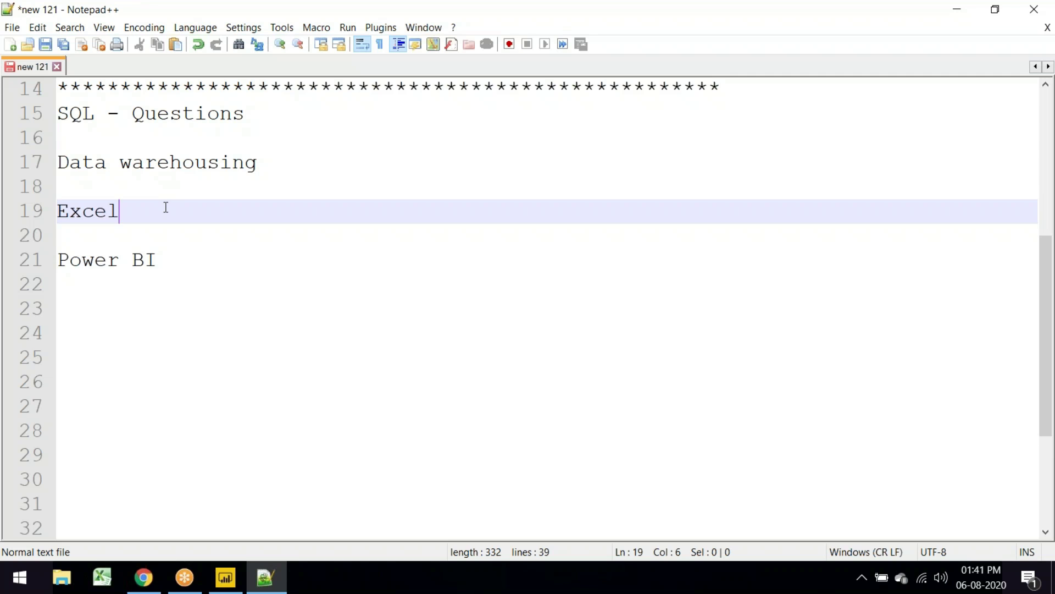
- Add an indented Data sources sub-item under Power BI
click(176, 265)
key(Return)
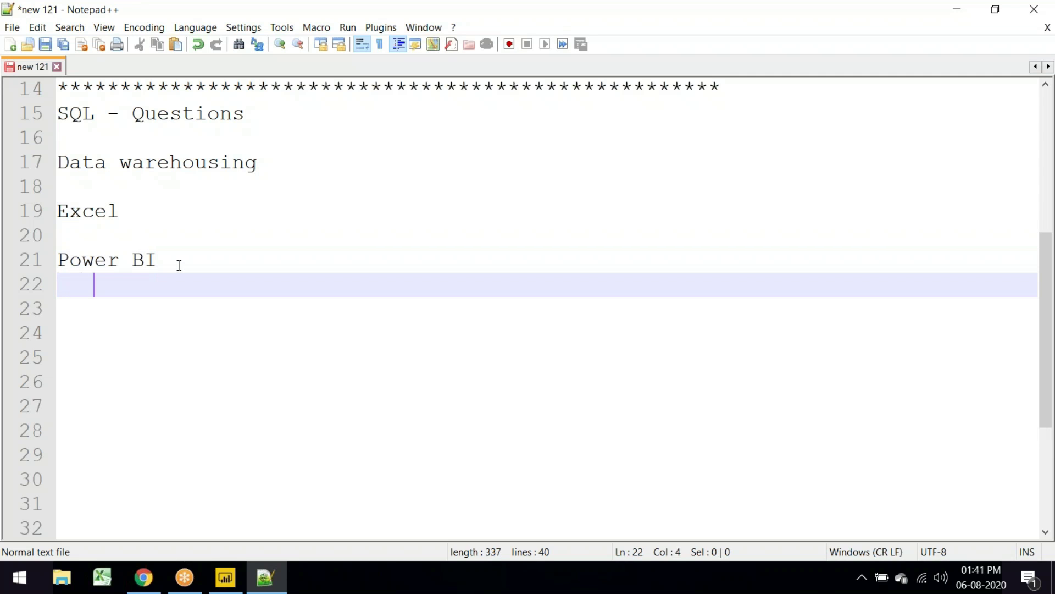
key(Return)
key(BackSpace)
key(BackSpace)
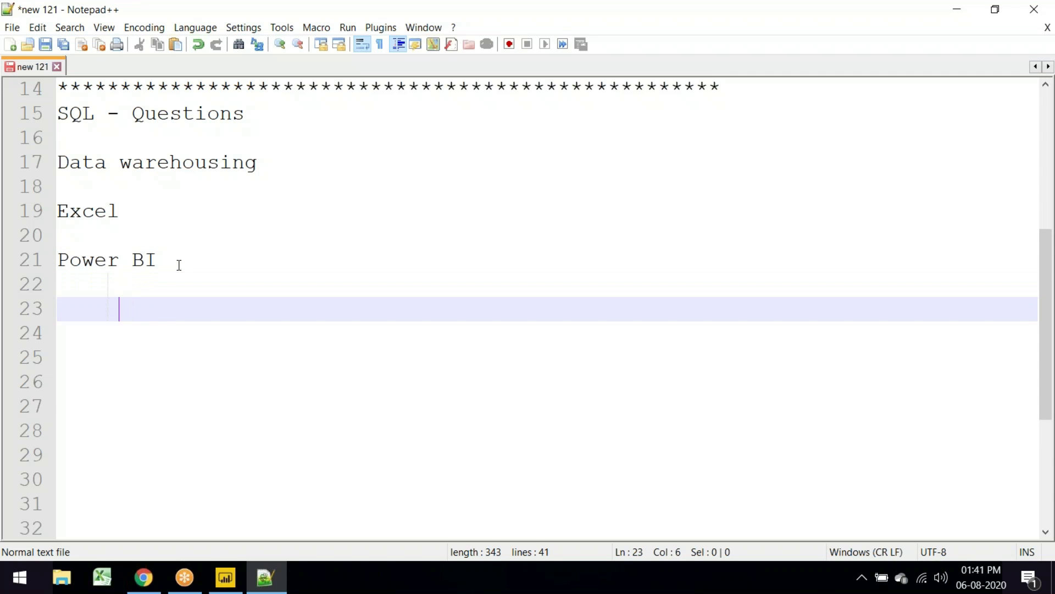
text(Data )
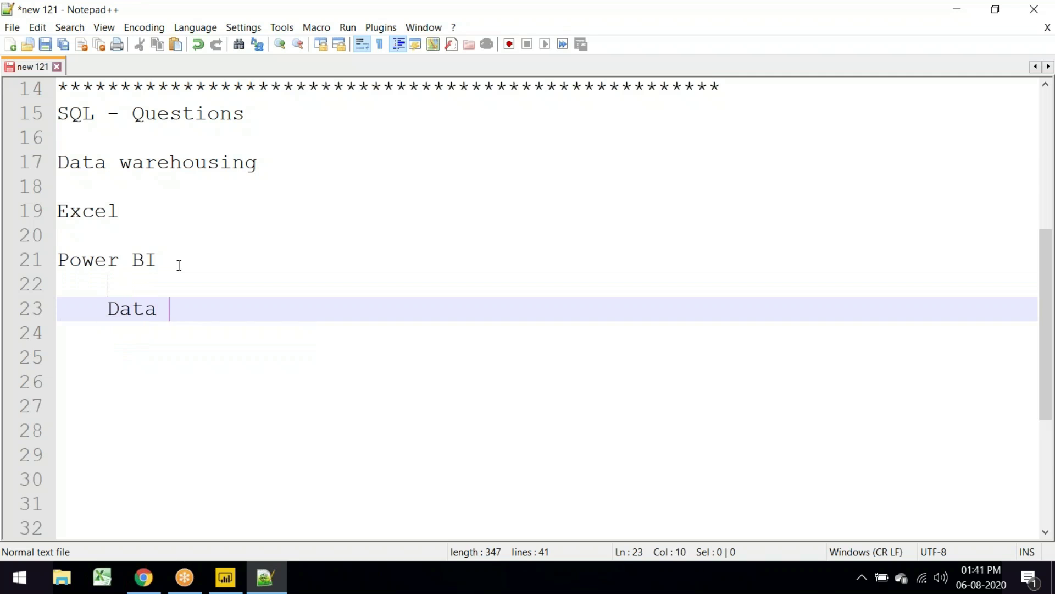
text(sources)
key(Return)
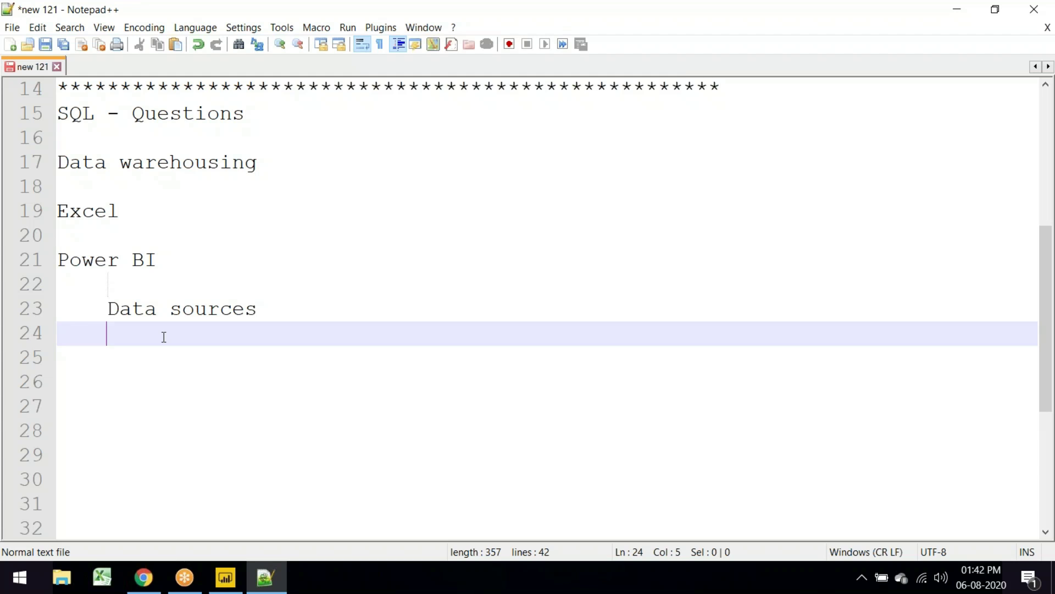
text(R)
key(BackSpace)
- Add sub-items Data Model, Data - DAX and Report - Viz, then return to top-level indent
text(Da)
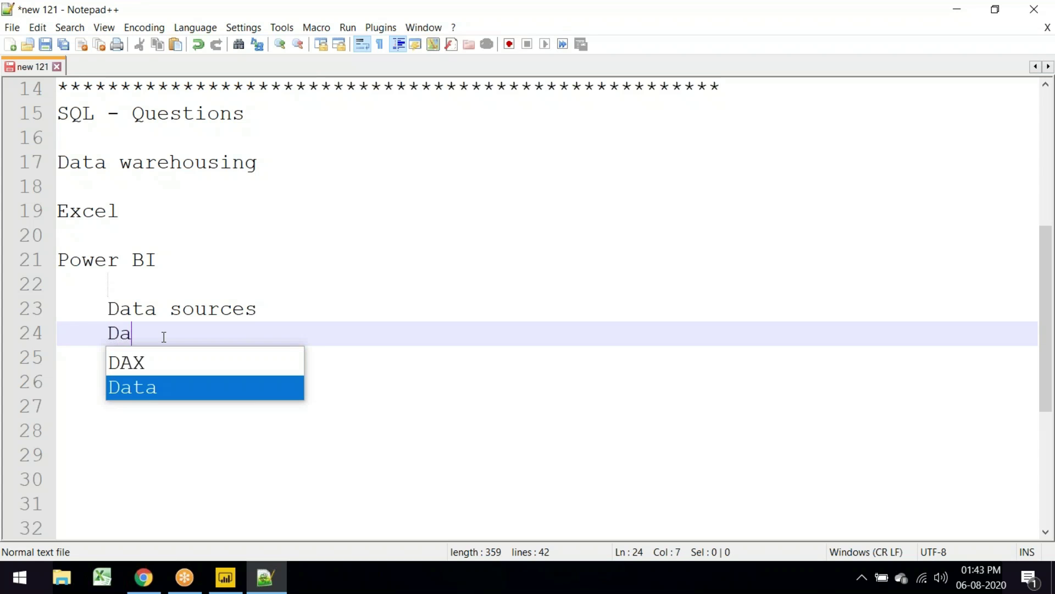
text(ta Model)
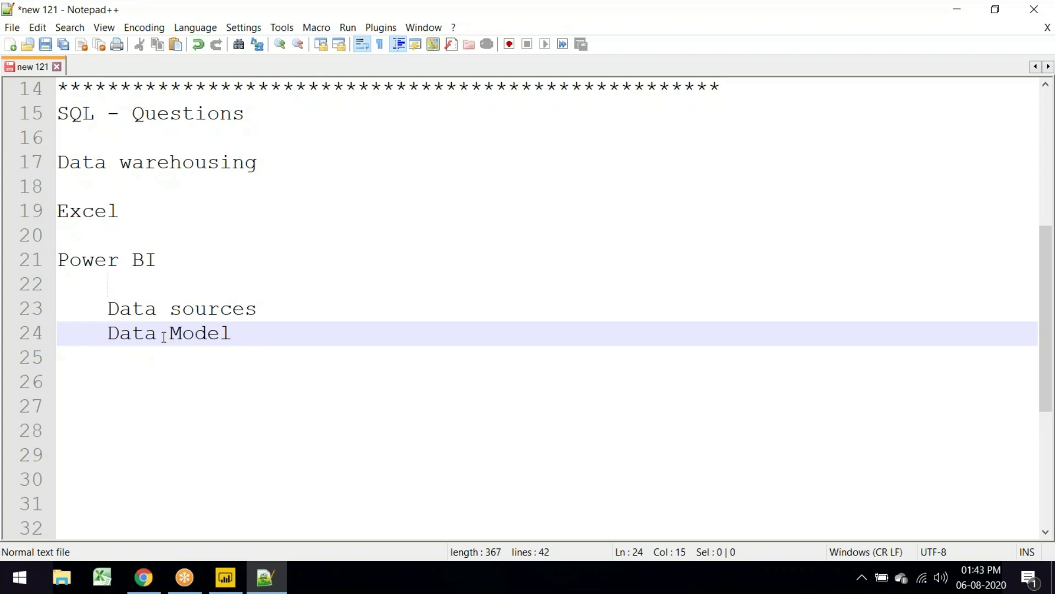
key(Return)
text(Data -)
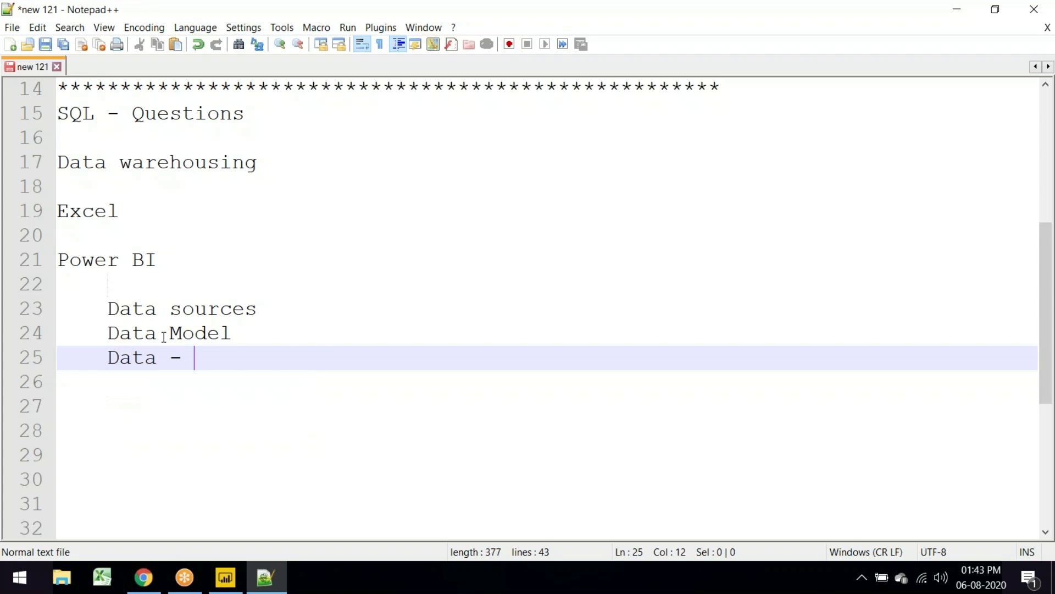
text( DAX)
key(Return)
text(Re)
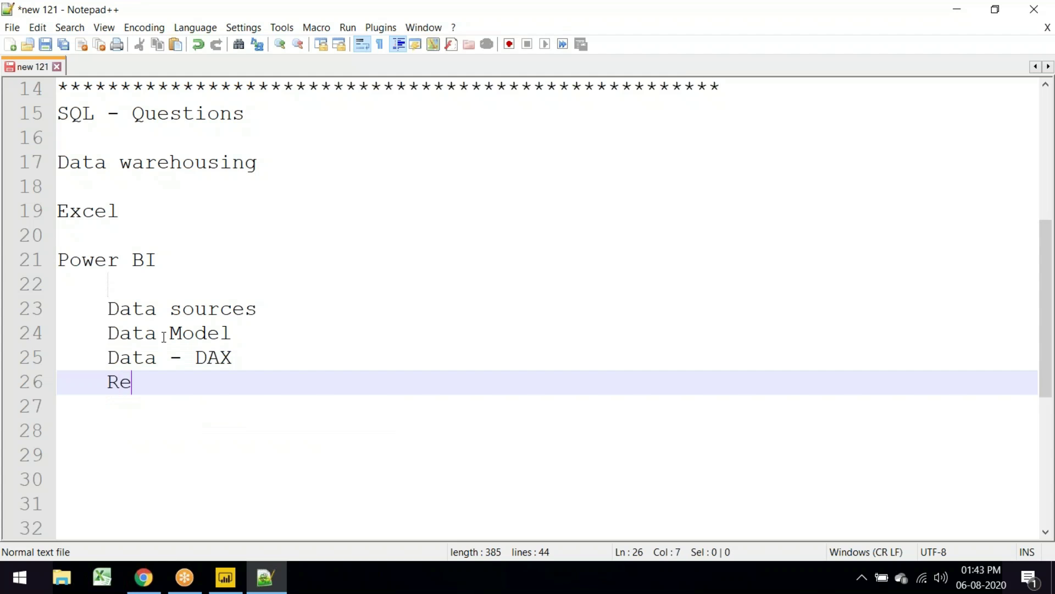
text(port - )
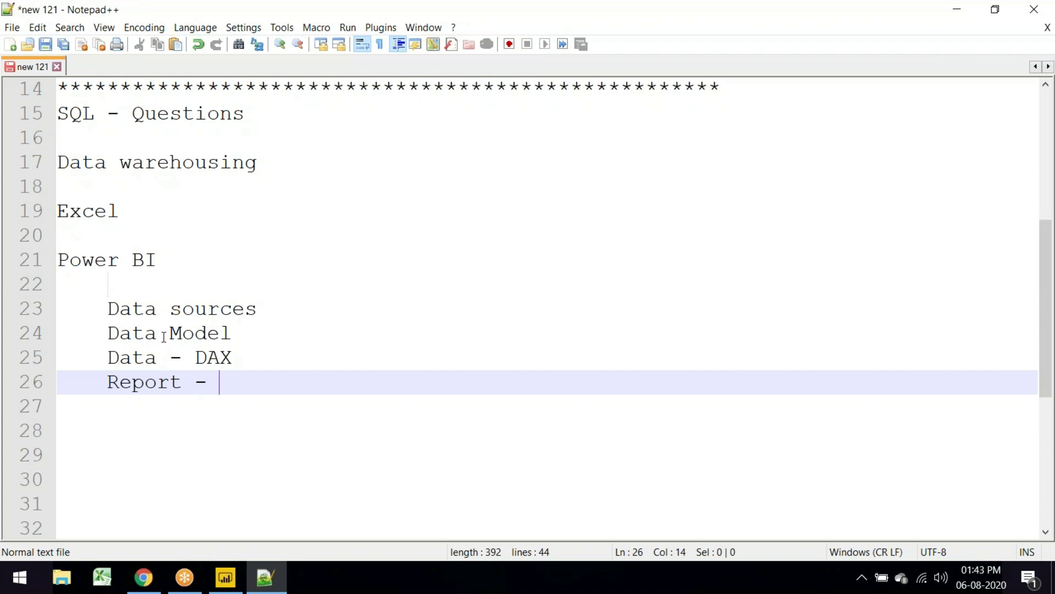
text(Viz)
key(Return)
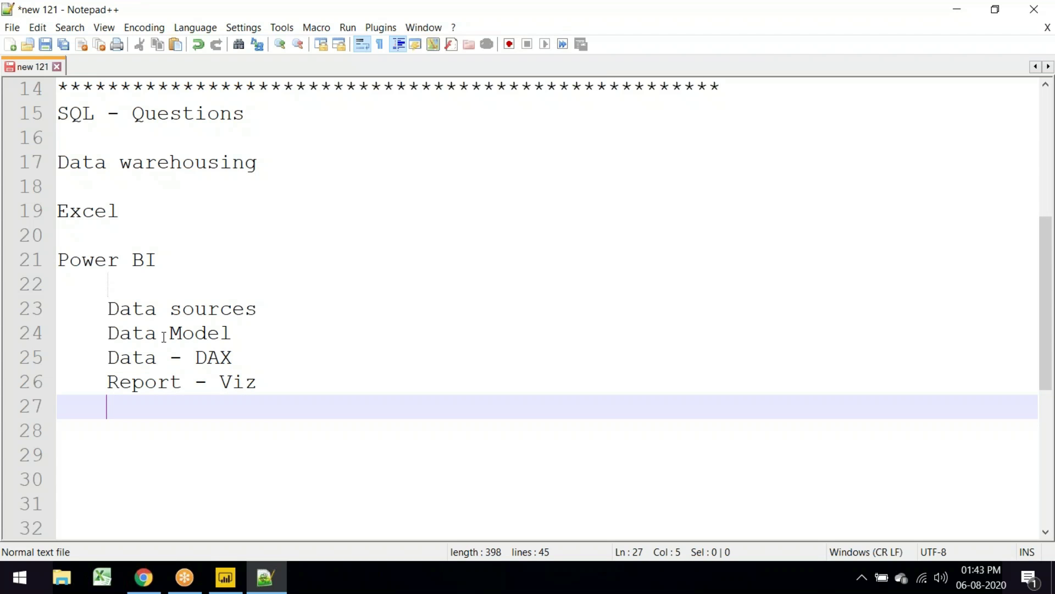
key(Return)
key(Return)
key(BackSpace)
- Add Power Query Editor and Power Pivot lines to the notes
text(Power )
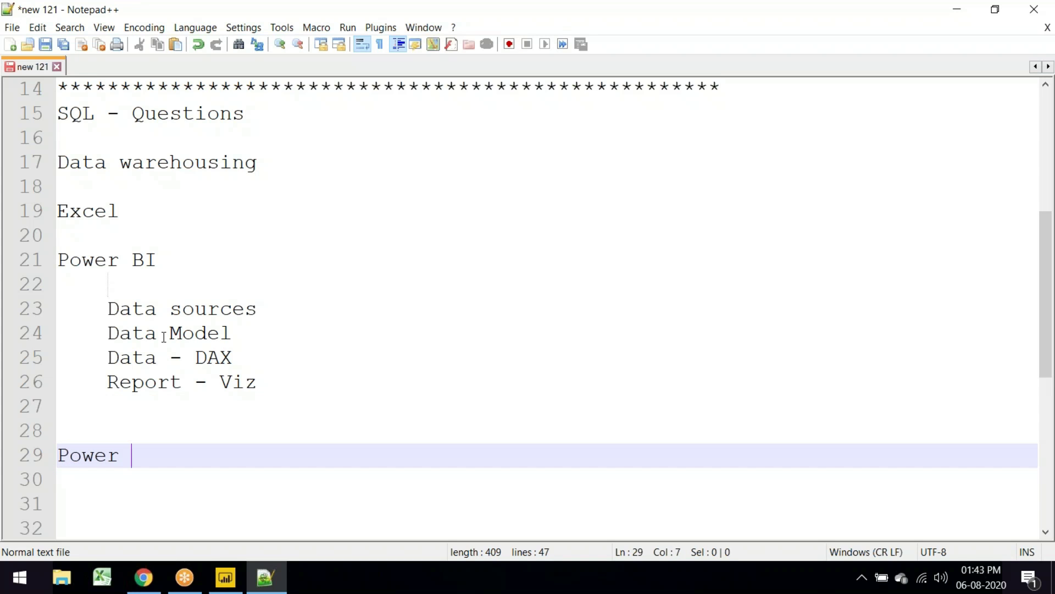
text(Query Eitor)
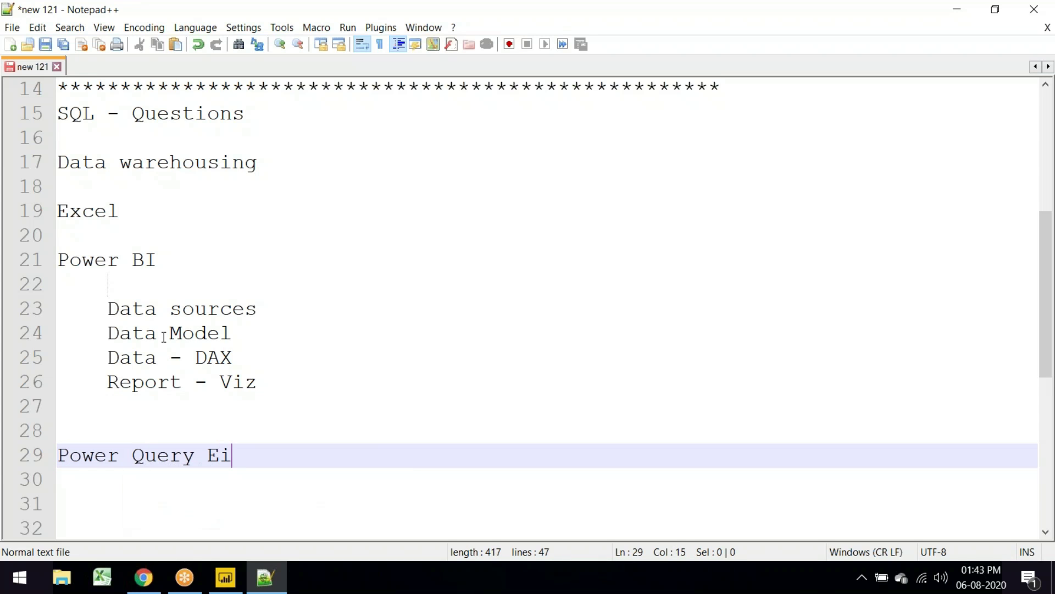
key(Left)
key(Left)
key(Left)
key(Left)
text(d)
key(Right)
key(Right)
key(Right)
key(Right)
key(Return)
key(Return)
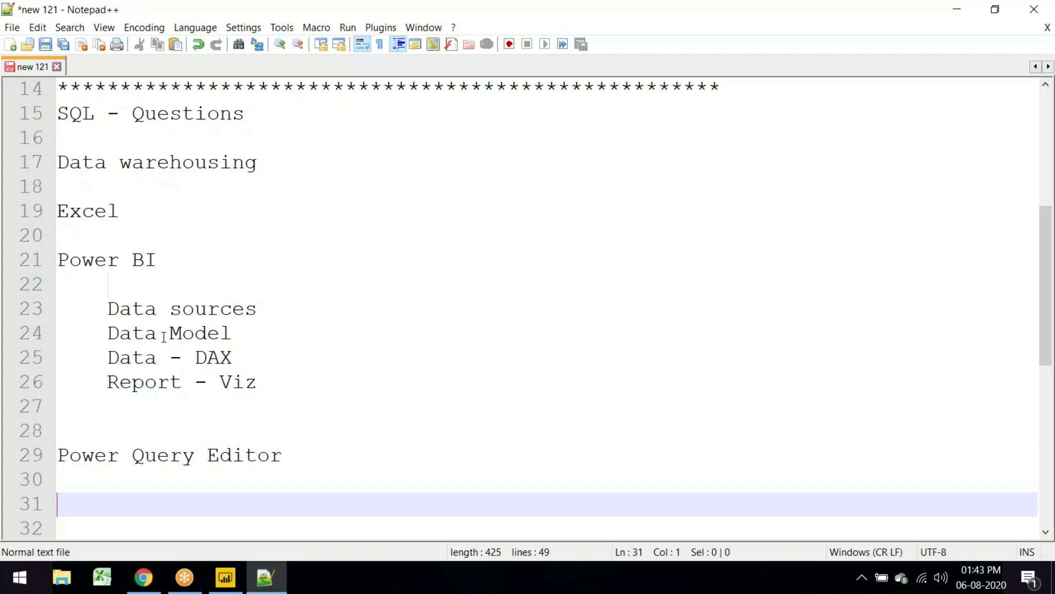
text(Power )
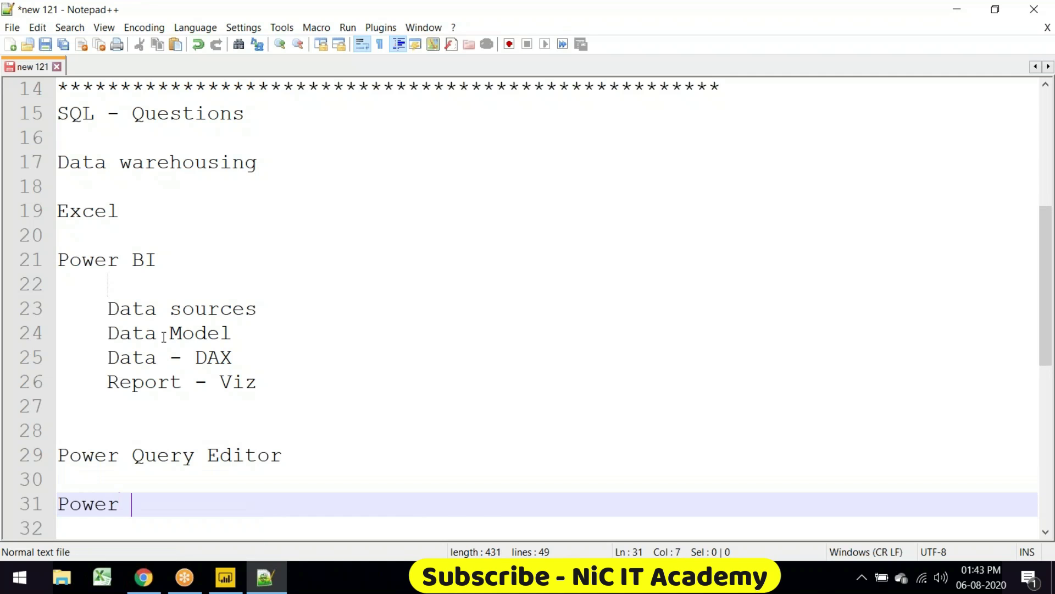
text(Pivo)
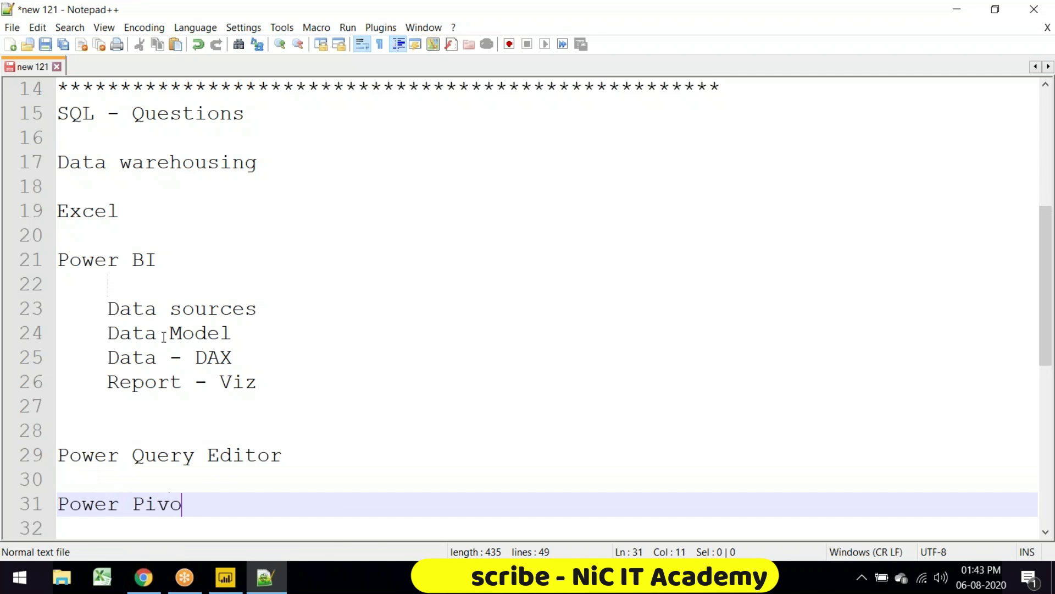
text(t)
key(Return)
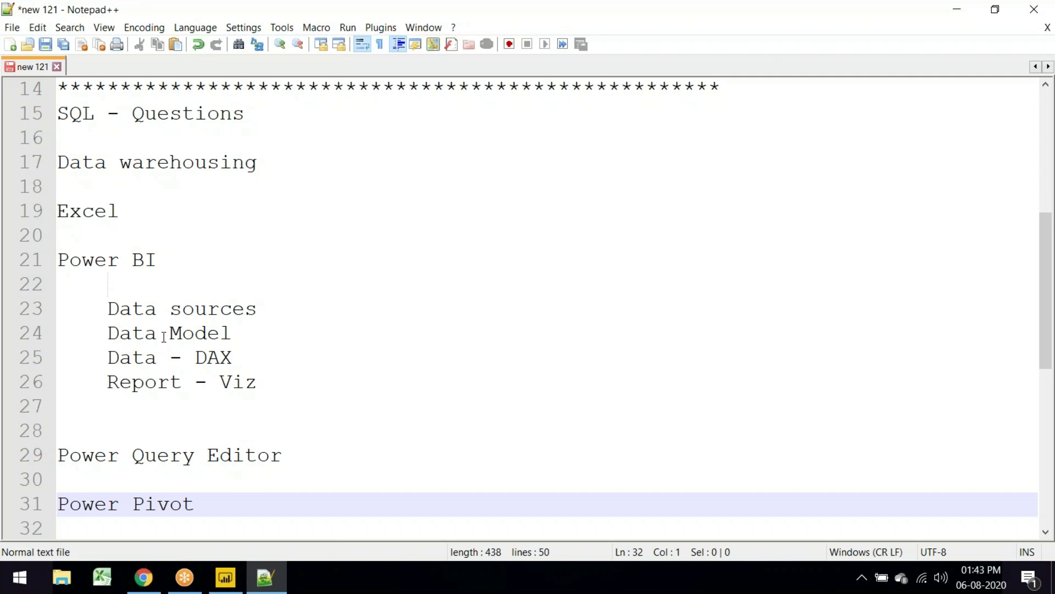
key(Return)
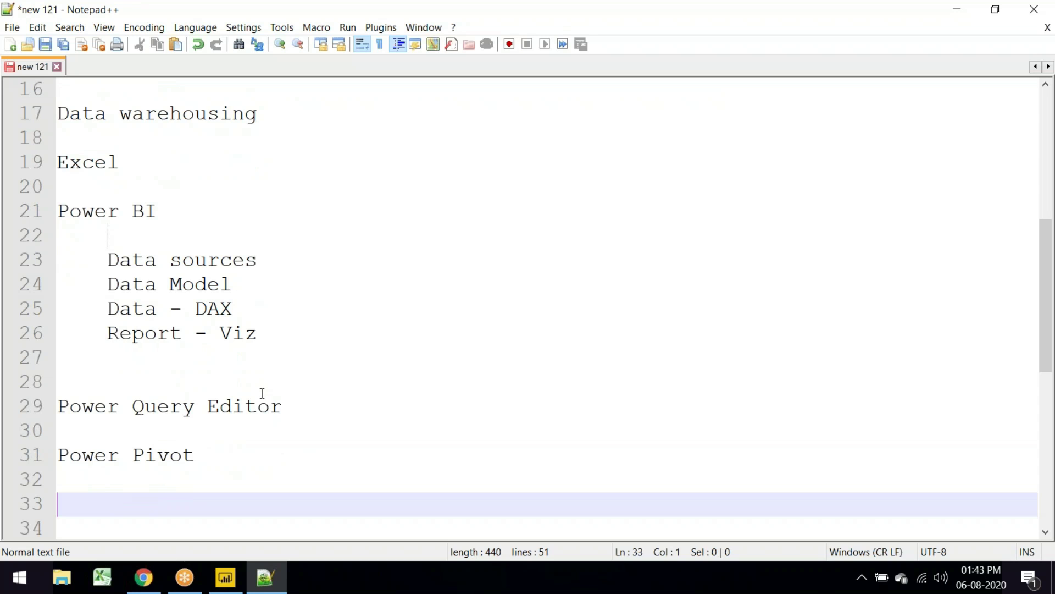
- Insert a Different Chart types line after Power Pivot
click(263, 393)
click(229, 453)
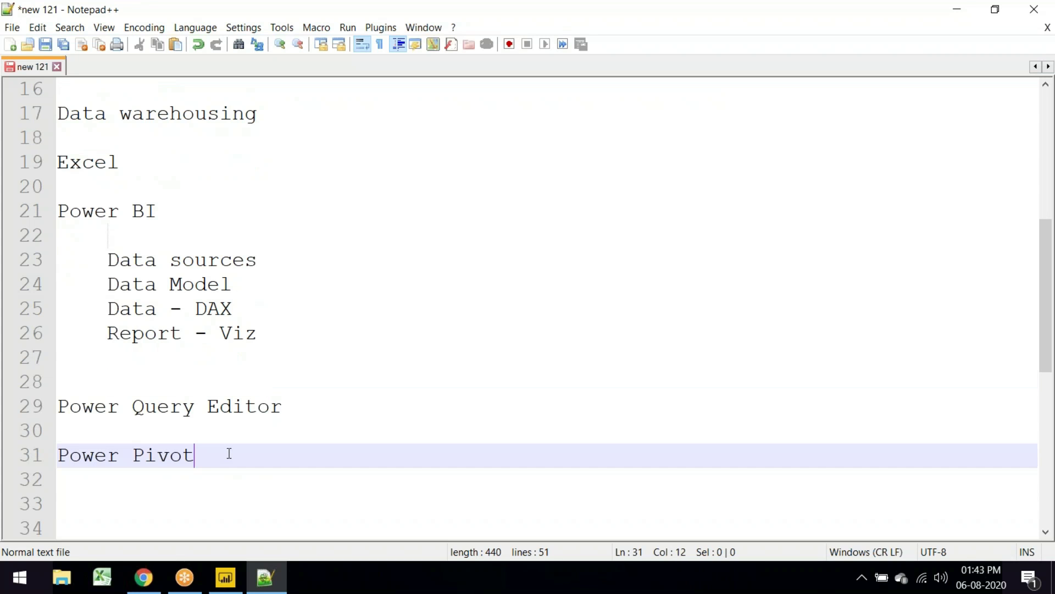
key(Return)
key(Return)
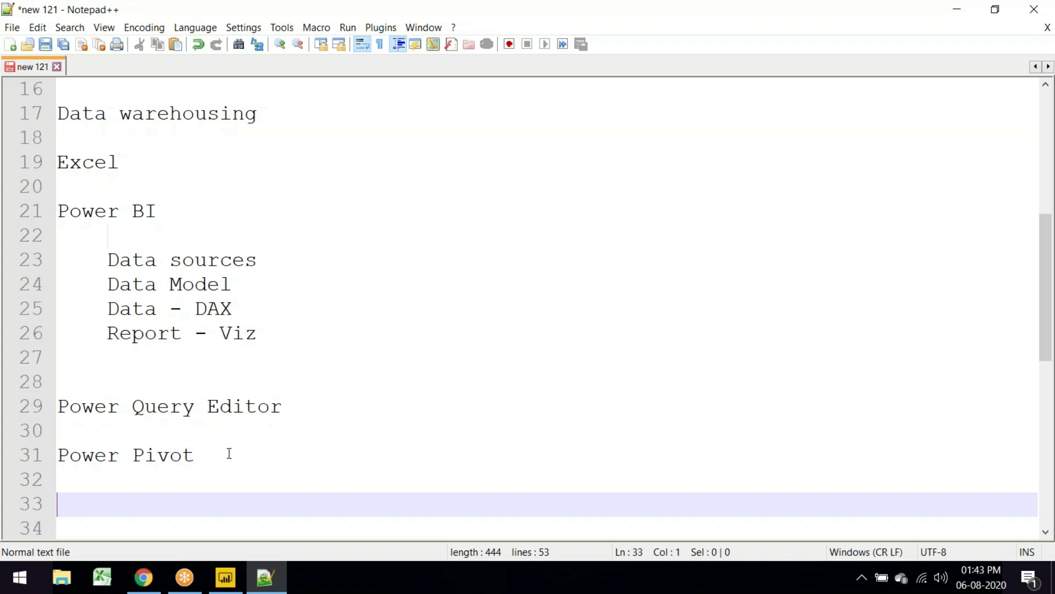
text(Differn)
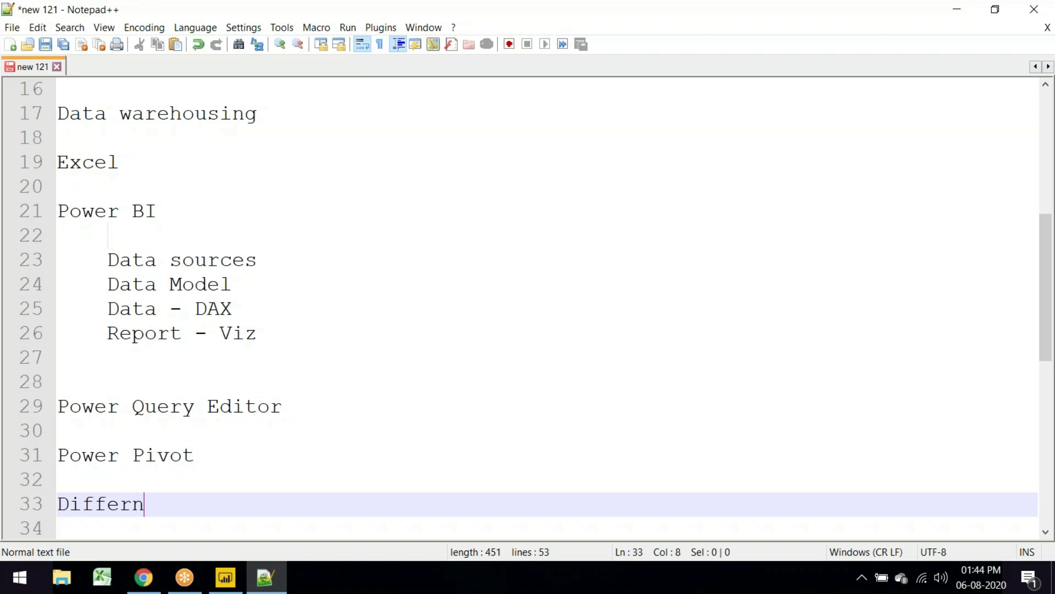
key(BackSpace)
text(ent C)
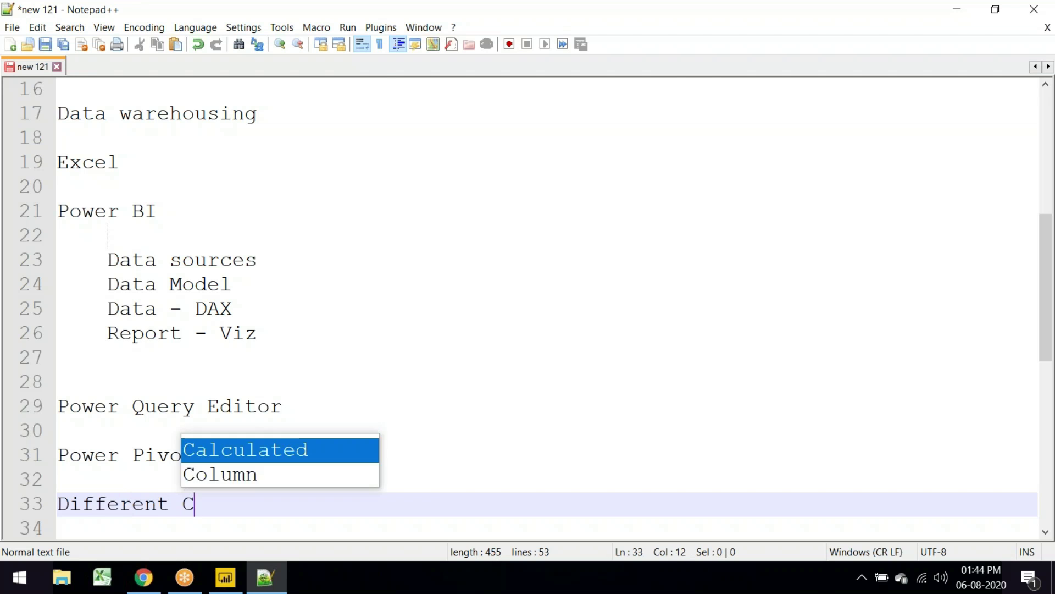
text(hart types)
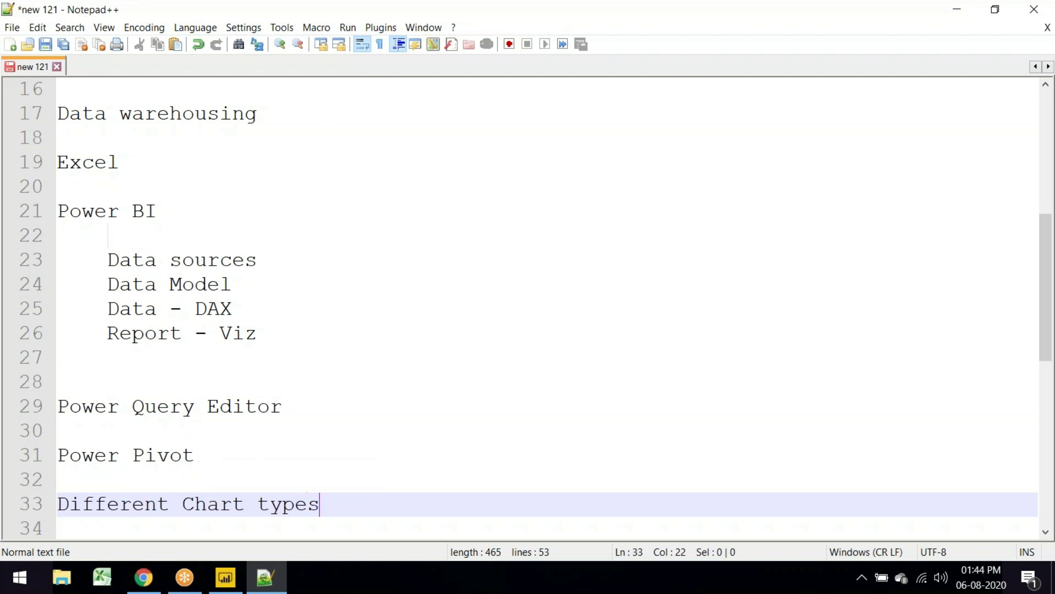
key(Return)
key(Return)
- Add Formulas and Publish lines, then begin a 'version -' line
text(Forma)
key(BackSpace)
text(ulas)
key(Return)
key(Return)
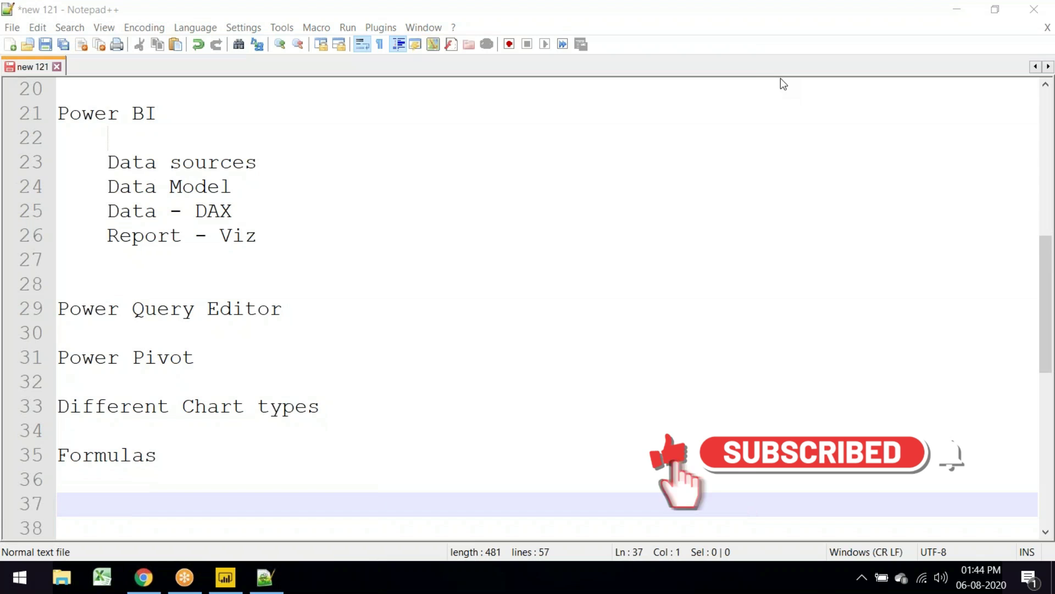
click(181, 461)
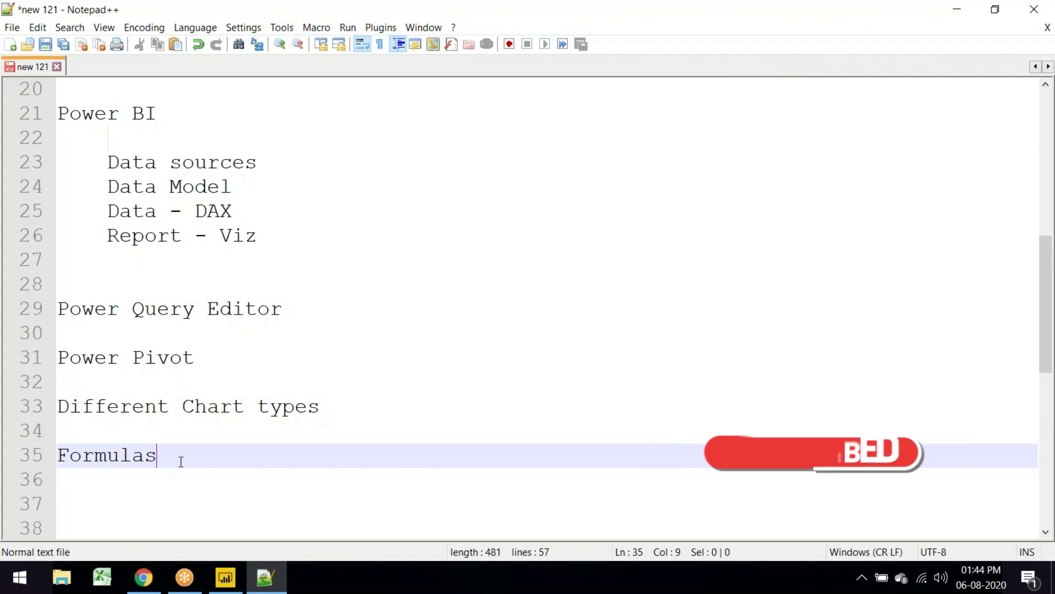
key(Return)
key(Return)
text(P)
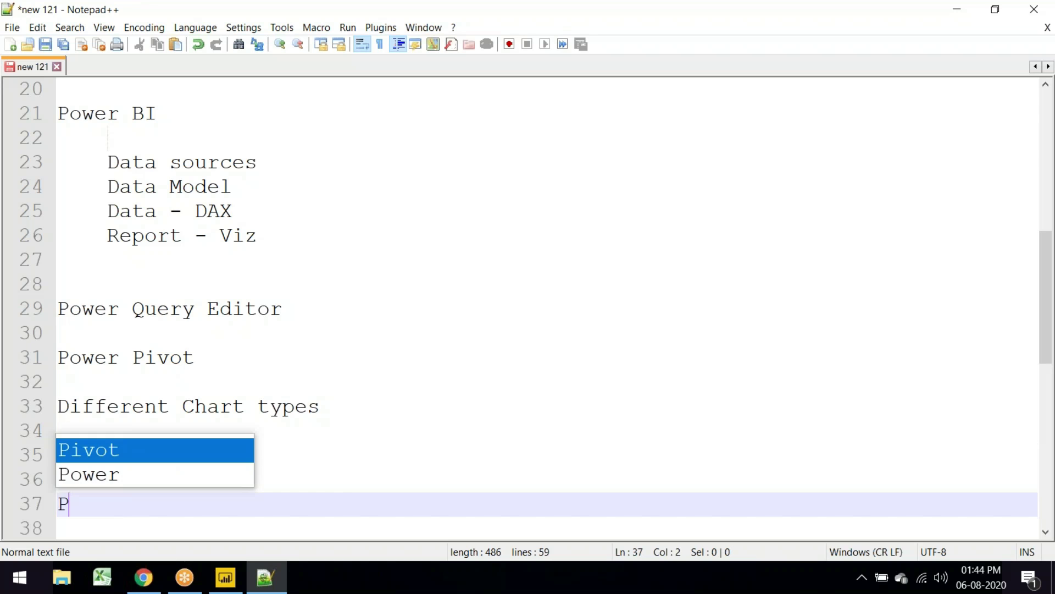
text(ublish)
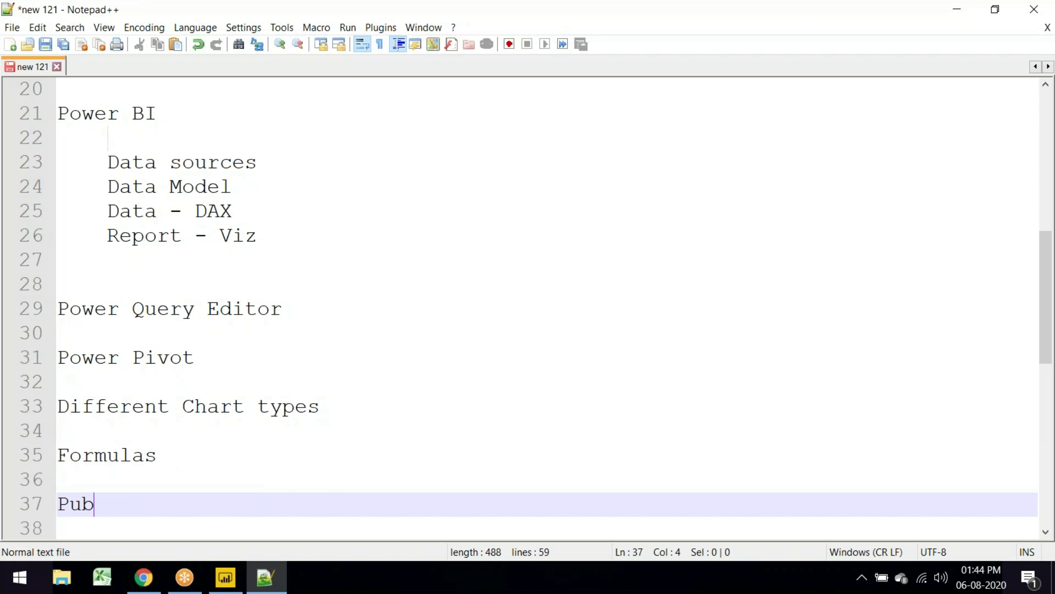
key(Return)
key(Return)
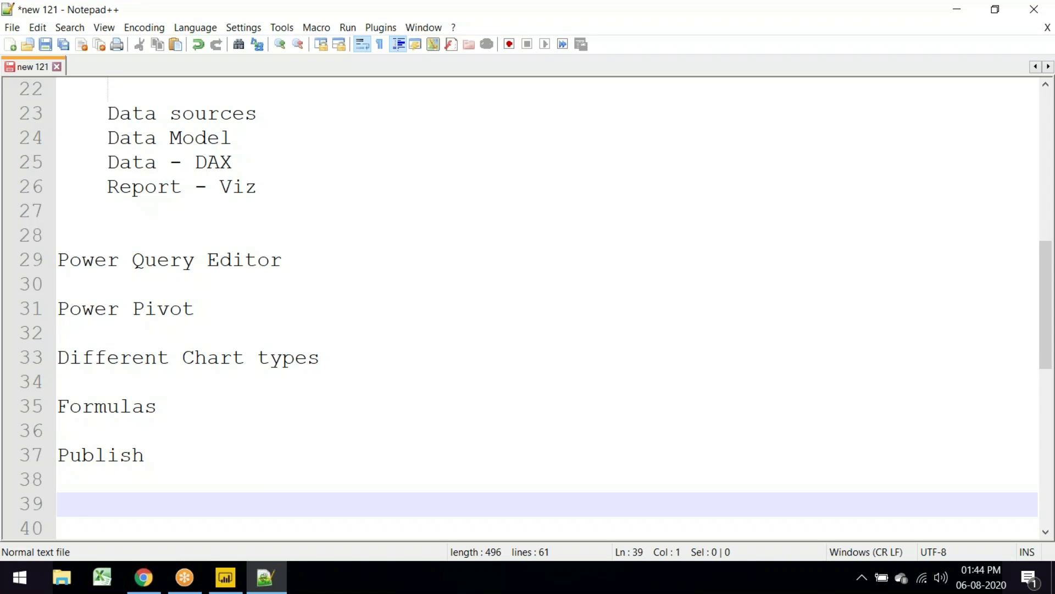
text(version -)
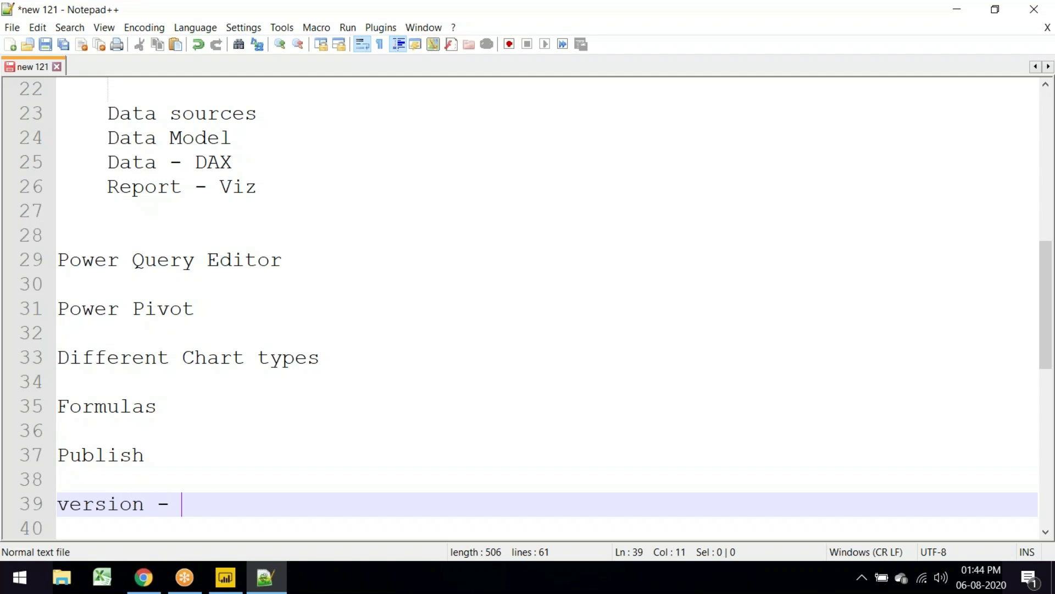
- Open Help > About in Power BI Desktop and select 2.82 from version 2.82.5858.641
click(229, 587)
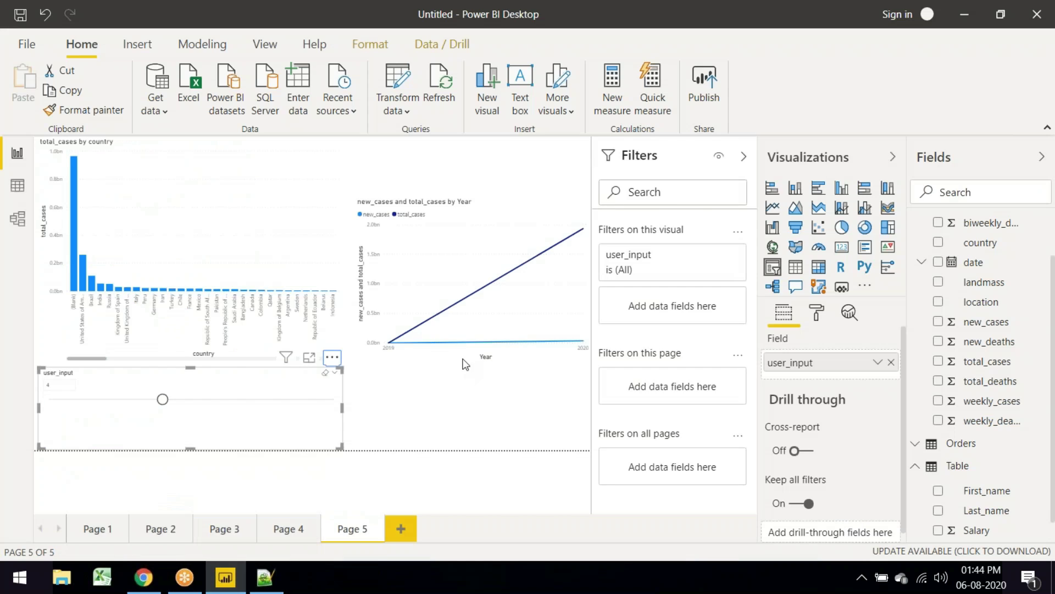
click(323, 44)
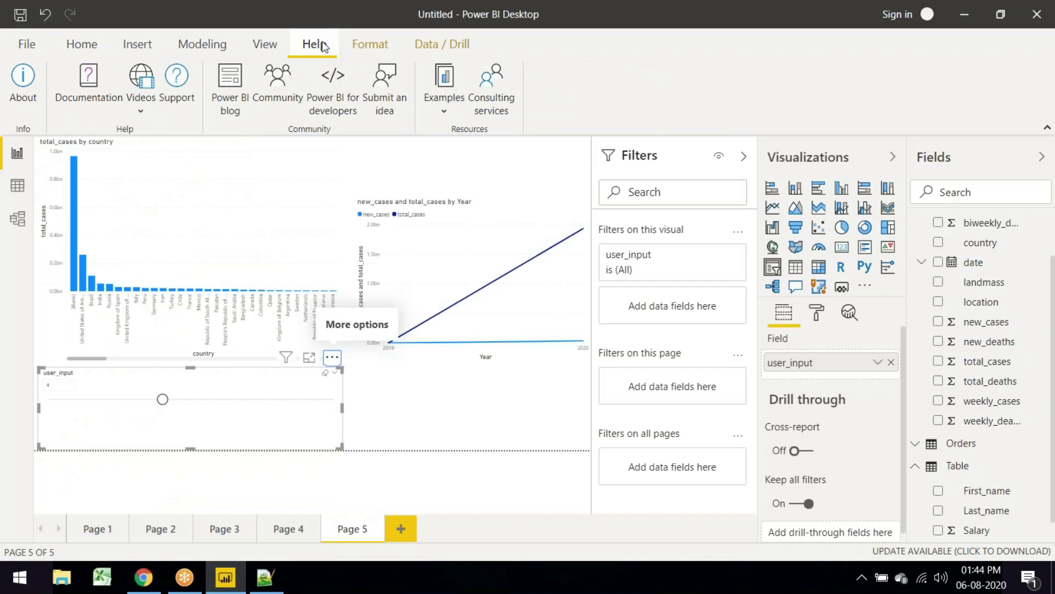
click(23, 110)
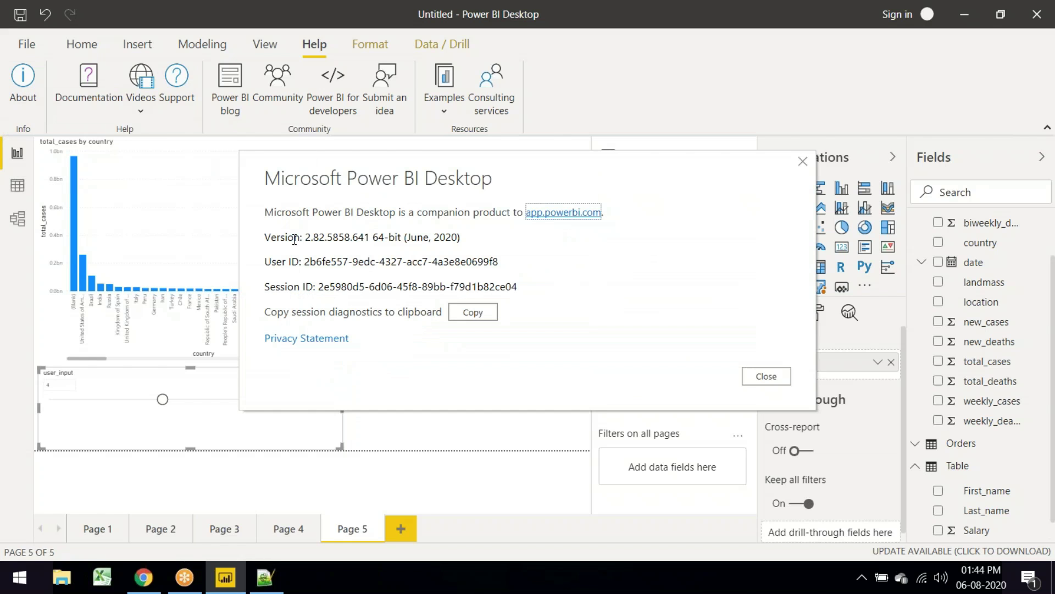
drag(305, 240, 361, 240)
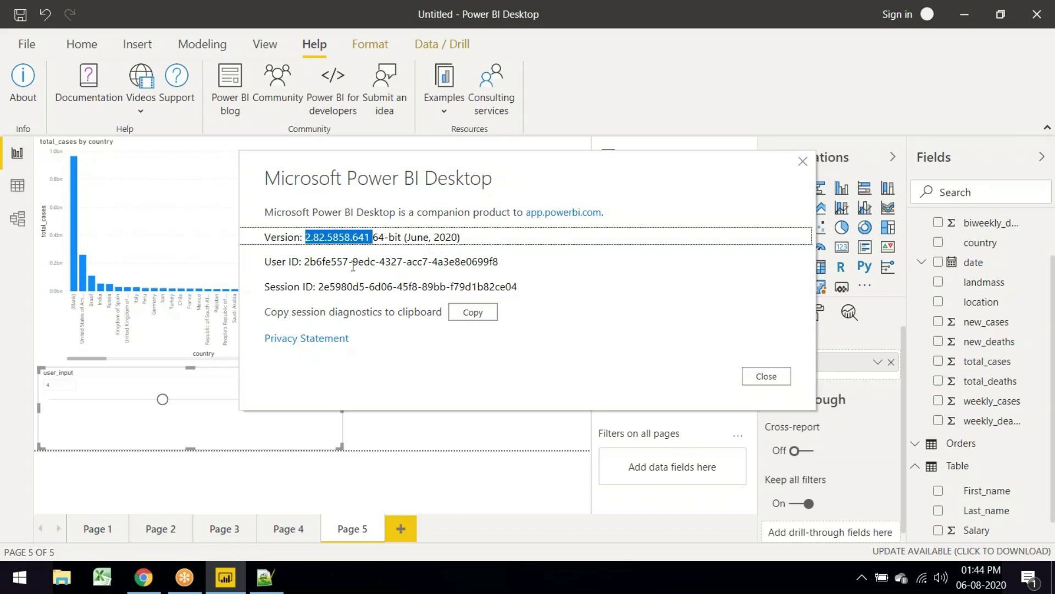
click(307, 239)
shift+click(326, 236)
key(ctrl+c)
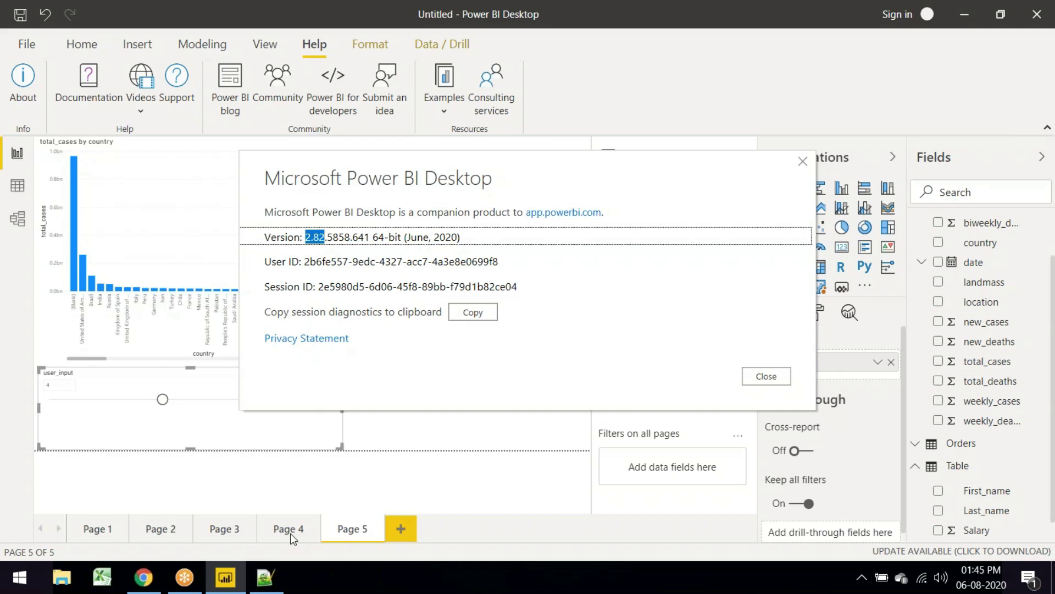
- Paste 2.82 after 'version - ' on the Notepad++ version line
click(266, 577)
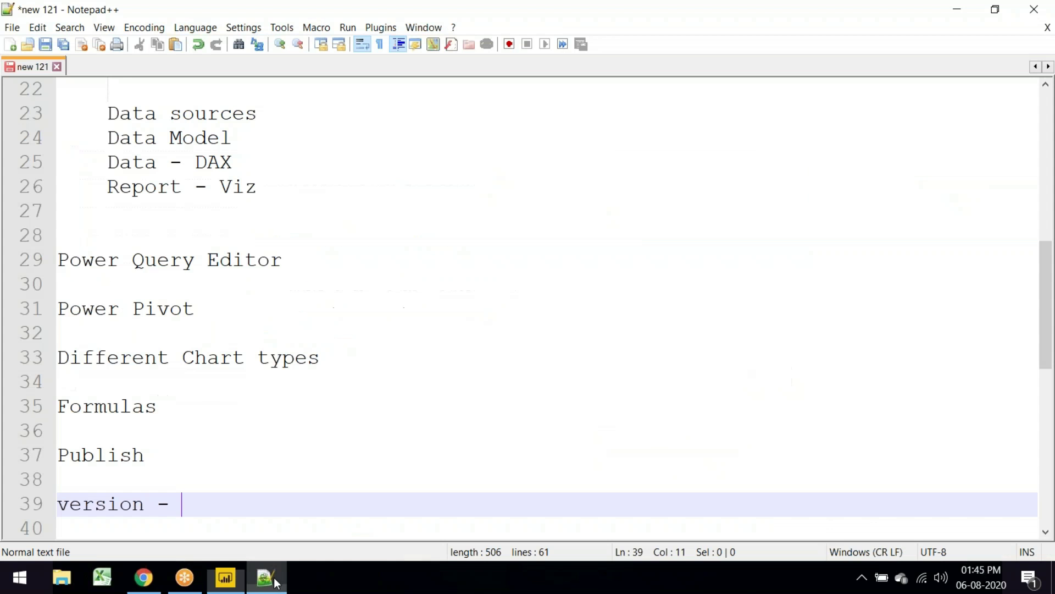
key(ctrl+v)
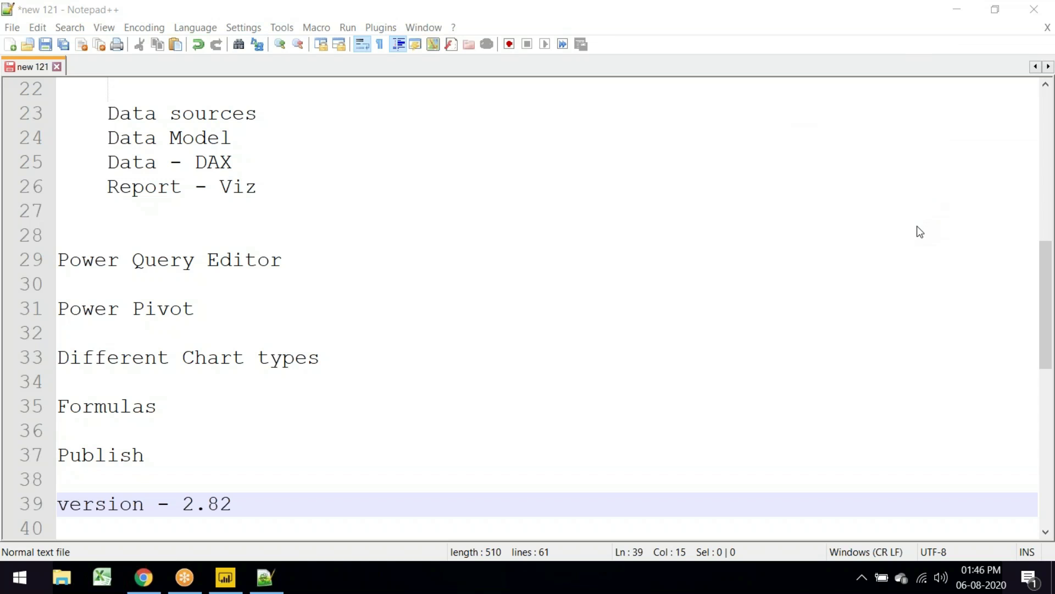
- Add a line 'Teradata, Hive, Oracle, SQL Server' below the version entry, then a blank line
click(278, 495)
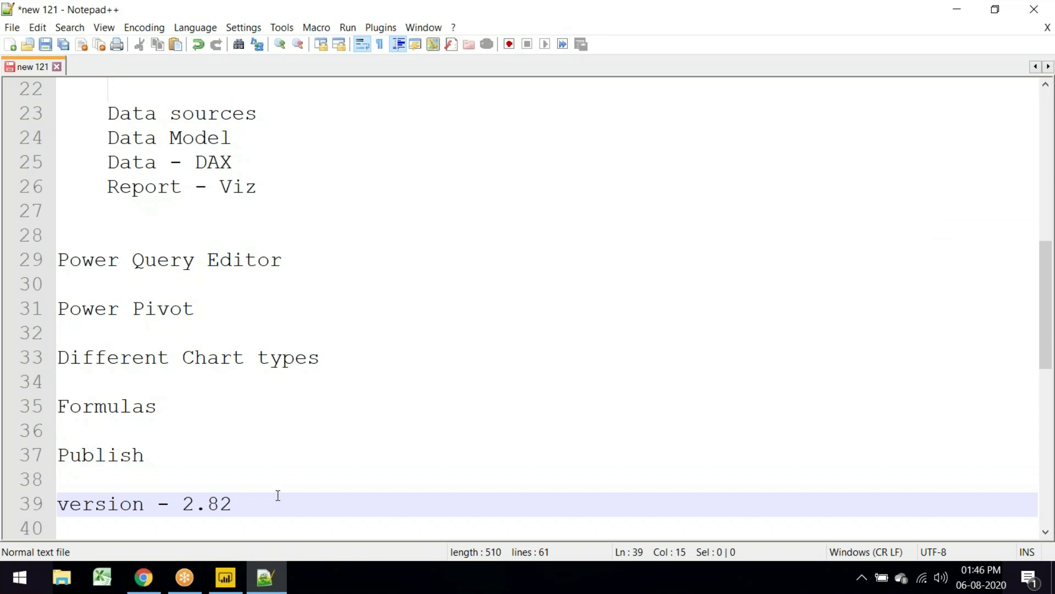
scroll(233, 358, down, 5)
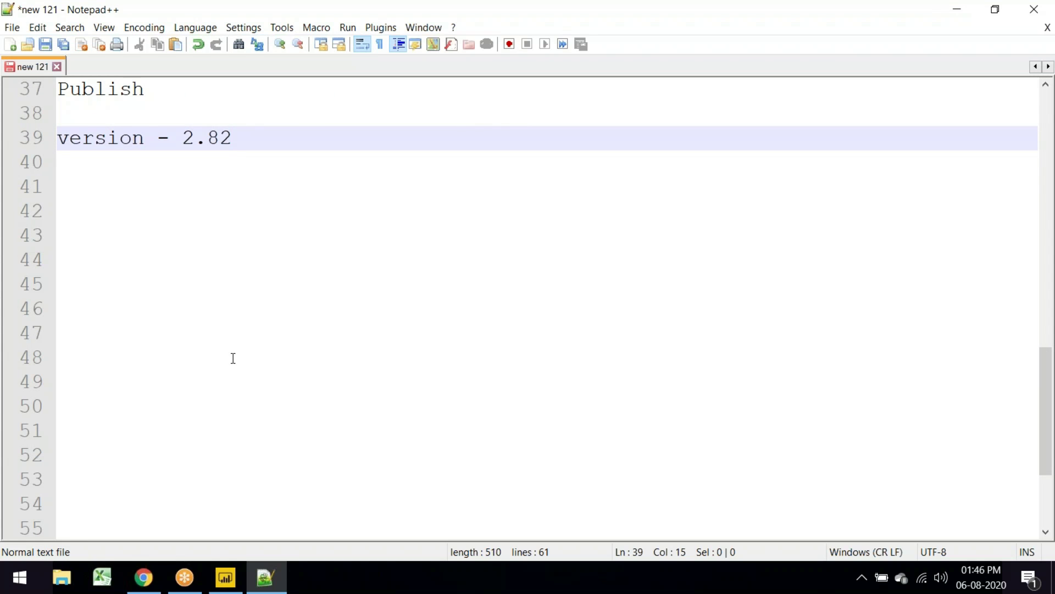
key(Return)
key(Return)
key(Return)
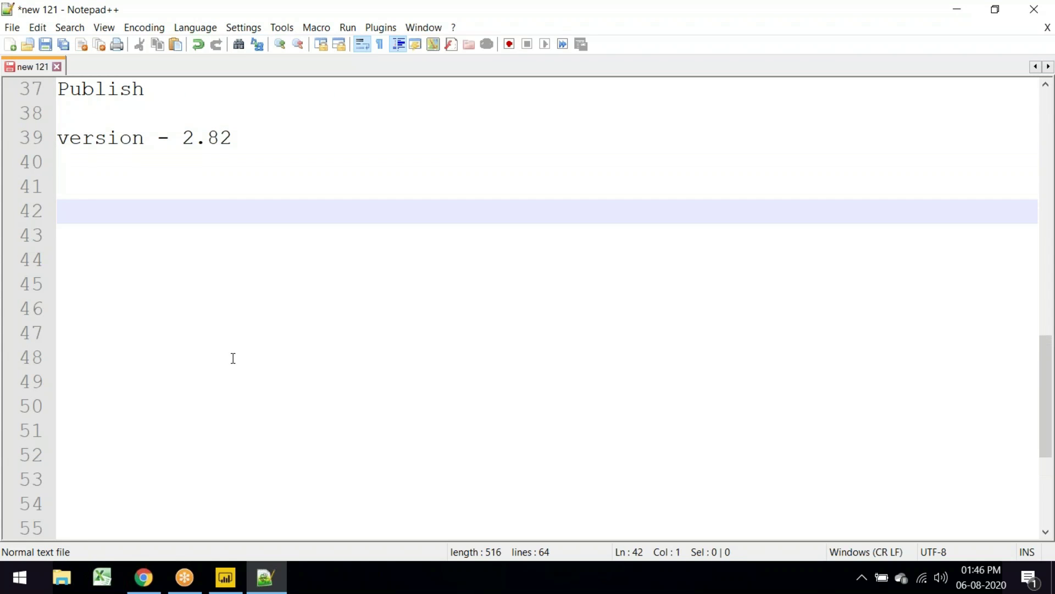
text(Teradata)
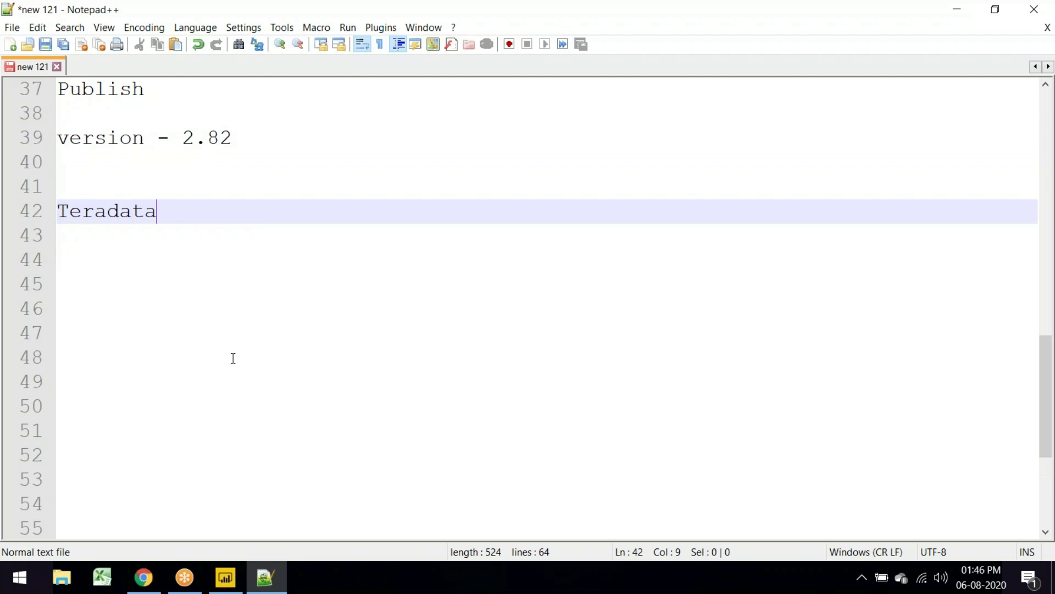
text(, Hiv)
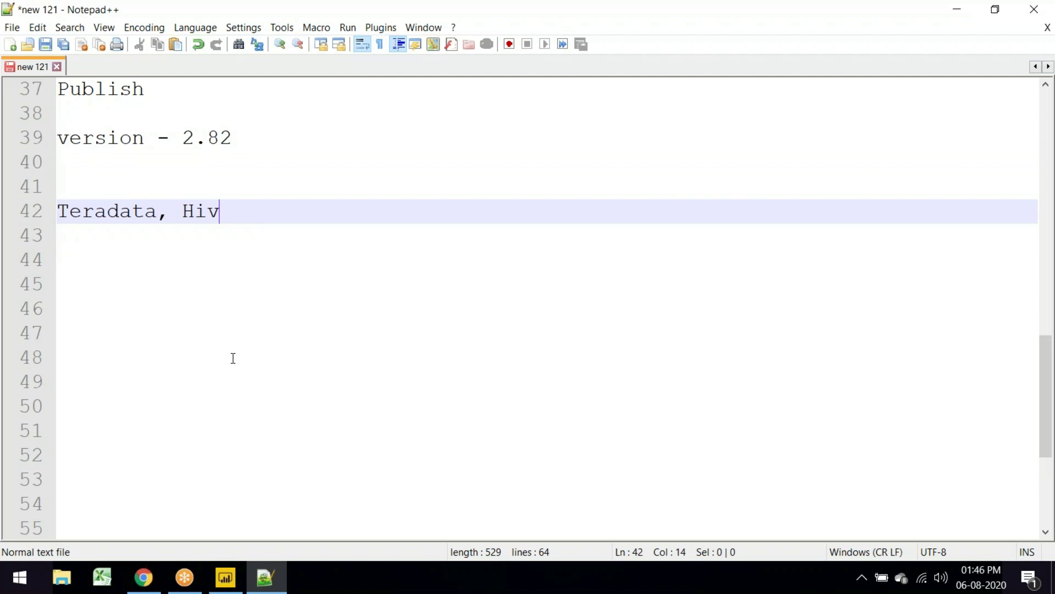
text(e, )
text(Oracle)
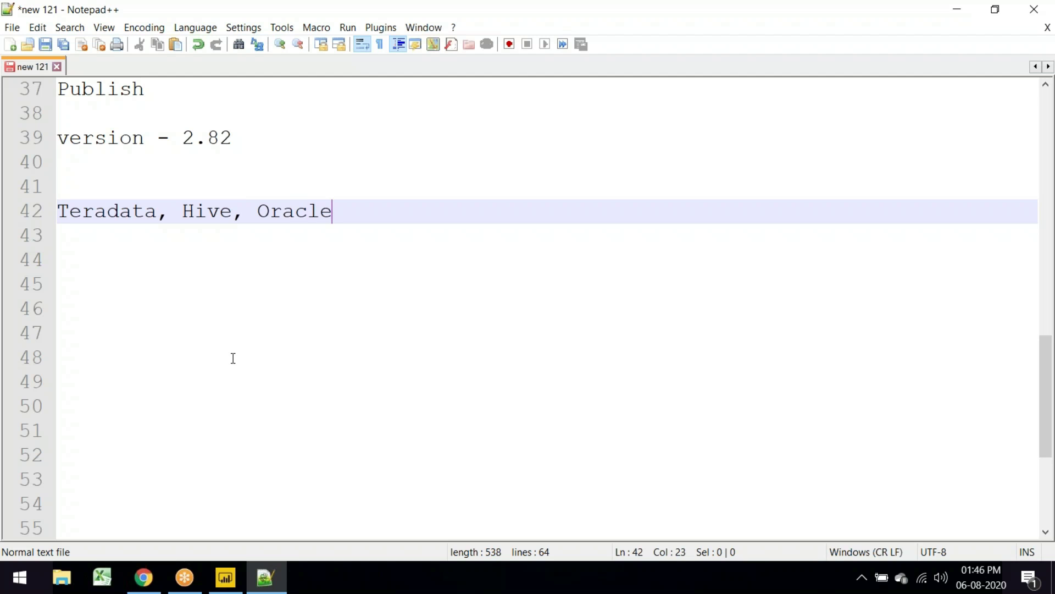
text(, SQL)
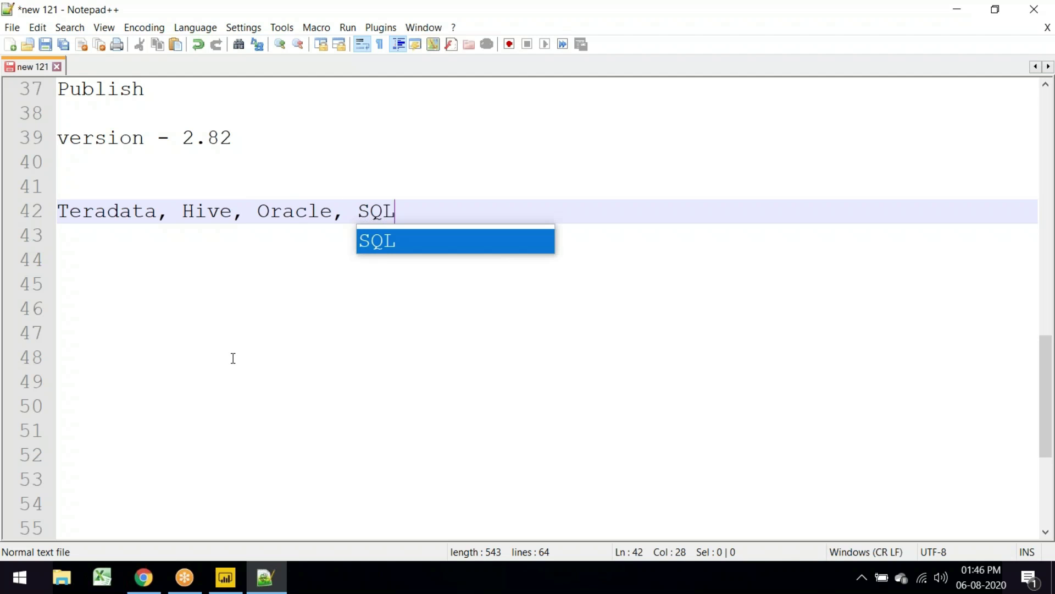
text( Server)
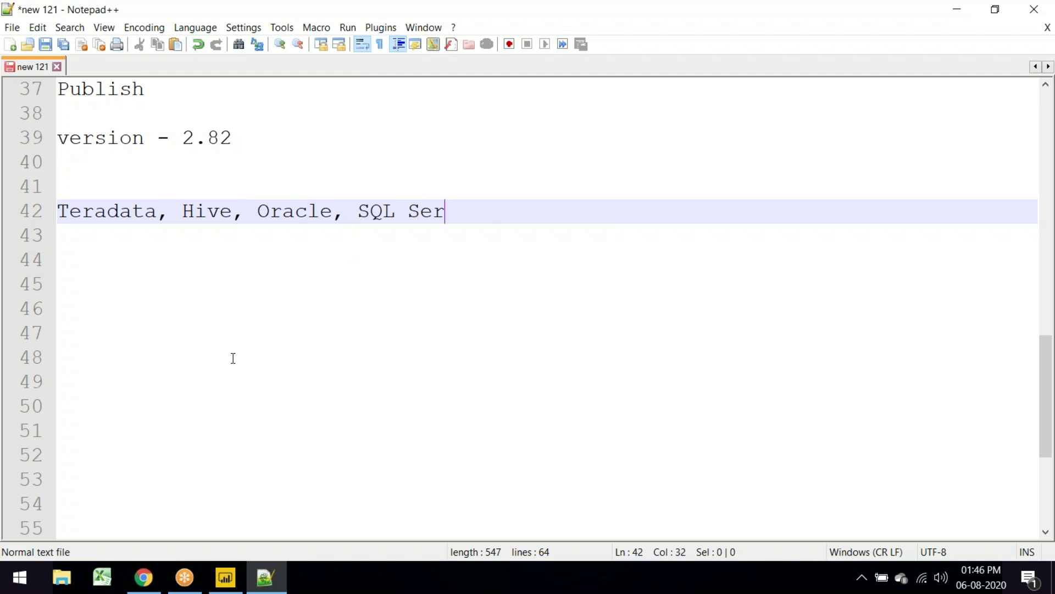
key(Return)
key(Return)
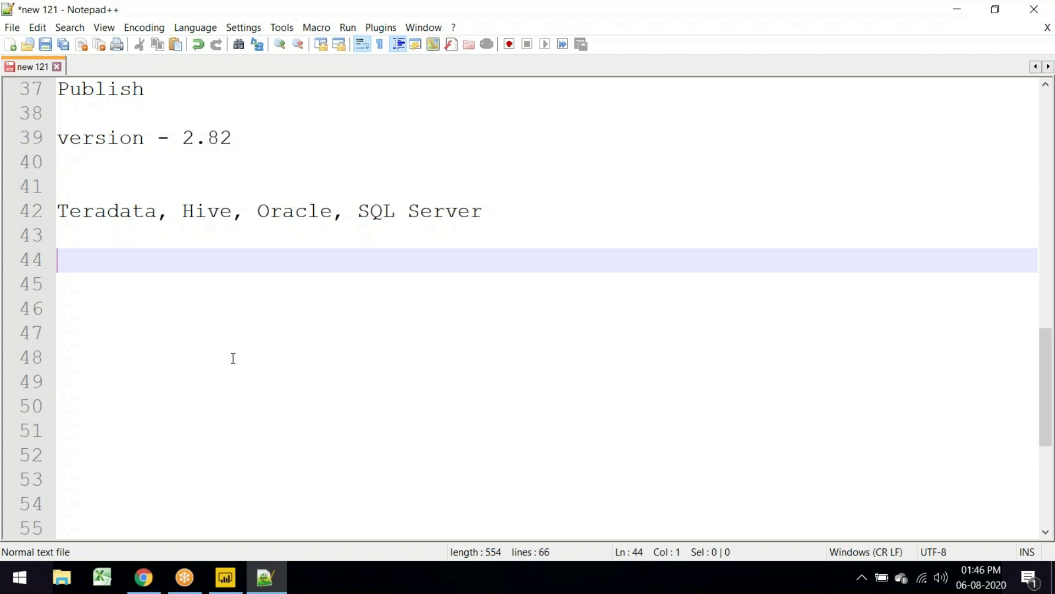
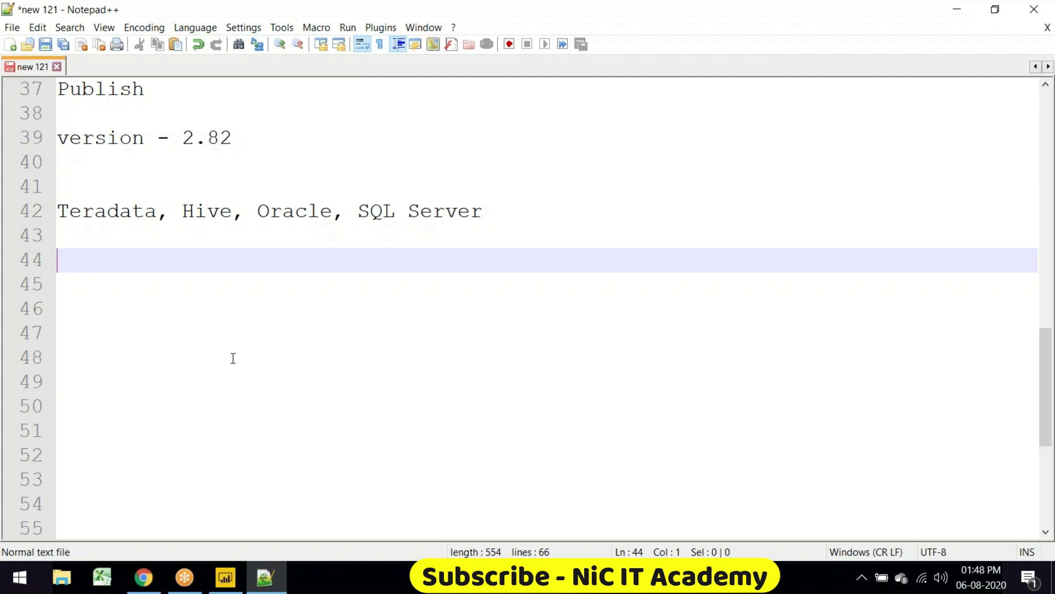
- Type MS SQL Server, Oracle and Teradata on separate lines below the database list
text(M)
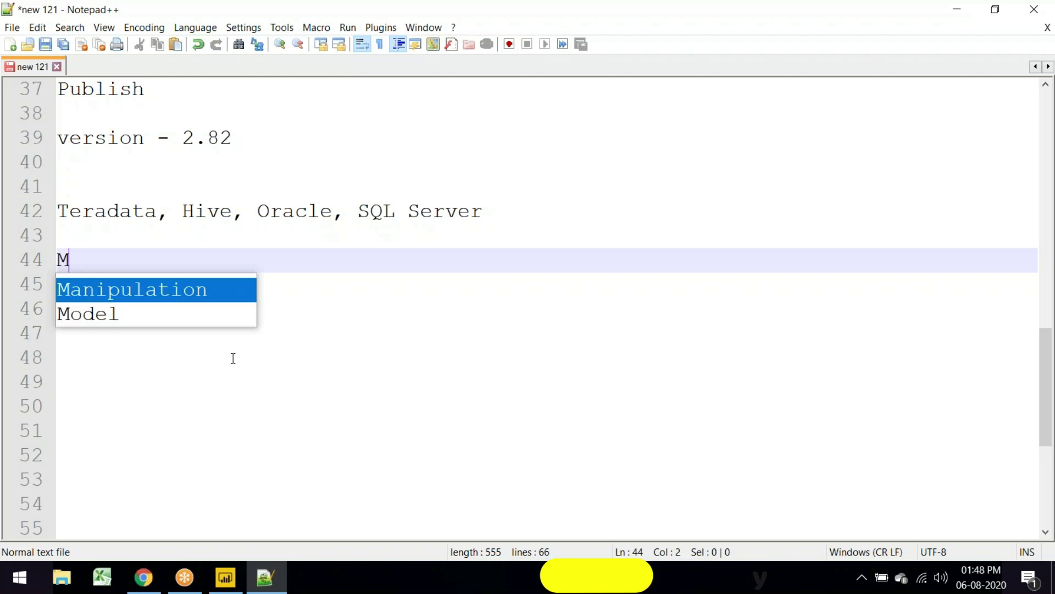
text(S SQL )
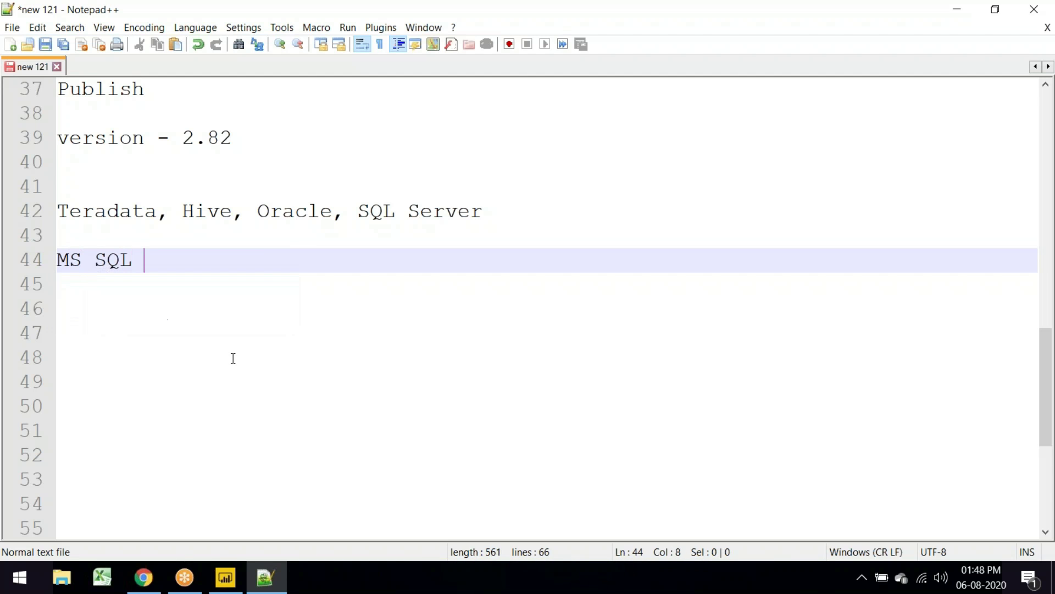
text(Server)
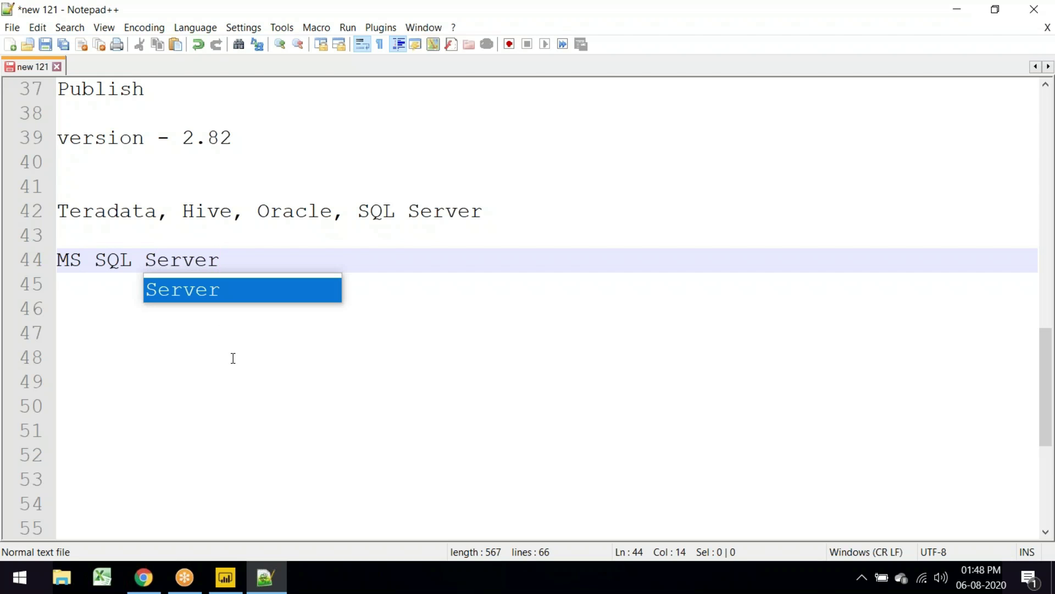
key(Return)
key(Return)
key(Return)
text(Oracle)
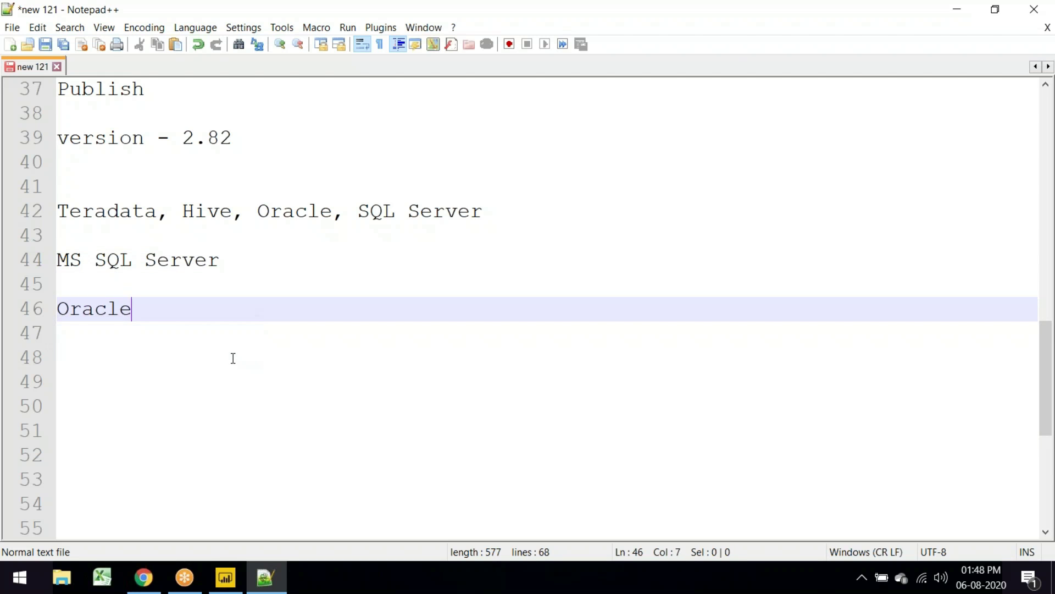
key(Return)
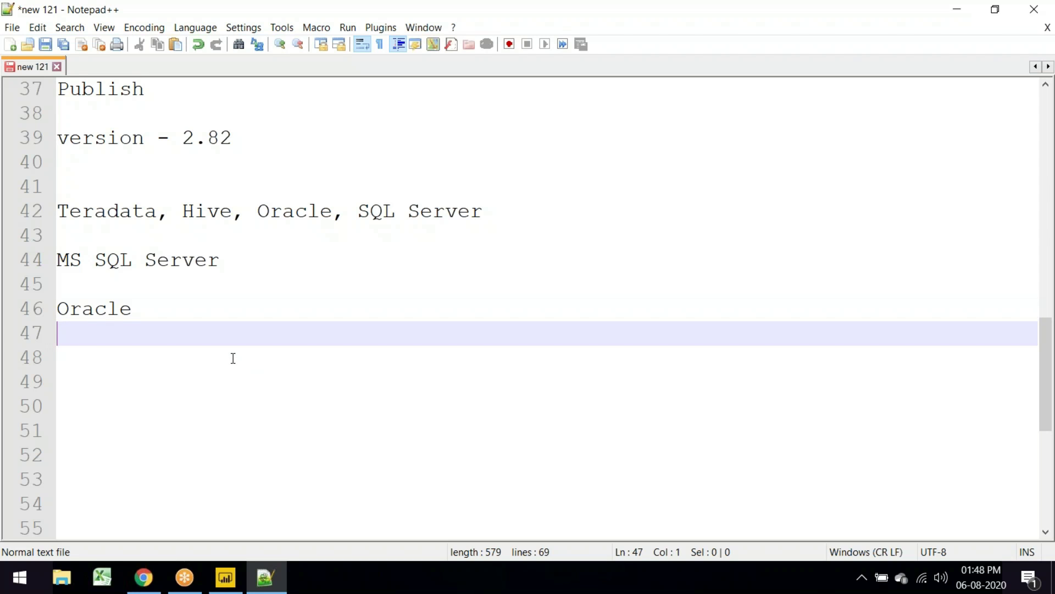
key(Return)
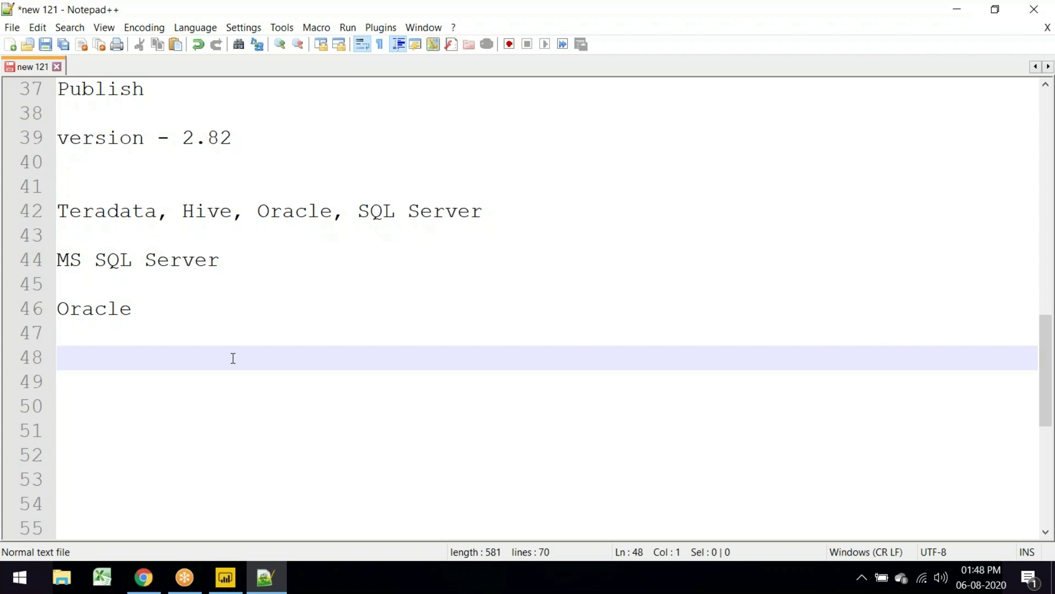
text(Teradata)
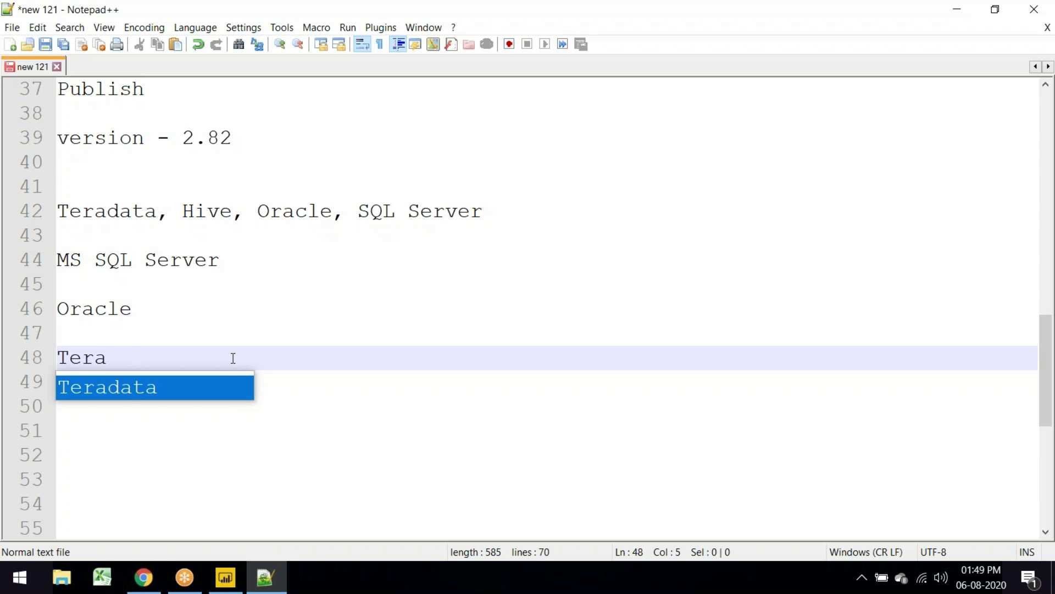
key(Return)
- Add IBM Db2 and MySQL on their own lines and remove the extra blank line above MySQL
key(Return)
key(Return)
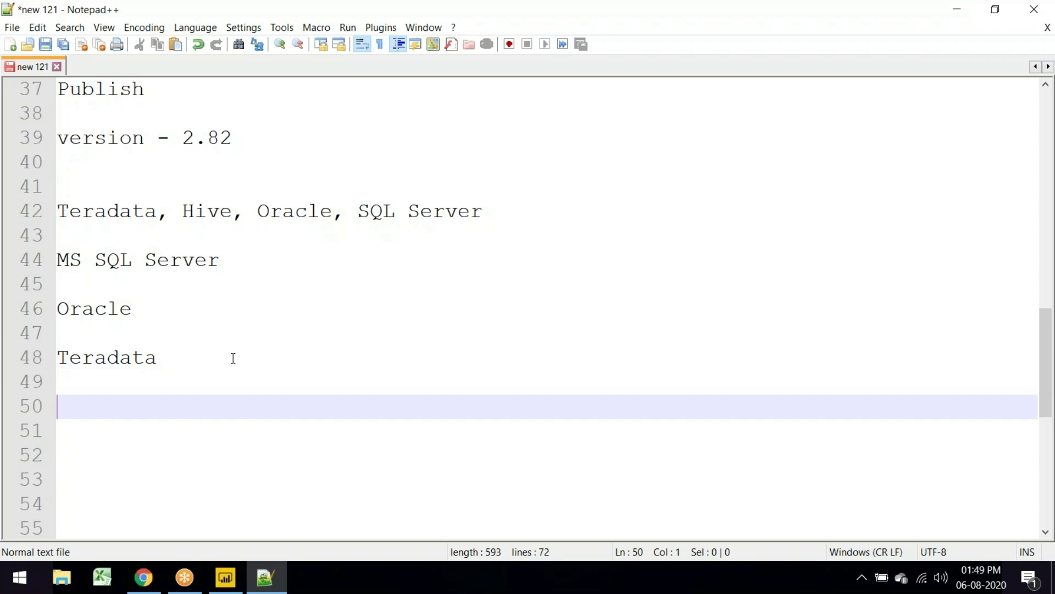
text(IBM Db2)
key(Return)
key(Return)
key(Return)
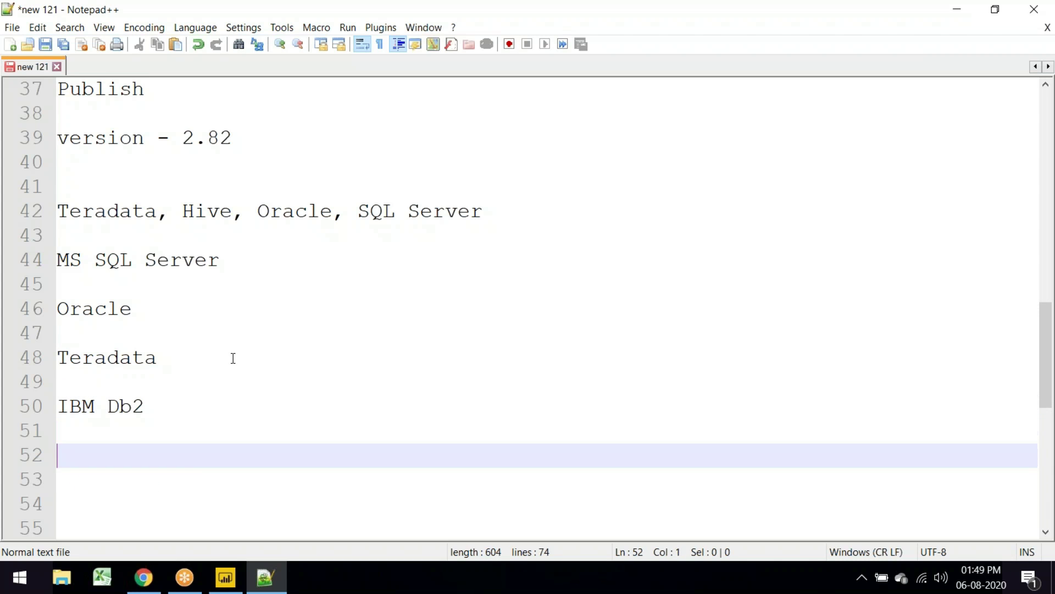
text(M)
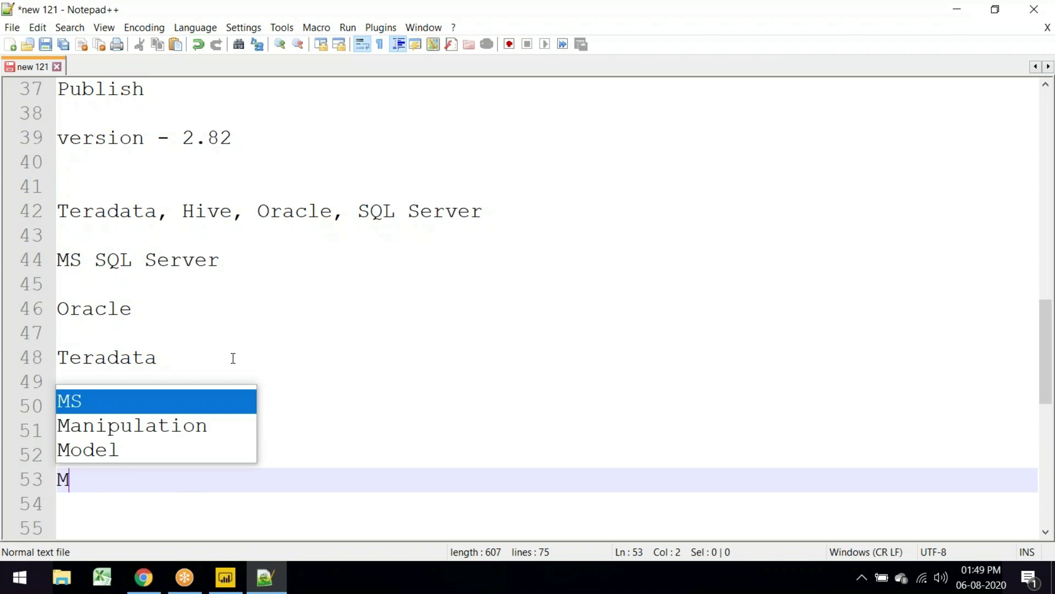
text(ySQL)
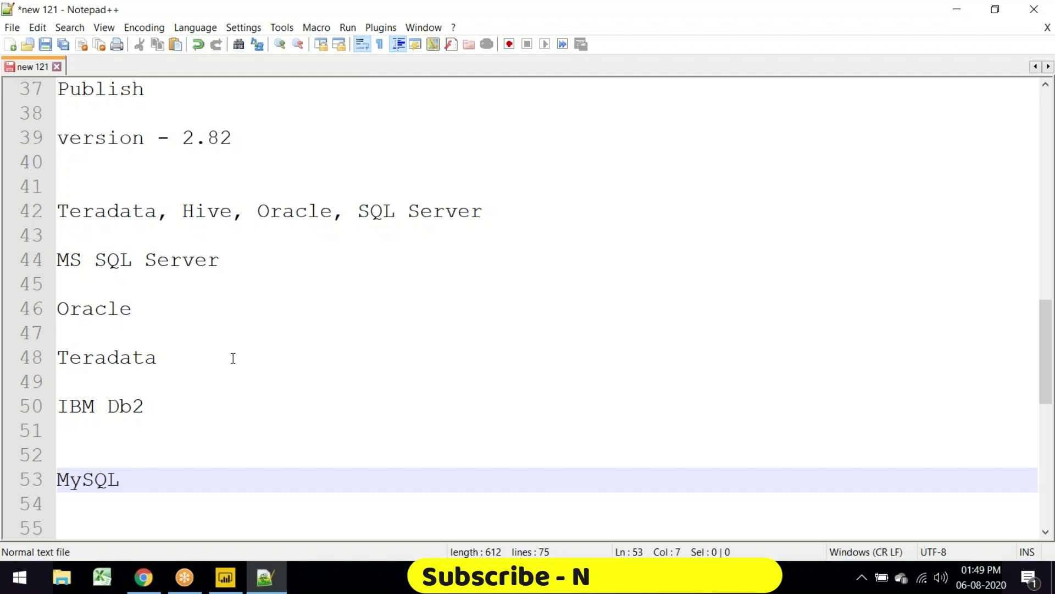
key(Up)
key(Up)
key(Delete)
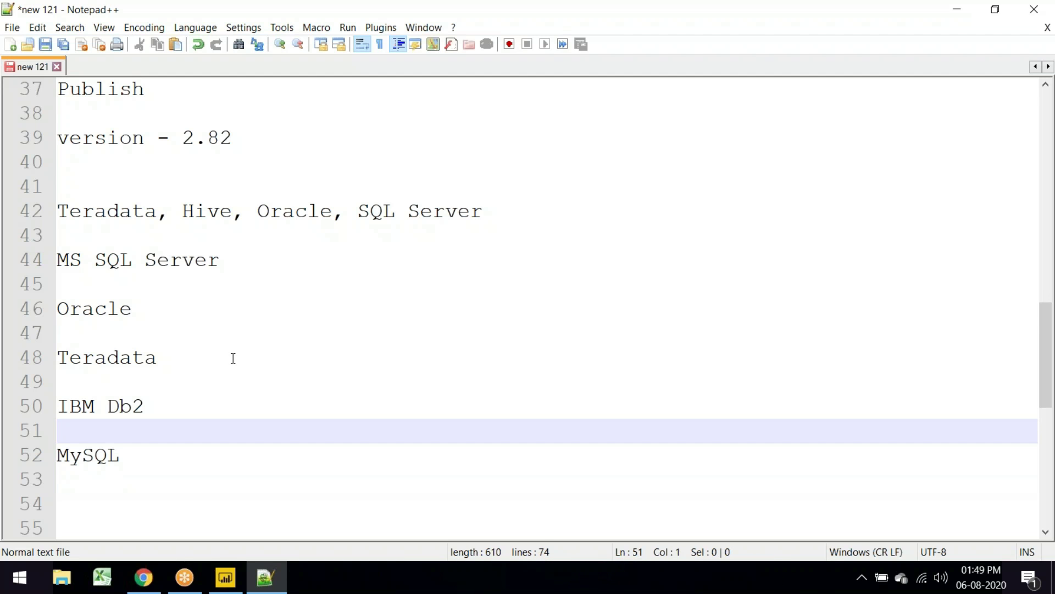
key(Down)
key(Right)
key(Right)
key(Right)
key(Right)
key(Right)
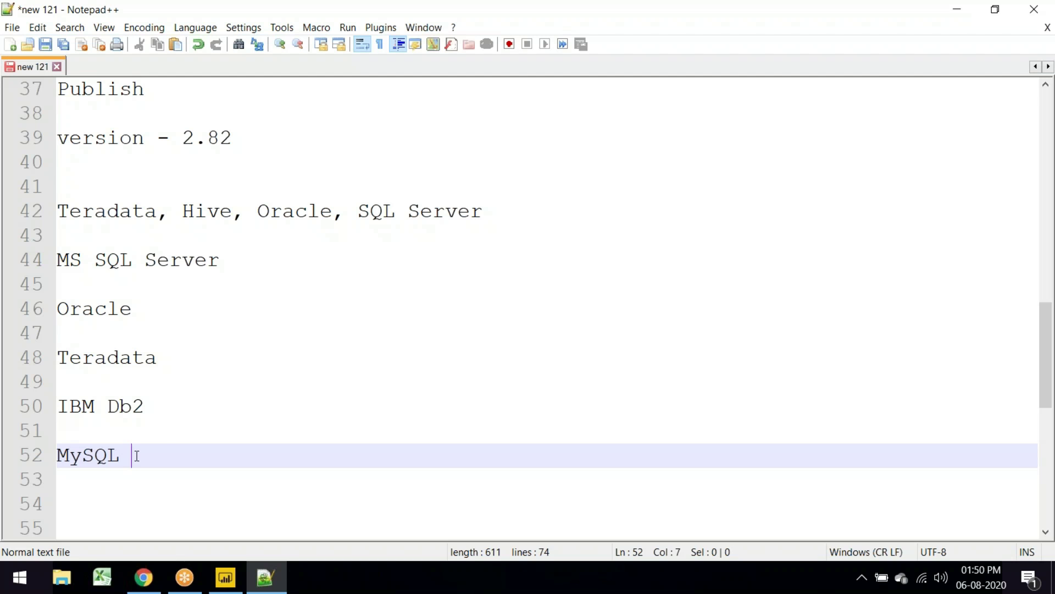
- Append 'SQL - Language' after Teradata on line 48
click(190, 364)
drag(133, 467, 57, 259)
click(157, 357)
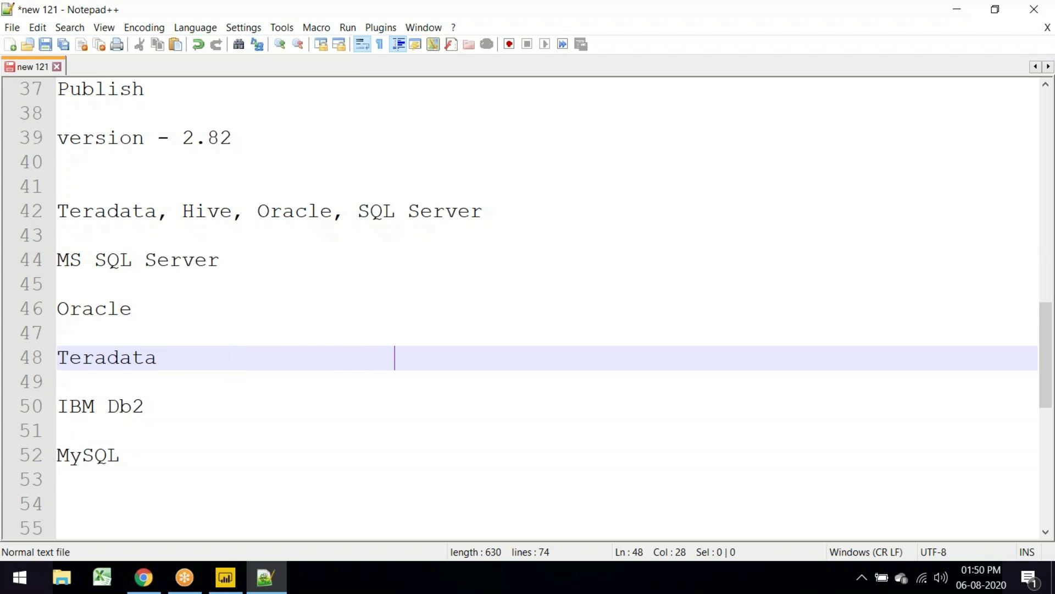
text(SQL - )
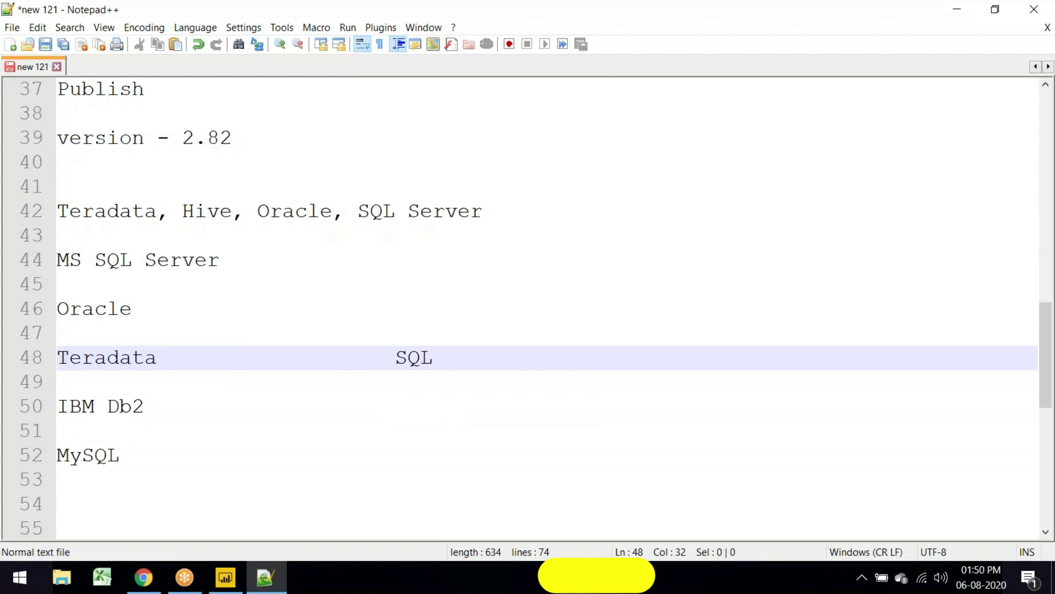
text(Lan)
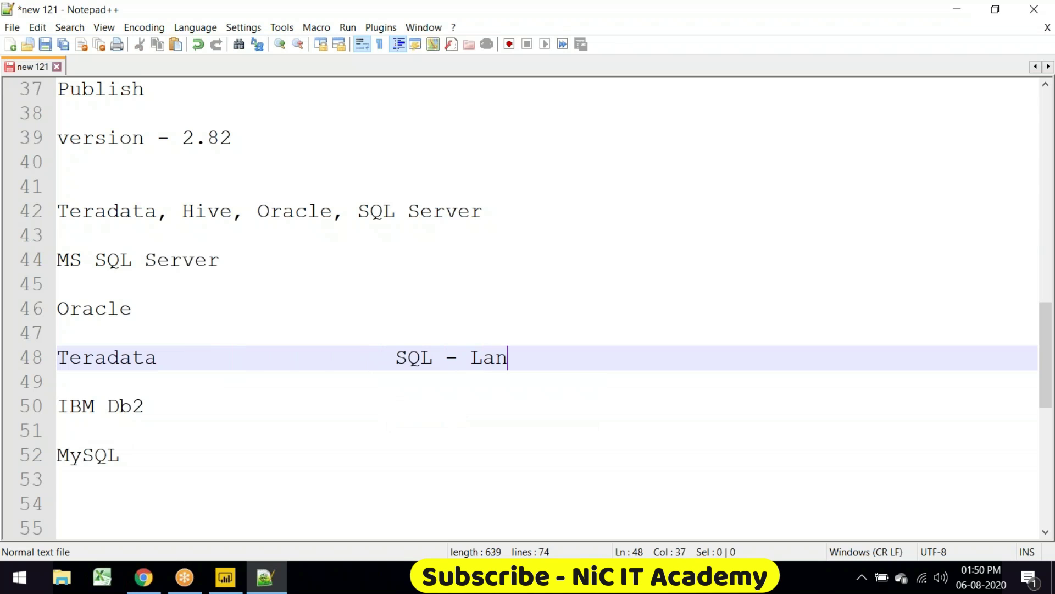
text(guage)
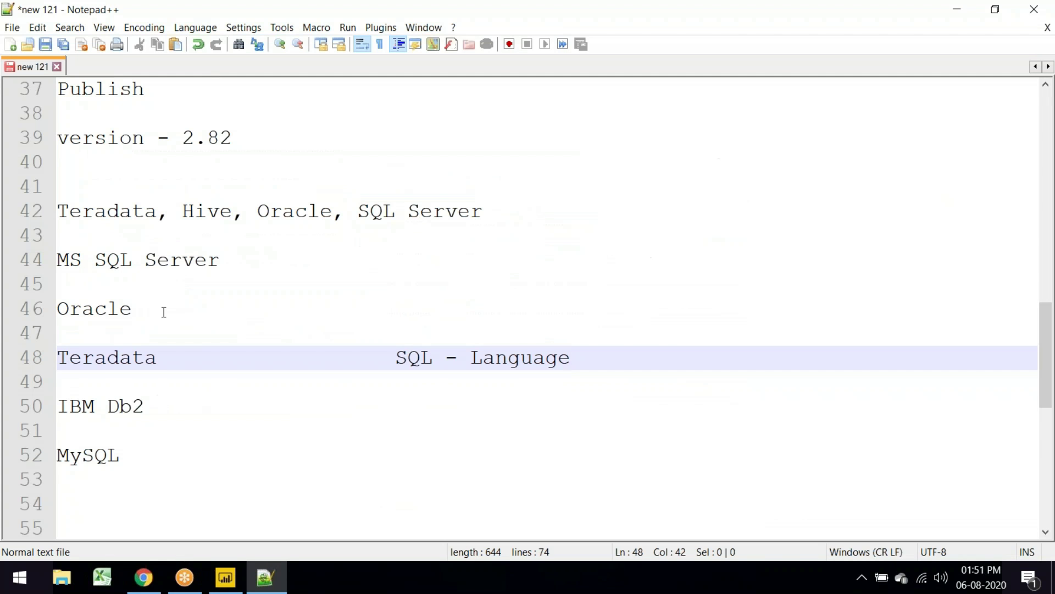
- Scroll through the Notepad++ notes and put the cursor on empty line 55
scroll(163, 312, up, 1)
scroll(164, 312, up, 5)
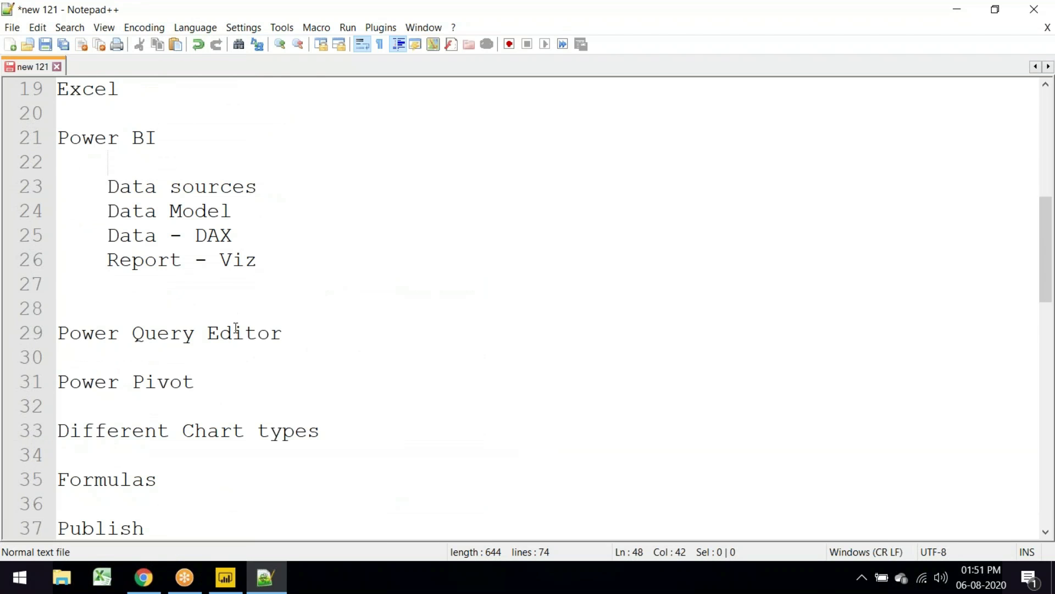
scroll(236, 330, down, 10)
click(110, 239)
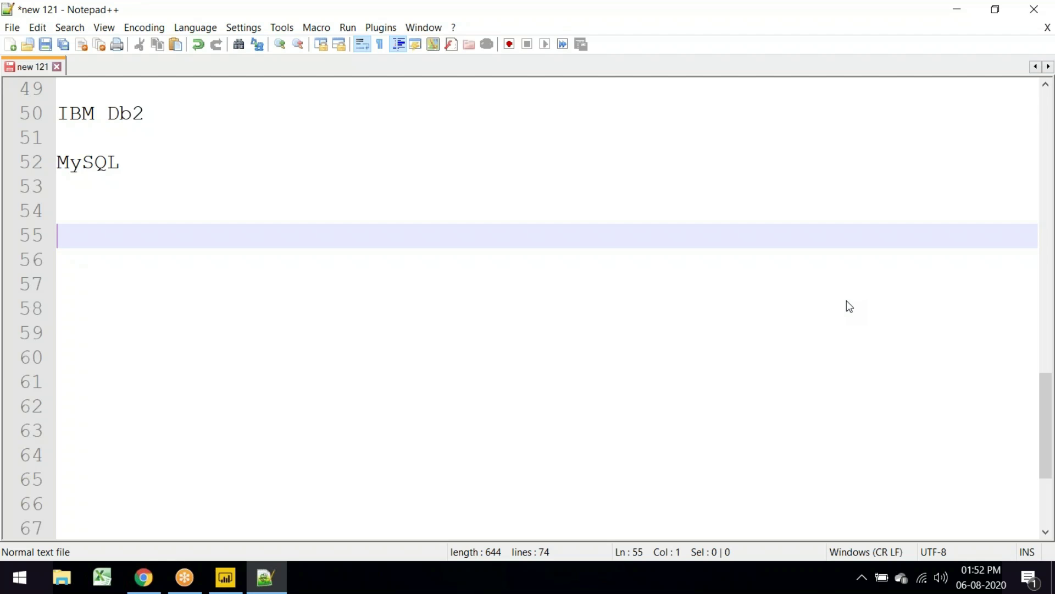
- Launch Excel with a maximized blank Book1 workbook, then bring up File Explorer
click(102, 577)
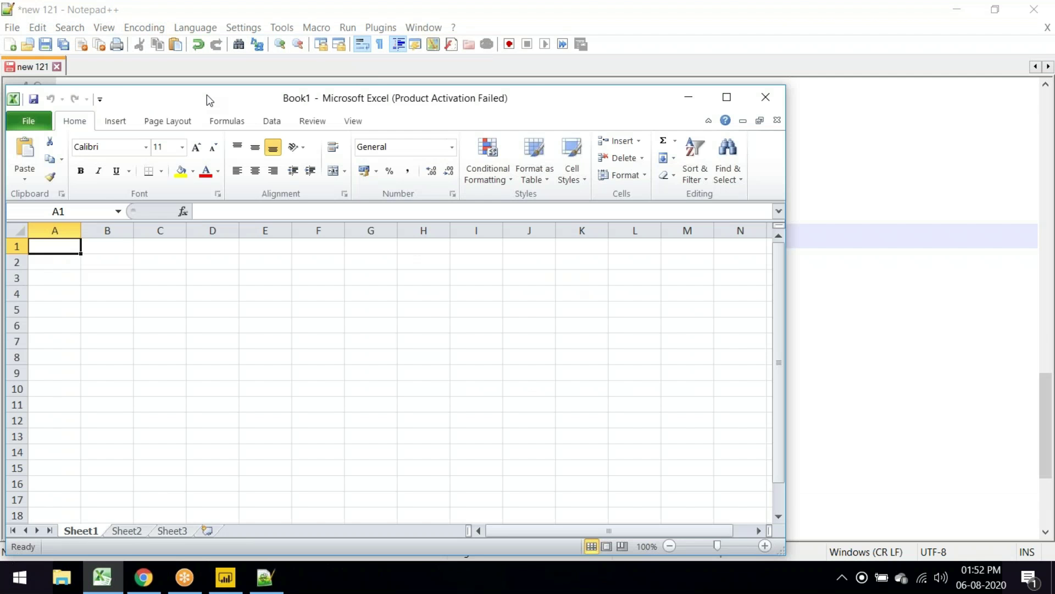
double_click(207, 95)
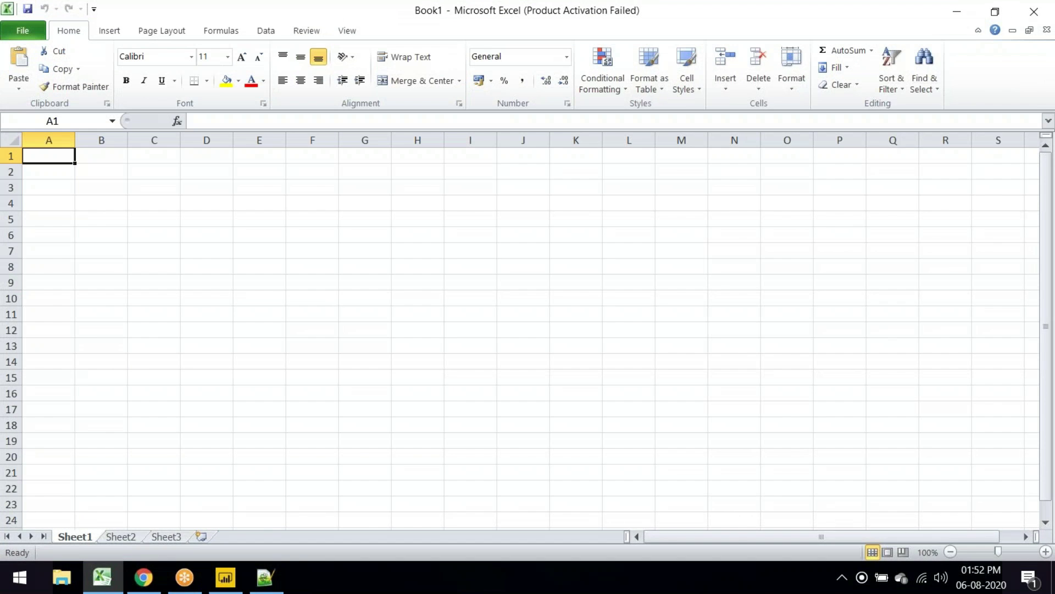
click(76, 583)
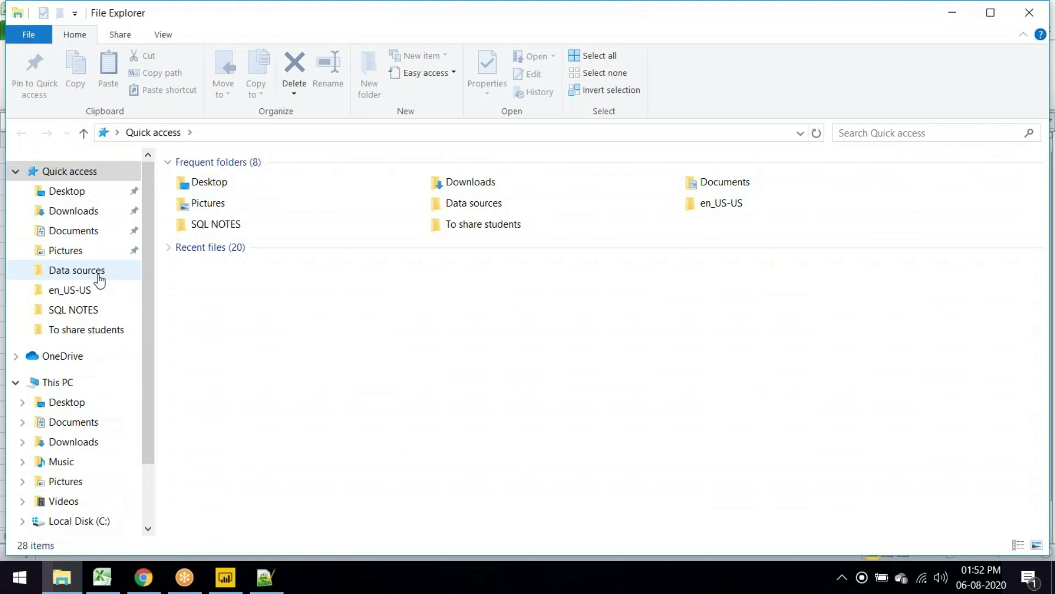
- Go from SQL NOTES up to ORACLE SQL PLSQL and open its PLSQL folder on E:
click(233, 224)
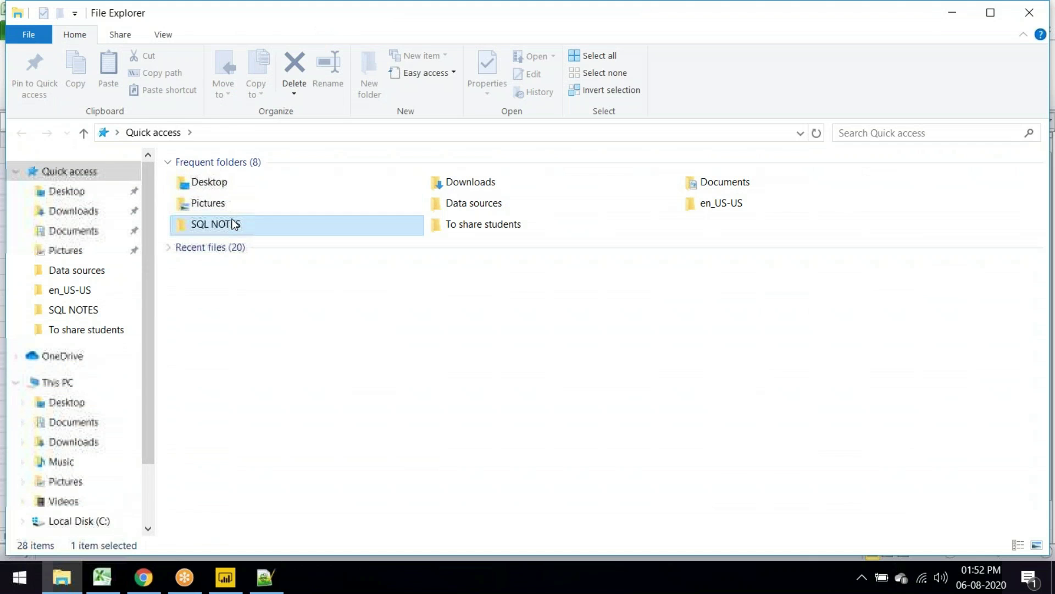
double_click(233, 226)
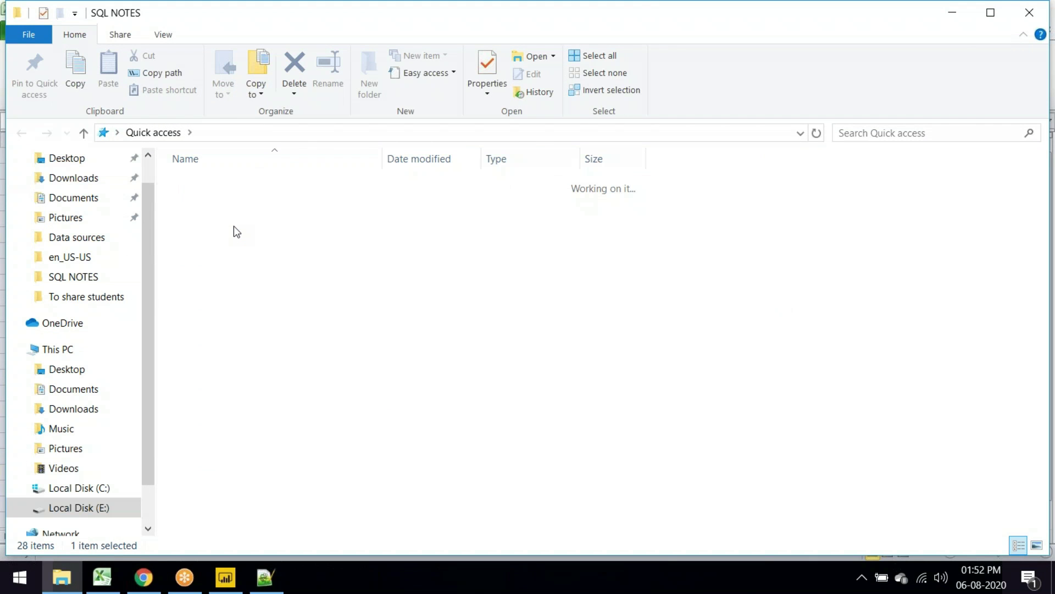
click(305, 134)
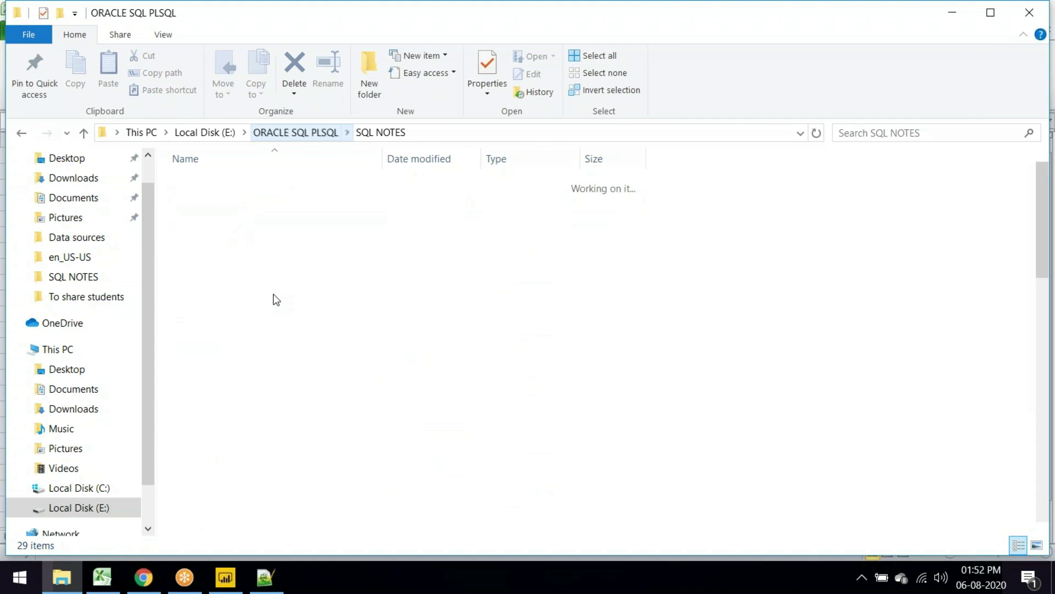
double_click(220, 202)
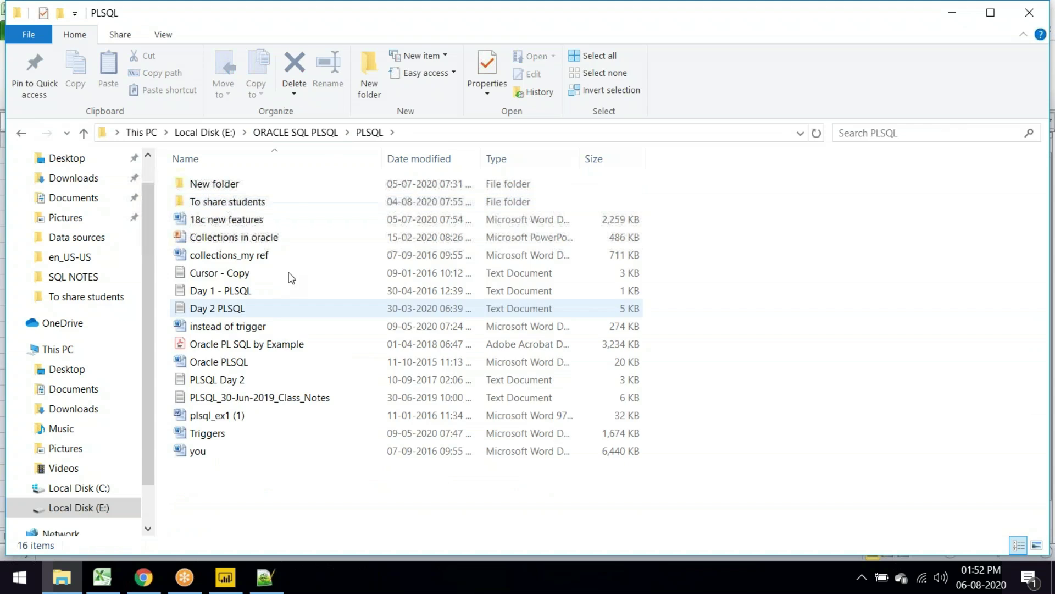
key(alt+Tab)
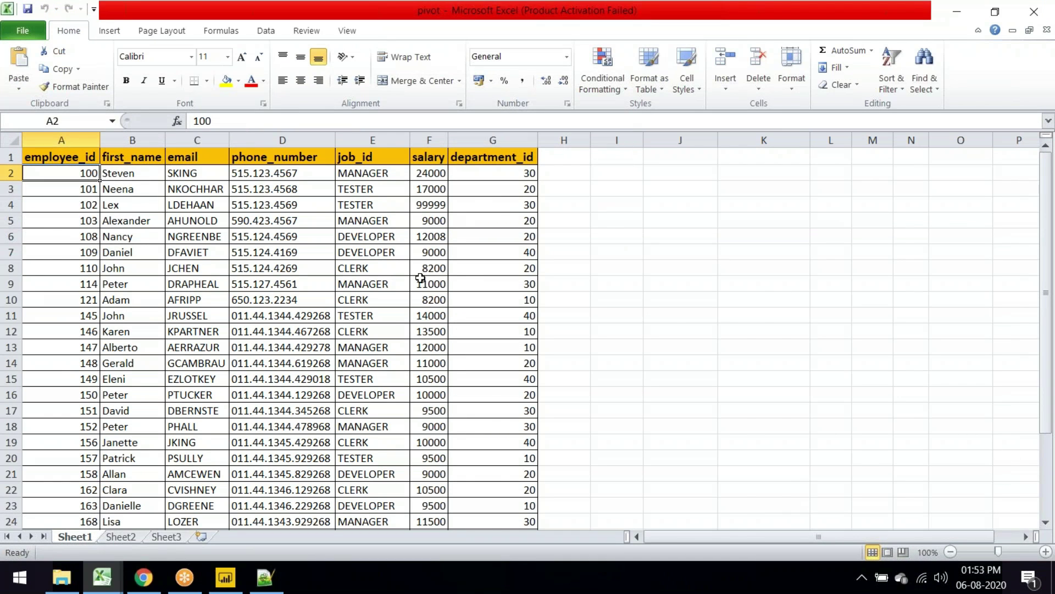
drag(523, 173, 494, 426)
drag(435, 171, 433, 456)
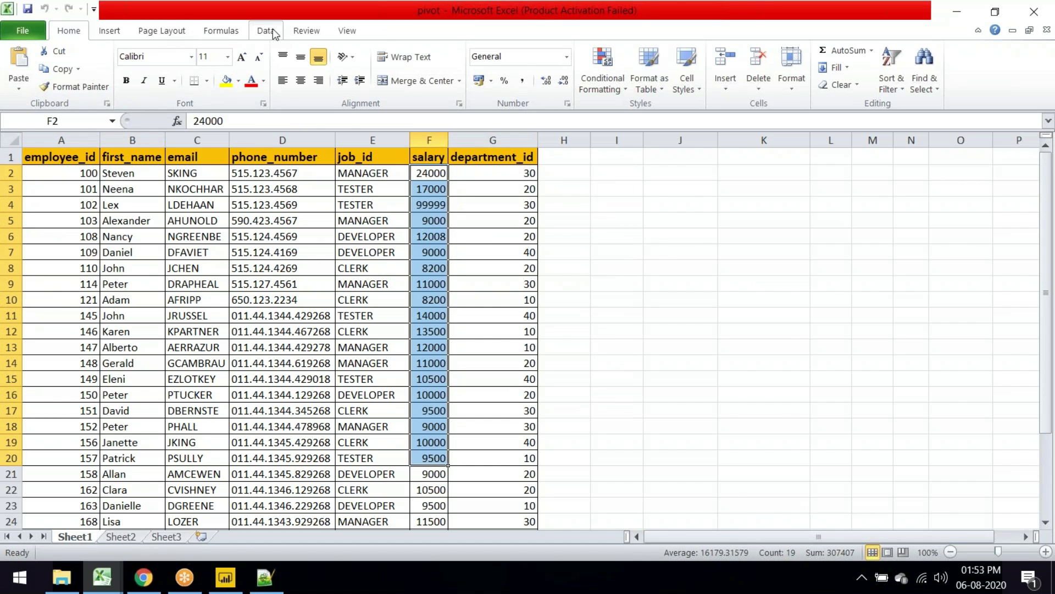
drag(429, 173, 502, 499)
scroll(502, 385, up, 3)
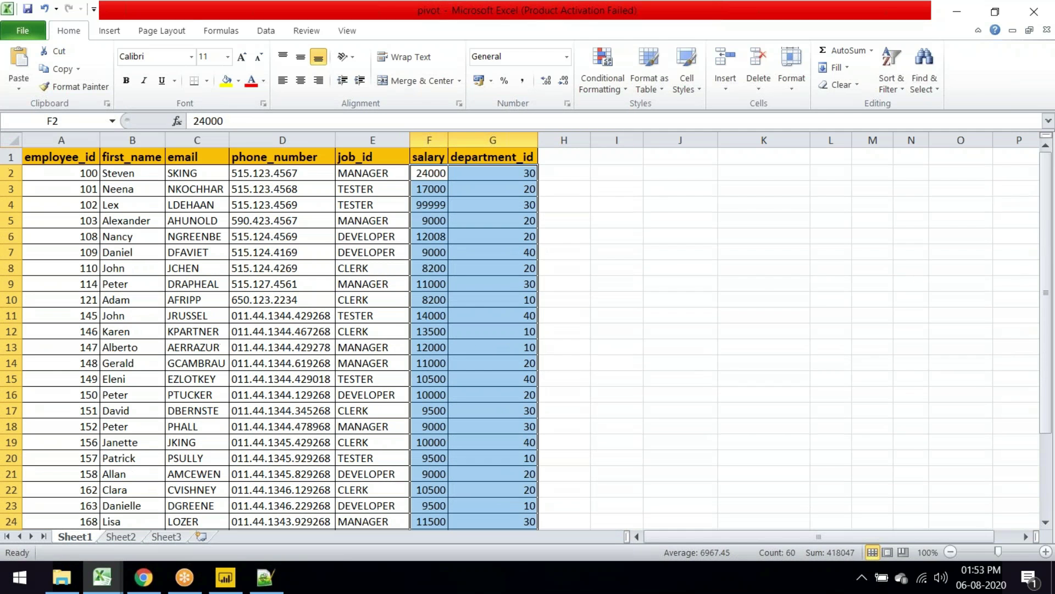
click(114, 34)
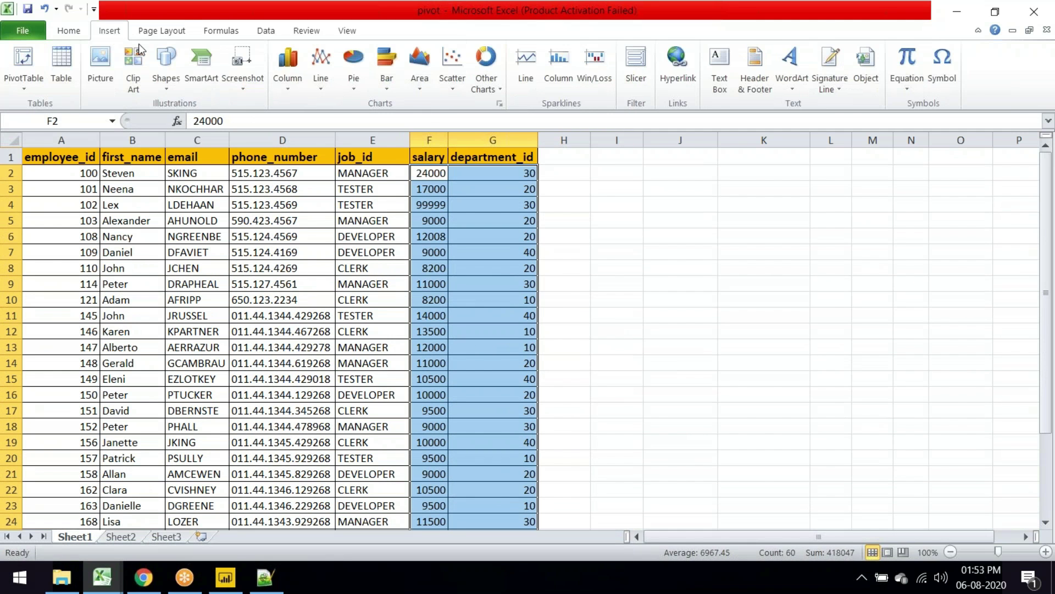
click(297, 65)
click(299, 135)
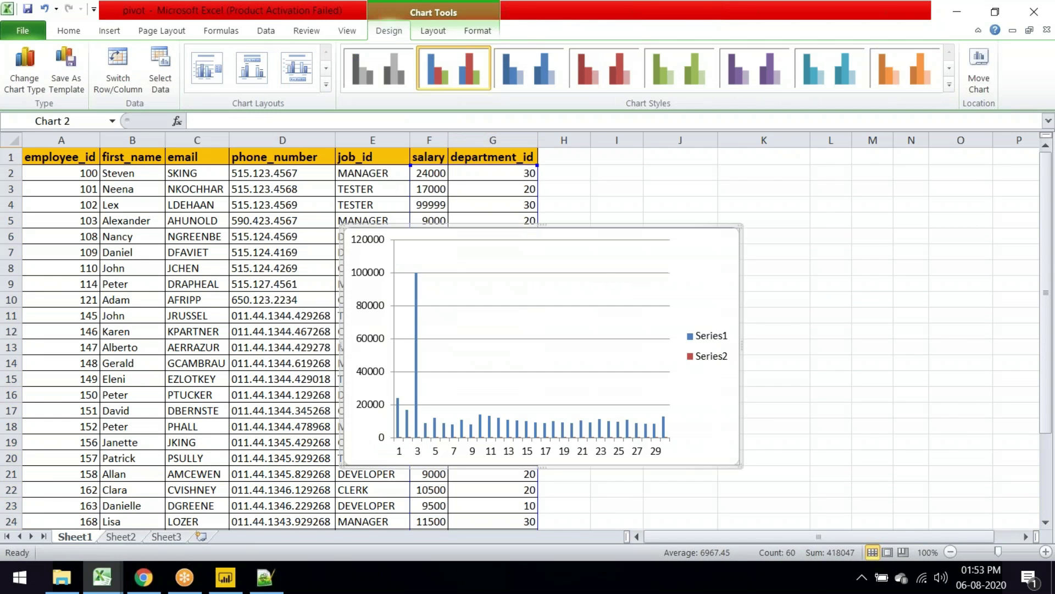
drag(570, 243, 846, 245)
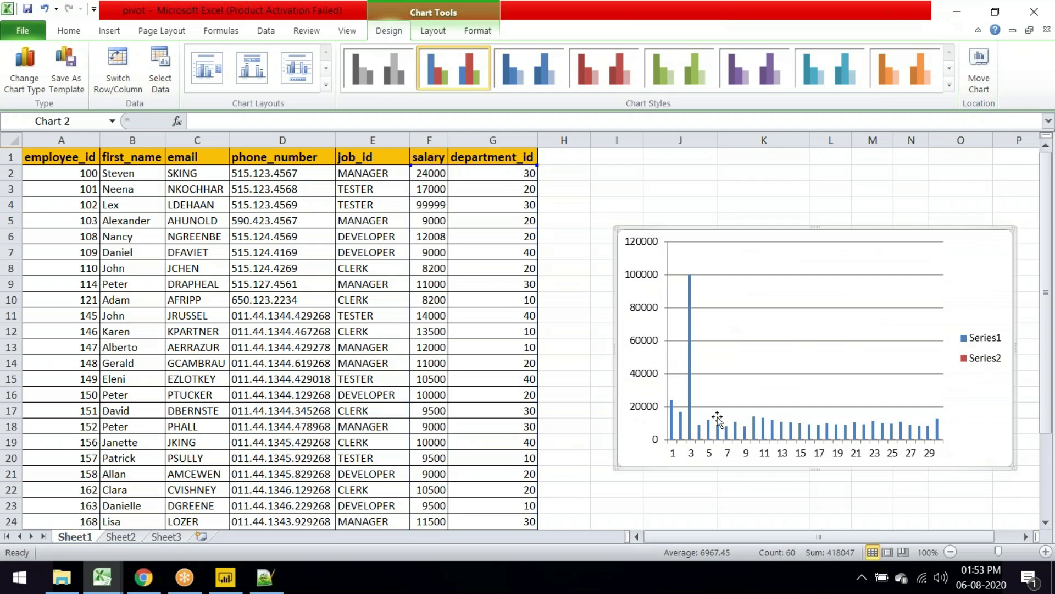
mouse_move(692, 312)
key(Delete)
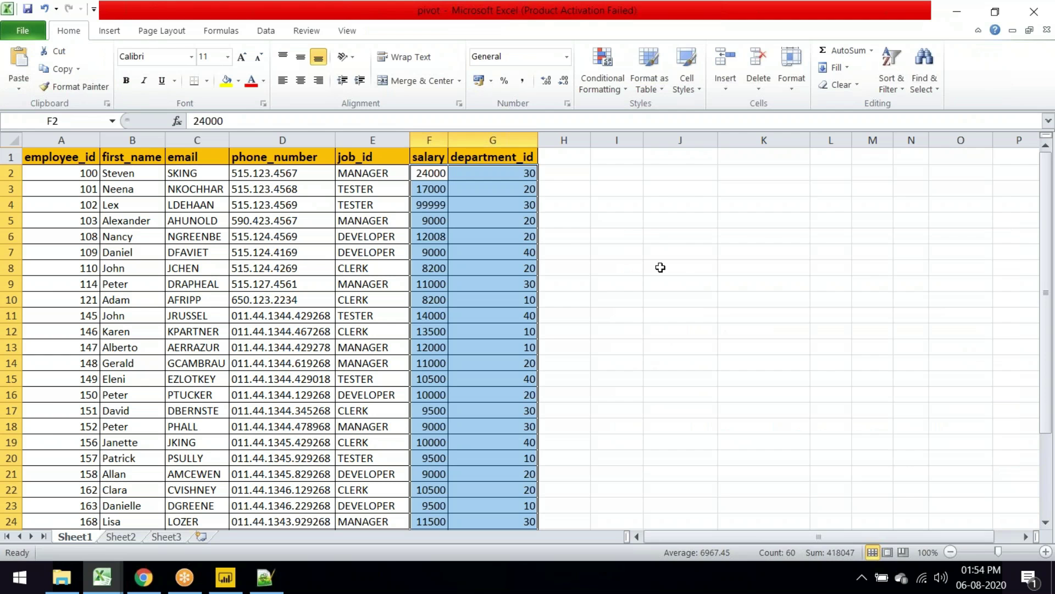
- Insert an empty PivotTable at J4 on Sheet1 sourced from the employee data A1:G31
click(660, 267)
drag(62, 157, 547, 539)
scroll(680, 329, up, 5)
click(679, 204)
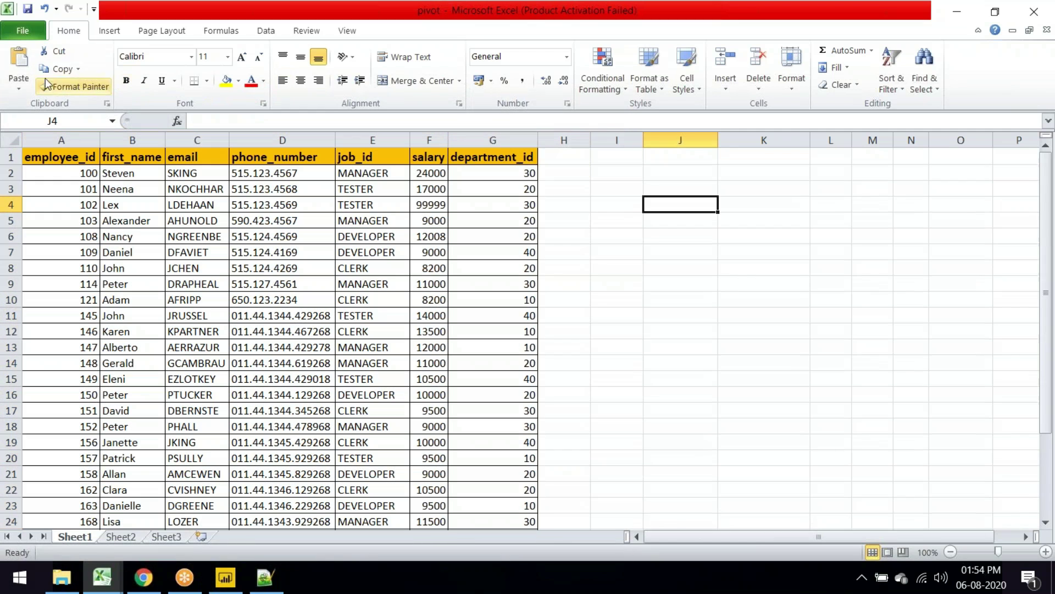
click(121, 35)
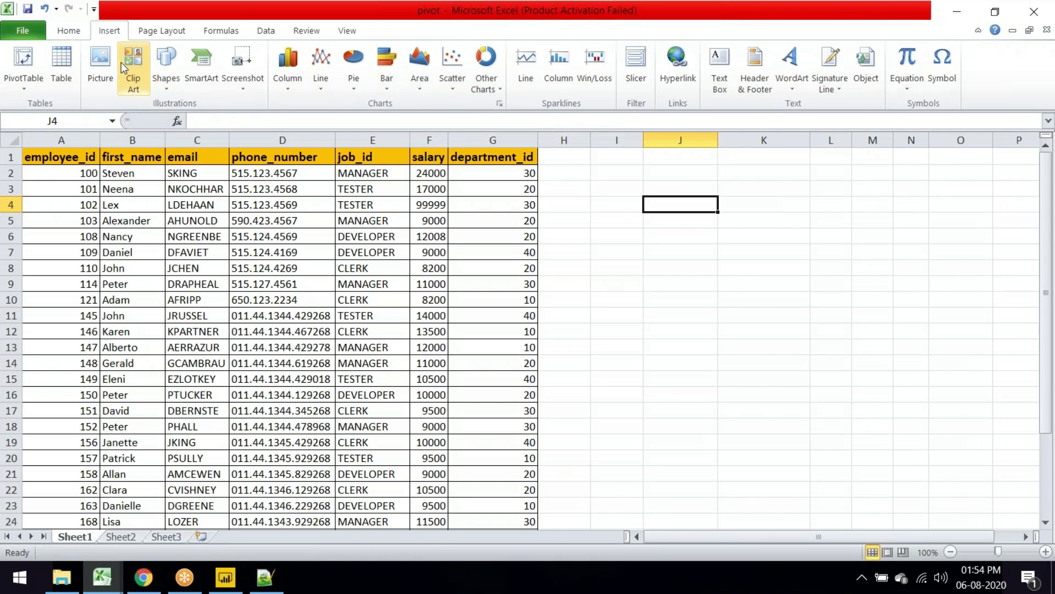
click(26, 78)
click(46, 106)
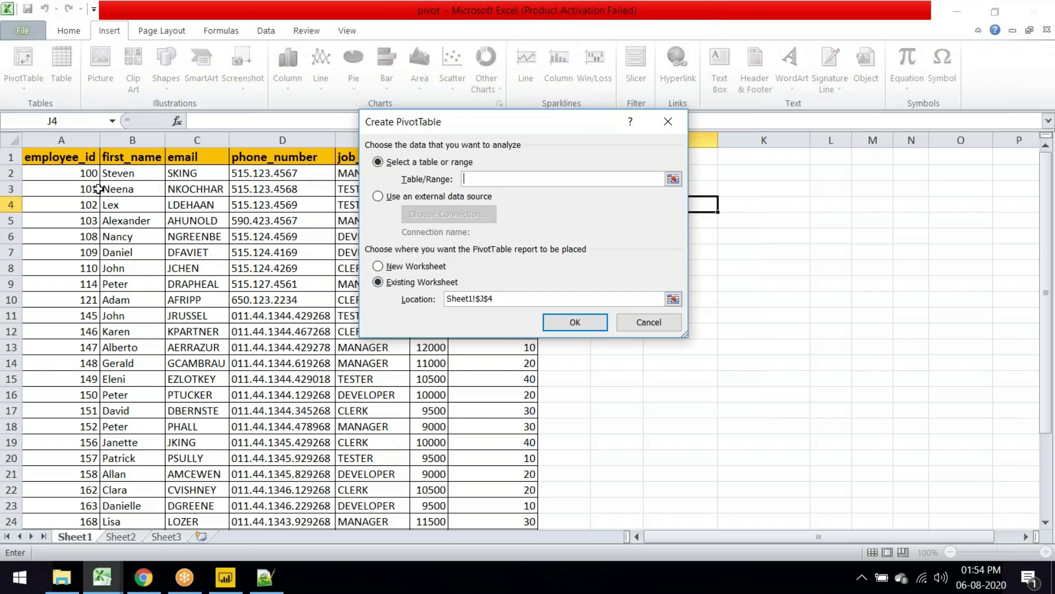
drag(65, 158, 521, 504)
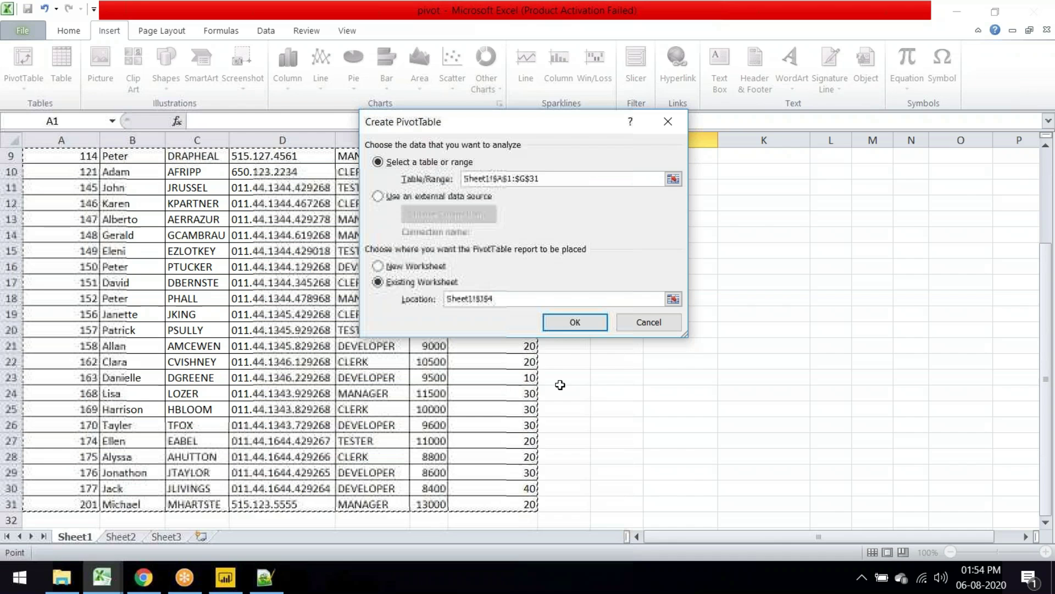
click(574, 321)
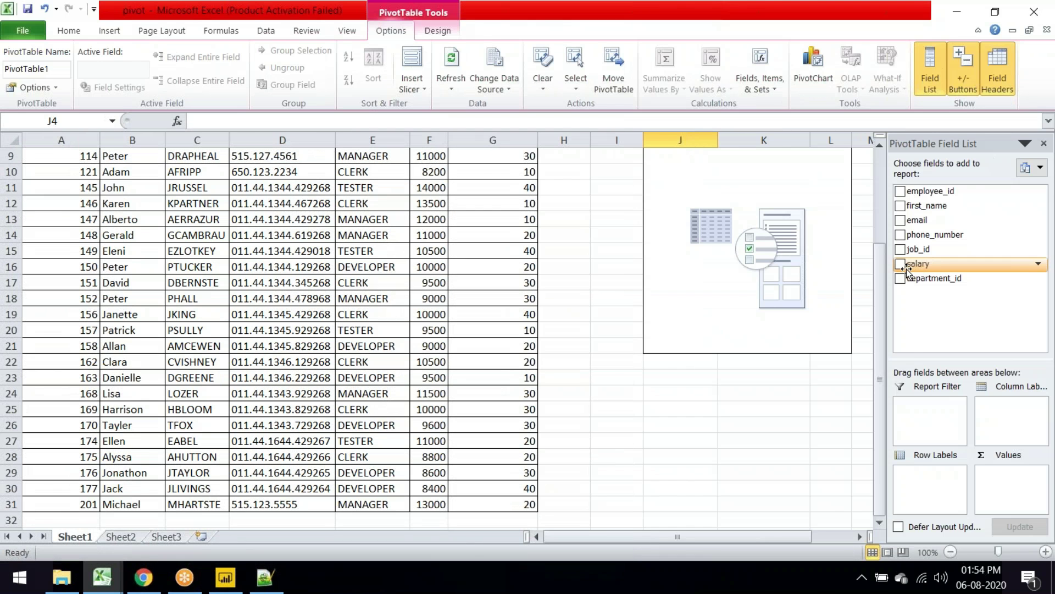
- Add salary as values and department_id as row labels, summing salary for departments 10–40
click(900, 263)
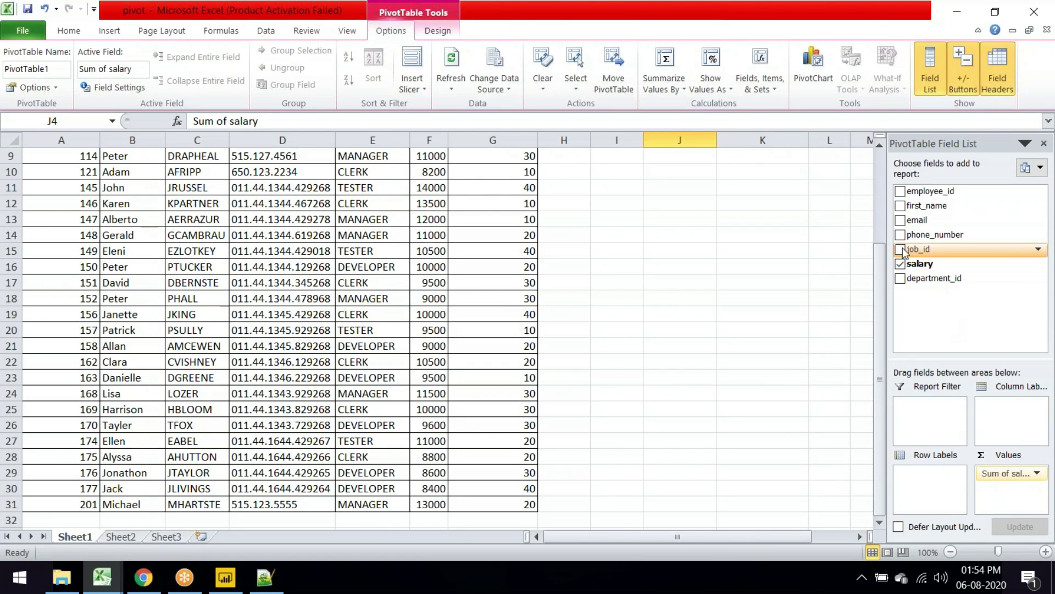
click(900, 278)
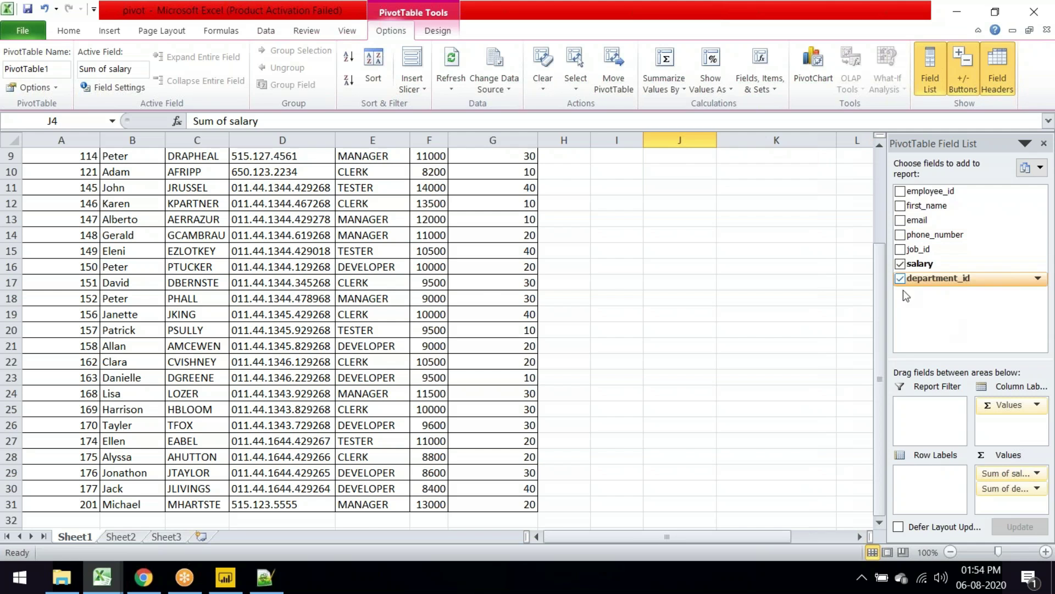
drag(1016, 493, 932, 481)
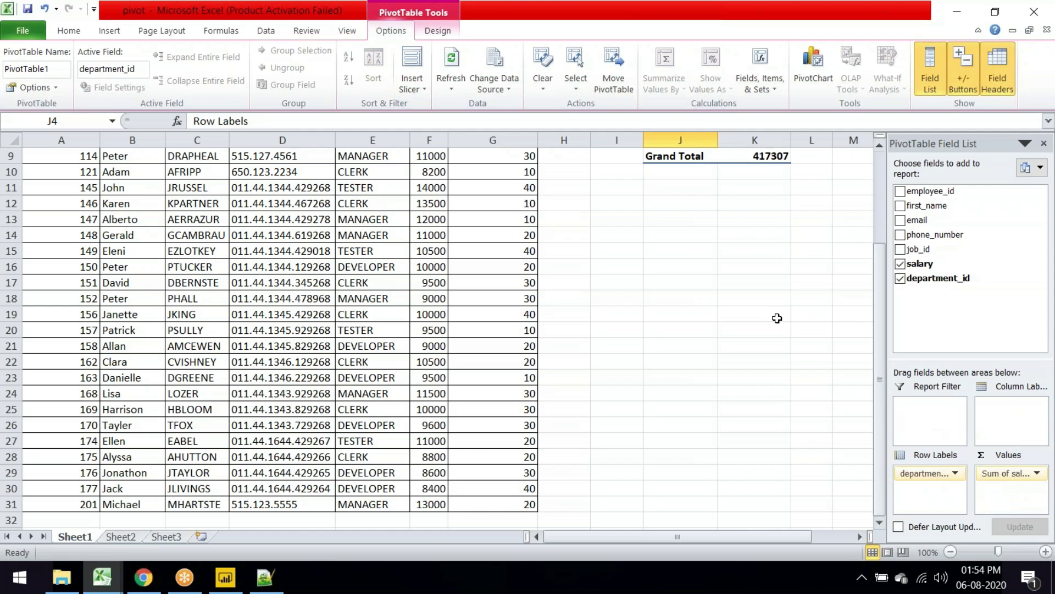
scroll(777, 316, up, 3)
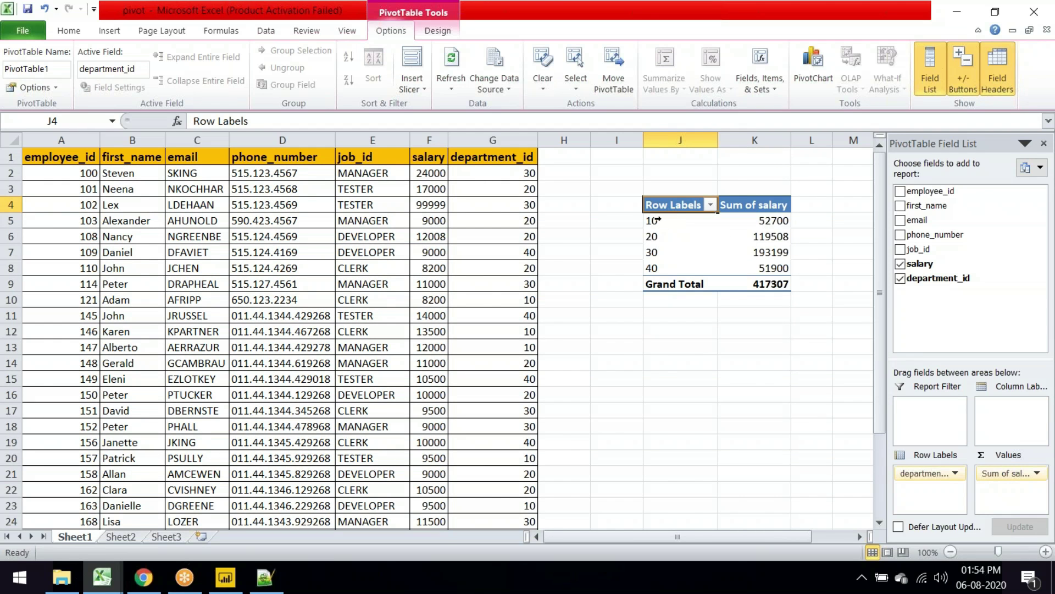
click(658, 221)
drag(660, 222, 727, 267)
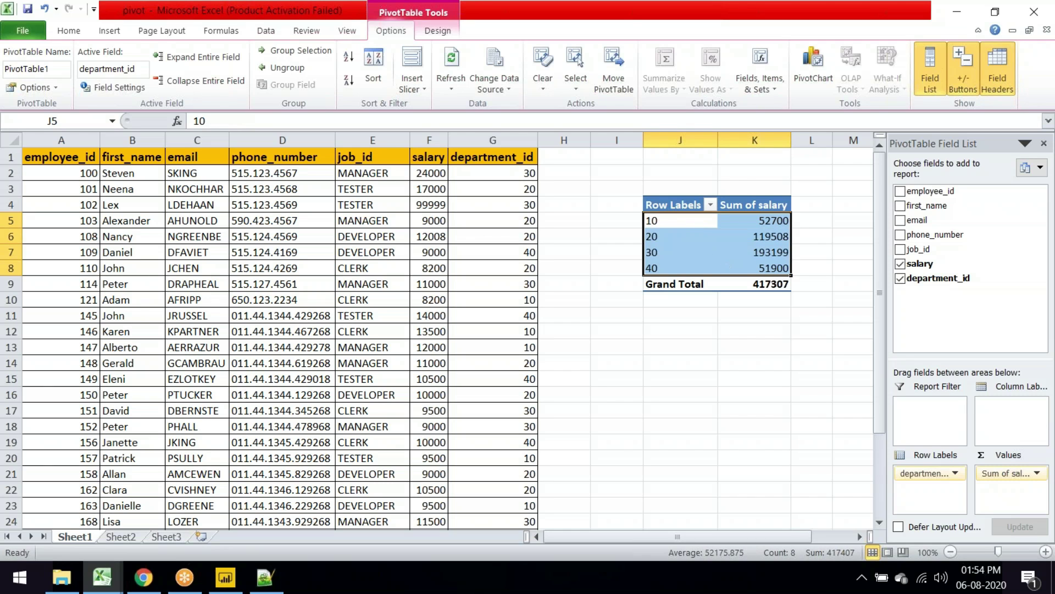
- Insert a 2-D clustered column PivotChart of salary totals for departments 10–40 and reposition it
click(109, 31)
click(287, 66)
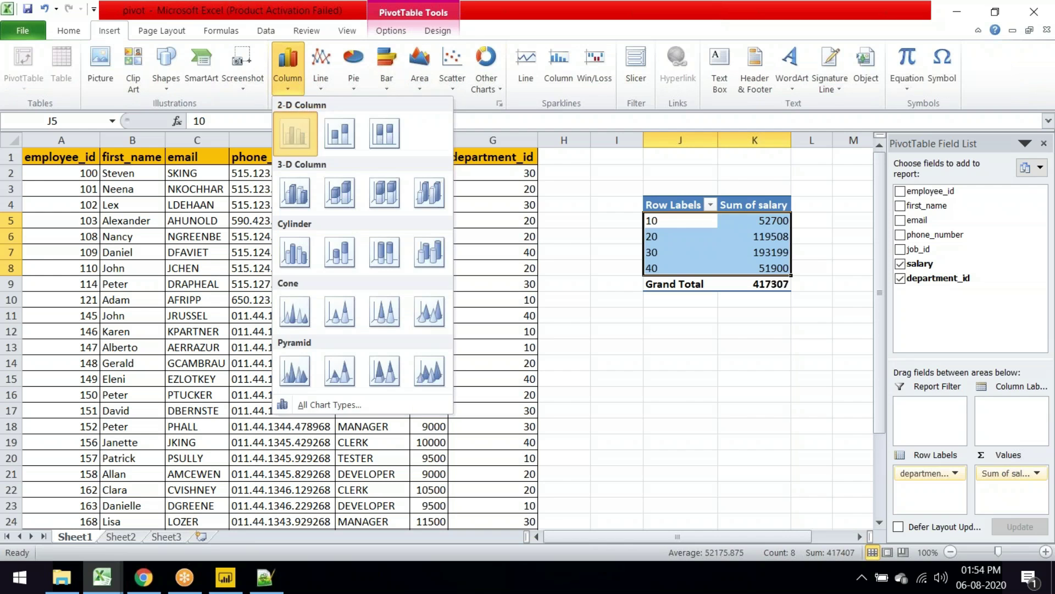
click(305, 132)
drag(495, 250, 647, 321)
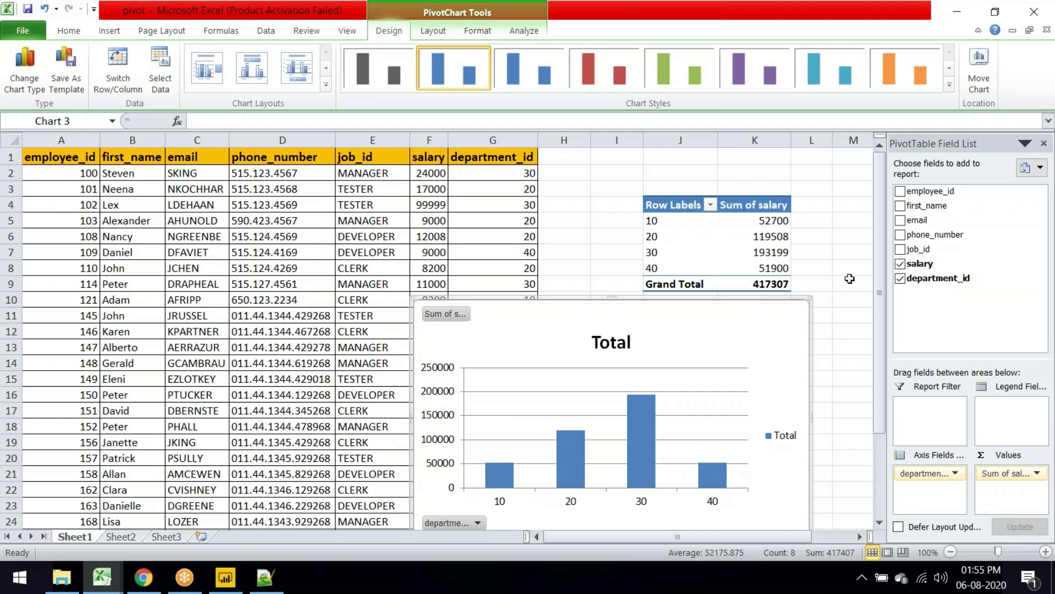
key(ctrl+z)
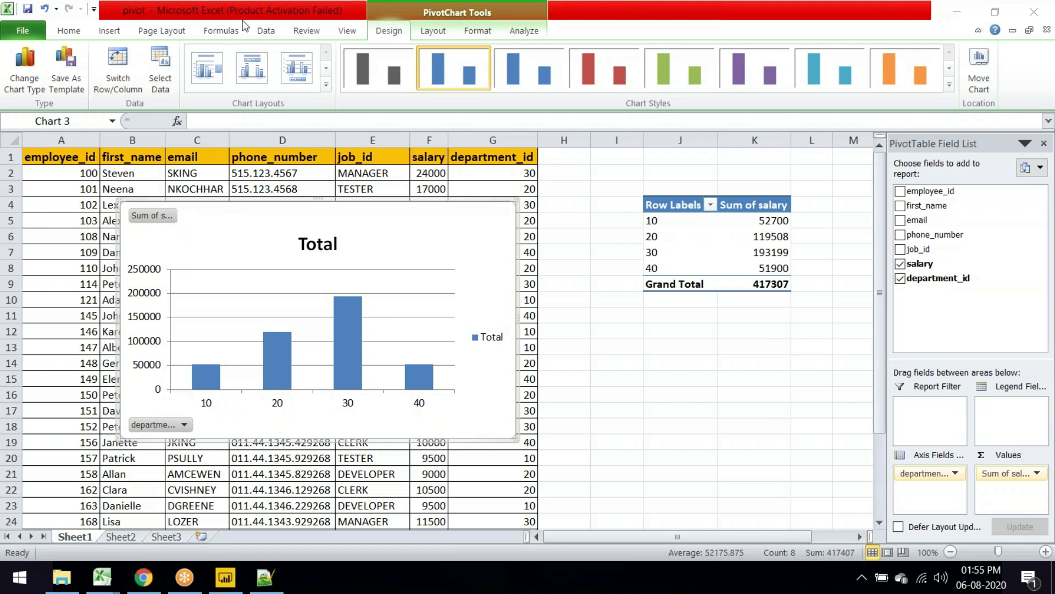
- Move the Excel window aside, then close the pivot workbook and Excel
click(223, 93)
drag(454, 7, 0, 198)
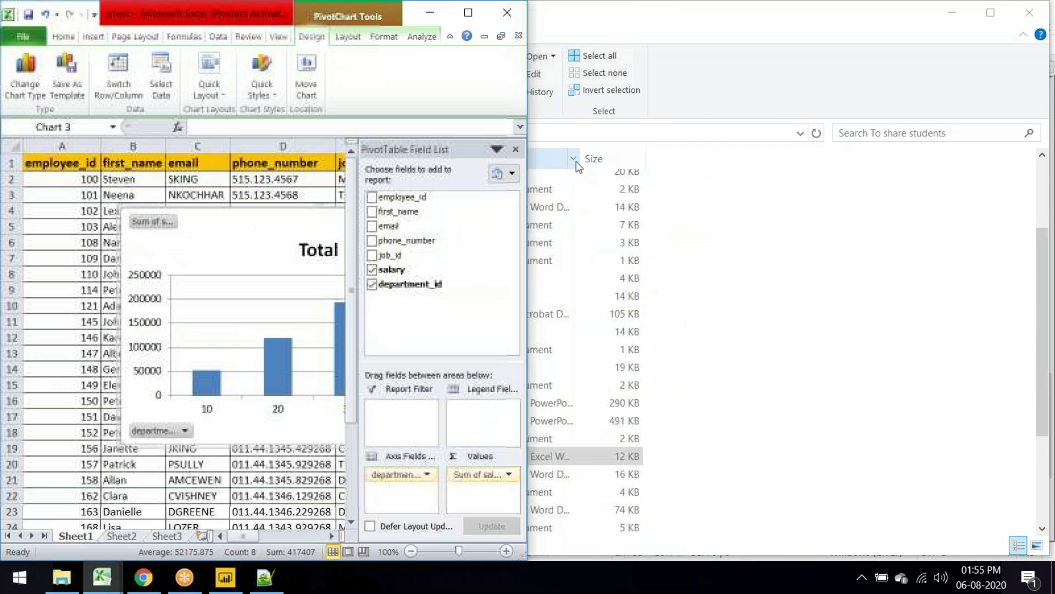
drag(190, 10, 130, 118)
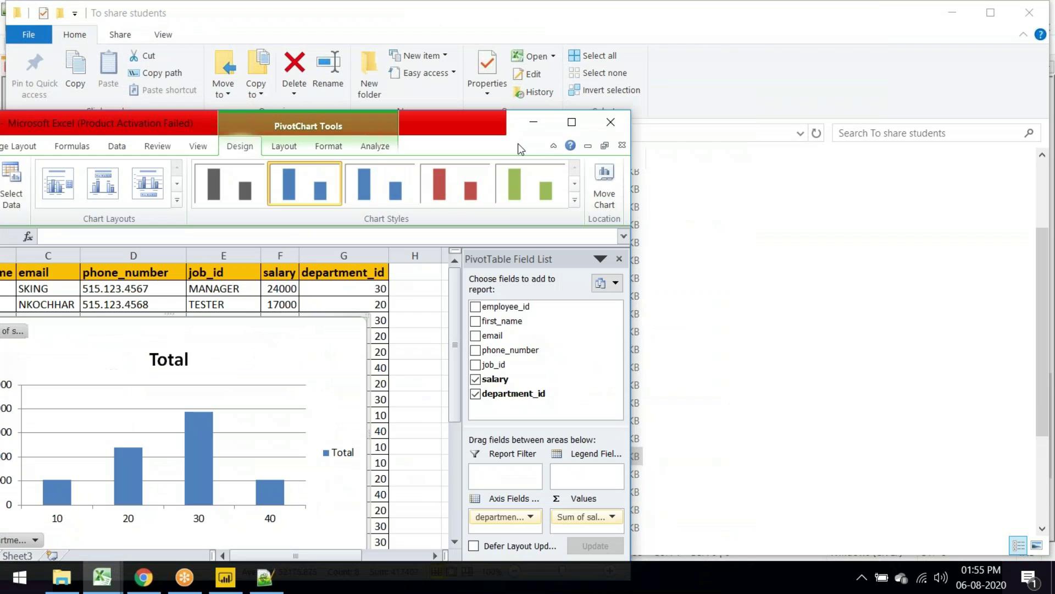
click(607, 119)
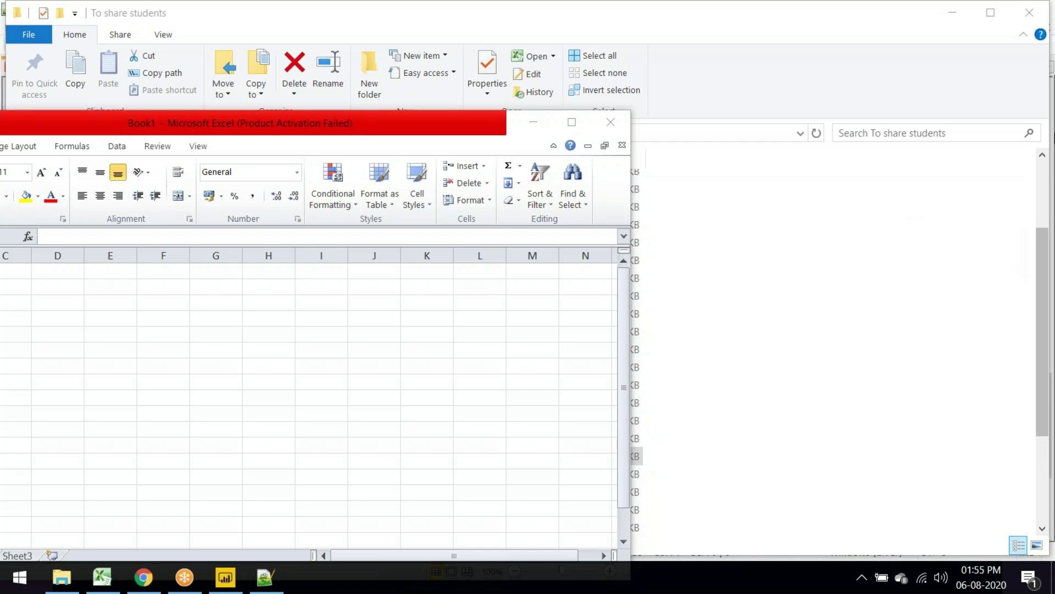
click(615, 126)
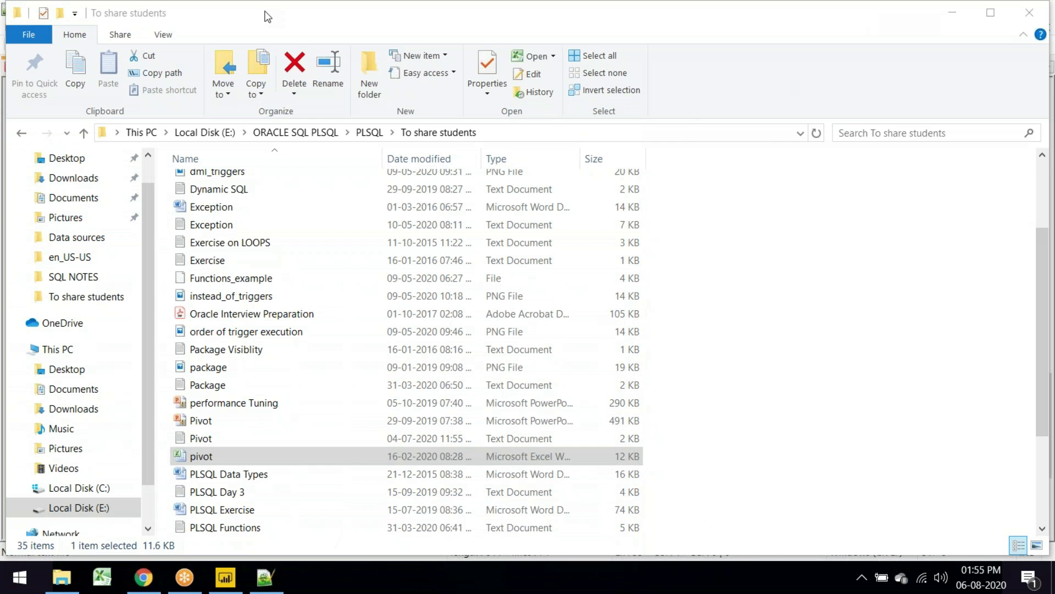
- Close File Explorer and bring Power BI Desktop forward with the user_input slicer selected
drag(268, 17, 174, 92)
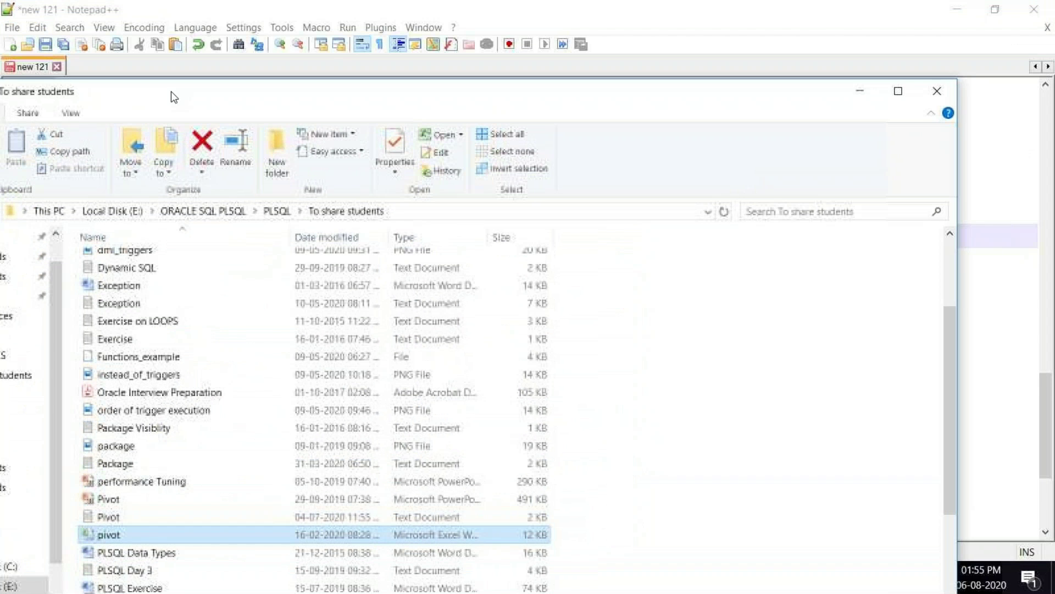
drag(328, 116, 233, 118)
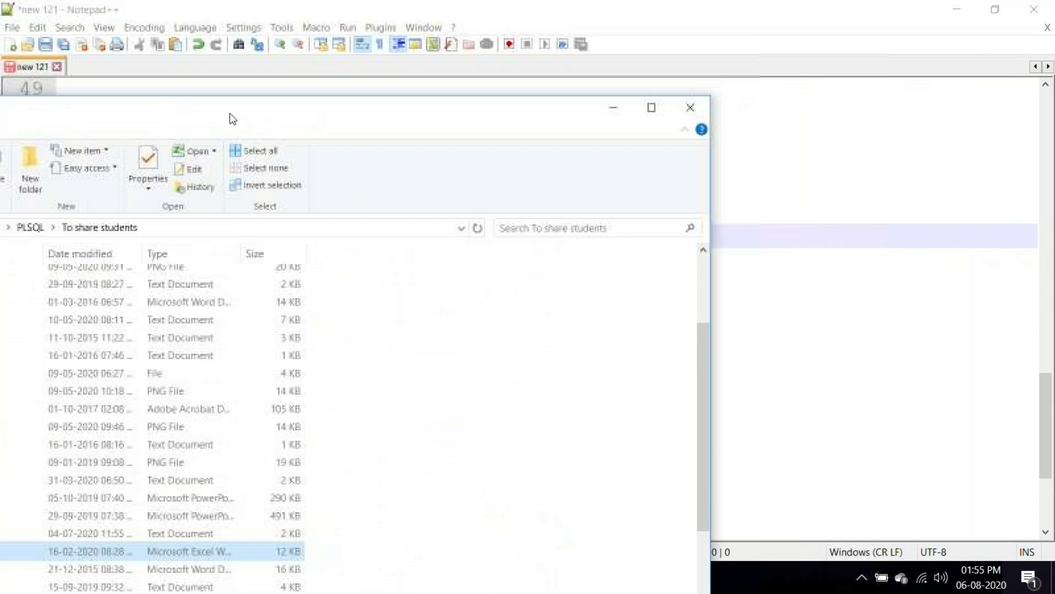
drag(473, 114, 336, 109)
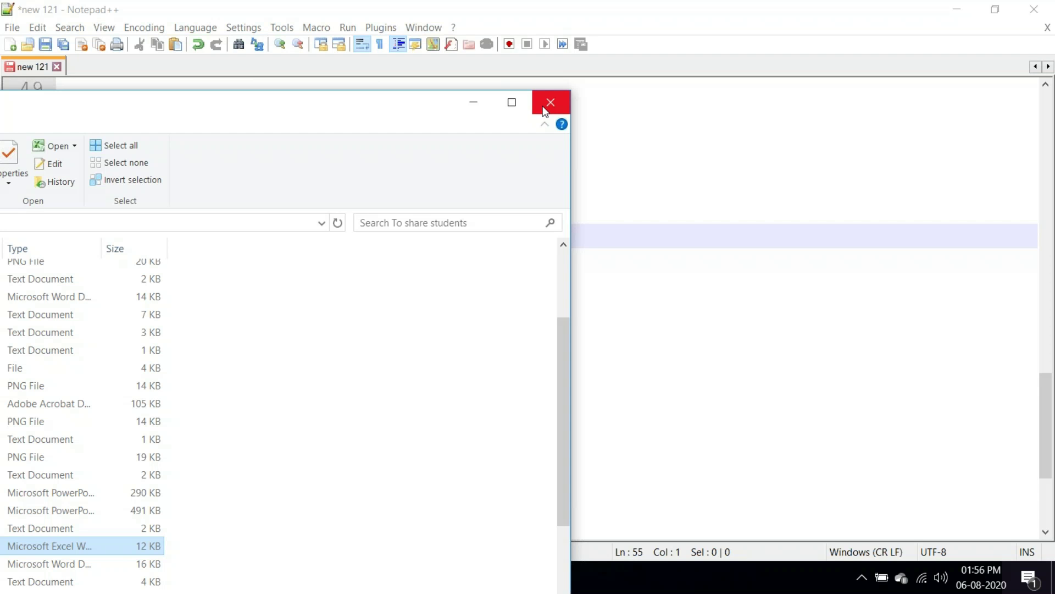
drag(435, 111, 414, 114)
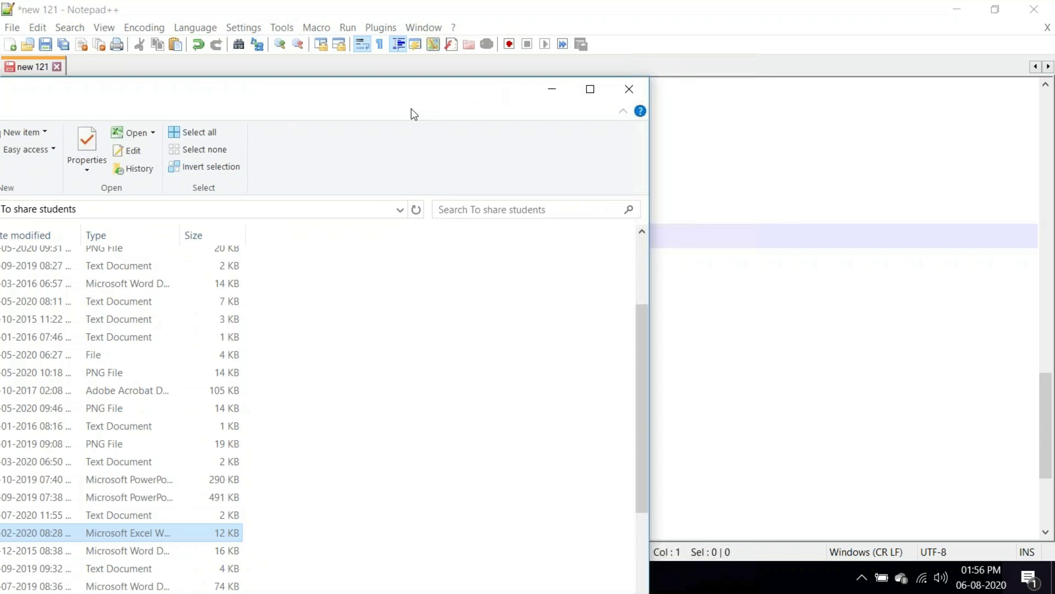
key(alt+F4)
click(225, 578)
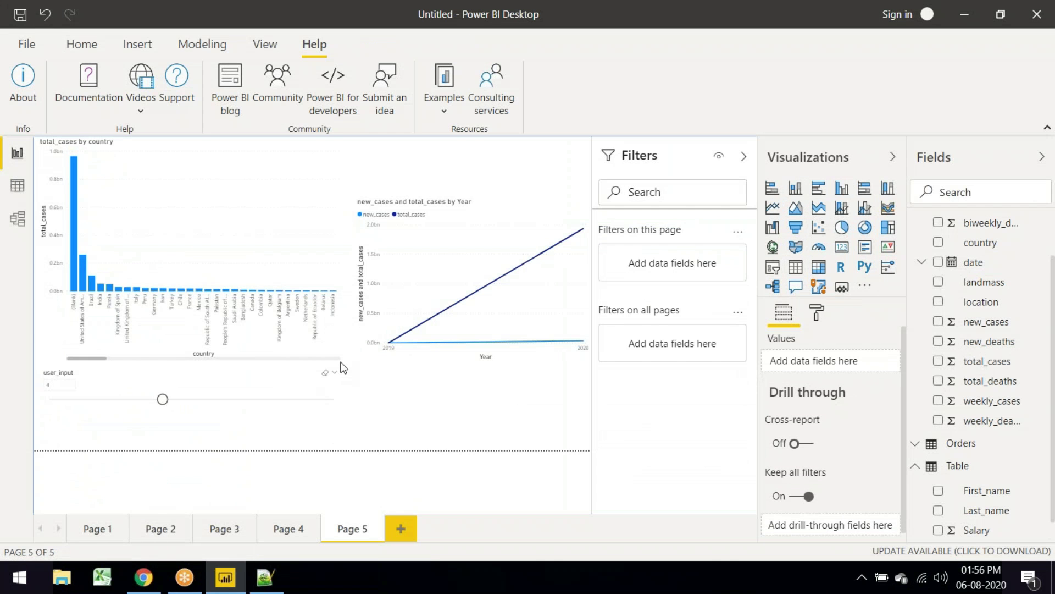
click(278, 381)
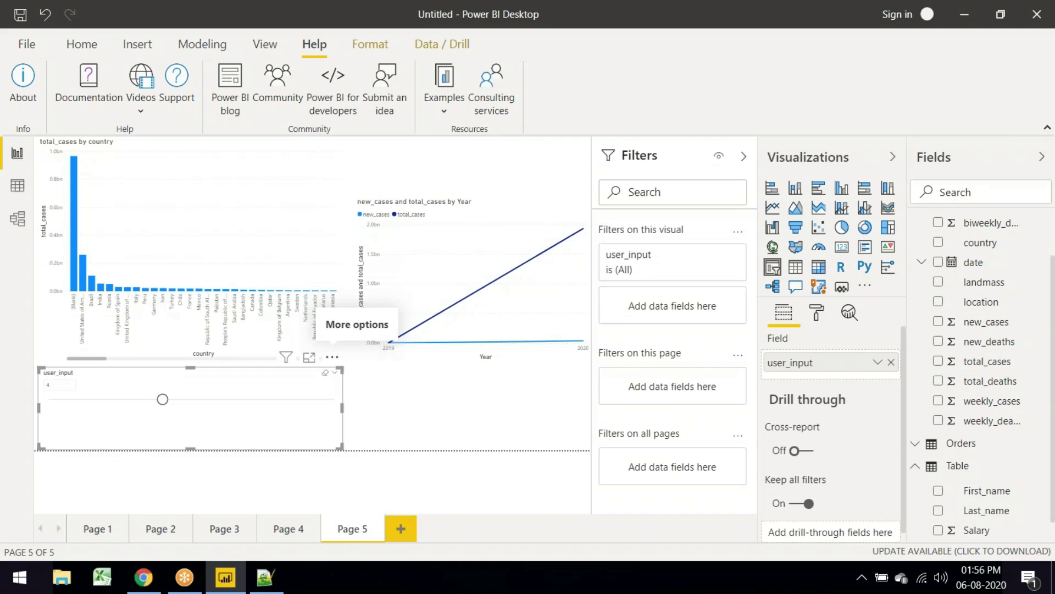